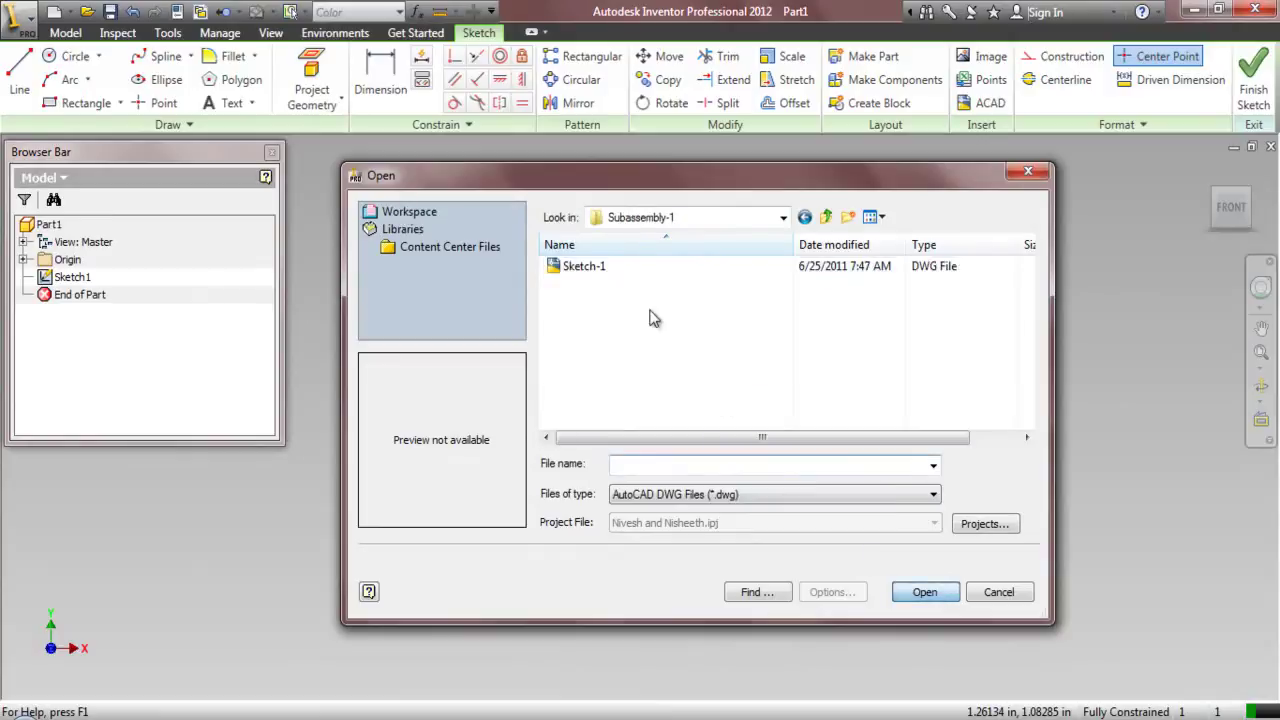
- Import the AutoCAD drawing Sketch-1 into the sketch, keeping all objects and the detected inch units
{"action": "left_click", "coordinate": [598, 268]}
{"action": "left_click", "coordinate": [922, 594]}
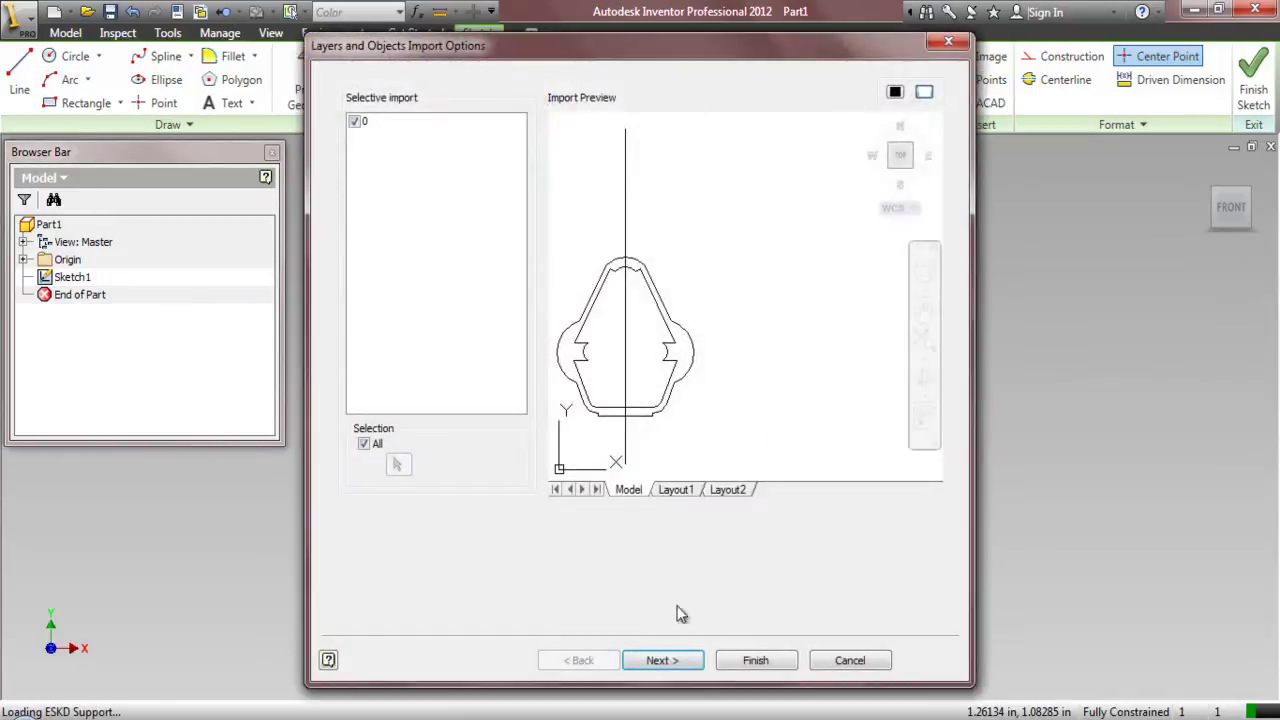
{"action": "left_click", "coordinate": [662, 660]}
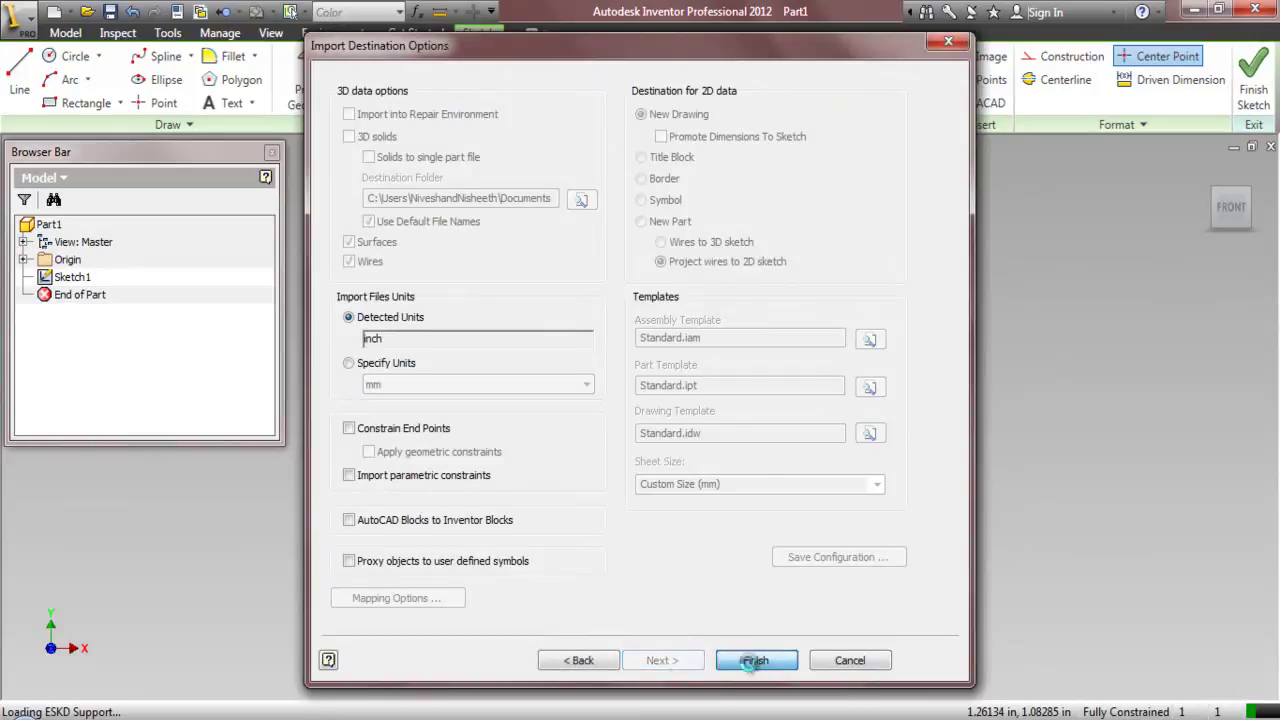
{"action": "left_click", "coordinate": [752, 664]}
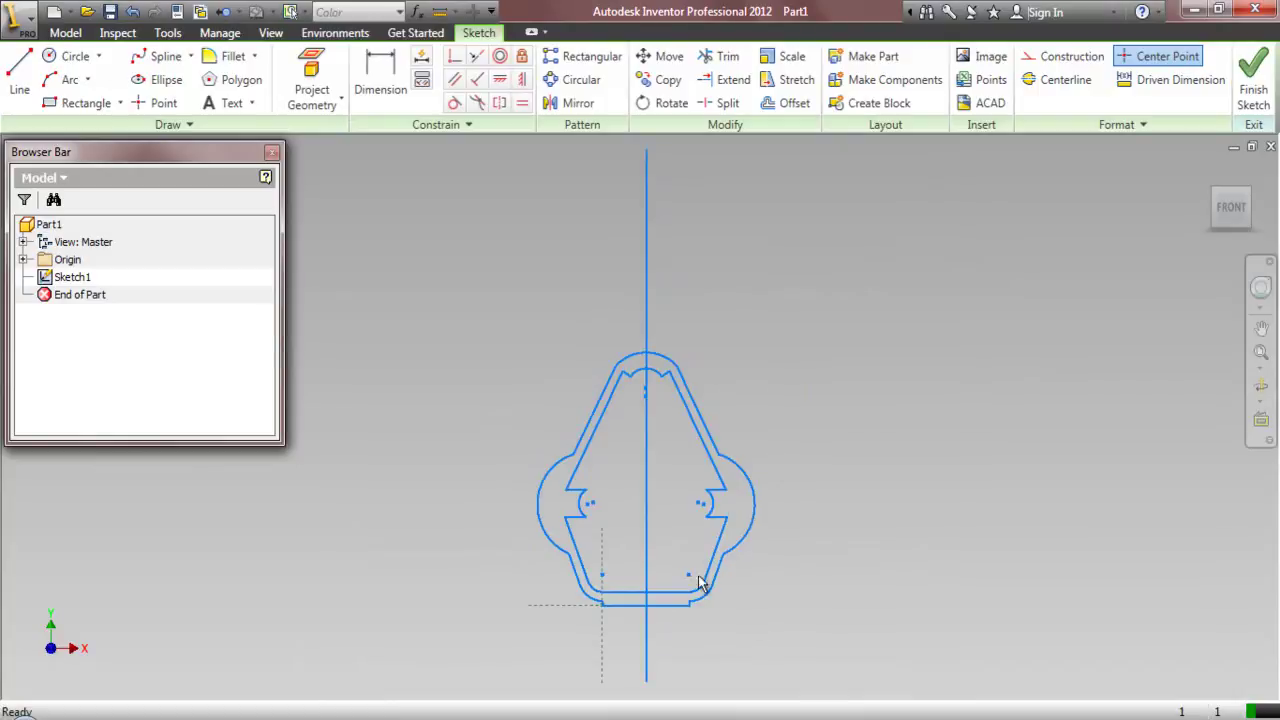
- Move the whole imported profile, including its vertical axis line, to the right, clear of the sketch origin
{"action": "scroll", "coordinate": [616, 449], "scroll_direction": "up", "scroll_amount": 4}
{"action": "left_click_drag", "start_coordinate": [506, 282], "coordinate": [754, 597]}
{"action": "scroll", "coordinate": [595, 518], "scroll_direction": "down", "scroll_amount": 2}
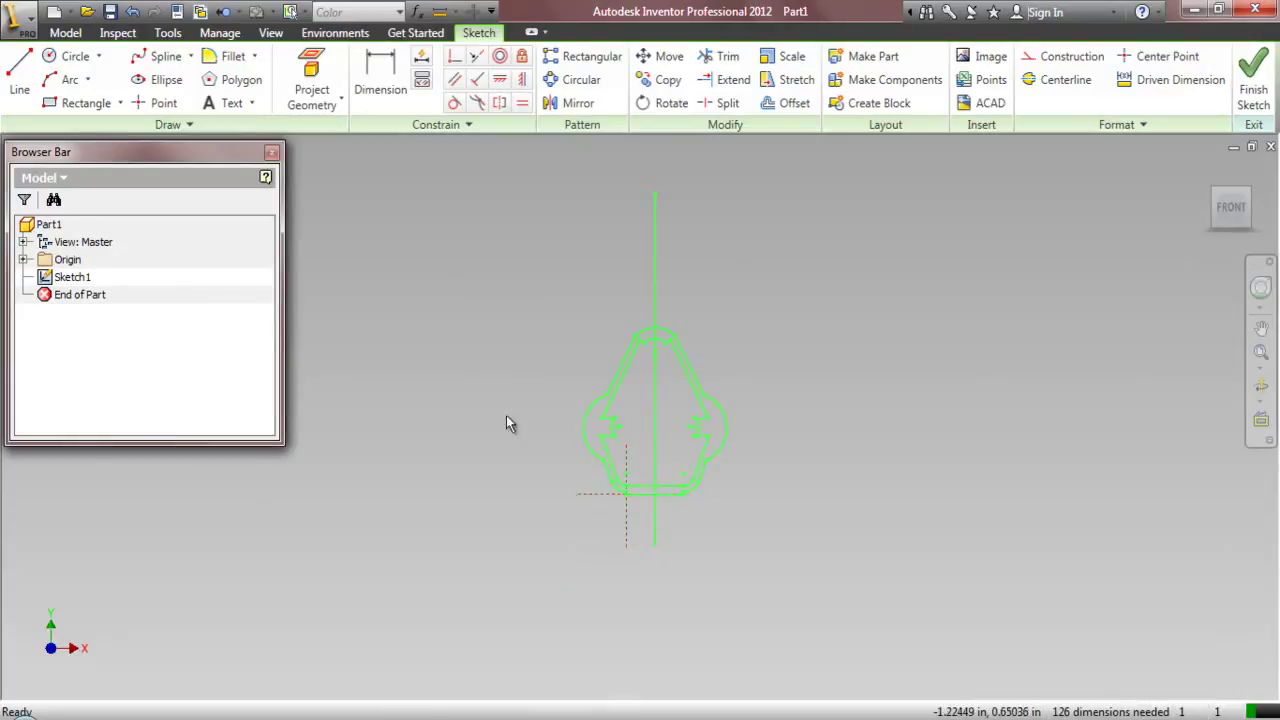
{"action": "left_click_drag", "start_coordinate": [654, 434], "coordinate": [967, 447]}
{"action": "left_click", "coordinate": [776, 343]}
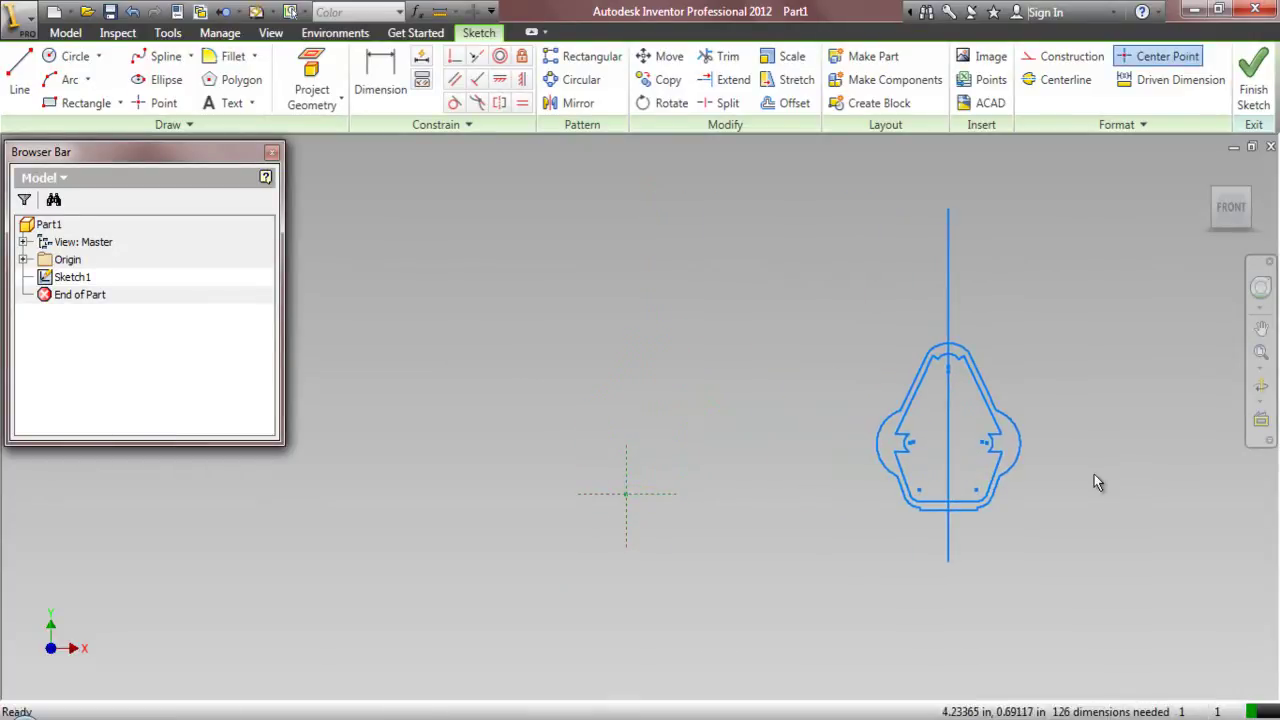
- Convert the vertical line through the middle of the profile to construction geometry
{"action": "scroll", "coordinate": [1091, 469], "scroll_direction": "down", "scroll_amount": 3}
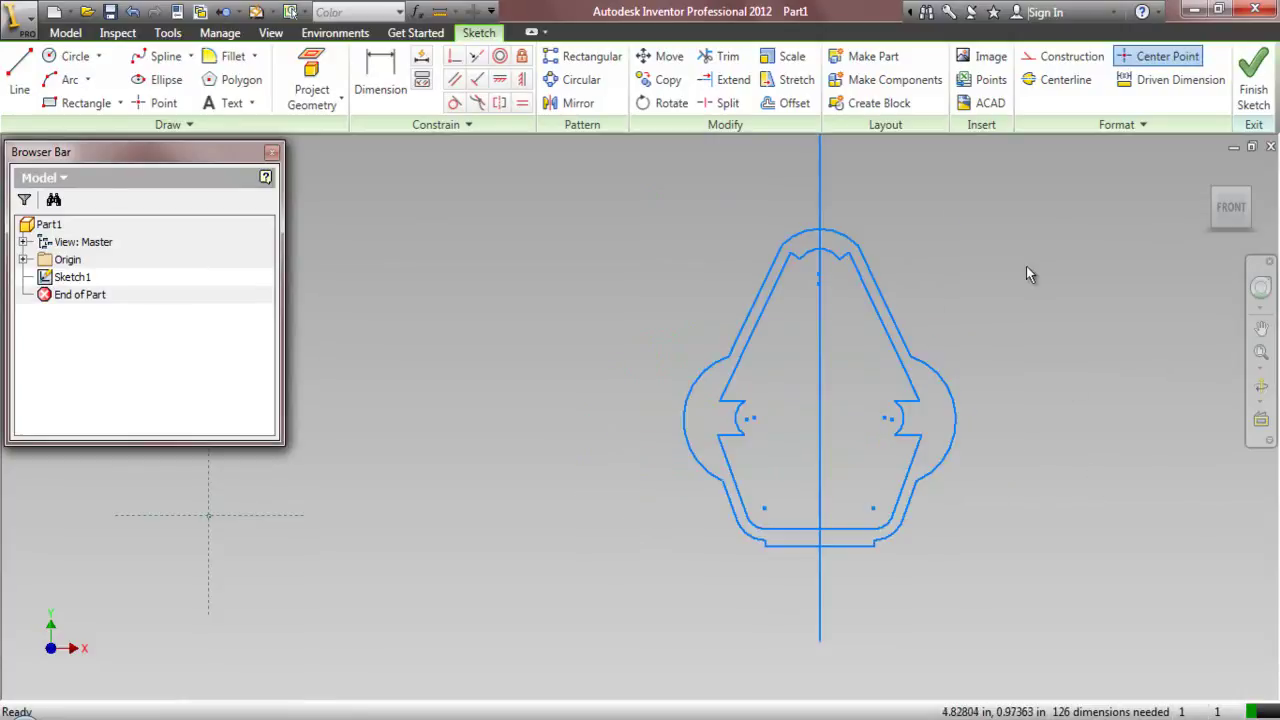
{"action": "left_click", "coordinate": [822, 183]}
{"action": "left_click", "coordinate": [1065, 56]}
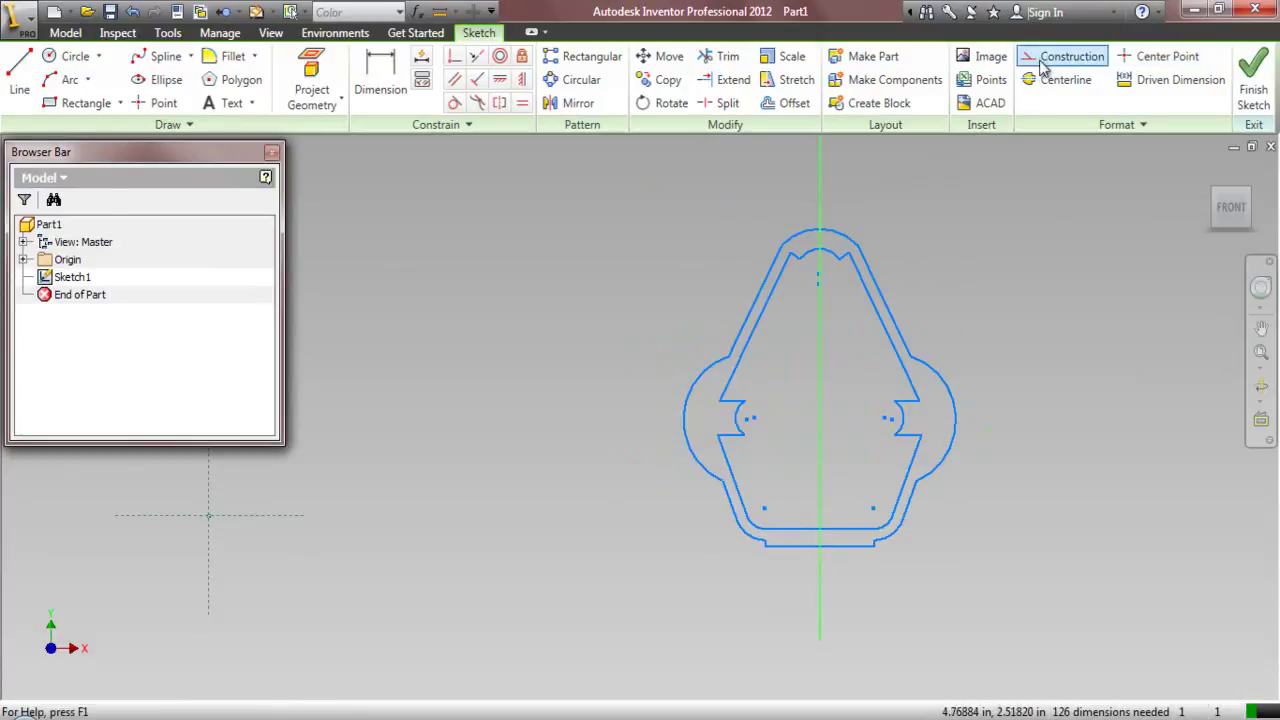
{"action": "left_click", "coordinate": [1035, 212]}
- Start Close Loop on the outer profile's right side arc, adding the upper-right slanted line and top arc and combining their redundant points
{"action": "scroll", "coordinate": [963, 299], "scroll_direction": "down", "scroll_amount": 3}
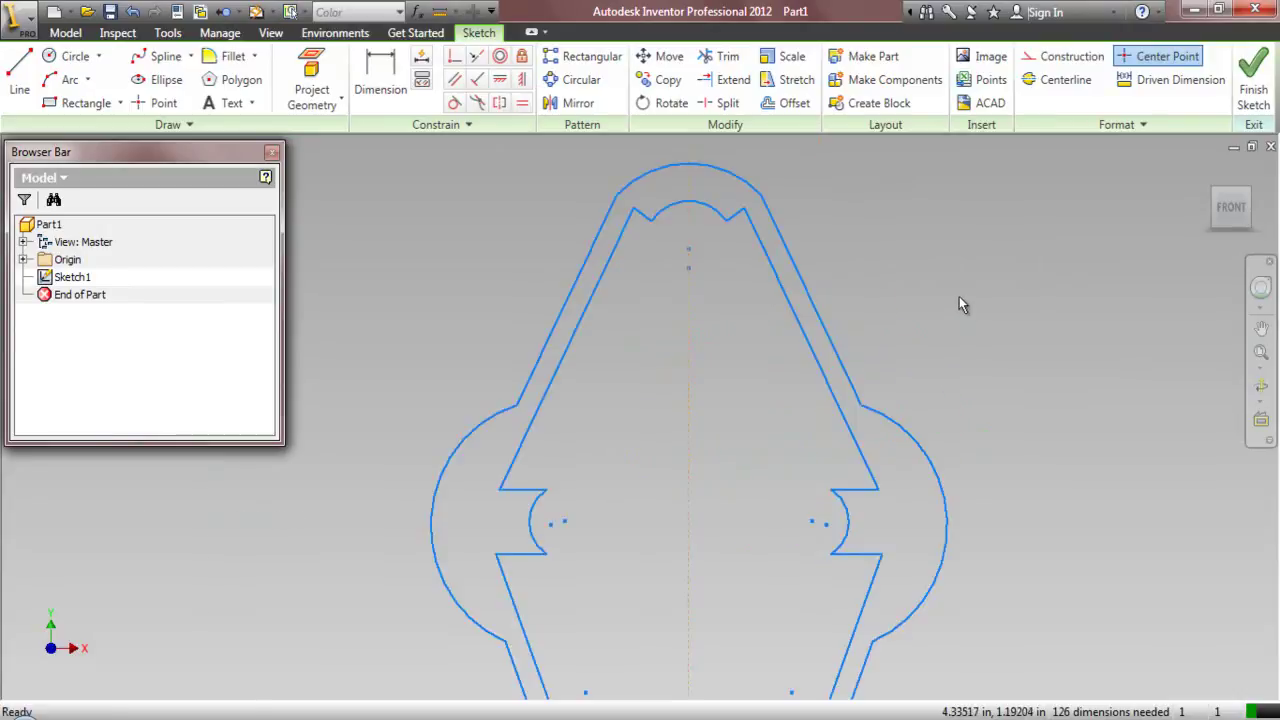
{"action": "right_click", "coordinate": [918, 447]}
{"action": "left_click", "coordinate": [895, 660]}
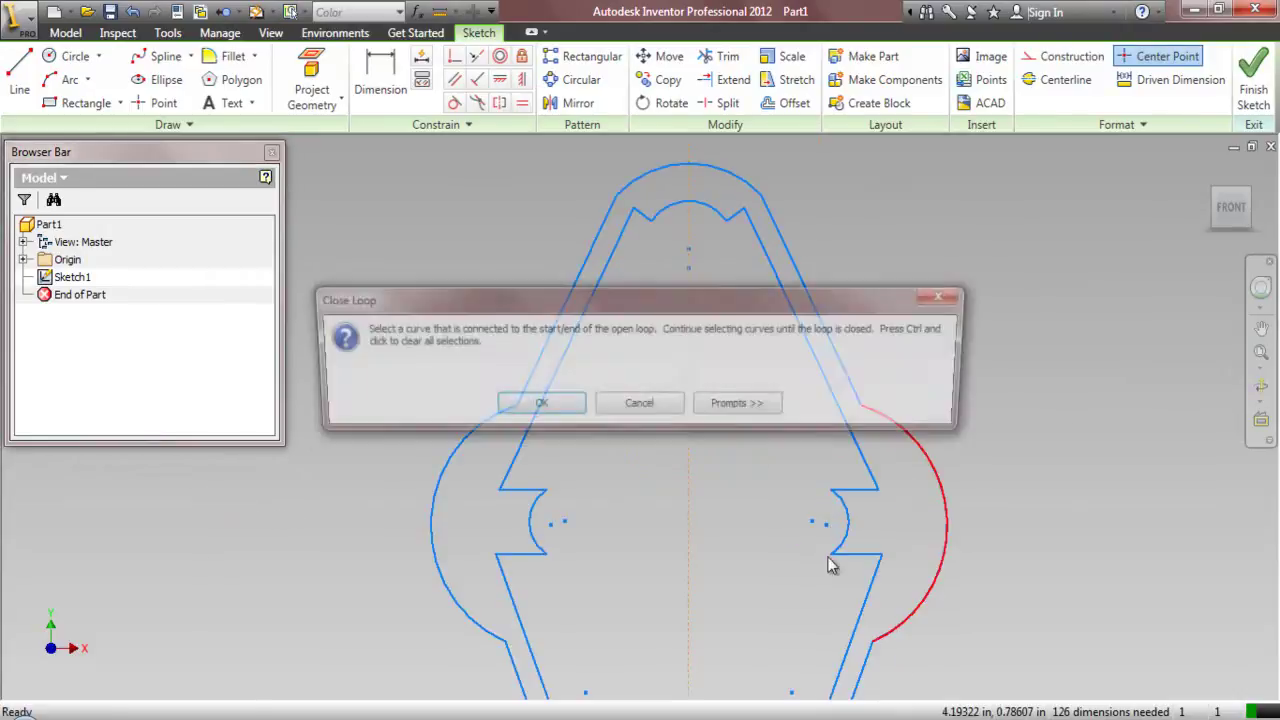
{"action": "left_click", "coordinate": [557, 403]}
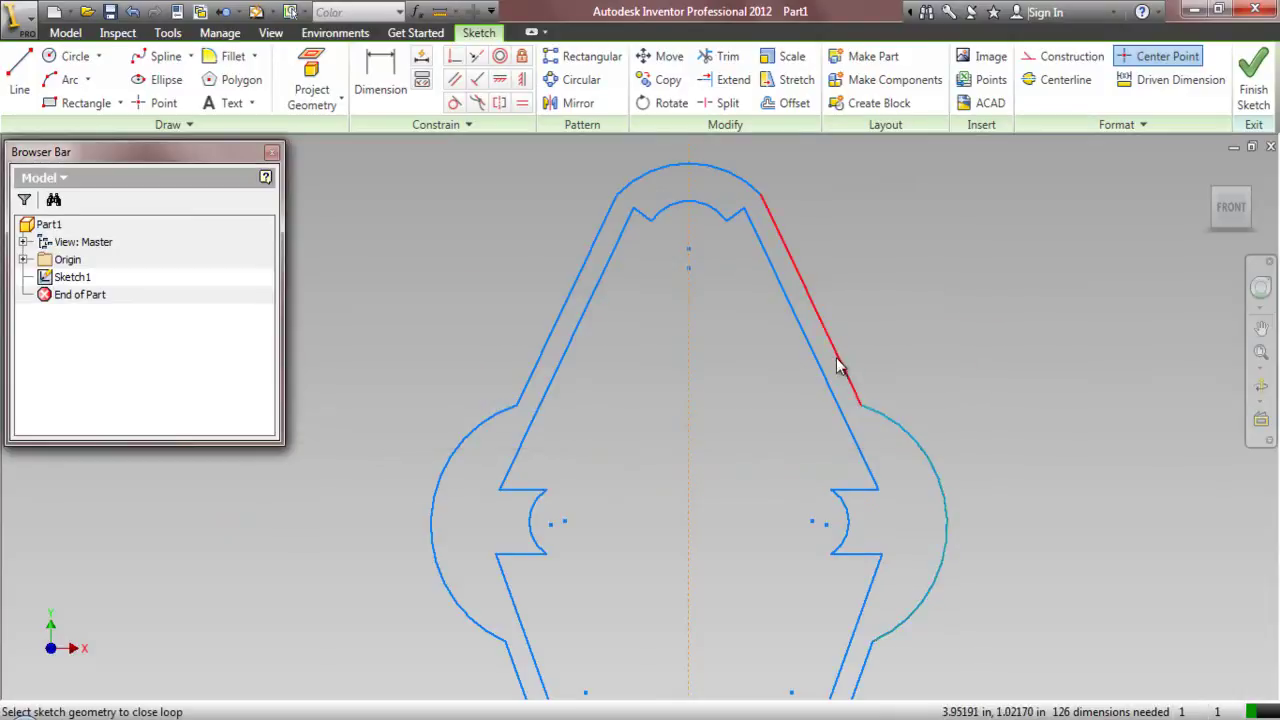
{"action": "left_click", "coordinate": [838, 365]}
{"action": "left_click", "coordinate": [722, 414]}
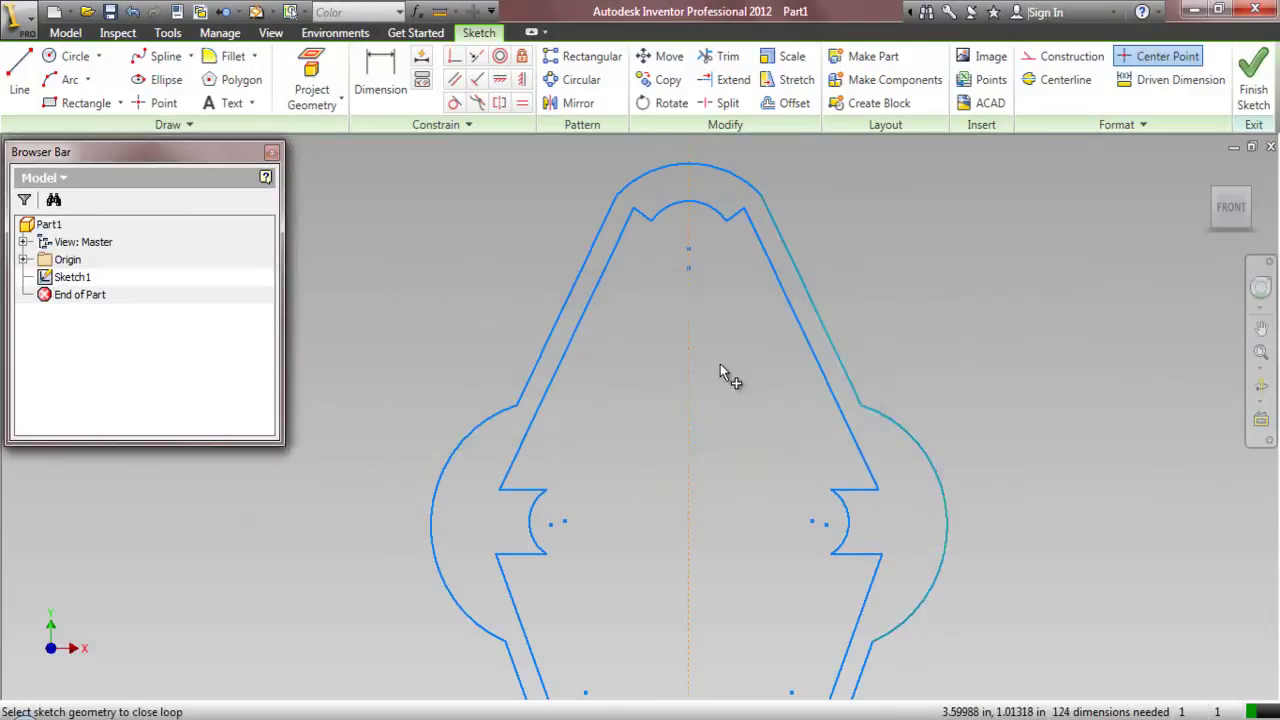
{"action": "left_click", "coordinate": [733, 175]}
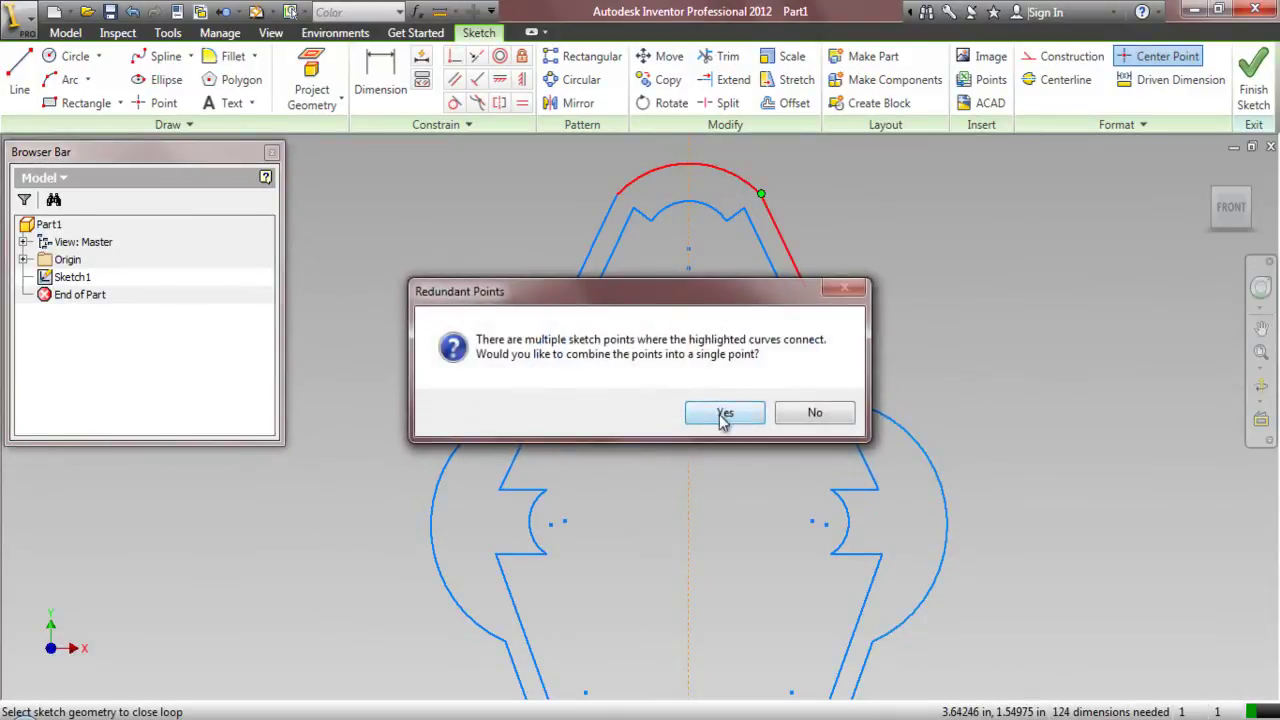
{"action": "left_click", "coordinate": [722, 414]}
- Continue the outer loop down the left side through the slanted line, side arc, lower line and corner arc, combining redundant points
{"action": "left_click", "coordinate": [573, 282]}
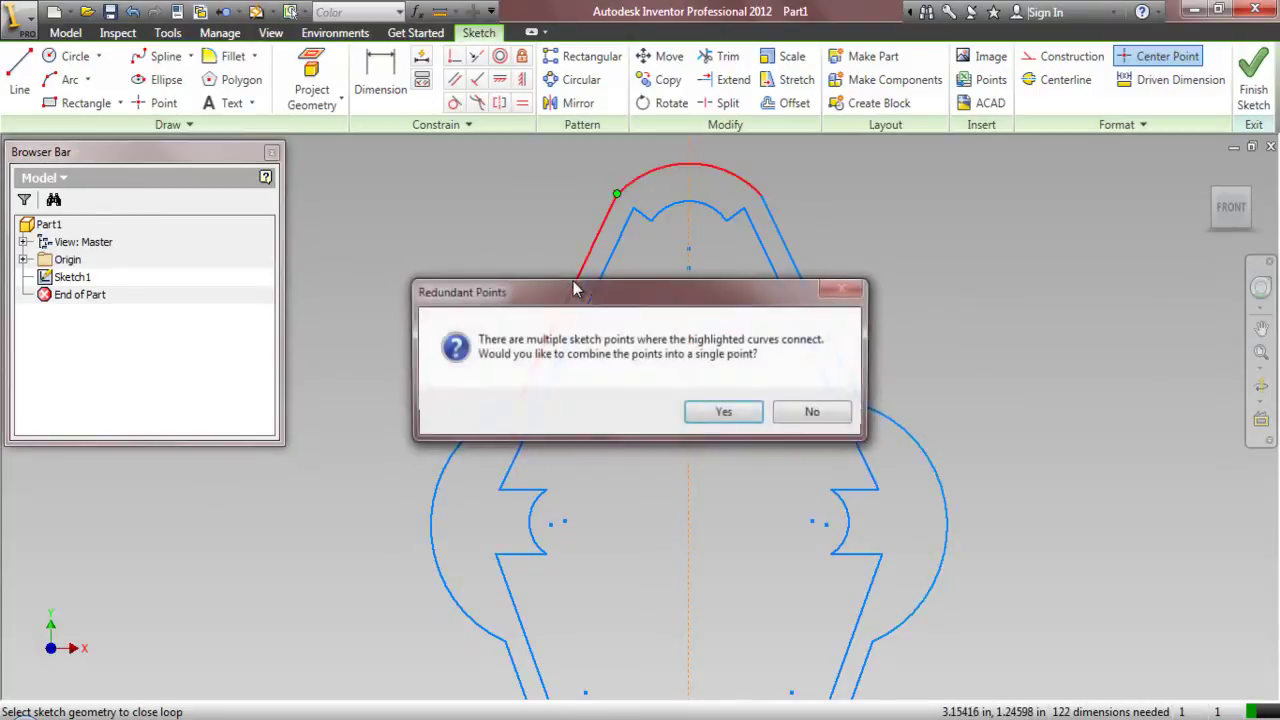
{"action": "left_click", "coordinate": [724, 414]}
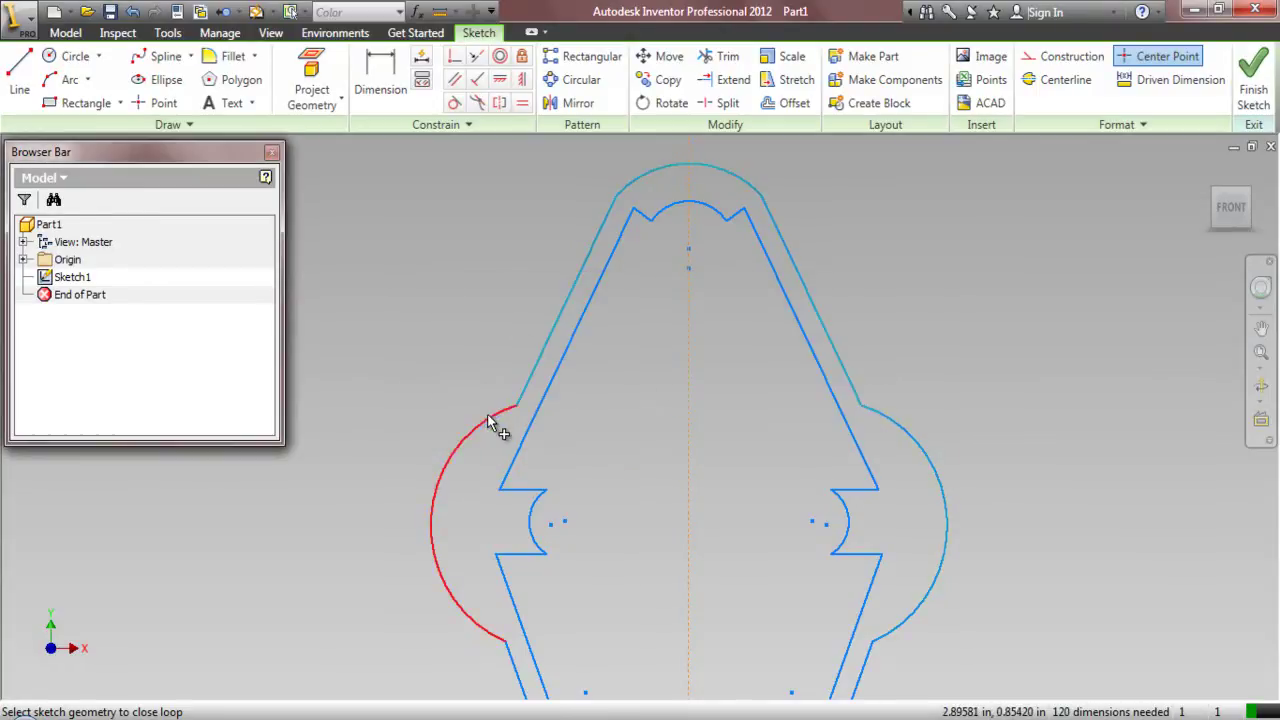
{"action": "left_click", "coordinate": [487, 414]}
{"action": "left_click", "coordinate": [706, 414]}
{"action": "scroll", "coordinate": [436, 269], "scroll_direction": "up", "scroll_amount": 3}
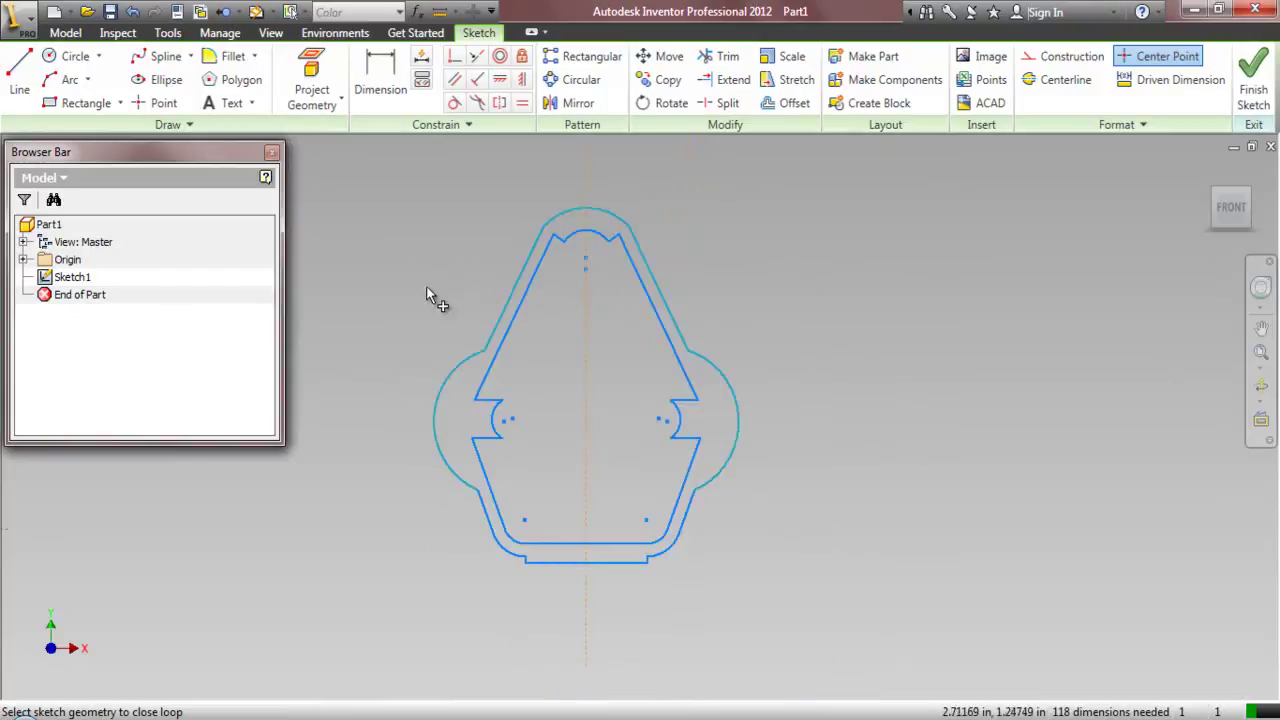
{"action": "left_click", "coordinate": [481, 517]}
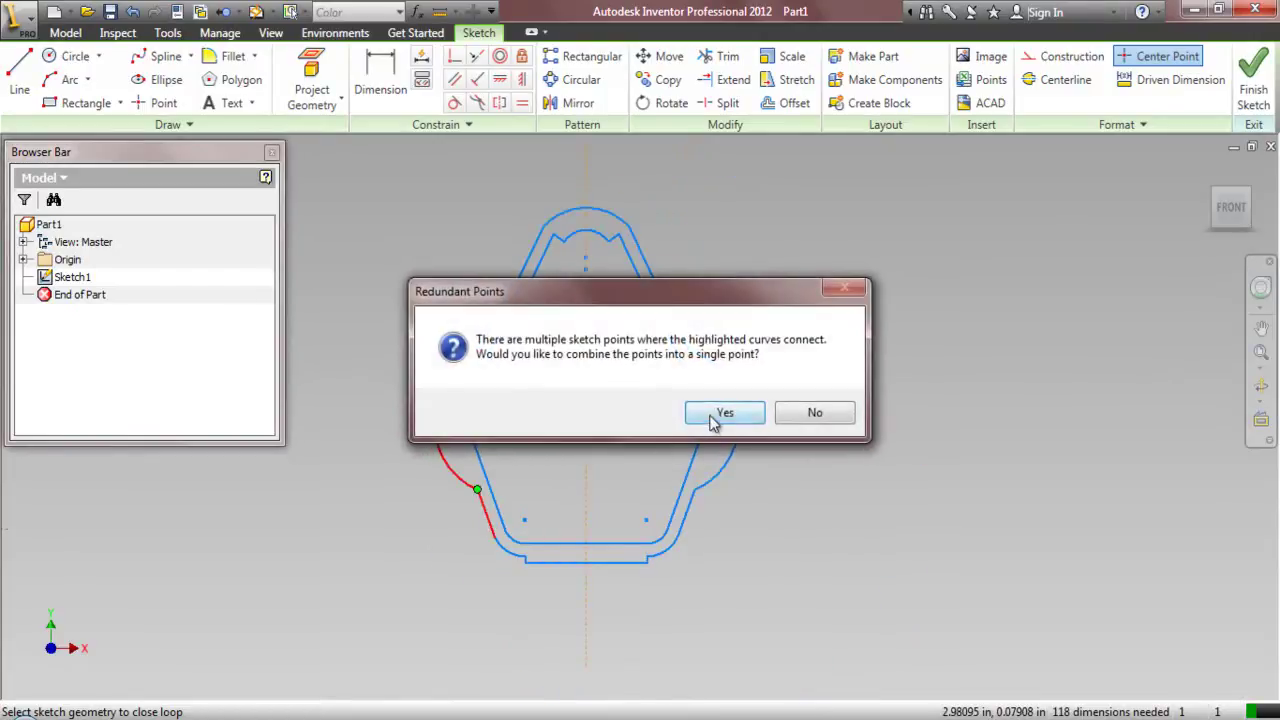
{"action": "left_click", "coordinate": [712, 422]}
{"action": "left_click", "coordinate": [516, 556]}
{"action": "left_click", "coordinate": [723, 414]}
- Add the short left step, bottom line and short right step to the outer loop, combining each pair of redundant points
{"action": "scroll", "coordinate": [568, 550], "scroll_direction": "down", "scroll_amount": 5}
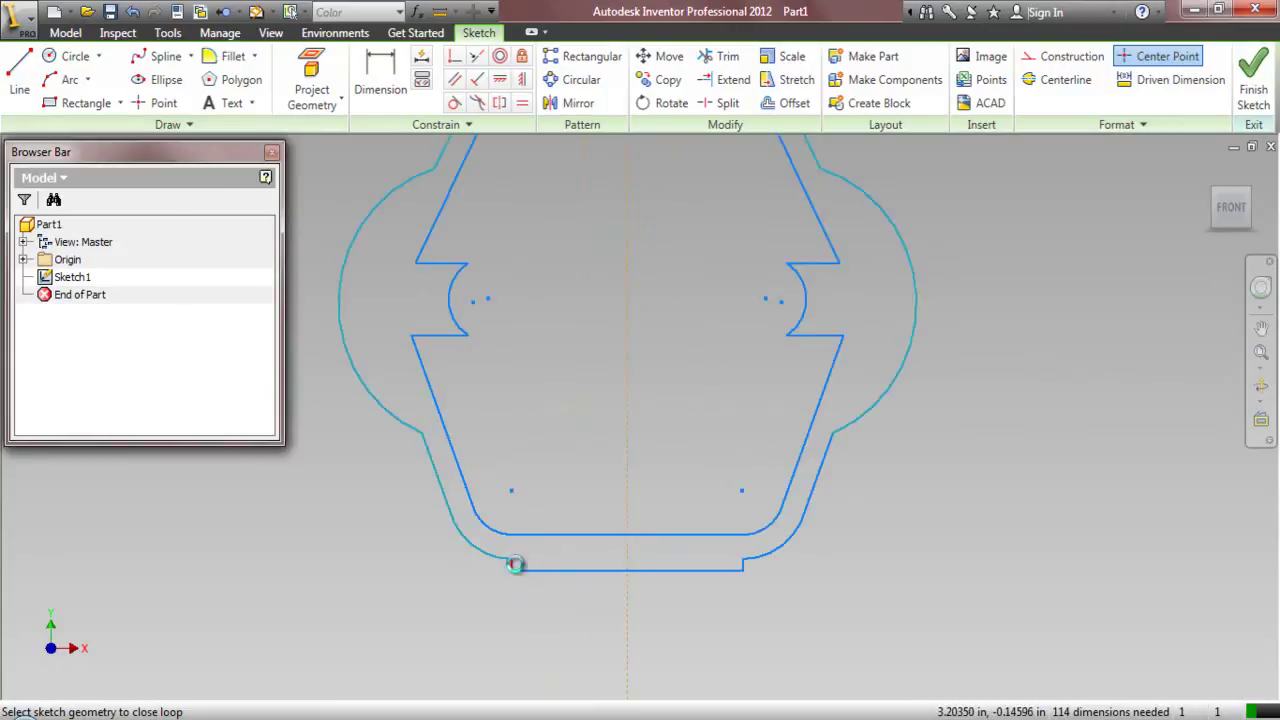
{"action": "left_click", "coordinate": [515, 568]}
{"action": "left_click", "coordinate": [723, 414]}
{"action": "left_click", "coordinate": [593, 570]}
{"action": "left_click", "coordinate": [728, 410]}
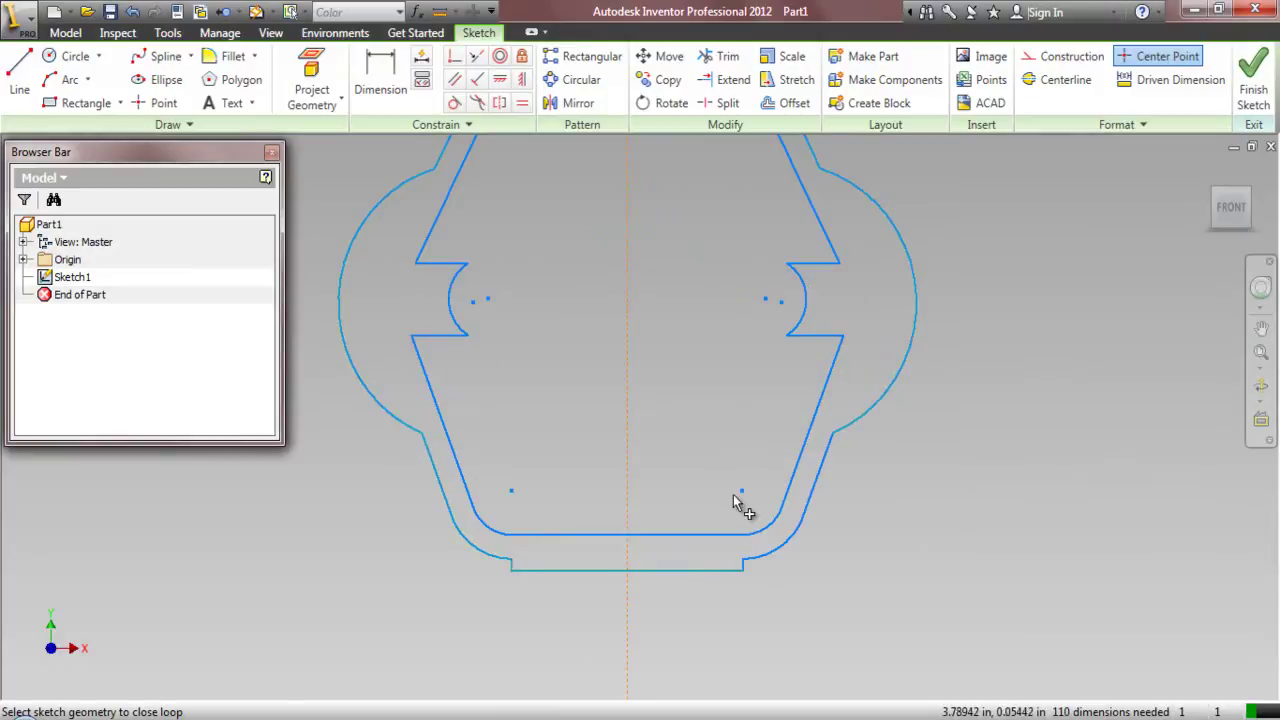
{"action": "left_click", "coordinate": [742, 568]}
{"action": "left_click", "coordinate": [728, 416]}
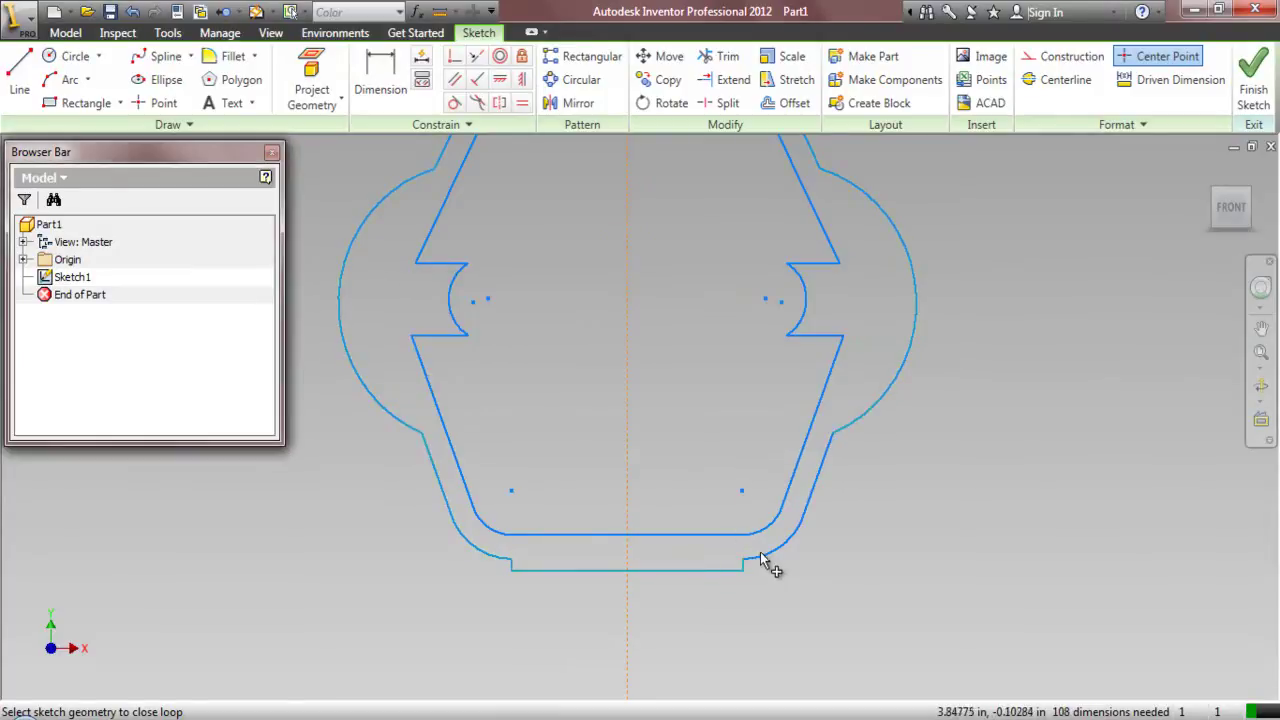
- Finish closing the outer loop with the lower-right corner arc and lower-right slanted line, combining their redundant points
{"action": "left_click", "coordinate": [774, 553]}
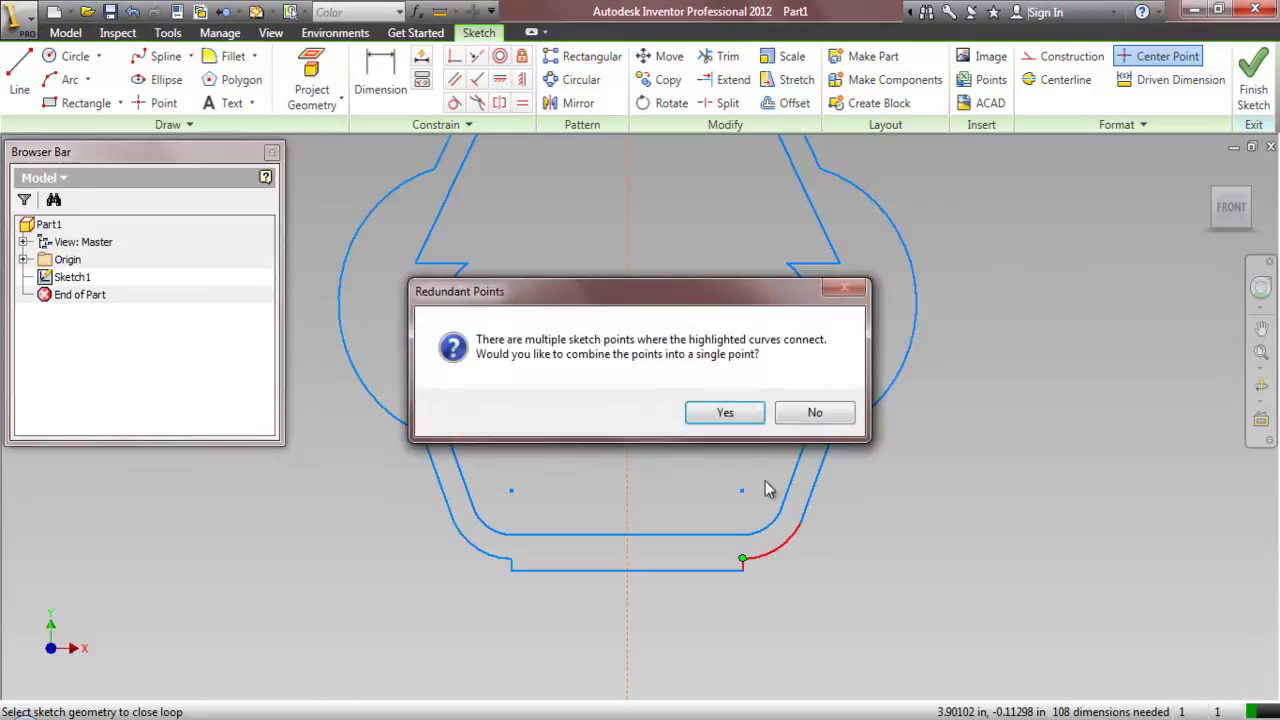
{"action": "left_click", "coordinate": [728, 412]}
{"action": "left_click", "coordinate": [822, 492]}
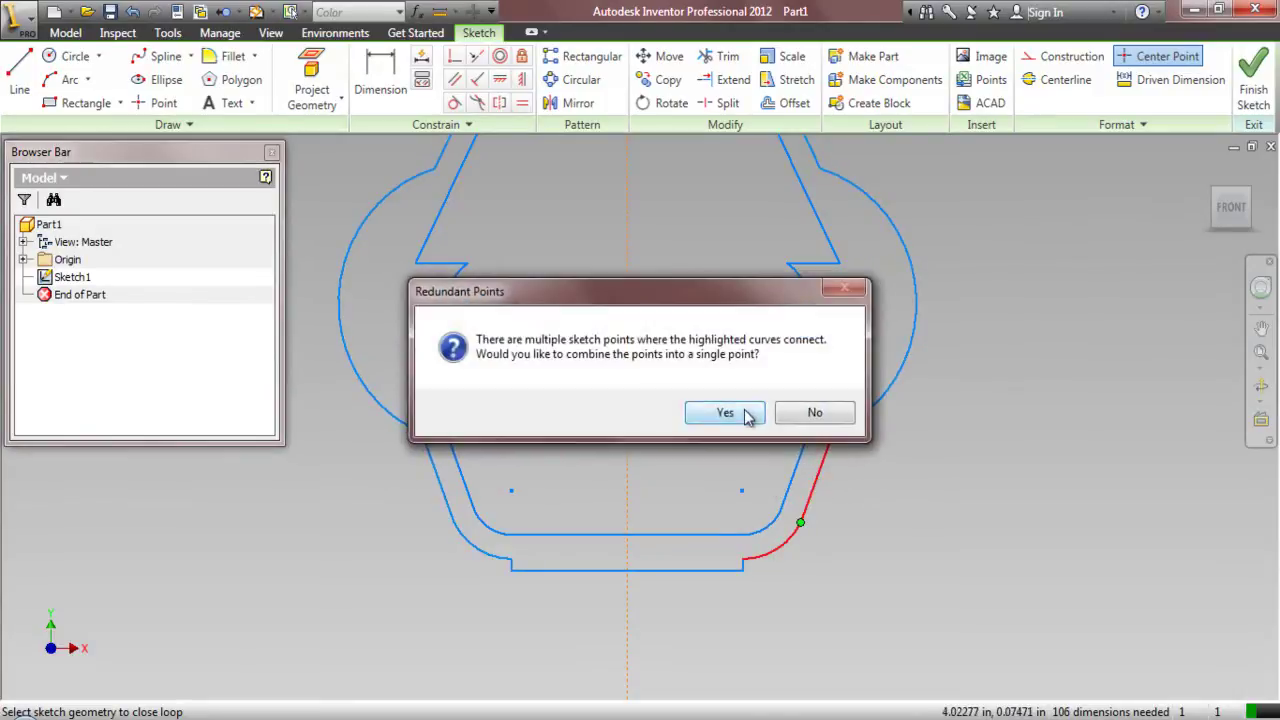
{"action": "left_click", "coordinate": [727, 413]}
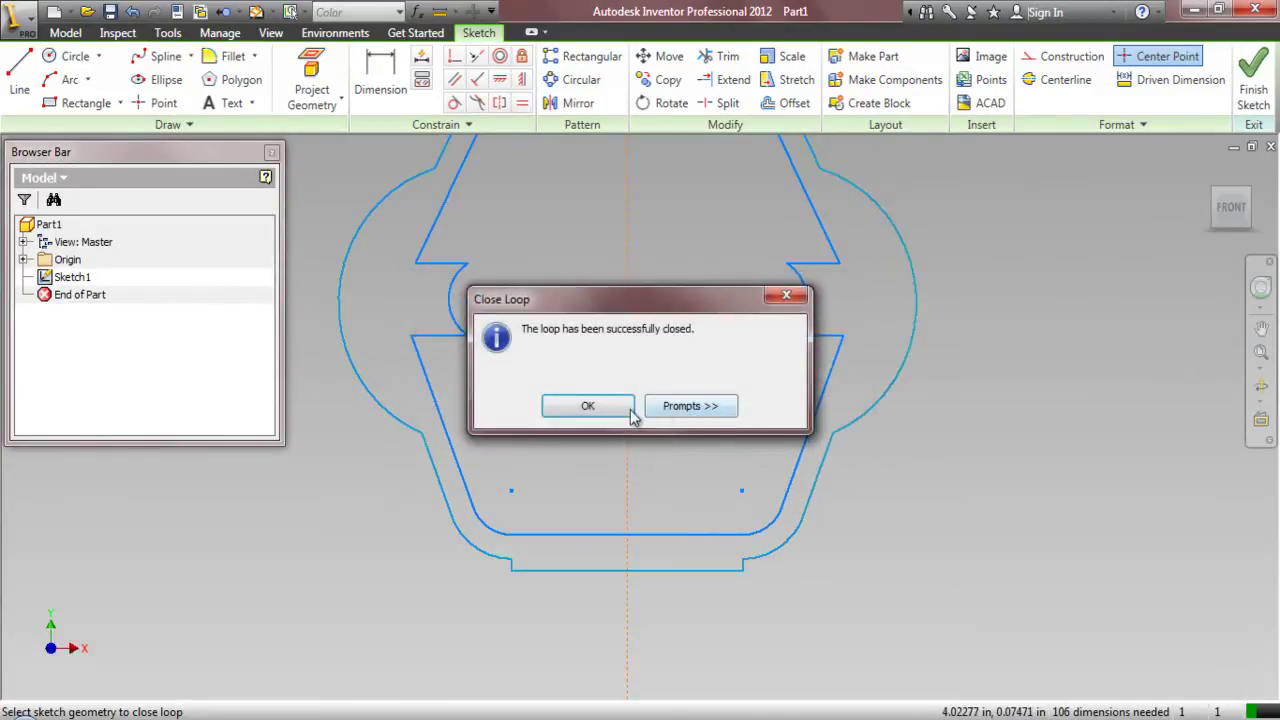
{"action": "left_click", "coordinate": [590, 405]}
- Start Close Loop on the inner profile's bottom line, adding the lower-left corner arc and slanted line with their redundant points combined
{"action": "left_click", "coordinate": [563, 534]}
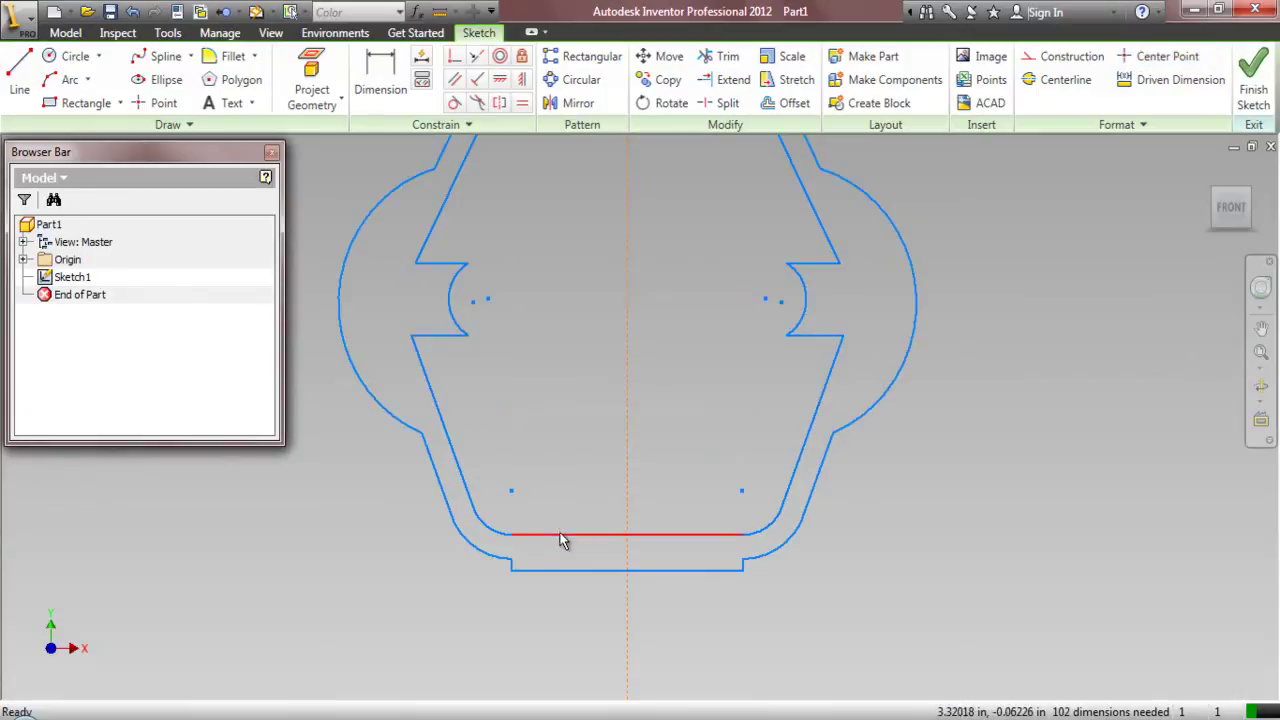
{"action": "right_click", "coordinate": [561, 536]}
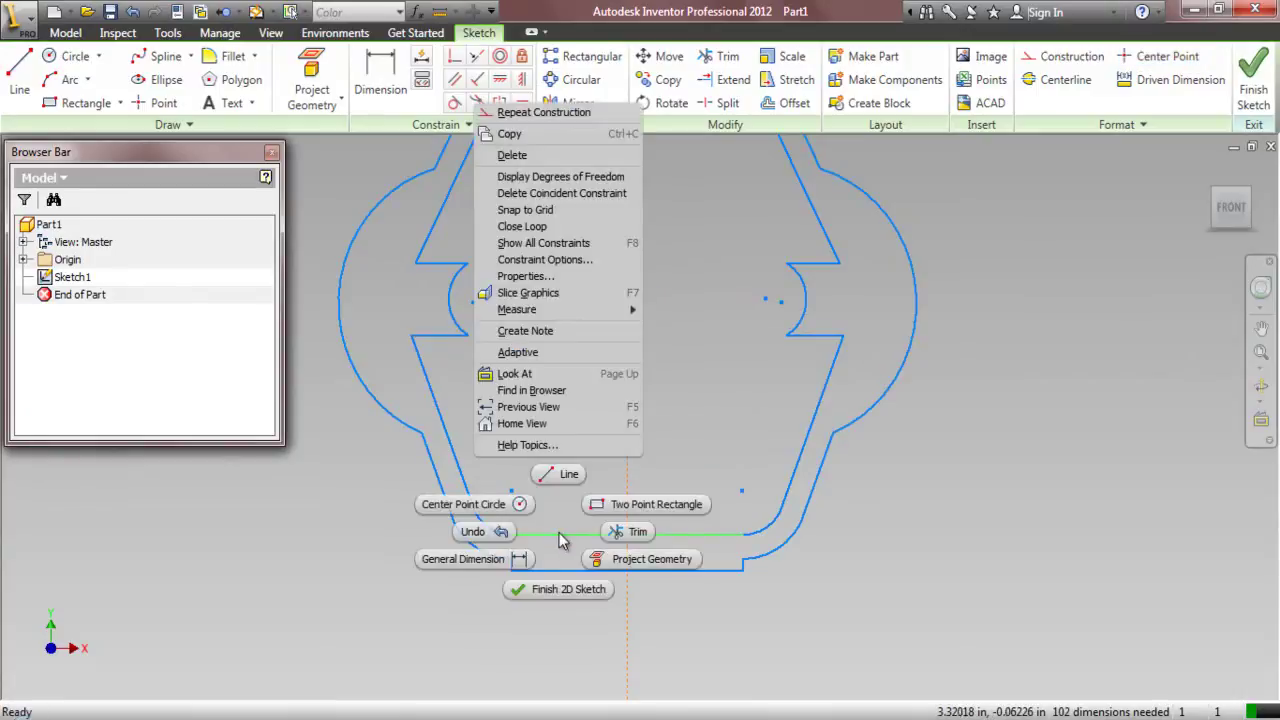
{"action": "left_click", "coordinate": [560, 228]}
{"action": "left_click", "coordinate": [536, 405]}
{"action": "left_click", "coordinate": [489, 527]}
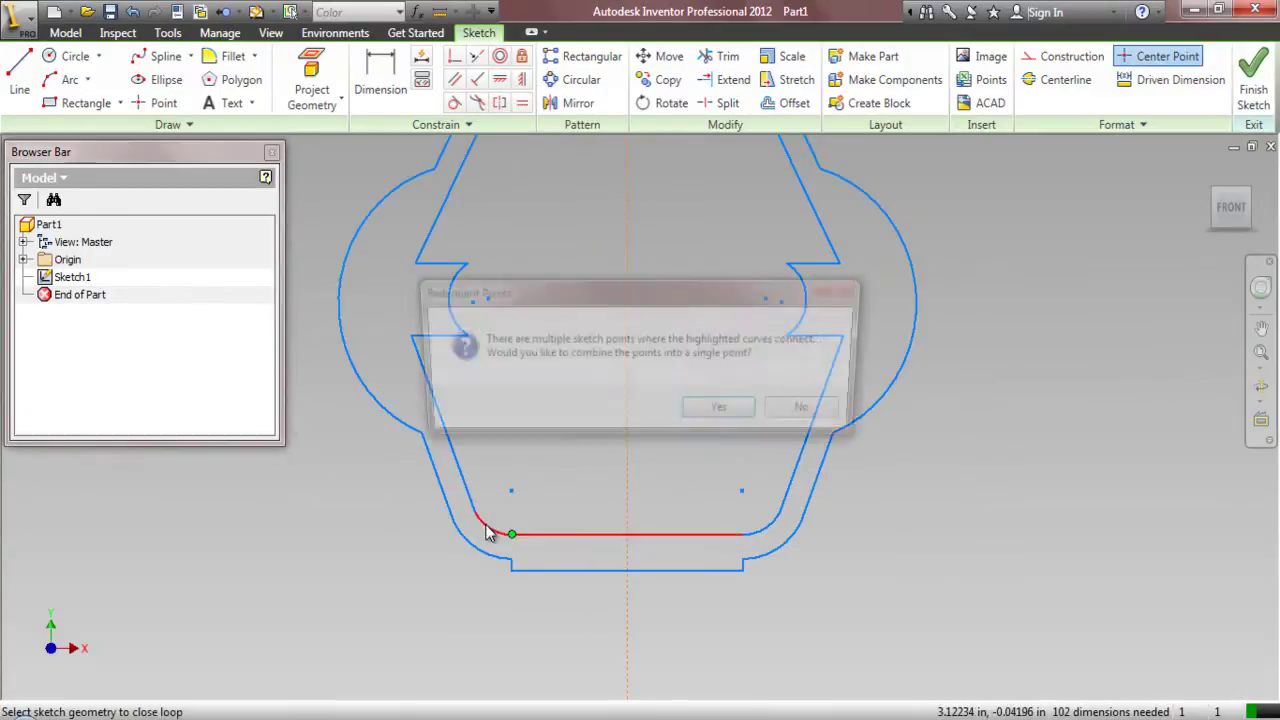
{"action": "left_click", "coordinate": [722, 414]}
{"action": "left_click", "coordinate": [472, 505]}
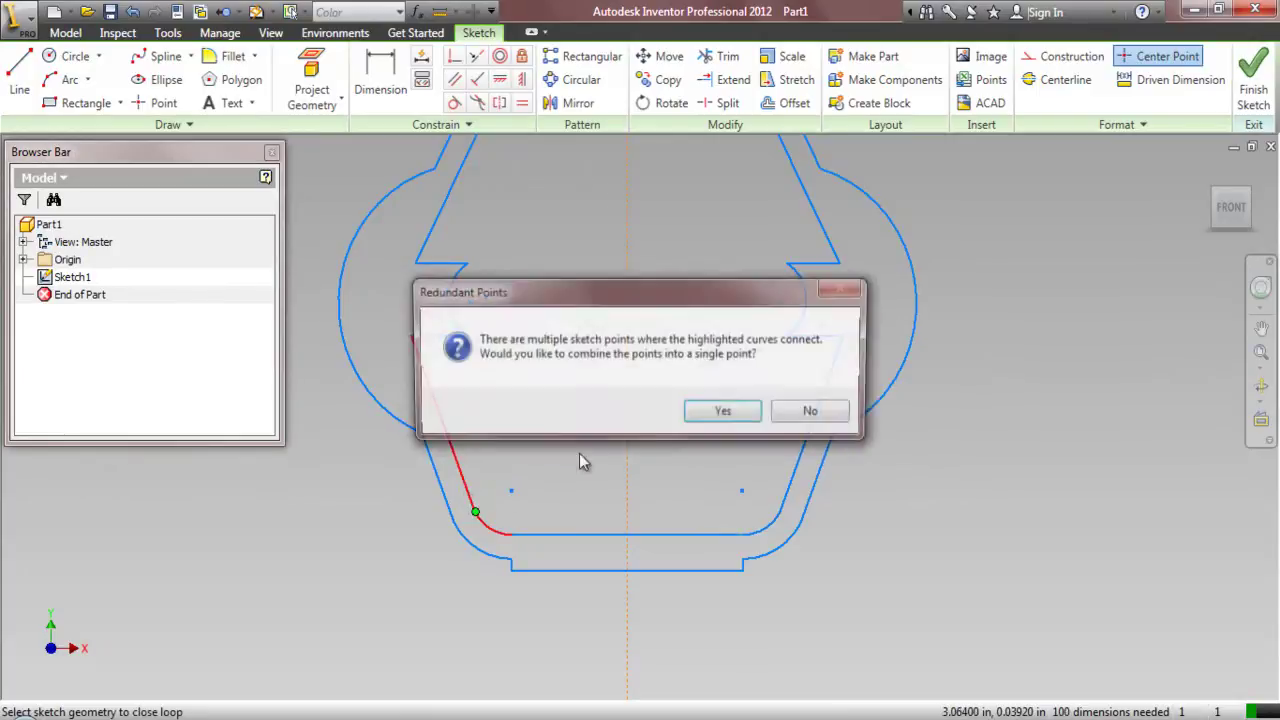
{"action": "left_click", "coordinate": [722, 413]}
- Add the left notch's lower line, arc and upper line to the inner loop, combining their redundant points
{"action": "left_click", "coordinate": [440, 337]}
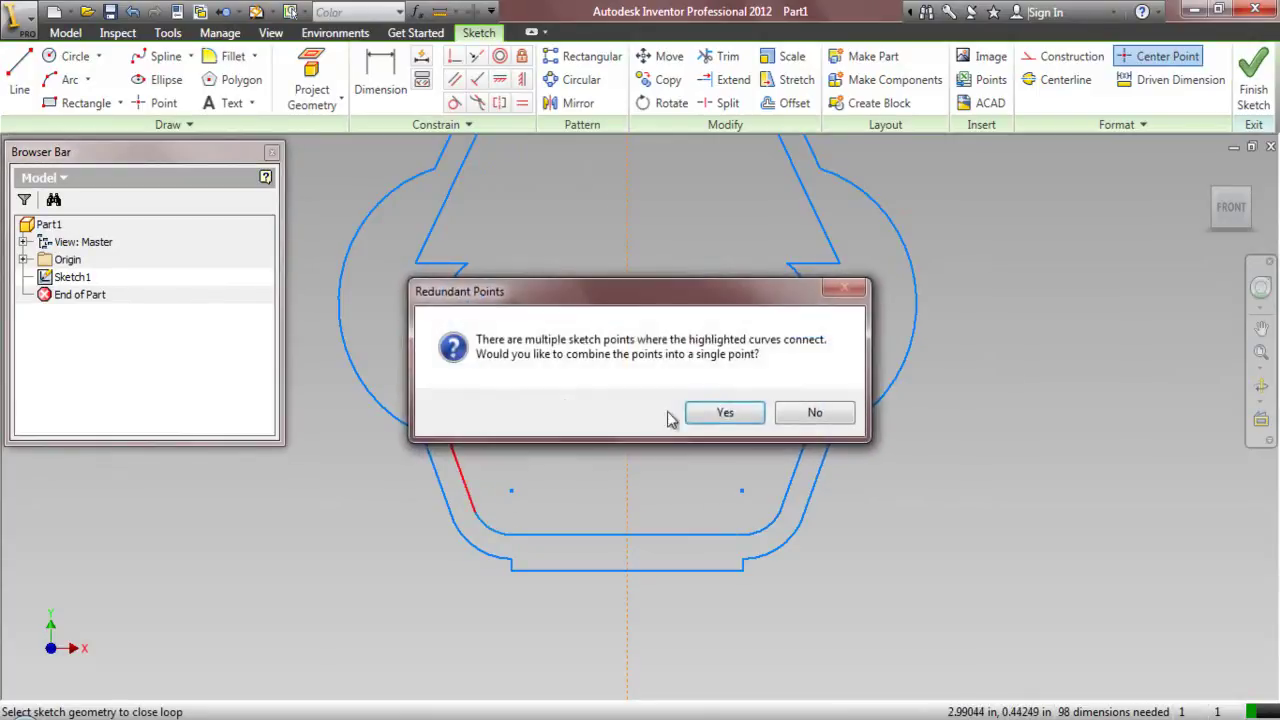
{"action": "left_click", "coordinate": [722, 413]}
{"action": "left_click", "coordinate": [457, 293]}
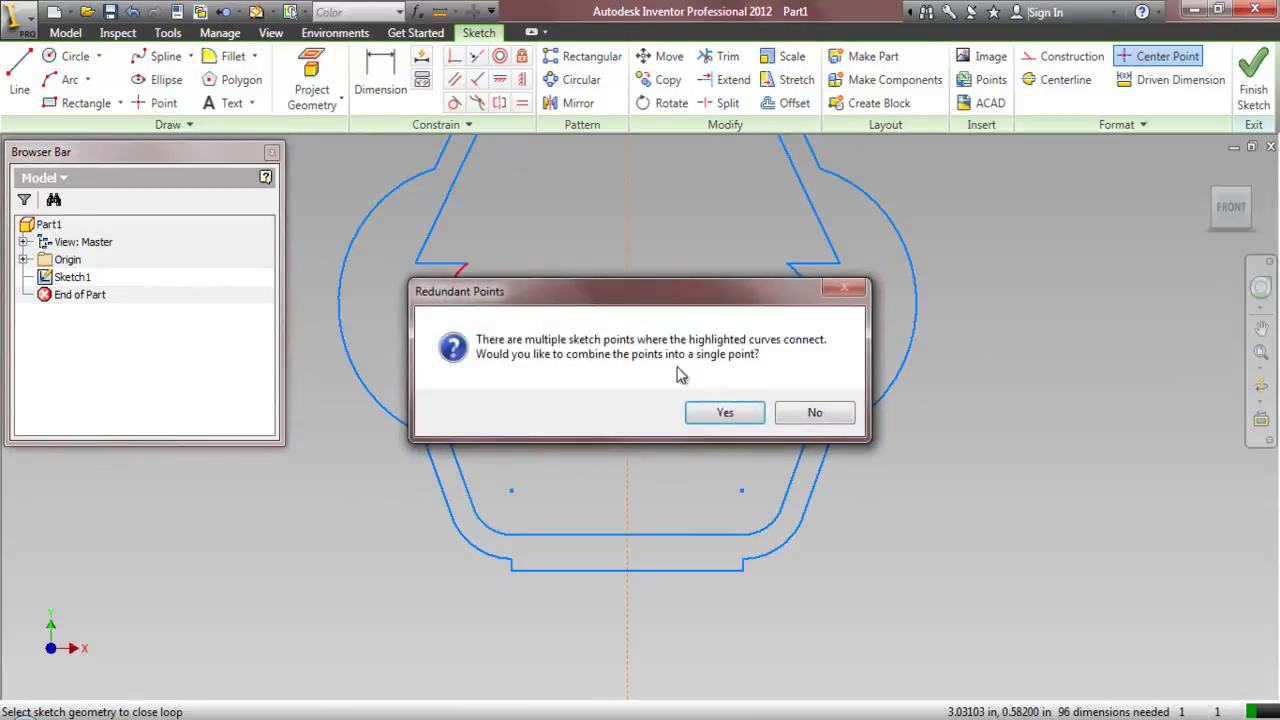
{"action": "left_click", "coordinate": [722, 416]}
{"action": "left_click", "coordinate": [448, 264]}
{"action": "left_click", "coordinate": [724, 416]}
- Add the inner upper-left slanted line and the short line at its top end to the loop, combining redundant points
{"action": "left_click", "coordinate": [439, 216]}
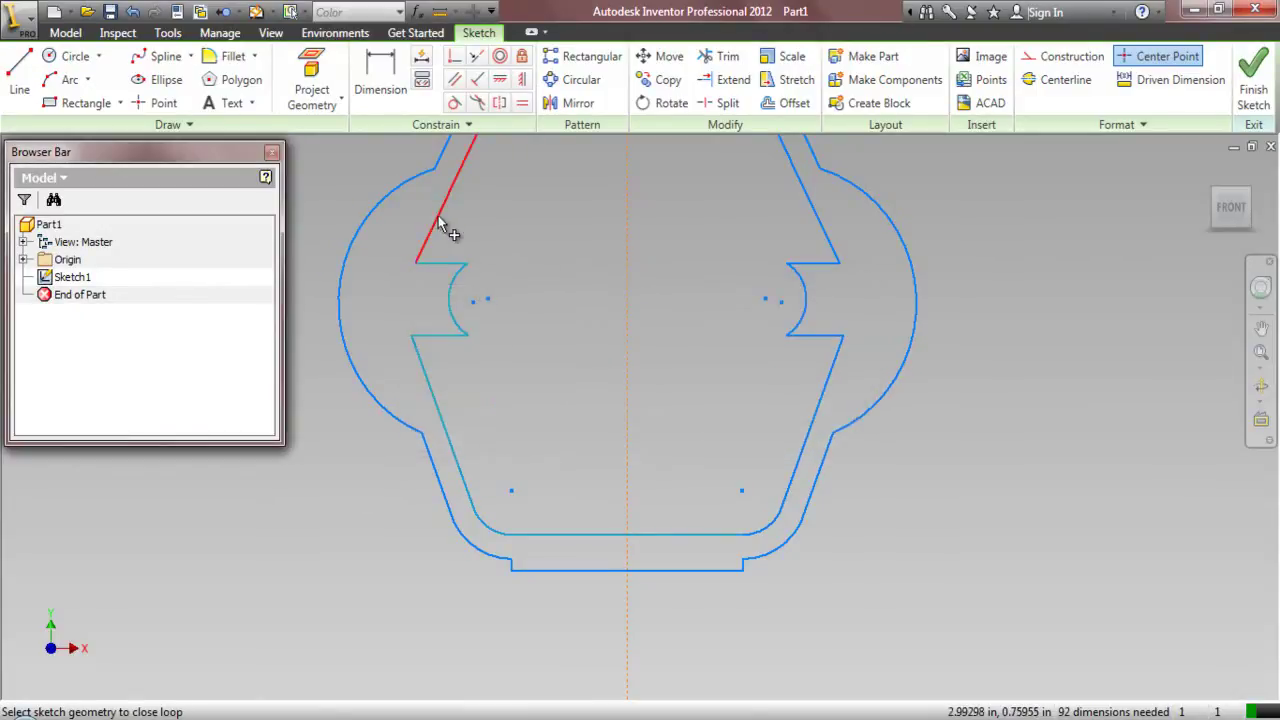
{"action": "left_click", "coordinate": [724, 414]}
{"action": "scroll", "coordinate": [640, 575], "scroll_direction": "down", "scroll_amount": 4}
{"action": "scroll", "coordinate": [620, 455], "scroll_direction": "up", "scroll_amount": 2}
{"action": "left_click", "coordinate": [596, 292]}
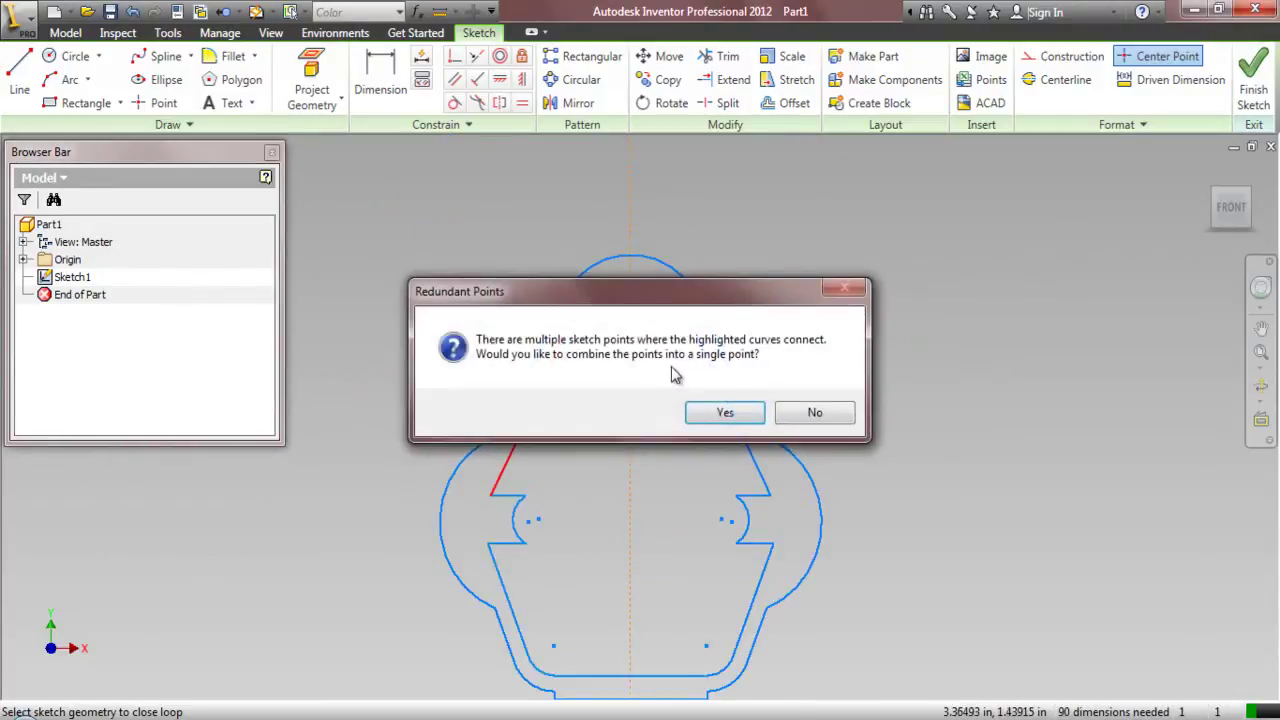
{"action": "left_click", "coordinate": [724, 414]}
- Add the inner top arc, short right line and upper-right slanted line to the loop, combining their redundant points
{"action": "left_click", "coordinate": [650, 296]}
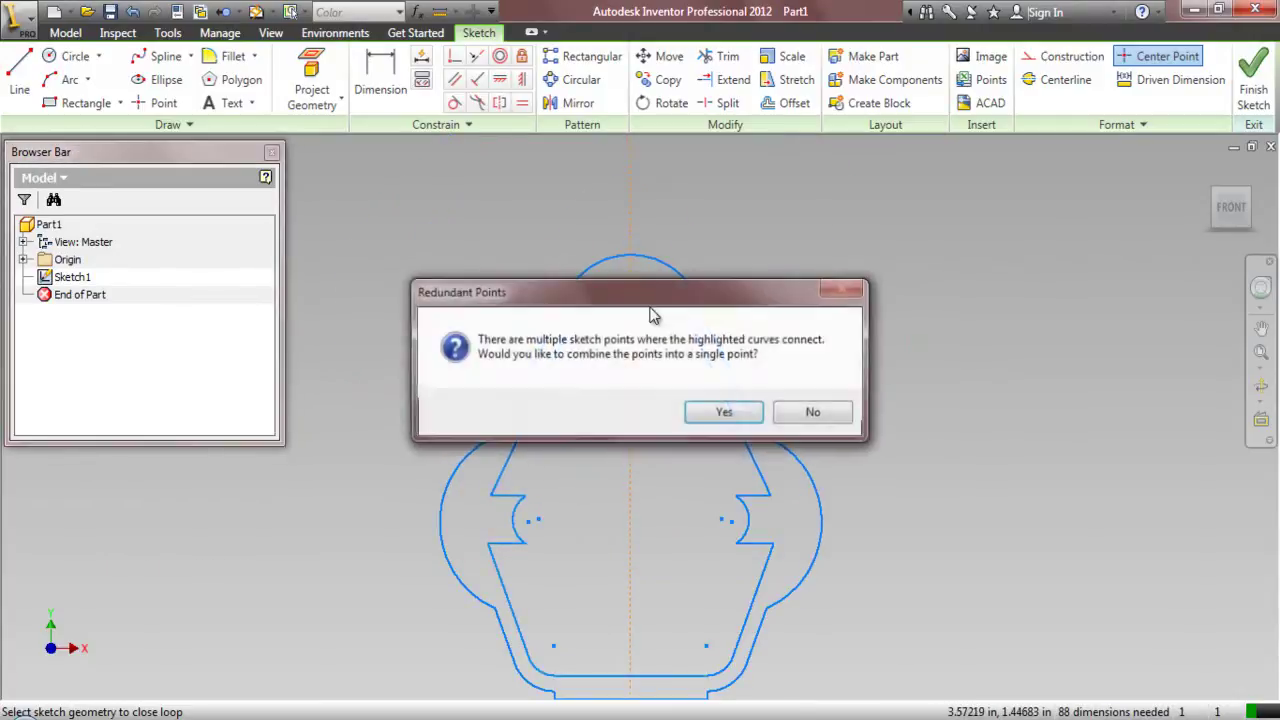
{"action": "left_click", "coordinate": [724, 414]}
{"action": "left_click", "coordinate": [667, 300]}
{"action": "left_click", "coordinate": [720, 409]}
{"action": "left_click", "coordinate": [706, 366]}
{"action": "left_click", "coordinate": [738, 412]}
- Add the right notch's two lines and arc plus the inner lower-right slanted line to the loop, combining redundant points
{"action": "left_click", "coordinate": [752, 496]}
{"action": "left_click", "coordinate": [736, 420]}
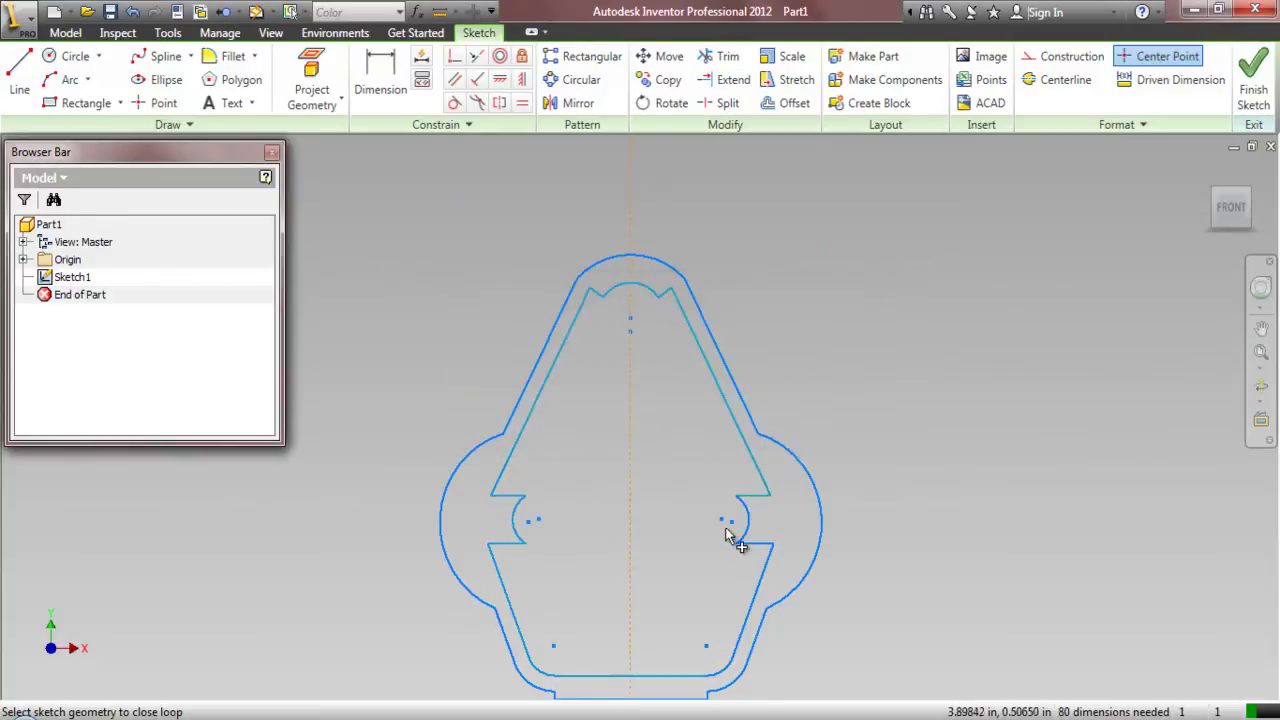
{"action": "left_click", "coordinate": [743, 515]}
{"action": "left_click", "coordinate": [738, 418]}
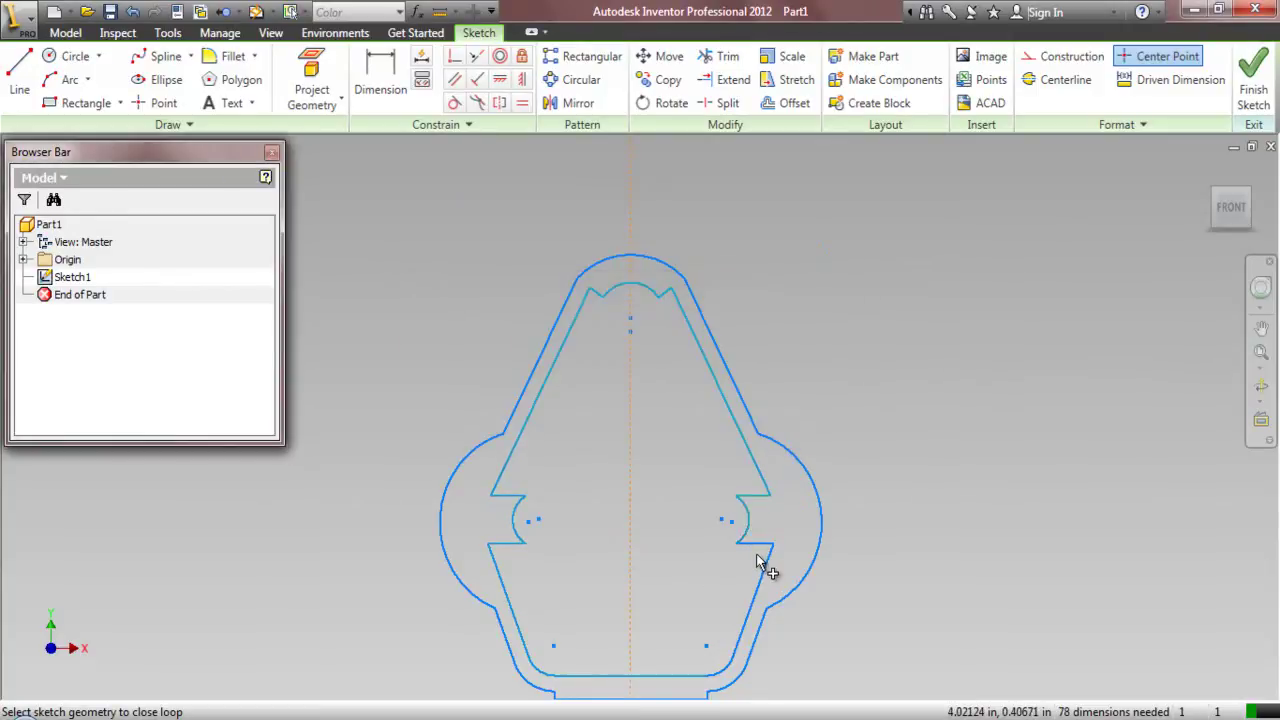
{"action": "left_click", "coordinate": [755, 555]}
{"action": "left_click", "coordinate": [723, 412]}
{"action": "left_click", "coordinate": [757, 615]}
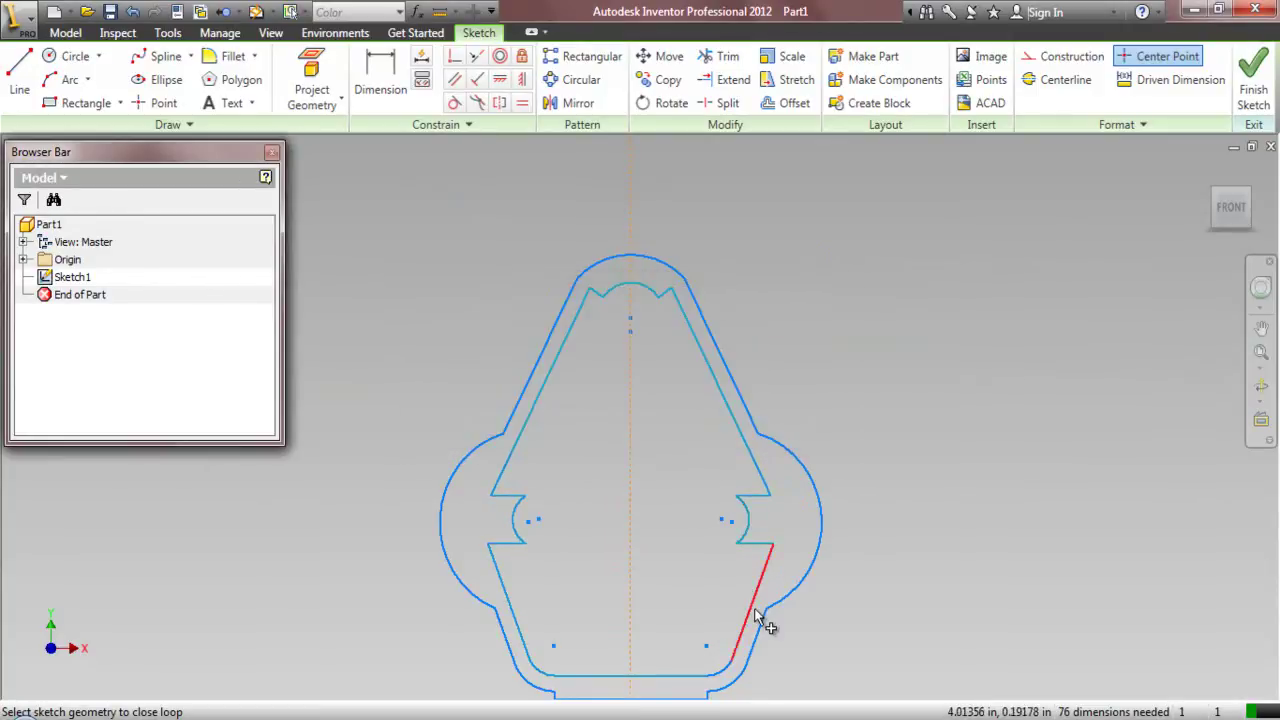
{"action": "left_click", "coordinate": [723, 412]}
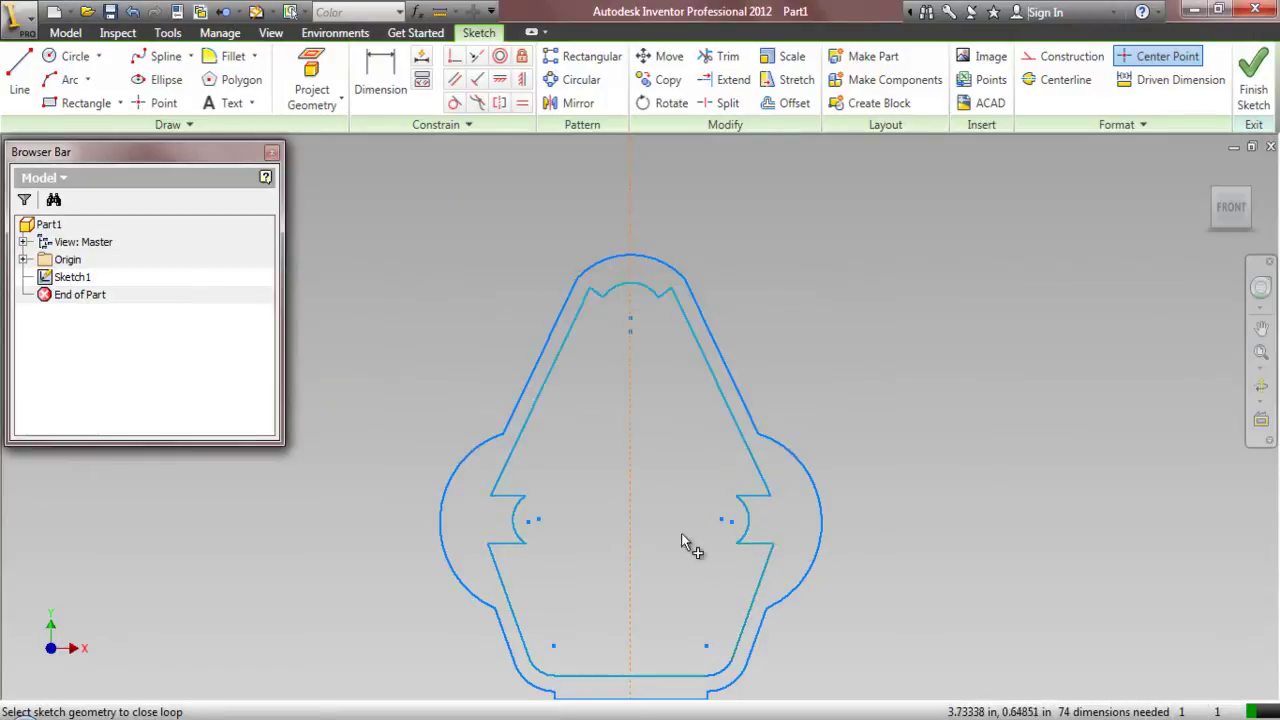
- Add the inner lower-right corner arc to the loop, combining the redundant points at its ends, to close the inner loop
{"action": "left_click", "coordinate": [720, 677]}
{"action": "left_click", "coordinate": [725, 412]}
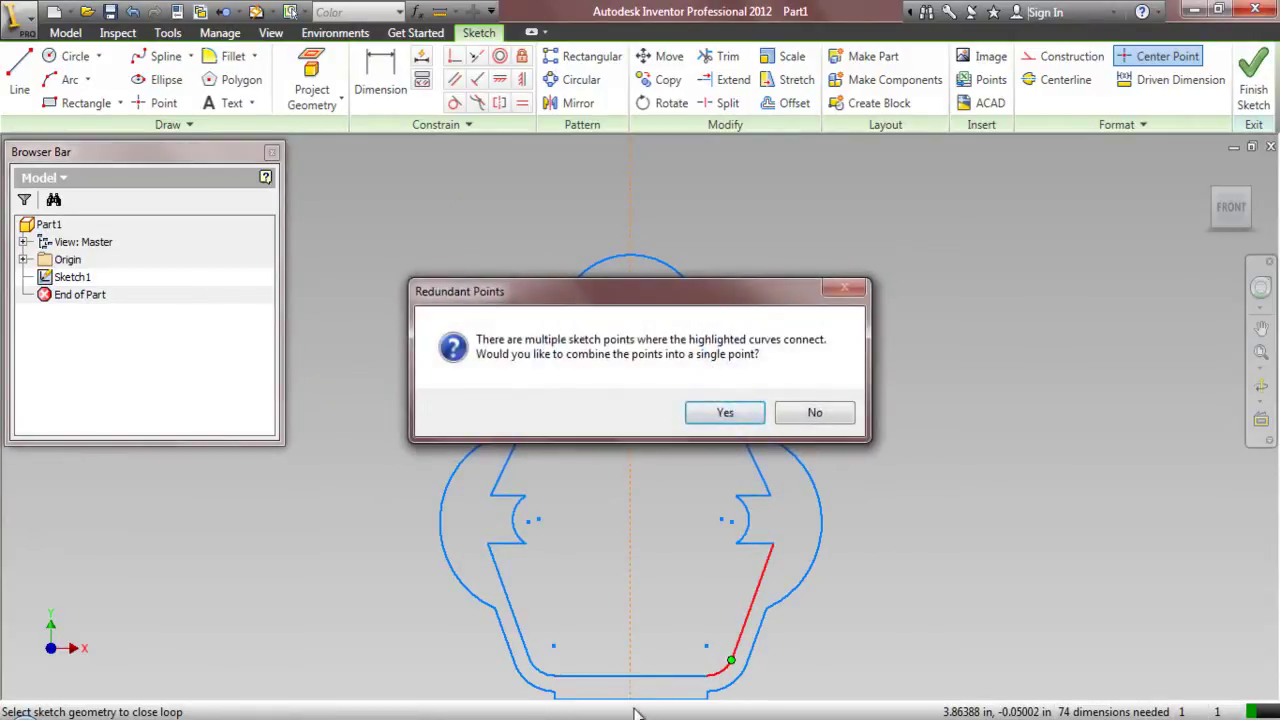
{"action": "left_click", "coordinate": [725, 413]}
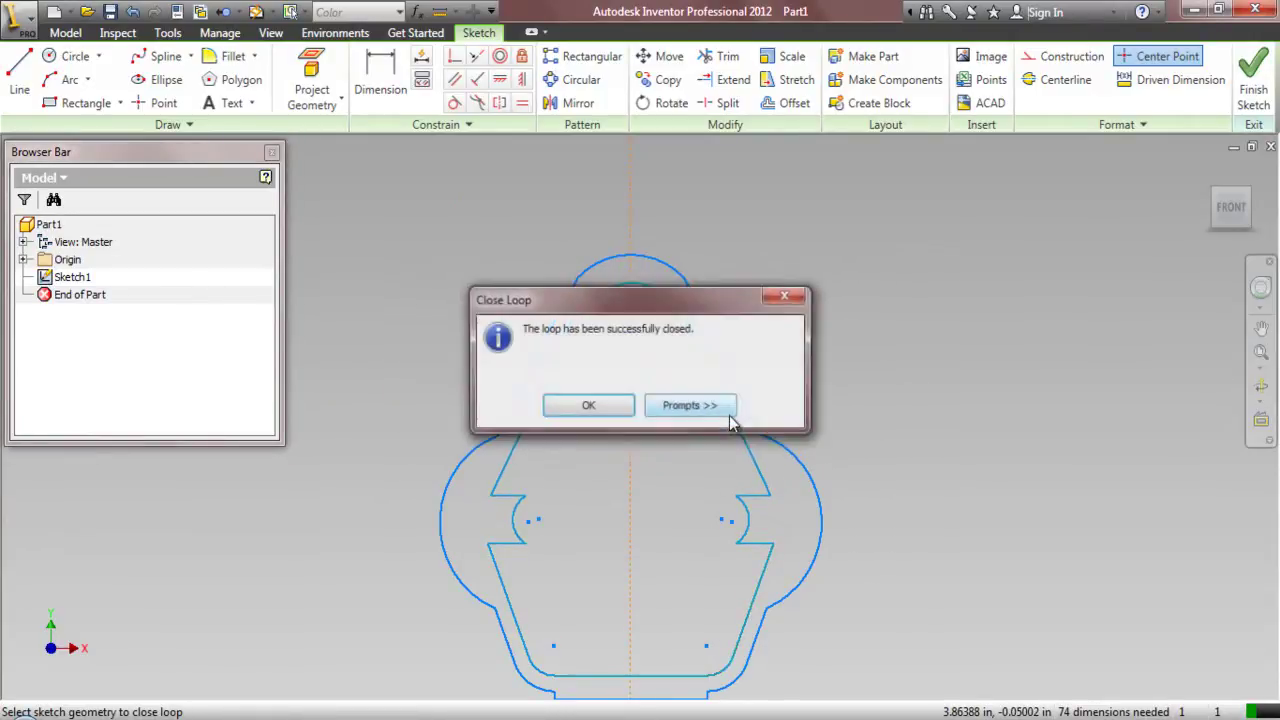
{"action": "left_click", "coordinate": [618, 413]}
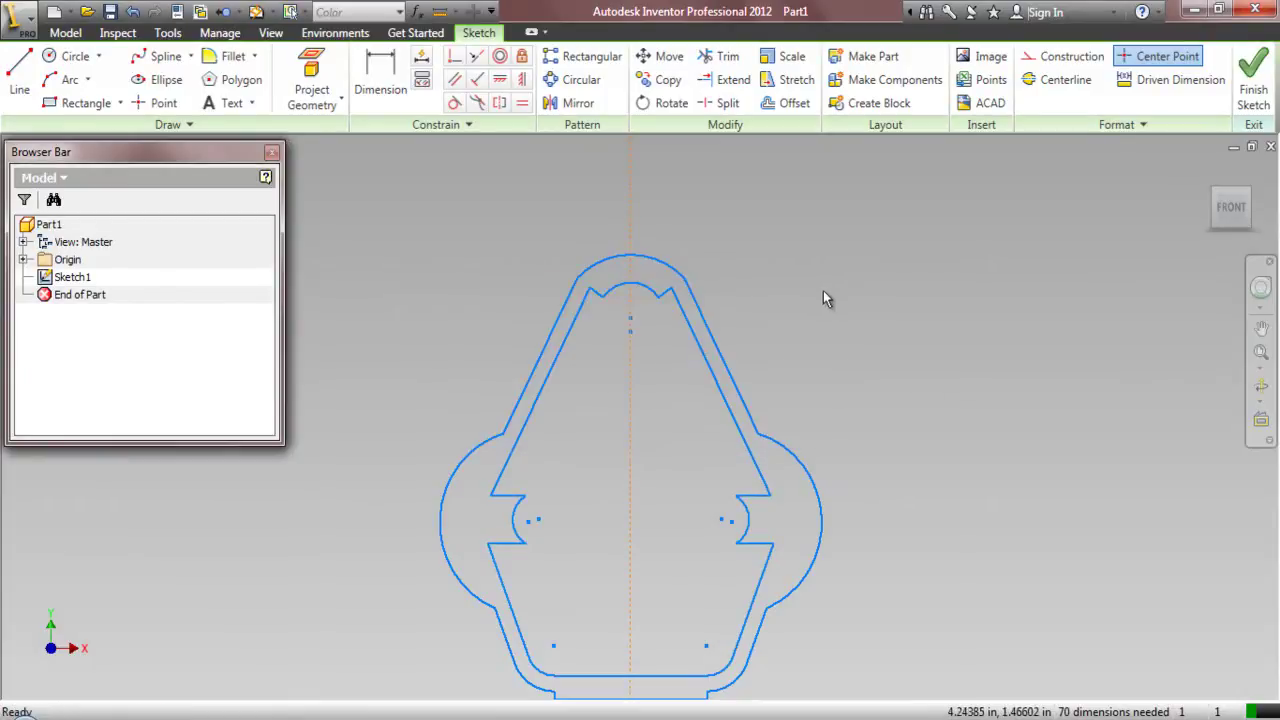
- Convert the large outer side arcs on both sides of the profile to construction geometry
{"action": "left_click", "coordinate": [815, 484]}
{"action": "left_click", "coordinate": [1066, 57]}
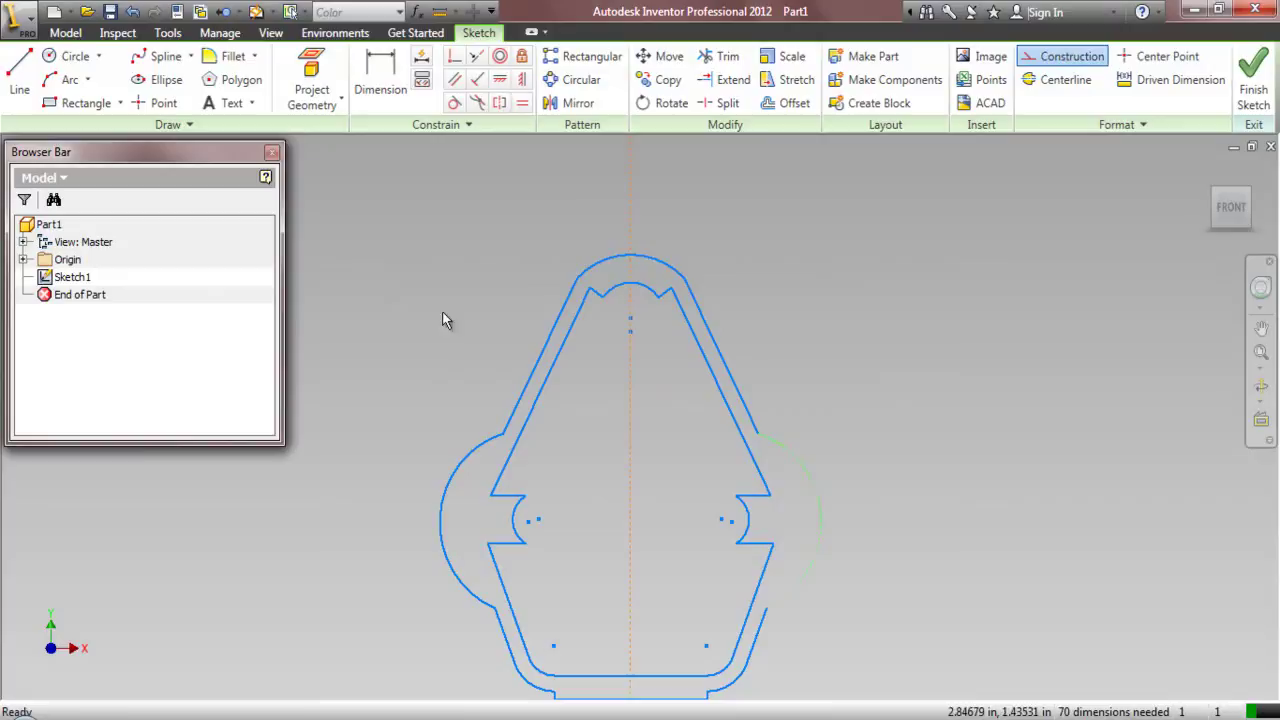
{"action": "left_click", "coordinate": [442, 490]}
{"action": "left_click", "coordinate": [1050, 57]}
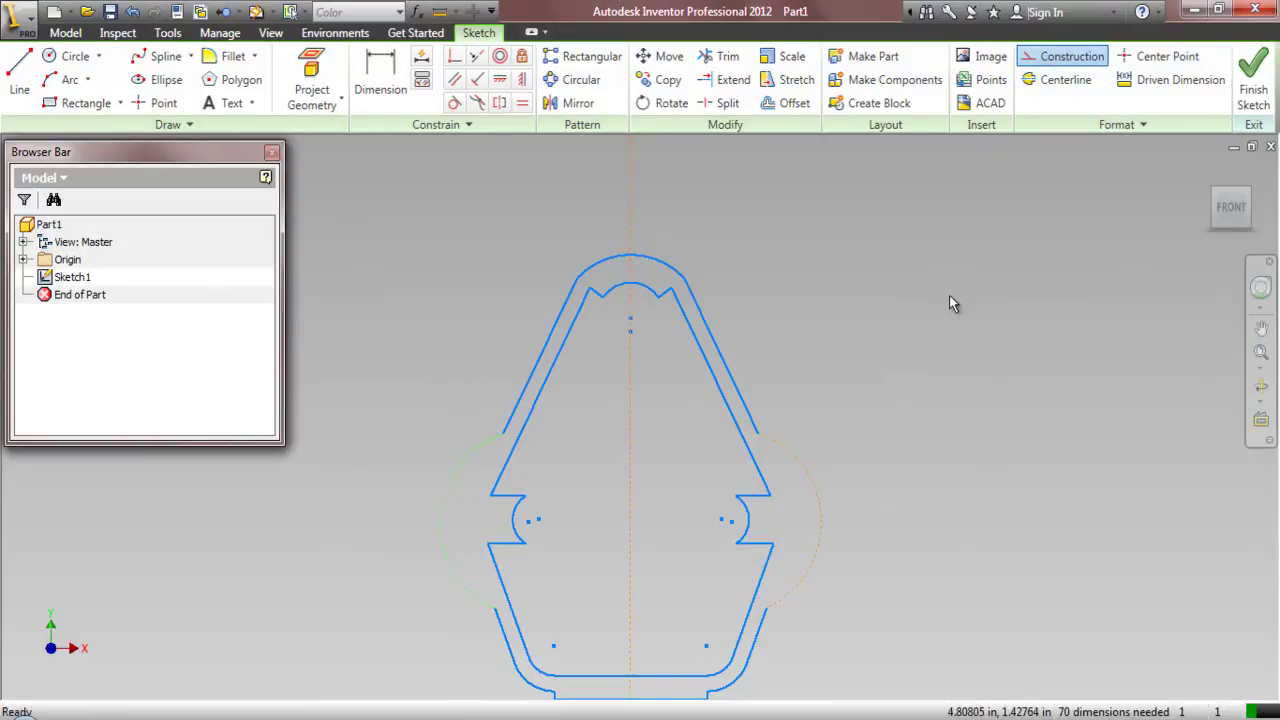
- Select all the lines and arcs of the inner loop and convert them to construction geometry
{"action": "left_click", "coordinate": [651, 291]}
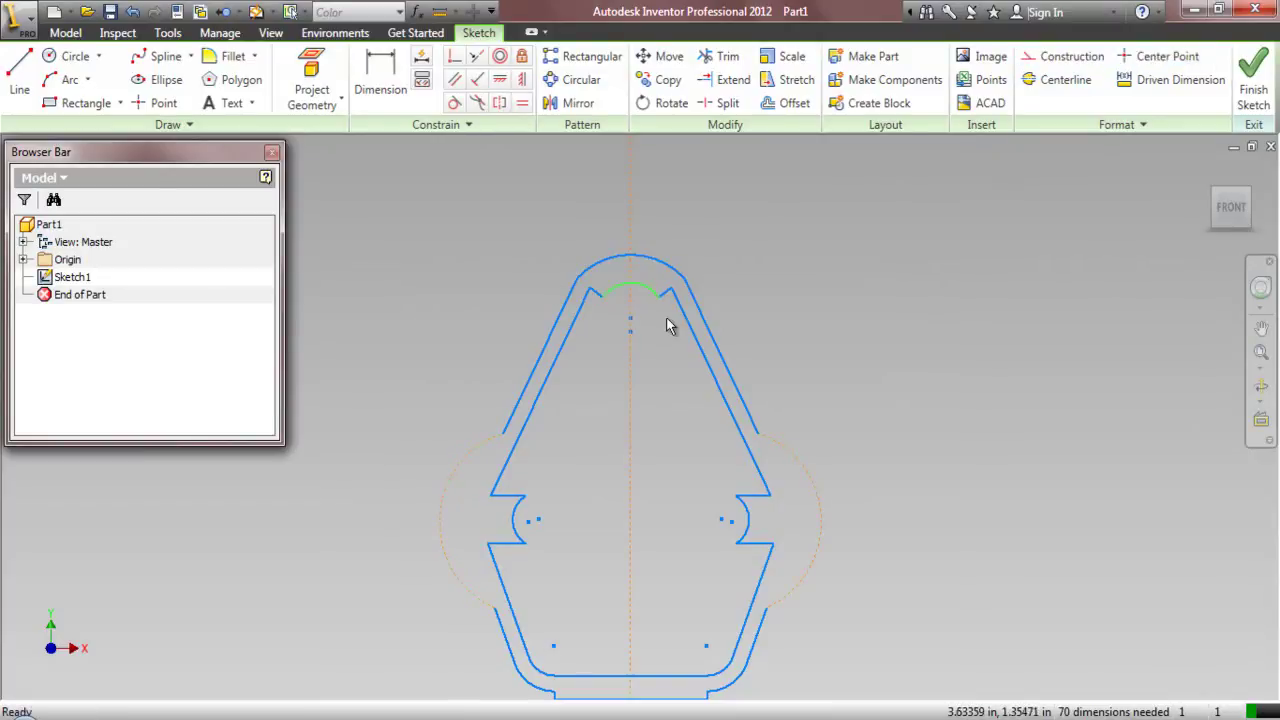
{"action": "left_click", "coordinate": [688, 328], "text": "ctrl"}
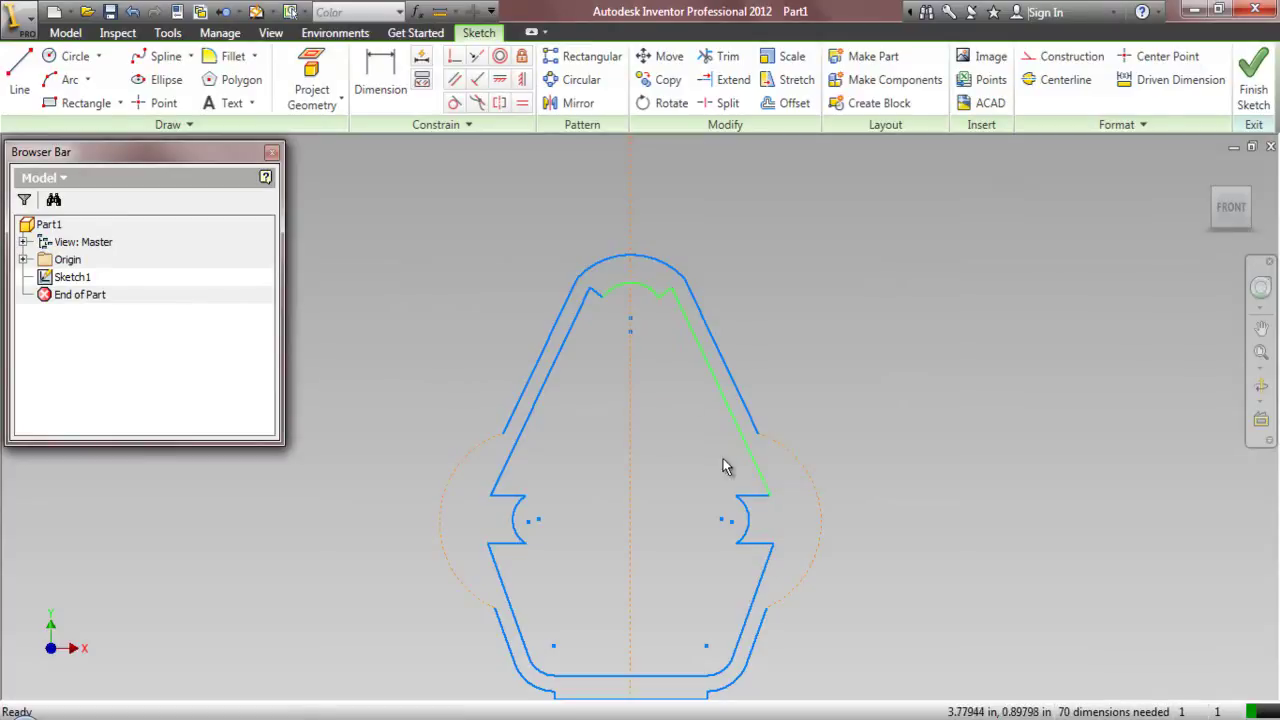
{"action": "left_click", "coordinate": [763, 500], "text": "ctrl"}
{"action": "left_click", "coordinate": [748, 523], "text": "ctrl"}
{"action": "left_click", "coordinate": [753, 547], "text": "ctrl"}
{"action": "left_click", "coordinate": [765, 577], "text": "ctrl"}
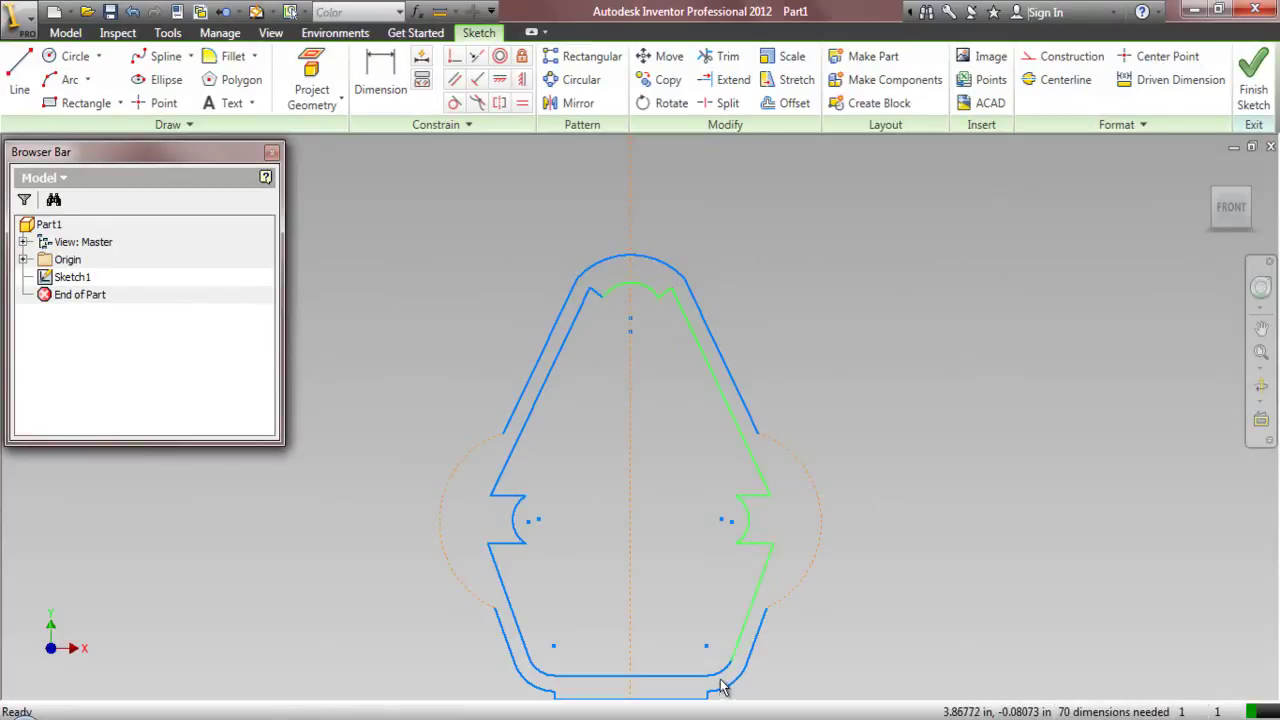
{"action": "left_click", "coordinate": [712, 688], "text": "ctrl"}
{"action": "left_click", "coordinate": [573, 688], "text": "ctrl"}
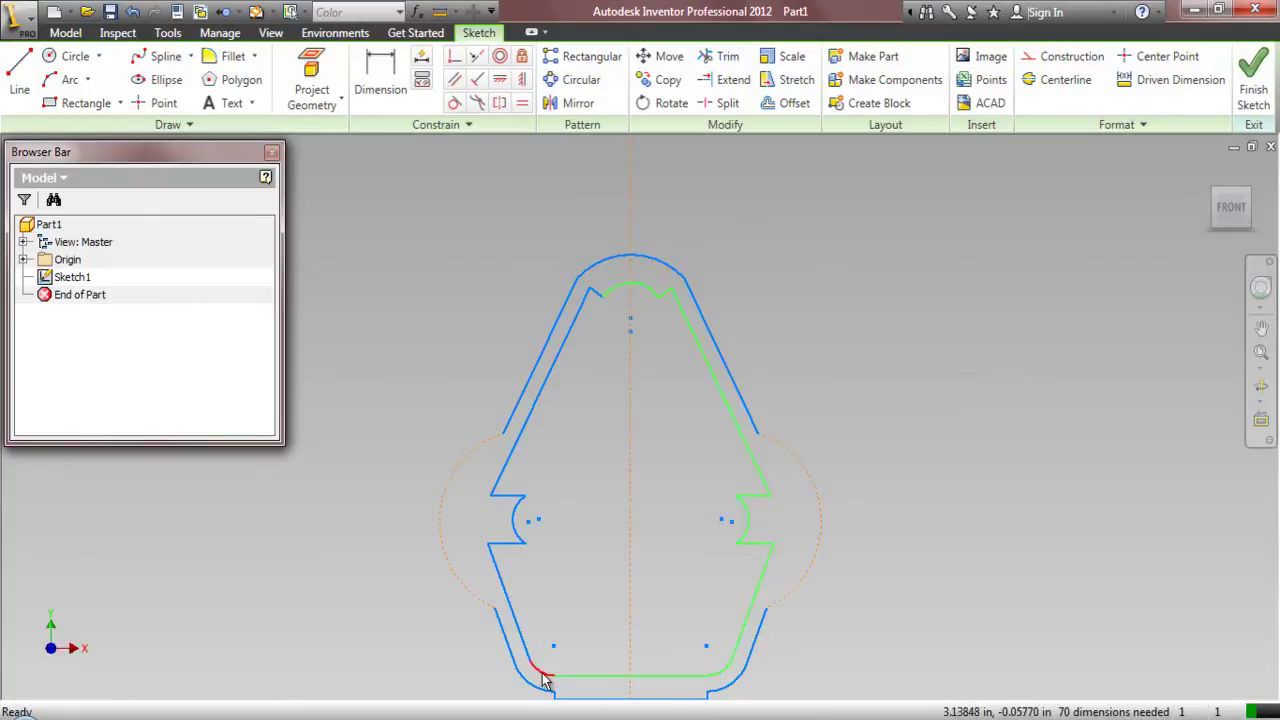
{"action": "left_click", "coordinate": [518, 632], "text": "ctrl"}
{"action": "left_click", "coordinate": [505, 545], "text": "ctrl"}
{"action": "left_click", "coordinate": [505, 494], "text": "ctrl"}
{"action": "left_click", "coordinate": [500, 482], "text": "ctrl"}
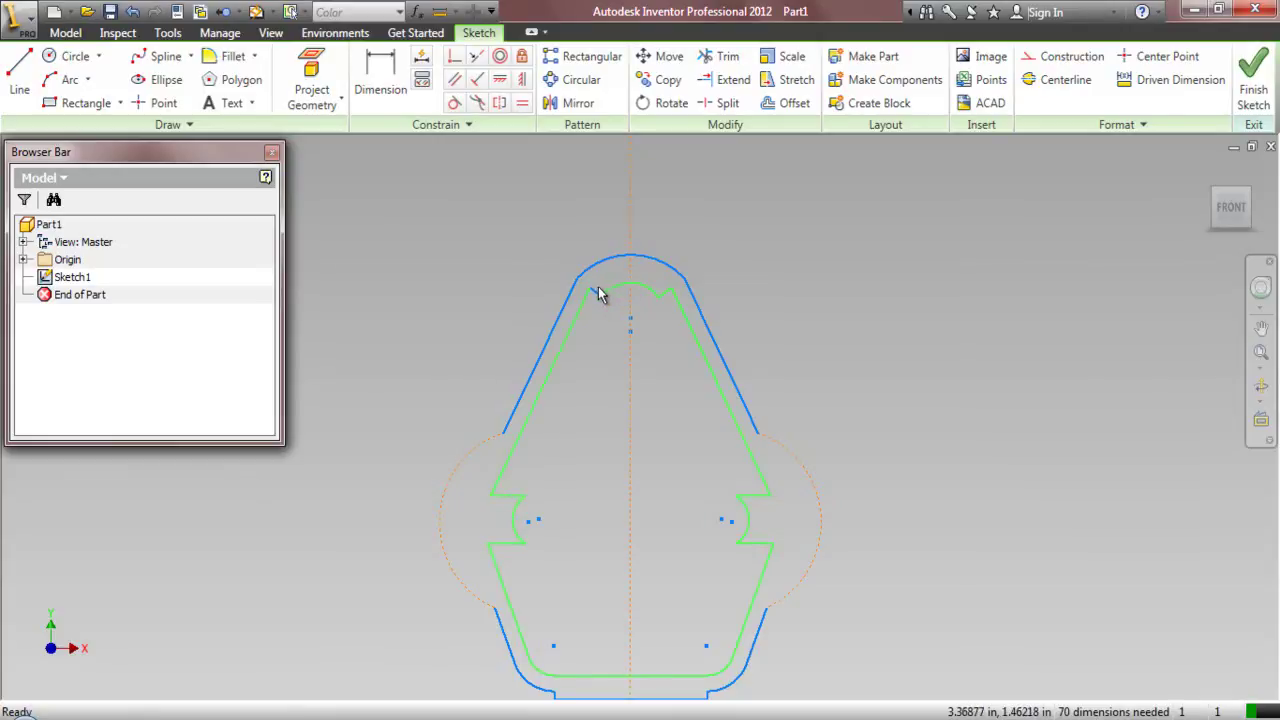
{"action": "left_click", "coordinate": [1071, 56]}
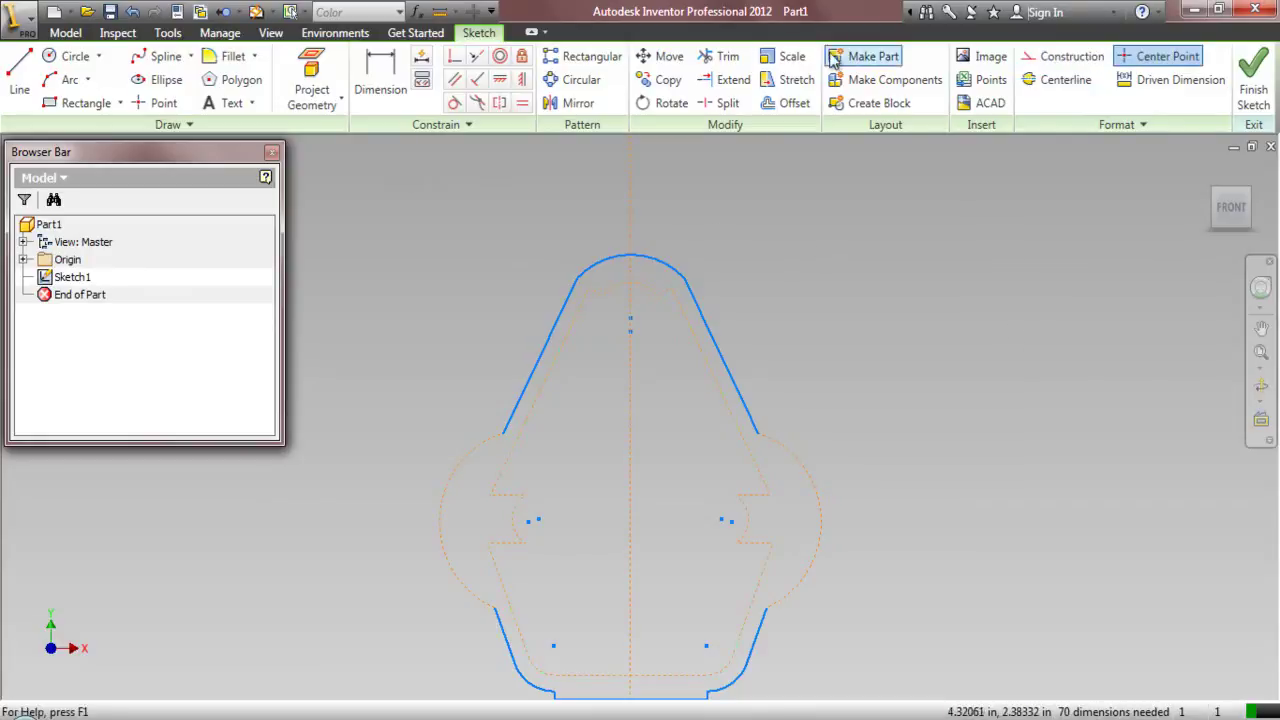
- Extend the outer upper and lower slanted lines on both sides until they intersect each other inside the construction arcs
{"action": "left_click", "coordinate": [730, 80]}
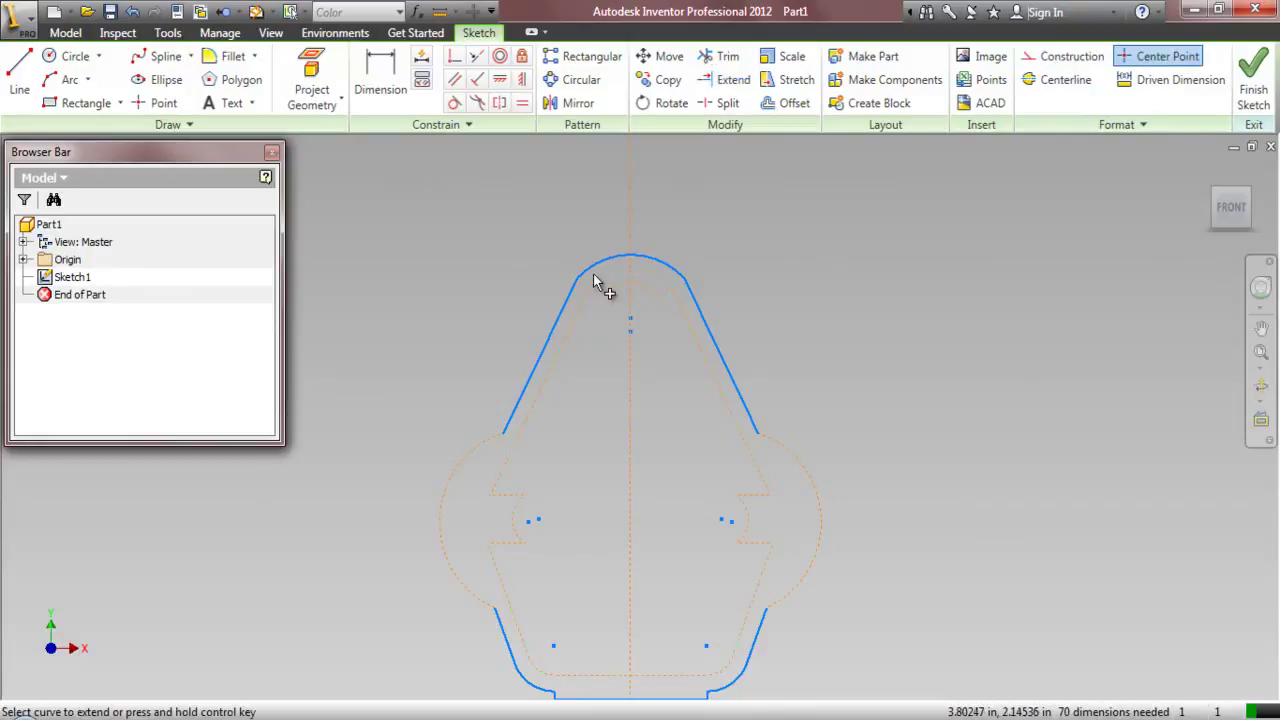
{"action": "left_click", "coordinate": [543, 346]}
{"action": "left_click", "coordinate": [543, 346]}
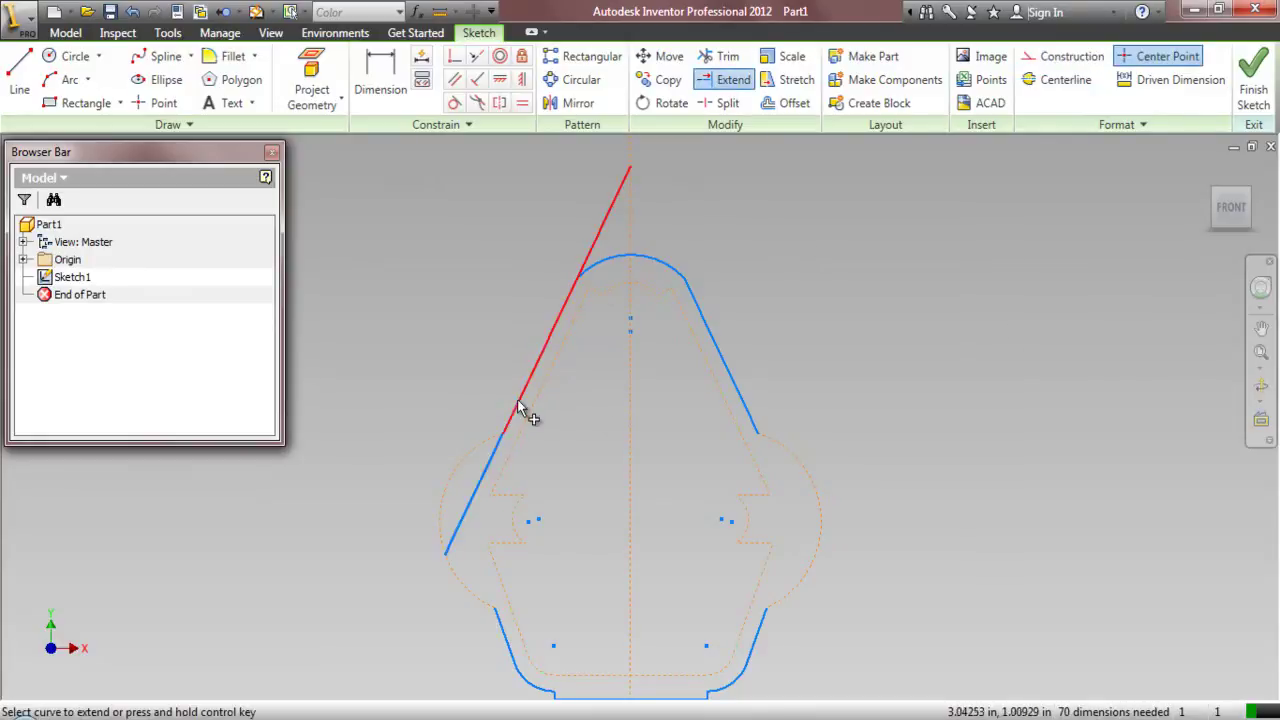
{"action": "left_click", "coordinate": [761, 438]}
{"action": "left_click", "coordinate": [765, 623]}
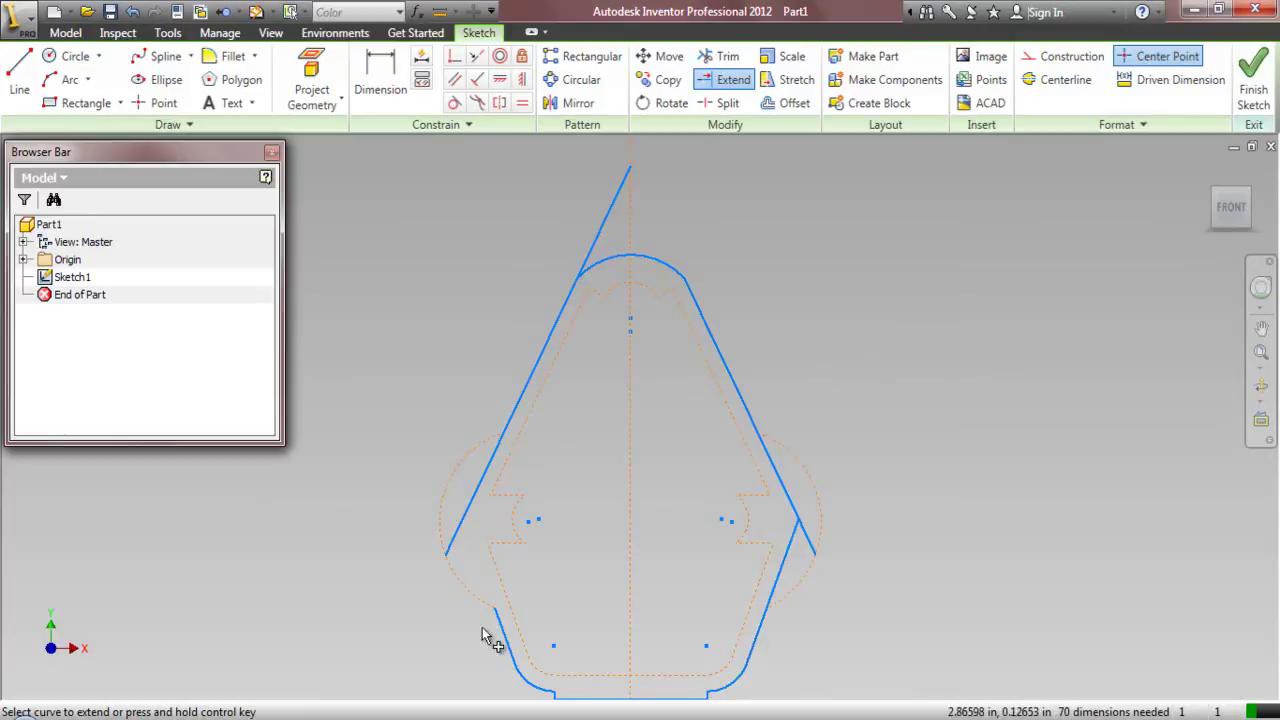
{"action": "left_click", "coordinate": [505, 640]}
{"action": "right_click", "coordinate": [388, 340]}
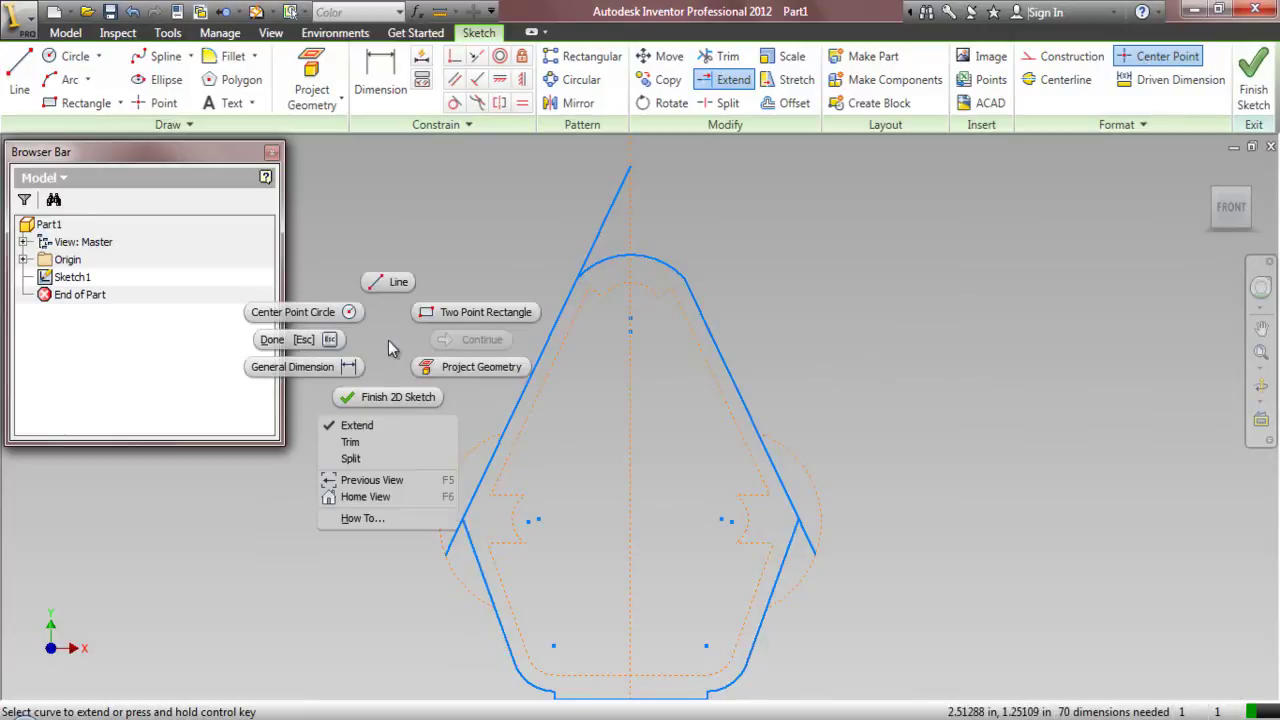
{"action": "left_click", "coordinate": [320, 343]}
- Trim the excess line above the top arc and the overhanging line ends beyond both side corners of the outer profile
{"action": "right_click", "coordinate": [822, 175]}
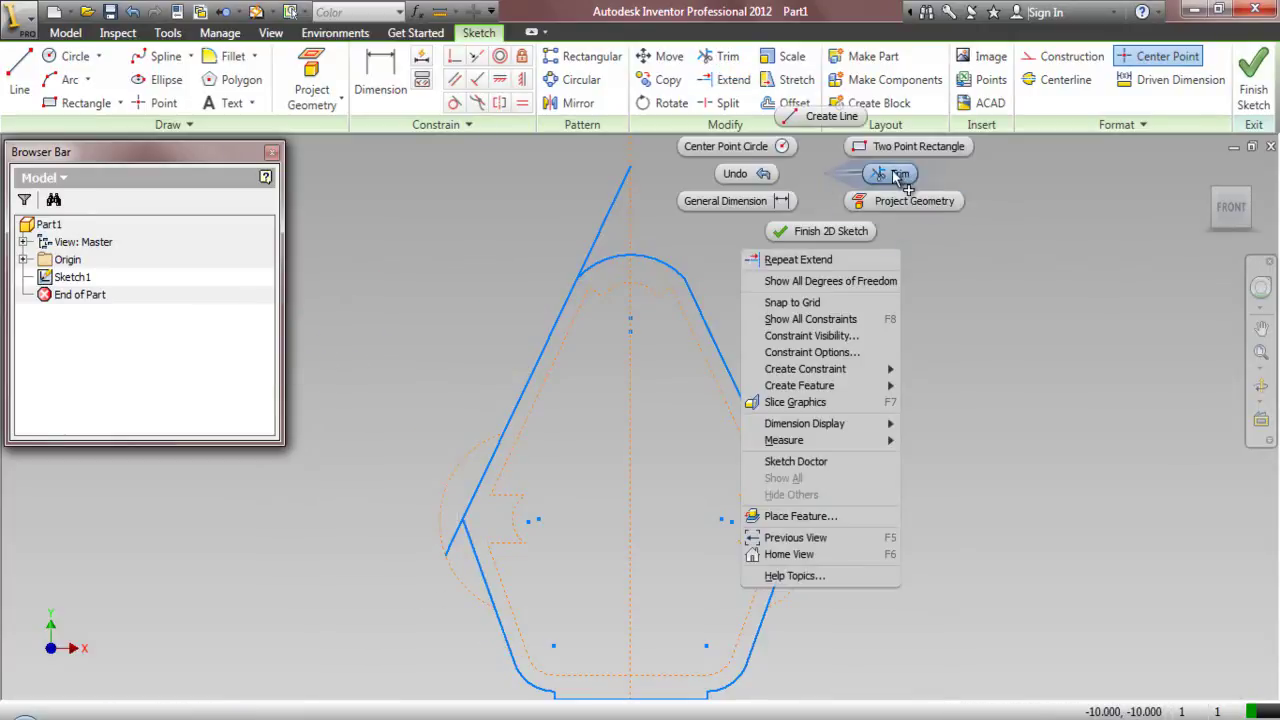
{"action": "left_click", "coordinate": [896, 175]}
{"action": "left_click", "coordinate": [606, 227]}
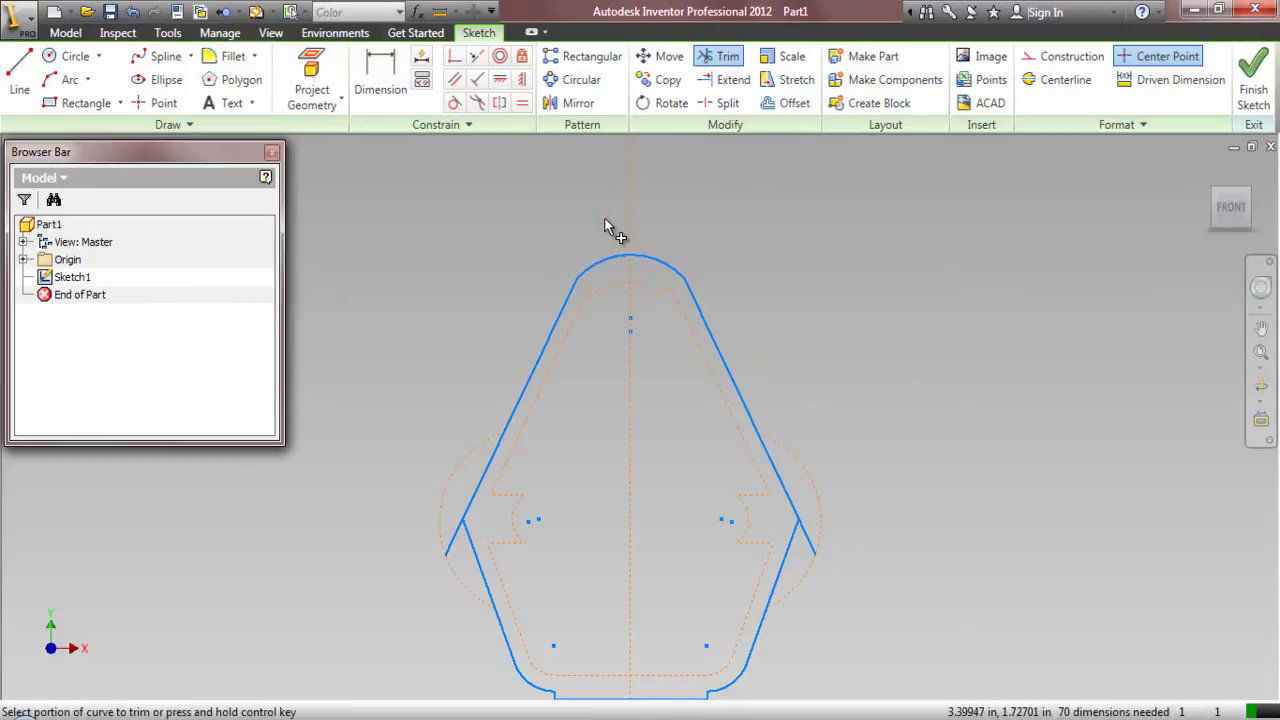
{"action": "left_click", "coordinate": [449, 542]}
{"action": "left_click", "coordinate": [812, 542]}
{"action": "right_click", "coordinate": [902, 304]}
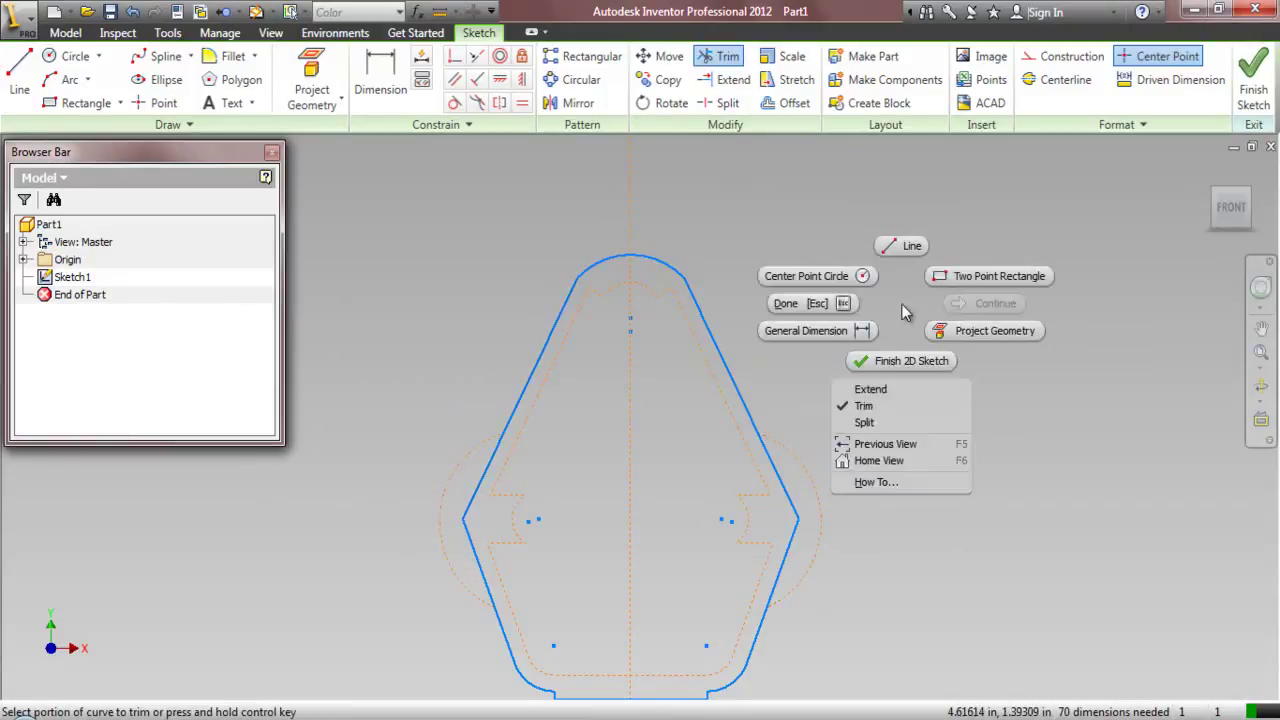
{"action": "left_click", "coordinate": [805, 298]}
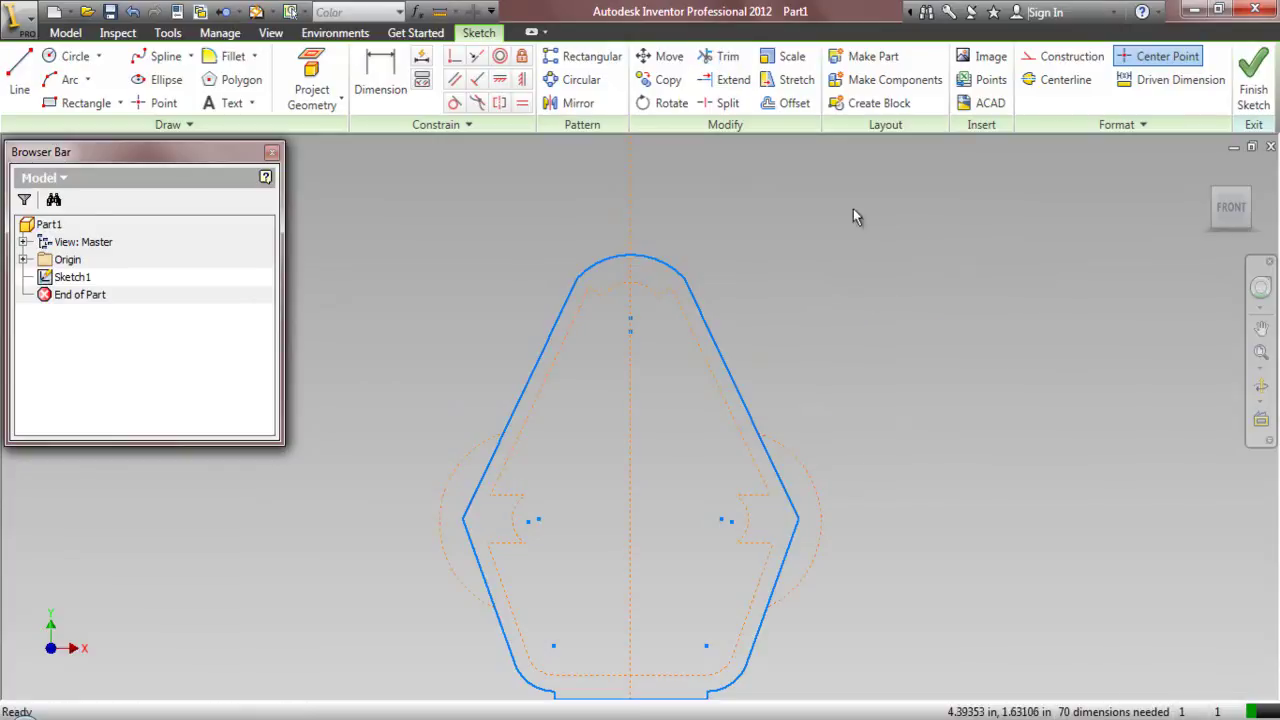
- Create a sketch block from the entire profile, including its construction geometry and centerline
{"action": "left_click", "coordinate": [865, 108]}
{"action": "scroll", "coordinate": [770, 284], "scroll_direction": "down", "scroll_amount": 5}
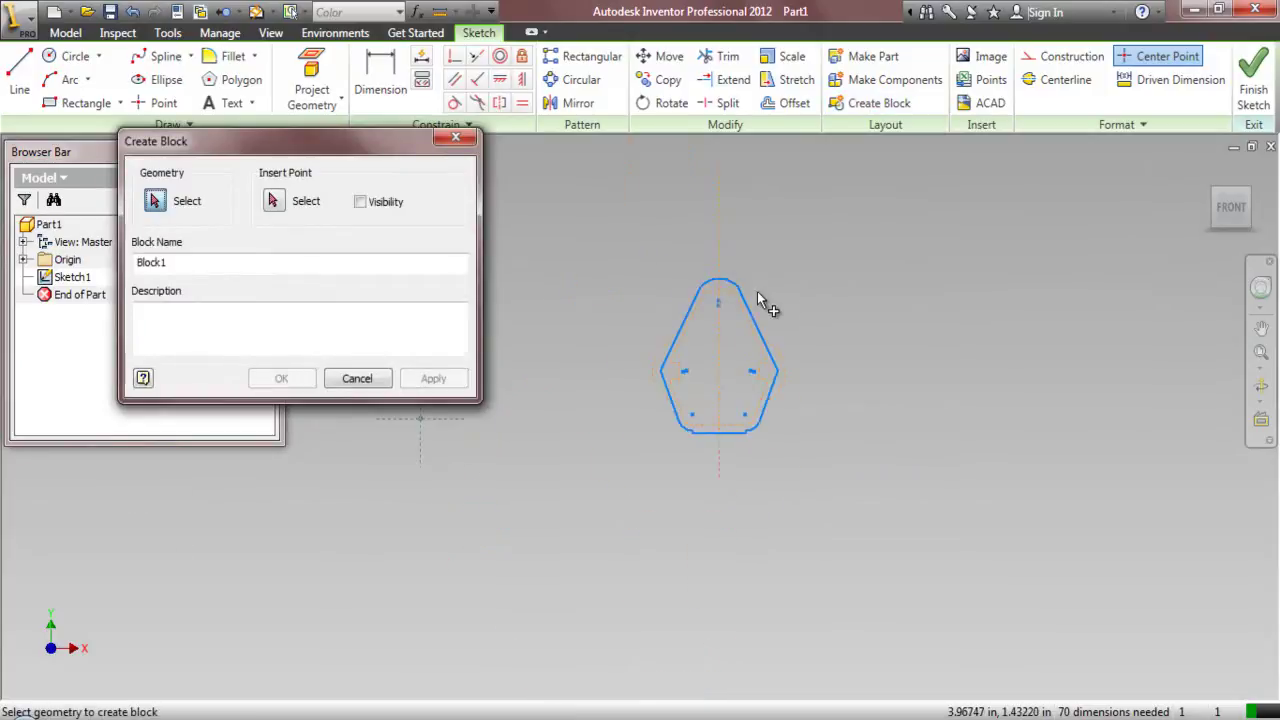
{"action": "left_click_drag", "start_coordinate": [610, 240], "coordinate": [848, 552]}
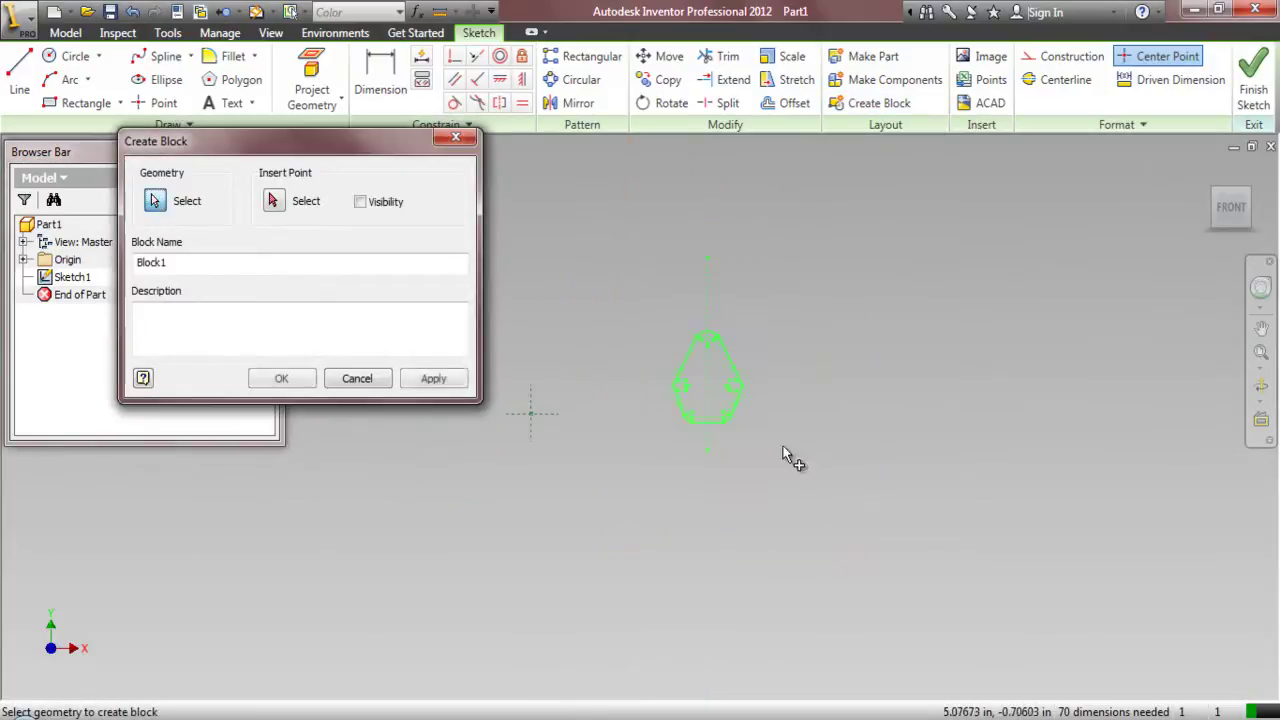
{"action": "left_click", "coordinate": [282, 379]}
- Constrain the block's centerline collinear with the vertical origin axis and its bottom line collinear with the horizontal origin axis
{"action": "scroll", "coordinate": [745, 380], "scroll_direction": "up", "scroll_amount": 3}
{"action": "left_click", "coordinate": [476, 56]}
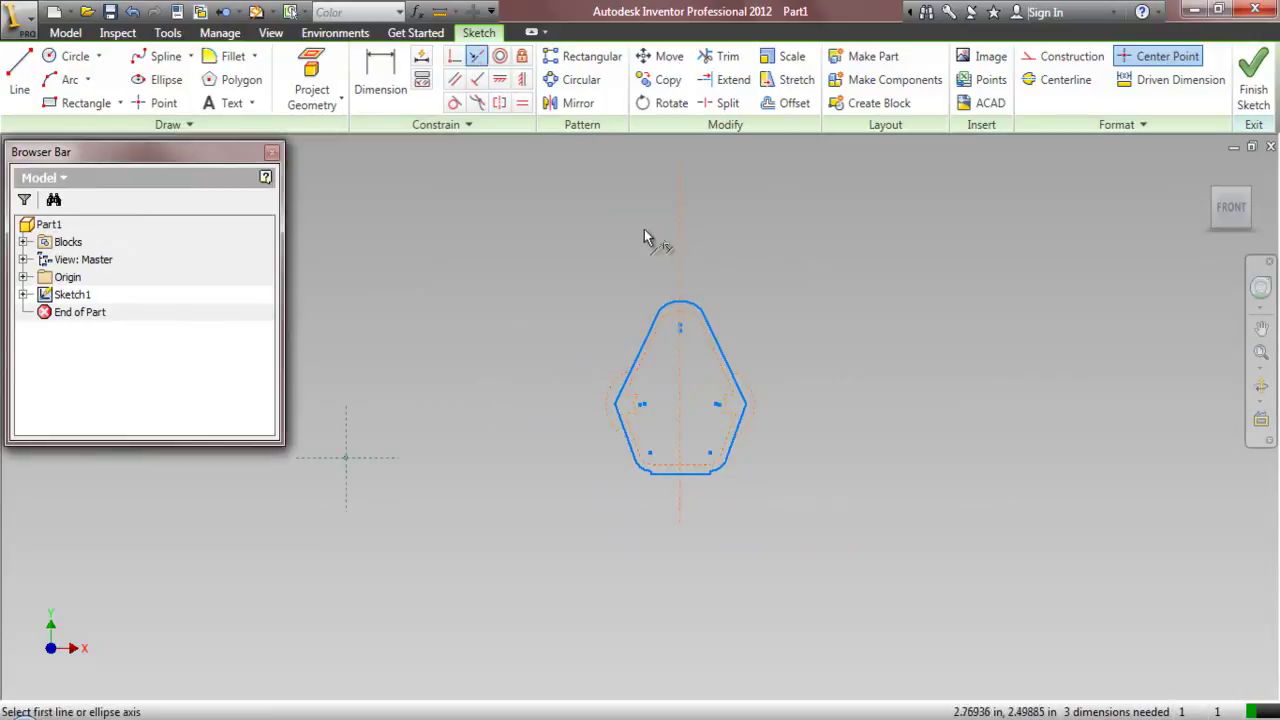
{"action": "left_click", "coordinate": [680, 255]}
{"action": "left_click", "coordinate": [346, 430]}
{"action": "scroll", "coordinate": [290, 470], "scroll_direction": "up", "scroll_amount": 5}
{"action": "left_click", "coordinate": [563, 542]}
{"action": "left_click", "coordinate": [588, 430]}
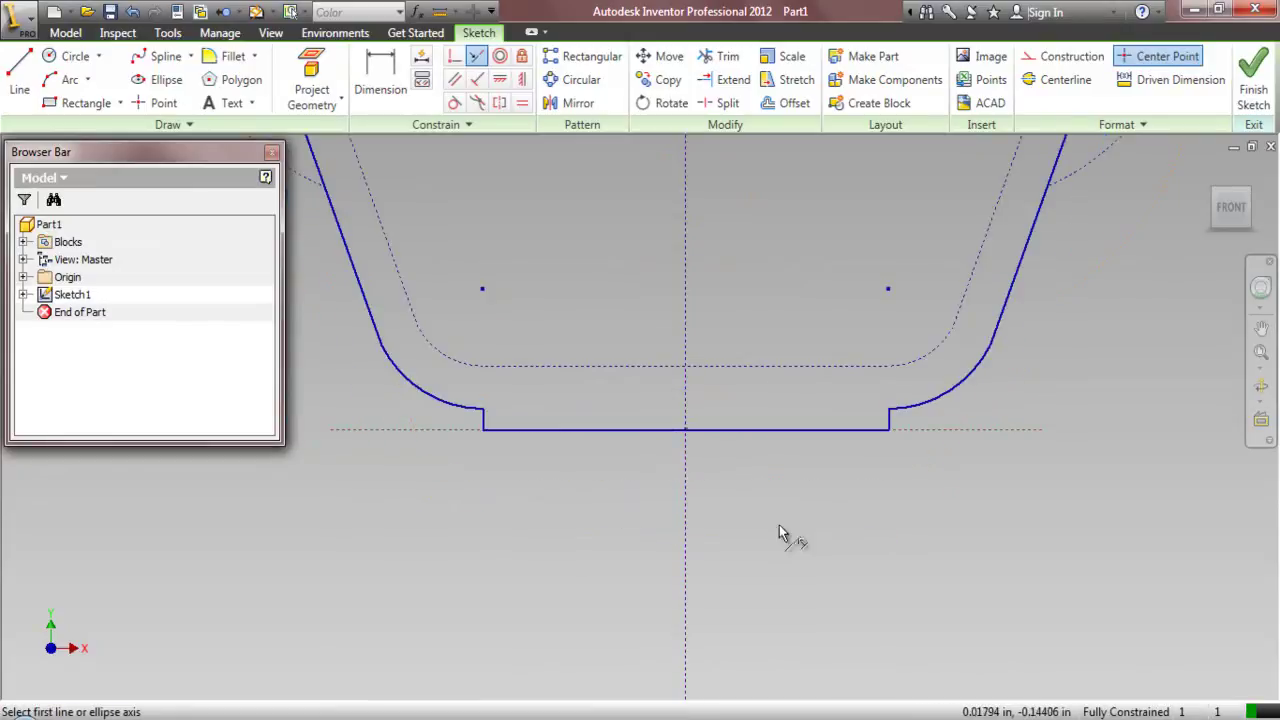
{"action": "right_click", "coordinate": [958, 526]}
{"action": "left_click", "coordinate": [893, 522]}
- Extrude the outer profile .375 in as a solid toward the back side of the sketch plane
{"action": "left_click", "coordinate": [1261, 351]}
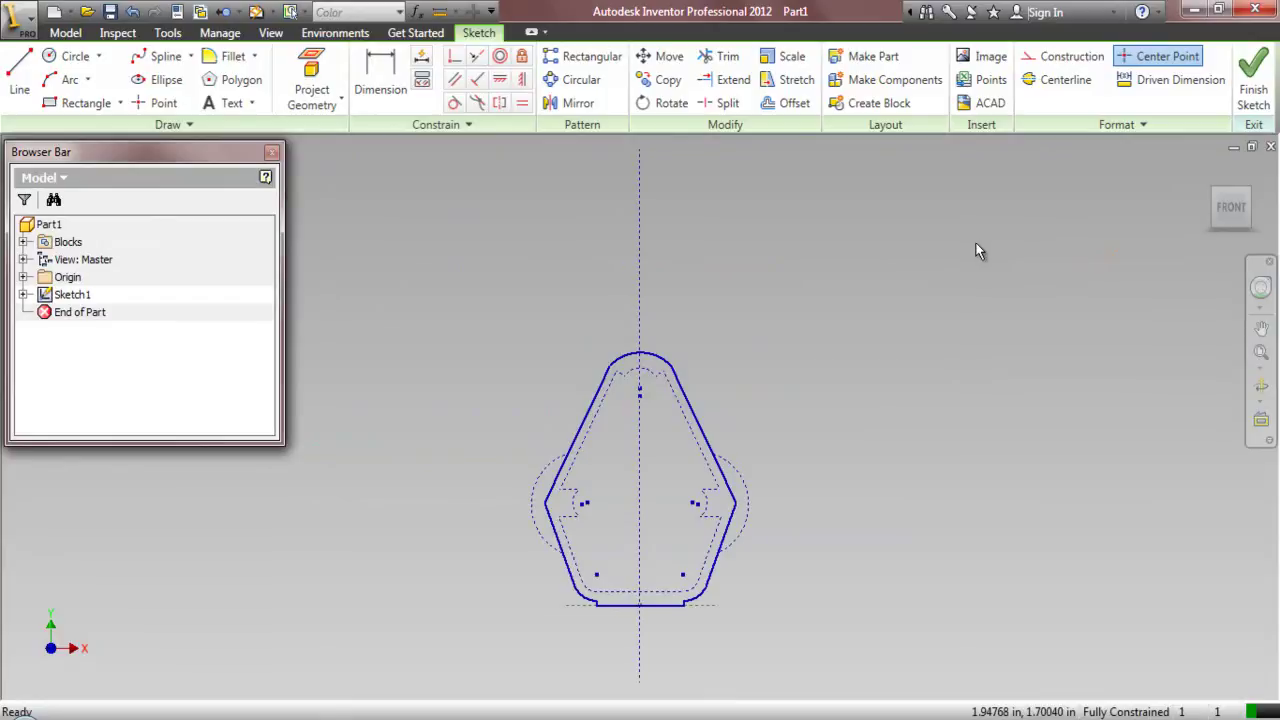
{"action": "left_click", "coordinate": [1210, 188]}
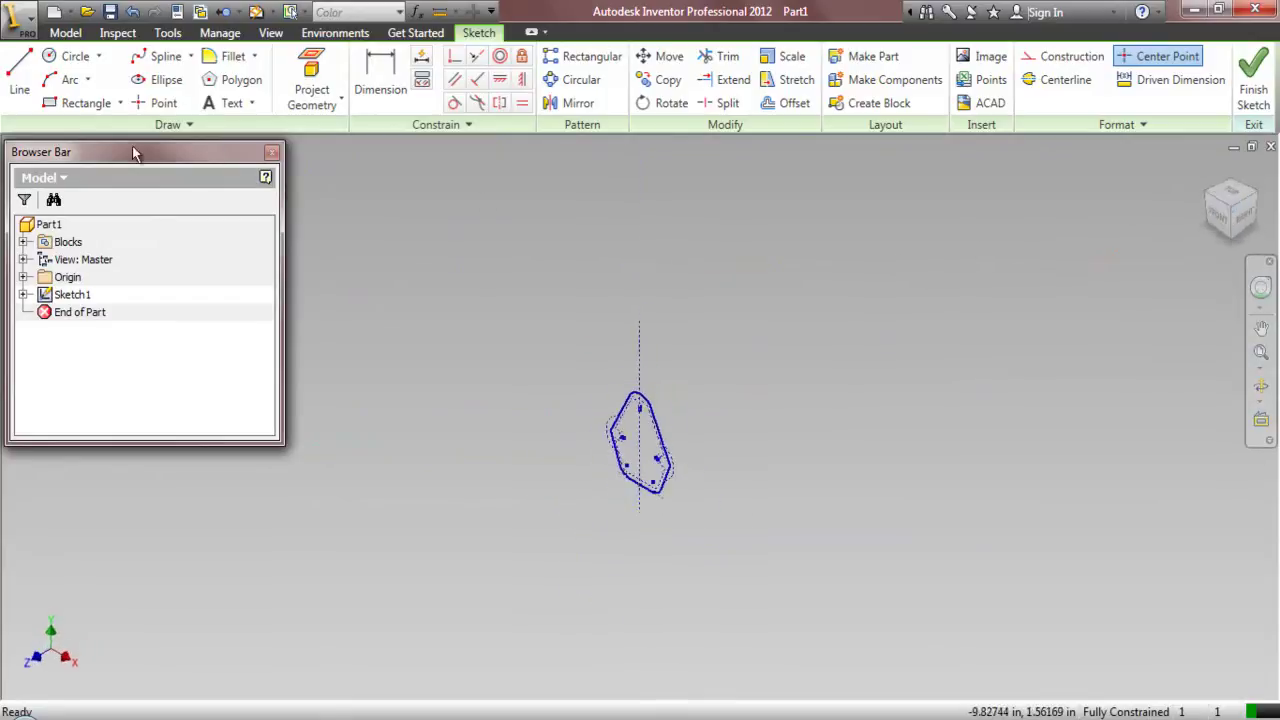
{"action": "left_click", "coordinate": [65, 32]}
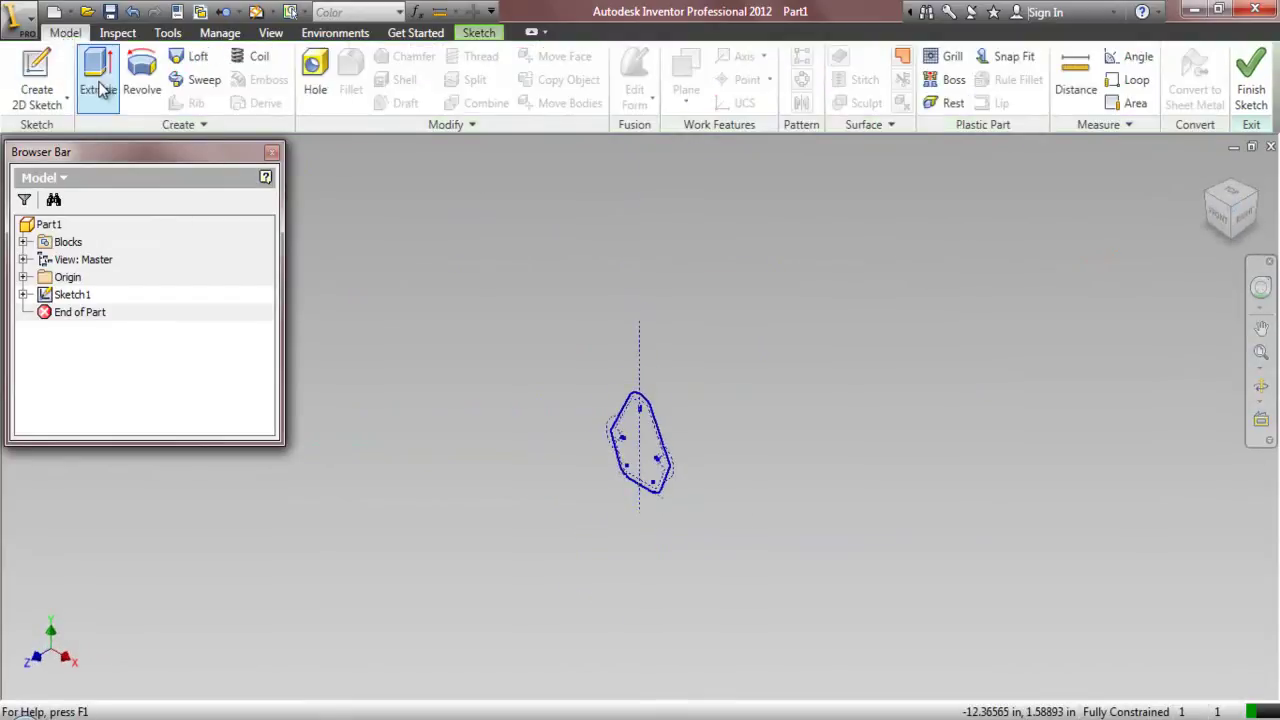
{"action": "left_click", "coordinate": [98, 80]}
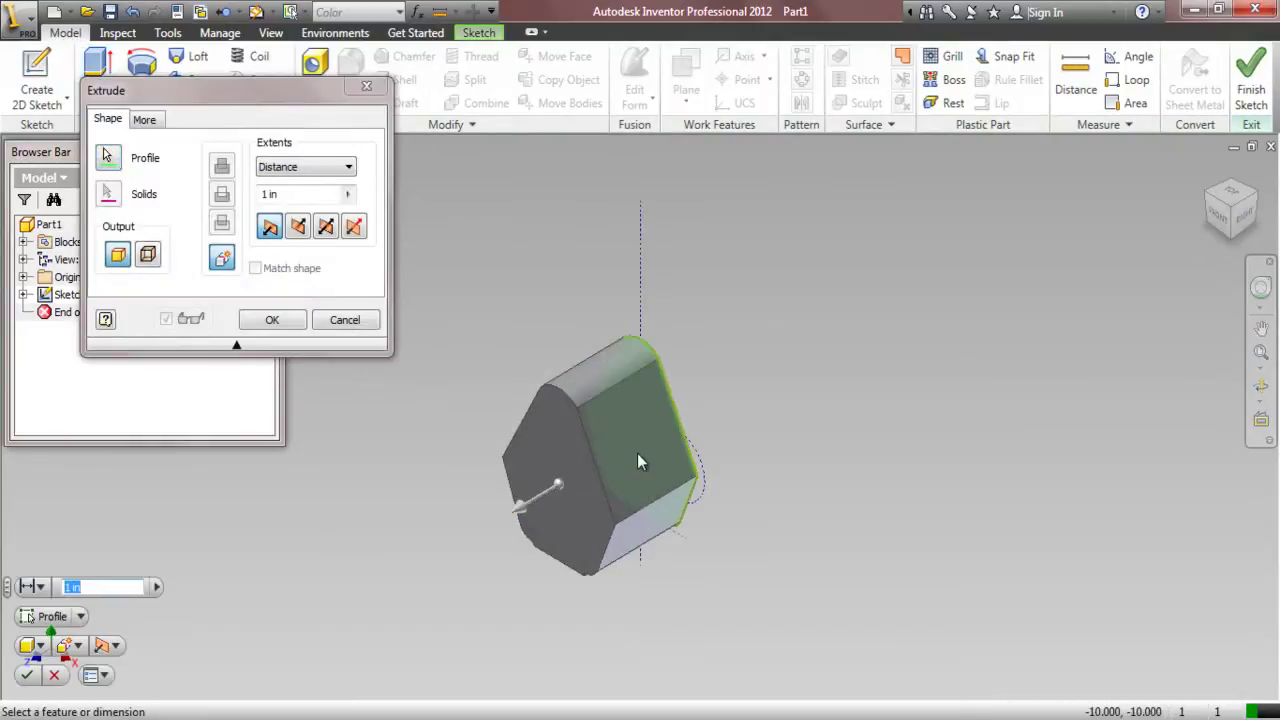
{"action": "left_click", "coordinate": [299, 227]}
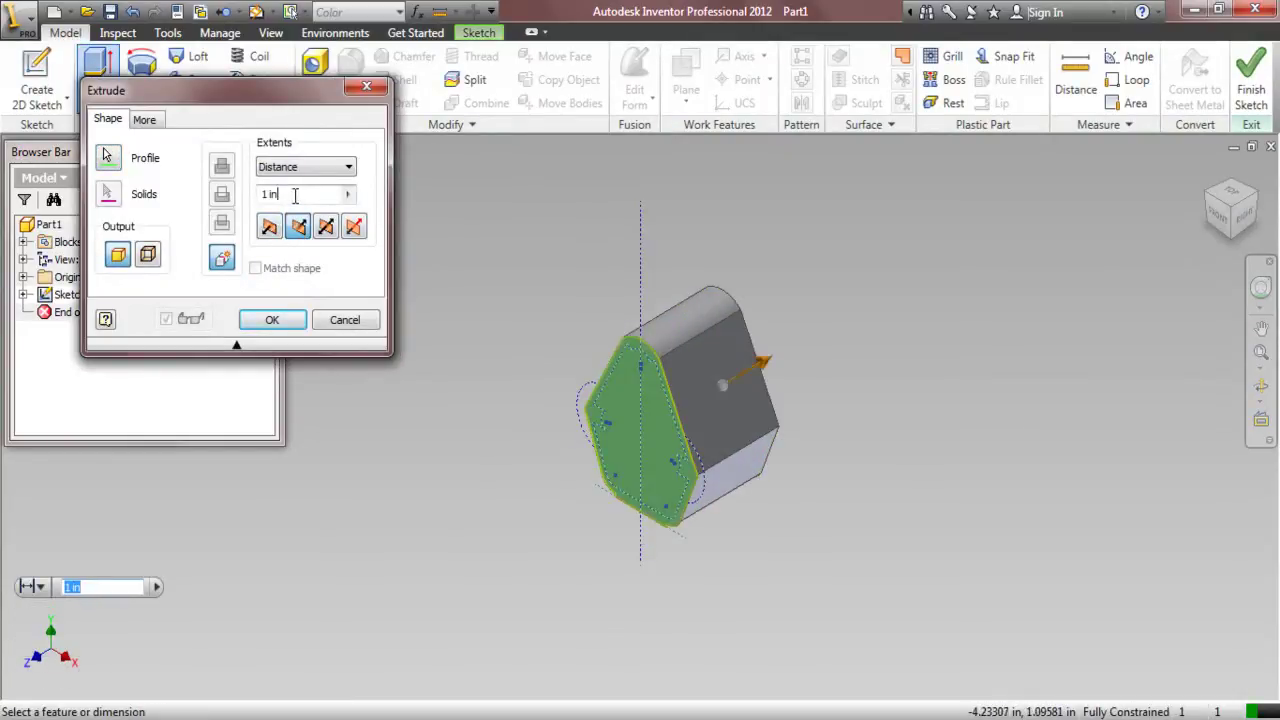
{"action": "type", "text": ".375"}
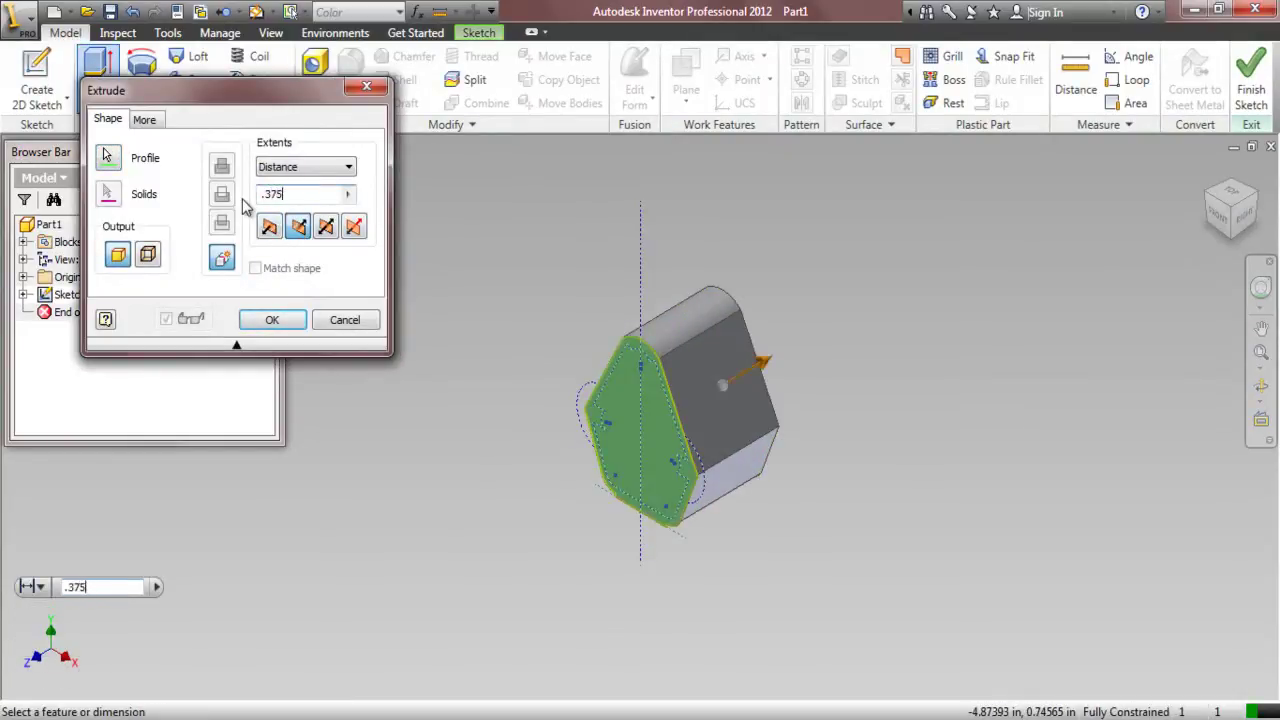
{"action": "left_click", "coordinate": [271, 320]}
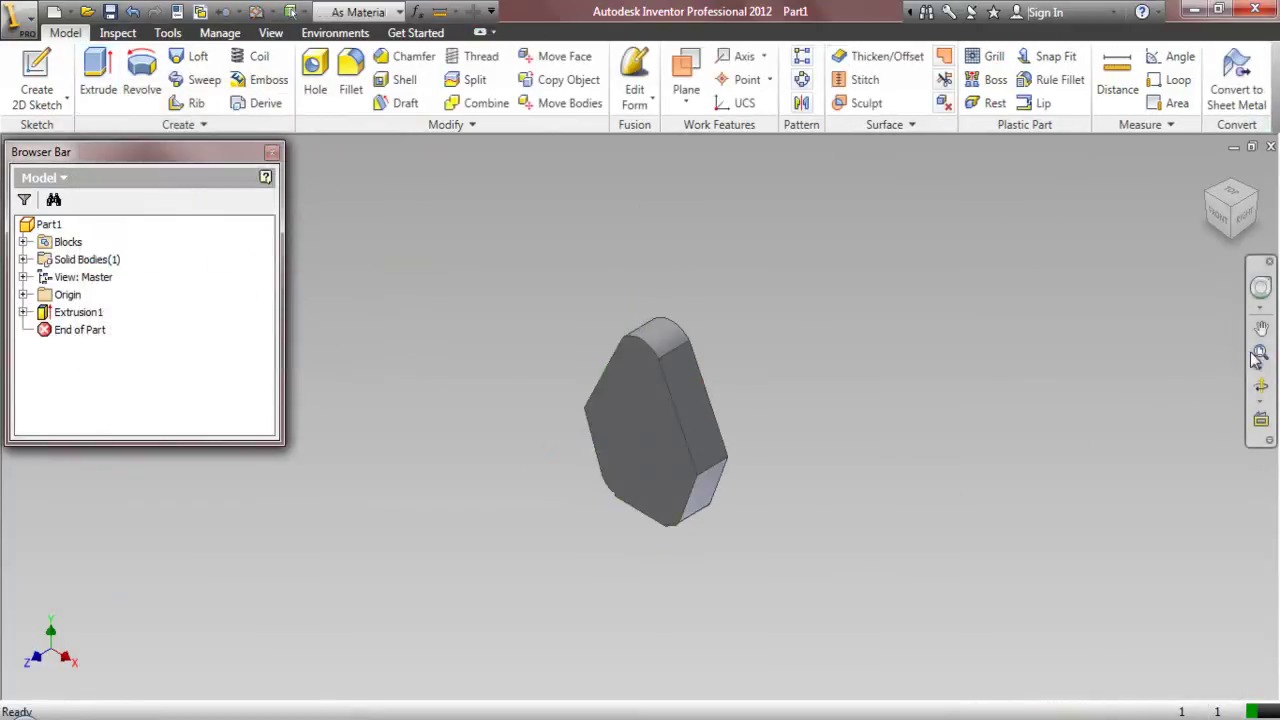
- Create a new sketch on the extrusion's front face and make Sketch1 visible
{"action": "left_click_drag", "start_coordinate": [1212, 380], "coordinate": [846, 428]}
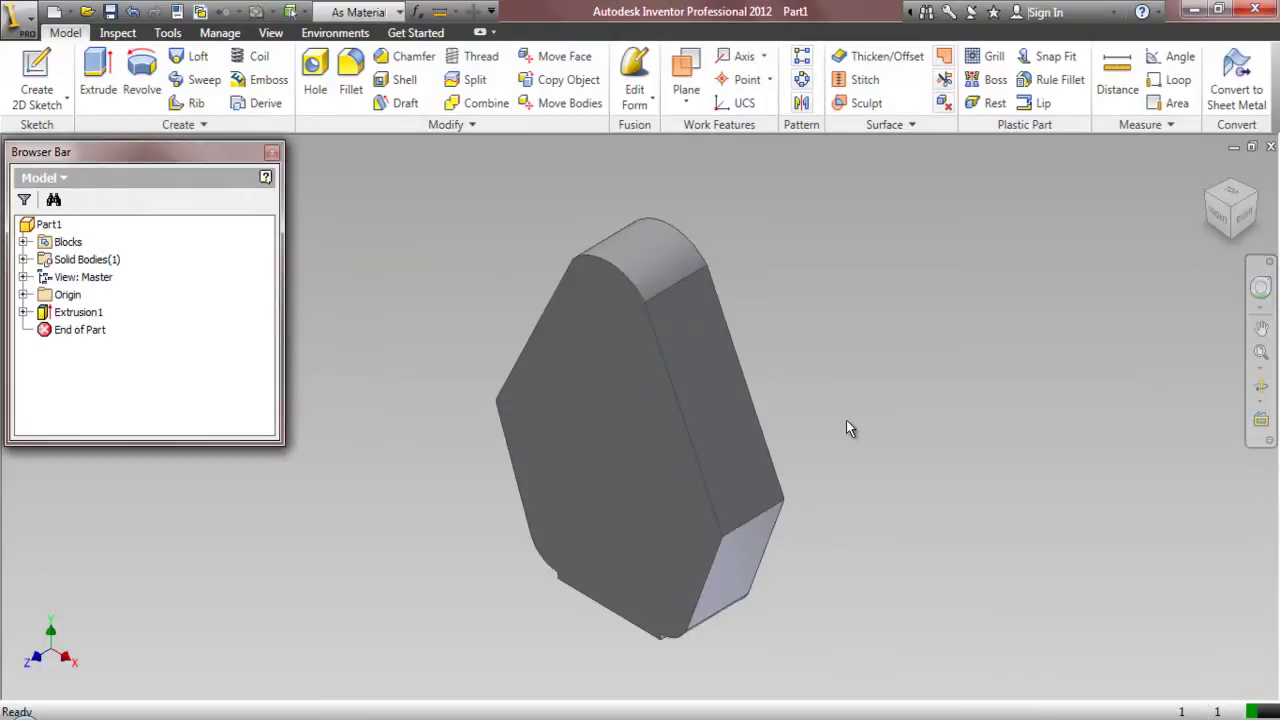
{"action": "left_click", "coordinate": [36, 75]}
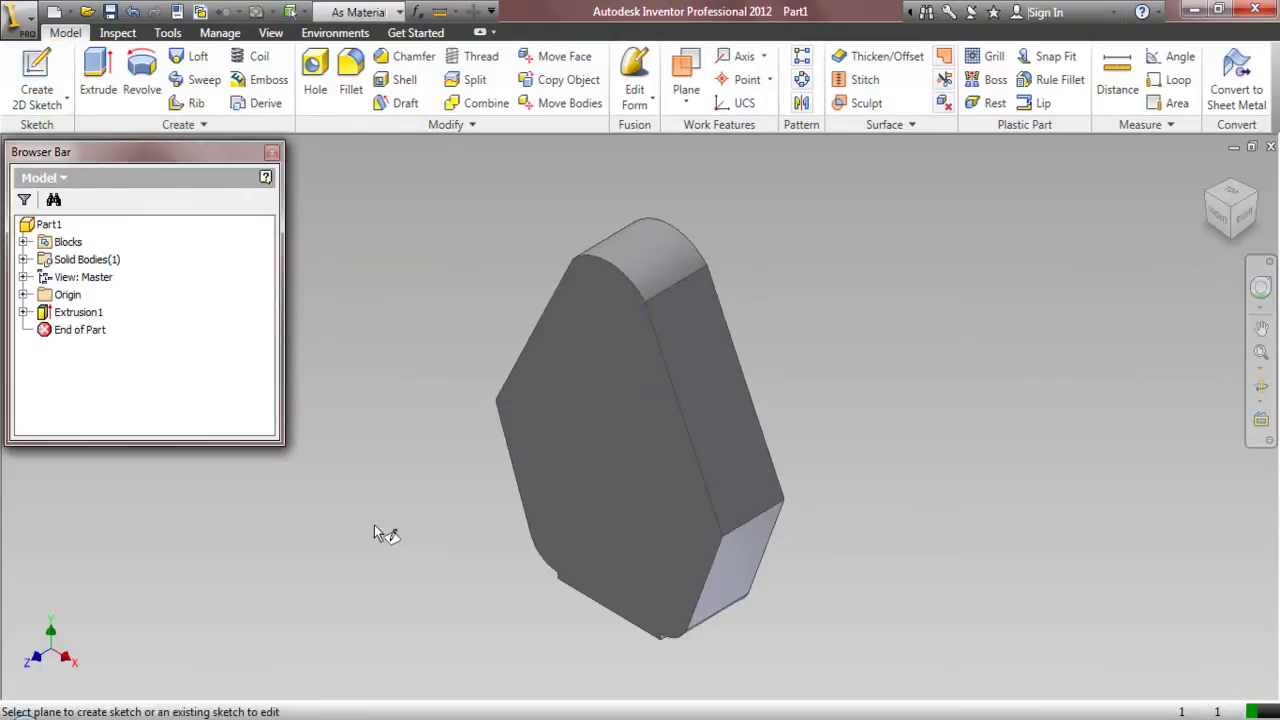
{"action": "left_click", "coordinate": [611, 490]}
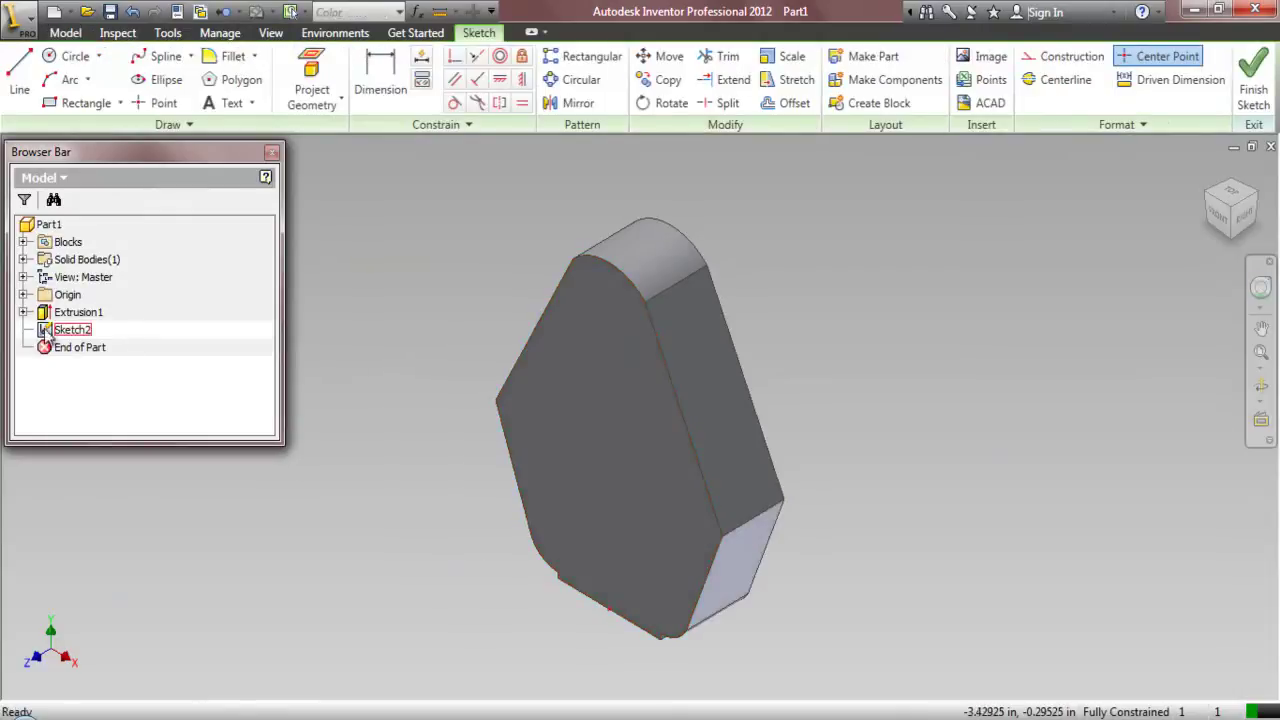
{"action": "left_click", "coordinate": [24, 313]}
{"action": "right_click", "coordinate": [90, 340]}
{"action": "left_click", "coordinate": [120, 531]}
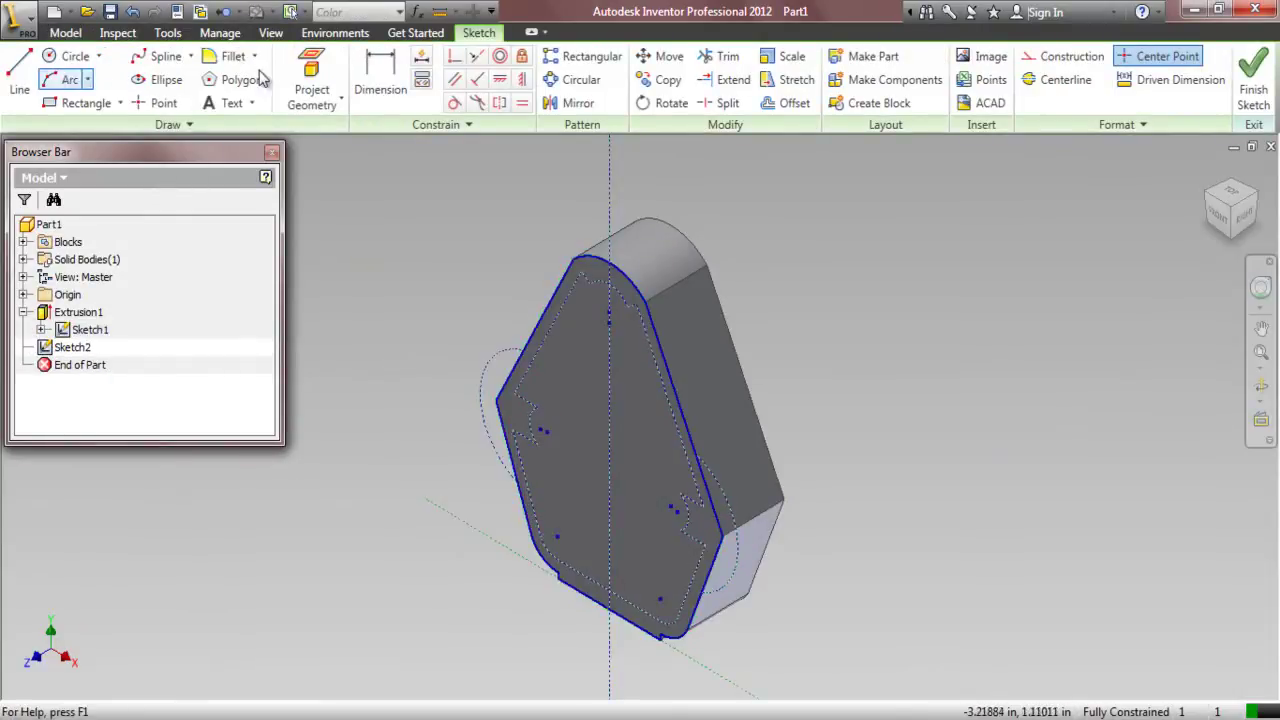
- Project the inner profile lines and arcs of Sketch1 into the new front-face sketch
{"action": "left_click", "coordinate": [311, 75]}
{"action": "scroll", "coordinate": [590, 286], "scroll_direction": "up", "scroll_amount": 3}
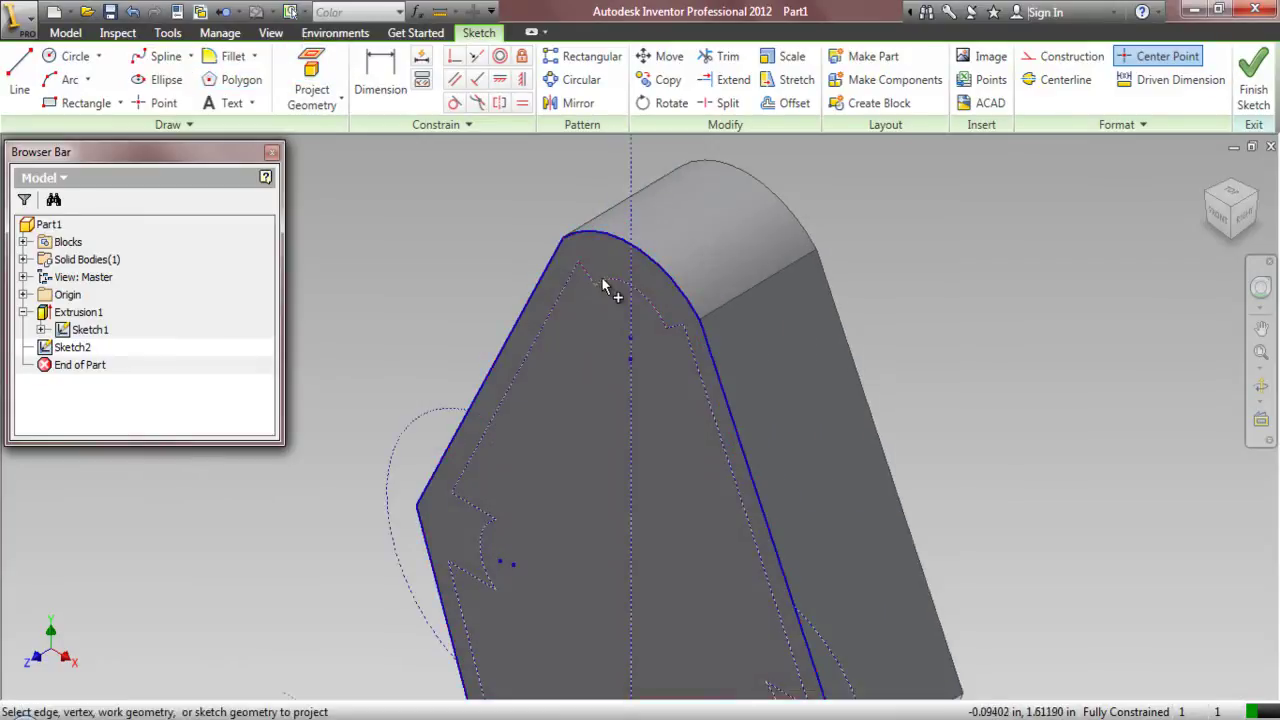
{"action": "scroll", "coordinate": [585, 275], "scroll_direction": "up", "scroll_amount": 2}
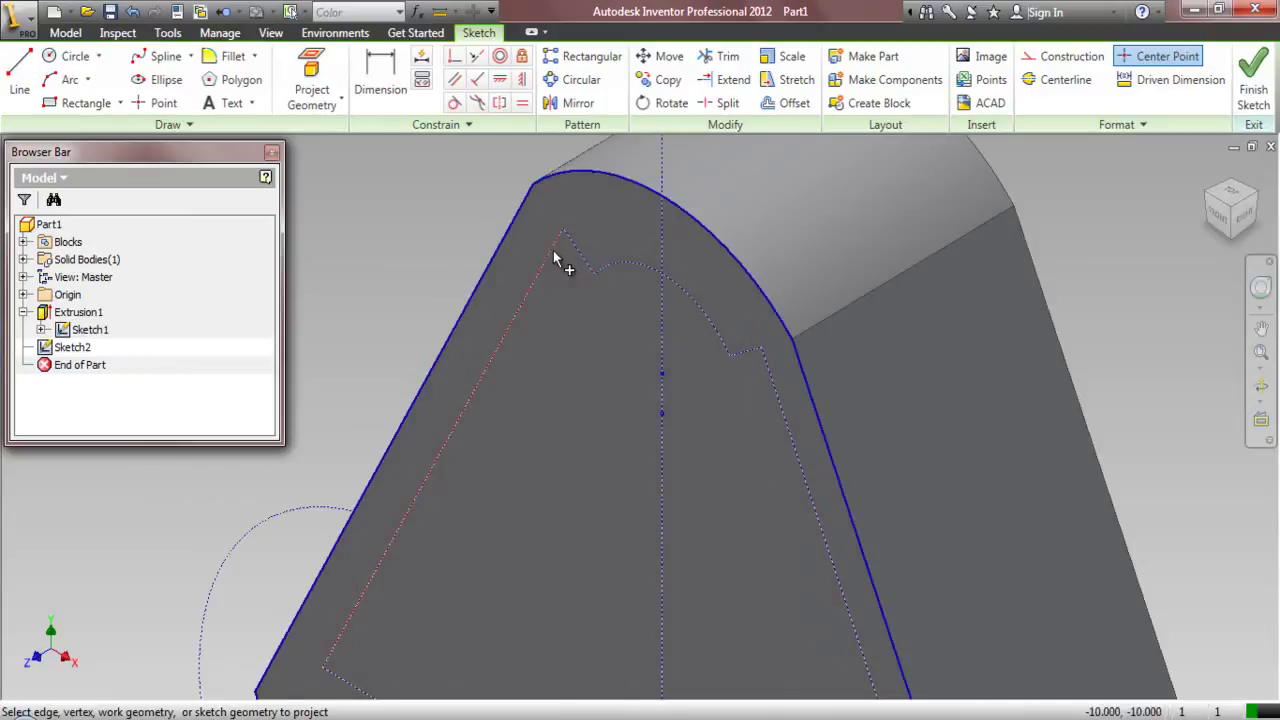
{"action": "scroll", "coordinate": [559, 213], "scroll_direction": "down", "scroll_amount": 2}
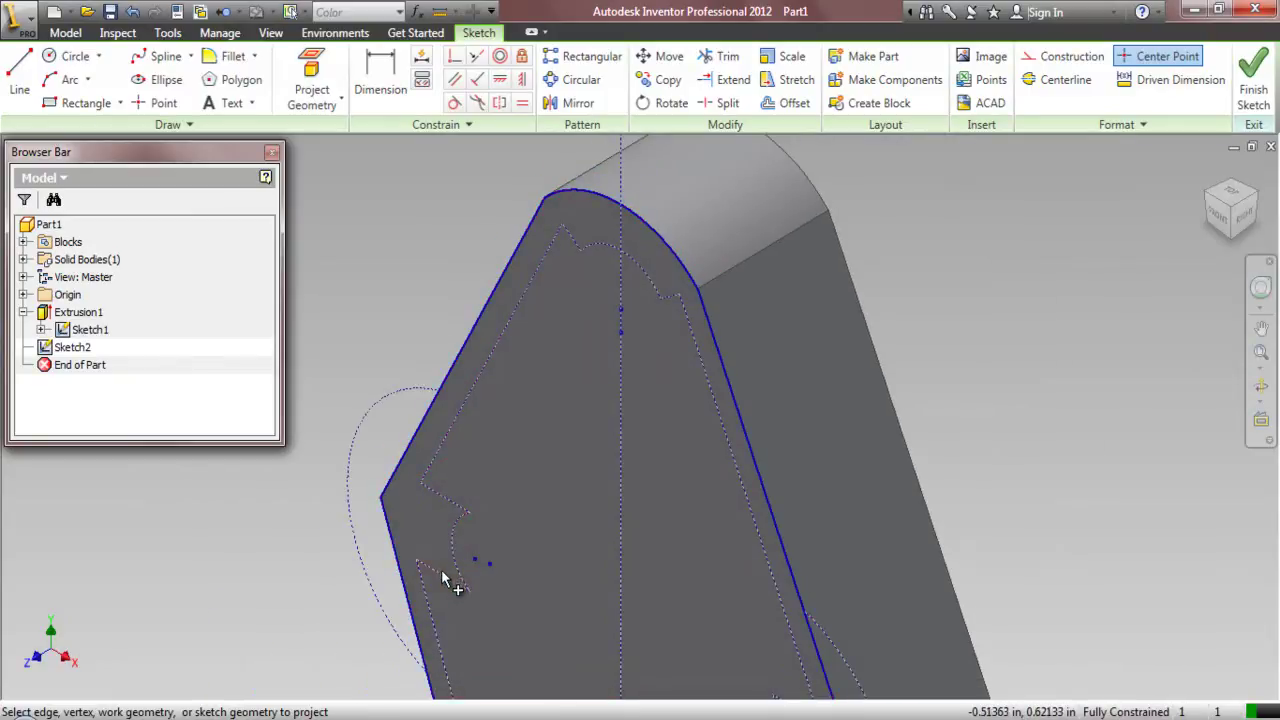
{"action": "scroll", "coordinate": [438, 278], "scroll_direction": "down", "scroll_amount": 2}
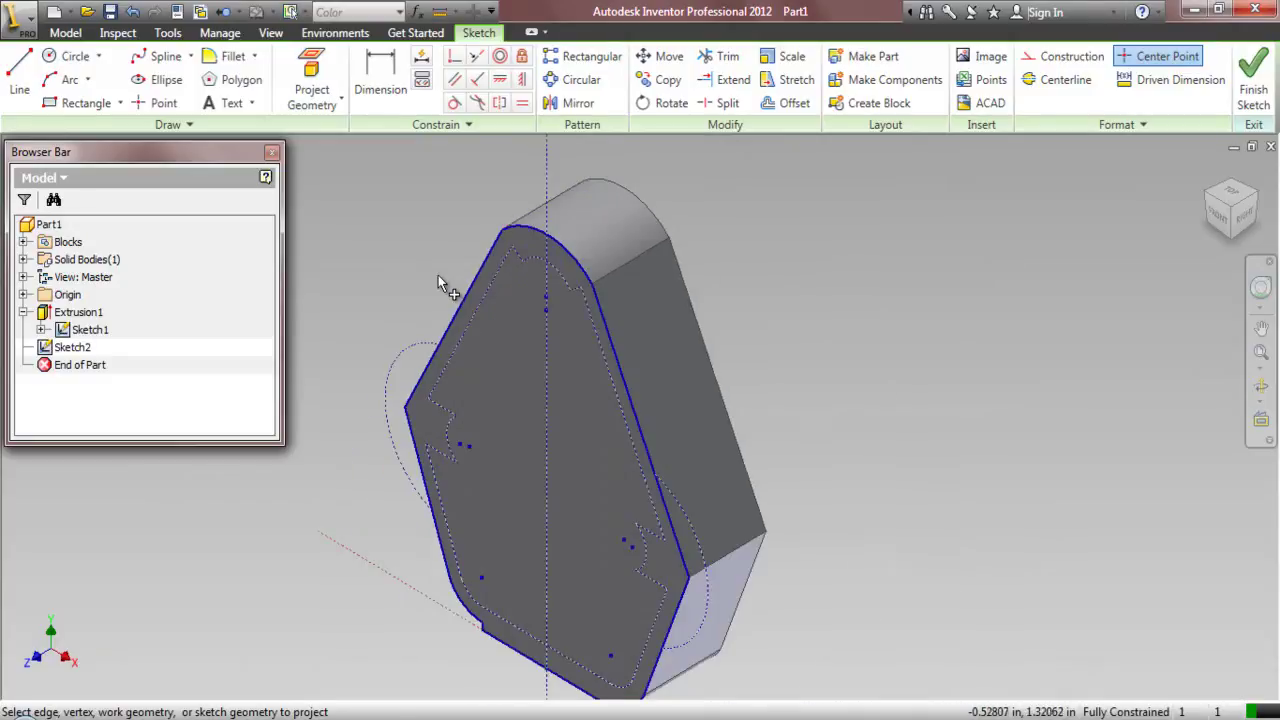
{"action": "scroll", "coordinate": [477, 607], "scroll_direction": "up", "scroll_amount": 3}
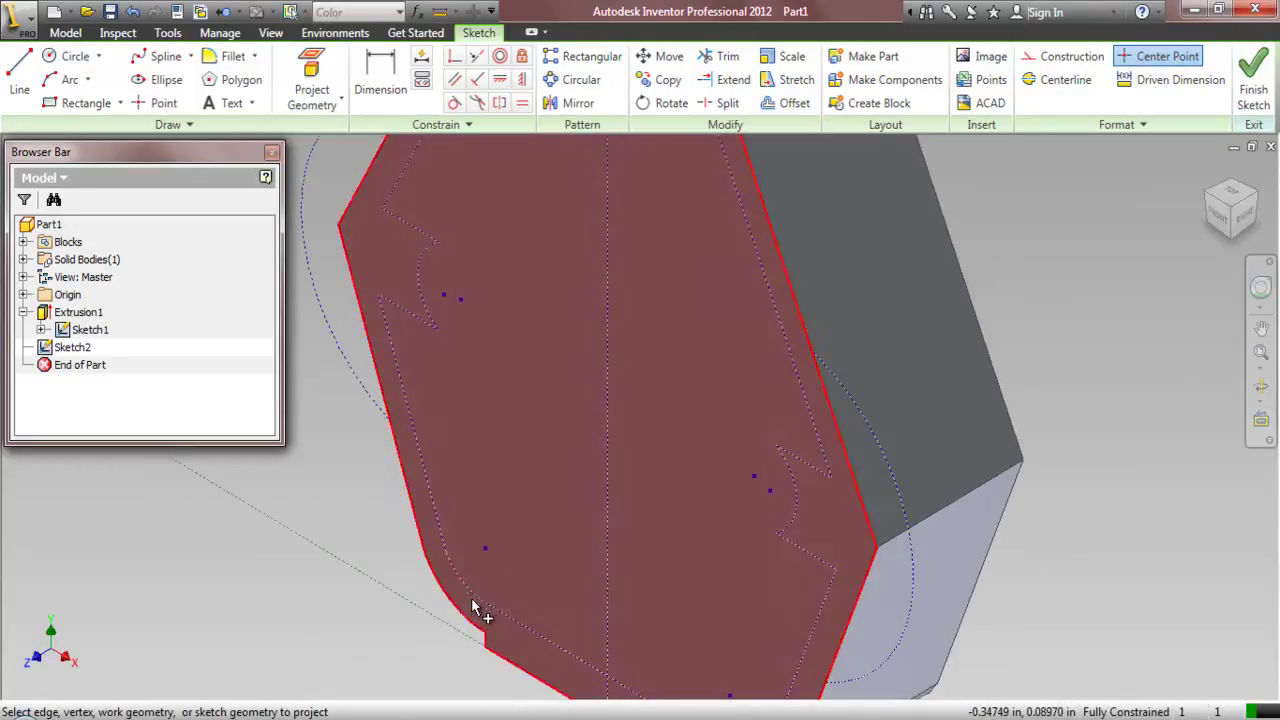
{"action": "scroll", "coordinate": [477, 454], "scroll_direction": "down", "scroll_amount": 3}
{"action": "scroll", "coordinate": [630, 642], "scroll_direction": "up", "scroll_amount": 2}
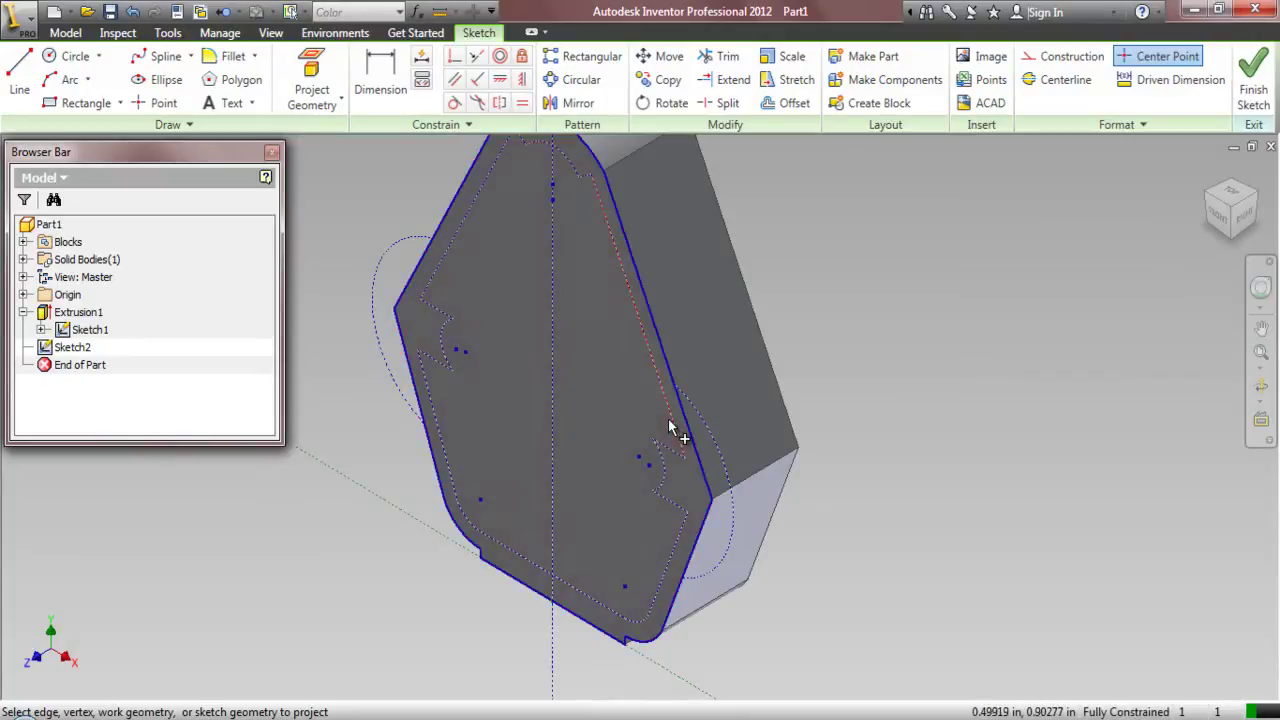
{"action": "scroll", "coordinate": [566, 182], "scroll_direction": "up", "scroll_amount": 4}
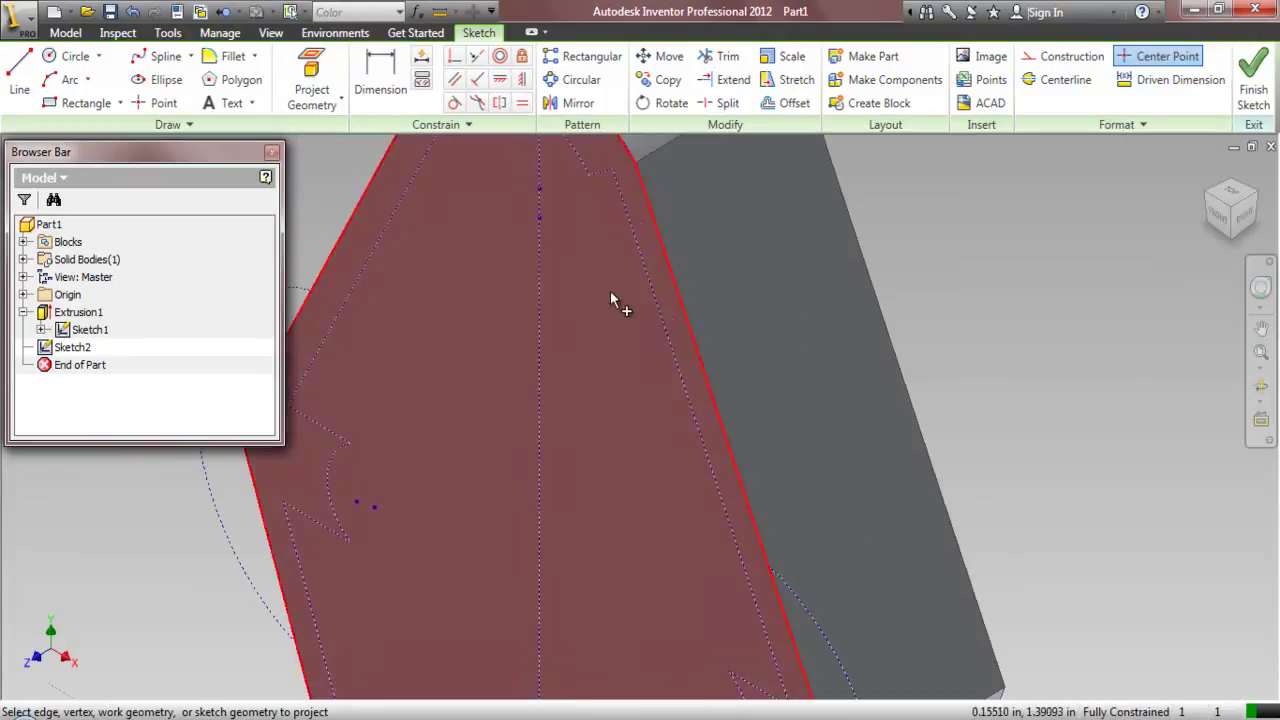
{"action": "scroll", "coordinate": [600, 282], "scroll_direction": "down", "scroll_amount": 5}
{"action": "right_click", "coordinate": [445, 201]}
{"action": "left_click", "coordinate": [384, 199]}
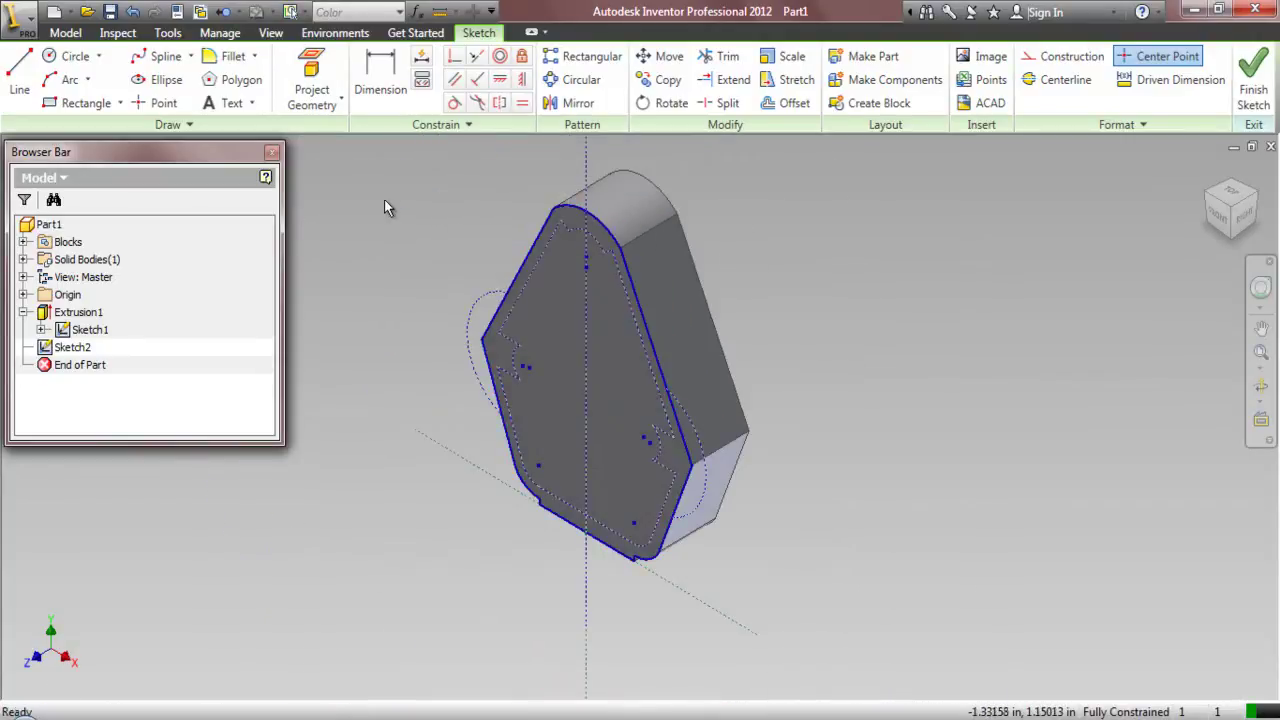
- Hide Sketch1 and toggle the Construction format on all of the projected inner profile geometry
{"action": "right_click", "coordinate": [76, 328]}
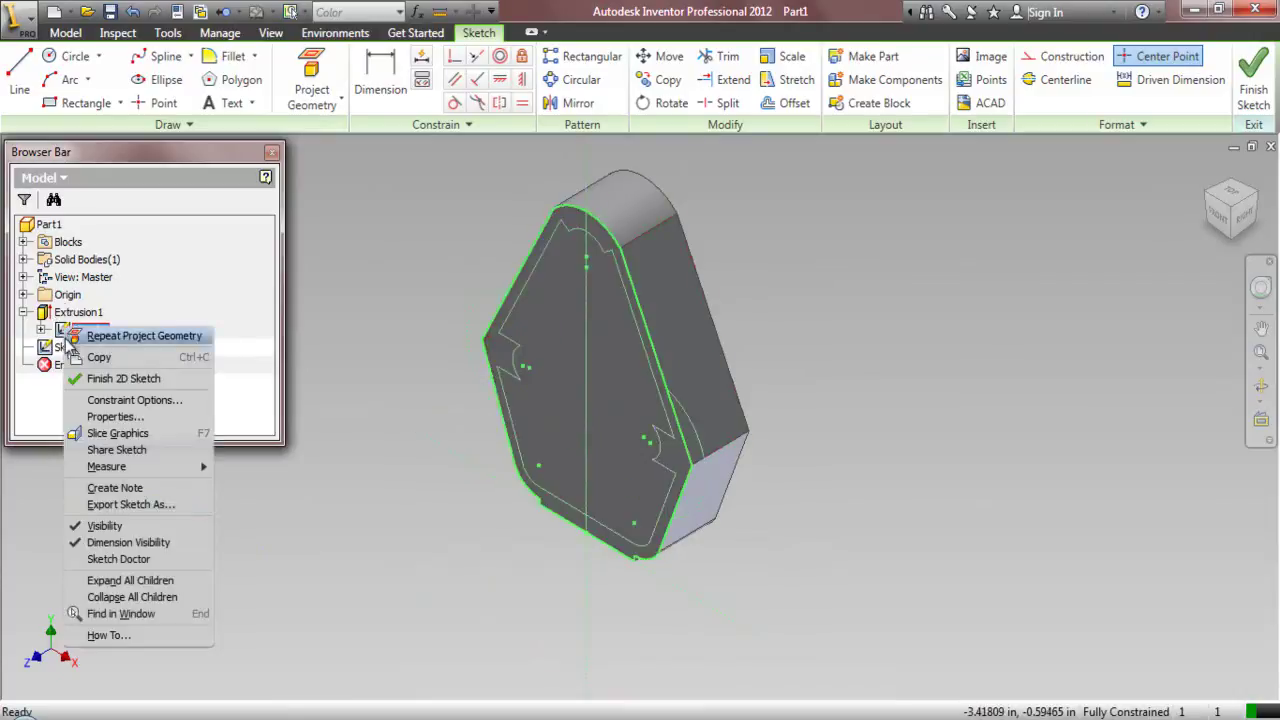
{"action": "left_click", "coordinate": [92, 524]}
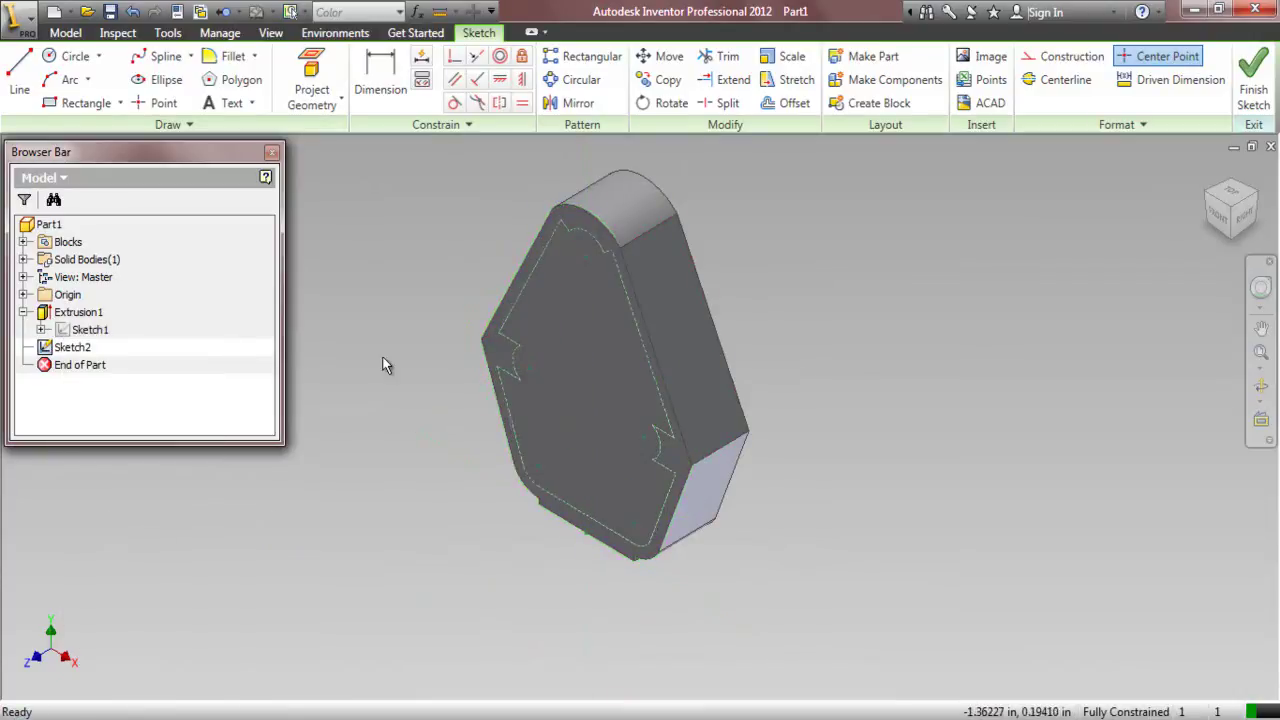
{"action": "left_click_drag", "start_coordinate": [430, 168], "coordinate": [798, 560]}
{"action": "left_click", "coordinate": [1068, 56]}
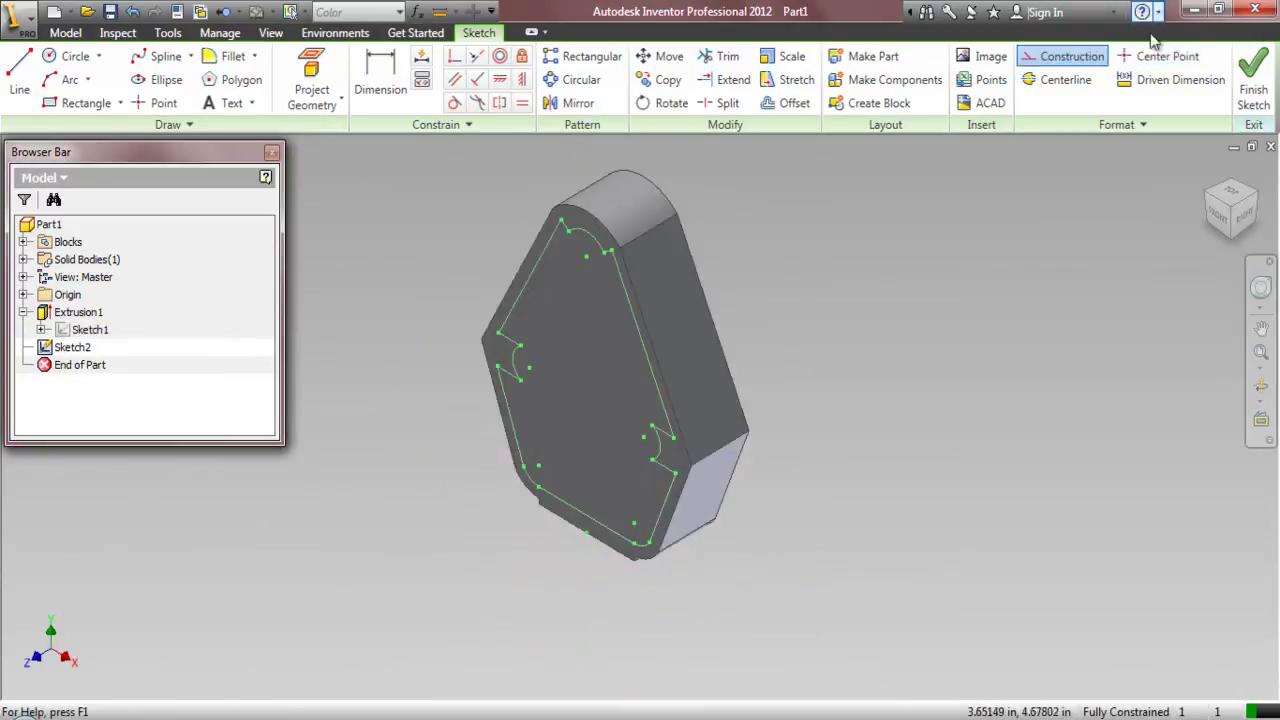
{"action": "left_click", "coordinate": [1014, 280]}
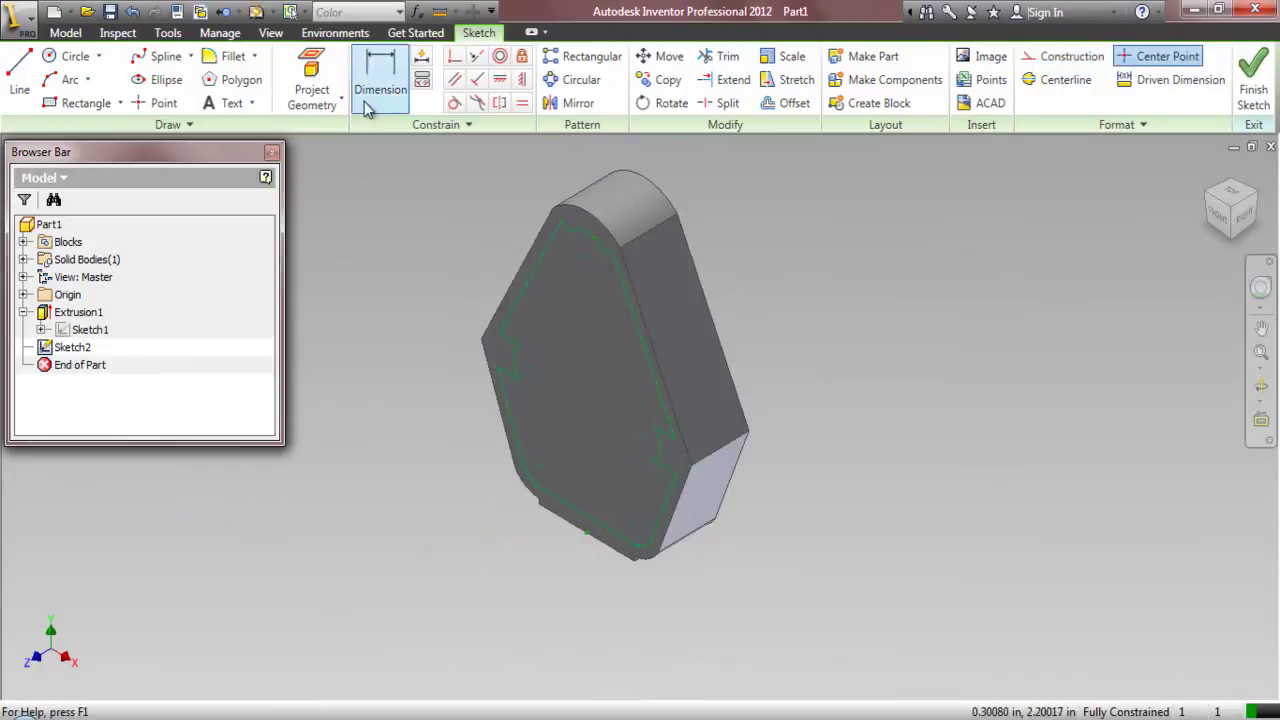
- Extrude the inner profile as a cut .03125 in deep into the front face
{"action": "left_click", "coordinate": [66, 33]}
{"action": "left_click", "coordinate": [97, 68]}
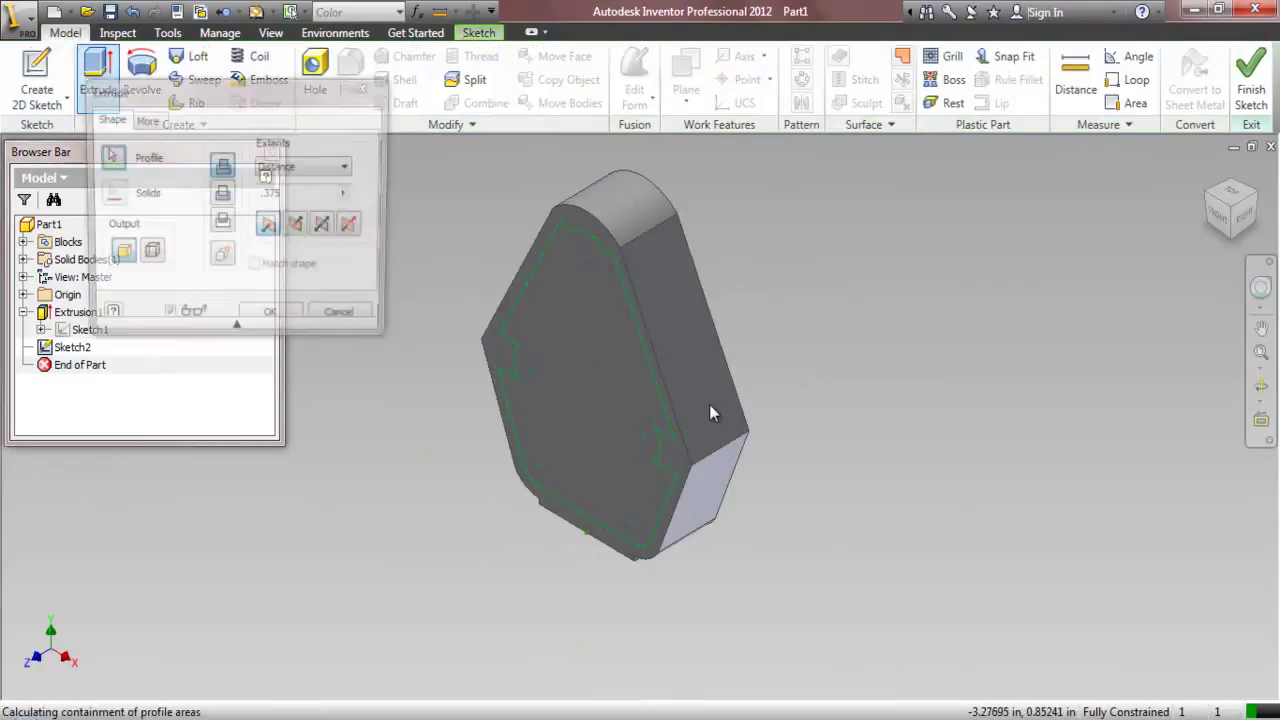
{"action": "left_click", "coordinate": [222, 194]}
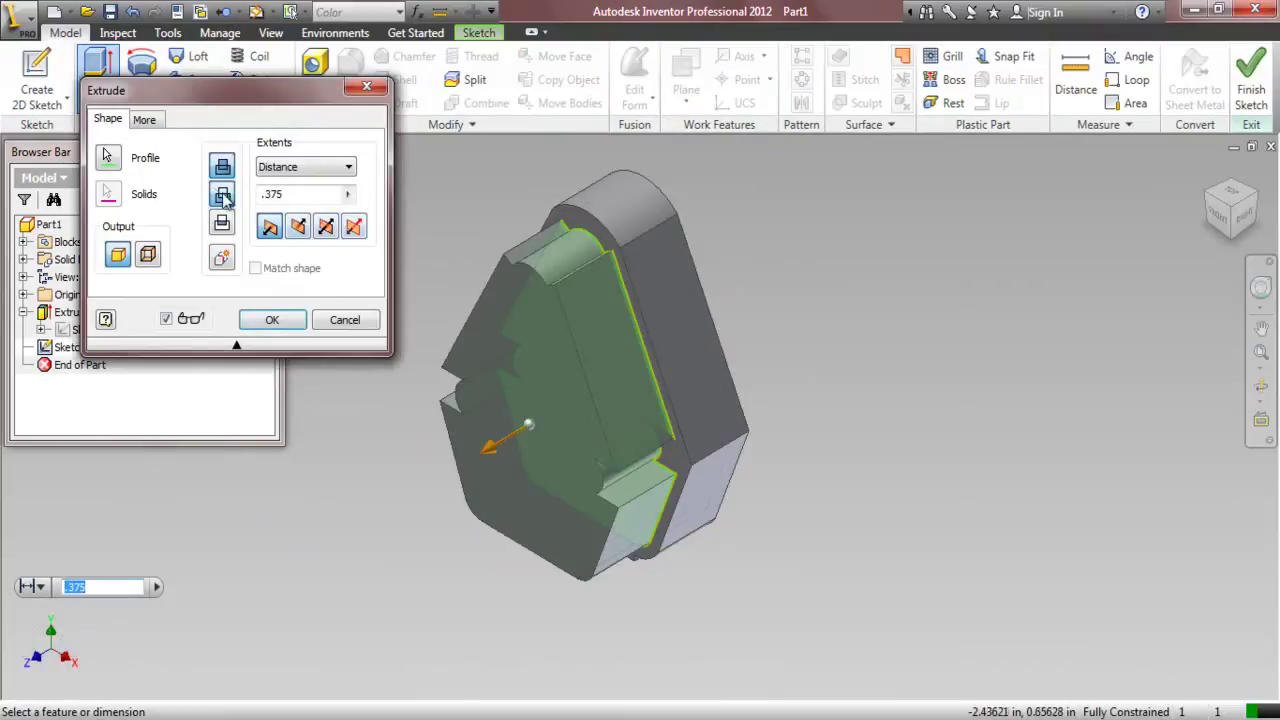
{"action": "left_click_drag", "start_coordinate": [297, 194], "coordinate": [262, 212]}
{"action": "type", "text": ".0312"}
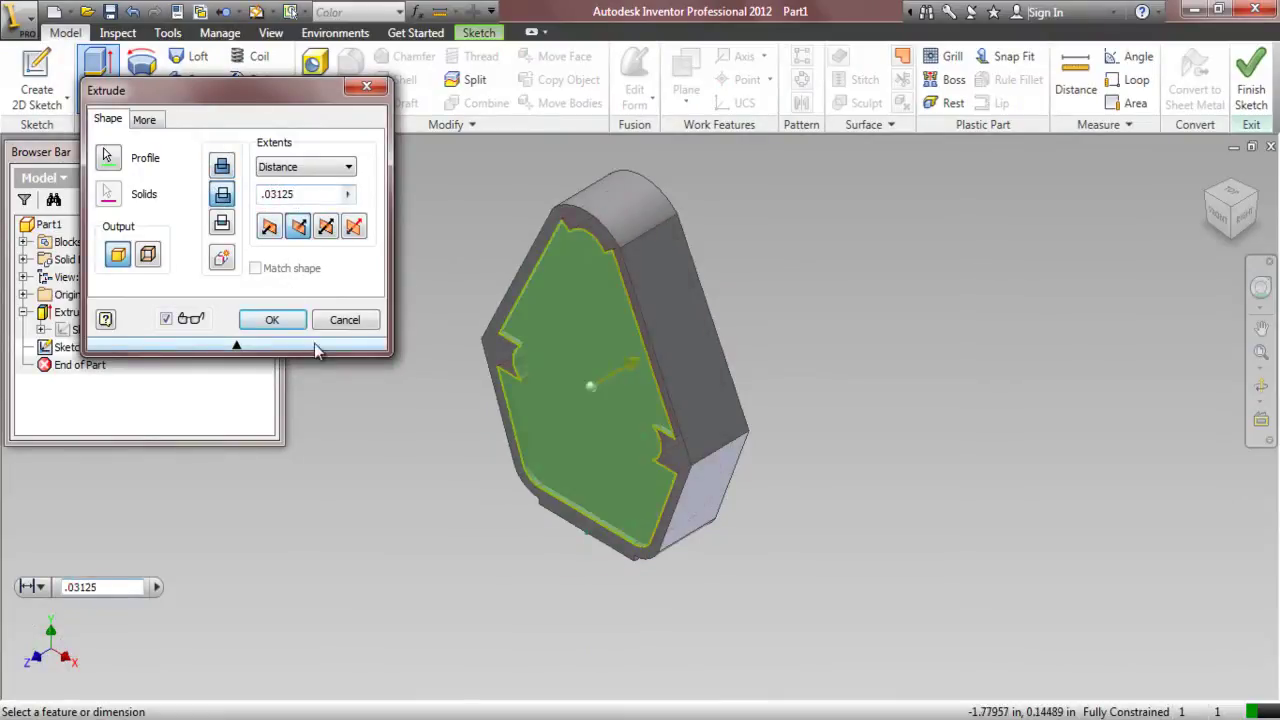
{"action": "left_click", "coordinate": [272, 319]}
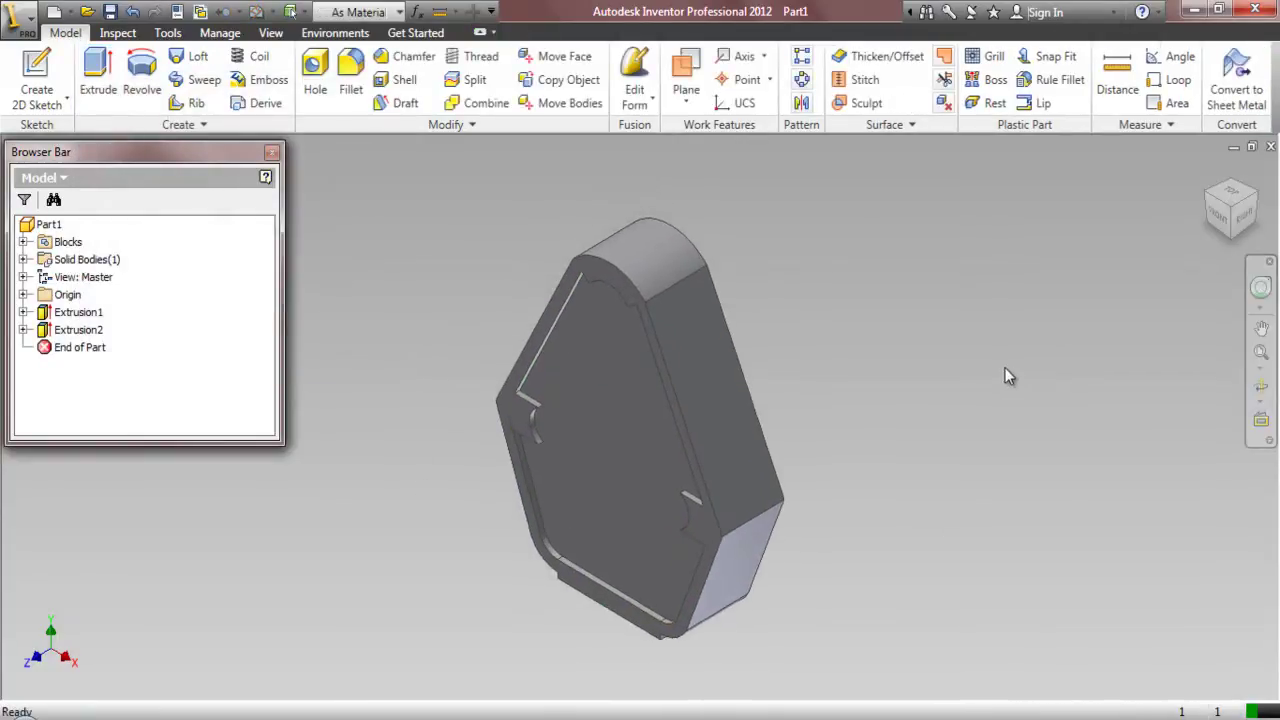
- Create a new sketch on the body's back face and project the face's outline into it
{"action": "left_click", "coordinate": [1258, 198]}
{"action": "key", "text": "s"}
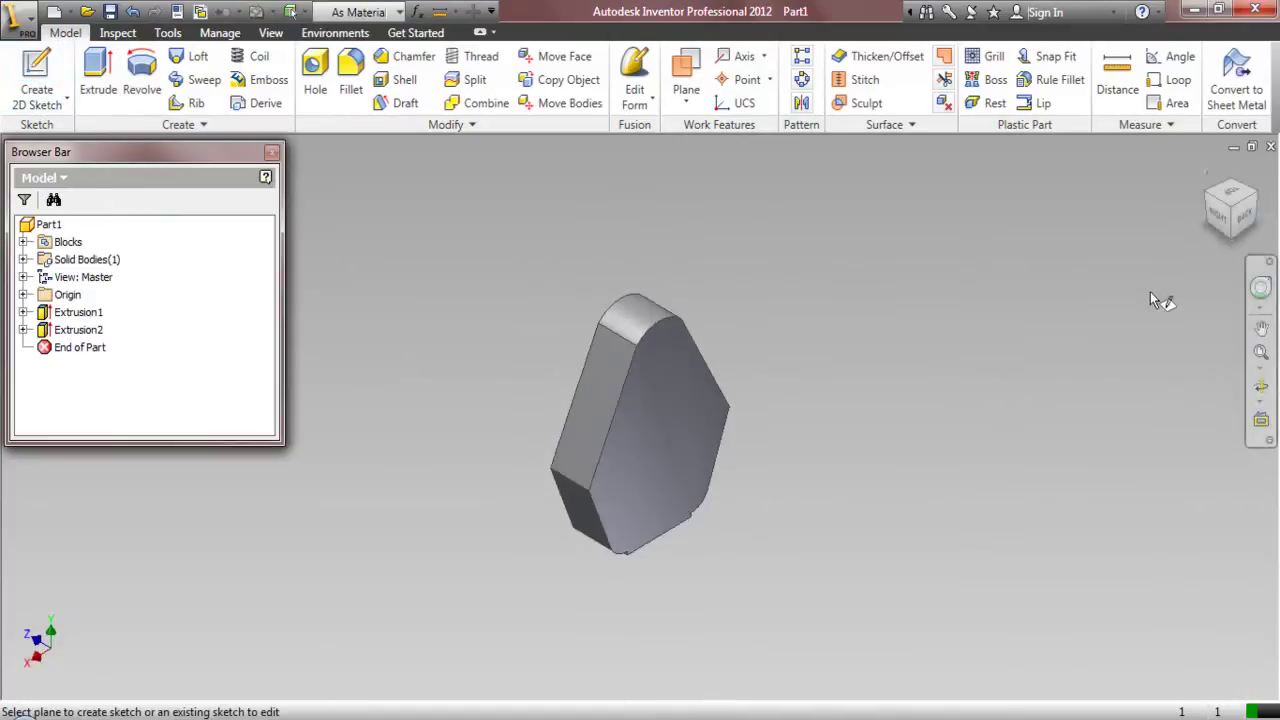
{"action": "left_click", "coordinate": [686, 451]}
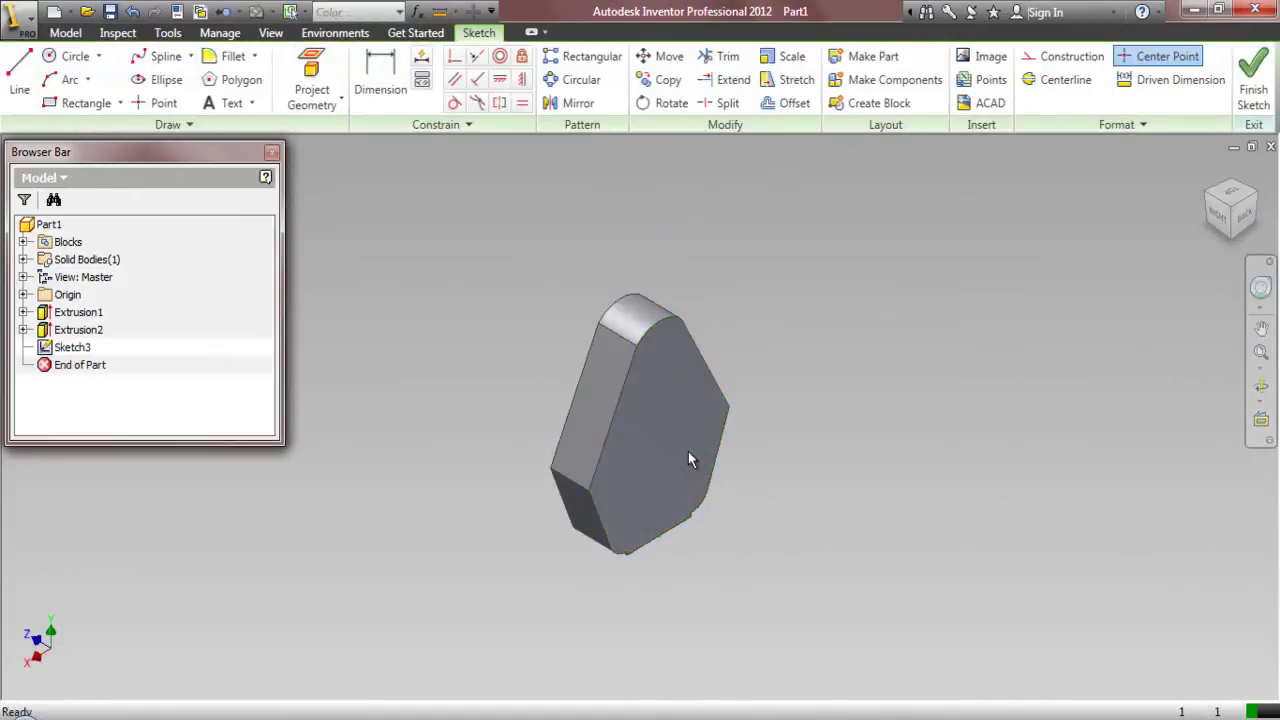
{"action": "left_click", "coordinate": [311, 80]}
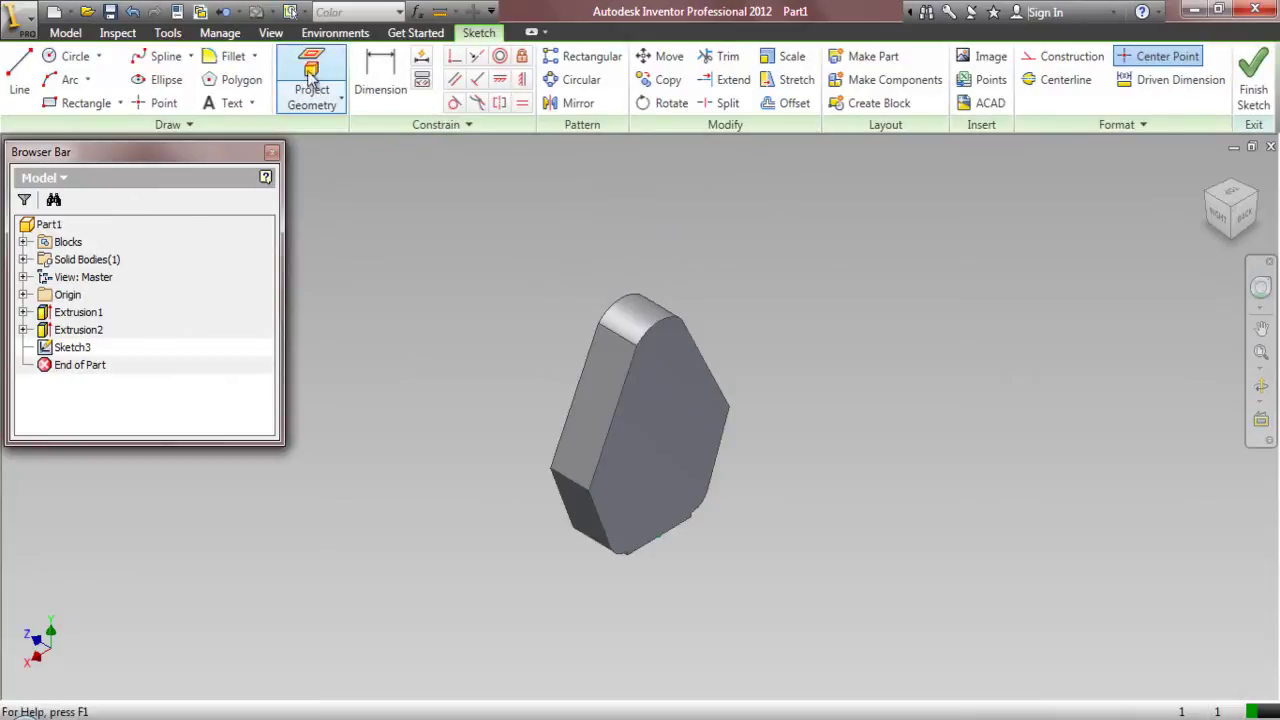
{"action": "left_click", "coordinate": [690, 426]}
- Offset the projected back-face outline inward by about 0.08 in and look straight at the back face
{"action": "key", "text": "o"}
{"action": "left_click", "coordinate": [710, 370]}
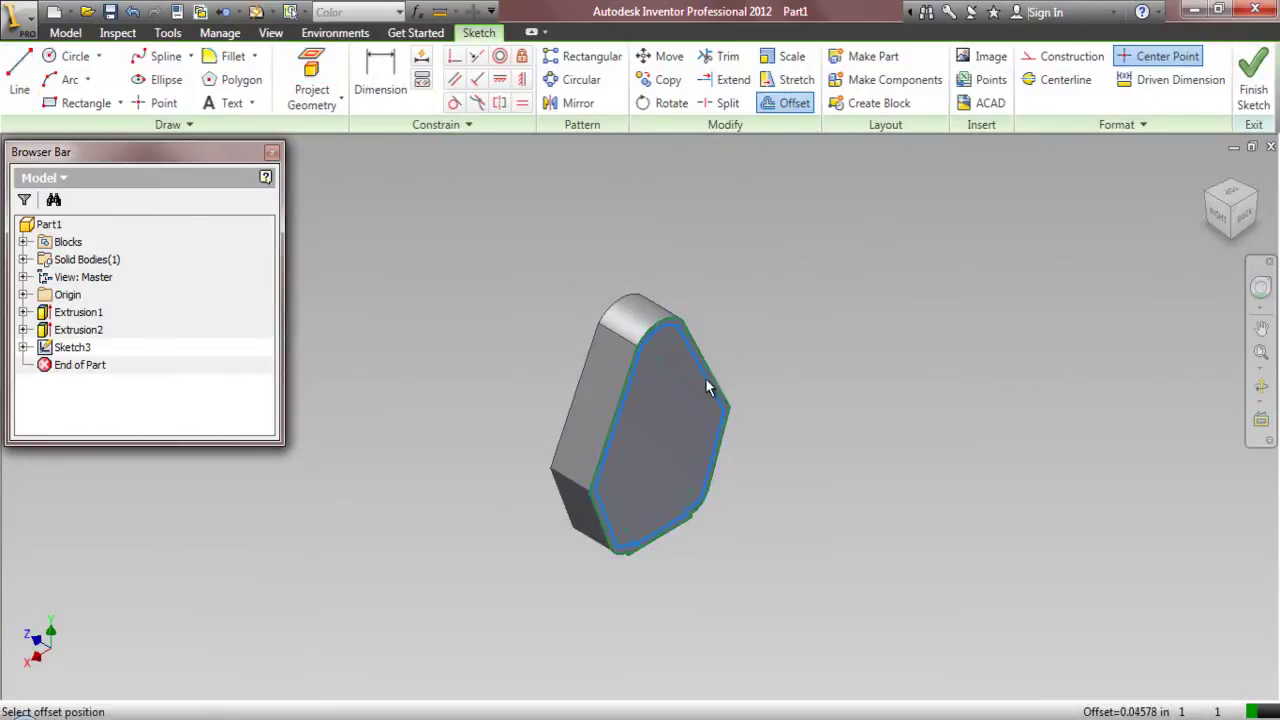
{"action": "left_click", "coordinate": [705, 382]}
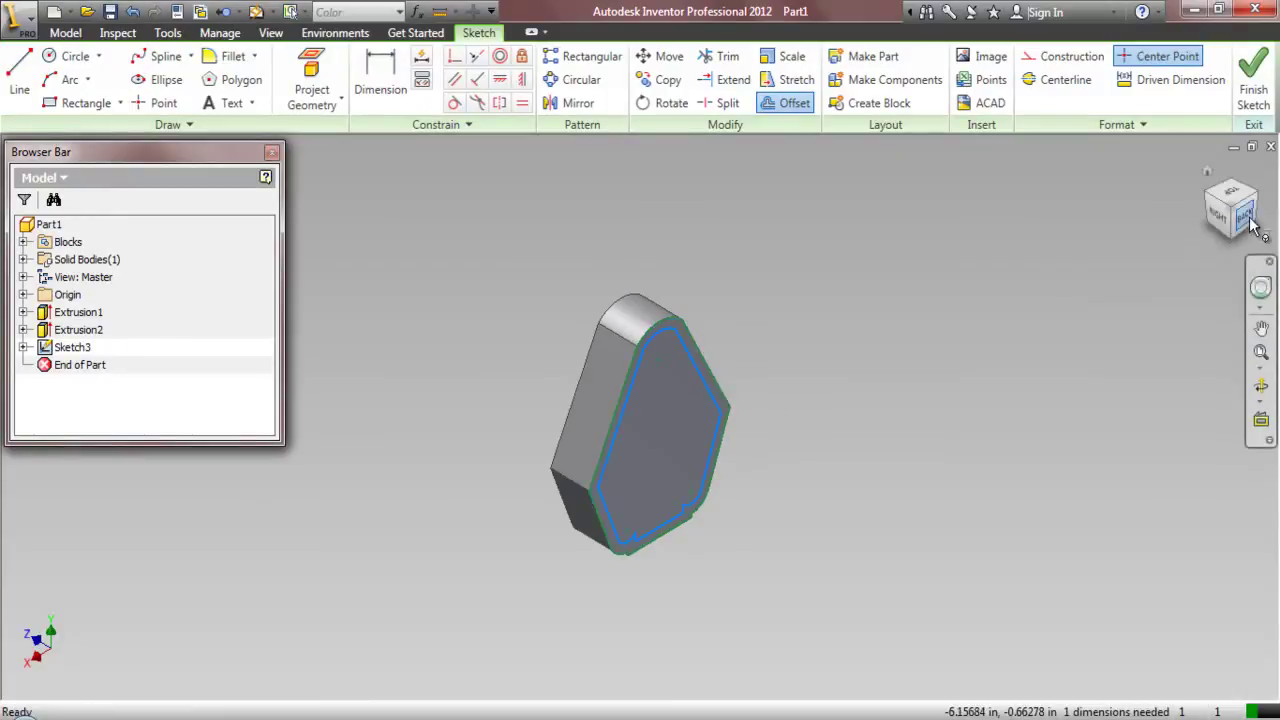
{"action": "key", "text": "F5"}
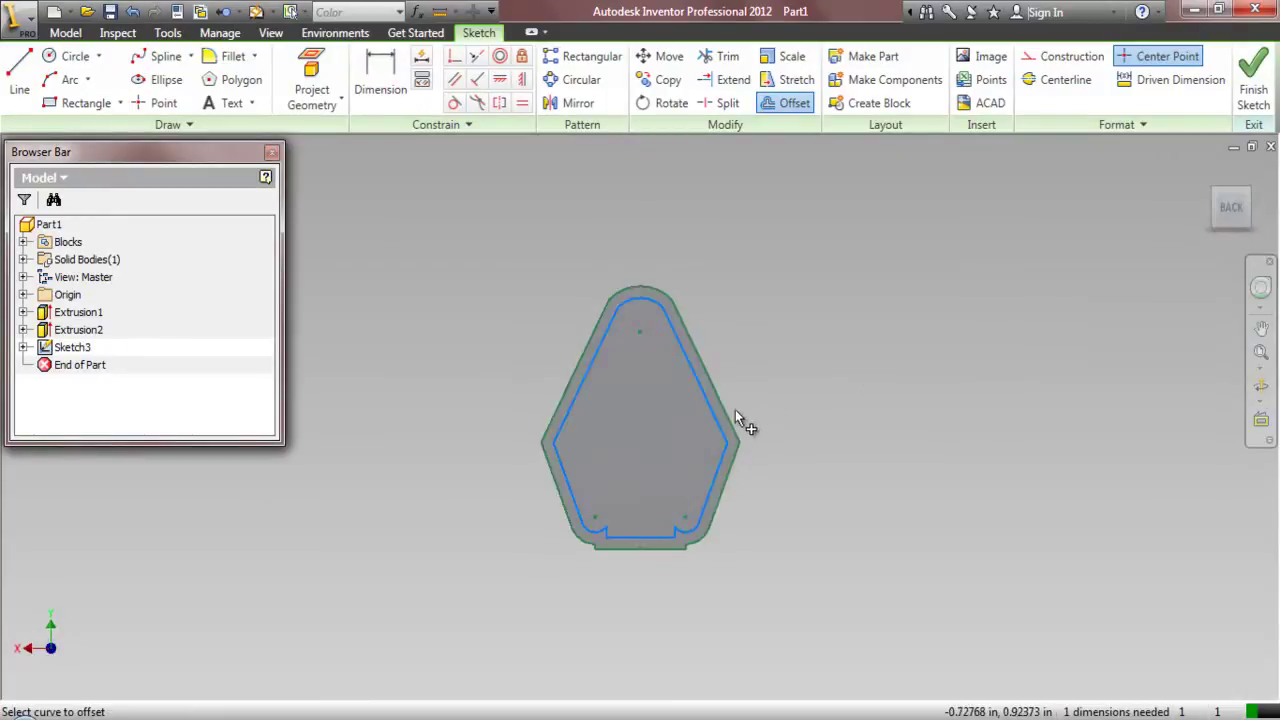
- Dimension the gap between the outer outline and its offset copy as .063 in
{"action": "left_click", "coordinate": [390, 86]}
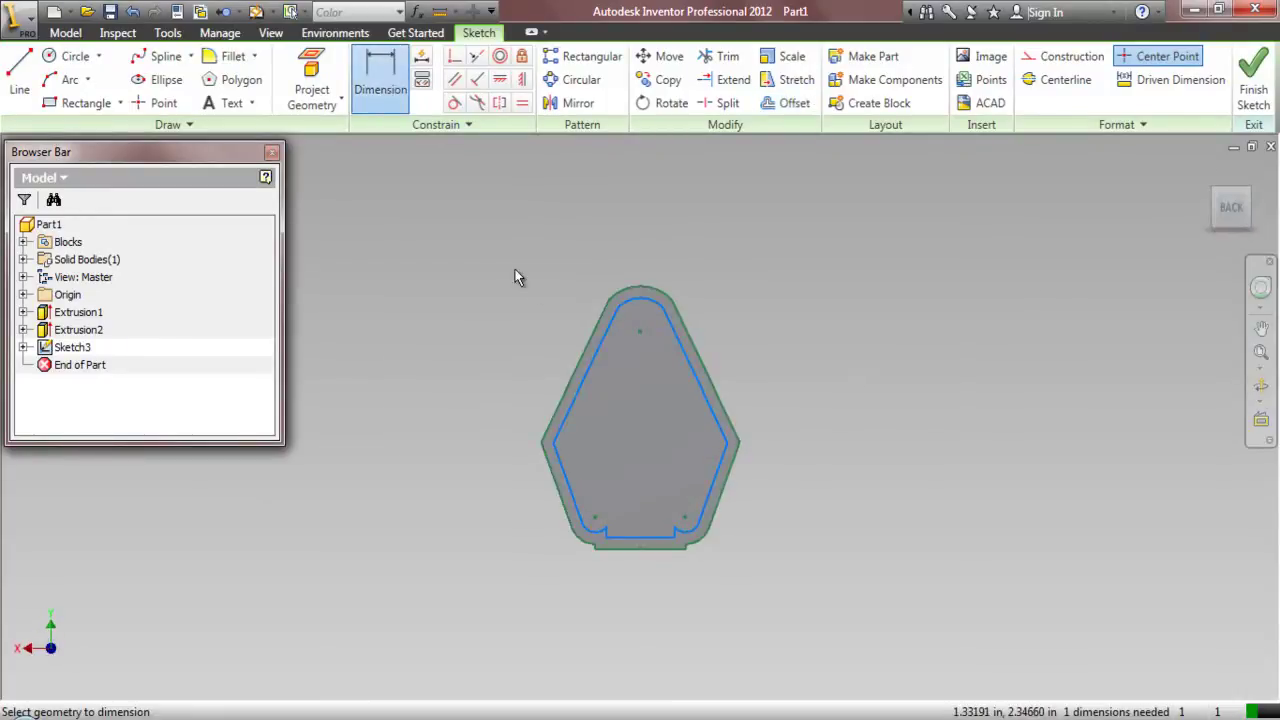
{"action": "left_click", "coordinate": [598, 365]}
{"action": "left_click", "coordinate": [519, 470]}
{"action": "type", "text": ".063"}
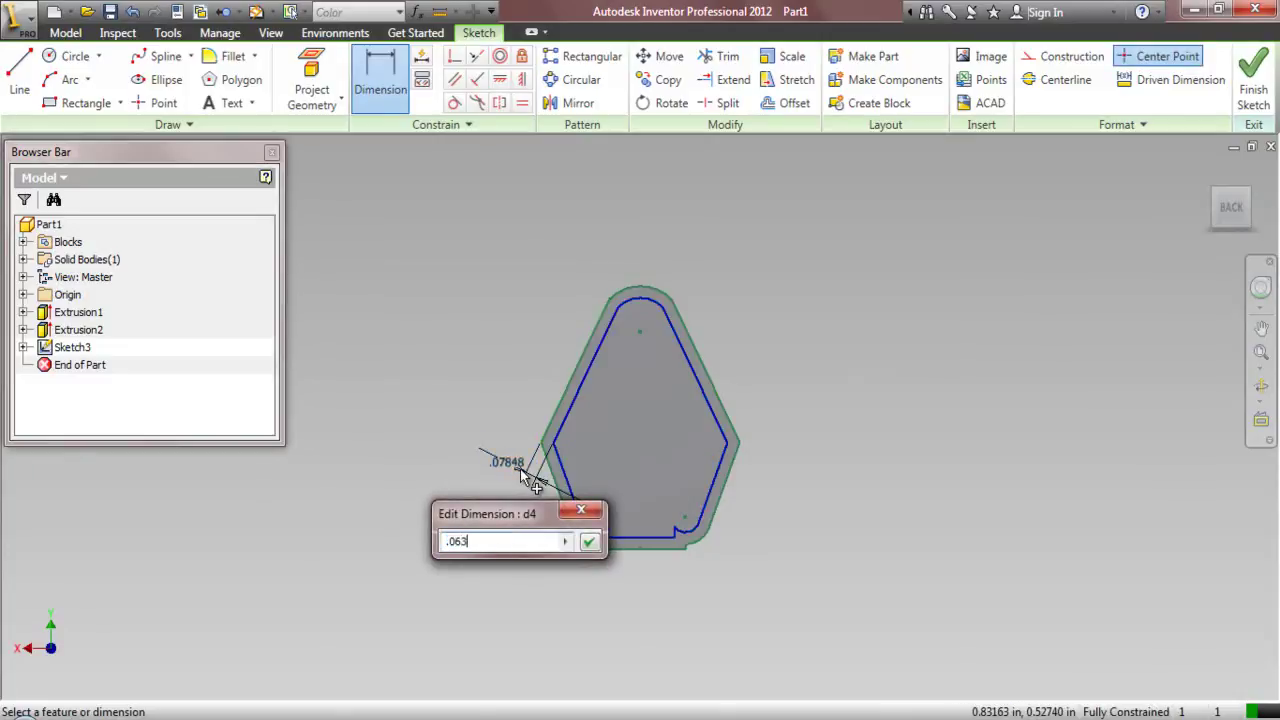
{"action": "type", "text": "053"}
{"action": "key", "text": "Return"}
{"action": "right_click", "coordinate": [421, 233]}
{"action": "left_click", "coordinate": [345, 230]}
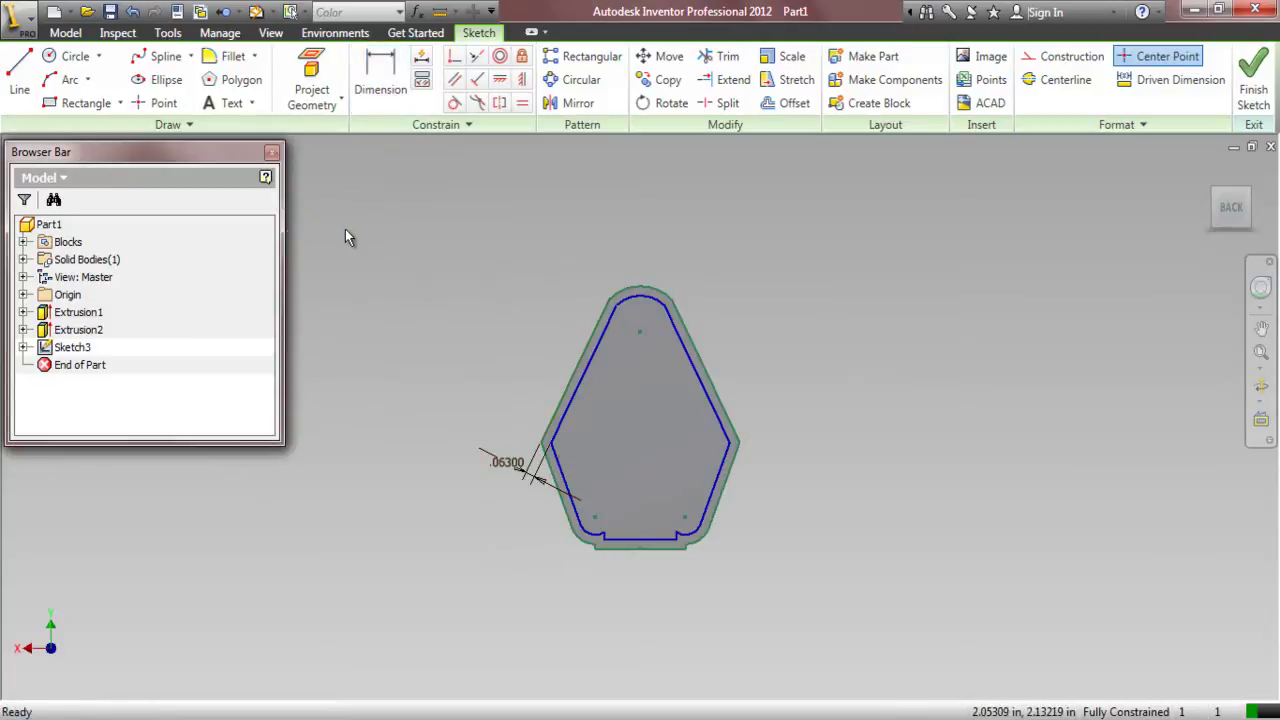
- Extrude the inner offset region as a cut .2812 in deep into the body from the back face
{"action": "left_click", "coordinate": [65, 32]}
{"action": "left_click", "coordinate": [96, 70]}
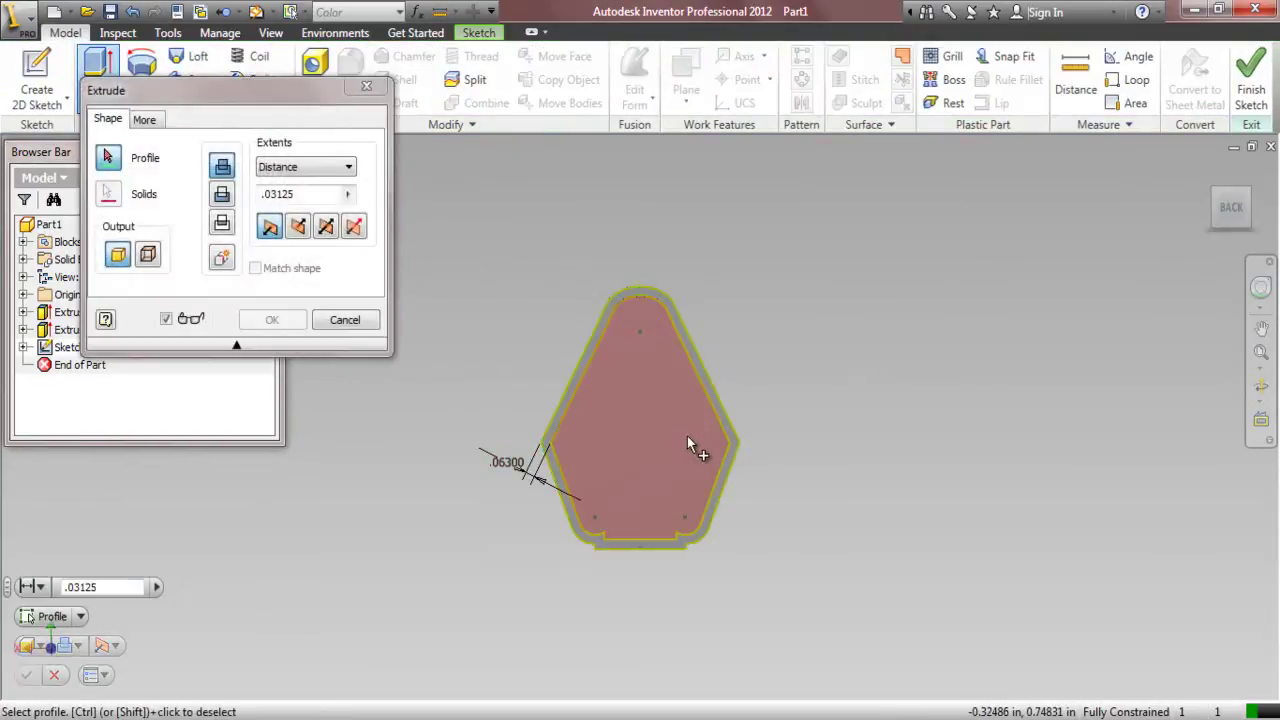
{"action": "left_click", "coordinate": [688, 437]}
{"action": "left_click", "coordinate": [1255, 195]}
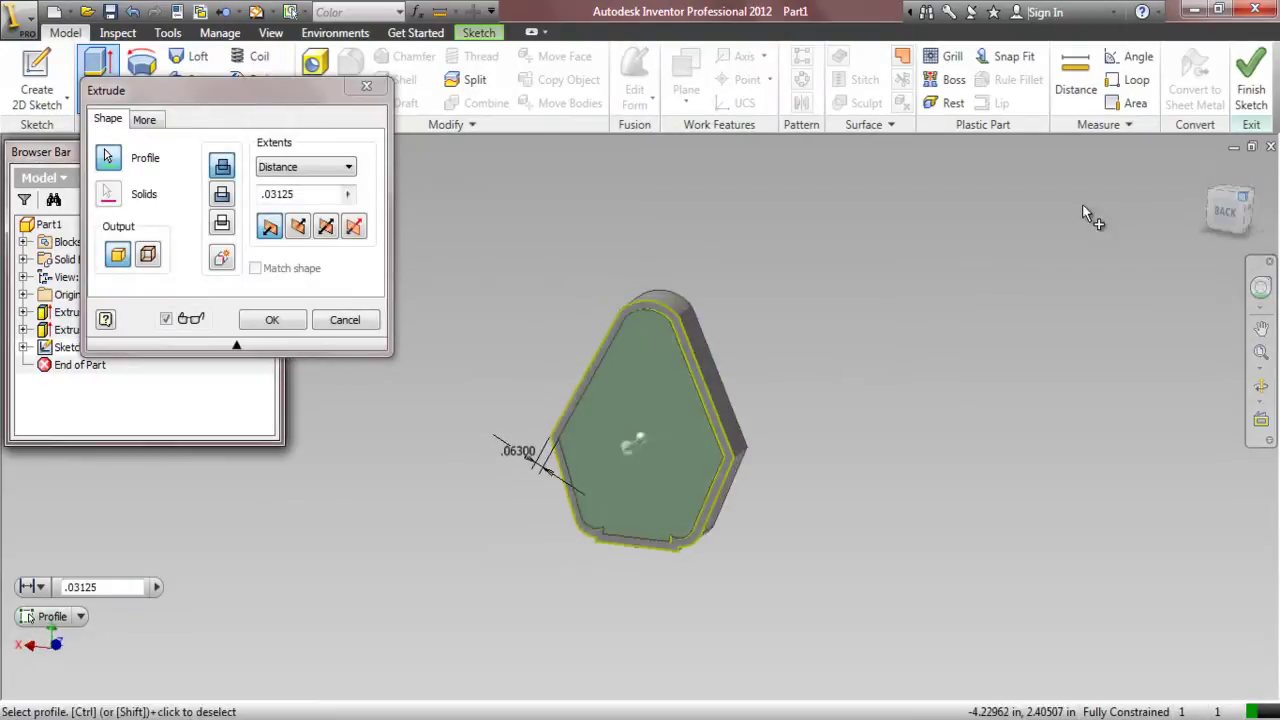
{"action": "left_click", "coordinate": [222, 194]}
{"action": "left_click_drag", "start_coordinate": [298, 196], "coordinate": [254, 202]}
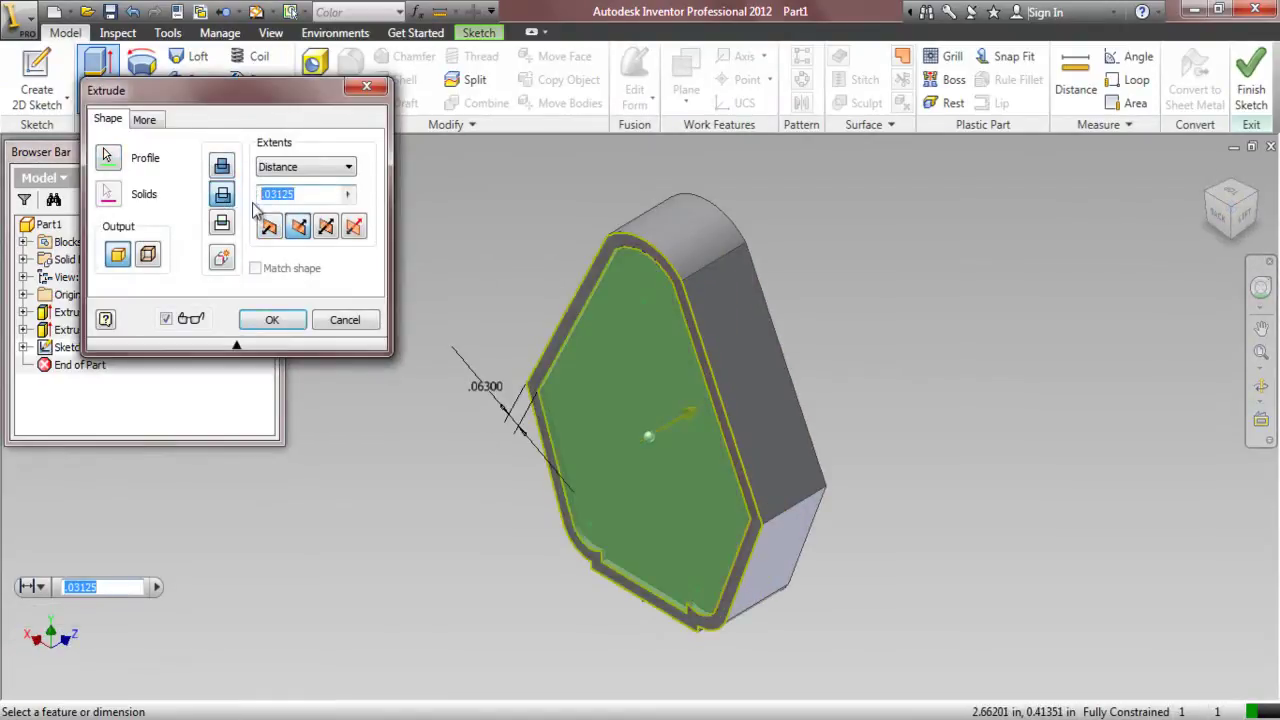
{"action": "type", "text": ".28"}
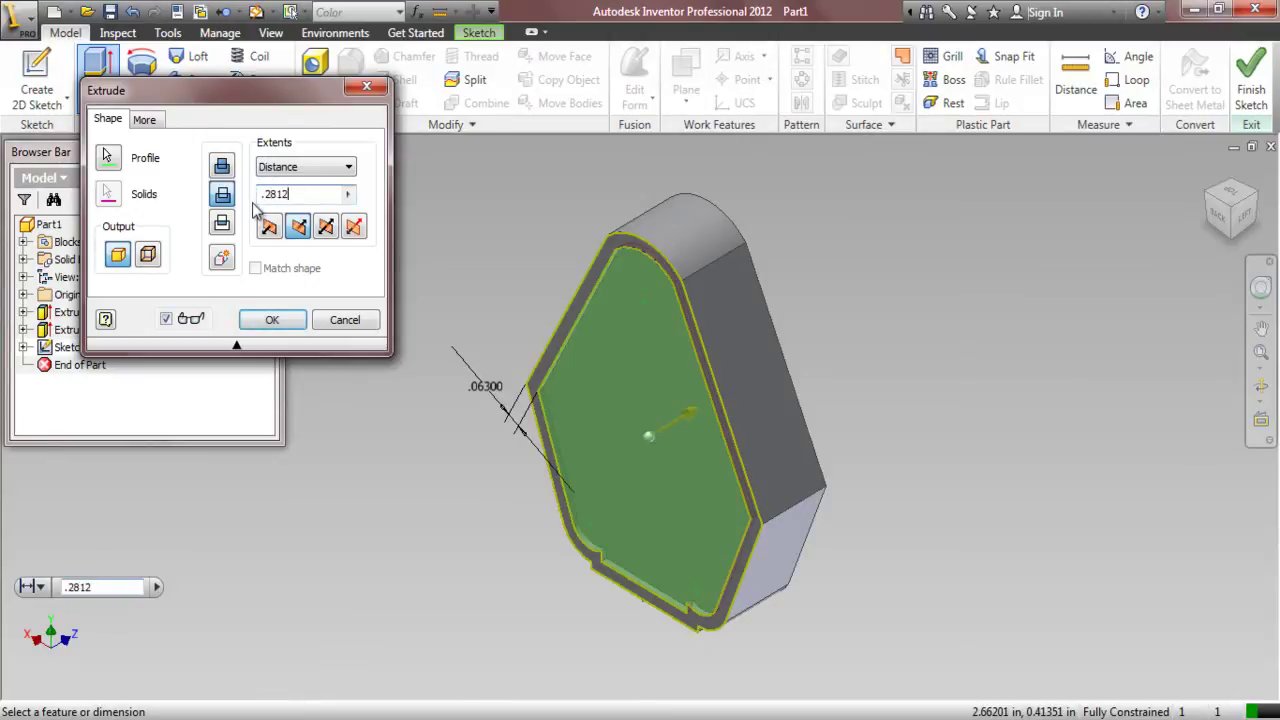
{"action": "key", "text": "Return"}
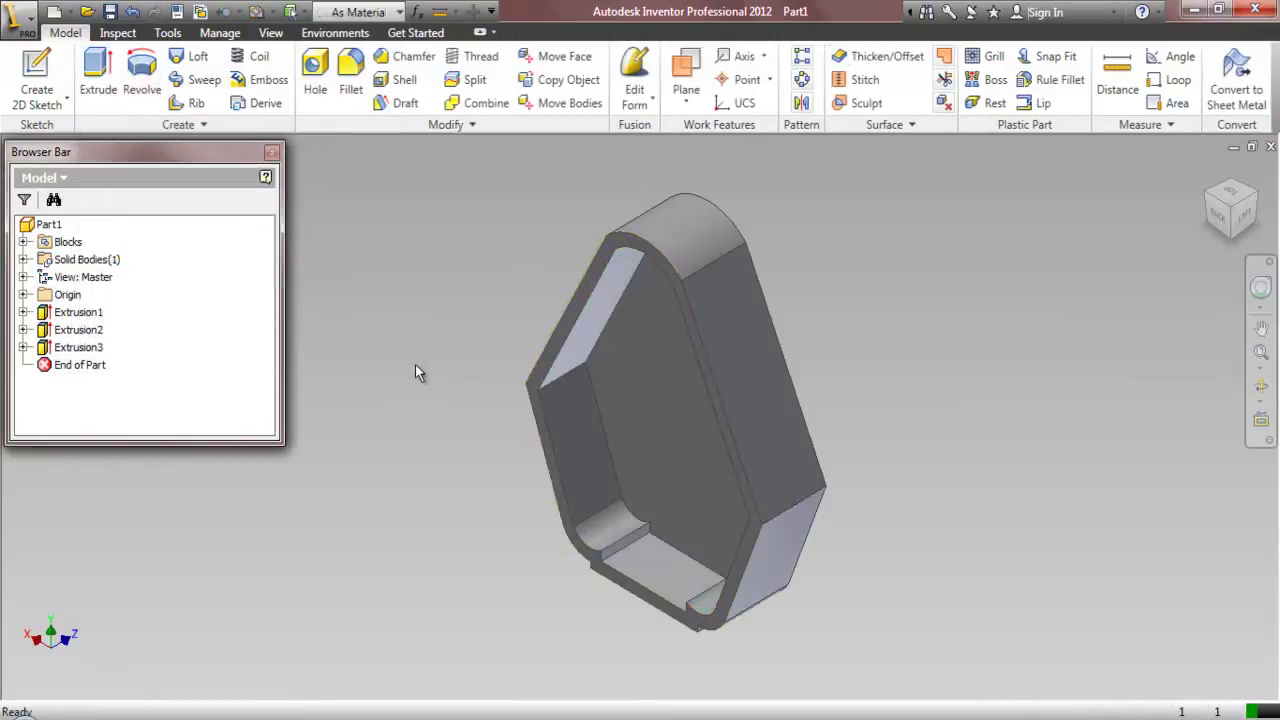
- Save the part in the Subassembly-1 folder inside Plug-Top (3-Pin)
{"action": "left_click", "coordinate": [110, 12]}
{"action": "left_click", "coordinate": [654, 258]}
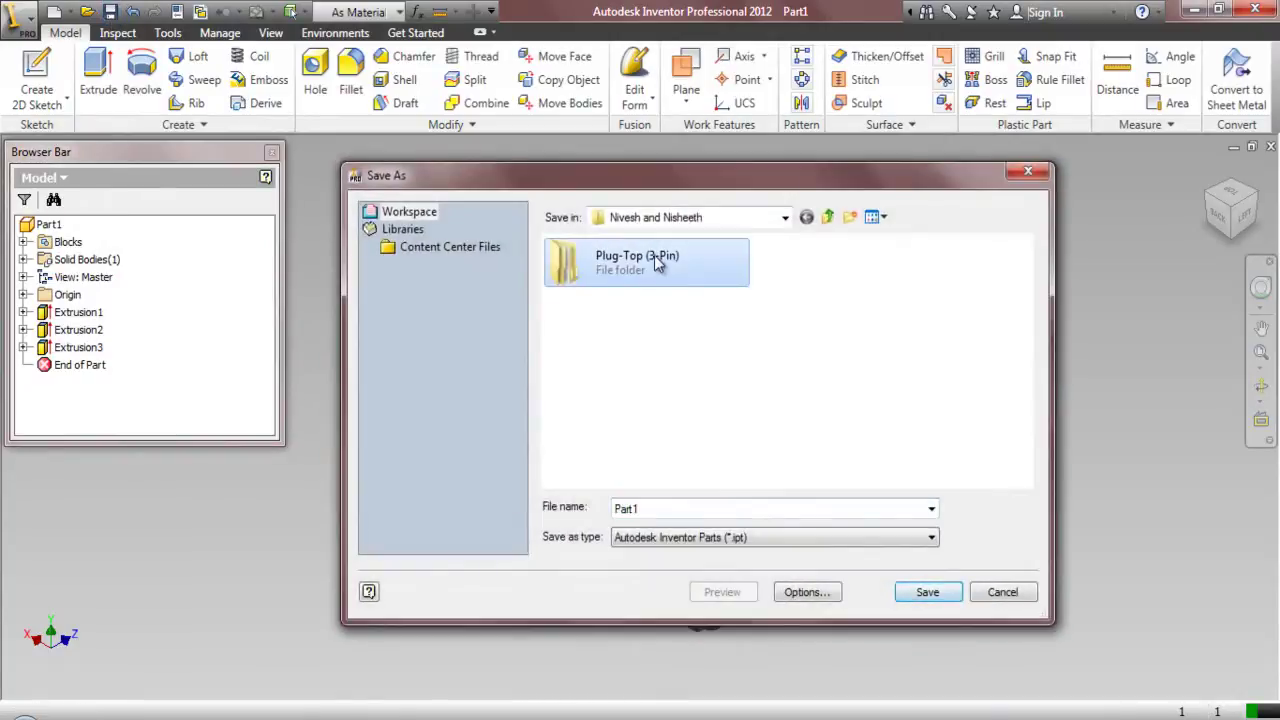
{"action": "double_click", "coordinate": [653, 257]}
{"action": "double_click", "coordinate": [603, 266]}
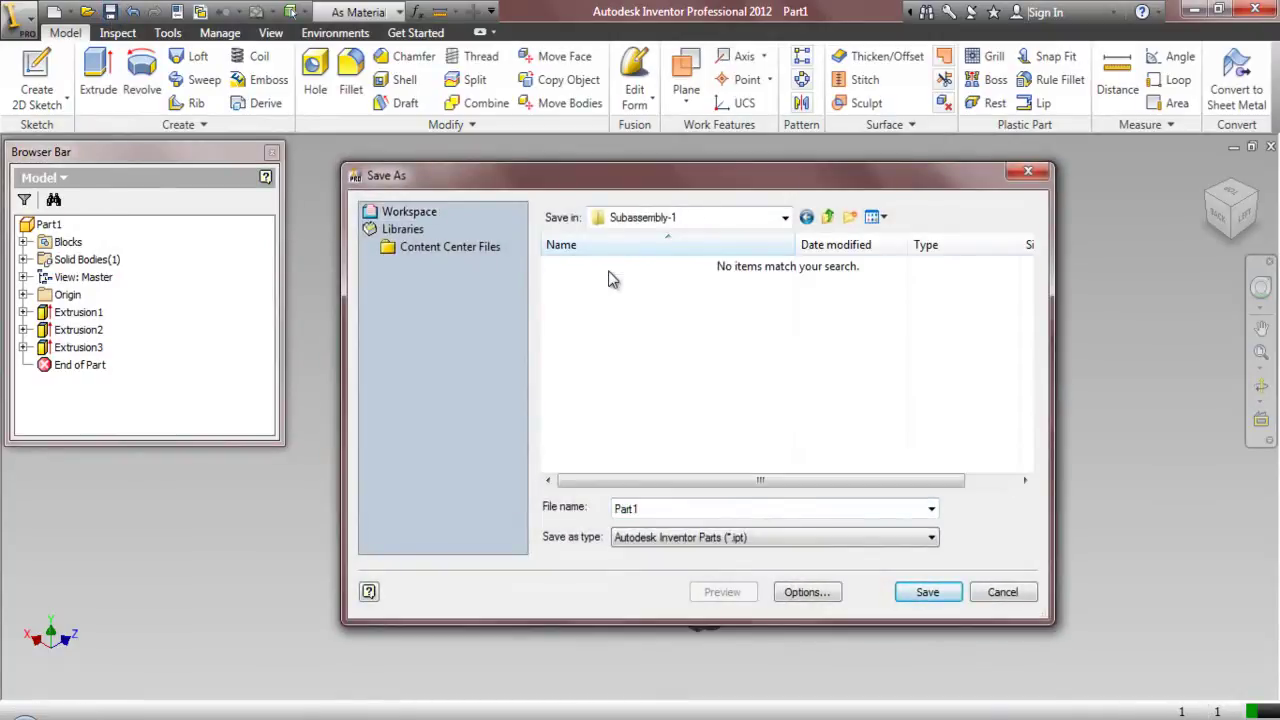
{"action": "left_click", "coordinate": [928, 595]}
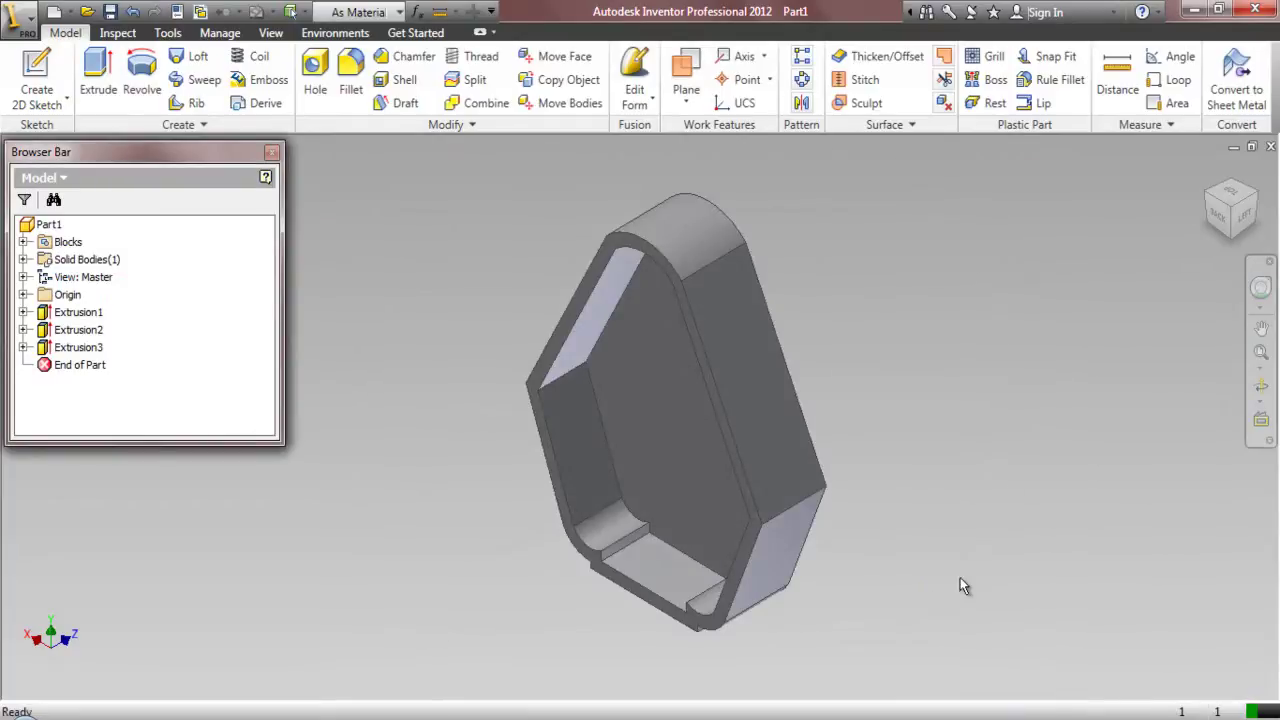
- Turn on the visibility of the base extrusion's sketch and orient the view toward the front face
{"action": "left_click", "coordinate": [23, 312]}
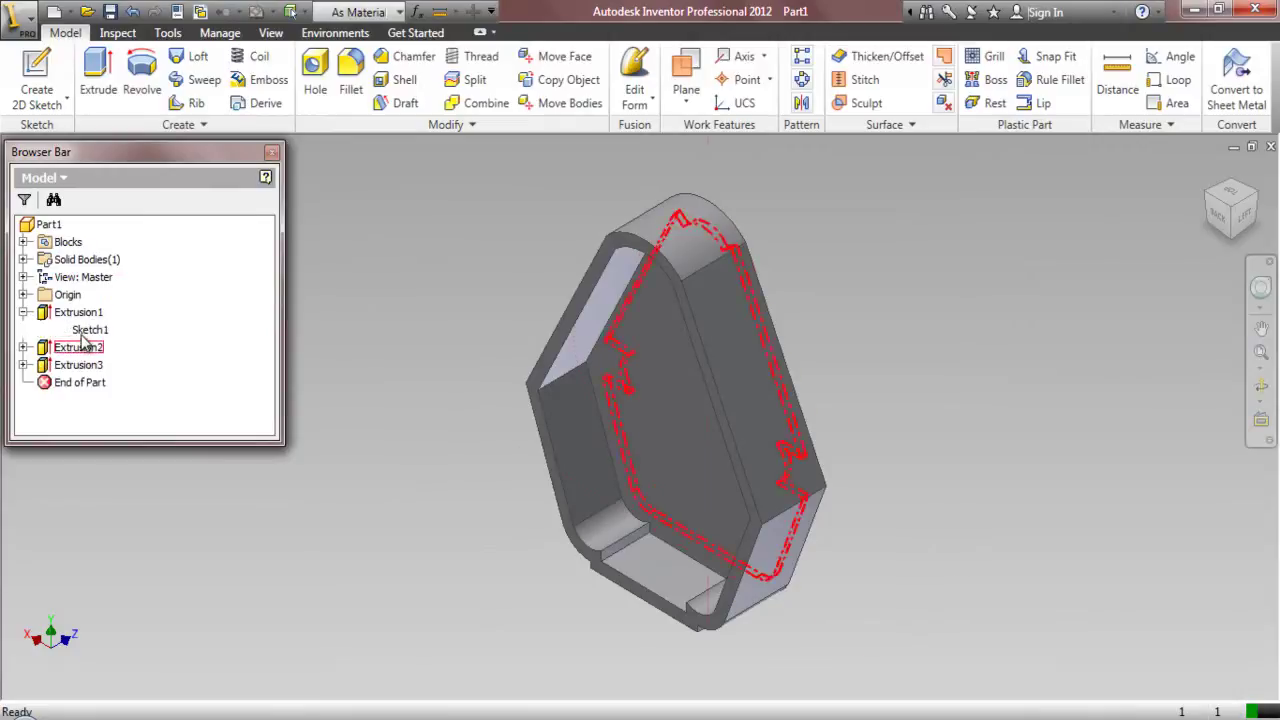
{"action": "right_click", "coordinate": [84, 331]}
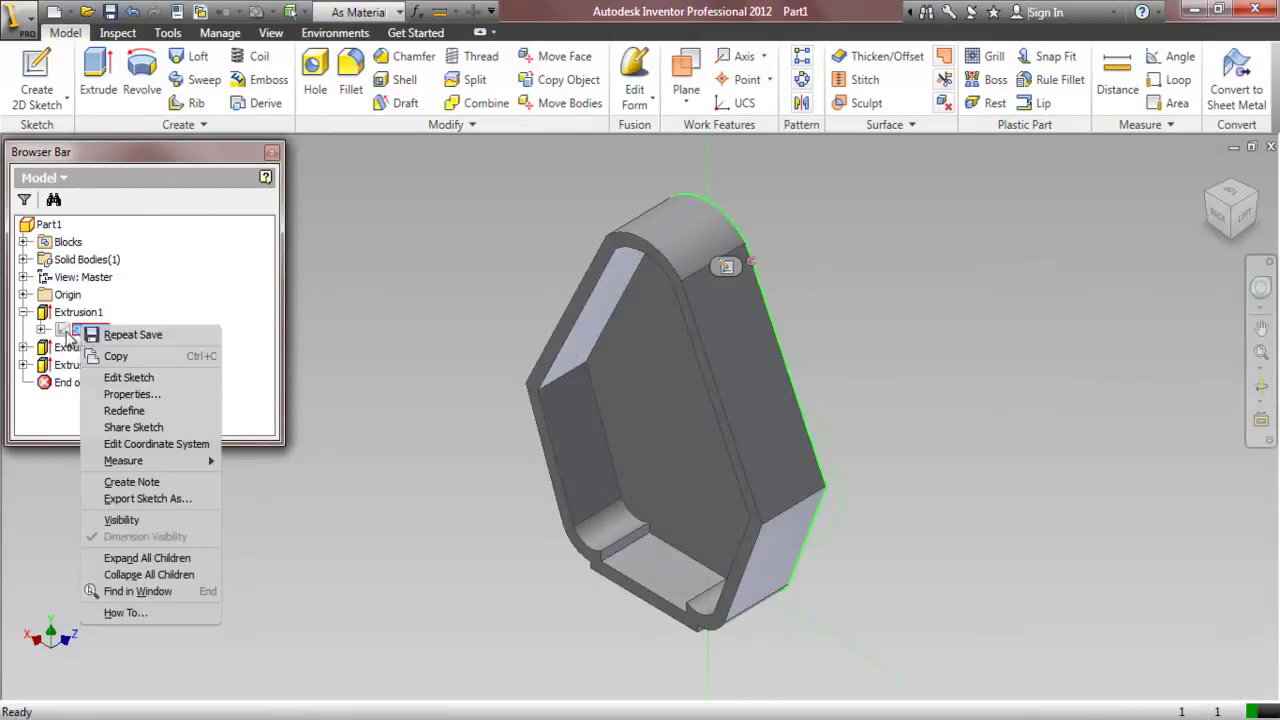
{"action": "left_click", "coordinate": [65, 339]}
{"action": "right_click", "coordinate": [74, 338]}
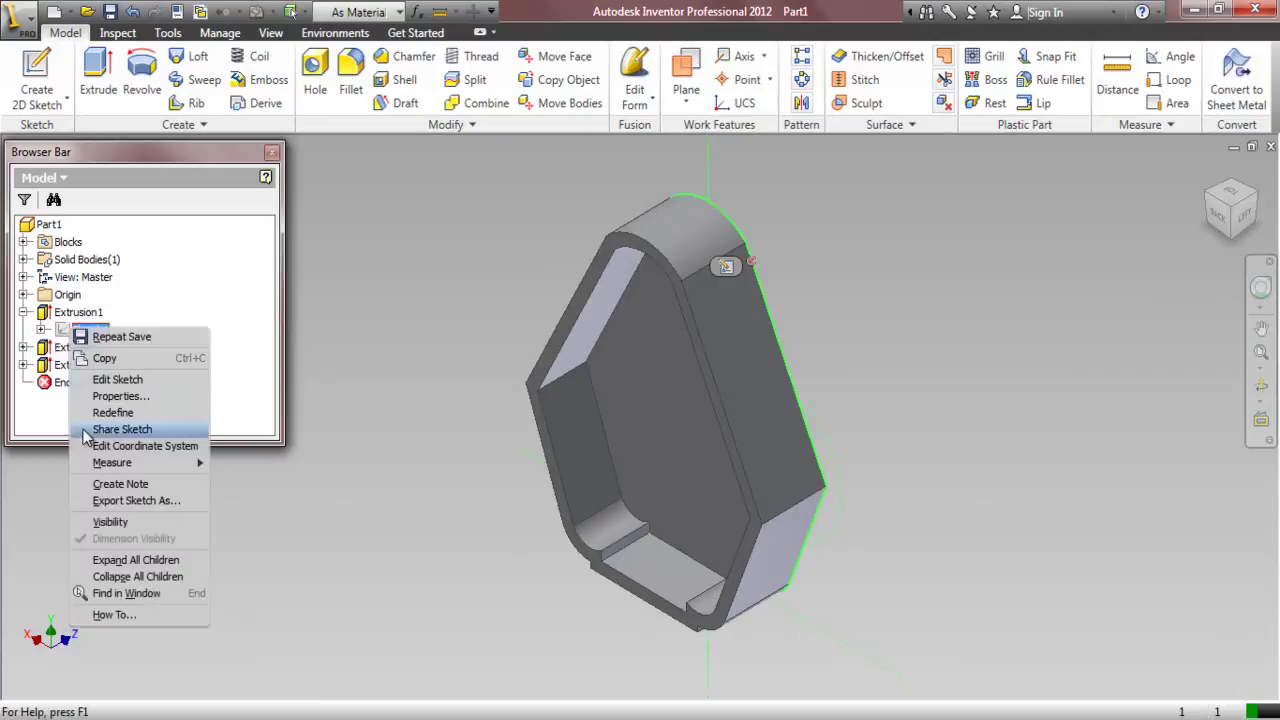
{"action": "left_click", "coordinate": [100, 523]}
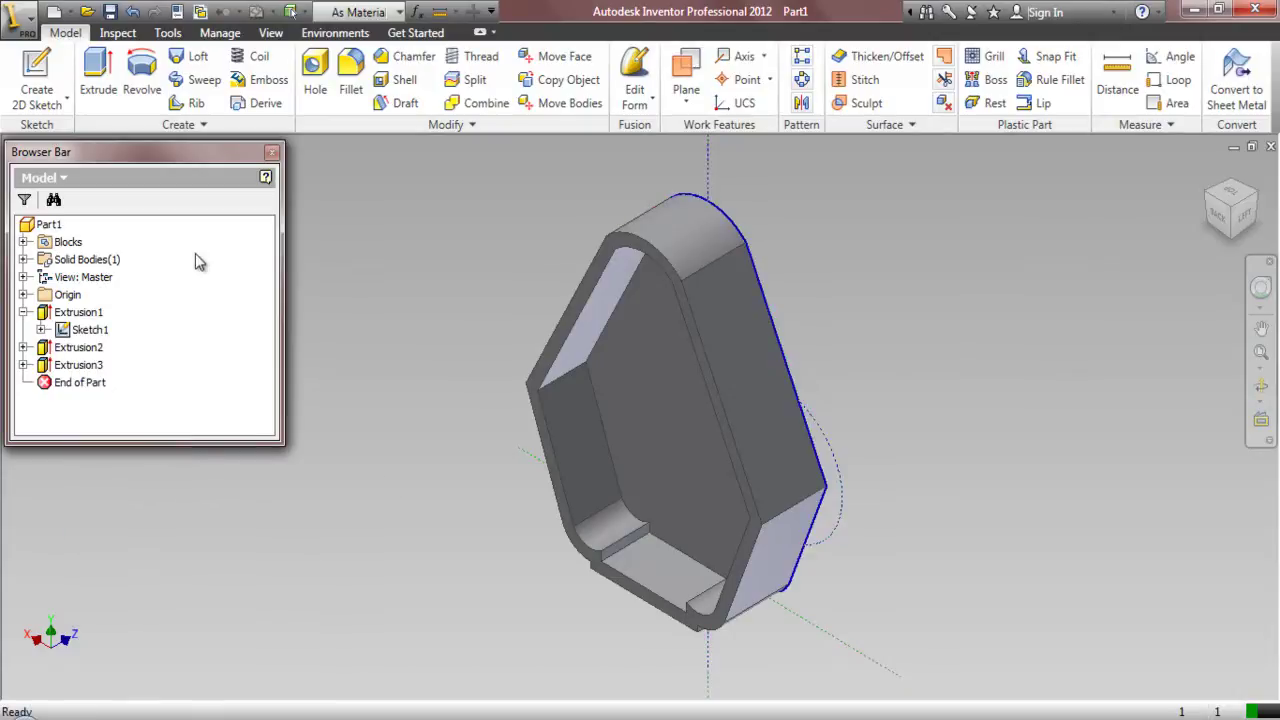
{"action": "left_click", "coordinate": [1226, 214]}
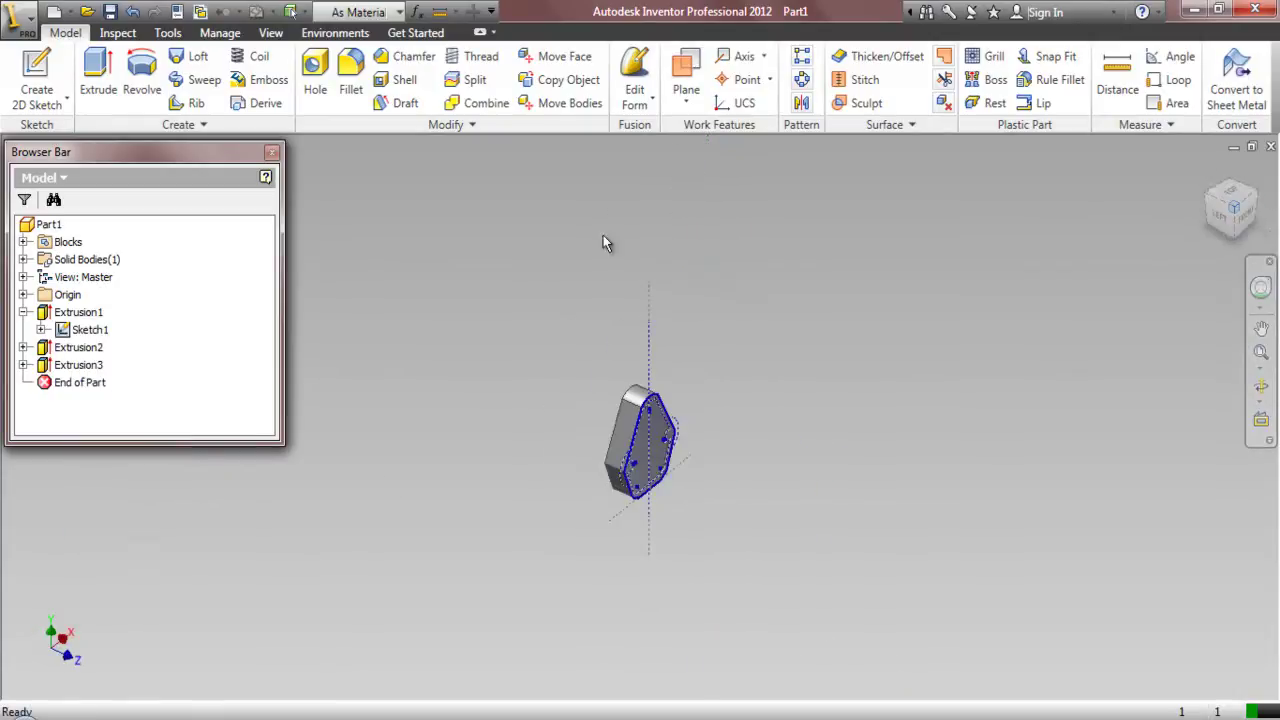
- Start a sketch on the front face and project the two side arcs and adjoining outline edges from the base sketch
{"action": "left_click", "coordinate": [36, 82]}
{"action": "left_click", "coordinate": [582, 543]}
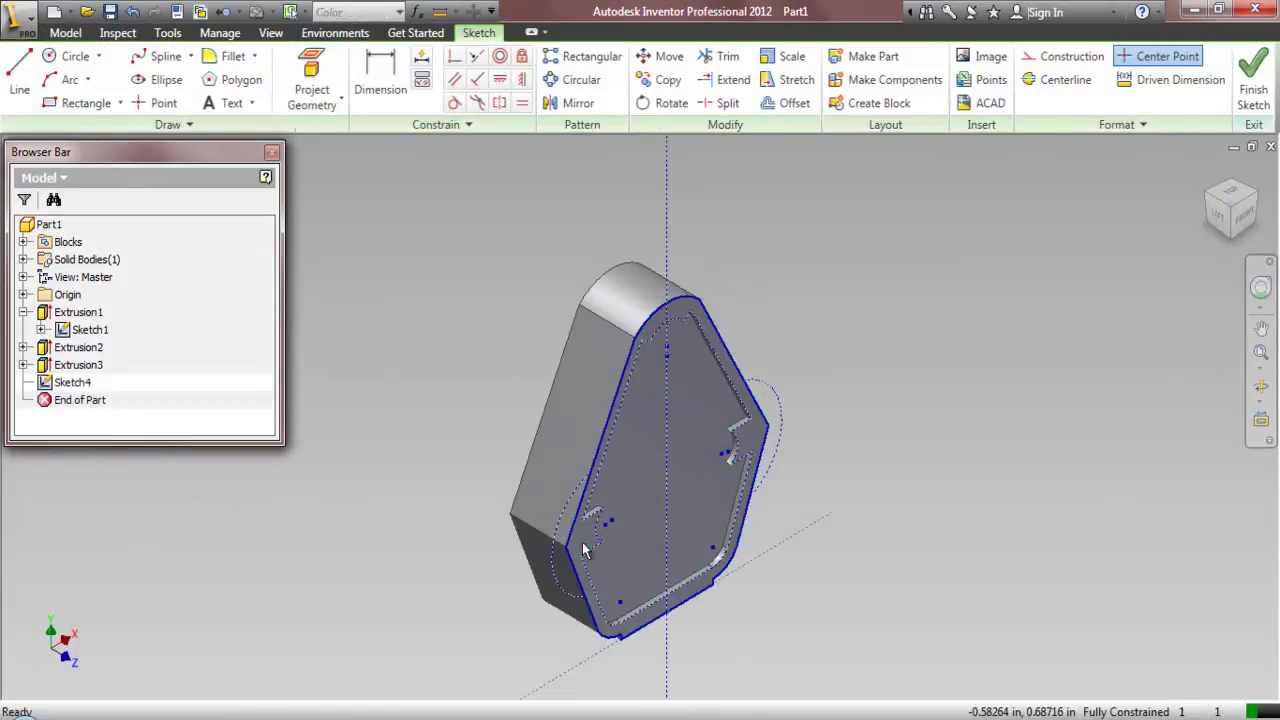
{"action": "left_click", "coordinate": [314, 76]}
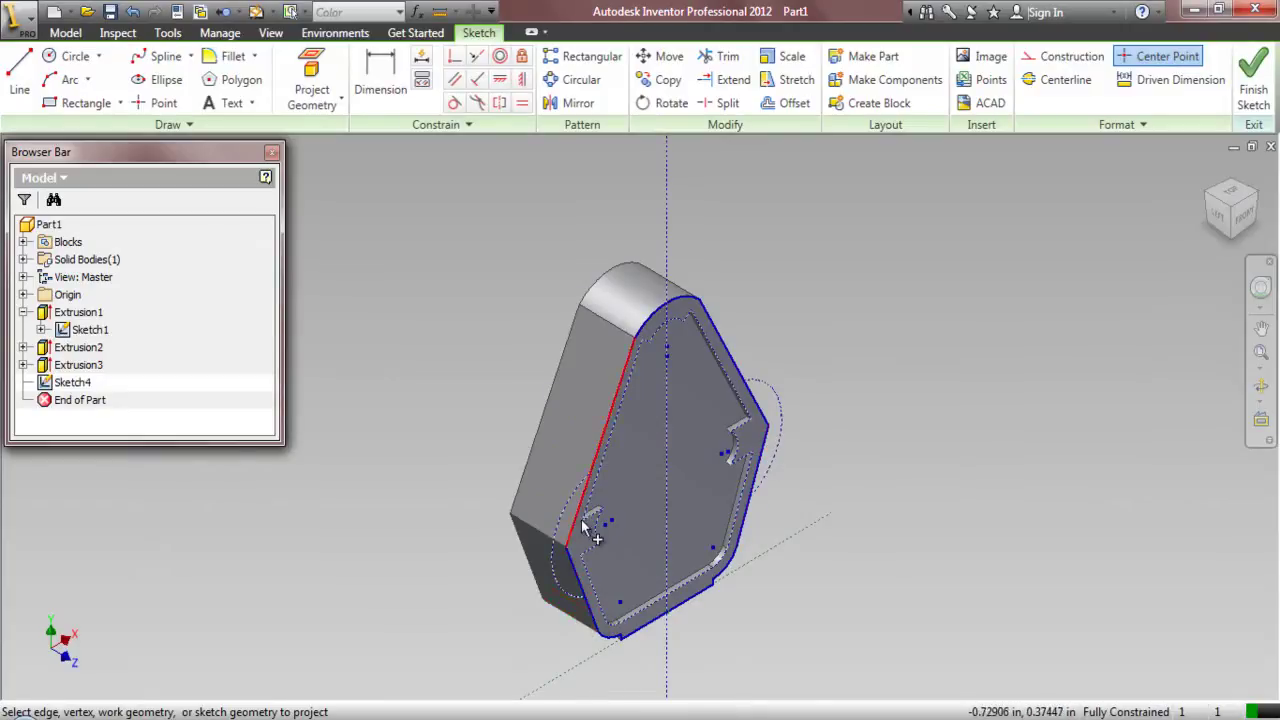
{"action": "right_click", "coordinate": [475, 330]}
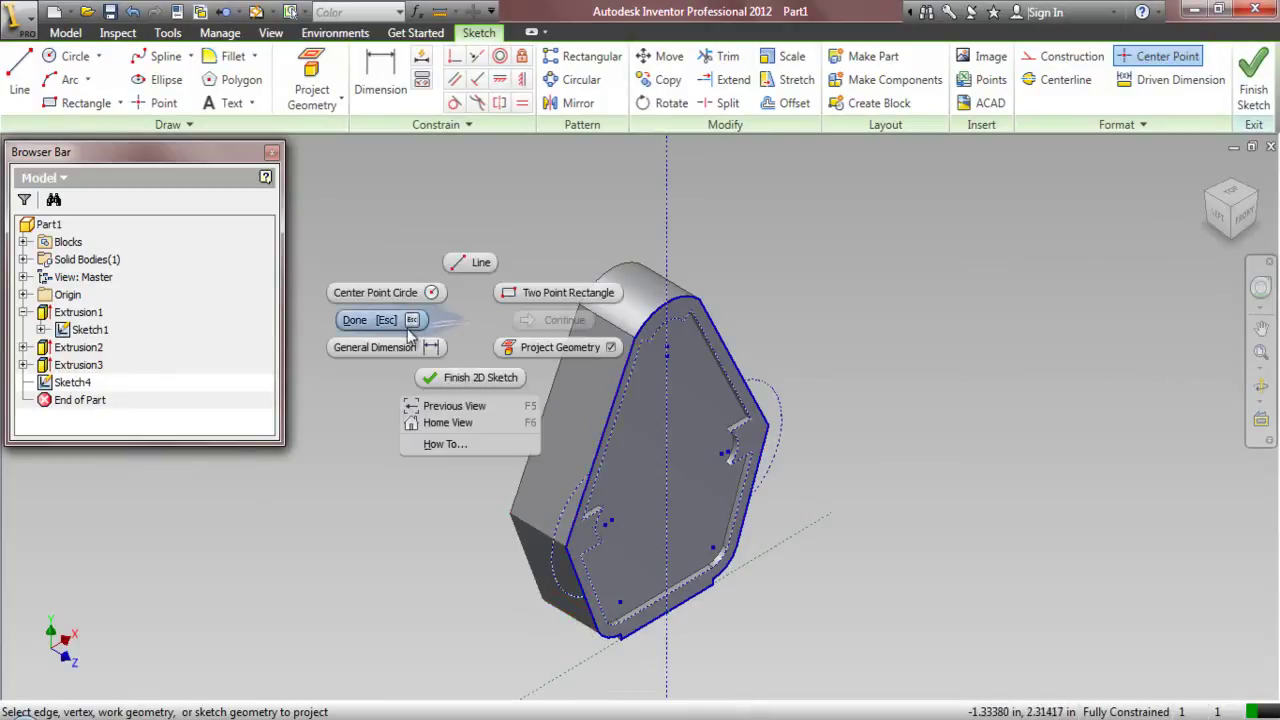
- Hide the base extrusion's sketch and convert the projected side-lobe outlines from construction to normal lines
{"action": "right_click", "coordinate": [90, 329]}
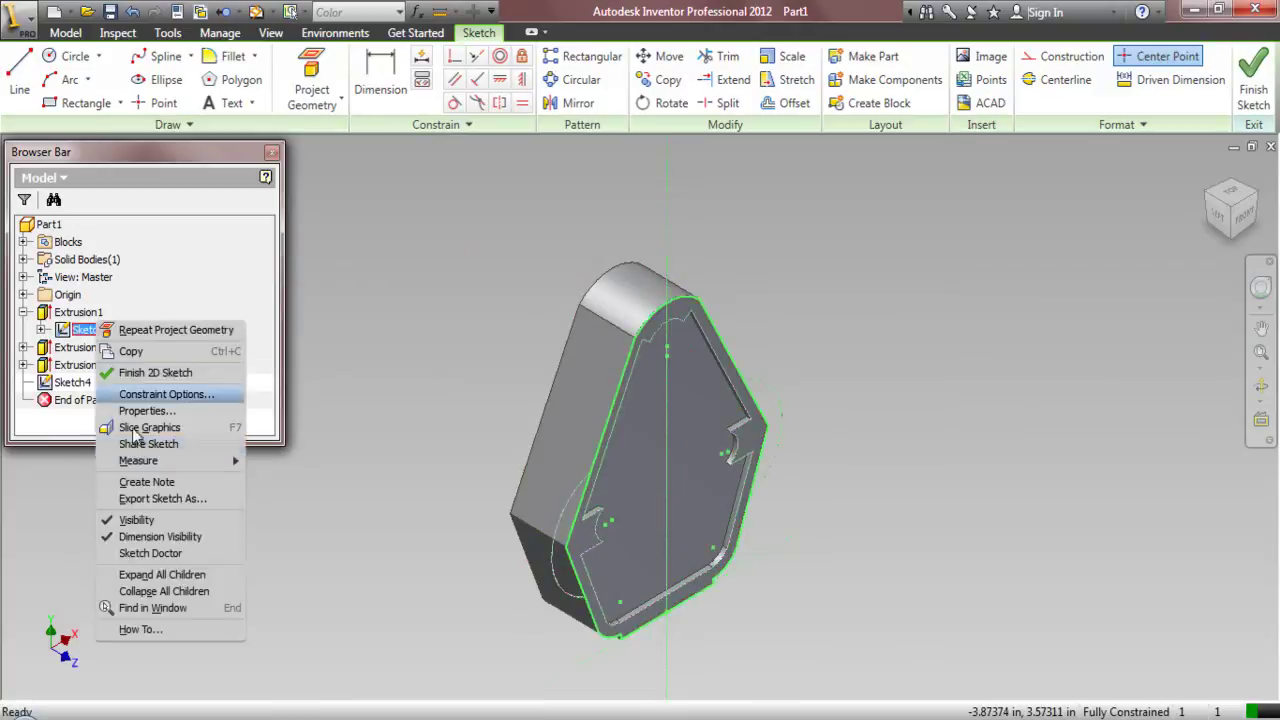
{"action": "left_click", "coordinate": [136, 520]}
{"action": "mouse_move", "coordinate": [458, 229]}
{"action": "left_mouse_down"}
{"action": "mouse_move", "coordinate": [815, 607]}
{"action": "mouse_move", "coordinate": [857, 670]}
{"action": "left_mouse_up"}
{"action": "left_click", "coordinate": [1052, 56]}
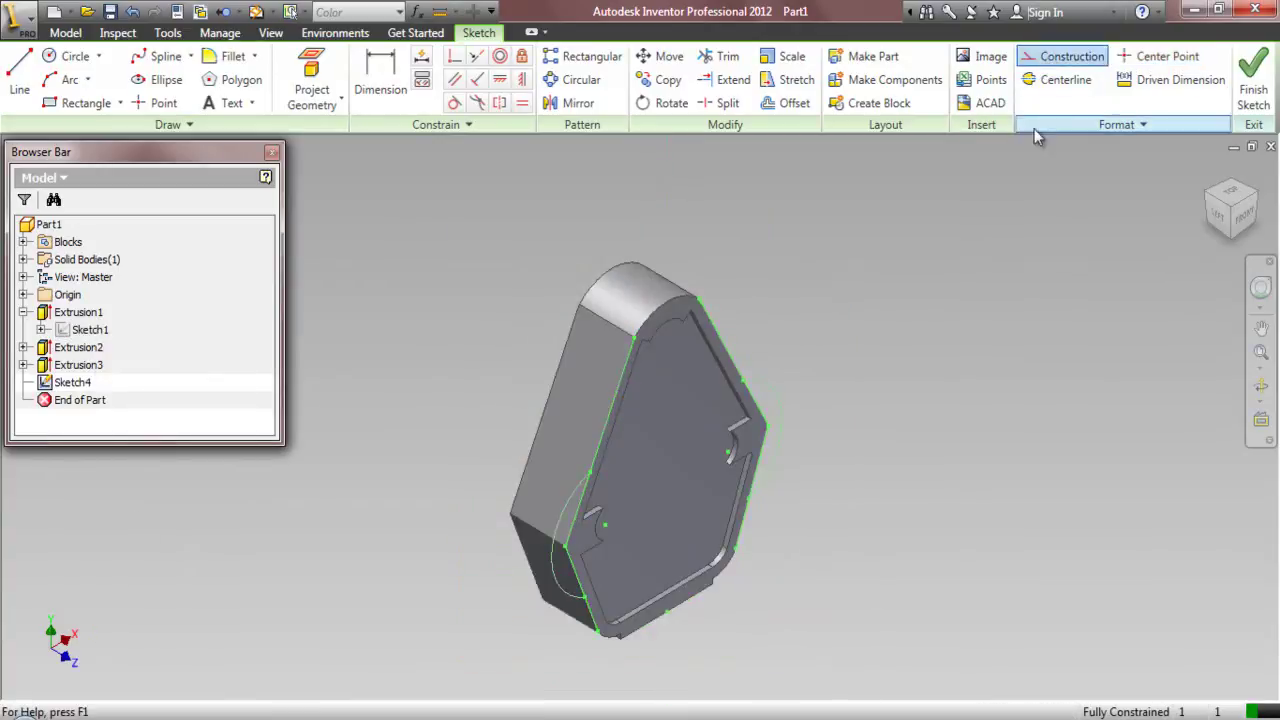
{"action": "left_click", "coordinate": [1066, 57]}
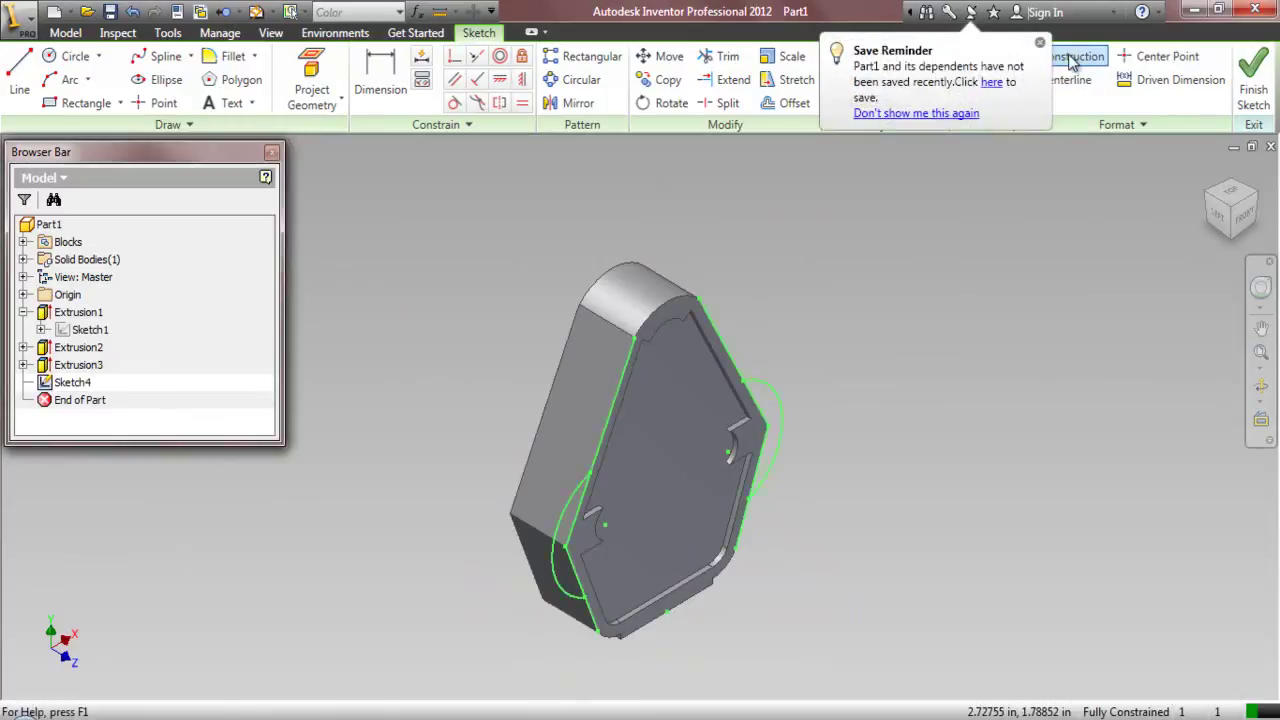
- Extrude both side-lobe profiles .125 in toward the back of the body as joined material
{"action": "left_click", "coordinate": [63, 33]}
{"action": "left_click", "coordinate": [96, 72]}
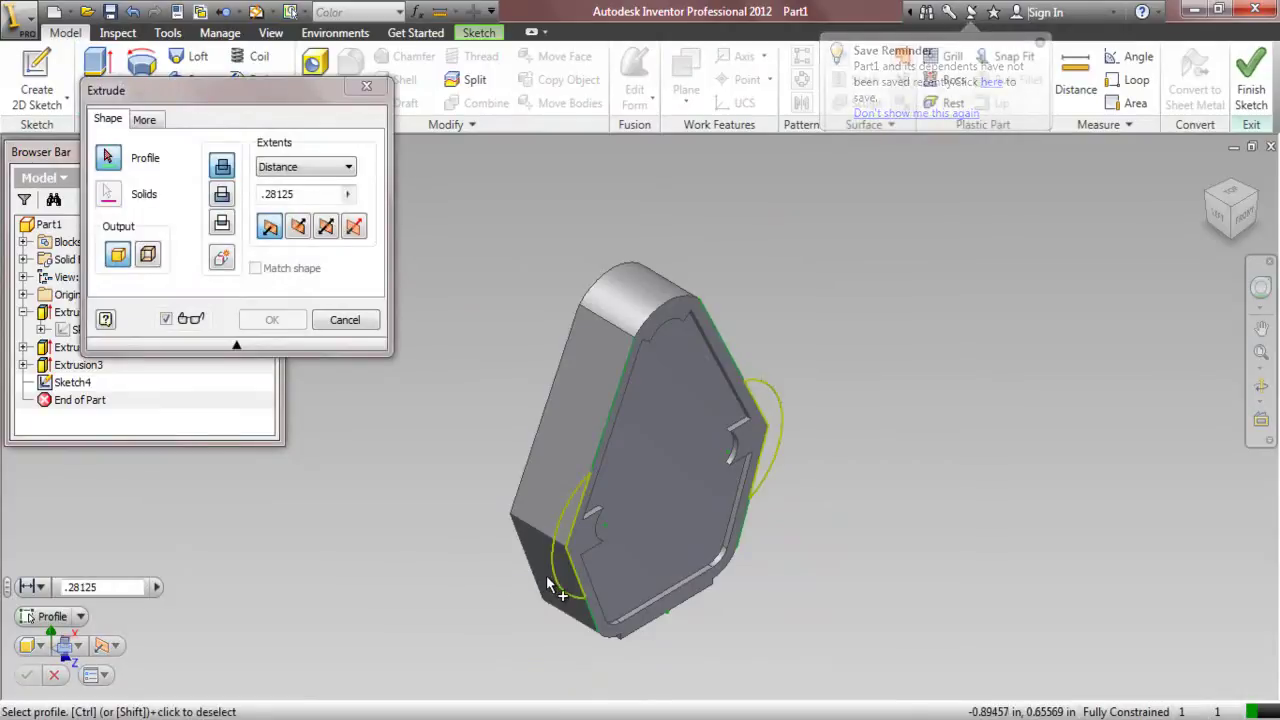
{"action": "left_click", "coordinate": [565, 570]}
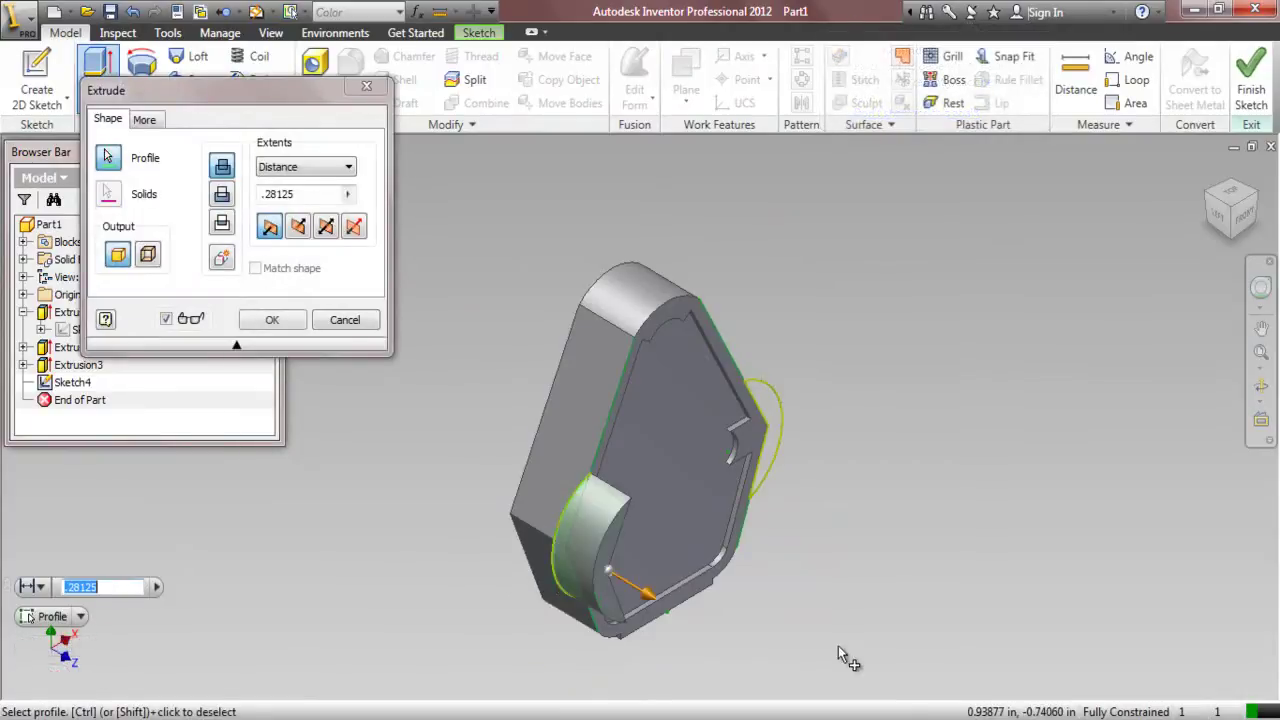
{"action": "left_click", "coordinate": [778, 443]}
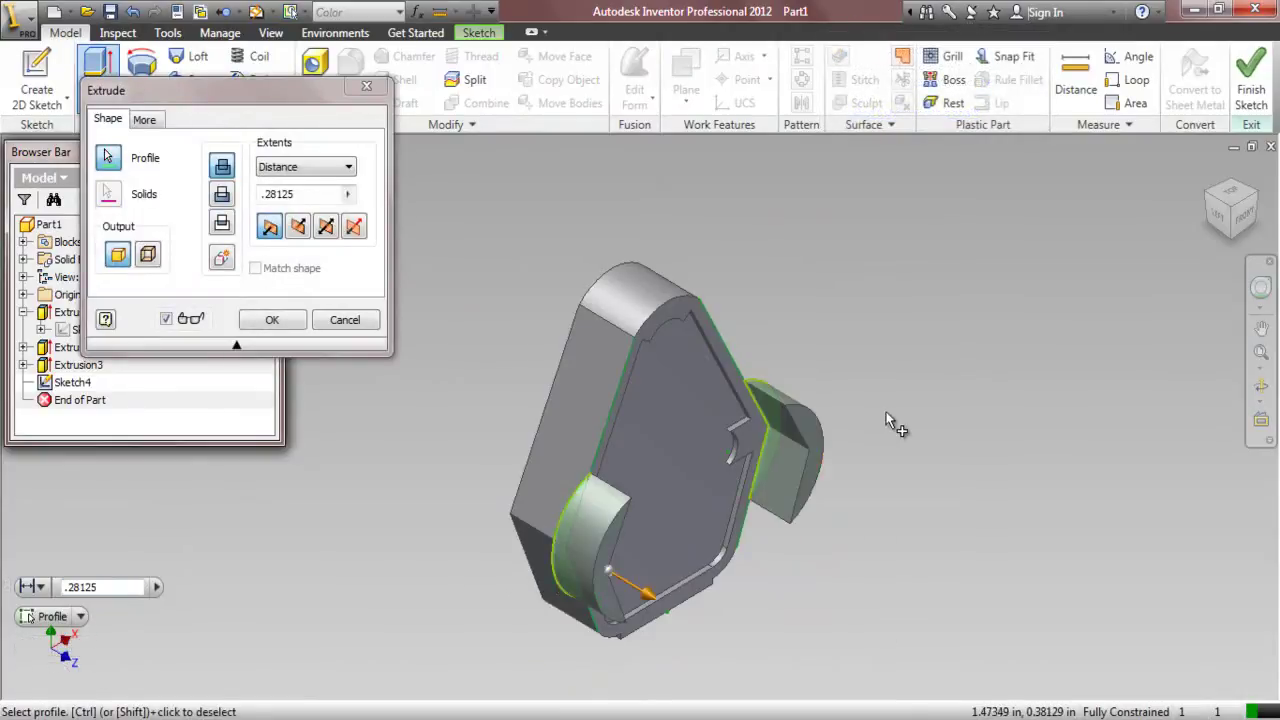
{"action": "left_click", "coordinate": [298, 227]}
{"action": "type", "text": ".125"}
{"action": "key", "text": "Return"}
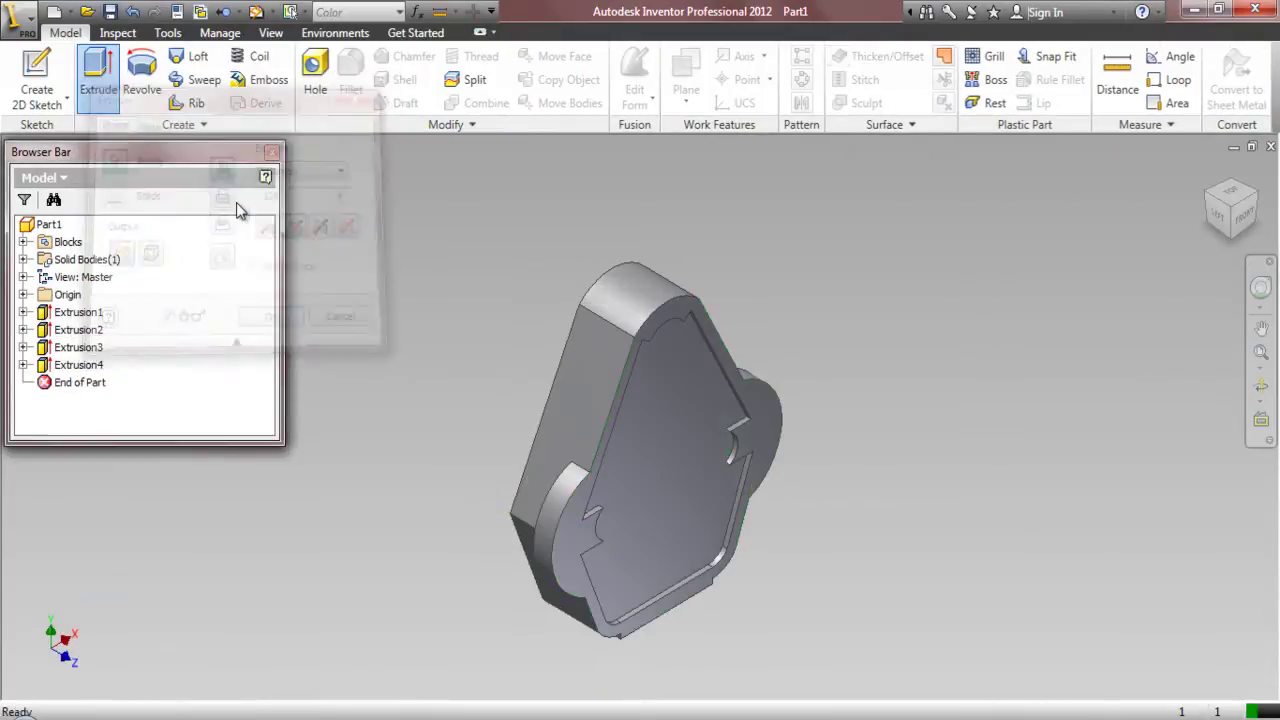
- Return to the home view and set the part color to Beige (PC)
{"action": "right_click", "coordinate": [1004, 328]}
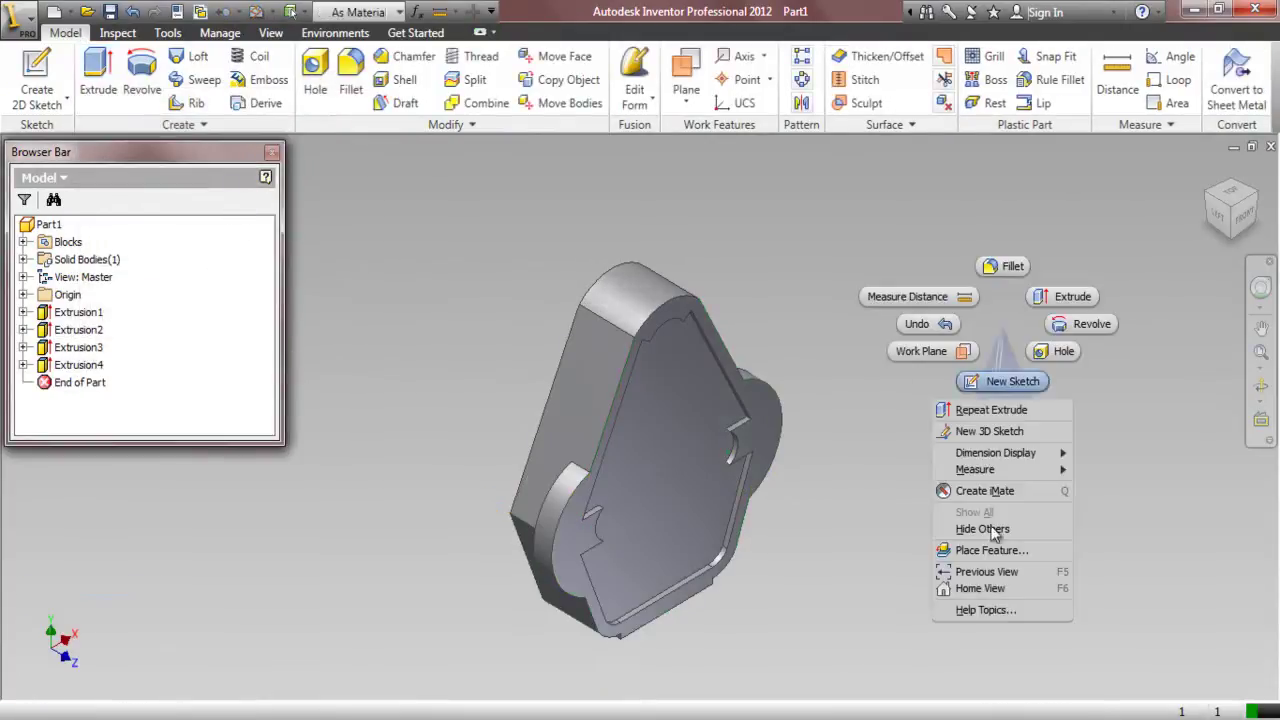
{"action": "left_click", "coordinate": [995, 590]}
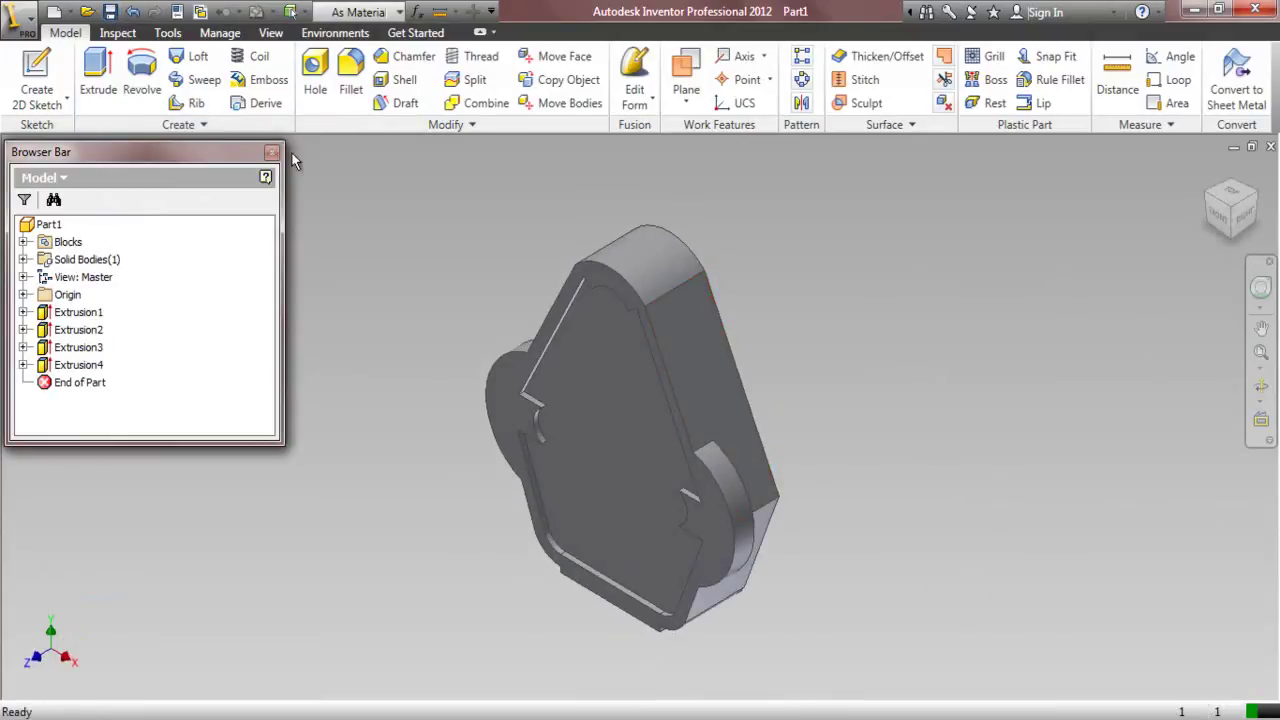
{"action": "left_click", "coordinate": [392, 16]}
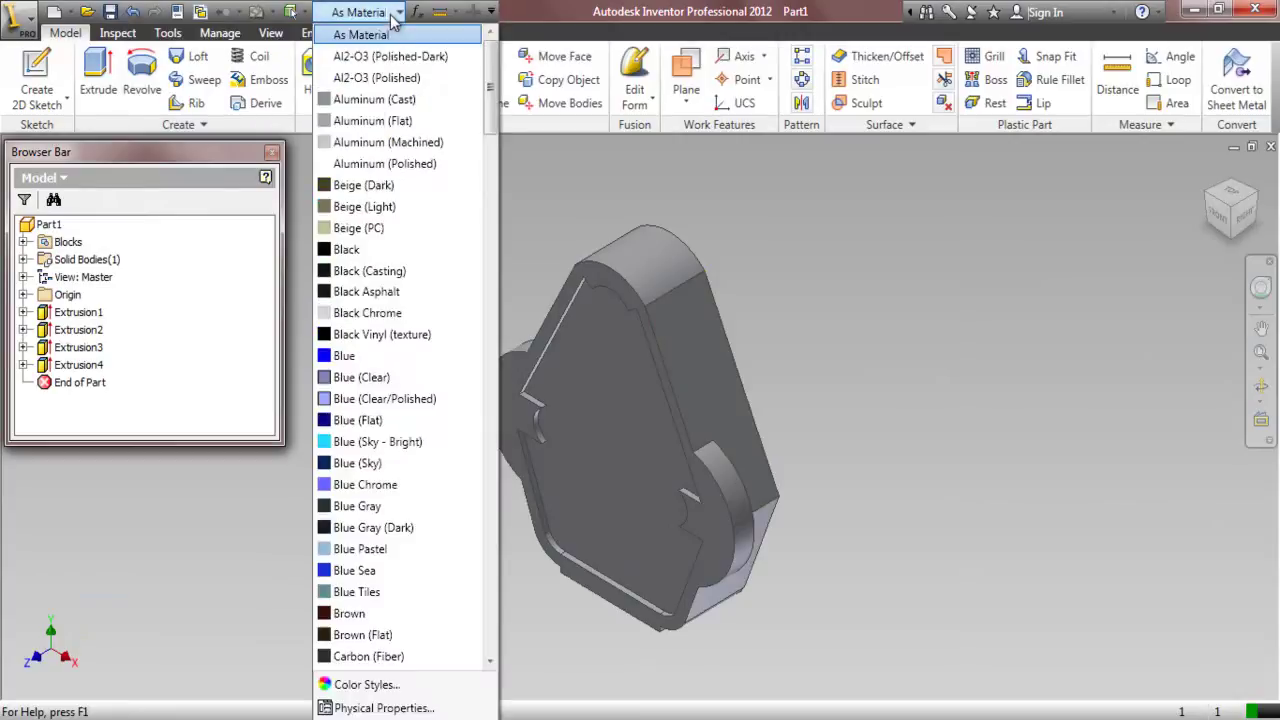
{"action": "left_click", "coordinate": [370, 224]}
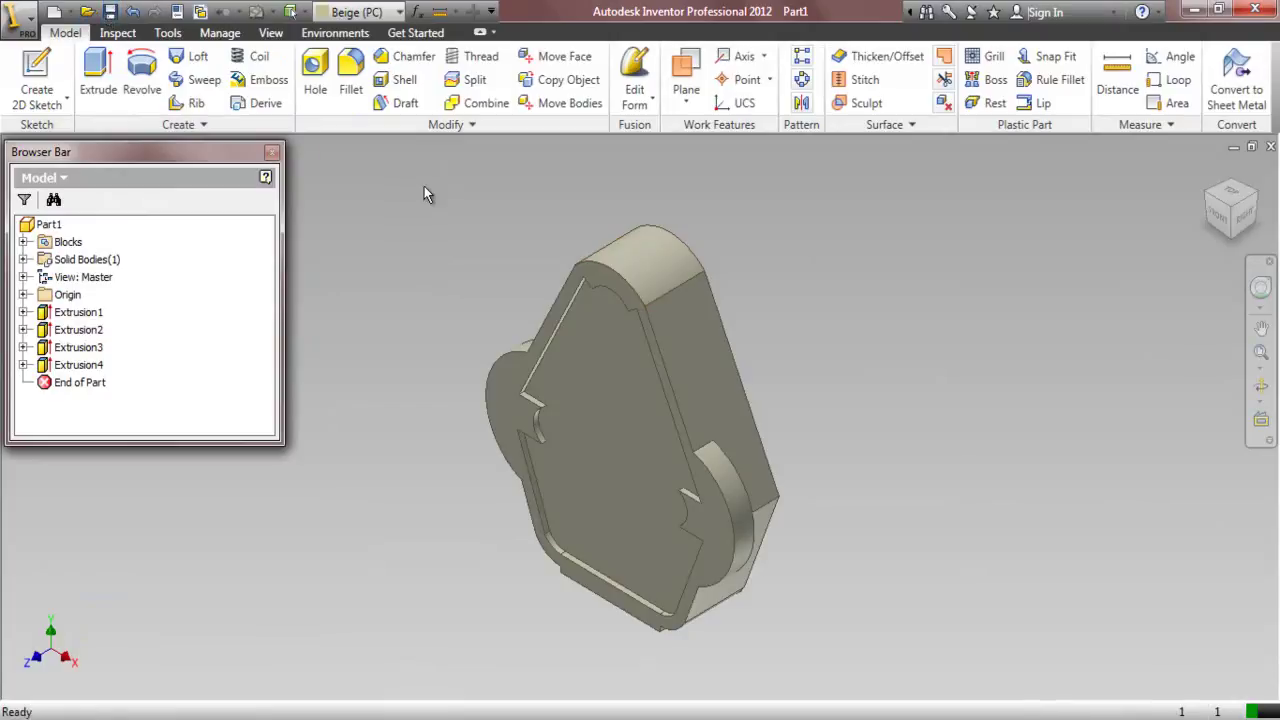
- Start a sketch on the front recess floor, project the Y axis and the recess's lower edge, and make them construction lines
{"action": "left_click", "coordinate": [37, 80]}
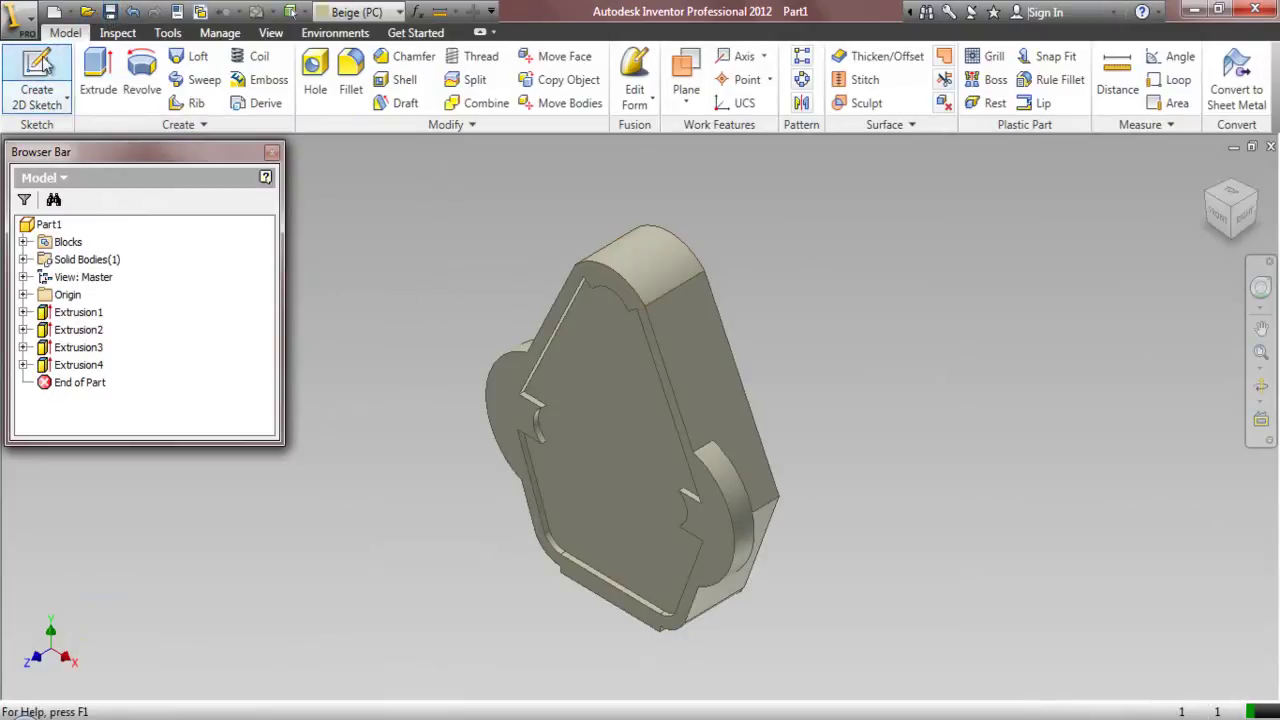
{"action": "left_click", "coordinate": [577, 428]}
{"action": "left_click", "coordinate": [310, 100]}
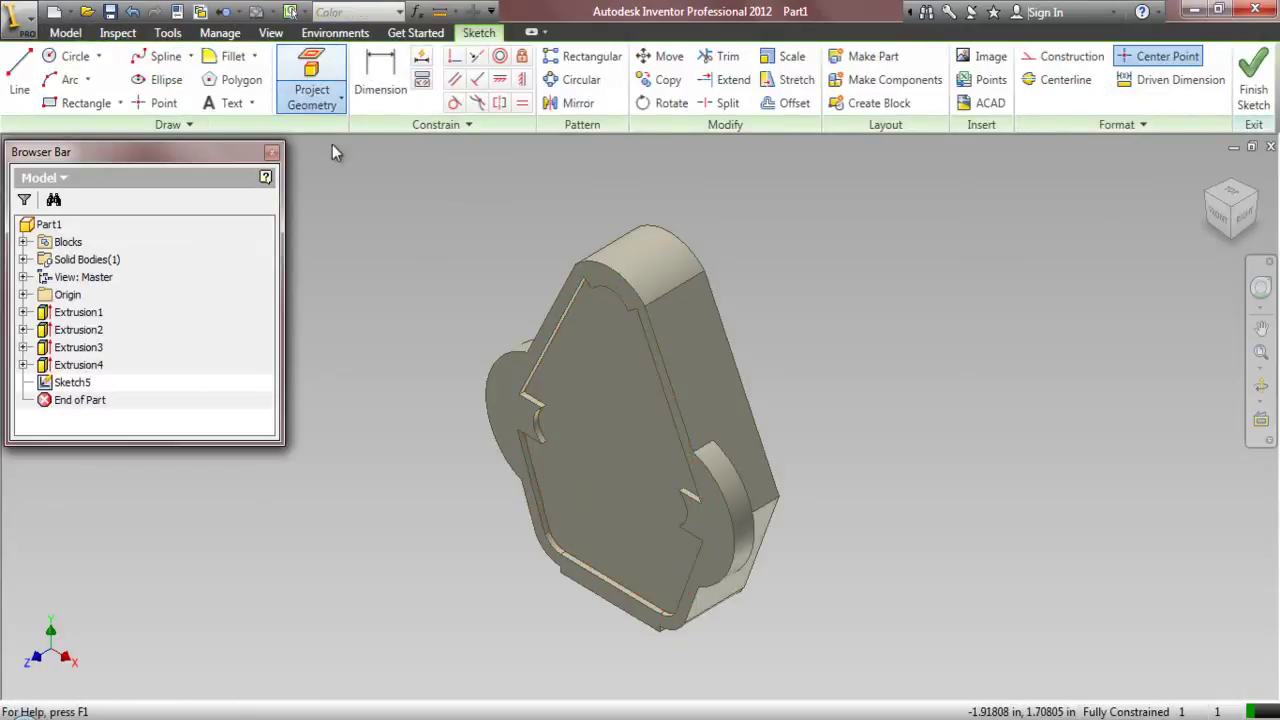
{"action": "left_click", "coordinate": [342, 136]}
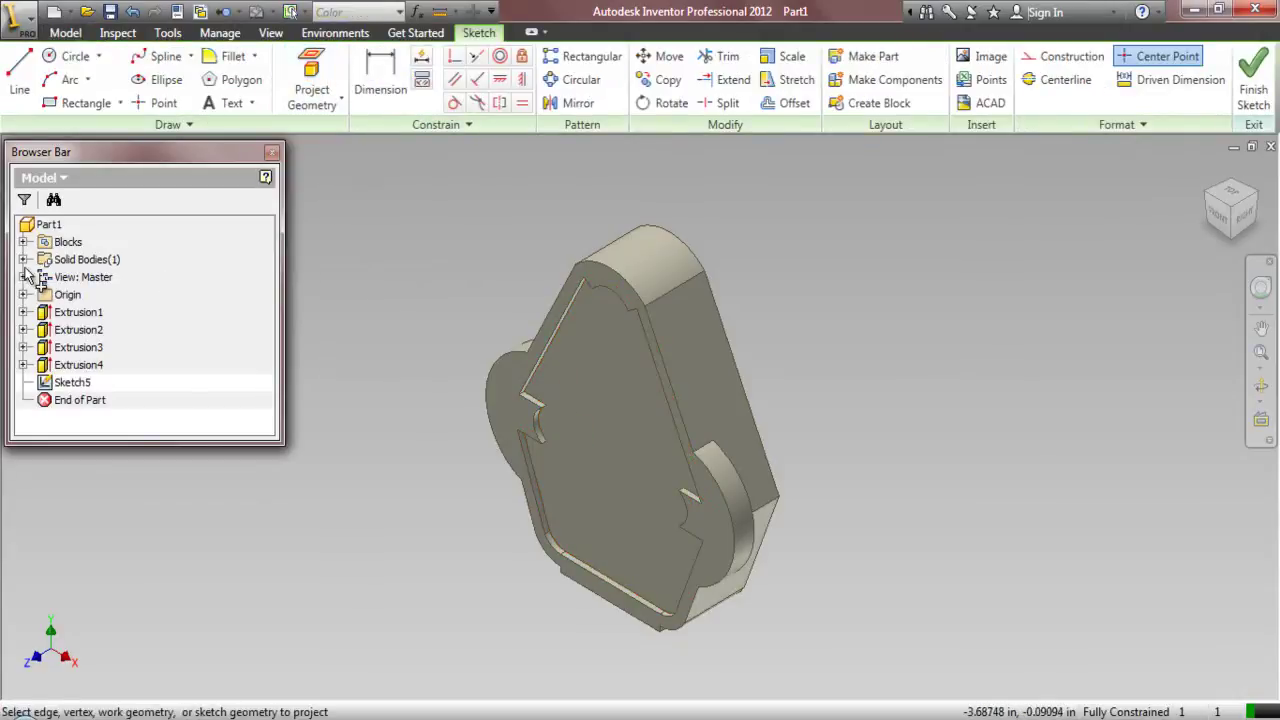
{"action": "left_click", "coordinate": [24, 295]}
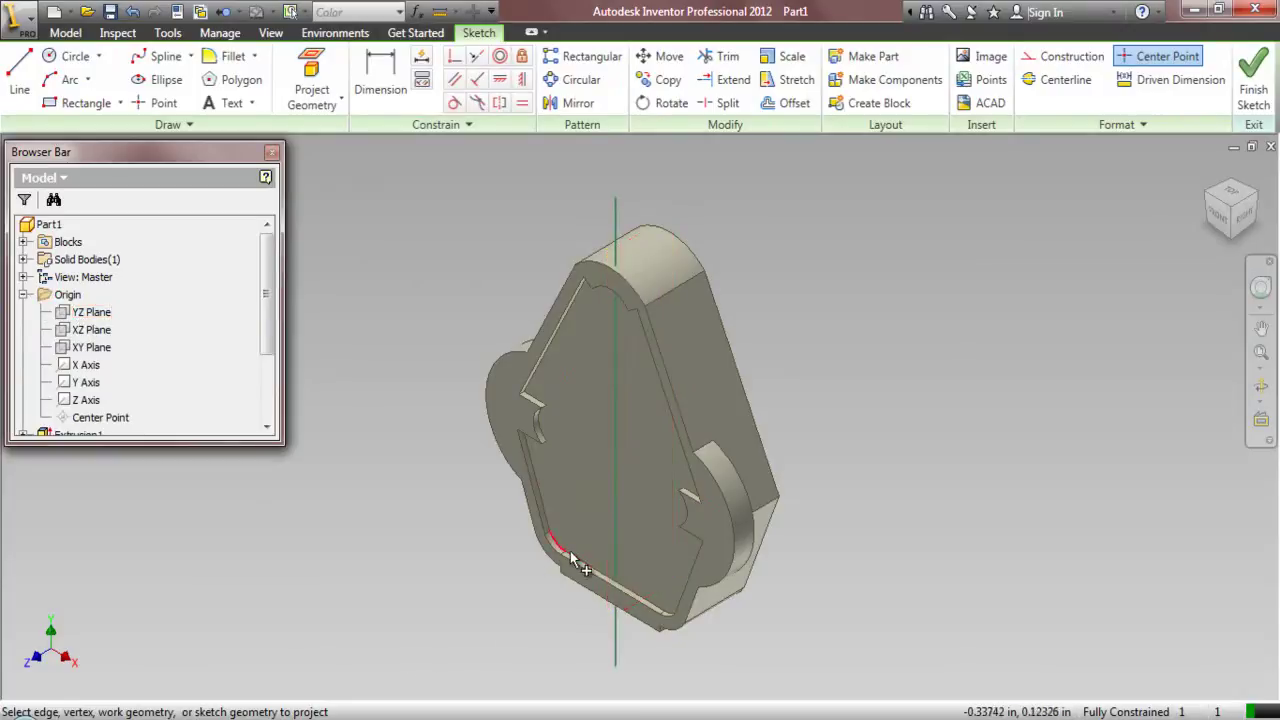
{"action": "right_click", "coordinate": [334, 340]}
{"action": "left_click", "coordinate": [258, 334]}
{"action": "scroll", "coordinate": [521, 265], "scroll_direction": "up", "scroll_amount": 3}
{"action": "mouse_move", "coordinate": [423, 167]}
{"action": "left_mouse_down"}
{"action": "mouse_move", "coordinate": [669, 508]}
{"action": "mouse_move", "coordinate": [722, 504]}
{"action": "left_mouse_up"}
{"action": "left_click", "coordinate": [1055, 58]}
- Slice the graphics at the sketch plane and hide everything other than the active sketch
{"action": "left_click", "coordinate": [1260, 420]}
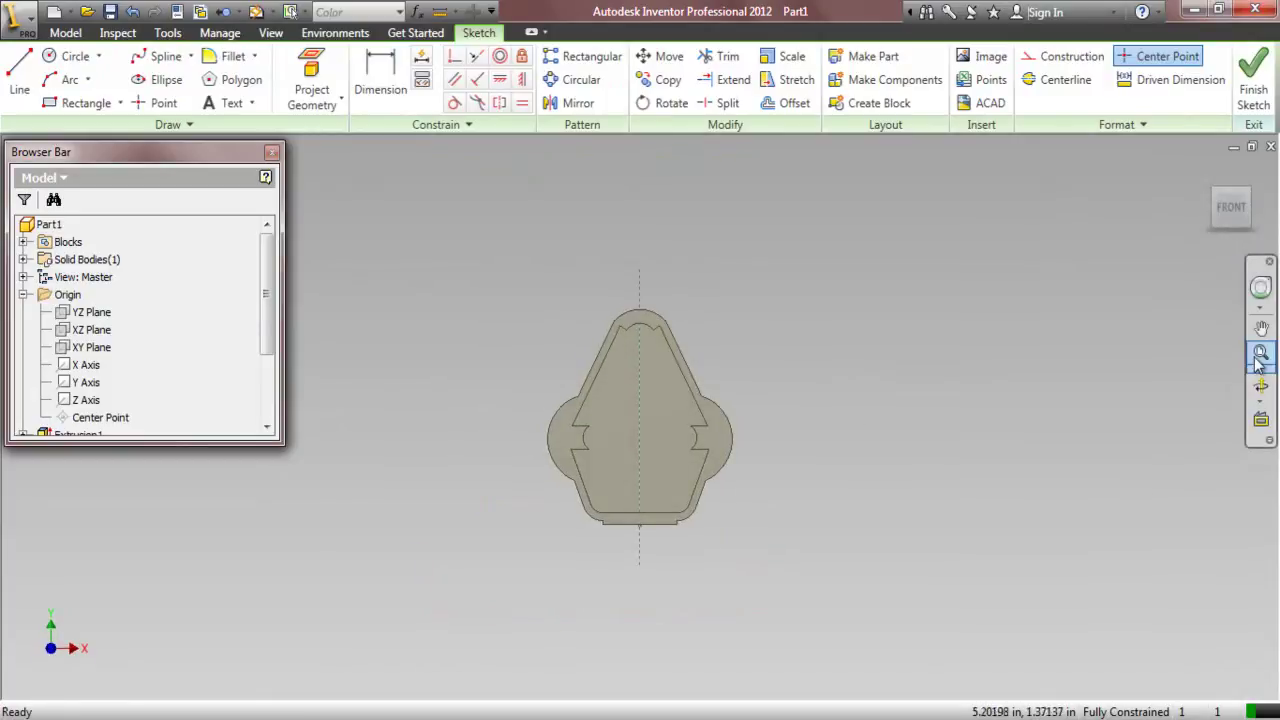
{"action": "left_click", "coordinate": [1236, 244]}
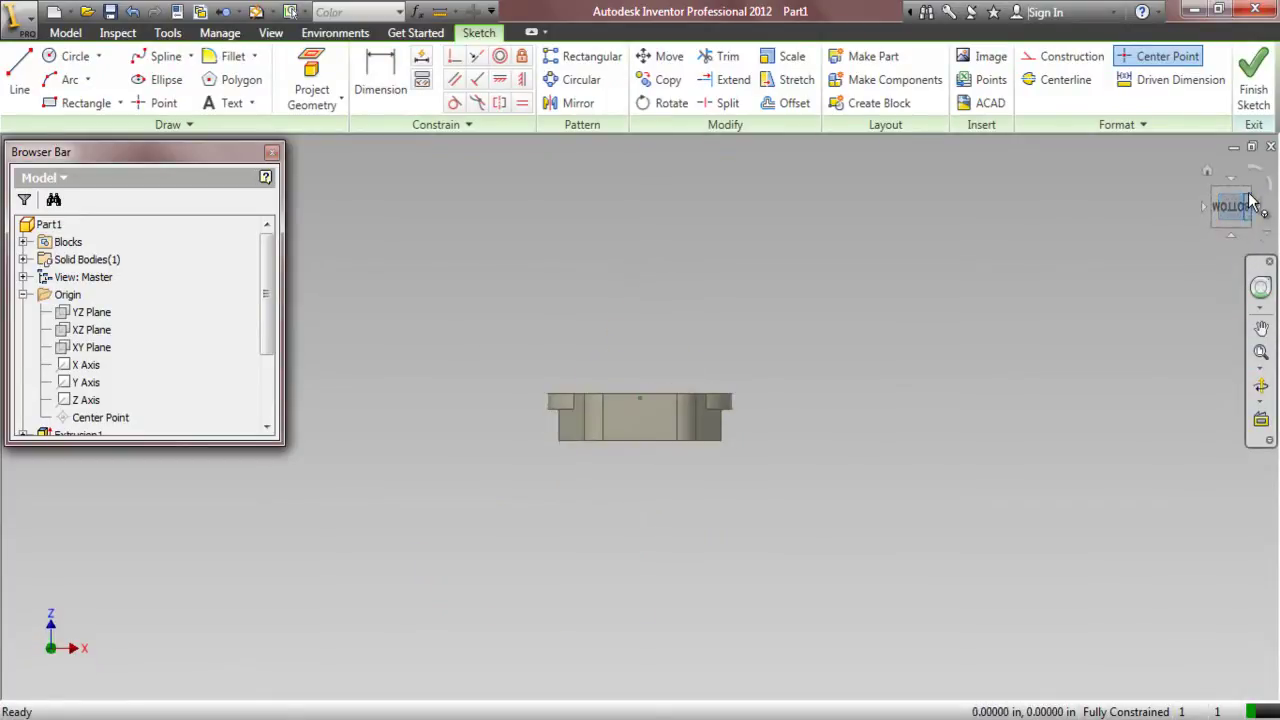
{"action": "left_click", "coordinate": [1250, 196]}
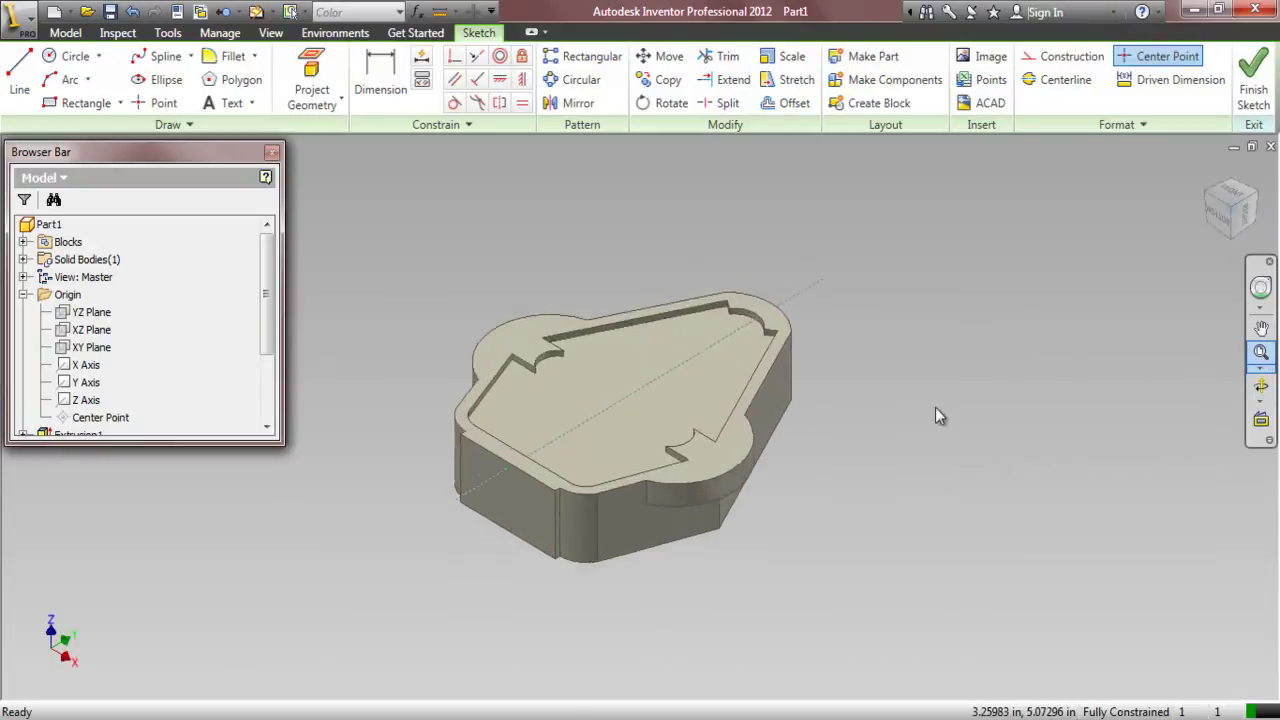
{"action": "left_click", "coordinate": [23, 294]}
{"action": "right_click", "coordinate": [997, 290]}
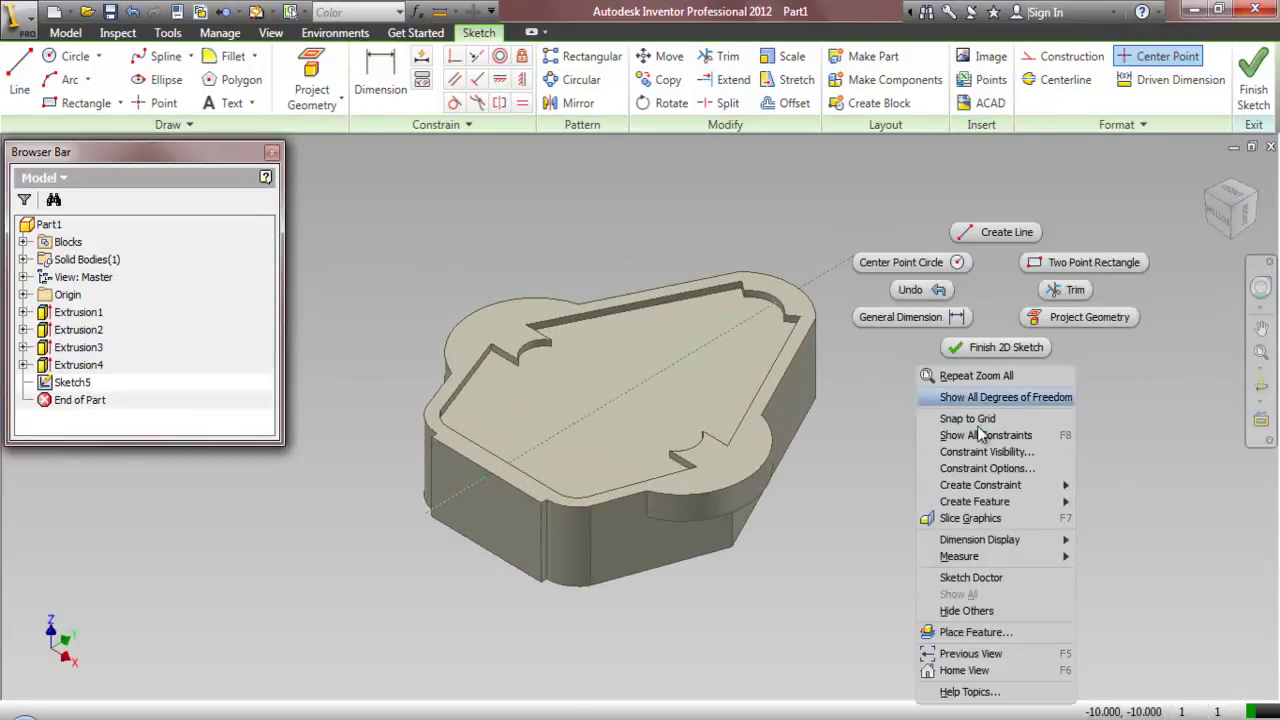
{"action": "left_click", "coordinate": [970, 520]}
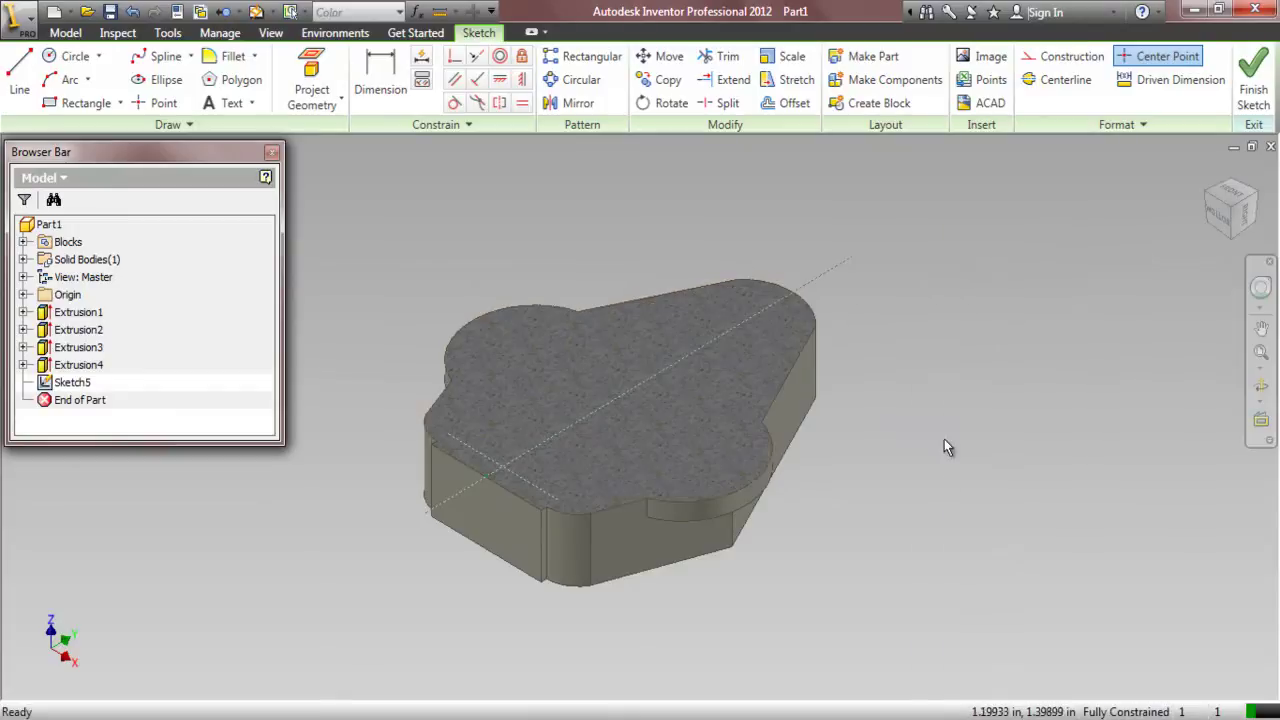
{"action": "right_click", "coordinate": [945, 375]}
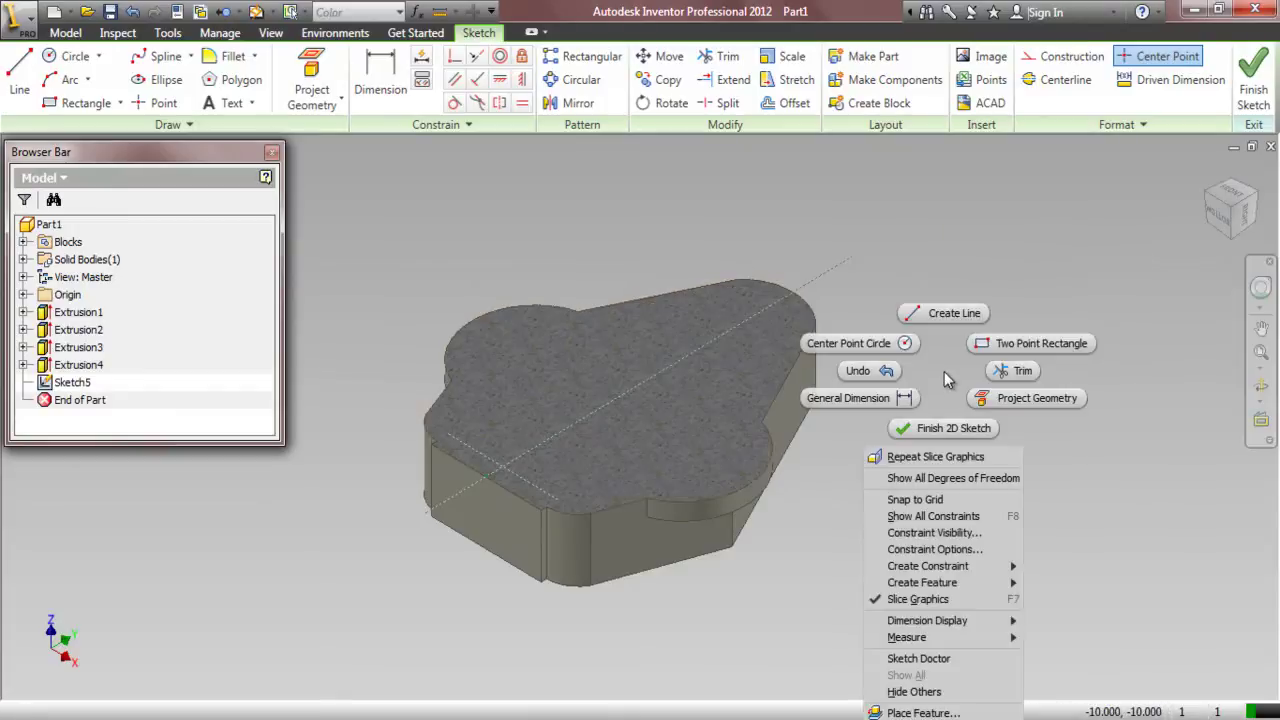
{"action": "left_click", "coordinate": [925, 689]}
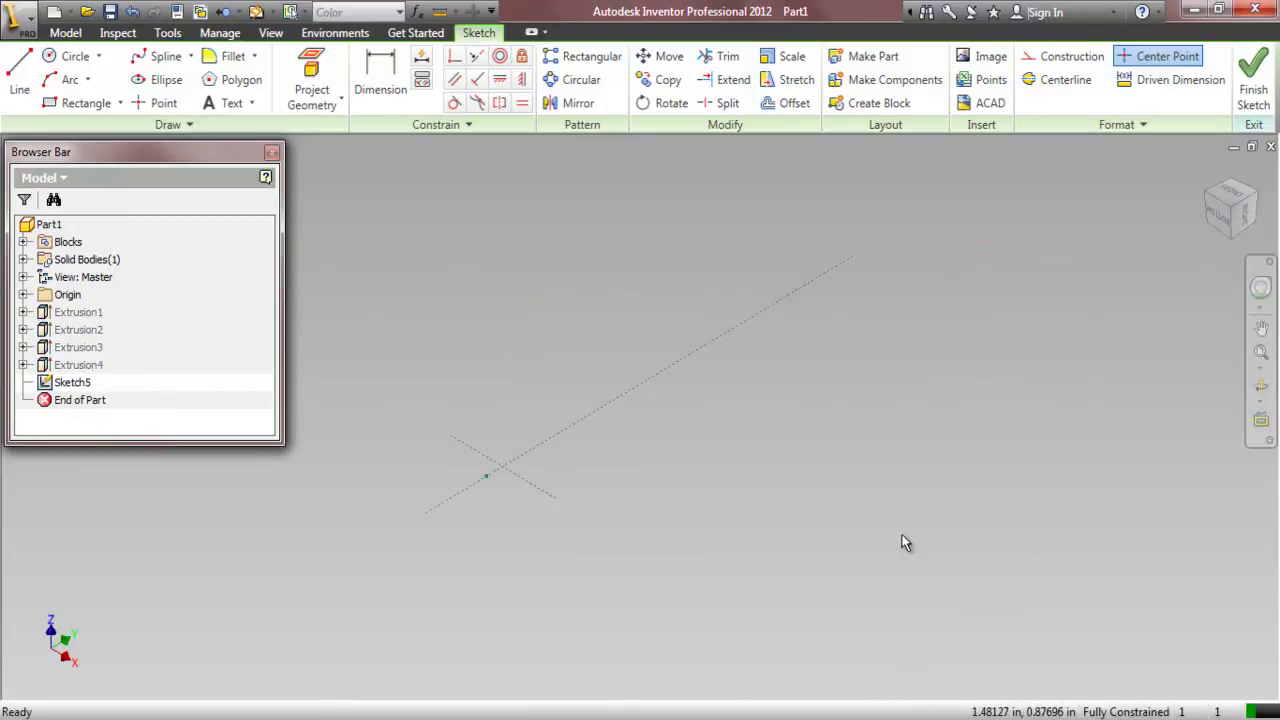
- Import the AutoCAD drawing Sketch-2 from the Subassembly-1 folder into the sketch, using all of layer 0 and the detected inch units
{"action": "left_click", "coordinate": [967, 107]}
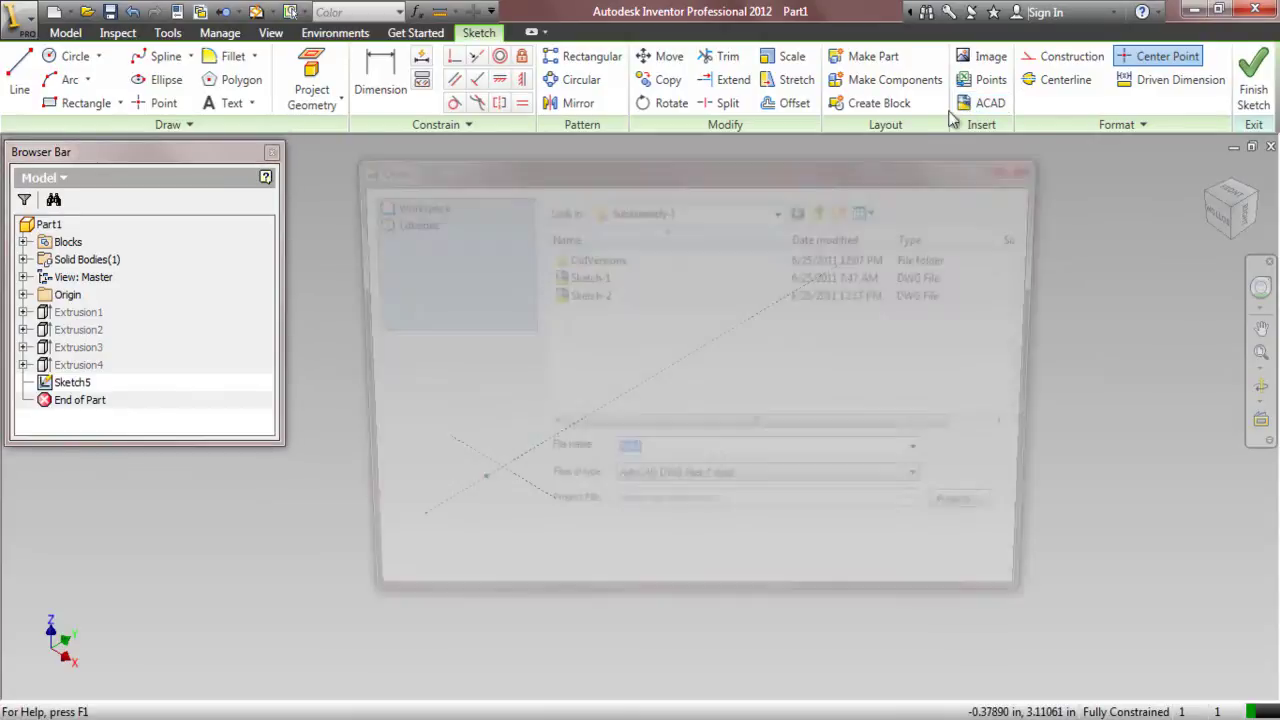
{"action": "left_click", "coordinate": [640, 297]}
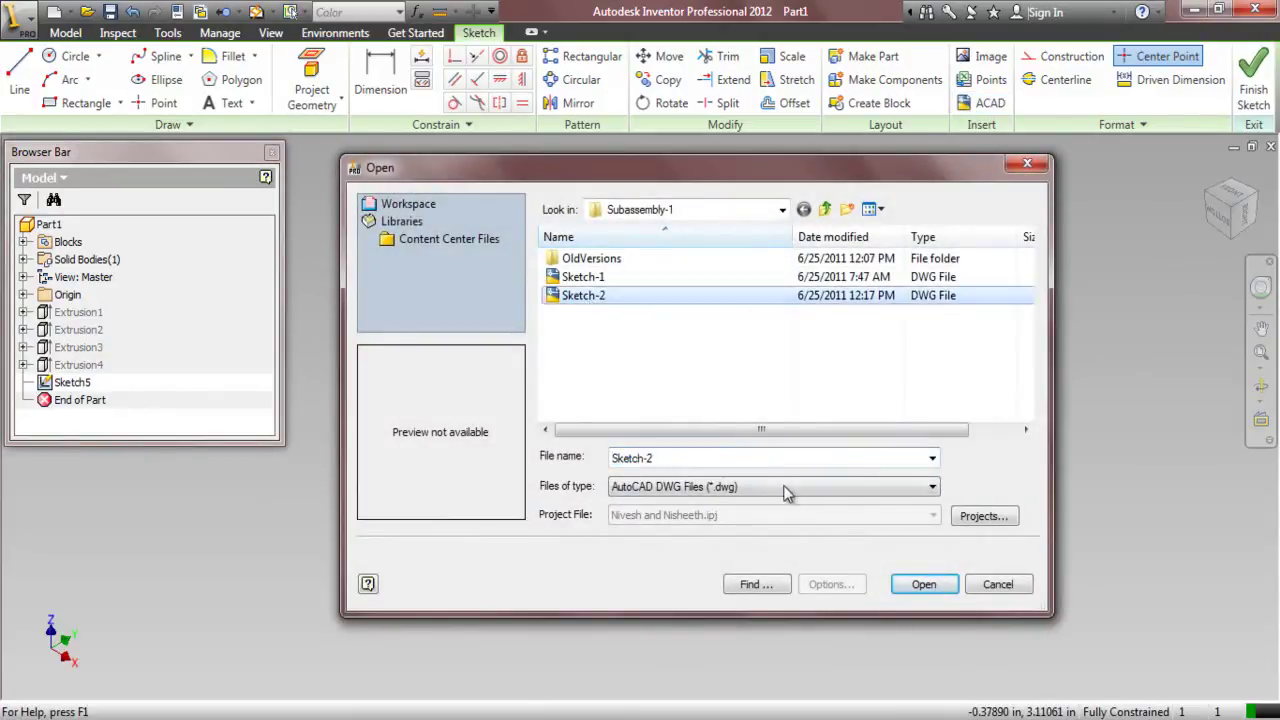
{"action": "left_click", "coordinate": [920, 584]}
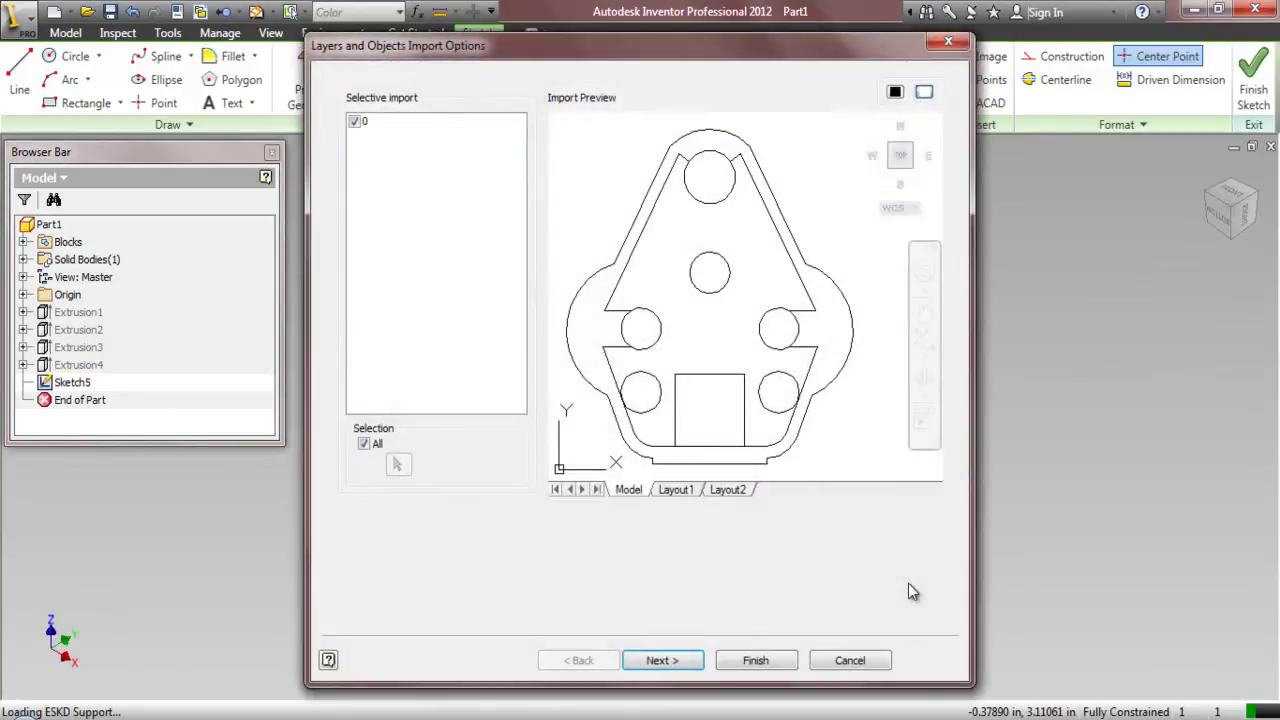
{"action": "left_click", "coordinate": [675, 663]}
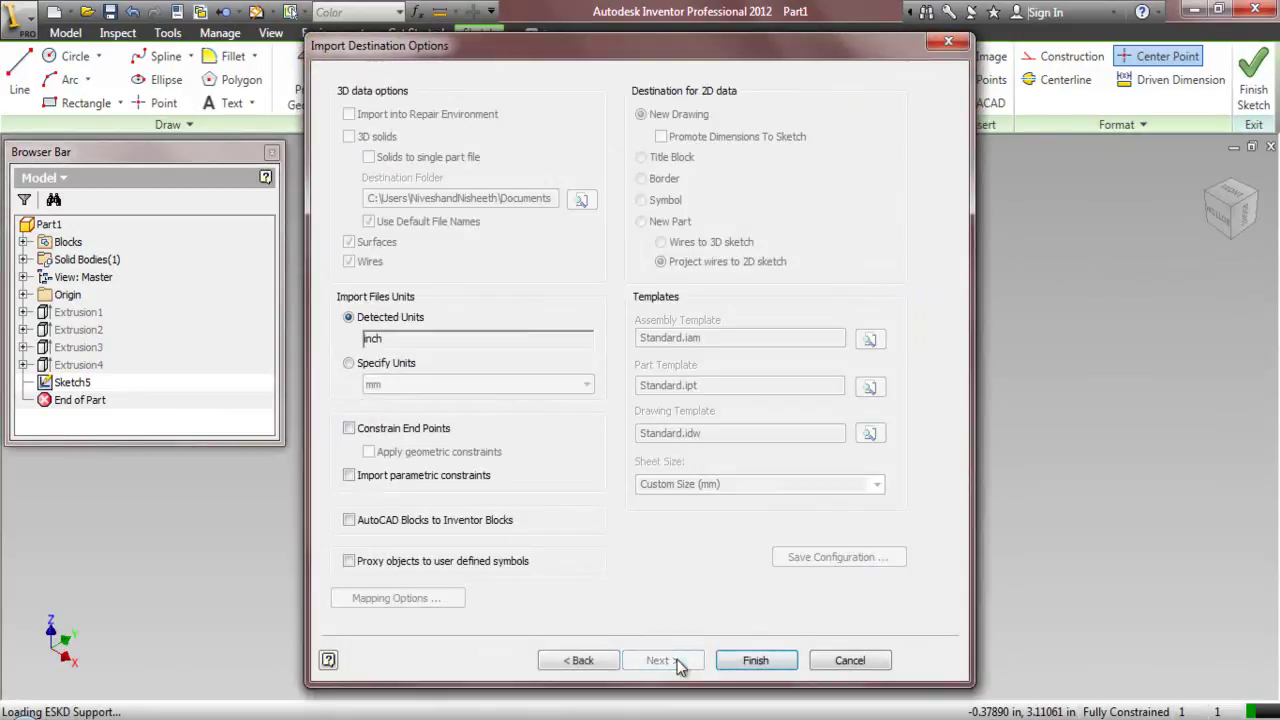
{"action": "left_click", "coordinate": [752, 661]}
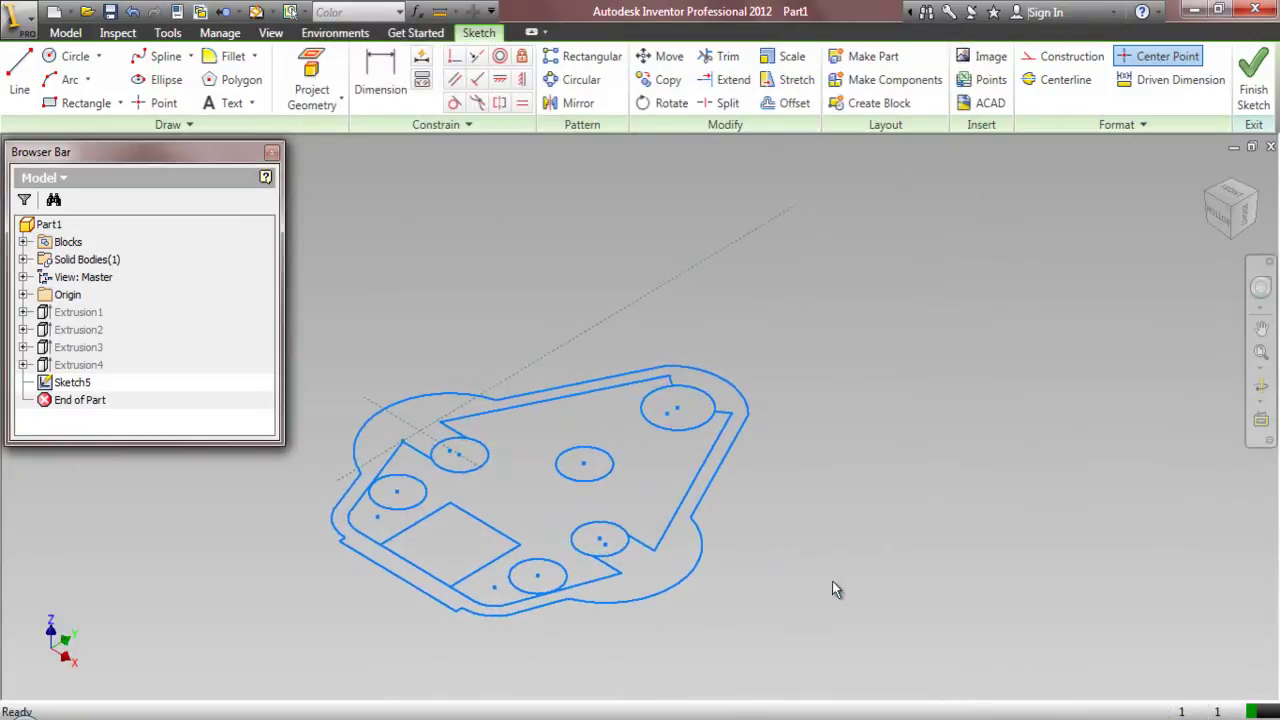
- Move the entire imported drawing away from the projected reference lines, into the empty area beside them
{"action": "scroll", "coordinate": [764, 467], "scroll_direction": "up", "scroll_amount": 2}
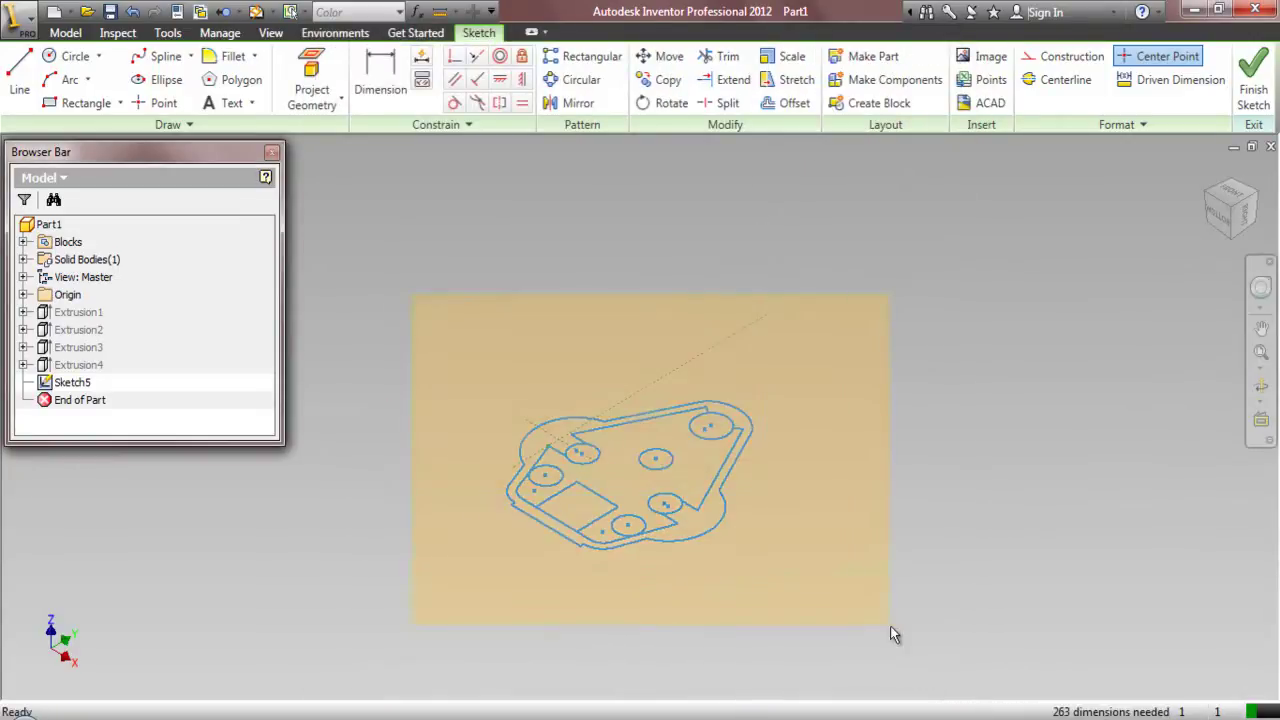
{"action": "left_click", "coordinate": [686, 575]}
{"action": "left_click_drag", "start_coordinate": [691, 538], "coordinate": [985, 535]}
{"action": "left_click", "coordinate": [1118, 509]}
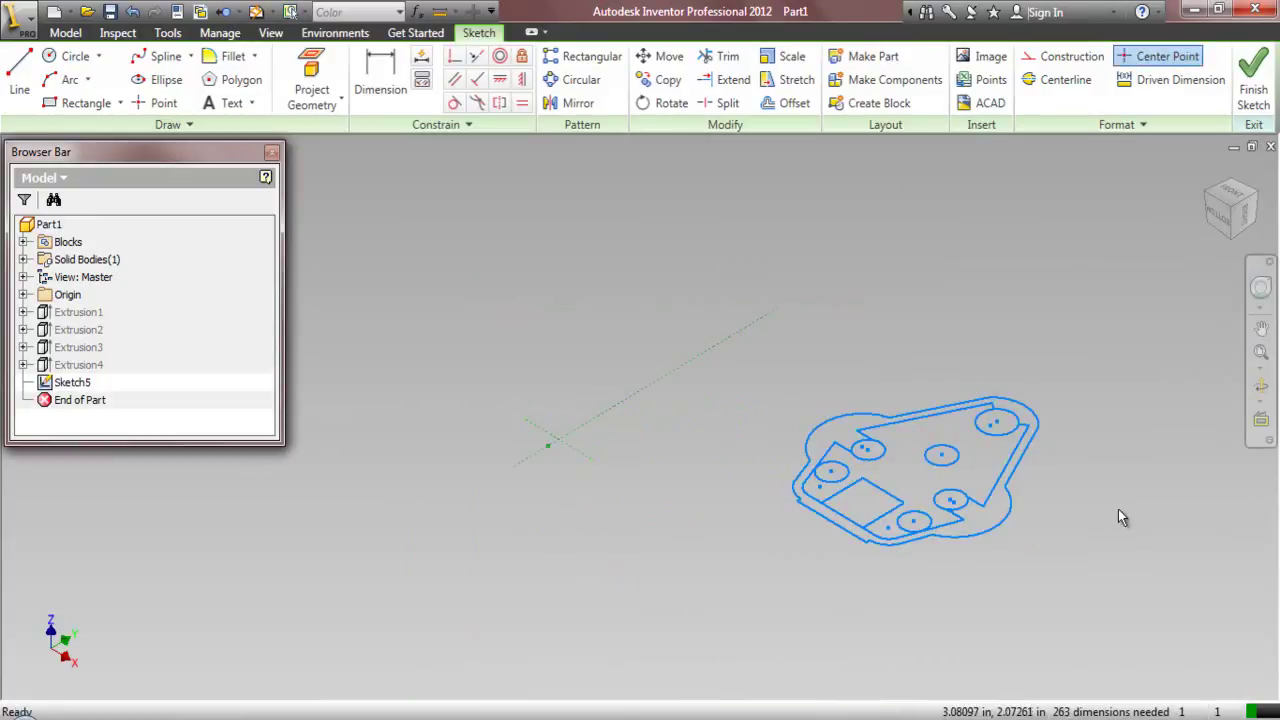
- Convert the complete outer outline of the imported drawing, including the small corner steps at its straight edge, to construction geometry
{"action": "scroll", "coordinate": [1056, 502], "scroll_direction": "down", "scroll_amount": 3}
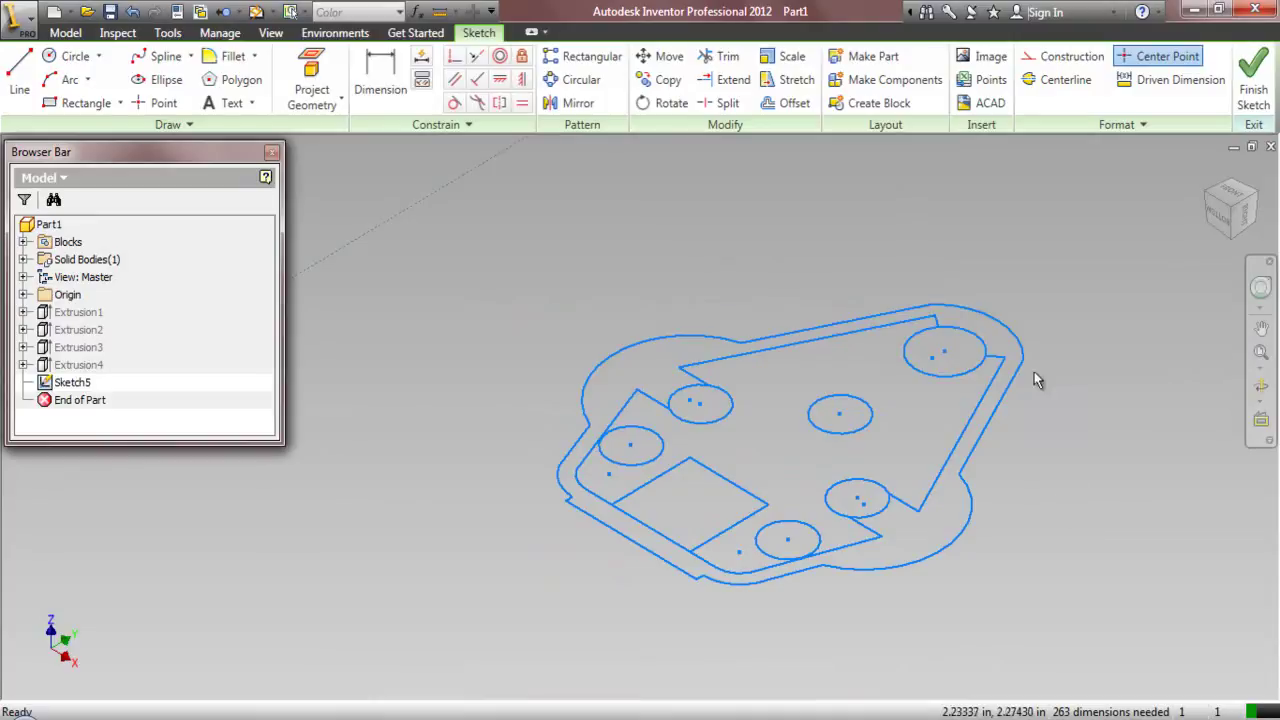
{"action": "left_click", "coordinate": [992, 408], "text": "ctrl"}
{"action": "left_click", "coordinate": [844, 575], "text": "ctrl"}
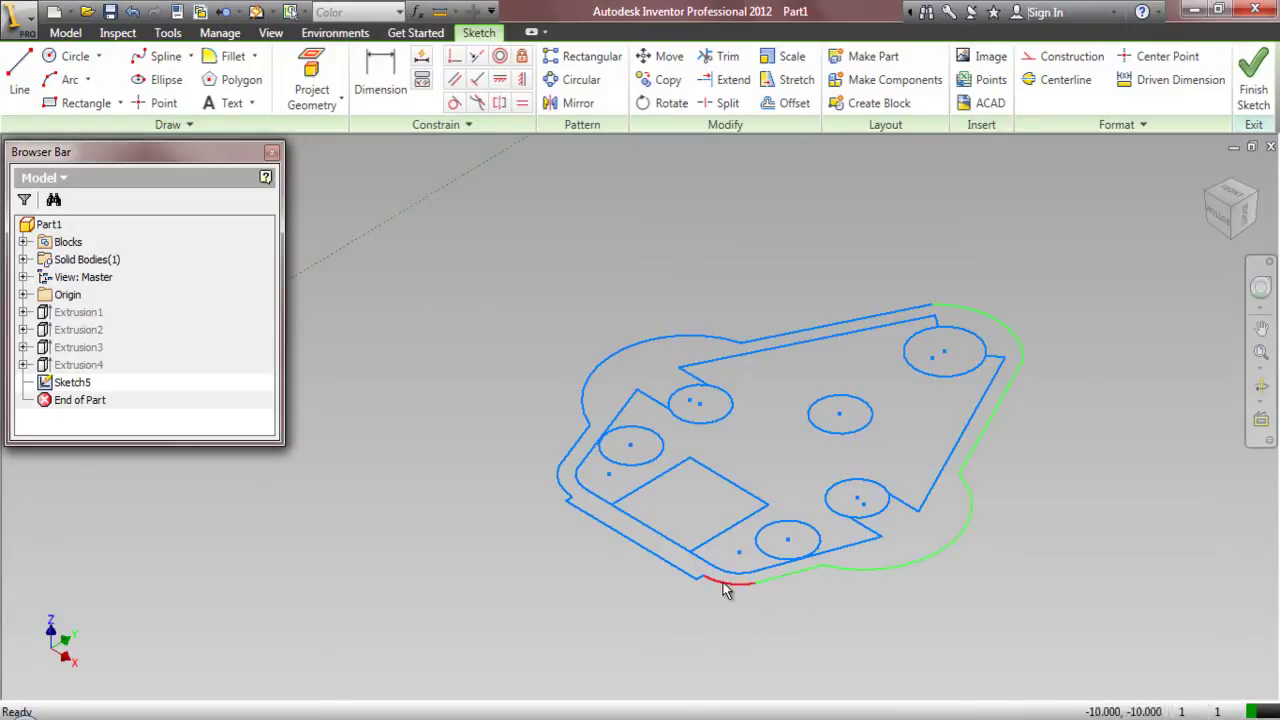
{"action": "left_click", "coordinate": [667, 568], "text": "ctrl"}
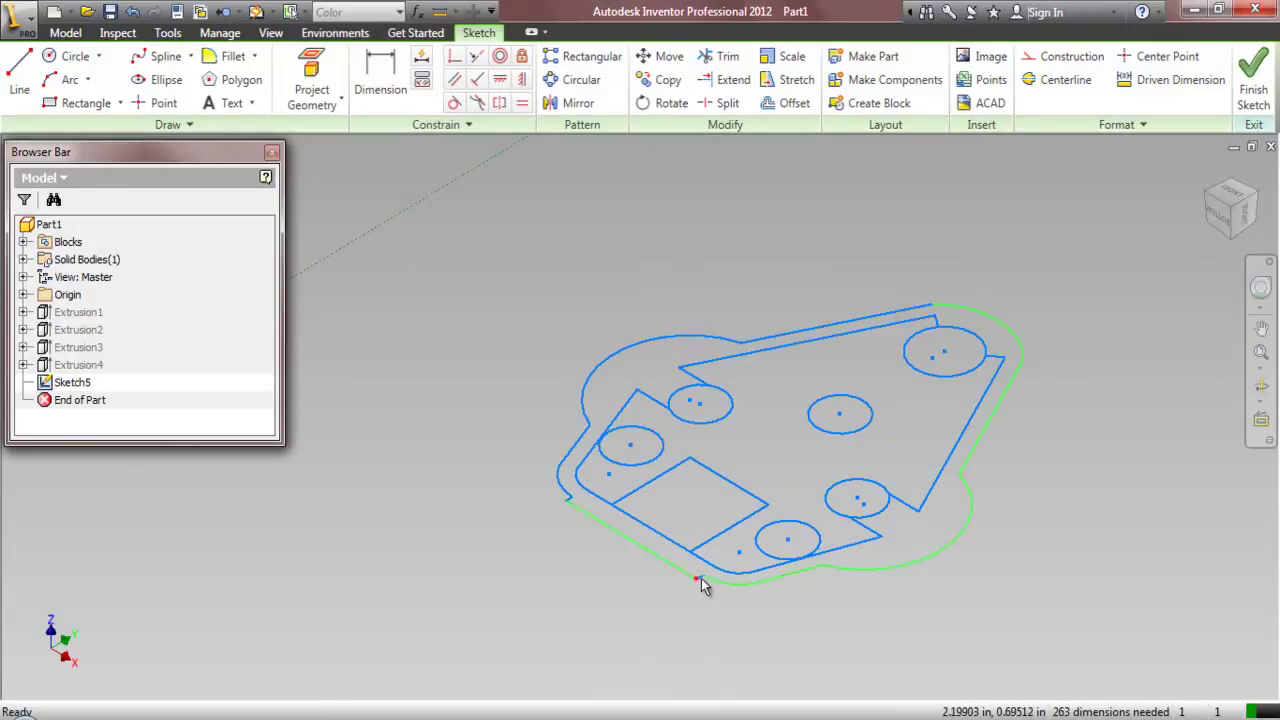
{"action": "scroll", "coordinate": [700, 592], "scroll_direction": "up", "scroll_amount": 5}
{"action": "scroll", "coordinate": [729, 613], "scroll_direction": "down", "scroll_amount": 5}
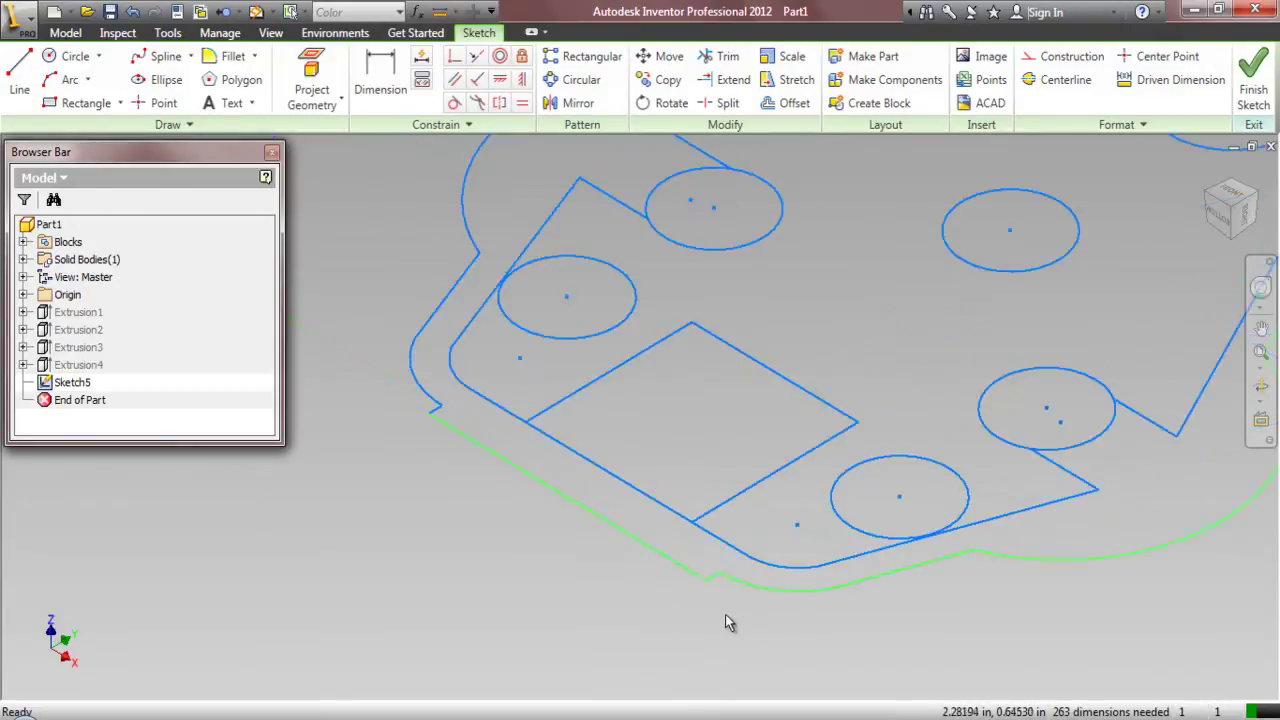
{"action": "scroll", "coordinate": [550, 500], "scroll_direction": "up", "scroll_amount": 3}
{"action": "left_click", "coordinate": [550, 506], "text": "ctrl"}
{"action": "left_click", "coordinate": [547, 488], "text": "ctrl"}
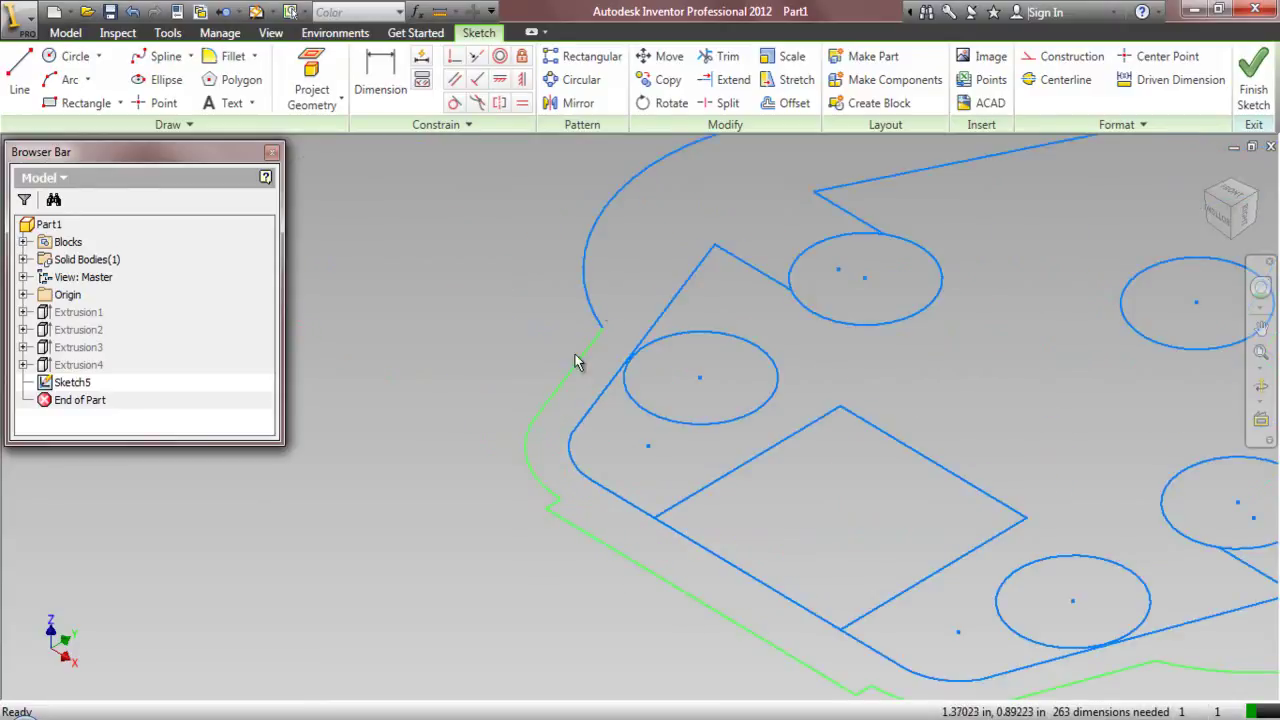
{"action": "left_click", "coordinate": [597, 312], "text": "ctrl"}
{"action": "scroll", "coordinate": [450, 525], "scroll_direction": "down", "scroll_amount": 4}
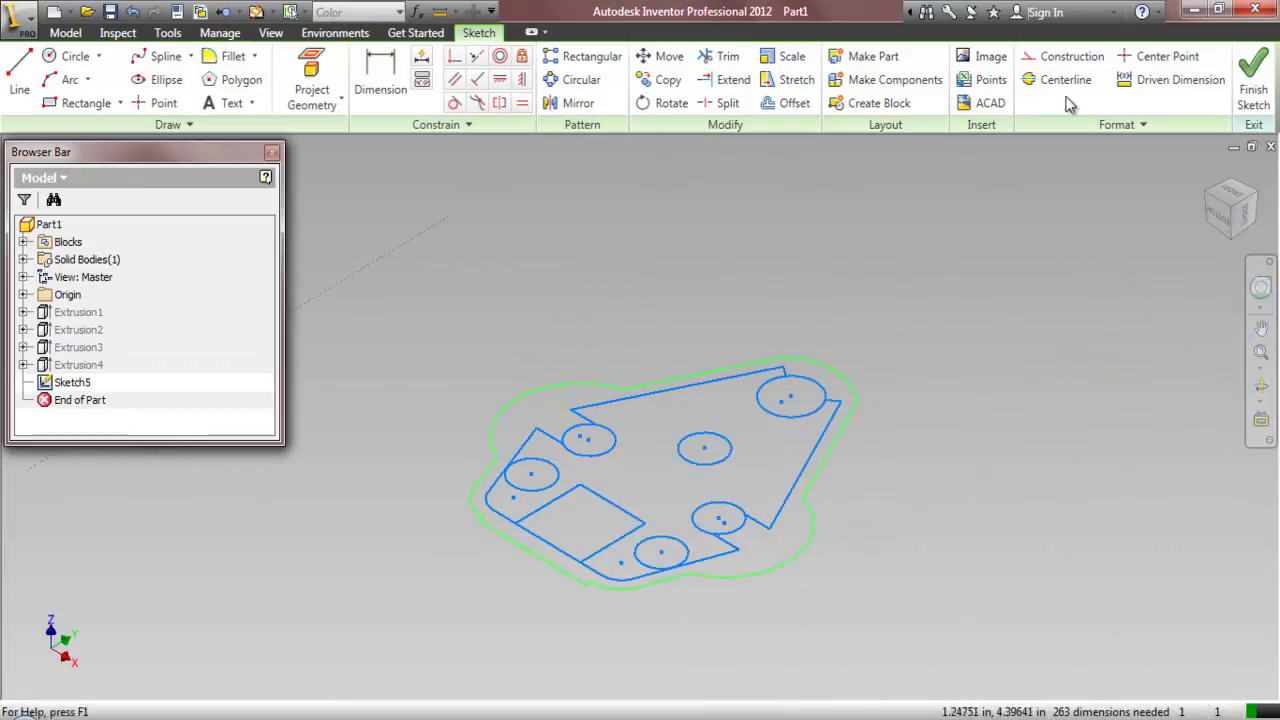
{"action": "left_click", "coordinate": [1071, 57]}
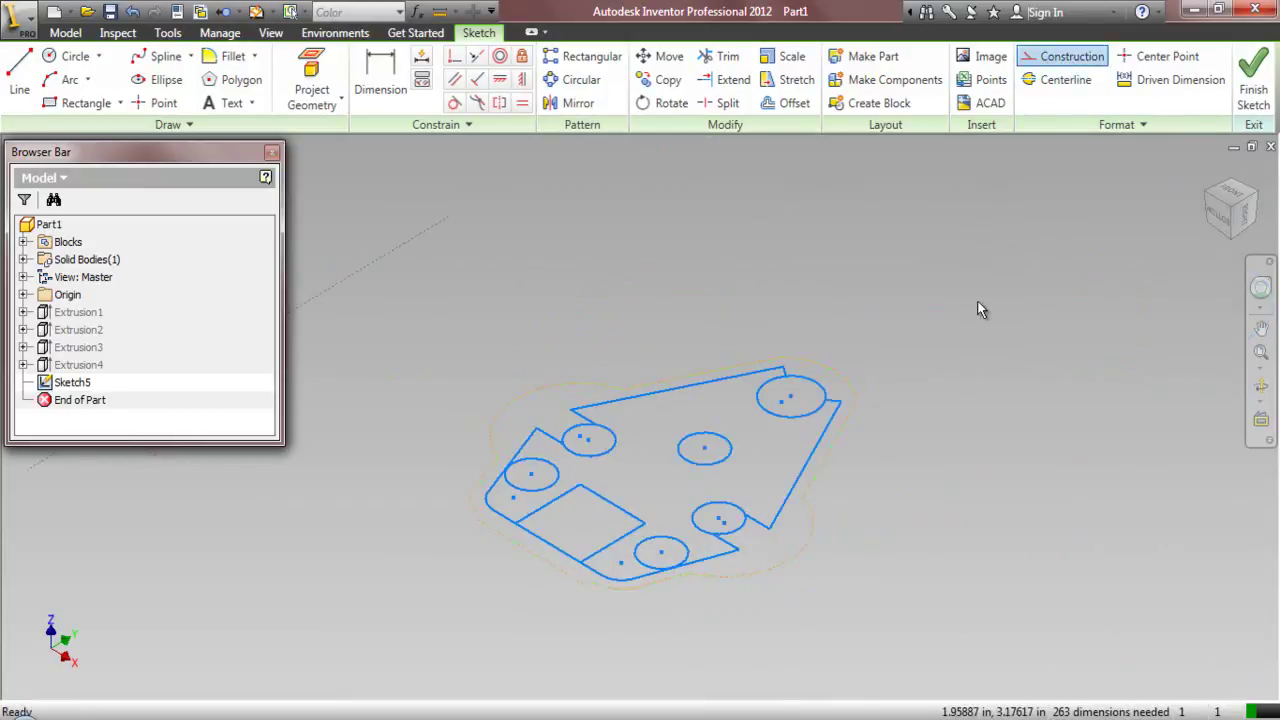
- Use Close Loop on the circle at the left lobe notch, combining its redundant points into a single point
{"action": "right_click", "coordinate": [612, 458]}
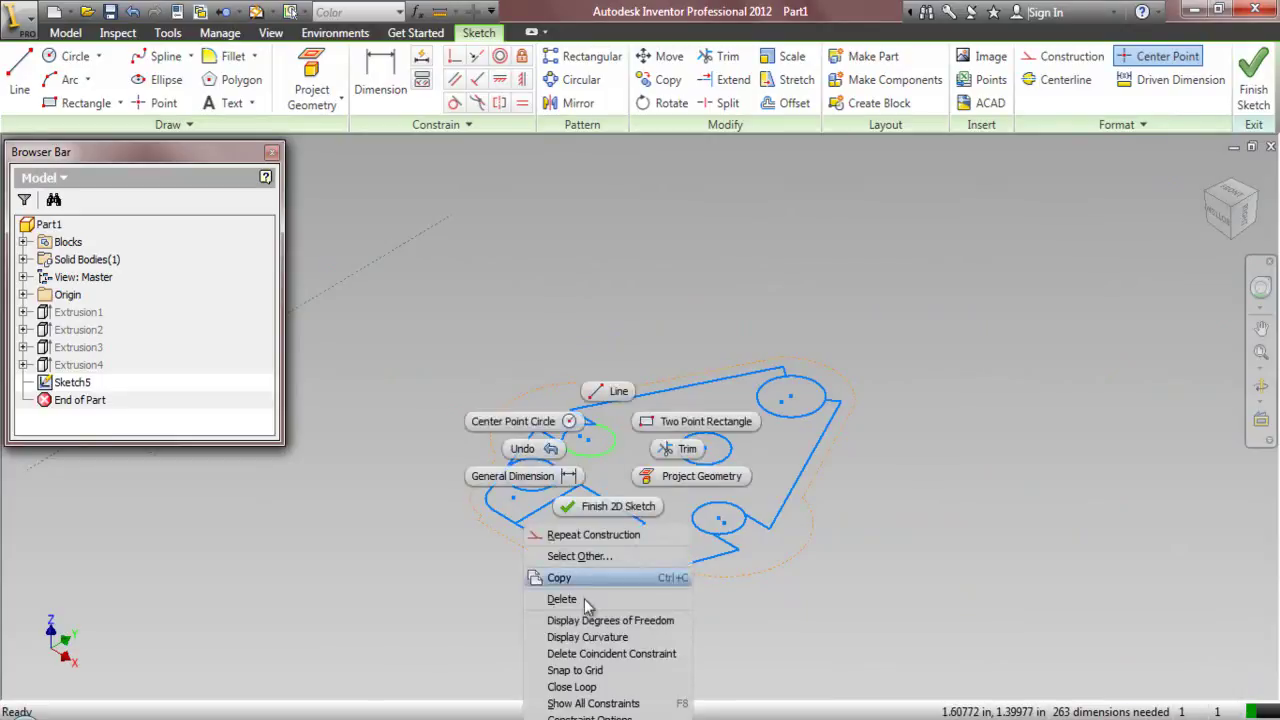
{"action": "left_click", "coordinate": [586, 687]}
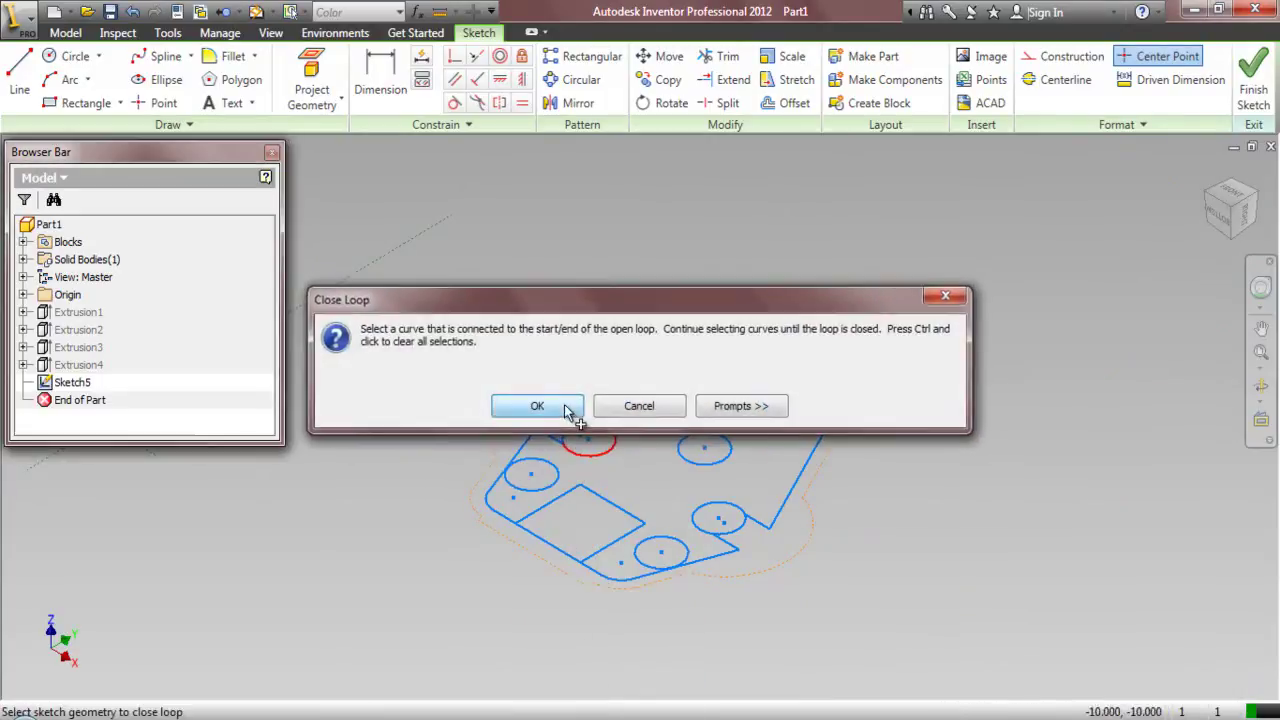
{"action": "left_click", "coordinate": [536, 406]}
{"action": "left_click", "coordinate": [586, 436]}
{"action": "left_click", "coordinate": [720, 410]}
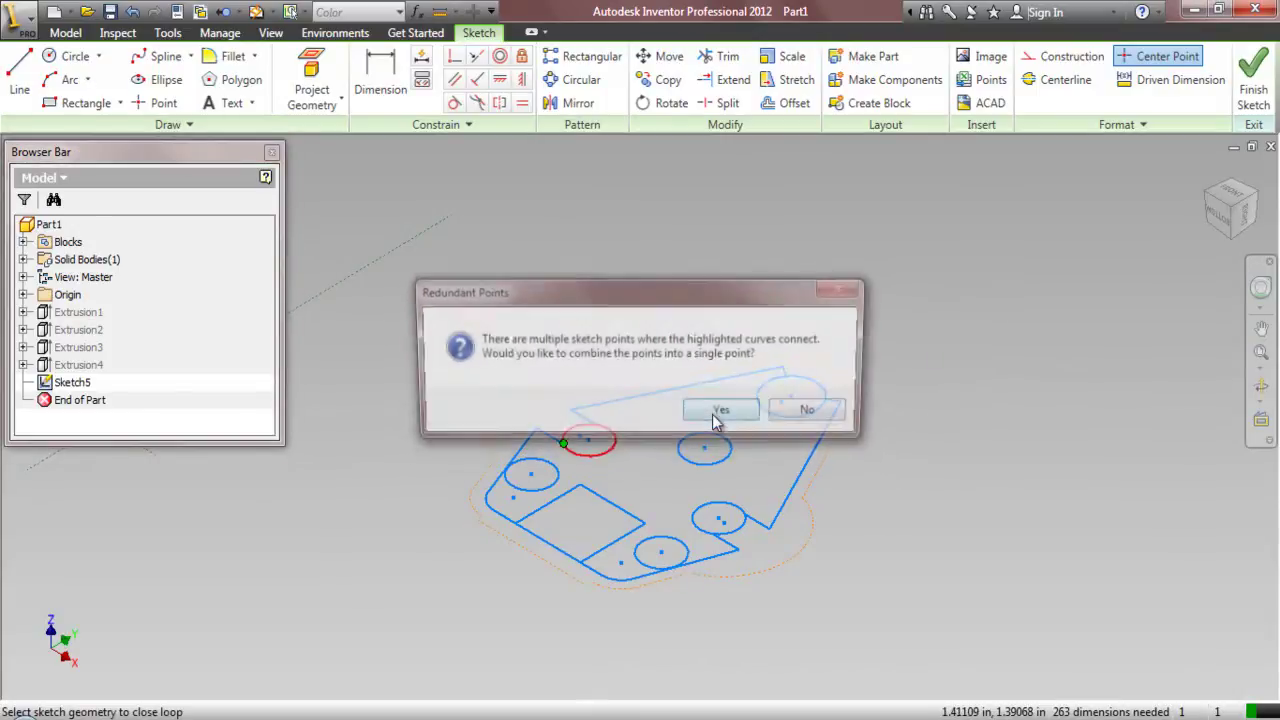
{"action": "left_click", "coordinate": [720, 412]}
{"action": "left_click", "coordinate": [597, 409]}
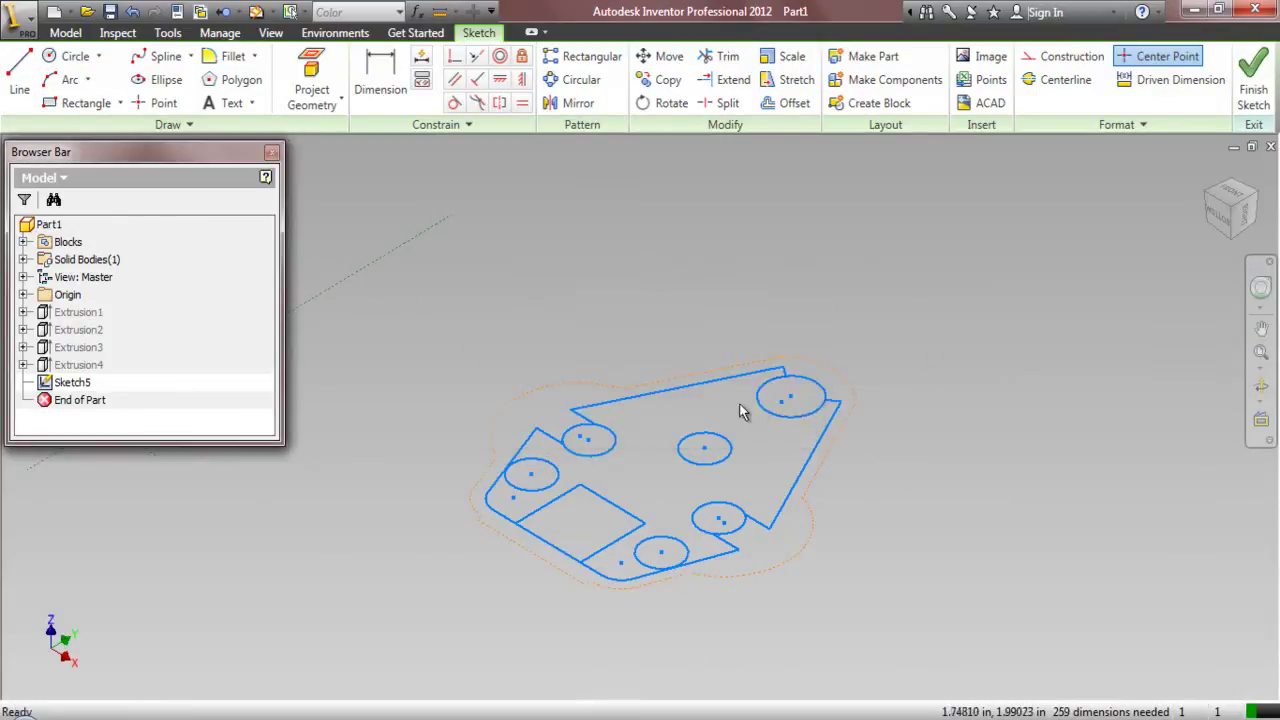
- Use Close Loop on the largest circle at the narrow end of the profile, combining its redundant points
{"action": "right_click", "coordinate": [766, 406]}
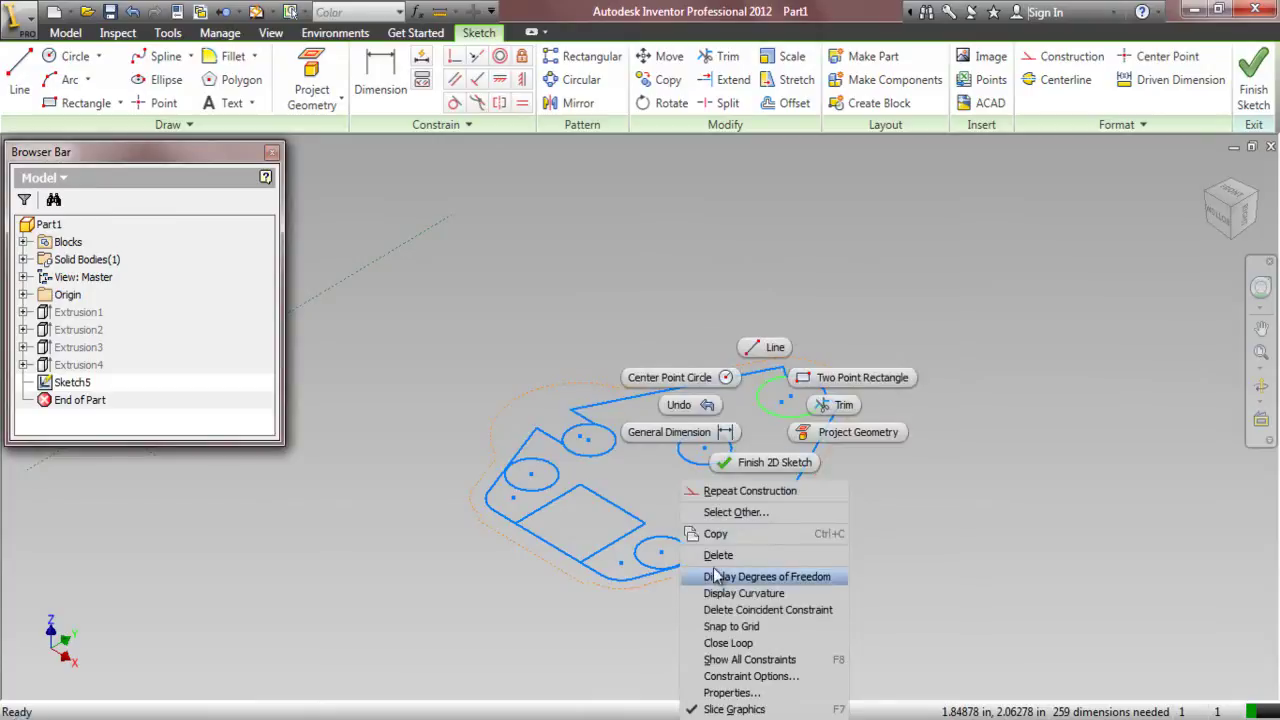
{"action": "left_click", "coordinate": [730, 643]}
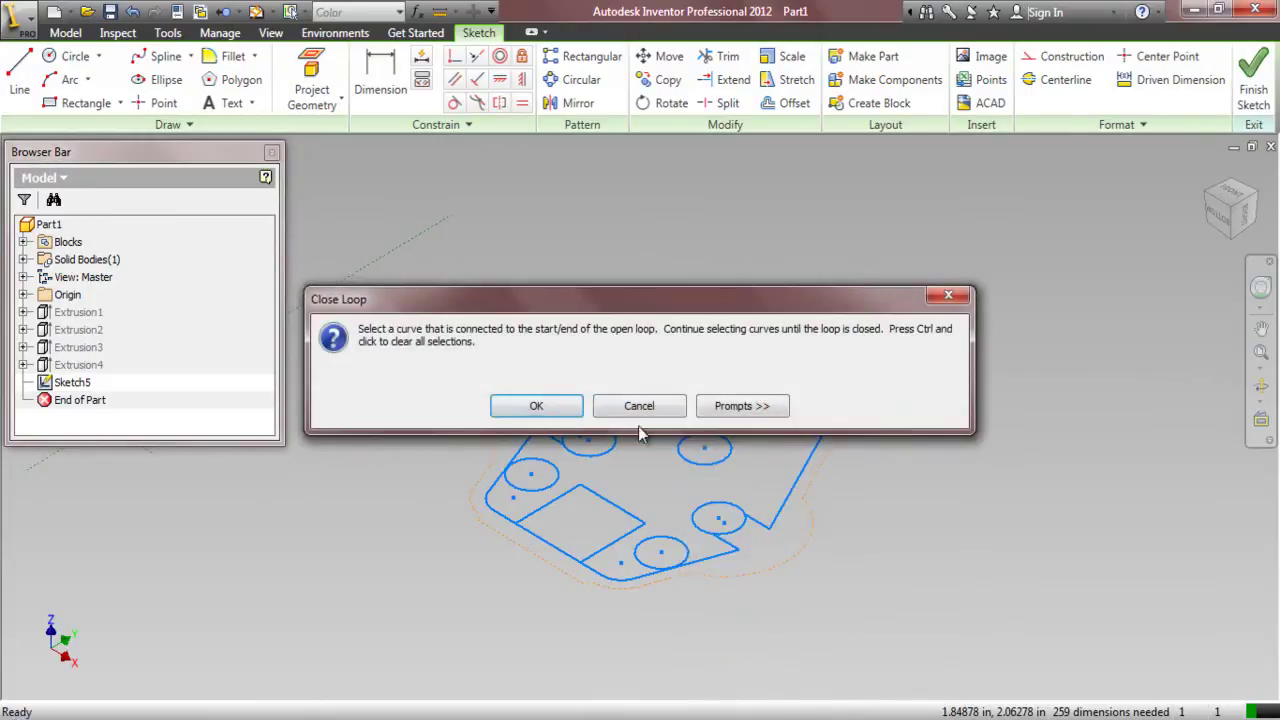
{"action": "left_click", "coordinate": [563, 408]}
{"action": "left_click", "coordinate": [800, 396]}
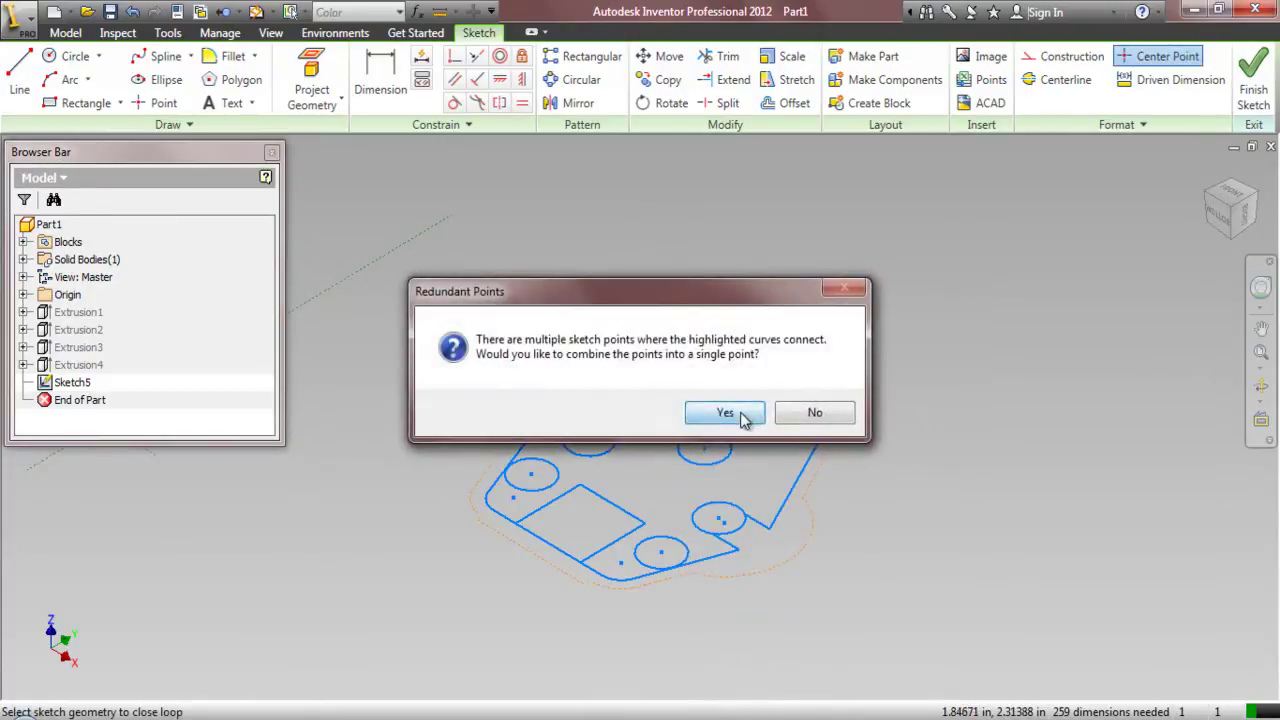
{"action": "left_click", "coordinate": [737, 416]}
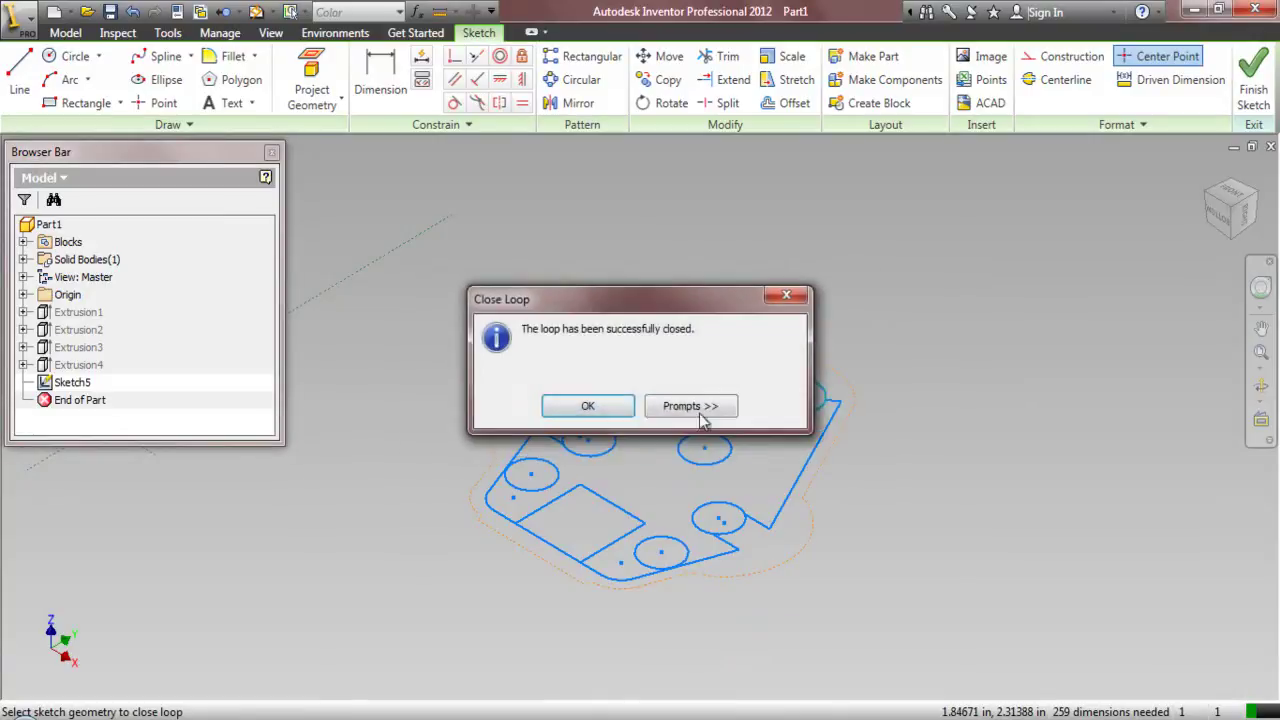
{"action": "left_click", "coordinate": [588, 406]}
- Use Close Loop on the circle at the right lobe notch, combining its redundant points
{"action": "right_click", "coordinate": [712, 516]}
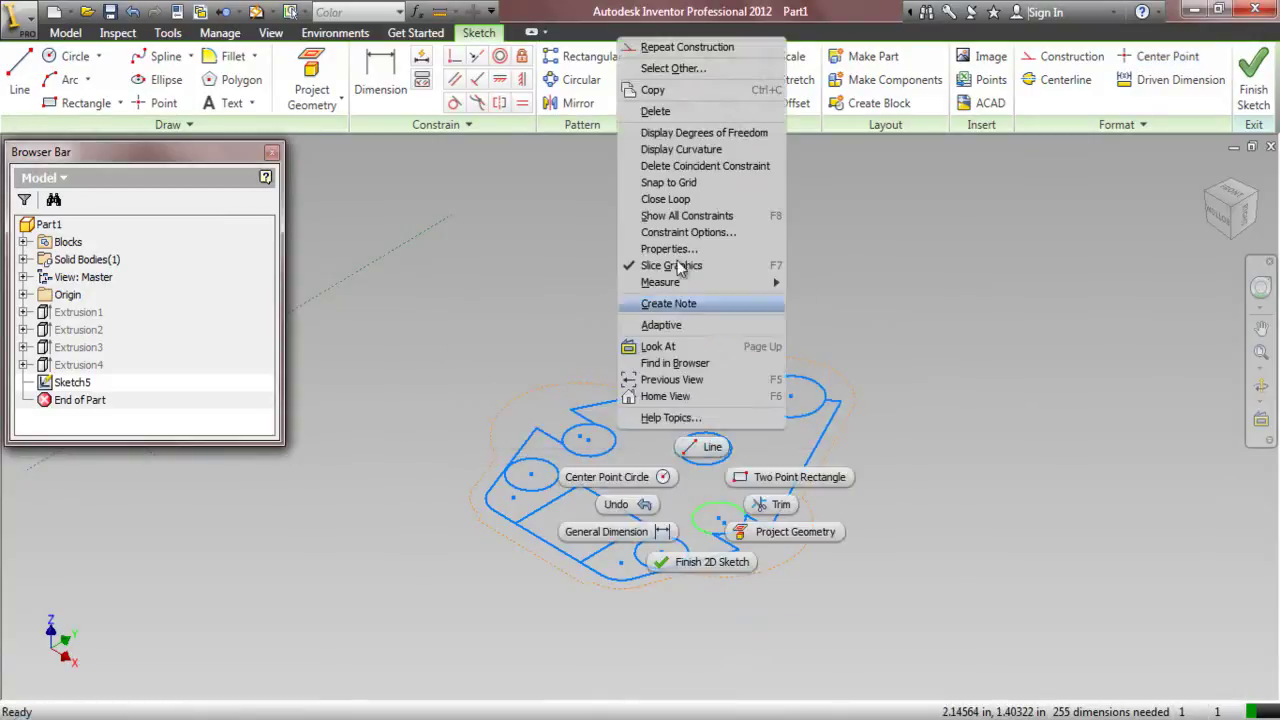
{"action": "left_click", "coordinate": [665, 198]}
{"action": "left_click", "coordinate": [540, 410]}
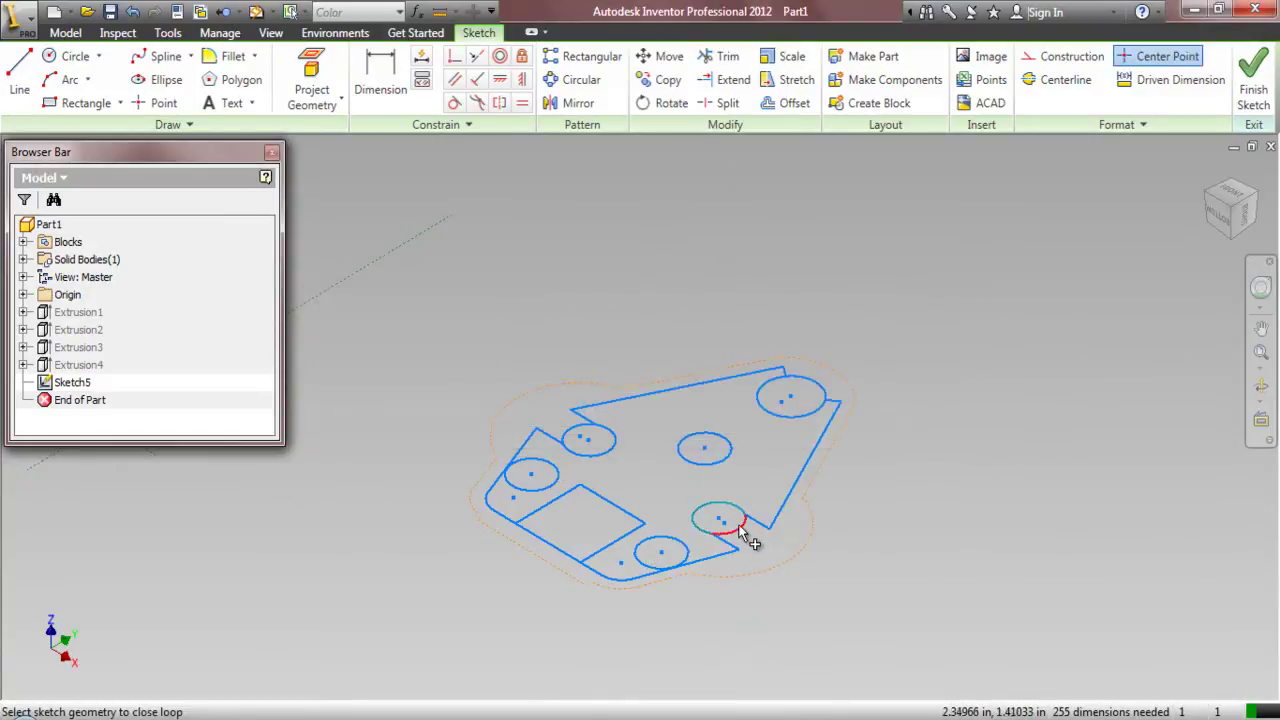
{"action": "left_click", "coordinate": [743, 535]}
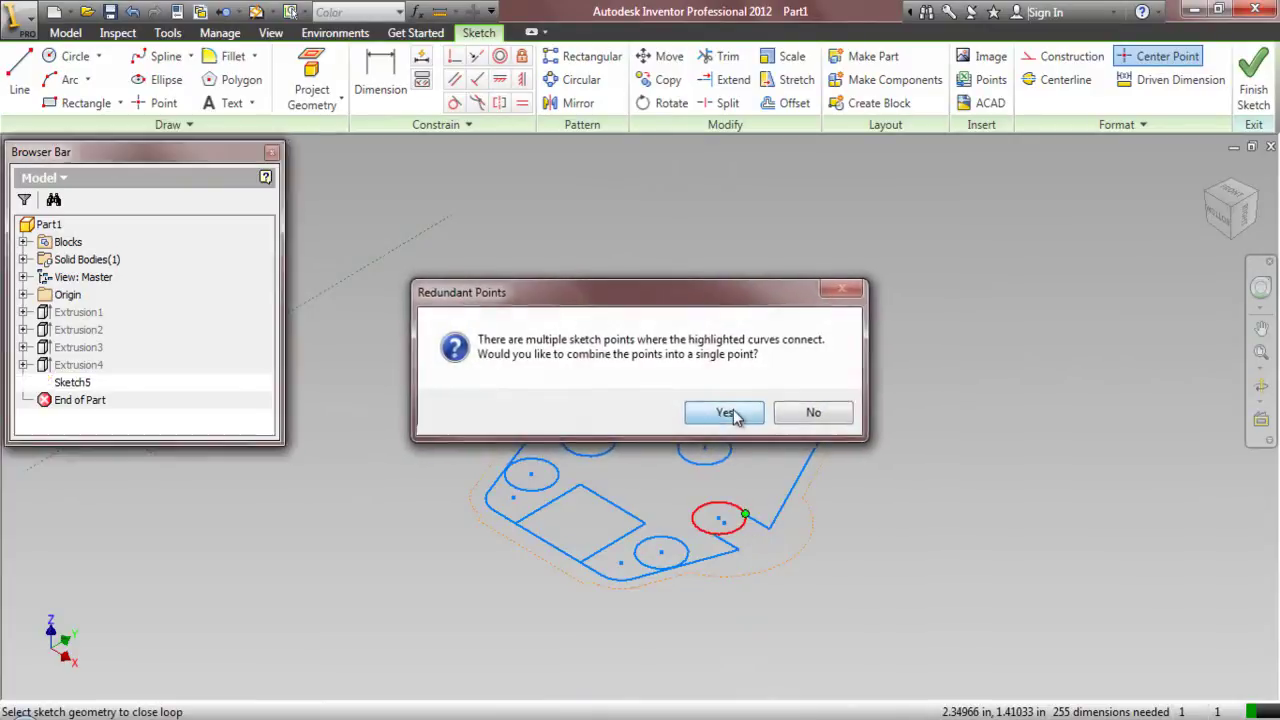
{"action": "left_click", "coordinate": [729, 413]}
{"action": "left_click", "coordinate": [587, 406]}
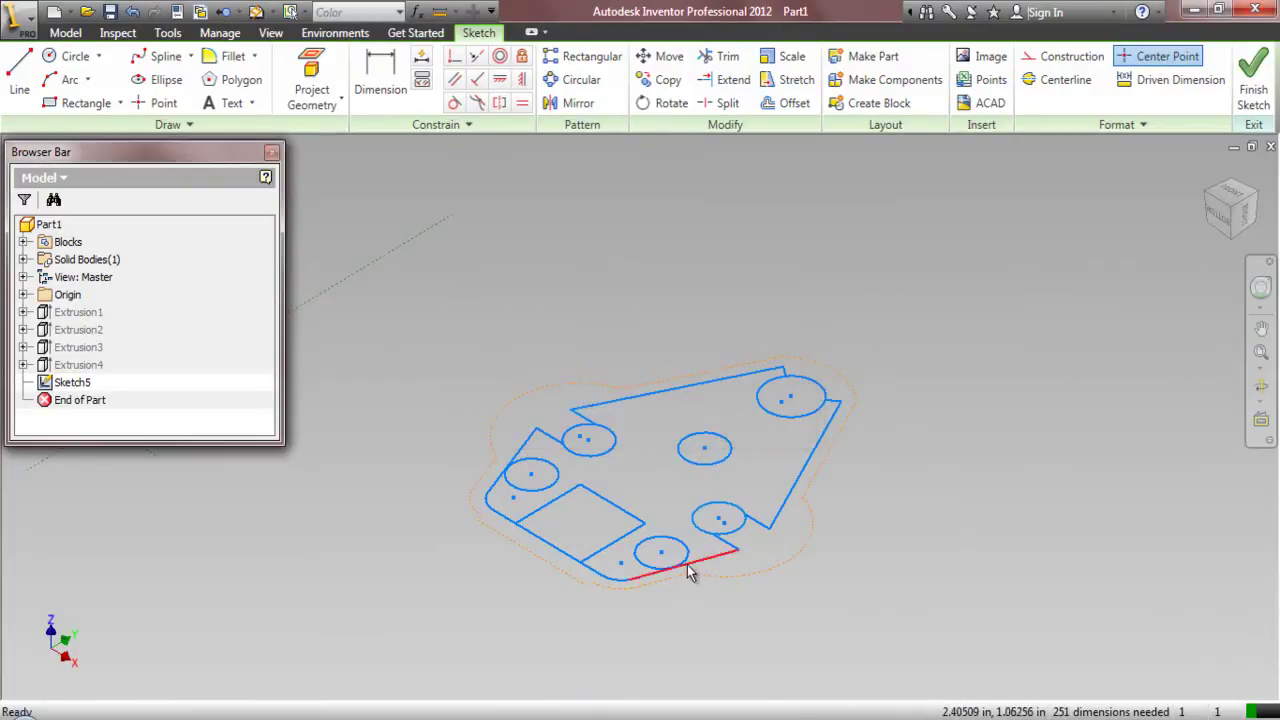
- Use Close Loop on the four sides of the rectangle at the profile's straight edge, combining the redundant points at every corner
{"action": "right_click", "coordinate": [628, 545]}
{"action": "left_click", "coordinate": [619, 239]}
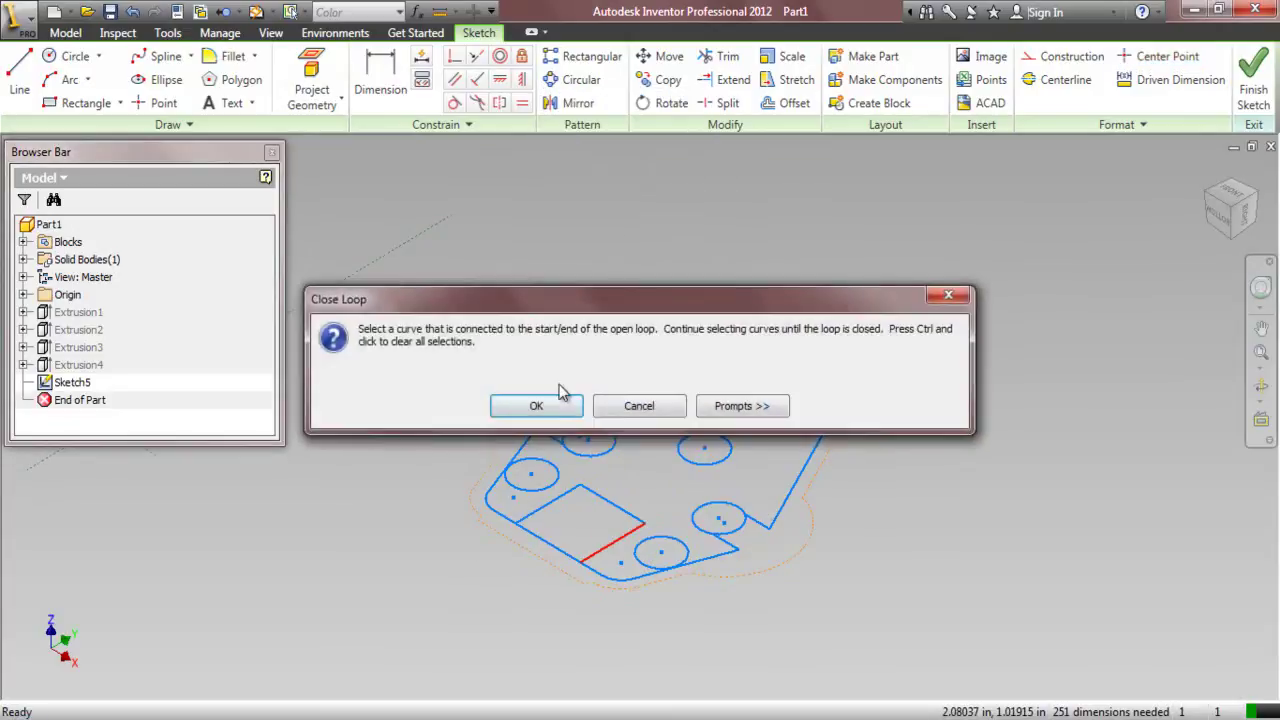
{"action": "left_click", "coordinate": [540, 404]}
{"action": "left_click", "coordinate": [548, 545]}
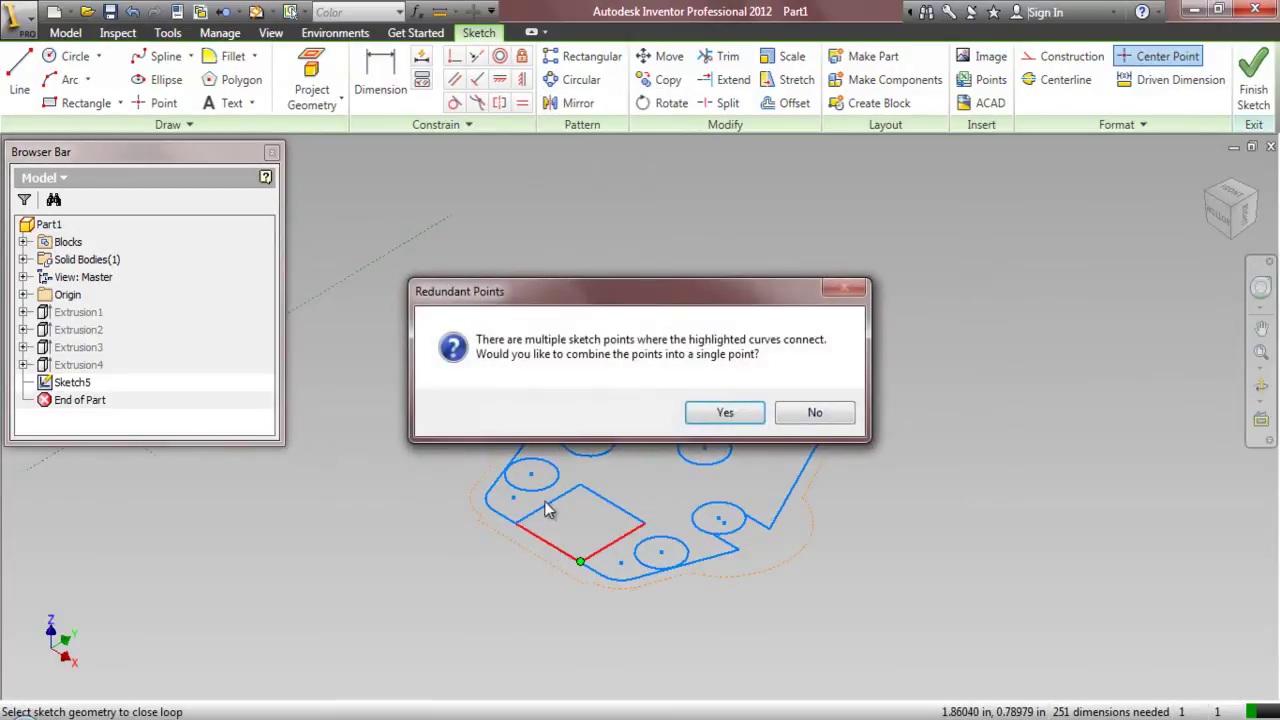
{"action": "left_click", "coordinate": [724, 420]}
{"action": "left_click", "coordinate": [559, 498]}
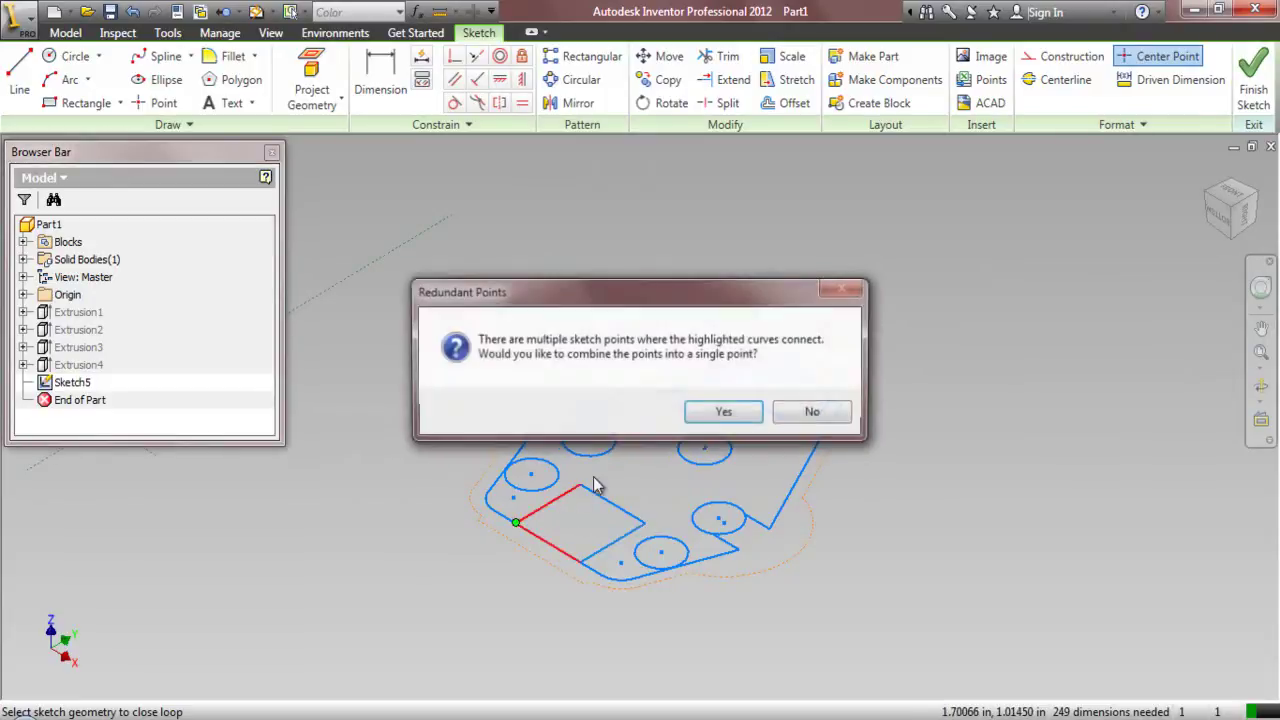
{"action": "left_click", "coordinate": [708, 413]}
{"action": "left_click", "coordinate": [610, 500]}
{"action": "left_click", "coordinate": [718, 413]}
{"action": "left_click", "coordinate": [716, 414]}
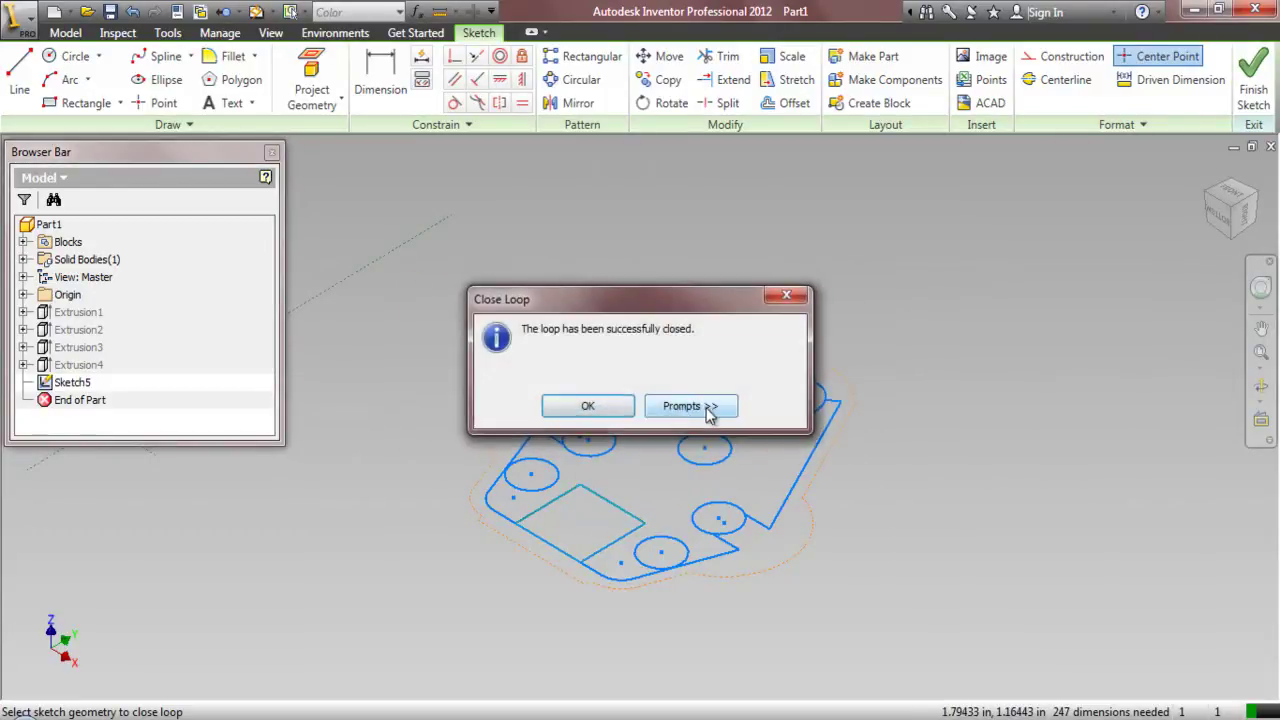
{"action": "left_click", "coordinate": [588, 407]}
- Create a sketch block from all of the imported geometry, including the construction outline
{"action": "left_click", "coordinate": [870, 103]}
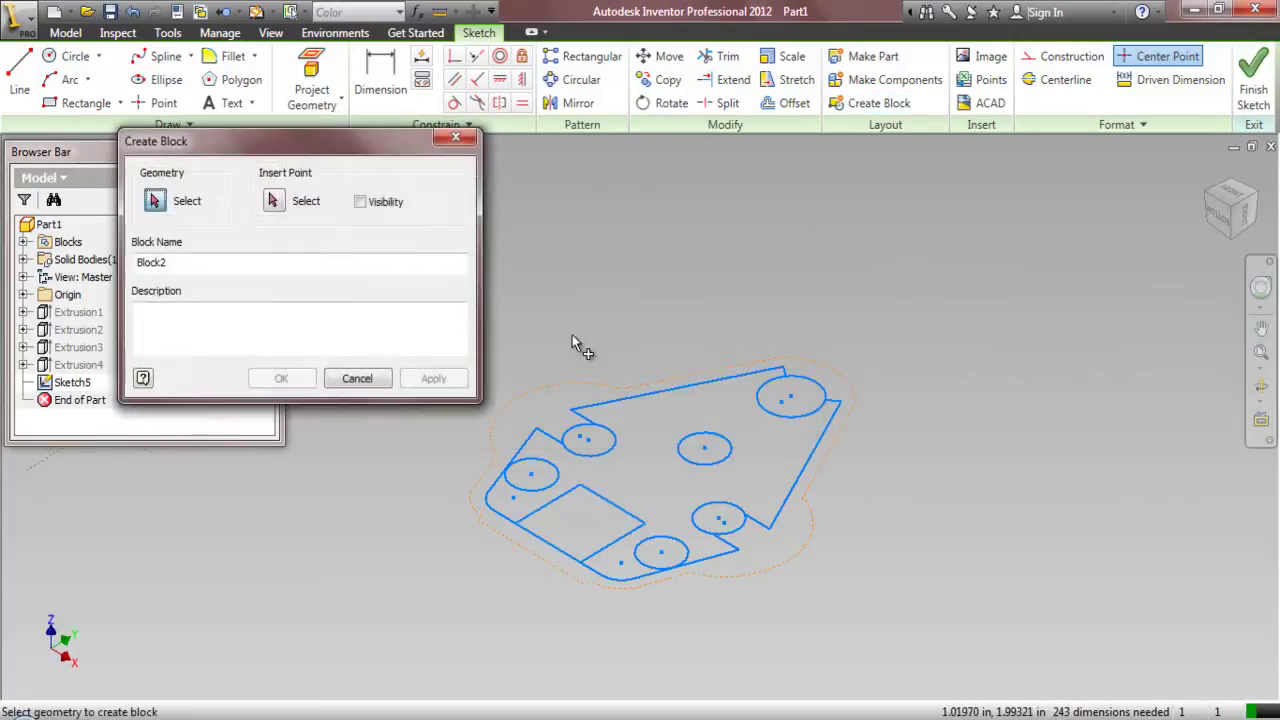
{"action": "scroll", "coordinate": [697, 344], "scroll_direction": "down", "scroll_amount": 2}
{"action": "mouse_move", "coordinate": [514, 216]}
{"action": "left_mouse_down"}
{"action": "mouse_move", "coordinate": [734, 400]}
{"action": "mouse_move", "coordinate": [927, 590]}
{"action": "left_mouse_up"}
{"action": "left_click", "coordinate": [281, 380]}
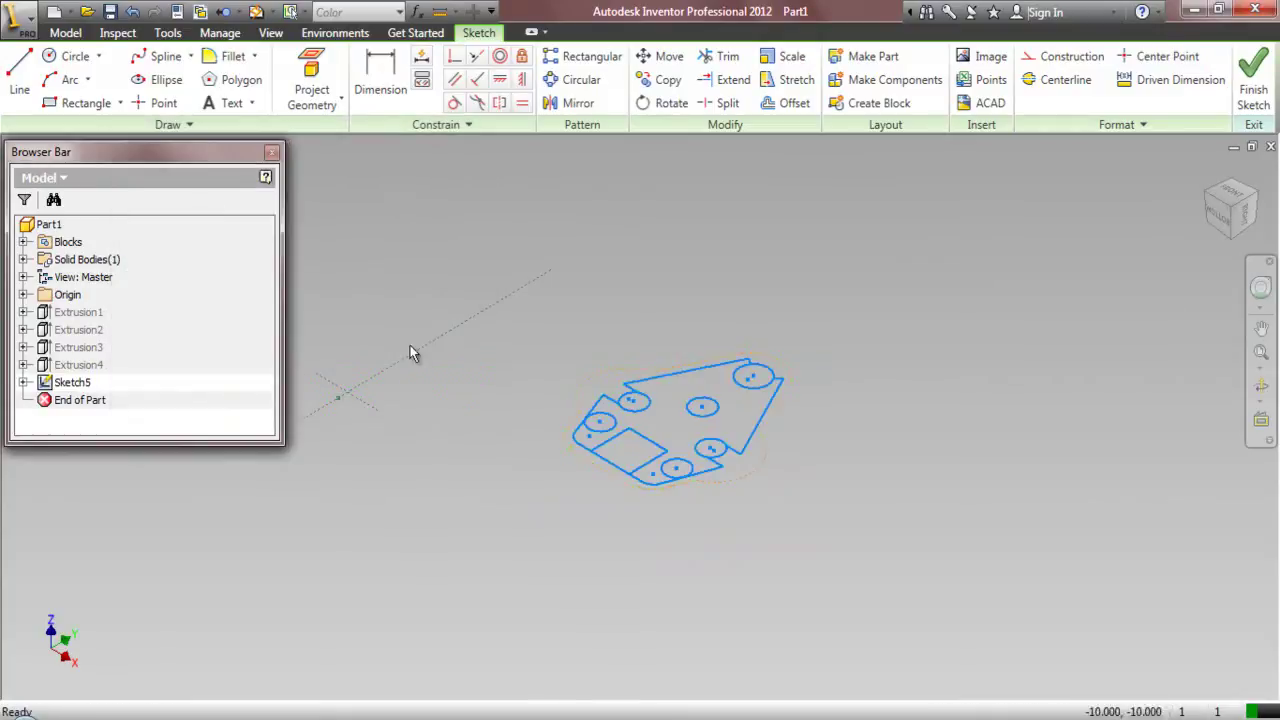
- Constrain the block's straight outer edge collinear with the projected recess edge, and make that edge's midpoint coincident with the projected Y axis
{"action": "left_click", "coordinate": [476, 56]}
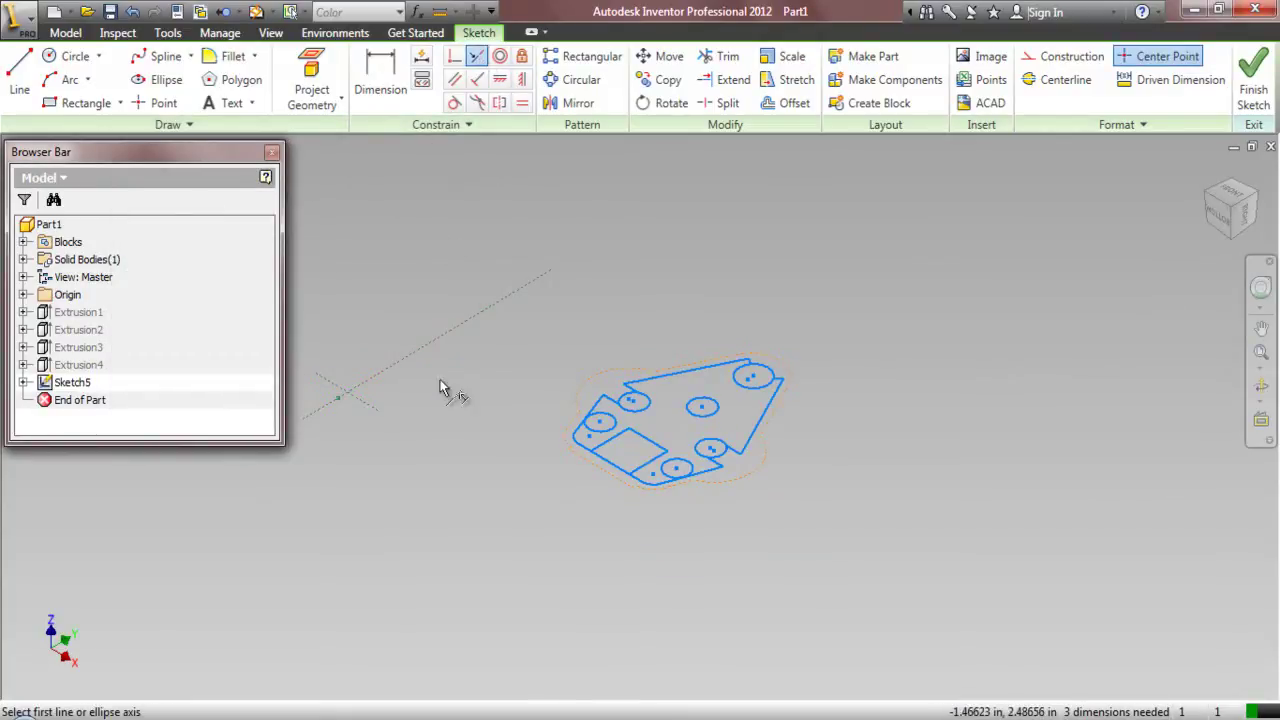
{"action": "left_click", "coordinate": [613, 472]}
{"action": "left_click", "coordinate": [365, 406]}
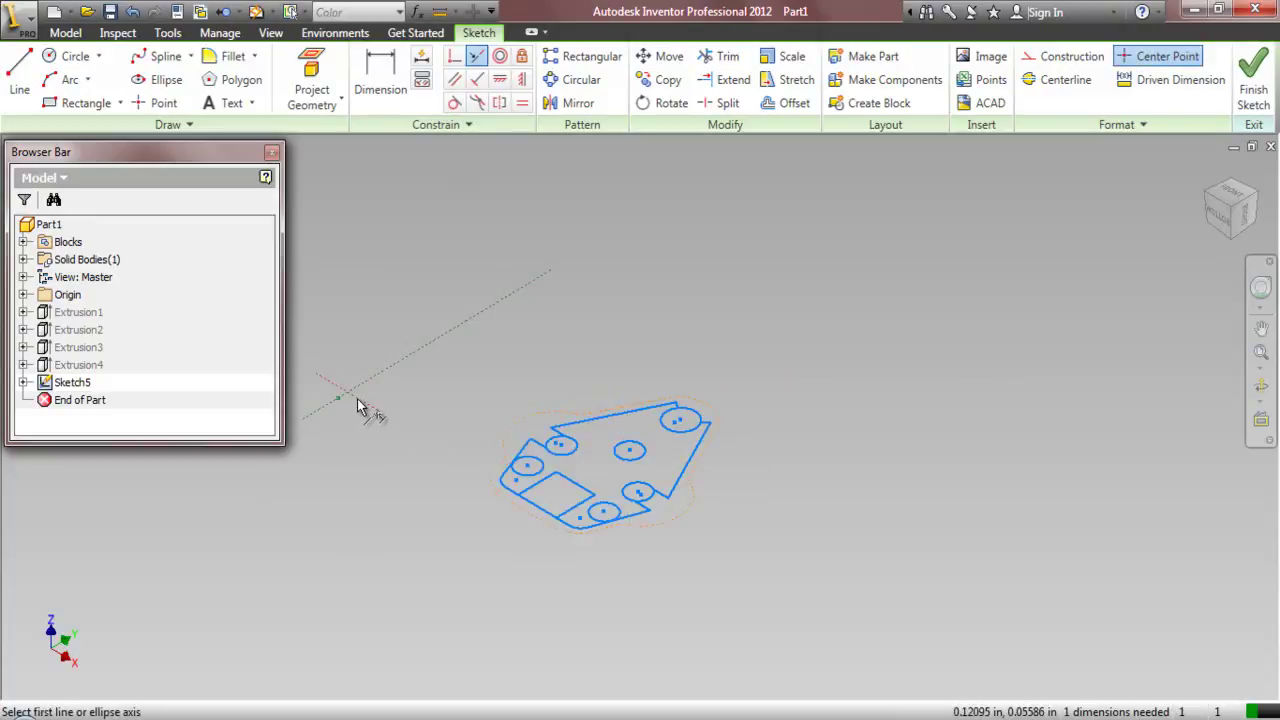
{"action": "left_click", "coordinate": [453, 56]}
{"action": "left_click", "coordinate": [542, 514]}
{"action": "left_click", "coordinate": [401, 362]}
{"action": "scroll", "coordinate": [563, 451], "scroll_direction": "down", "scroll_amount": 2}
{"action": "scroll", "coordinate": [520, 430], "scroll_direction": "up", "scroll_amount": 5}
{"action": "right_click", "coordinate": [397, 207]}
{"action": "left_click", "coordinate": [380, 204]}
- Finish the sketch and show all the hidden part features again
{"action": "left_click", "coordinate": [1253, 85]}
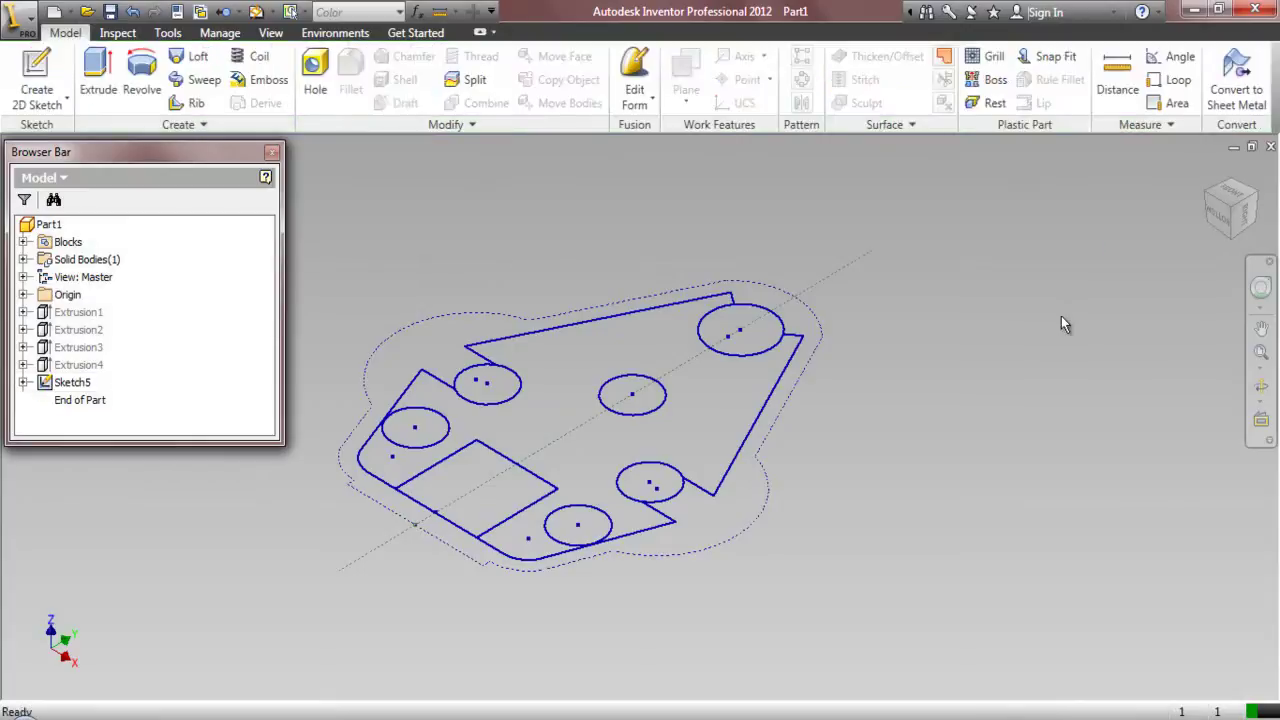
{"action": "right_click", "coordinate": [1063, 323]}
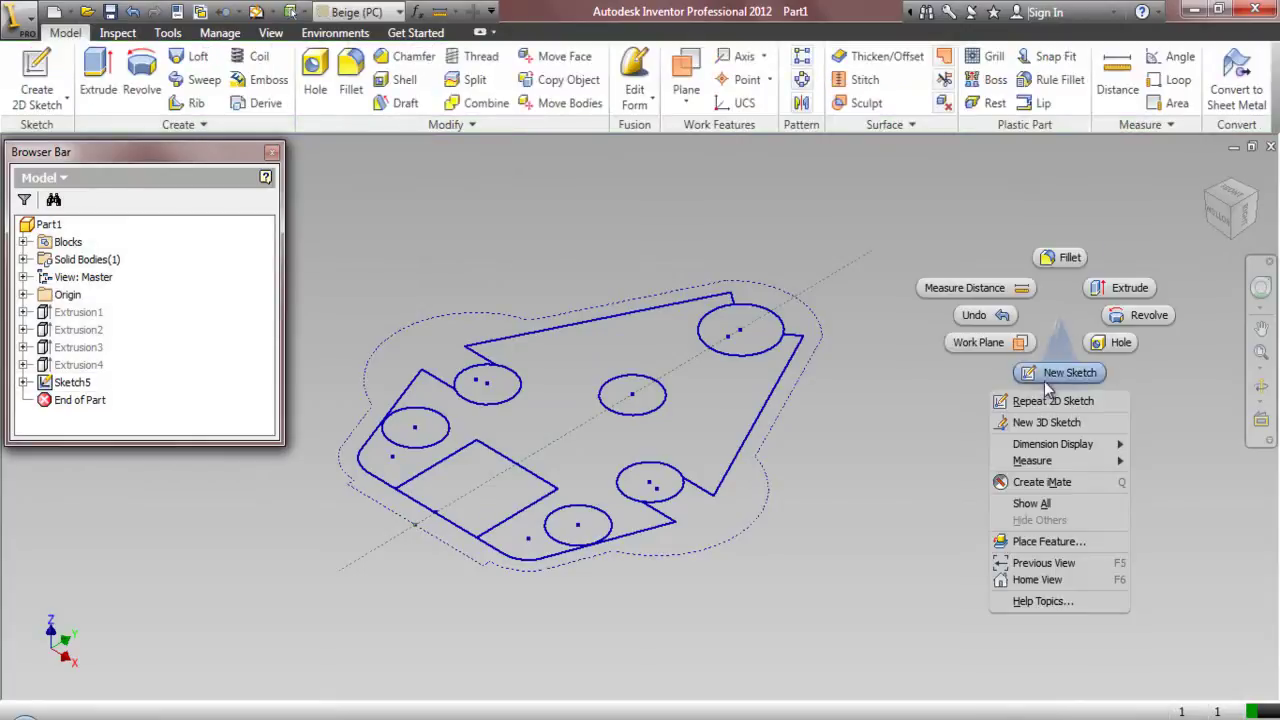
{"action": "left_click", "coordinate": [1032, 504]}
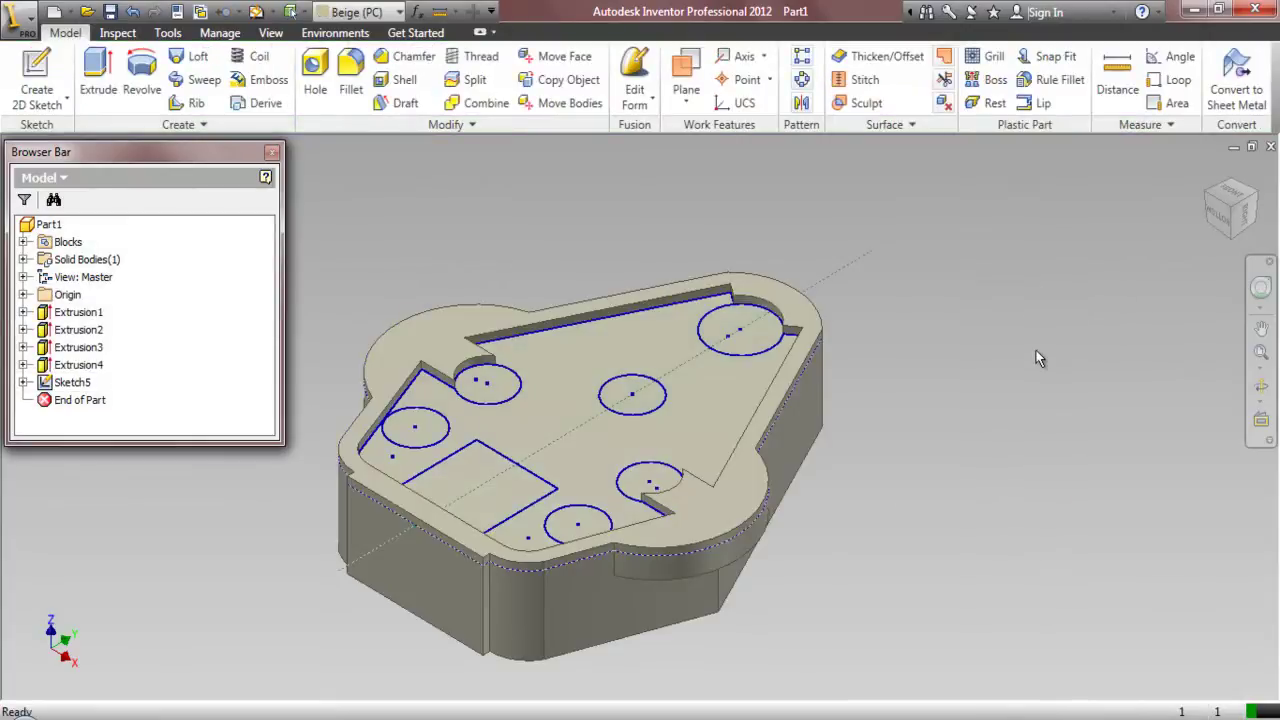
- Cut the large circle, the two circles beside the side lobes and the rectangle 0.03125 in deep into the recess floor
{"action": "left_click", "coordinate": [98, 80]}
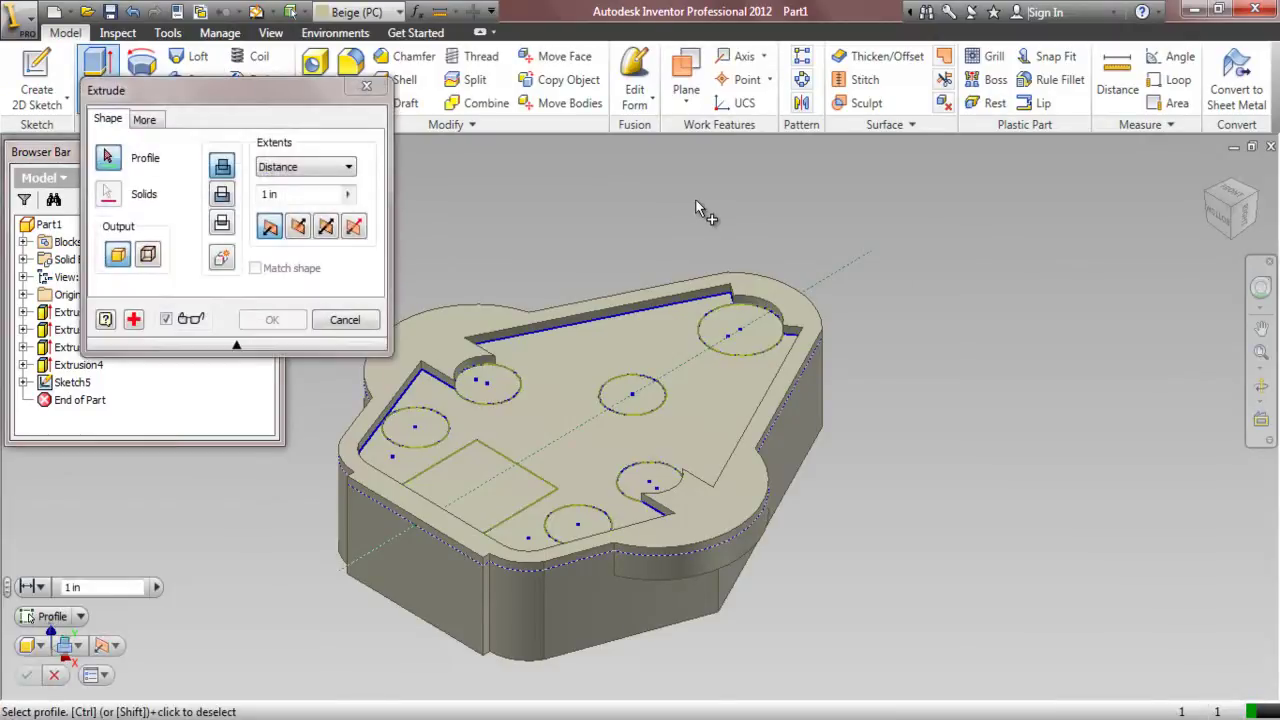
{"action": "left_click", "coordinate": [733, 341]}
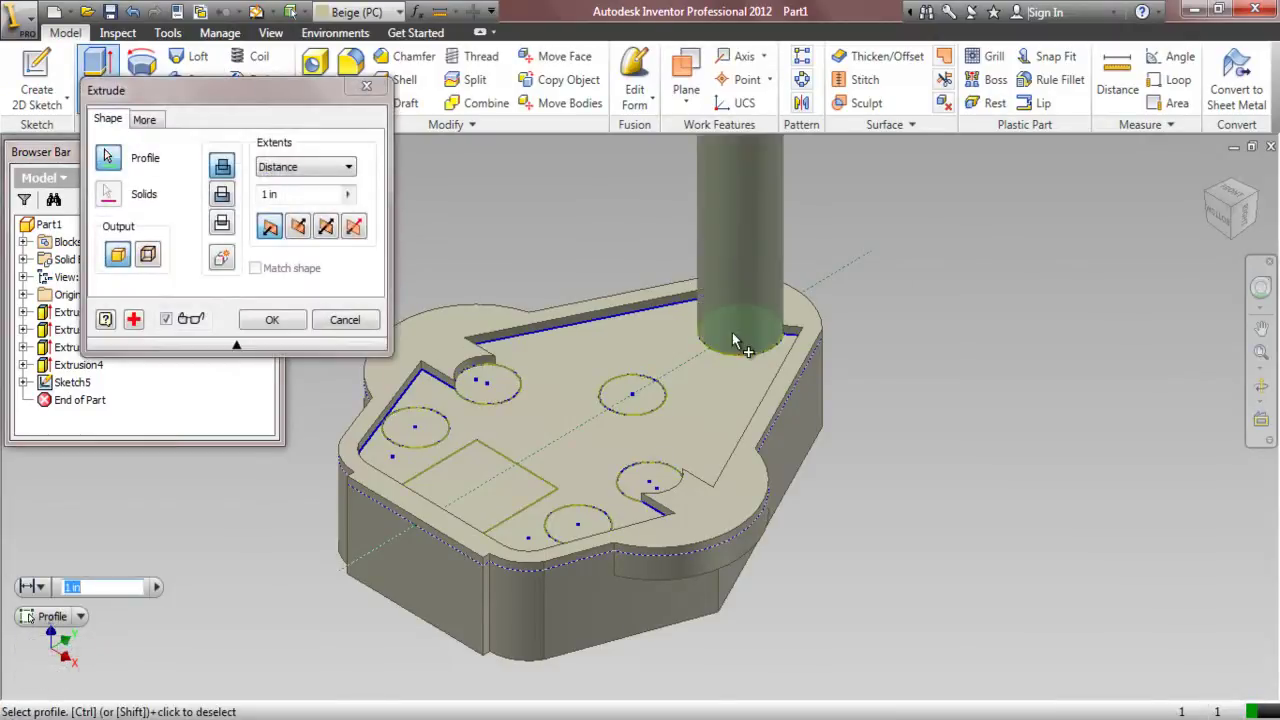
{"action": "left_click", "coordinate": [510, 388]}
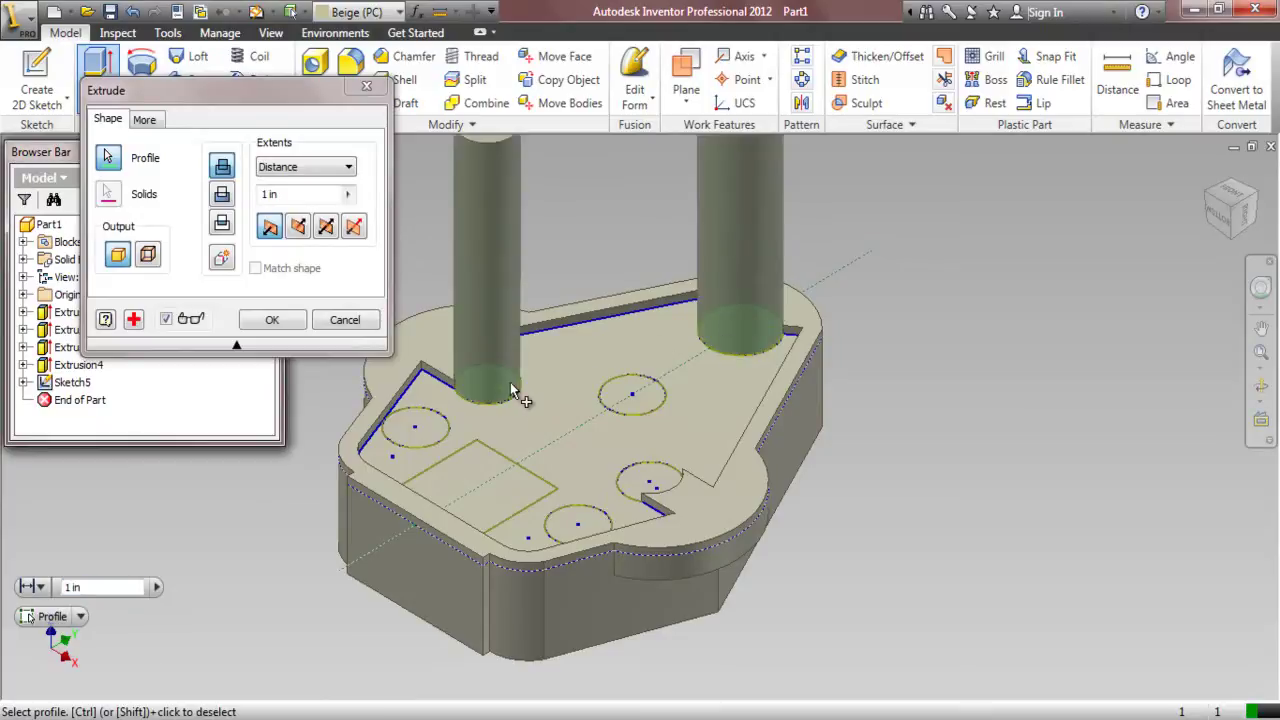
{"action": "left_click", "coordinate": [652, 486]}
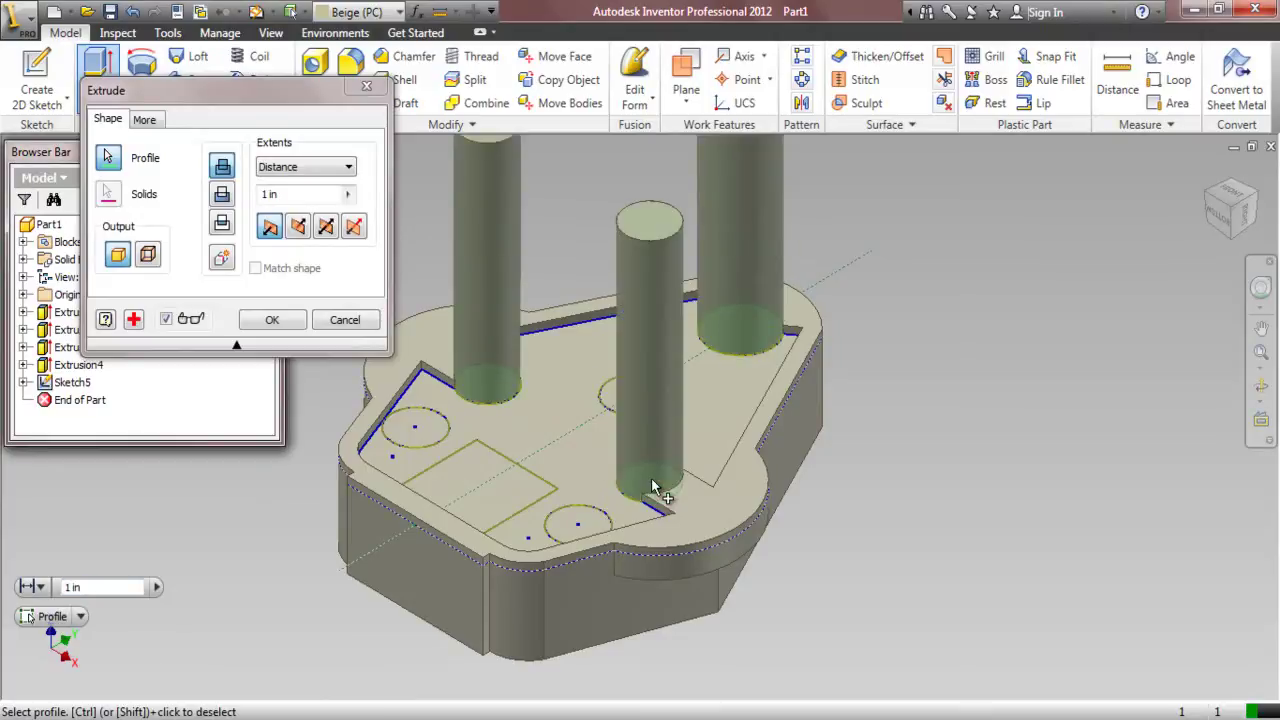
{"action": "left_click", "coordinate": [466, 478]}
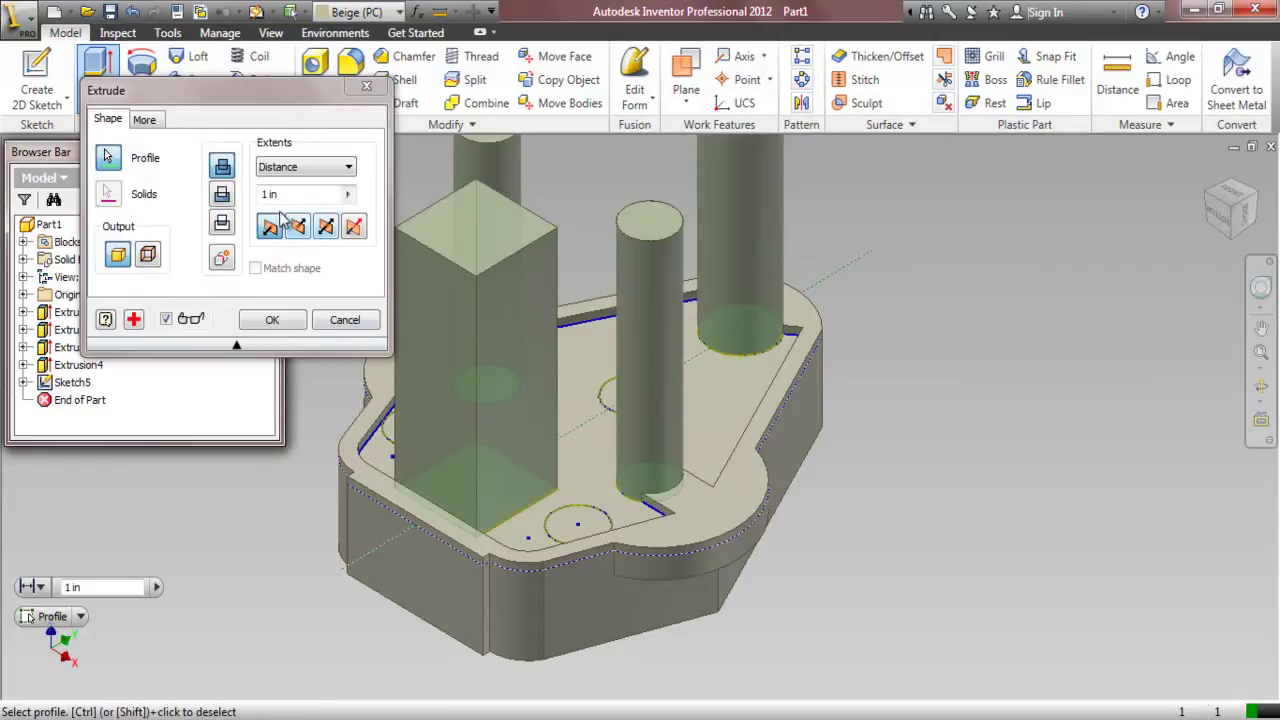
{"action": "left_click", "coordinate": [222, 195]}
{"action": "type", "text": ".03125"}
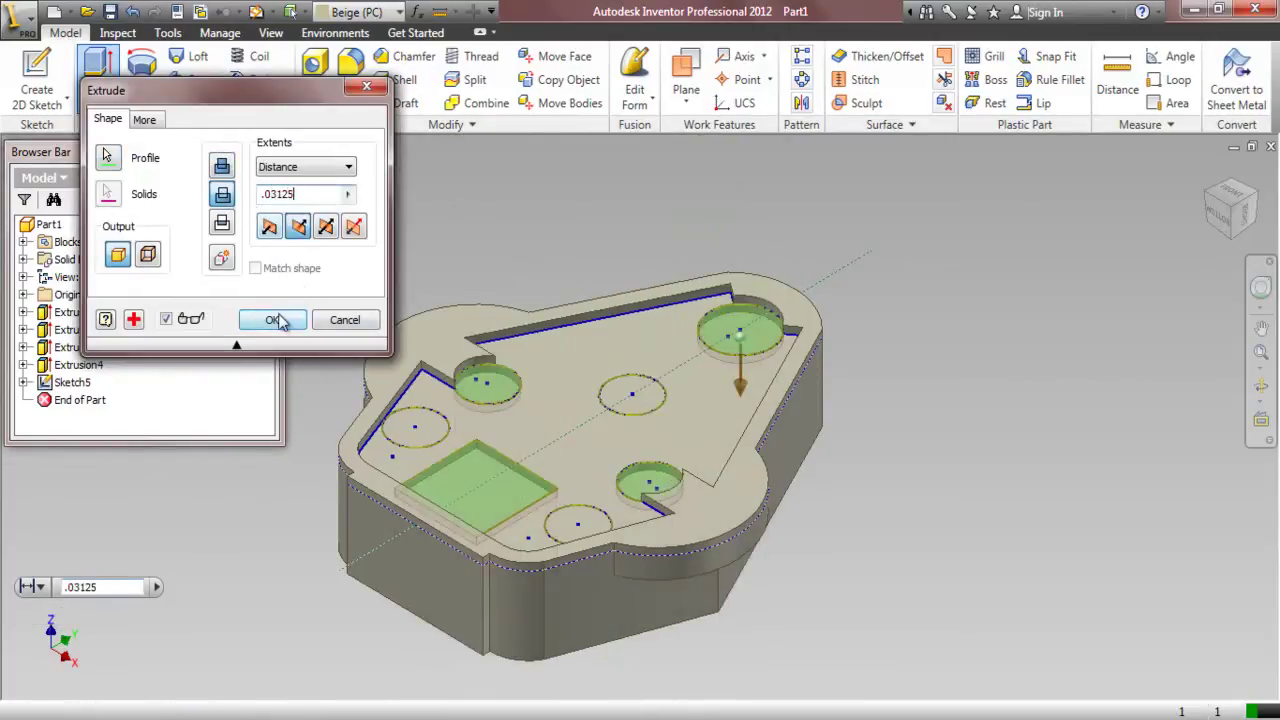
{"action": "left_click", "coordinate": [278, 319]}
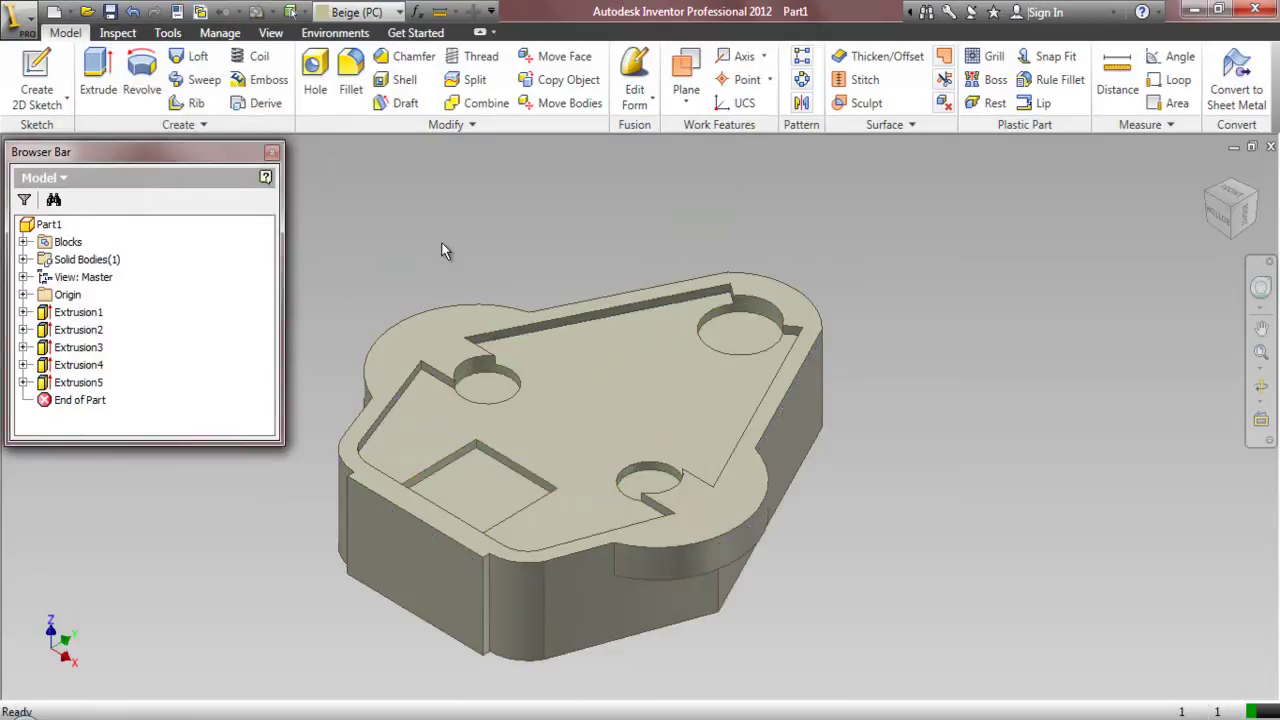
- Turn the part over to its hollowed back and start a new sketch on the hollow's floor
{"action": "key", "text": "Home"}
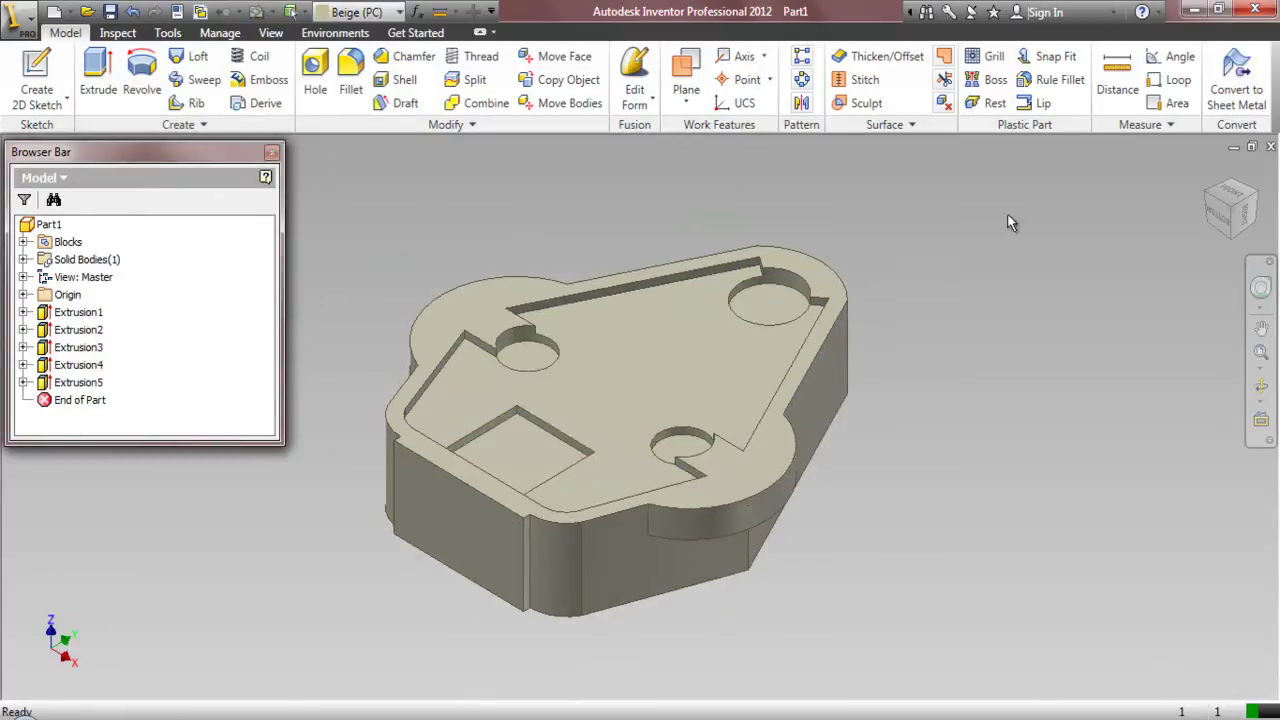
{"action": "left_click_drag", "start_coordinate": [1238, 195], "coordinate": [25, 485]}
{"action": "key", "text": "F6"}
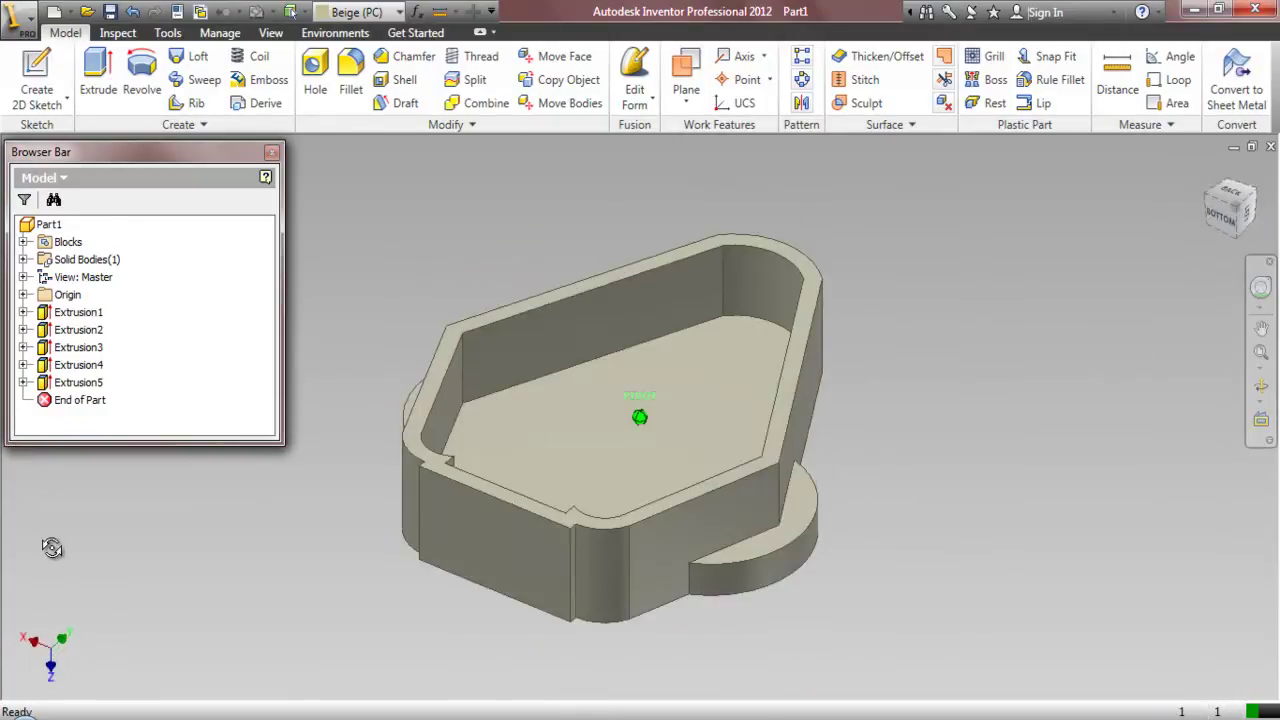
{"action": "left_click", "coordinate": [1240, 210]}
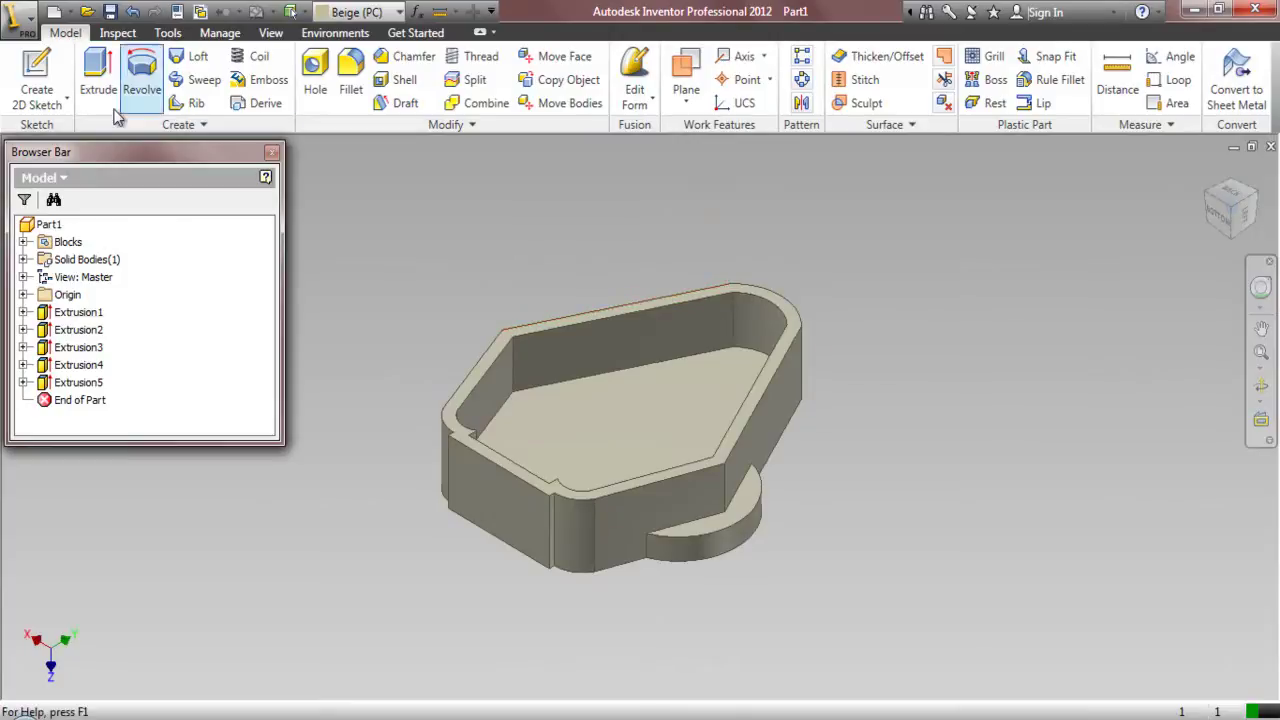
{"action": "left_click", "coordinate": [36, 80]}
{"action": "left_click", "coordinate": [660, 440]}
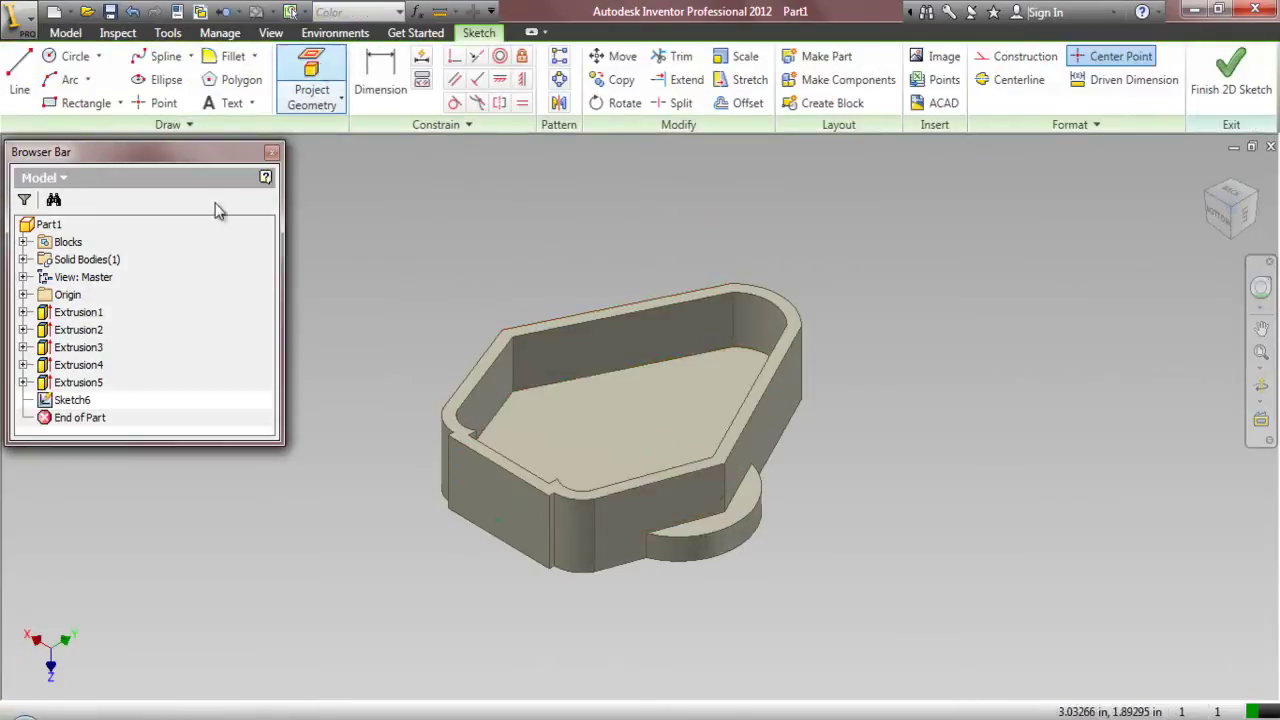
- Project the YZ plane and the perpendicular origin reference into the sketch and convert both projected lines to construction geometry
{"action": "left_click", "coordinate": [322, 68]}
{"action": "left_click", "coordinate": [23, 294]}
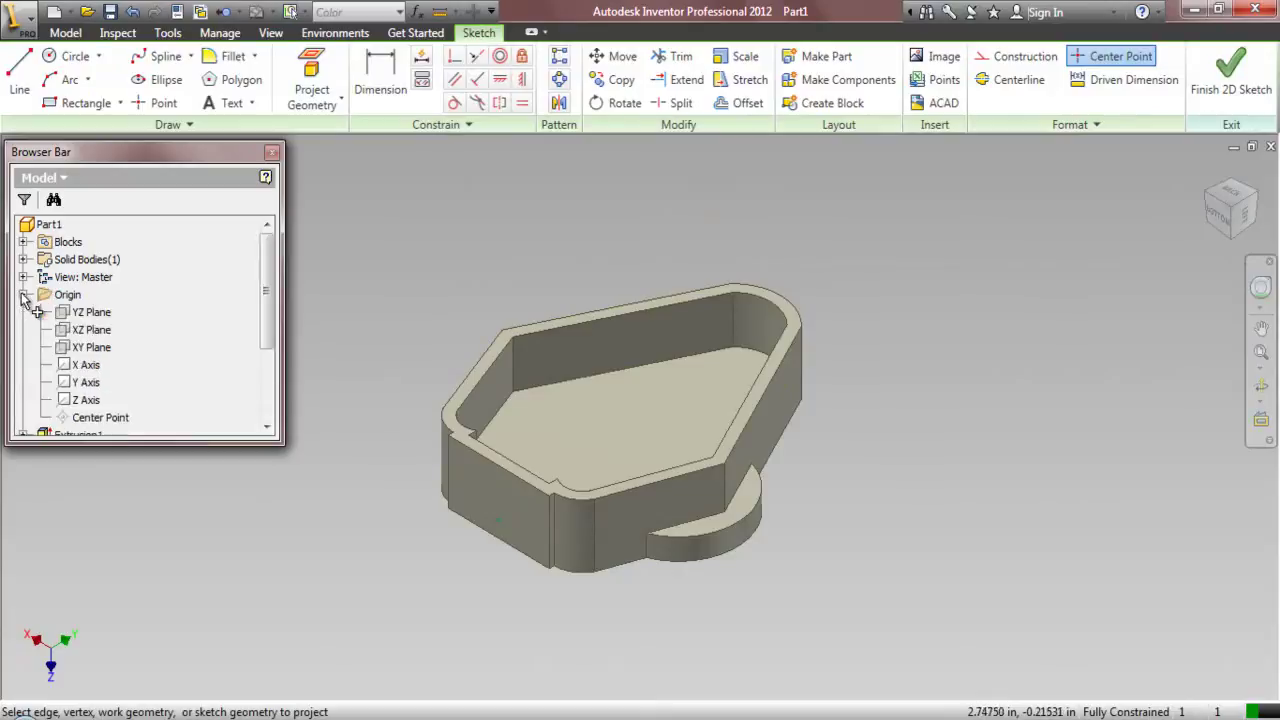
{"action": "left_click", "coordinate": [77, 318]}
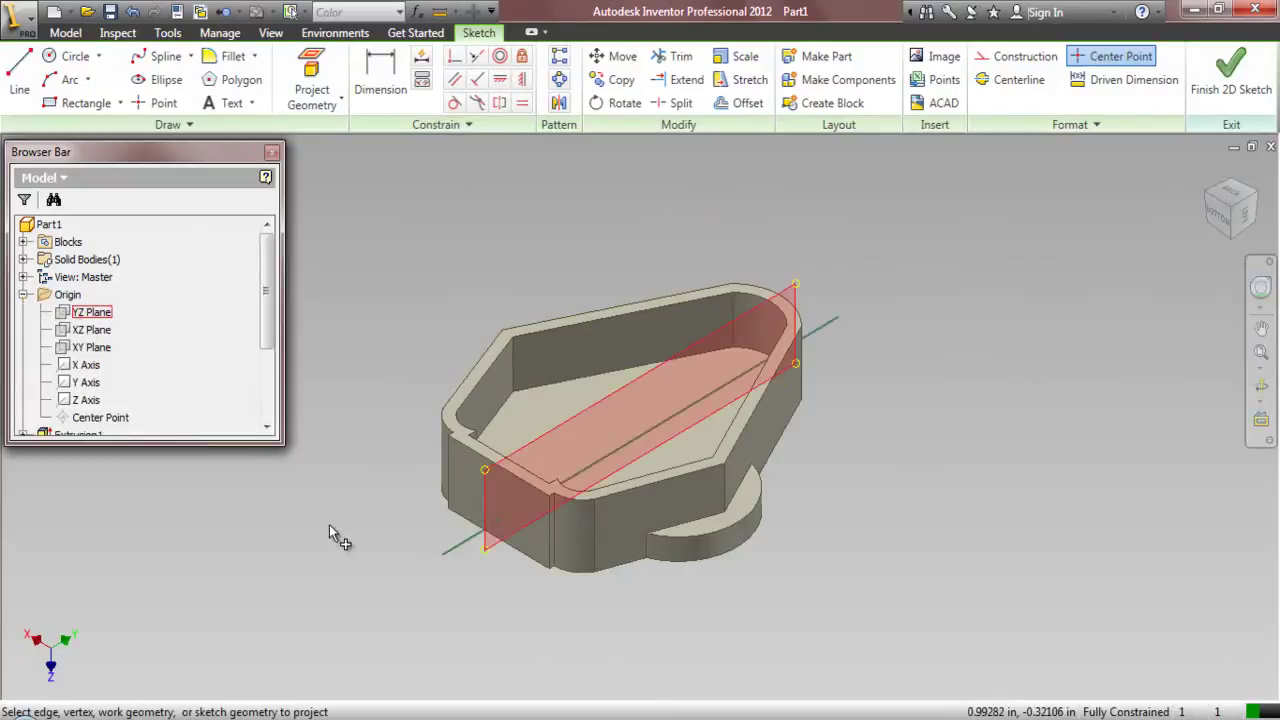
{"action": "right_click", "coordinate": [361, 351]}
{"action": "left_click", "coordinate": [268, 348]}
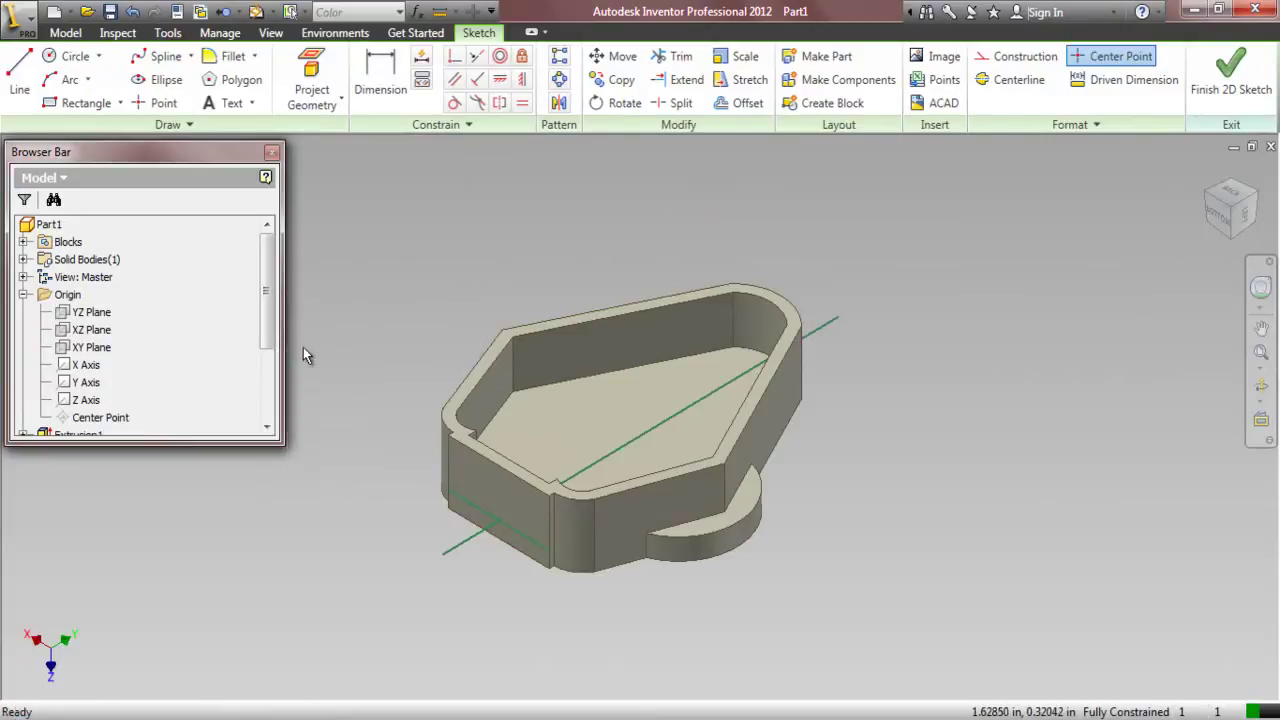
{"action": "mouse_move", "coordinate": [372, 182]}
{"action": "left_mouse_down"}
{"action": "mouse_move", "coordinate": [783, 617]}
{"action": "mouse_move", "coordinate": [906, 690]}
{"action": "left_mouse_up"}
{"action": "left_click", "coordinate": [1030, 56]}
{"action": "left_click", "coordinate": [1110, 56]}
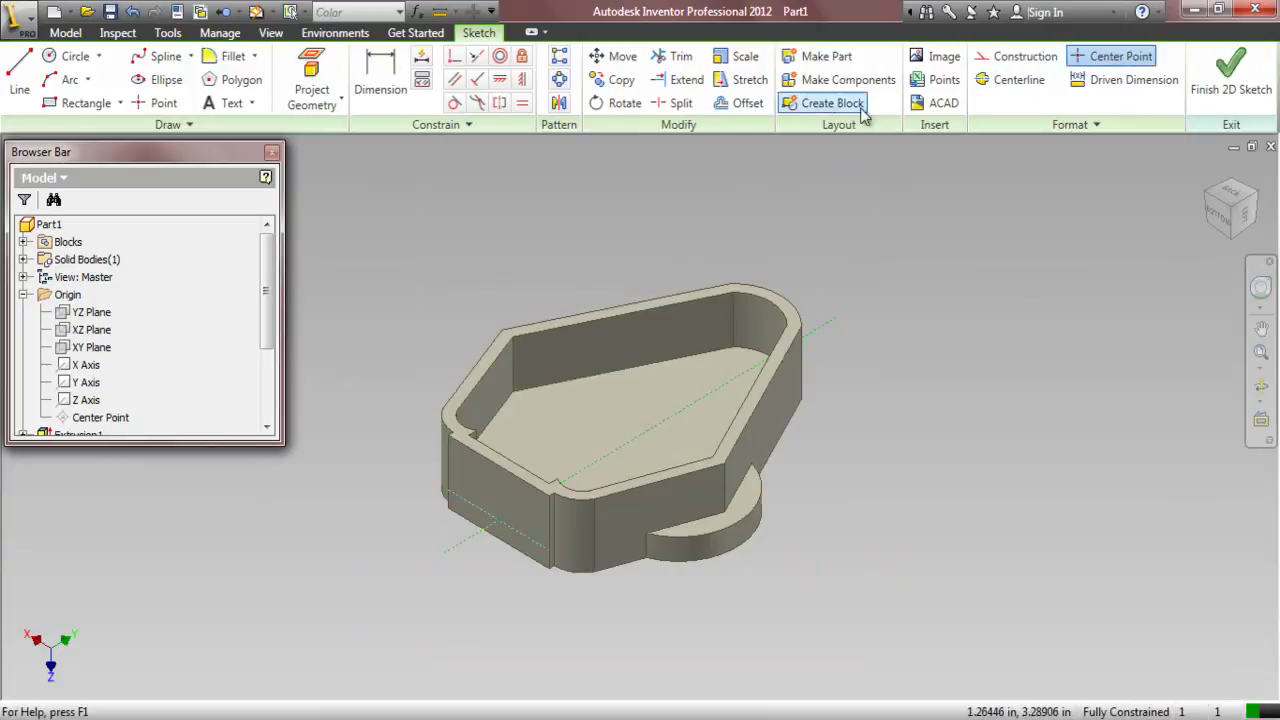
- Import the AutoCAD drawing Sketch-3 into the sketch with all of its layer 0 geometry
{"action": "left_click", "coordinate": [943, 102]}
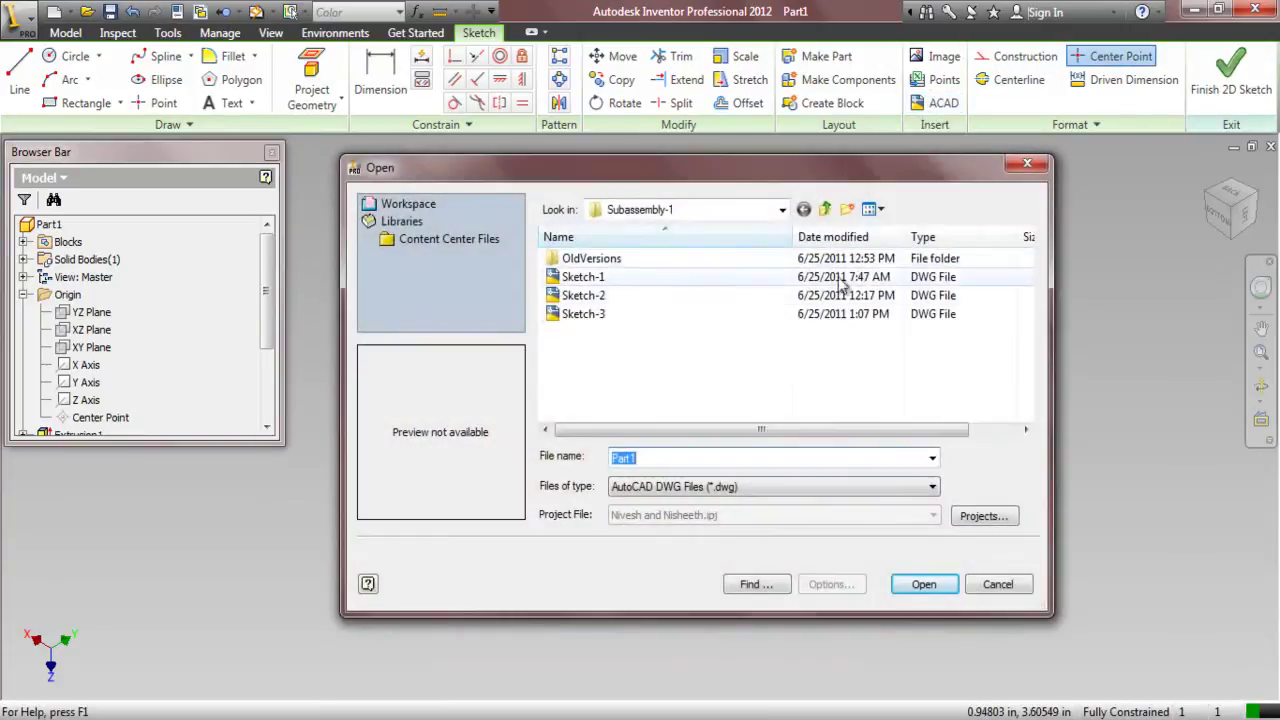
{"action": "left_click", "coordinate": [645, 316]}
{"action": "double_click", "coordinate": [645, 316]}
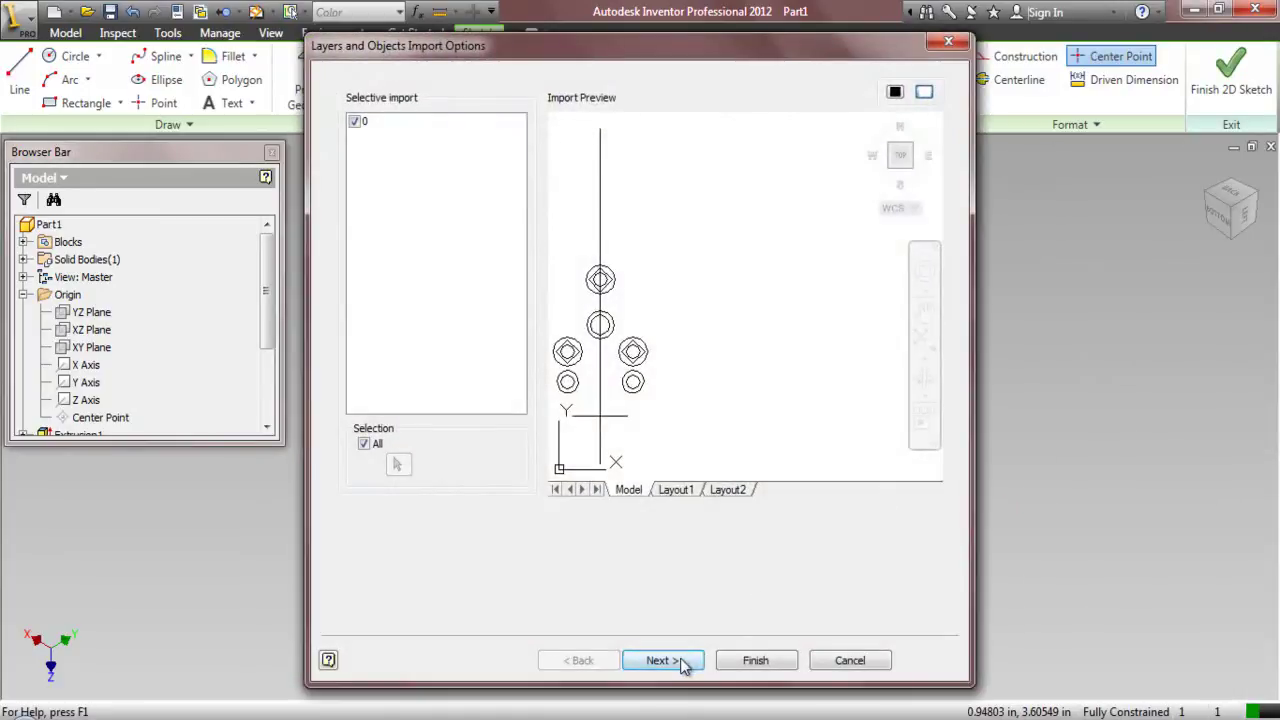
{"action": "left_click", "coordinate": [662, 660]}
{"action": "left_click", "coordinate": [755, 660]}
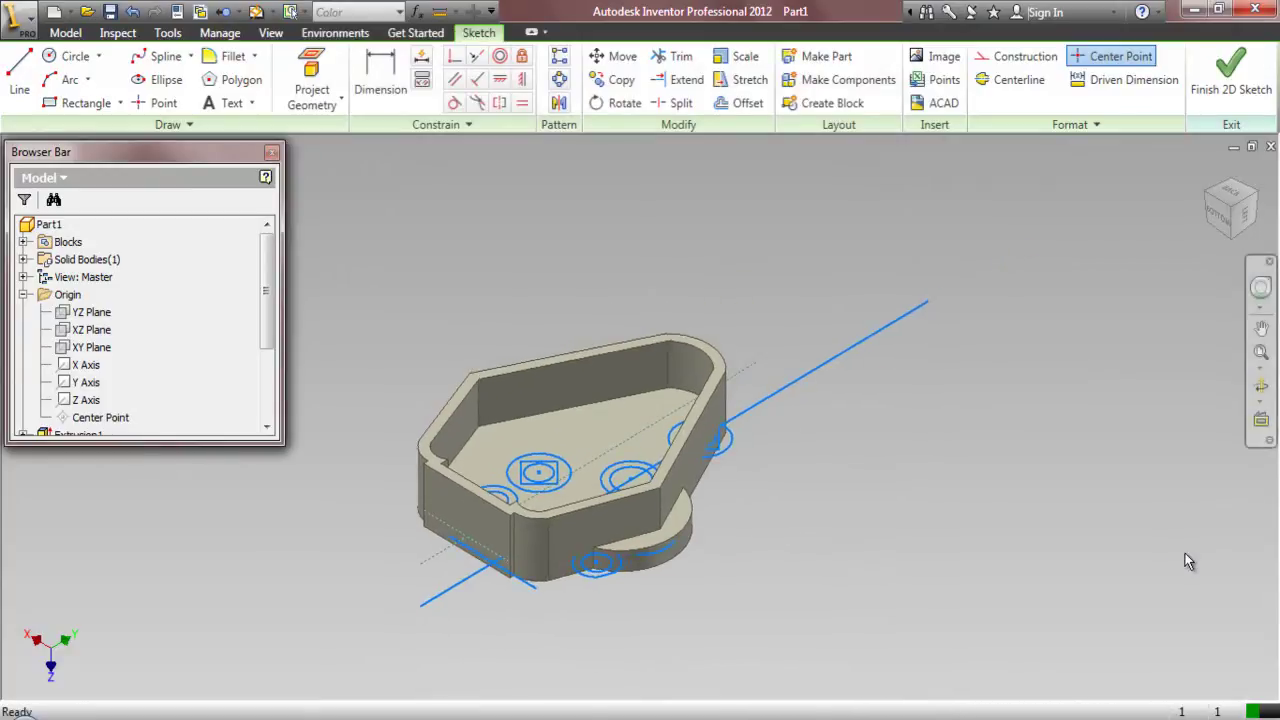
- Select all of the imported geometry and move it clear of the part
{"action": "scroll", "coordinate": [648, 289], "scroll_direction": "up", "scroll_amount": 2}
{"action": "mouse_move", "coordinate": [353, 148]}
{"action": "left_mouse_down"}
{"action": "mouse_move", "coordinate": [940, 522]}
{"action": "mouse_move", "coordinate": [988, 600]}
{"action": "left_mouse_up"}
{"action": "scroll", "coordinate": [470, 445], "scroll_direction": "down", "scroll_amount": 2}
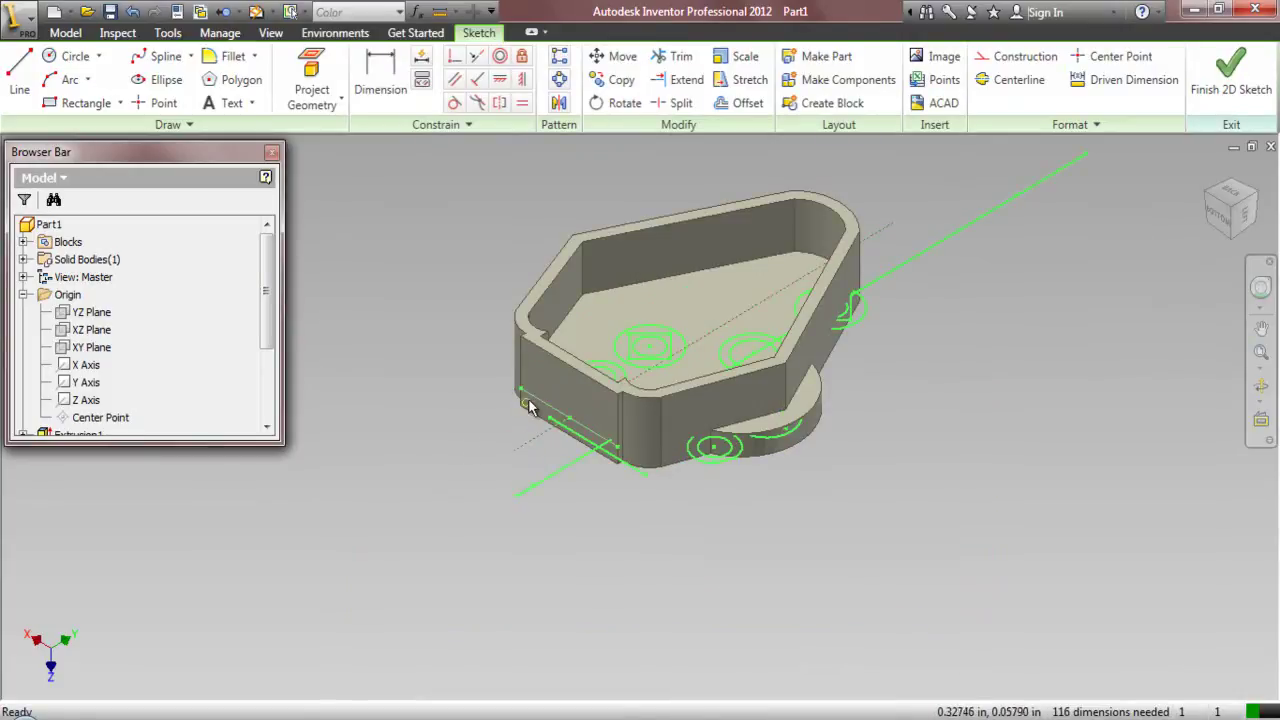
{"action": "left_click_drag", "start_coordinate": [553, 490], "coordinate": [900, 615]}
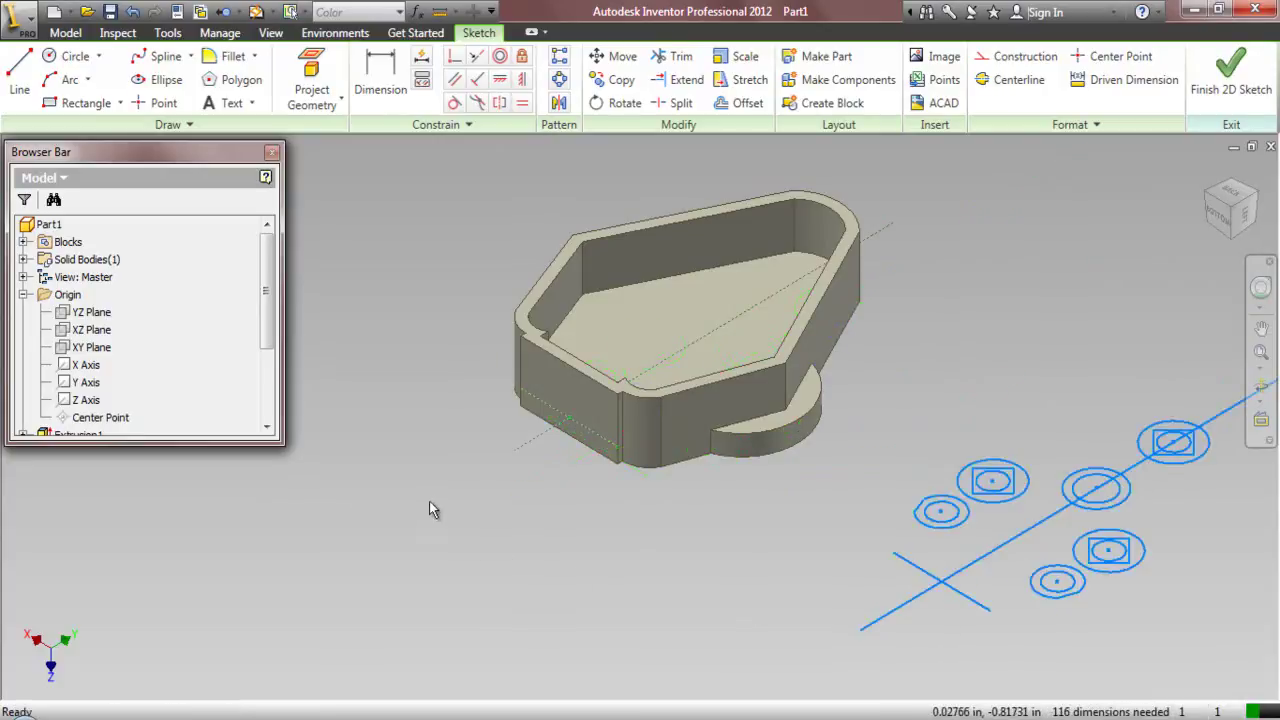
- Convert the short straight segments in the outer outlines of the two smallest circle pairs to construction lines
{"action": "scroll", "coordinate": [451, 531], "scroll_direction": "up", "scroll_amount": 2}
{"action": "scroll", "coordinate": [790, 560], "scroll_direction": "down", "scroll_amount": 4}
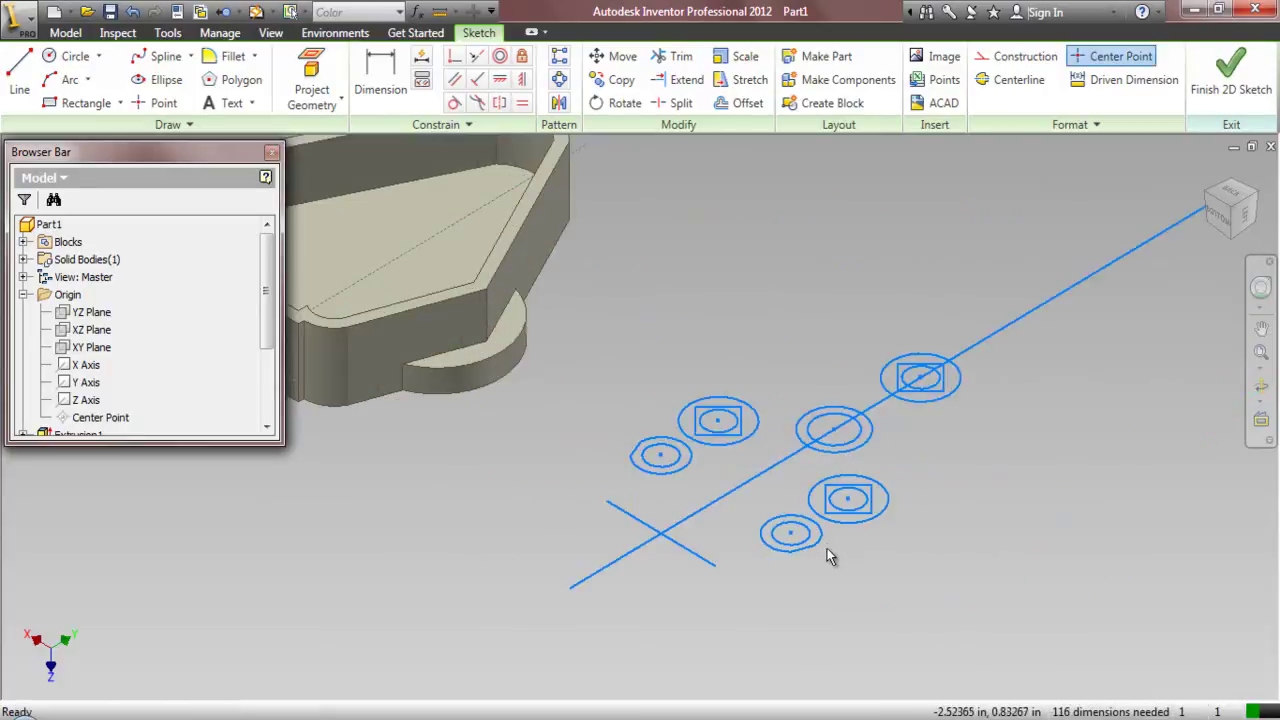
{"action": "scroll", "coordinate": [825, 545], "scroll_direction": "down", "scroll_amount": 2}
{"action": "left_click", "coordinate": [784, 560]}
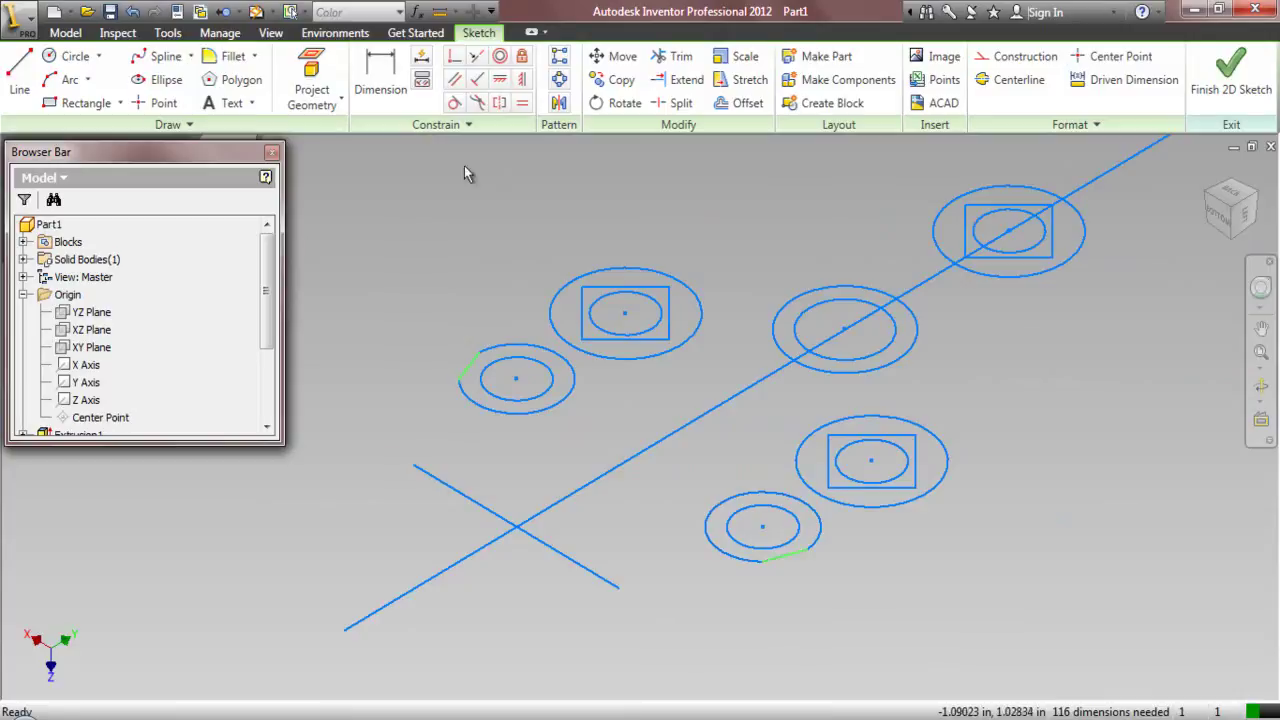
{"action": "left_click", "coordinate": [1012, 58]}
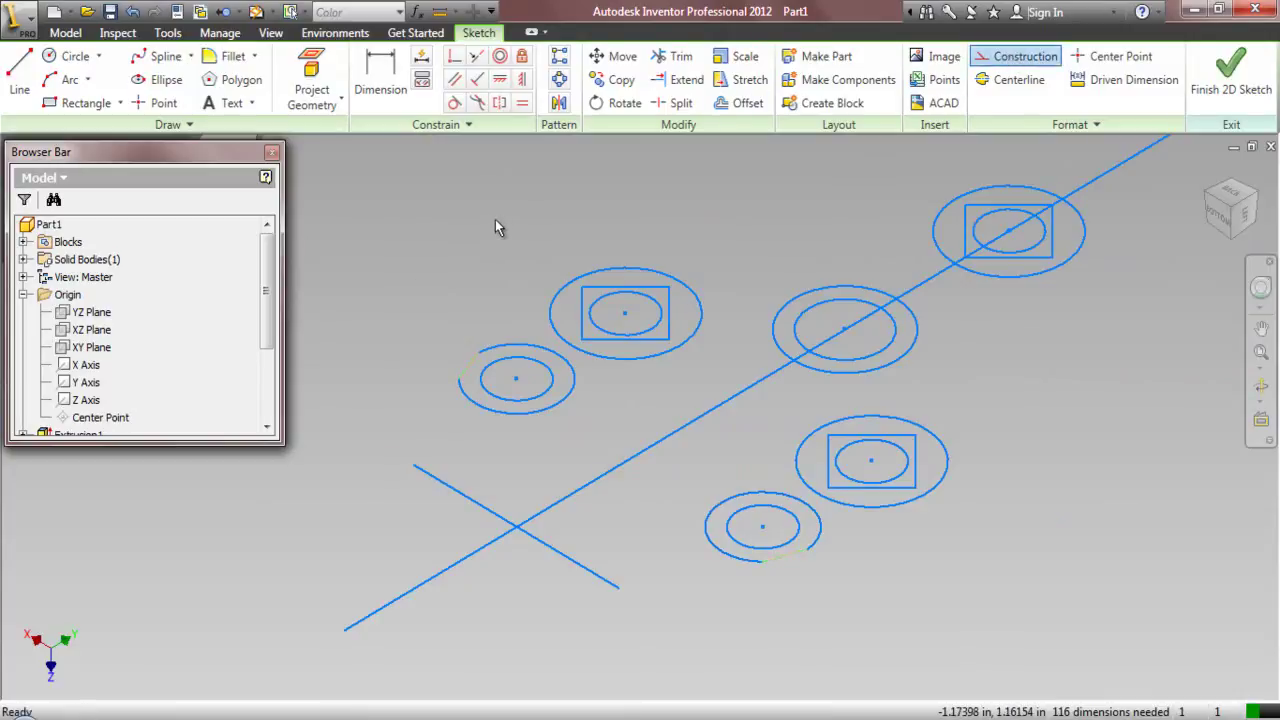
- Draw a 0.25 in diameter center-point circle around each of the two smallest circle pairs to complete their broken outer outlines
{"action": "left_click", "coordinate": [60, 58]}
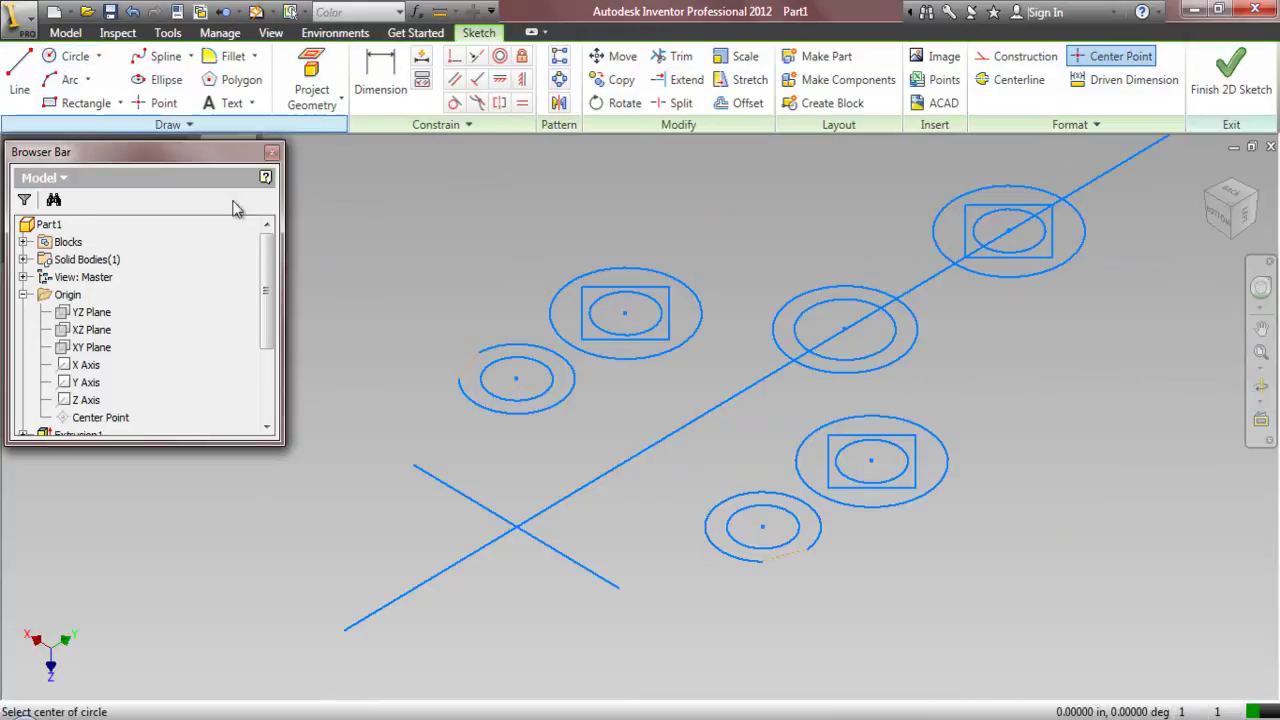
{"action": "left_click", "coordinate": [516, 378]}
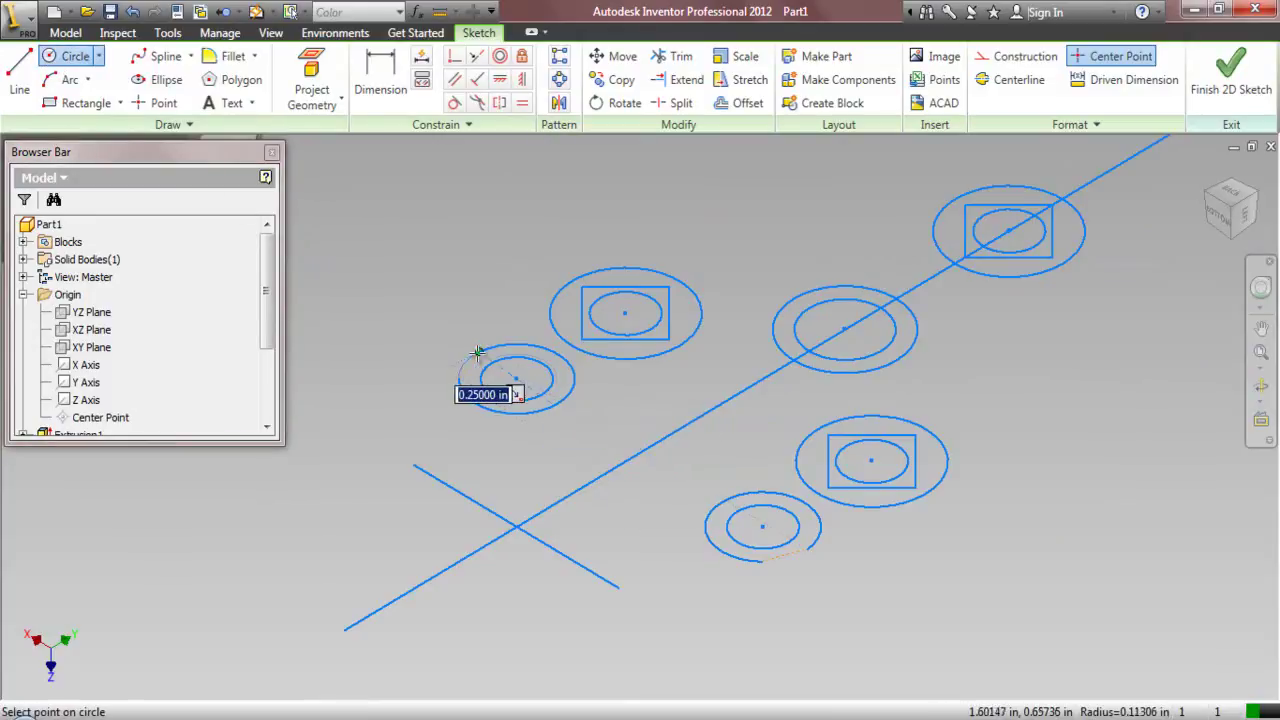
{"action": "left_click", "coordinate": [478, 352]}
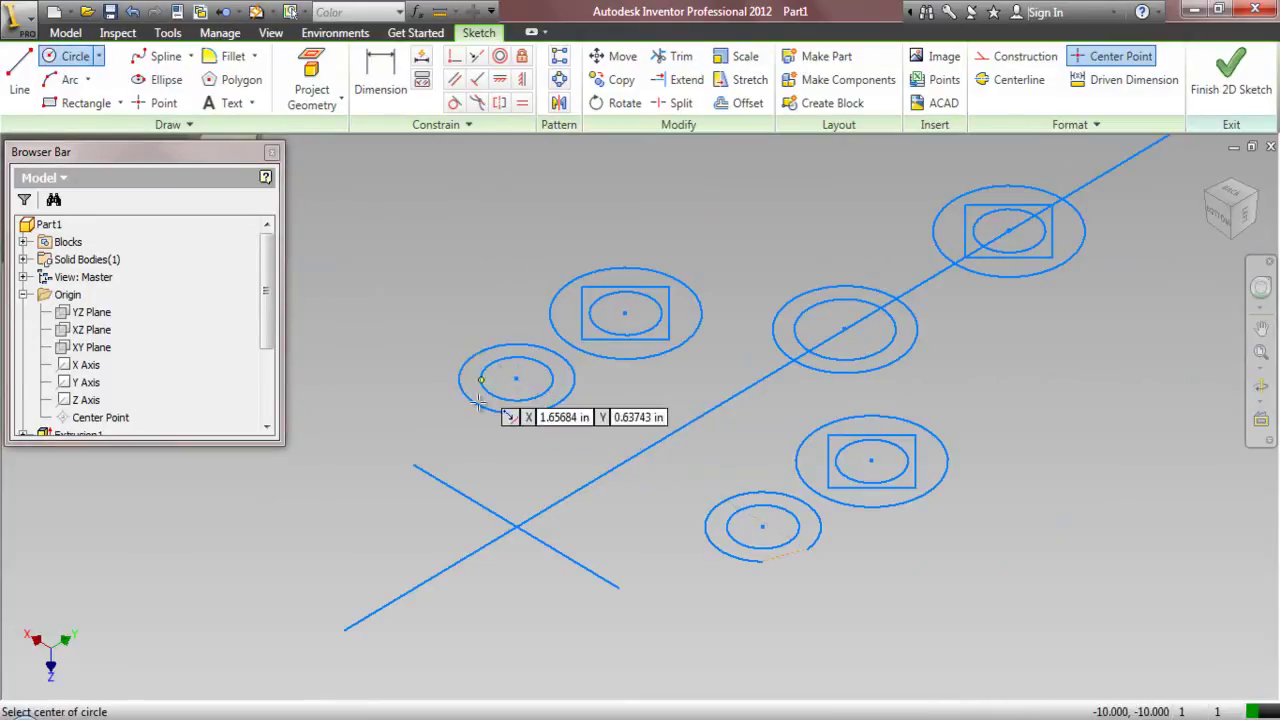
{"action": "left_click", "coordinate": [764, 529]}
{"action": "right_click", "coordinate": [764, 529]}
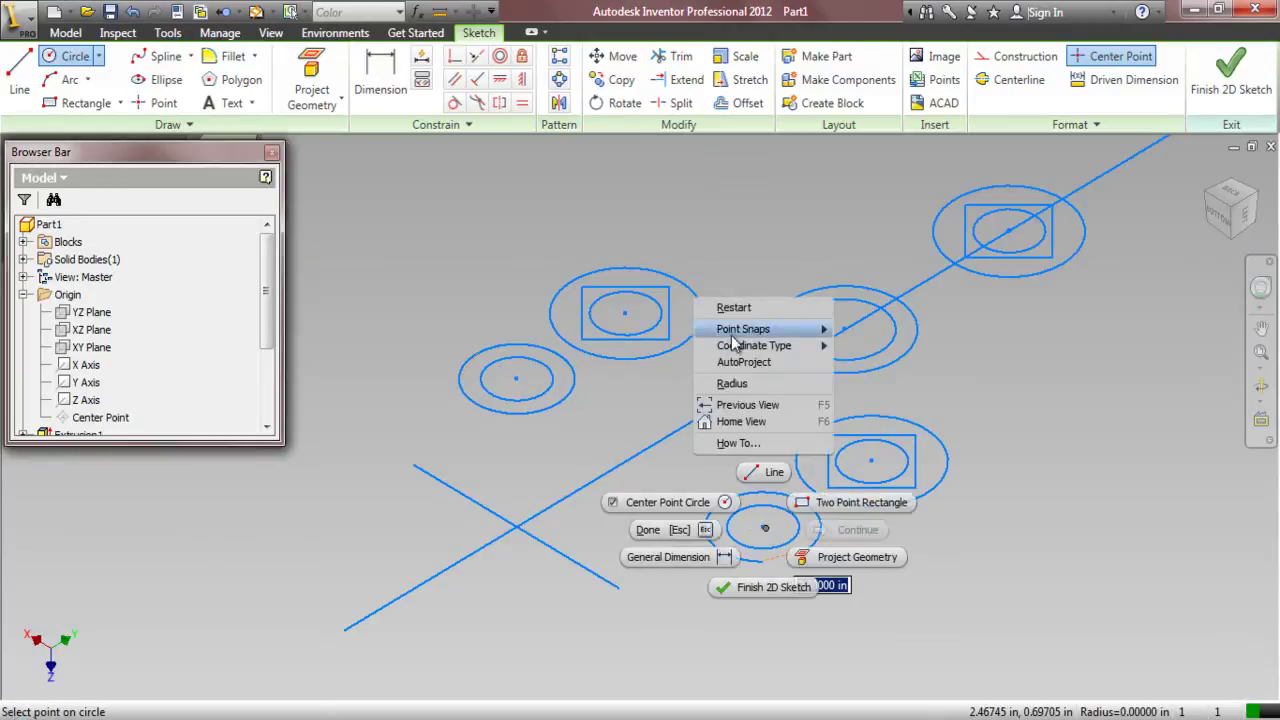
{"action": "left_click", "coordinate": [732, 309]}
{"action": "left_click", "coordinate": [764, 528]}
{"action": "type", "text": "0.25"}
{"action": "key", "text": "Return"}
{"action": "right_click", "coordinate": [871, 555]}
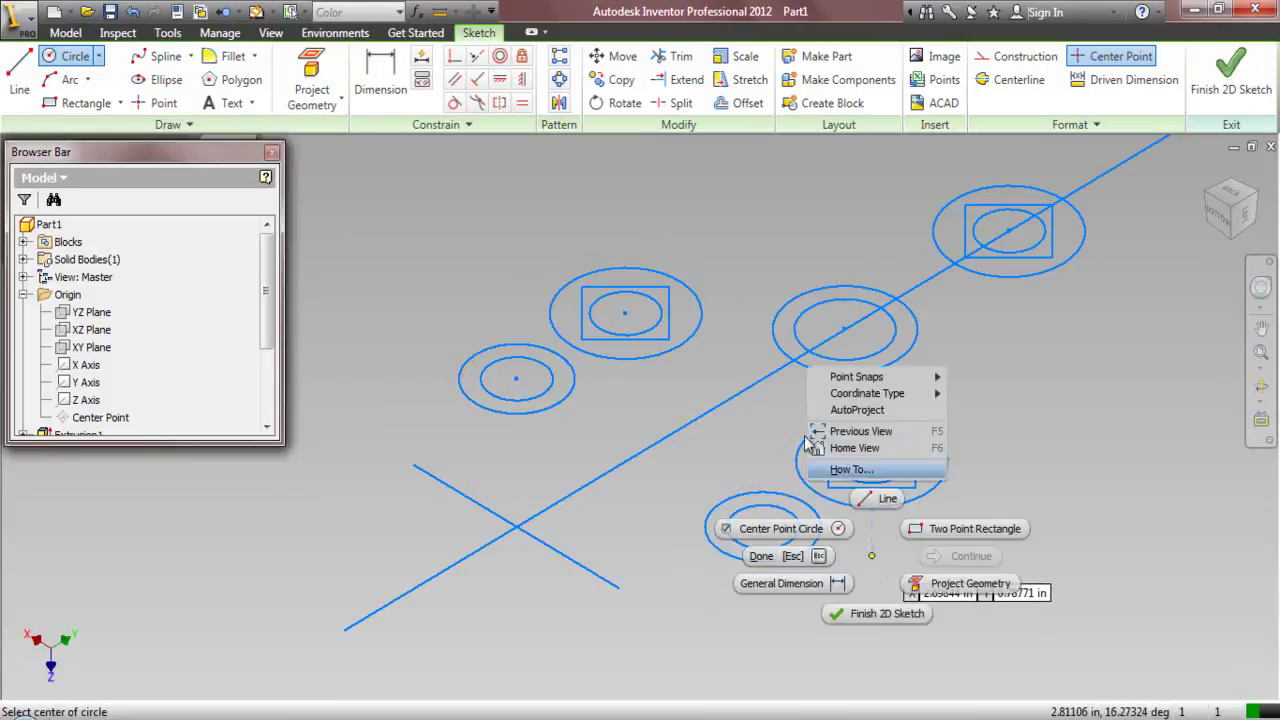
{"action": "left_click", "coordinate": [770, 563]}
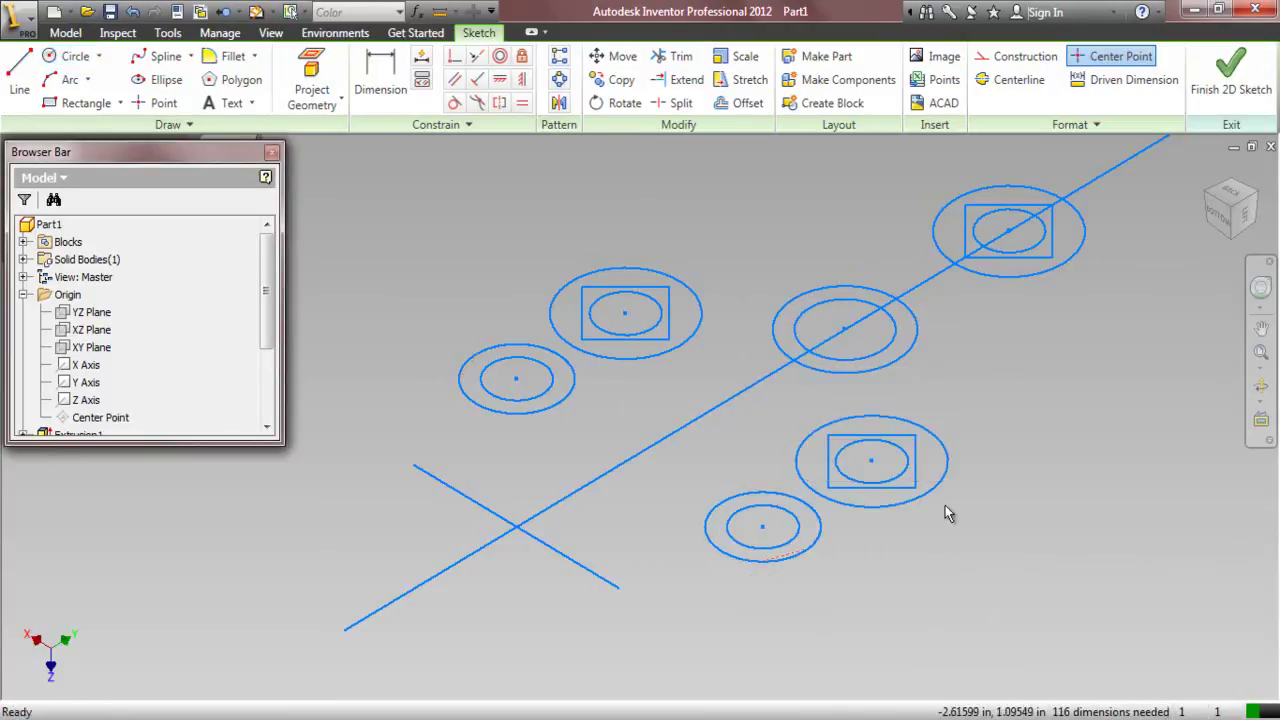
- Use Close Loop on the four sides of the square beside the second redrawn circle, combining the redundant points at every corner
{"action": "right_click", "coordinate": [912, 465]}
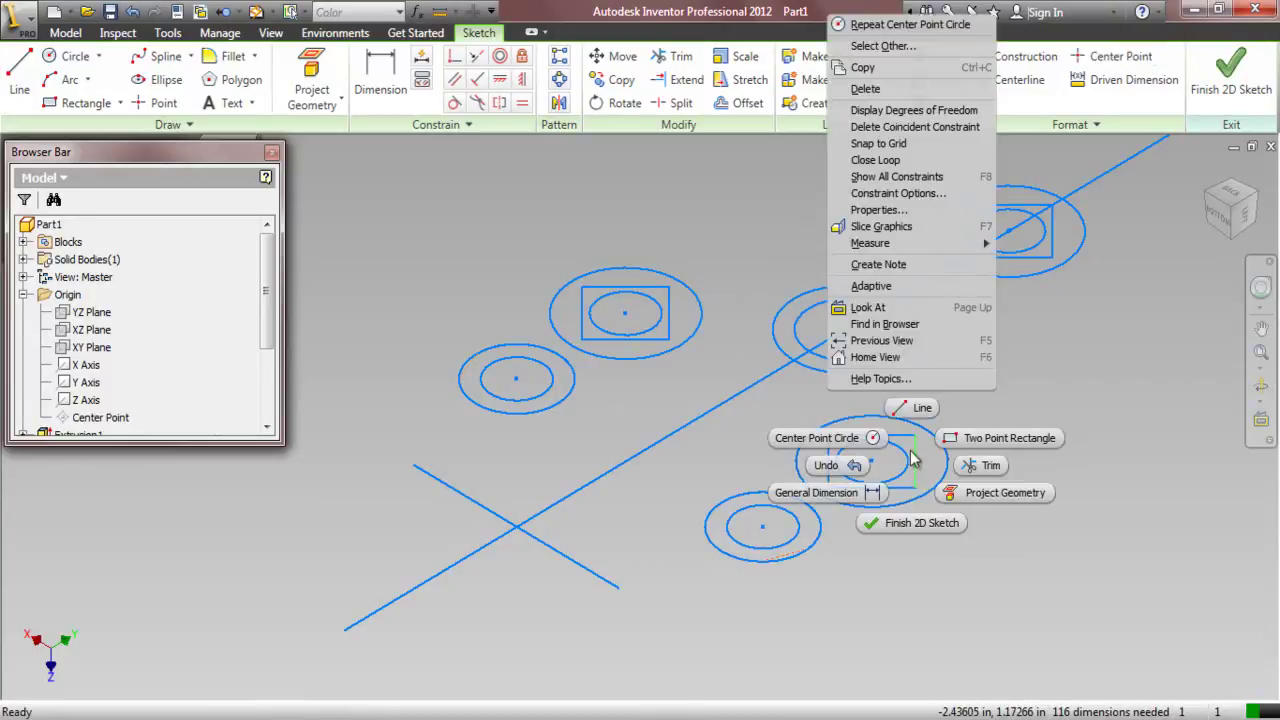
{"action": "left_click", "coordinate": [877, 160]}
{"action": "left_click", "coordinate": [537, 407]}
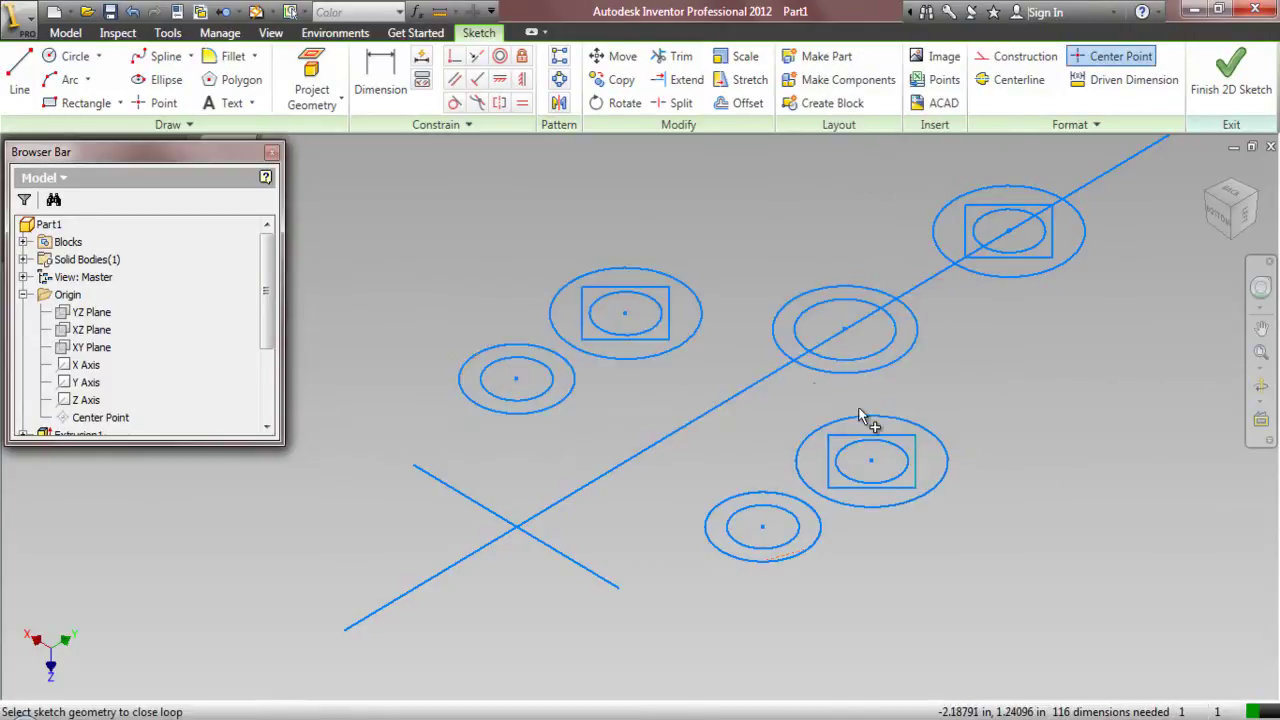
{"action": "left_click", "coordinate": [895, 440]}
{"action": "left_click", "coordinate": [750, 414]}
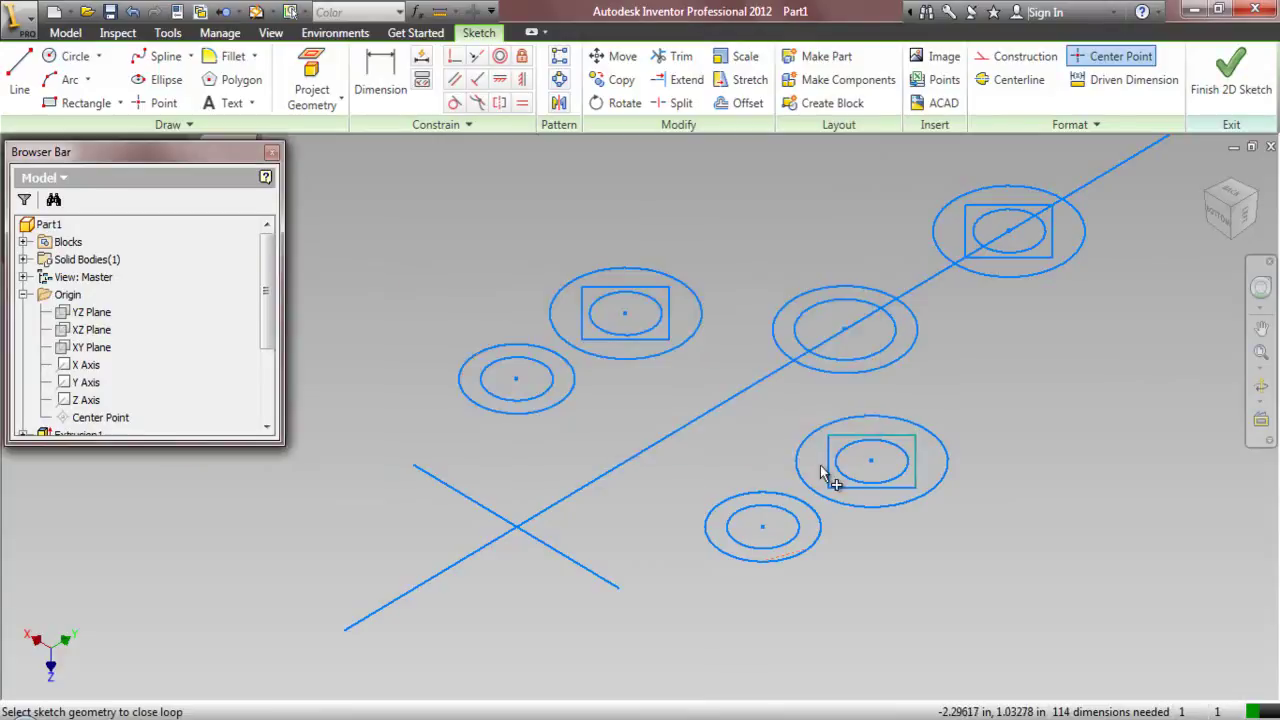
{"action": "left_click", "coordinate": [829, 478]}
{"action": "left_click", "coordinate": [724, 413]}
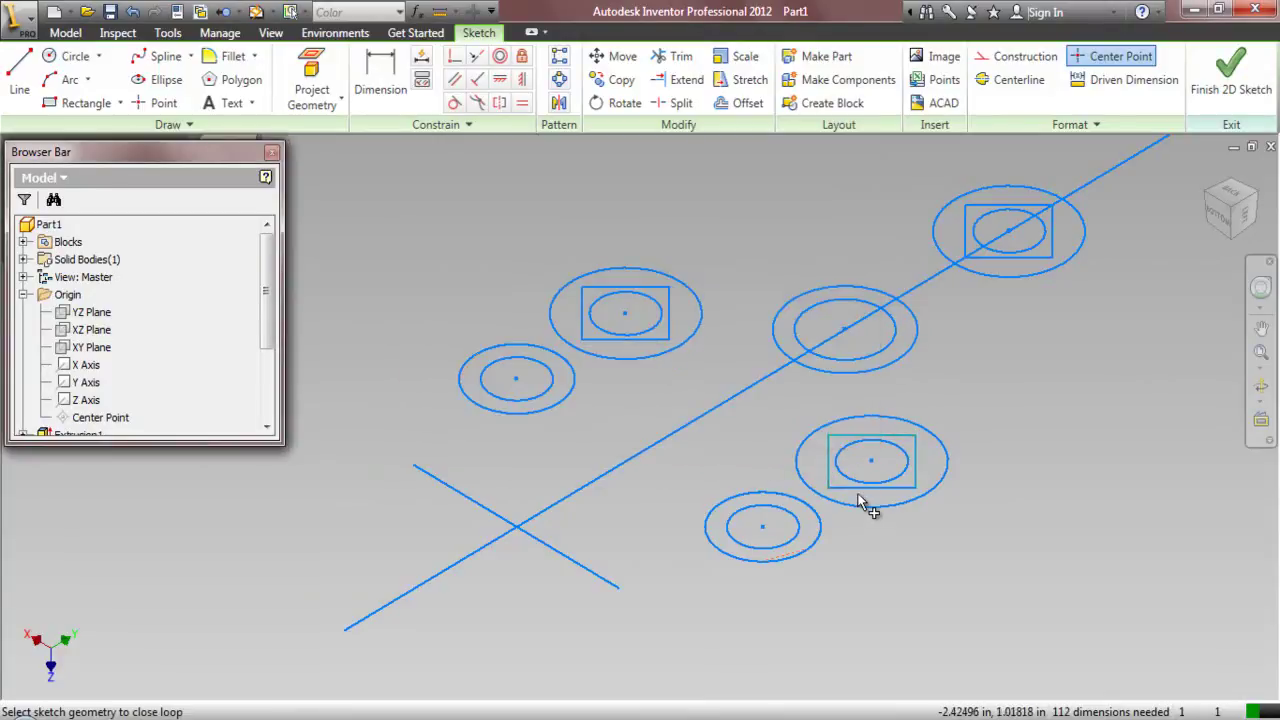
{"action": "left_click", "coordinate": [862, 495]}
{"action": "left_click", "coordinate": [748, 415]}
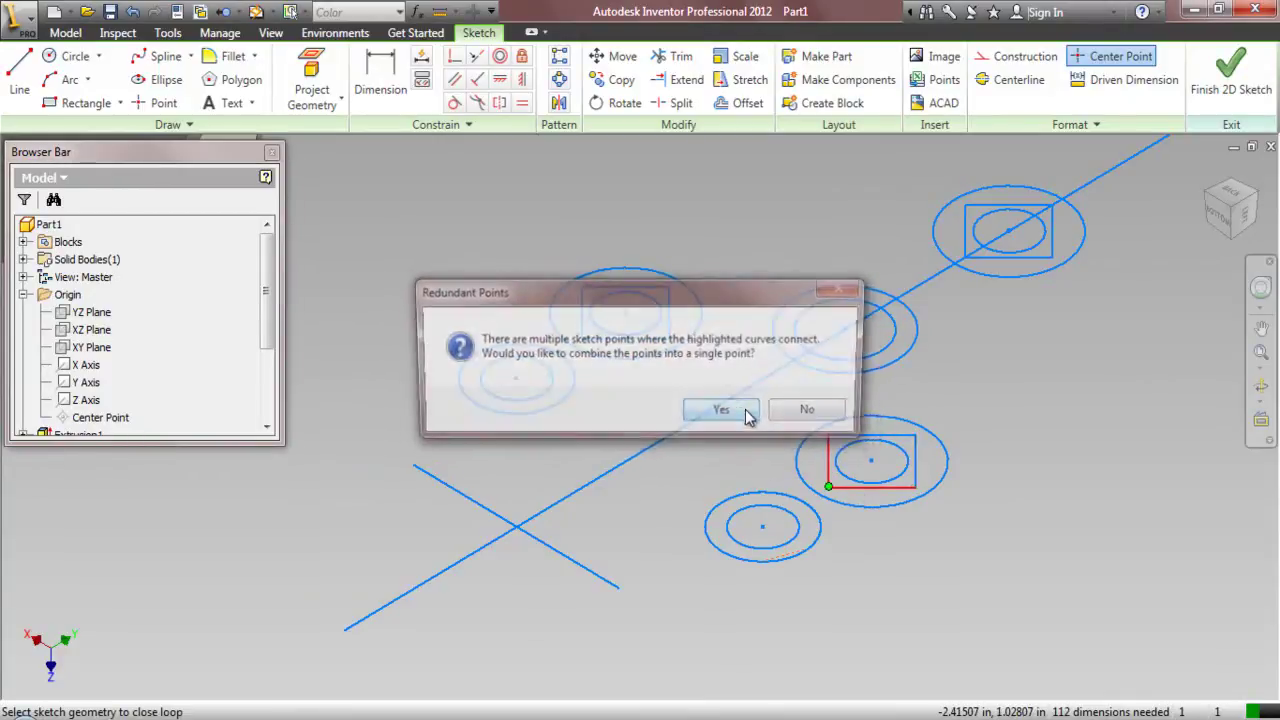
{"action": "left_click", "coordinate": [724, 414]}
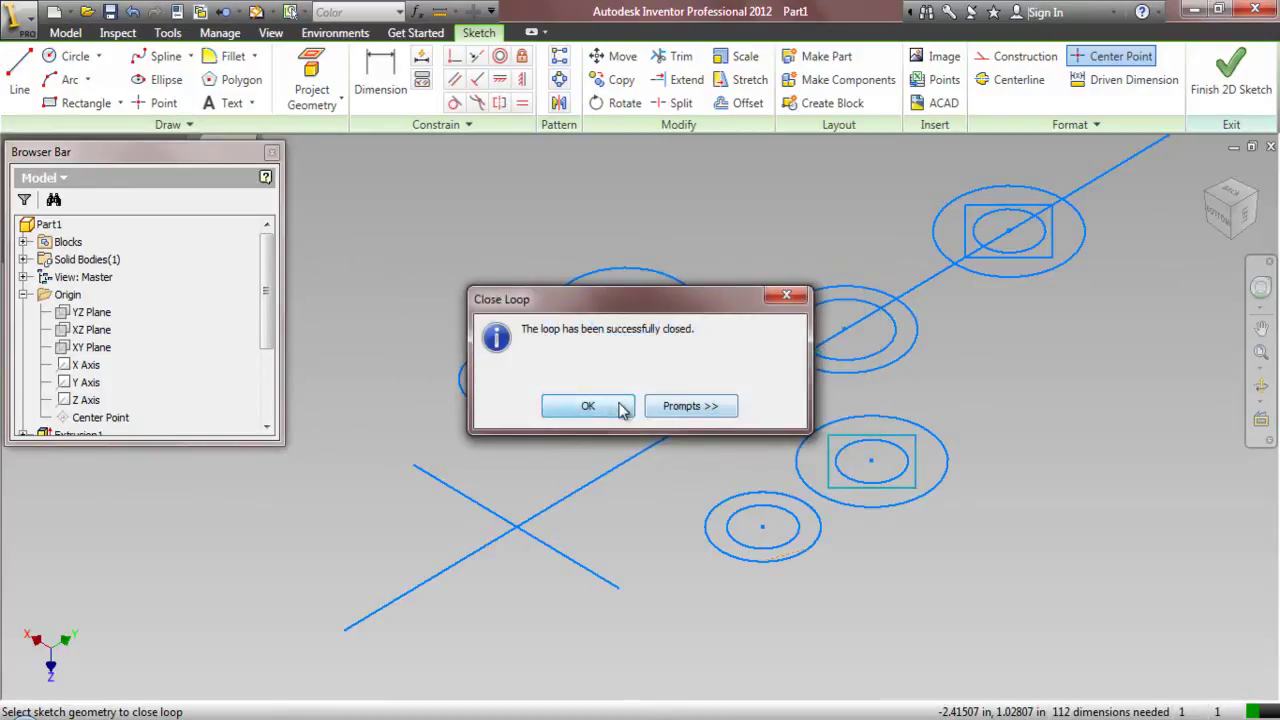
- Use Close Loop on the four sides of the square on the long axis line, combining the redundant points at every corner
{"action": "left_click", "coordinate": [620, 406]}
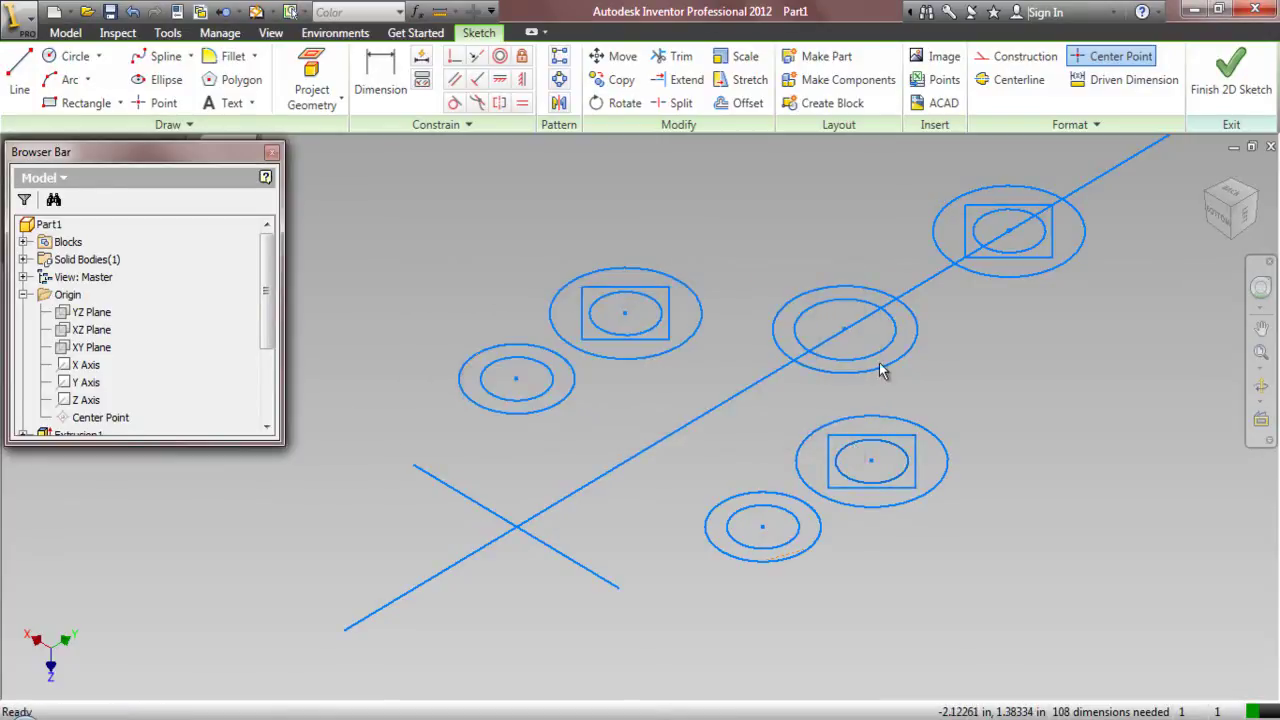
{"action": "left_click", "coordinate": [1020, 258]}
{"action": "right_click", "coordinate": [1023, 259]}
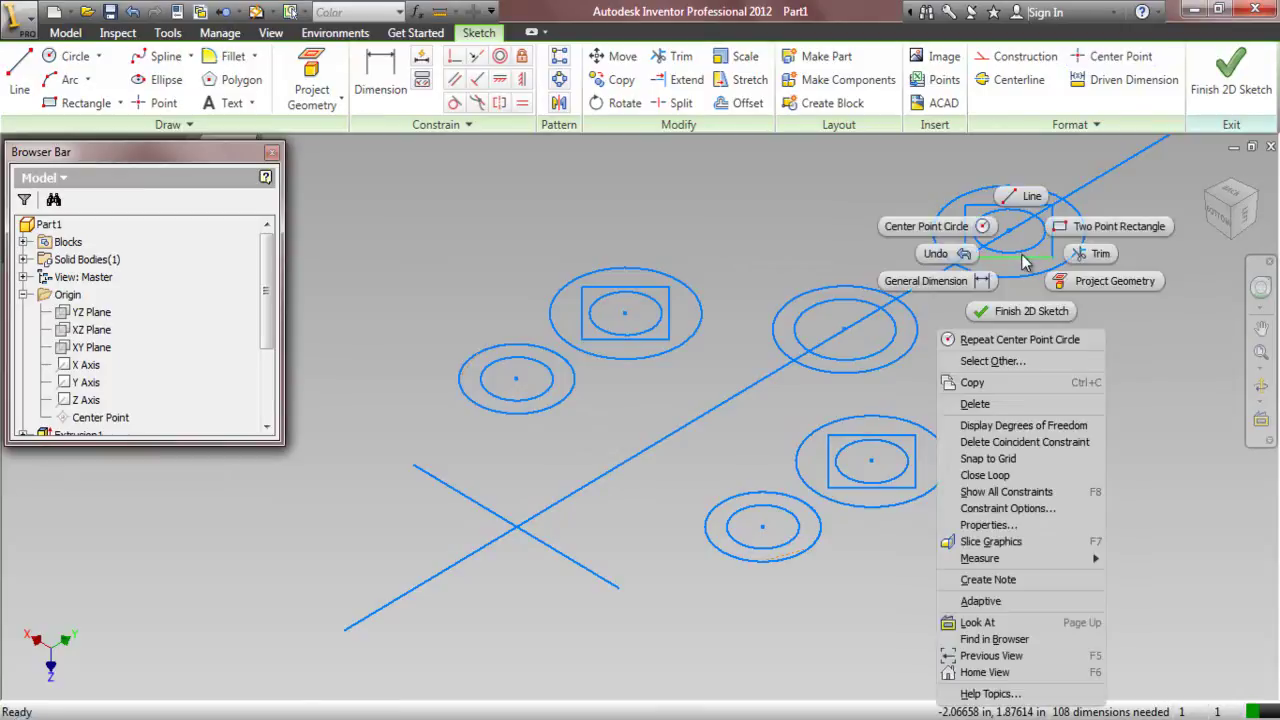
{"action": "left_click", "coordinate": [1000, 475]}
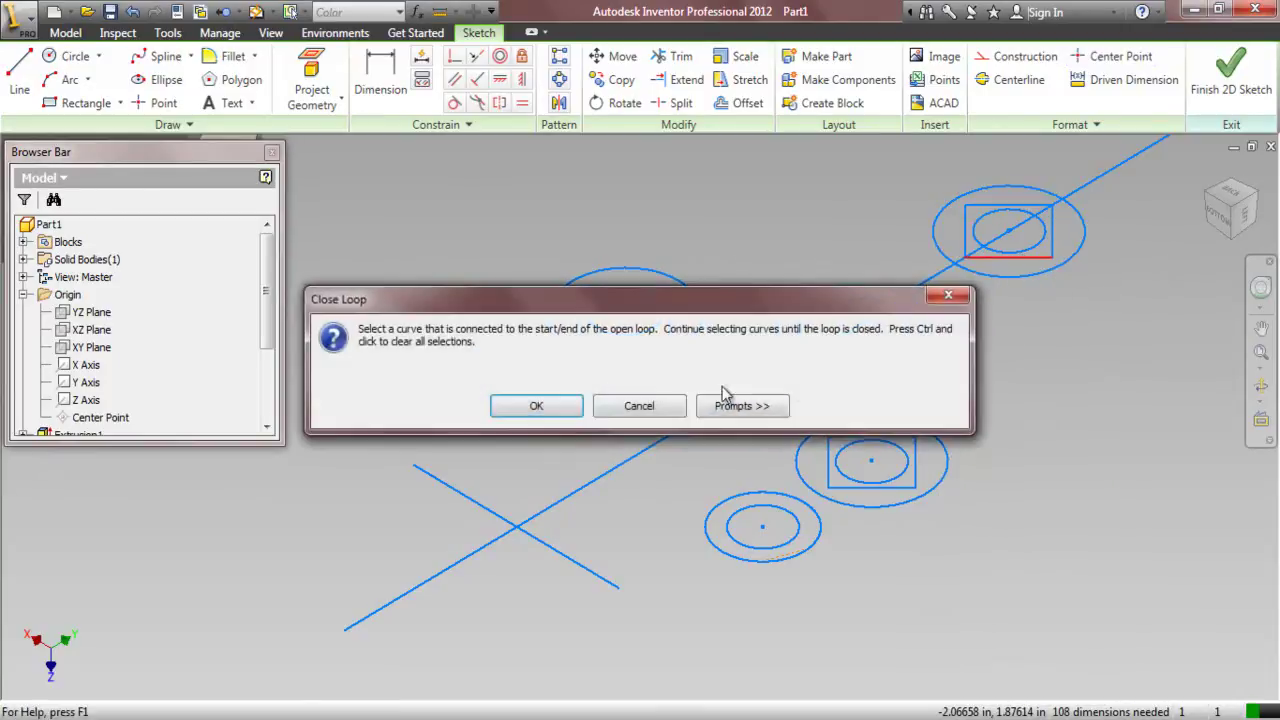
{"action": "left_click", "coordinate": [566, 410]}
{"action": "left_click", "coordinate": [1052, 237]}
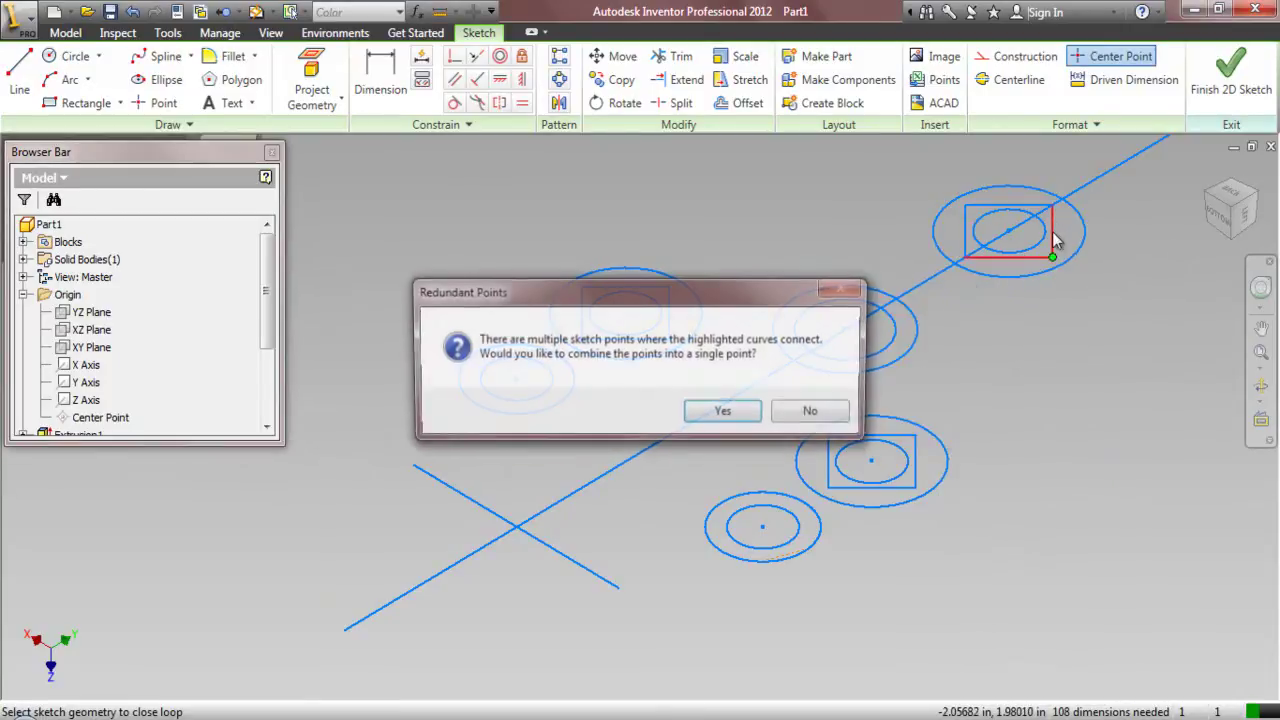
{"action": "left_click", "coordinate": [748, 418]}
{"action": "left_click", "coordinate": [985, 206]}
{"action": "left_click", "coordinate": [748, 410]}
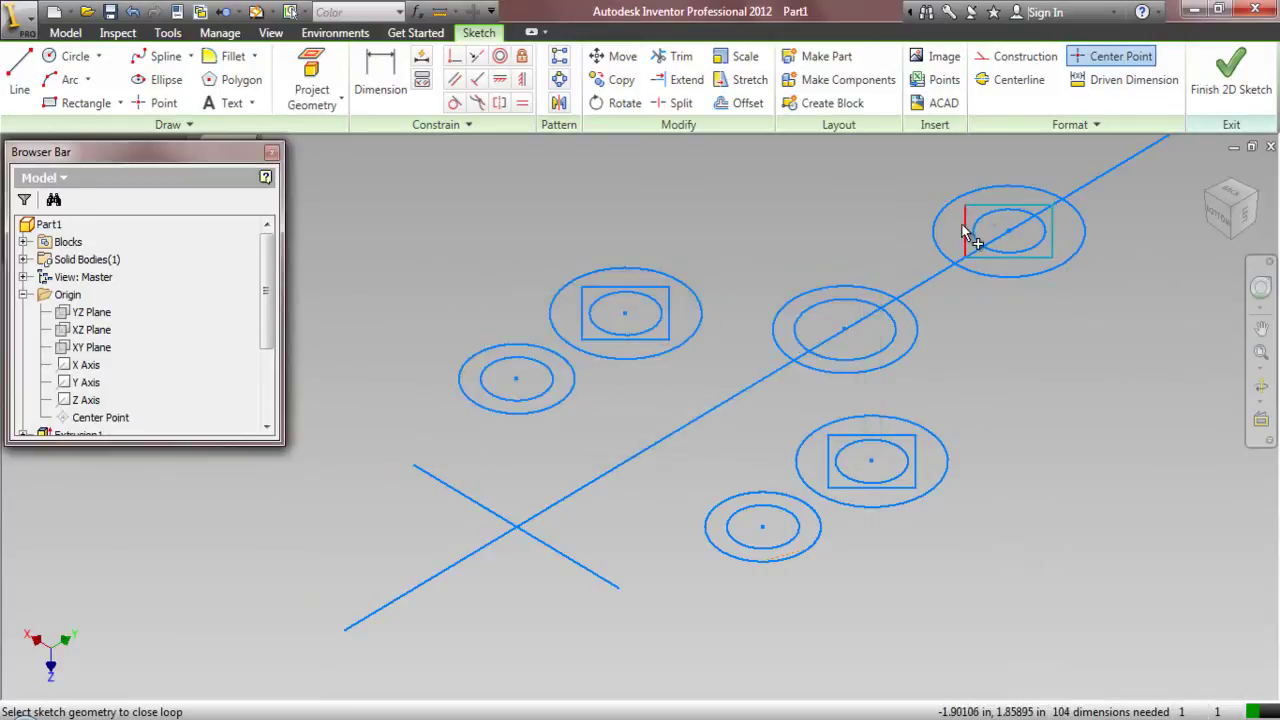
{"action": "left_click", "coordinate": [962, 232]}
{"action": "left_click", "coordinate": [719, 416]}
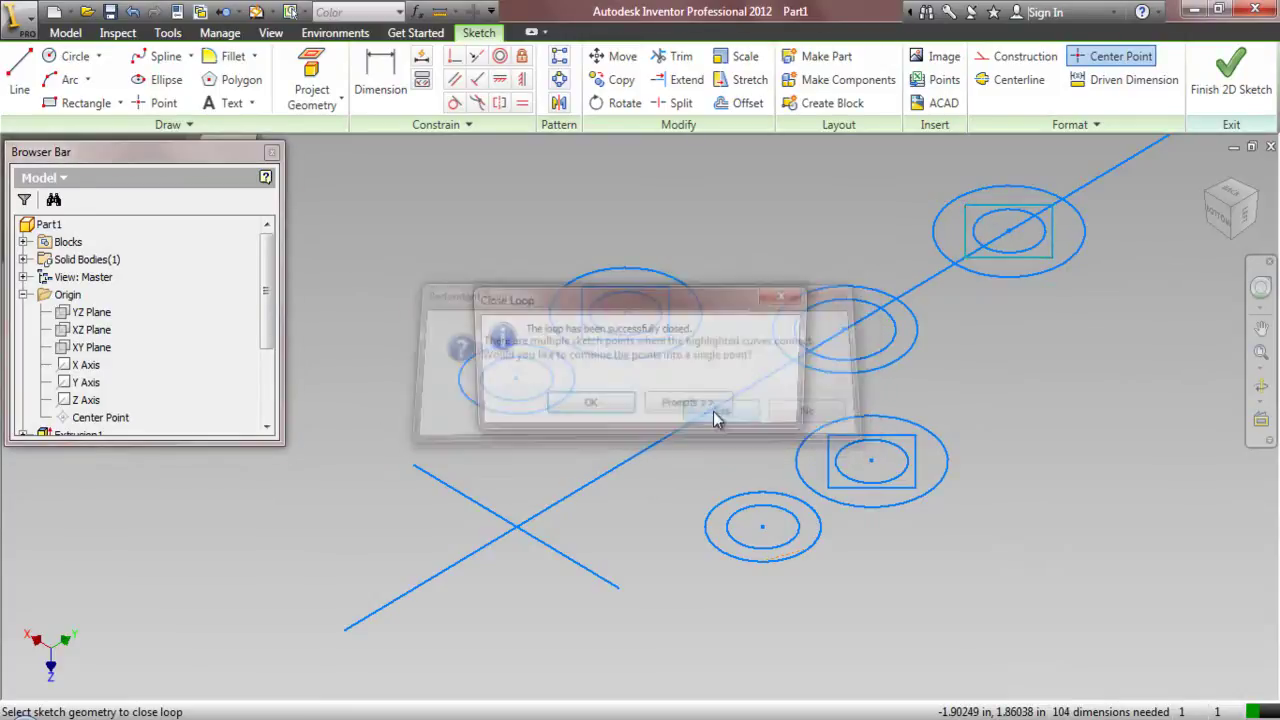
{"action": "left_click", "coordinate": [622, 412]}
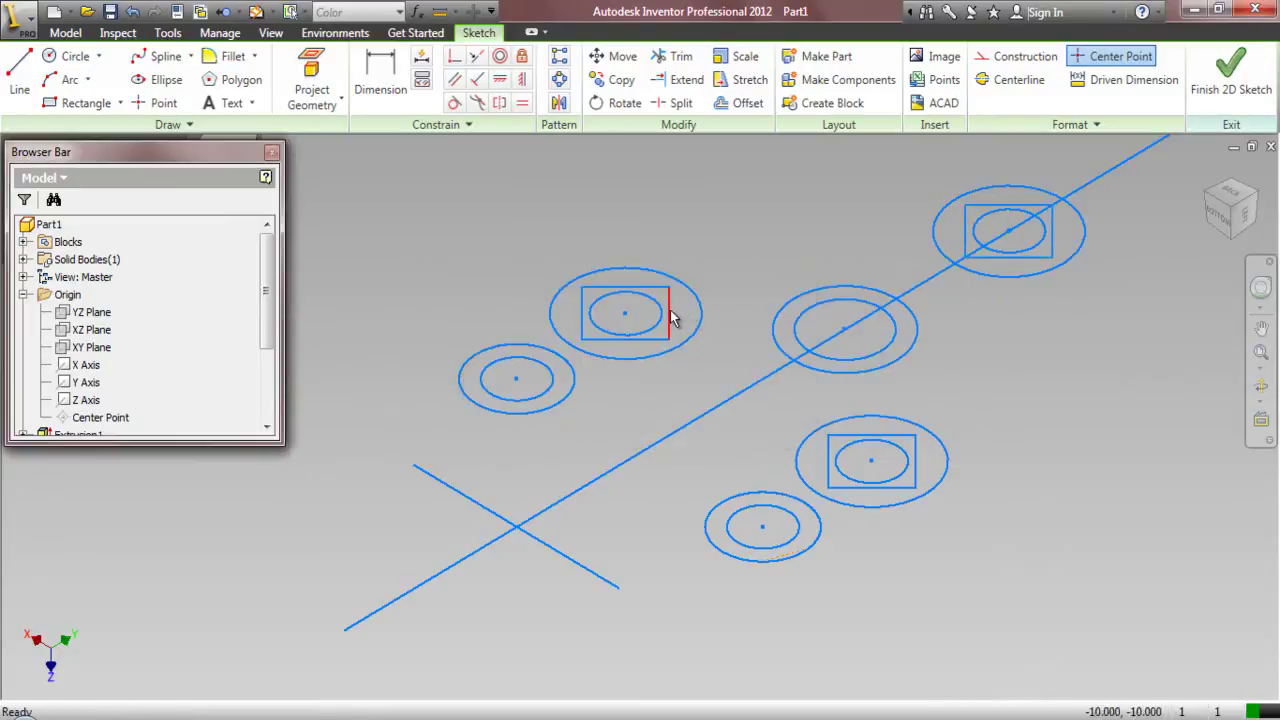
- Use Close Loop on the four sides of the remaining square beside the axis, combining the redundant points at its corners
{"action": "right_click", "coordinate": [670, 318]}
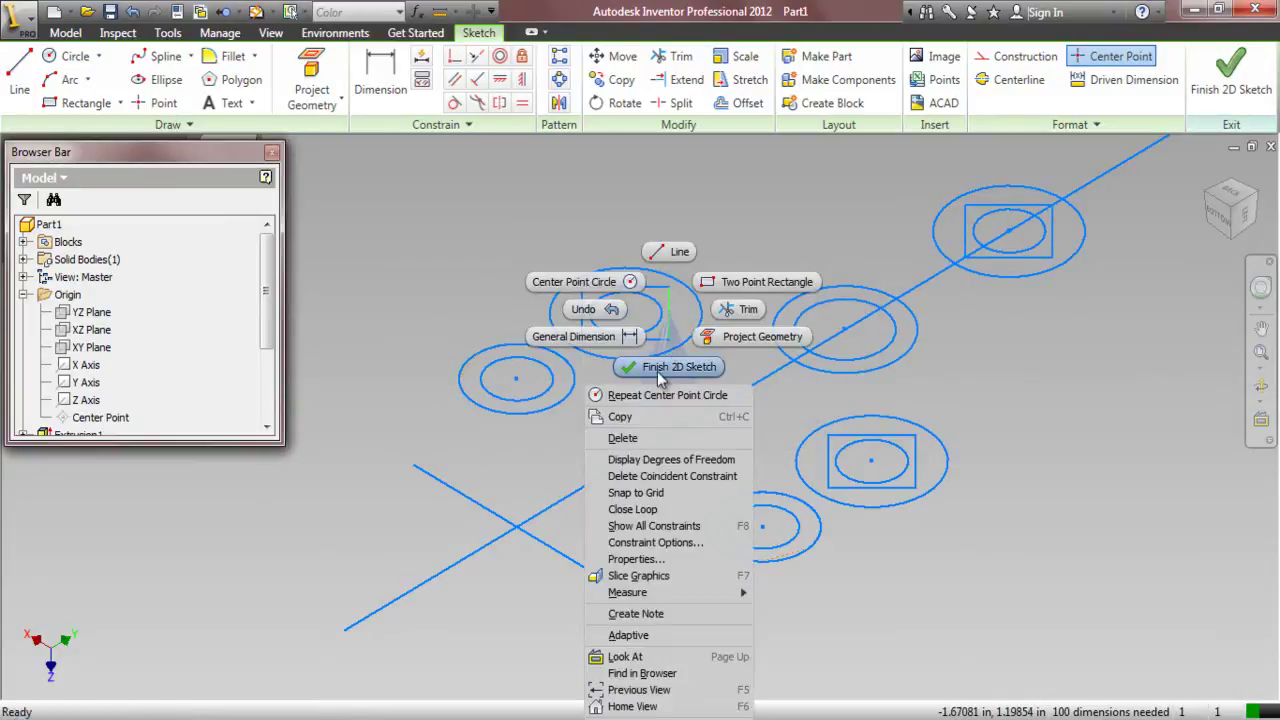
{"action": "left_click", "coordinate": [662, 516]}
{"action": "left_click", "coordinate": [560, 418]}
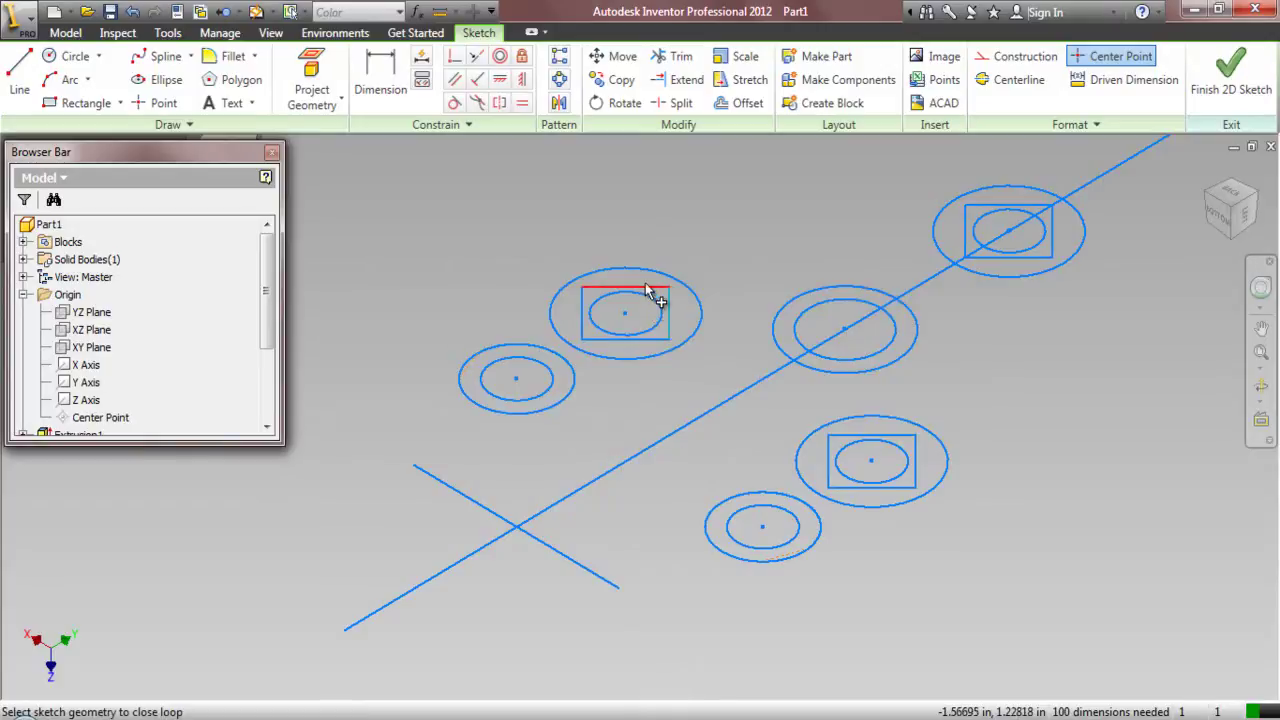
{"action": "left_click", "coordinate": [651, 289]}
{"action": "left_click", "coordinate": [700, 425]}
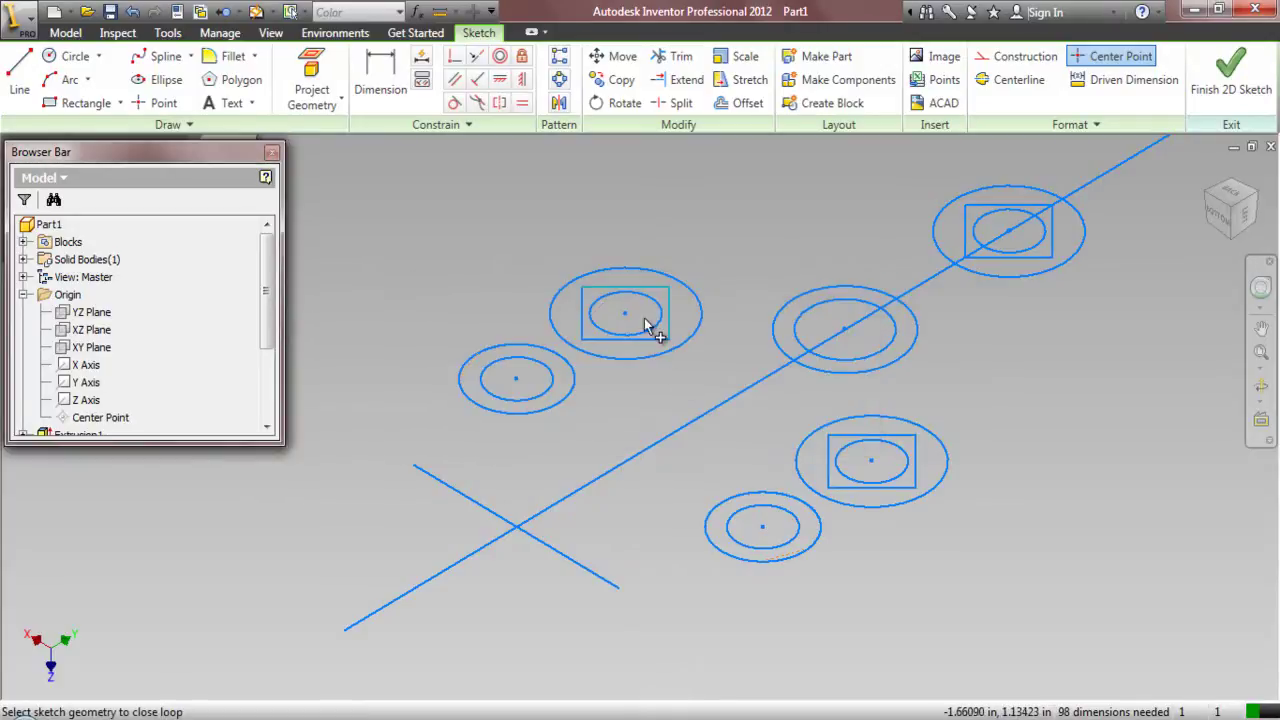
{"action": "left_click", "coordinate": [591, 319]}
{"action": "left_click", "coordinate": [712, 425]}
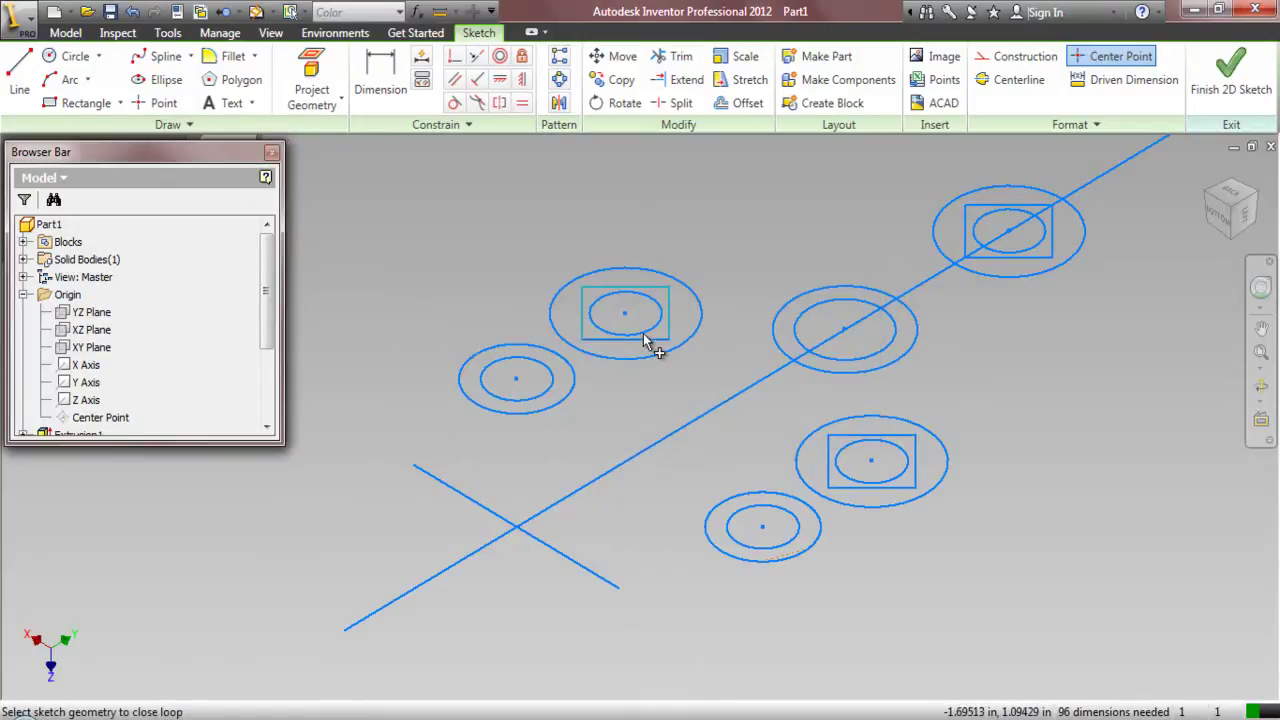
{"action": "left_click", "coordinate": [645, 340]}
{"action": "left_click", "coordinate": [718, 413]}
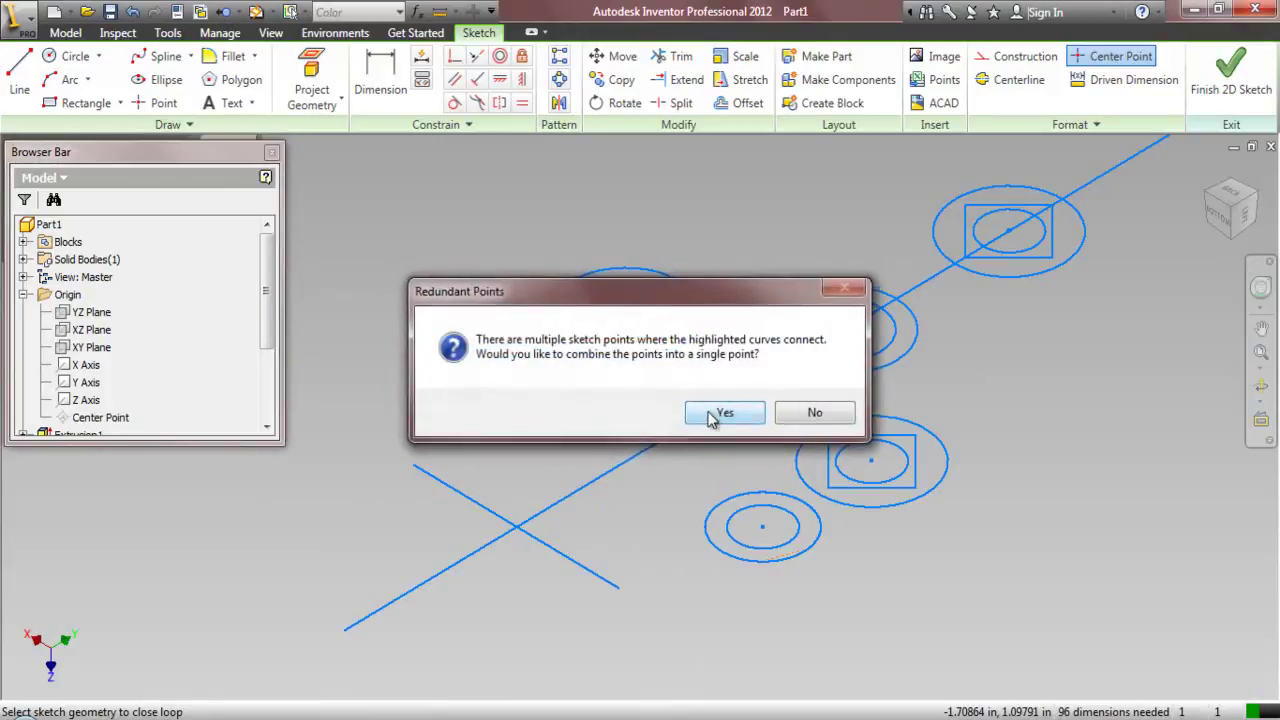
{"action": "left_click", "coordinate": [718, 413]}
{"action": "left_click", "coordinate": [627, 412]}
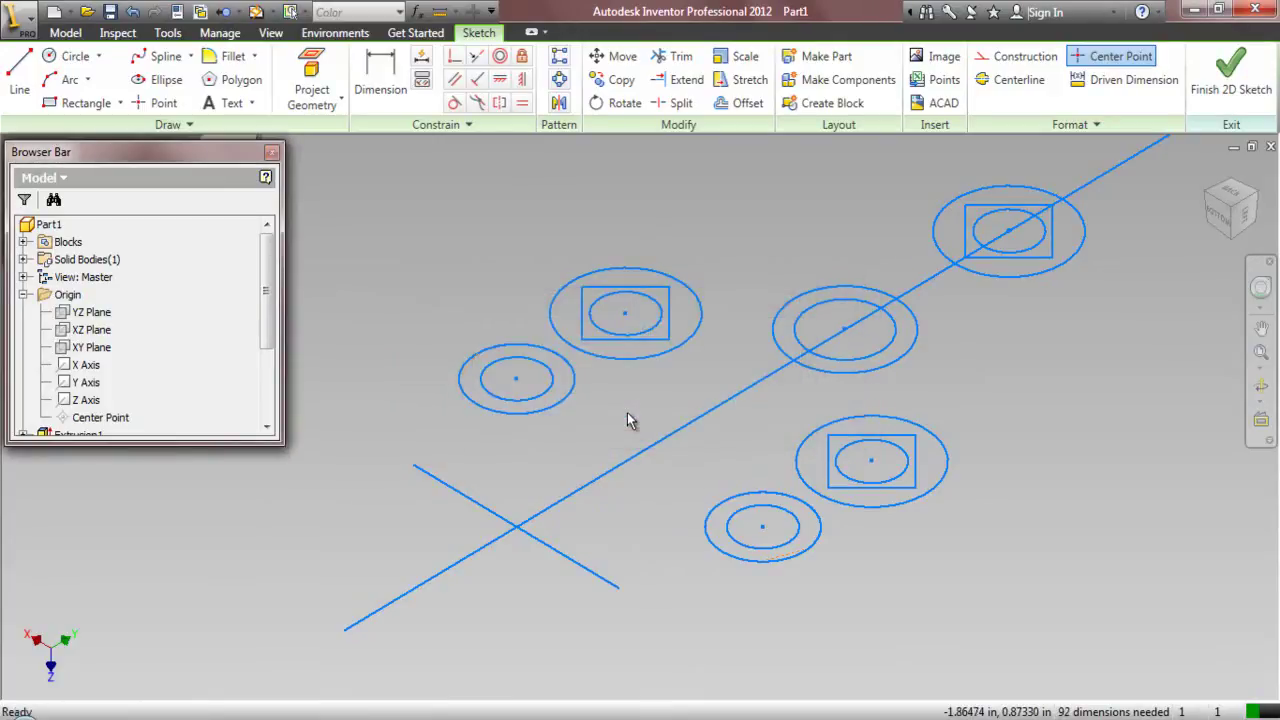
- Delete the duplicate lines overlapping the long axis and the short crossing line, keeping one line of each
{"action": "scroll", "coordinate": [520, 508], "scroll_direction": "down", "scroll_amount": 2}
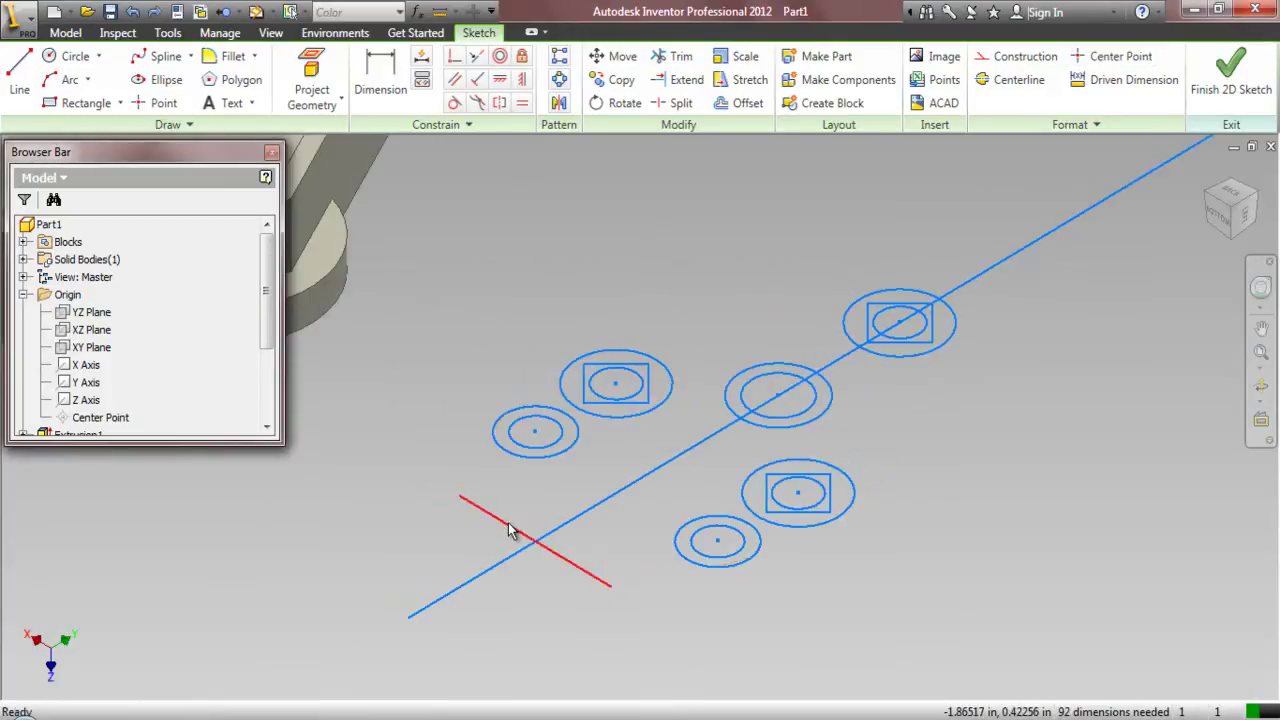
{"action": "key", "text": "Escape"}
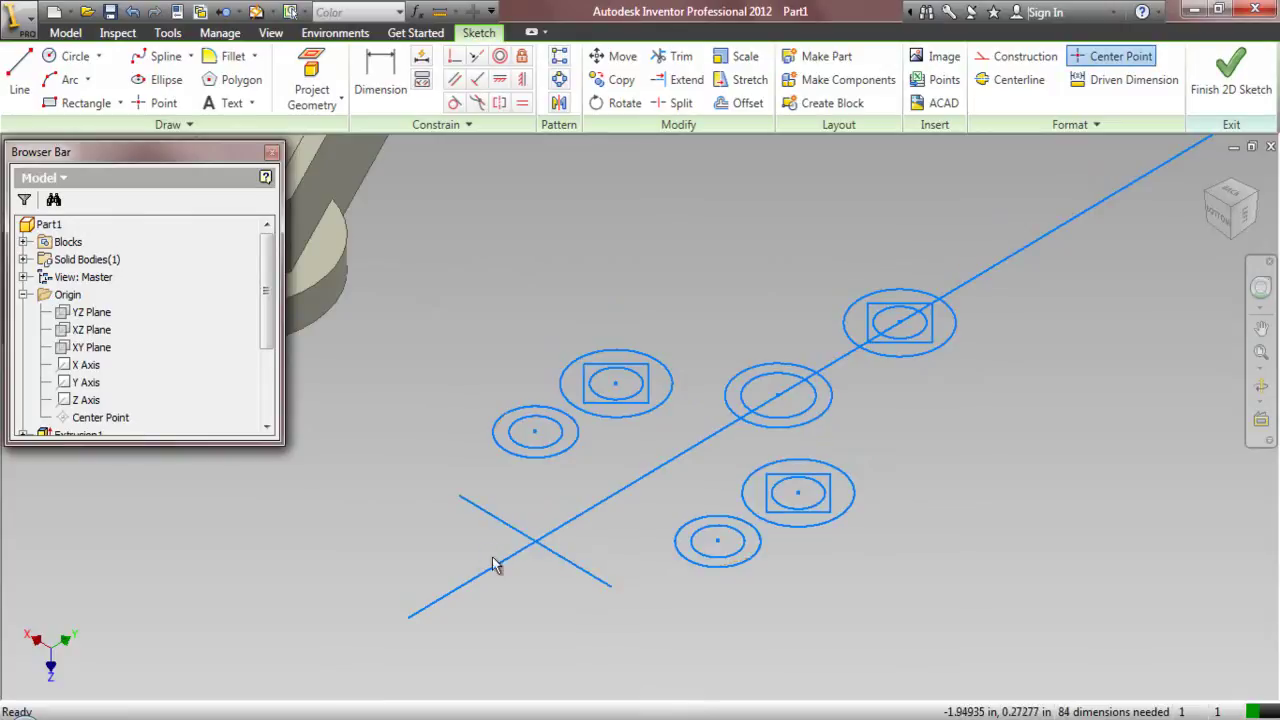
{"action": "left_click", "coordinate": [133, 13]}
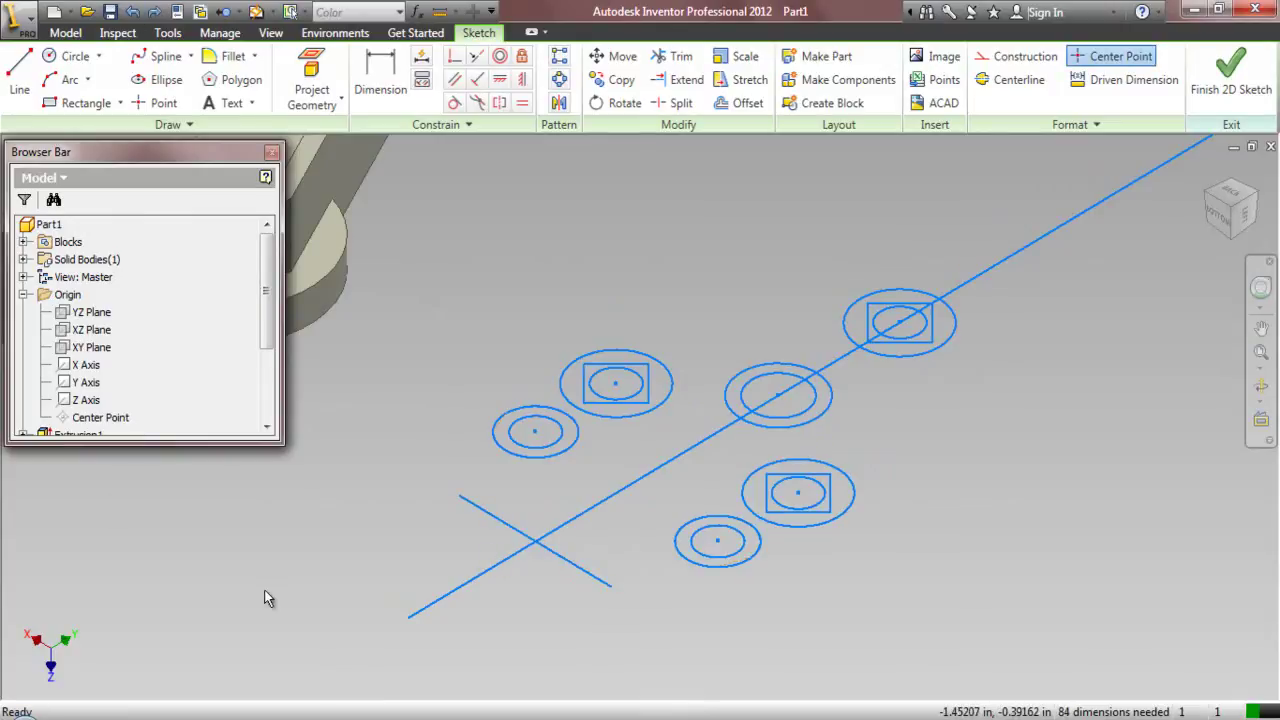
{"action": "left_click", "coordinate": [415, 613]}
{"action": "key", "text": "Escape"}
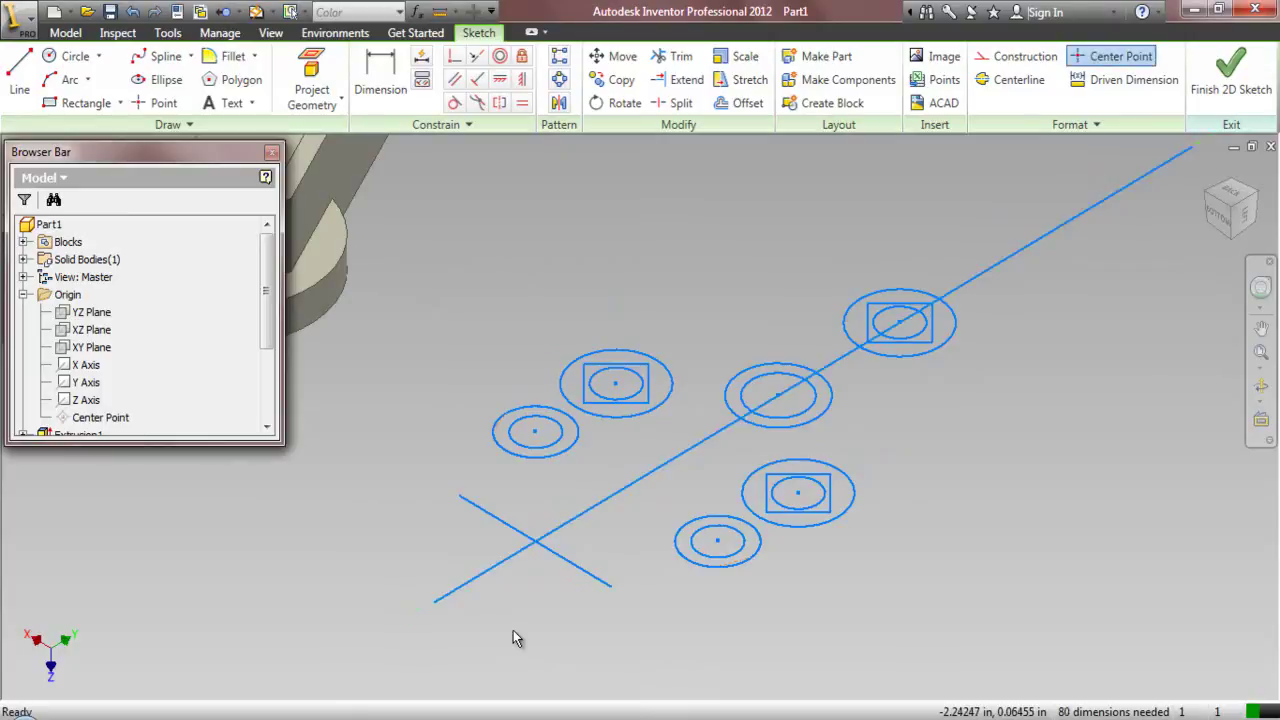
- Convert the long axis line and the short crossing line to construction lines
{"action": "left_click", "coordinate": [567, 570]}
{"action": "left_click", "coordinate": [445, 596], "text": "ctrl"}
{"action": "left_click", "coordinate": [1005, 60]}
- Create a sketch block from all the circles, squares and construction lines beside the part
{"action": "scroll", "coordinate": [805, 449], "scroll_direction": "up", "scroll_amount": 5}
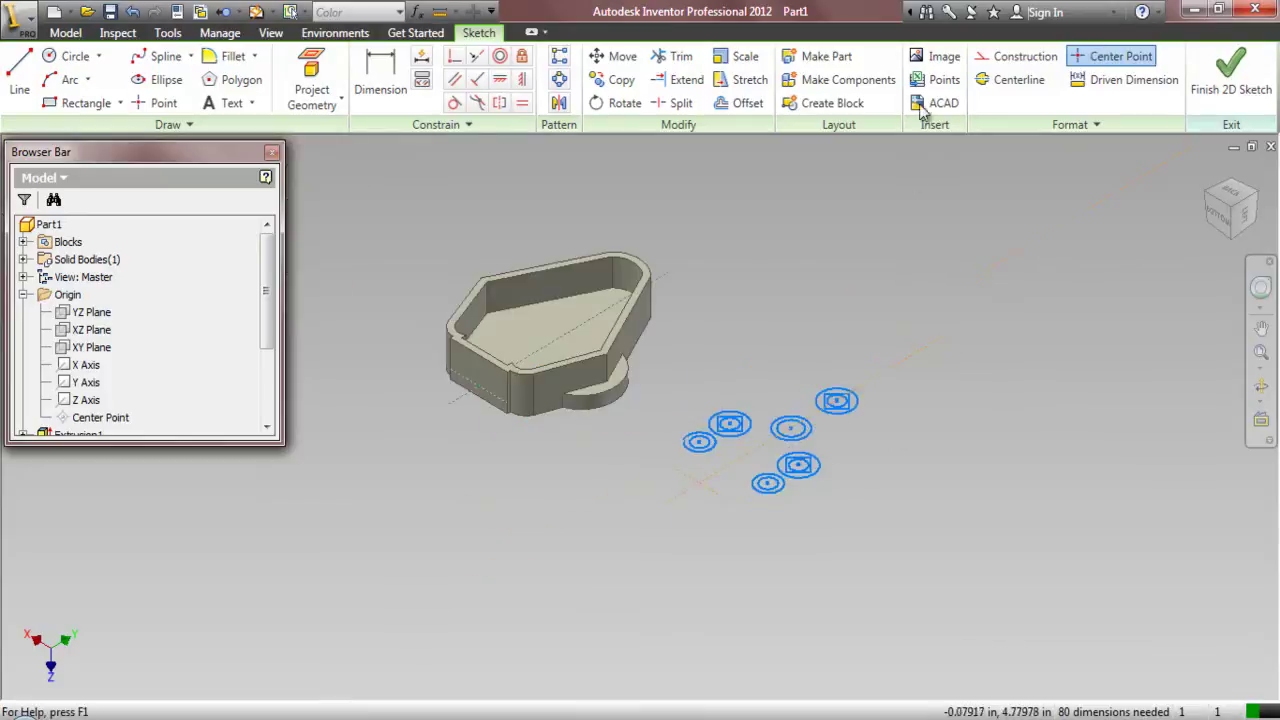
{"action": "left_click", "coordinate": [820, 104]}
{"action": "mouse_move", "coordinate": [590, 190]}
{"action": "left_mouse_down"}
{"action": "mouse_move", "coordinate": [978, 506]}
{"action": "mouse_move", "coordinate": [1078, 620]}
{"action": "left_mouse_up"}
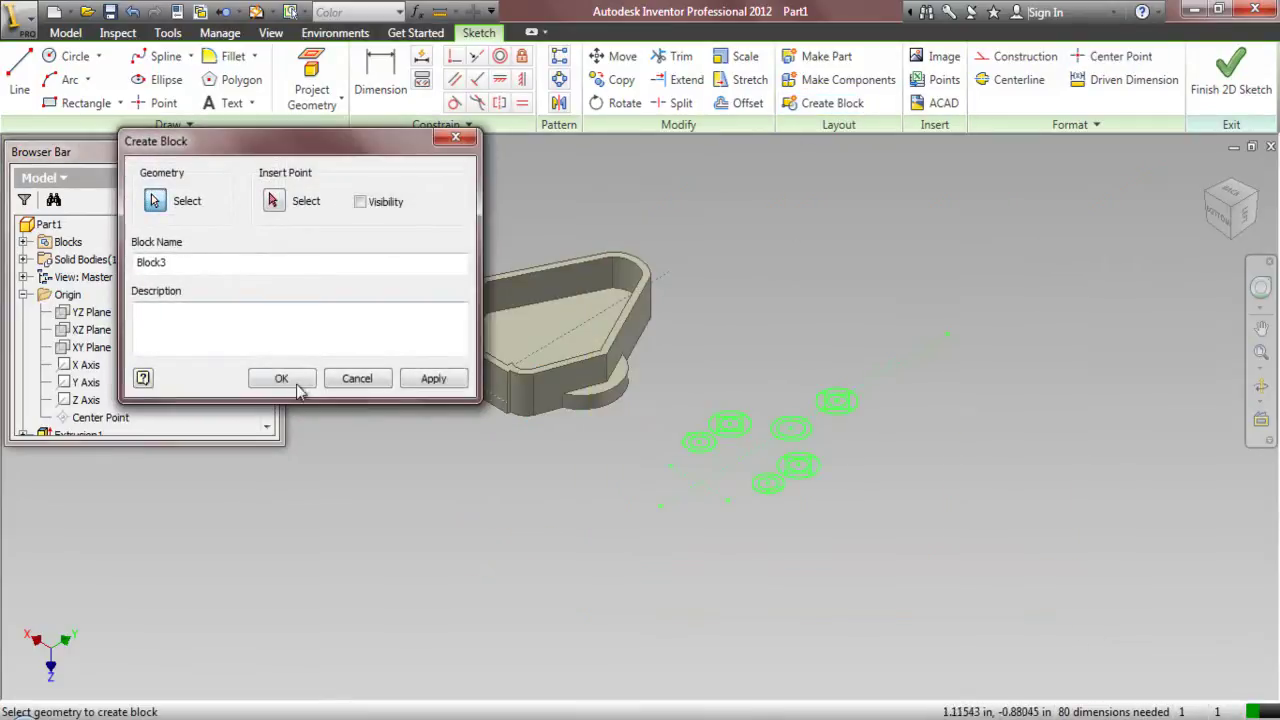
{"action": "left_click", "coordinate": [292, 384]}
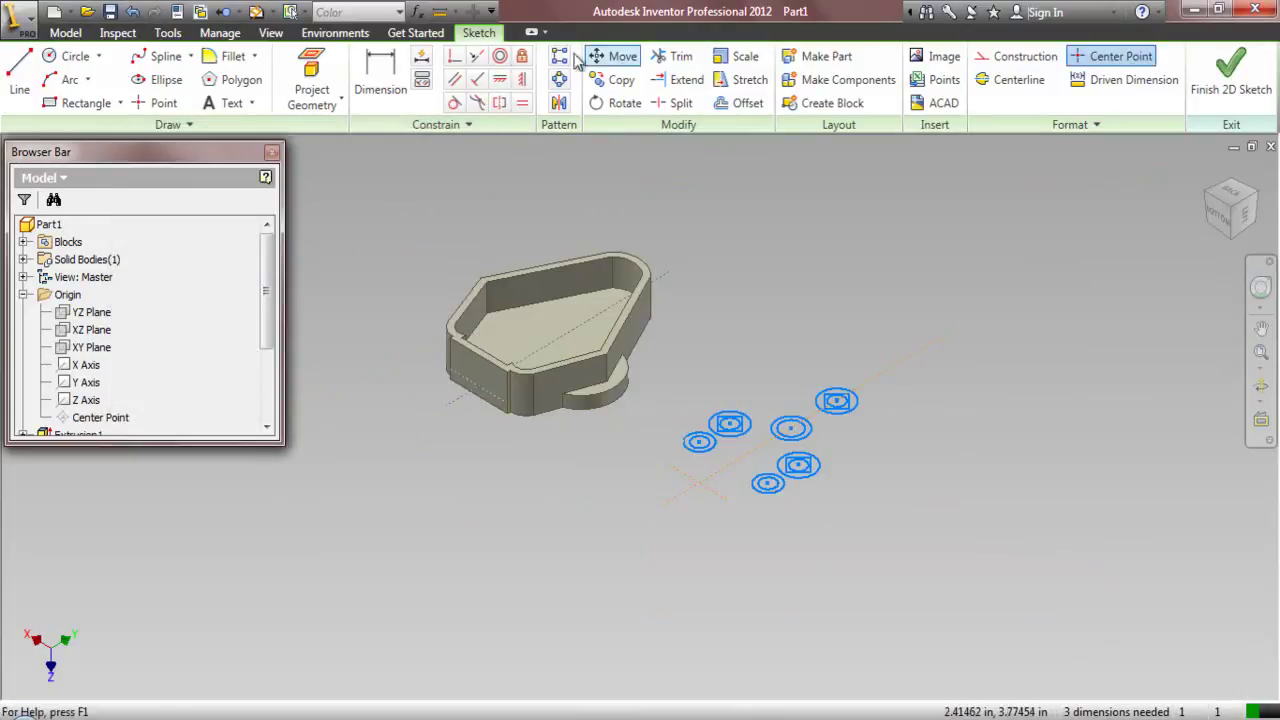
- Apply a Collinear constraint between the block's long construction line and the part's dashed centre axis
{"action": "left_click", "coordinate": [476, 56]}
{"action": "left_click", "coordinate": [879, 378]}
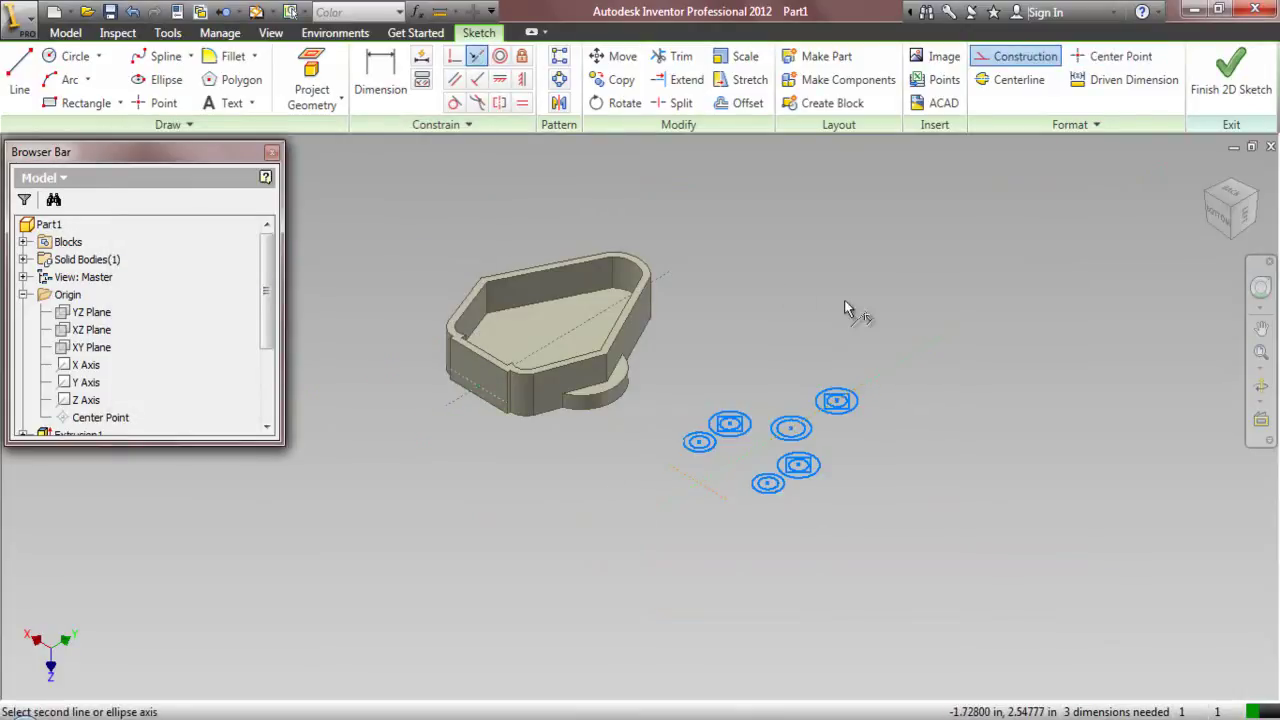
{"action": "left_click", "coordinate": [658, 283]}
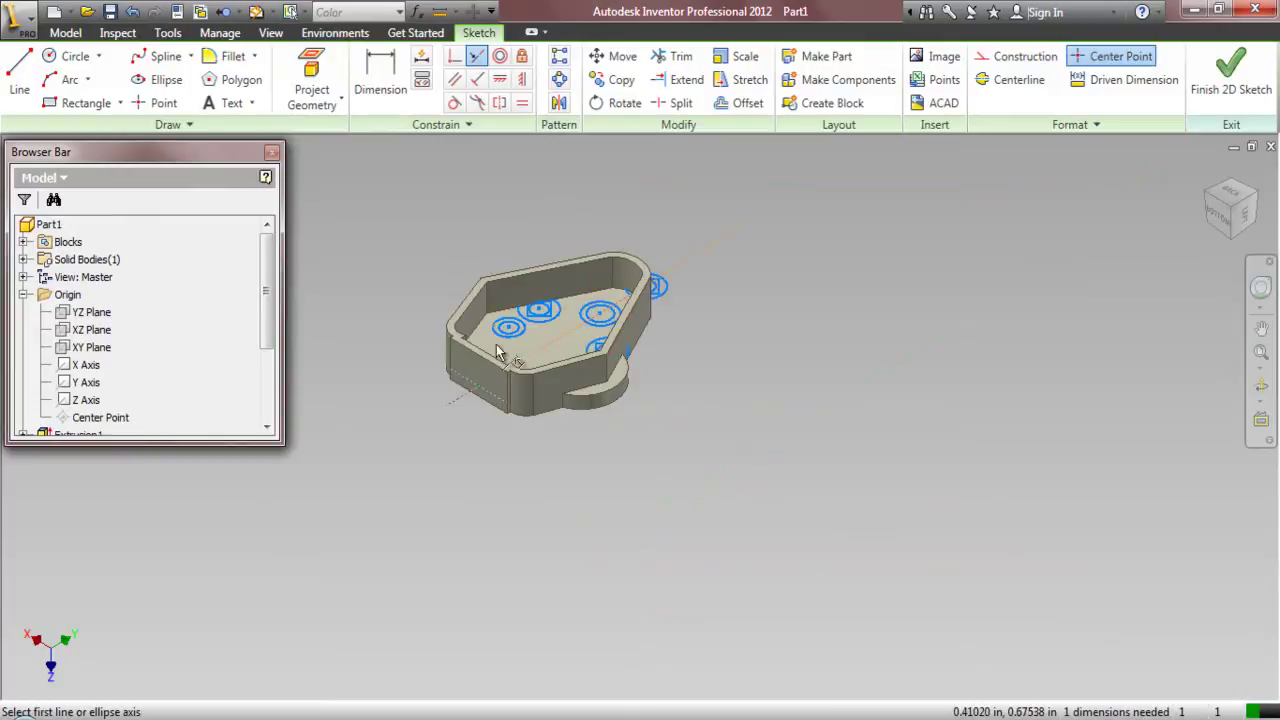
- Make the block's short construction line collinear with the dashed reference line along the shell's notched end wall
{"action": "scroll", "coordinate": [467, 370], "scroll_direction": "up", "scroll_amount": 2}
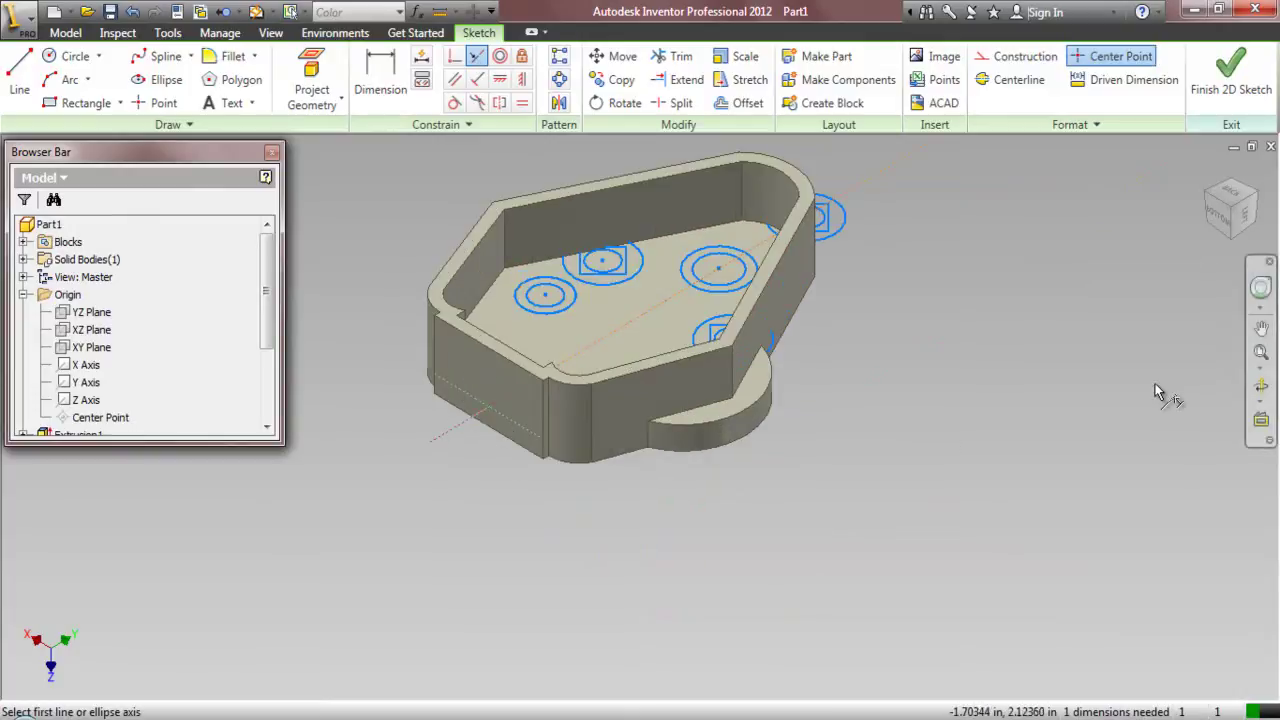
{"action": "left_click", "coordinate": [1260, 390]}
{"action": "left_click_drag", "start_coordinate": [723, 369], "coordinate": [632, 291]}
{"action": "right_click", "coordinate": [632, 291]}
{"action": "left_click", "coordinate": [645, 297]}
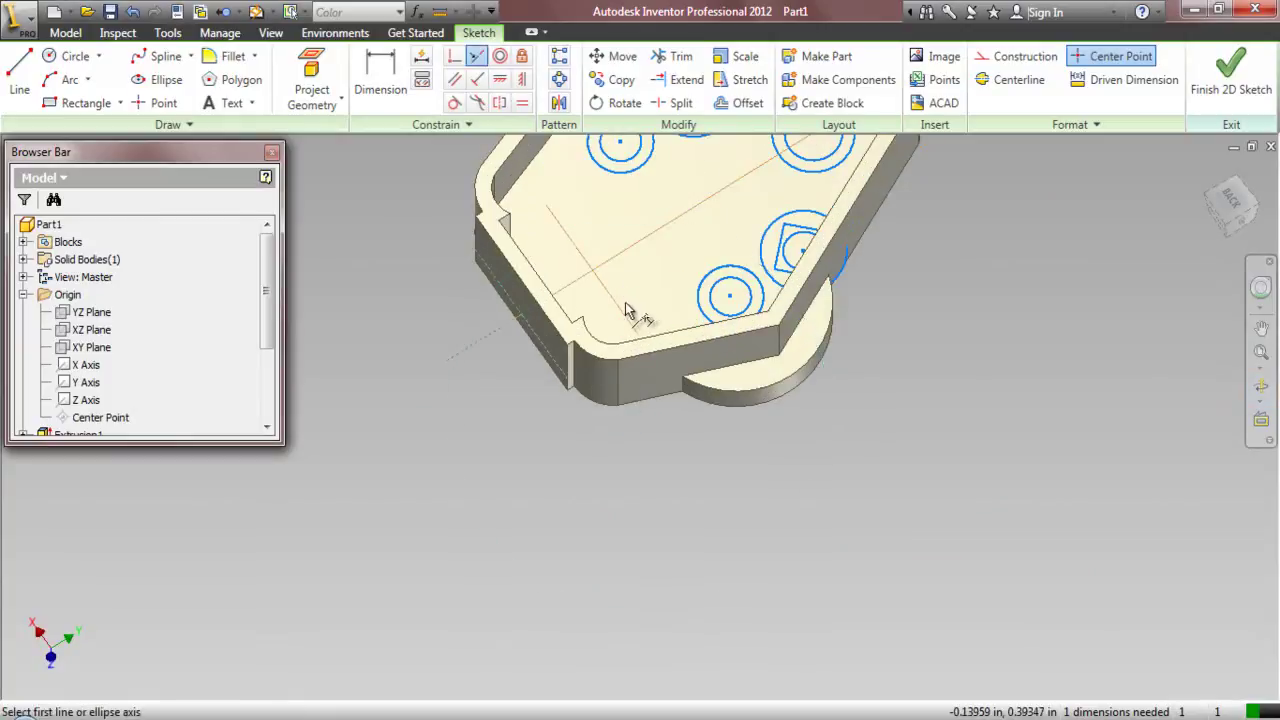
{"action": "left_click", "coordinate": [618, 315]}
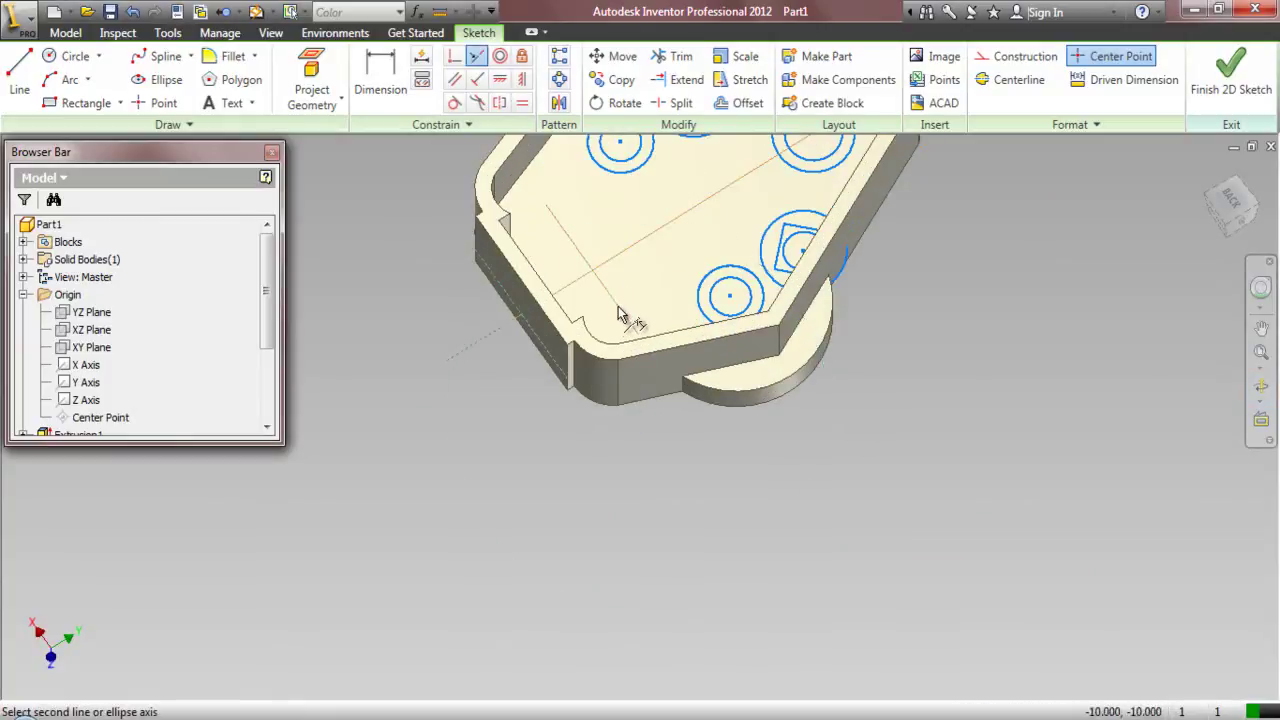
{"action": "left_click", "coordinate": [545, 360]}
{"action": "key", "text": "F6"}
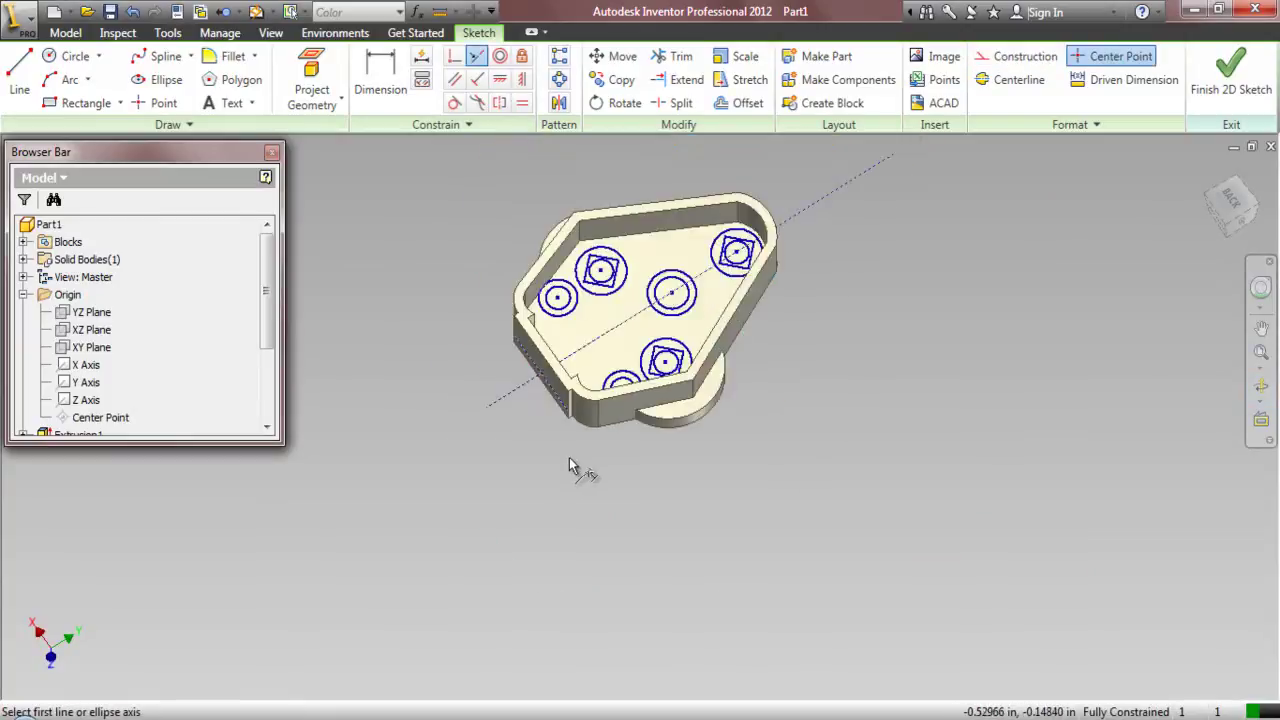
- Collapse the Origin folder in the model browser and finish the sketch
{"action": "left_click_drag", "start_coordinate": [1232, 234], "coordinate": [1225, 191]}
{"action": "key", "text": "F6"}
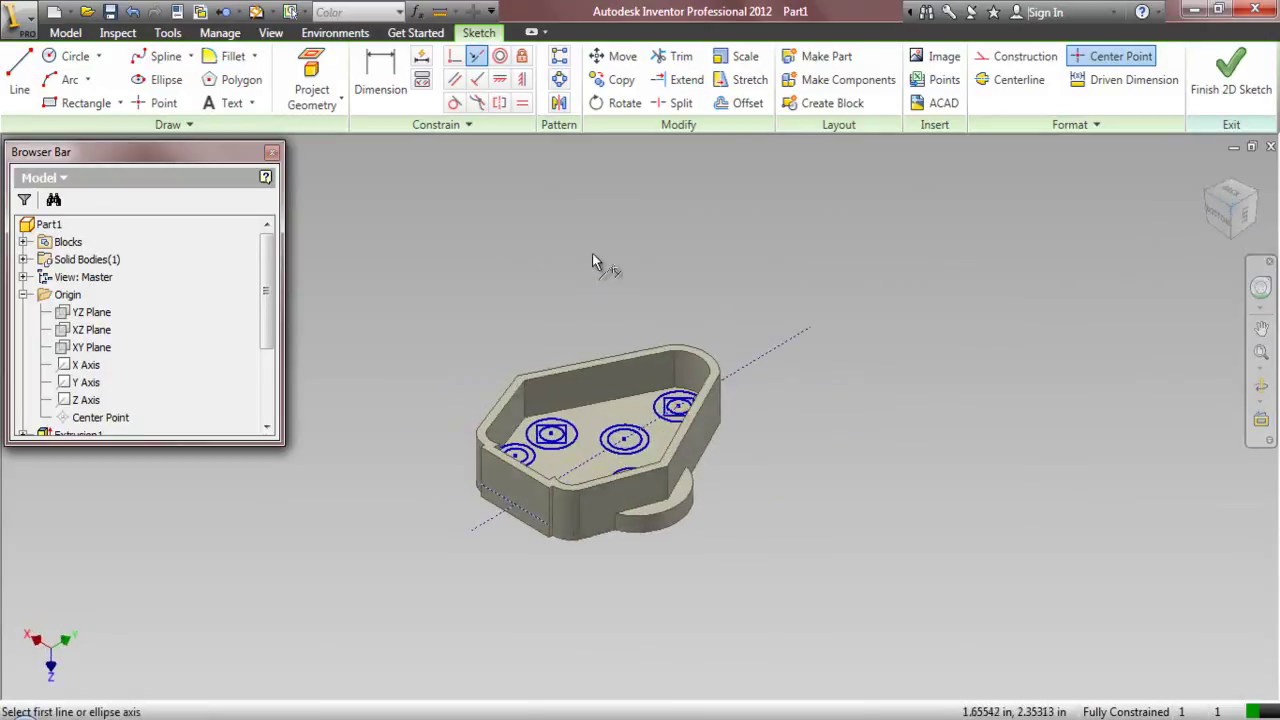
{"action": "right_click", "coordinate": [593, 255]}
{"action": "left_click", "coordinate": [525, 252]}
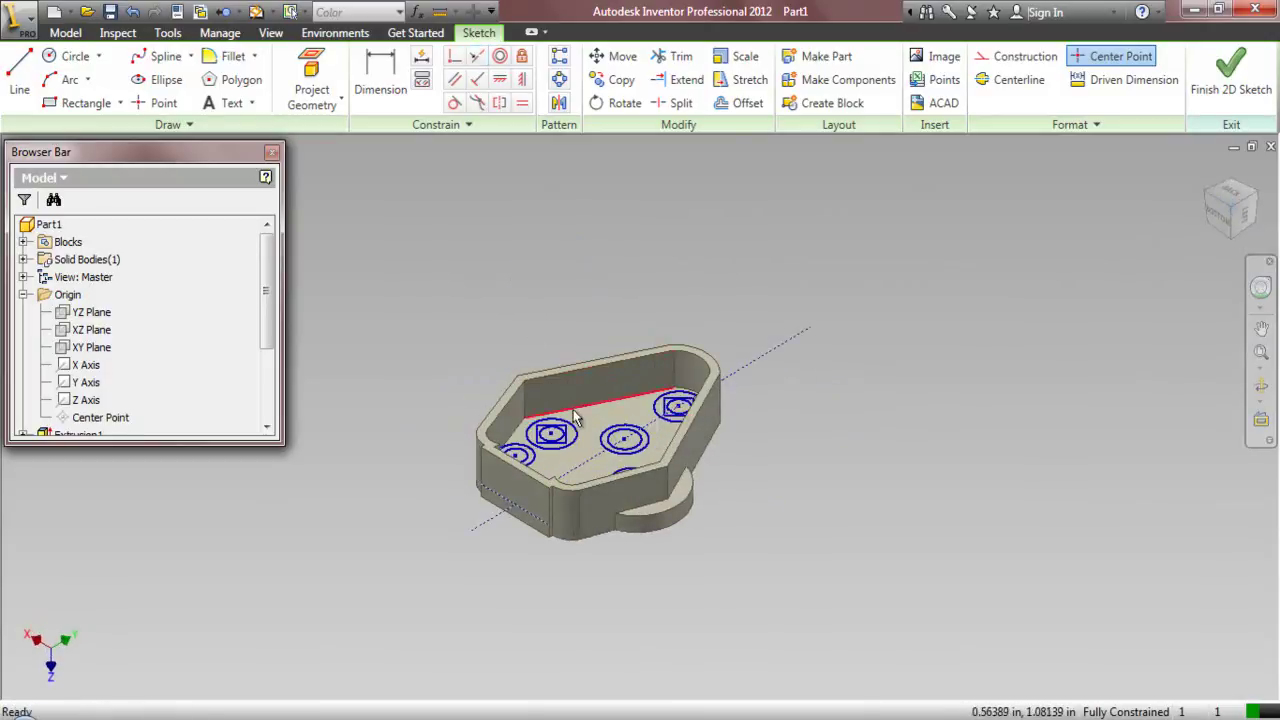
{"action": "scroll", "coordinate": [575, 418], "scroll_direction": "down", "scroll_amount": 3}
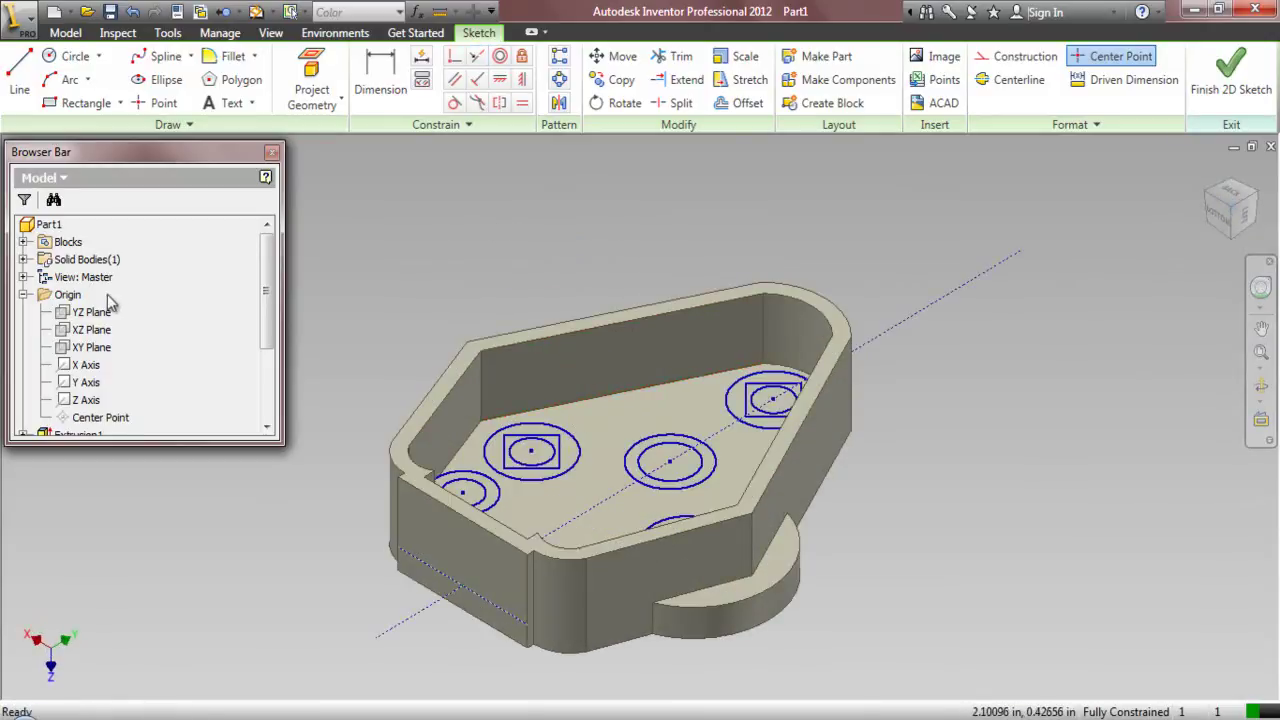
{"action": "left_click", "coordinate": [23, 294]}
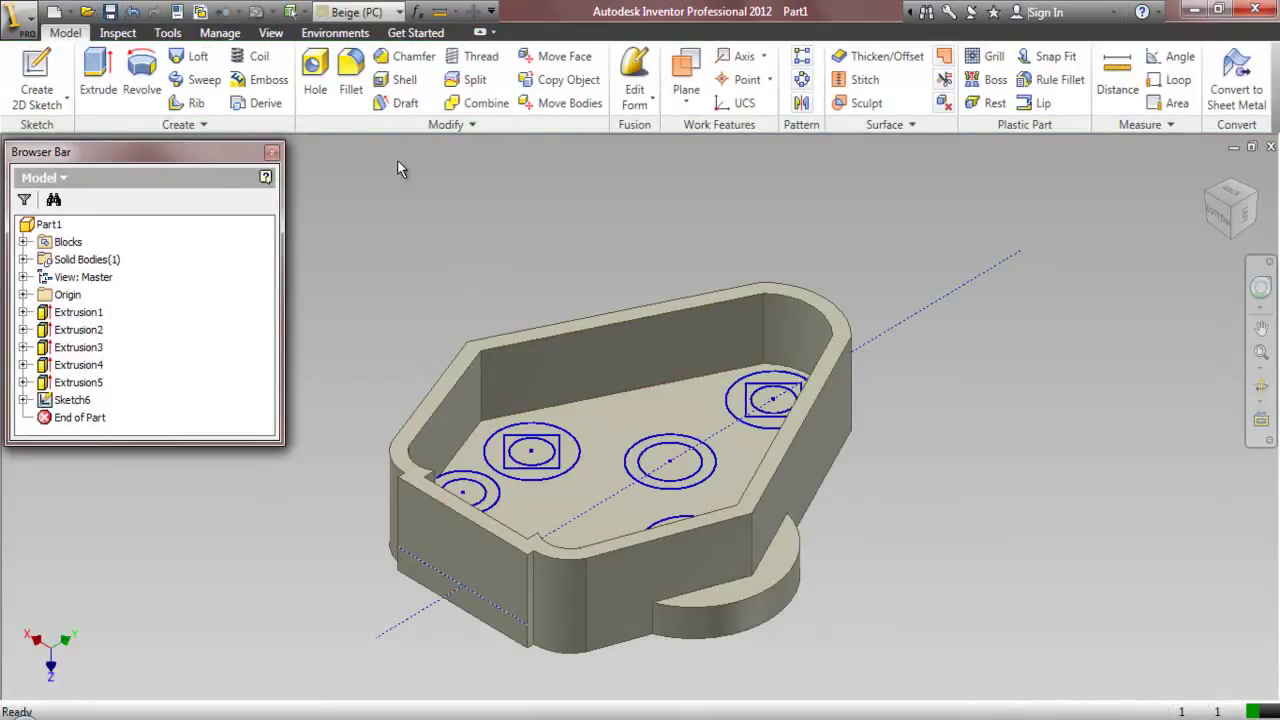
- Set up a .0625 in joined extrusion of the three profiles between the large circles and their inner squares on the shell floor
{"action": "left_click", "coordinate": [98, 72]}
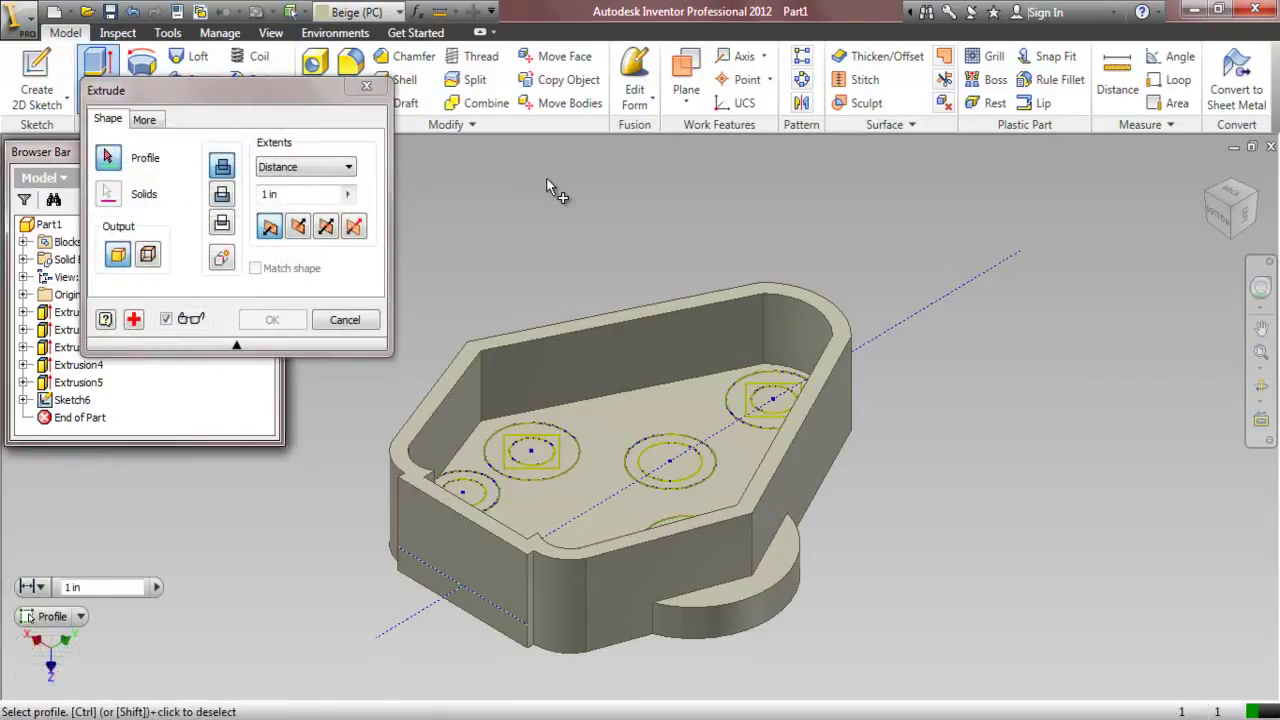
{"action": "left_click", "coordinate": [735, 412]}
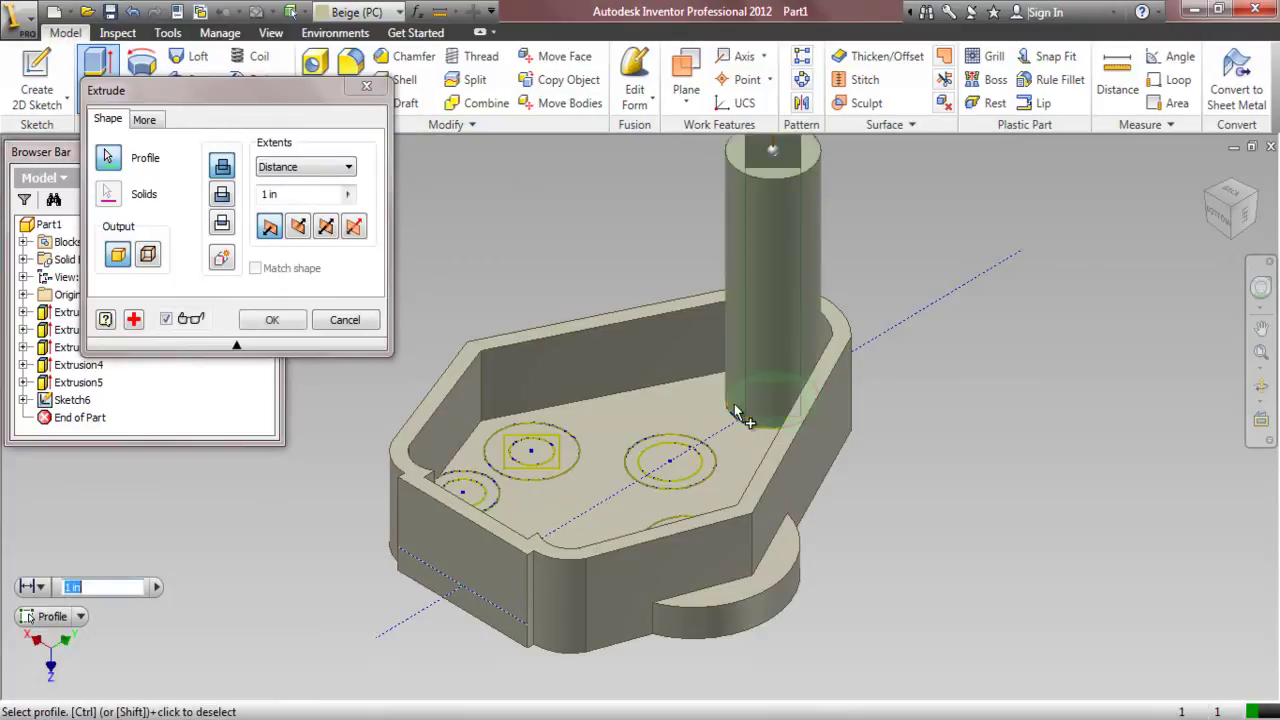
{"action": "left_click", "coordinate": [568, 441]}
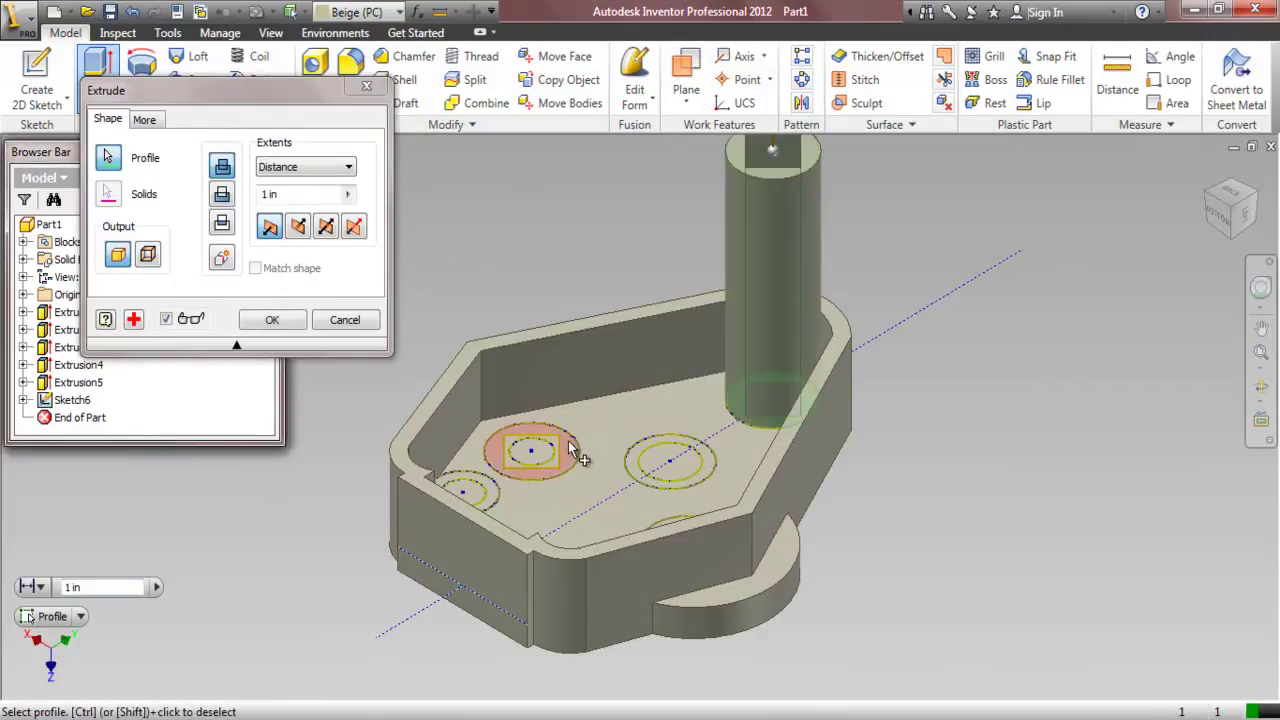
{"action": "left_click", "coordinate": [1228, 205]}
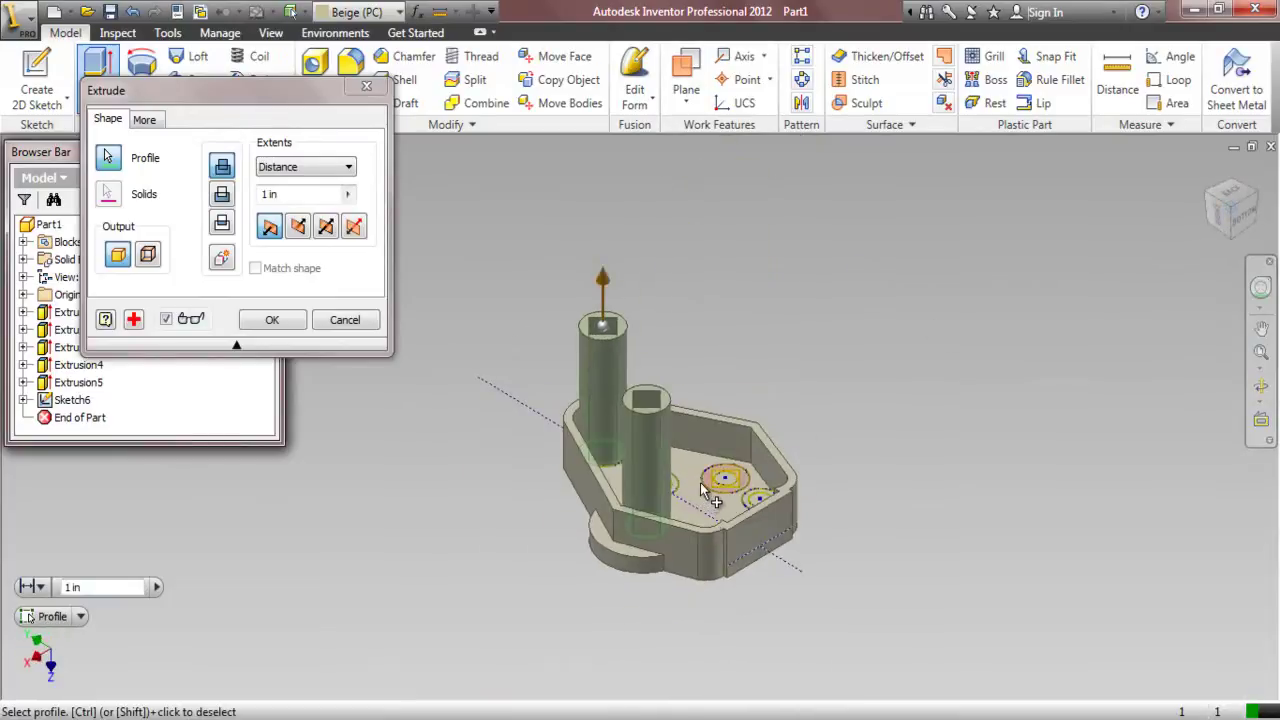
{"action": "scroll", "coordinate": [705, 490], "scroll_direction": "up", "scroll_amount": 2}
{"action": "left_click", "coordinate": [708, 477]}
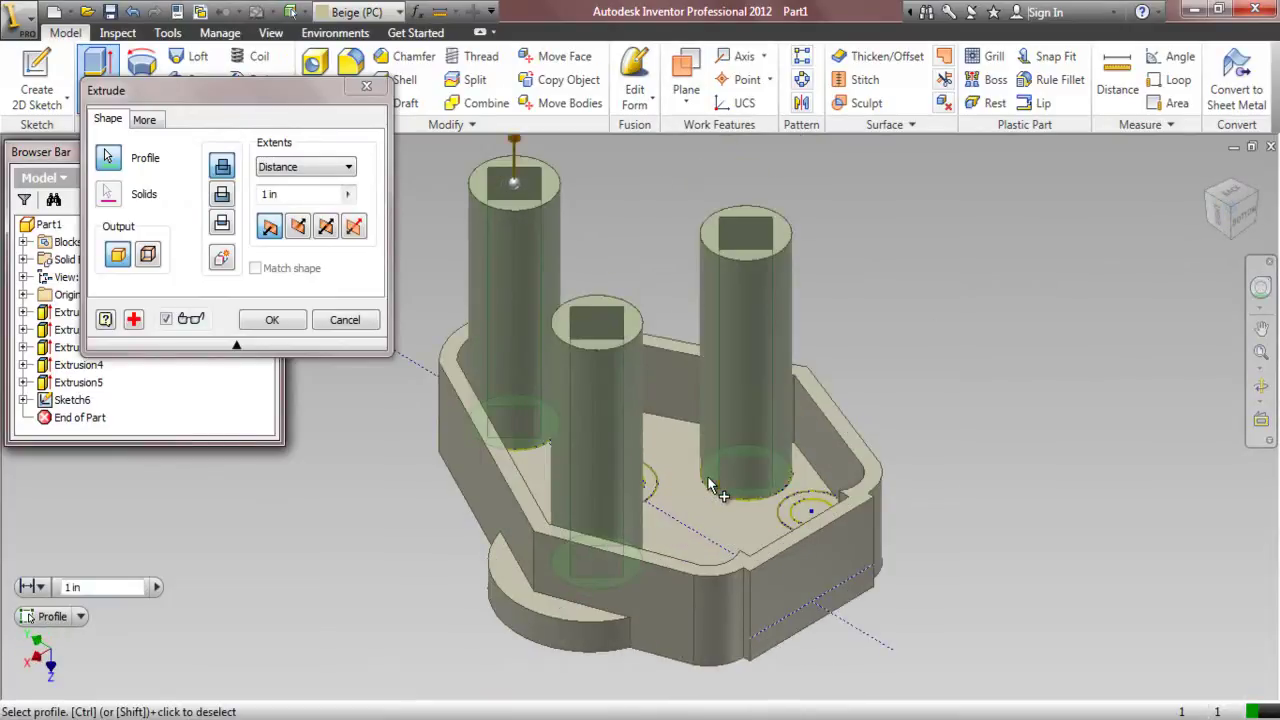
{"action": "left_click_drag", "start_coordinate": [310, 199], "coordinate": [262, 189]}
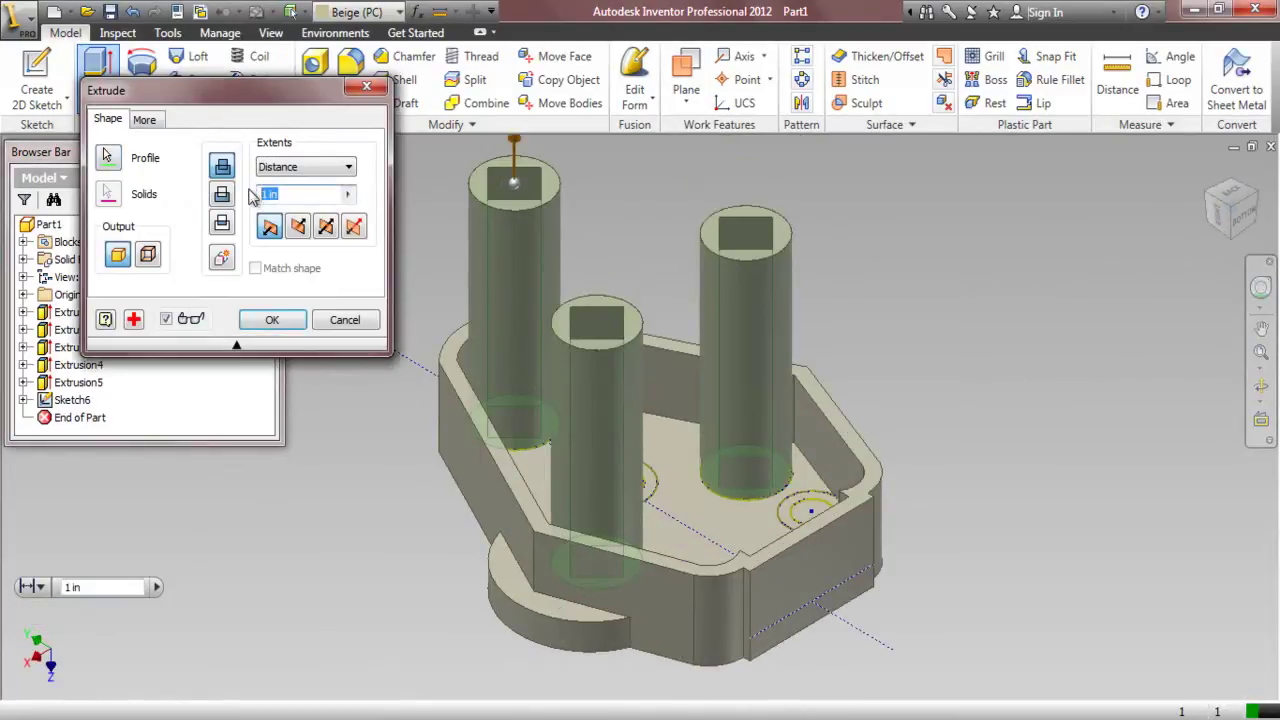
{"action": "type", "text": ".0625"}
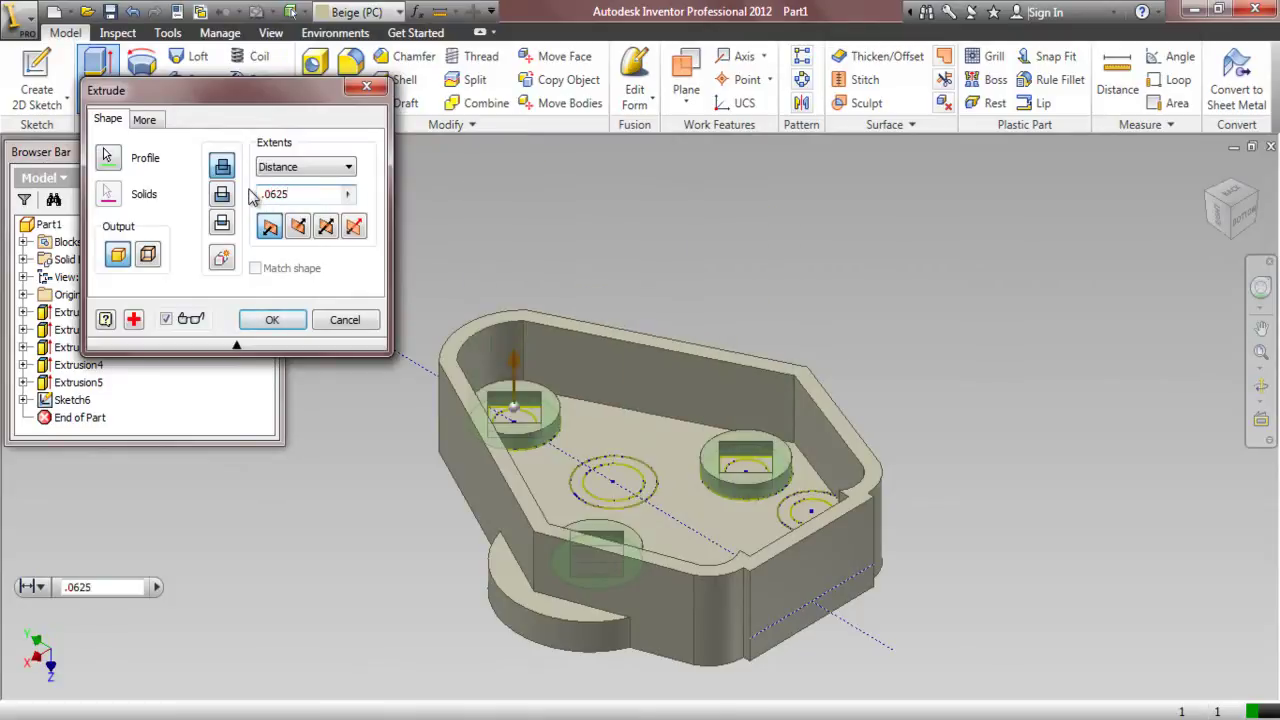
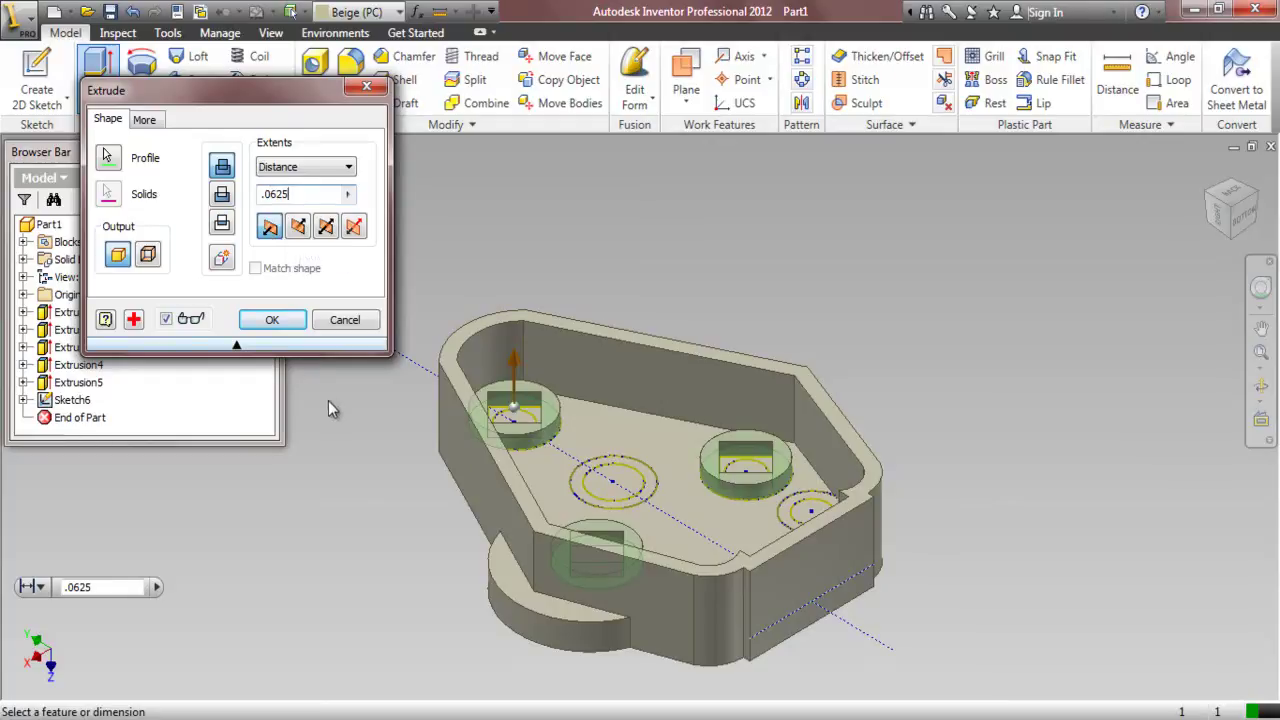
- Add the two small ring profiles near the notched end to the extrusion and create all the bosses
{"action": "left_click", "coordinate": [108, 158]}
{"action": "left_click", "coordinate": [785, 514]}
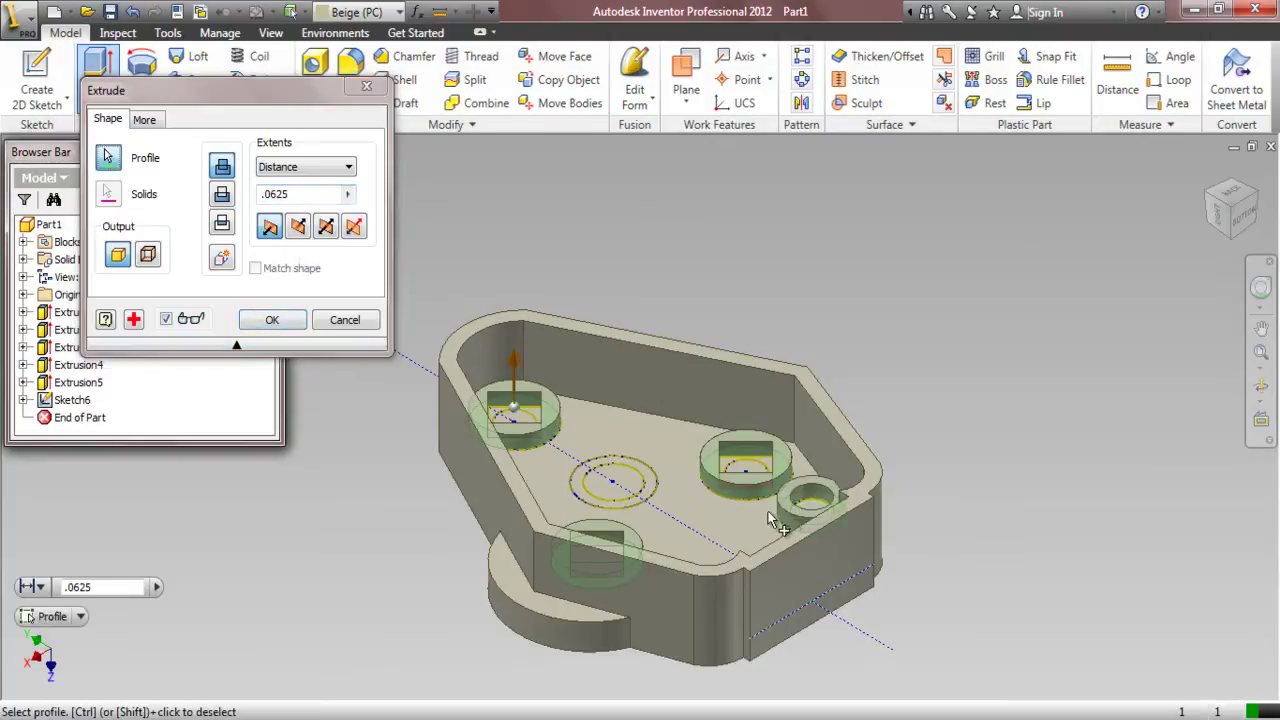
{"action": "left_click", "coordinate": [1212, 186]}
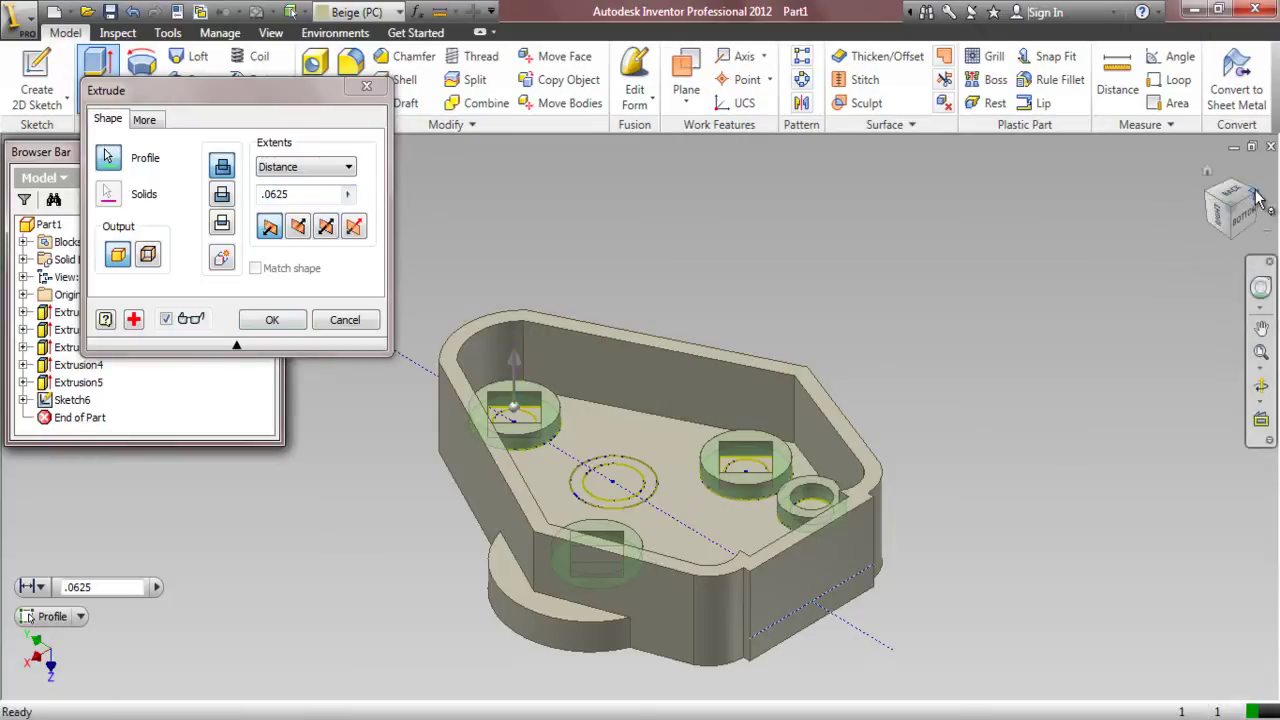
{"action": "scroll", "coordinate": [483, 431], "scroll_direction": "up", "scroll_amount": 5}
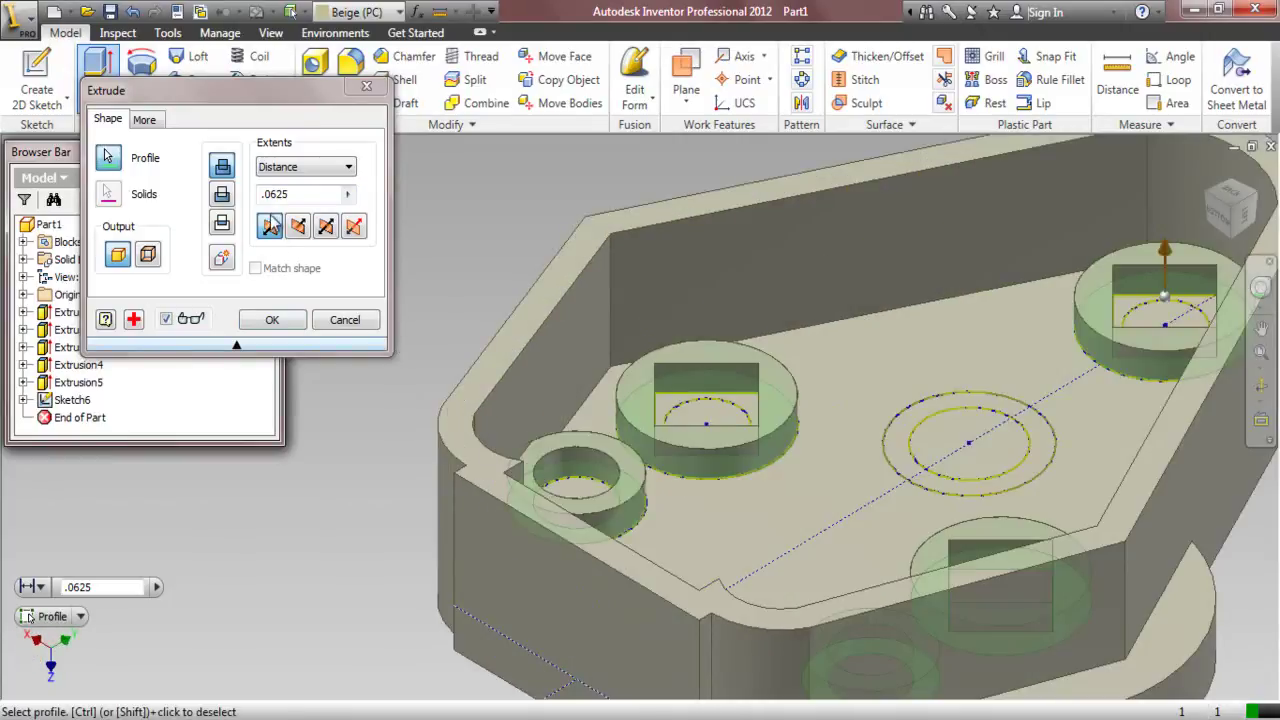
{"action": "left_click", "coordinate": [272, 320]}
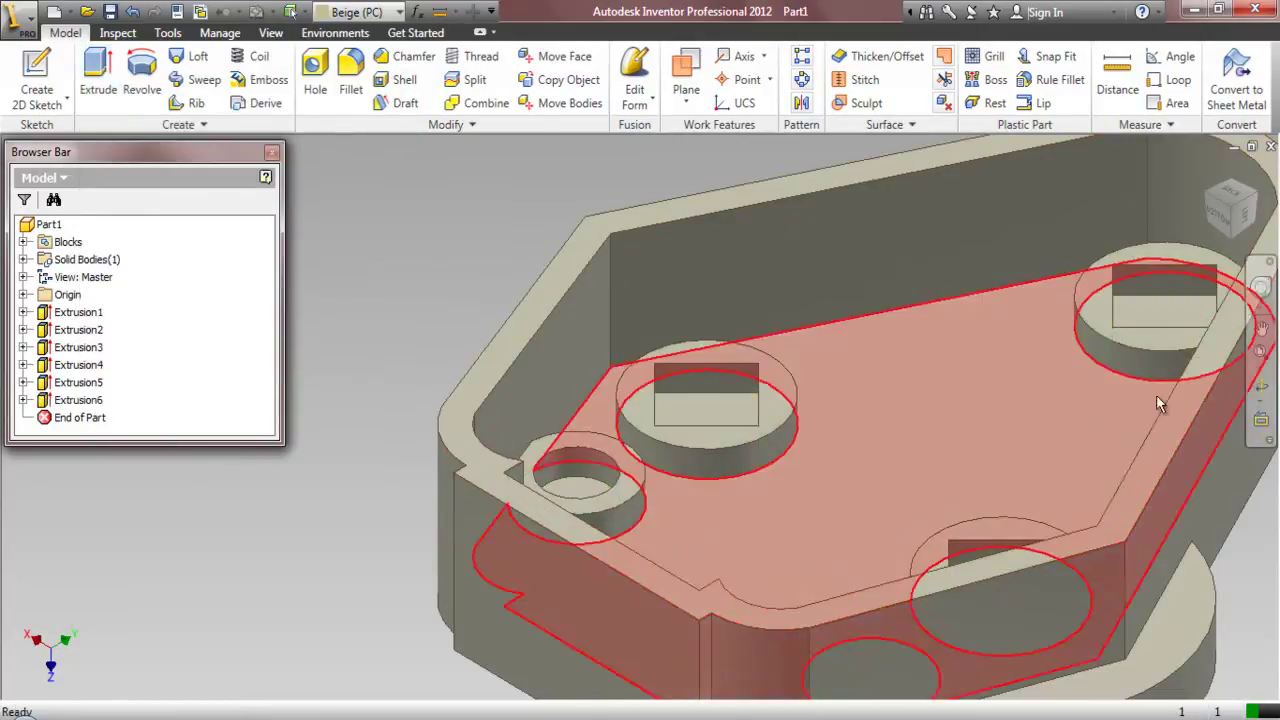
- Expand Extrusion6 in the model browser and make its Sketch6 visible
{"action": "left_click", "coordinate": [1258, 356]}
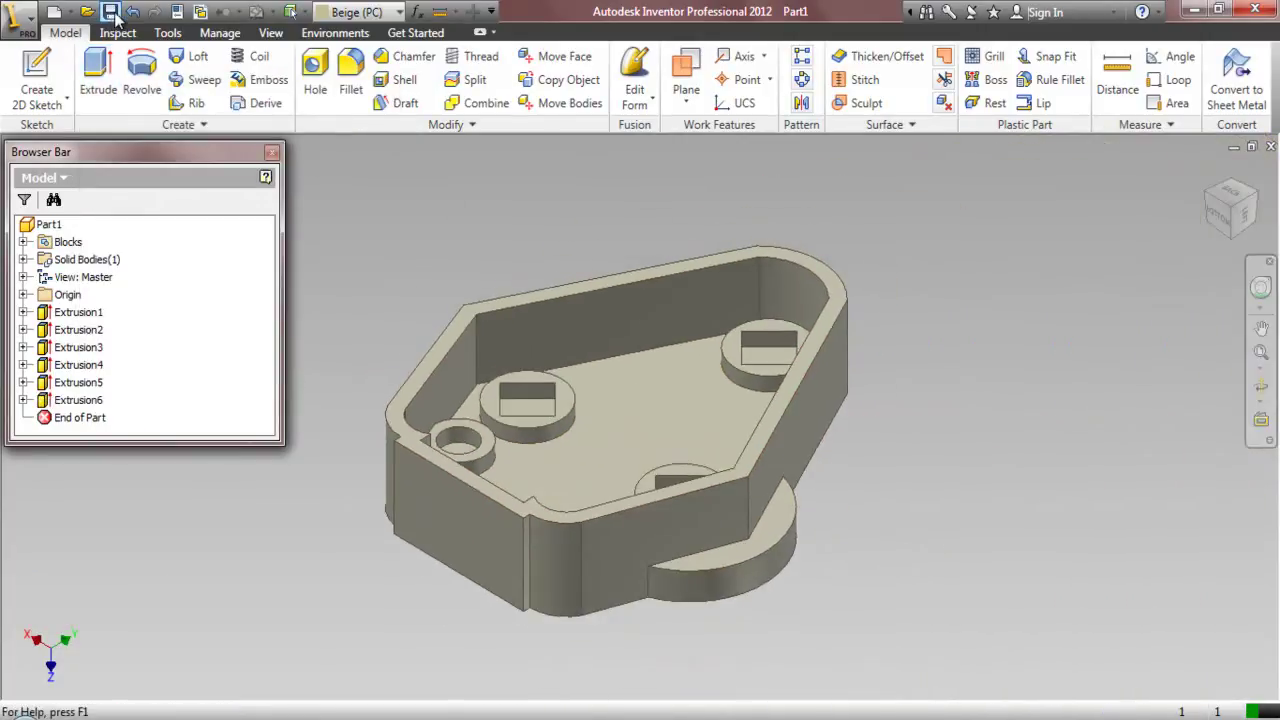
{"action": "left_click", "coordinate": [23, 400]}
{"action": "left_click", "coordinate": [72, 419]}
{"action": "right_click", "coordinate": [72, 420]}
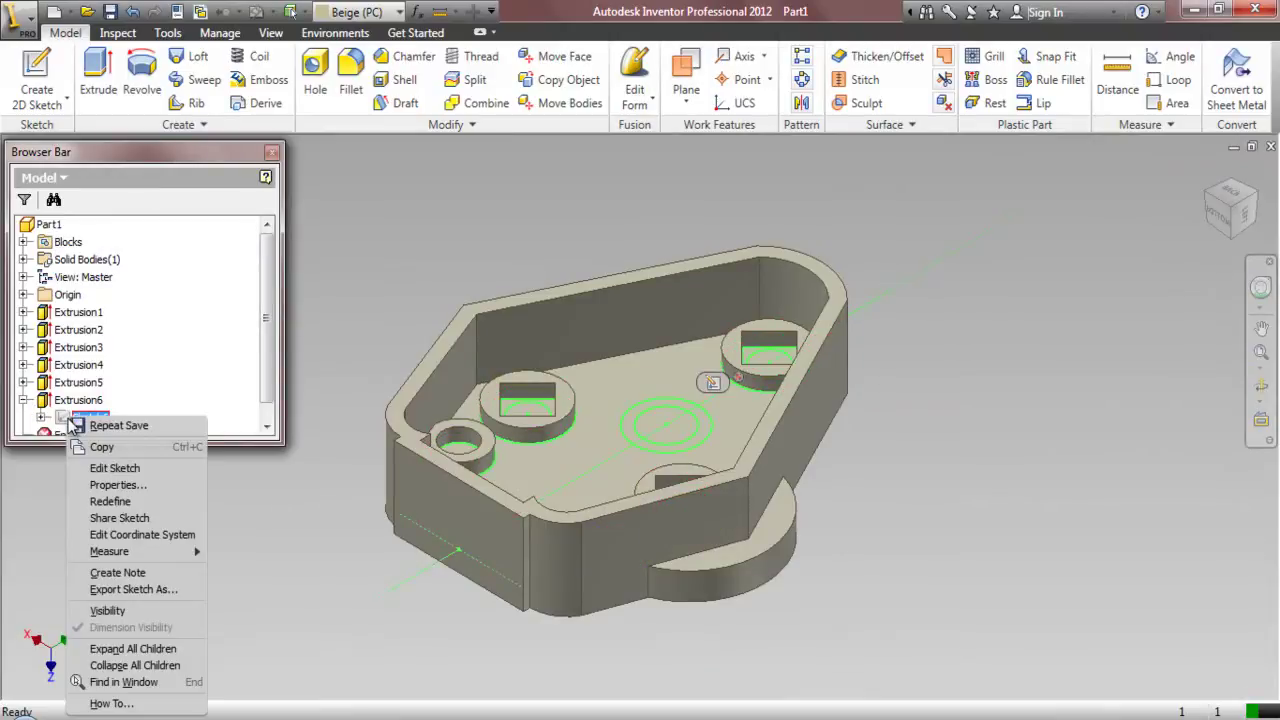
{"action": "left_click", "coordinate": [107, 611]}
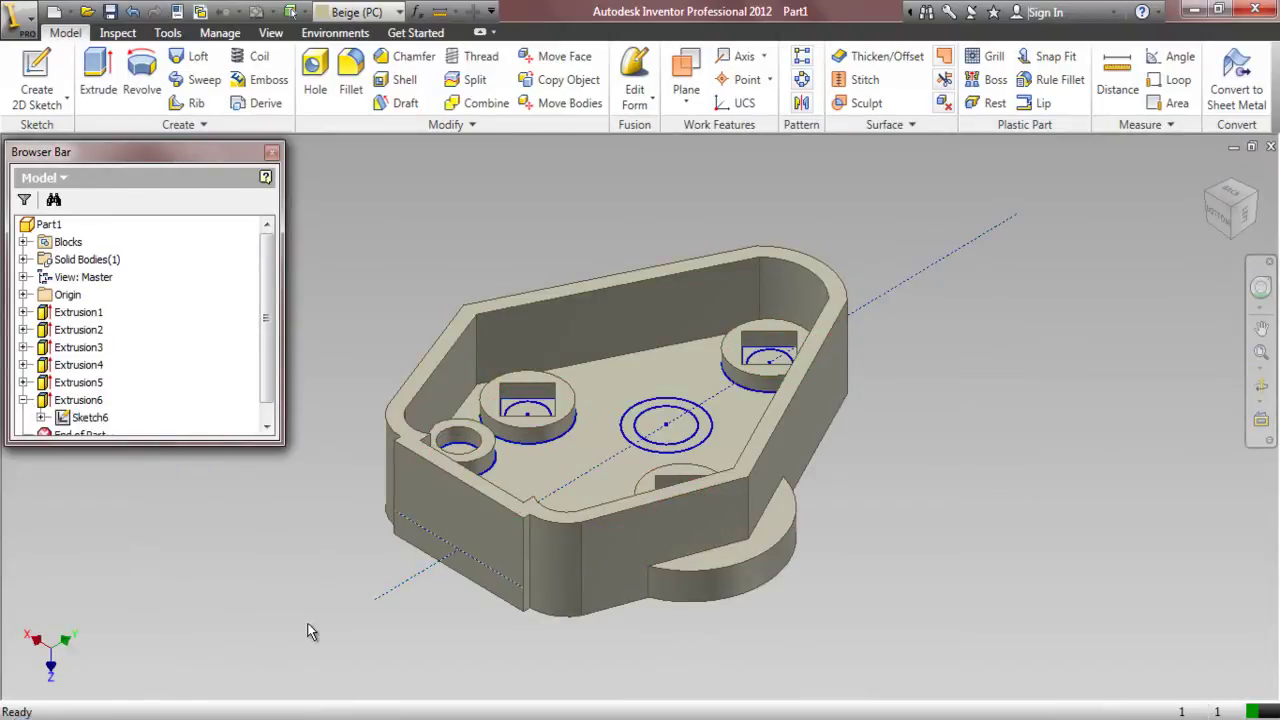
- Select the circles inside the three square pockets and the two small ring bosses as profiles for a new extrusion
{"action": "left_click", "coordinate": [105, 70]}
{"action": "scroll", "coordinate": [771, 357], "scroll_direction": "up", "scroll_amount": 3}
{"action": "left_click", "coordinate": [775, 360]}
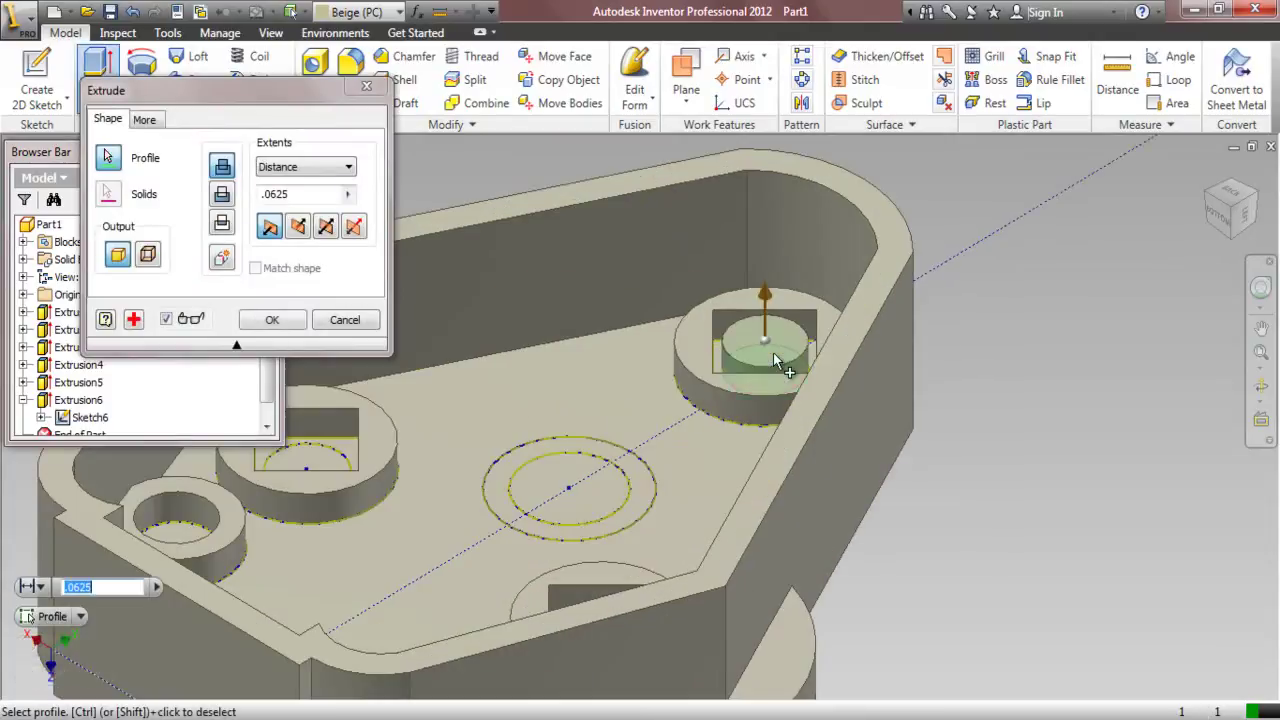
{"action": "scroll", "coordinate": [775, 360], "scroll_direction": "down", "scroll_amount": 3}
{"action": "left_click", "coordinate": [496, 421]}
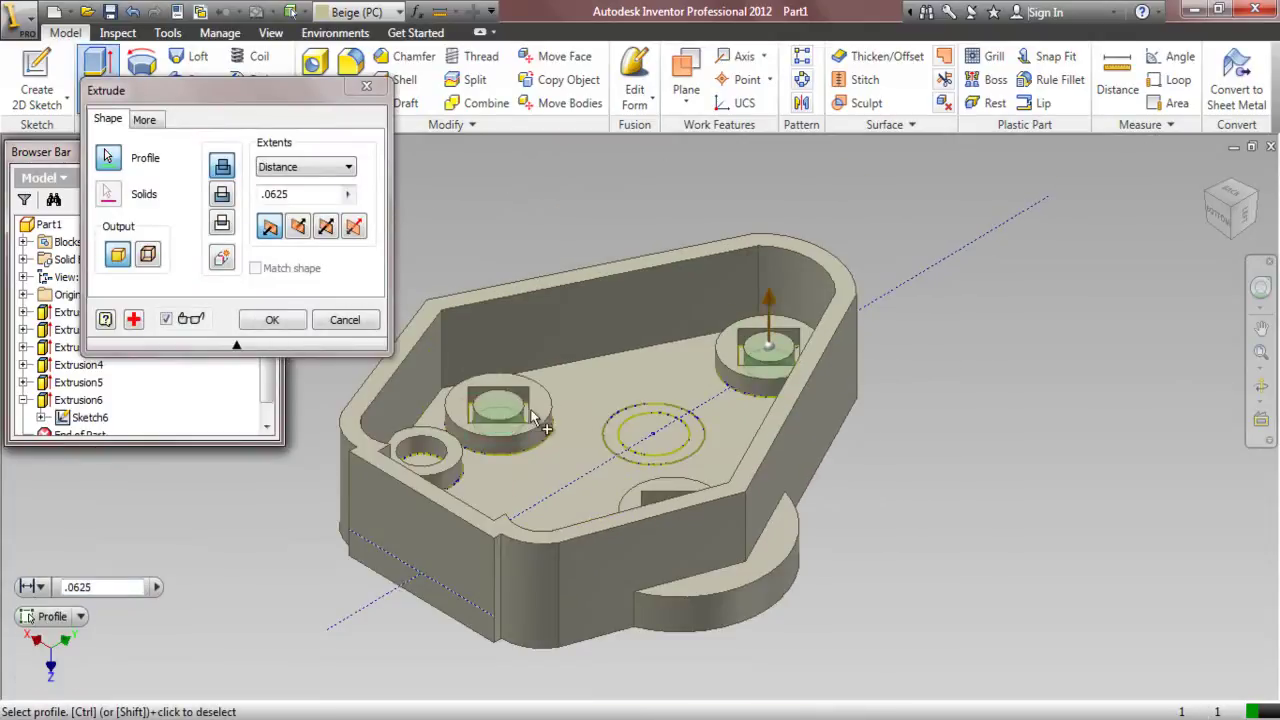
{"action": "left_click", "coordinate": [420, 470]}
{"action": "key", "text": "F6"}
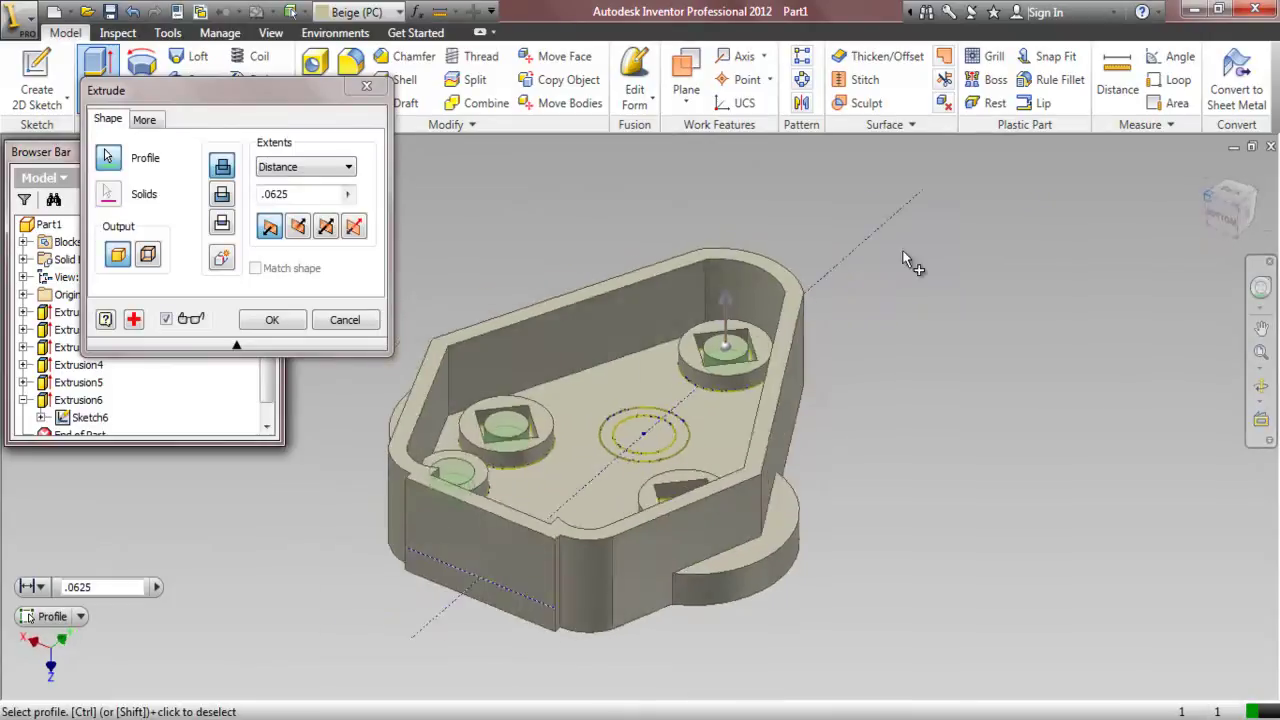
{"action": "scroll", "coordinate": [757, 446], "scroll_direction": "up", "scroll_amount": 5}
{"action": "left_click", "coordinate": [726, 443]}
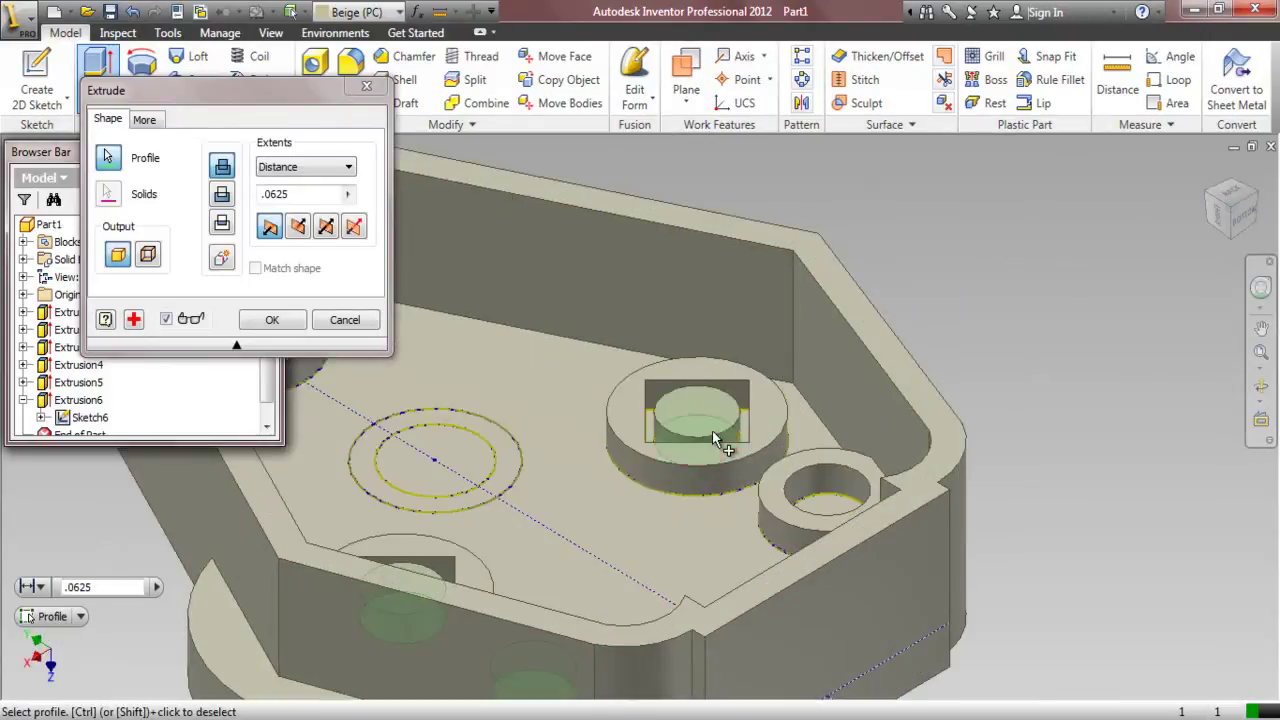
{"action": "left_click", "coordinate": [826, 512]}
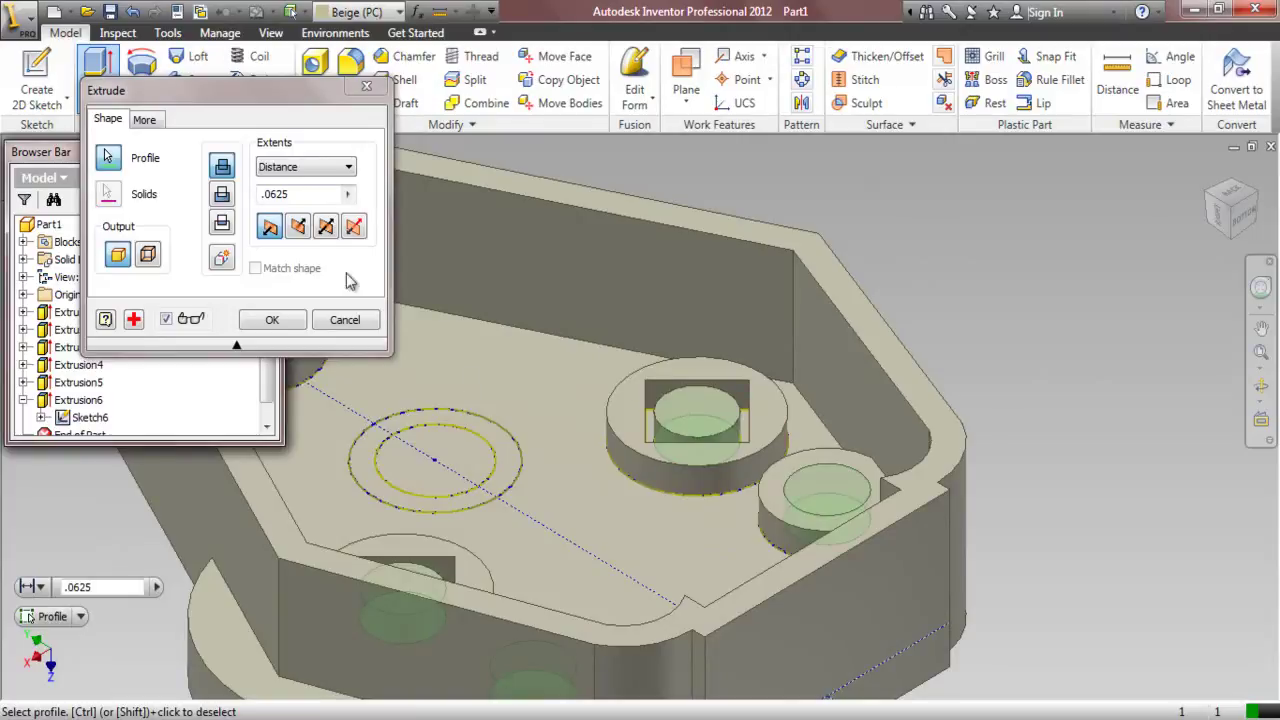
- Set the extrusion to Cut with extents All and create the holes through the shell floor
{"action": "left_click", "coordinate": [222, 194]}
{"action": "left_click", "coordinate": [300, 167]}
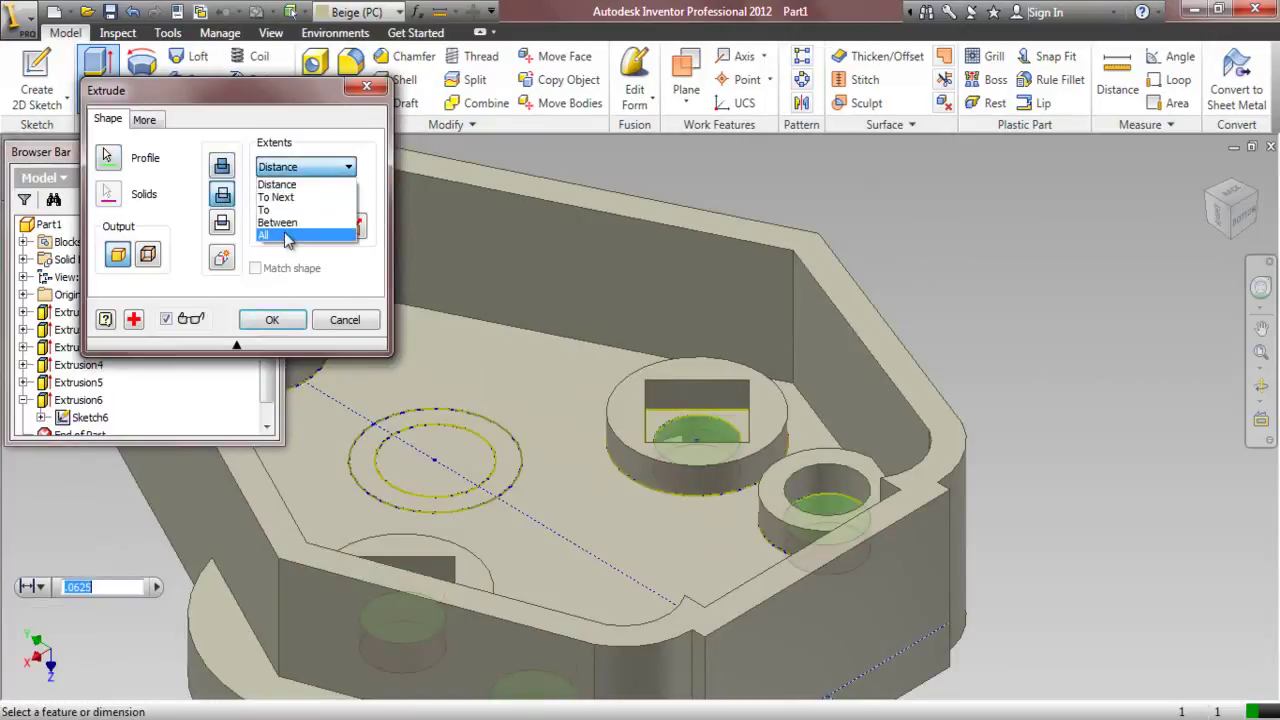
{"action": "left_click", "coordinate": [295, 233]}
{"action": "left_click", "coordinate": [275, 319]}
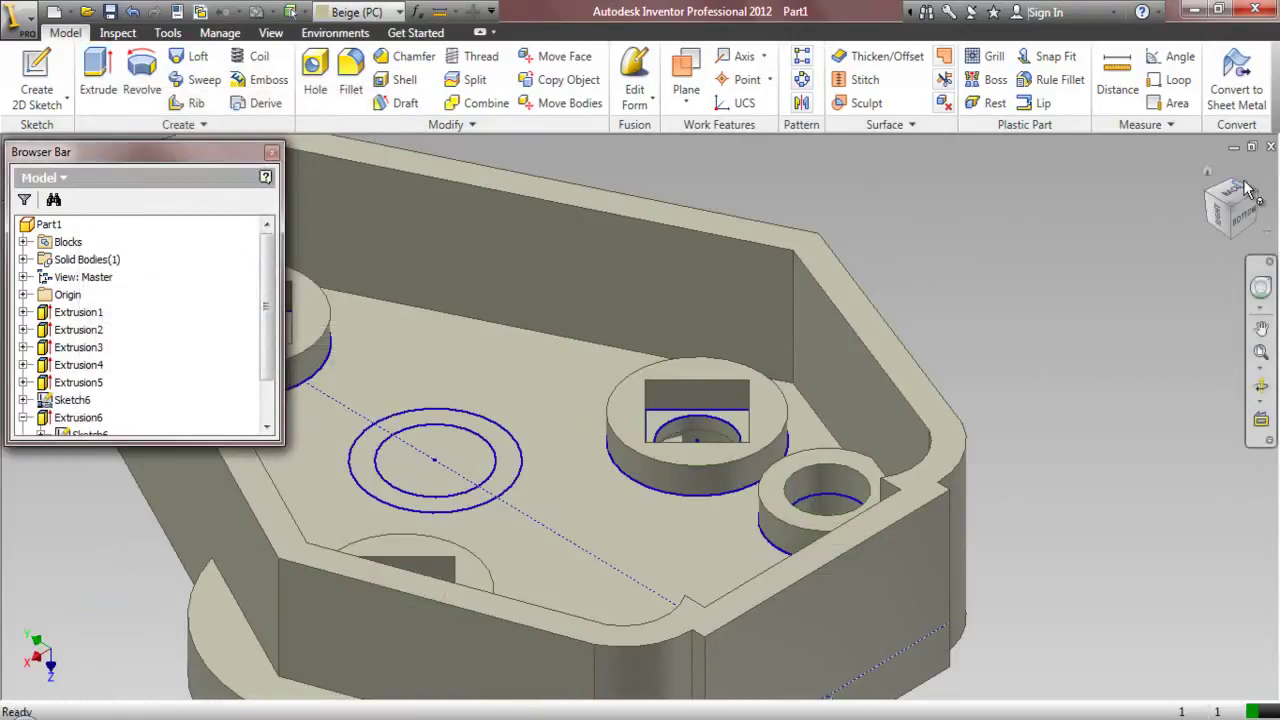
- Examine the through holes from the plug's front face
{"action": "left_click", "coordinate": [1262, 198]}
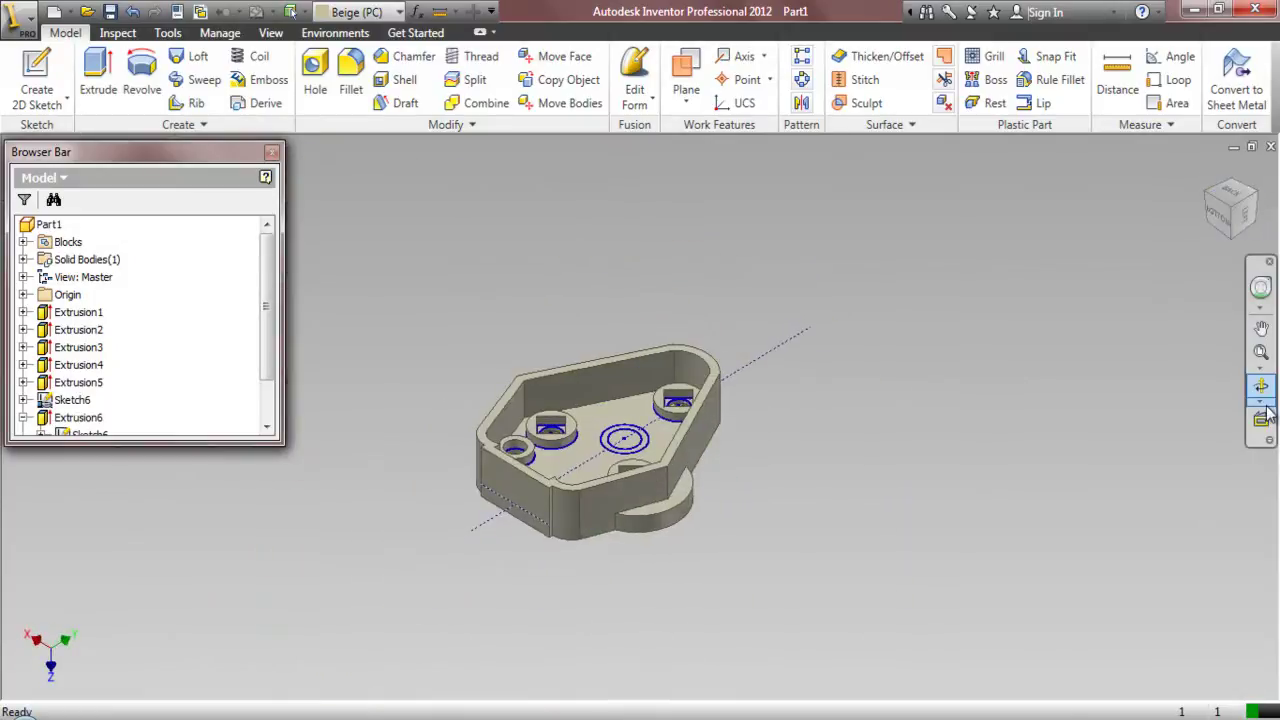
{"action": "left_click", "coordinate": [1261, 386]}
{"action": "left_click_drag", "start_coordinate": [647, 216], "coordinate": [678, 395]}
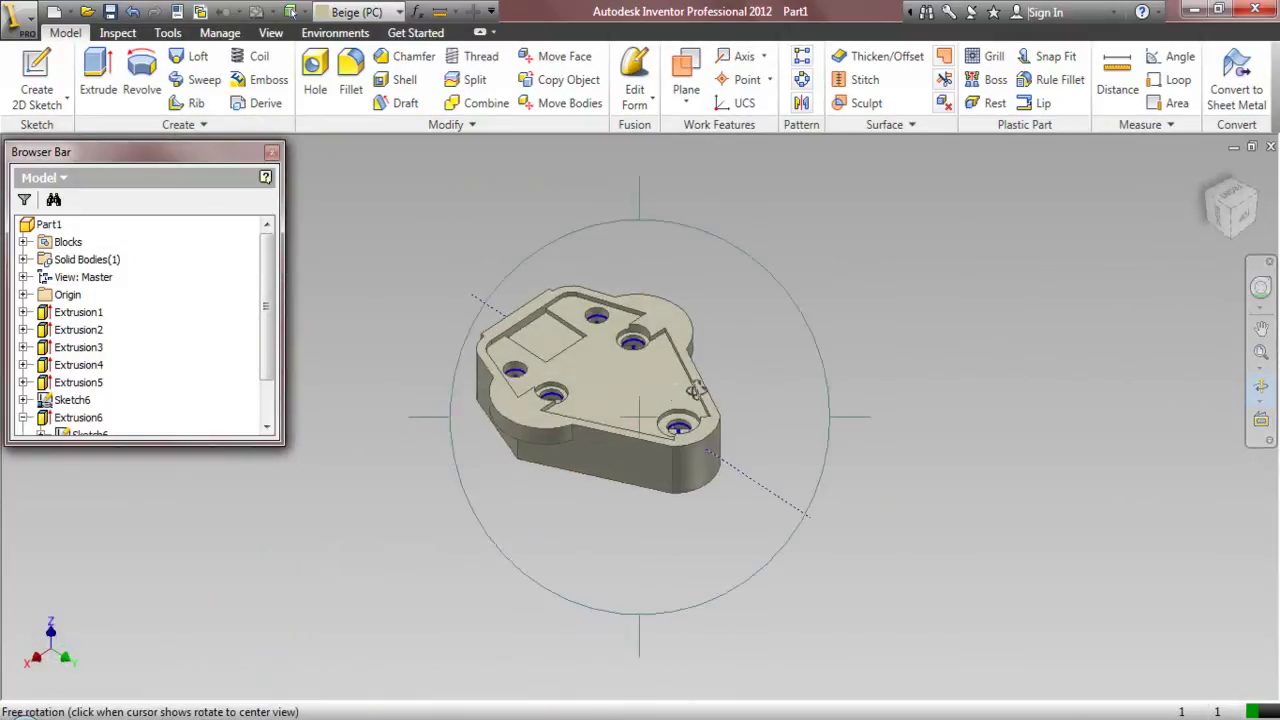
{"action": "key", "text": "Escape"}
{"action": "middle_click_drag", "start_coordinate": [660, 400], "coordinate": [596, 452], "text": "shift"}
{"action": "key", "text": "F4"}
{"action": "scroll", "coordinate": [540, 446], "scroll_direction": "down", "scroll_amount": 5}
{"action": "right_click", "coordinate": [572, 338]}
{"action": "left_click", "coordinate": [605, 347]}
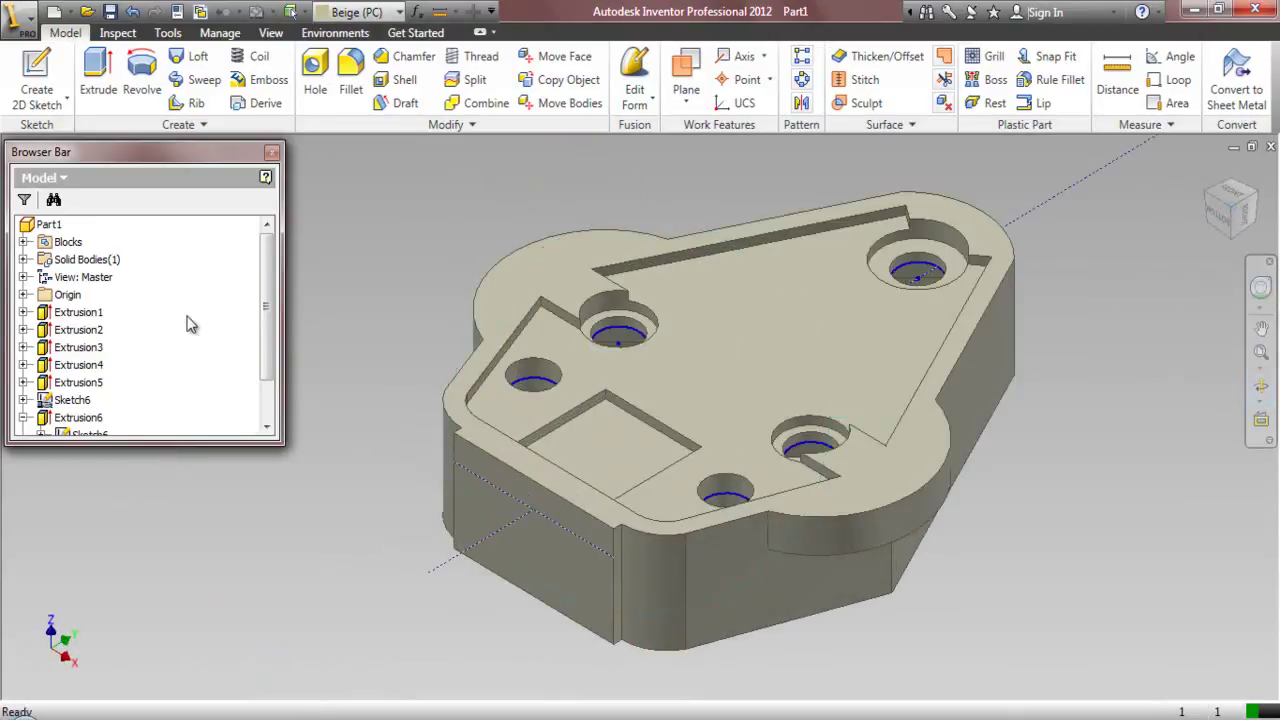
- Hide the shared Sketch6 and make Sketch5 under Extrusion5 visible
{"action": "right_click", "coordinate": [58, 400]}
{"action": "left_click", "coordinate": [151, 576]}
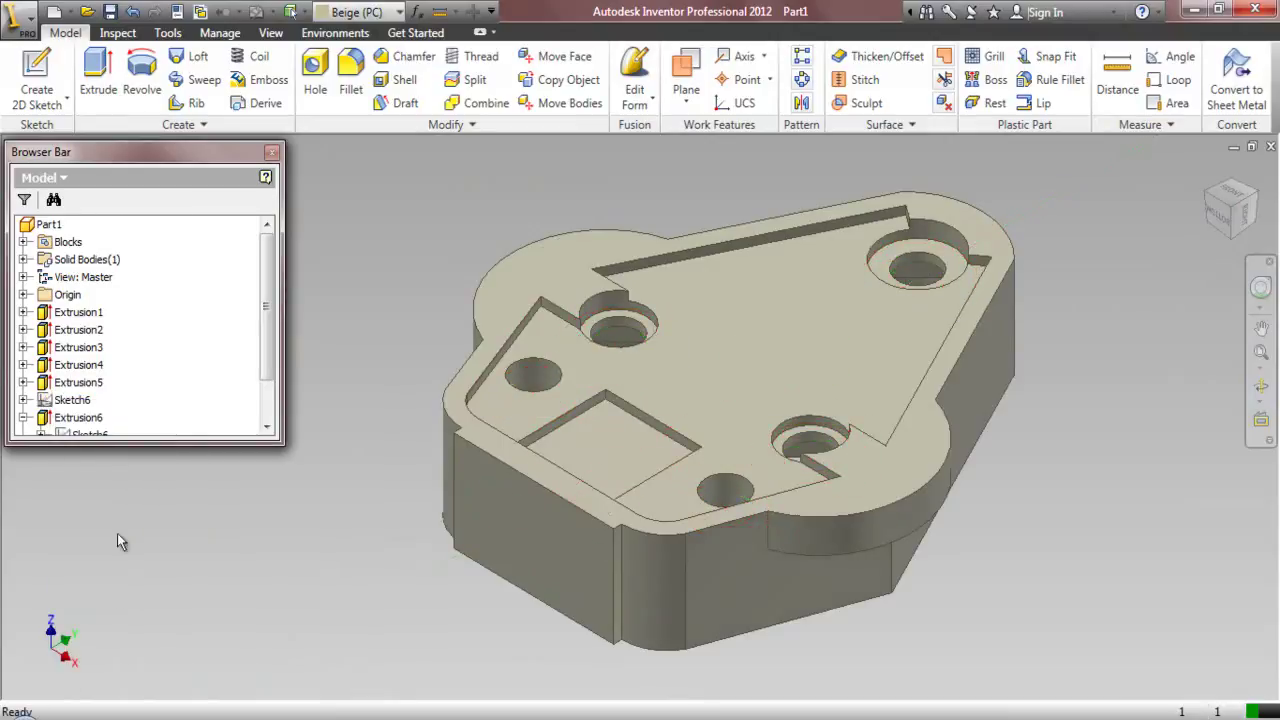
{"action": "left_click", "coordinate": [24, 383]}
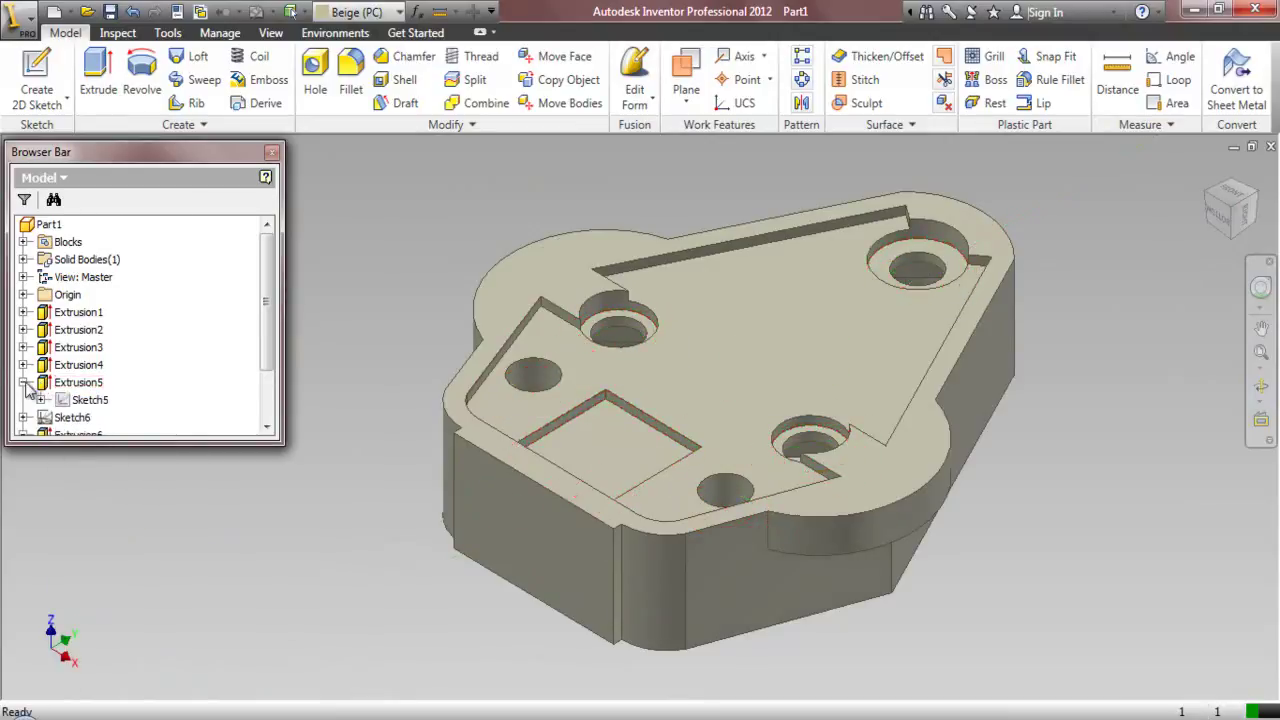
{"action": "left_click", "coordinate": [72, 401]}
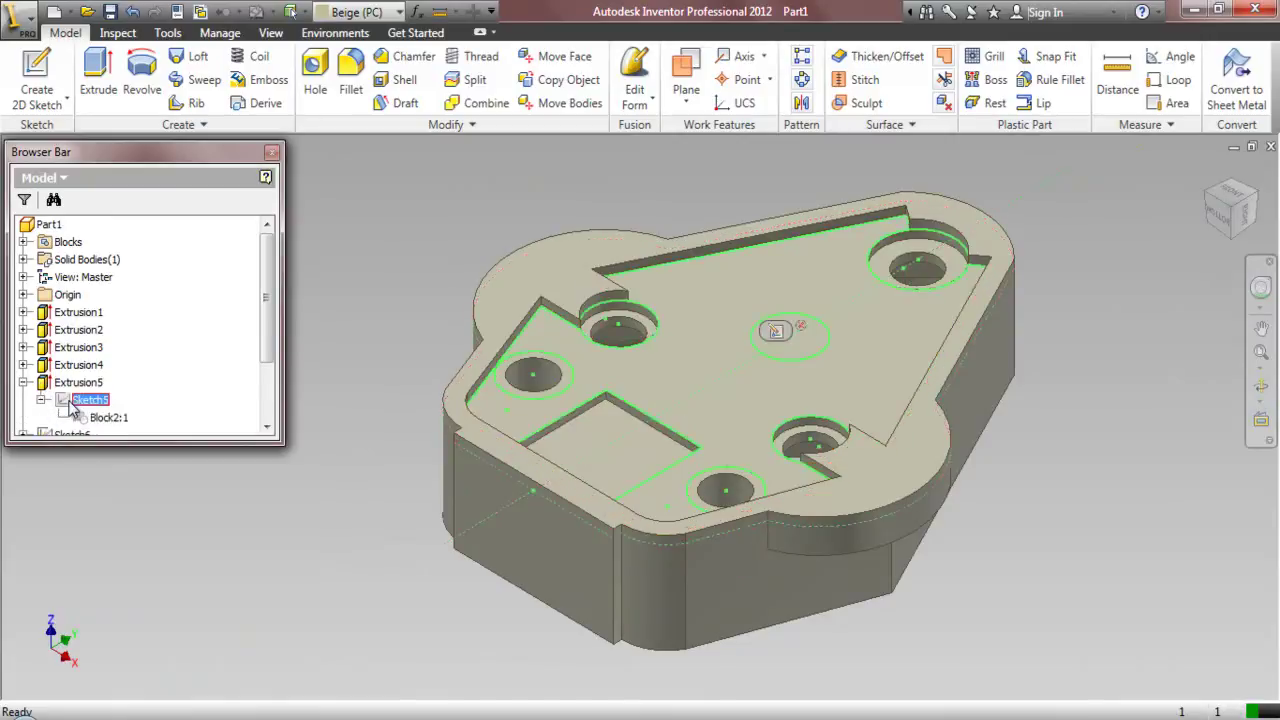
{"action": "right_click", "coordinate": [72, 401]}
{"action": "left_click", "coordinate": [134, 608]}
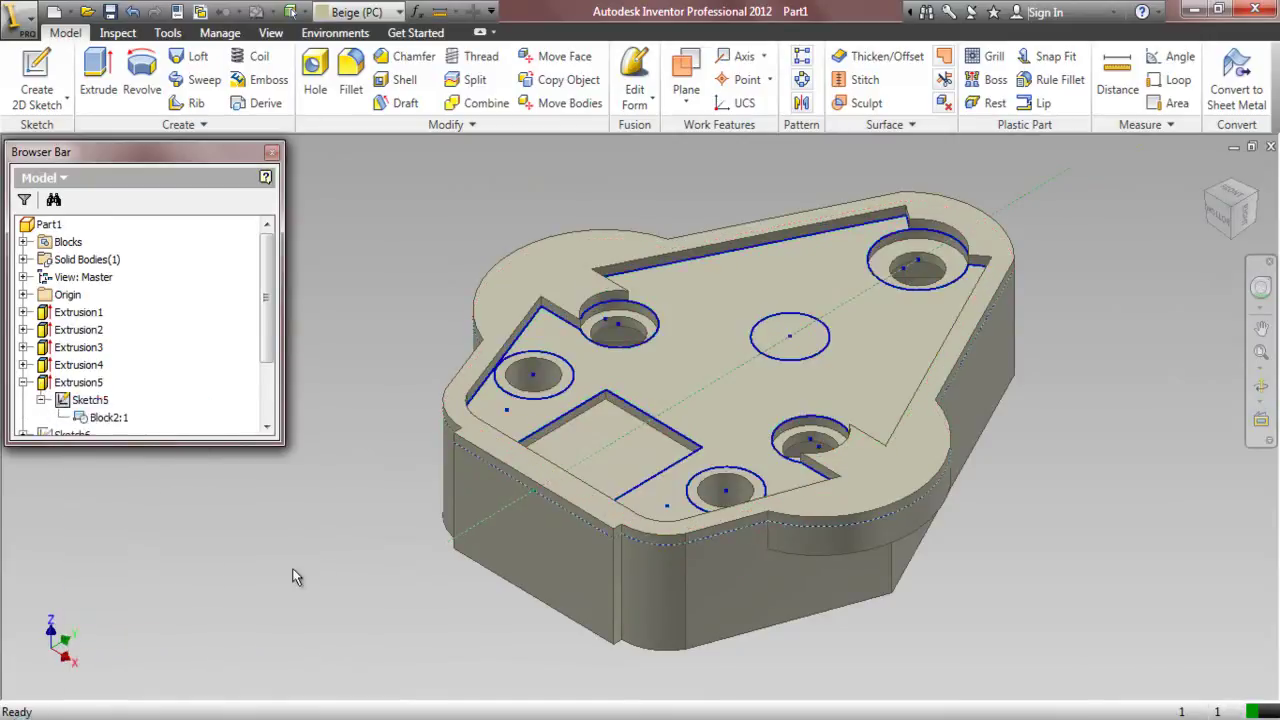
- Cut the circles around the two holes nearest the notched end .0625 in deep and hide the shared Sketch5
{"action": "left_click", "coordinate": [110, 66]}
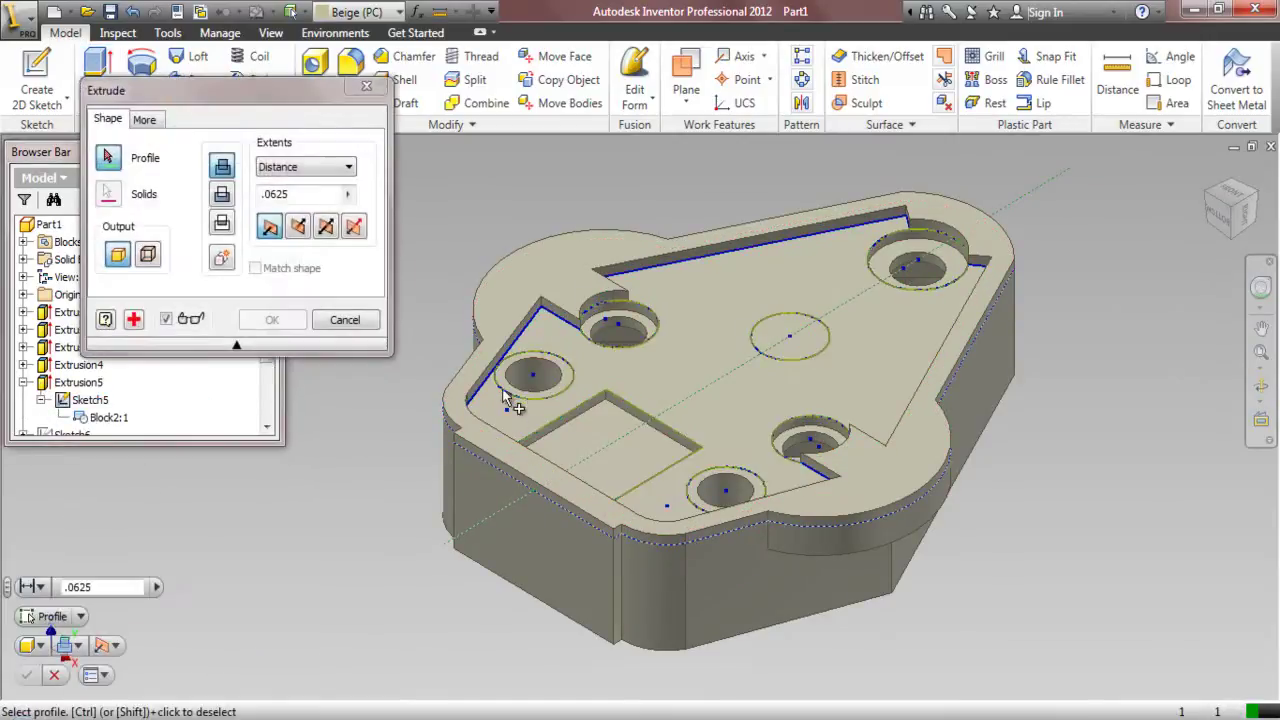
{"action": "left_click", "coordinate": [532, 376]}
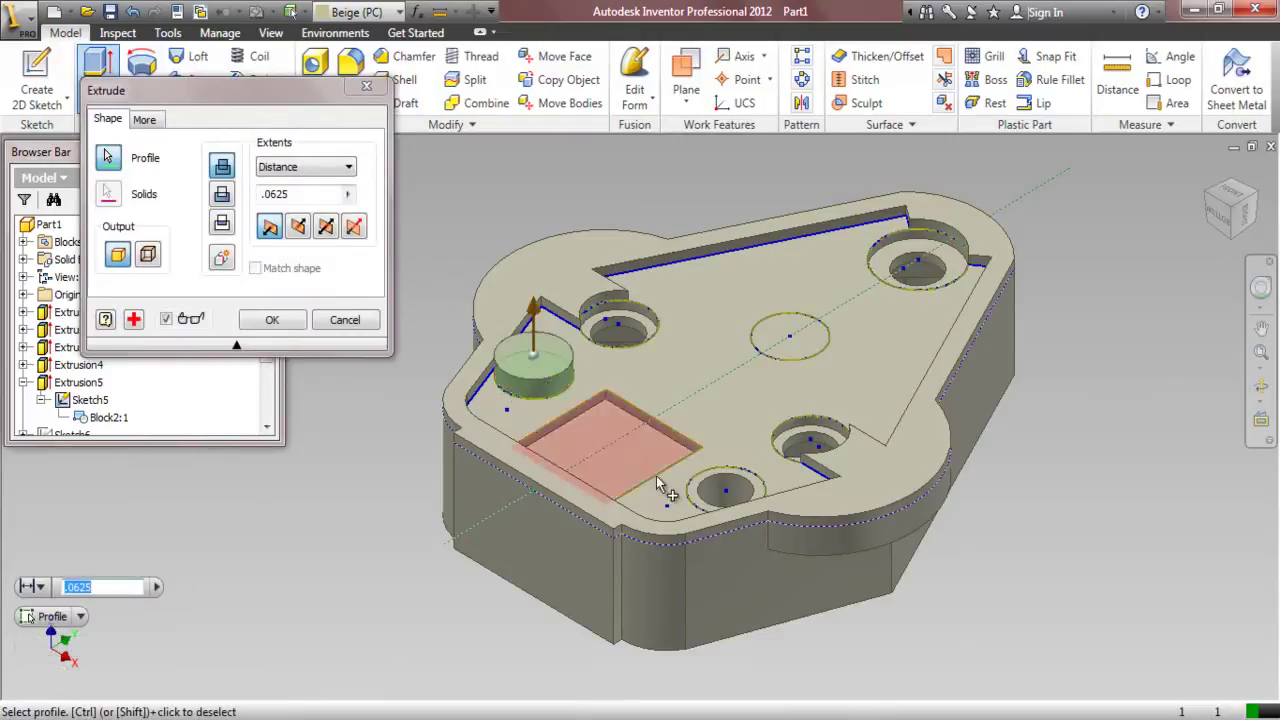
{"action": "left_click", "coordinate": [722, 488]}
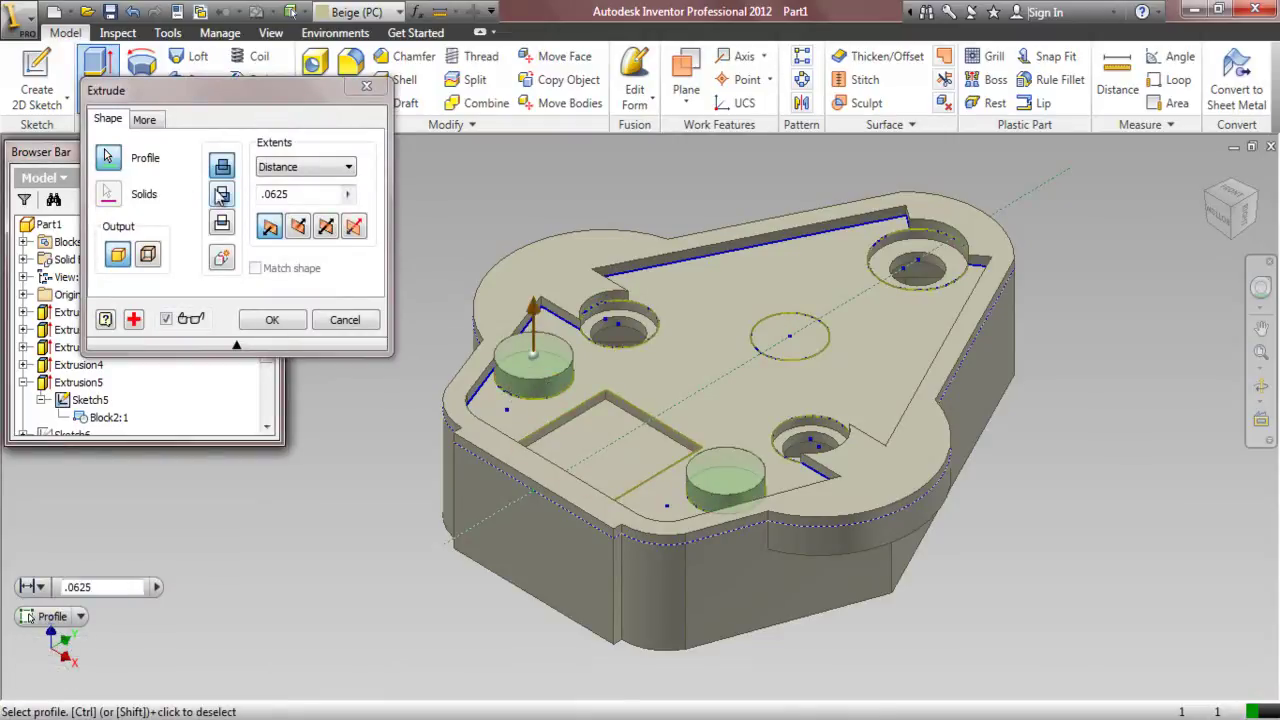
{"action": "left_click", "coordinate": [221, 195]}
{"action": "left_click", "coordinate": [272, 320]}
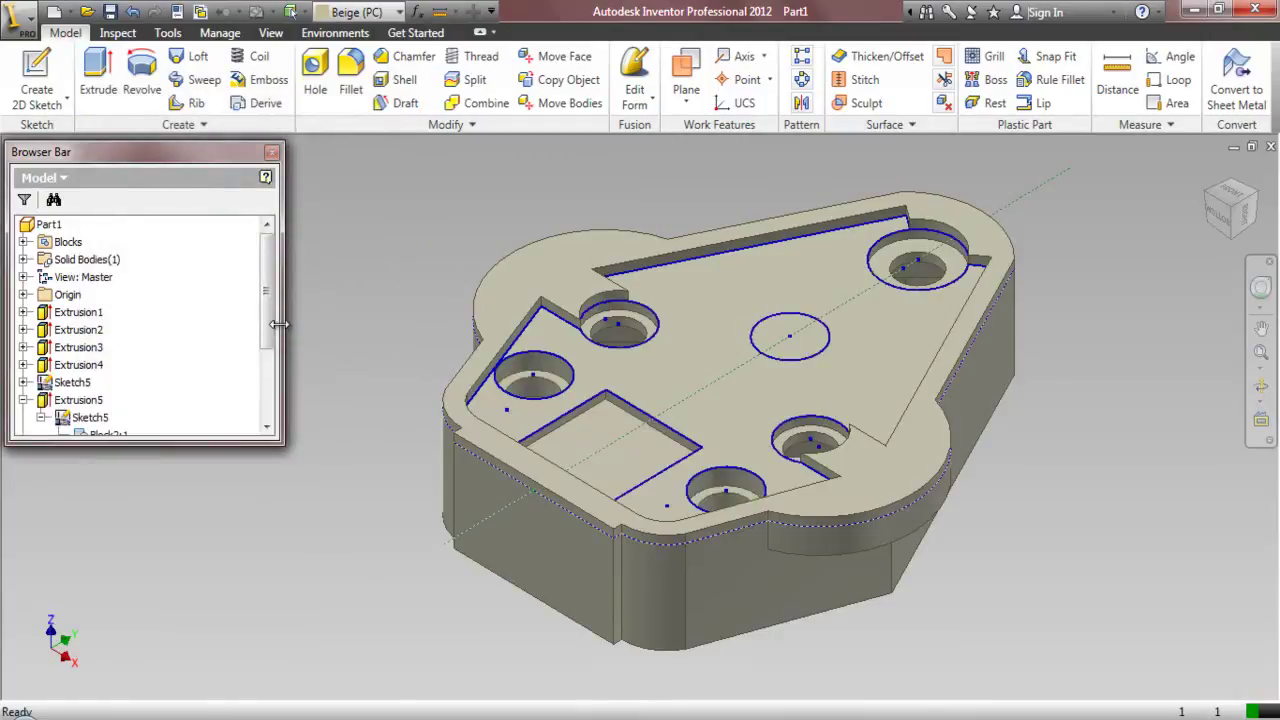
{"action": "right_click", "coordinate": [80, 380]}
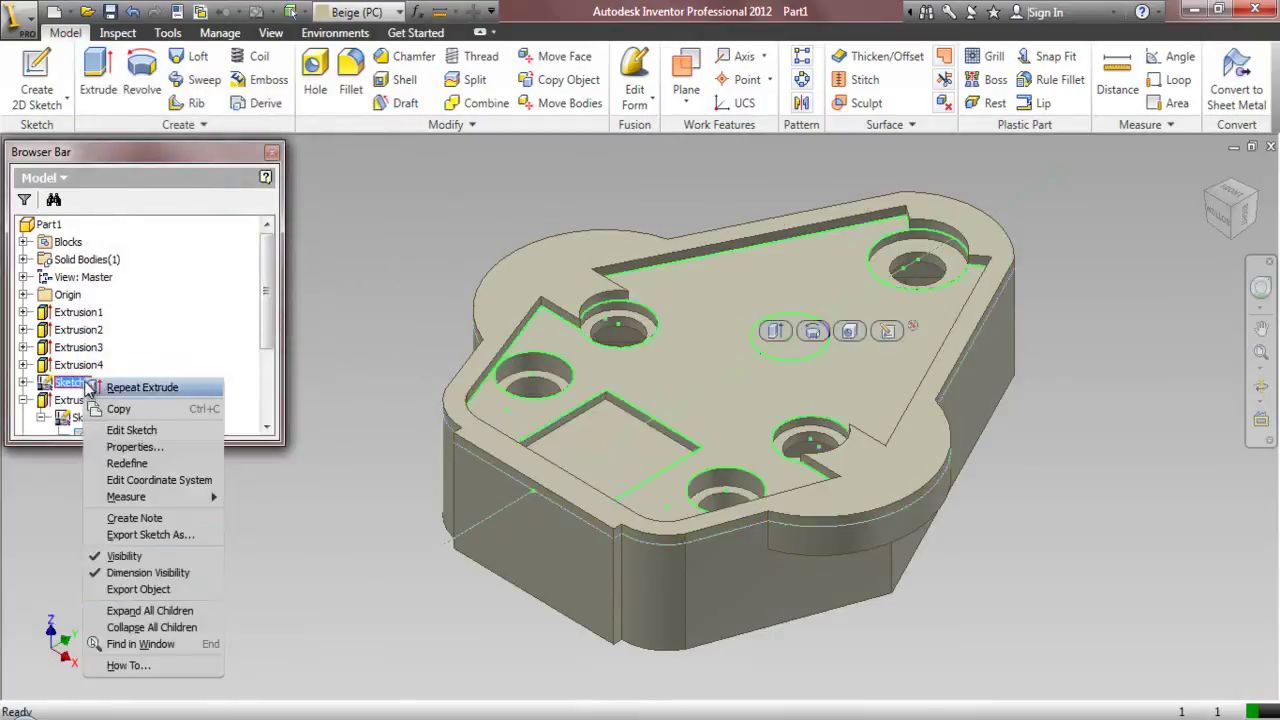
{"action": "left_click", "coordinate": [164, 566]}
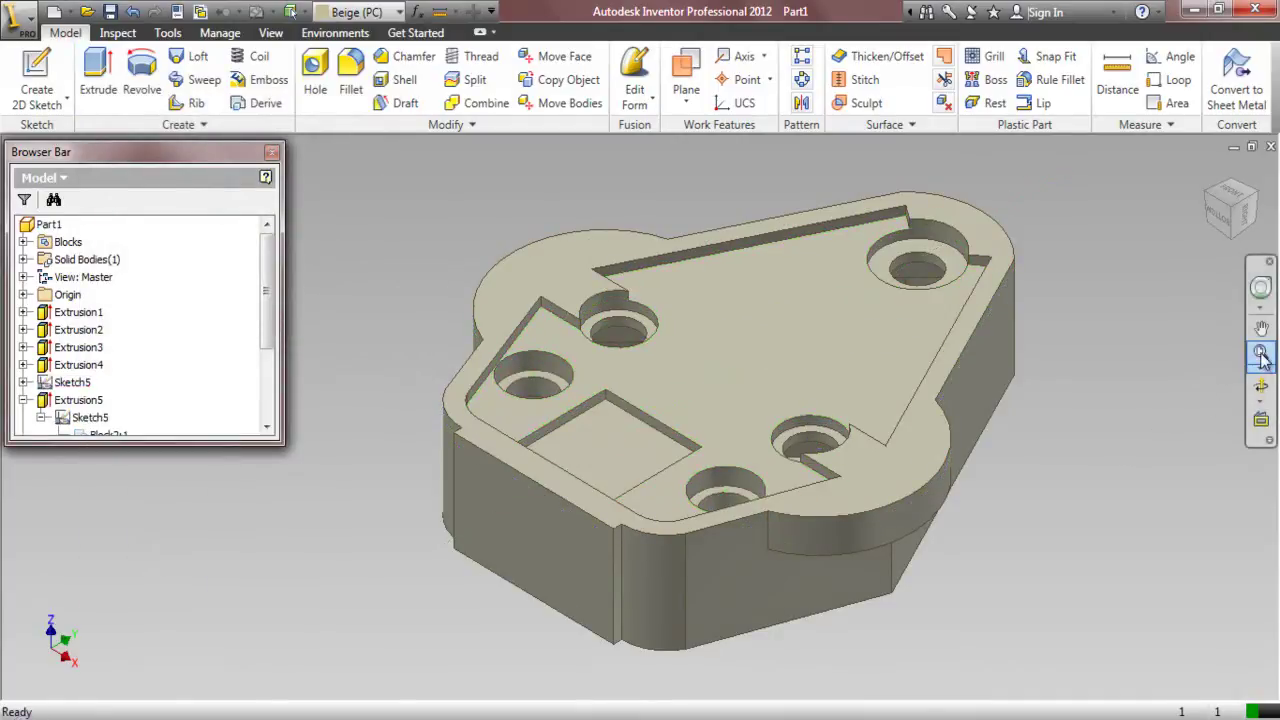
- Collapse all entries in the model tree and make the shared Sketch6 visible
{"action": "left_click", "coordinate": [1262, 357]}
{"action": "right_click", "coordinate": [197, 306]}
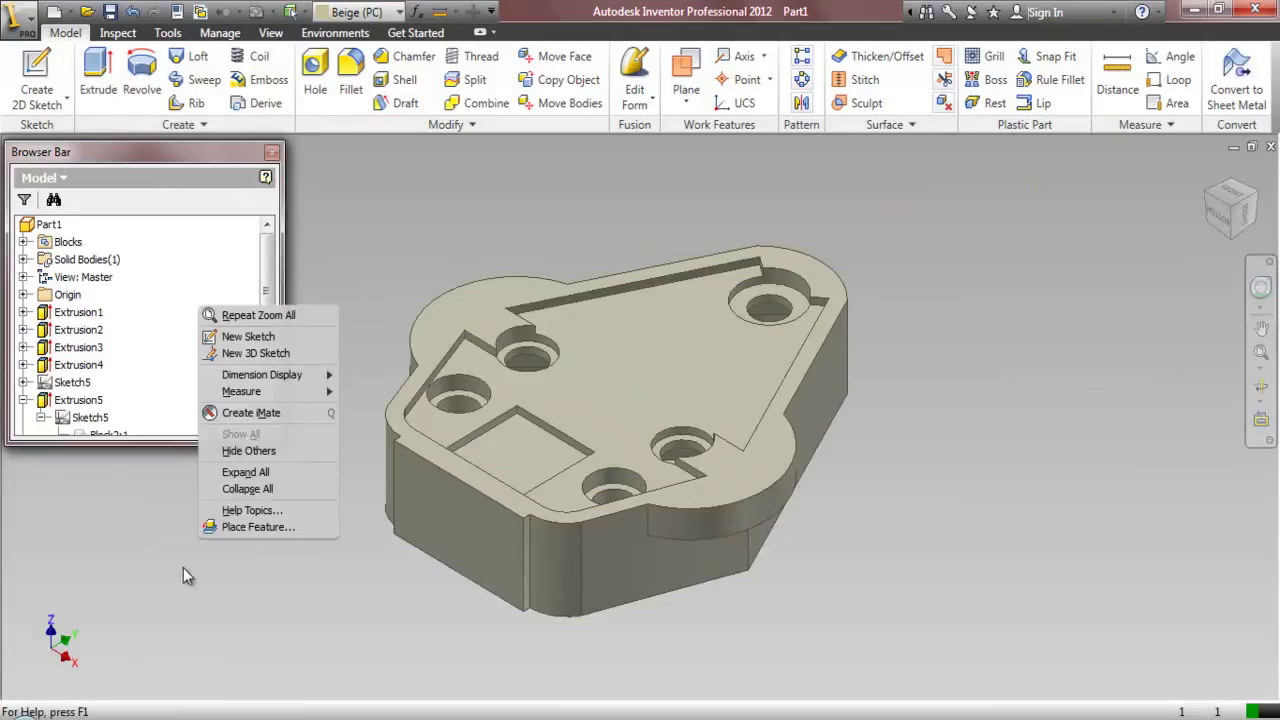
{"action": "left_click", "coordinate": [247, 488]}
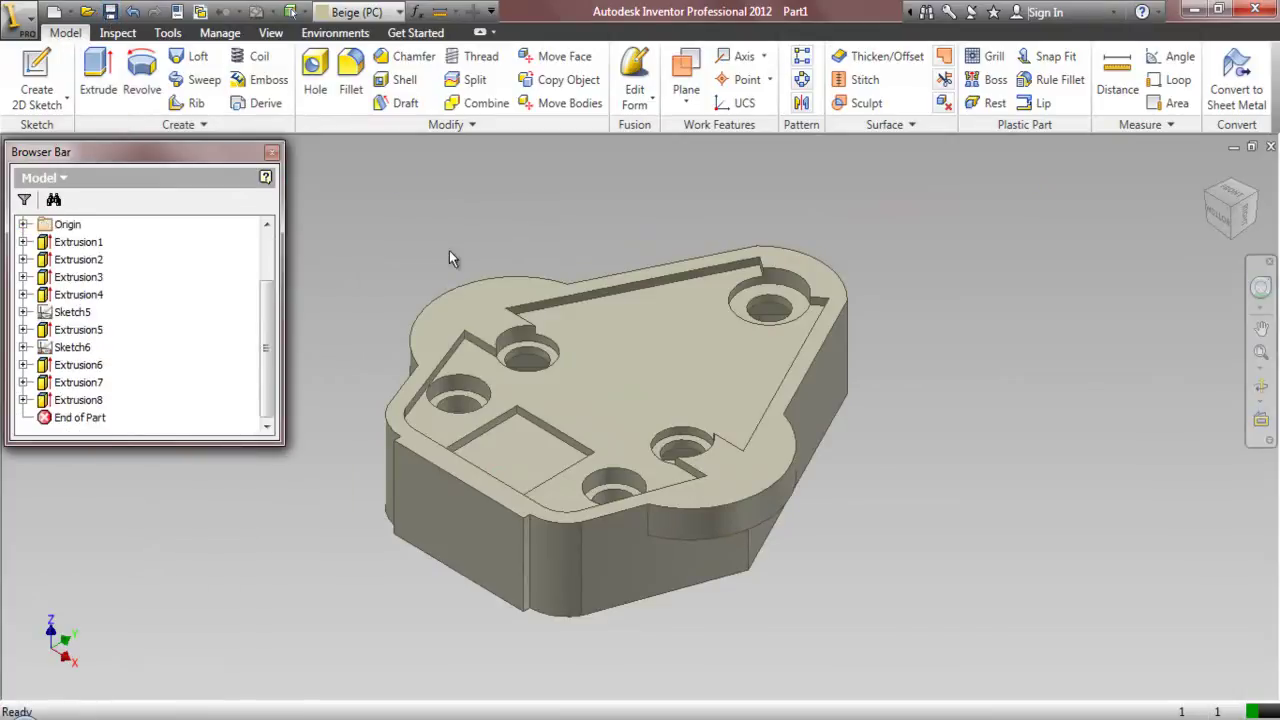
{"action": "left_click", "coordinate": [72, 347]}
{"action": "right_click", "coordinate": [90, 354]}
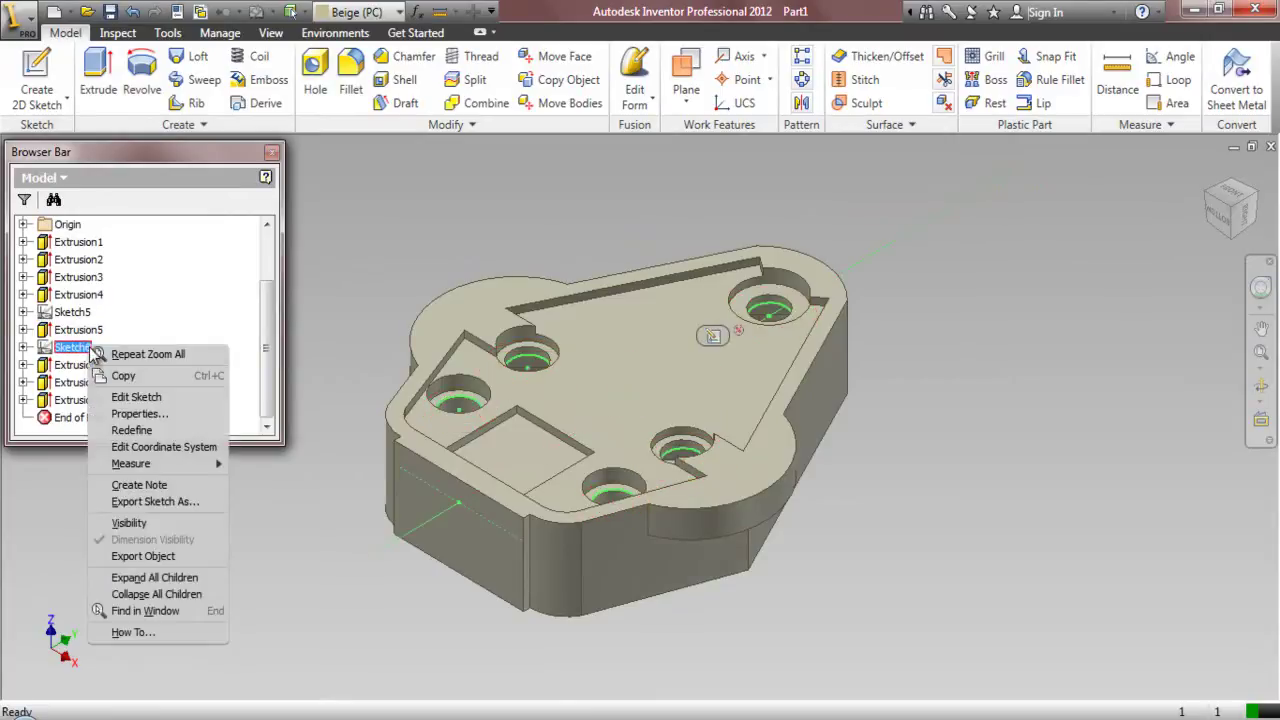
{"action": "left_click", "coordinate": [128, 524]}
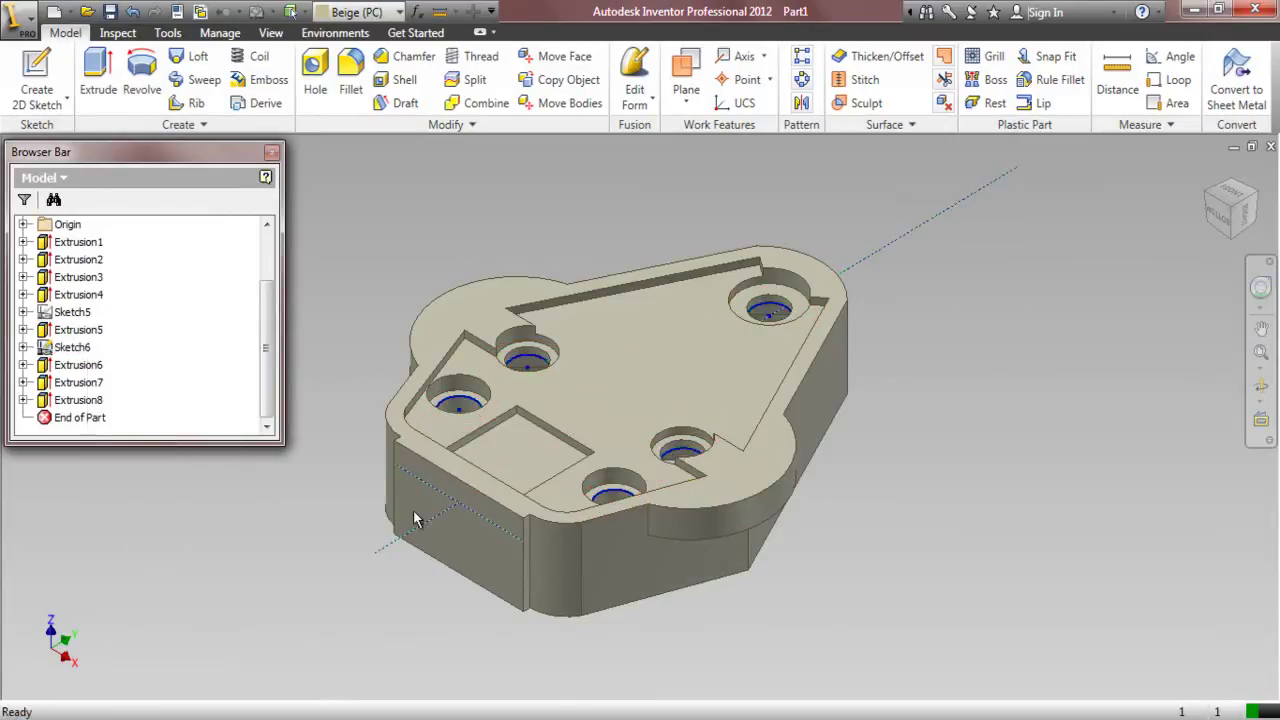
- Start a new 2D sketch on the rim face at the shell's open side
{"action": "left_click", "coordinate": [1259, 390]}
{"action": "left_click_drag", "start_coordinate": [641, 215], "coordinate": [660, 470]}
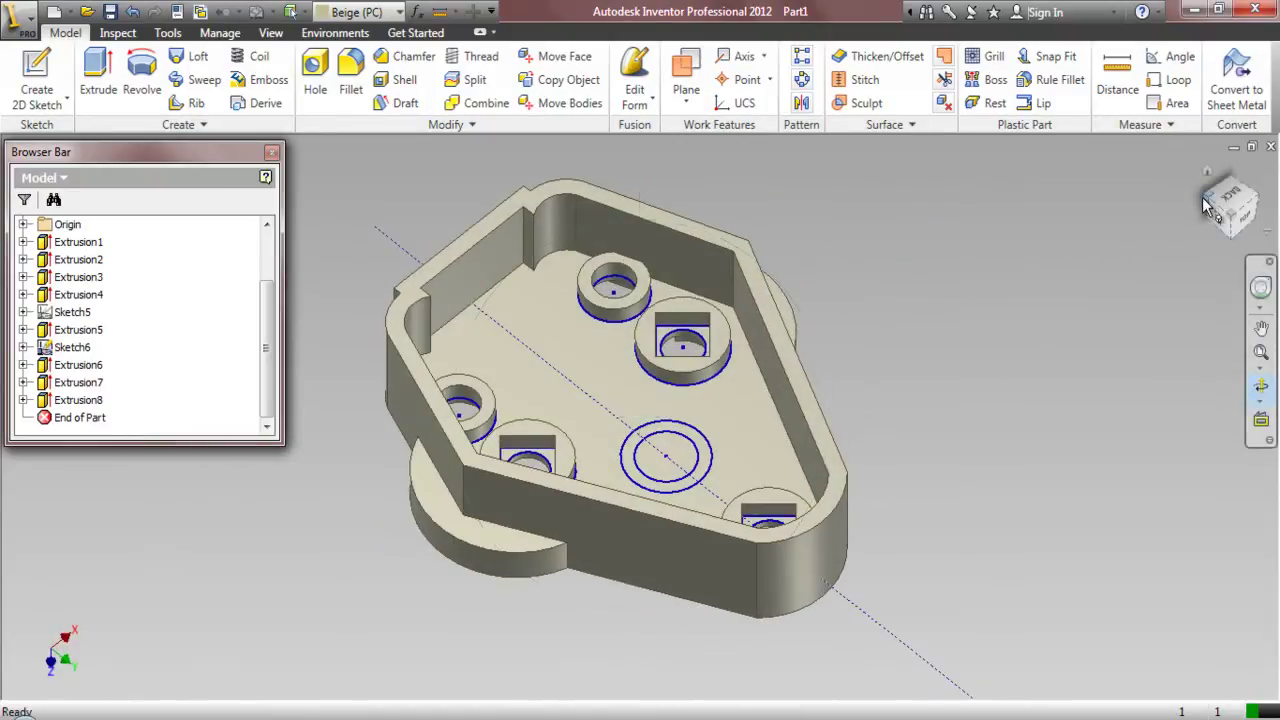
{"action": "left_click", "coordinate": [1220, 225]}
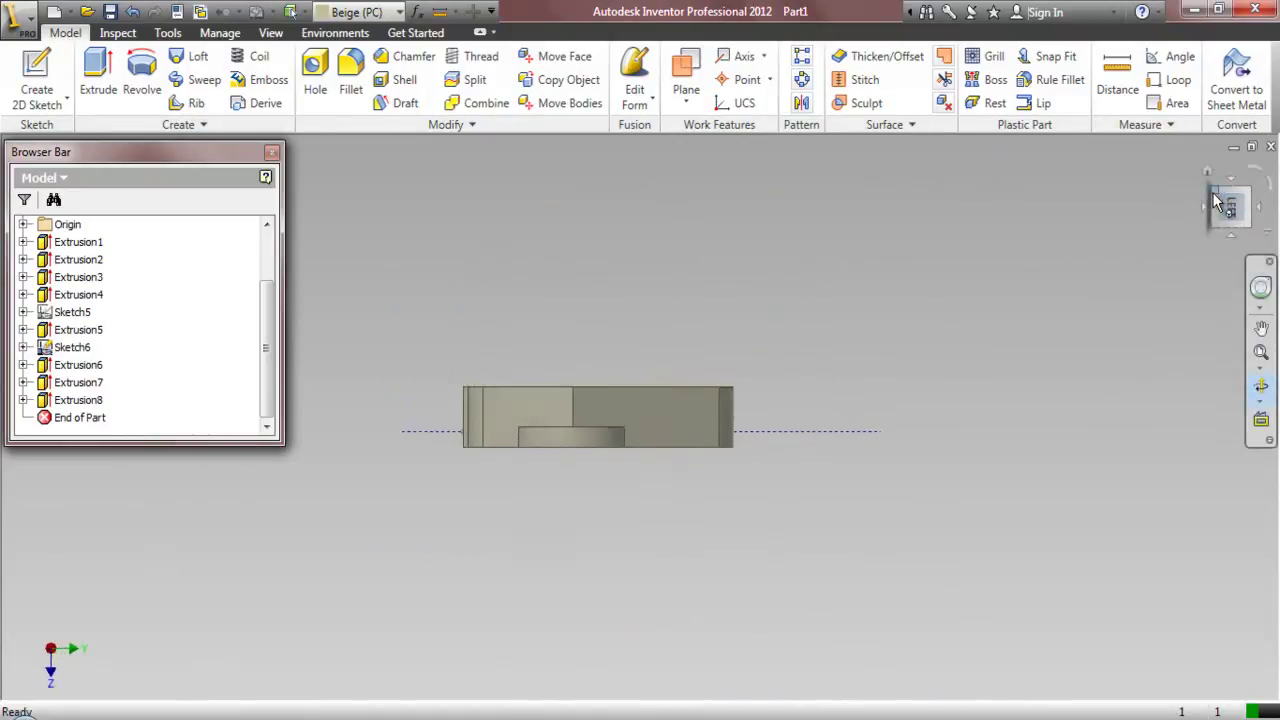
{"action": "left_click", "coordinate": [1258, 355]}
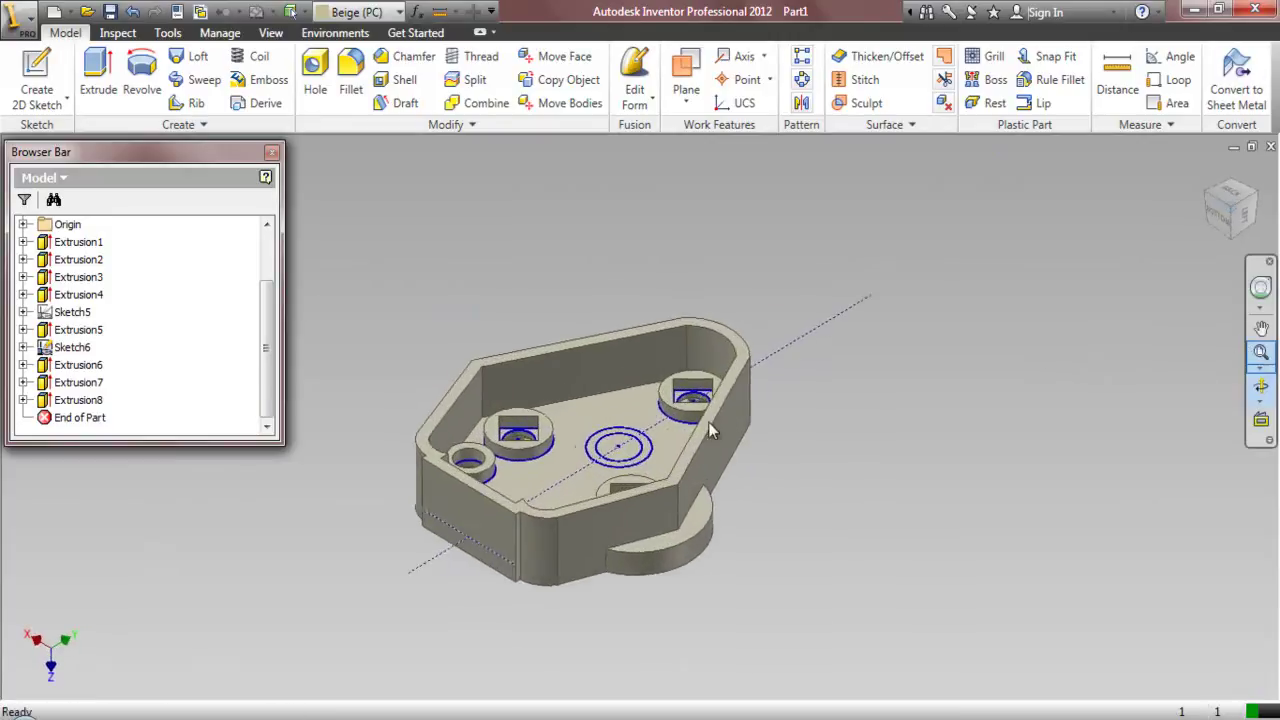
{"action": "right_click", "coordinate": [583, 463]}
{"action": "left_click", "coordinate": [585, 463]}
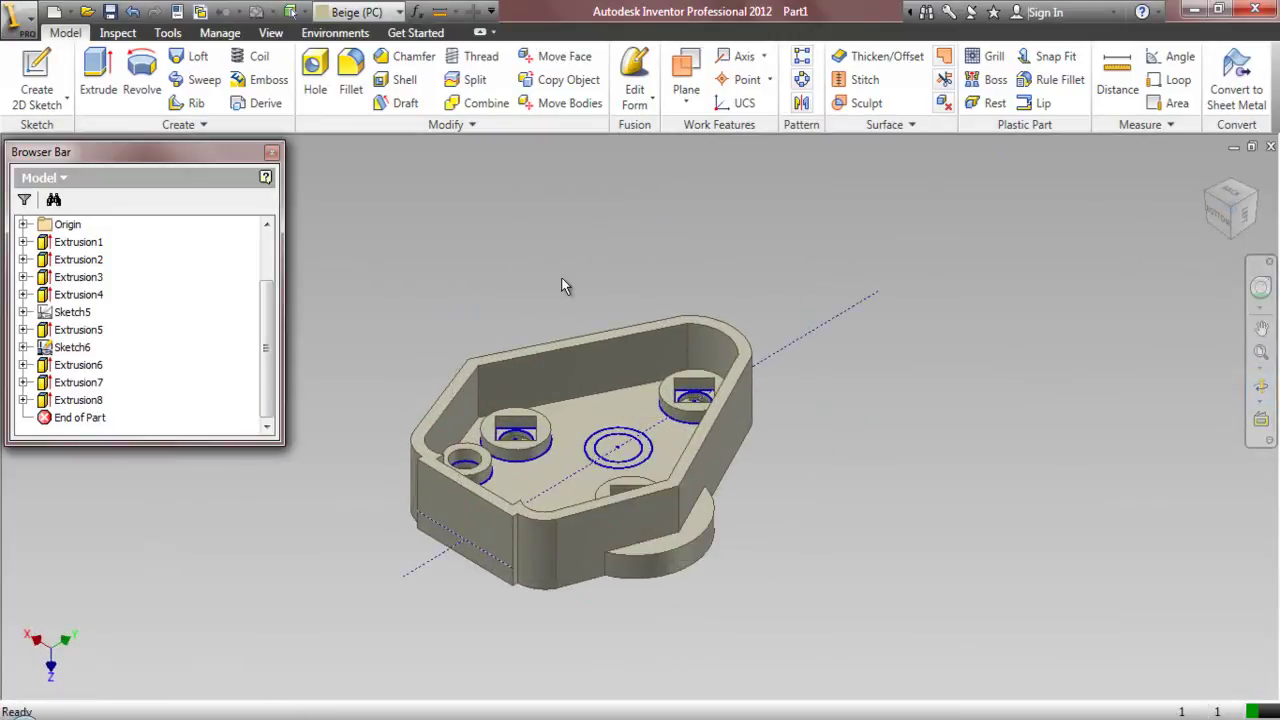
{"action": "left_click", "coordinate": [36, 75]}
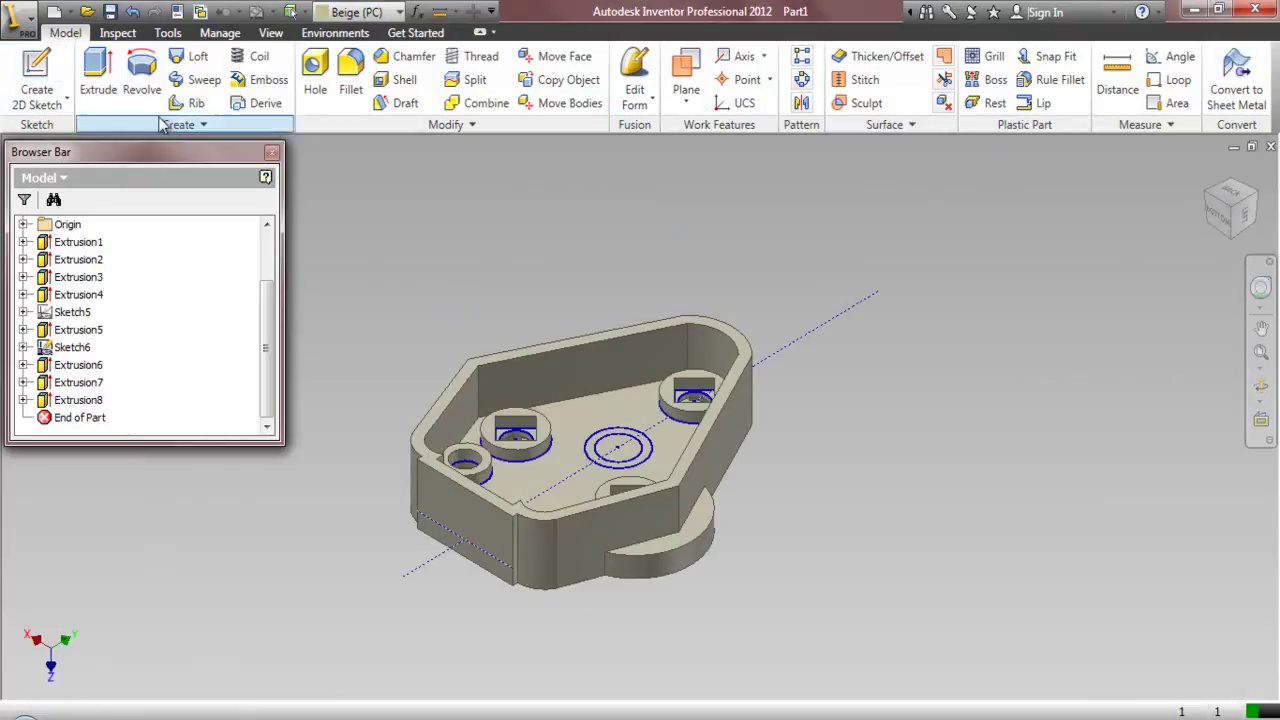
{"action": "left_click", "coordinate": [470, 363]}
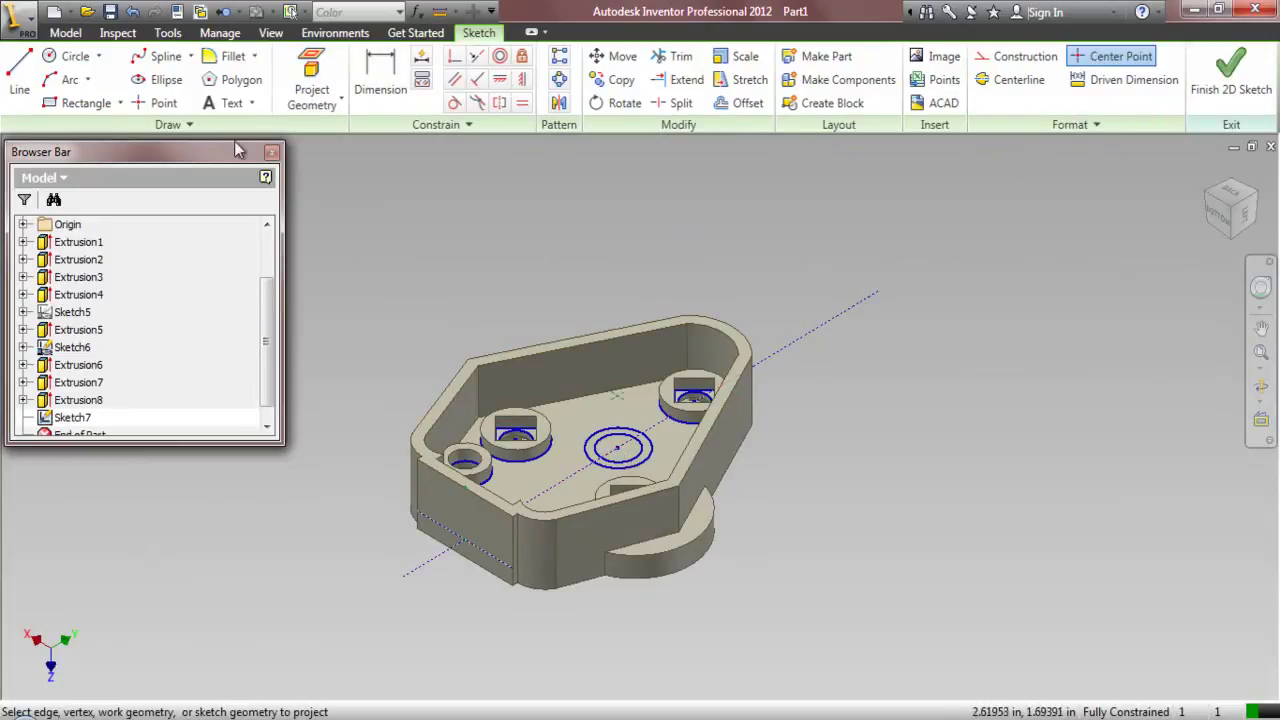
- Draw a circle of .26563 in diameter on the sketch's projected centre point, above the concentric circles on the shell floor
{"action": "left_click", "coordinate": [72, 56]}
{"action": "left_click", "coordinate": [617, 396]}
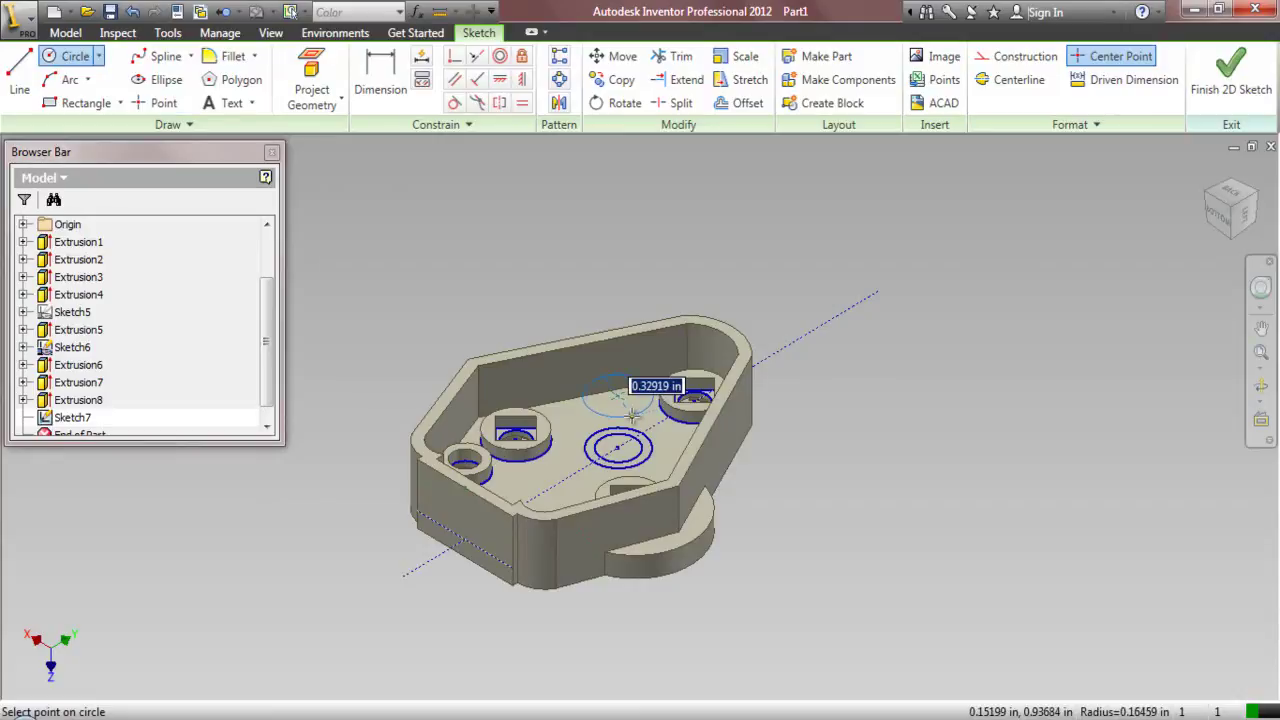
{"action": "type", "text": ".2656"}
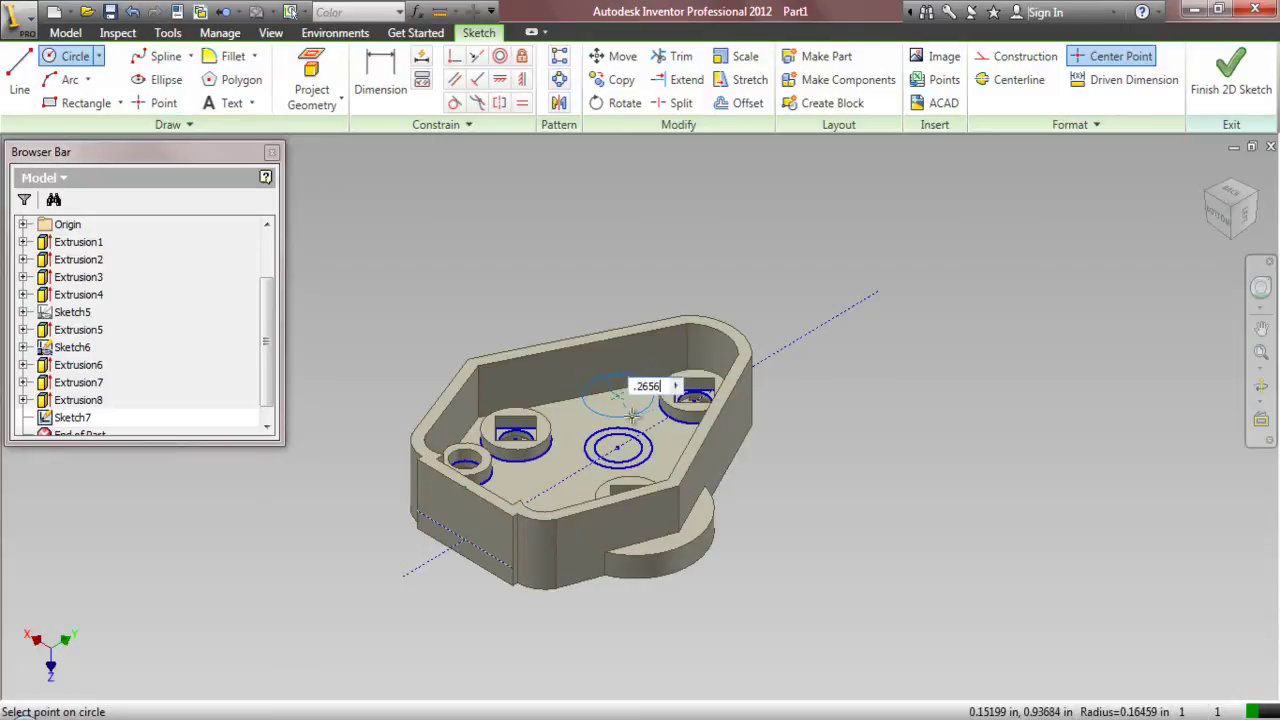
{"action": "key", "text": "Return"}
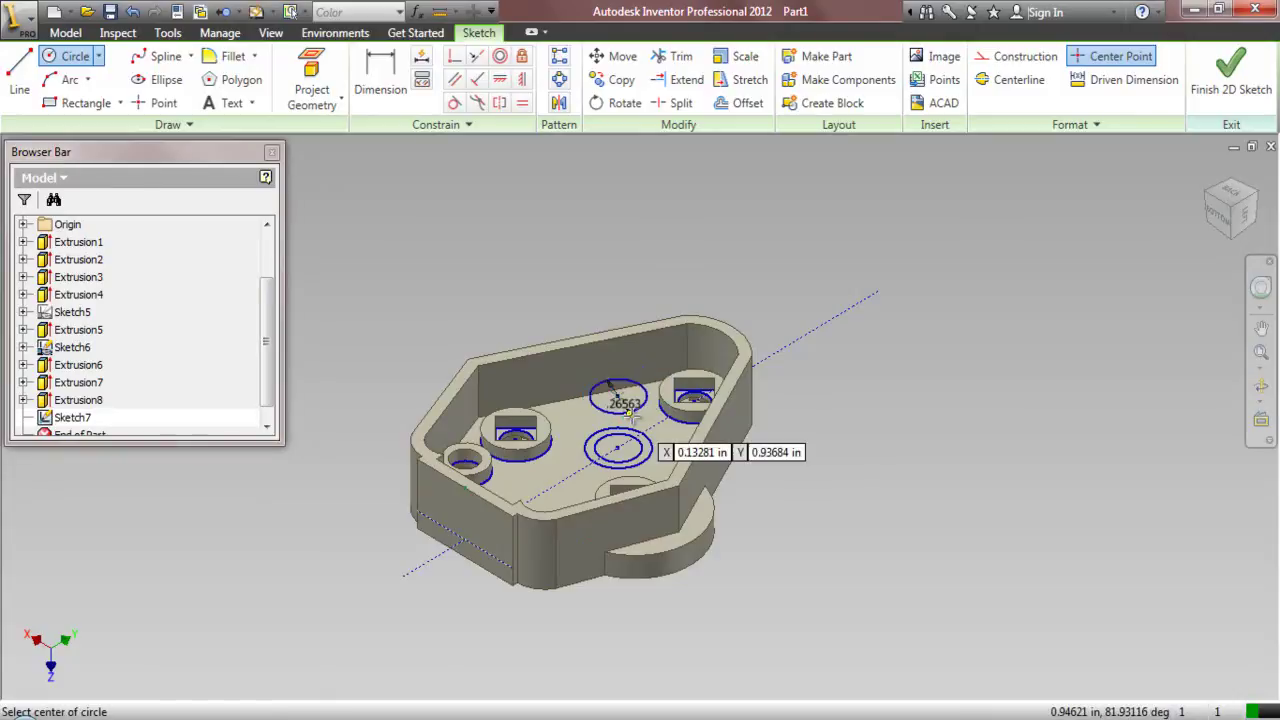
{"action": "scroll", "coordinate": [628, 412], "scroll_direction": "up", "scroll_amount": 3}
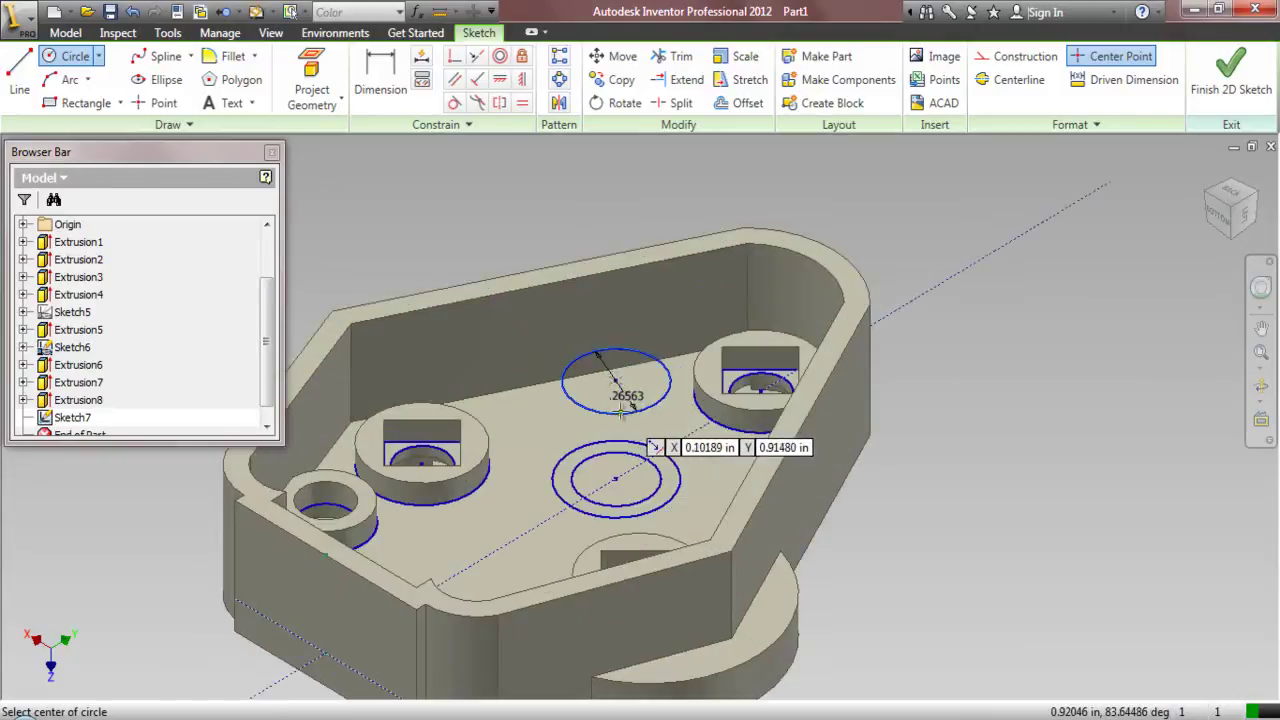
{"action": "right_click", "coordinate": [535, 184]}
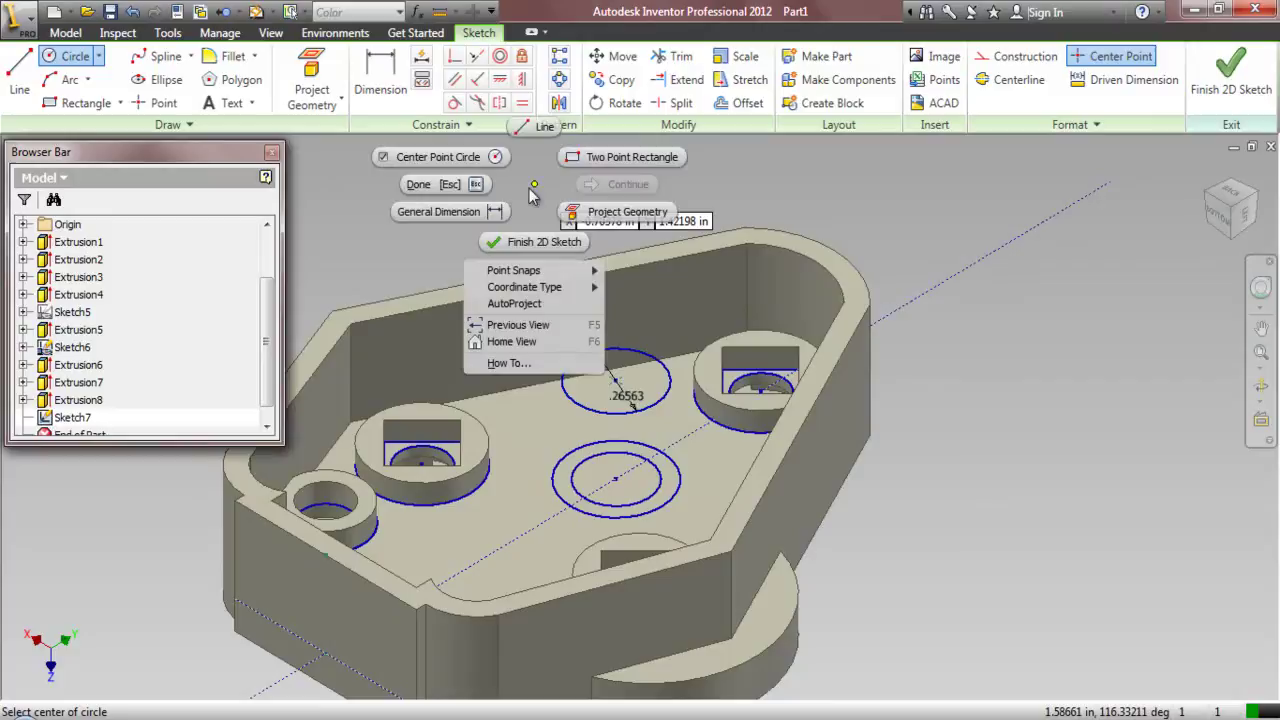
{"action": "left_click", "coordinate": [462, 185]}
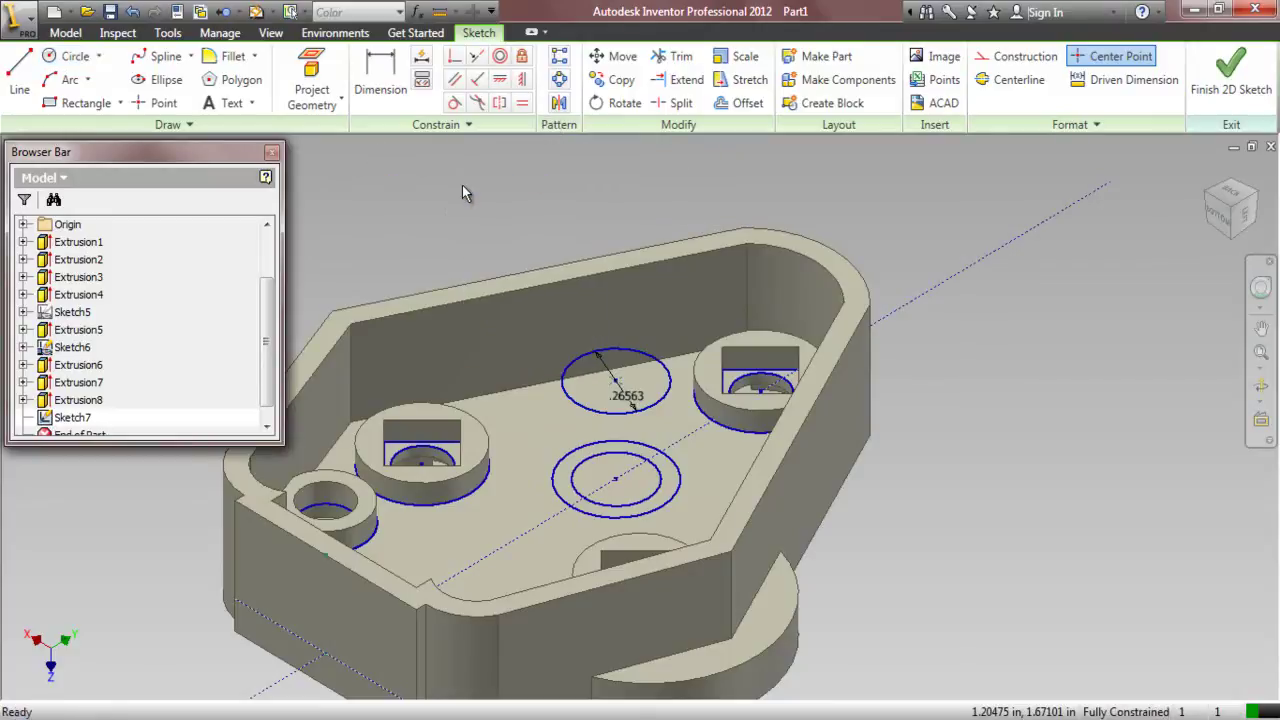
- Loft a solid tapered post from the central outer circle of Sketch6 to the circle in Sketch7
{"action": "left_click", "coordinate": [72, 33]}
{"action": "left_click", "coordinate": [190, 56]}
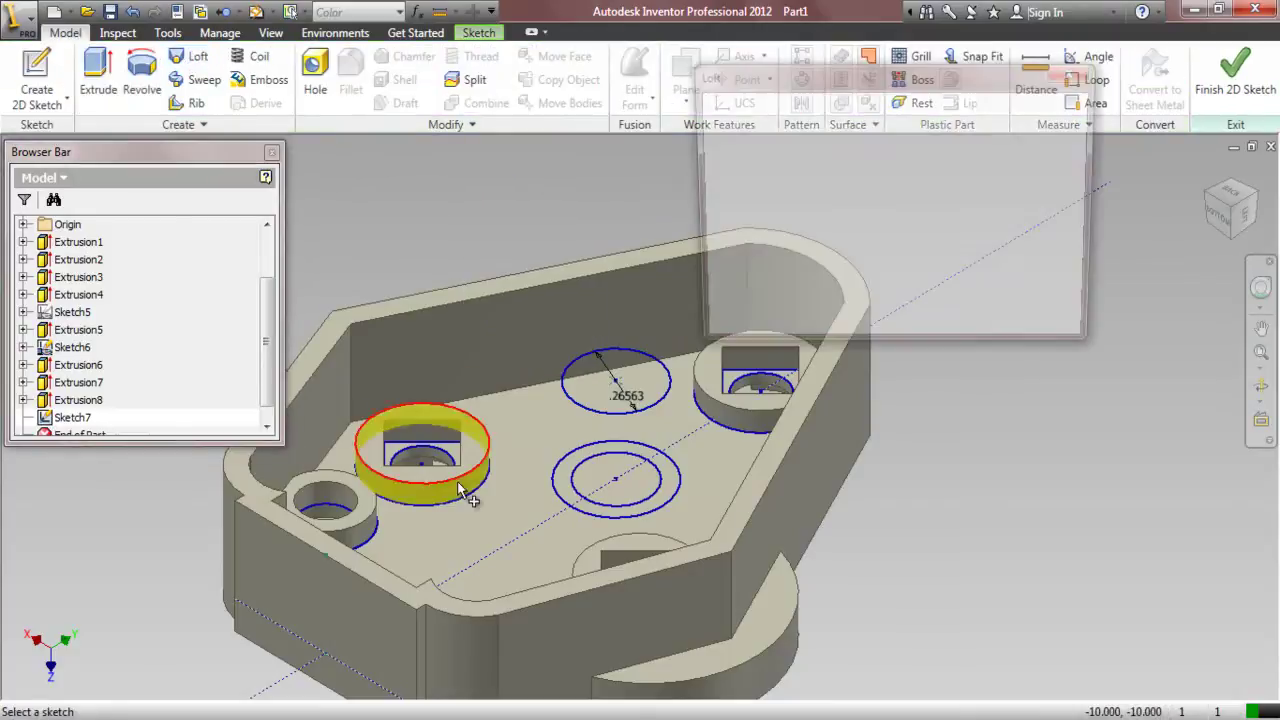
{"action": "left_click", "coordinate": [551, 491]}
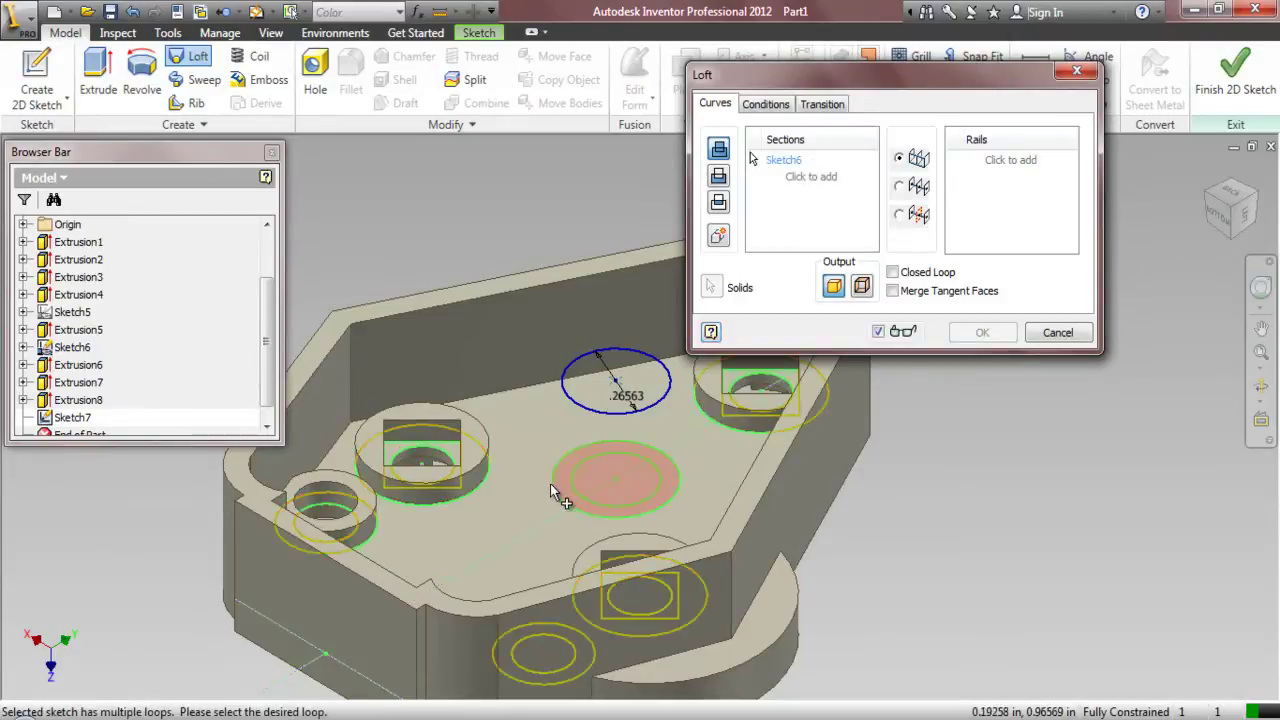
{"action": "left_click", "coordinate": [560, 488]}
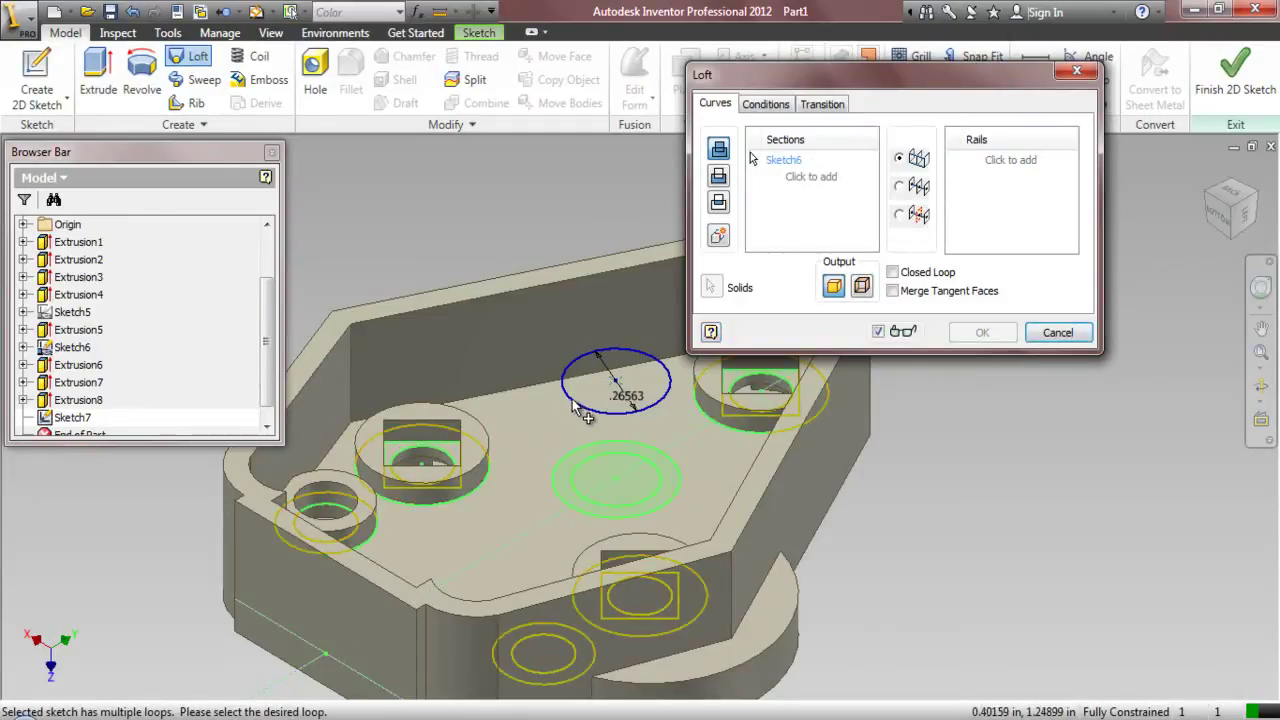
{"action": "left_click", "coordinate": [826, 178]}
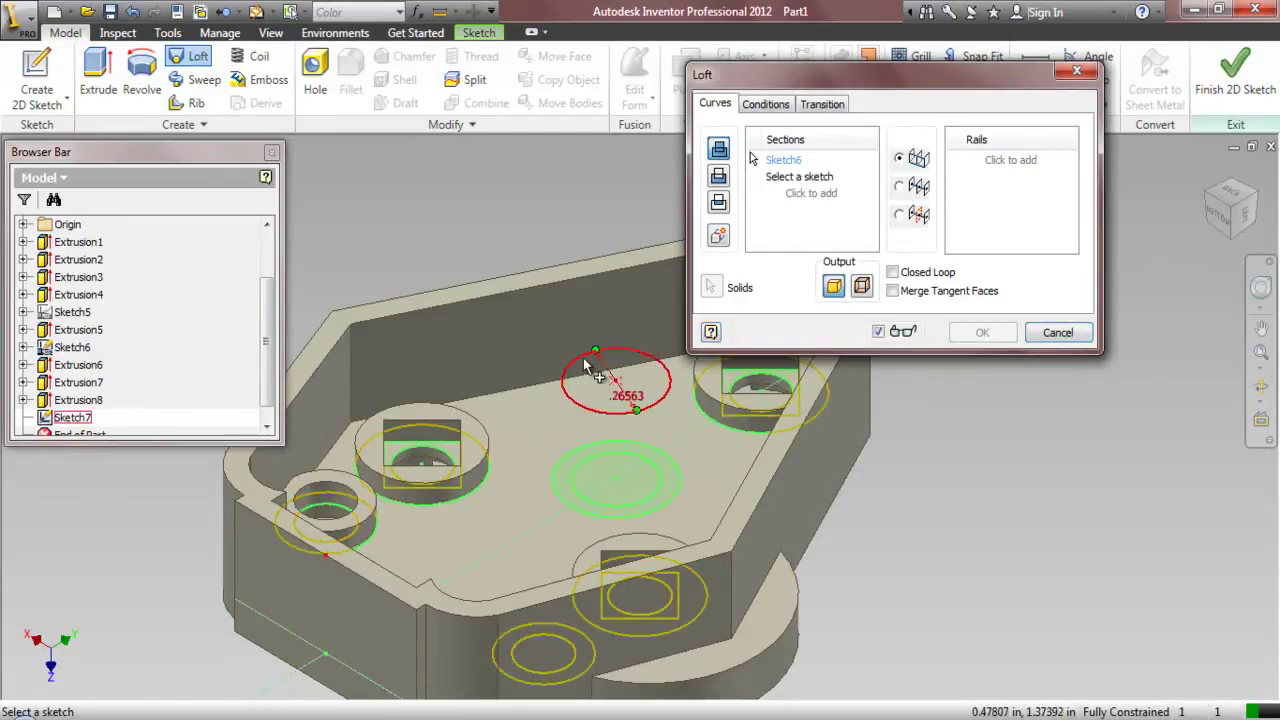
{"action": "left_click", "coordinate": [586, 362]}
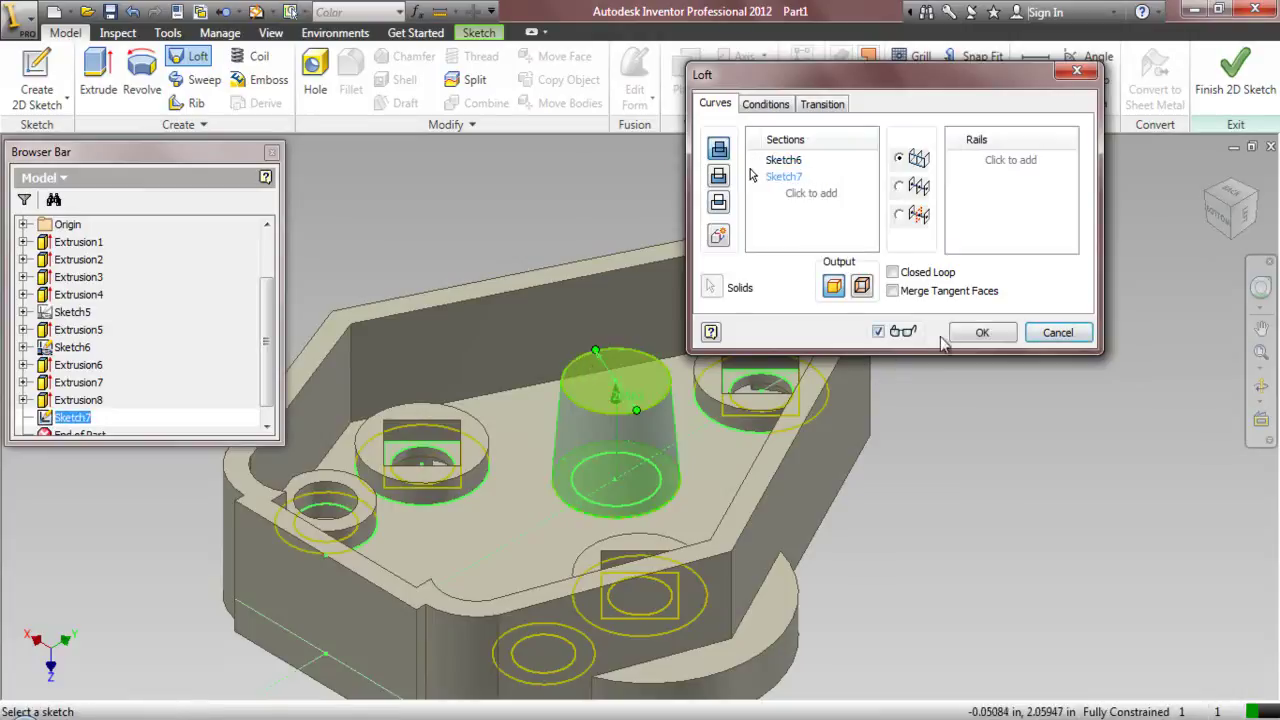
{"action": "left_click", "coordinate": [980, 333]}
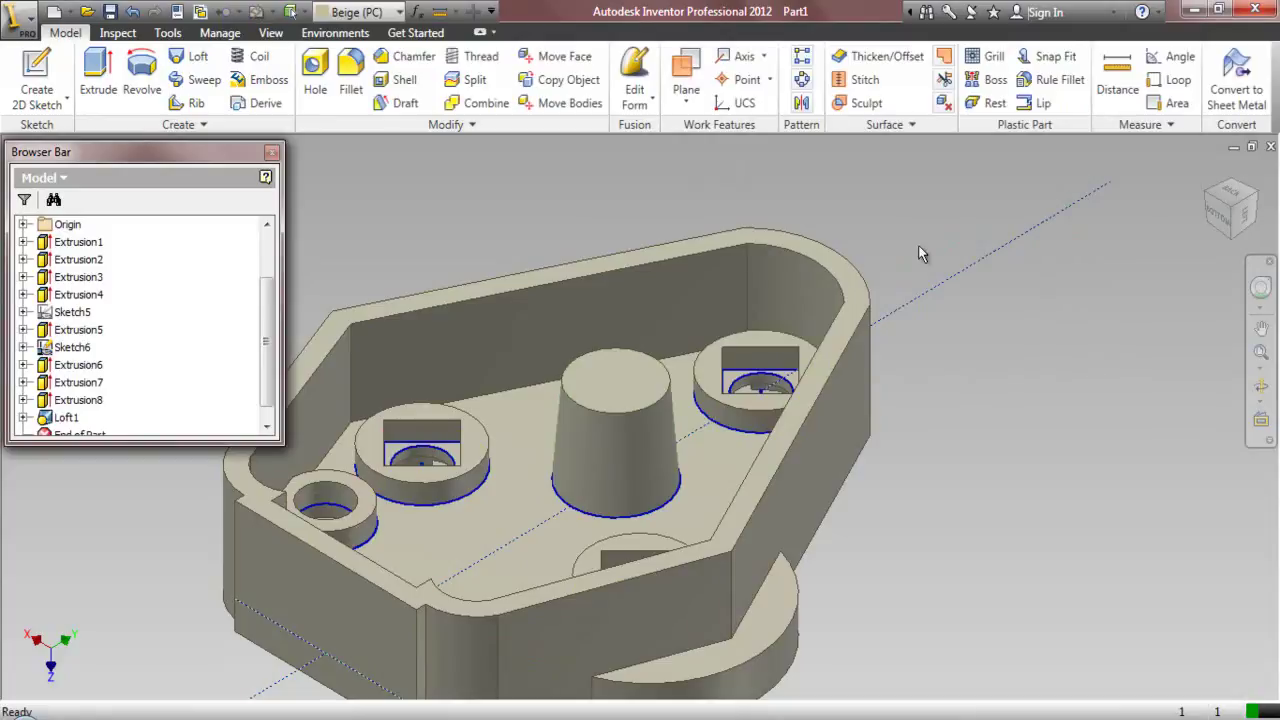
- Start a new sketch on the tapered post's end face and project its circular edge
{"action": "left_click", "coordinate": [36, 70]}
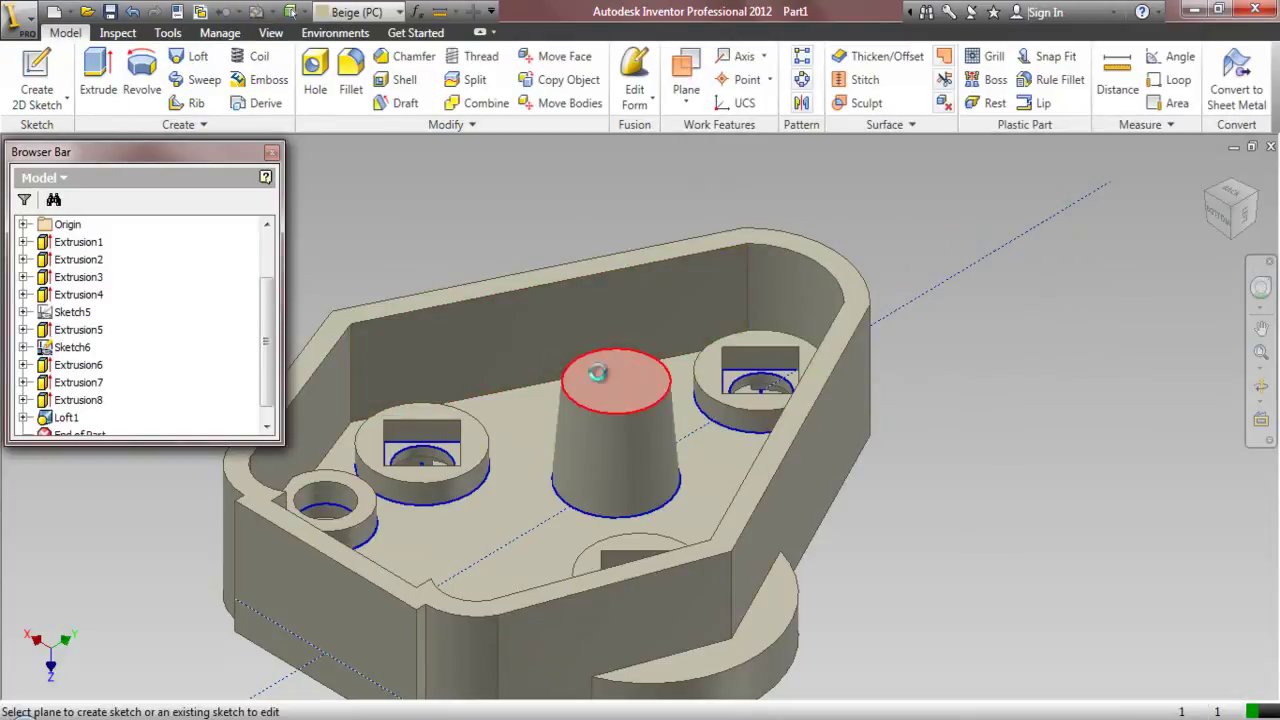
{"action": "left_click", "coordinate": [612, 380]}
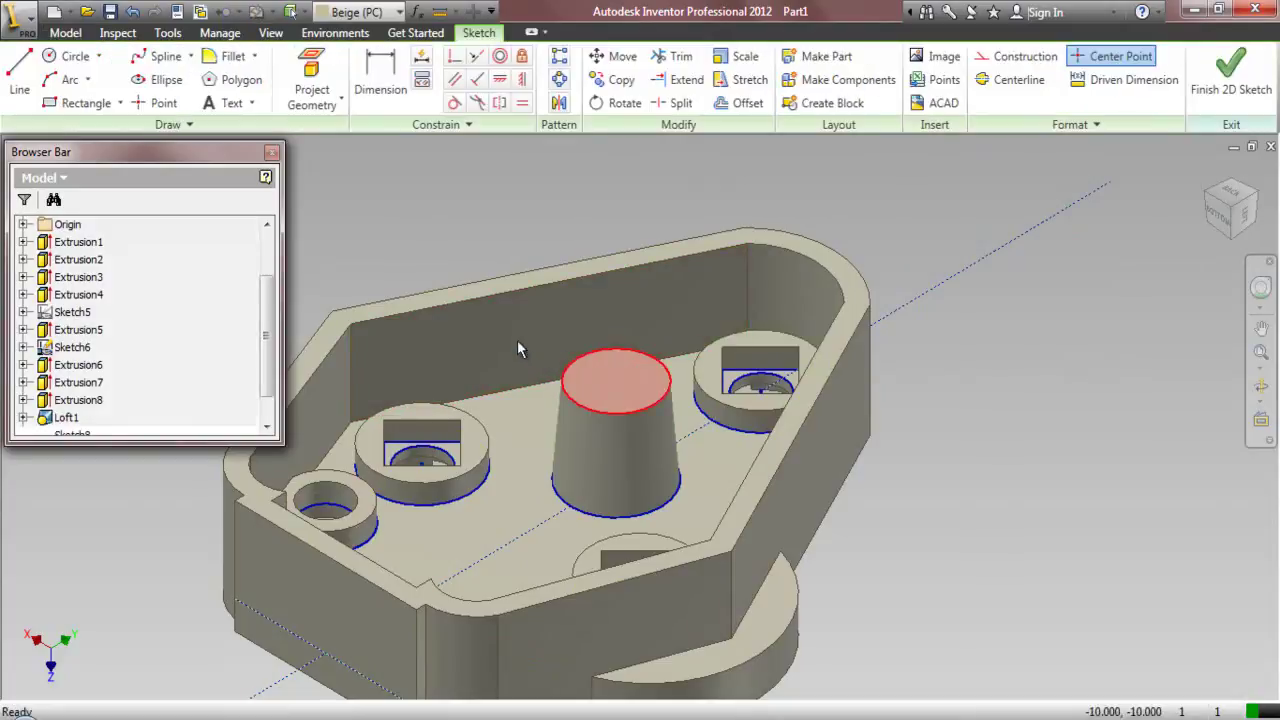
{"action": "left_click", "coordinate": [312, 66]}
{"action": "left_click", "coordinate": [615, 346]}
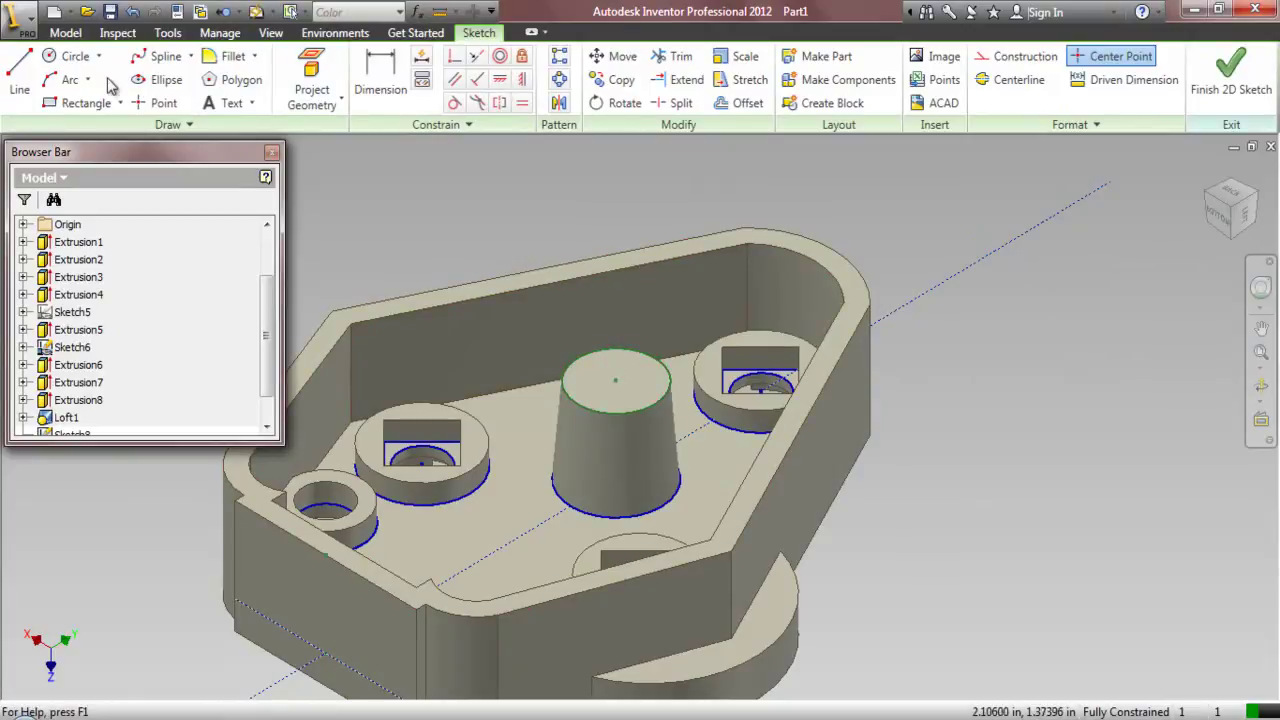
- Draw a concentric circle of .140625 in diameter at the centre of the post's end face
{"action": "left_click", "coordinate": [74, 56]}
{"action": "left_click", "coordinate": [616, 381]}
{"action": "type", "text": ".14062"}
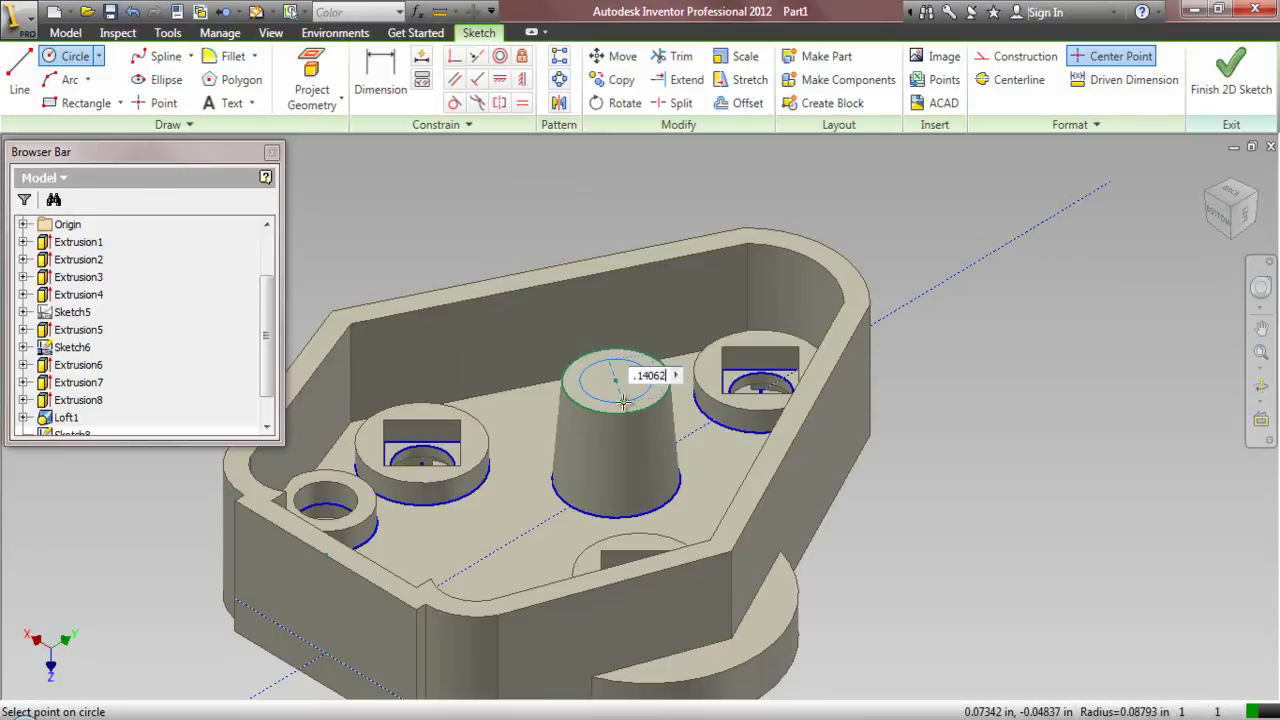
{"action": "type", "text": "5"}
{"action": "key", "text": "Return"}
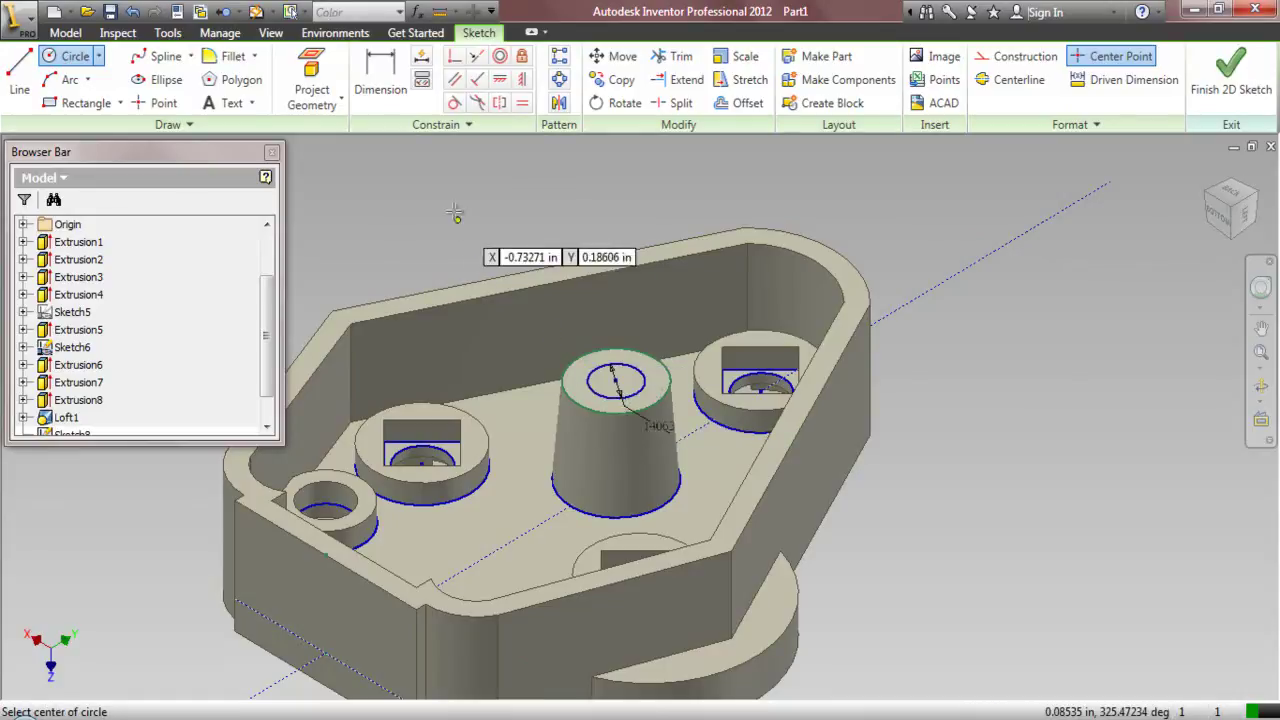
{"action": "right_click", "coordinate": [438, 180]}
{"action": "left_click", "coordinate": [357, 188]}
- Extrude the small circle as a Cut with extents All through the post and shell floor
{"action": "scroll", "coordinate": [97, 65], "scroll_direction": "up", "scroll_amount": 7}
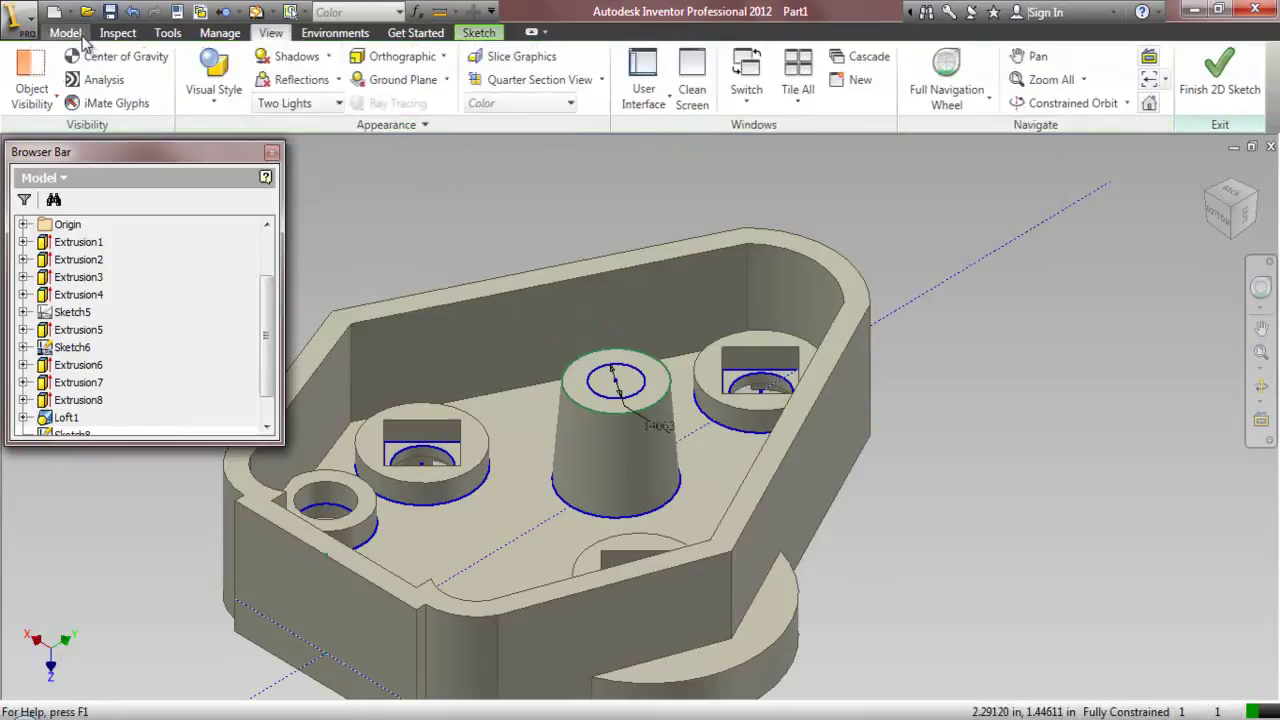
{"action": "left_click", "coordinate": [97, 65]}
{"action": "left_click", "coordinate": [615, 378]}
{"action": "left_click", "coordinate": [222, 194]}
{"action": "left_click", "coordinate": [300, 166]}
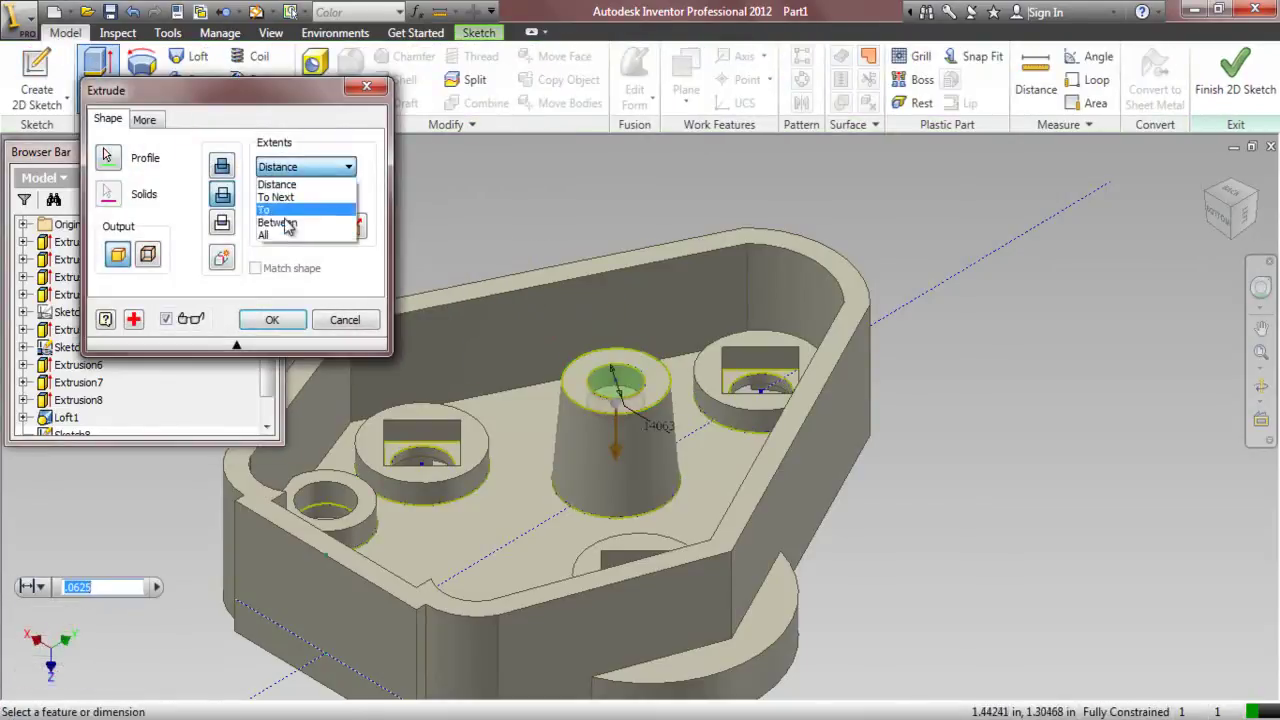
{"action": "left_click", "coordinate": [280, 240]}
{"action": "left_click", "coordinate": [279, 318]}
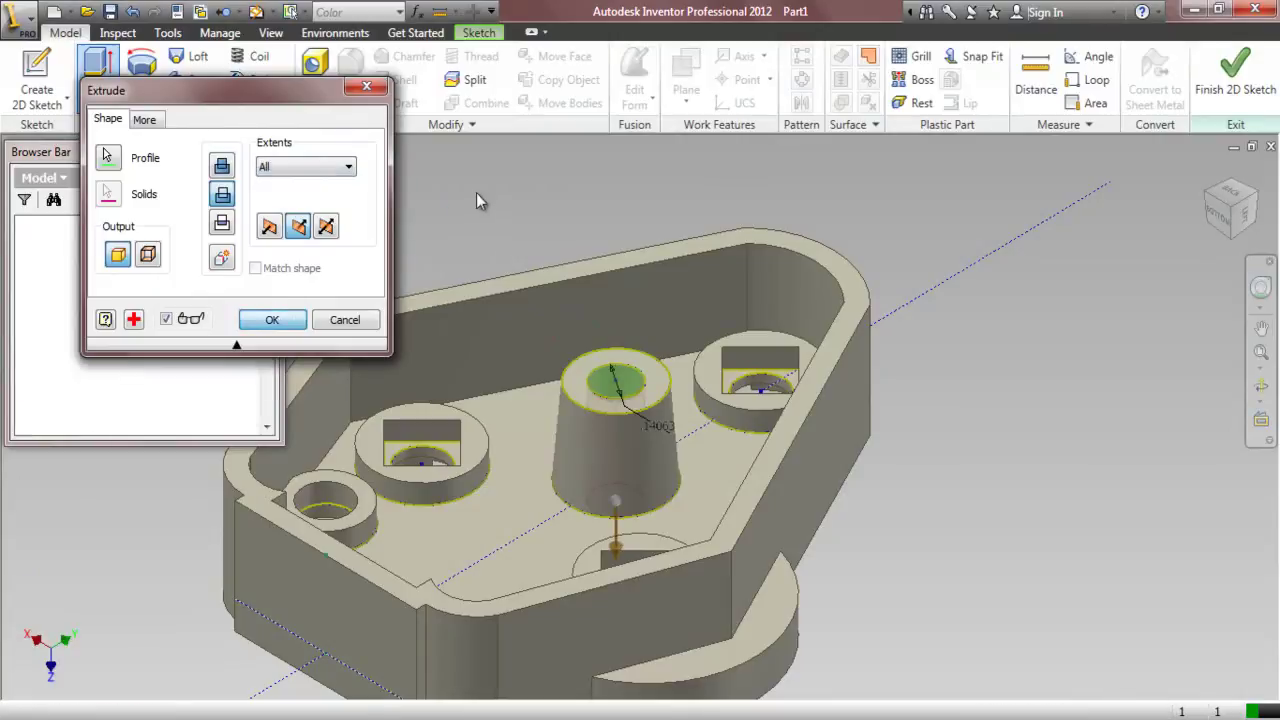
- Start a new sketch on the recessed floor of the front face and set the visual style to Wireframe
{"action": "left_click_drag", "start_coordinate": [1230, 197], "coordinate": [1177, 476]}
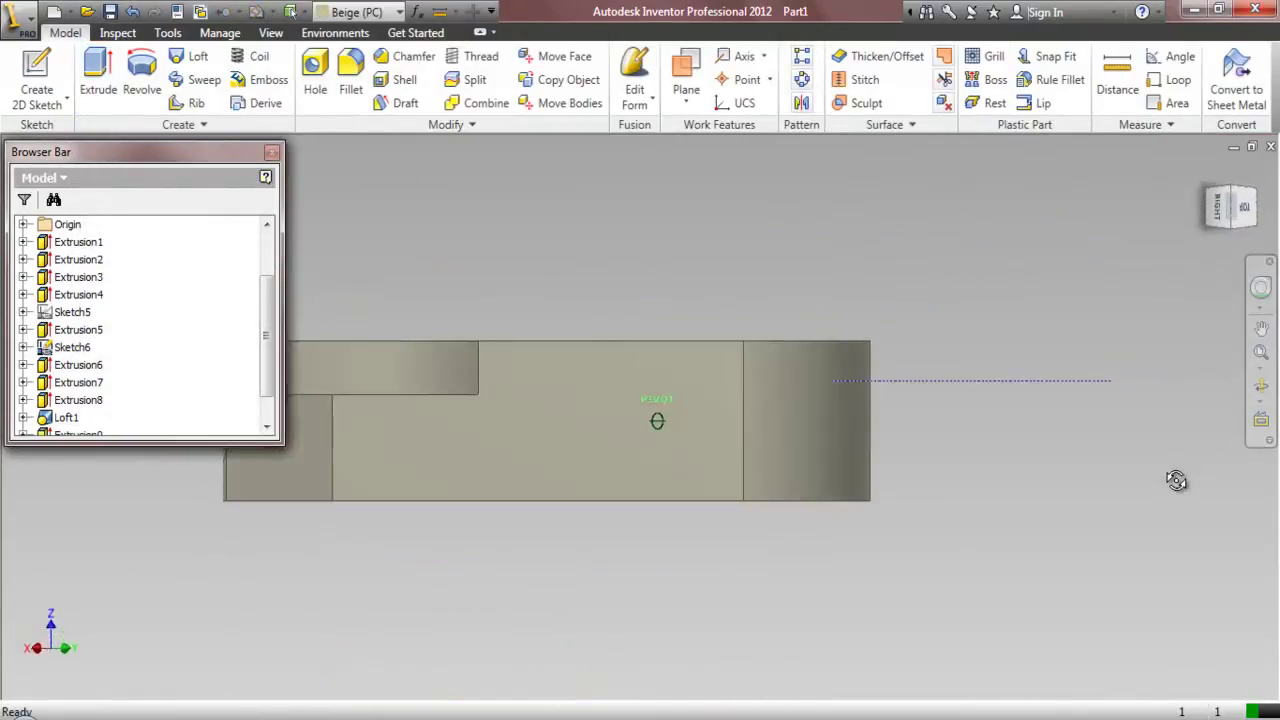
{"action": "key", "text": "F6"}
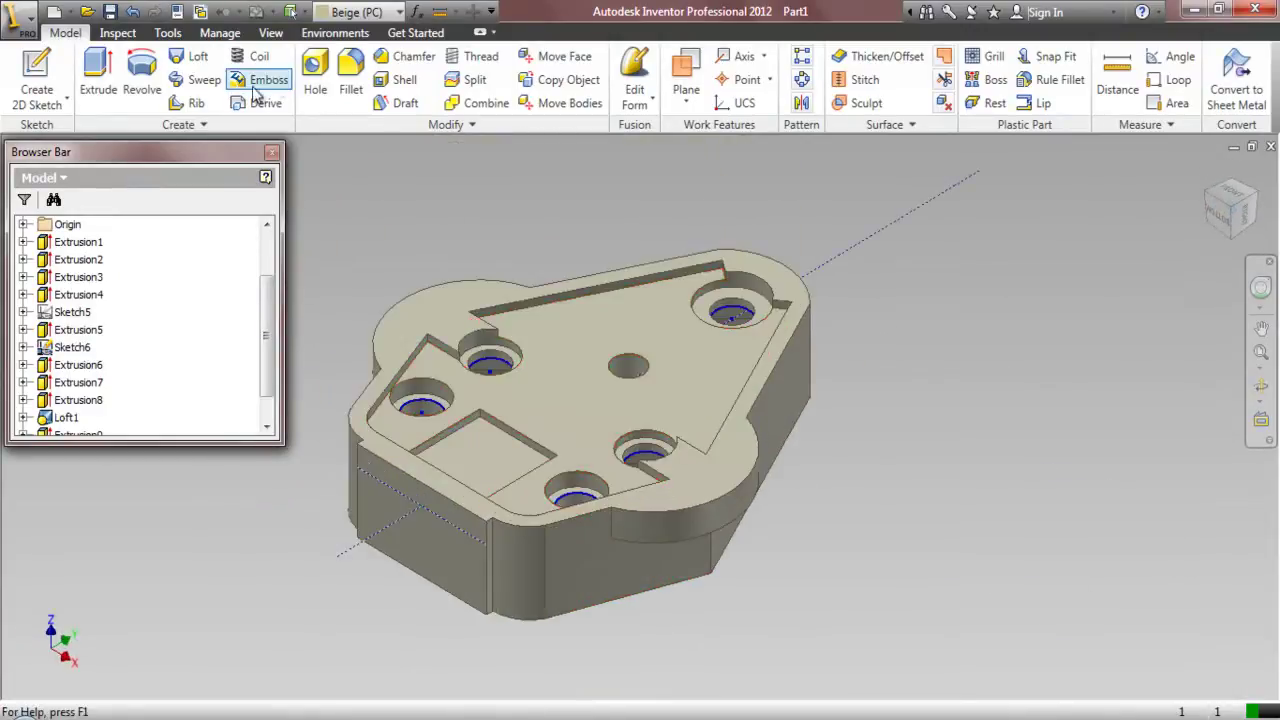
{"action": "left_click", "coordinate": [40, 80]}
{"action": "left_click", "coordinate": [622, 350]}
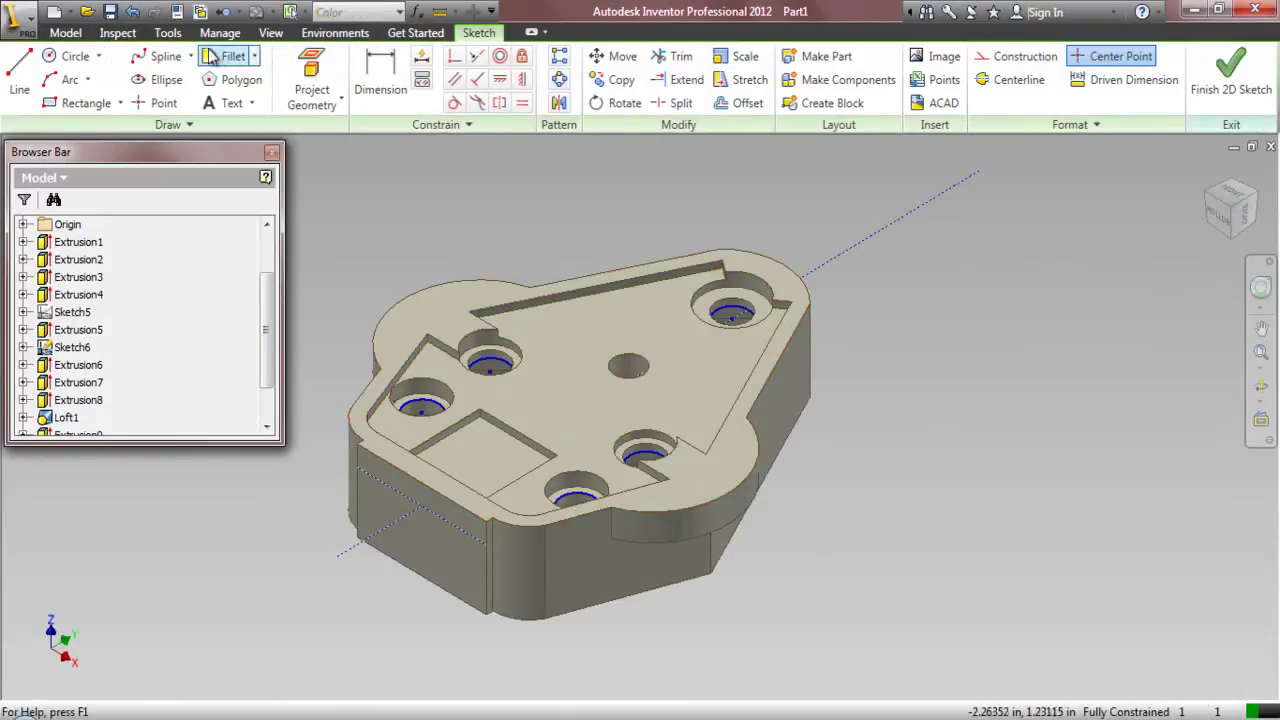
{"action": "left_click", "coordinate": [271, 33]}
{"action": "left_click", "coordinate": [213, 90]}
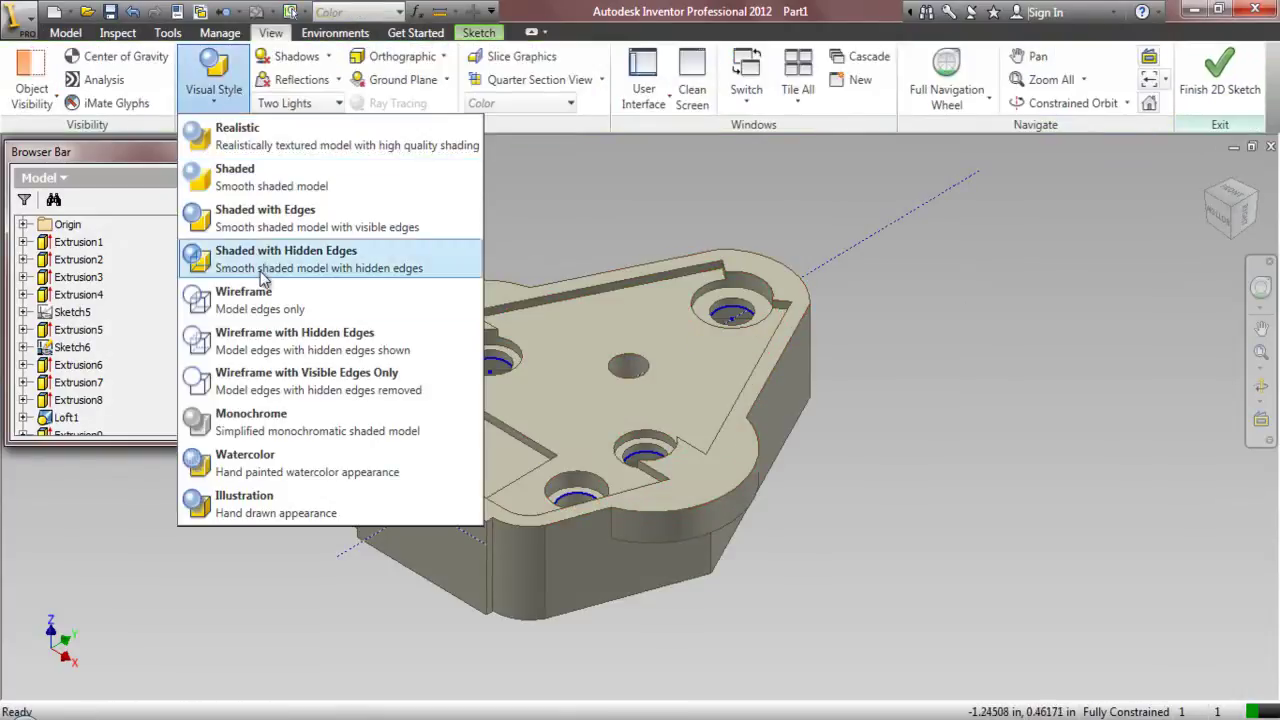
{"action": "left_click", "coordinate": [268, 300]}
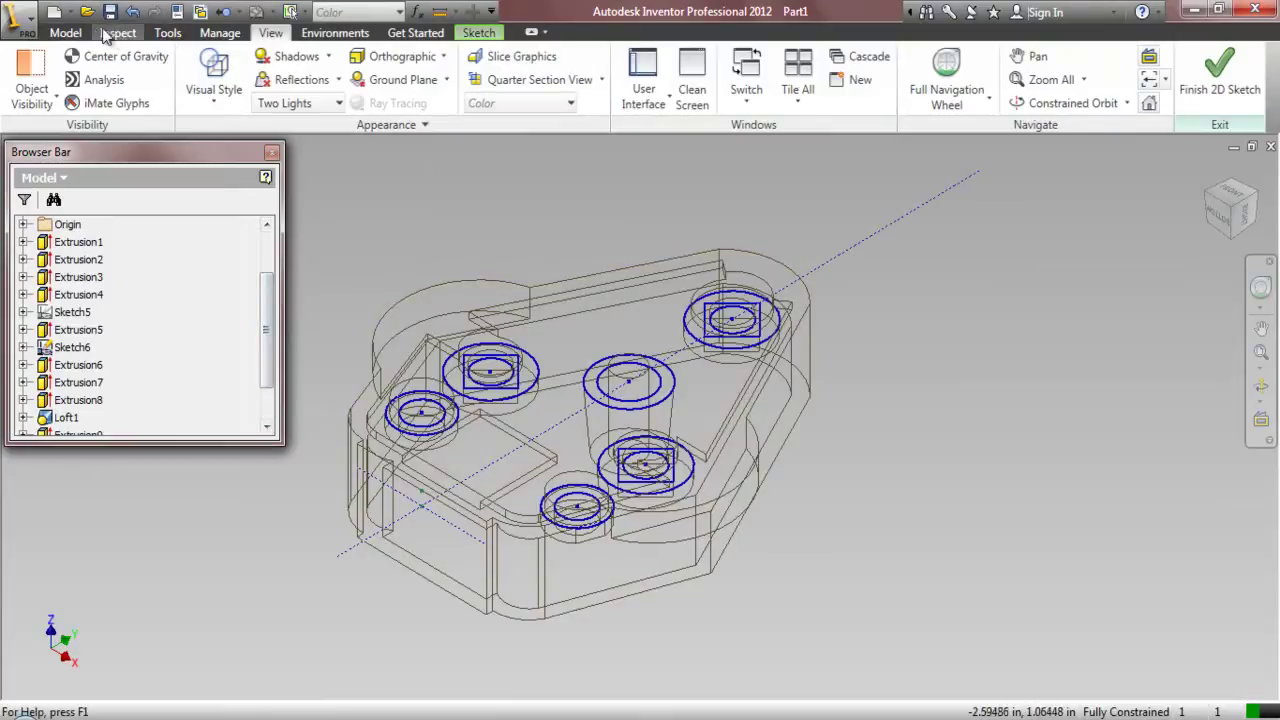
- Project the central post's outer circular edge into the sketch on the recessed floor
{"action": "left_click", "coordinate": [479, 33]}
{"action": "left_click", "coordinate": [313, 64]}
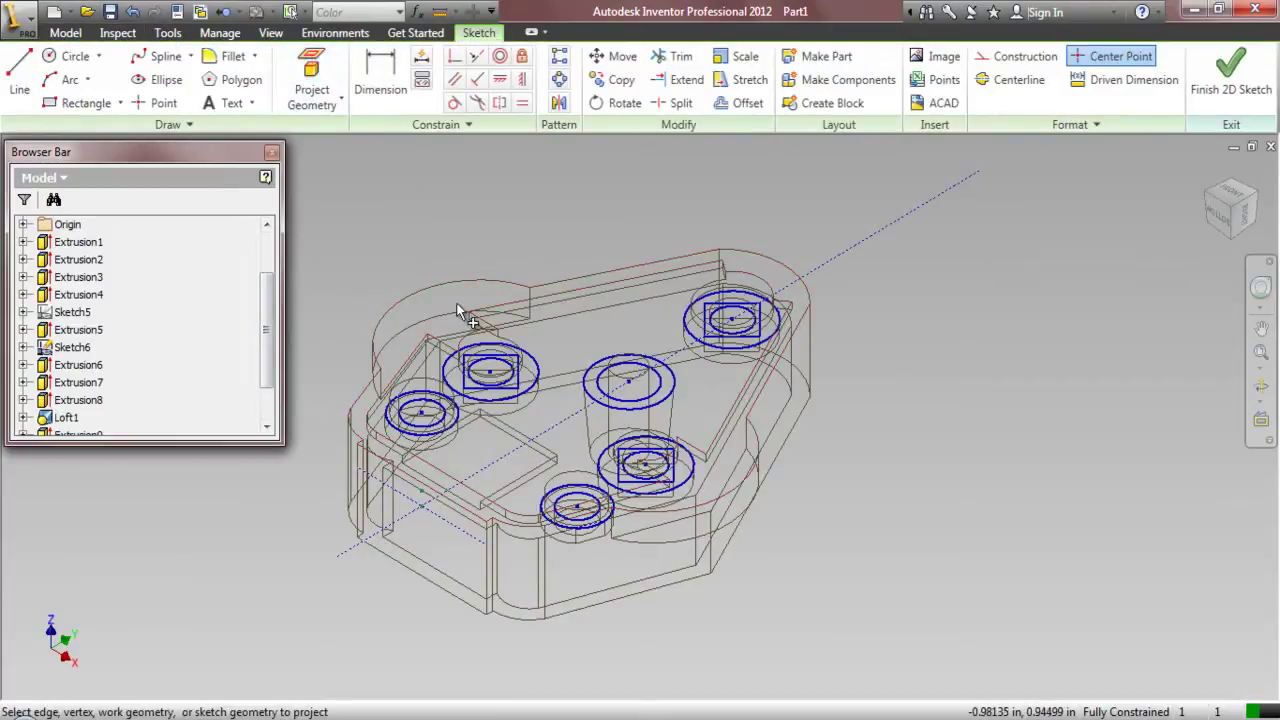
{"action": "right_click", "coordinate": [601, 398]}
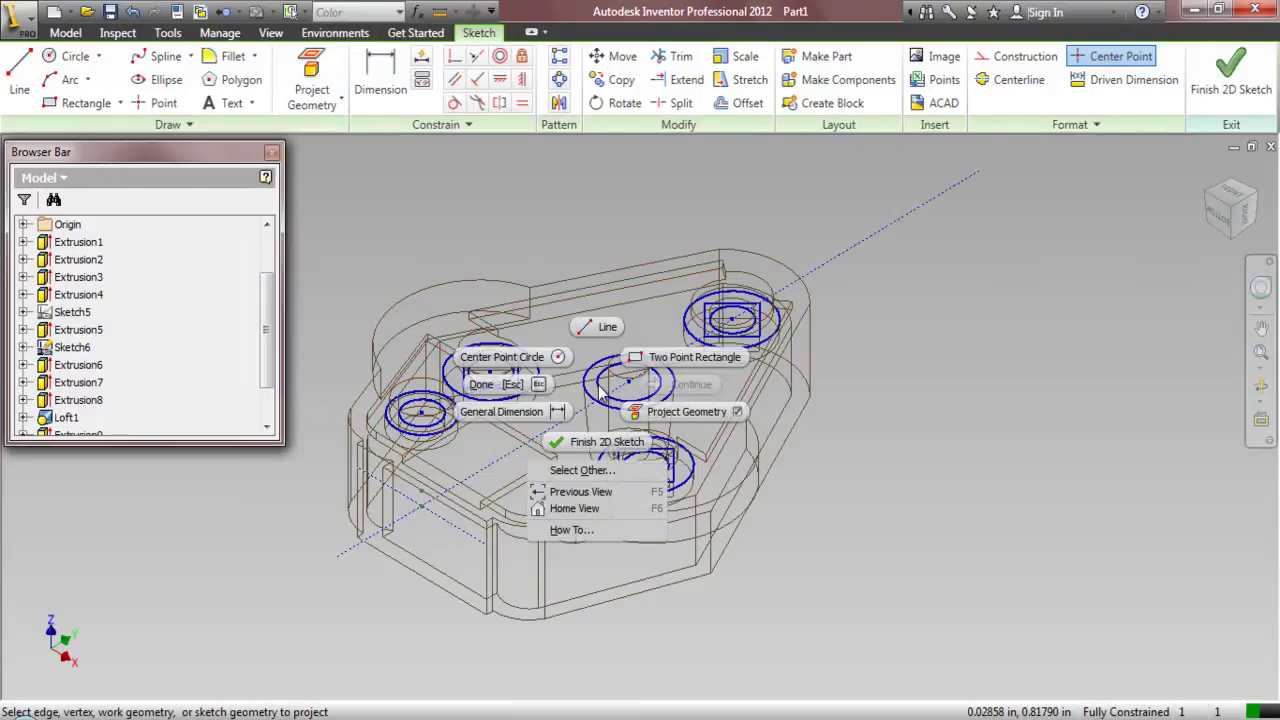
{"action": "left_click", "coordinate": [578, 470]}
{"action": "left_click", "coordinate": [677, 471]}
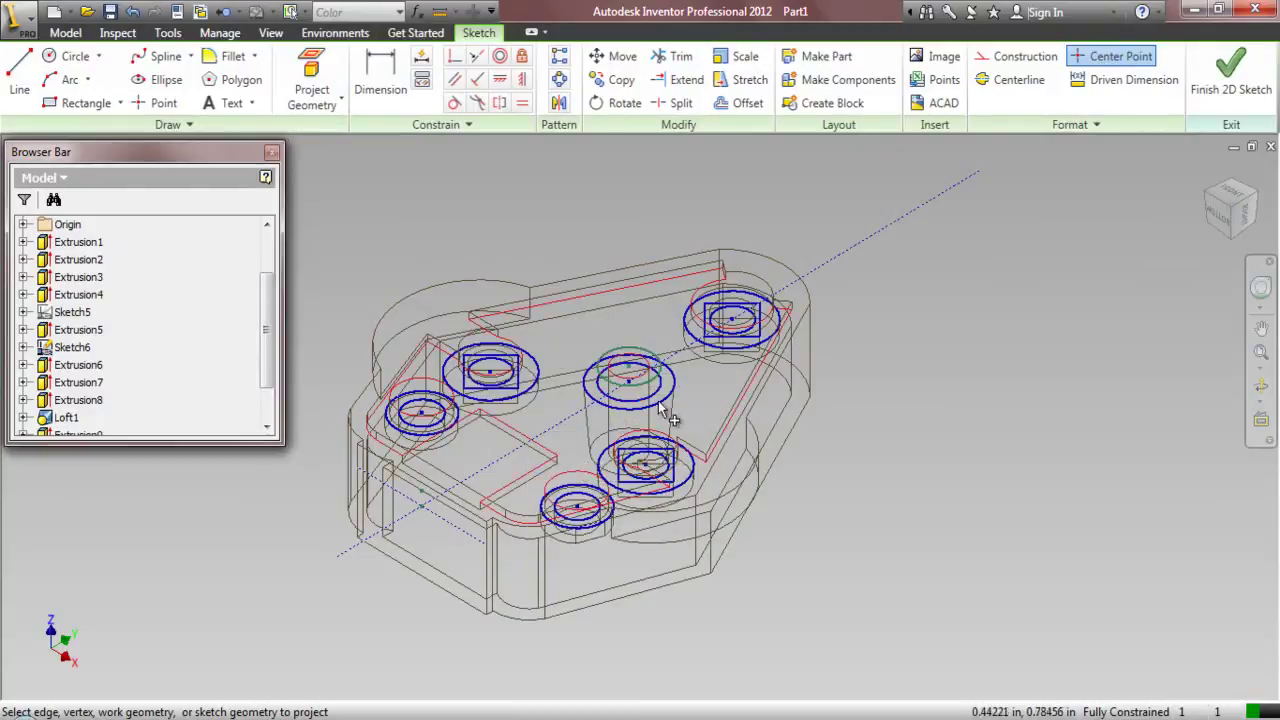
{"action": "right_click", "coordinate": [506, 183]}
{"action": "left_click", "coordinate": [437, 187]}
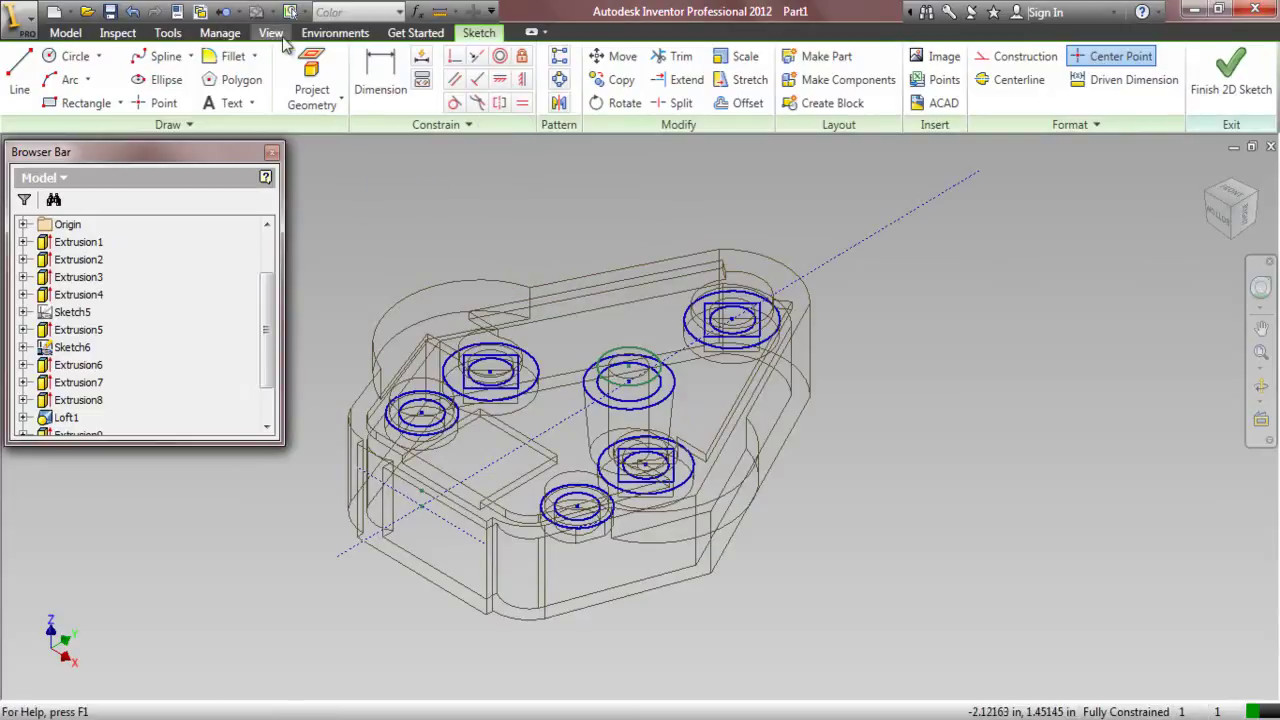
- Set the visual style to Shaded with Edges
{"action": "left_click", "coordinate": [280, 33]}
{"action": "left_click", "coordinate": [214, 75]}
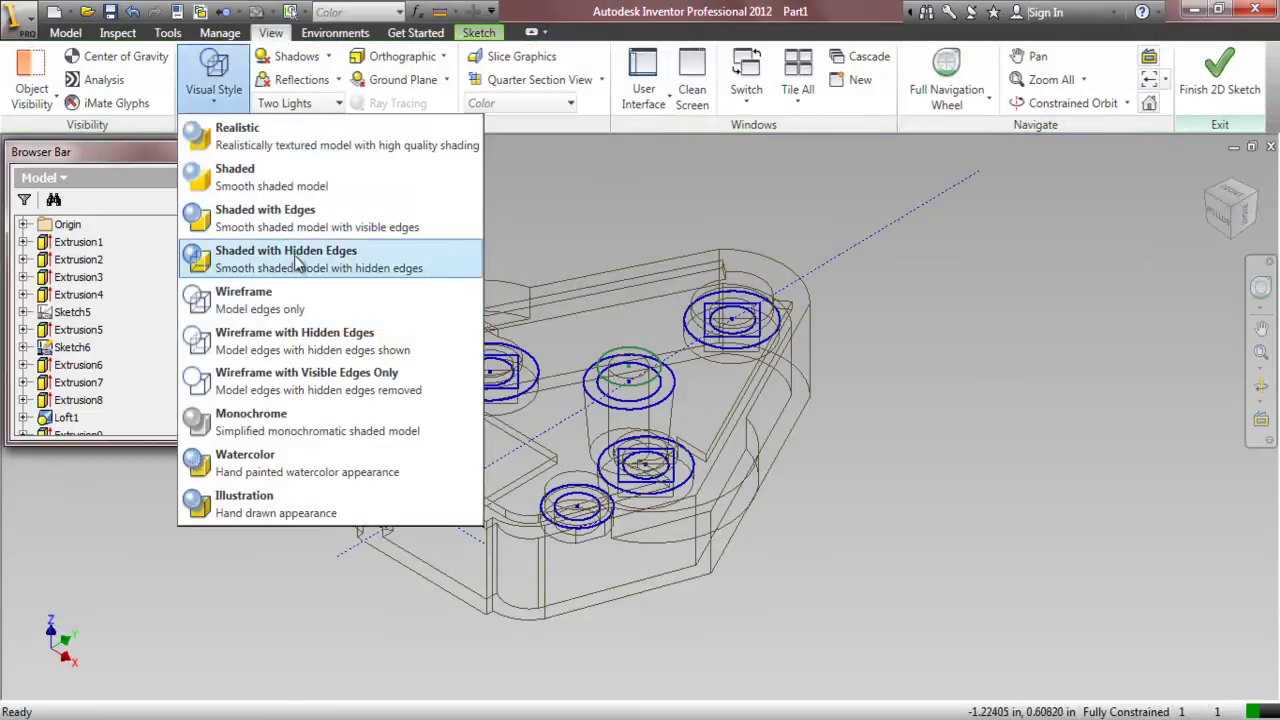
{"action": "left_click", "coordinate": [300, 217]}
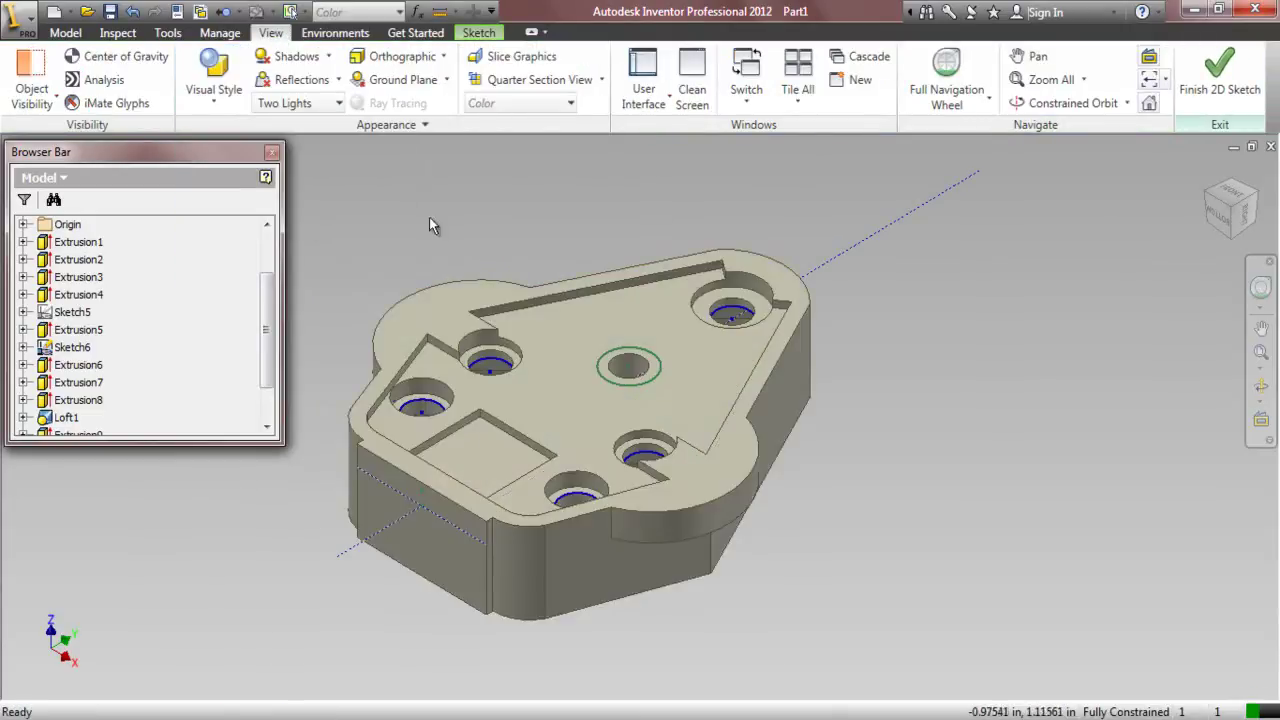
- Extrude the projected circle around the central screw hole as a Cut .090130 in deep into the post
{"action": "left_click", "coordinate": [65, 33]}
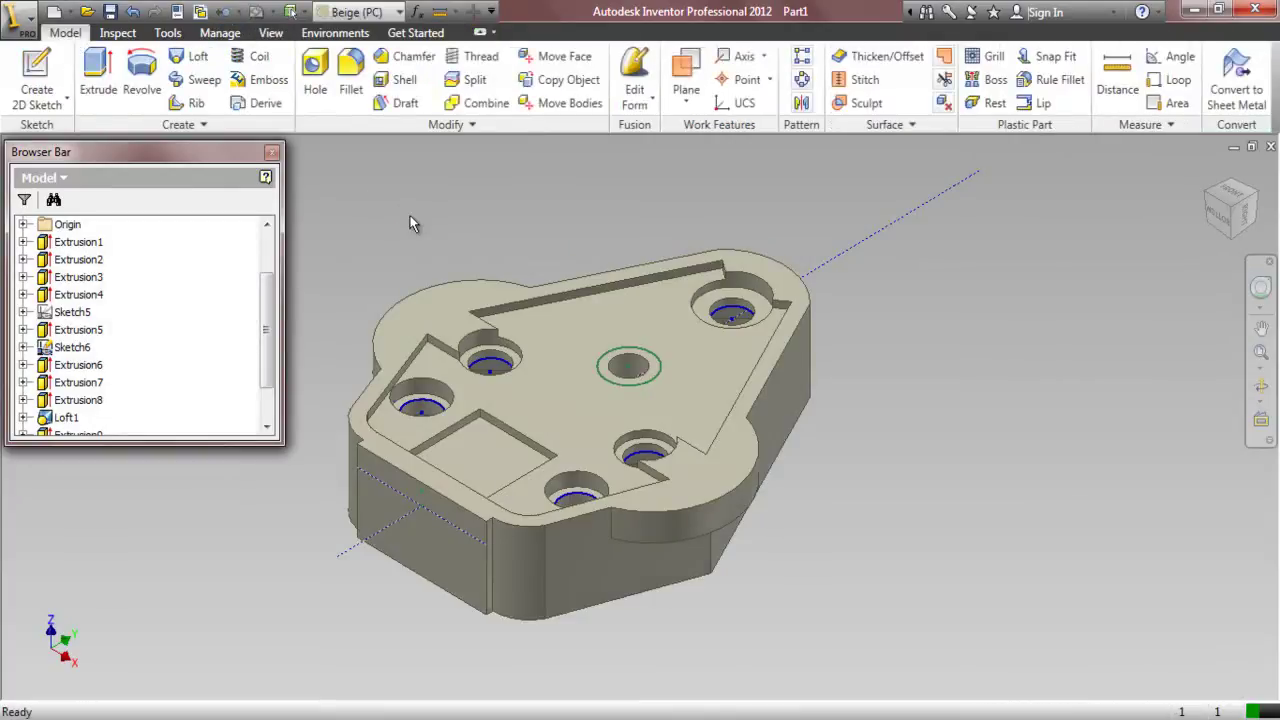
{"action": "left_click", "coordinate": [98, 75]}
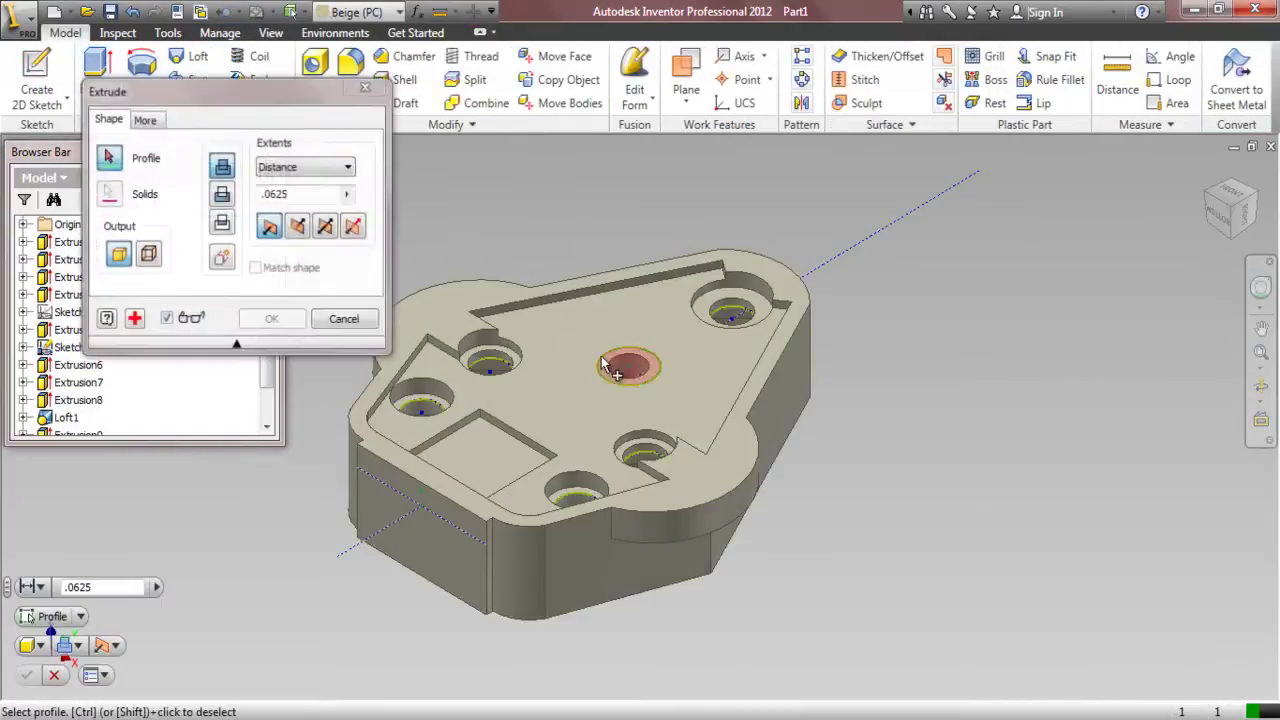
{"action": "left_click", "coordinate": [614, 366]}
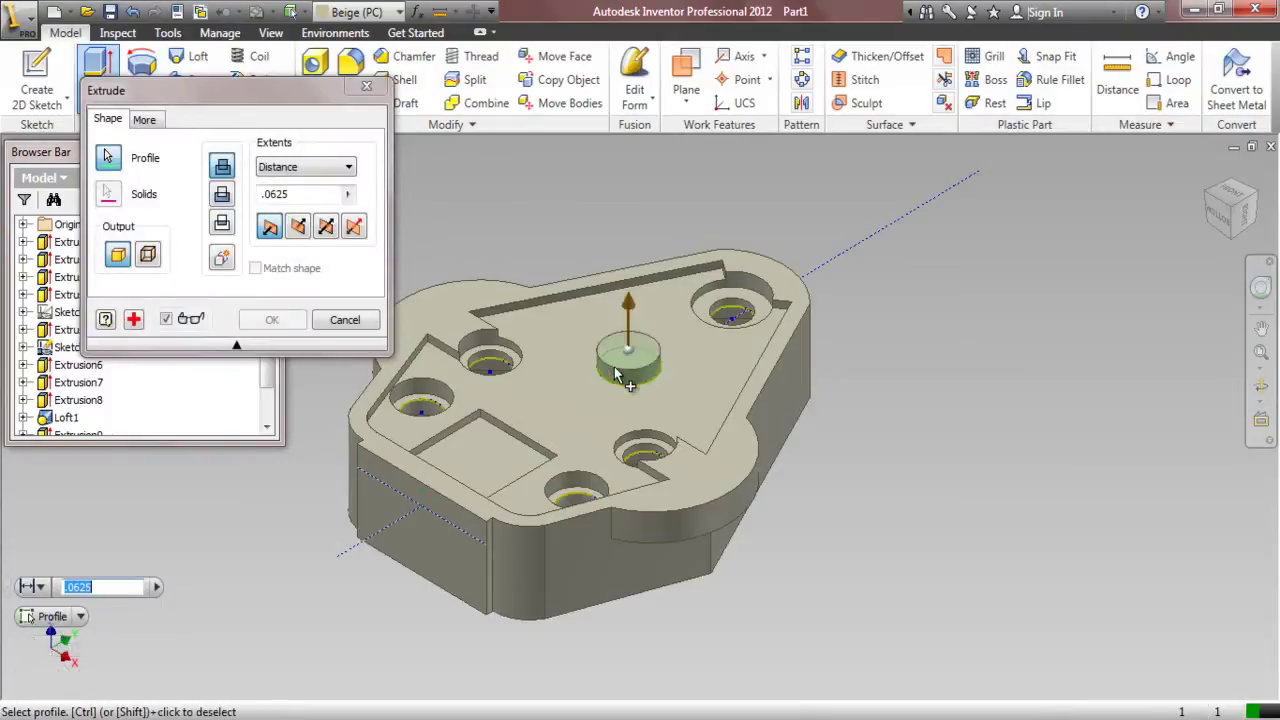
{"action": "left_click", "coordinate": [224, 196]}
{"action": "type", "text": ".090130"}
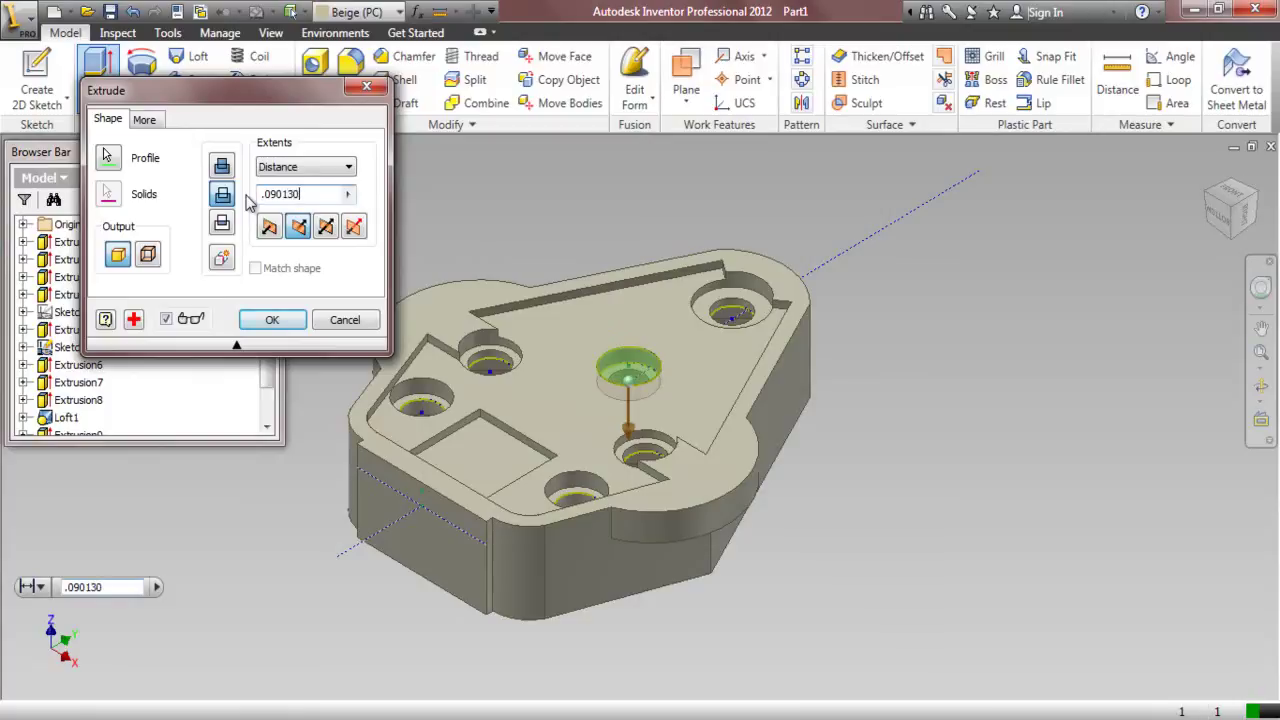
- Cut the central circular profile 0.090130 in deep into the part and hide the shared sketch of the hole circles
{"action": "key", "text": "Return"}
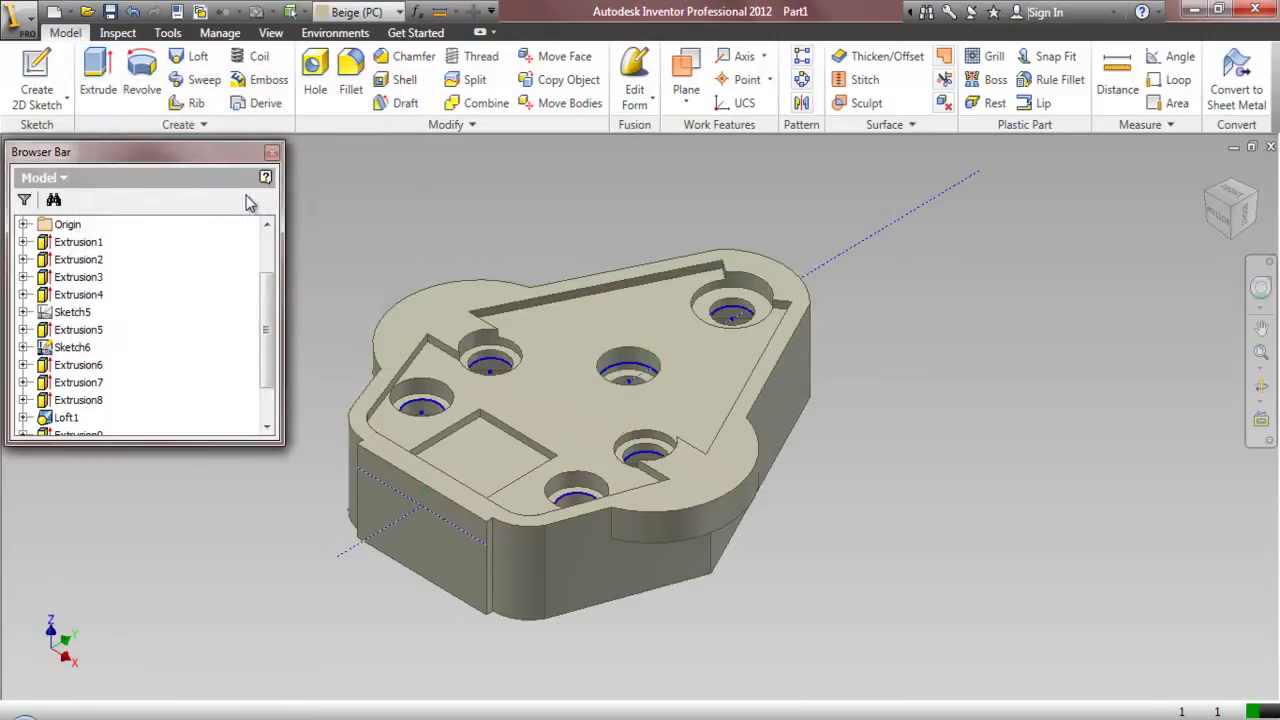
{"action": "right_click", "coordinate": [50, 346]}
{"action": "left_click", "coordinate": [95, 522]}
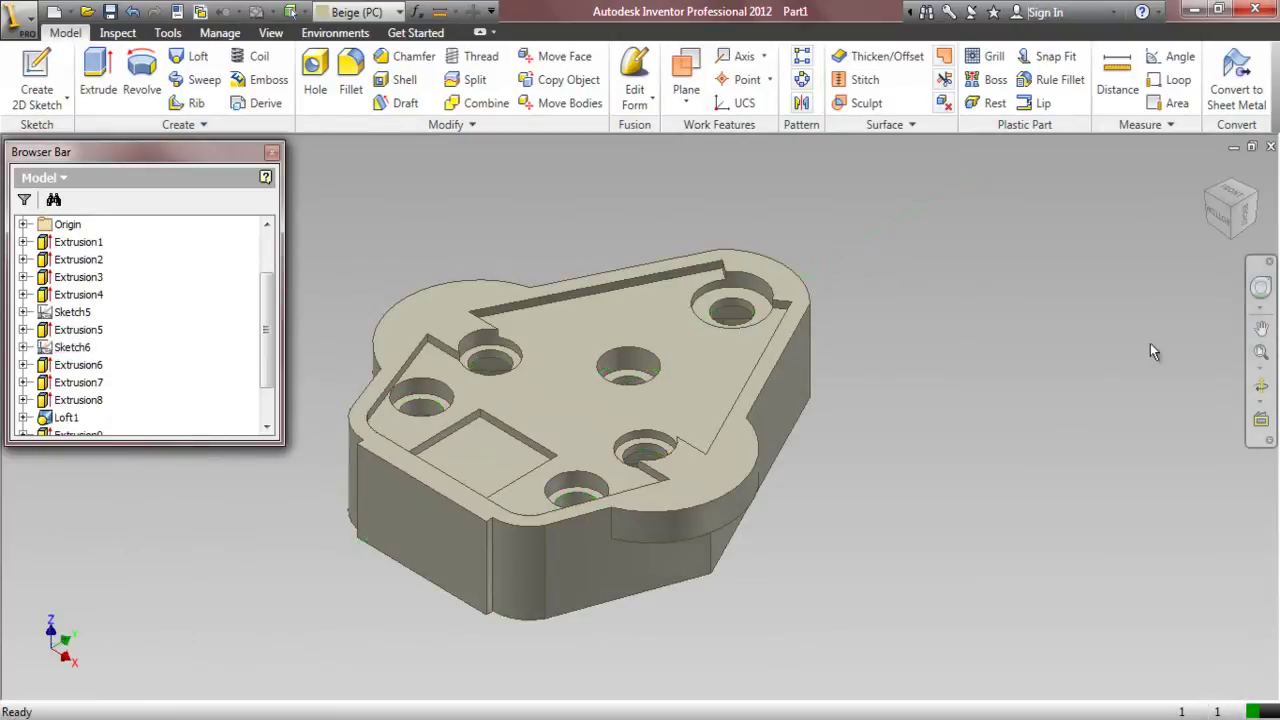
- Start a 2D sketch on the rim face of the part's hollow side
{"action": "left_click", "coordinate": [1261, 328]}
{"action": "left_click_drag", "start_coordinate": [1000, 400], "coordinate": [1036, 396]}
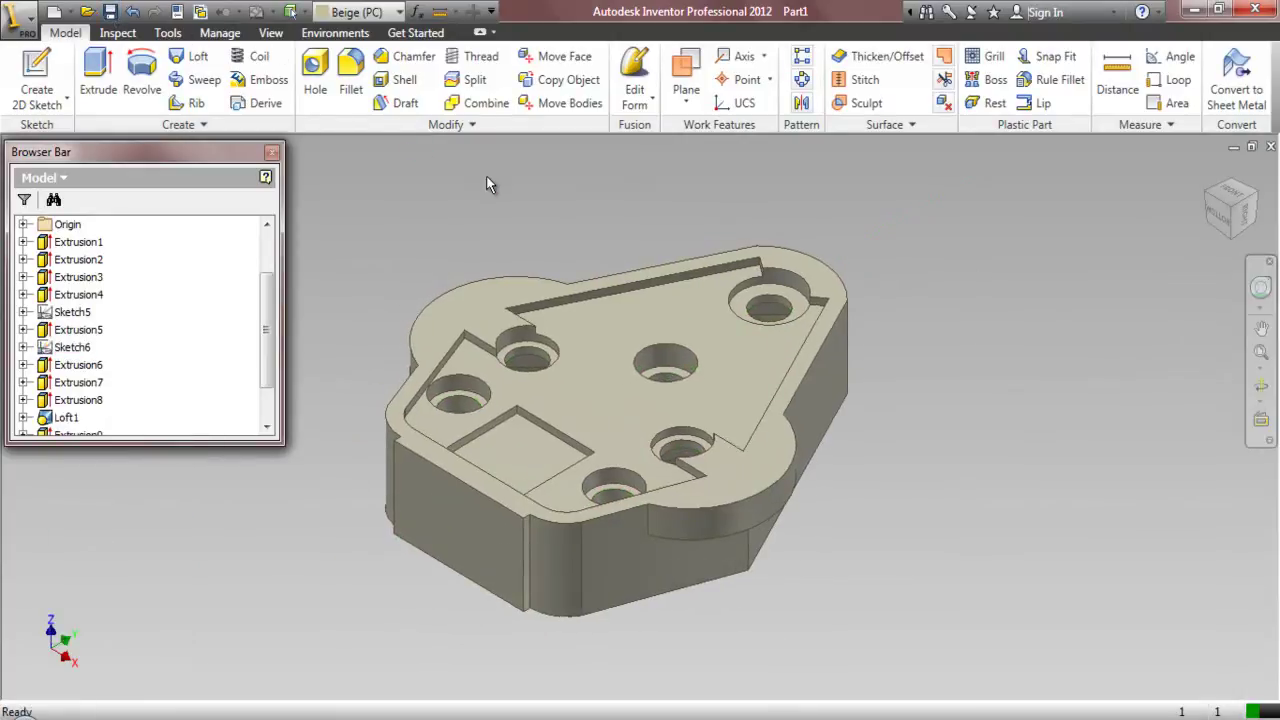
{"action": "left_click", "coordinate": [1261, 385]}
{"action": "left_click_drag", "start_coordinate": [1230, 300], "coordinate": [1186, 424]}
{"action": "key", "text": "F5"}
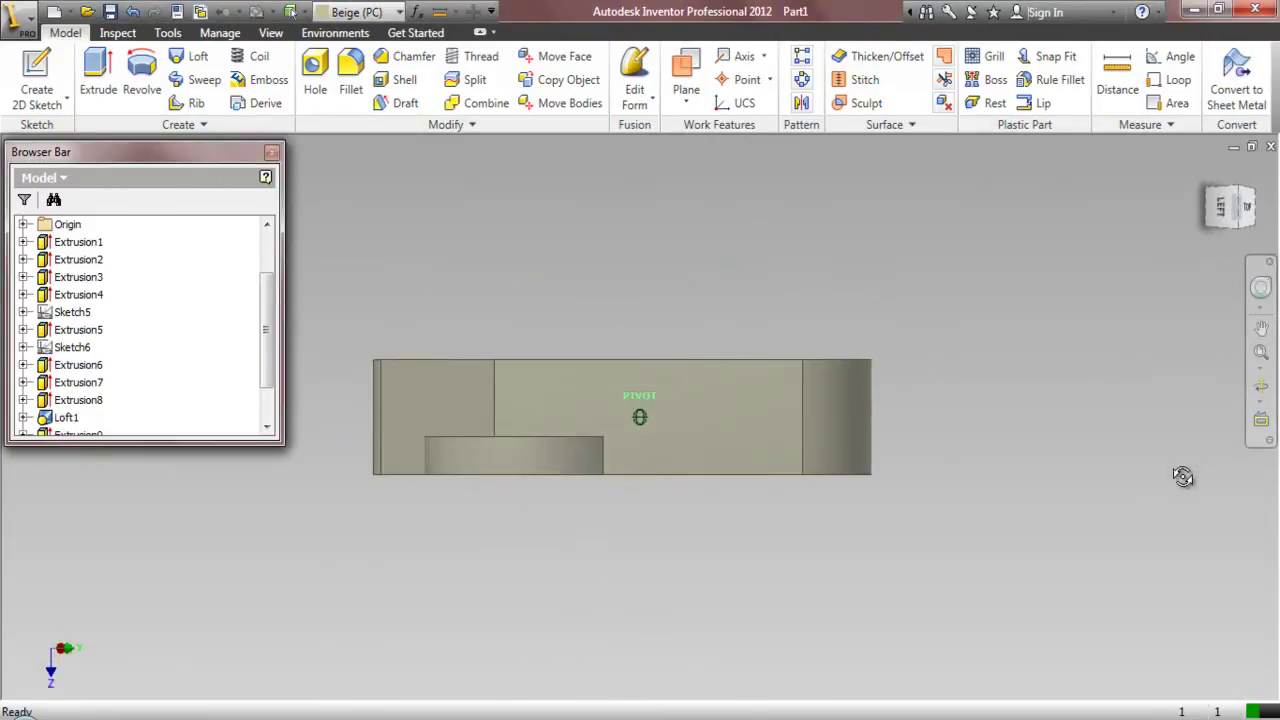
{"action": "left_click", "coordinate": [1207, 190]}
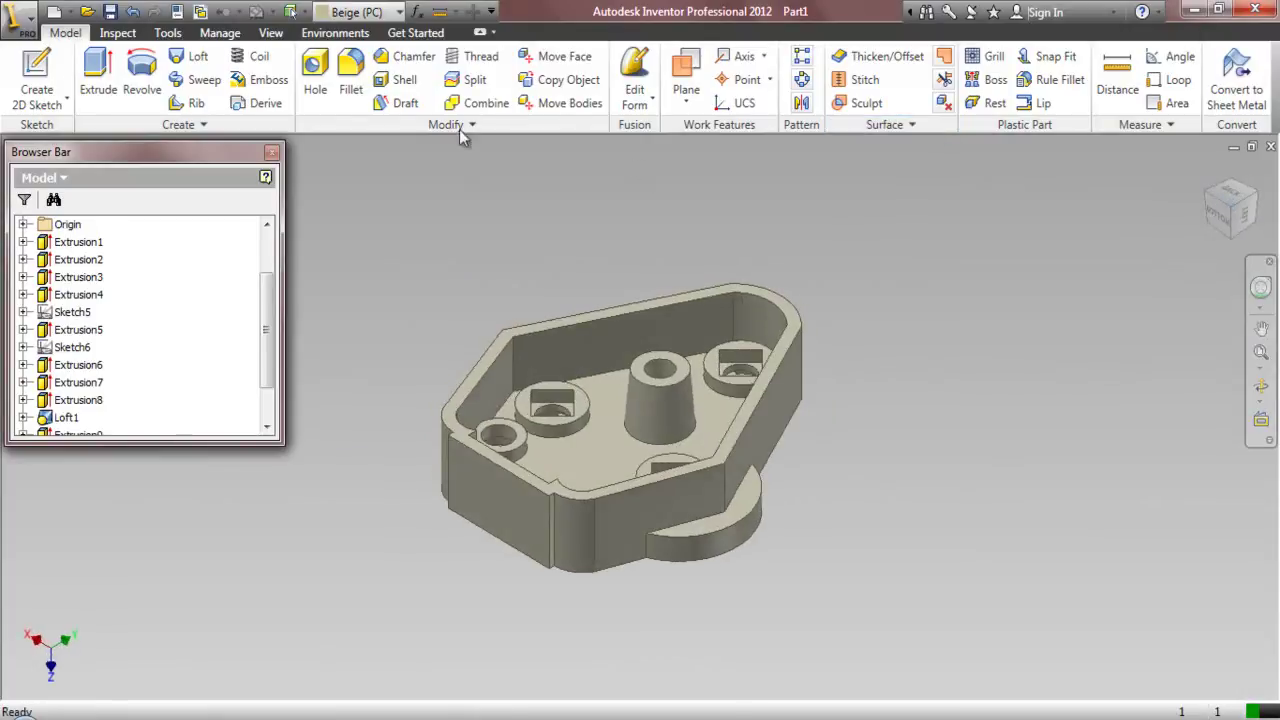
{"action": "left_click", "coordinate": [35, 65]}
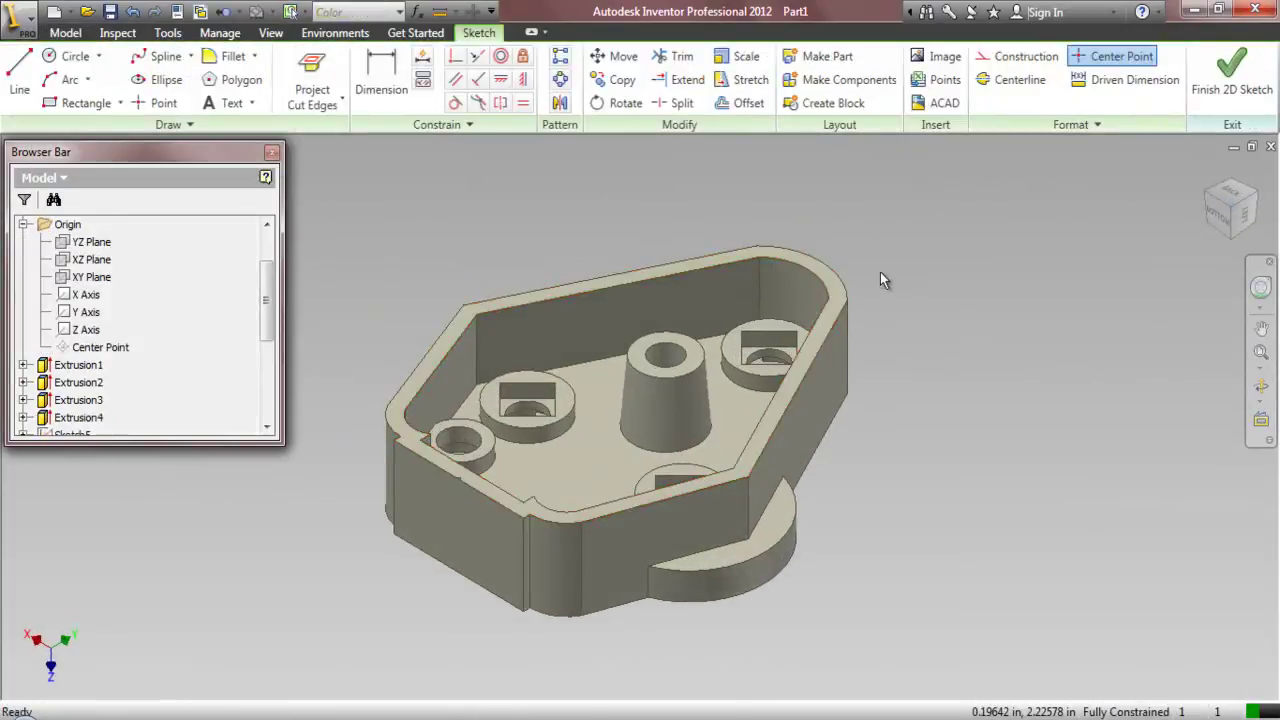
- Project the cut edges of the rim and the YZ Plane into the sketch
{"action": "left_click", "coordinate": [312, 80]}
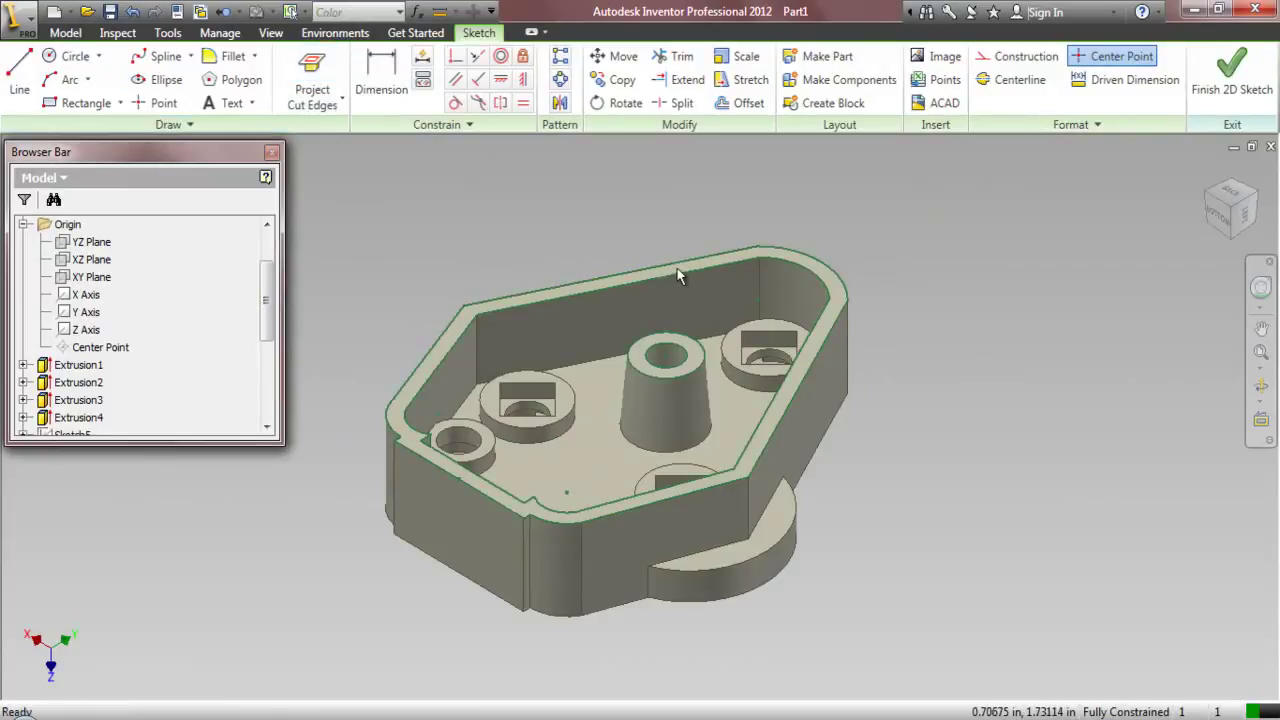
{"action": "left_click", "coordinate": [341, 100]}
{"action": "left_click", "coordinate": [340, 131]}
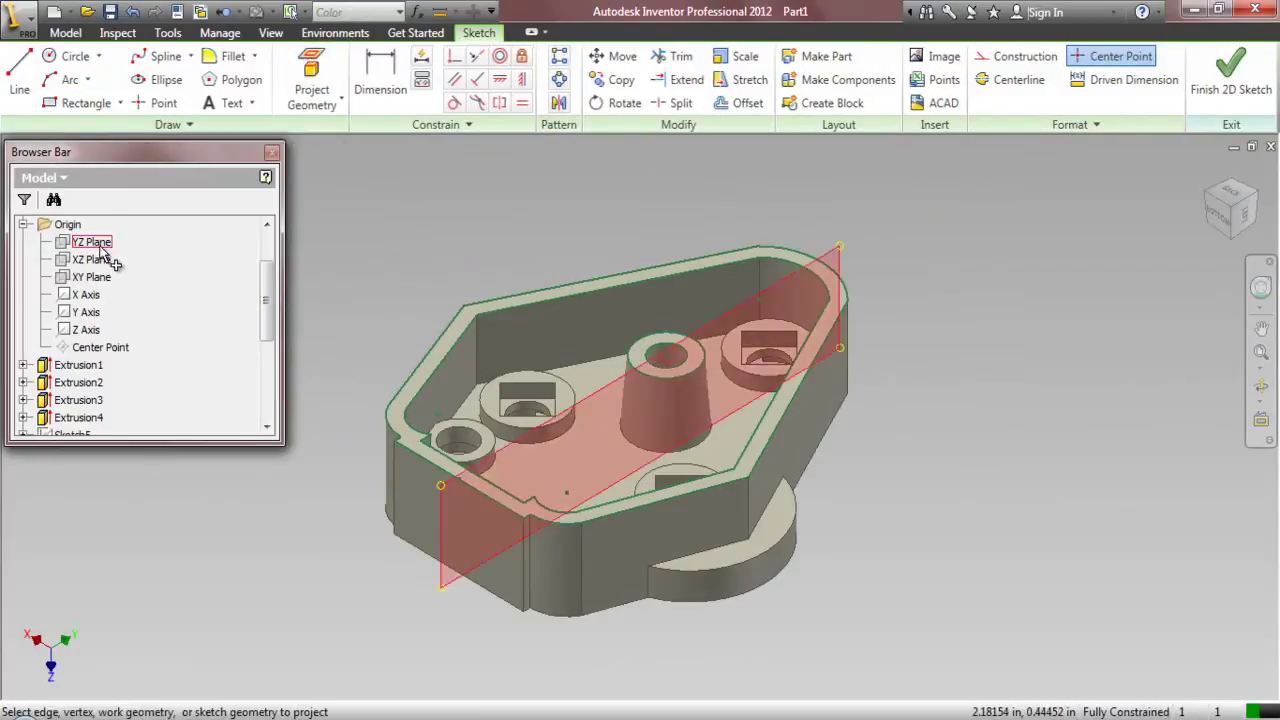
{"action": "left_click", "coordinate": [100, 248]}
{"action": "right_click", "coordinate": [935, 242]}
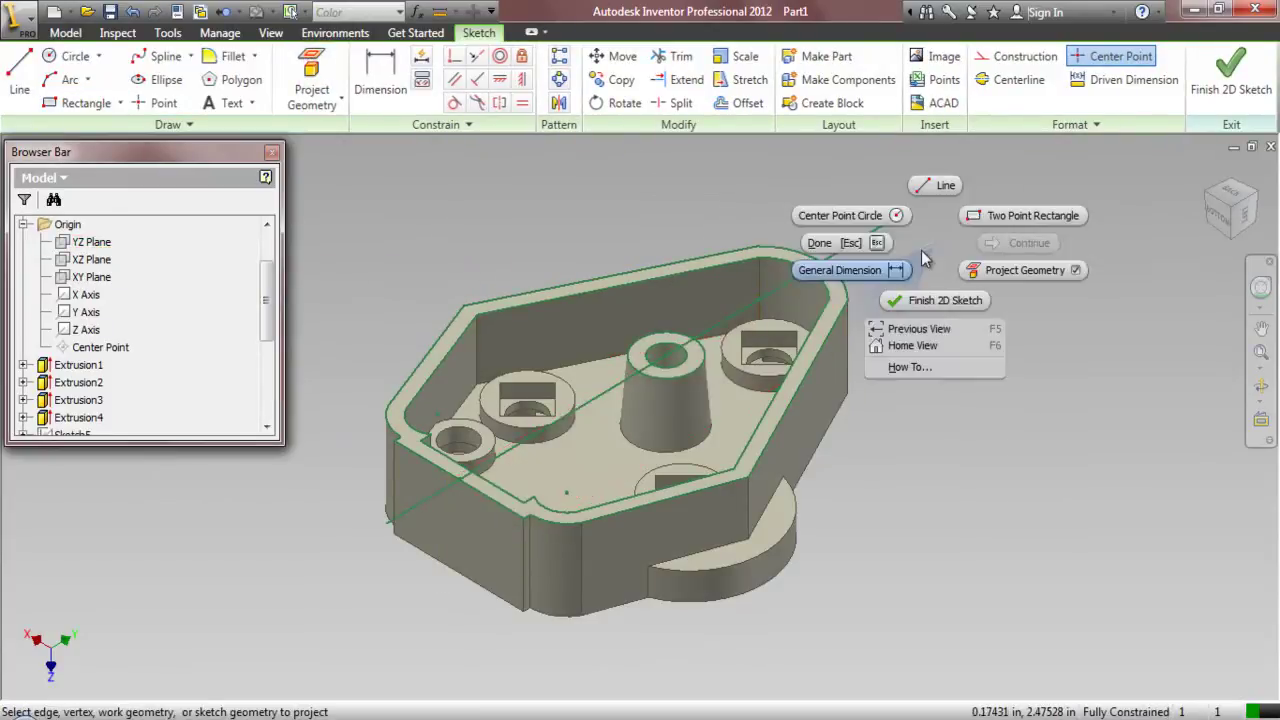
{"action": "left_click", "coordinate": [876, 245]}
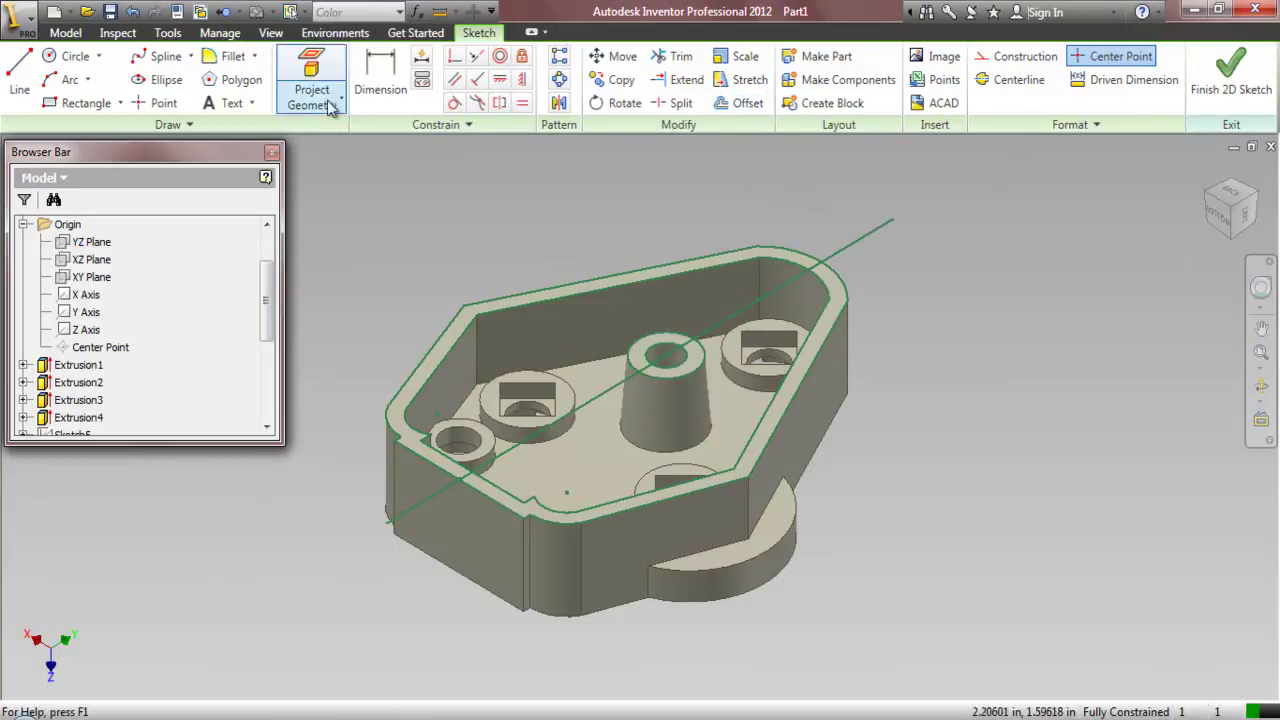
- Sketch a rectangle about 0.18 in wide across the rim at the rounded end and center it on the projected YZ line with a coincident constraint
{"action": "left_click", "coordinate": [82, 103]}
{"action": "scroll", "coordinate": [805, 240], "scroll_direction": "up", "scroll_amount": 4}
{"action": "left_click", "coordinate": [810, 267]}
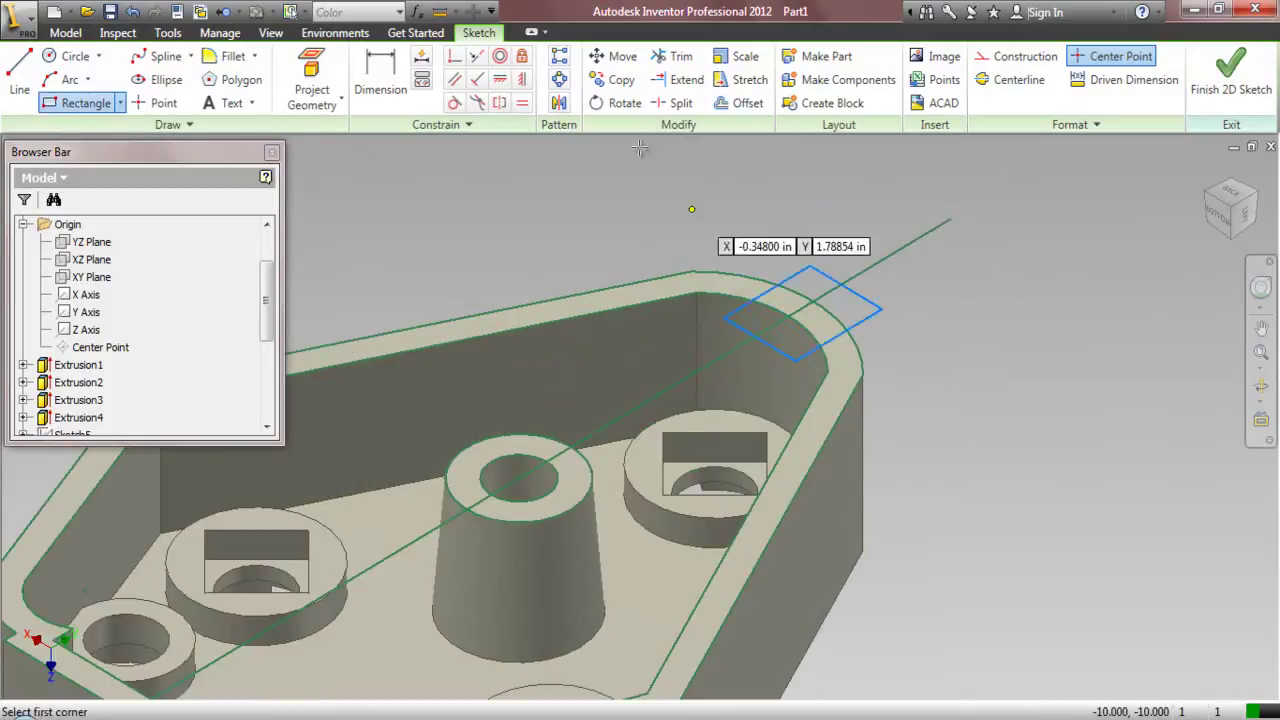
{"action": "left_click", "coordinate": [795, 360]}
{"action": "left_click", "coordinate": [453, 55]}
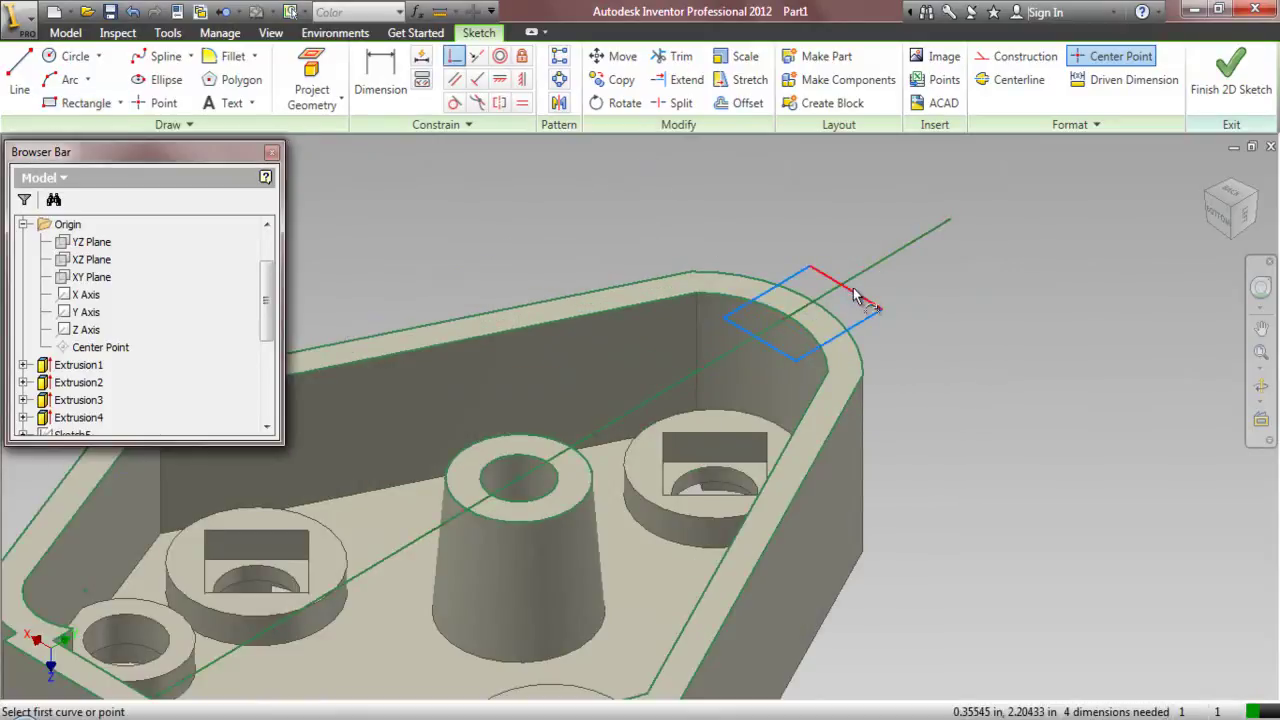
{"action": "left_click", "coordinate": [843, 290]}
- Dimension the rectangle's short side and set its width to .09375 in
{"action": "left_click", "coordinate": [378, 74]}
{"action": "left_click", "coordinate": [823, 277]}
{"action": "left_click", "coordinate": [863, 243]}
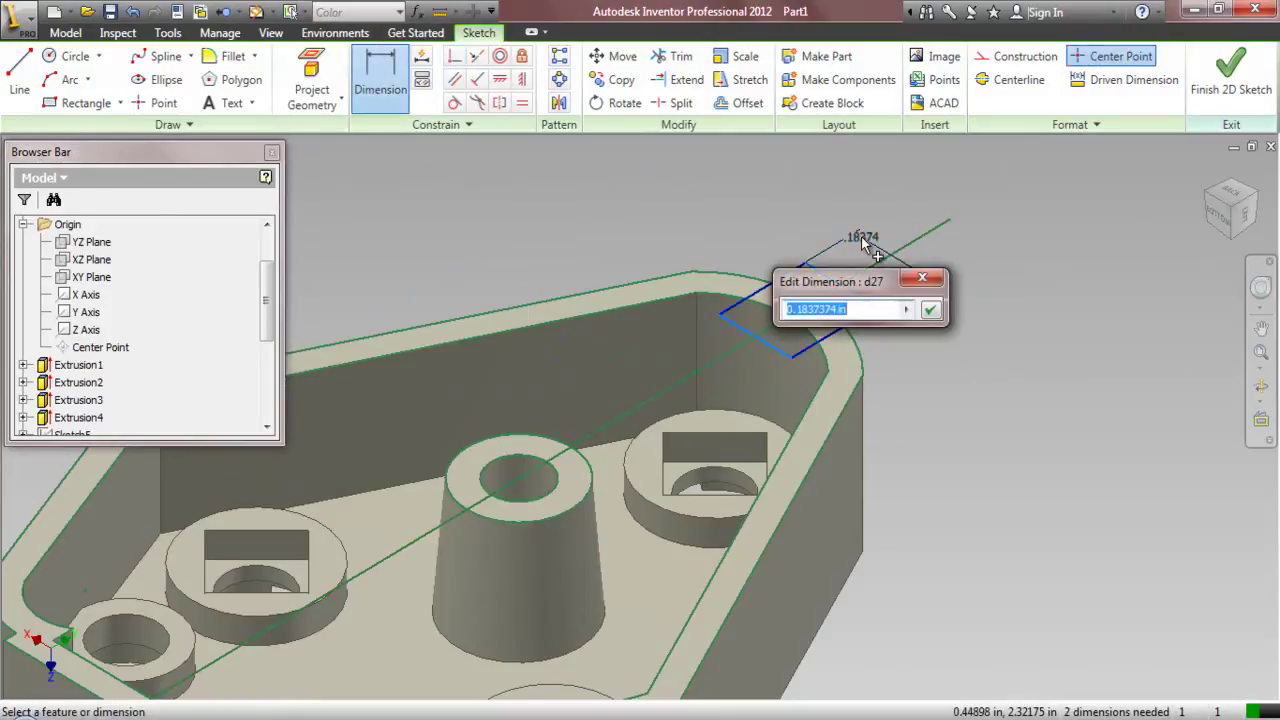
{"action": "type", "text": ".09375"}
{"action": "key", "text": "Return"}
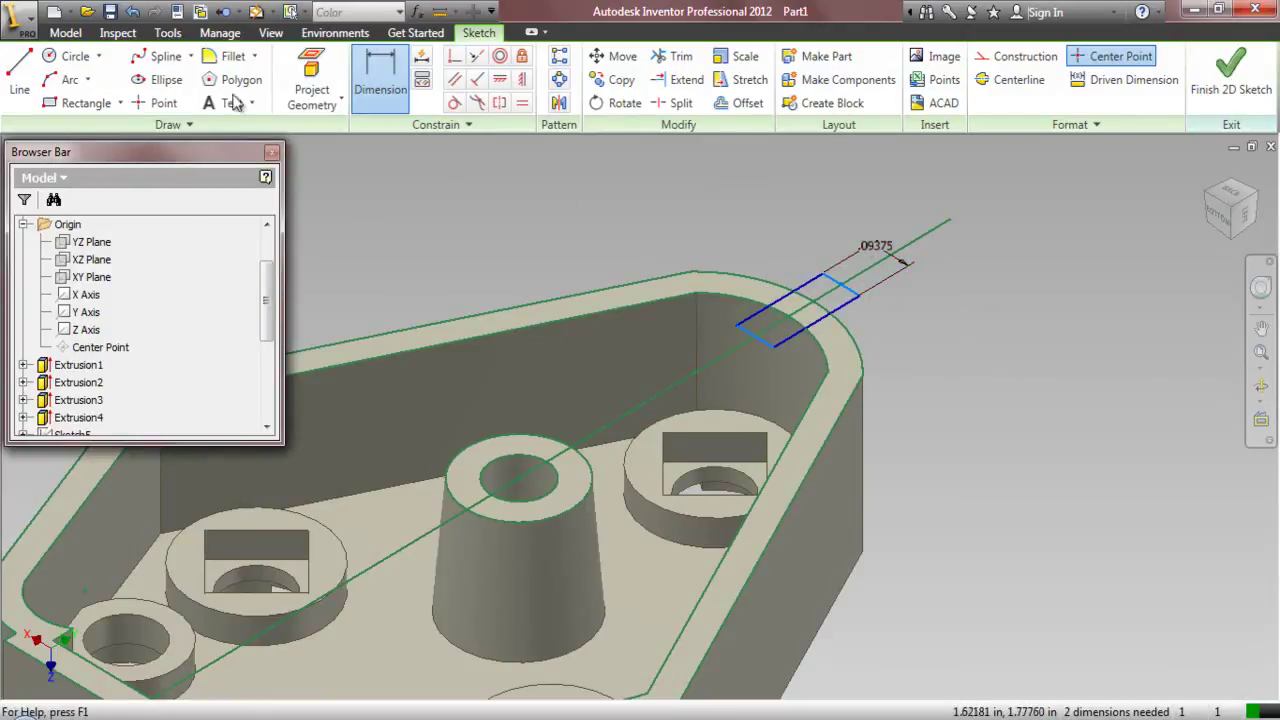
- Convert the projected YZ line and the two rim arcs at the rounded end to construction geometry
{"action": "right_click", "coordinate": [910, 225]}
{"action": "left_click", "coordinate": [810, 214]}
{"action": "left_click", "coordinate": [934, 240]}
{"action": "left_click", "coordinate": [1022, 57]}
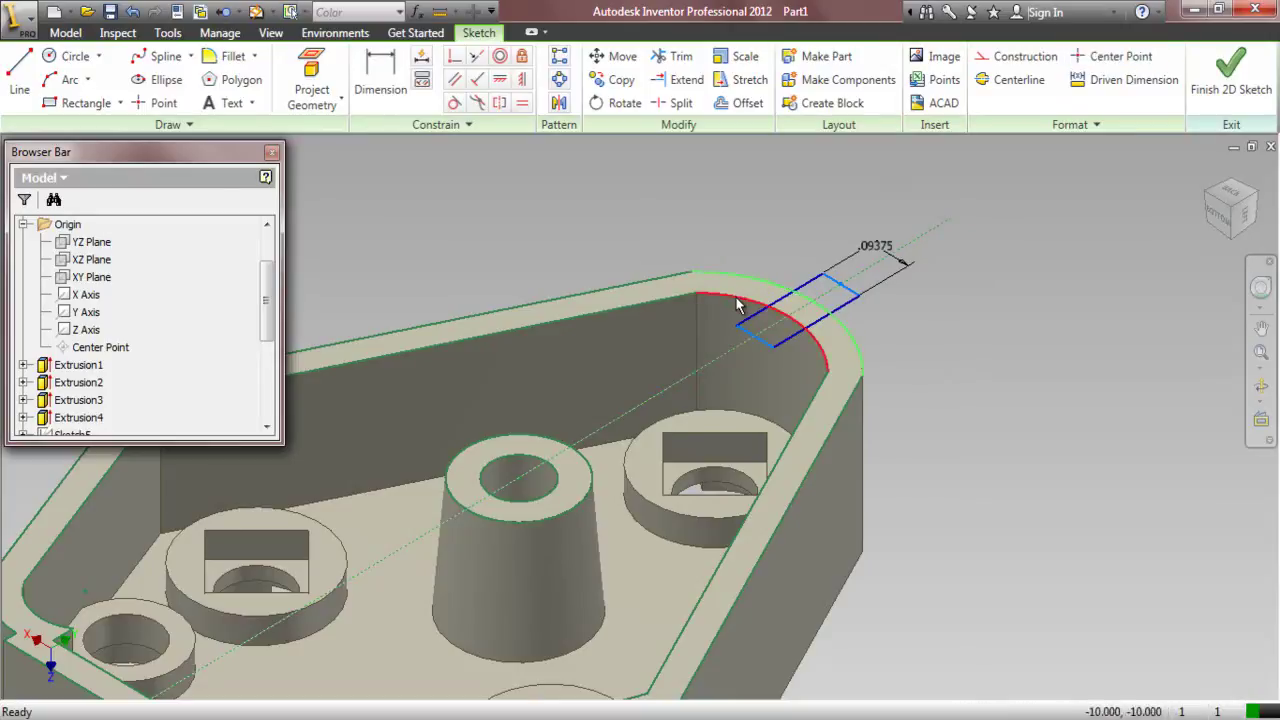
{"action": "left_click", "coordinate": [1020, 58]}
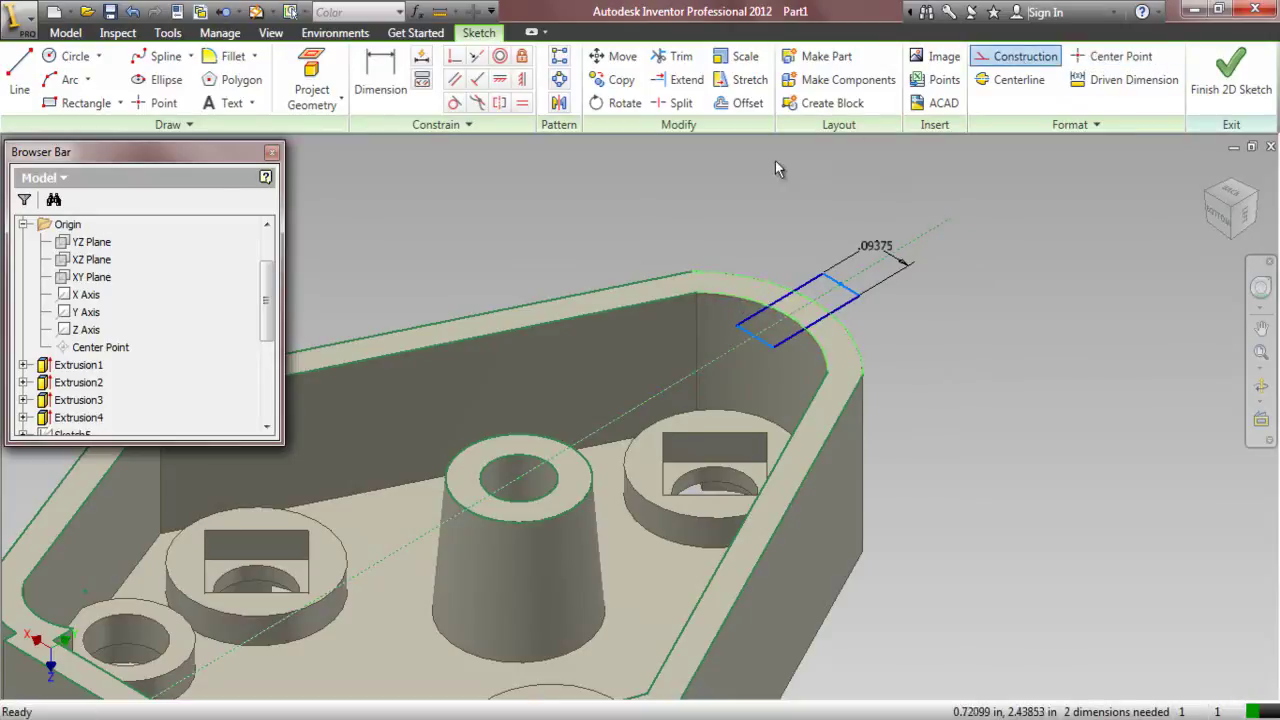
- Extrude the rectangle as a cut .1875 in deep to notch the rim at the rounded end
{"action": "left_click", "coordinate": [65, 32]}
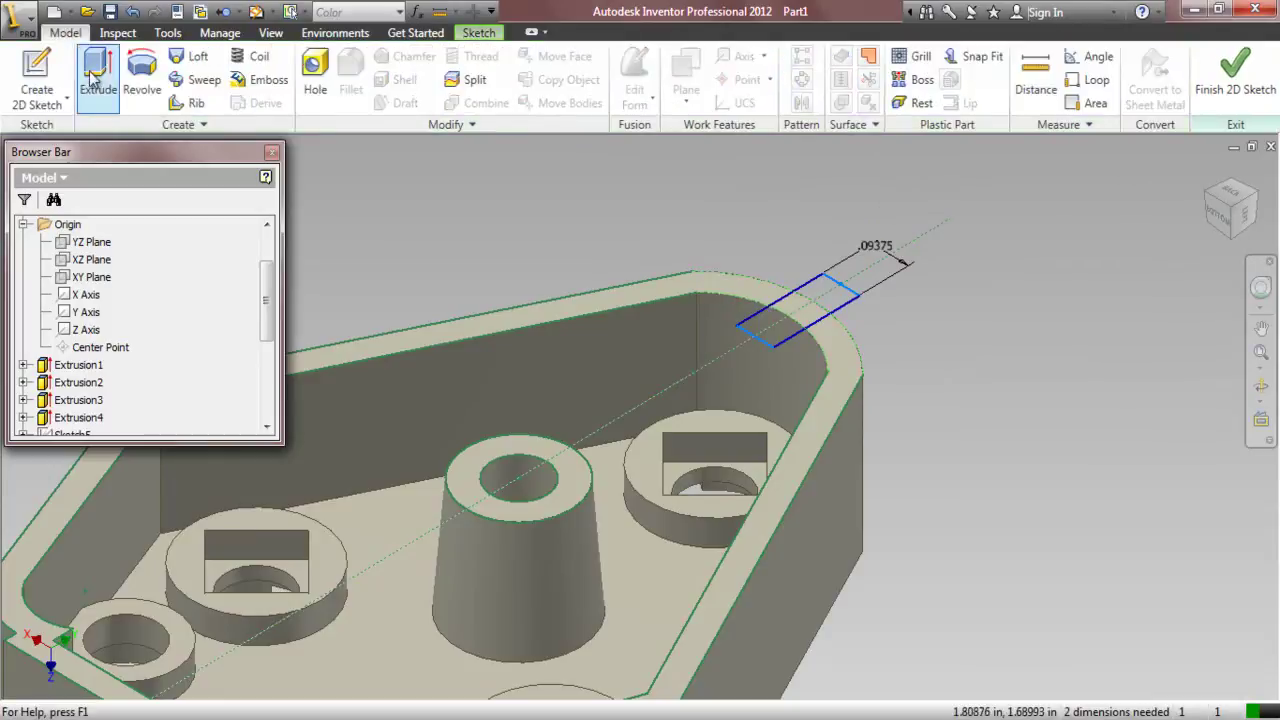
{"action": "left_click", "coordinate": [95, 70]}
{"action": "left_click", "coordinate": [821, 301]}
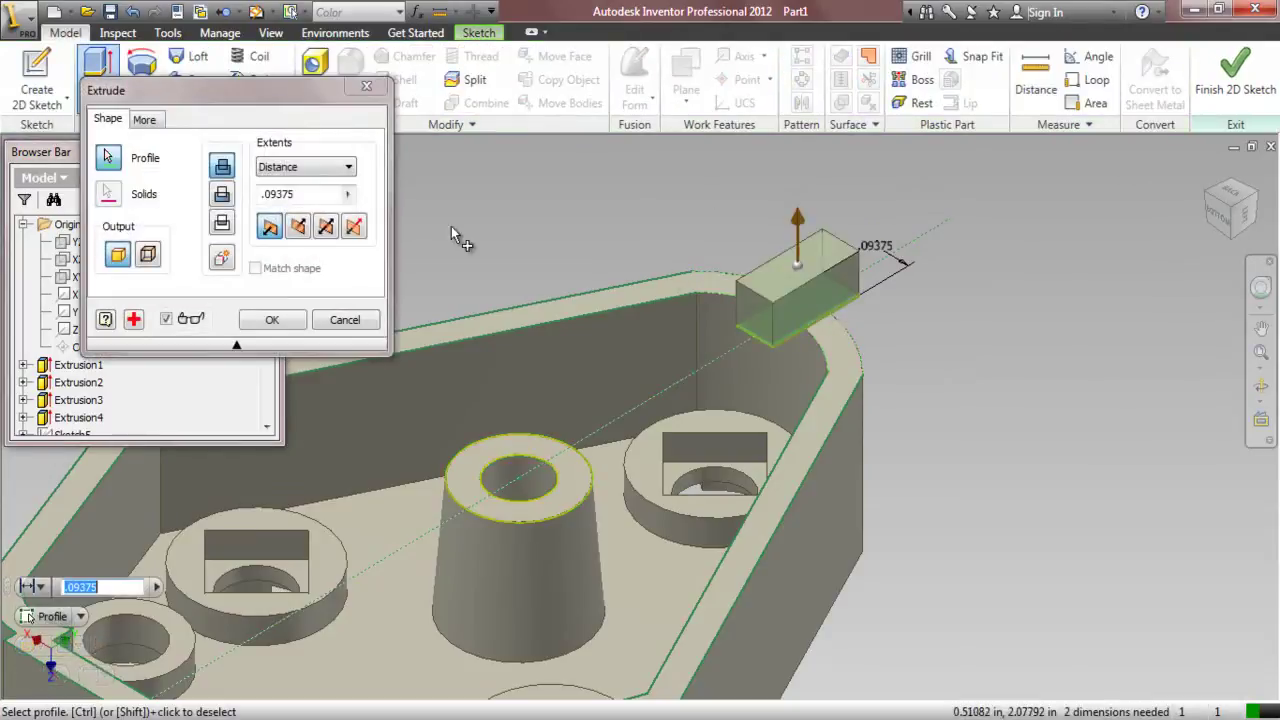
{"action": "left_click", "coordinate": [222, 195]}
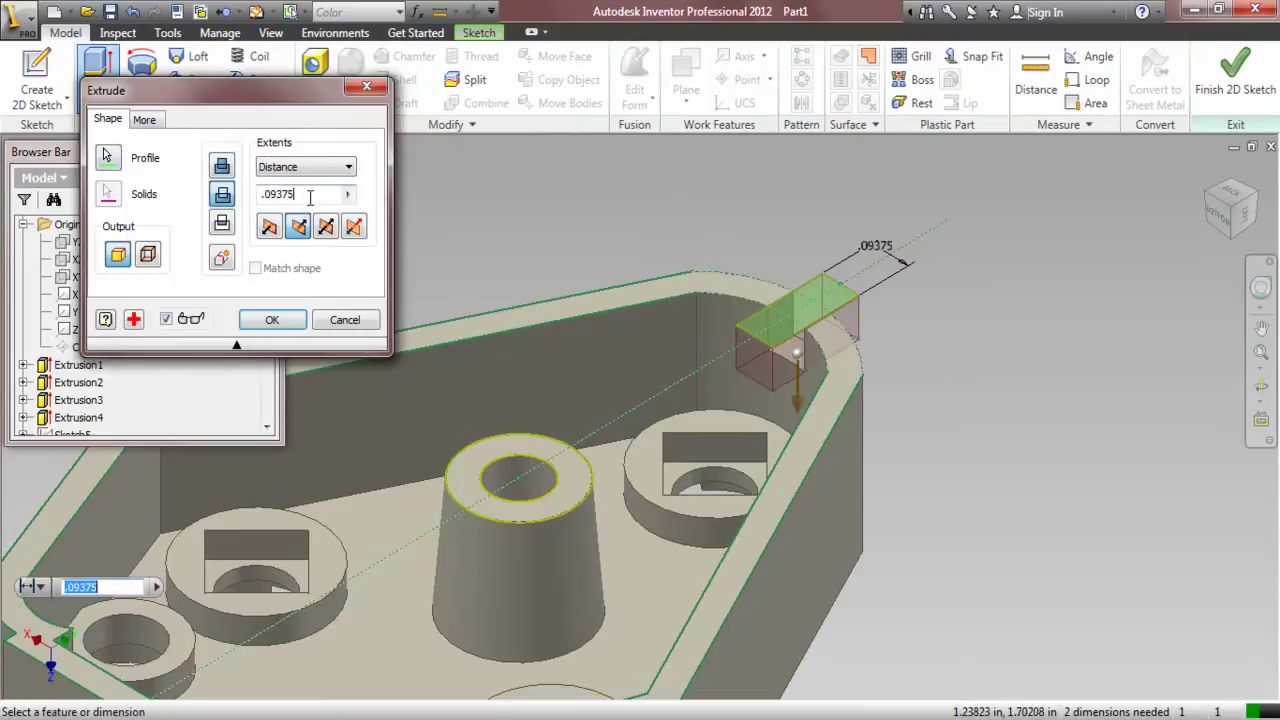
{"action": "type", "text": ".1875"}
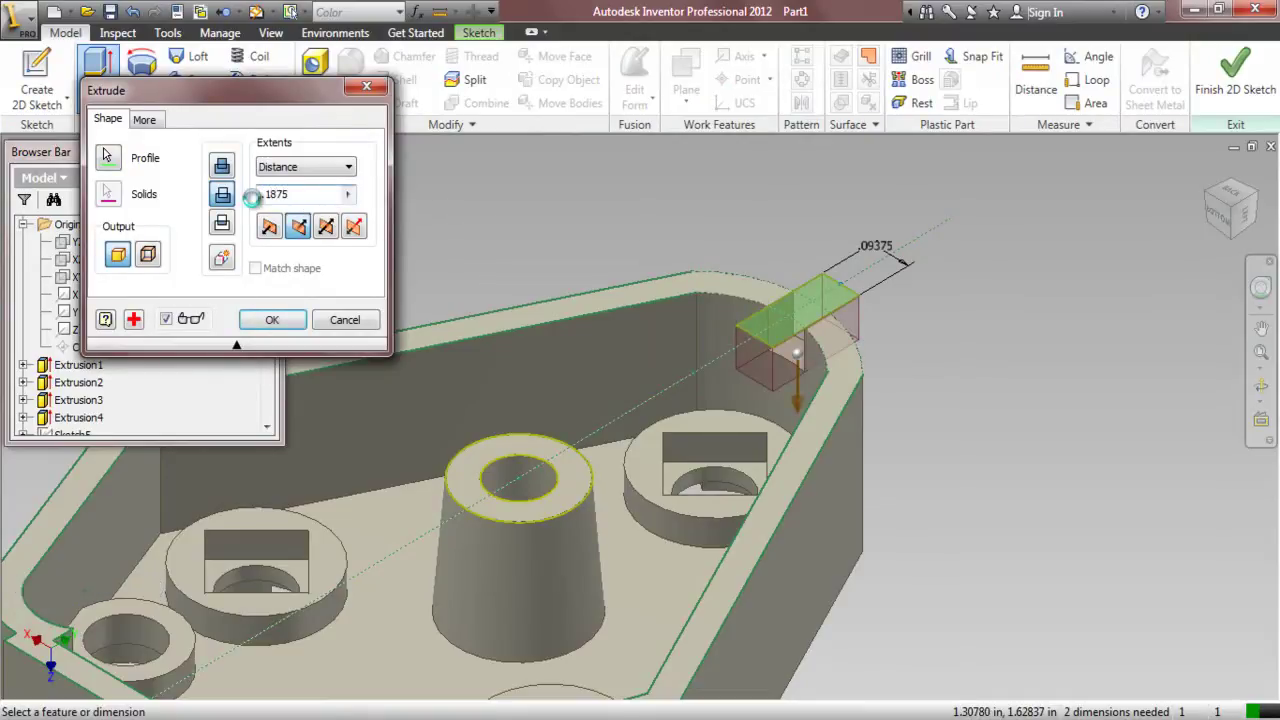
{"action": "key", "text": "Return"}
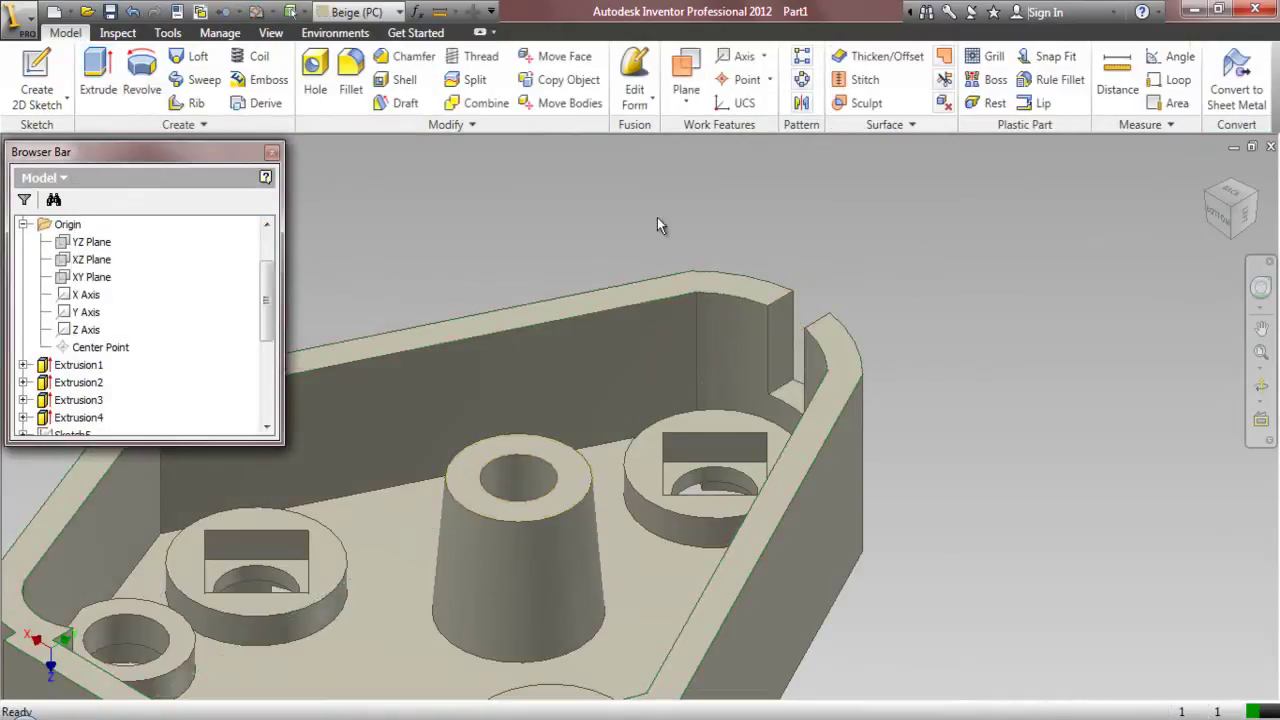
- Collapse all expanded nodes in the model browser tree
{"action": "left_click", "coordinate": [1260, 368]}
{"action": "right_click", "coordinate": [203, 271]}
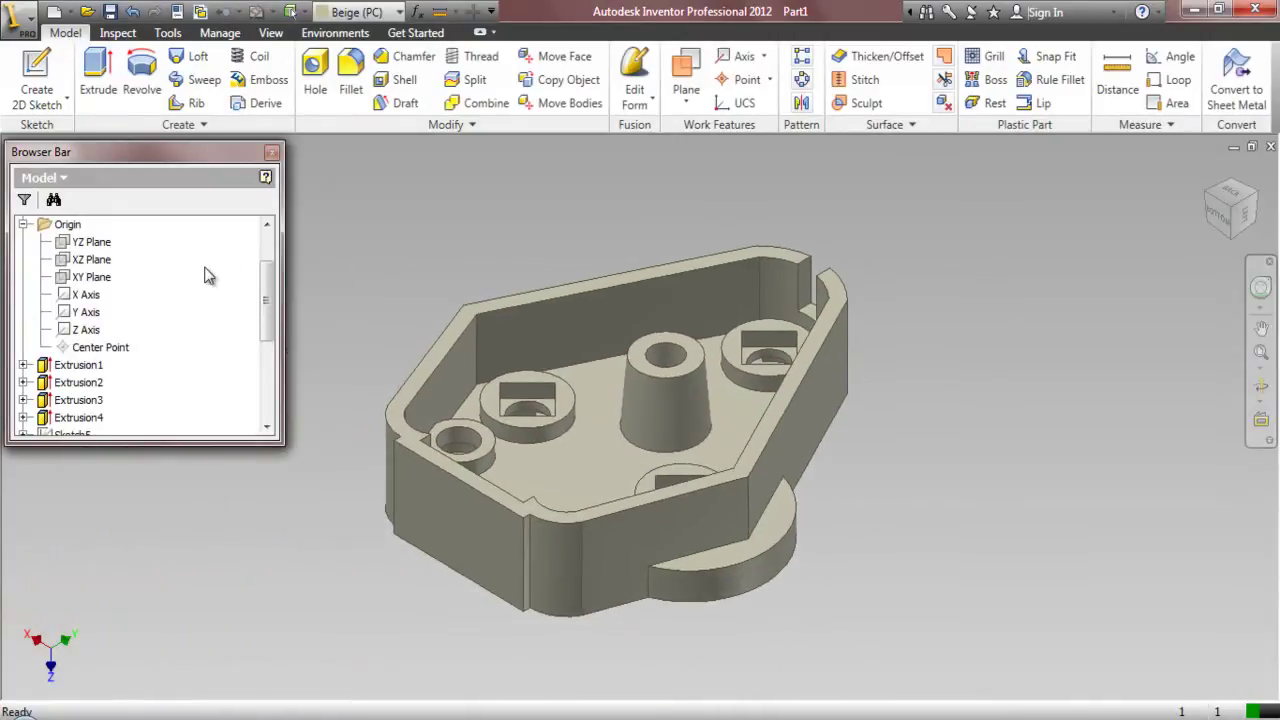
{"action": "left_click", "coordinate": [250, 454]}
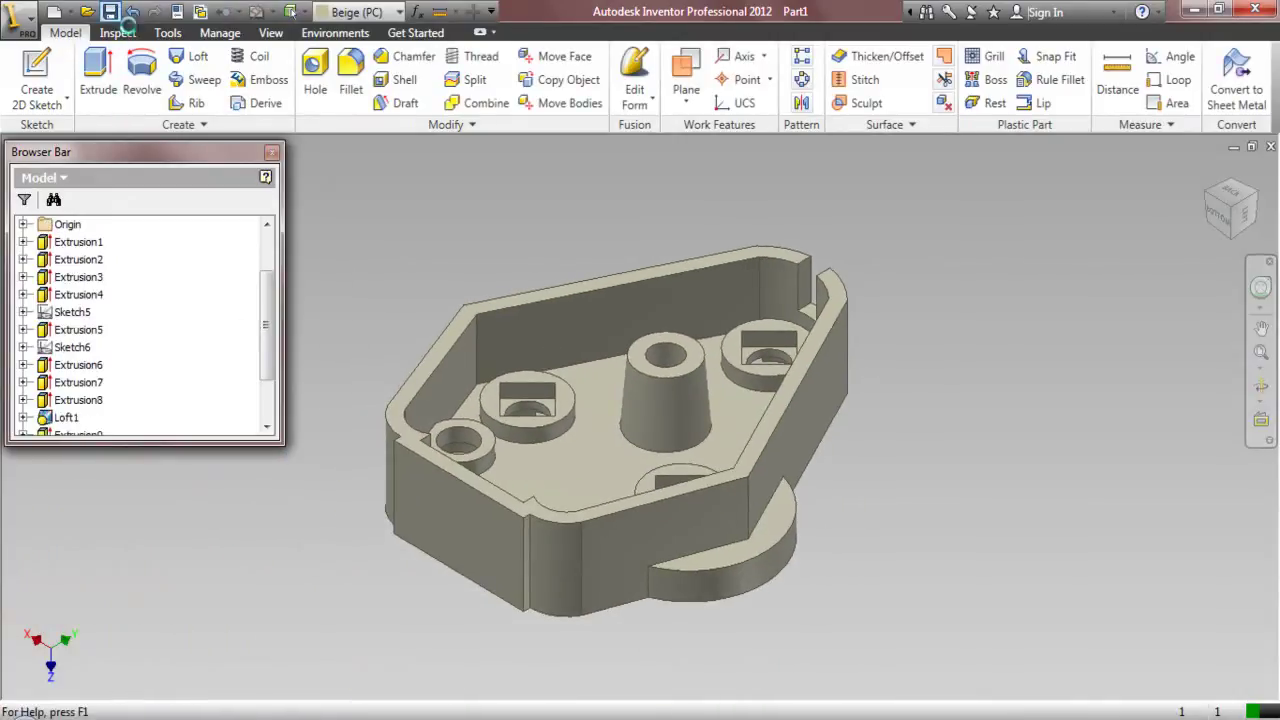
- Start a sketch on the flat end face opposite the notch and project the YZ Plane into it
{"action": "left_click", "coordinate": [447, 530]}
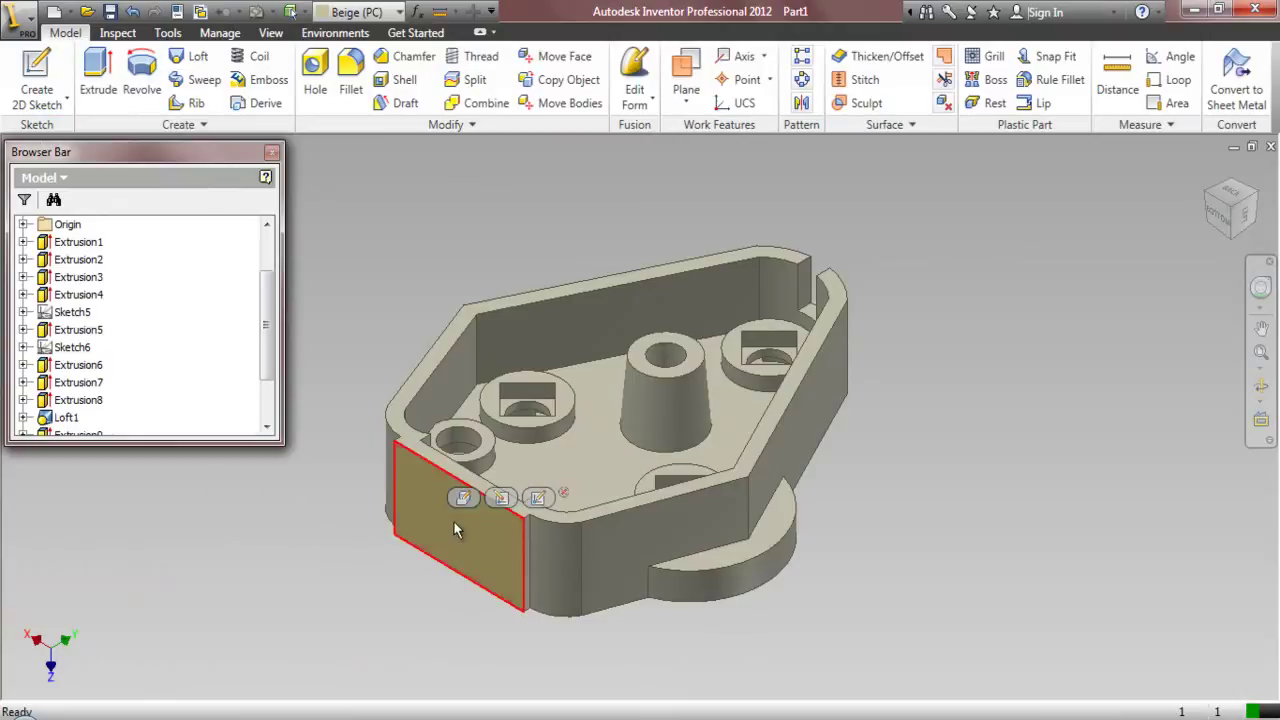
{"action": "left_click", "coordinate": [538, 498]}
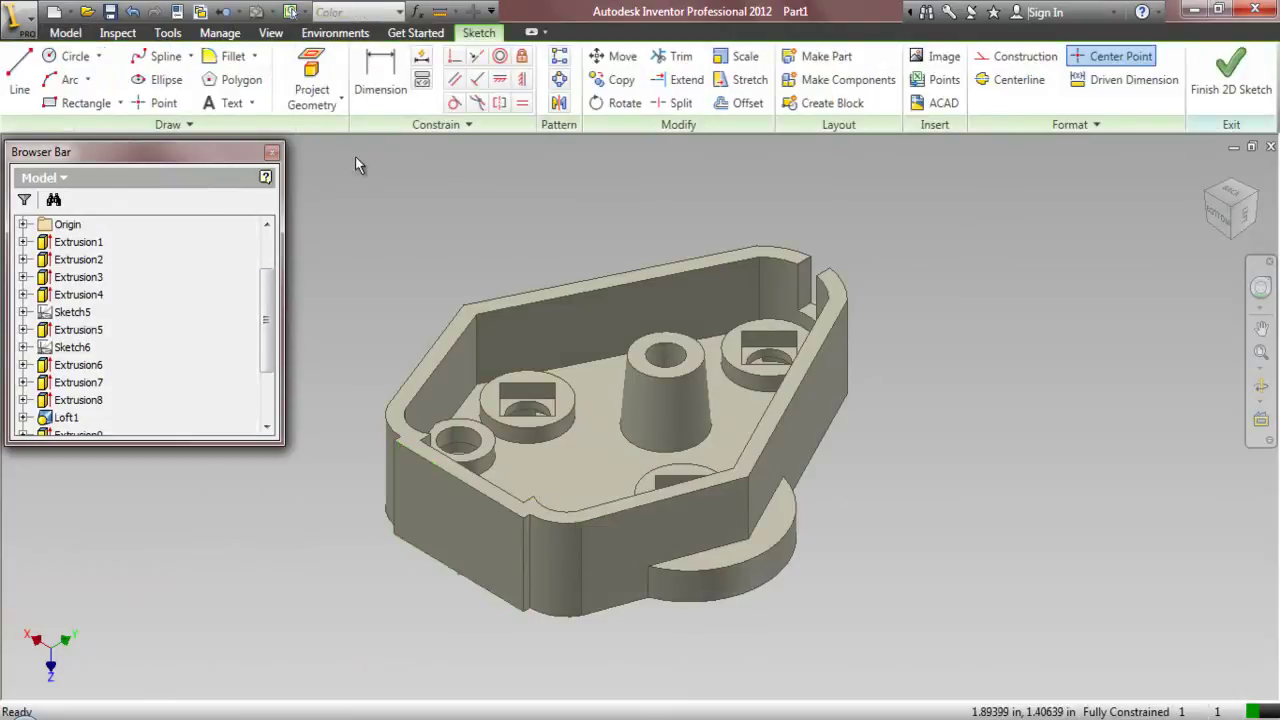
{"action": "left_click", "coordinate": [311, 78]}
{"action": "left_click", "coordinate": [23, 225]}
{"action": "left_click", "coordinate": [100, 242]}
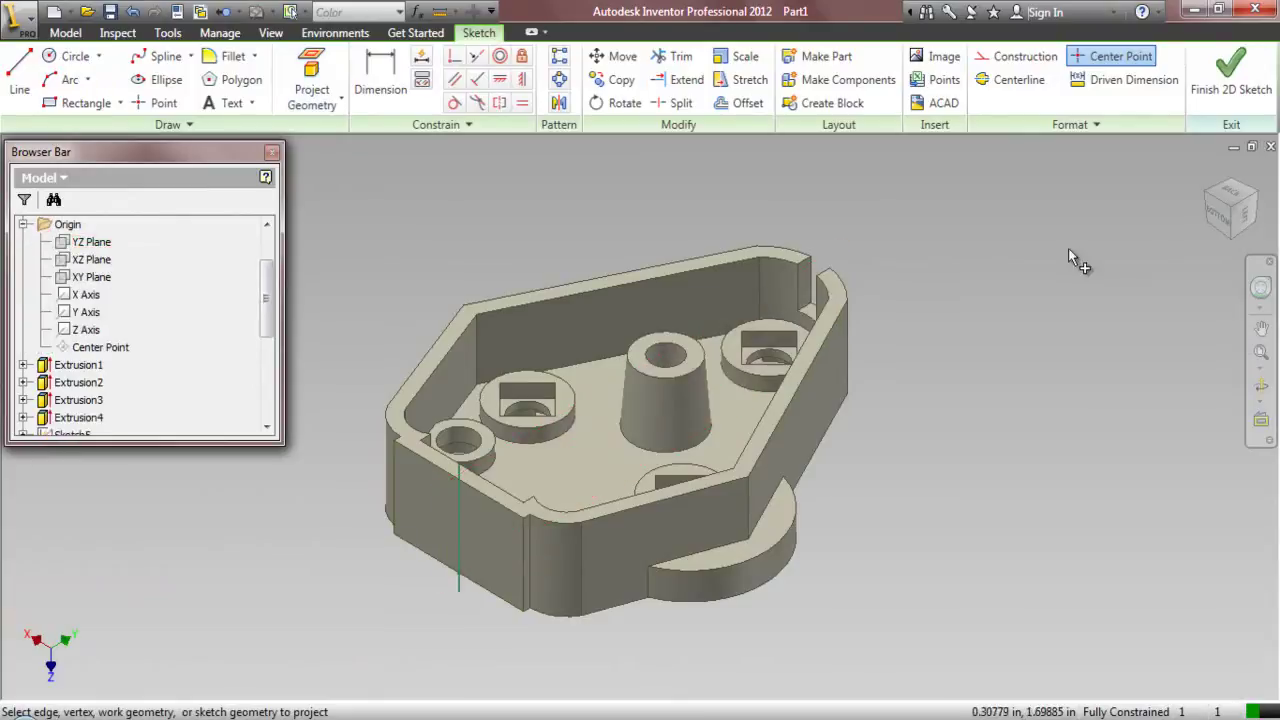
- Project the flat end face's rim edge into the sketch
{"action": "left_click", "coordinate": [1218, 222]}
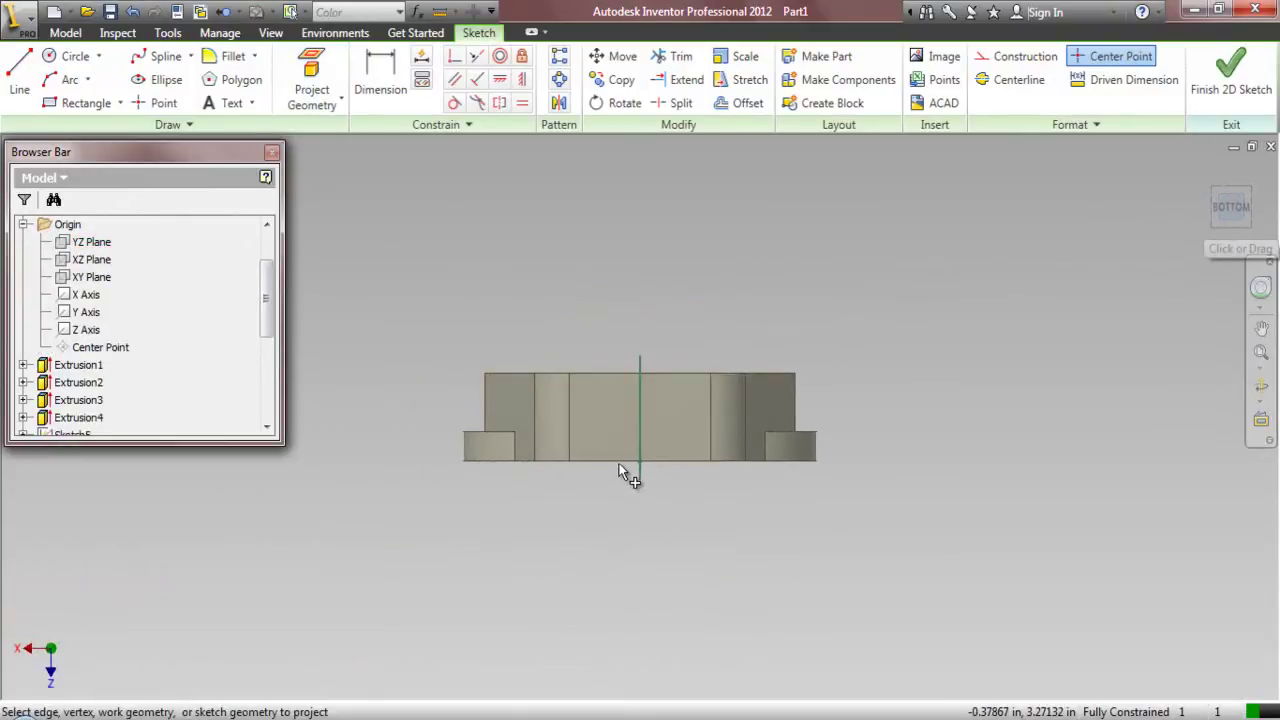
{"action": "left_click", "coordinate": [638, 347]}
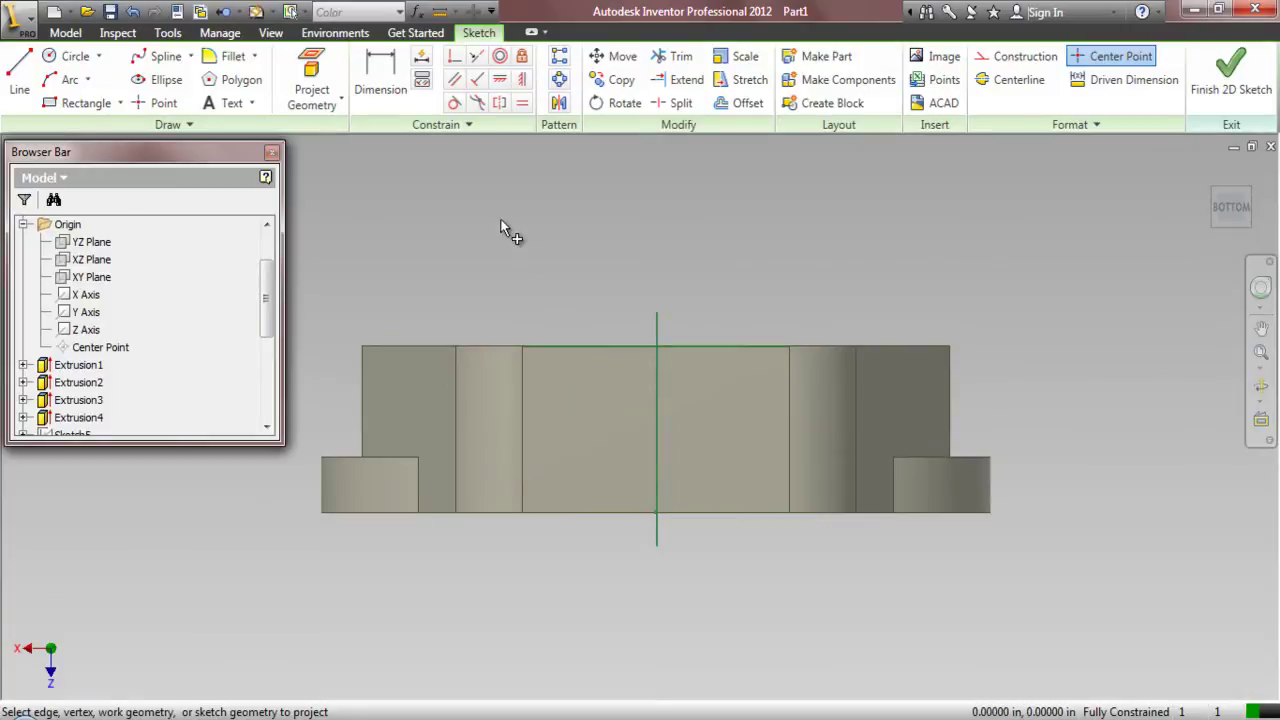
{"action": "right_click", "coordinate": [500, 228]}
{"action": "left_click", "coordinate": [432, 221]}
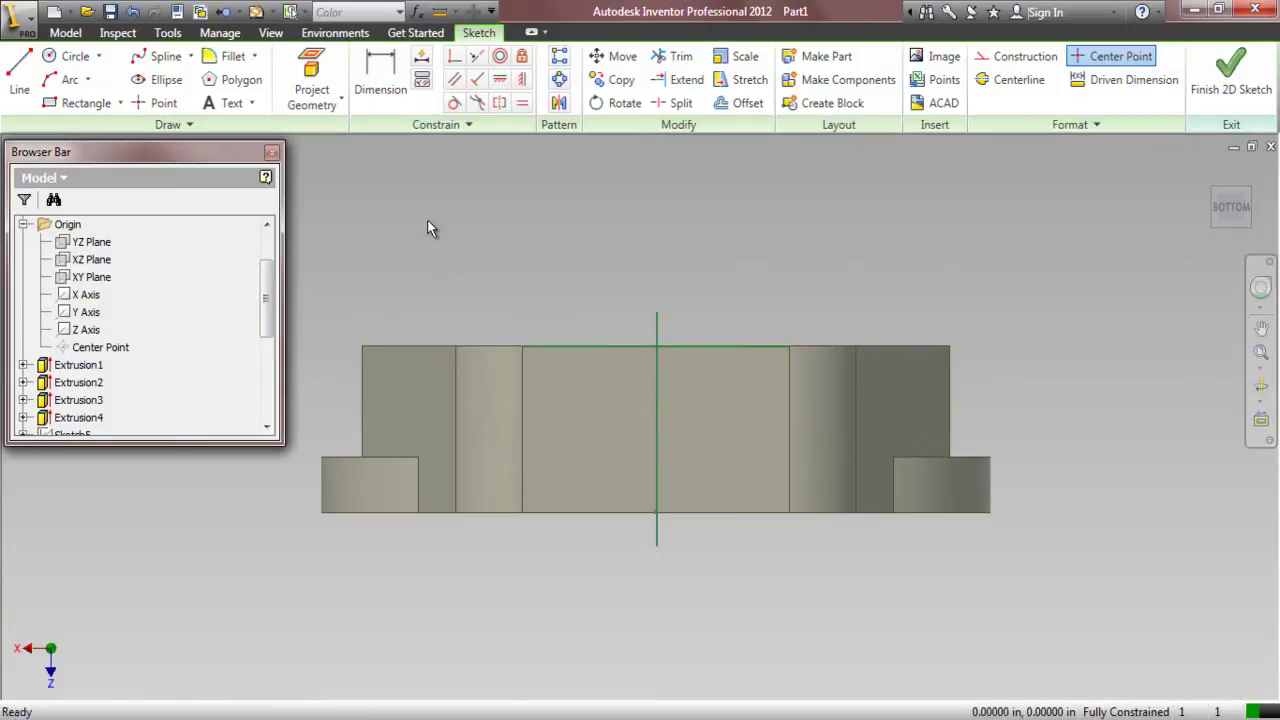
- Draw a three-point arc of about 0.18 in radius bulging into the end face, with both endpoints on the projected rim edge
{"action": "left_click", "coordinate": [66, 80]}
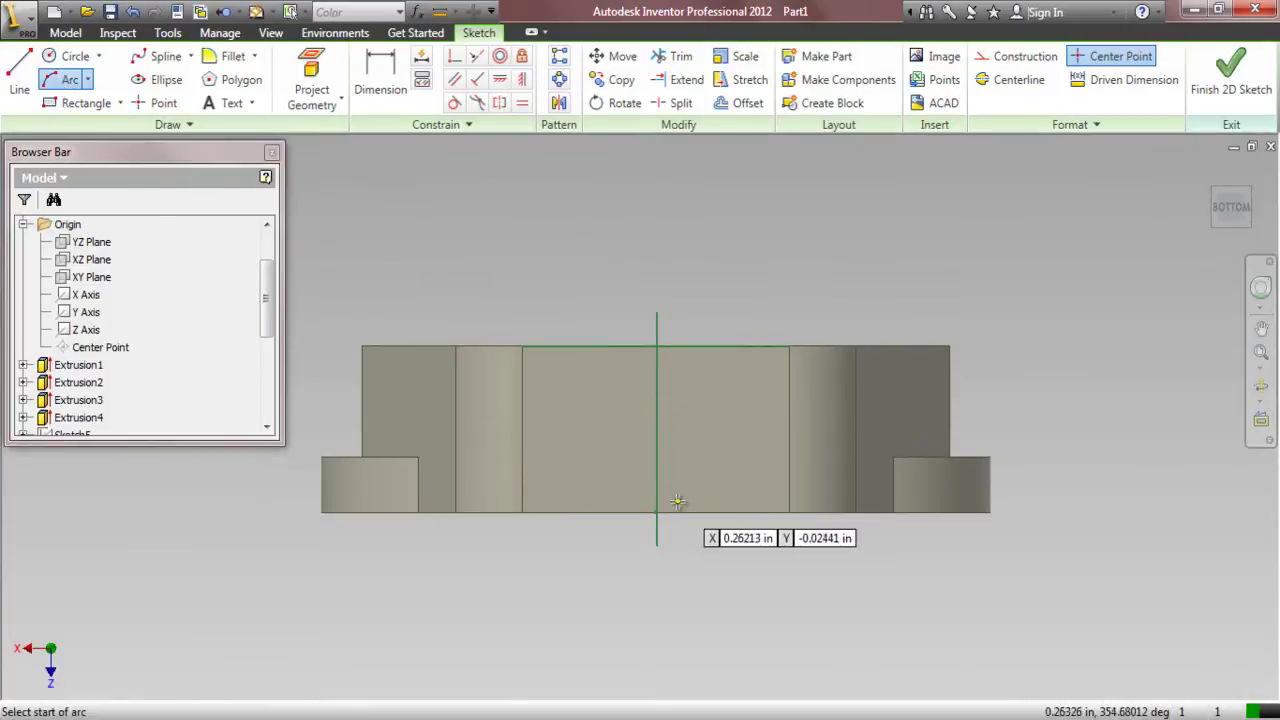
{"action": "left_click", "coordinate": [578, 347]}
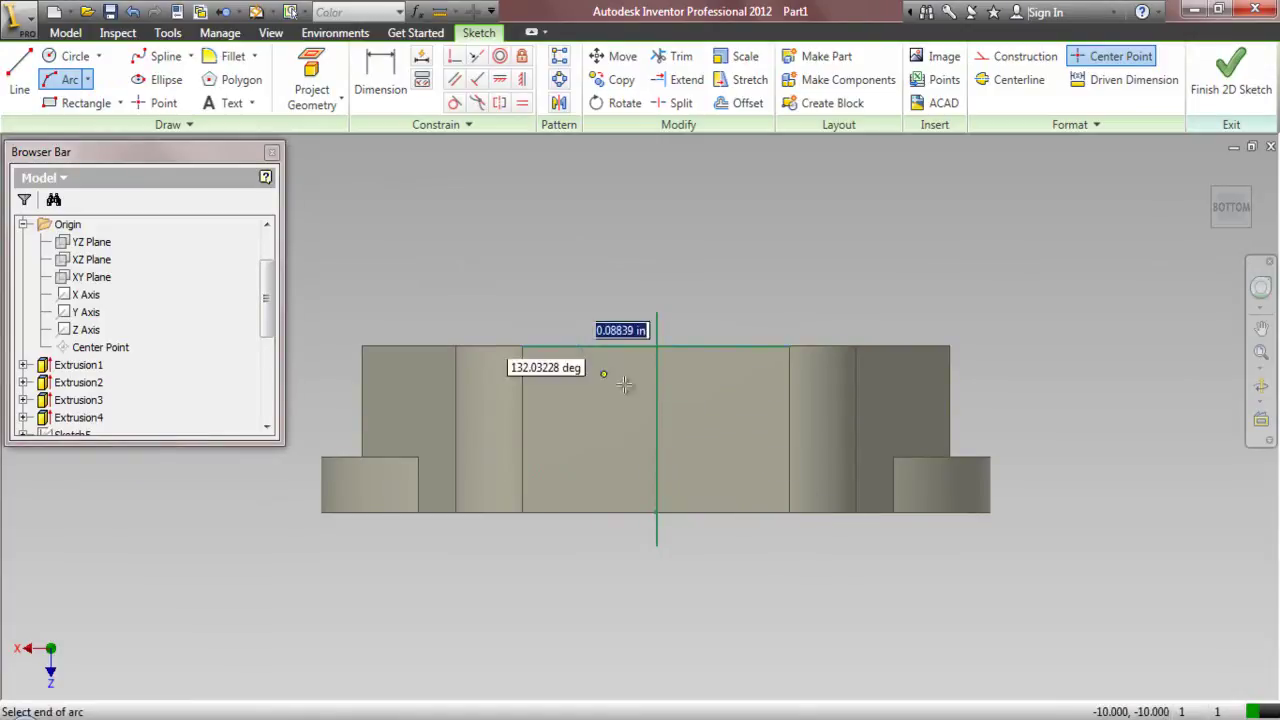
{"action": "left_click", "coordinate": [734, 348]}
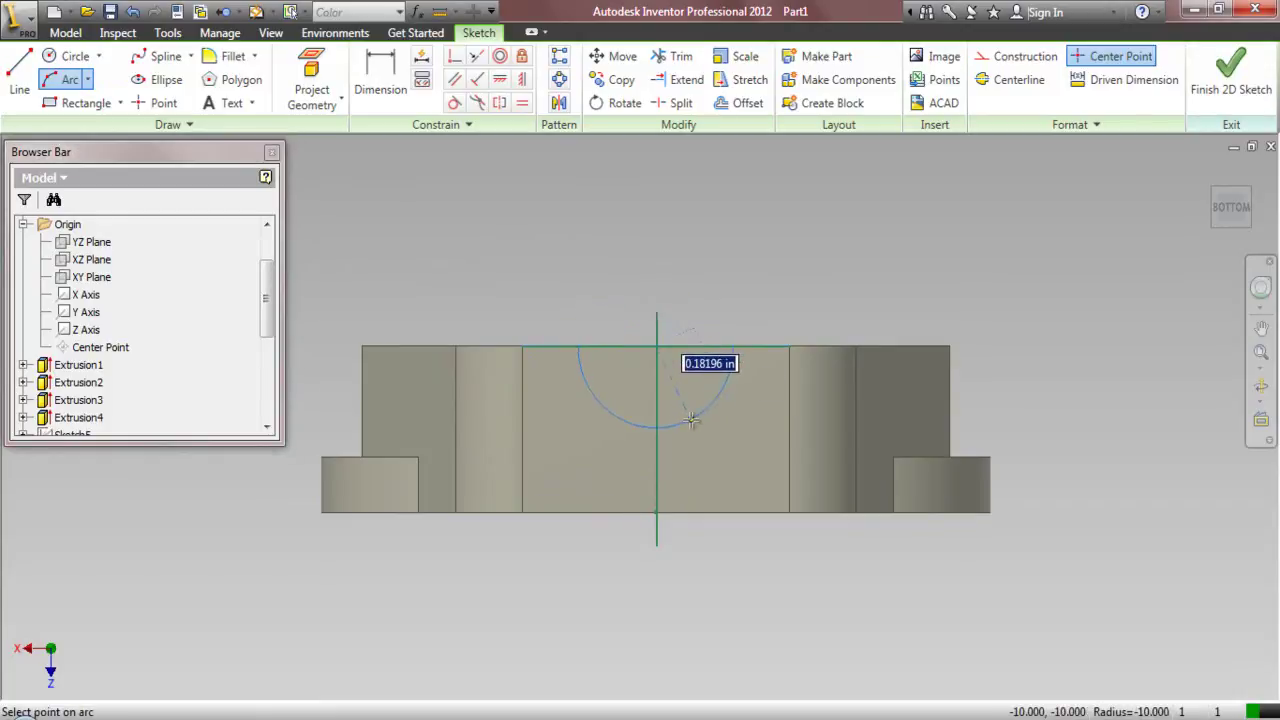
{"action": "left_click", "coordinate": [684, 414]}
- Dimension the arc's first endpoint from the near corner of the projected rim edge and set the distance to .125 in
{"action": "key", "text": "d"}
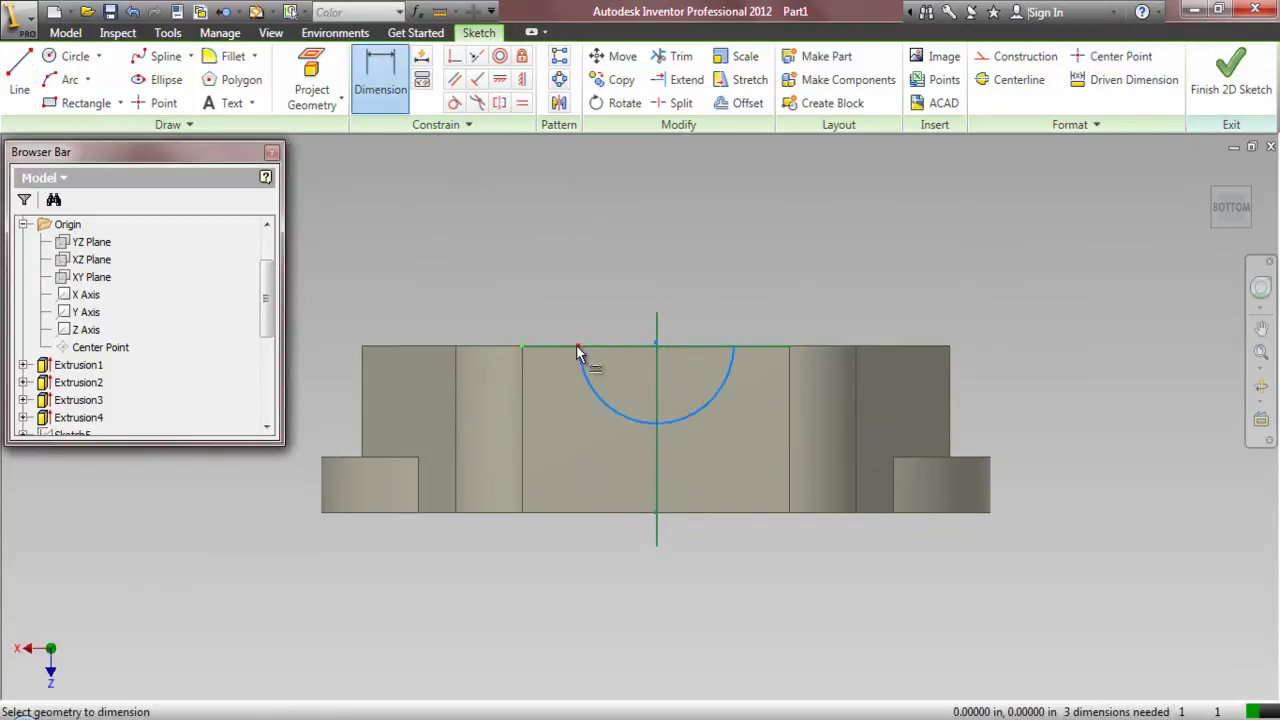
{"action": "left_click", "coordinate": [555, 308]}
{"action": "type", "text": ".12"}
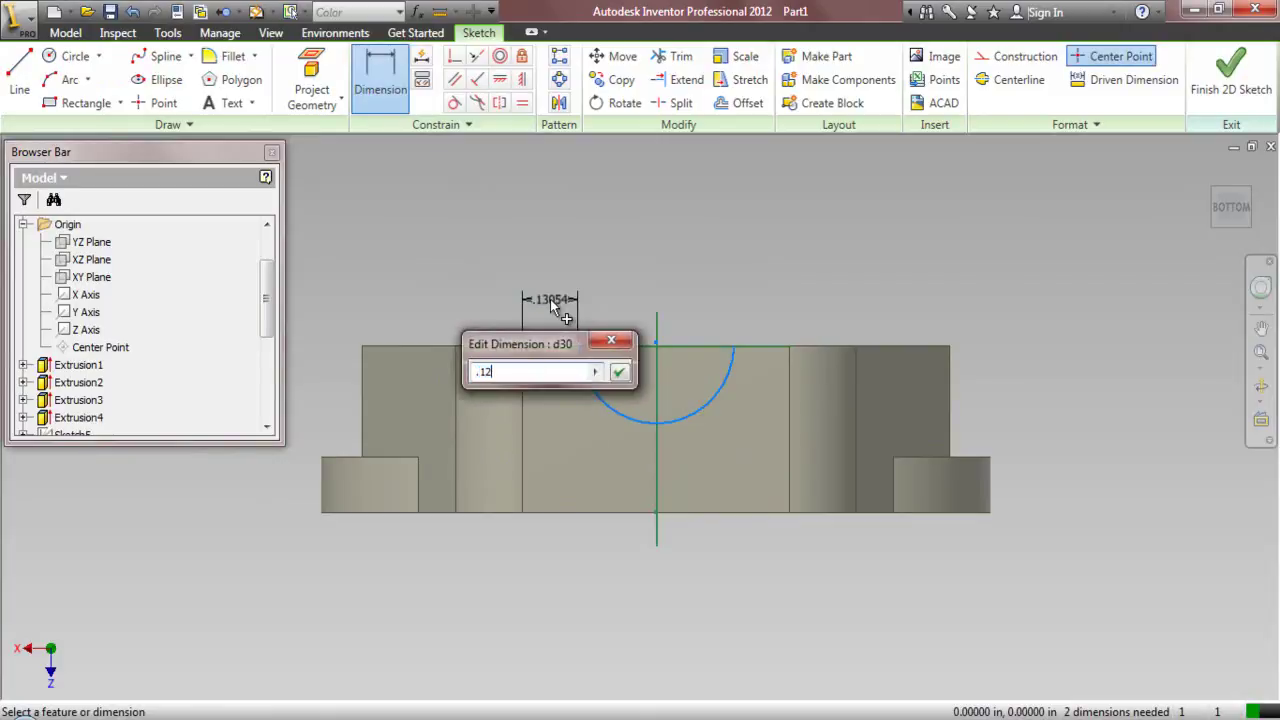
{"action": "type", "text": "5"}
{"action": "key", "text": "Return"}
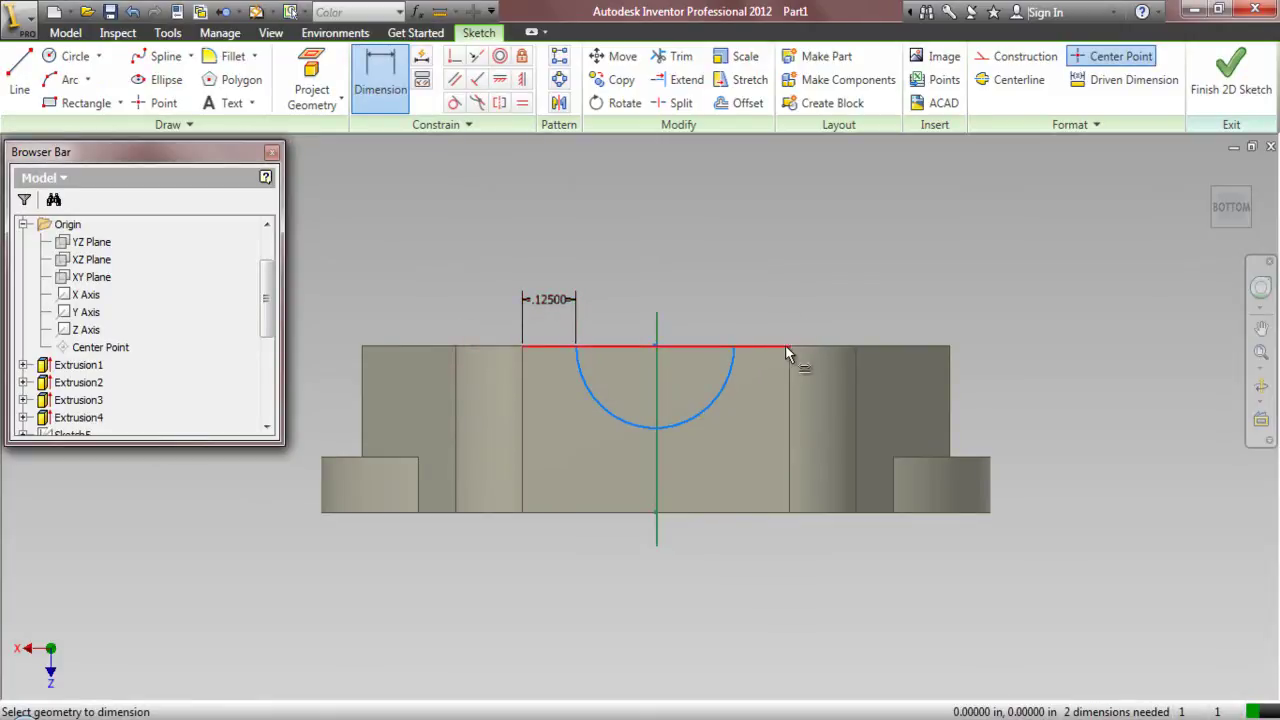
- Dimension the arc's other endpoint from the far corner of the projected rim edge and link its value to the first .125 in dimension
{"action": "left_click", "coordinate": [790, 347]}
{"action": "left_click", "coordinate": [760, 300]}
{"action": "left_click", "coordinate": [557, 305]}
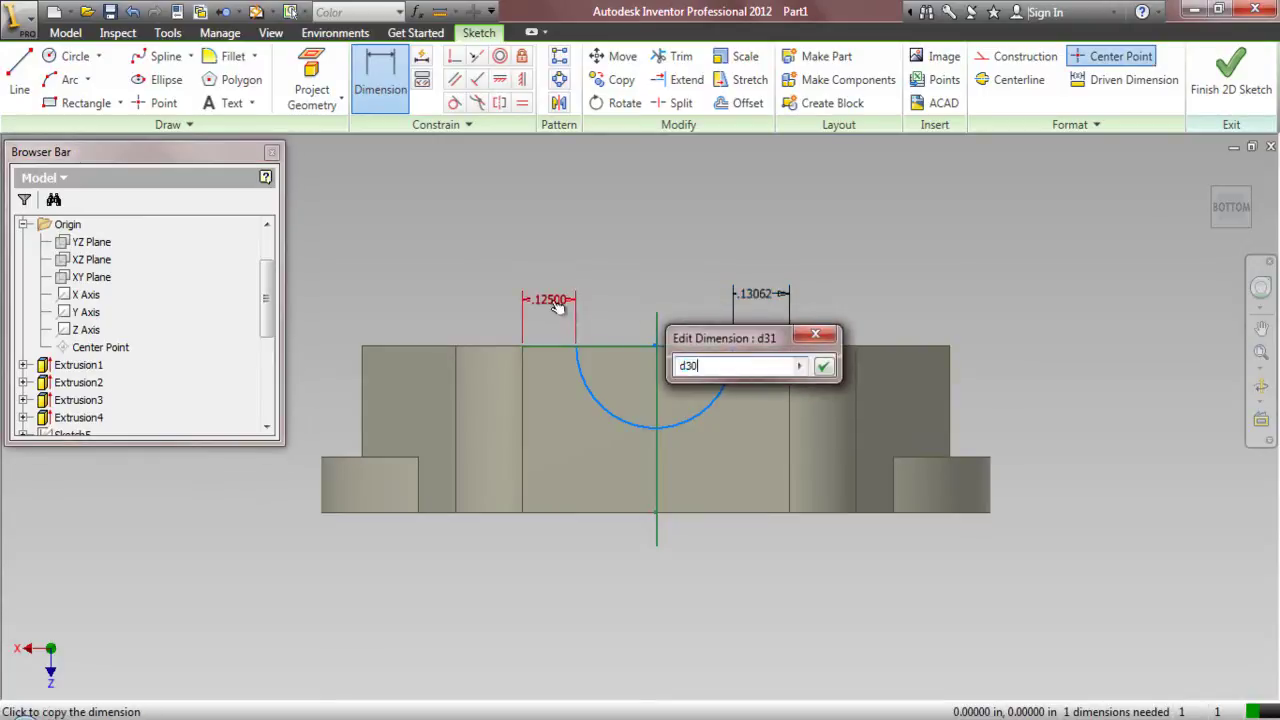
{"action": "left_click", "coordinate": [823, 366]}
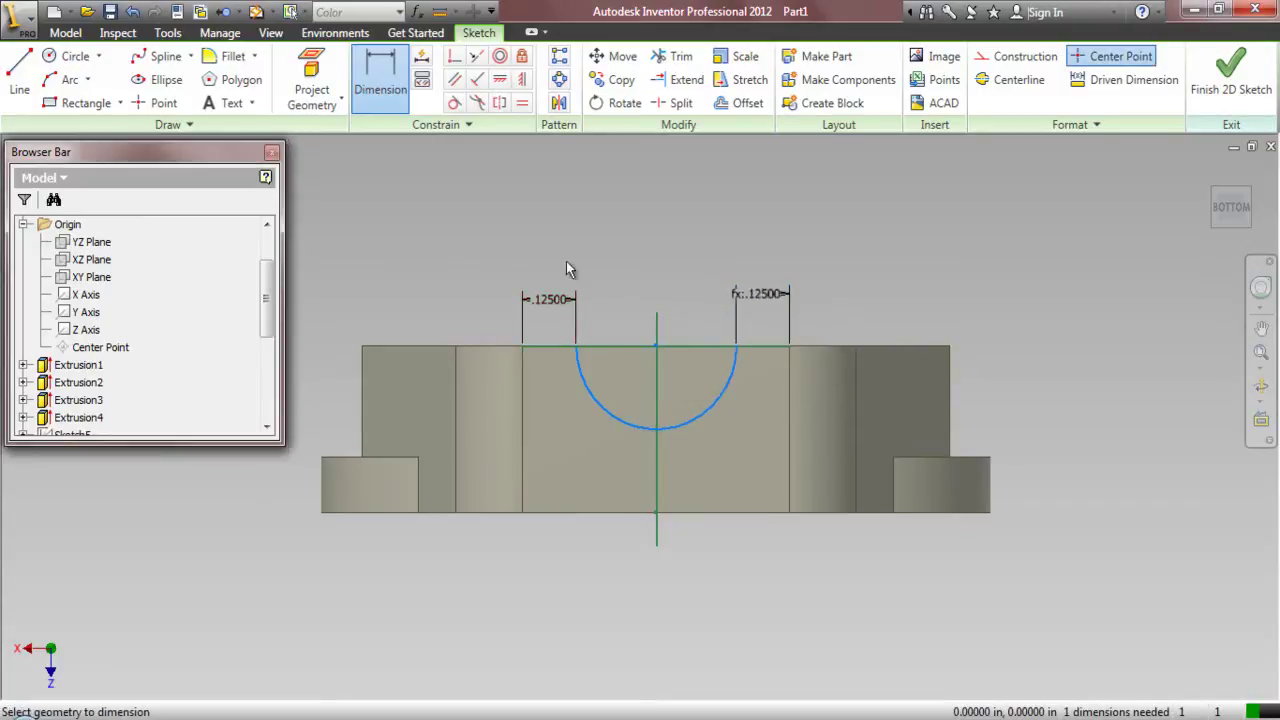
- Dimension the arc's radius and set it to .188 in
{"action": "left_click", "coordinate": [619, 421]}
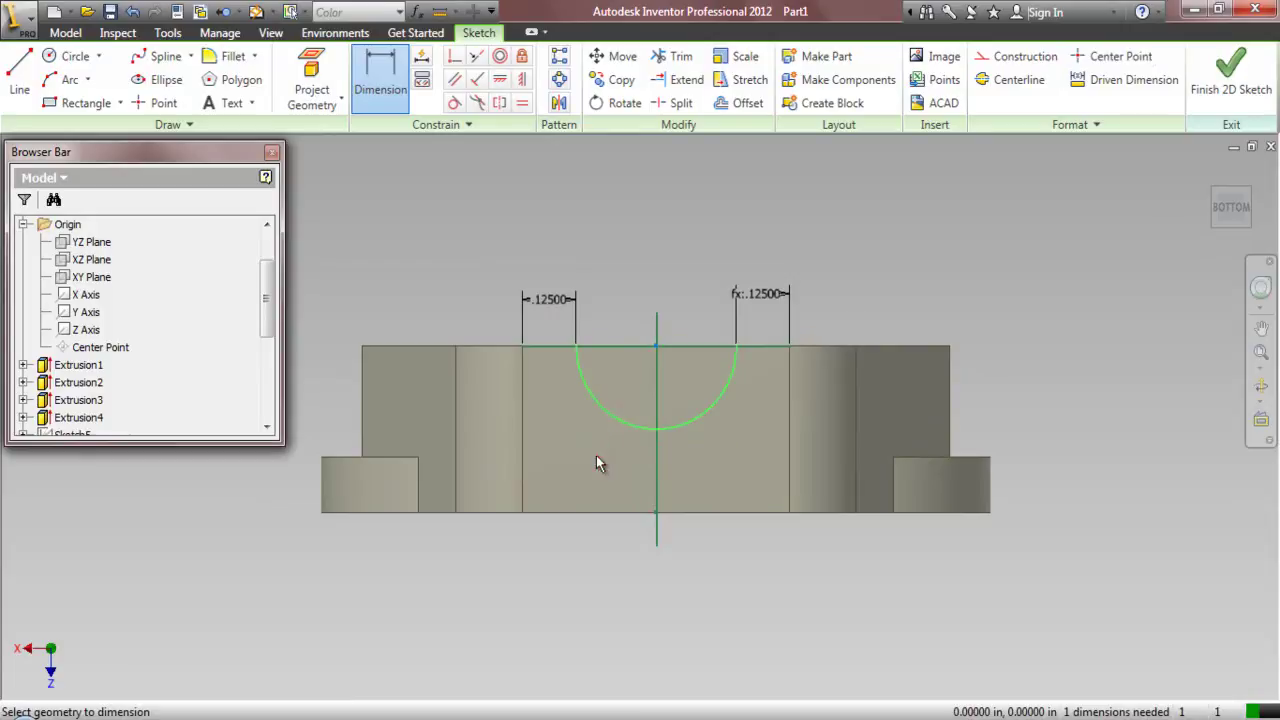
{"action": "left_click", "coordinate": [586, 552]}
{"action": "type", "text": ".188"}
{"action": "key", "text": "Return"}
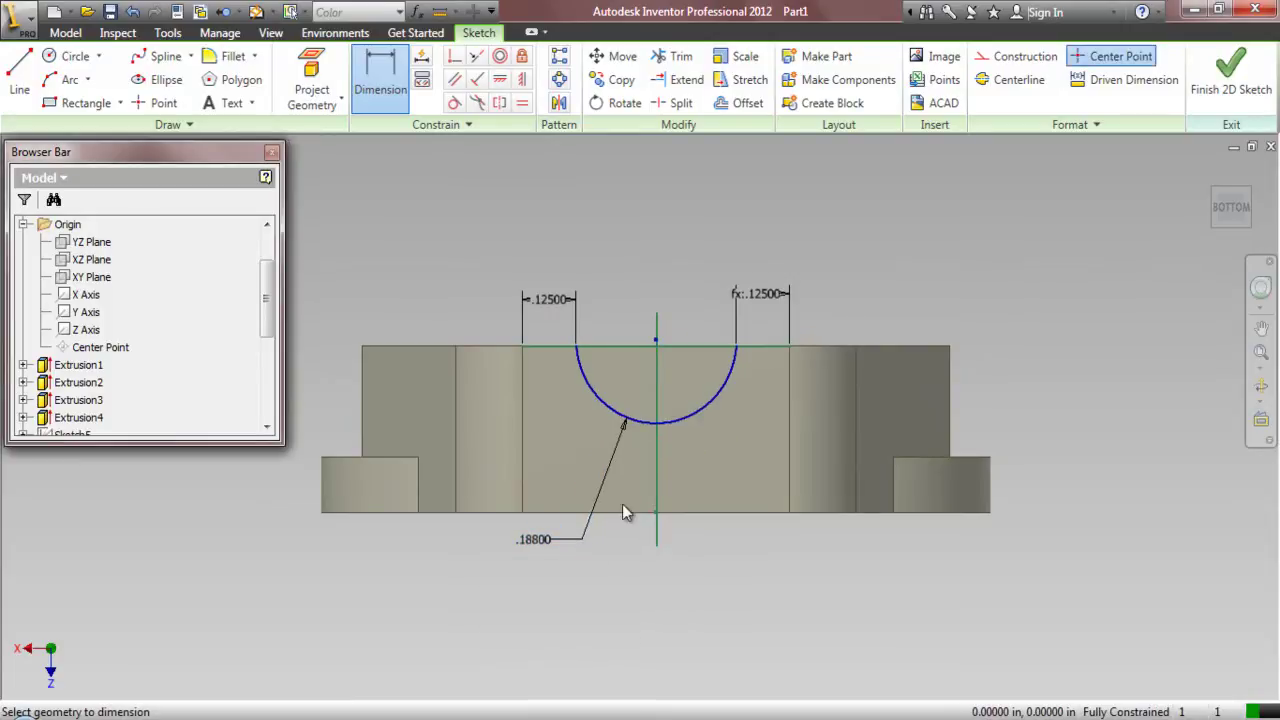
{"action": "right_click", "coordinate": [571, 231]}
{"action": "left_click", "coordinate": [497, 231]}
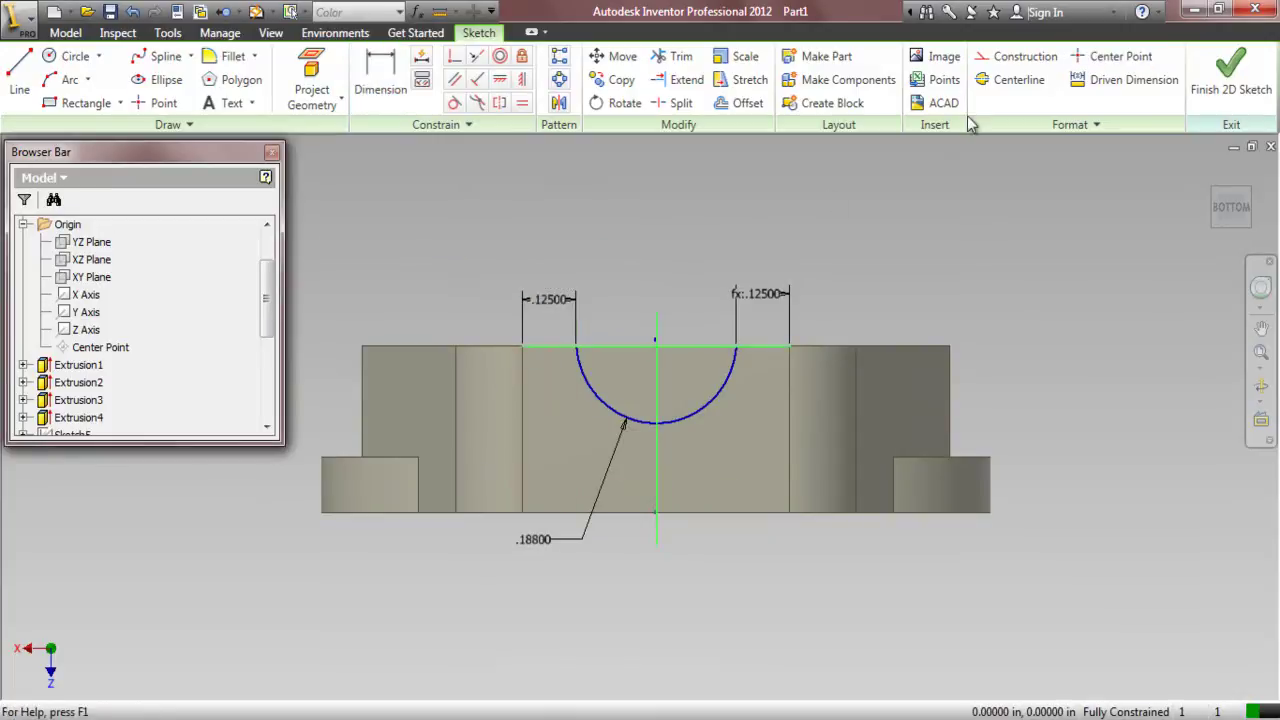
- Convert the projected edge and YZ Plane line to construction and close the arc with a straight line between its endpoints
{"action": "left_click", "coordinate": [1020, 56]}
{"action": "left_click", "coordinate": [1120, 56]}
{"action": "left_click", "coordinate": [19, 80]}
{"action": "left_click", "coordinate": [575, 346]}
{"action": "left_click", "coordinate": [736, 346]}
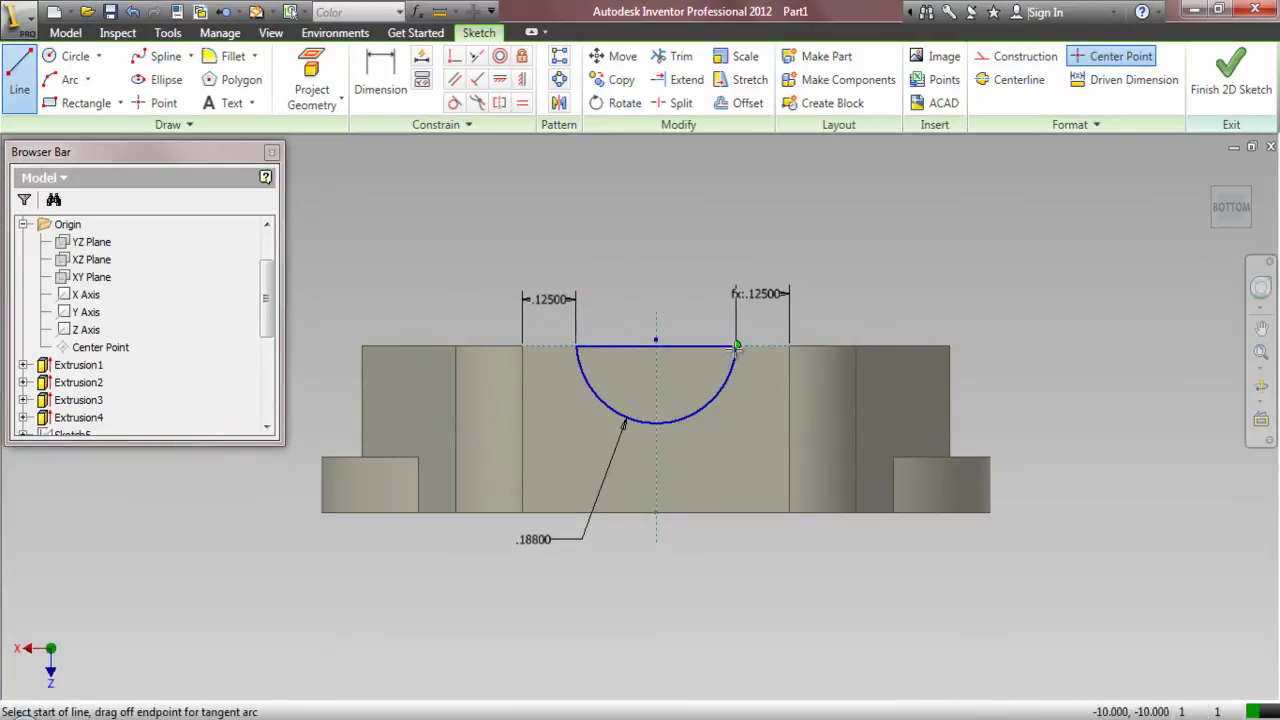
{"action": "right_click", "coordinate": [550, 197]}
{"action": "left_click", "coordinate": [495, 191]}
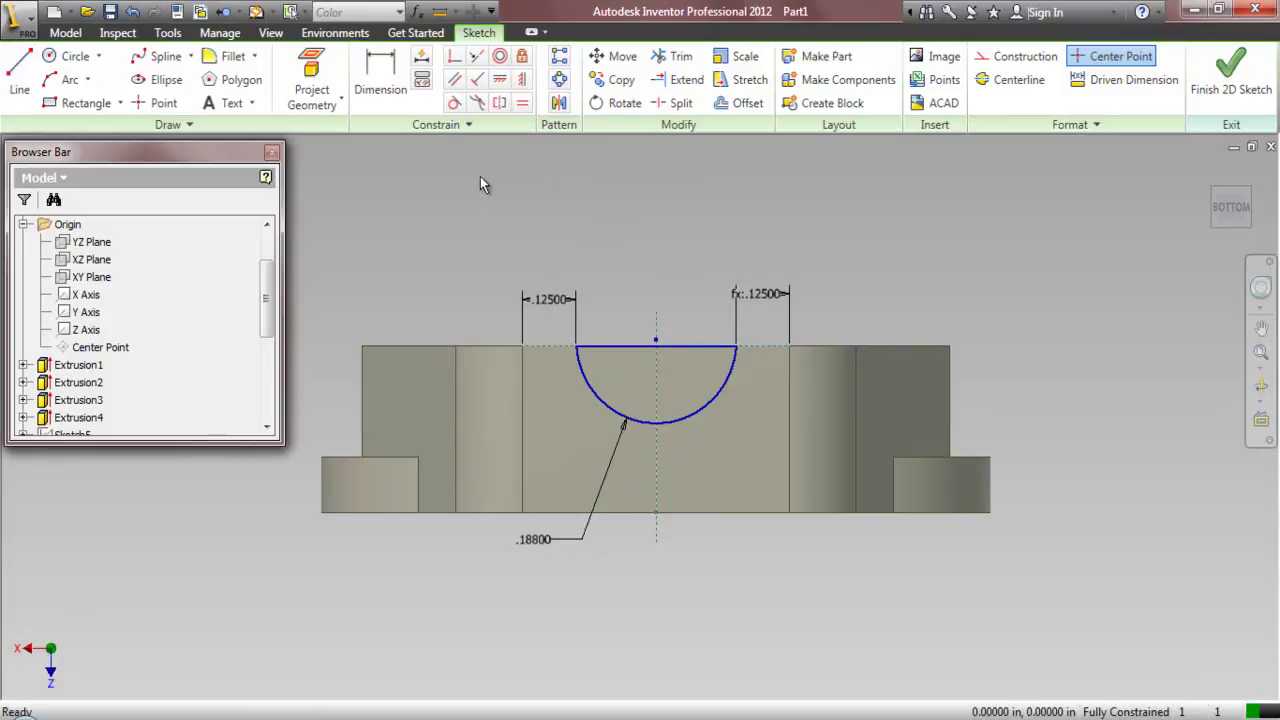
- Extrude the closed semicircular profile as a cut through the end wall, with its extent set to the wall's inner face
{"action": "right_click", "coordinate": [480, 180]}
{"action": "mouse_move", "coordinate": [525, 390]}
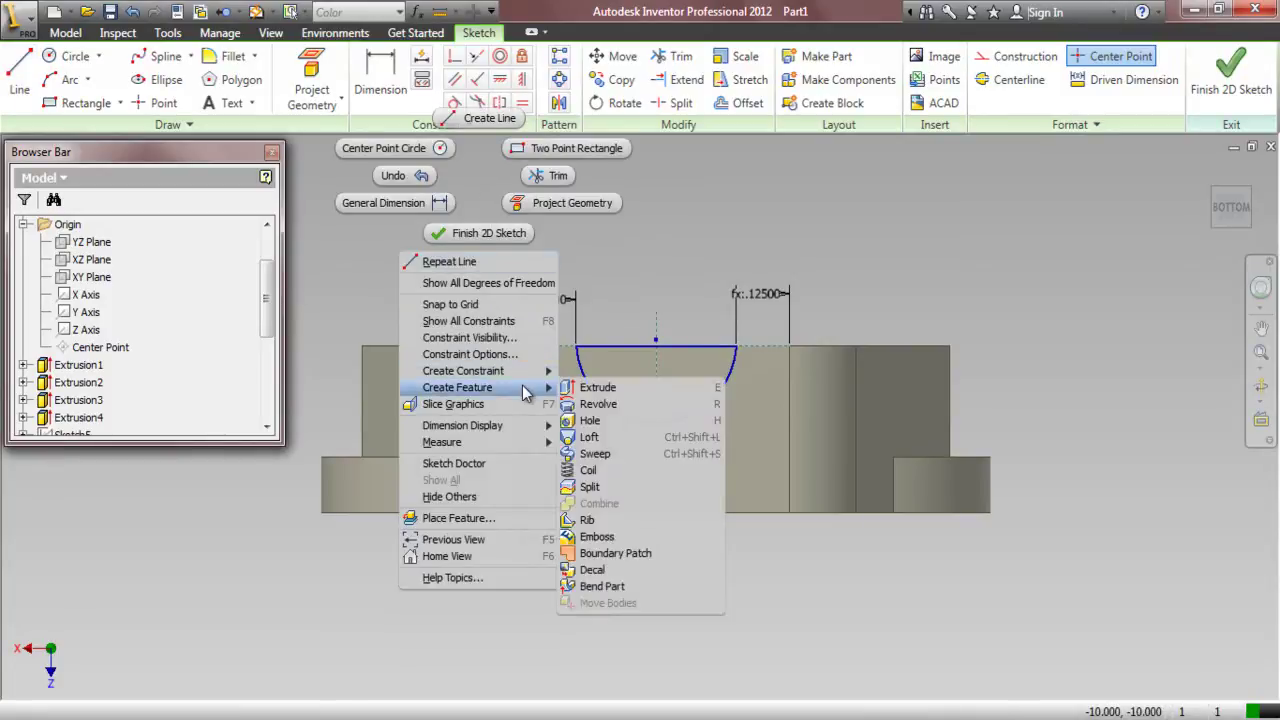
{"action": "left_click", "coordinate": [597, 387]}
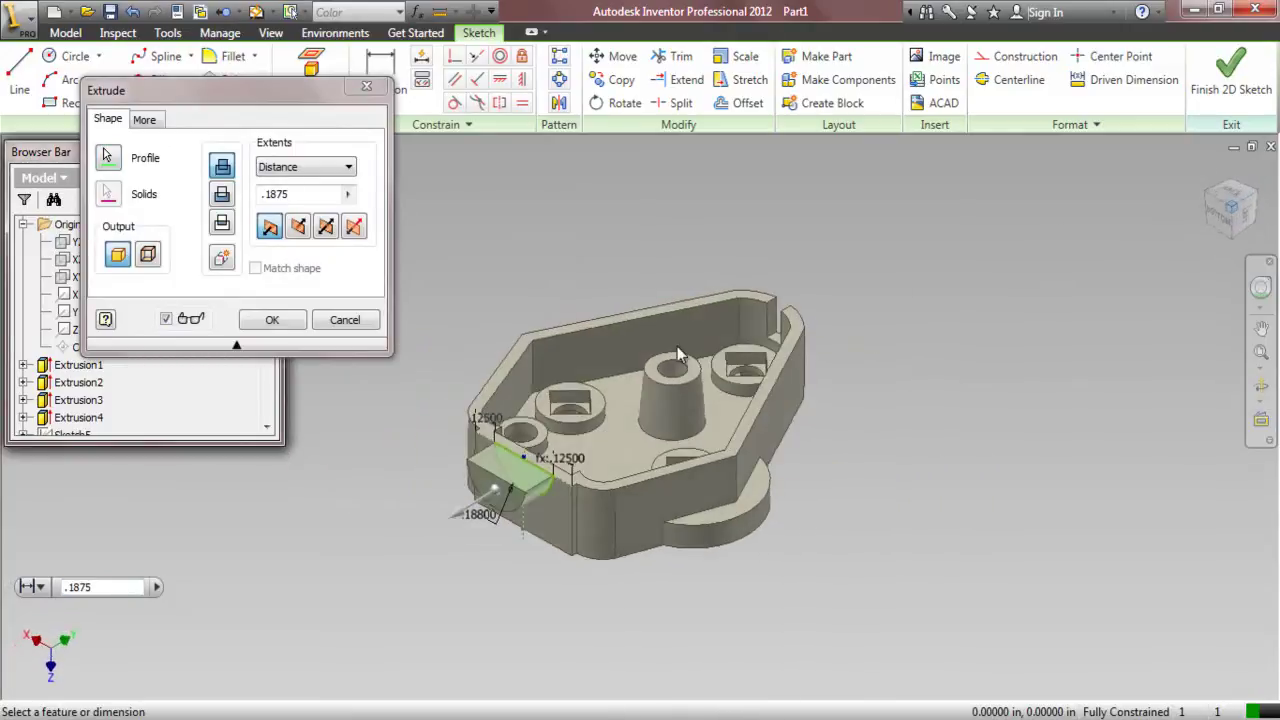
{"action": "left_click", "coordinate": [223, 194]}
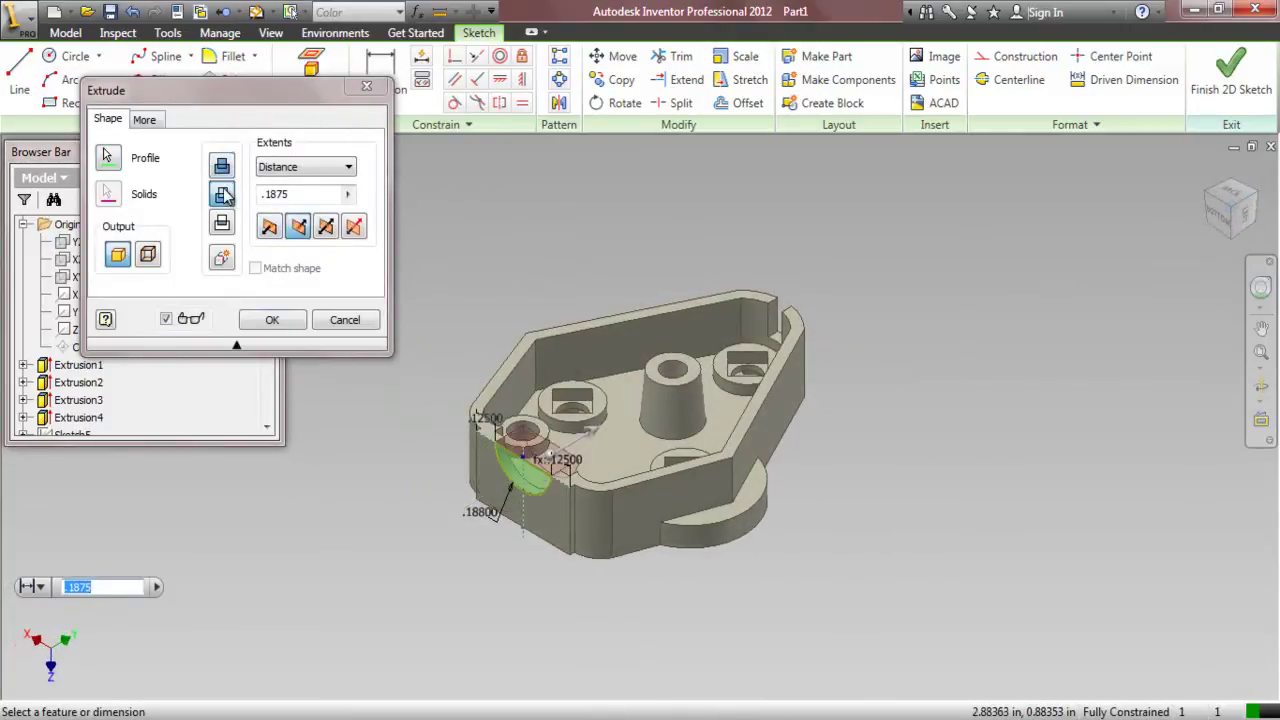
{"action": "left_click", "coordinate": [337, 167]}
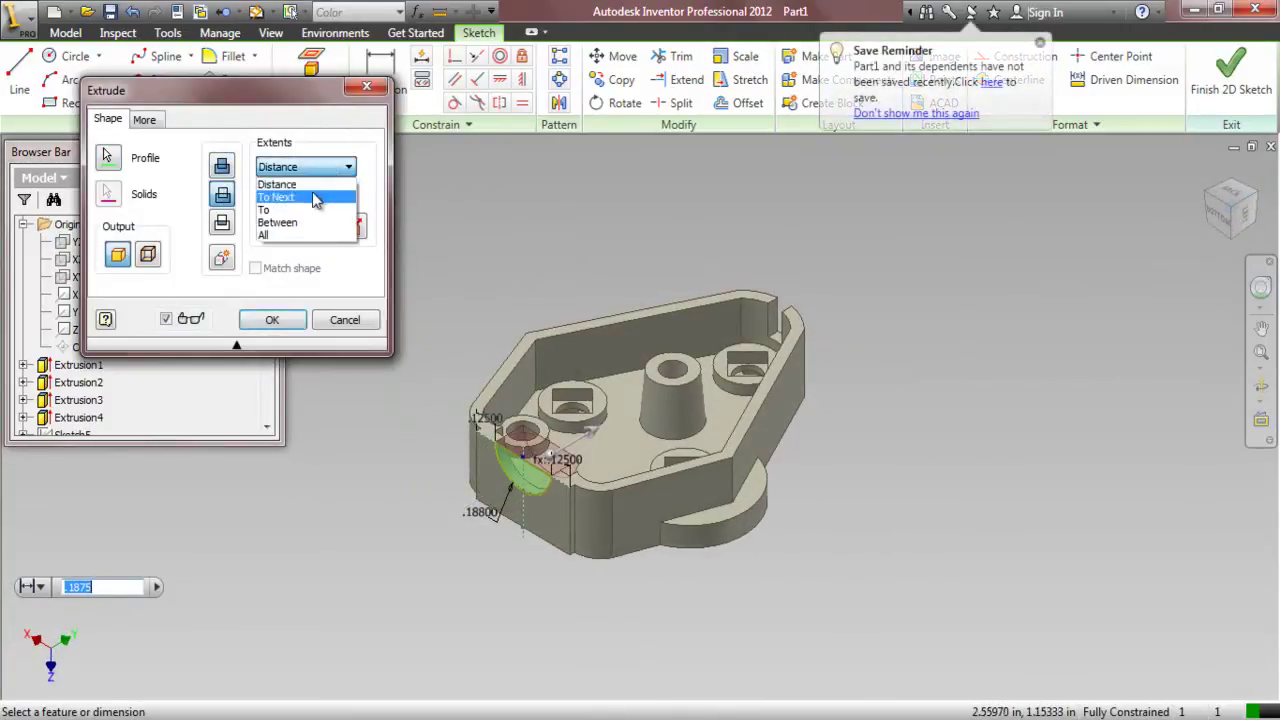
{"action": "left_click", "coordinate": [265, 210]}
{"action": "left_click_drag", "start_coordinate": [1268, 200], "coordinate": [520, 320]}
{"action": "left_click", "coordinate": [540, 325]}
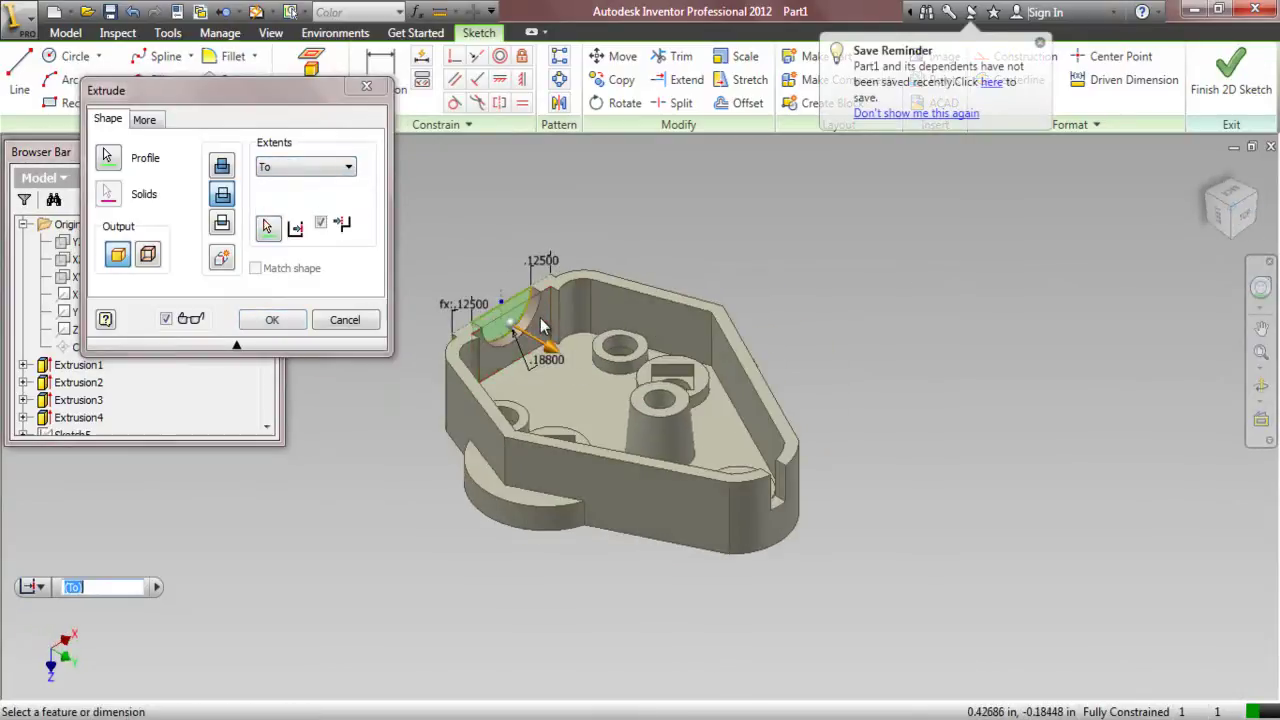
{"action": "left_click", "coordinate": [290, 320]}
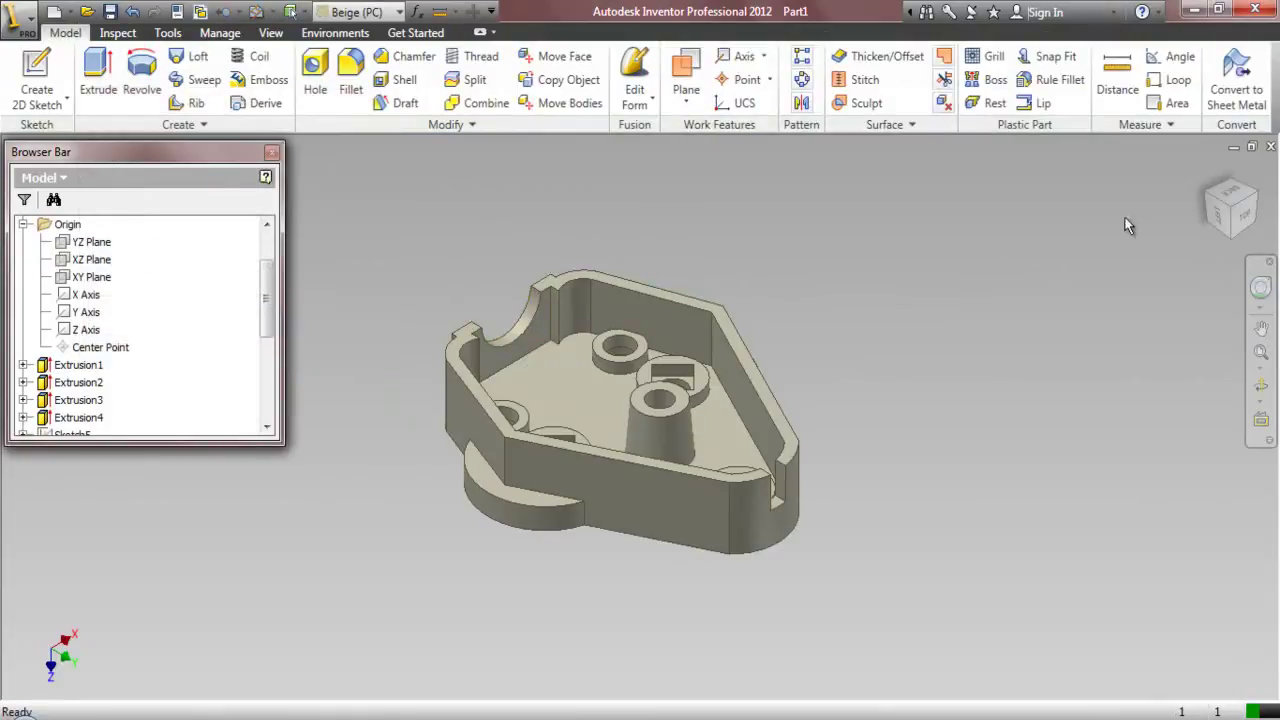
- Return to a view of the new cutout with the whole part shown and collapse all nodes in the model tree
{"action": "left_click", "coordinate": [1204, 186]}
{"action": "left_click", "coordinate": [1261, 354]}
{"action": "right_click", "coordinate": [171, 323]}
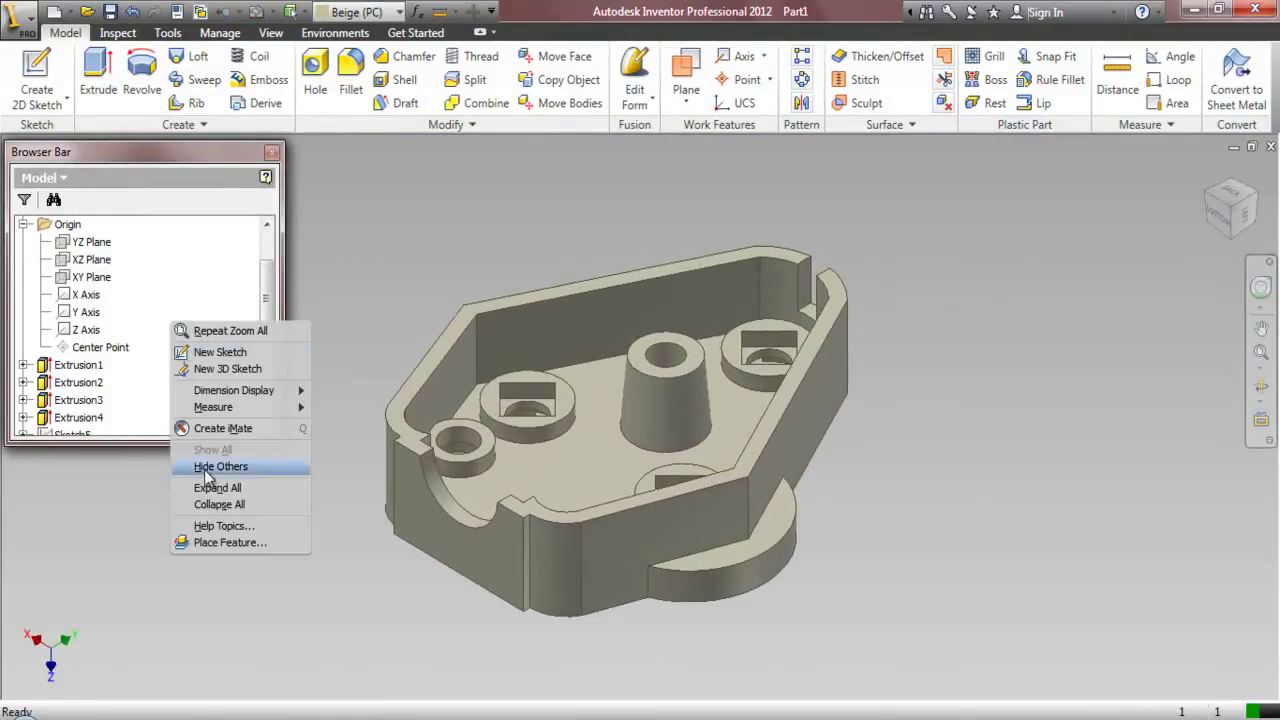
{"action": "left_click", "coordinate": [219, 504]}
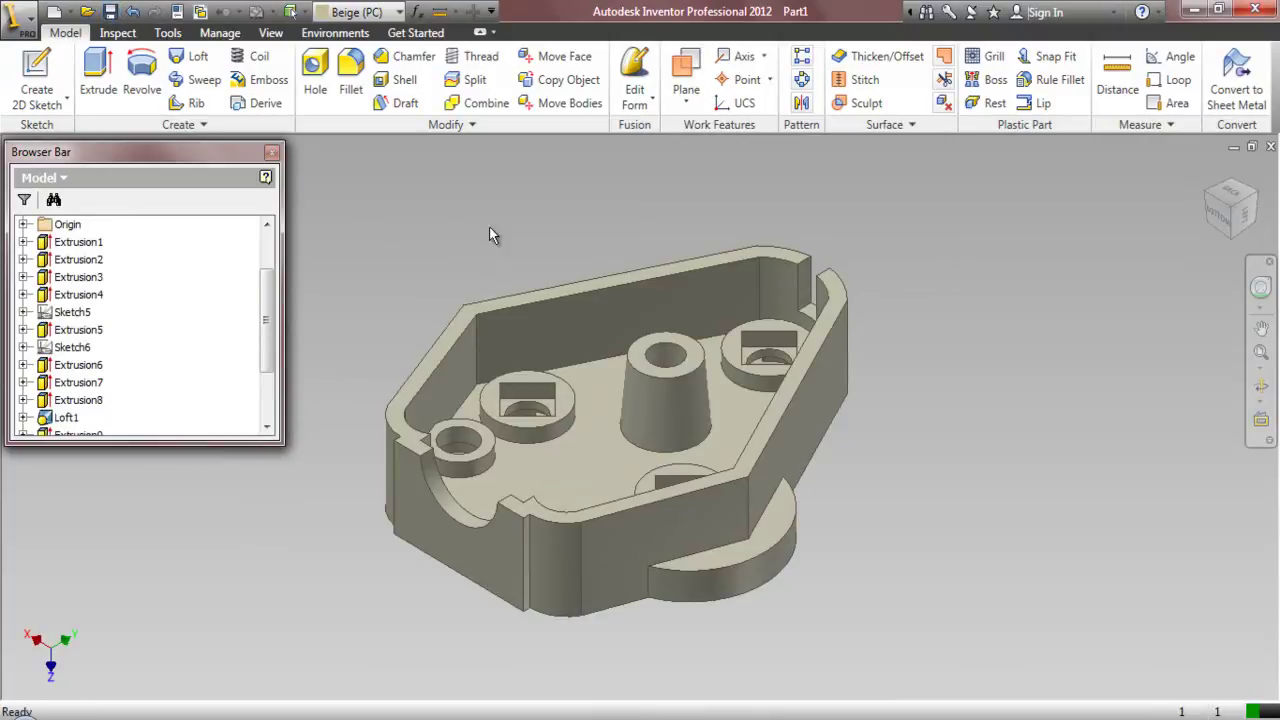
- Start a sketch on the housing rim's top face and project the outlines of both rim halves into it
{"action": "scroll", "coordinate": [311, 210], "scroll_direction": "down", "scroll_amount": 2}
{"action": "left_click", "coordinate": [63, 88]}
{"action": "left_click", "coordinate": [451, 329]}
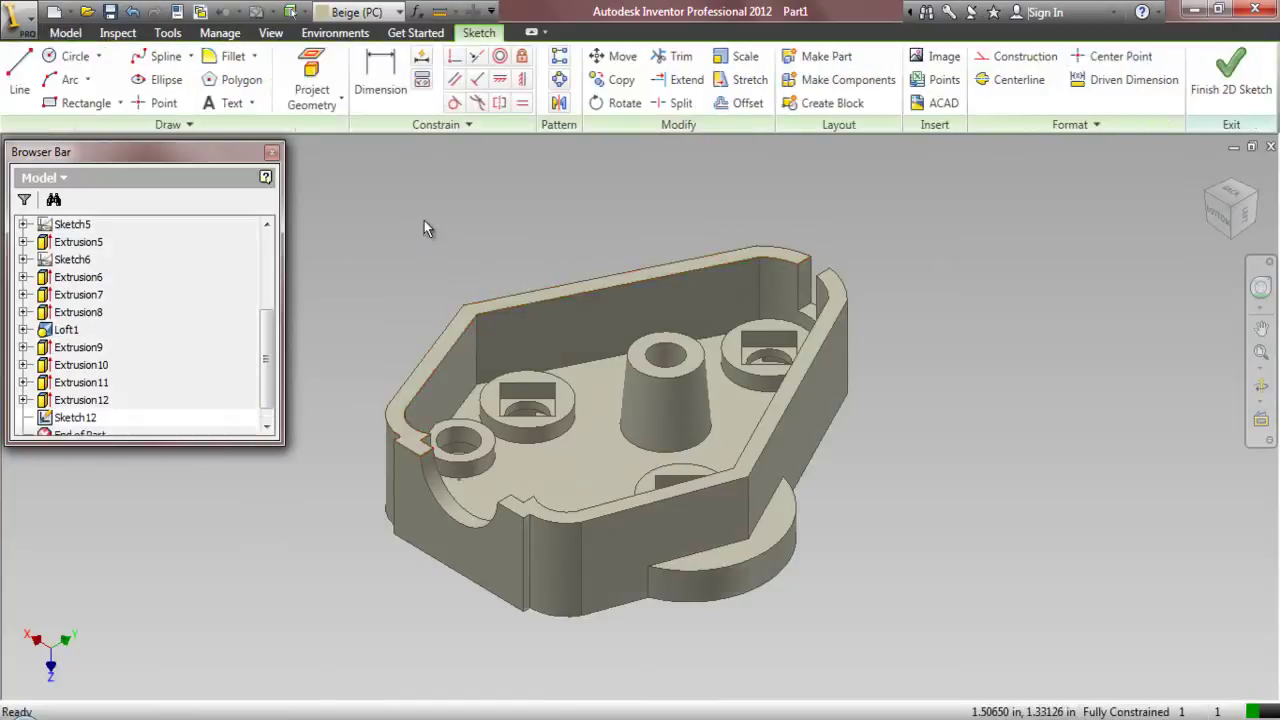
{"action": "left_click", "coordinate": [334, 96]}
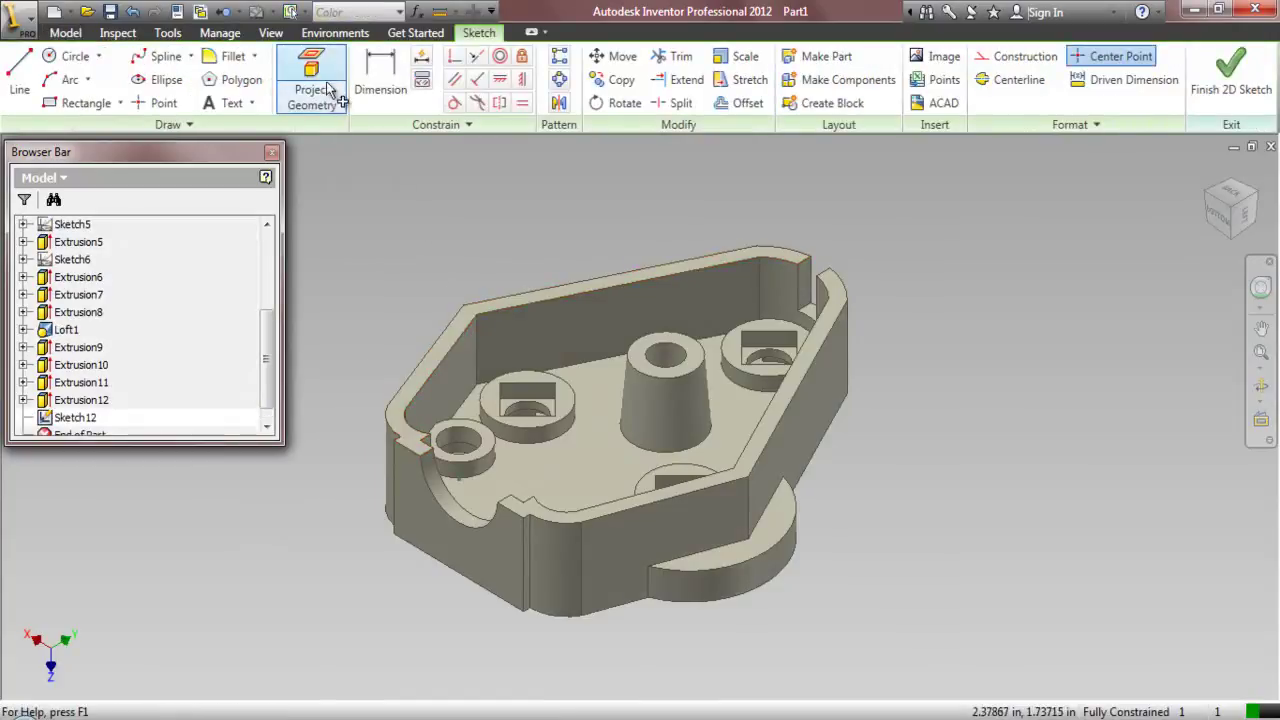
{"action": "left_click", "coordinate": [456, 336]}
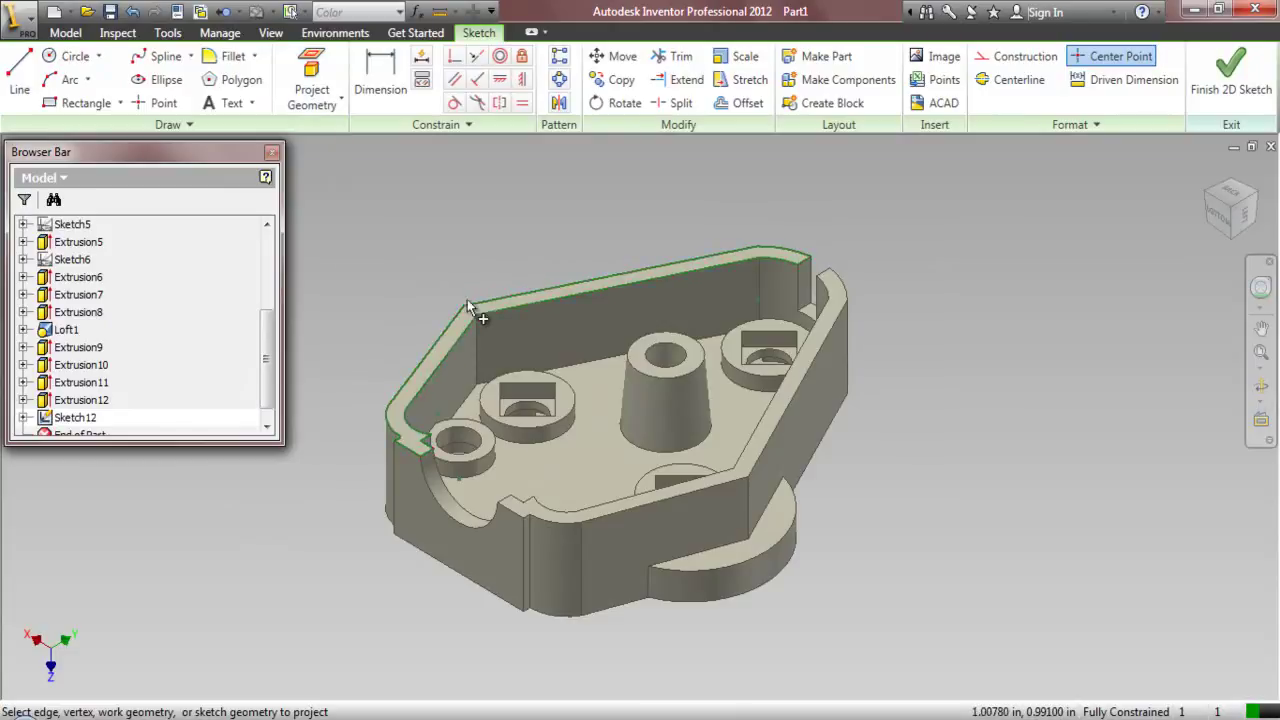
{"action": "left_click", "coordinate": [846, 278]}
- Project the YZ Plane and XZ Plane into the rim sketch and collapse the Origin folder
{"action": "scroll", "coordinate": [108, 280], "scroll_direction": "up", "scroll_amount": 3}
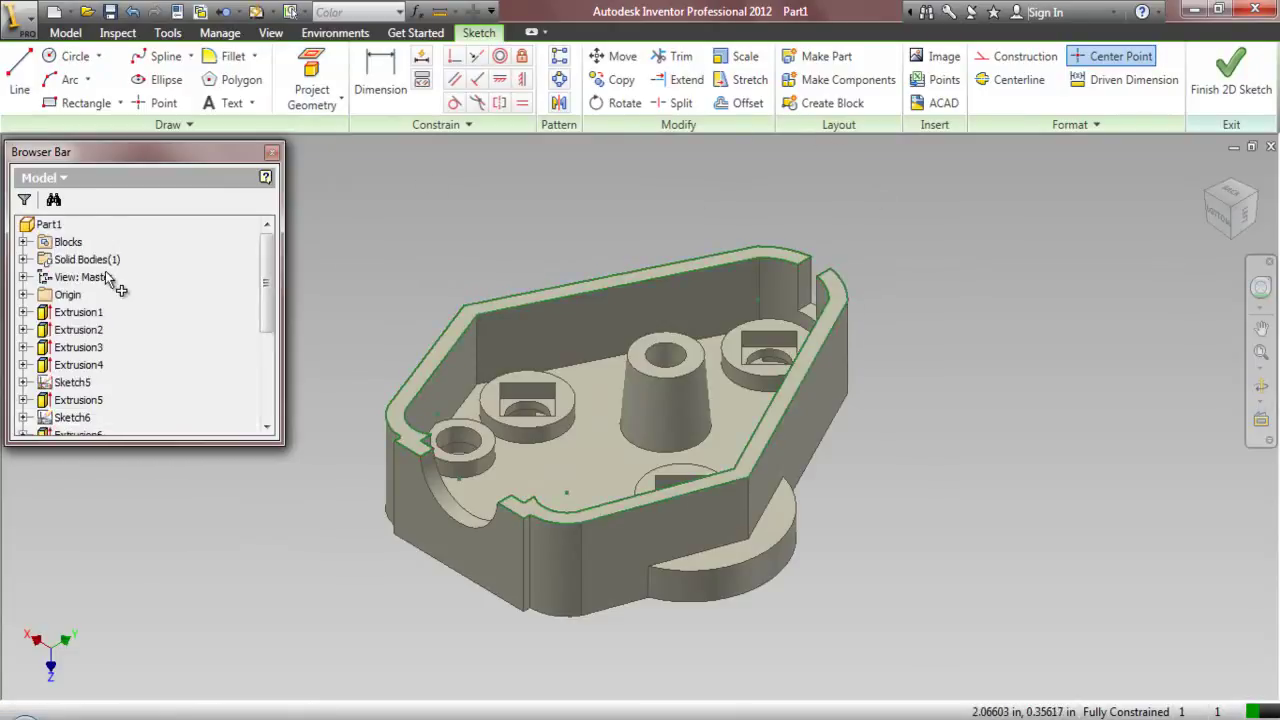
{"action": "left_click", "coordinate": [23, 294]}
{"action": "left_click", "coordinate": [80, 314]}
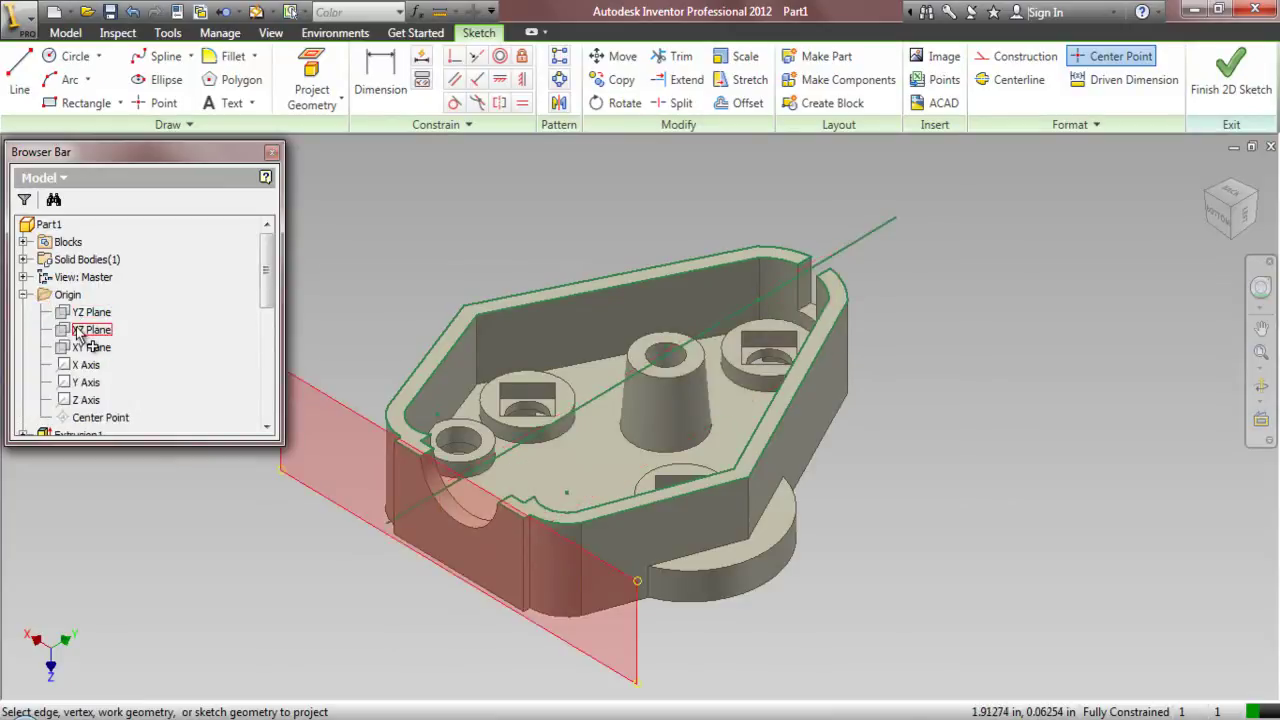
{"action": "left_click", "coordinate": [80, 331]}
{"action": "right_click", "coordinate": [491, 211]}
{"action": "left_click", "coordinate": [424, 209]}
{"action": "left_click", "coordinate": [23, 294]}
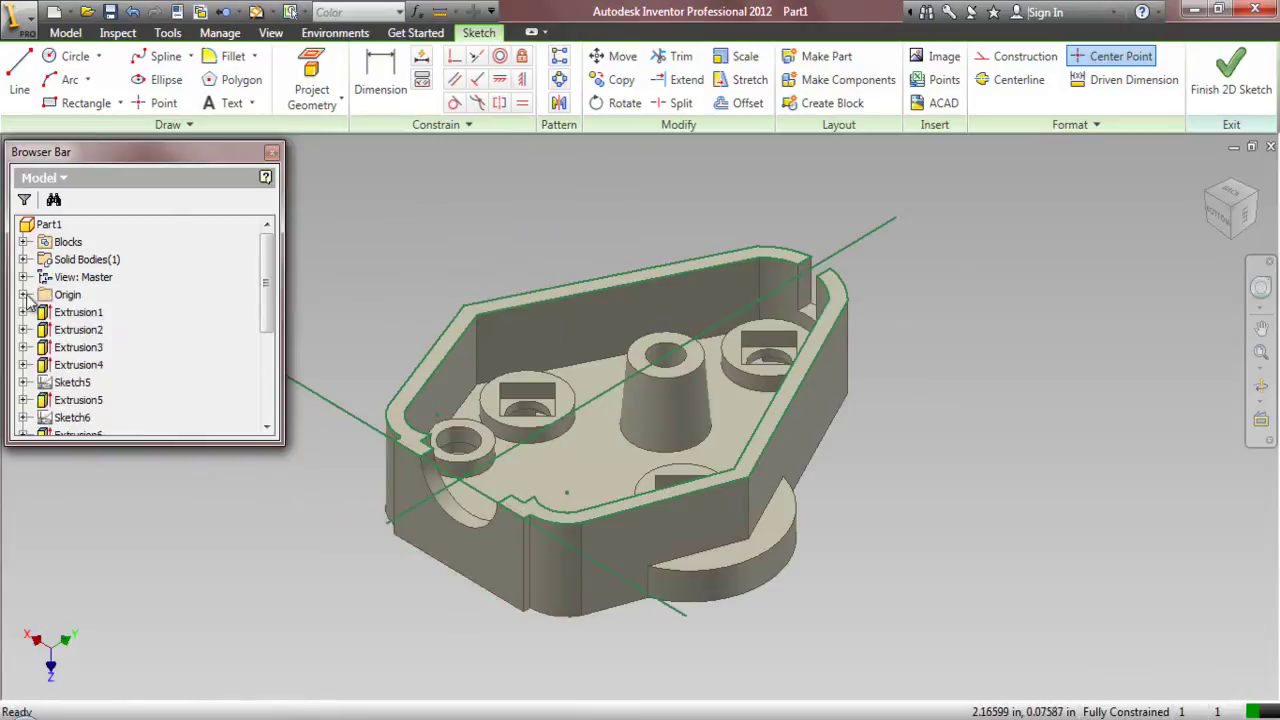
- Break the link of both projected rim loops in the sketch
{"action": "scroll", "coordinate": [145, 333], "scroll_direction": "down", "scroll_amount": 4}
{"action": "left_click", "coordinate": [23, 399]}
{"action": "left_click", "coordinate": [85, 400]}
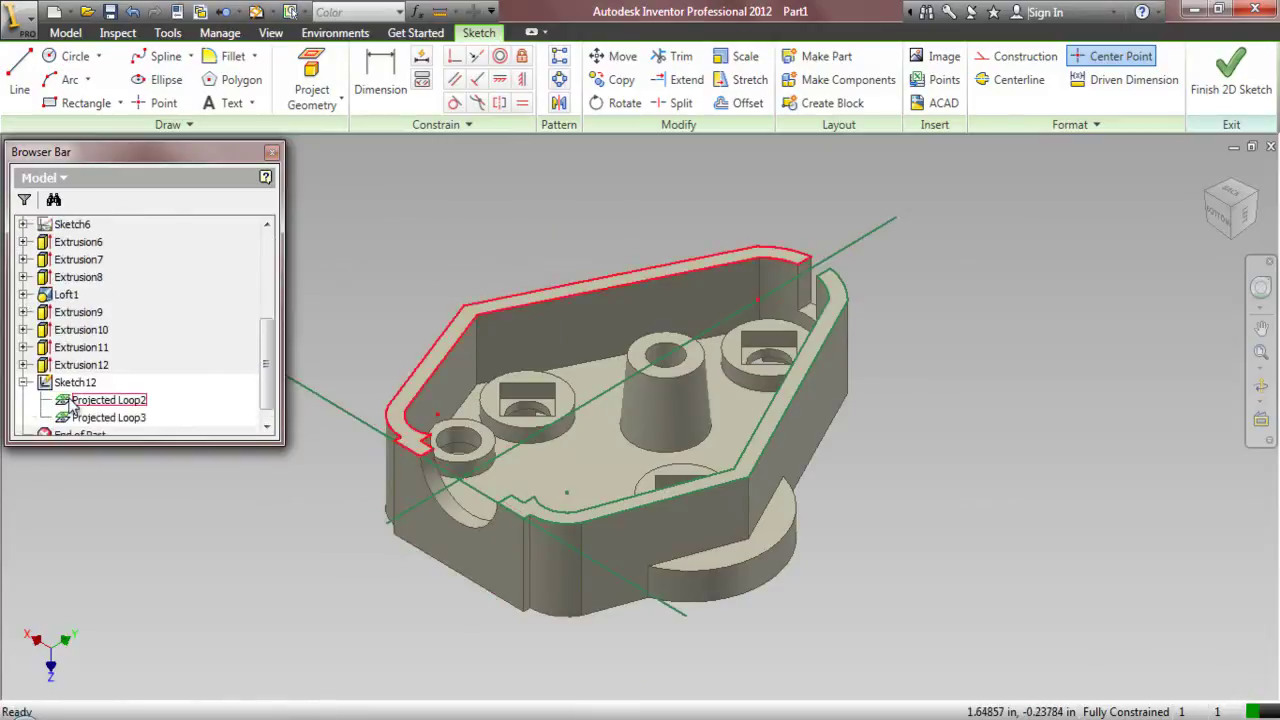
{"action": "left_click", "coordinate": [108, 417], "text": "ctrl"}
{"action": "right_click", "coordinate": [116, 418]}
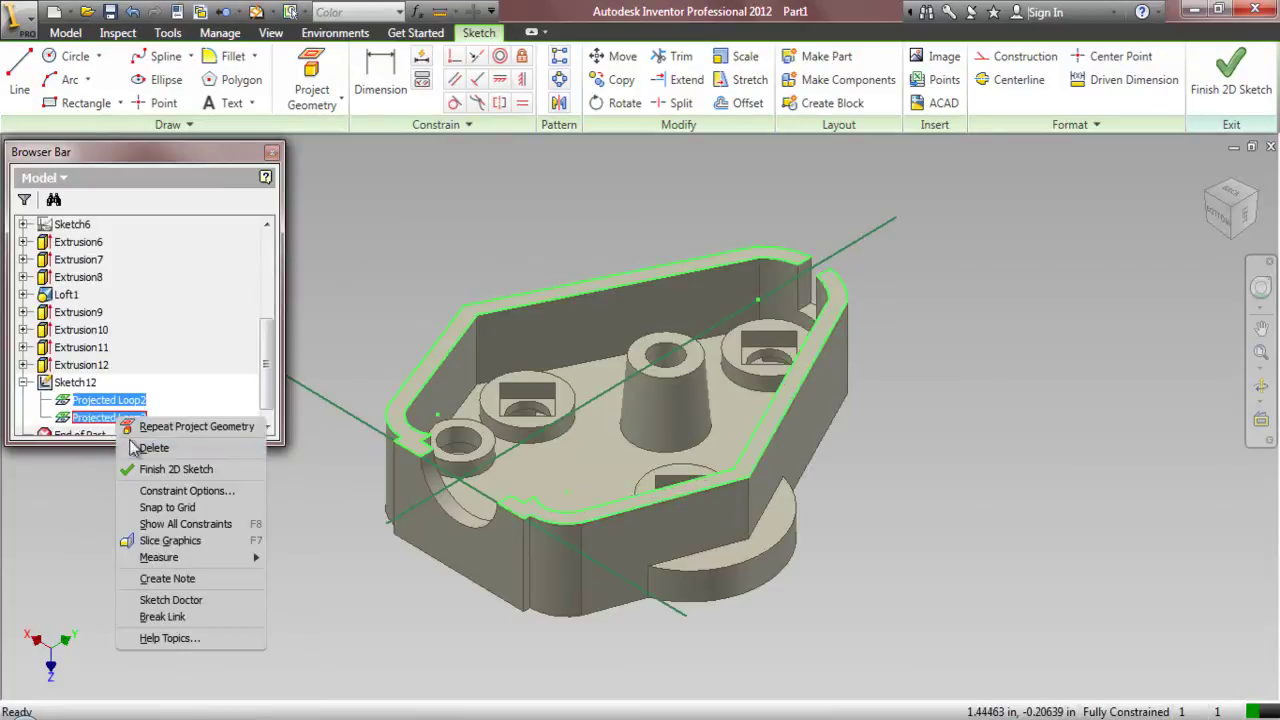
{"action": "left_click", "coordinate": [162, 616]}
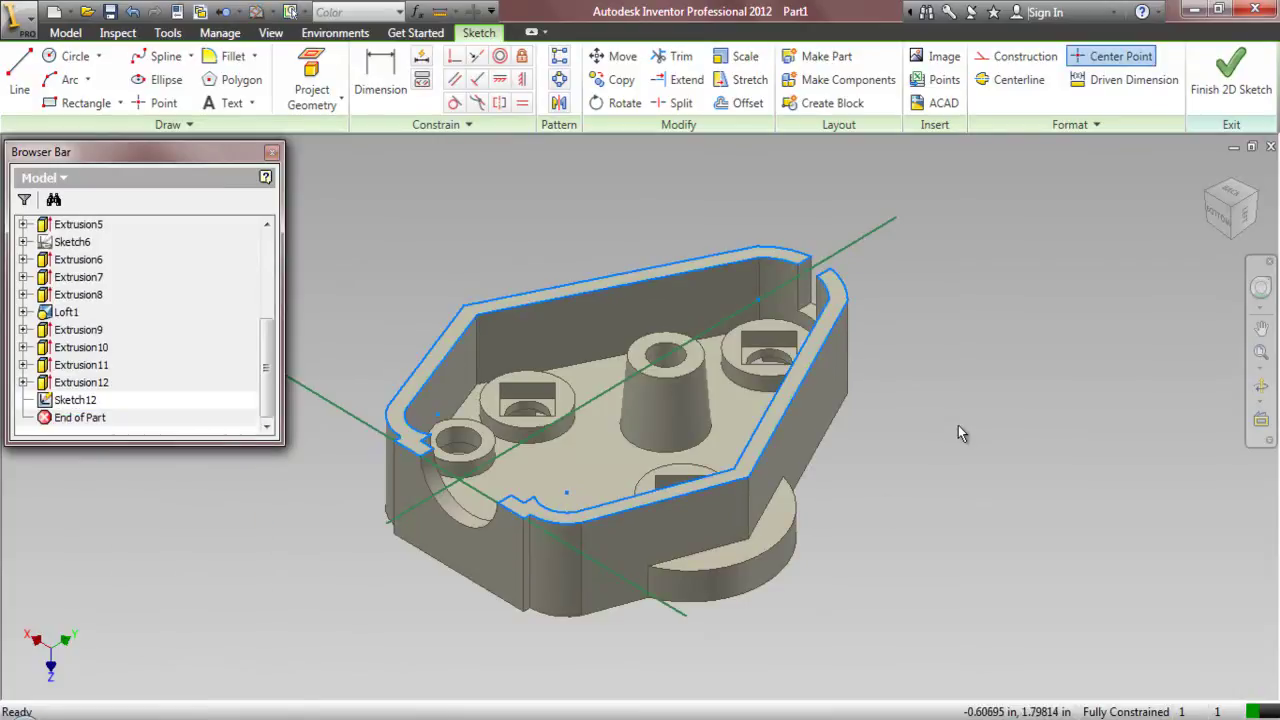
- Draw a line along each of the two projected plane lines and convert the projected lines to construction
{"action": "left_click", "coordinate": [19, 75]}
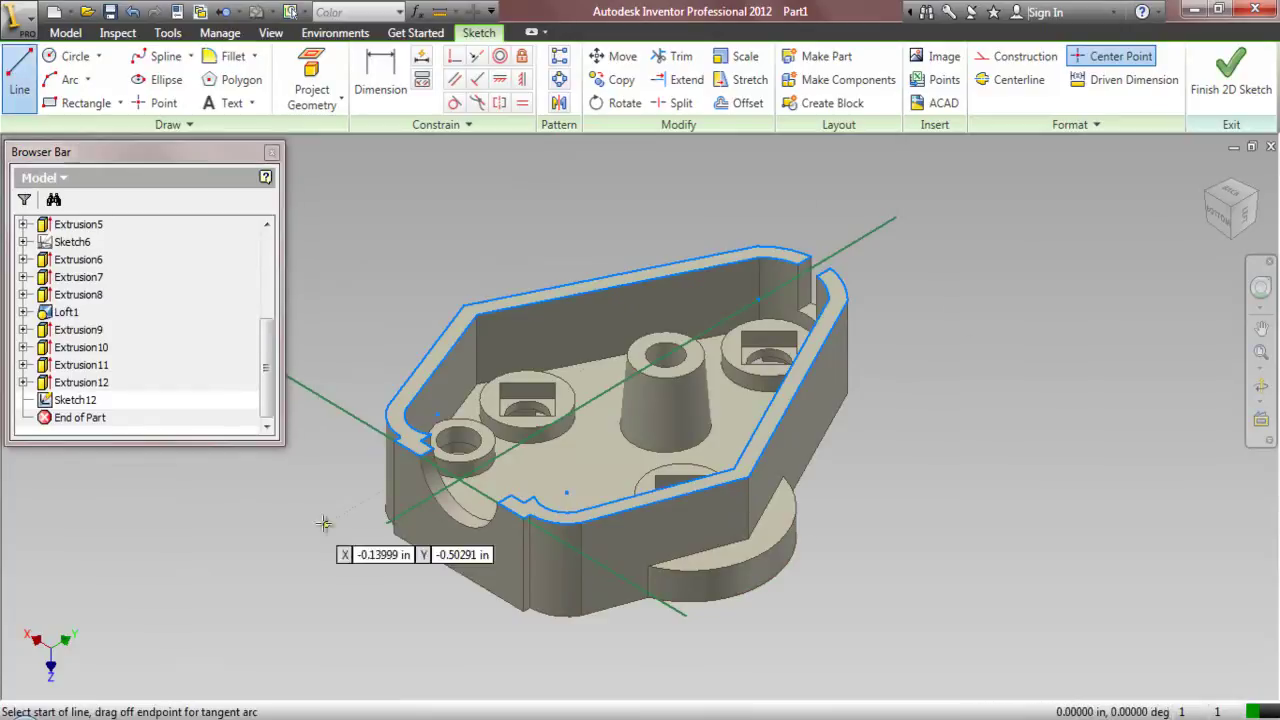
{"action": "left_click", "coordinate": [389, 519]}
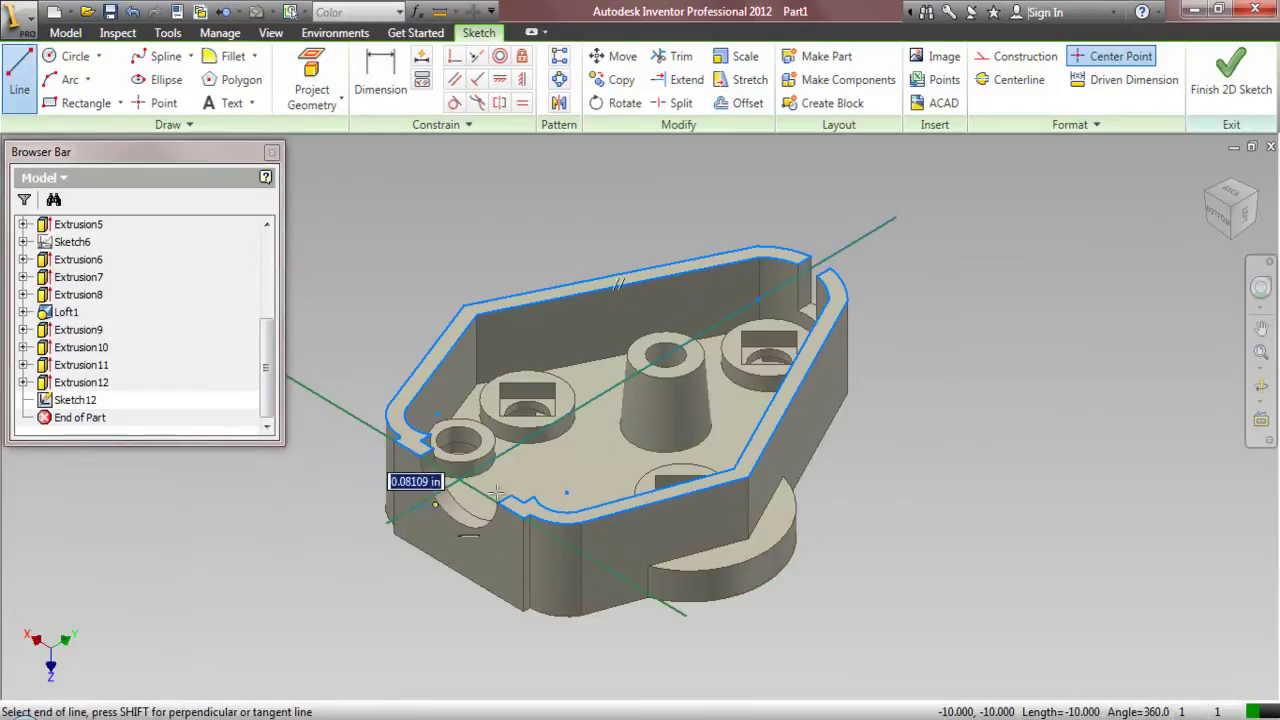
{"action": "left_click", "coordinate": [845, 246]}
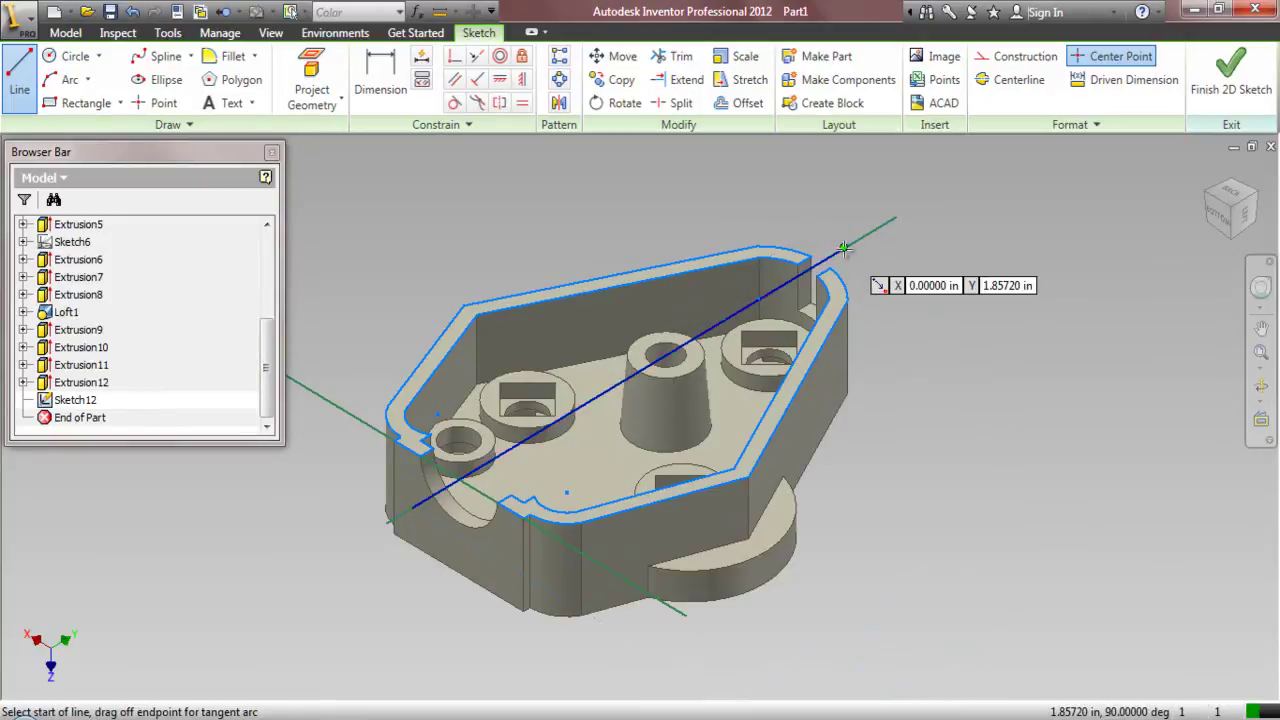
{"action": "left_click", "coordinate": [358, 405]}
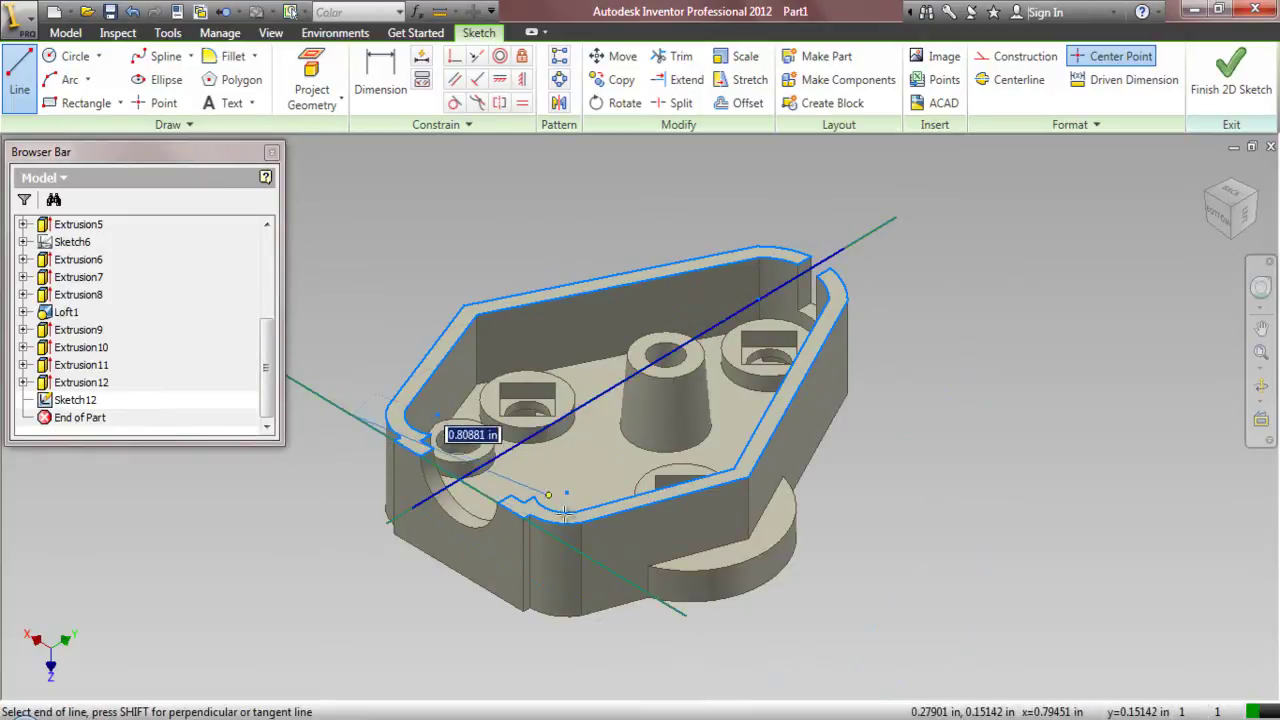
{"action": "left_click", "coordinate": [610, 570]}
{"action": "right_click", "coordinate": [460, 221]}
{"action": "left_click", "coordinate": [372, 222]}
{"action": "left_click", "coordinate": [673, 226]}
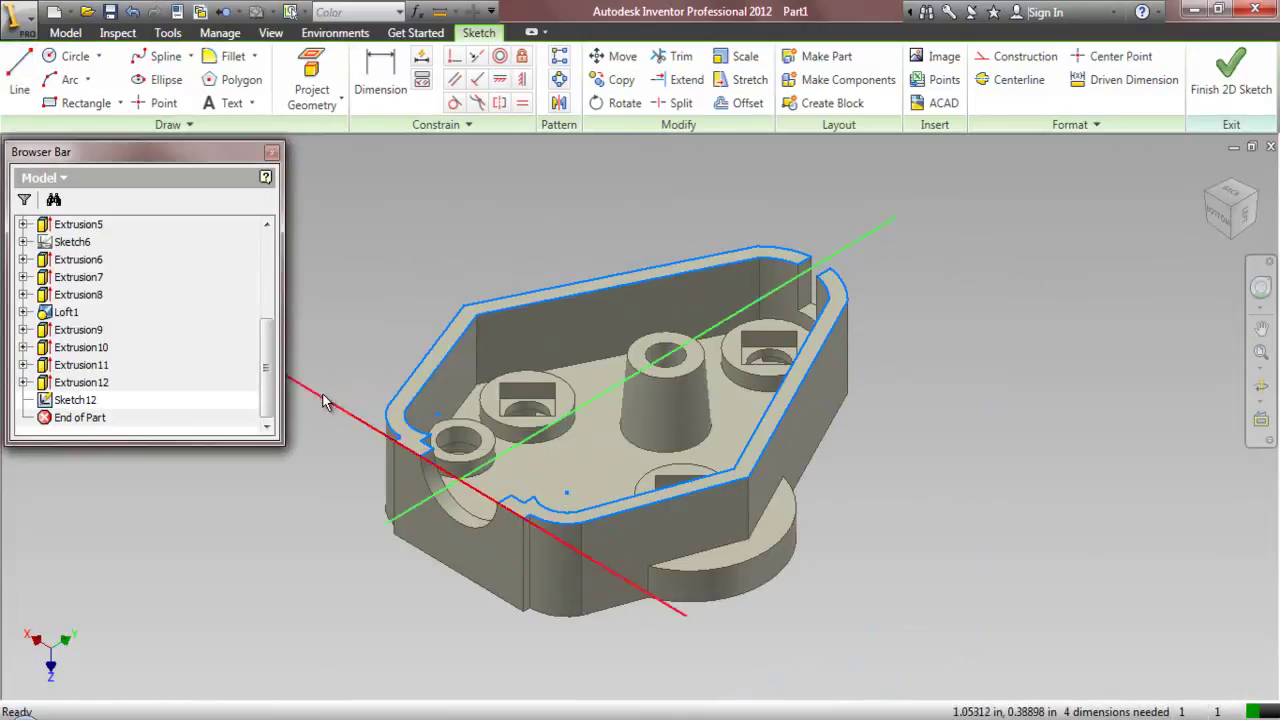
{"action": "left_click", "coordinate": [1028, 60]}
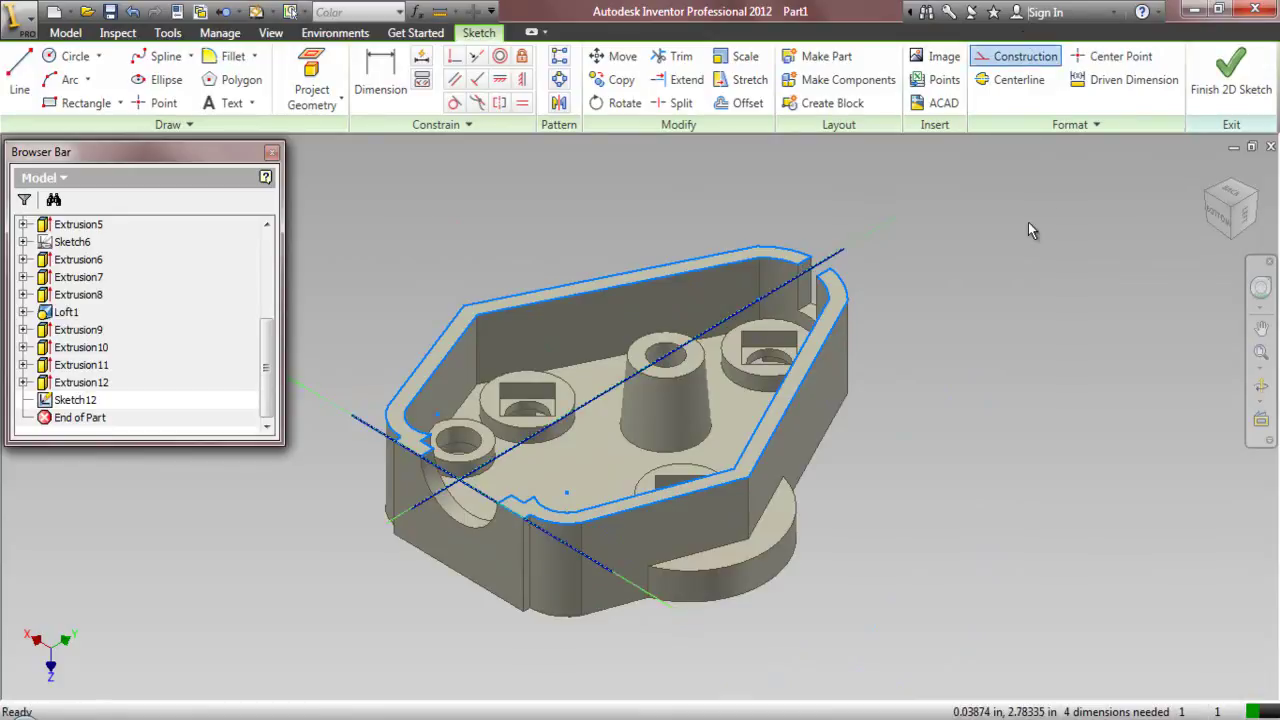
- Create a sketch block from all the rim outlines and the two crossing lines
{"action": "left_click", "coordinate": [832, 103]}
{"action": "scroll", "coordinate": [805, 340], "scroll_direction": "down", "scroll_amount": 2}
{"action": "mouse_move", "coordinate": [589, 190]}
{"action": "left_mouse_down"}
{"action": "mouse_move", "coordinate": [882, 510]}
{"action": "mouse_move", "coordinate": [904, 582]}
{"action": "left_mouse_up"}
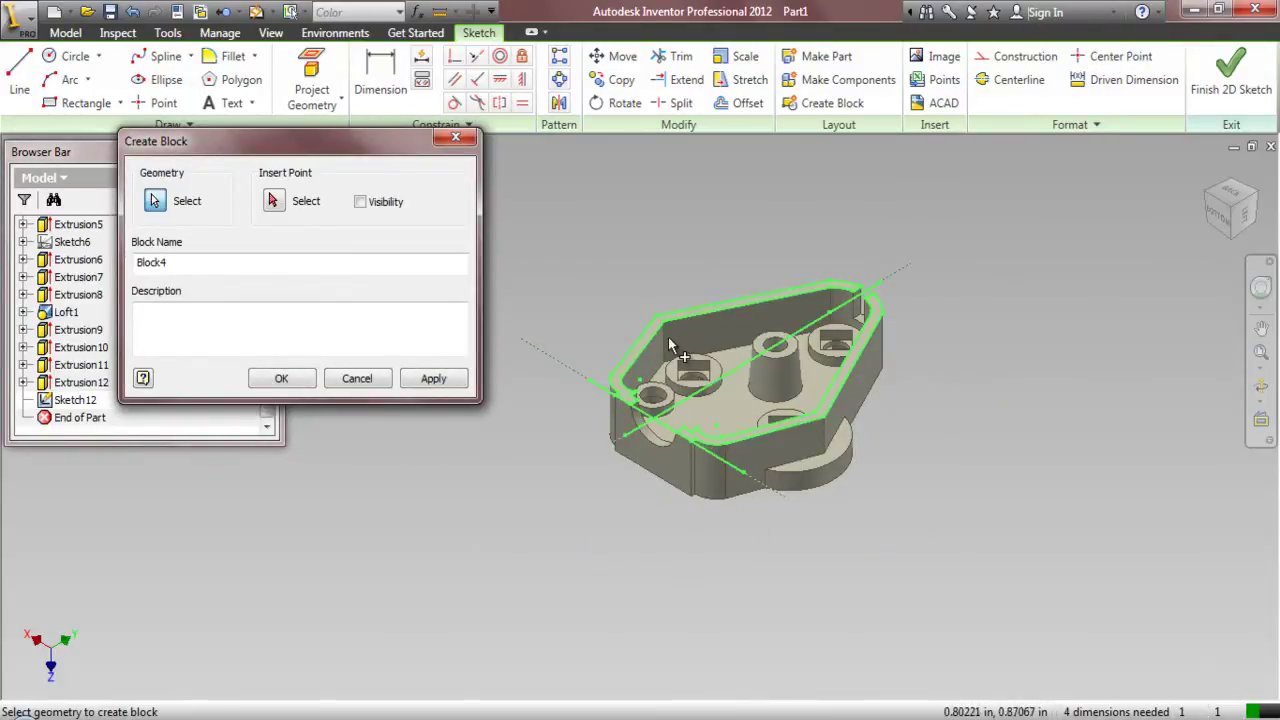
{"action": "scroll", "coordinate": [668, 352], "scroll_direction": "up", "scroll_amount": 2}
{"action": "left_click", "coordinate": [281, 378]}
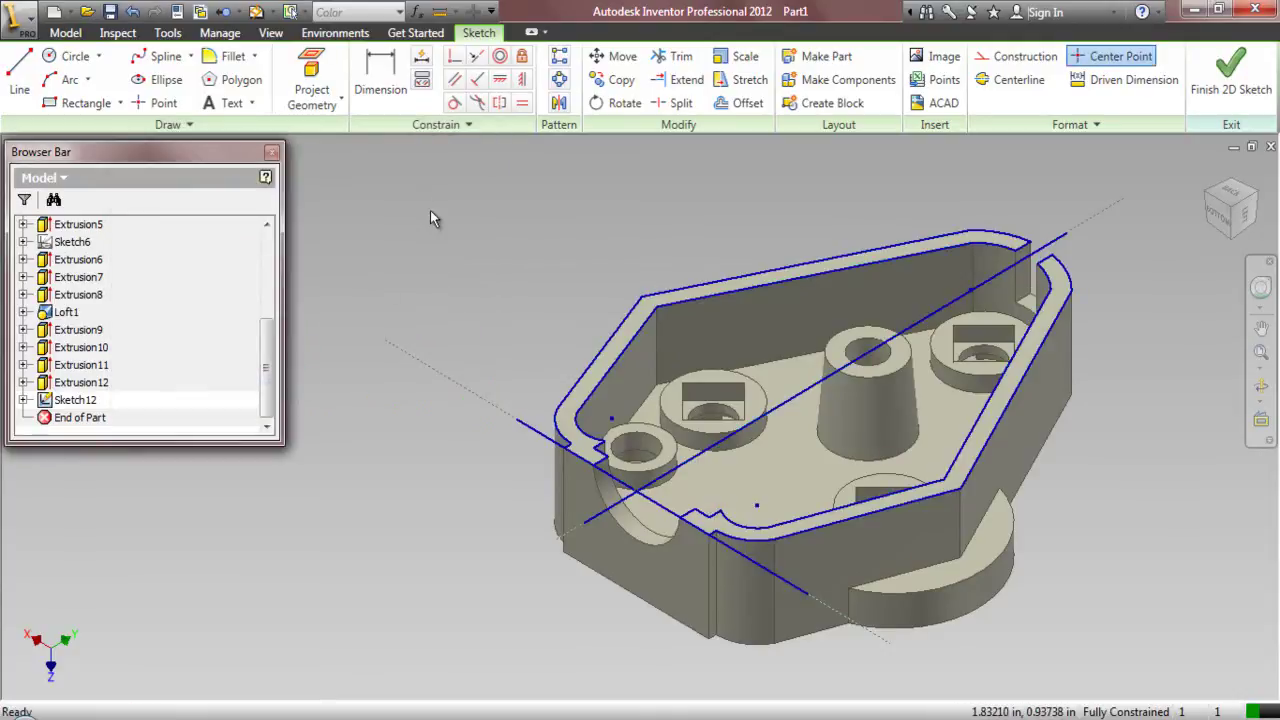
- Export the rim sketch as an AutoCAD DWG named Sketch-4 into a new Subassembly-2 folder inside Plug-Top (3-Pin)
{"action": "left_click", "coordinate": [76, 400]}
{"action": "right_click", "coordinate": [78, 400]}
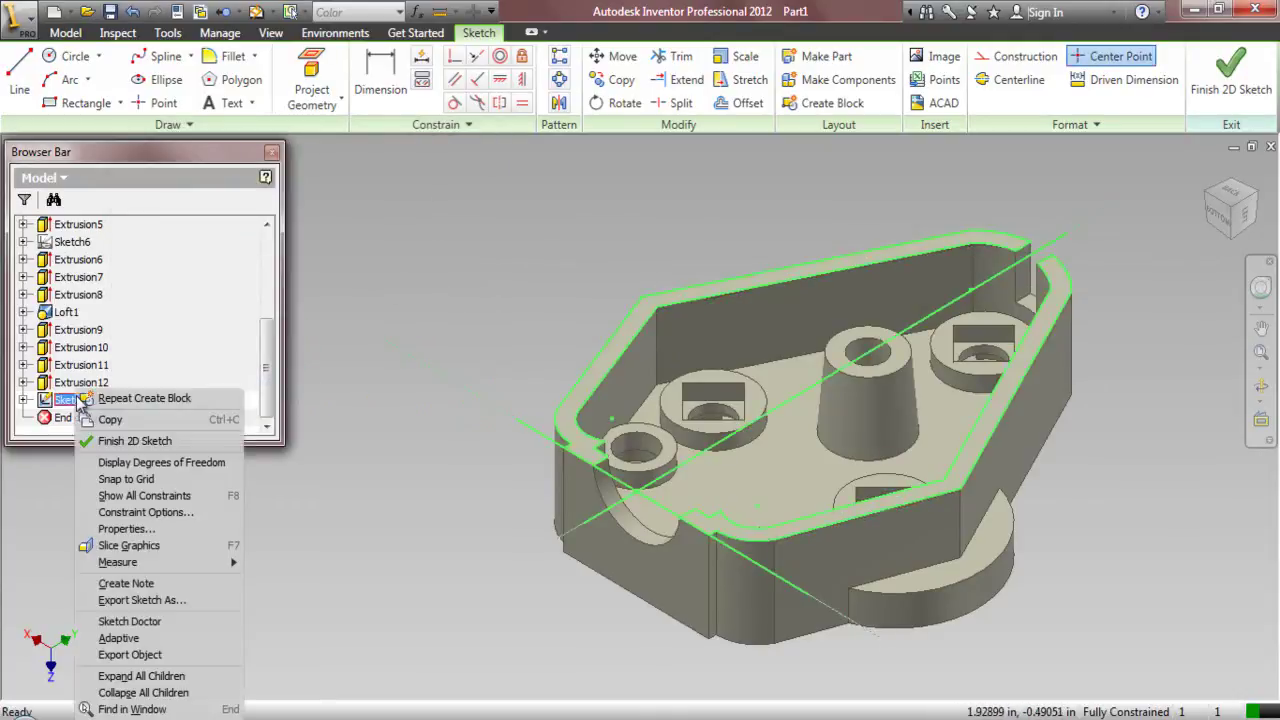
{"action": "left_click", "coordinate": [154, 600]}
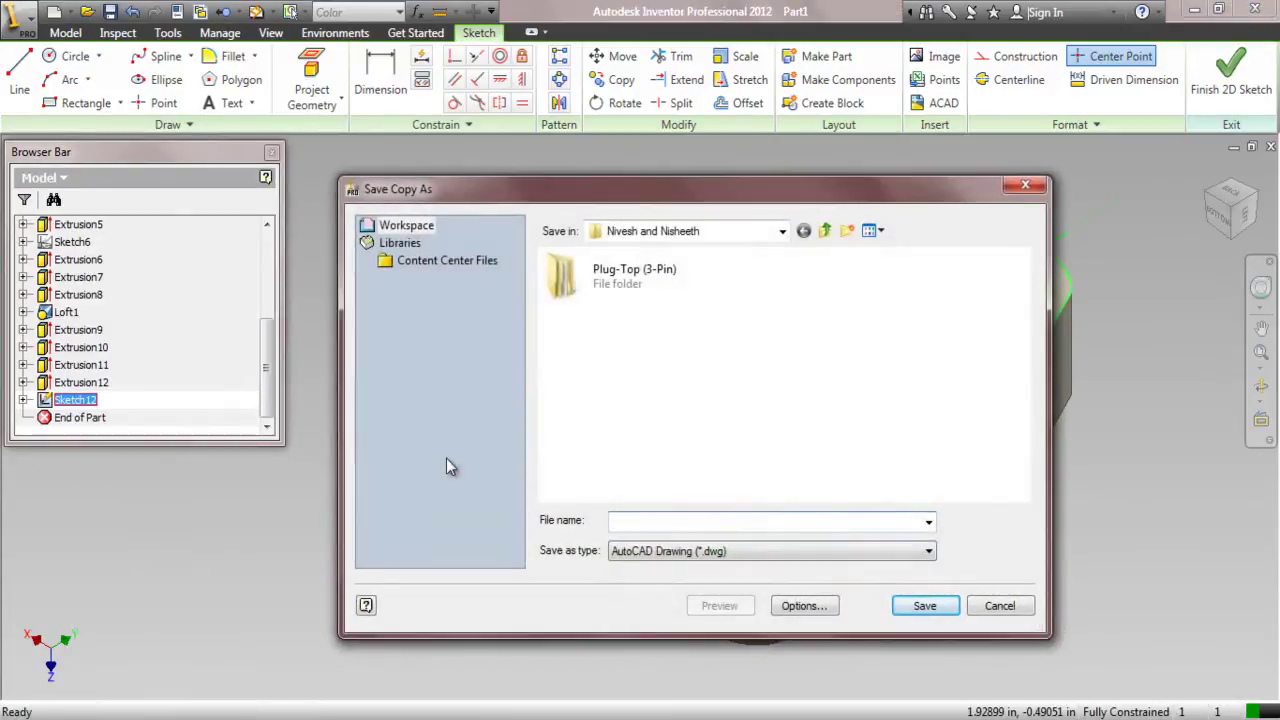
{"action": "double_click", "coordinate": [627, 290]}
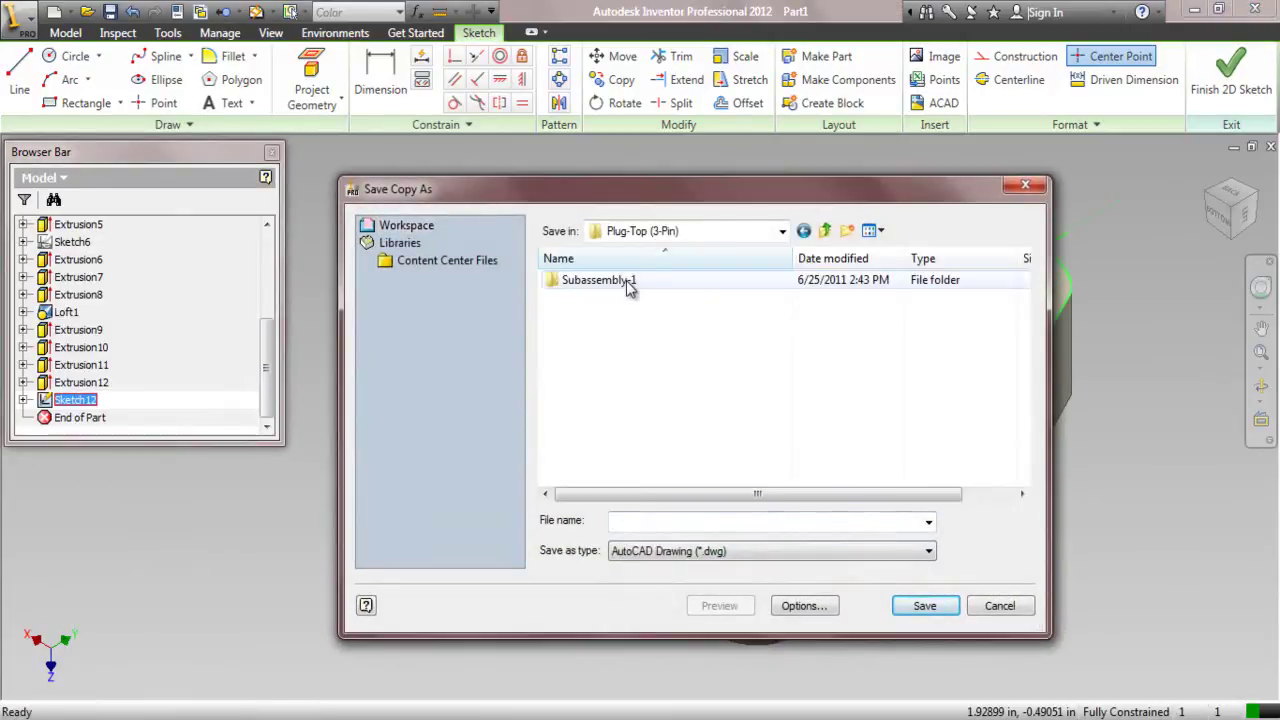
{"action": "left_click", "coordinate": [847, 231]}
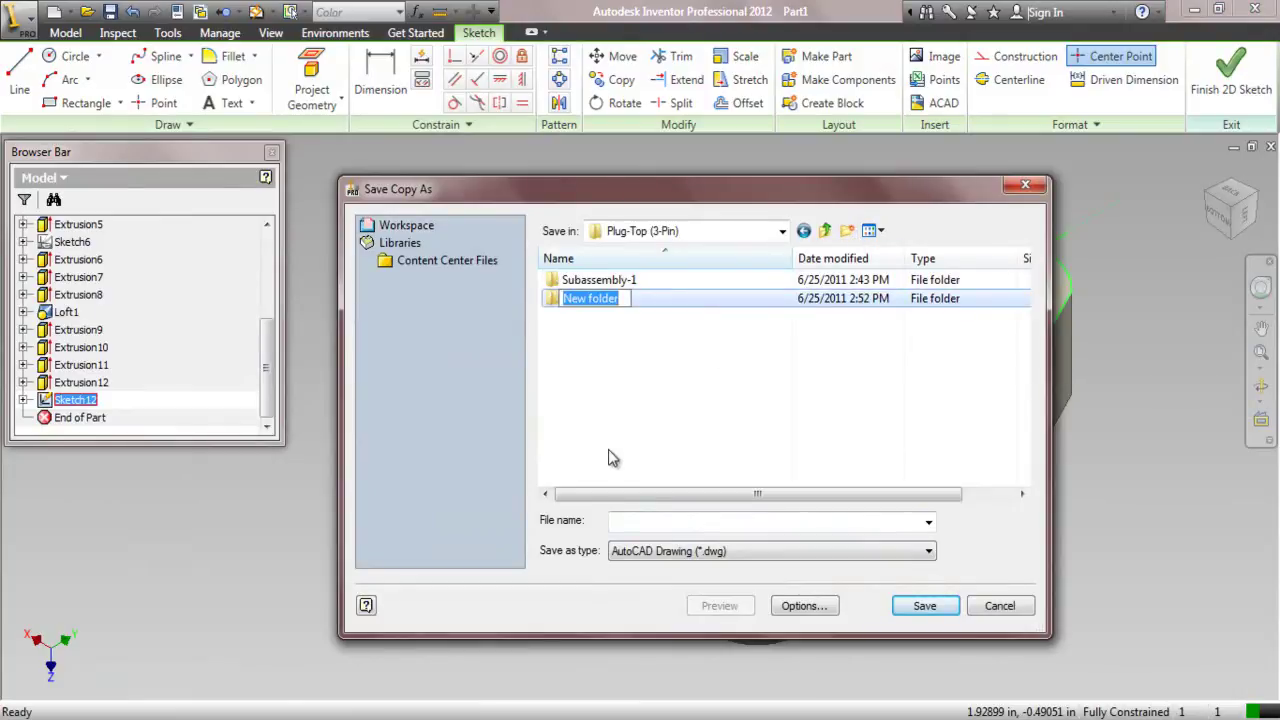
{"action": "type", "text": "Sub"}
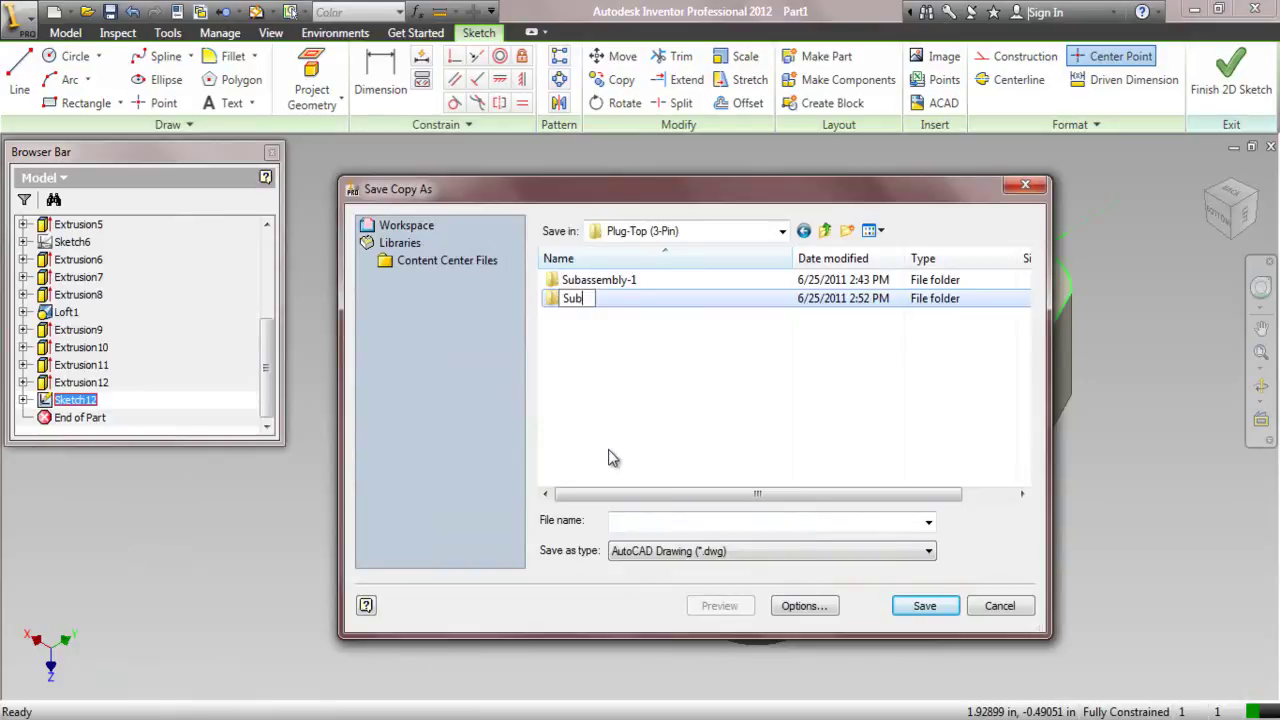
{"action": "type", "text": "assembly"}
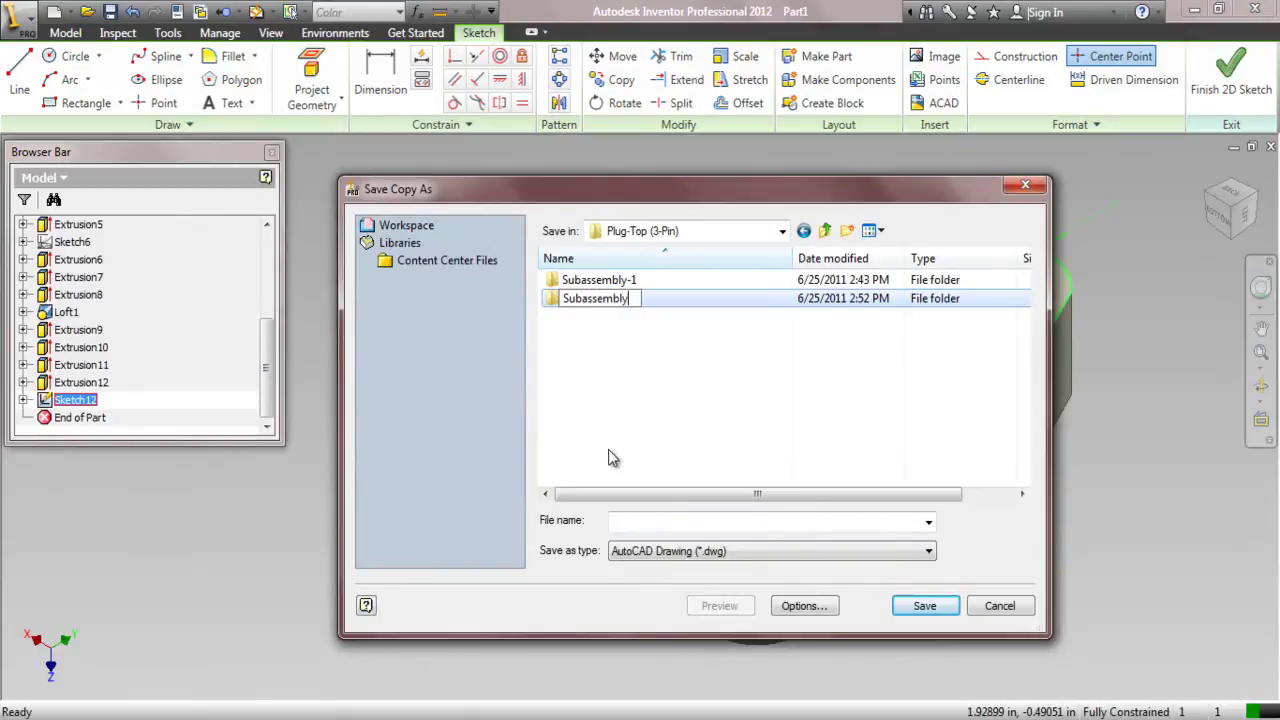
{"action": "type", "text": "-2"}
{"action": "left_click", "coordinate": [650, 362]}
{"action": "double_click", "coordinate": [617, 303]}
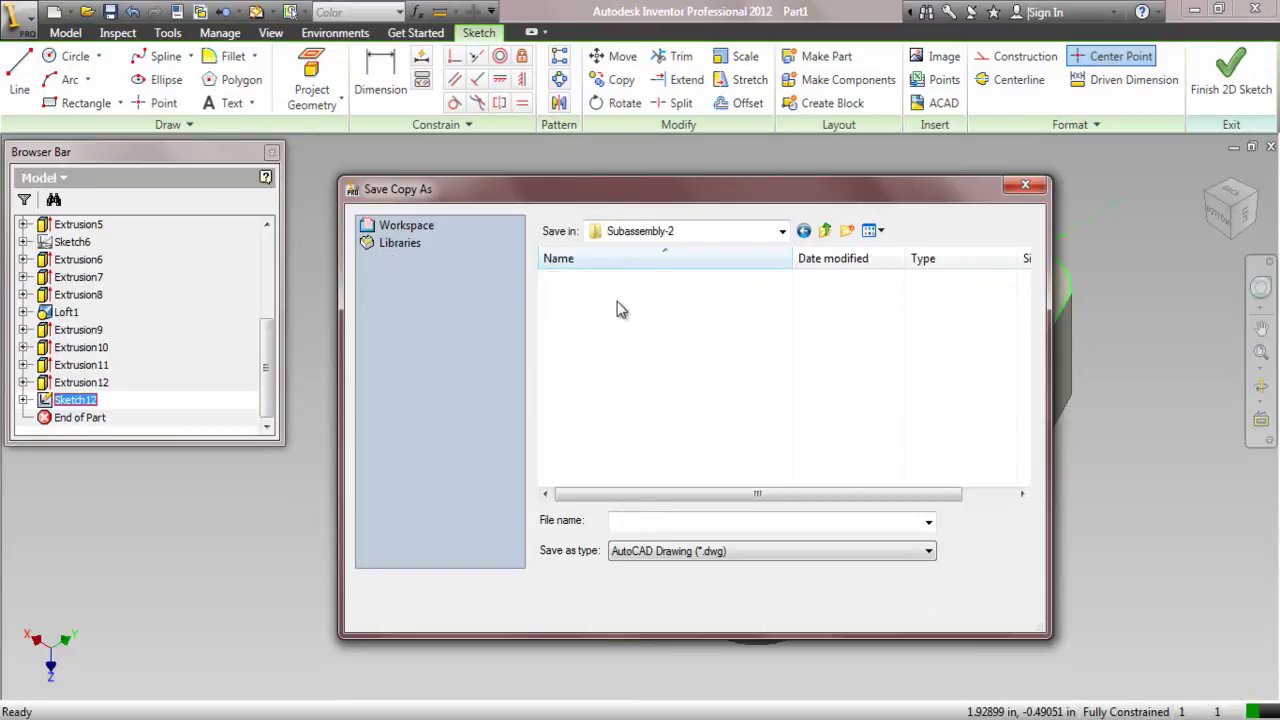
{"action": "left_click", "coordinate": [641, 520]}
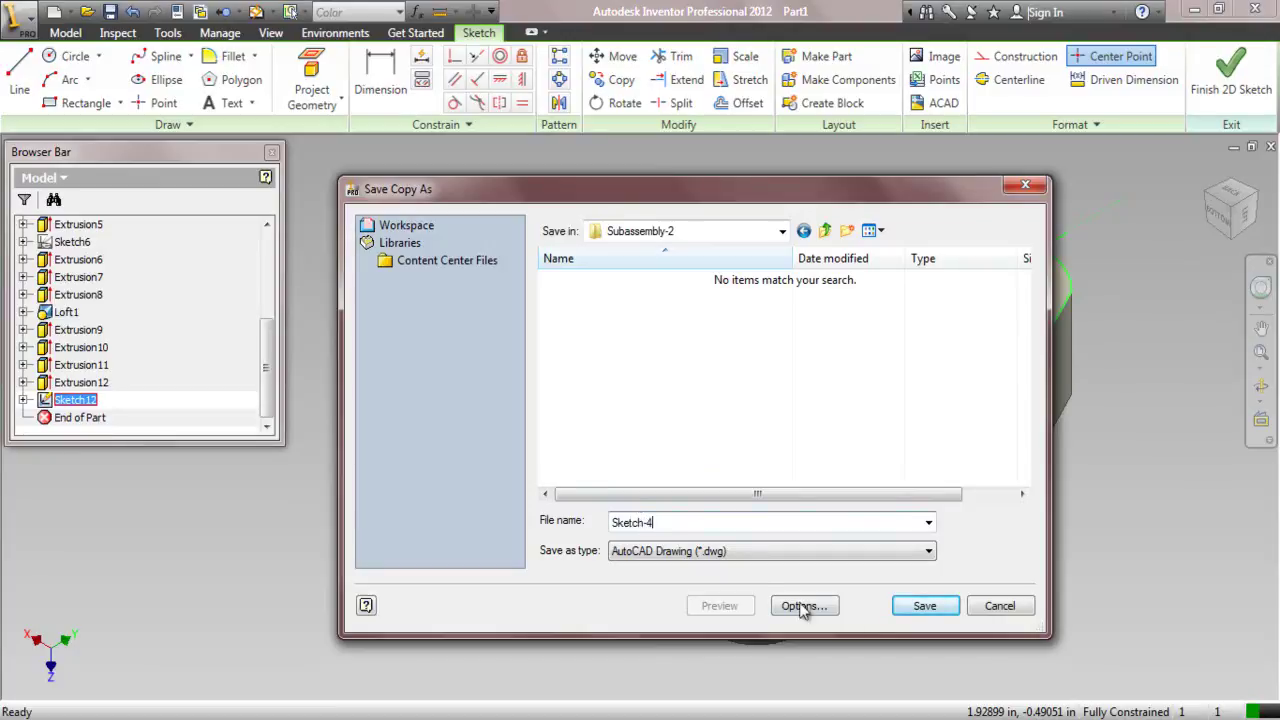
{"action": "left_click", "coordinate": [920, 605]}
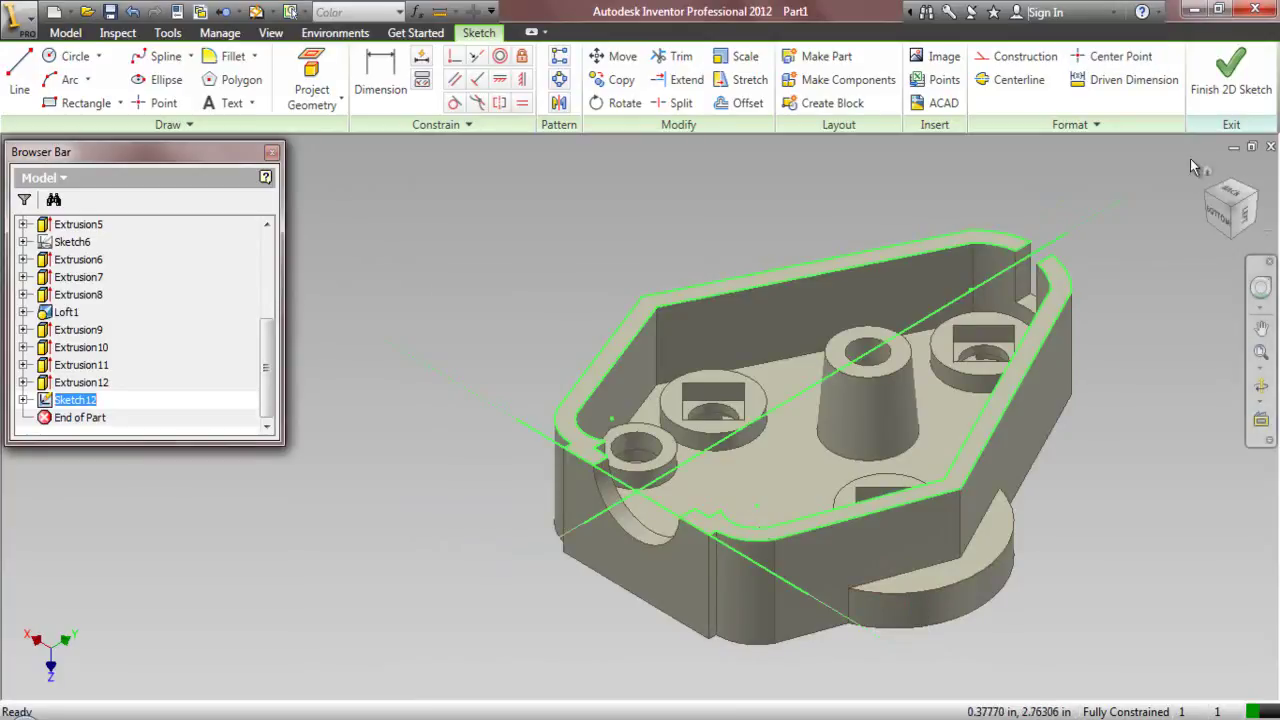
- Finish the rim sketch and turn off its visibility
{"action": "left_click", "coordinate": [1229, 80]}
{"action": "left_click", "coordinate": [1260, 357]}
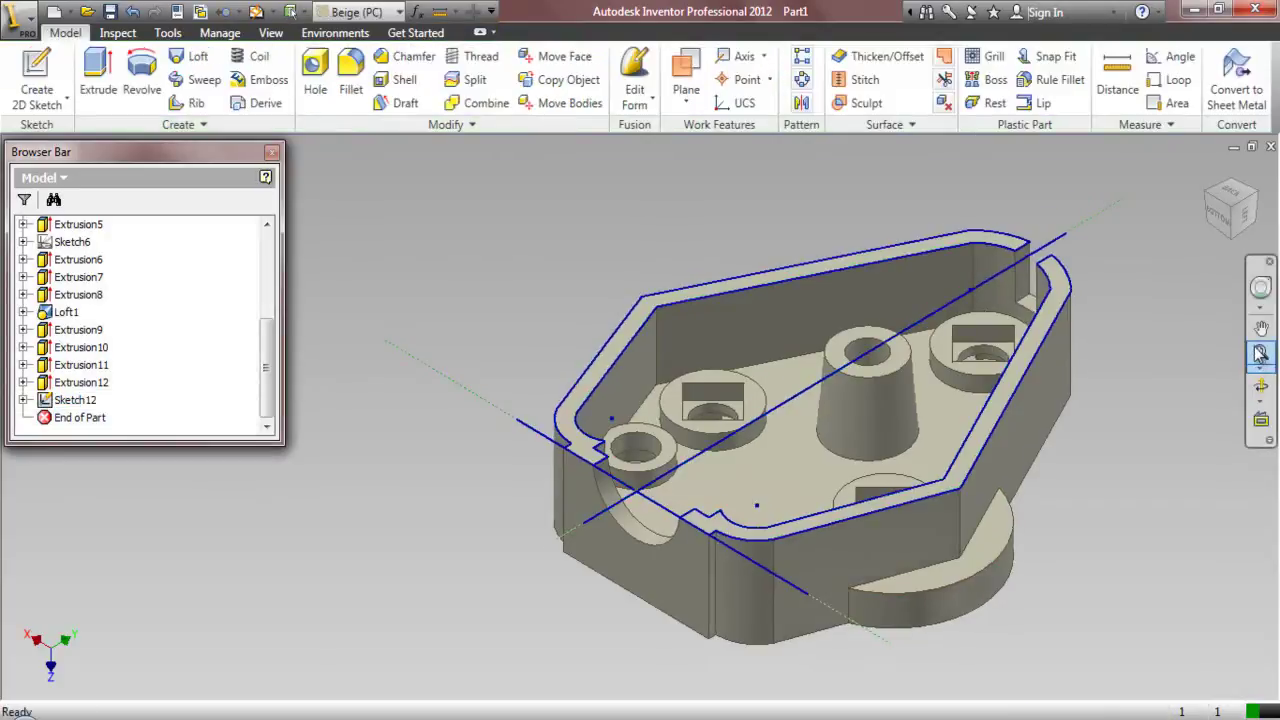
{"action": "left_click", "coordinate": [70, 400]}
{"action": "right_click", "coordinate": [67, 405]}
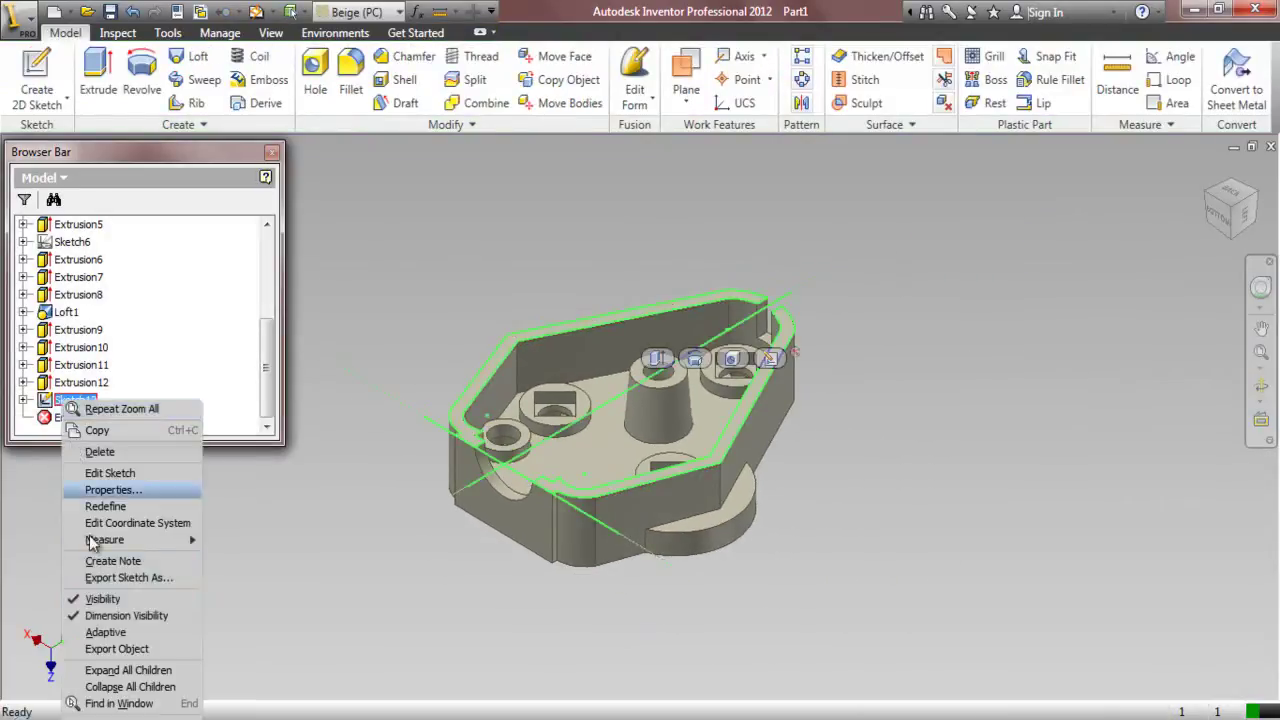
{"action": "left_click", "coordinate": [110, 600]}
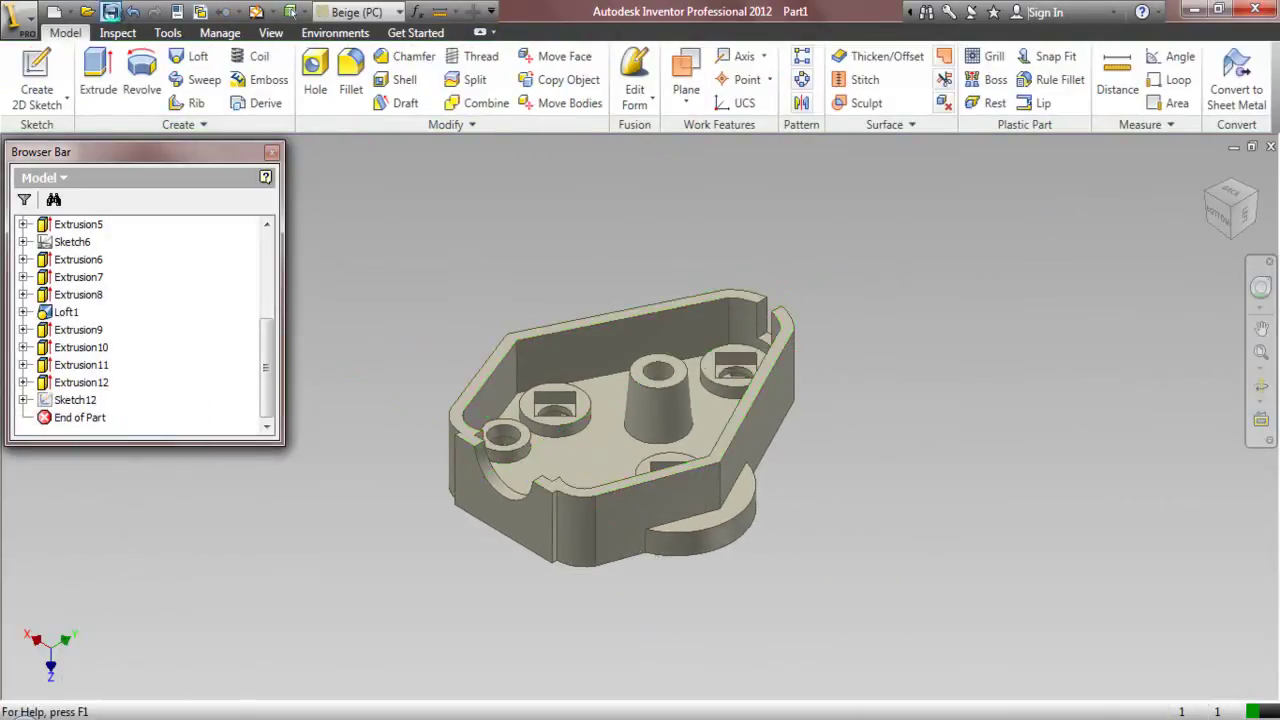
- Close the housing part, saving its changes
{"action": "left_click", "coordinate": [1260, 352]}
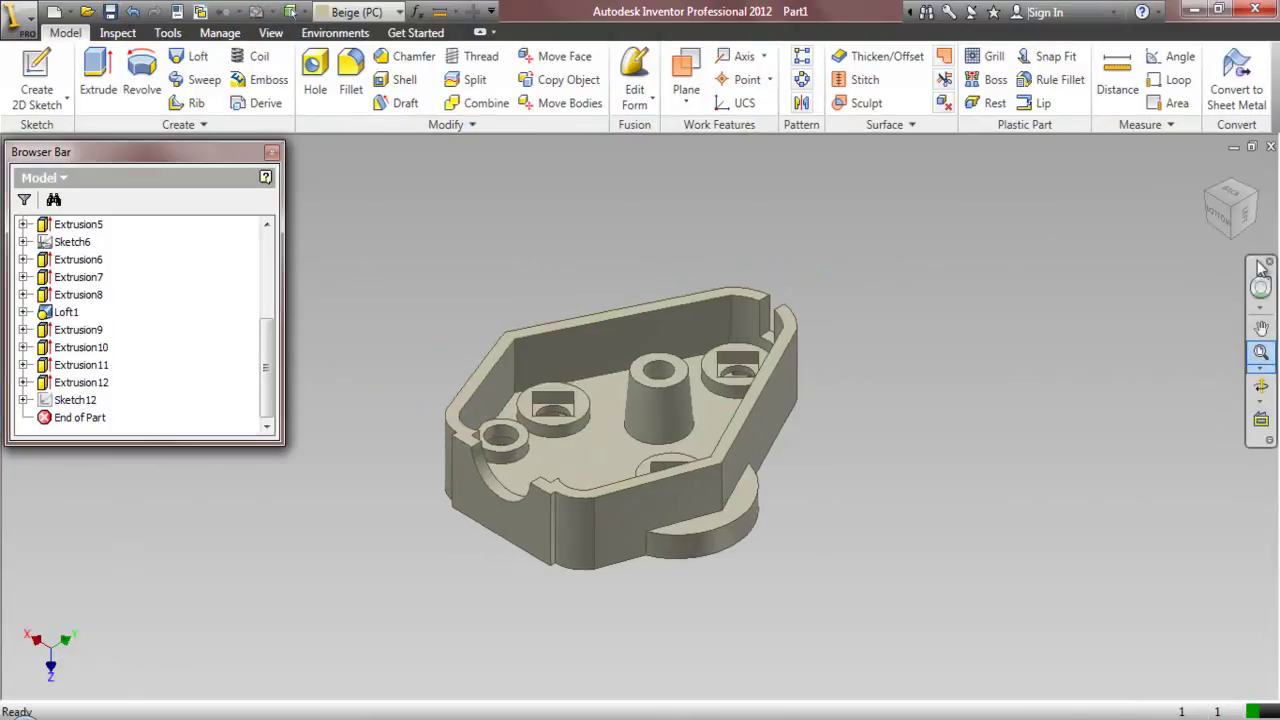
{"action": "left_click", "coordinate": [1270, 147]}
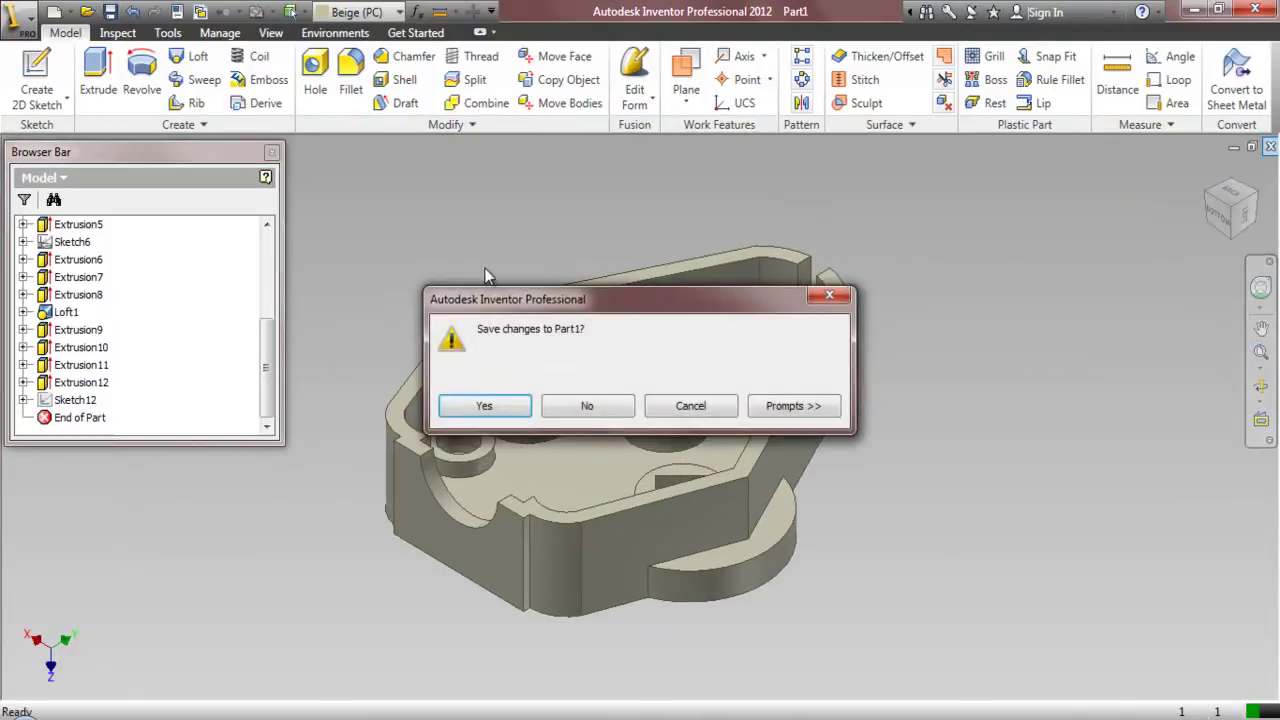
{"action": "left_click", "coordinate": [510, 410]}
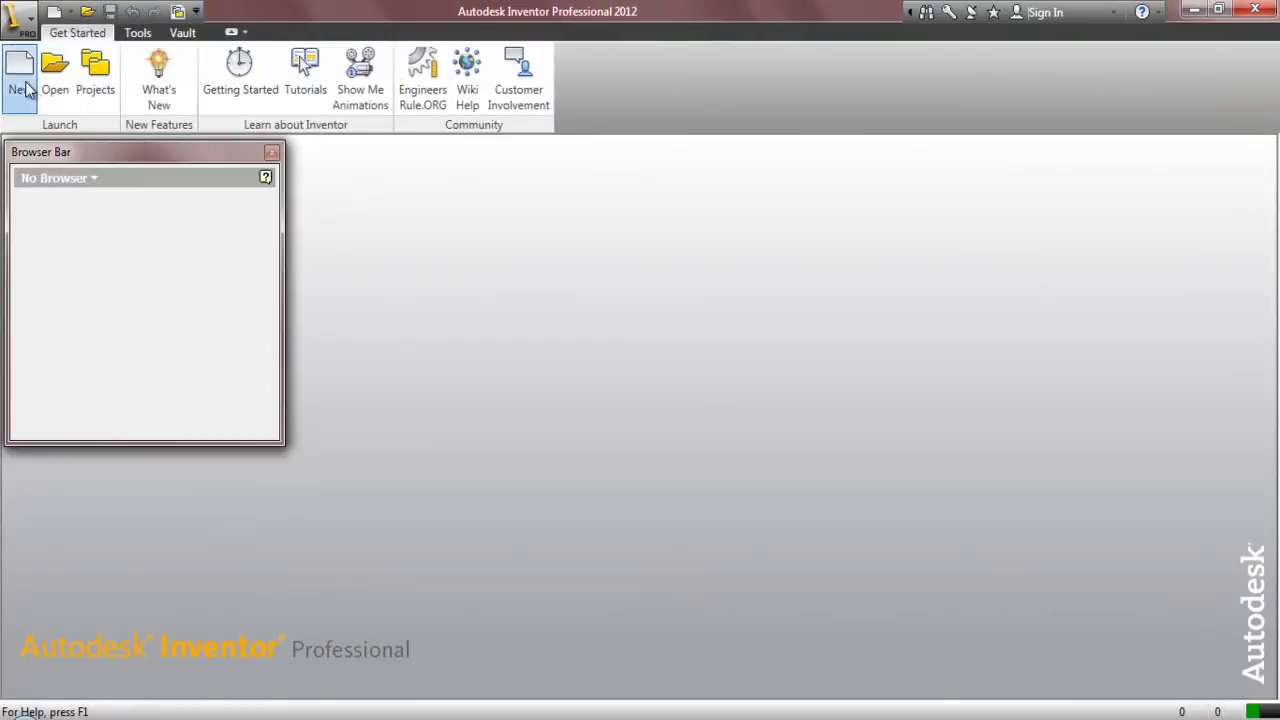
- Create a new part from the My Preference.ipt template
{"action": "left_click", "coordinate": [22, 75]}
{"action": "left_click", "coordinate": [602, 232]}
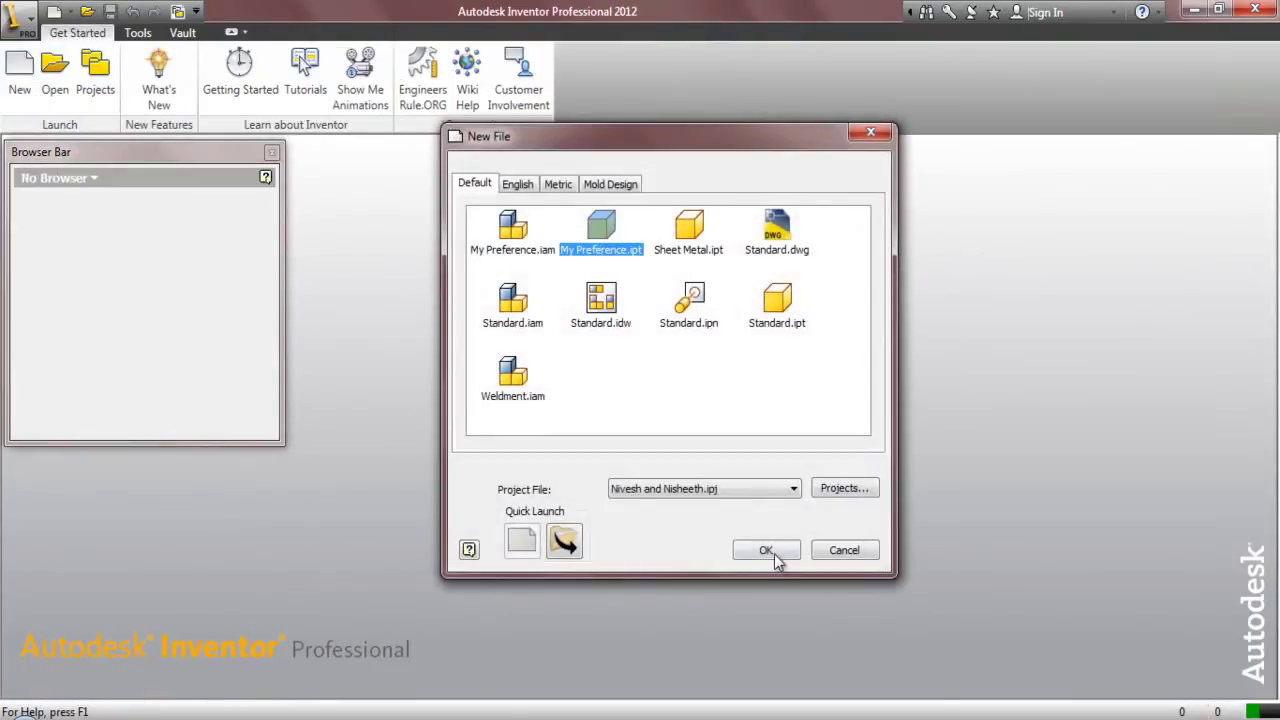
{"action": "left_click", "coordinate": [770, 550]}
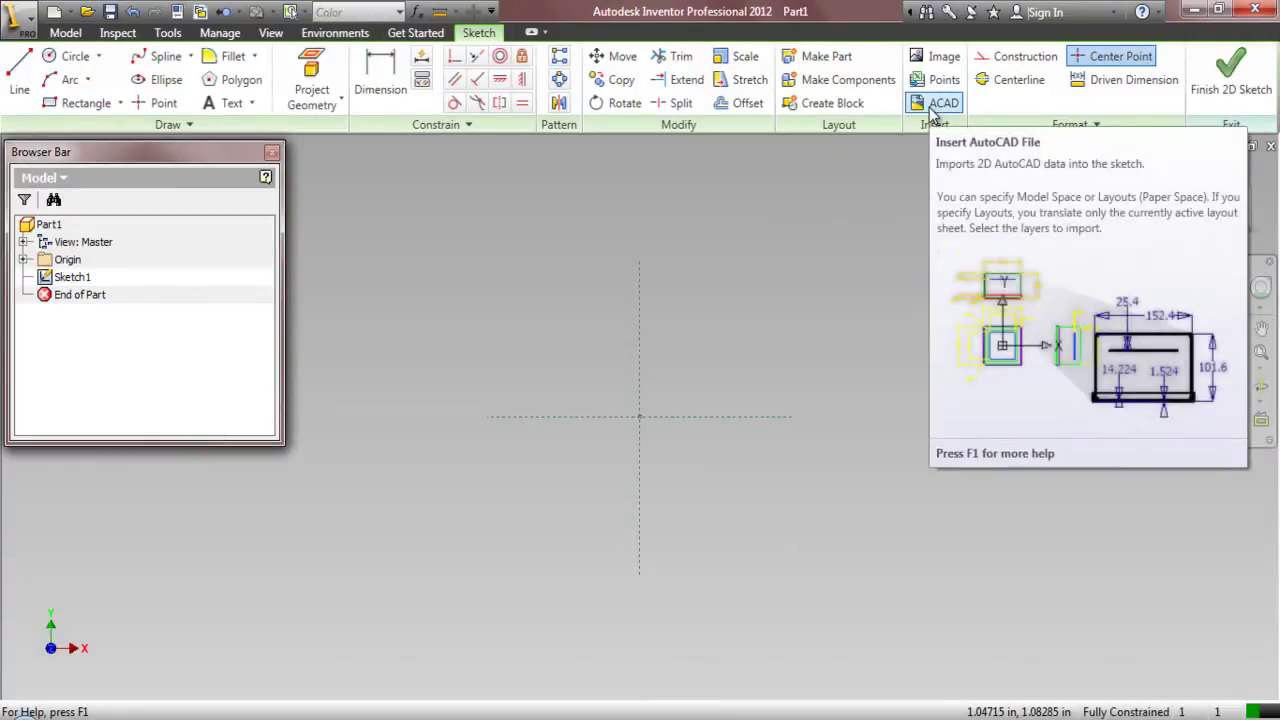
- Import the AutoCAD file Sketch-4 from the Subassembly-2 folder into the new sketch with all of layer 0
{"action": "left_click", "coordinate": [935, 104]}
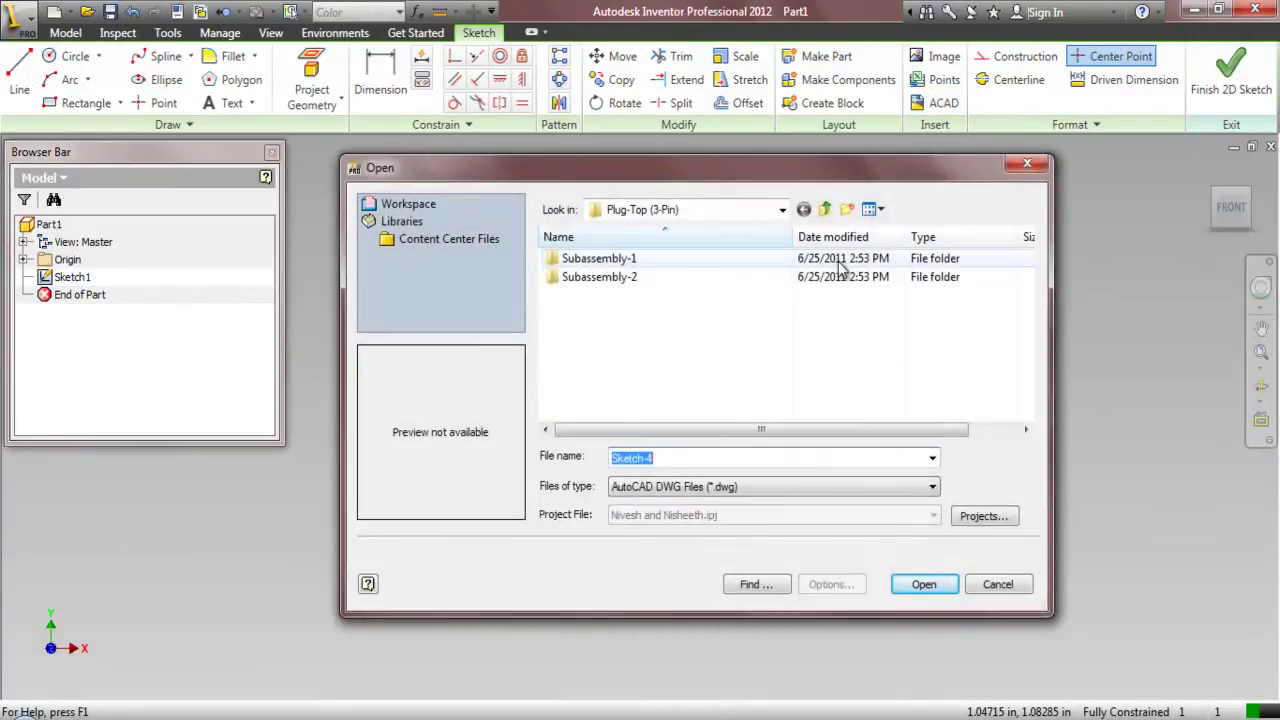
{"action": "double_click", "coordinate": [642, 281]}
{"action": "left_click", "coordinate": [592, 258]}
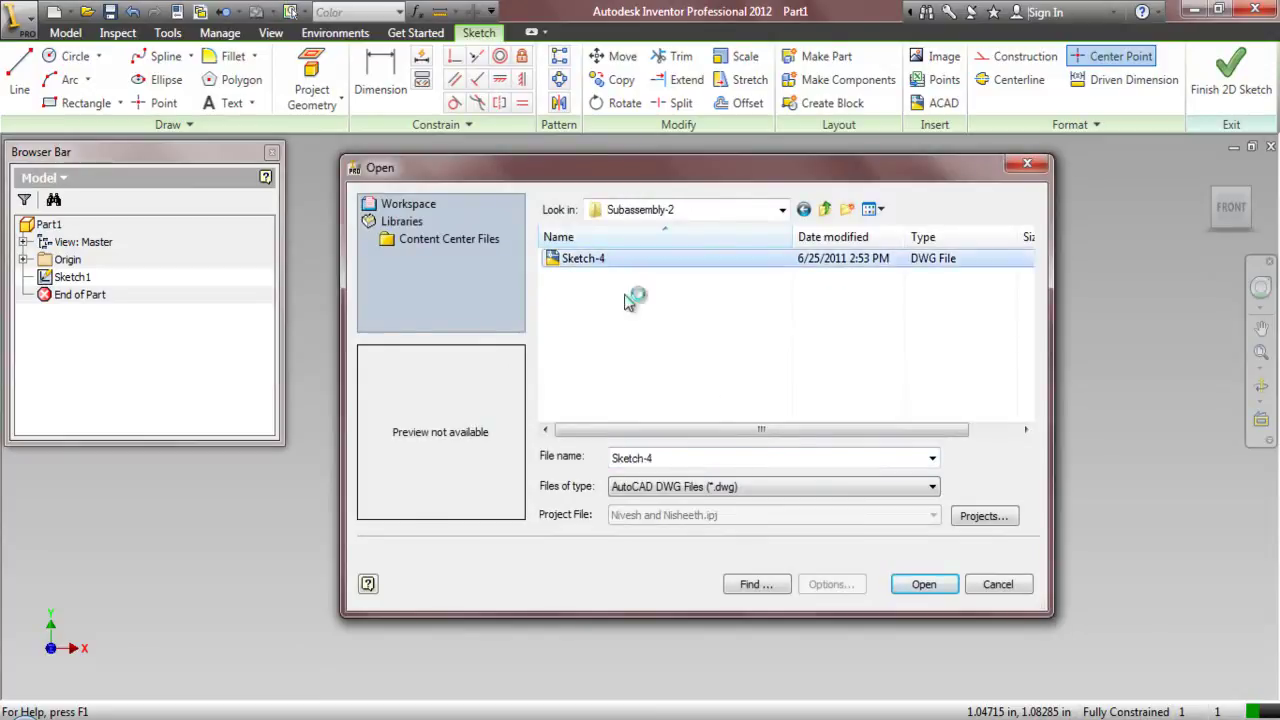
{"action": "left_click", "coordinate": [924, 584]}
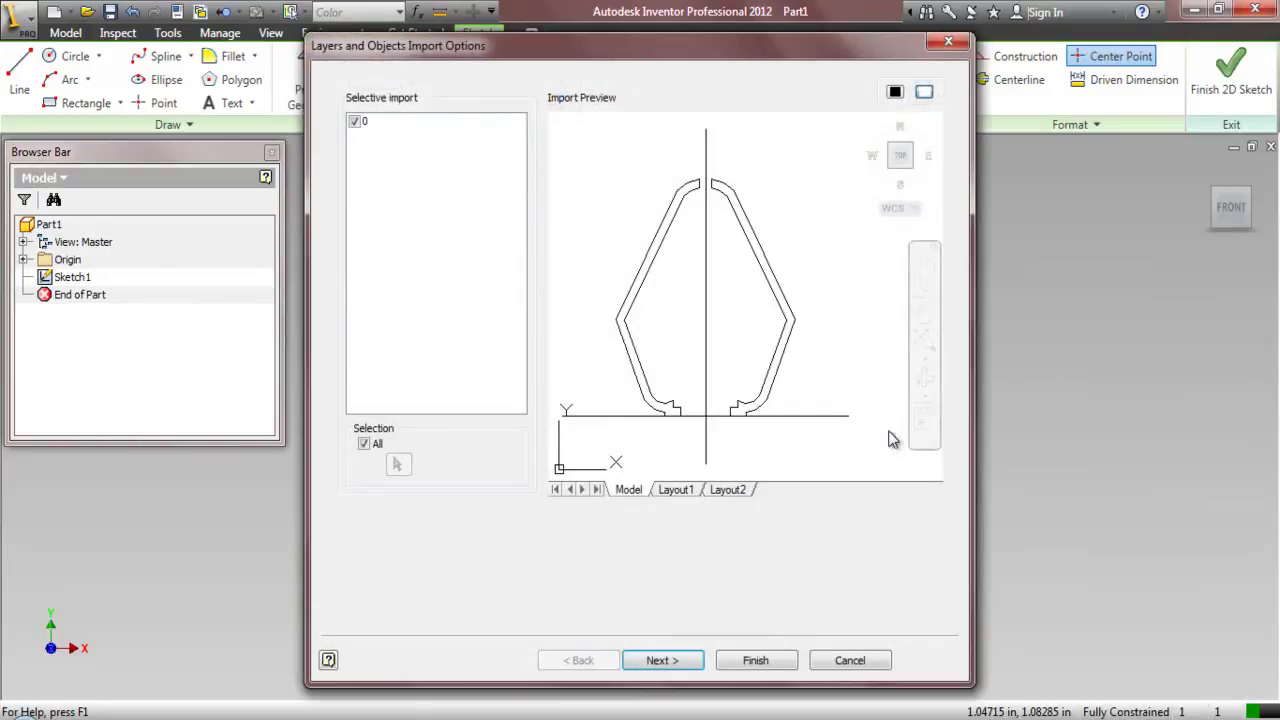
{"action": "left_click", "coordinate": [678, 664]}
{"action": "left_click", "coordinate": [755, 660]}
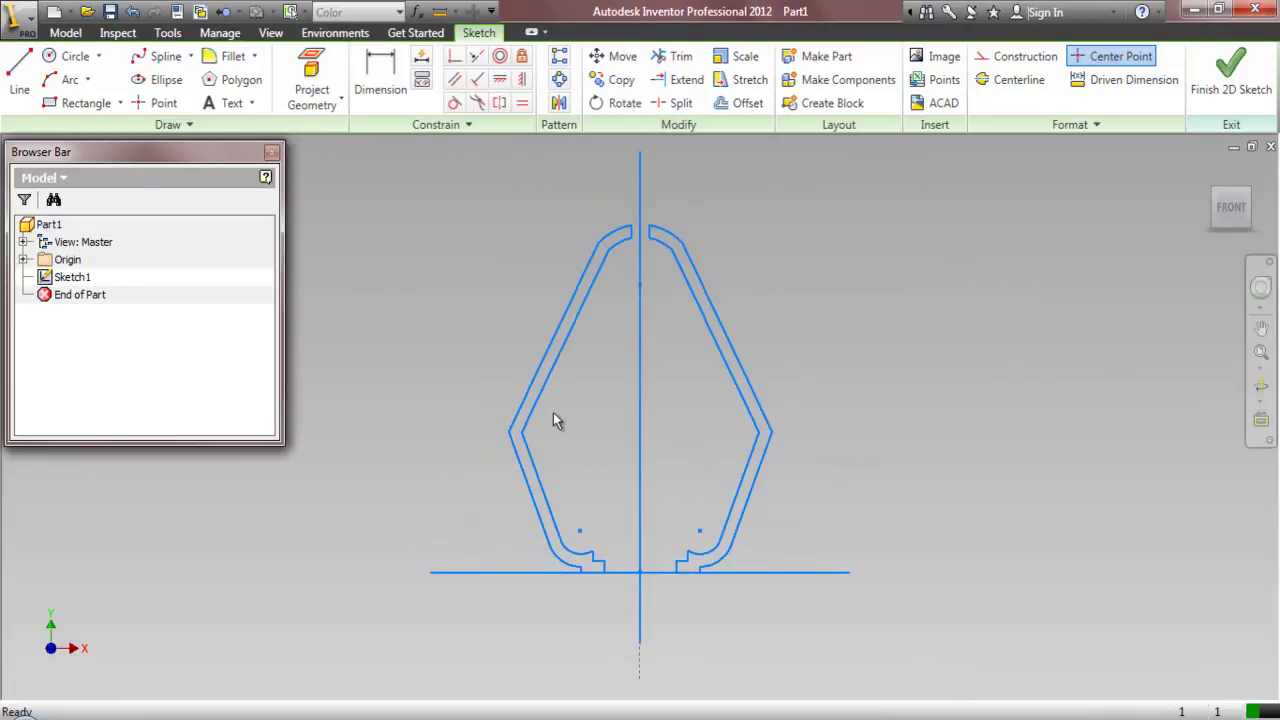
- Select all the imported rim geometry and move it to the right, clear of the sketch origin
{"action": "scroll", "coordinate": [524, 419], "scroll_direction": "down", "scroll_amount": 2}
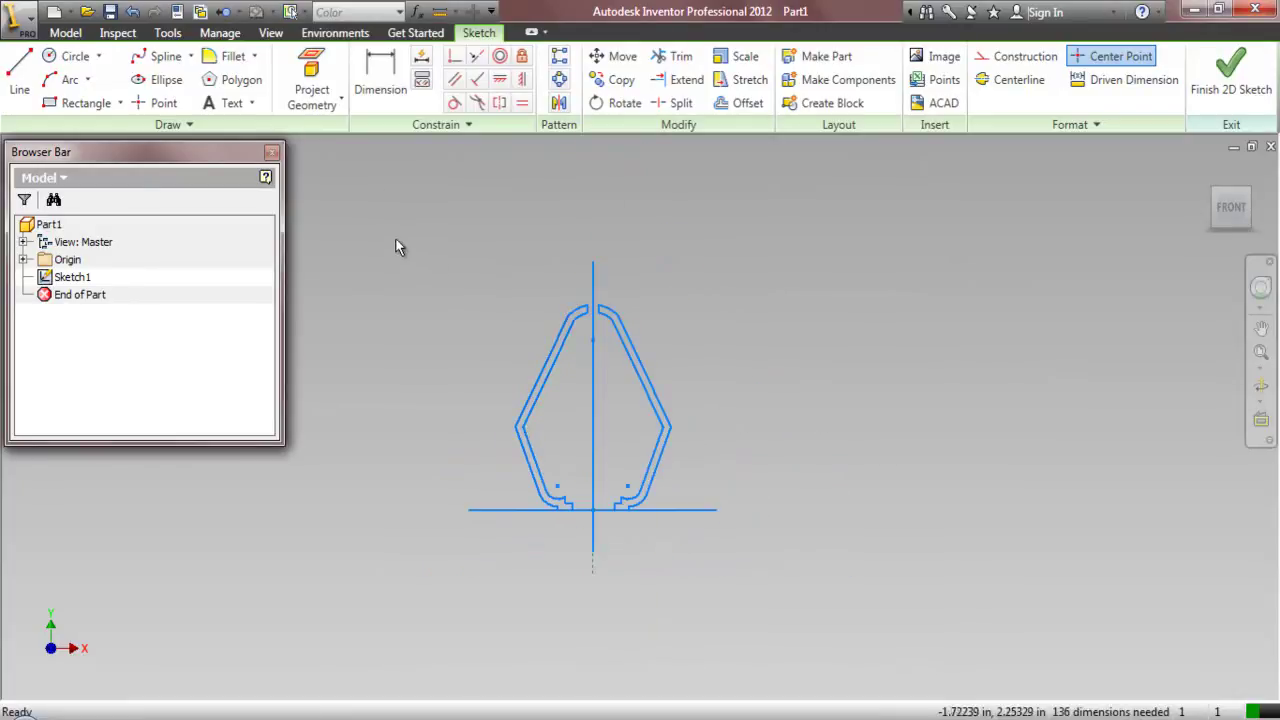
{"action": "mouse_move", "coordinate": [395, 230]}
{"action": "left_mouse_down"}
{"action": "mouse_move", "coordinate": [778, 511]}
{"action": "mouse_move", "coordinate": [813, 564]}
{"action": "left_mouse_up"}
{"action": "left_click_drag", "start_coordinate": [665, 424], "coordinate": [947, 411]}
{"action": "left_click", "coordinate": [685, 238]}
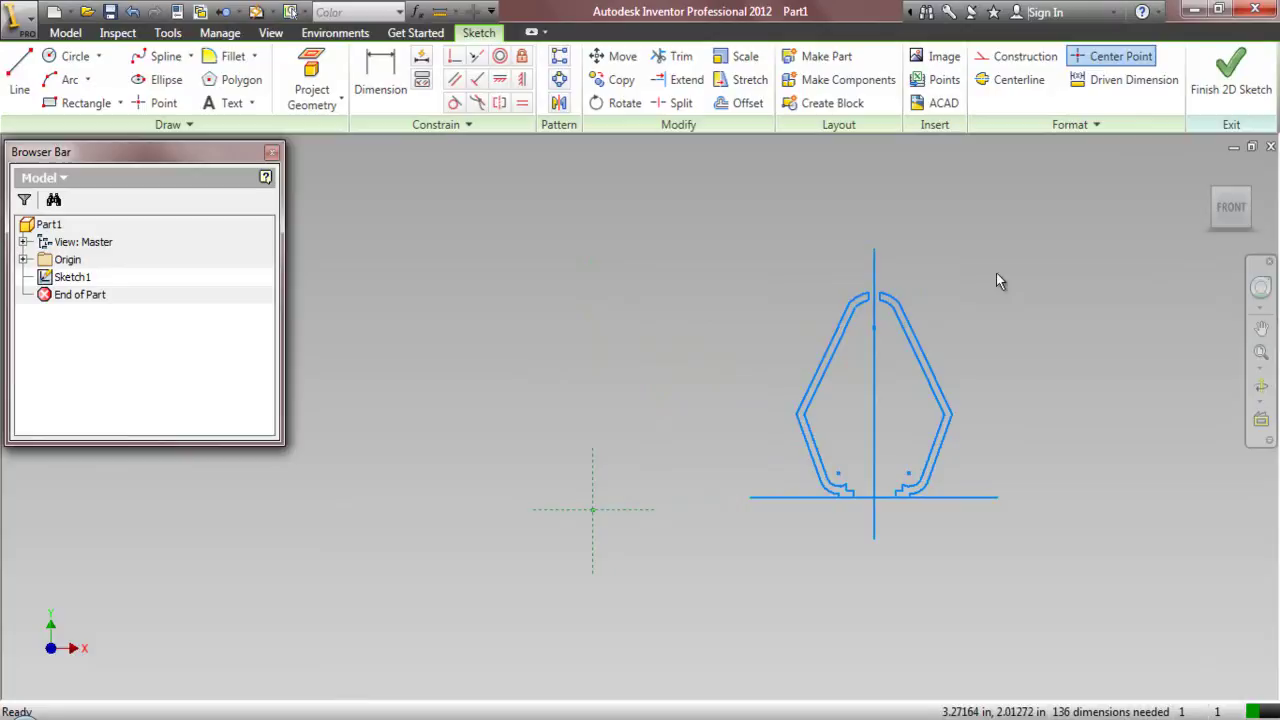
- Convert the long vertical and horizontal crossing lines of the imported outline to construction
{"action": "left_click", "coordinate": [876, 271]}
{"action": "left_click", "coordinate": [984, 497], "text": "ctrl"}
{"action": "left_click", "coordinate": [1022, 56]}
{"action": "key", "text": "ctrl+z"}
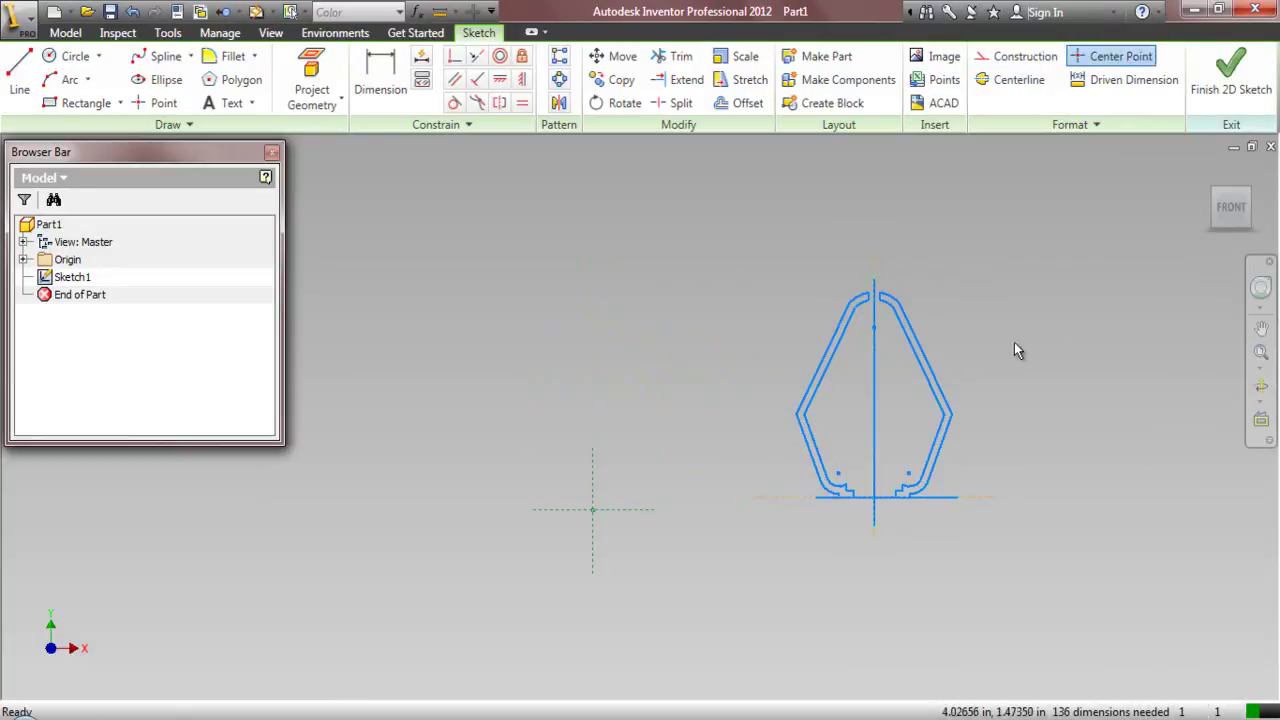
- Convert the shorter vertical and horizontal lines overlapping the crossing construction lines to construction
{"action": "scroll", "coordinate": [1041, 342], "scroll_direction": "up", "scroll_amount": 3}
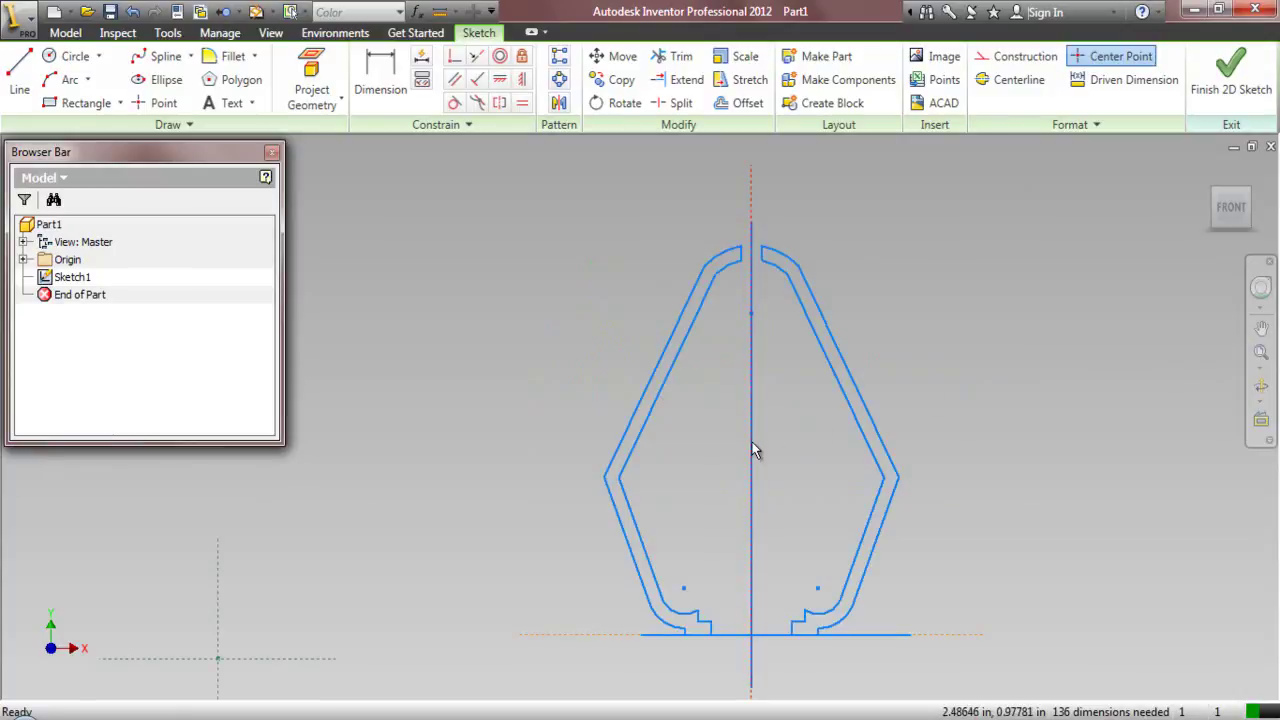
{"action": "mouse_move", "coordinate": [755, 450]}
{"action": "left_click", "coordinate": [800, 443]}
{"action": "left_click", "coordinate": [789, 486]}
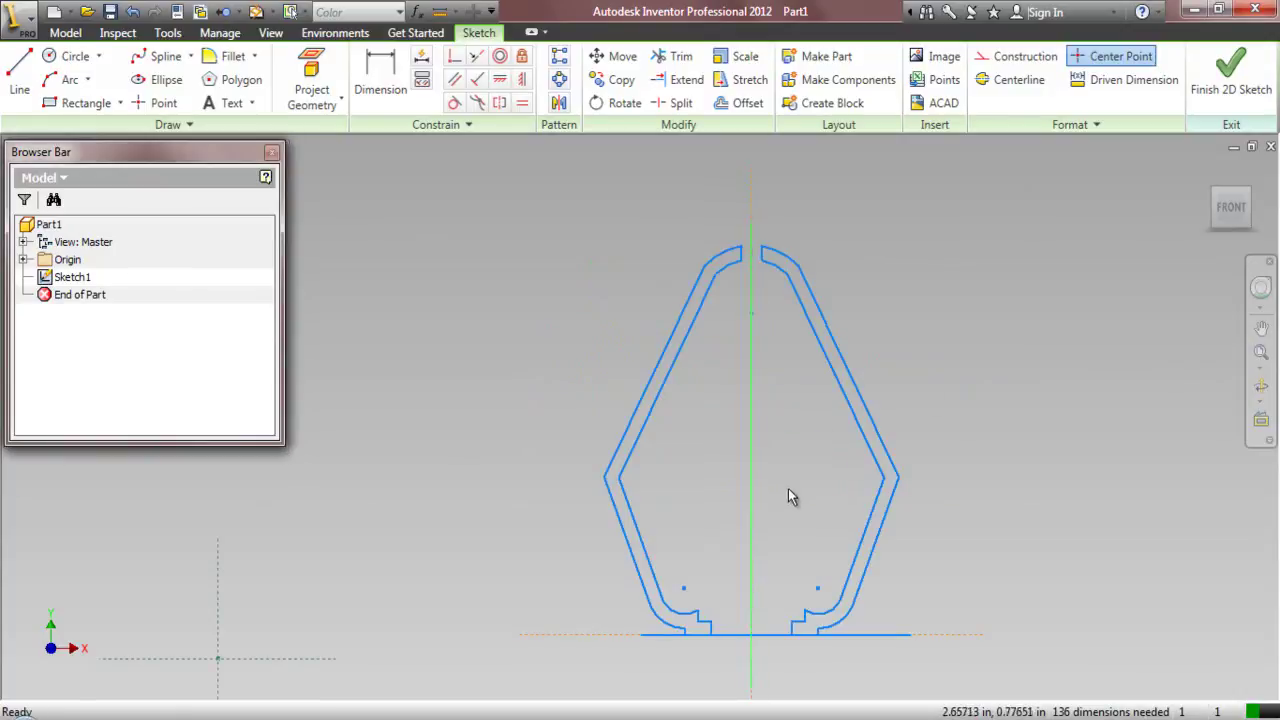
{"action": "left_click", "coordinate": [849, 638]}
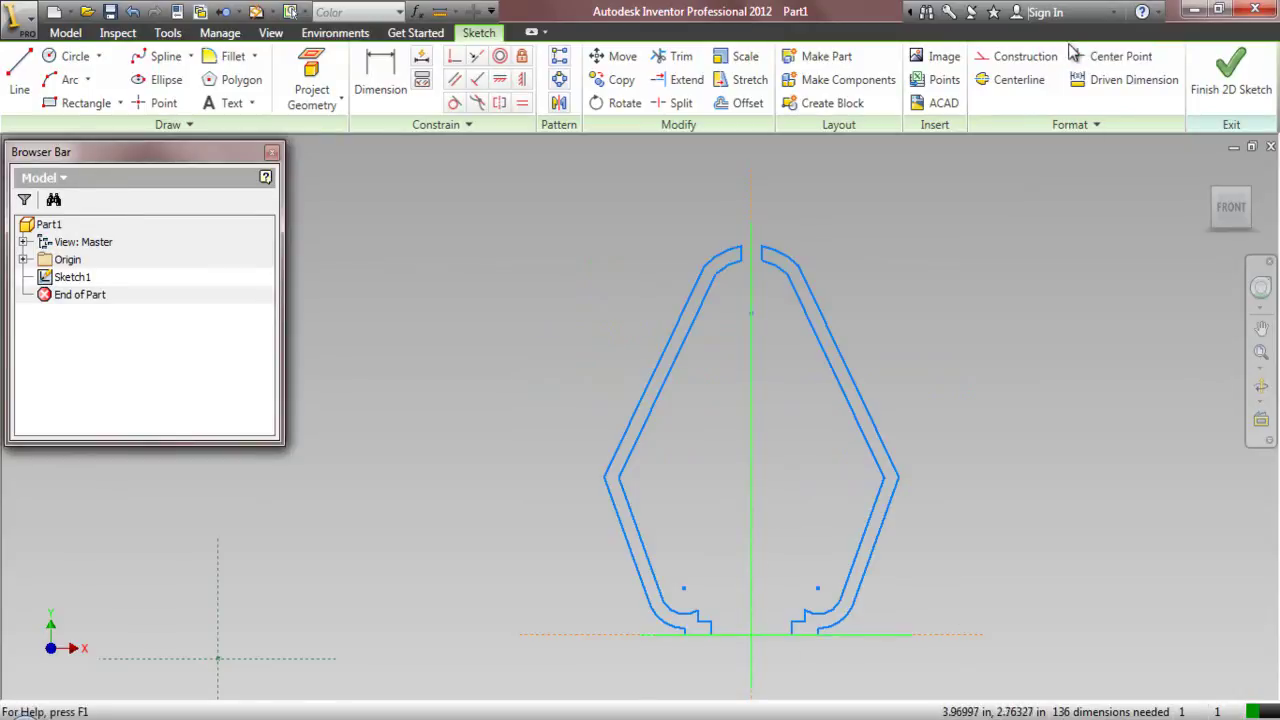
{"action": "left_click", "coordinate": [1018, 56]}
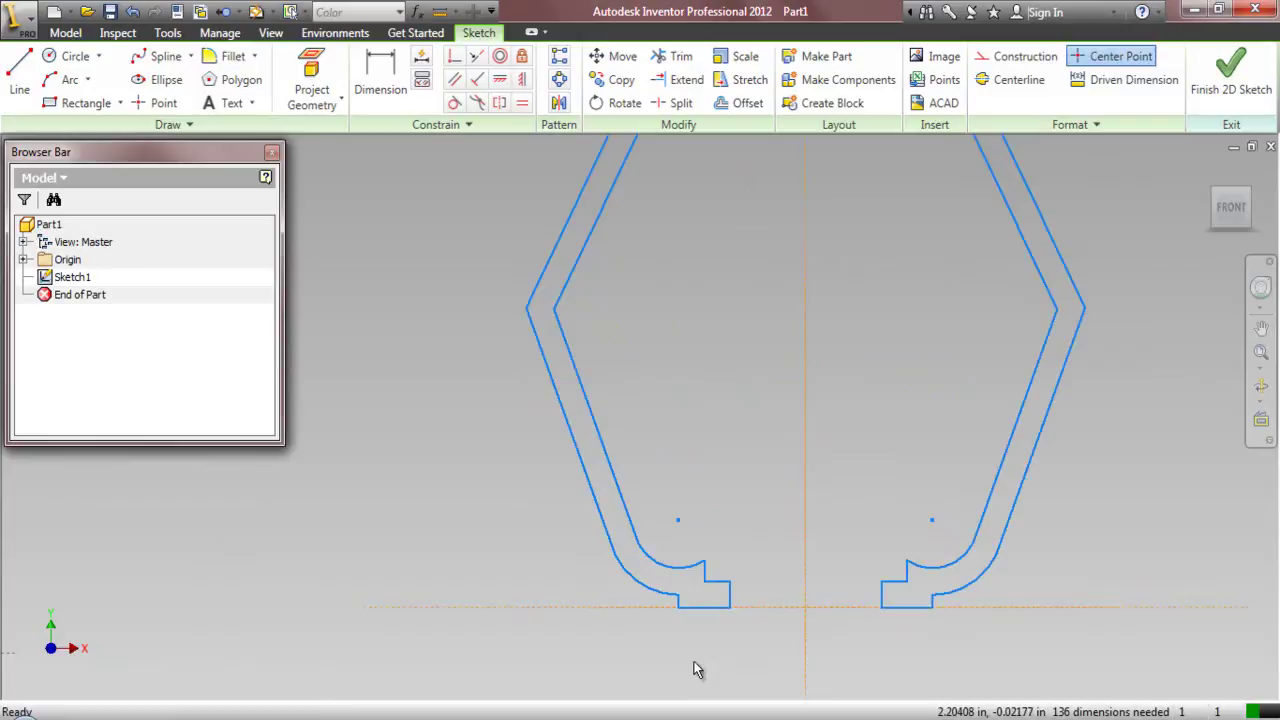
- Convert the two short bottom edges of the left and right rim halves to construction
{"action": "left_click", "coordinate": [708, 607]}
{"action": "left_click", "coordinate": [912, 607], "text": "ctrl"}
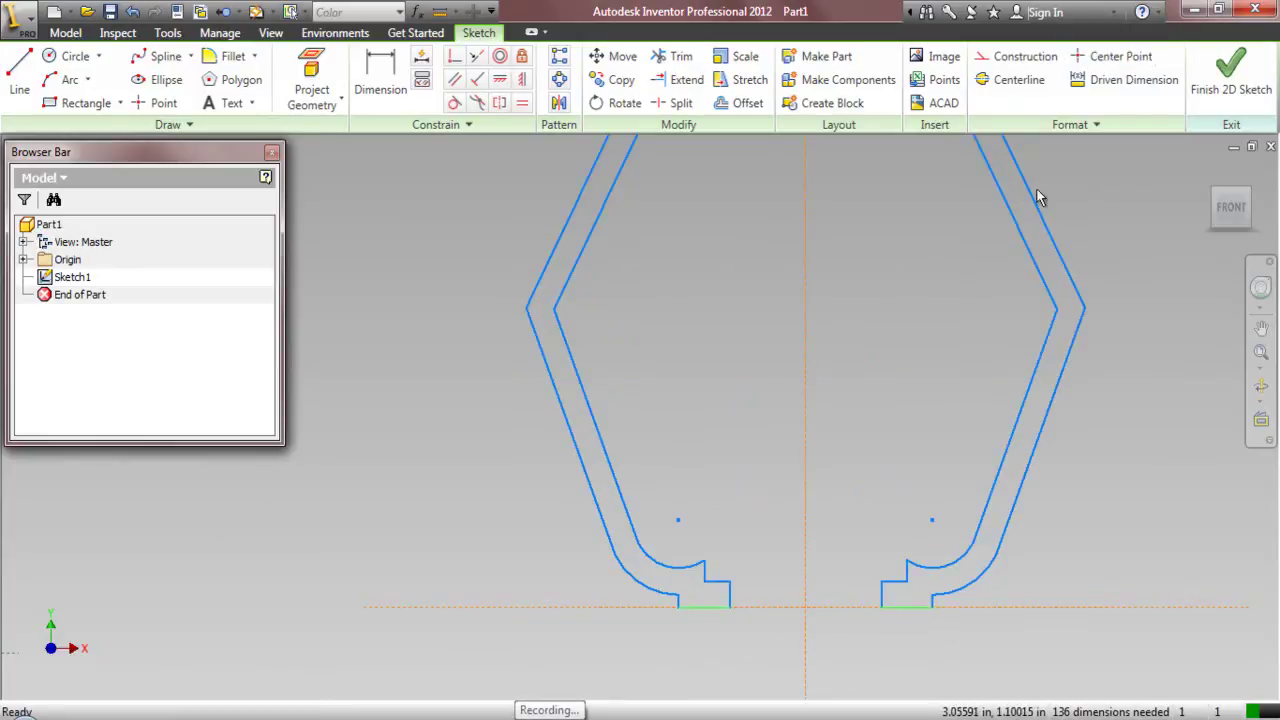
{"action": "left_click", "coordinate": [1023, 56]}
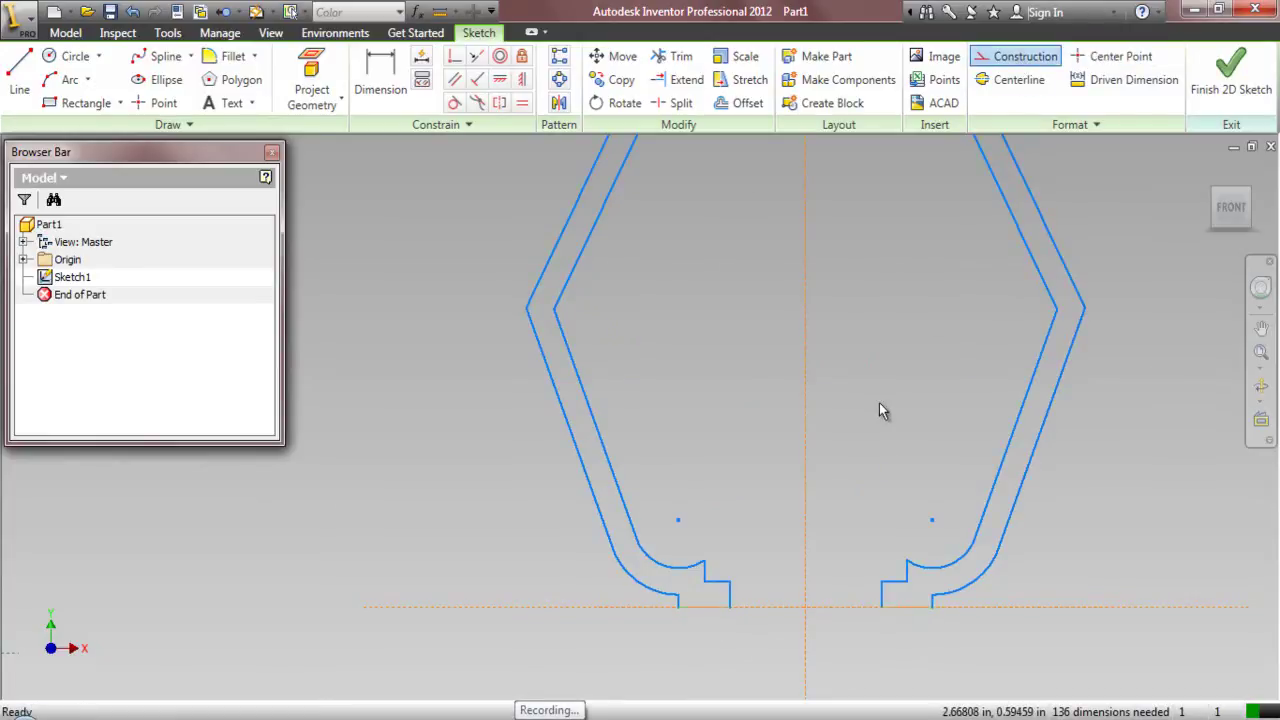
- Draw a horizontal line joining the outer bottom corners of the left and right rim halves
{"action": "left_click", "coordinate": [19, 80]}
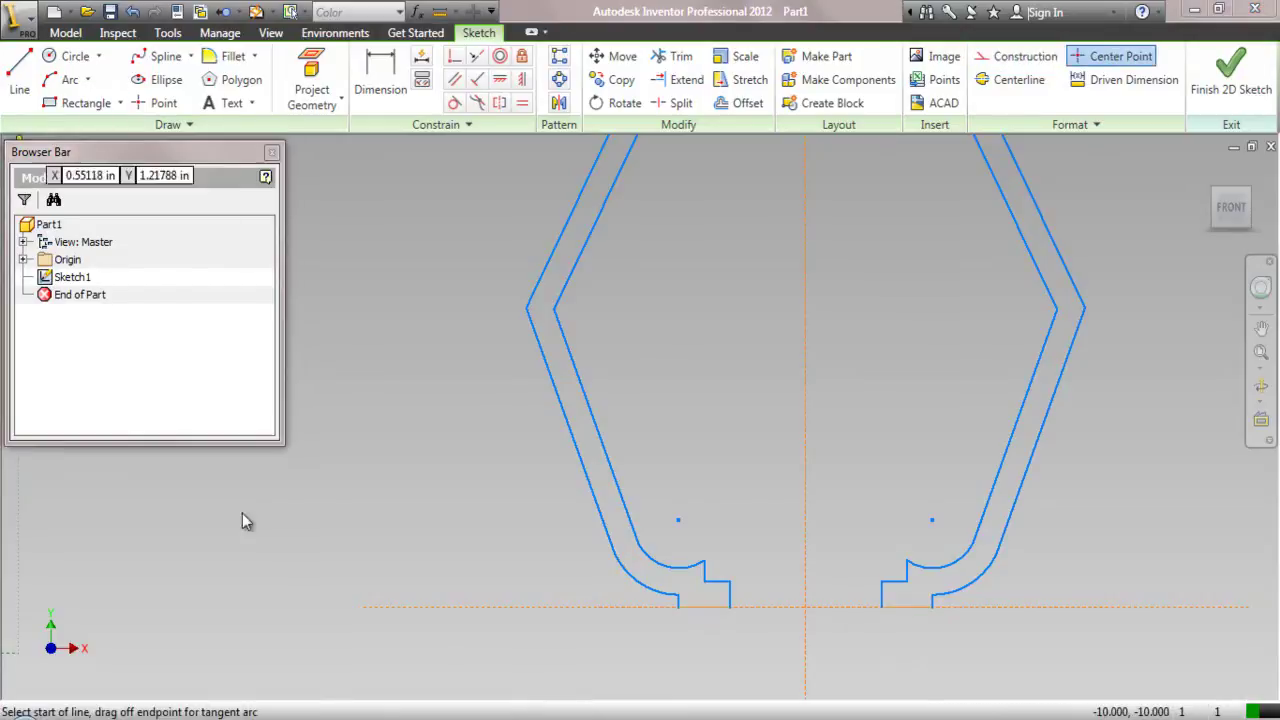
{"action": "left_click", "coordinate": [678, 607]}
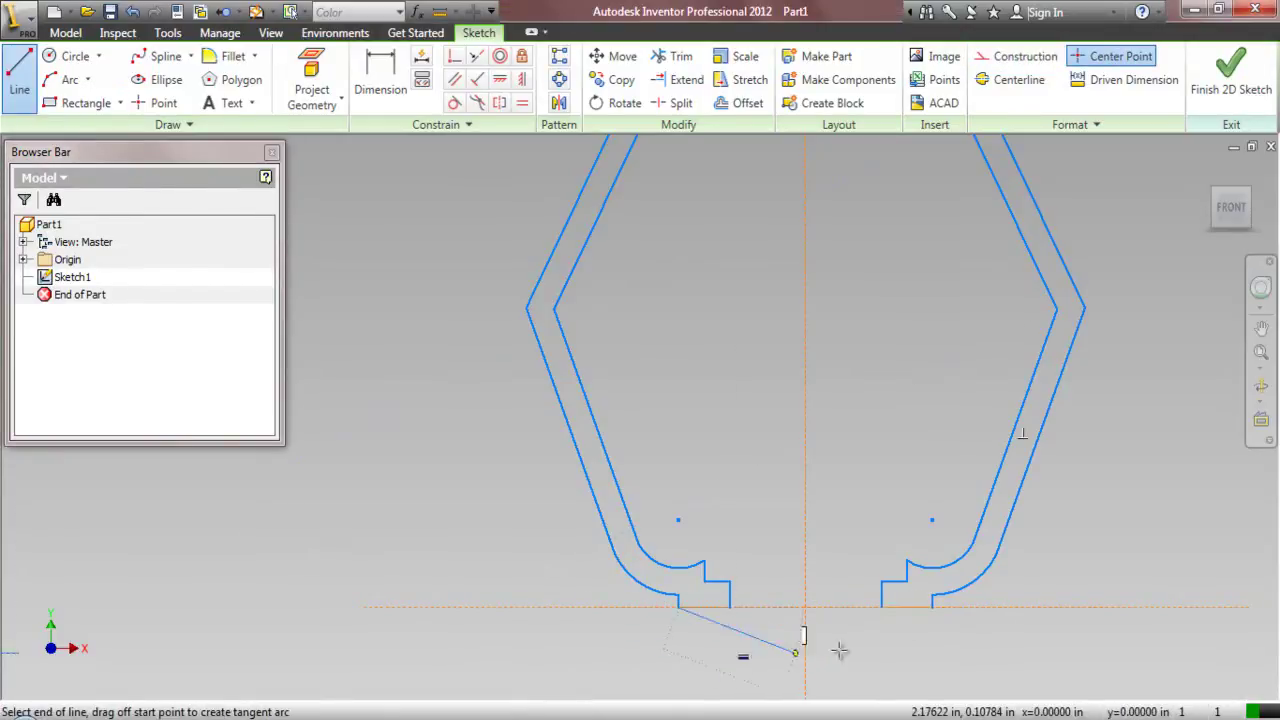
{"action": "double_click", "coordinate": [932, 607]}
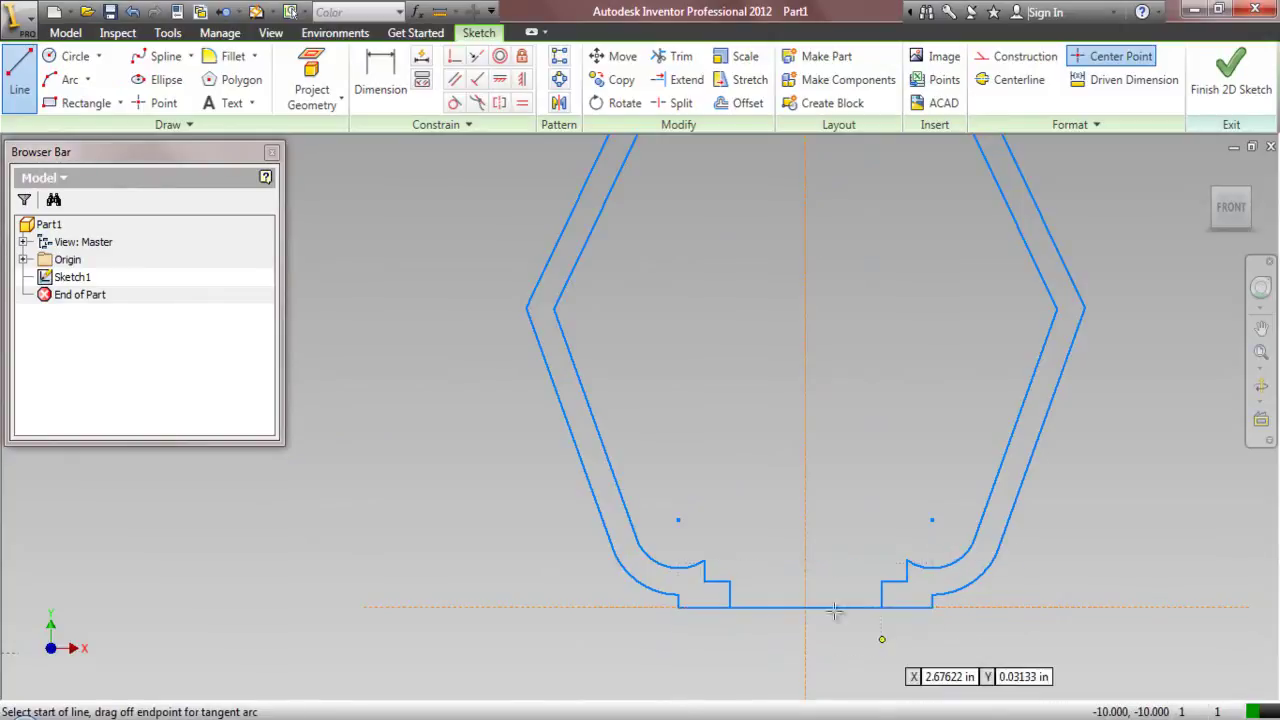
{"action": "right_click", "coordinate": [655, 420]}
{"action": "left_click", "coordinate": [540, 418]}
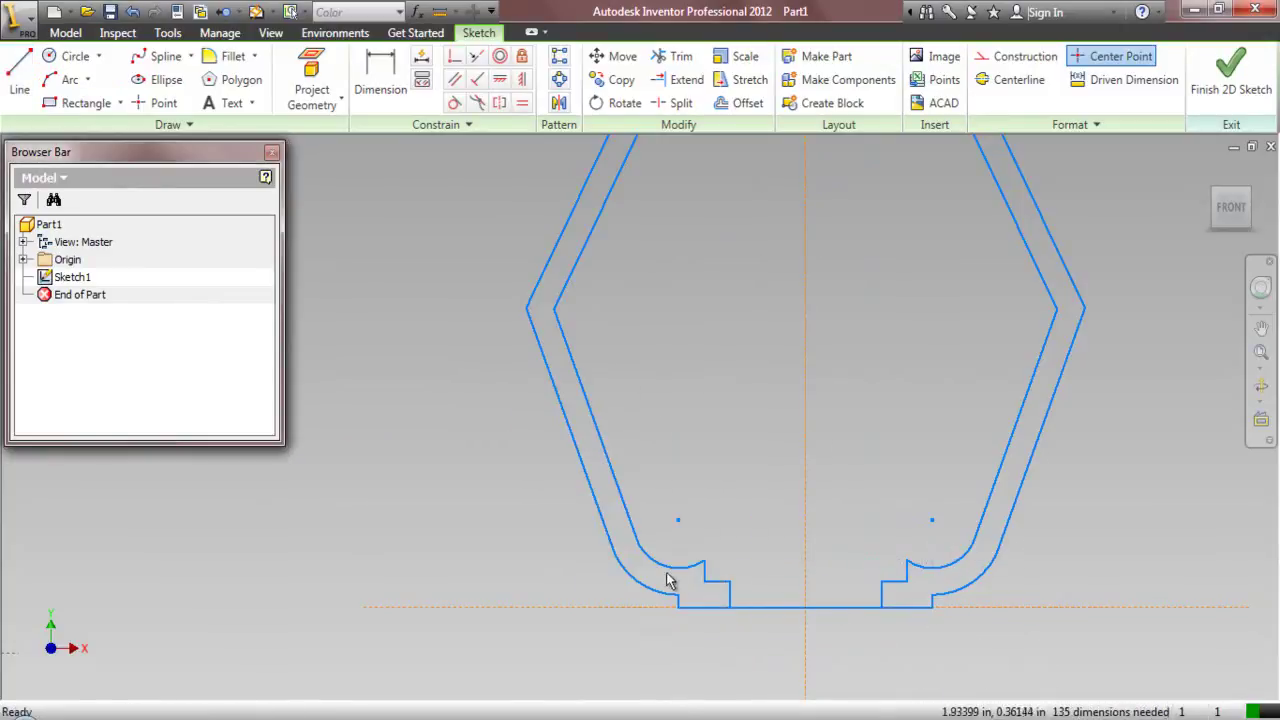
- Convert the inner short horizontal and vertical step edges at the bottom of both rim halves to construction
{"action": "left_click", "coordinate": [715, 581]}
{"action": "left_click", "coordinate": [730, 598], "text": "ctrl"}
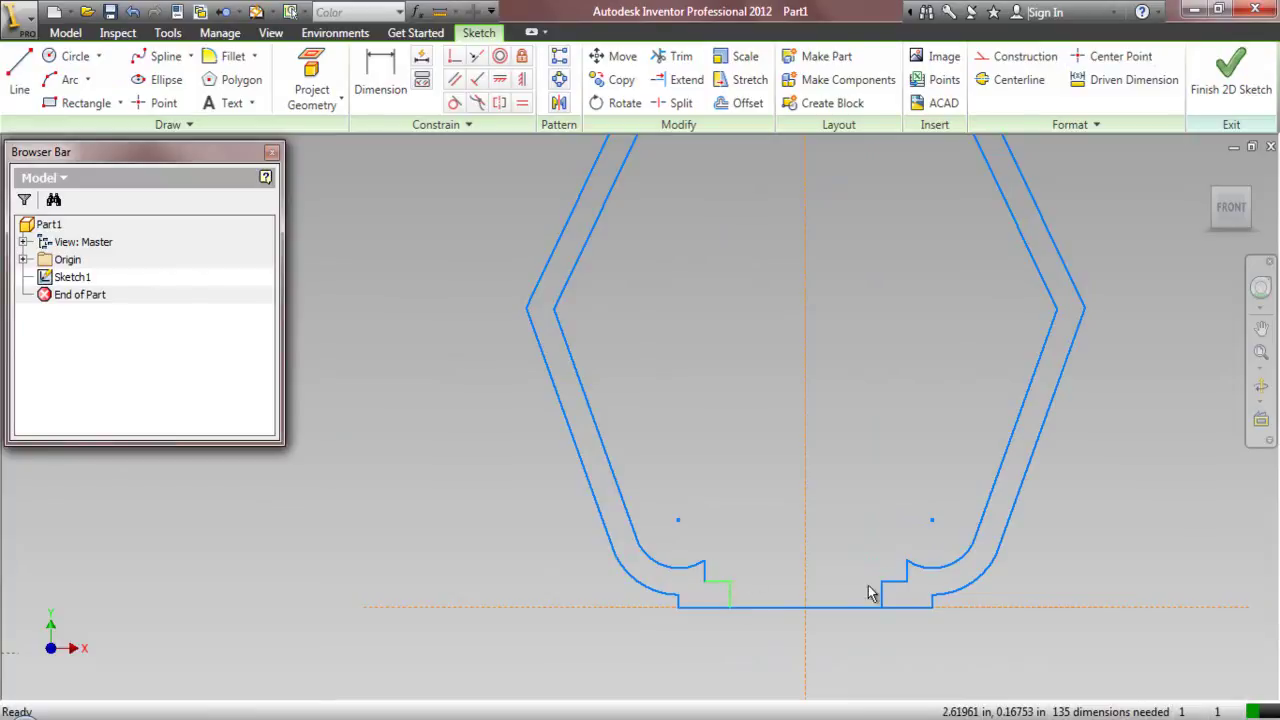
{"action": "left_click", "coordinate": [881, 598], "text": "ctrl"}
{"action": "left_click", "coordinate": [894, 581], "text": "ctrl"}
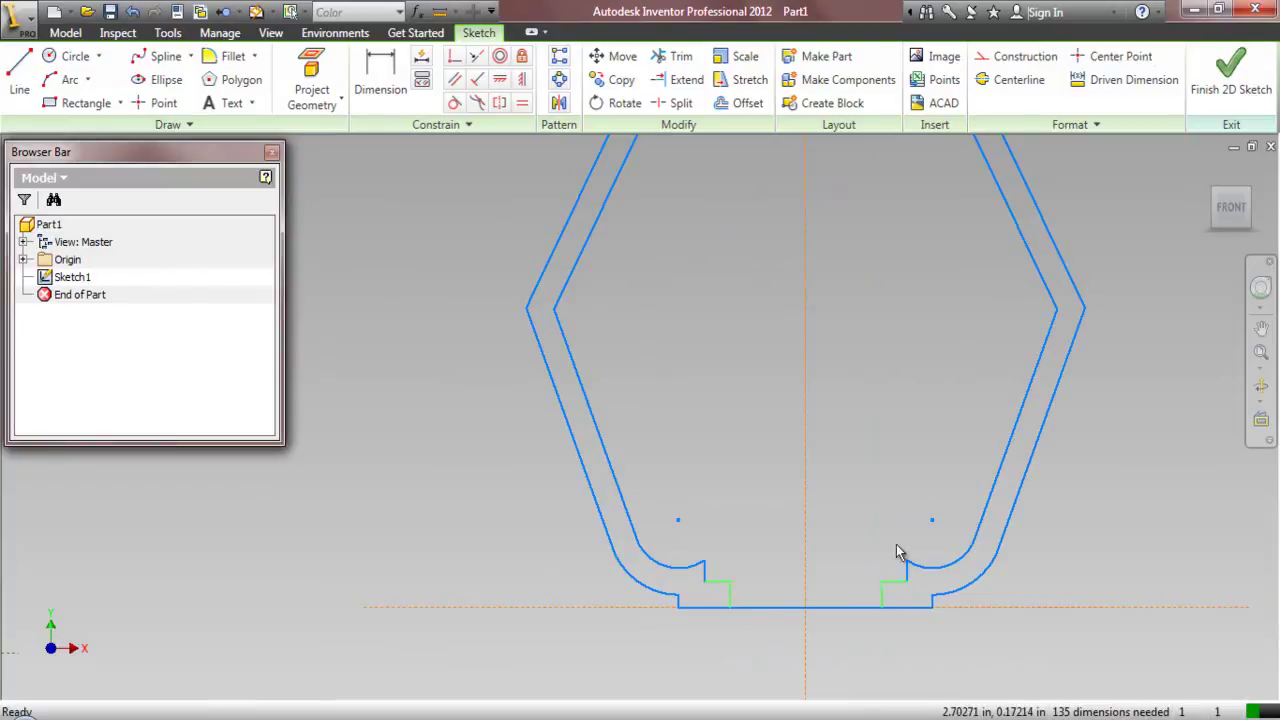
{"action": "left_click", "coordinate": [996, 60]}
- Draw a horizontal line joining the lower ends of the two inner short vertical edges
{"action": "key", "text": "l"}
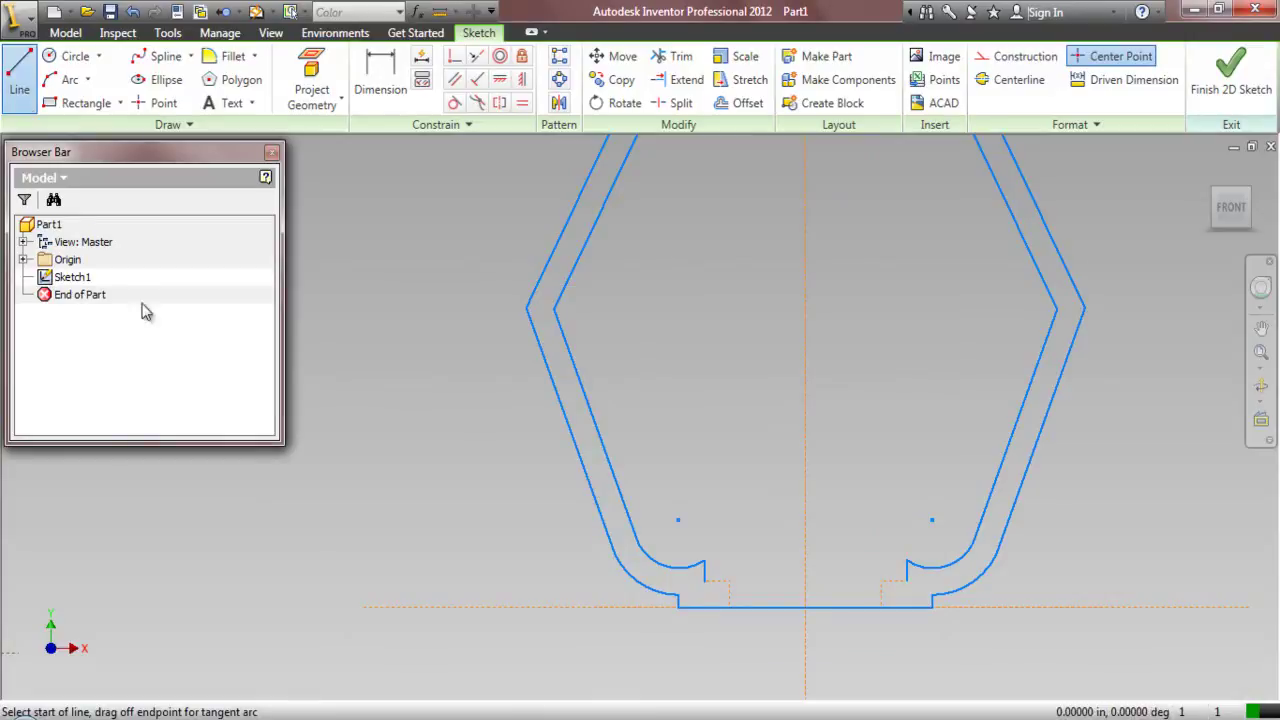
{"action": "left_click", "coordinate": [705, 580]}
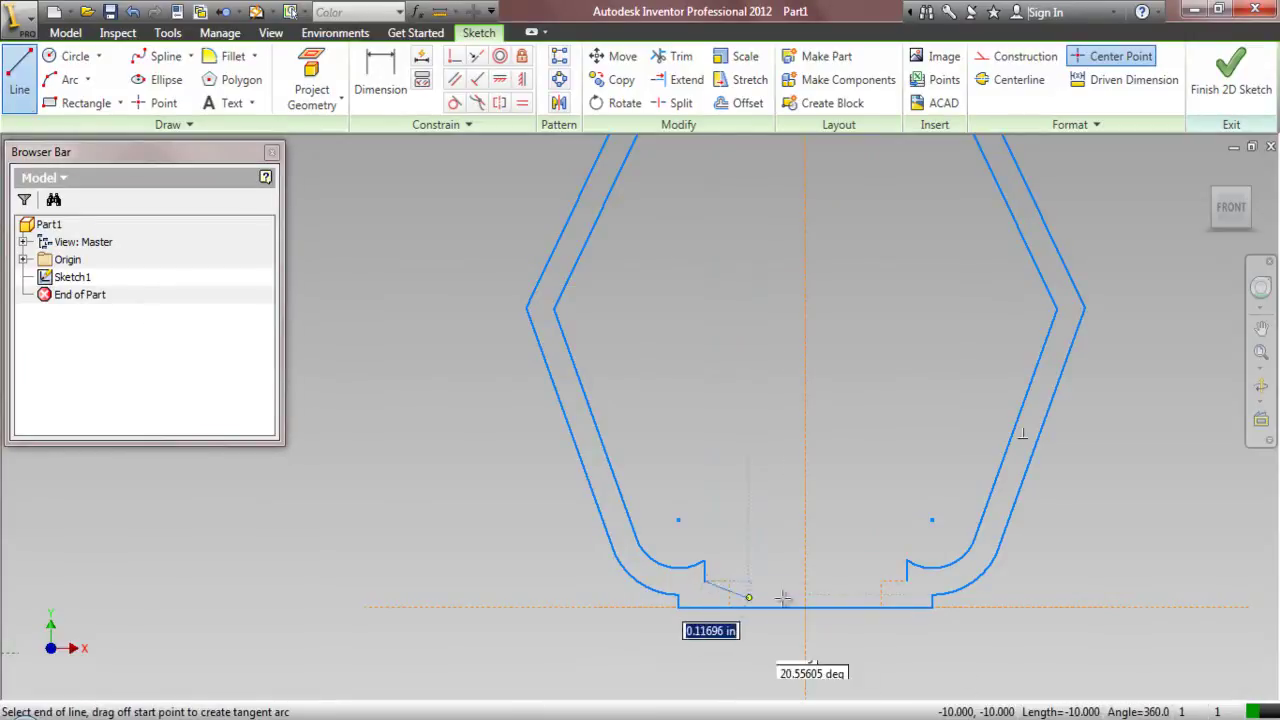
{"action": "double_click", "coordinate": [906, 579]}
{"action": "right_click", "coordinate": [638, 384]}
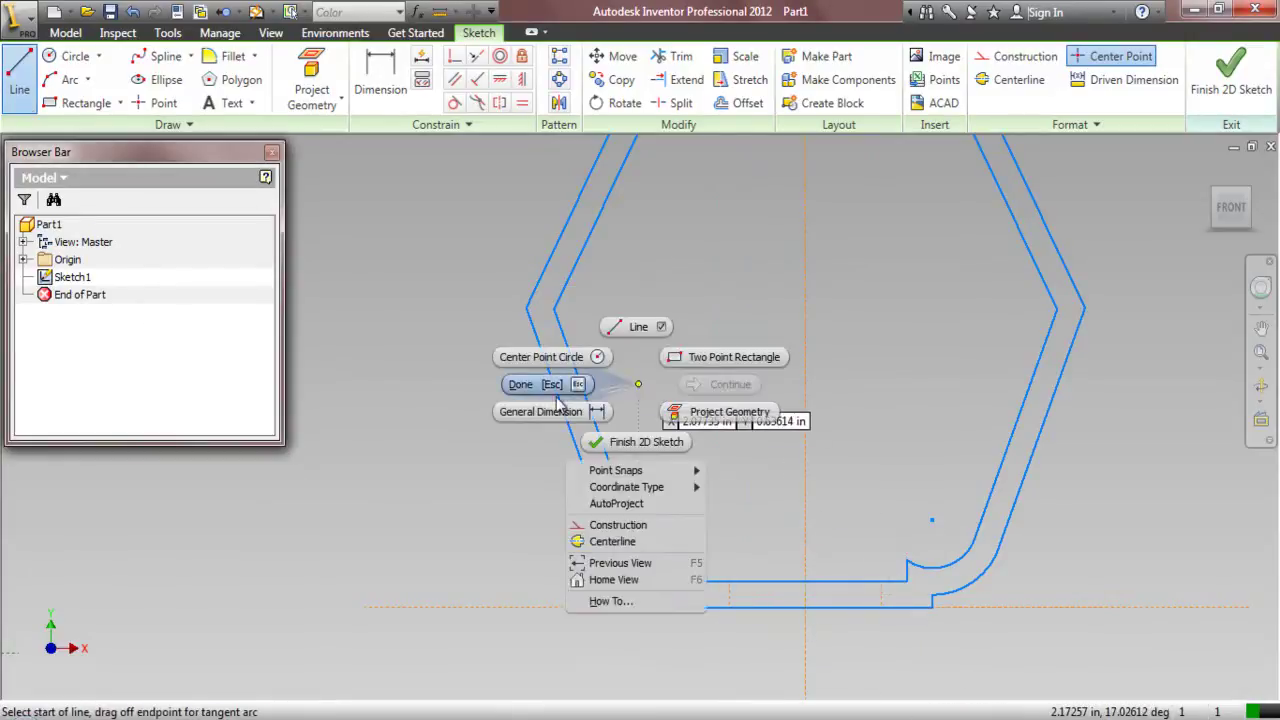
{"action": "left_click", "coordinate": [526, 411]}
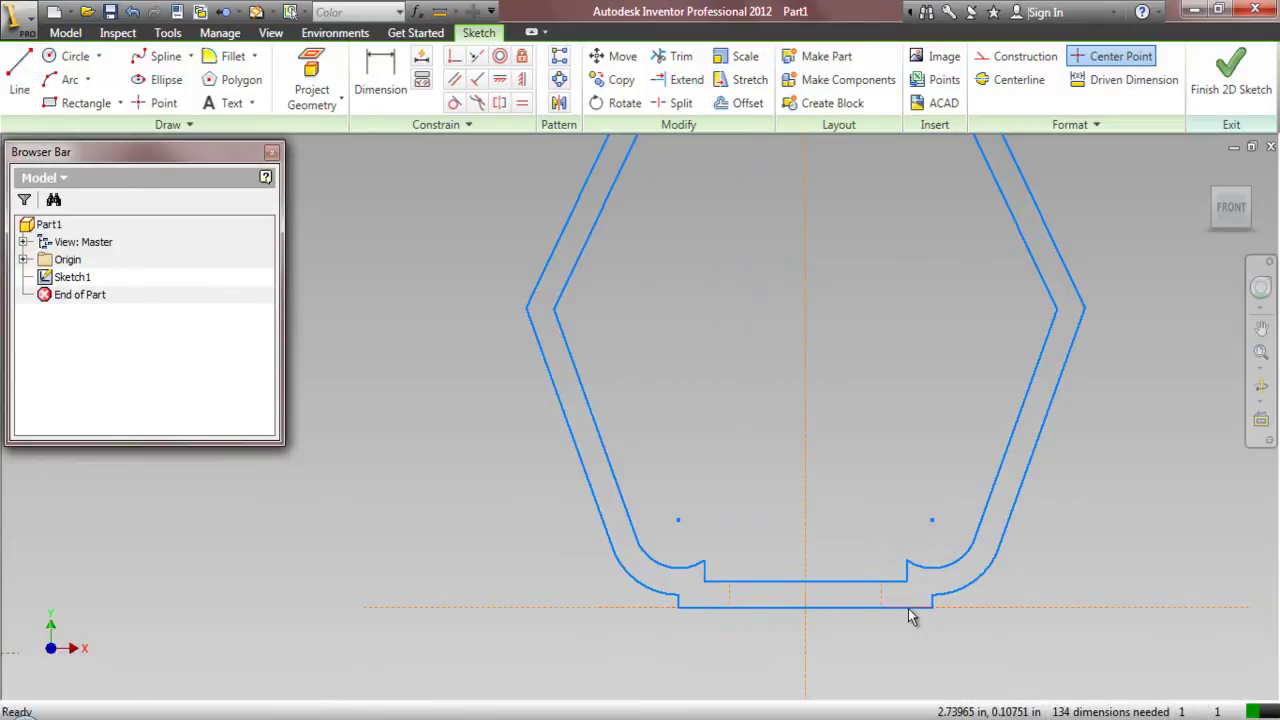
- Start Close Loop from the full-width bottom line and combine its end point with the short outer vertical edge on the left
{"action": "mouse_move", "coordinate": [912, 616]}
{"action": "left_click", "coordinate": [958, 612]}
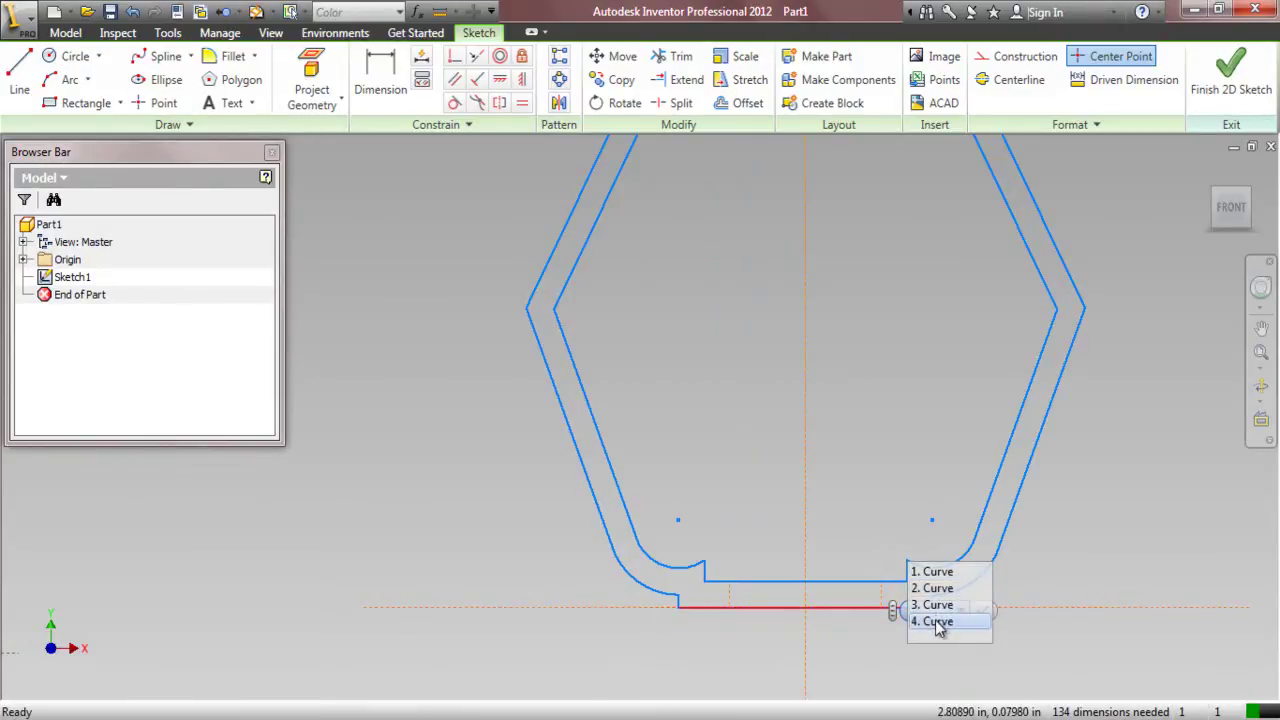
{"action": "left_click", "coordinate": [939, 622]}
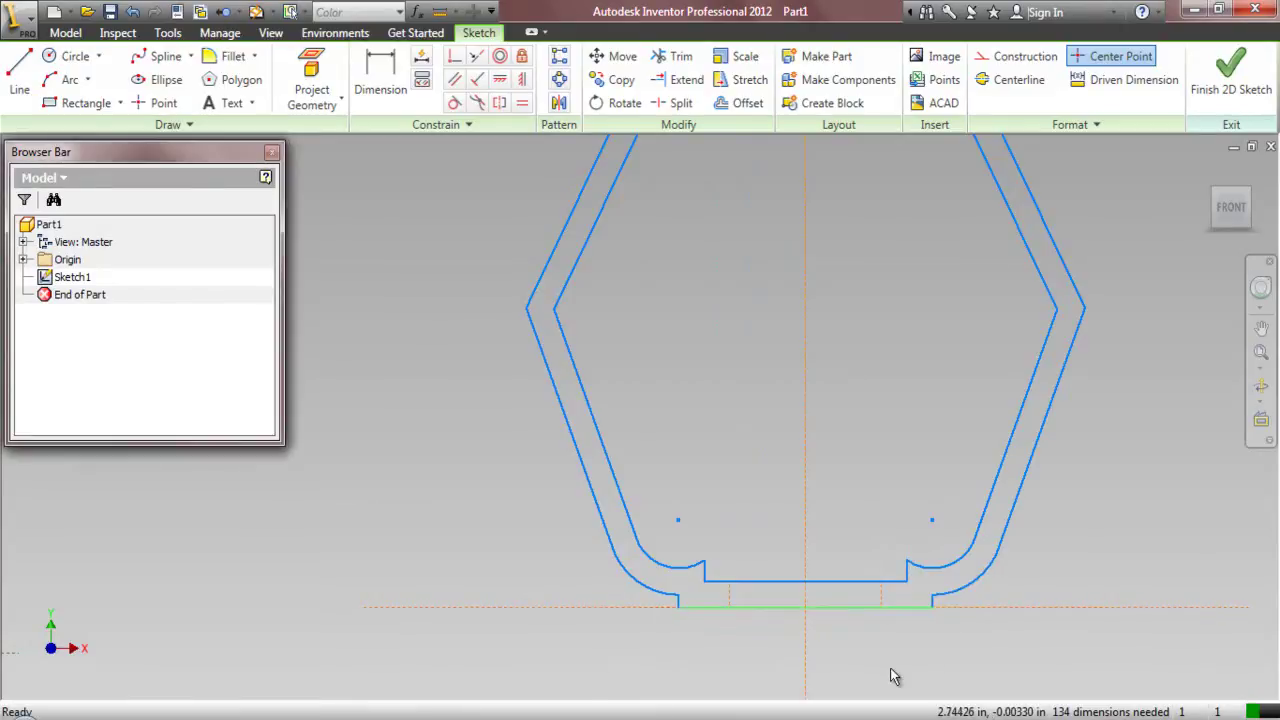
{"action": "right_click", "coordinate": [555, 582]}
{"action": "left_click", "coordinate": [490, 258]}
{"action": "left_click", "coordinate": [530, 403]}
{"action": "scroll", "coordinate": [697, 612], "scroll_direction": "down", "scroll_amount": 3}
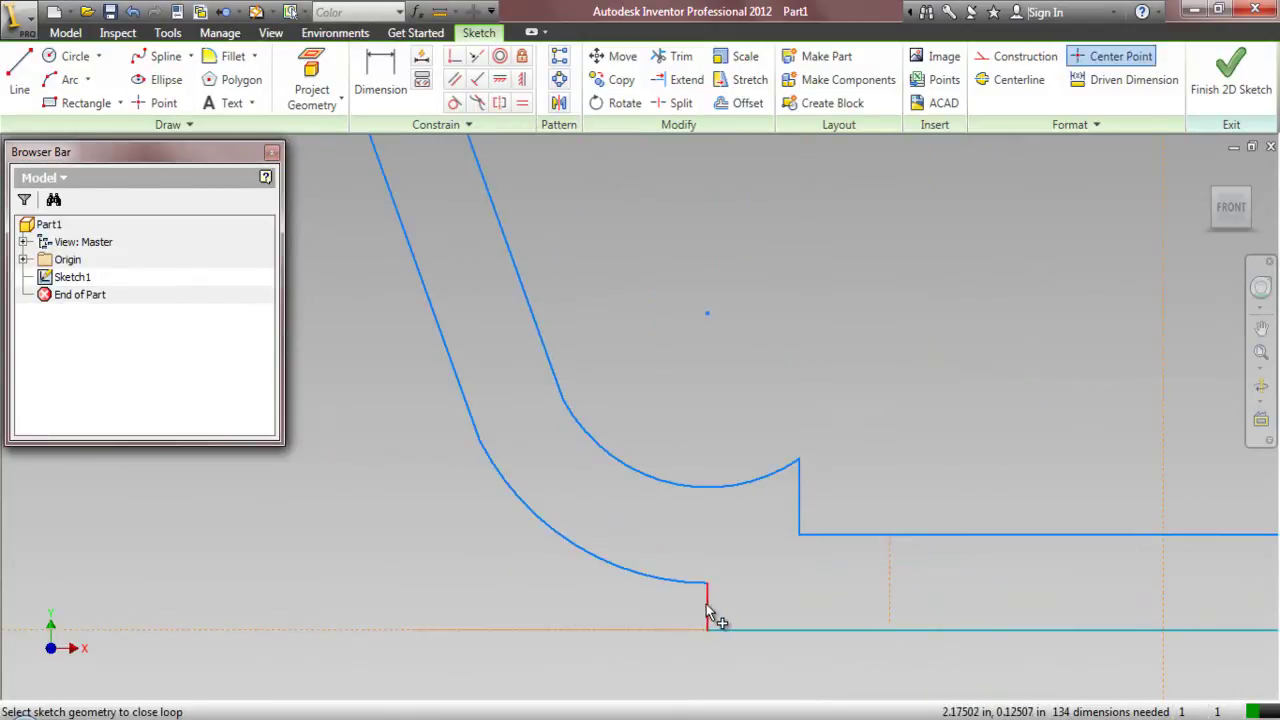
{"action": "left_click", "coordinate": [707, 612]}
{"action": "left_click", "coordinate": [722, 414]}
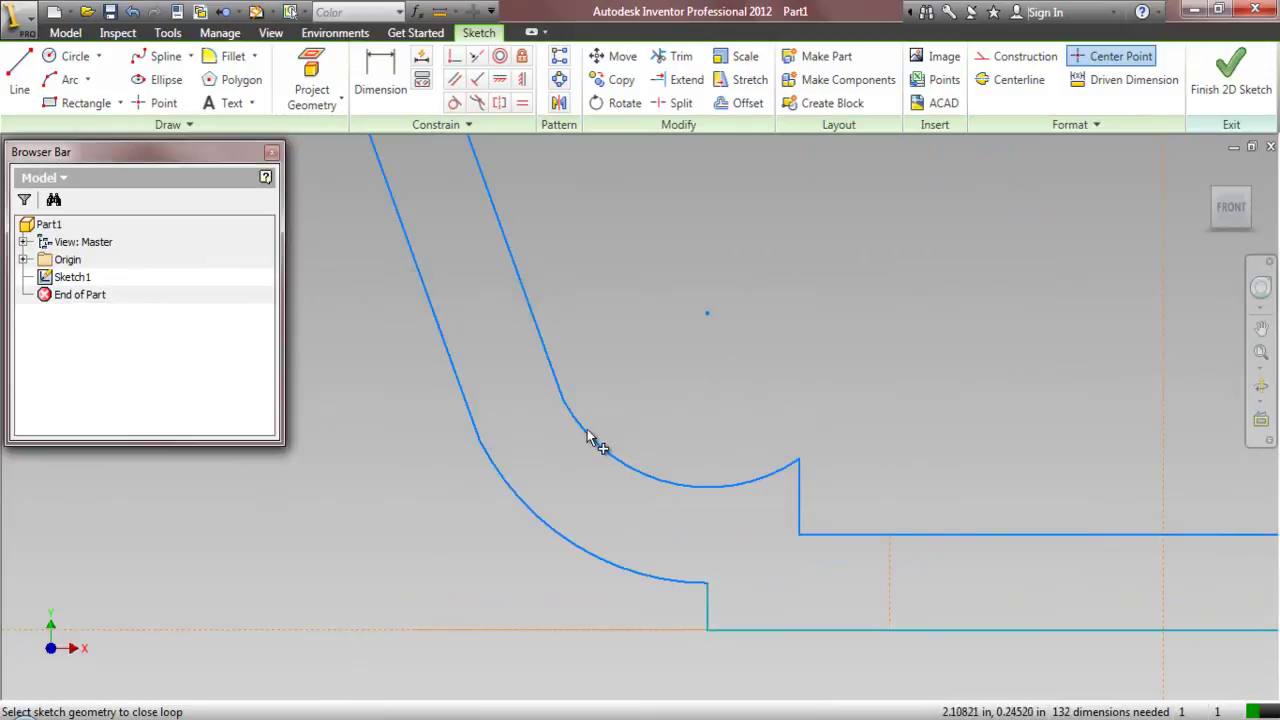
- Continue the loop along the outer left corner arc and both outer slanted lines, combining the redundant points
{"action": "left_click", "coordinate": [614, 571]}
{"action": "left_click", "coordinate": [722, 414]}
{"action": "left_click", "coordinate": [457, 360]}
{"action": "left_click", "coordinate": [720, 412]}
{"action": "scroll", "coordinate": [530, 668], "scroll_direction": "down", "scroll_amount": 5}
{"action": "scroll", "coordinate": [475, 600], "scroll_direction": "down", "scroll_amount": 3}
{"action": "scroll", "coordinate": [487, 562], "scroll_direction": "down", "scroll_amount": 3}
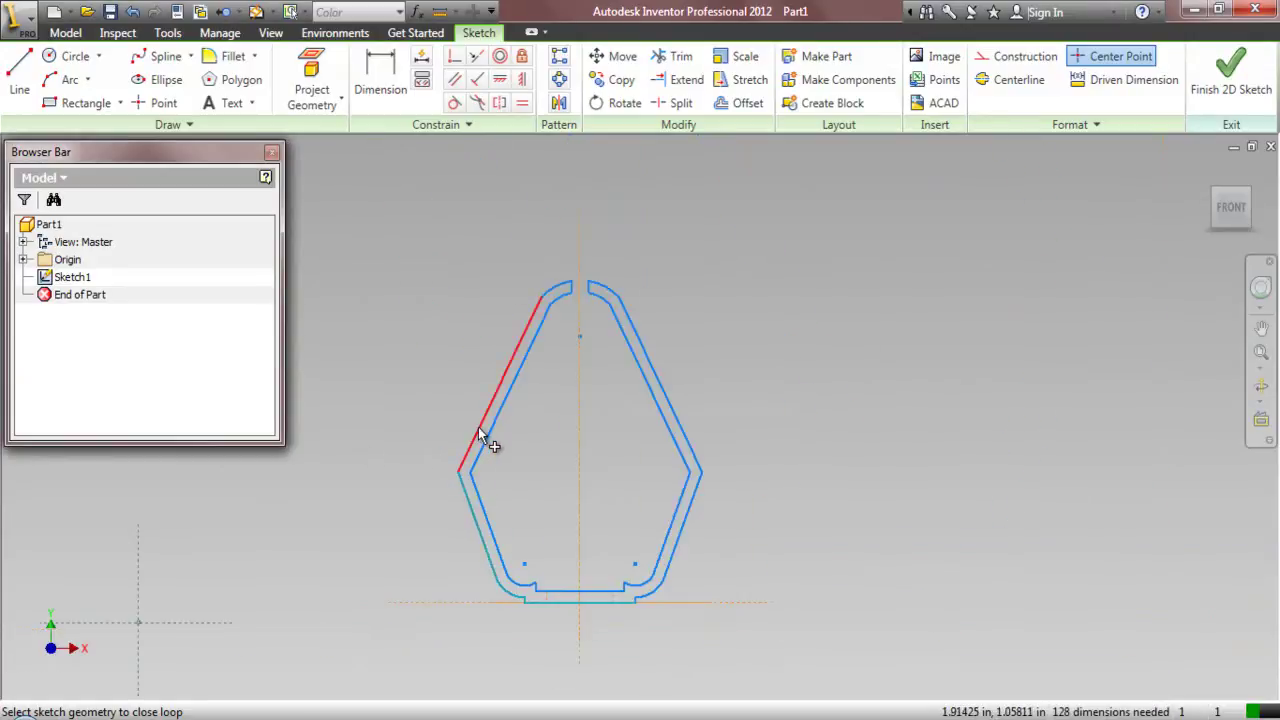
{"action": "left_click", "coordinate": [480, 435]}
{"action": "left_click", "coordinate": [724, 413]}
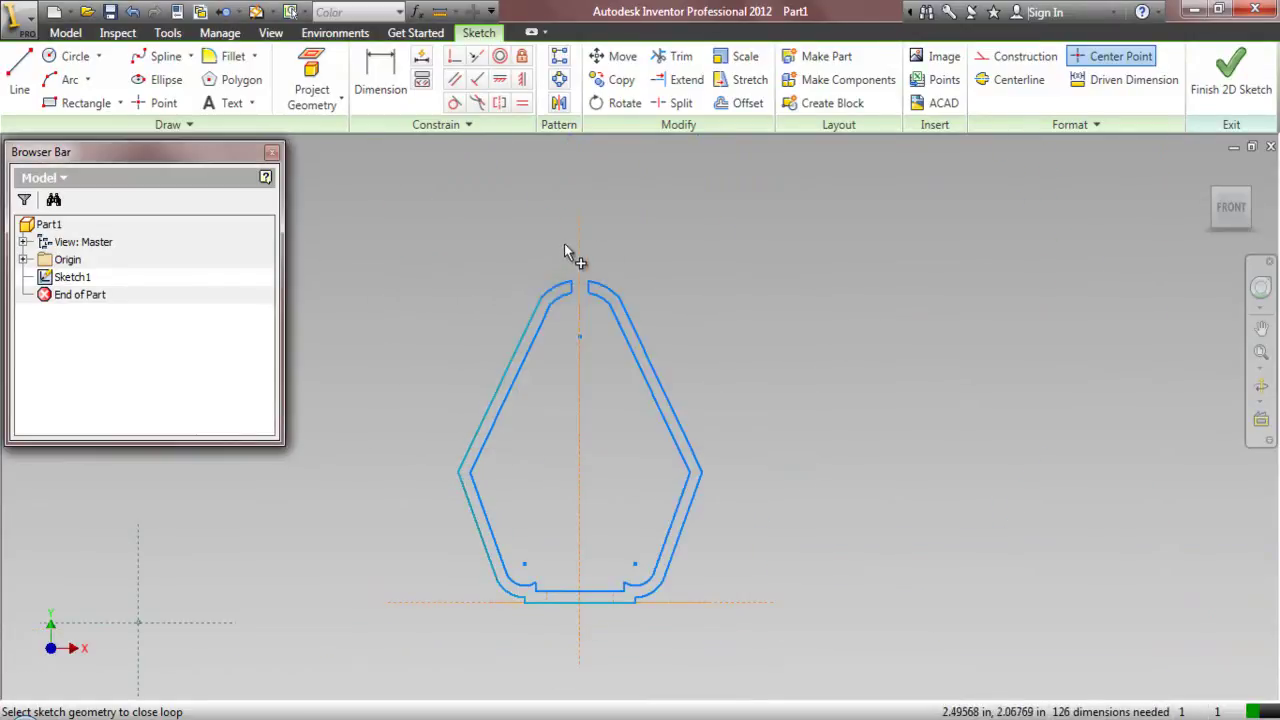
- Add the upper left outer arc, the short end edge and the upper left inner arc to the loop, combining their points
{"action": "left_click", "coordinate": [558, 286]}
{"action": "left_click", "coordinate": [734, 409]}
{"action": "scroll", "coordinate": [571, 297], "scroll_direction": "up", "scroll_amount": 2}
{"action": "left_click", "coordinate": [574, 285]}
{"action": "left_click", "coordinate": [718, 411]}
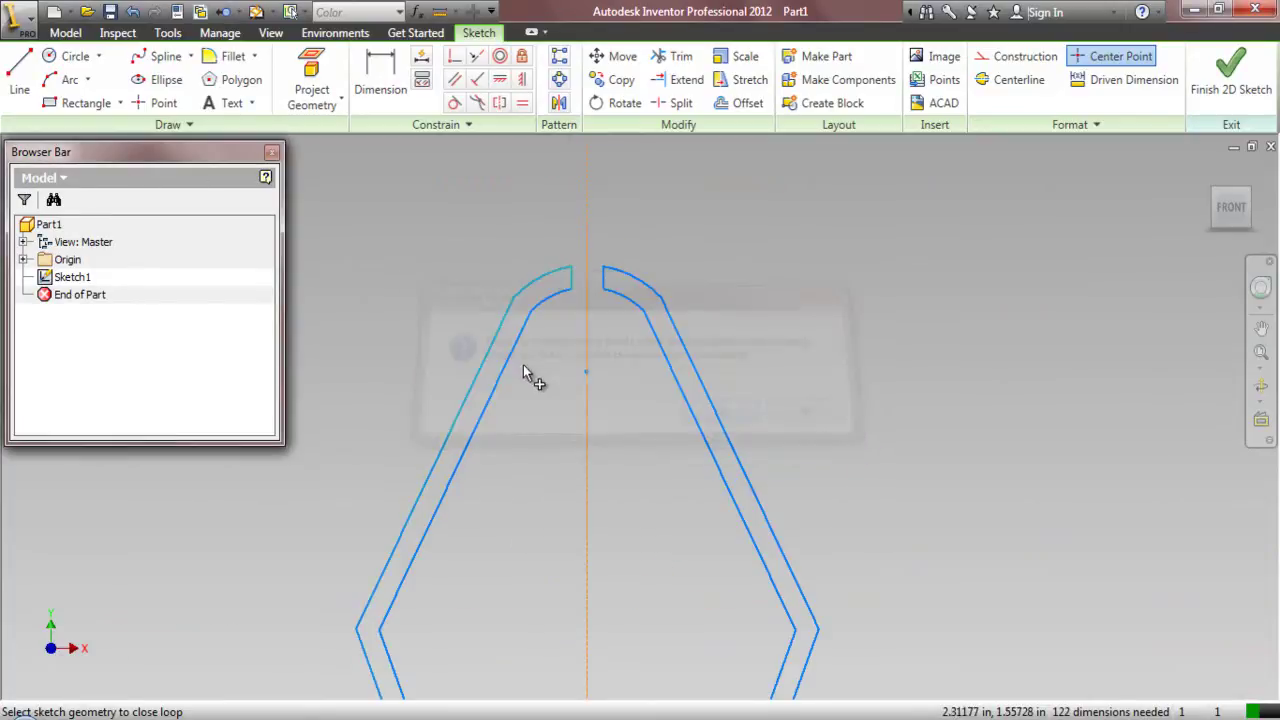
{"action": "left_click", "coordinate": [550, 306]}
{"action": "left_click", "coordinate": [720, 412]}
- Continue the loop down the two inner left slanted lines to the lower inner corner arc, combining the redundant points
{"action": "scroll", "coordinate": [609, 340], "scroll_direction": "down", "scroll_amount": 2}
{"action": "left_click", "coordinate": [599, 340]}
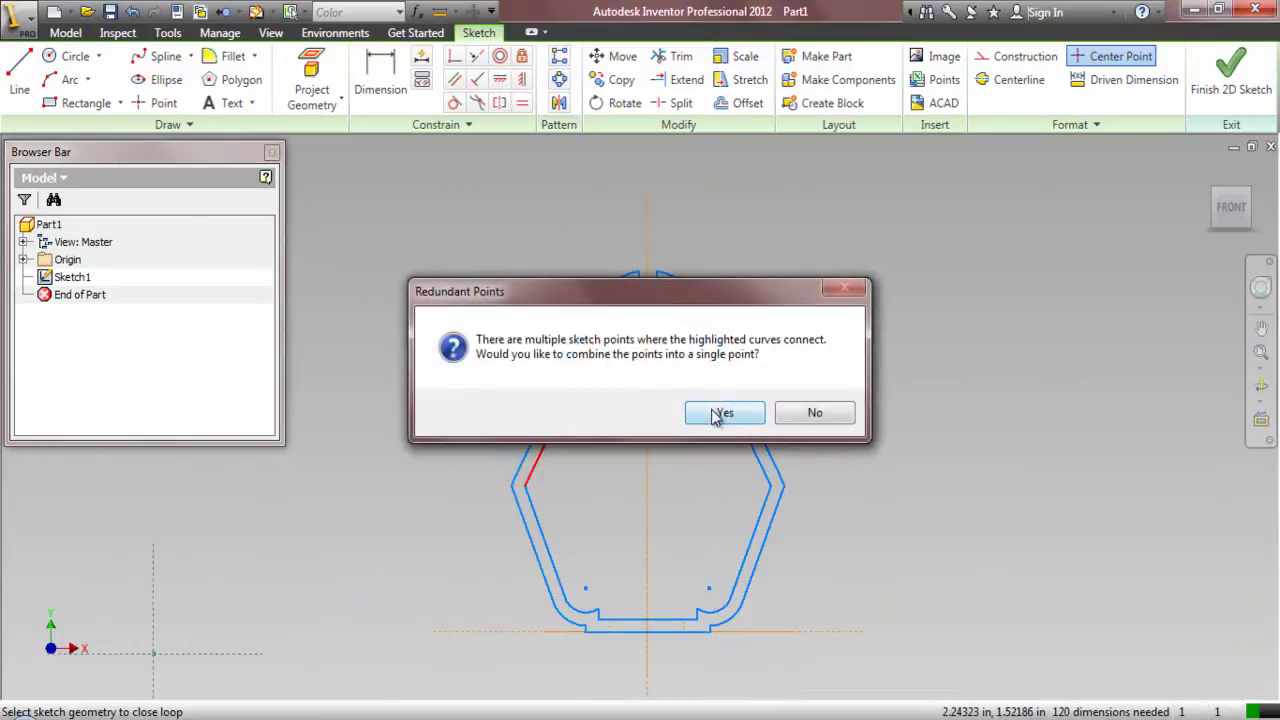
{"action": "left_click", "coordinate": [721, 411]}
{"action": "left_click", "coordinate": [538, 533]}
{"action": "left_click", "coordinate": [721, 411]}
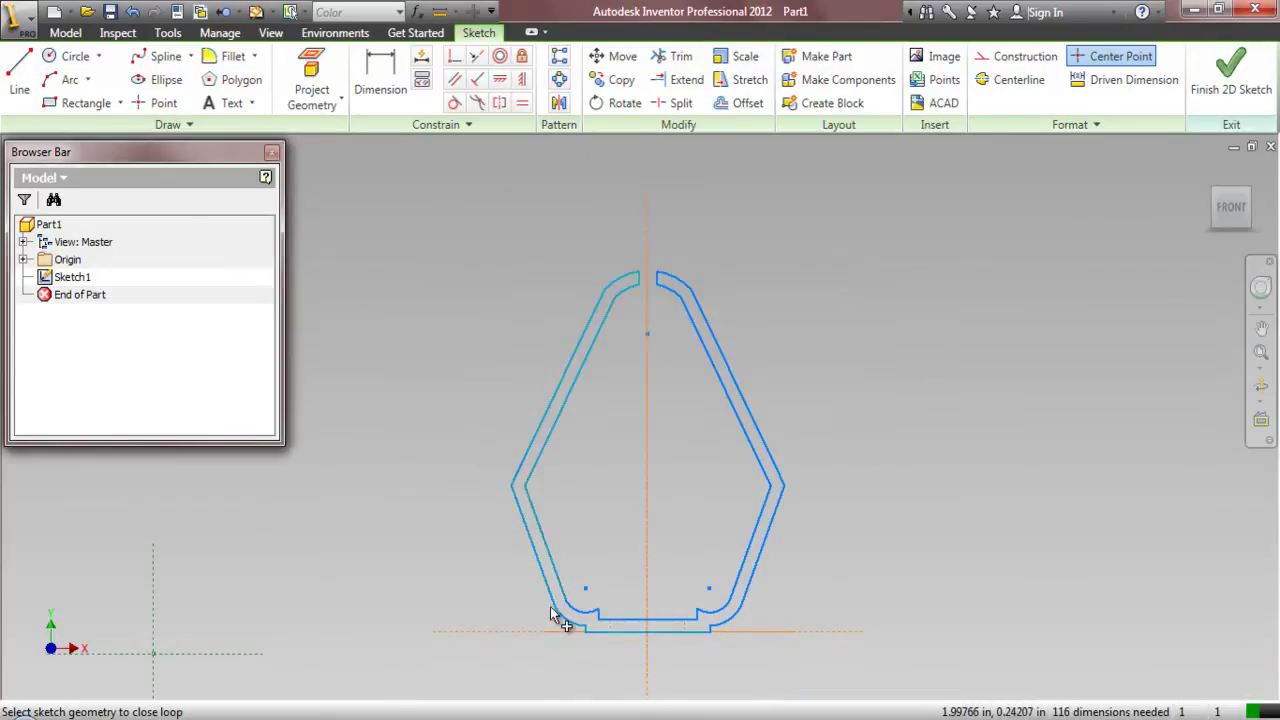
{"action": "left_click", "coordinate": [579, 611]}
{"action": "left_click", "coordinate": [721, 411]}
- Add the inner left vertical edge and the inner bottom line to the loop, accepting the point merge and the Coincident constraint
{"action": "scroll", "coordinate": [577, 613], "scroll_direction": "up", "scroll_amount": 3}
{"action": "left_click", "coordinate": [568, 606]}
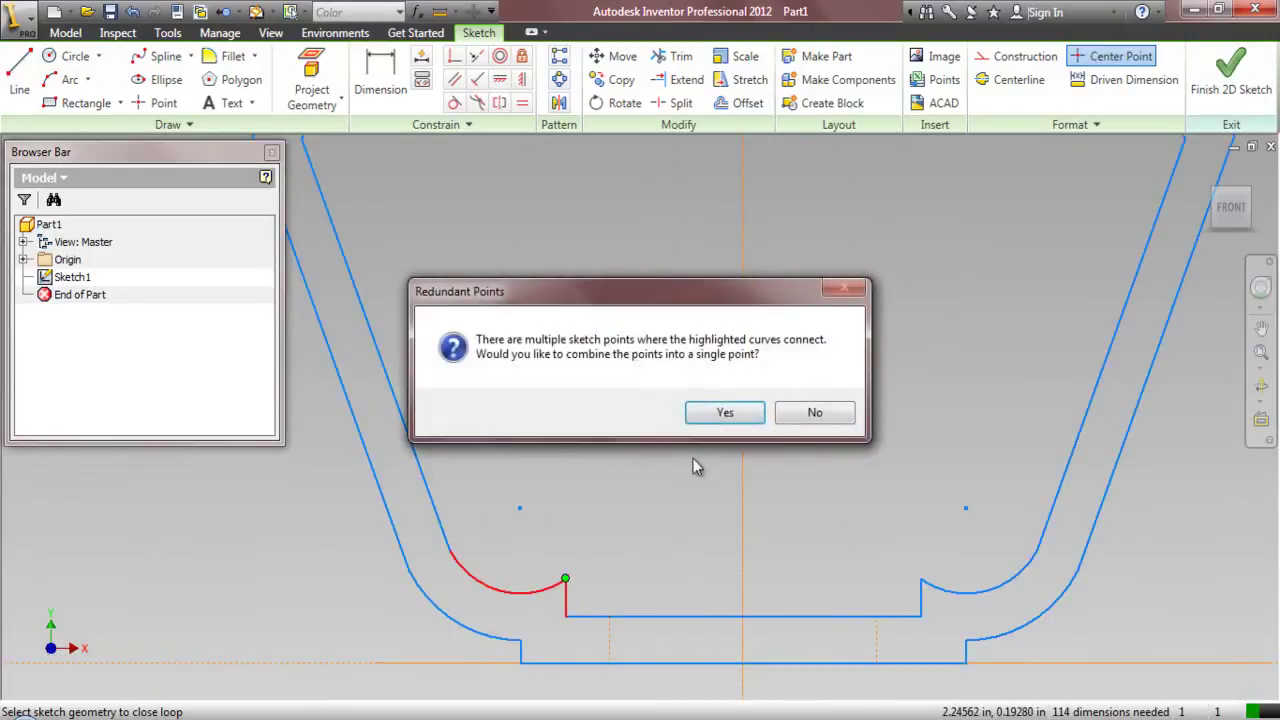
{"action": "left_click", "coordinate": [725, 414]}
{"action": "left_click", "coordinate": [660, 615]}
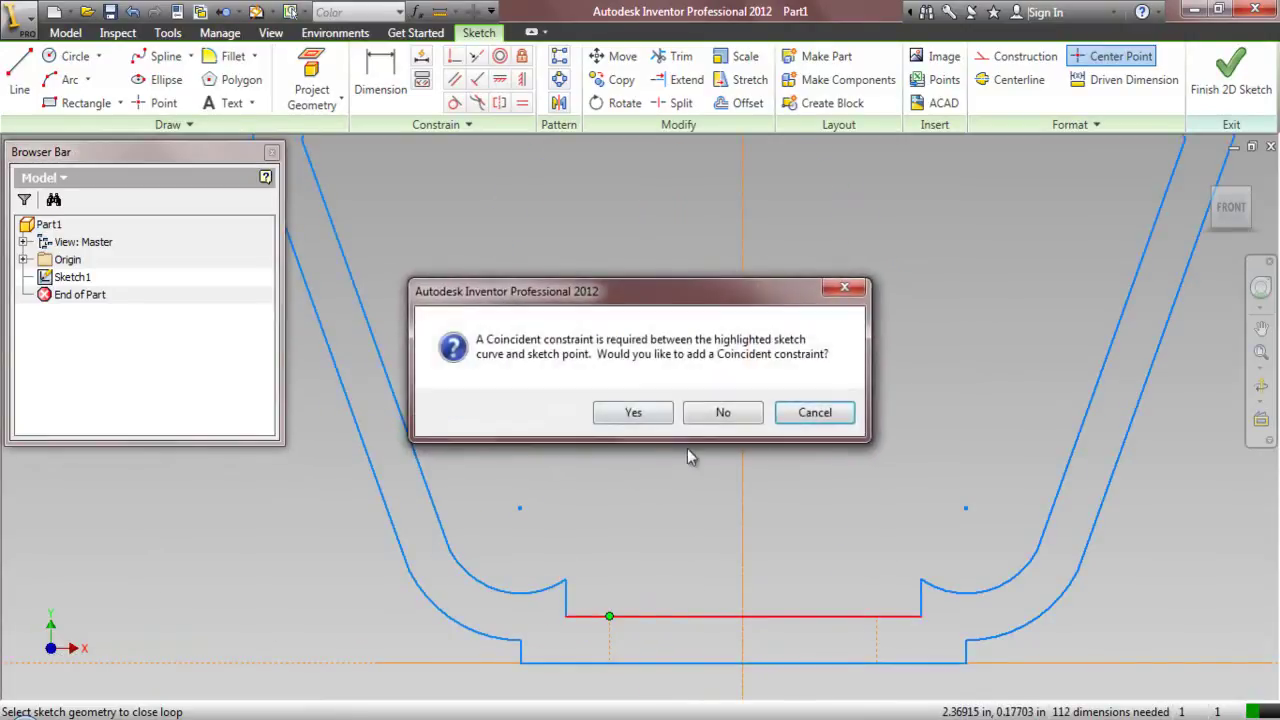
{"action": "left_click", "coordinate": [661, 424]}
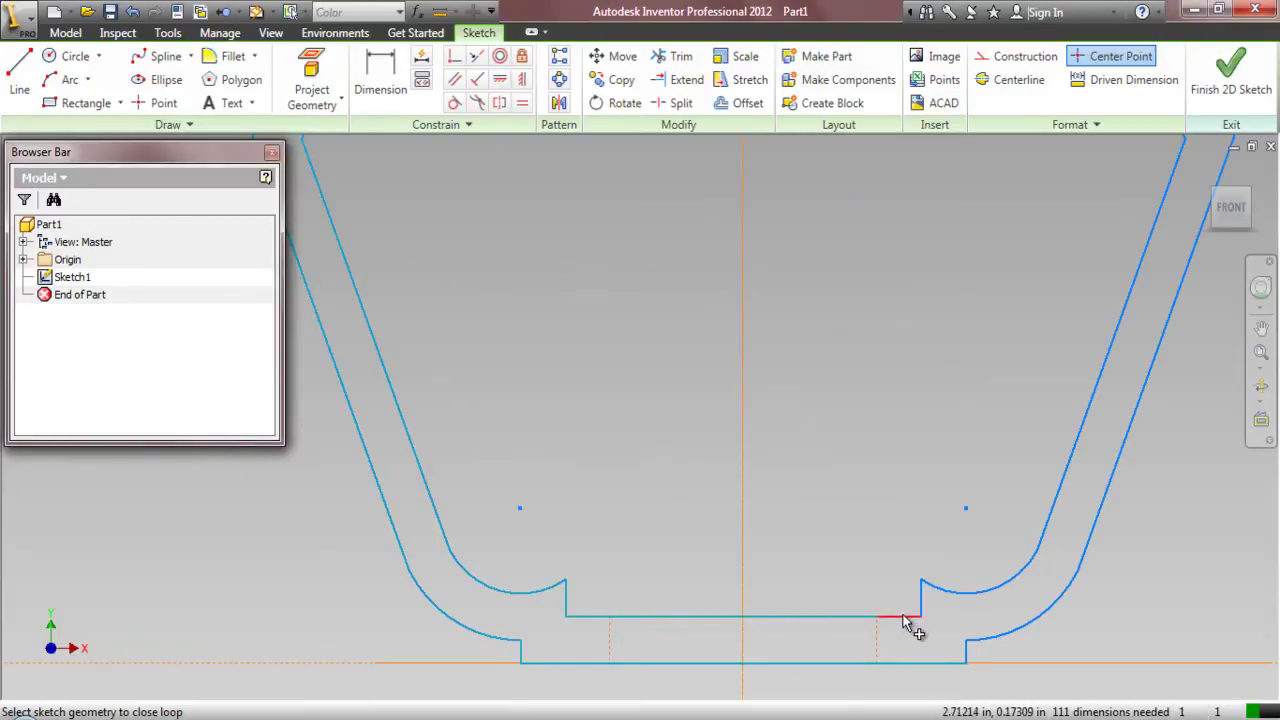
- Add the short construction edge at the right end of the inner bottom line to the loop, changing it to Normal geometry
{"action": "left_click", "coordinate": [902, 617]}
{"action": "left_click", "coordinate": [657, 419]}
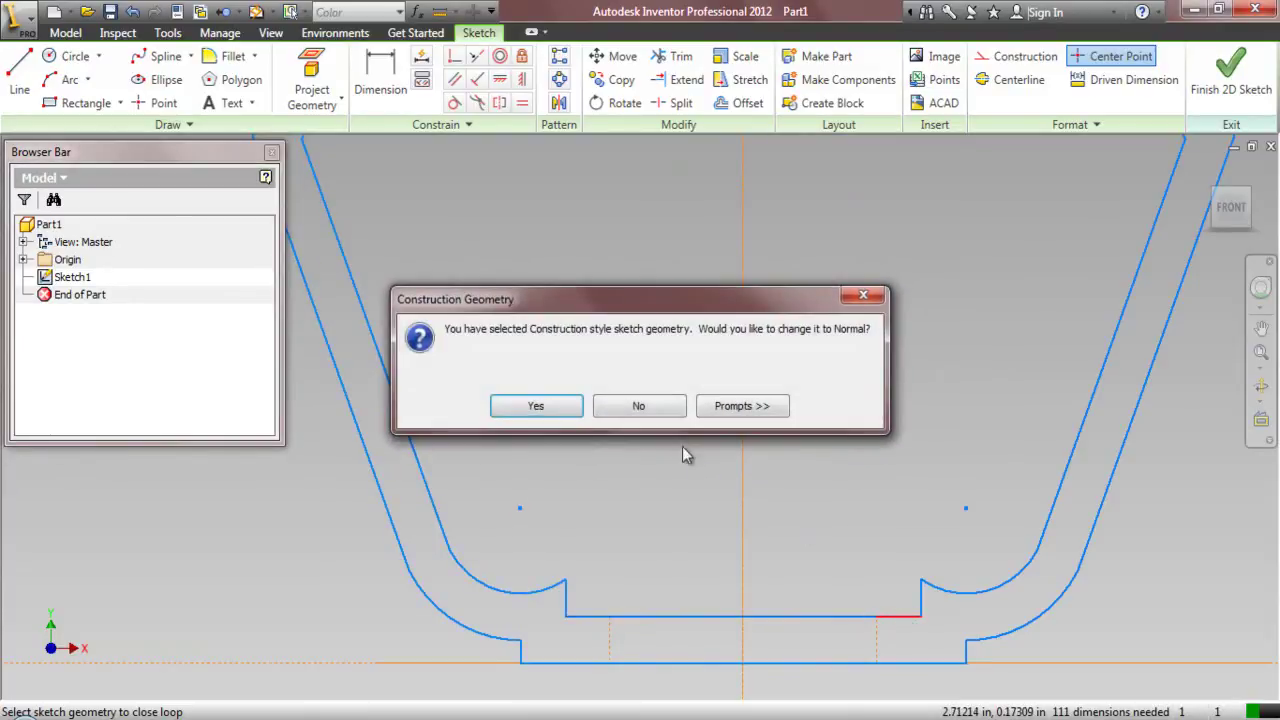
{"action": "left_click", "coordinate": [638, 408]}
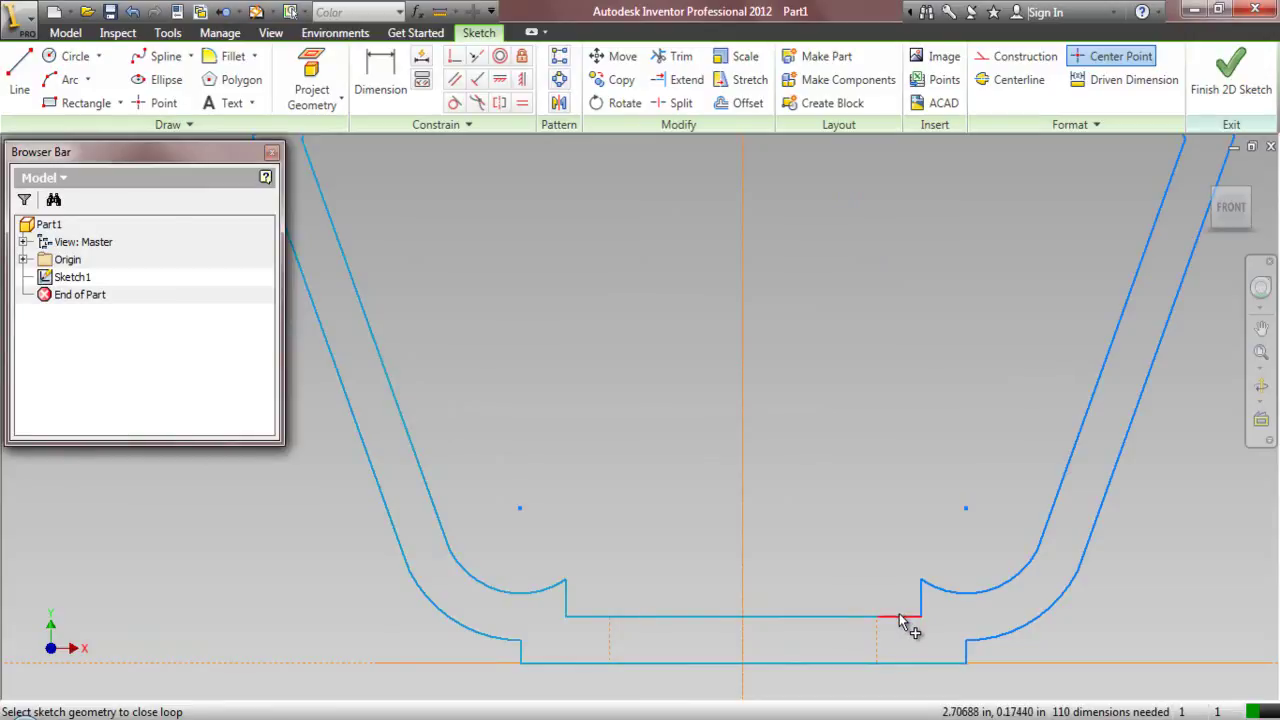
{"action": "right_click", "coordinate": [906, 618]}
{"action": "key", "text": "Escape"}
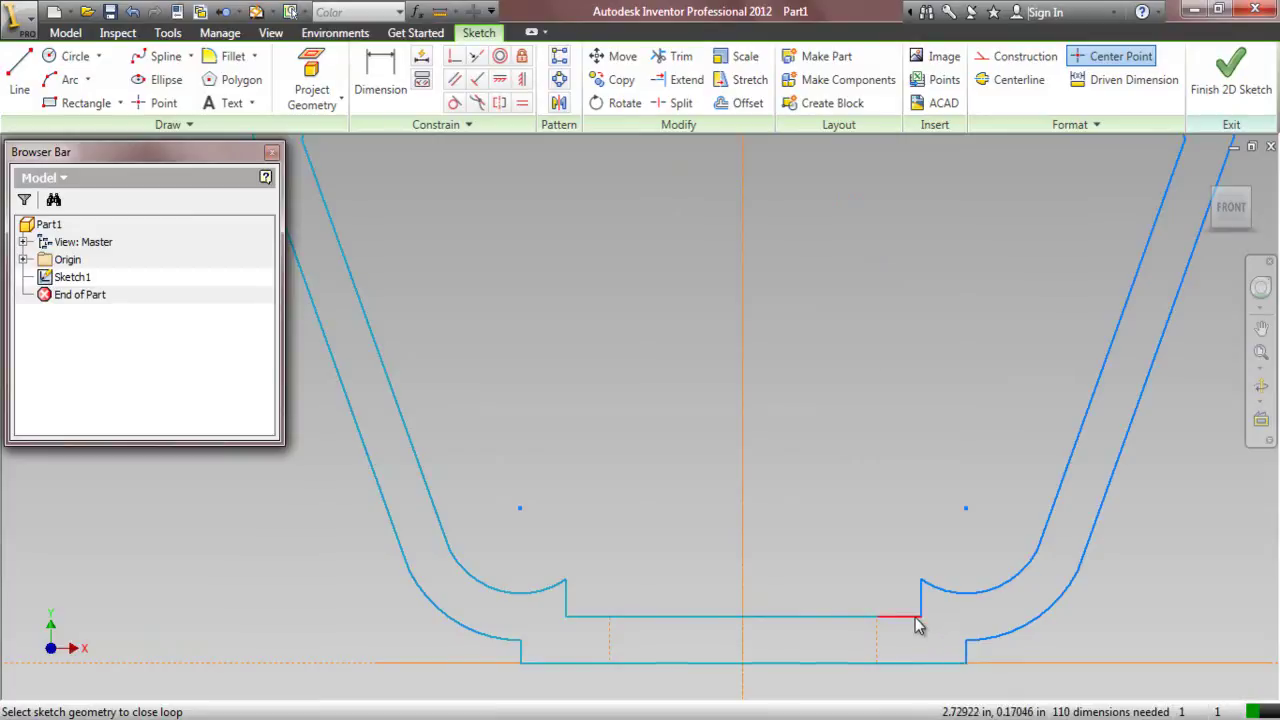
{"action": "left_click", "coordinate": [915, 618]}
{"action": "left_click", "coordinate": [565, 408]}
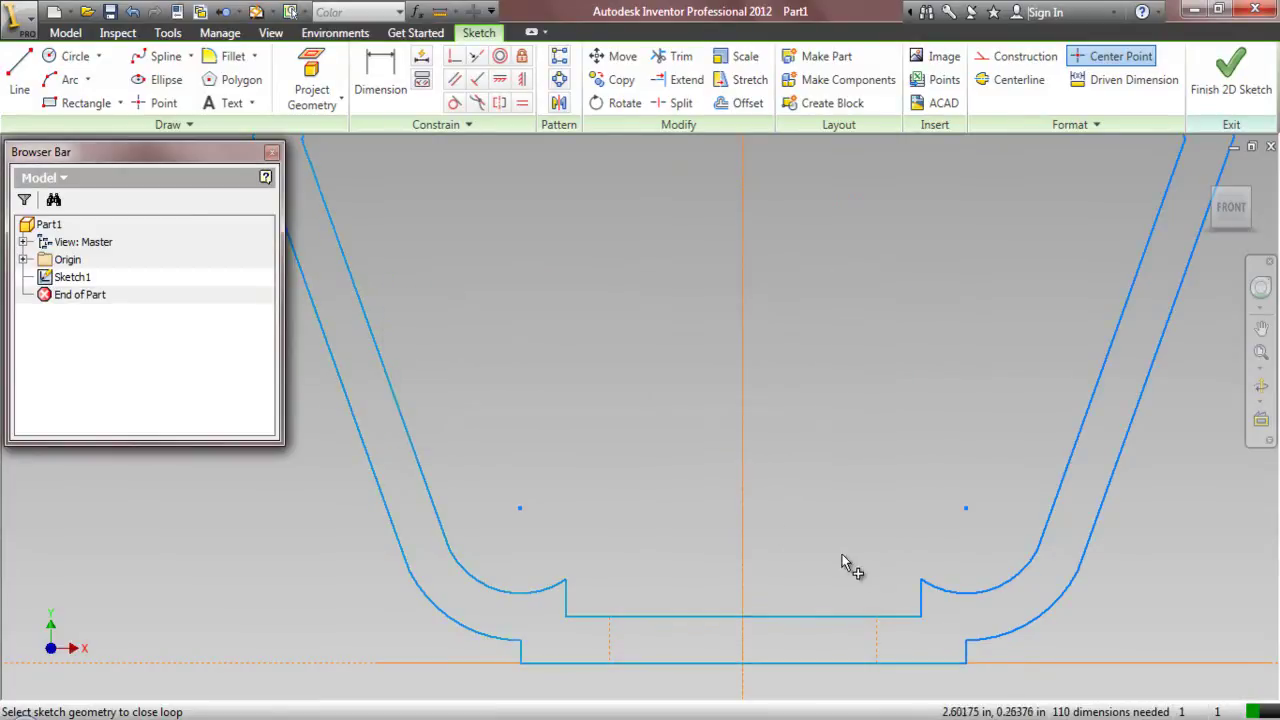
- Continue the loop up the inner right vertical edge, corner arc and both inner slanted lines, combining the redundant points
{"action": "left_click", "coordinate": [921, 605]}
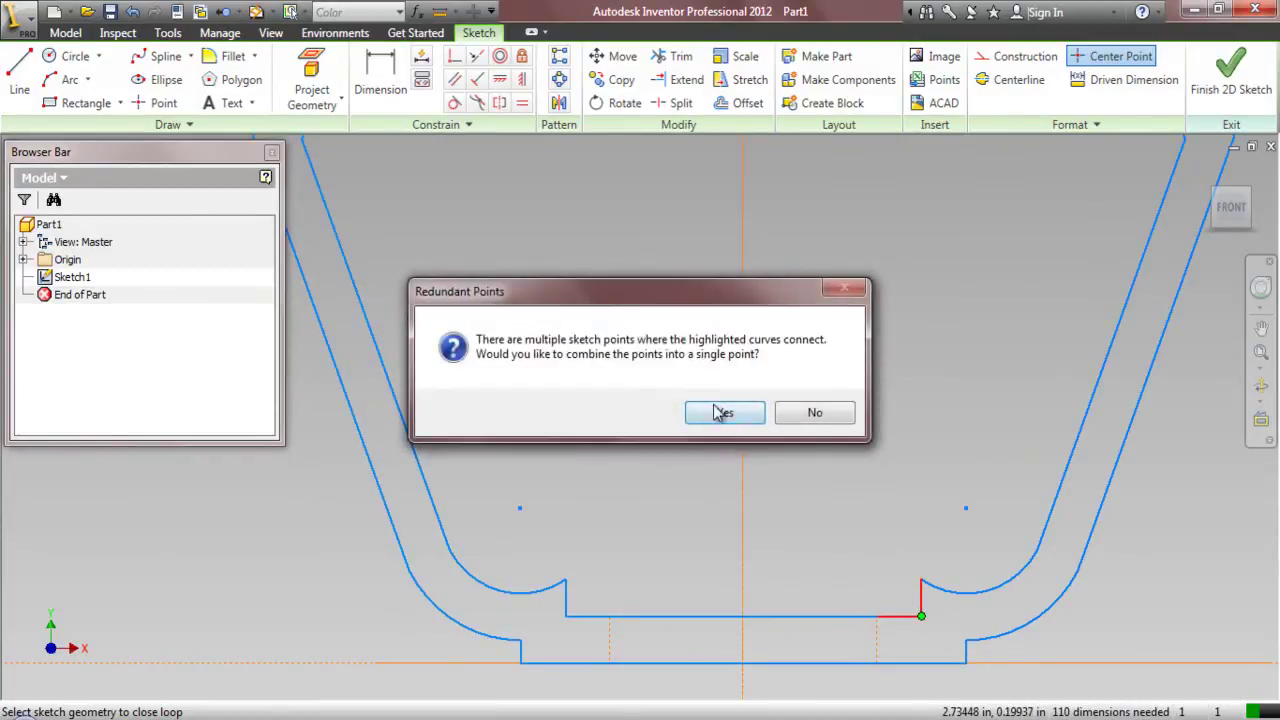
{"action": "left_click", "coordinate": [720, 412]}
{"action": "left_click", "coordinate": [951, 592]}
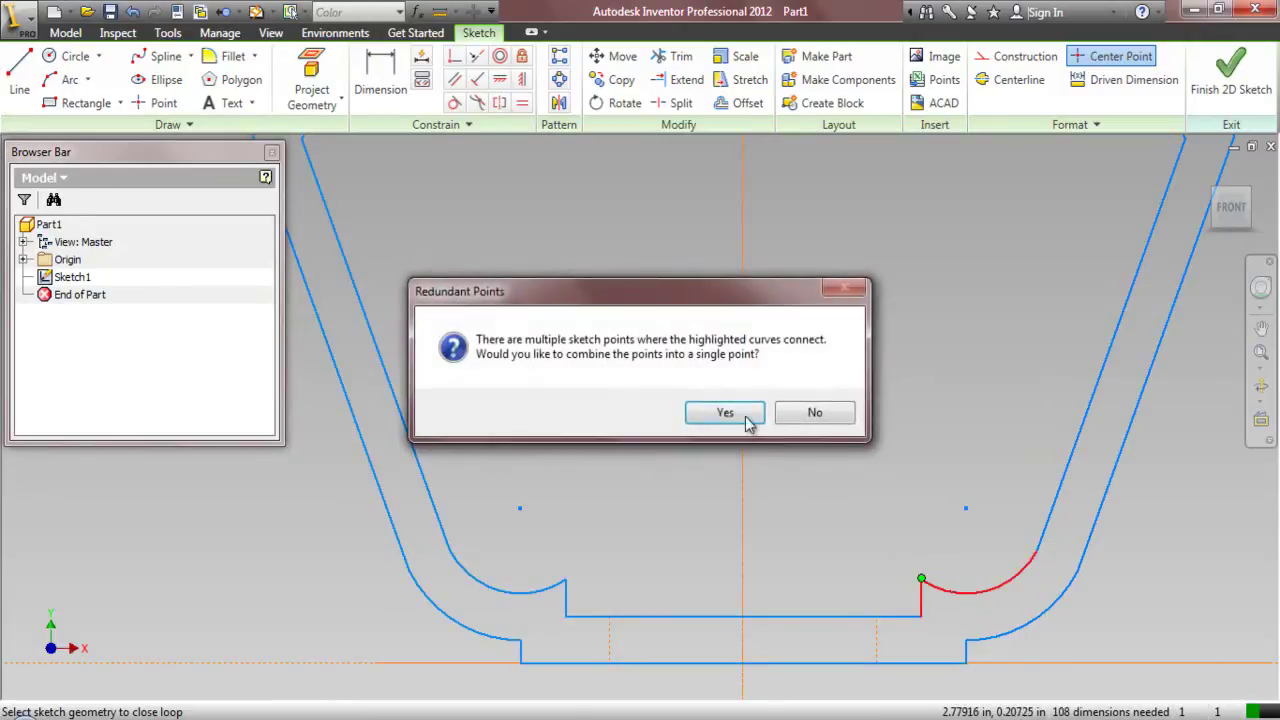
{"action": "left_click", "coordinate": [725, 412]}
{"action": "scroll", "coordinate": [794, 590], "scroll_direction": "down", "scroll_amount": 3}
{"action": "left_click", "coordinate": [955, 548]}
{"action": "left_click", "coordinate": [755, 413]}
{"action": "scroll", "coordinate": [903, 609], "scroll_direction": "down", "scroll_amount": 2}
{"action": "left_click", "coordinate": [968, 434]}
{"action": "left_click", "coordinate": [760, 414]}
- Add the upper right inner arc, the short end edge and the upper right outer arc to the loop, combining their points
{"action": "left_click", "coordinate": [851, 198]}
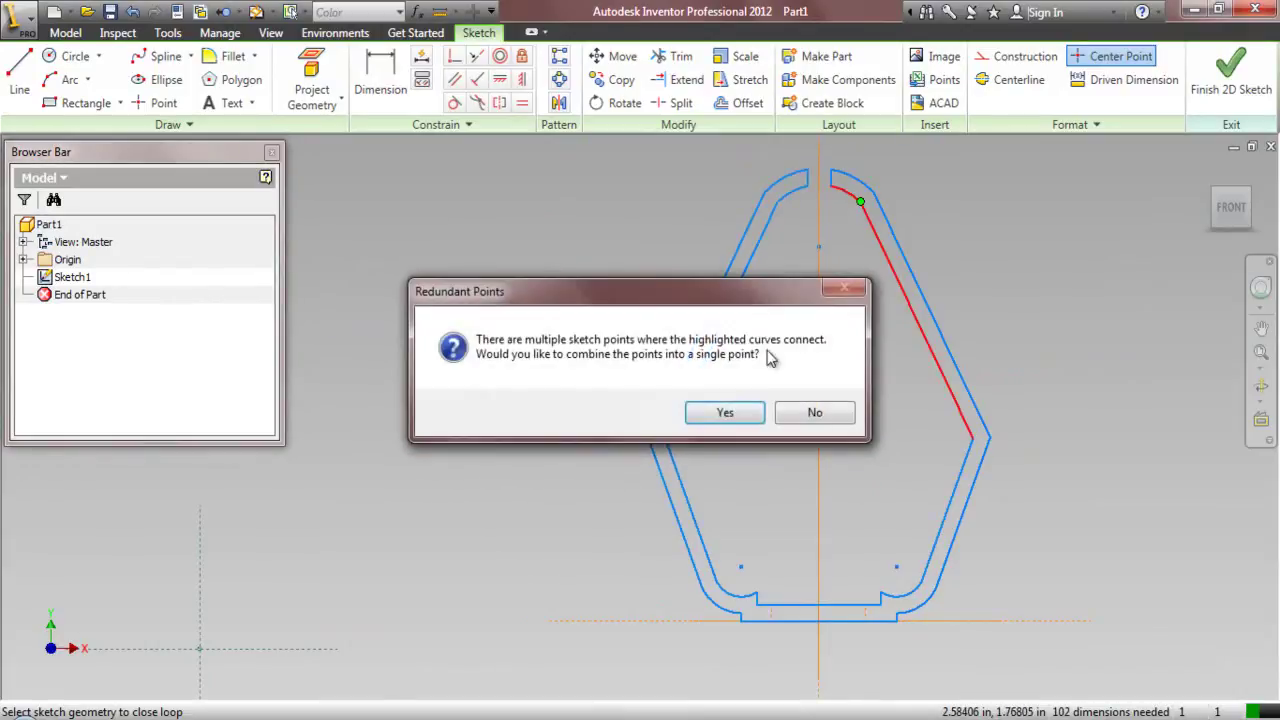
{"action": "left_click", "coordinate": [725, 412]}
{"action": "left_click", "coordinate": [834, 188]}
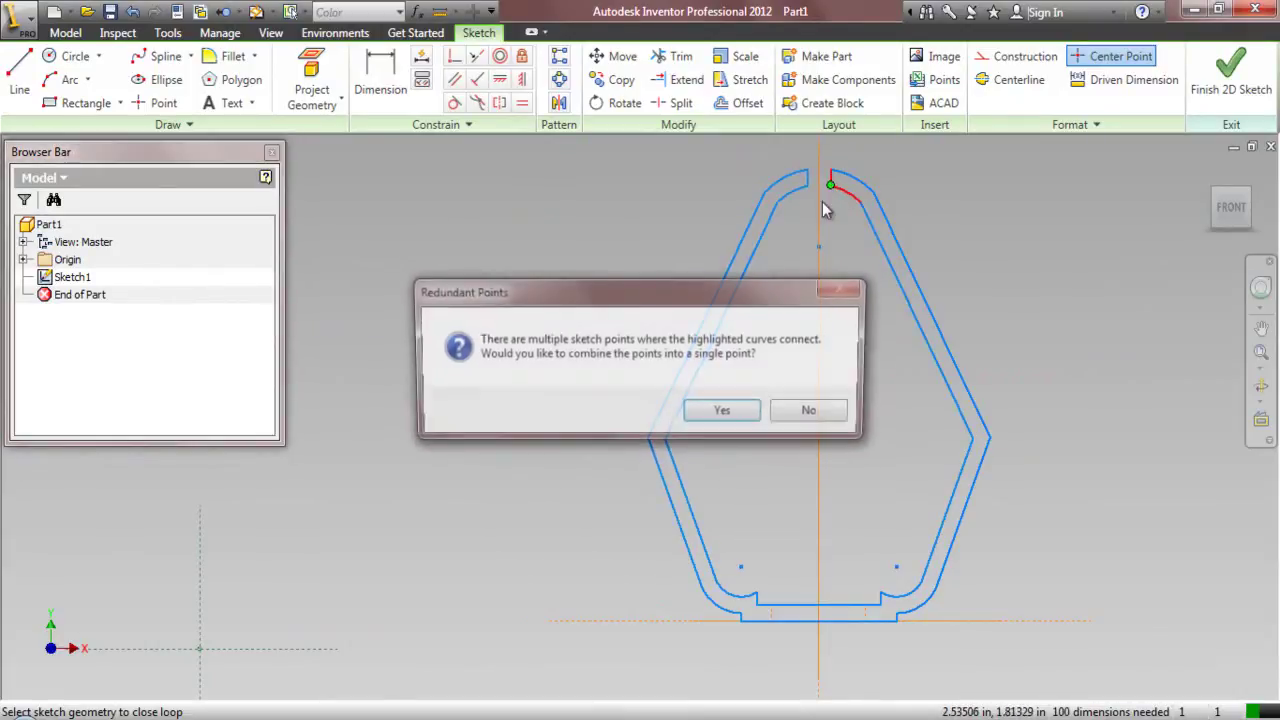
{"action": "left_click", "coordinate": [729, 409]}
{"action": "left_click", "coordinate": [846, 178]}
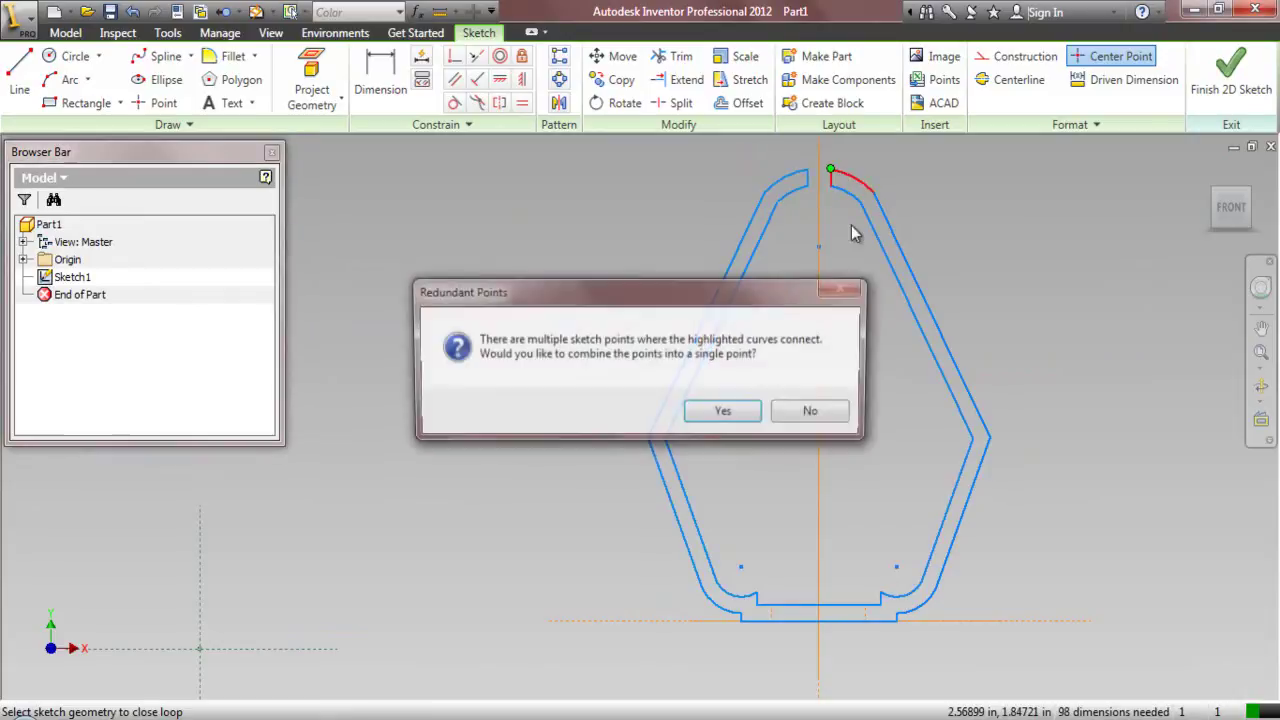
{"action": "left_click", "coordinate": [724, 412]}
- Continue the loop down both outer right slanted lines to the lower outer corner arc, combining the redundant points
{"action": "left_click", "coordinate": [915, 278]}
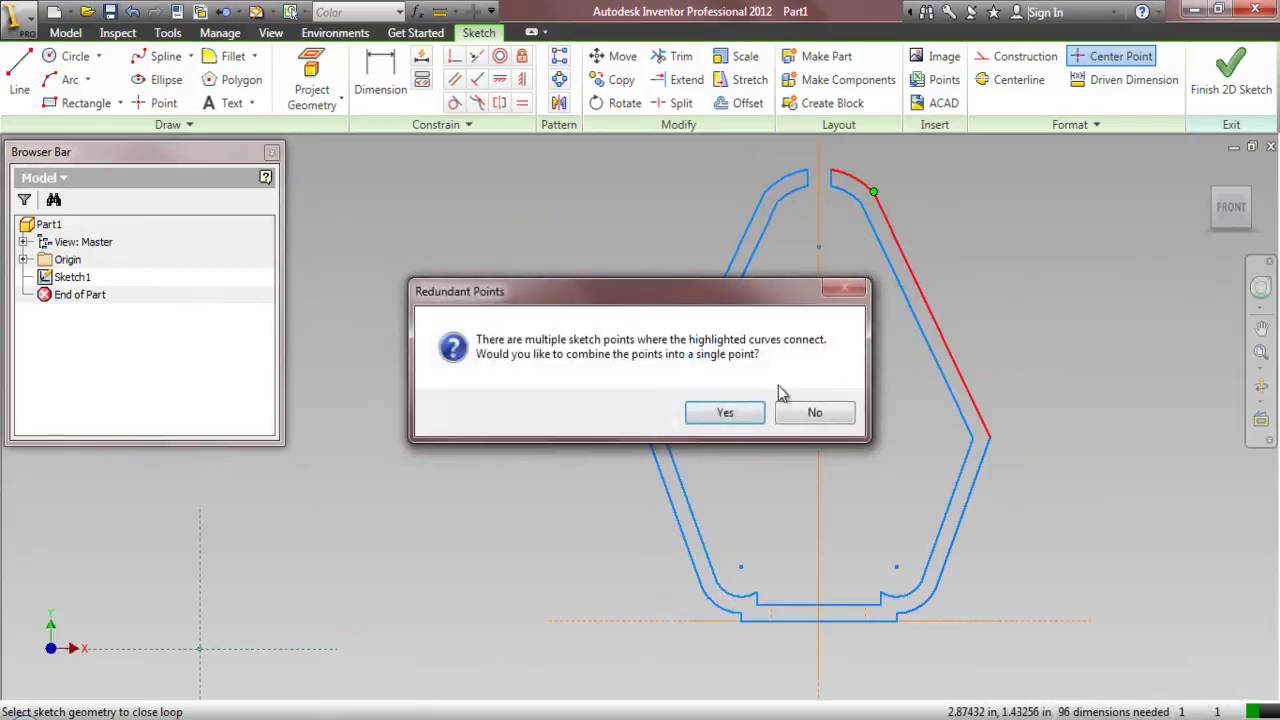
{"action": "left_click", "coordinate": [724, 411]}
{"action": "left_click", "coordinate": [980, 462]}
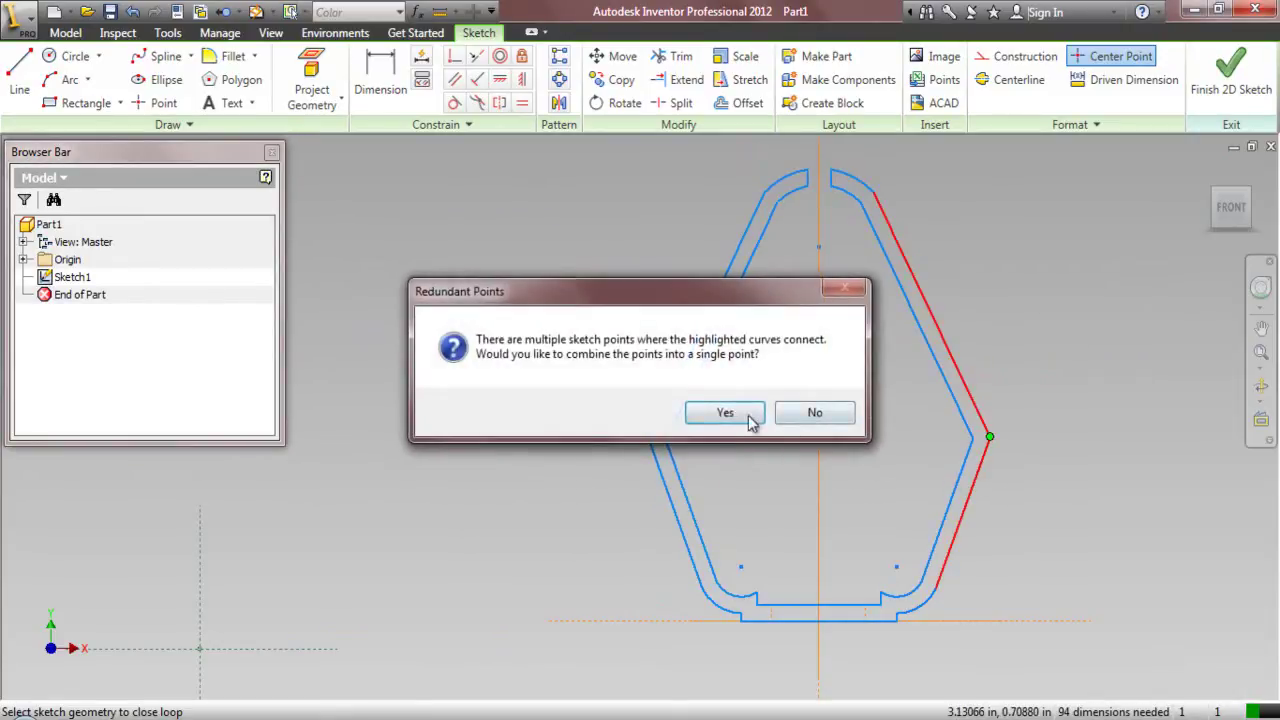
{"action": "left_click", "coordinate": [757, 419]}
{"action": "left_click", "coordinate": [931, 603]}
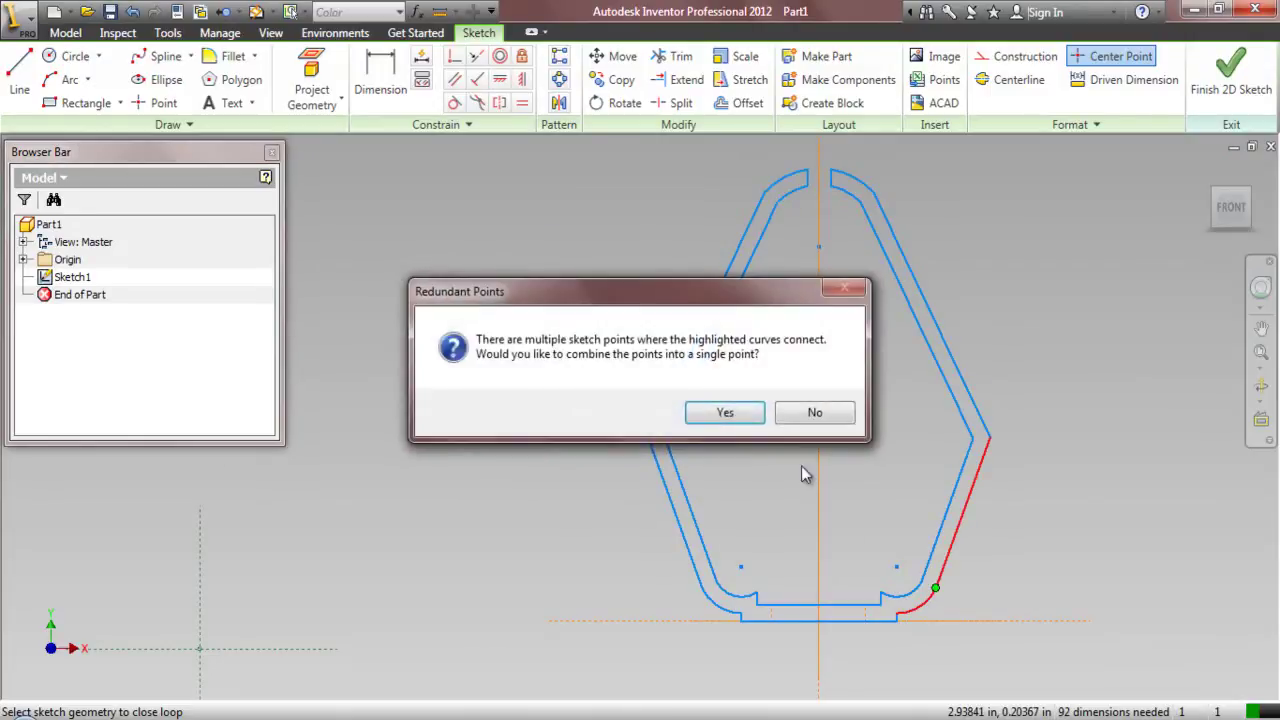
{"action": "left_click", "coordinate": [729, 411]}
- Close the loop with the short outer vertical edge on the right, combining its points
{"action": "scroll", "coordinate": [900, 650], "scroll_direction": "up", "scroll_amount": 3}
{"action": "left_click", "coordinate": [895, 590]}
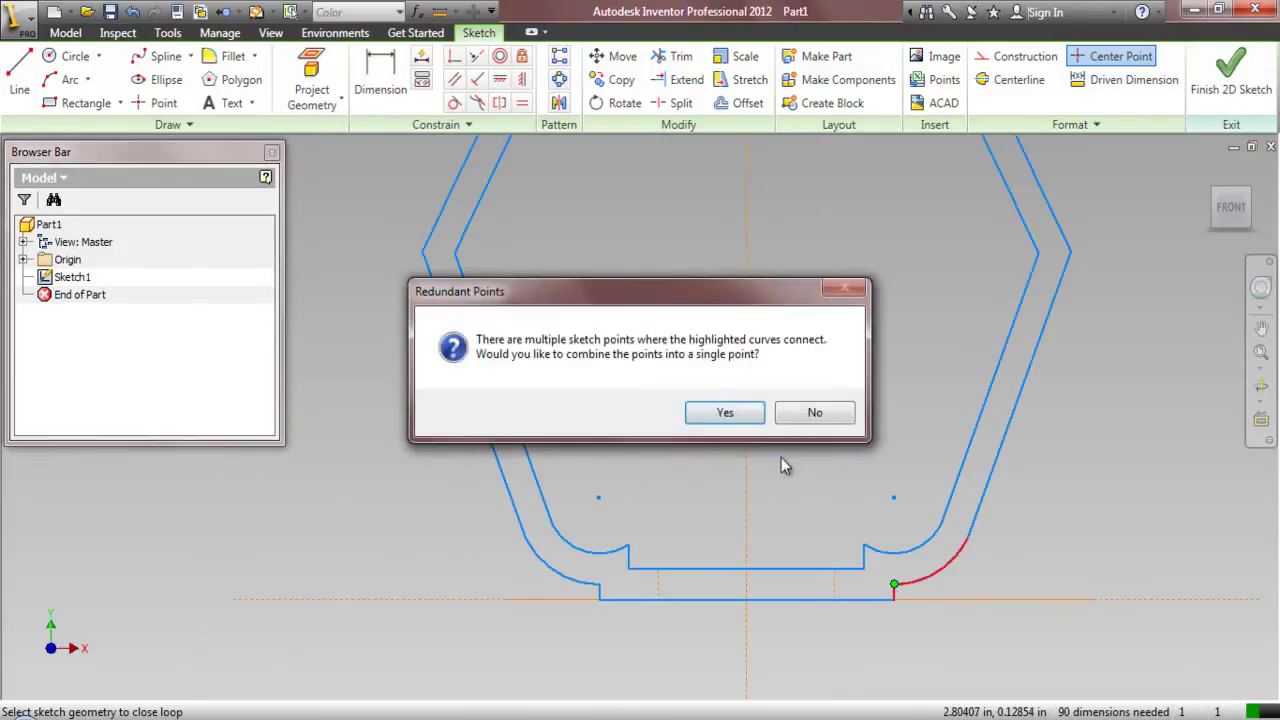
{"action": "left_click", "coordinate": [724, 411]}
{"action": "left_click", "coordinate": [588, 405]}
- Create a sketch block named Block1 from the entire imported outline and its construction lines
{"action": "scroll", "coordinate": [651, 620], "scroll_direction": "down", "scroll_amount": 5}
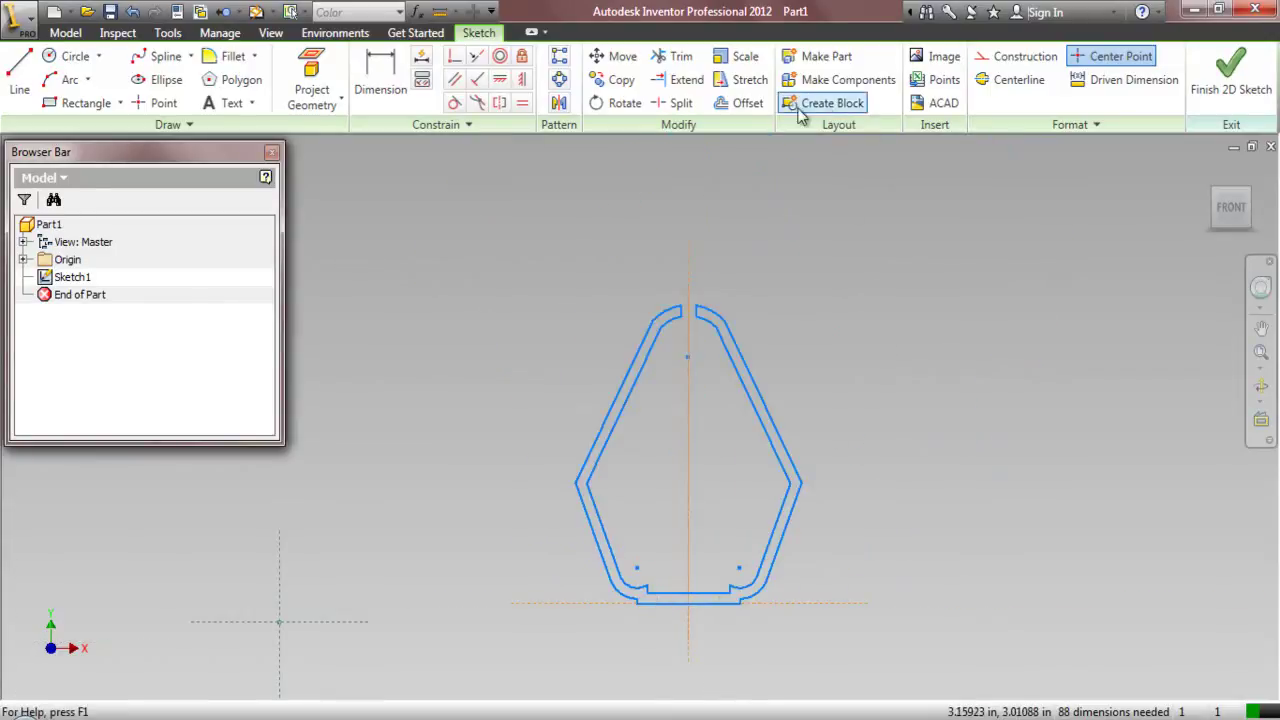
{"action": "left_click", "coordinate": [831, 103]}
{"action": "left_click_drag", "start_coordinate": [577, 230], "coordinate": [927, 615]}
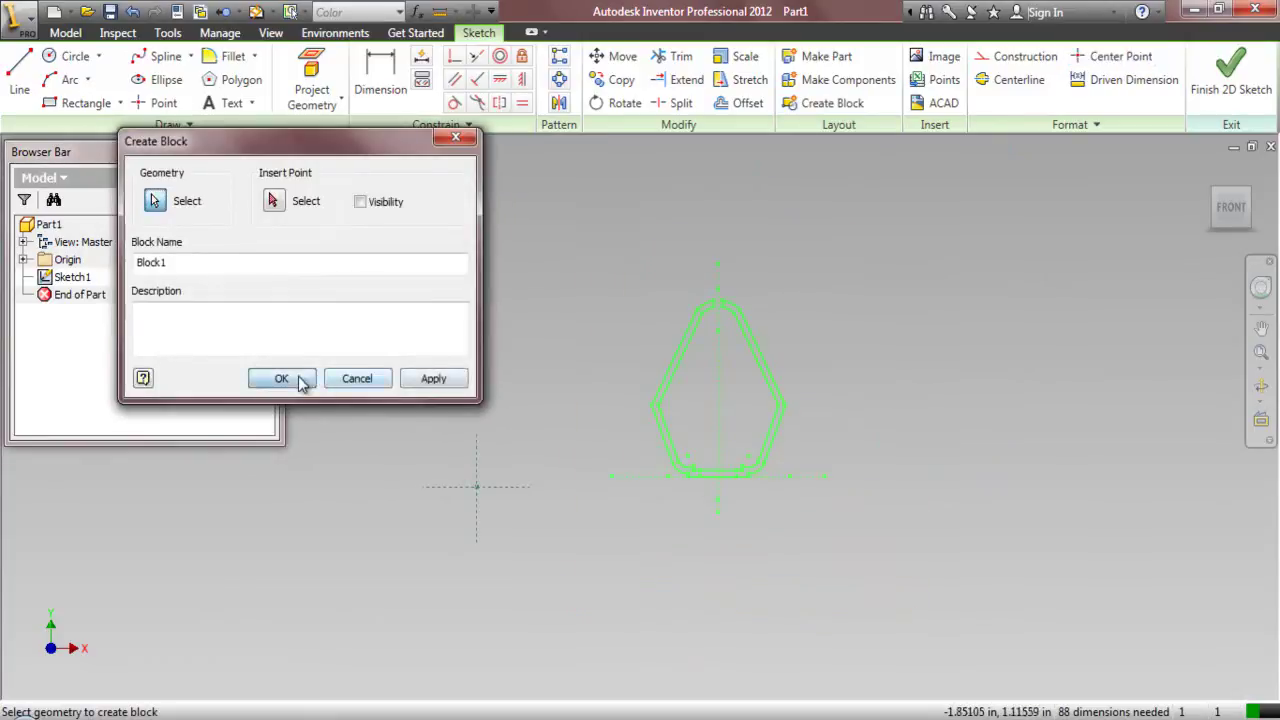
{"action": "left_click", "coordinate": [281, 378]}
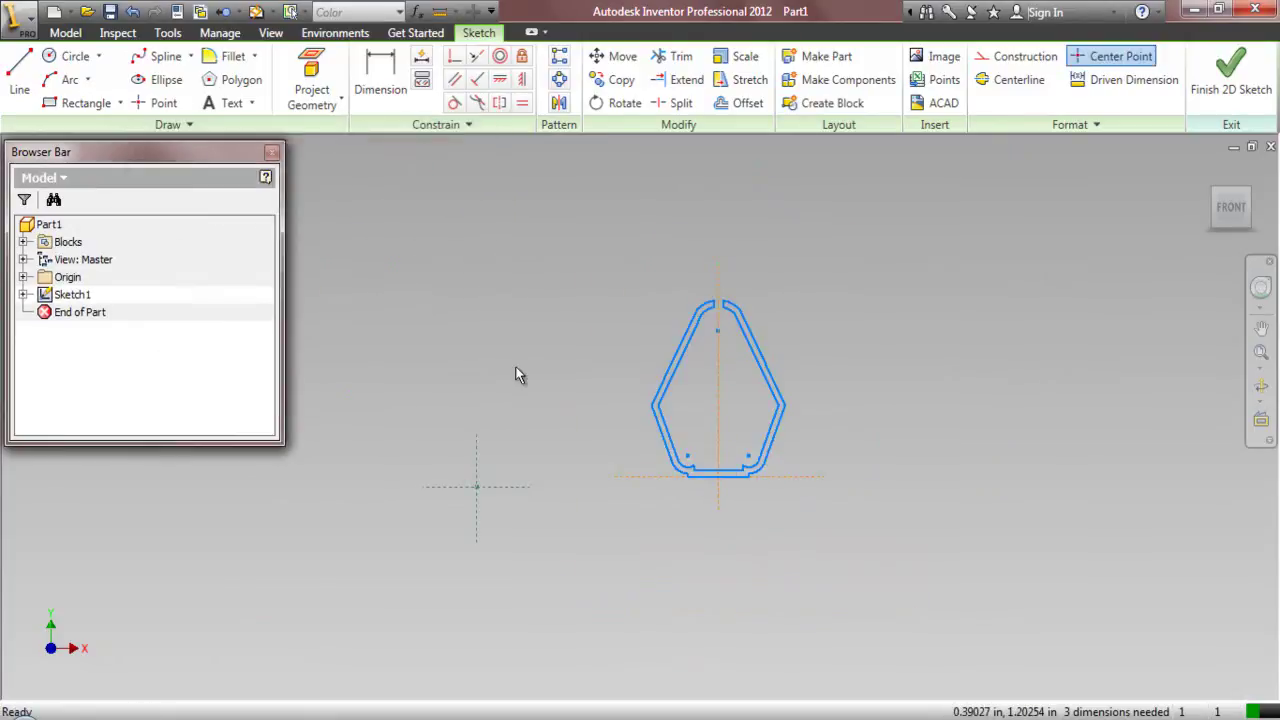
- Make the block's vertical construction line collinear with the vertical axis through the sketch origin
{"action": "left_click", "coordinate": [476, 58]}
{"action": "left_click", "coordinate": [719, 400]}
{"action": "left_click", "coordinate": [478, 474]}
{"action": "scroll", "coordinate": [440, 503], "scroll_direction": "down", "scroll_amount": 3}
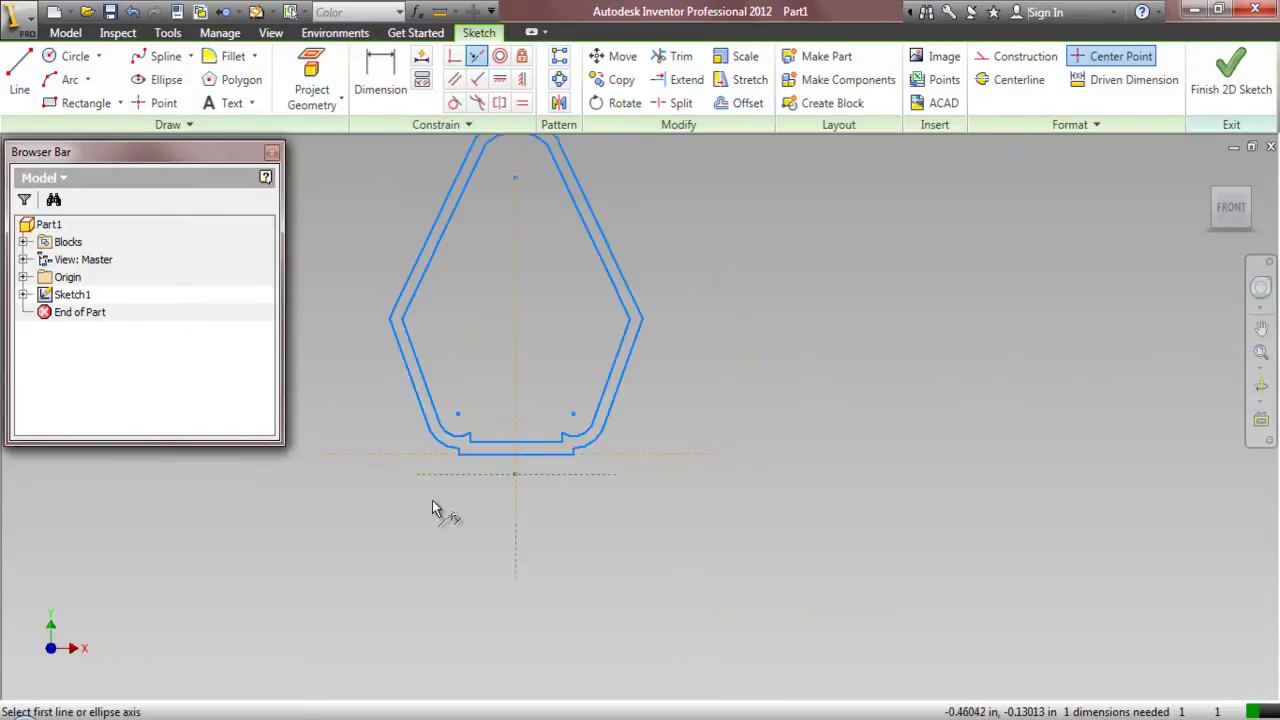
- Make the block's horizontal construction line collinear with the horizontal axis through the sketch origin
{"action": "left_click", "coordinate": [442, 480]}
{"action": "left_click", "coordinate": [408, 463]}
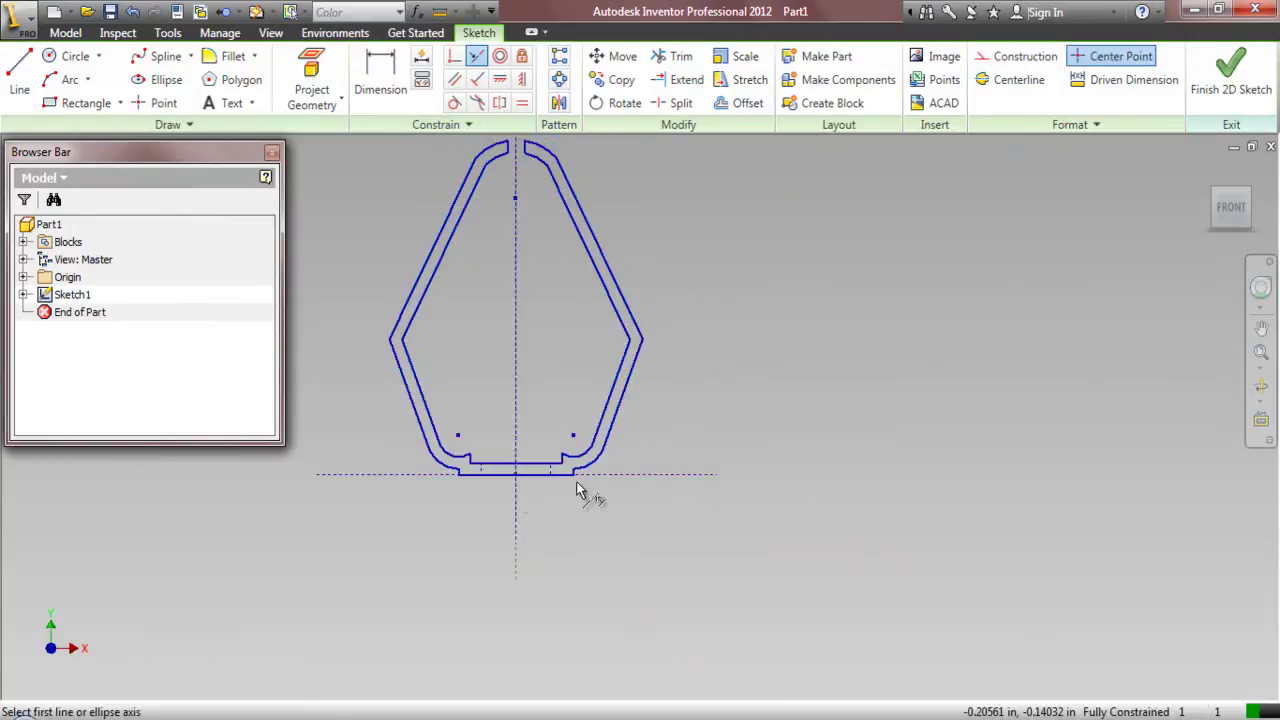
{"action": "right_click", "coordinate": [743, 392]}
{"action": "left_click", "coordinate": [678, 387]}
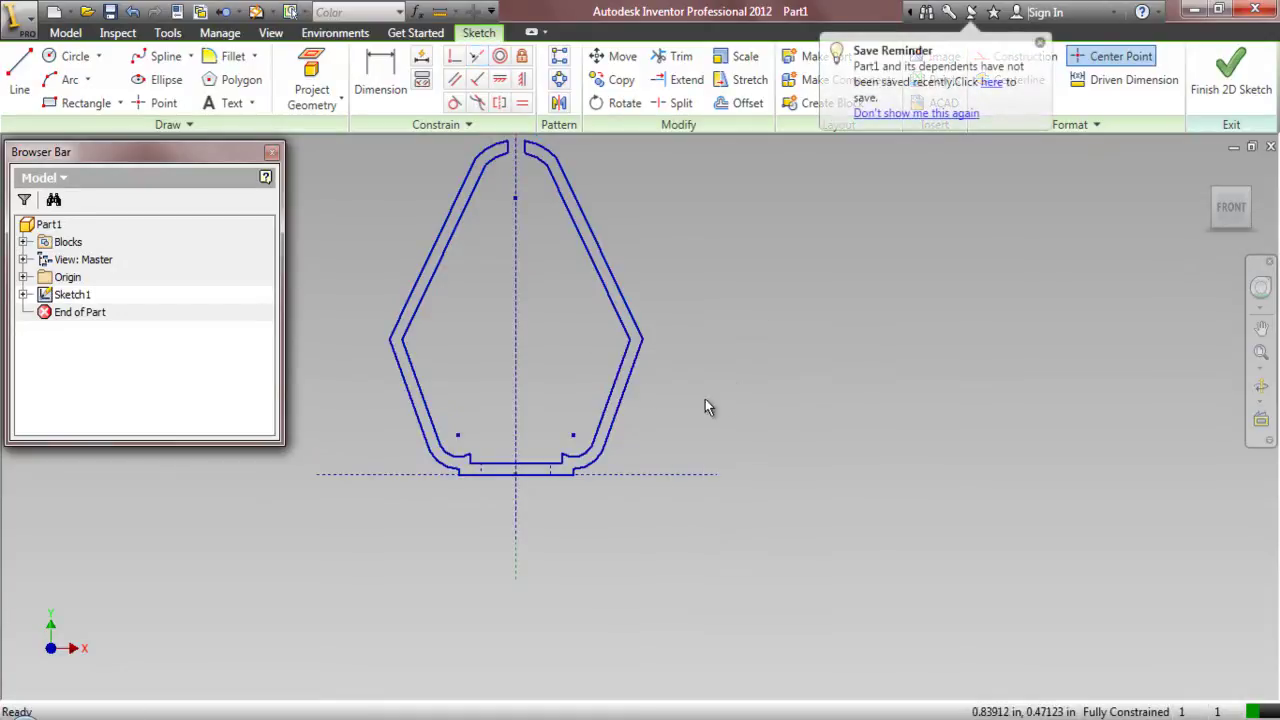
- Finish the sketch and extrude the closed rim profile 0.25 in as a solid
{"action": "left_click", "coordinate": [1232, 237]}
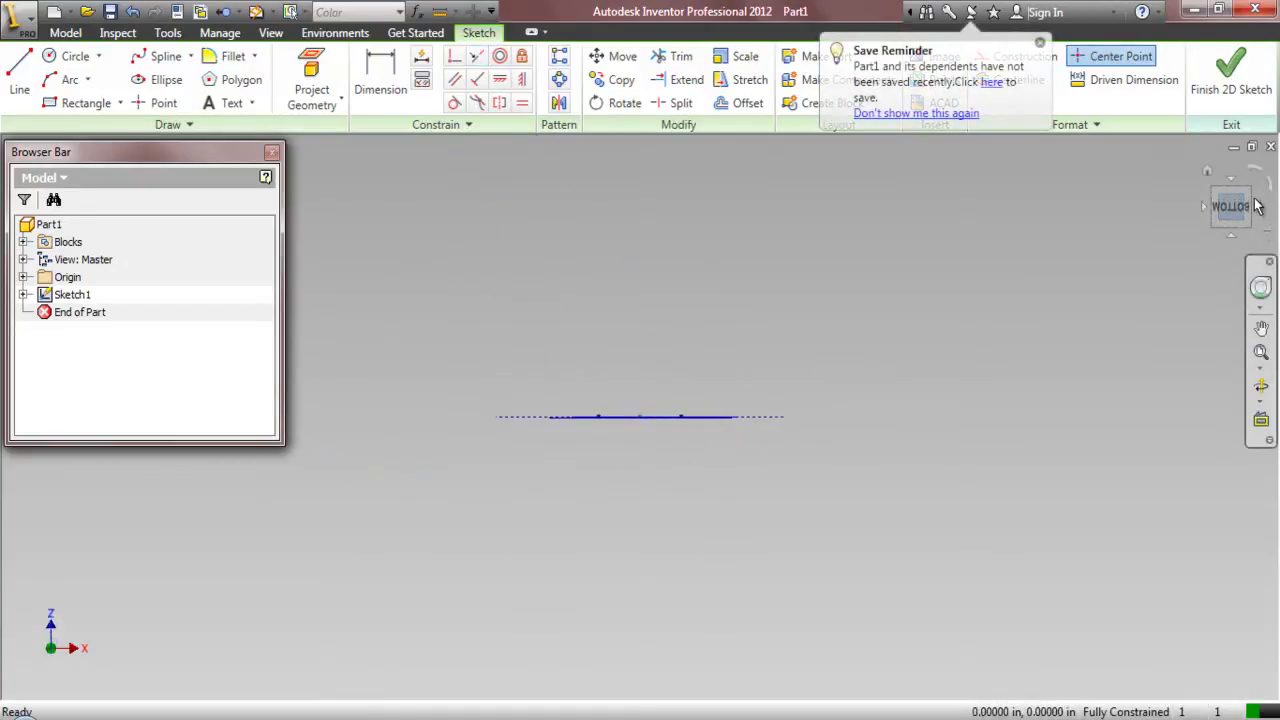
{"action": "left_click", "coordinate": [1255, 198]}
{"action": "left_click", "coordinate": [1261, 351]}
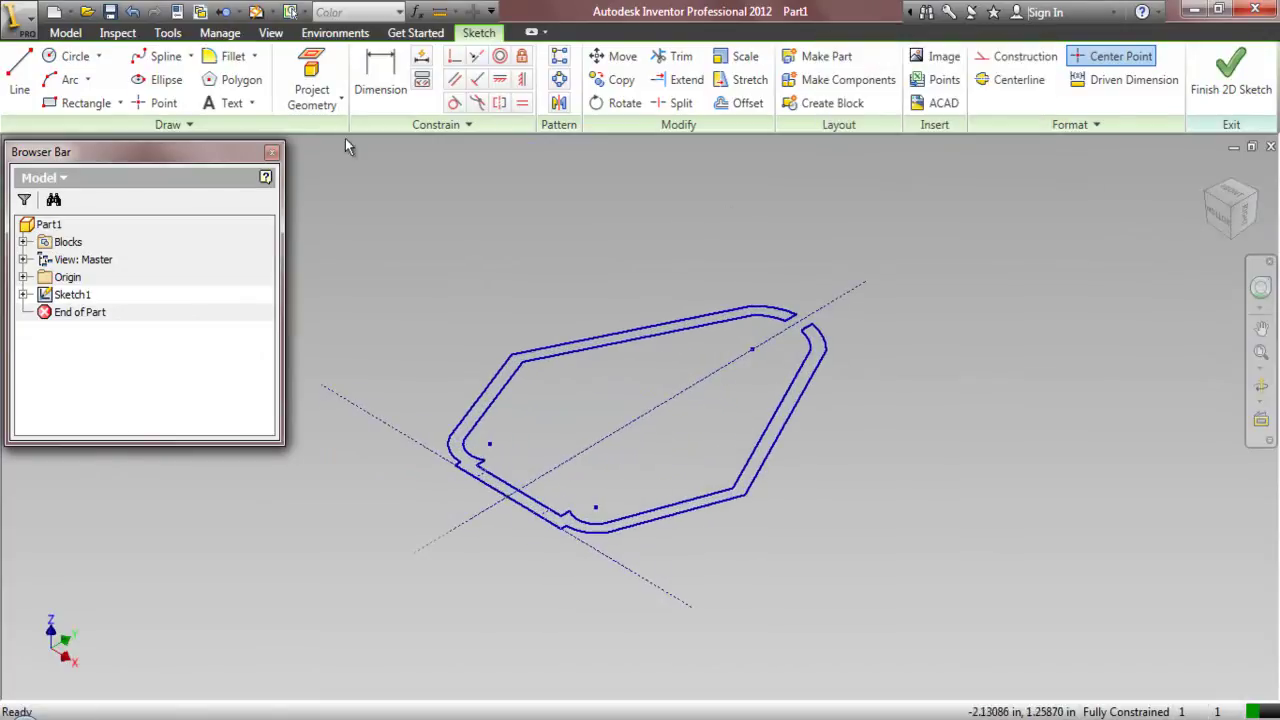
{"action": "left_click", "coordinate": [225, 11]}
{"action": "left_click", "coordinate": [99, 72]}
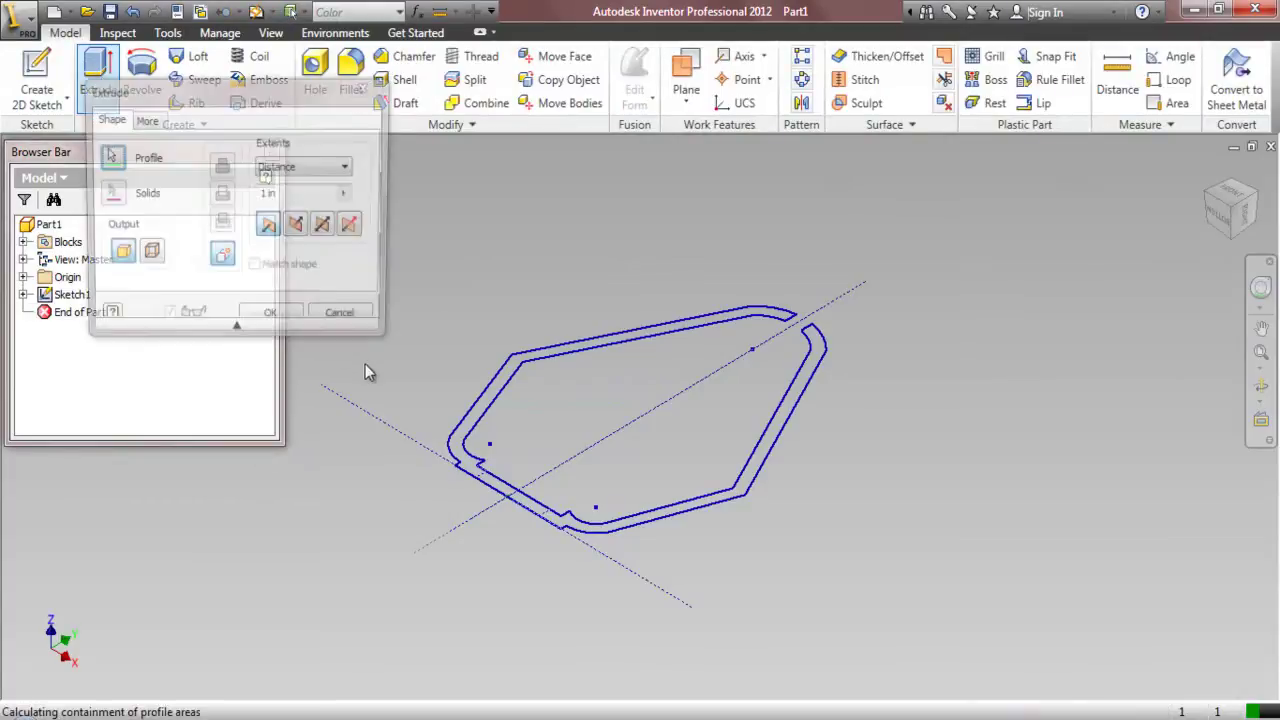
{"action": "scroll", "coordinate": [588, 578], "scroll_direction": "down", "scroll_amount": 3}
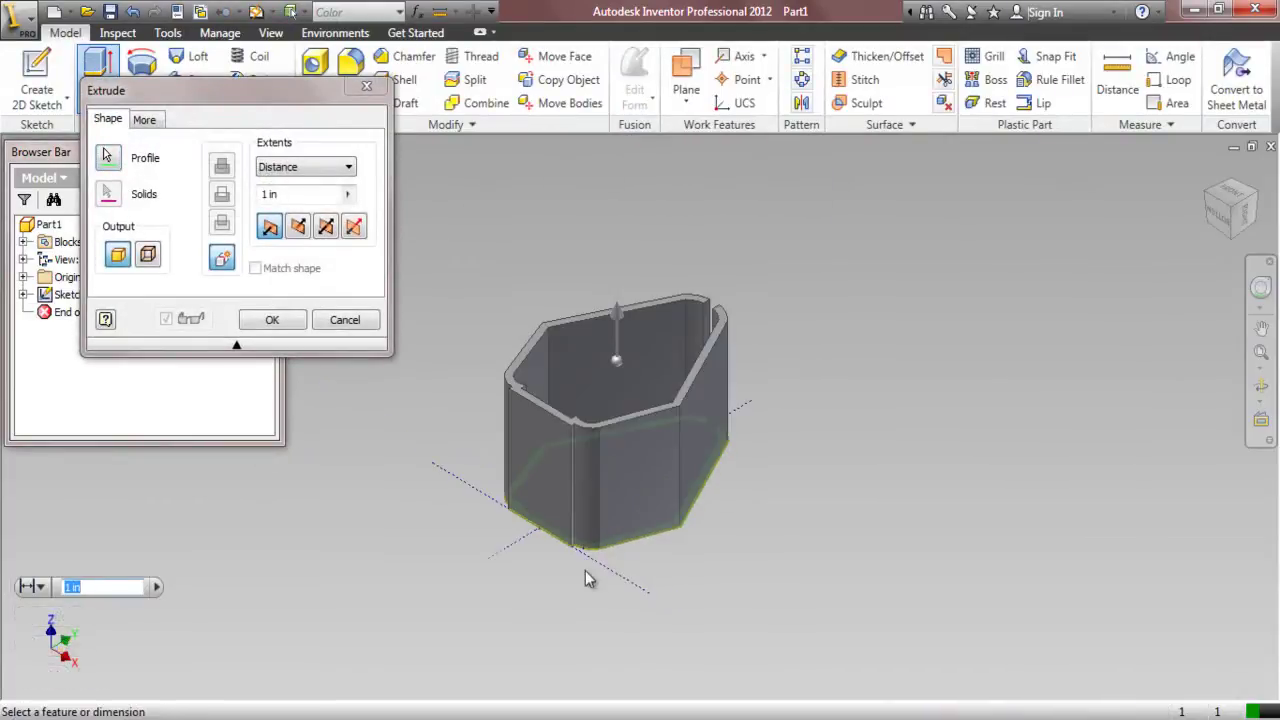
{"action": "scroll", "coordinate": [504, 391], "scroll_direction": "up", "scroll_amount": 3}
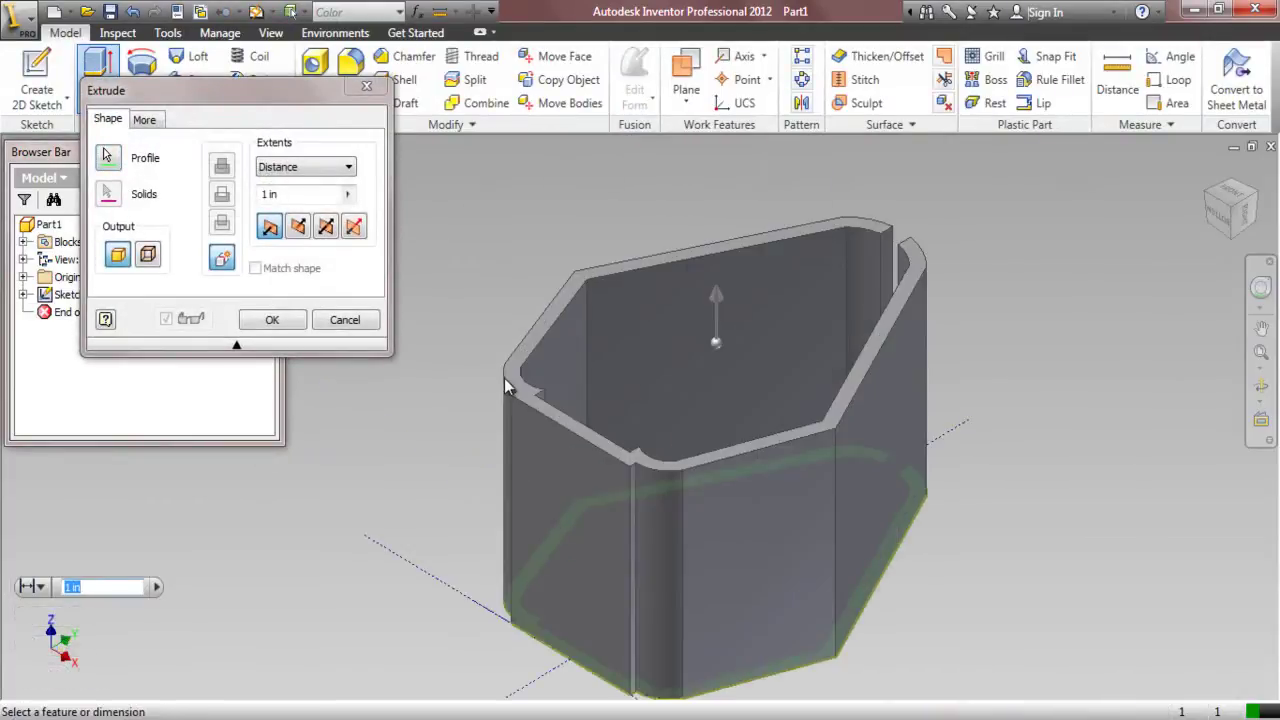
{"action": "left_click", "coordinate": [308, 196]}
{"action": "type", "text": ".25"}
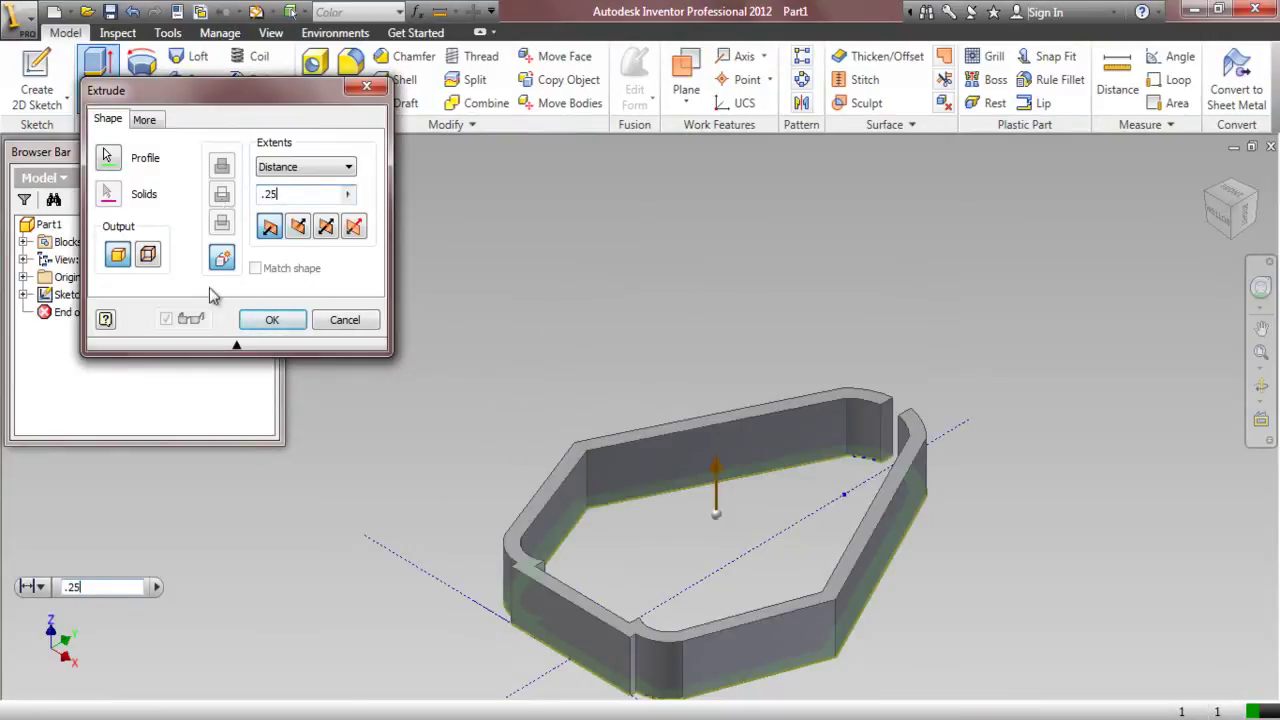
{"action": "left_click", "coordinate": [272, 320]}
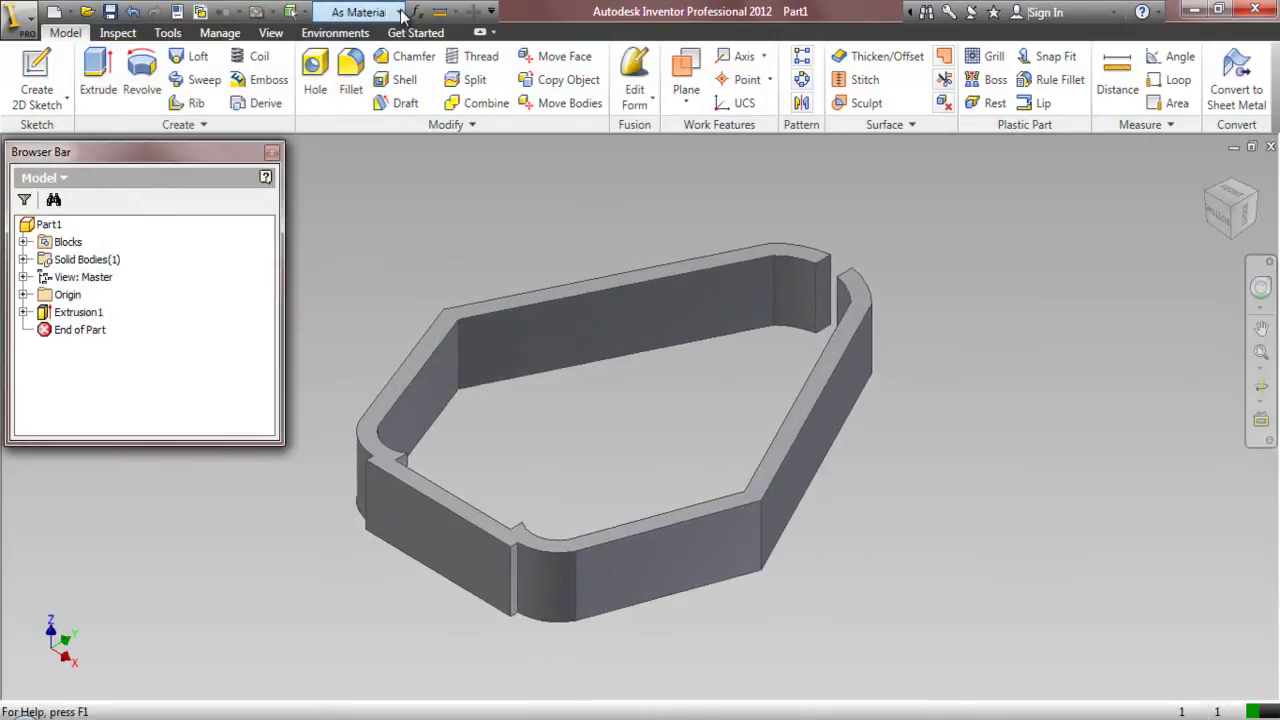
- Color the part Beige (PC) and save it as Part2 in the Subassembly-2 folder
{"action": "left_click", "coordinate": [360, 12]}
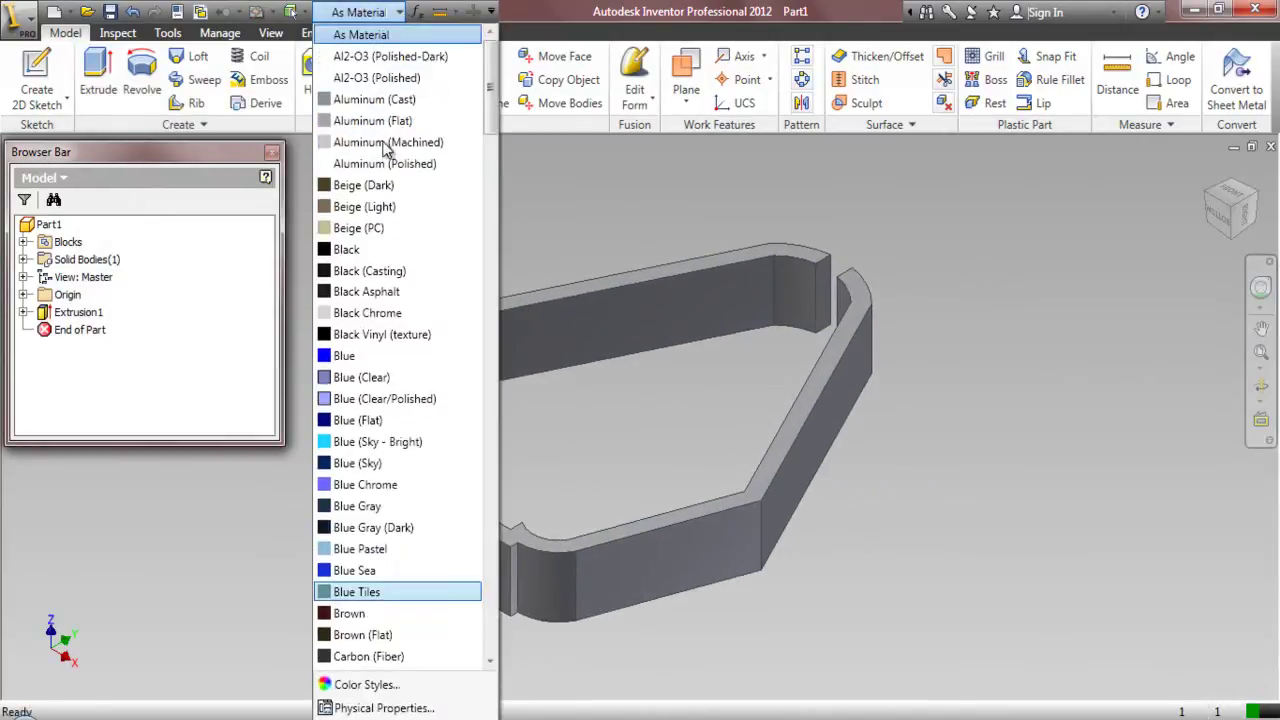
{"action": "left_click", "coordinate": [376, 226]}
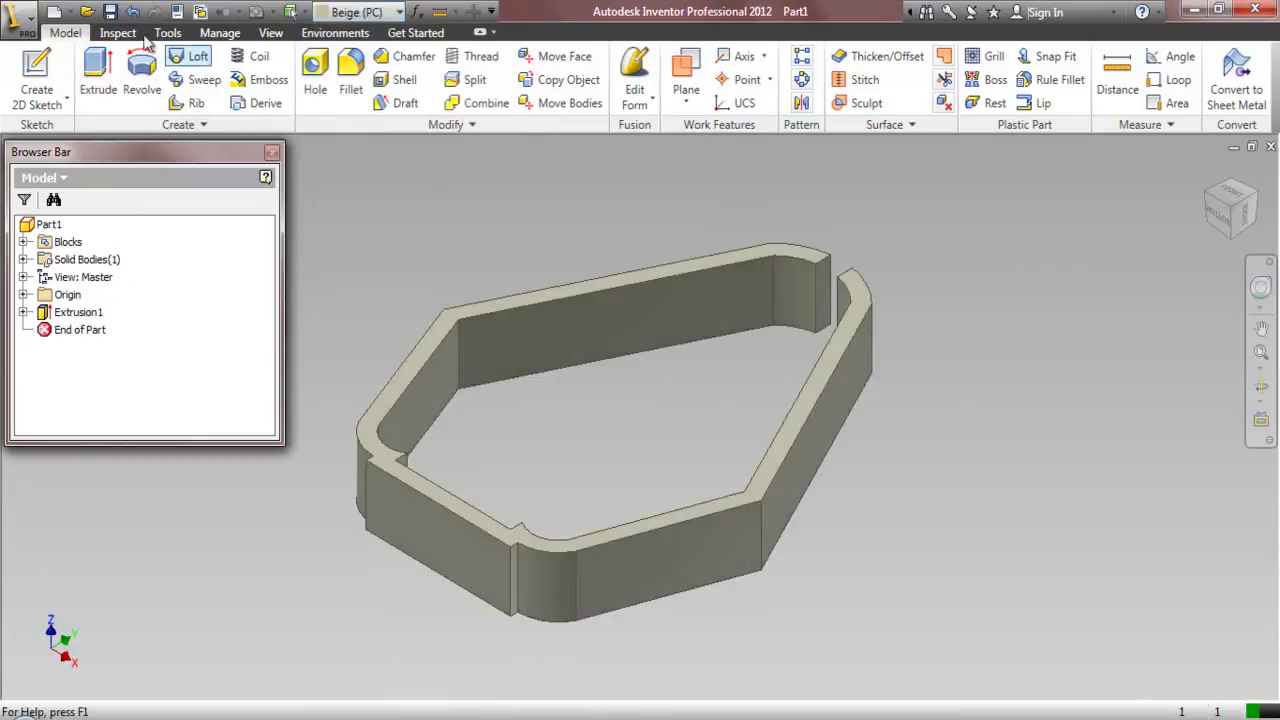
{"action": "left_click", "coordinate": [110, 11]}
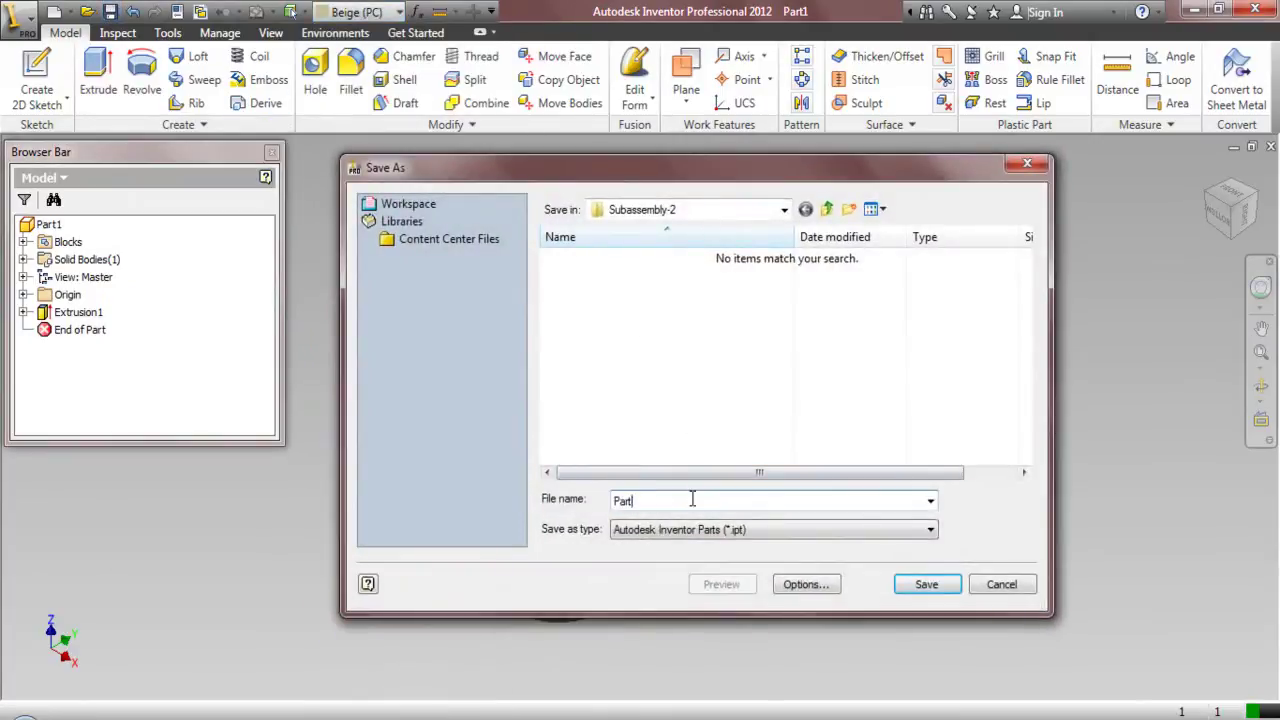
{"action": "left_click", "coordinate": [920, 590]}
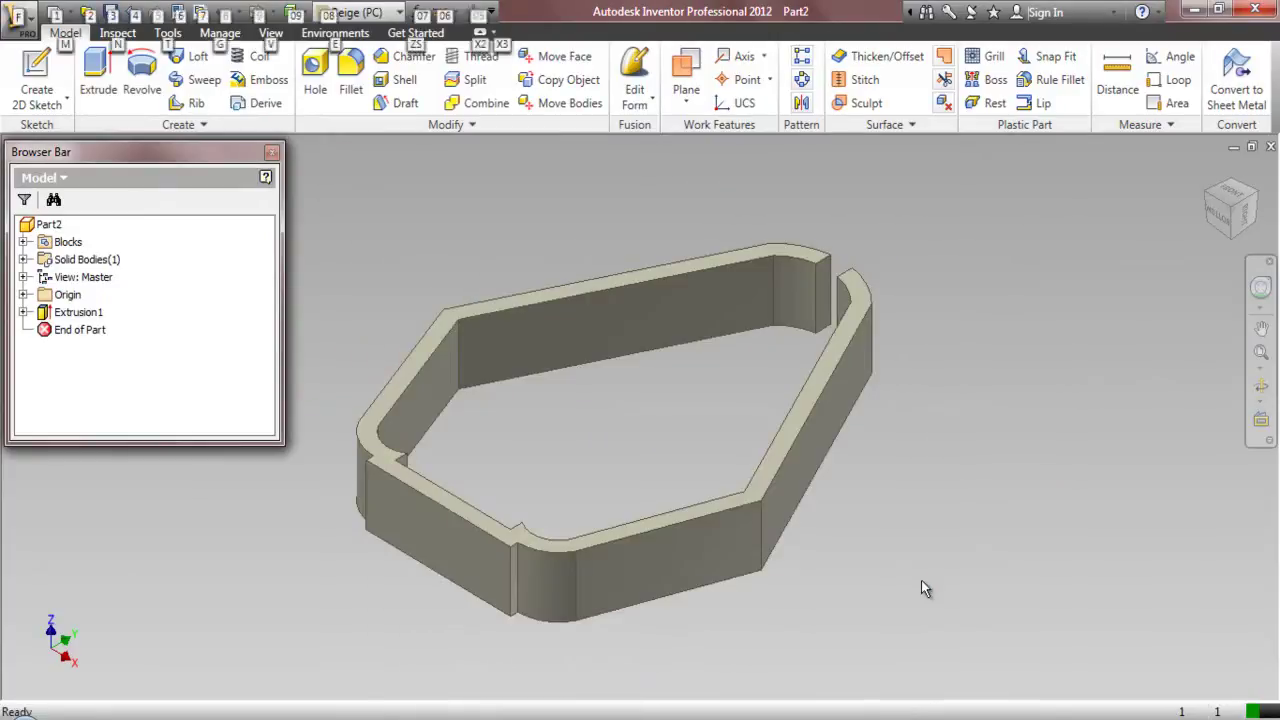
- Start a sketch on the rim's top face and project its long outer edges, beginning with the slanted sides
{"action": "left_click", "coordinate": [428, 348]}
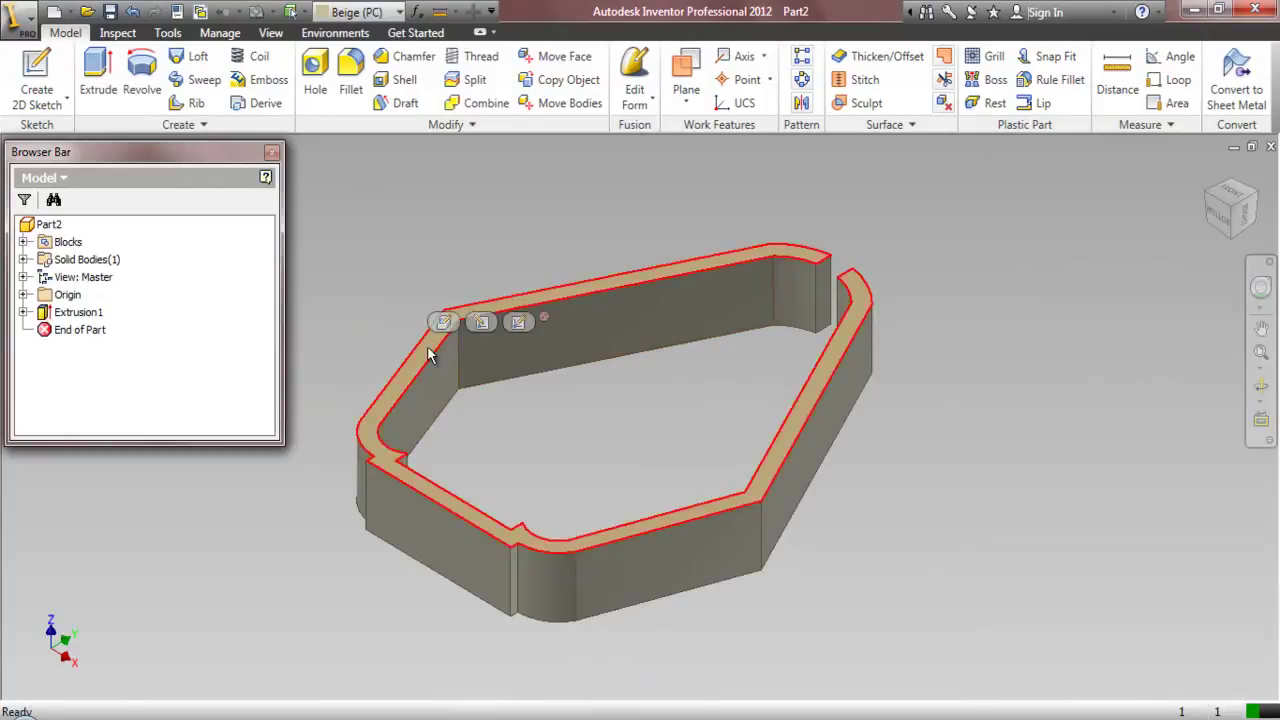
{"action": "left_click", "coordinate": [518, 323]}
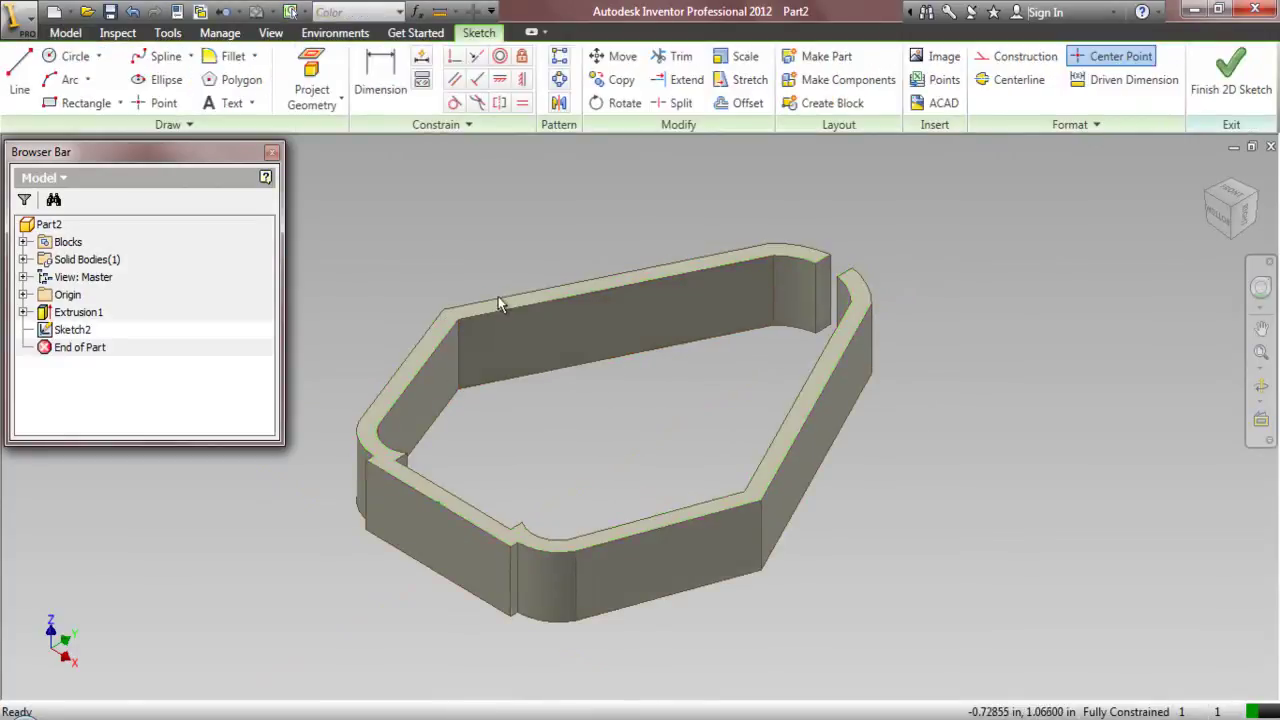
{"action": "left_click", "coordinate": [311, 78]}
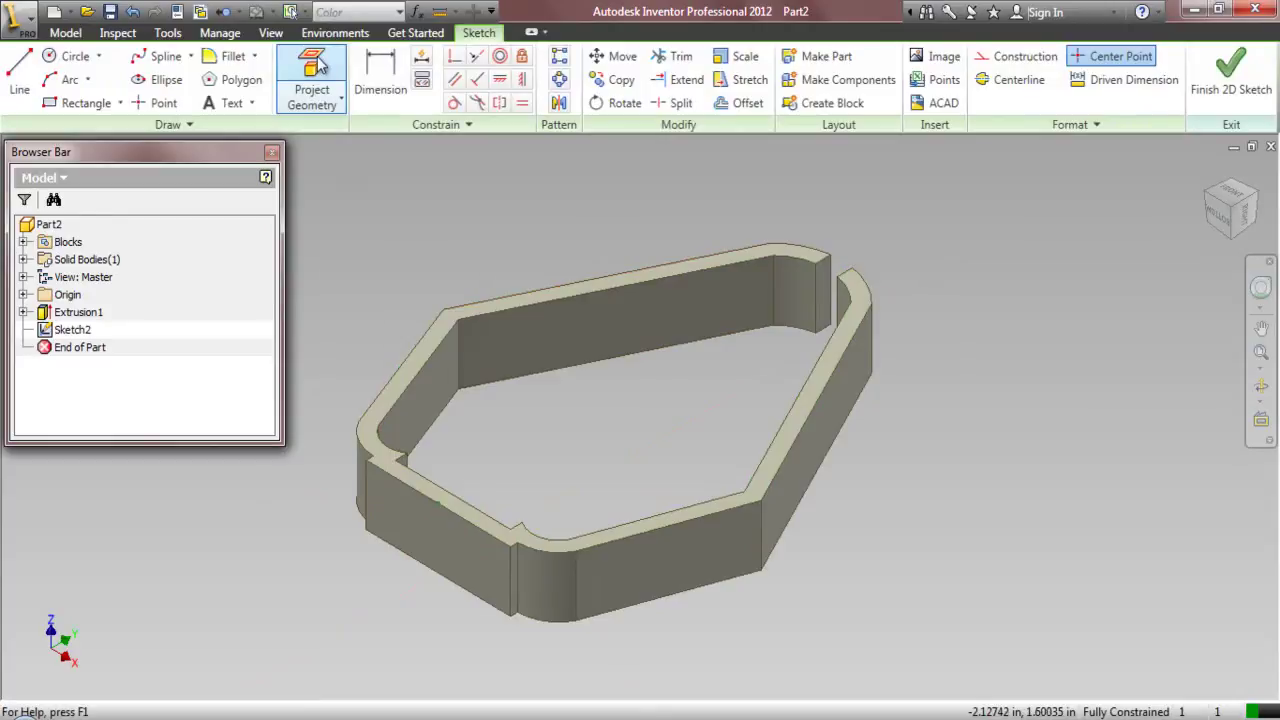
{"action": "left_click", "coordinate": [540, 290]}
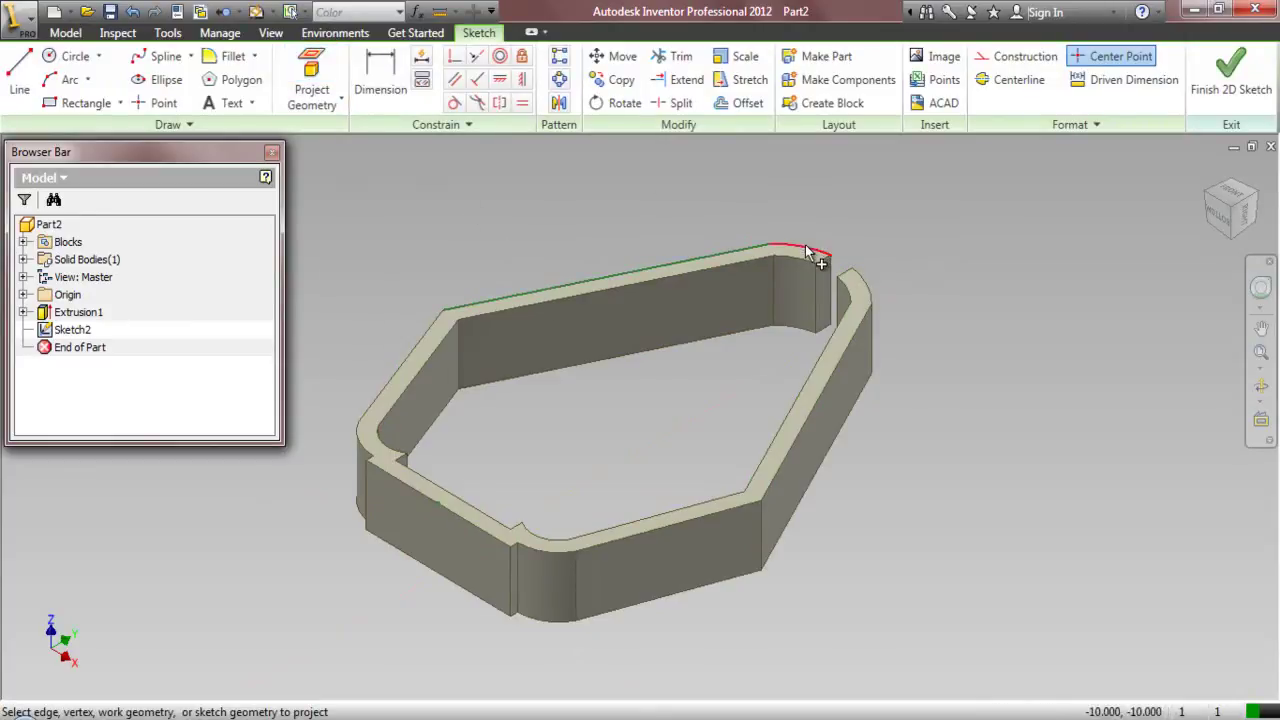
{"action": "left_click", "coordinate": [862, 324]}
{"action": "left_click", "coordinate": [740, 508]}
{"action": "left_click", "coordinate": [550, 555]}
- Project the remaining outer edges around the notched corners and flat end of the rim into the sketch
{"action": "scroll", "coordinate": [527, 555], "scroll_direction": "up", "scroll_amount": 5}
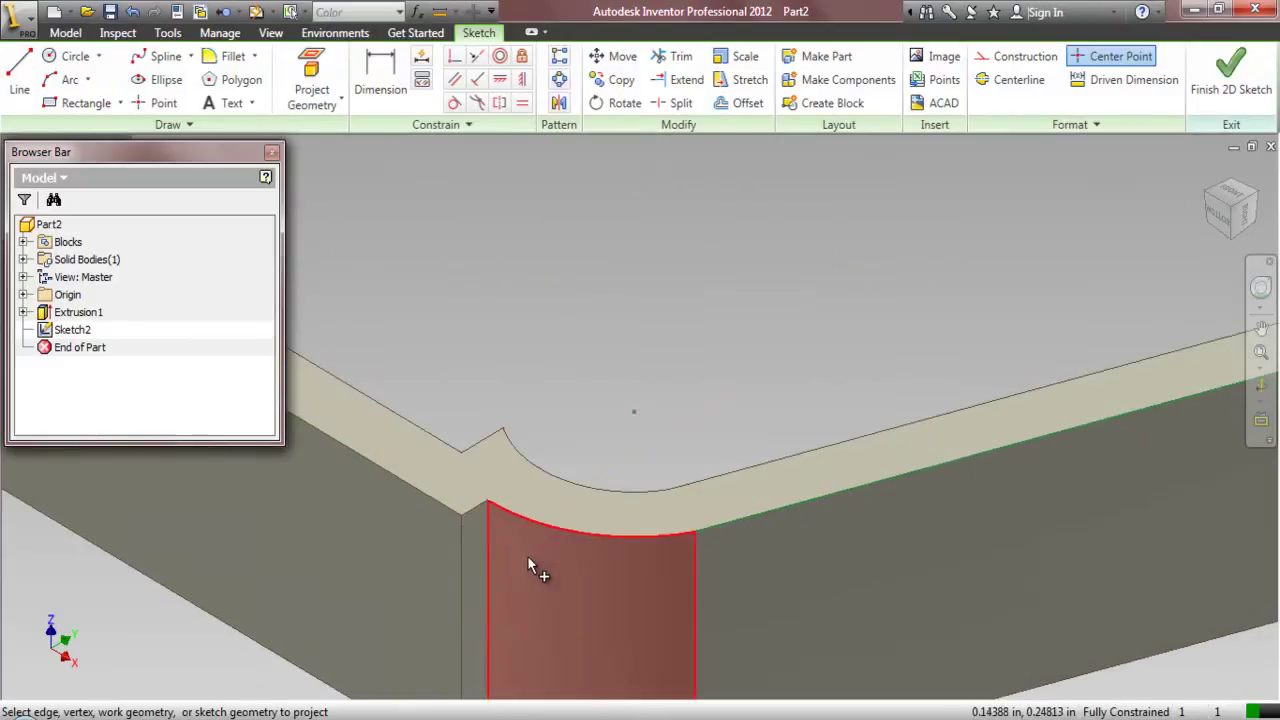
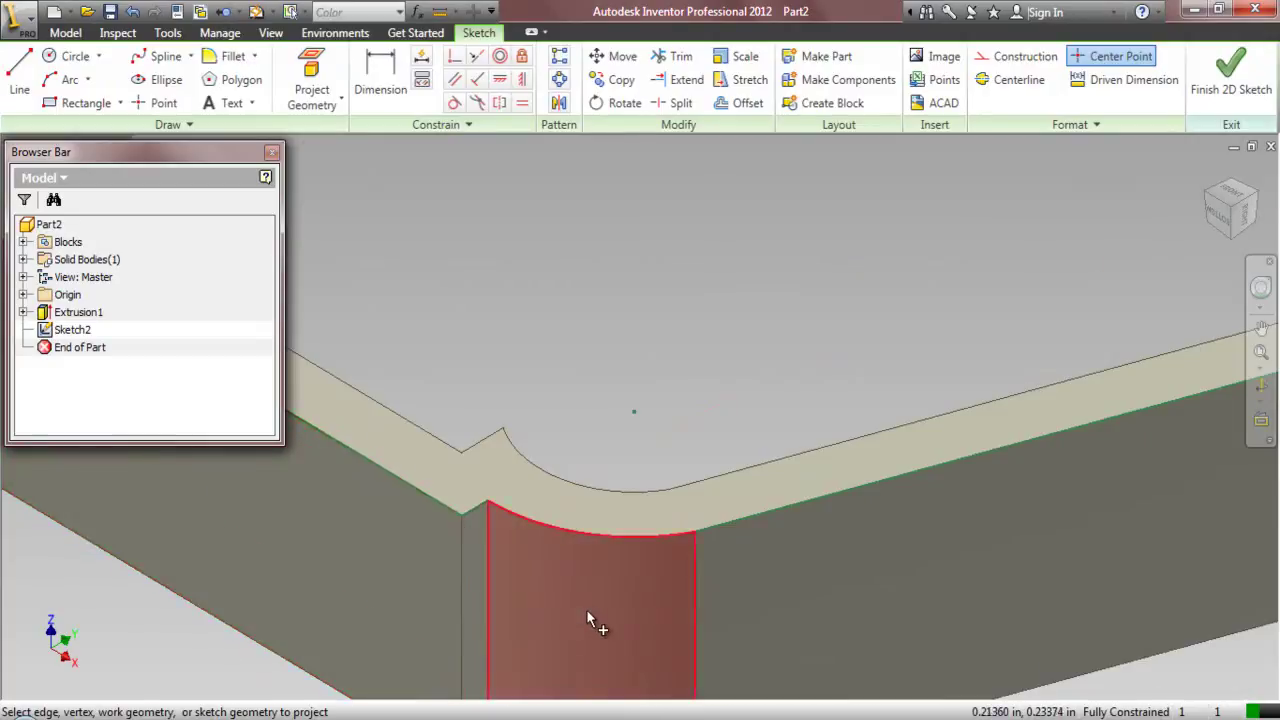
{"action": "scroll", "coordinate": [585, 610], "scroll_direction": "down", "scroll_amount": 5}
{"action": "scroll", "coordinate": [448, 513], "scroll_direction": "up", "scroll_amount": 3}
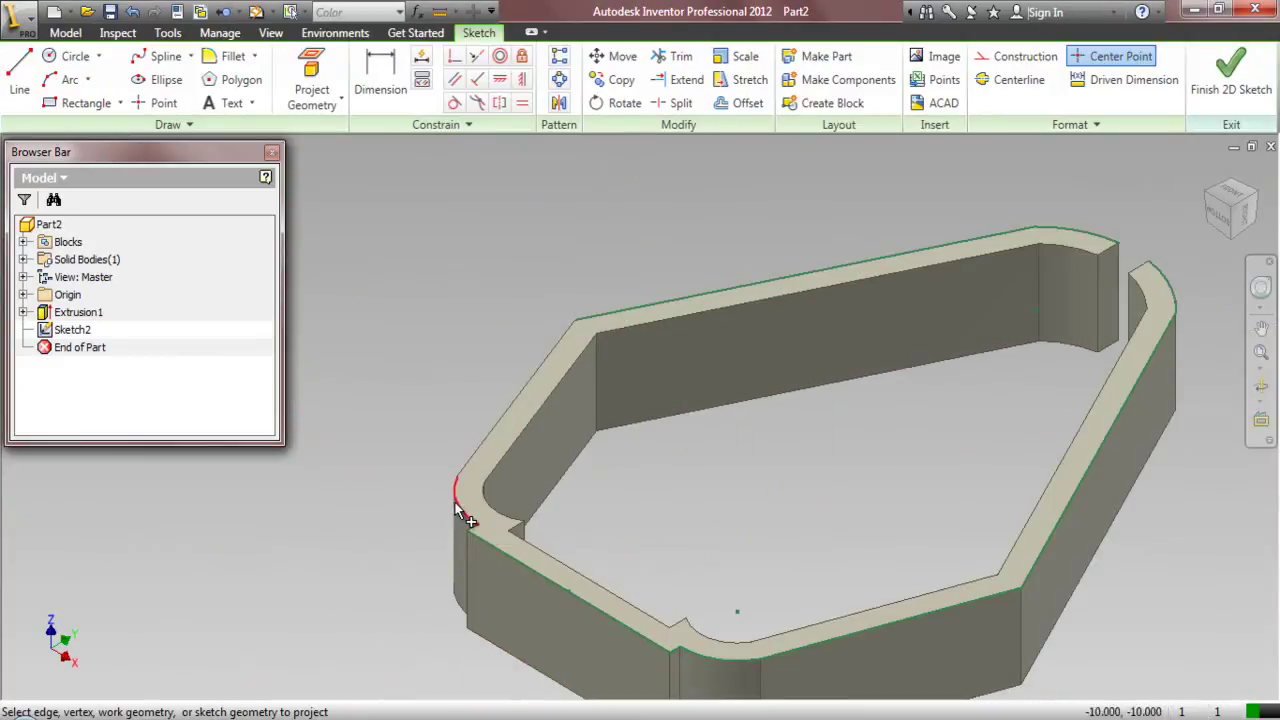
{"action": "right_click", "coordinate": [400, 262]}
{"action": "left_click", "coordinate": [330, 252]}
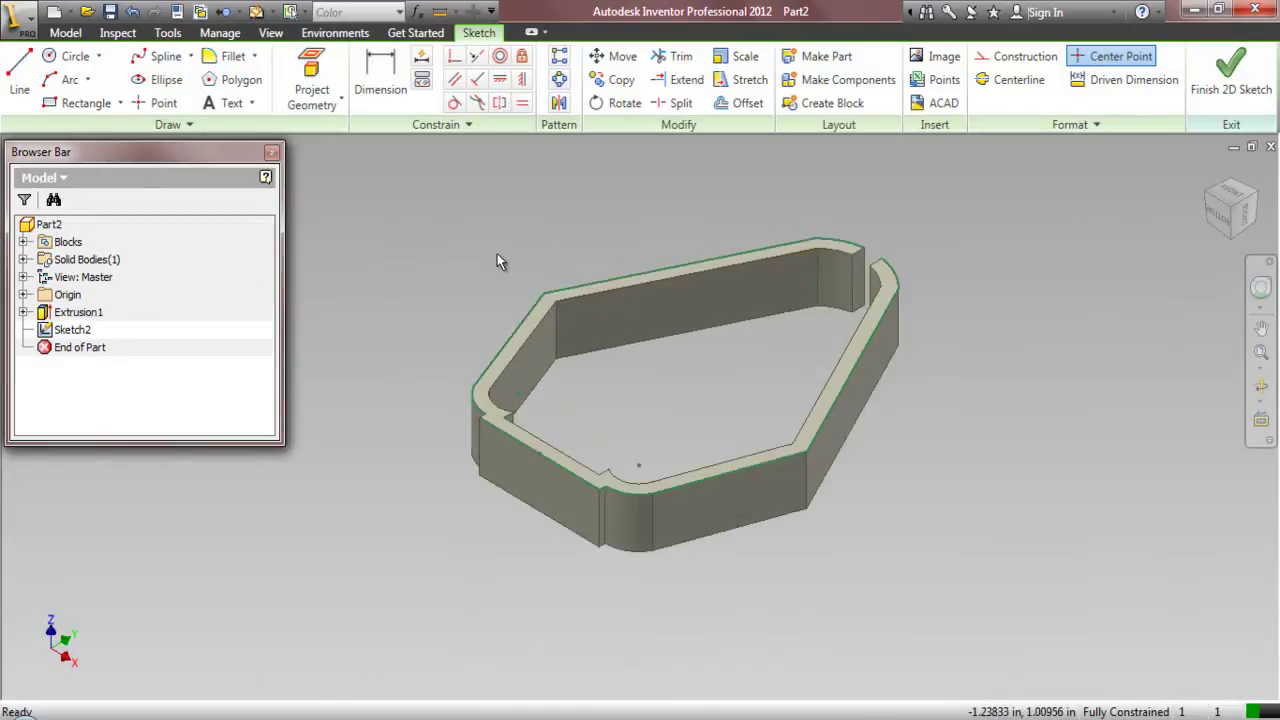
- Convert the two projected outer arcs on either side of the rim's gap to construction geometry
{"action": "scroll", "coordinate": [870, 263], "scroll_direction": "up", "scroll_amount": 3}
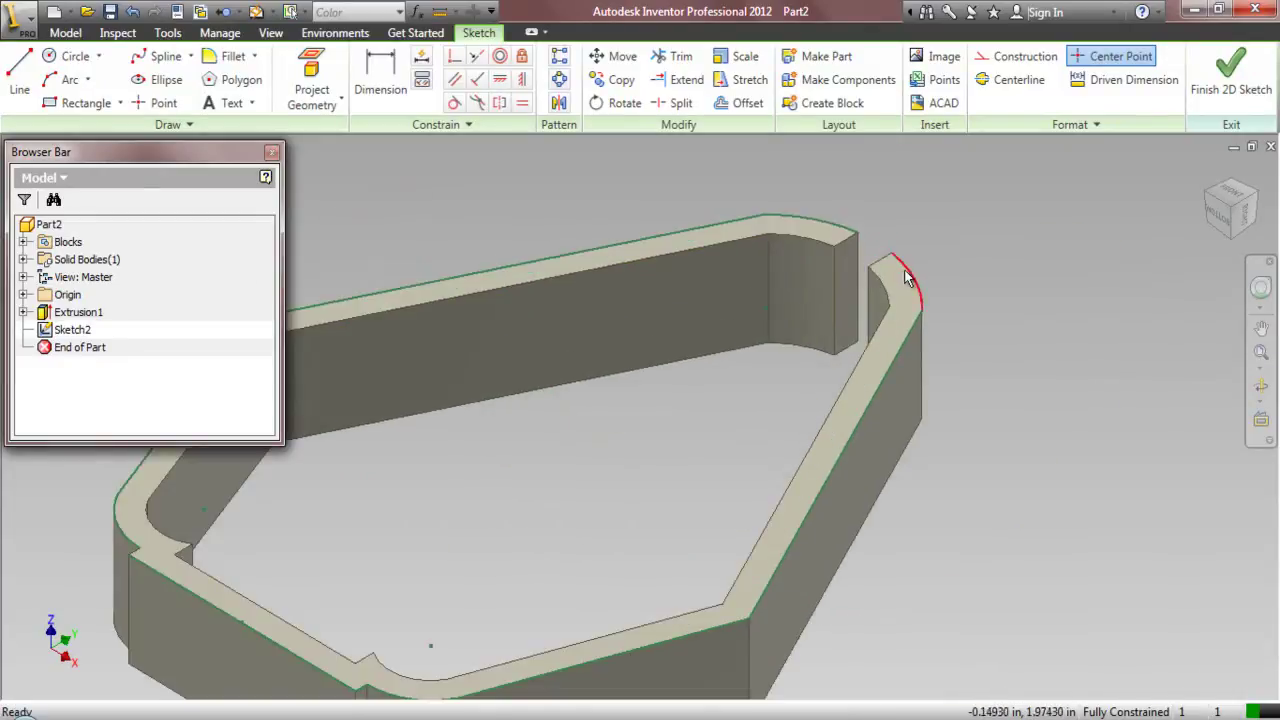
{"action": "key", "text": "Escape"}
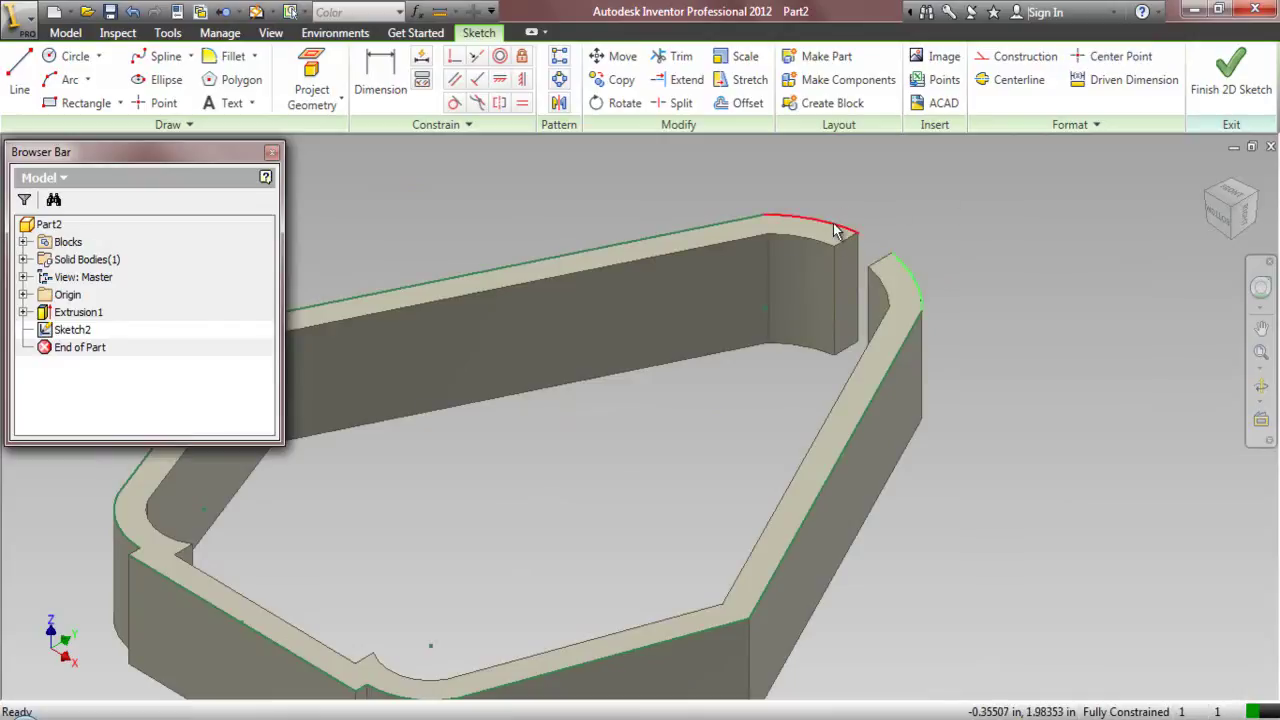
{"action": "left_click", "coordinate": [1020, 57]}
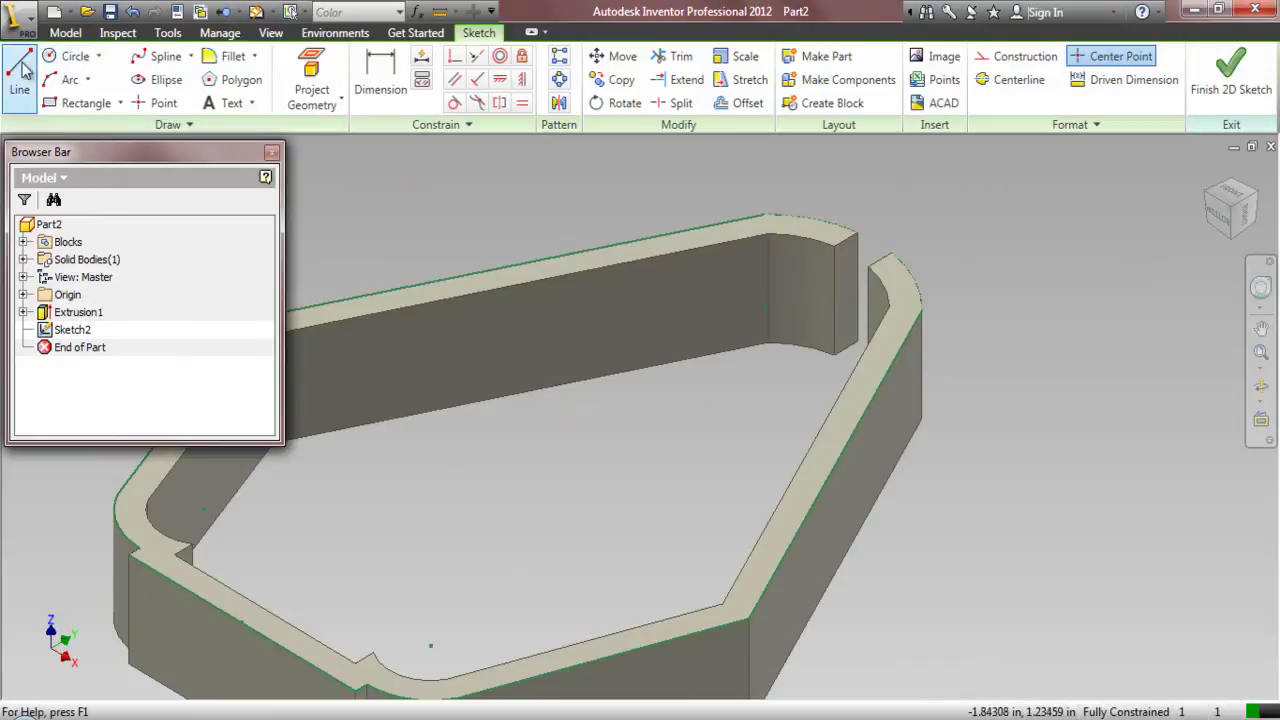
- Draw a three-point arc of about 0.306 in radius across the rim's gap, joining the two long slanted outer edges
{"action": "left_click", "coordinate": [66, 80]}
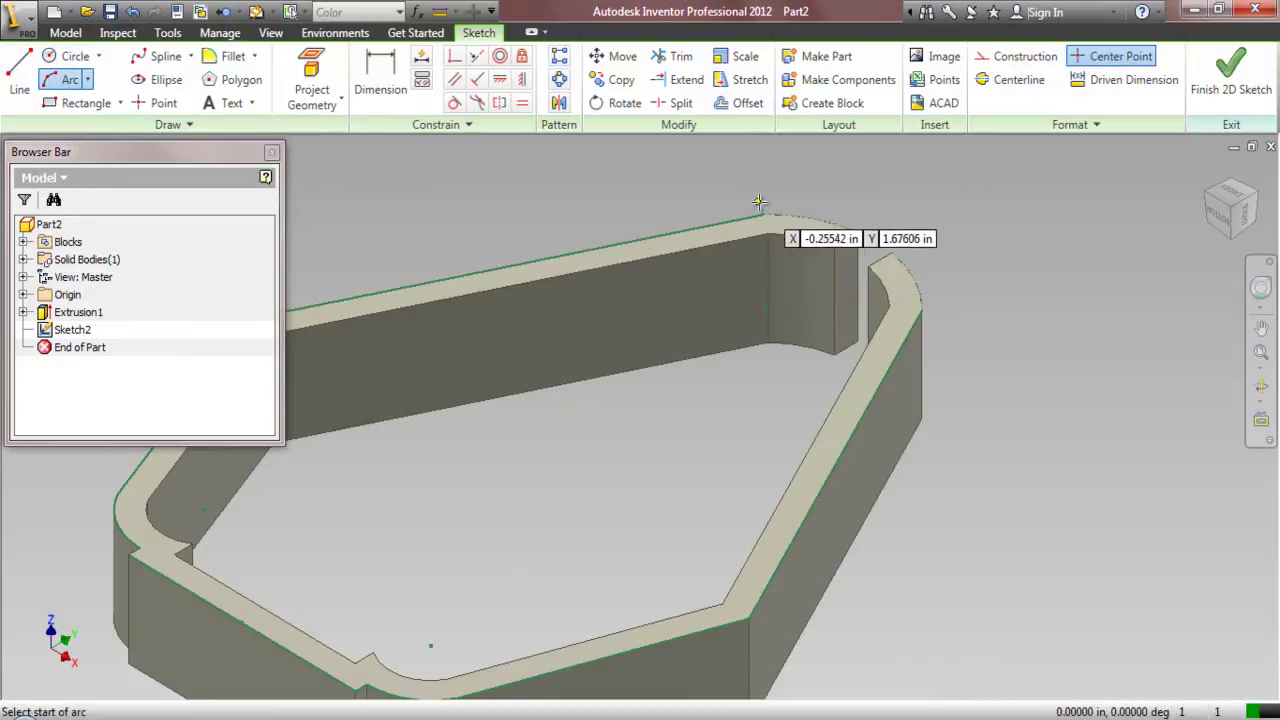
{"action": "left_click", "coordinate": [845, 218]}
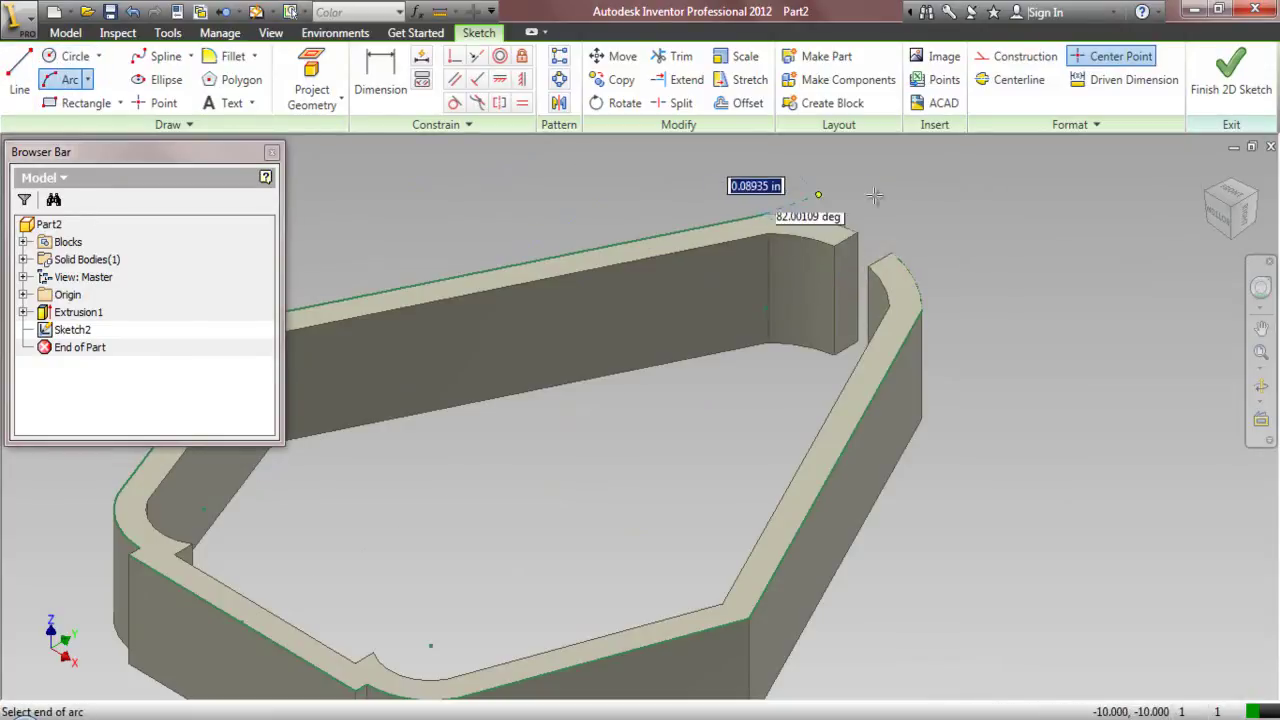
{"action": "left_click", "coordinate": [926, 299]}
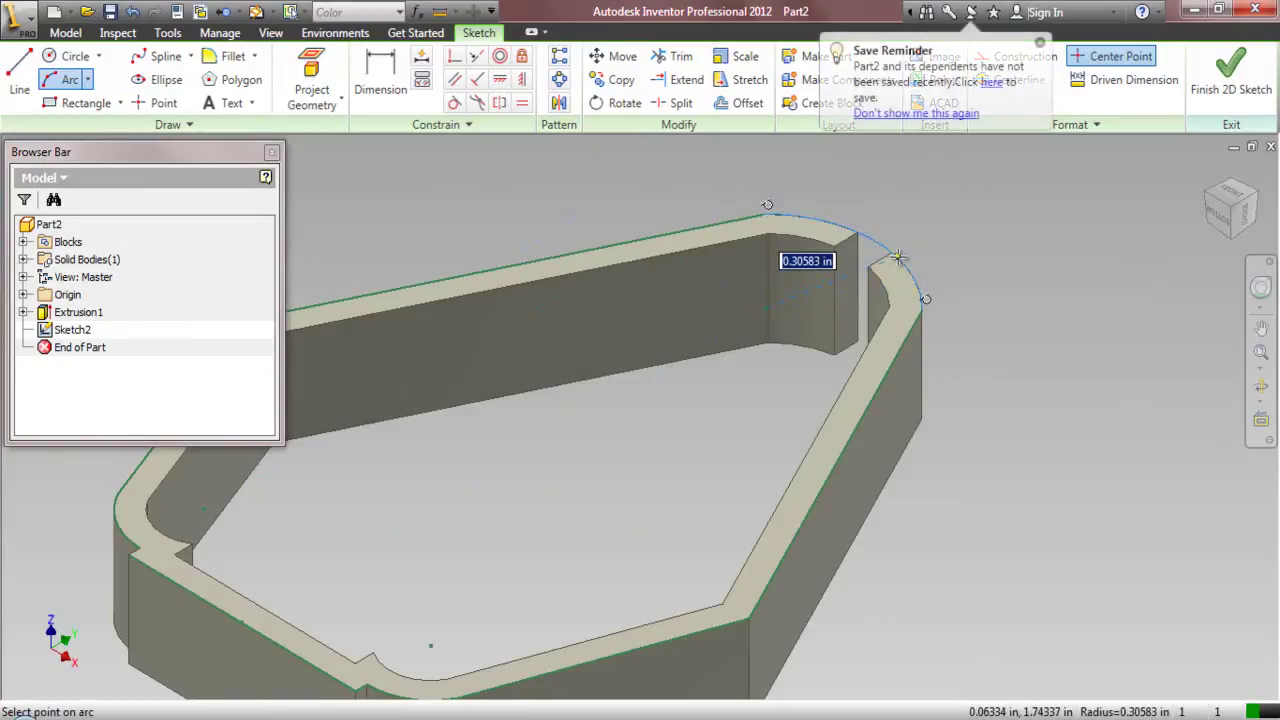
{"action": "left_click", "coordinate": [899, 259]}
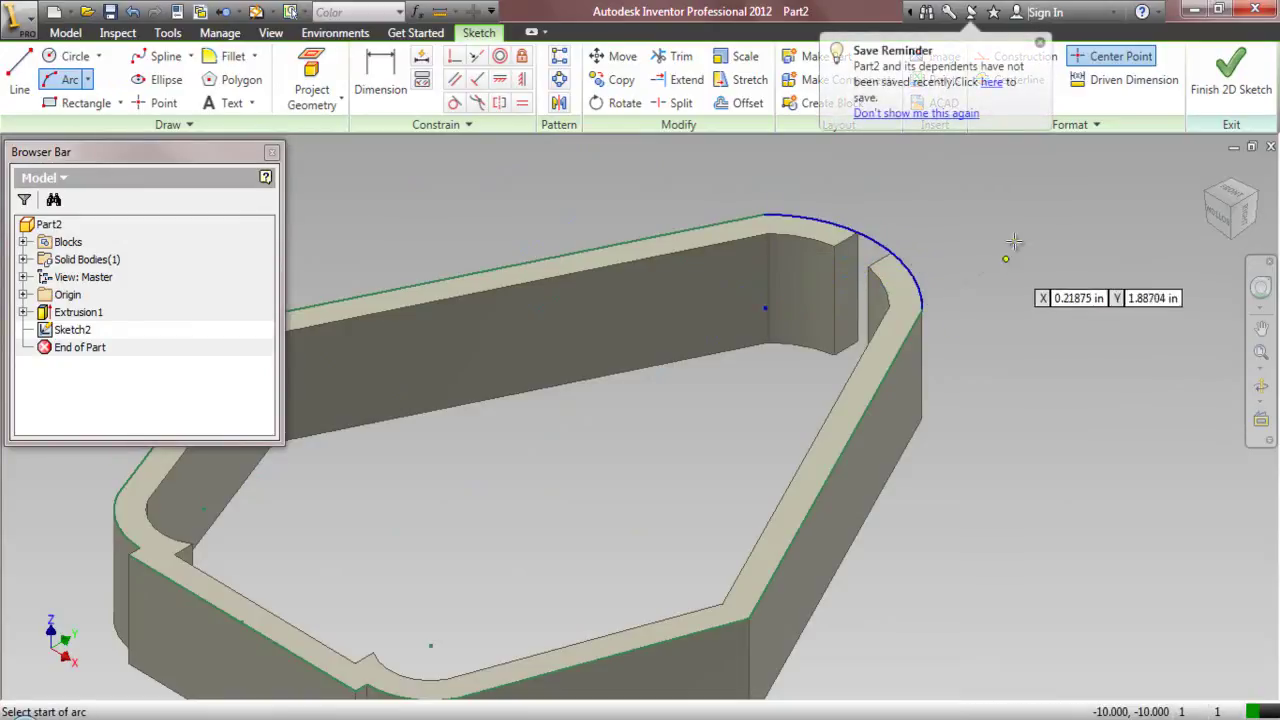
{"action": "left_click", "coordinate": [1040, 46]}
{"action": "right_click", "coordinate": [964, 233]}
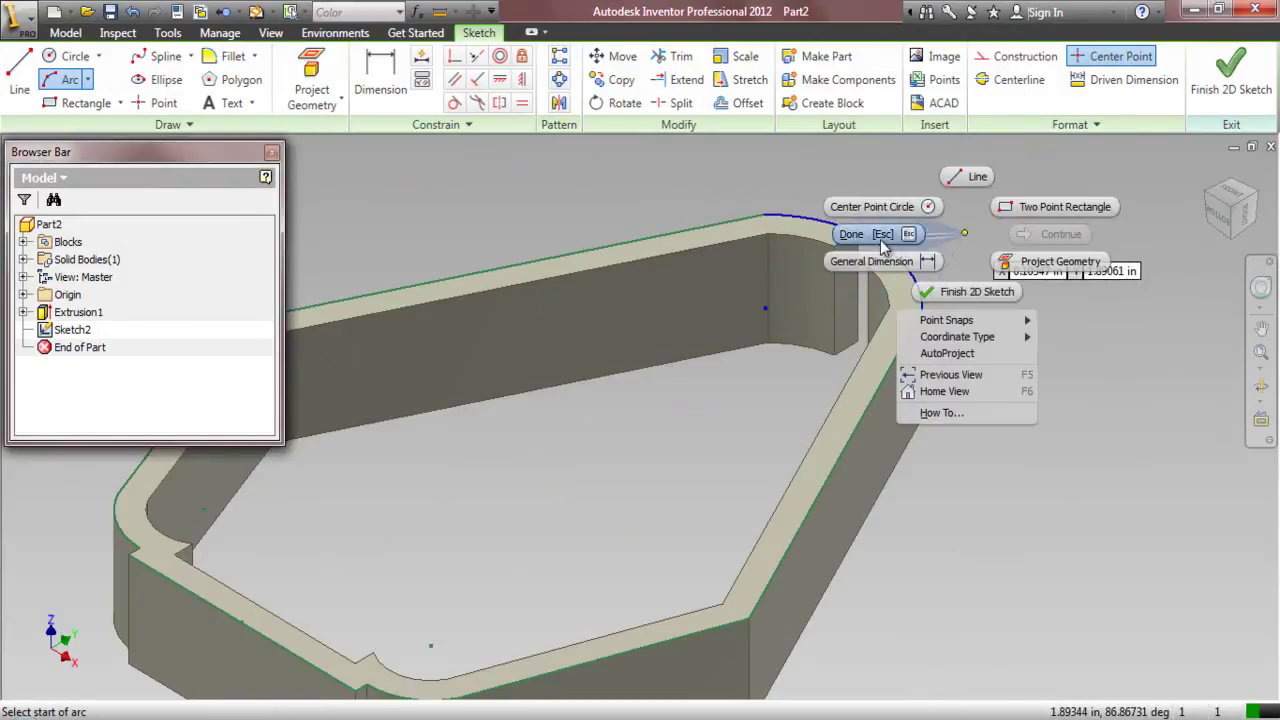
{"action": "left_click", "coordinate": [855, 234]}
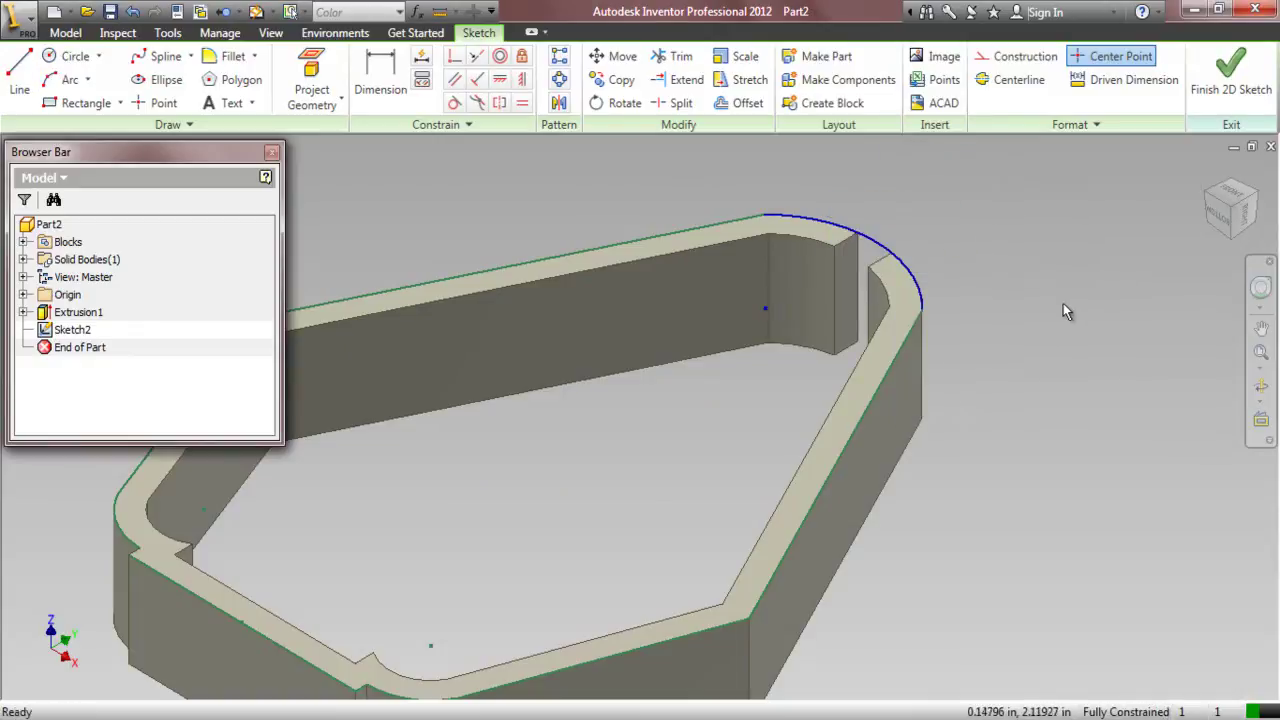
- Select the whole outline sketch on the rim's top face and set its line color to White
{"action": "scroll", "coordinate": [1050, 303], "scroll_direction": "down", "scroll_amount": 4}
{"action": "mouse_move", "coordinate": [540, 172]}
{"action": "left_mouse_down"}
{"action": "mouse_move", "coordinate": [1238, 456]}
{"action": "mouse_move", "coordinate": [1199, 604]}
{"action": "left_mouse_up"}
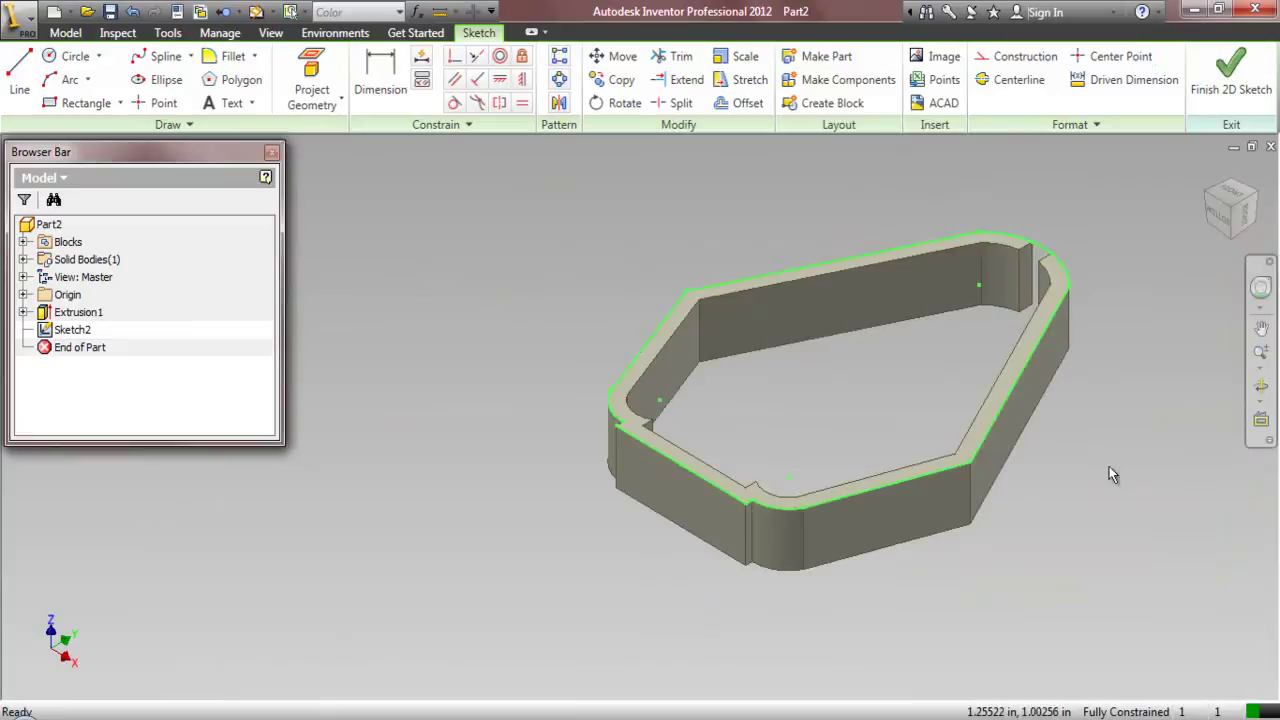
{"action": "left_click", "coordinate": [1073, 140]}
{"action": "left_click", "coordinate": [1095, 171]}
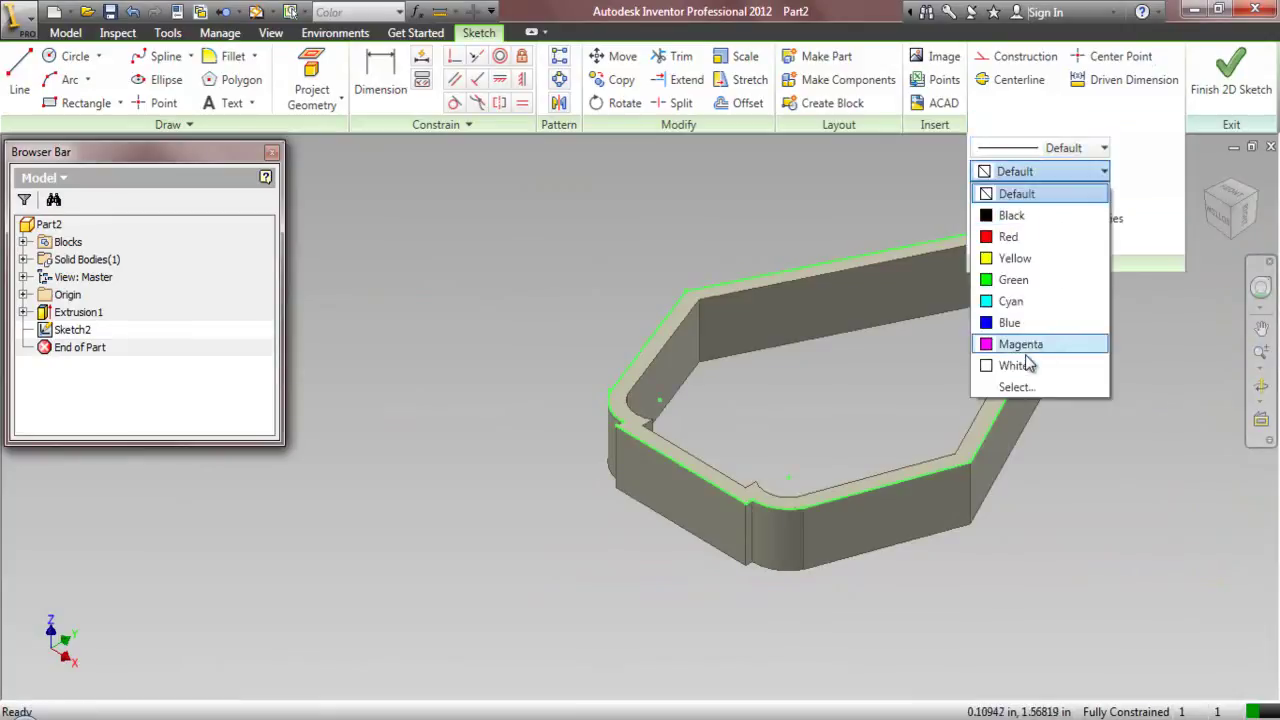
{"action": "left_click", "coordinate": [1013, 365]}
{"action": "left_click", "coordinate": [1093, 363]}
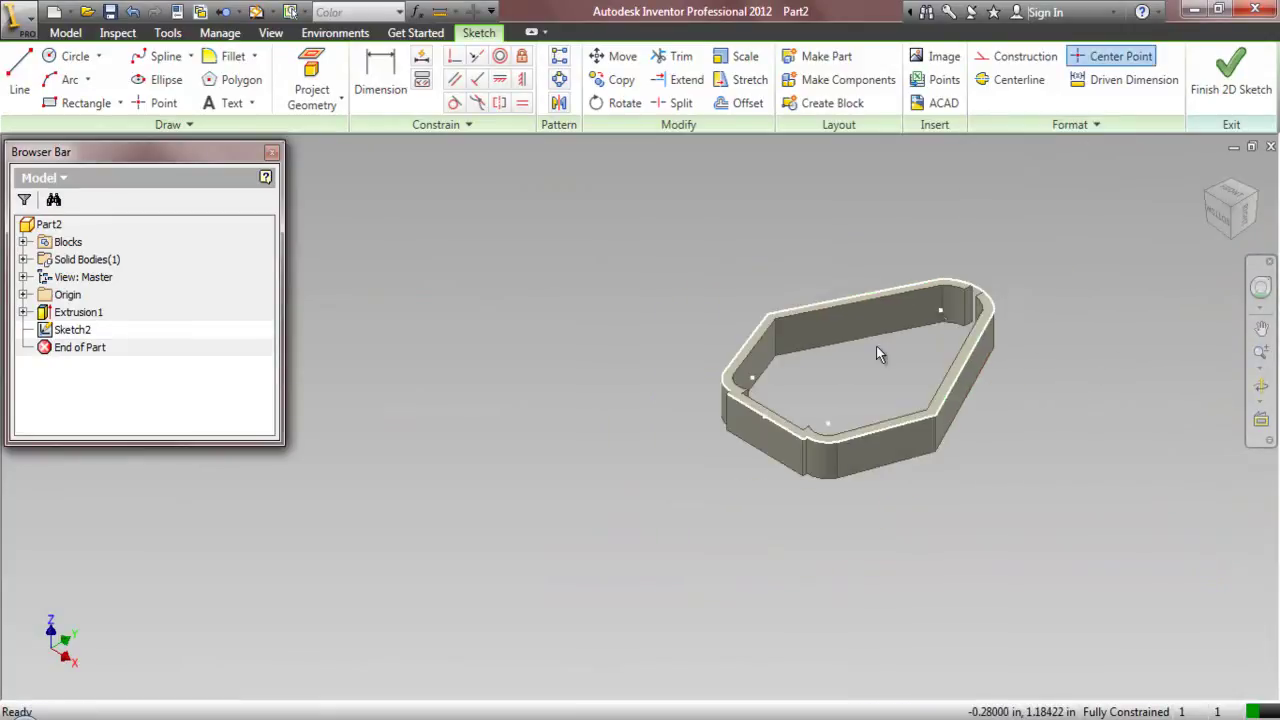
- Try to close the outline loop, beginning with the arc across the rim's gap and the long slanted edge beside it
{"action": "scroll", "coordinate": [1180, 203], "scroll_direction": "up", "scroll_amount": 1}
{"action": "left_click", "coordinate": [1232, 200]}
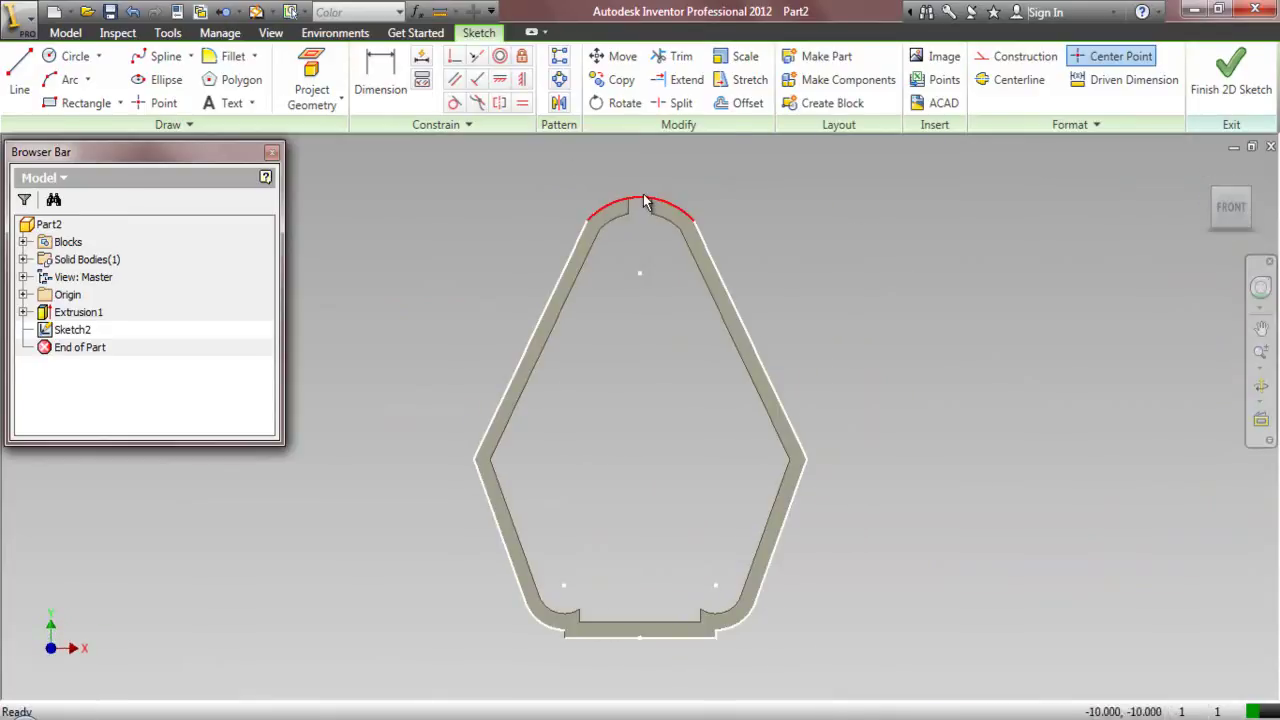
{"action": "right_click", "coordinate": [644, 202]}
{"action": "left_click", "coordinate": [641, 416]}
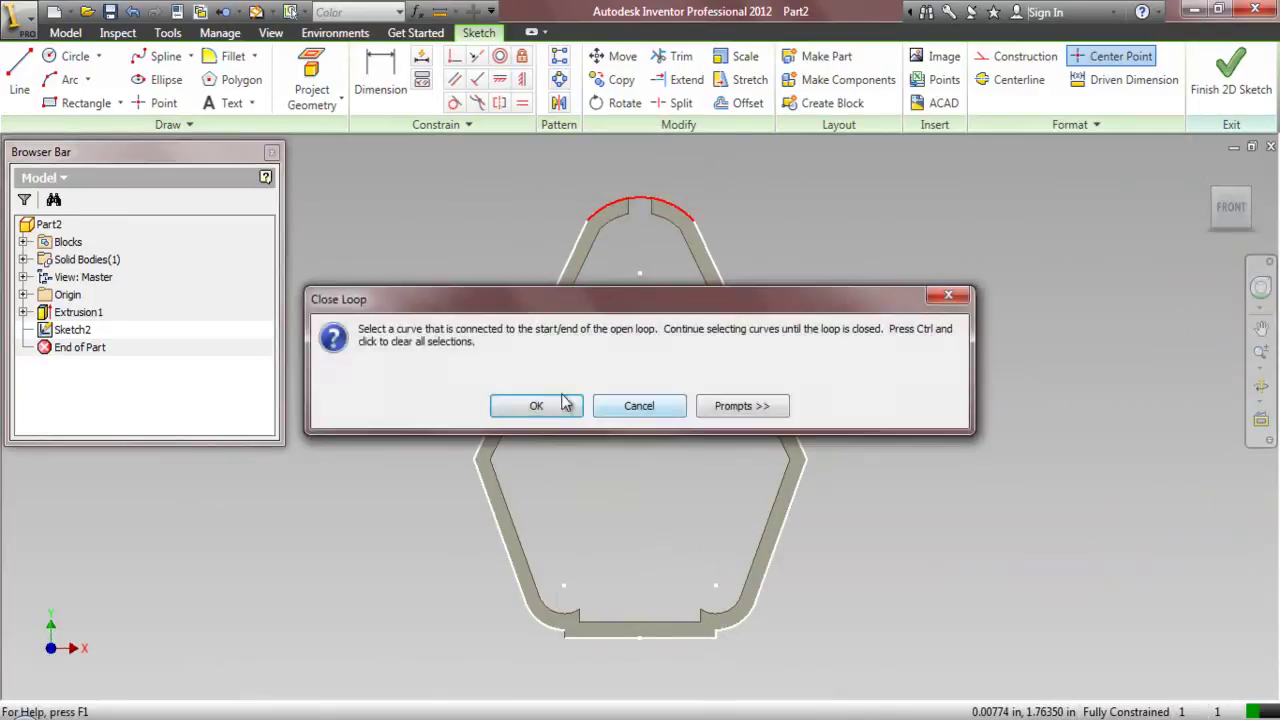
{"action": "left_click", "coordinate": [549, 301]}
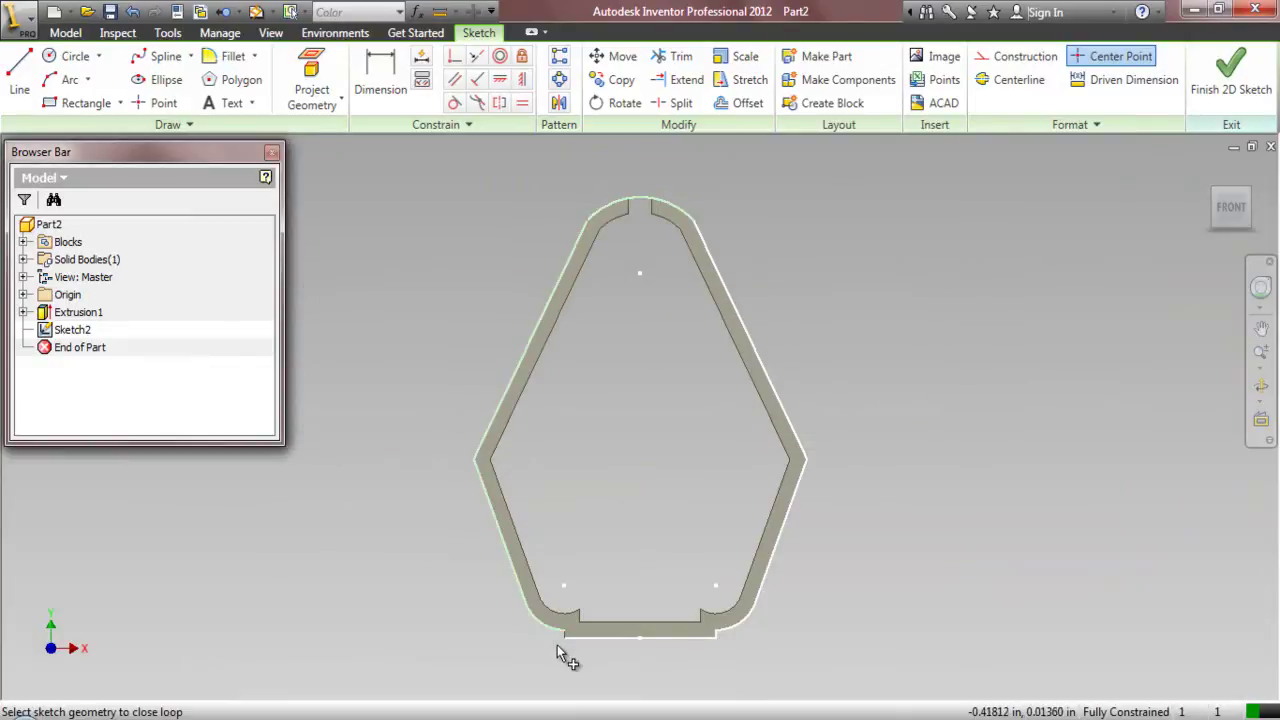
- Project the short vertical edge missing from the outline at the notch beside the rim's flat end
{"action": "scroll", "coordinate": [568, 648], "scroll_direction": "up", "scroll_amount": 5}
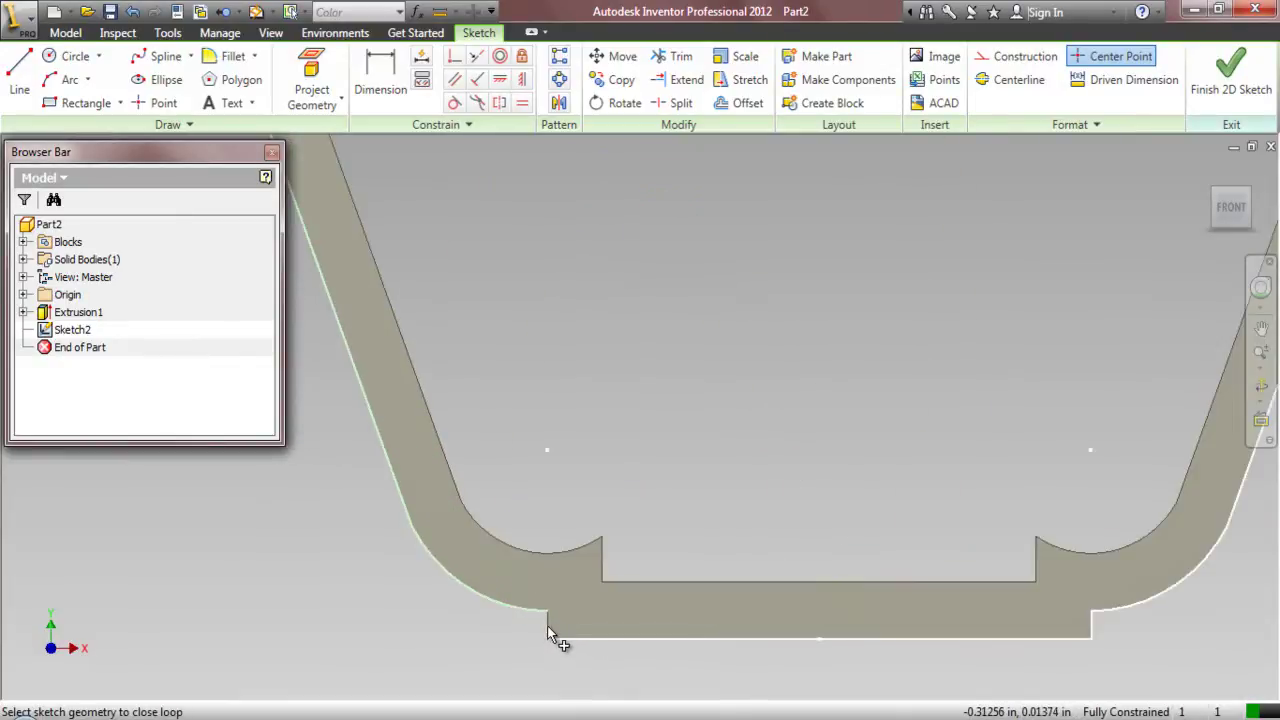
{"action": "scroll", "coordinate": [550, 636], "scroll_direction": "up", "scroll_amount": 4}
{"action": "left_click", "coordinate": [312, 88]}
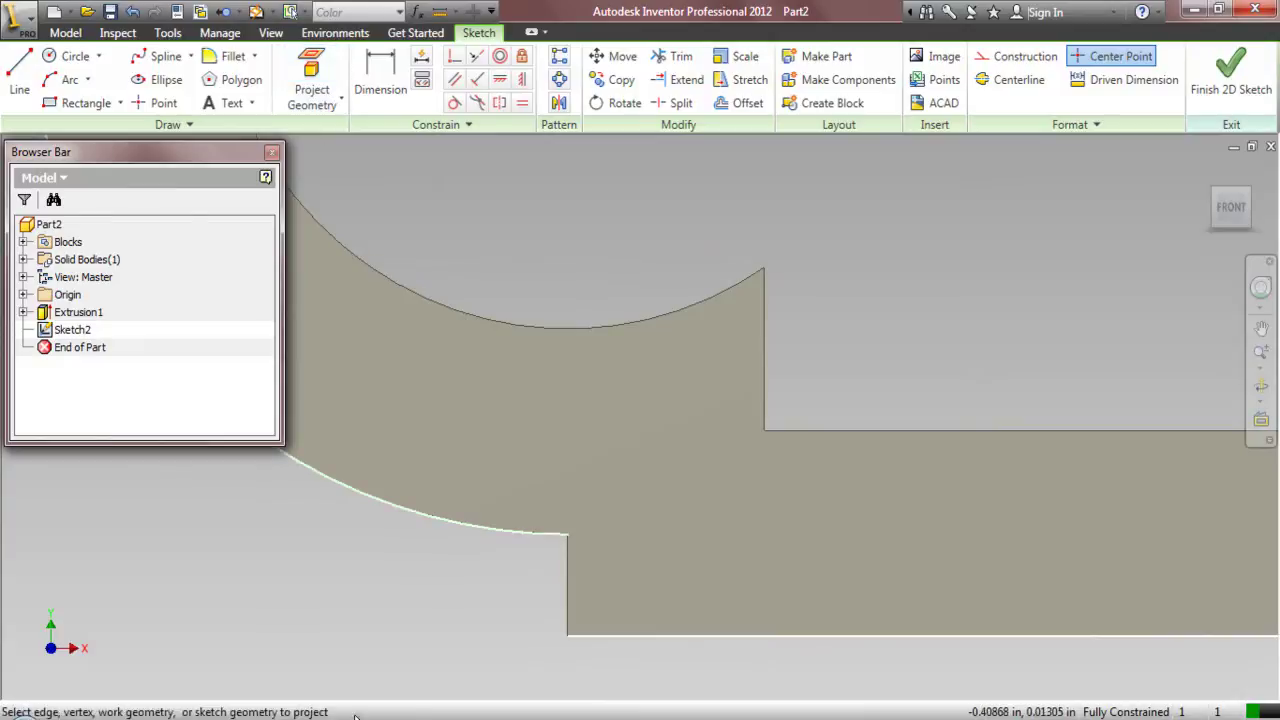
{"action": "left_click", "coordinate": [566, 600]}
{"action": "right_click", "coordinate": [441, 587]}
{"action": "left_click", "coordinate": [381, 589]}
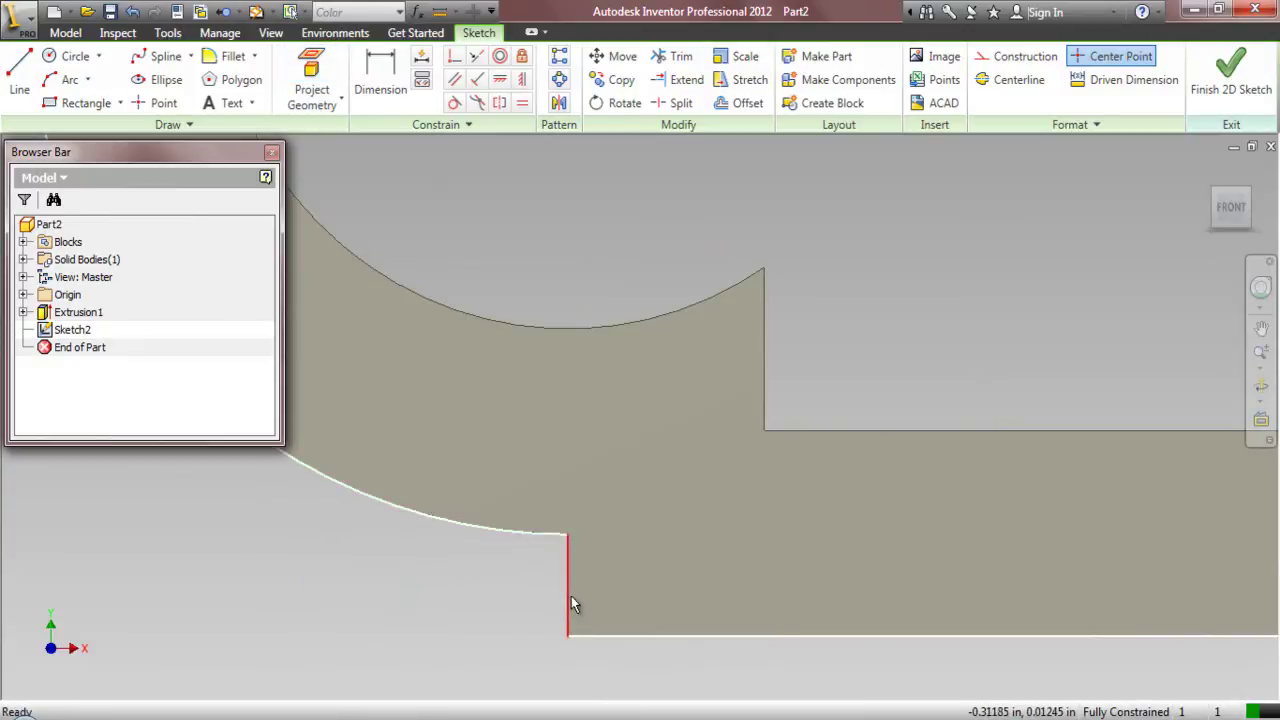
- Run Close Loop from the newly projected notch edge and add both halves of the flat end's outer edge
{"action": "right_click", "coordinate": [569, 596]}
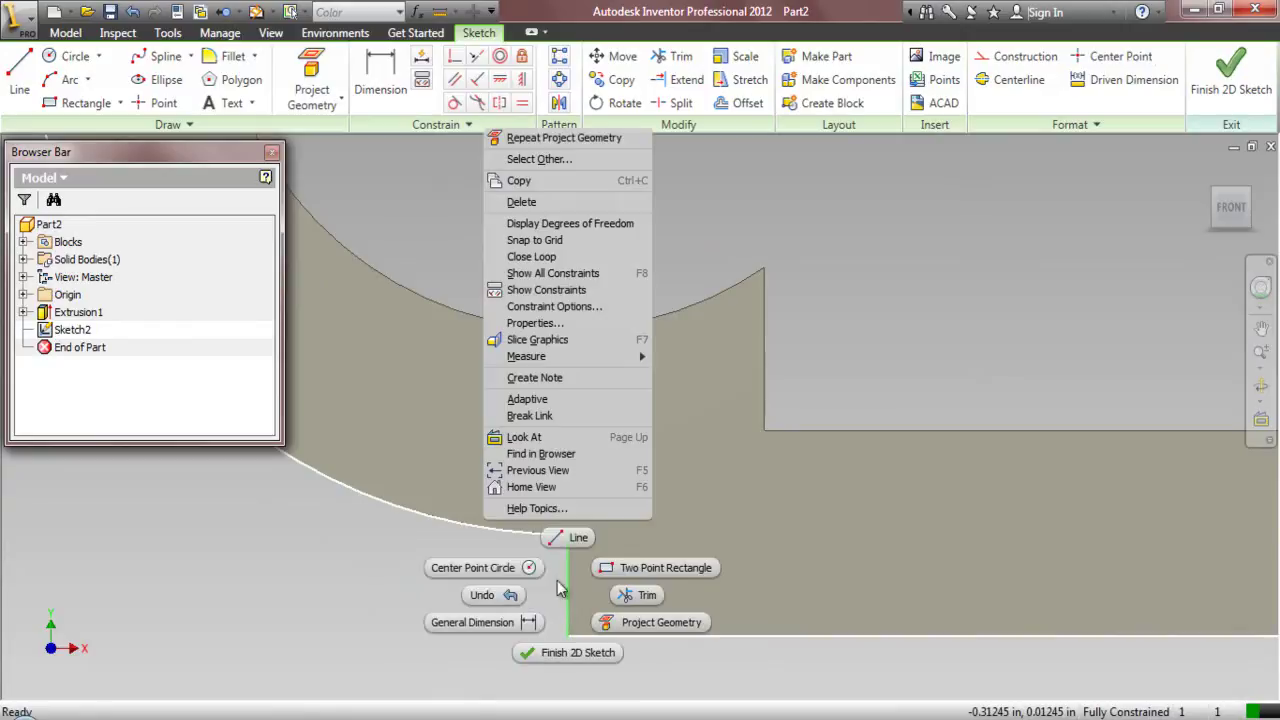
{"action": "left_click", "coordinate": [571, 265]}
{"action": "left_click", "coordinate": [541, 400]}
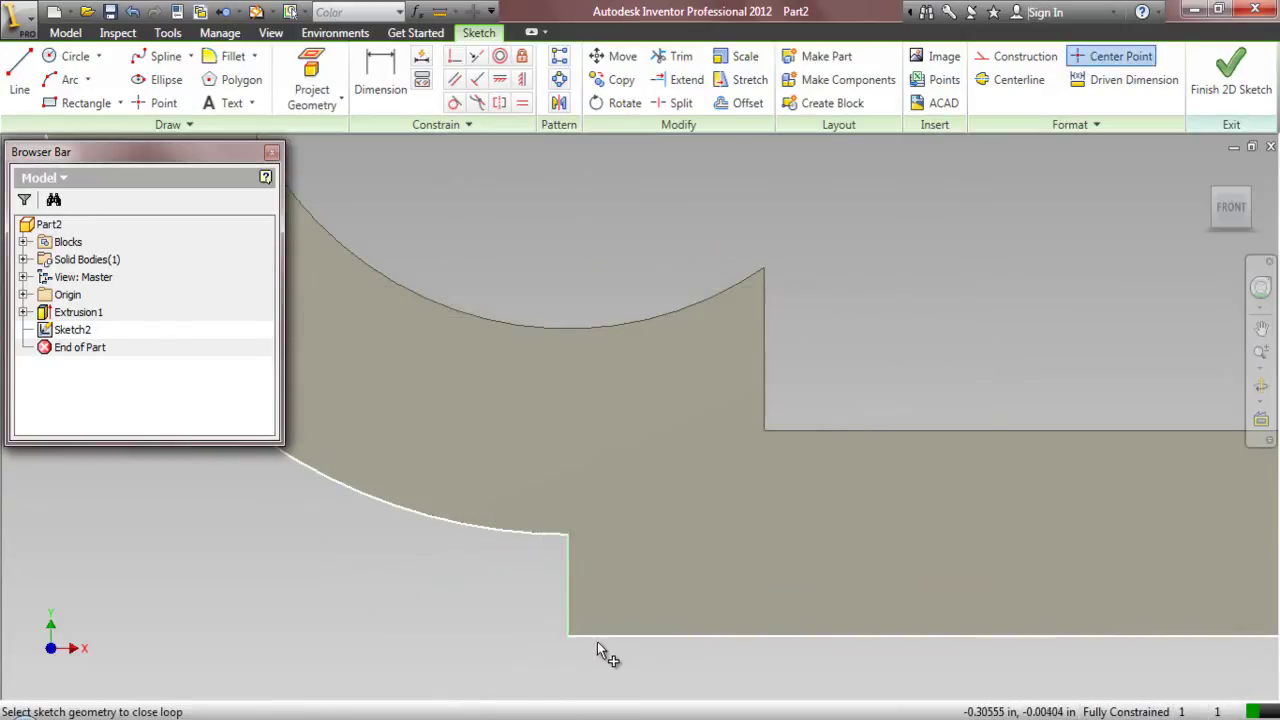
{"action": "scroll", "coordinate": [457, 651], "scroll_direction": "down", "scroll_amount": 5}
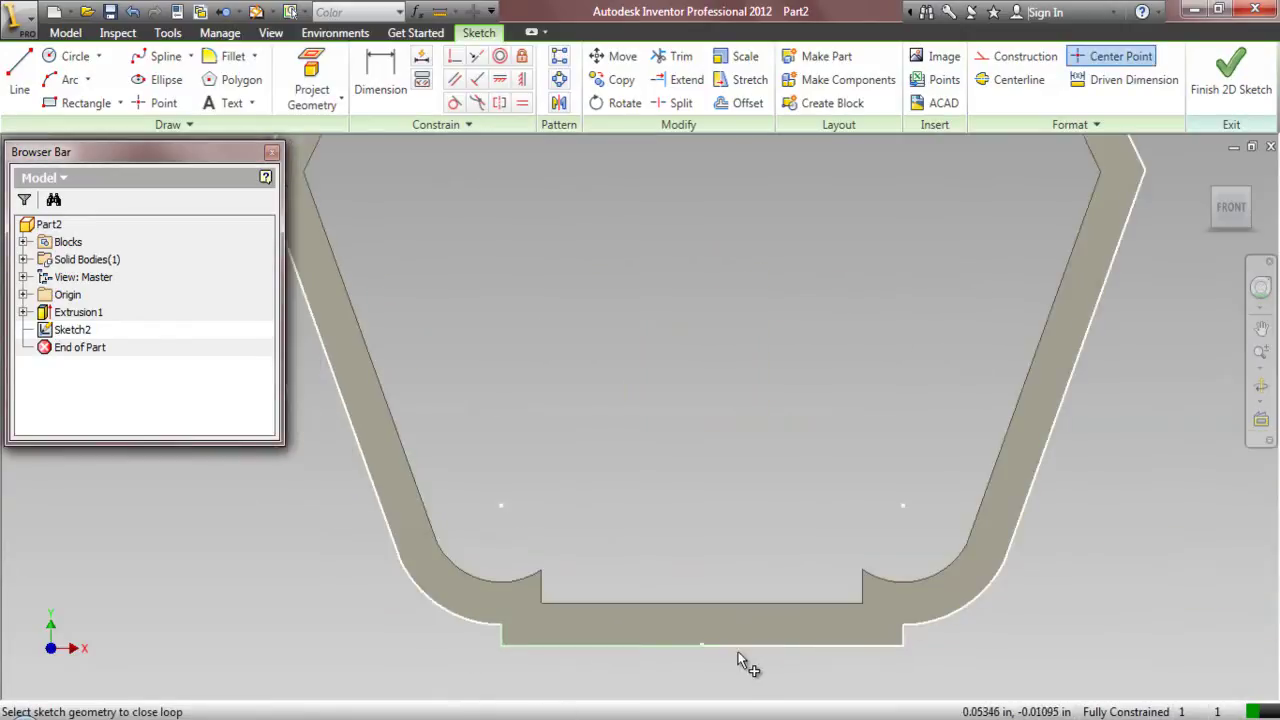
{"action": "left_click", "coordinate": [740, 656]}
{"action": "scroll", "coordinate": [745, 660], "scroll_direction": "down", "scroll_amount": 4}
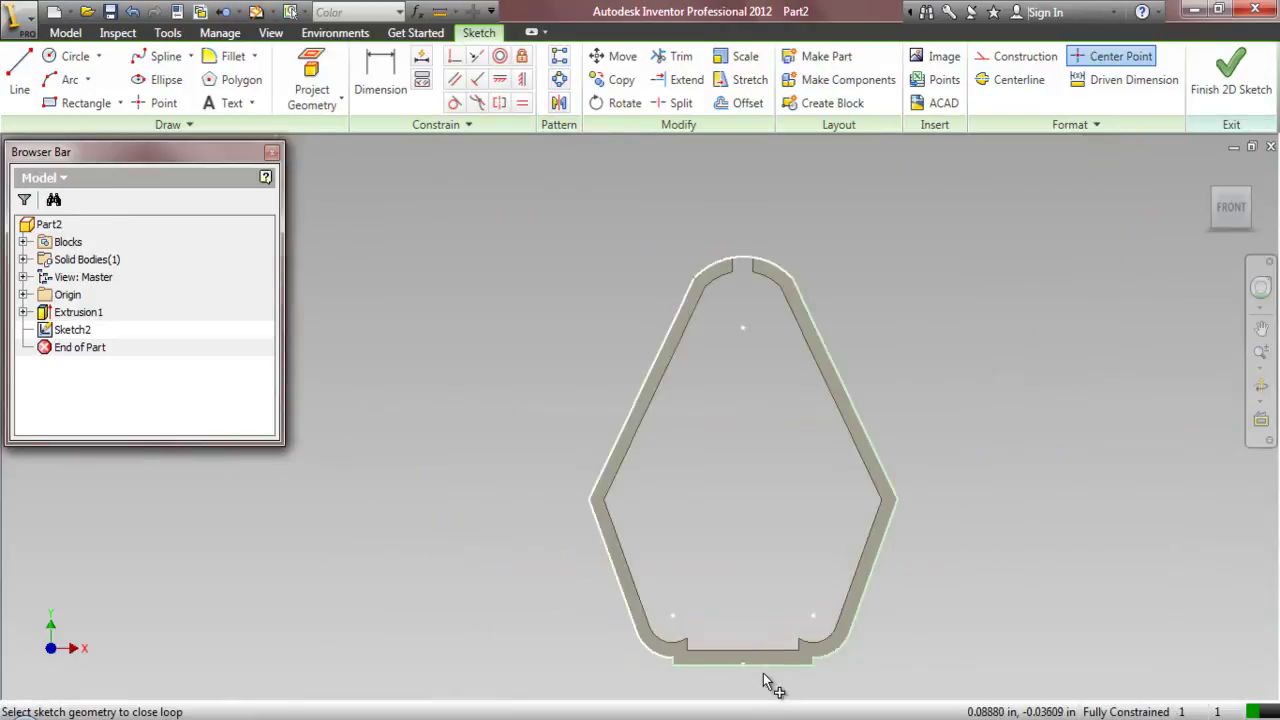
- Extend the loop through the second overlapping curve and the arc across the rim's gap, accepting the Coincident constraint between them
{"action": "left_click", "coordinate": [781, 272]}
{"action": "left_click", "coordinate": [680, 403]}
{"action": "scroll", "coordinate": [741, 254], "scroll_direction": "up", "scroll_amount": 4}
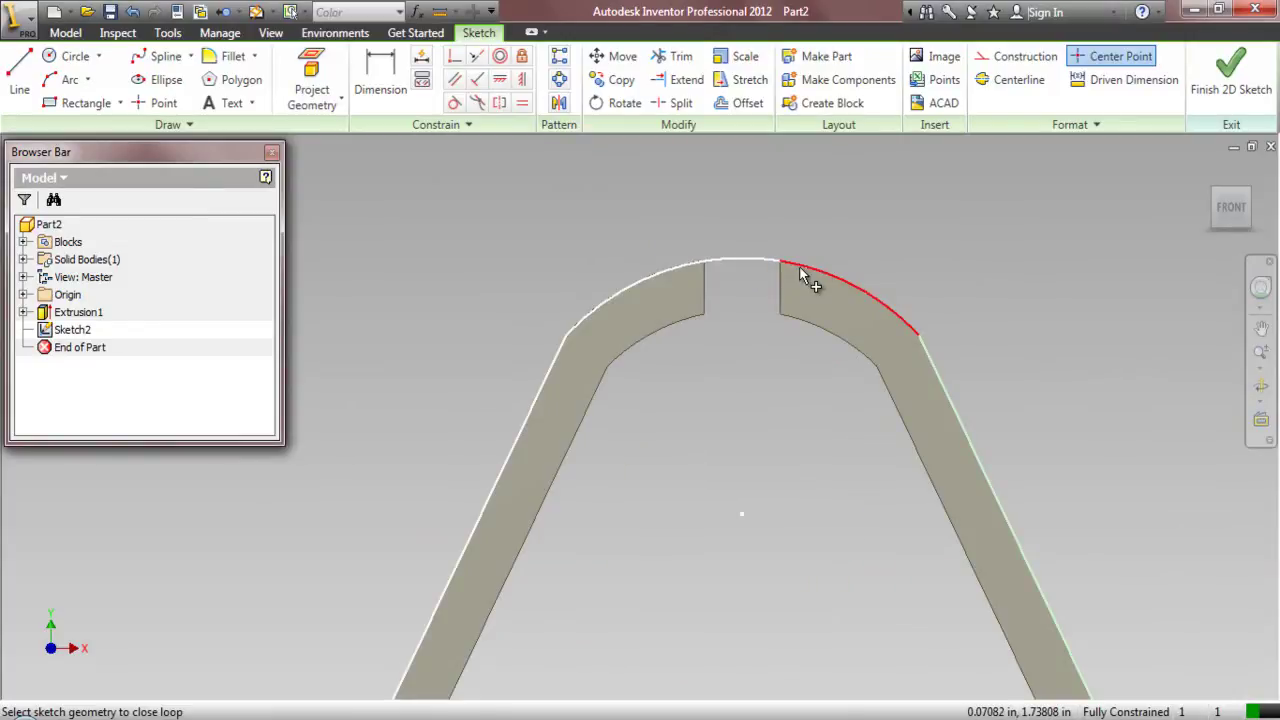
{"action": "left_click", "coordinate": [799, 266]}
{"action": "left_click", "coordinate": [852, 271]}
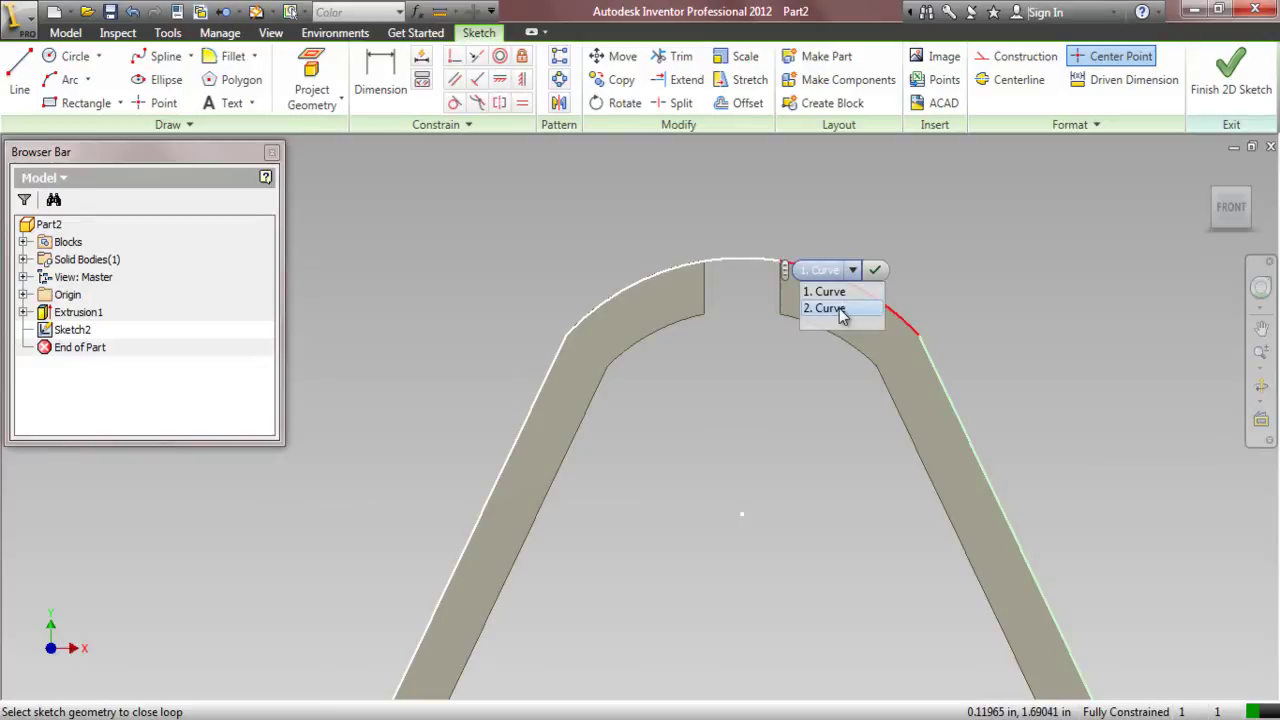
{"action": "left_click", "coordinate": [838, 309]}
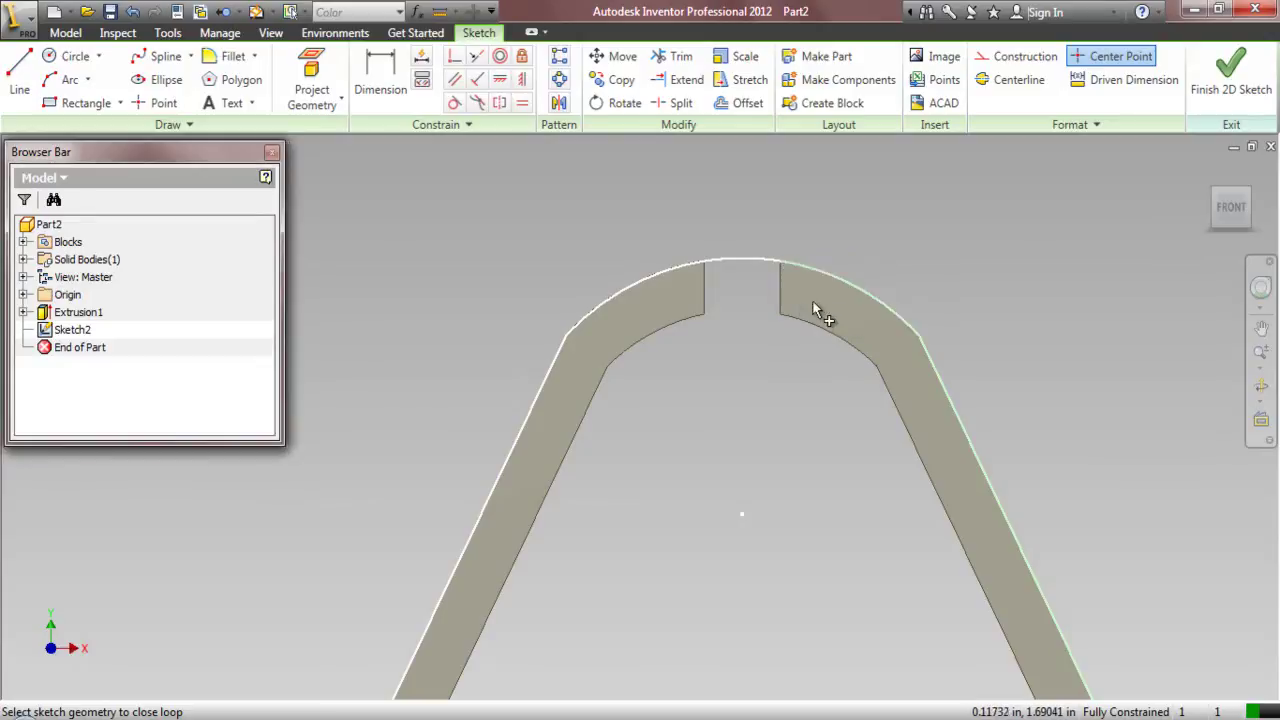
{"action": "left_click", "coordinate": [728, 260]}
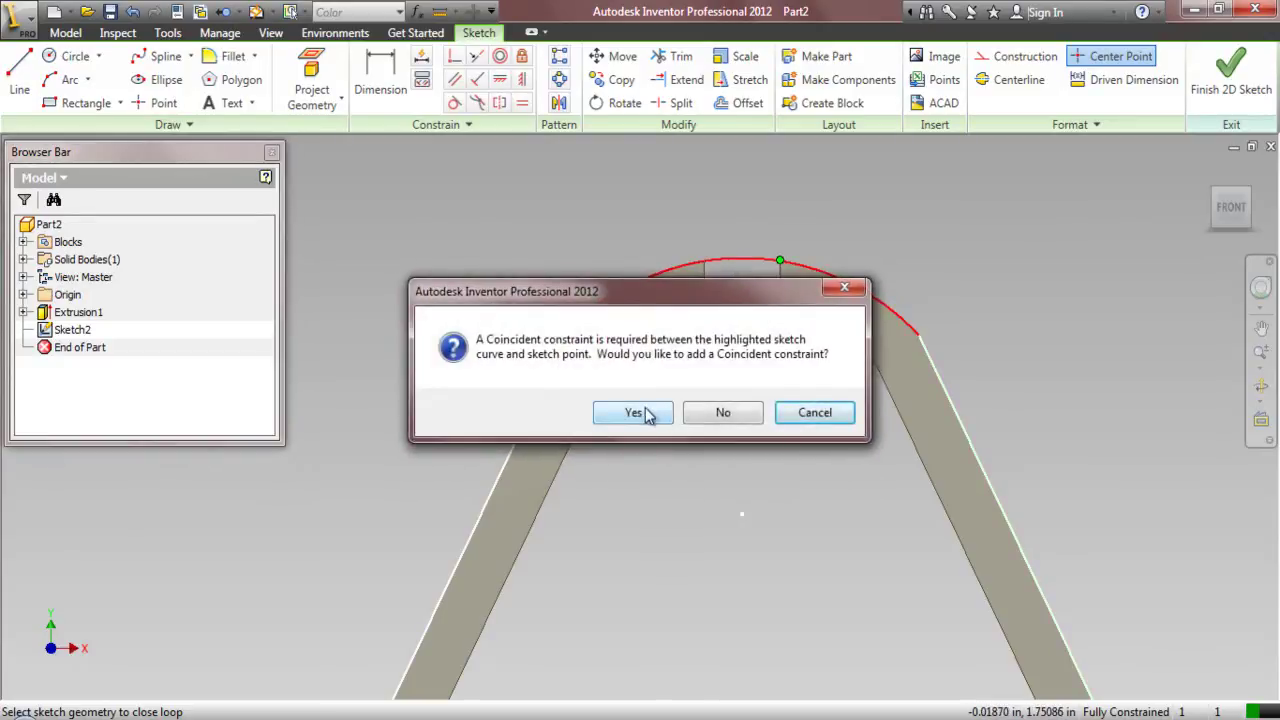
{"action": "left_click", "coordinate": [634, 412]}
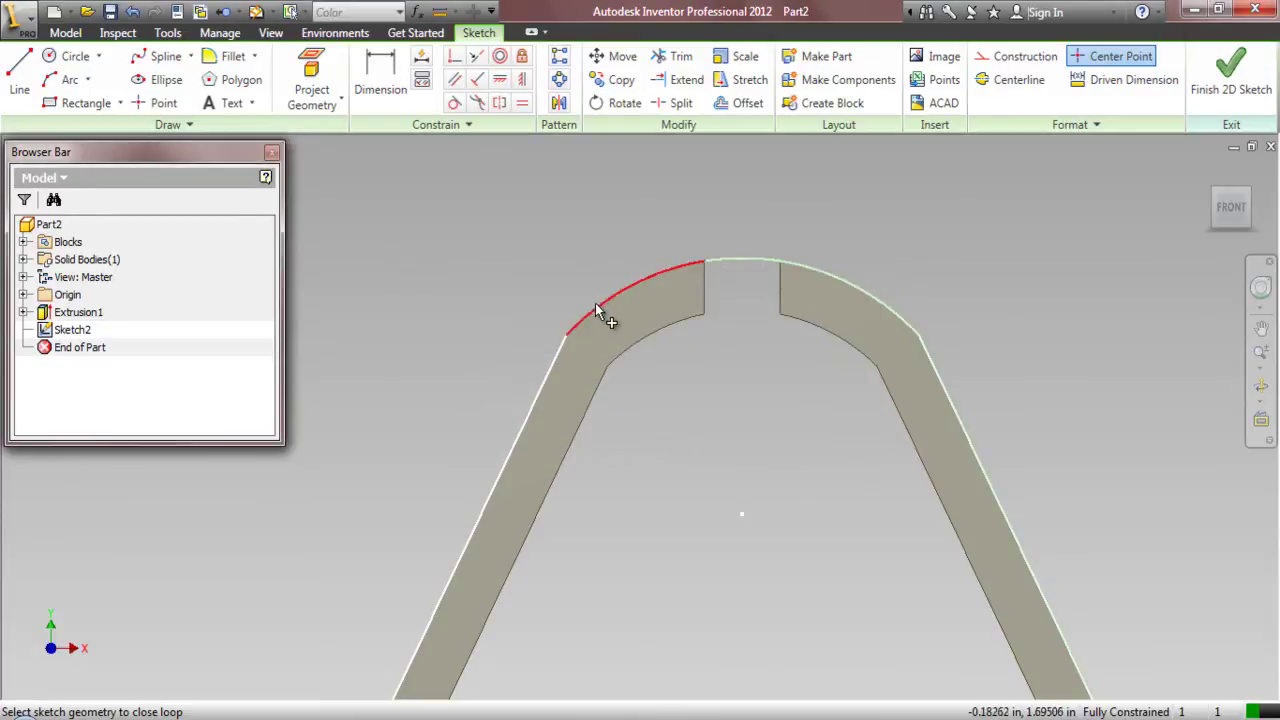
- Close the loop through the second overlapping curve on the gap's other side and the adjoining slanted edge, keeping the projected arc as construction
{"action": "left_click", "coordinate": [596, 305]}
{"action": "left_click", "coordinate": [634, 409]}
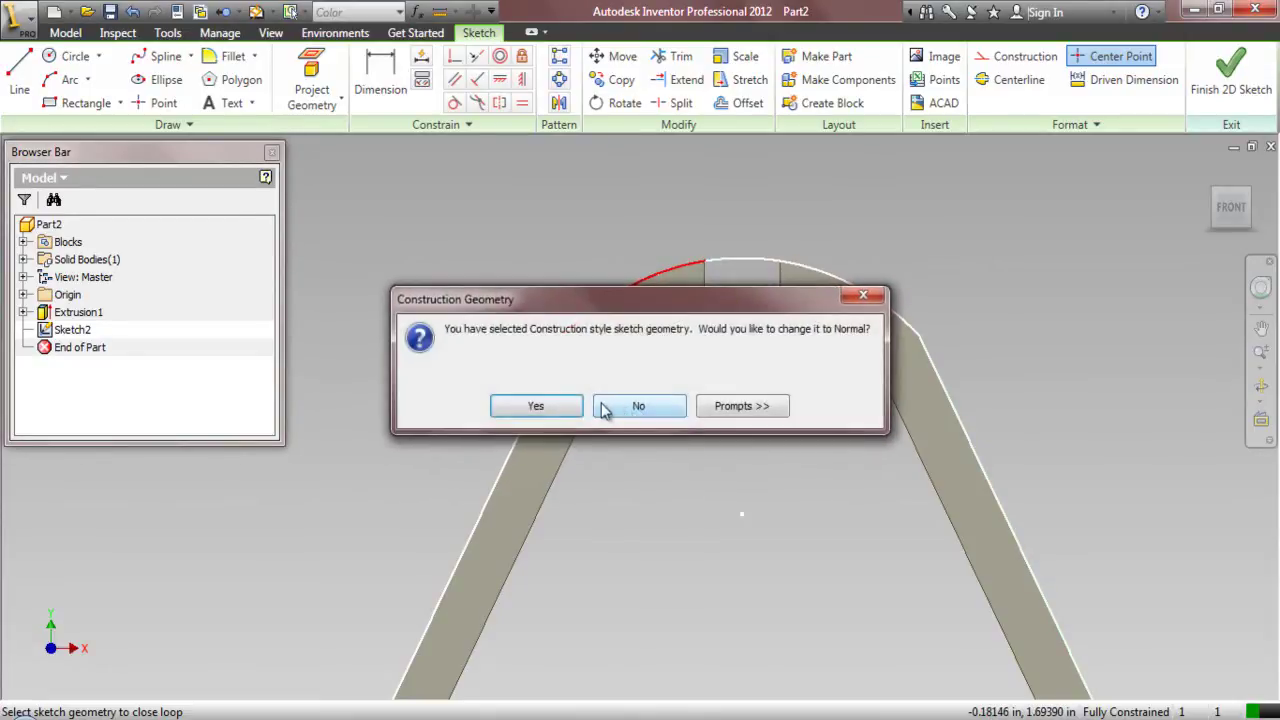
{"action": "left_click", "coordinate": [620, 408]}
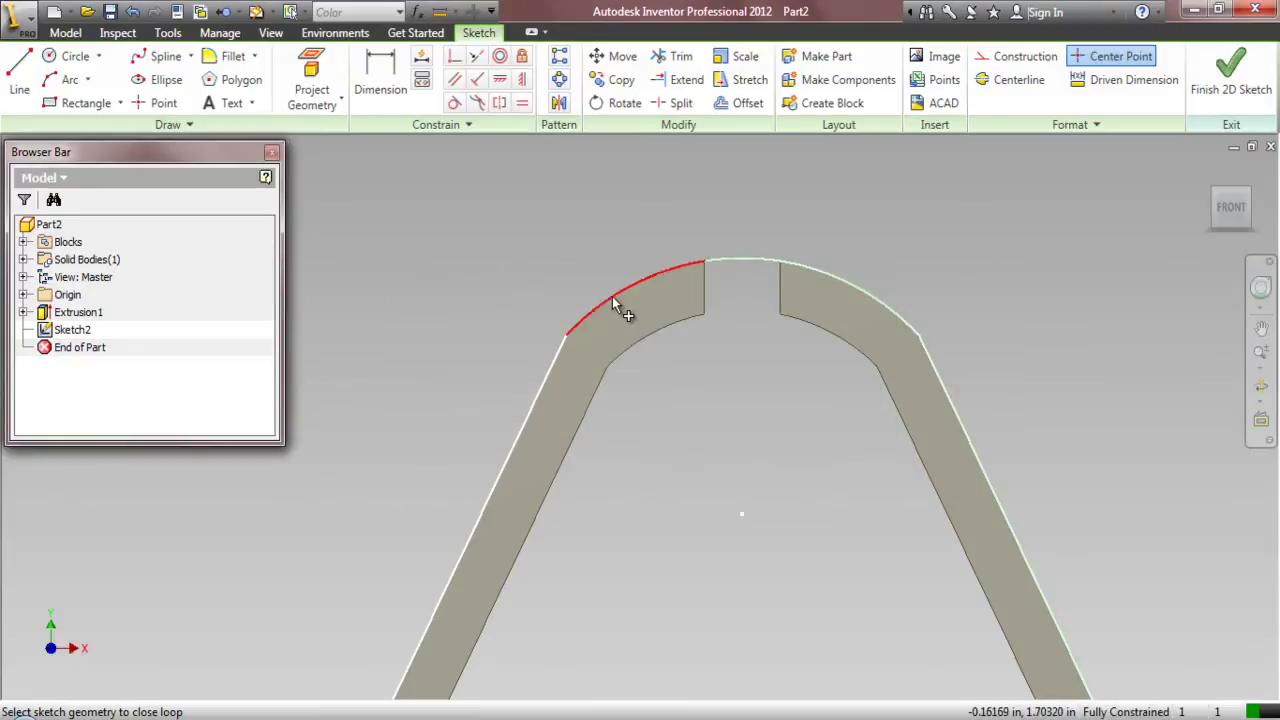
{"action": "mouse_move", "coordinate": [612, 296]}
{"action": "left_click", "coordinate": [665, 298]}
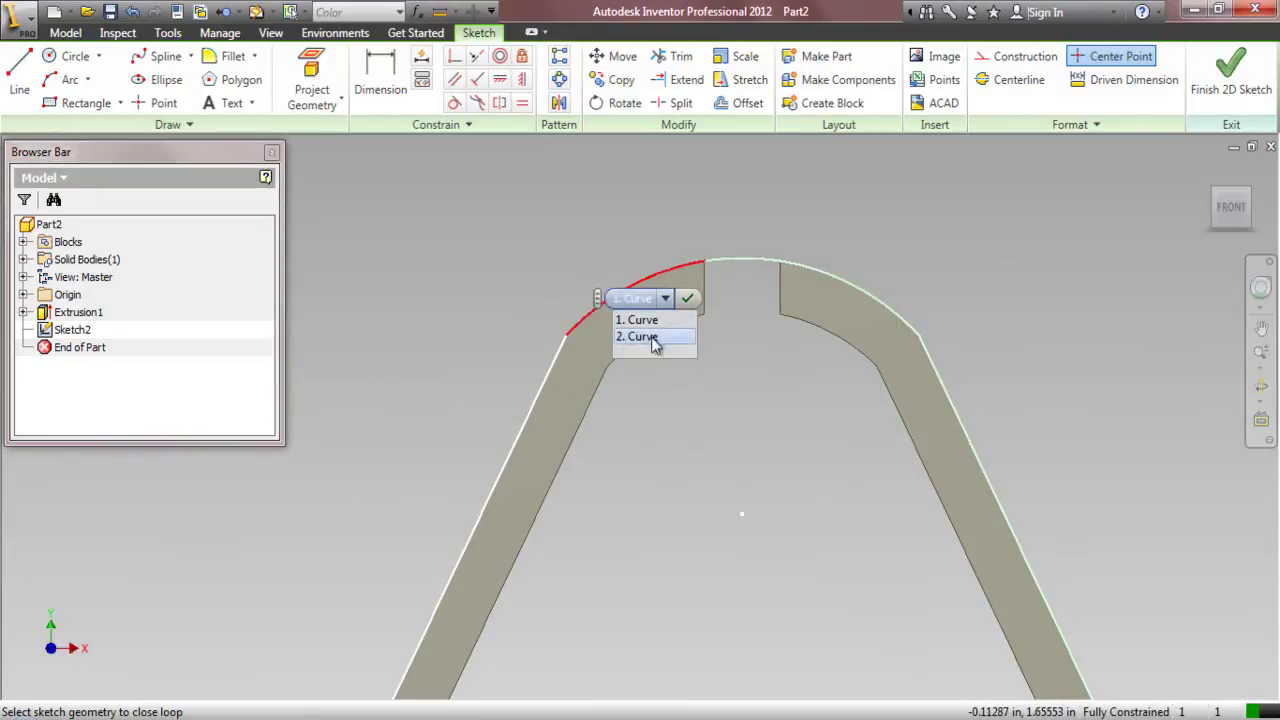
{"action": "left_click", "coordinate": [648, 337]}
{"action": "left_click", "coordinate": [546, 378]}
{"action": "left_click", "coordinate": [587, 405]}
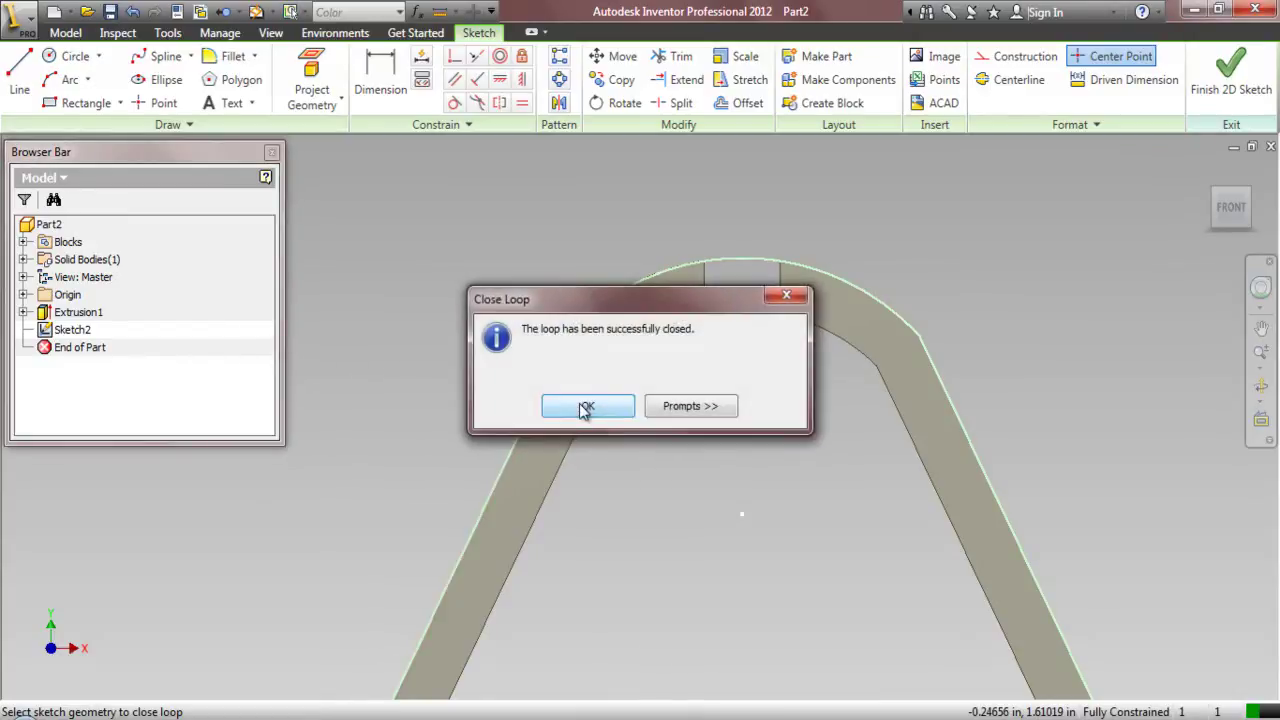
- Offset all the outline's outer curves together, placing the copy about 0.09 in outside the rim
{"action": "left_click", "coordinate": [1258, 366]}
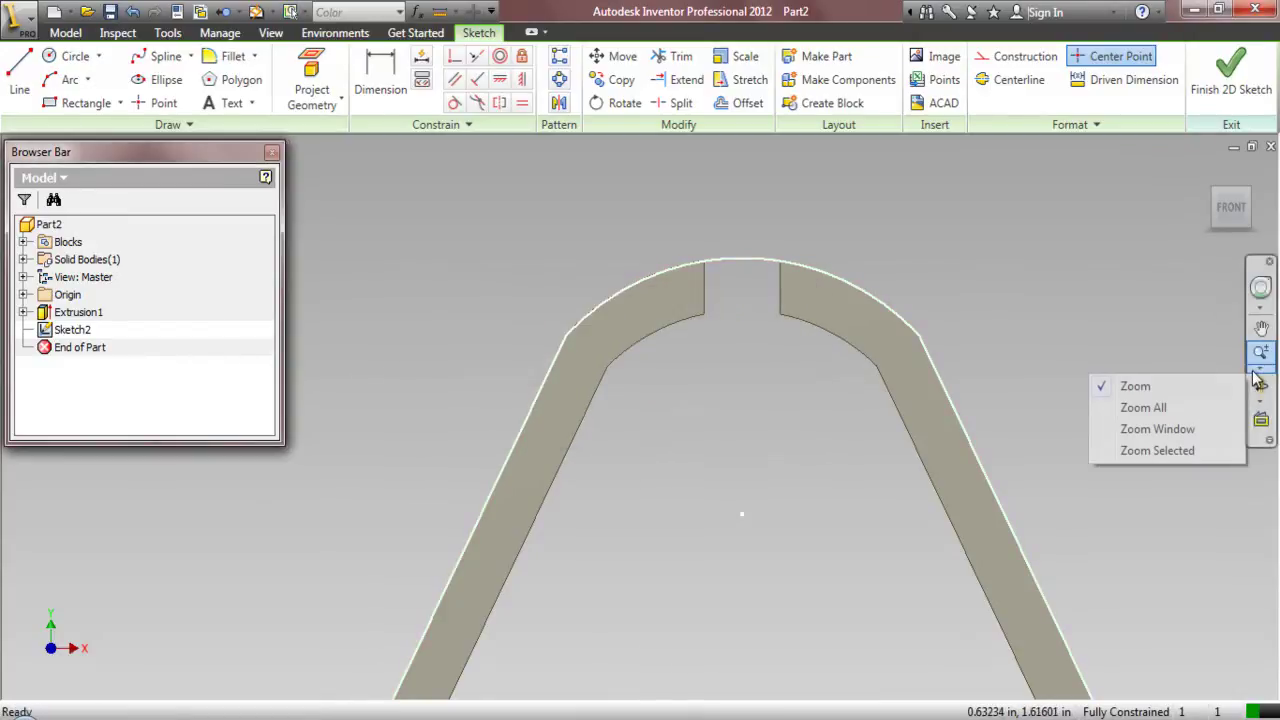
{"action": "left_click", "coordinate": [1104, 408]}
{"action": "left_click", "coordinate": [745, 103]}
{"action": "right_click", "coordinate": [915, 229]}
{"action": "left_click", "coordinate": [880, 314]}
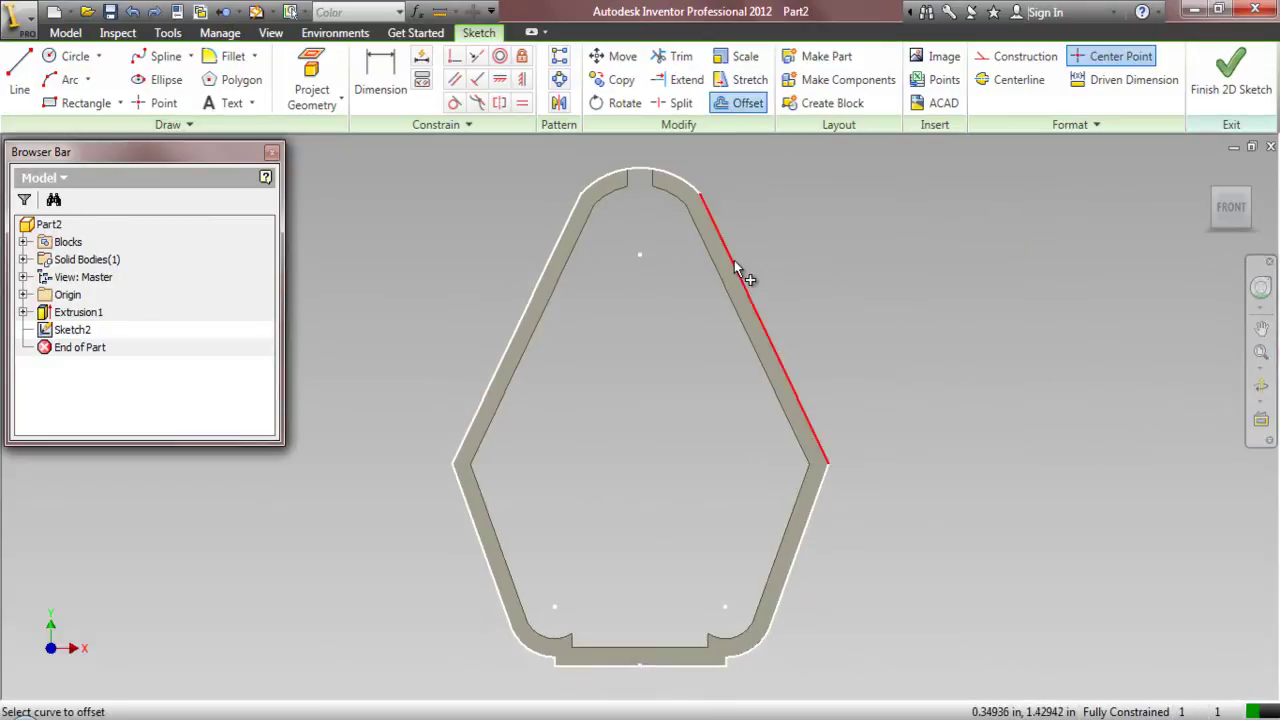
{"action": "left_click", "coordinate": [735, 268]}
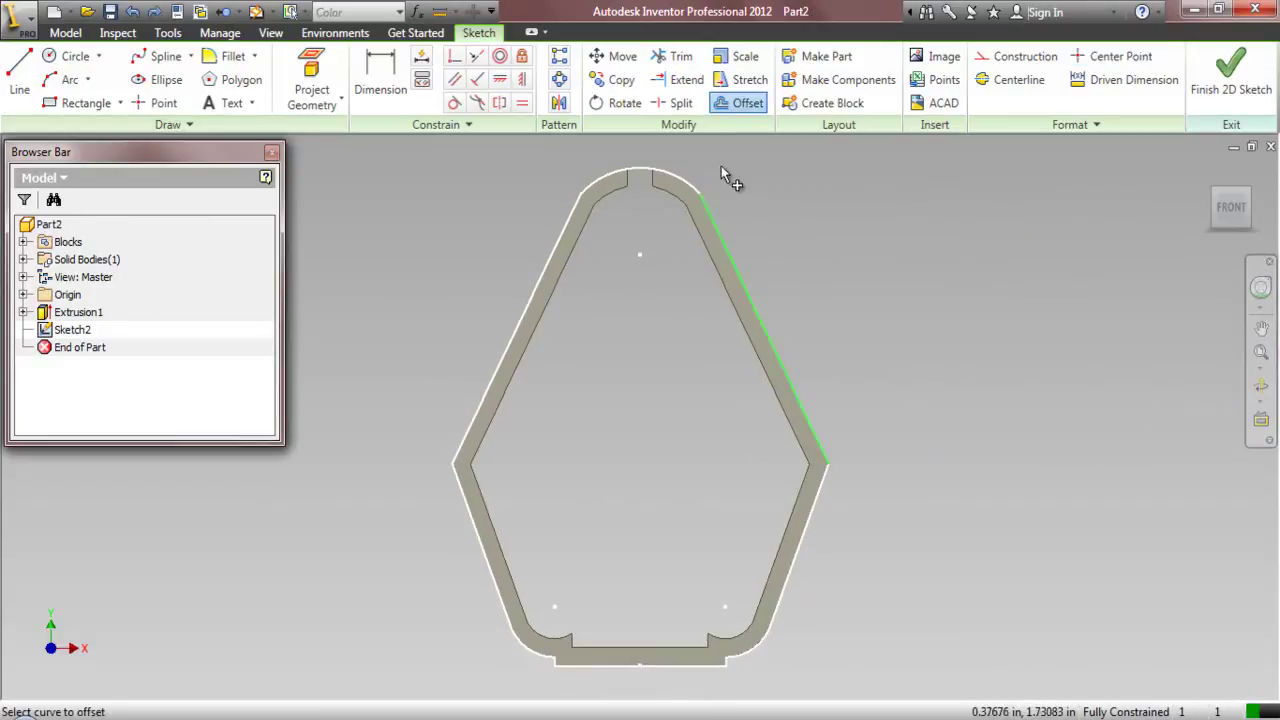
{"action": "left_click", "coordinate": [634, 170]}
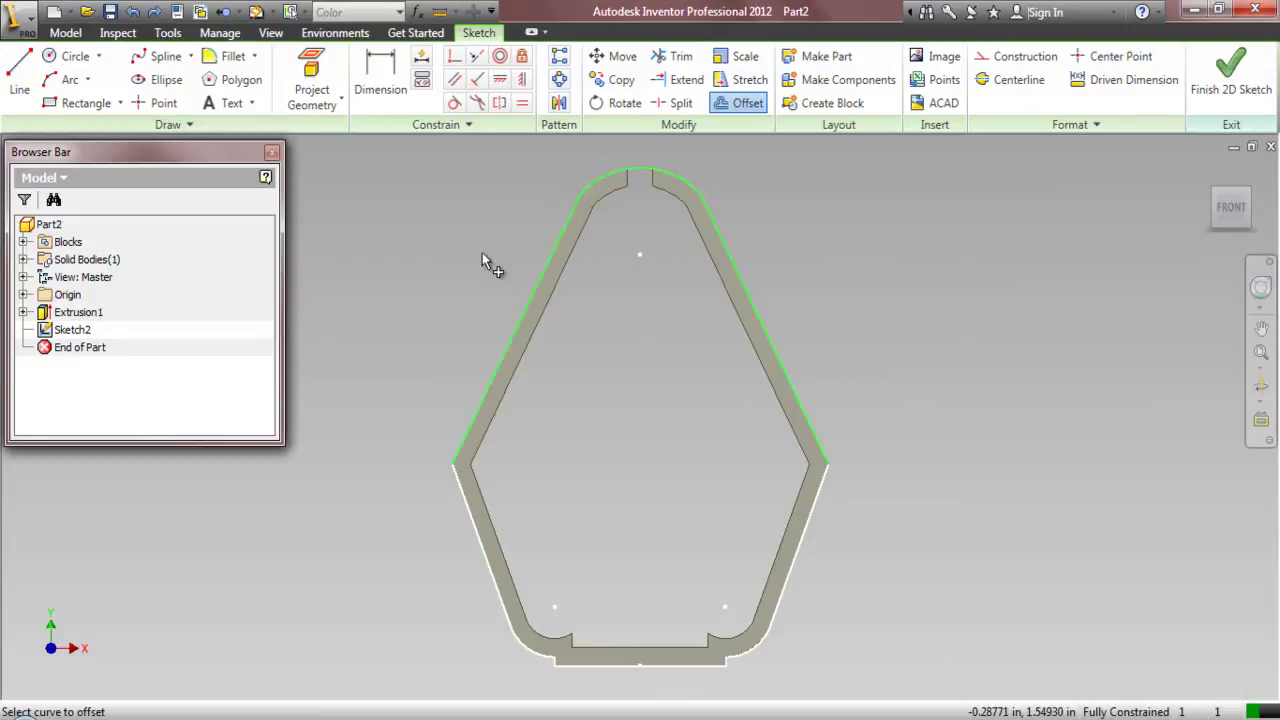
{"action": "left_click", "coordinate": [478, 537]}
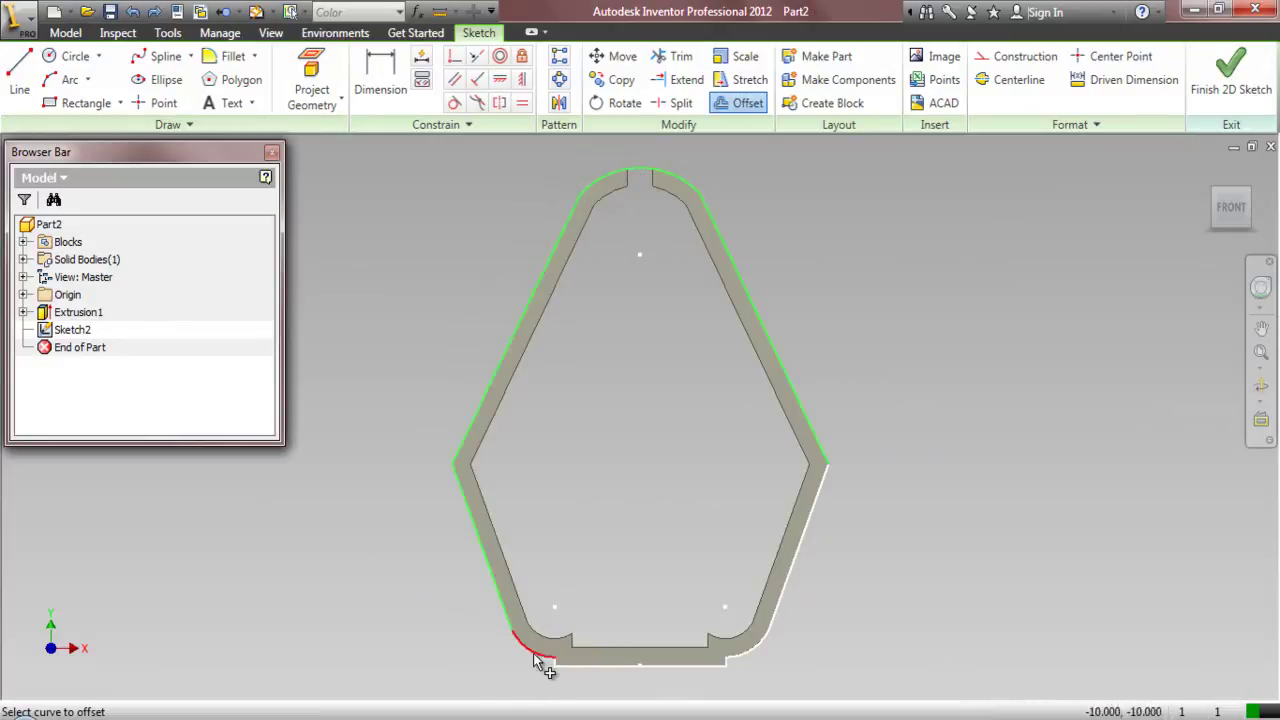
{"action": "left_click", "coordinate": [588, 670]}
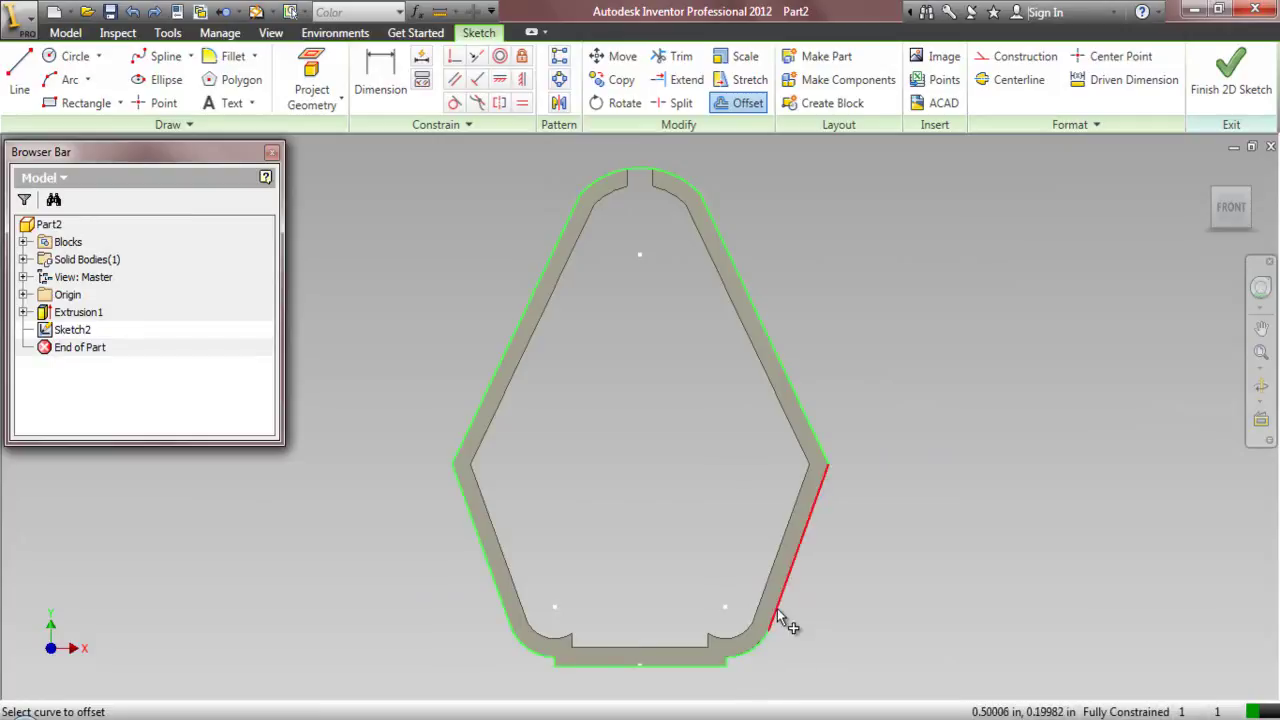
{"action": "right_click", "coordinate": [872, 375]}
{"action": "left_click", "coordinate": [962, 357]}
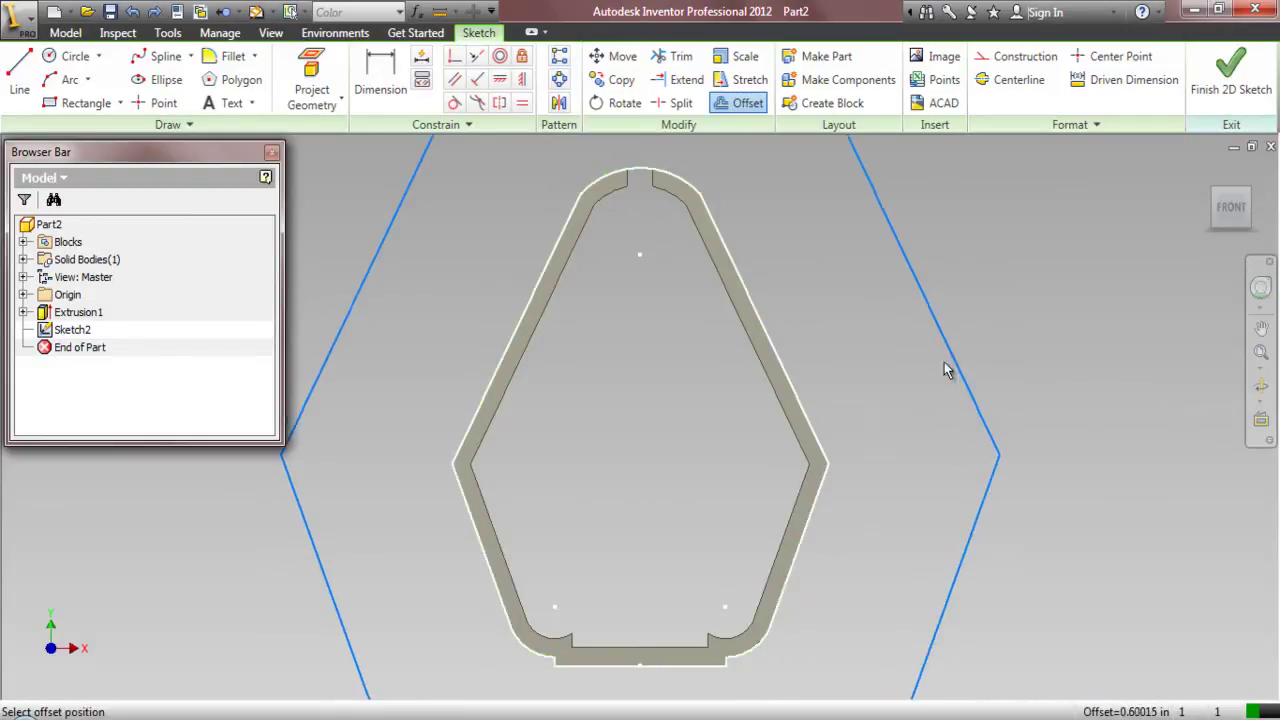
{"action": "left_click", "coordinate": [827, 400]}
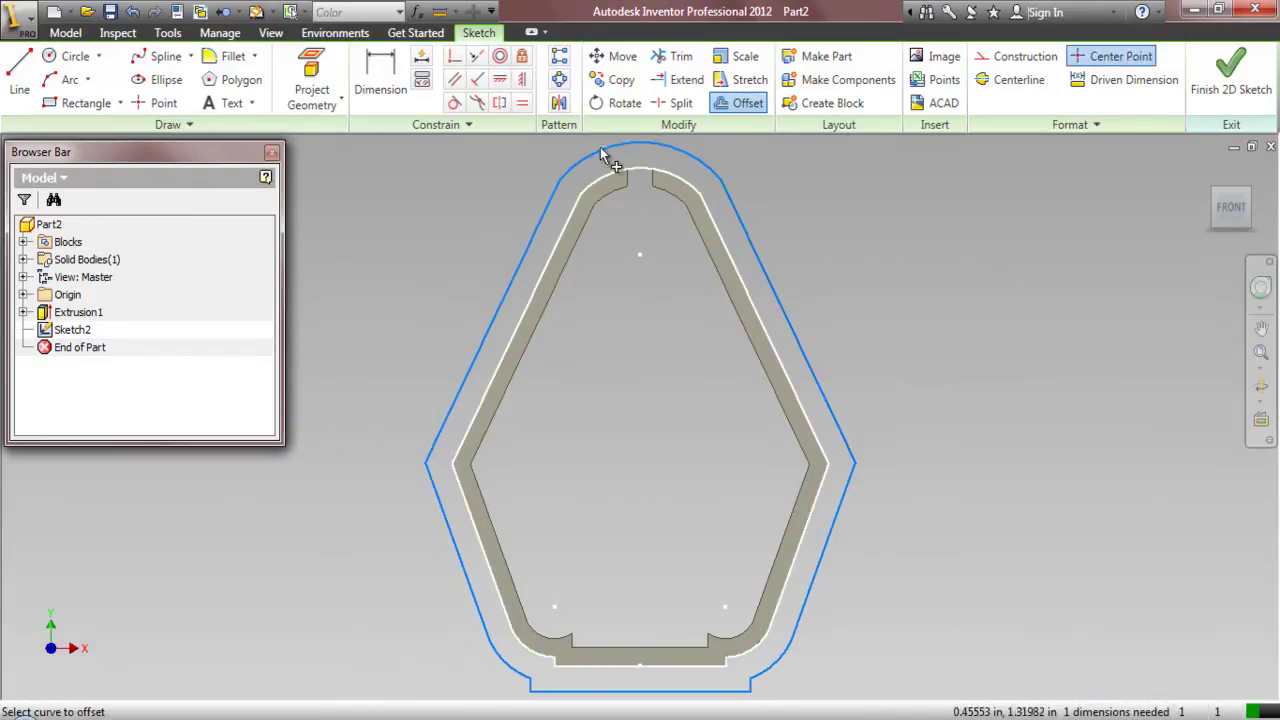
- Dimension the gap between the offset outline and the rim's outer edge as 0.0625 in and finish the sketch
{"action": "left_click", "coordinate": [372, 88]}
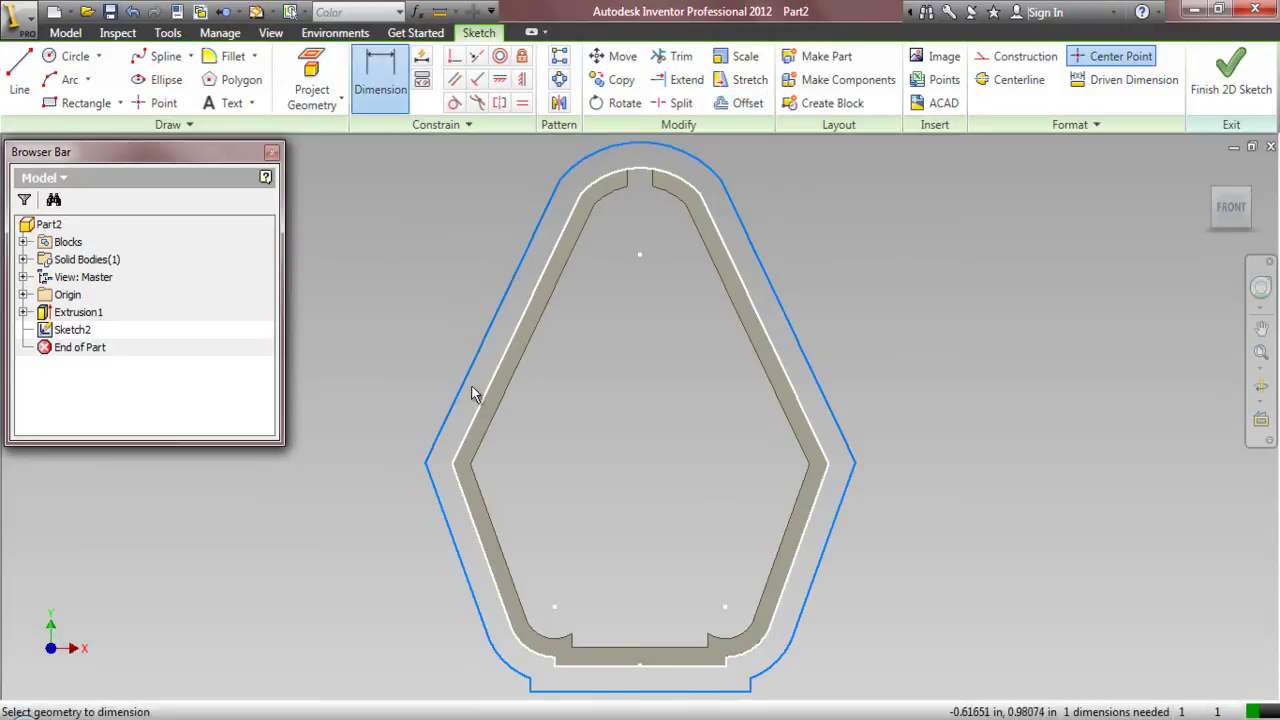
{"action": "left_click", "coordinate": [469, 389]}
{"action": "left_click", "coordinate": [484, 393]}
{"action": "left_click", "coordinate": [447, 356]}
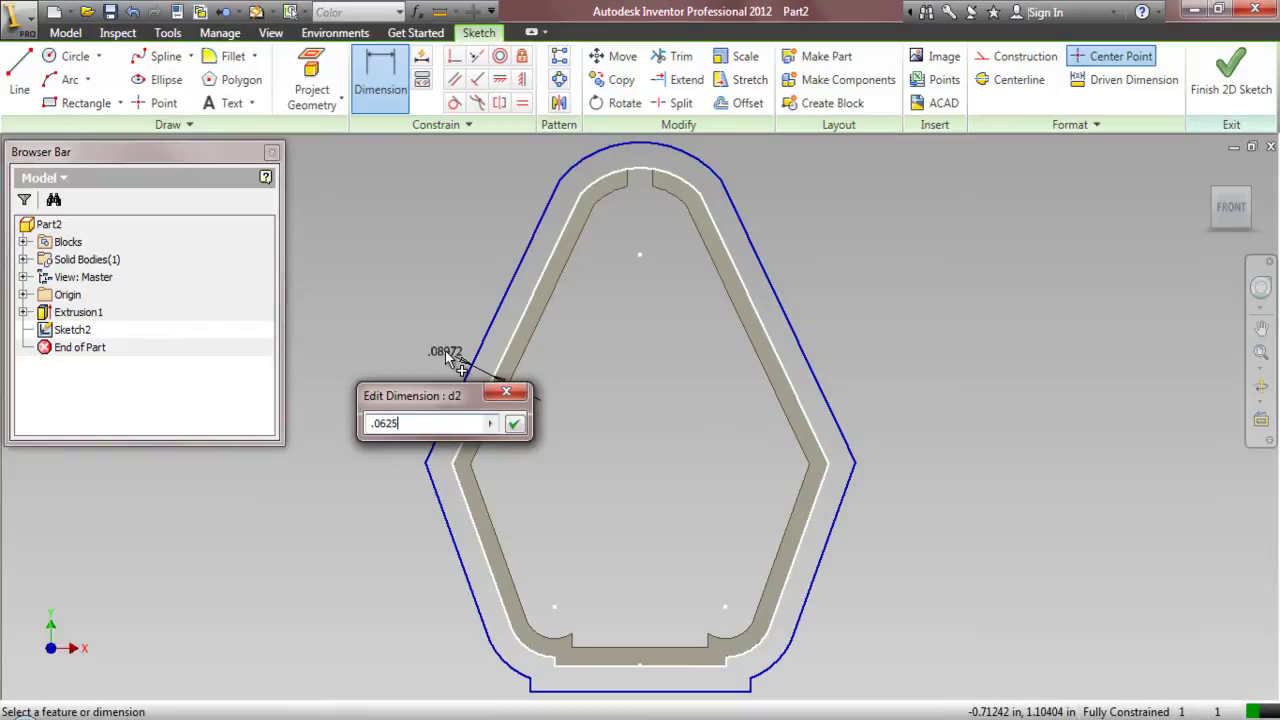
{"action": "type", "text": ".0625"}
{"action": "key", "text": "Return"}
{"action": "right_click", "coordinate": [419, 214]}
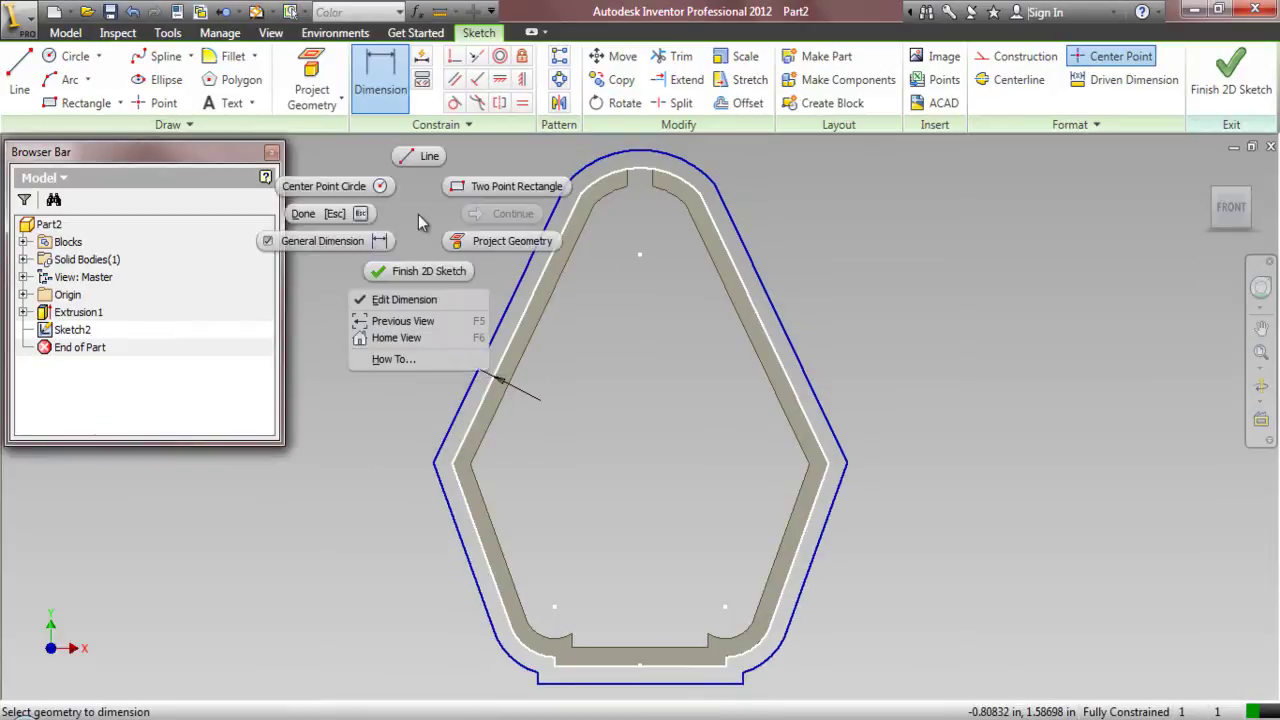
{"action": "left_click", "coordinate": [336, 213]}
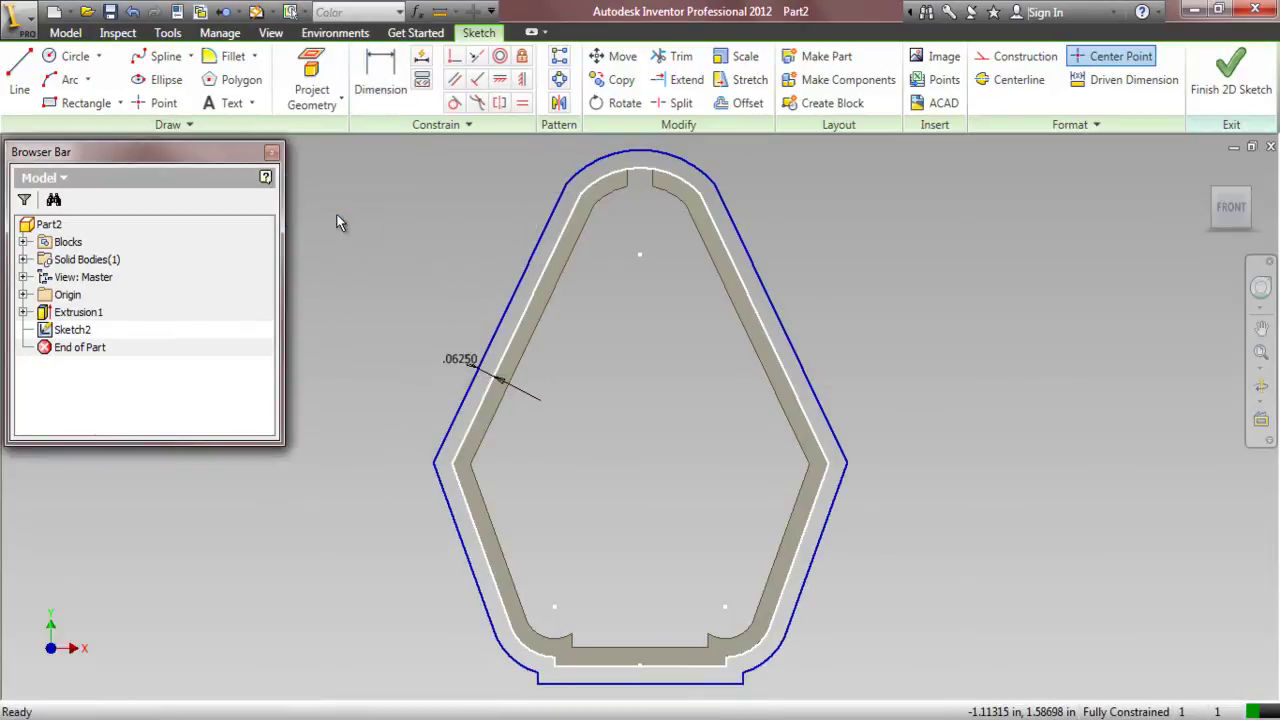
{"action": "left_click", "coordinate": [1231, 72]}
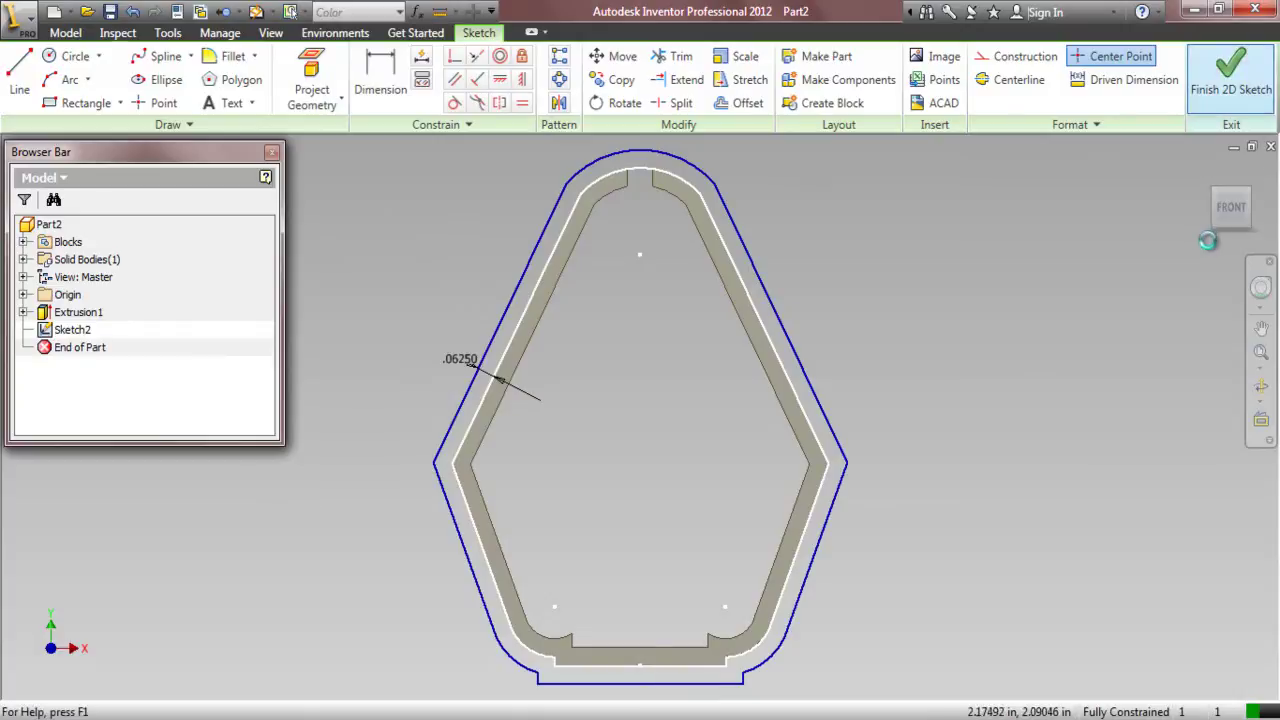
- Extrude the full area enclosed by the offset outline 0.125 in to form the cap over the rim
{"action": "left_click", "coordinate": [1231, 245]}
{"action": "left_click", "coordinate": [1250, 218]}
{"action": "left_click", "coordinate": [1261, 352]}
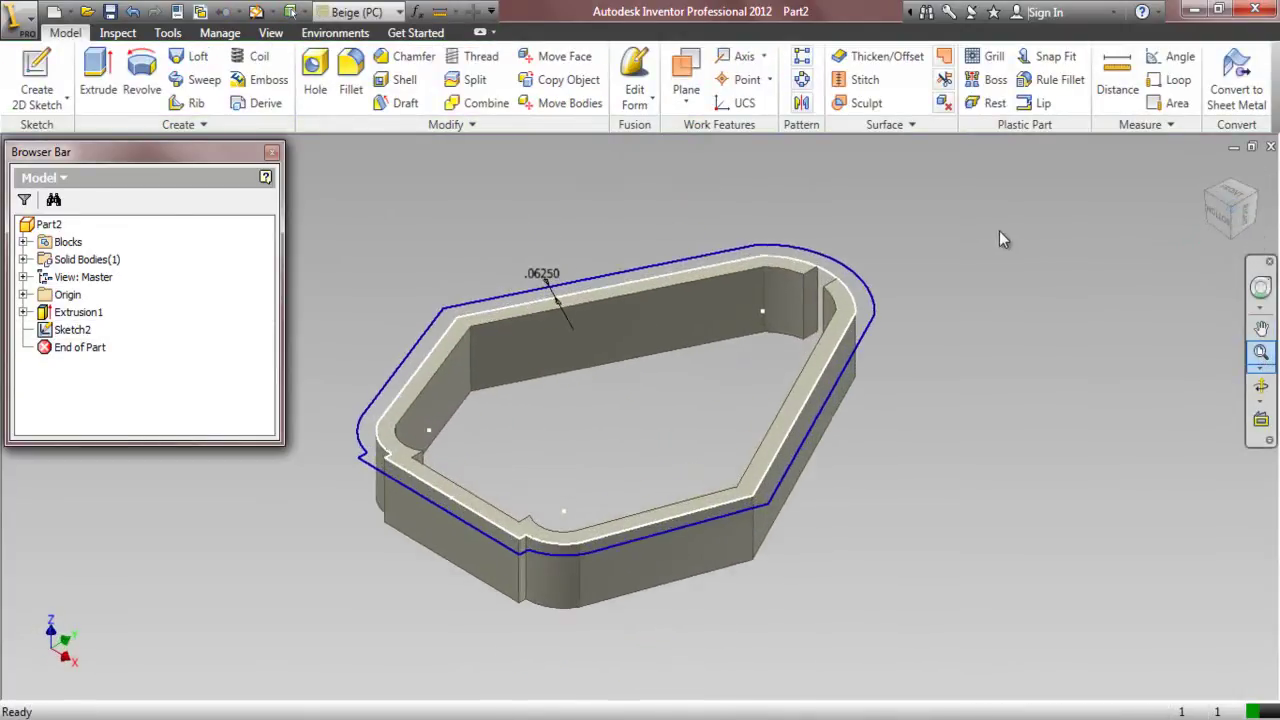
{"action": "left_click", "coordinate": [98, 78]}
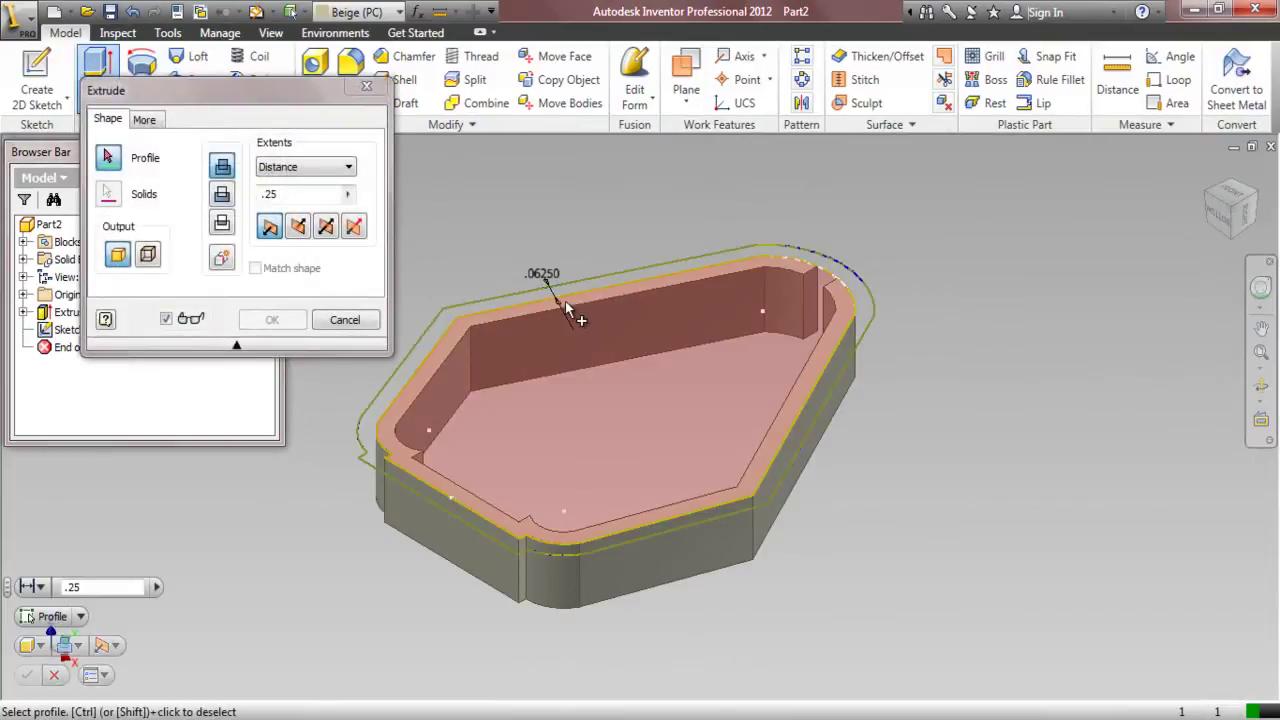
{"action": "left_click", "coordinate": [565, 291]}
{"action": "left_click", "coordinate": [567, 286]}
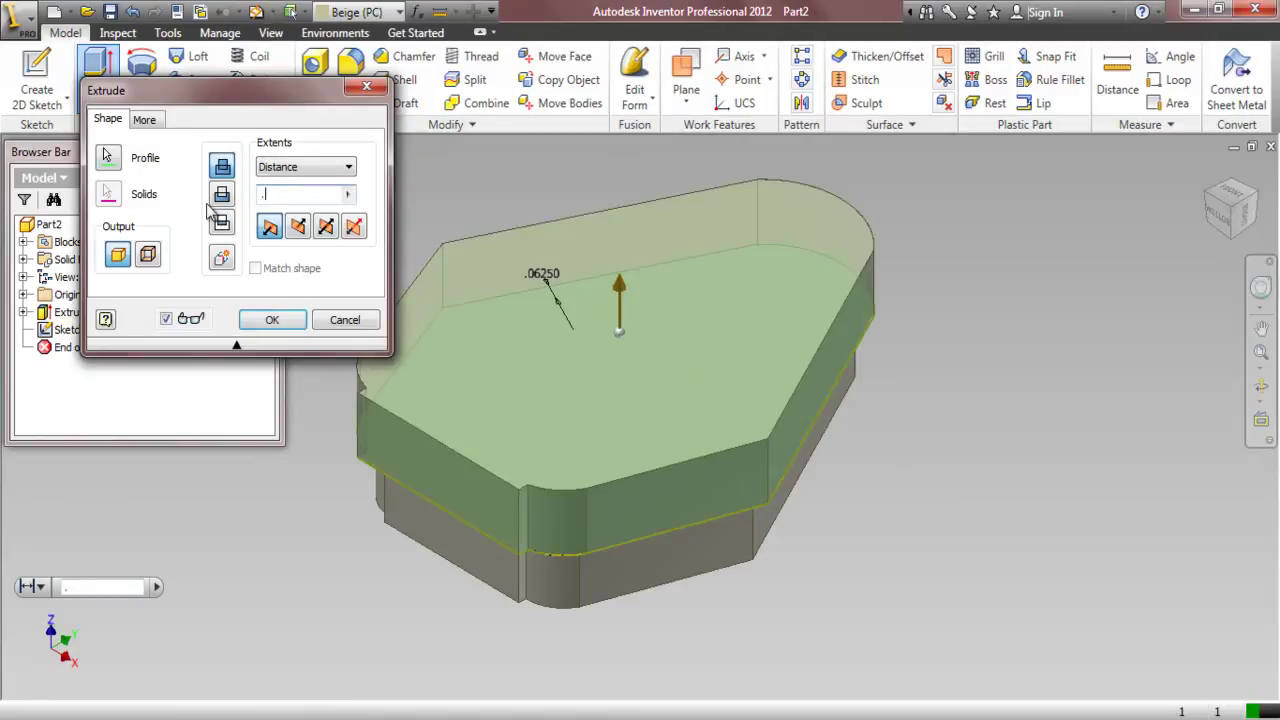
{"action": "key", "text": "Return"}
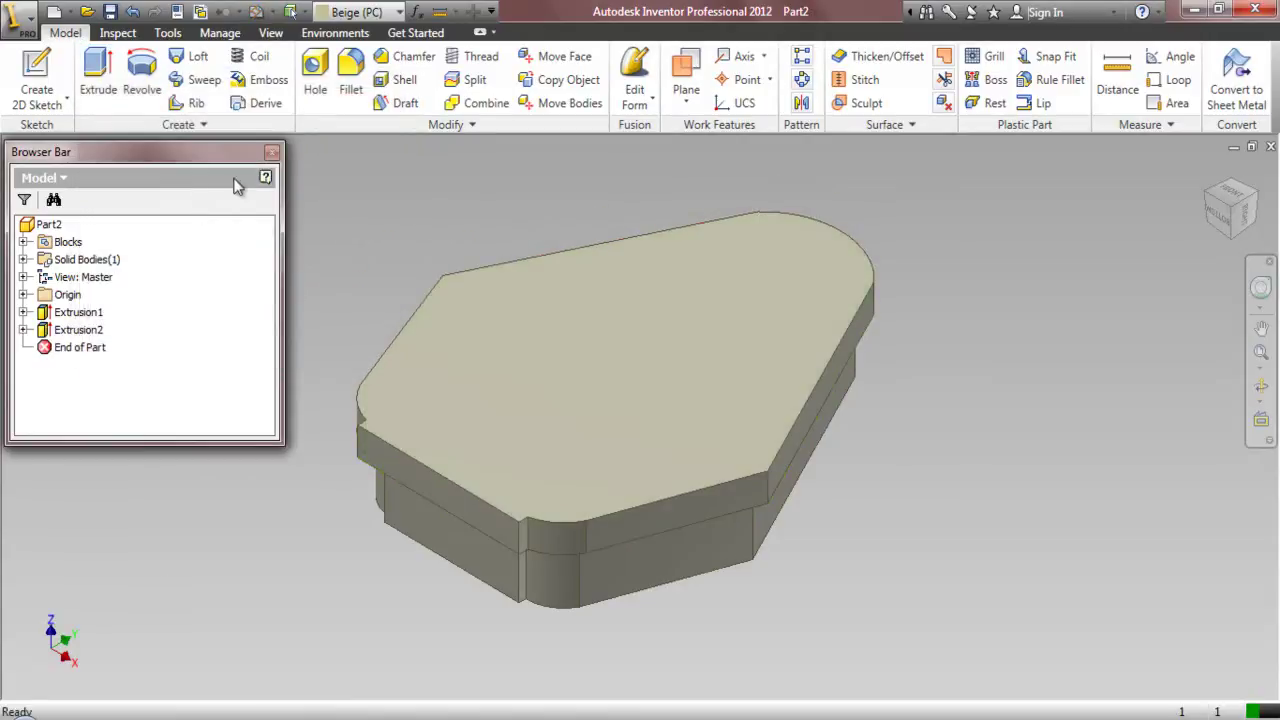
{"action": "left_click", "coordinate": [1261, 386]}
{"action": "left_click_drag", "start_coordinate": [640, 207], "coordinate": [678, 378]}
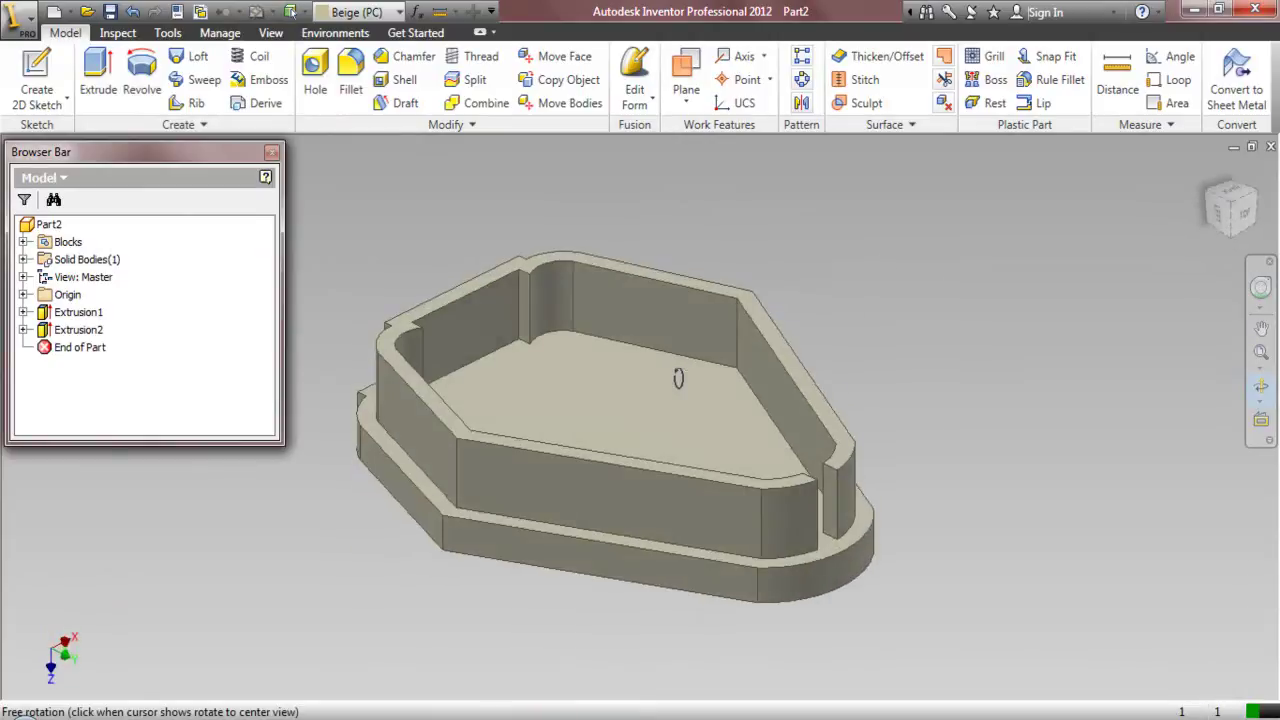
{"action": "right_click", "coordinate": [660, 368]}
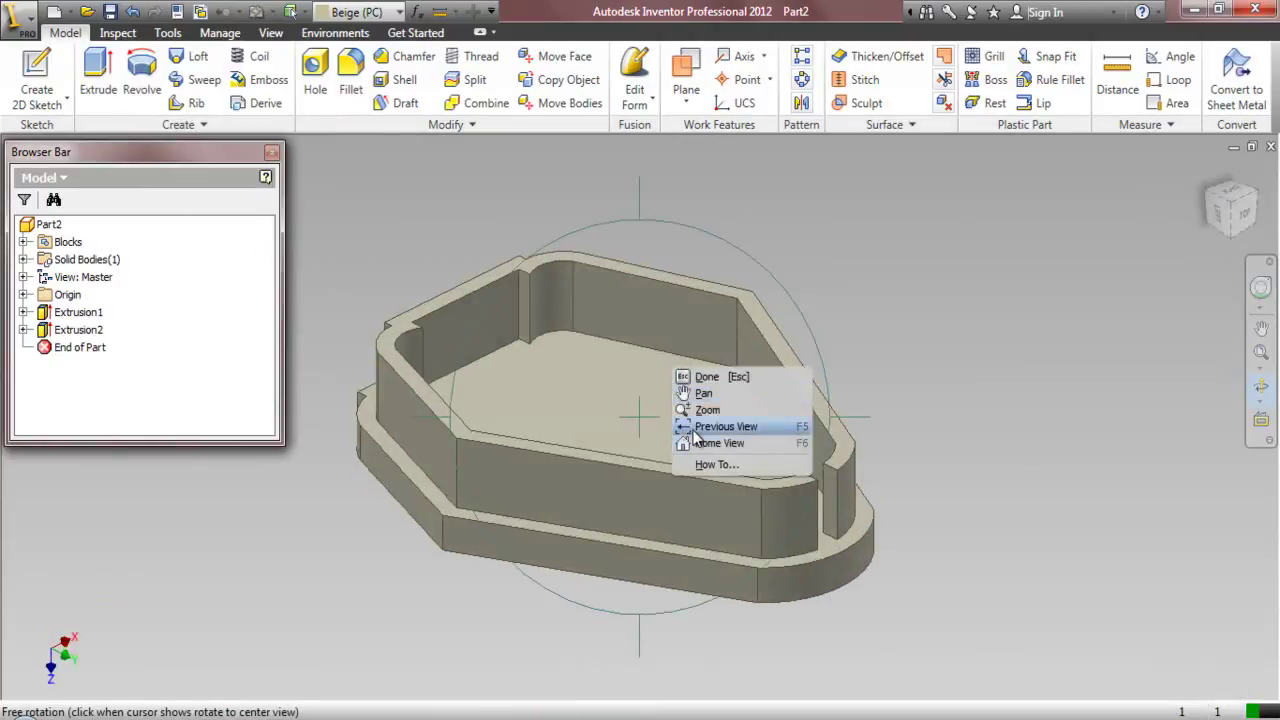
{"action": "left_click", "coordinate": [705, 418]}
{"action": "right_click", "coordinate": [664, 236]}
{"action": "left_click", "coordinate": [690, 242]}
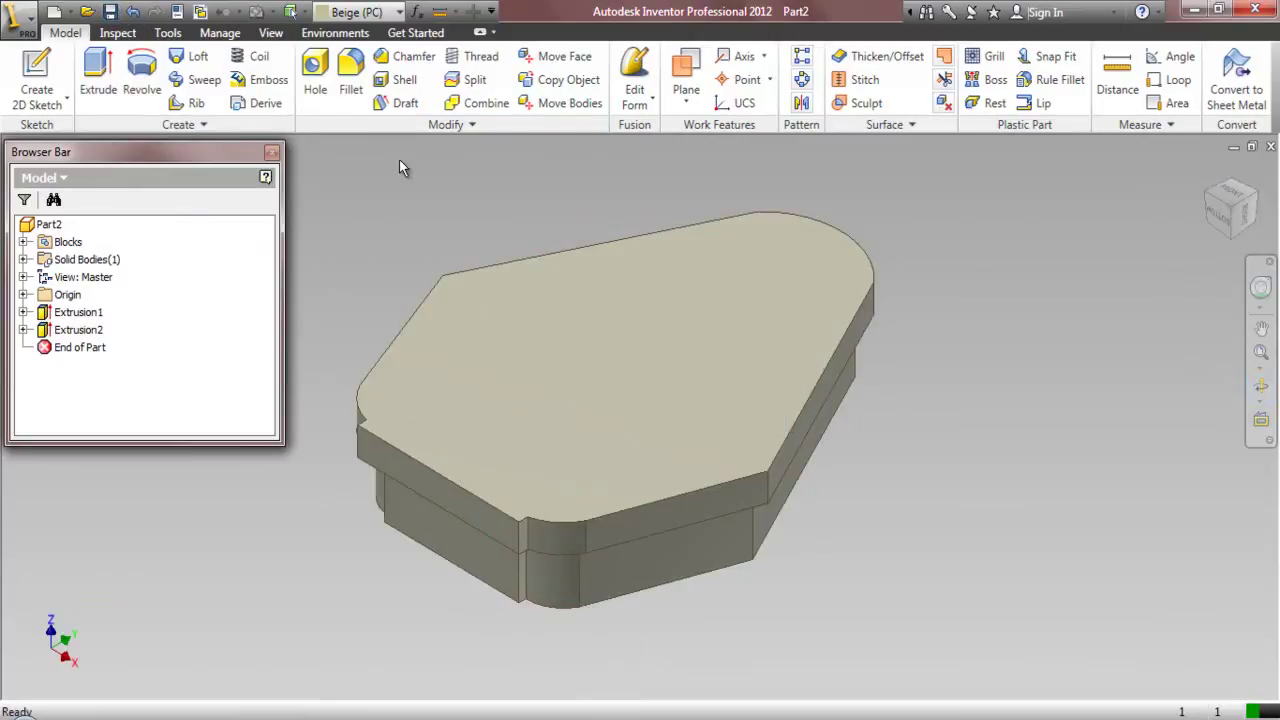
- Fillet the complete outer edge loop of the cap's flat outer face with a 1/32 in radius
{"action": "left_click", "coordinate": [352, 80]}
{"action": "left_click", "coordinate": [338, 200]}
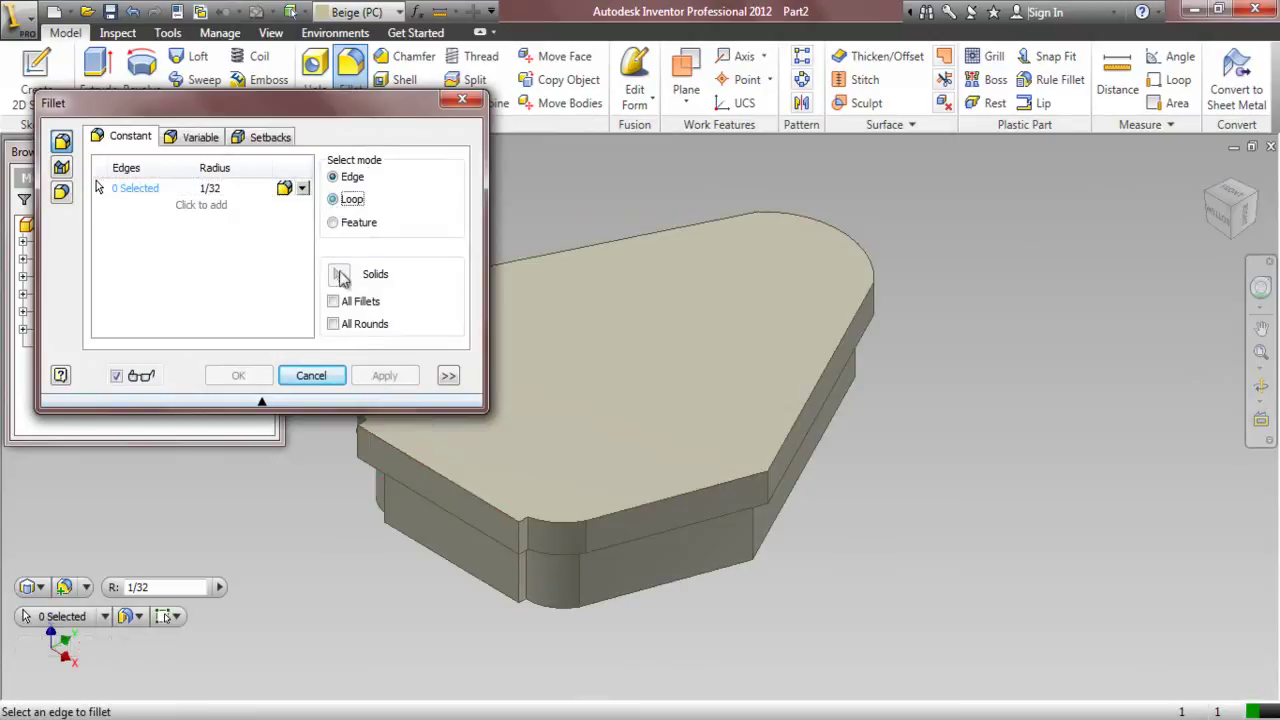
{"action": "left_click", "coordinate": [447, 482]}
{"action": "left_click", "coordinate": [386, 374]}
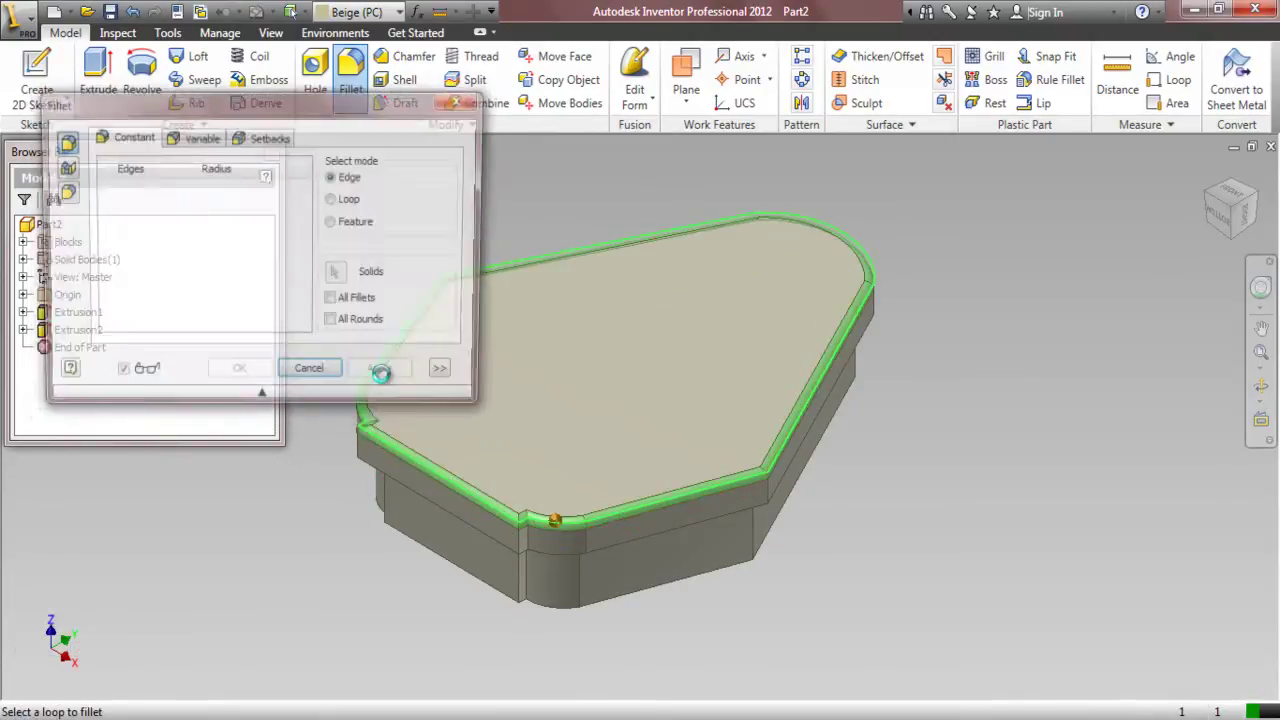
- Fillet the two short upright edges of the cap at its notched end corners with a 1/32 in radius
{"action": "scroll", "coordinate": [334, 451], "scroll_direction": "up", "scroll_amount": 3}
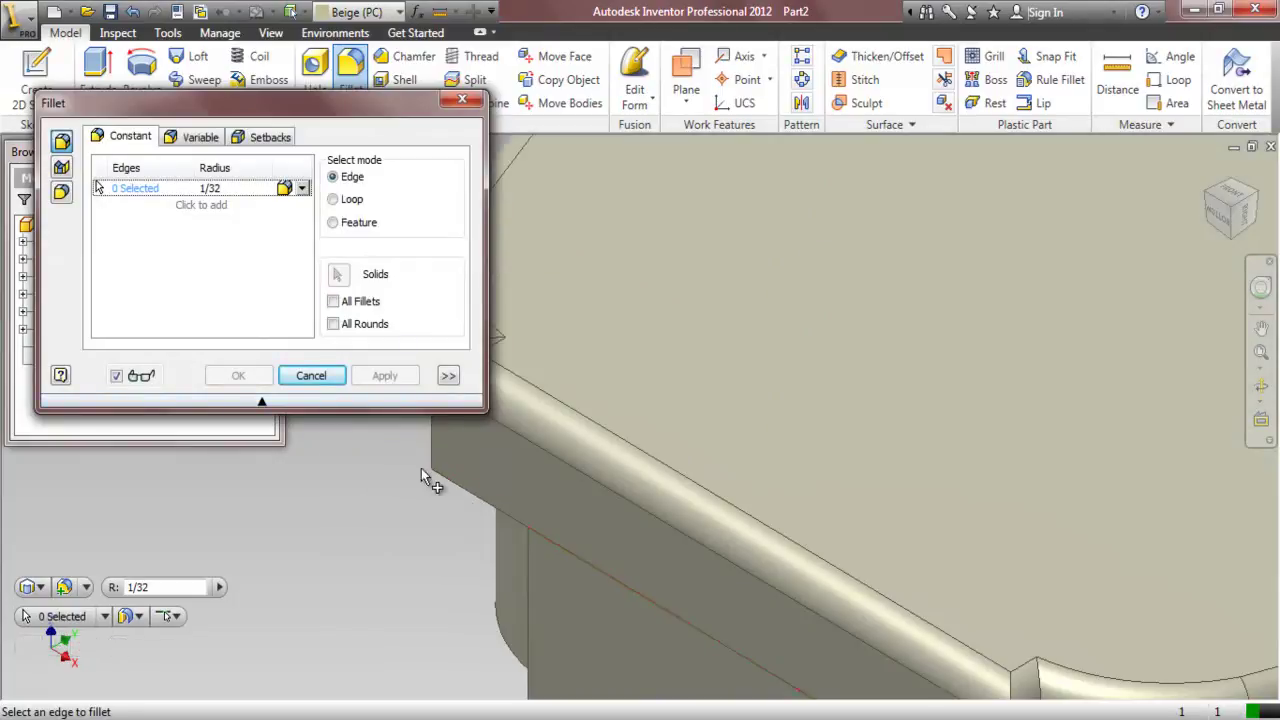
{"action": "scroll", "coordinate": [450, 505], "scroll_direction": "down", "scroll_amount": 2}
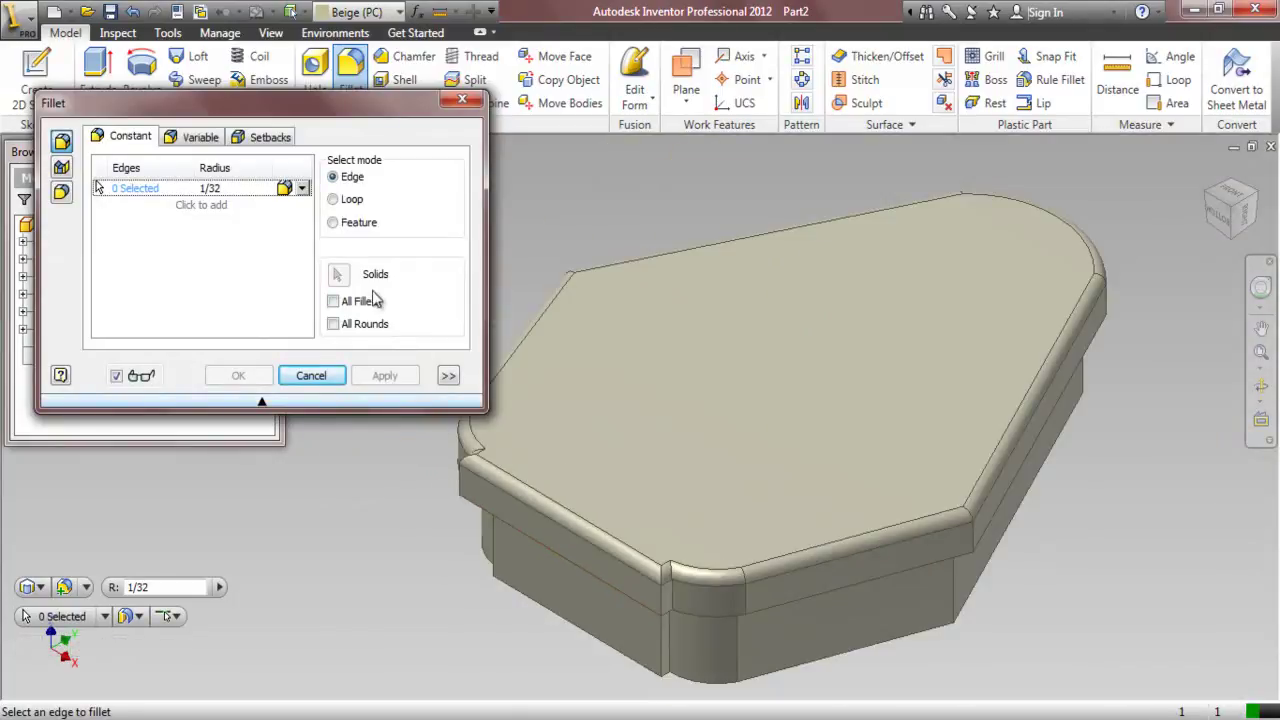
{"action": "left_click", "coordinate": [462, 478]}
{"action": "left_click", "coordinate": [651, 599]}
{"action": "left_click", "coordinate": [663, 602]}
{"action": "left_click", "coordinate": [385, 376]}
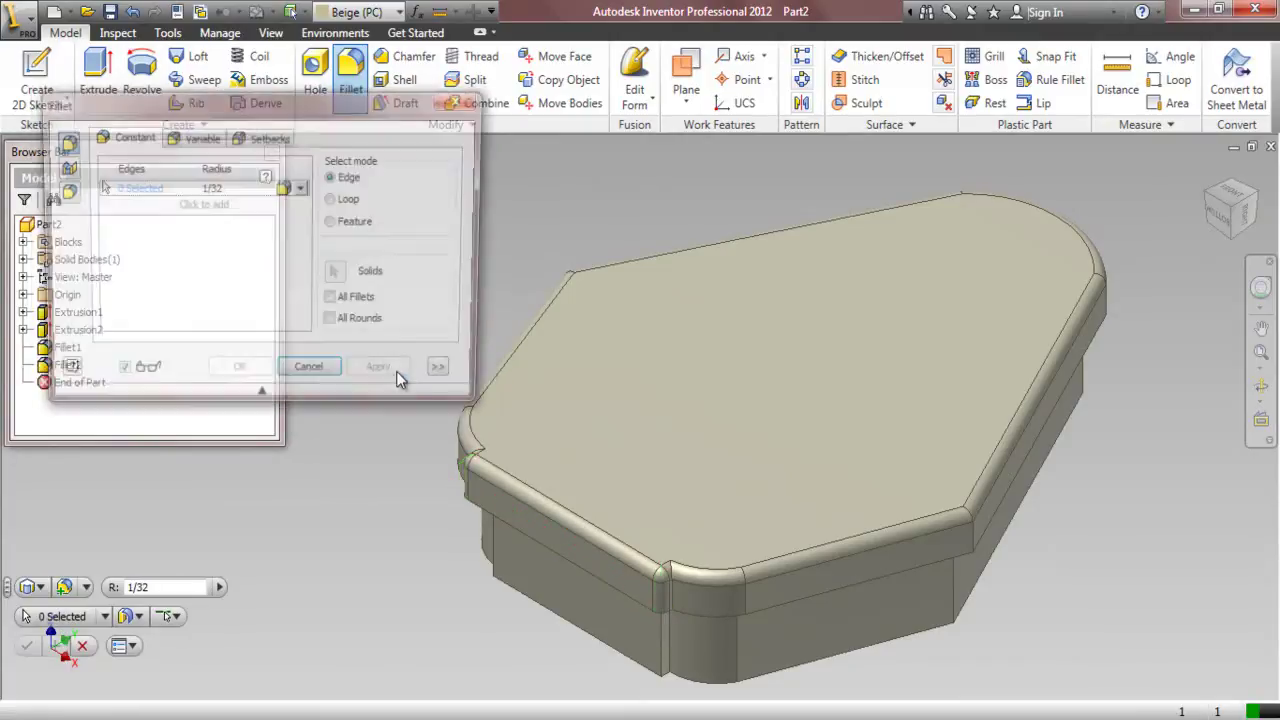
{"action": "left_click", "coordinate": [331, 380]}
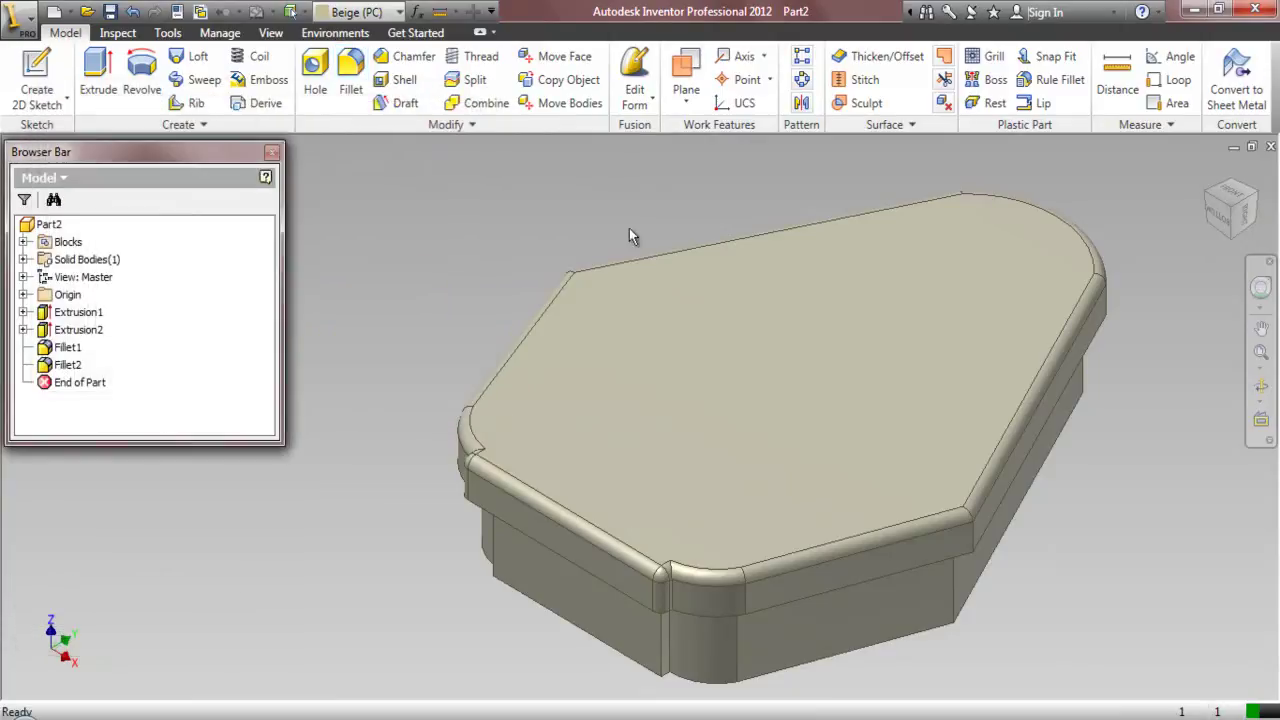
- Start a sketch on the rim's free end face beside the gap and project the cut edges into it
{"action": "left_click", "coordinate": [1212, 198]}
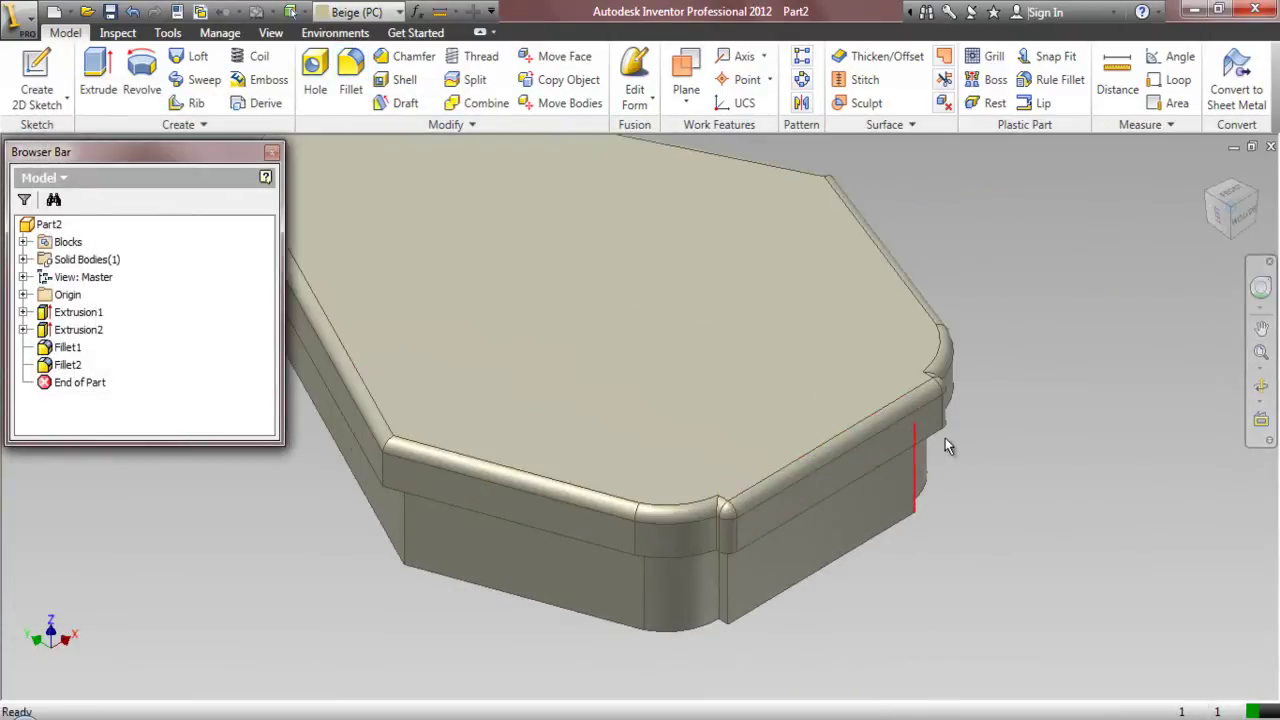
{"action": "left_click", "coordinate": [1259, 202]}
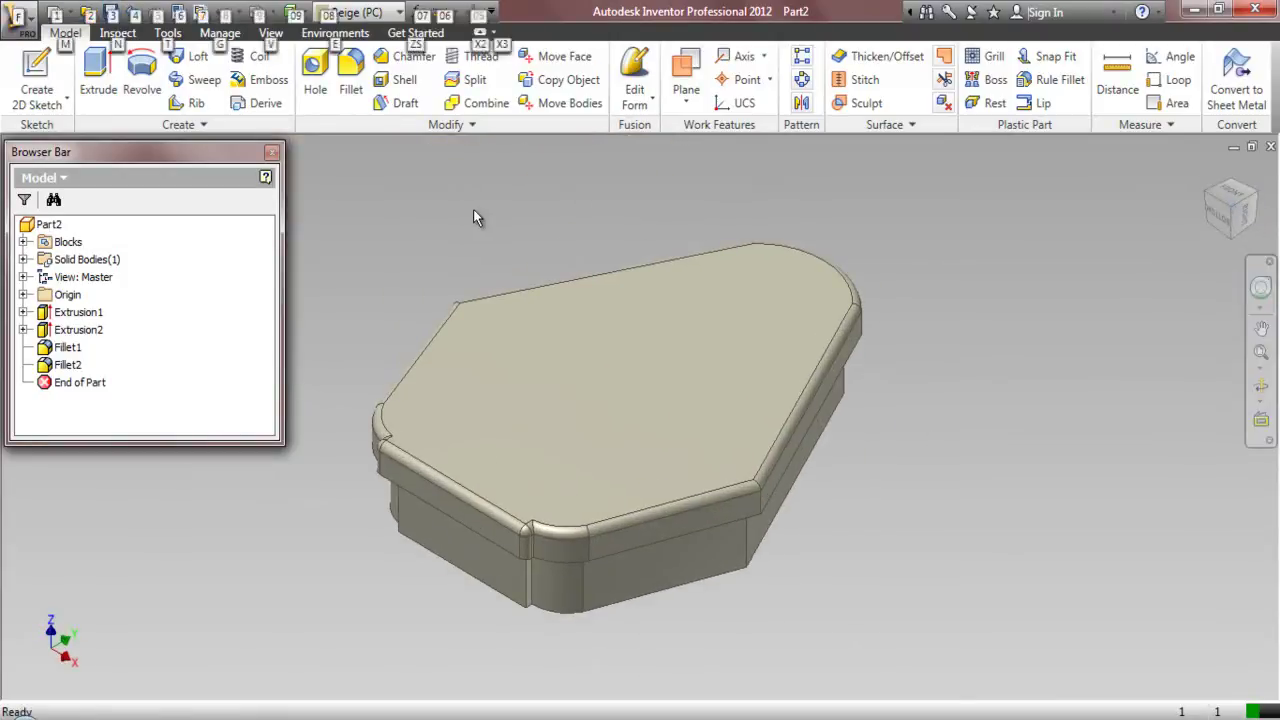
{"action": "left_click", "coordinate": [1261, 386]}
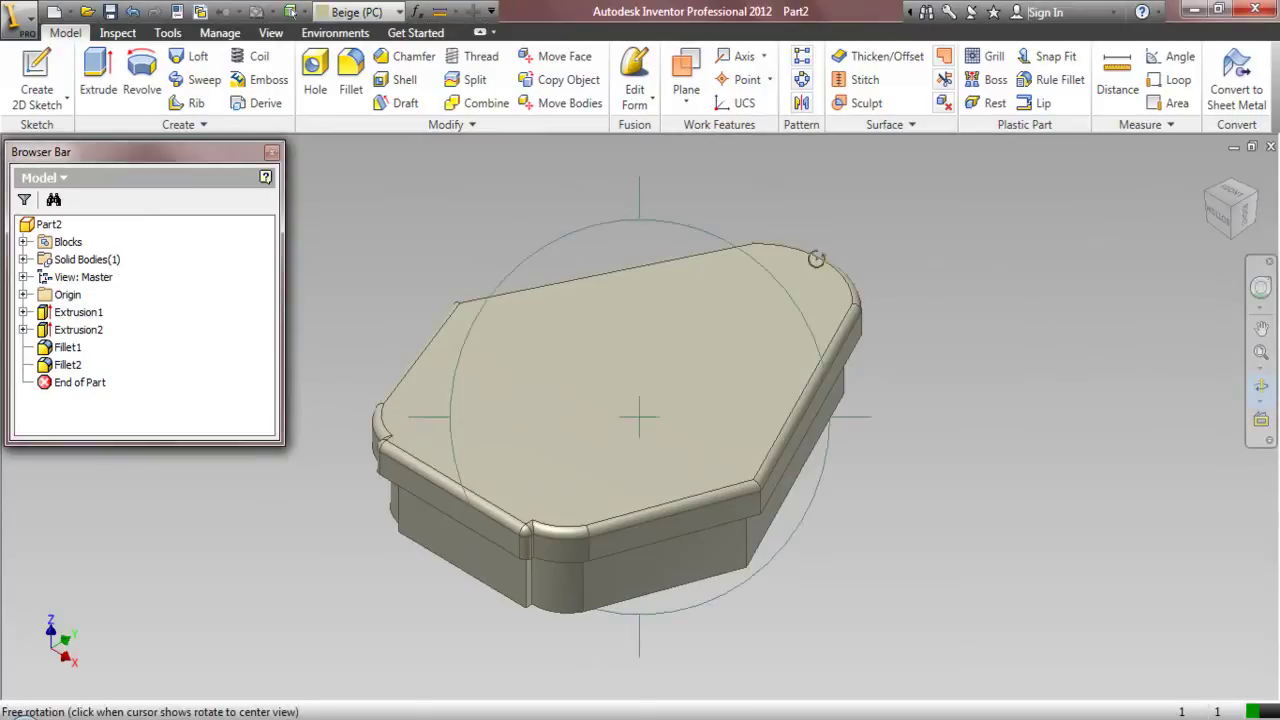
{"action": "left_click_drag", "start_coordinate": [642, 207], "coordinate": [663, 374]}
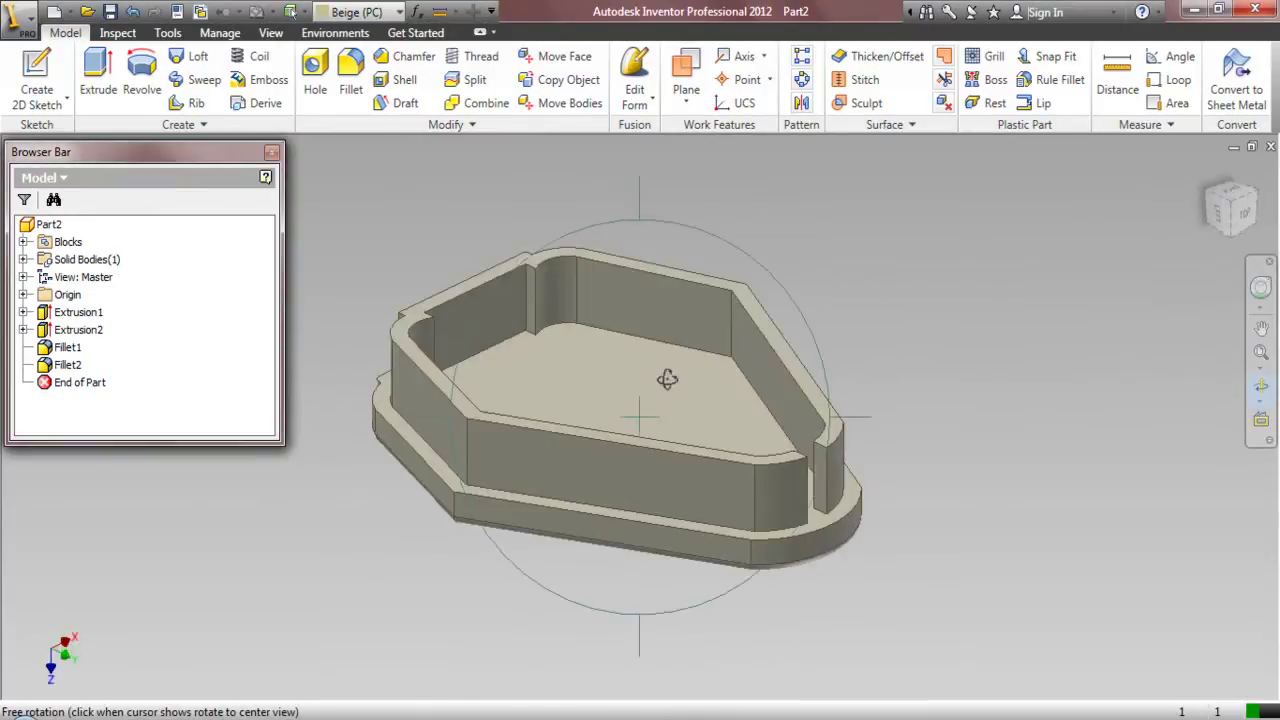
{"action": "left_click_drag", "start_coordinate": [1060, 215], "coordinate": [908, 286]}
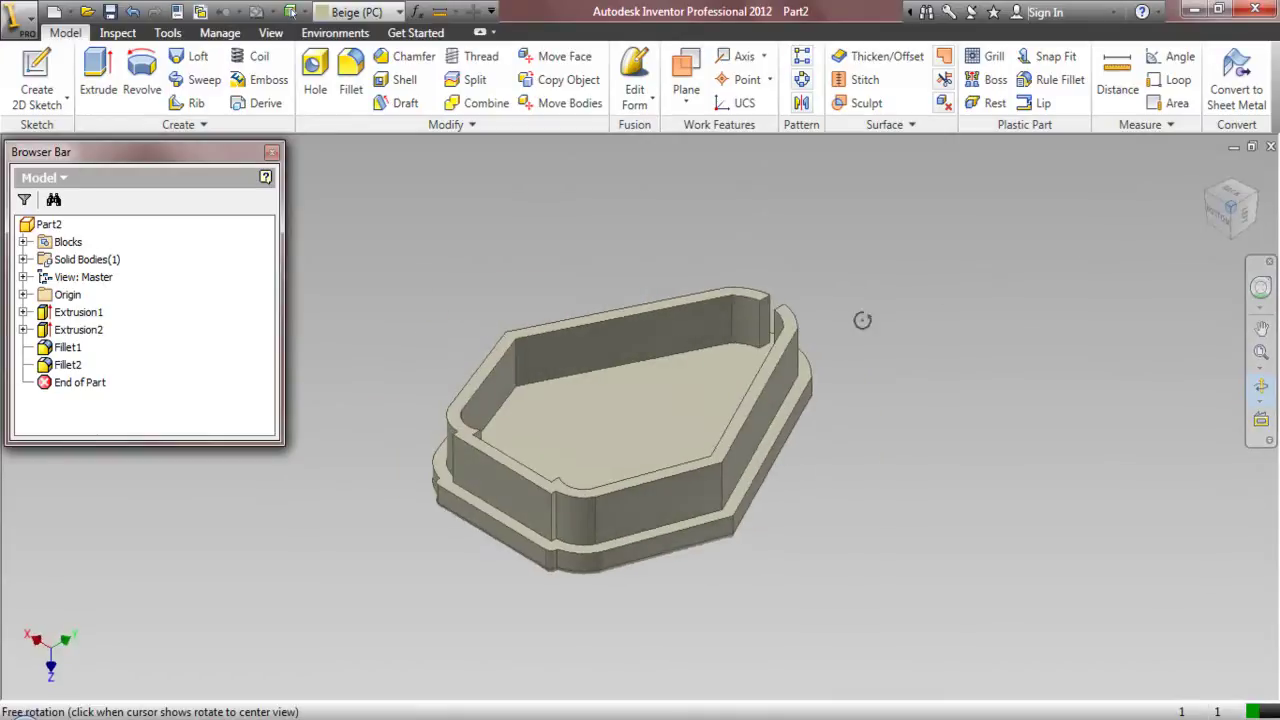
{"action": "left_click", "coordinate": [770, 295]}
{"action": "scroll", "coordinate": [663, 266], "scroll_direction": "up", "scroll_amount": 5}
{"action": "right_click", "coordinate": [663, 266]}
{"action": "left_click", "coordinate": [686, 269]}
{"action": "left_click", "coordinate": [686, 281]}
{"action": "left_click", "coordinate": [776, 249]}
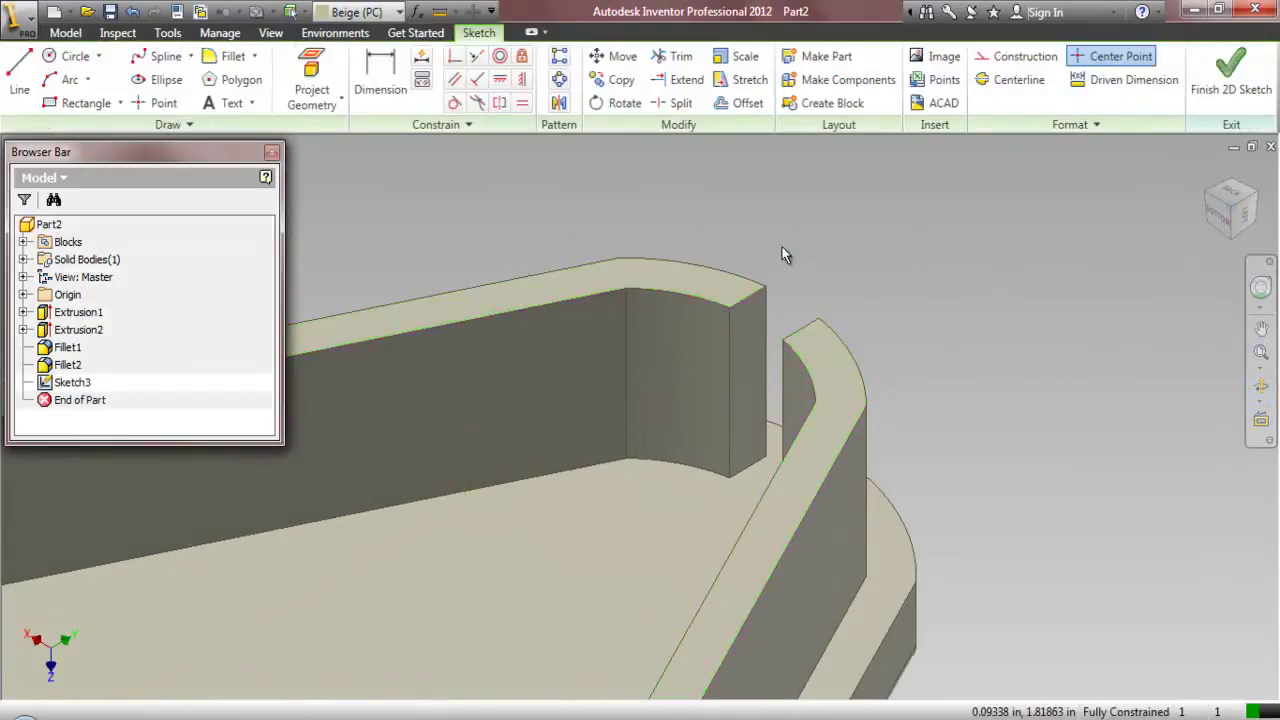
{"action": "left_click", "coordinate": [318, 98]}
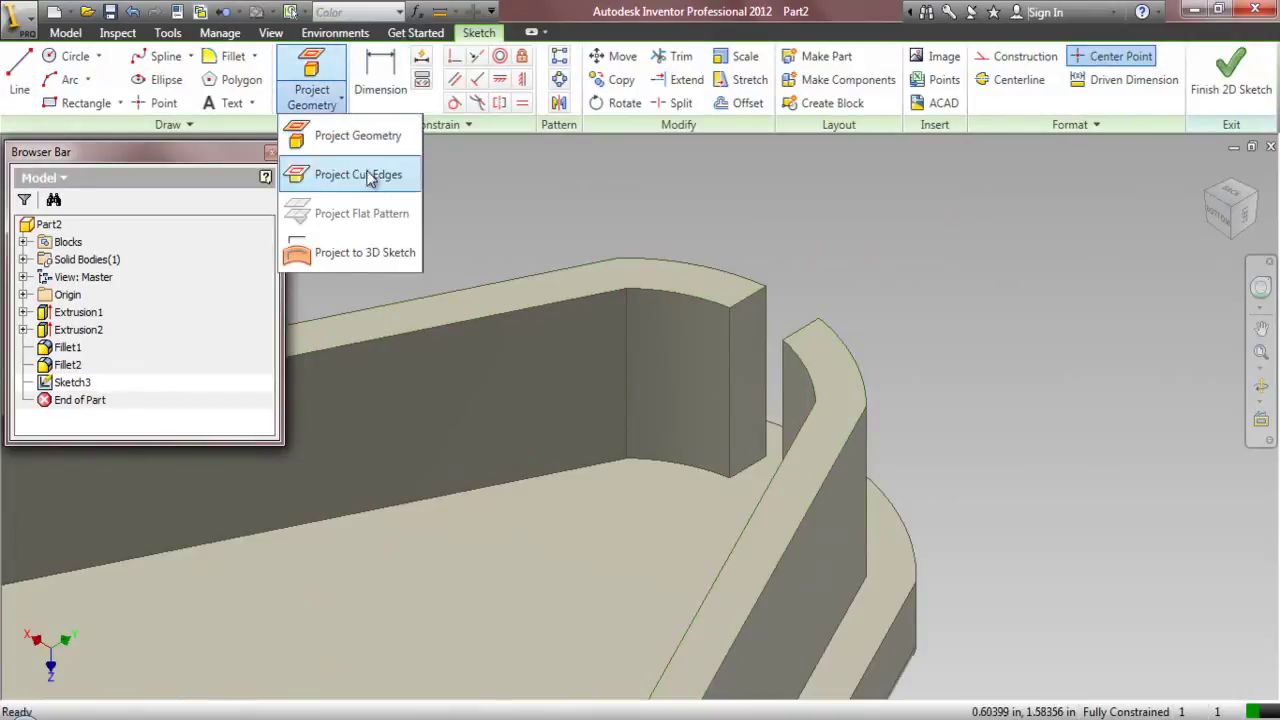
{"action": "left_click", "coordinate": [372, 174]}
- Convert the projected rim edges to construction geometry, leaving the two short lines at the gap's ends as normal lines
{"action": "scroll", "coordinate": [569, 199], "scroll_direction": "down", "scroll_amount": 8}
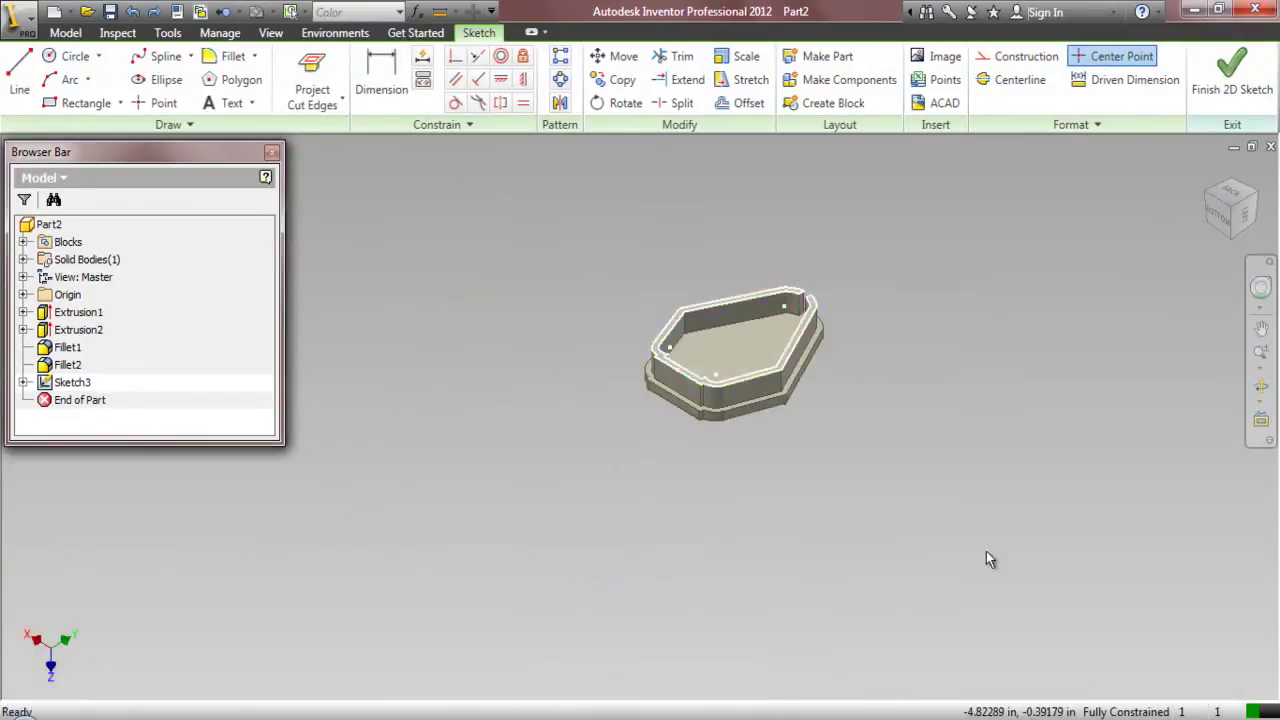
{"action": "scroll", "coordinate": [816, 301], "scroll_direction": "up", "scroll_amount": 5}
{"action": "left_click", "coordinate": [800, 368]}
{"action": "left_click", "coordinate": [849, 386], "text": "ctrl"}
{"action": "left_click", "coordinate": [1045, 58]}
- Draw inner and outer center-point arcs across the rim's gap, joining the end lines into a closed profile
{"action": "left_click", "coordinate": [88, 80]}
{"action": "left_click", "coordinate": [91, 203]}
{"action": "scroll", "coordinate": [690, 455], "scroll_direction": "up", "scroll_amount": 2}
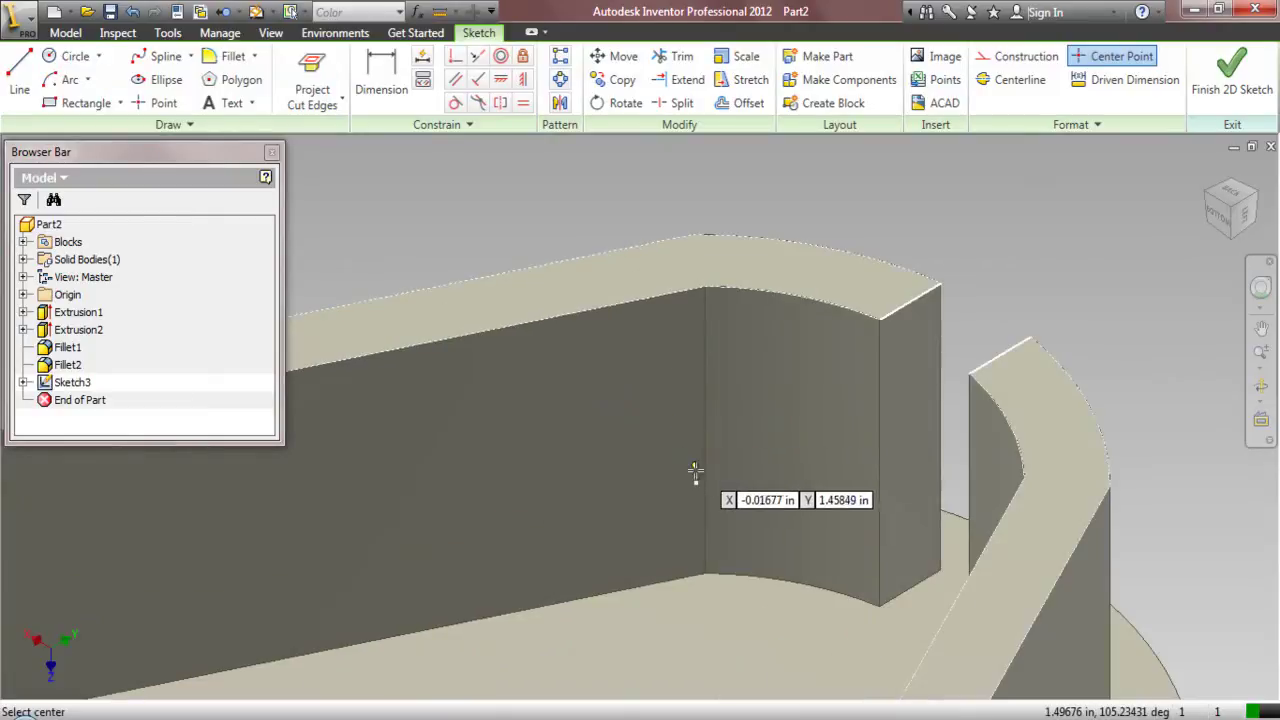
{"action": "left_click", "coordinate": [696, 482]}
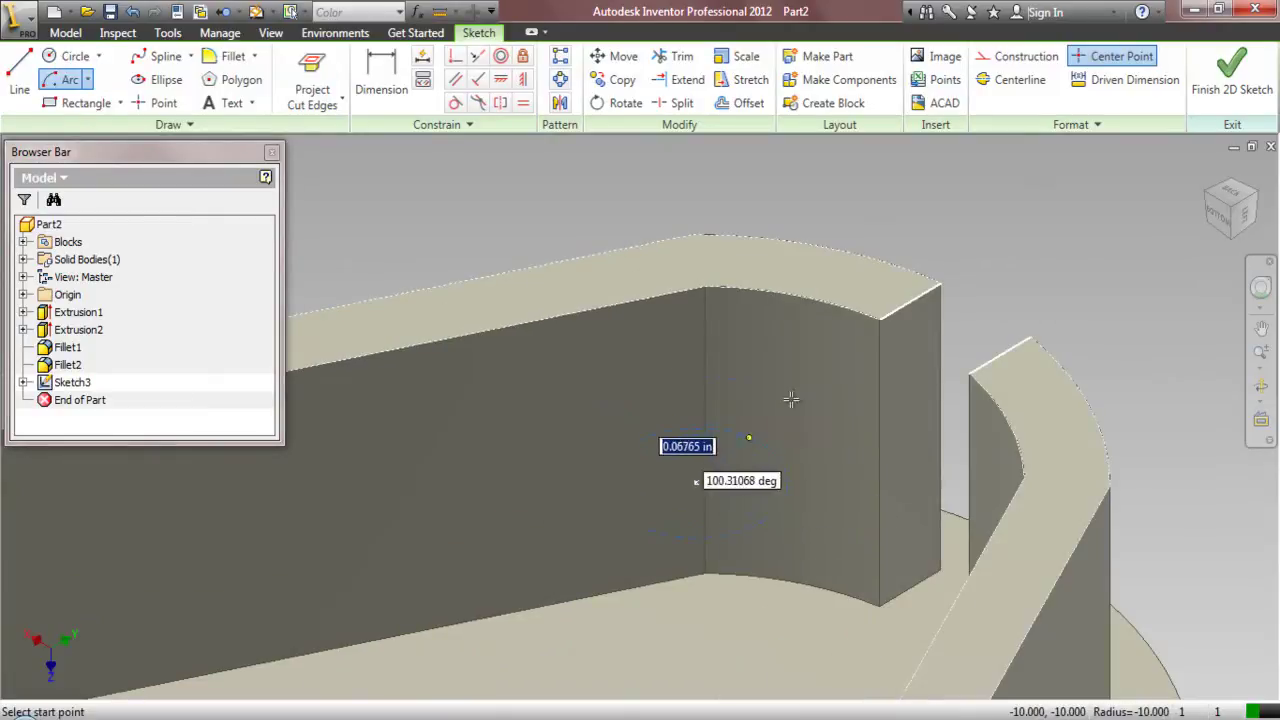
{"action": "left_click", "coordinate": [877, 322]}
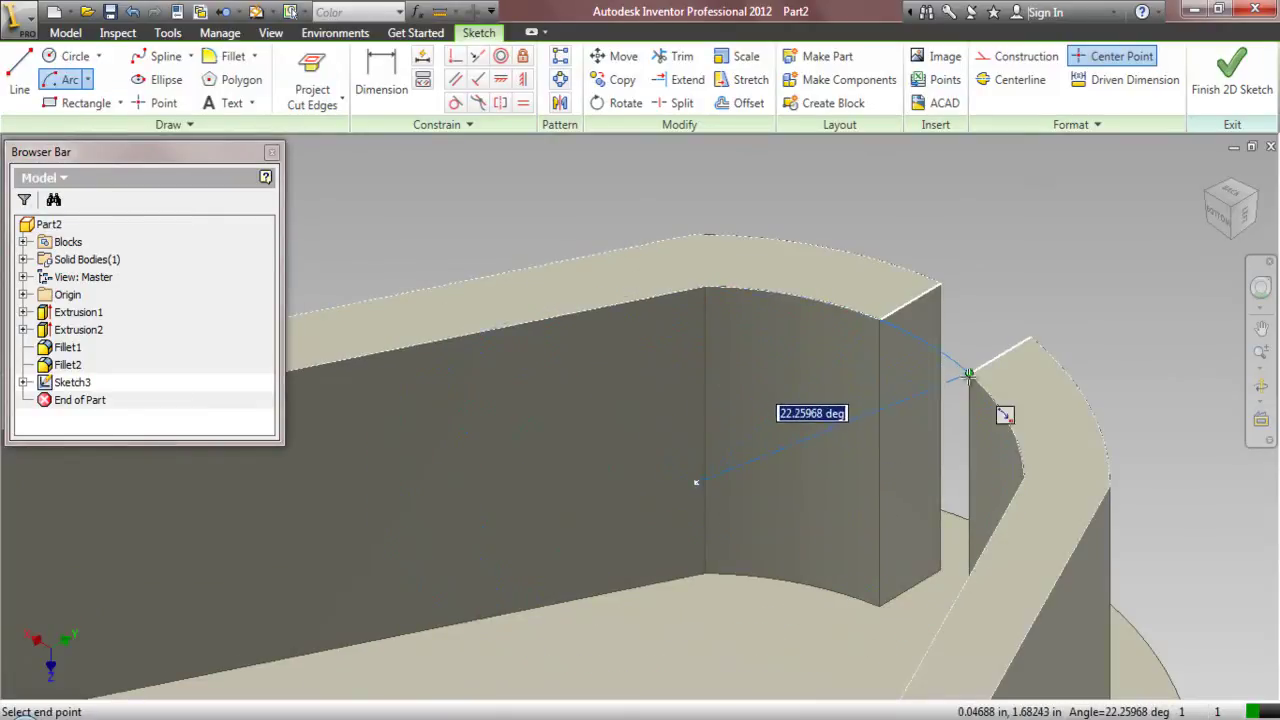
{"action": "left_click", "coordinate": [969, 374]}
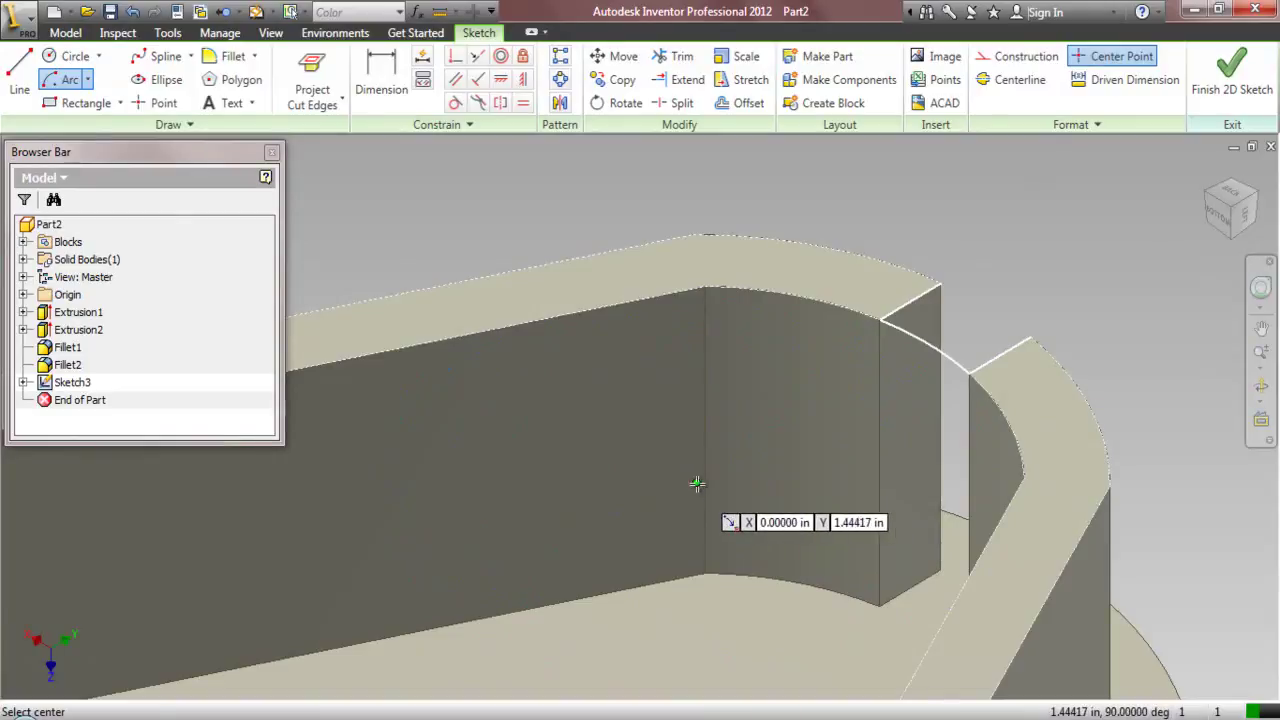
{"action": "left_click", "coordinate": [697, 484]}
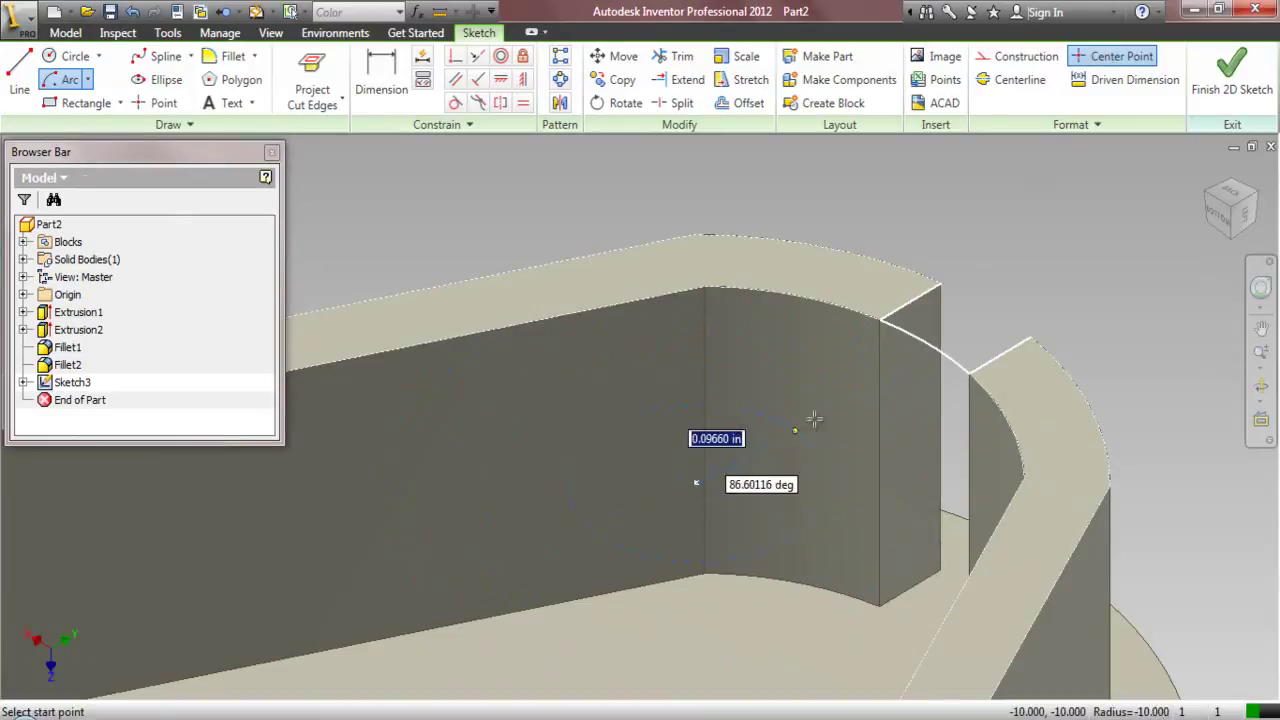
{"action": "left_click", "coordinate": [938, 287]}
{"action": "left_click", "coordinate": [1030, 338]}
- Extrude the gap profile with the To extent down to the cap's inner face, filling the gap in the rim
{"action": "left_click", "coordinate": [72, 33]}
{"action": "left_click", "coordinate": [97, 65]}
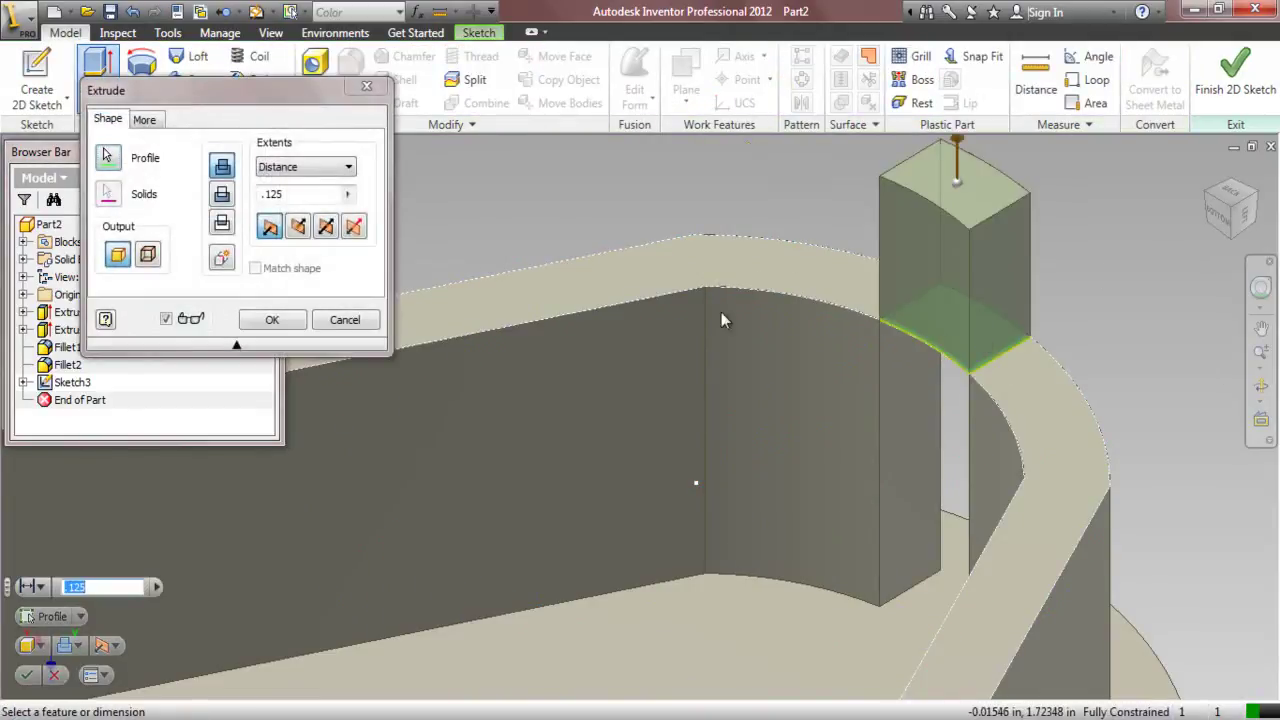
{"action": "left_click", "coordinate": [305, 166]}
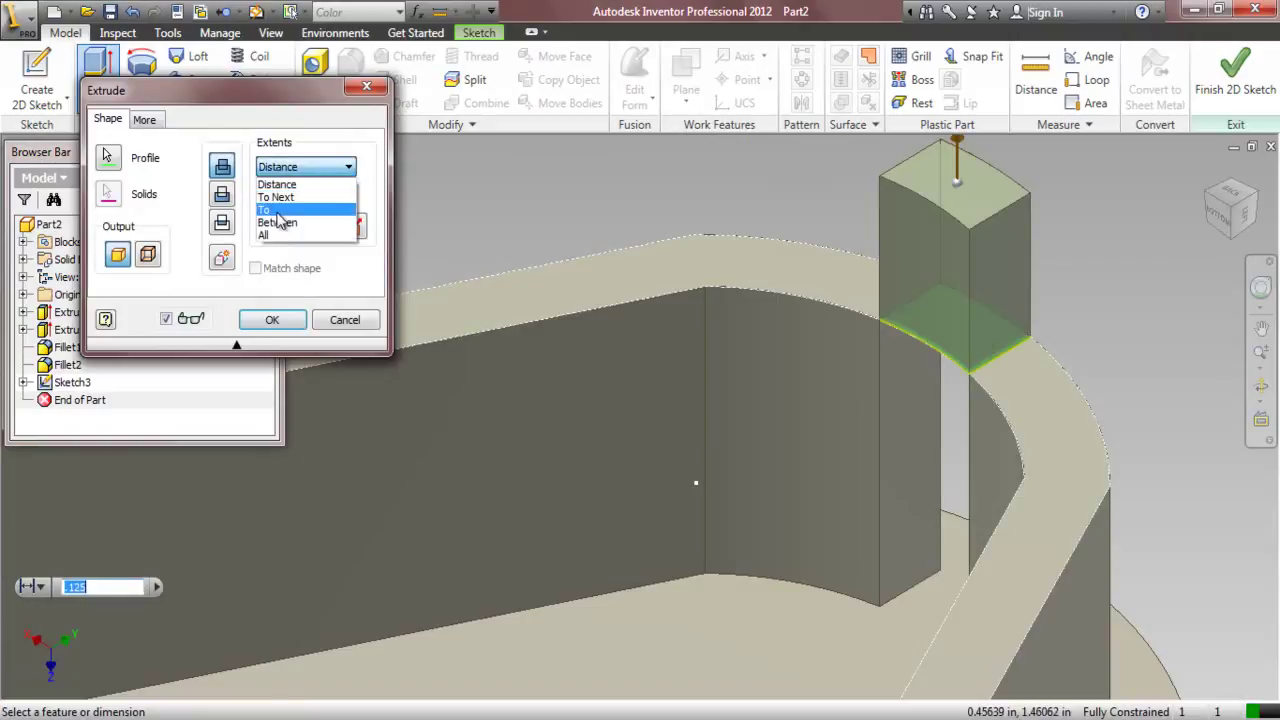
{"action": "left_click", "coordinate": [278, 212]}
{"action": "left_click", "coordinate": [624, 590]}
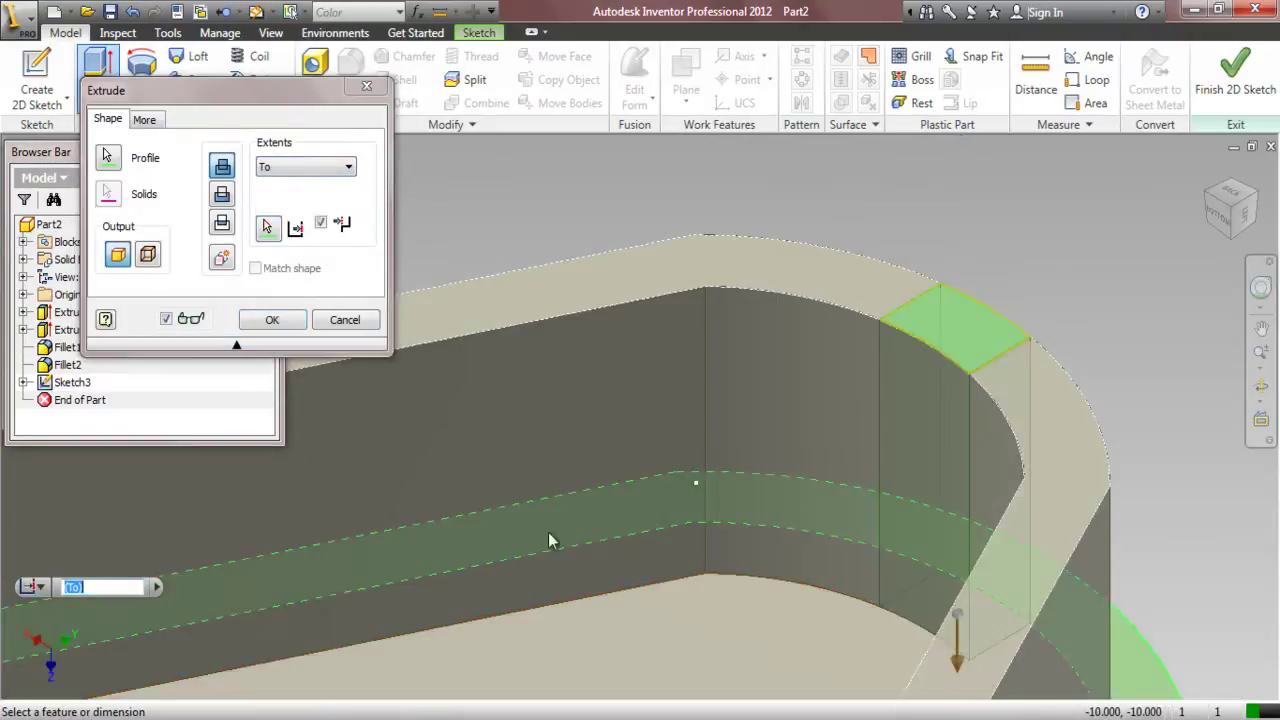
{"action": "left_click", "coordinate": [272, 319]}
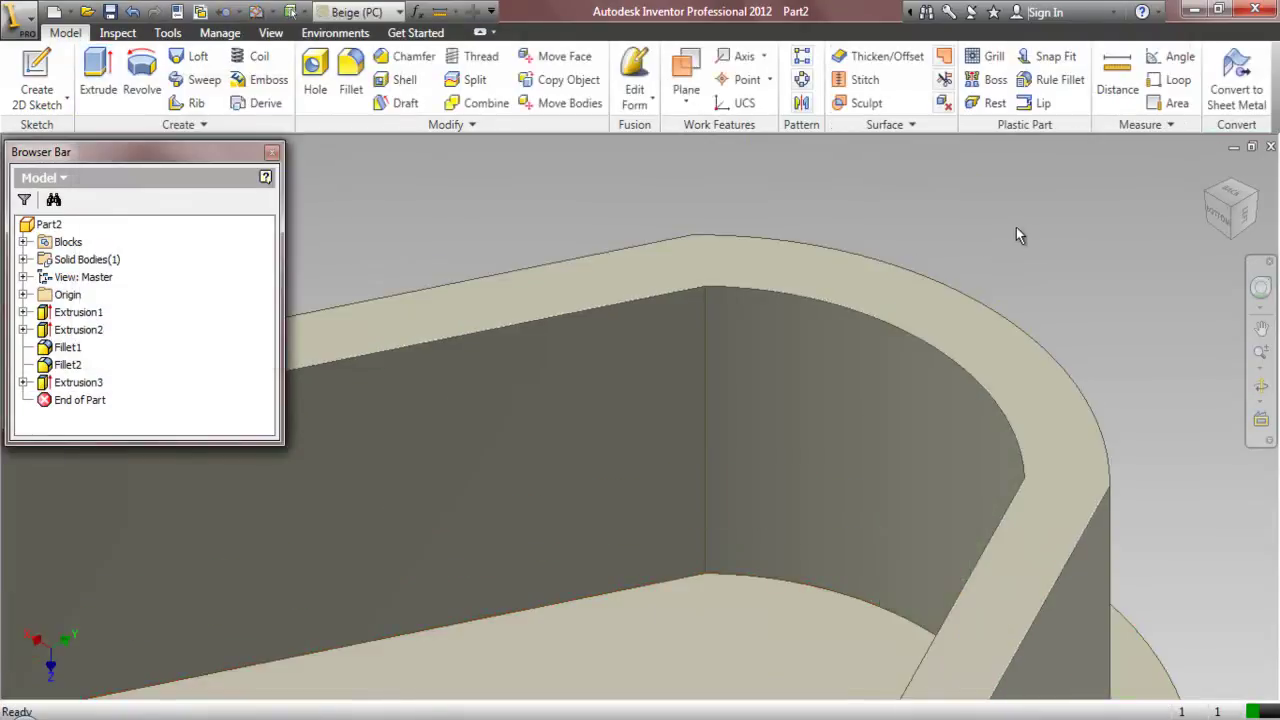
- Start a new sketch on the outer face of the flat end wall
{"action": "left_click", "coordinate": [1259, 369]}
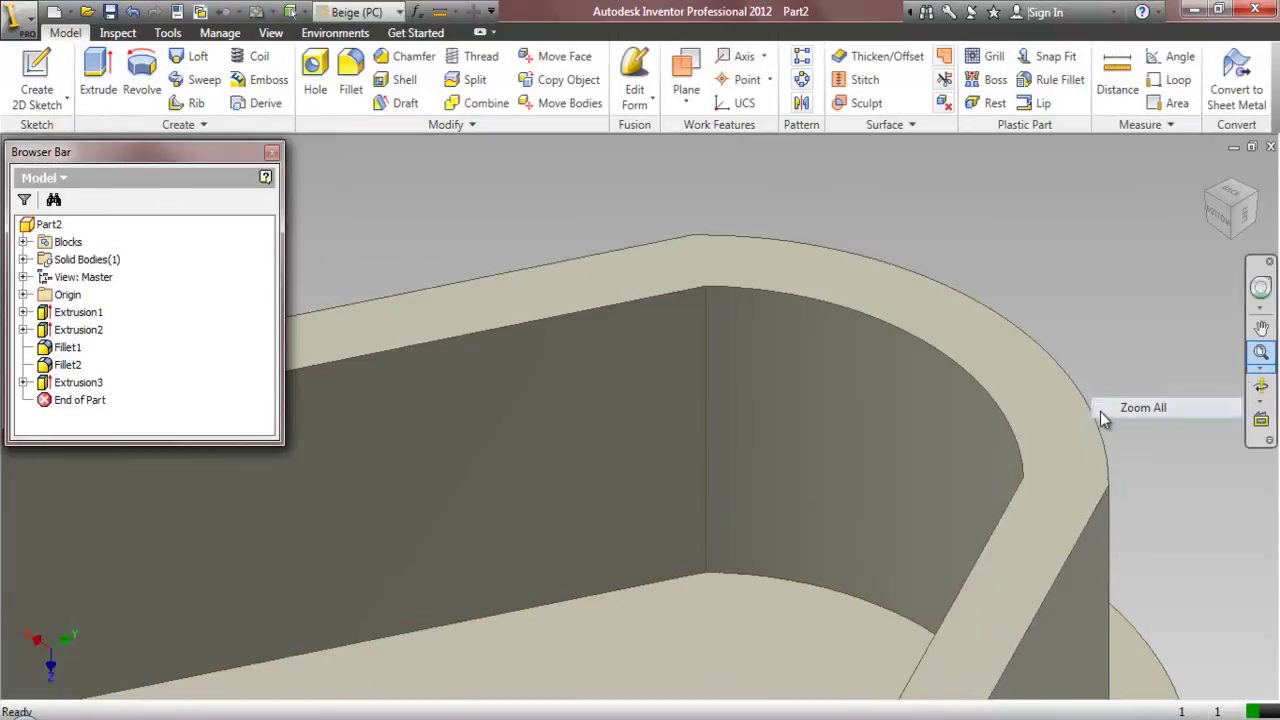
{"action": "left_click", "coordinate": [1105, 414]}
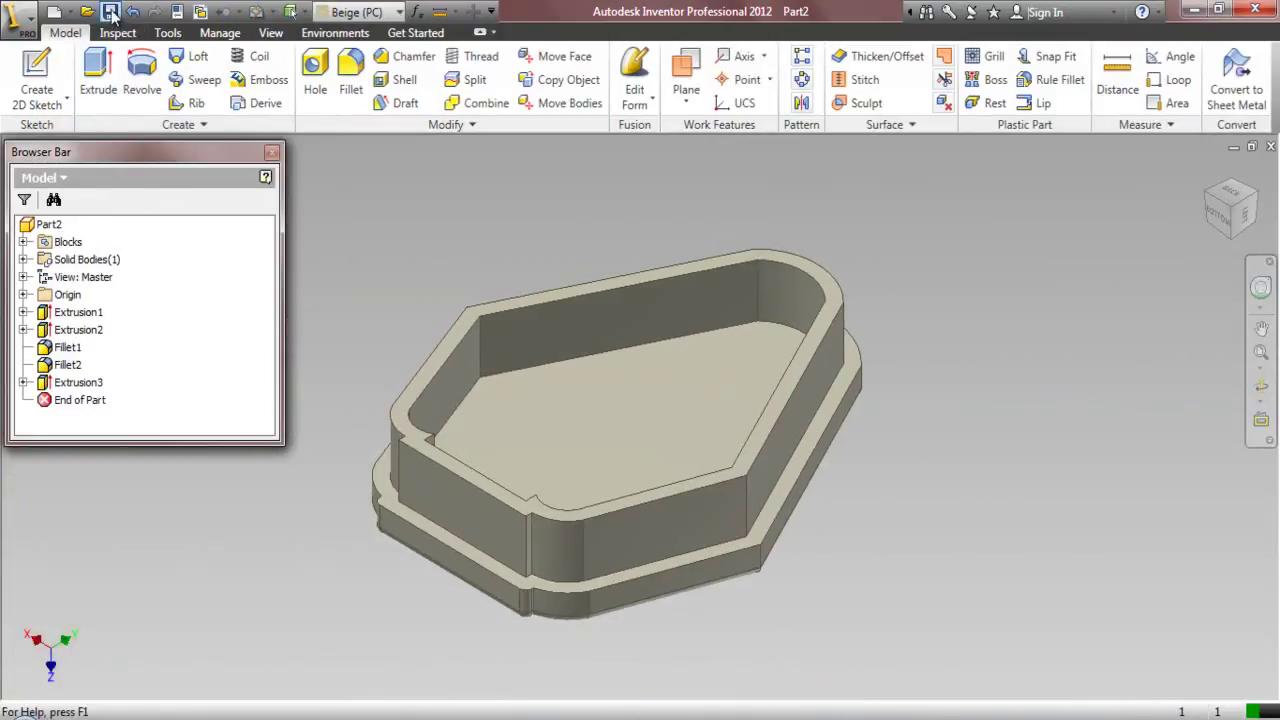
{"action": "left_click", "coordinate": [36, 78]}
{"action": "left_click", "coordinate": [488, 530]}
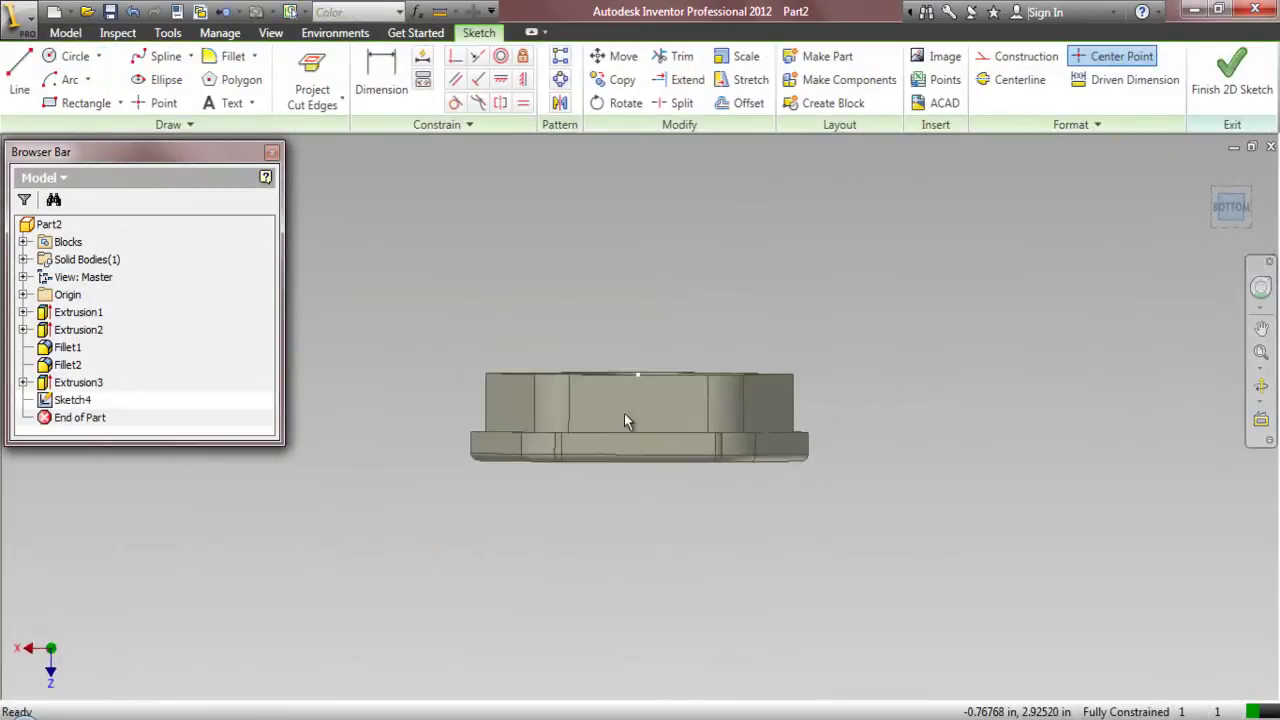
- Project the YZ plane and the end wall's free edge into the sketch and convert both to construction geometry
{"action": "left_click", "coordinate": [325, 105]}
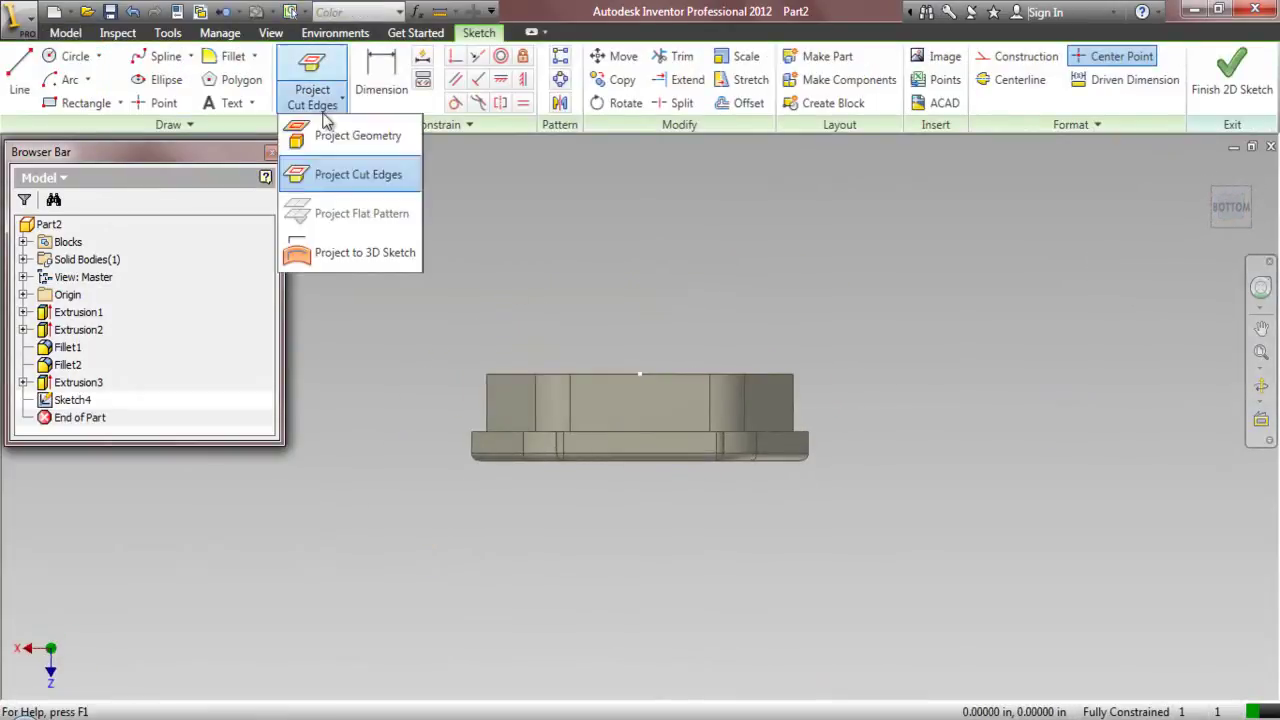
{"action": "left_click", "coordinate": [23, 295]}
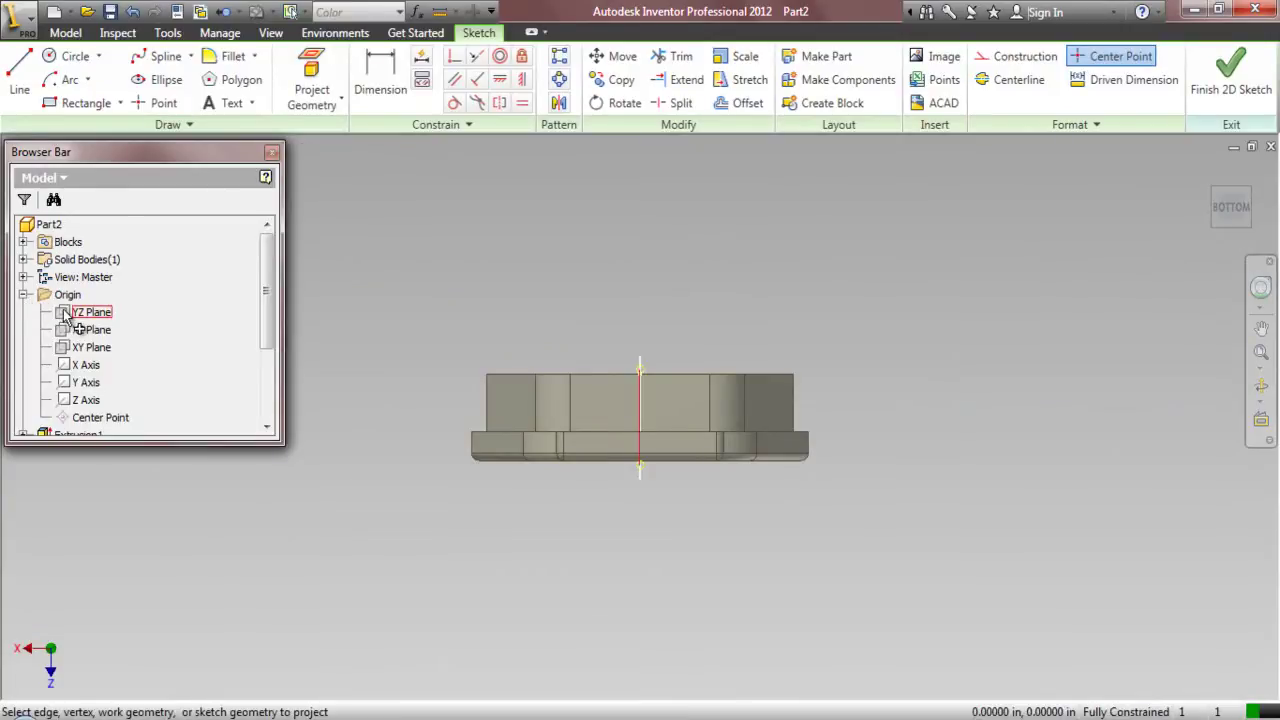
{"action": "scroll", "coordinate": [620, 372], "scroll_direction": "up", "scroll_amount": 3}
{"action": "left_click", "coordinate": [620, 374]}
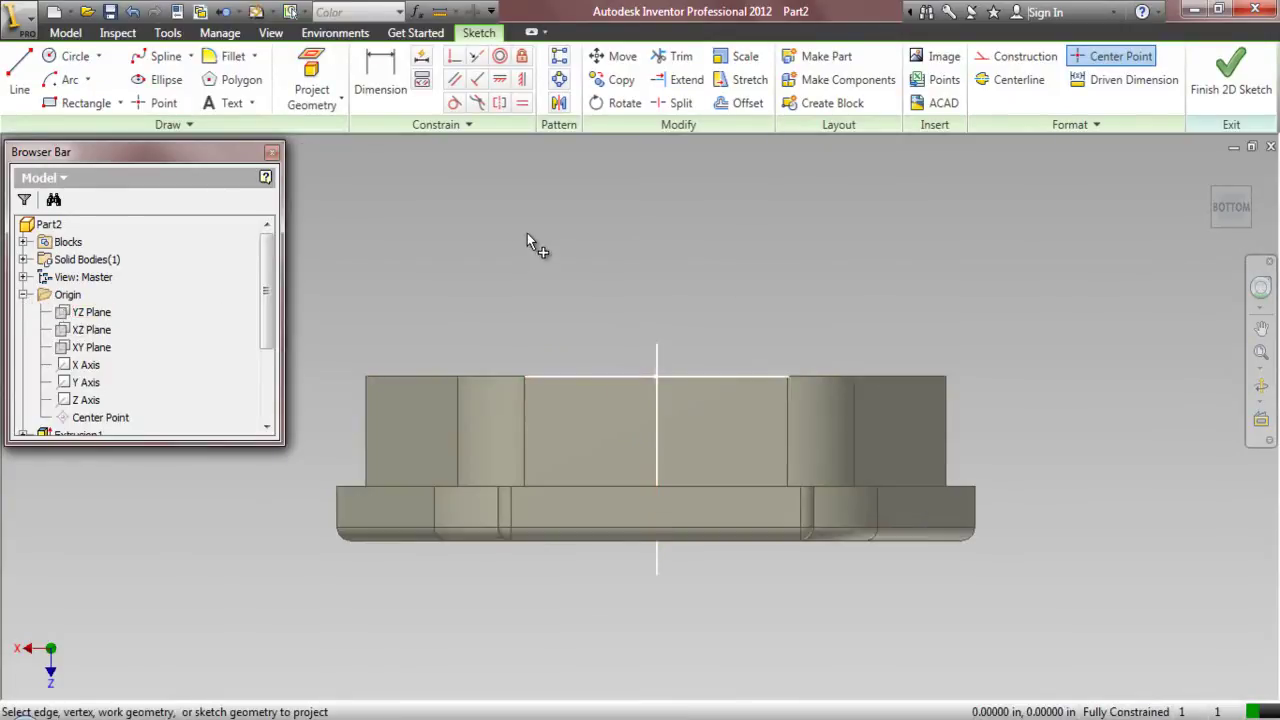
{"action": "right_click", "coordinate": [524, 236]}
{"action": "left_click", "coordinate": [443, 230]}
{"action": "left_click_drag", "start_coordinate": [443, 224], "coordinate": [936, 614]}
{"action": "left_click", "coordinate": [1018, 57]}
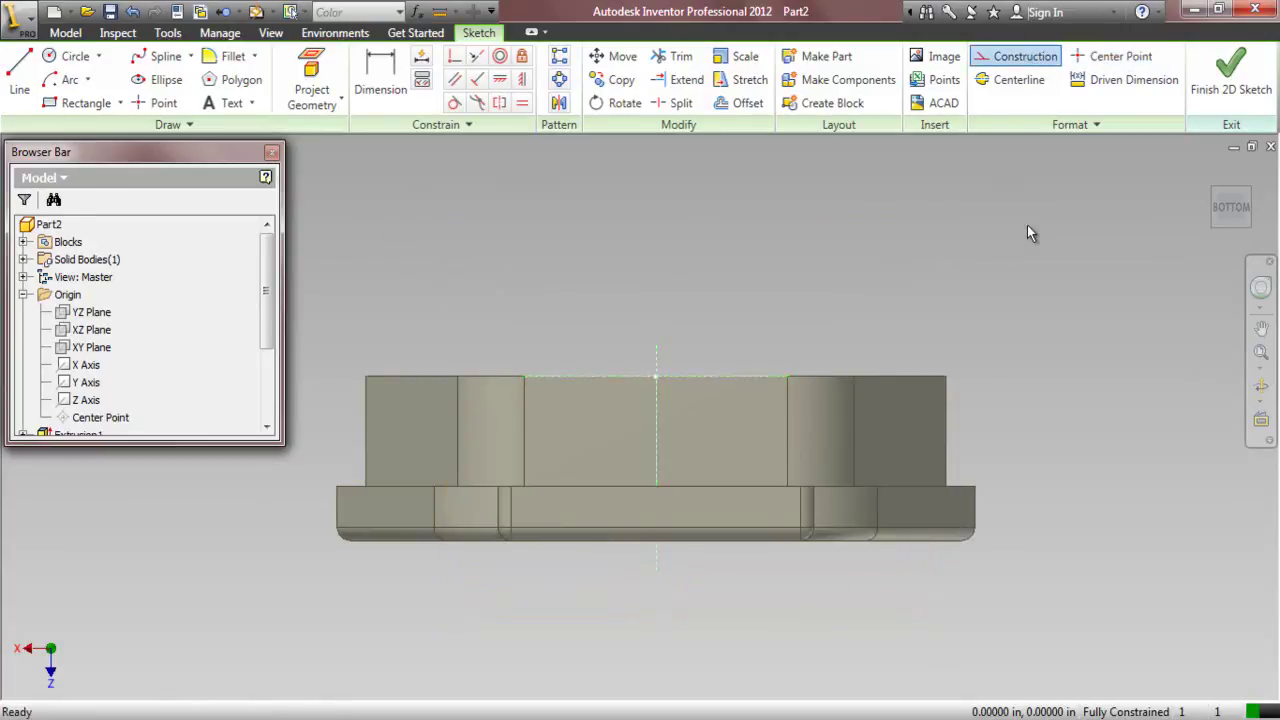
- Draw a three-point arc bulging toward the cap, its endpoints on the wall's projected edge about 0.11 in from each end
{"action": "left_click", "coordinate": [88, 80]}
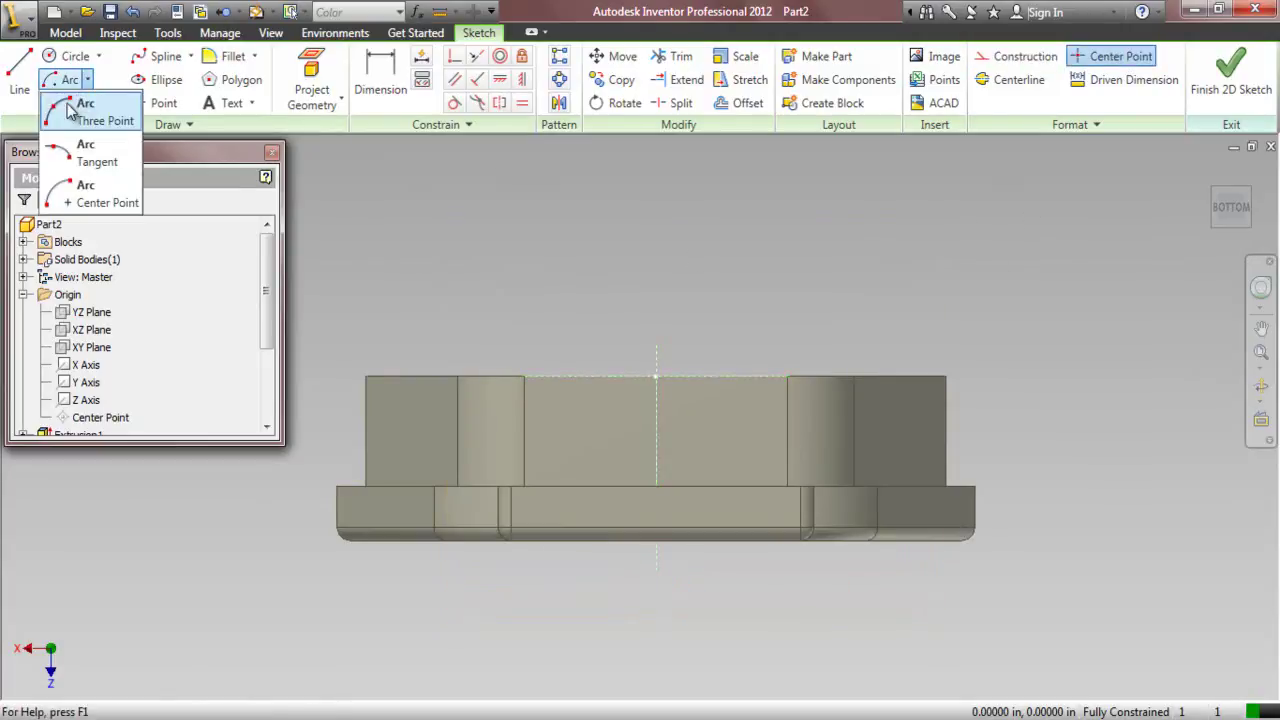
{"action": "left_click", "coordinate": [82, 95]}
{"action": "left_click", "coordinate": [572, 377]}
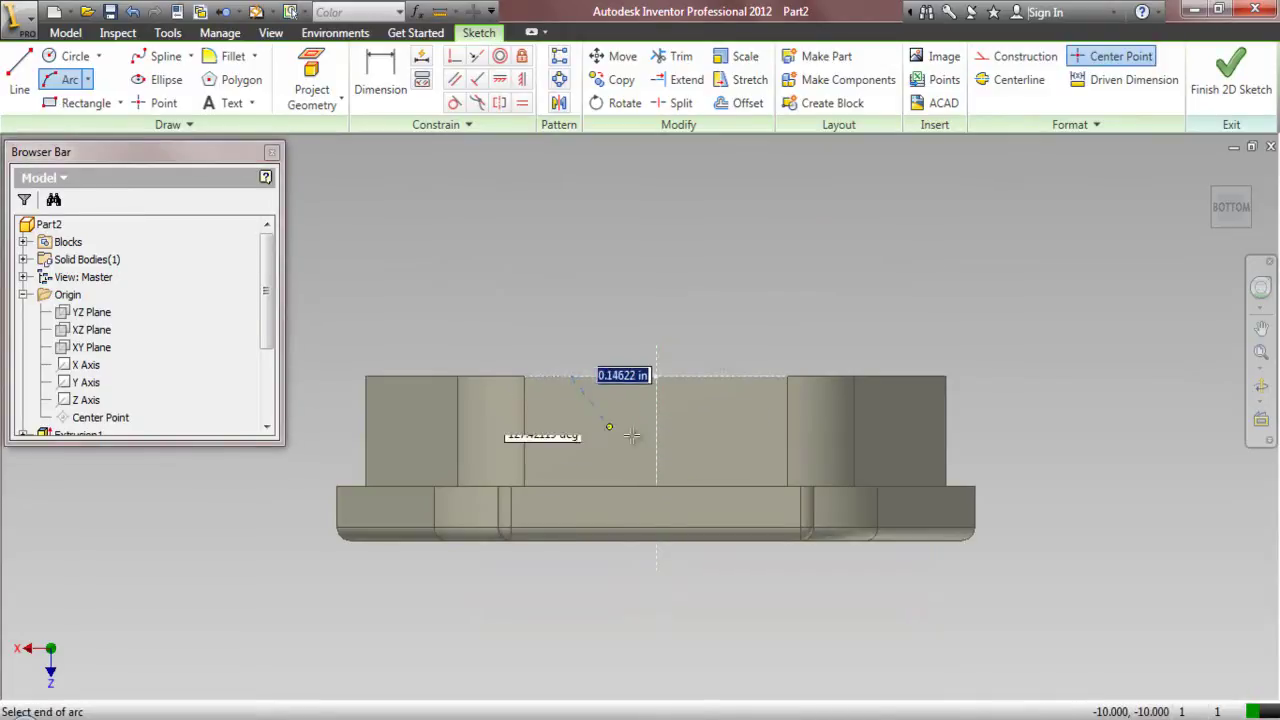
{"action": "left_click", "coordinate": [739, 377]}
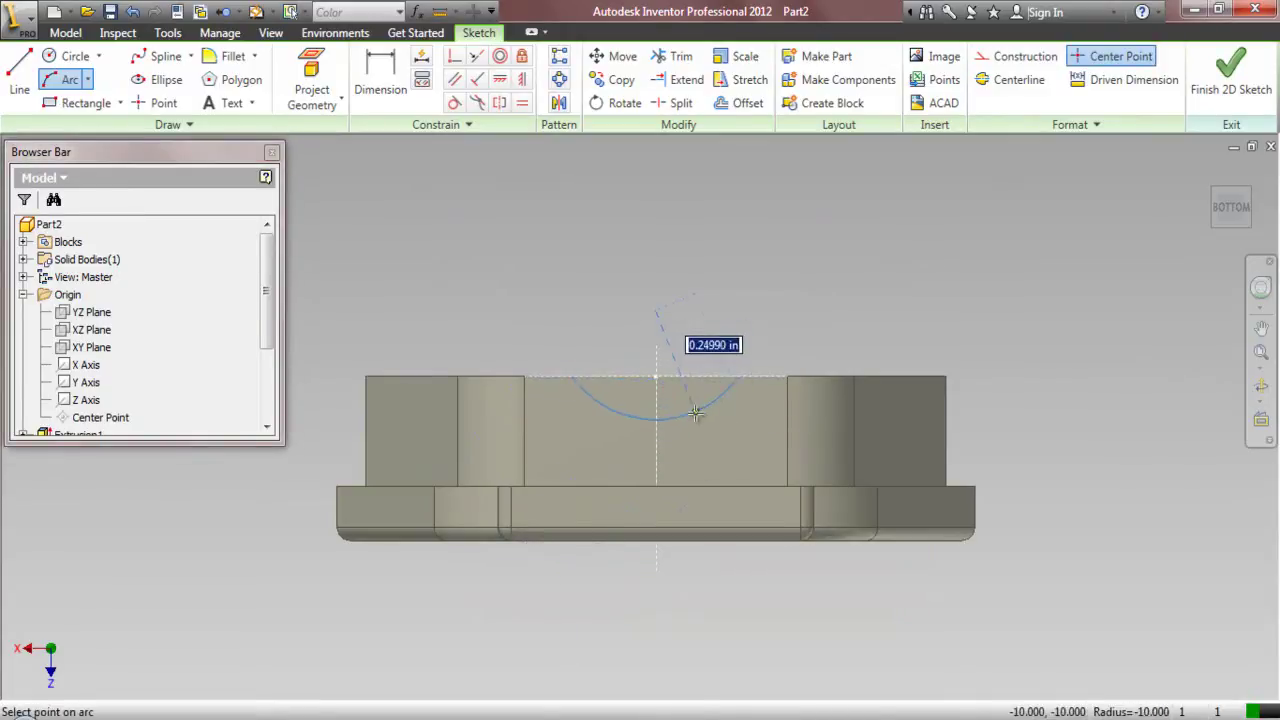
{"action": "left_click", "coordinate": [687, 427]}
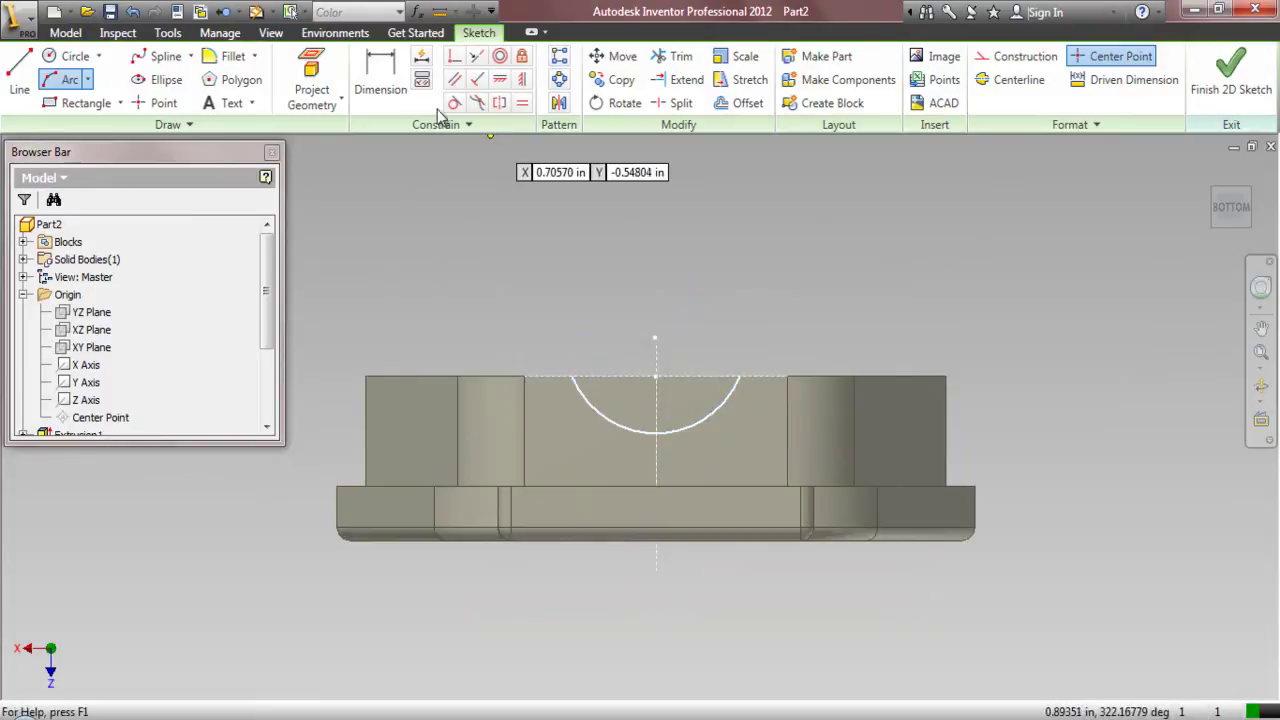
- Dimension each arc endpoint 0.125 in from the nearest end of the projected edge
{"action": "left_click", "coordinate": [380, 88]}
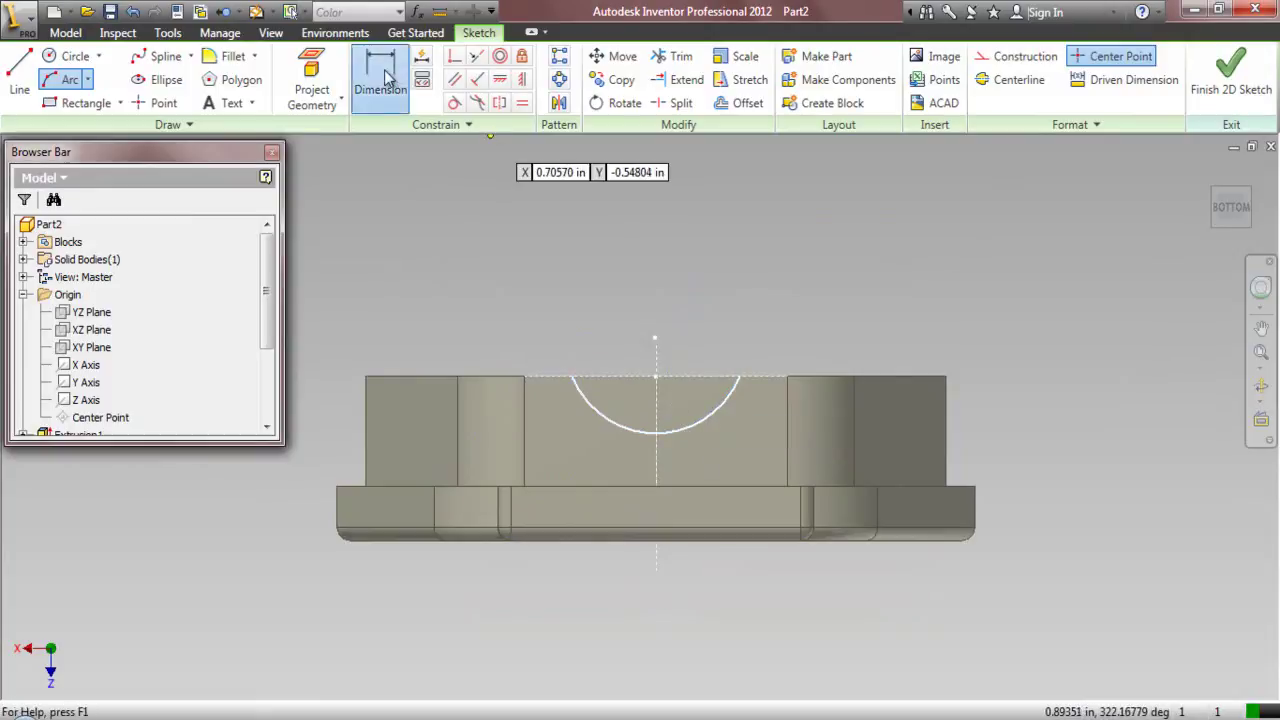
{"action": "left_click", "coordinate": [571, 379]}
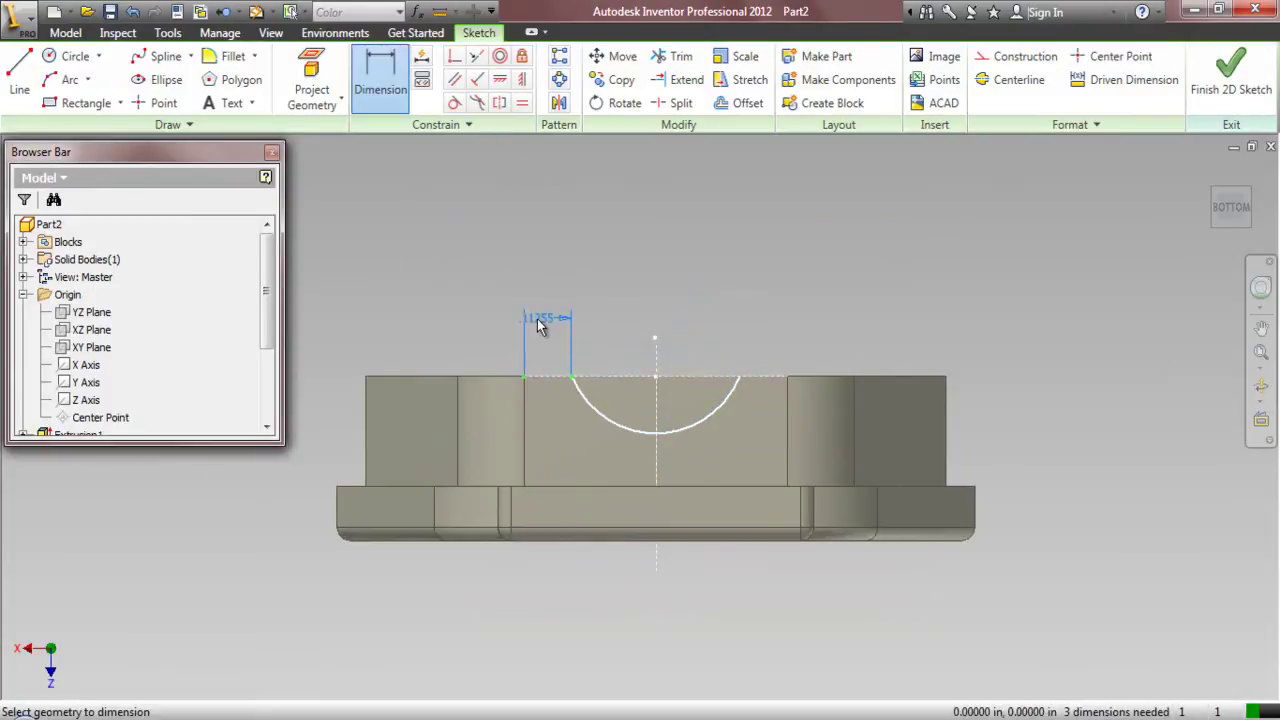
{"action": "left_click", "coordinate": [538, 325]}
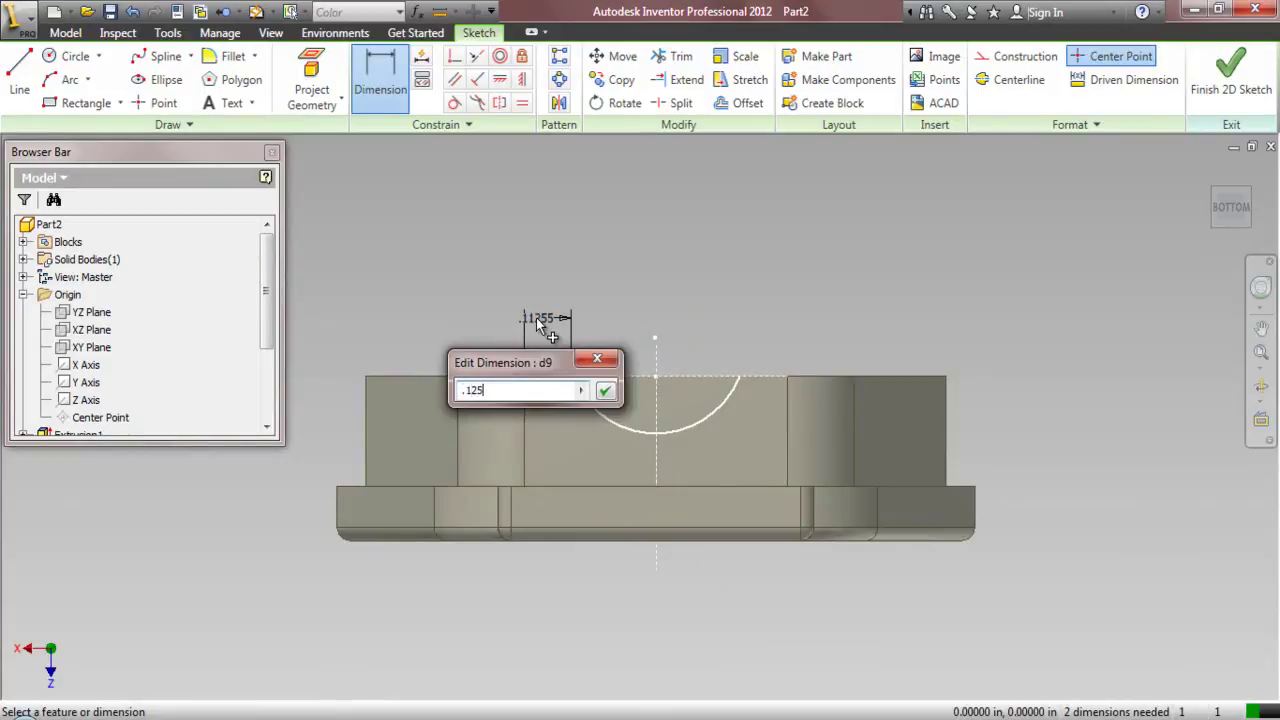
{"action": "key", "text": "Return"}
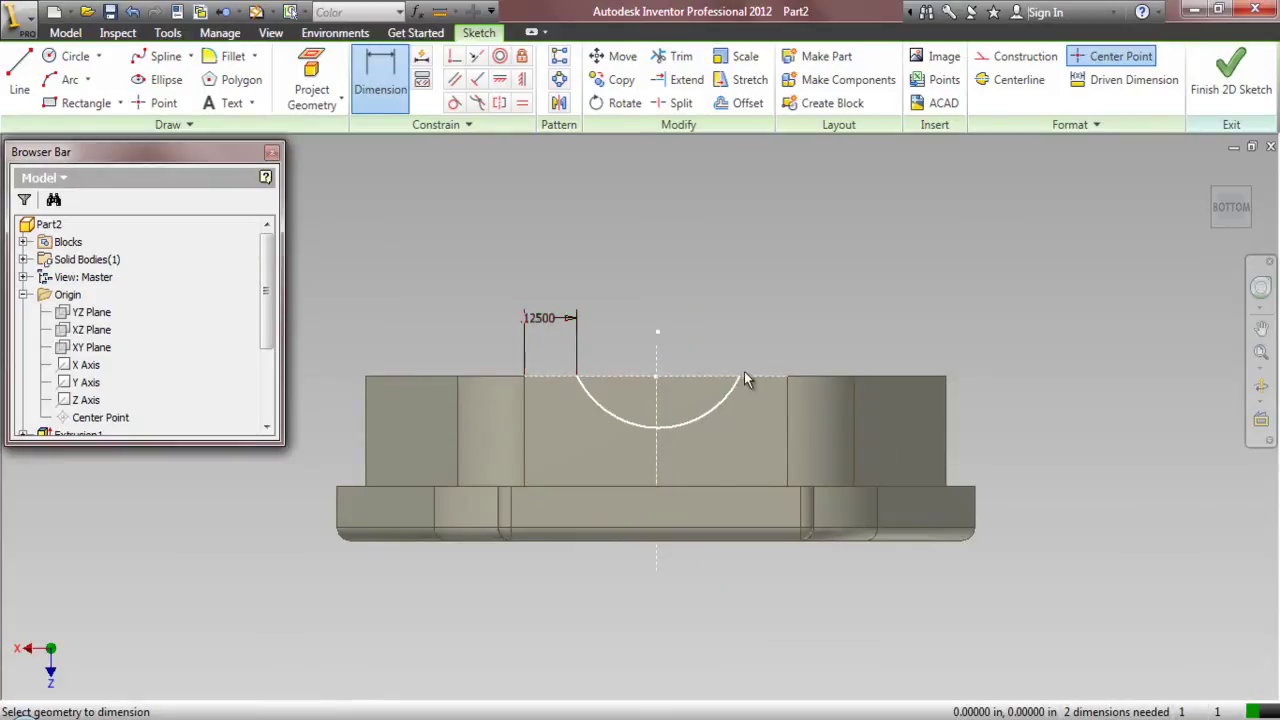
{"action": "left_click", "coordinate": [787, 385]}
{"action": "left_click", "coordinate": [777, 349]}
{"action": "type", "text": ".125"}
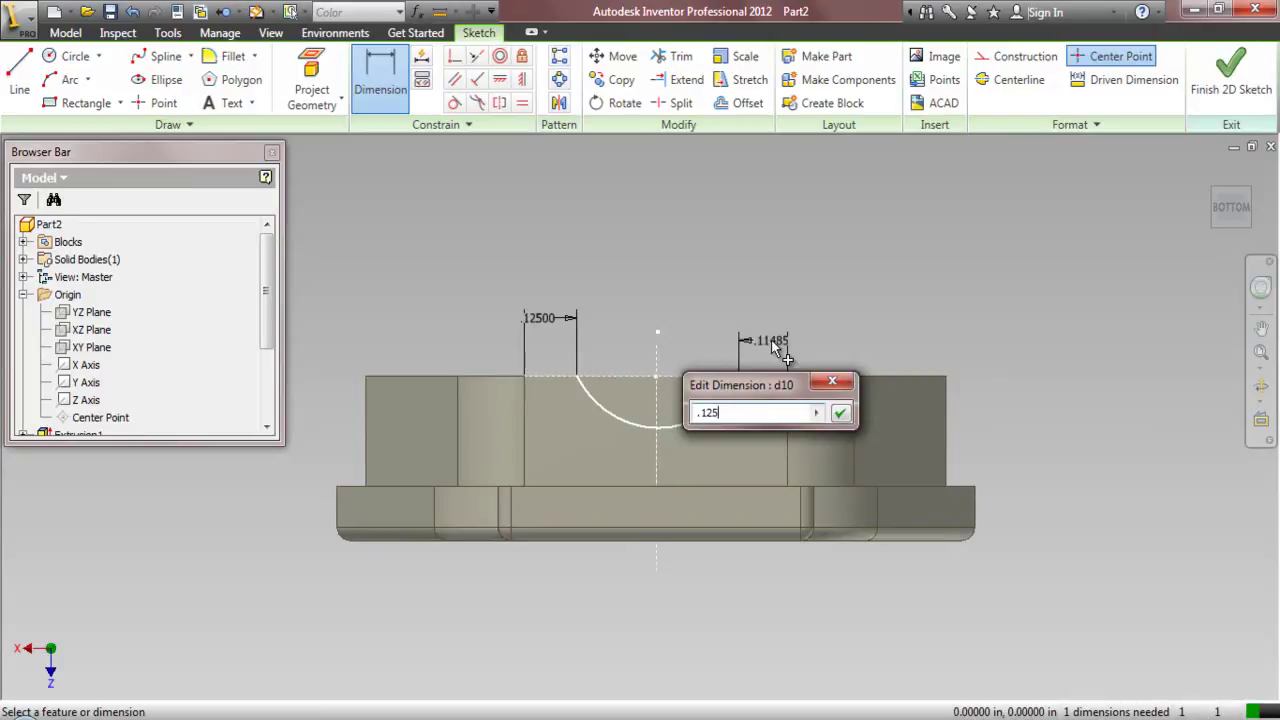
{"action": "key", "text": "Return"}
- Dimension the arc's radius as 0.188 in
{"action": "left_click", "coordinate": [713, 402]}
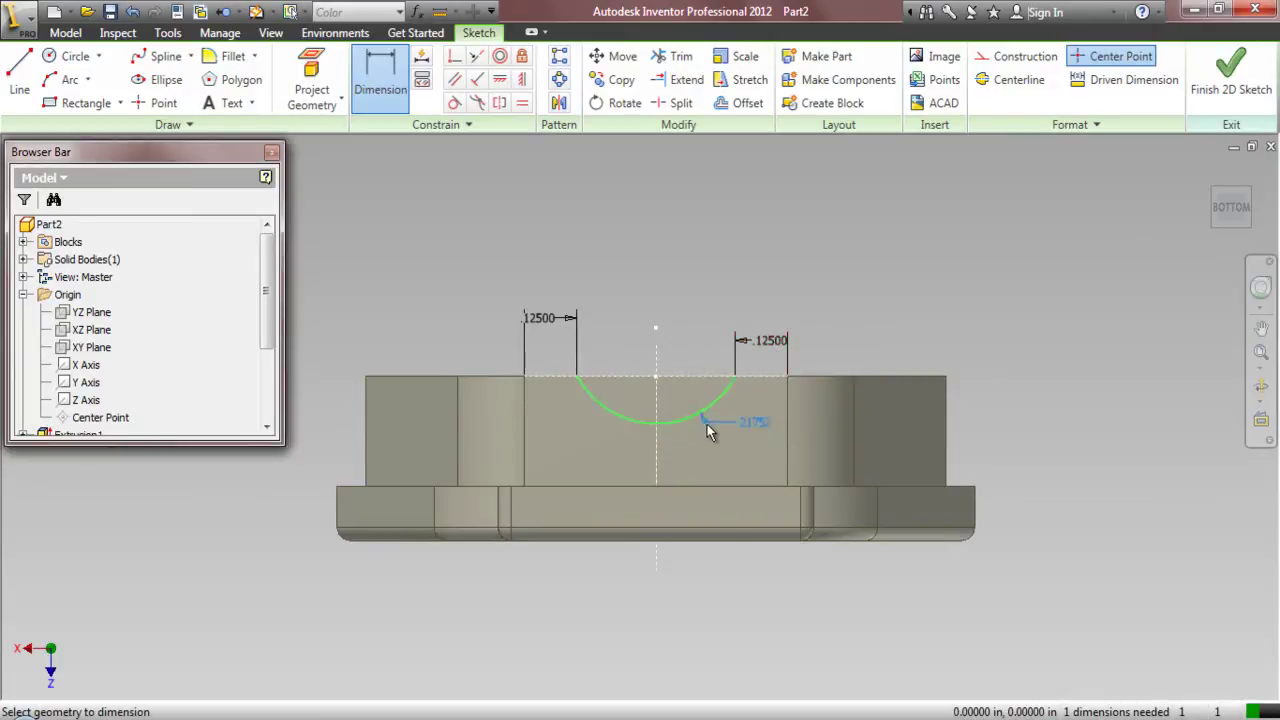
{"action": "left_click", "coordinate": [703, 432]}
{"action": "type", "text": ".188"}
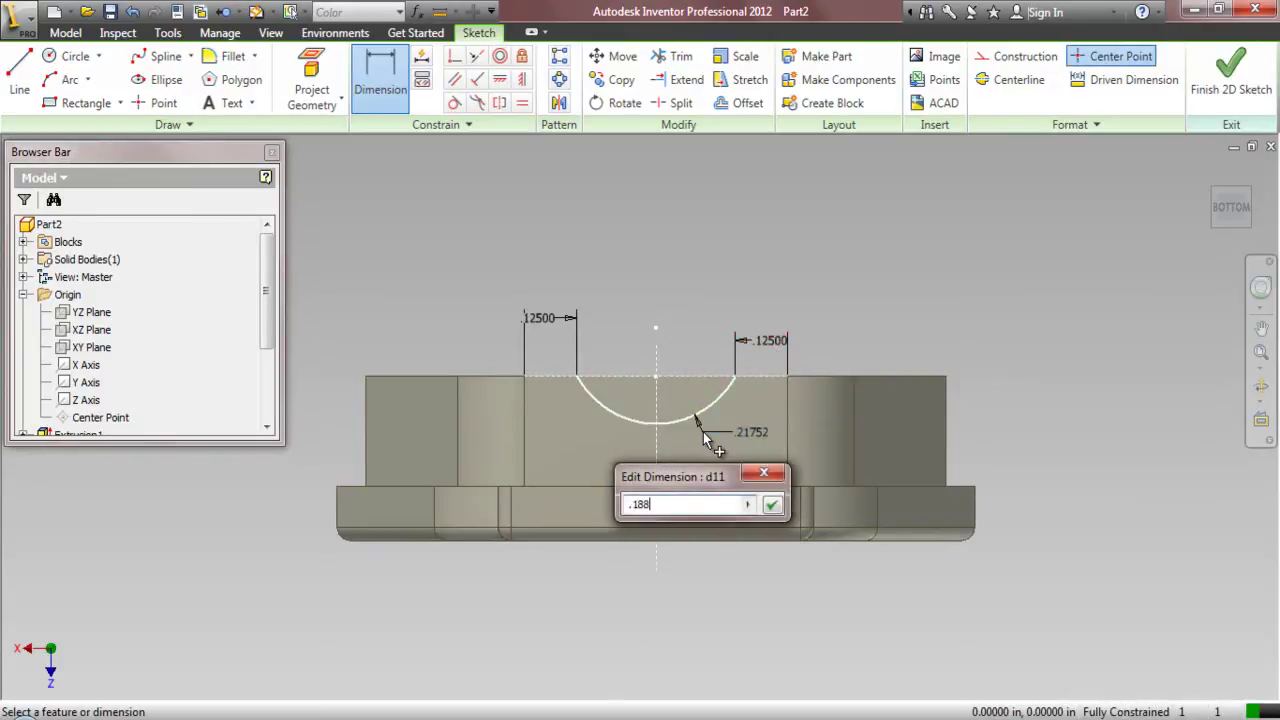
{"action": "key", "text": "Return"}
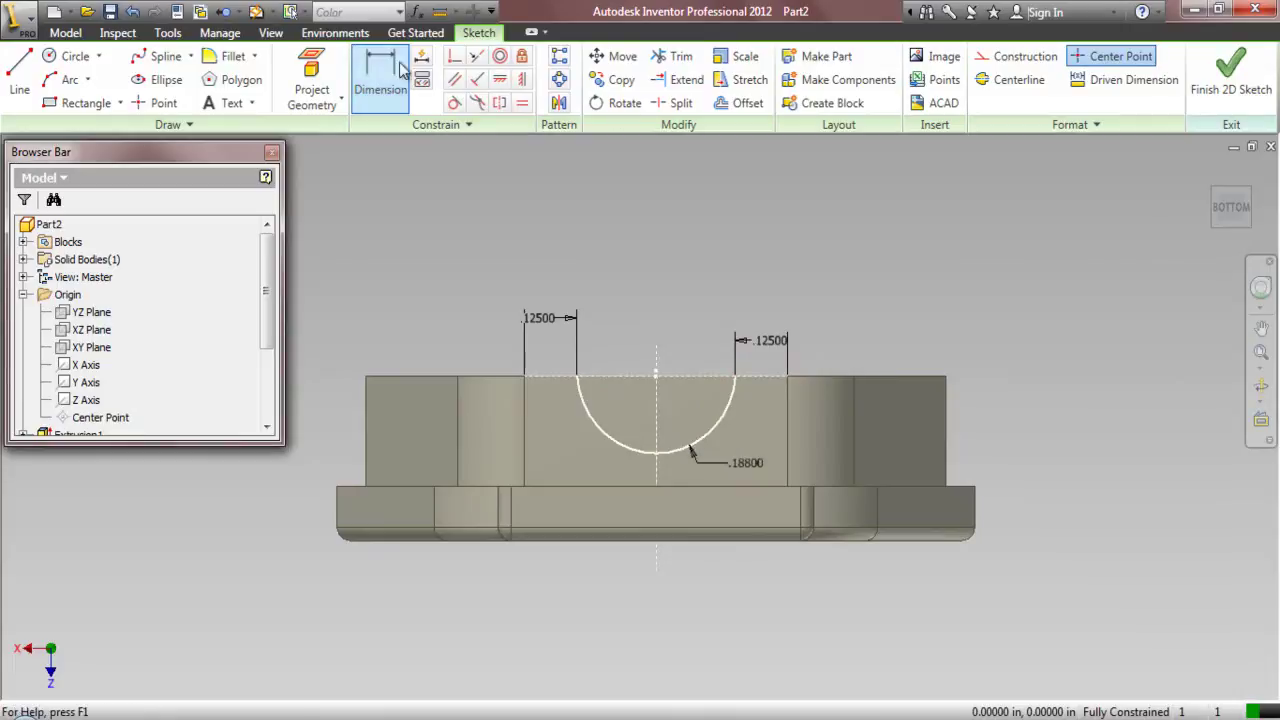
- Close the arc with a straight line between its endpoints and finish the sketch
{"action": "left_click", "coordinate": [20, 75]}
{"action": "left_click", "coordinate": [577, 376]}
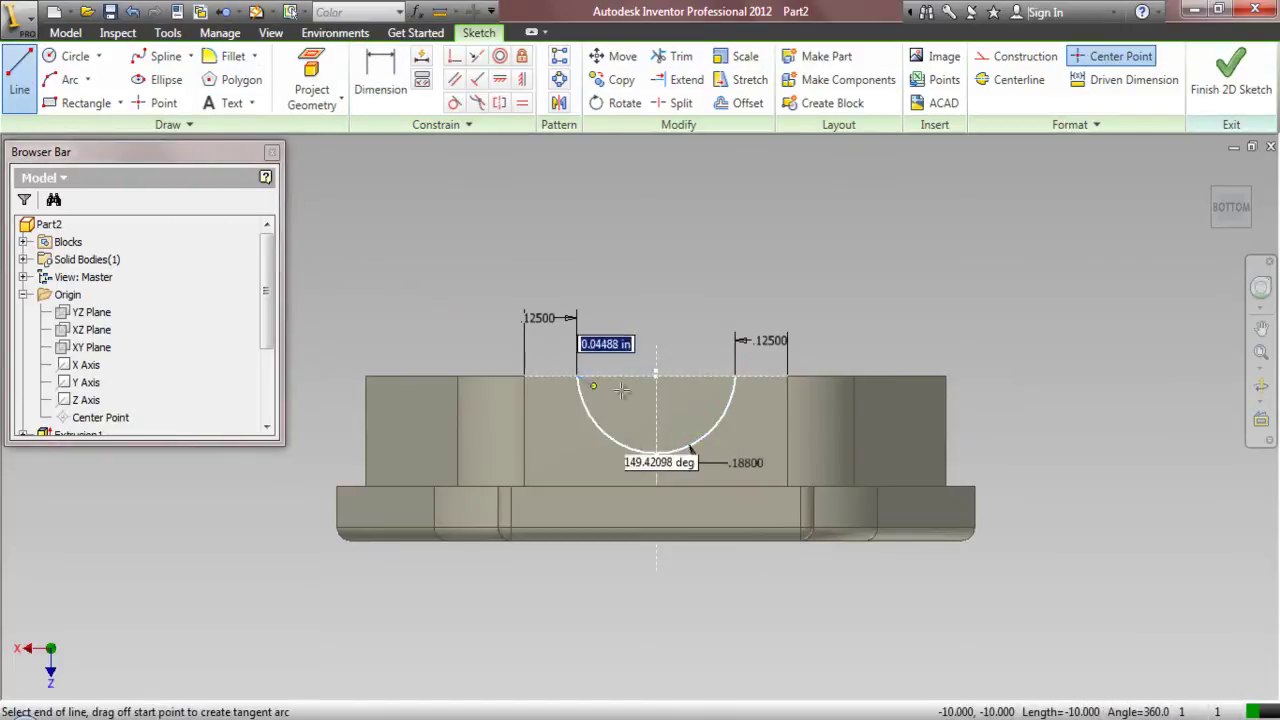
{"action": "left_click", "coordinate": [735, 376]}
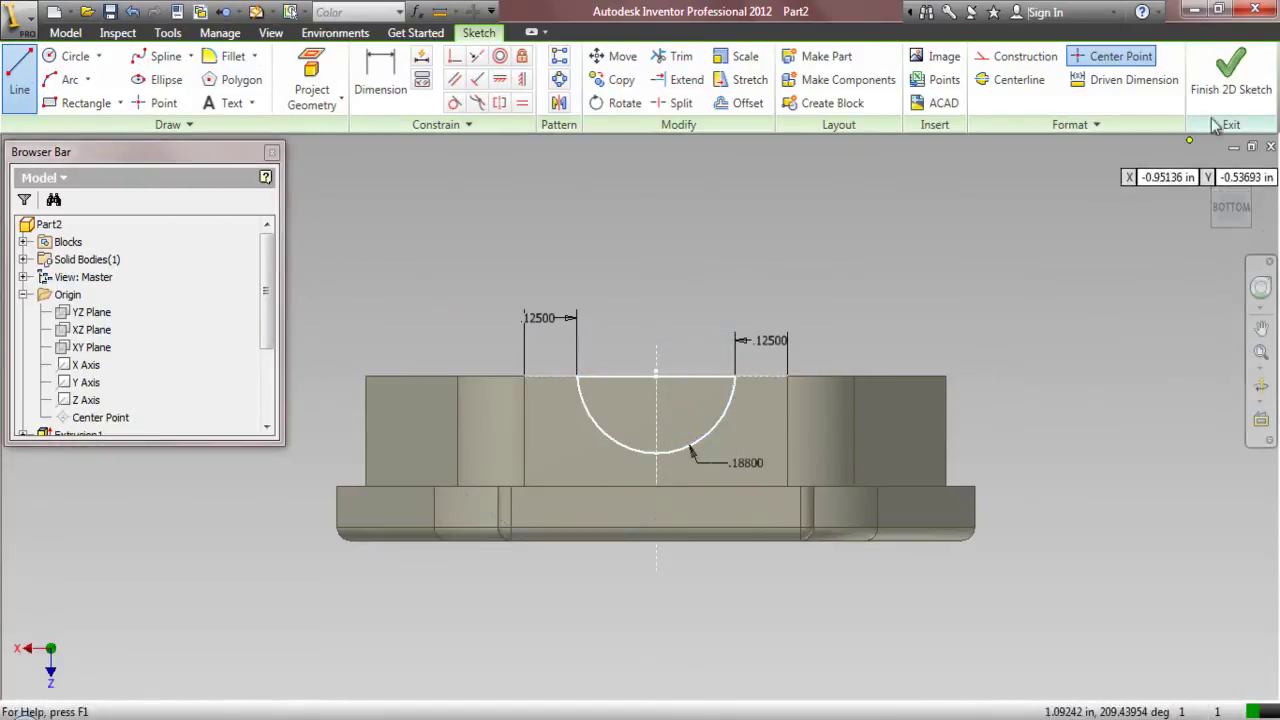
{"action": "left_click", "coordinate": [1231, 75]}
- Extrude the half-round profile as a cut with the To extent up to the end wall's inner face
{"action": "left_click", "coordinate": [1247, 195]}
{"action": "left_click", "coordinate": [98, 75]}
{"action": "scroll", "coordinate": [476, 489], "scroll_direction": "up", "scroll_amount": 3}
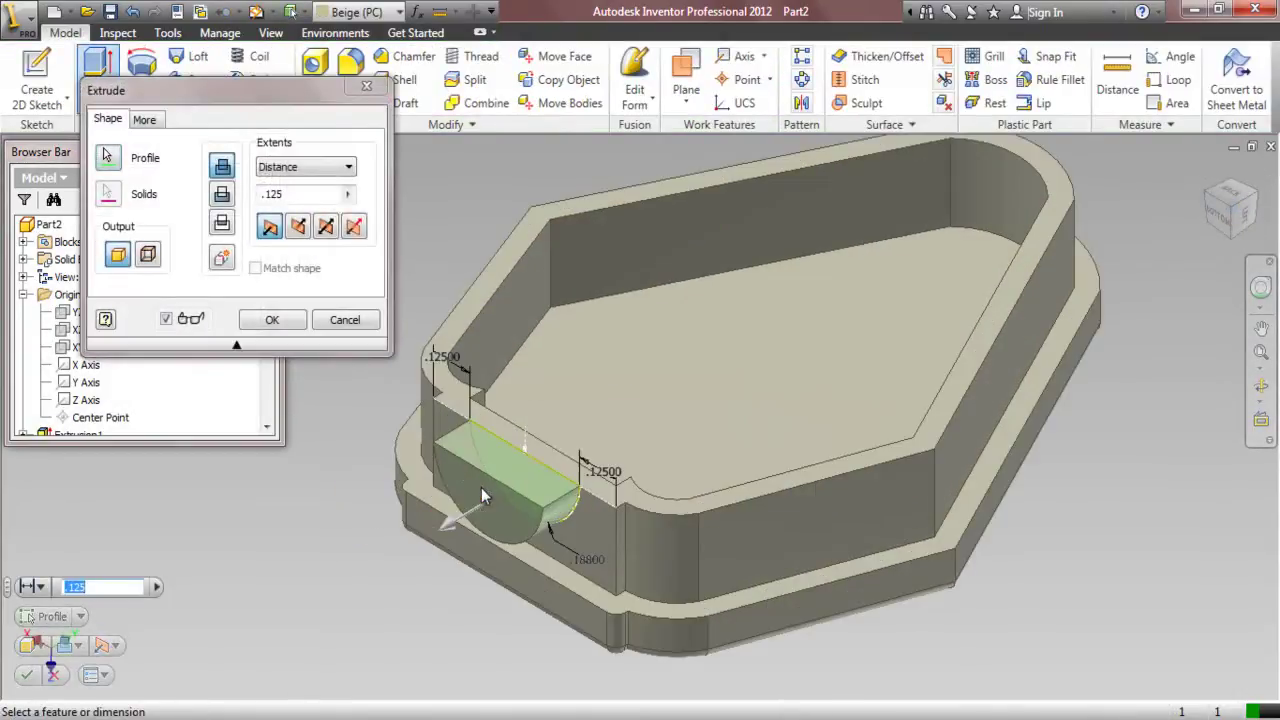
{"action": "left_click", "coordinate": [305, 167]}
{"action": "left_click", "coordinate": [293, 211]}
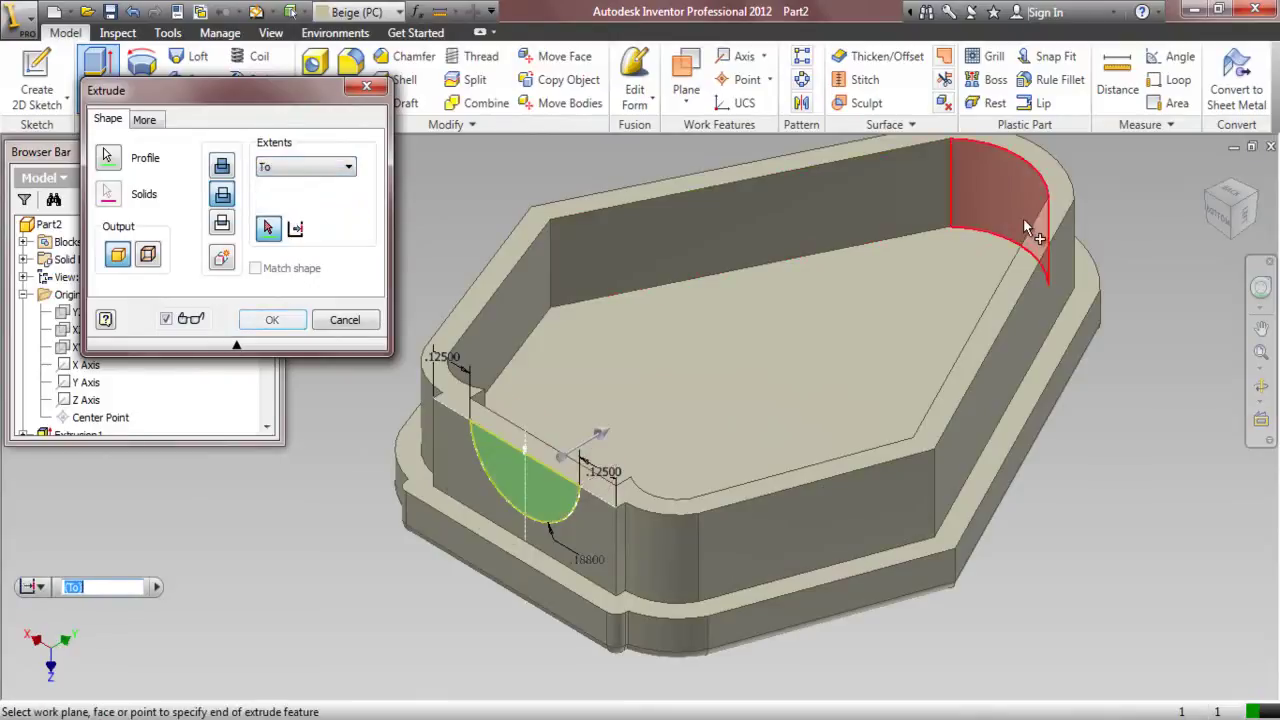
{"action": "left_click", "coordinate": [1262, 200]}
{"action": "scroll", "coordinate": [538, 320], "scroll_direction": "up", "scroll_amount": 3}
{"action": "left_click", "coordinate": [505, 350]}
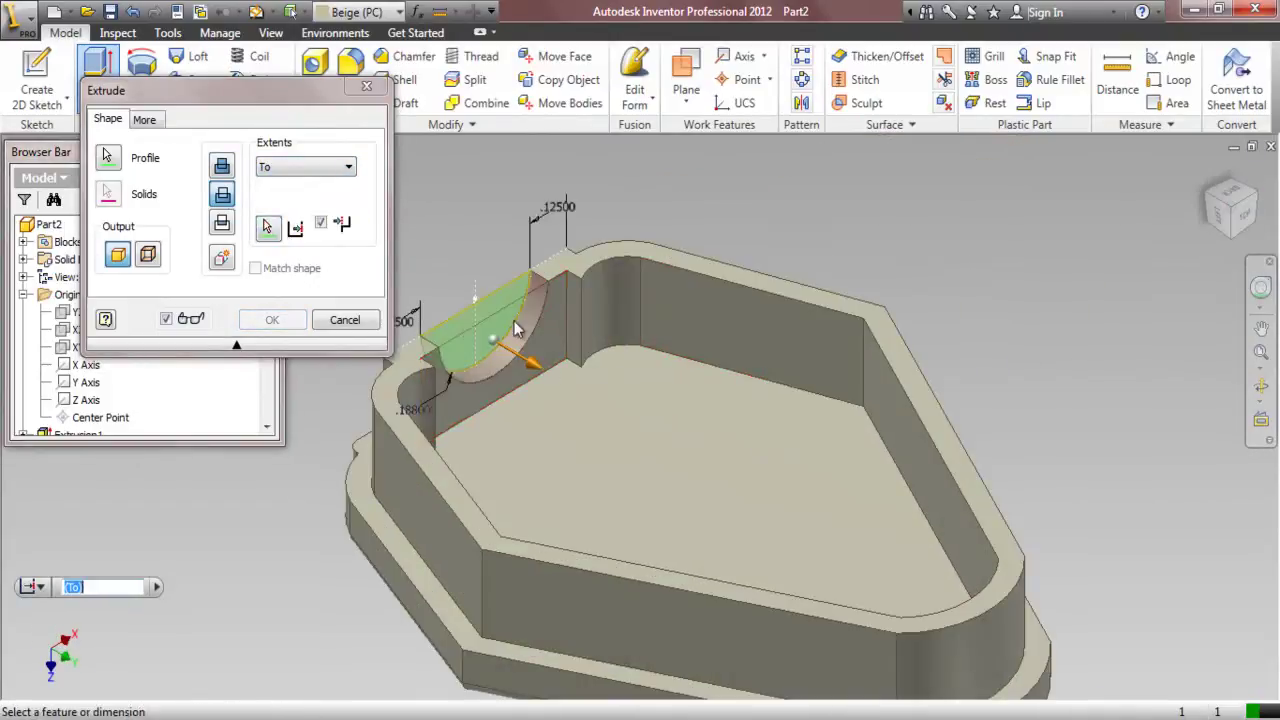
{"action": "left_click", "coordinate": [271, 320]}
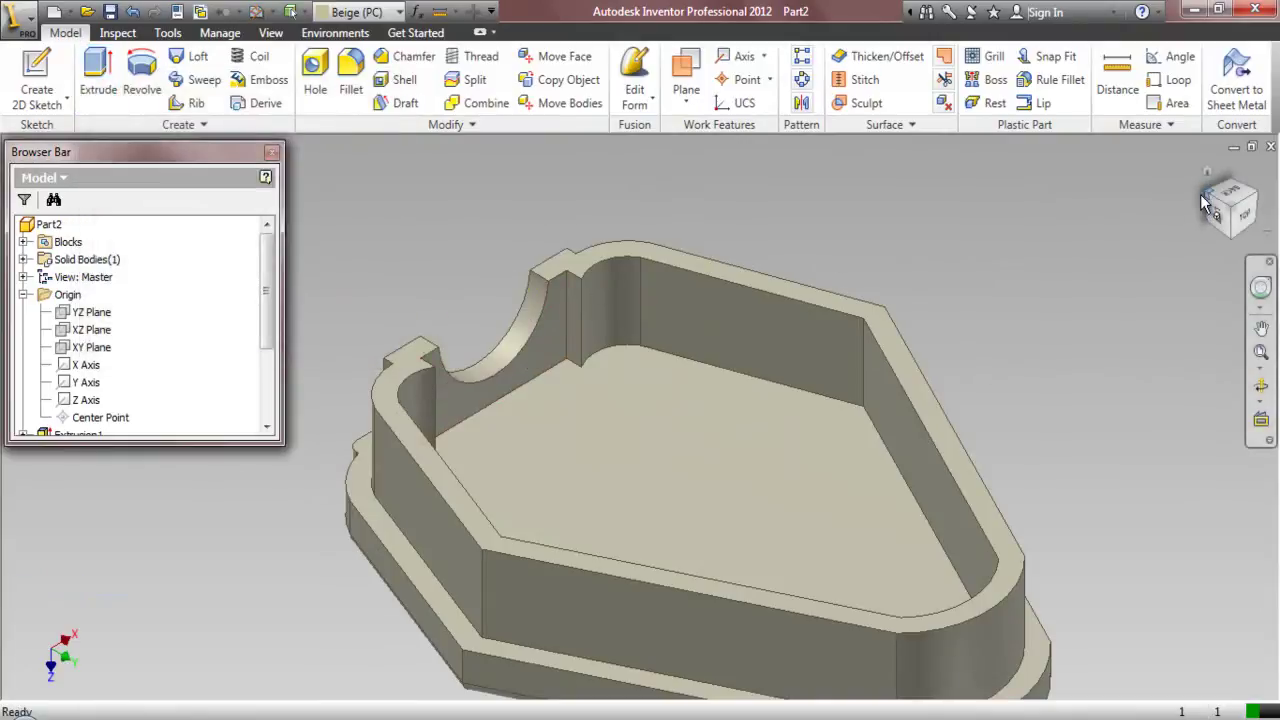
- Turn the model back to face the notched end wall and collapse all nodes in the model tree
{"action": "left_click", "coordinate": [1203, 203]}
{"action": "right_click", "coordinate": [208, 320]}
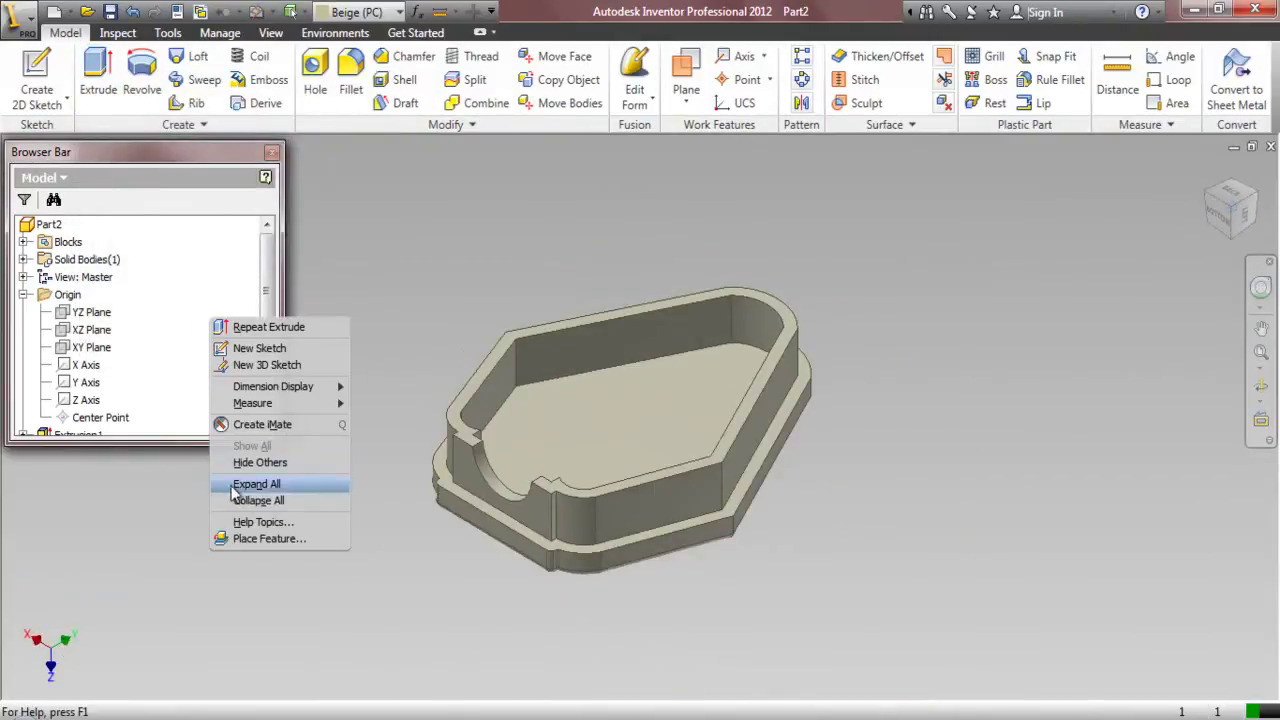
{"action": "left_click", "coordinate": [255, 500]}
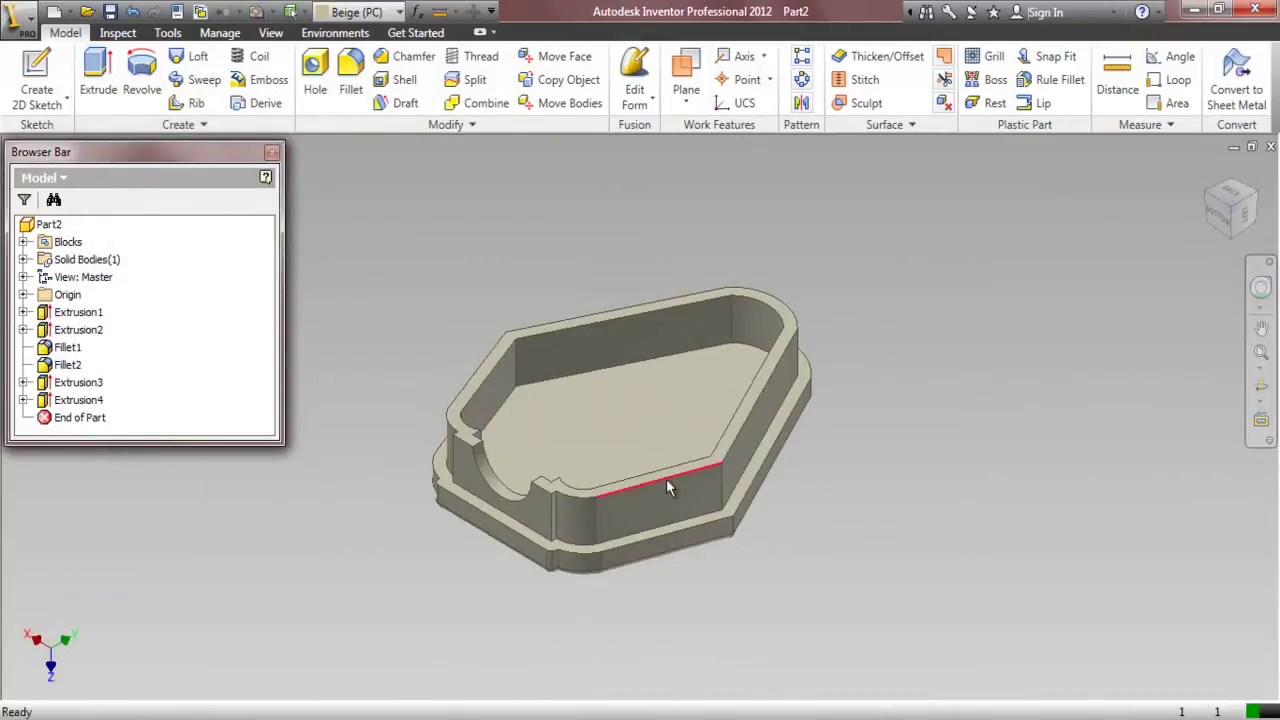
- Start a sketch on the cap's inner floor face and project the cut edges into it
{"action": "left_click", "coordinate": [1261, 356]}
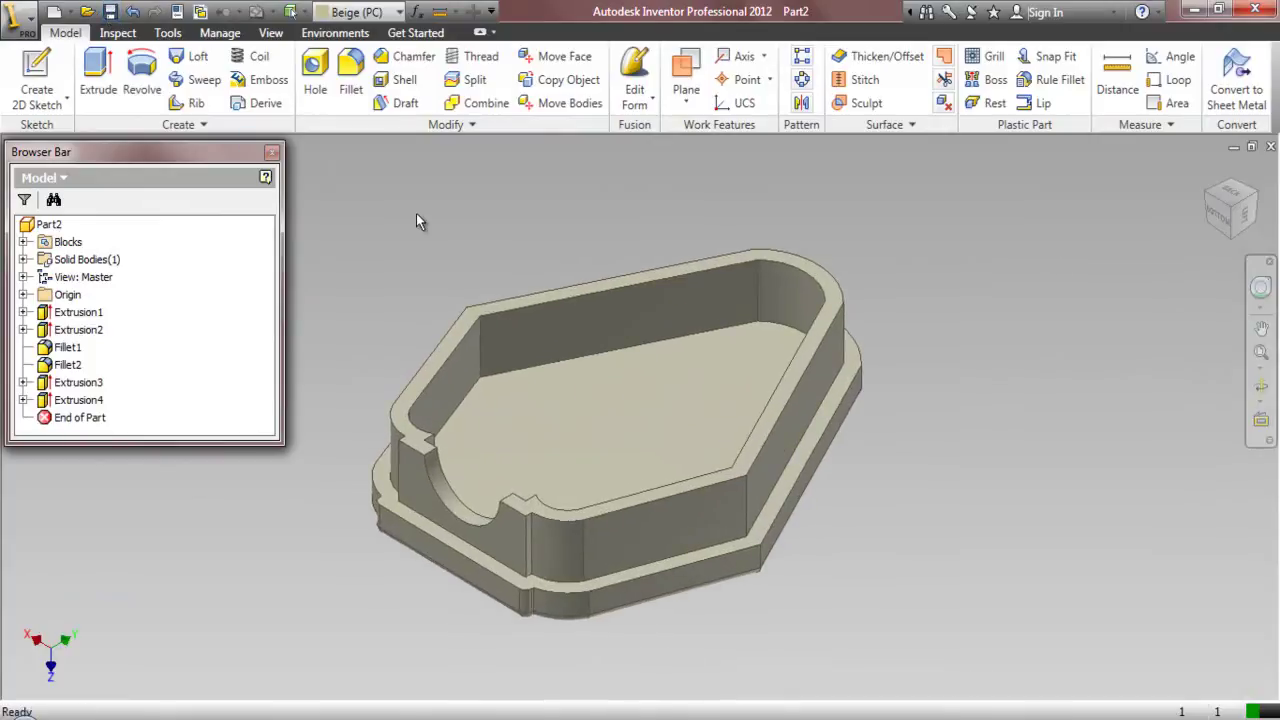
{"action": "left_click", "coordinate": [36, 78]}
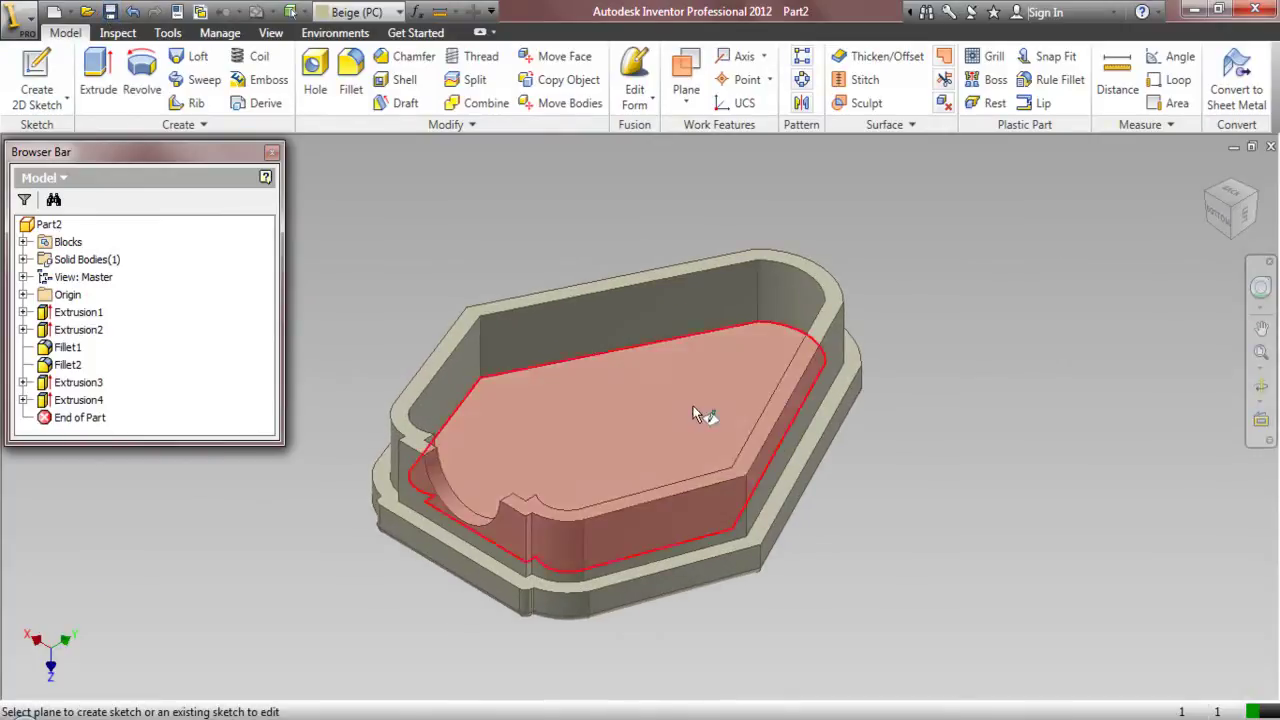
{"action": "left_click", "coordinate": [643, 422]}
{"action": "left_click", "coordinate": [341, 100]}
{"action": "left_click", "coordinate": [354, 168]}
- Project the YZ plane into the floor sketch as a lengthwise reference line
{"action": "left_click", "coordinate": [341, 100]}
{"action": "left_click", "coordinate": [345, 131]}
{"action": "left_click", "coordinate": [33, 294]}
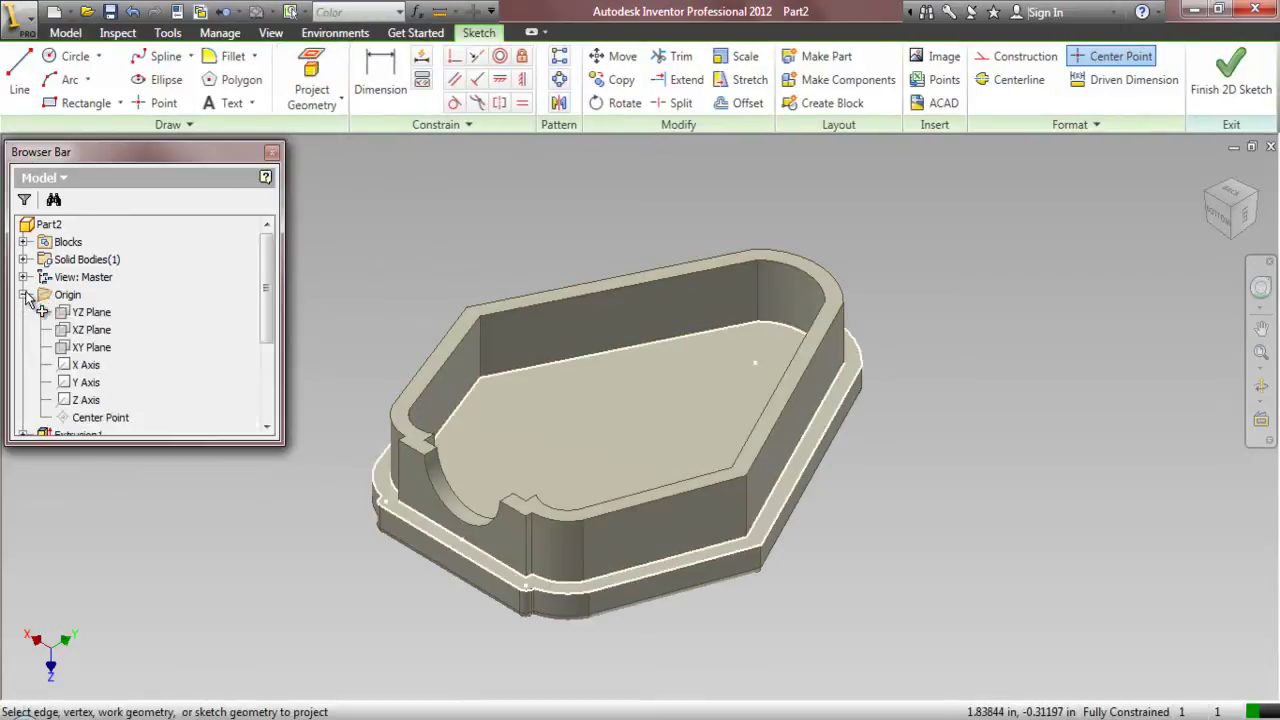
{"action": "left_click", "coordinate": [76, 313]}
{"action": "right_click_drag", "start_coordinate": [493, 202], "coordinate": [401, 215]}
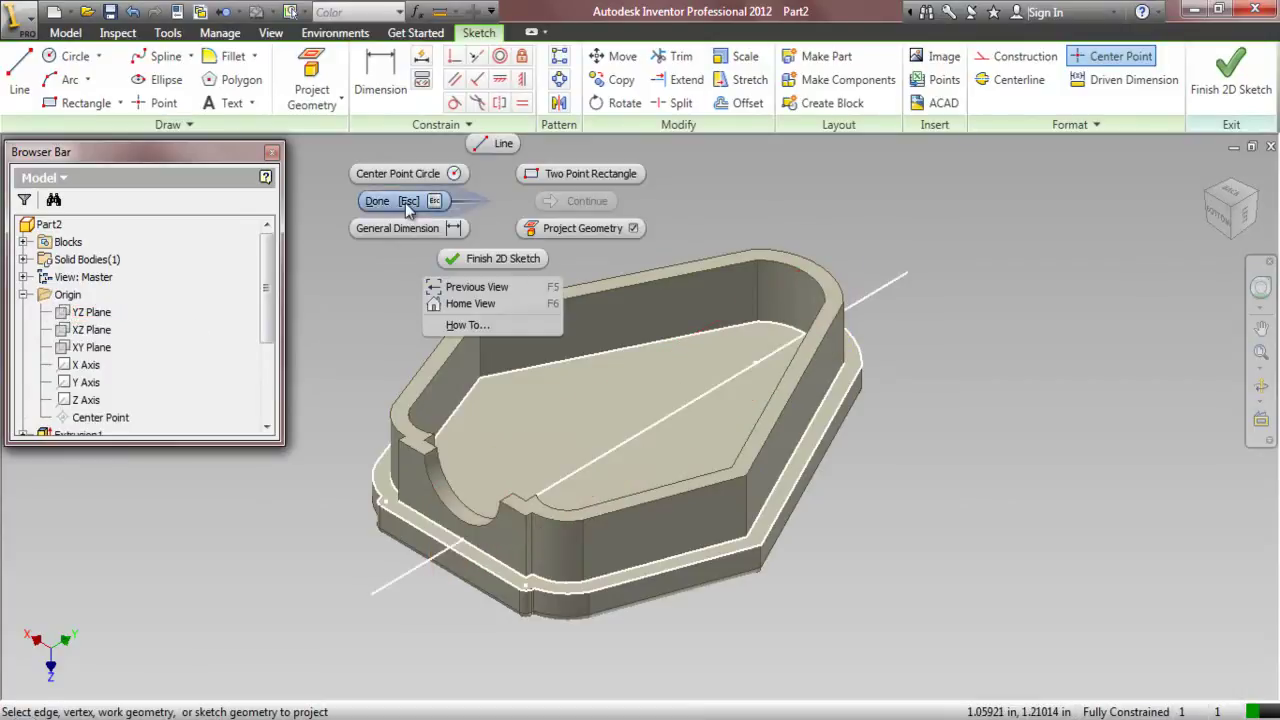
{"action": "left_click", "coordinate": [405, 202]}
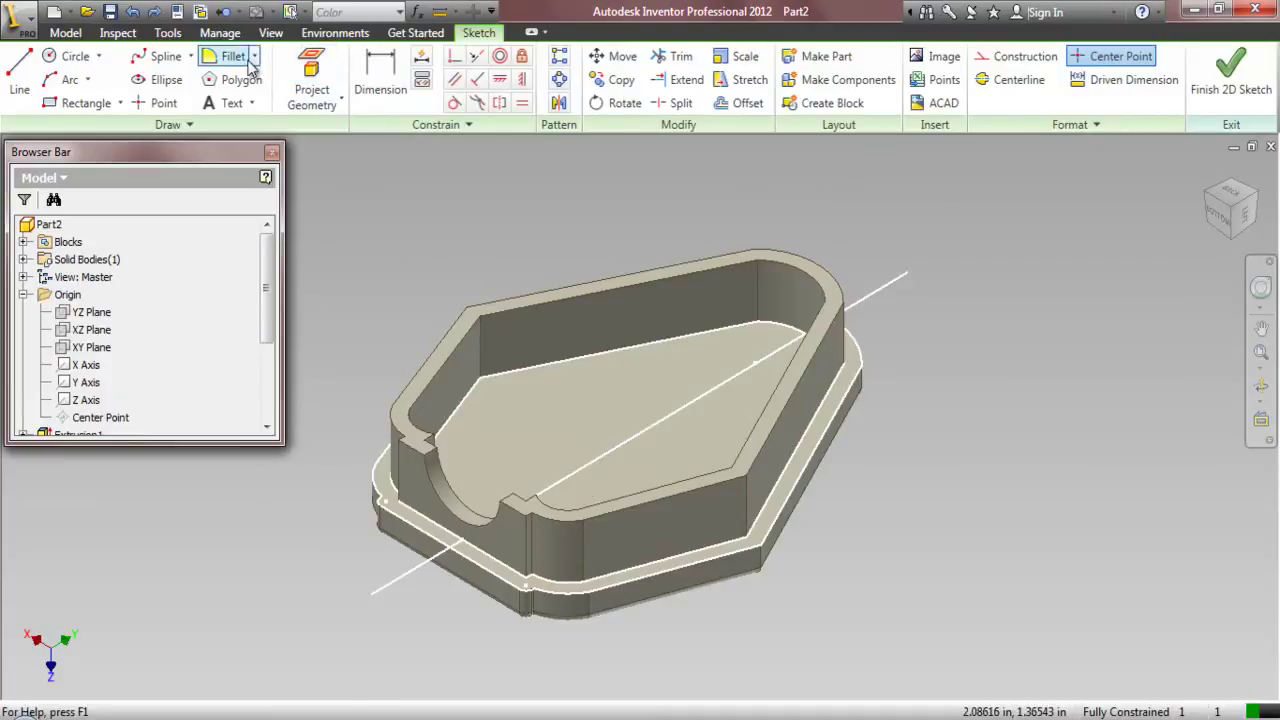
- Draw a 0.3125 in diameter circle centered on the projected YZ line, toward the rounded end of the floor
{"action": "left_click", "coordinate": [70, 56]}
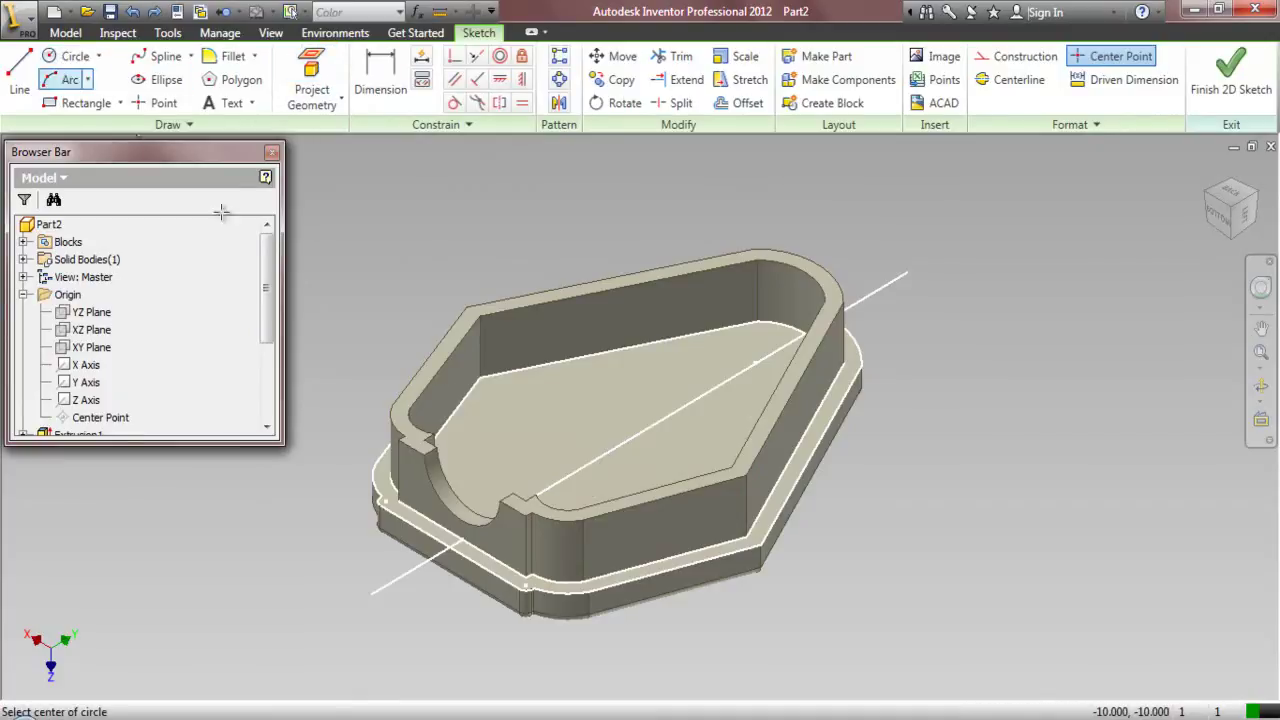
{"action": "left_click", "coordinate": [684, 405]}
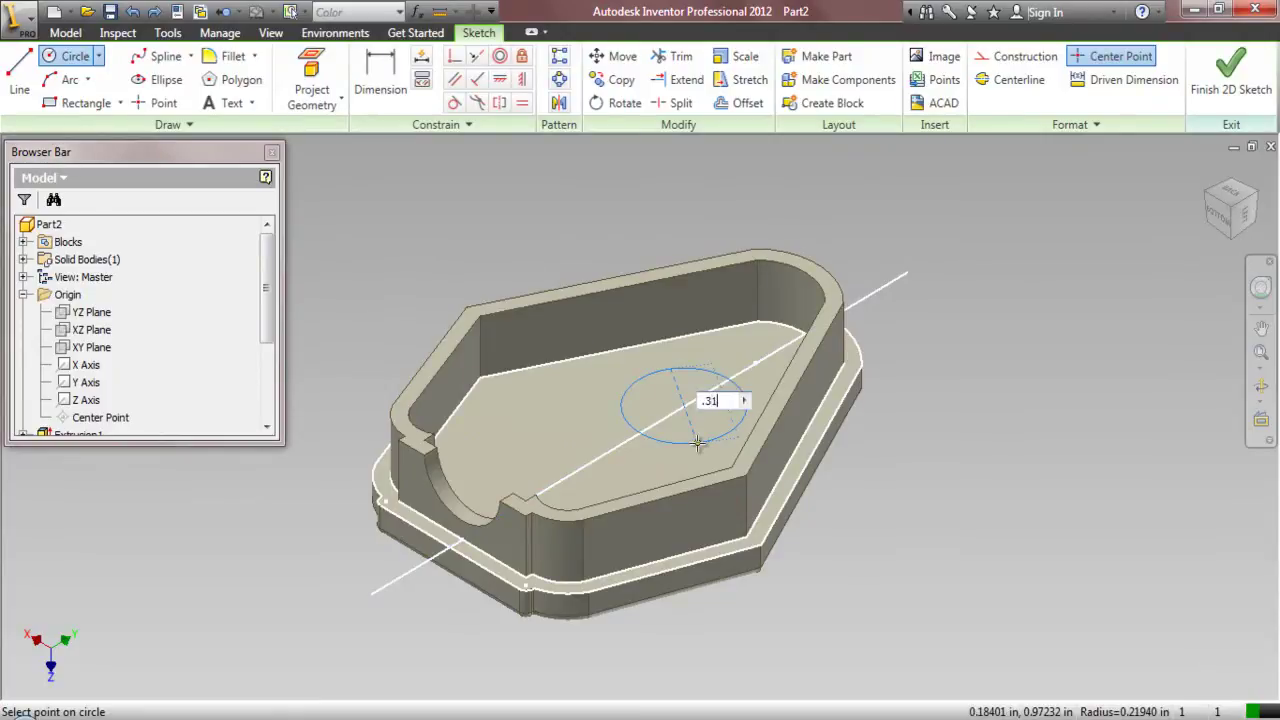
{"action": "type", "text": ".3125"}
{"action": "key", "text": "Return"}
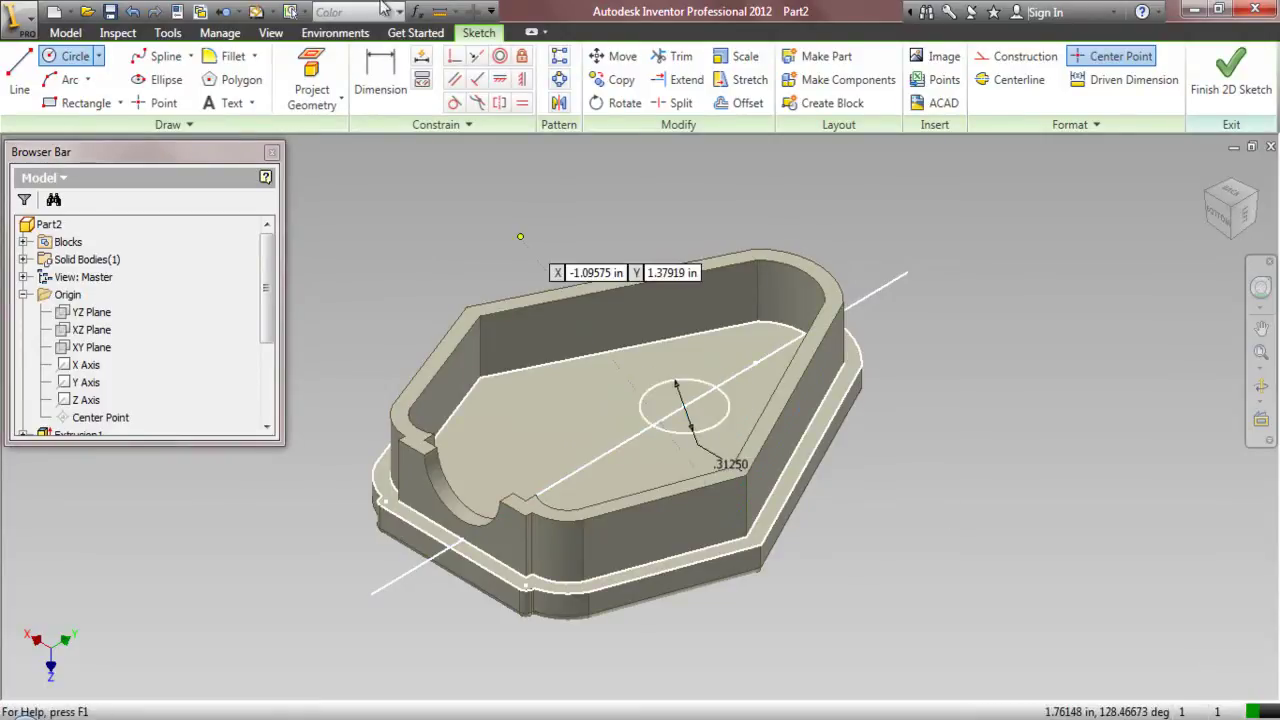
- Dimension the floor circle's center 1 in from the straight outer edge at the notched end and finish the sketch
{"action": "left_click", "coordinate": [312, 68]}
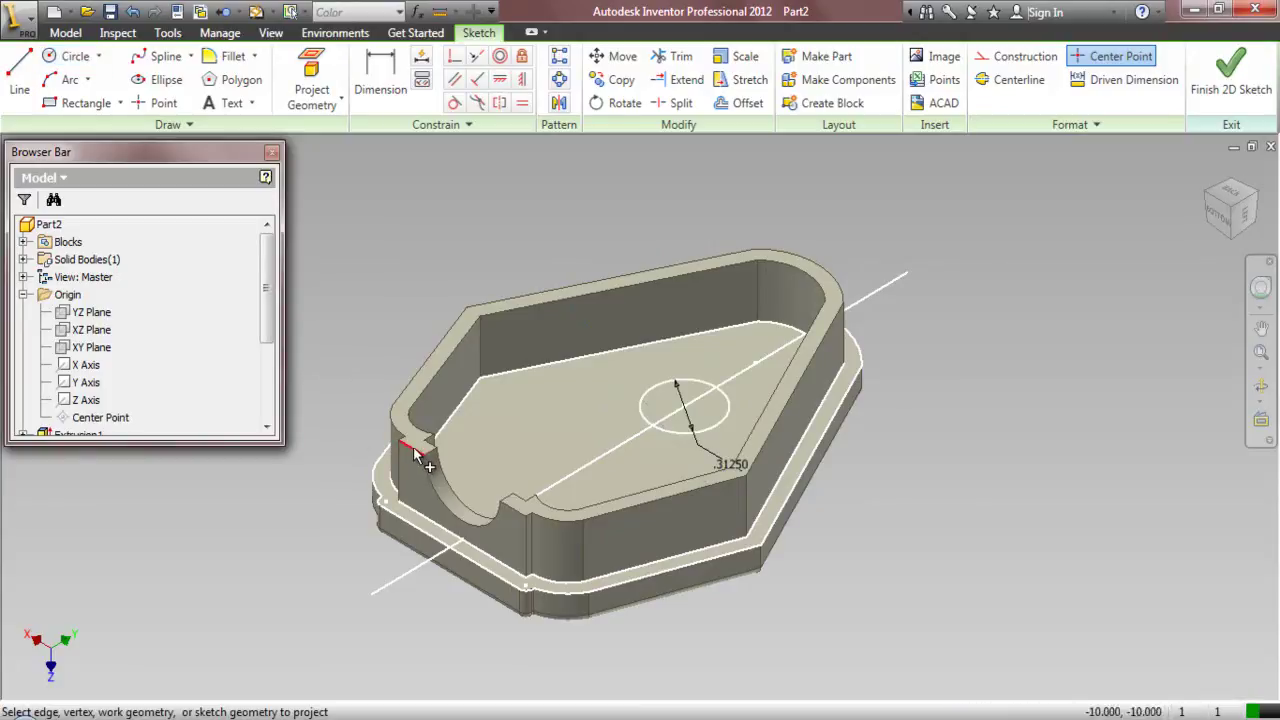
{"action": "left_click", "coordinate": [380, 75]}
{"action": "left_click", "coordinate": [416, 524]}
{"action": "left_click", "coordinate": [755, 521]}
{"action": "left_click", "coordinate": [866, 600]}
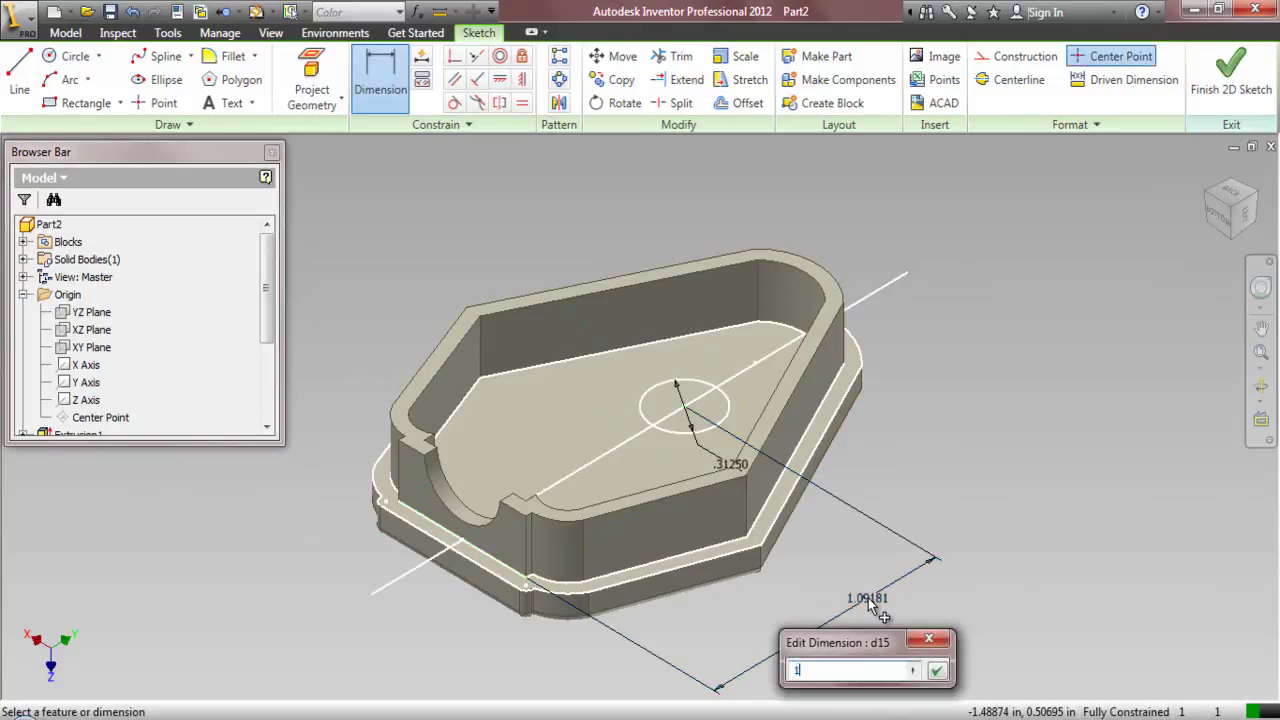
{"action": "type", "text": "1"}
{"action": "key", "text": "Return"}
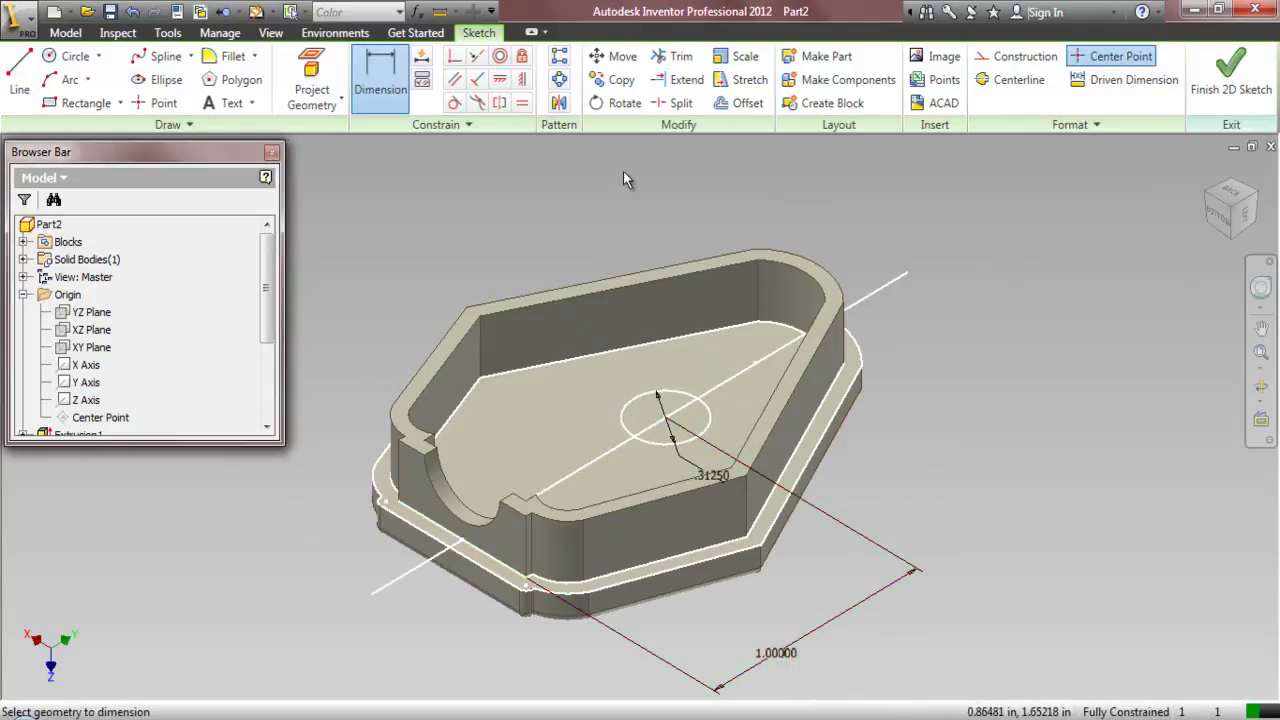
{"action": "left_click", "coordinate": [1230, 75]}
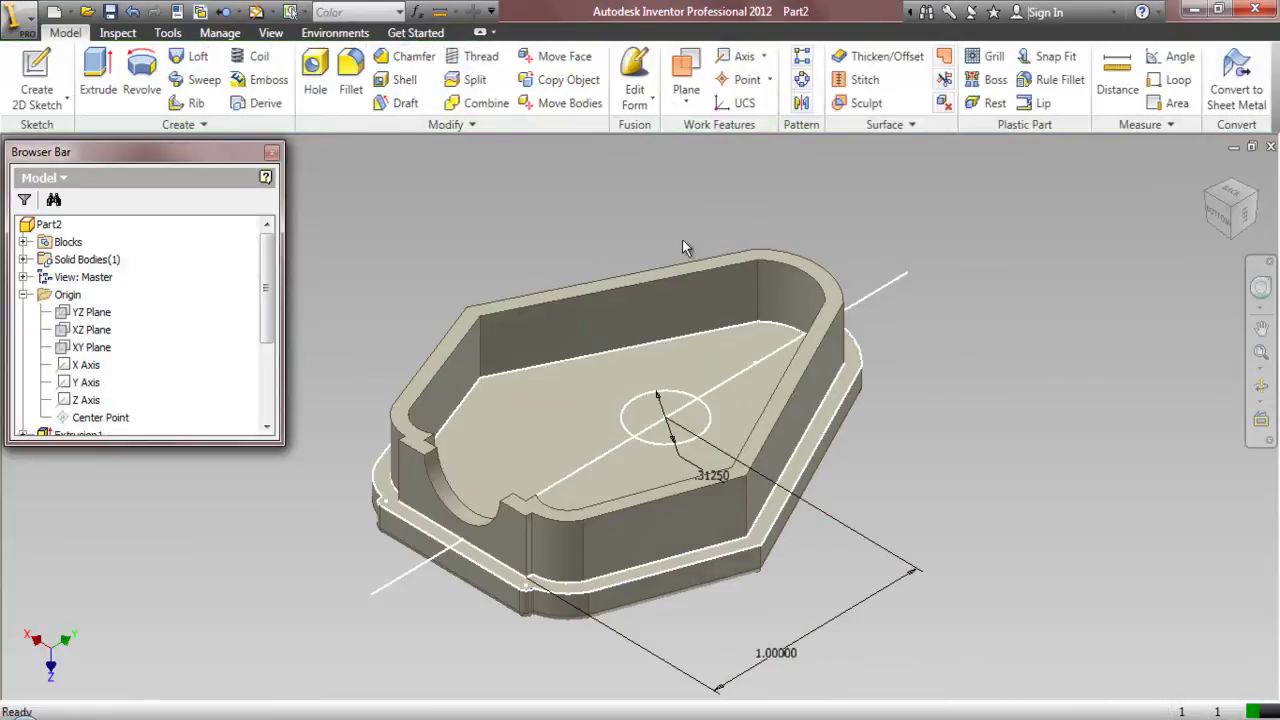
- Sketch a 0.26563 in diameter circle on the wall's rim face, centered on the floor circle's projected center point
{"action": "left_click", "coordinate": [463, 331]}
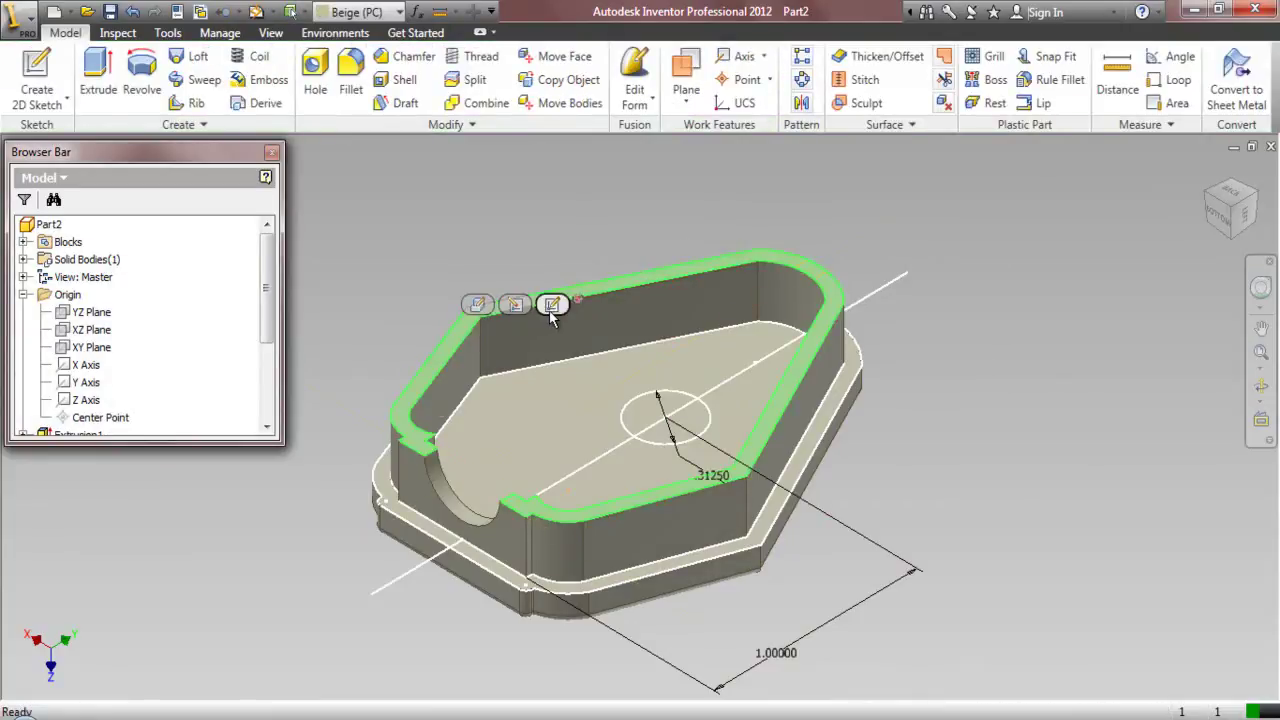
{"action": "left_click", "coordinate": [551, 305]}
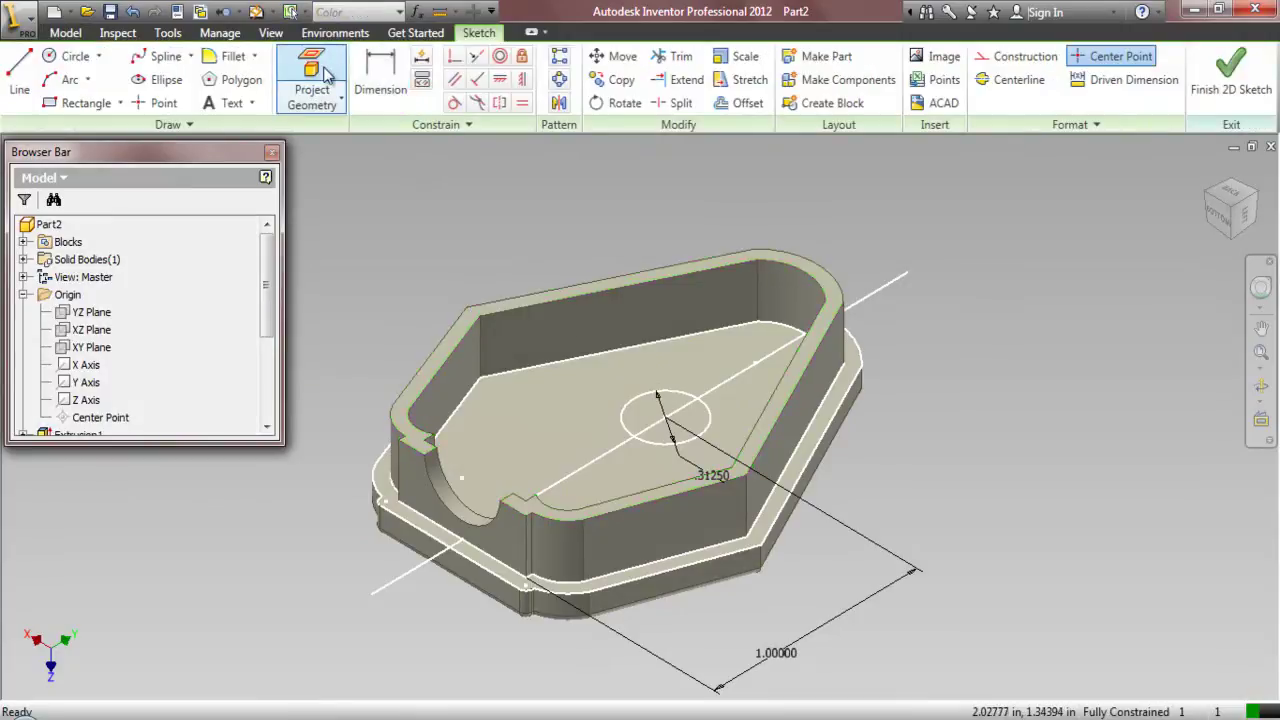
{"action": "left_click", "coordinate": [312, 78]}
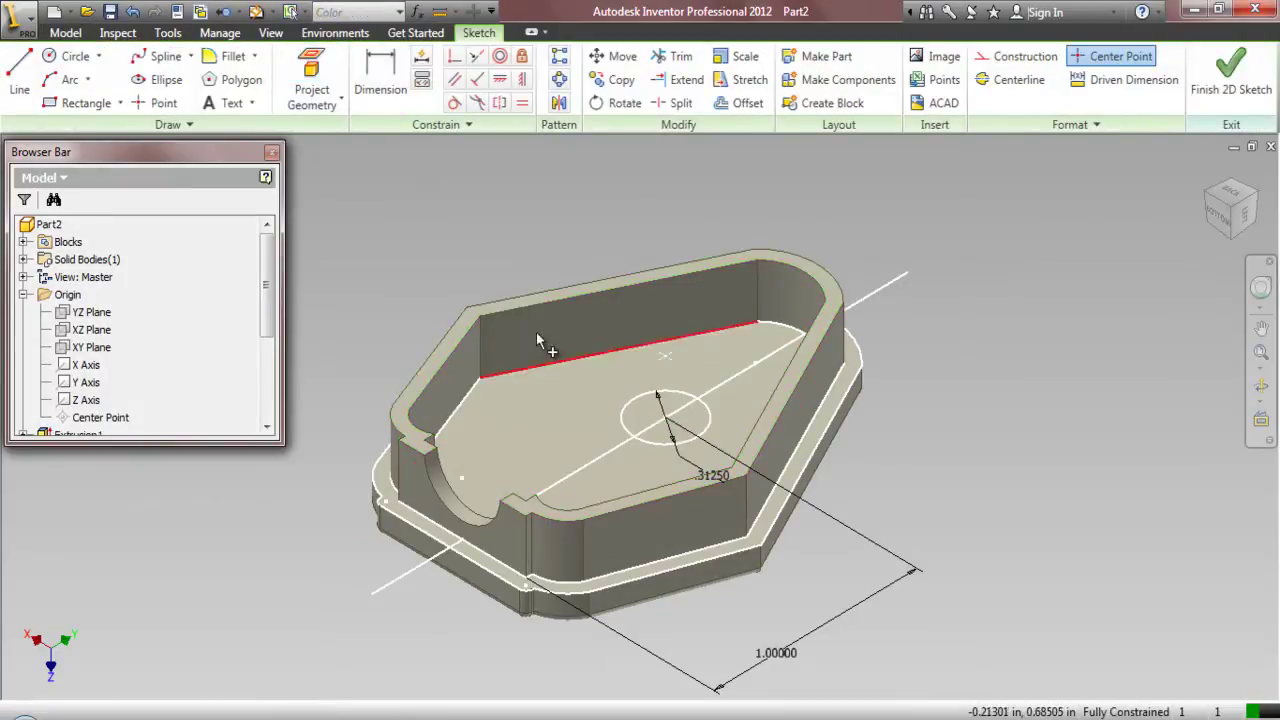
{"action": "left_click", "coordinate": [70, 56]}
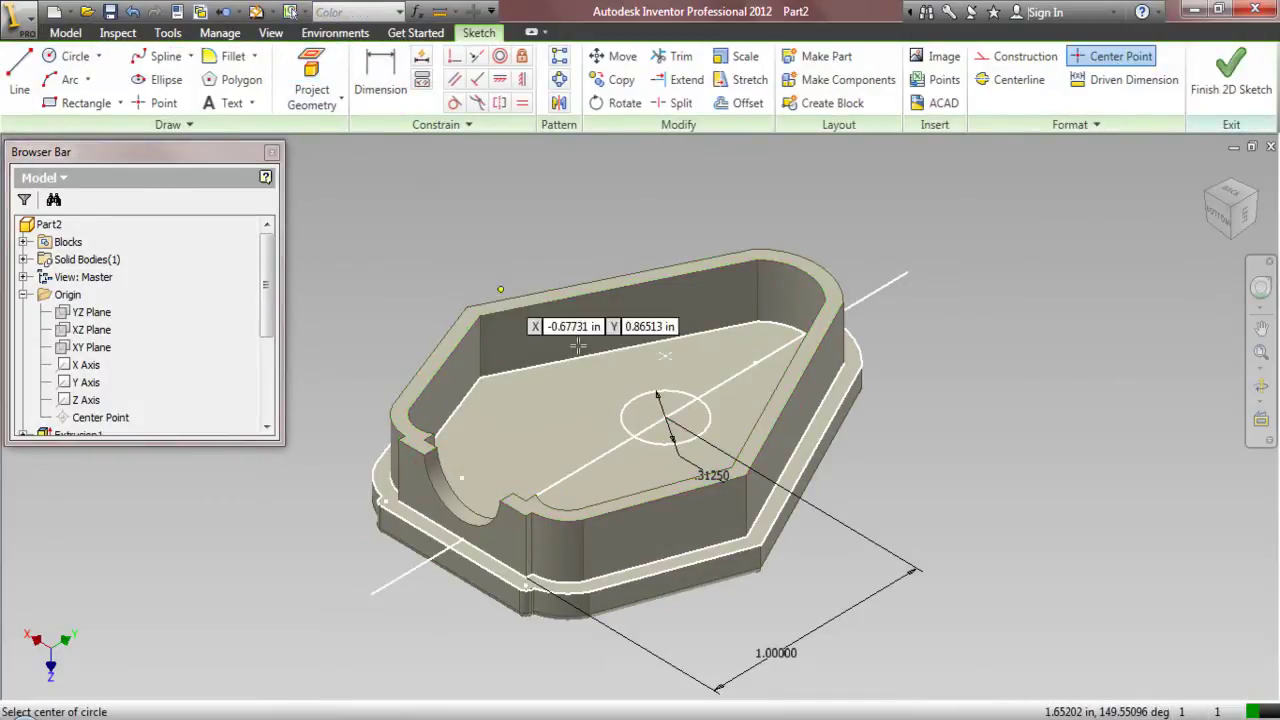
{"action": "left_click", "coordinate": [666, 356]}
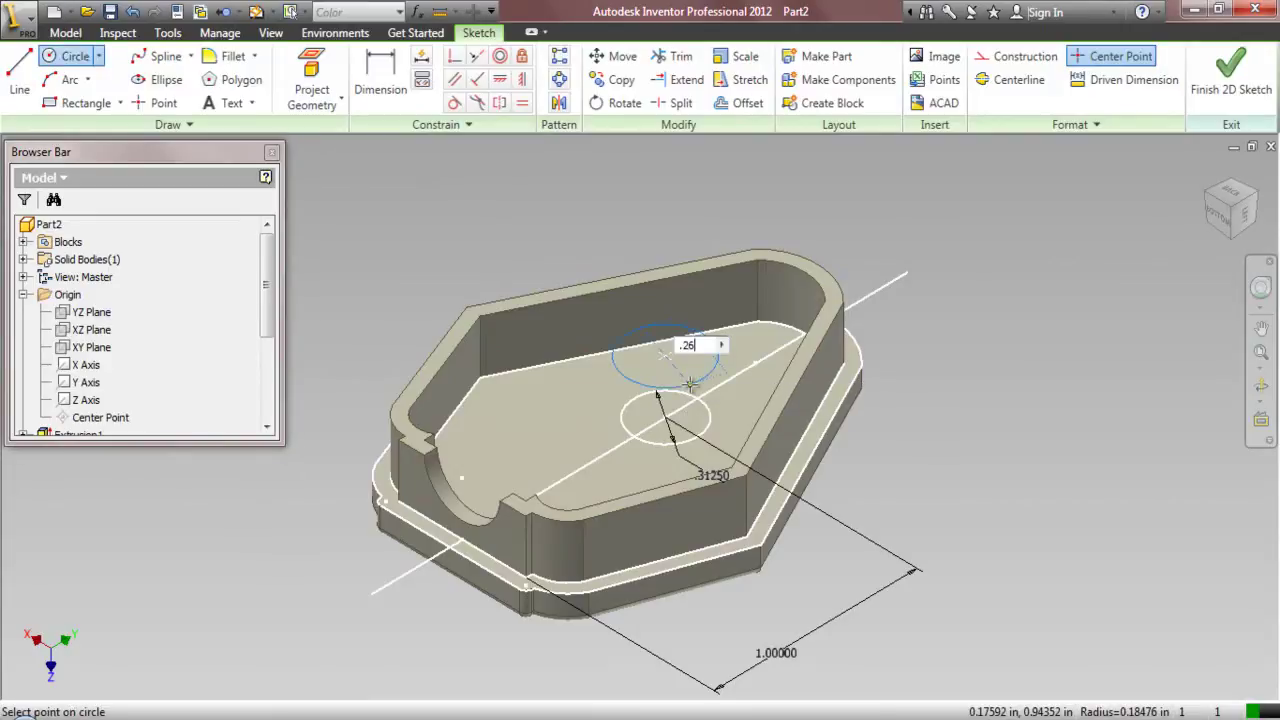
{"action": "type", "text": ".26563"}
{"action": "key", "text": "Return"}
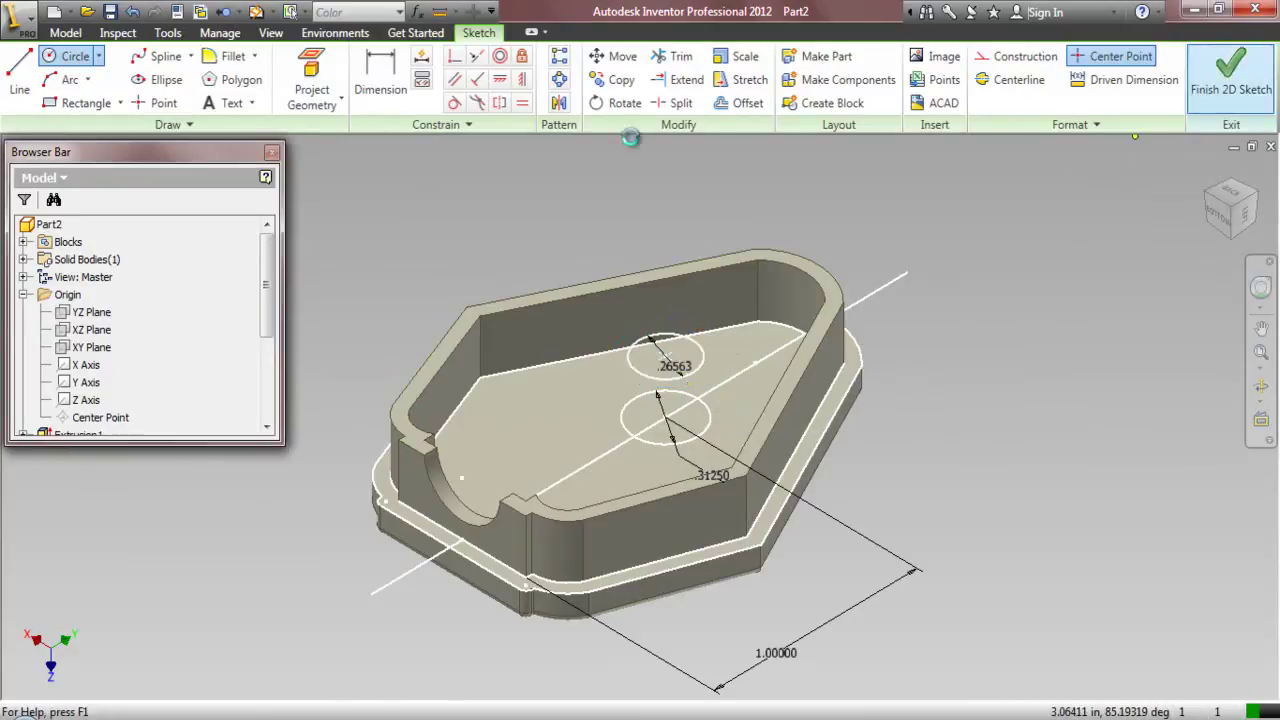
- Loft a solid tapered boss from the 0.3125 in floor circle to the 0.26563 in circle at rim height
{"action": "left_click", "coordinate": [190, 56]}
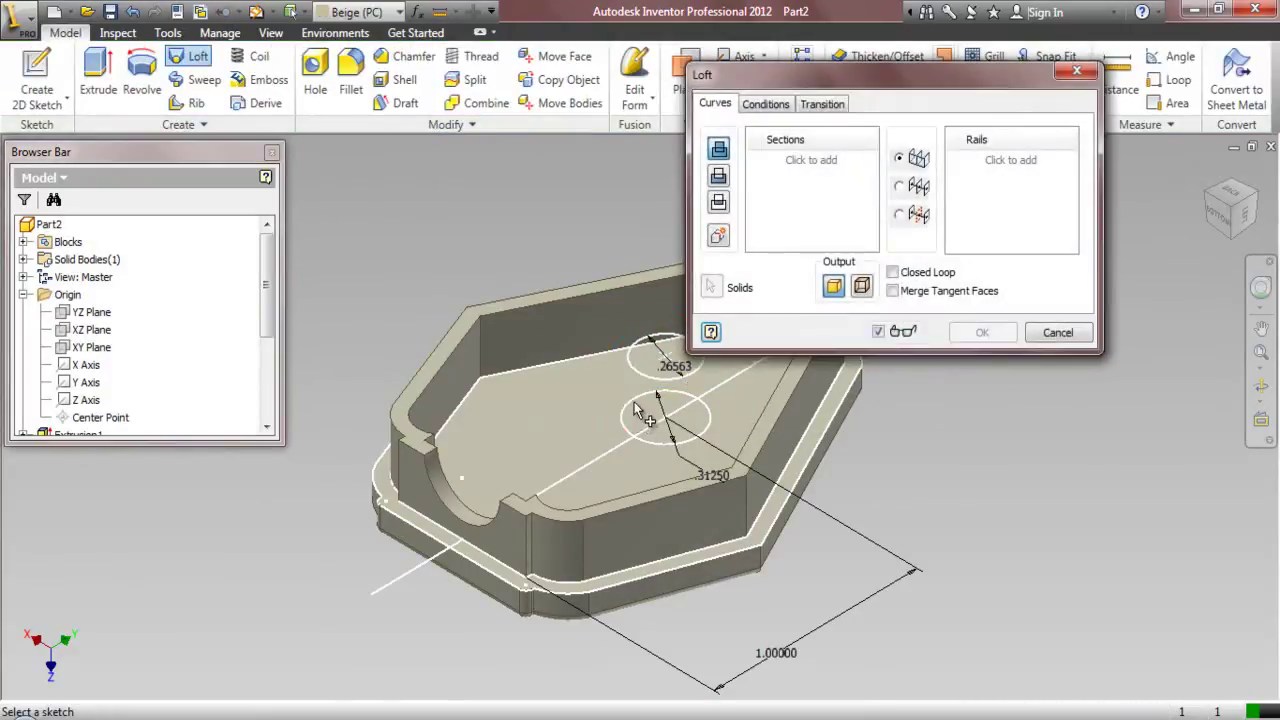
{"action": "left_click", "coordinate": [639, 410]}
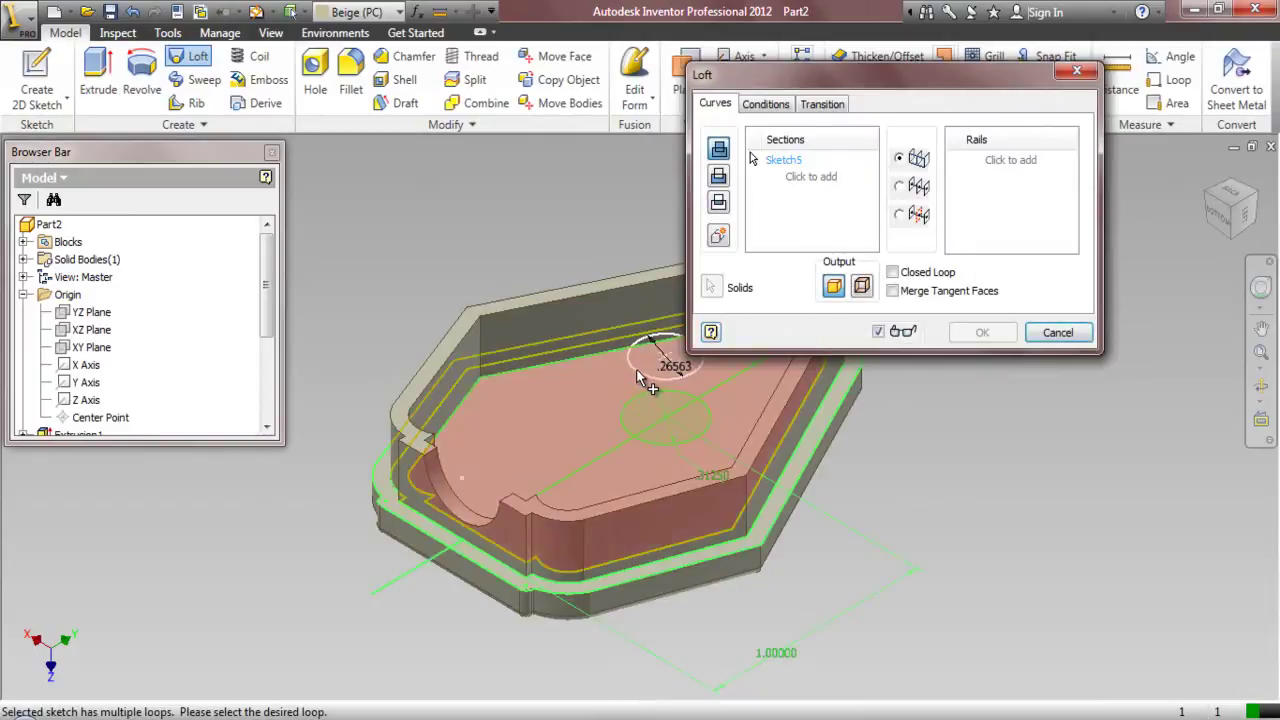
{"action": "left_click", "coordinate": [800, 186]}
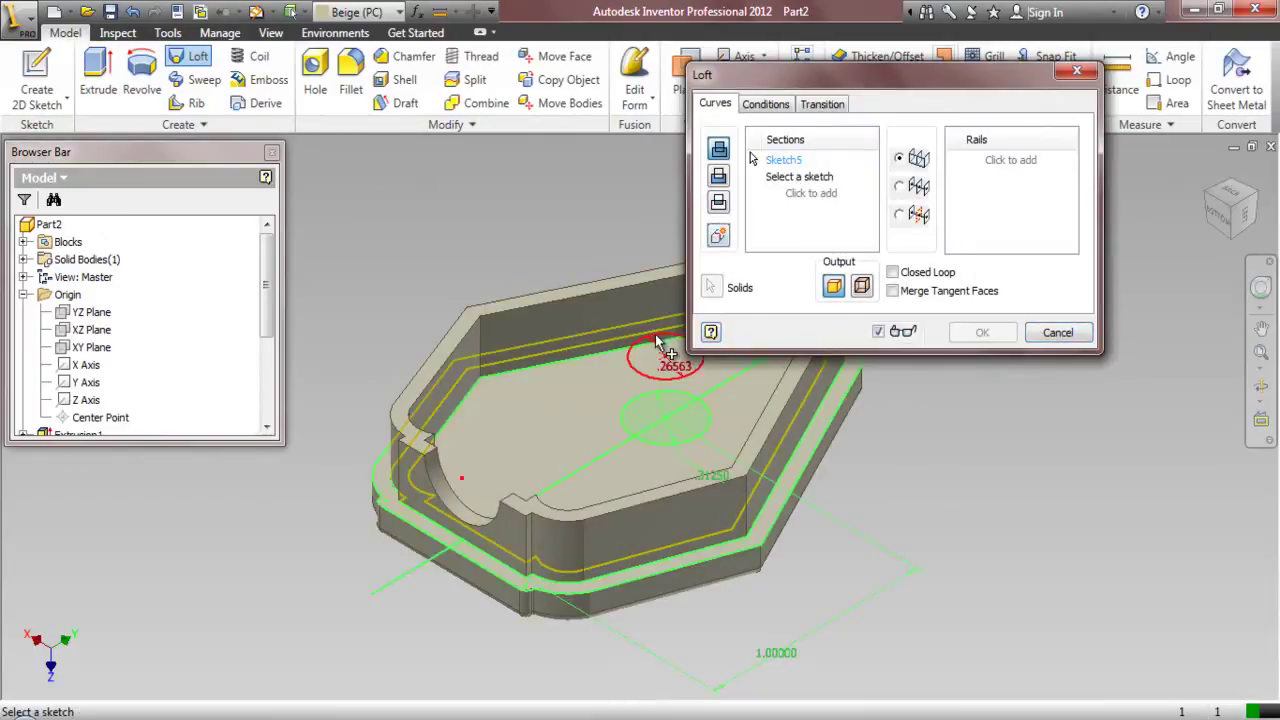
{"action": "left_click", "coordinate": [668, 352]}
{"action": "left_click", "coordinate": [980, 333]}
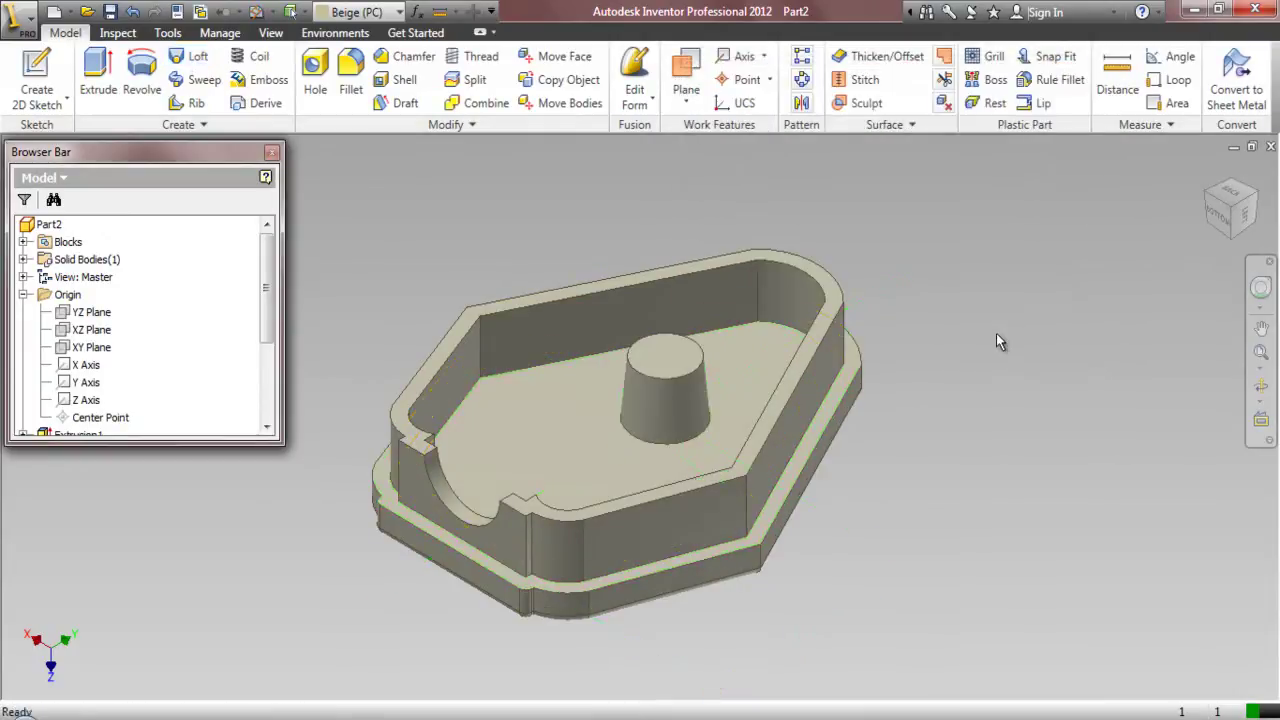
- Sketch a 0.1875 in diameter circle concentric with the tapered boss on its end face
{"action": "left_click", "coordinate": [23, 295]}
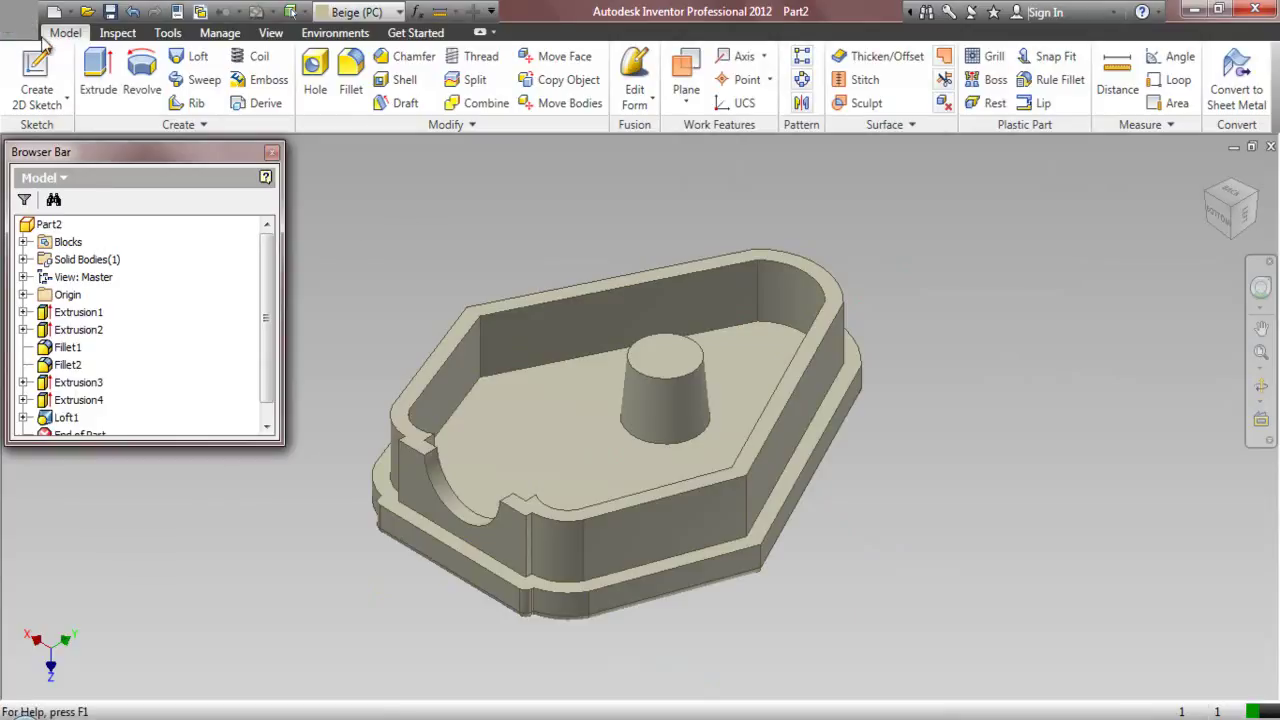
{"action": "left_click", "coordinate": [36, 80]}
{"action": "left_click", "coordinate": [669, 356]}
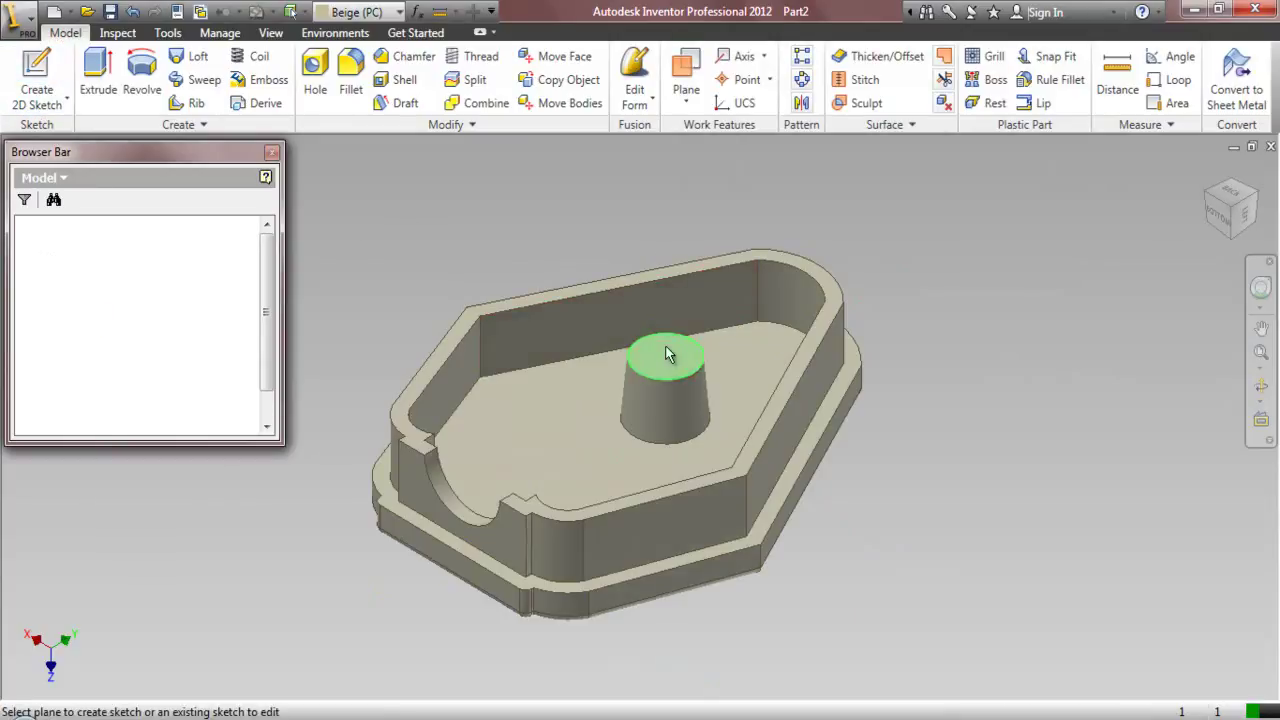
{"action": "left_click", "coordinate": [311, 80]}
{"action": "left_click", "coordinate": [686, 349]}
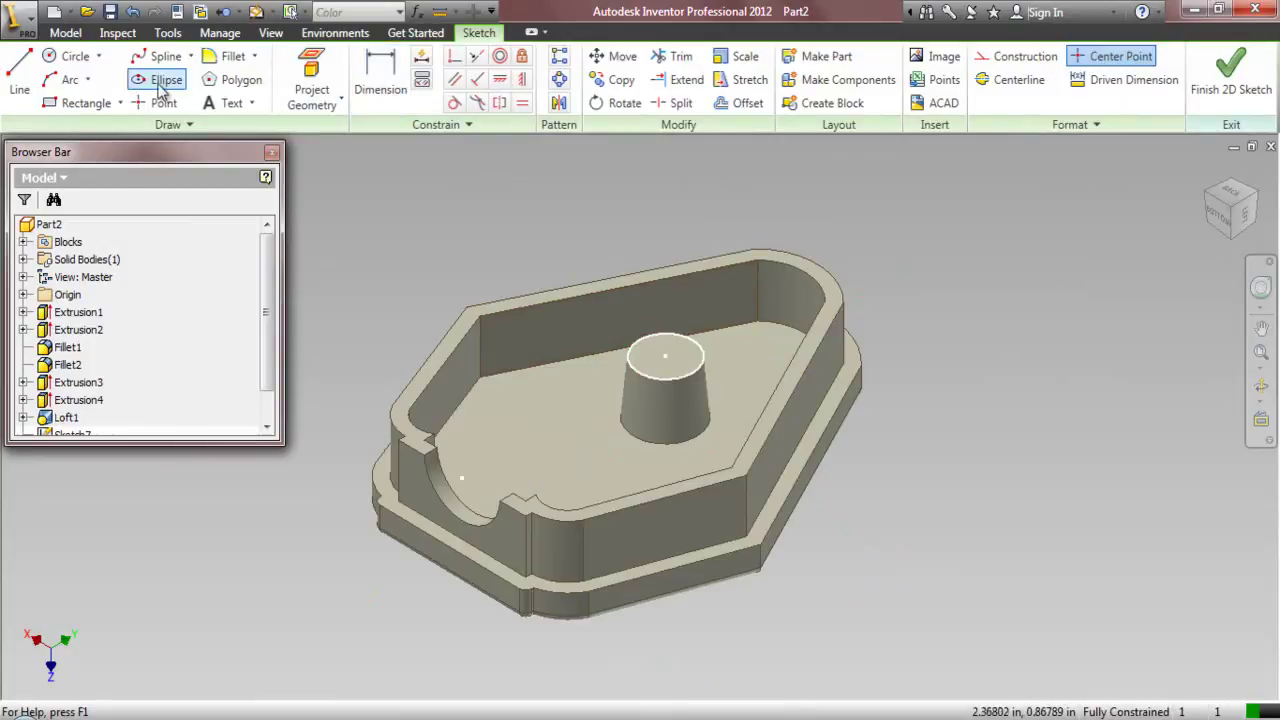
{"action": "left_click", "coordinate": [57, 60]}
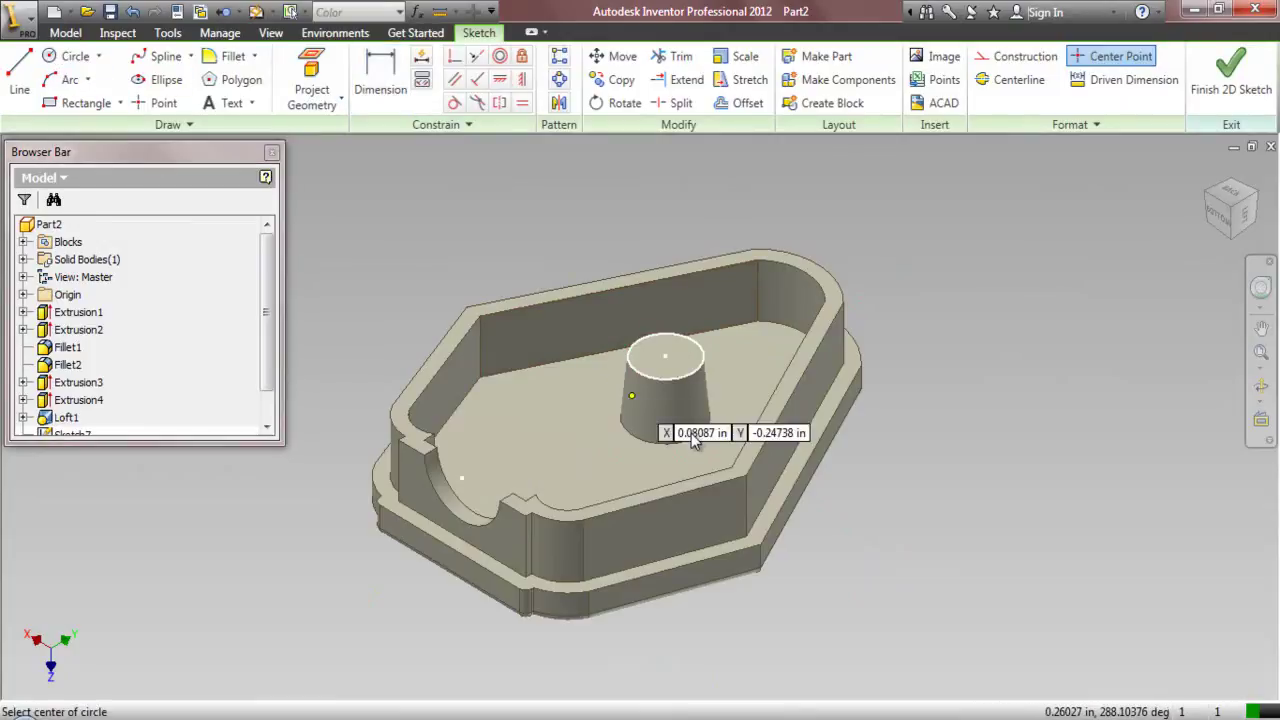
{"action": "left_click", "coordinate": [665, 356]}
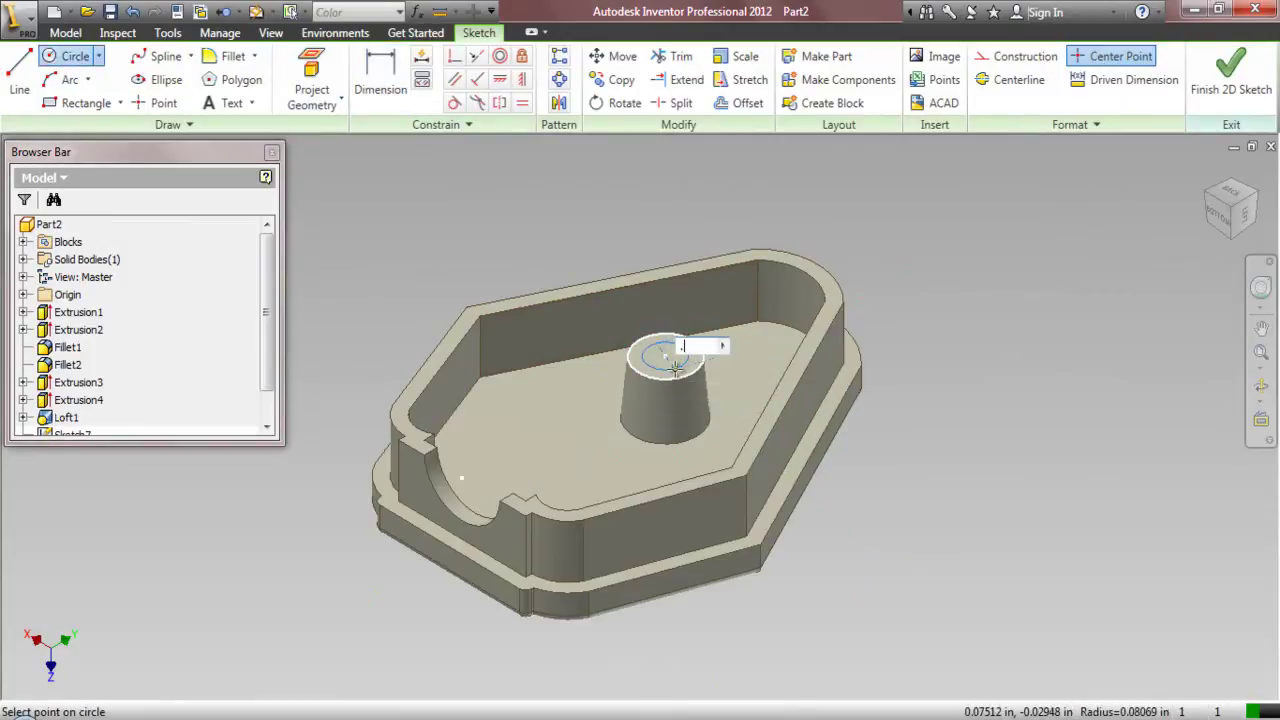
{"action": "key", "text": "Return"}
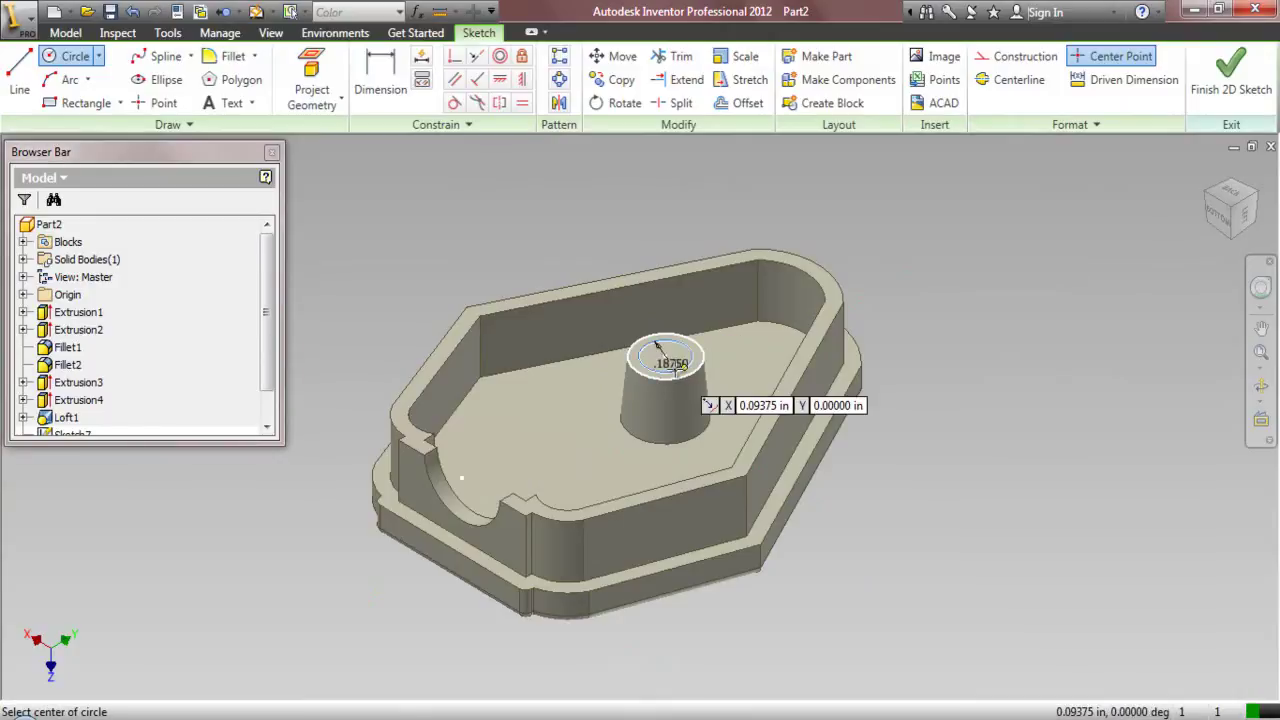
- Extrude the 0.1875 in circle as a cut through the boss, ending at the cap's inner floor face
{"action": "left_click", "coordinate": [65, 32]}
{"action": "left_click", "coordinate": [100, 72]}
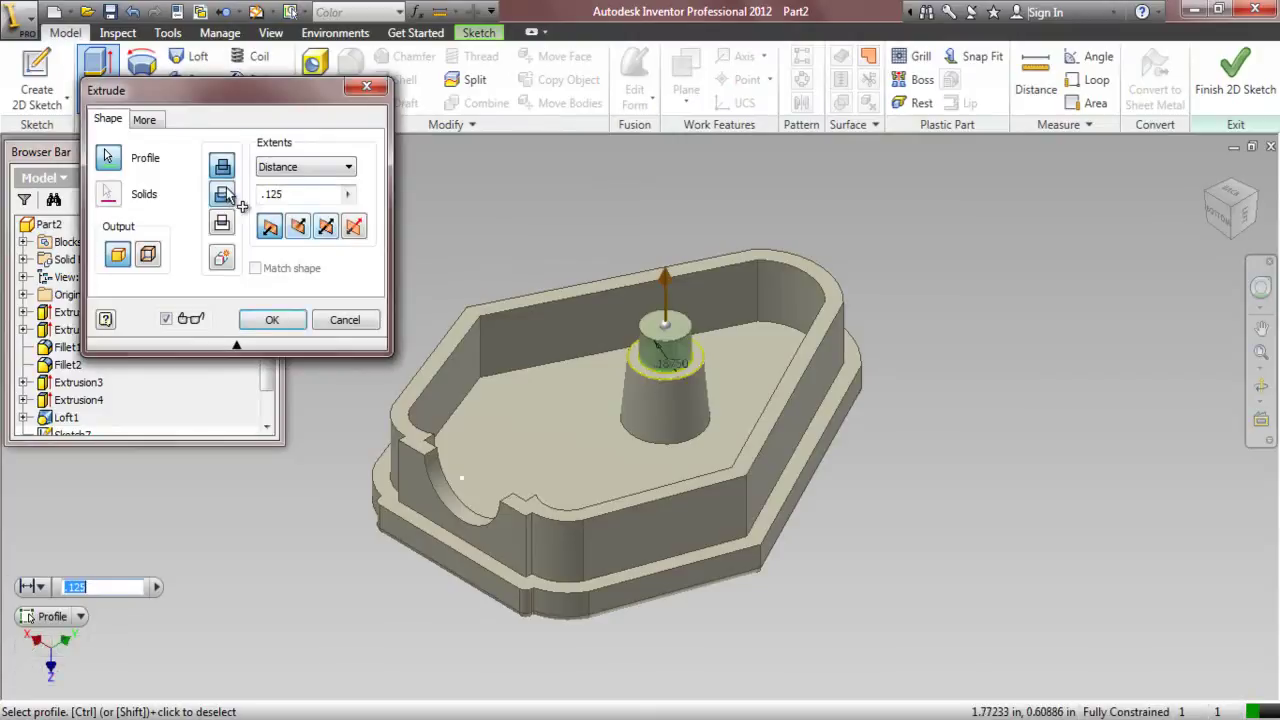
{"action": "left_click", "coordinate": [225, 196]}
{"action": "left_click", "coordinate": [306, 166]}
{"action": "left_click", "coordinate": [275, 205]}
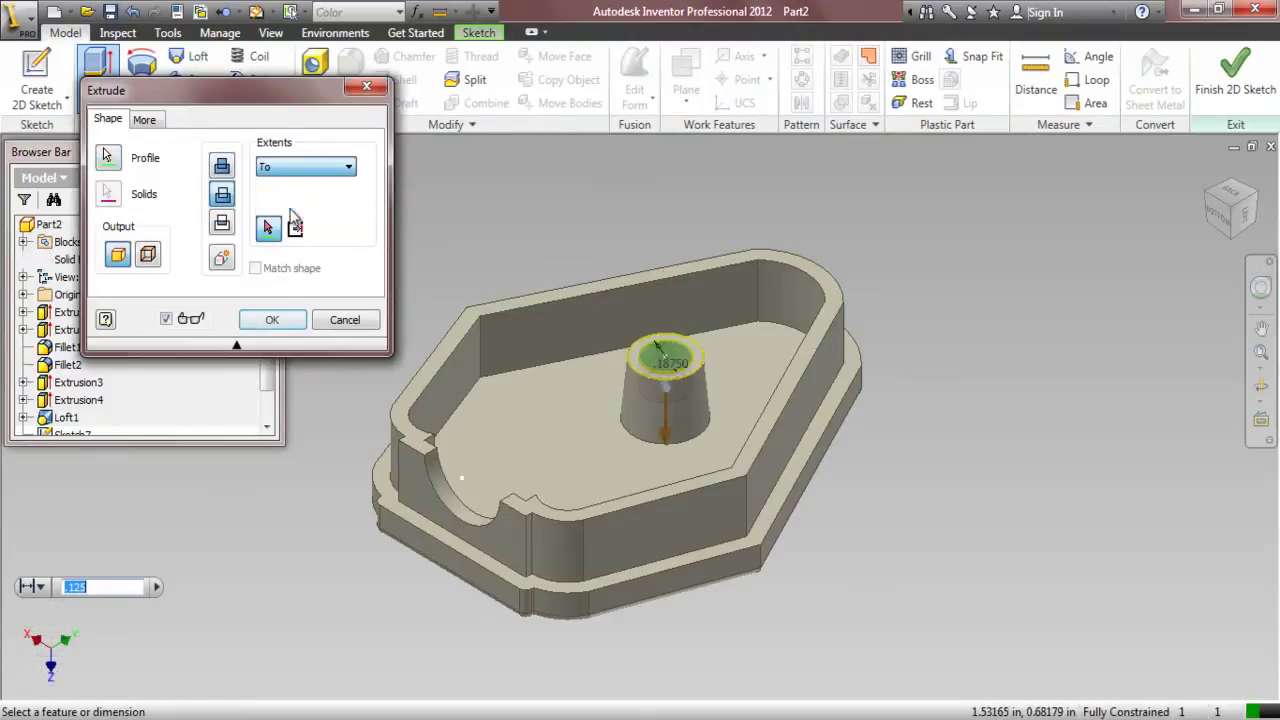
{"action": "left_click", "coordinate": [531, 410]}
{"action": "key", "text": "Return"}
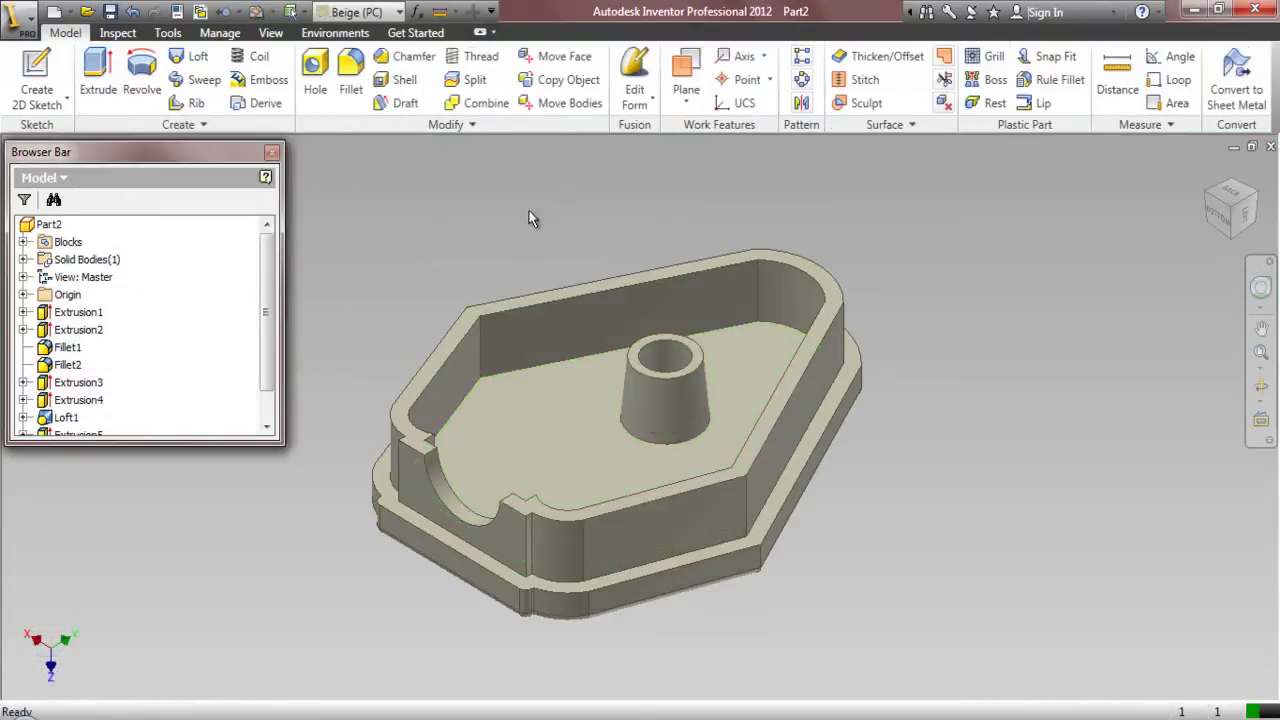
- Examine the bored boss from the cap's open side and restore the previous view
{"action": "left_click", "coordinate": [1261, 386]}
{"action": "mouse_move", "coordinate": [693, 409]}
{"action": "left_mouse_down"}
{"action": "mouse_move", "coordinate": [695, 427]}
{"action": "mouse_move", "coordinate": [688, 410]}
{"action": "left_mouse_up"}
{"action": "right_click", "coordinate": [688, 410]}
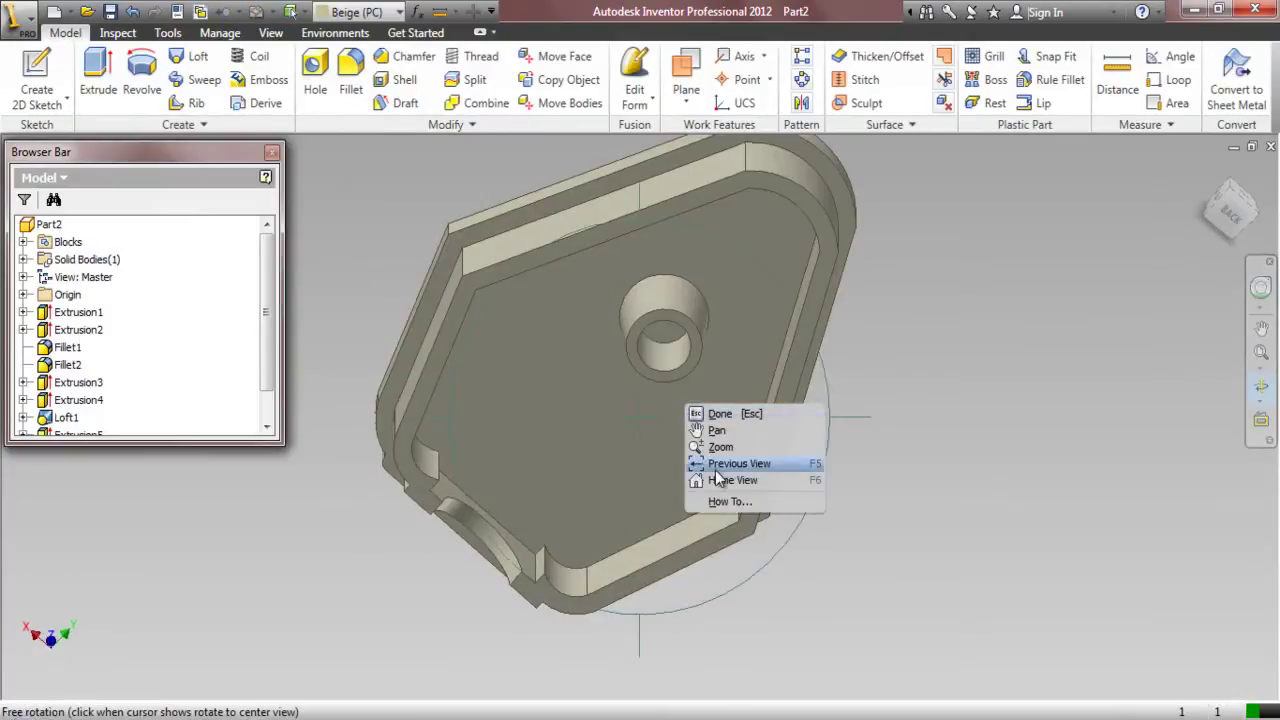
{"action": "left_click", "coordinate": [738, 464]}
{"action": "right_click", "coordinate": [668, 300]}
{"action": "left_click", "coordinate": [681, 312]}
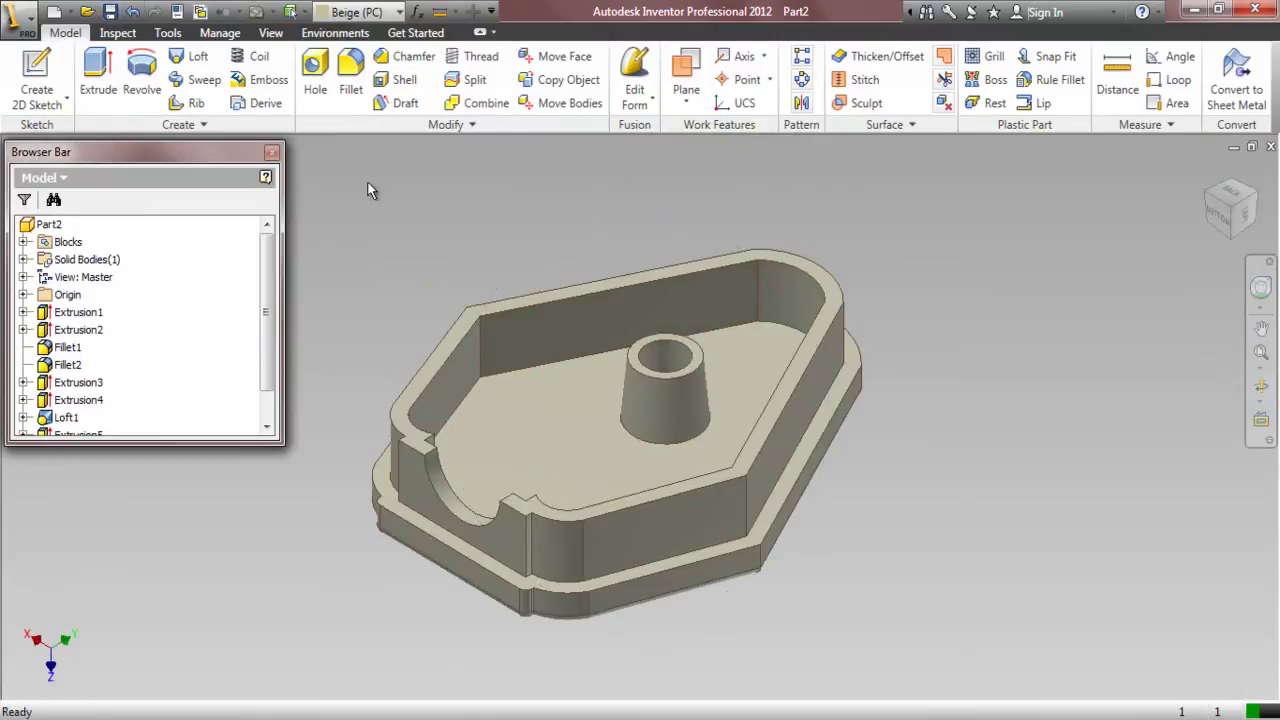
- Start a sketch on the cap's flat outer face and project the face's outline into it
{"action": "left_click", "coordinate": [1230, 197]}
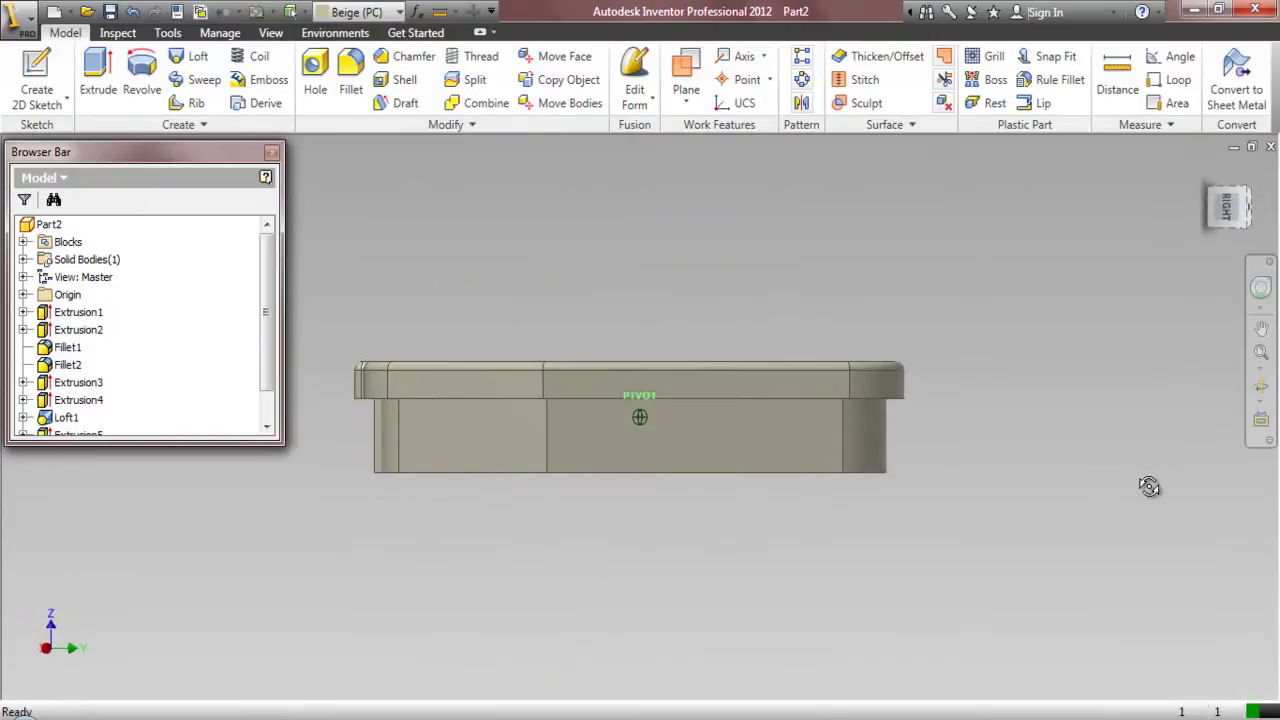
{"action": "left_click", "coordinate": [1207, 197]}
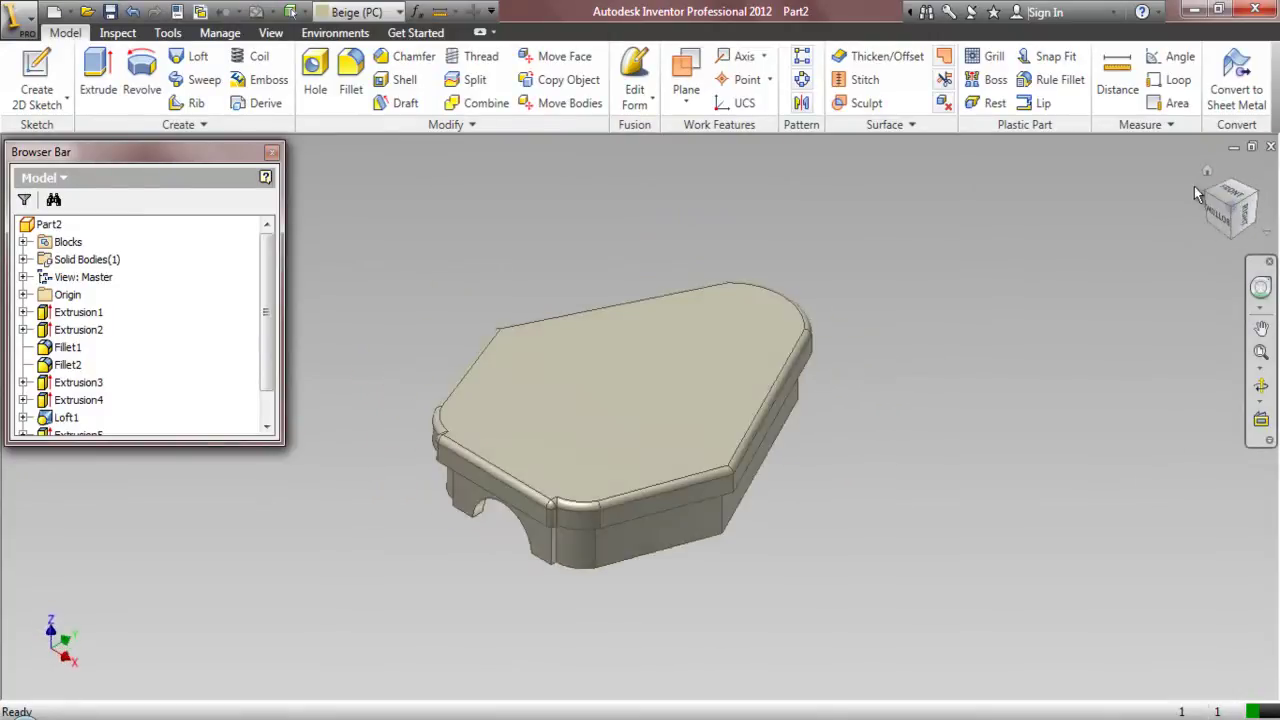
{"action": "left_click", "coordinate": [66, 98]}
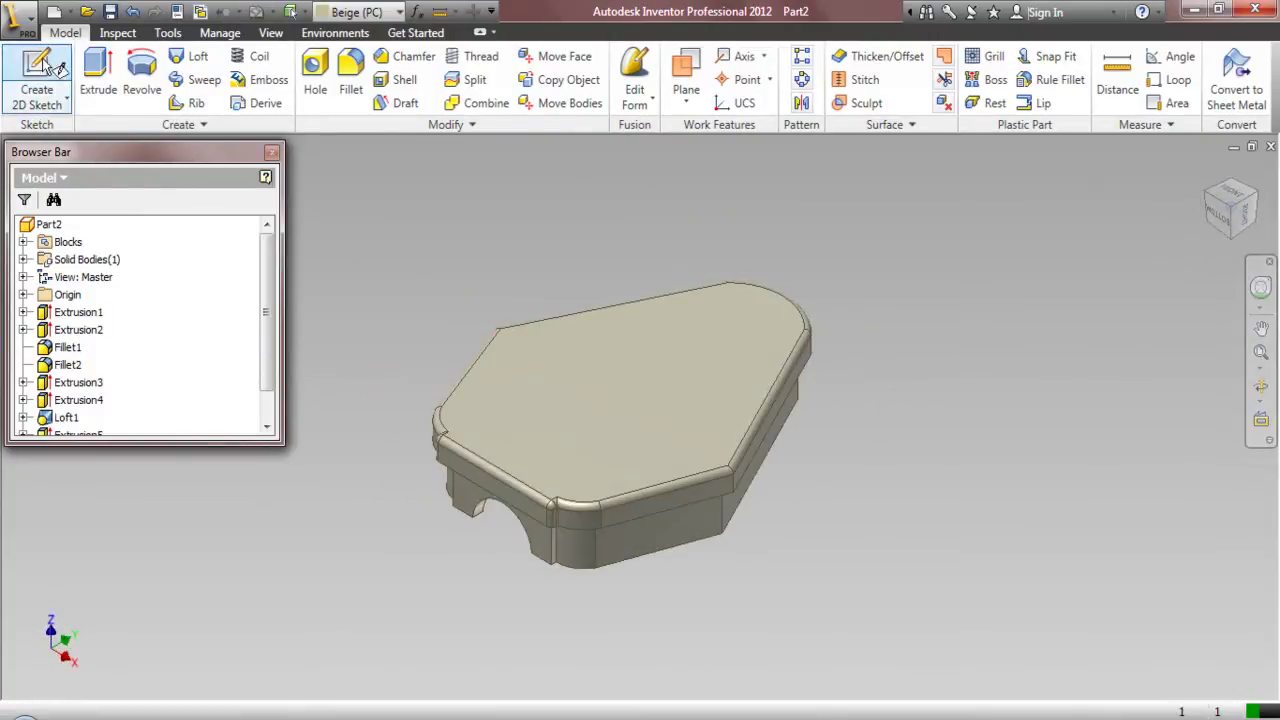
{"action": "left_click", "coordinate": [609, 396]}
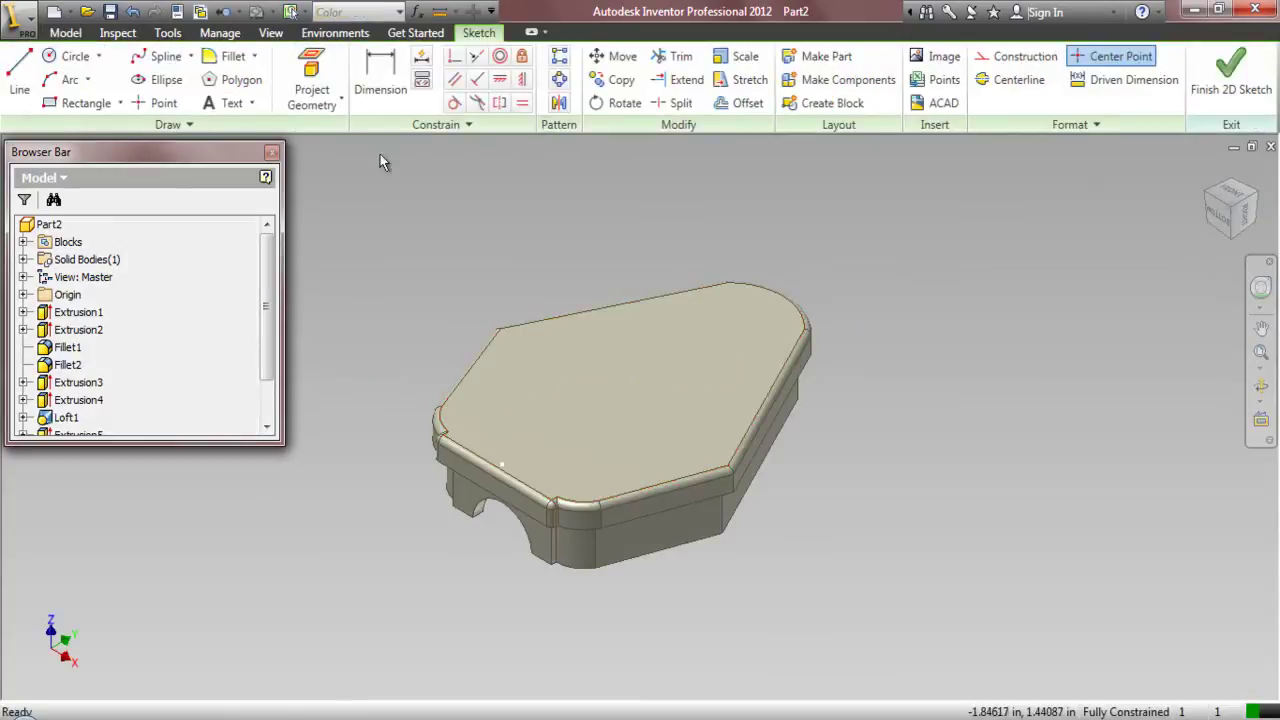
{"action": "left_click", "coordinate": [311, 68]}
{"action": "left_click", "coordinate": [569, 390]}
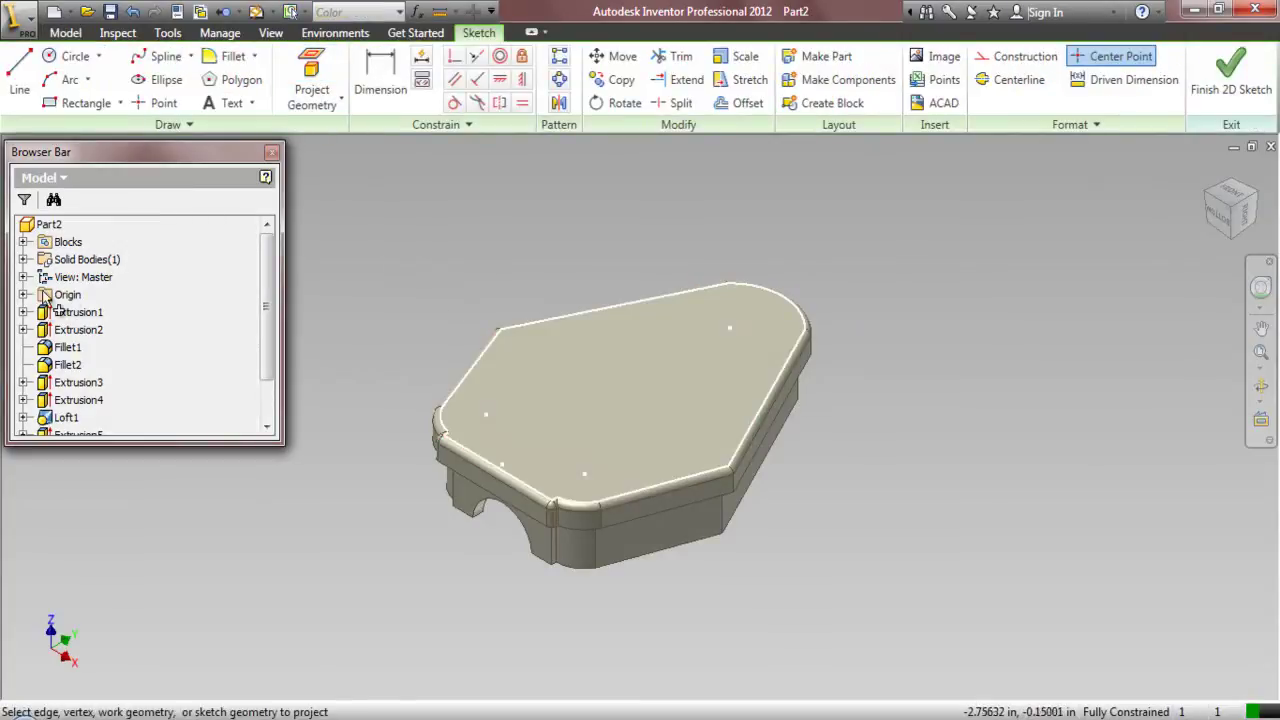
- Project the YZ plane into the outer face sketch as a lengthwise centerline reference
{"action": "left_click", "coordinate": [23, 294]}
{"action": "left_click", "coordinate": [76, 314]}
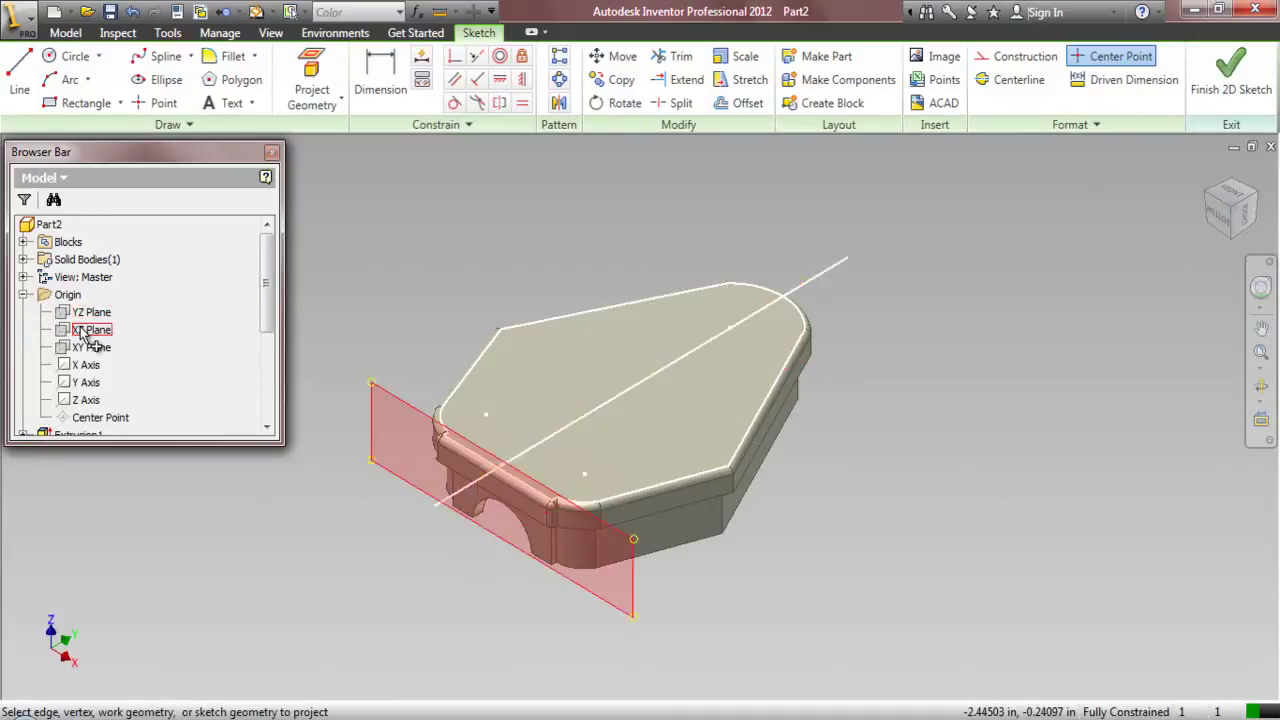
{"action": "right_click", "coordinate": [479, 169]}
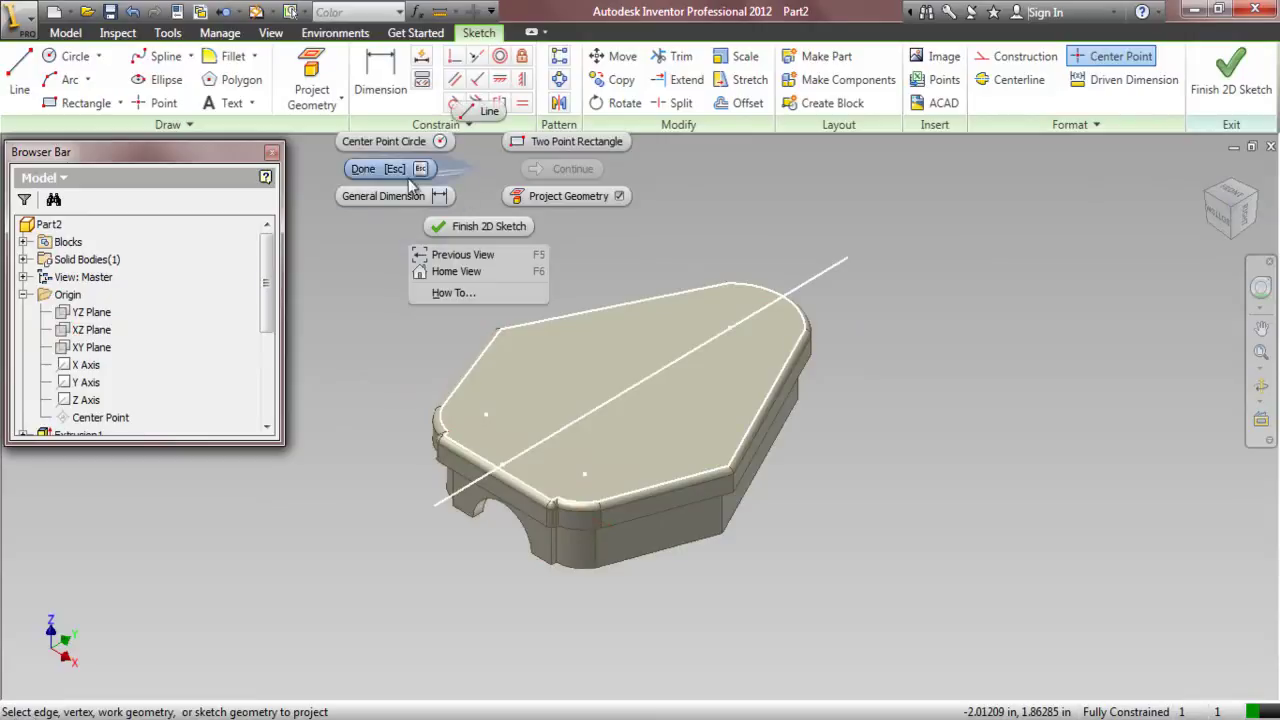
{"action": "key", "text": "Escape"}
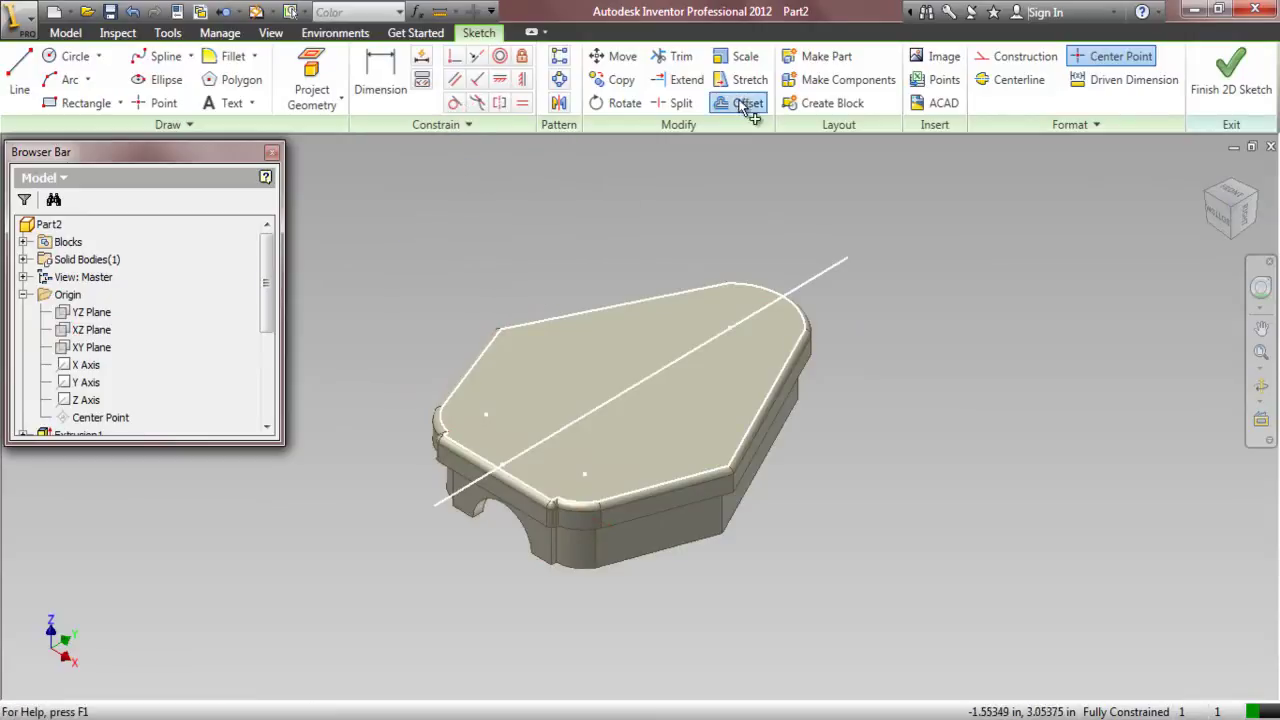
- Offset the projected outline of the cap's outer face inward as a closed loop
{"action": "right_click", "coordinate": [672, 195]}
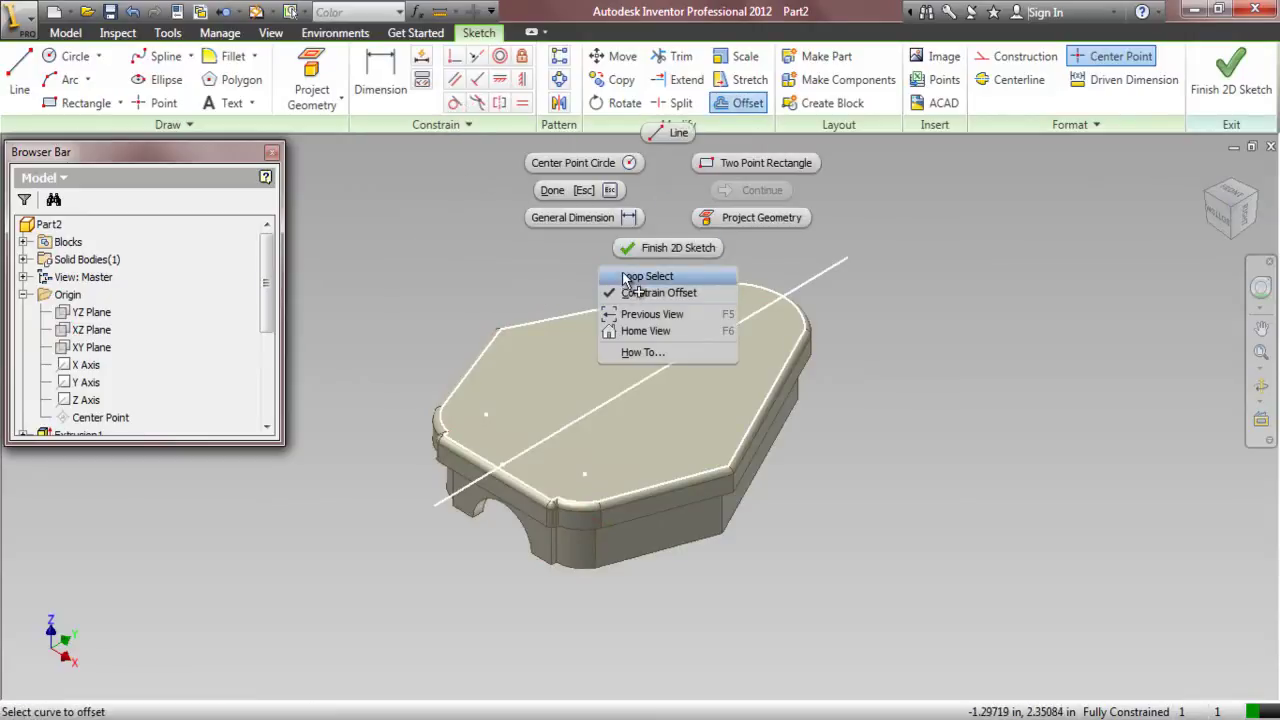
{"action": "left_click", "coordinate": [628, 272]}
{"action": "left_click", "coordinate": [633, 301]}
{"action": "left_click", "coordinate": [633, 310]}
{"action": "key", "text": "Escape"}
- Dimension the gap between the projected outline and its inset loop at 0.03125 in
{"action": "key", "text": "d"}
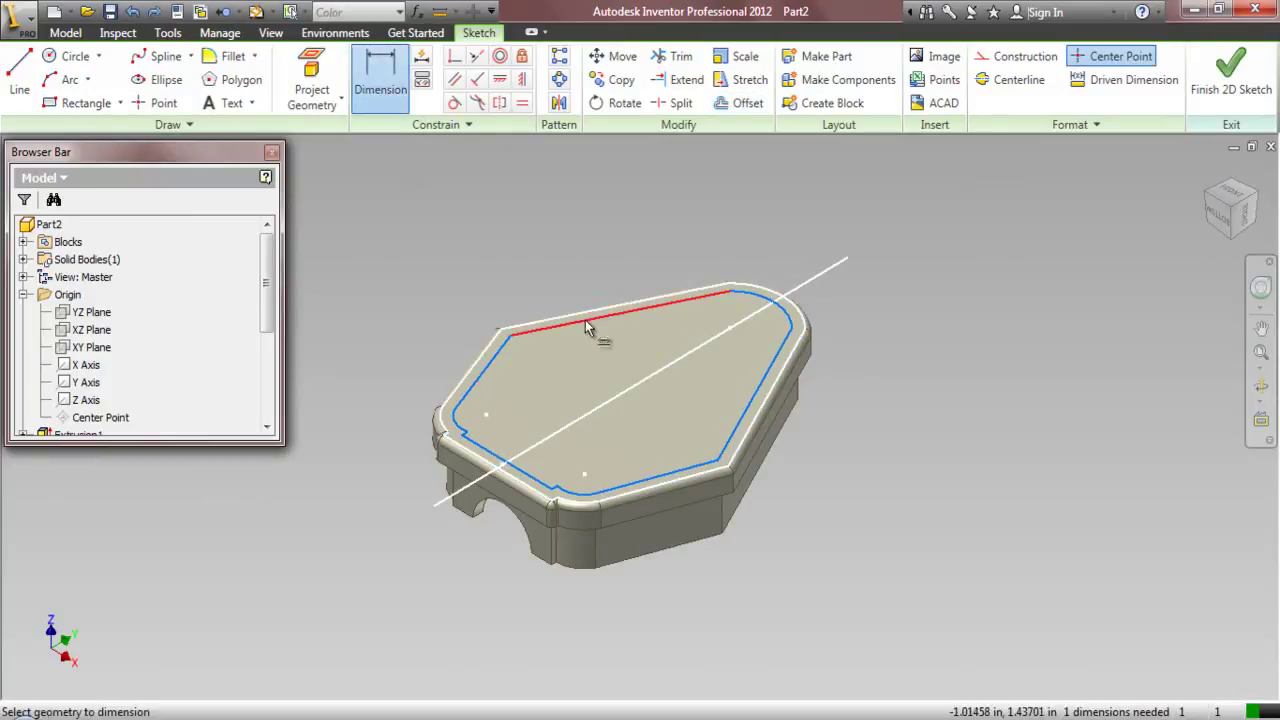
{"action": "left_click", "coordinate": [596, 317]}
{"action": "left_click", "coordinate": [652, 255]}
{"action": "type", "text": ".03125"}
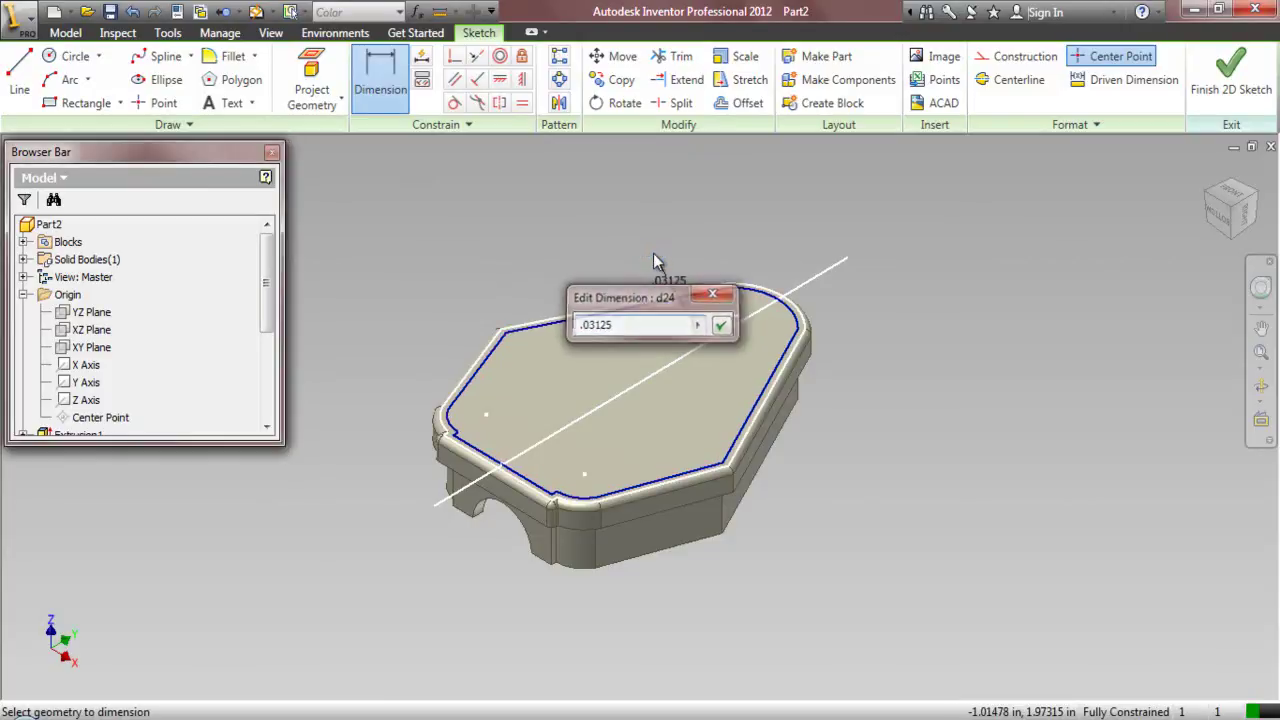
{"action": "key", "text": "Return"}
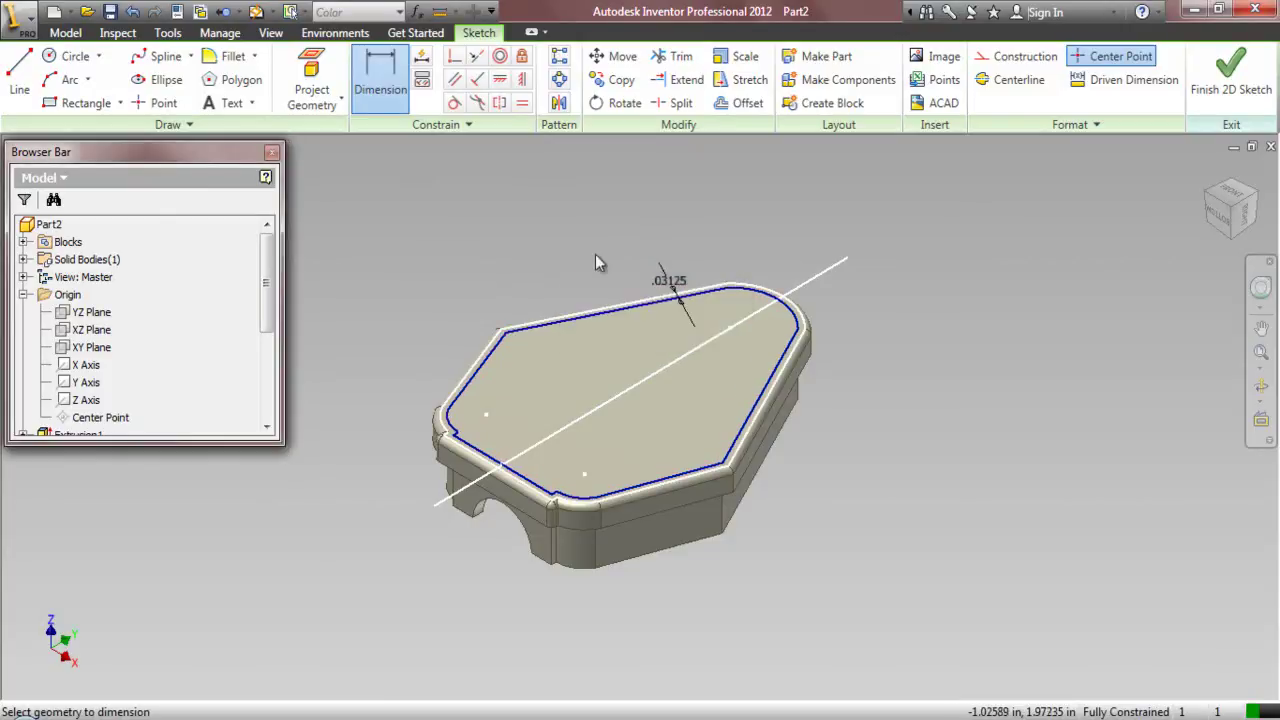
{"action": "right_click", "coordinate": [440, 184]}
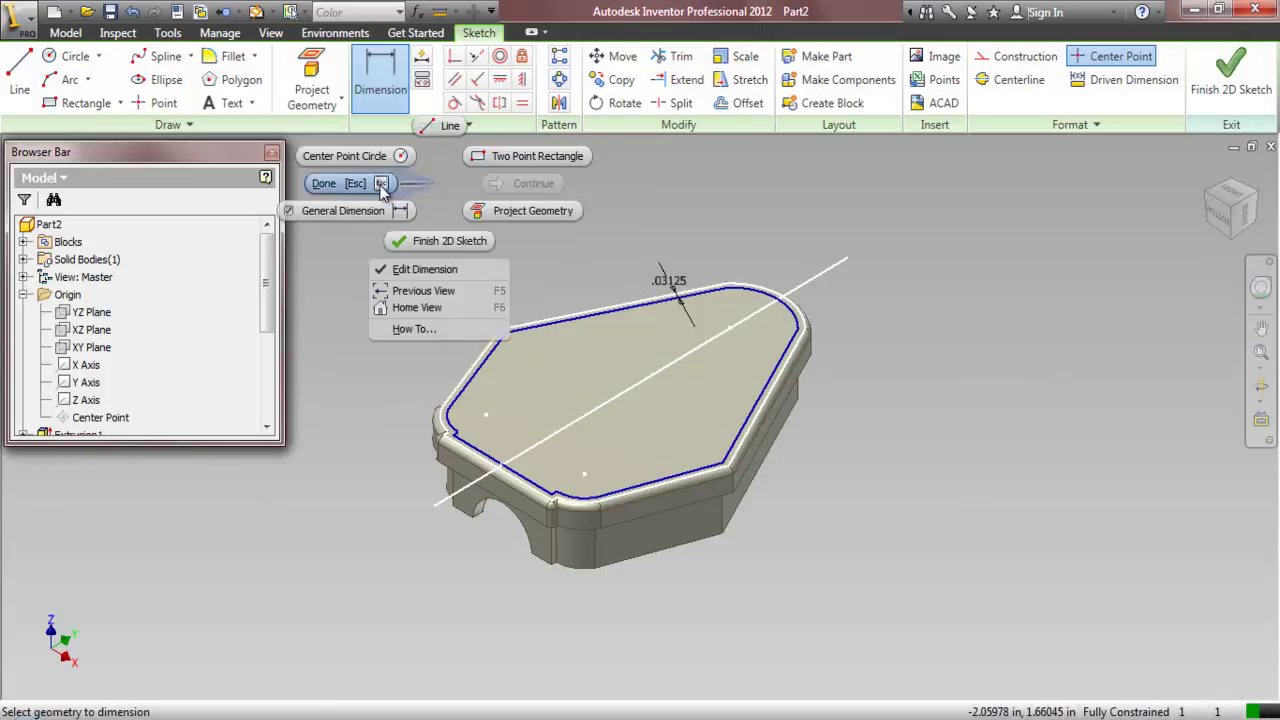
{"action": "left_click", "coordinate": [381, 185]}
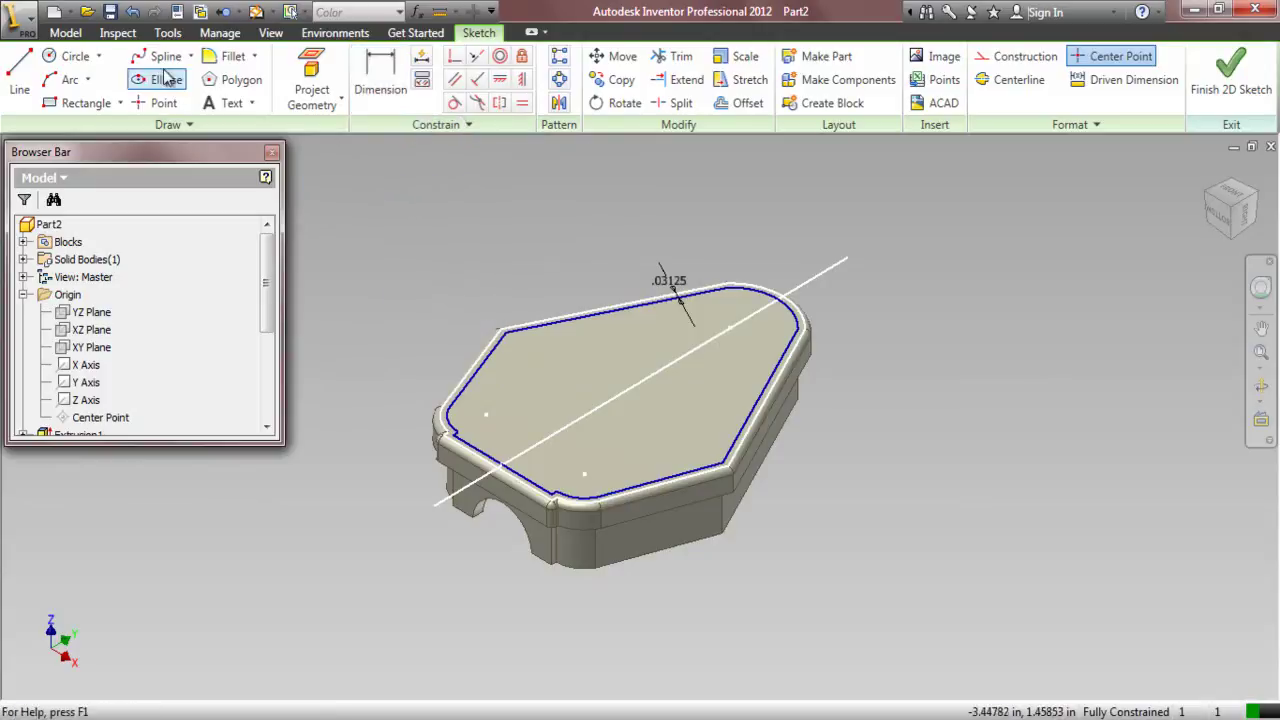
- Extrude the narrow band between the two outlines outward by 1/32 in to form a raised lip on the outer face
{"action": "left_click", "coordinate": [65, 32]}
{"action": "left_click", "coordinate": [96, 65]}
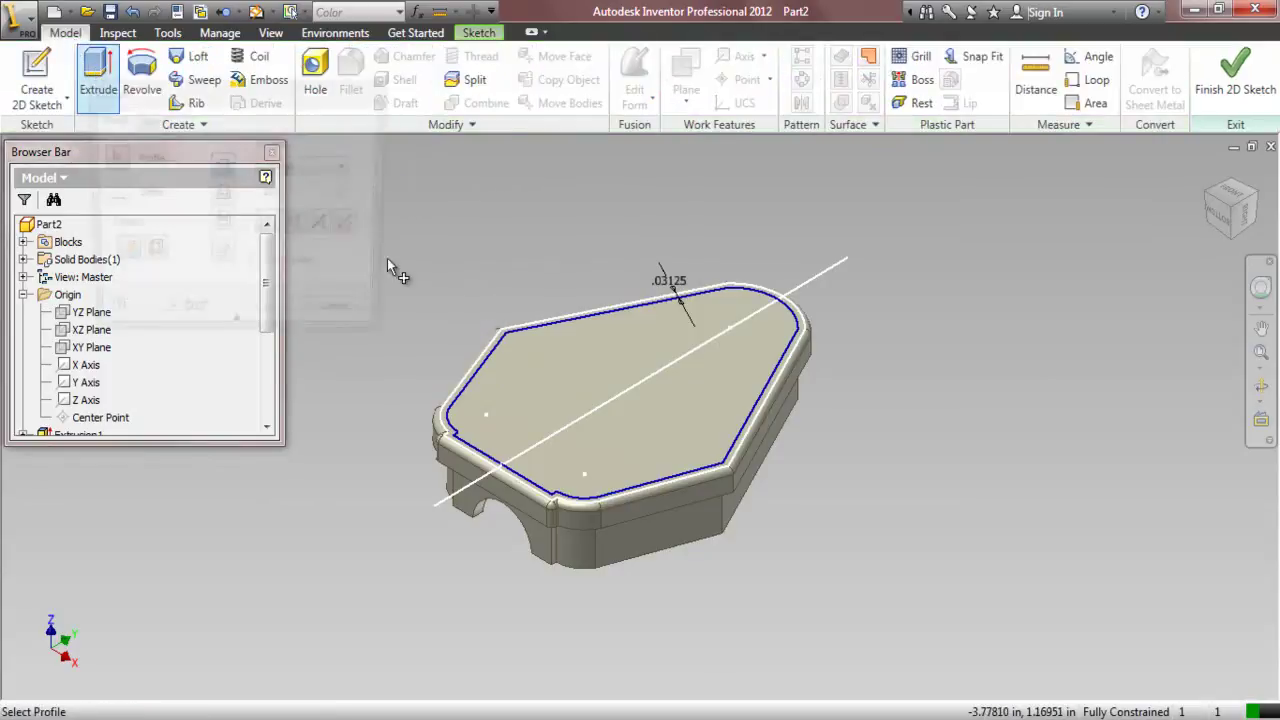
{"action": "left_click", "coordinate": [487, 374]}
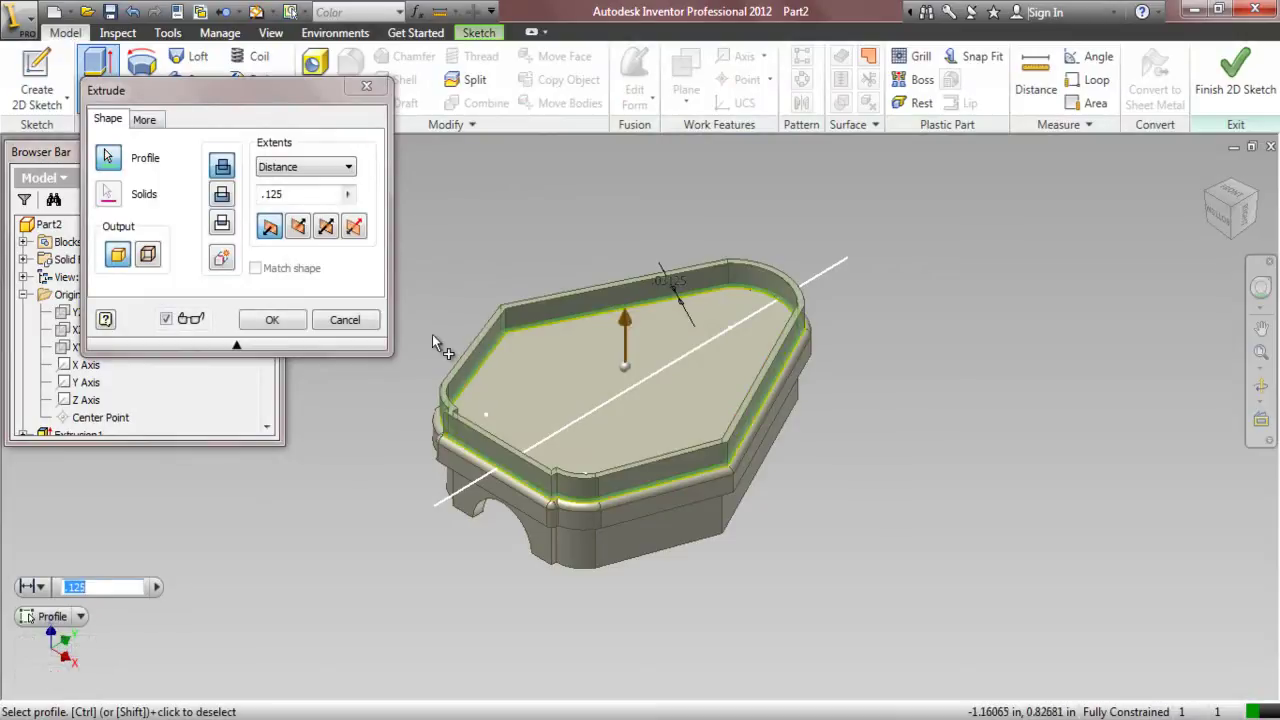
{"action": "left_click", "coordinate": [261, 196]}
{"action": "type", "text": "/32"}
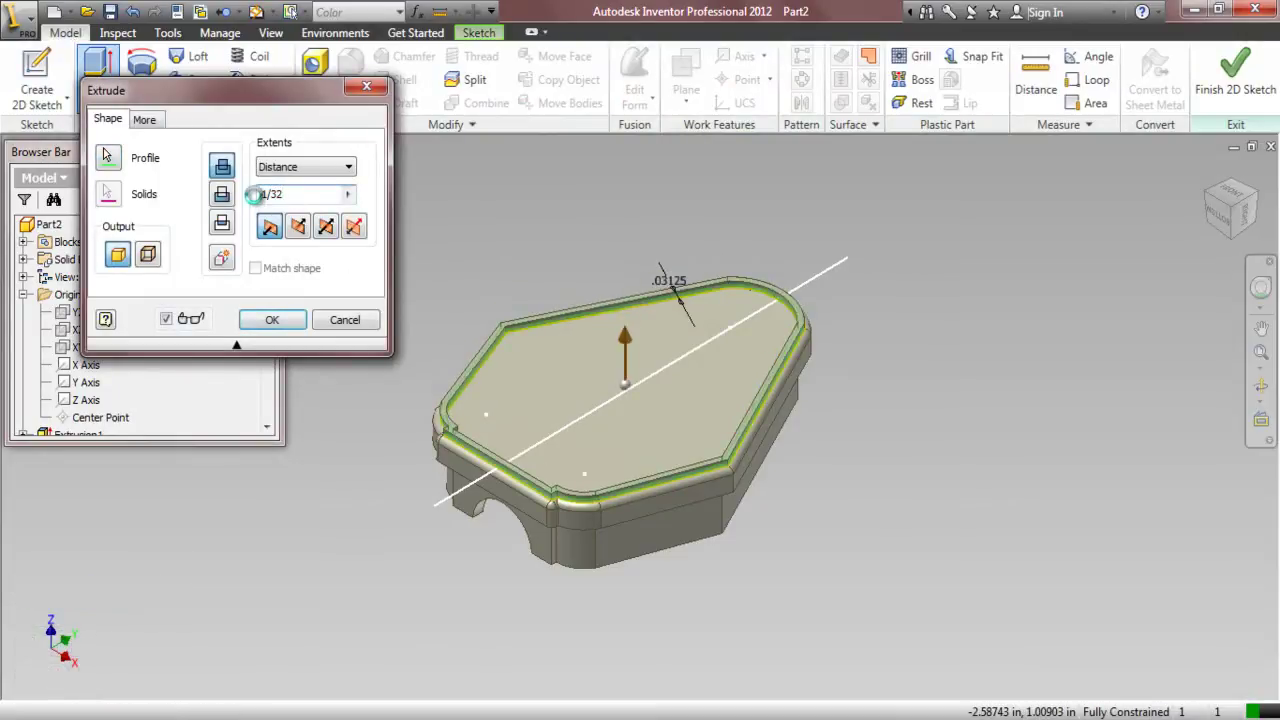
{"action": "key", "text": "Return"}
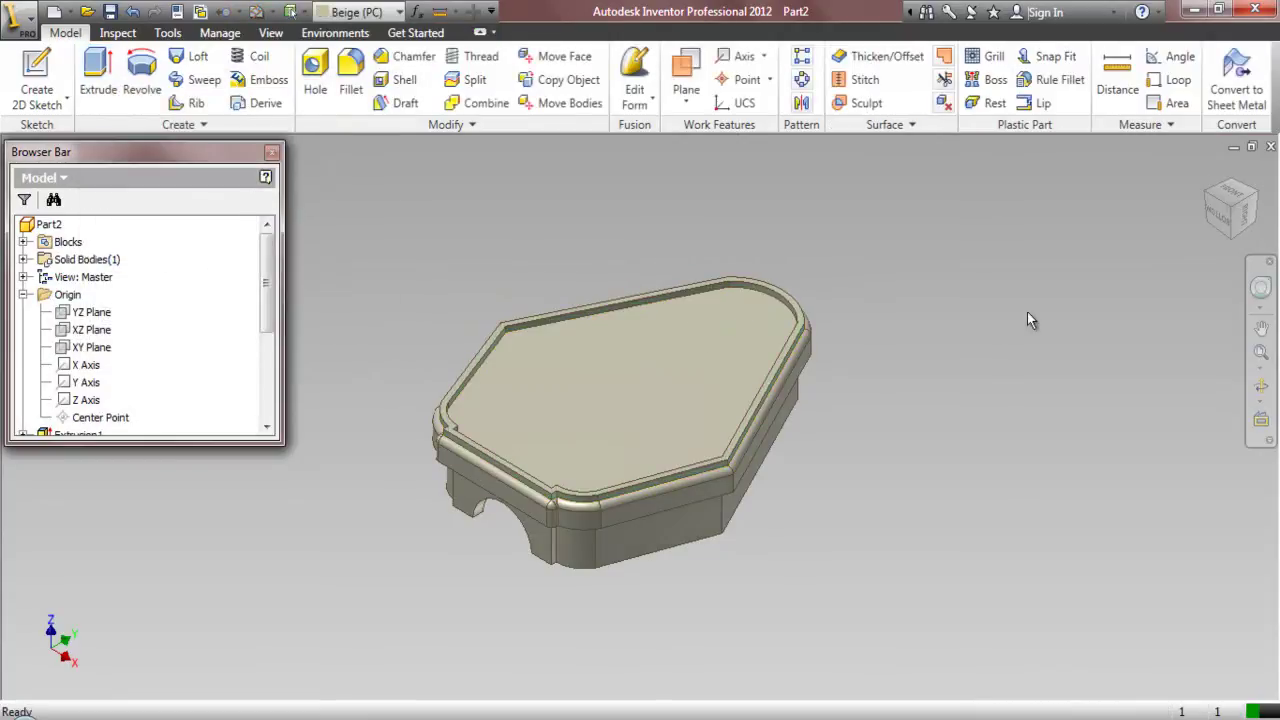
- Start a sketch on the outer face inside the raised lip and project that face's outline into it
{"action": "left_click", "coordinate": [1261, 351]}
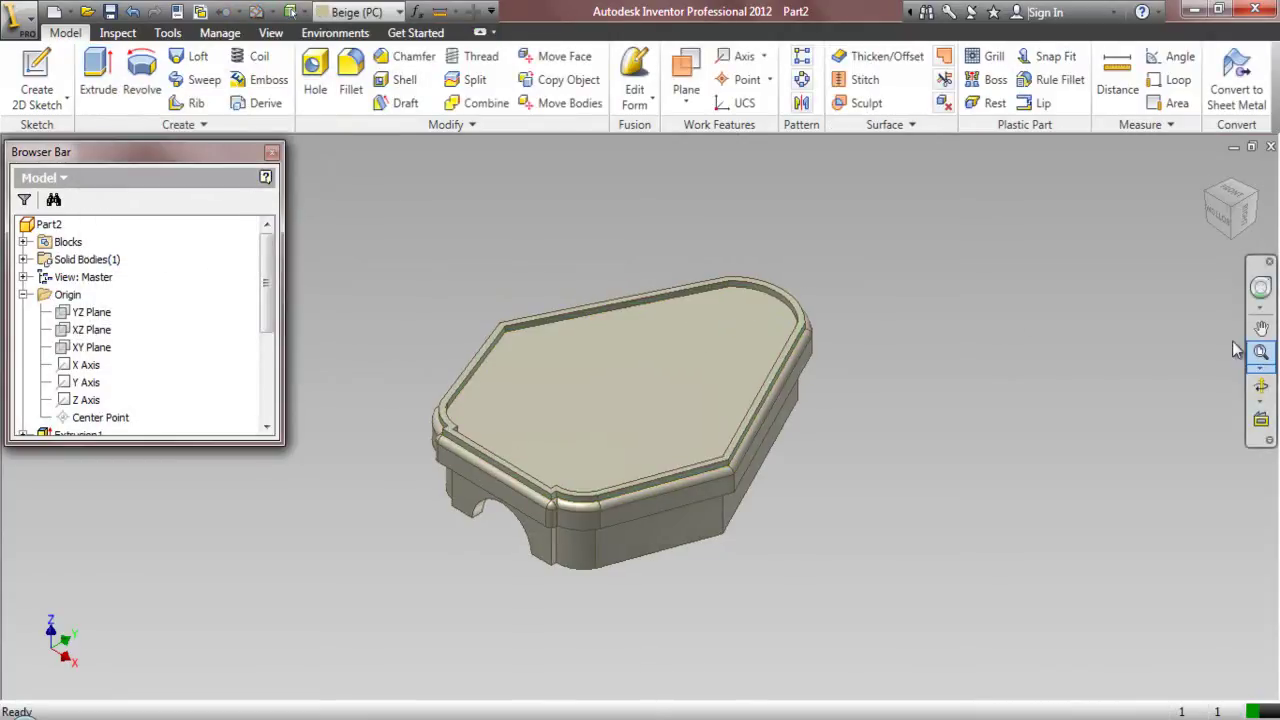
{"action": "left_click", "coordinate": [23, 294]}
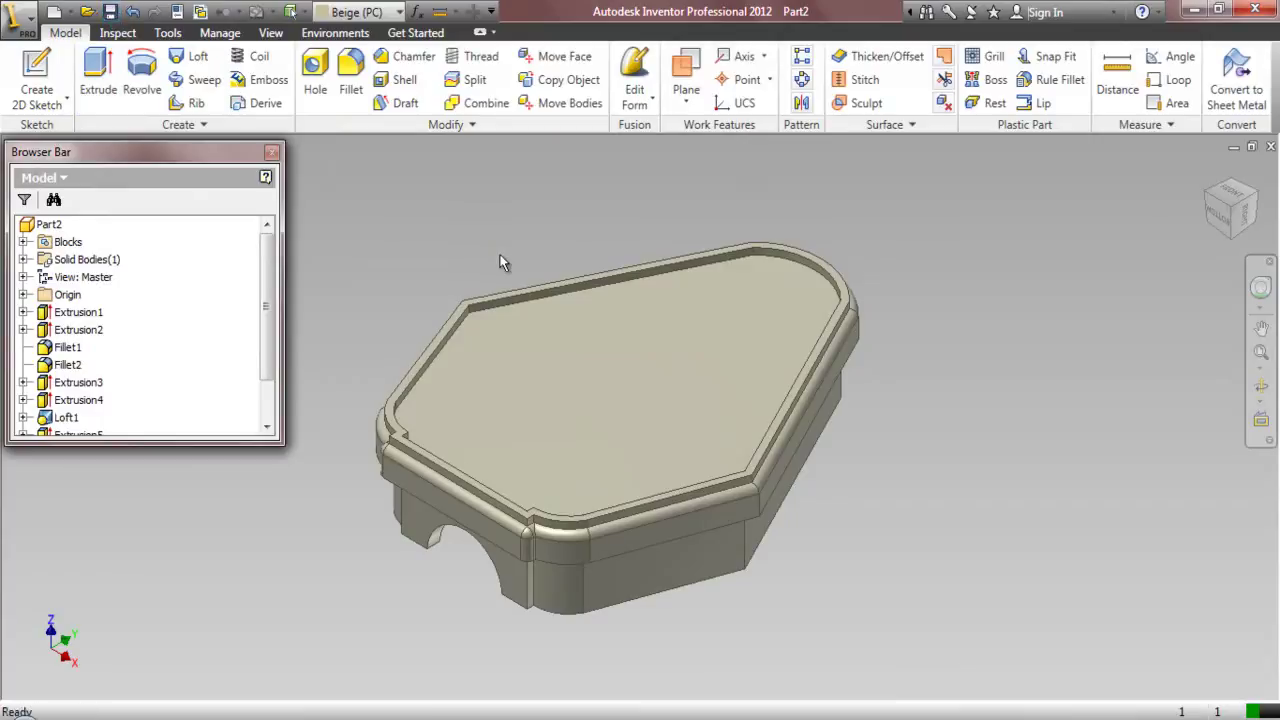
{"action": "left_click", "coordinate": [36, 75]}
{"action": "left_click", "coordinate": [579, 358]}
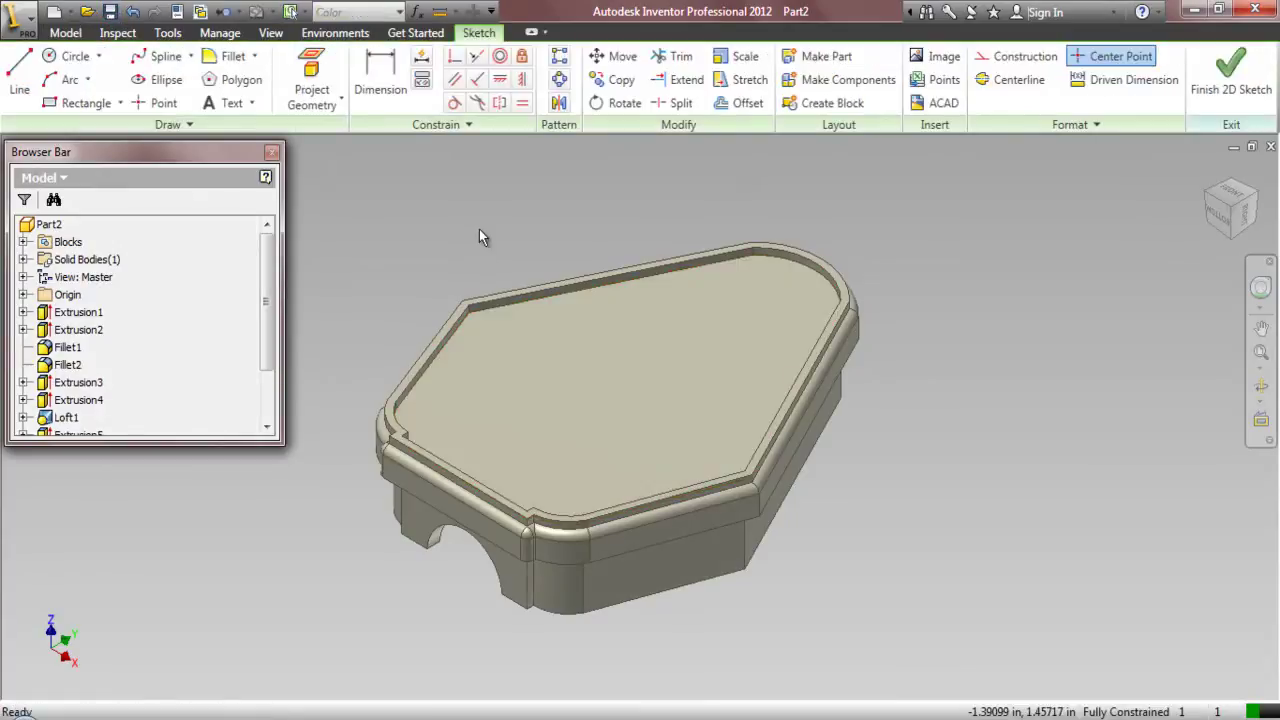
{"action": "left_click", "coordinate": [311, 72]}
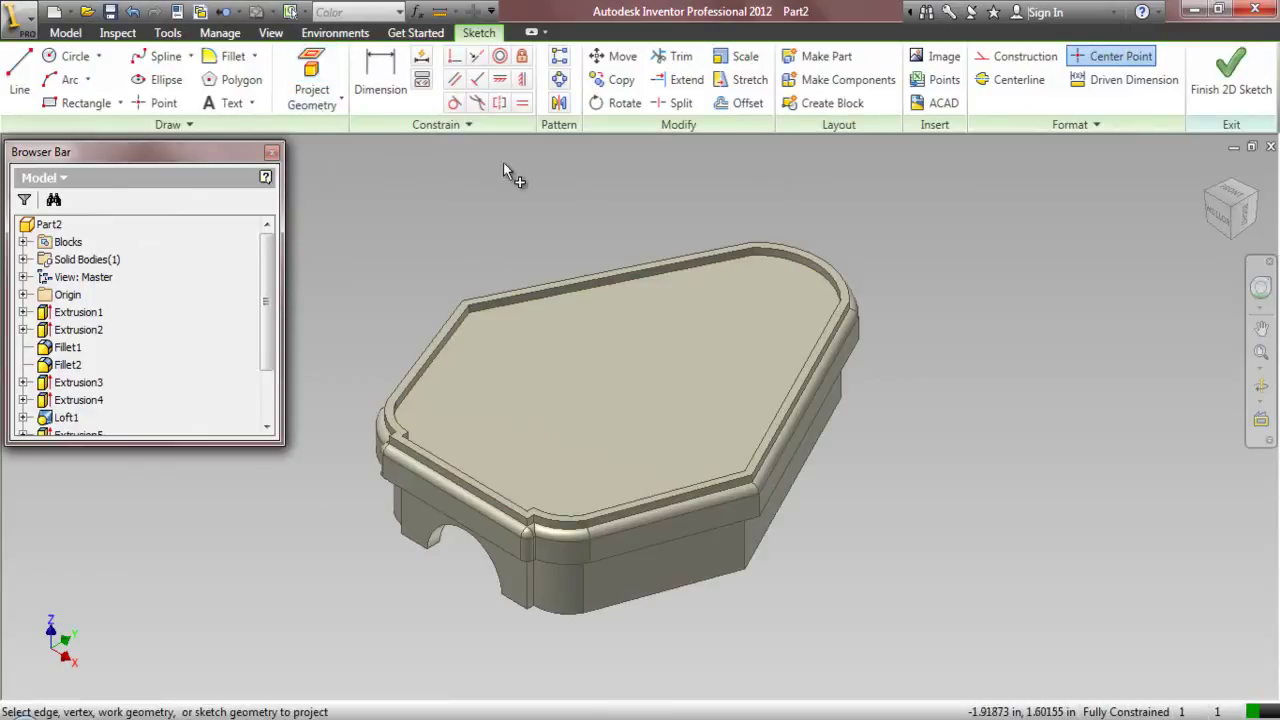
{"action": "left_click", "coordinate": [564, 322]}
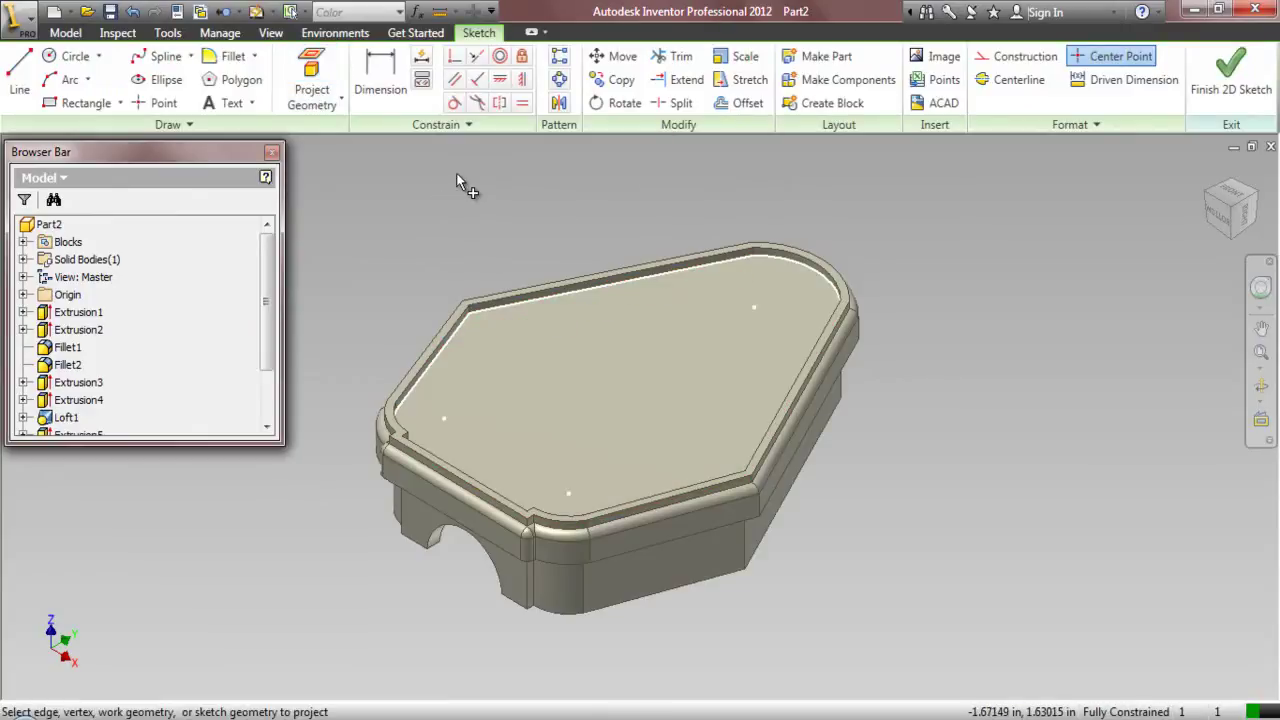
- Offset the projected outline of the recessed face inward by about 0.07 in
{"action": "right_click", "coordinate": [456, 172]}
{"action": "left_click", "coordinate": [386, 175]}
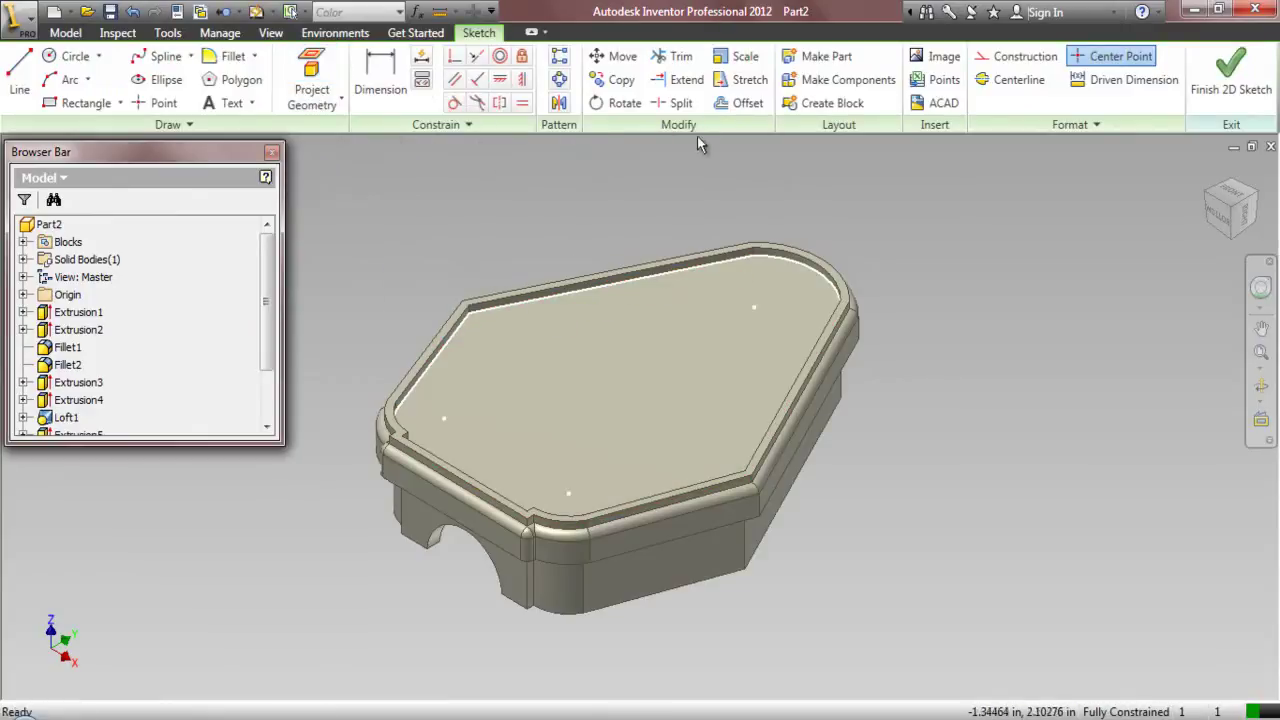
{"action": "left_click", "coordinate": [739, 104]}
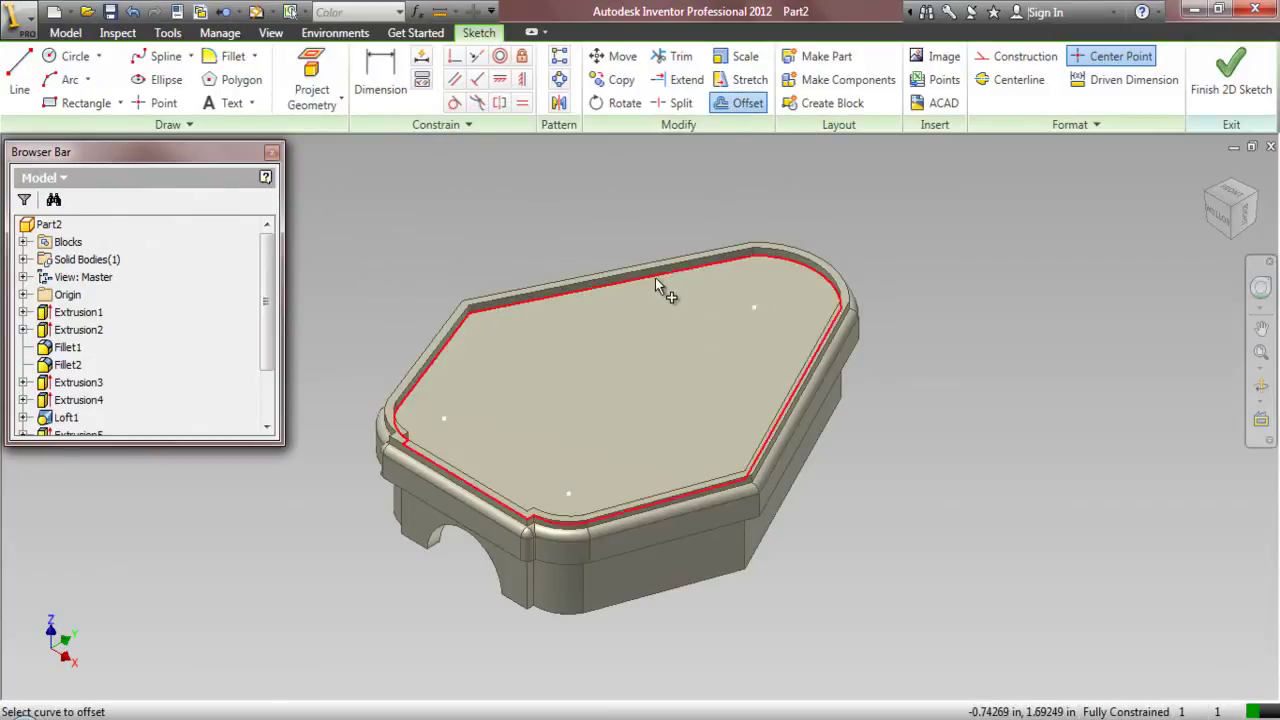
{"action": "left_click", "coordinate": [655, 277]}
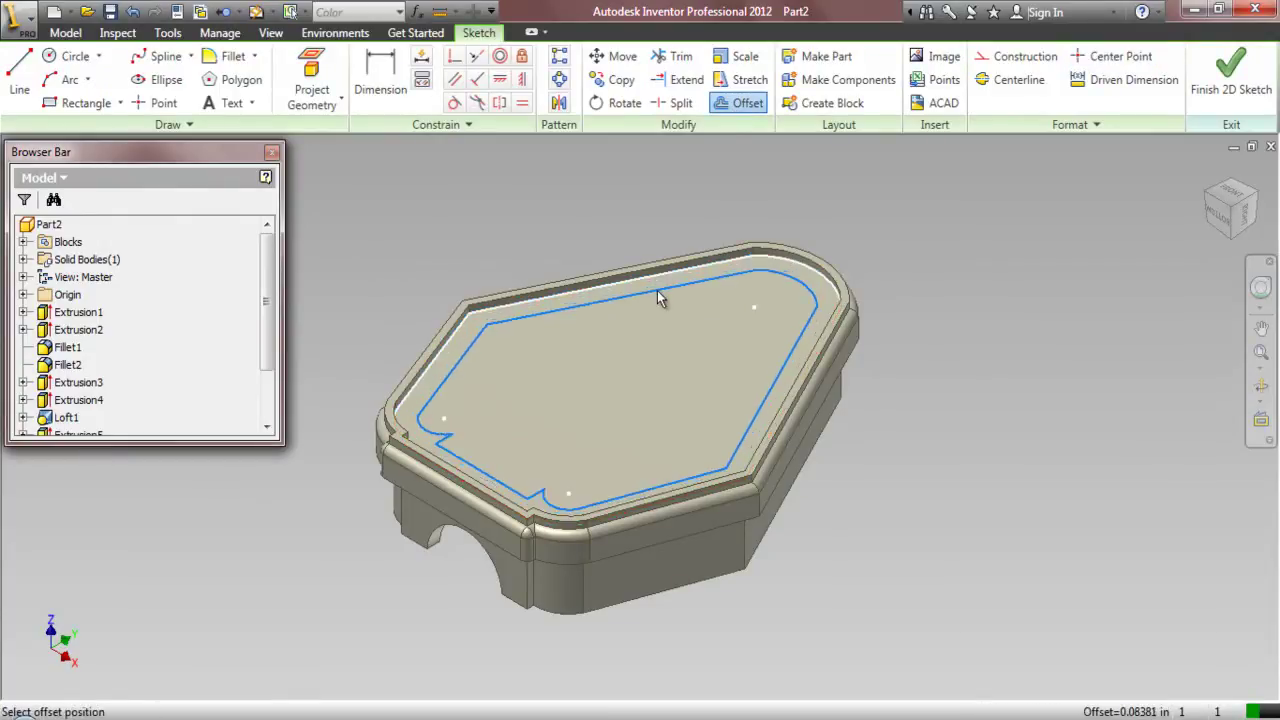
{"action": "left_click", "coordinate": [656, 286]}
- Dimension the gap between the projected outline and its inward offset as 0.03125 in
{"action": "left_click", "coordinate": [380, 88]}
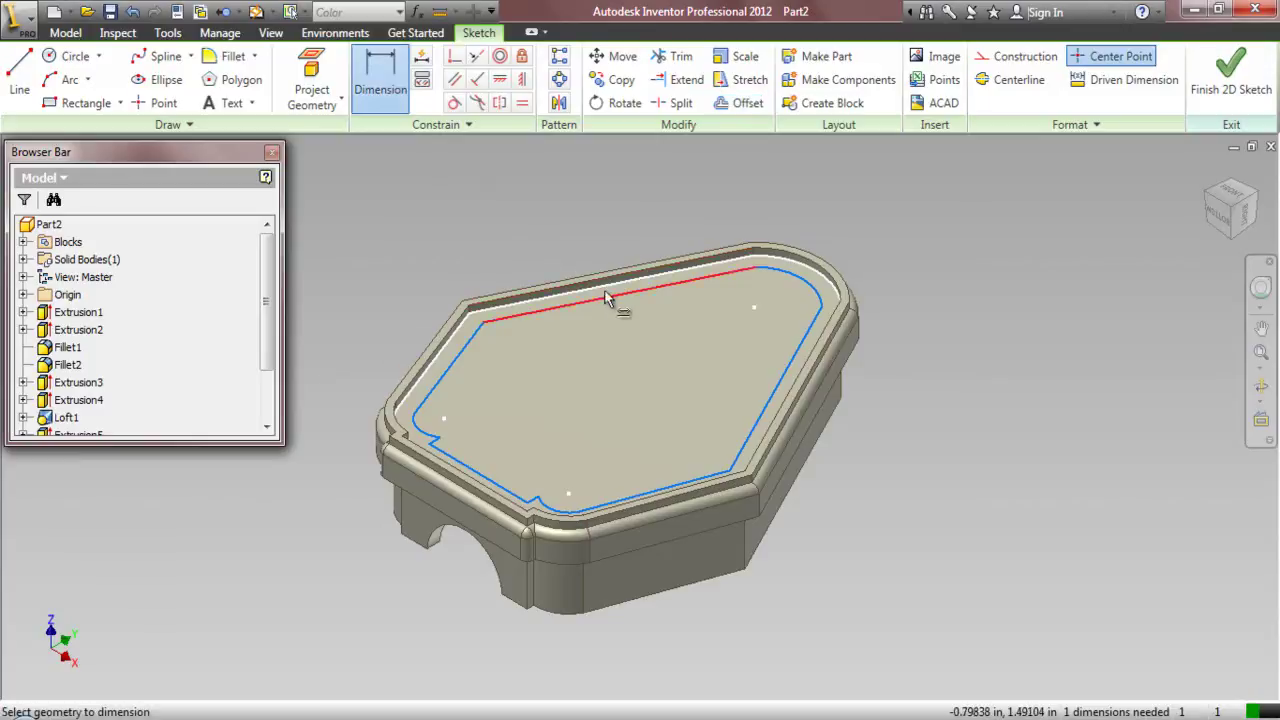
{"action": "left_click", "coordinate": [607, 292]}
{"action": "left_click", "coordinate": [613, 302]}
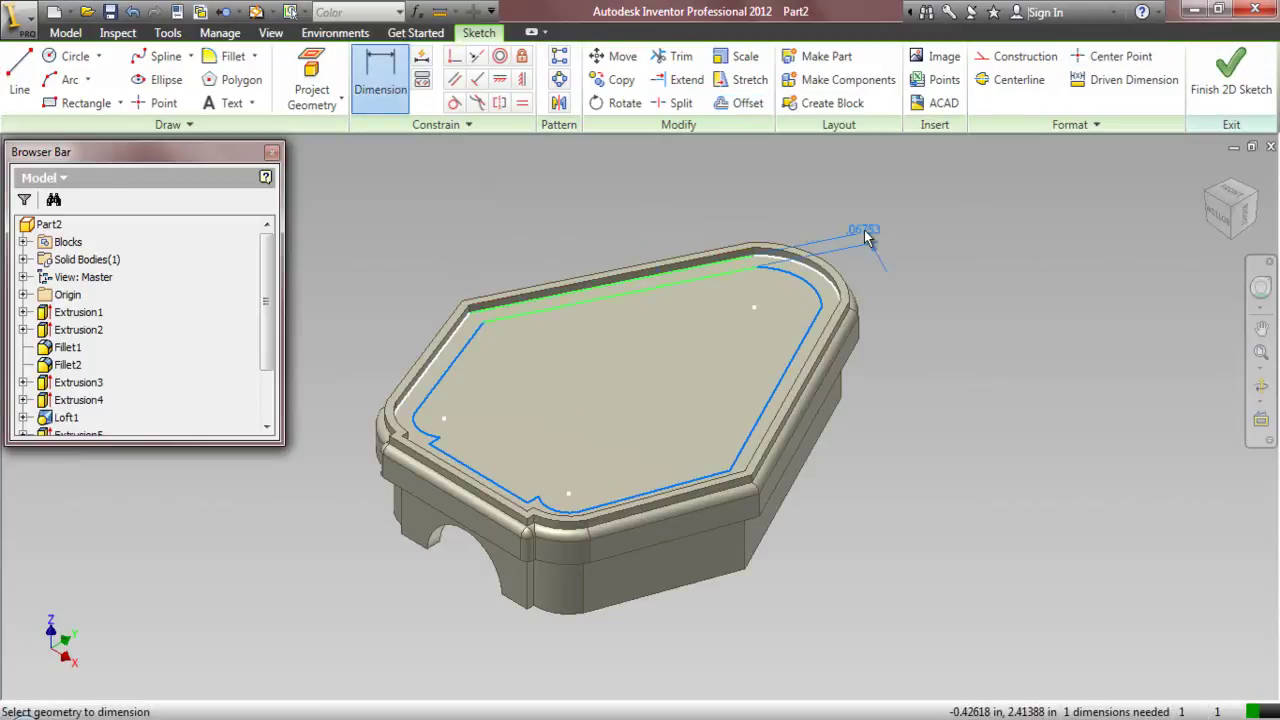
{"action": "left_click", "coordinate": [866, 236]}
{"action": "type", "text": "."}
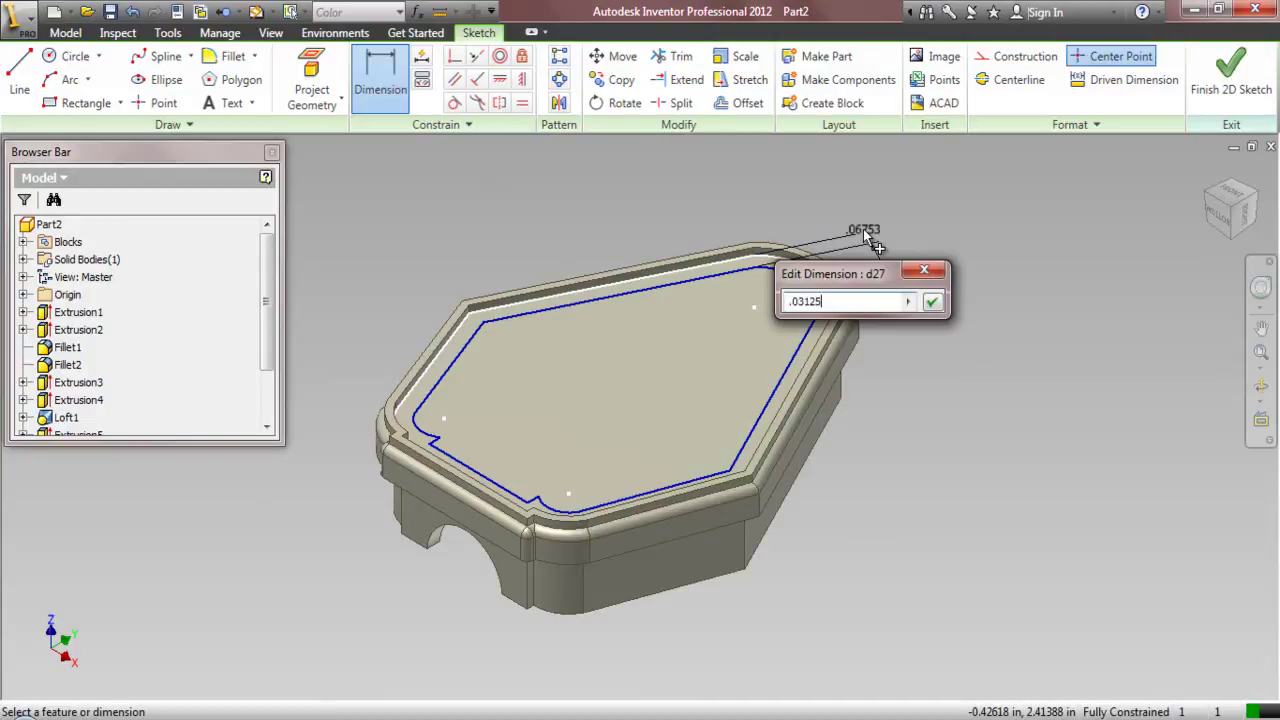
{"action": "type", "text": "03125"}
{"action": "key", "text": "Return"}
{"action": "right_click", "coordinate": [578, 175]}
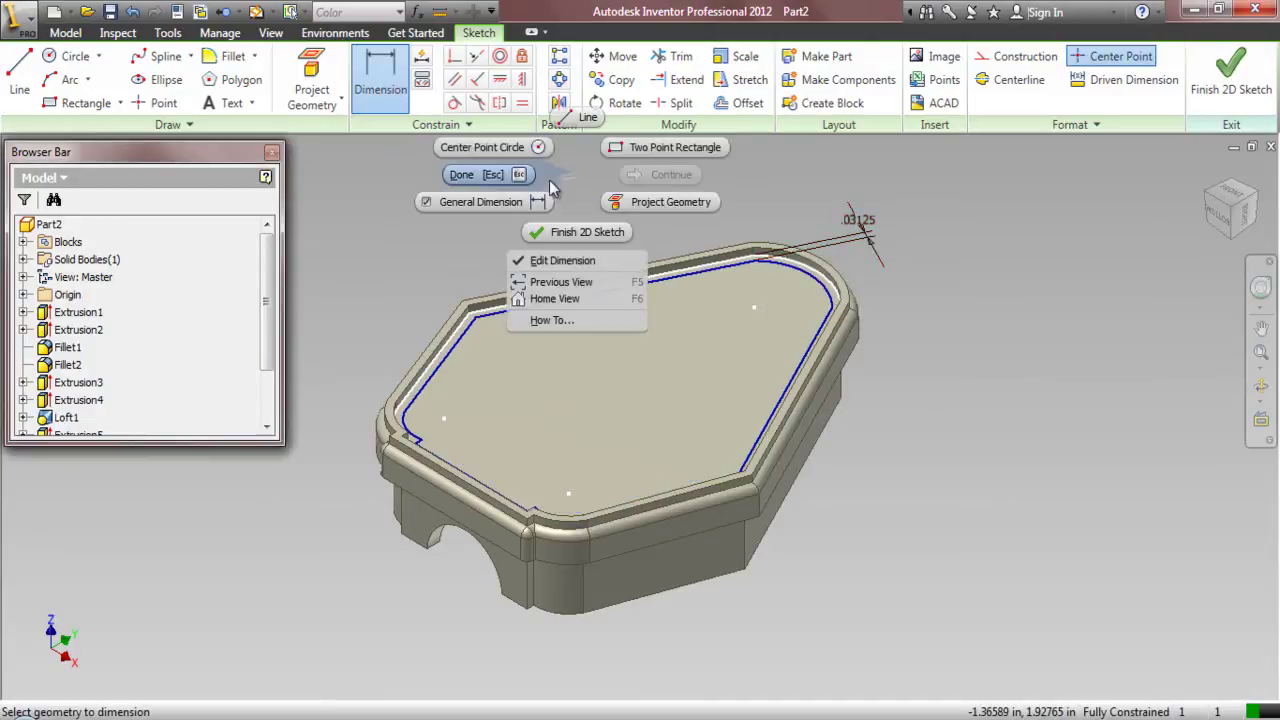
{"action": "left_click", "coordinate": [485, 176]}
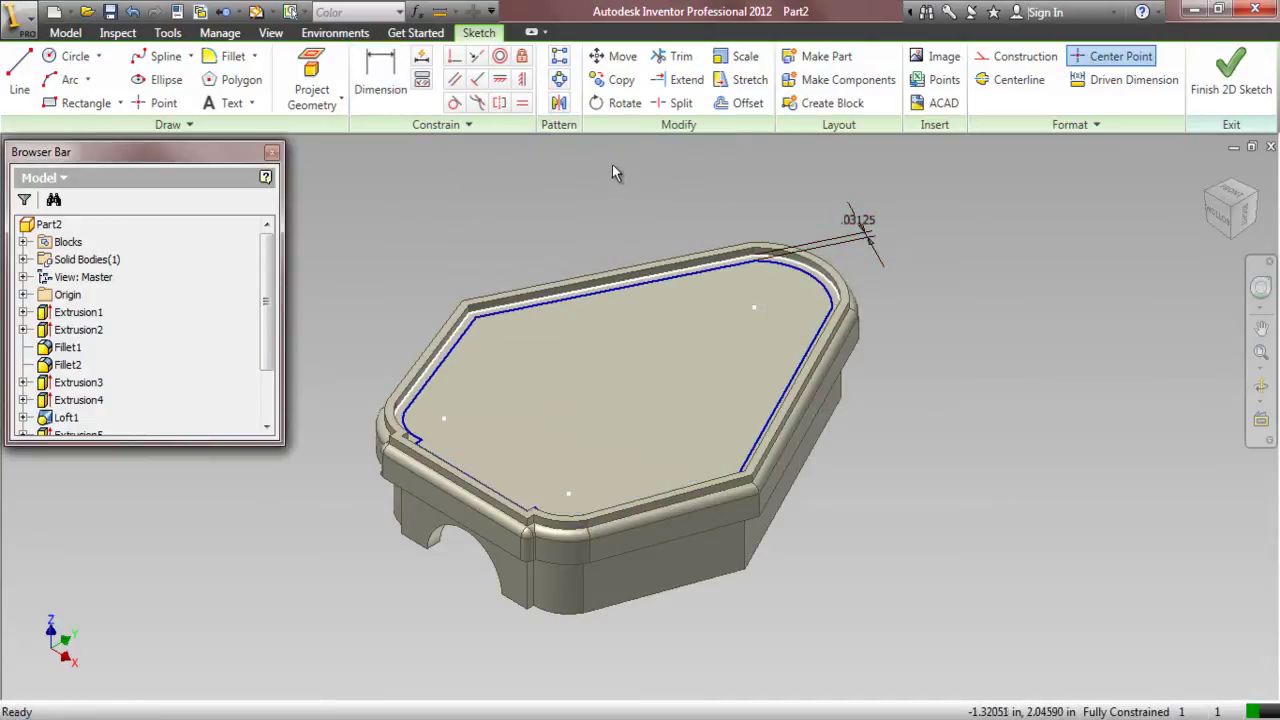
- Offset the new inner loop inward again by about 0.02 in to outline a narrow strip
{"action": "left_click", "coordinate": [745, 103]}
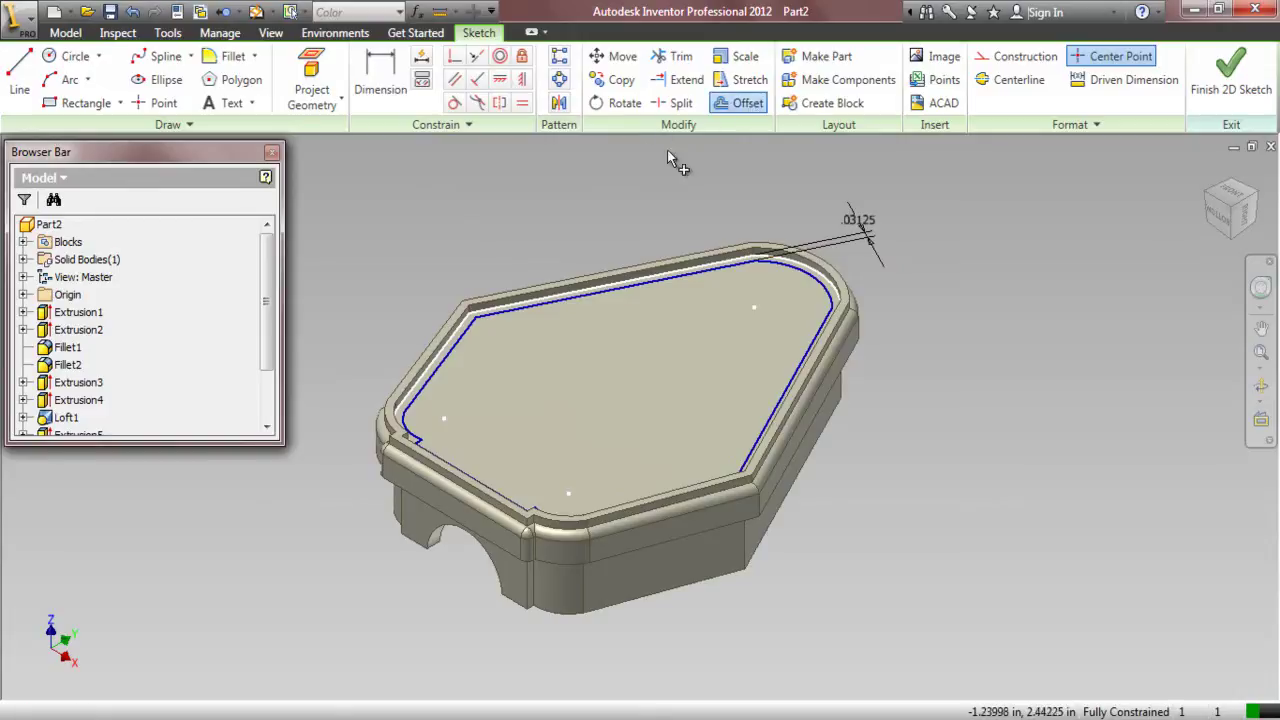
{"action": "left_click", "coordinate": [685, 277]}
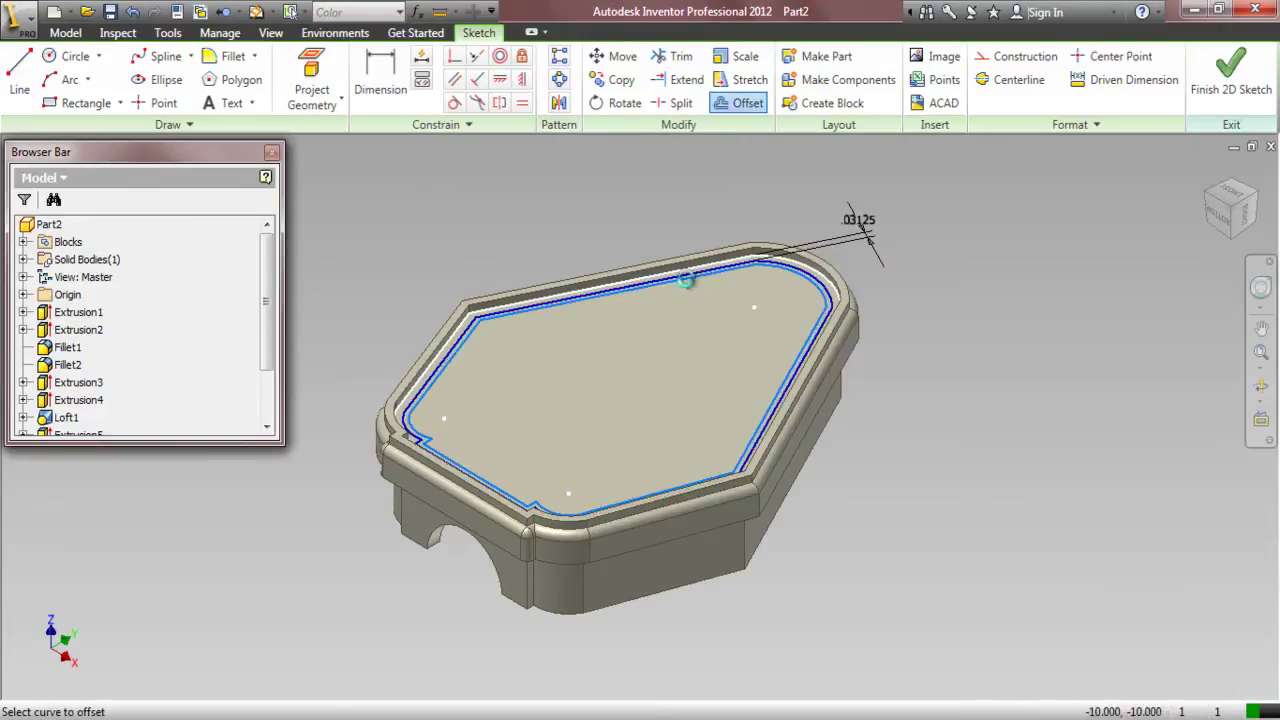
{"action": "left_click", "coordinate": [688, 287]}
- Dimension the gap between the two offset loops as 1/64 in
{"action": "scroll", "coordinate": [616, 174], "scroll_direction": "down", "scroll_amount": 2}
{"action": "left_click", "coordinate": [380, 89]}
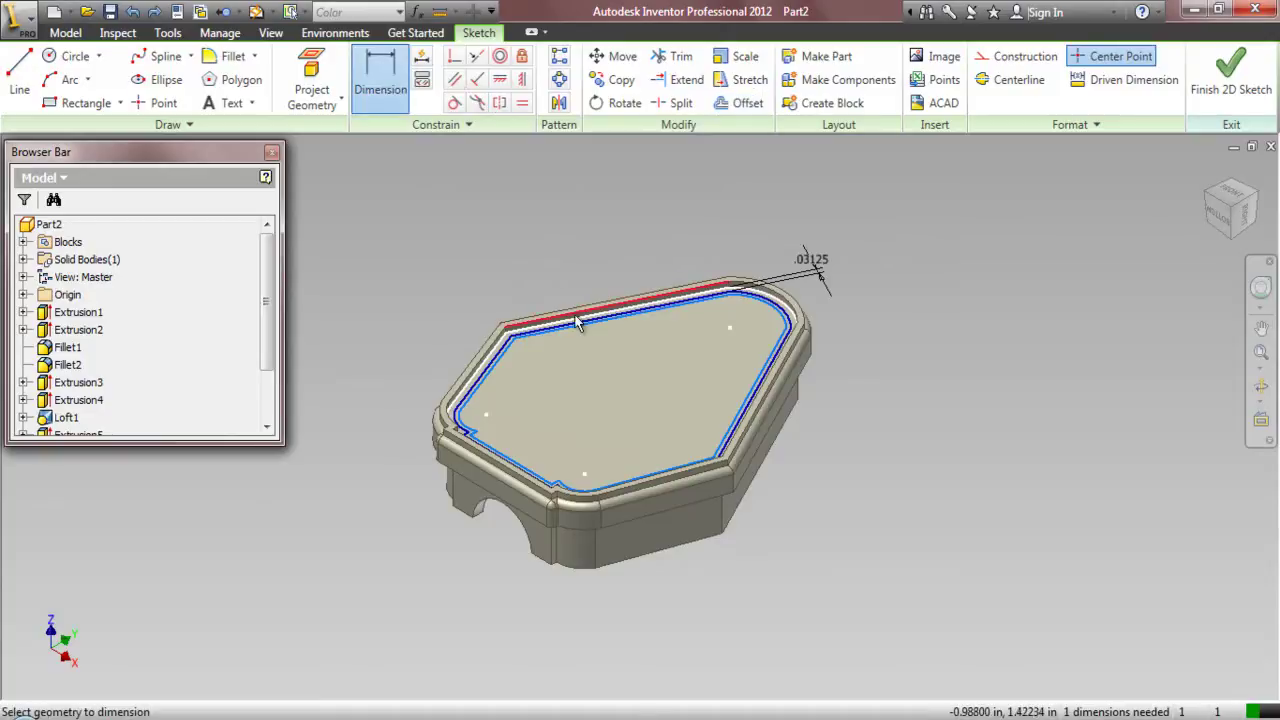
{"action": "scroll", "coordinate": [575, 320], "scroll_direction": "up", "scroll_amount": 5}
{"action": "left_click", "coordinate": [587, 344]}
{"action": "left_click", "coordinate": [587, 336]}
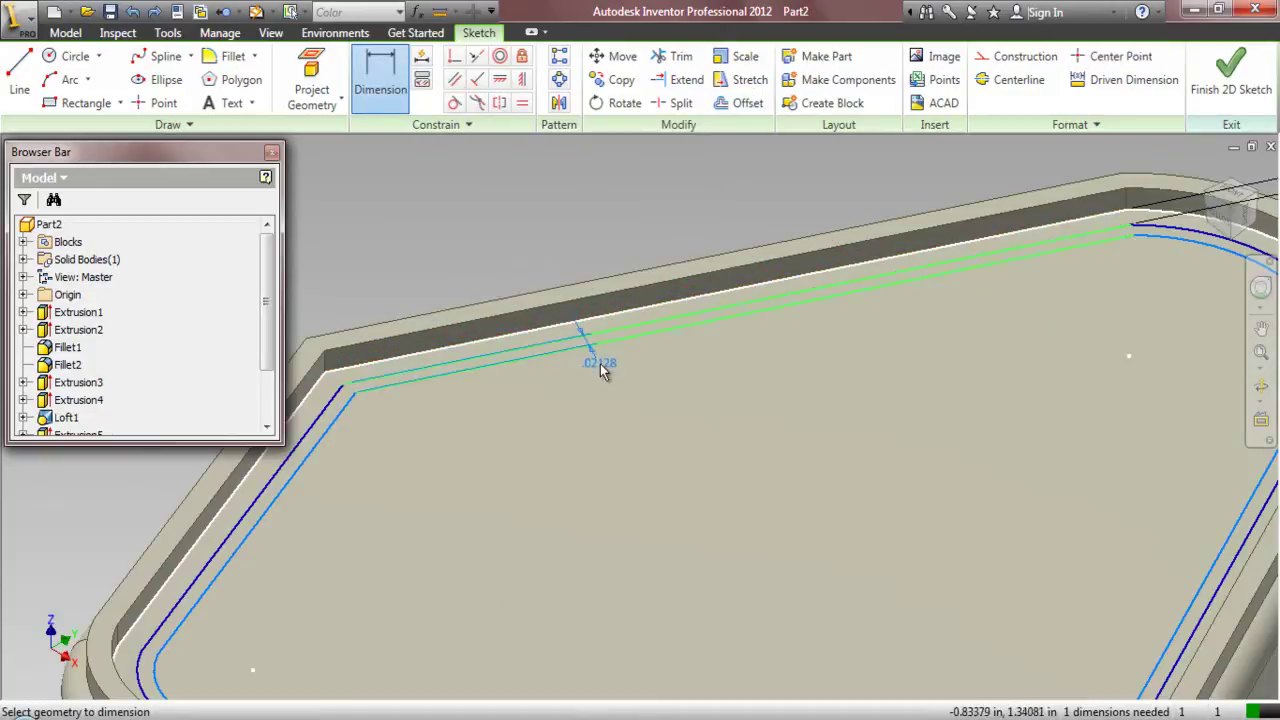
{"action": "left_click", "coordinate": [600, 364]}
{"action": "type", "text": "1/64"}
{"action": "key", "text": "Return"}
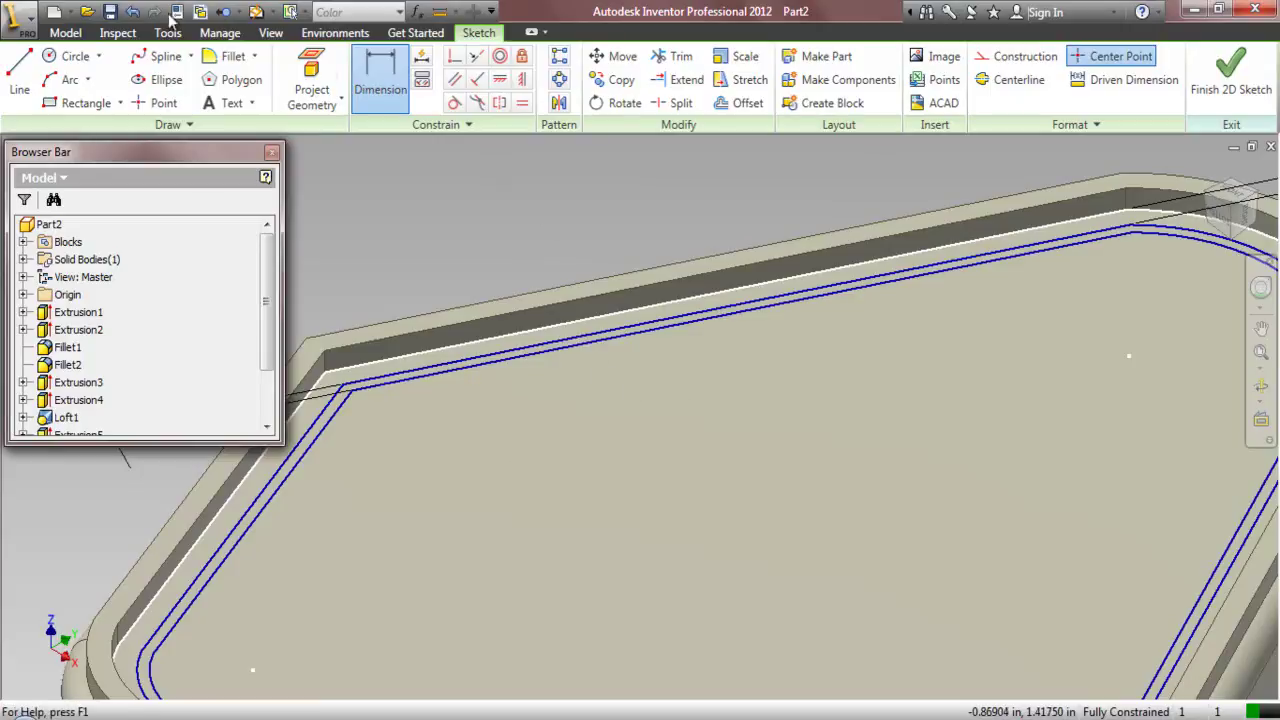
- Extrude the narrow strip between the two offset loops upward 1/64 in, joined to the body
{"action": "left_click", "coordinate": [65, 32]}
{"action": "left_click", "coordinate": [97, 70]}
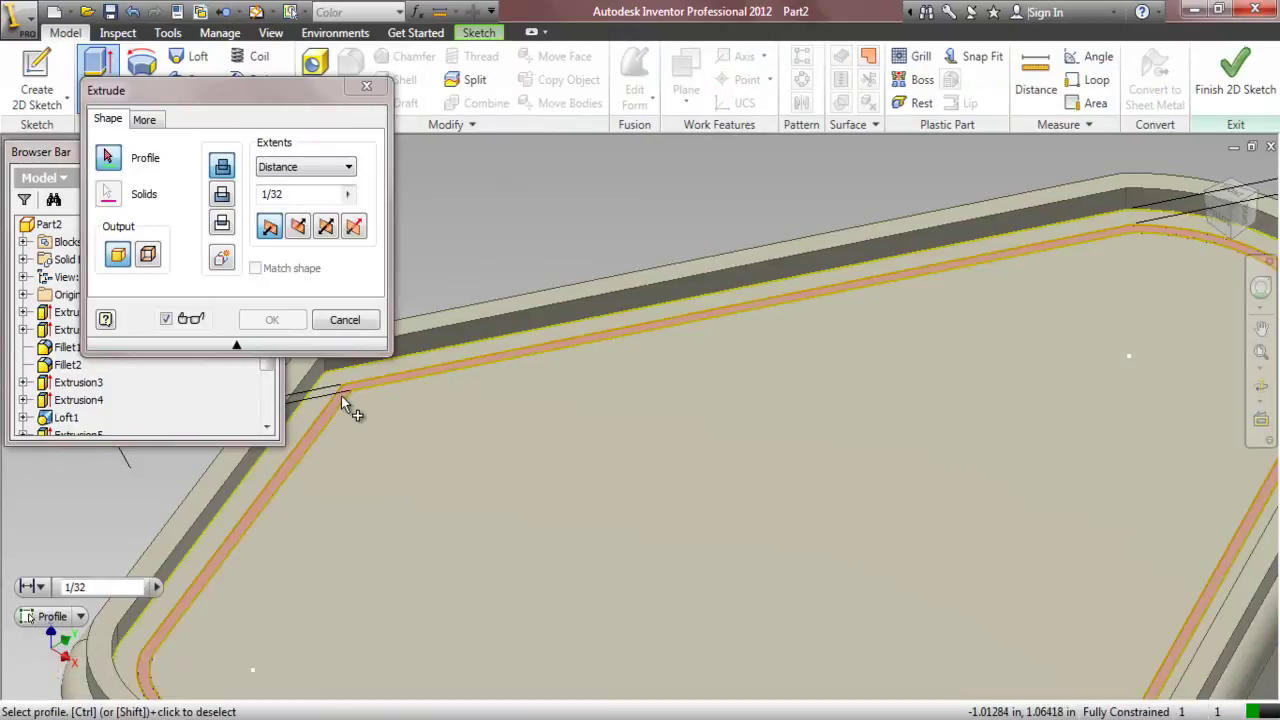
{"action": "left_click", "coordinate": [341, 396]}
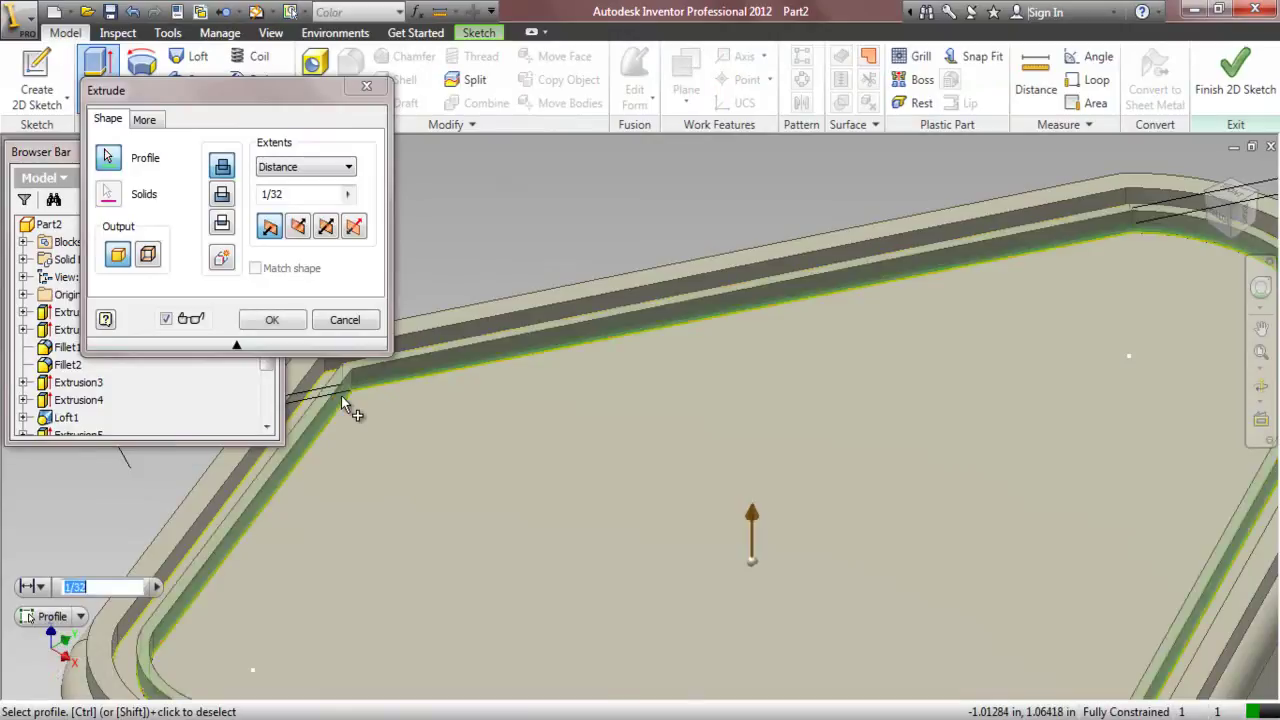
{"action": "left_click", "coordinate": [289, 196]}
{"action": "type", "text": "1/64"}
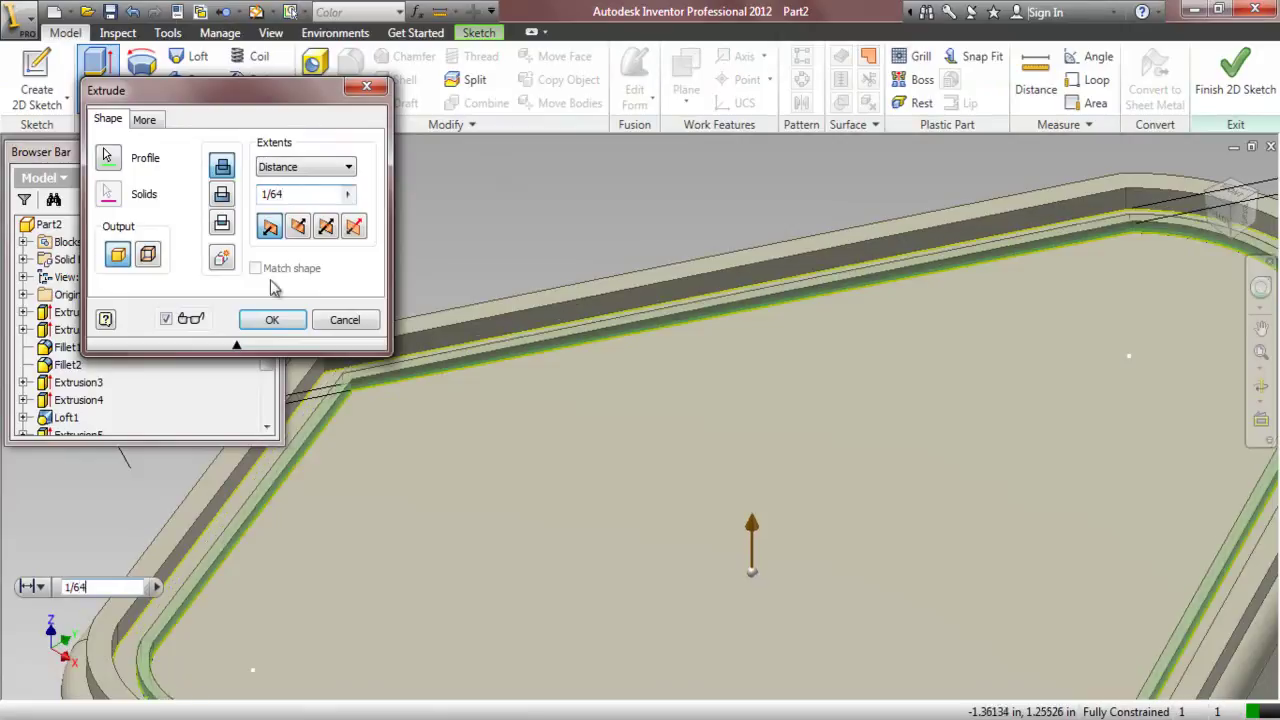
{"action": "left_click", "coordinate": [275, 320]}
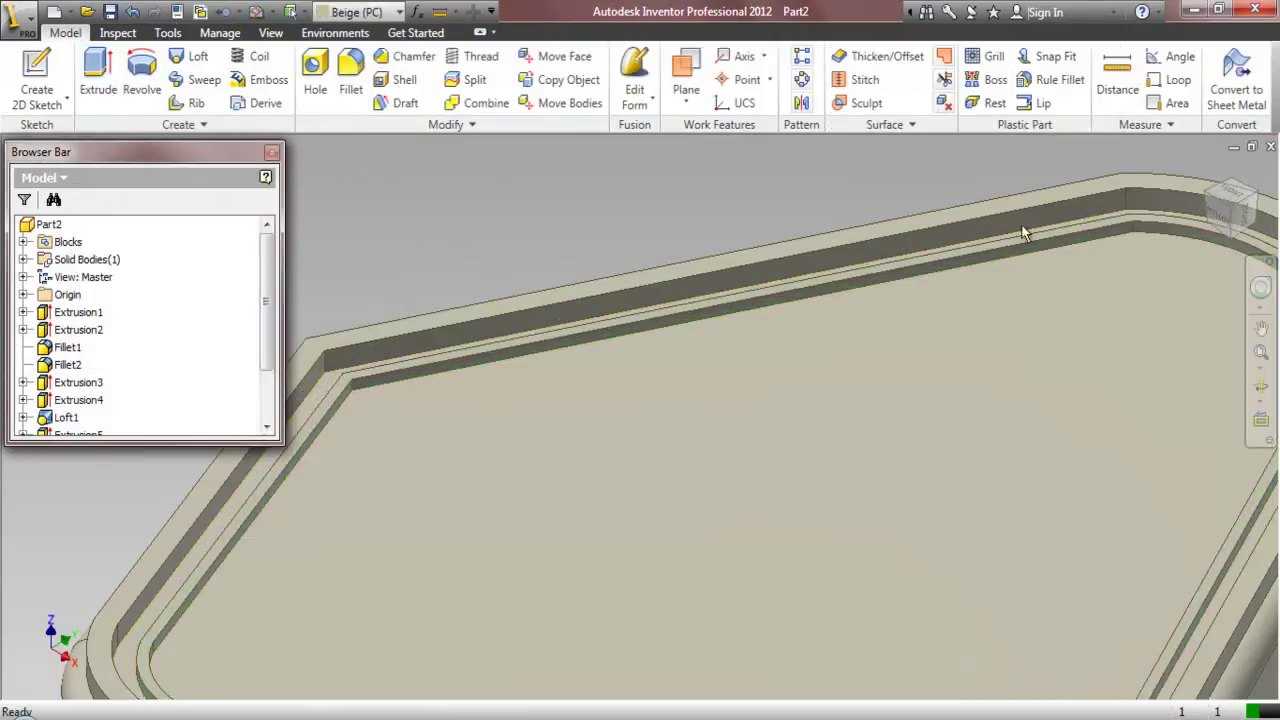
{"action": "key", "text": "Home"}
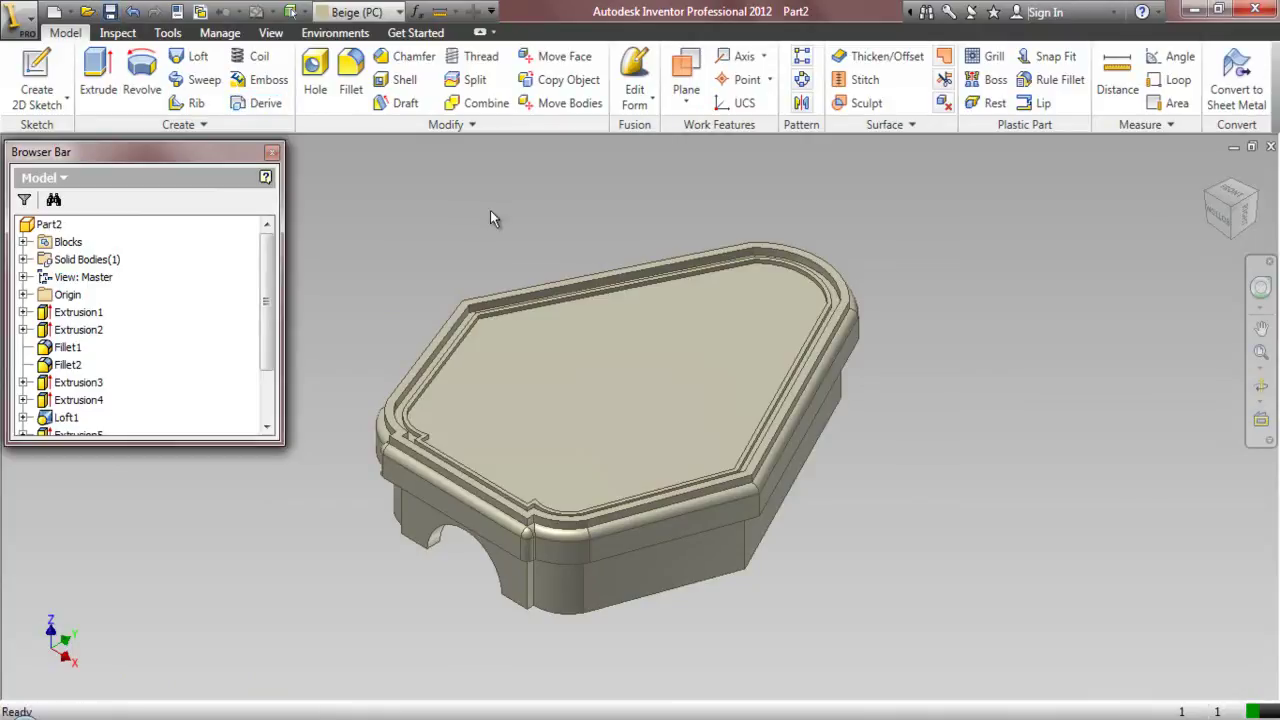
- Start a fillet with 1/32 in radius on the rim's outer and inner vertical corner edges at one notch
{"action": "left_click", "coordinate": [350, 70]}
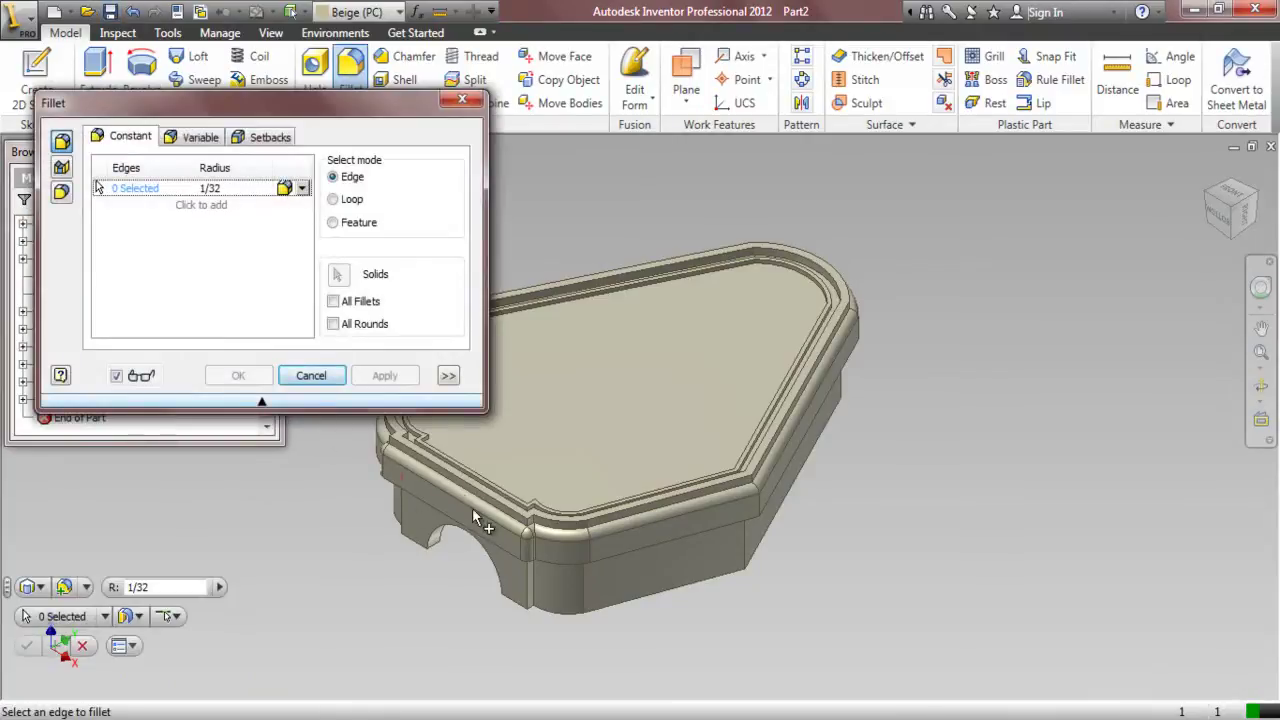
{"action": "scroll", "coordinate": [512, 520], "scroll_direction": "up", "scroll_amount": 5}
{"action": "scroll", "coordinate": [500, 530], "scroll_direction": "up", "scroll_amount": 2}
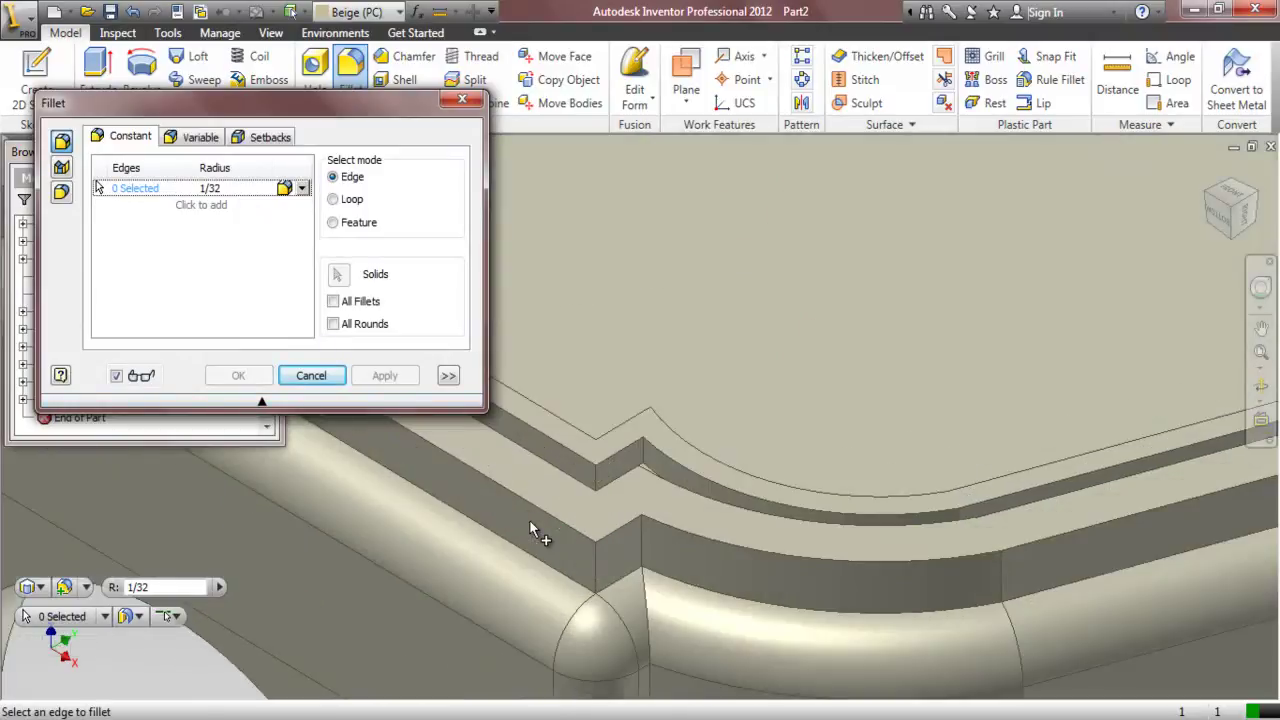
{"action": "scroll", "coordinate": [600, 457], "scroll_direction": "up", "scroll_amount": 2}
{"action": "left_click", "coordinate": [648, 548]}
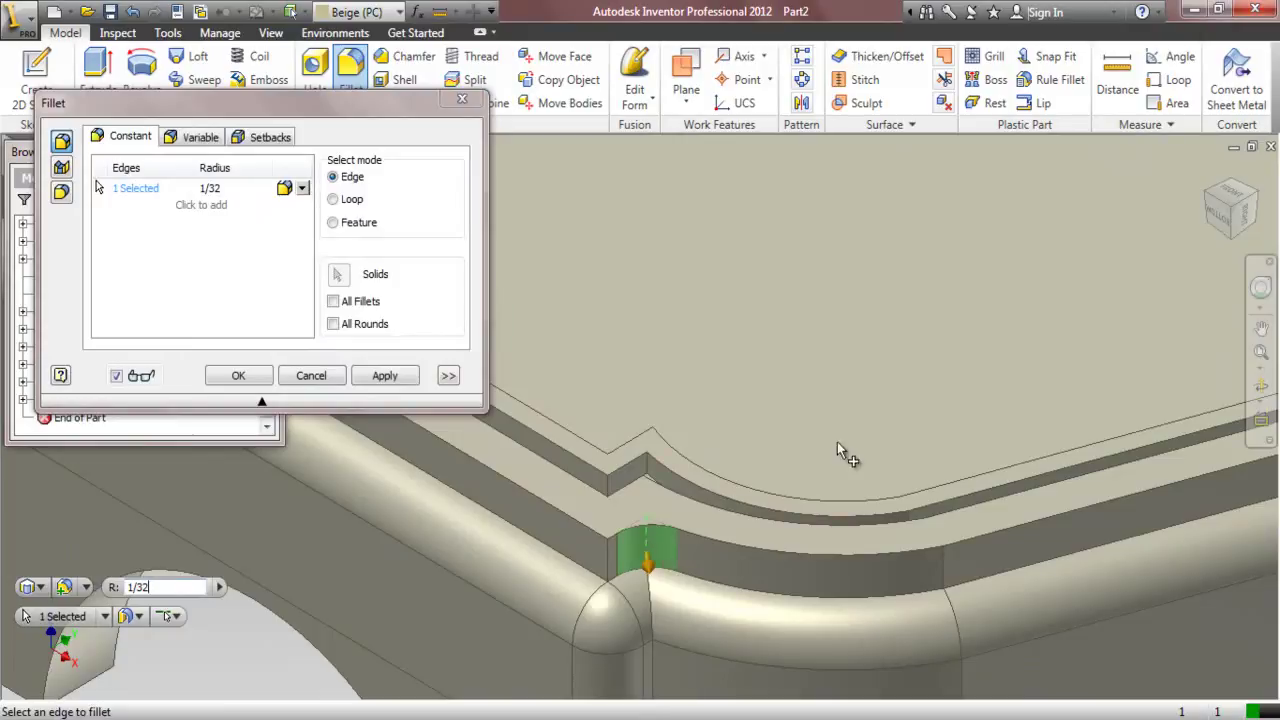
{"action": "left_click", "coordinate": [1210, 200]}
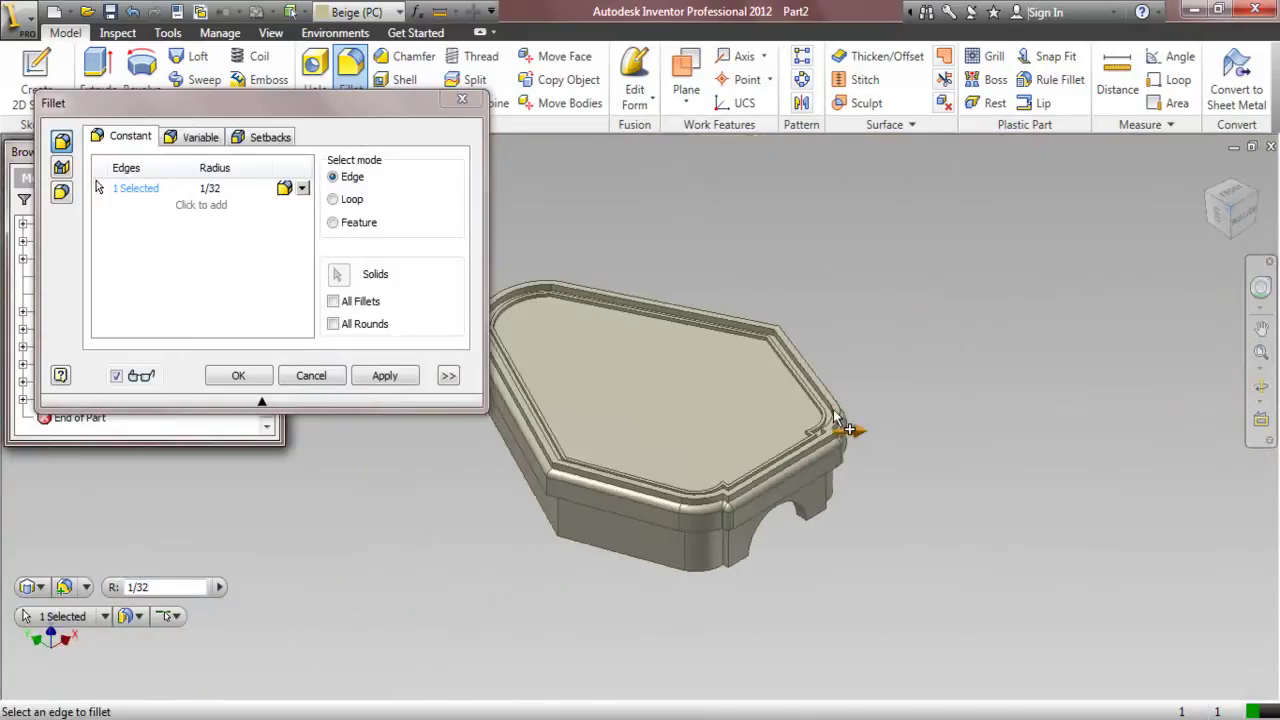
{"action": "scroll", "coordinate": [838, 423], "scroll_direction": "up", "scroll_amount": 5}
{"action": "left_click", "coordinate": [788, 524]}
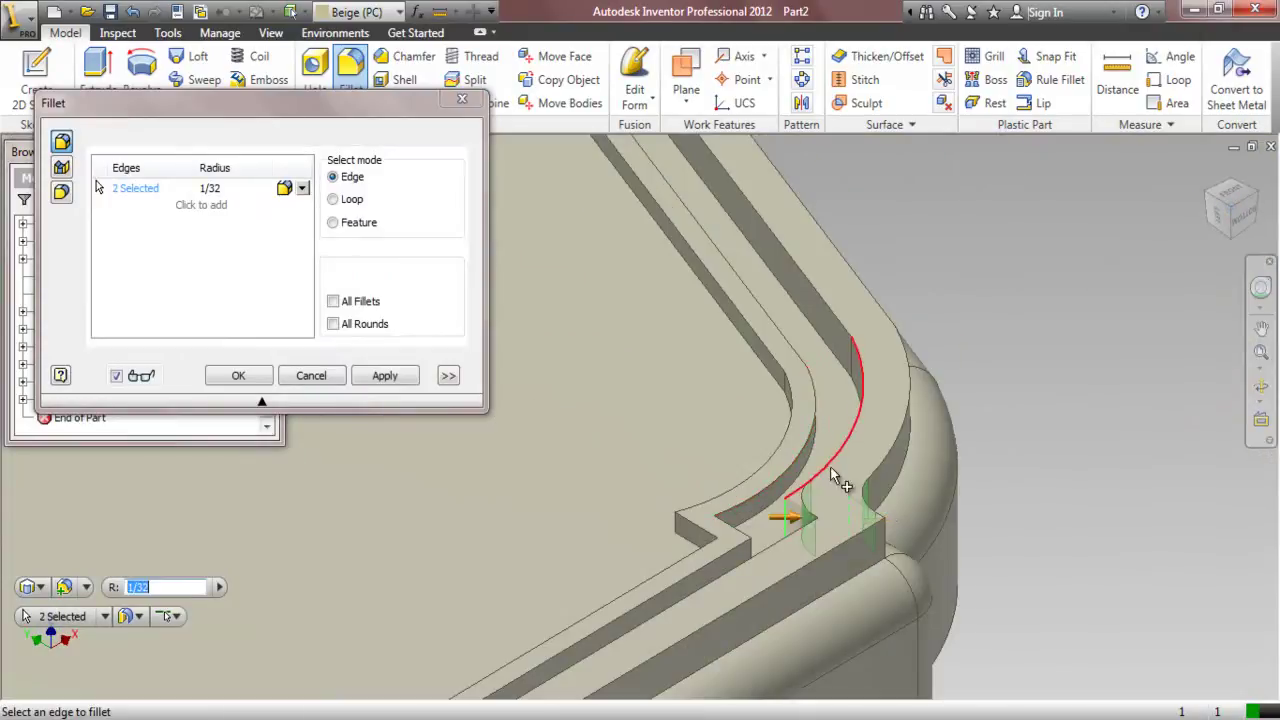
- Add the rim's outer and inner vertical corner edges at the other notch and apply the 1/32 in fillet
{"action": "scroll", "coordinate": [820, 480], "scroll_direction": "down", "scroll_amount": 5}
{"action": "scroll", "coordinate": [620, 577], "scroll_direction": "up", "scroll_amount": 4}
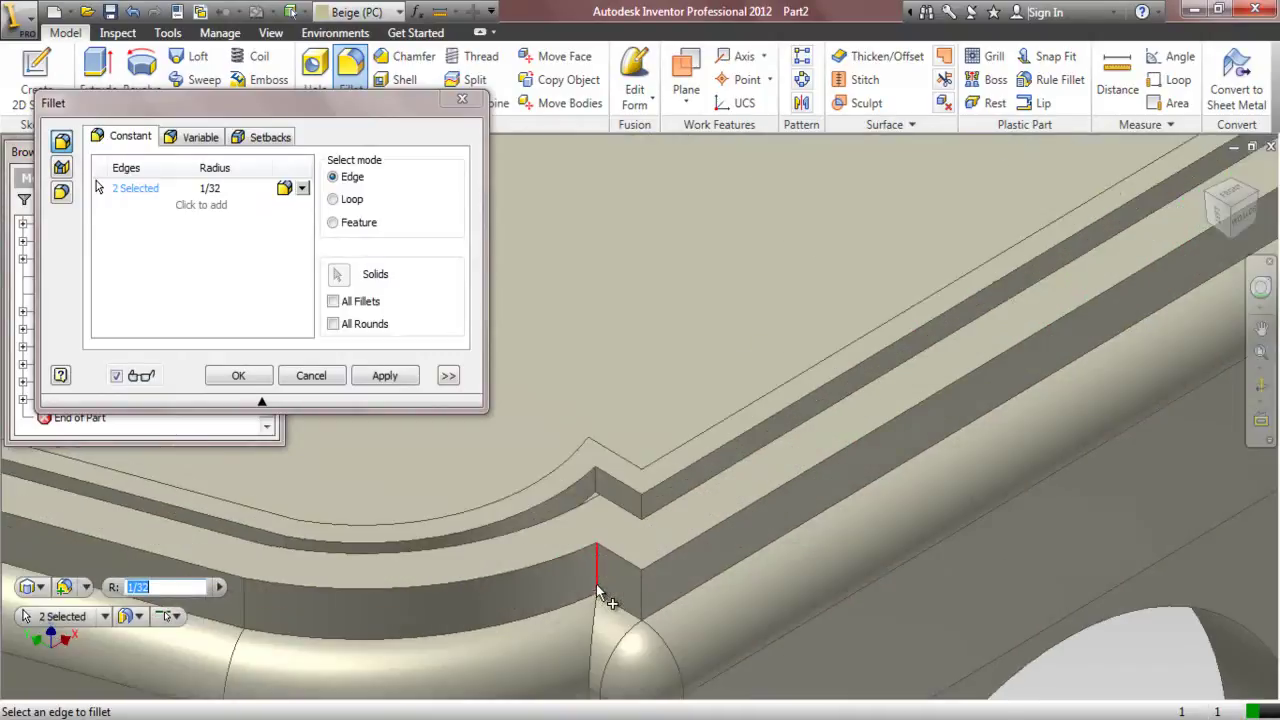
{"action": "left_click", "coordinate": [598, 588]}
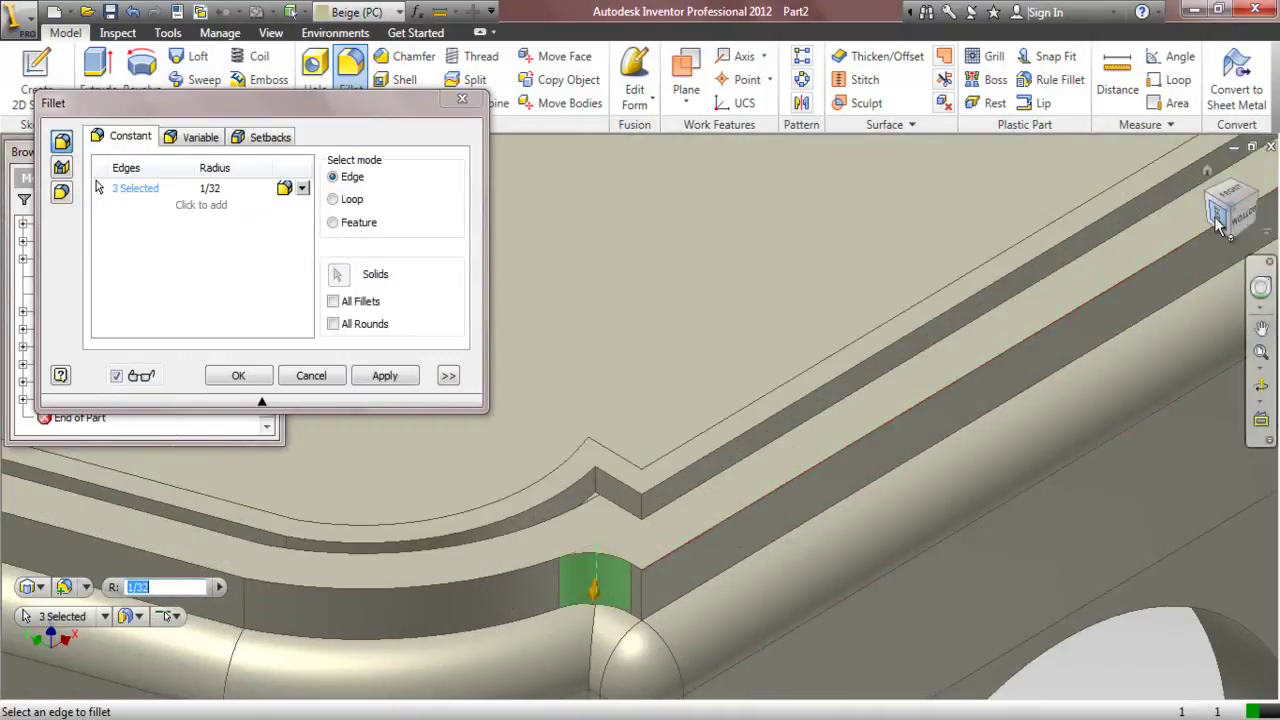
{"action": "left_click", "coordinate": [1240, 190]}
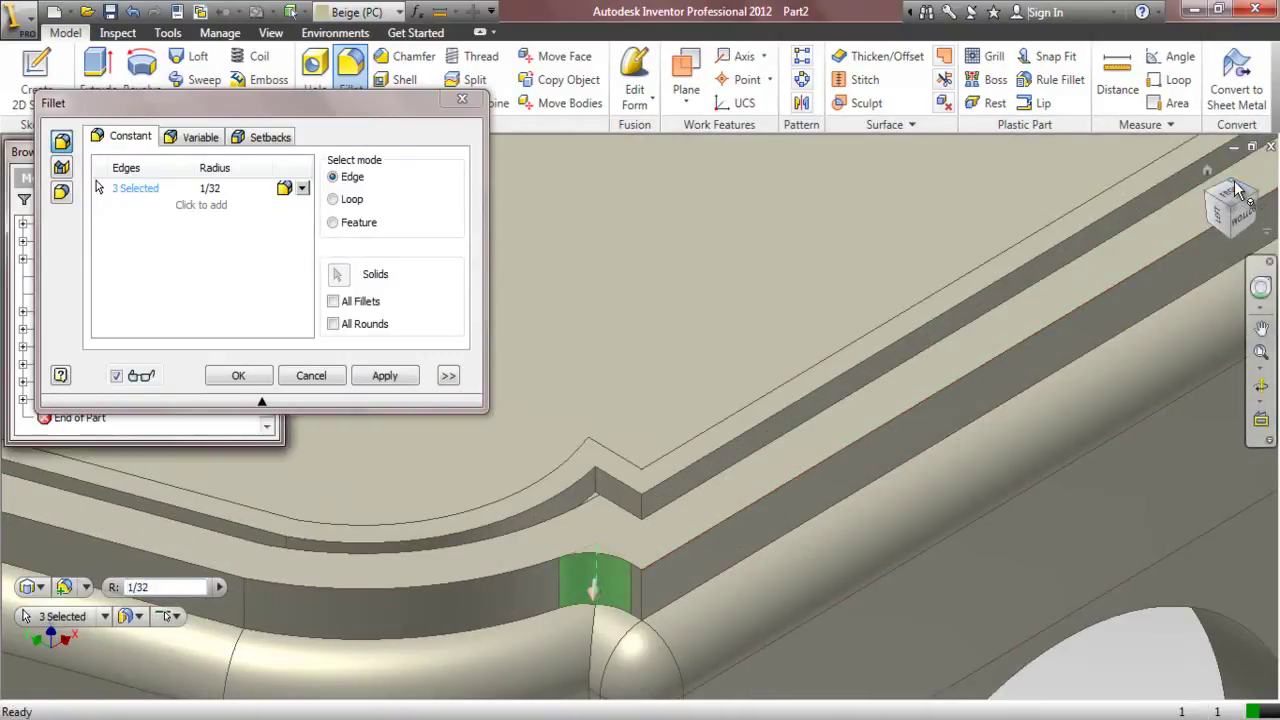
{"action": "scroll", "coordinate": [533, 248], "scroll_direction": "up", "scroll_amount": 4}
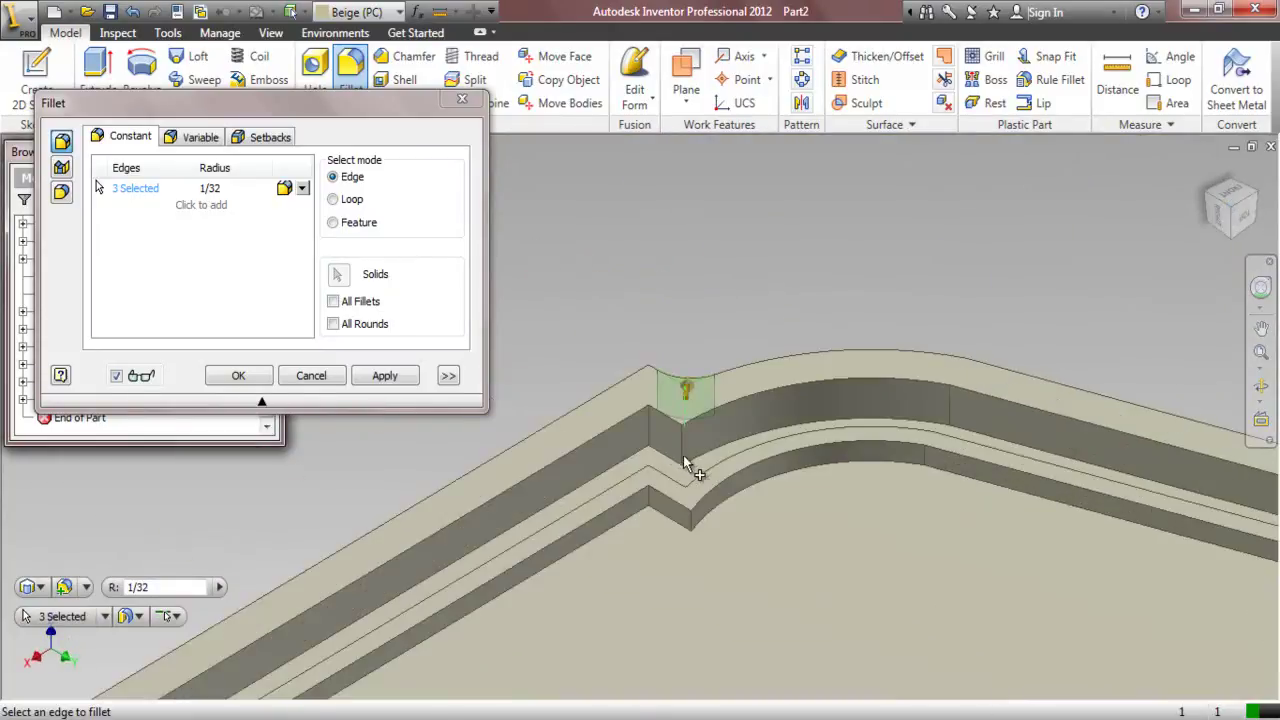
{"action": "left_click", "coordinate": [686, 452]}
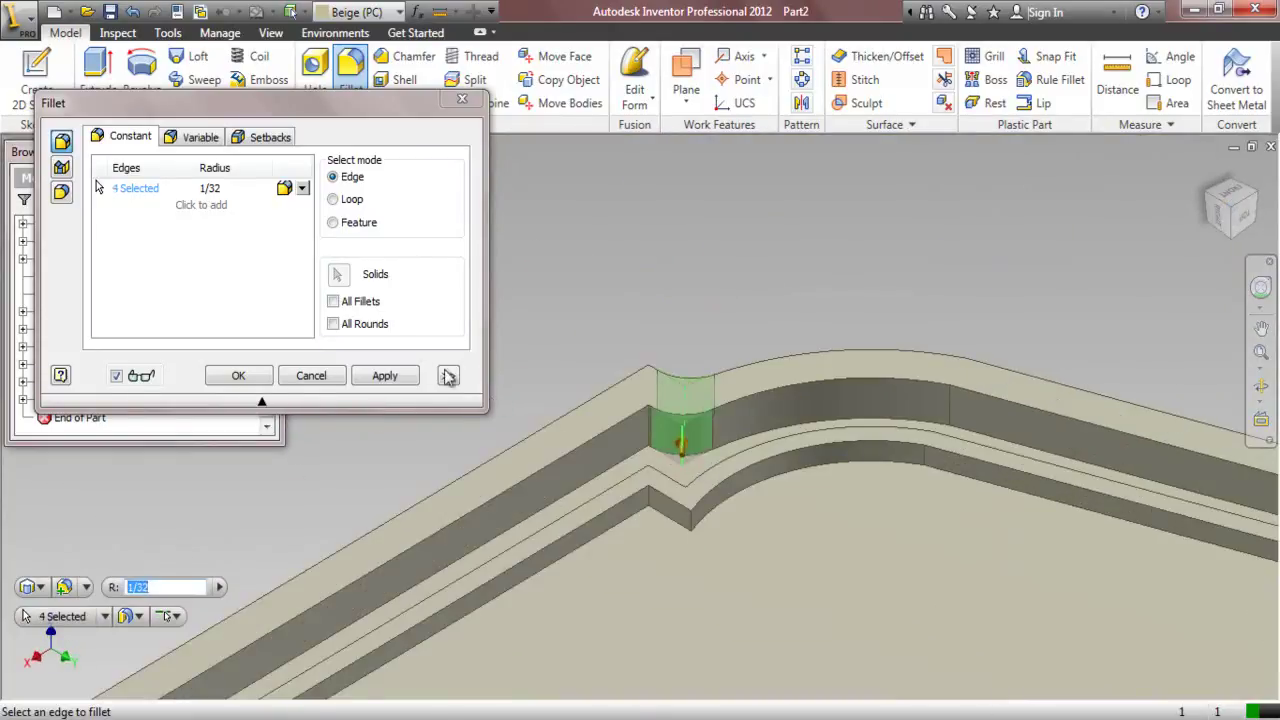
{"action": "left_click", "coordinate": [370, 382]}
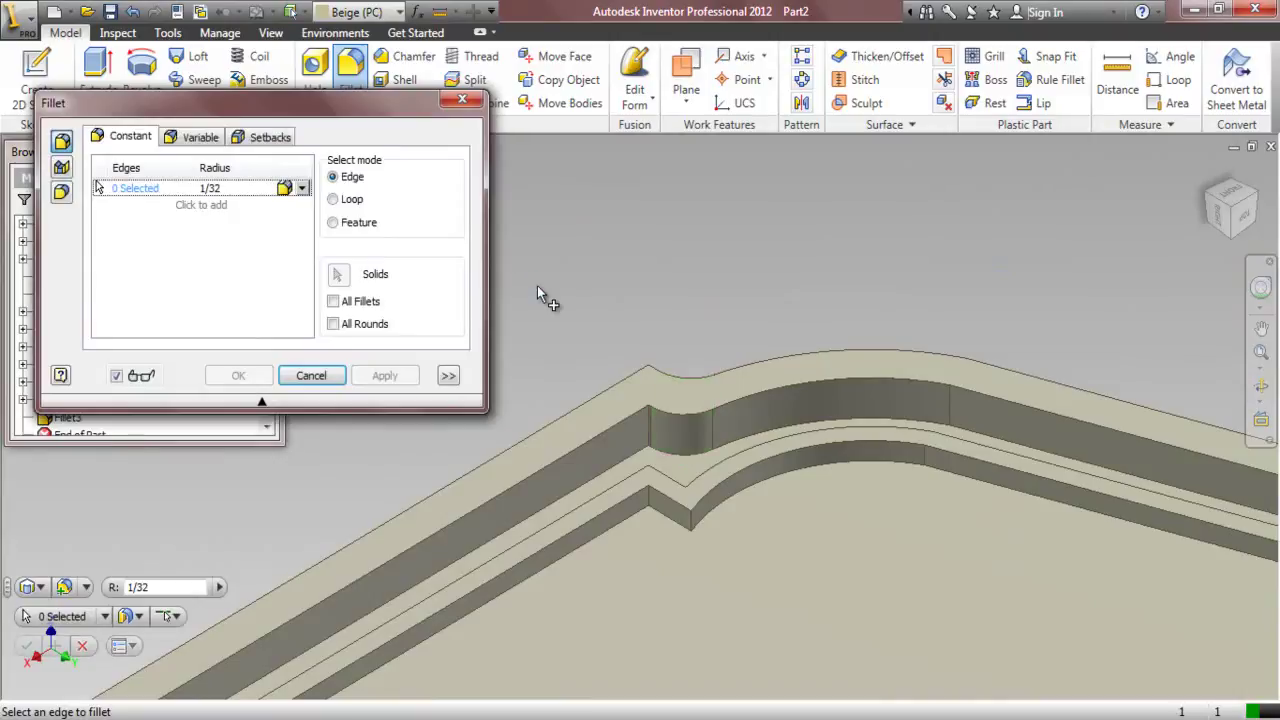
- Set the fillet radius to 1/64 in and select the ridge's inner vertical corner edge at each of the two notches
{"action": "left_click", "coordinate": [222, 189]}
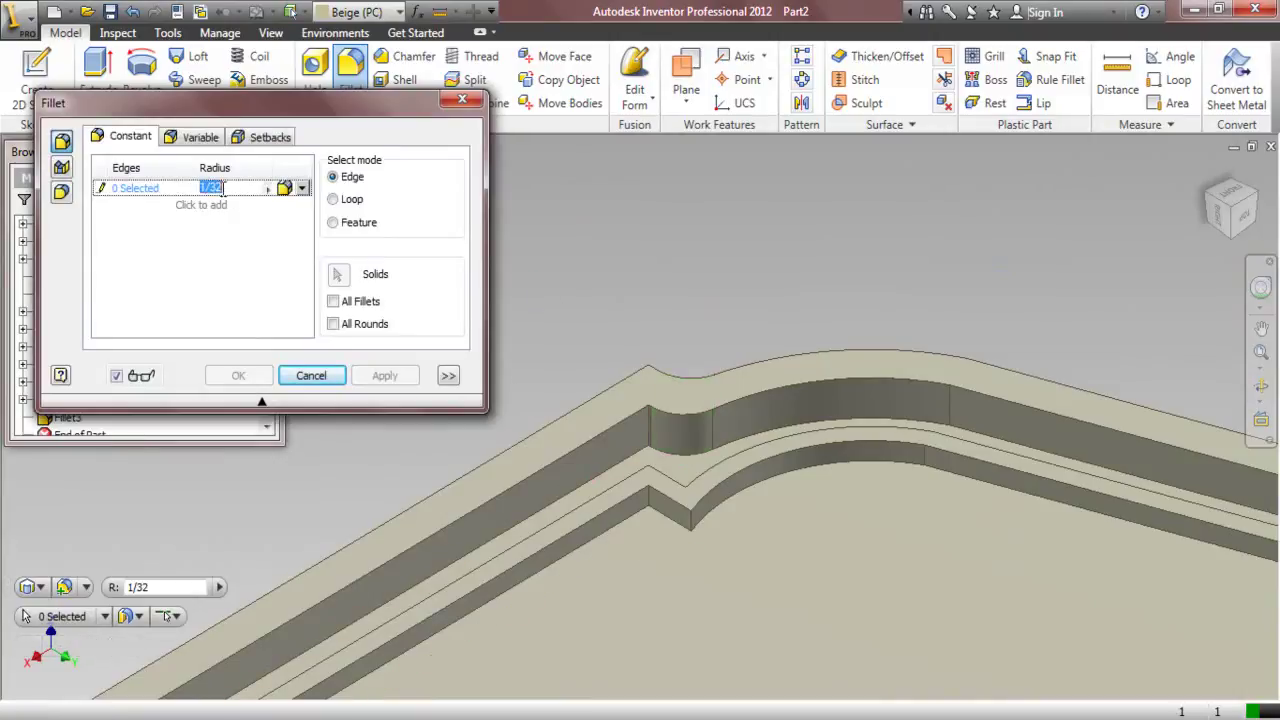
{"action": "type", "text": "1/64"}
{"action": "left_click", "coordinate": [688, 519]}
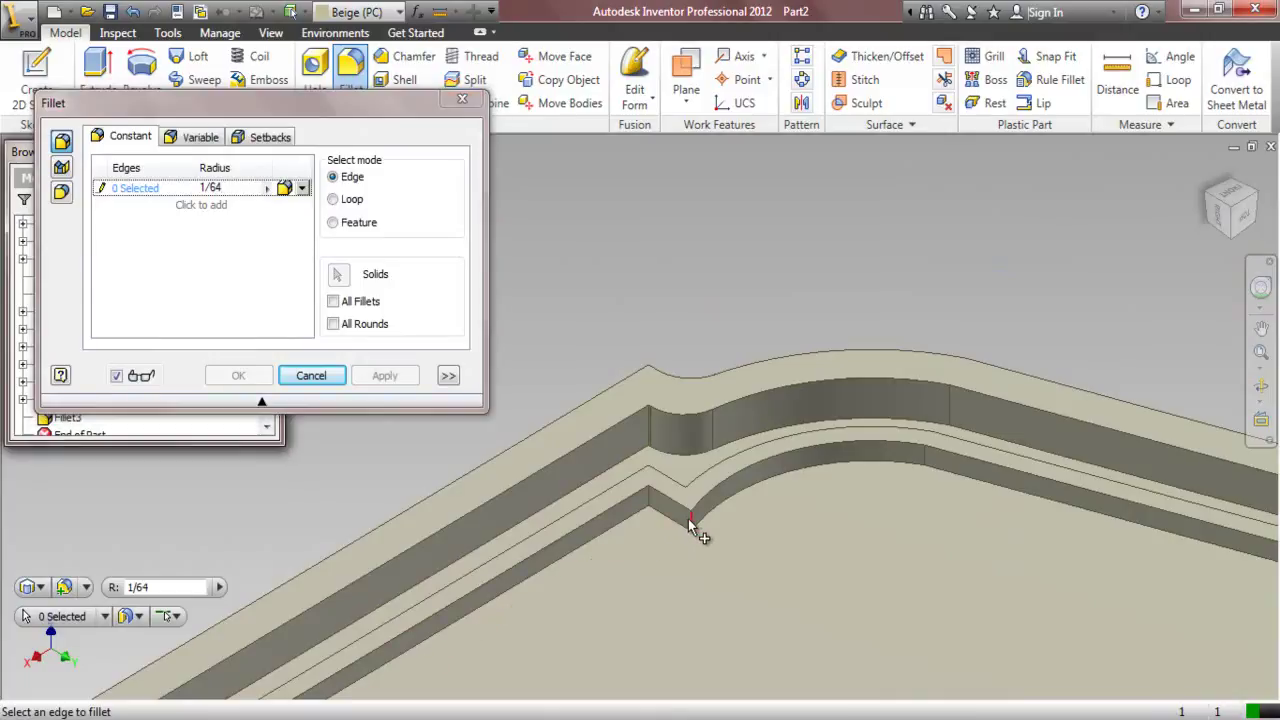
{"action": "scroll", "coordinate": [688, 519], "scroll_direction": "down", "scroll_amount": 5}
{"action": "scroll", "coordinate": [510, 585], "scroll_direction": "up", "scroll_amount": 5}
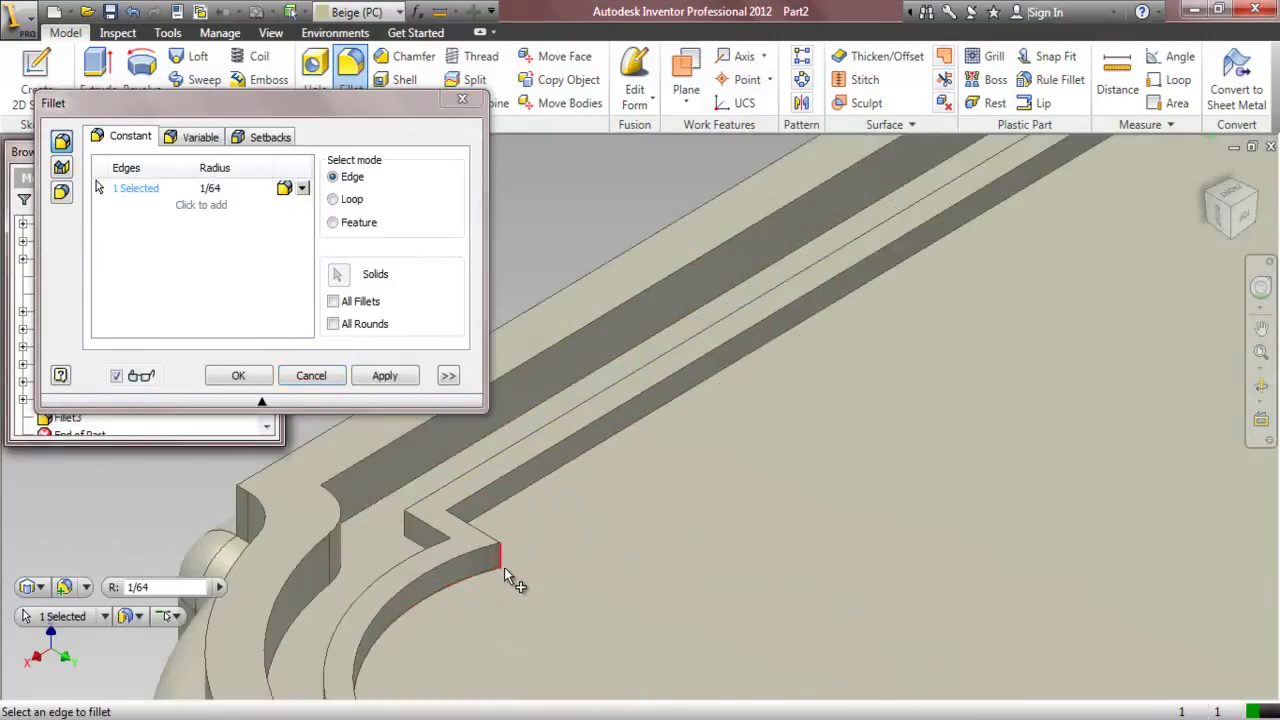
{"action": "left_click", "coordinate": [502, 562]}
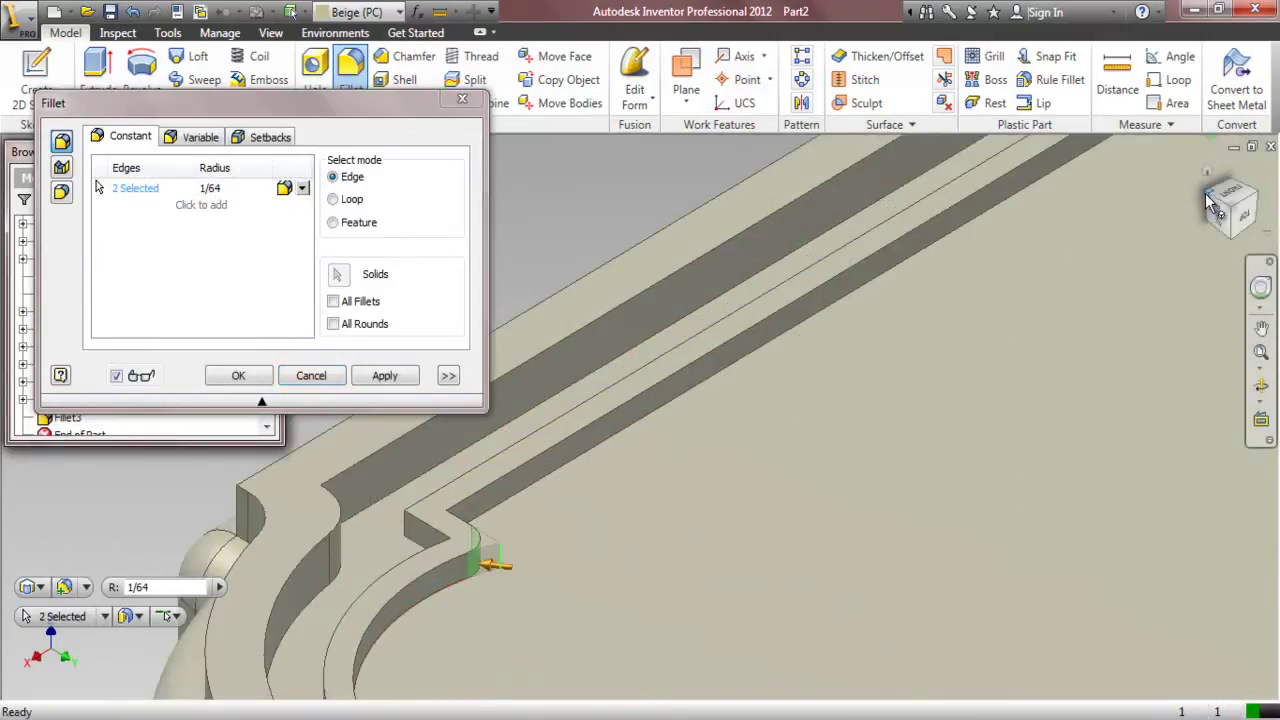
- Add the ridge's outer vertical corner edges at both notches and apply the 1/64 in fillet
{"action": "scroll", "coordinate": [950, 298], "scroll_direction": "down", "scroll_amount": 3}
{"action": "scroll", "coordinate": [950, 298], "scroll_direction": "down", "scroll_amount": 3}
{"action": "scroll", "coordinate": [557, 437], "scroll_direction": "up", "scroll_amount": 6}
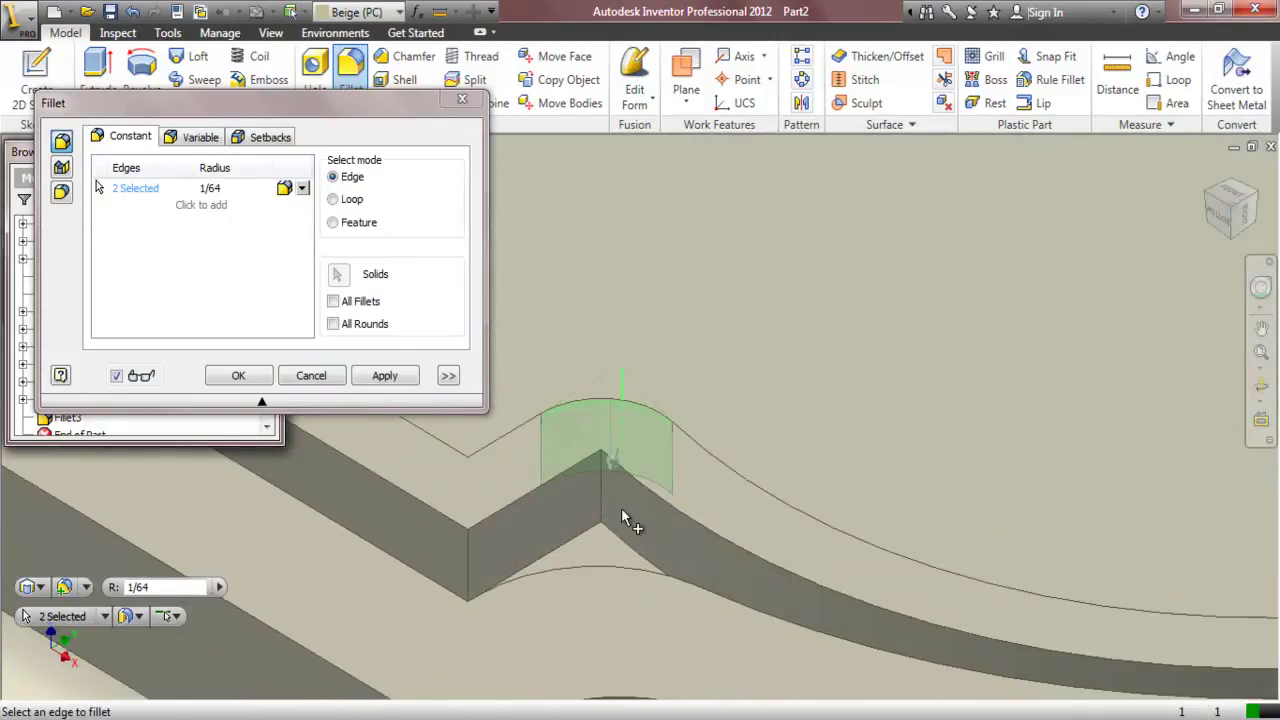
{"action": "left_click", "coordinate": [601, 511]}
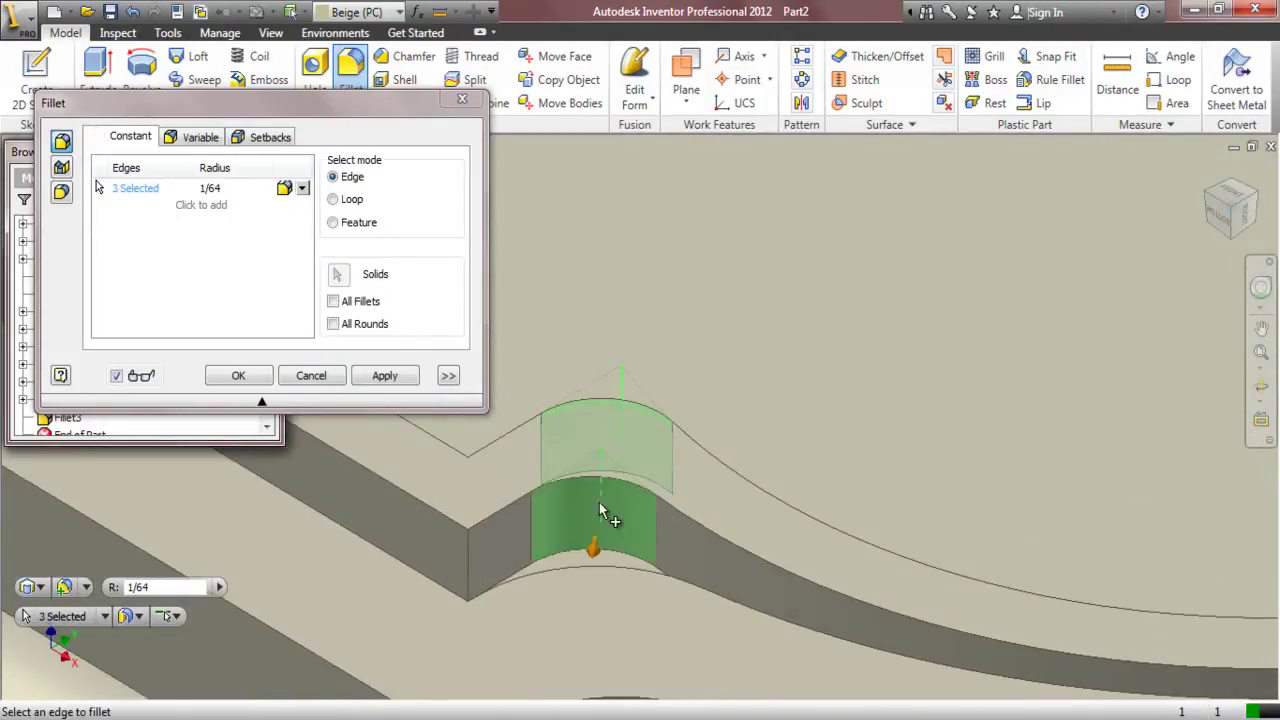
{"action": "left_click", "coordinate": [1208, 190]}
{"action": "scroll", "coordinate": [722, 505], "scroll_direction": "up", "scroll_amount": 5}
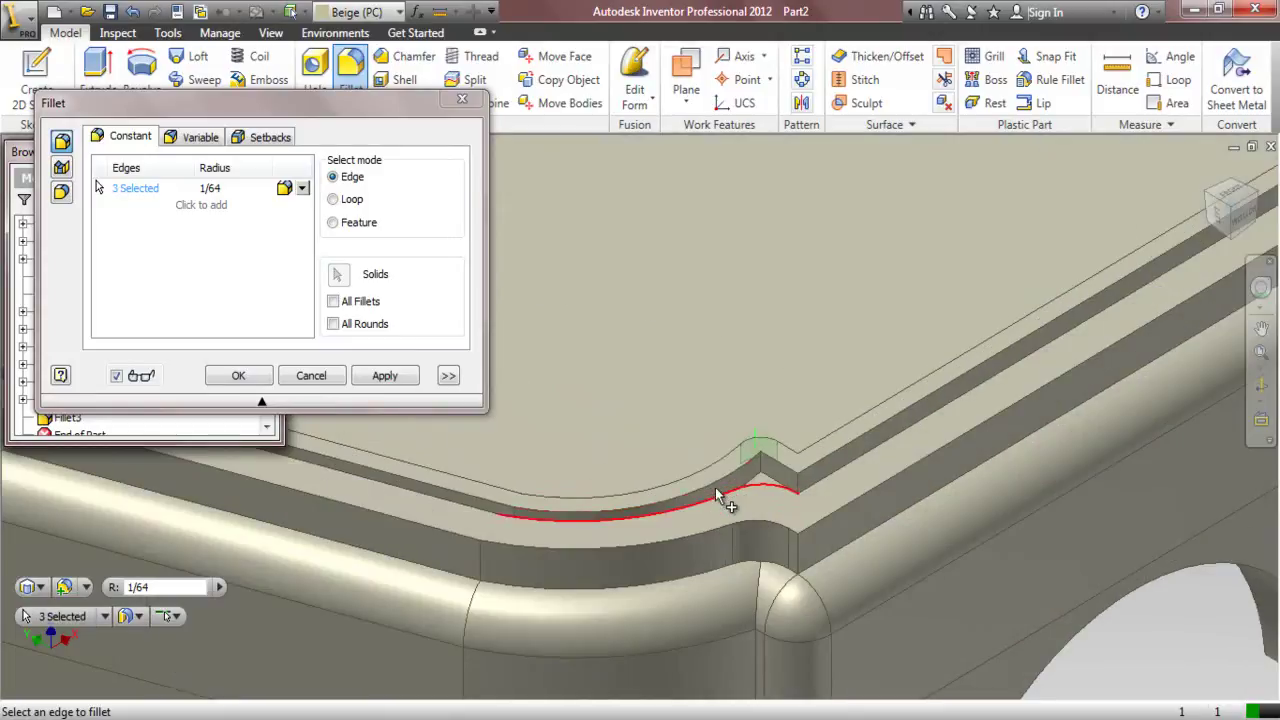
{"action": "left_click", "coordinate": [779, 470]}
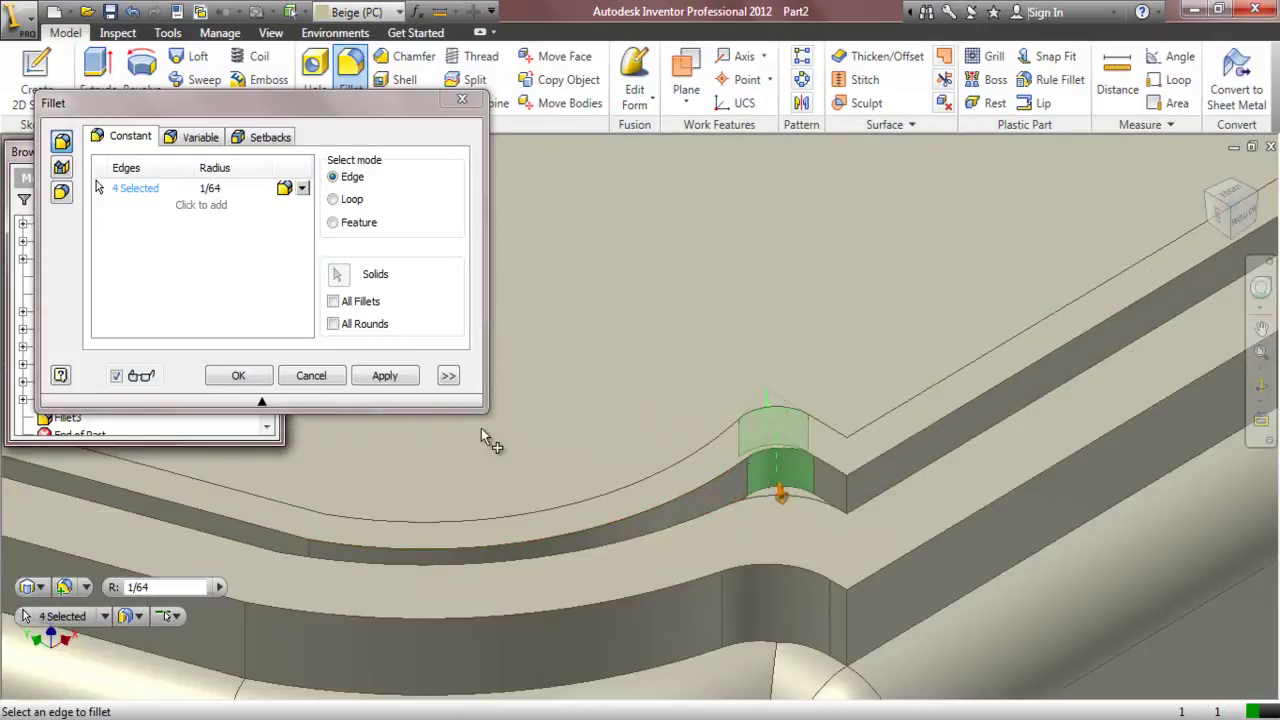
{"action": "left_click", "coordinate": [239, 376]}
- Start a new sketch on the flat face enclosed by the ridge and view it from the front
{"action": "scroll", "coordinate": [445, 426], "scroll_direction": "down", "scroll_amount": 4}
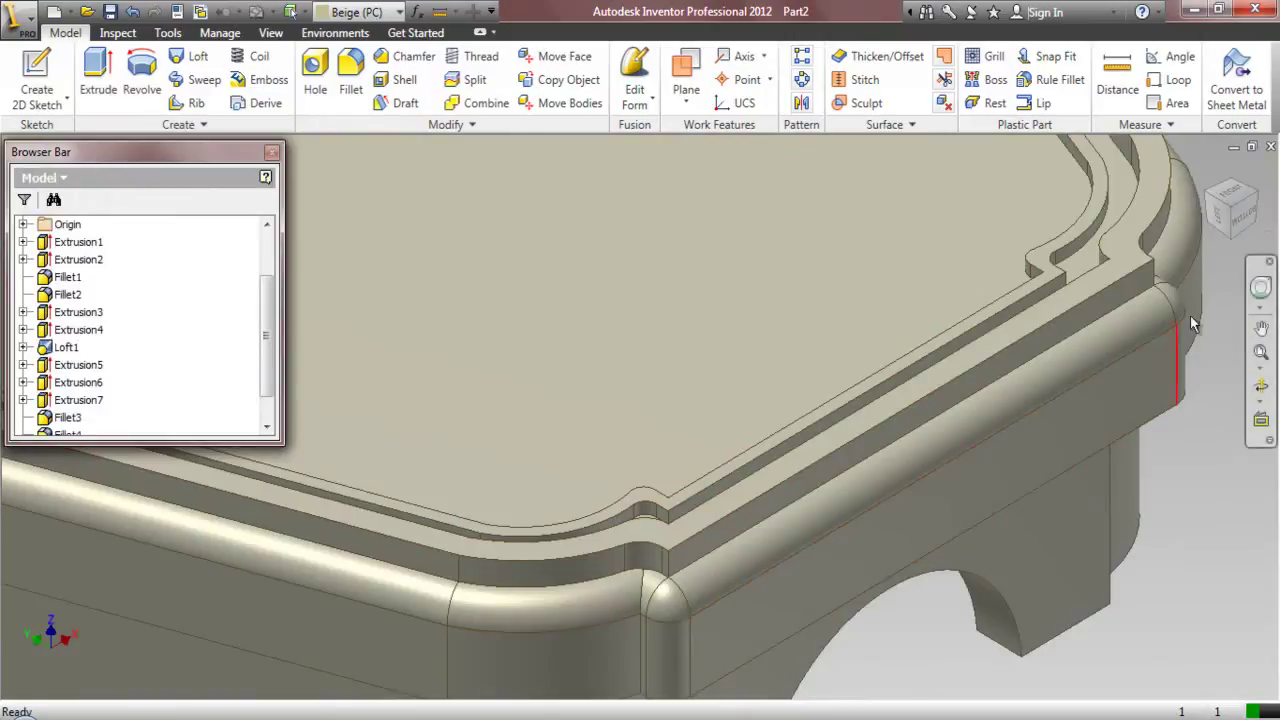
{"action": "left_click", "coordinate": [1248, 220]}
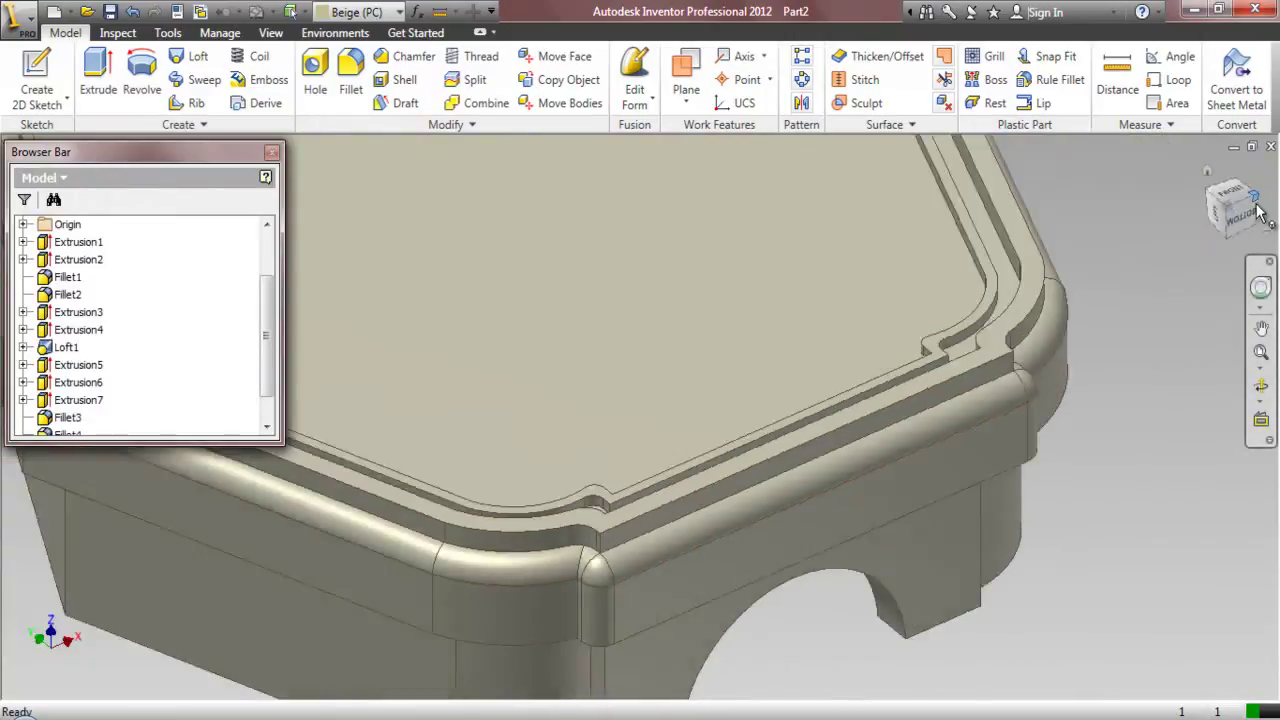
{"action": "left_click", "coordinate": [1259, 355]}
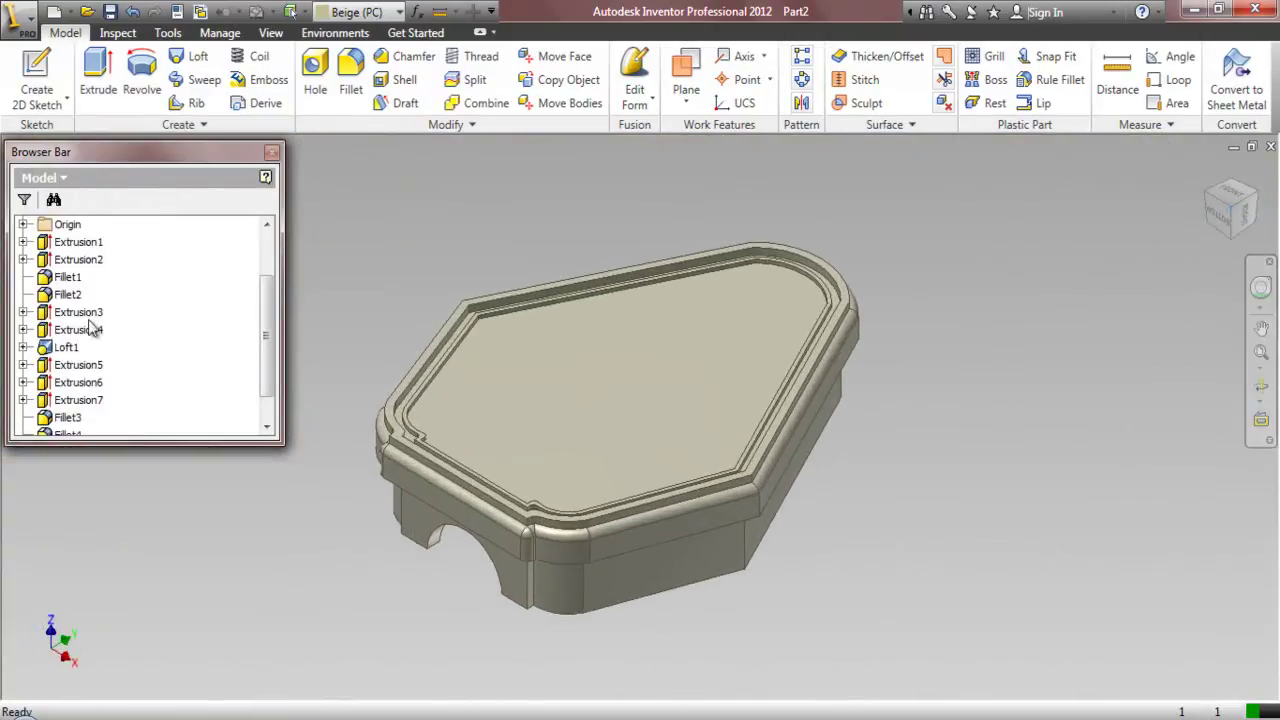
{"action": "scroll", "coordinate": [166, 264], "scroll_direction": "down", "scroll_amount": 1}
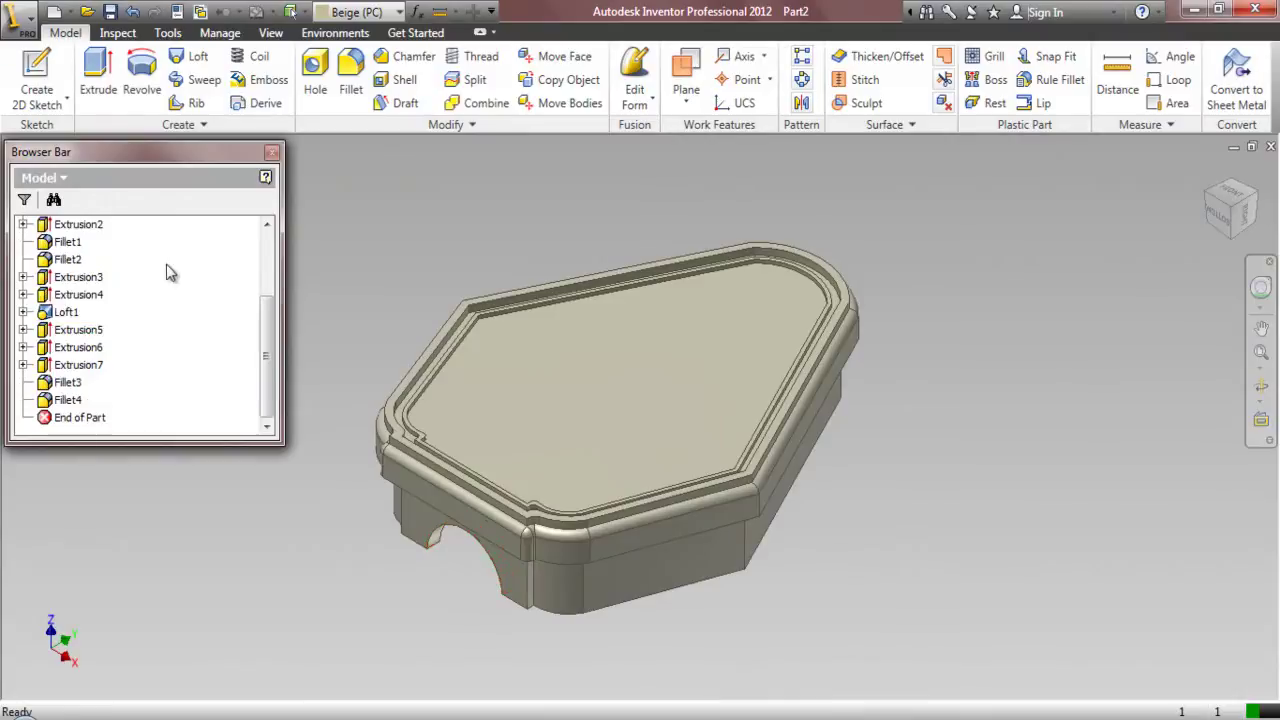
{"action": "left_click", "coordinate": [36, 80]}
{"action": "left_click", "coordinate": [629, 372]}
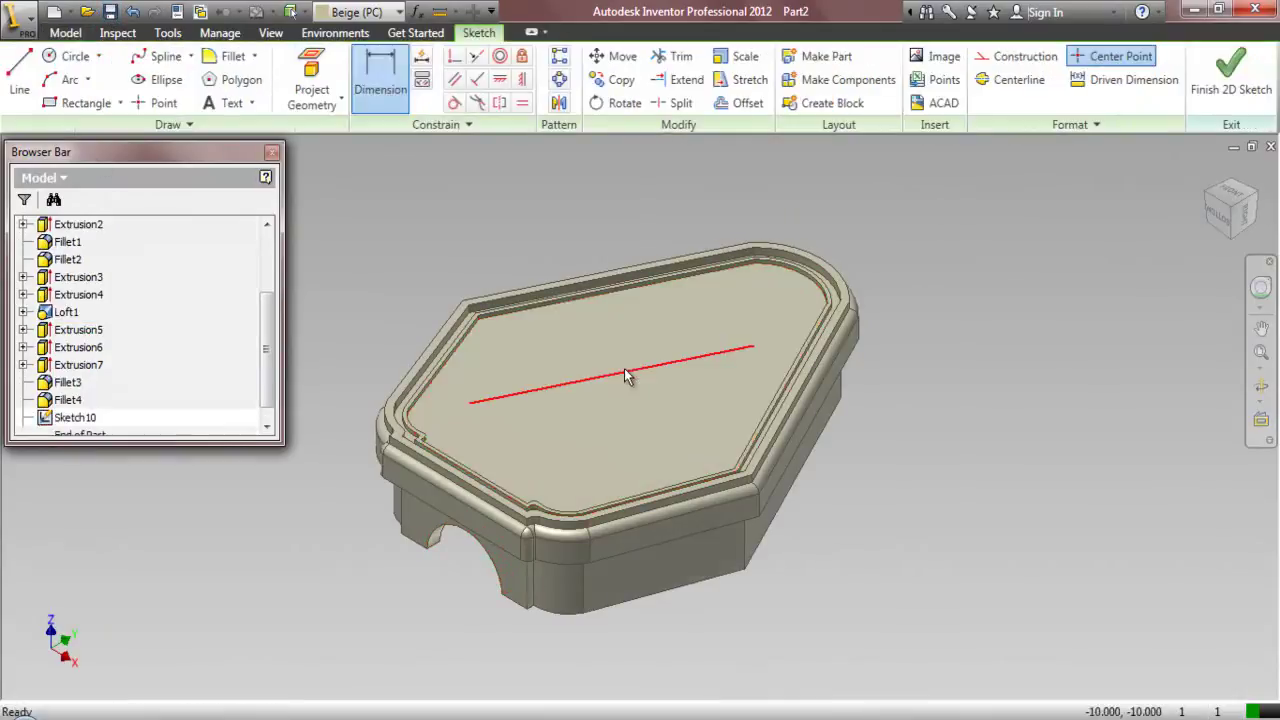
{"action": "left_click", "coordinate": [1230, 196]}
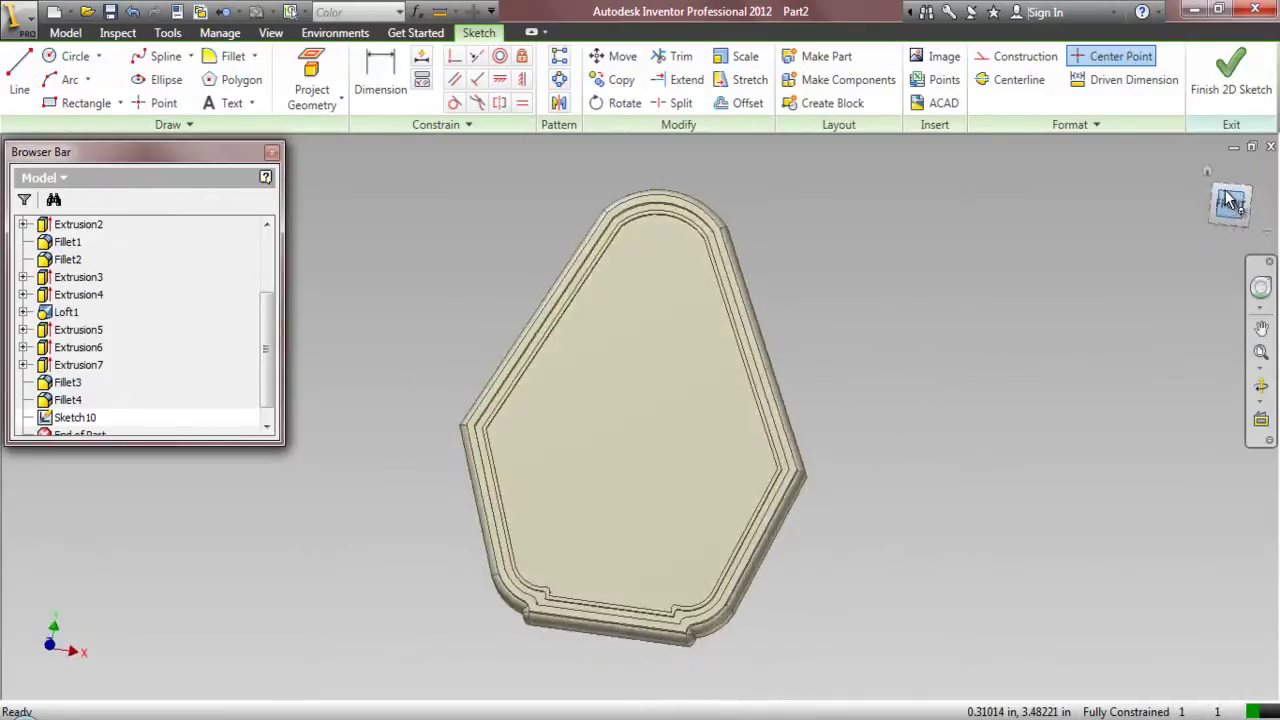
- Project the YZ origin plane into the sketch as a vertical centre line
{"action": "left_click", "coordinate": [311, 75]}
{"action": "scroll", "coordinate": [177, 263], "scroll_direction": "up", "scroll_amount": 3}
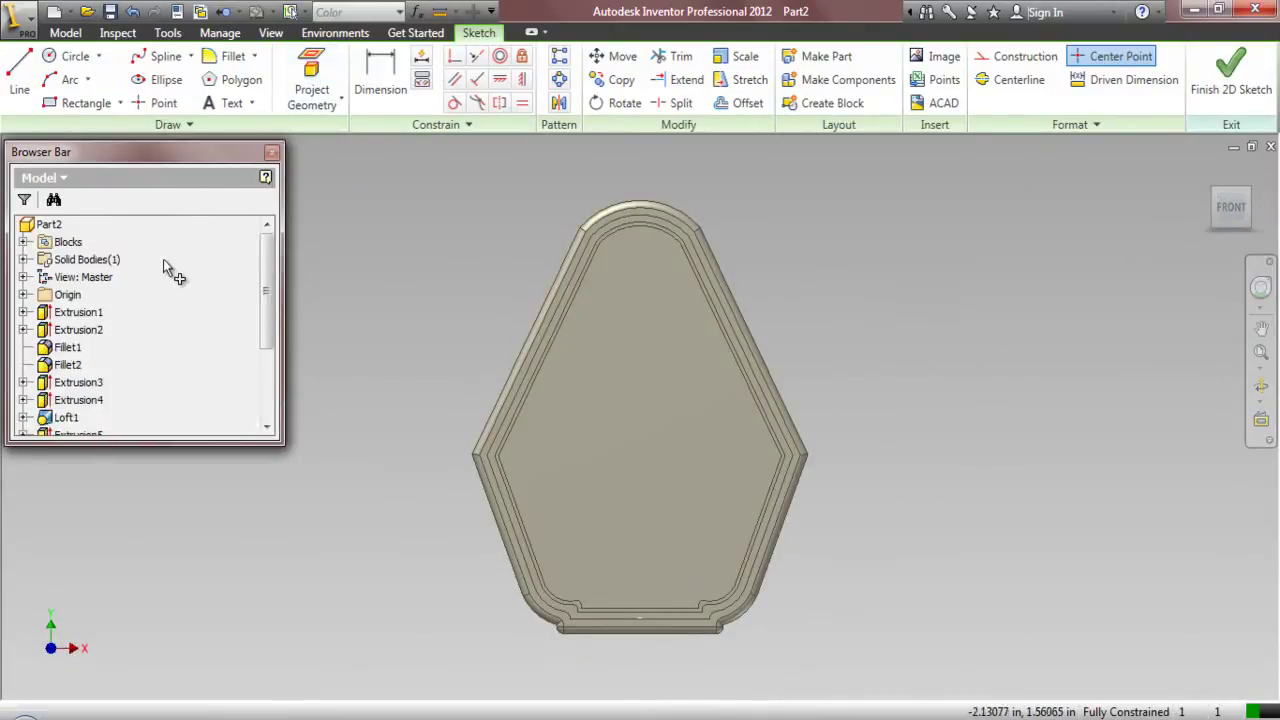
{"action": "left_click", "coordinate": [23, 294]}
{"action": "left_click", "coordinate": [91, 313]}
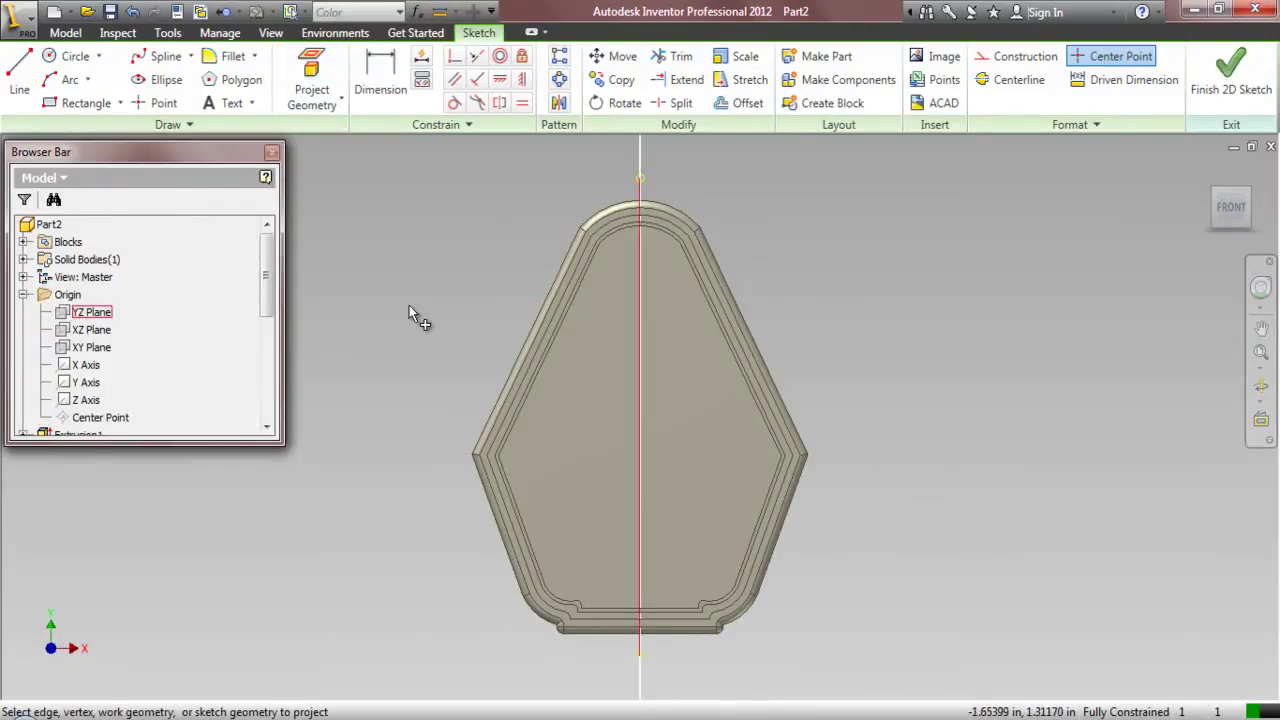
{"action": "right_click", "coordinate": [861, 226]}
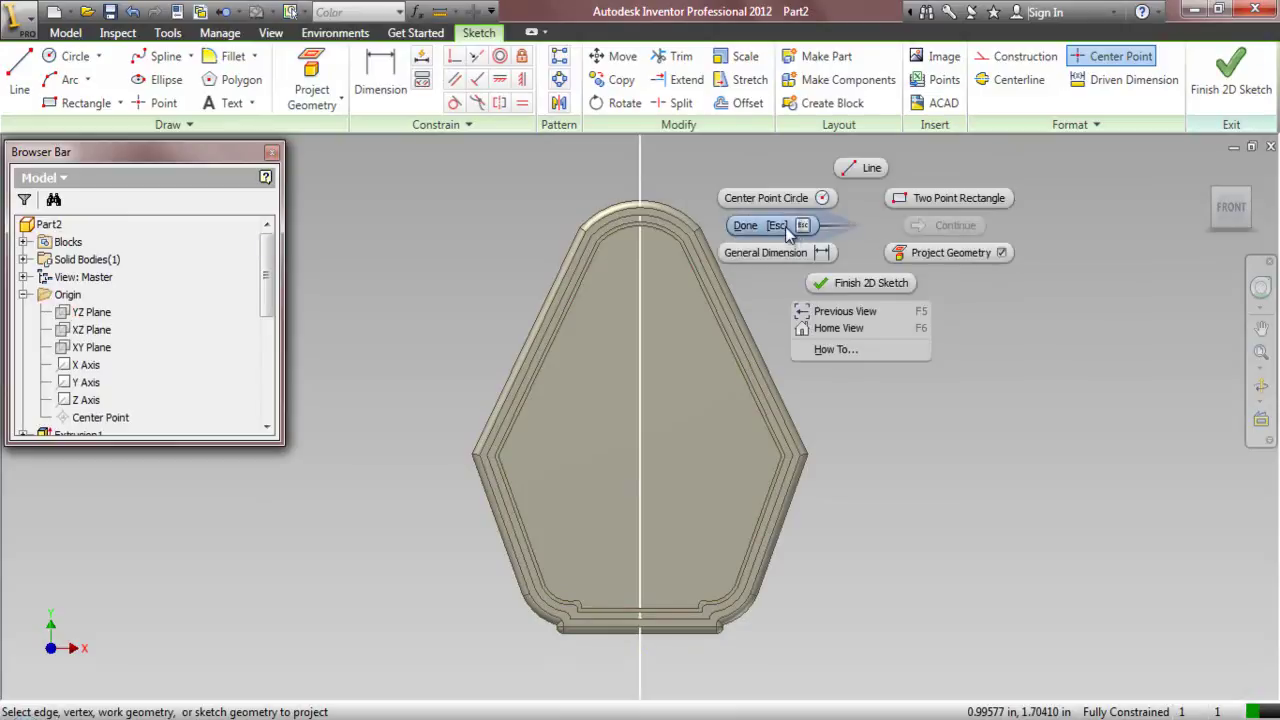
{"action": "left_click", "coordinate": [785, 226]}
- Add the sketch text "Plug Top" near the middle of the face, in Calibri at 0.075 in size
{"action": "left_click", "coordinate": [226, 103]}
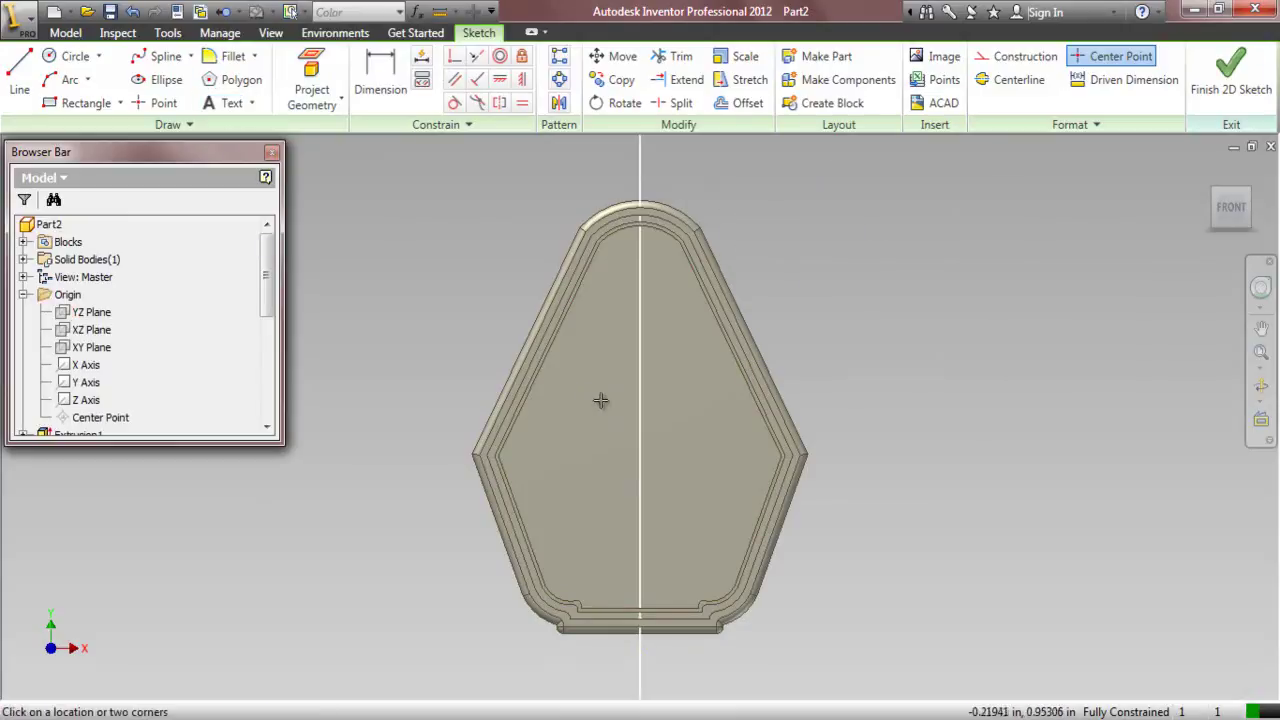
{"action": "left_click", "coordinate": [613, 418]}
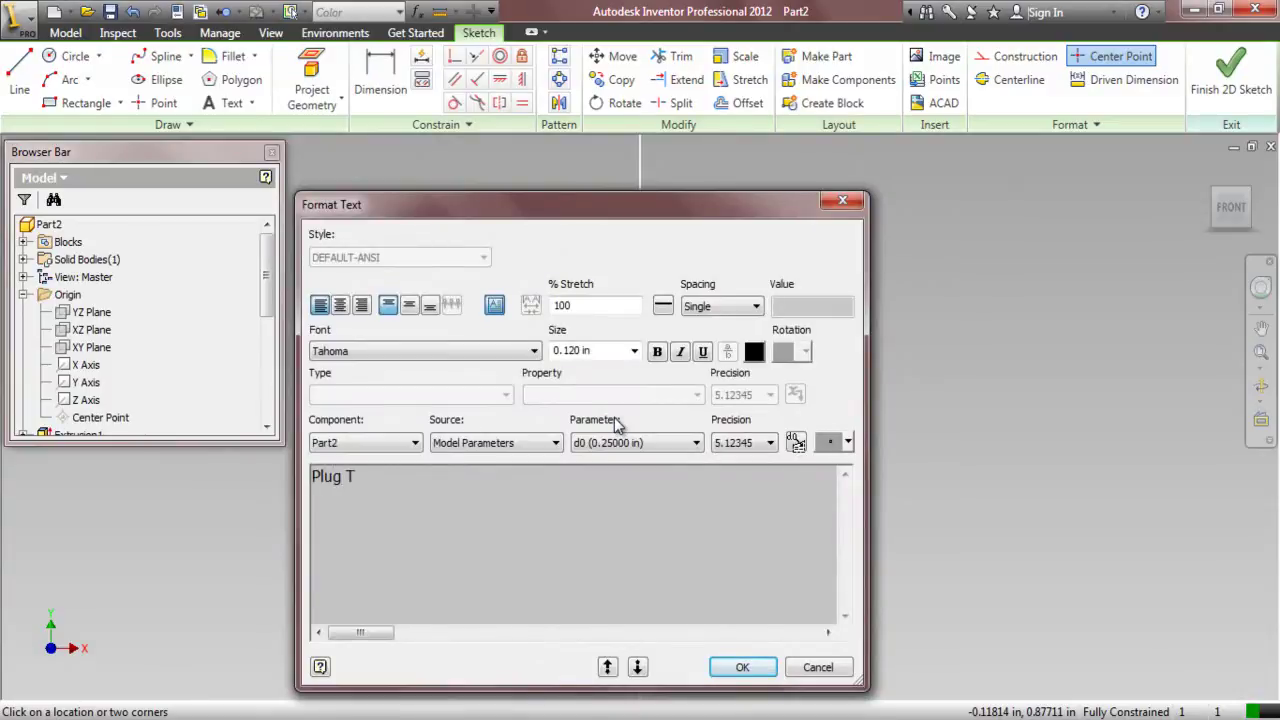
{"action": "left_click_drag", "start_coordinate": [400, 477], "coordinate": [296, 480]}
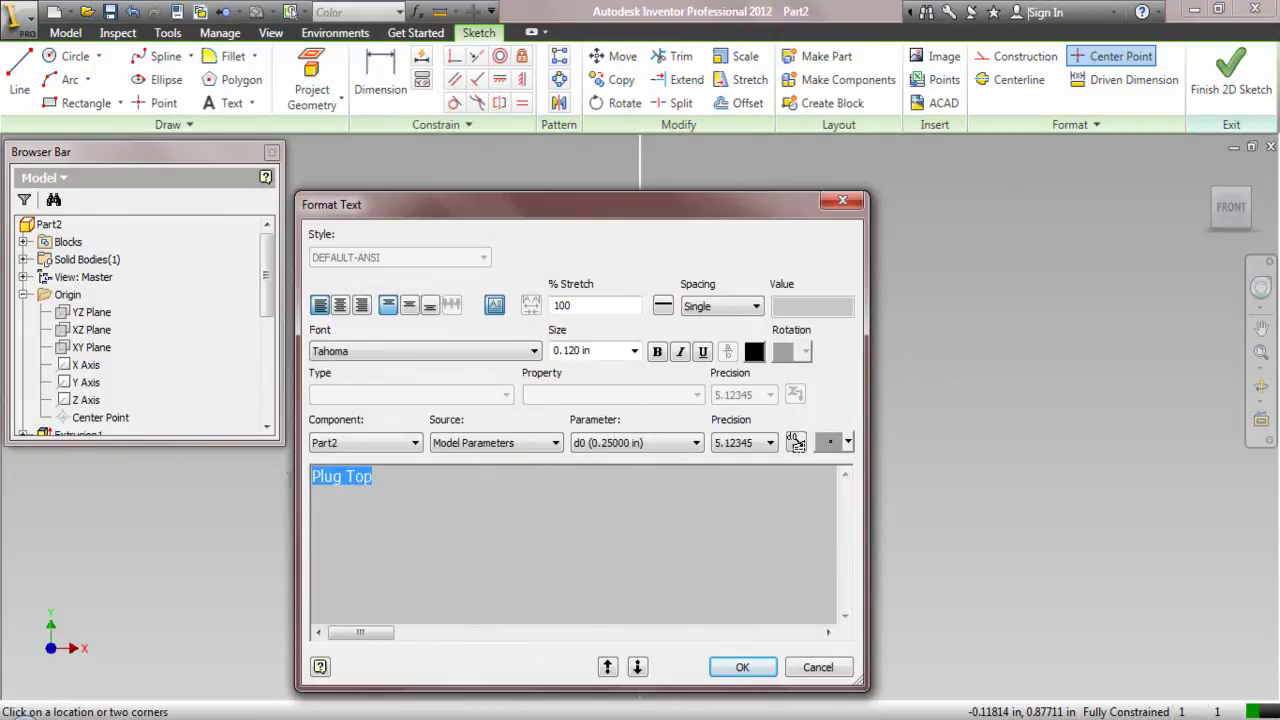
{"action": "left_click", "coordinate": [496, 352]}
{"action": "key", "text": "c"}
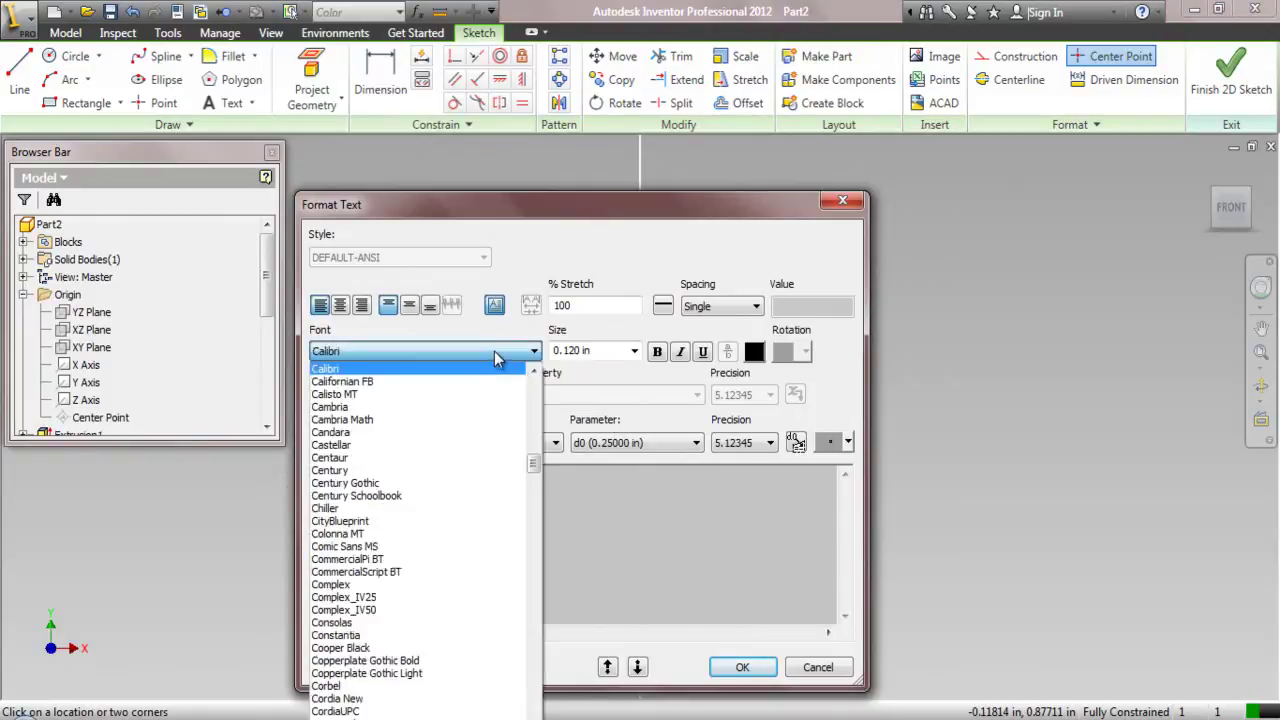
{"action": "left_click", "coordinate": [484, 373]}
{"action": "left_click", "coordinate": [599, 351]}
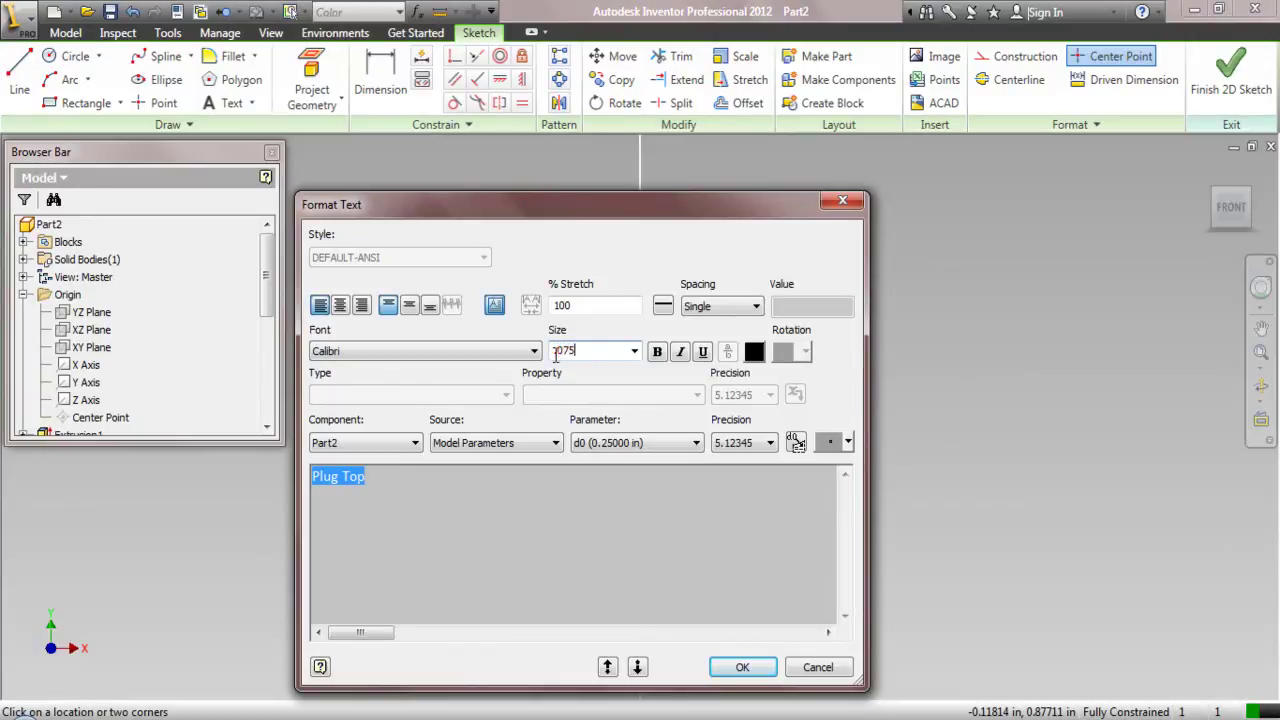
- Colour the text red, justify it to the centre horizontally and the middle vertically, and finish placing it
{"action": "left_click", "coordinate": [754, 351]}
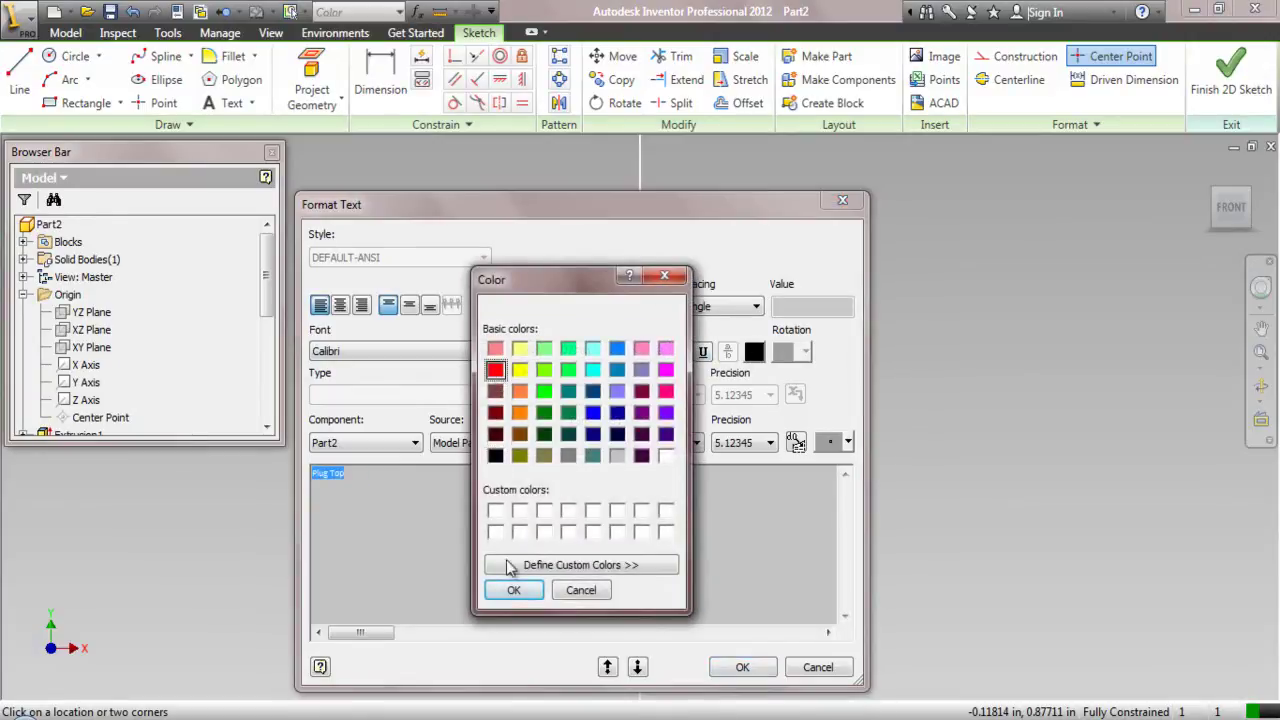
{"action": "left_click", "coordinate": [511, 590]}
{"action": "left_click", "coordinate": [409, 307]}
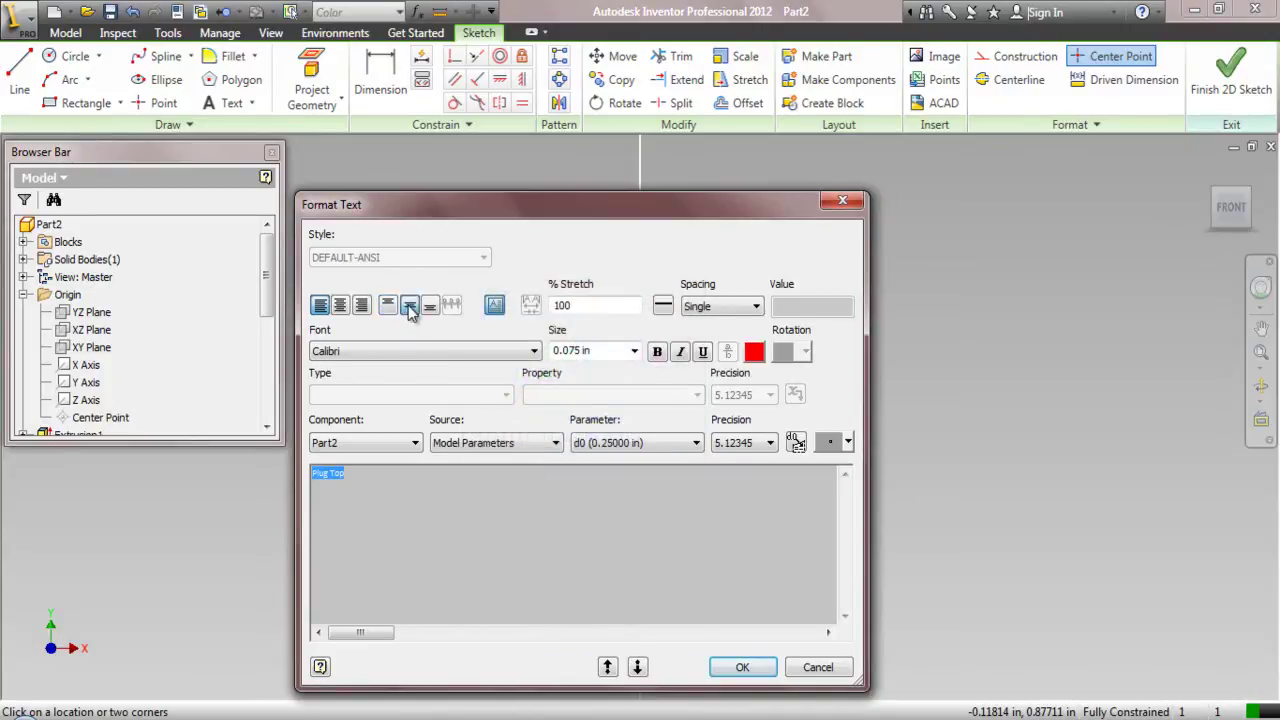
{"action": "left_click", "coordinate": [340, 306]}
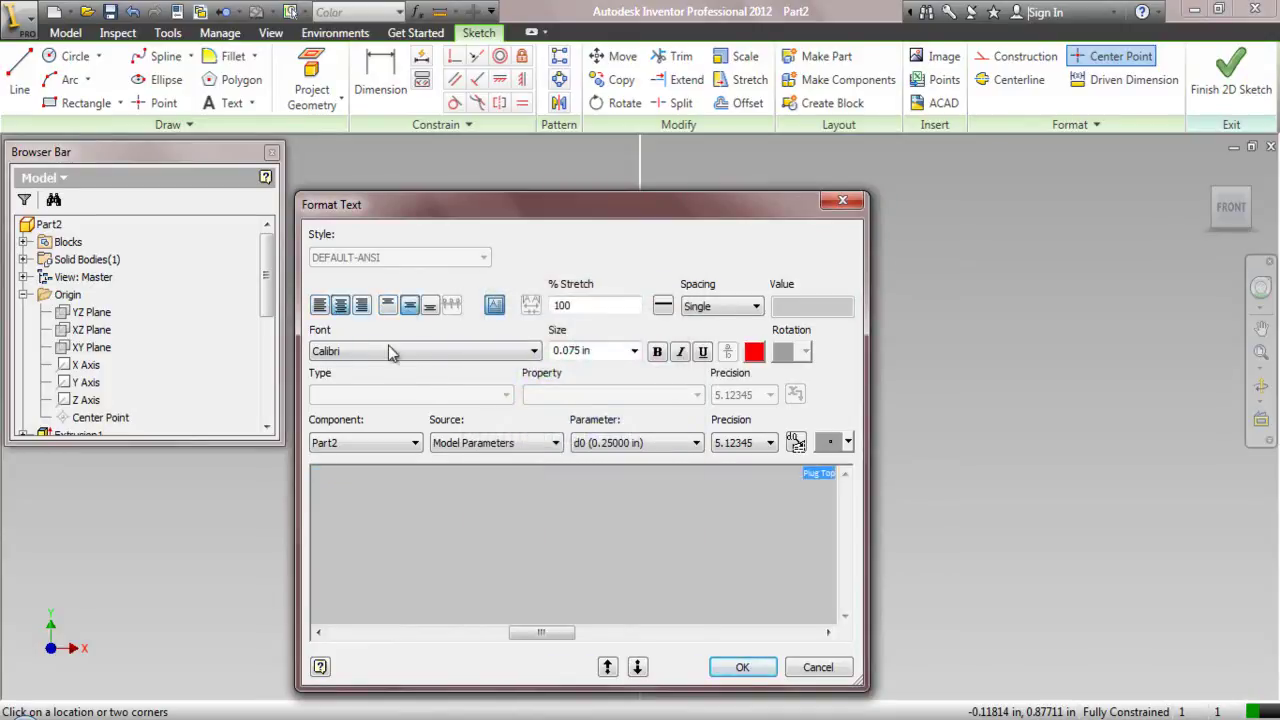
{"action": "left_click", "coordinate": [737, 667]}
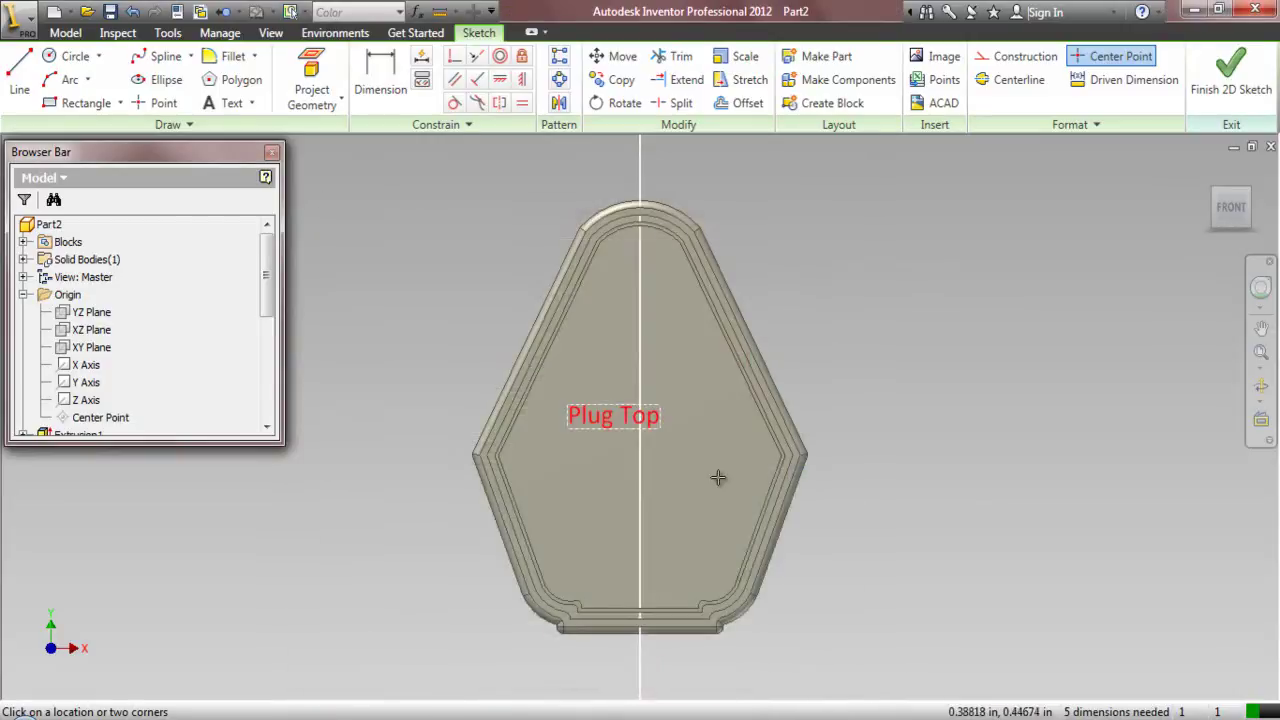
- Make the midpoint of the text box's upper edge coincident with the projected vertical centre line
{"action": "left_click", "coordinate": [454, 56]}
{"action": "left_click", "coordinate": [614, 409]}
{"action": "left_click", "coordinate": [641, 402]}
{"action": "scroll", "coordinate": [642, 398], "scroll_direction": "up", "scroll_amount": 3}
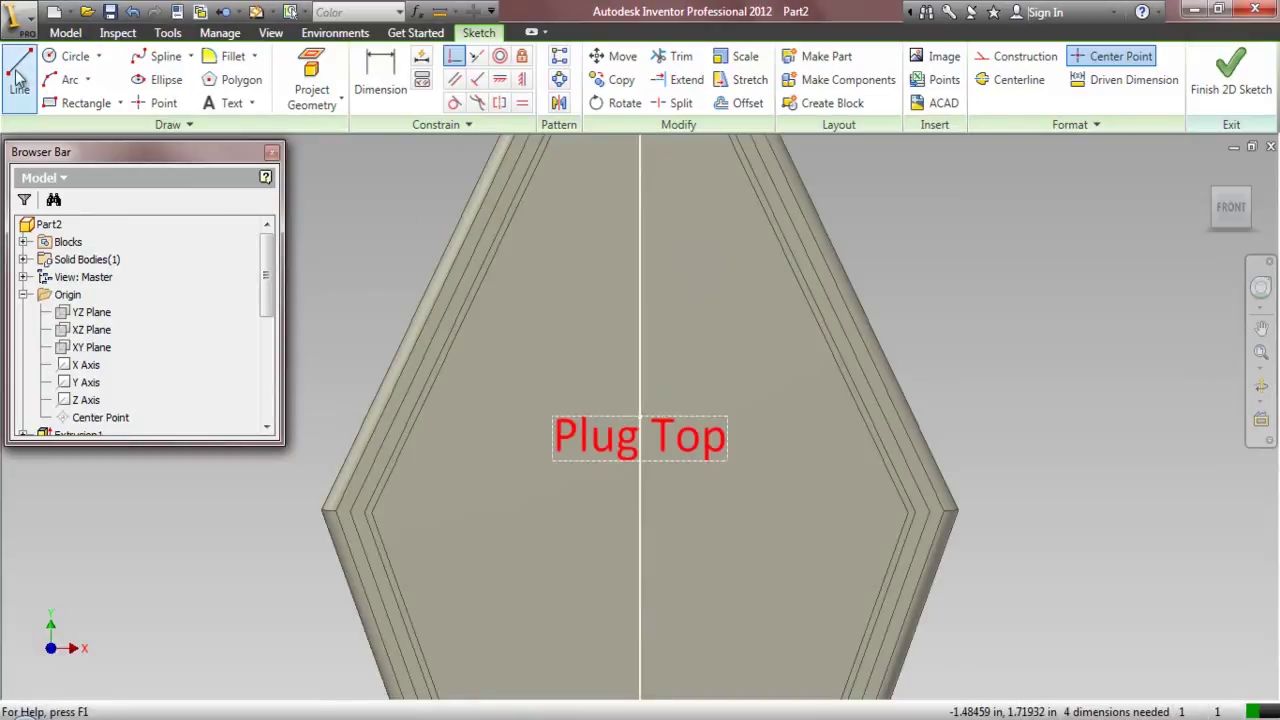
- Project the flat face's outline into the sketch and draw a horizontal line between its two widest side corners
{"action": "left_click", "coordinate": [312, 75]}
{"action": "left_click", "coordinate": [461, 464]}
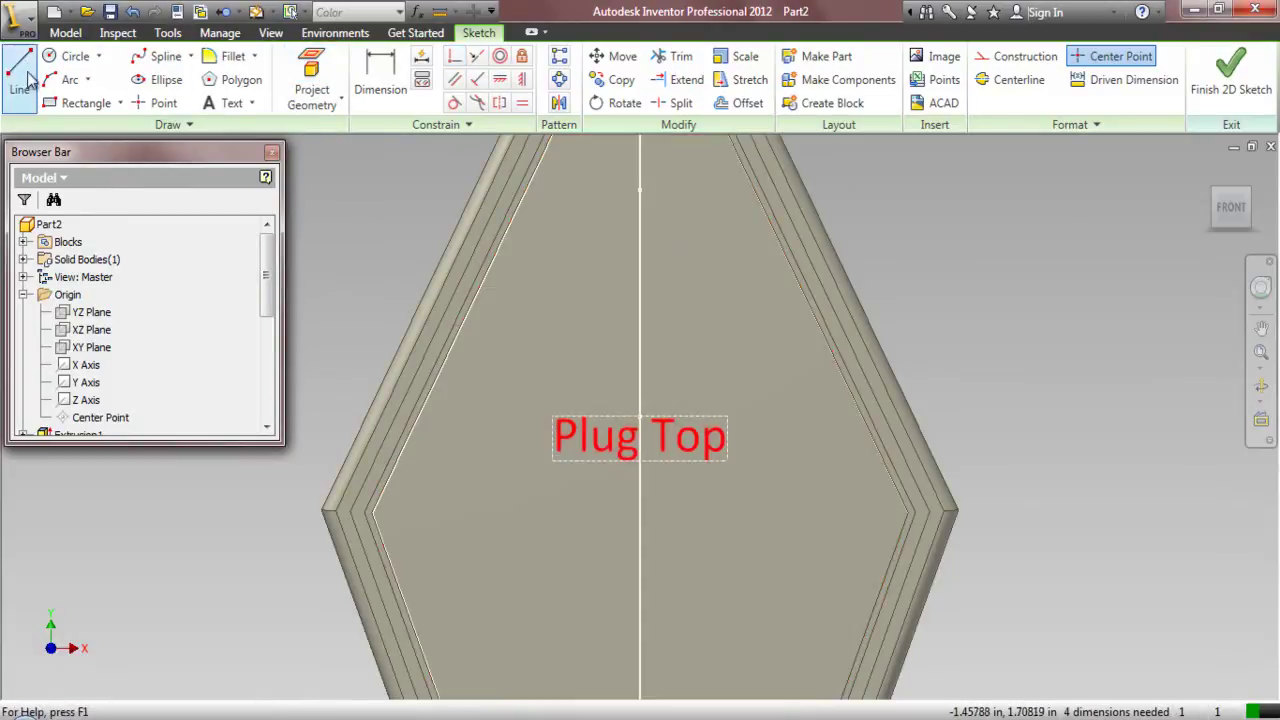
{"action": "left_click", "coordinate": [30, 85]}
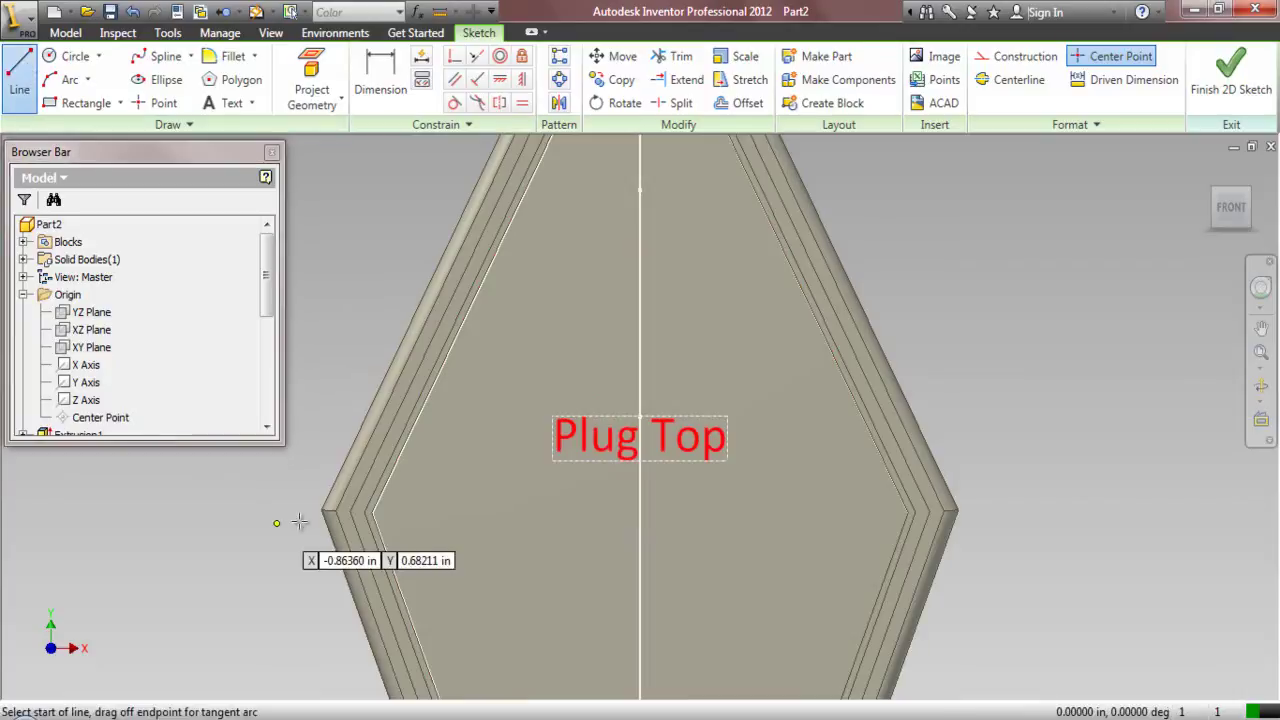
{"action": "left_click", "coordinate": [373, 513]}
{"action": "left_click", "coordinate": [908, 513]}
- Make the midpoint of the text box's side edge coincident with the horizontal line
{"action": "left_click", "coordinate": [453, 57]}
{"action": "left_click", "coordinate": [549, 446]}
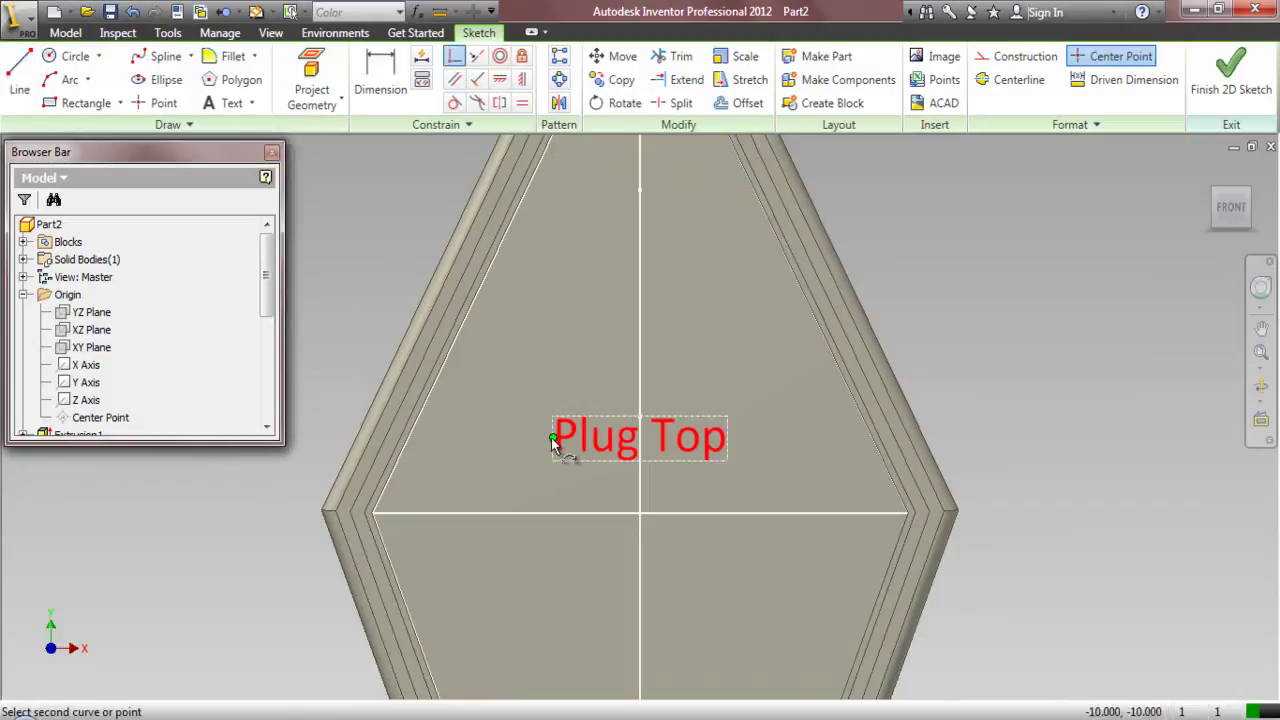
{"action": "left_click", "coordinate": [540, 515]}
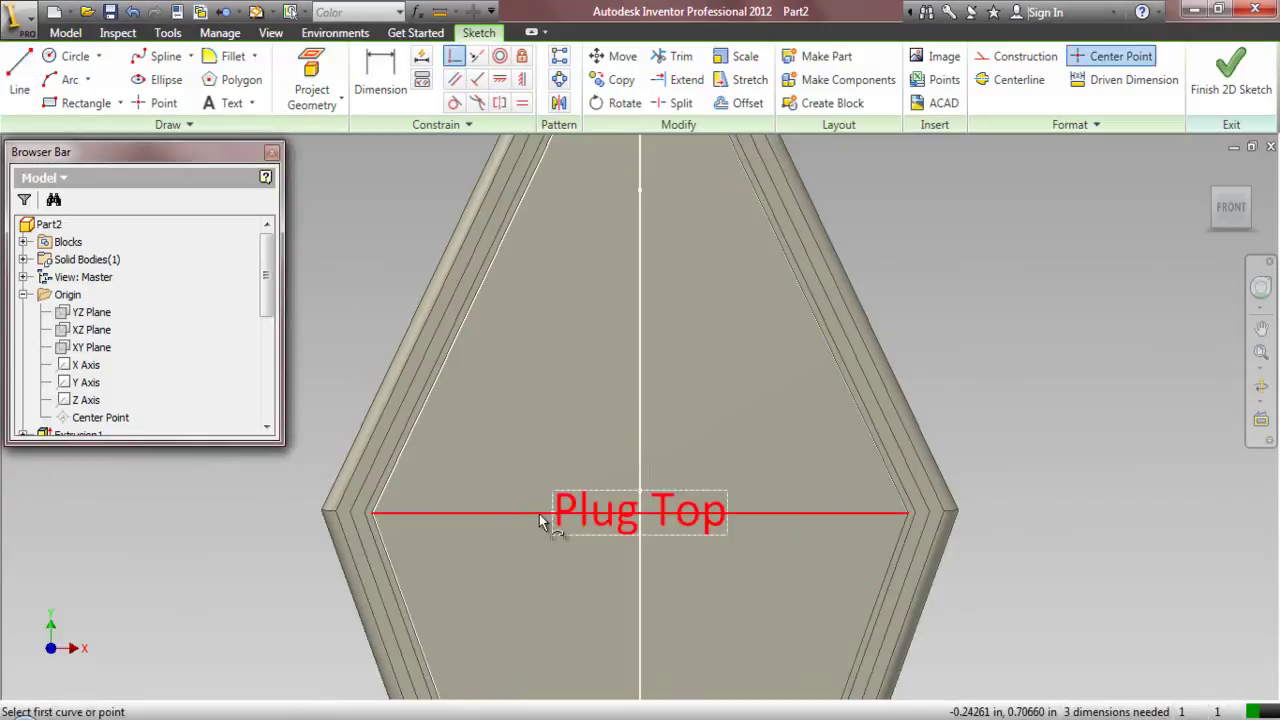
{"action": "right_click", "coordinate": [976, 266]}
{"action": "left_click", "coordinate": [901, 268]}
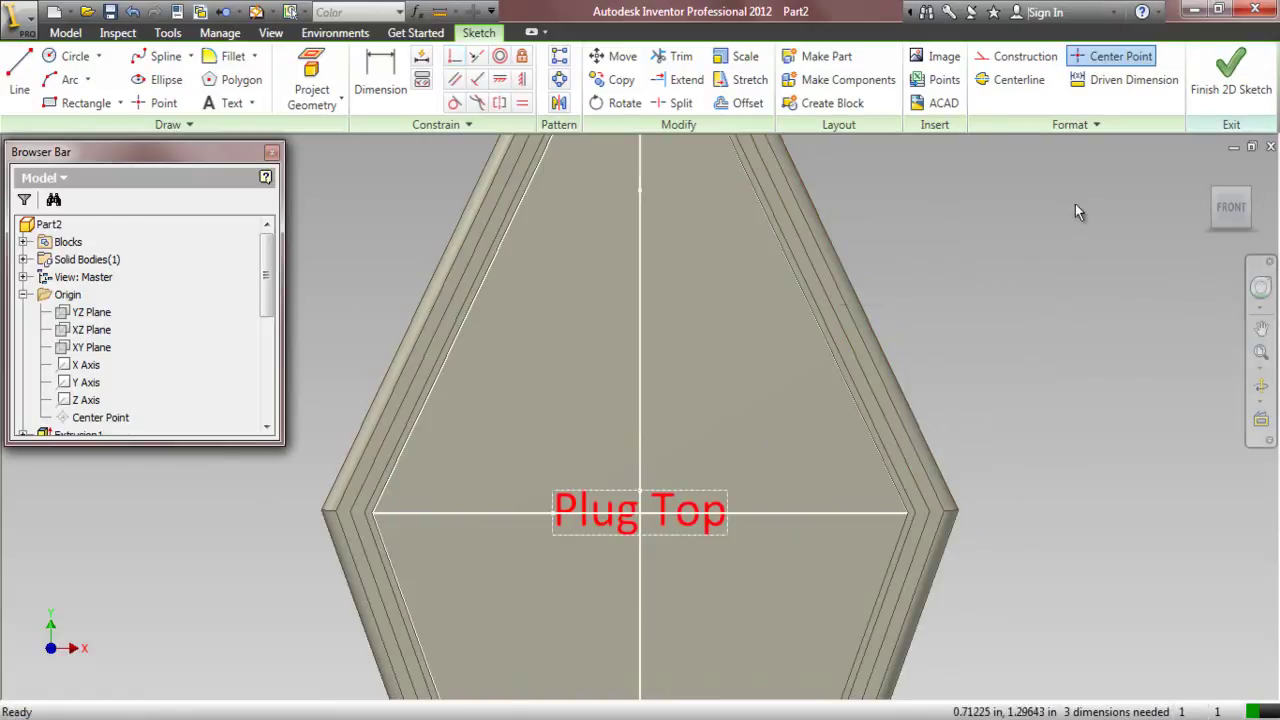
- Finish the sketch and set up an emboss of the "Plug Top" text as an engraving from the face, 1/64 deep
{"action": "left_click", "coordinate": [1231, 80]}
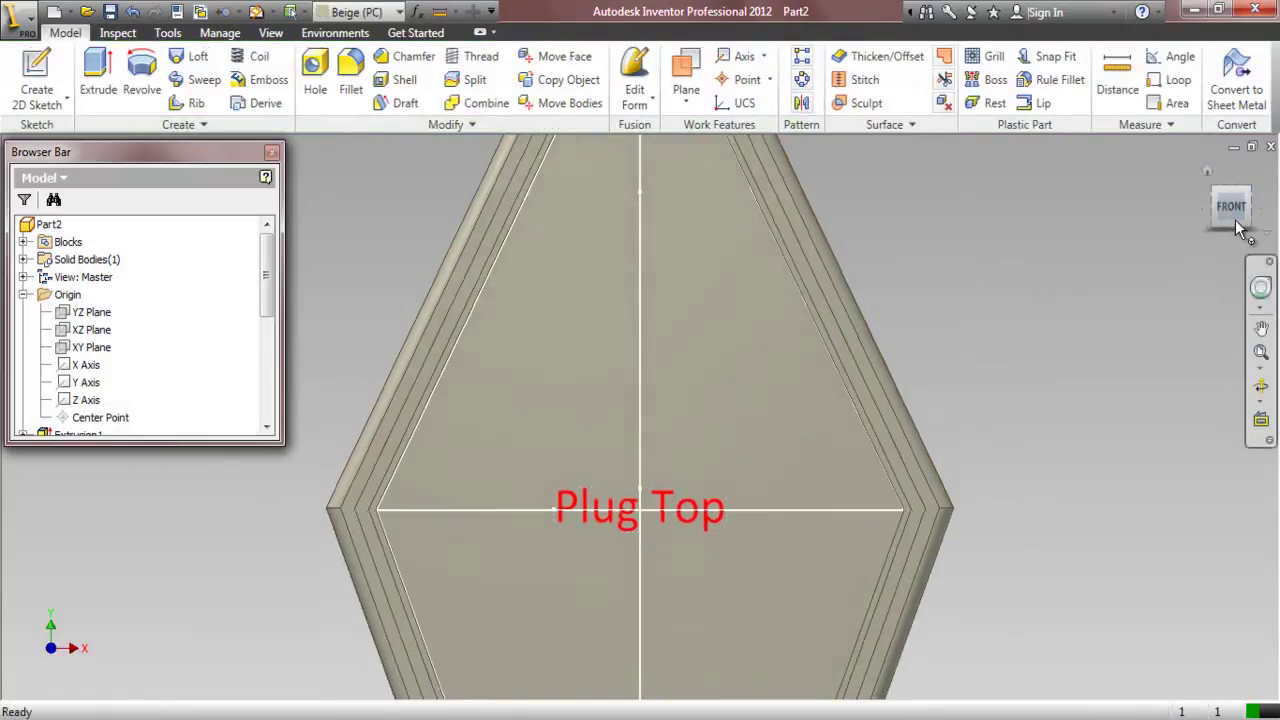
{"action": "left_click", "coordinate": [1232, 236]}
{"action": "left_click", "coordinate": [1250, 197]}
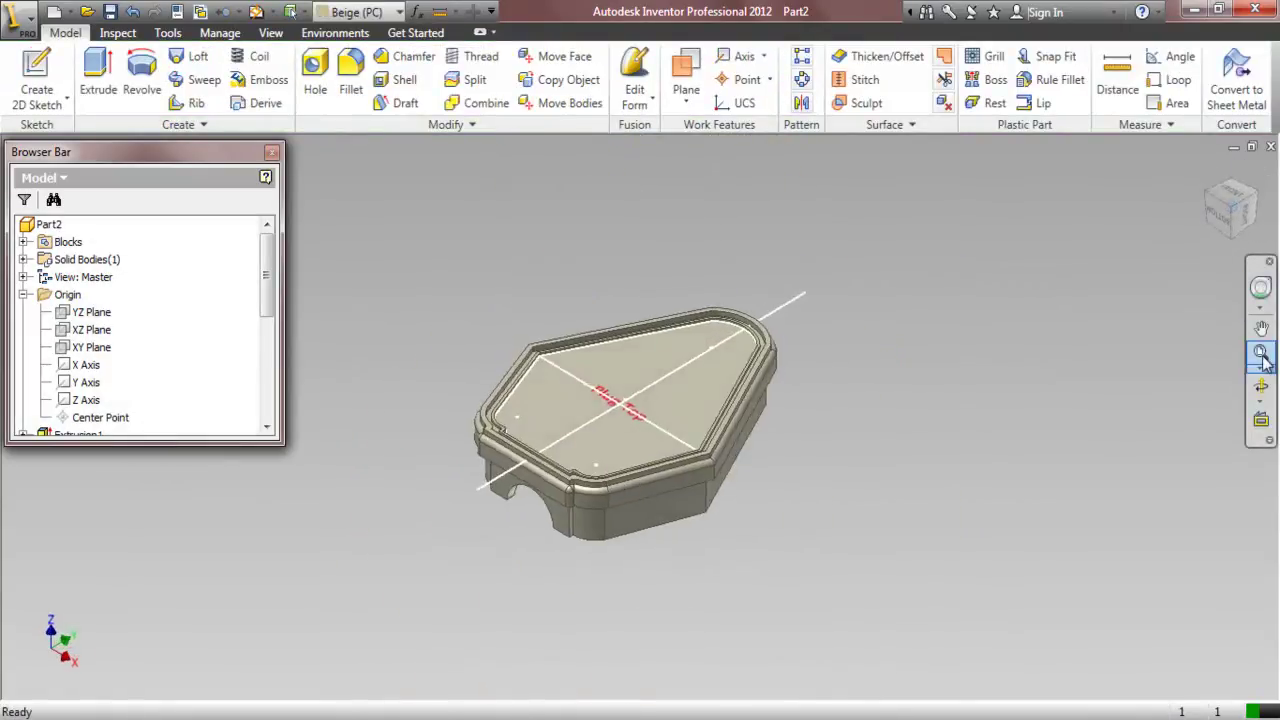
{"action": "left_click", "coordinate": [258, 86]}
{"action": "scroll", "coordinate": [590, 392], "scroll_direction": "down", "scroll_amount": 5}
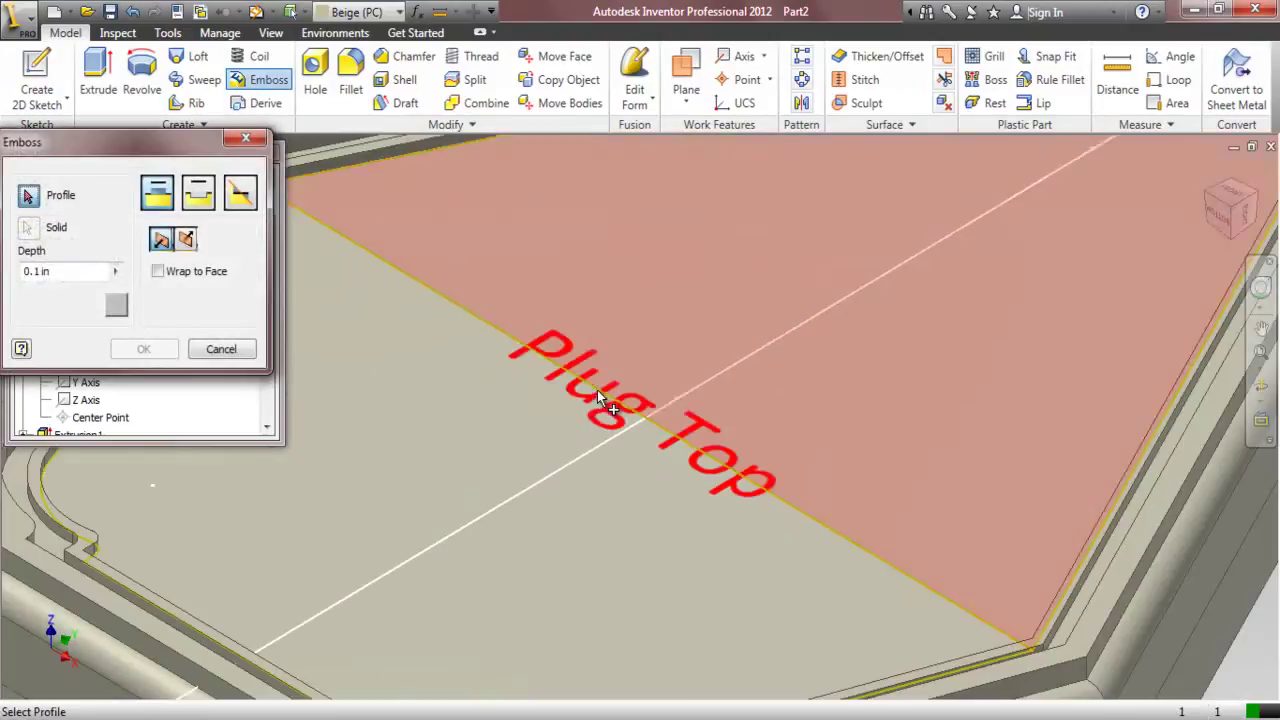
{"action": "left_click", "coordinate": [585, 403]}
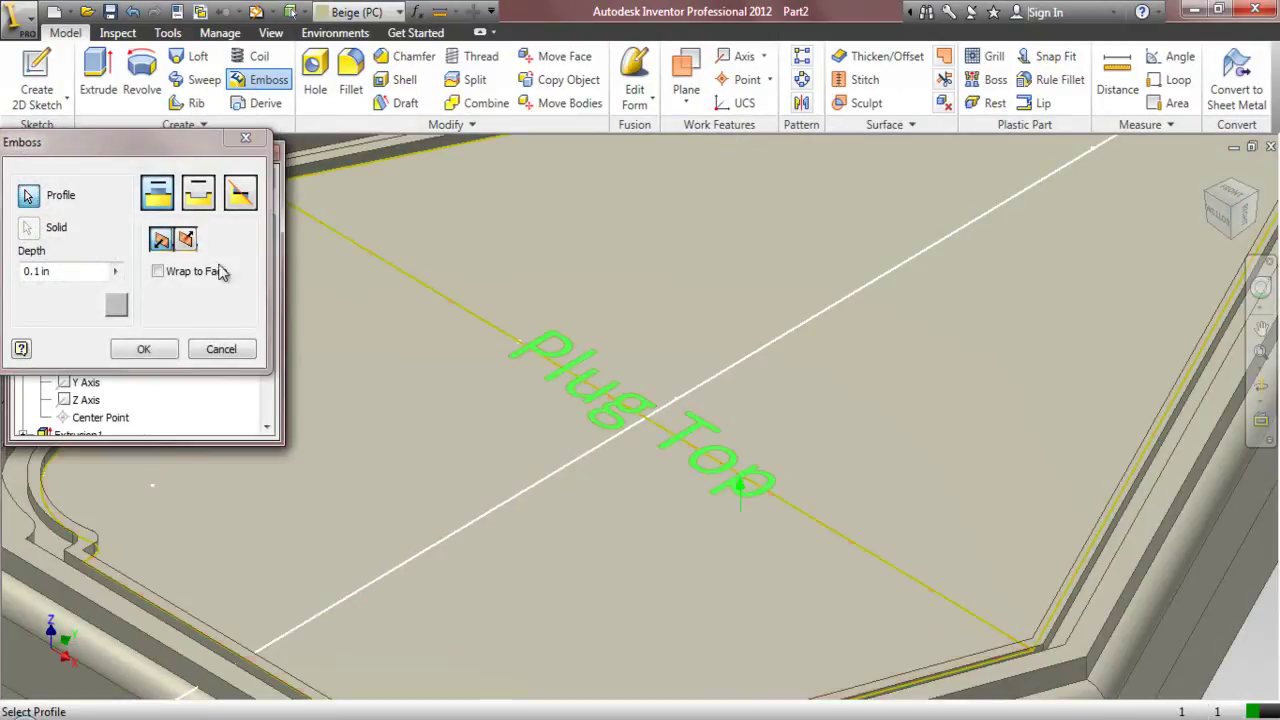
{"action": "left_click", "coordinate": [196, 198]}
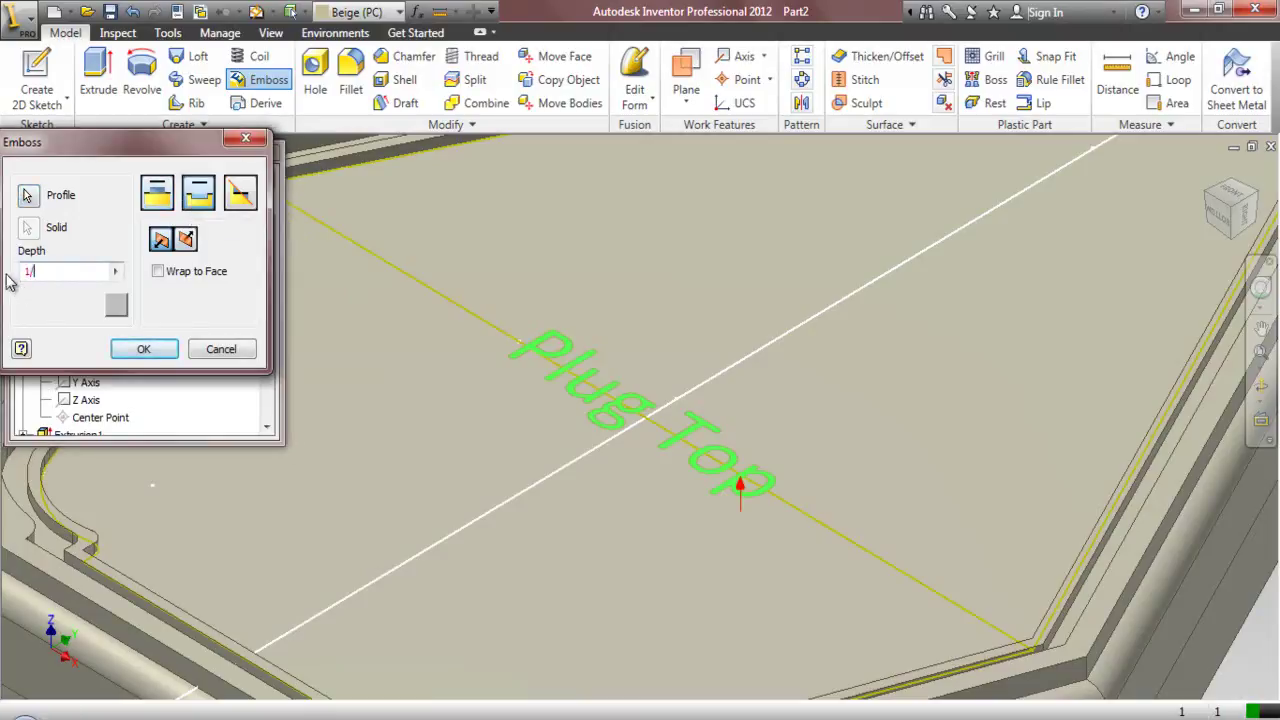
- Give the engraving the face colour Red, switch its direction and create the feature
{"action": "left_click", "coordinate": [115, 309]}
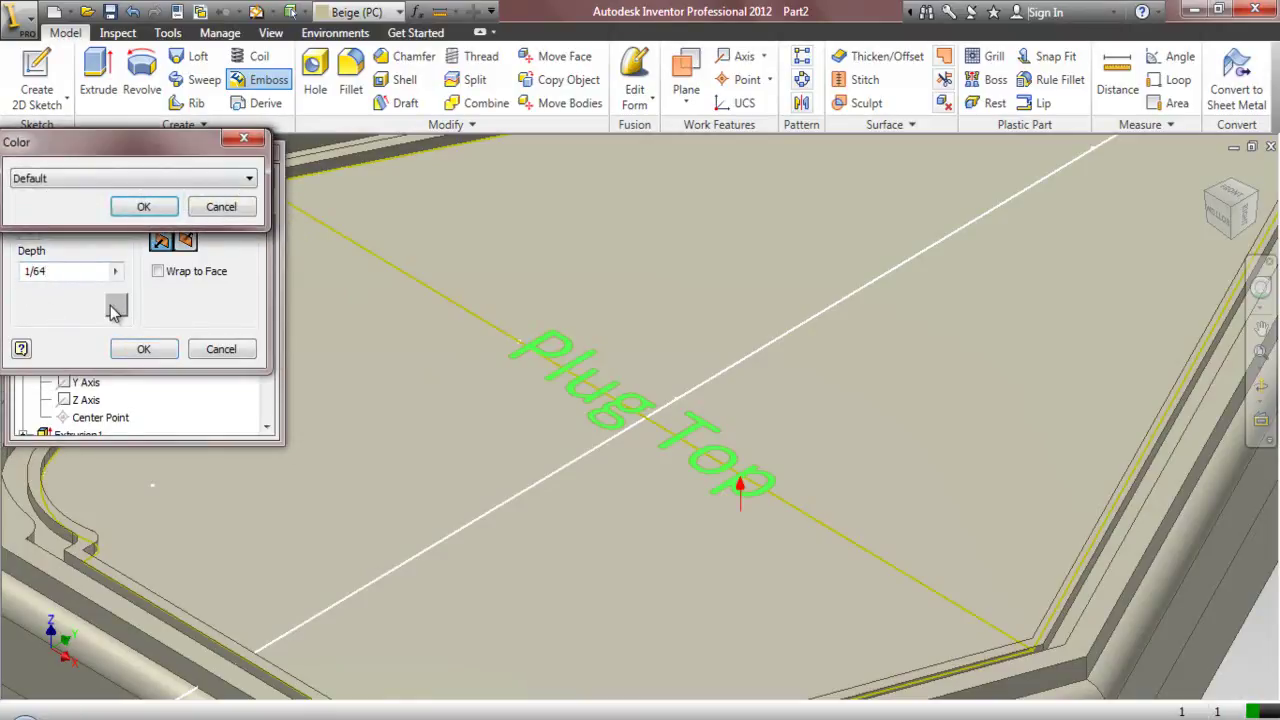
{"action": "left_click", "coordinate": [190, 181]}
{"action": "key", "text": "r"}
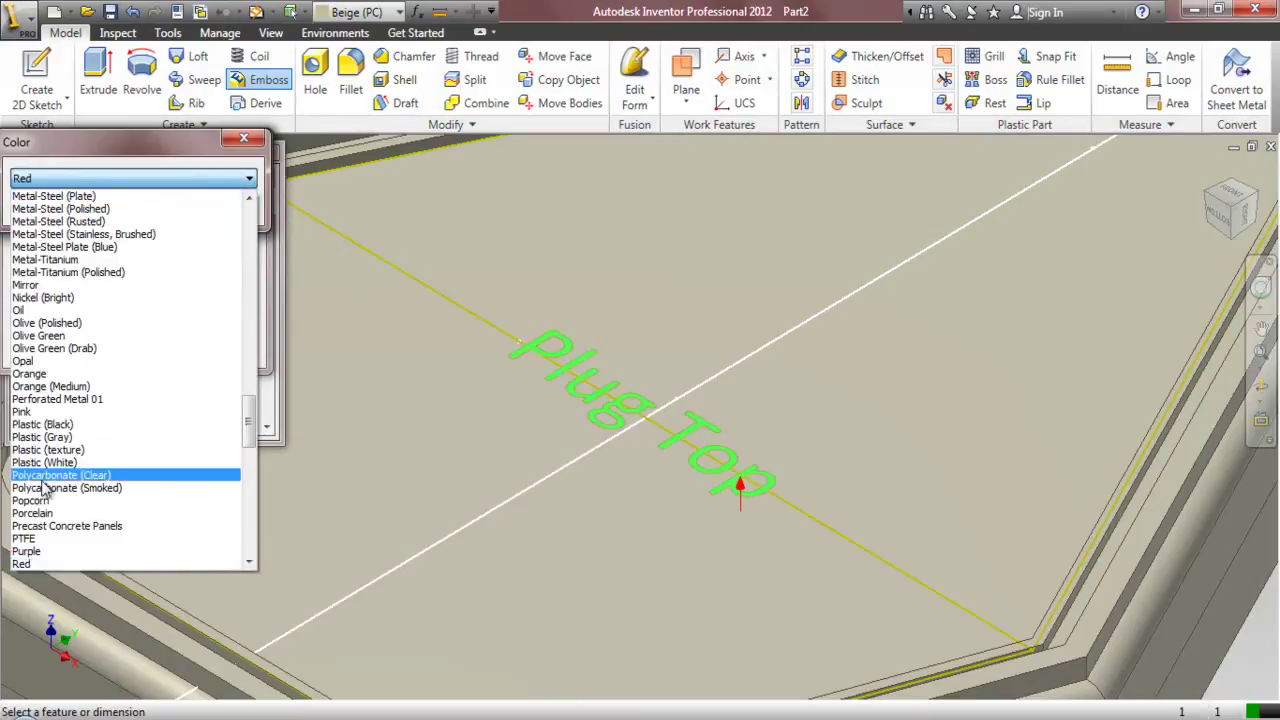
{"action": "left_click", "coordinate": [40, 564]}
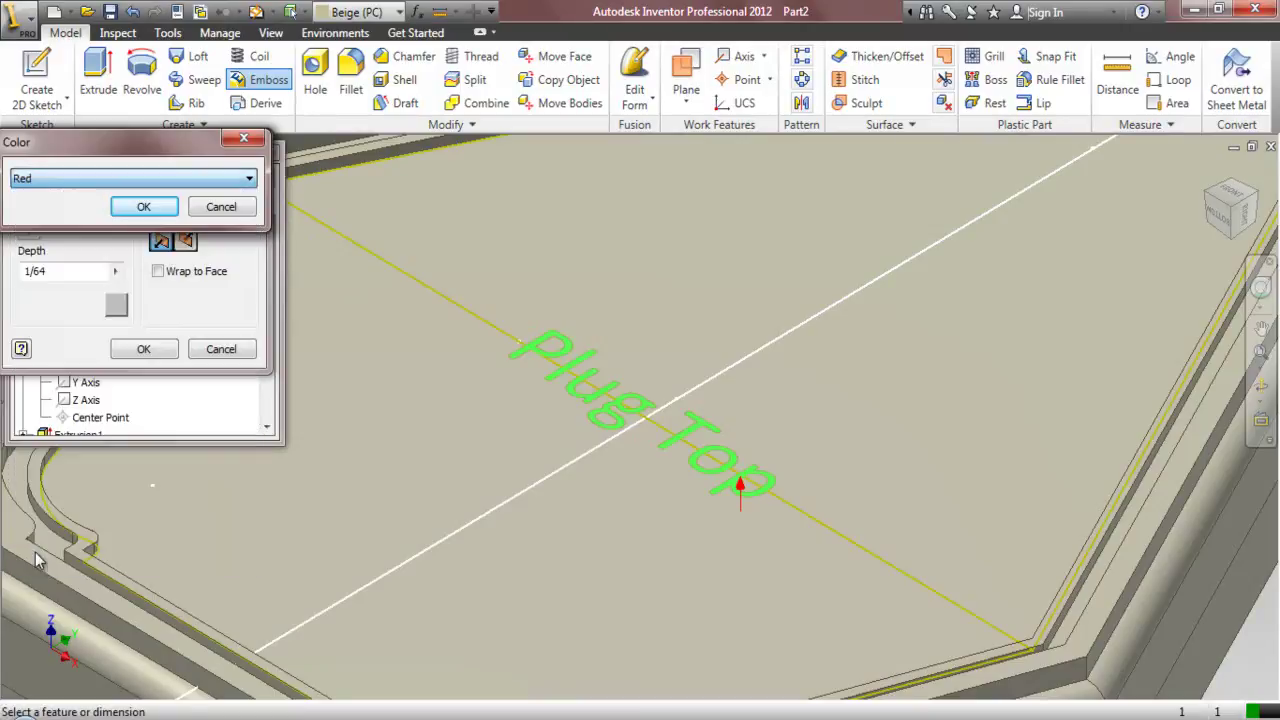
{"action": "left_click", "coordinate": [145, 208]}
{"action": "left_click", "coordinate": [186, 246]}
{"action": "left_click", "coordinate": [144, 349]}
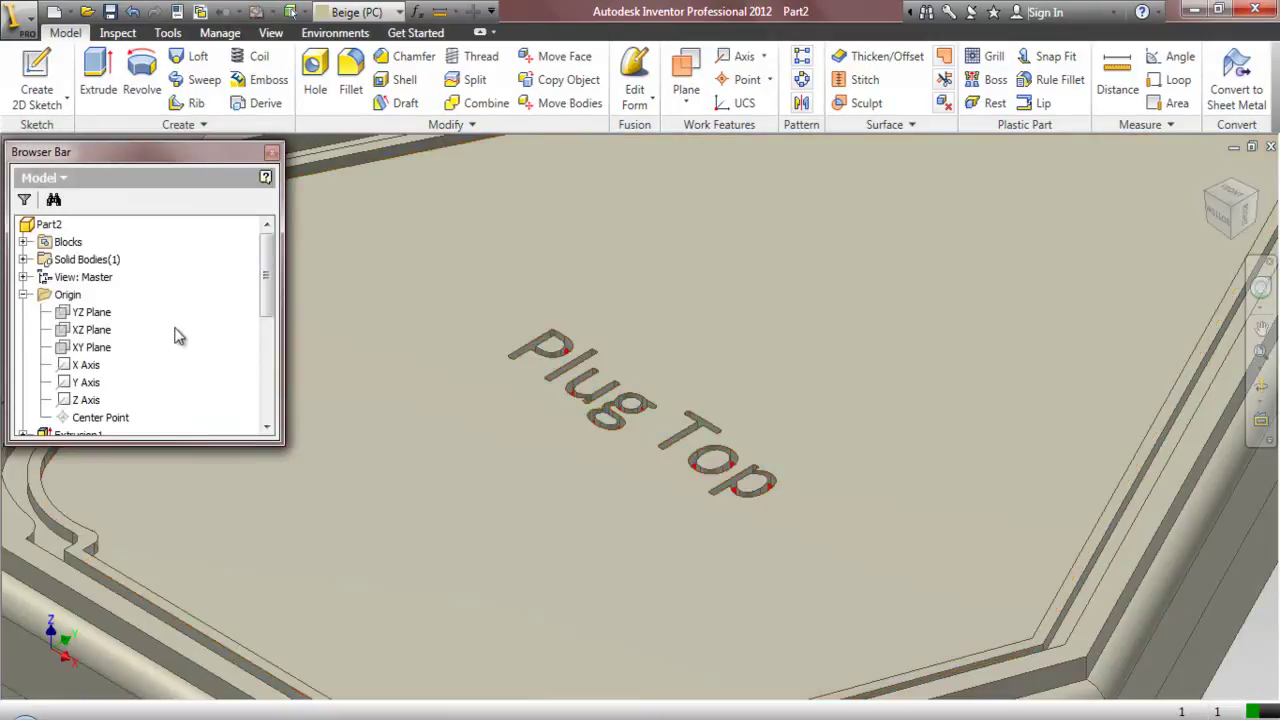
- Assign the colour Red to the engraved text feature so the whole lettering is coloured
{"action": "scroll", "coordinate": [170, 330], "scroll_direction": "down", "scroll_amount": 5}
{"action": "left_click", "coordinate": [78, 400]}
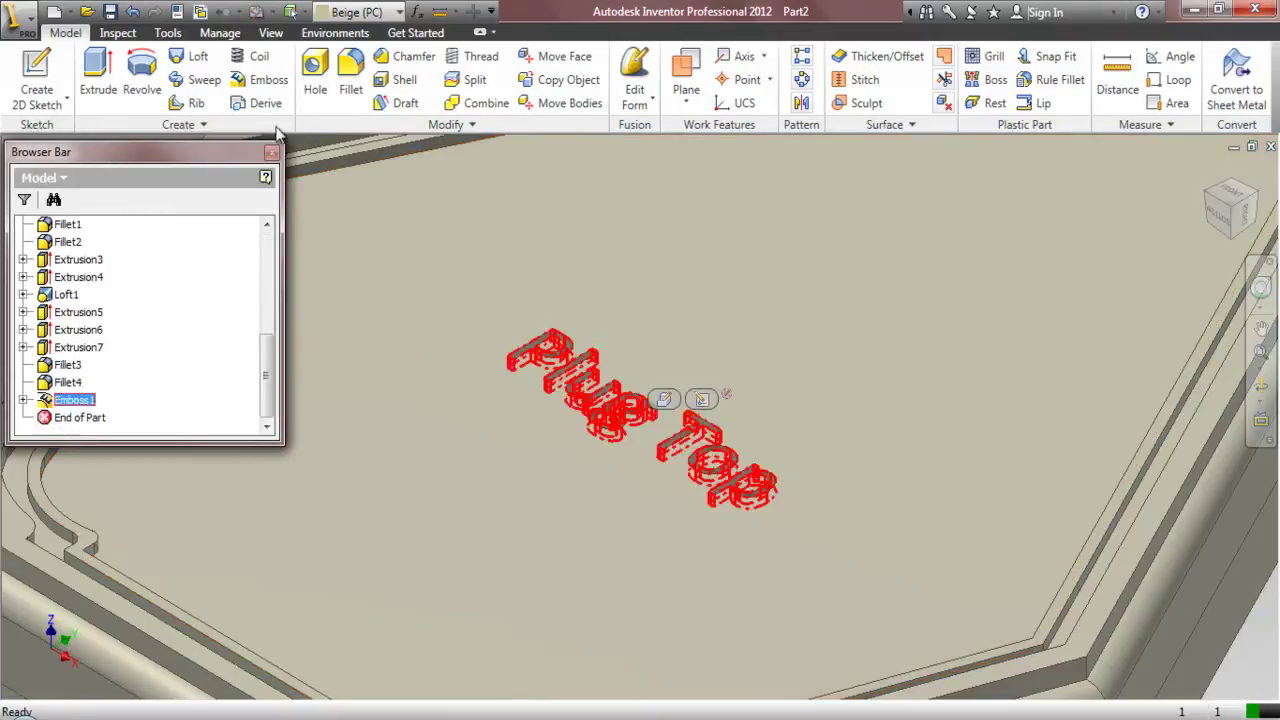
{"action": "left_click", "coordinate": [388, 16]}
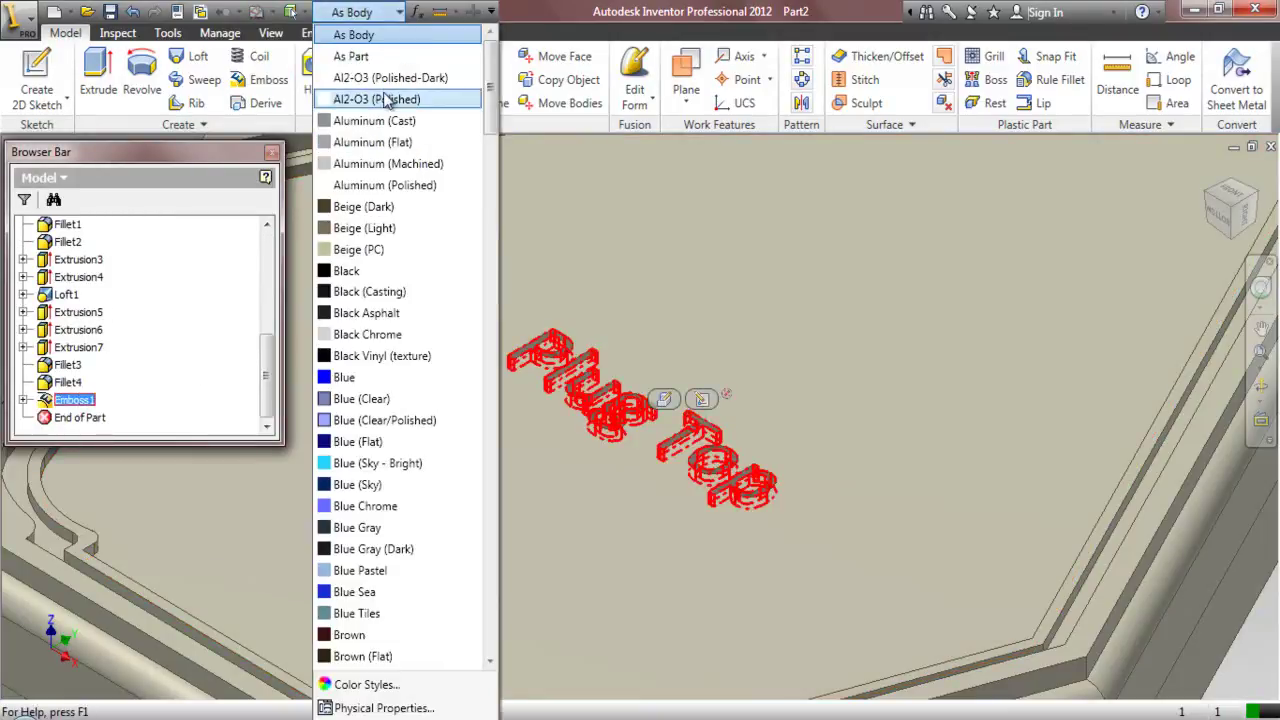
{"action": "scroll", "coordinate": [390, 110], "scroll_direction": "down", "scroll_amount": 20}
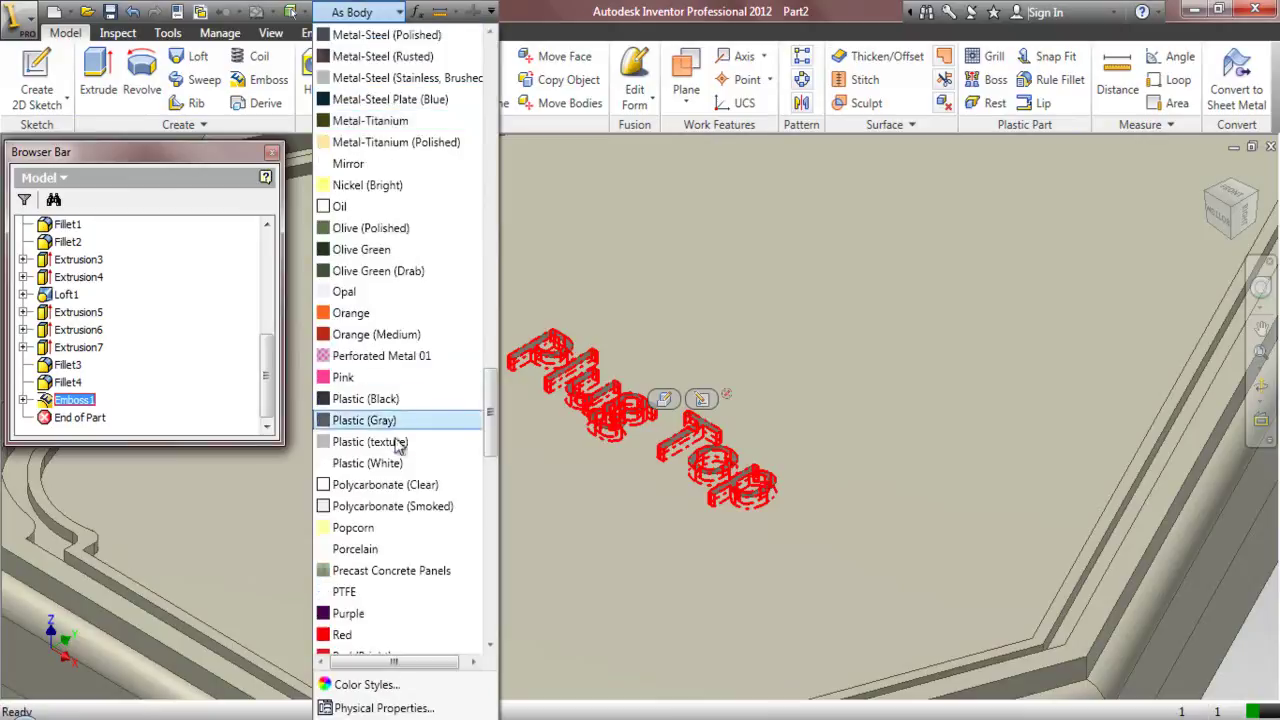
{"action": "left_click", "coordinate": [388, 636]}
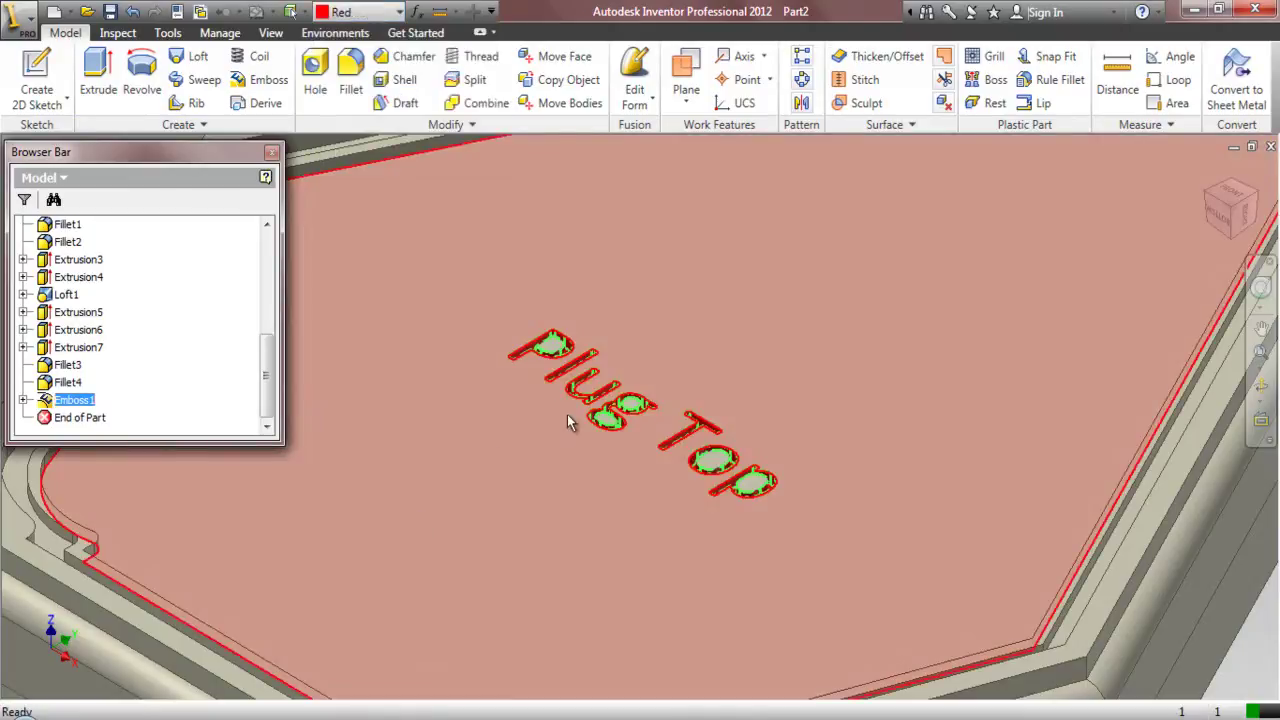
{"action": "scroll", "coordinate": [567, 415], "scroll_direction": "down", "scroll_amount": 5}
{"action": "left_click", "coordinate": [1125, 463]}
{"action": "scroll", "coordinate": [699, 425], "scroll_direction": "up", "scroll_amount": 6}
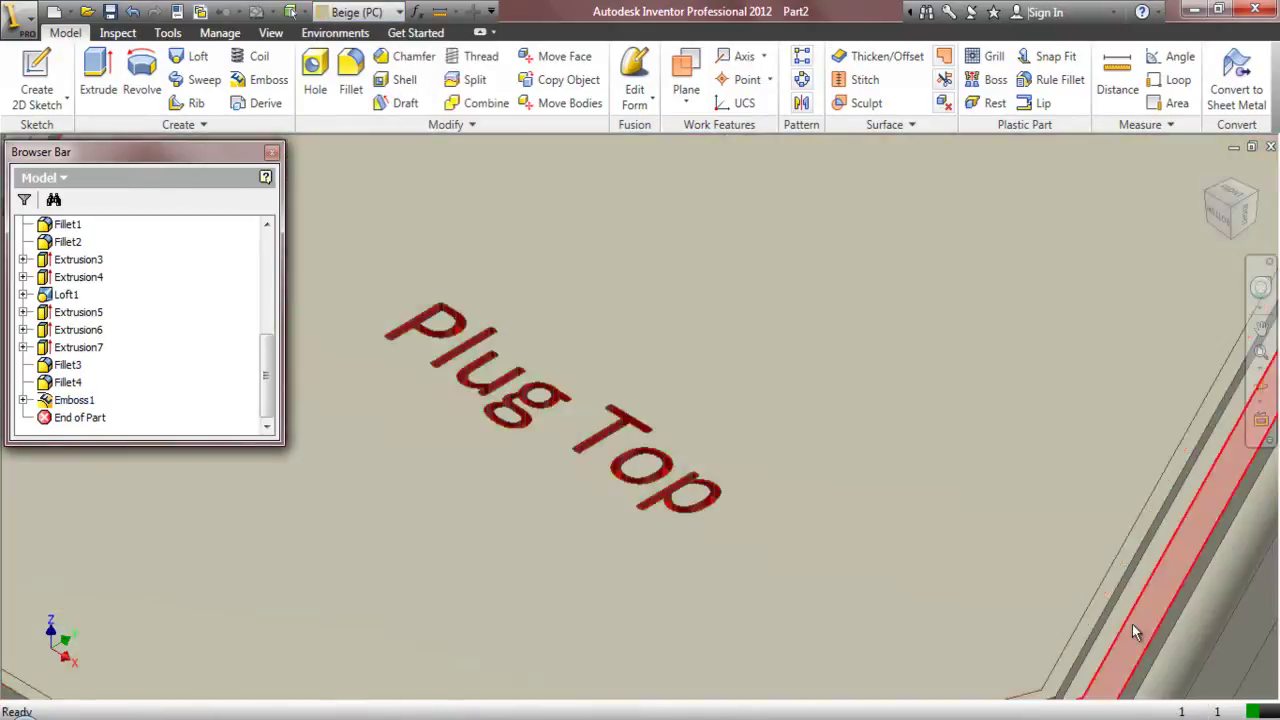
{"action": "left_click", "coordinate": [1262, 388]}
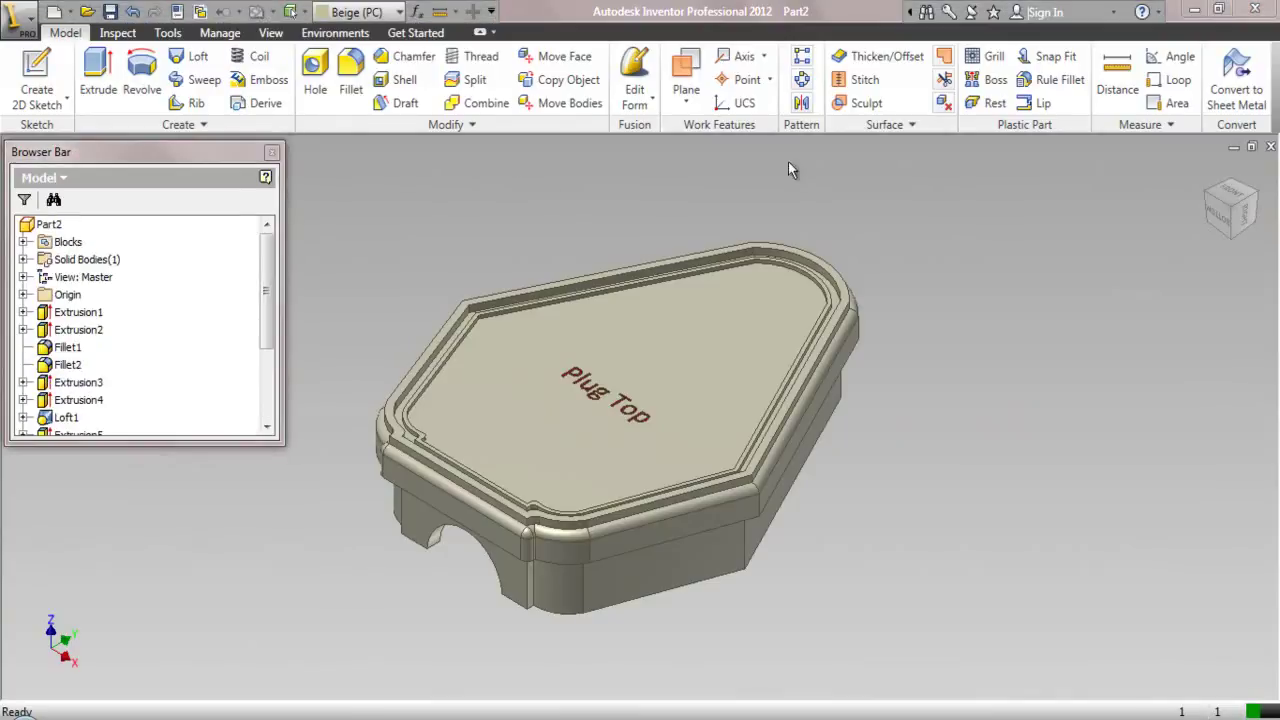
- Close the plug top part and create a new assembly from the My Preference.iam template
{"action": "left_click", "coordinate": [1269, 148]}
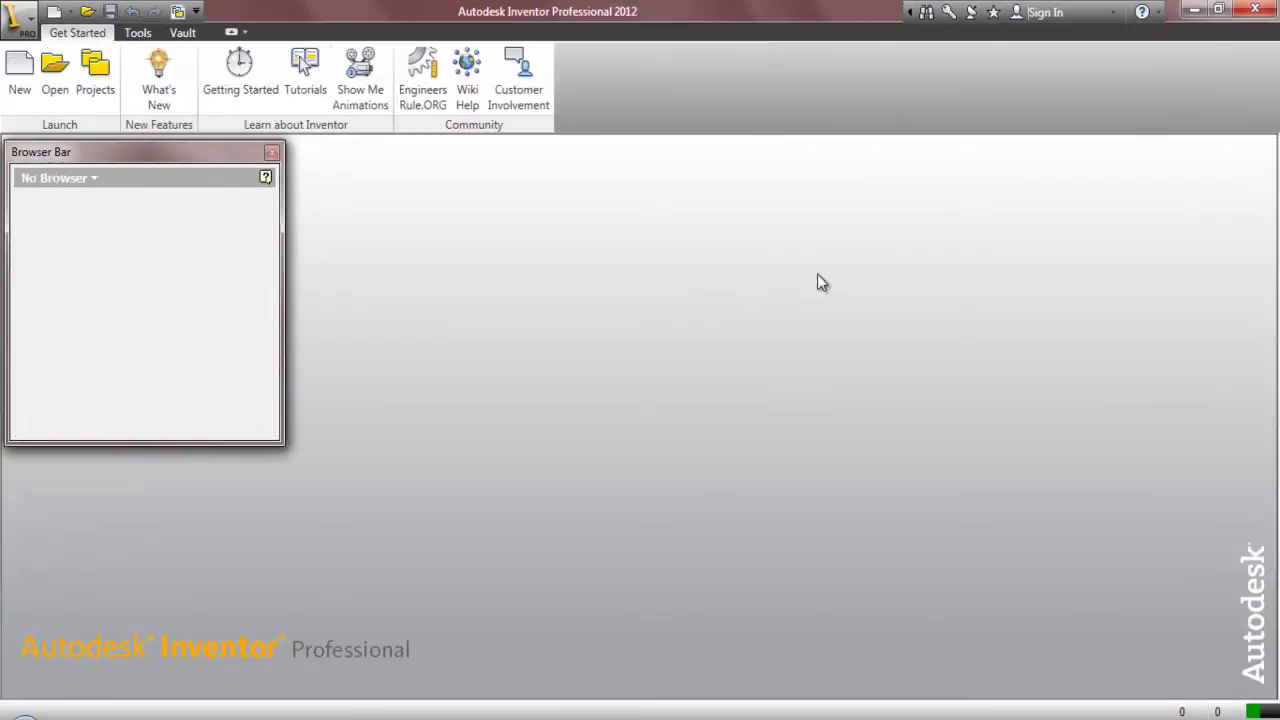
{"action": "left_click", "coordinate": [19, 75]}
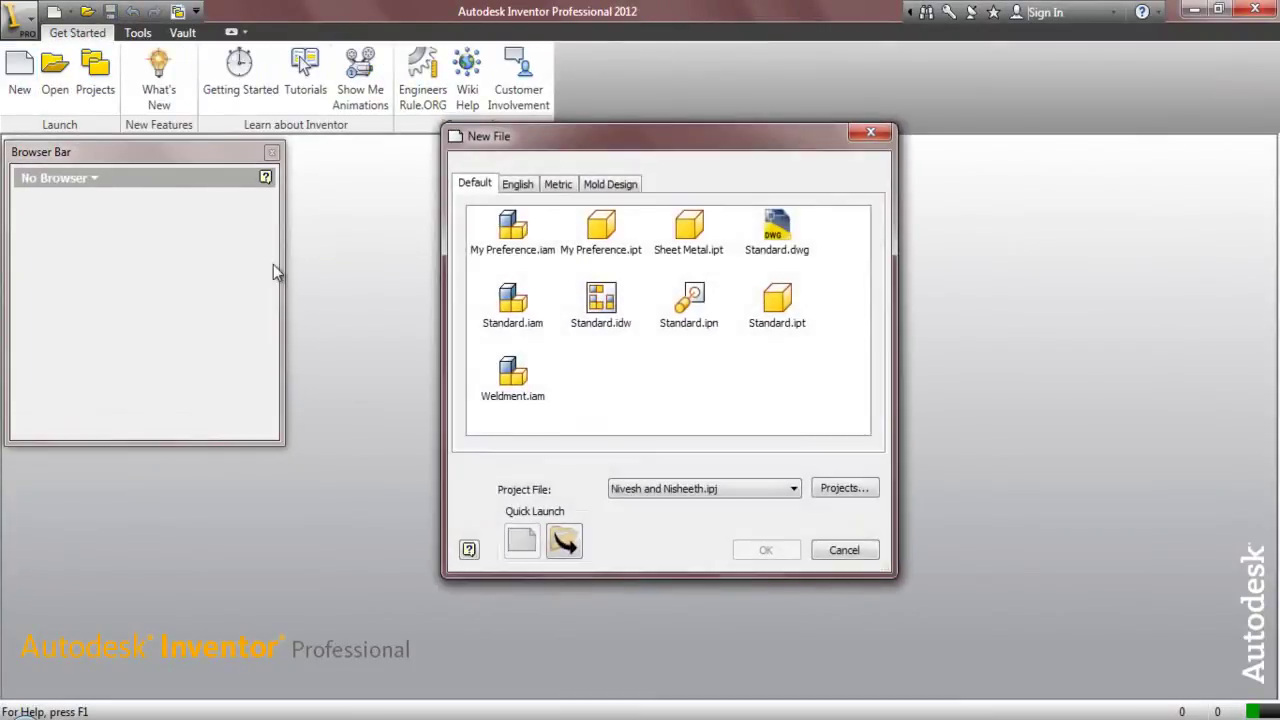
{"action": "left_click", "coordinate": [507, 243]}
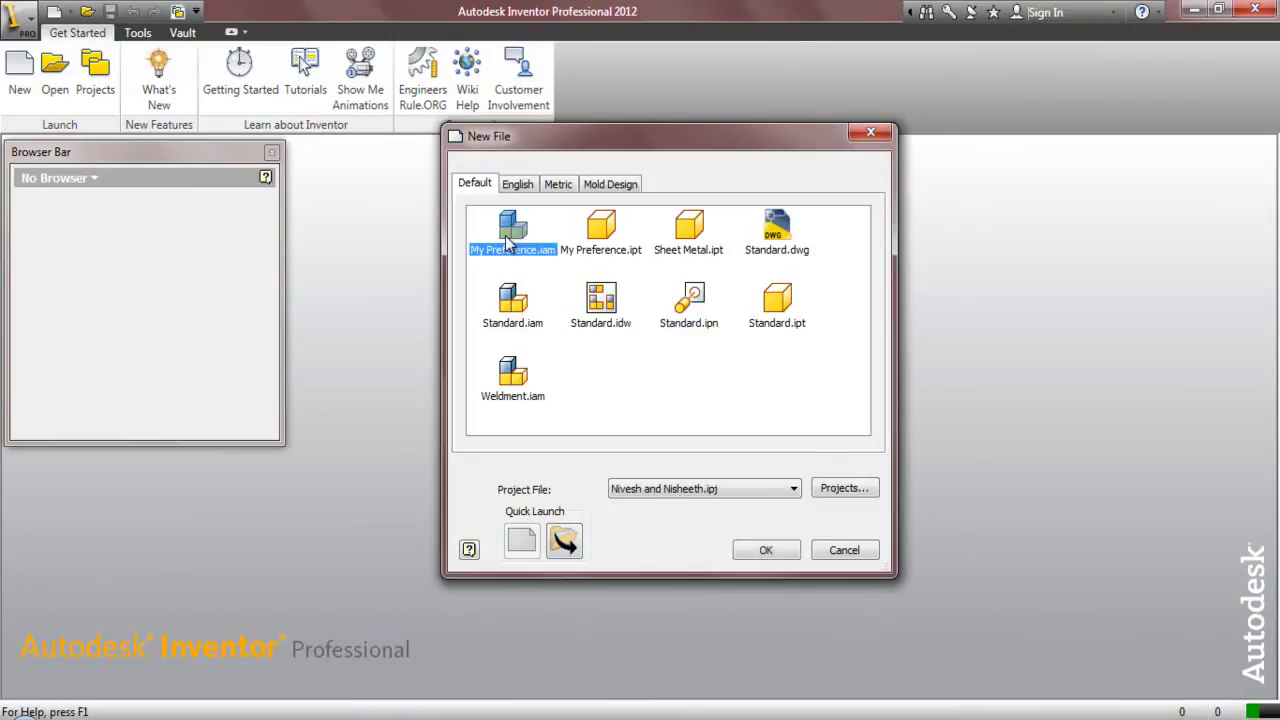
{"action": "double_click", "coordinate": [507, 243]}
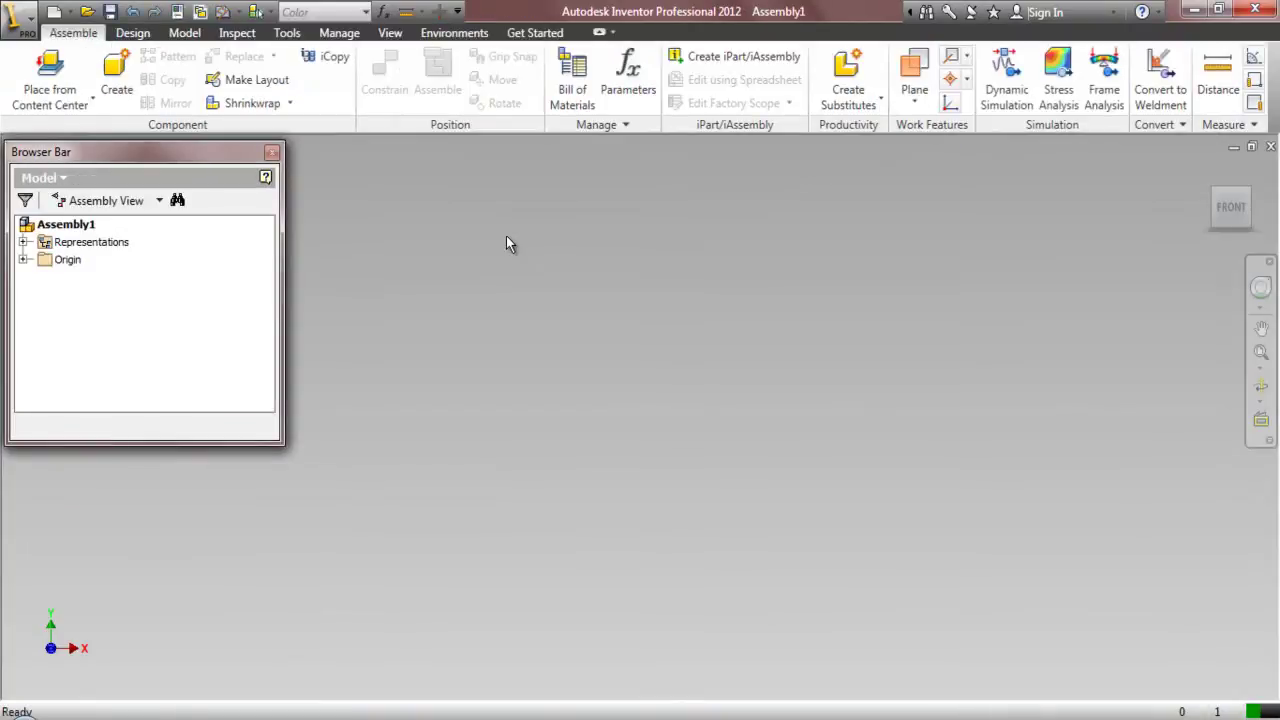
- Place a single instance of Part1 from the Subassembly-1 folder inside Plug-Top (3-Pin) into the assembly
{"action": "left_click", "coordinate": [89, 104]}
{"action": "left_click", "coordinate": [70, 138]}
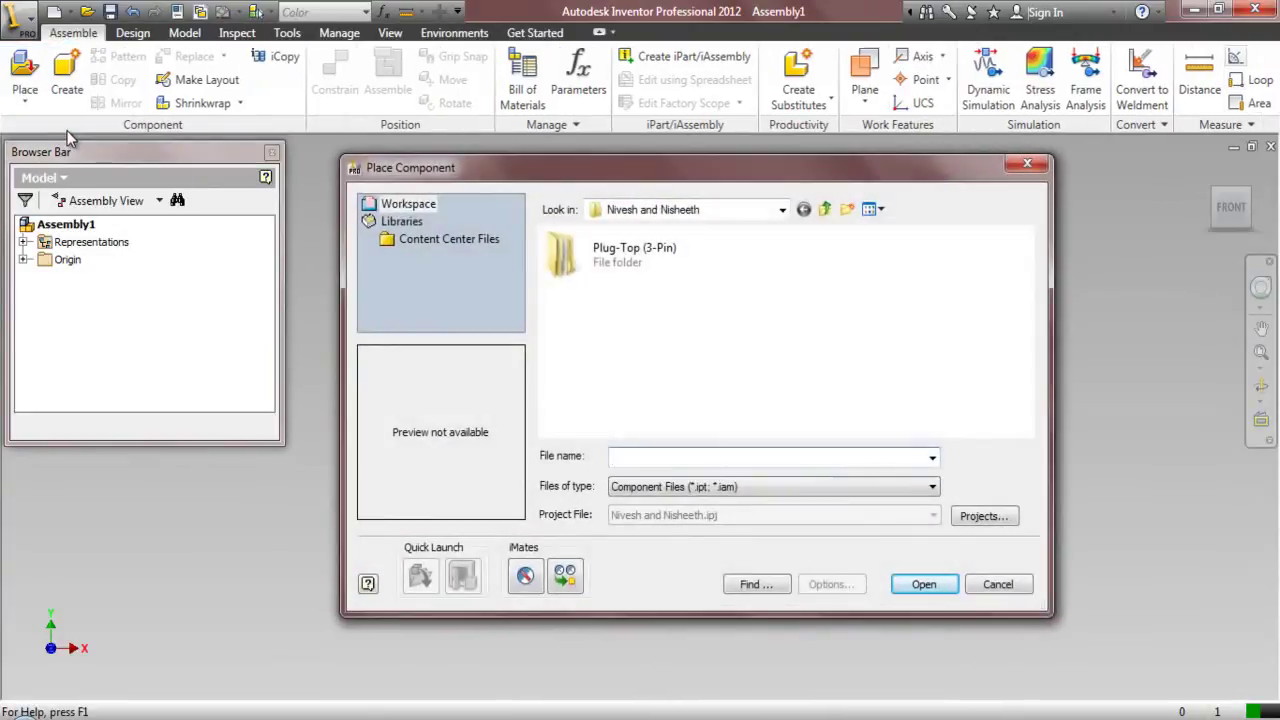
{"action": "double_click", "coordinate": [582, 267]}
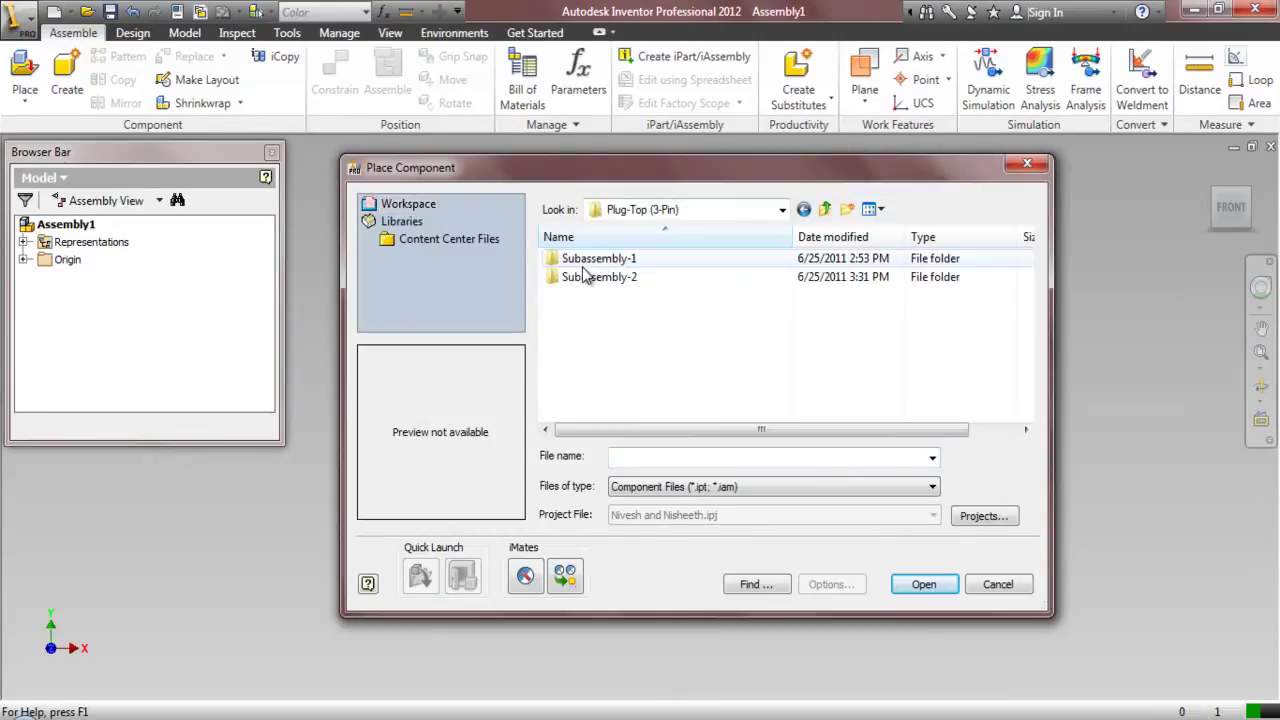
{"action": "double_click", "coordinate": [600, 262]}
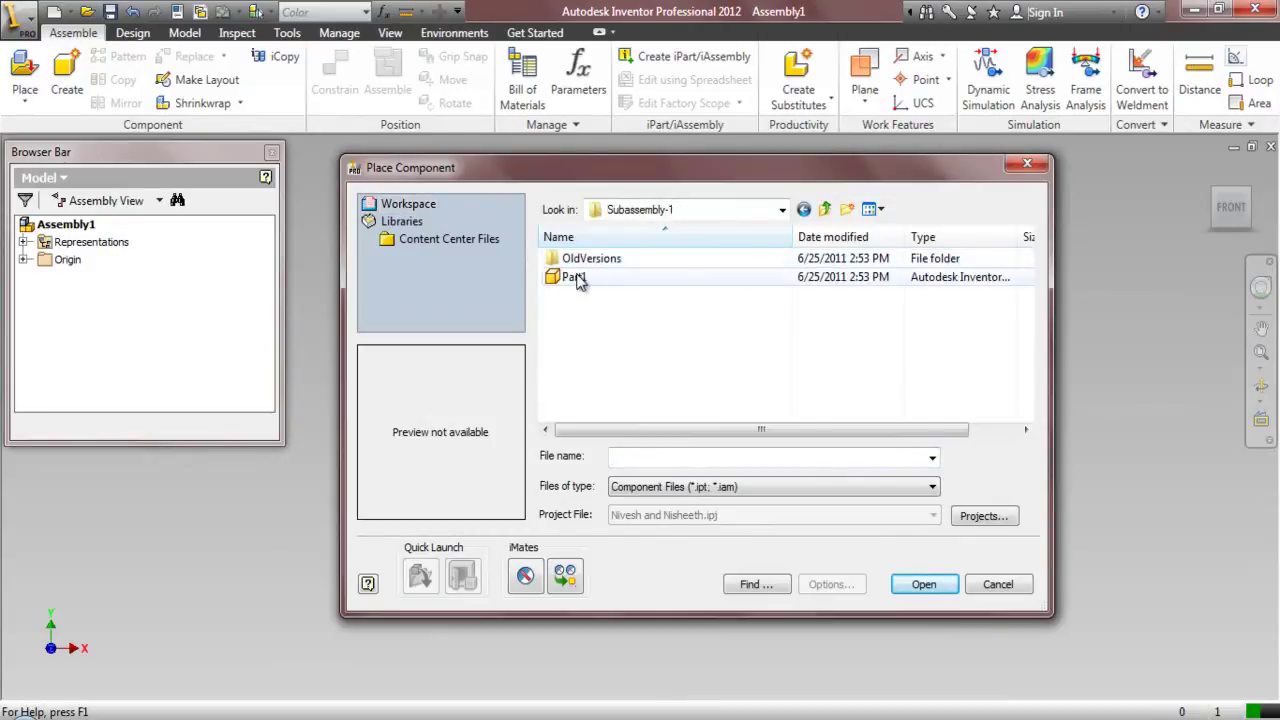
{"action": "left_click", "coordinate": [578, 278]}
{"action": "left_click", "coordinate": [923, 584]}
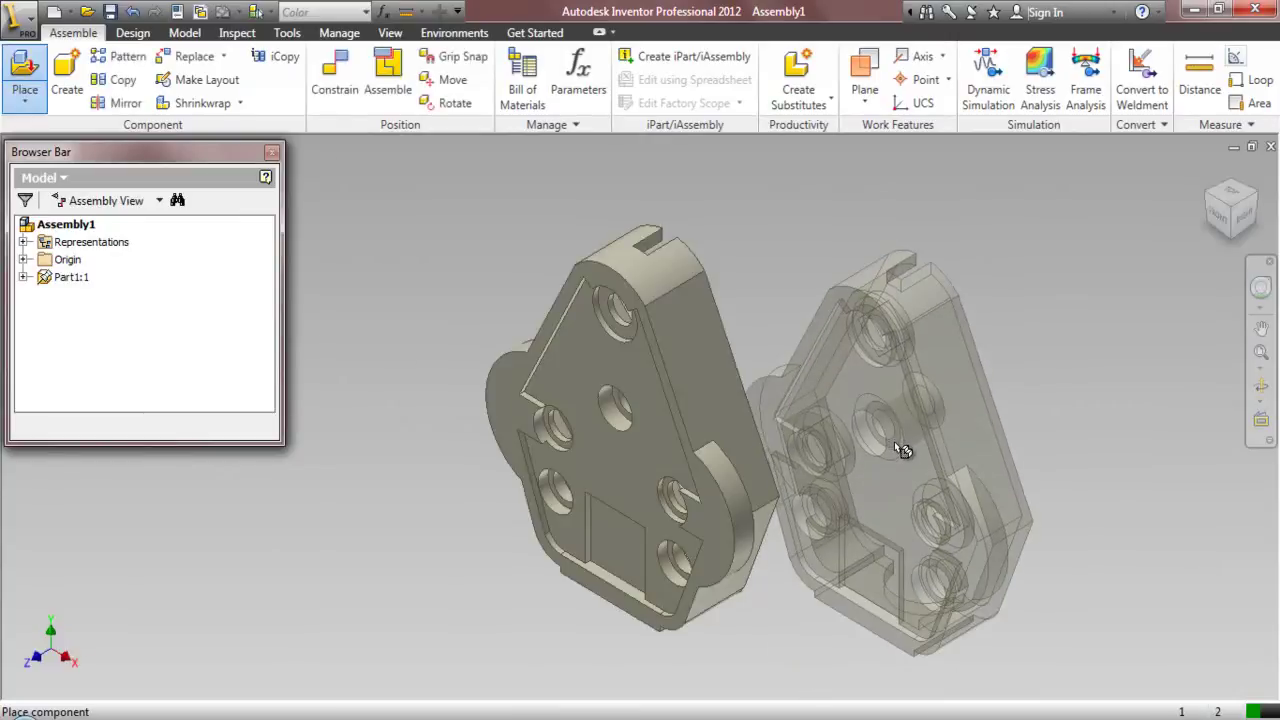
{"action": "right_click", "coordinate": [905, 450]}
{"action": "left_click", "coordinate": [938, 450]}
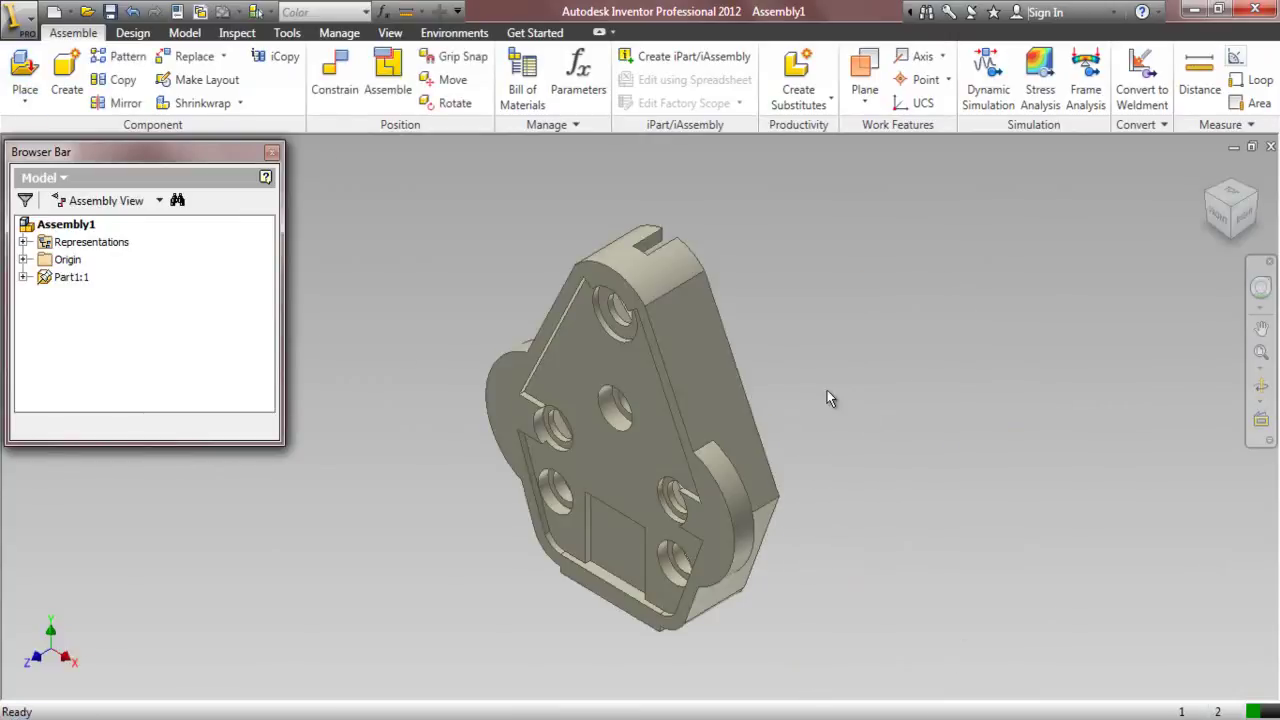
- Save the assembly as Subassembly-1 in the Subassembly-1 folder inside Plug-Top (3-Pin)
{"action": "left_click", "coordinate": [1220, 222]}
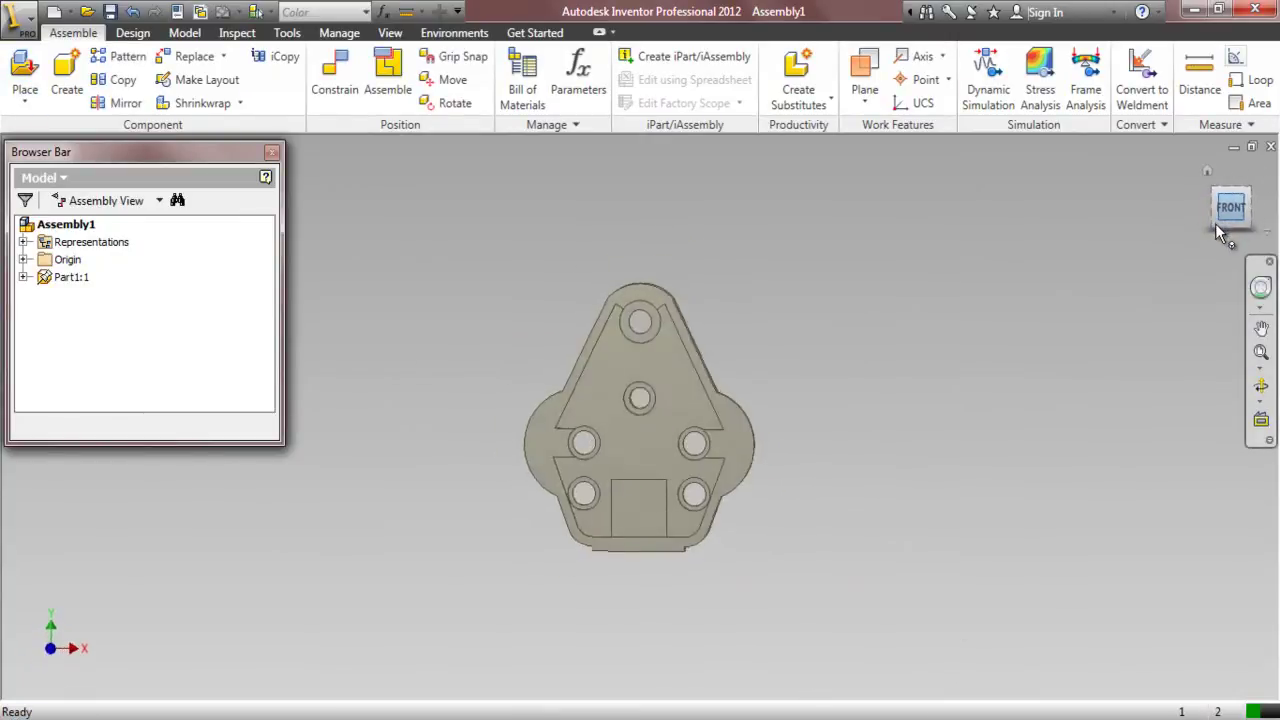
{"action": "left_click", "coordinate": [1232, 235]}
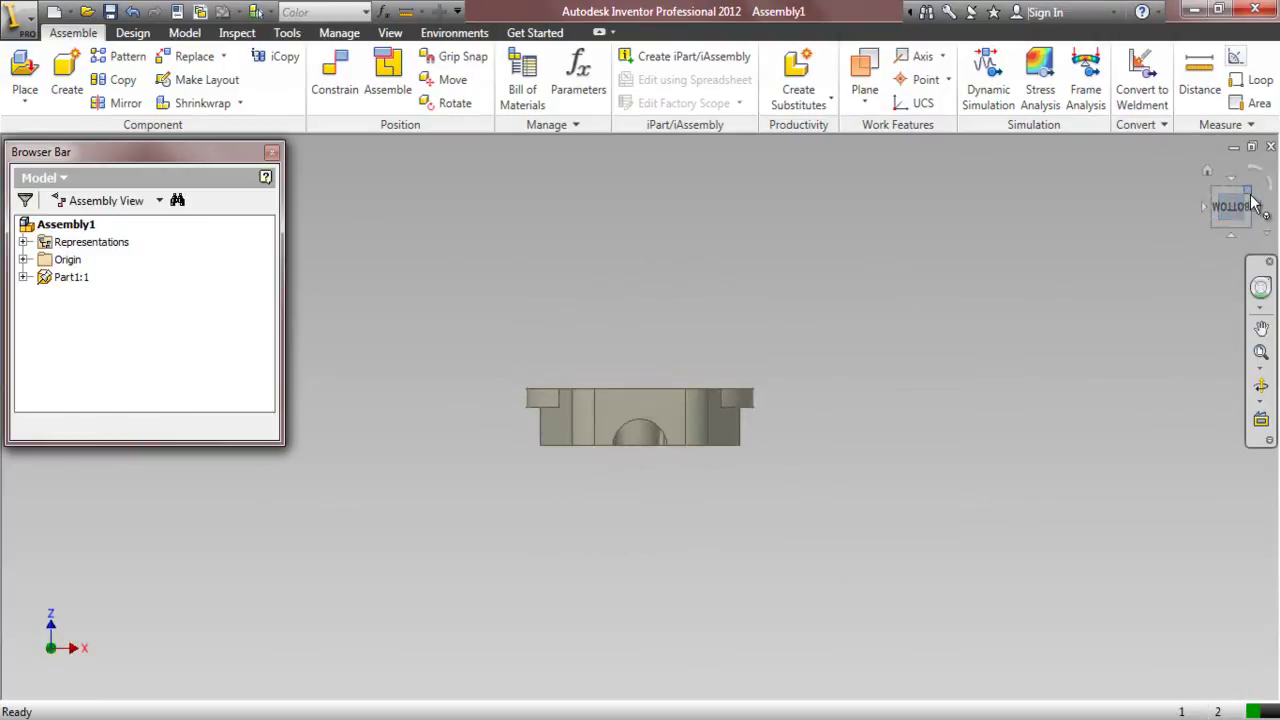
{"action": "left_click", "coordinate": [1255, 205]}
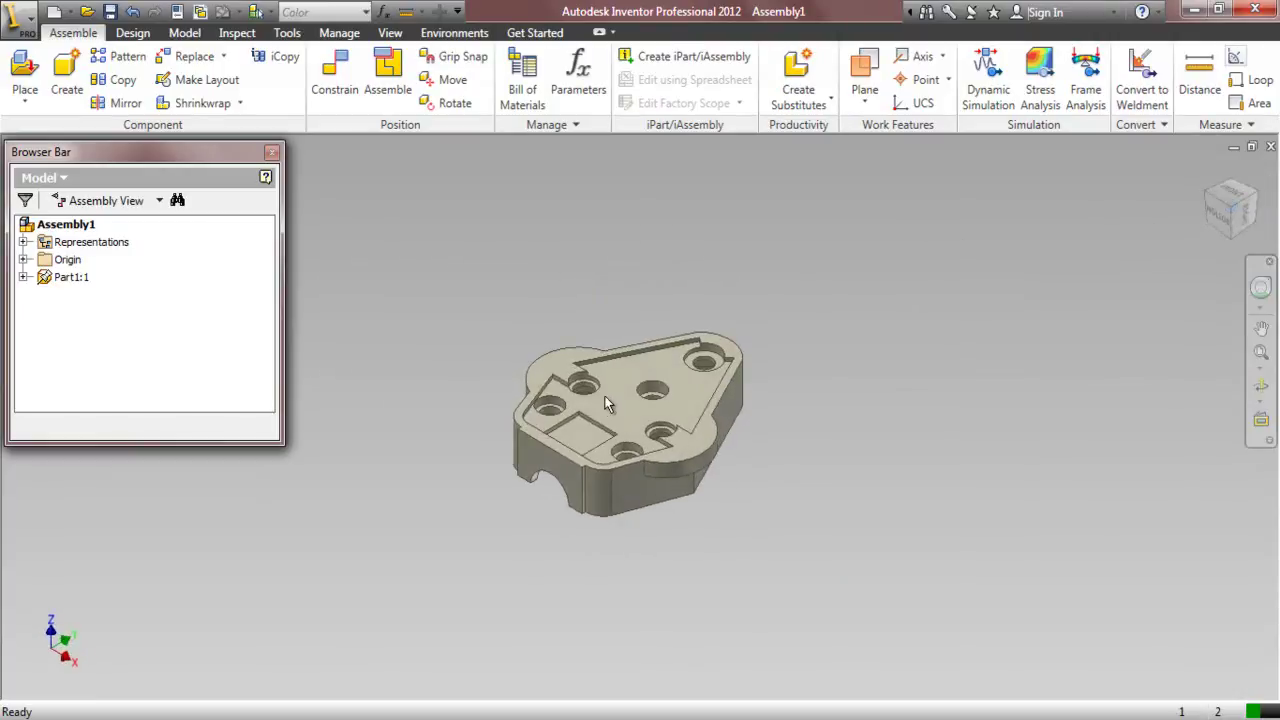
{"action": "key", "text": "F3"}
{"action": "scroll", "coordinate": [610, 409], "scroll_direction": "up", "scroll_amount": 3}
{"action": "scroll", "coordinate": [610, 402], "scroll_direction": "up", "scroll_amount": 1}
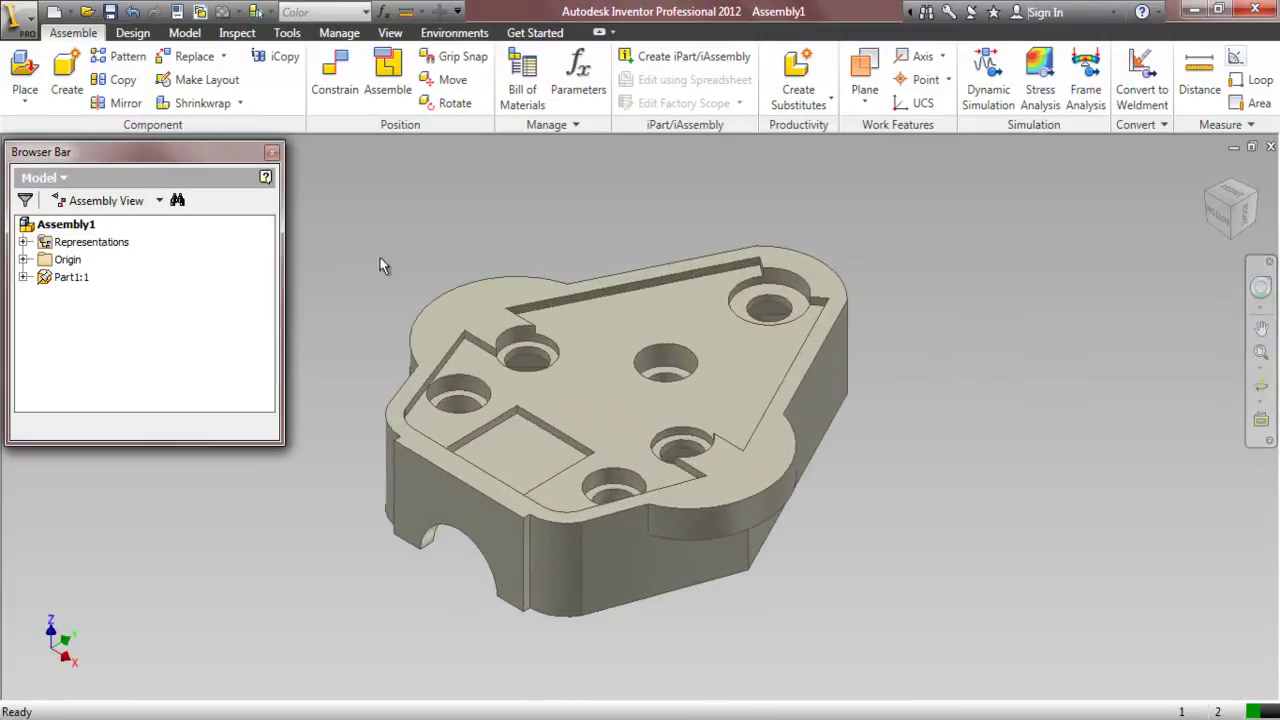
{"action": "left_click", "coordinate": [109, 13]}
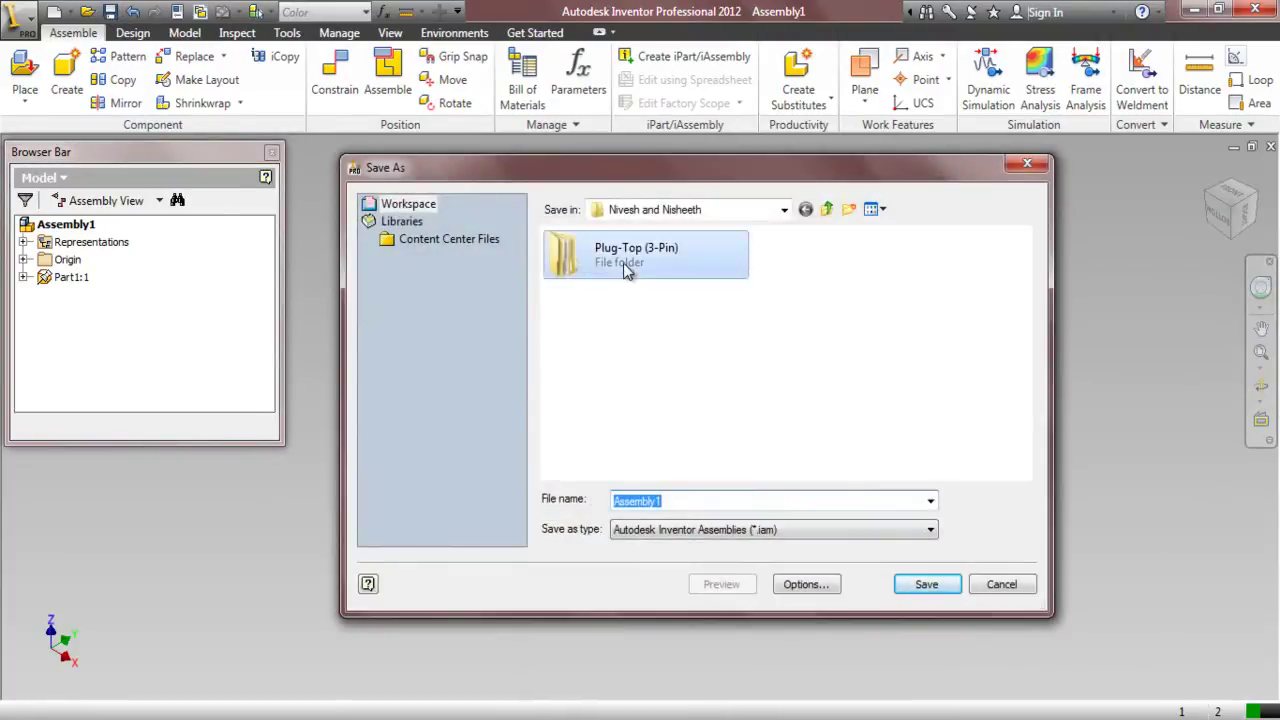
{"action": "double_click", "coordinate": [624, 270]}
{"action": "double_click", "coordinate": [624, 262]}
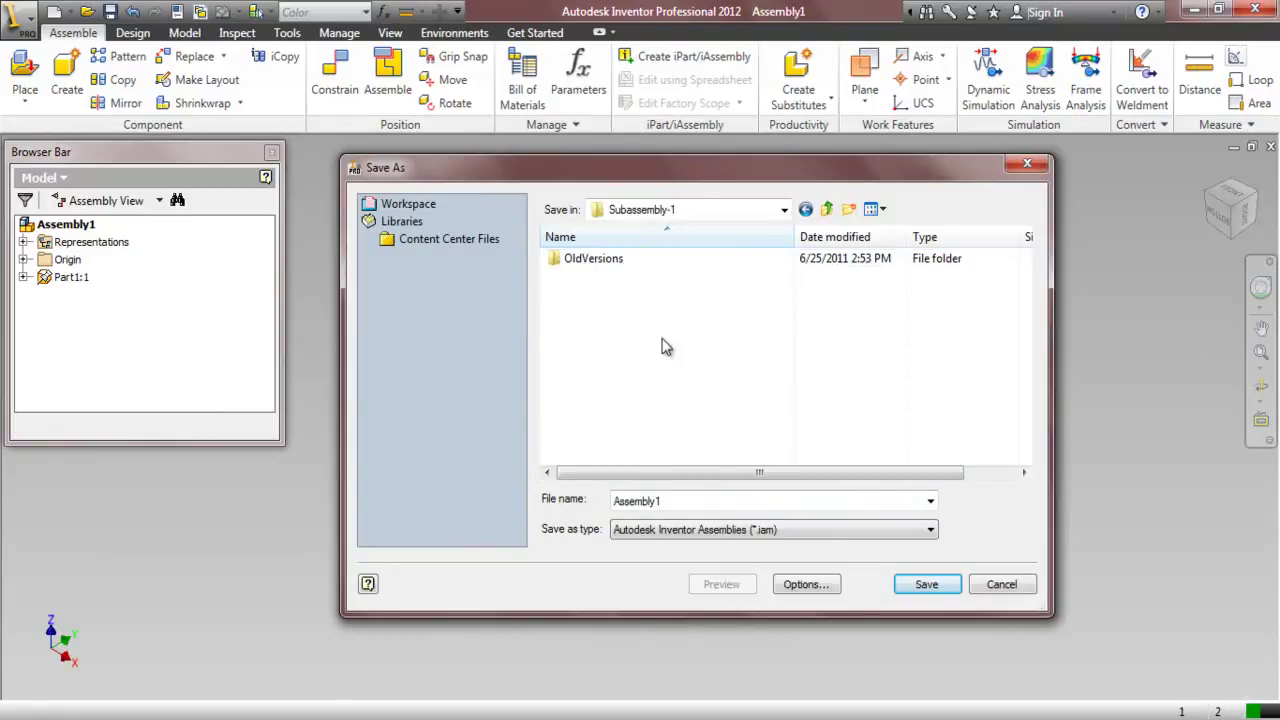
{"action": "double_click", "coordinate": [668, 500]}
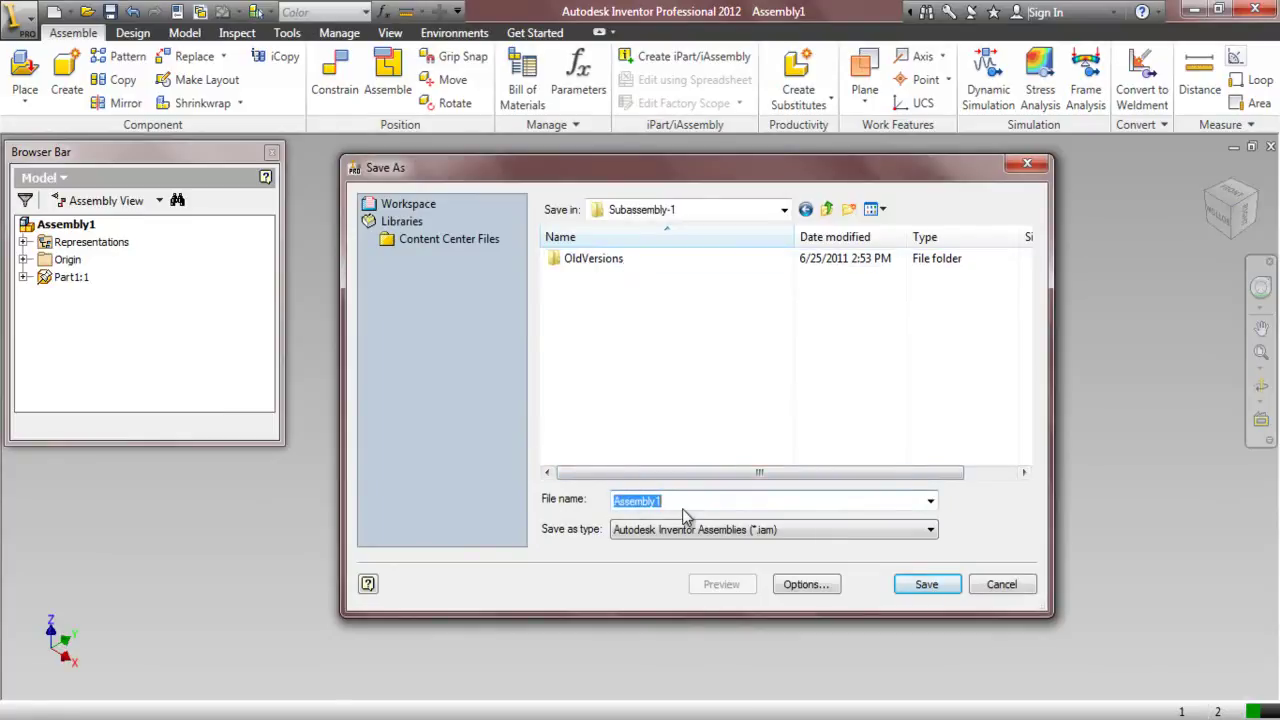
{"action": "type", "text": "Subassembly-"}
{"action": "left_click", "coordinate": [910, 585]}
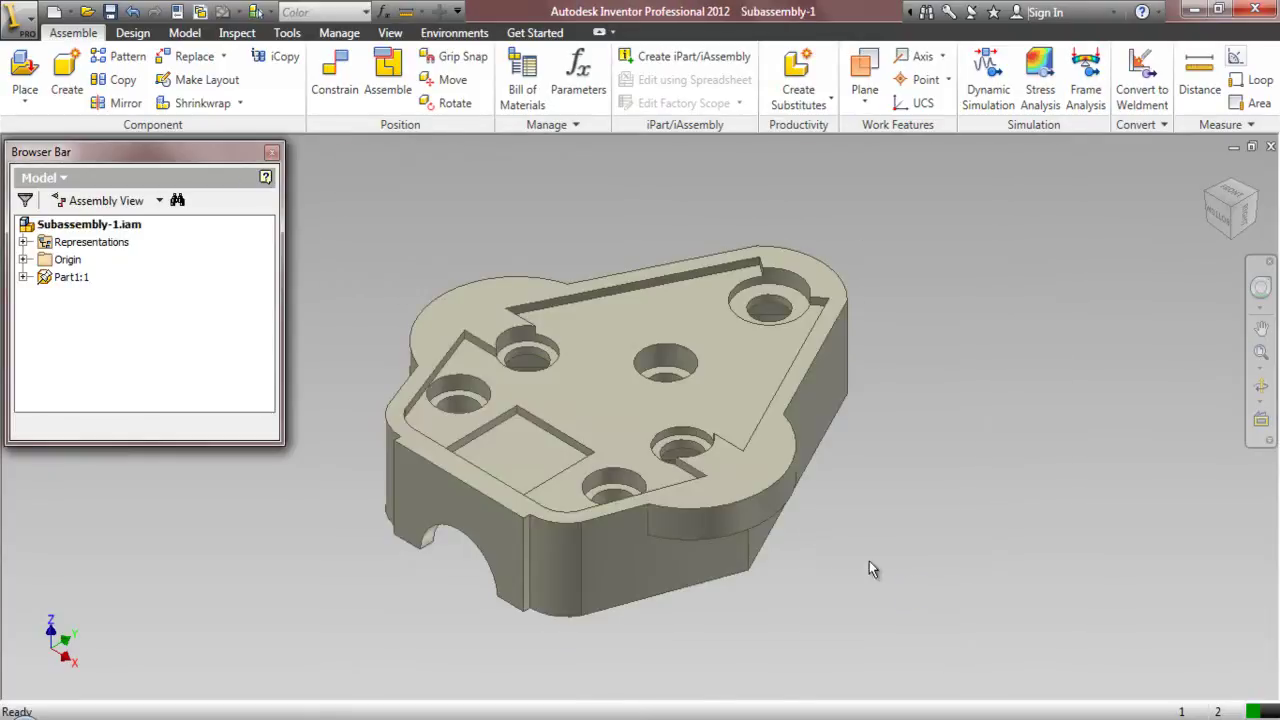
- Activate Part1 for in-place editing and start a 2D sketch on its recessed face between the pin holes
{"action": "left_click", "coordinate": [580, 408]}
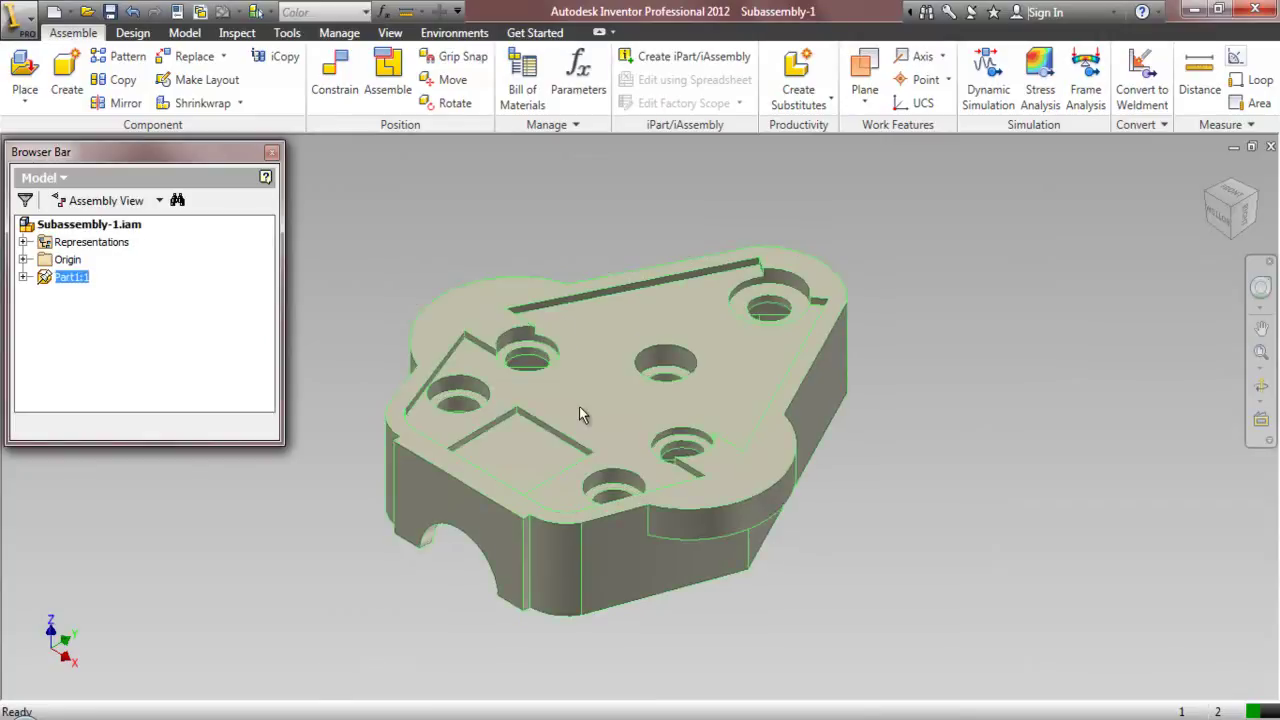
{"action": "double_click", "coordinate": [579, 406]}
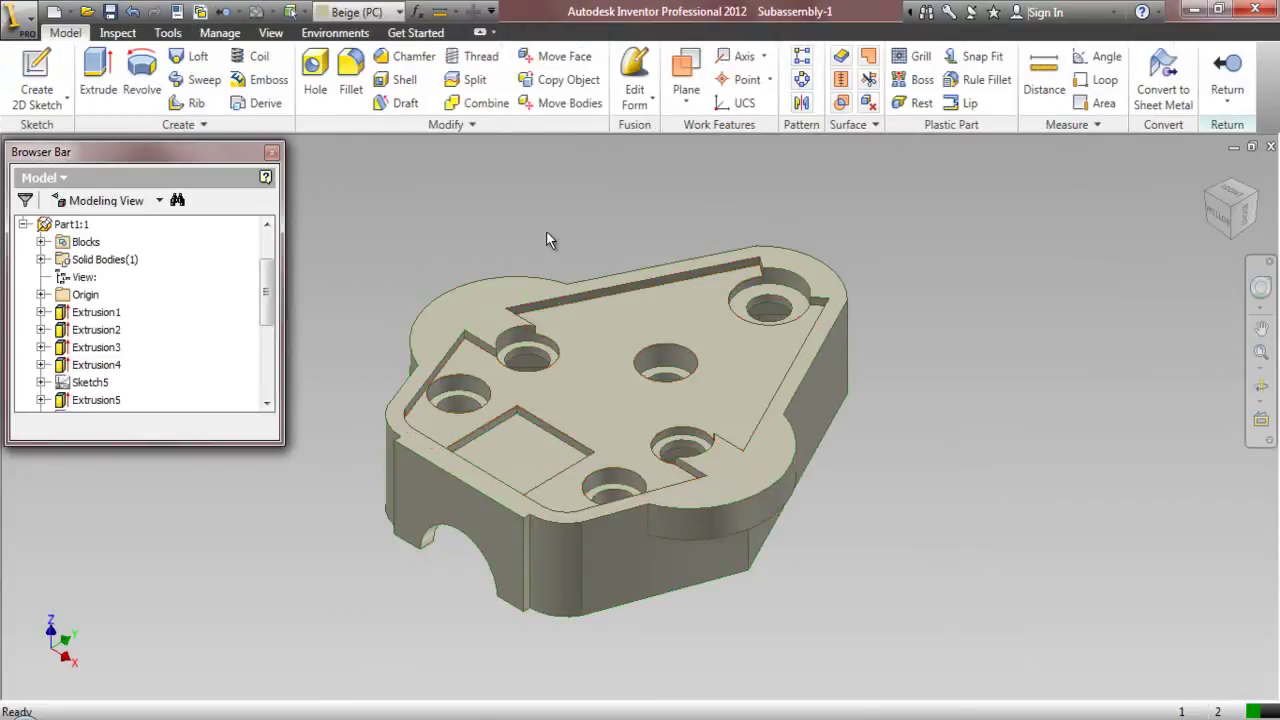
{"action": "left_click", "coordinate": [37, 92]}
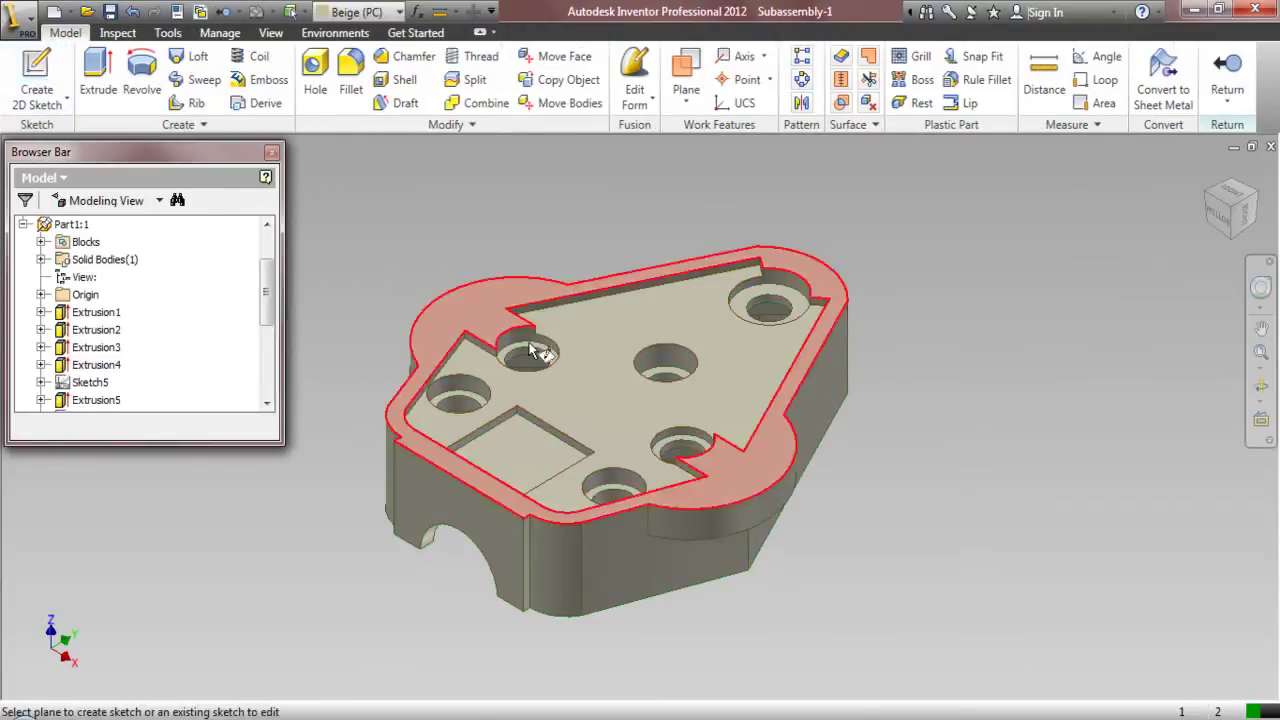
{"action": "left_click", "coordinate": [593, 411]}
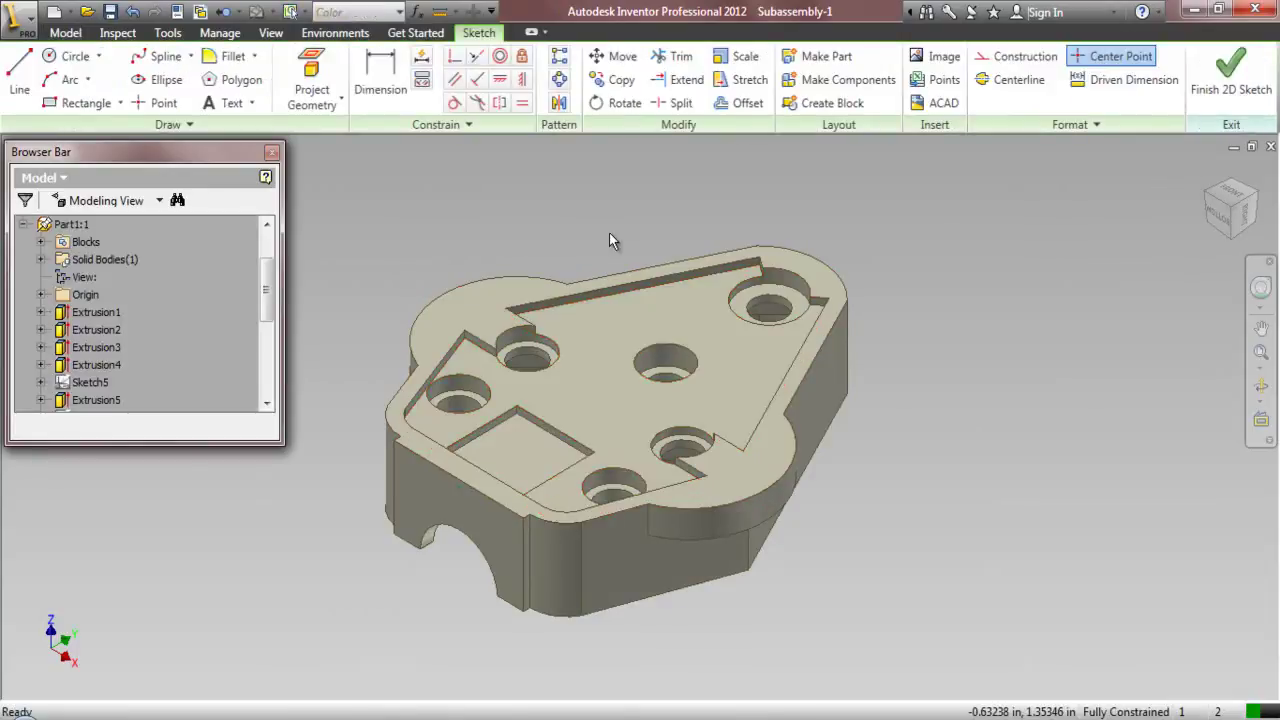
- Insert sketch text on the recessed face reading "AC ONLY" with "6A, 240V" on a second line
{"action": "left_click", "coordinate": [210, 104]}
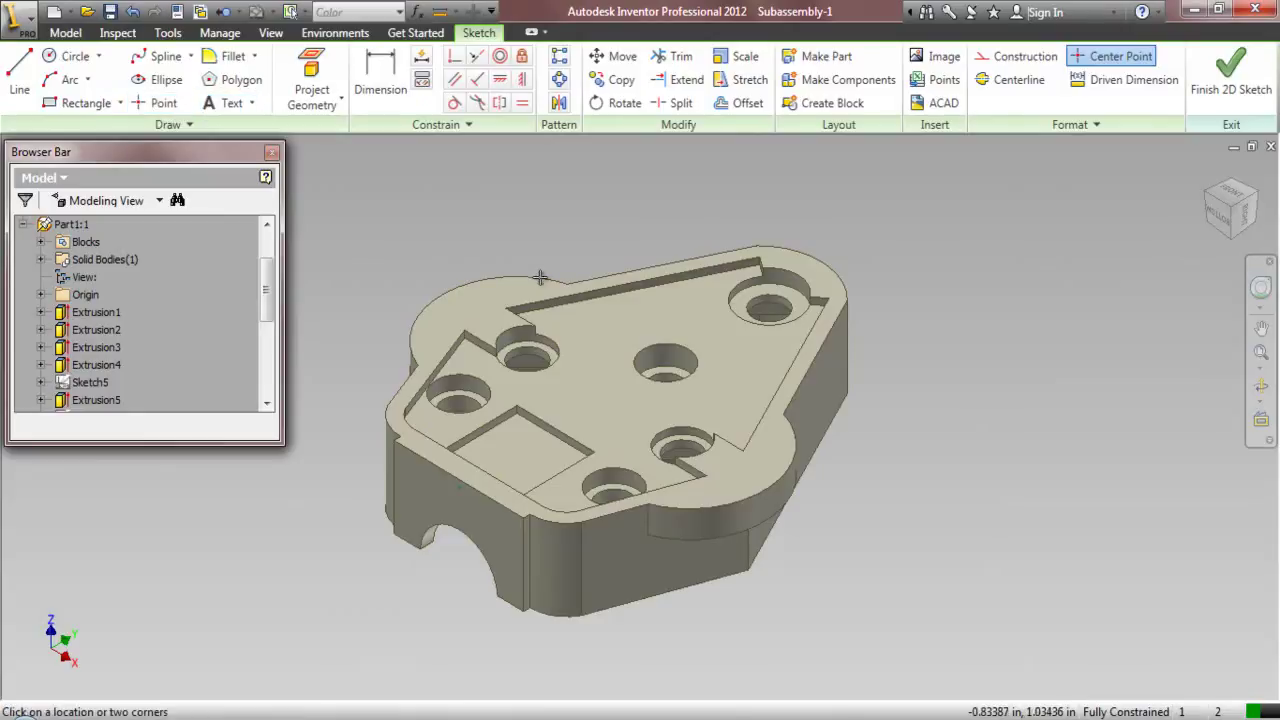
{"action": "left_click", "coordinate": [588, 373]}
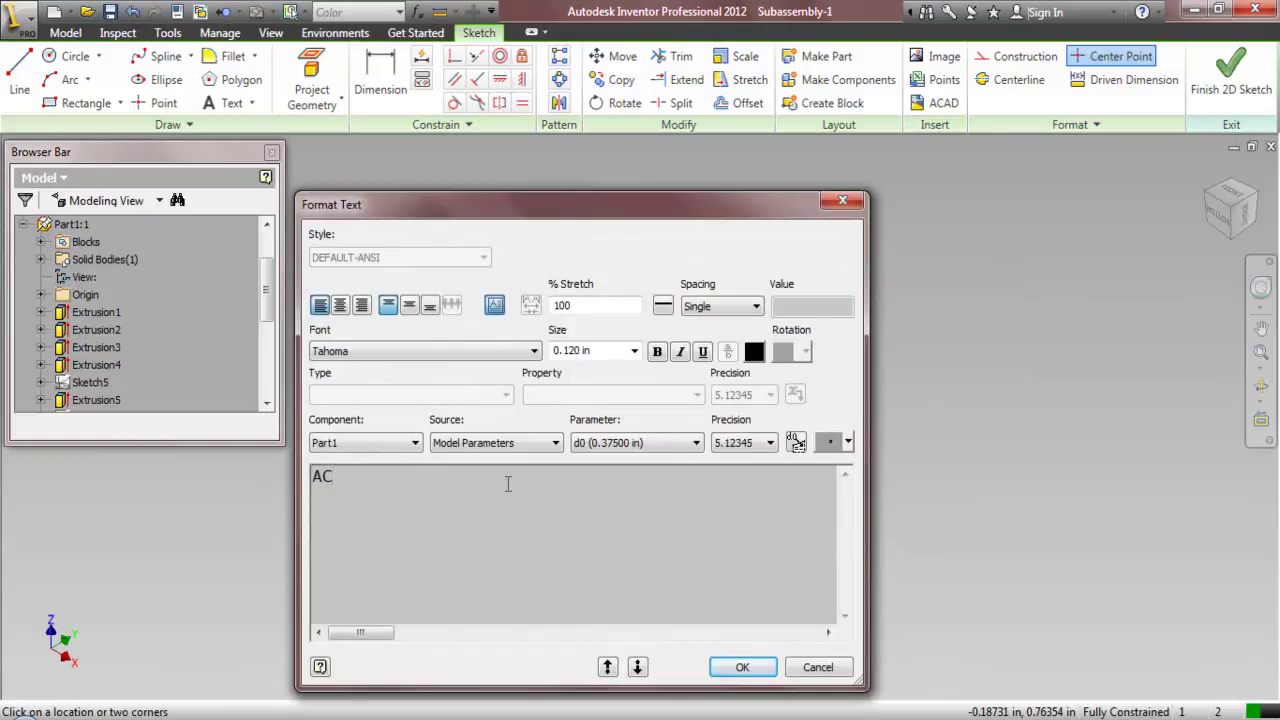
{"action": "type", "text": "ACONL,"}
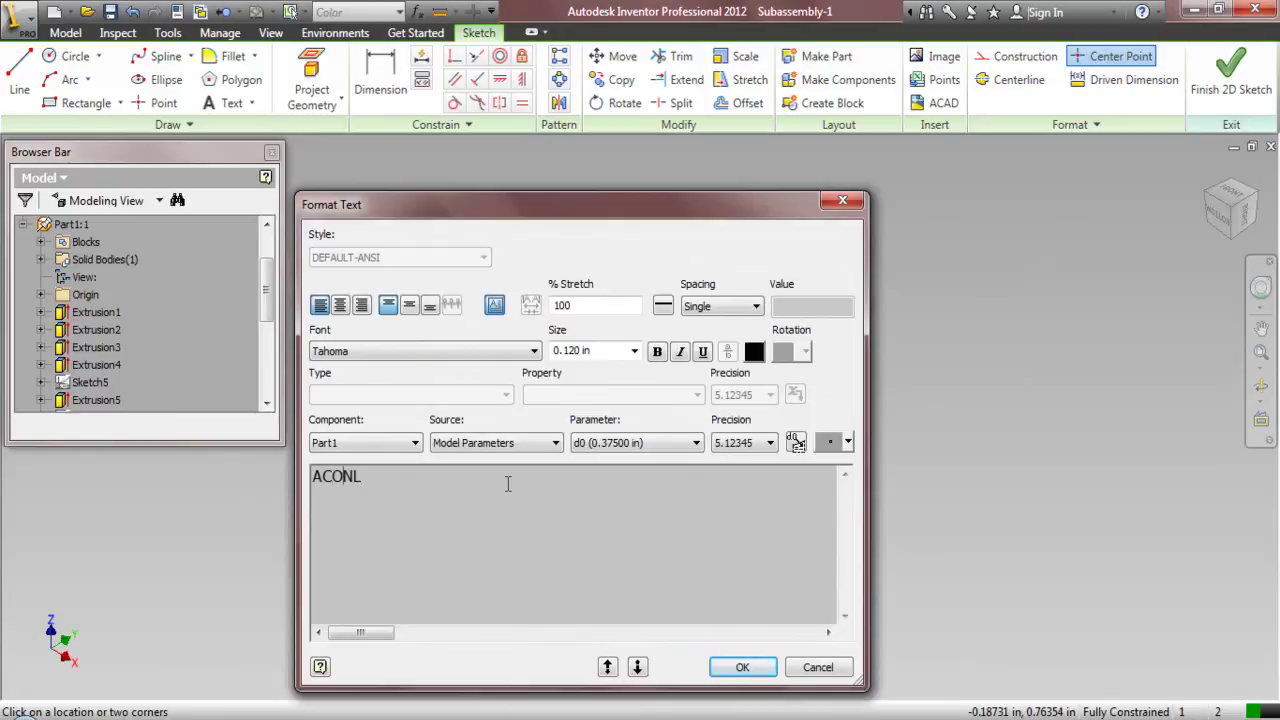
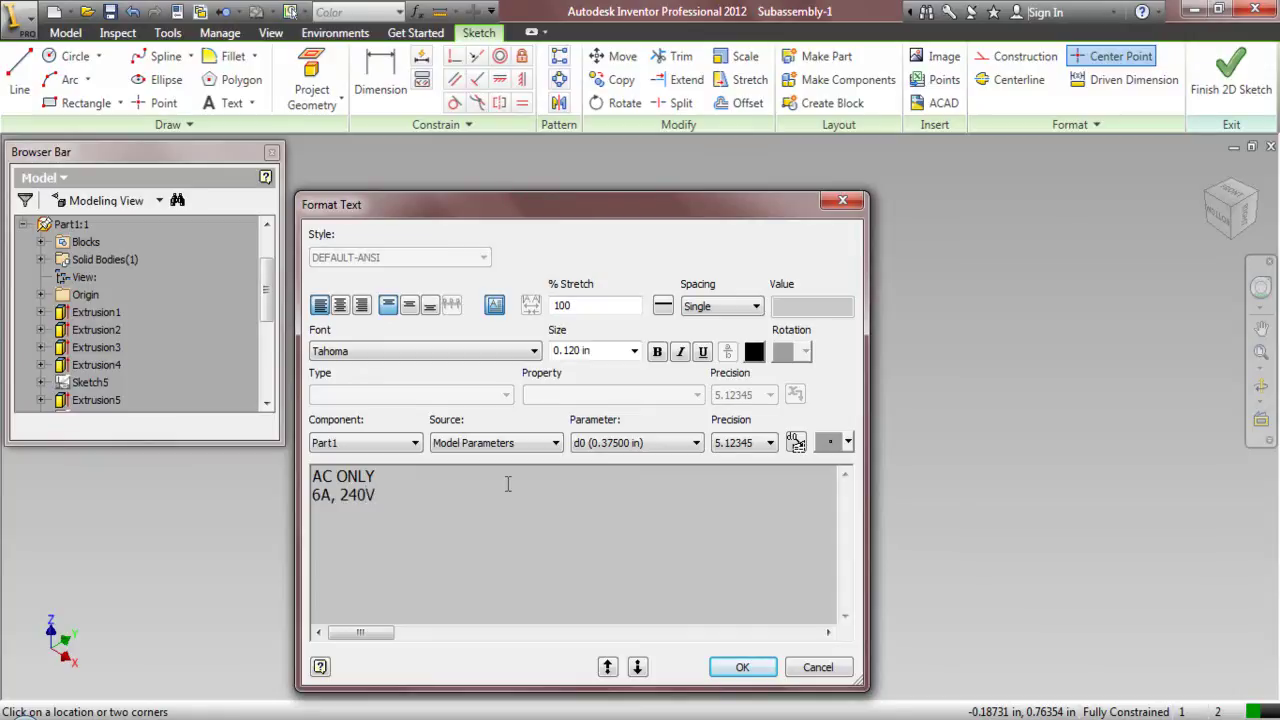
- Format both text lines as centre- and middle-justified Calibri with a size of 0.065 in, and place the text
{"action": "left_click_drag", "start_coordinate": [415, 501], "coordinate": [312, 472]}
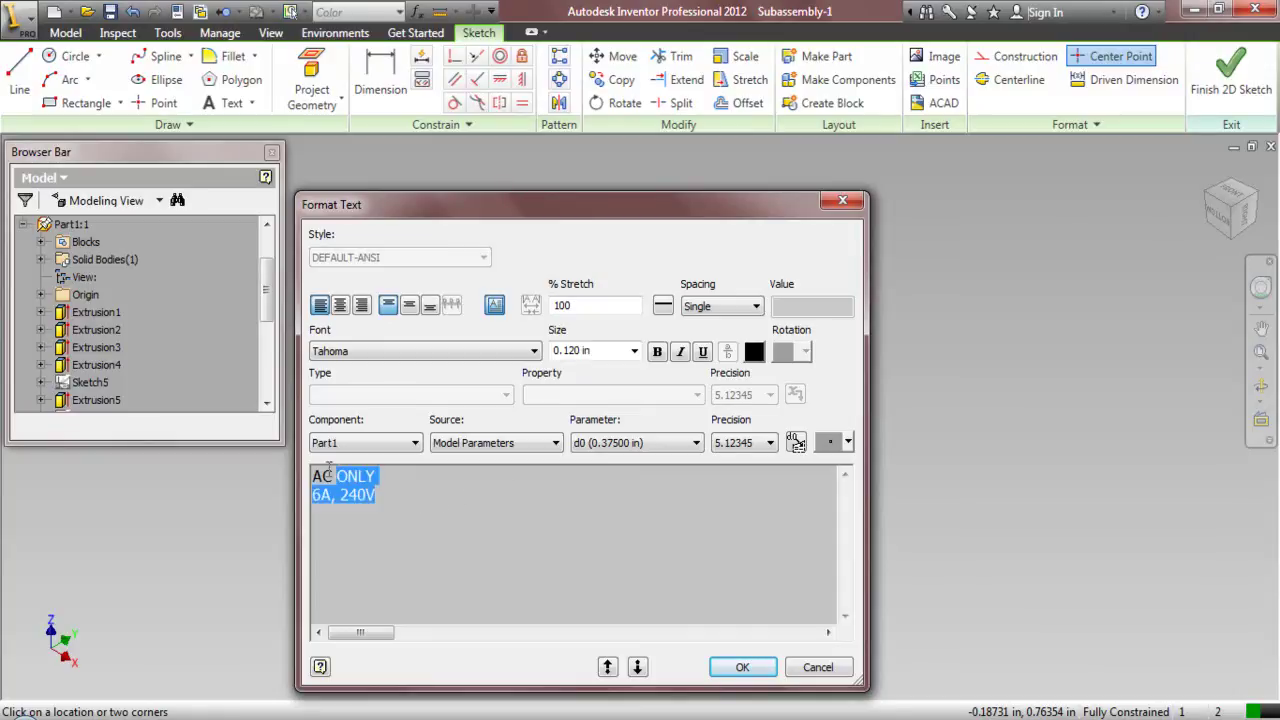
{"action": "left_click", "coordinate": [359, 306]}
{"action": "left_click", "coordinate": [409, 306]}
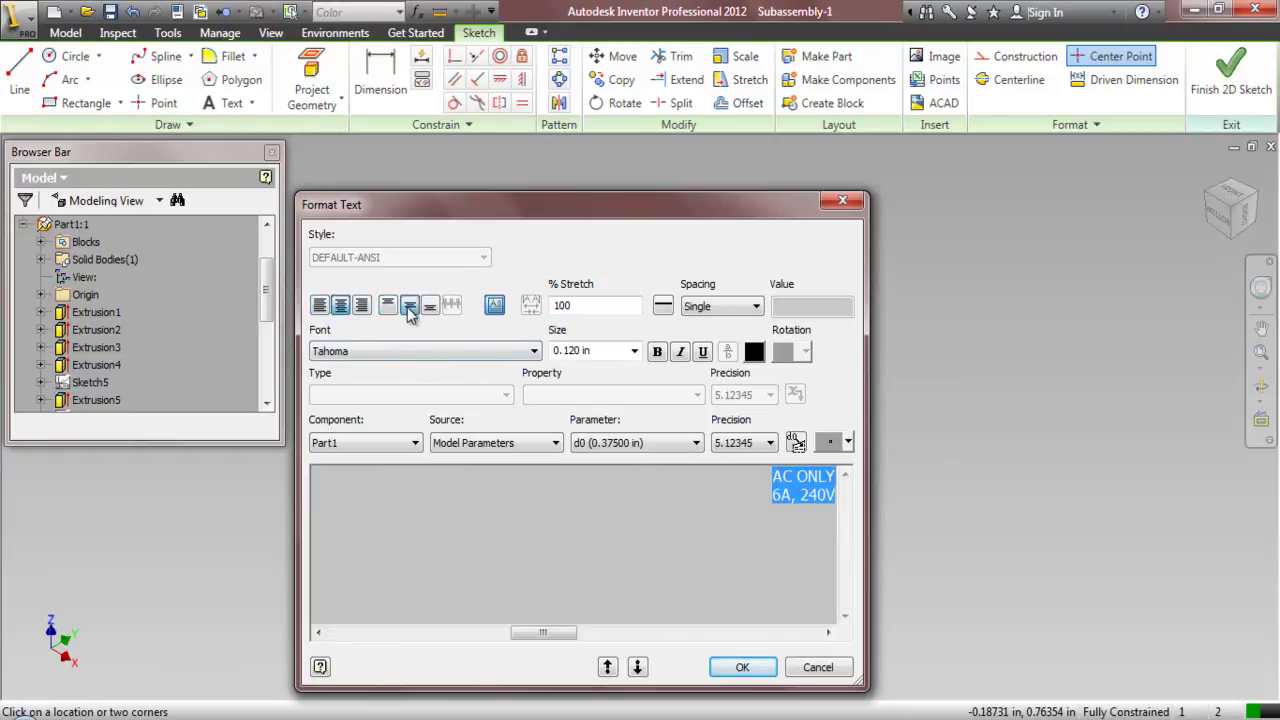
{"action": "left_click", "coordinate": [423, 354]}
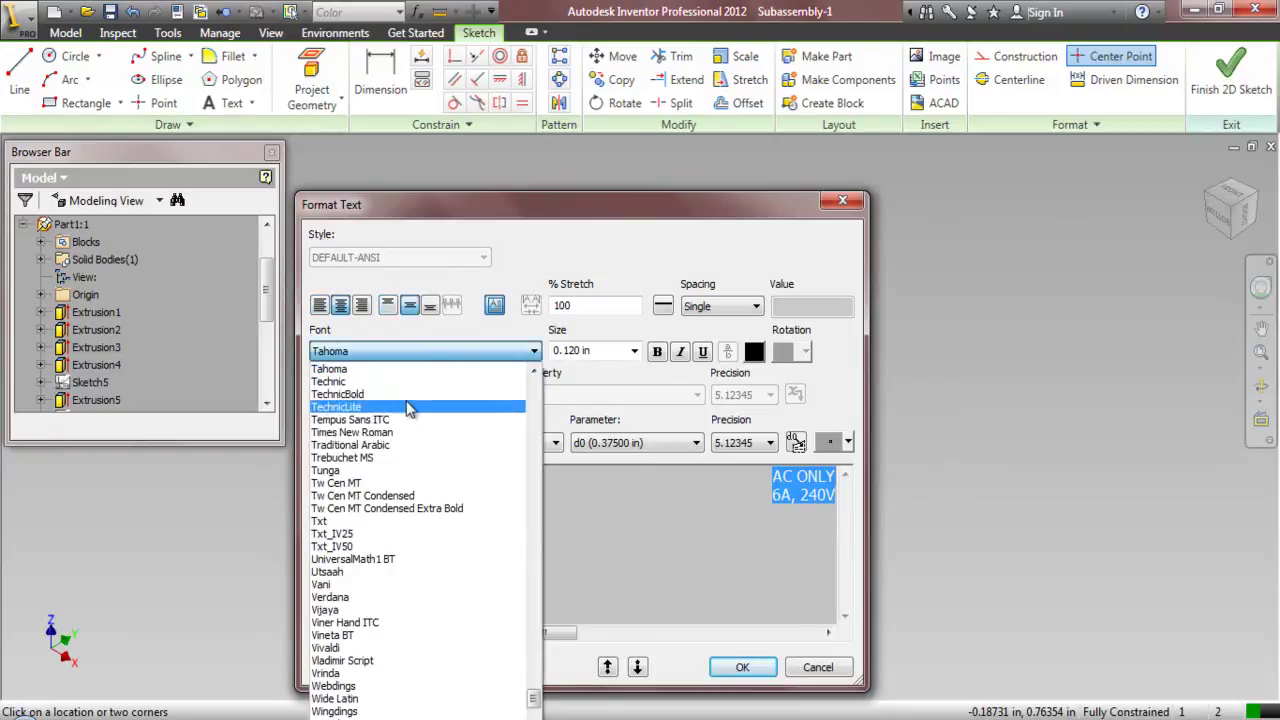
{"action": "key", "text": "c"}
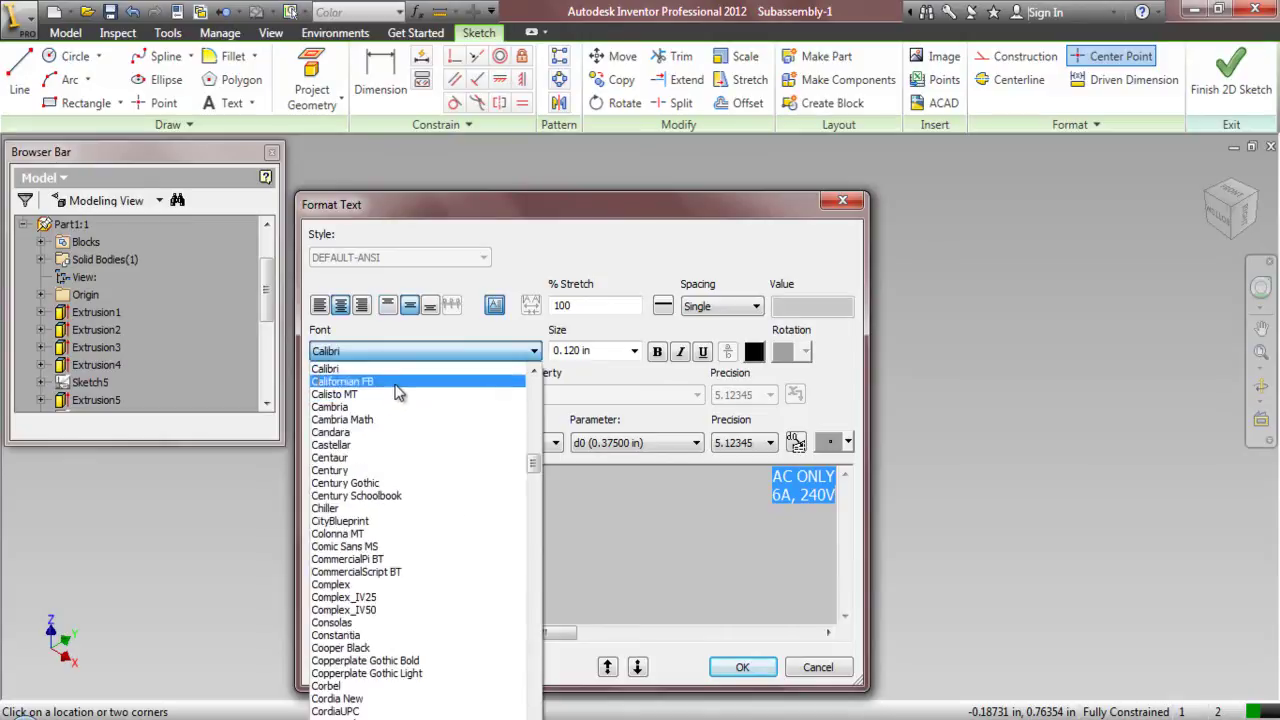
{"action": "left_click", "coordinate": [394, 370]}
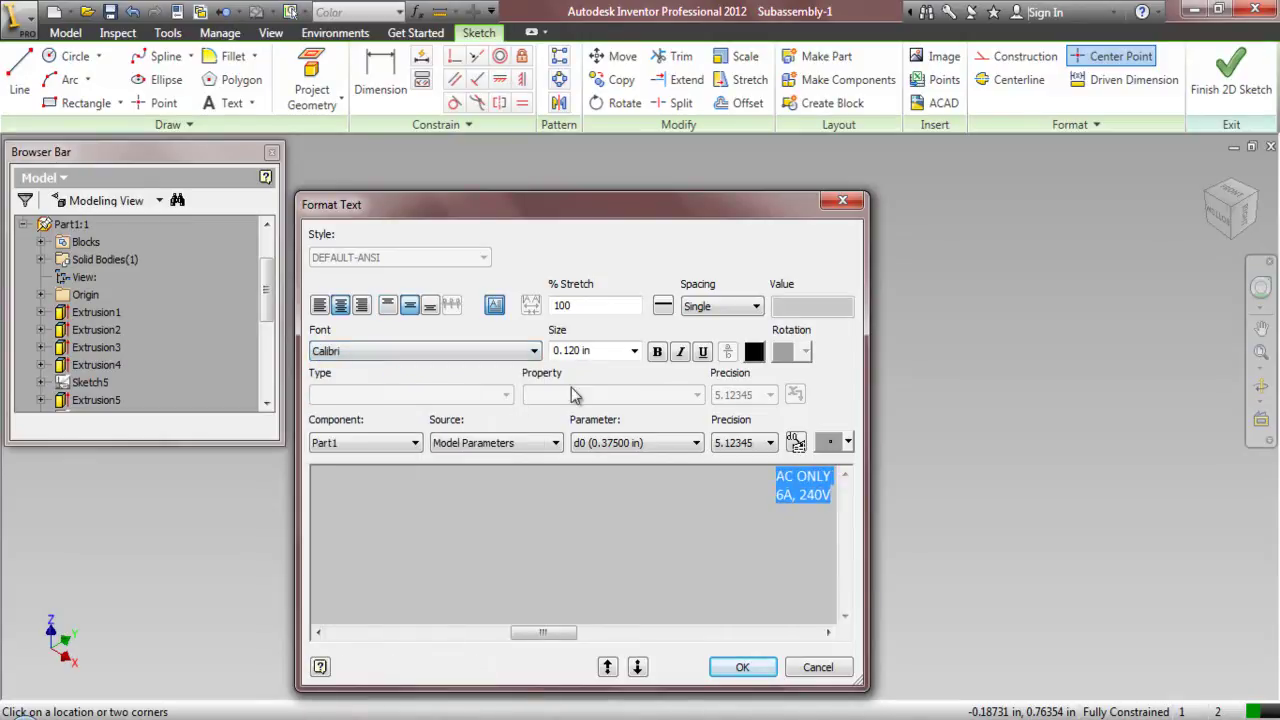
{"action": "left_click", "coordinate": [600, 351]}
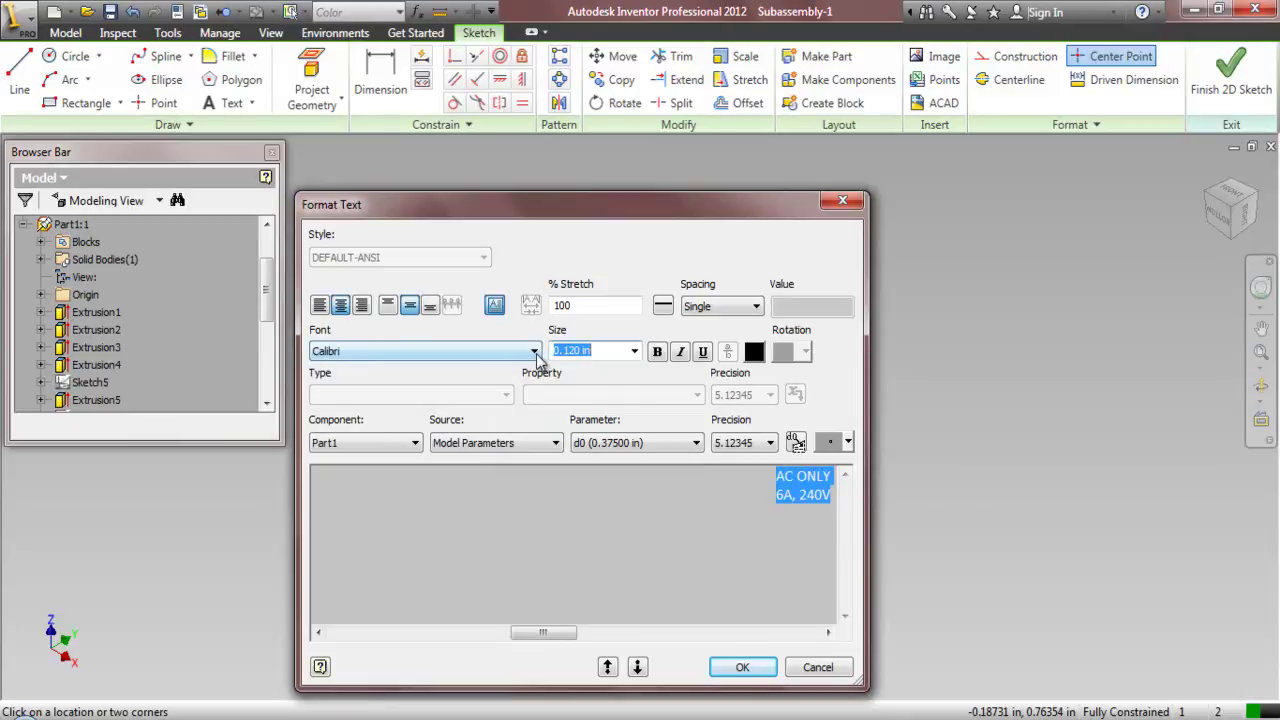
{"action": "type", "text": ".065"}
{"action": "left_click", "coordinate": [742, 667]}
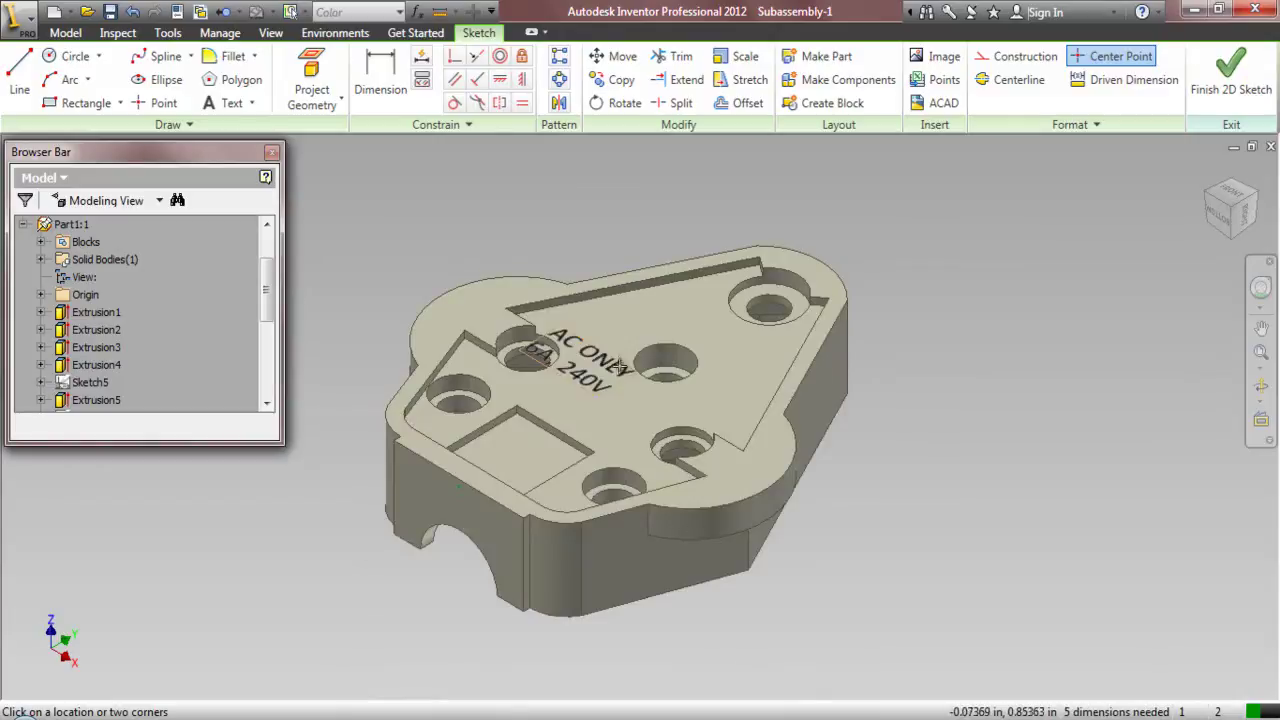
{"action": "left_click", "coordinate": [1237, 203]}
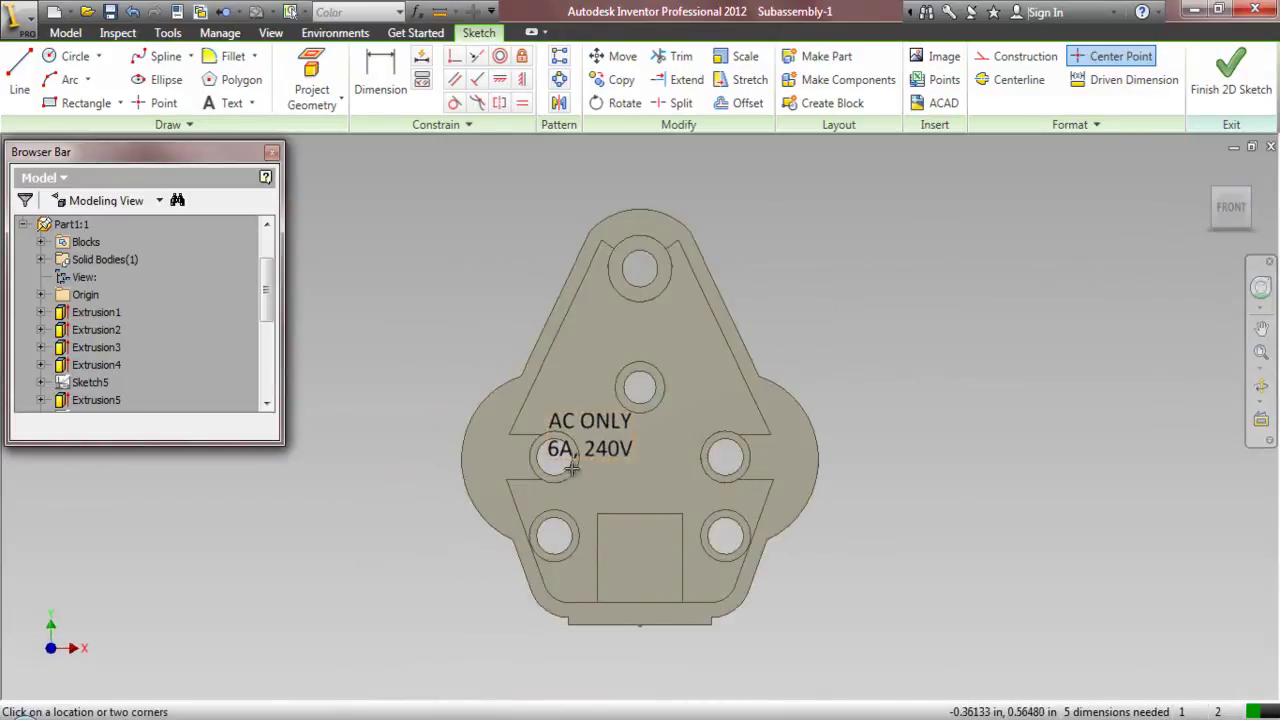
{"action": "scroll", "coordinate": [567, 477], "scroll_direction": "up", "scroll_amount": 3}
{"action": "right_click", "coordinate": [995, 268]}
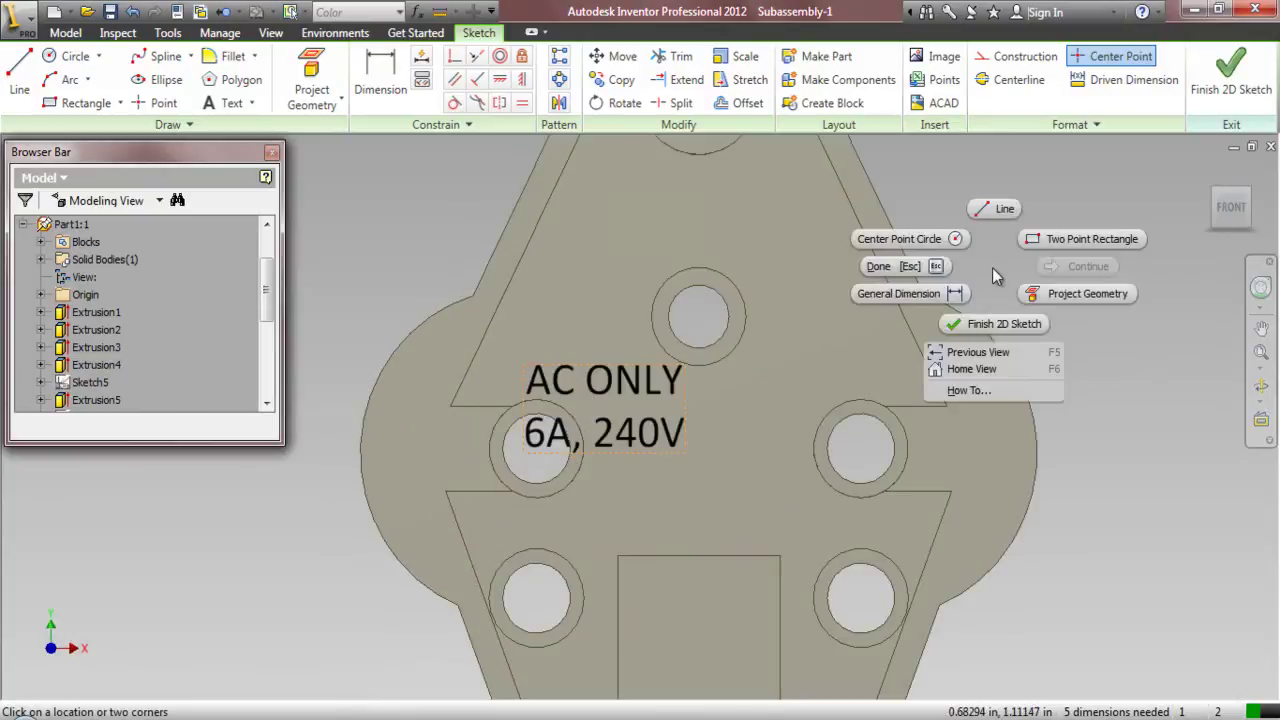
{"action": "left_click", "coordinate": [965, 266]}
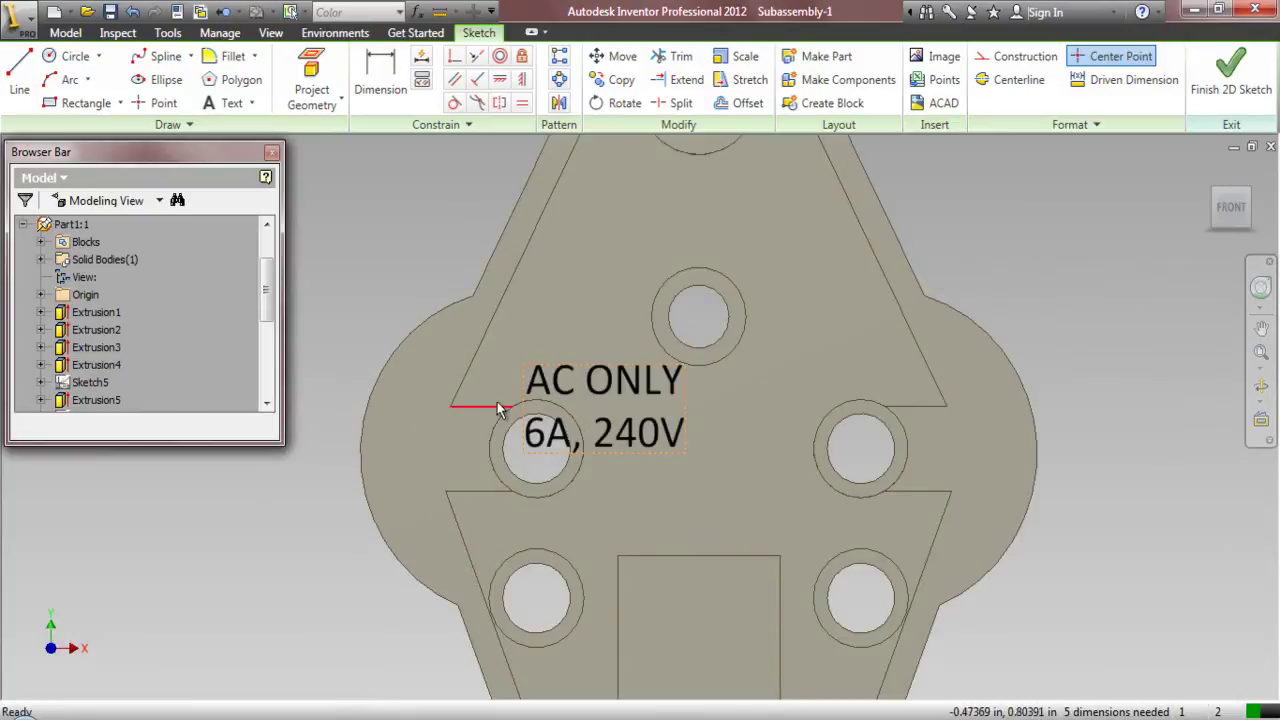
- Project the short horizontal recess edges beside the middle pair of holes and the origin YZ Plane into the sketch
{"action": "left_click", "coordinate": [338, 88]}
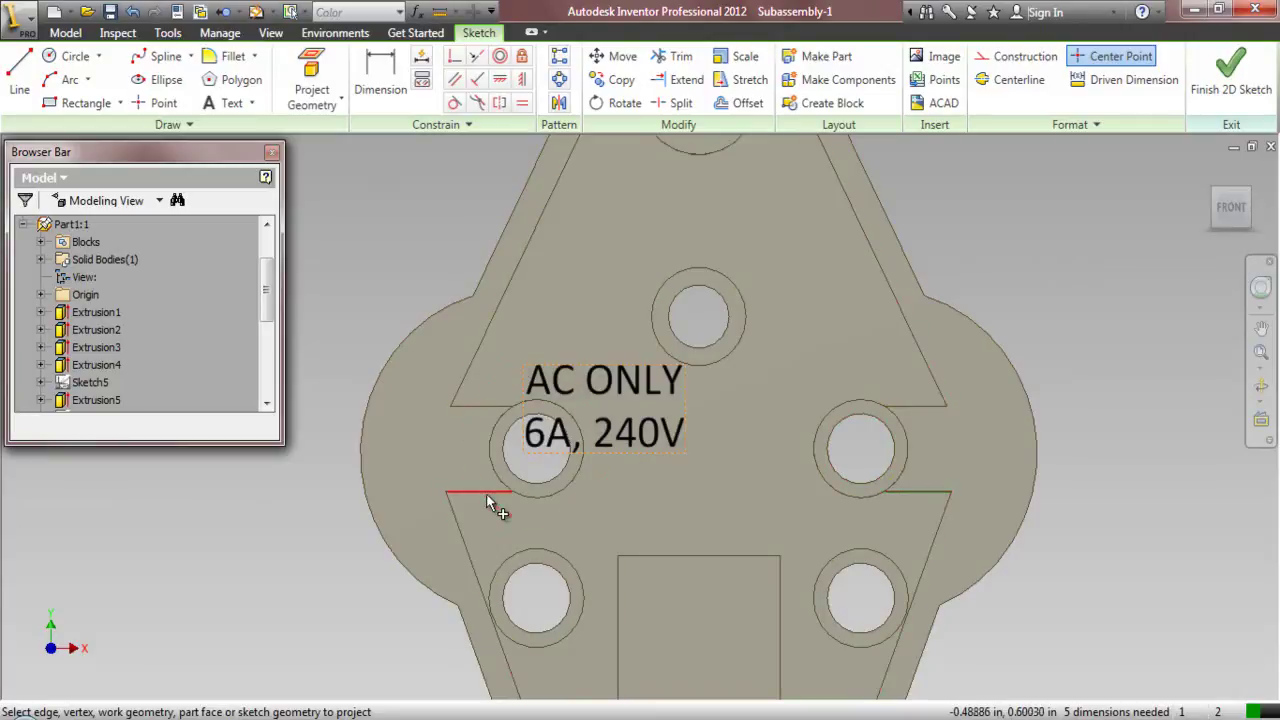
{"action": "scroll", "coordinate": [498, 395], "scroll_direction": "down", "scroll_amount": 2}
{"action": "left_click", "coordinate": [498, 395]}
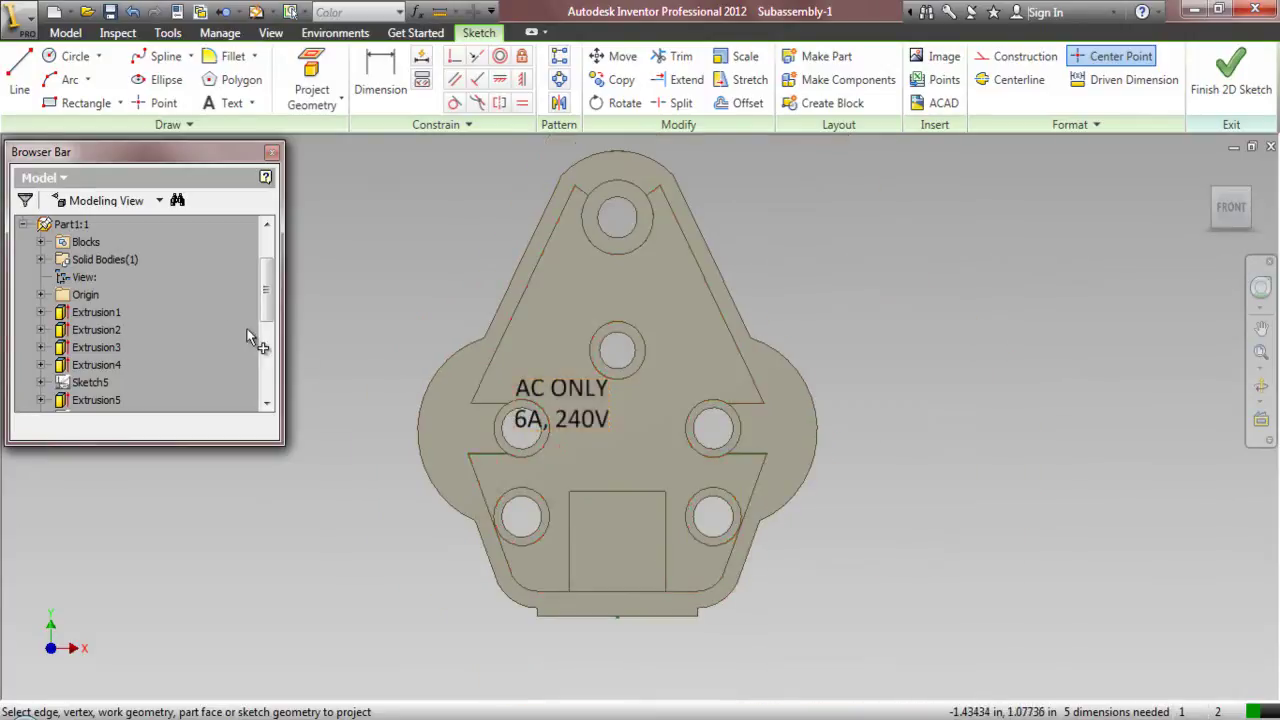
{"action": "left_click_drag", "start_coordinate": [267, 290], "coordinate": [272, 286]}
{"action": "left_click", "coordinate": [40, 312]}
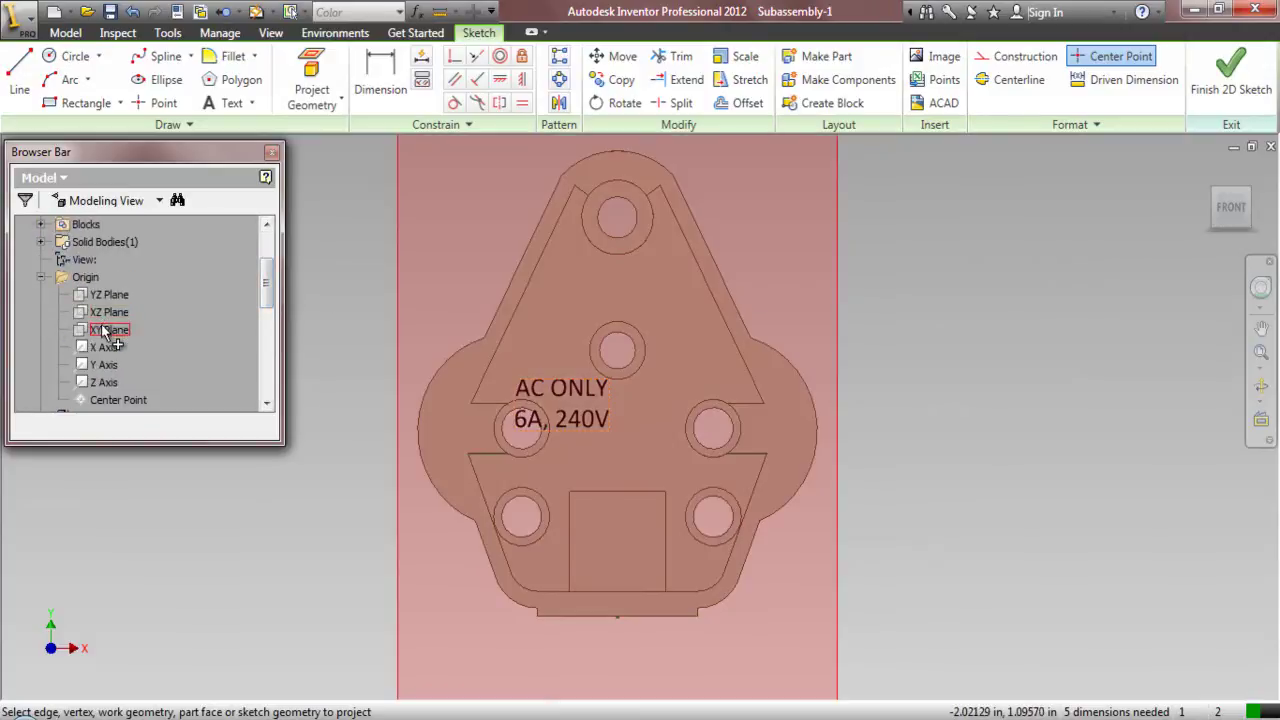
{"action": "left_click", "coordinate": [105, 331]}
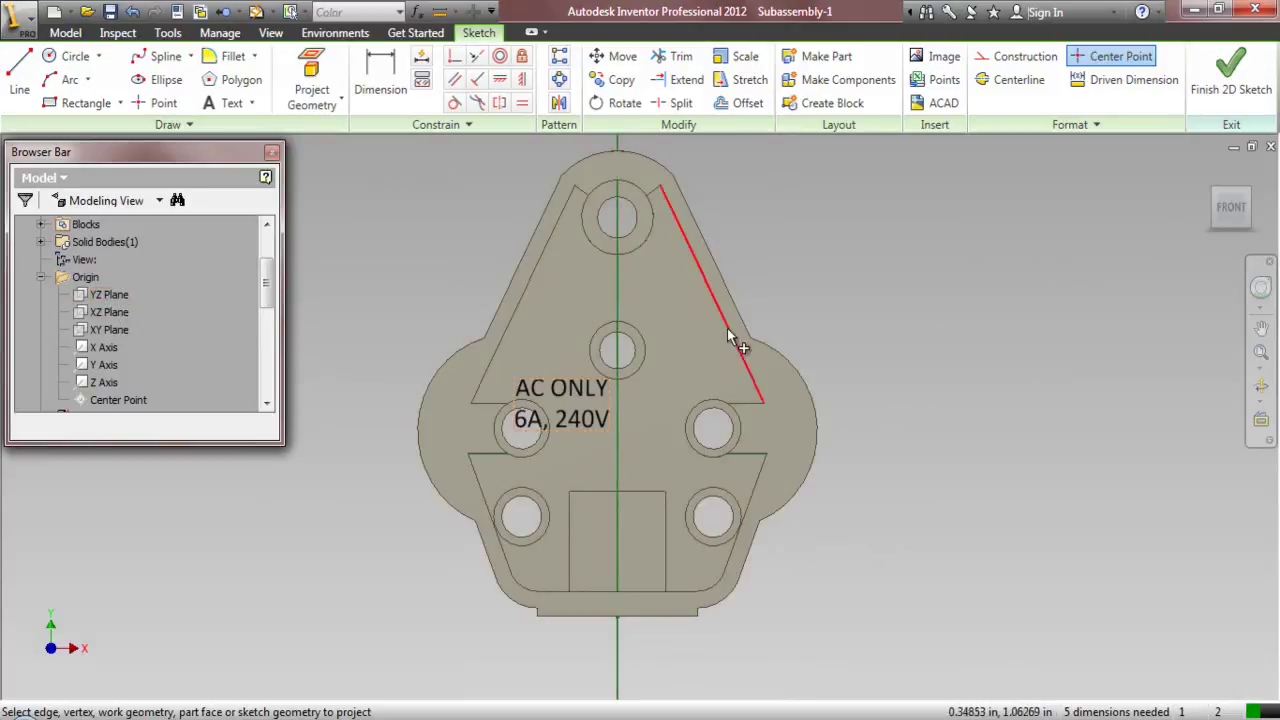
{"action": "scroll", "coordinate": [635, 318], "scroll_direction": "up", "scroll_amount": 3}
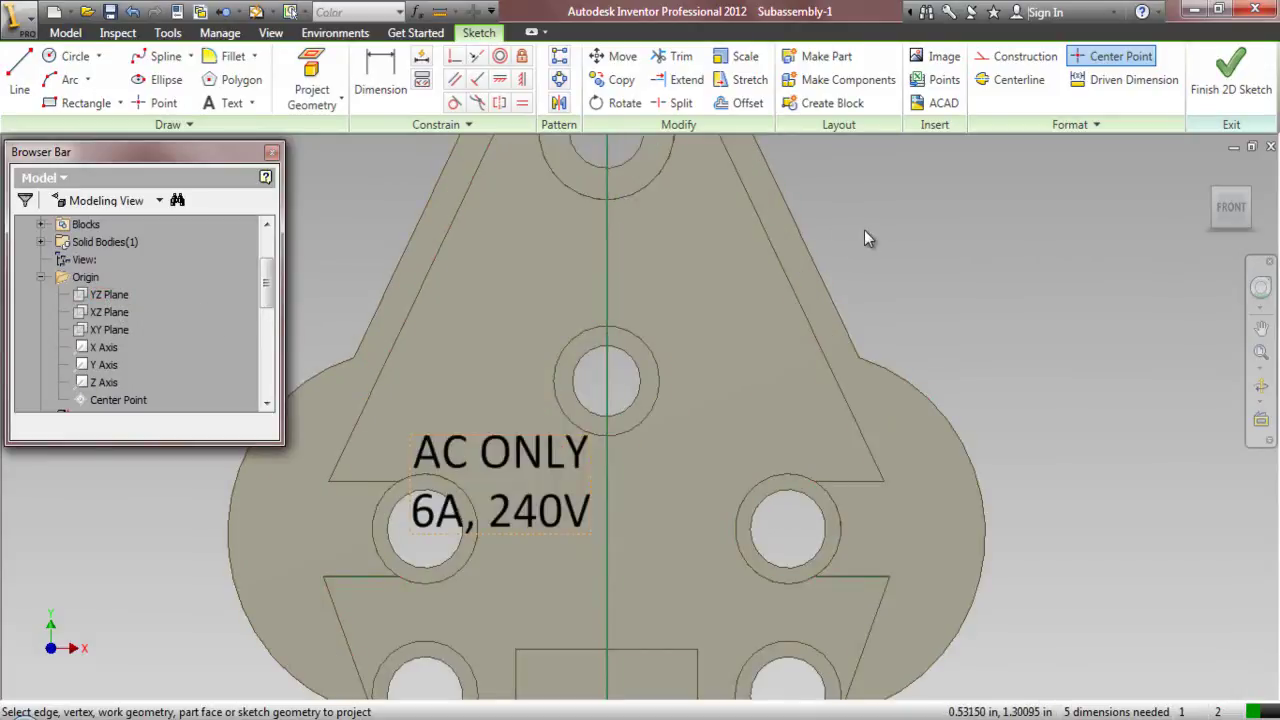
{"action": "right_click", "coordinate": [864, 232]}
{"action": "left_click", "coordinate": [706, 226]}
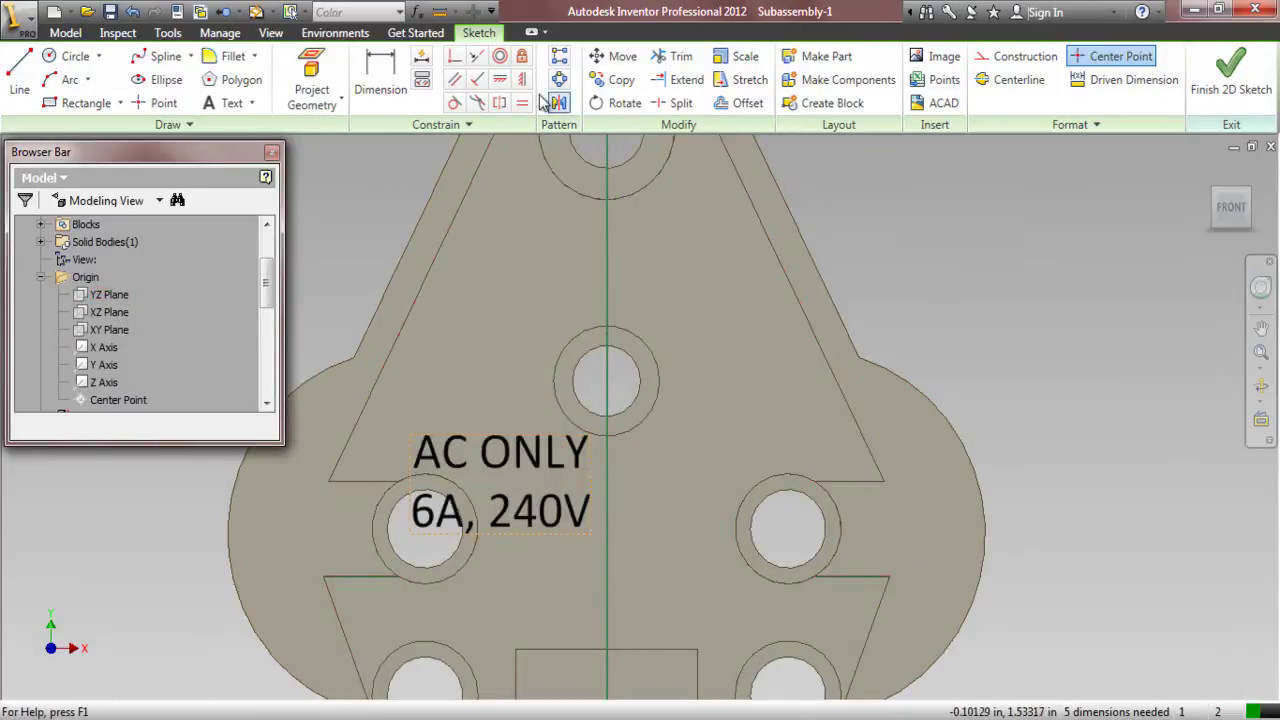
- Centre the text box horizontally by making its top edge midpoint coincident with the projected vertical centre line
{"action": "left_click", "coordinate": [455, 57]}
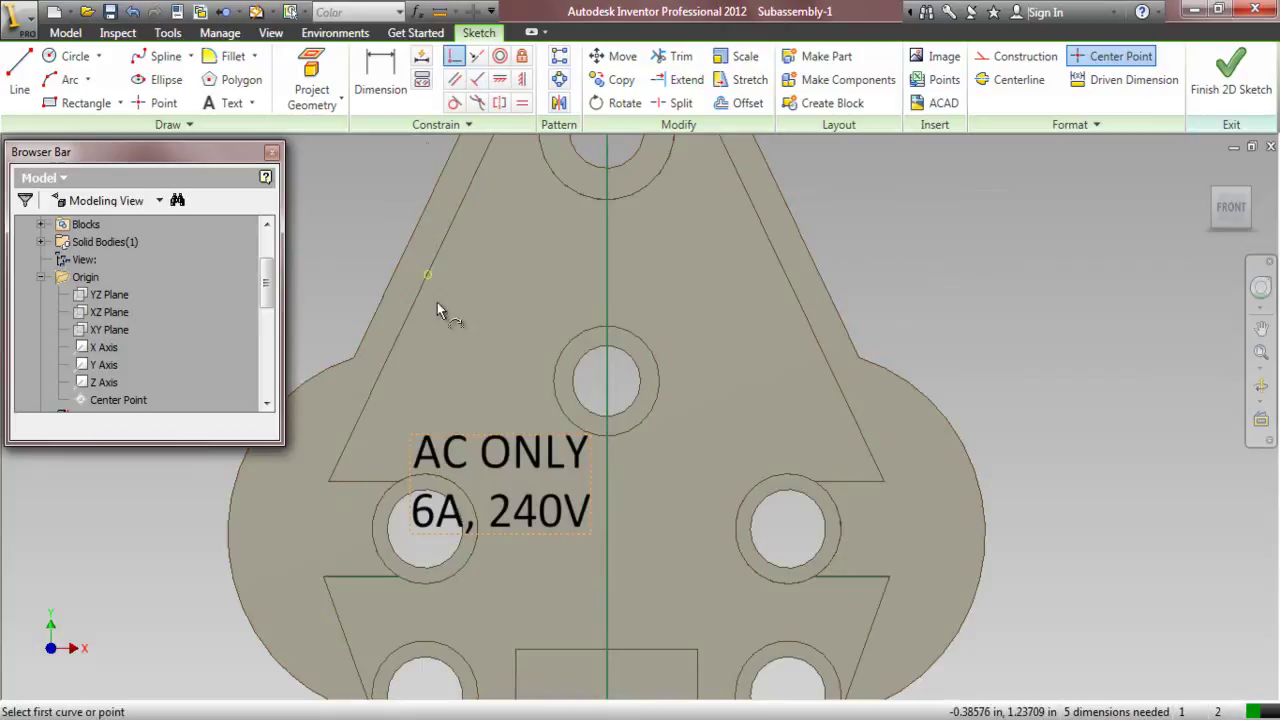
{"action": "left_click", "coordinate": [606, 292]}
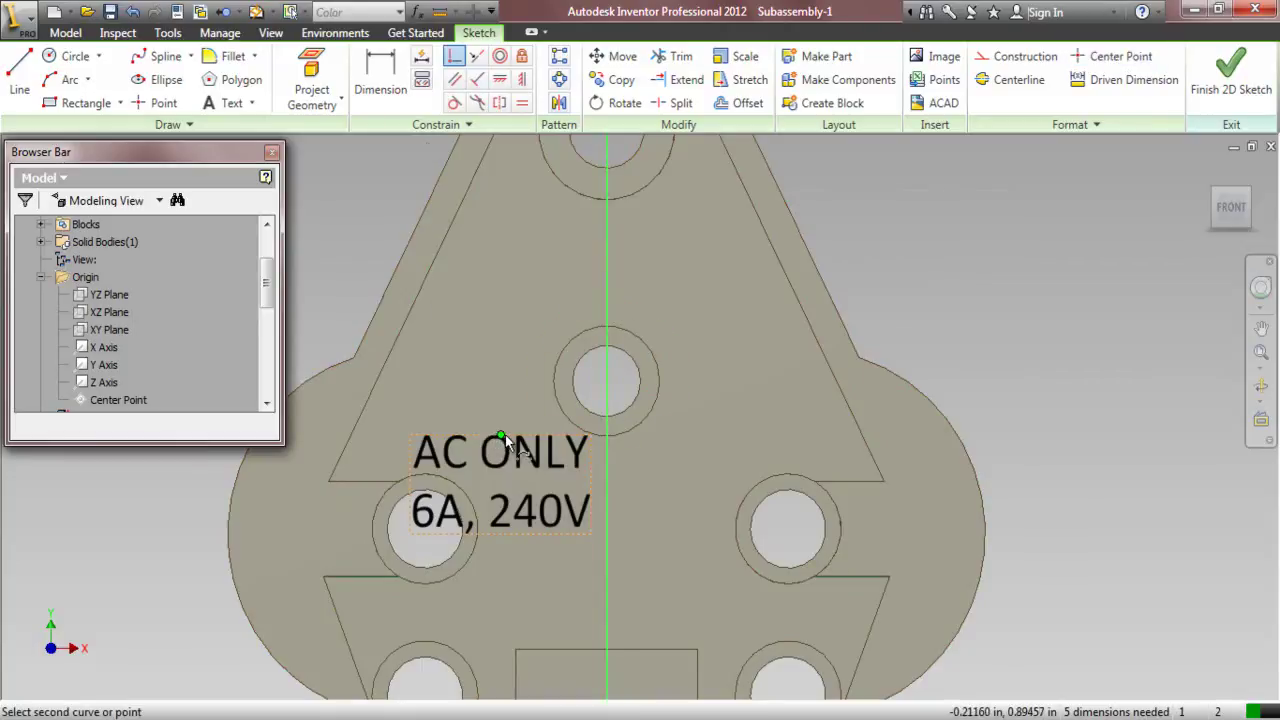
{"action": "left_click", "coordinate": [503, 445]}
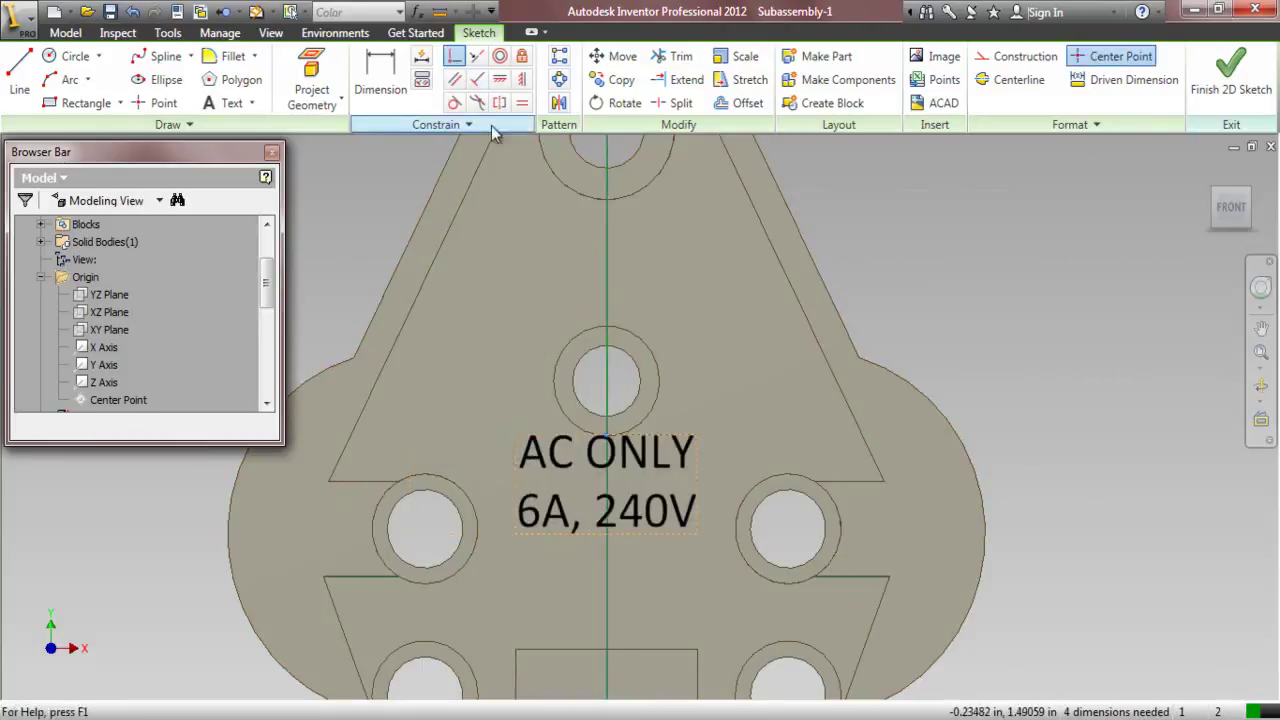
- Make the text box's top and bottom edges collinear with the upper and lower projected recess edges
{"action": "left_click", "coordinate": [477, 57]}
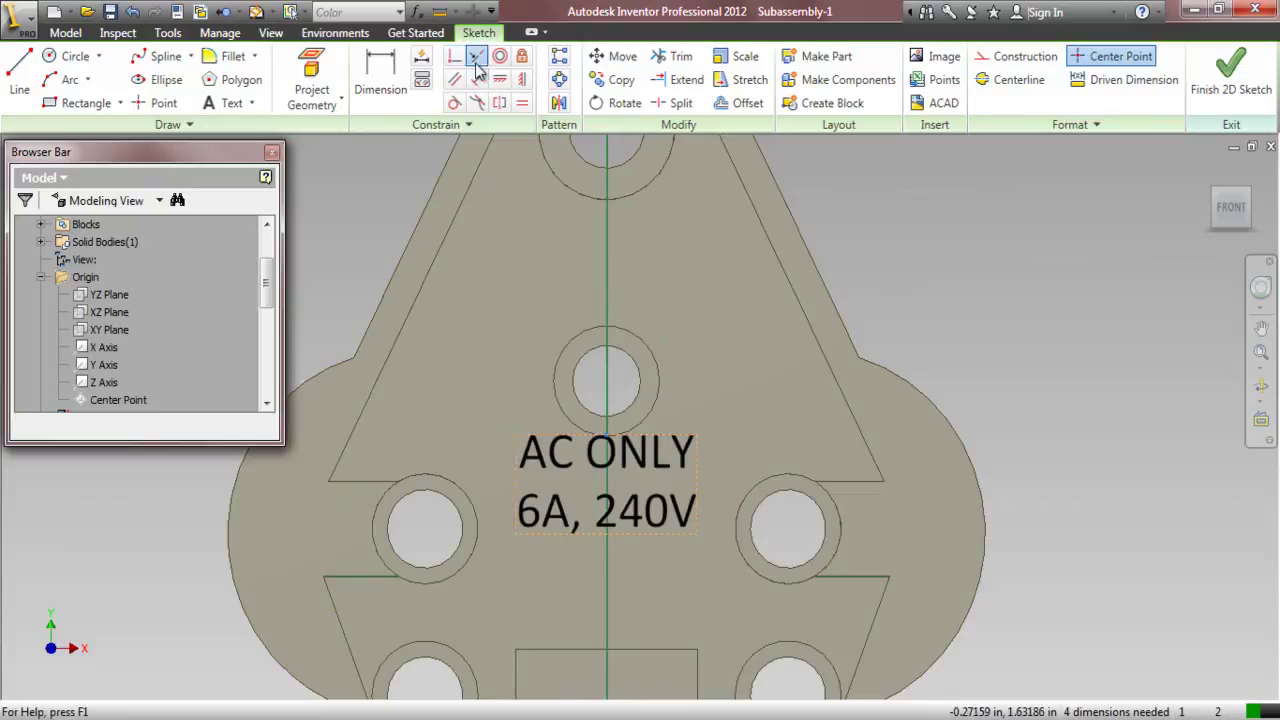
{"action": "left_click", "coordinate": [688, 435]}
{"action": "left_click", "coordinate": [832, 484]}
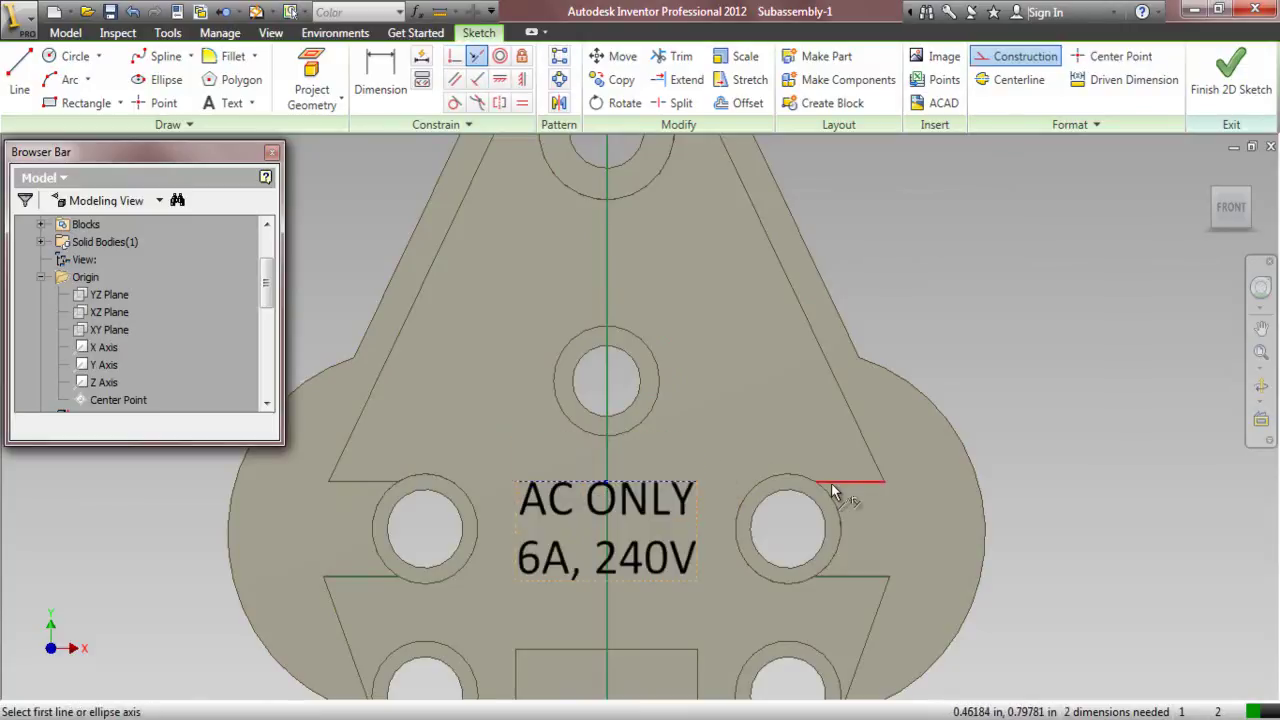
{"action": "left_click", "coordinate": [560, 579]}
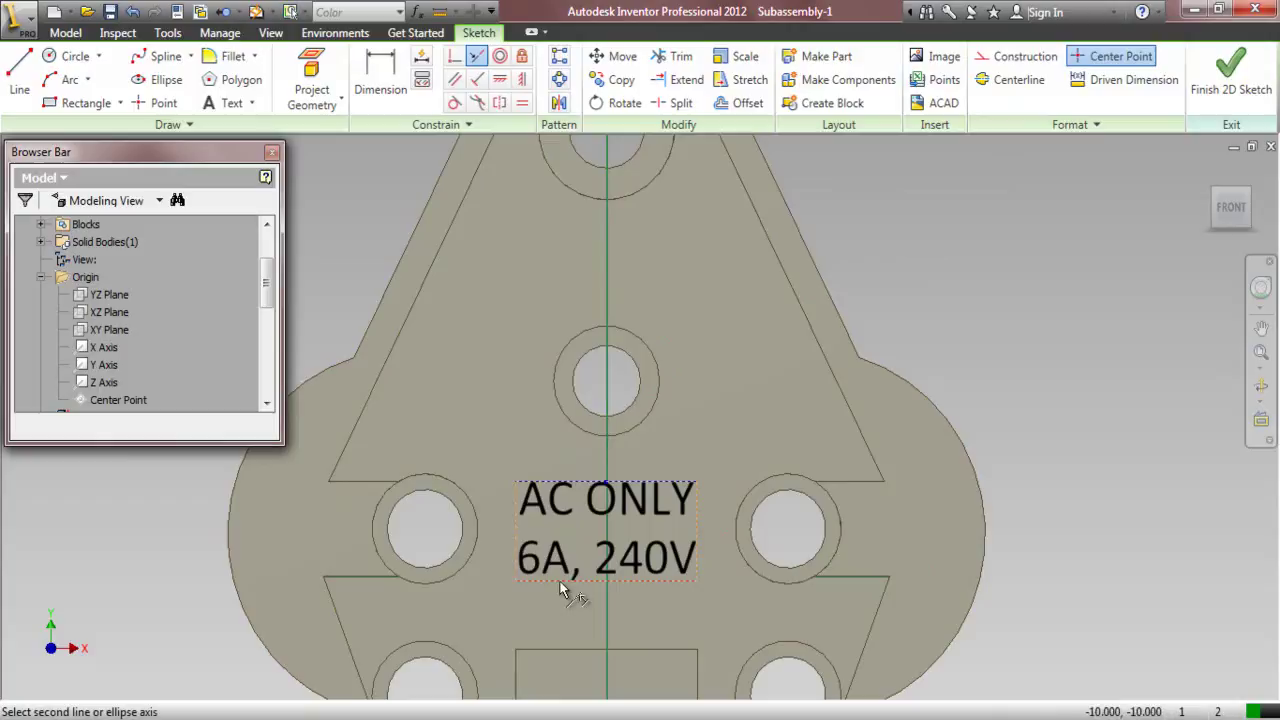
{"action": "left_click", "coordinate": [371, 578]}
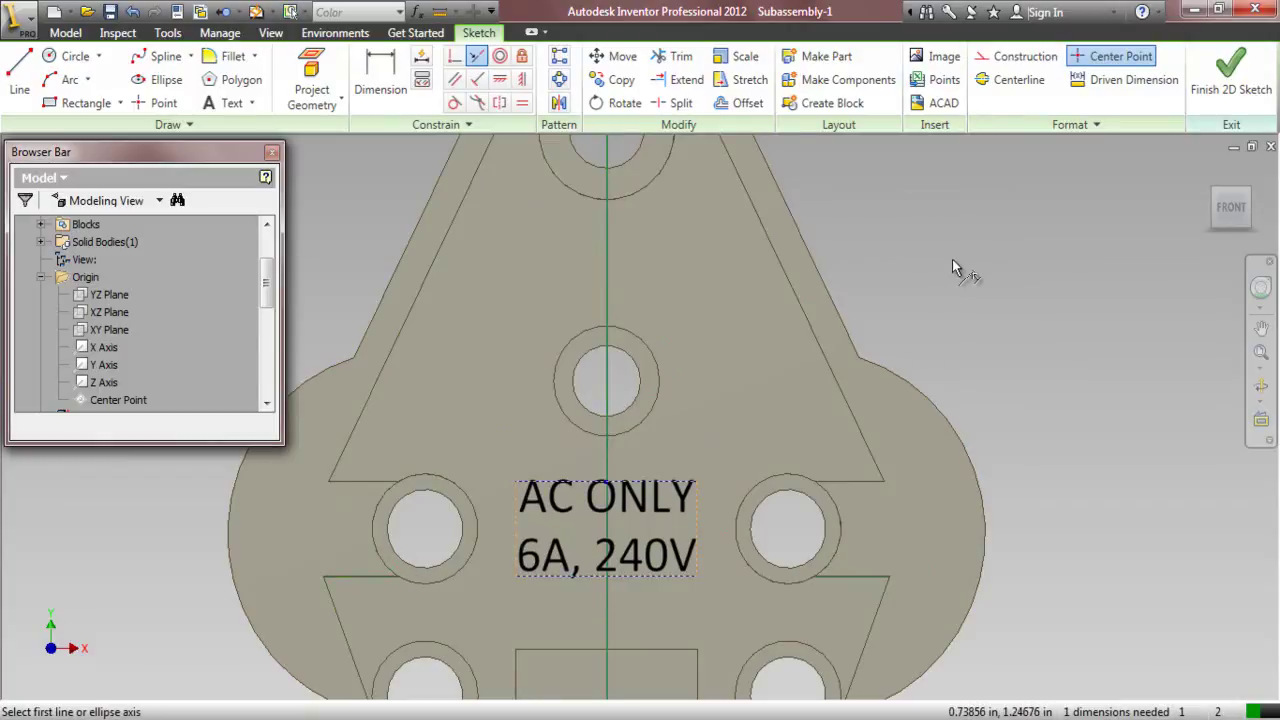
{"action": "right_click", "coordinate": [921, 268]}
{"action": "left_click", "coordinate": [840, 266]}
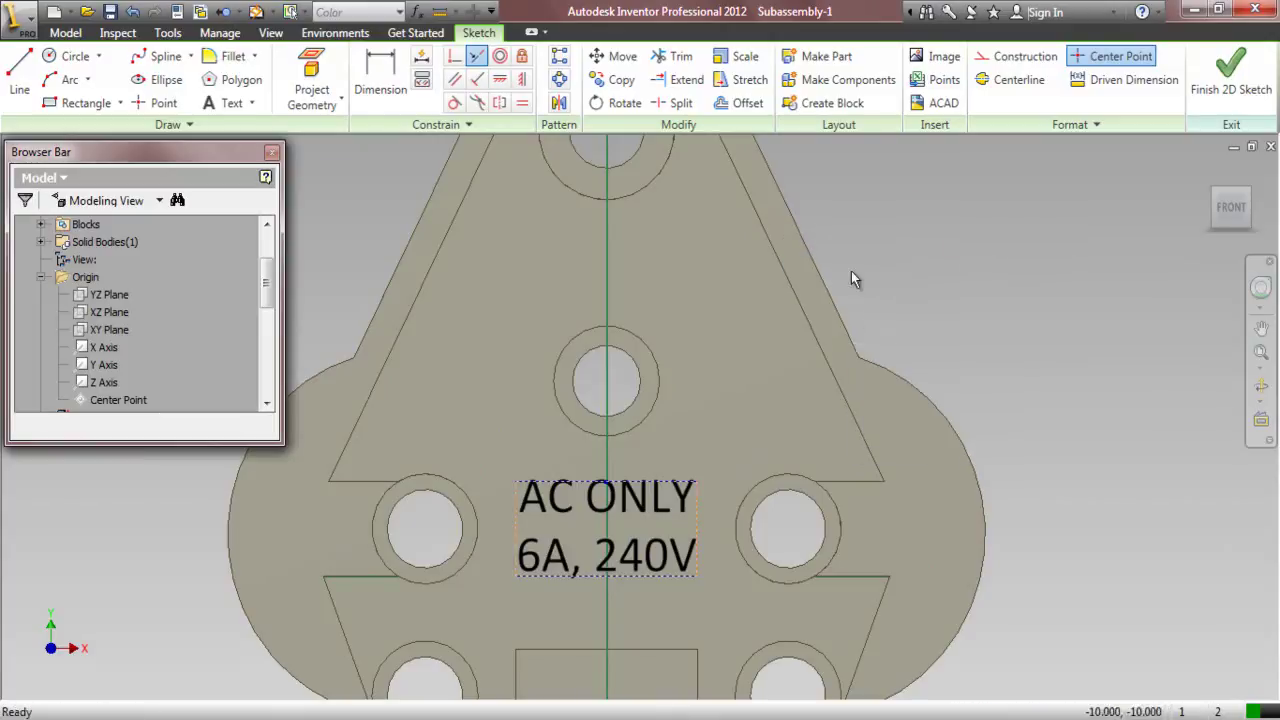
- Widen the text box to nearly fill the gap between the two middle side holes and finish the sketch
{"action": "left_click_drag", "start_coordinate": [696, 506], "coordinate": [714, 513]}
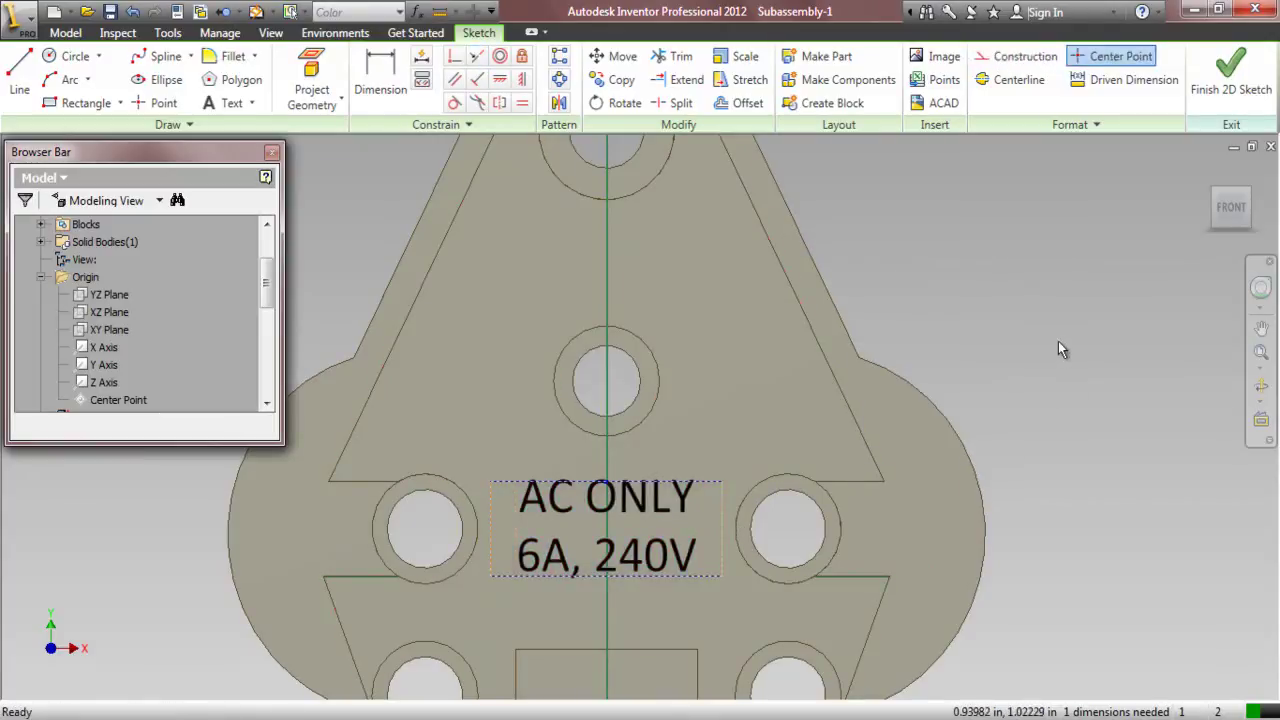
{"action": "left_click", "coordinate": [1230, 72]}
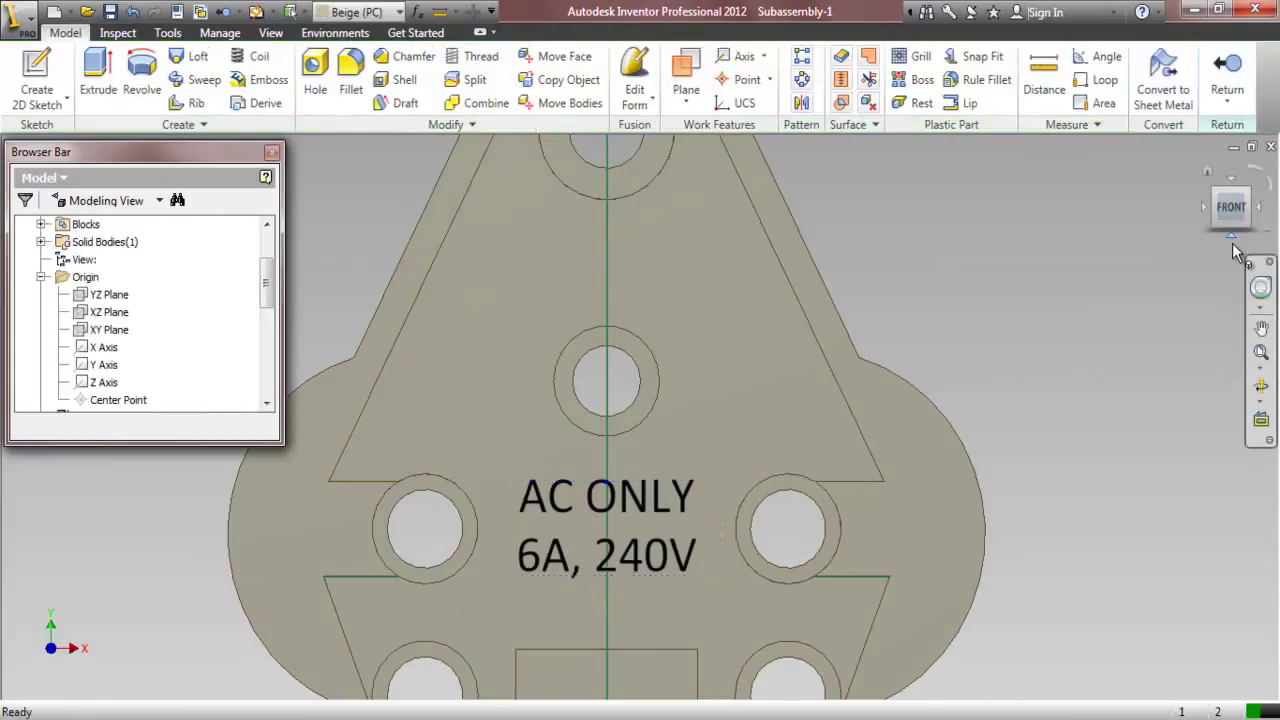
{"action": "left_click", "coordinate": [1233, 240]}
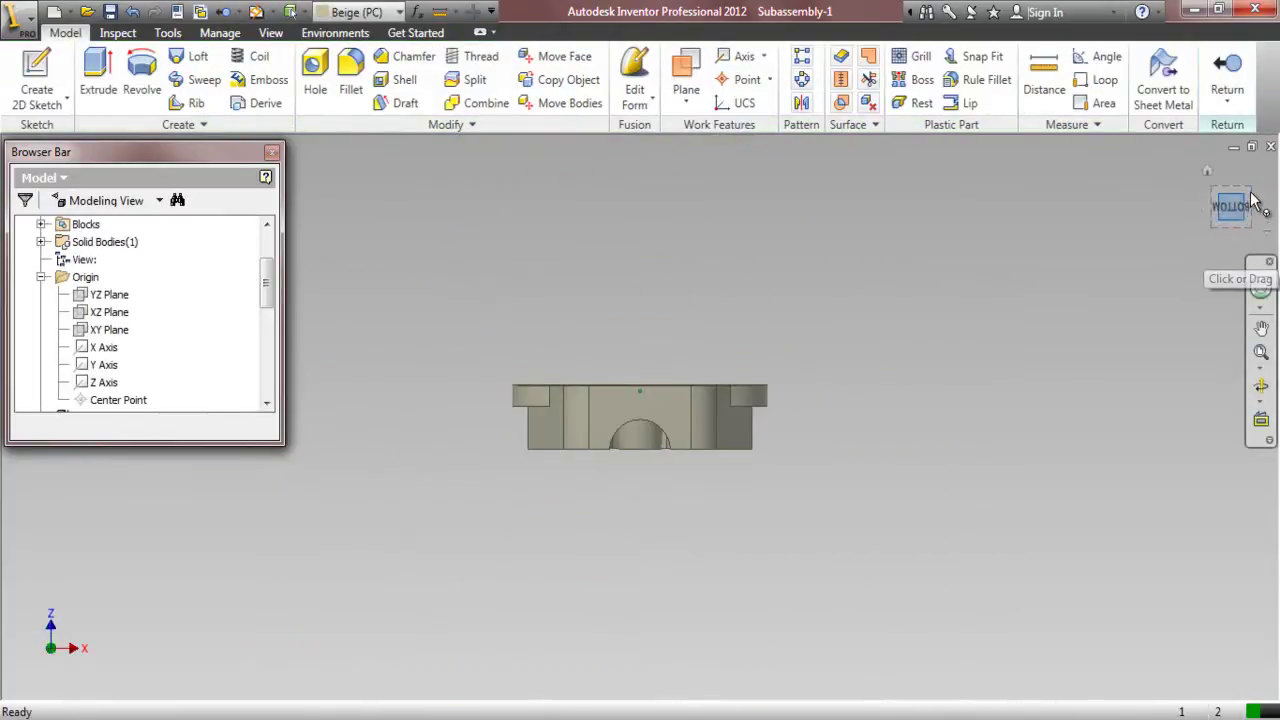
- Emboss the "AC ONLY 6A, 240V" text as an engraving into the recessed face, reversing the direction and setting the depth to 1/64
{"action": "left_click", "coordinate": [1255, 197]}
{"action": "scroll", "coordinate": [623, 379], "scroll_direction": "up", "scroll_amount": 2}
{"action": "scroll", "coordinate": [623, 379], "scroll_direction": "up", "scroll_amount": 3}
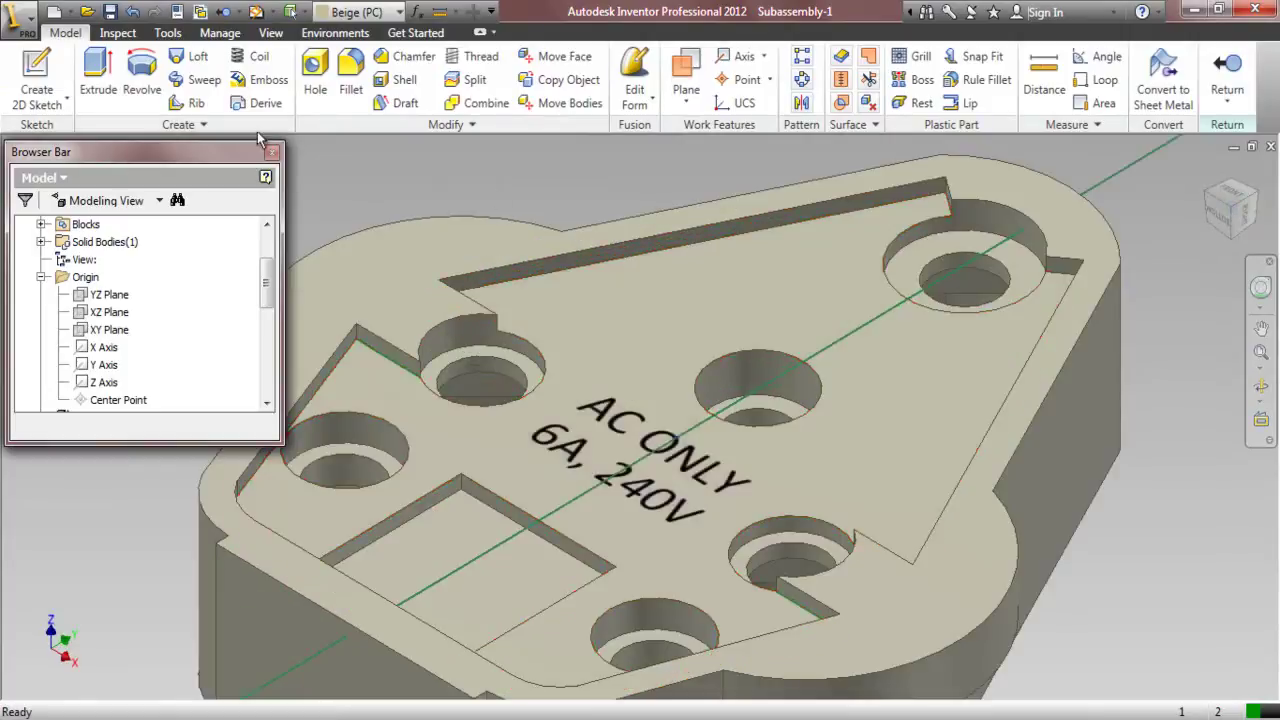
{"action": "left_click", "coordinate": [262, 80]}
{"action": "left_click", "coordinate": [617, 405]}
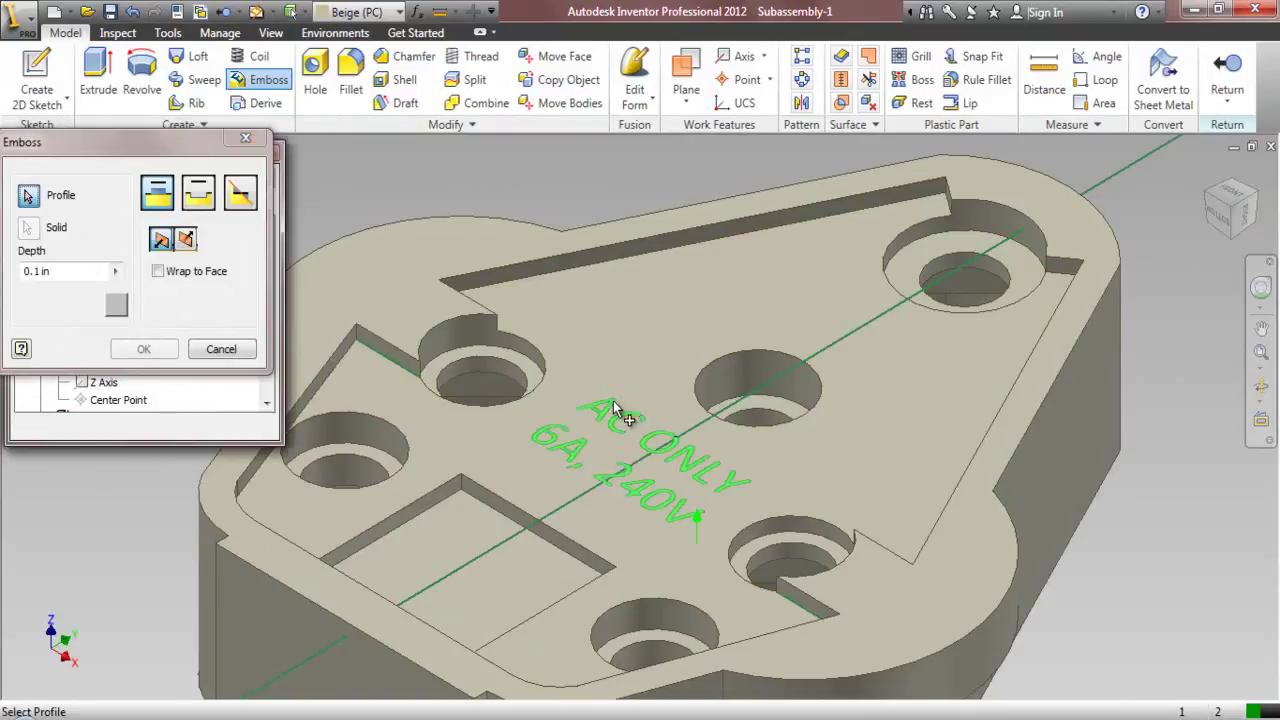
{"action": "left_click", "coordinate": [197, 195]}
{"action": "left_click", "coordinate": [186, 239]}
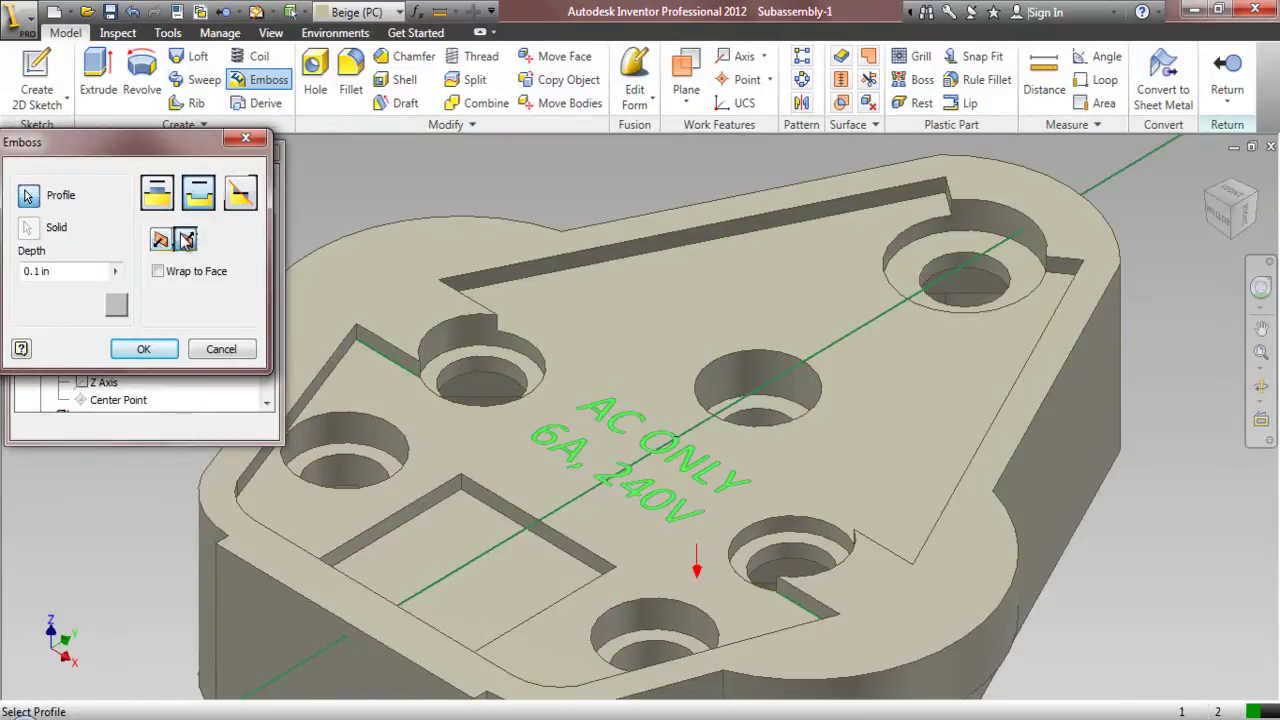
{"action": "left_click_drag", "start_coordinate": [55, 270], "coordinate": [15, 277]}
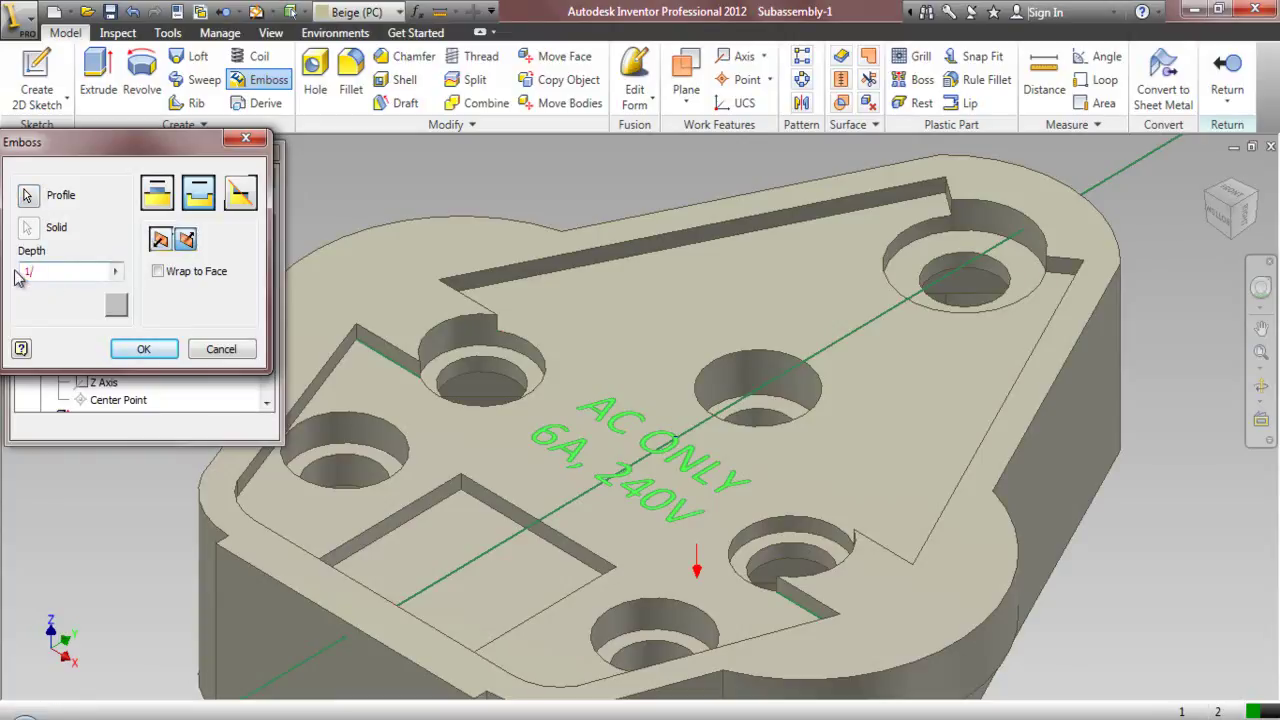
{"action": "type", "text": "1/64"}
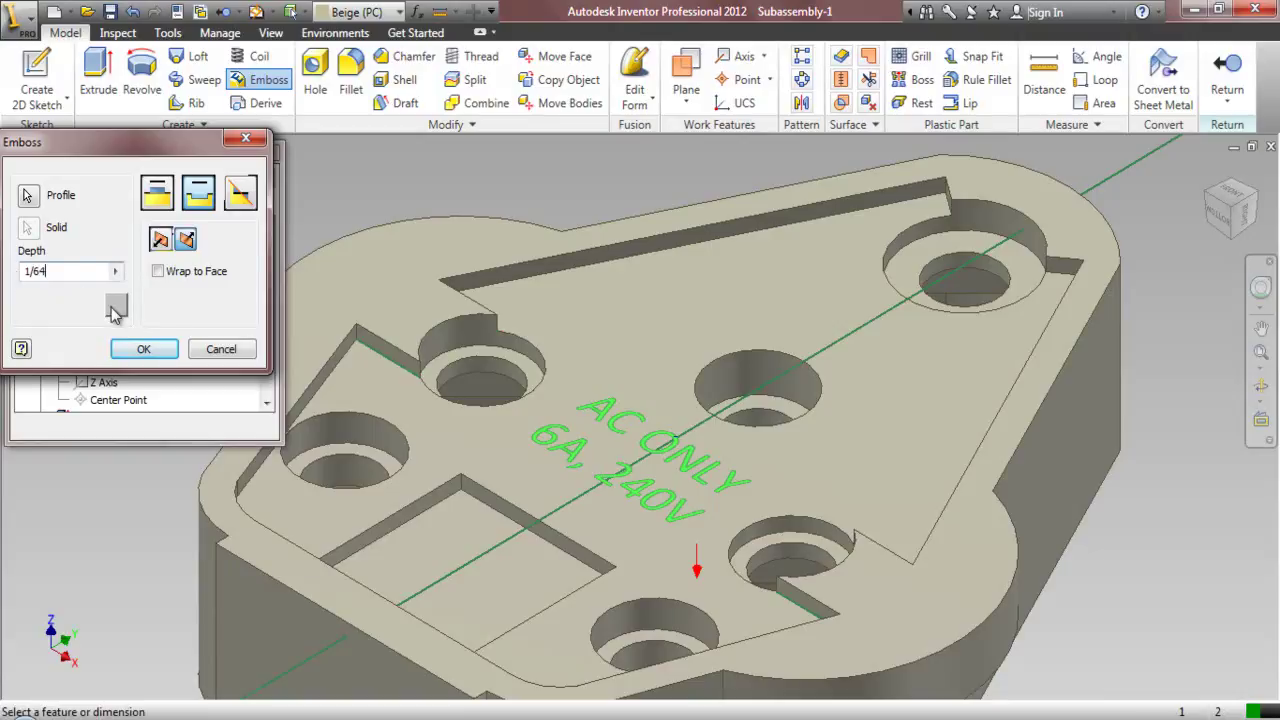
- Set the engraving's face color to Red and complete the Emboss feature
{"action": "left_click", "coordinate": [116, 304]}
{"action": "left_click", "coordinate": [167, 180]}
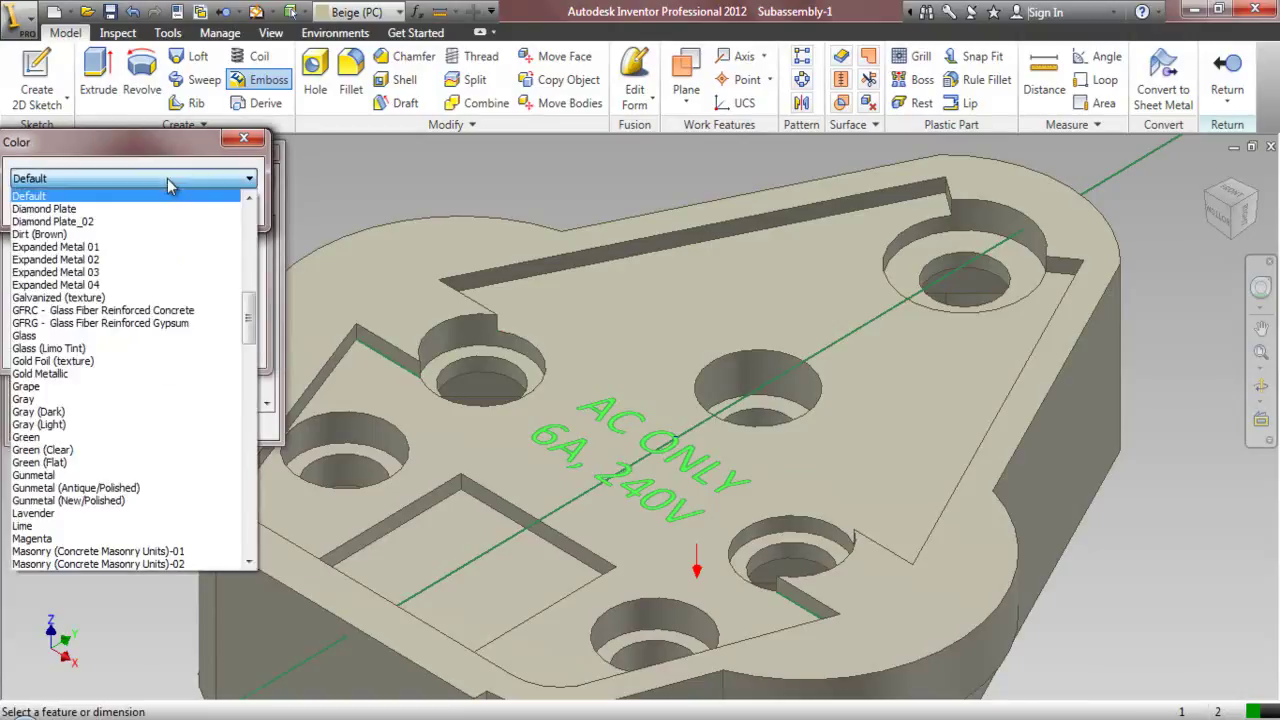
{"action": "key", "text": "r"}
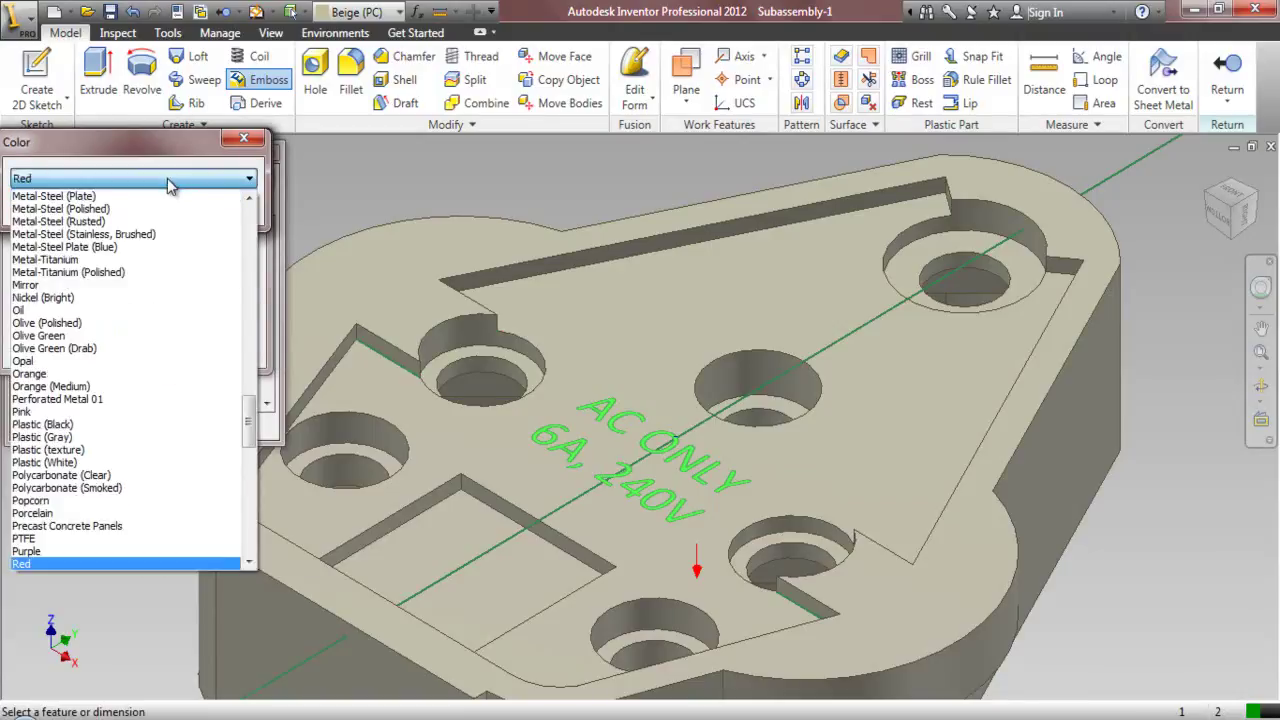
{"action": "left_click", "coordinate": [40, 563]}
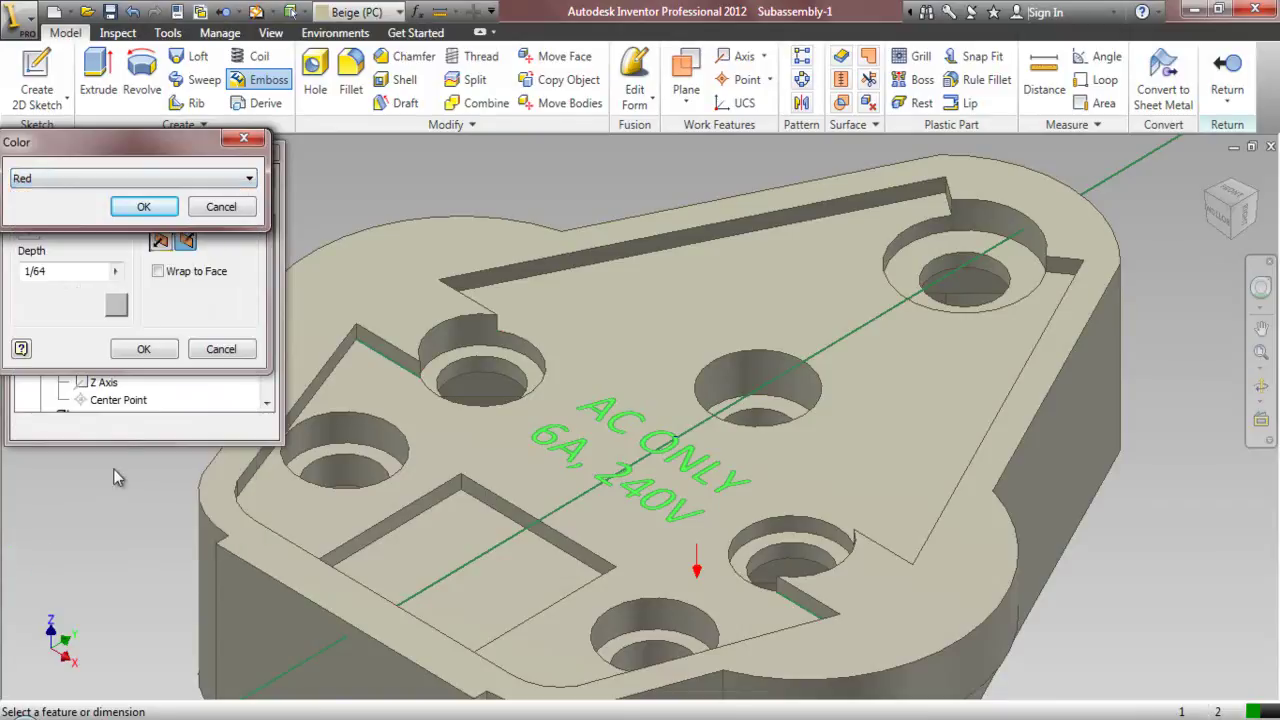
{"action": "left_click", "coordinate": [140, 206]}
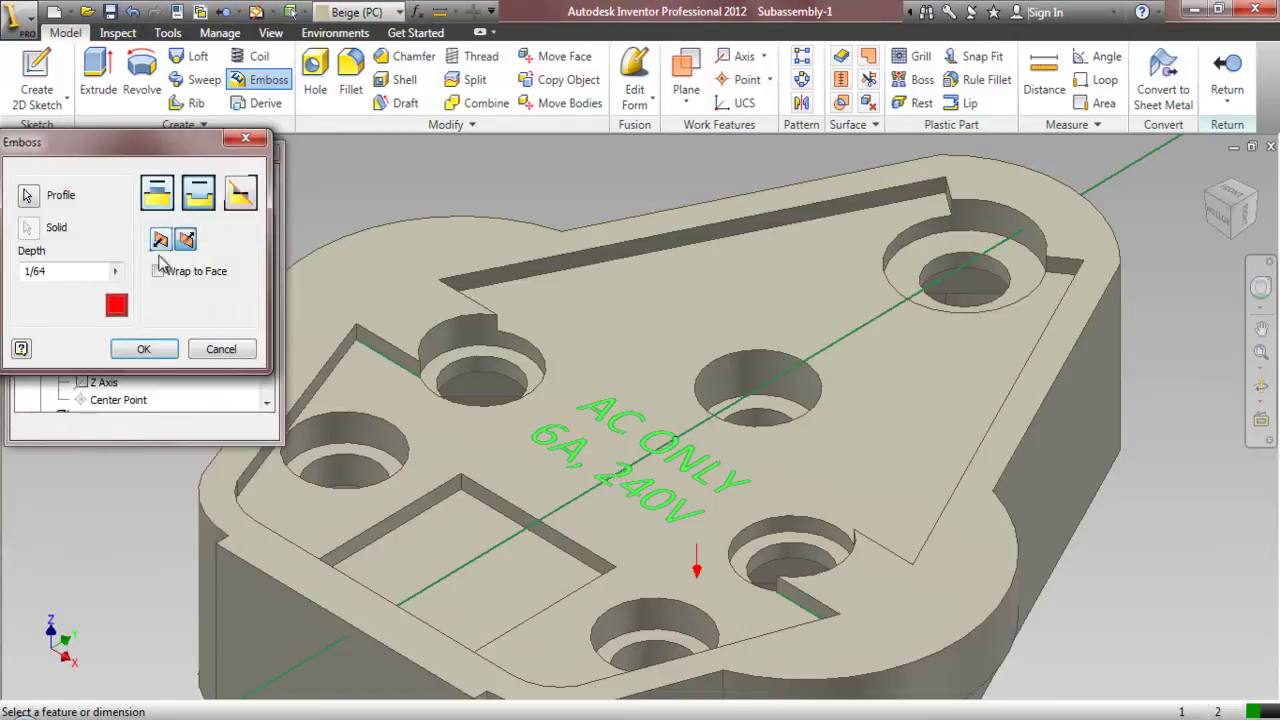
{"action": "left_click", "coordinate": [144, 349]}
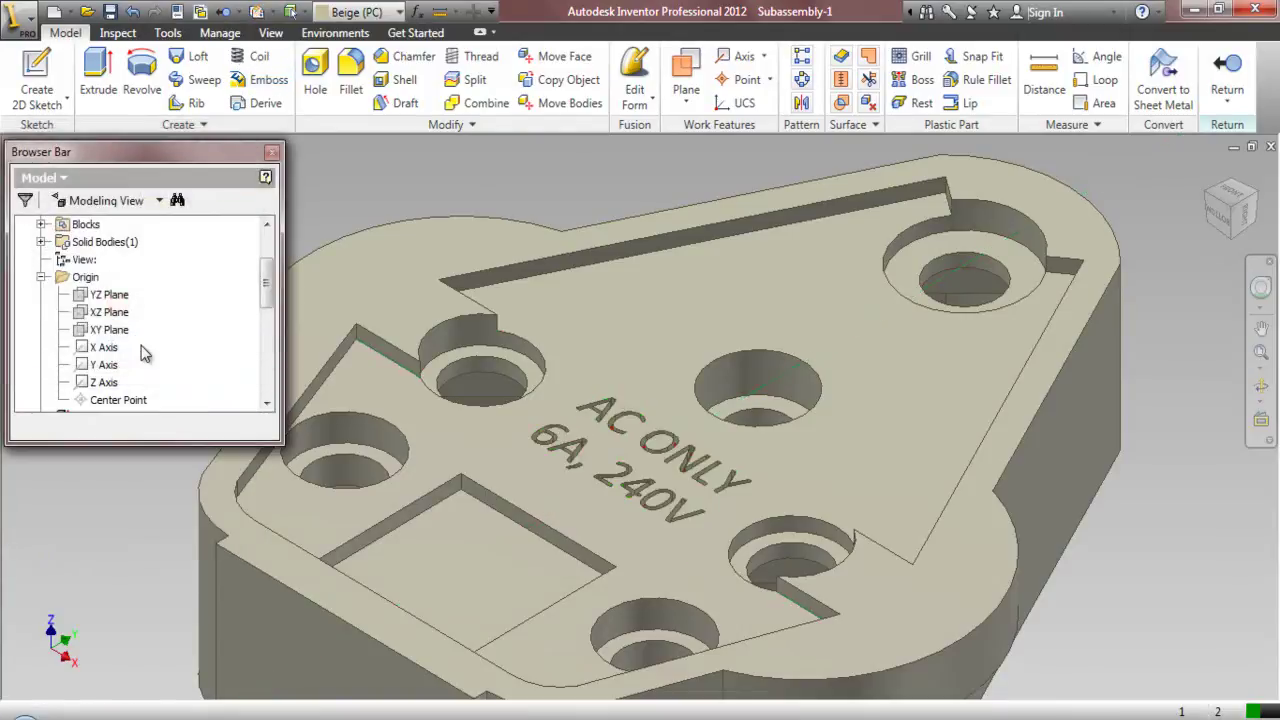
- Set the feature color style of the text emboss to Red in its feature properties
{"action": "left_click_drag", "start_coordinate": [266, 285], "coordinate": [266, 378]}
{"action": "right_click", "coordinate": [94, 382]}
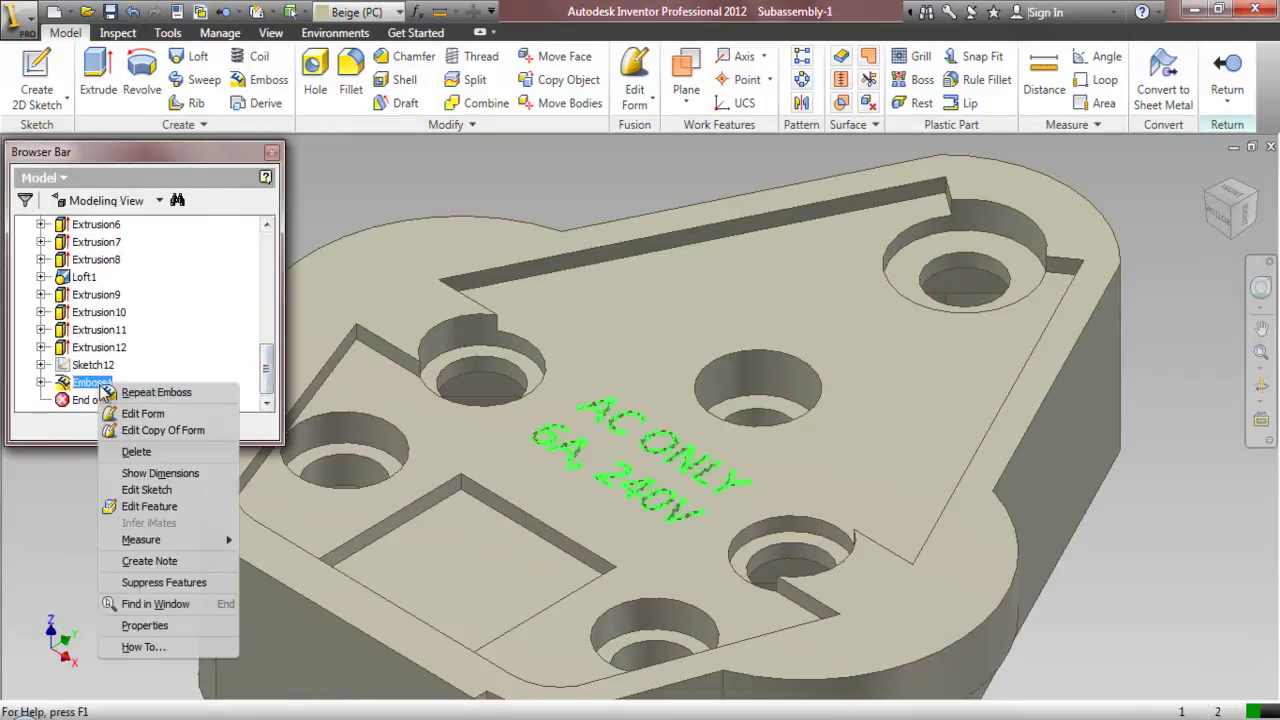
{"action": "left_click", "coordinate": [137, 626]}
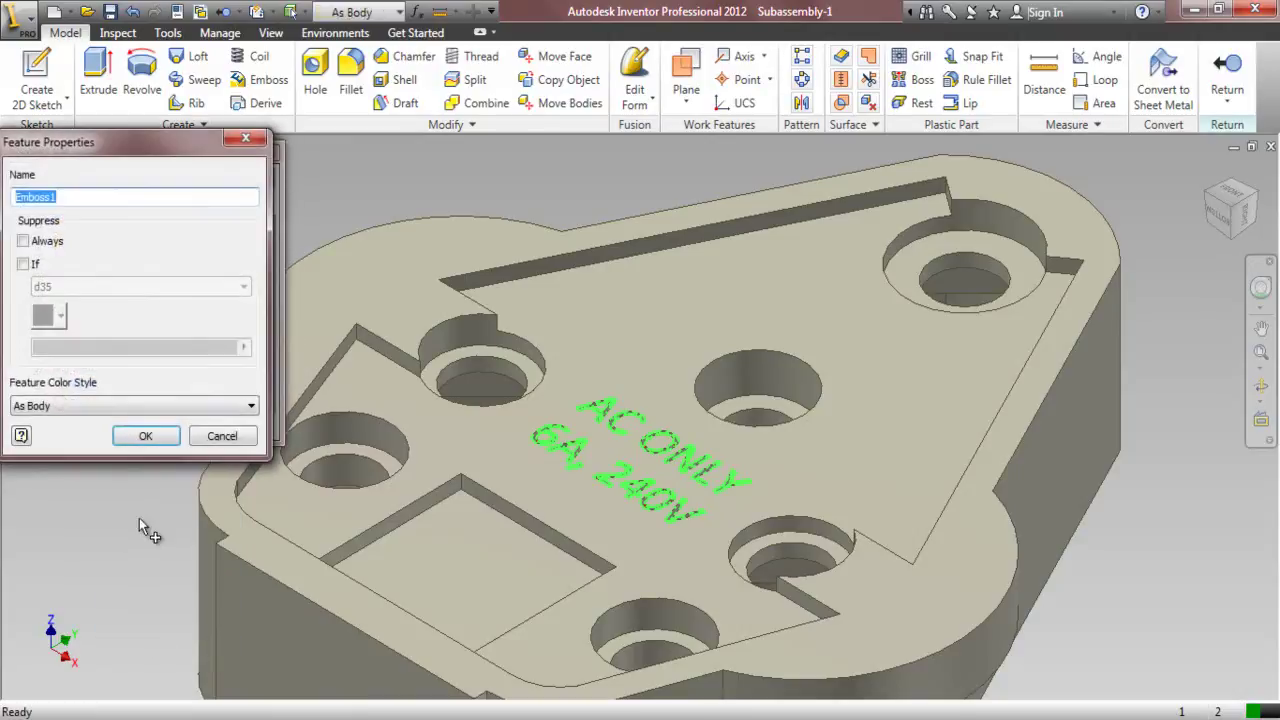
{"action": "left_click", "coordinate": [90, 406]}
{"action": "type", "text": "red"}
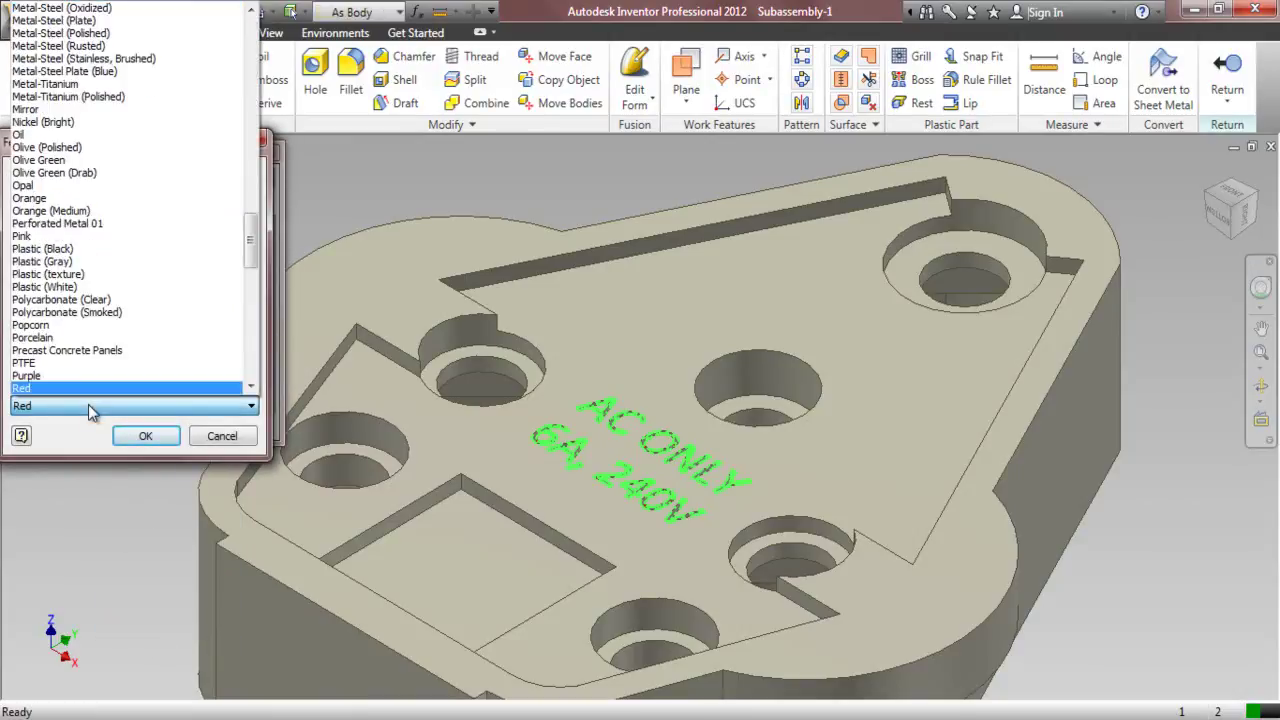
{"action": "left_click", "coordinate": [92, 400]}
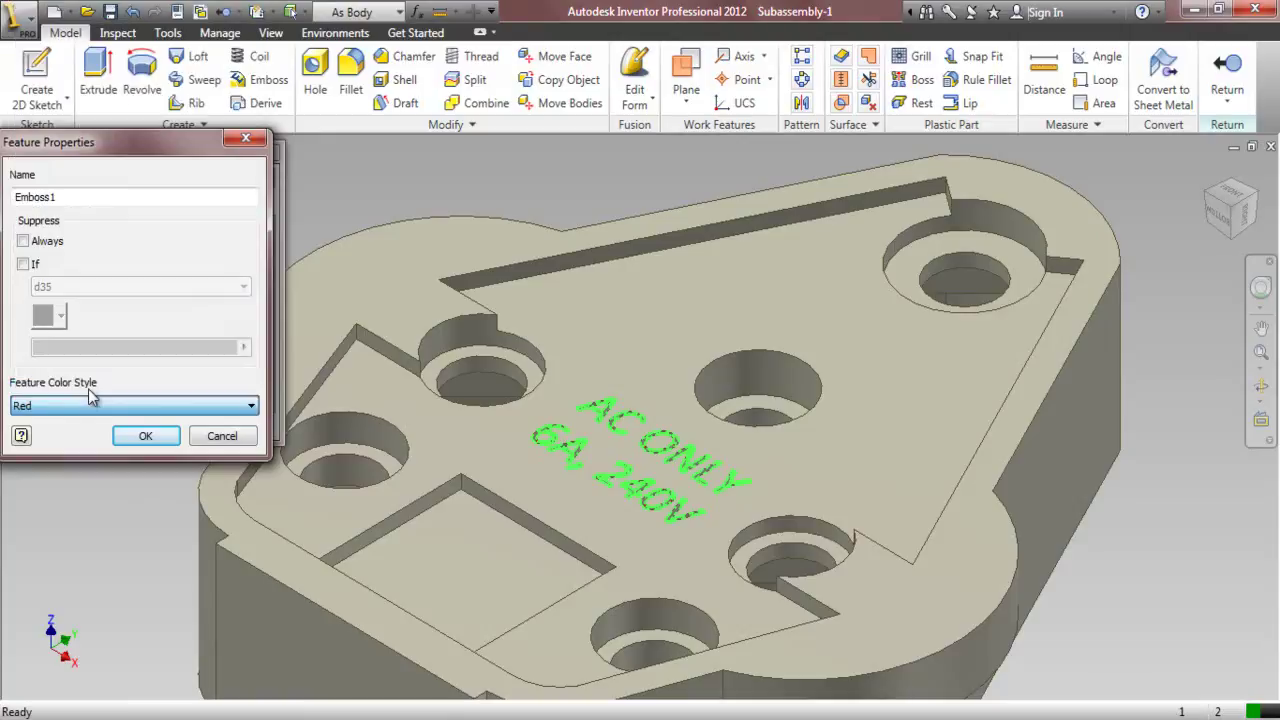
{"action": "left_click", "coordinate": [145, 437]}
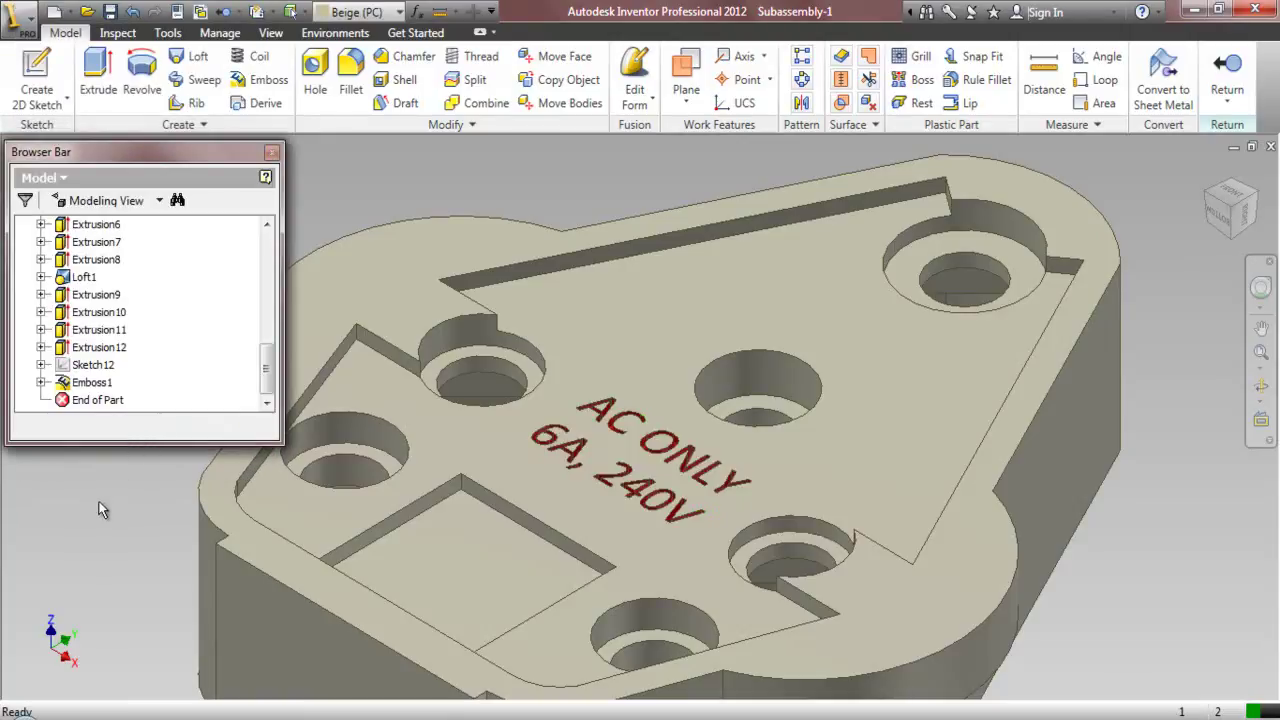
- Save the work and return from in-place part editing to the Subassembly-1 assembly
{"action": "left_click", "coordinate": [110, 14]}
{"action": "left_click", "coordinate": [1206, 64]}
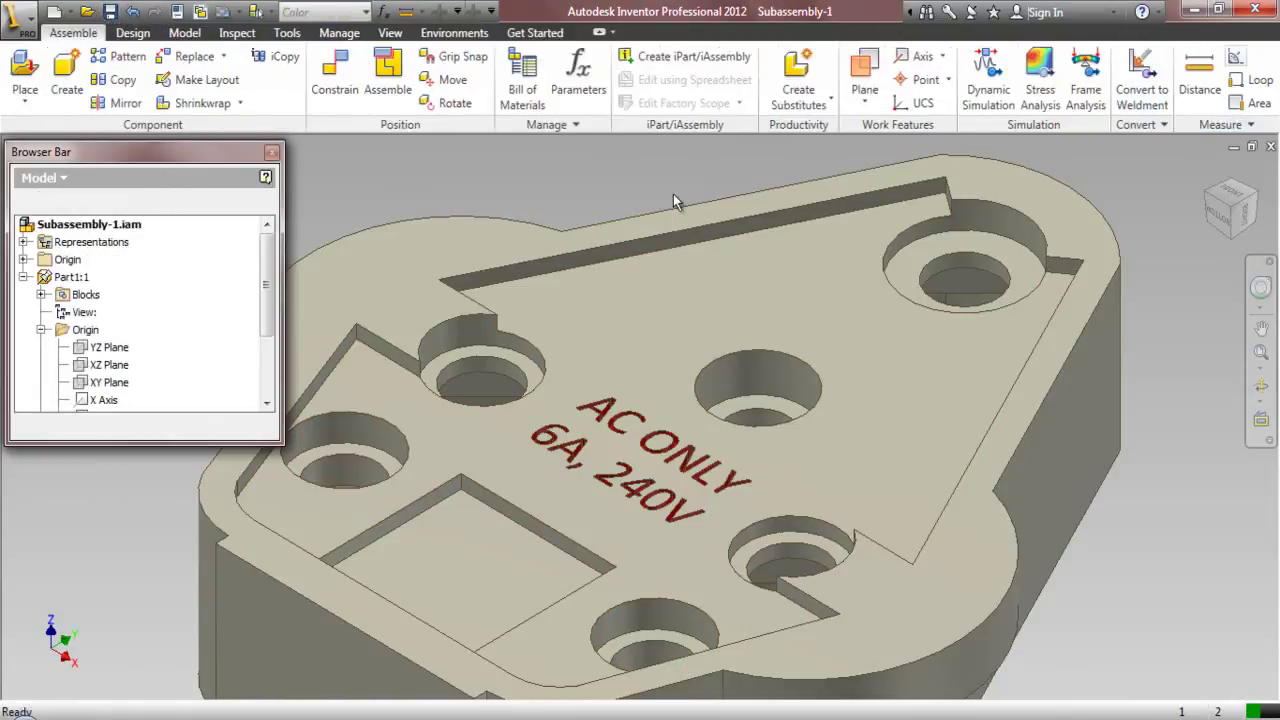
{"action": "left_click", "coordinate": [1261, 351]}
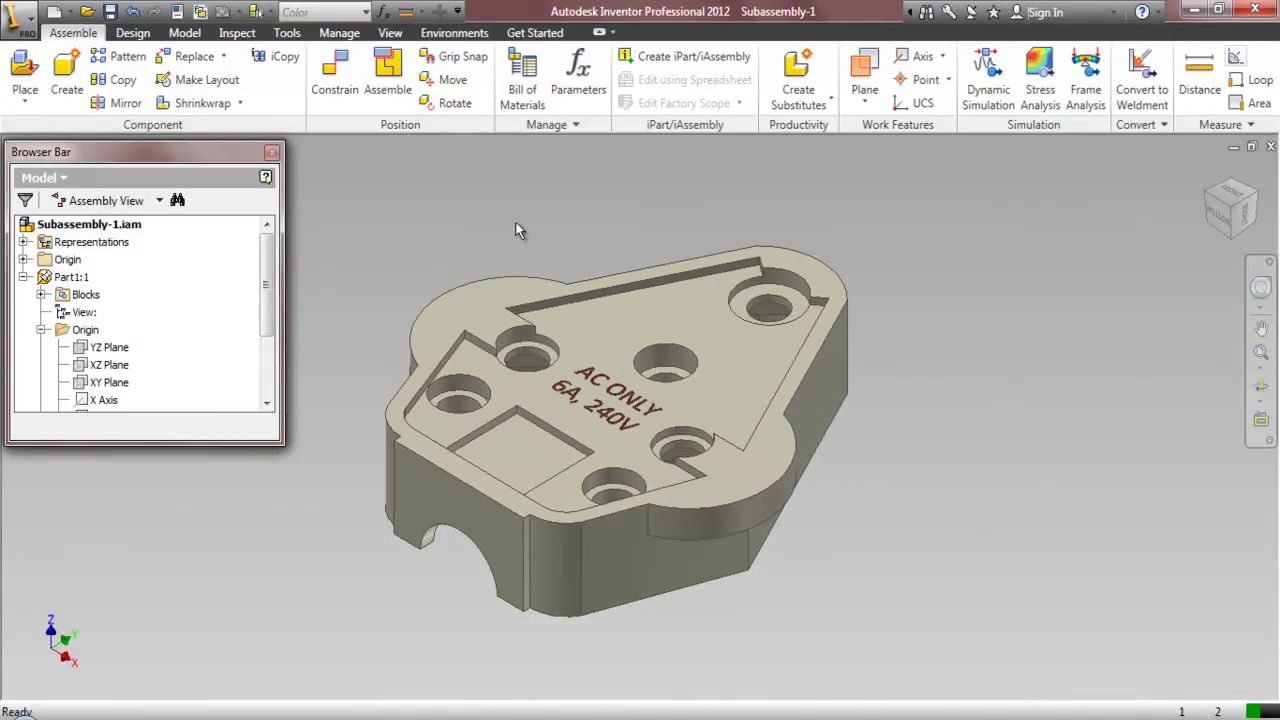
- Collapse the whole model browser tree and place one instance of Part3 beside the base part
{"action": "right_click", "coordinate": [210, 308]}
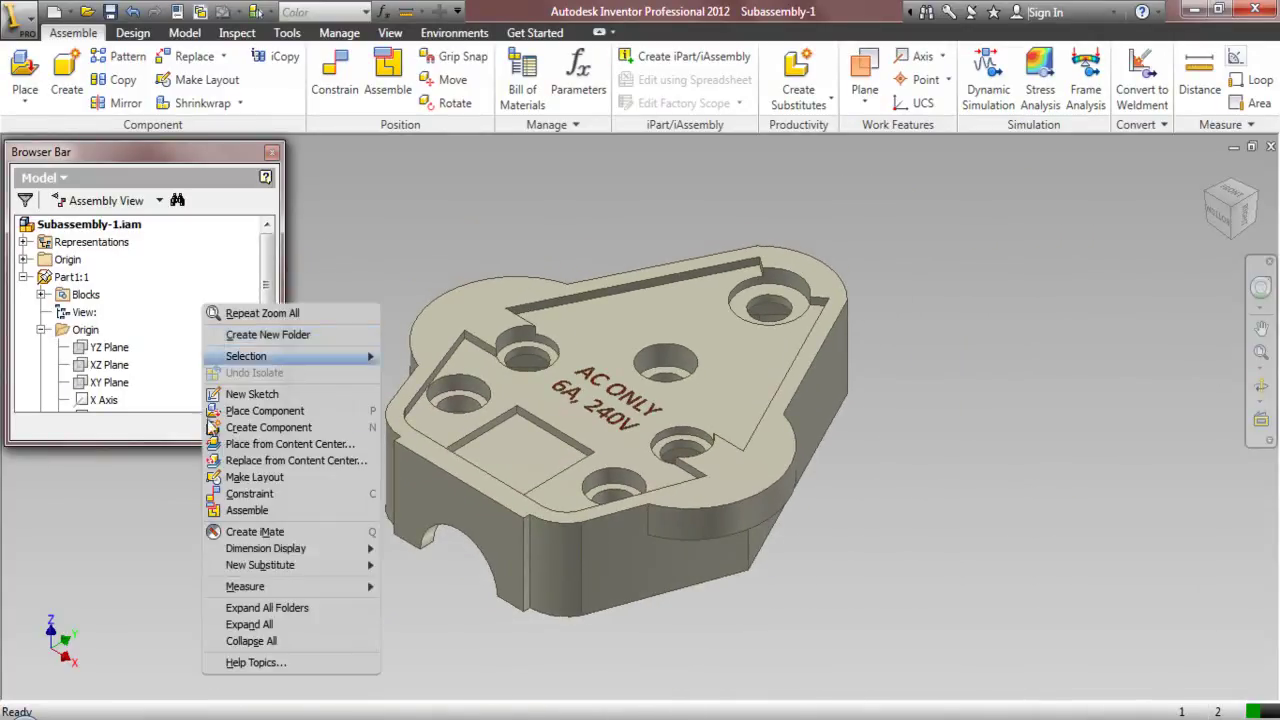
{"action": "left_click", "coordinate": [280, 642]}
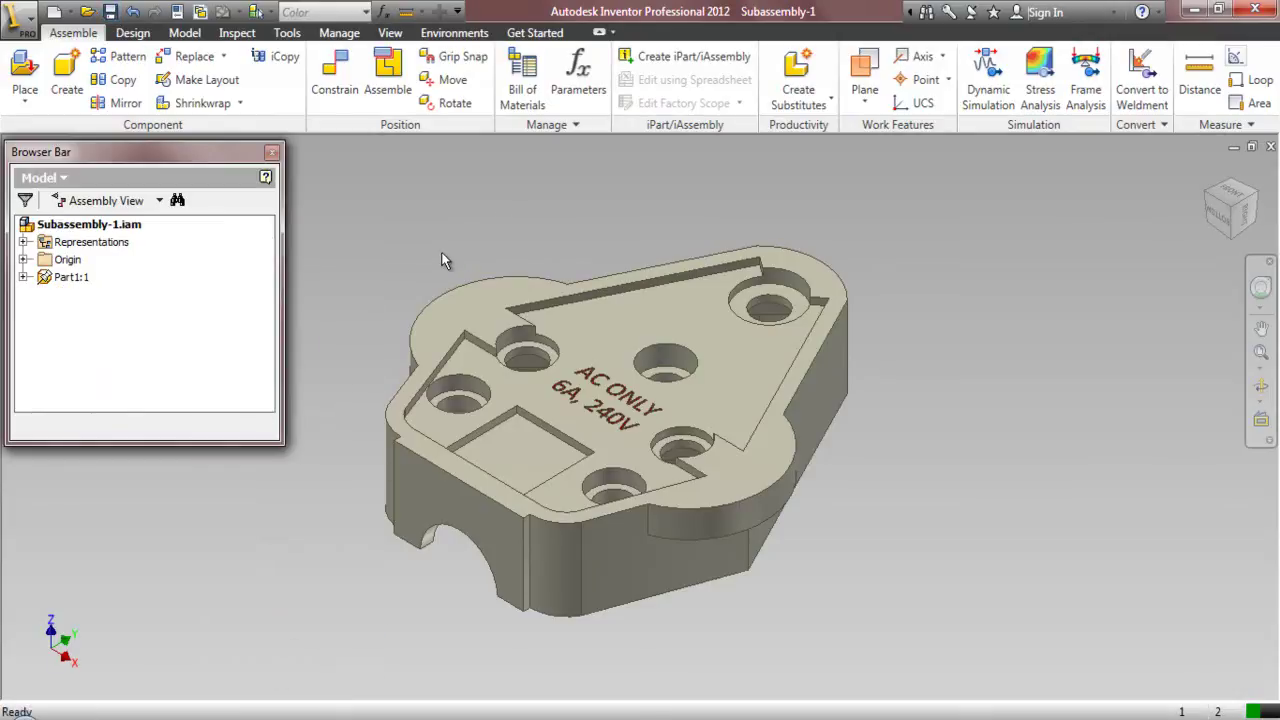
{"action": "left_click", "coordinate": [22, 80]}
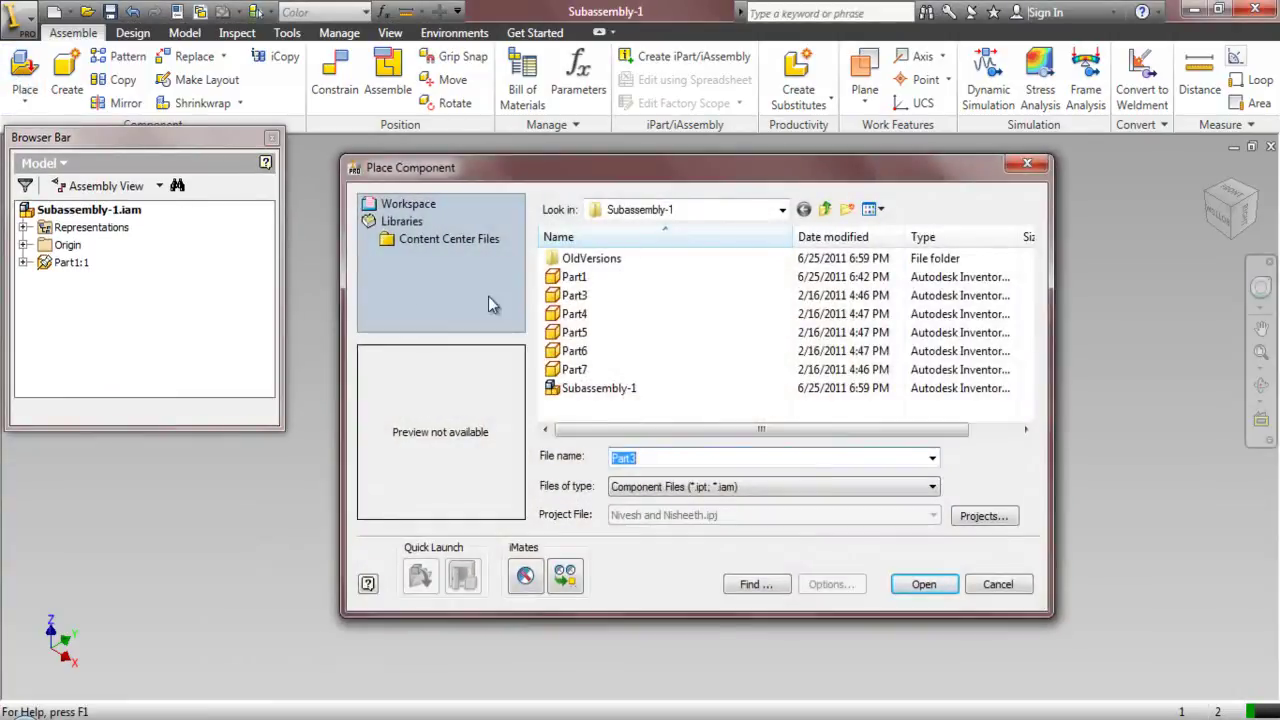
{"action": "left_click", "coordinate": [574, 295]}
{"action": "left_click", "coordinate": [924, 585]}
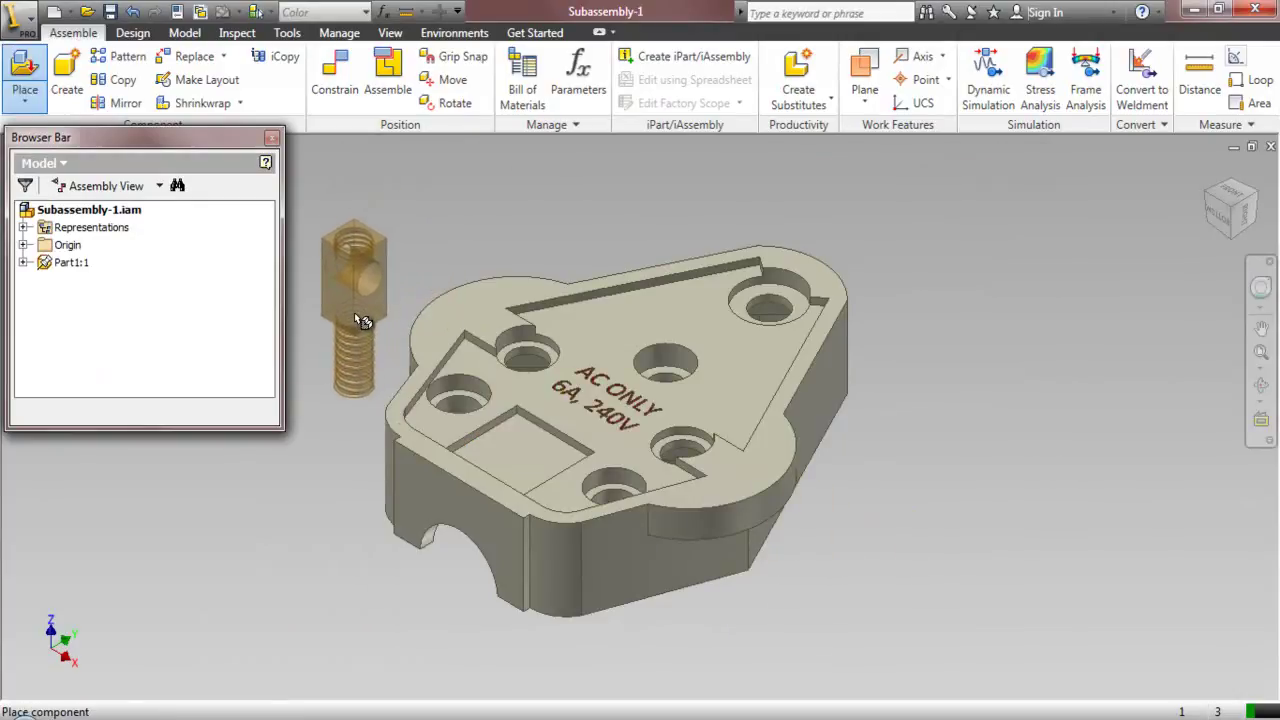
{"action": "left_click", "coordinate": [356, 314]}
{"action": "right_click", "coordinate": [590, 207]}
{"action": "left_click", "coordinate": [620, 213]}
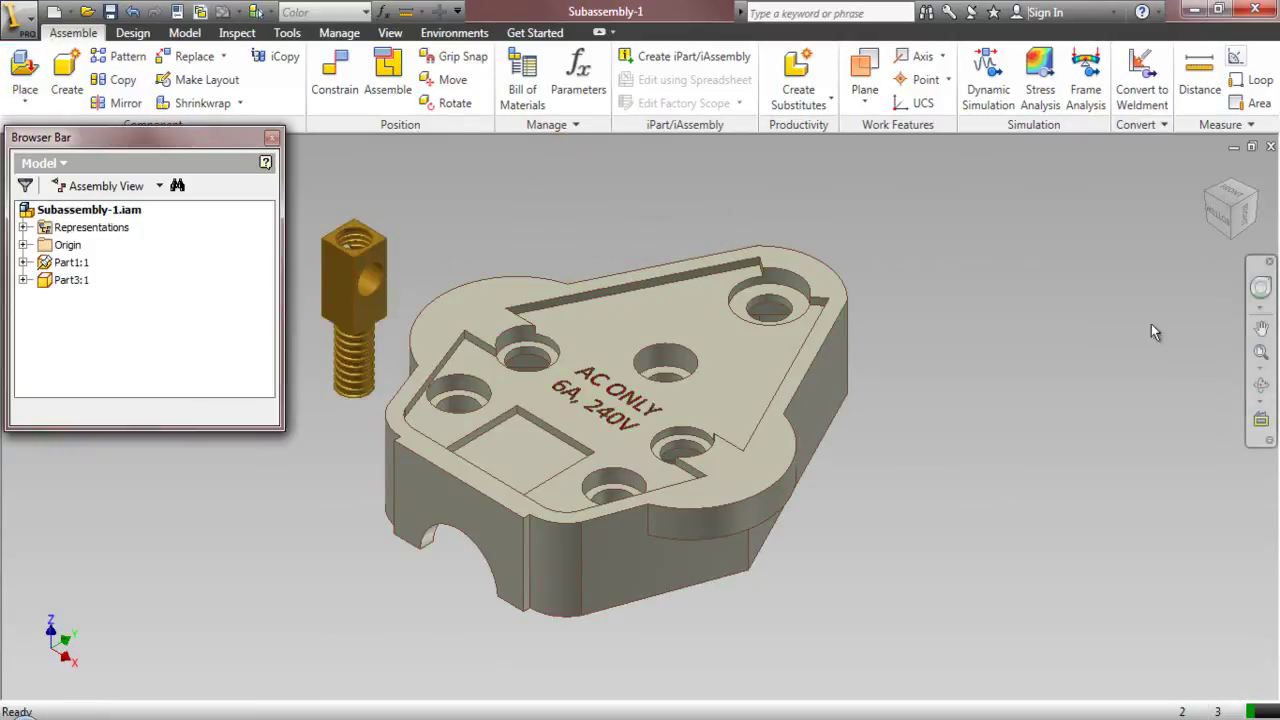
- Examine the base part's hollow inner side with its square-recessed bosses, together with Part3's threaded end
{"action": "left_click", "coordinate": [1261, 385]}
{"action": "left_click_drag", "start_coordinate": [569, 492], "coordinate": [643, 83]}
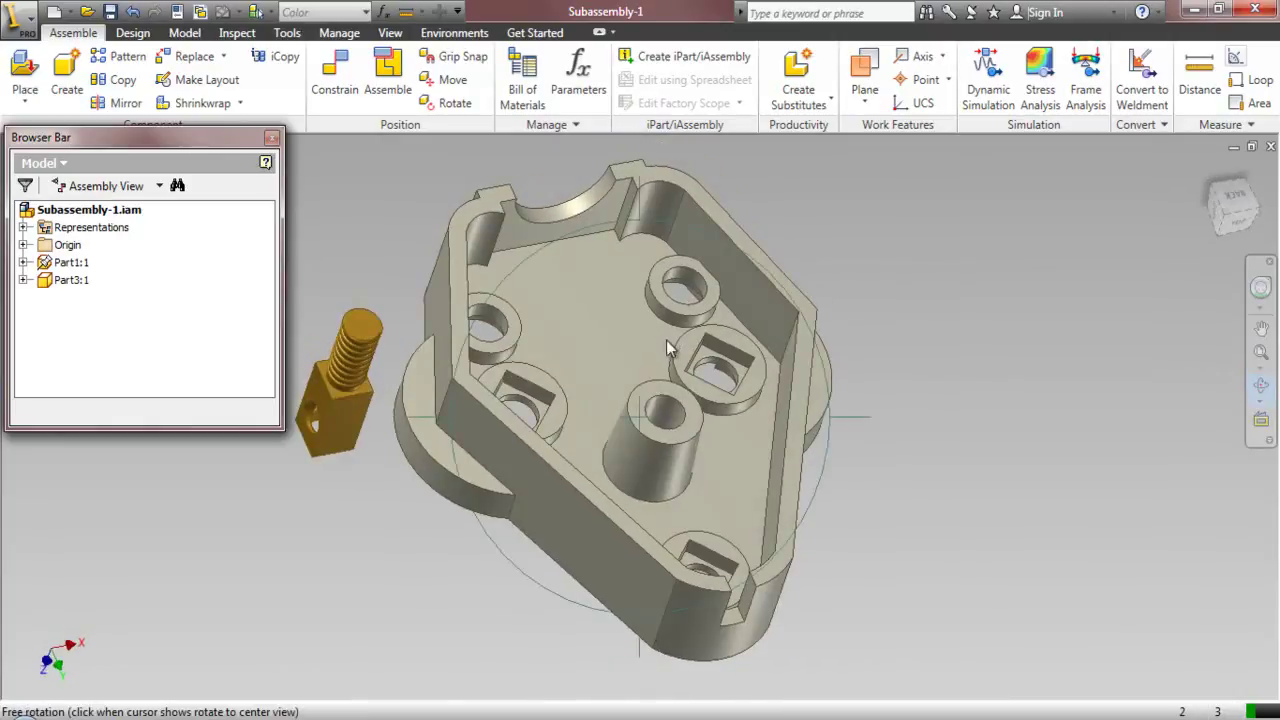
{"action": "left_click", "coordinate": [1228, 224]}
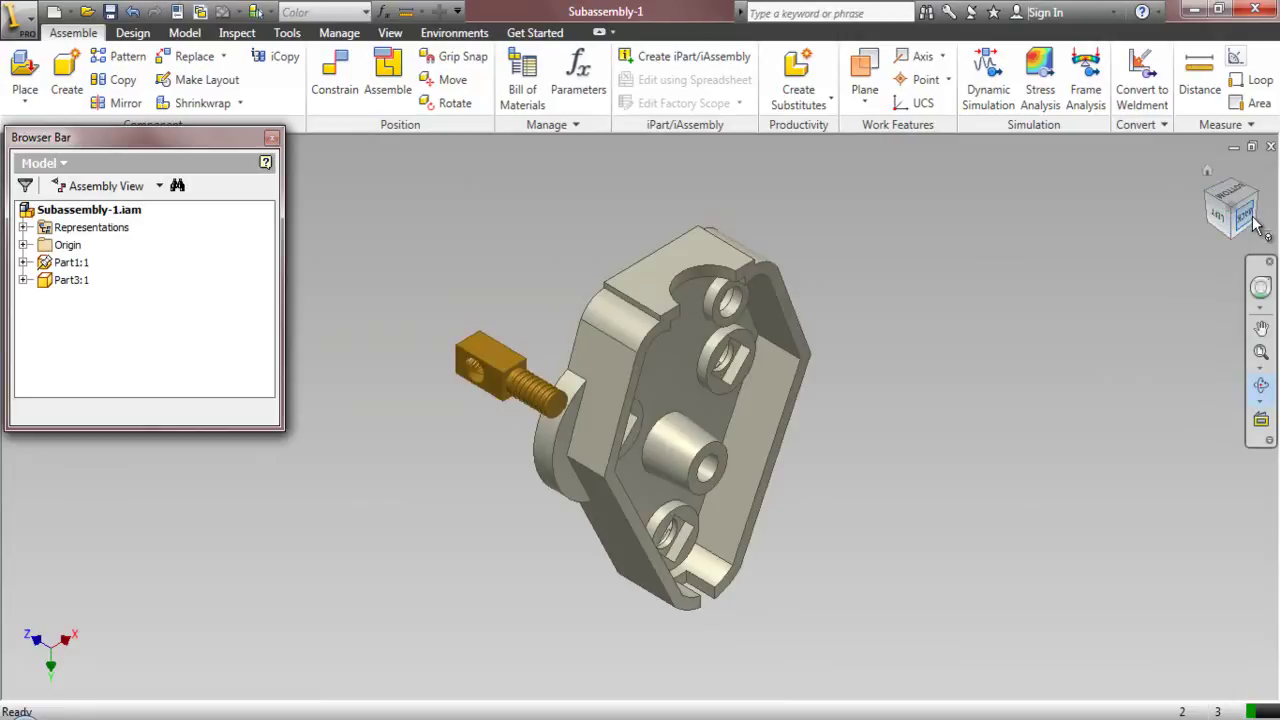
{"action": "left_click", "coordinate": [1240, 201]}
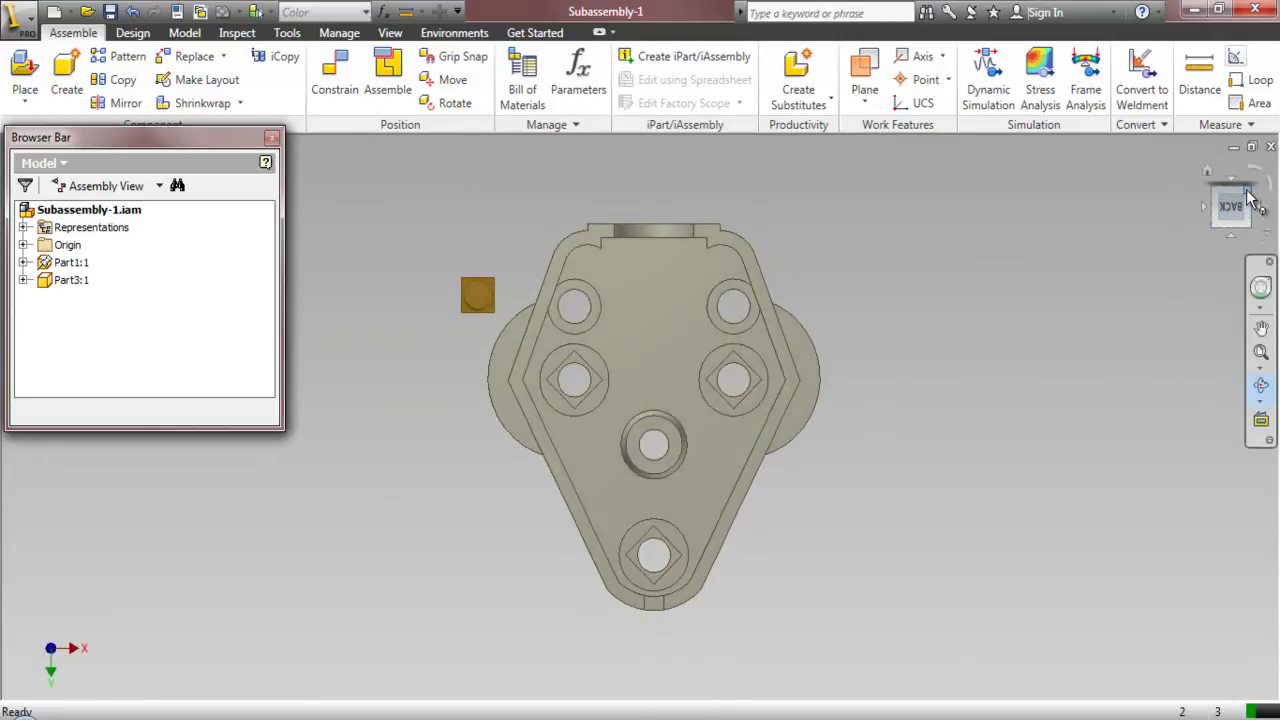
{"action": "left_click_drag", "start_coordinate": [1247, 199], "coordinate": [623, 400]}
{"action": "scroll", "coordinate": [553, 302], "scroll_direction": "up", "scroll_amount": 3}
{"action": "scroll", "coordinate": [660, 306], "scroll_direction": "down", "scroll_amount": 1}
{"action": "right_click", "coordinate": [722, 195]}
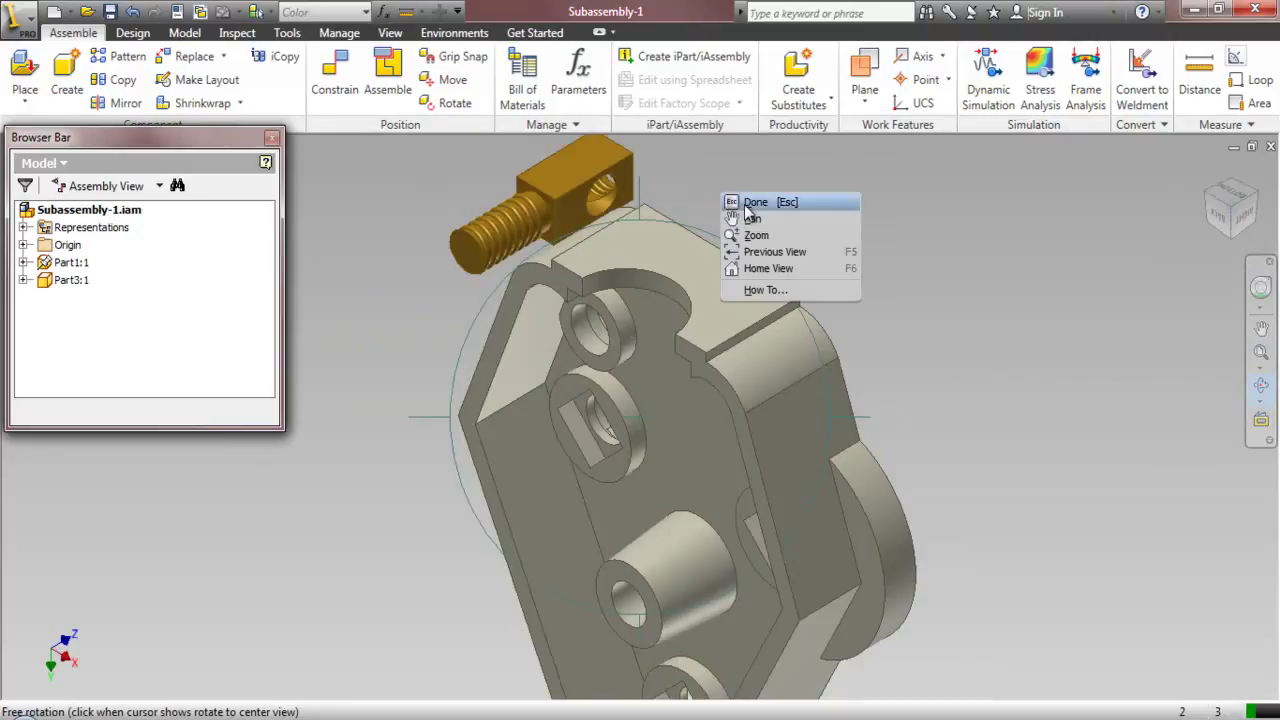
{"action": "left_click", "coordinate": [745, 201]}
{"action": "scroll", "coordinate": [583, 330], "scroll_direction": "up", "scroll_amount": 2}
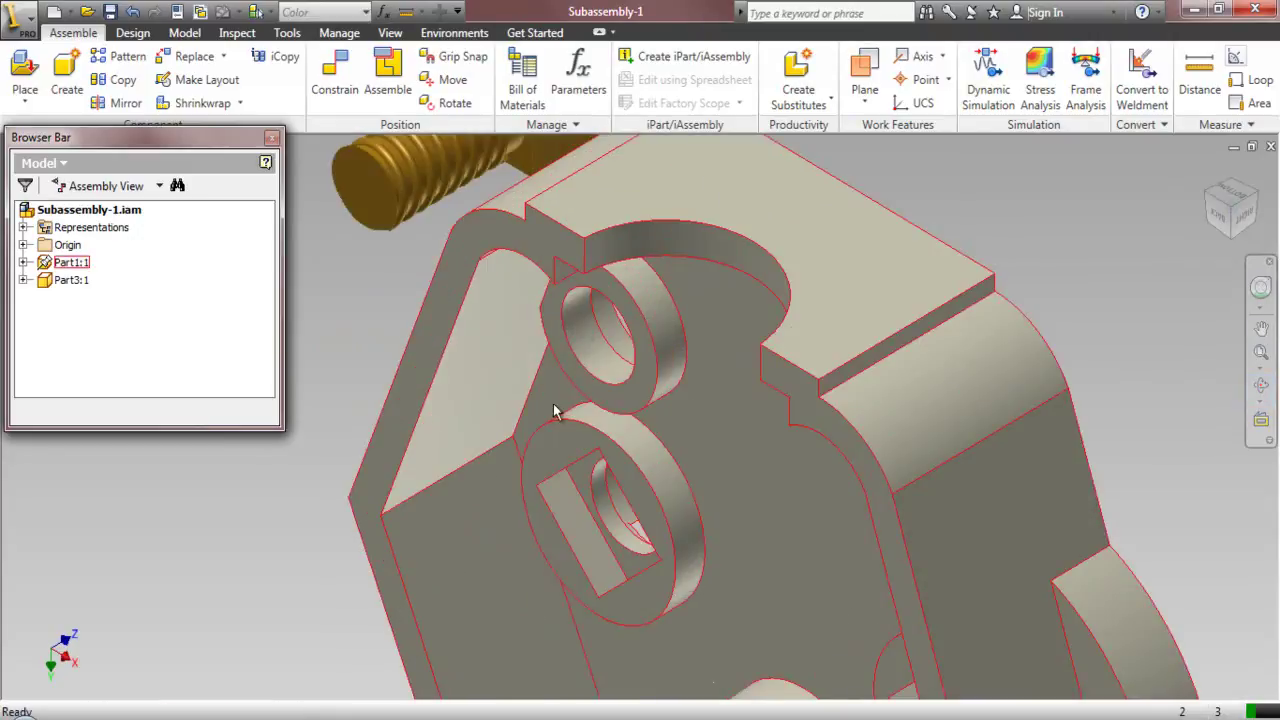
{"action": "scroll", "coordinate": [555, 410], "scroll_direction": "down", "scroll_amount": 2}
- Mate the axis of Part3's threaded shank with the hole axis of an upper square-recessed boss on the base part's inner side
{"action": "left_click", "coordinate": [334, 75]}
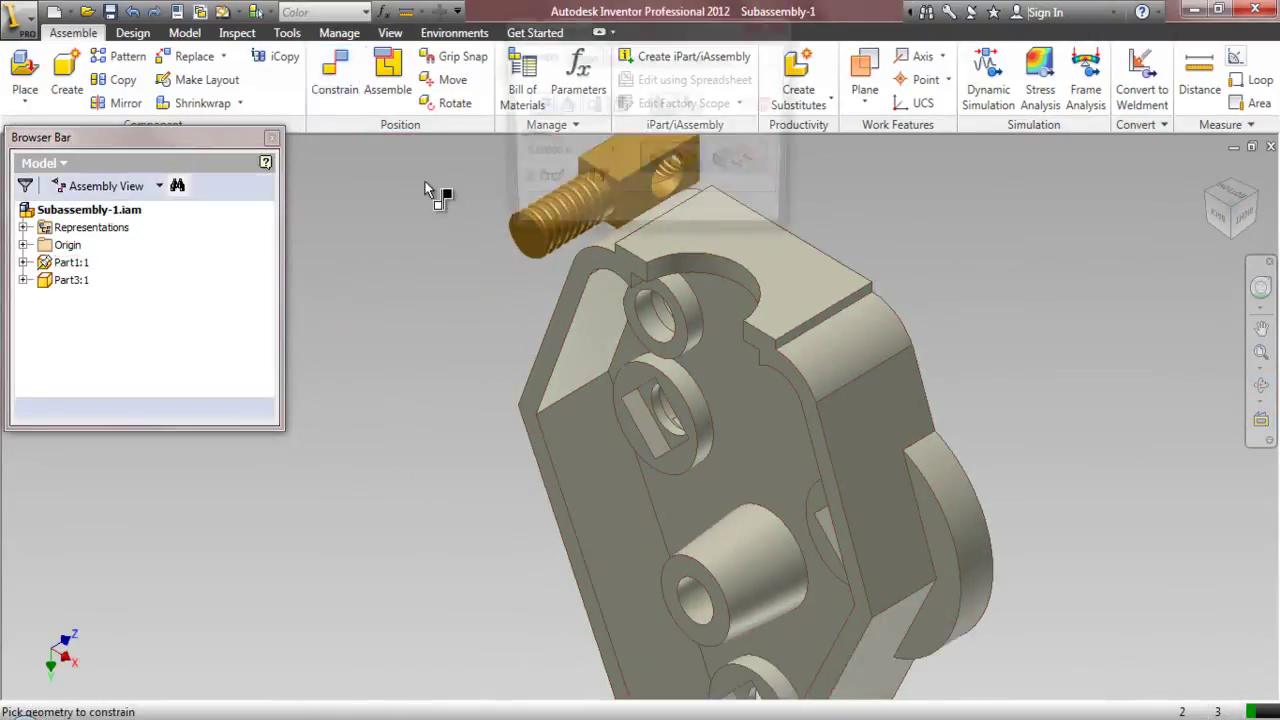
{"action": "scroll", "coordinate": [505, 313], "scroll_direction": "down", "scroll_amount": 2}
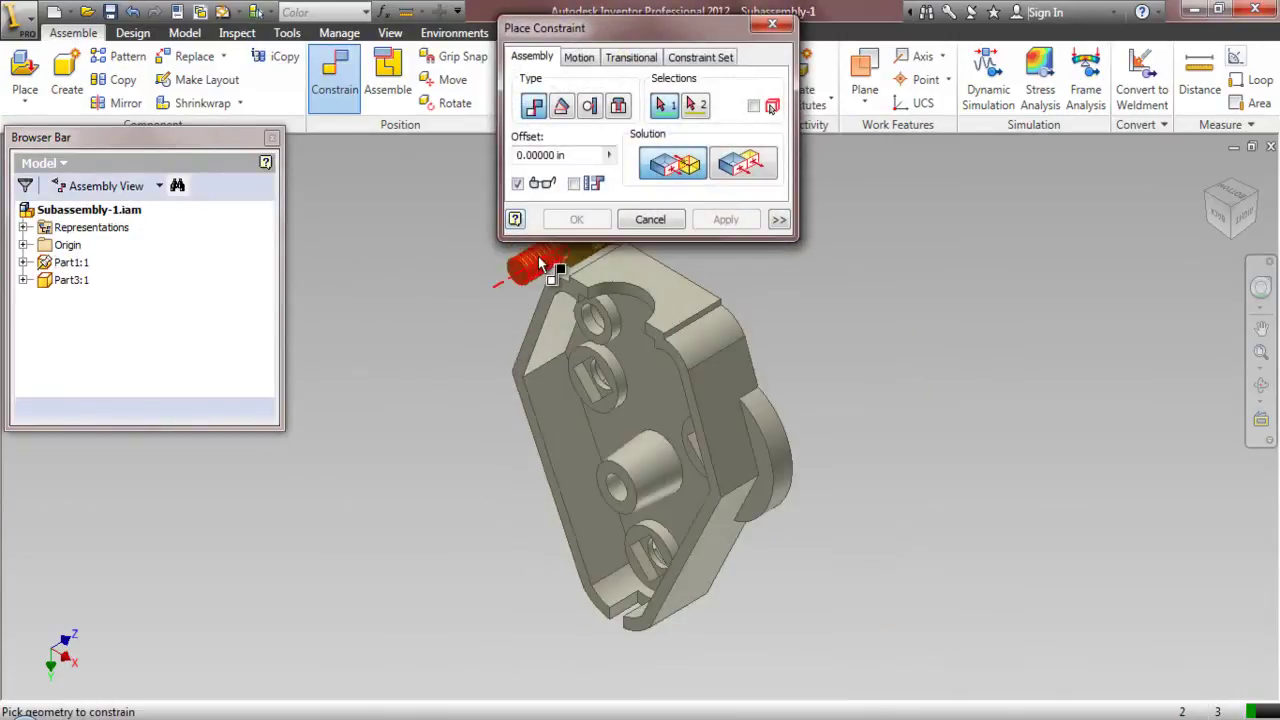
{"action": "left_click", "coordinate": [540, 263]}
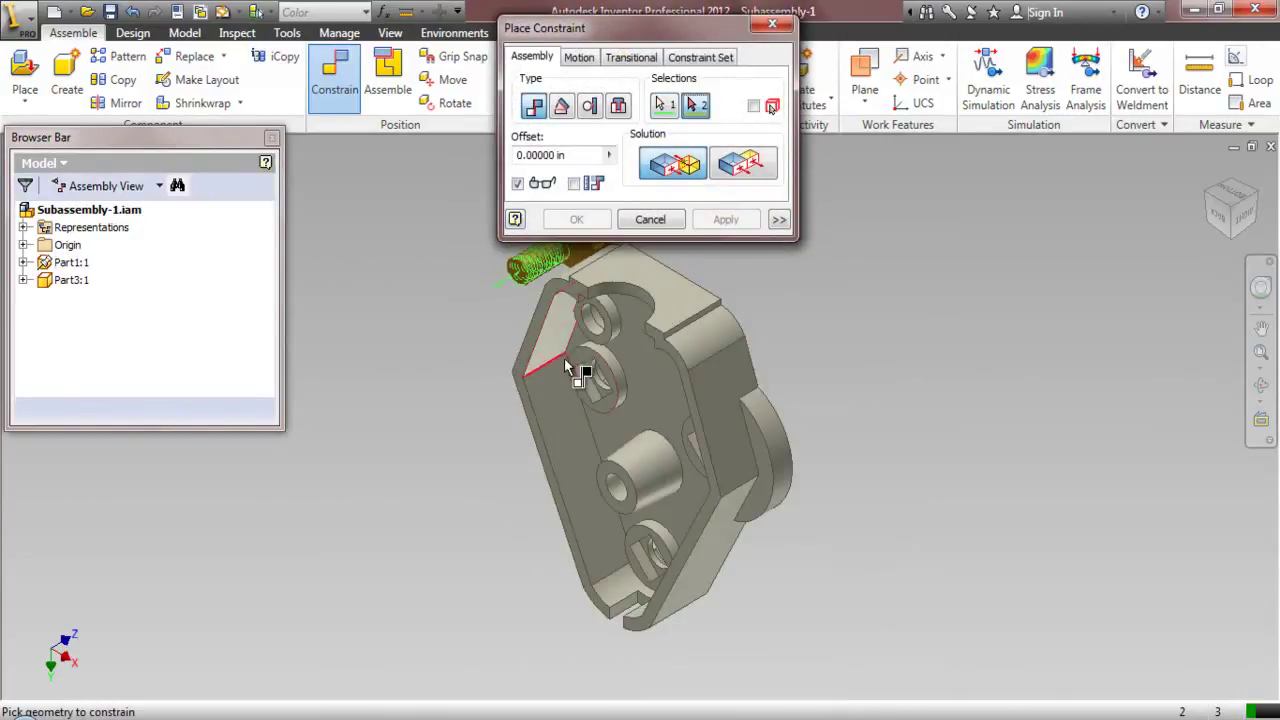
{"action": "scroll", "coordinate": [570, 360], "scroll_direction": "up", "scroll_amount": 5}
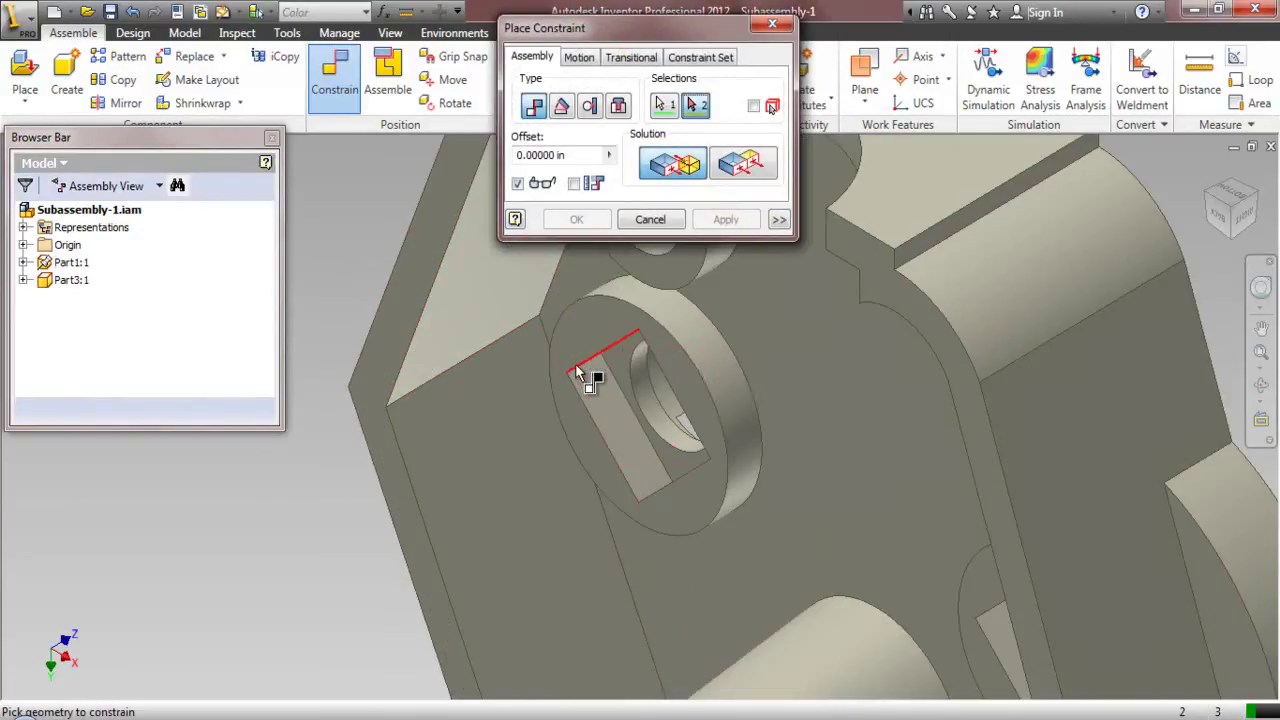
{"action": "left_click", "coordinate": [642, 381]}
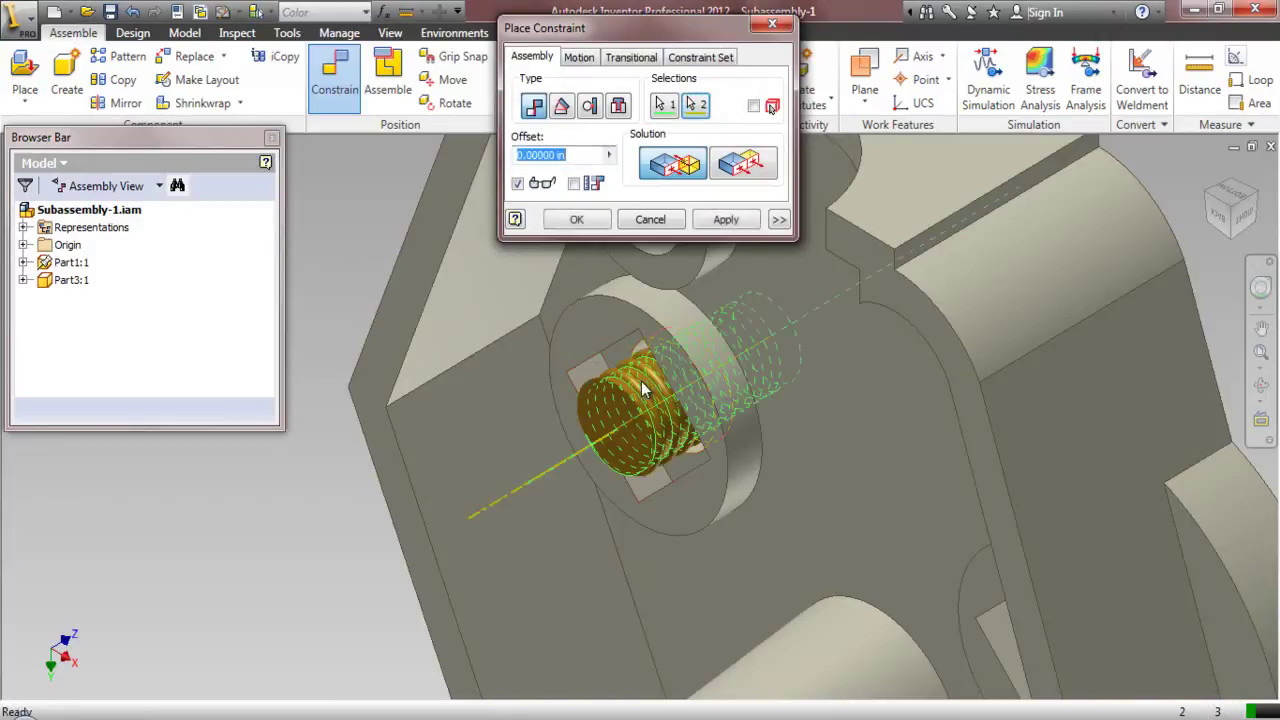
{"action": "left_click", "coordinate": [722, 220]}
{"action": "left_click", "coordinate": [650, 219]}
- Rotate Part3 so its threaded end points into the square-recessed boss, and slide it along its axis until the block sits outside the hole
{"action": "scroll", "coordinate": [535, 325], "scroll_direction": "down", "scroll_amount": 5}
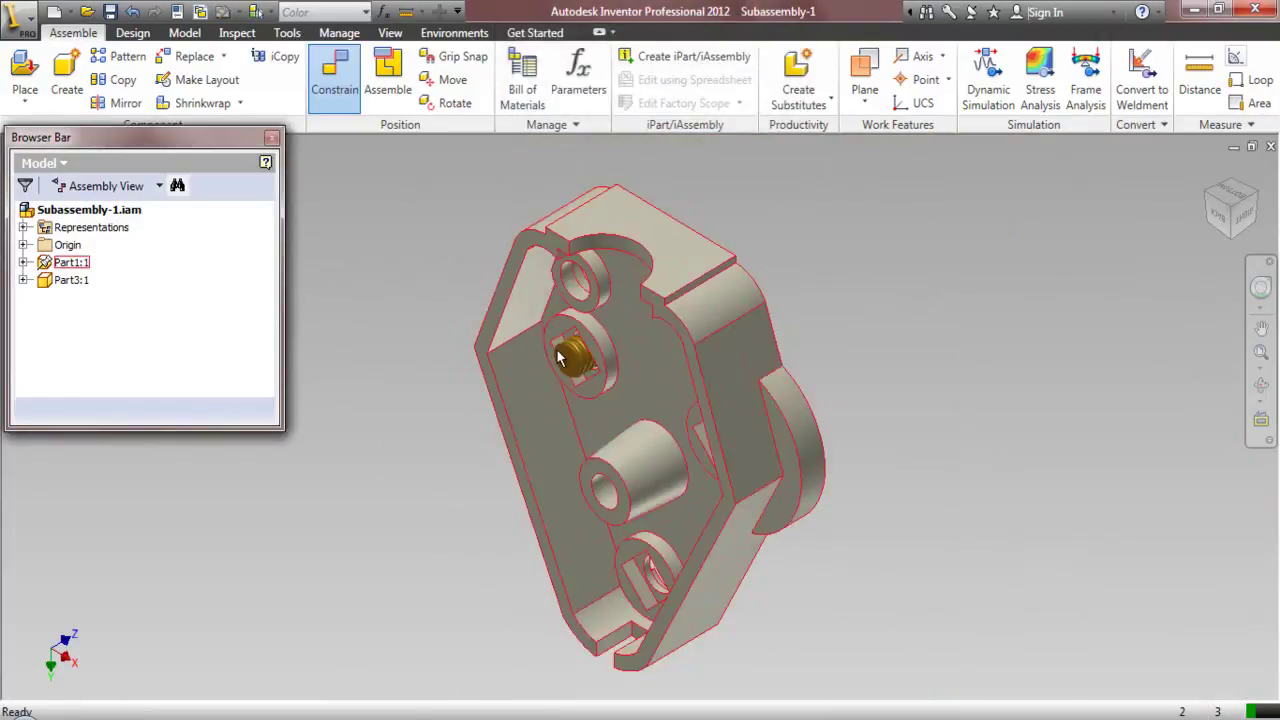
{"action": "left_click", "coordinate": [452, 103]}
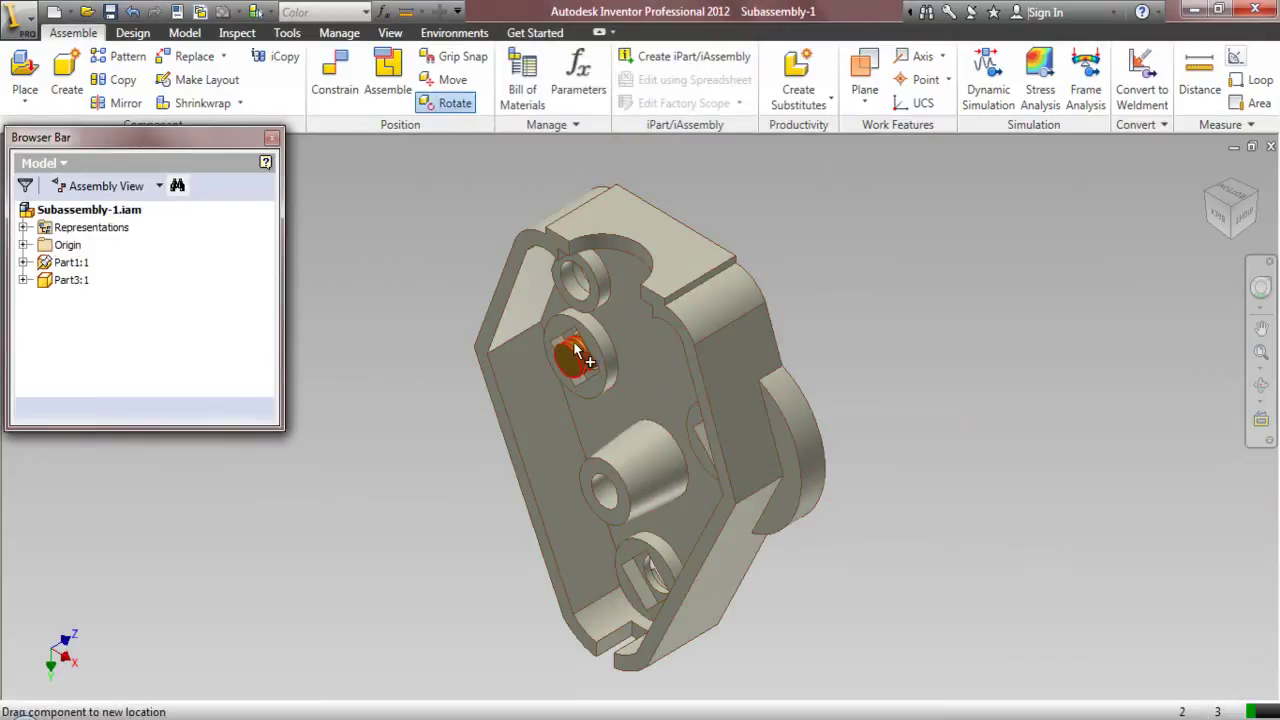
{"action": "left_click", "coordinate": [572, 358]}
{"action": "left_click_drag", "start_coordinate": [572, 388], "coordinate": [894, 400]}
{"action": "right_click", "coordinate": [714, 230]}
{"action": "left_click", "coordinate": [737, 239]}
{"action": "left_click_drag", "start_coordinate": [560, 376], "coordinate": [500, 400]}
{"action": "left_click", "coordinate": [803, 319]}
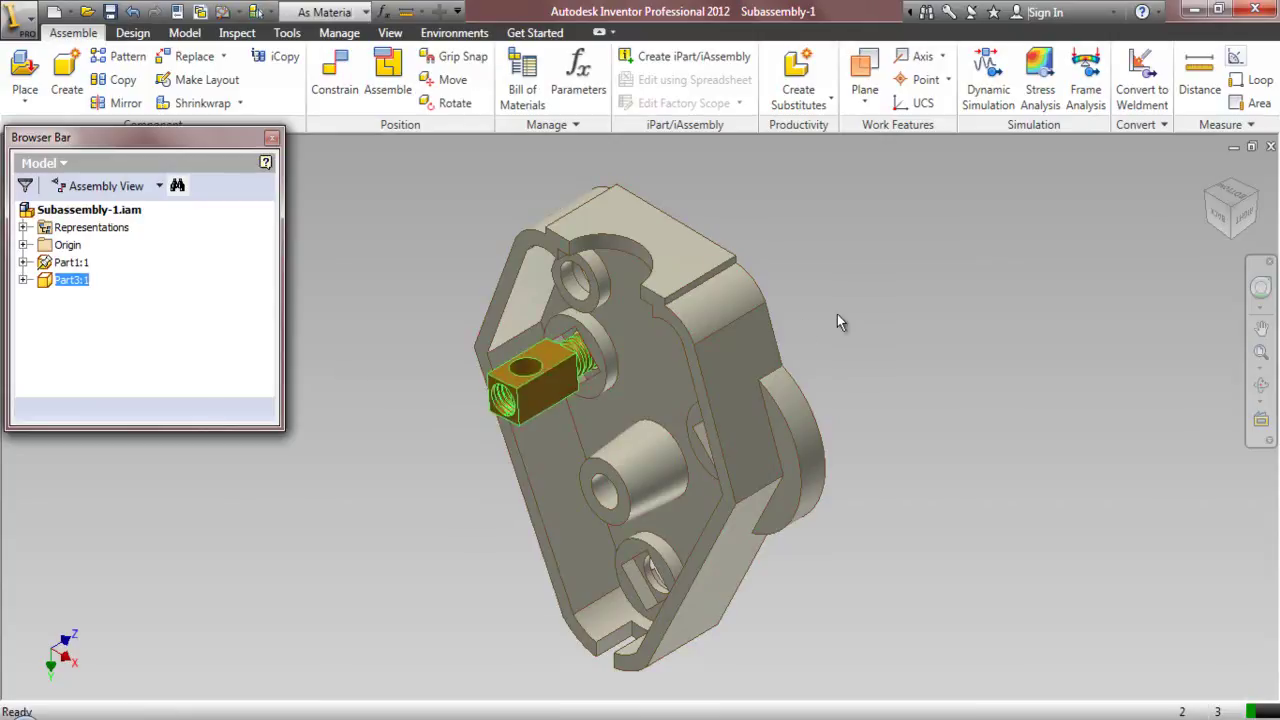
- Slide Part3 along its axis until its threaded end is clear of the square-recessed boss
{"action": "left_click", "coordinate": [1211, 228]}
{"action": "left_click", "coordinate": [1222, 233]}
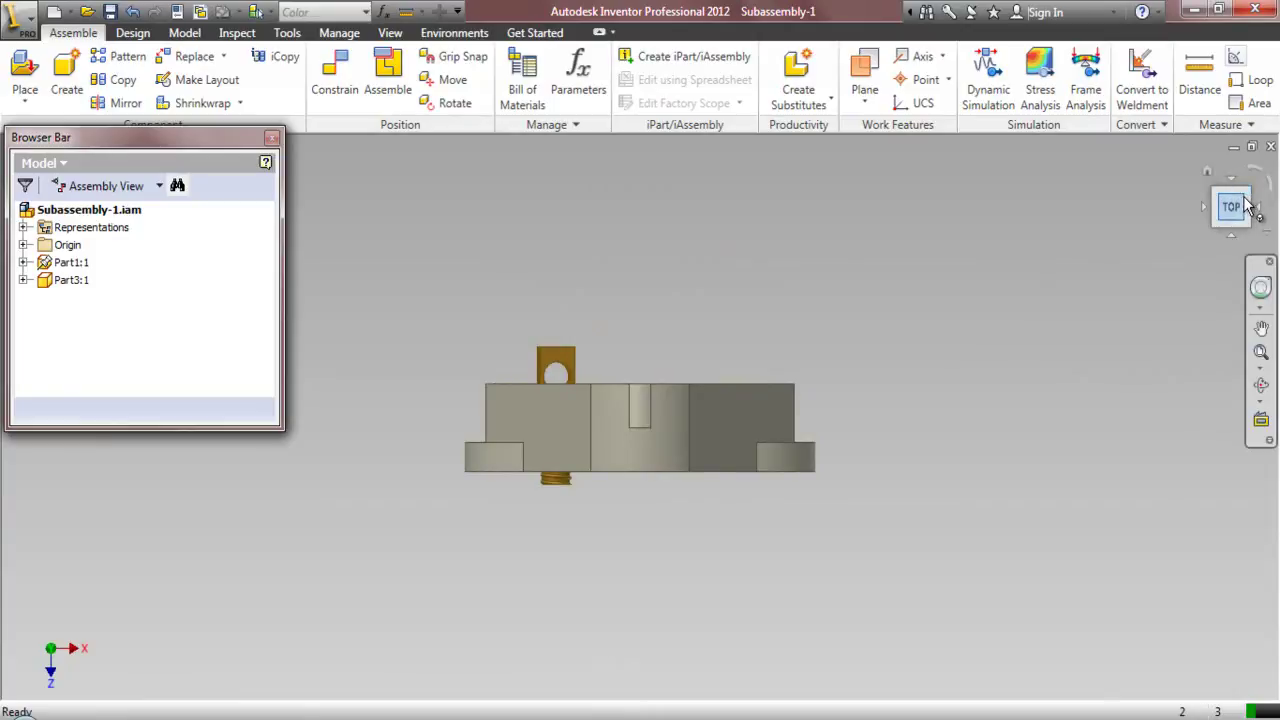
{"action": "left_click", "coordinate": [1233, 199]}
{"action": "left_click", "coordinate": [604, 338]}
{"action": "scroll", "coordinate": [601, 337], "scroll_direction": "up", "scroll_amount": 5}
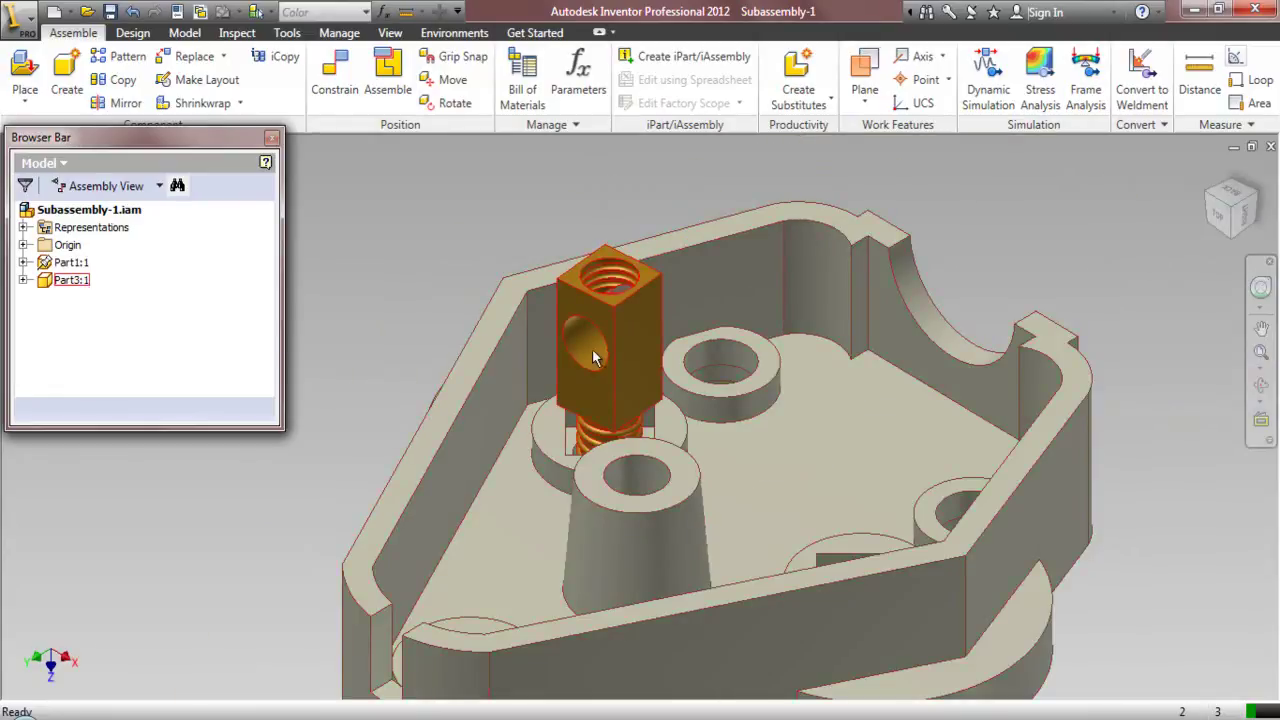
{"action": "left_click_drag", "start_coordinate": [597, 393], "coordinate": [590, 208]}
{"action": "left_click", "coordinate": [473, 250]}
- Mate the underside of Part3's block with the floor of the boss's square recess at zero offset
{"action": "left_click", "coordinate": [334, 75]}
{"action": "scroll", "coordinate": [583, 430], "scroll_direction": "up", "scroll_amount": 2}
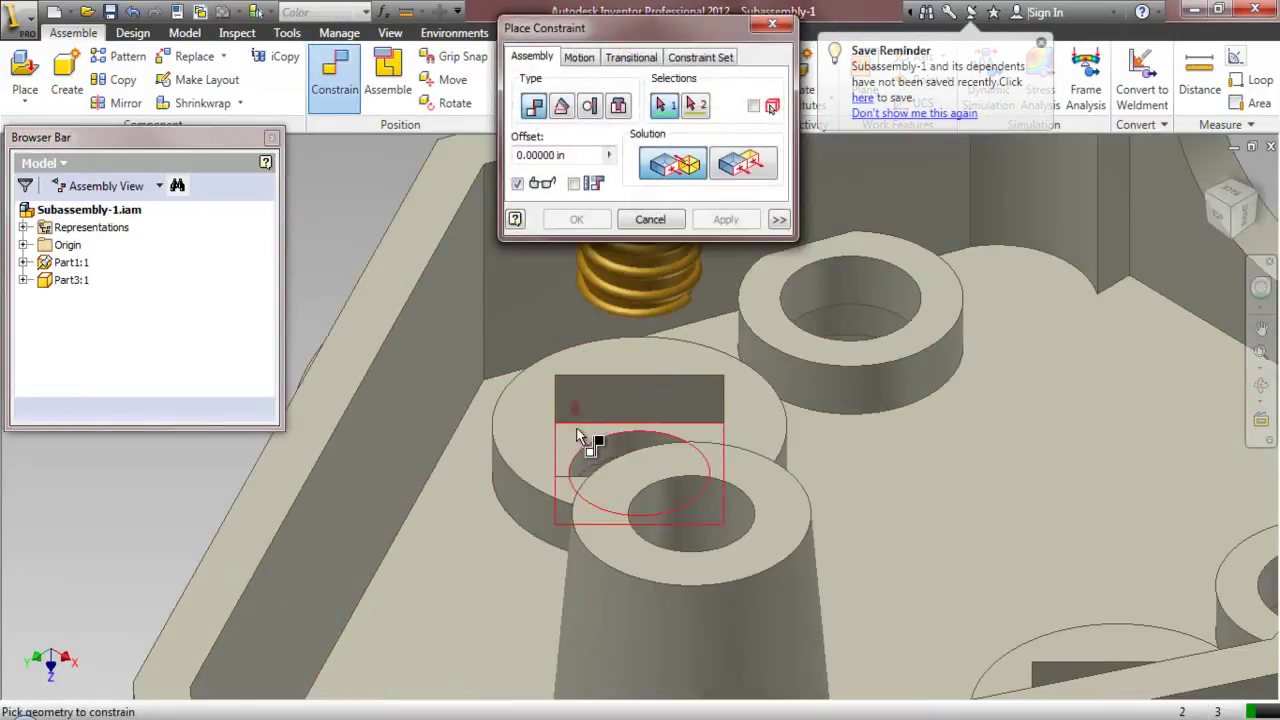
{"action": "left_click", "coordinate": [586, 445]}
{"action": "scroll", "coordinate": [586, 445], "scroll_direction": "down", "scroll_amount": 3}
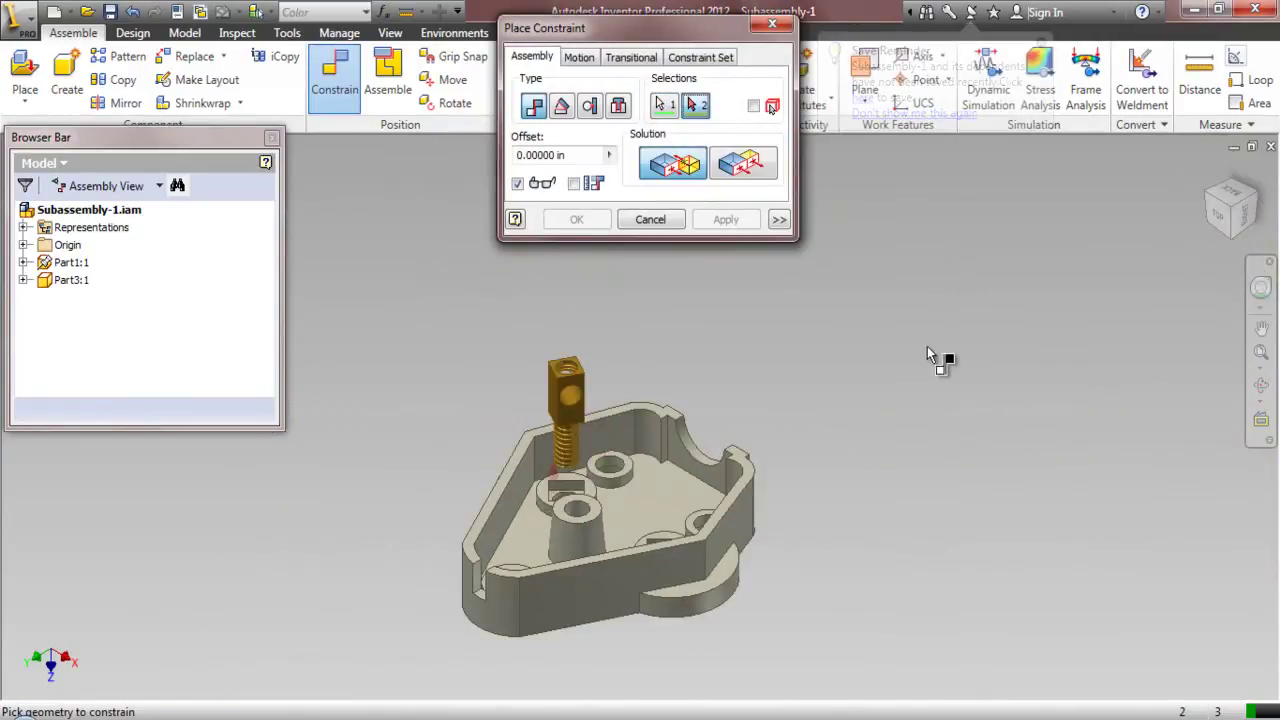
{"action": "left_click", "coordinate": [1261, 384]}
{"action": "left_click_drag", "start_coordinate": [530, 455], "coordinate": [575, 415]}
{"action": "scroll", "coordinate": [572, 412], "scroll_direction": "up", "scroll_amount": 3}
{"action": "right_click", "coordinate": [570, 423]}
{"action": "left_click", "coordinate": [601, 432]}
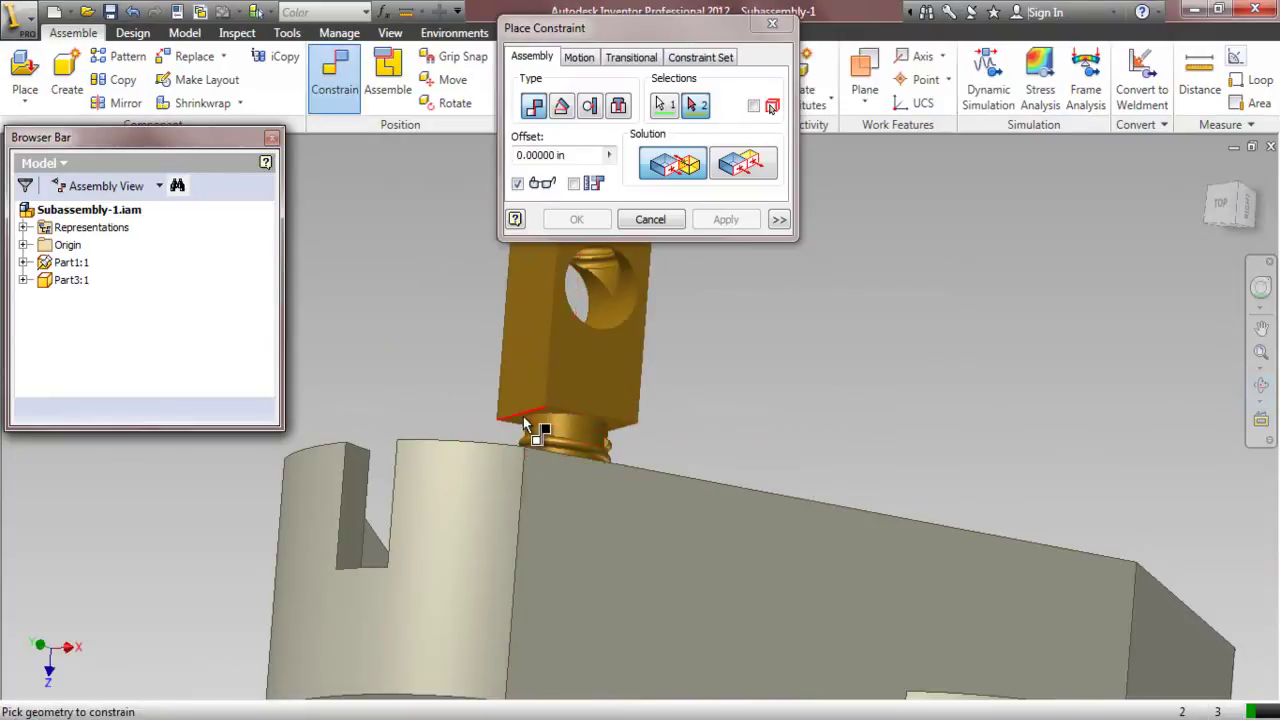
{"action": "left_click", "coordinate": [523, 417]}
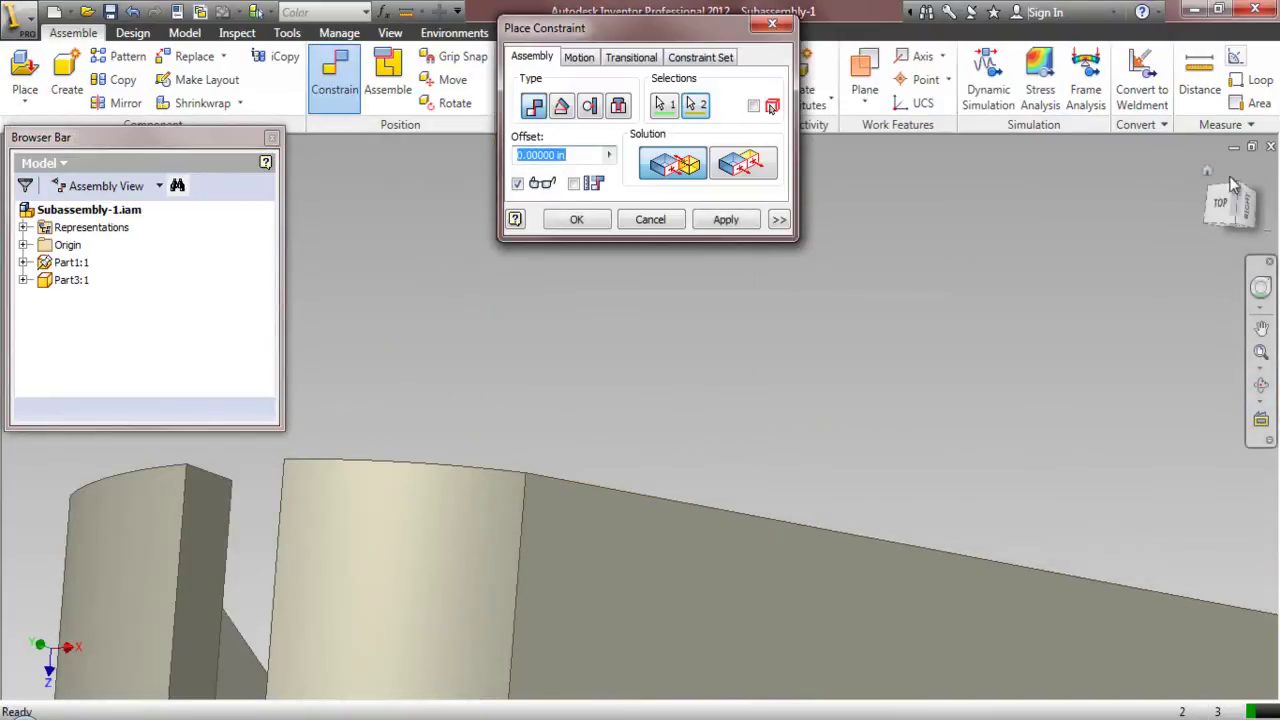
{"action": "left_click", "coordinate": [1238, 190]}
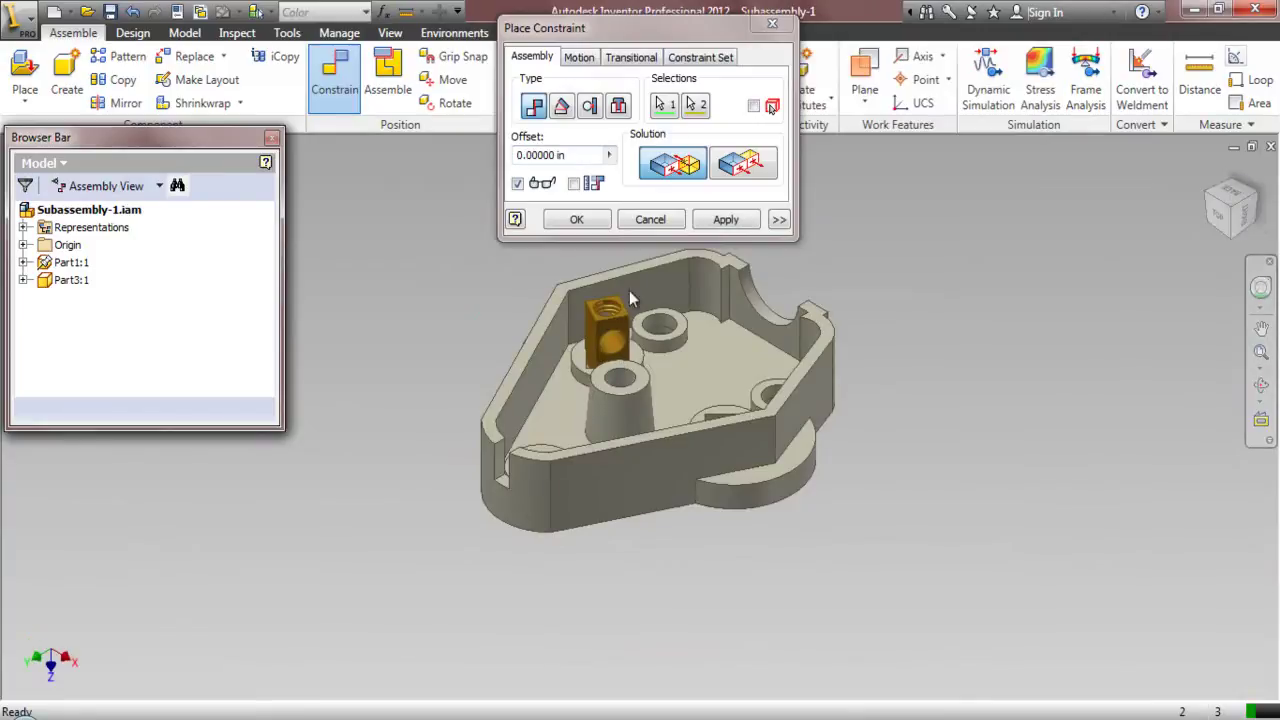
{"action": "scroll", "coordinate": [628, 309], "scroll_direction": "down", "scroll_amount": 5}
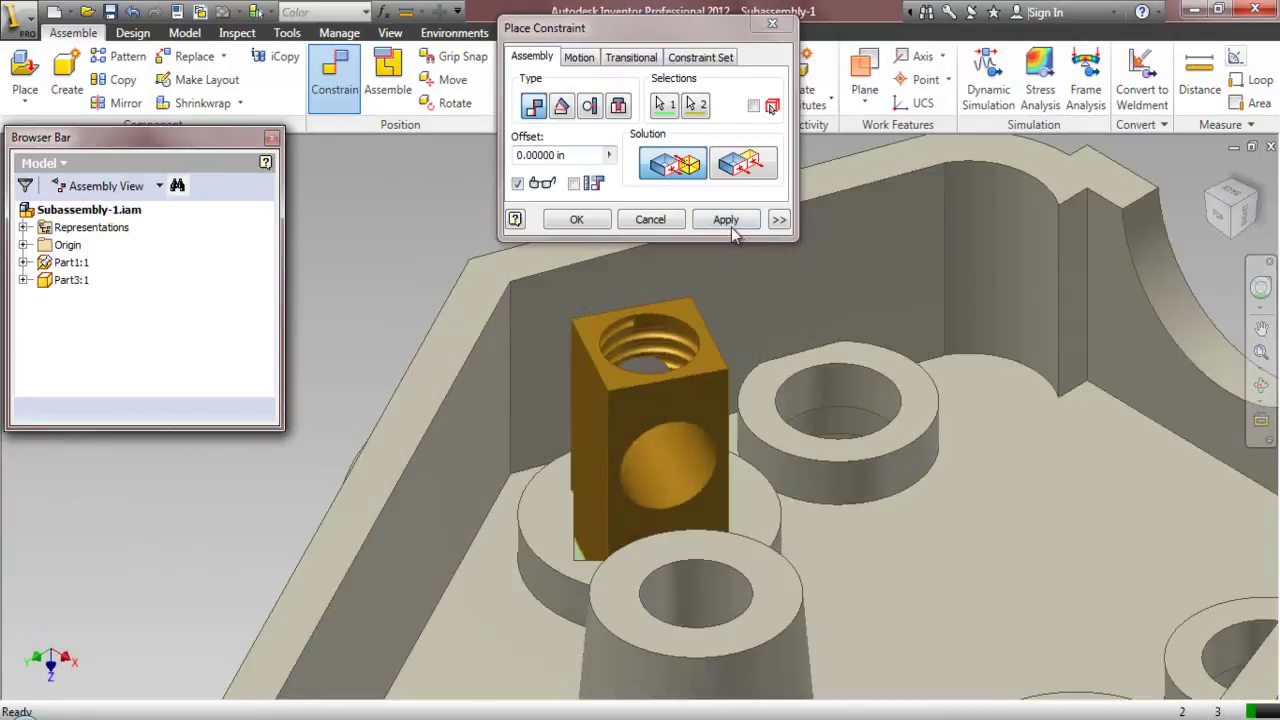
{"action": "left_click", "coordinate": [731, 227]}
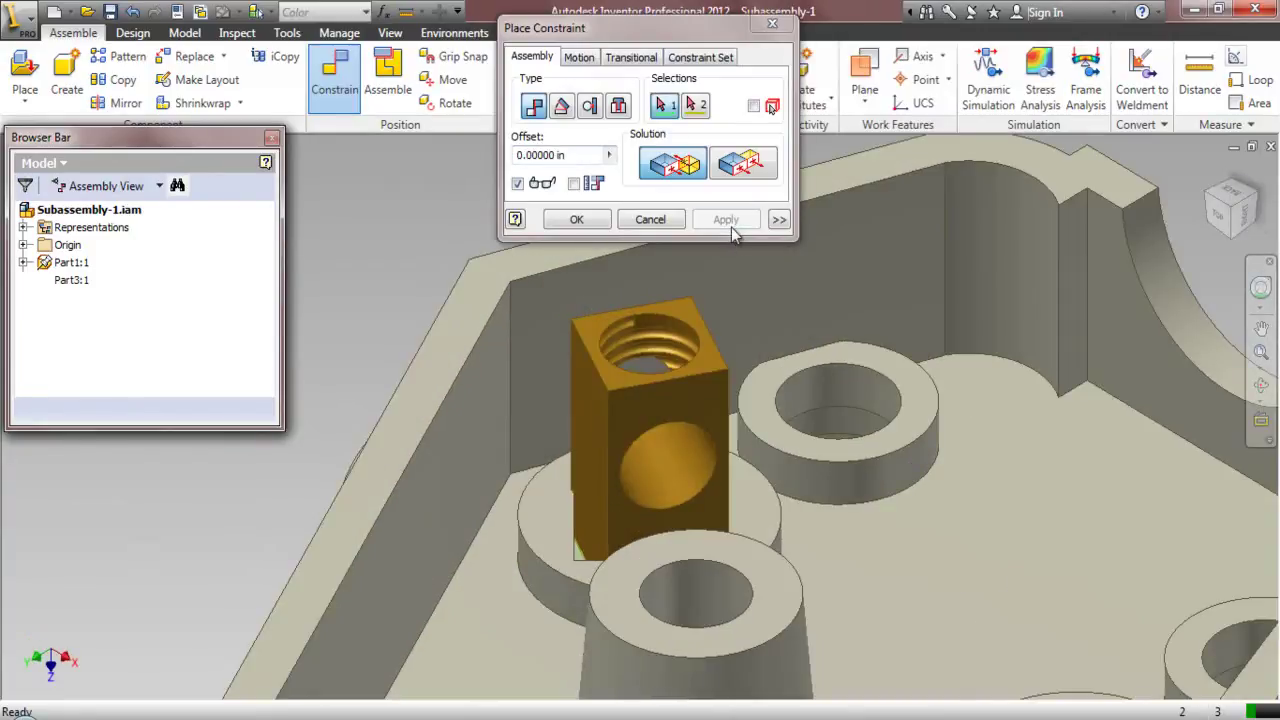
- Align Part3's block squarely with its recess using a directed angle constraint of 0 degrees between a recess edge and a block edge
{"action": "left_click", "coordinate": [562, 106]}
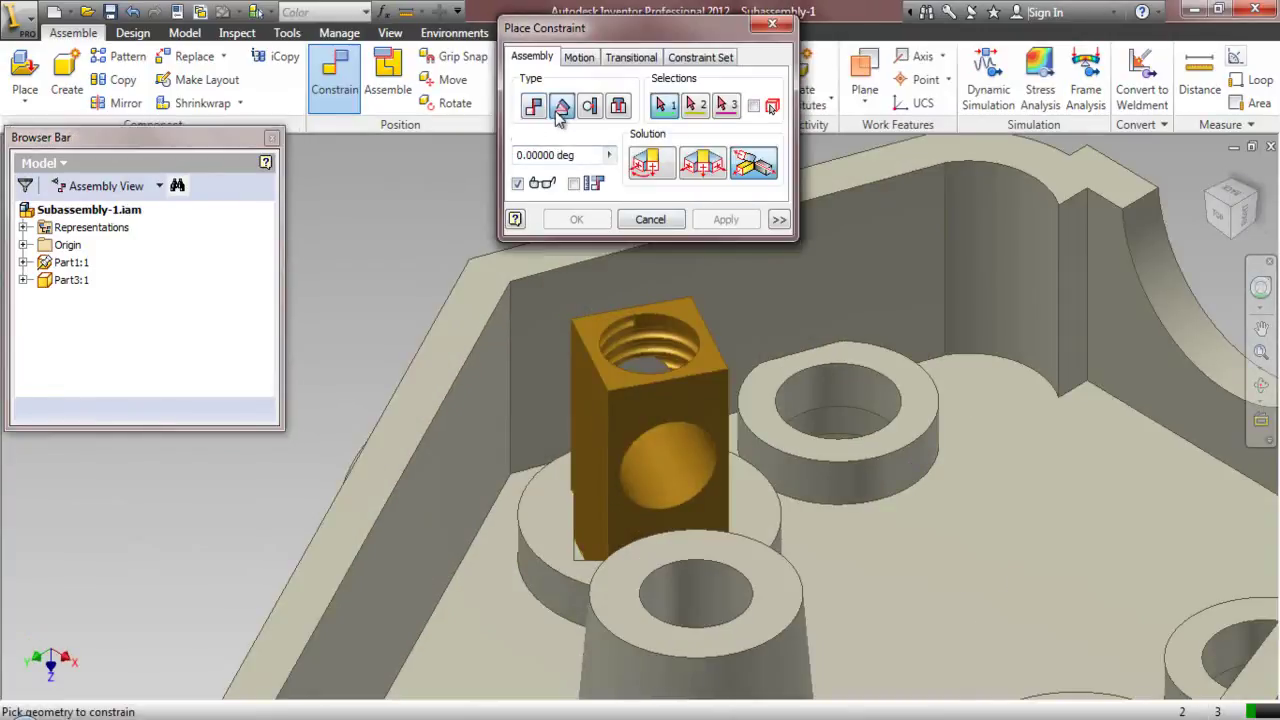
{"action": "left_click", "coordinate": [647, 172]}
{"action": "left_click", "coordinate": [576, 562]}
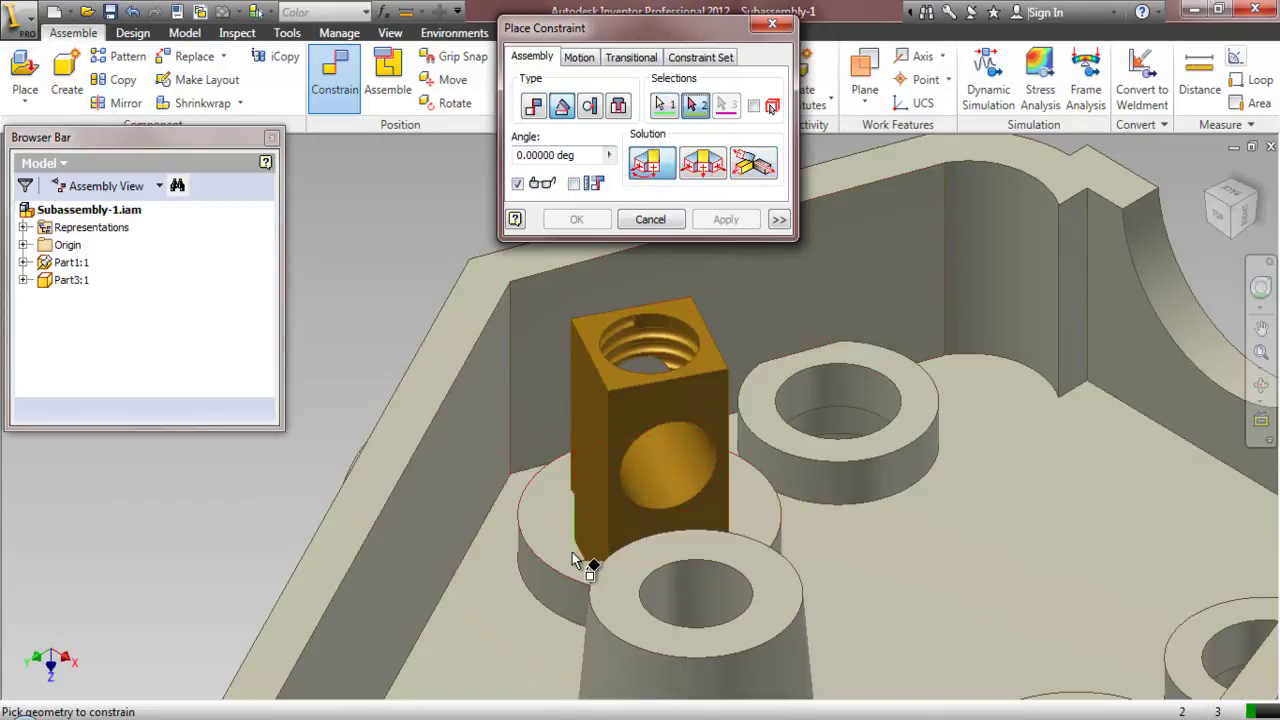
{"action": "left_click", "coordinate": [578, 551]}
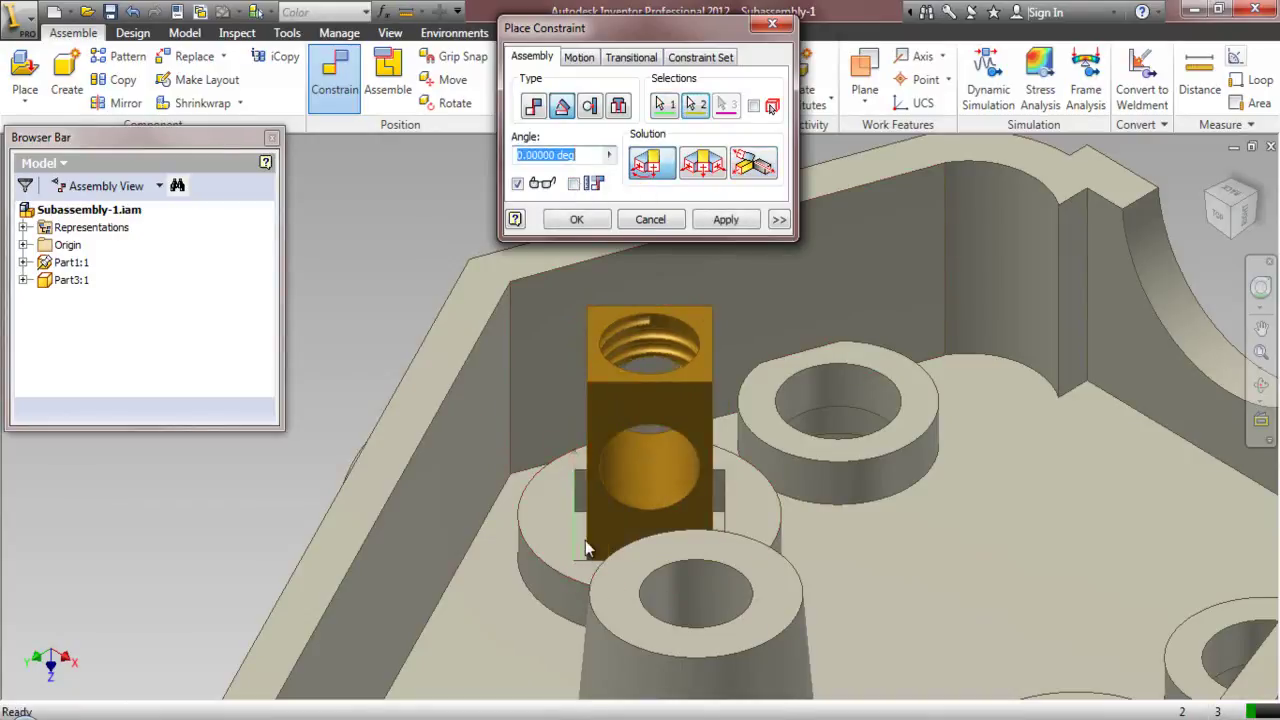
{"action": "left_click", "coordinate": [726, 220]}
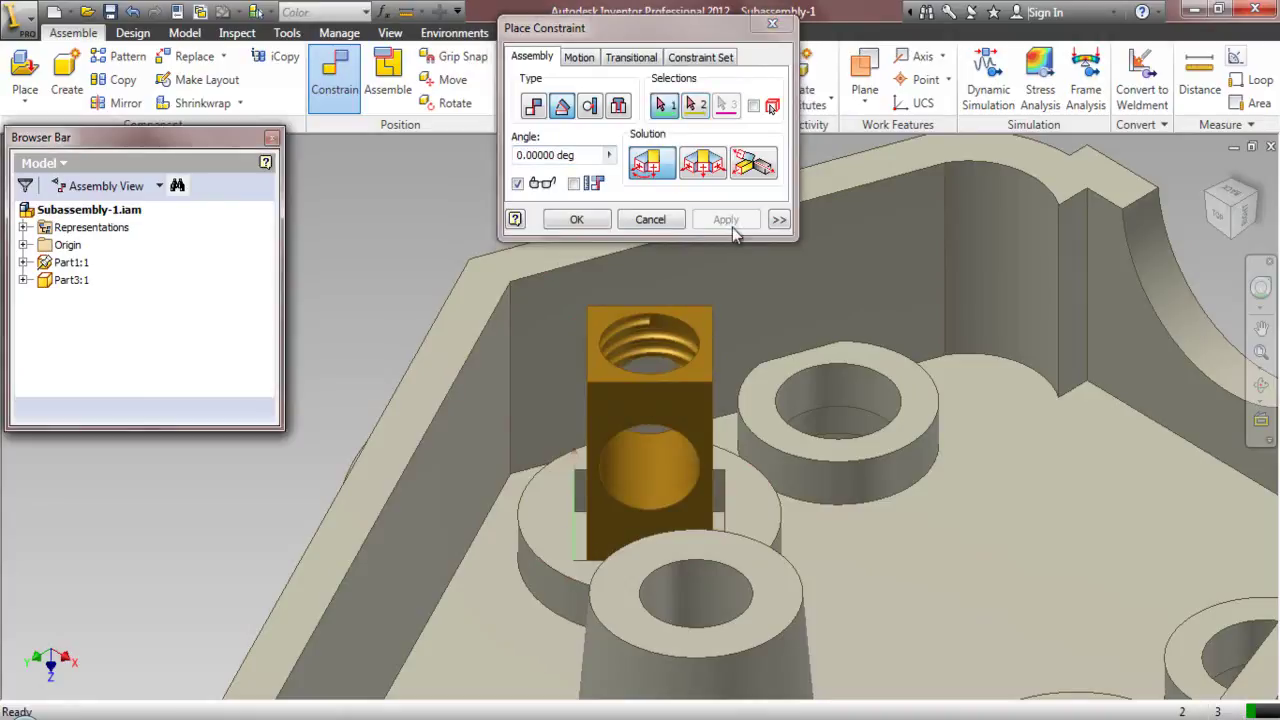
{"action": "left_click", "coordinate": [650, 220]}
{"action": "scroll", "coordinate": [530, 308], "scroll_direction": "down", "scroll_amount": 3}
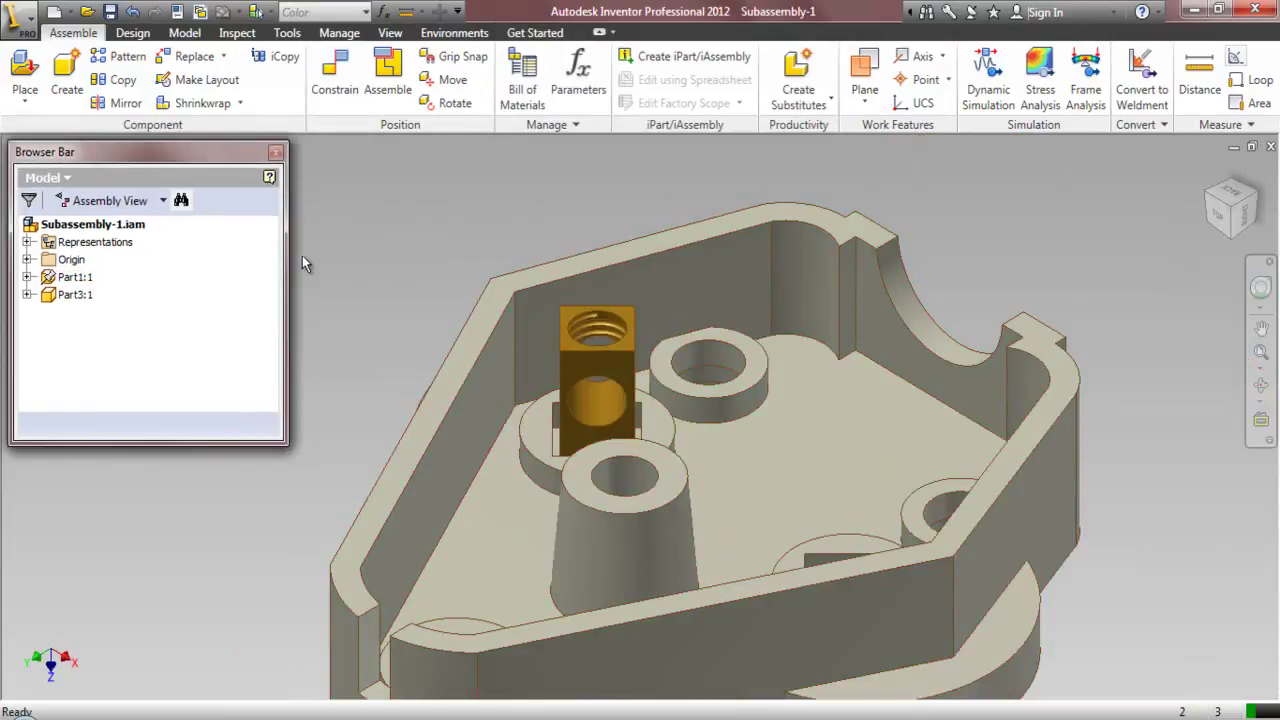
- Add a second instance of Part3 to the assembly beside the base part
{"action": "left_click_drag", "start_coordinate": [80, 295], "coordinate": [372, 292]}
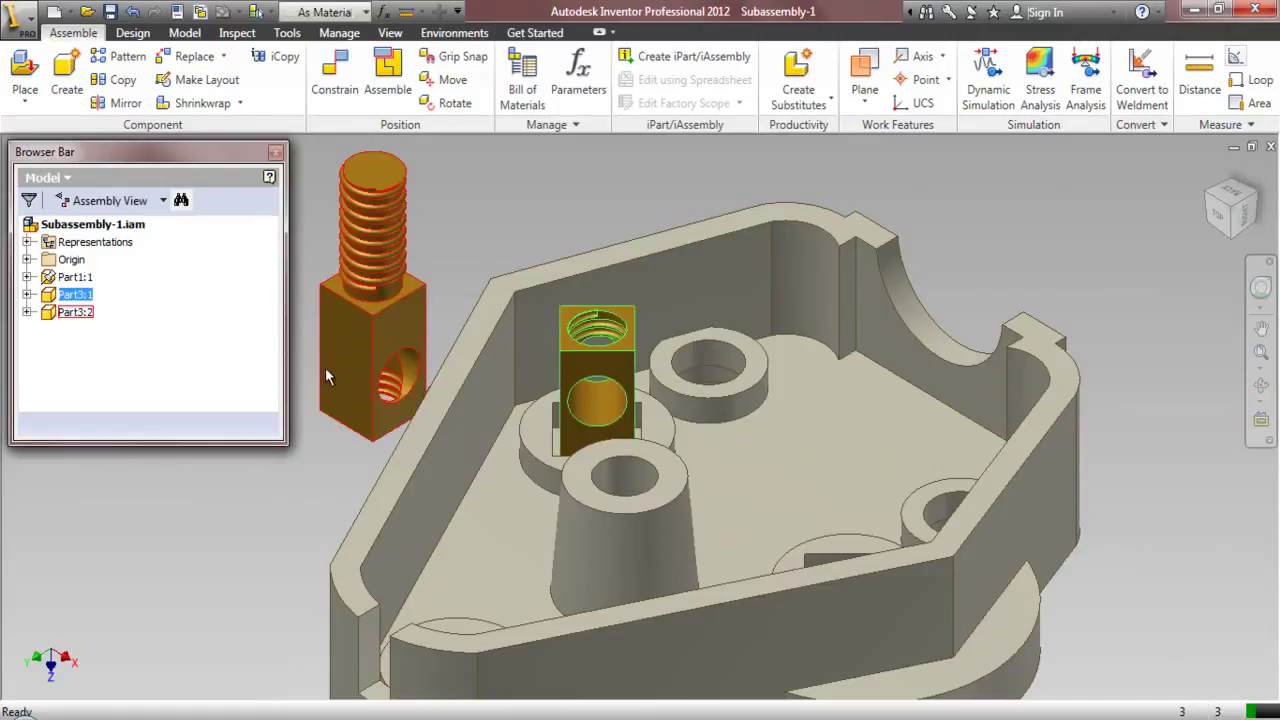
{"action": "left_click", "coordinate": [1206, 189]}
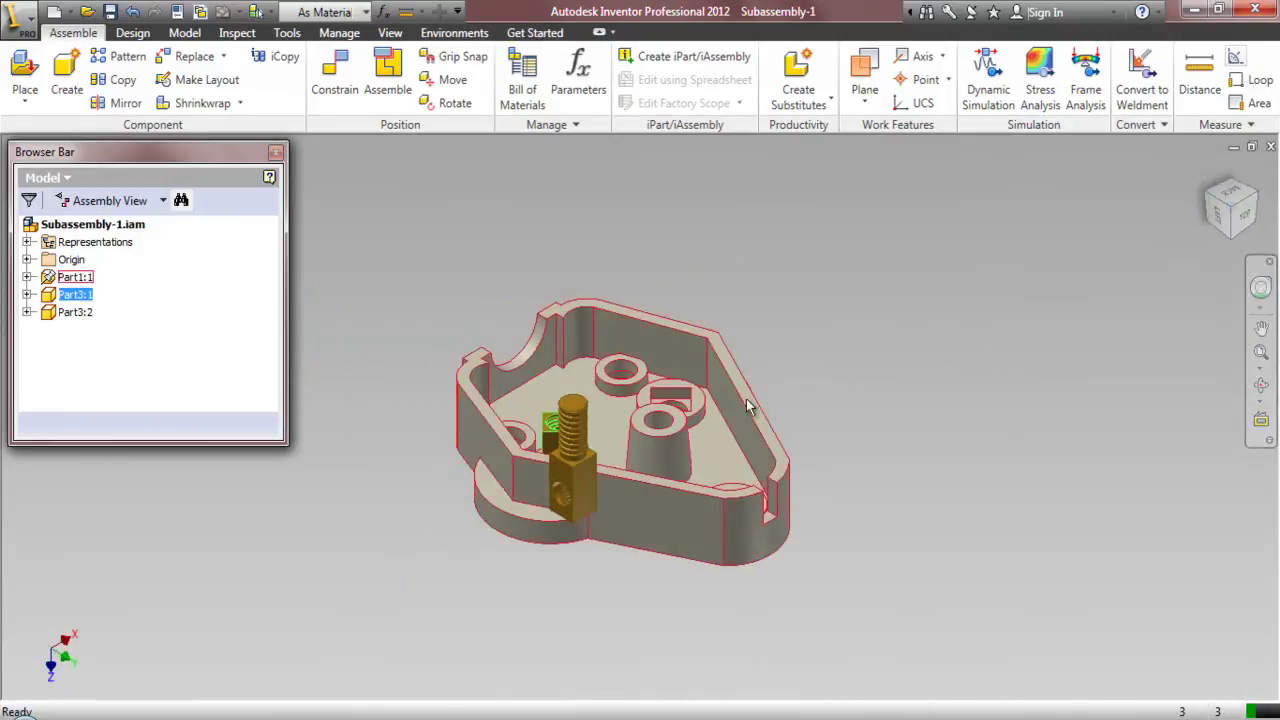
{"action": "scroll", "coordinate": [673, 415], "scroll_direction": "up", "scroll_amount": 3}
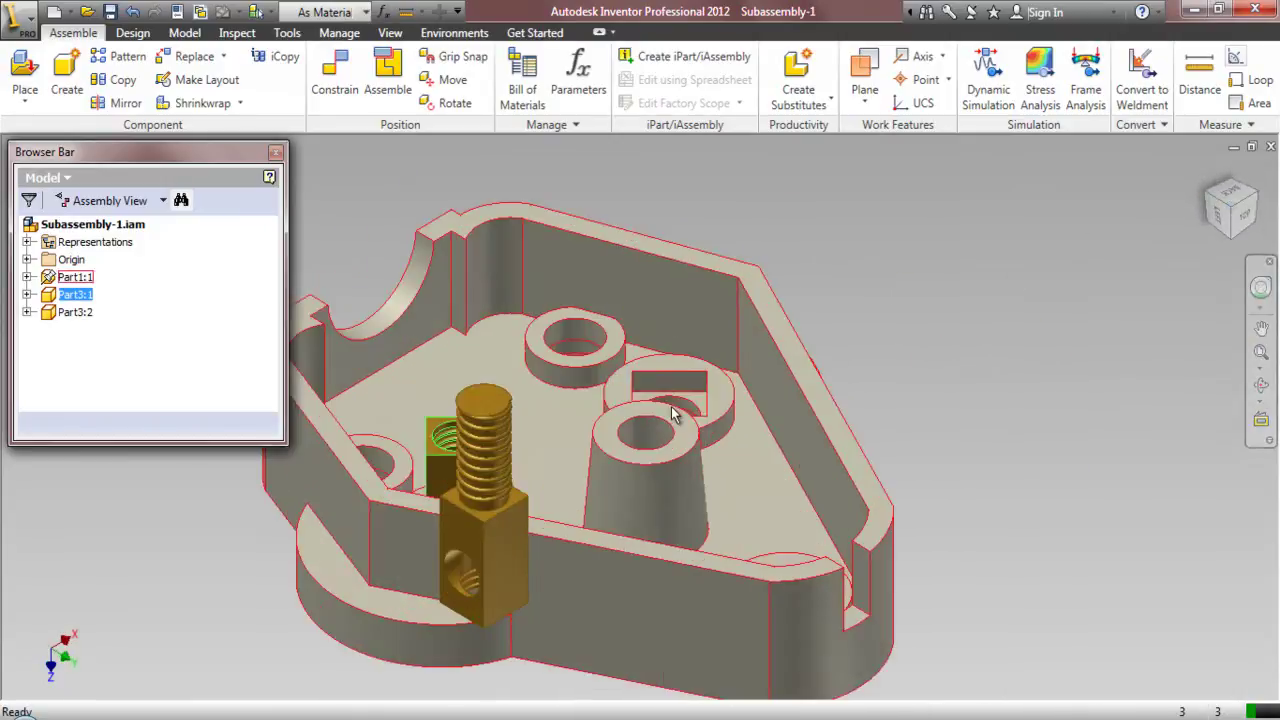
- Rotate the second Part3 so its threaded end points down, and move it outside the base part near the empty upper square-recessed boss
{"action": "left_click", "coordinate": [484, 460]}
{"action": "left_click", "coordinate": [455, 103]}
{"action": "left_click_drag", "start_coordinate": [497, 418], "coordinate": [452, 336]}
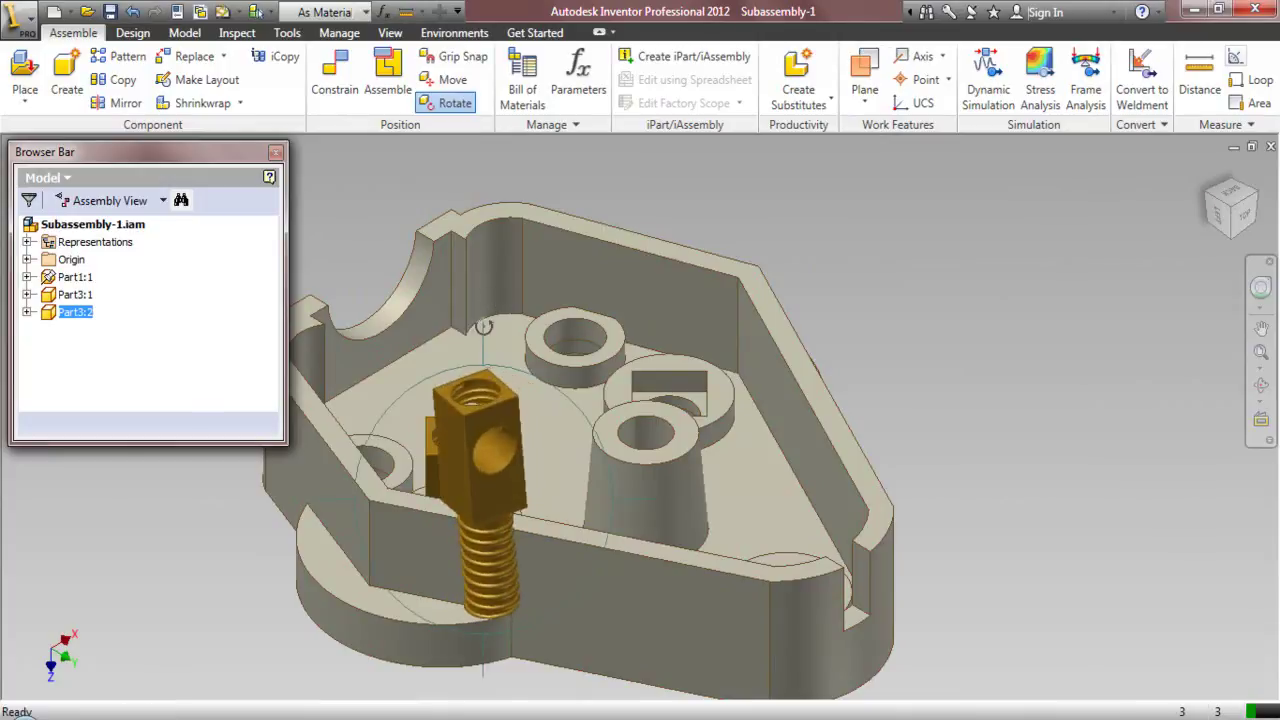
{"action": "right_click", "coordinate": [777, 183]}
{"action": "left_click", "coordinate": [777, 183]}
{"action": "left_click_drag", "start_coordinate": [488, 434], "coordinate": [863, 245]}
{"action": "left_click", "coordinate": [930, 264]}
{"action": "scroll", "coordinate": [930, 264], "scroll_direction": "up", "scroll_amount": 3}
{"action": "scroll", "coordinate": [936, 321], "scroll_direction": "down", "scroll_amount": 3}
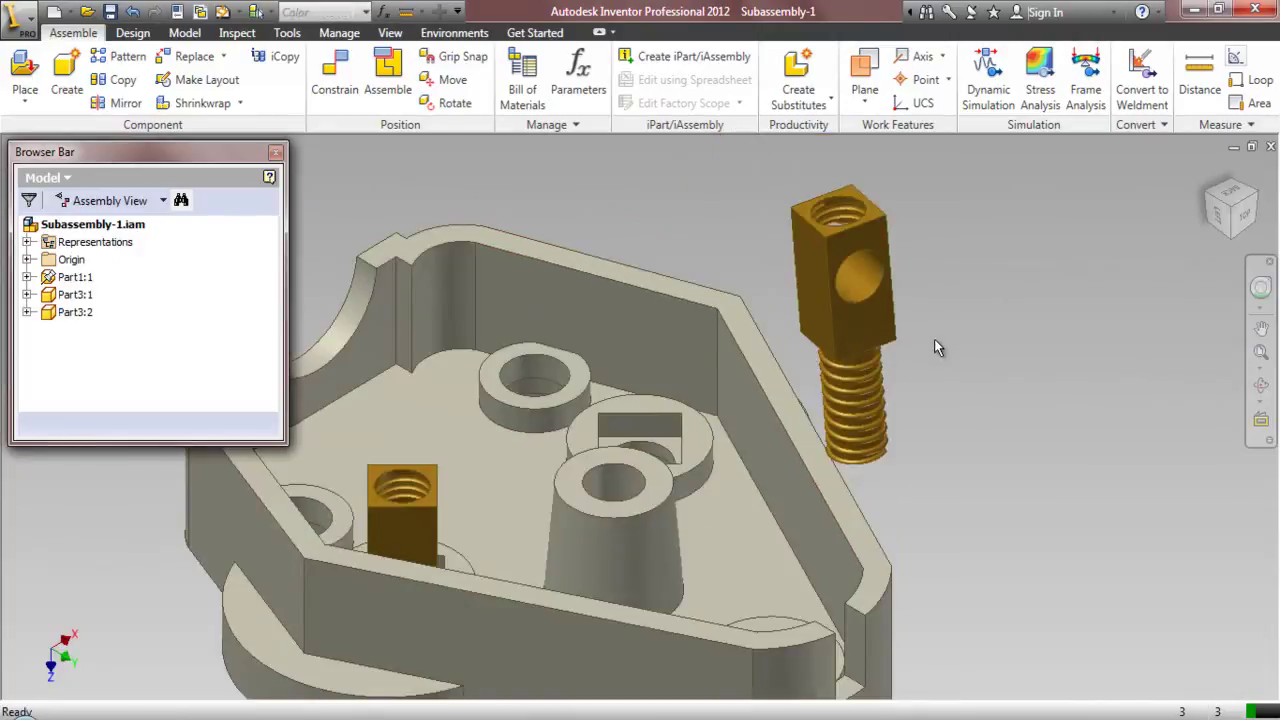
- Mate the axis of the second Part3's threaded shank with the hole axis of the empty upper square-recessed boss
{"action": "key", "text": "c"}
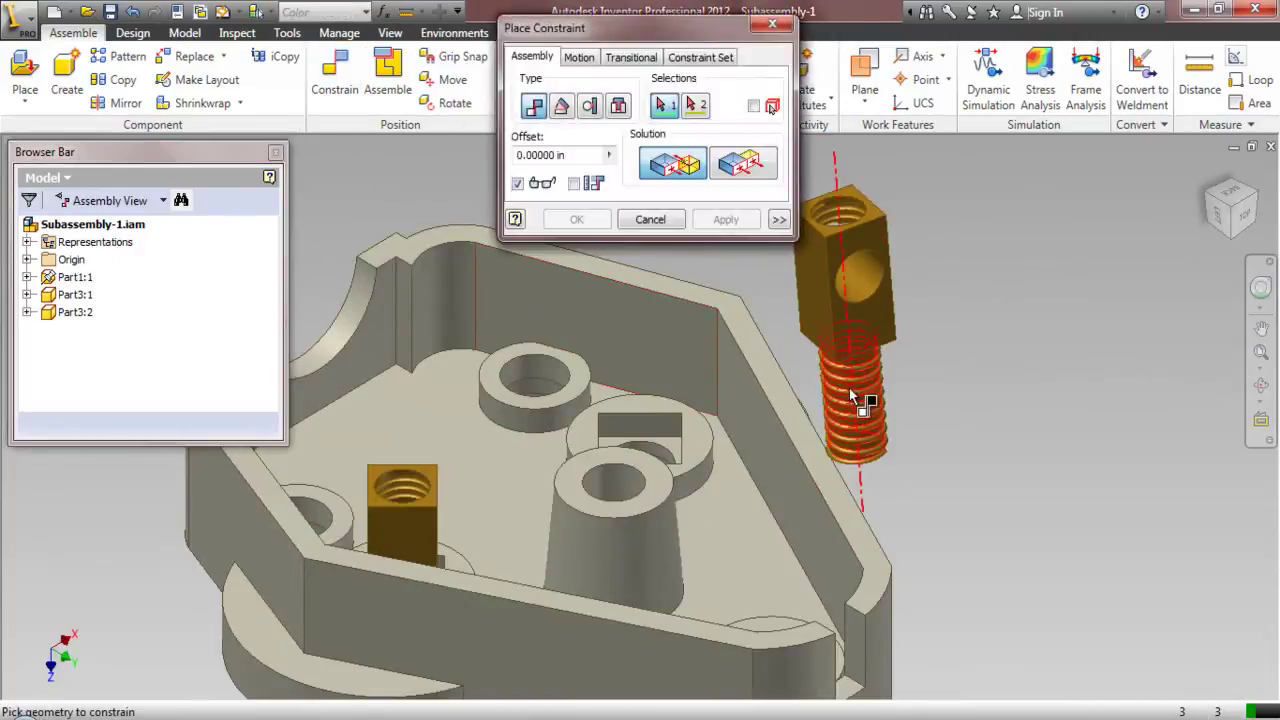
{"action": "left_click", "coordinate": [853, 386]}
{"action": "scroll", "coordinate": [670, 430], "scroll_direction": "up", "scroll_amount": 5}
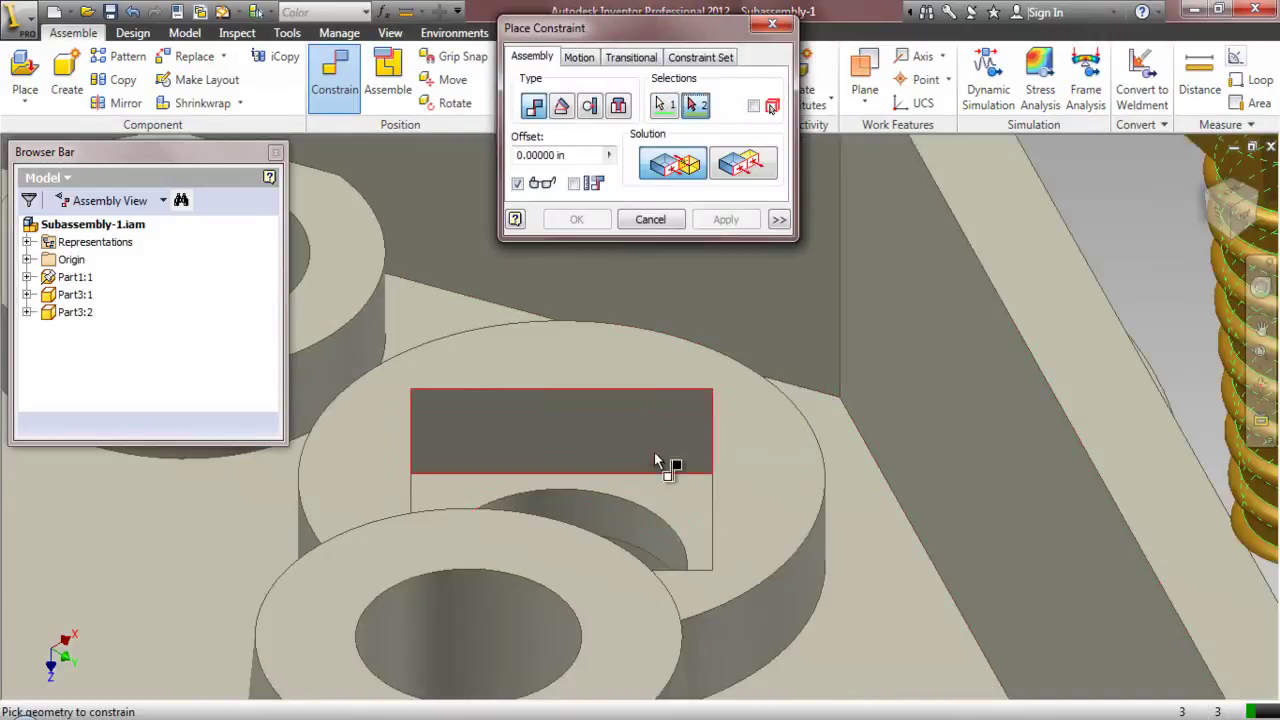
{"action": "left_click", "coordinate": [641, 528]}
{"action": "scroll", "coordinate": [630, 500], "scroll_direction": "down", "scroll_amount": 5}
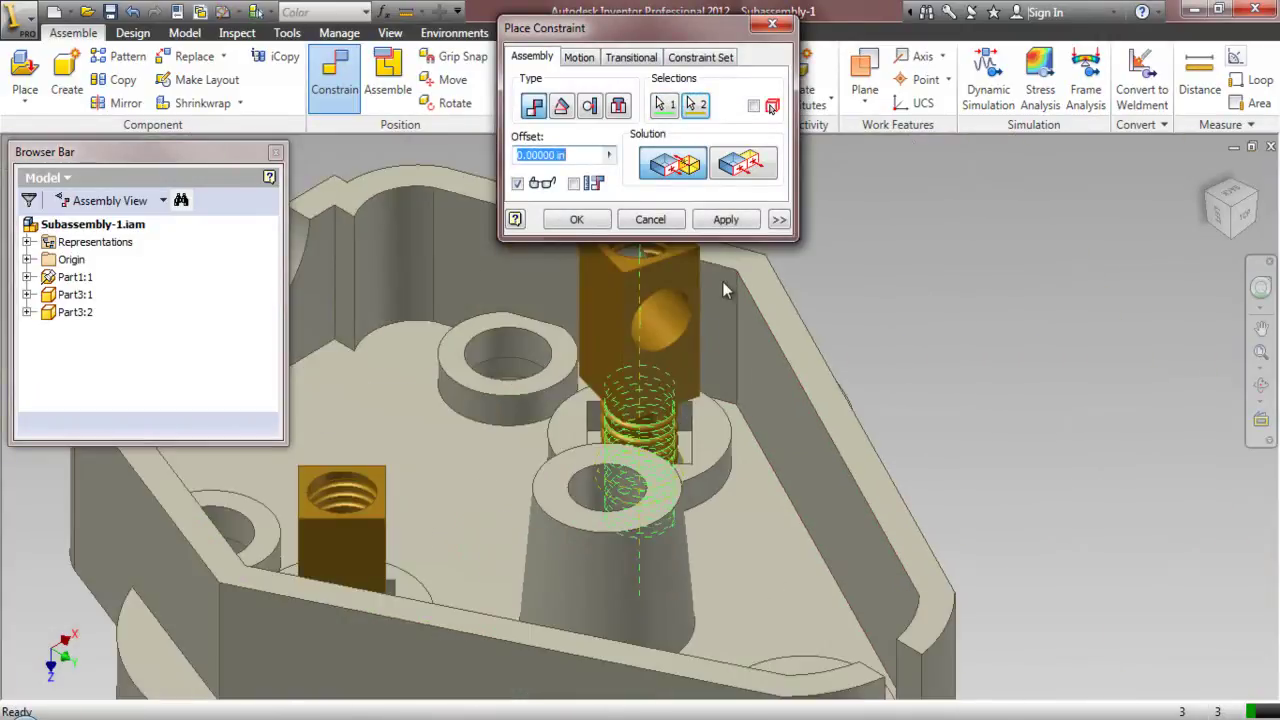
{"action": "left_click", "coordinate": [727, 220]}
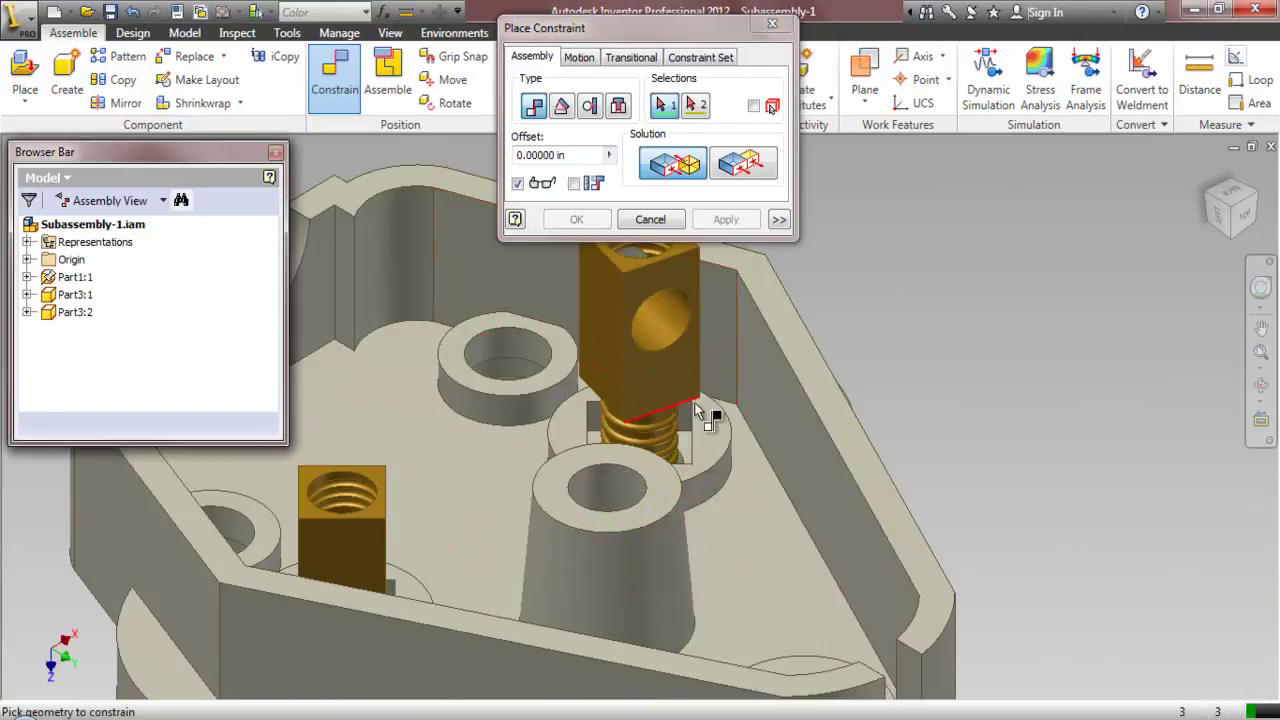
{"action": "left_click", "coordinate": [652, 220]}
- Slide the second Part3 up clear of its boss and tilt it to expose the block's underside
{"action": "left_click_drag", "start_coordinate": [663, 323], "coordinate": [694, 194]}
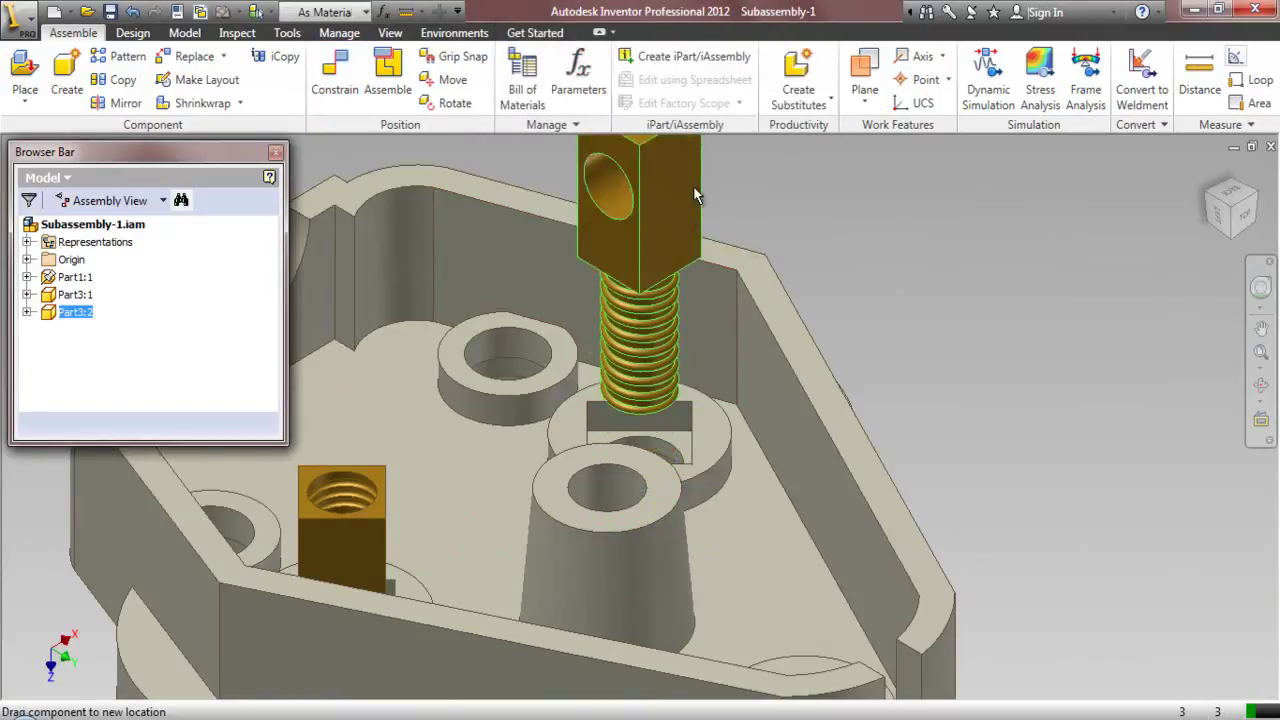
{"action": "left_click", "coordinate": [455, 103]}
{"action": "left_click_drag", "start_coordinate": [628, 235], "coordinate": [662, 146]}
{"action": "right_click", "coordinate": [849, 181]}
{"action": "left_click", "coordinate": [887, 190]}
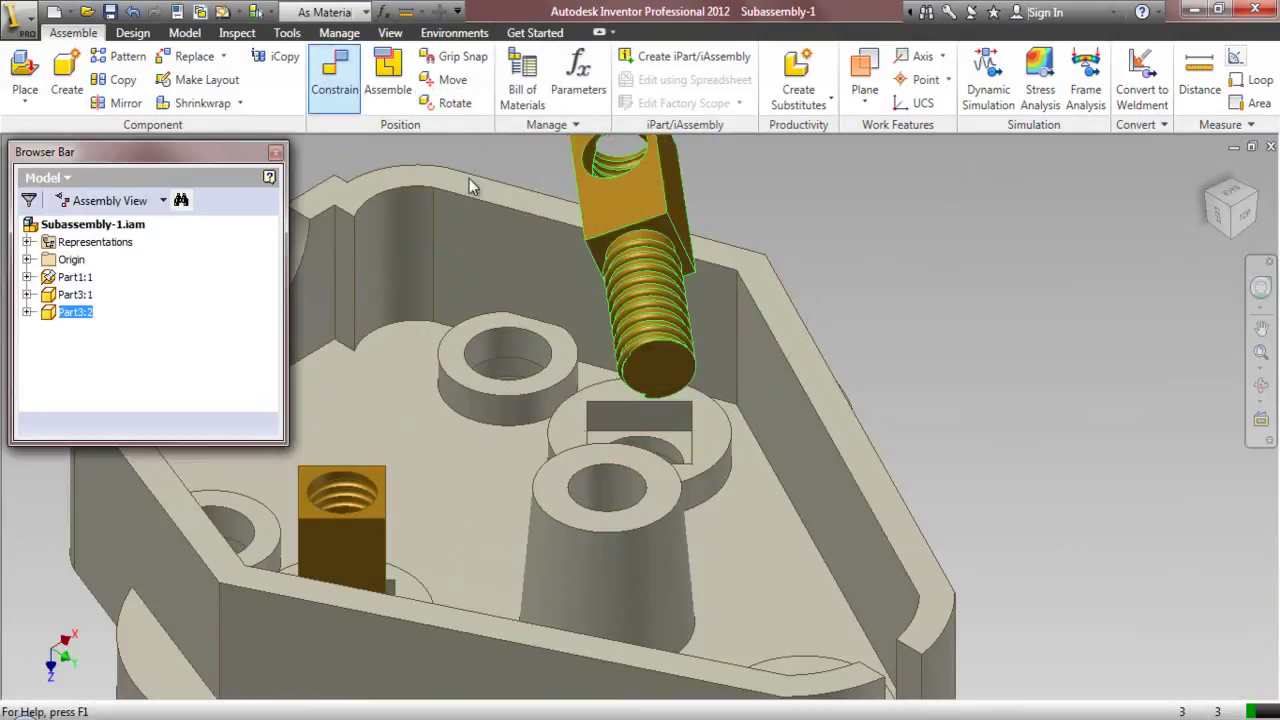
- Mate the underside of the second Part3's block with its square recess floor at zero offset
{"action": "left_click", "coordinate": [332, 80]}
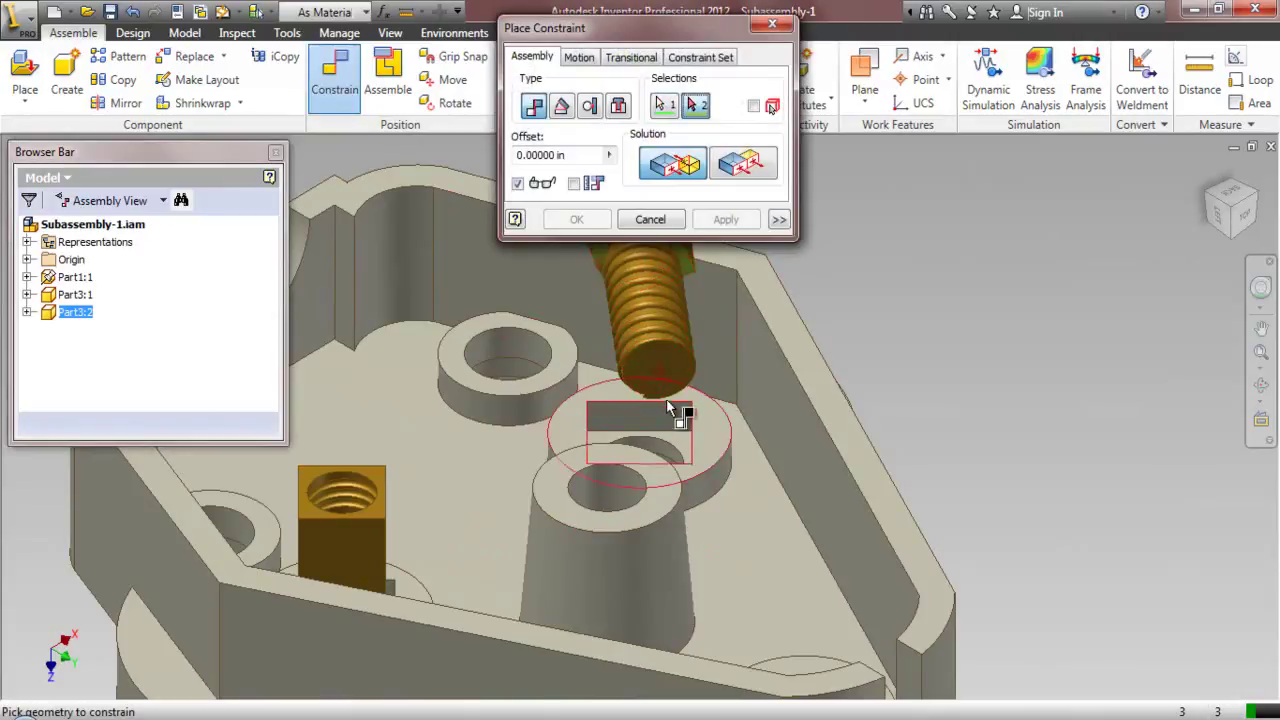
{"action": "left_click", "coordinate": [684, 446]}
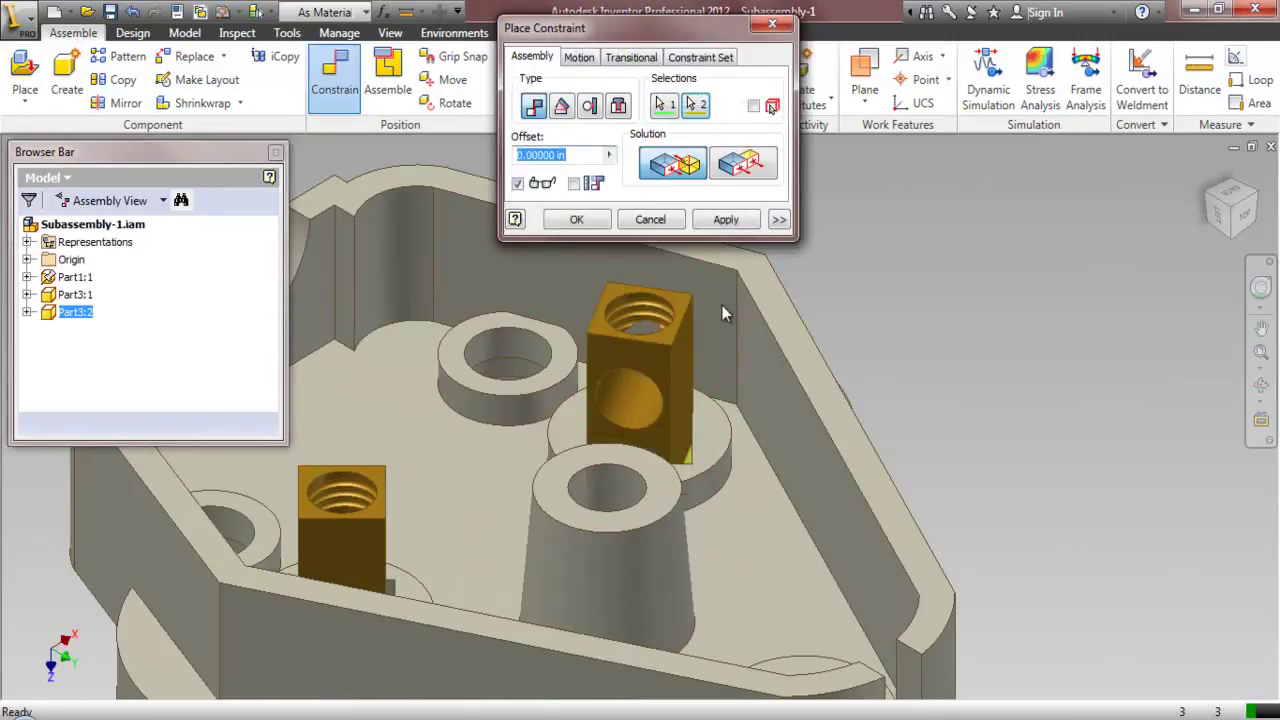
{"action": "left_click", "coordinate": [747, 222]}
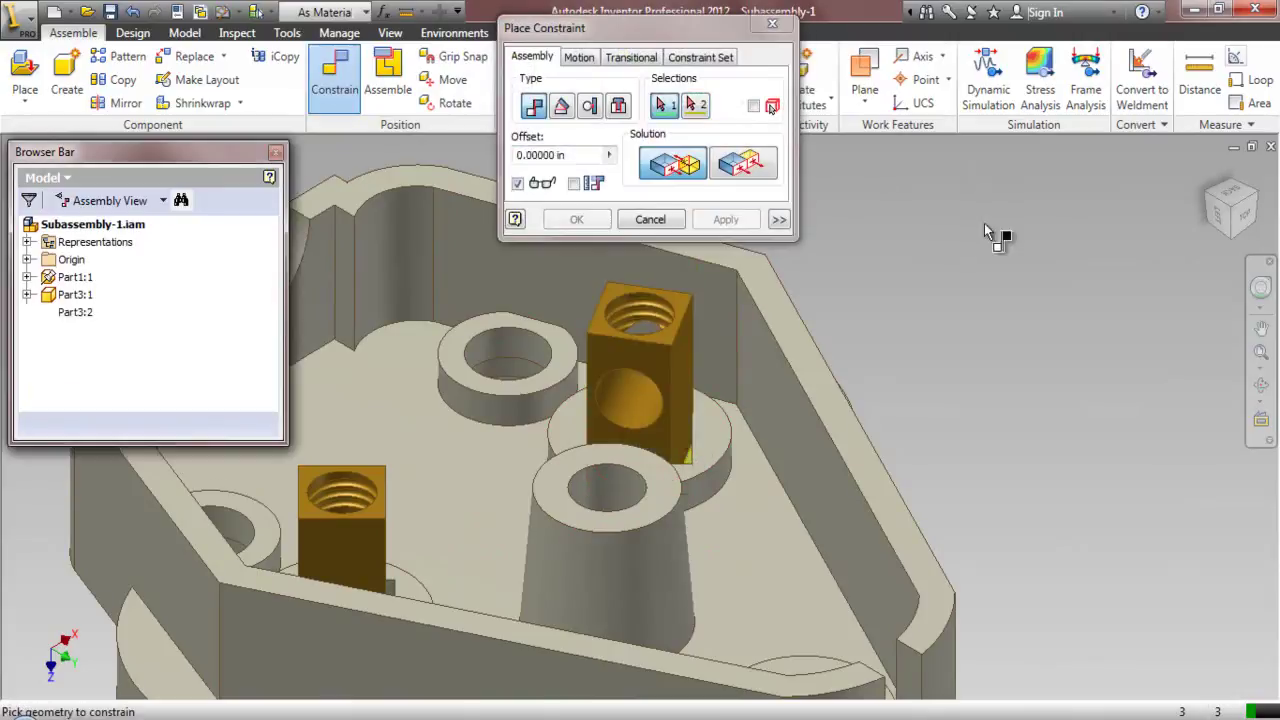
- Align the second Part3's block with its square recess using a directed angle constraint of 0 degrees between their edges
{"action": "left_click", "coordinate": [1258, 200]}
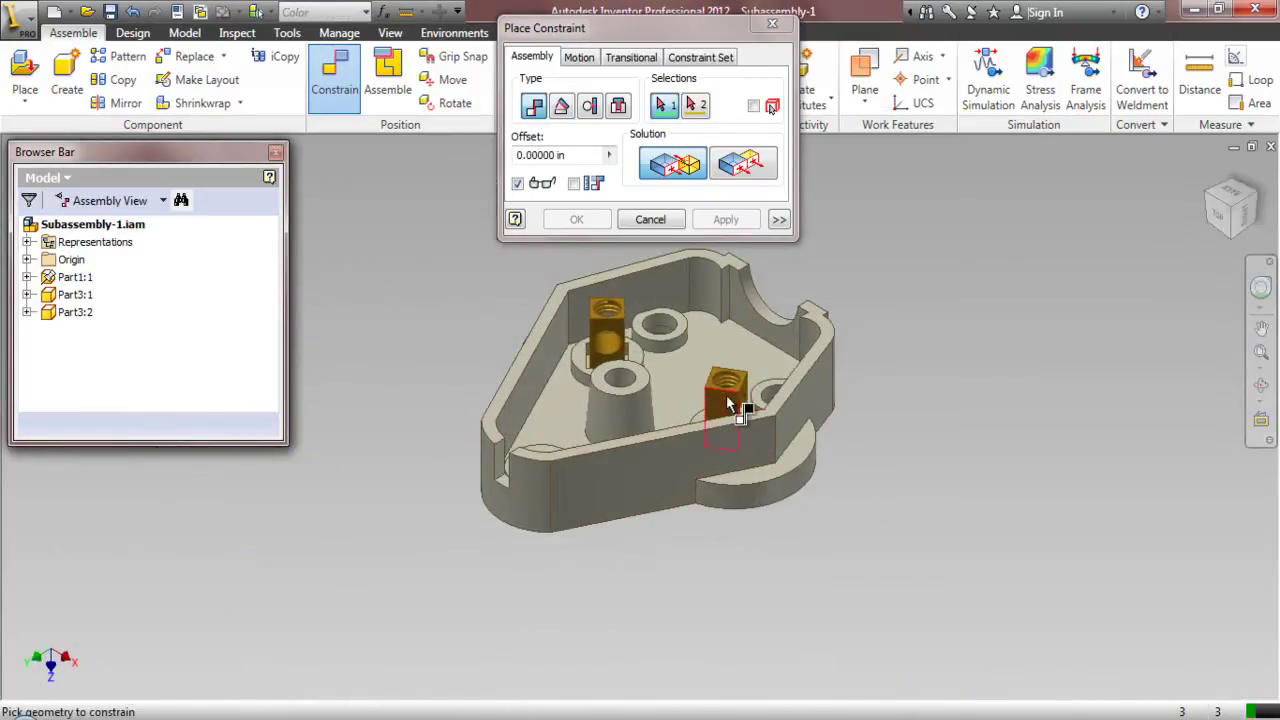
{"action": "scroll", "coordinate": [740, 415], "scroll_direction": "up", "scroll_amount": 2}
{"action": "left_click", "coordinate": [1260, 385]}
{"action": "left_click_drag", "start_coordinate": [632, 492], "coordinate": [647, 548]}
{"action": "right_click", "coordinate": [652, 325]}
{"action": "left_click", "coordinate": [670, 333]}
{"action": "left_click", "coordinate": [562, 106]}
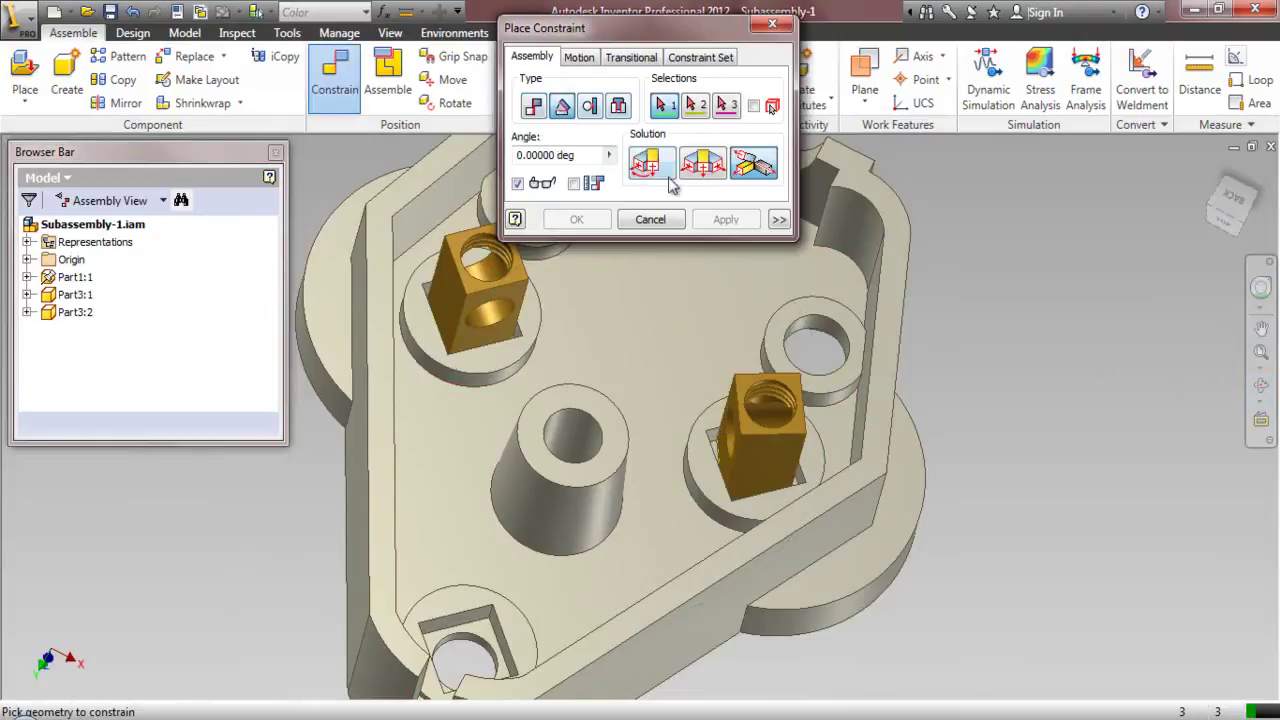
{"action": "left_click", "coordinate": [652, 164]}
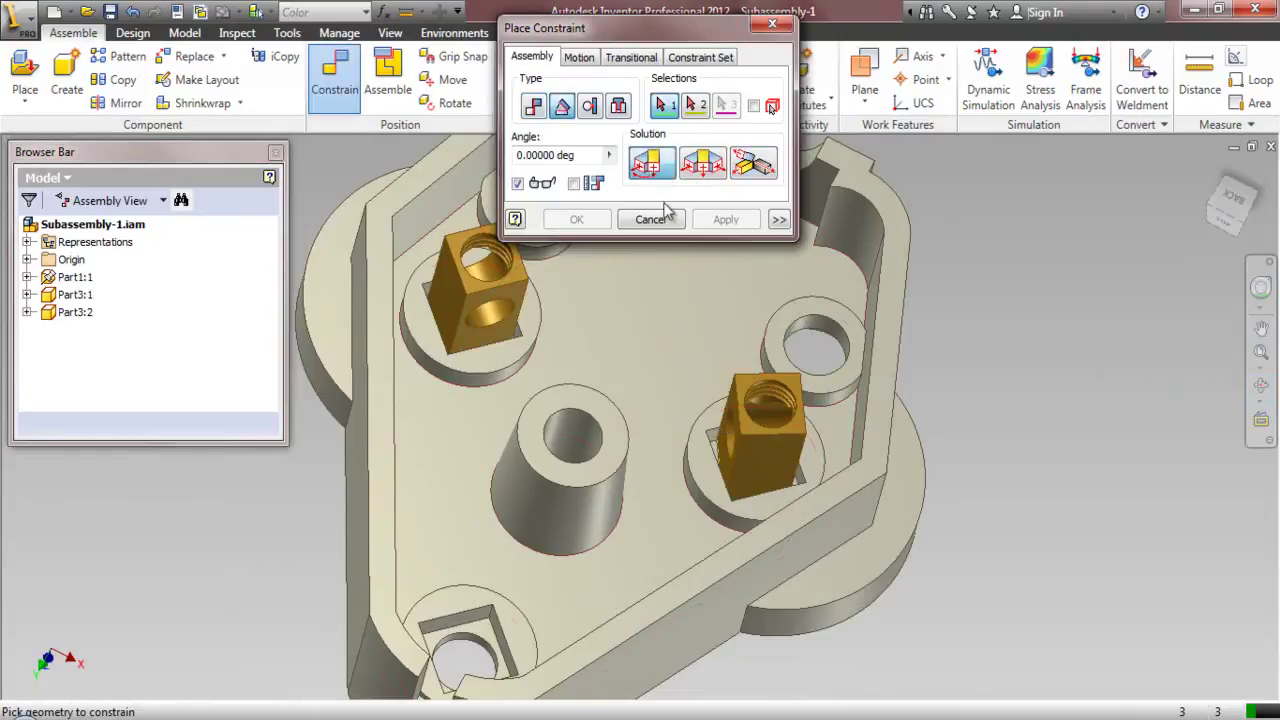
{"action": "left_click", "coordinate": [716, 455]}
{"action": "left_click", "coordinate": [720, 460]}
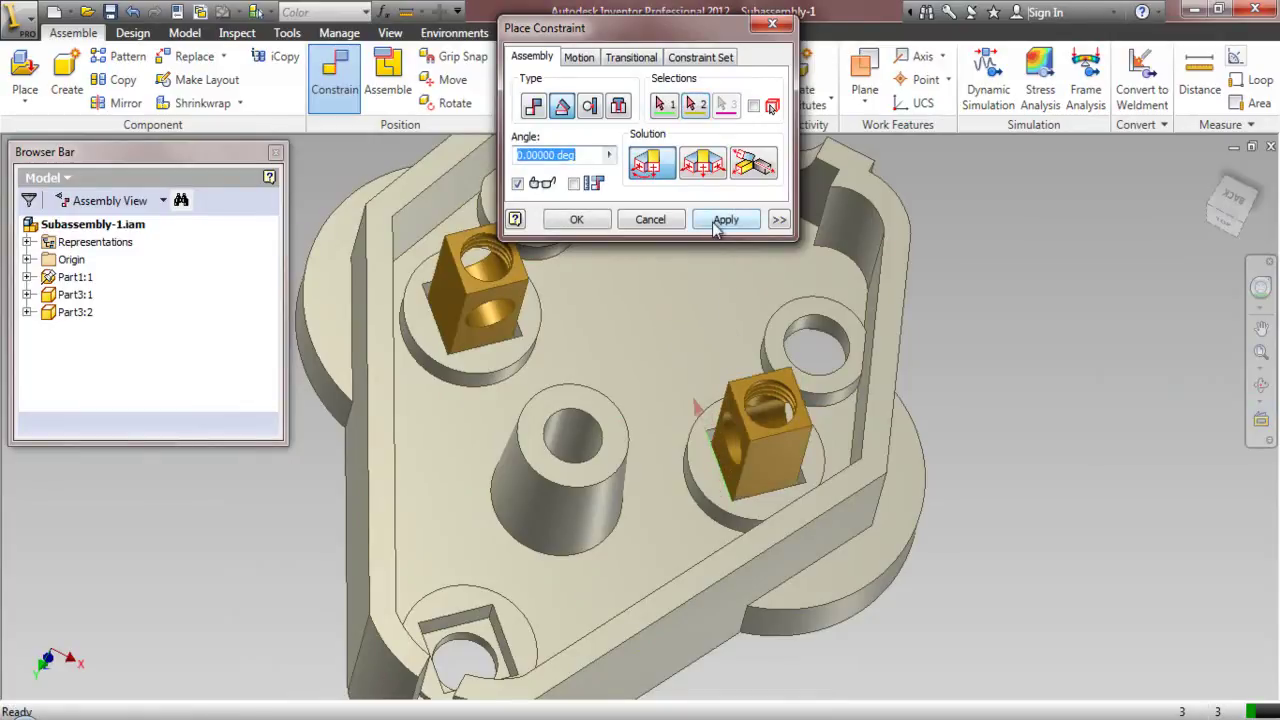
{"action": "left_click", "coordinate": [716, 221]}
{"action": "left_click", "coordinate": [642, 222]}
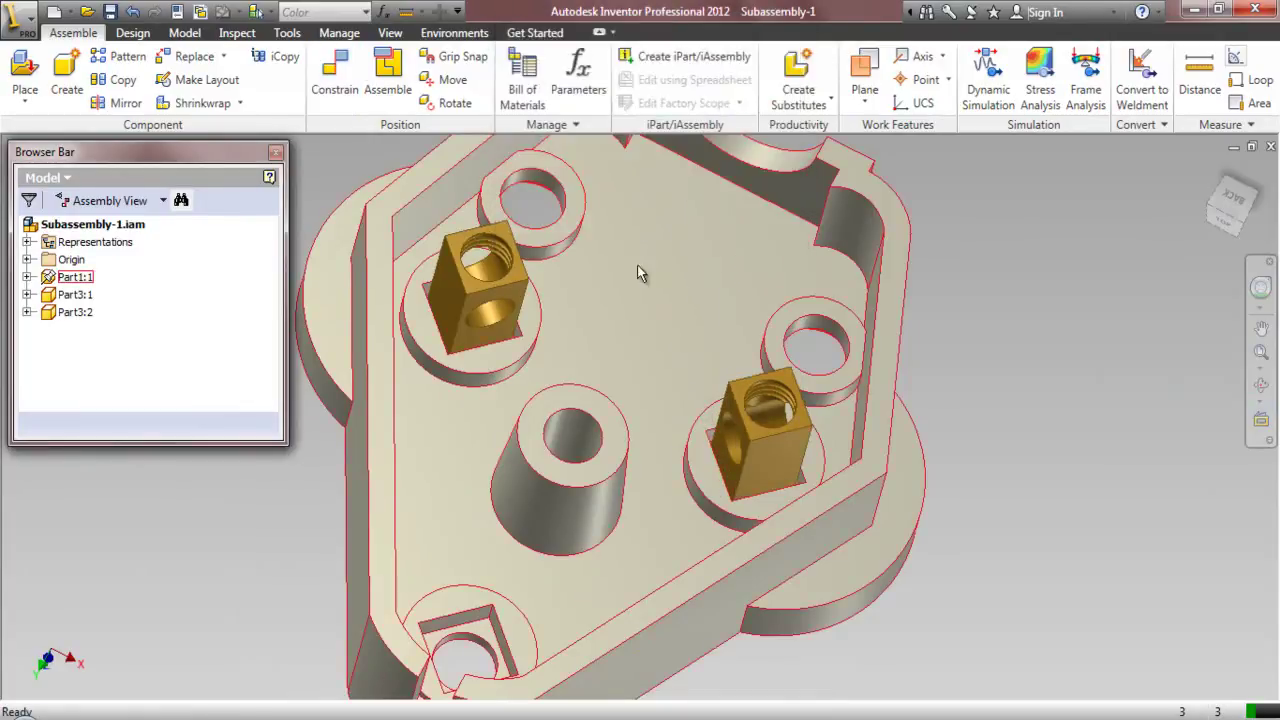
{"action": "left_click", "coordinate": [1245, 233]}
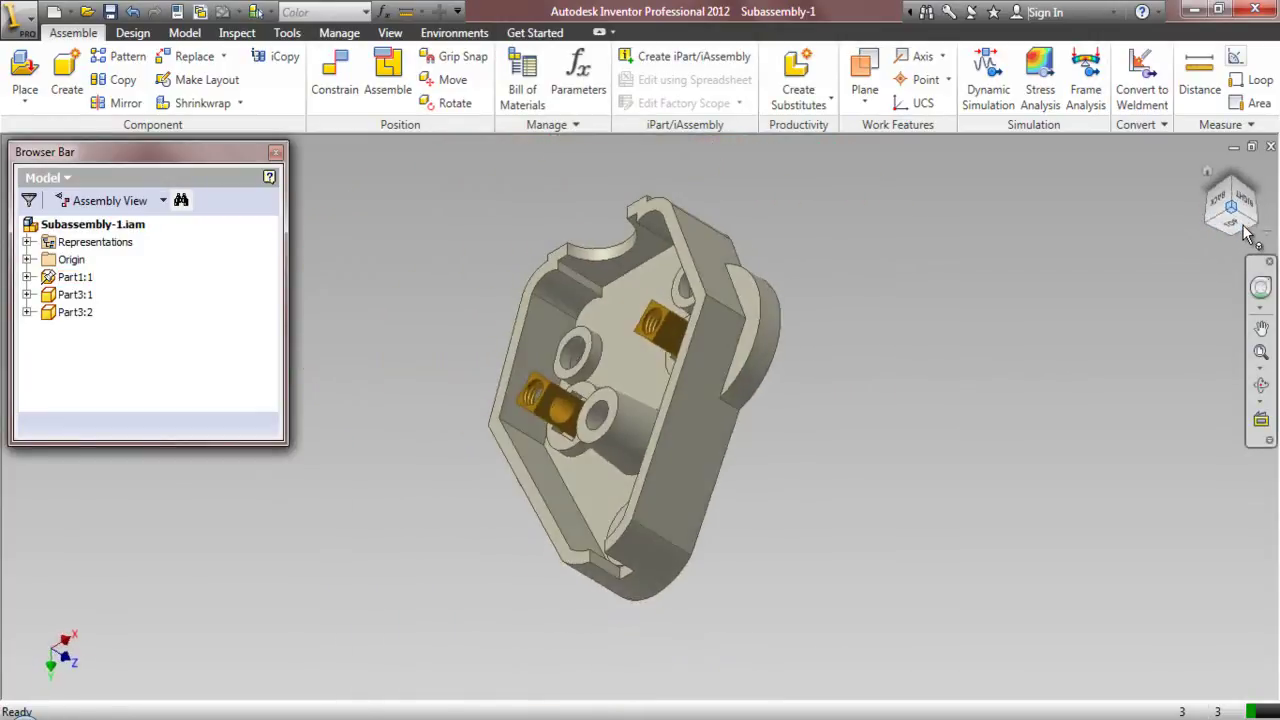
{"action": "left_click", "coordinate": [1245, 232]}
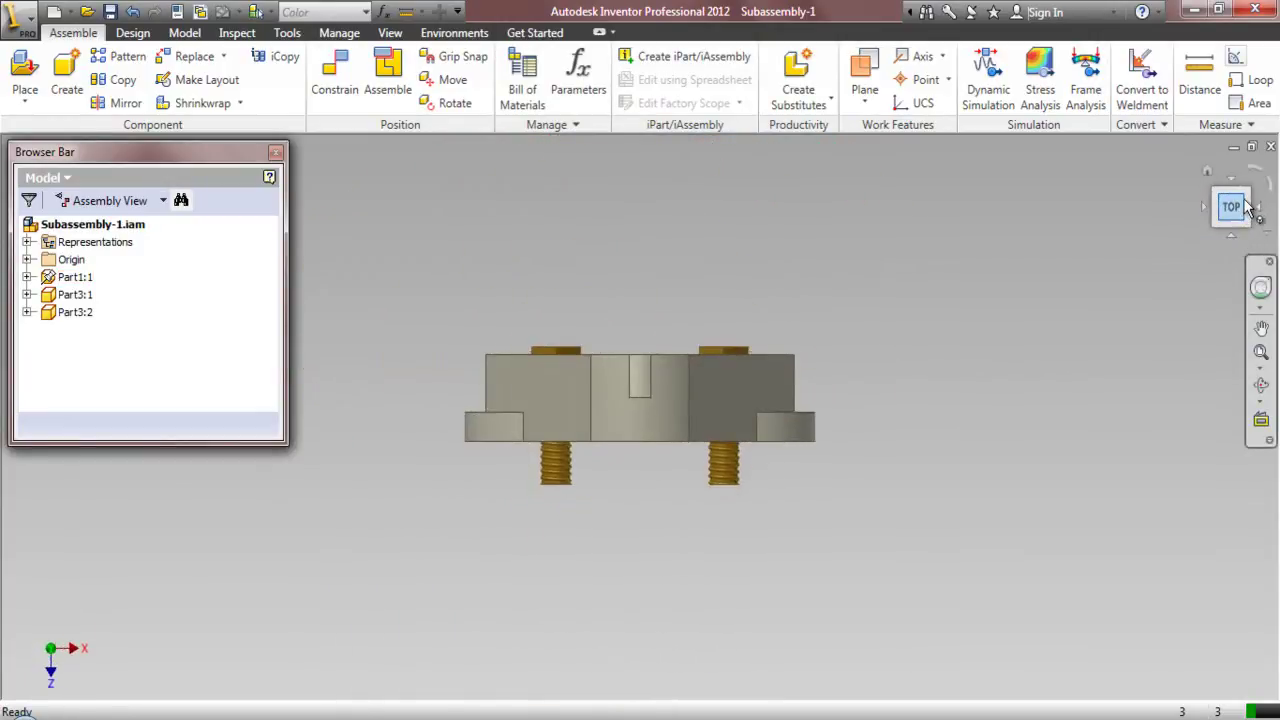
- Copy Part3:2 and paste a third Part3 instance beside the housing
{"action": "left_click", "coordinate": [1250, 207]}
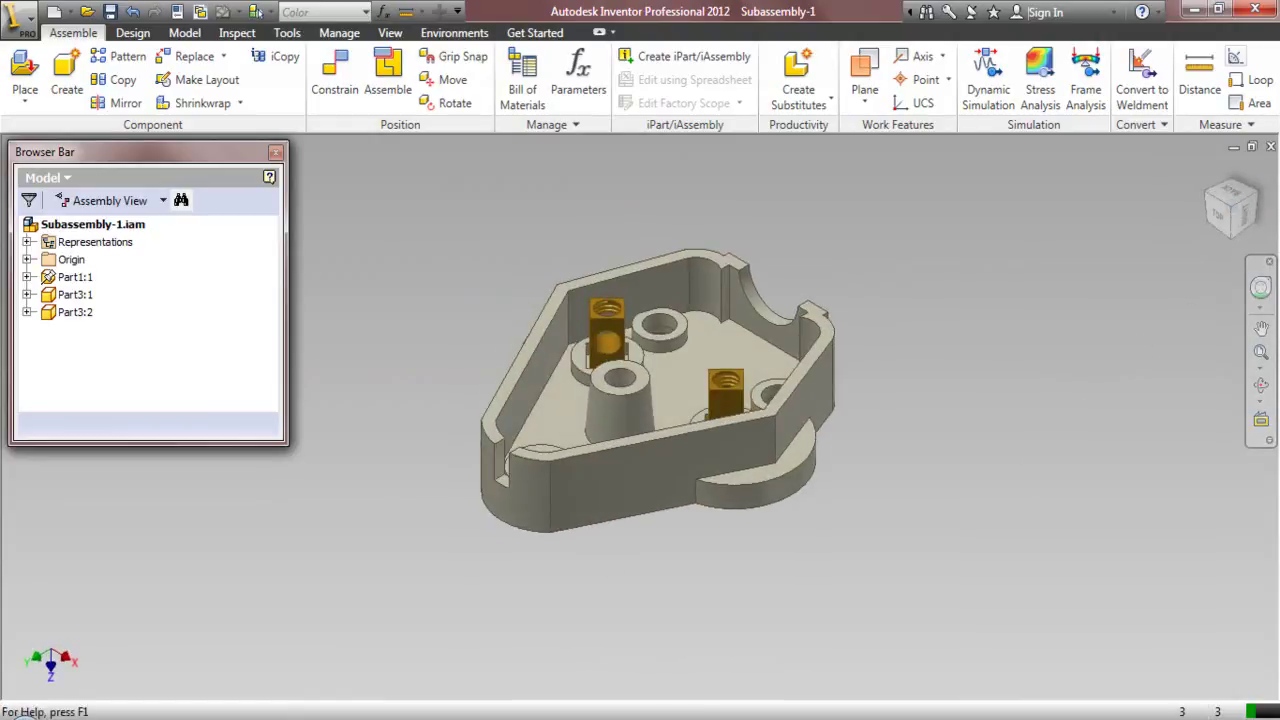
{"action": "left_click", "coordinate": [1262, 205]}
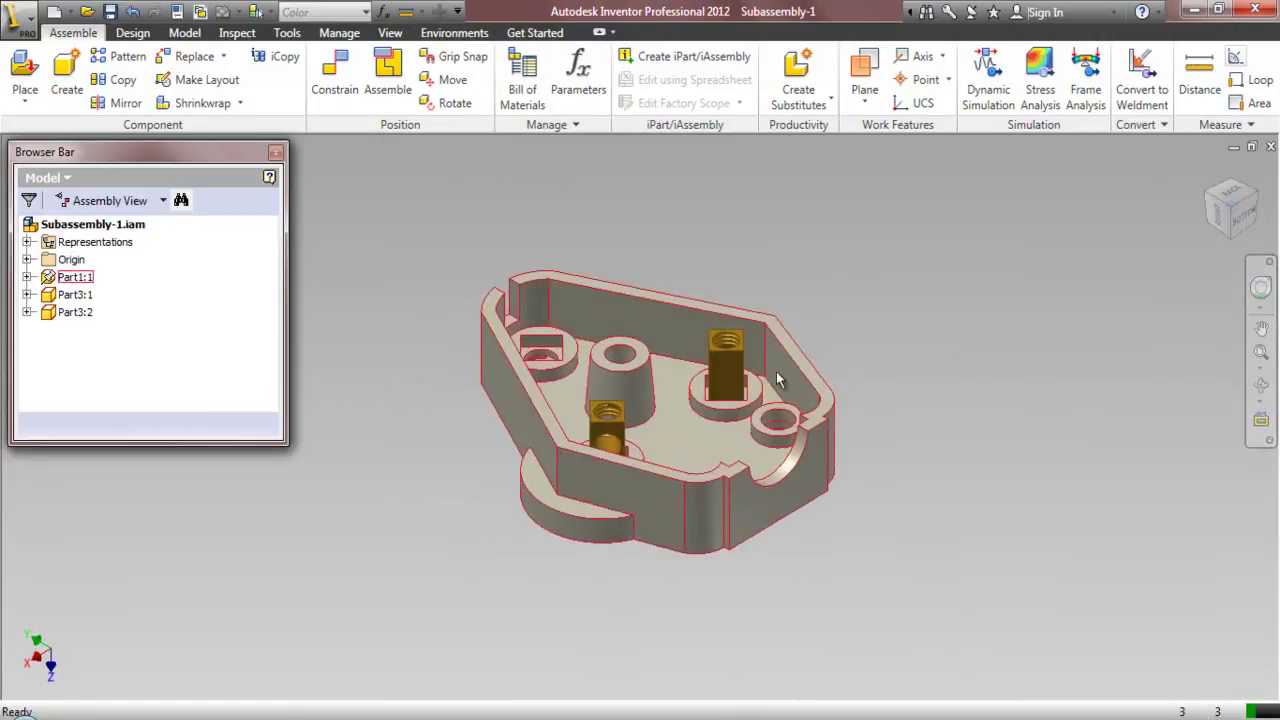
{"action": "scroll", "coordinate": [533, 316], "scroll_direction": "up", "scroll_amount": 3}
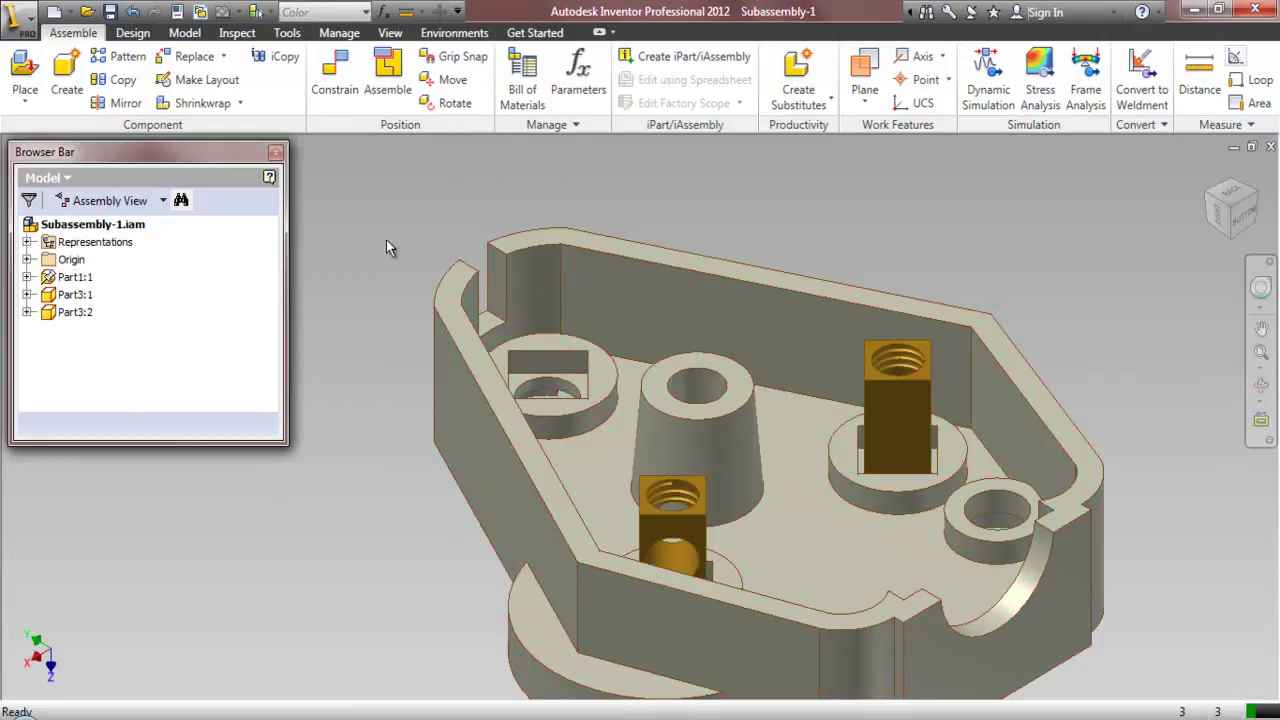
{"action": "left_click", "coordinate": [88, 313]}
{"action": "key", "text": "ctrl+c"}
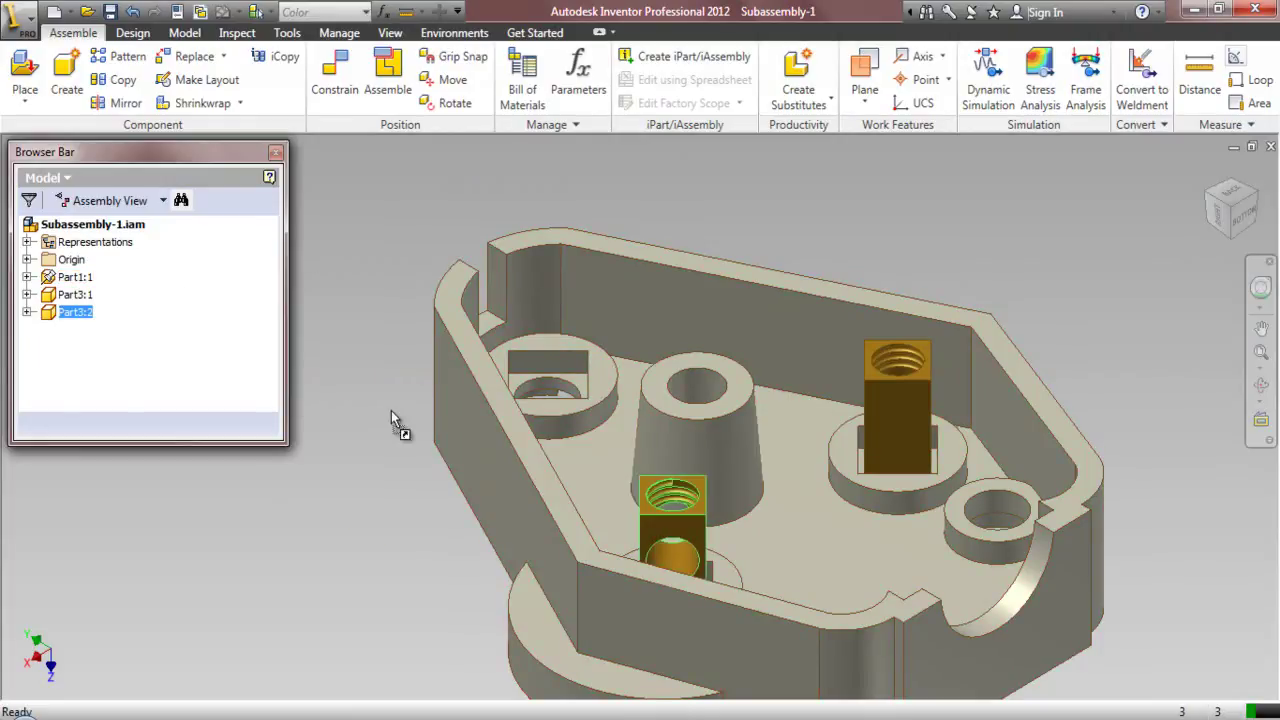
{"action": "key", "text": "ctrl+v"}
{"action": "left_click", "coordinate": [326, 366]}
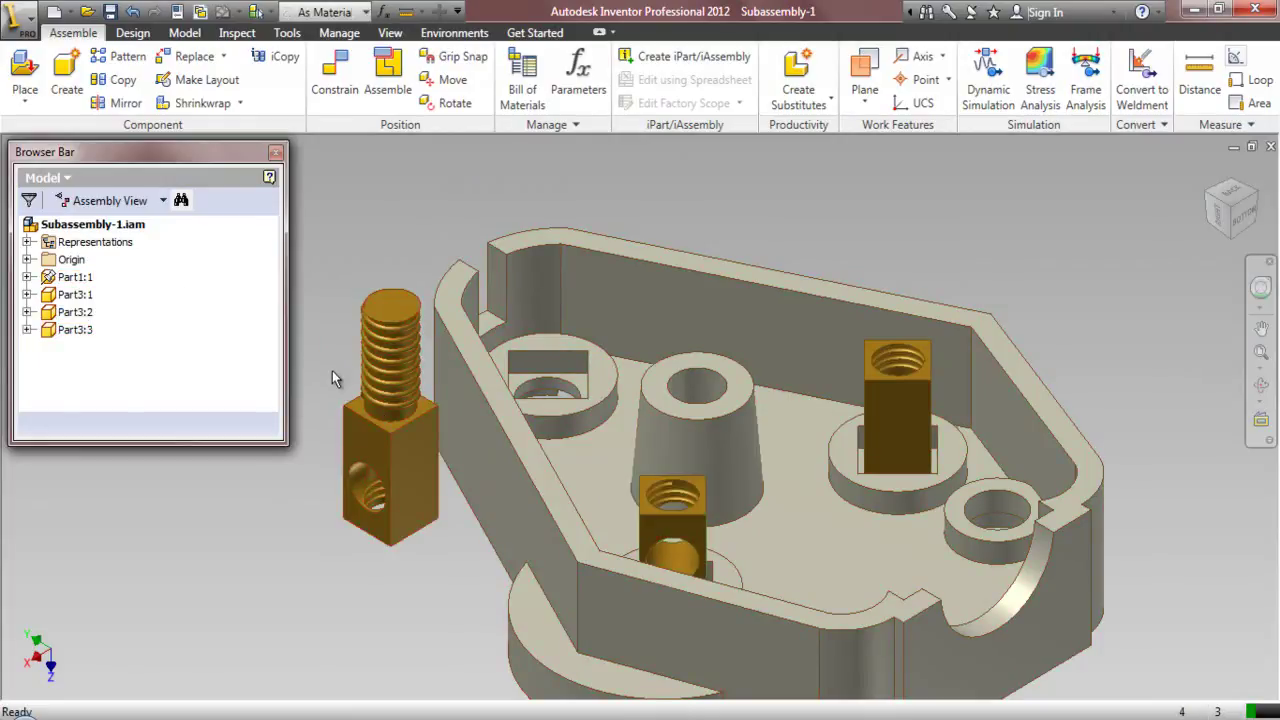
- Mate the shank-side face of the third Part3's block with the floor of the remaining empty square recess at zero offset
{"action": "left_click", "coordinate": [334, 78]}
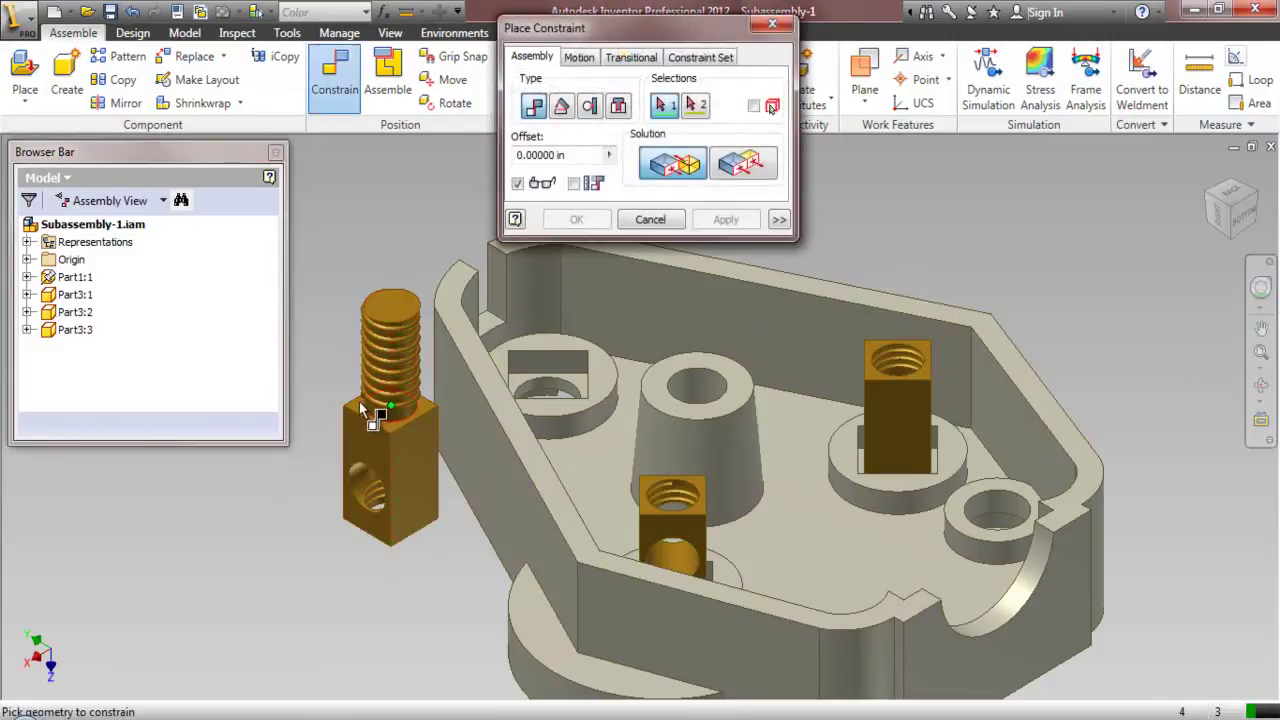
{"action": "scroll", "coordinate": [356, 402], "scroll_direction": "up", "scroll_amount": 5}
{"action": "left_click", "coordinate": [371, 423]}
{"action": "scroll", "coordinate": [329, 451], "scroll_direction": "down", "scroll_amount": 4}
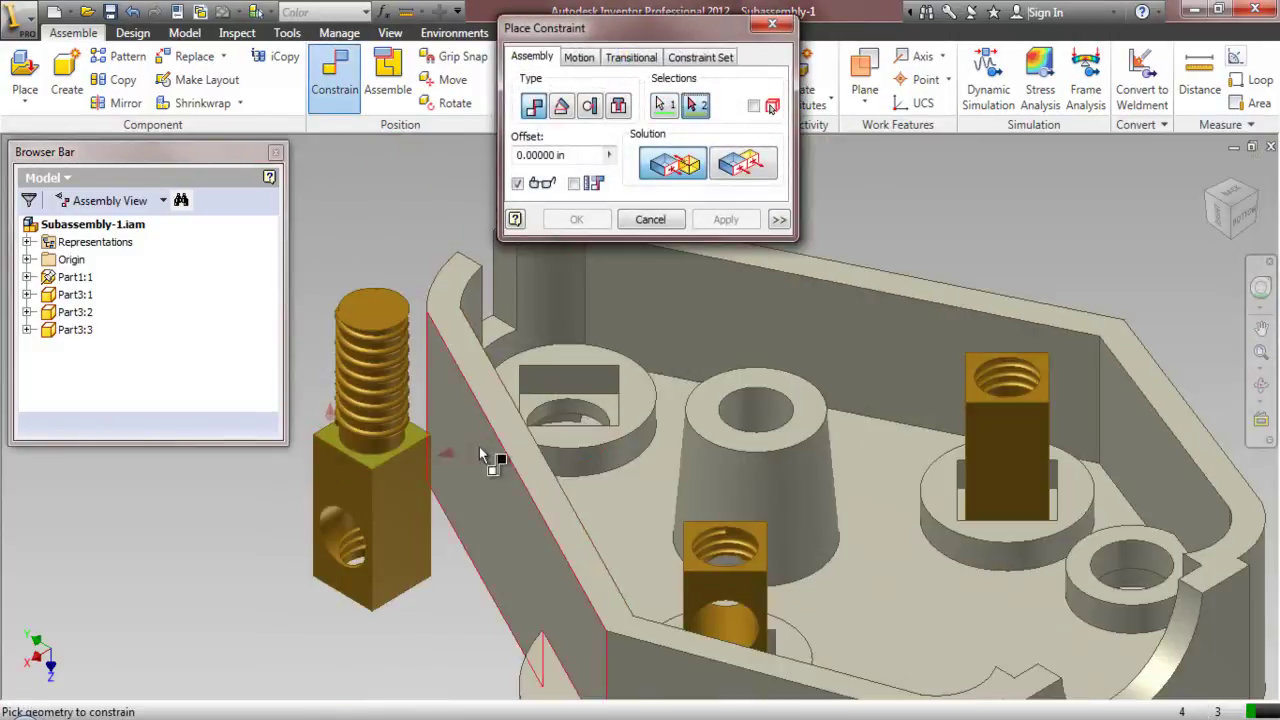
{"action": "left_click", "coordinate": [602, 407]}
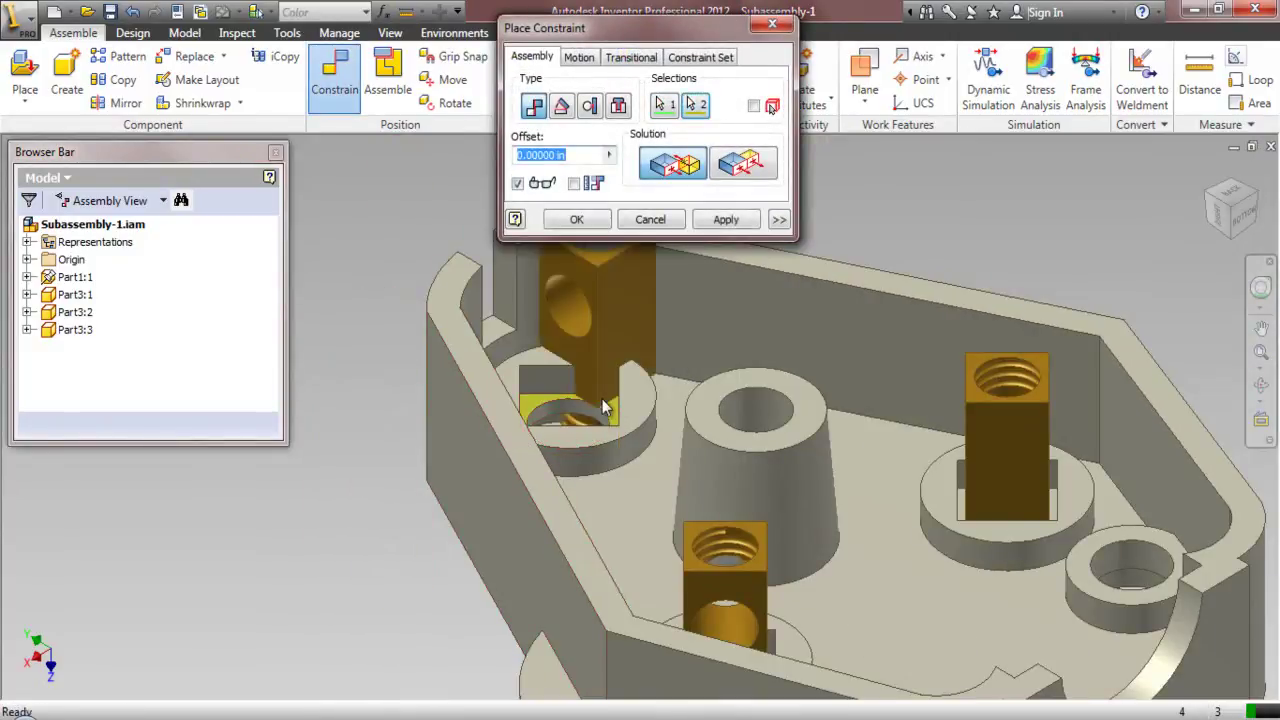
{"action": "scroll", "coordinate": [650, 449], "scroll_direction": "down", "scroll_amount": 3}
{"action": "scroll", "coordinate": [645, 389], "scroll_direction": "up", "scroll_amount": 4}
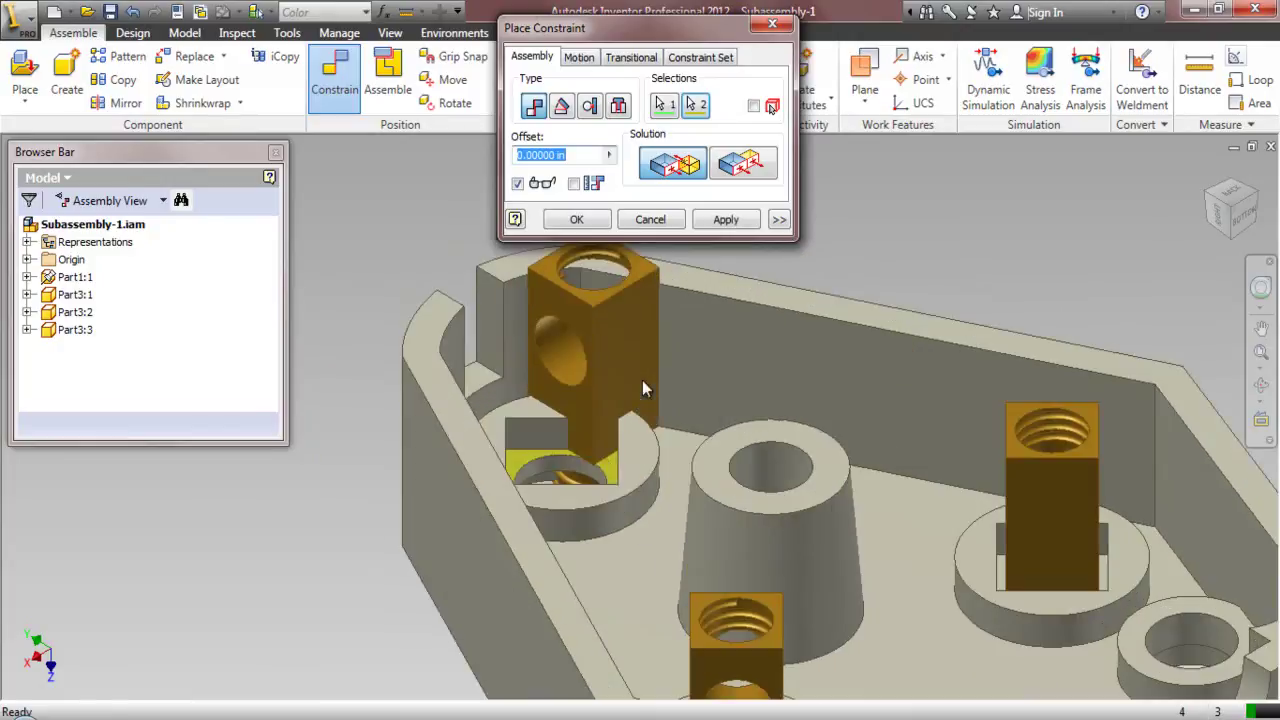
{"action": "left_click", "coordinate": [727, 221]}
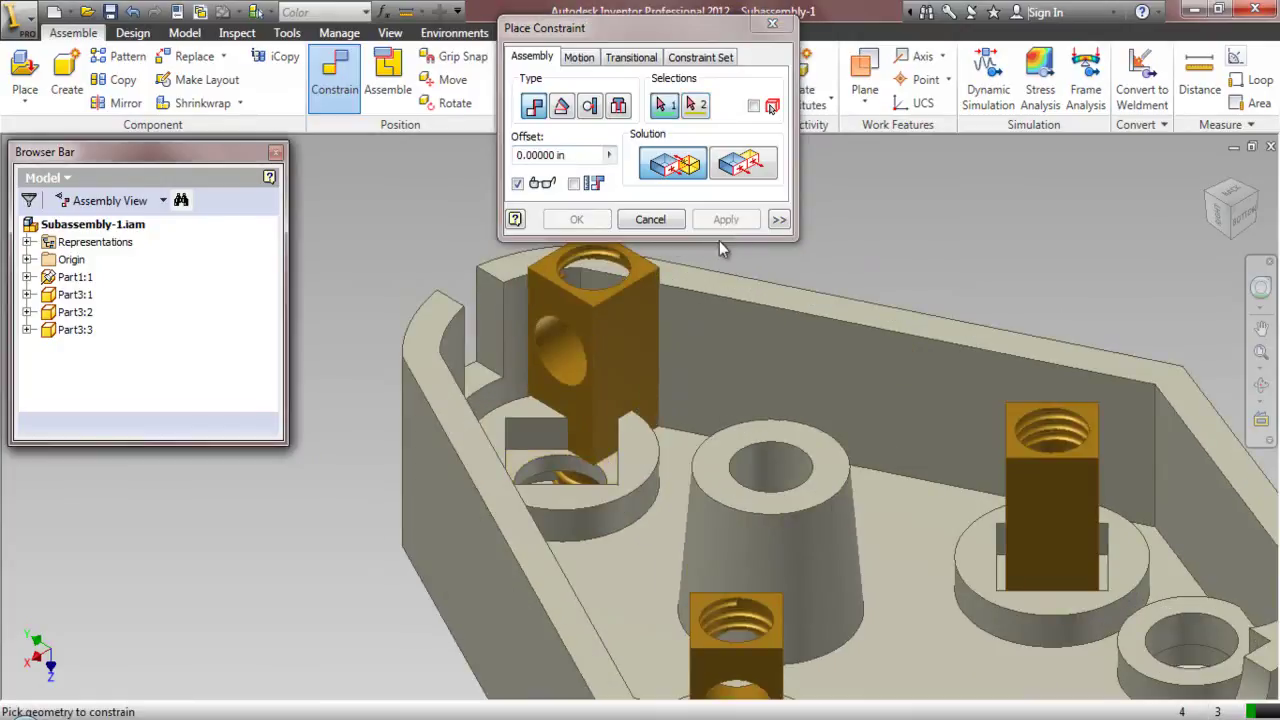
{"action": "left_click", "coordinate": [650, 219]}
- Slide the third Part3 clear of its boss and mate its threaded shank's axis with the recess hole's axis
{"action": "left_click_drag", "start_coordinate": [593, 333], "coordinate": [826, 155]}
{"action": "left_click", "coordinate": [967, 240]}
{"action": "key", "text": "c"}
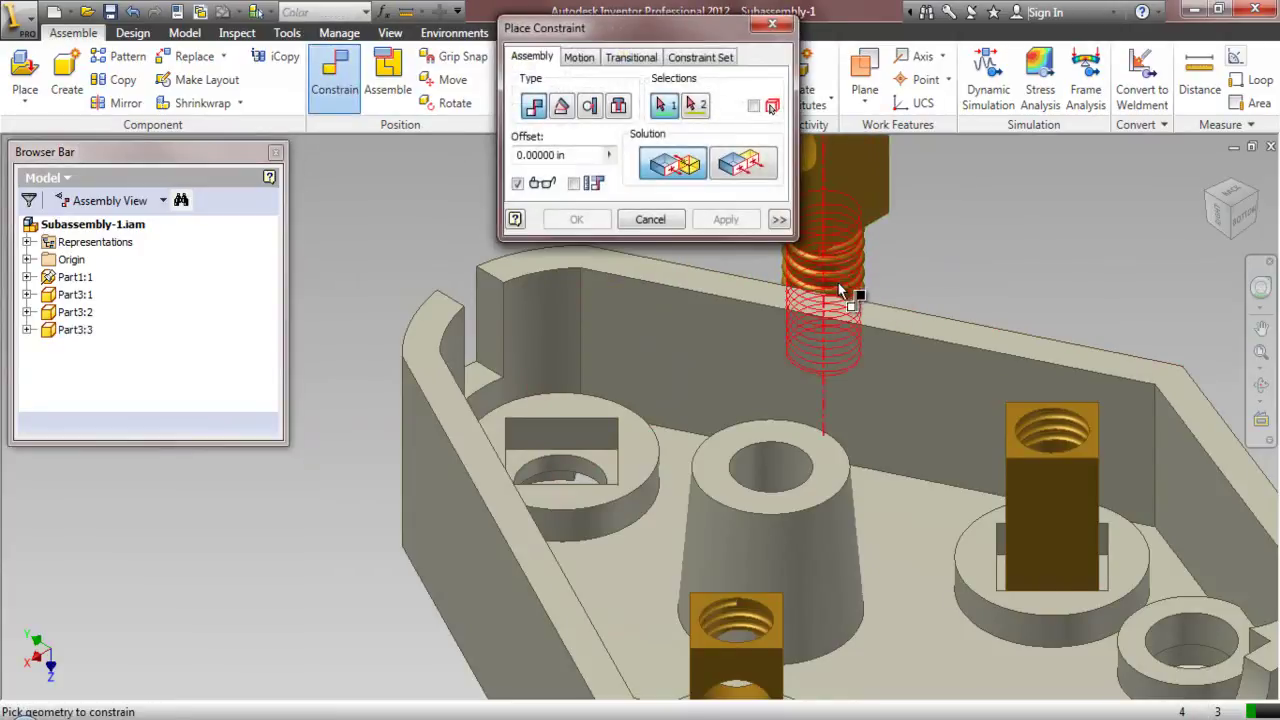
{"action": "left_click", "coordinate": [840, 288]}
{"action": "left_click", "coordinate": [580, 474]}
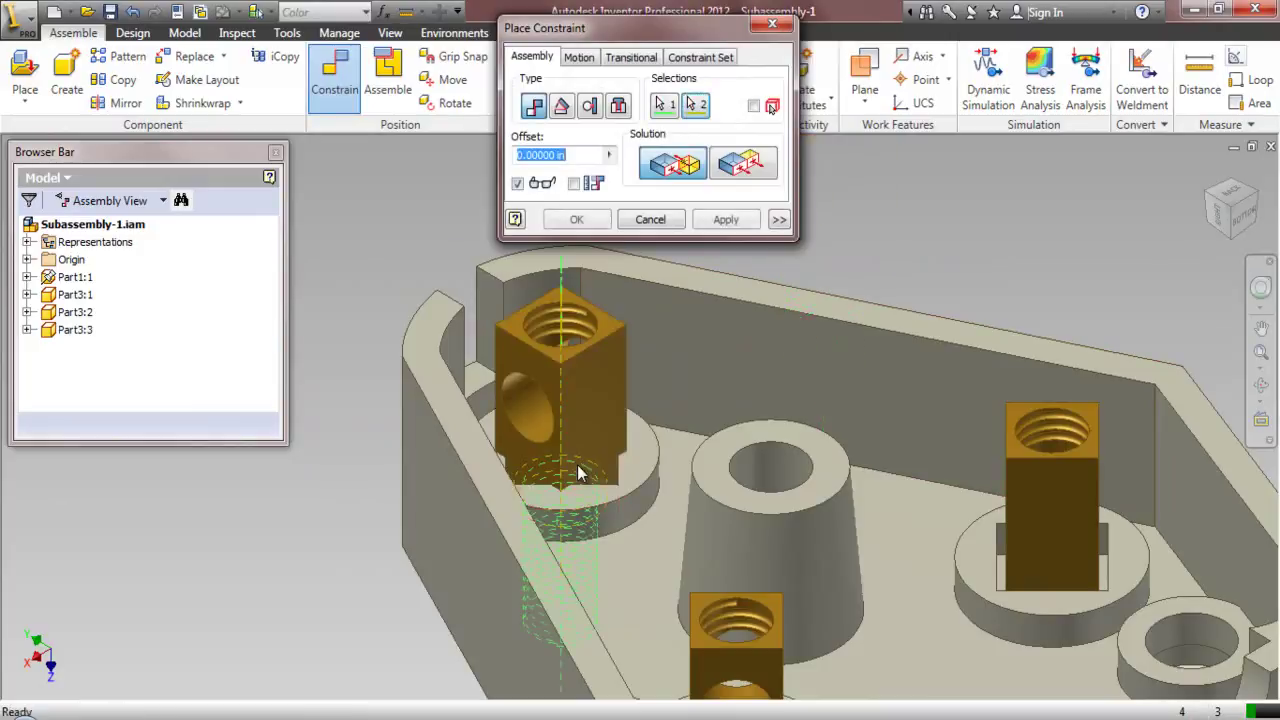
{"action": "left_click", "coordinate": [726, 220]}
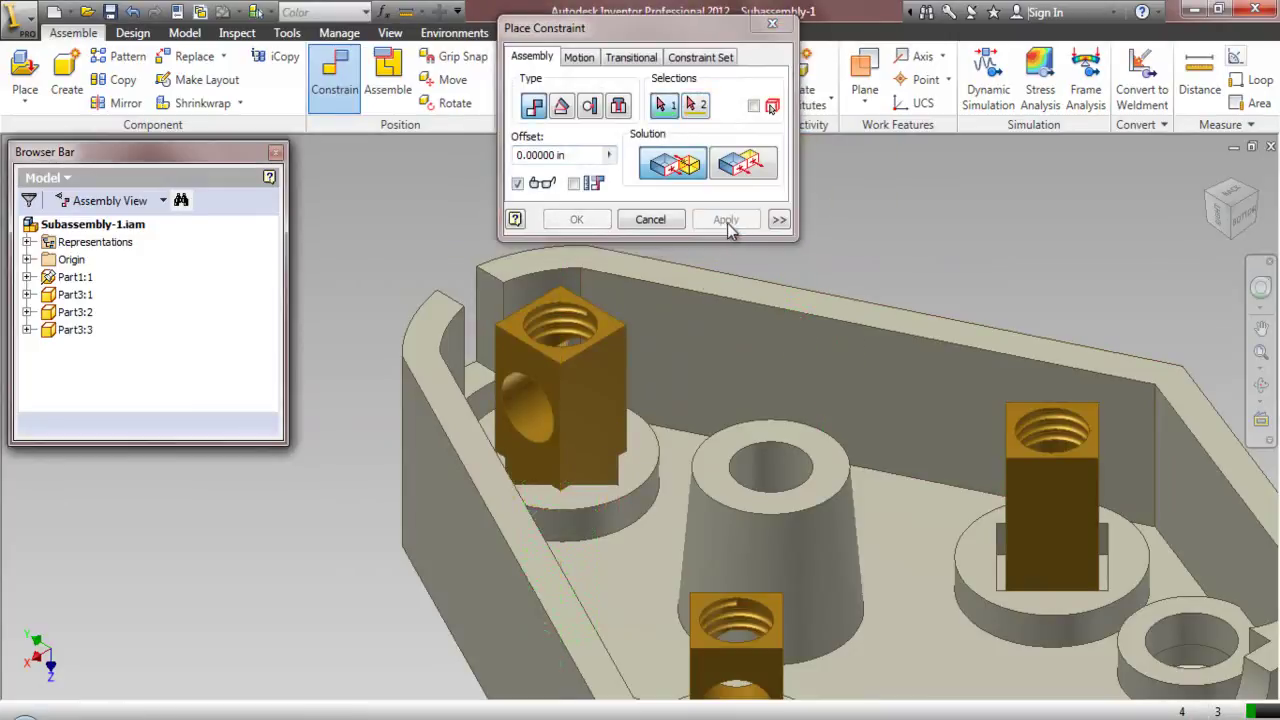
{"action": "left_click", "coordinate": [650, 219]}
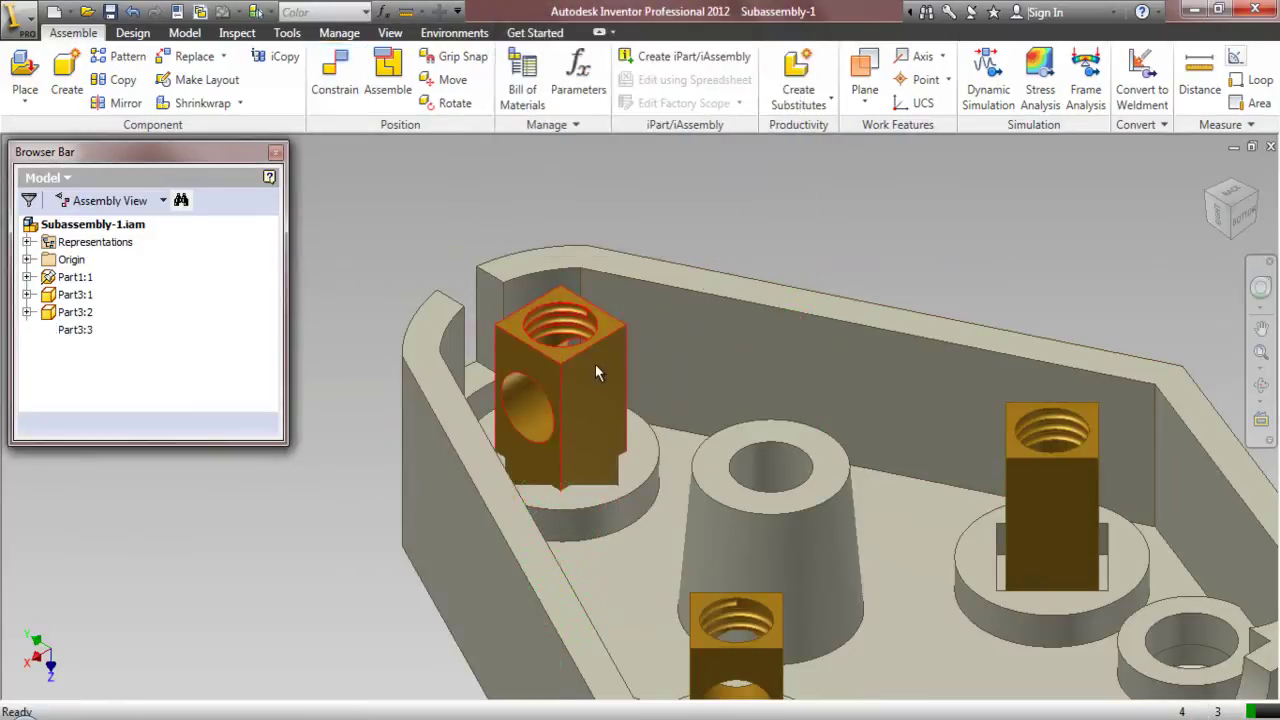
- Rotate the third Part3 about its axis until its block roughly lines up with the square recess
{"action": "left_click", "coordinate": [585, 372]}
{"action": "left_click_drag", "start_coordinate": [569, 374], "coordinate": [557, 375]}
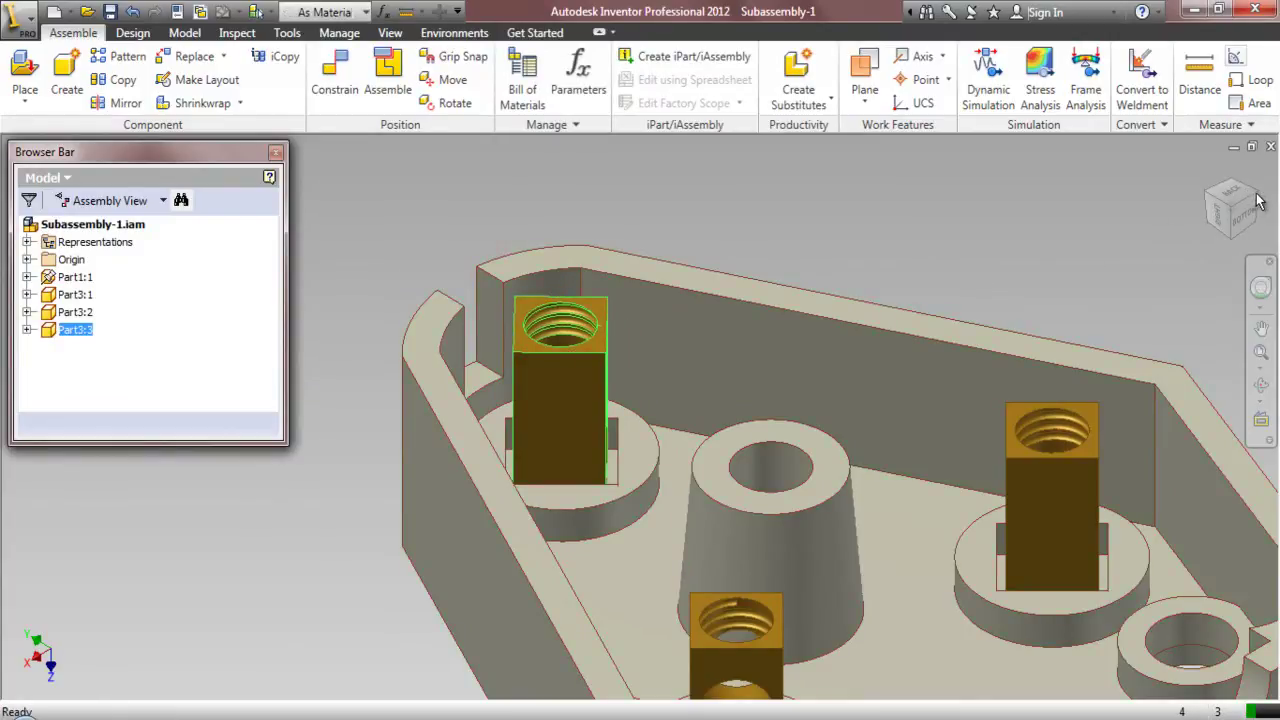
{"action": "key", "text": "Escape"}
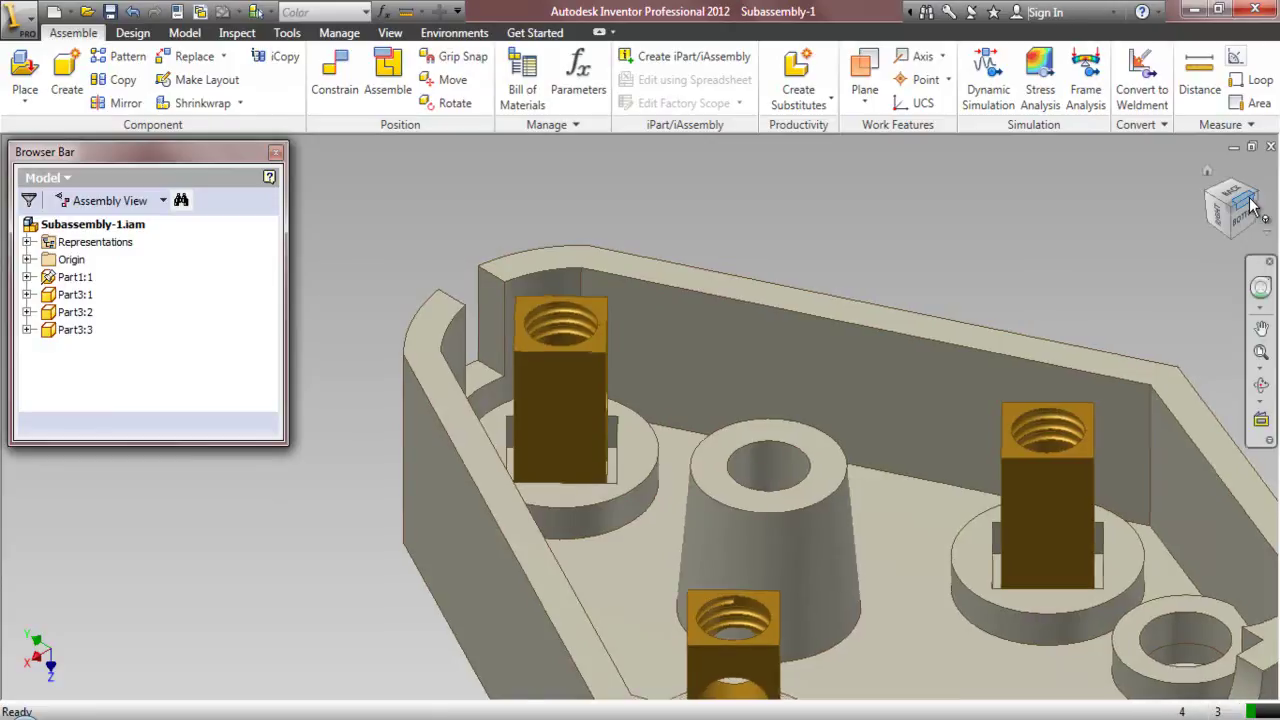
- Align the third Part3's block with its square recess using a directed angle constraint of 0 degrees between their edges
{"action": "left_click", "coordinate": [1250, 205]}
{"action": "scroll", "coordinate": [651, 310], "scroll_direction": "up", "scroll_amount": 5}
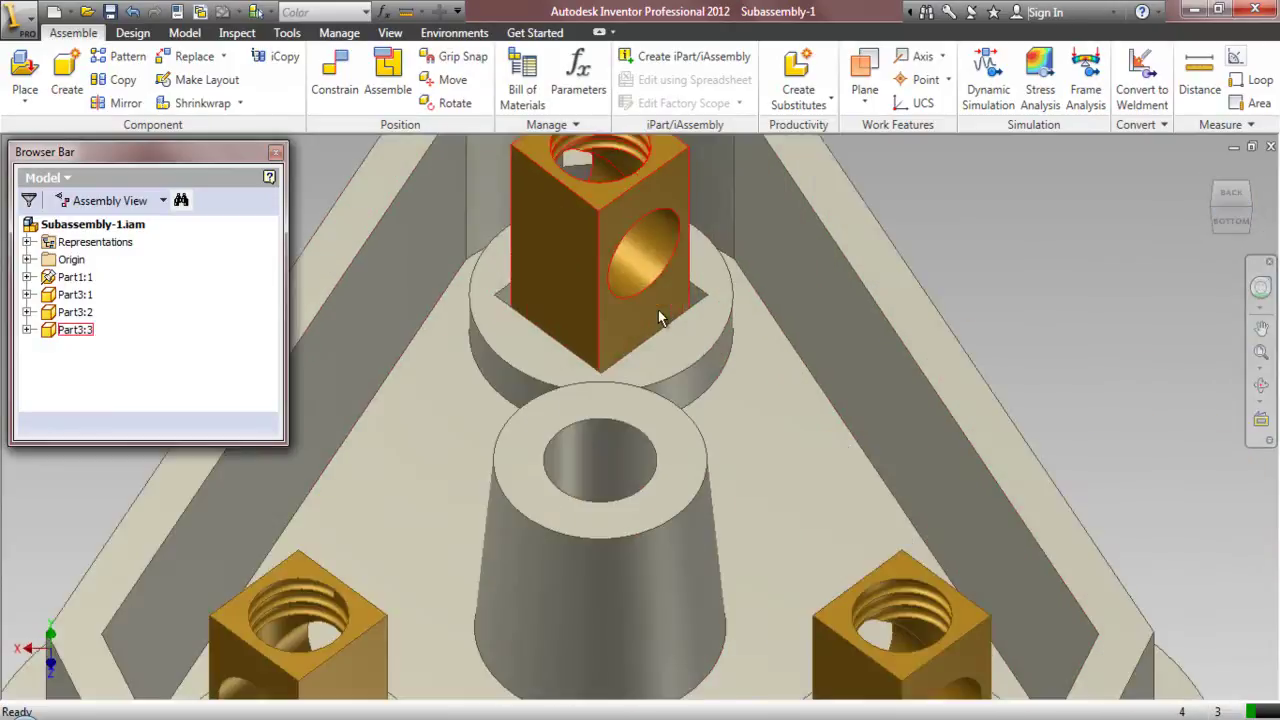
{"action": "left_click", "coordinate": [1259, 391]}
{"action": "left_click_drag", "start_coordinate": [723, 397], "coordinate": [666, 502]}
{"action": "right_click", "coordinate": [890, 232]}
{"action": "left_click", "coordinate": [906, 237]}
{"action": "left_click", "coordinate": [347, 88]}
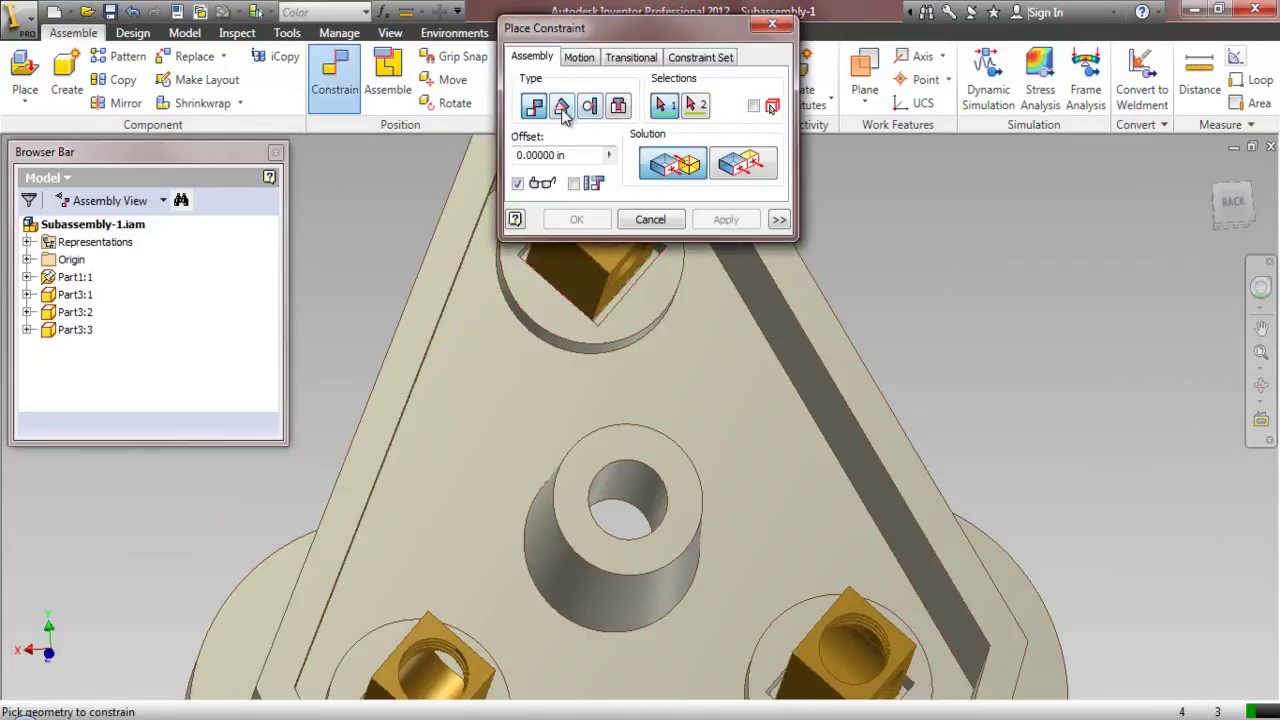
{"action": "left_click", "coordinate": [563, 107]}
{"action": "left_click", "coordinate": [638, 284]}
{"action": "left_click", "coordinate": [627, 284]}
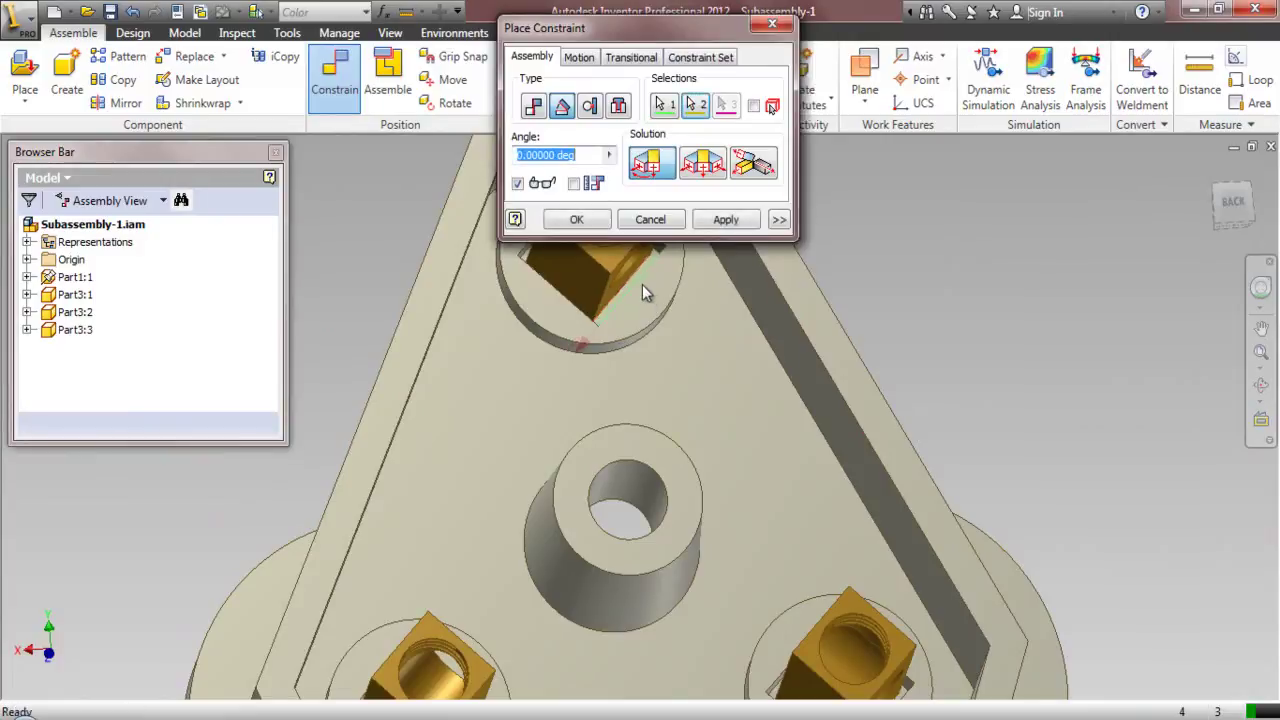
{"action": "left_click", "coordinate": [729, 228]}
{"action": "left_click", "coordinate": [657, 227]}
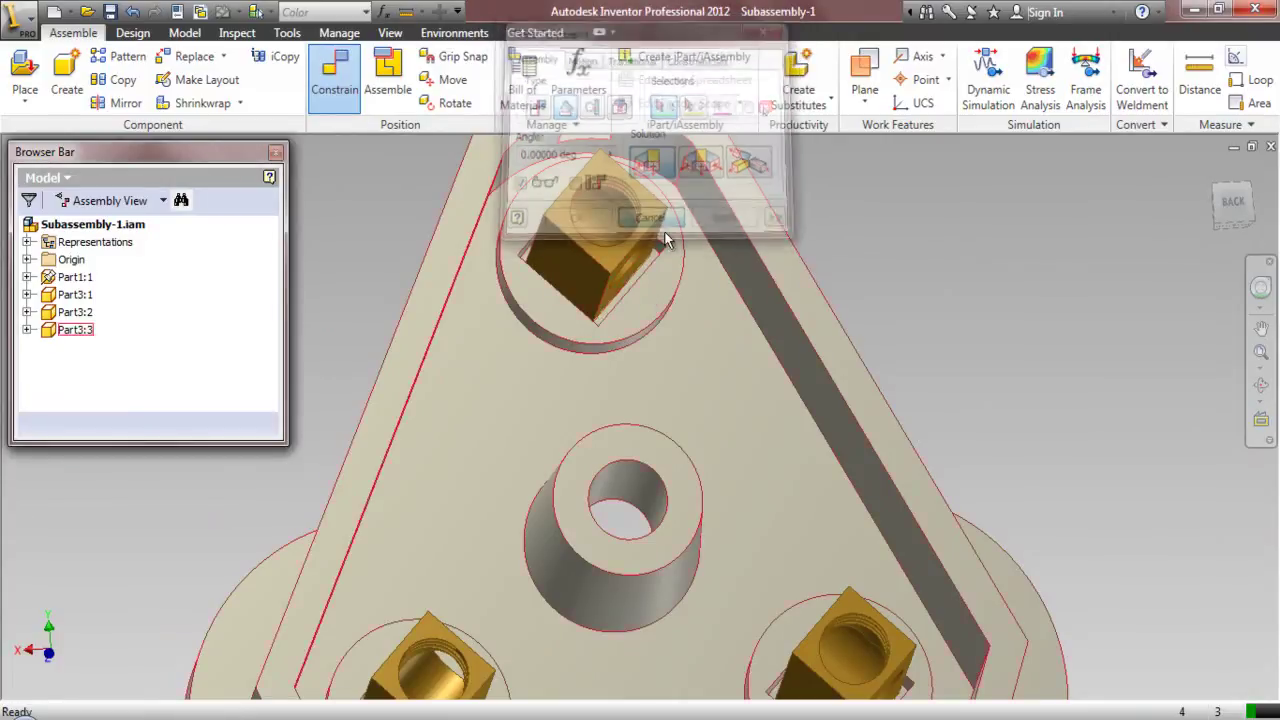
- Save Subassembly-1.iam with all its dependents, including the migrated Part3.ipt
{"action": "left_click", "coordinate": [1230, 237]}
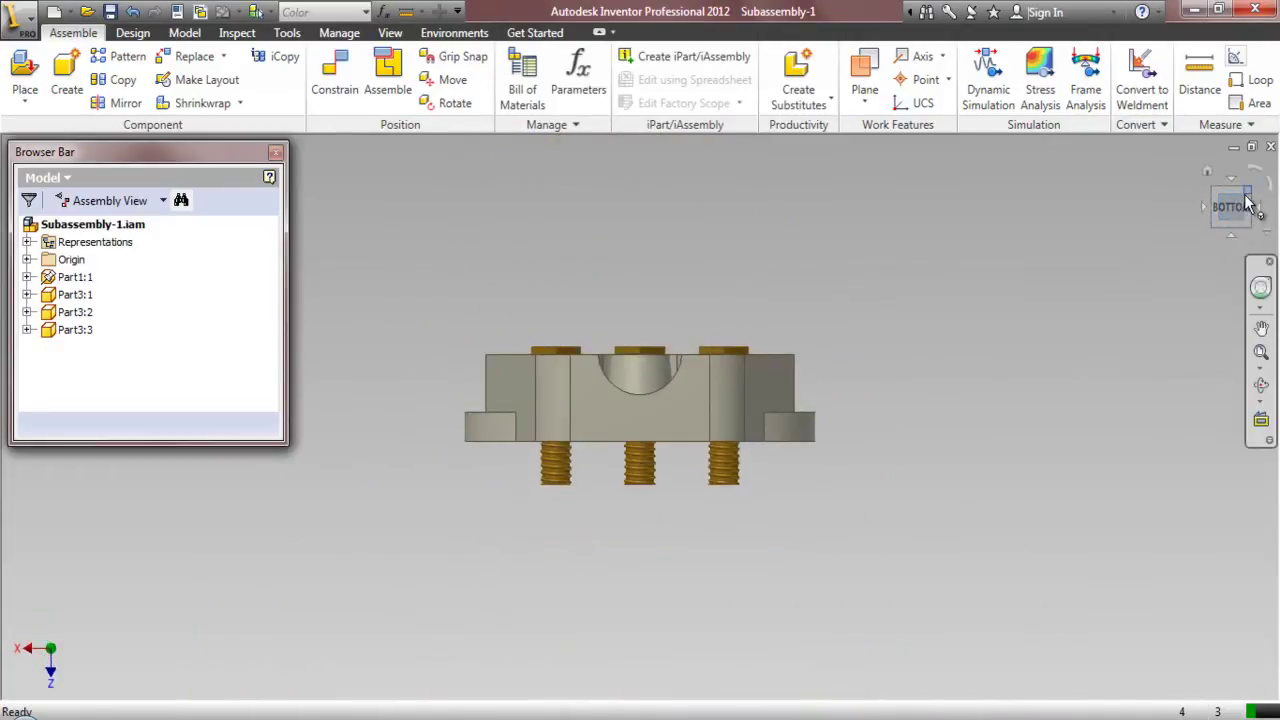
{"action": "left_click", "coordinate": [1250, 218]}
{"action": "scroll", "coordinate": [760, 400], "scroll_direction": "up", "scroll_amount": 5}
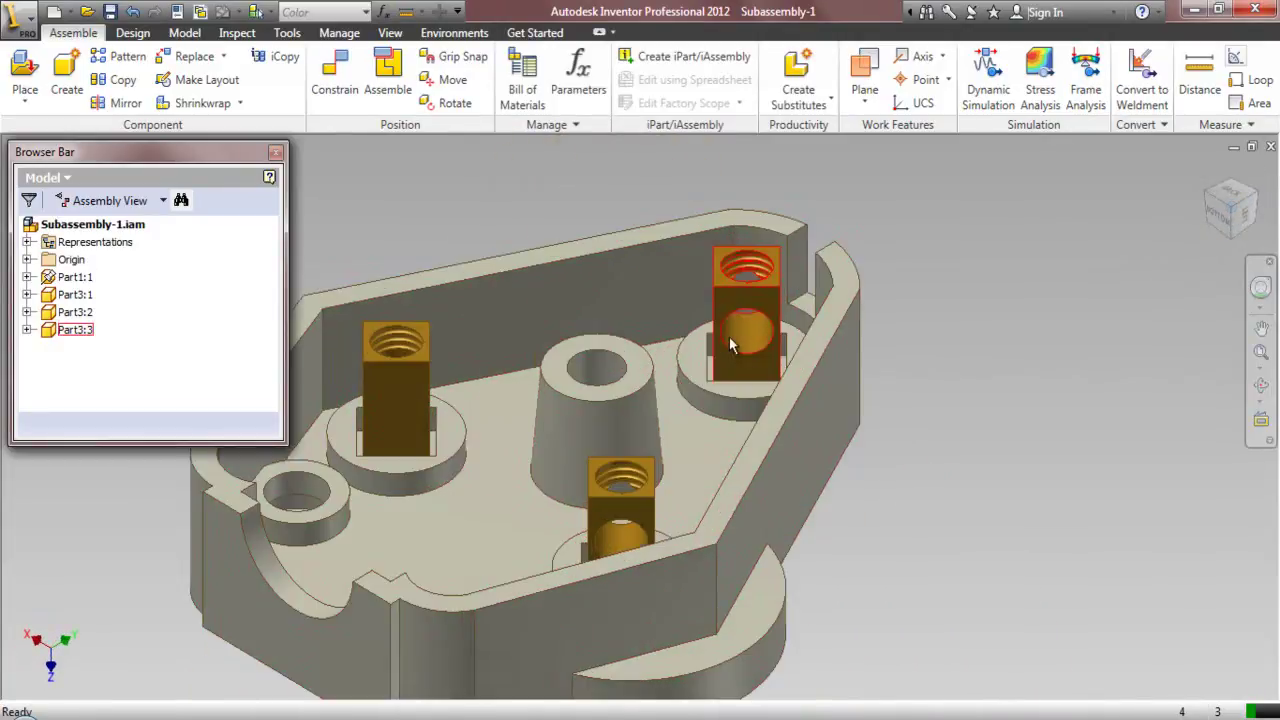
{"action": "scroll", "coordinate": [871, 431], "scroll_direction": "down", "scroll_amount": 3}
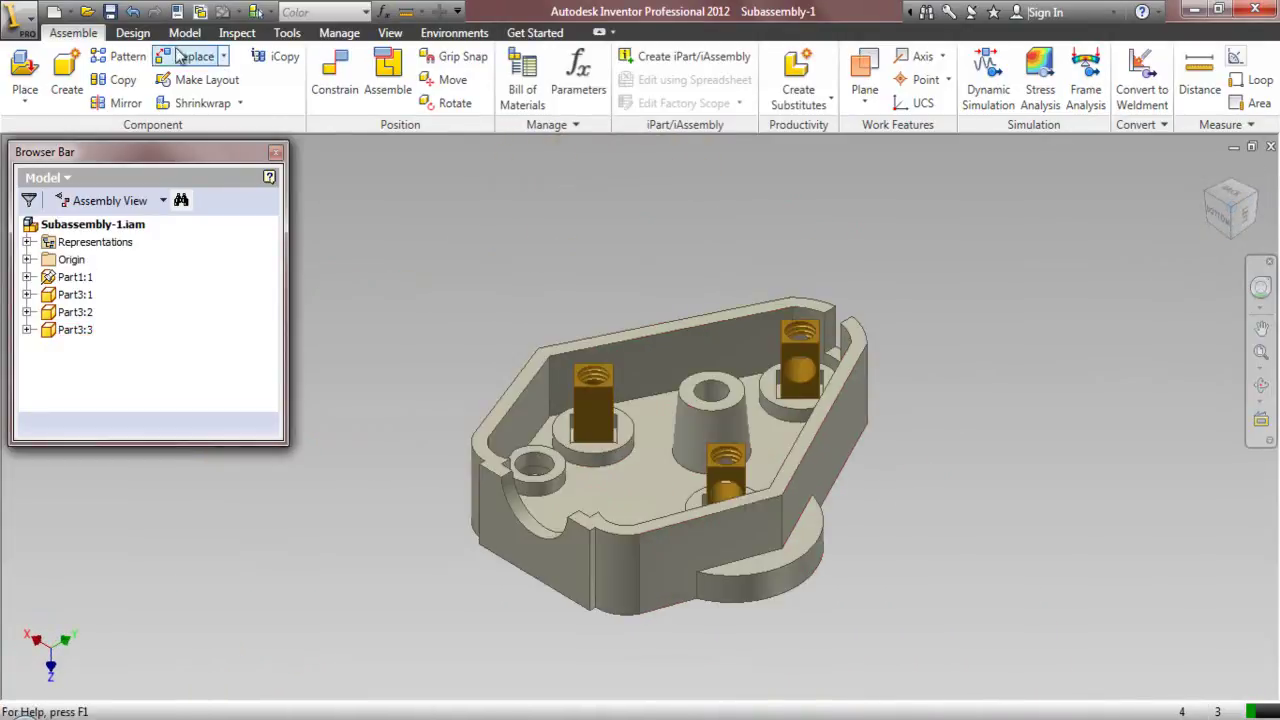
{"action": "left_click", "coordinate": [110, 11]}
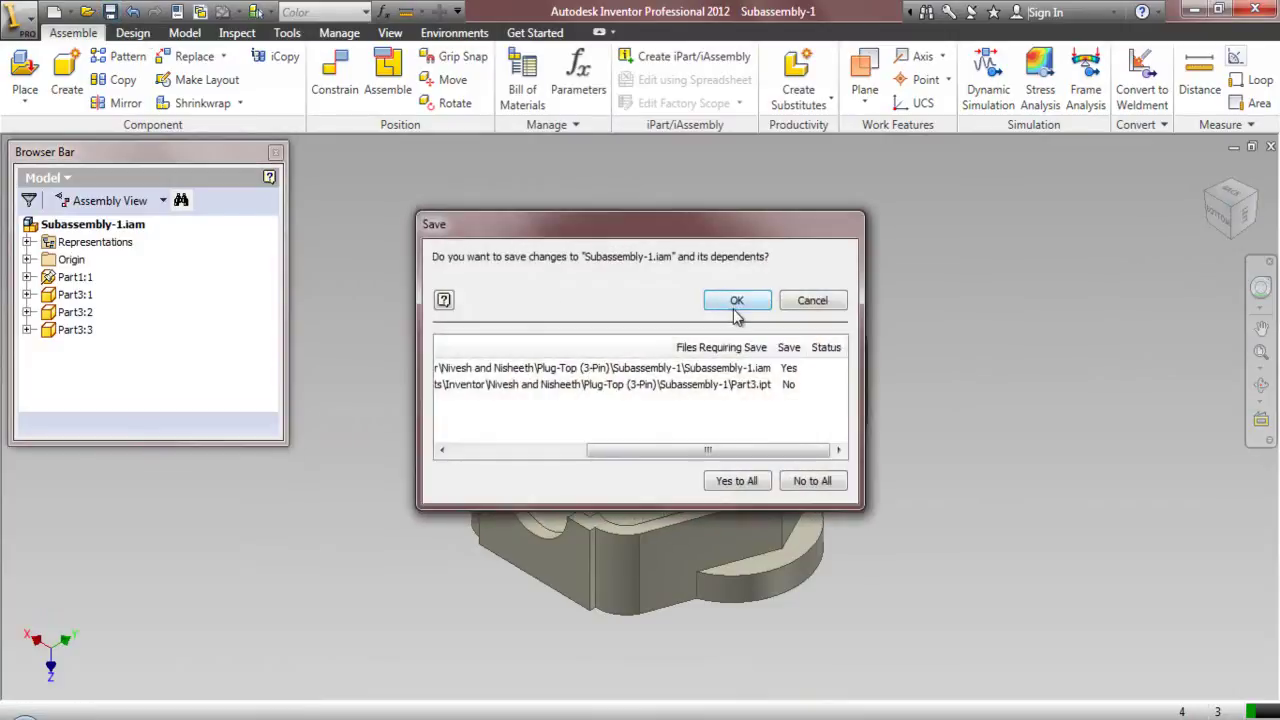
{"action": "left_click", "coordinate": [736, 480]}
{"action": "left_click", "coordinate": [742, 306]}
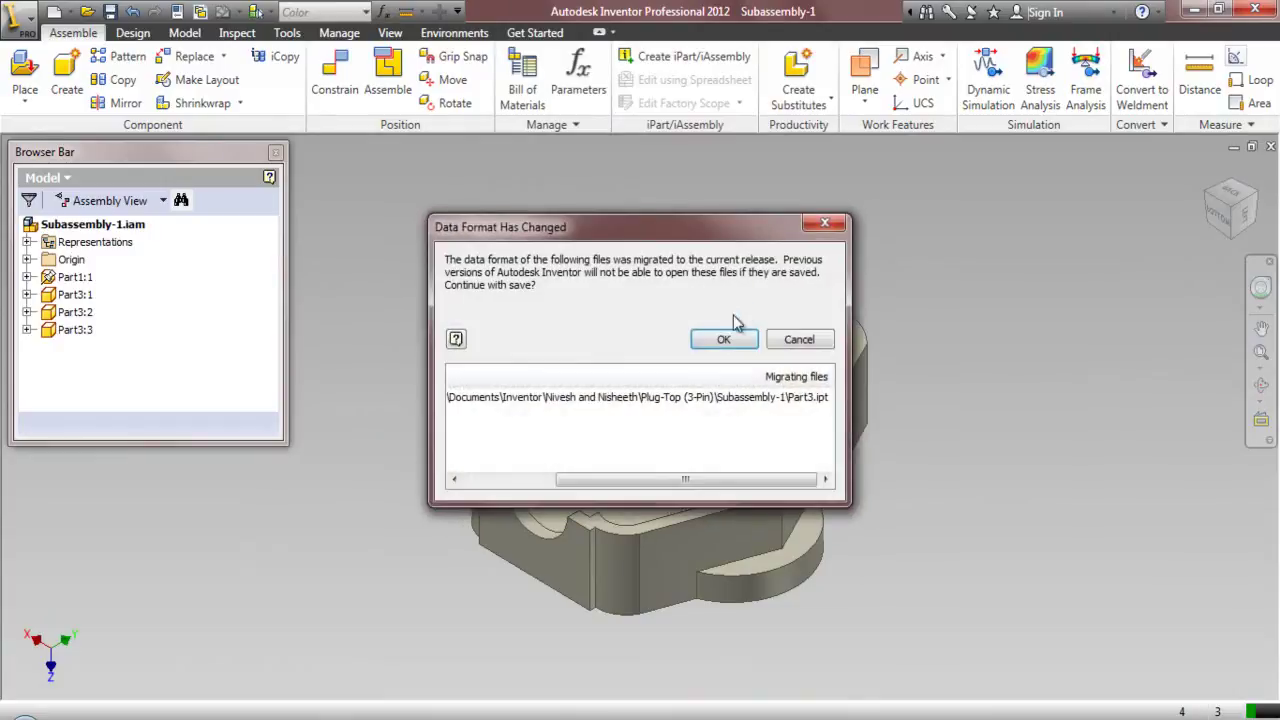
{"action": "left_click", "coordinate": [727, 340]}
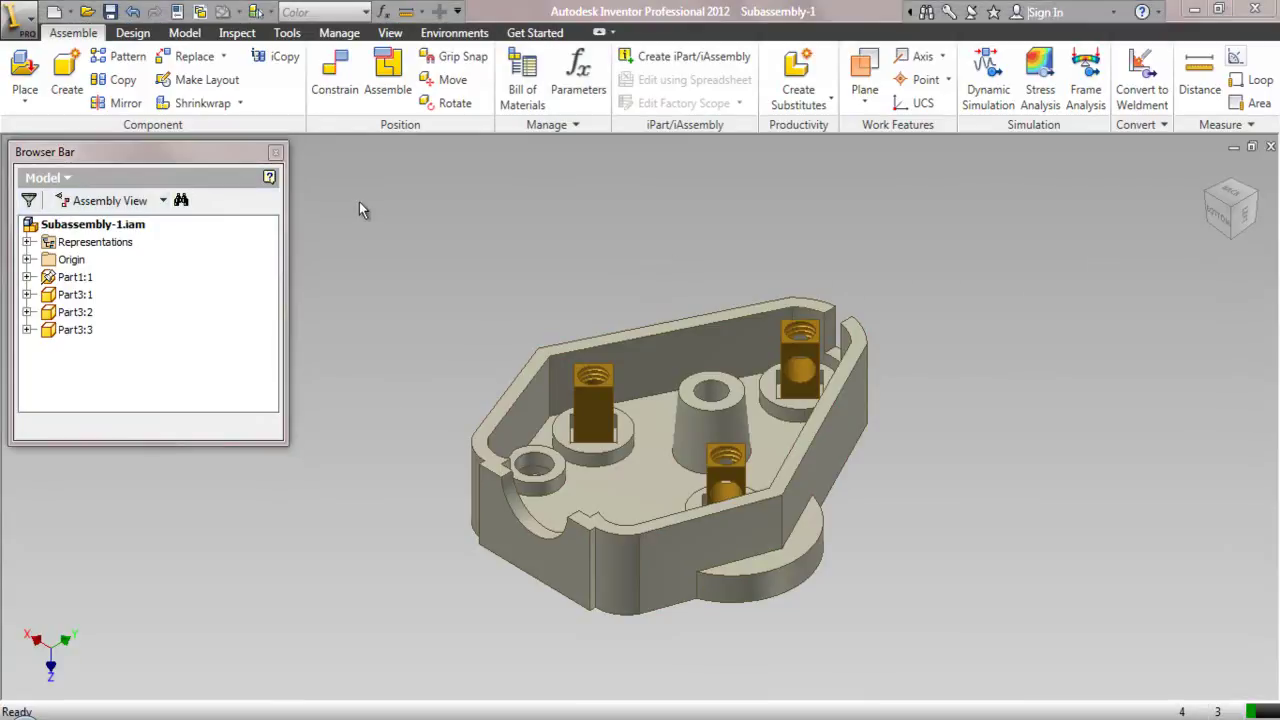
- Place one instance of the Part4 slotted screw above the housing
{"action": "left_click", "coordinate": [25, 80]}
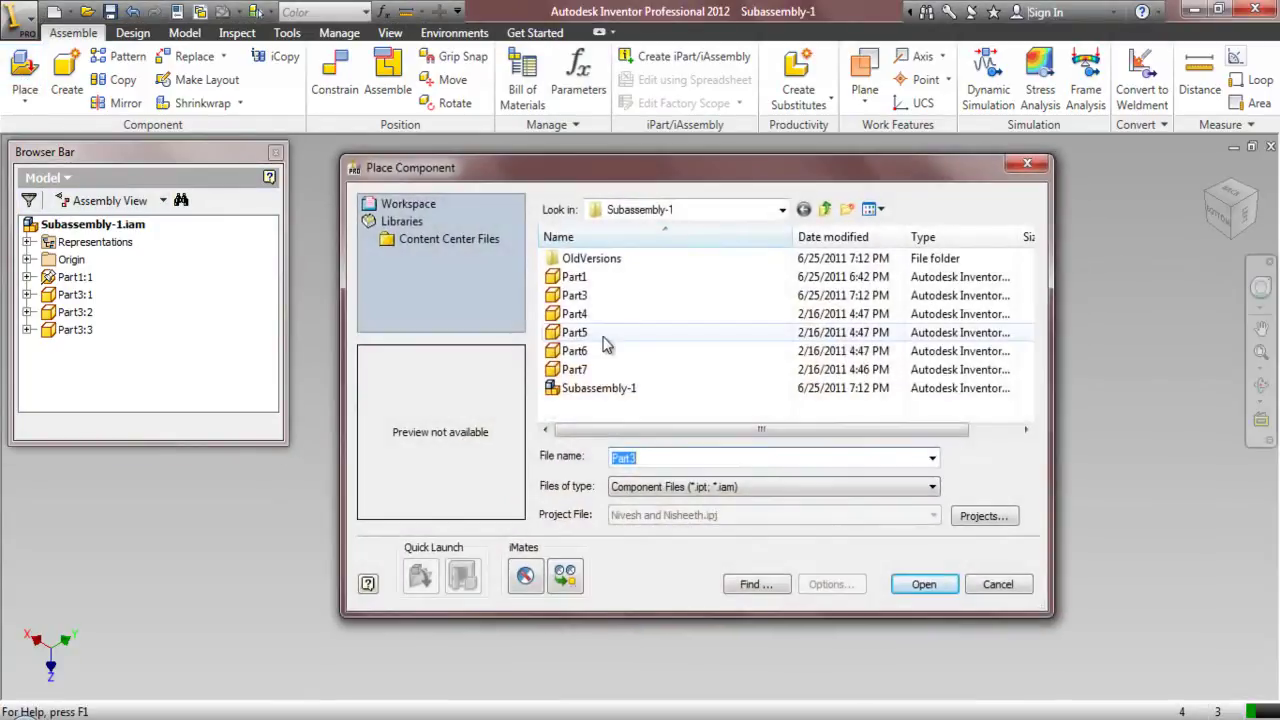
{"action": "left_click", "coordinate": [594, 318]}
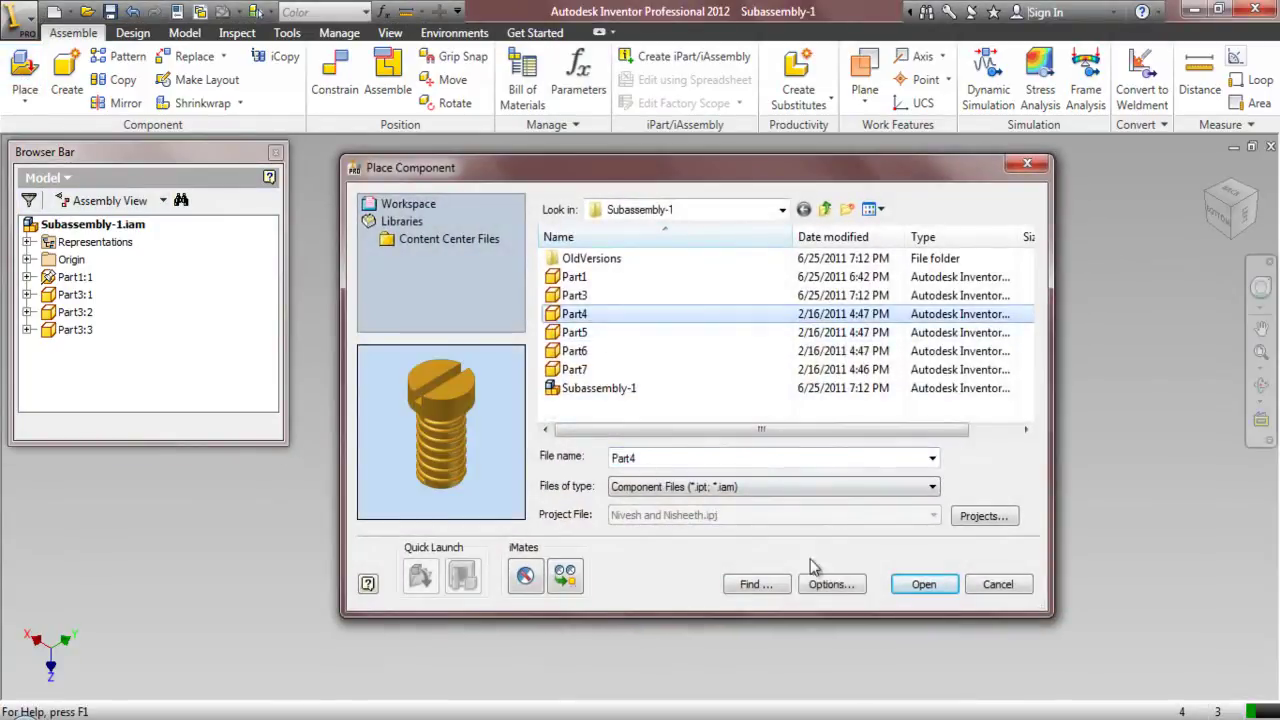
{"action": "left_click", "coordinate": [905, 584]}
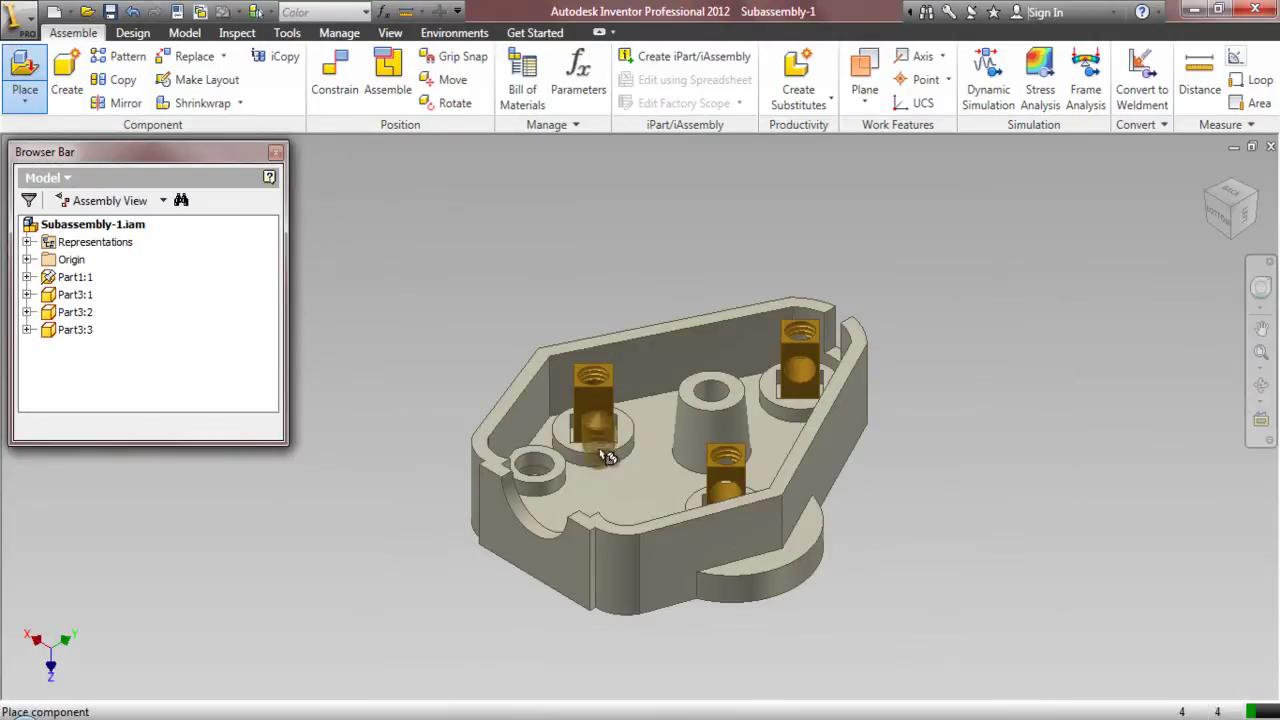
{"action": "scroll", "coordinate": [606, 423], "scroll_direction": "up", "scroll_amount": 3}
{"action": "scroll", "coordinate": [600, 427], "scroll_direction": "down", "scroll_amount": 3}
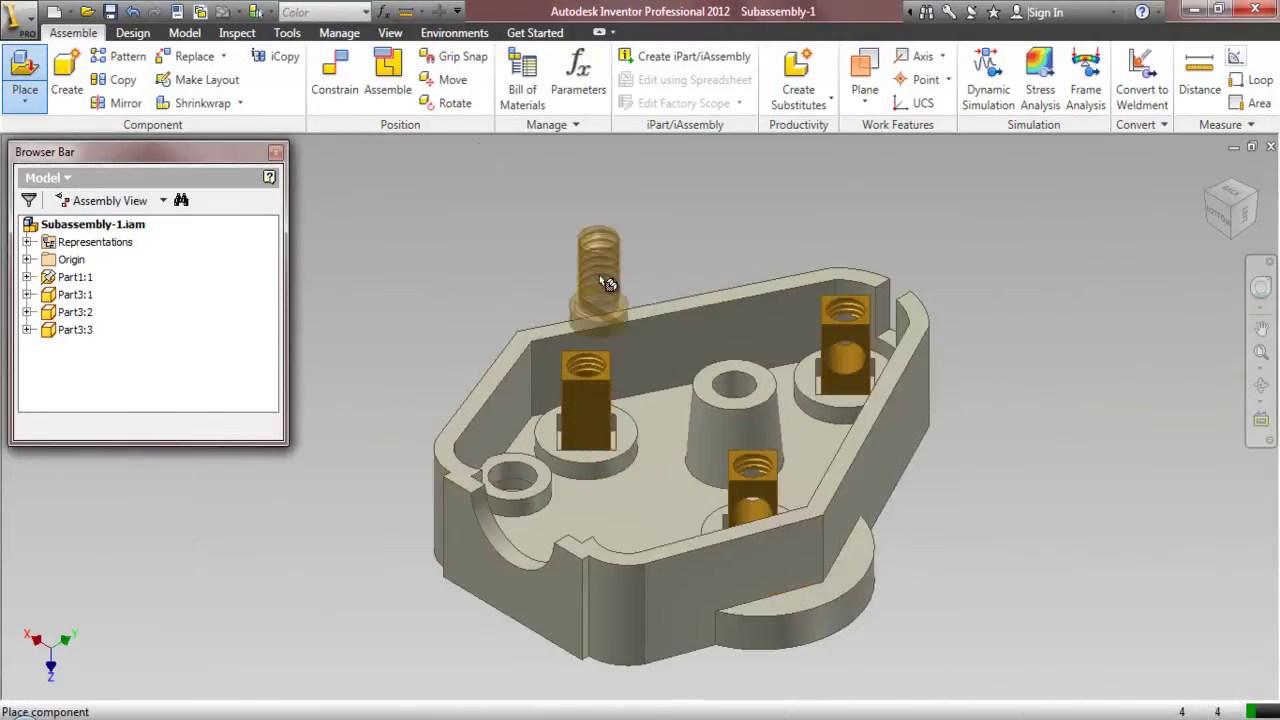
{"action": "left_click", "coordinate": [598, 248]}
{"action": "right_click", "coordinate": [663, 189]}
{"action": "left_click", "coordinate": [688, 198]}
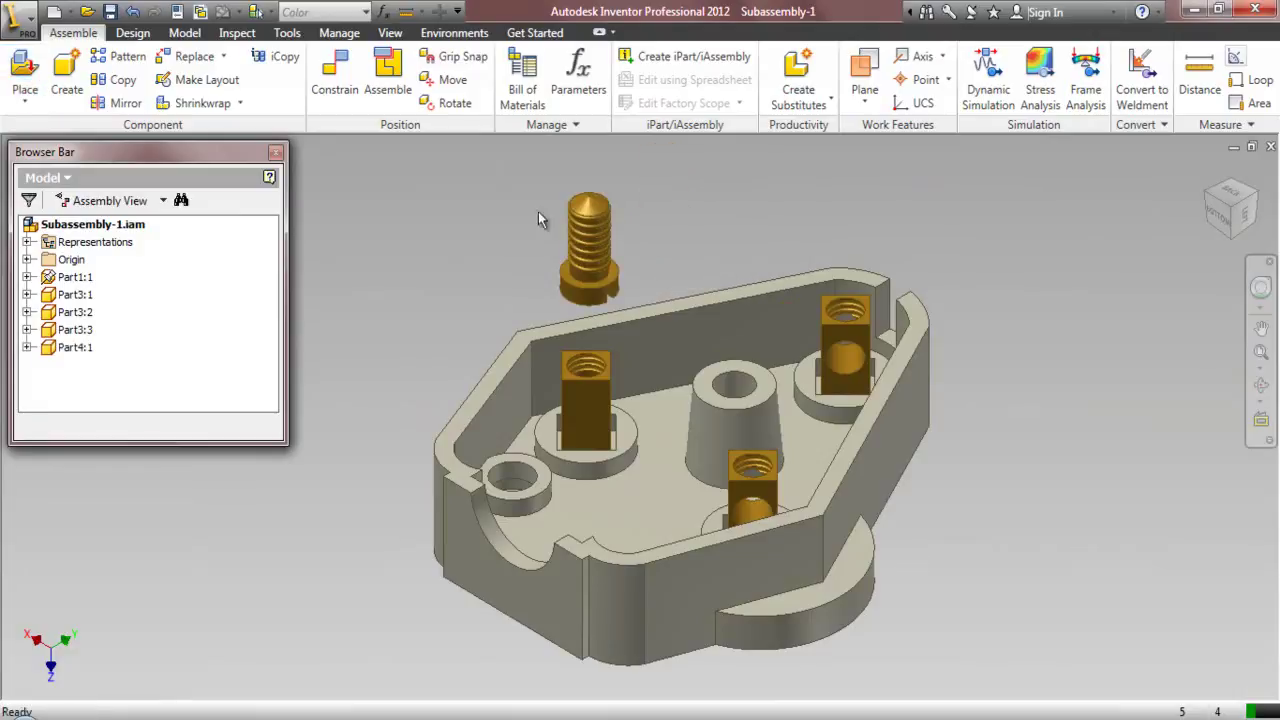
{"action": "left_click", "coordinate": [335, 80]}
{"action": "scroll", "coordinate": [568, 272], "scroll_direction": "up", "scroll_amount": 2}
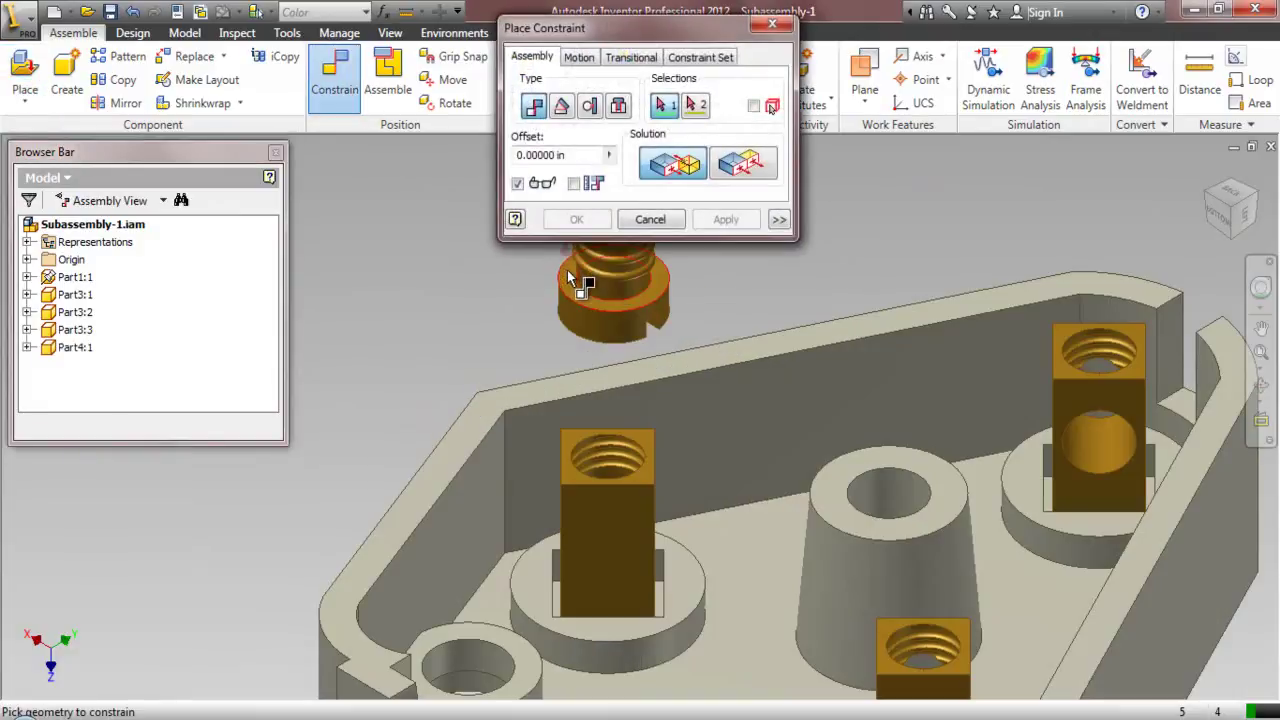
{"action": "left_click", "coordinate": [568, 275]}
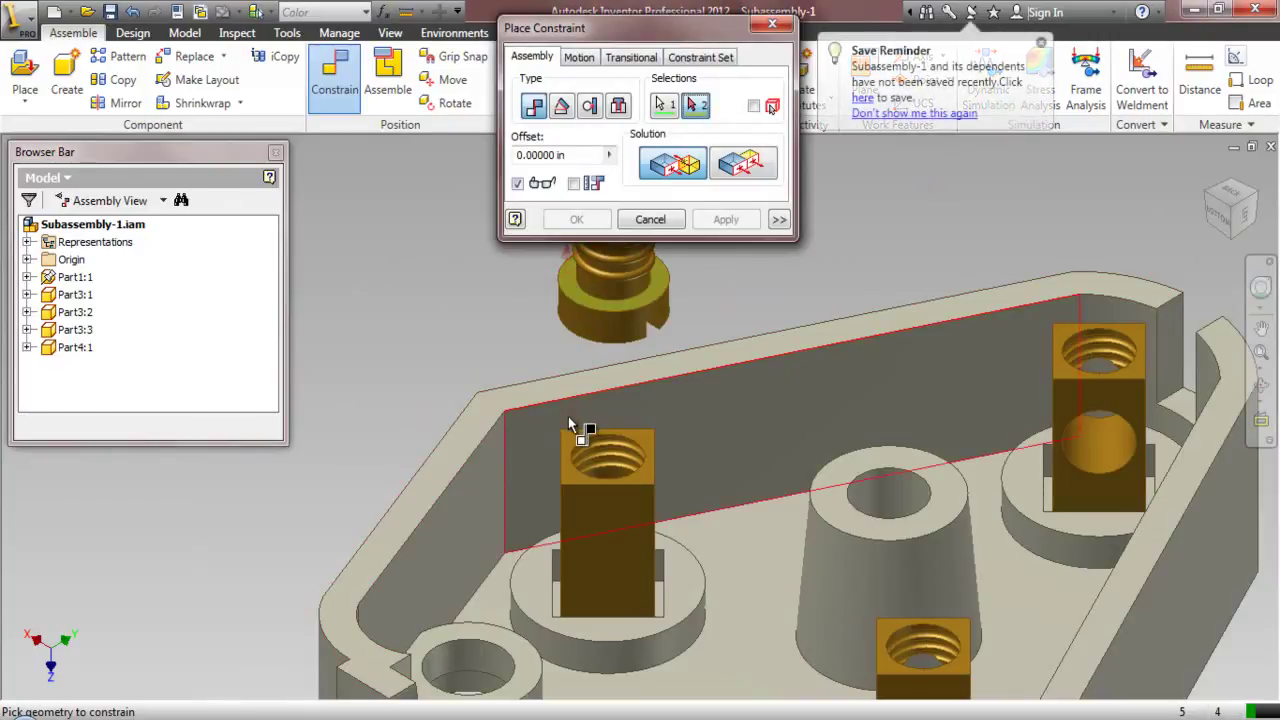
{"action": "left_click", "coordinate": [630, 225]}
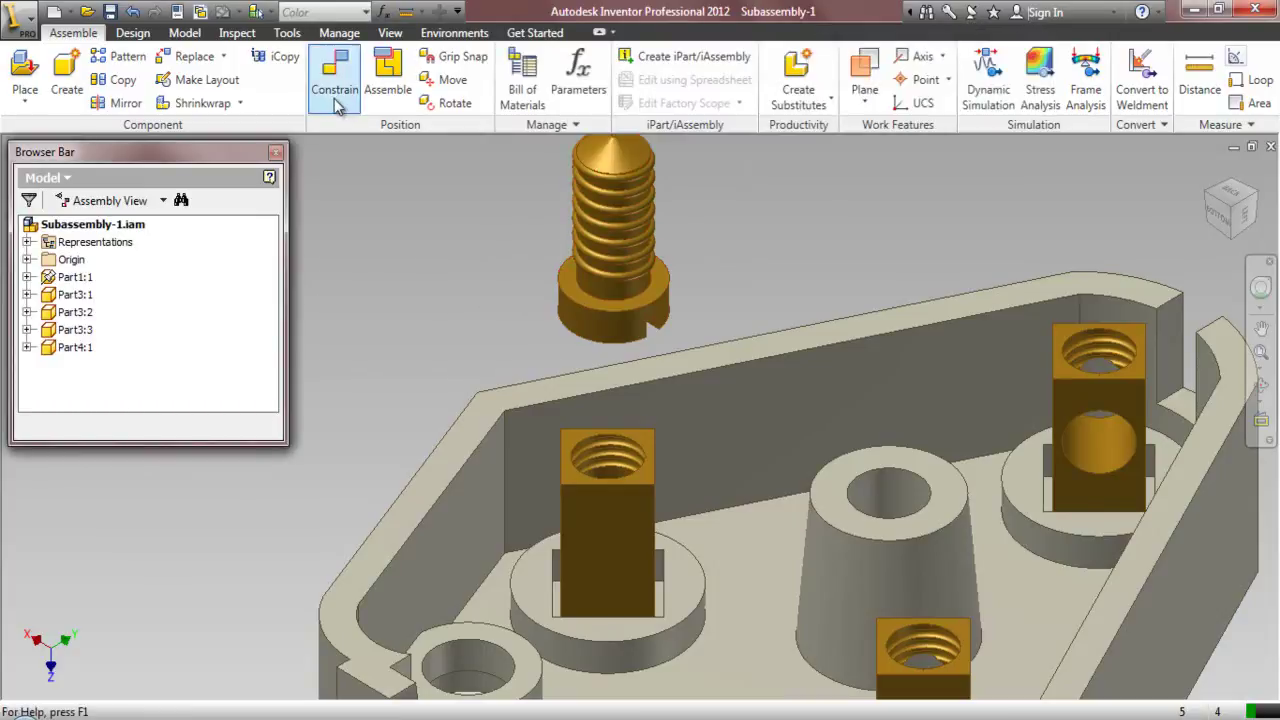
- Mate the underside of the Part4 screw's head to the top face of the nearest Part3 with an offset of .09325 in
{"action": "left_click", "coordinate": [574, 289]}
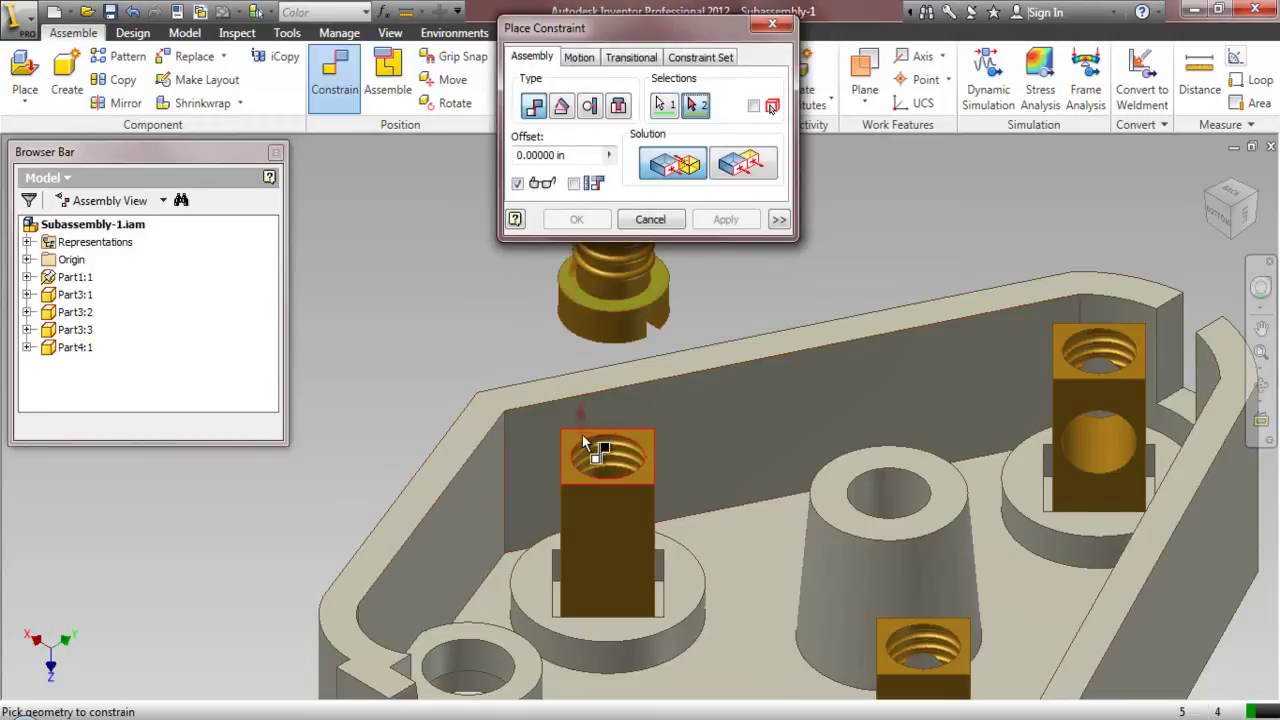
{"action": "left_click", "coordinate": [582, 435]}
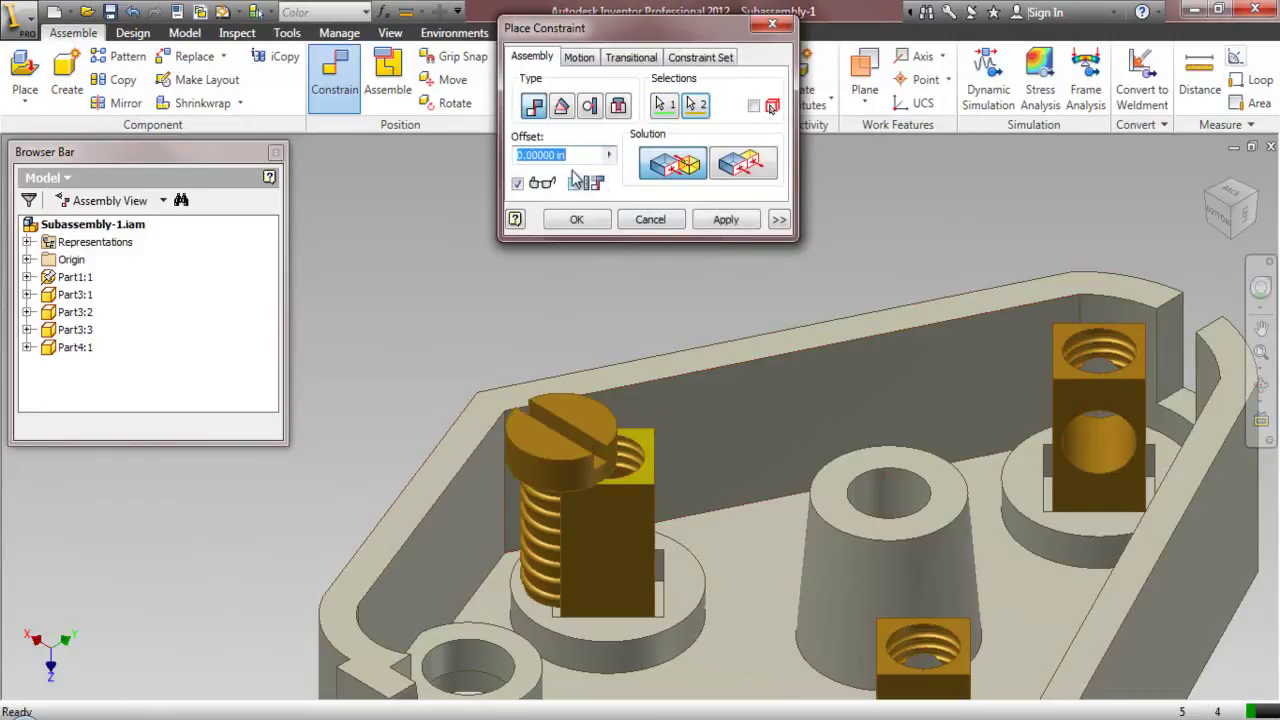
{"action": "type", "text": "."}
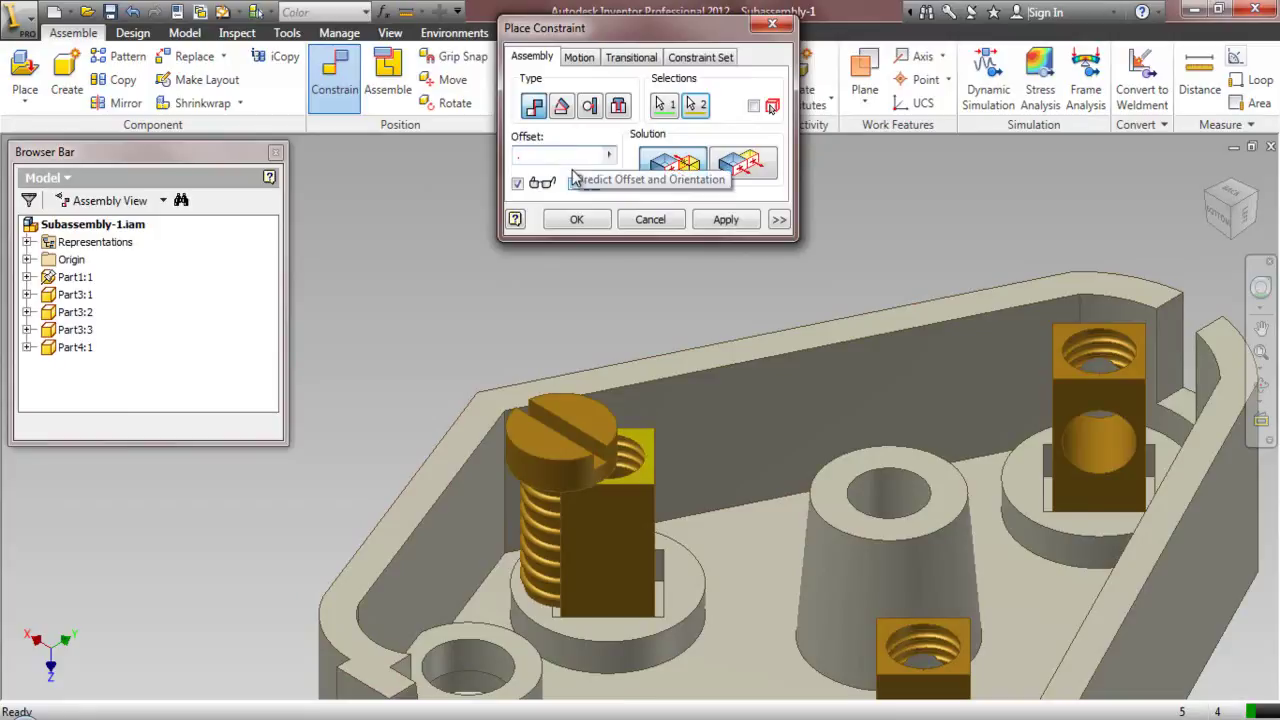
{"action": "type", "text": "09325"}
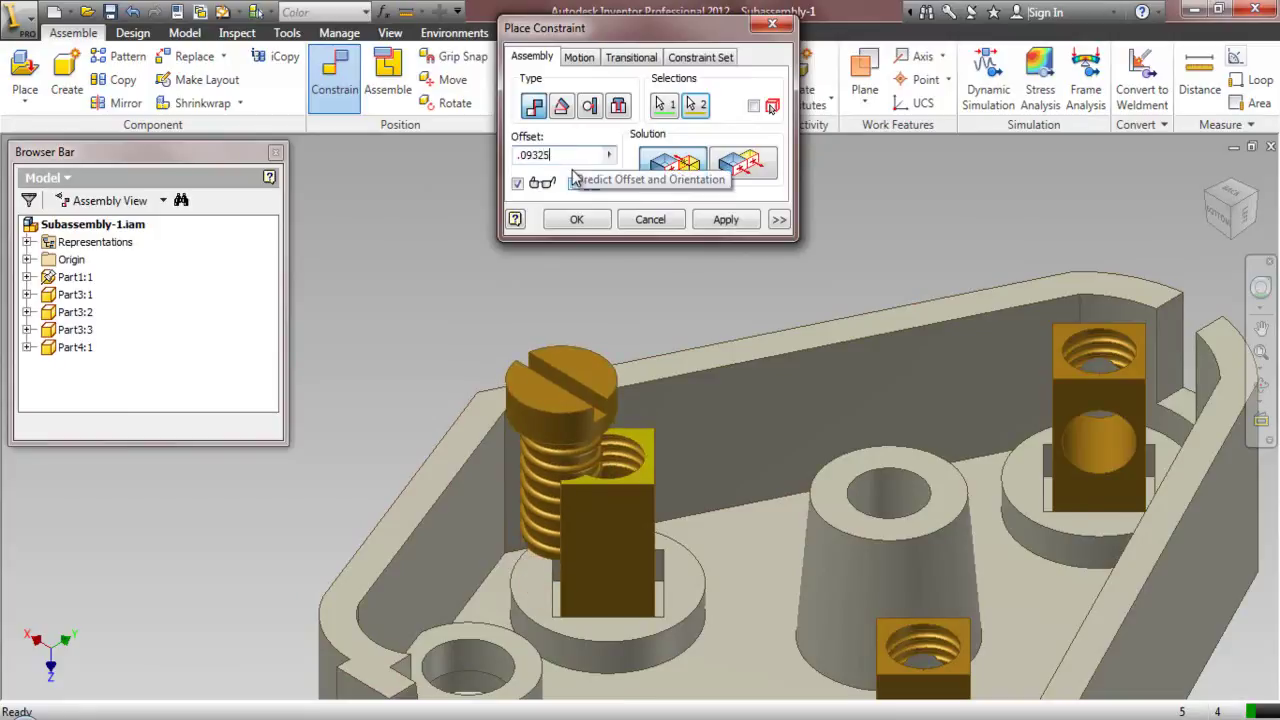
{"action": "left_click", "coordinate": [730, 220]}
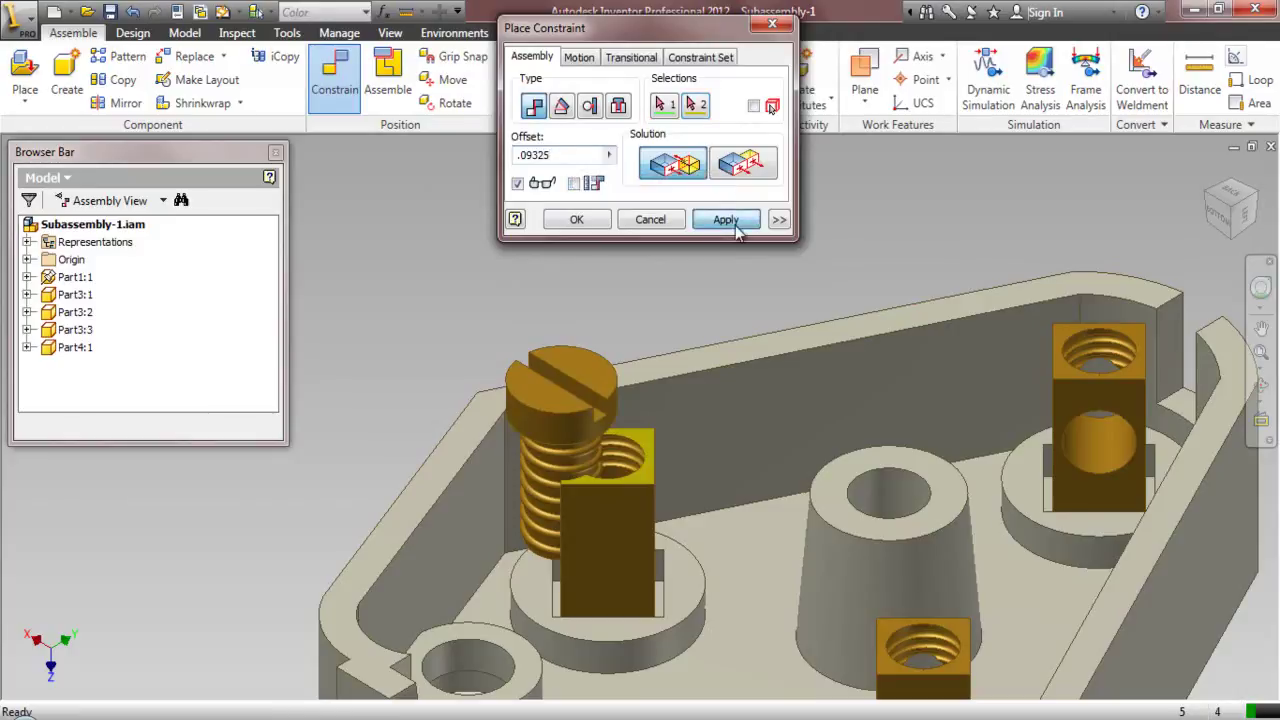
- Mate the Part4 screw's axis to the axis of that Part3's threaded hole with zero offset
{"action": "left_click", "coordinate": [545, 456]}
{"action": "scroll", "coordinate": [625, 466], "scroll_direction": "up", "scroll_amount": 2}
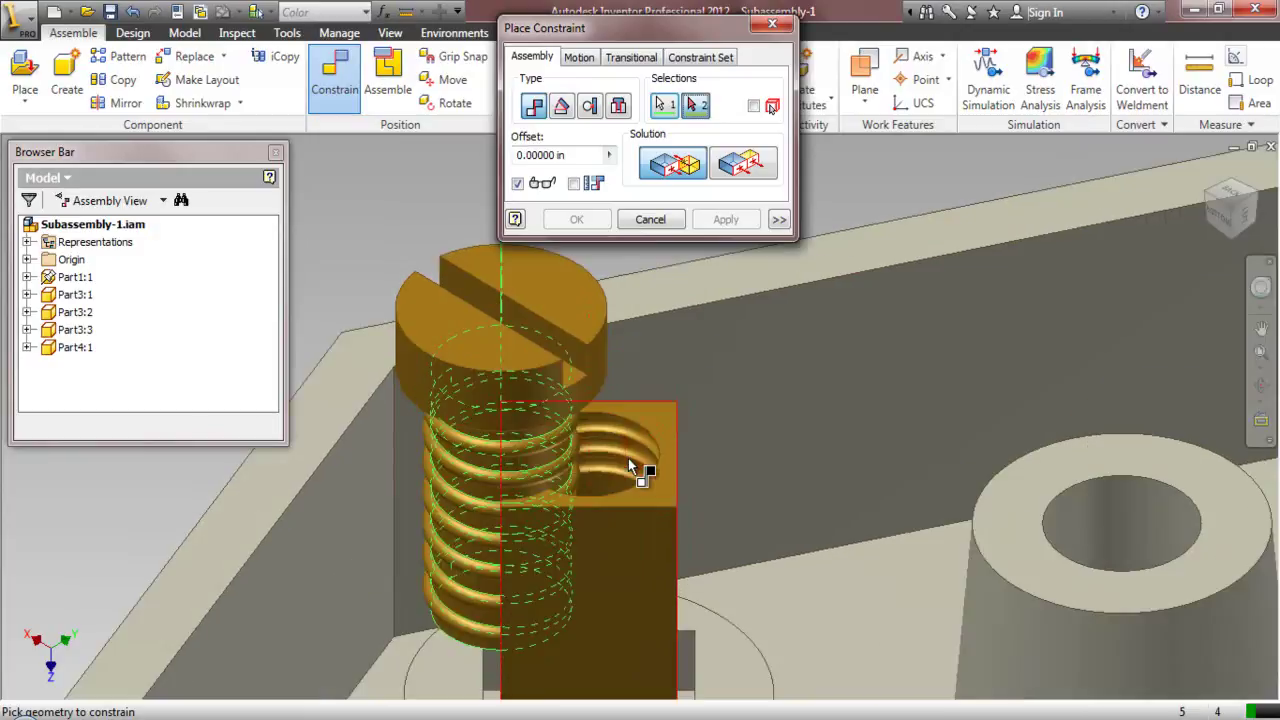
{"action": "left_click", "coordinate": [626, 458]}
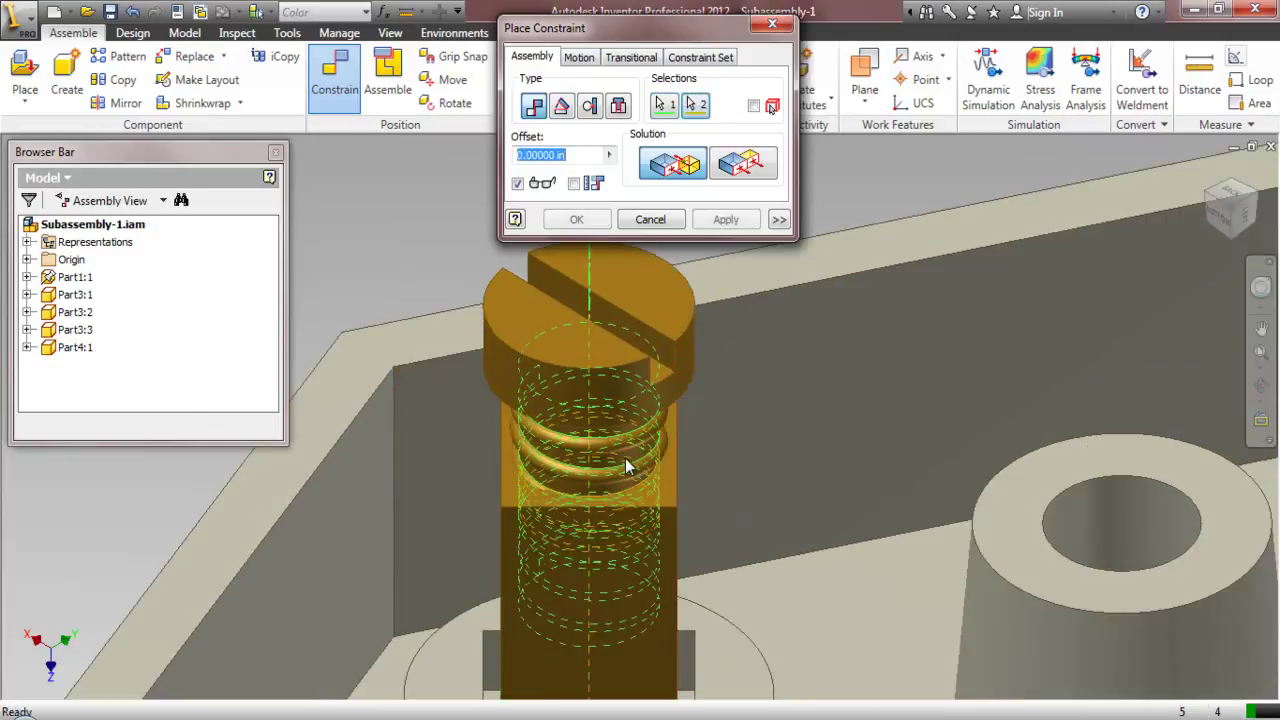
{"action": "left_click", "coordinate": [726, 220]}
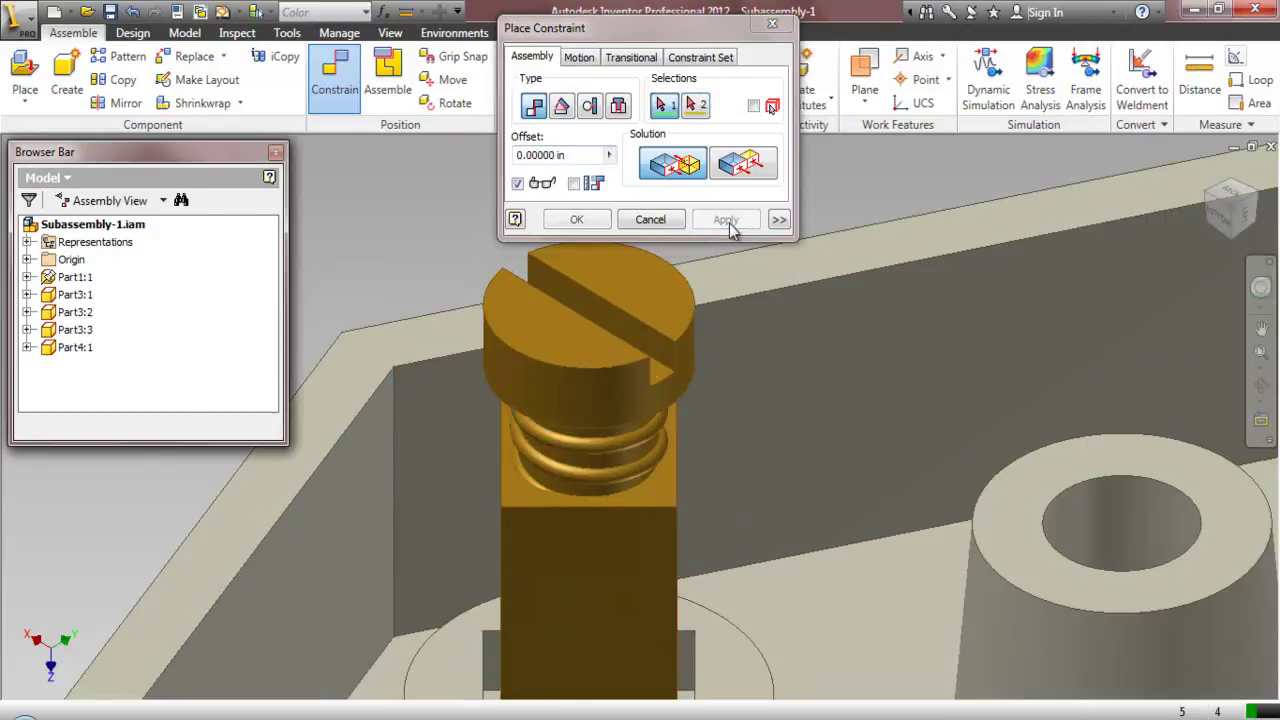
{"action": "left_click", "coordinate": [650, 220]}
{"action": "key", "text": "F6"}
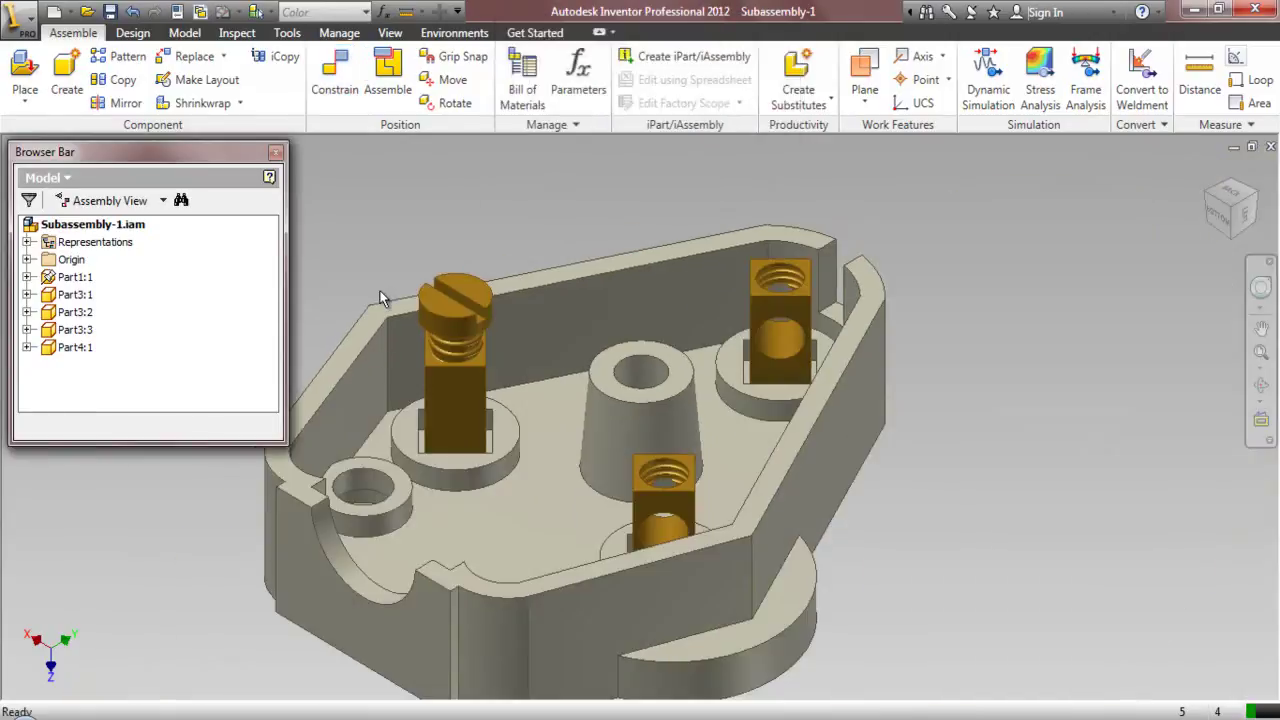
- Add a second instance of Part4 beside the Part3 near the notch in the housing wall
{"action": "scroll", "coordinate": [828, 208], "scroll_direction": "down", "scroll_amount": 3}
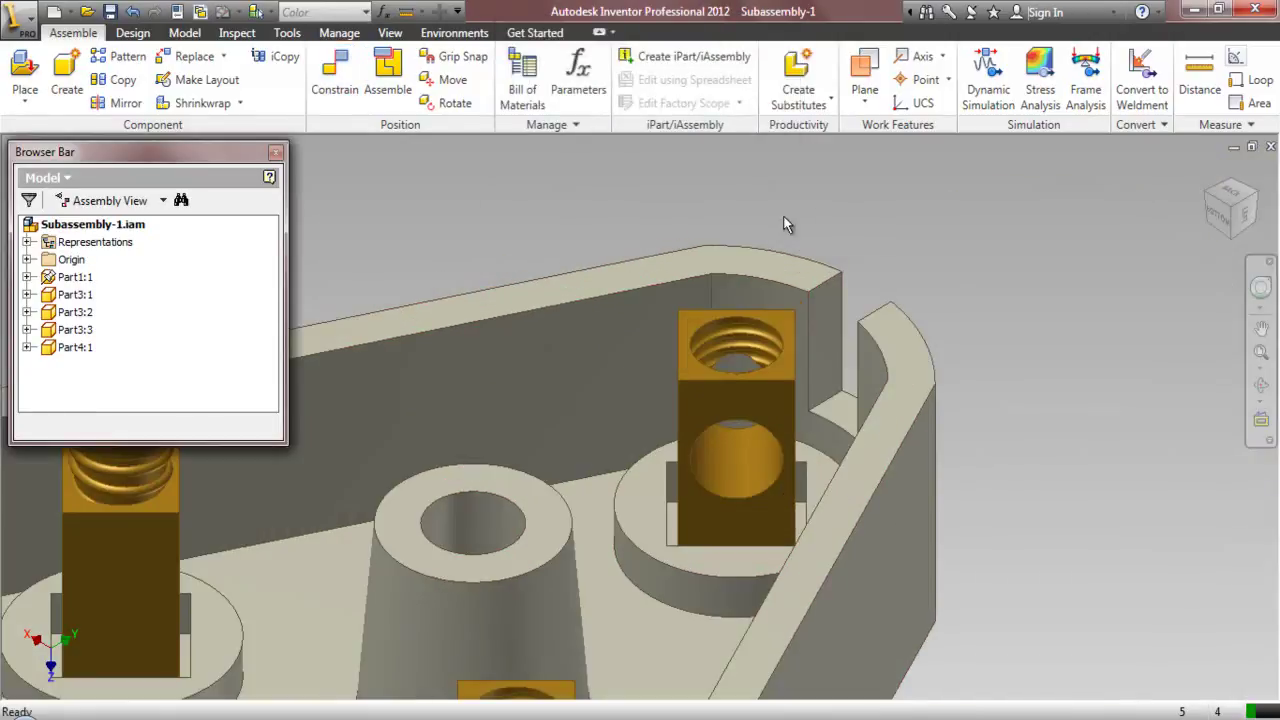
{"action": "left_click", "coordinate": [76, 347]}
{"action": "left_click", "coordinate": [76, 347]}
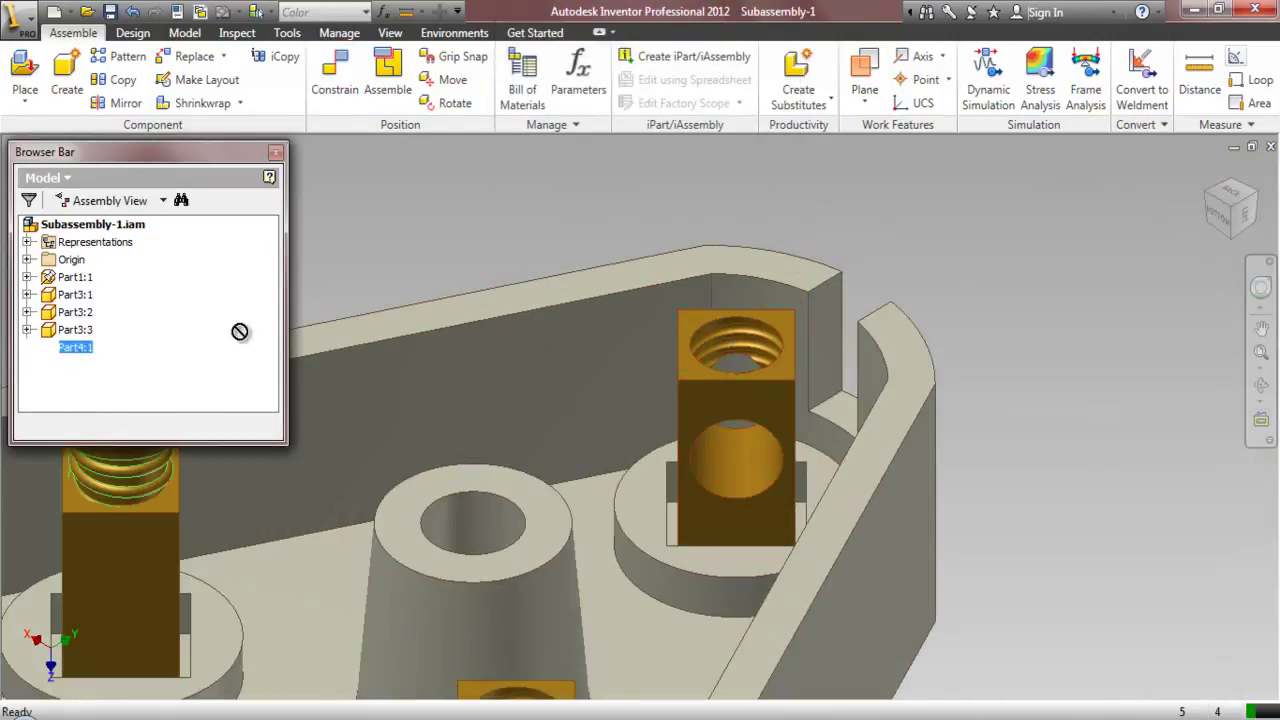
{"action": "left_click_drag", "start_coordinate": [945, 239], "coordinate": [1045, 286]}
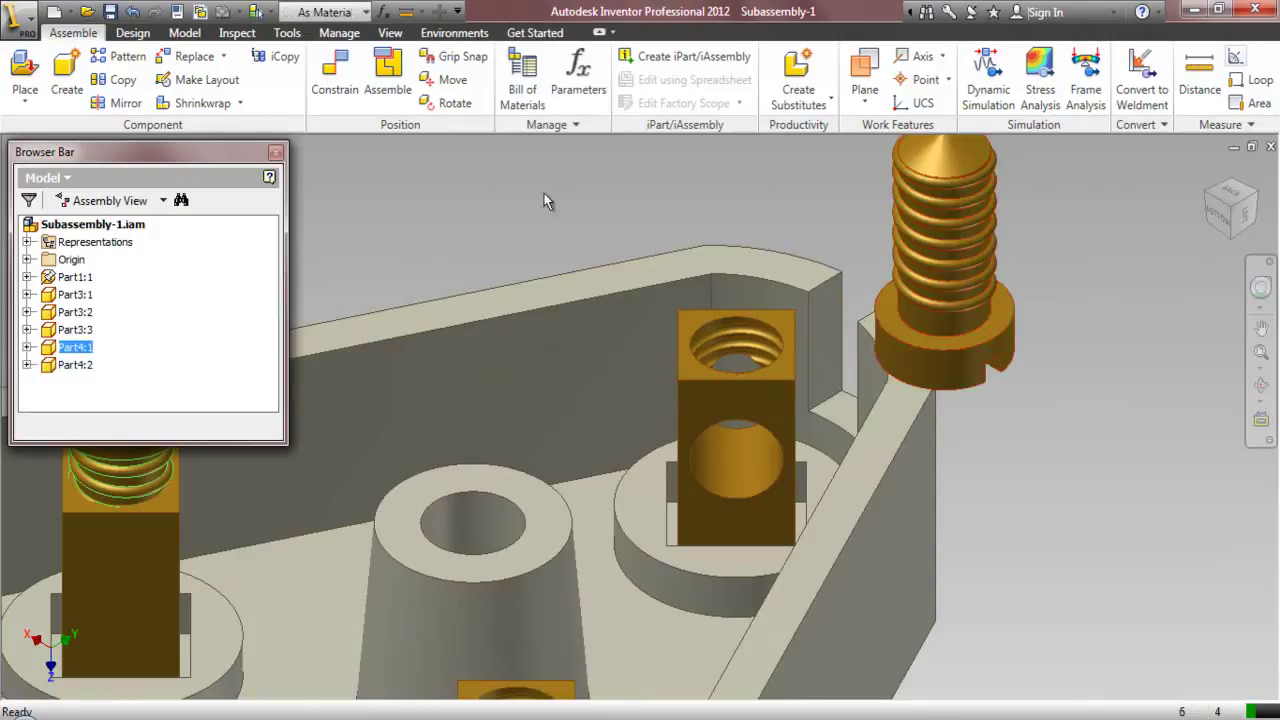
- Mate the underside of the second Part4's head to the top face of the Part3 near the wall notch, offset .09325 in
{"action": "left_click", "coordinate": [335, 92]}
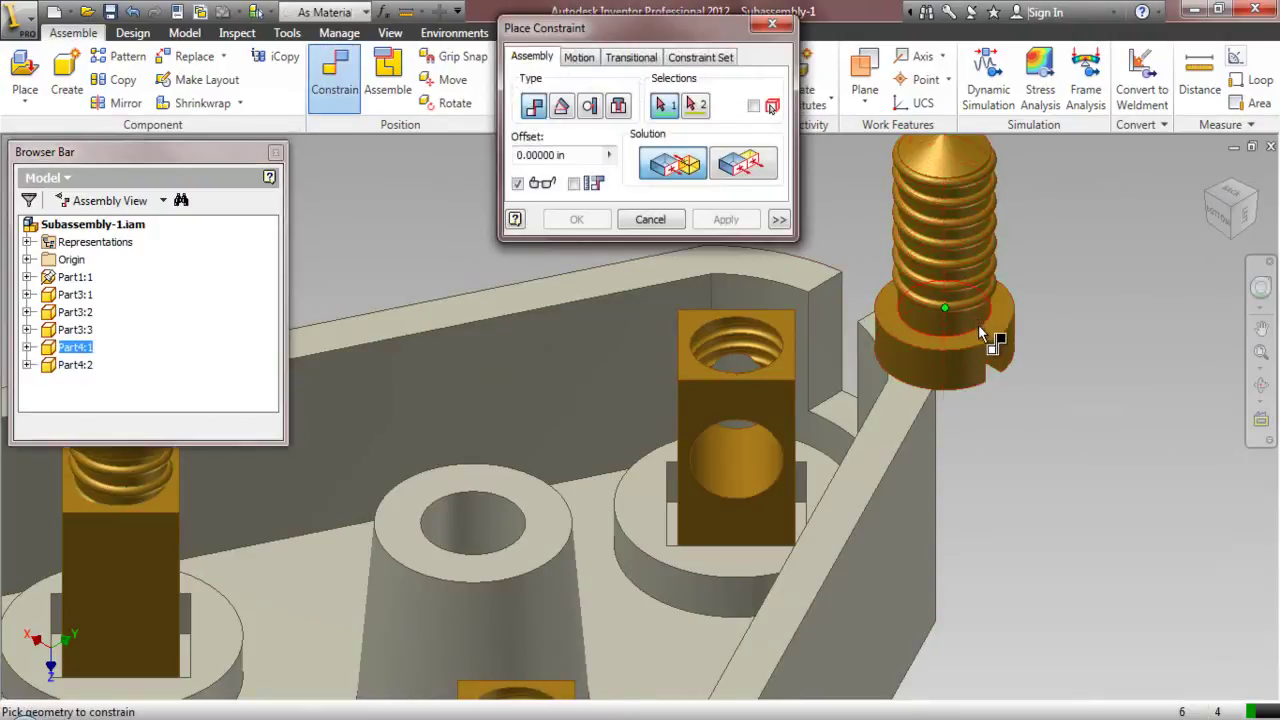
{"action": "left_click", "coordinate": [983, 336]}
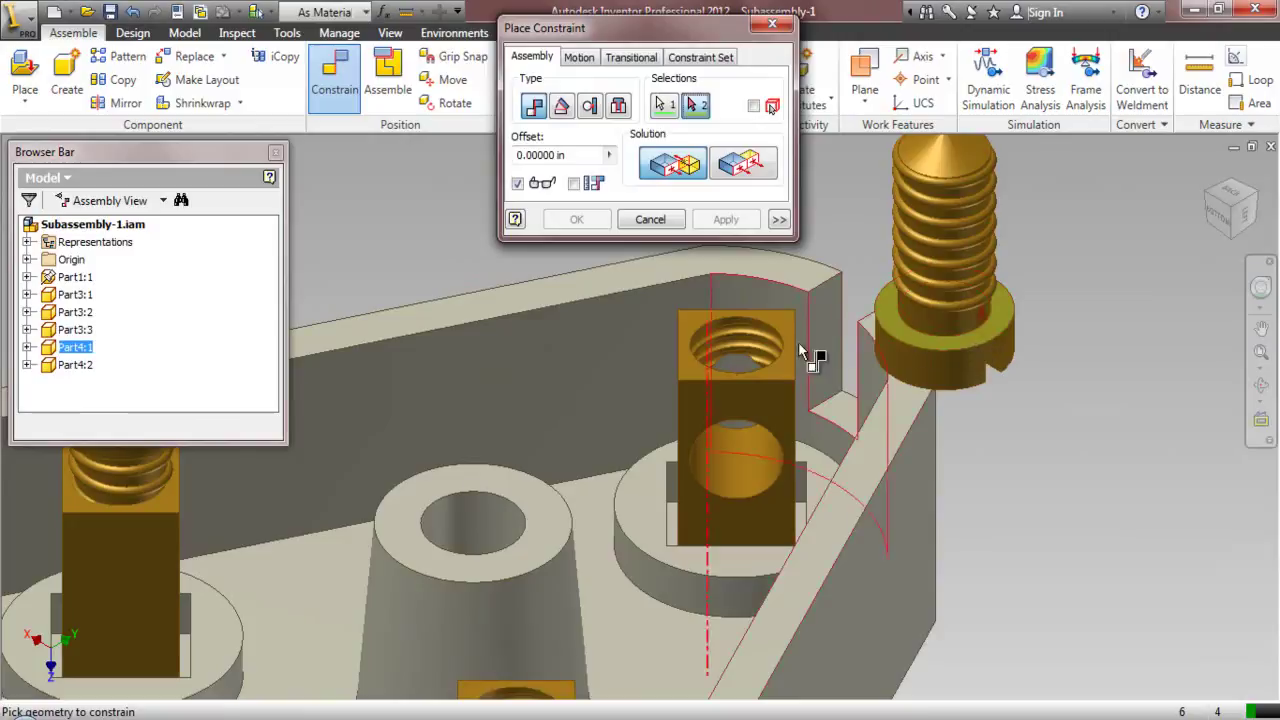
{"action": "left_click", "coordinate": [772, 320]}
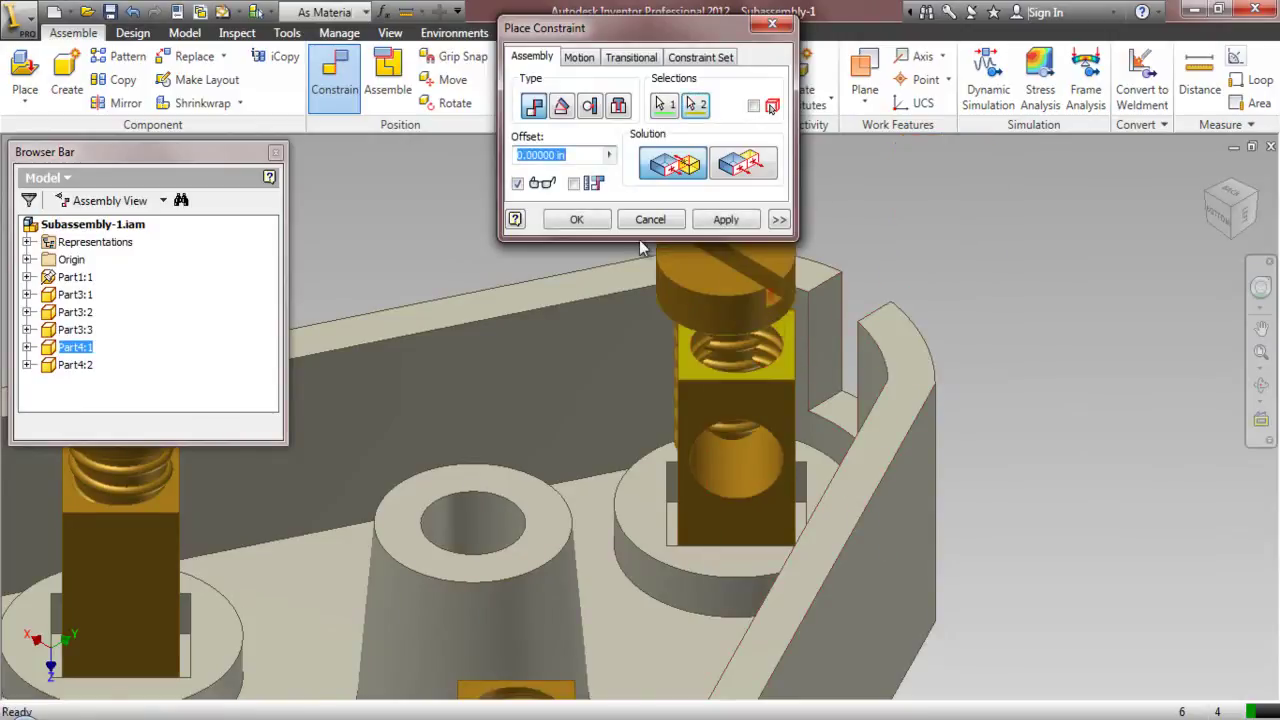
{"action": "type", "text": ".09"}
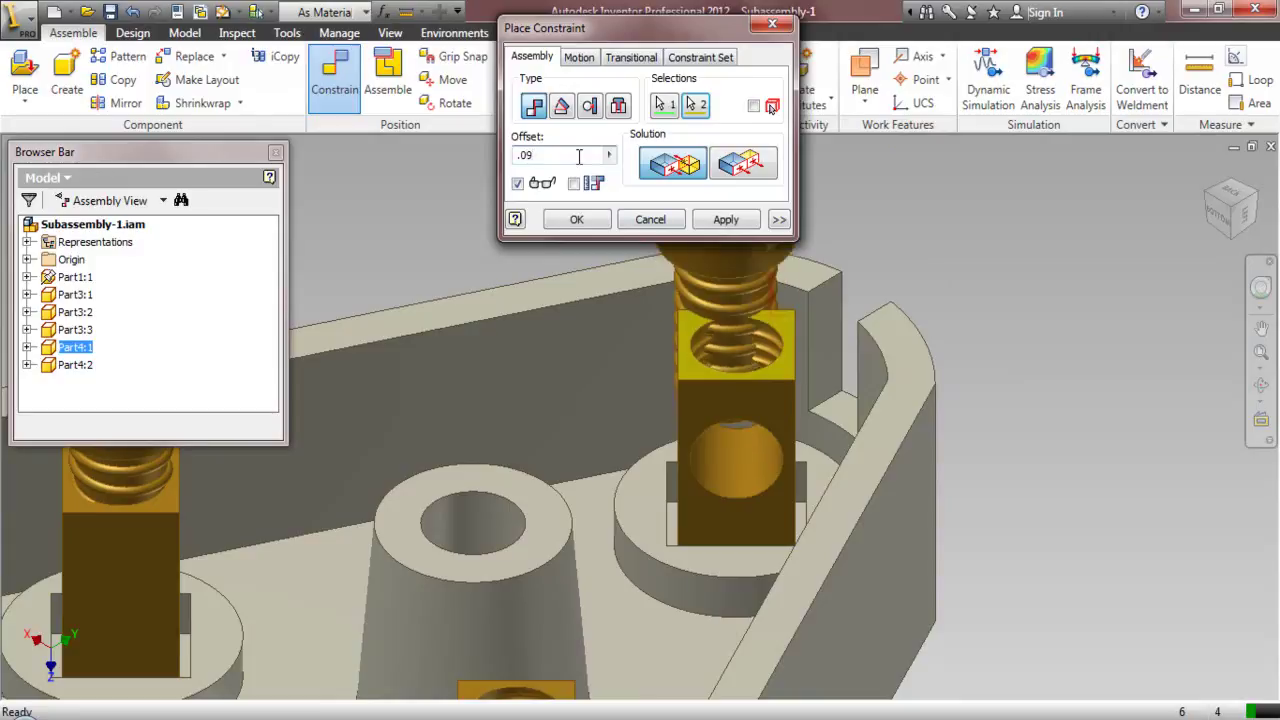
{"action": "type", "text": "325"}
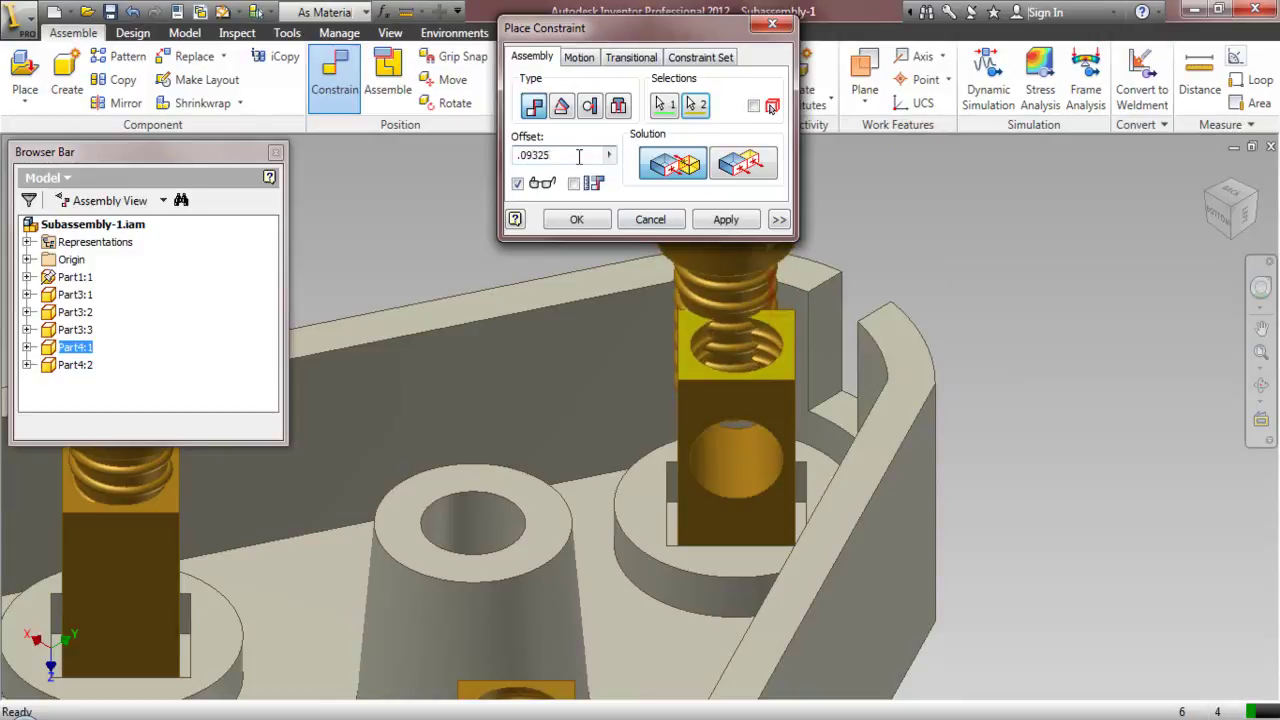
{"action": "left_click", "coordinate": [726, 219]}
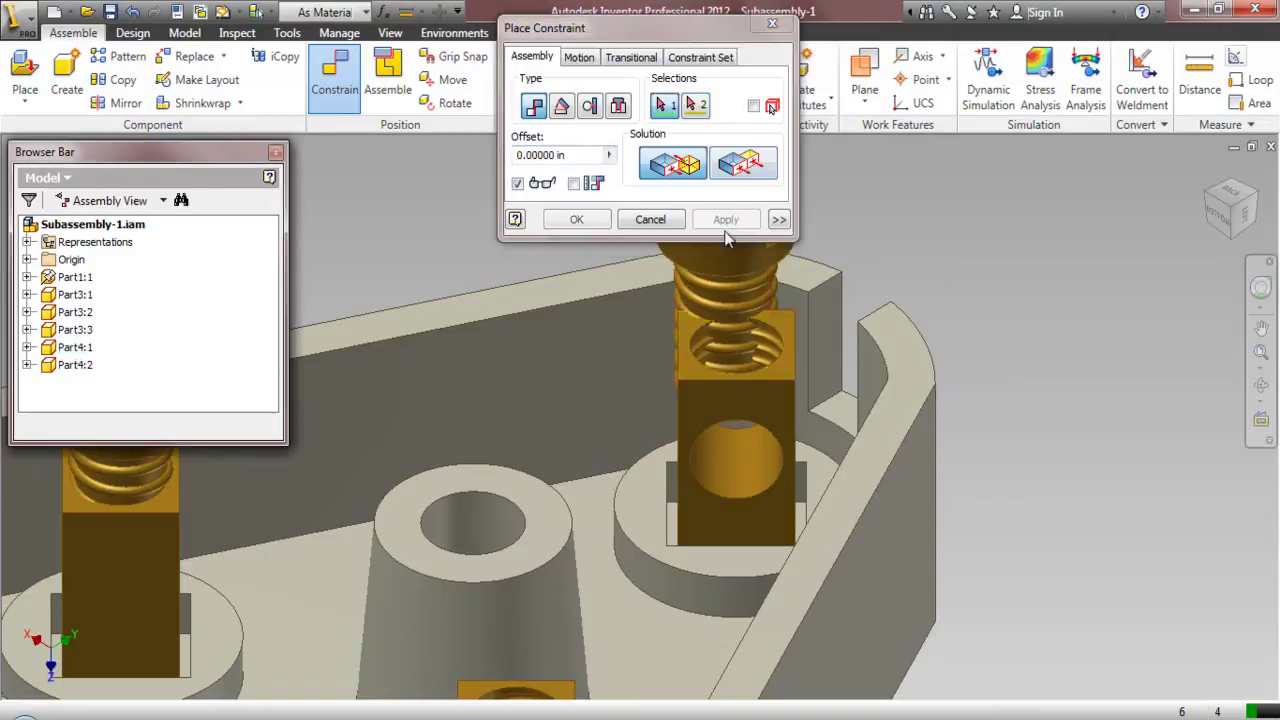
- Mate the second Part4's axis to the threaded hole's axis in the Part3 near the wall notch, with zero offset
{"action": "left_click", "coordinate": [775, 345]}
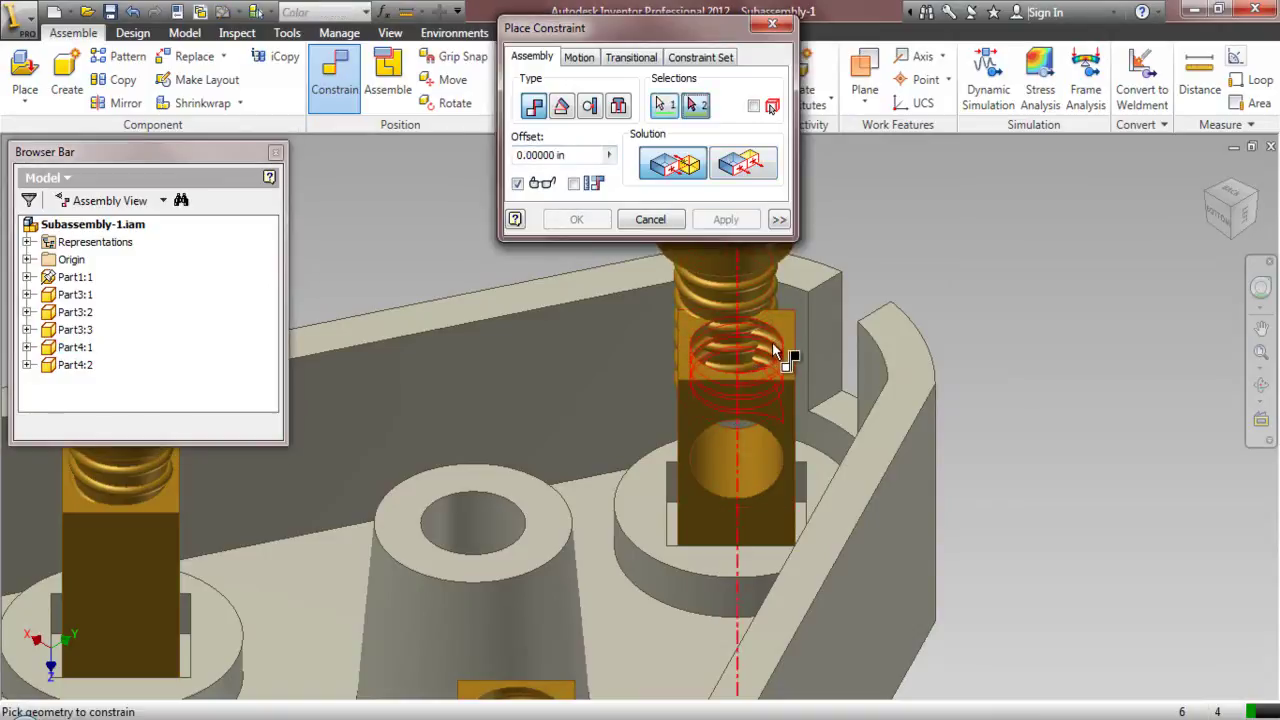
{"action": "left_click", "coordinate": [753, 290]}
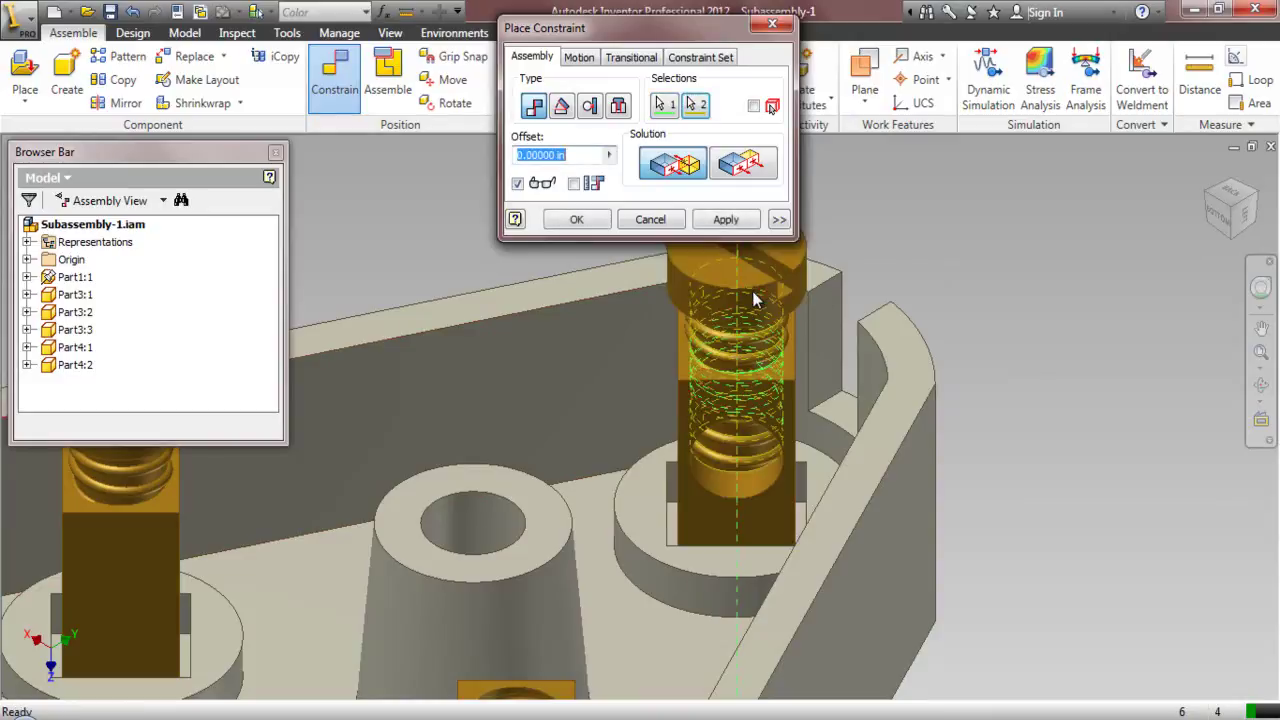
{"action": "left_click", "coordinate": [726, 221]}
{"action": "left_click", "coordinate": [672, 226]}
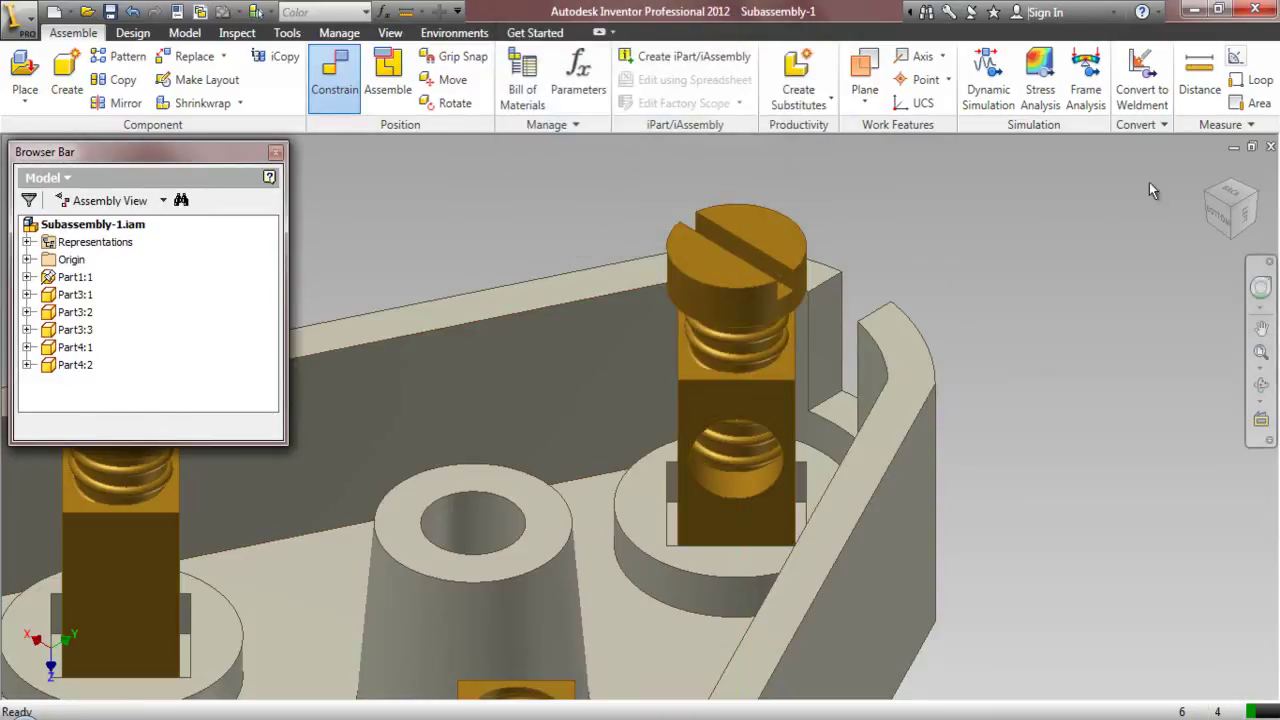
- Add a third instance of Part4 above the housing, near the Part3 that still has no screw
{"action": "left_click", "coordinate": [1203, 193]}
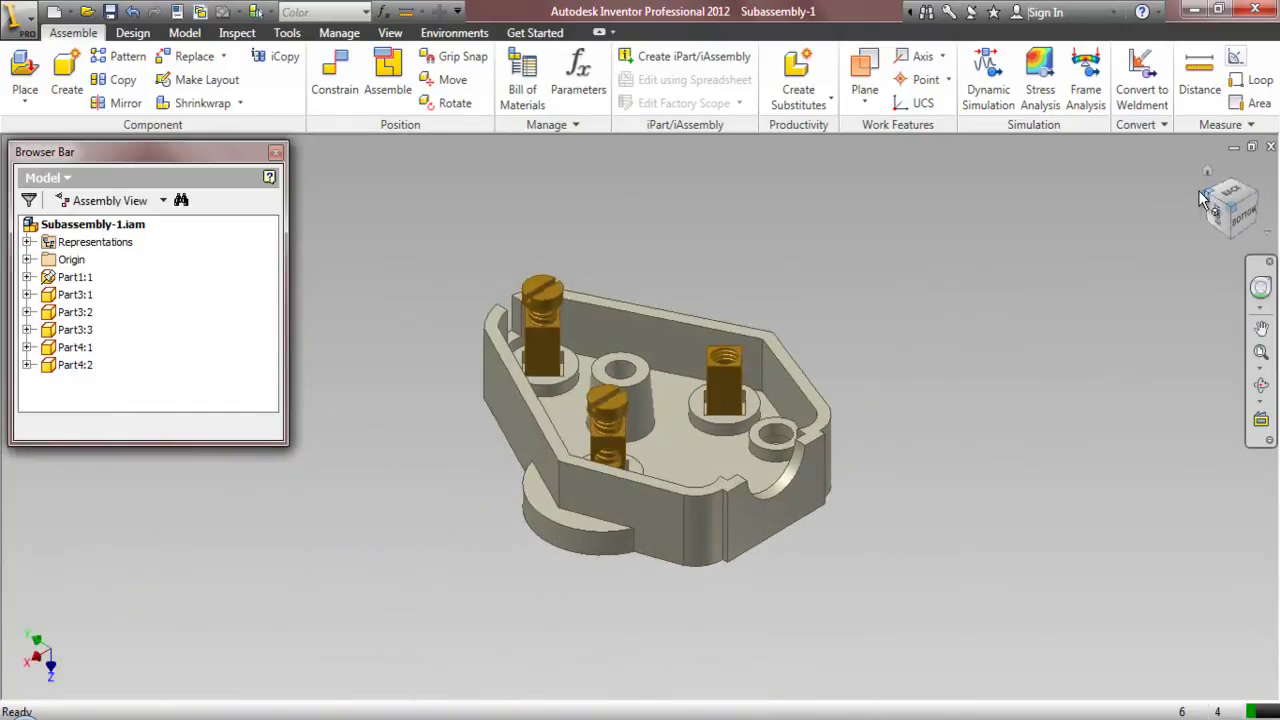
{"action": "scroll", "coordinate": [740, 368], "scroll_direction": "down", "scroll_amount": 3}
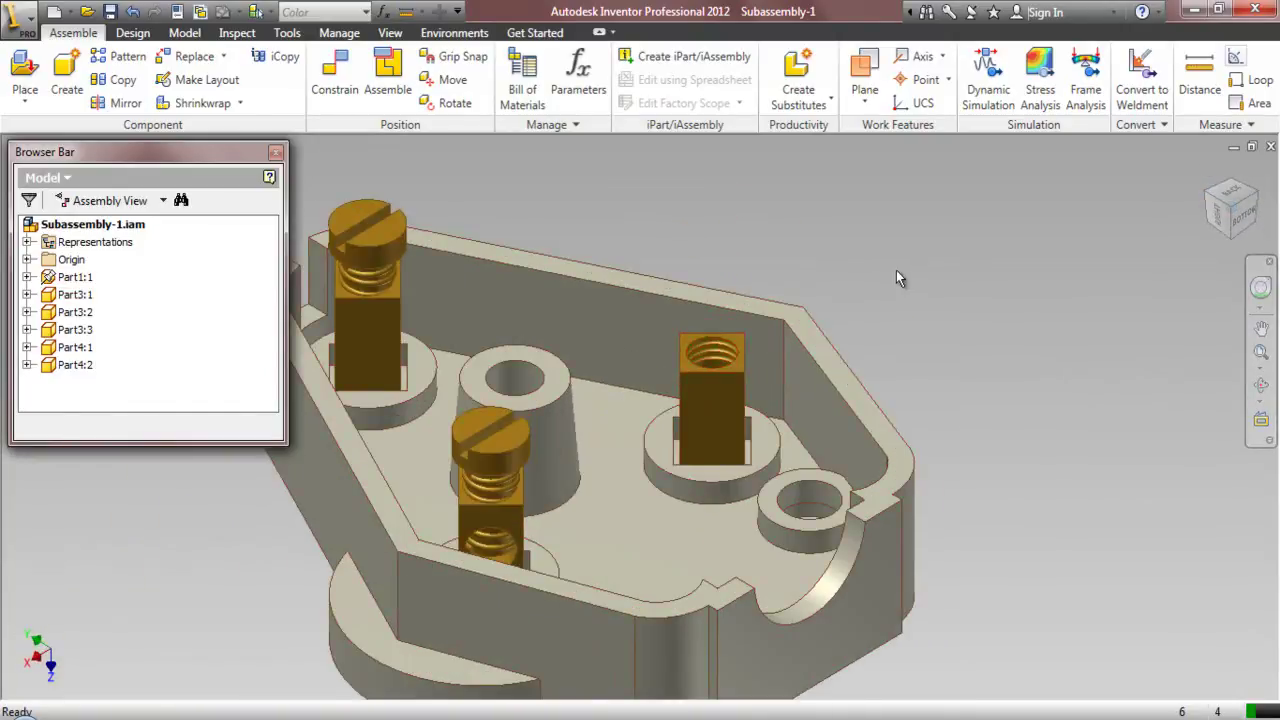
{"action": "left_click", "coordinate": [76, 365]}
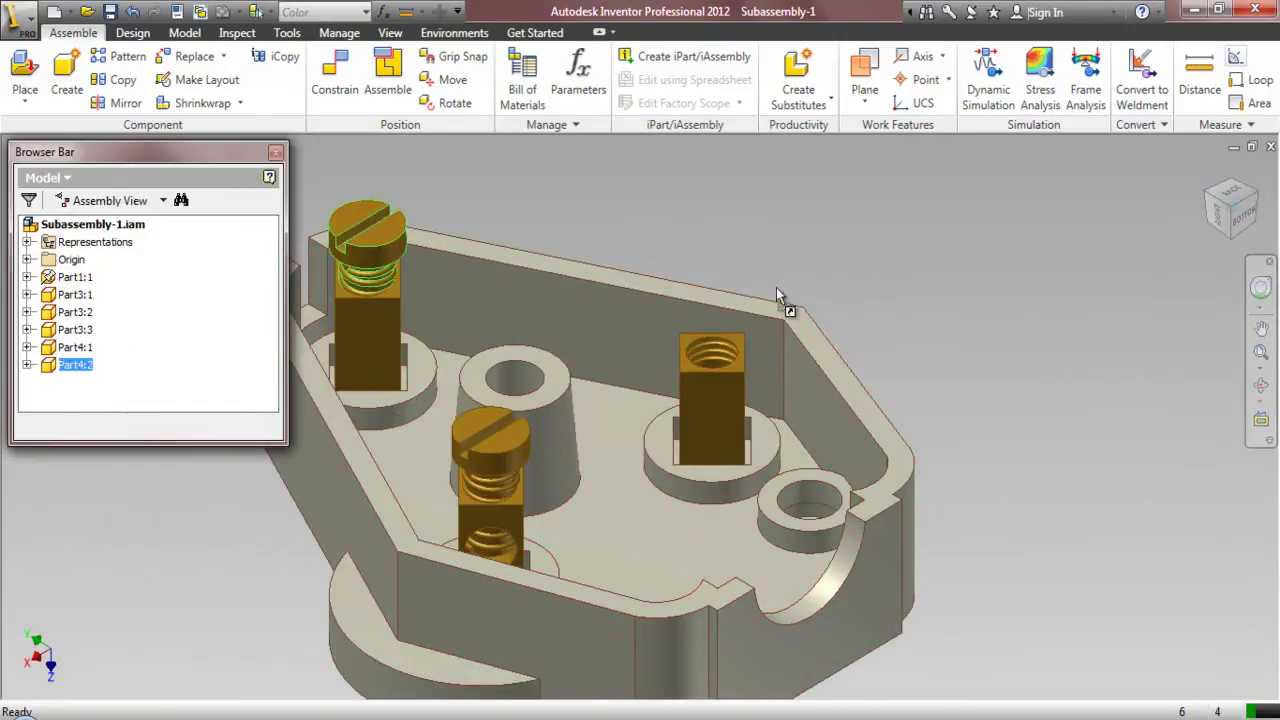
{"action": "left_click", "coordinate": [839, 252]}
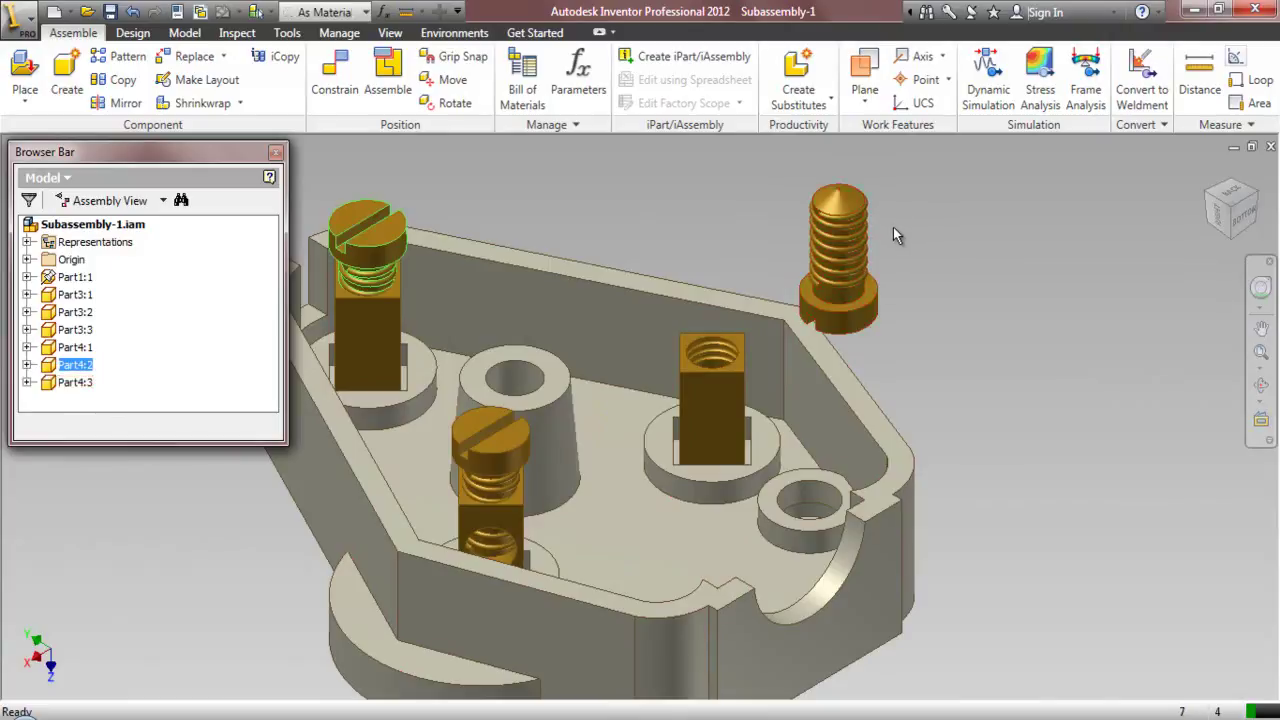
- Mate the underside of the third Part4's head to the top face of the remaining Part3 with an offset of .09325 in
{"action": "scroll", "coordinate": [888, 245], "scroll_direction": "down", "scroll_amount": 2}
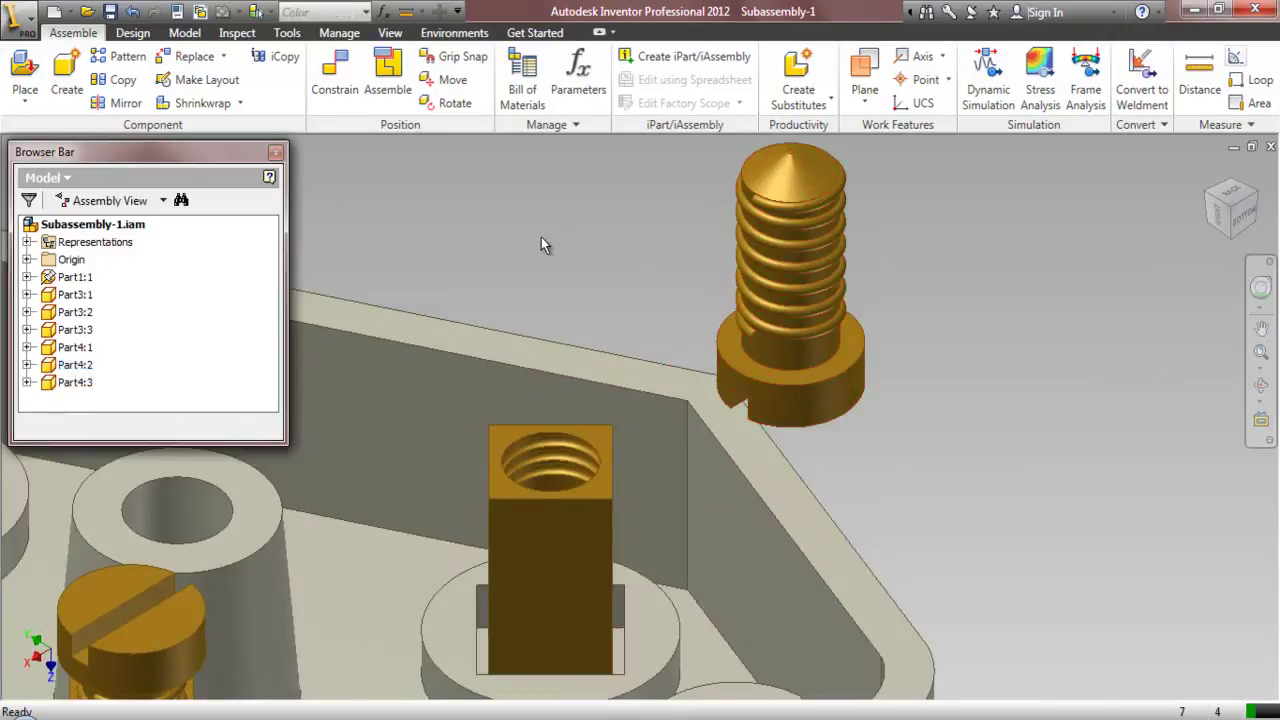
{"action": "left_click", "coordinate": [334, 78]}
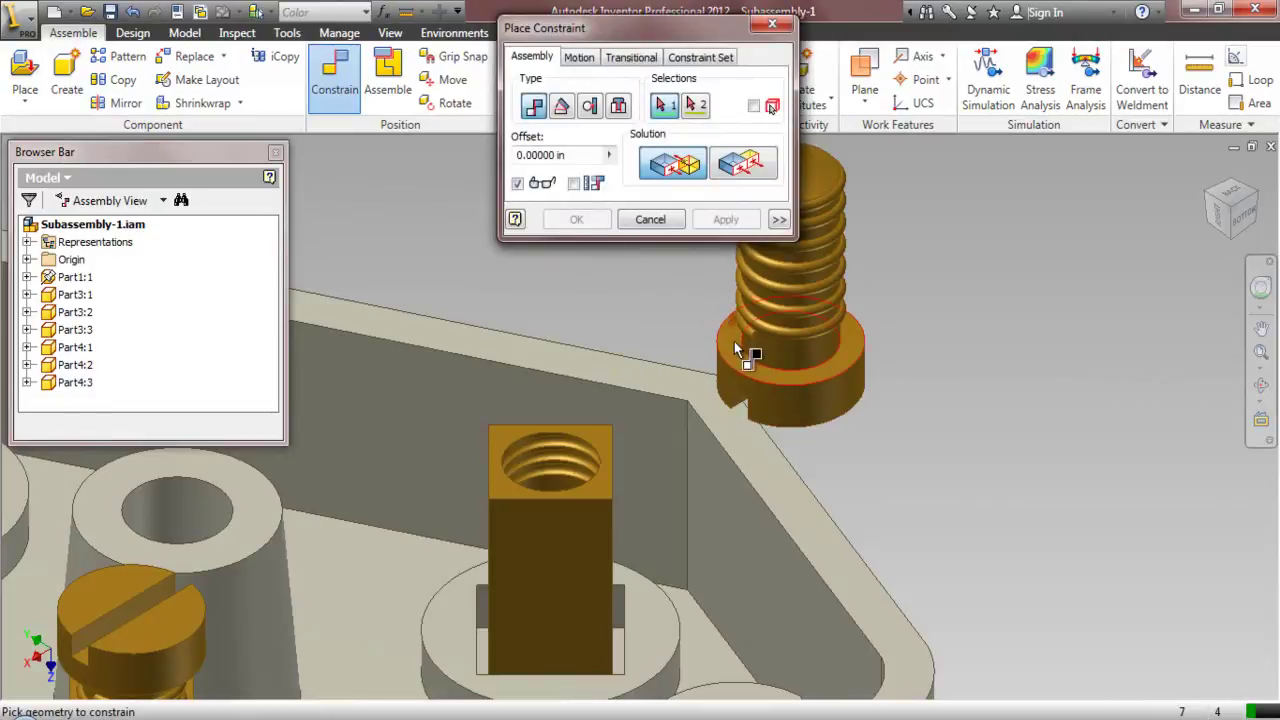
{"action": "left_click", "coordinate": [735, 350]}
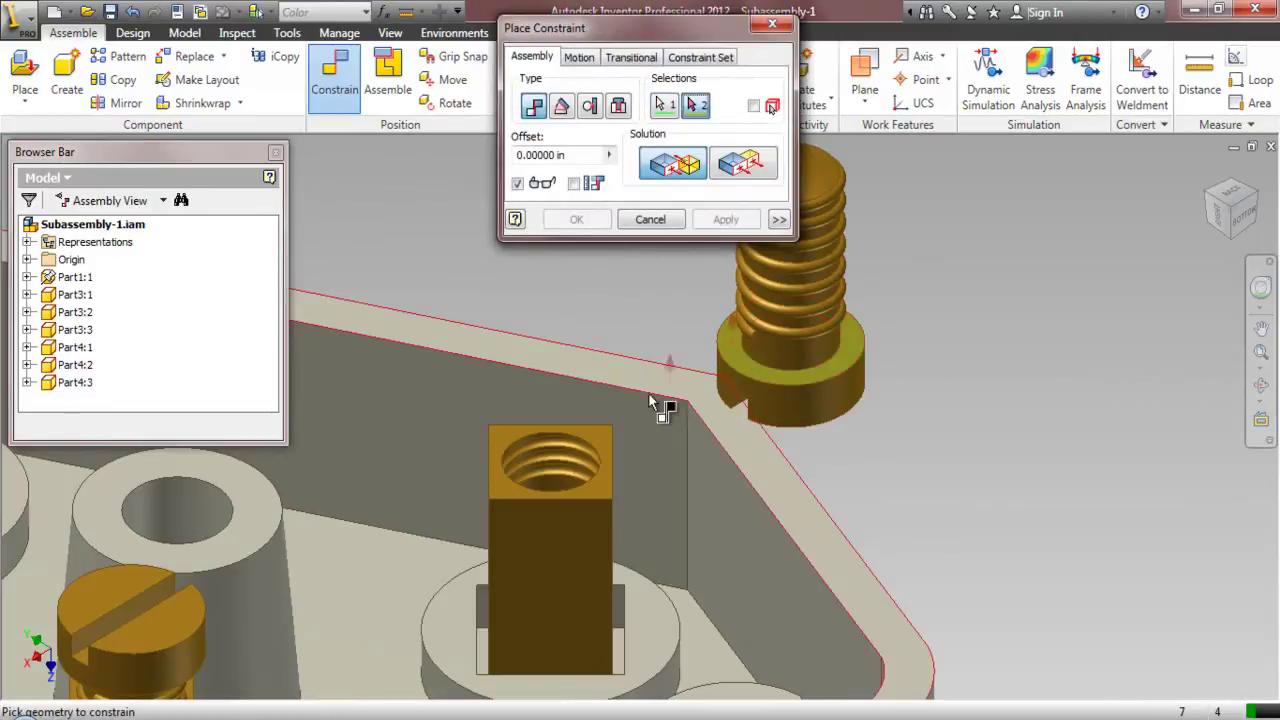
{"action": "left_click", "coordinate": [600, 442]}
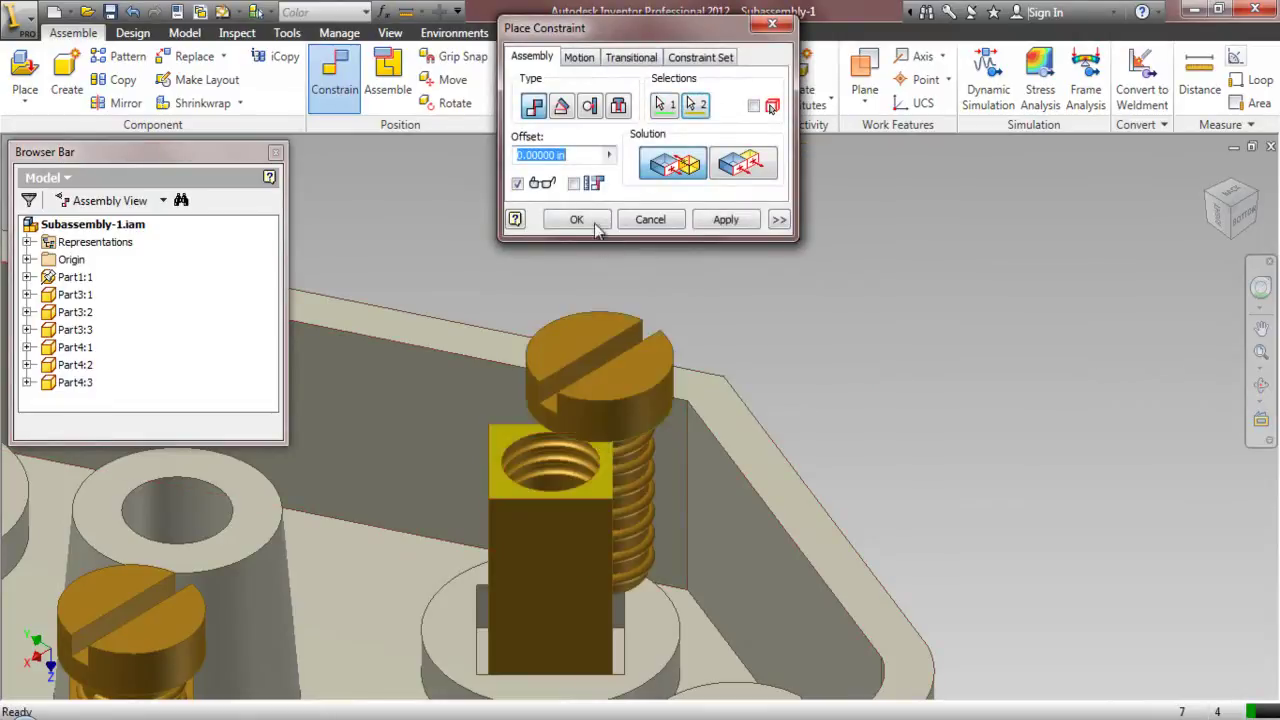
{"action": "type", "text": ".09325"}
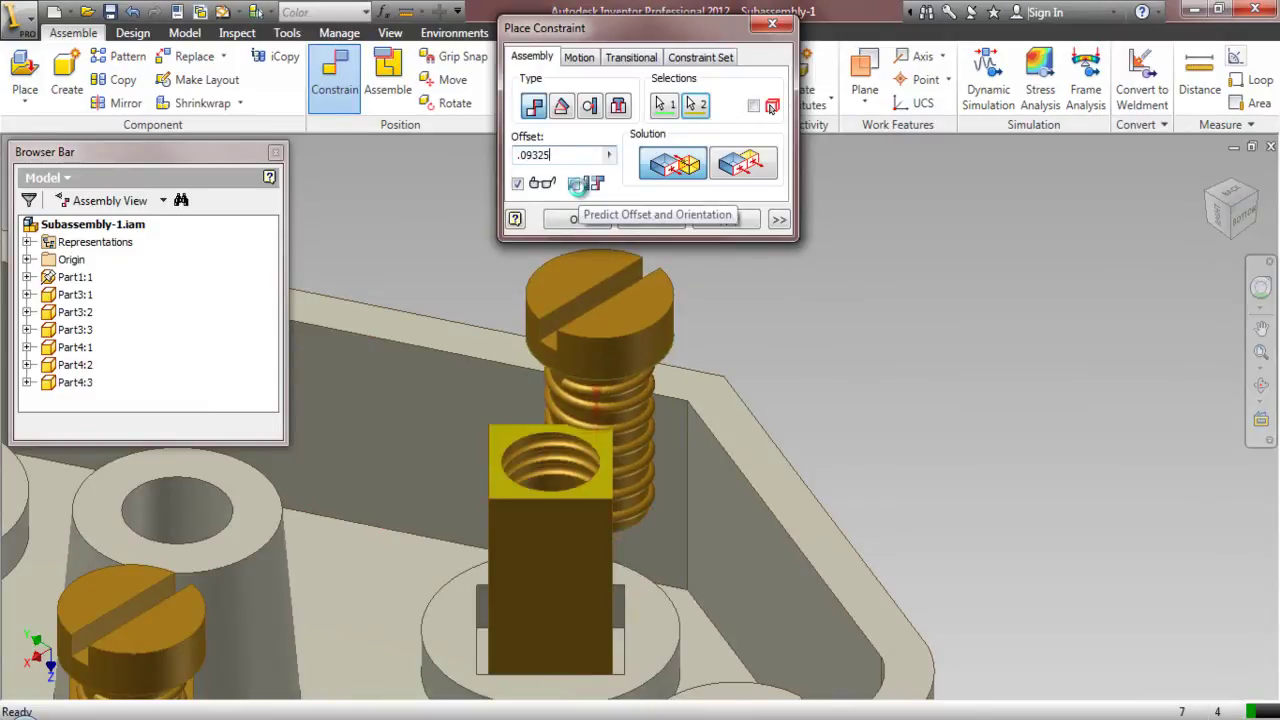
{"action": "left_click", "coordinate": [741, 222]}
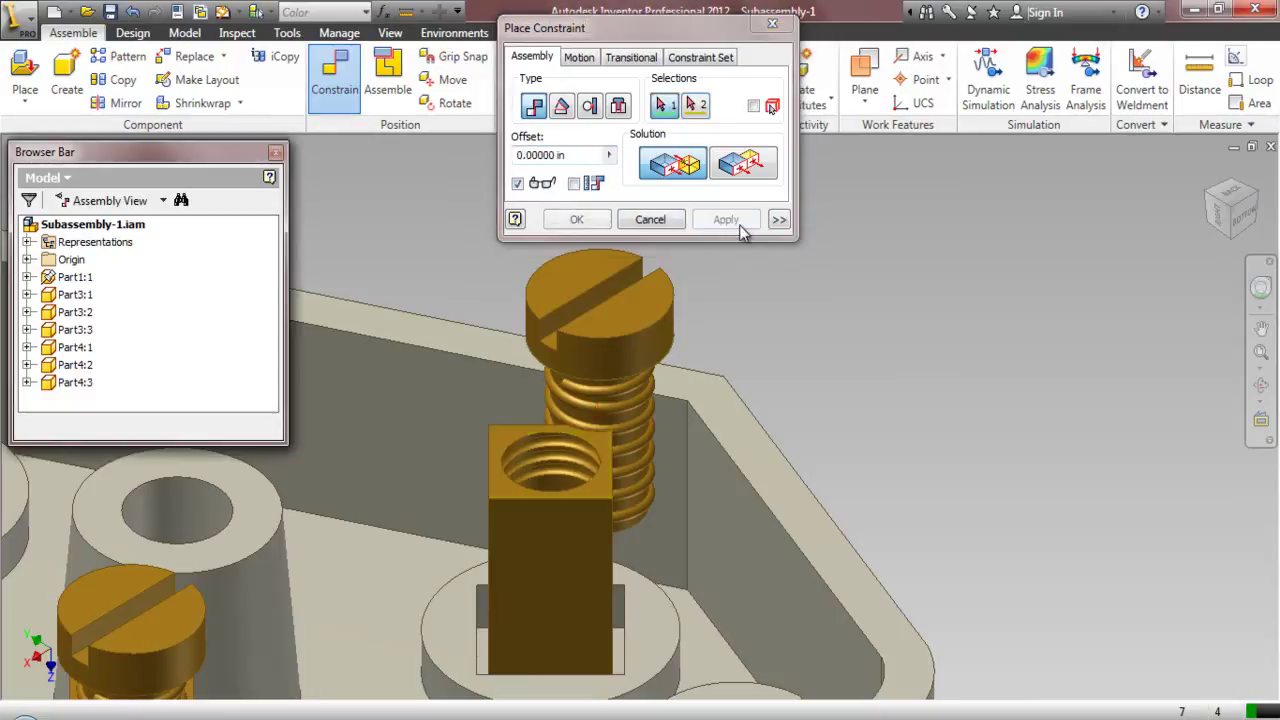
- Mate the third Part4's axis to the axis of the remaining Part3's threaded hole with zero offset
{"action": "left_click", "coordinate": [629, 395]}
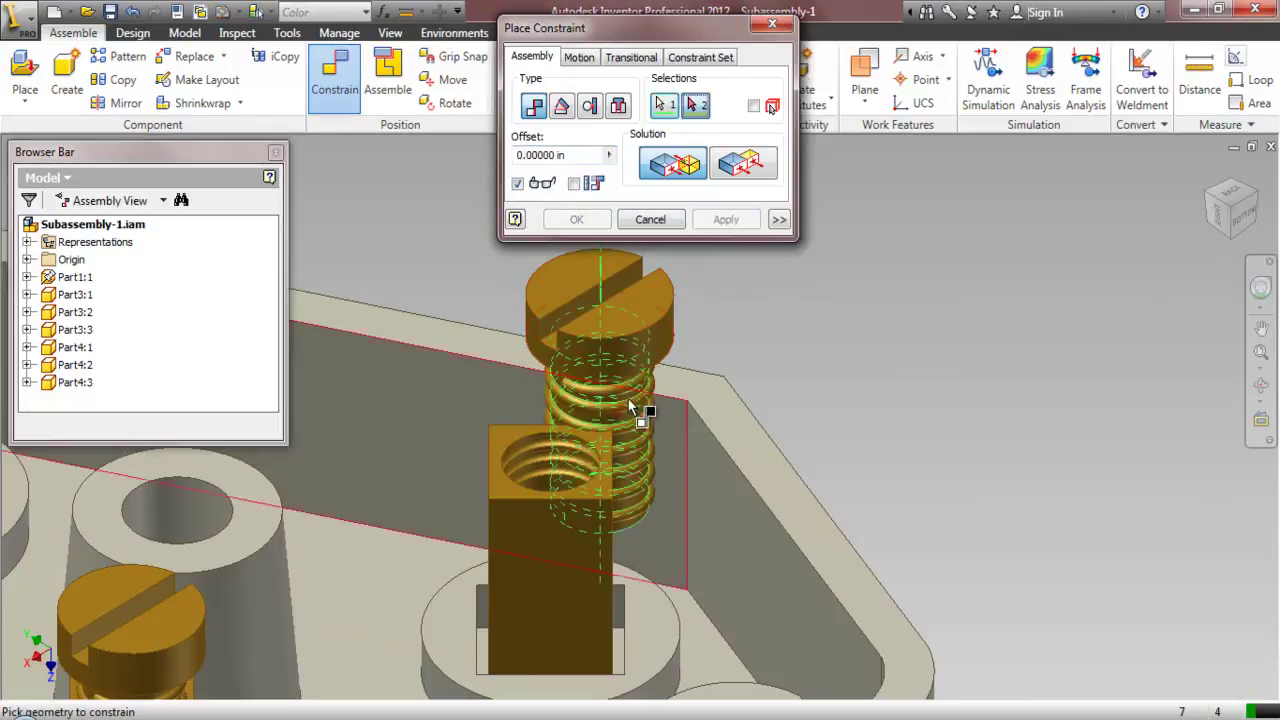
{"action": "left_click", "coordinate": [529, 456]}
{"action": "left_click", "coordinate": [726, 219]}
{"action": "left_click", "coordinate": [675, 223]}
{"action": "key", "text": "F6"}
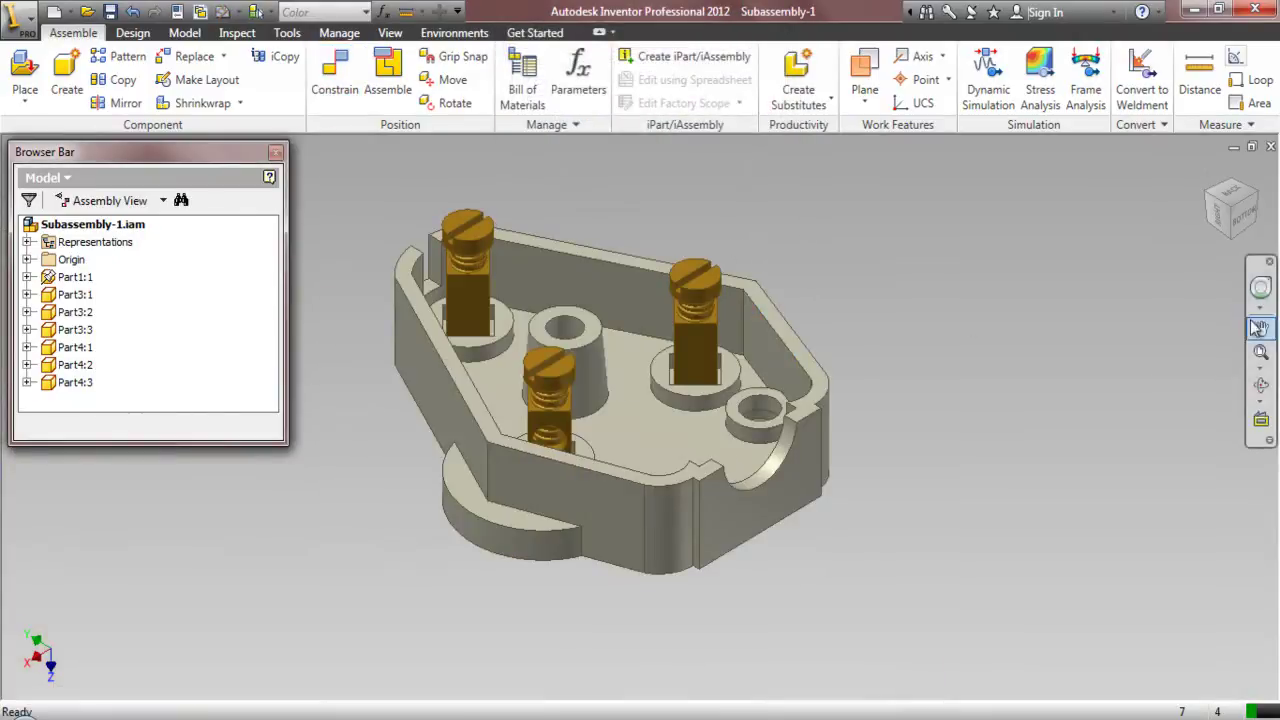
- Examine the assembly from its outer face and from the side to check the fitted terminals and screws
{"action": "left_click", "coordinate": [1261, 385]}
{"action": "left_click_drag", "start_coordinate": [575, 450], "coordinate": [662, 242]}
{"action": "left_click_drag", "start_coordinate": [652, 382], "coordinate": [654, 229]}
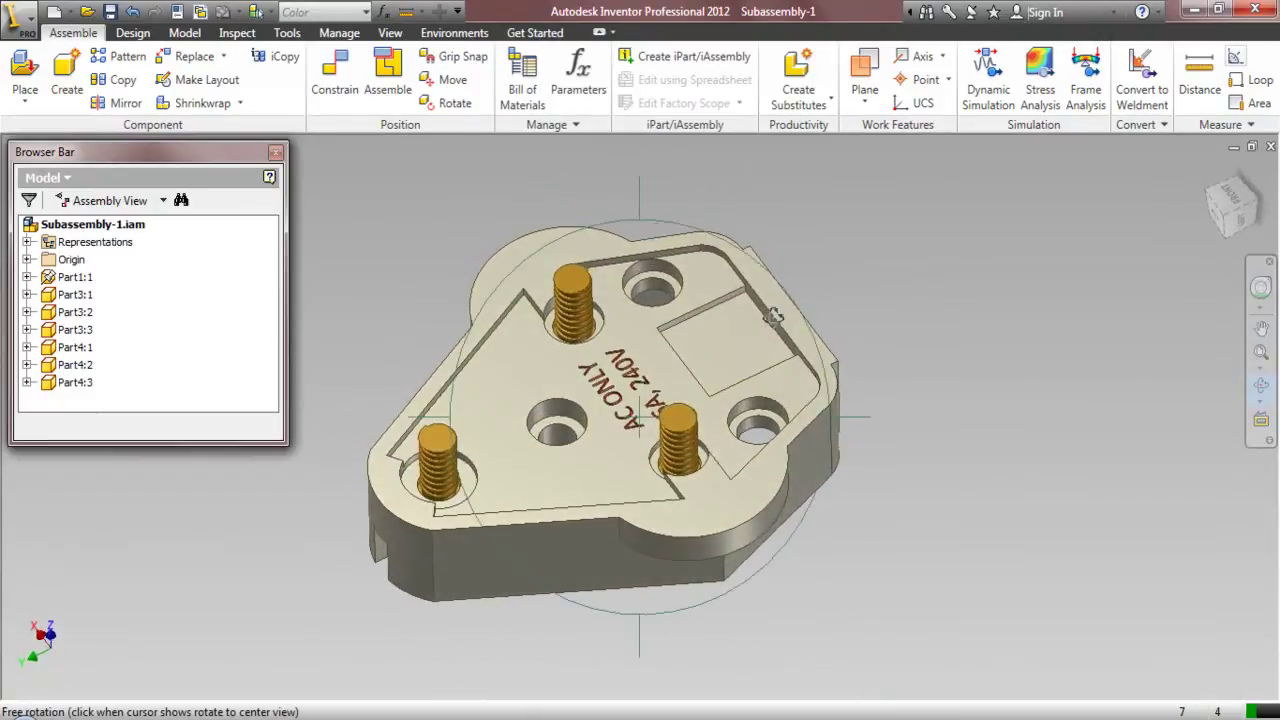
{"action": "left_click", "coordinate": [1246, 204]}
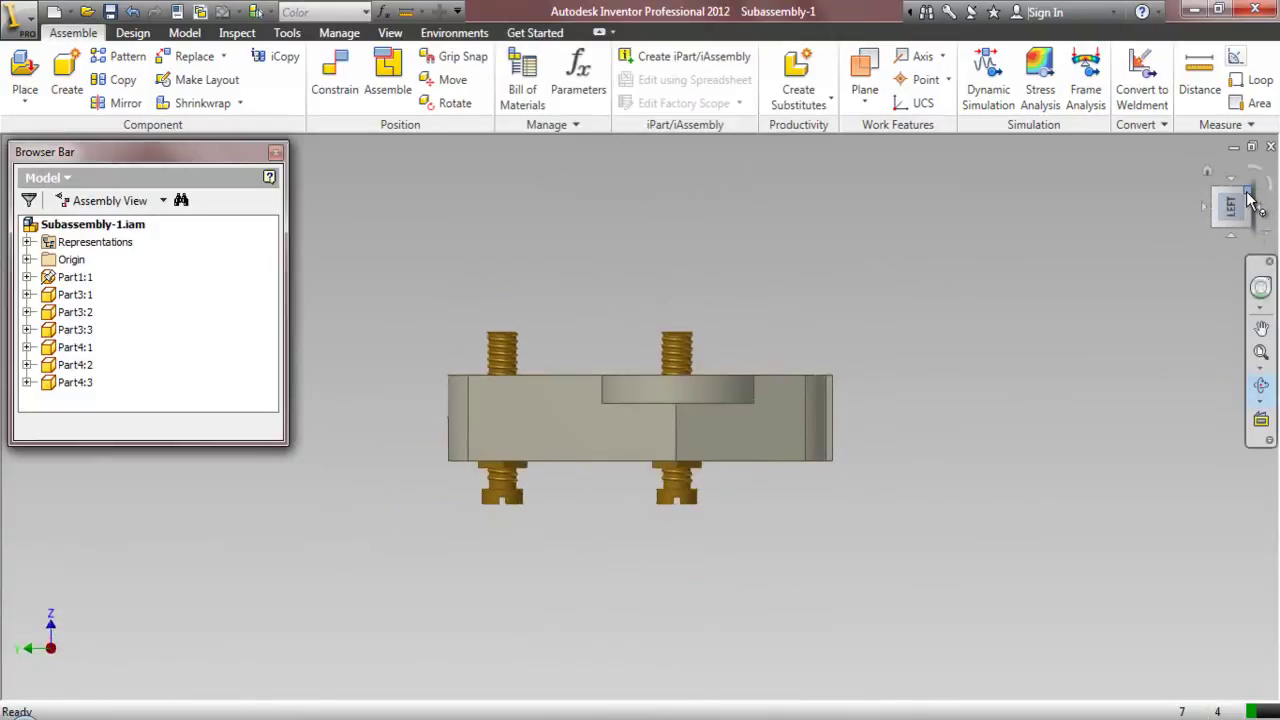
- Place one instance of Part5 beside the housing, with the lettered face of Part1 turned into view
{"action": "left_click", "coordinate": [1249, 197]}
{"action": "key", "text": "F4"}
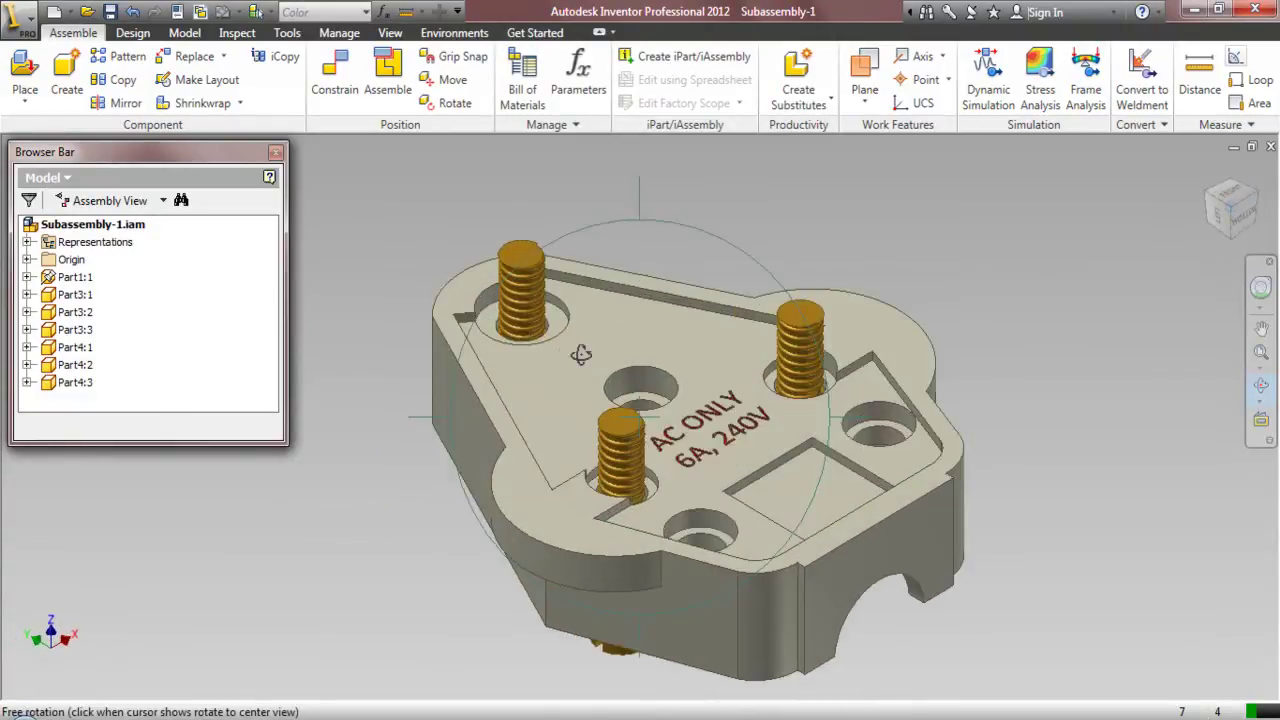
{"action": "right_click", "coordinate": [620, 250]}
{"action": "left_click", "coordinate": [645, 254]}
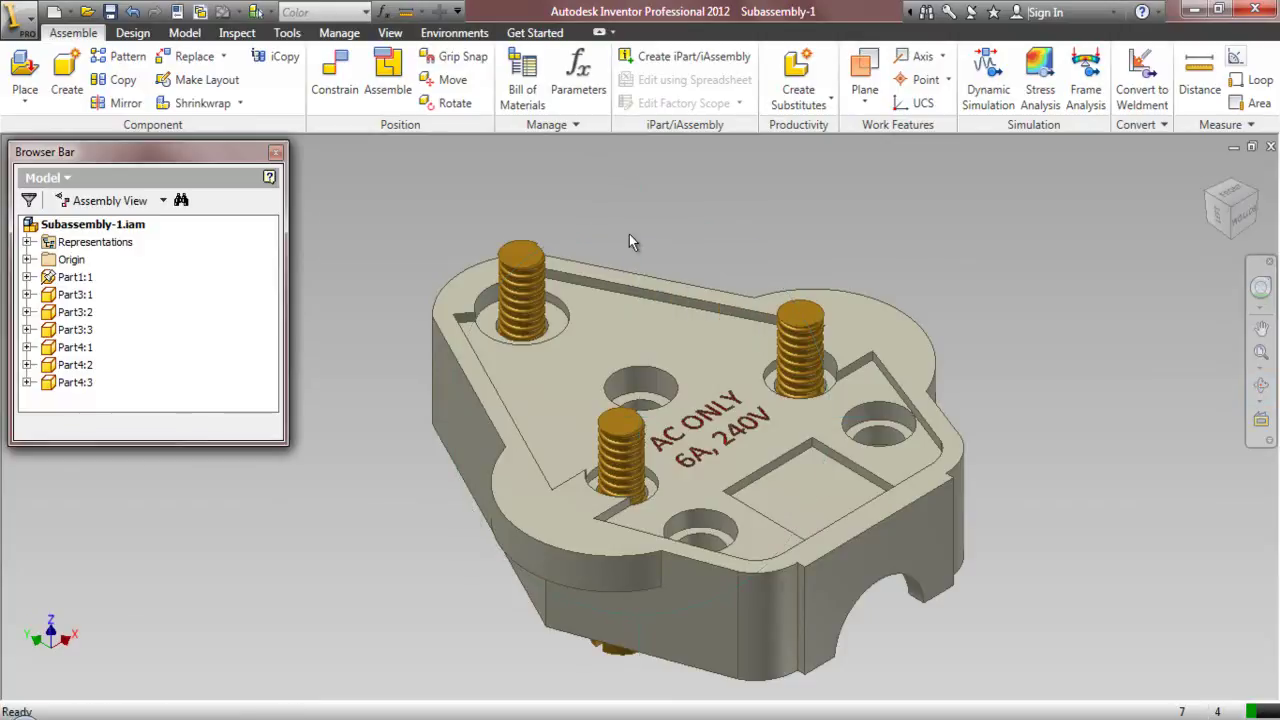
{"action": "left_click", "coordinate": [25, 75]}
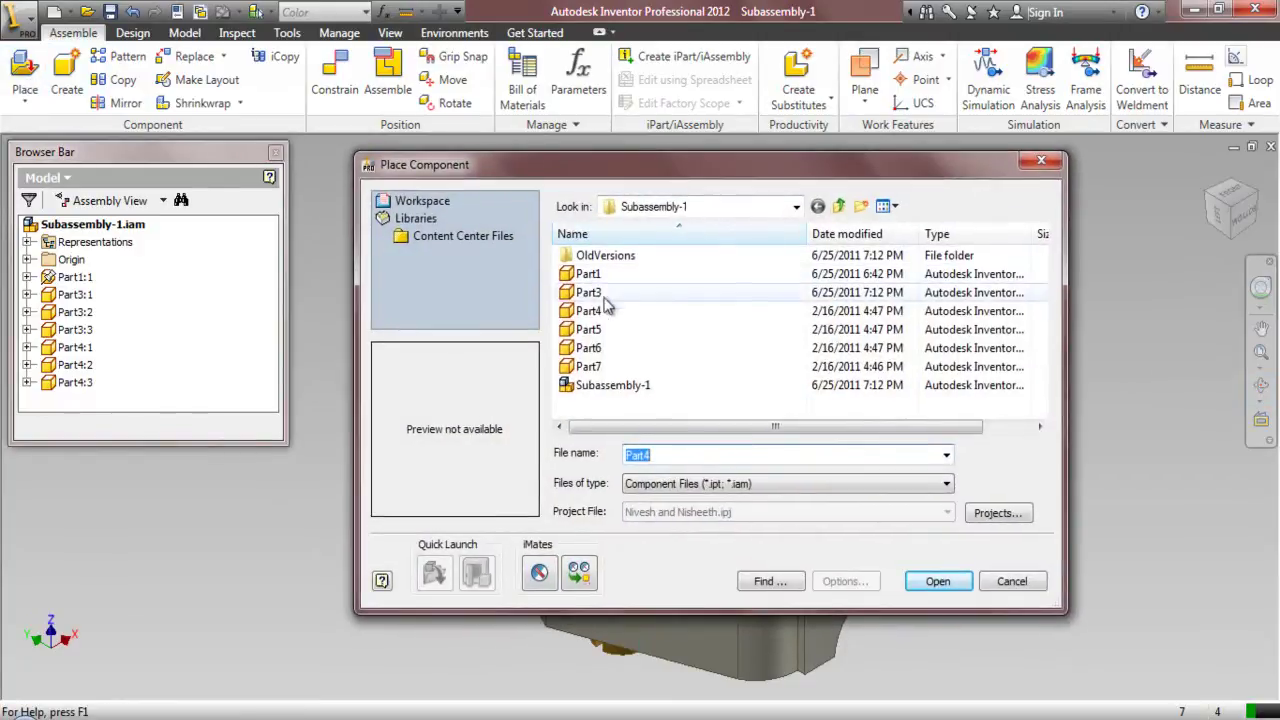
{"action": "left_click", "coordinate": [587, 332]}
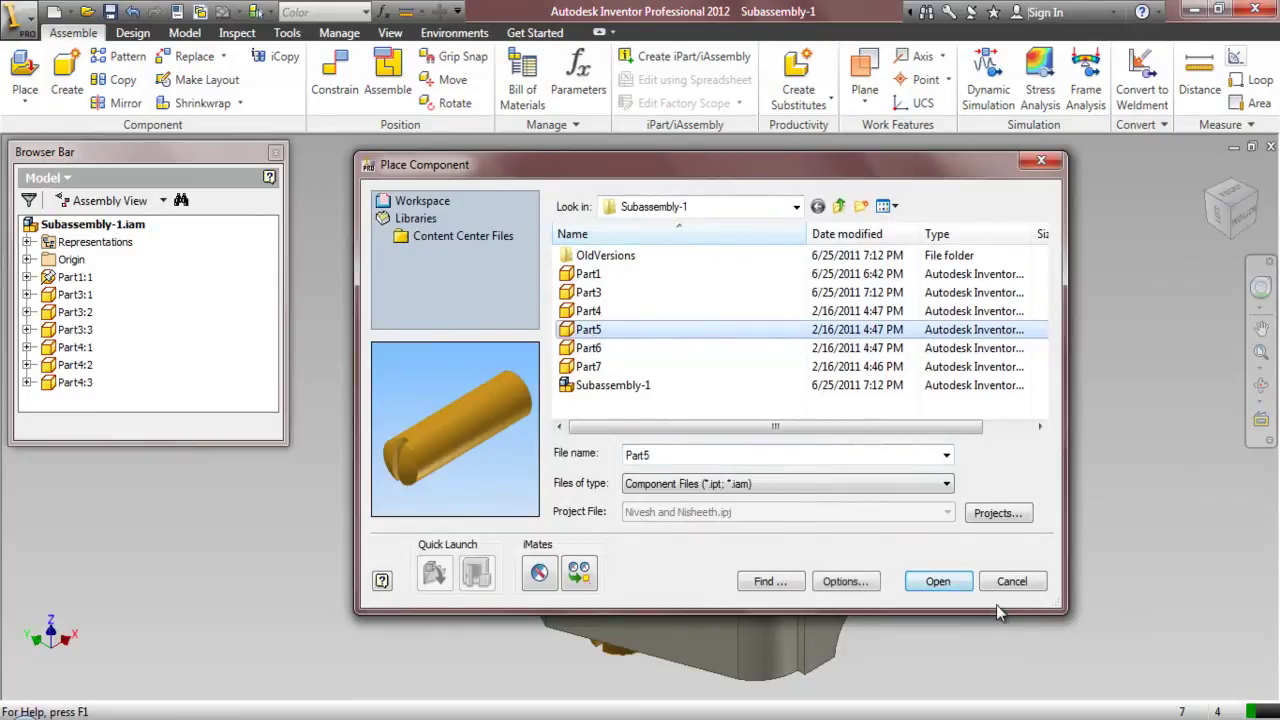
{"action": "left_click", "coordinate": [945, 591]}
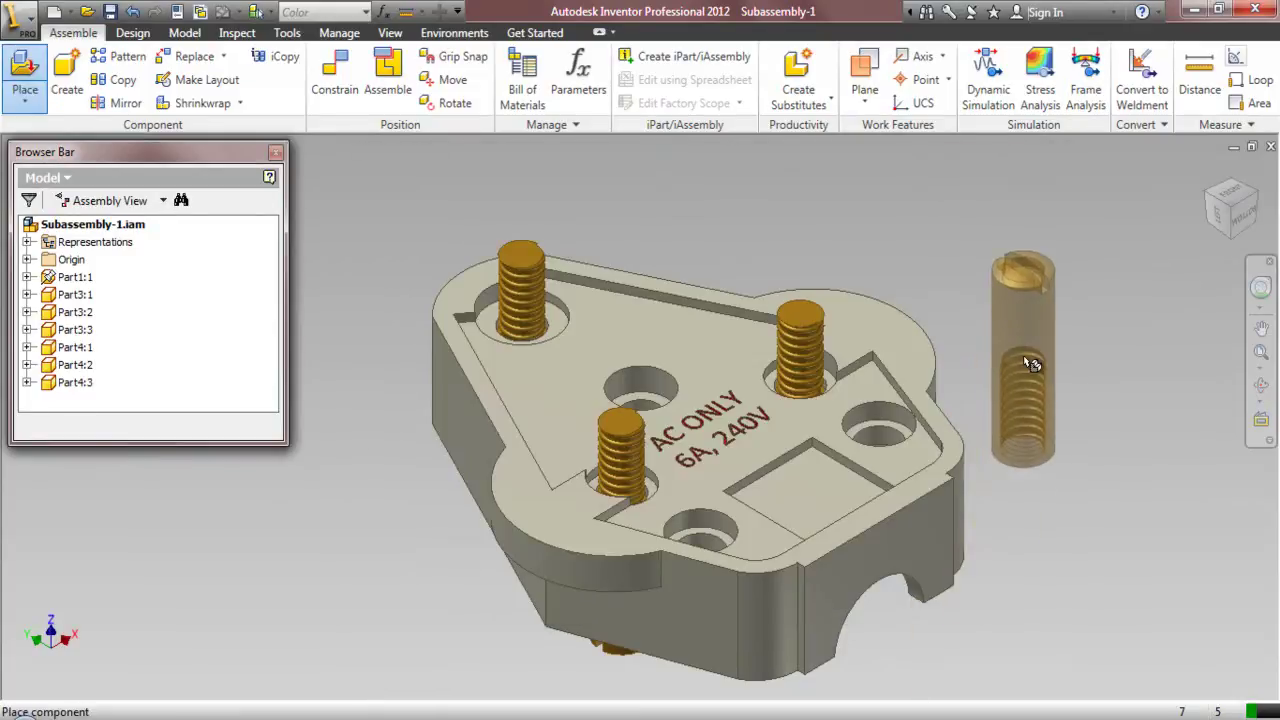
{"action": "left_click", "coordinate": [1023, 355]}
{"action": "right_click", "coordinate": [943, 259]}
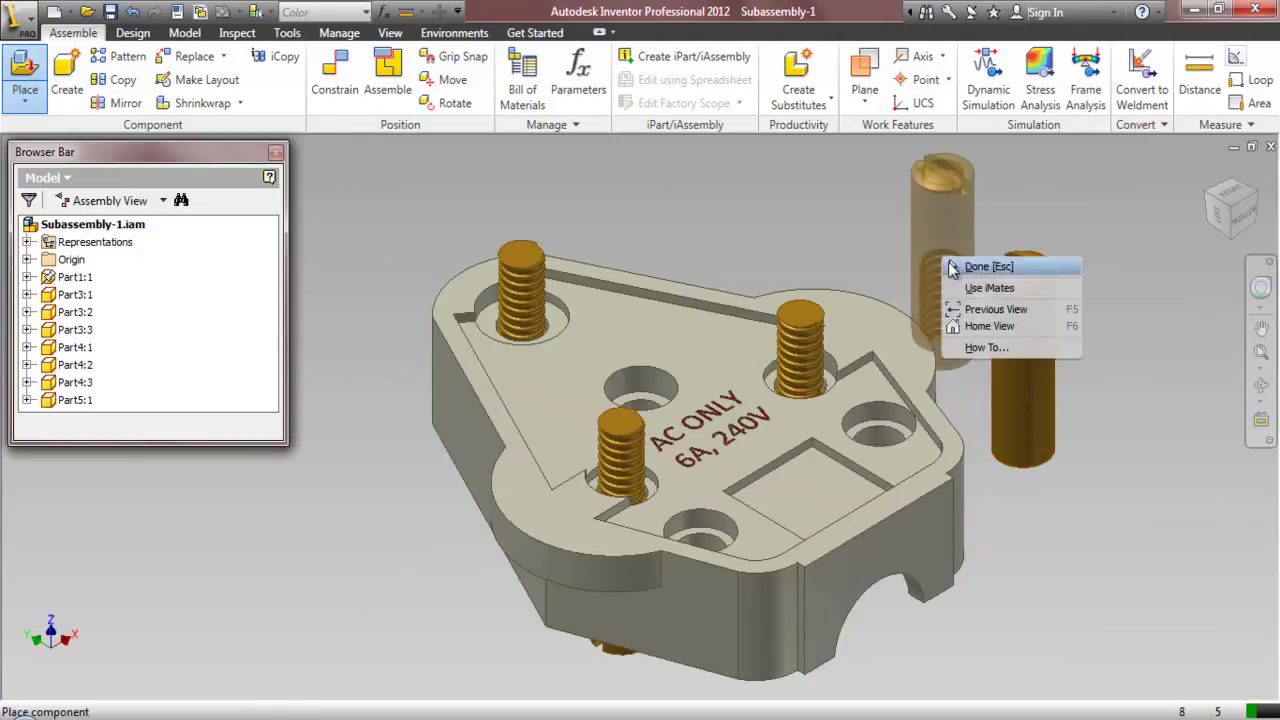
{"action": "left_click", "coordinate": [968, 267]}
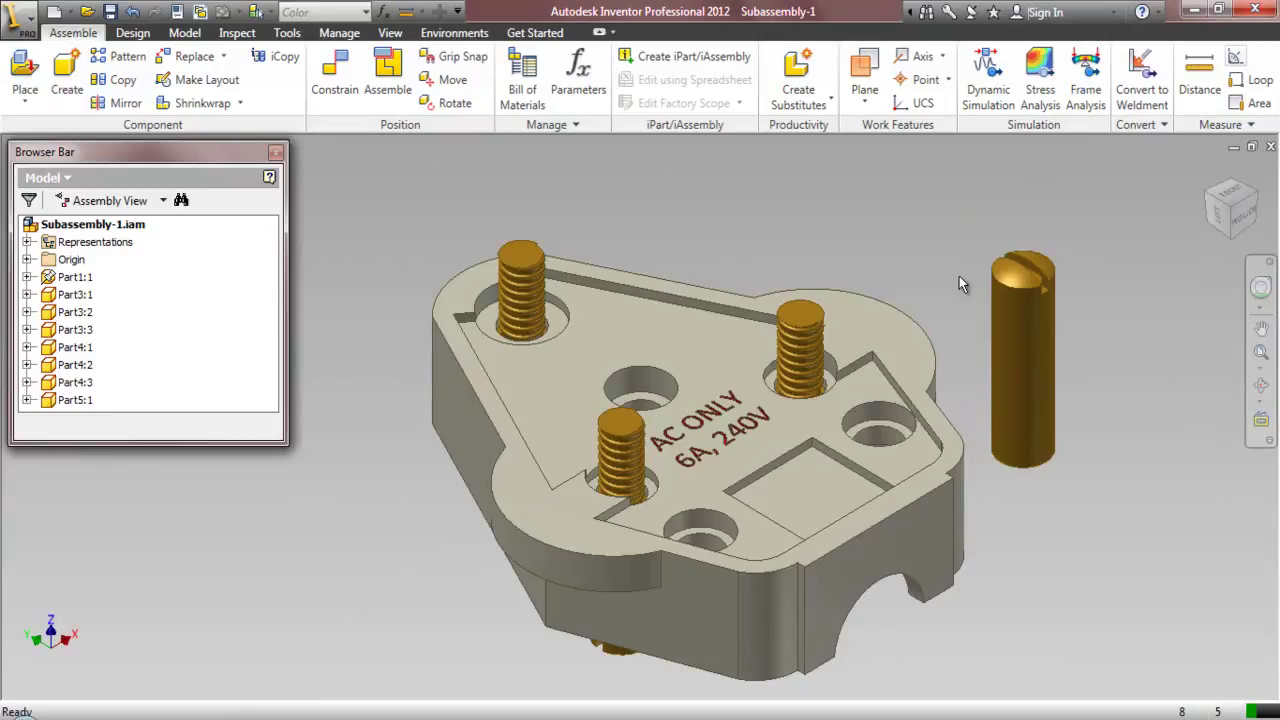
- Mate Part5's flat end face to the floor of Part1's round recess near the end of the "AC ONLY" text with zero offset
{"action": "left_click", "coordinate": [336, 76]}
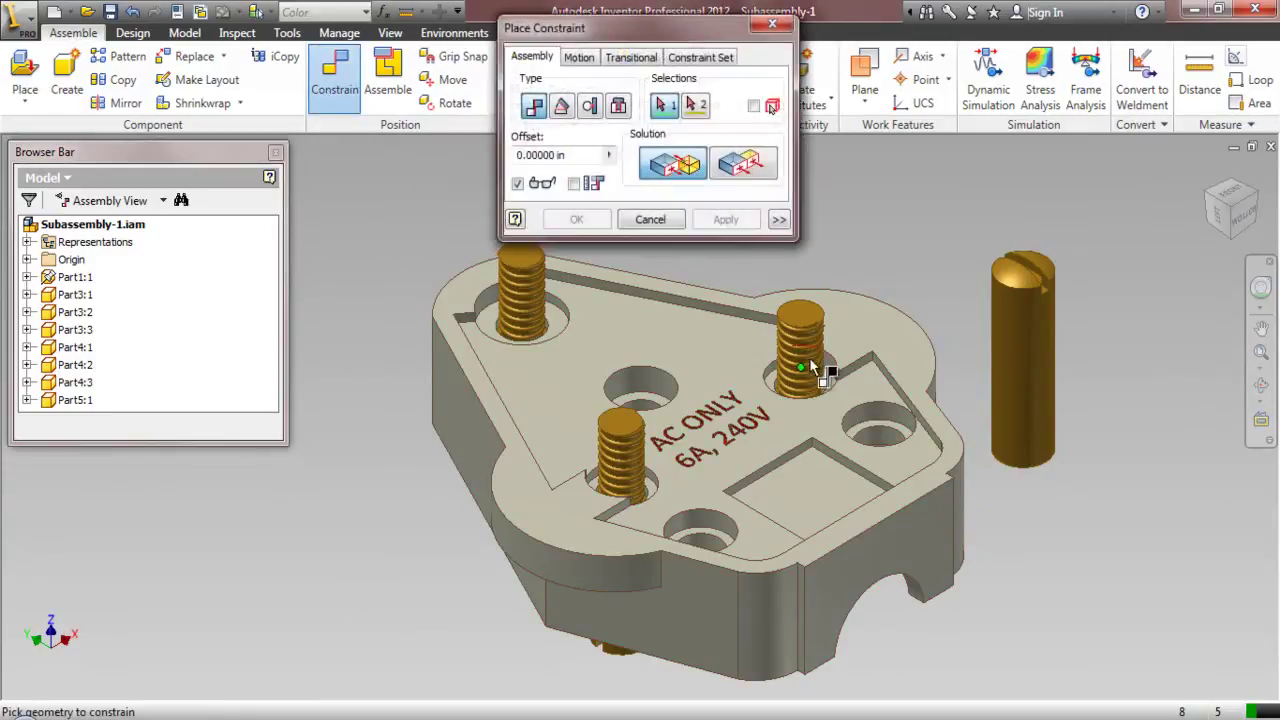
{"action": "scroll", "coordinate": [825, 364], "scroll_direction": "down", "scroll_amount": 5}
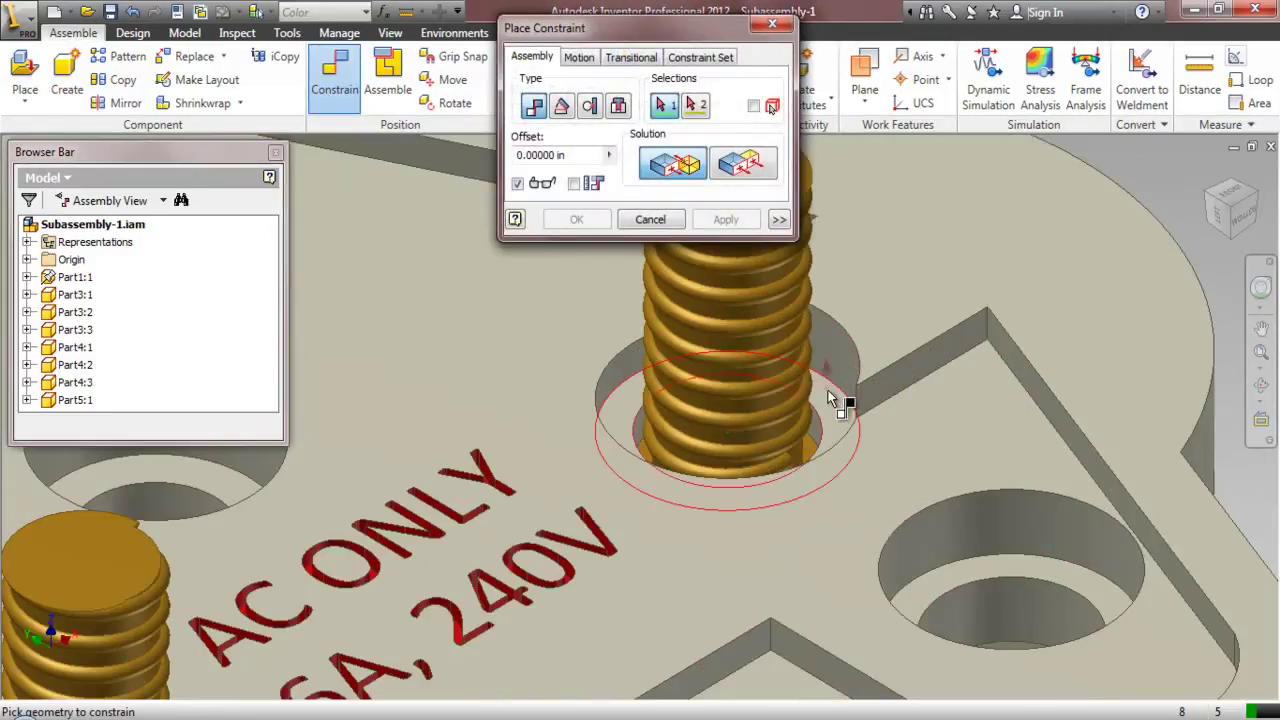
{"action": "left_click", "coordinate": [828, 394]}
{"action": "scroll", "coordinate": [773, 346], "scroll_direction": "up", "scroll_amount": 5}
{"action": "scroll", "coordinate": [775, 346], "scroll_direction": "up", "scroll_amount": 4}
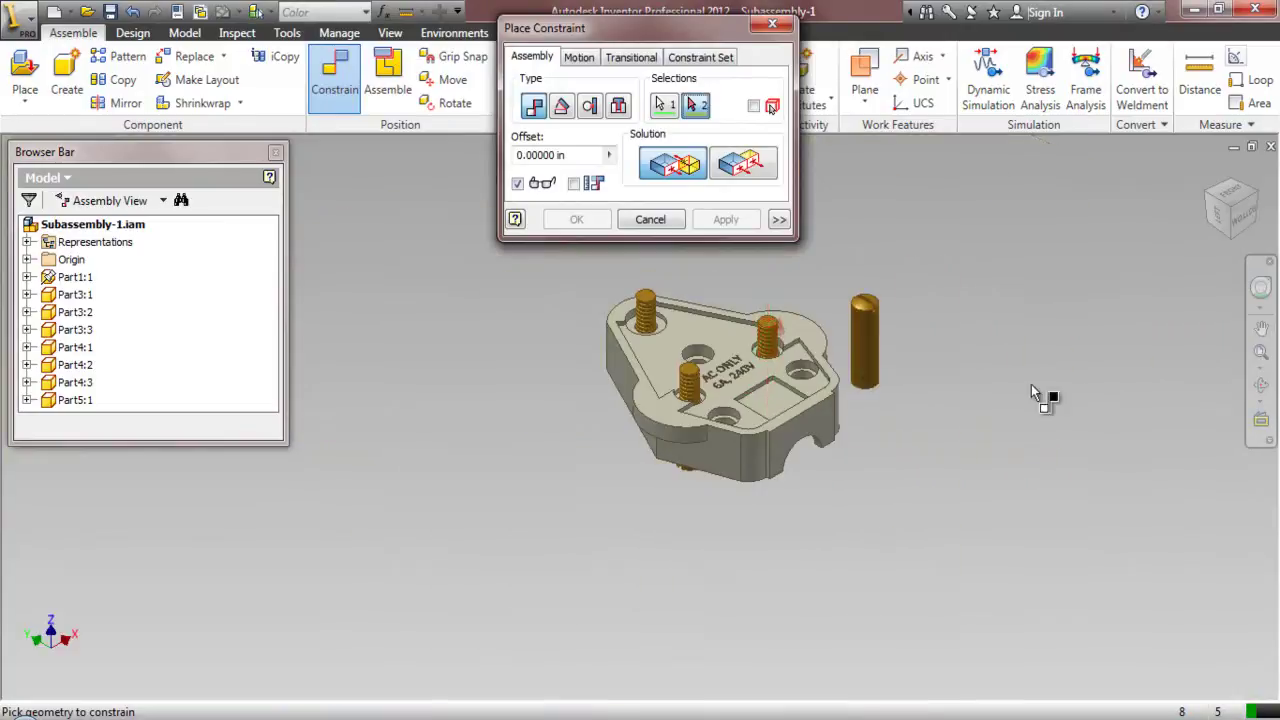
{"action": "left_click", "coordinate": [1261, 385]}
{"action": "left_click_drag", "start_coordinate": [771, 426], "coordinate": [731, 287]}
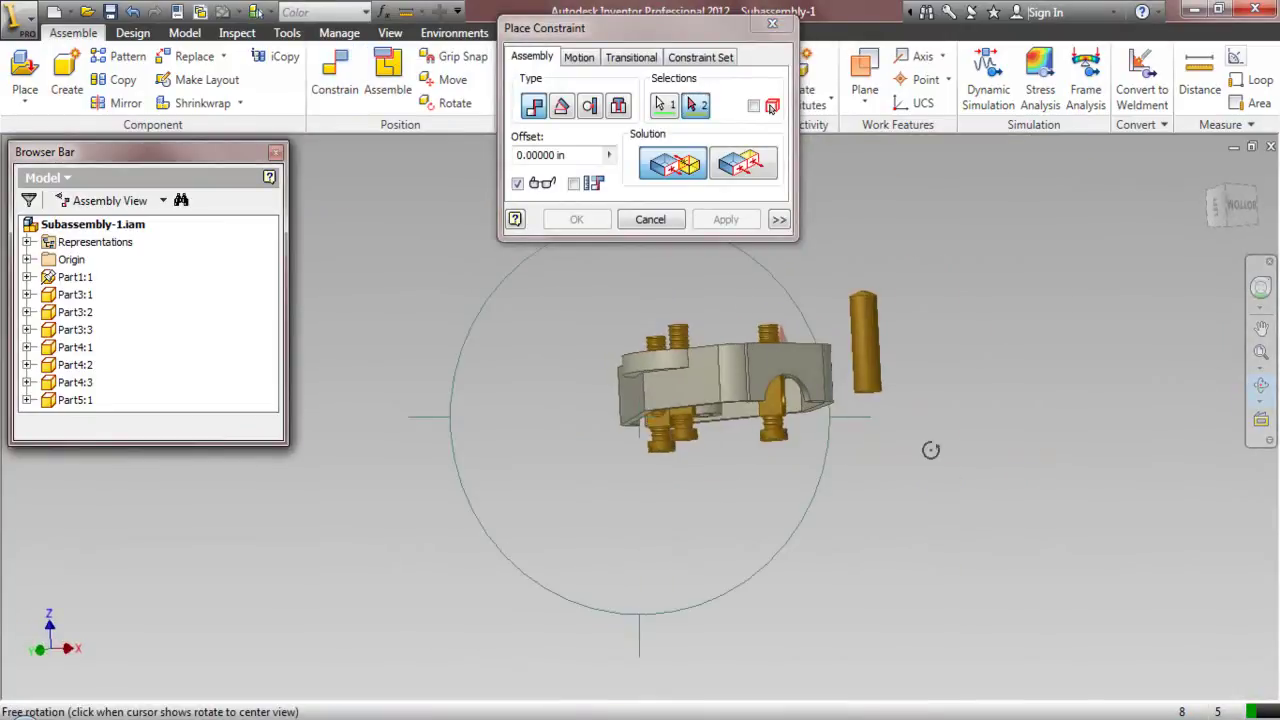
{"action": "scroll", "coordinate": [874, 400], "scroll_direction": "down", "scroll_amount": 3}
{"action": "right_click", "coordinate": [878, 395]}
{"action": "left_click", "coordinate": [900, 401]}
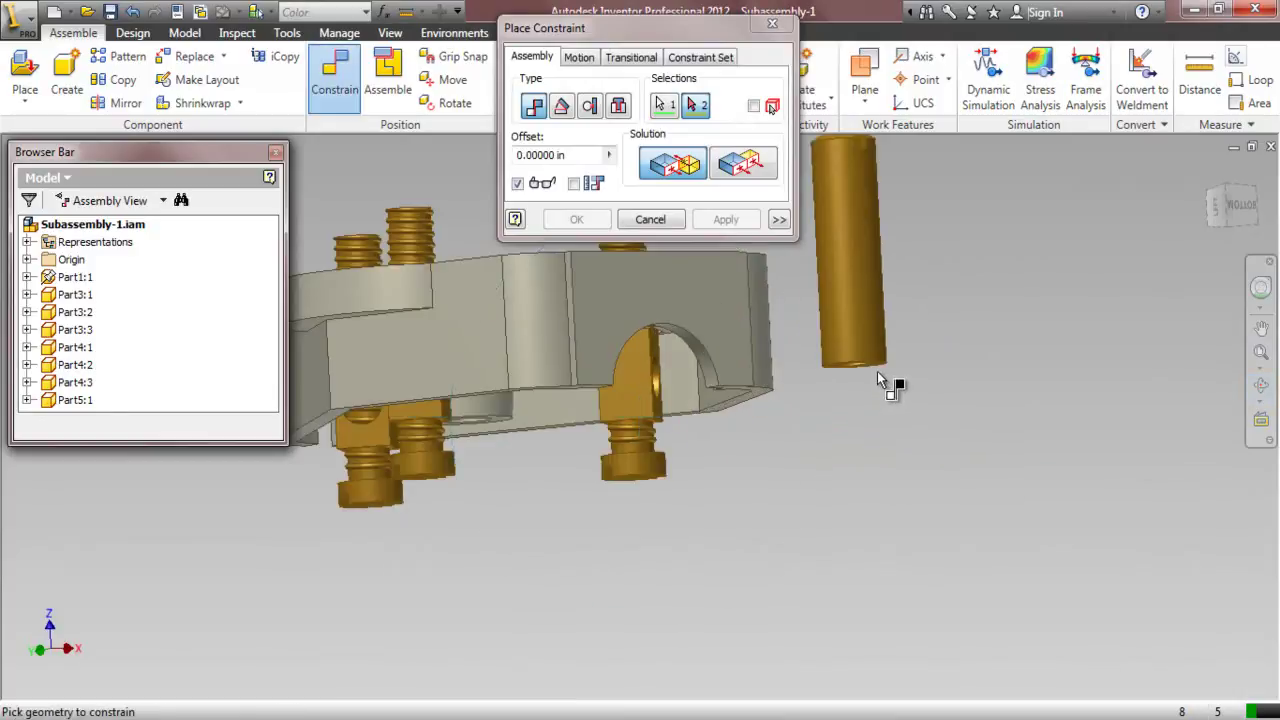
{"action": "scroll", "coordinate": [880, 368], "scroll_direction": "down", "scroll_amount": 4}
{"action": "left_click", "coordinate": [890, 350]}
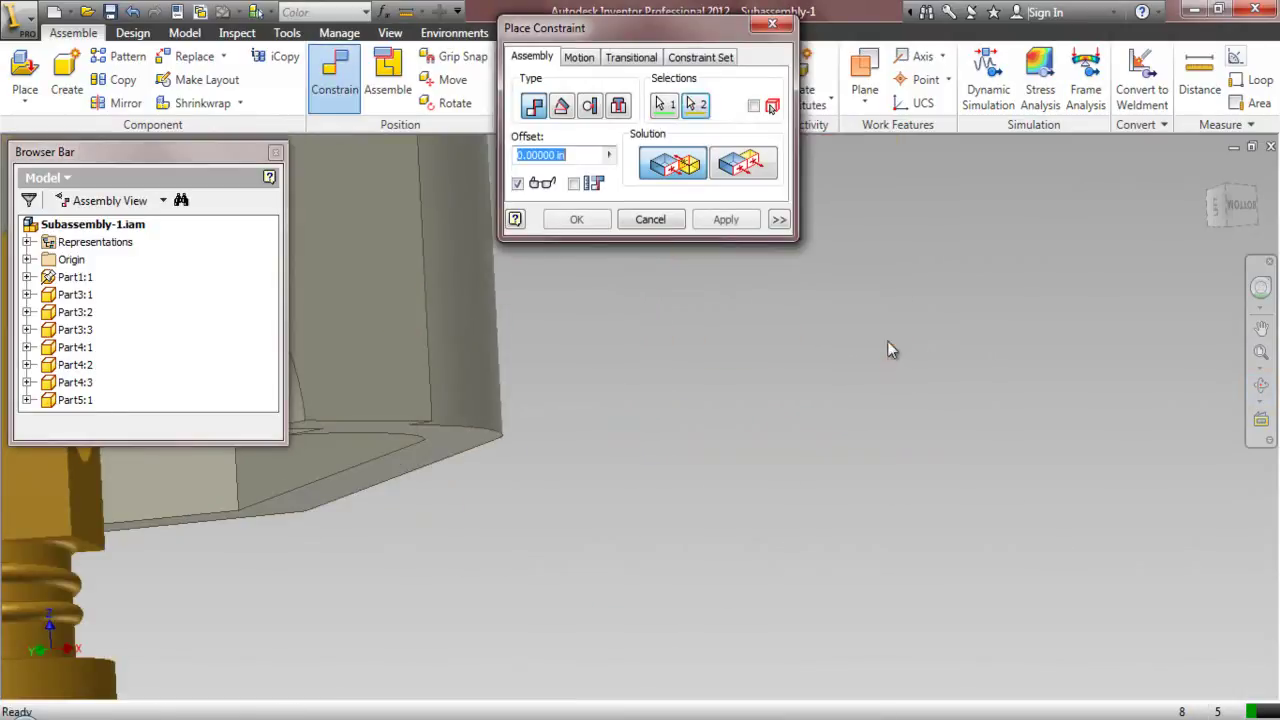
{"action": "left_click", "coordinate": [1226, 188]}
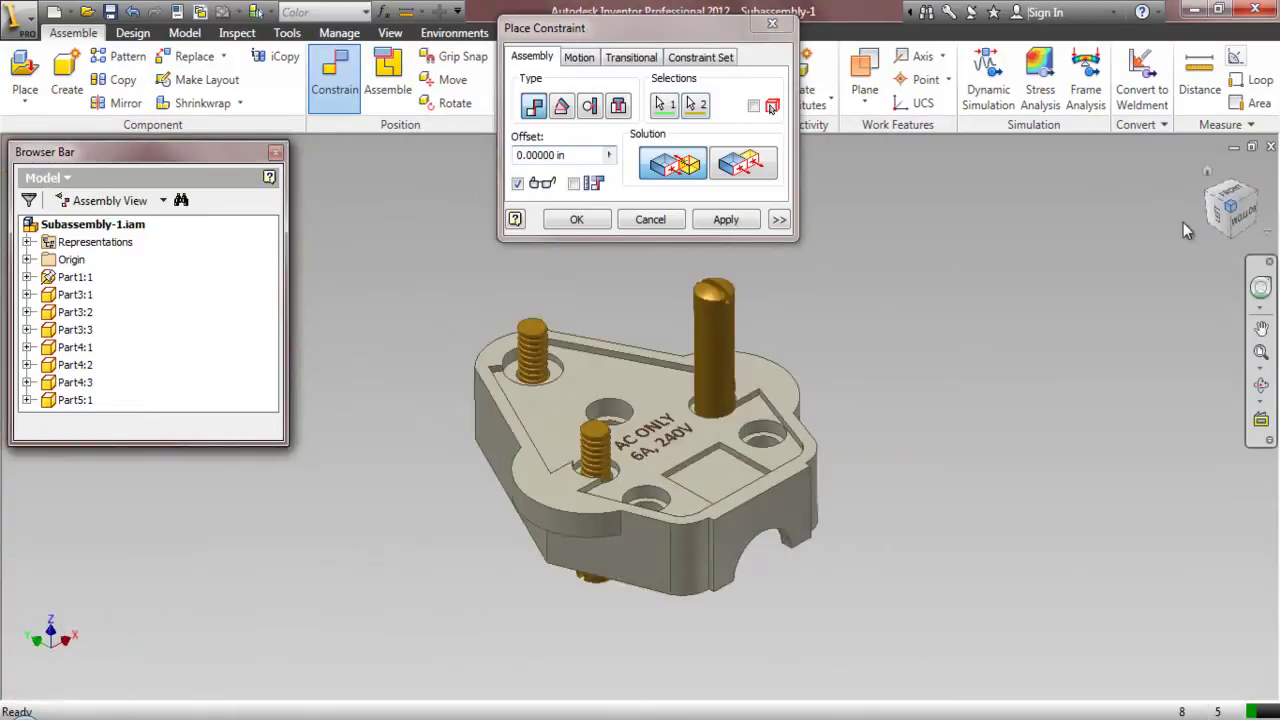
{"action": "scroll", "coordinate": [738, 320], "scroll_direction": "down", "scroll_amount": 3}
{"action": "left_click", "coordinate": [726, 219]}
{"action": "left_click", "coordinate": [650, 219]}
- Move Part5 clear of the housing and mate its axis to the Part4 screw near the end of the "AC ONLY" text with zero offset
{"action": "left_click_drag", "start_coordinate": [712, 335], "coordinate": [930, 285]}
{"action": "key", "text": "c"}
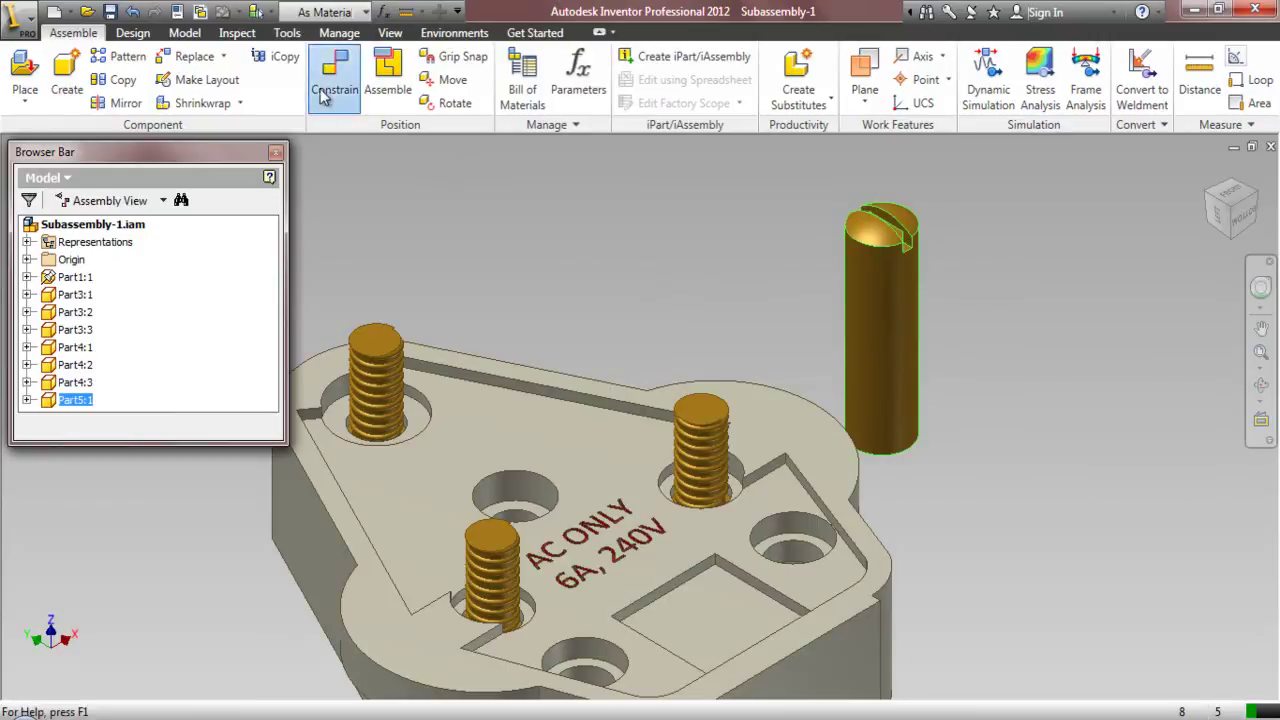
{"action": "left_click", "coordinate": [707, 457]}
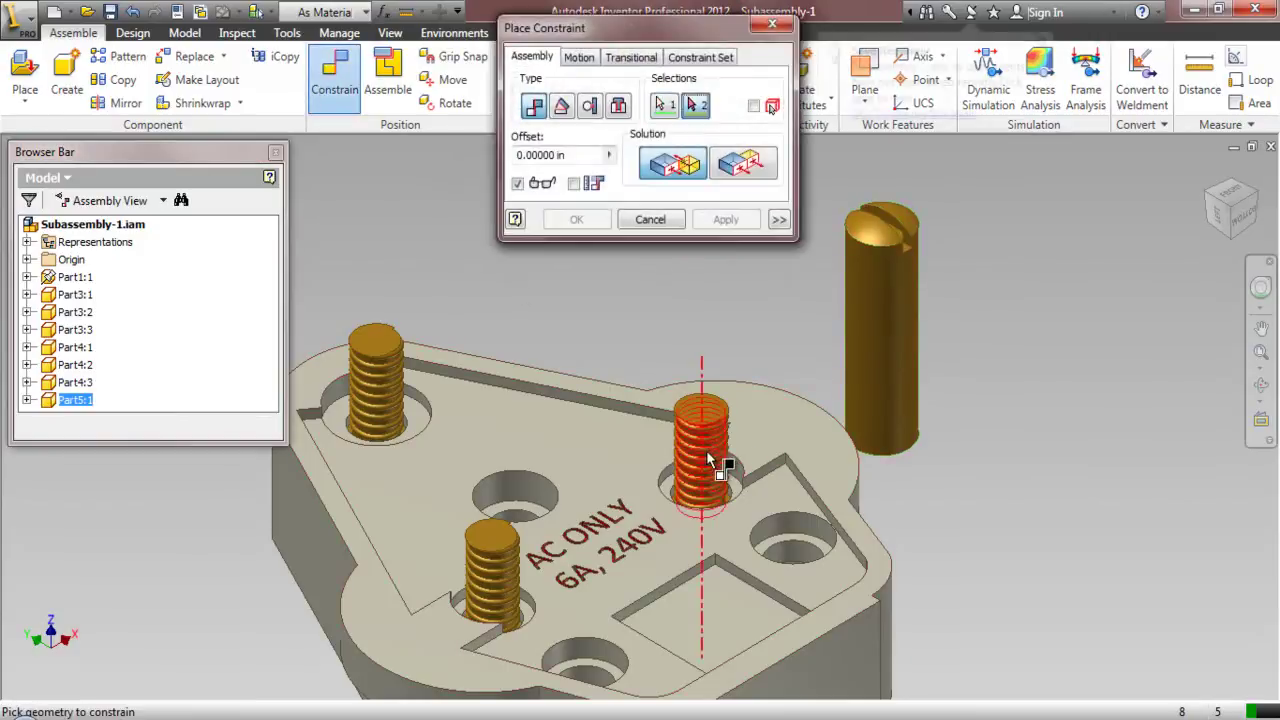
{"action": "left_click", "coordinate": [887, 400]}
{"action": "left_click", "coordinate": [717, 226]}
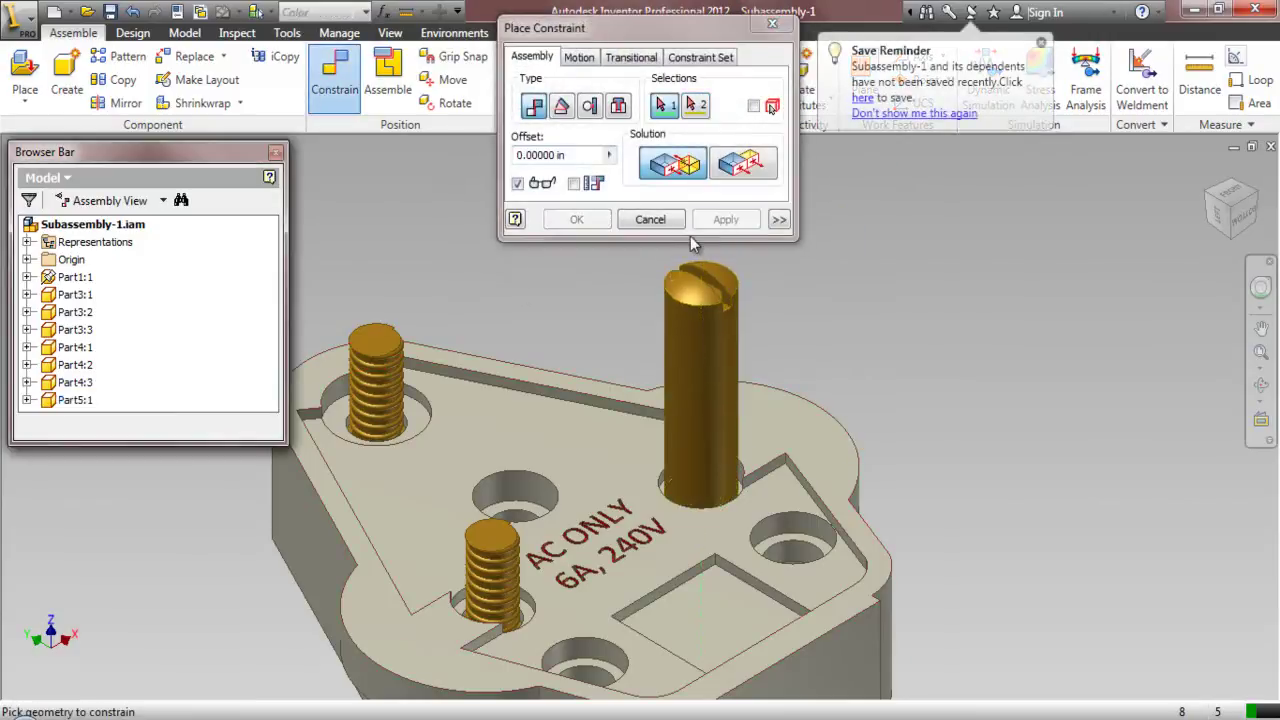
{"action": "left_click", "coordinate": [655, 221]}
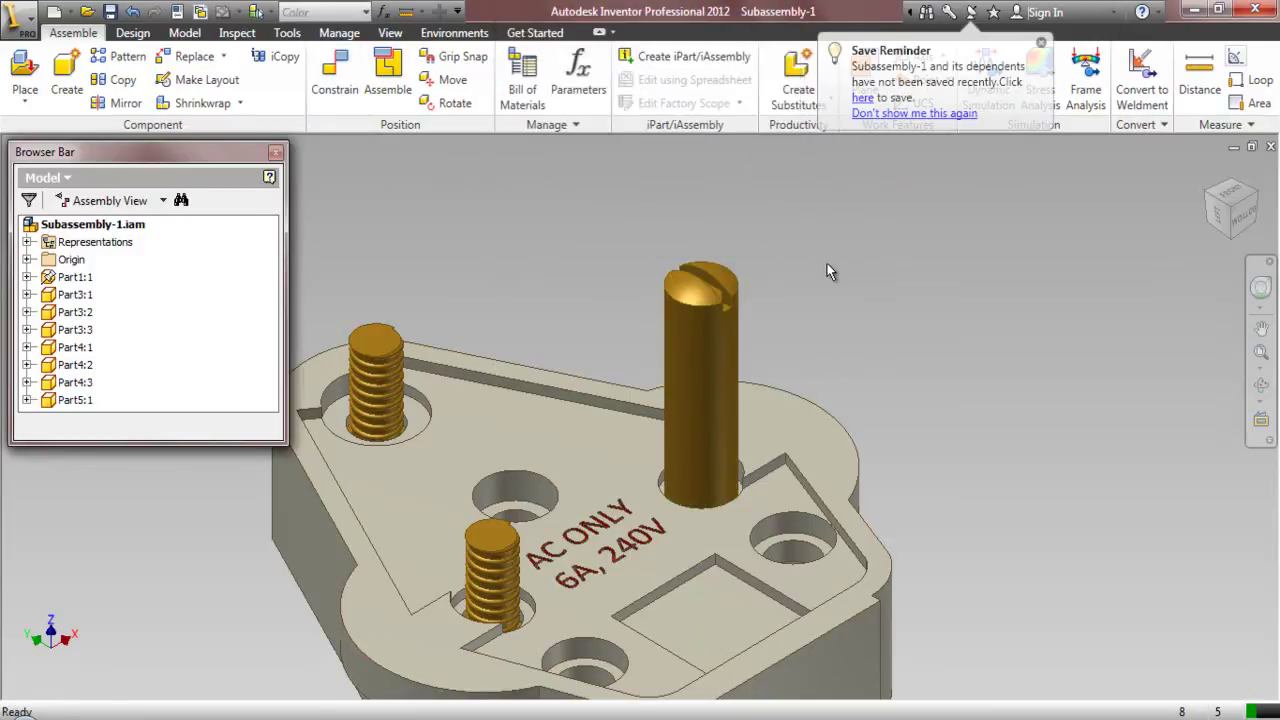
- Add a second instance of Part5 on the free side of the housing, opposite the fitted pin
{"action": "key", "text": "Home"}
{"action": "left_click", "coordinate": [72, 400]}
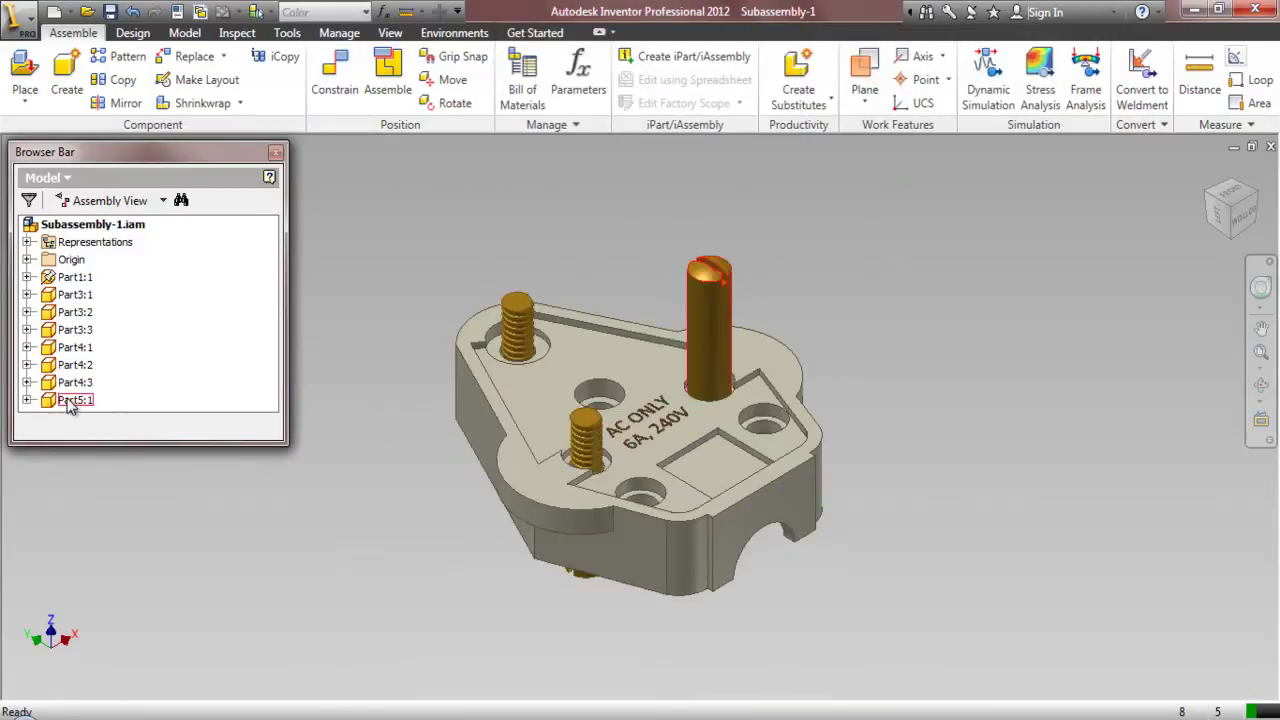
{"action": "left_click_drag", "start_coordinate": [371, 339], "coordinate": [386, 365]}
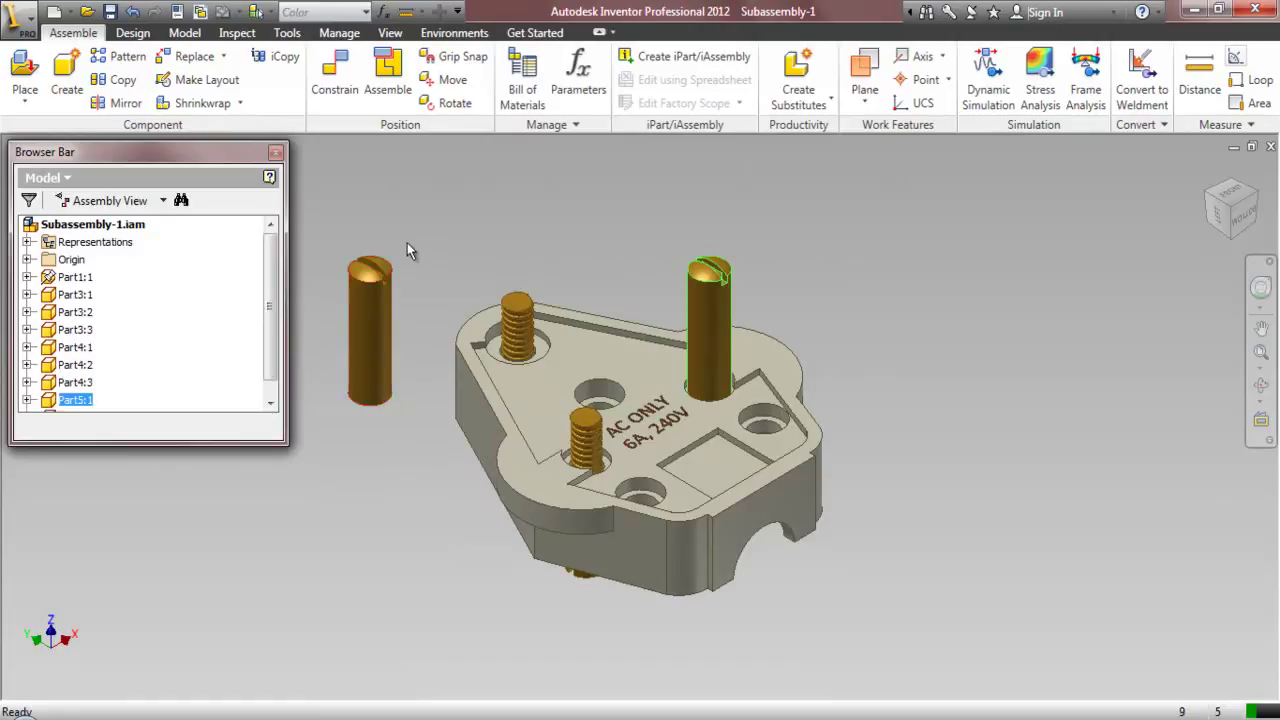
{"action": "left_click", "coordinate": [403, 276]}
- Mate the second Part5's axis to the Part4 screw near the start of the "AC ONLY" text with zero offset
{"action": "scroll", "coordinate": [403, 276], "scroll_direction": "up", "scroll_amount": 3}
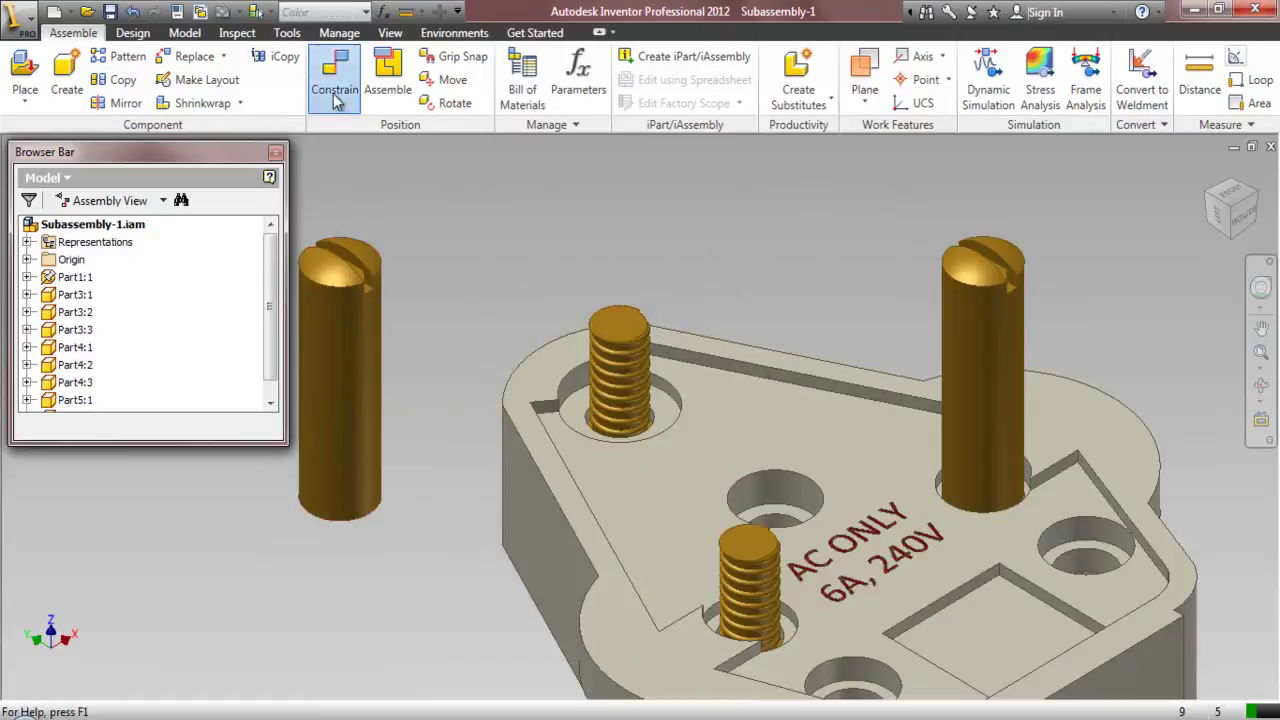
{"action": "left_click", "coordinate": [335, 94]}
{"action": "left_click", "coordinate": [367, 378]}
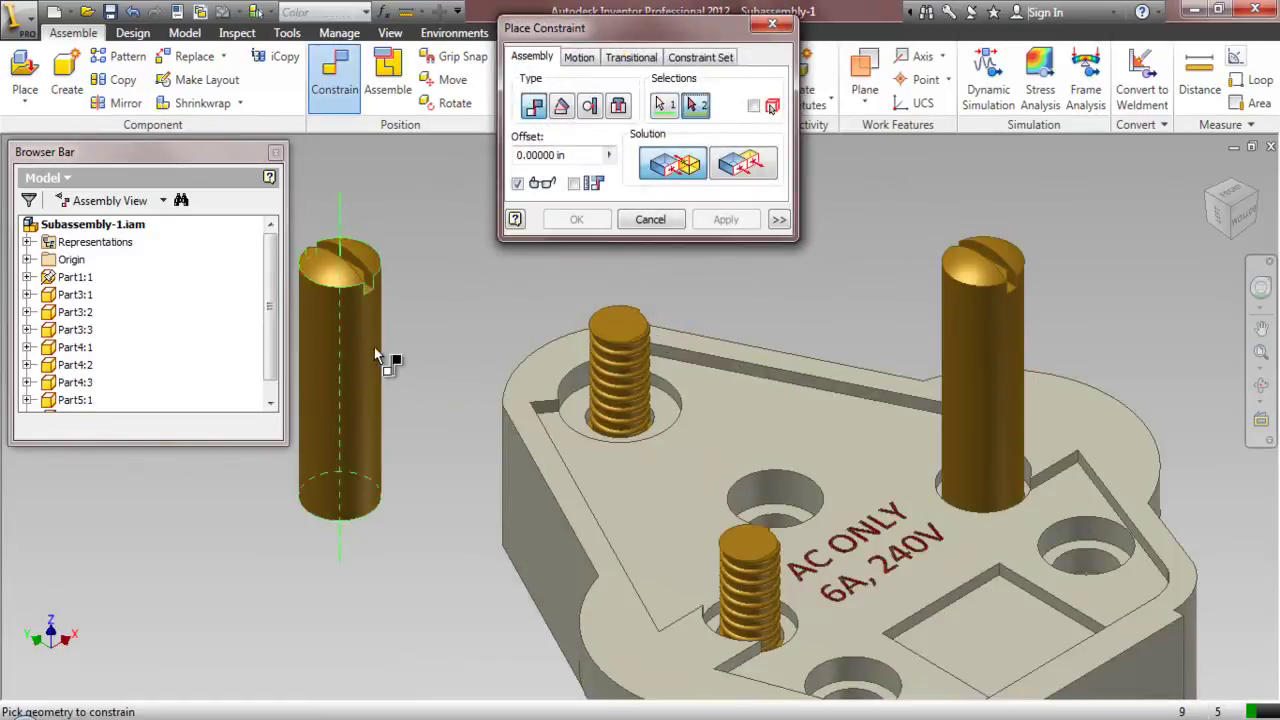
{"action": "scroll", "coordinate": [376, 352], "scroll_direction": "down", "scroll_amount": 3}
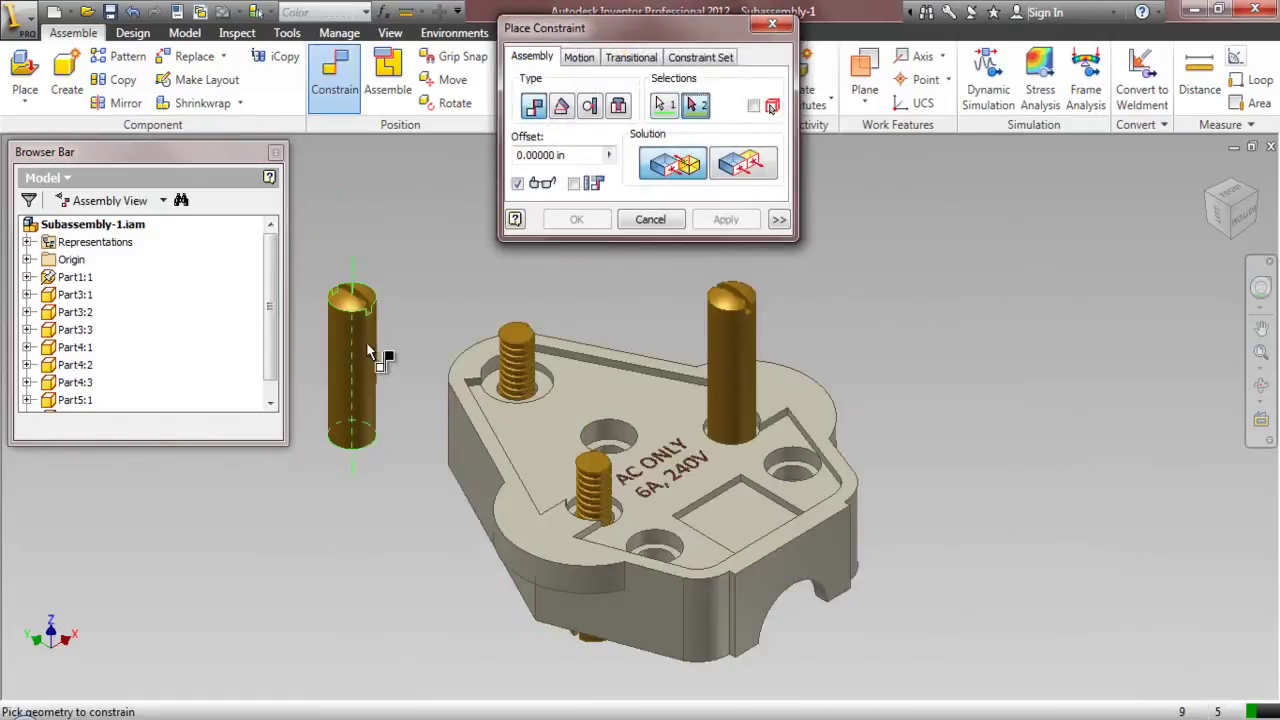
{"action": "left_click", "coordinate": [590, 490]}
{"action": "left_click", "coordinate": [726, 220]}
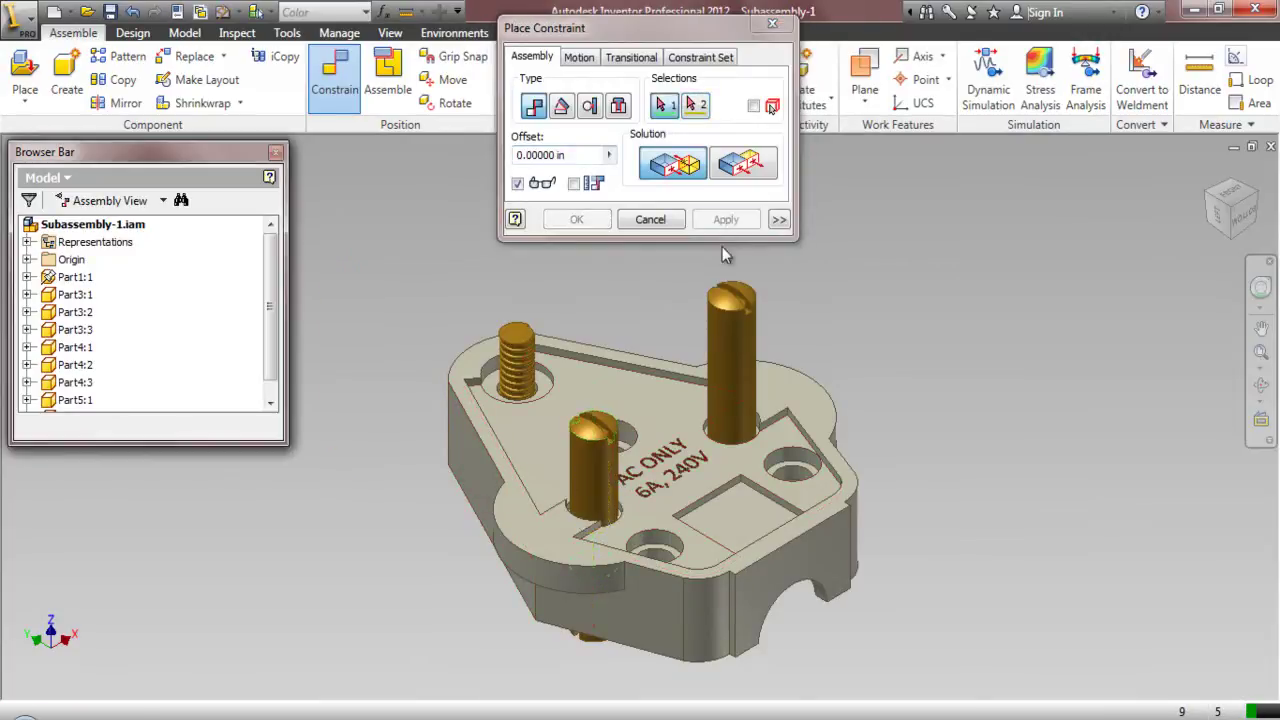
{"action": "left_click", "coordinate": [652, 220]}
- Raise the second Part5 along its axis and mate its flat end face to the floor of the recess around its screw with zero offset
{"action": "left_click_drag", "start_coordinate": [592, 452], "coordinate": [642, 206]}
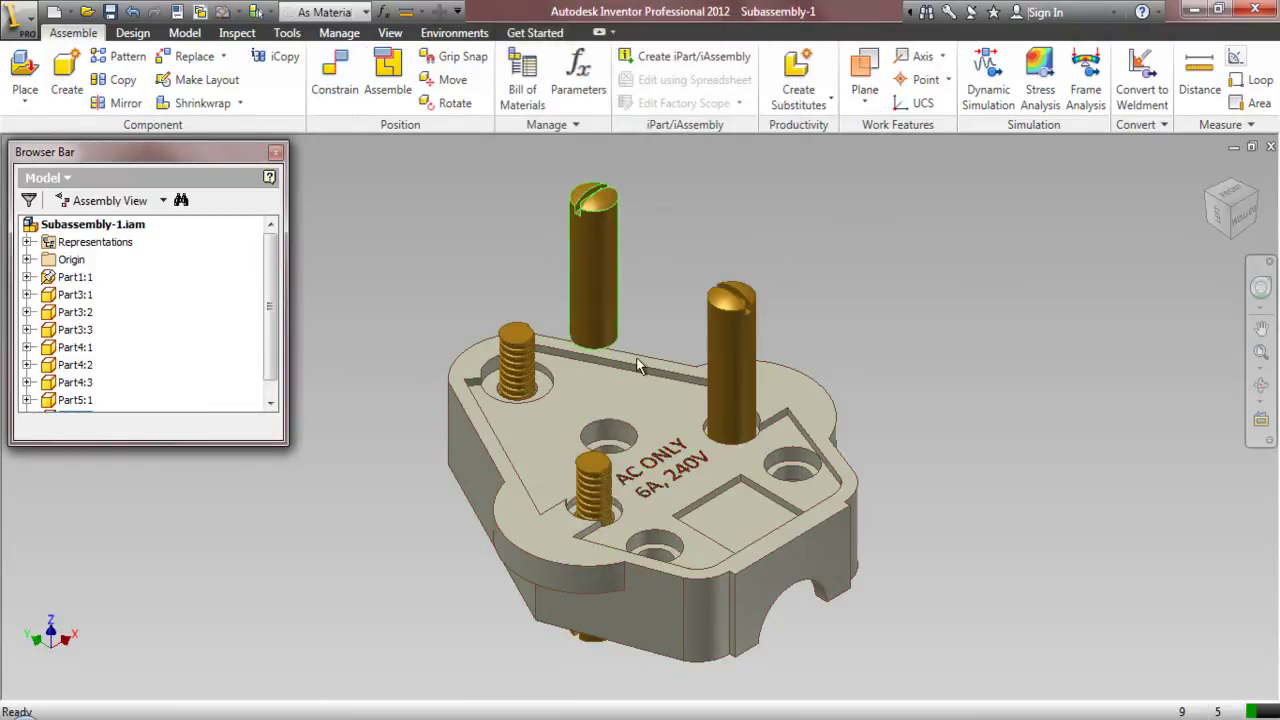
{"action": "left_click", "coordinate": [630, 247]}
{"action": "left_click", "coordinate": [334, 100]}
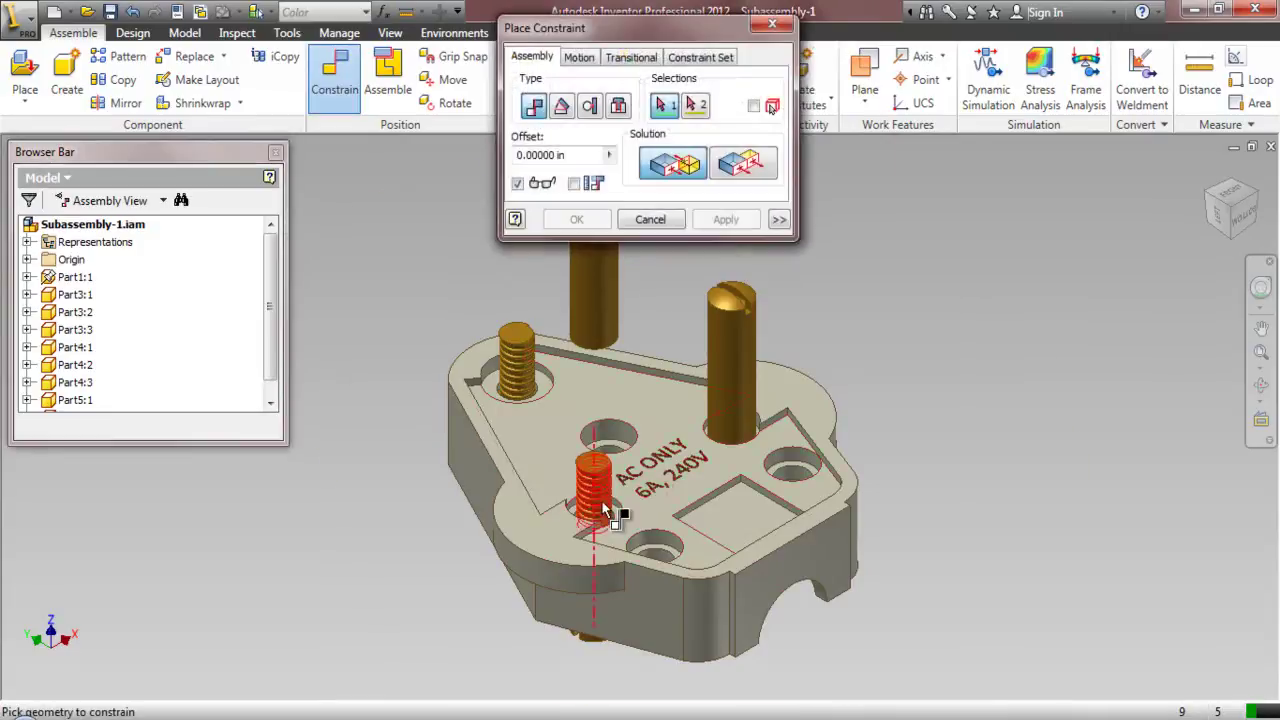
{"action": "scroll", "coordinate": [645, 530], "scroll_direction": "up", "scroll_amount": 5}
{"action": "left_click", "coordinate": [644, 531]}
{"action": "scroll", "coordinate": [940, 350], "scroll_direction": "down", "scroll_amount": 5}
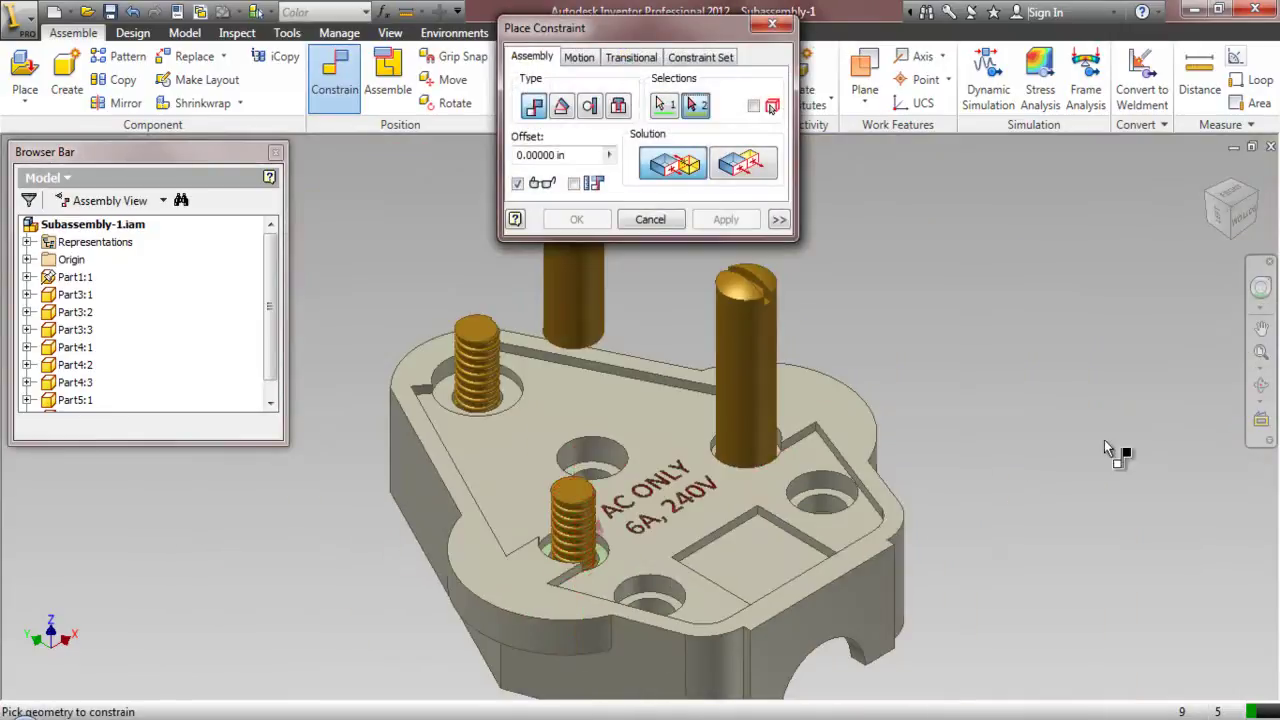
{"action": "left_click", "coordinate": [1261, 384]}
{"action": "left_click_drag", "start_coordinate": [643, 482], "coordinate": [622, 548]}
{"action": "scroll", "coordinate": [608, 435], "scroll_direction": "up", "scroll_amount": 5}
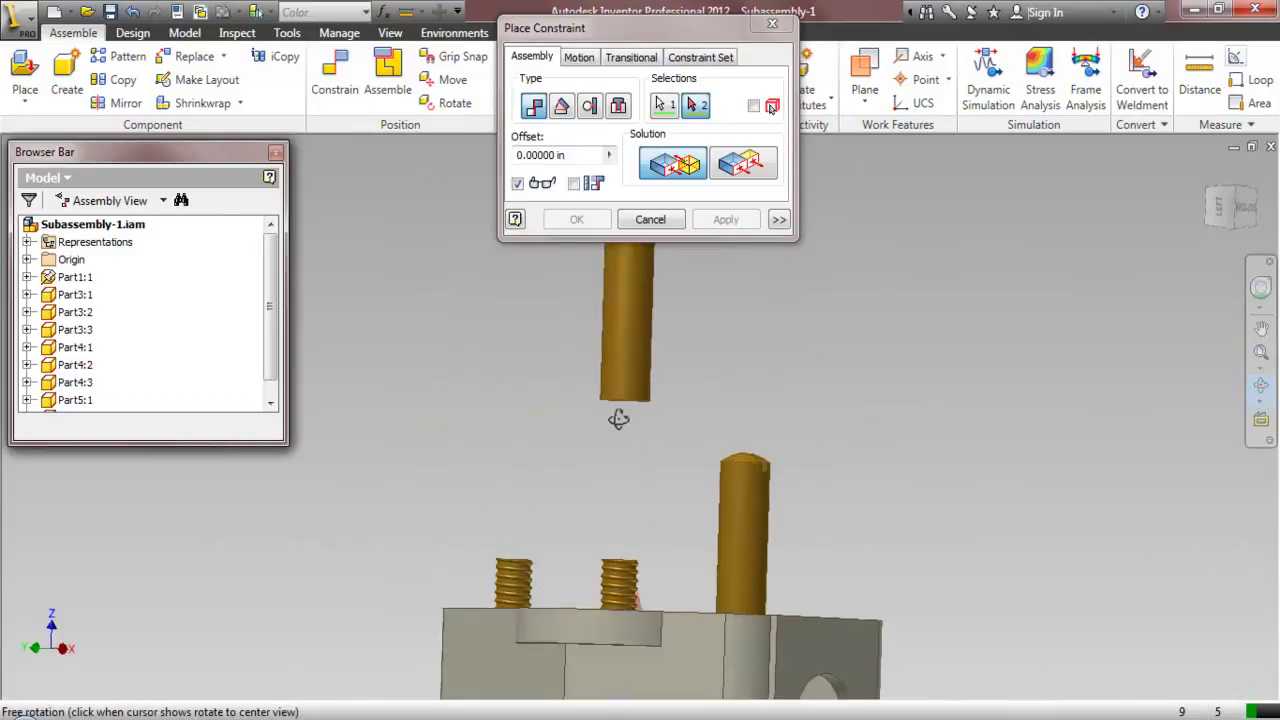
{"action": "right_click", "coordinate": [627, 447]}
{"action": "left_click", "coordinate": [630, 449]}
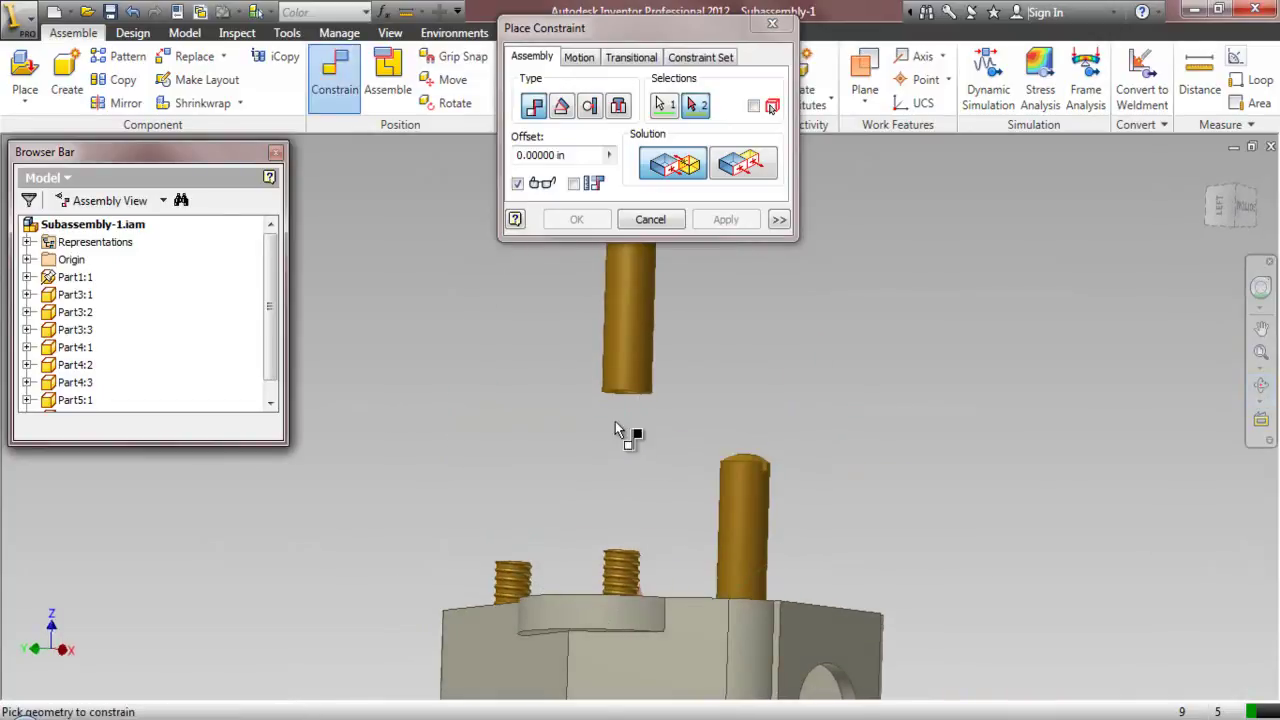
{"action": "scroll", "coordinate": [613, 410], "scroll_direction": "up", "scroll_amount": 3}
{"action": "left_click", "coordinate": [600, 366]}
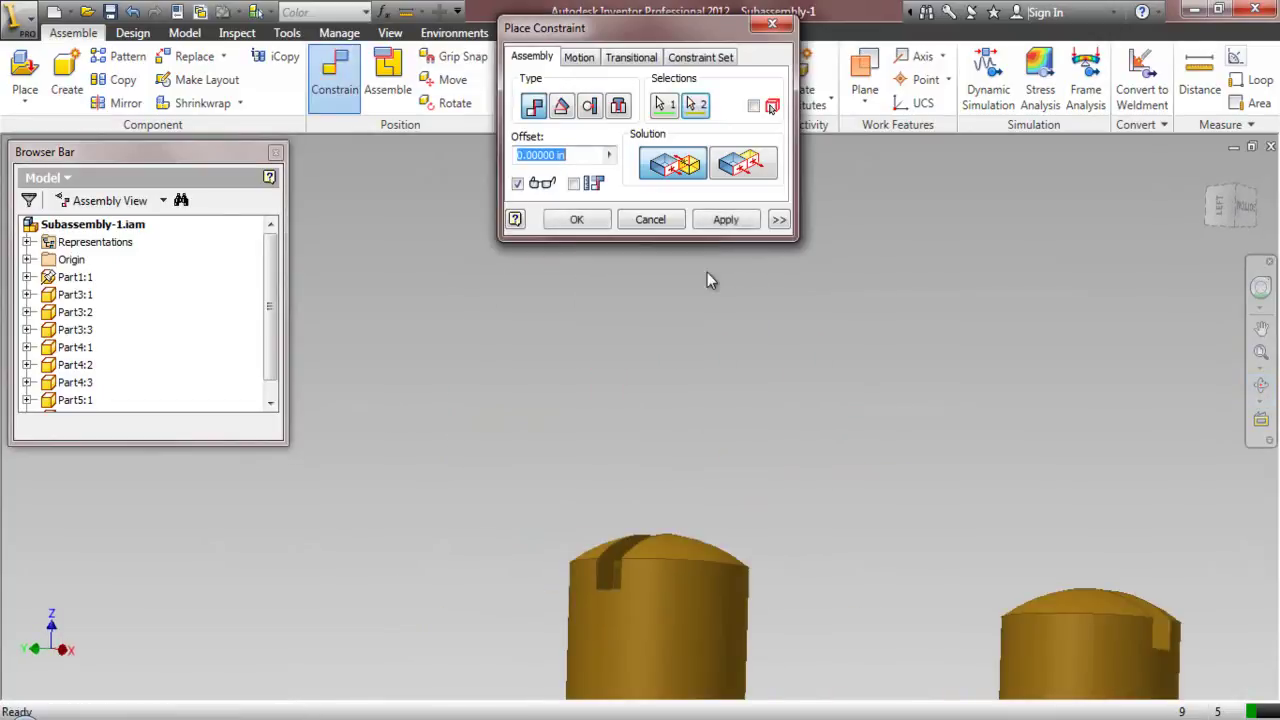
{"action": "left_click", "coordinate": [735, 221]}
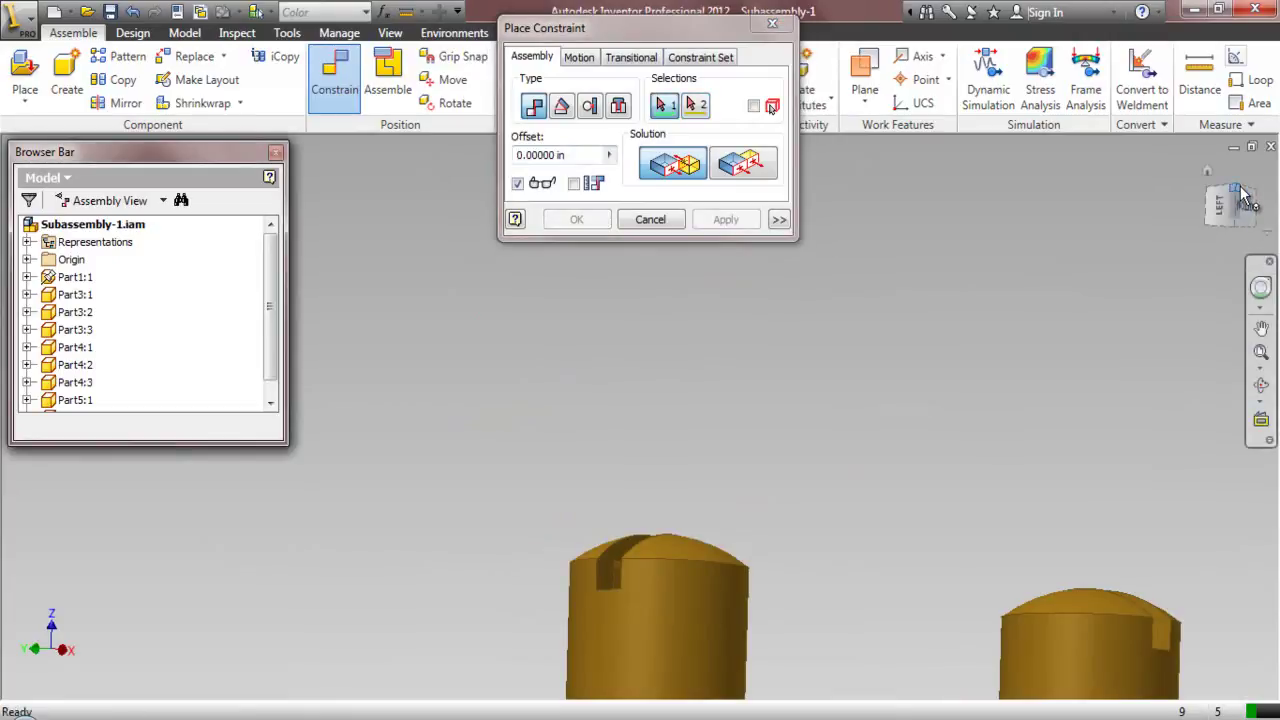
{"action": "left_click", "coordinate": [1243, 199]}
{"action": "scroll", "coordinate": [720, 400], "scroll_direction": "up", "scroll_amount": 3}
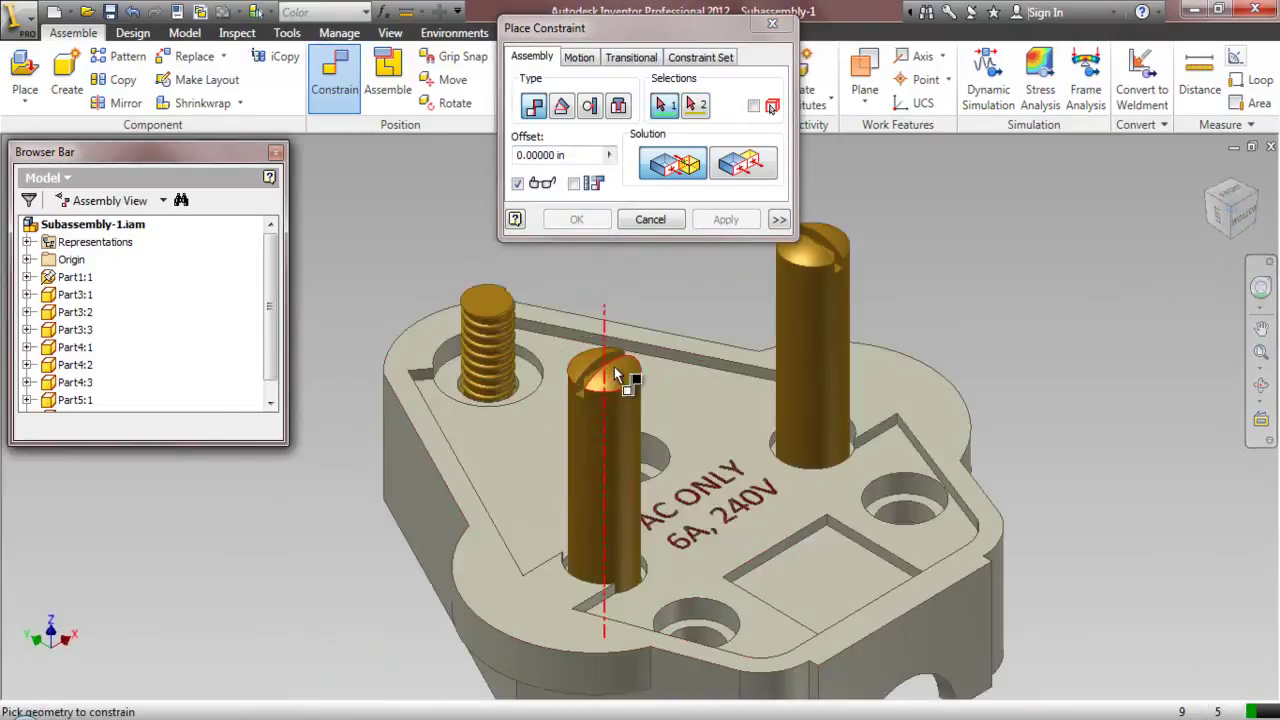
{"action": "left_click", "coordinate": [649, 220]}
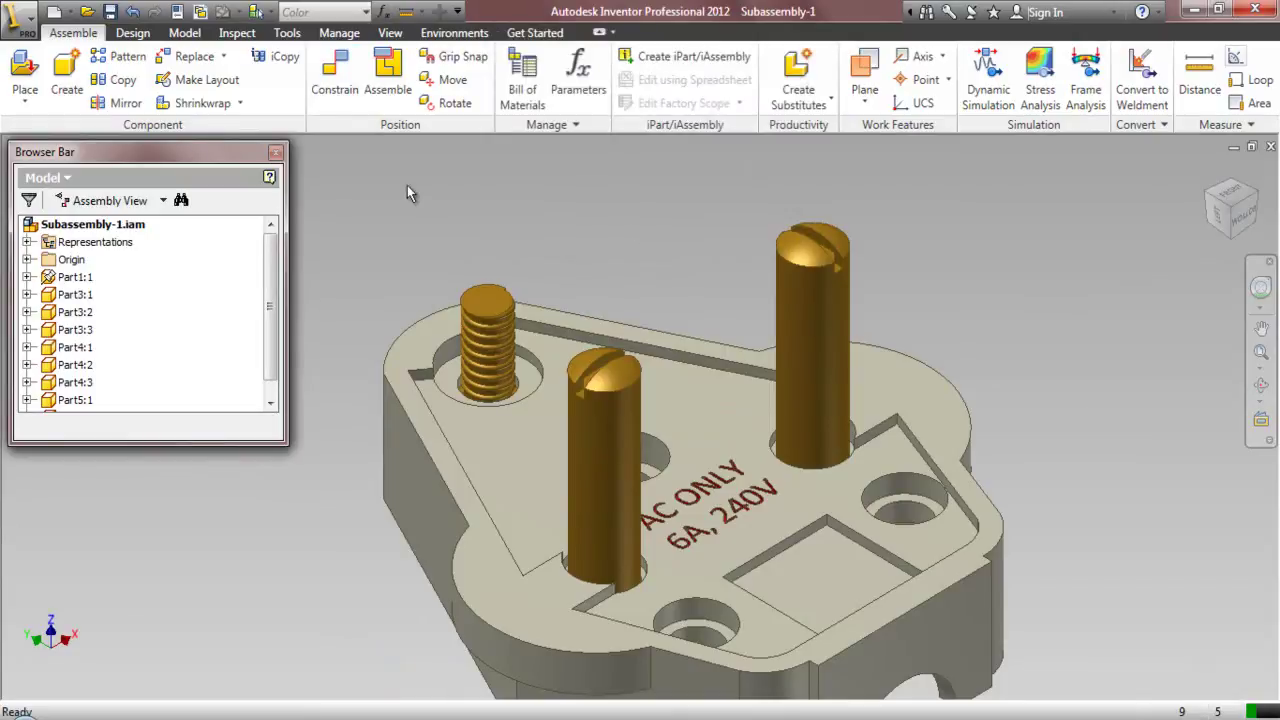
- Place one instance of Part6 in the assembly, clear above the housing near the uncovered screw
{"action": "left_click", "coordinate": [12, 66]}
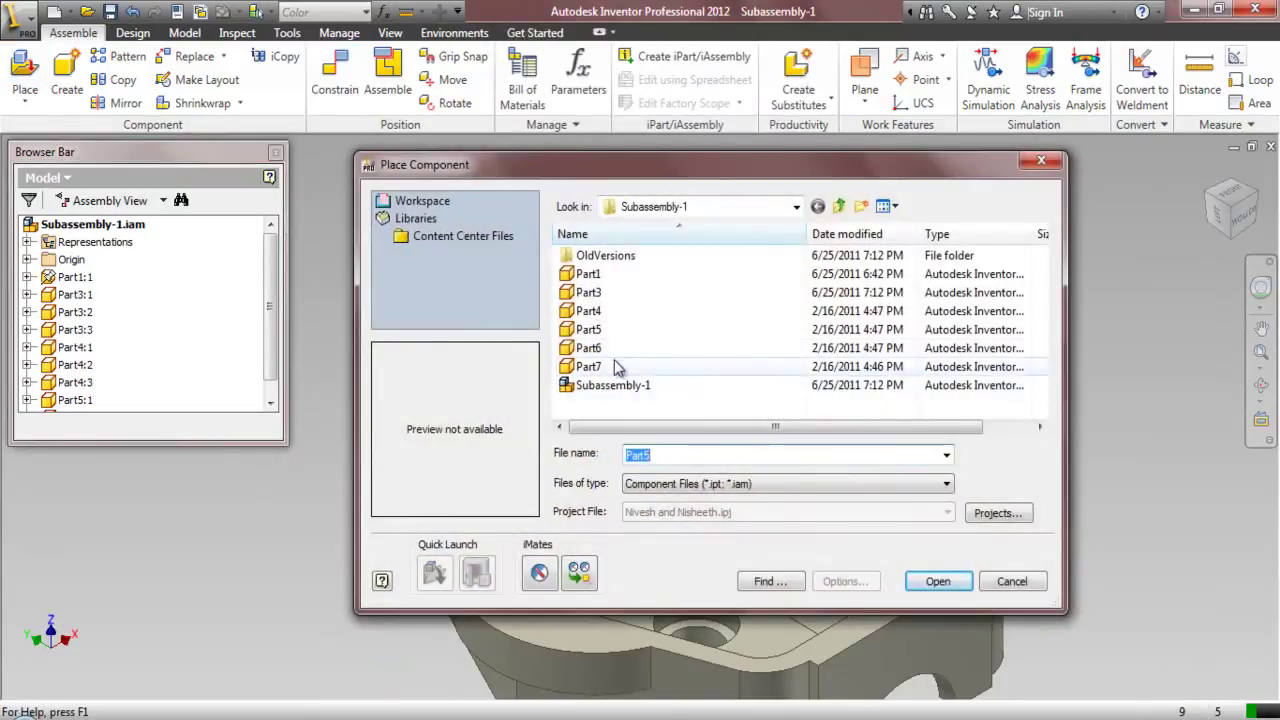
{"action": "left_click", "coordinate": [612, 355]}
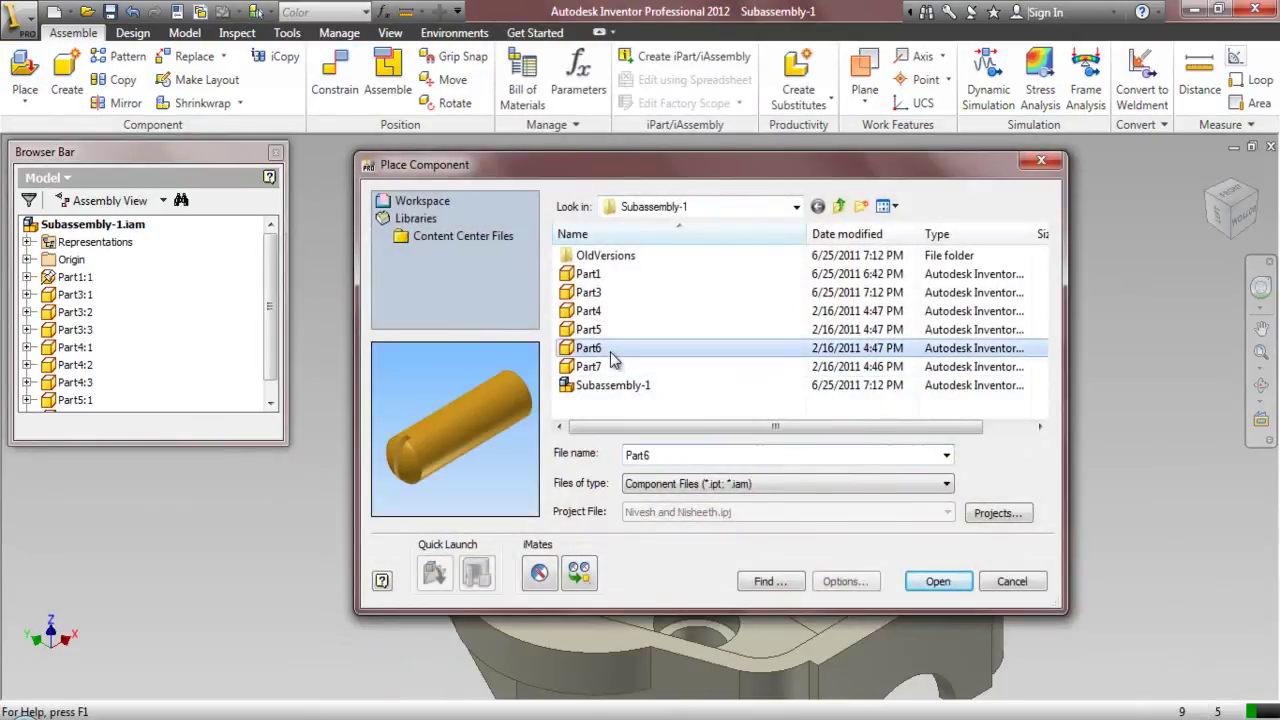
{"action": "left_click", "coordinate": [938, 584]}
{"action": "scroll", "coordinate": [720, 320], "scroll_direction": "down", "scroll_amount": 2}
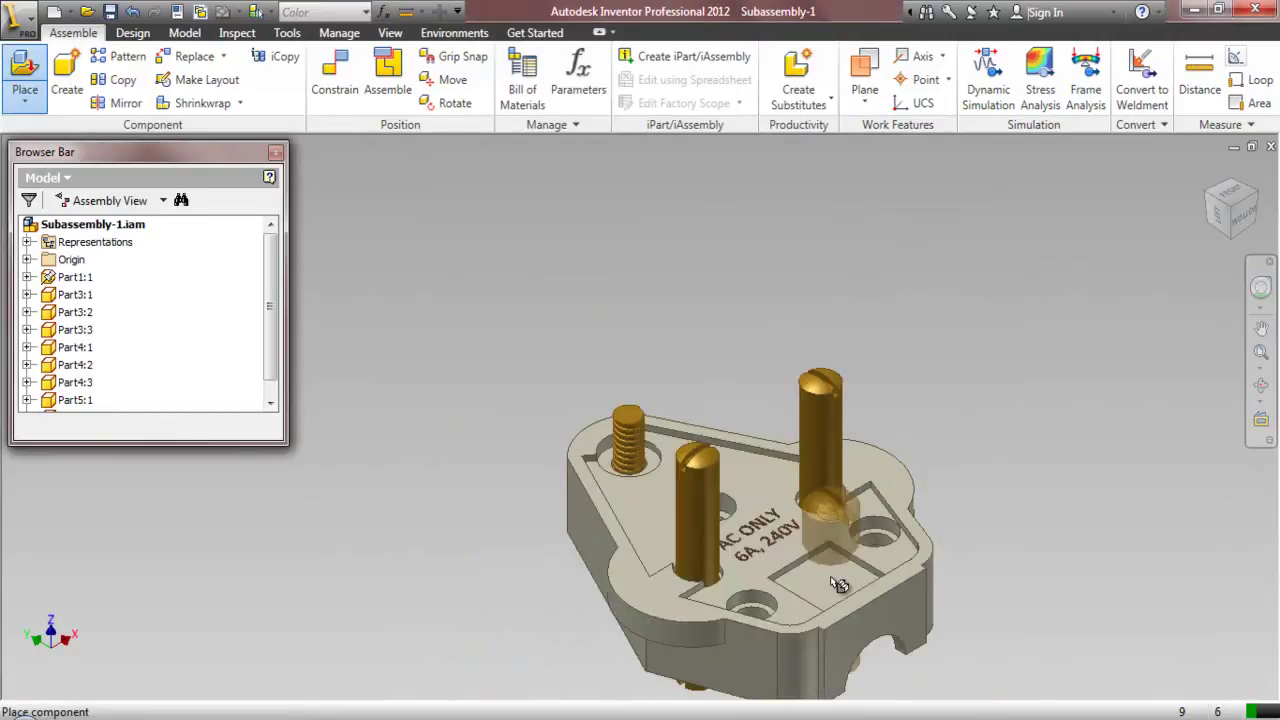
{"action": "left_click", "coordinate": [722, 302]}
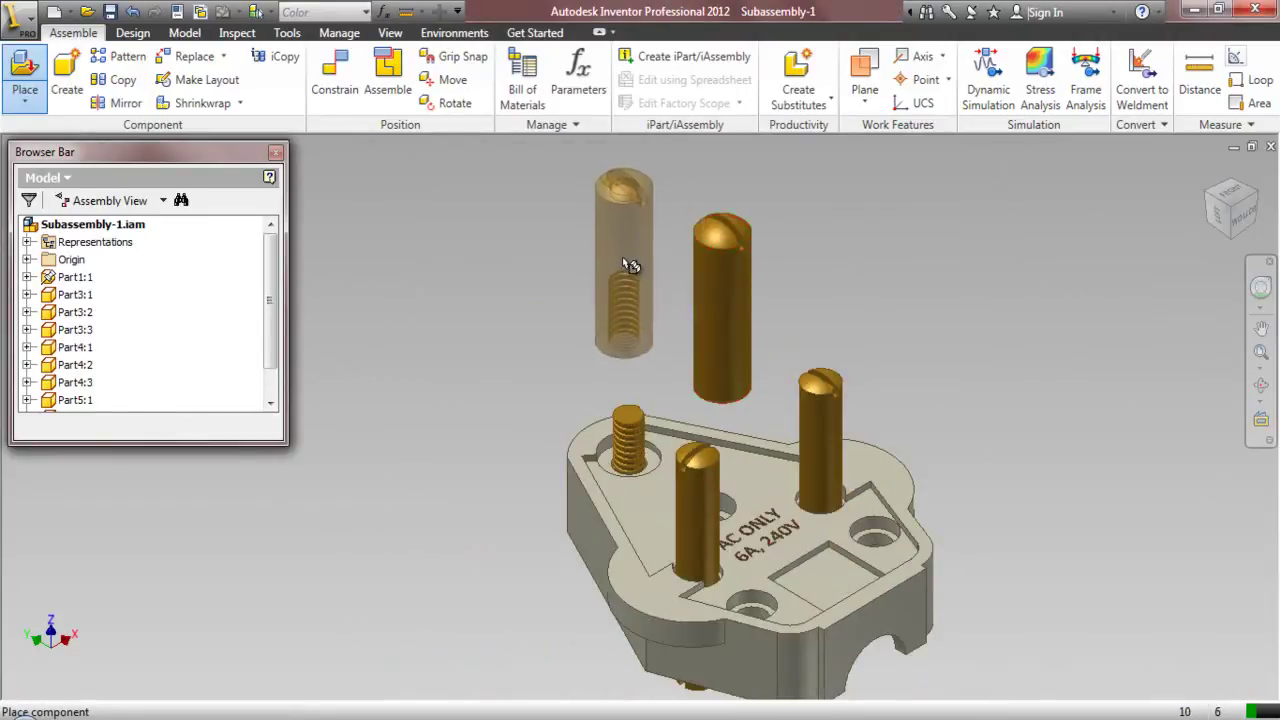
{"action": "right_click", "coordinate": [634, 266]}
{"action": "left_click", "coordinate": [636, 266]}
- Mate Part6's flat end face to the floor of the recess around the uncovered Part4 screw with zero offset
{"action": "left_click", "coordinate": [334, 84]}
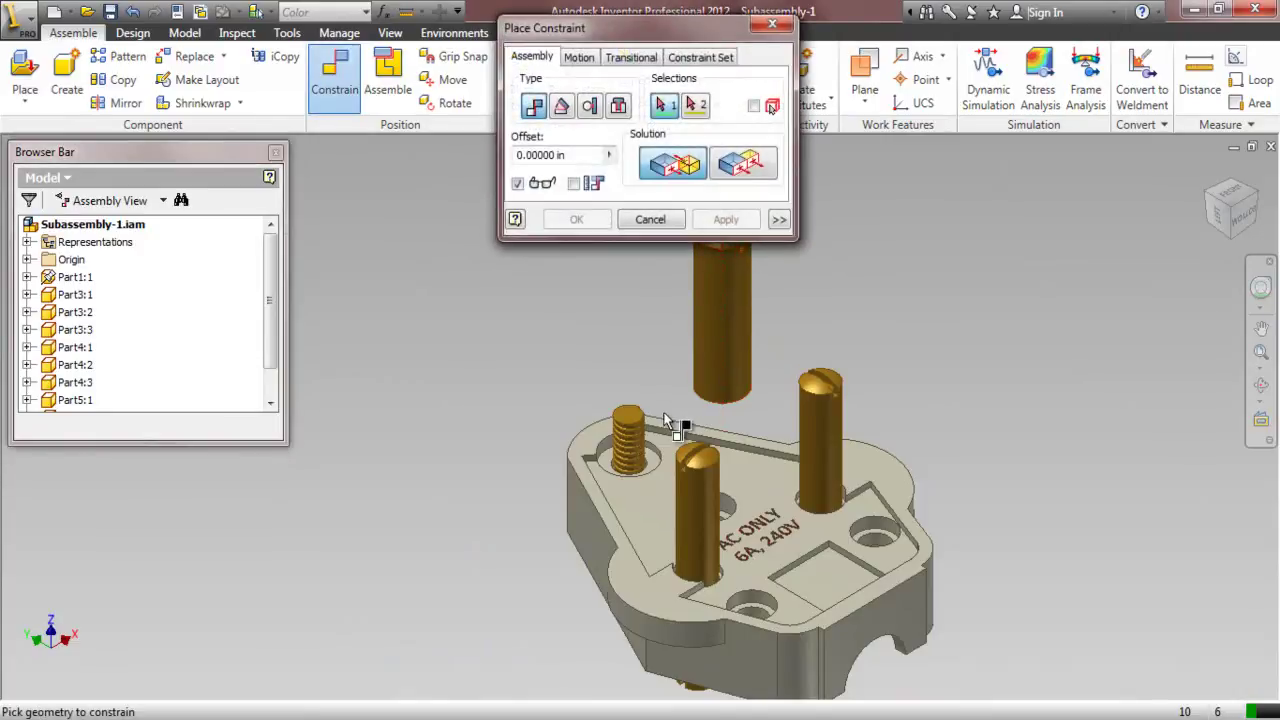
{"action": "scroll", "coordinate": [648, 455], "scroll_direction": "up", "scroll_amount": 3}
{"action": "left_click", "coordinate": [657, 458]}
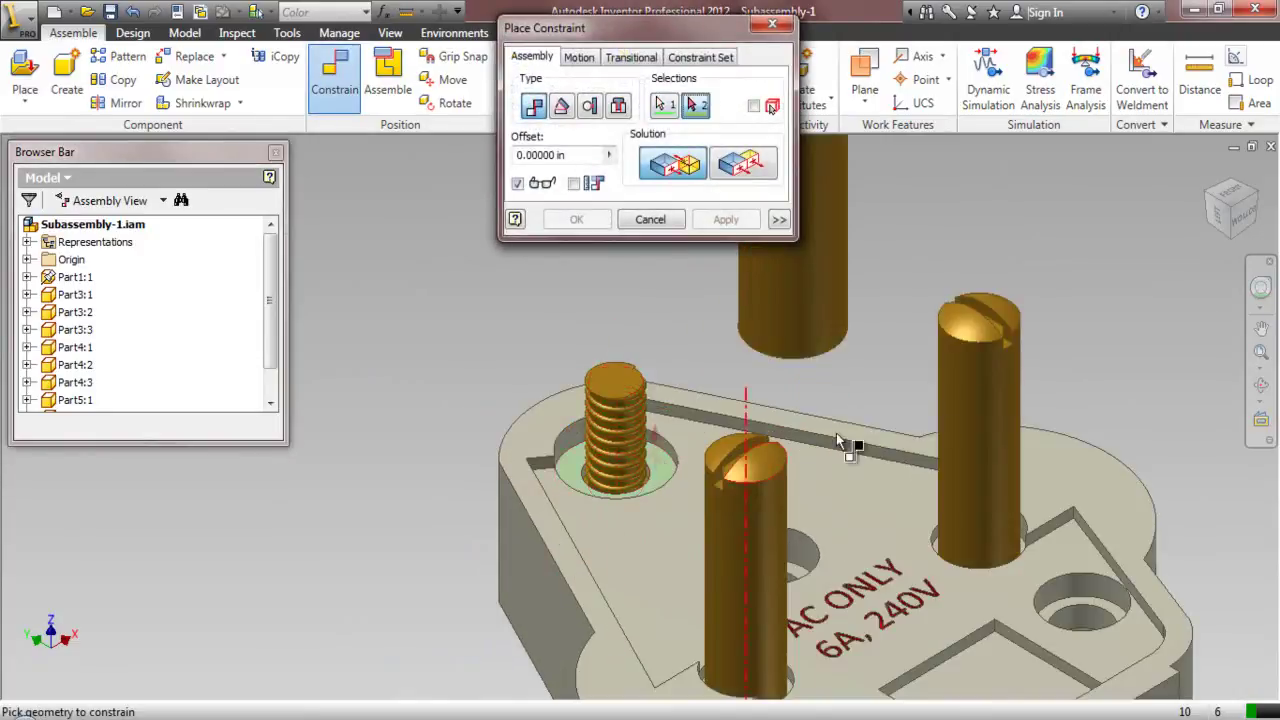
{"action": "left_click", "coordinate": [1261, 385]}
{"action": "left_click_drag", "start_coordinate": [840, 443], "coordinate": [991, 317]}
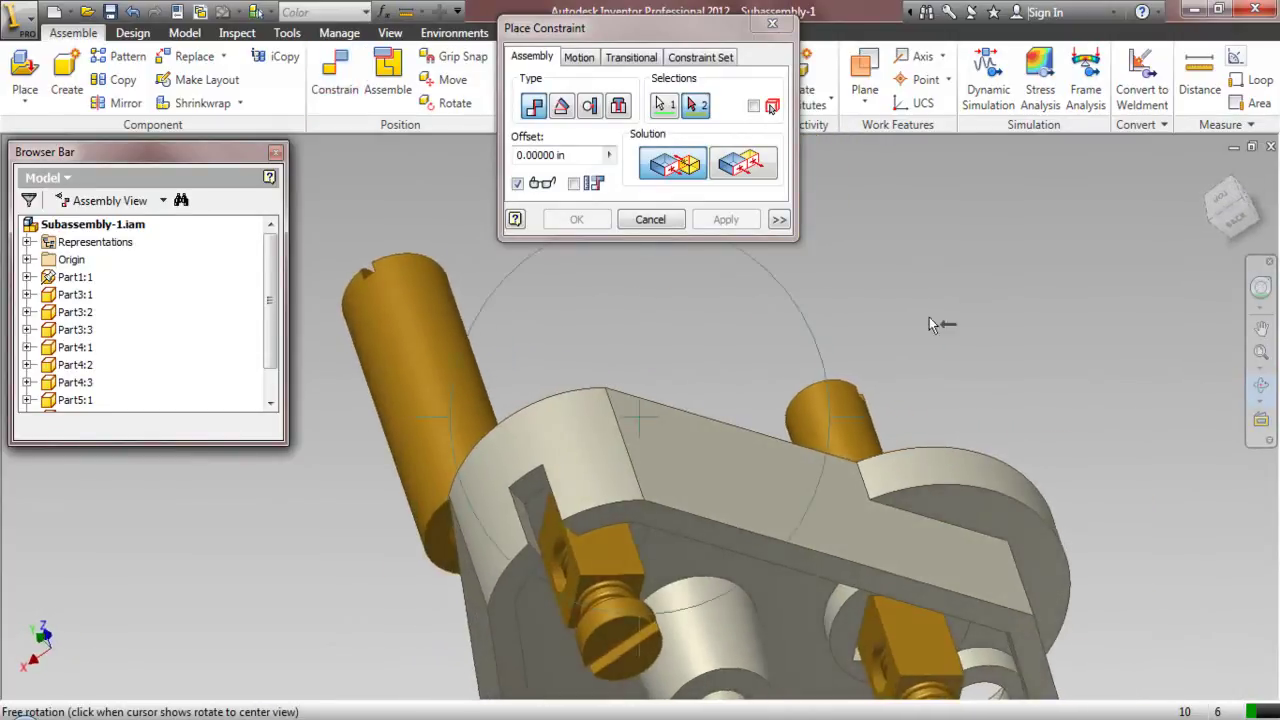
{"action": "right_click", "coordinate": [637, 303]}
{"action": "left_click", "coordinate": [656, 316]}
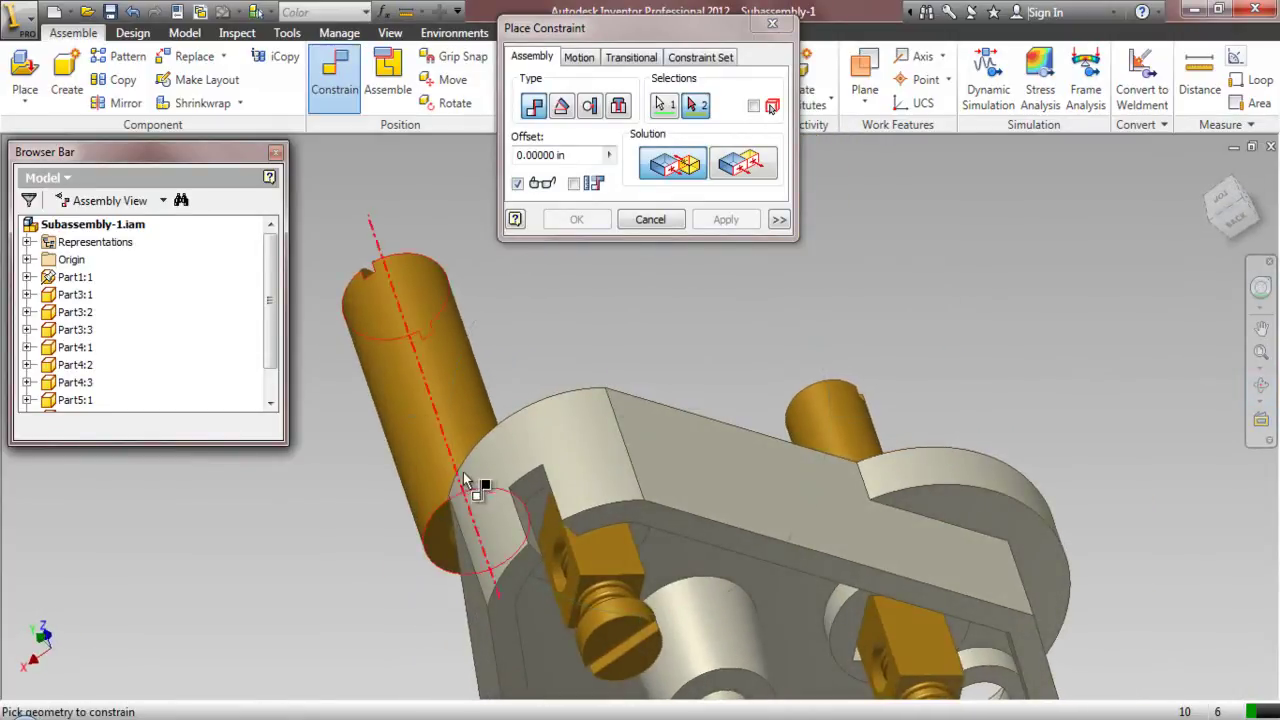
{"action": "left_click", "coordinate": [445, 533]}
{"action": "left_click", "coordinate": [1236, 184]}
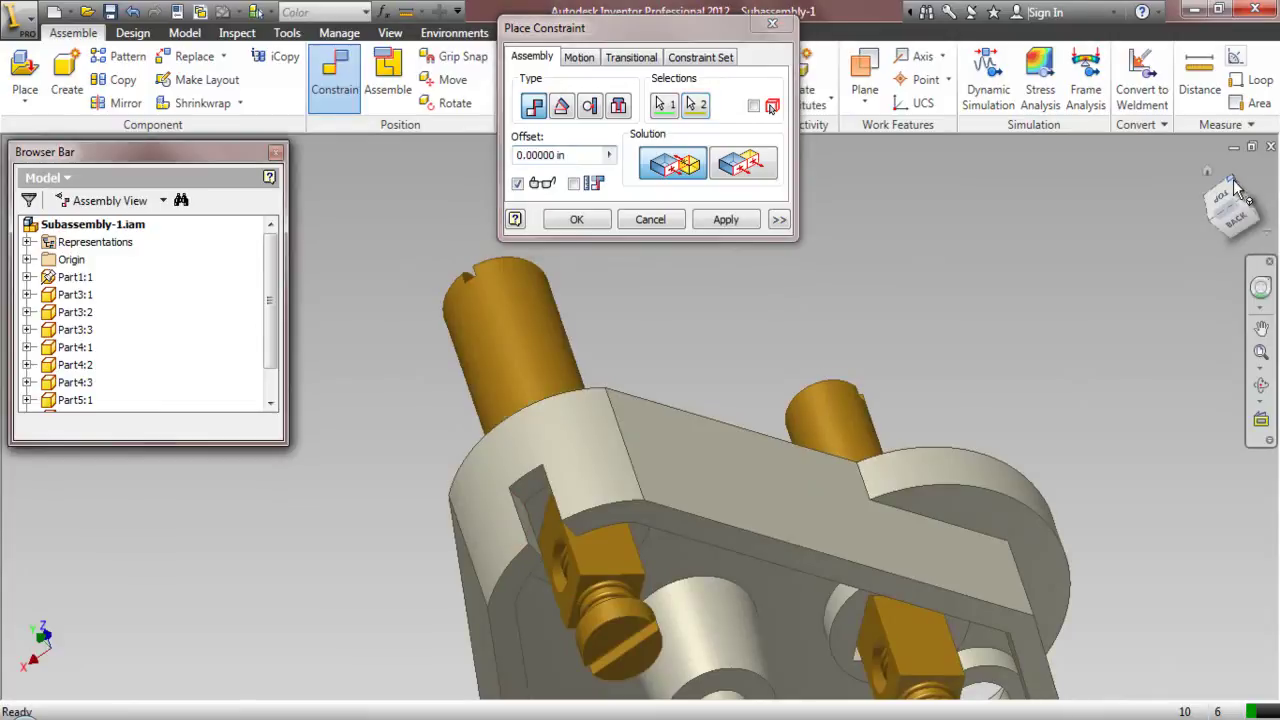
{"action": "scroll", "coordinate": [563, 478], "scroll_direction": "up", "scroll_amount": 5}
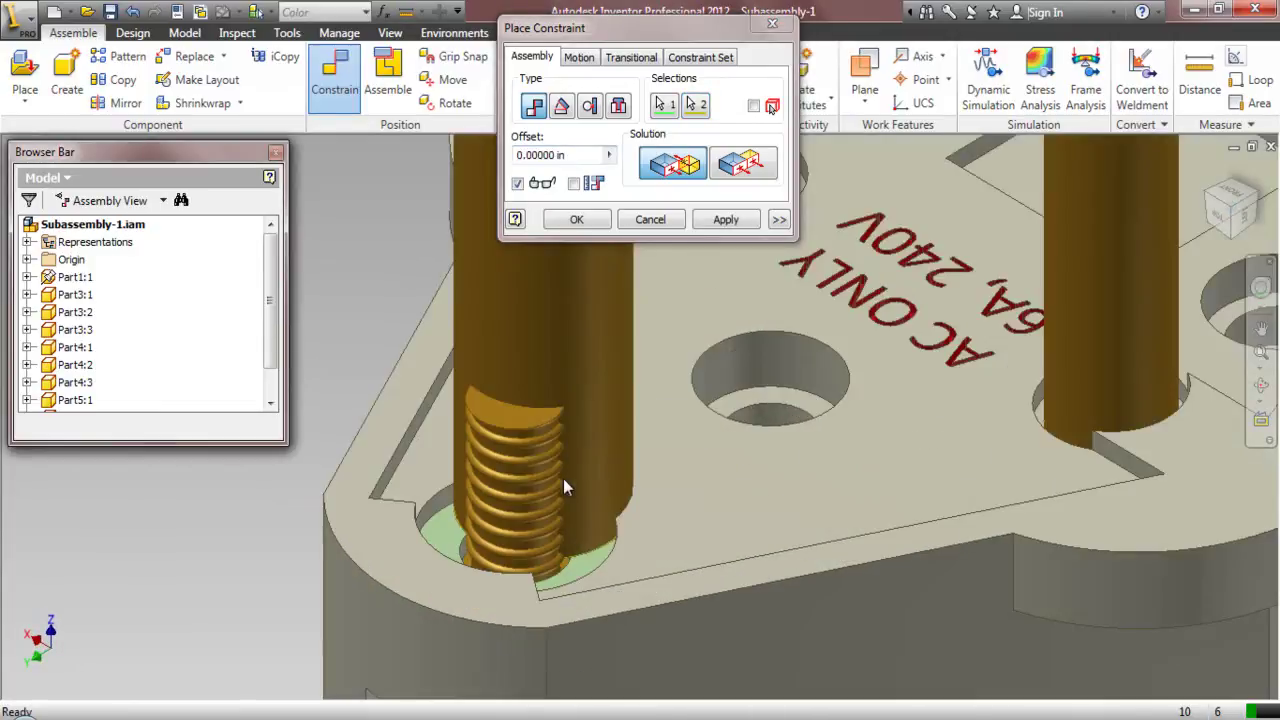
{"action": "left_click", "coordinate": [700, 222]}
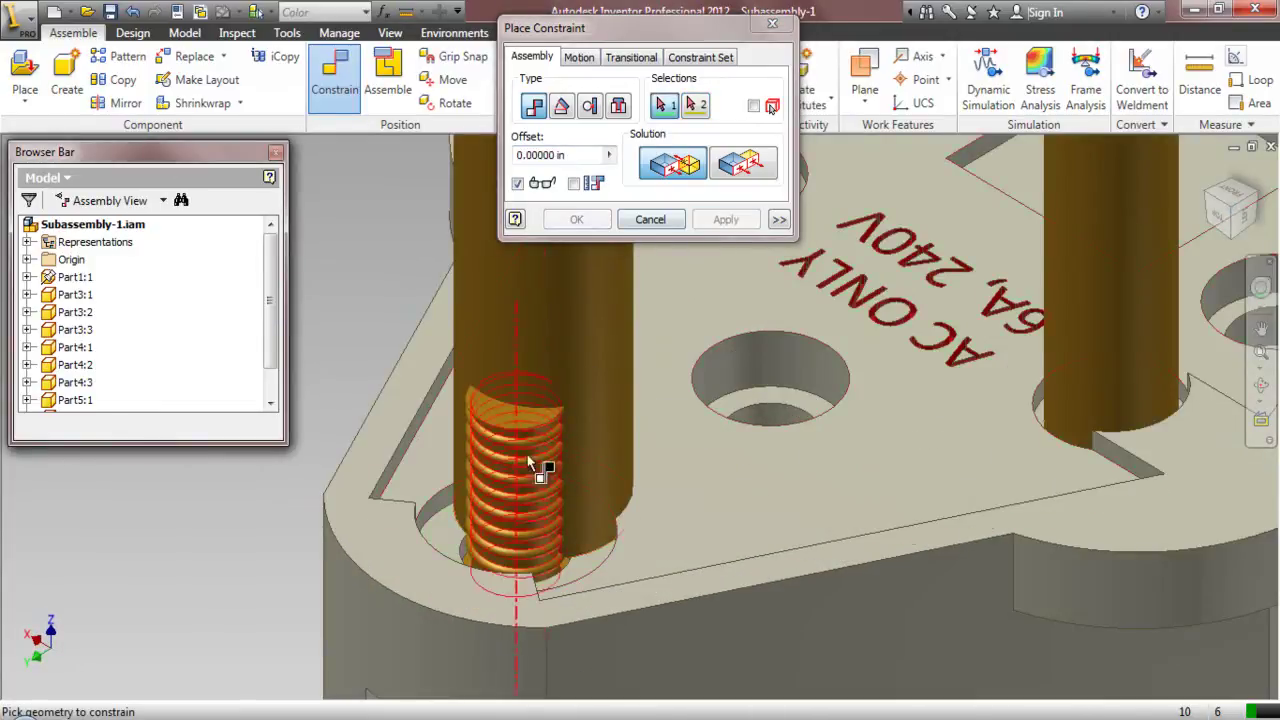
- Mate Part6's axis to the Part4 screw at the housing's narrow end with zero offset and finish constraining
{"action": "left_click", "coordinate": [579, 347]}
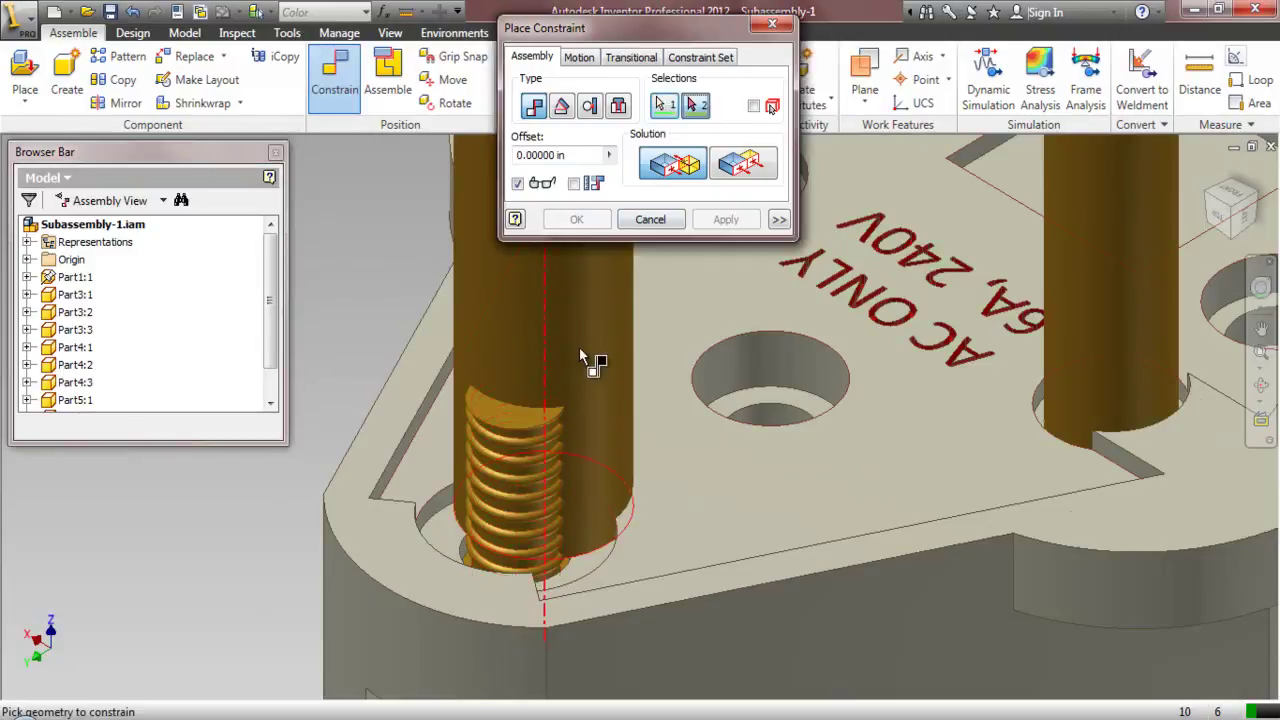
{"action": "left_click", "coordinate": [518, 450]}
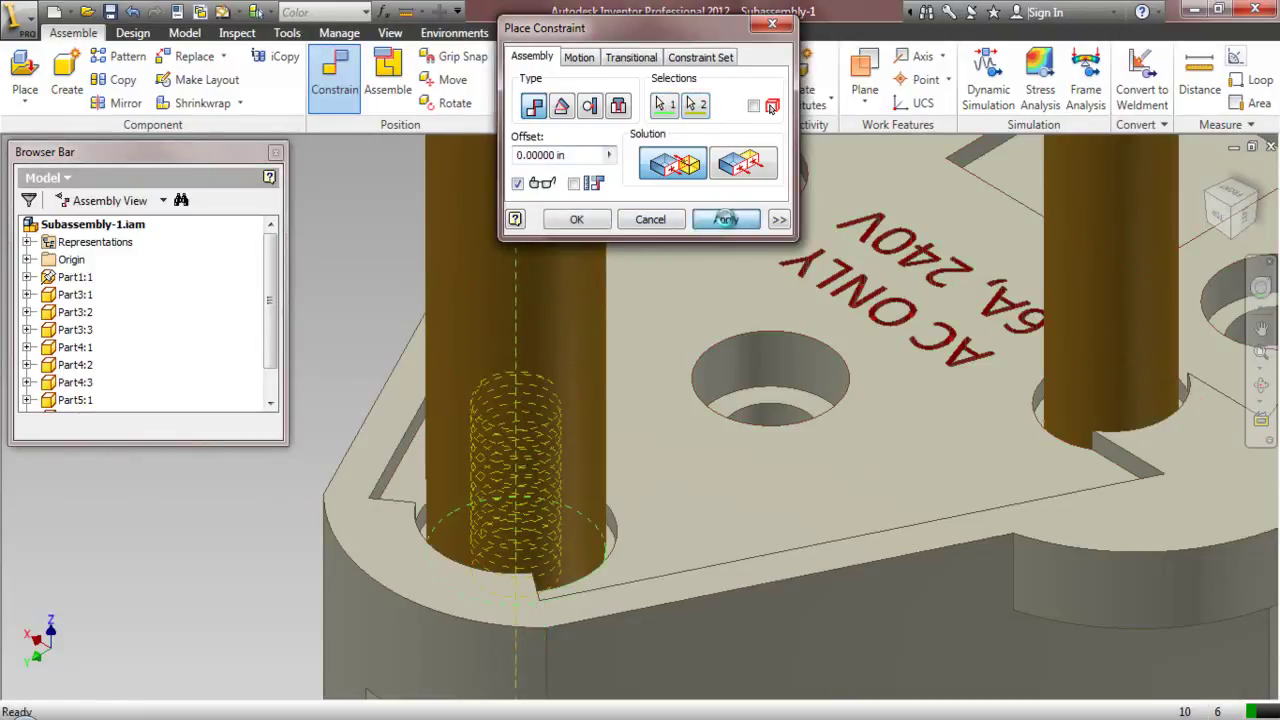
{"action": "left_click", "coordinate": [726, 219]}
{"action": "left_click", "coordinate": [1257, 198]}
{"action": "left_click", "coordinate": [650, 219]}
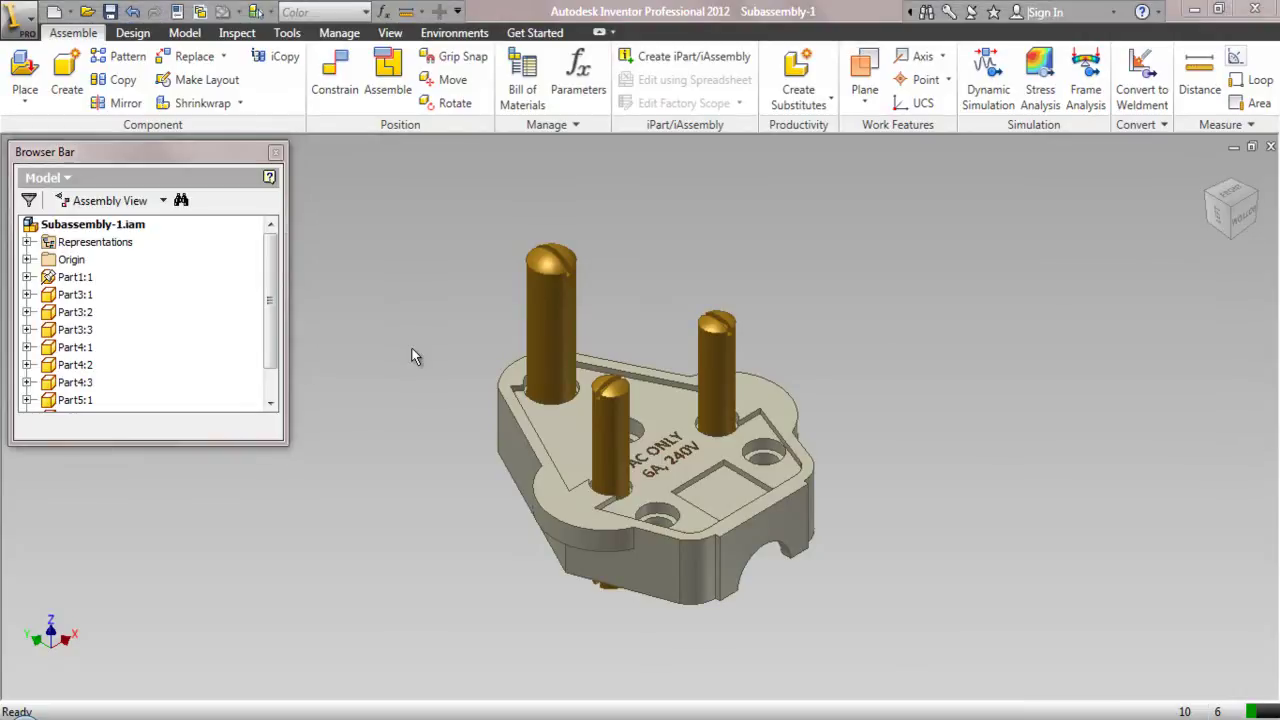
- Close the Subassembly-1 assembly document
{"action": "left_click", "coordinate": [1271, 147]}
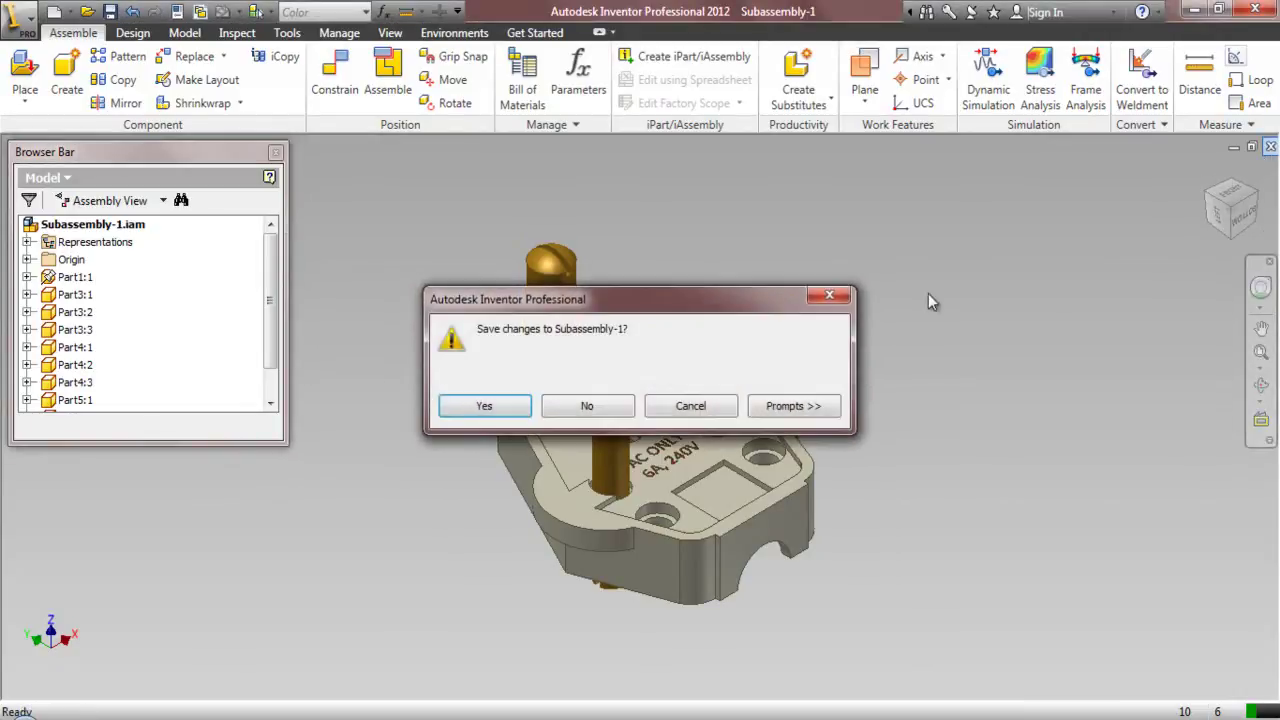
- Save Subassembly-1 together with all its dependent part files, accepting their migration to the current release
{"action": "left_click", "coordinate": [508, 405]}
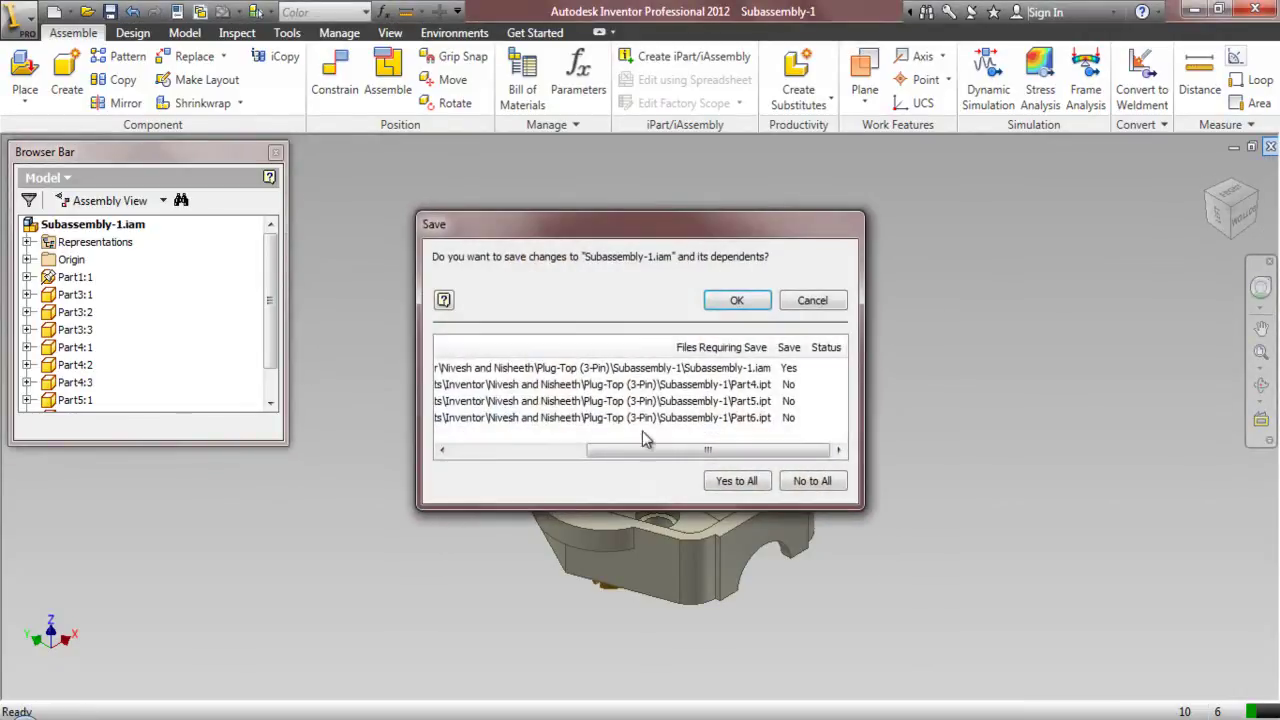
{"action": "left_click", "coordinate": [749, 486]}
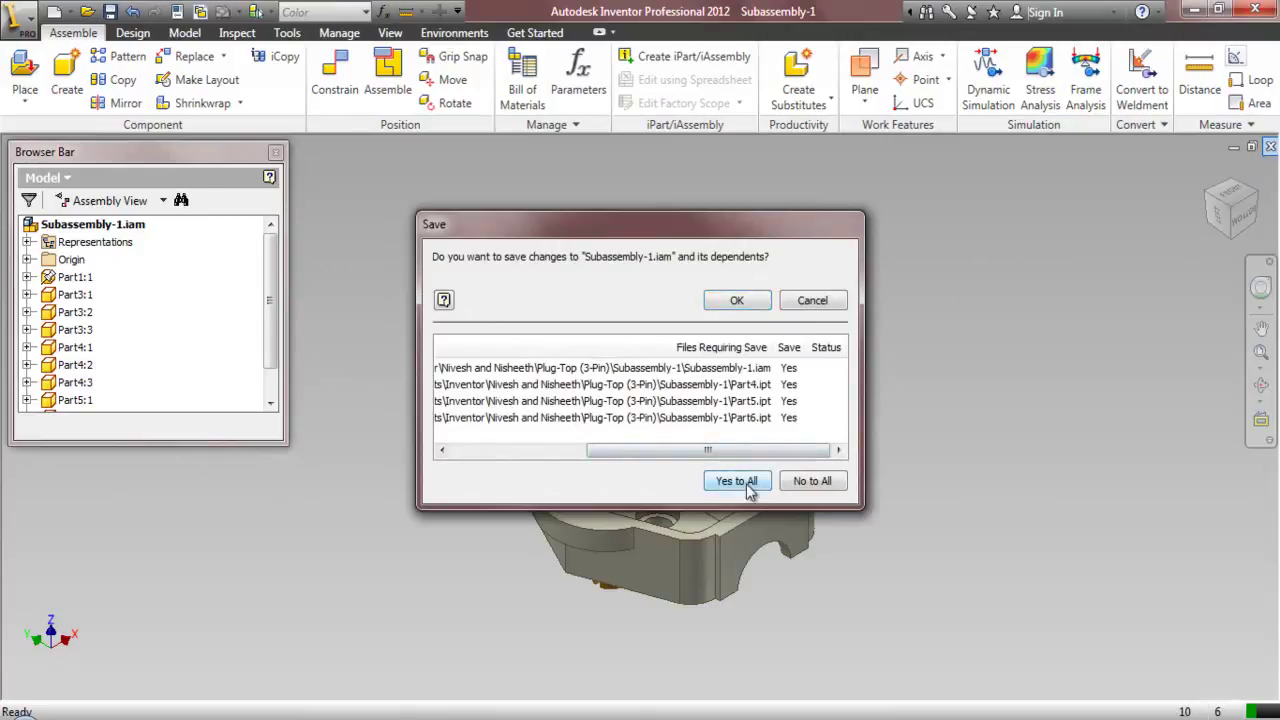
{"action": "left_click", "coordinate": [750, 310]}
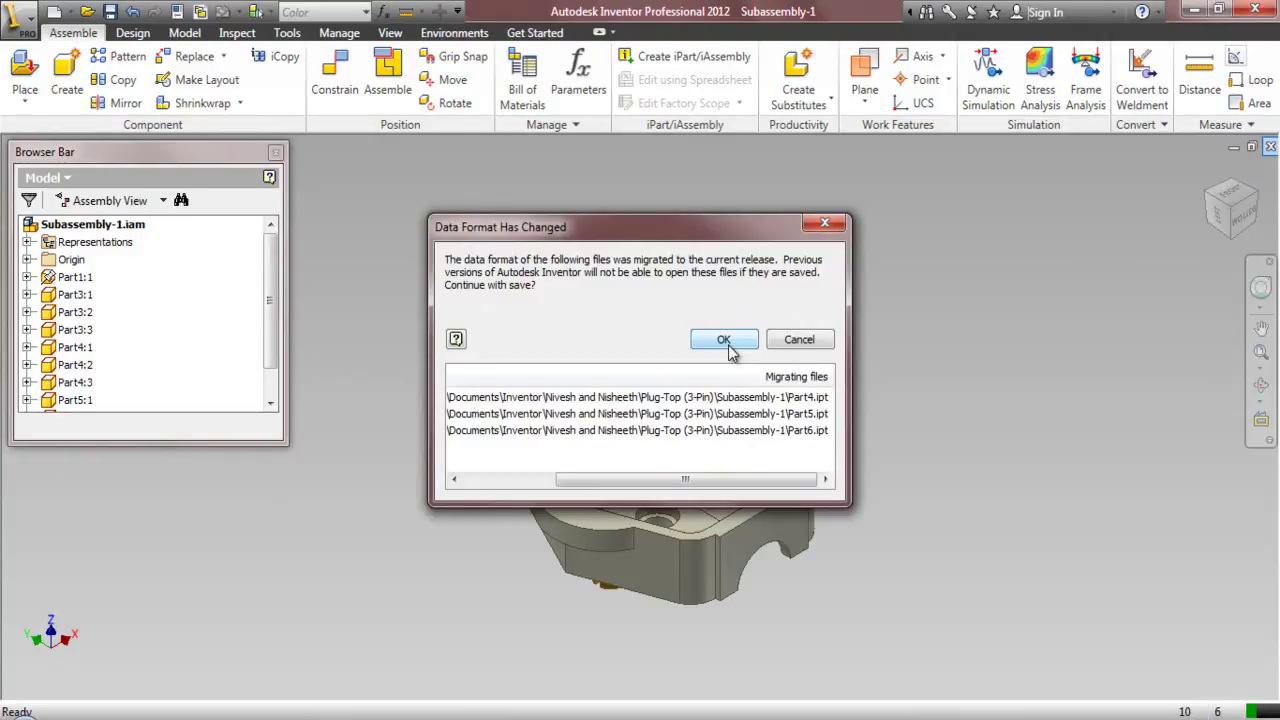
{"action": "left_click", "coordinate": [728, 345]}
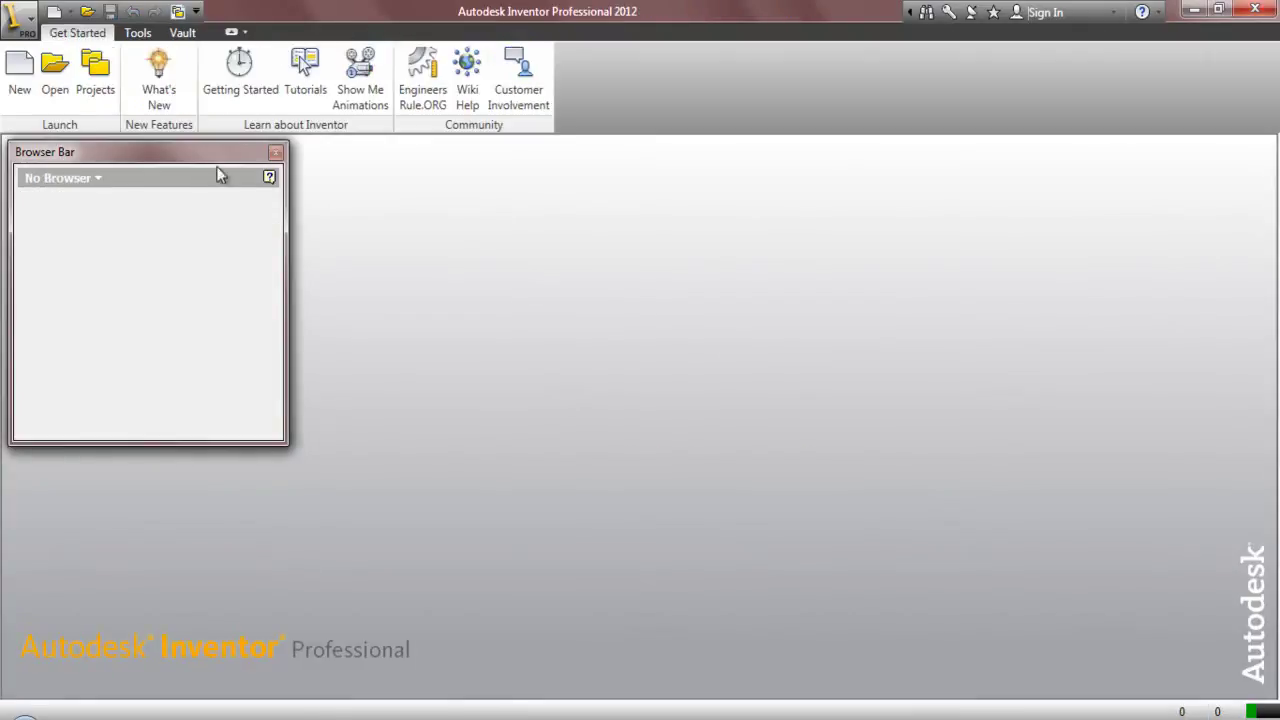
- Create a new assembly file from the My Preference.iam template
{"action": "left_click", "coordinate": [20, 72]}
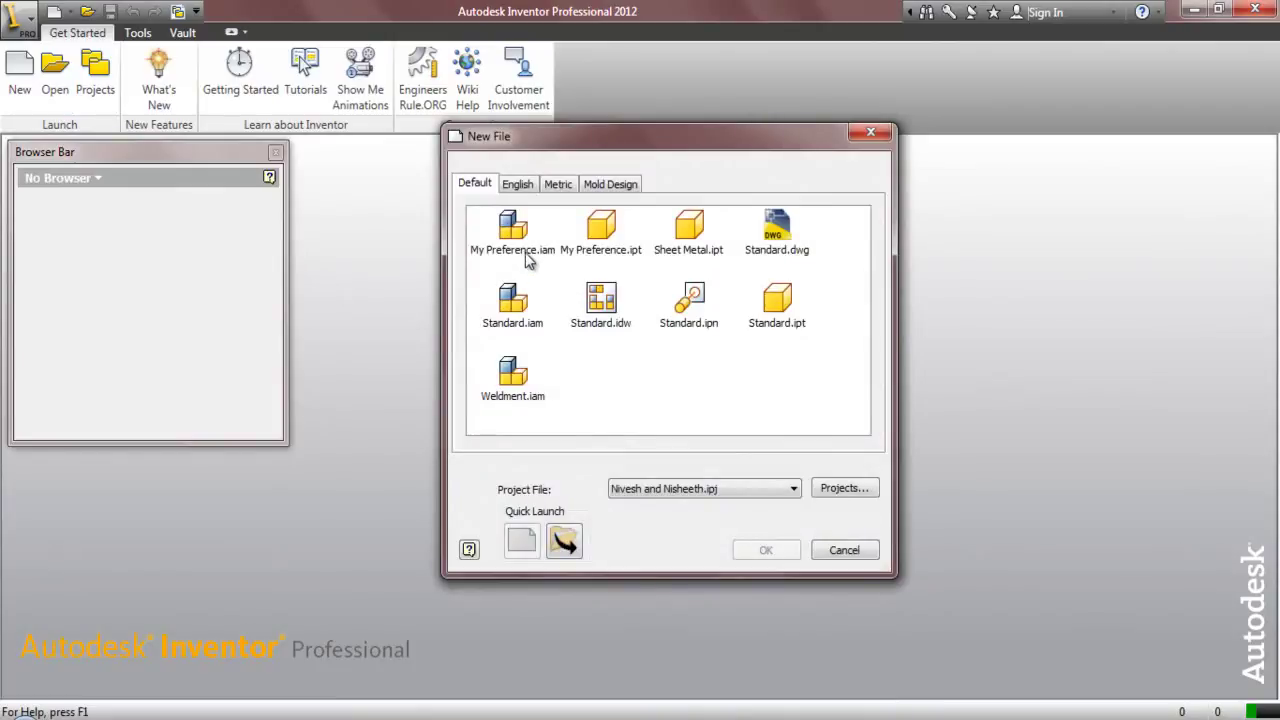
{"action": "left_click", "coordinate": [515, 240]}
{"action": "double_click", "coordinate": [513, 235]}
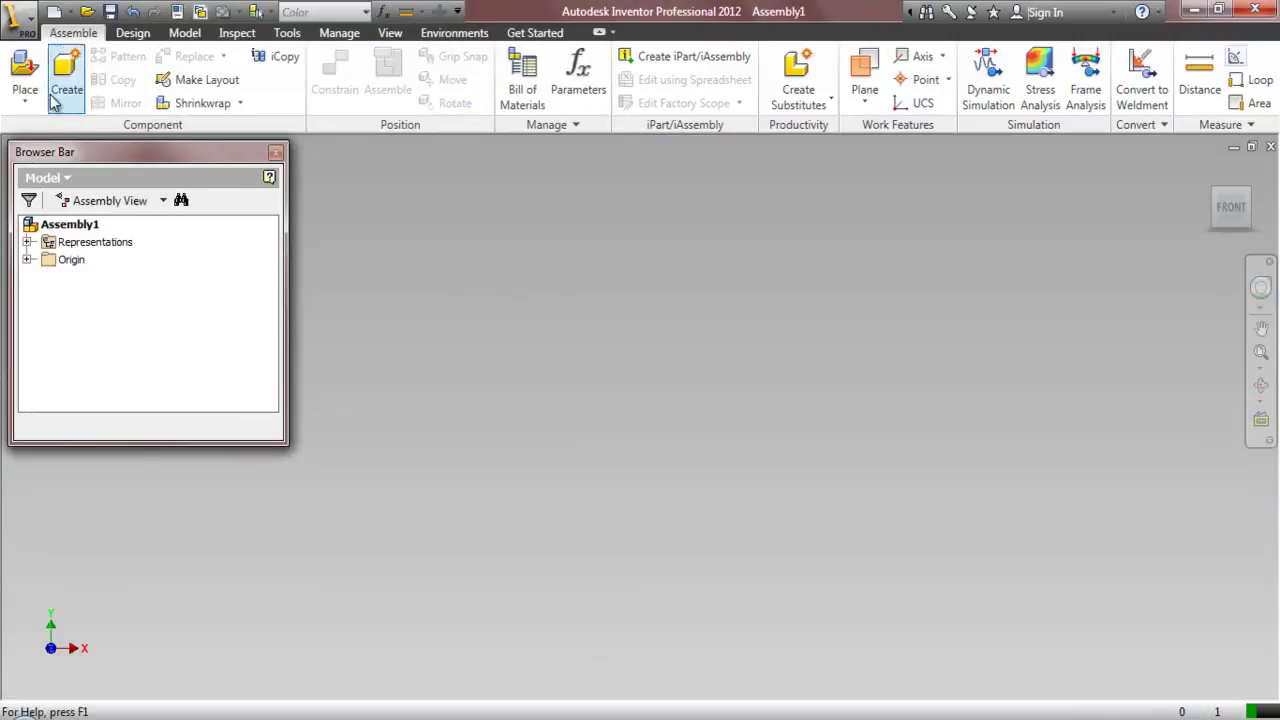
- Place one instance of Part2 from the Subassembly-2 folder into the new assembly
{"action": "left_click", "coordinate": [25, 70]}
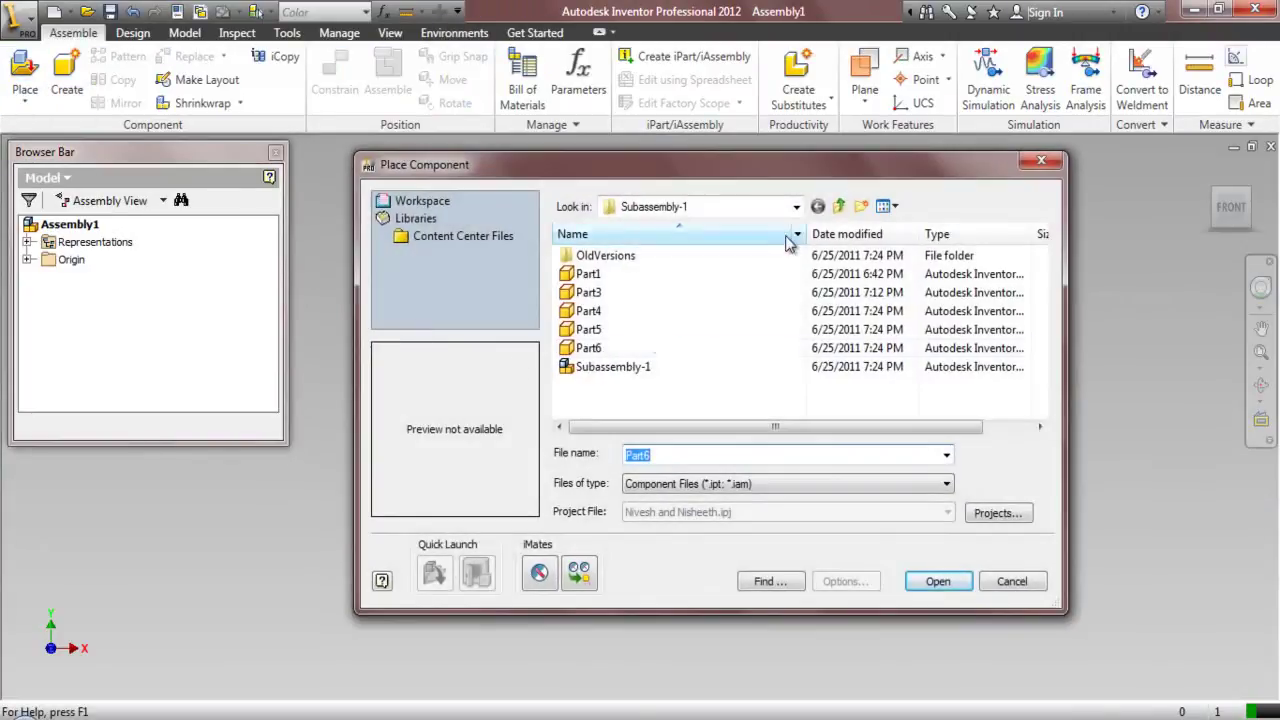
{"action": "left_click", "coordinate": [838, 206]}
{"action": "left_click", "coordinate": [632, 281]}
{"action": "double_click", "coordinate": [632, 287]}
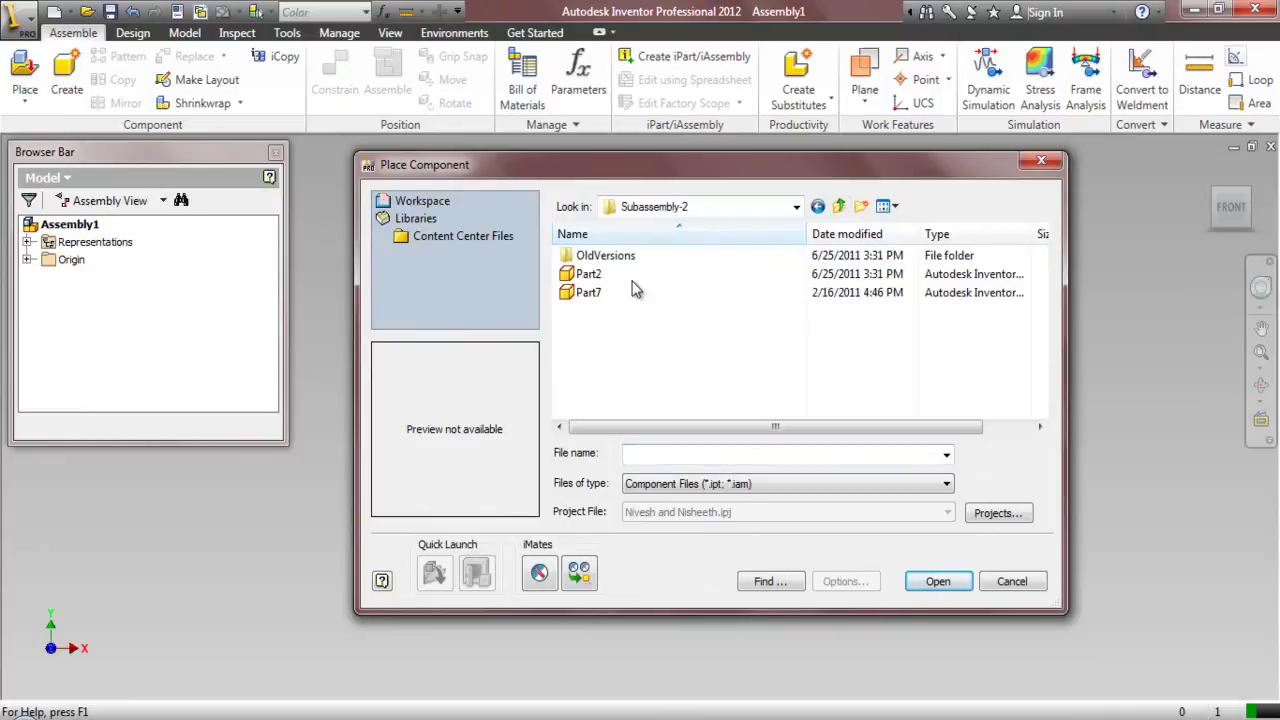
{"action": "left_click", "coordinate": [600, 276]}
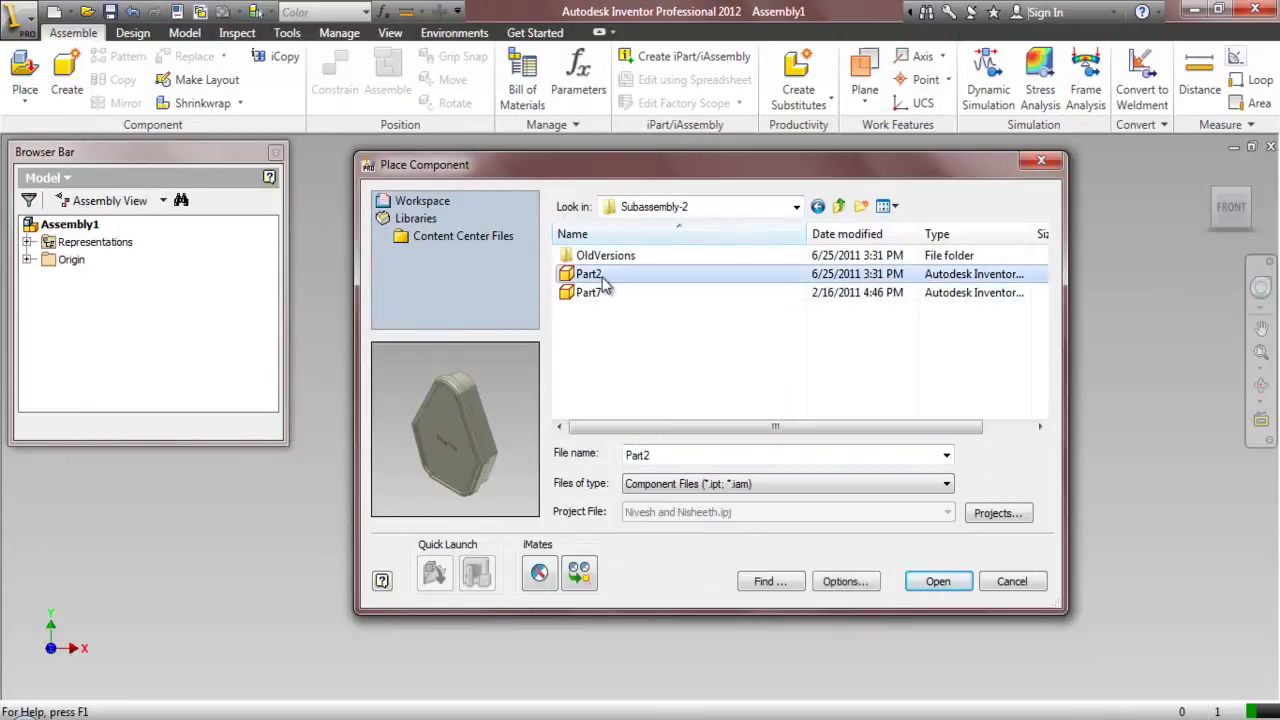
{"action": "left_click", "coordinate": [937, 582]}
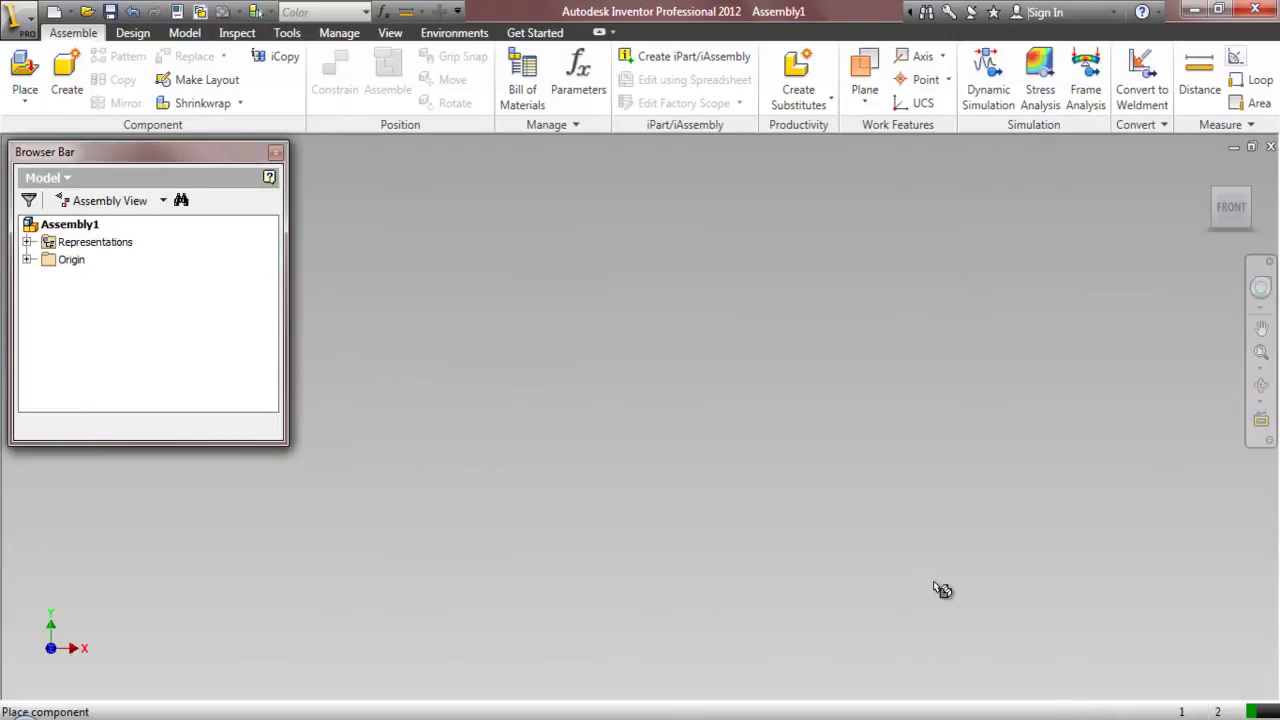
{"action": "right_click", "coordinate": [868, 395]}
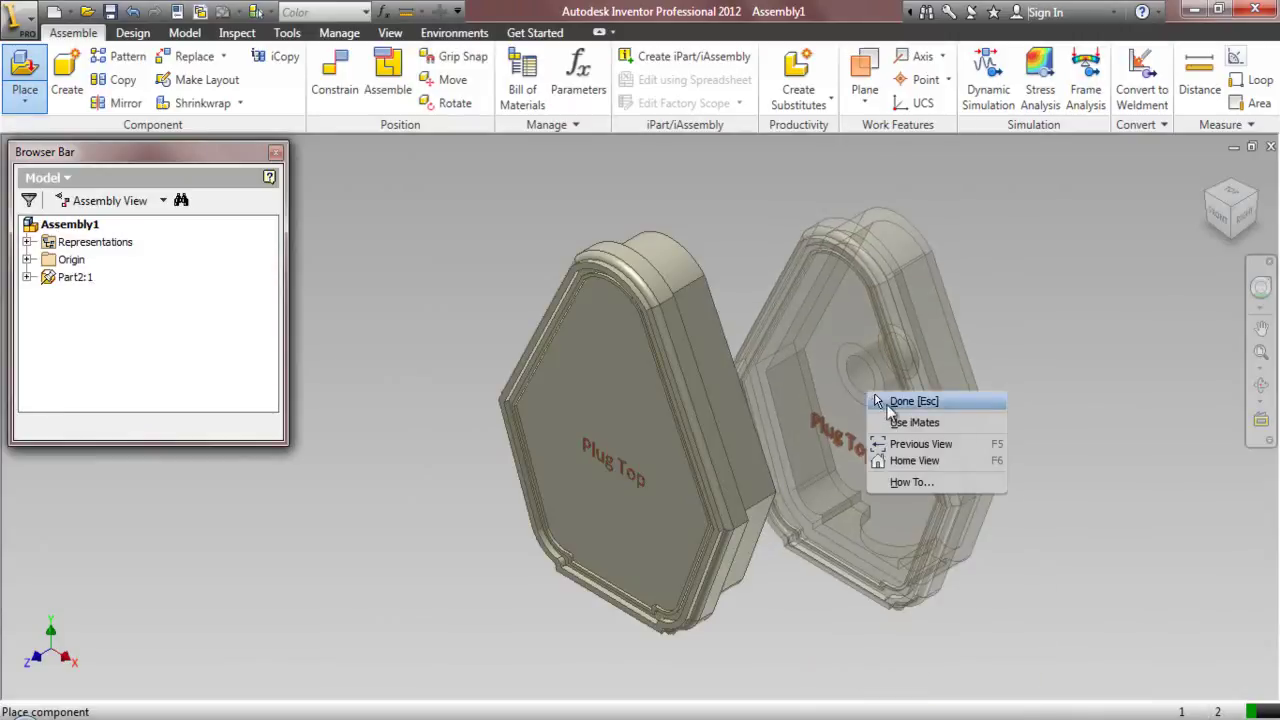
{"action": "left_click", "coordinate": [912, 401]}
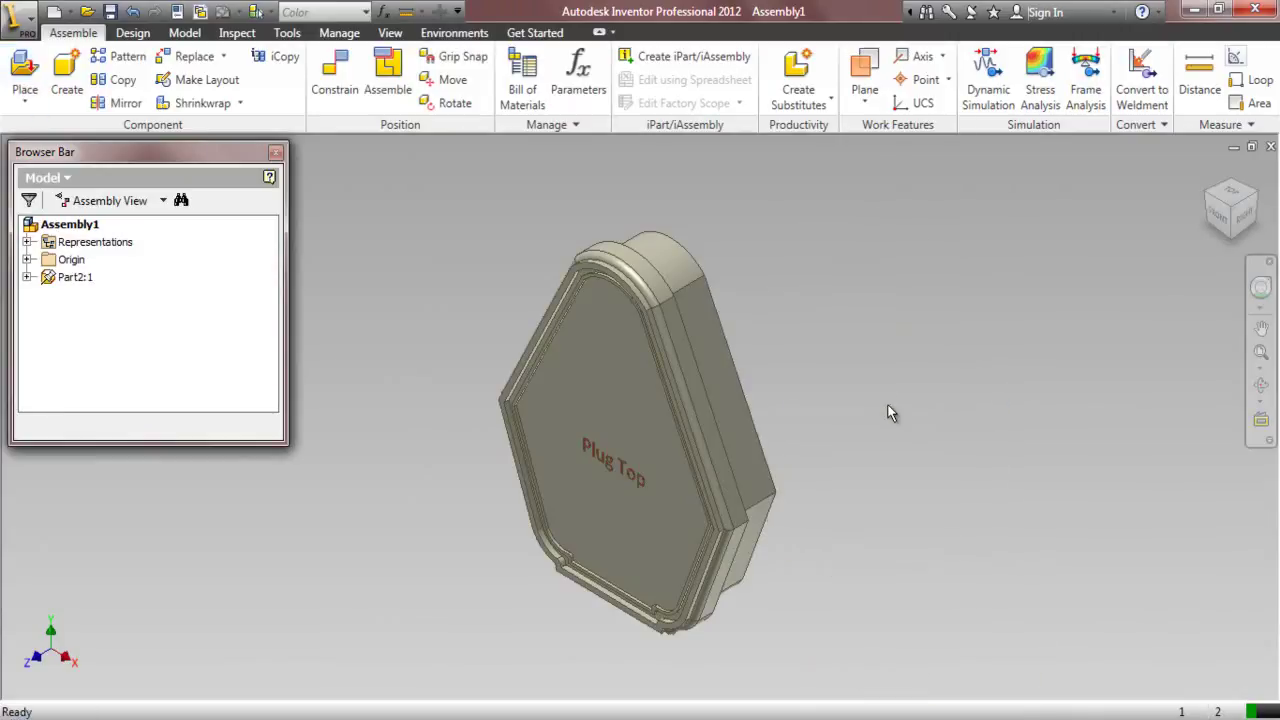
- Save the new assembly as Subassembly-2 in the Subassembly-2 folder of the Plug-Top (3-Pin) project
{"action": "left_click", "coordinate": [1260, 203]}
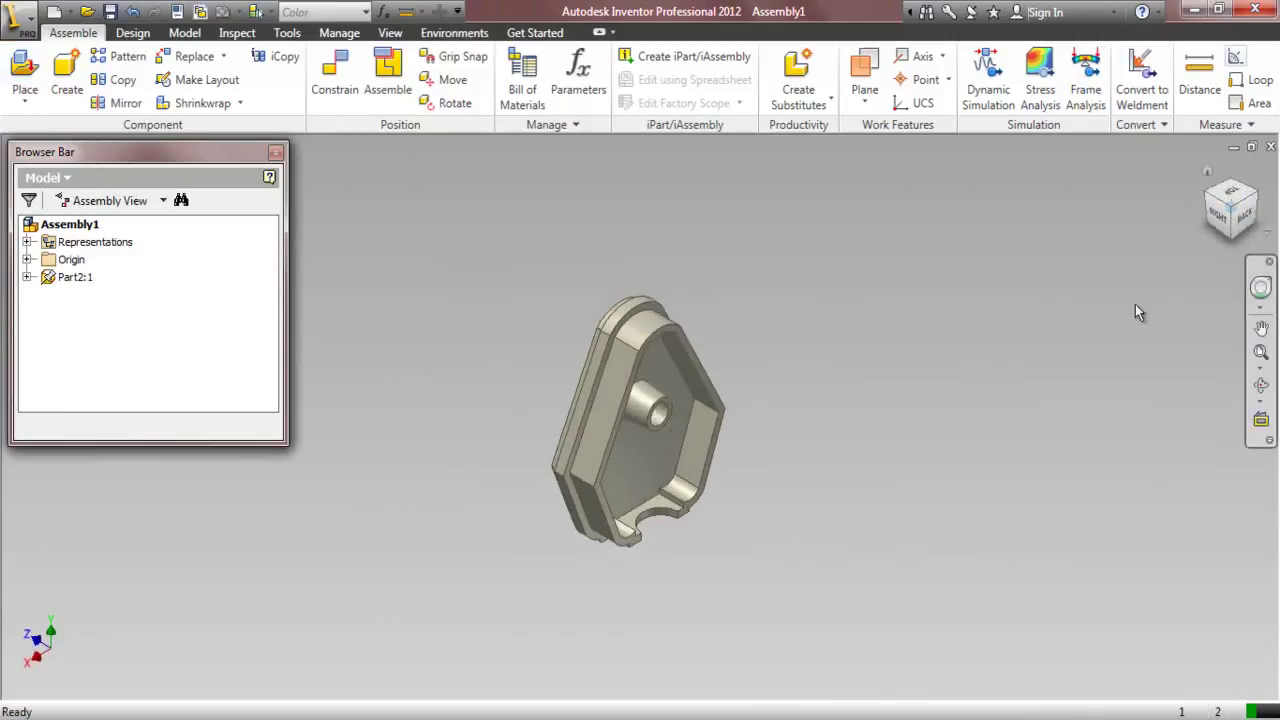
{"action": "left_click", "coordinate": [1245, 222]}
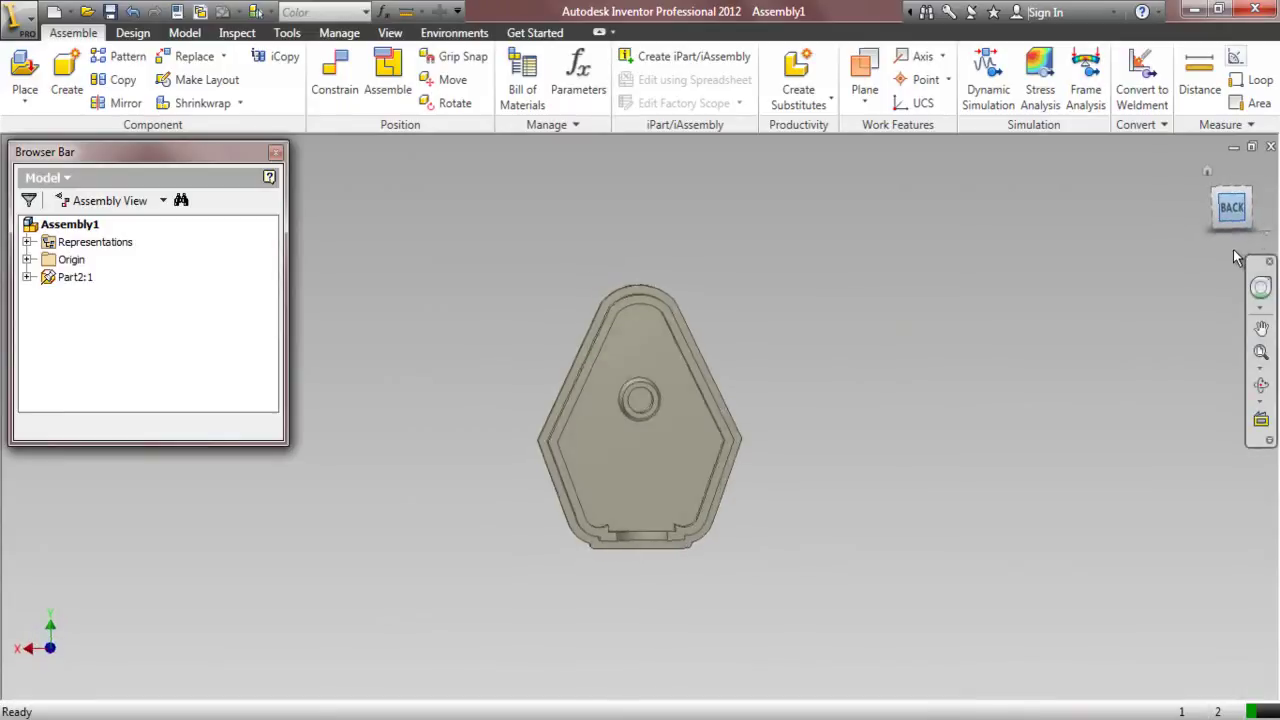
{"action": "left_click", "coordinate": [1237, 238]}
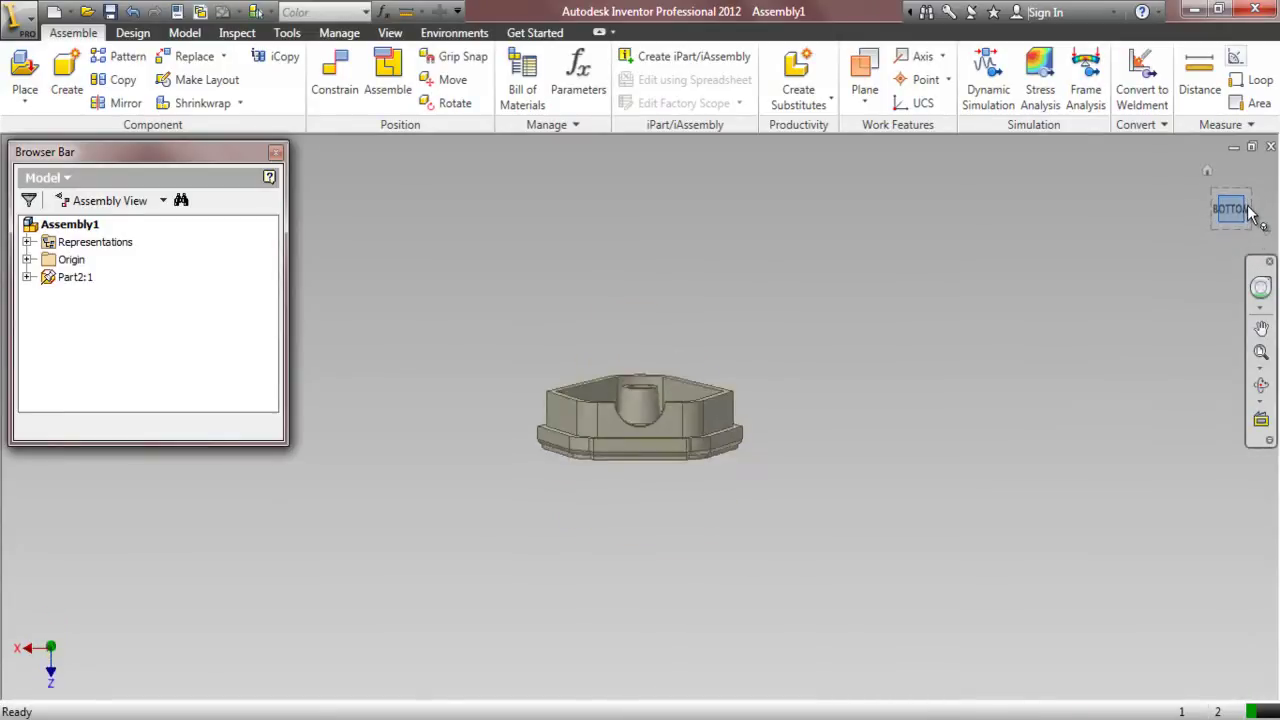
{"action": "key", "text": "F6"}
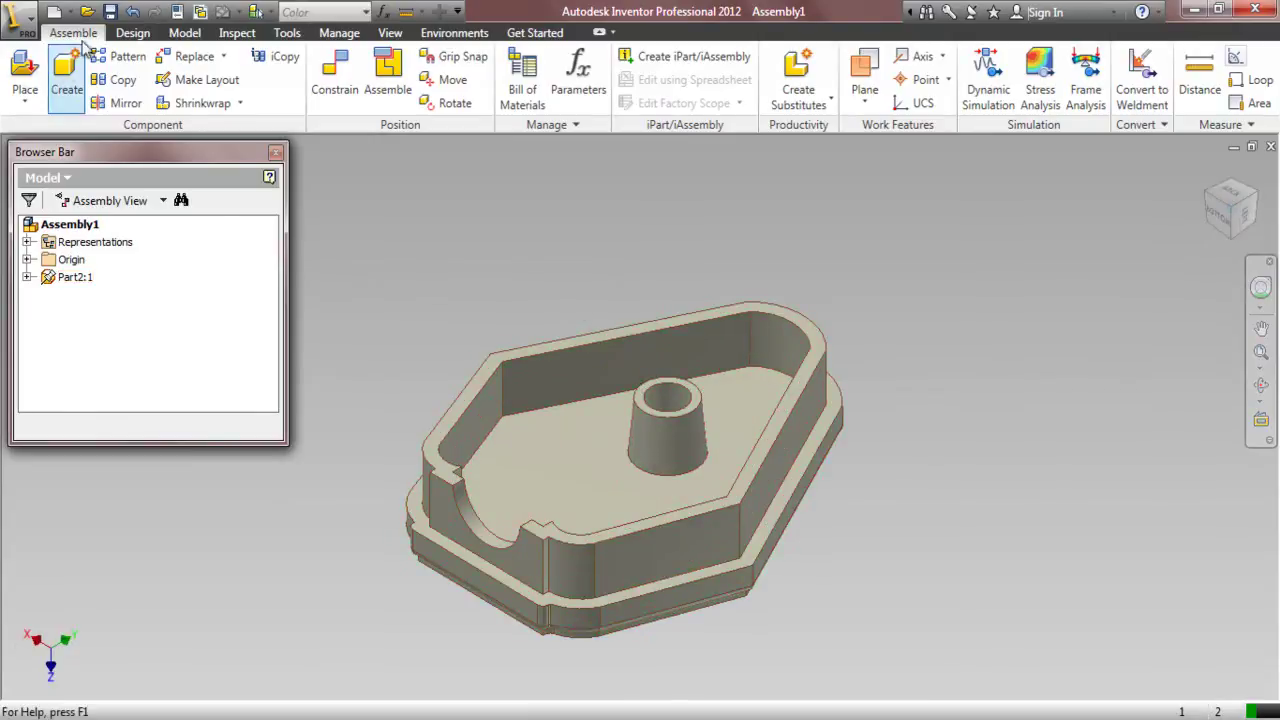
{"action": "left_click", "coordinate": [110, 12]}
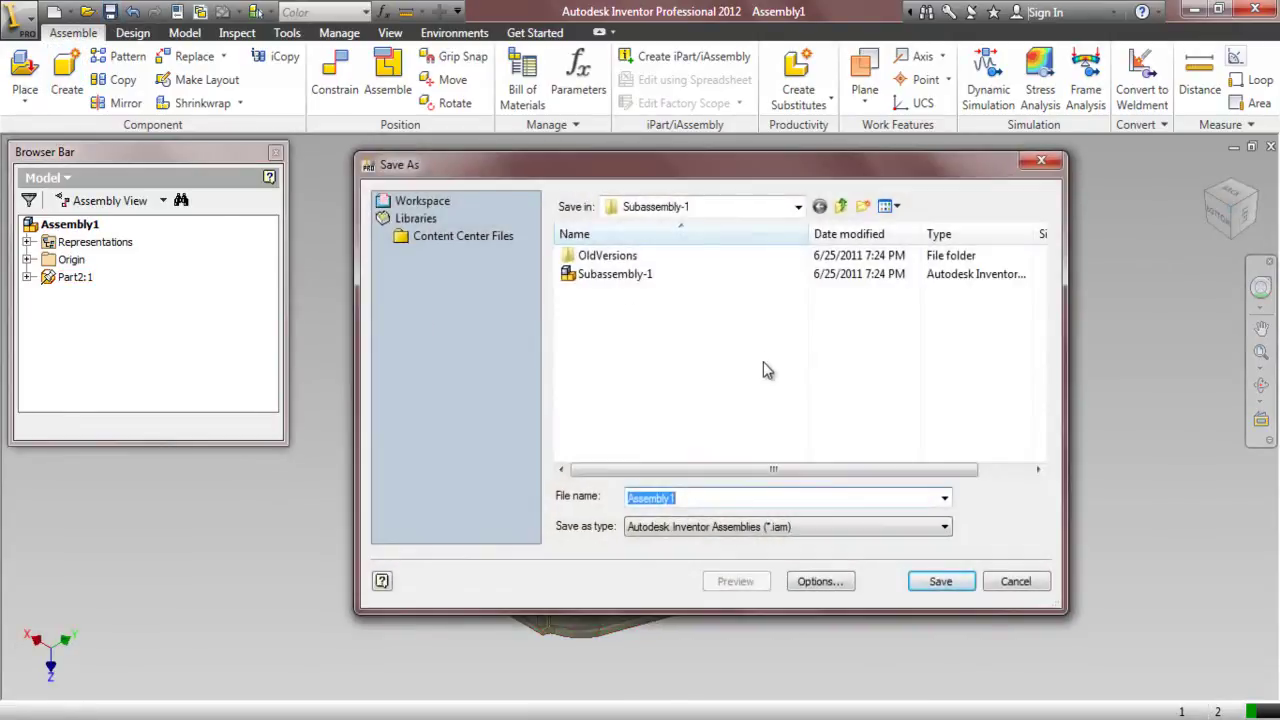
{"action": "left_click", "coordinate": [840, 206]}
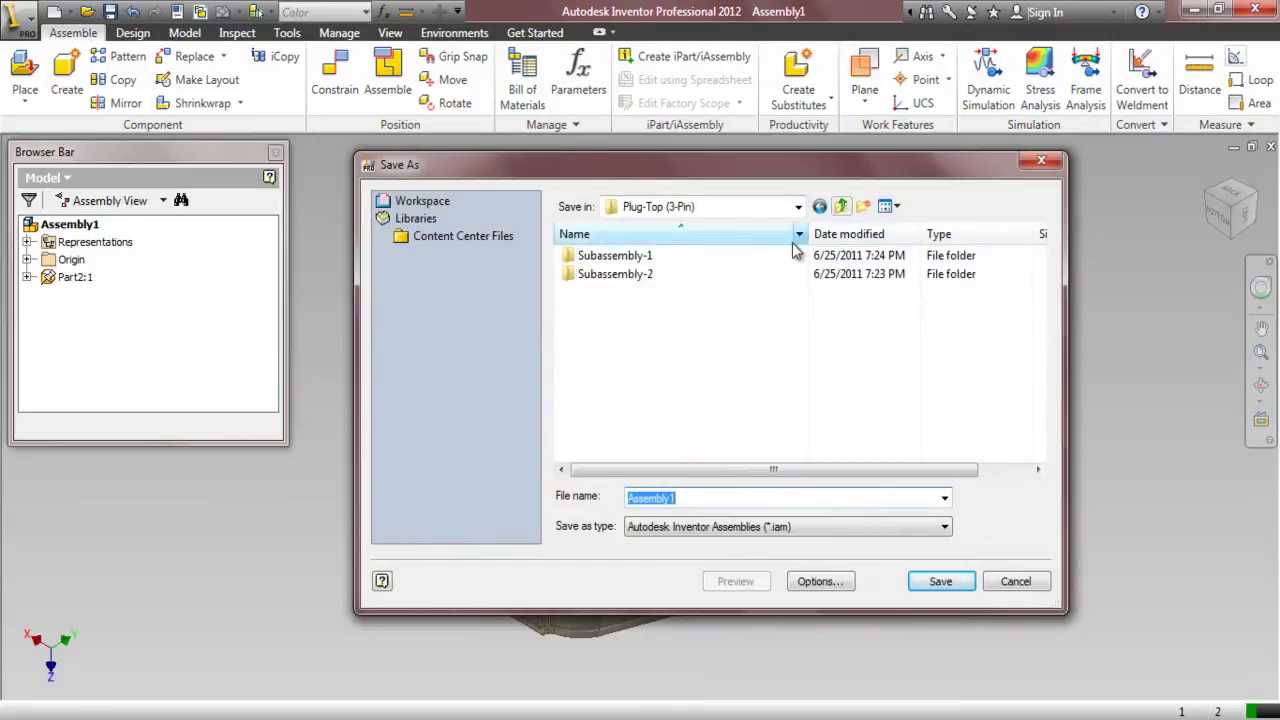
{"action": "double_click", "coordinate": [640, 274]}
{"action": "double_click", "coordinate": [686, 497]}
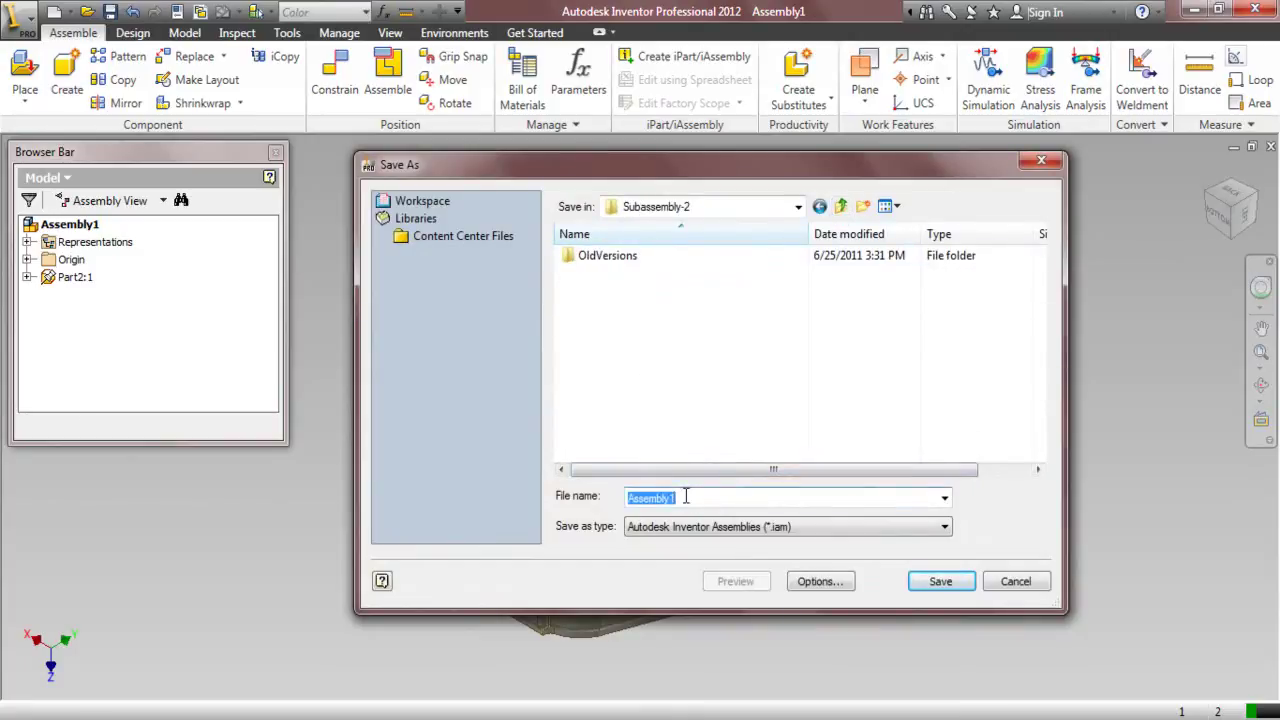
{"action": "key", "text": "Home"}
{"action": "type", "text": "ub"}
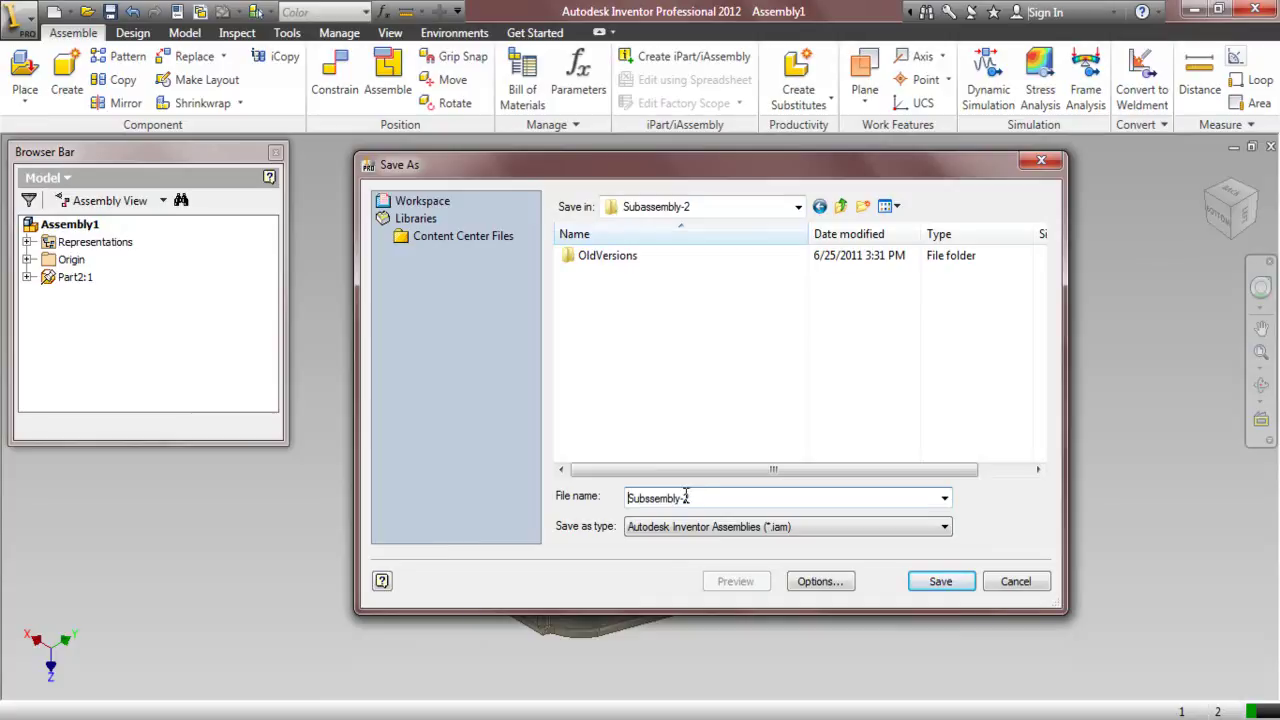
{"action": "type", "text": "a"}
{"action": "left_click", "coordinate": [940, 582]}
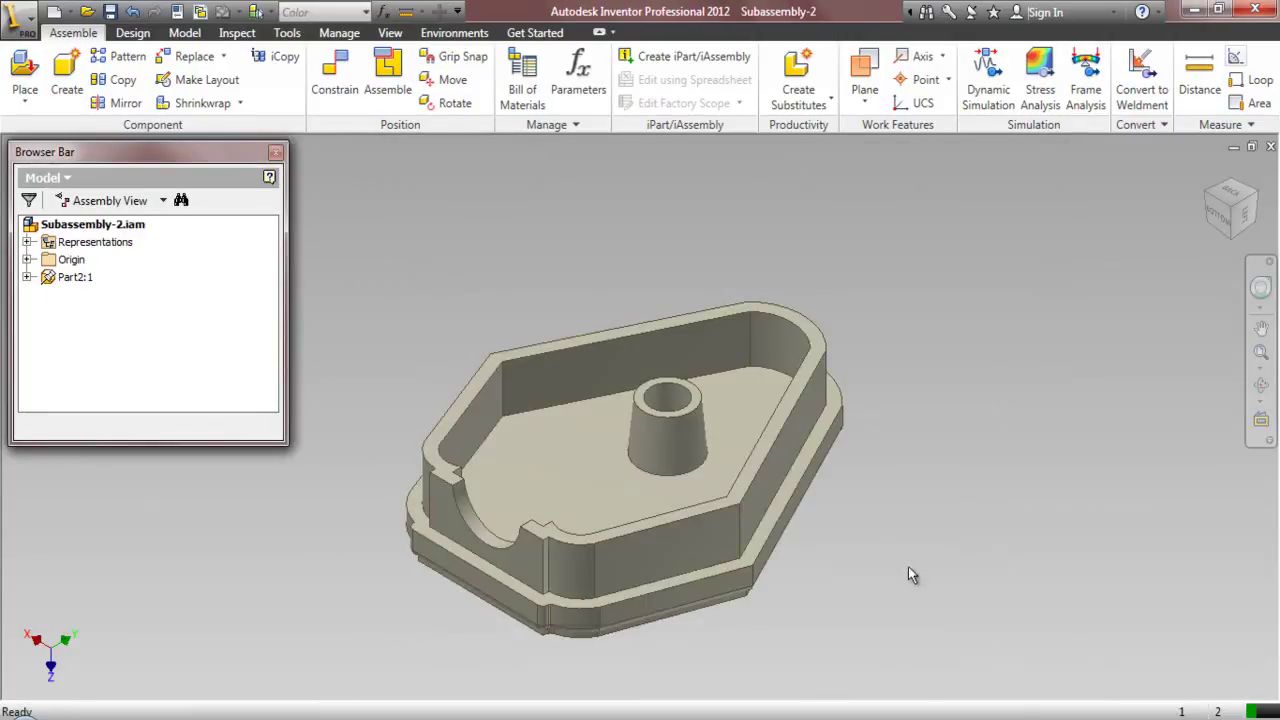
- Place one instance of Part7 beside the plug cover
{"action": "left_click", "coordinate": [25, 68]}
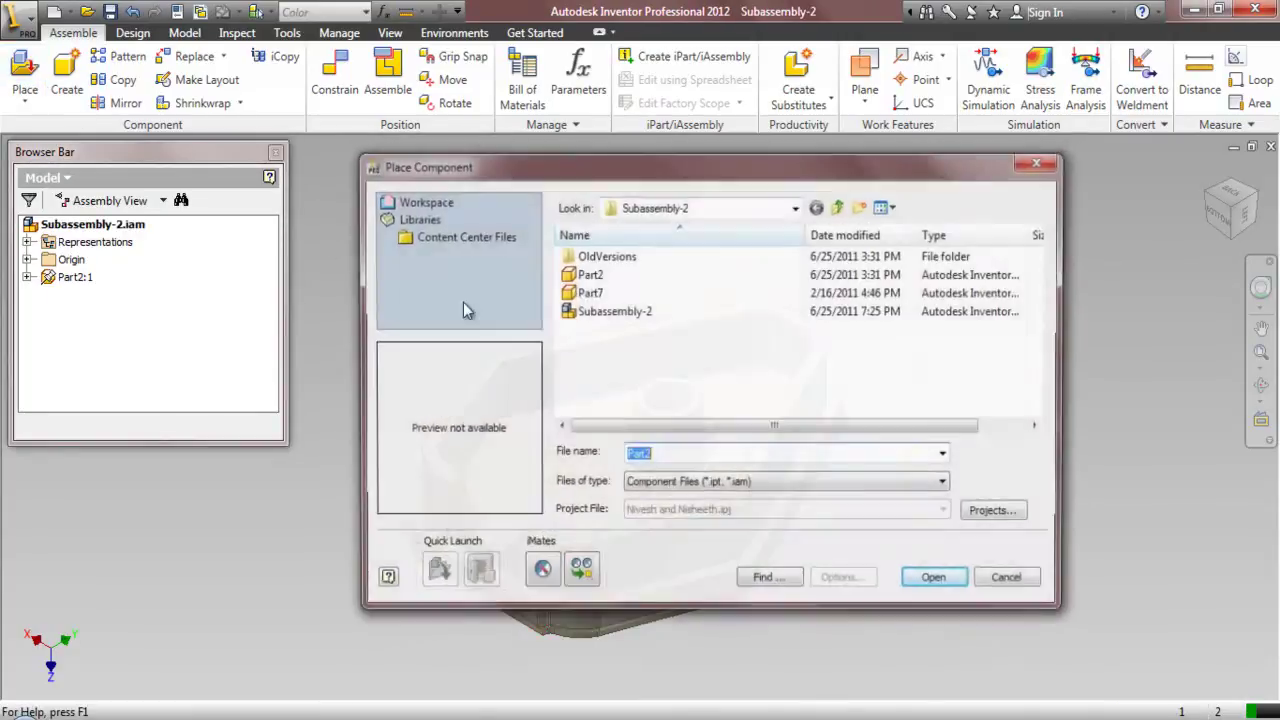
{"action": "left_click", "coordinate": [646, 298]}
{"action": "left_click", "coordinate": [936, 582]}
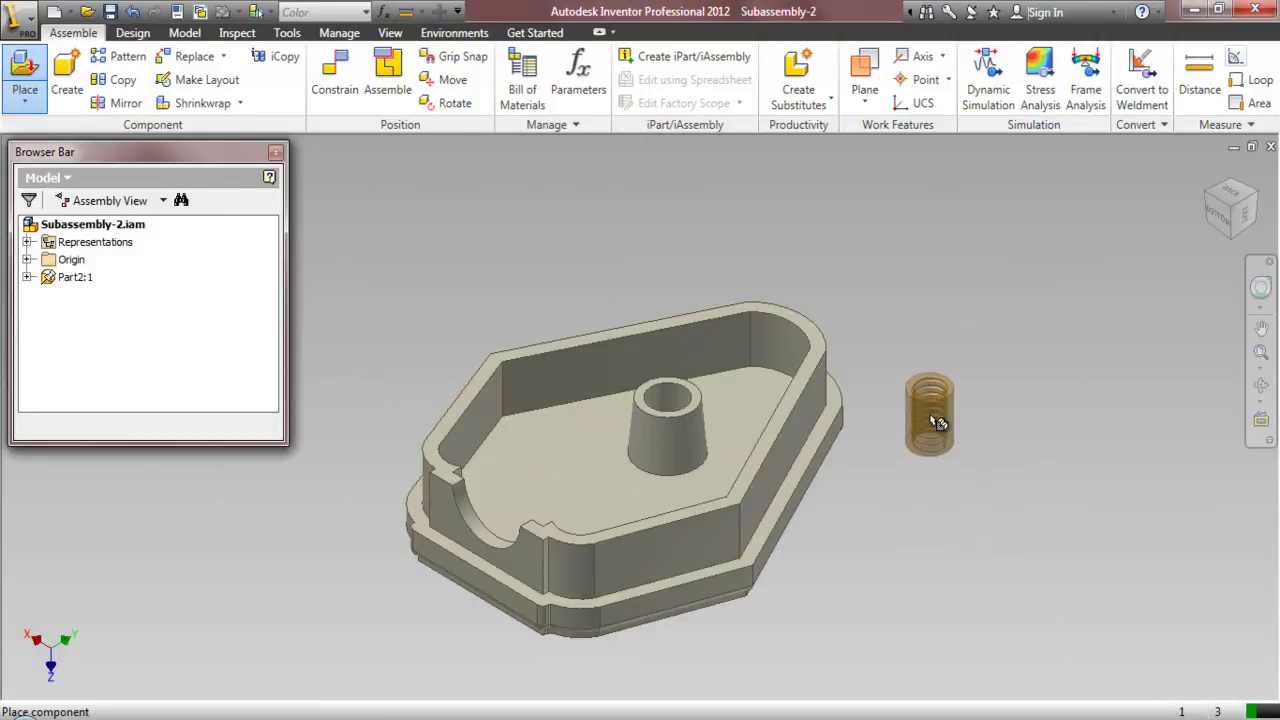
{"action": "left_click", "coordinate": [934, 424]}
{"action": "right_click", "coordinate": [876, 279]}
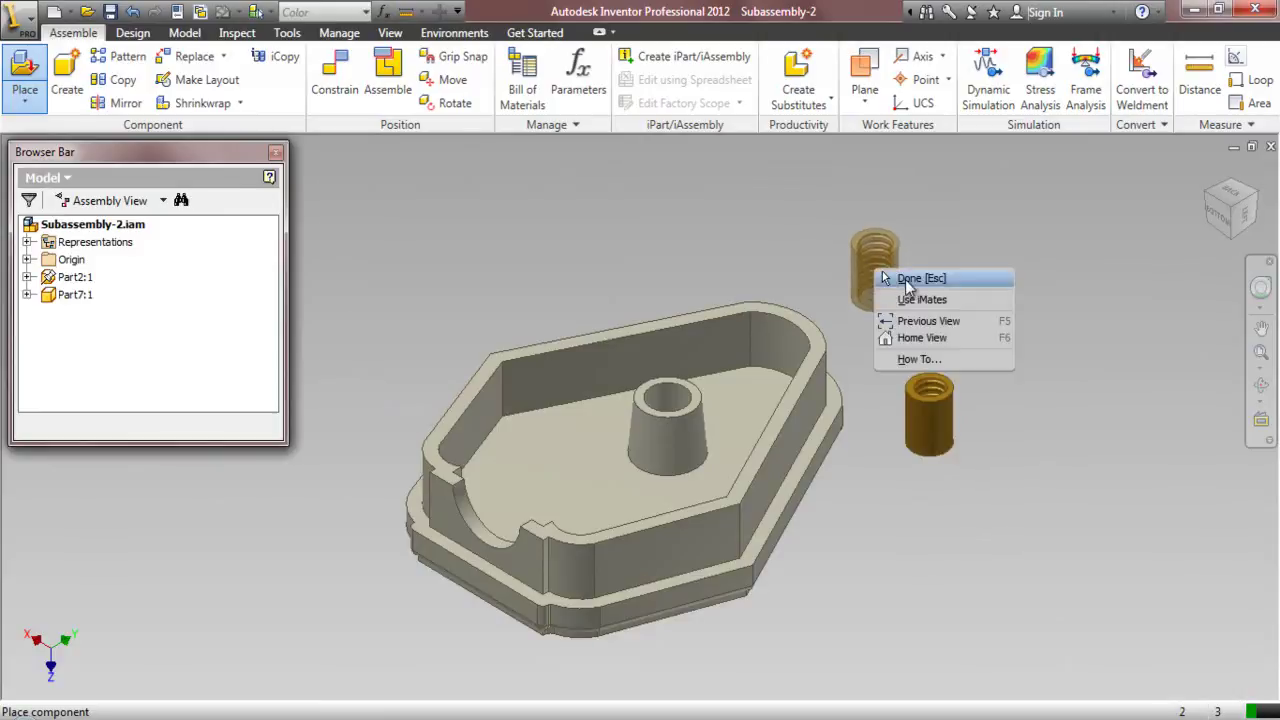
{"action": "left_click", "coordinate": [910, 279]}
- Apply a mate constraint between the annular end face of Part7 and the floor of the hole in Part2's boss
{"action": "scroll", "coordinate": [903, 385], "scroll_direction": "down", "scroll_amount": 3}
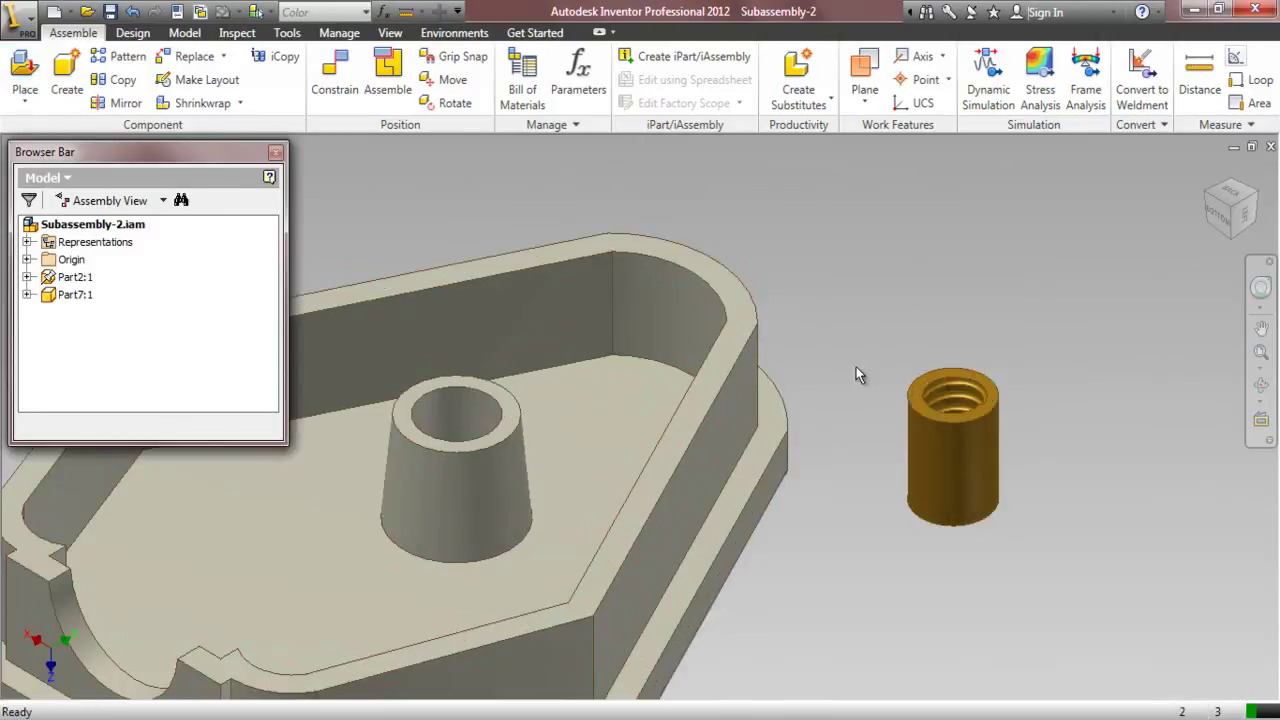
{"action": "left_click", "coordinate": [335, 78]}
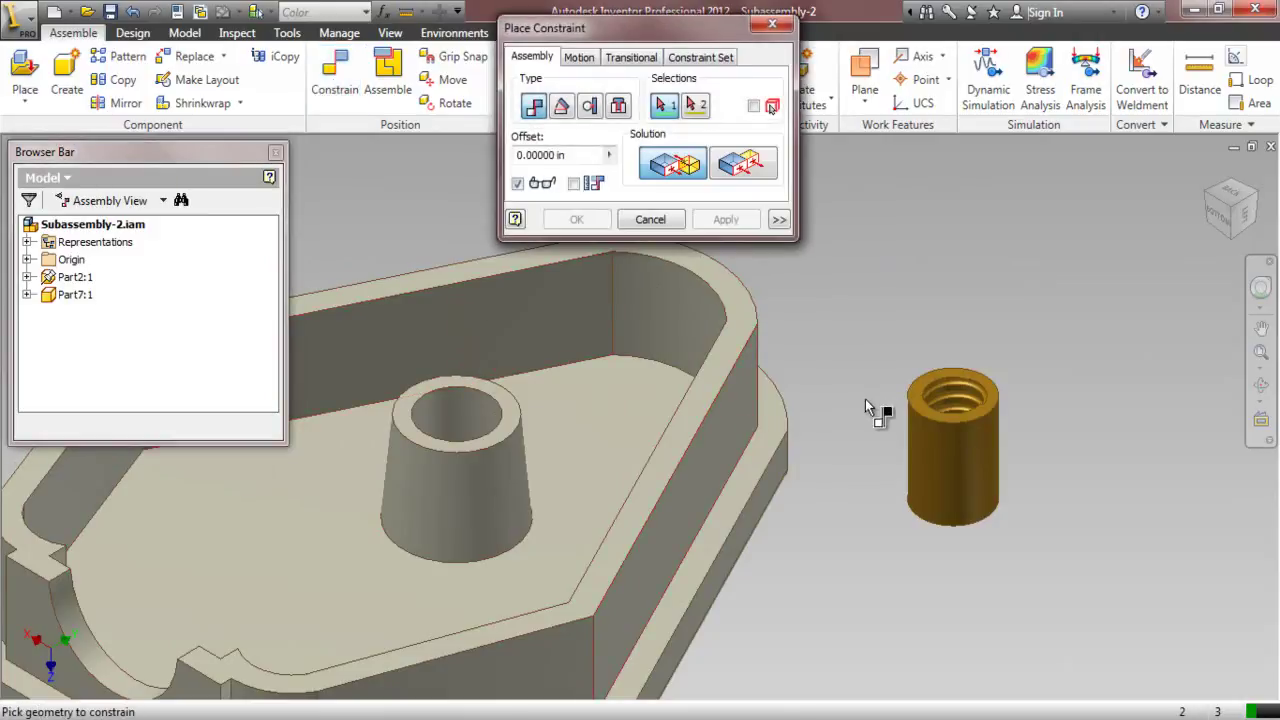
{"action": "left_click", "coordinate": [916, 394]}
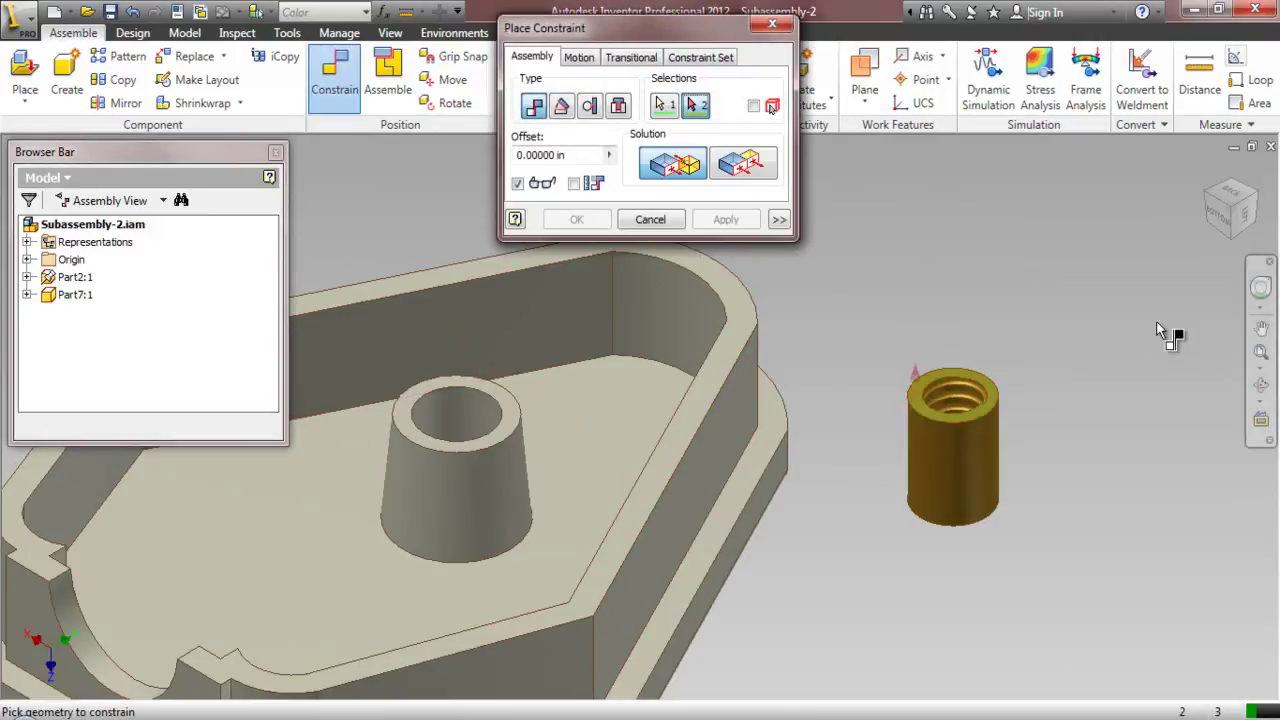
{"action": "left_click", "coordinate": [1260, 387]}
{"action": "left_click_drag", "start_coordinate": [526, 483], "coordinate": [531, 517]}
{"action": "right_click", "coordinate": [566, 432]}
{"action": "left_click", "coordinate": [590, 444]}
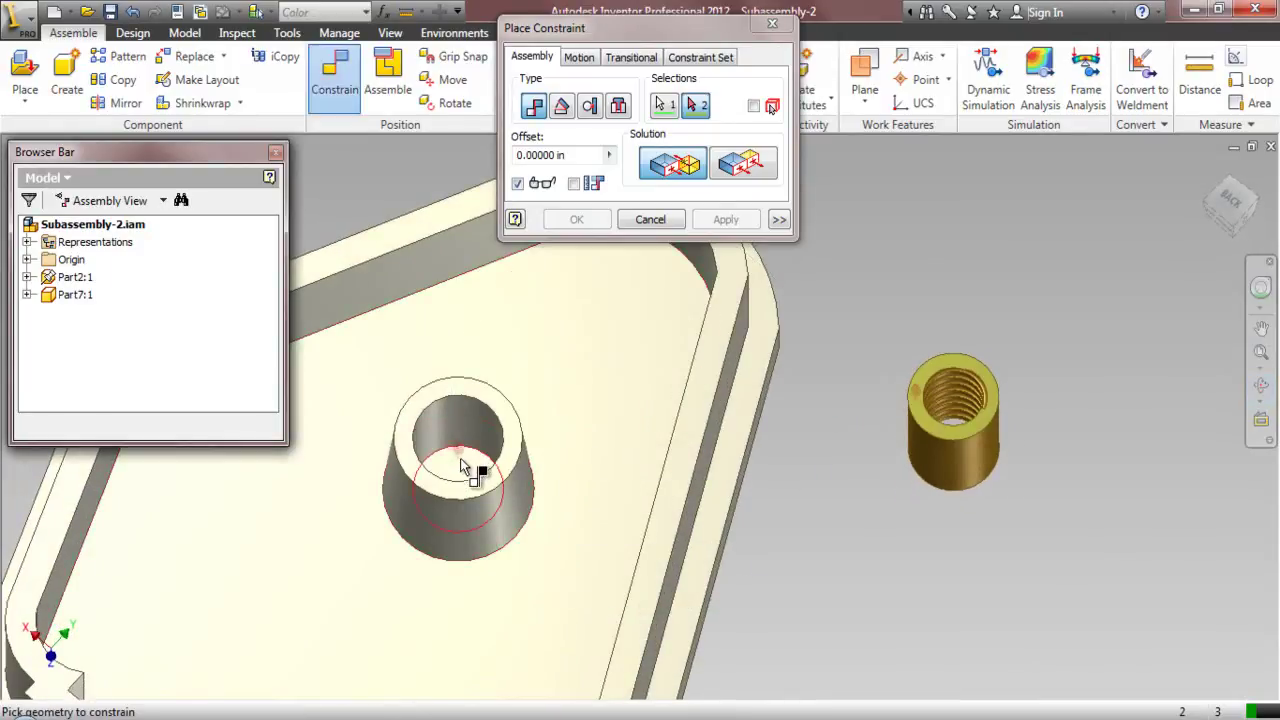
{"action": "left_click", "coordinate": [458, 460]}
{"action": "left_click", "coordinate": [722, 222]}
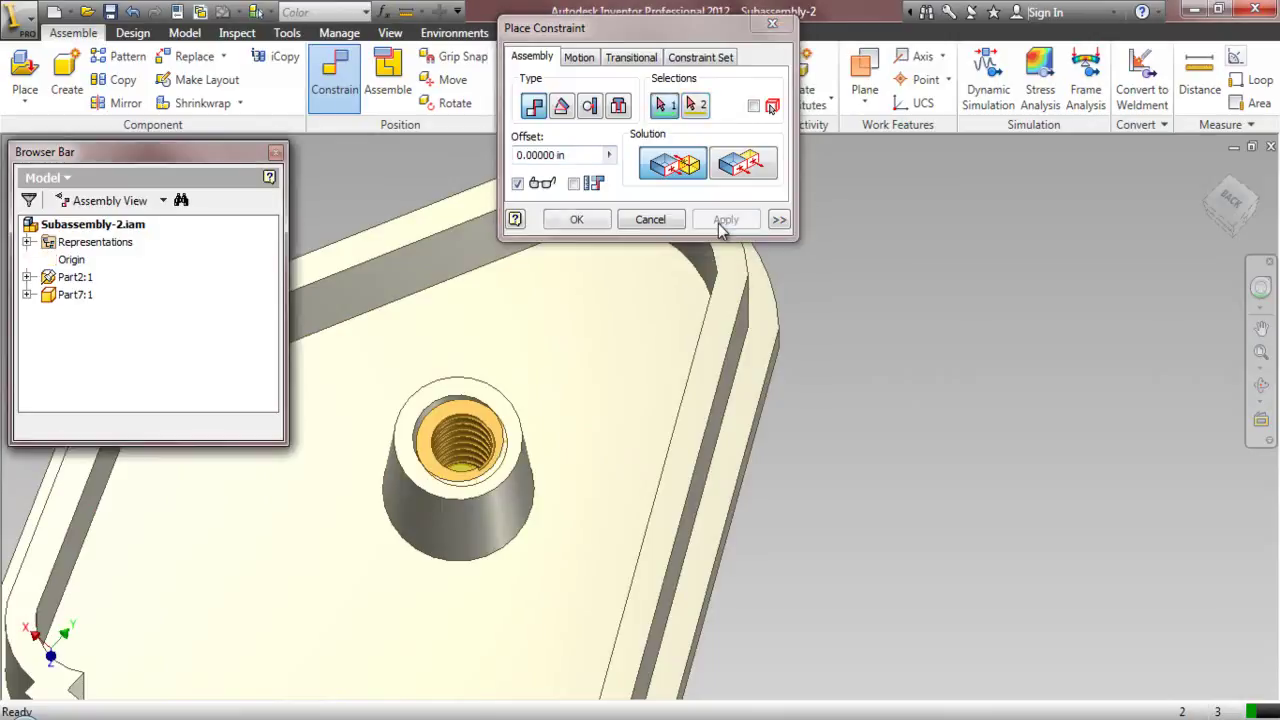
{"action": "left_click", "coordinate": [651, 220]}
- Pull Part7 beside the boss and mate its axis with the axis of the boss hole in Part2
{"action": "left_click_drag", "start_coordinate": [500, 416], "coordinate": [586, 398]}
{"action": "left_click", "coordinate": [335, 86]}
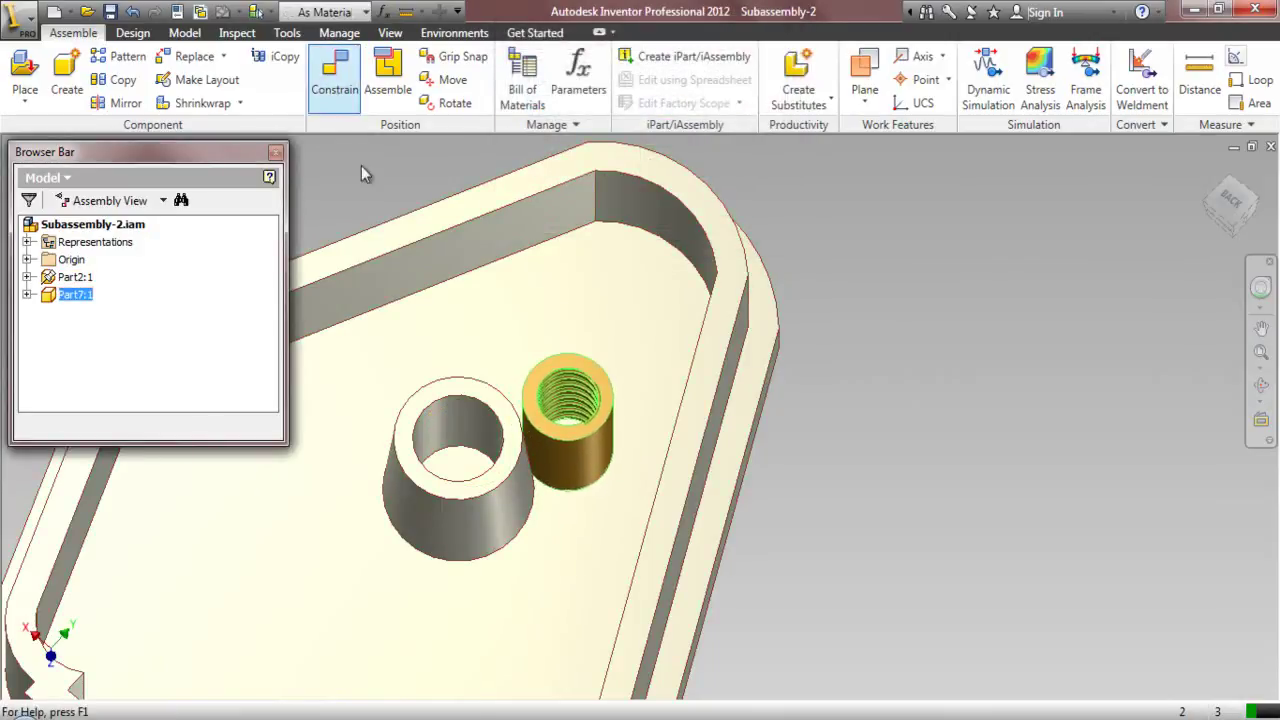
{"action": "left_click", "coordinate": [468, 425]}
{"action": "left_click", "coordinate": [560, 405]}
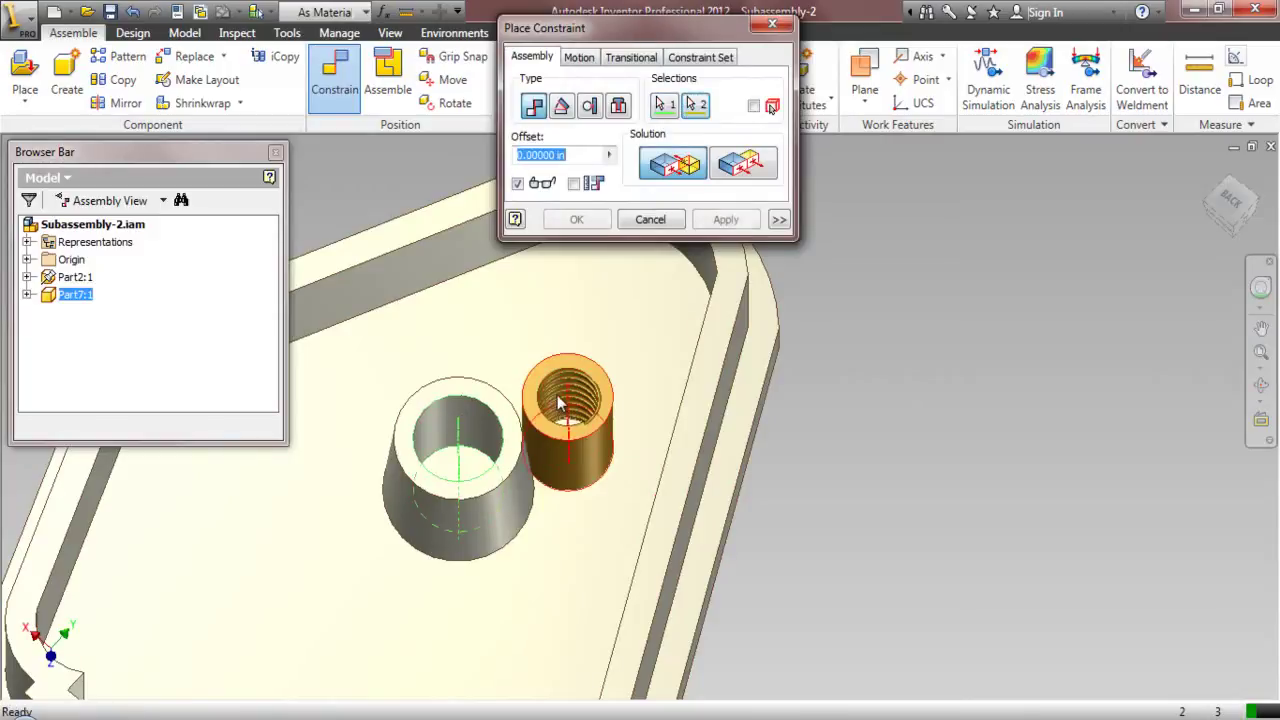
{"action": "left_click", "coordinate": [726, 219]}
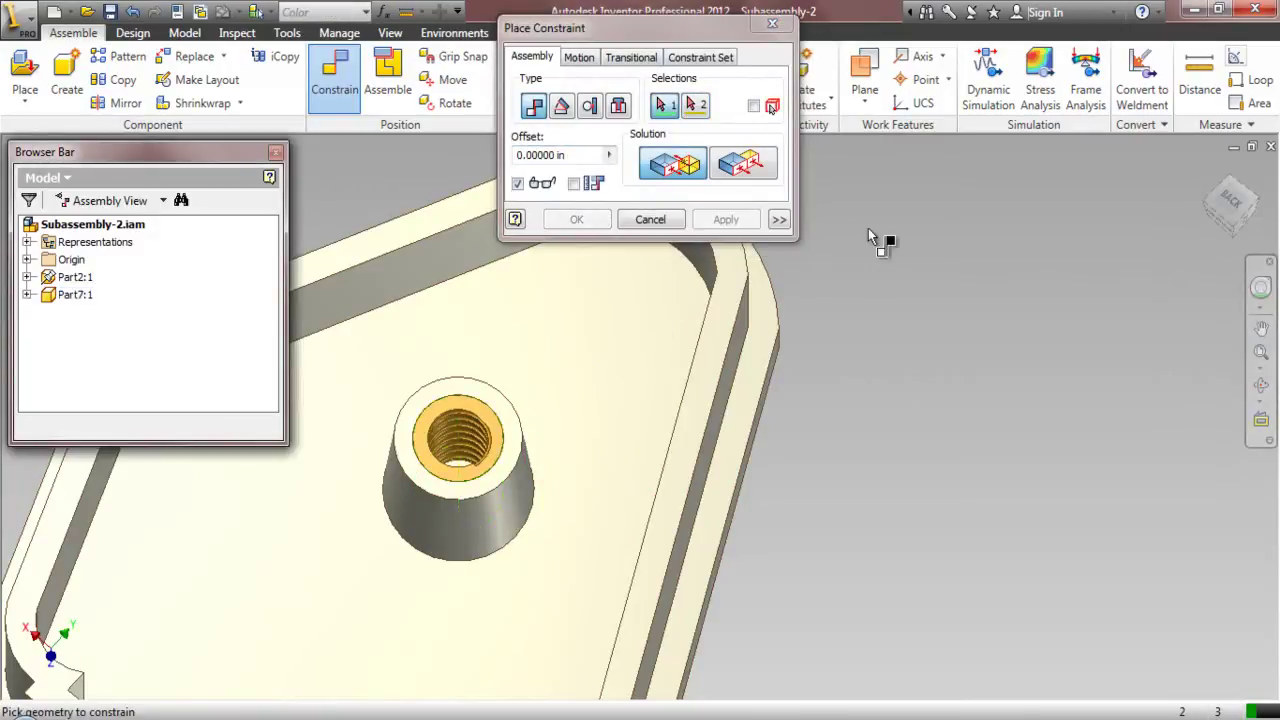
{"action": "left_click", "coordinate": [650, 219]}
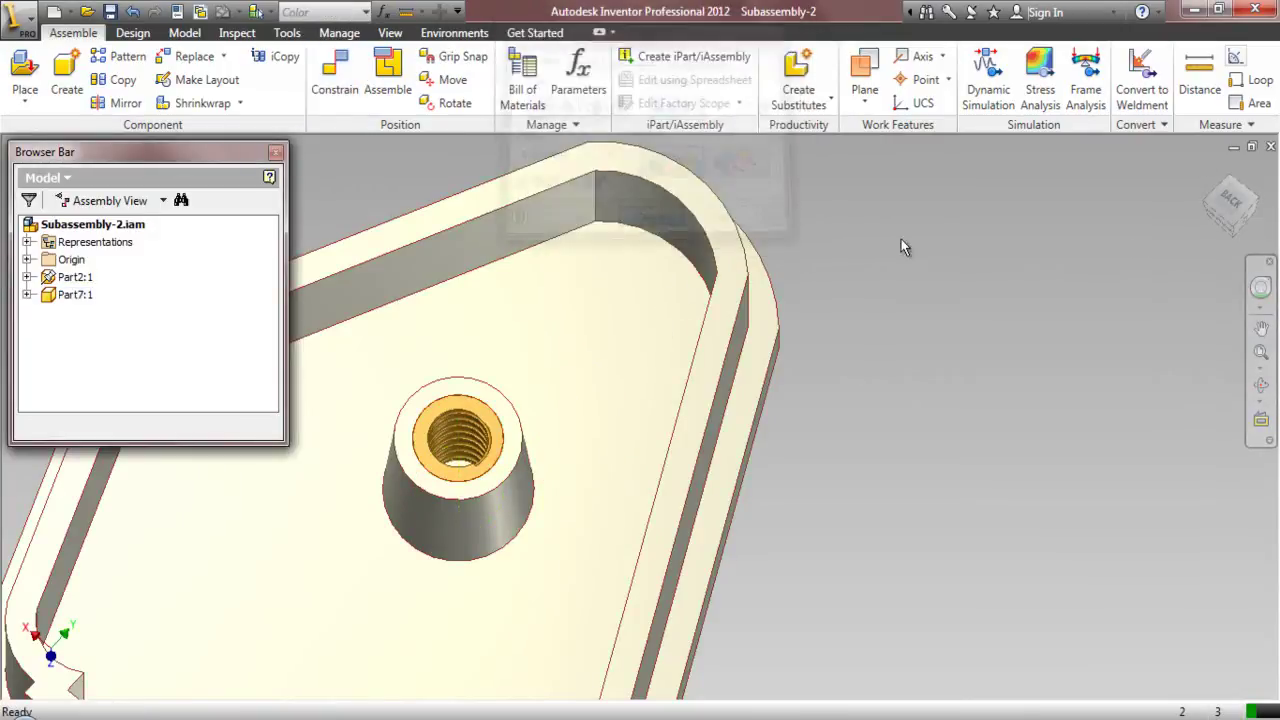
{"action": "left_click", "coordinate": [1236, 232]}
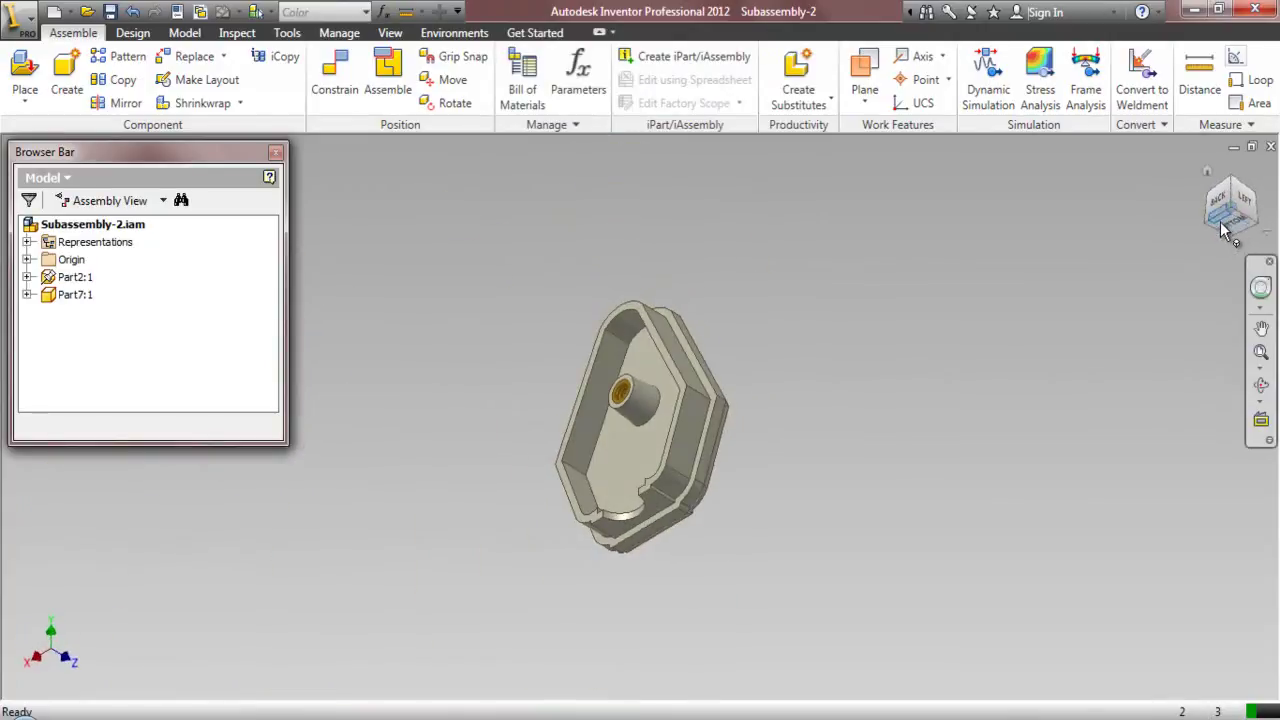
{"action": "left_click", "coordinate": [1244, 207]}
{"action": "left_click", "coordinate": [1207, 172]}
{"action": "scroll", "coordinate": [665, 388], "scroll_direction": "up", "scroll_amount": 5}
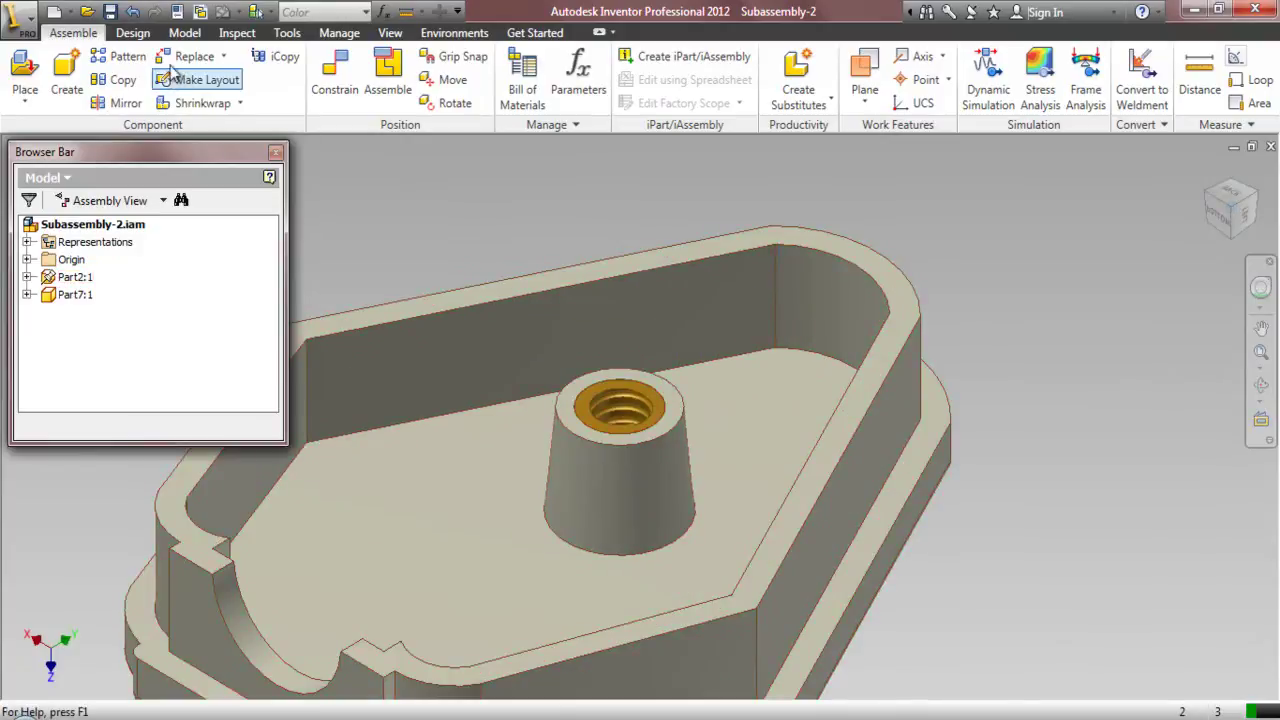
- Run an interference analysis with Part2 as the first set and Part7 as the second
{"action": "left_click", "coordinate": [237, 32]}
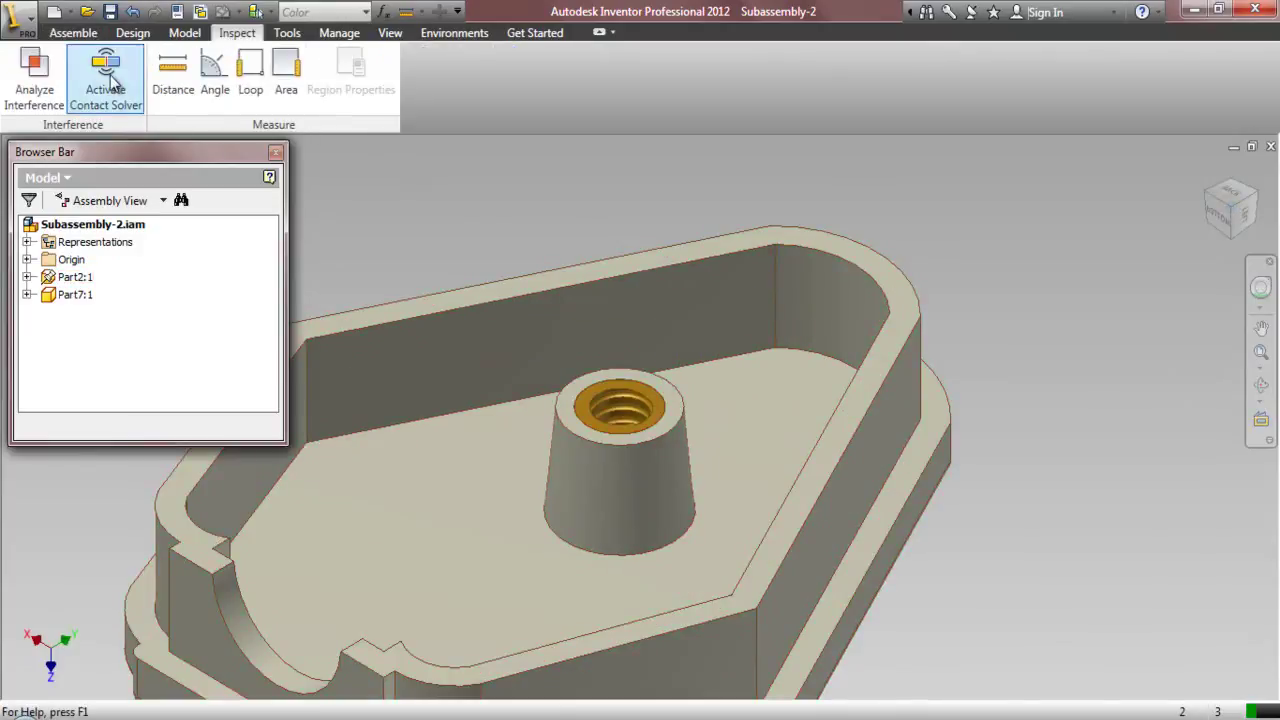
{"action": "left_click", "coordinate": [34, 72]}
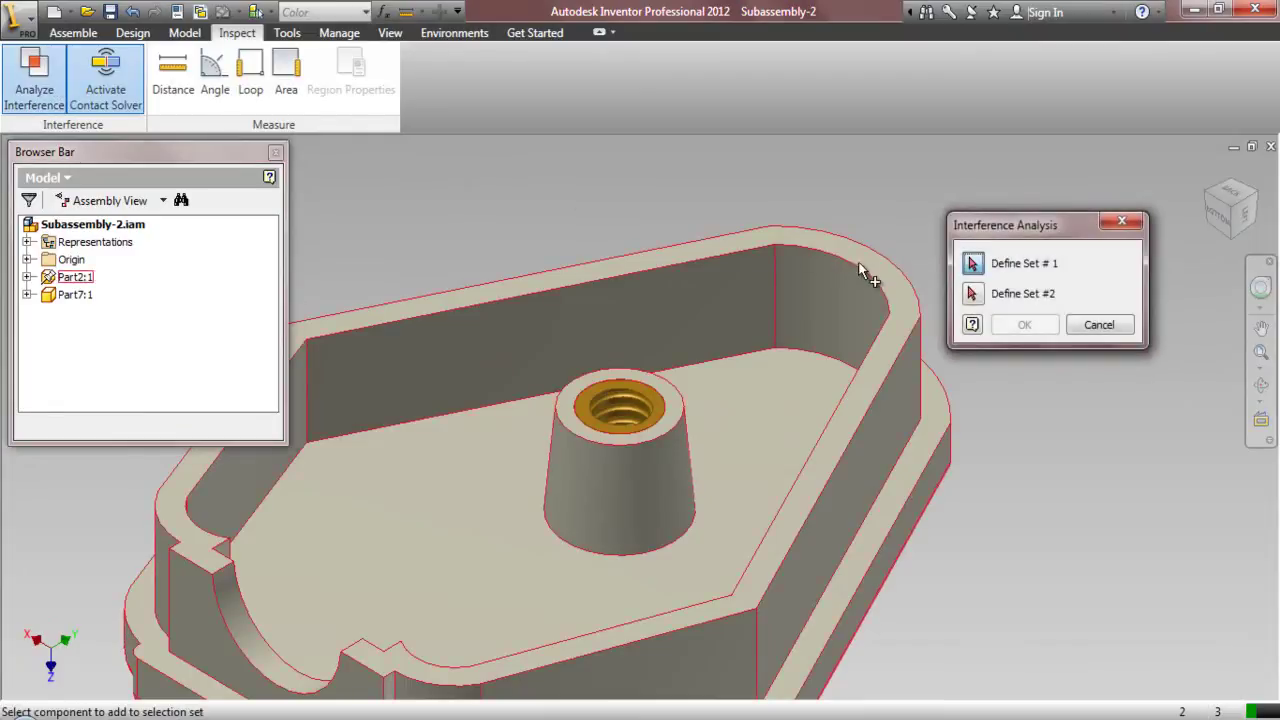
{"action": "left_click", "coordinate": [633, 450]}
{"action": "left_click", "coordinate": [972, 293]}
{"action": "left_click", "coordinate": [637, 398]}
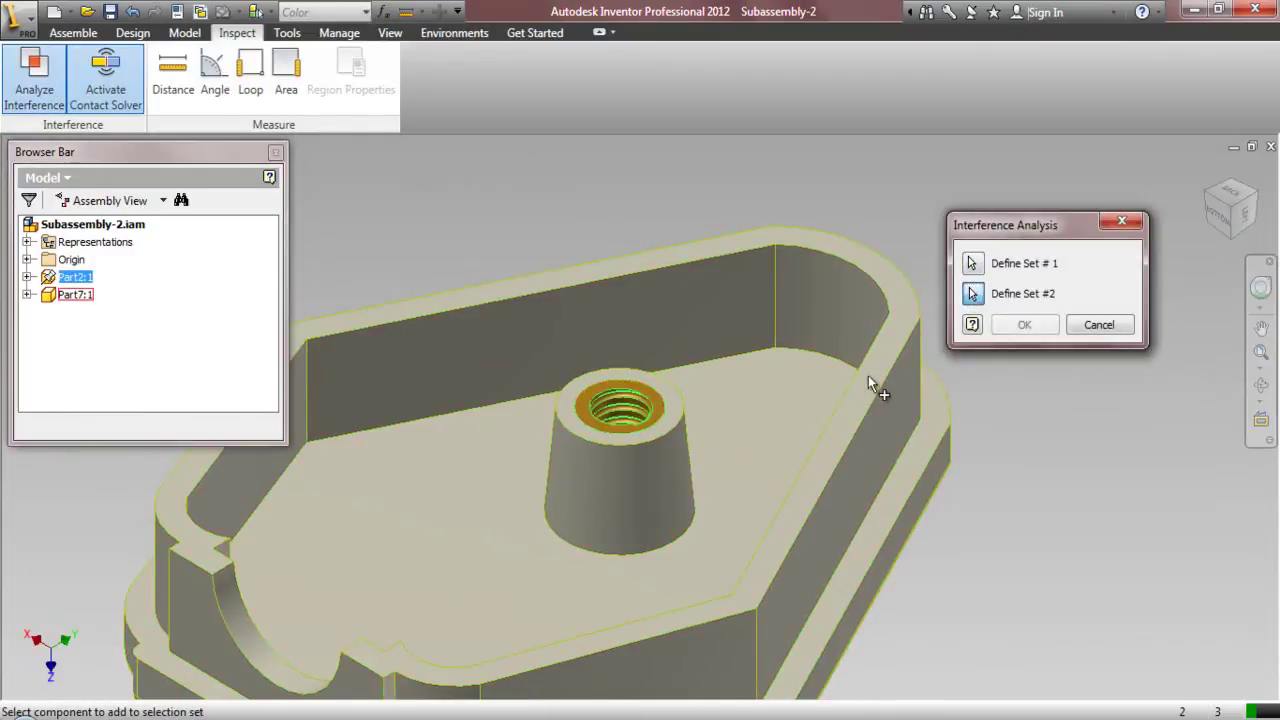
{"action": "left_click", "coordinate": [1018, 325]}
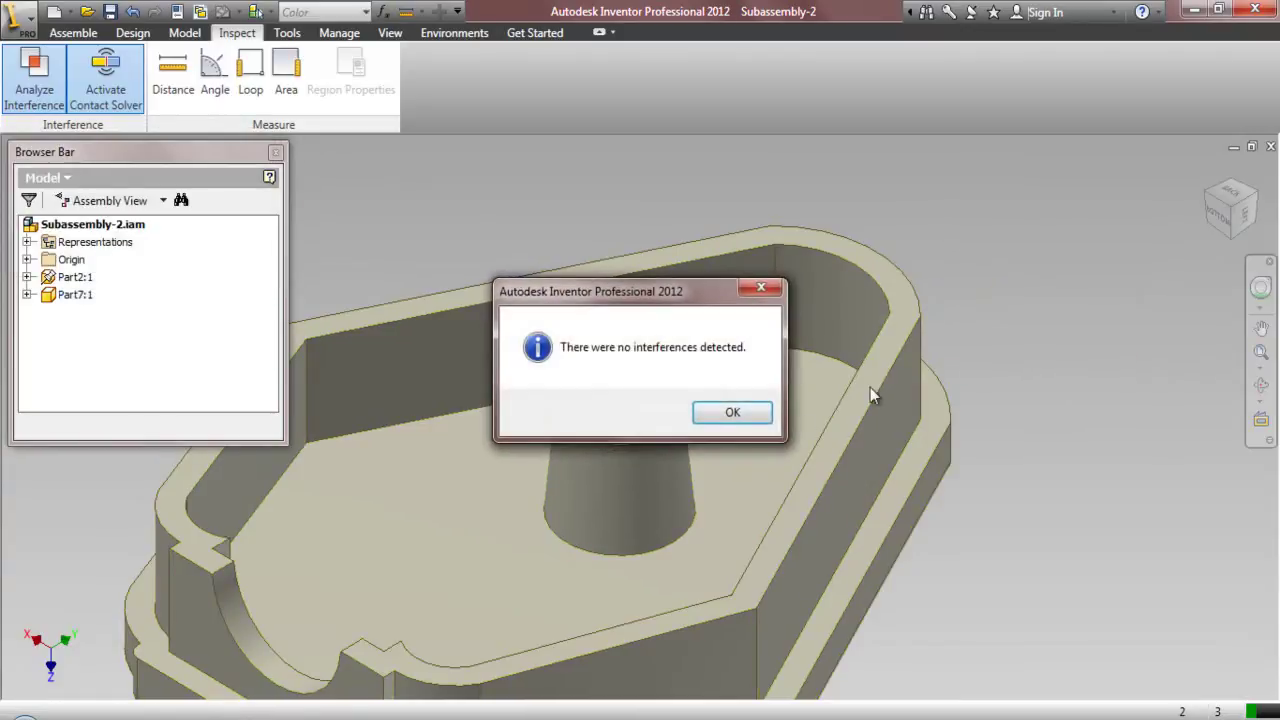
{"action": "left_click", "coordinate": [733, 413]}
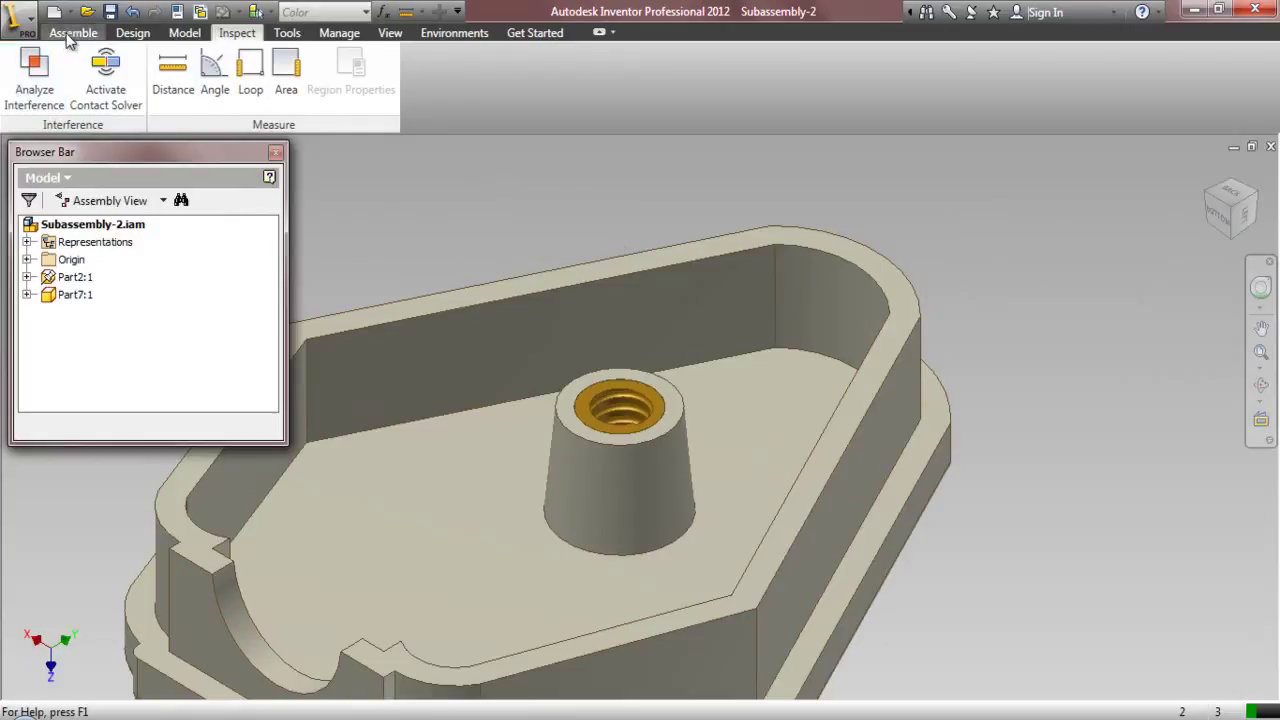
- Save Subassembly-2 together with its dependent Part7, and close the assembly
{"action": "left_click", "coordinate": [70, 33]}
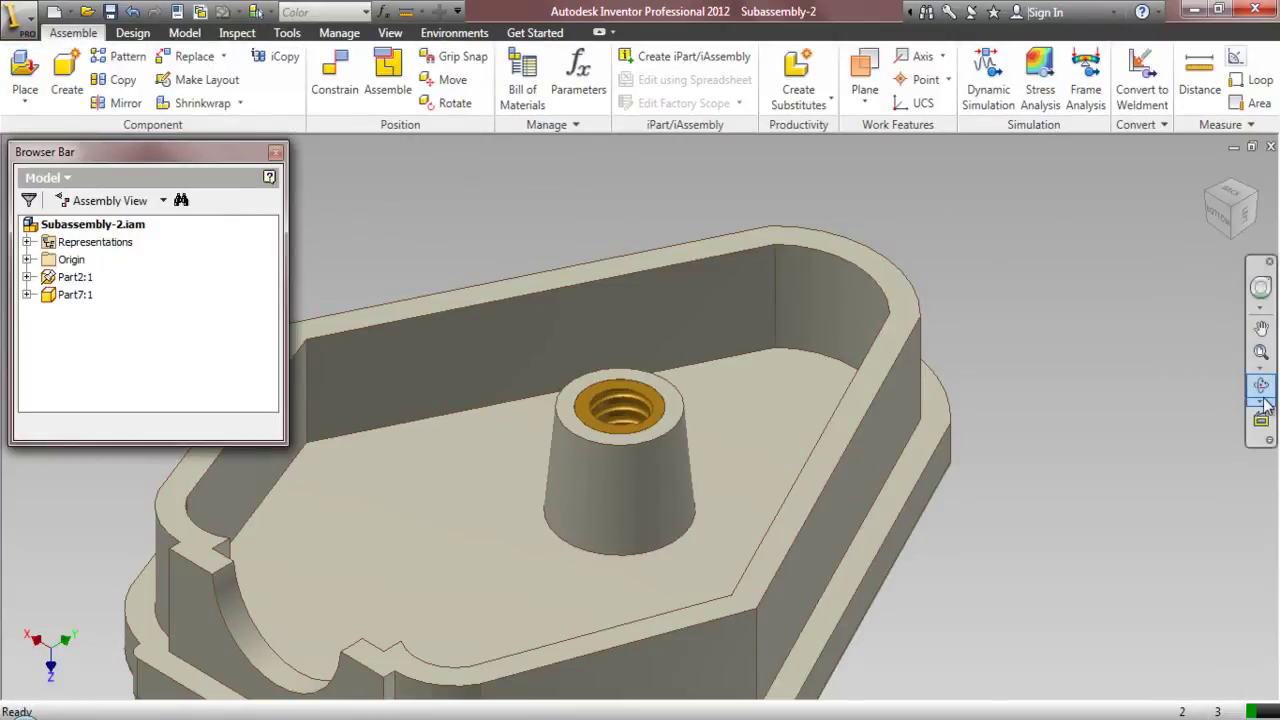
{"action": "left_click", "coordinate": [1262, 354]}
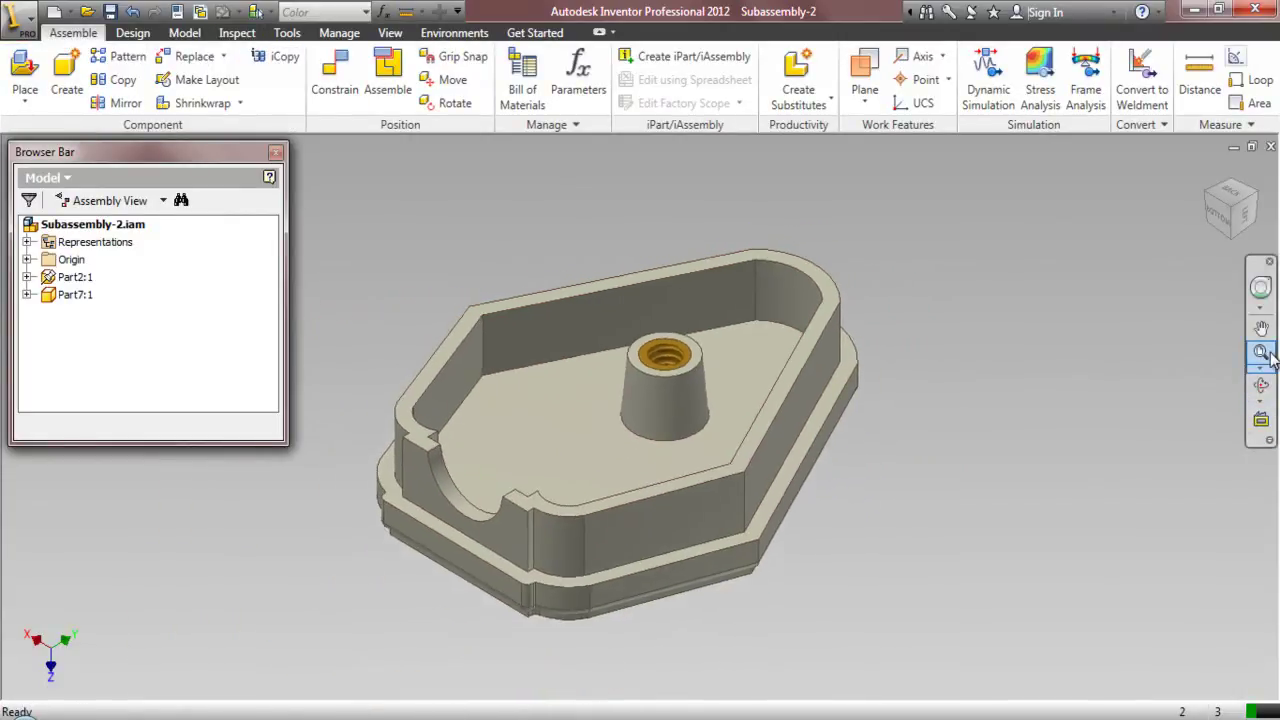
{"action": "left_click", "coordinate": [110, 11]}
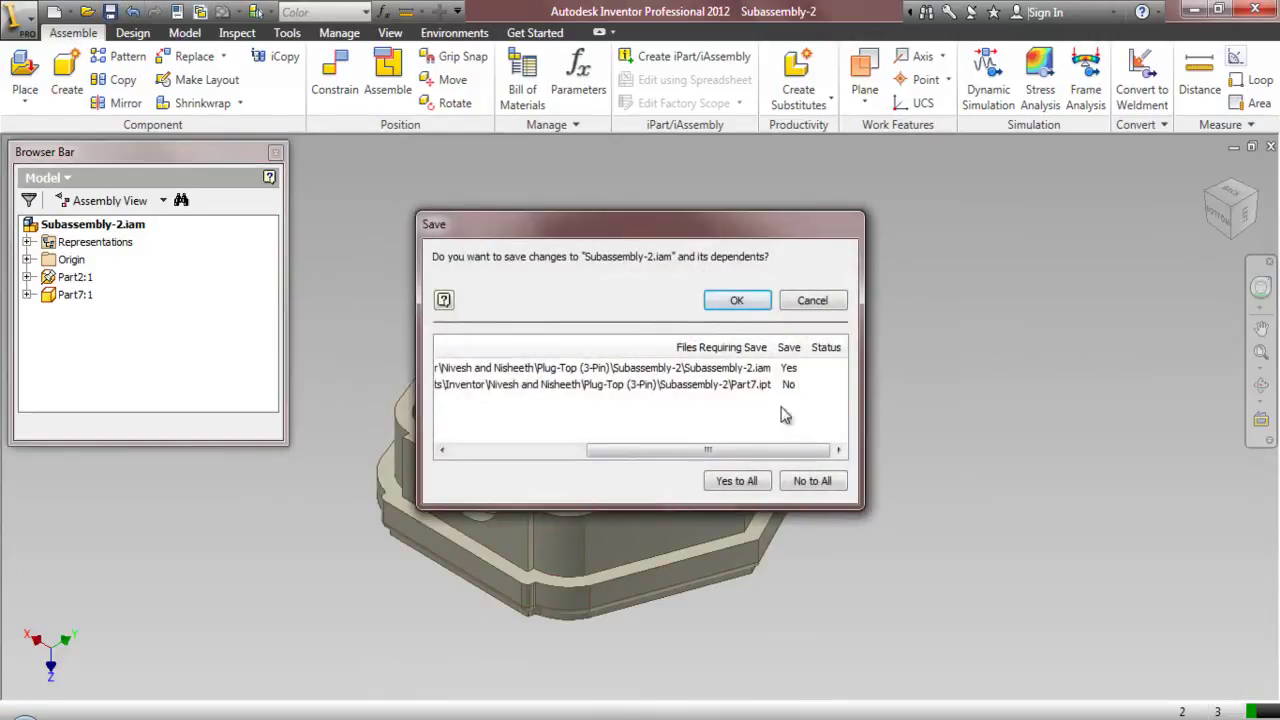
{"action": "left_click", "coordinate": [732, 480]}
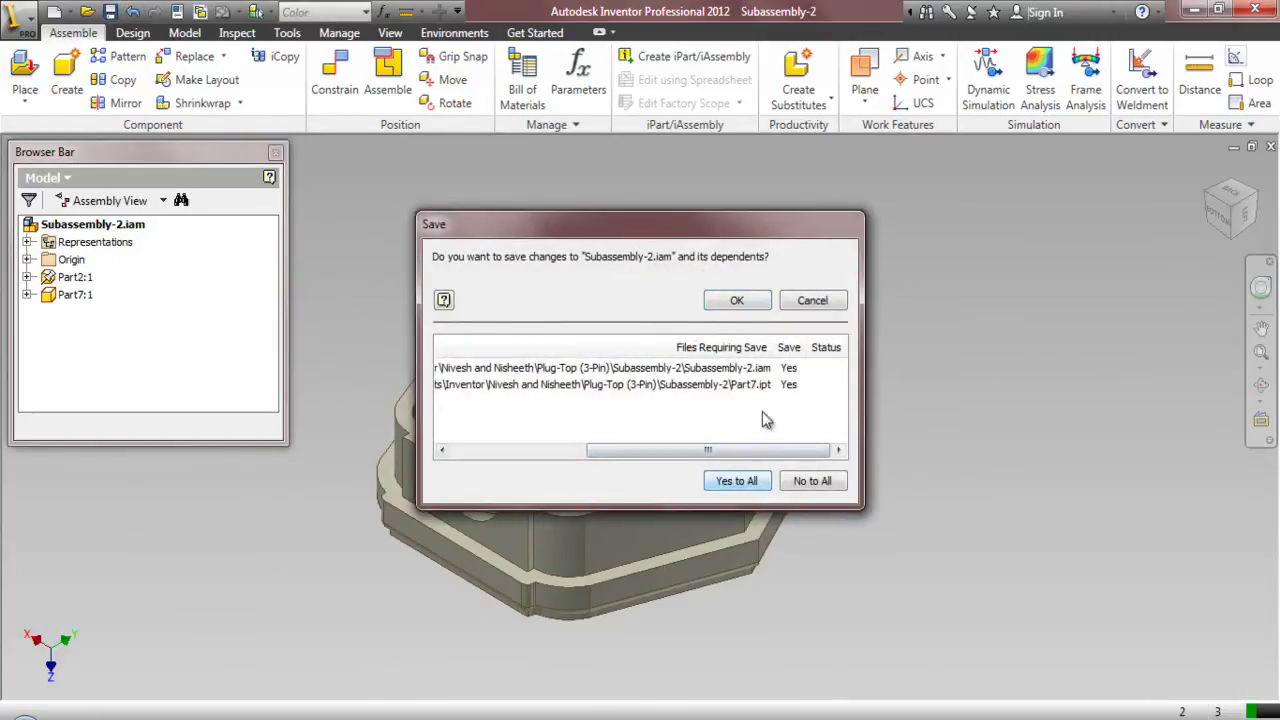
{"action": "left_click", "coordinate": [751, 301]}
{"action": "left_click", "coordinate": [724, 339]}
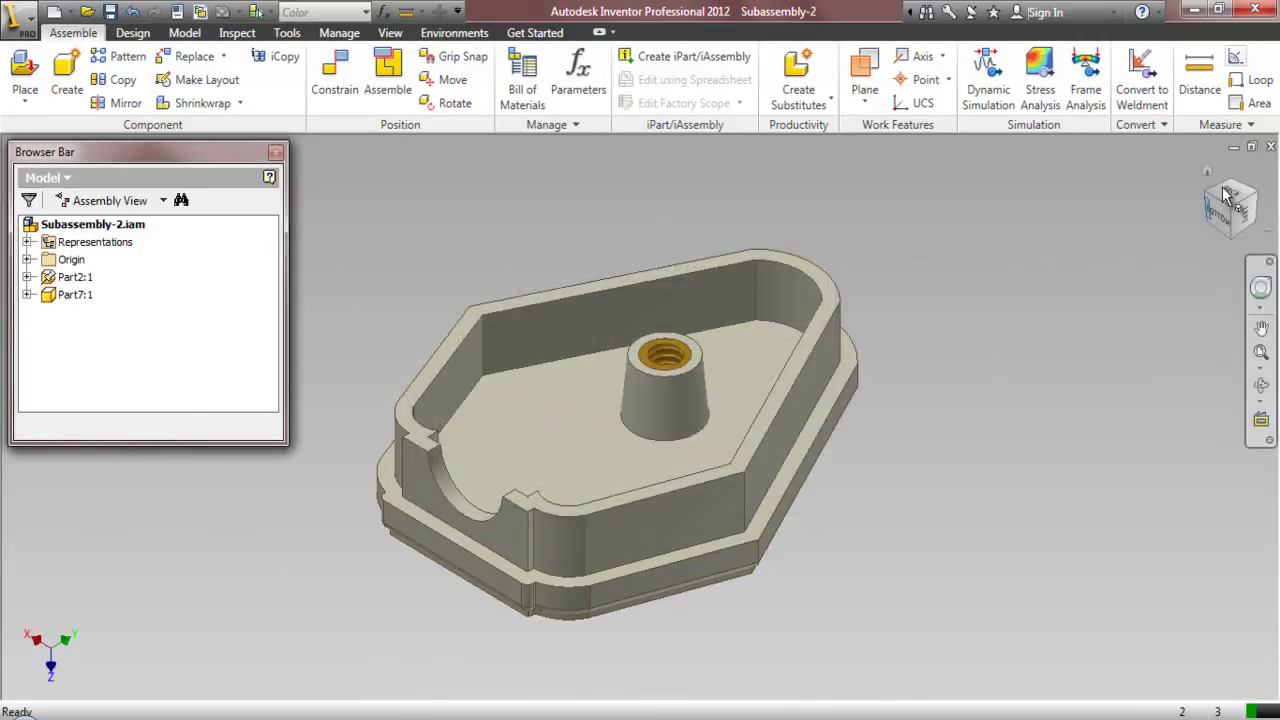
{"action": "left_click", "coordinate": [1270, 147]}
- Start a new assembly and place one instance of Subassembly-1 from the Subassembly-1 folder of the Plug-Top (3-Pin) project
{"action": "left_click", "coordinate": [19, 75]}
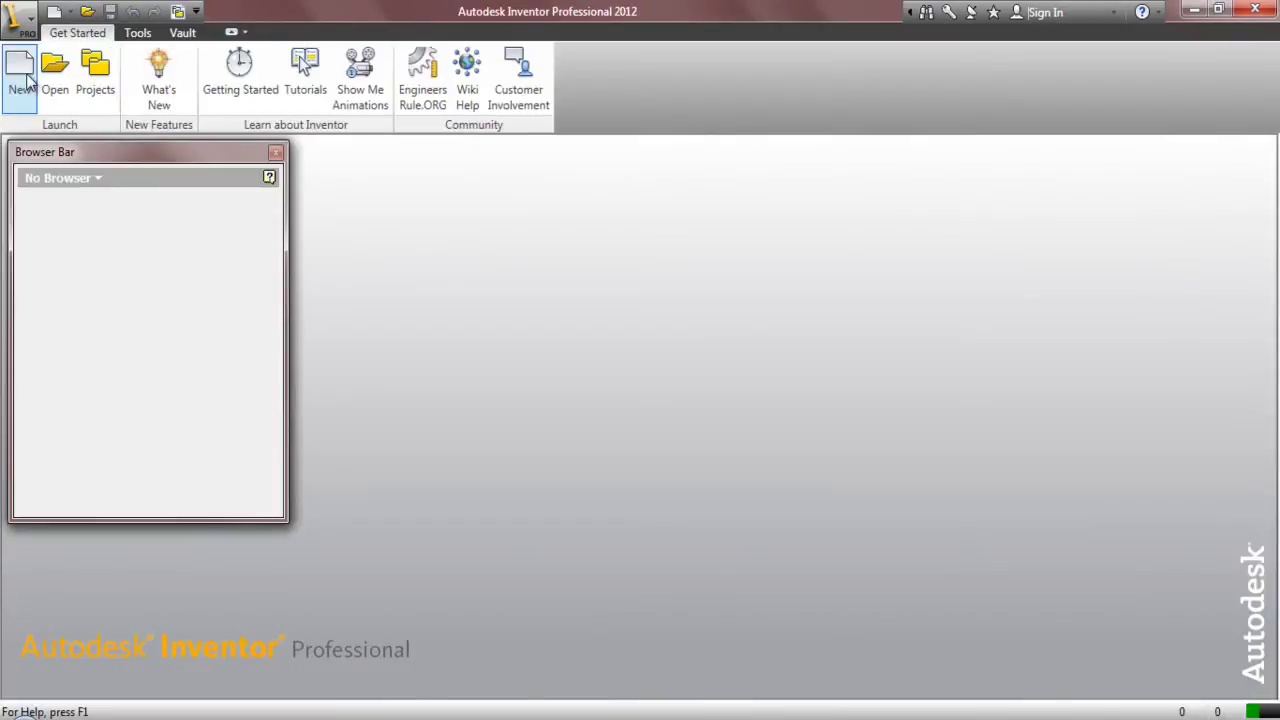
{"action": "double_click", "coordinate": [515, 228]}
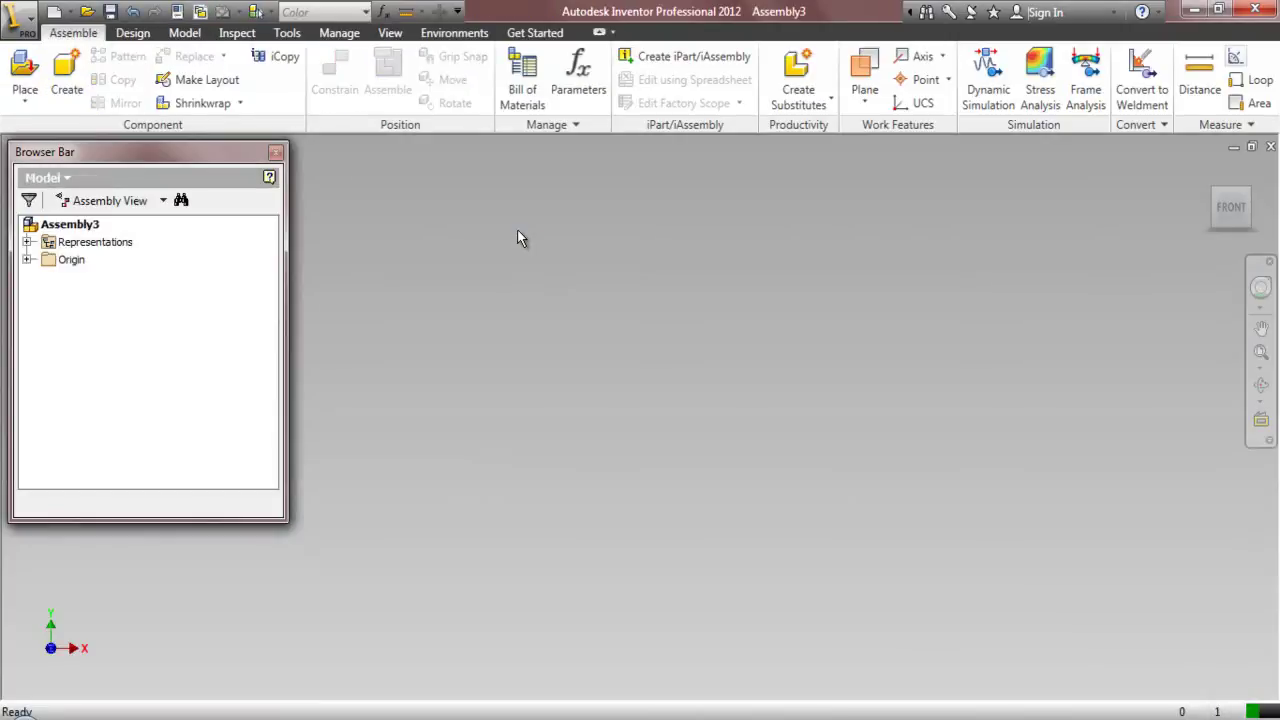
{"action": "left_click", "coordinate": [25, 72]}
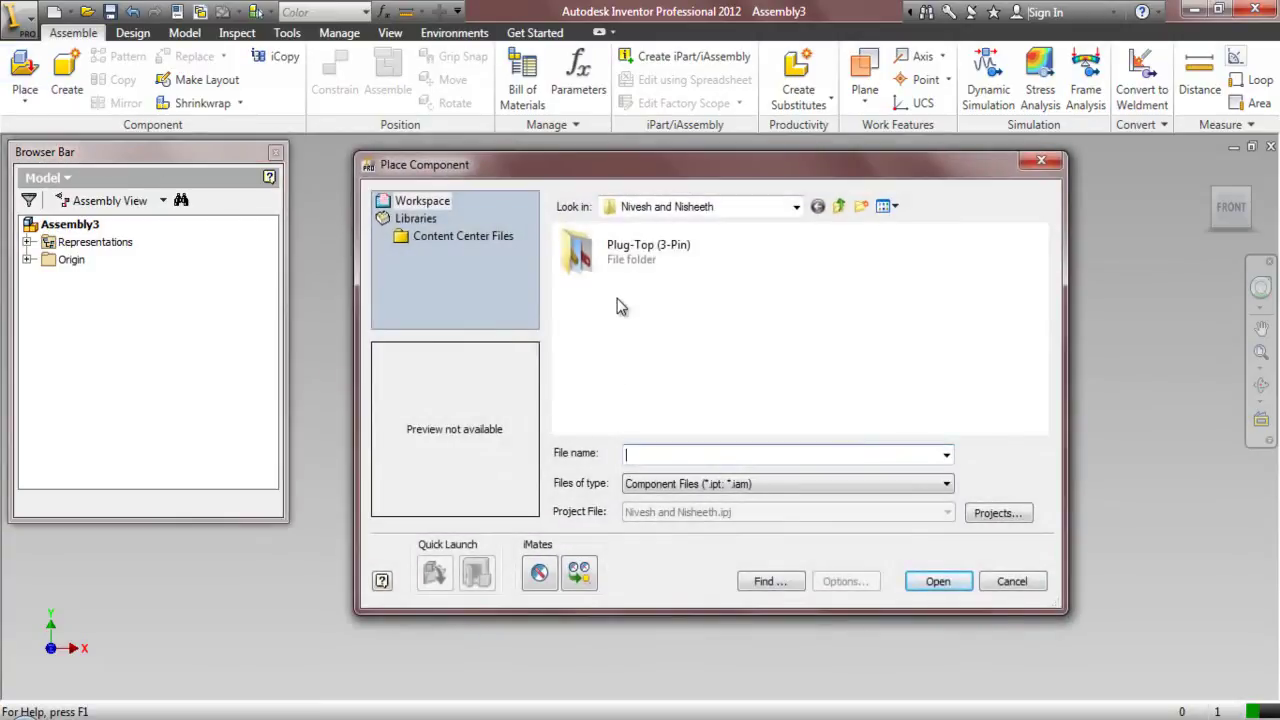
{"action": "left_click", "coordinate": [617, 264]}
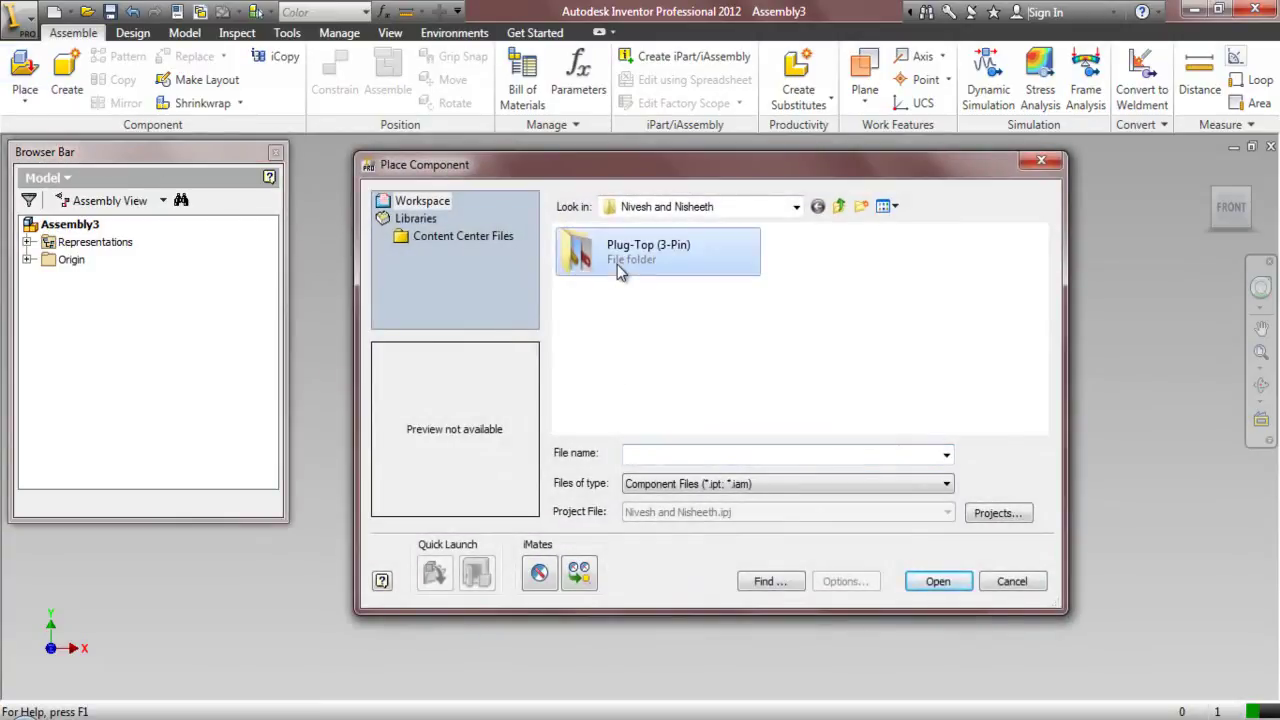
{"action": "double_click", "coordinate": [617, 264]}
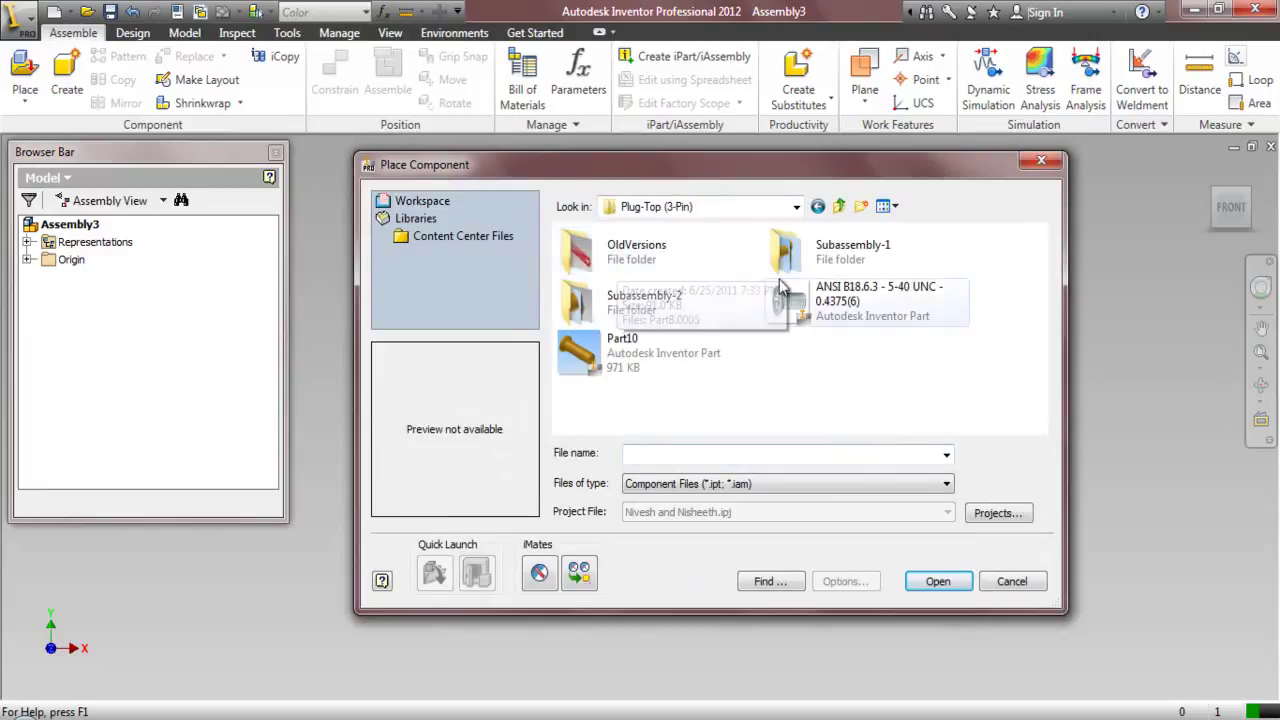
{"action": "double_click", "coordinate": [817, 262]}
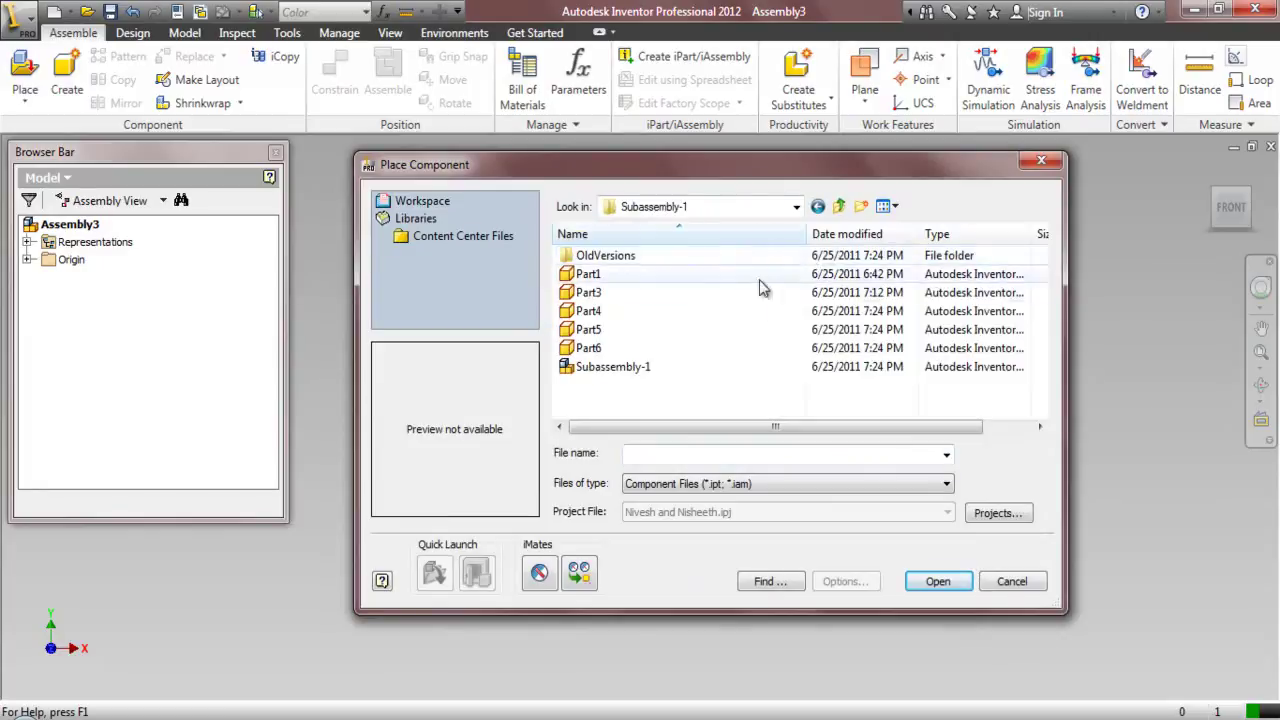
{"action": "left_click", "coordinate": [648, 369]}
{"action": "left_click", "coordinate": [940, 582]}
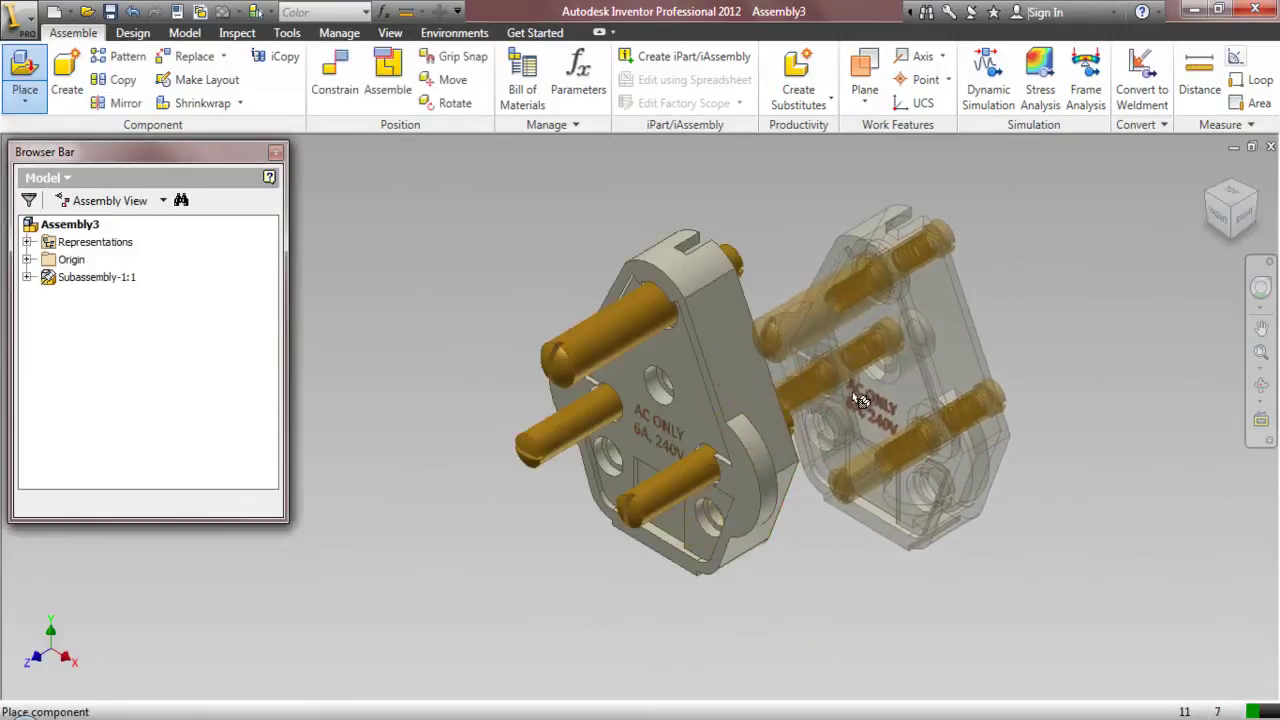
{"action": "right_click", "coordinate": [850, 391]}
{"action": "left_click", "coordinate": [872, 402]}
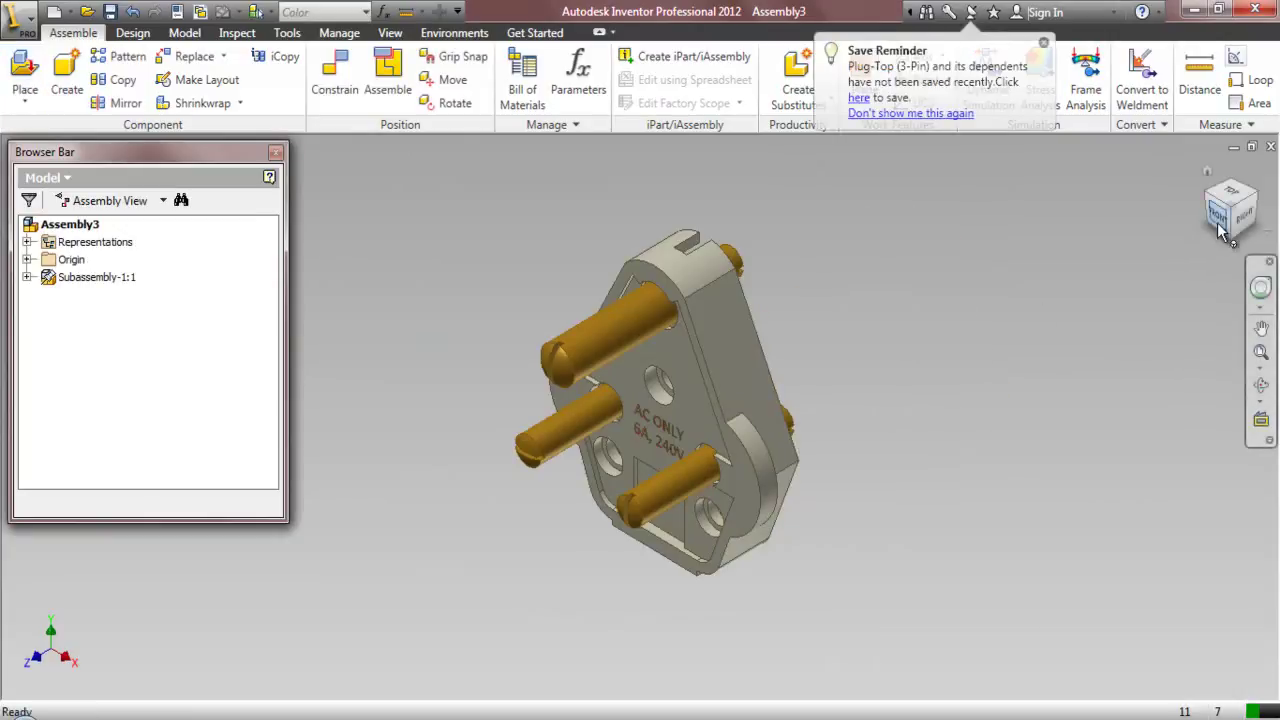
- Save the new assembly as Plug-Top (3-Pin) in the Plug-Top (3-Pin) folder
{"action": "left_click", "coordinate": [1245, 218]}
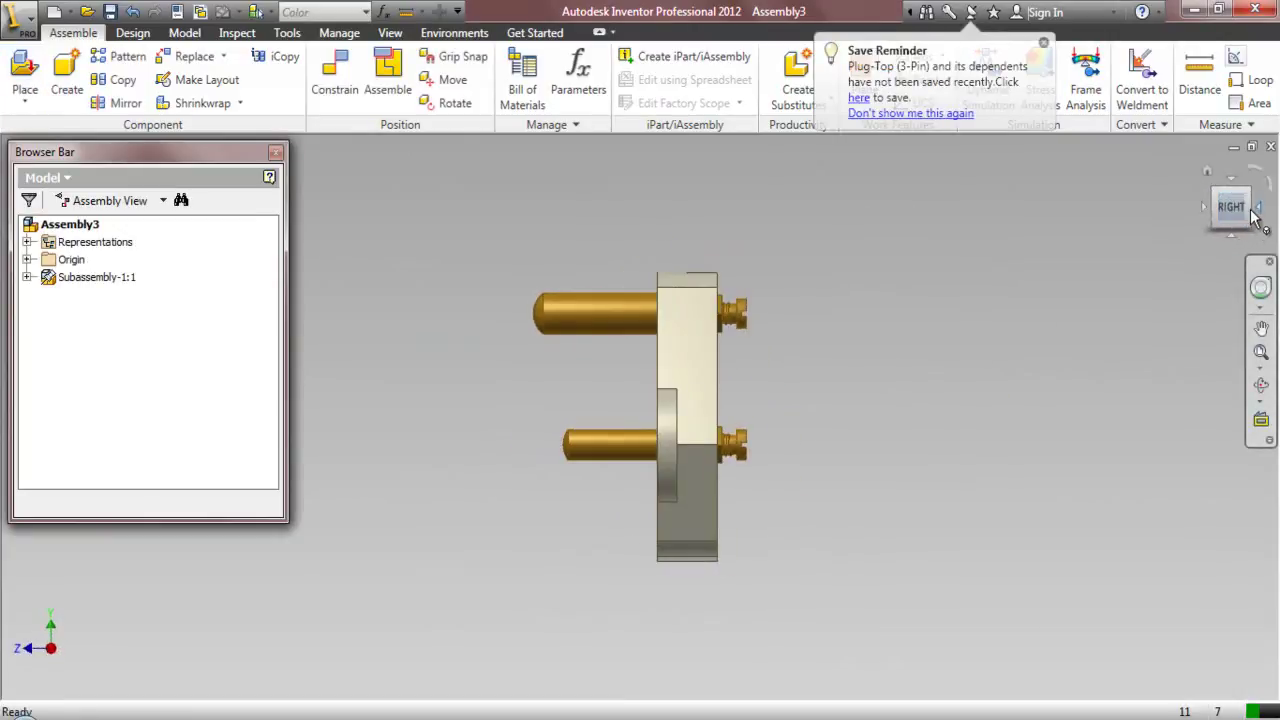
{"action": "left_click", "coordinate": [1263, 218]}
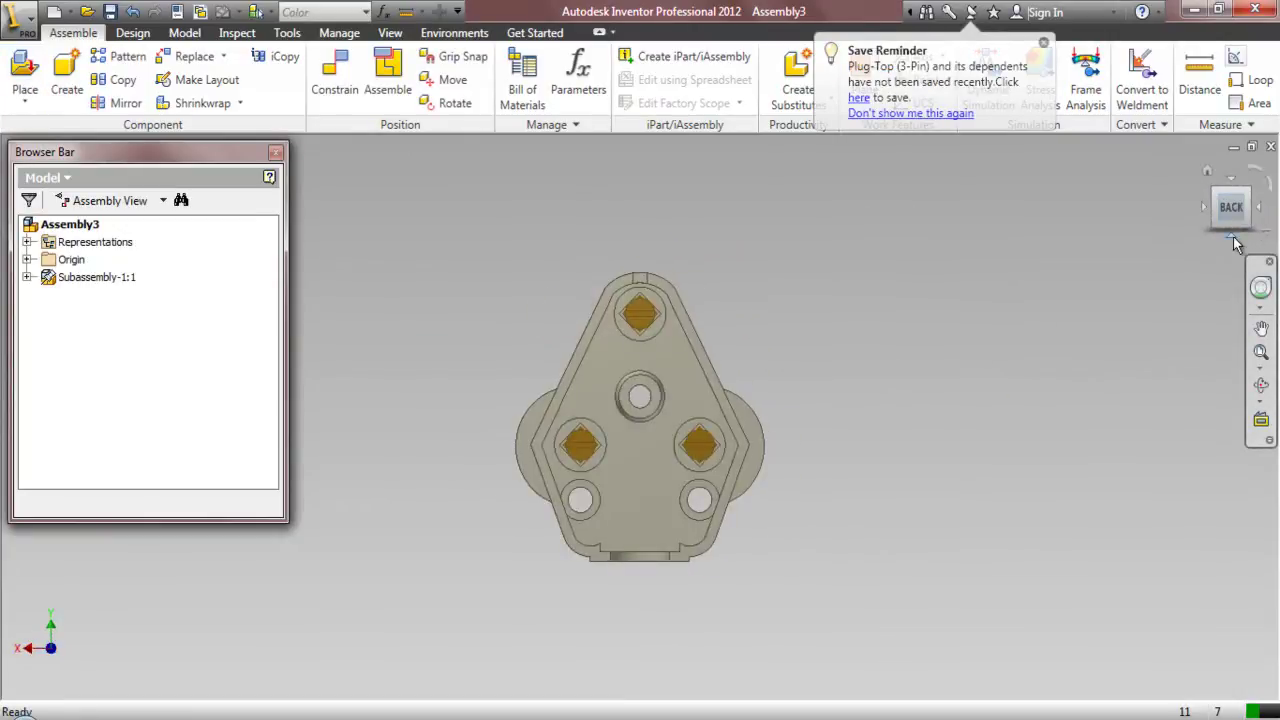
{"action": "left_click", "coordinate": [1223, 241]}
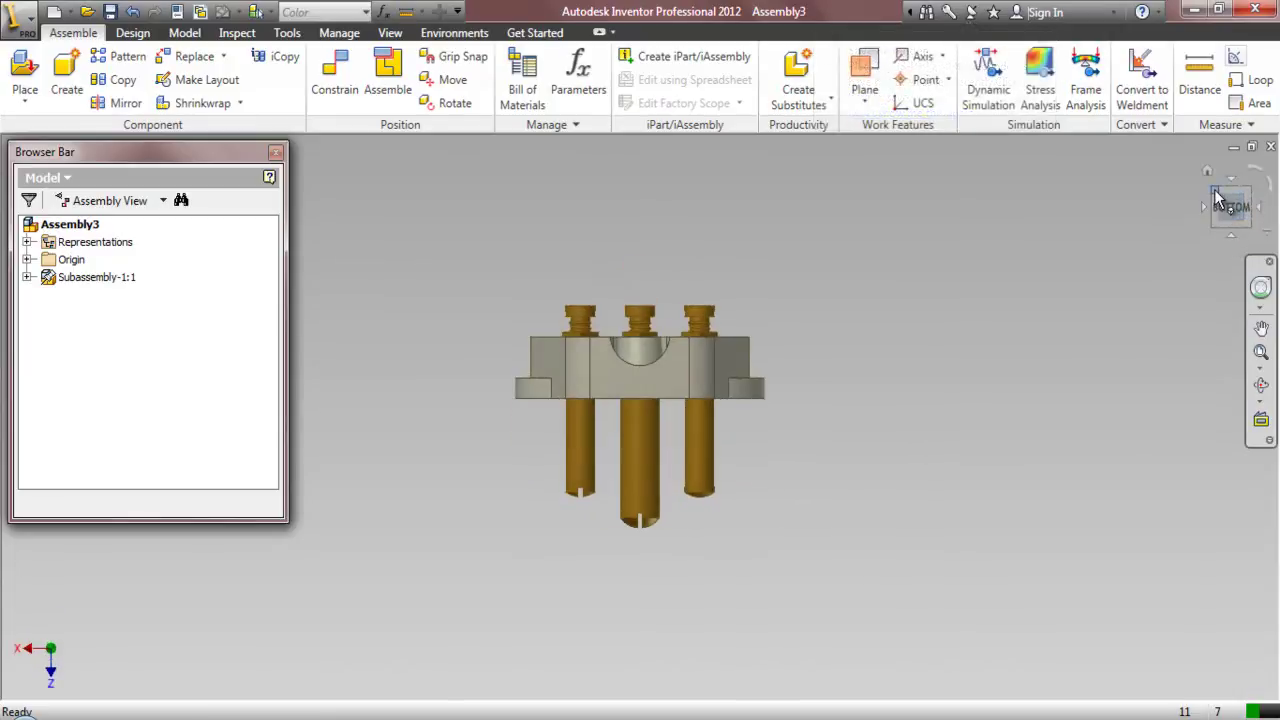
{"action": "left_click", "coordinate": [1214, 200]}
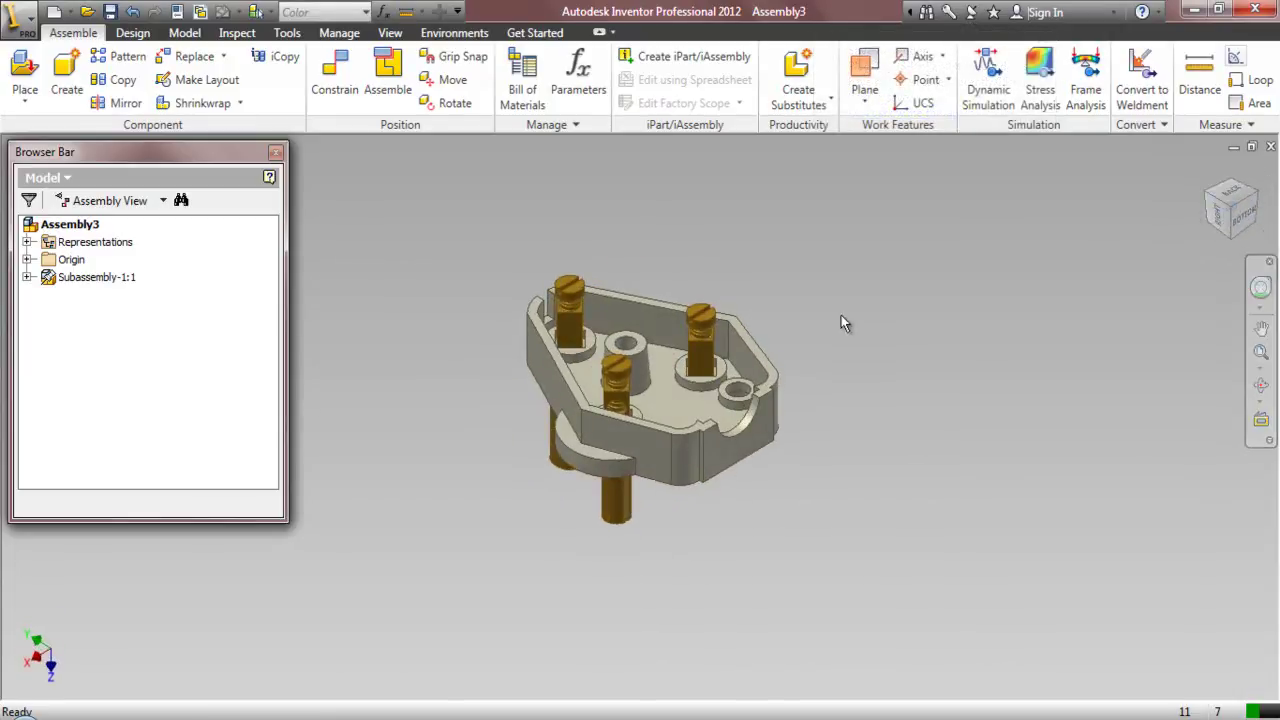
{"action": "scroll", "coordinate": [624, 321], "scroll_direction": "down", "scroll_amount": 3}
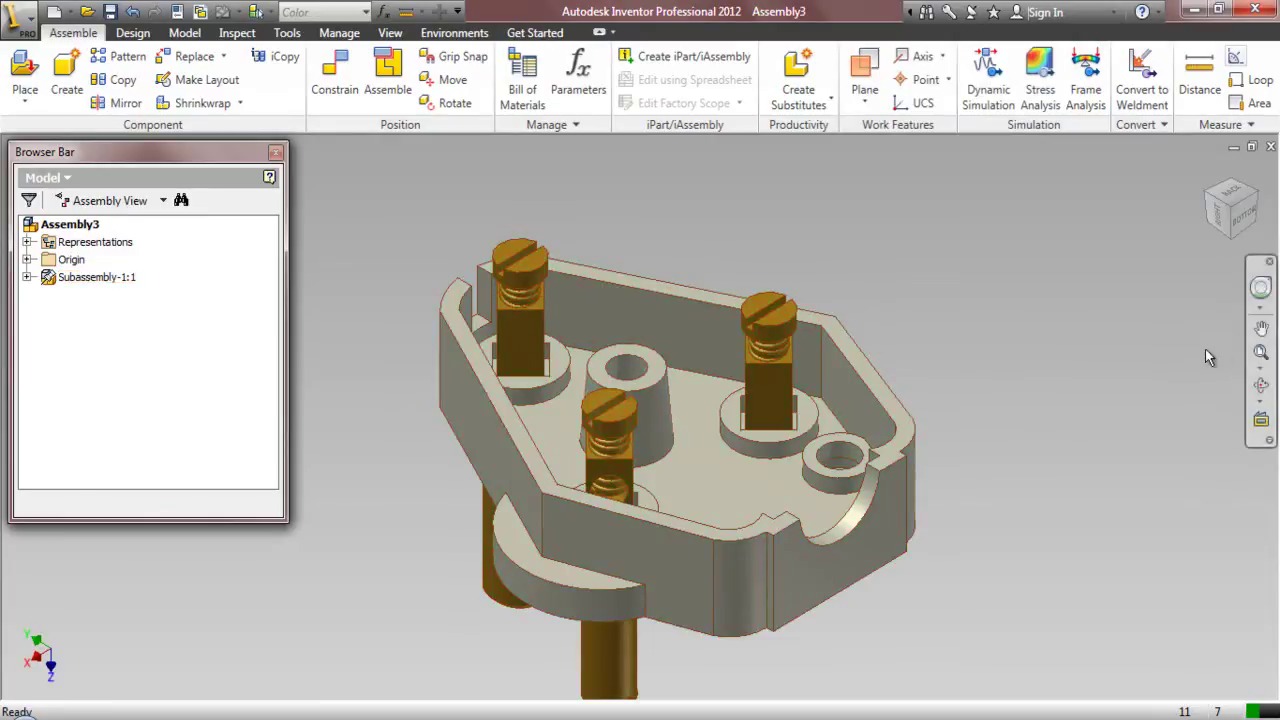
{"action": "left_click", "coordinate": [1265, 356]}
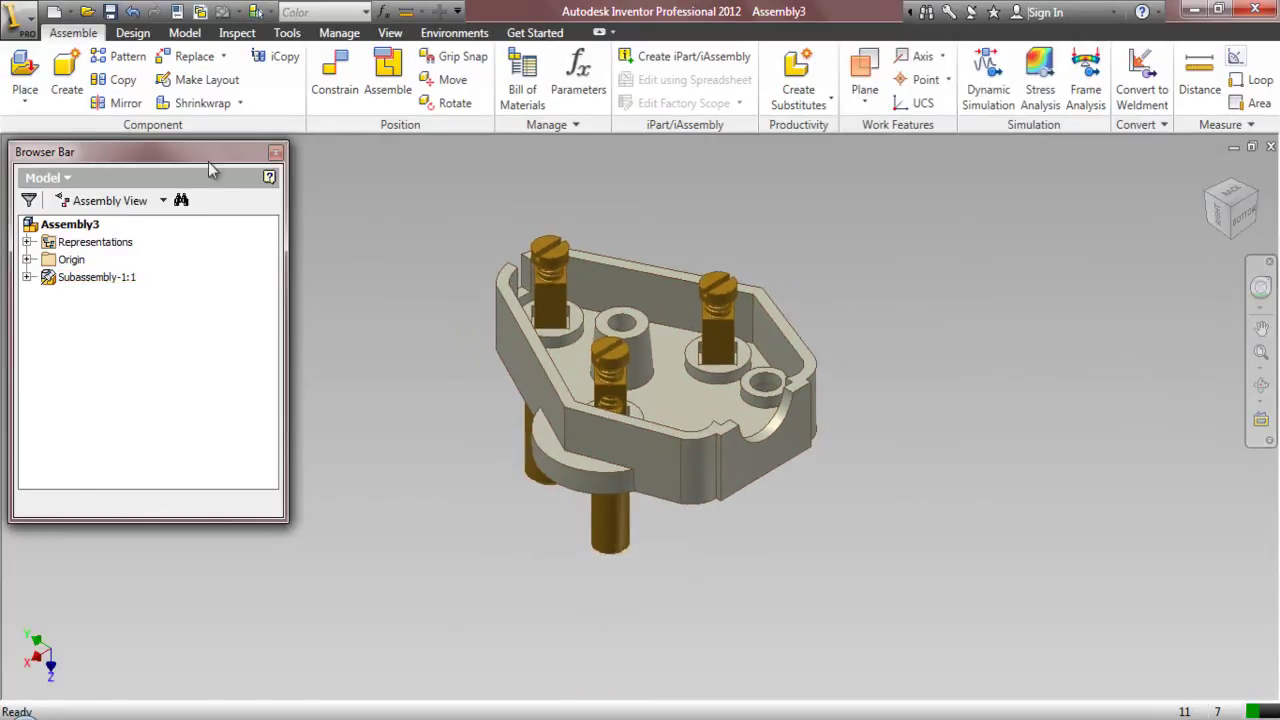
{"action": "left_click", "coordinate": [110, 12]}
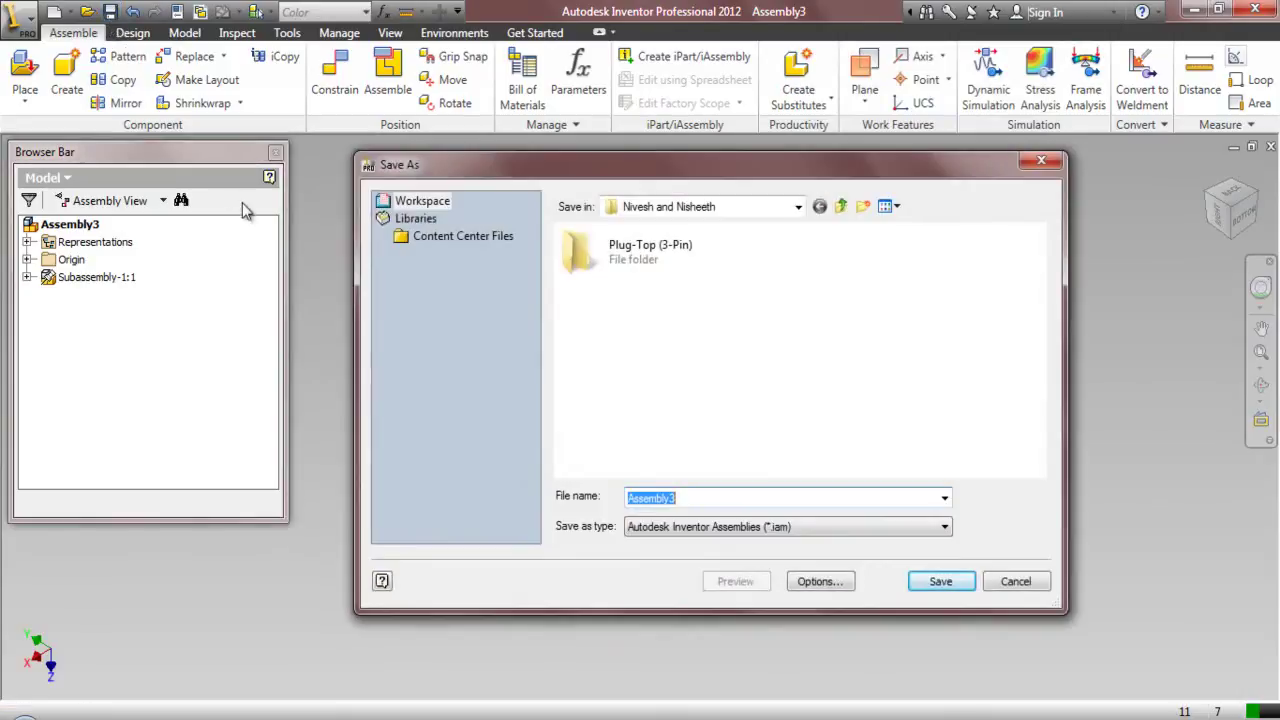
{"action": "double_click", "coordinate": [652, 262]}
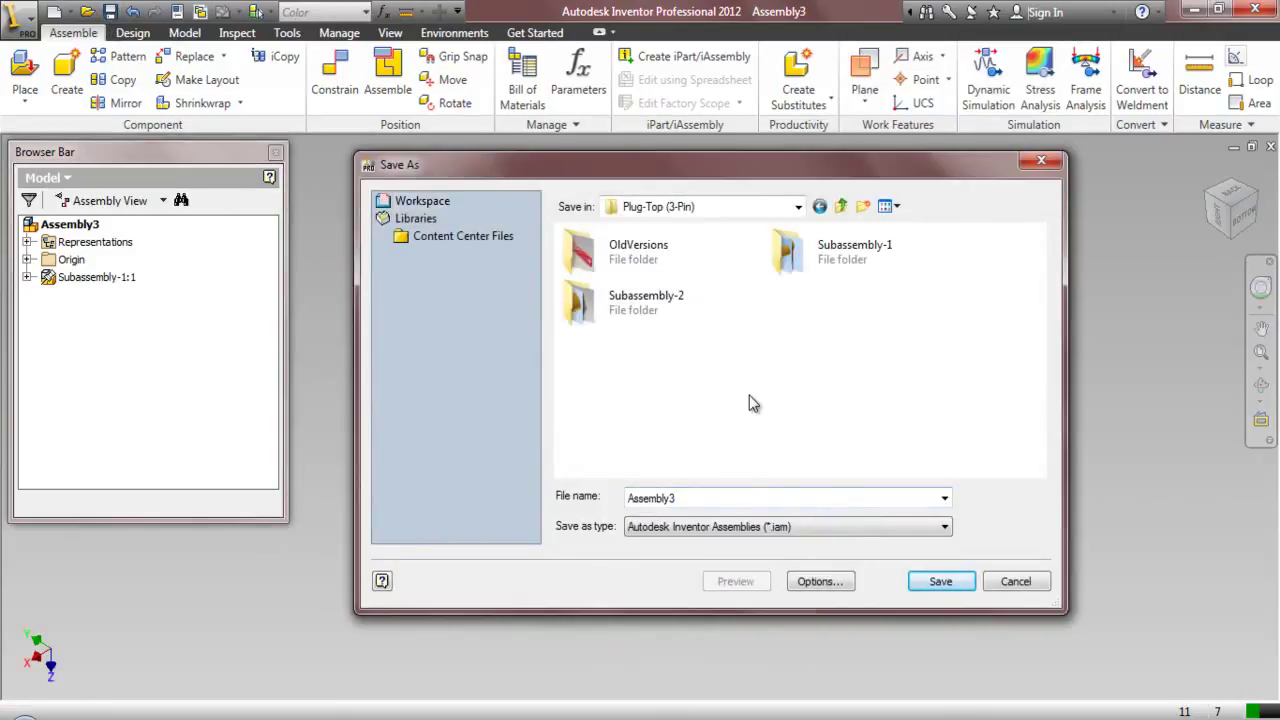
{"action": "double_click", "coordinate": [713, 503]}
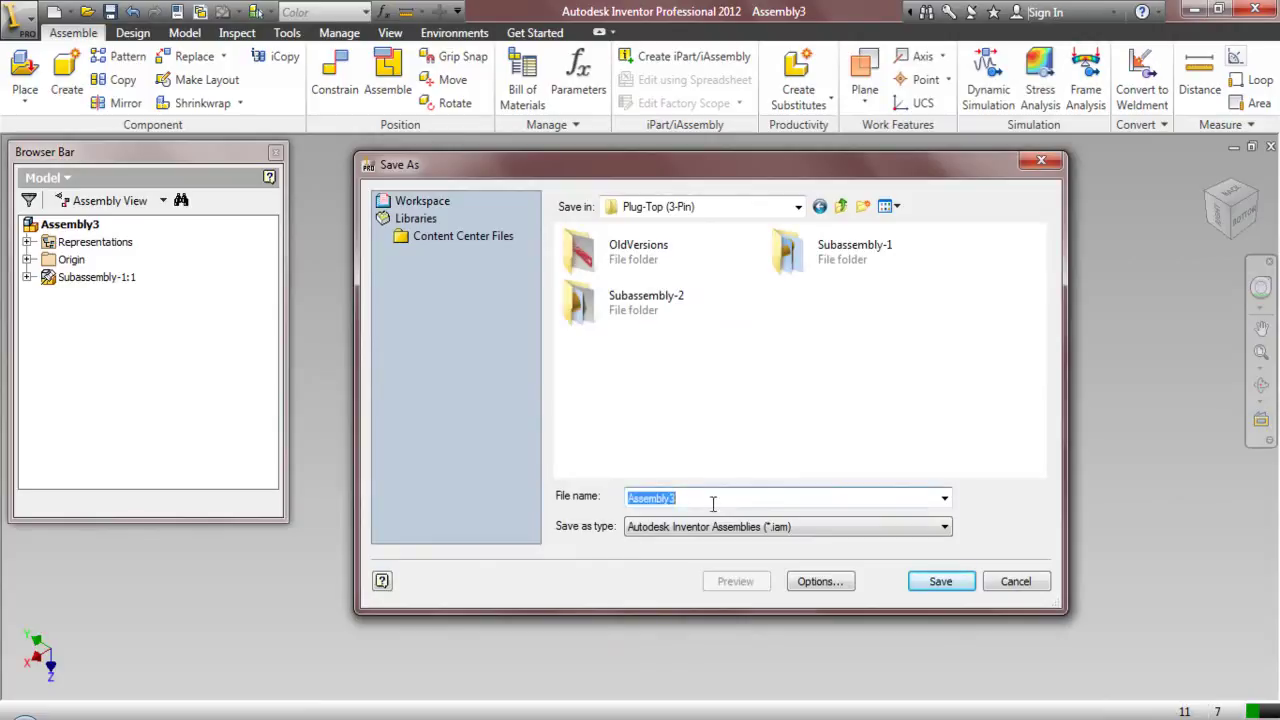
{"action": "type", "text": "Plug-Top (3-Pin"}
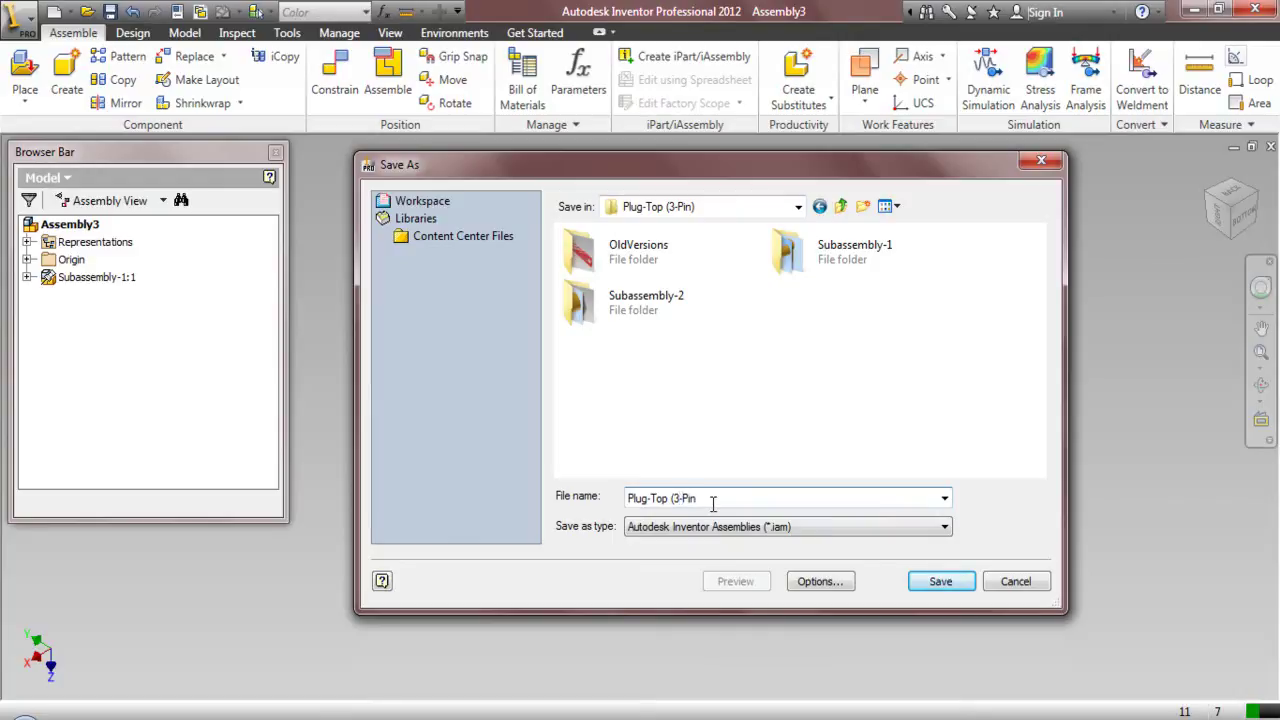
{"action": "type", "text": ")"}
{"action": "left_click", "coordinate": [940, 584]}
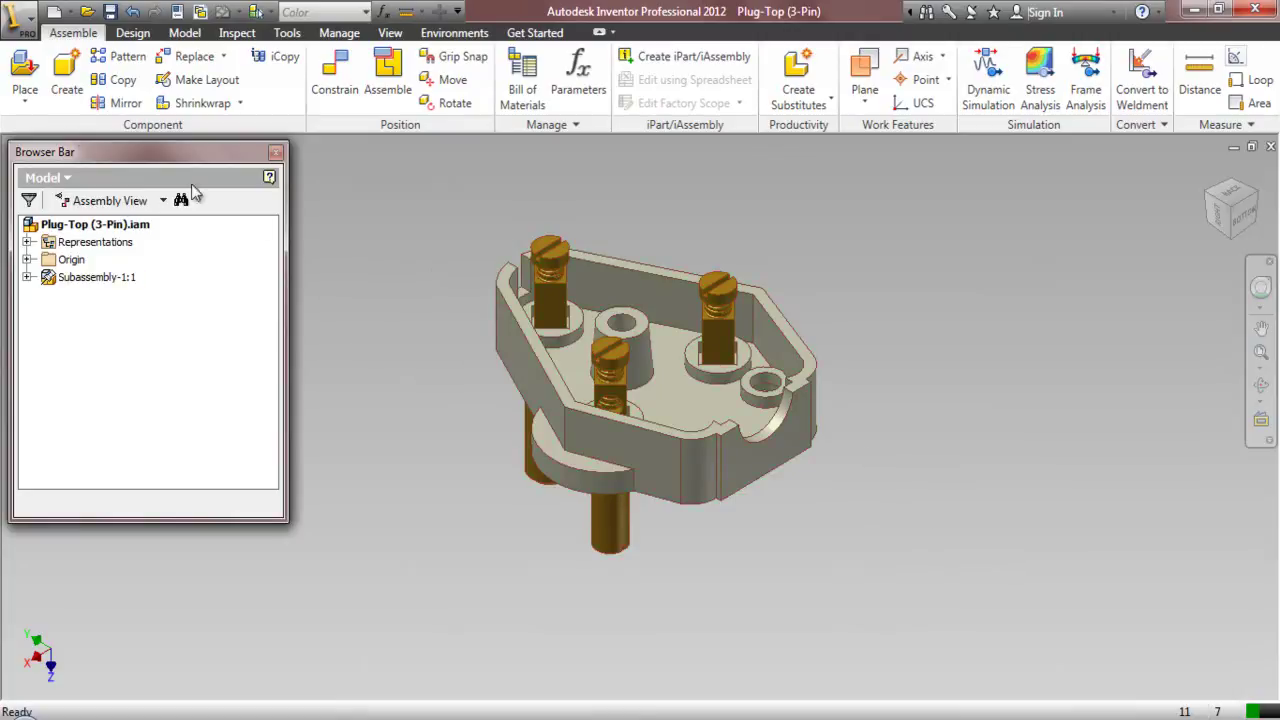
- Create a new in-place component named Part9 from the My Preference.ipt template, stored in the Plug-Top (3-Pin) folder
{"action": "left_click", "coordinate": [64, 94]}
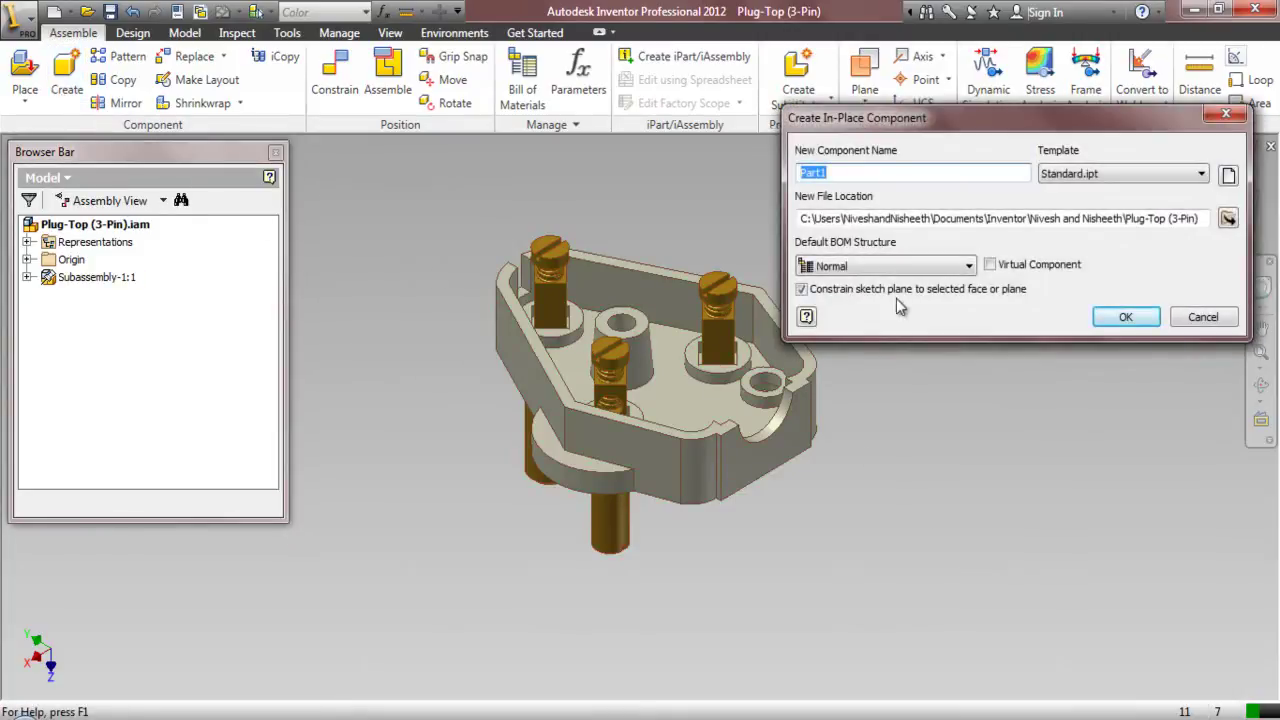
{"action": "left_click", "coordinate": [1097, 176]}
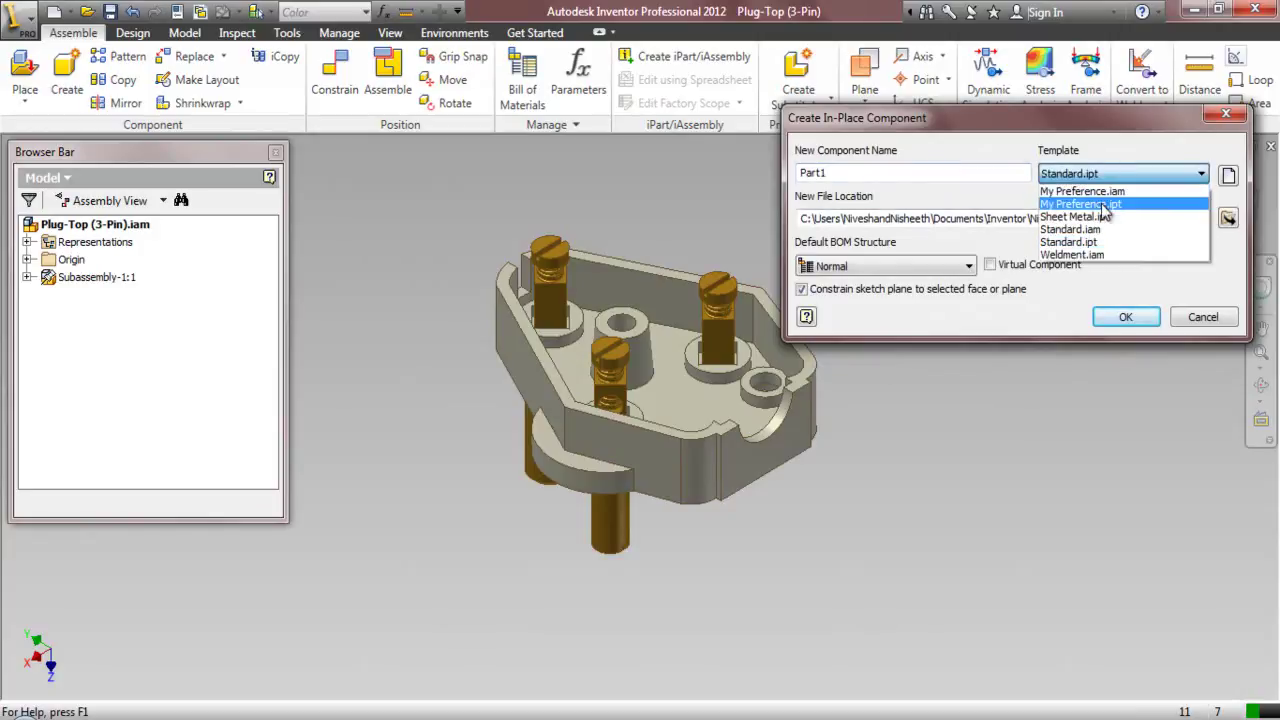
{"action": "left_click", "coordinate": [1101, 203]}
{"action": "left_click", "coordinate": [1227, 219]}
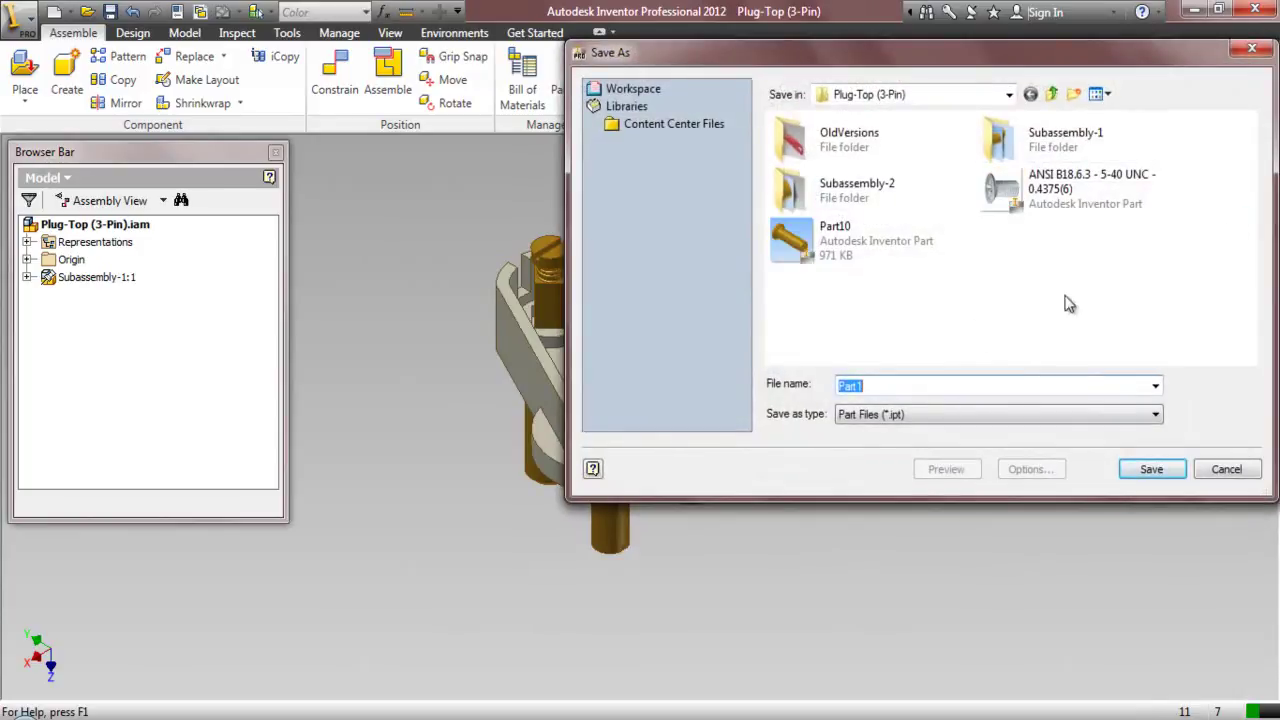
{"action": "left_click", "coordinate": [866, 385]}
{"action": "key", "text": "BackSpace"}
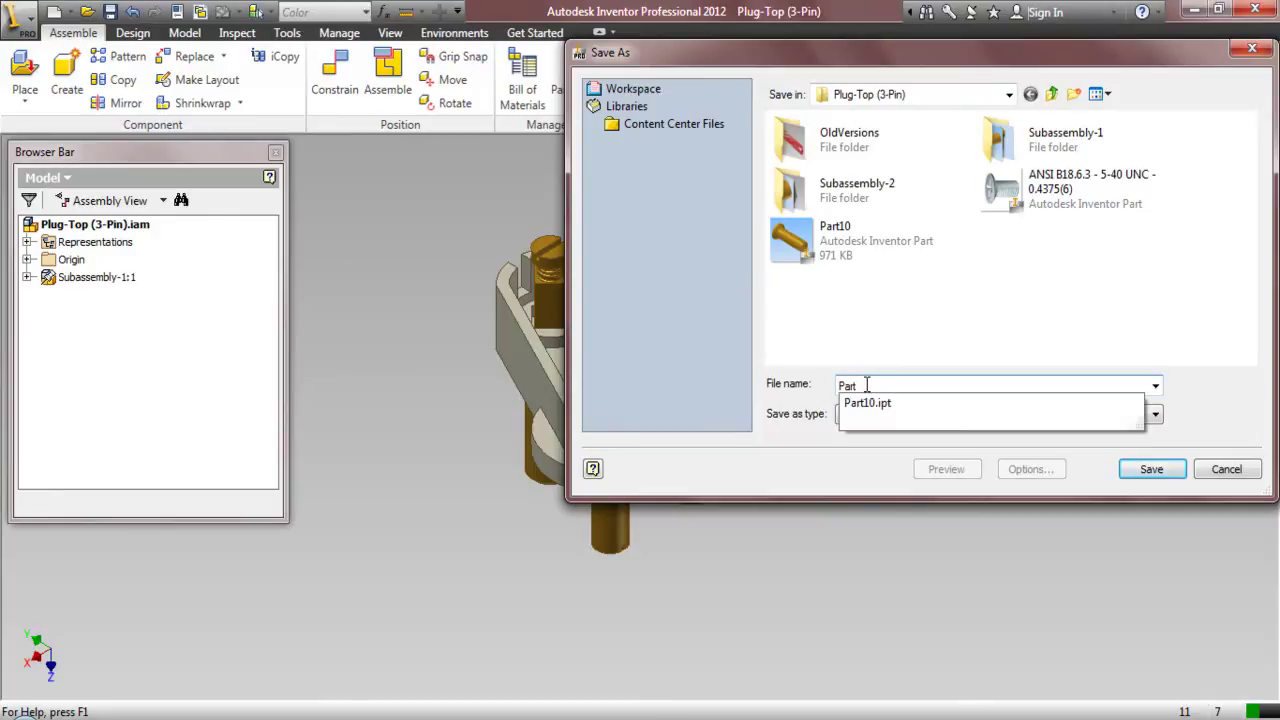
{"action": "type", "text": "9"}
{"action": "key", "text": "Return"}
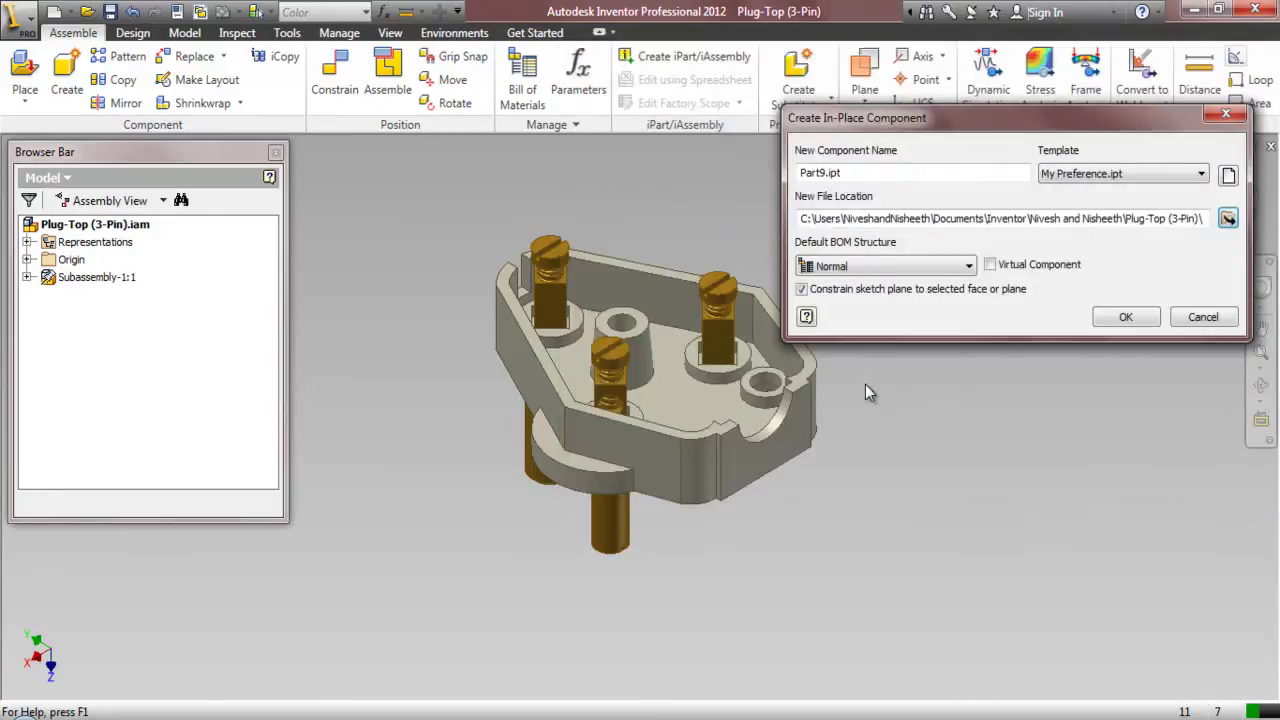
{"action": "left_click", "coordinate": [1126, 317]}
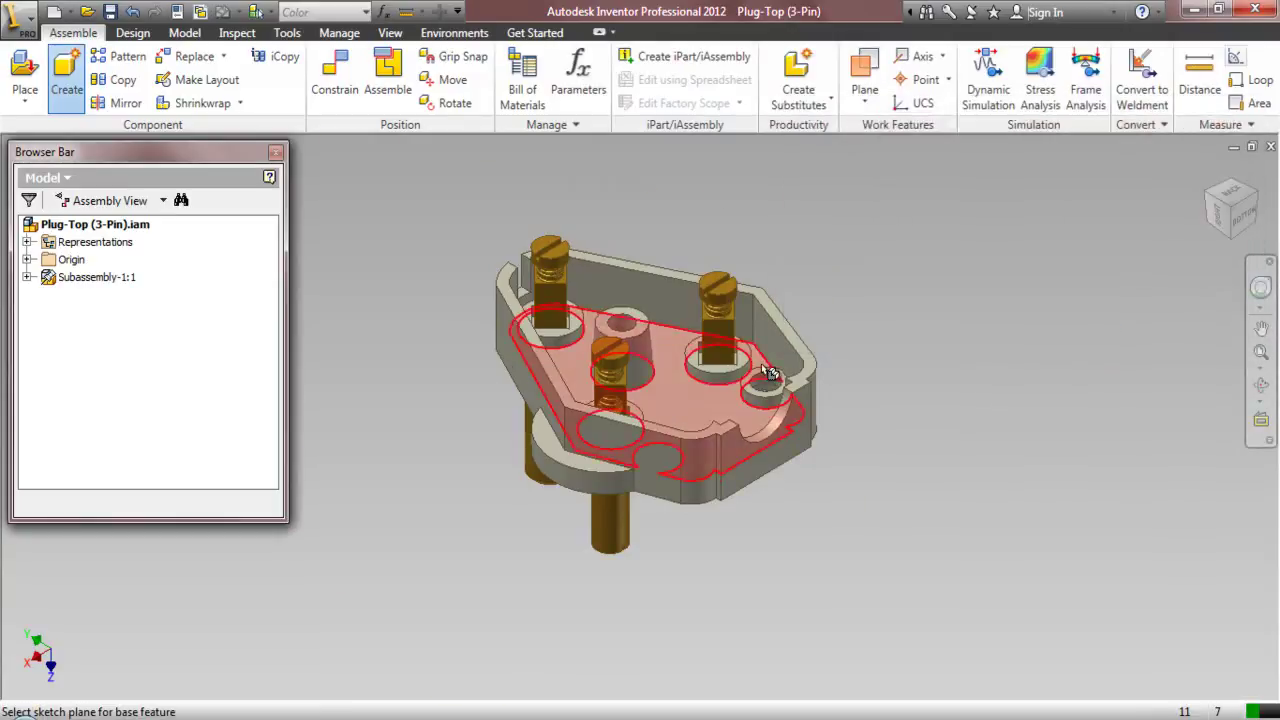
- Place Part9's base sketch on the top face of the small screw boss beside the cable opening
{"action": "scroll", "coordinate": [772, 378], "scroll_direction": "up", "scroll_amount": 4}
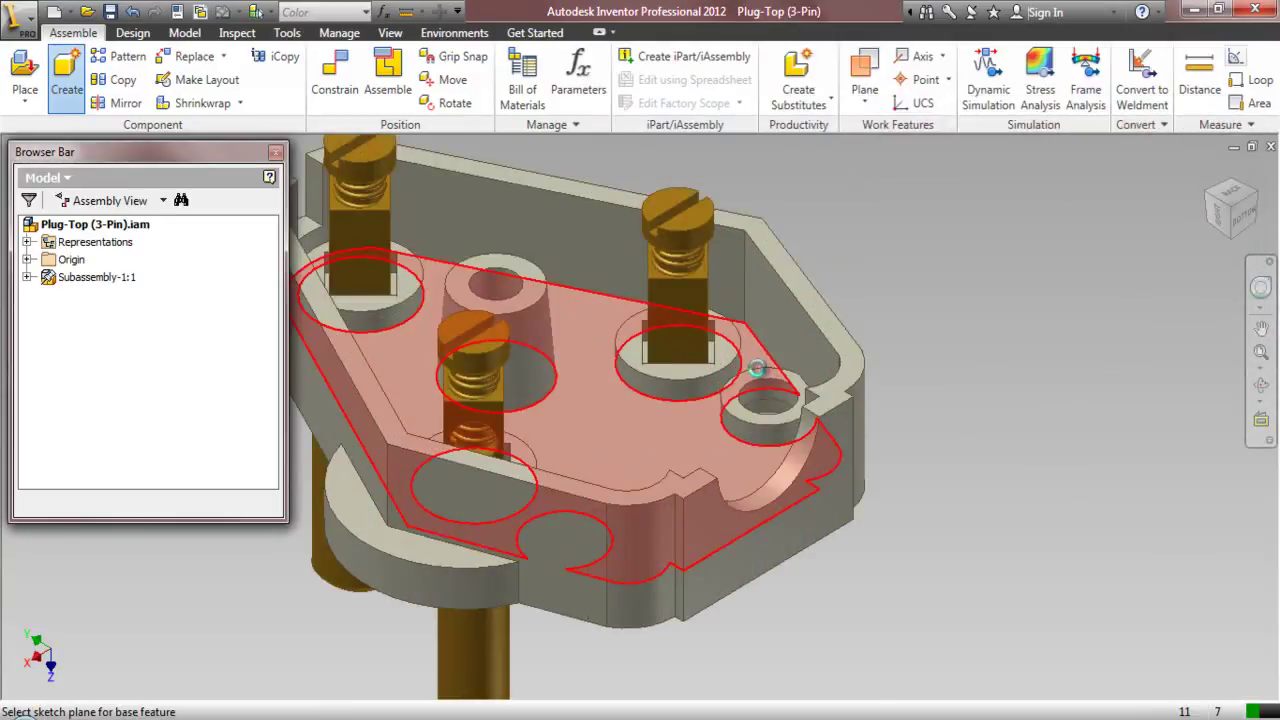
{"action": "scroll", "coordinate": [768, 372], "scroll_direction": "up", "scroll_amount": 3}
{"action": "left_click", "coordinate": [756, 381]}
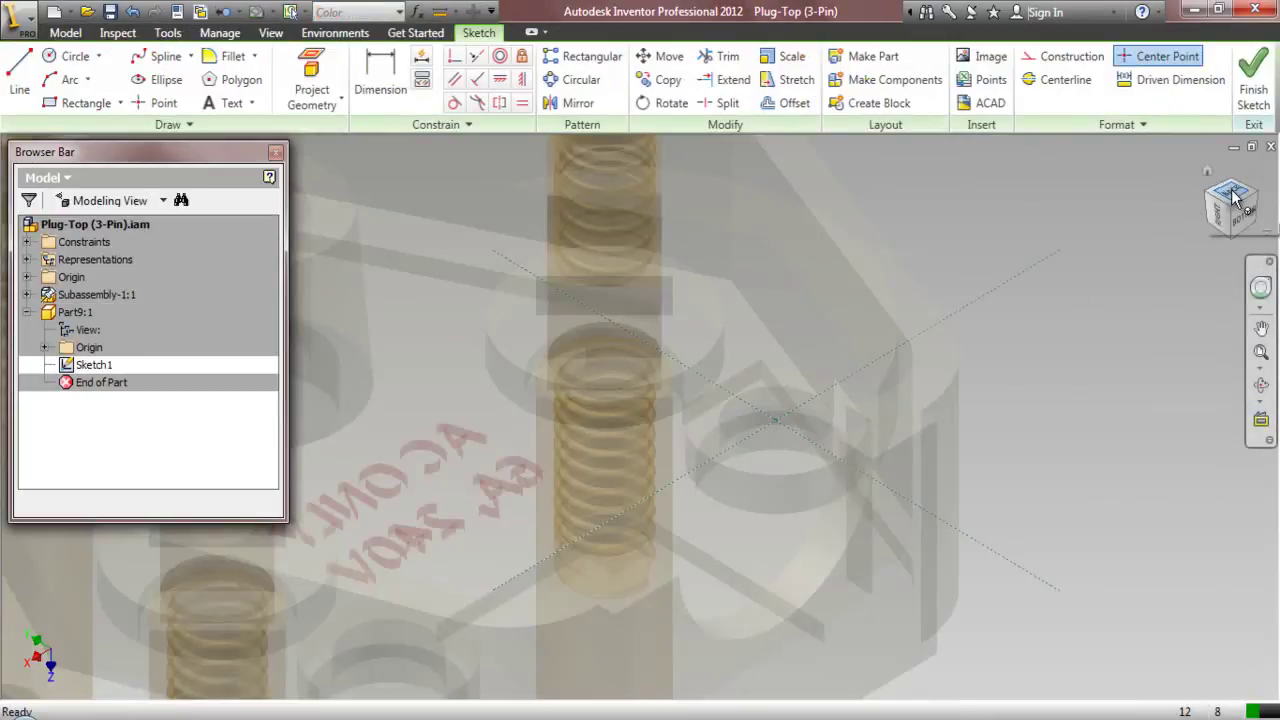
- View the sketch plane squarely and project the housing's cut edges into Part9's sketch
{"action": "left_click", "coordinate": [1235, 196]}
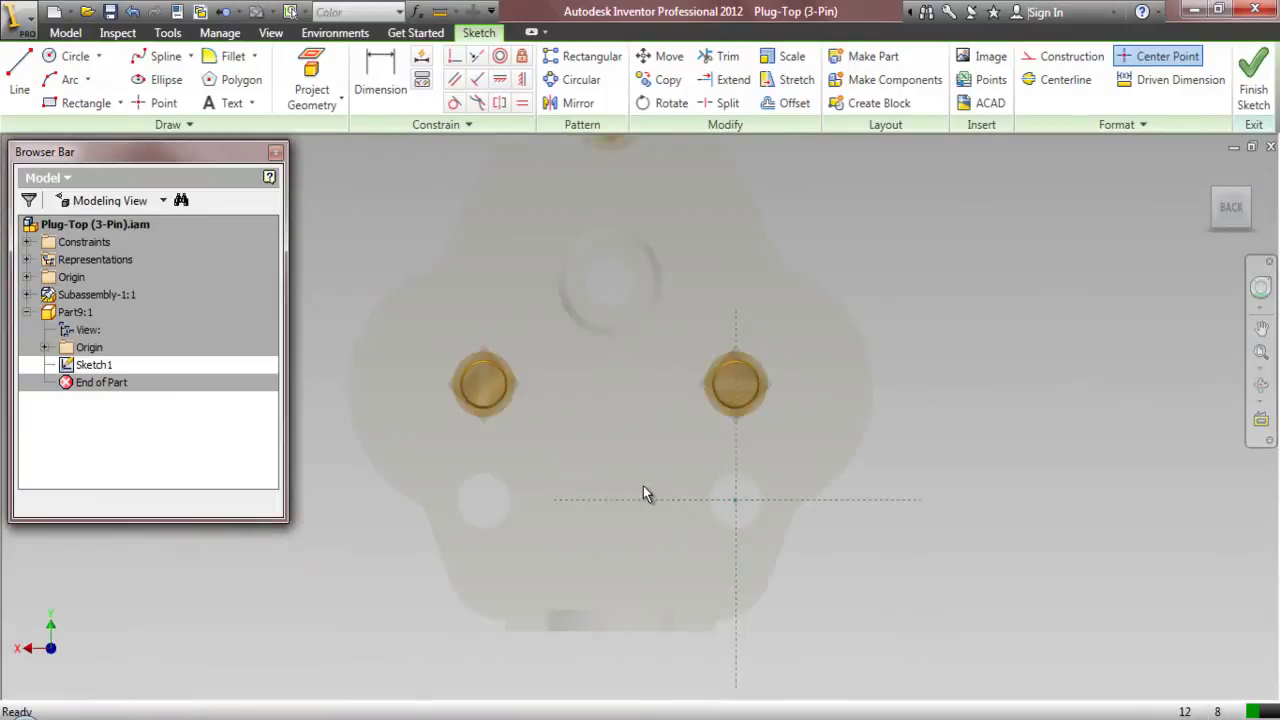
{"action": "left_click", "coordinate": [310, 105]}
{"action": "left_click", "coordinate": [312, 105]}
{"action": "left_click", "coordinate": [340, 172]}
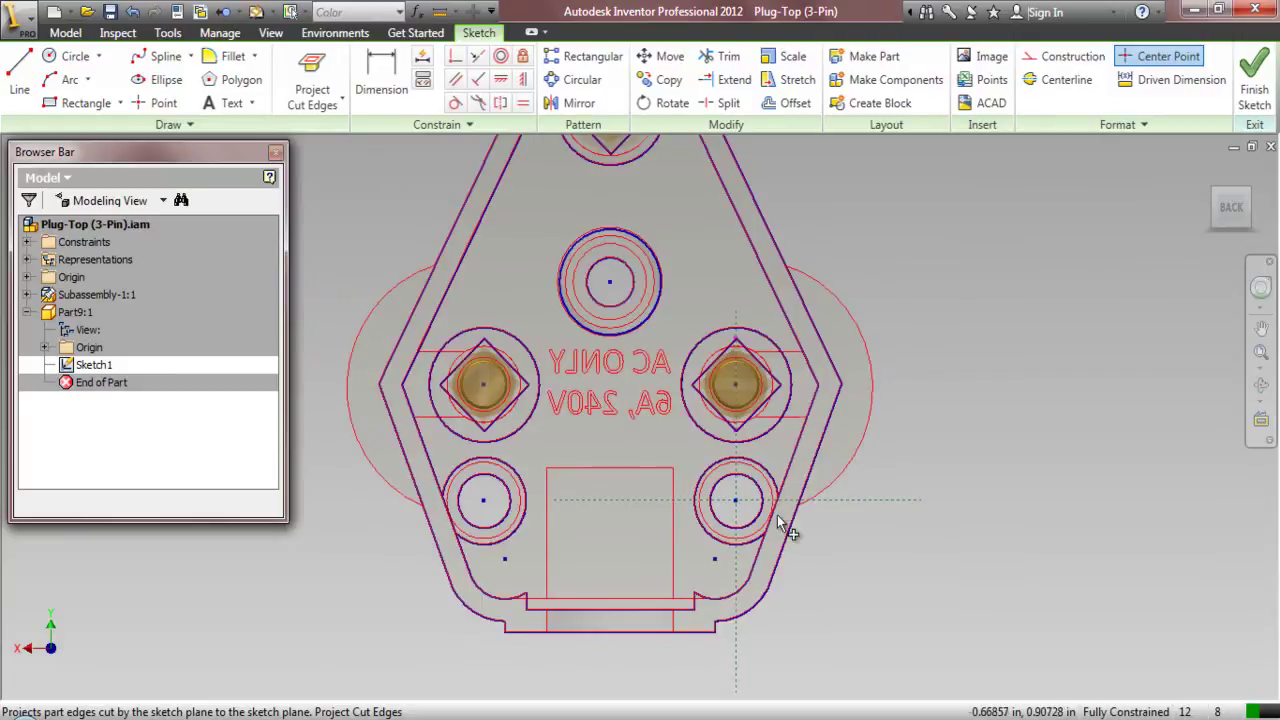
{"action": "right_click", "coordinate": [969, 365]}
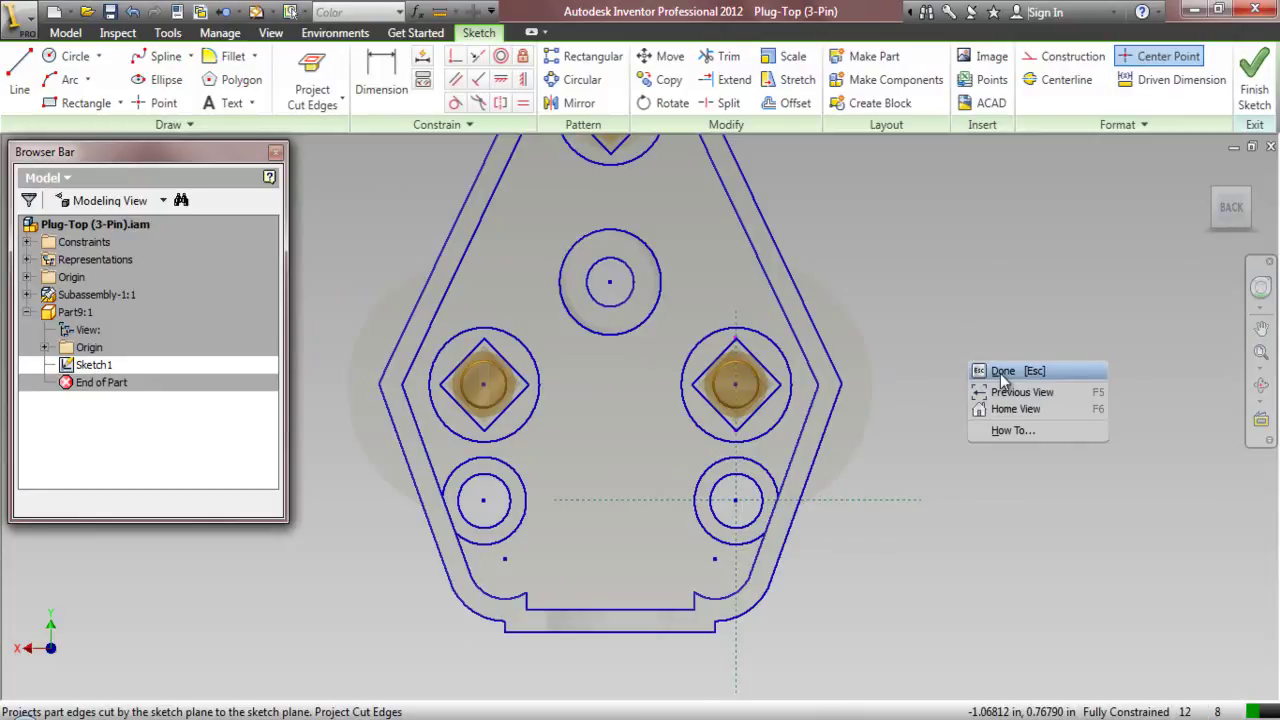
{"action": "left_click", "coordinate": [1003, 372]}
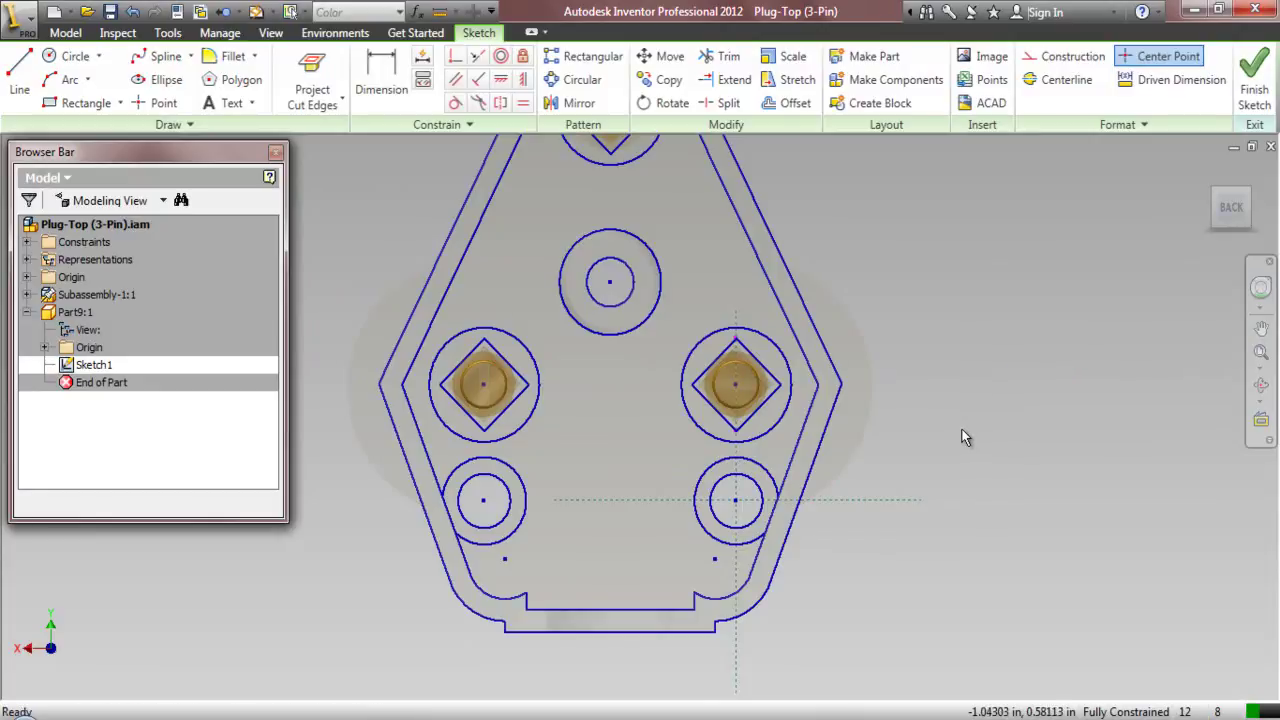
- Select all the projected cut edges and convert them to construction geometry
{"action": "scroll", "coordinate": [1017, 487], "scroll_direction": "down", "scroll_amount": 2}
{"action": "mouse_move", "coordinate": [533, 175]}
{"action": "left_mouse_down"}
{"action": "mouse_move", "coordinate": [871, 343]}
{"action": "mouse_move", "coordinate": [1005, 618]}
{"action": "left_mouse_up"}
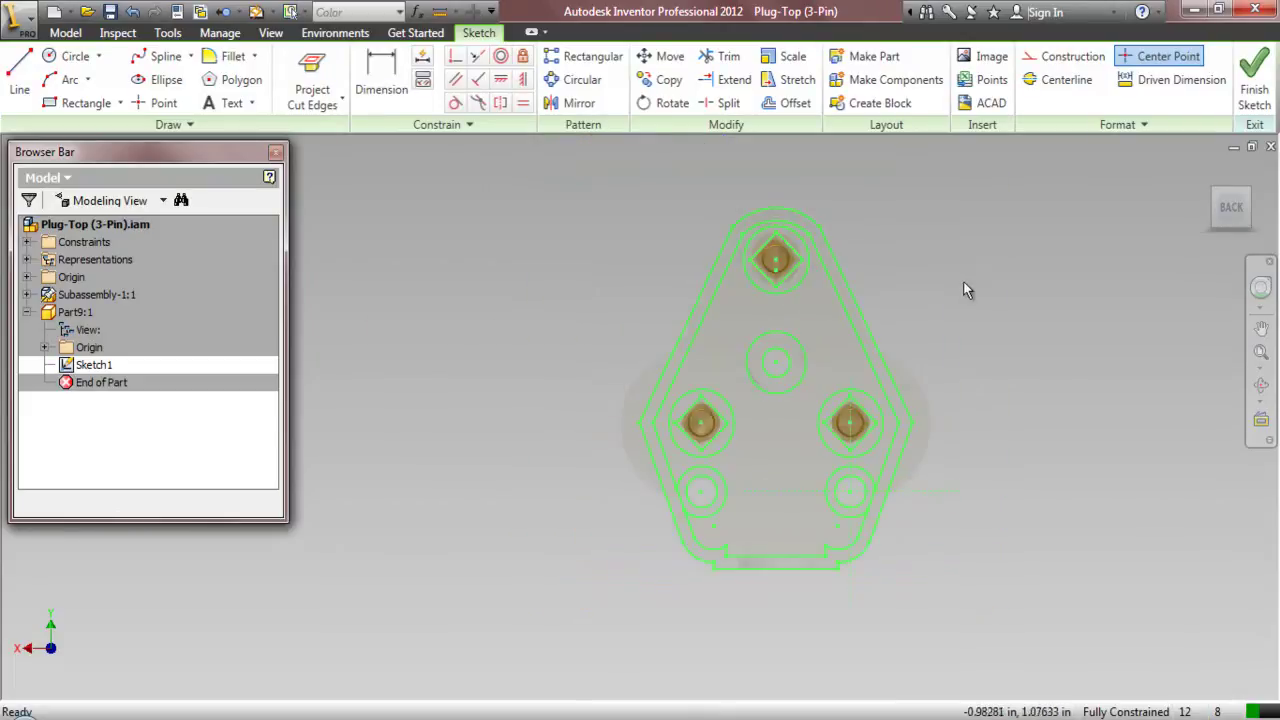
{"action": "left_click", "coordinate": [1048, 62]}
{"action": "left_click", "coordinate": [1013, 358]}
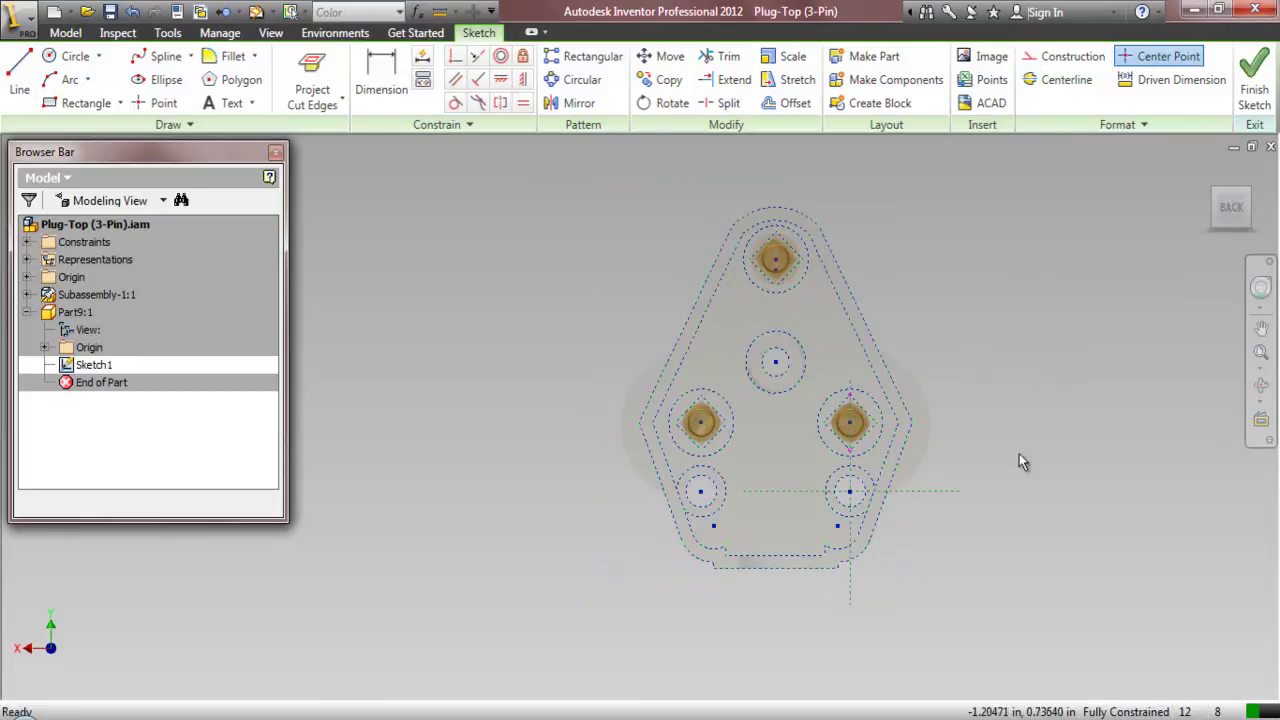
- Draw a rectangle about 0.29 in high around the two lower bosses and constrain its left edge's midpoint to the horizontal line through their centres
{"action": "scroll", "coordinate": [860, 495], "scroll_direction": "up", "scroll_amount": 2}
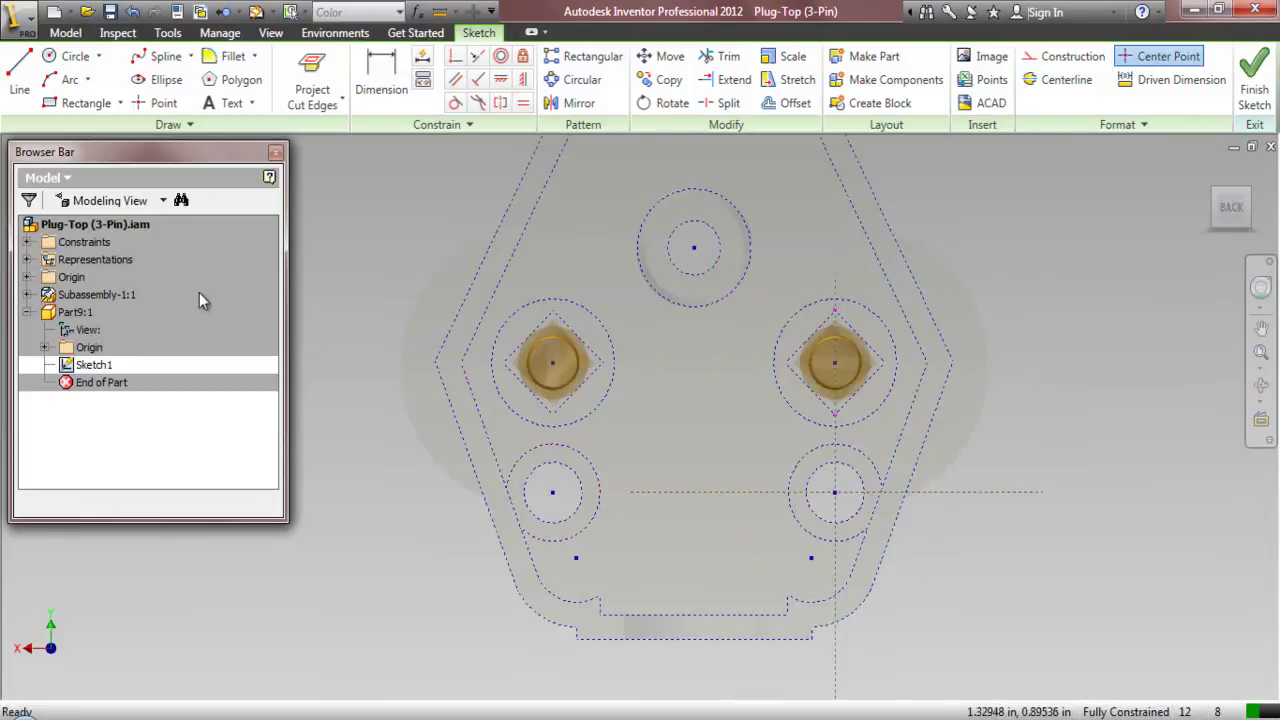
{"action": "left_click", "coordinate": [86, 103]}
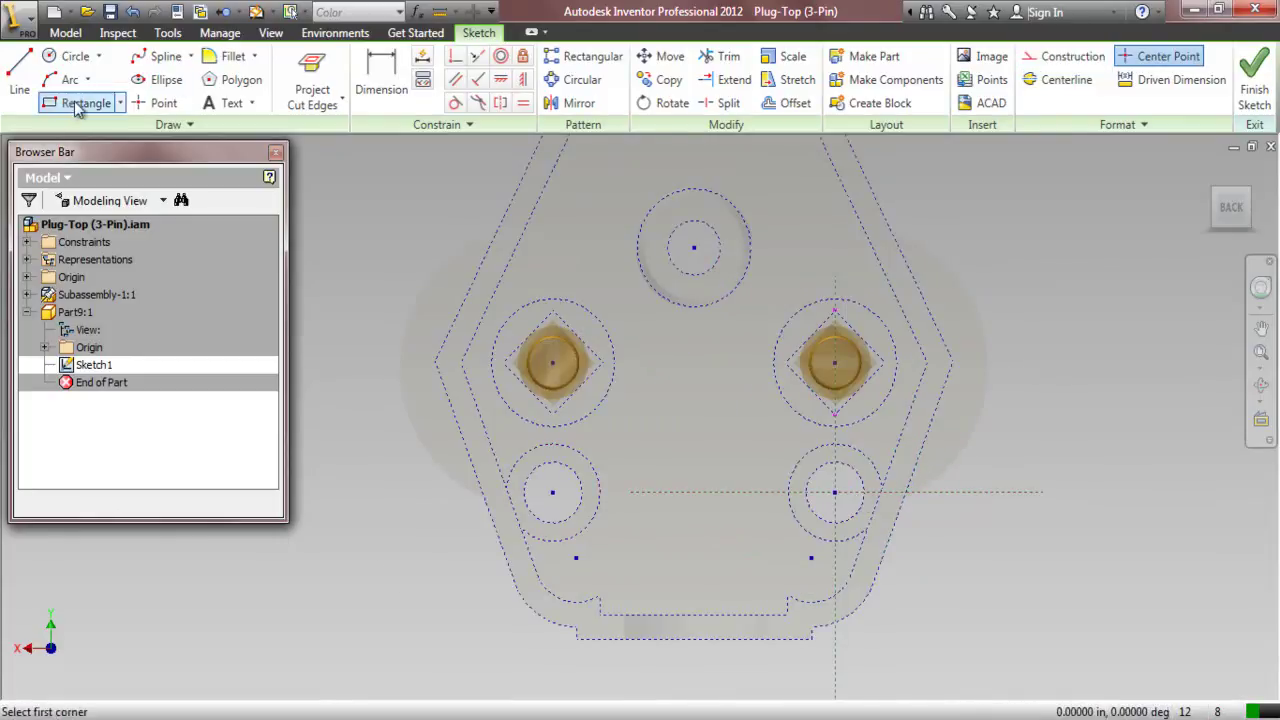
{"action": "left_click", "coordinate": [514, 435]}
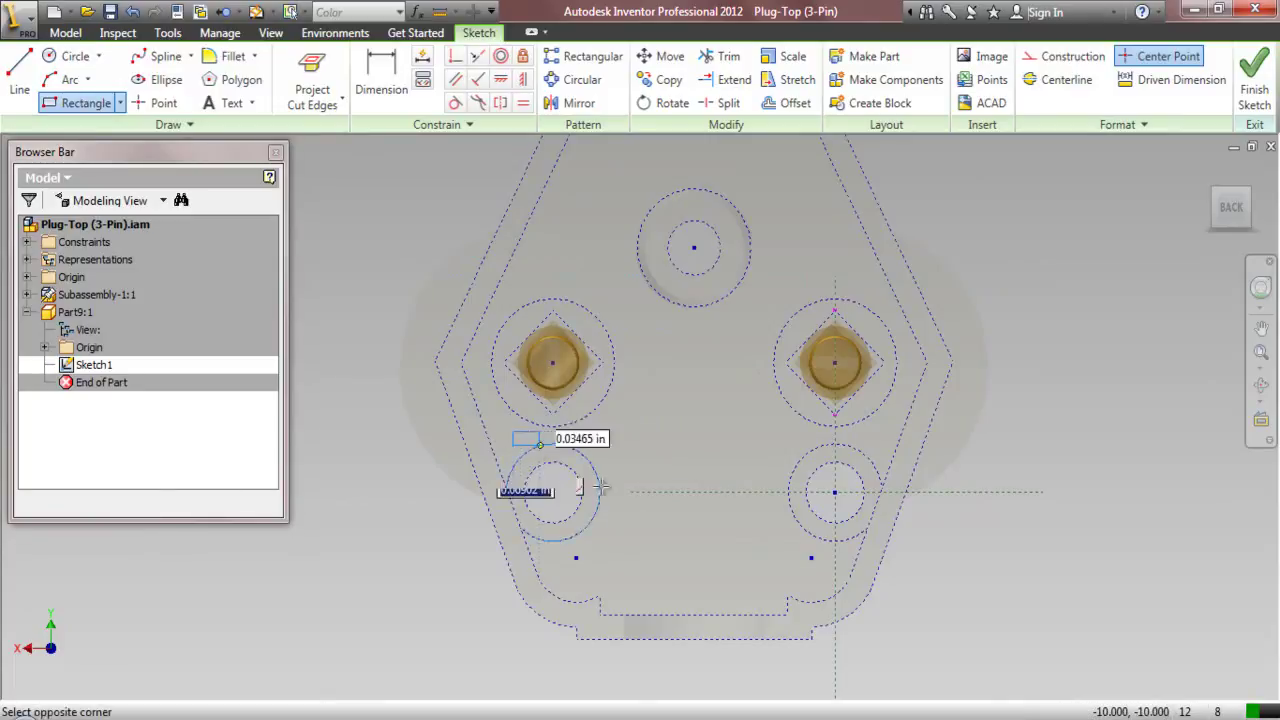
{"action": "left_click", "coordinate": [874, 545]}
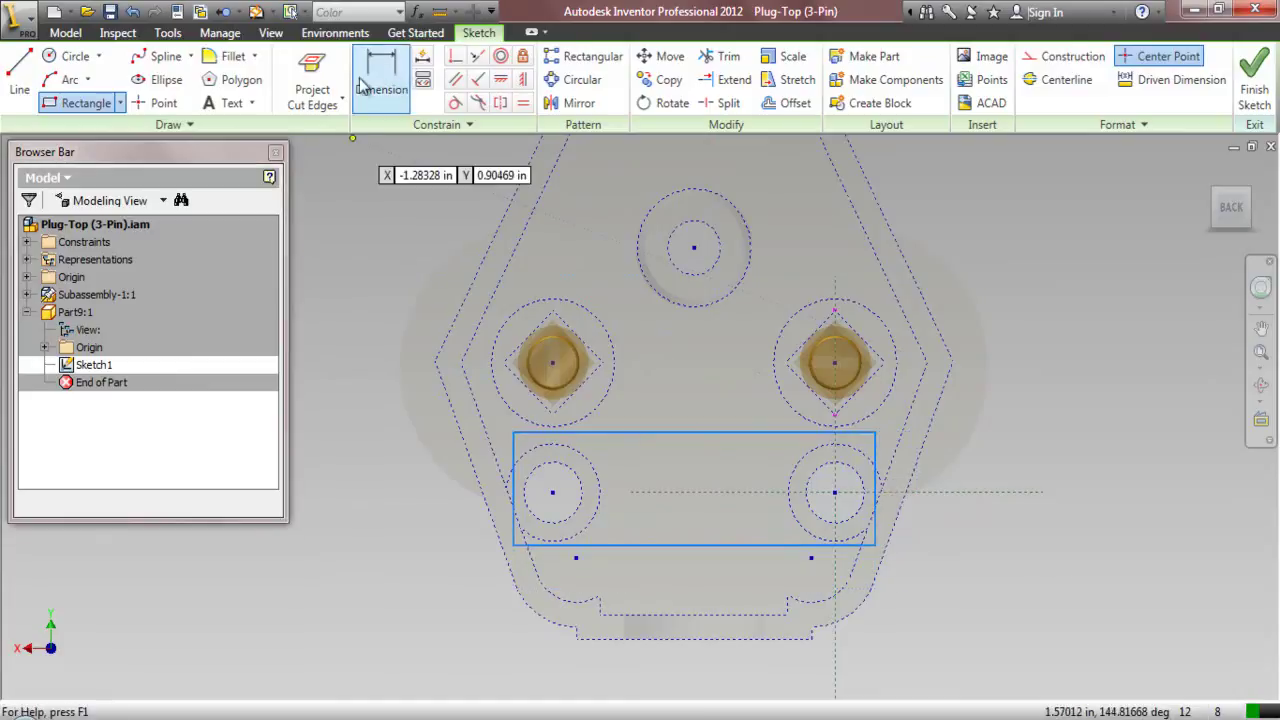
{"action": "left_click", "coordinate": [455, 56]}
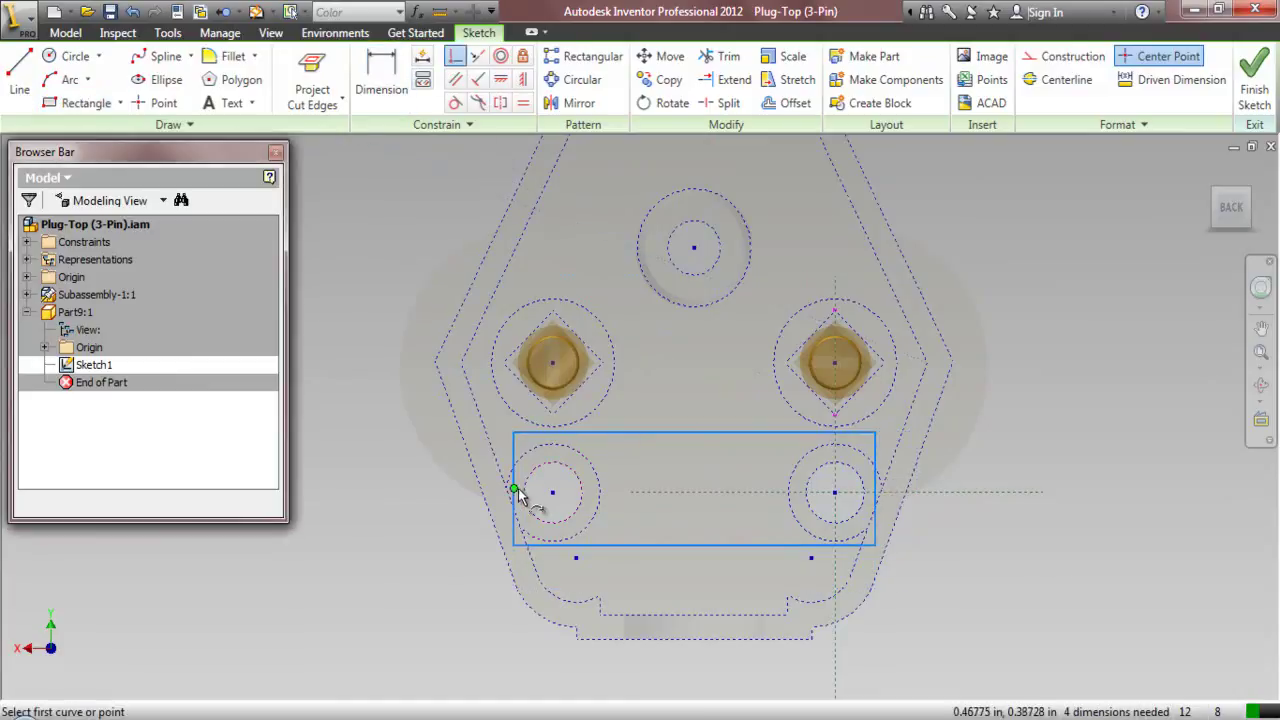
{"action": "left_click", "coordinate": [514, 489]}
{"action": "left_click", "coordinate": [553, 494]}
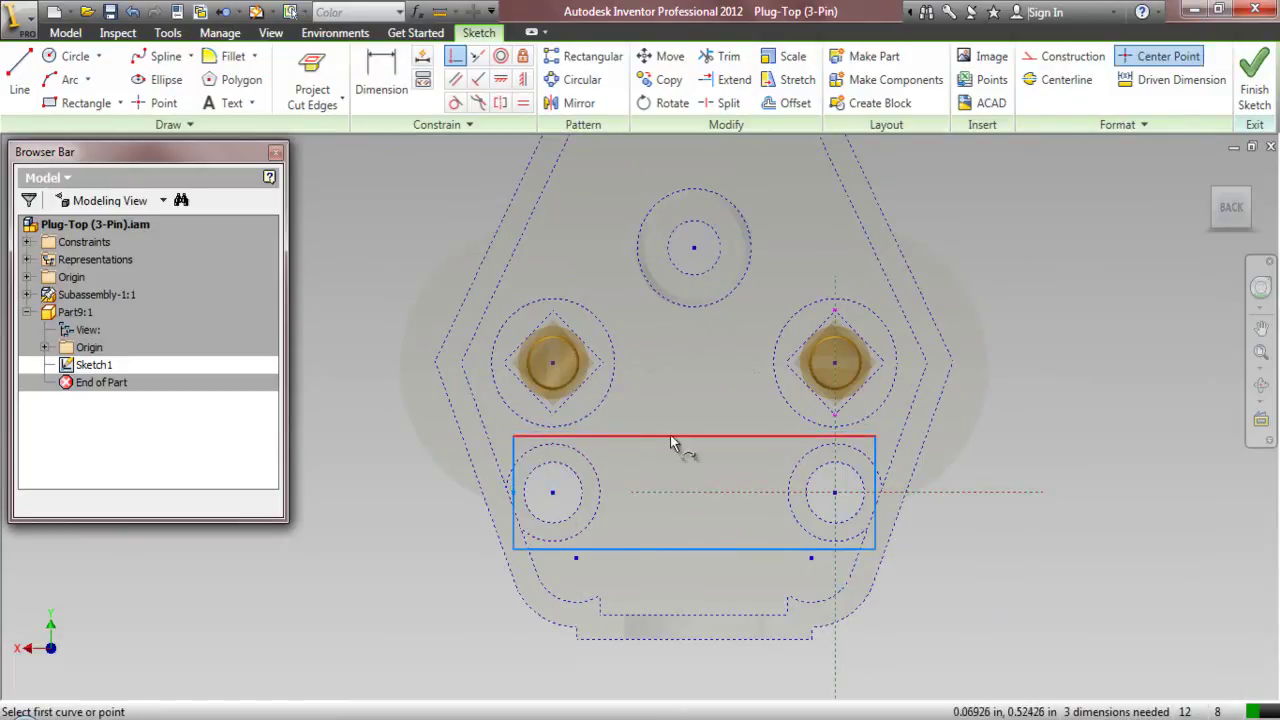
- Dimension the rectangle's height between its upper and lower edges as 0.25 in
{"action": "left_click", "coordinate": [386, 93]}
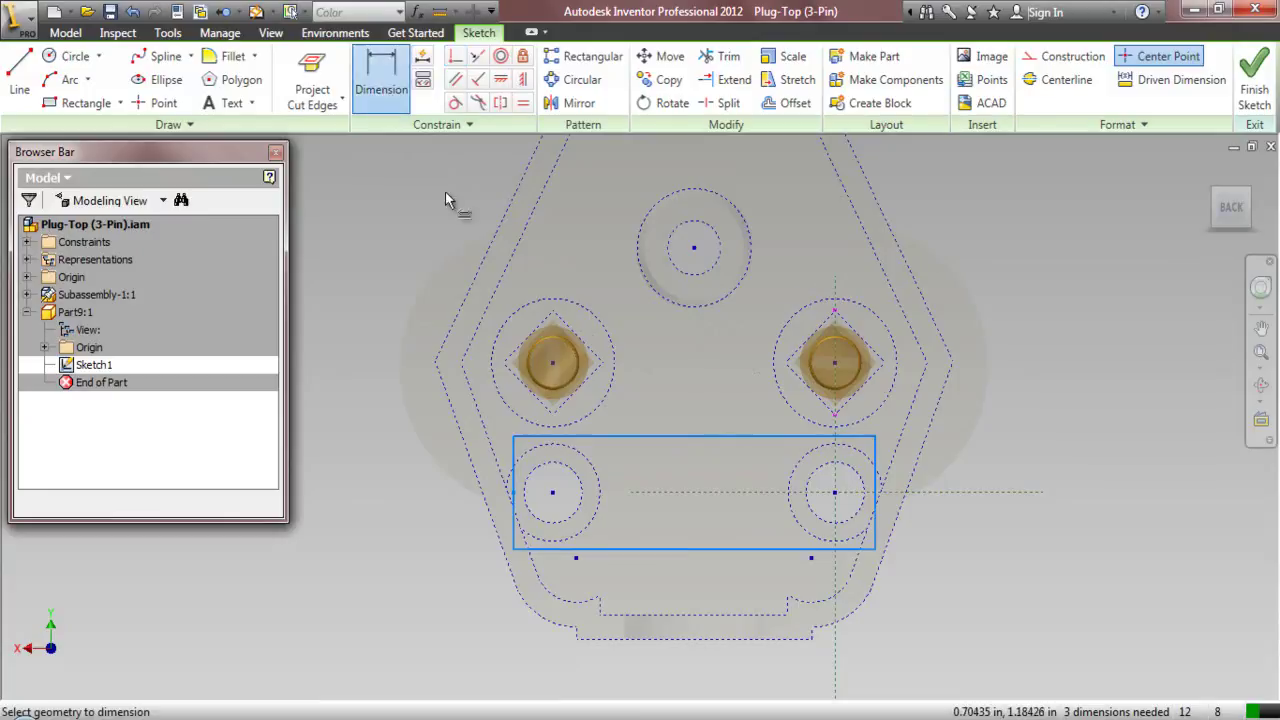
{"action": "left_click", "coordinate": [627, 442]}
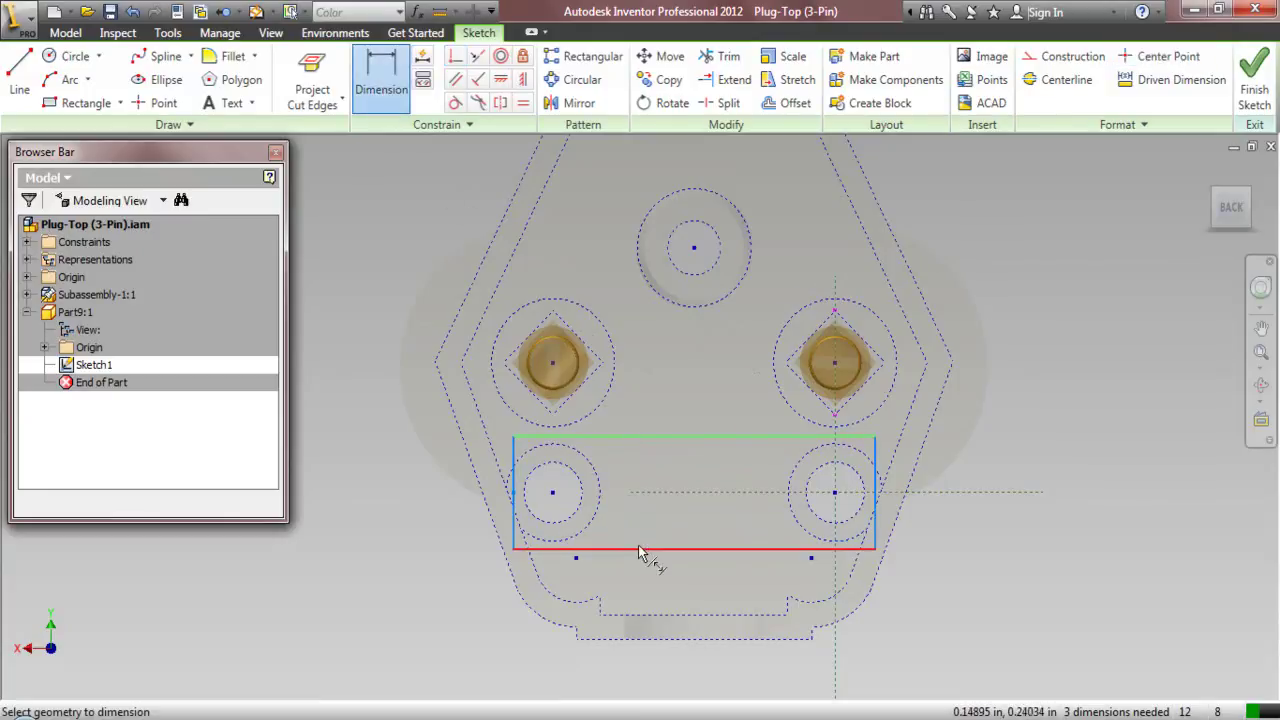
{"action": "left_click", "coordinate": [640, 549]}
{"action": "left_click", "coordinate": [640, 527]}
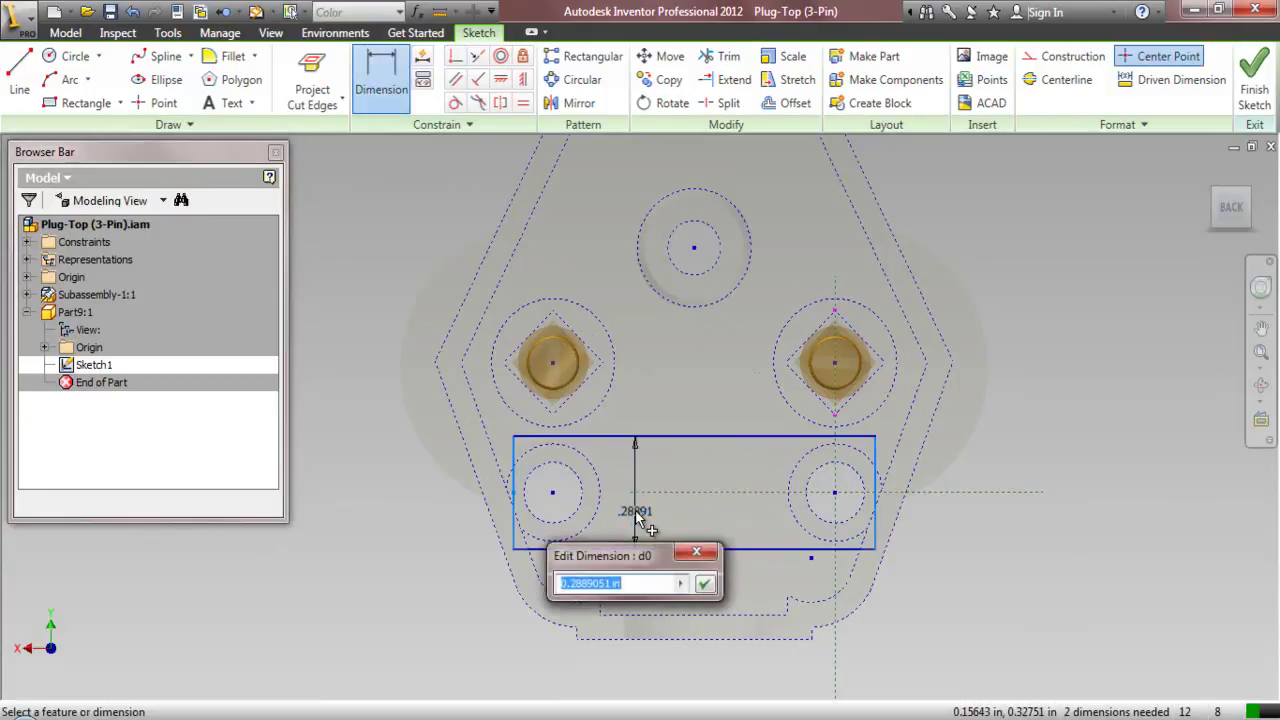
{"action": "type", "text": ".25"}
{"action": "key", "text": "Return"}
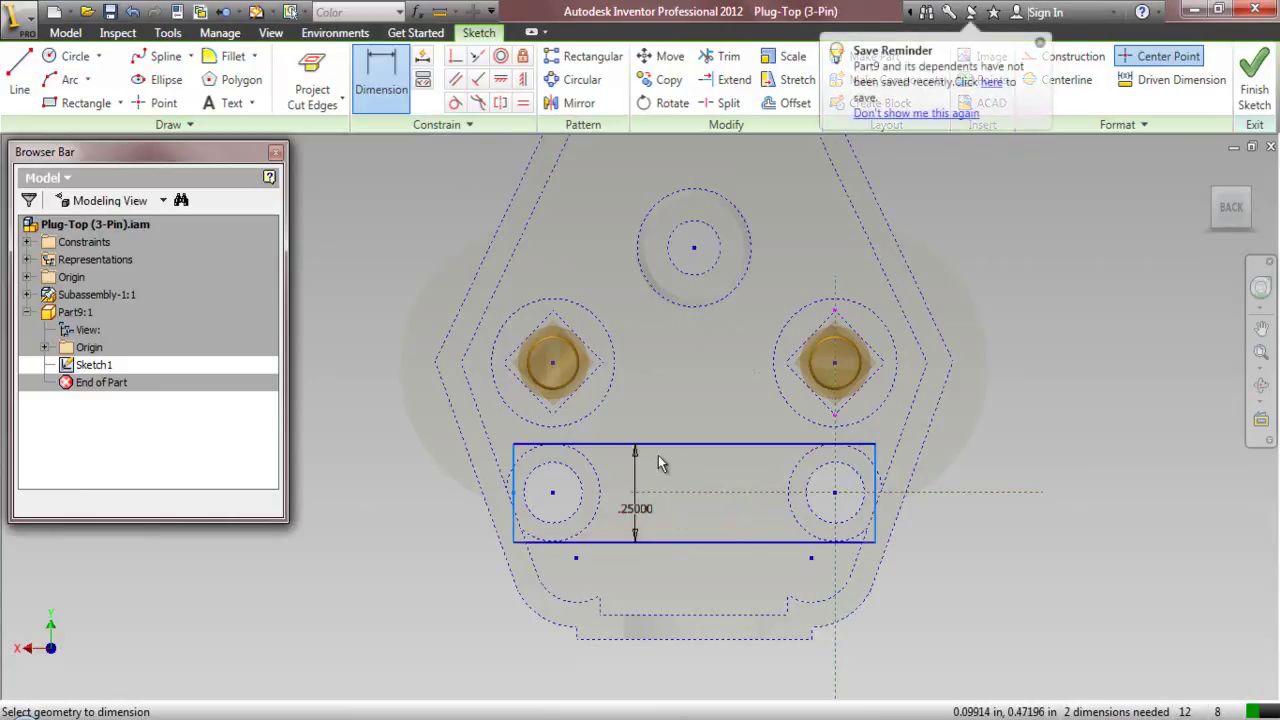
{"action": "right_click", "coordinate": [974, 316]}
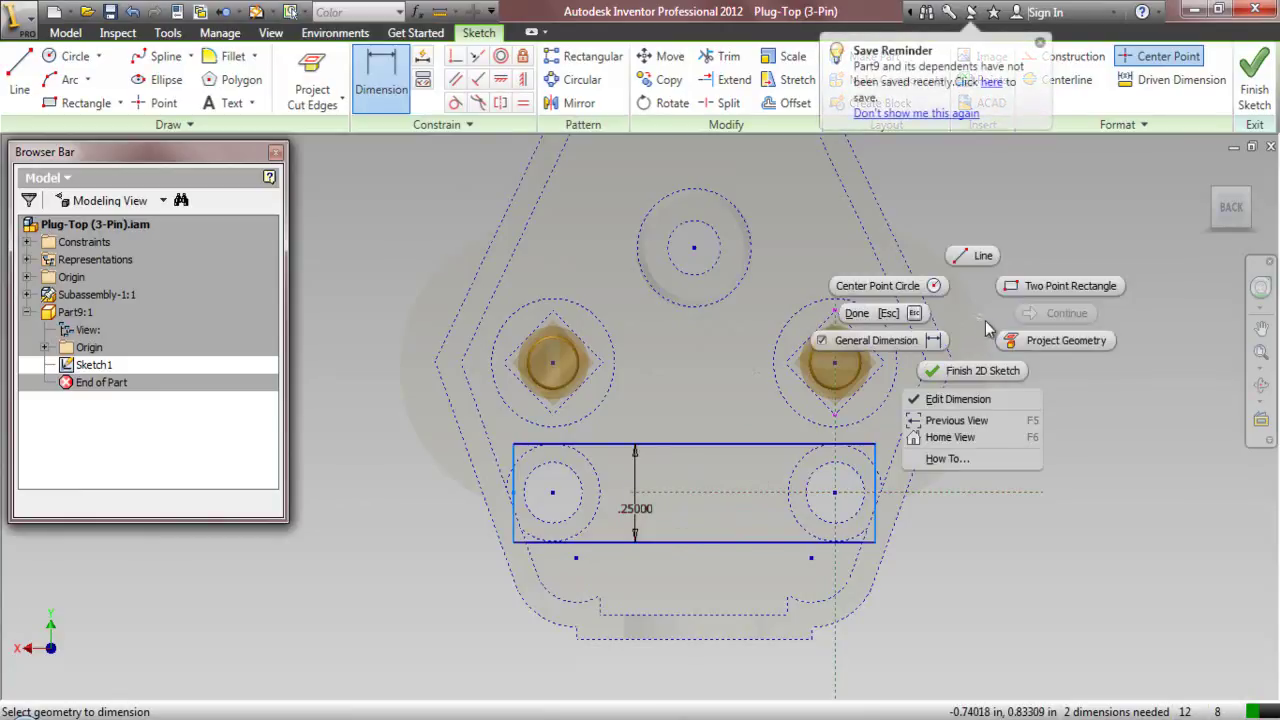
{"action": "left_click", "coordinate": [924, 318]}
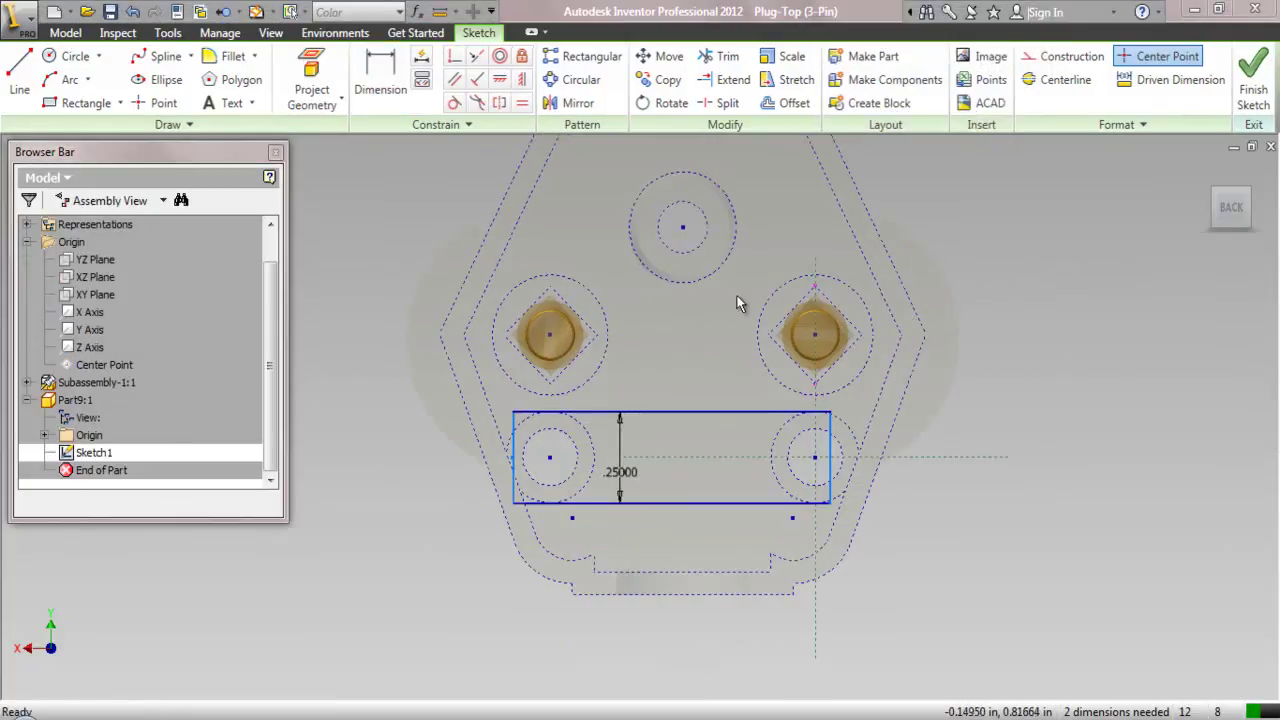
- Project the assembly's origin YZ plane into the sketch as a vertical centre line
{"action": "scroll", "coordinate": [709, 334], "scroll_direction": "up", "scroll_amount": 5}
{"action": "scroll", "coordinate": [709, 334], "scroll_direction": "down", "scroll_amount": 4}
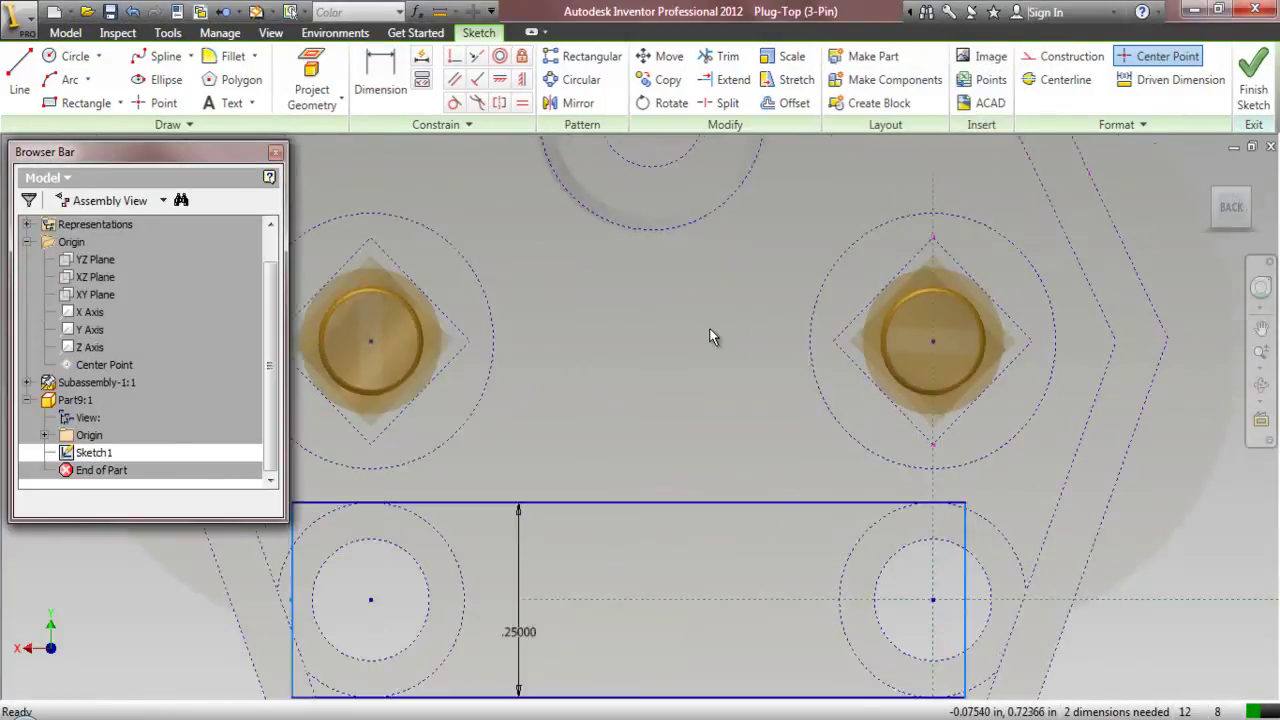
{"action": "left_click", "coordinate": [455, 55]}
{"action": "left_click", "coordinate": [311, 75]}
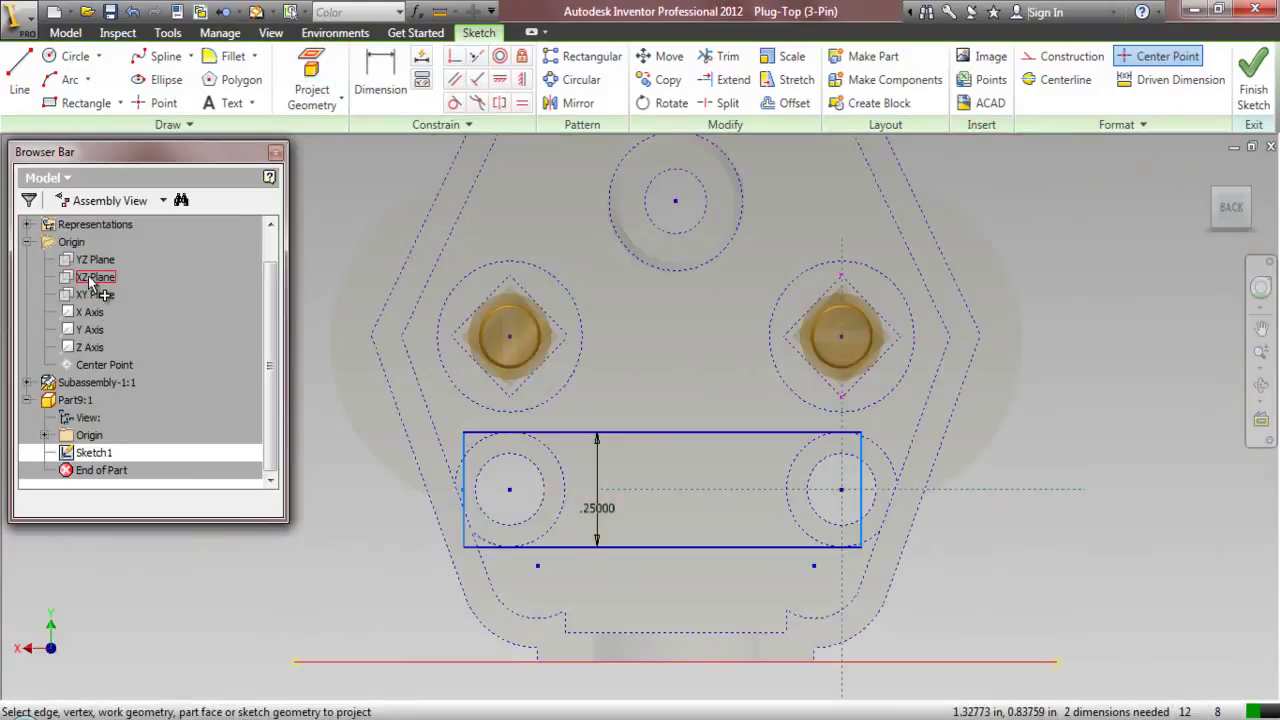
{"action": "left_click", "coordinate": [93, 279]}
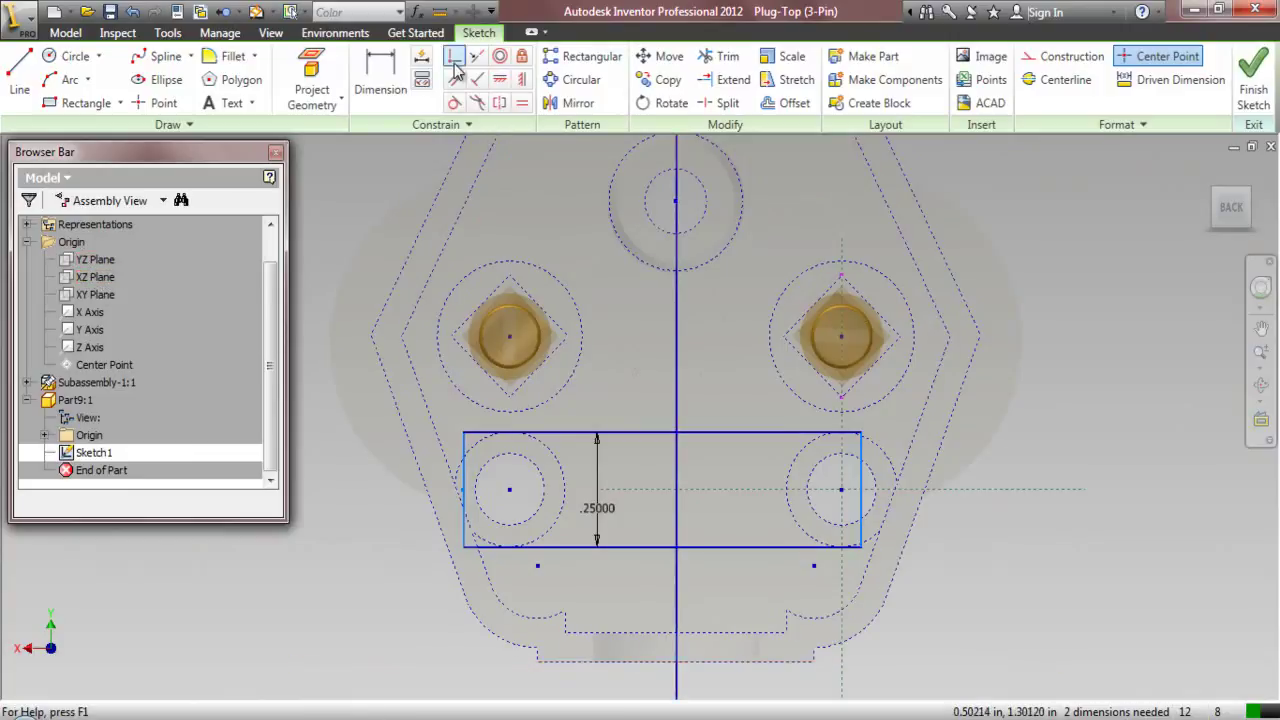
- Make the midpoint of the rectangle's upper edge coincident with the projected vertical centre line
{"action": "left_click", "coordinate": [454, 62]}
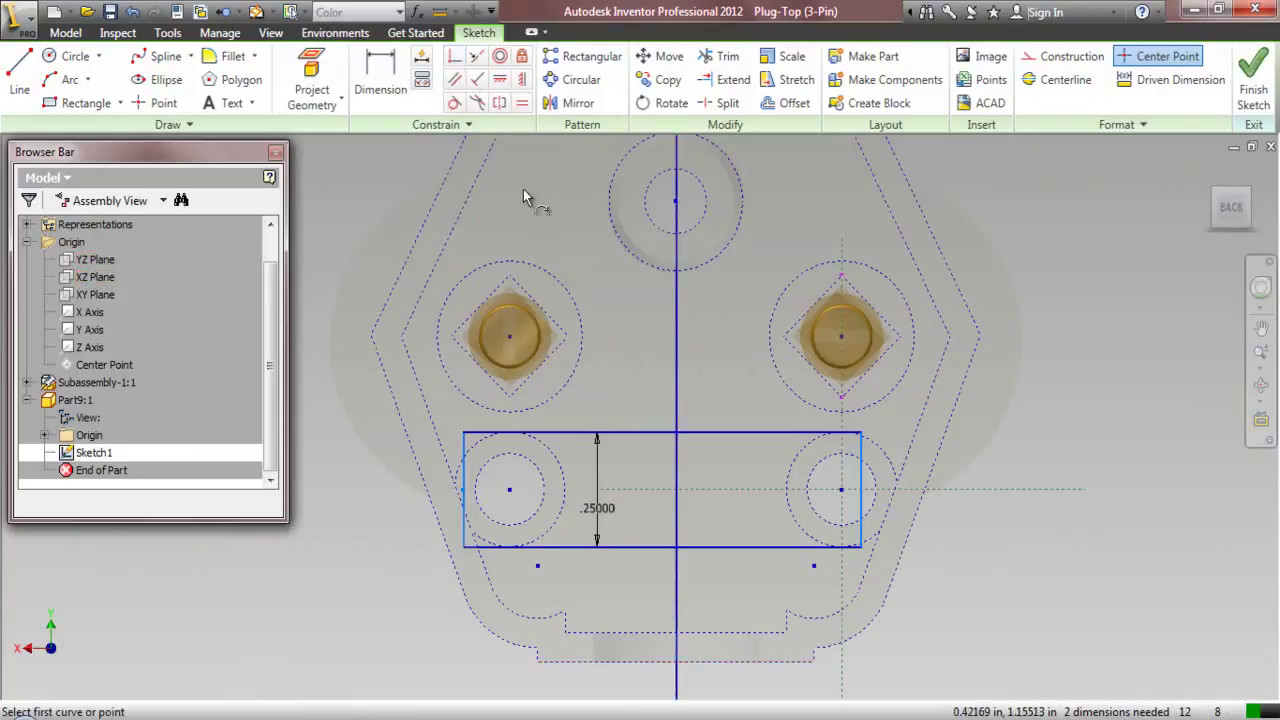
{"action": "left_click", "coordinate": [668, 438]}
{"action": "left_click", "coordinate": [679, 445]}
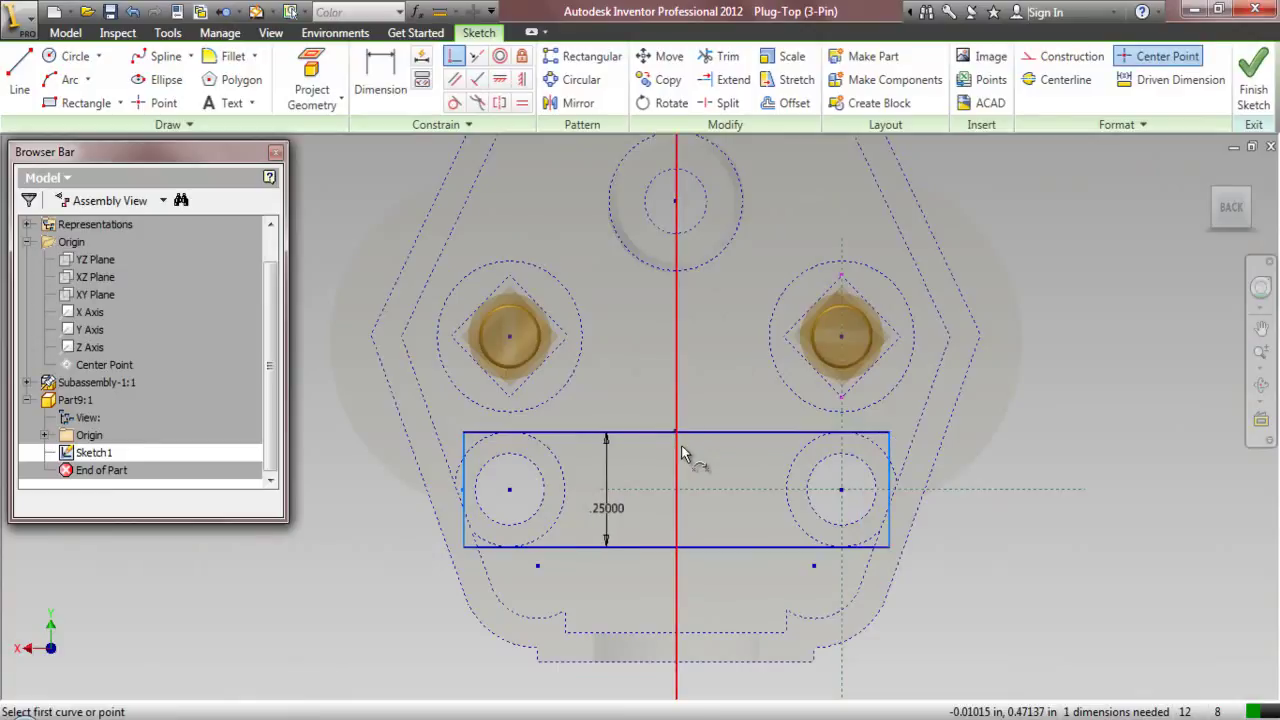
{"action": "right_click", "coordinate": [605, 372]}
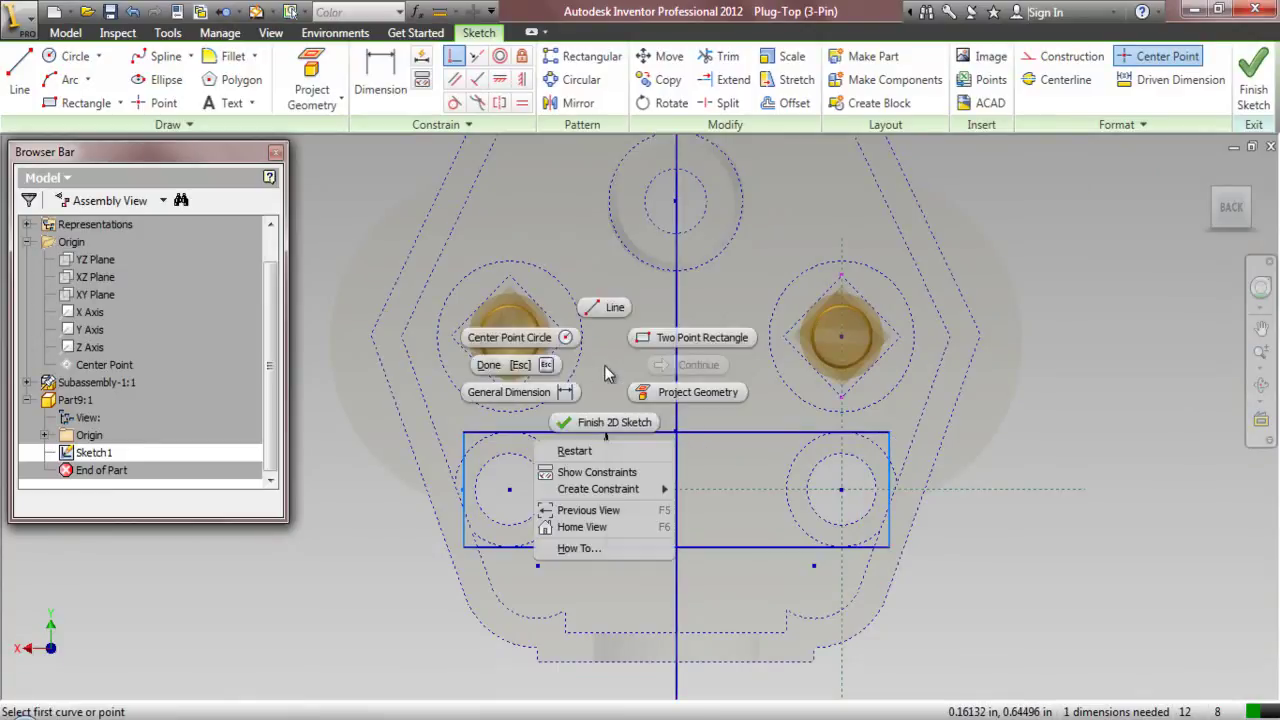
{"action": "left_click", "coordinate": [505, 363]}
- Make the rectangle's lower-left corner coincident with the projected sloped line of the housing's inner wall
{"action": "scroll", "coordinate": [476, 560], "scroll_direction": "up", "scroll_amount": 4}
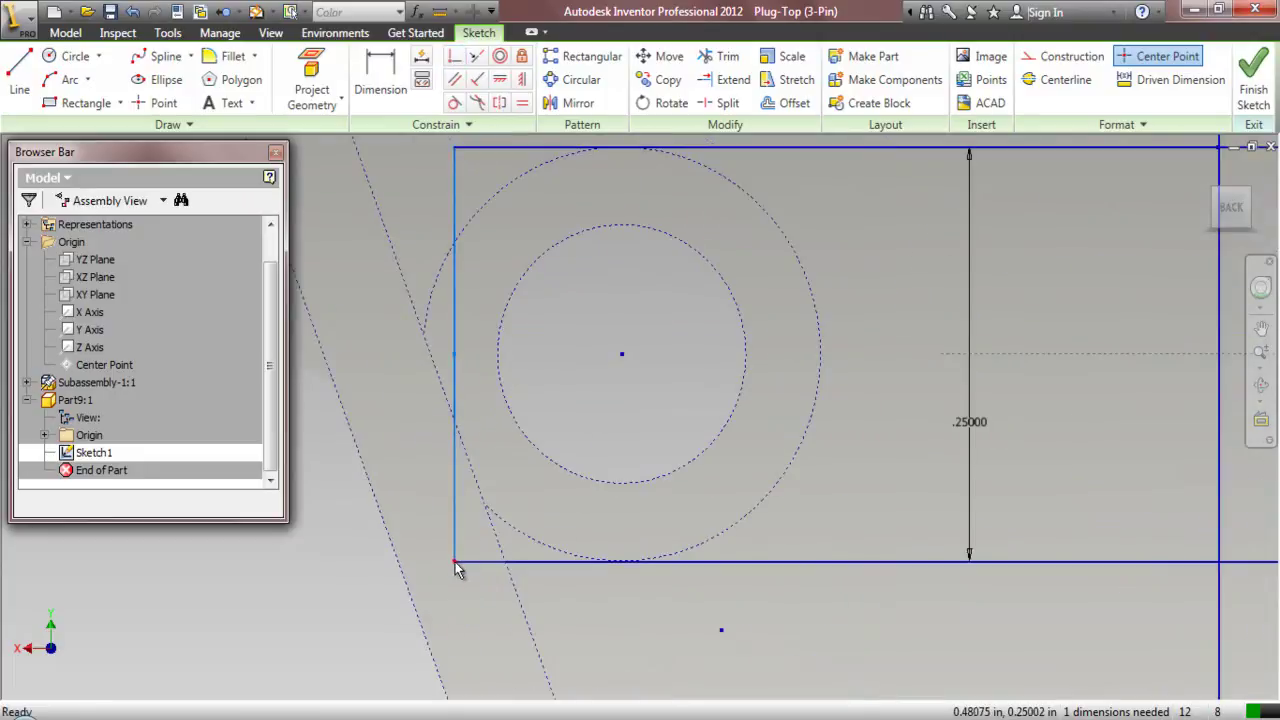
{"action": "left_click_drag", "start_coordinate": [458, 569], "coordinate": [524, 566]}
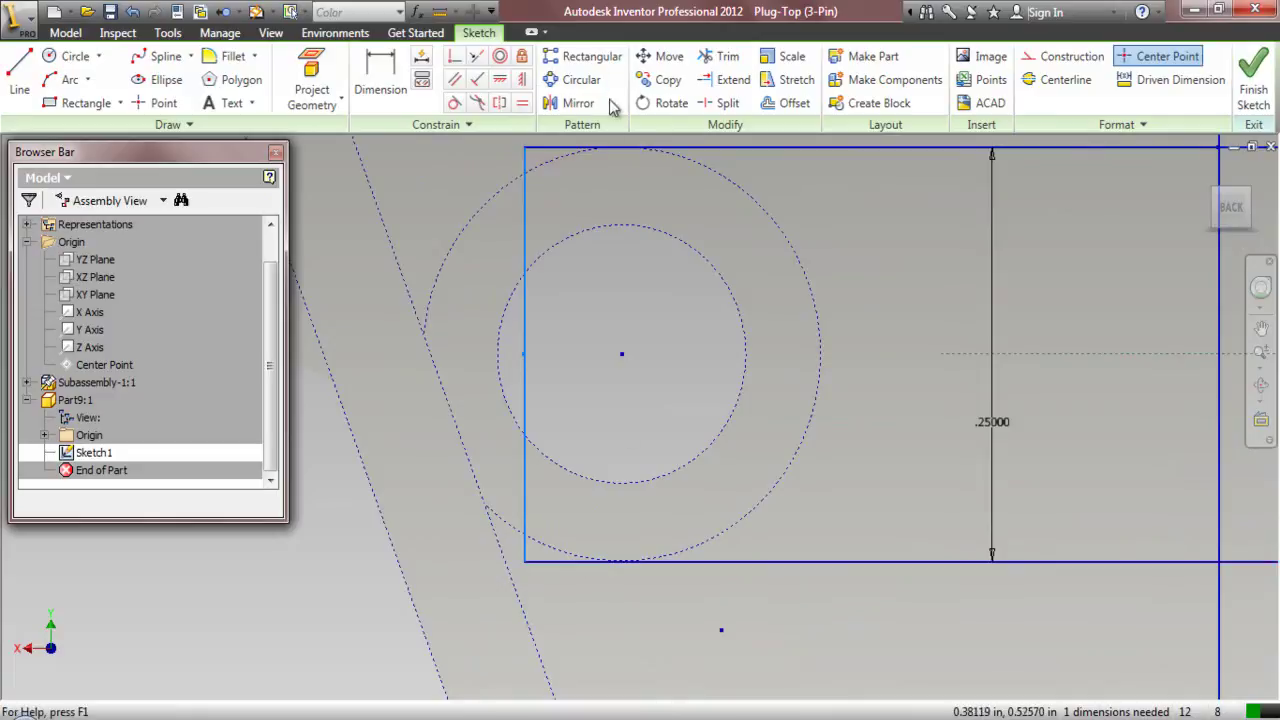
{"action": "left_click", "coordinate": [454, 57]}
{"action": "left_click", "coordinate": [524, 563]}
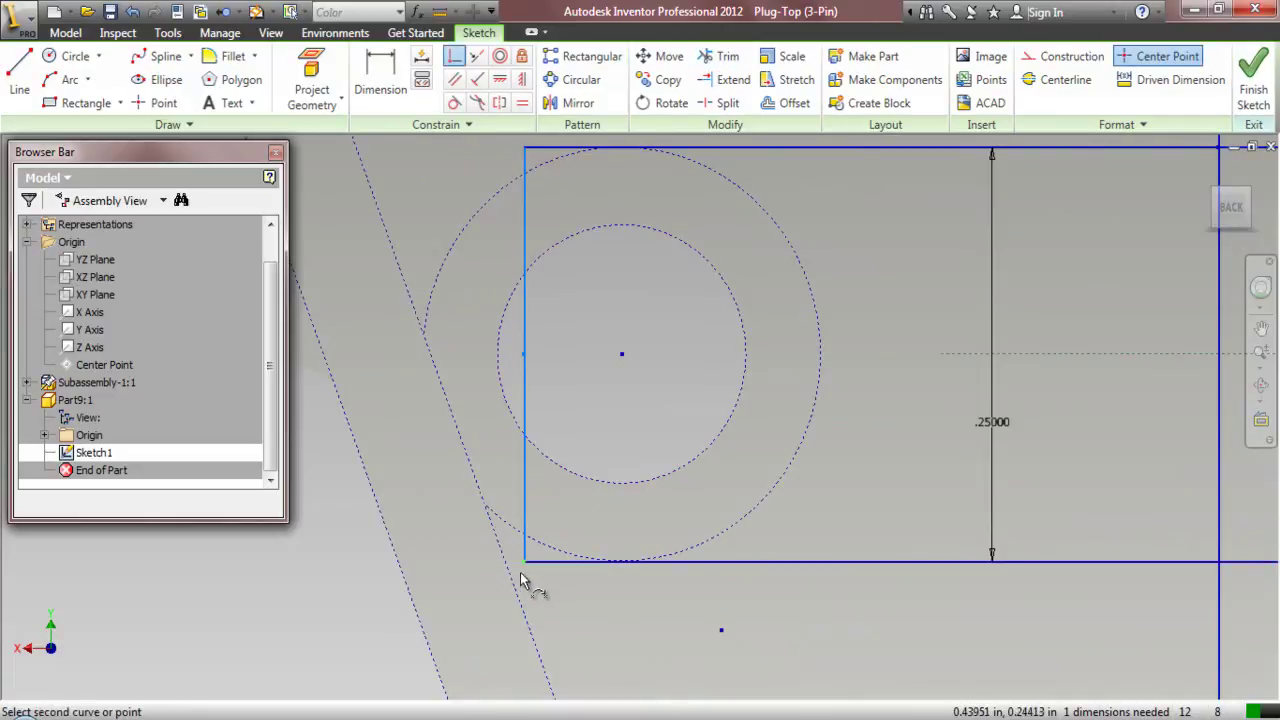
{"action": "left_click", "coordinate": [515, 579]}
{"action": "scroll", "coordinate": [505, 620], "scroll_direction": "down", "scroll_amount": 3}
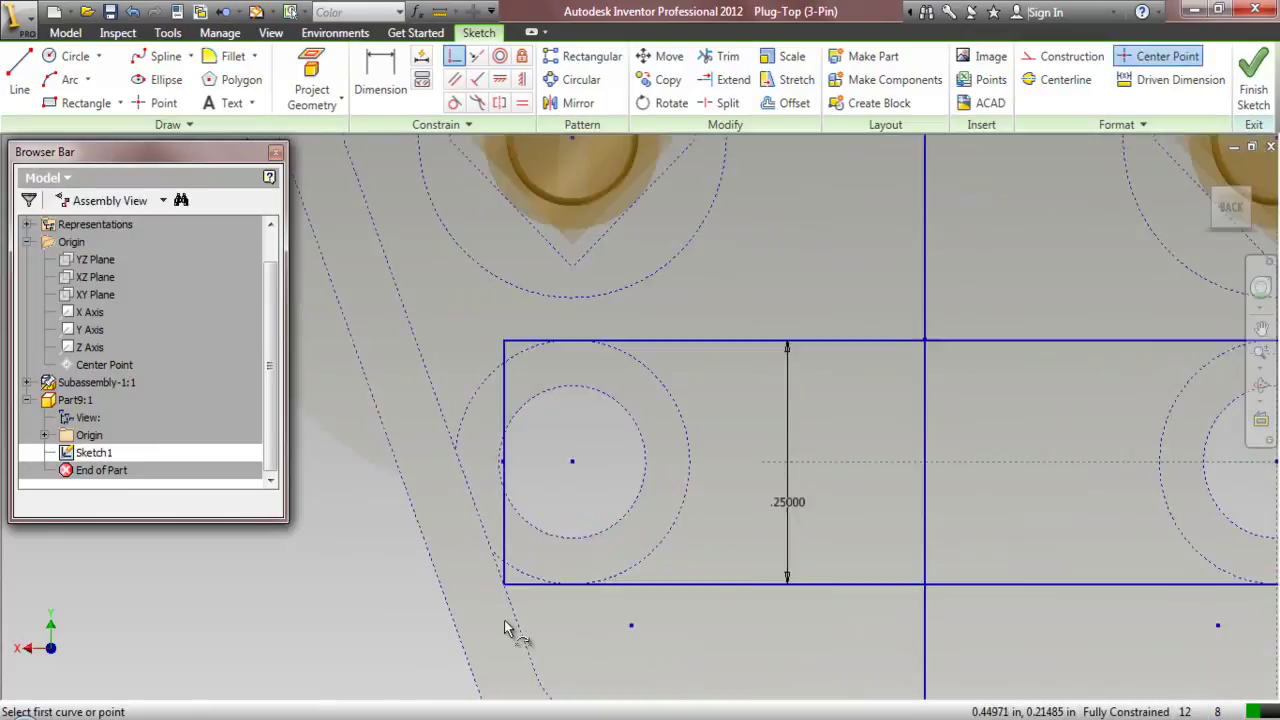
- Draw a three-point arc of about 0.48 in radius joining the rectangle's two left corners and bulging outward
{"action": "left_click", "coordinate": [70, 82]}
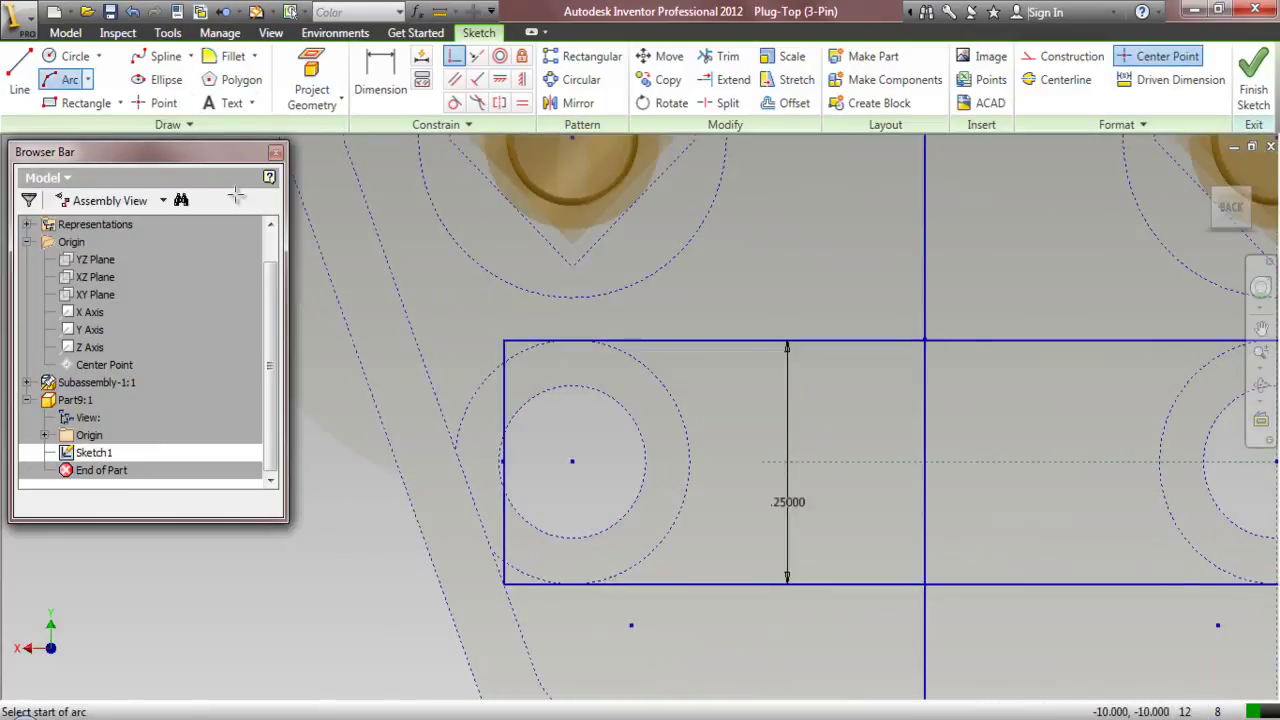
{"action": "left_click", "coordinate": [504, 340]}
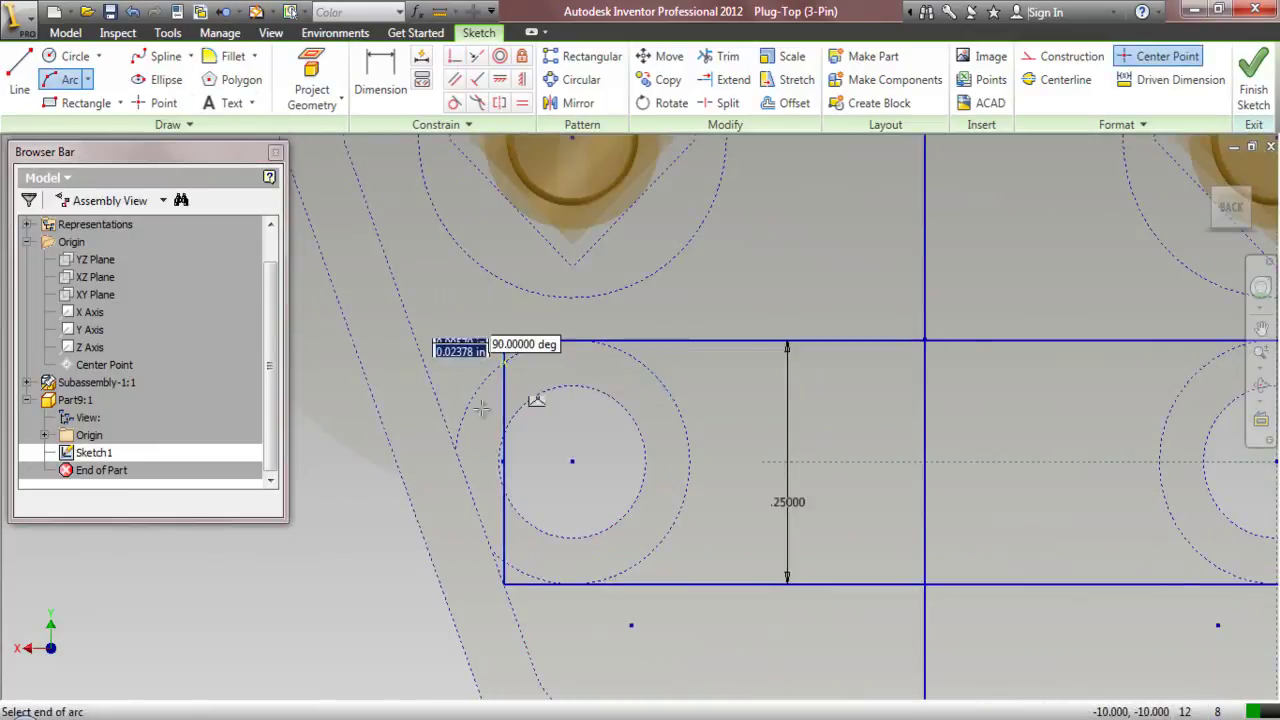
{"action": "left_click", "coordinate": [504, 584]}
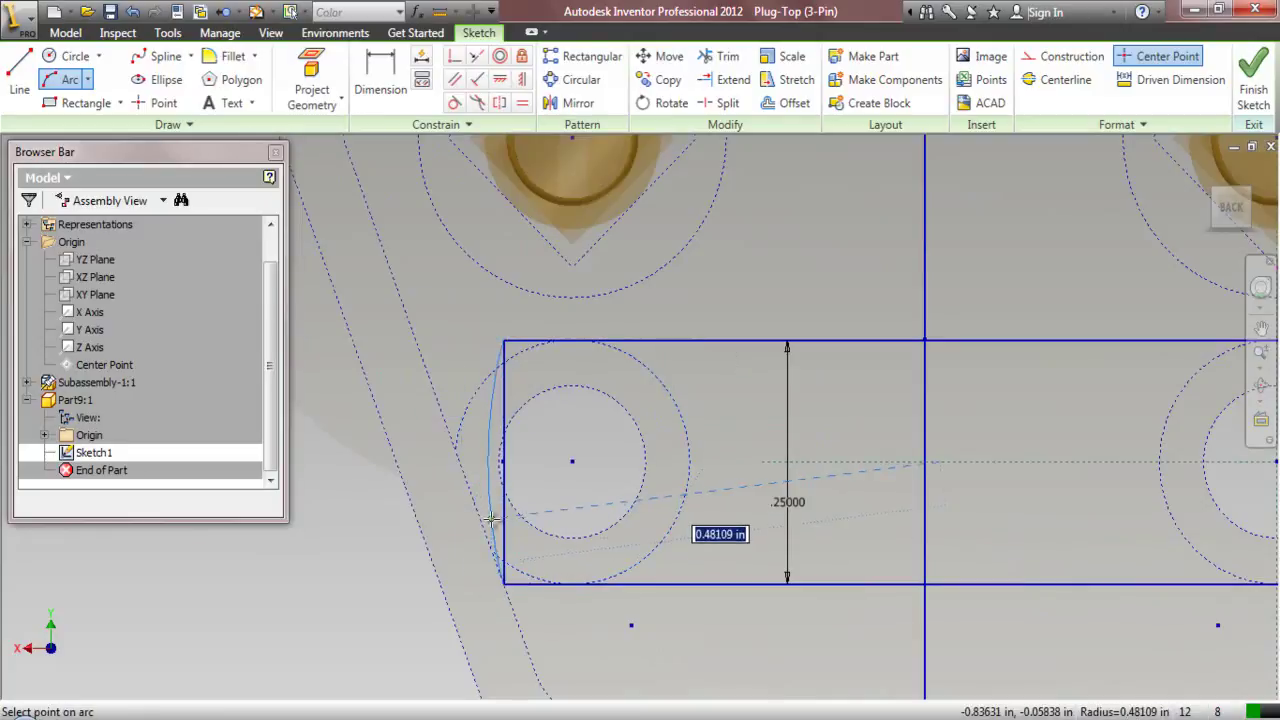
{"action": "left_click", "coordinate": [491, 518]}
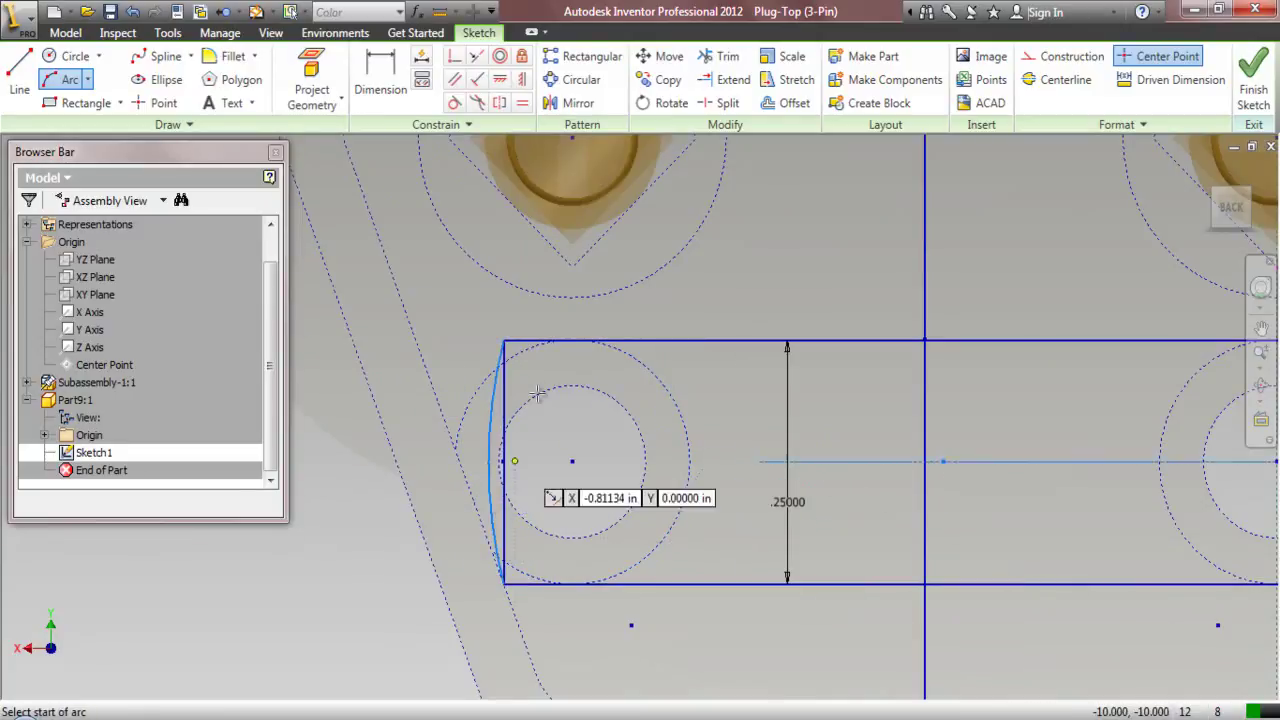
- Make the new arc tangent to the projected sloped line of the housing's inner wall
{"action": "left_click", "coordinate": [454, 103]}
{"action": "left_click", "coordinate": [491, 451]}
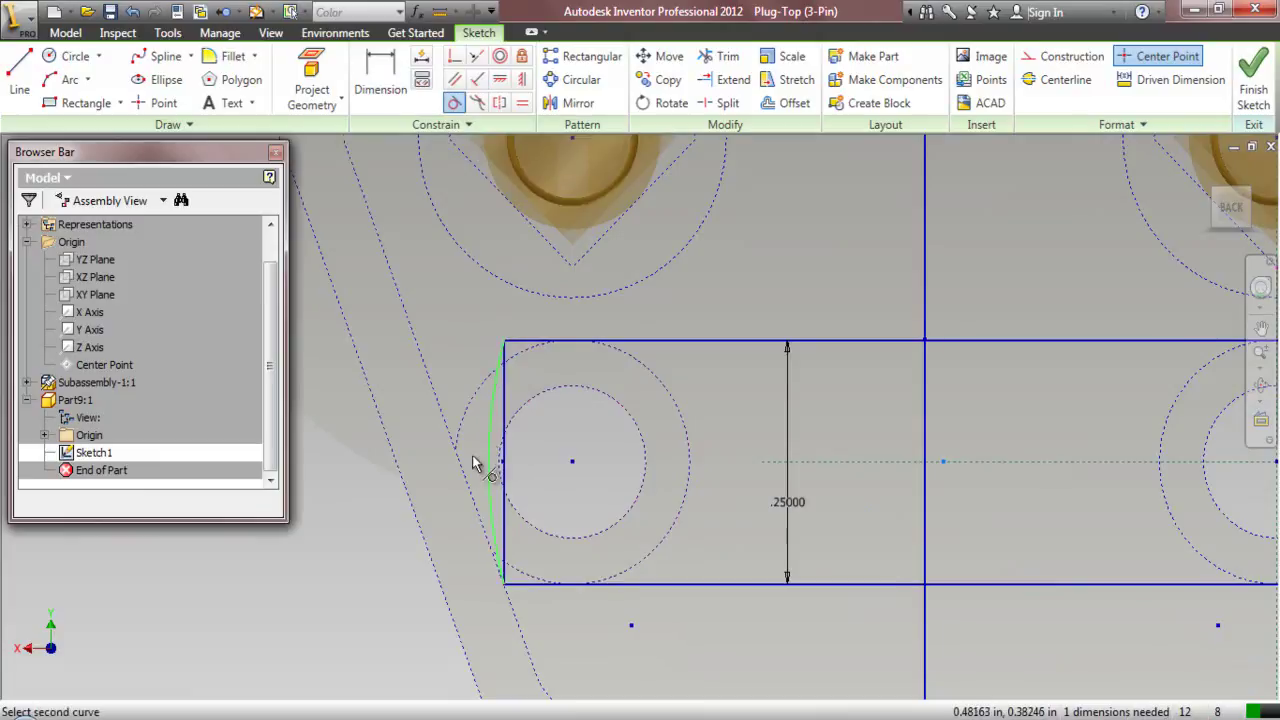
{"action": "left_click", "coordinate": [466, 470]}
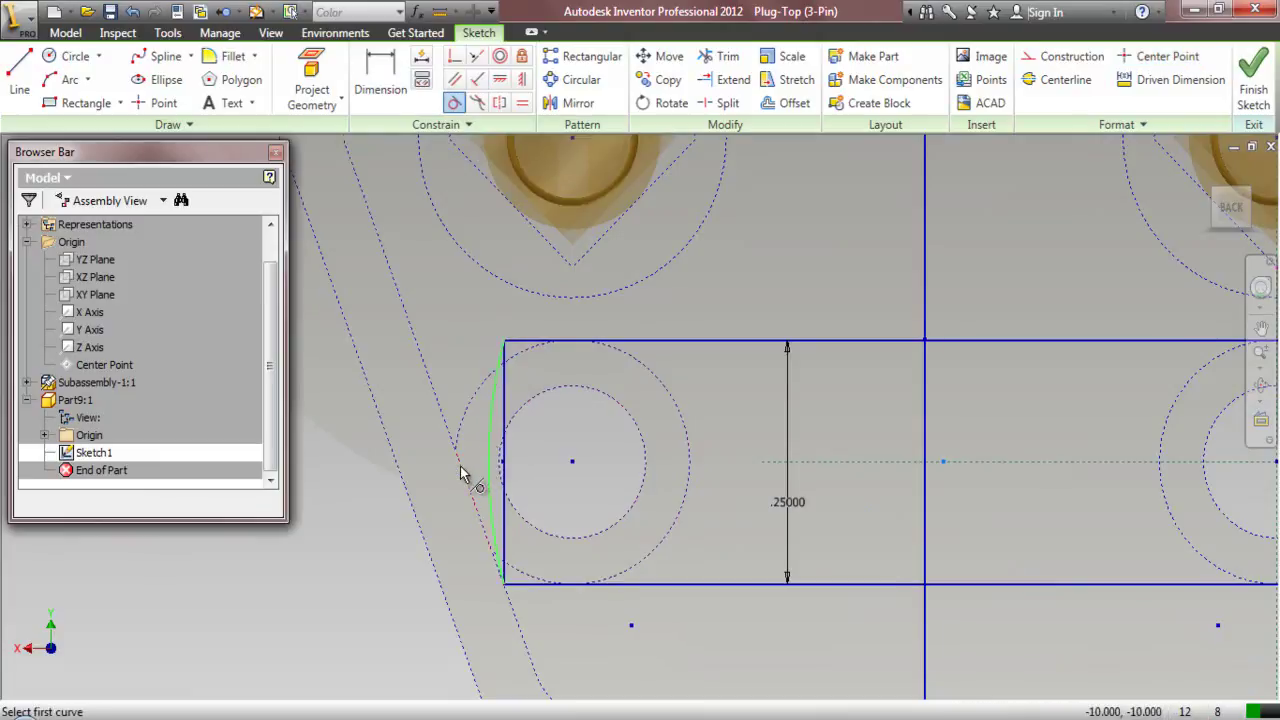
{"action": "right_click", "coordinate": [453, 307]}
{"action": "left_click", "coordinate": [352, 301]}
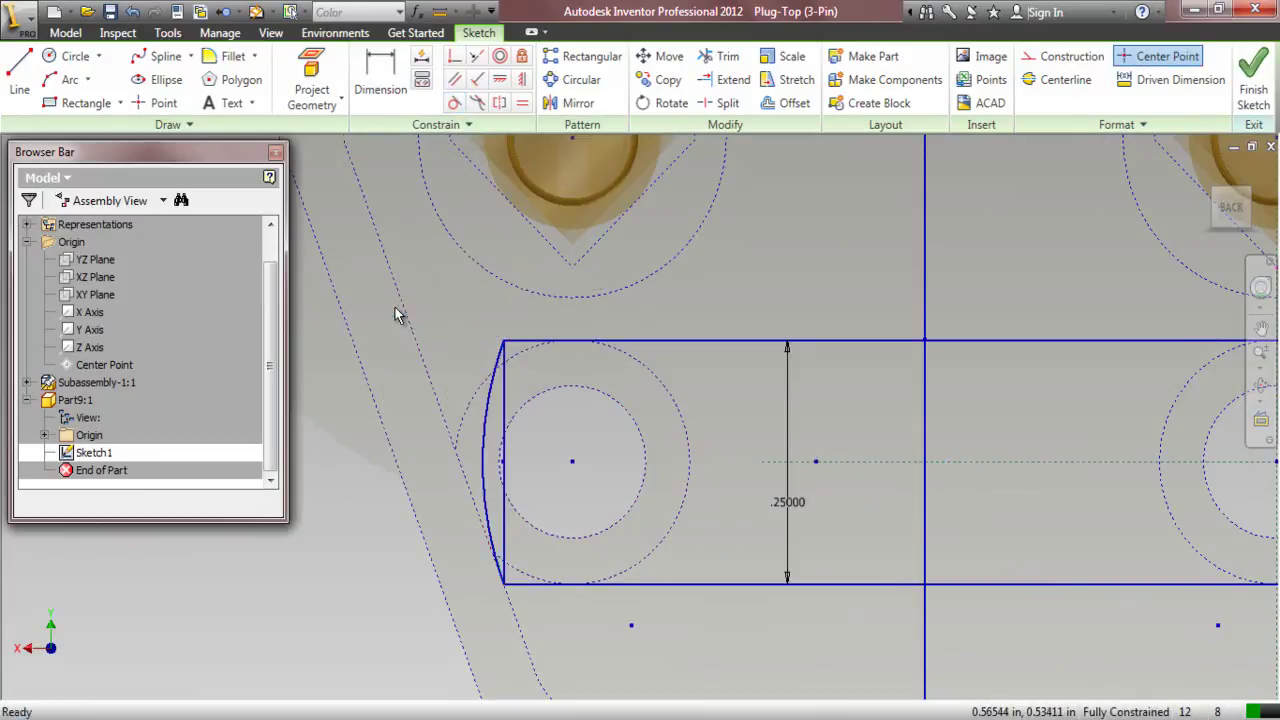
- Convert the rectangle's left edge to construction geometry and mirror the arc about the vertical centre line
{"action": "left_click", "coordinate": [503, 414]}
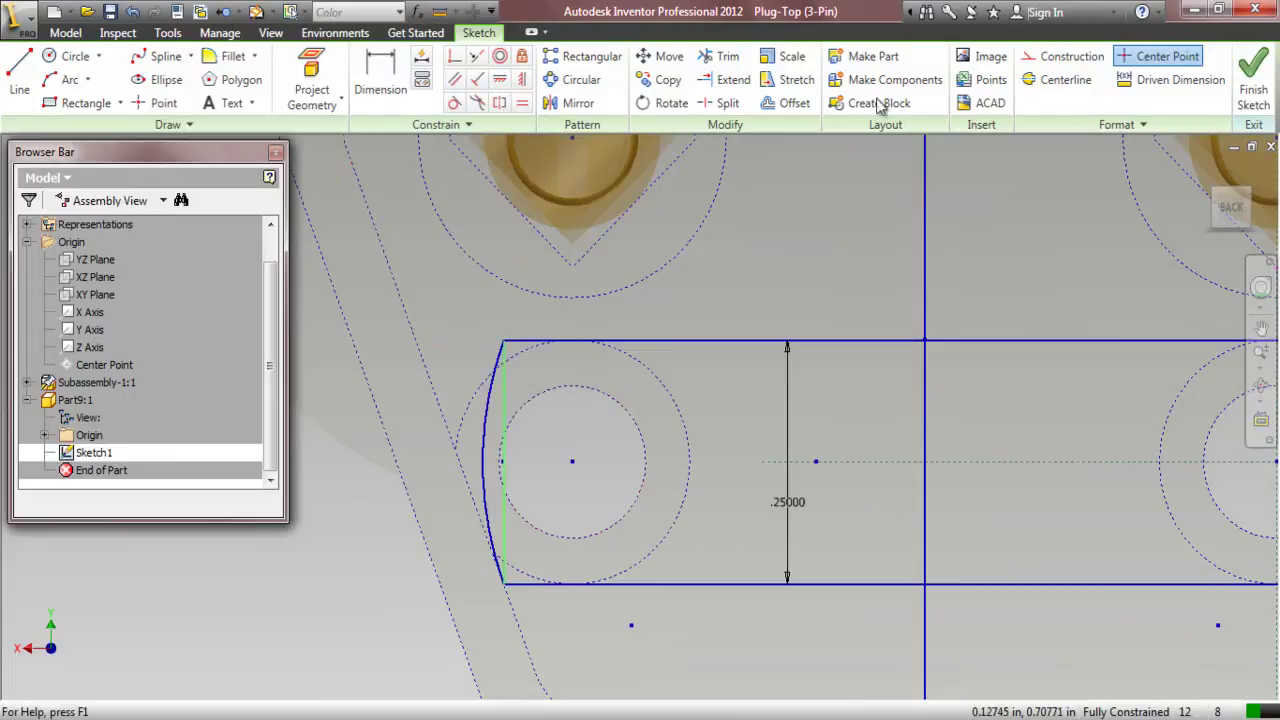
{"action": "left_click", "coordinate": [1062, 57]}
{"action": "left_click", "coordinate": [574, 104]}
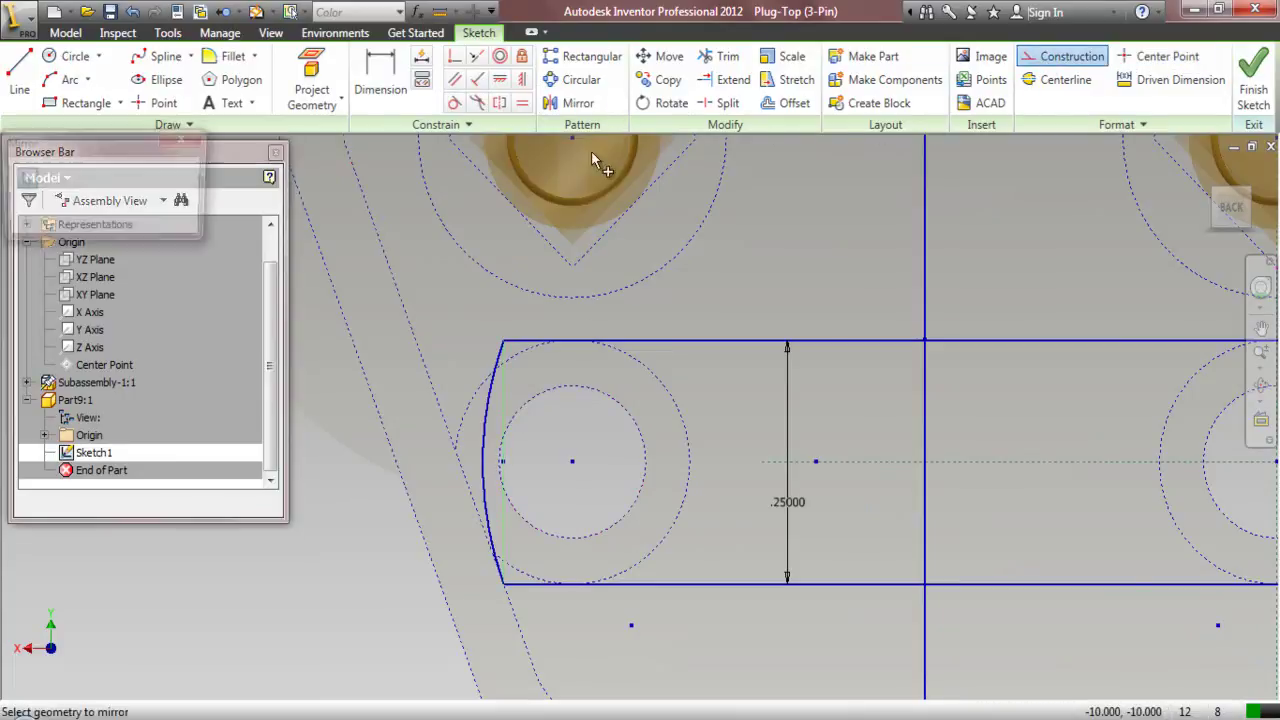
{"action": "left_click", "coordinate": [487, 418]}
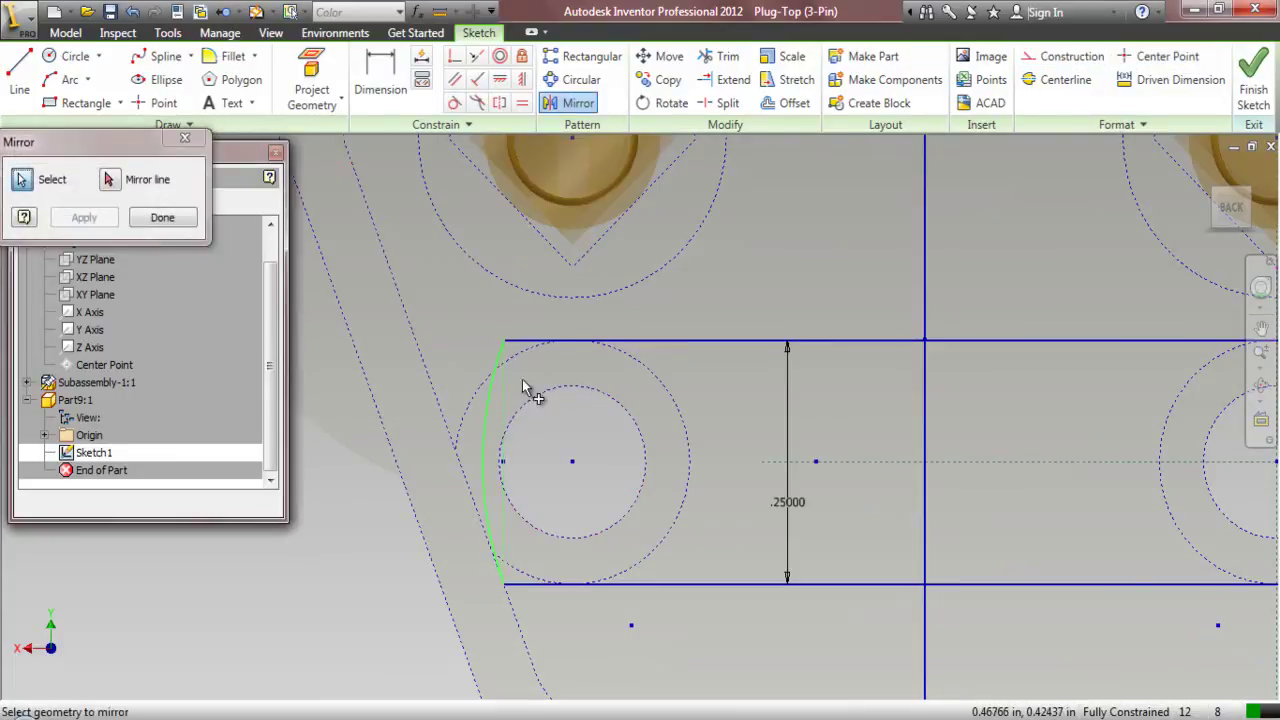
{"action": "left_click", "coordinate": [114, 185]}
{"action": "left_click", "coordinate": [923, 322]}
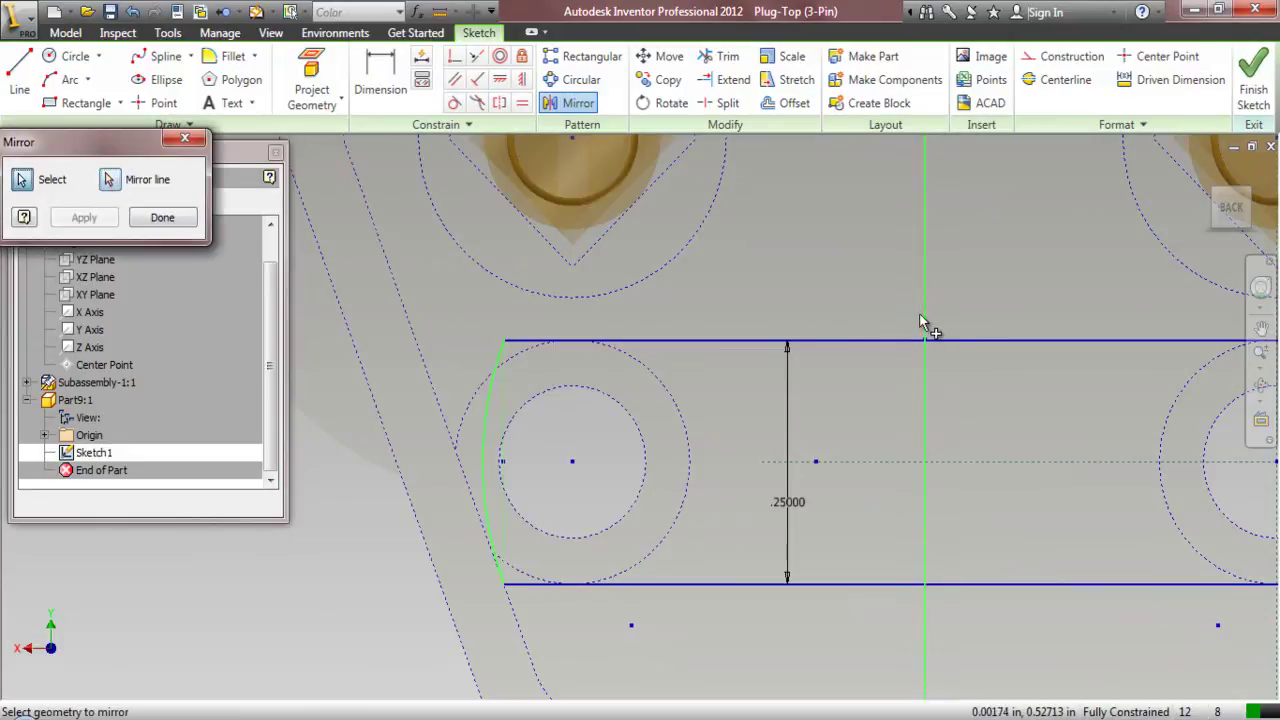
{"action": "left_click", "coordinate": [86, 216]}
{"action": "scroll", "coordinate": [536, 414], "scroll_direction": "down", "scroll_amount": 4}
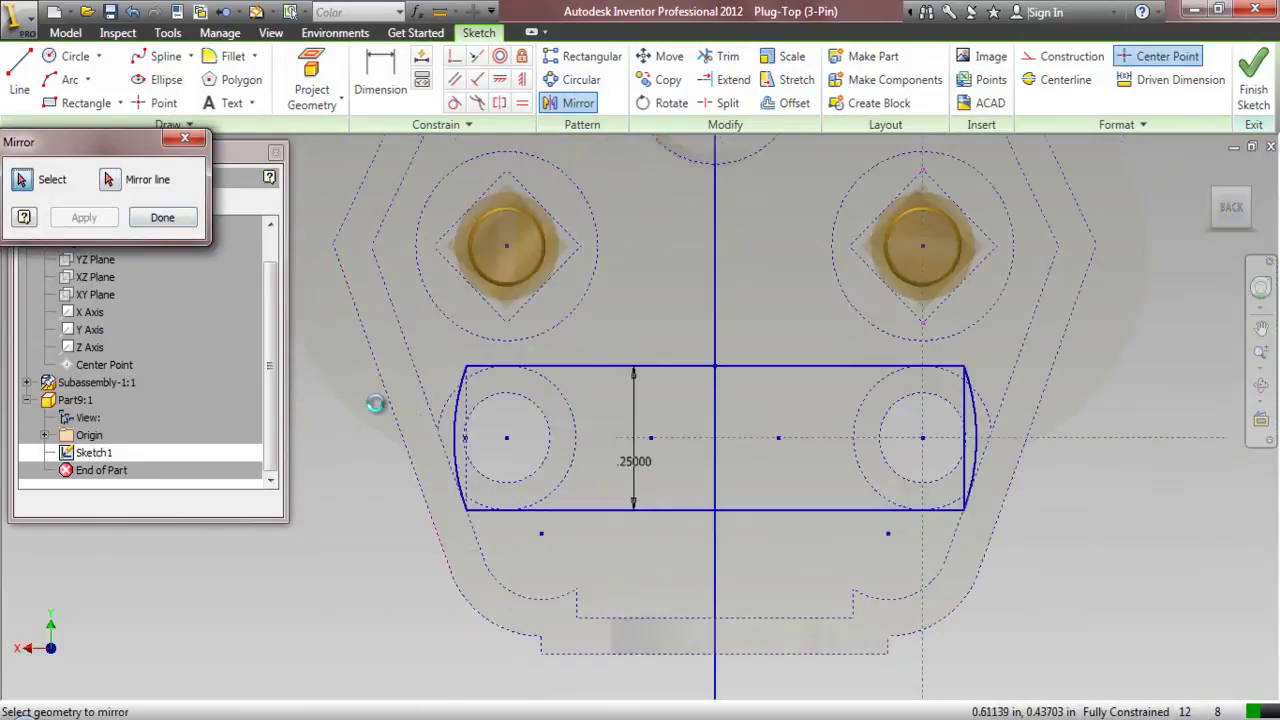
{"action": "scroll", "coordinate": [740, 410], "scroll_direction": "up", "scroll_amount": 5}
{"action": "right_click", "coordinate": [962, 414]}
{"action": "left_click", "coordinate": [892, 412]}
- Convert the rectangle's right edge and the projected vertical centre line to construction geometry
{"action": "scroll", "coordinate": [958, 425], "scroll_direction": "down", "scroll_amount": 2}
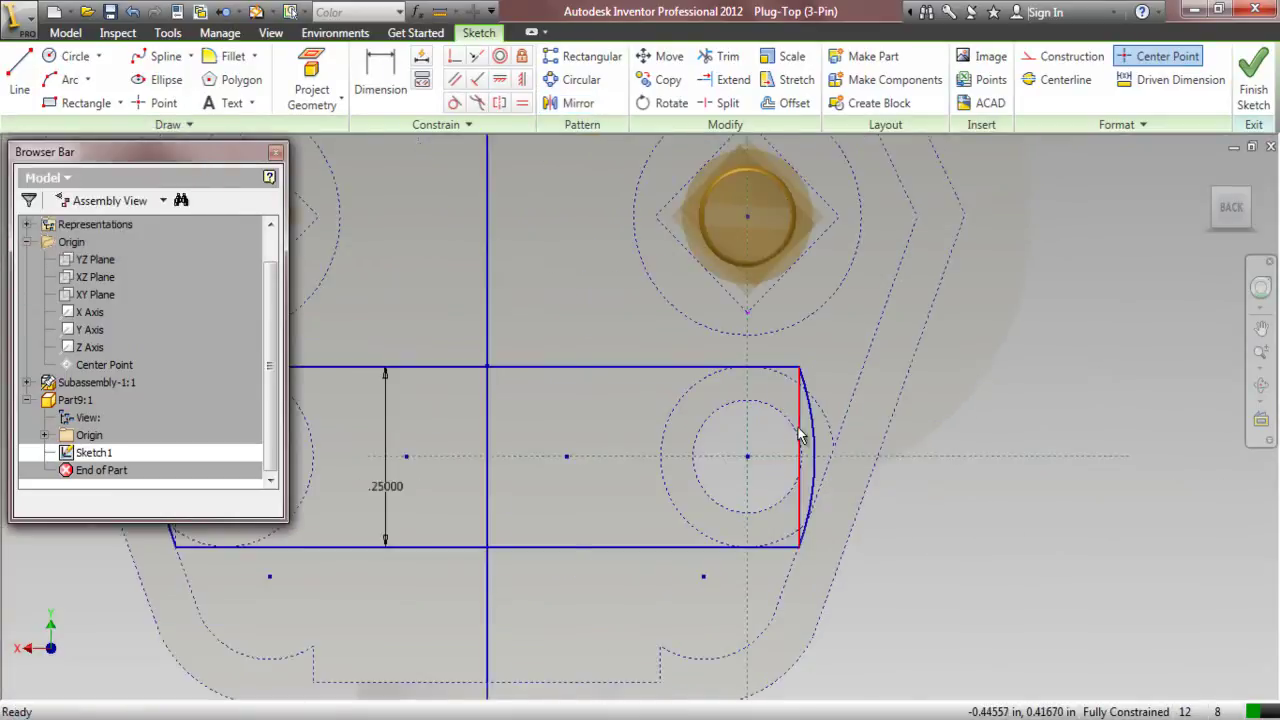
{"action": "left_click", "coordinate": [491, 437]}
{"action": "left_click", "coordinate": [1066, 56]}
{"action": "left_click", "coordinate": [1085, 280]}
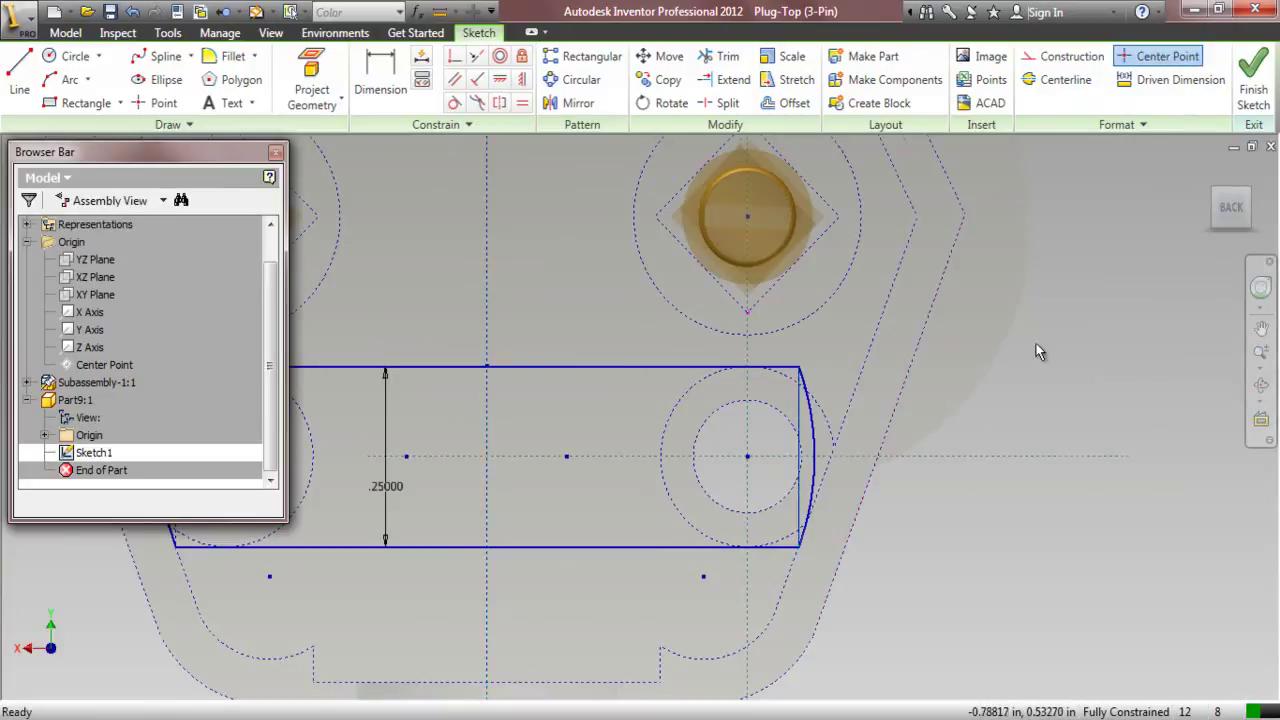
- Draw a 0.125 in diameter circle at the centre of each lower screw boss and finish the sketch
{"action": "scroll", "coordinate": [1036, 343], "scroll_direction": "down", "scroll_amount": 3}
{"action": "left_click", "coordinate": [70, 56]}
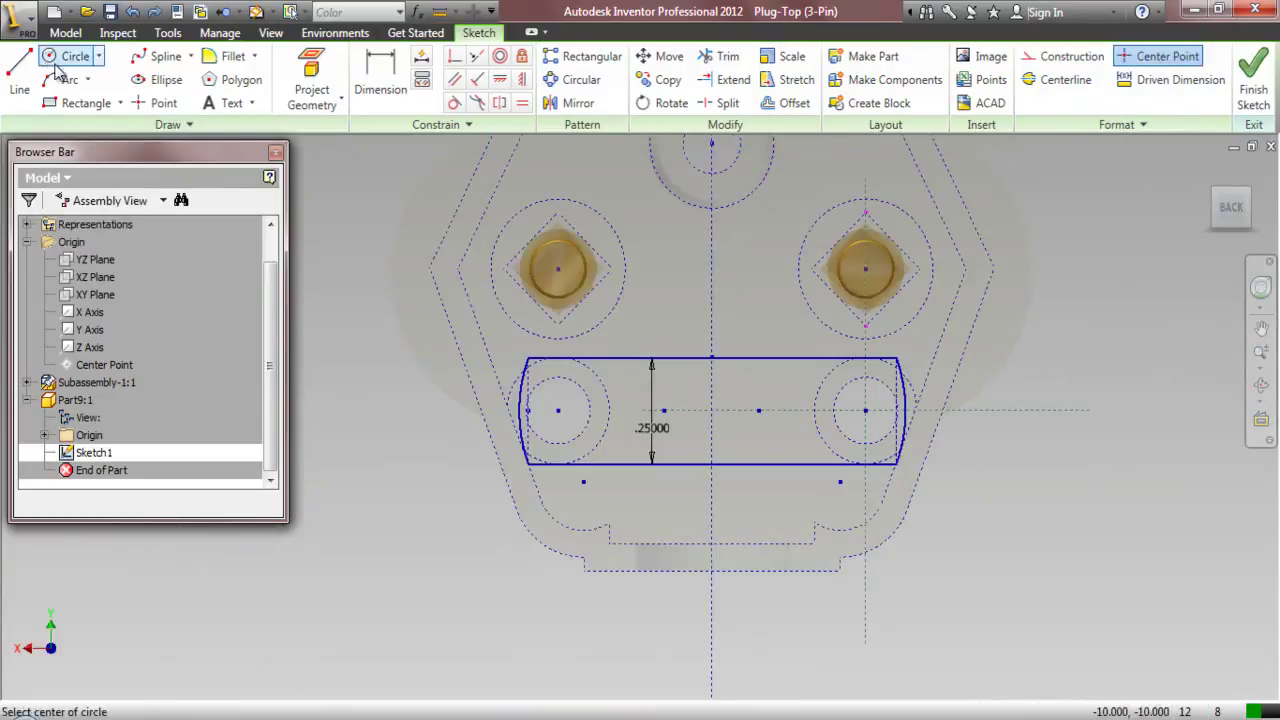
{"action": "left_click", "coordinate": [558, 410]}
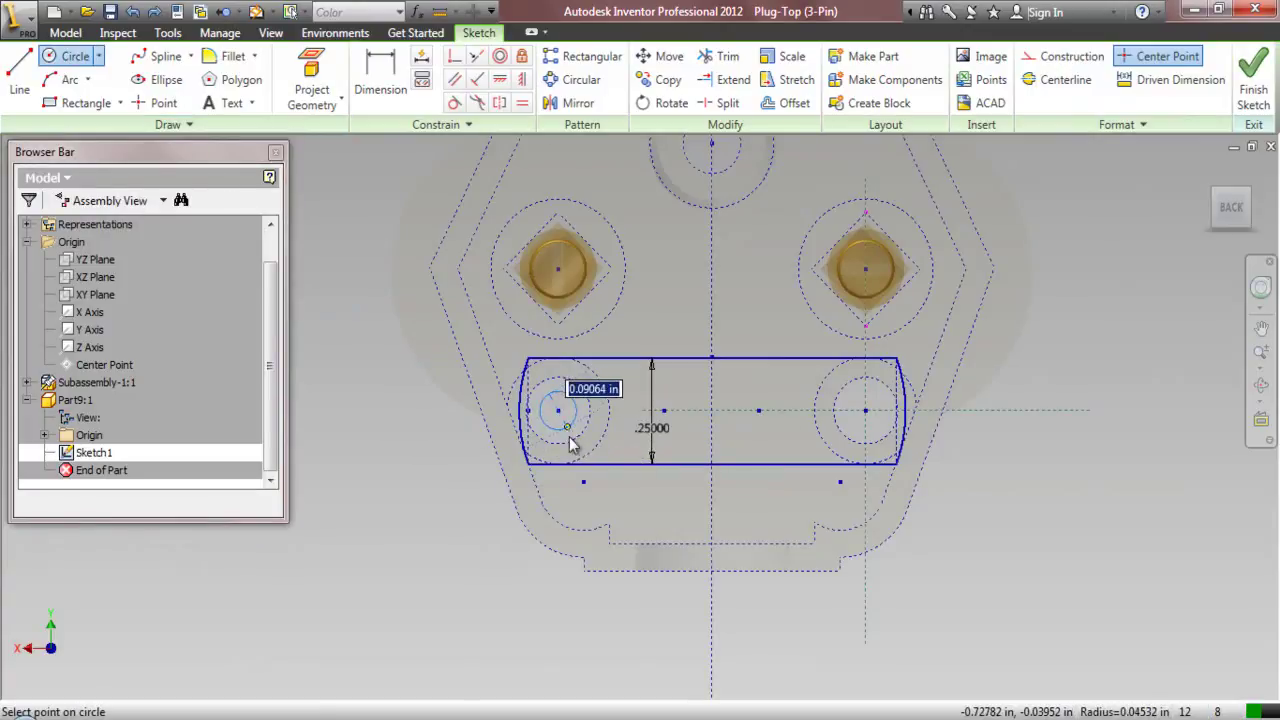
{"action": "type", "text": ".125"}
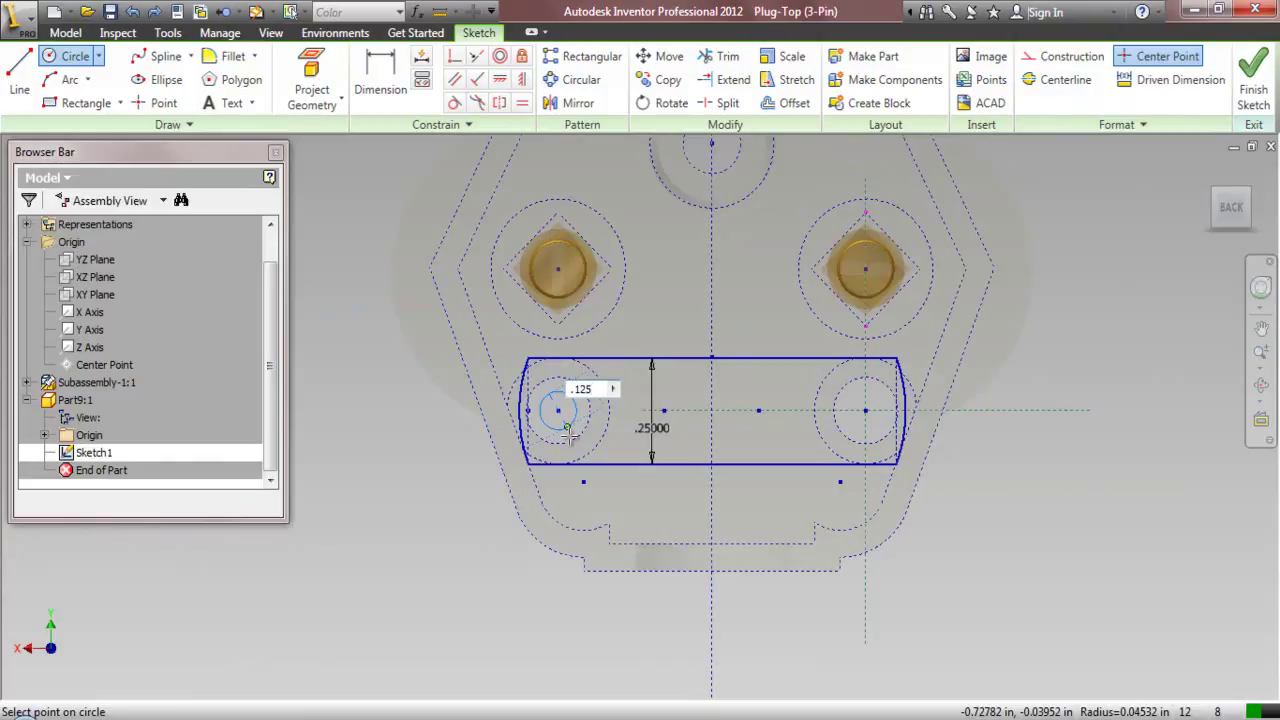
{"action": "key", "text": "Return"}
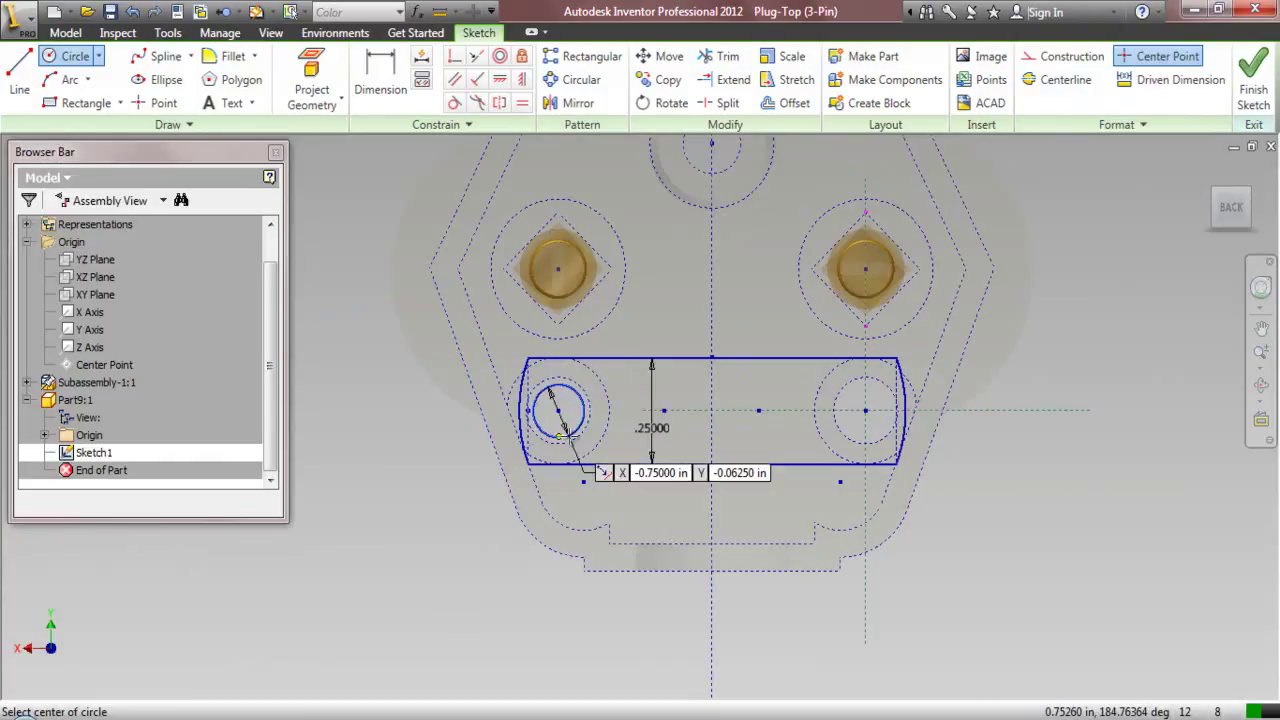
{"action": "left_click", "coordinate": [866, 410]}
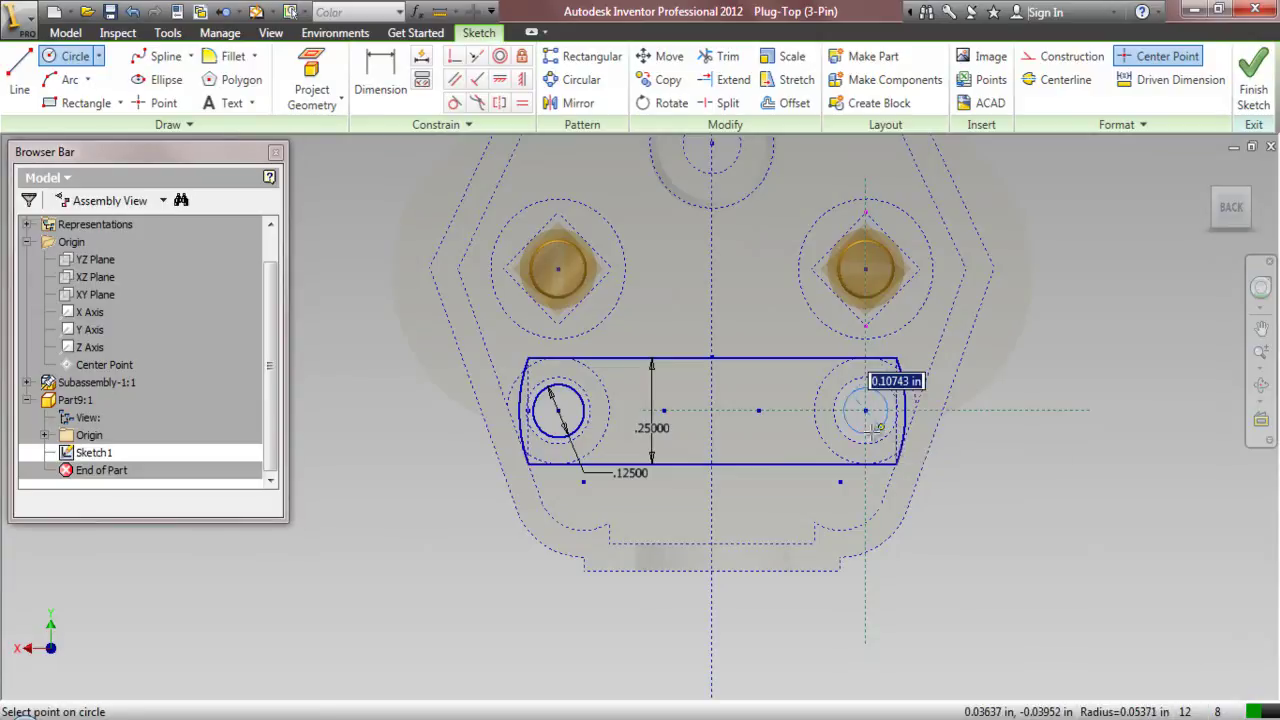
{"action": "type", "text": "."}
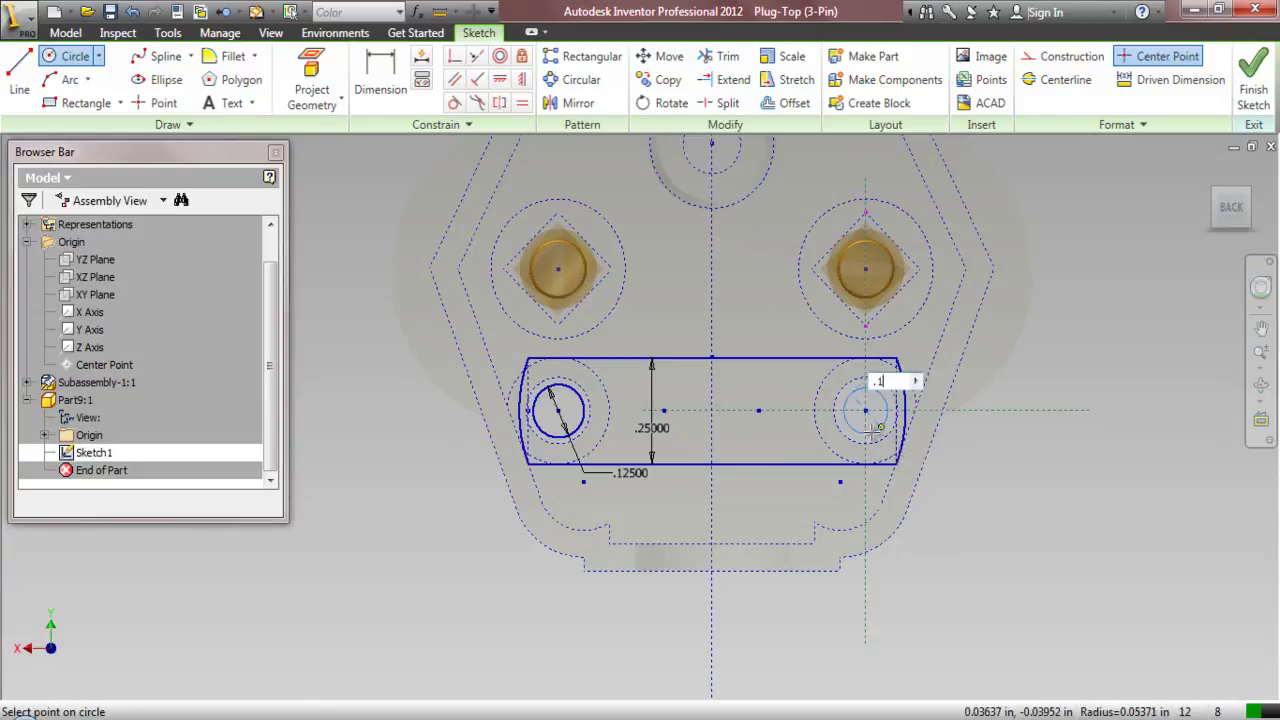
{"action": "type", "text": "125"}
{"action": "key", "text": "Return"}
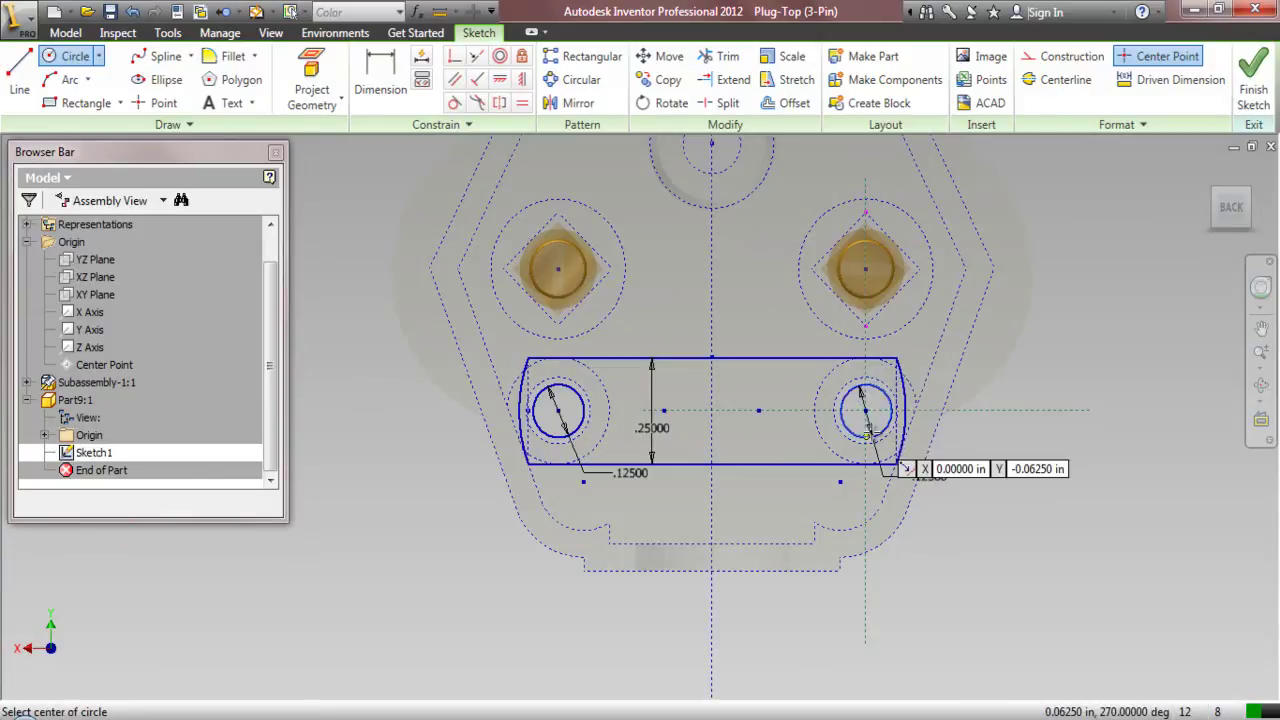
{"action": "left_click", "coordinate": [1250, 95]}
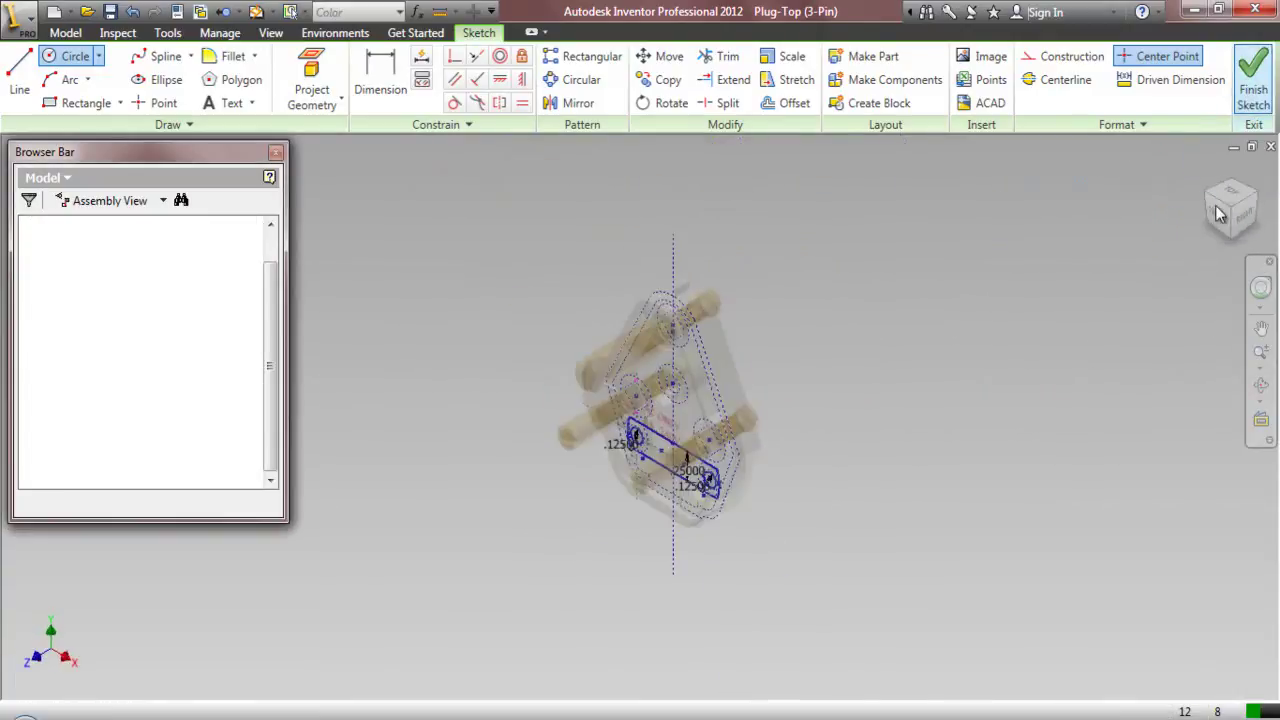
- Extrude the arc-ended strip profile with its two holes by 1/16 in and return to the assembly
{"action": "left_click", "coordinate": [1257, 227]}
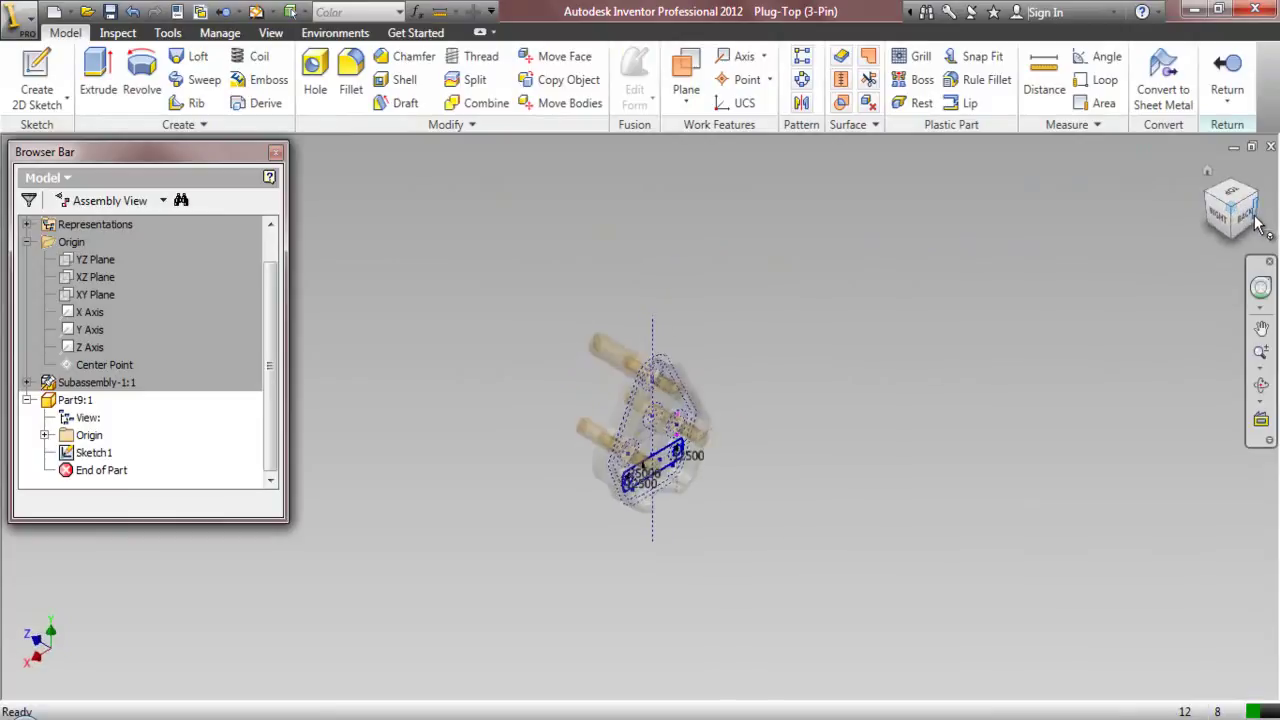
{"action": "left_click", "coordinate": [1240, 203]}
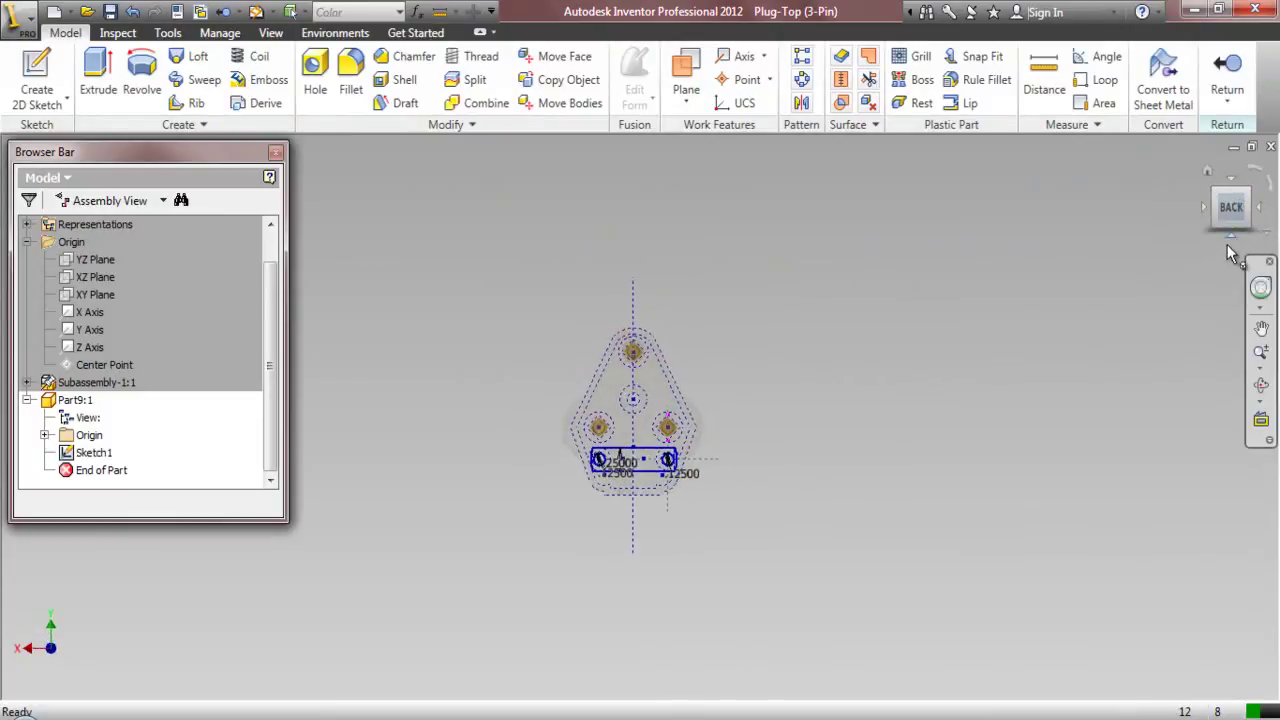
{"action": "left_click", "coordinate": [1229, 233]}
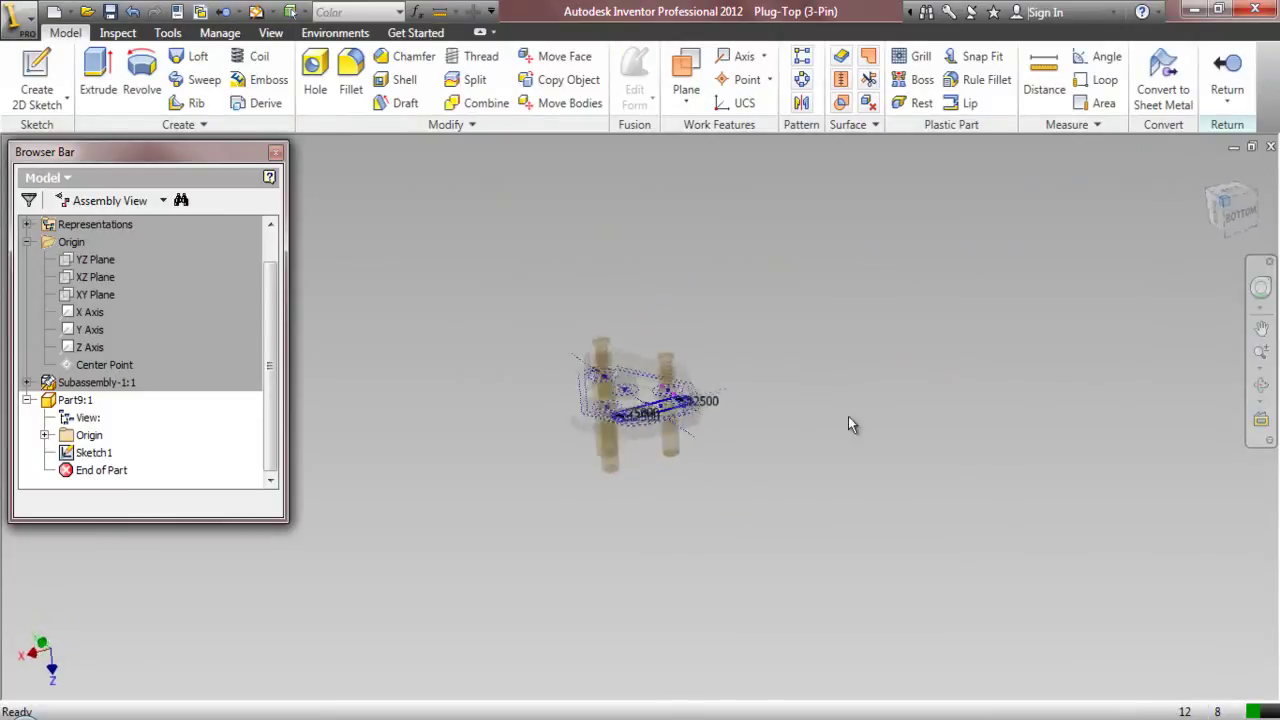
{"action": "scroll", "coordinate": [651, 430], "scroll_direction": "up", "scroll_amount": 5}
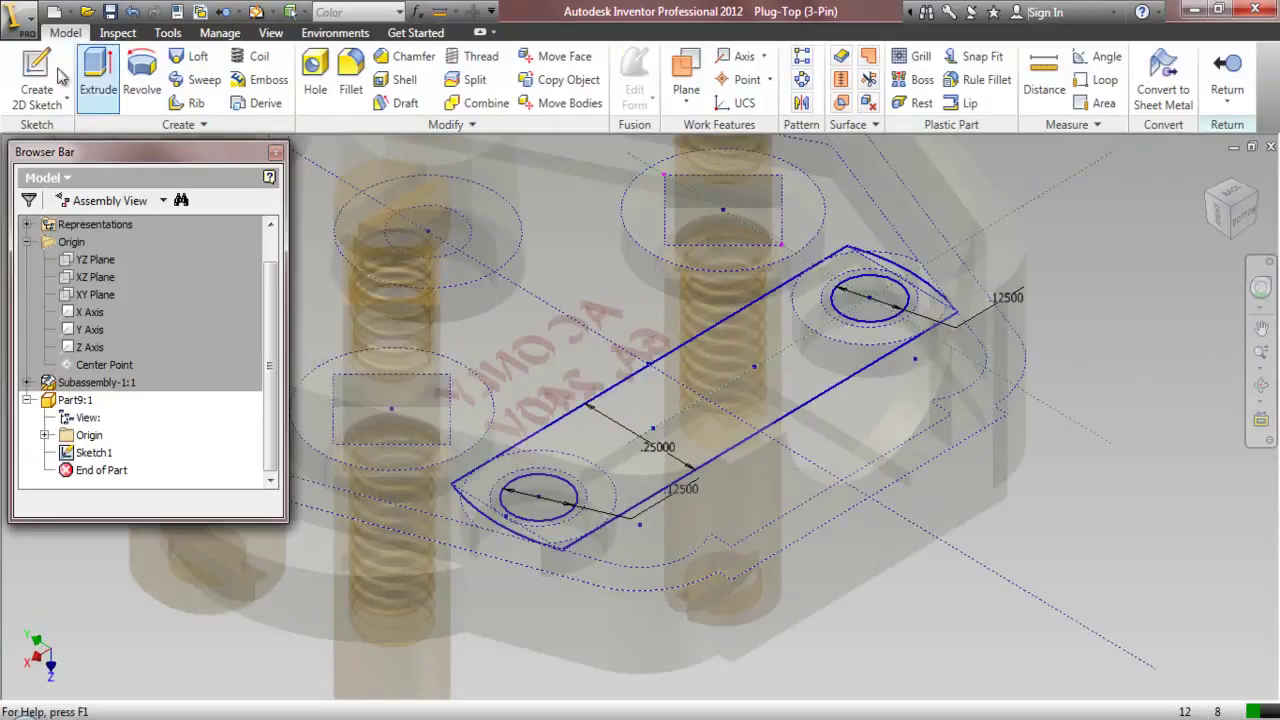
{"action": "left_click", "coordinate": [95, 70]}
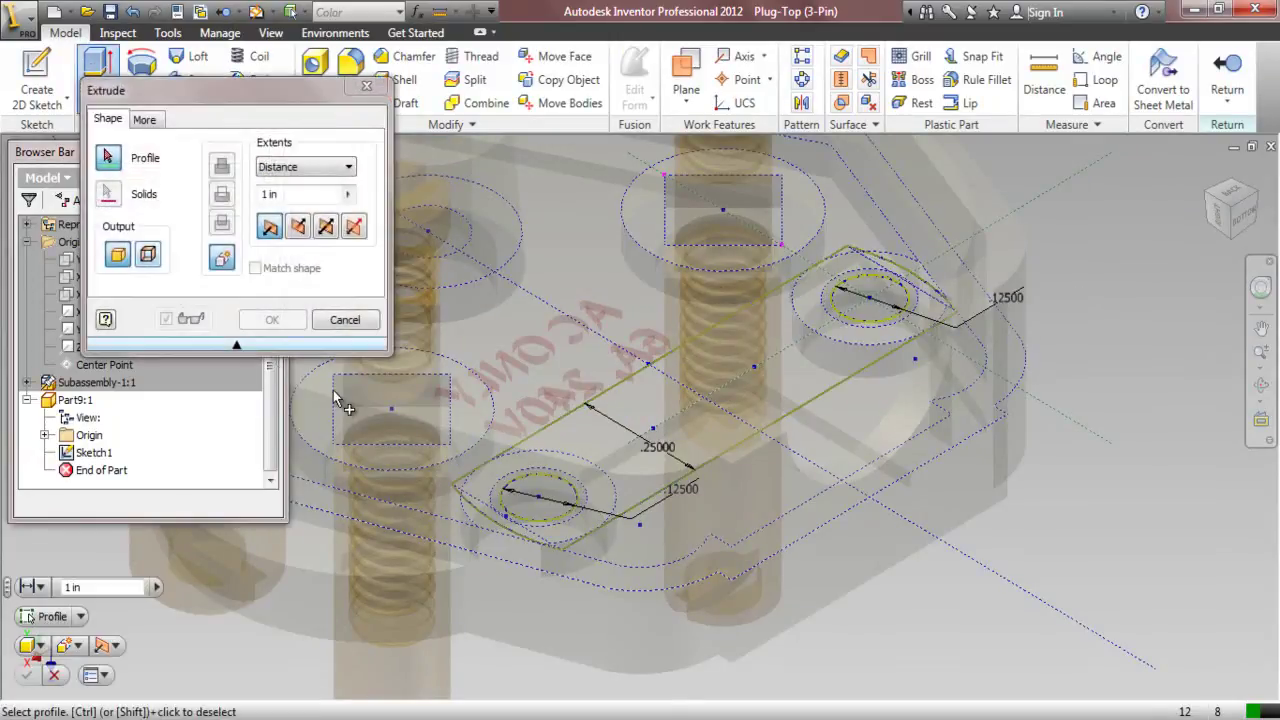
{"action": "left_click", "coordinate": [493, 477]}
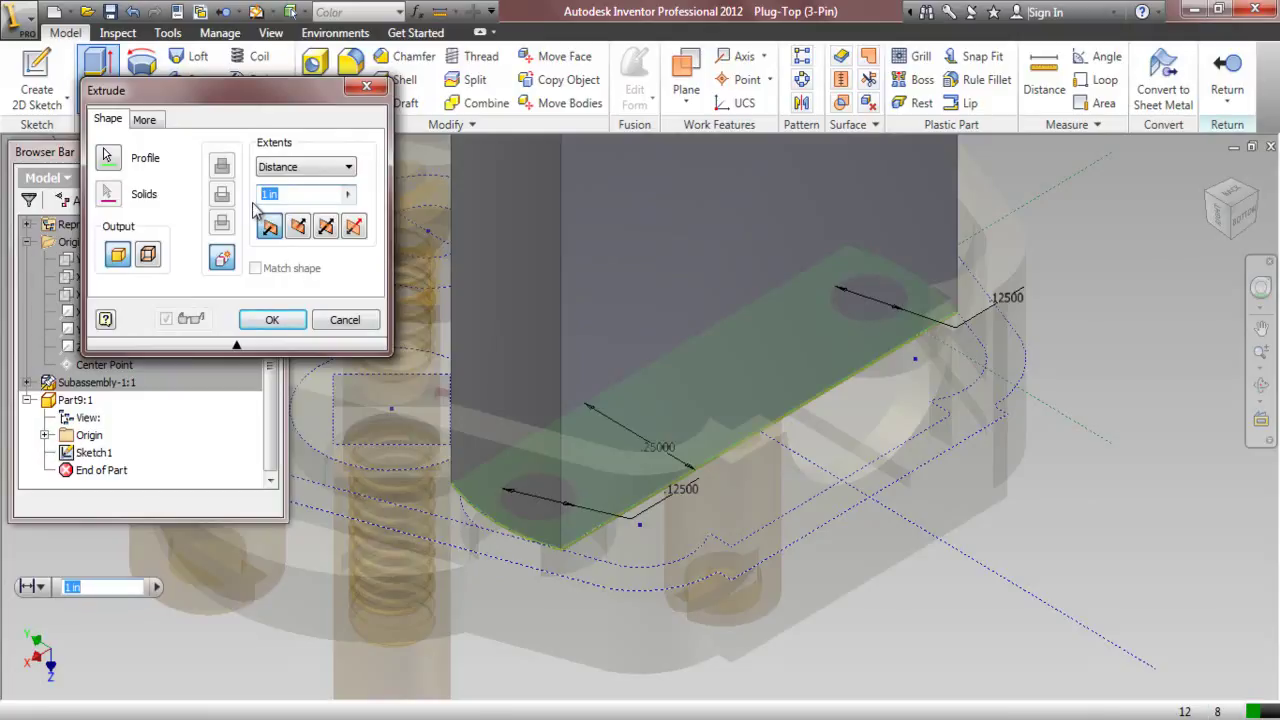
{"action": "type", "text": "1/16"}
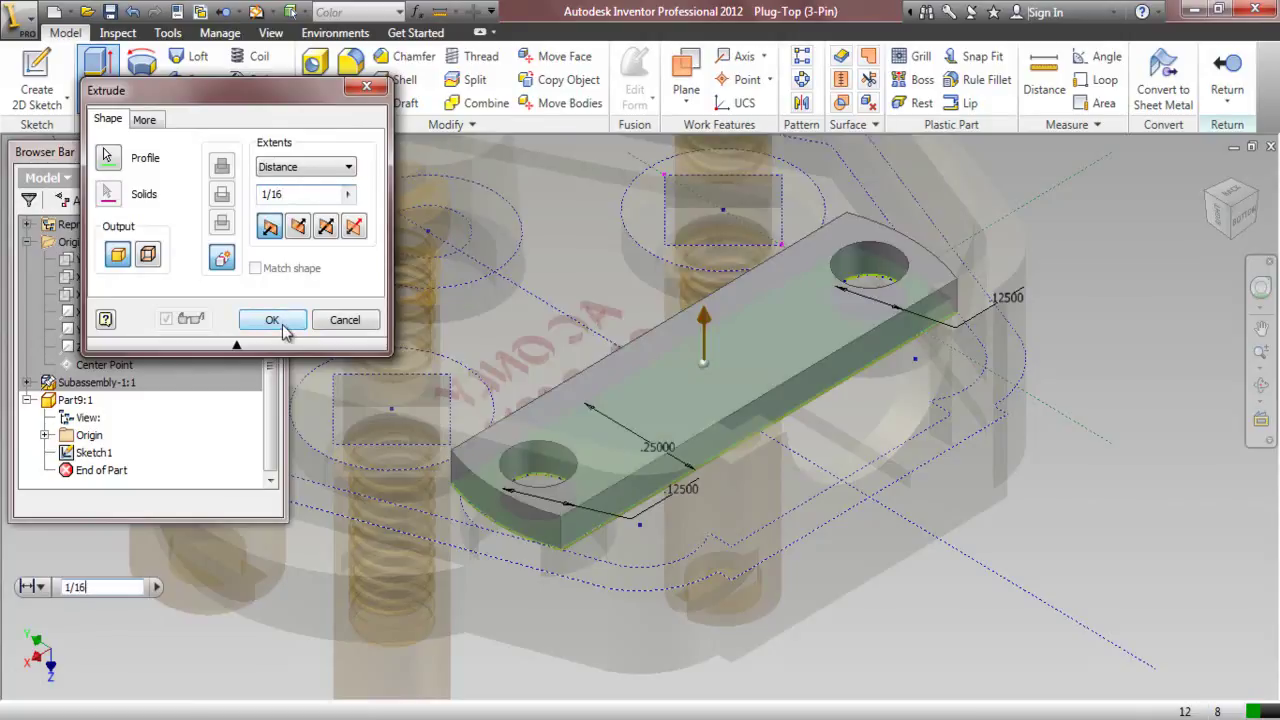
{"action": "left_click", "coordinate": [272, 320]}
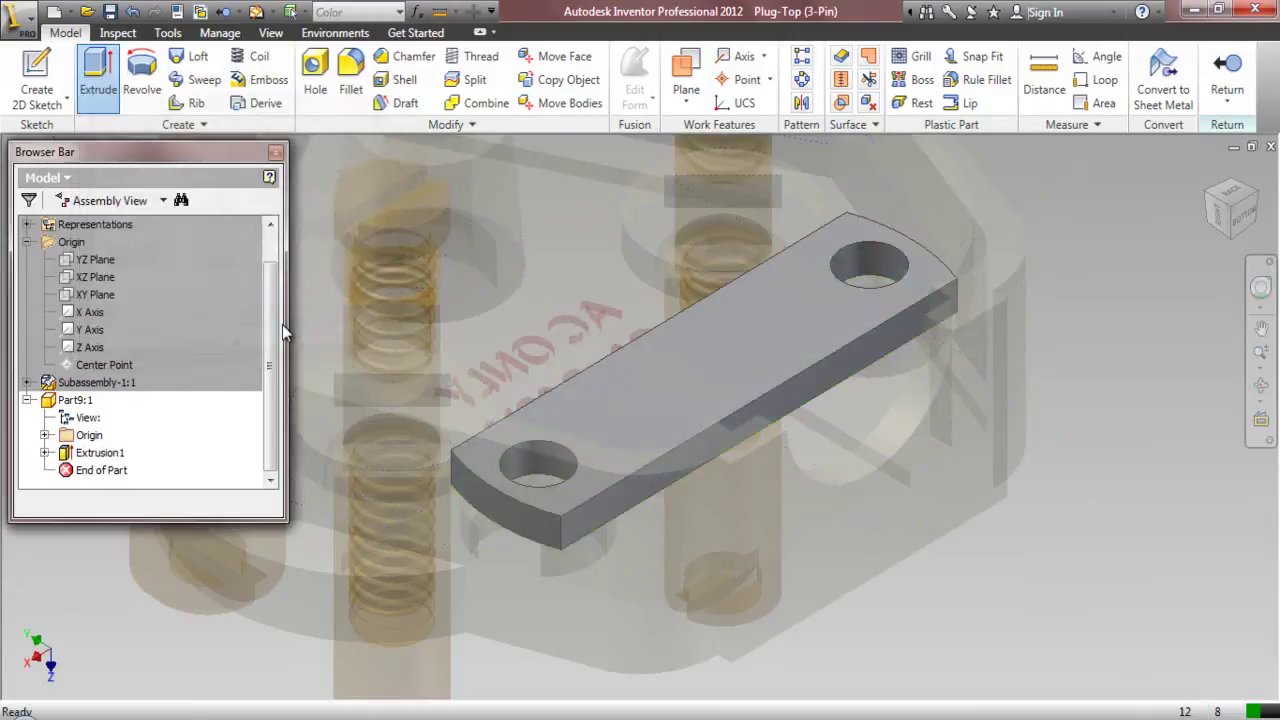
{"action": "left_click", "coordinate": [1227, 72]}
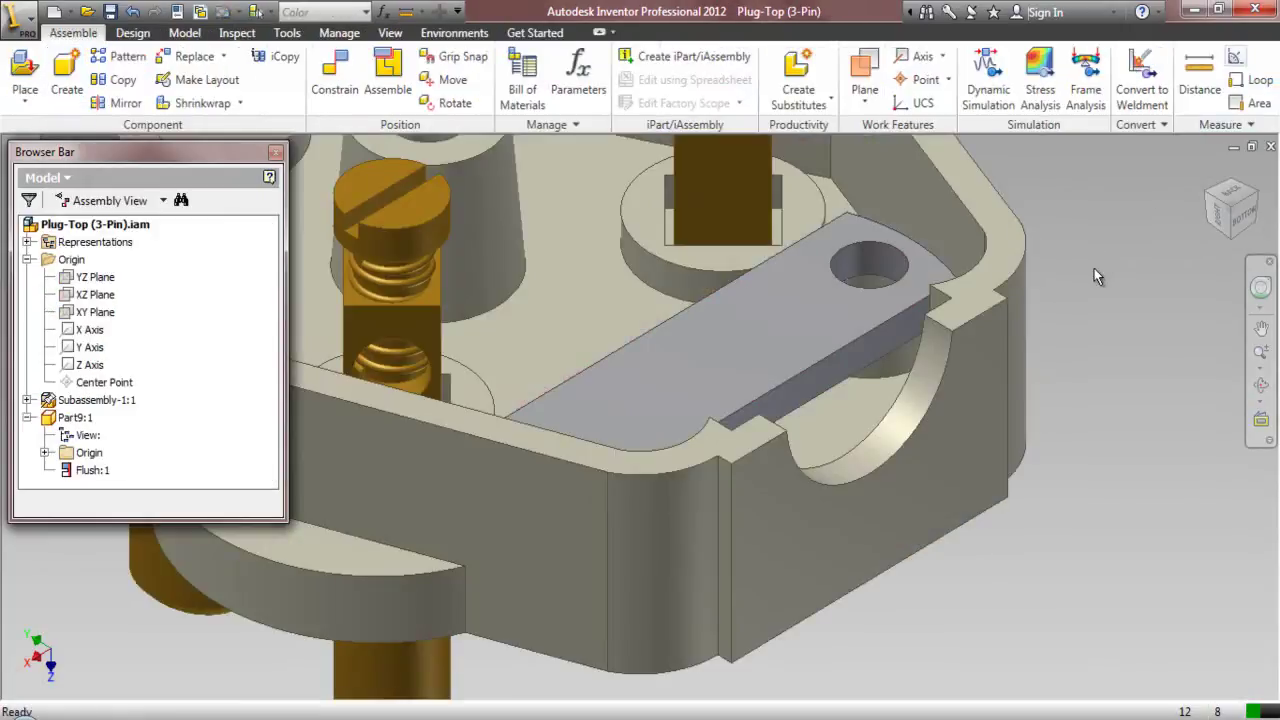
- Edit Part9 in place, set its colour to Red (Bright), and return to the assembly
{"action": "left_click", "coordinate": [1258, 200]}
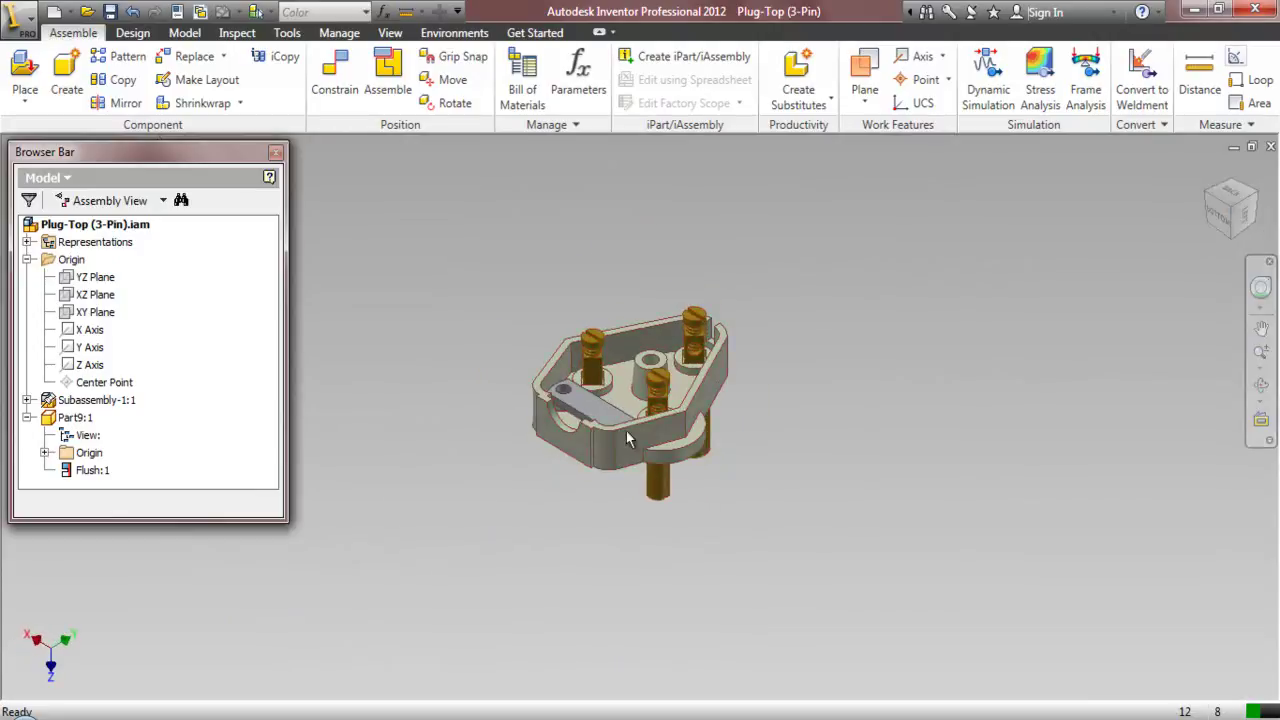
{"action": "scroll", "coordinate": [589, 401], "scroll_direction": "down", "scroll_amount": 5}
{"action": "left_click", "coordinate": [587, 407]}
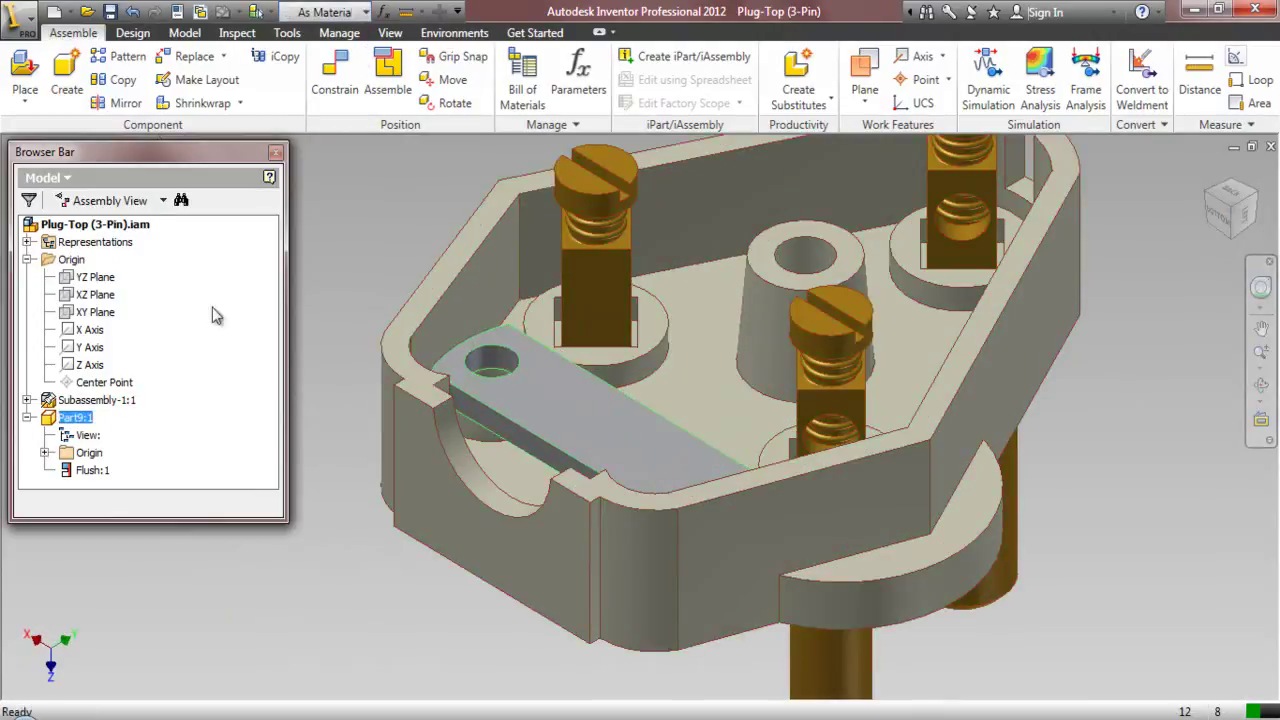
{"action": "double_click", "coordinate": [62, 417]}
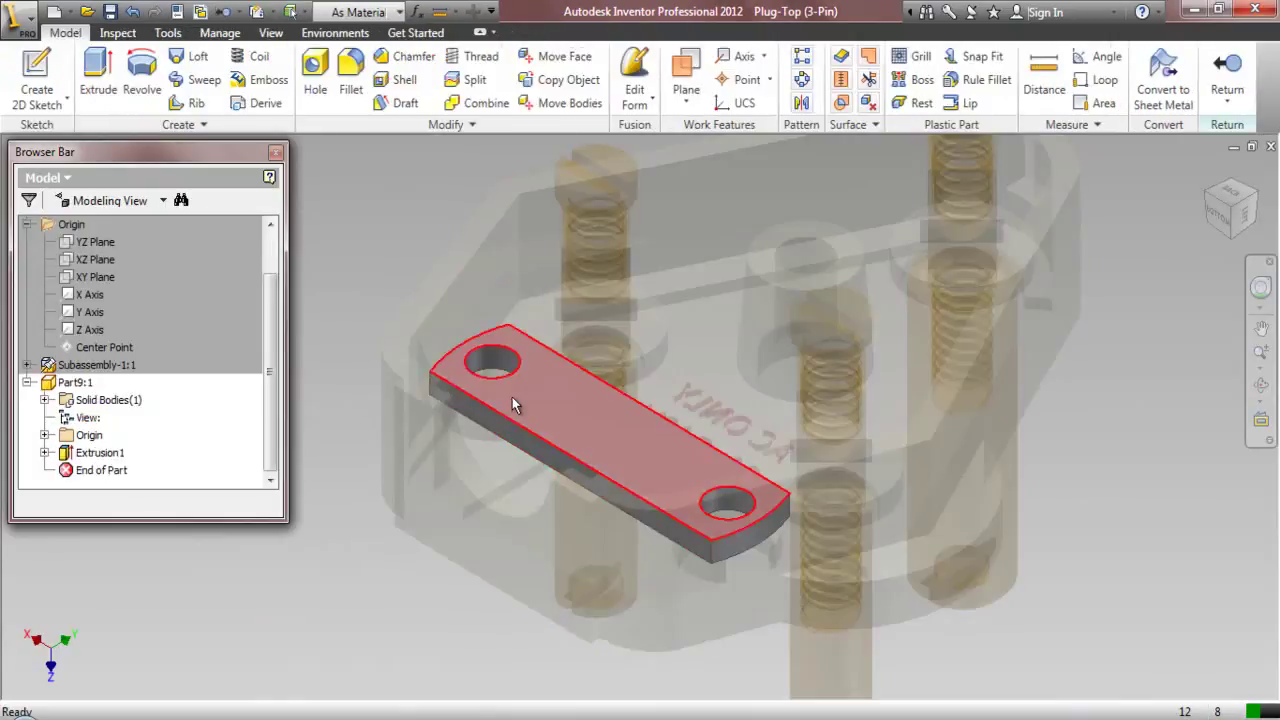
{"action": "left_click", "coordinate": [329, 283]}
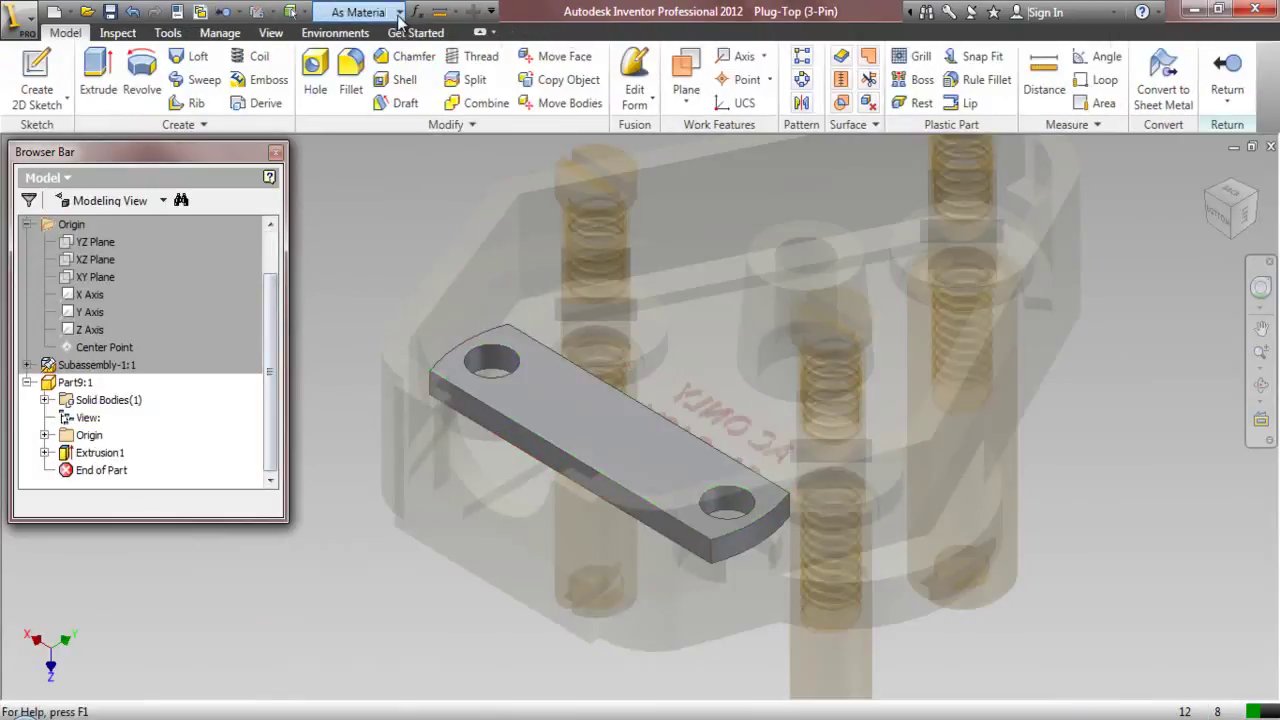
{"action": "left_click", "coordinate": [399, 13]}
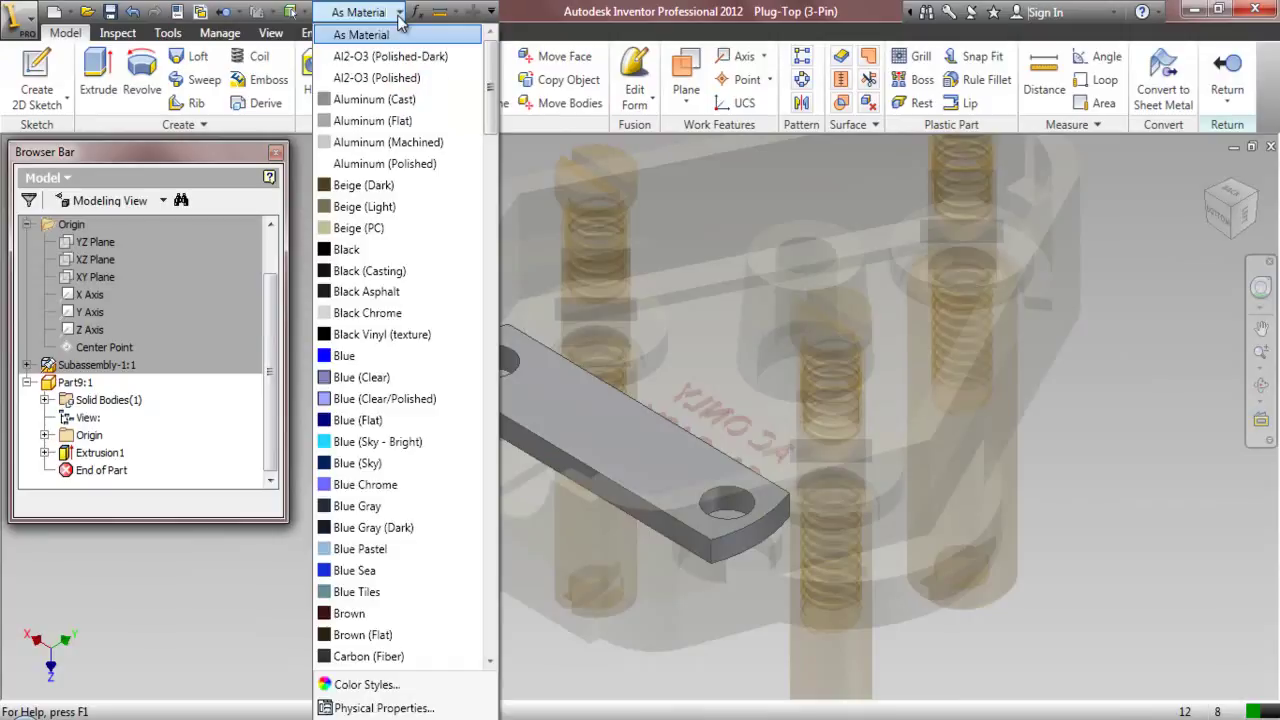
{"action": "scroll", "coordinate": [399, 22], "scroll_direction": "down", "scroll_amount": 20}
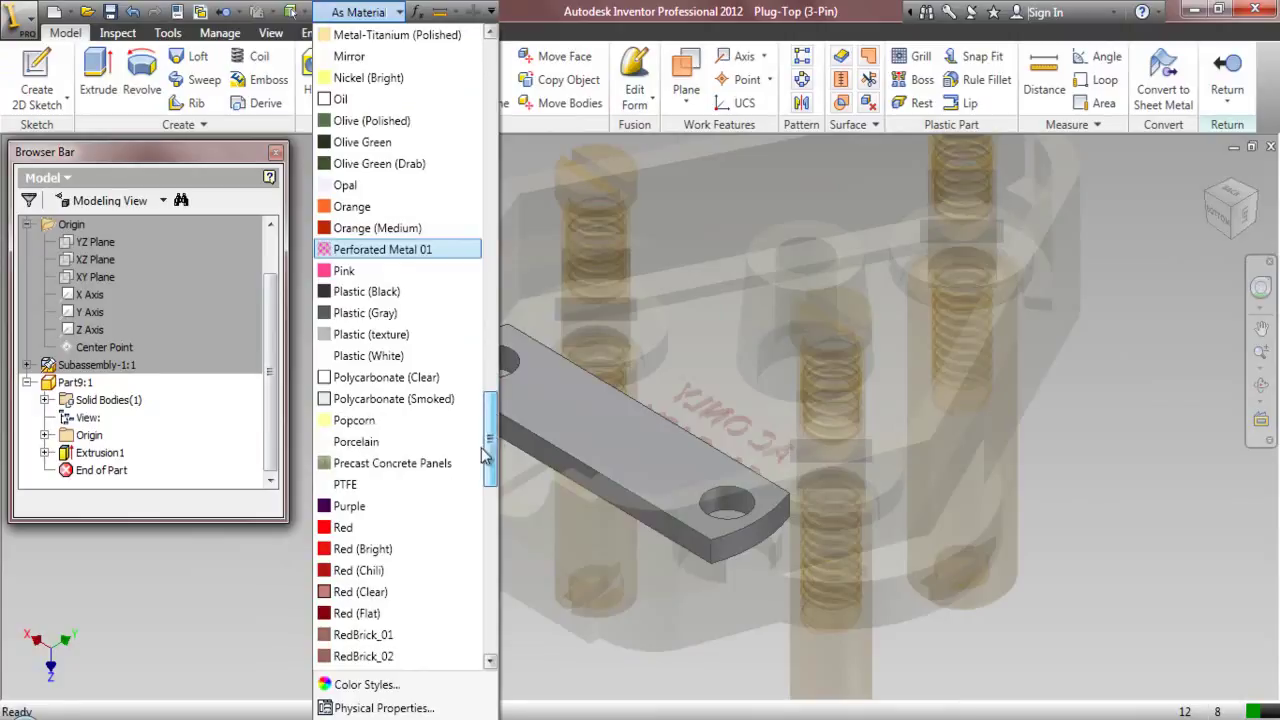
{"action": "left_click", "coordinate": [385, 551]}
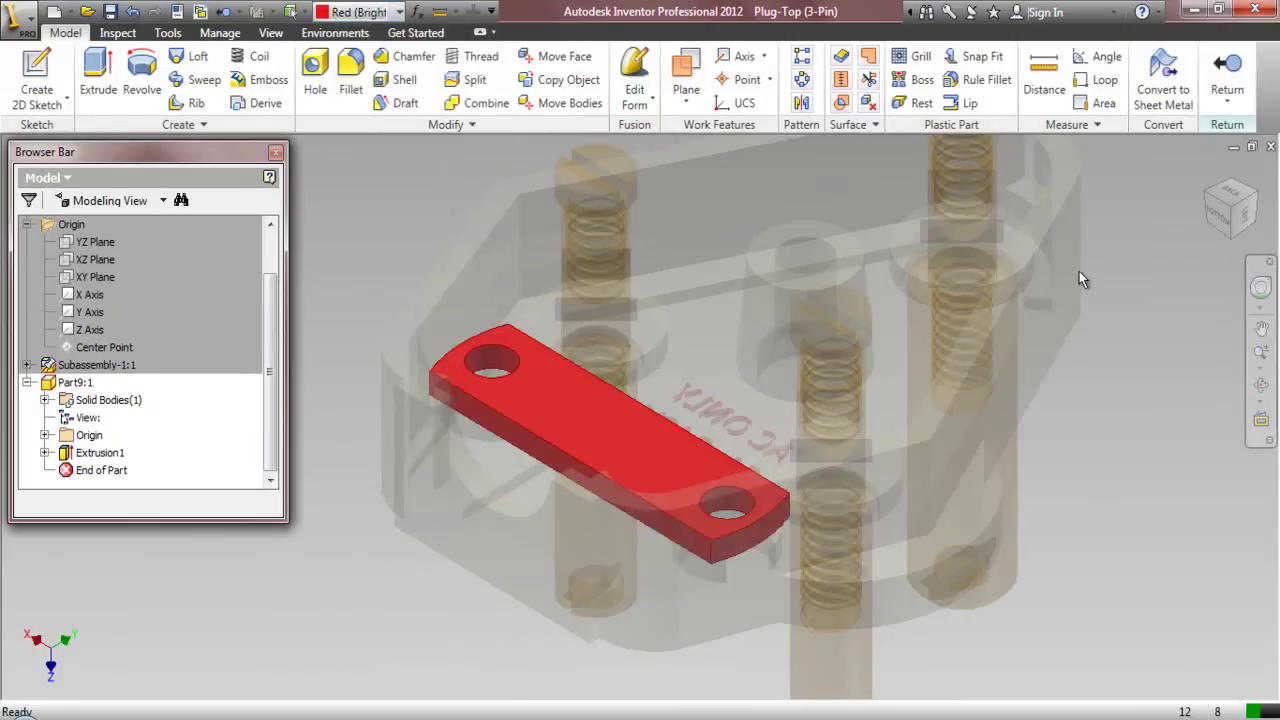
{"action": "left_click", "coordinate": [1227, 72]}
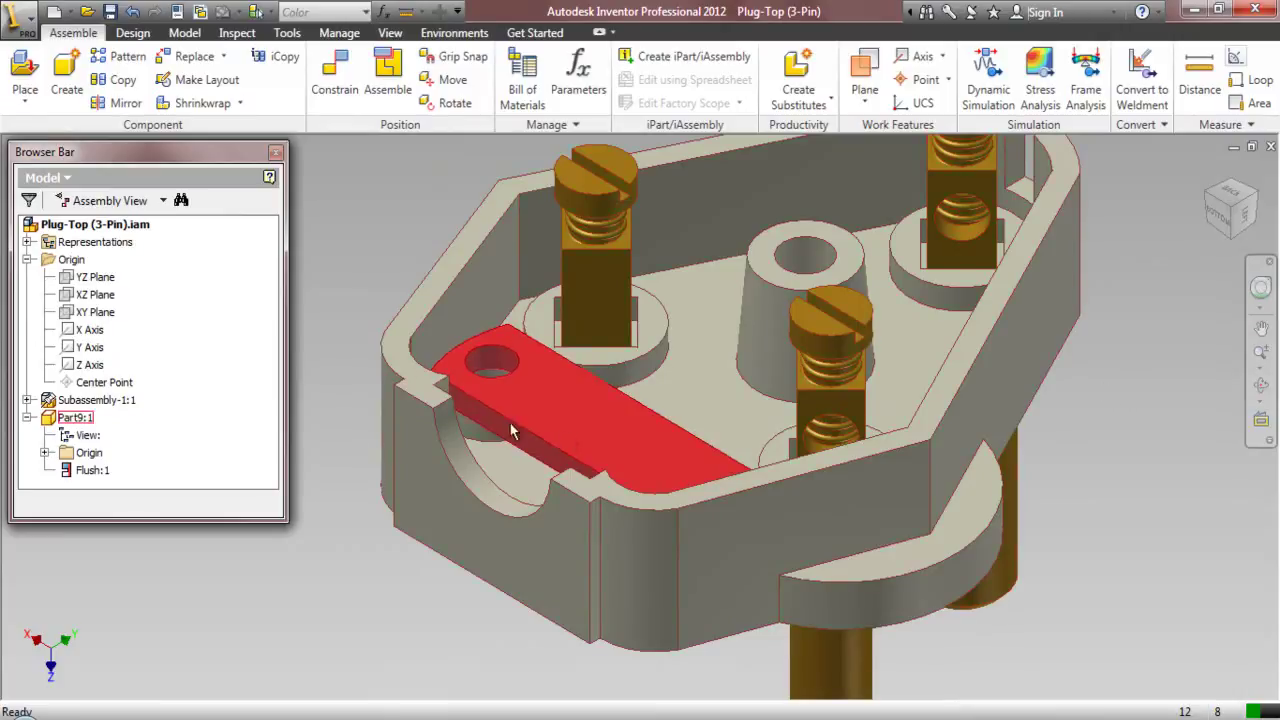
- Show the degrees of freedom and mate the axis of one strip hole with the axis of the boss hole beneath it
{"action": "left_click", "coordinate": [391, 33]}
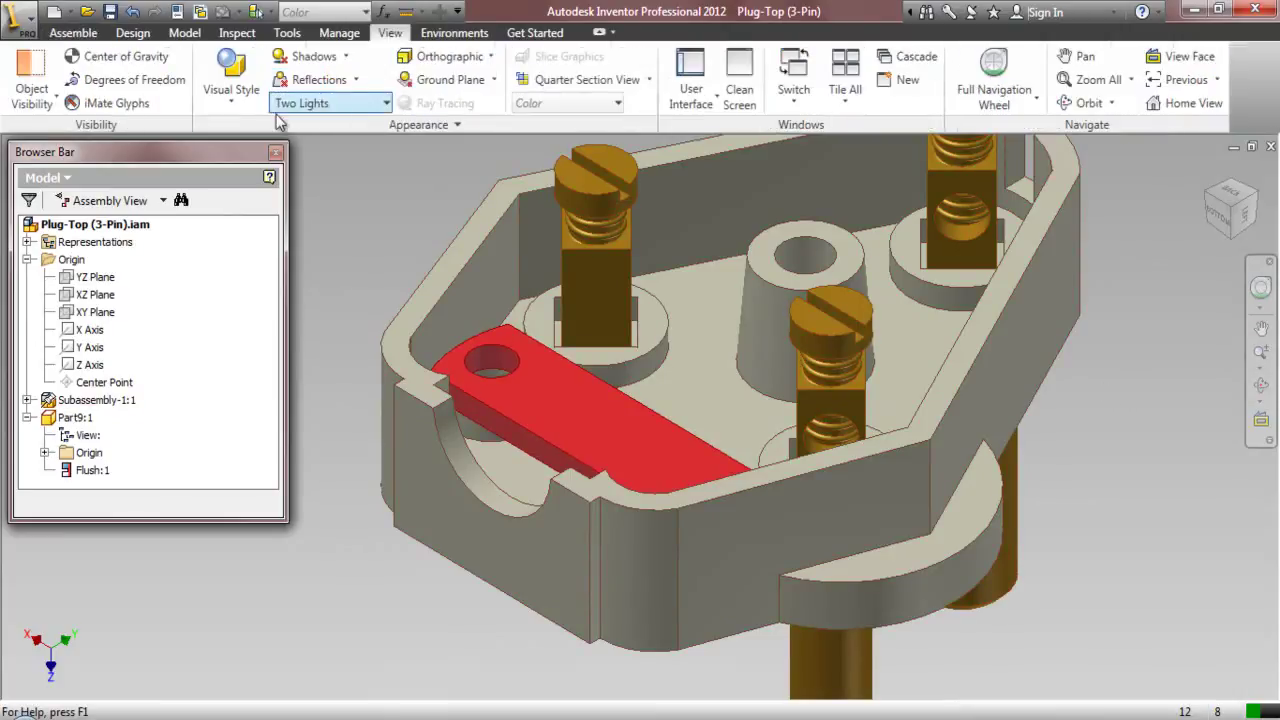
{"action": "left_click", "coordinate": [130, 80]}
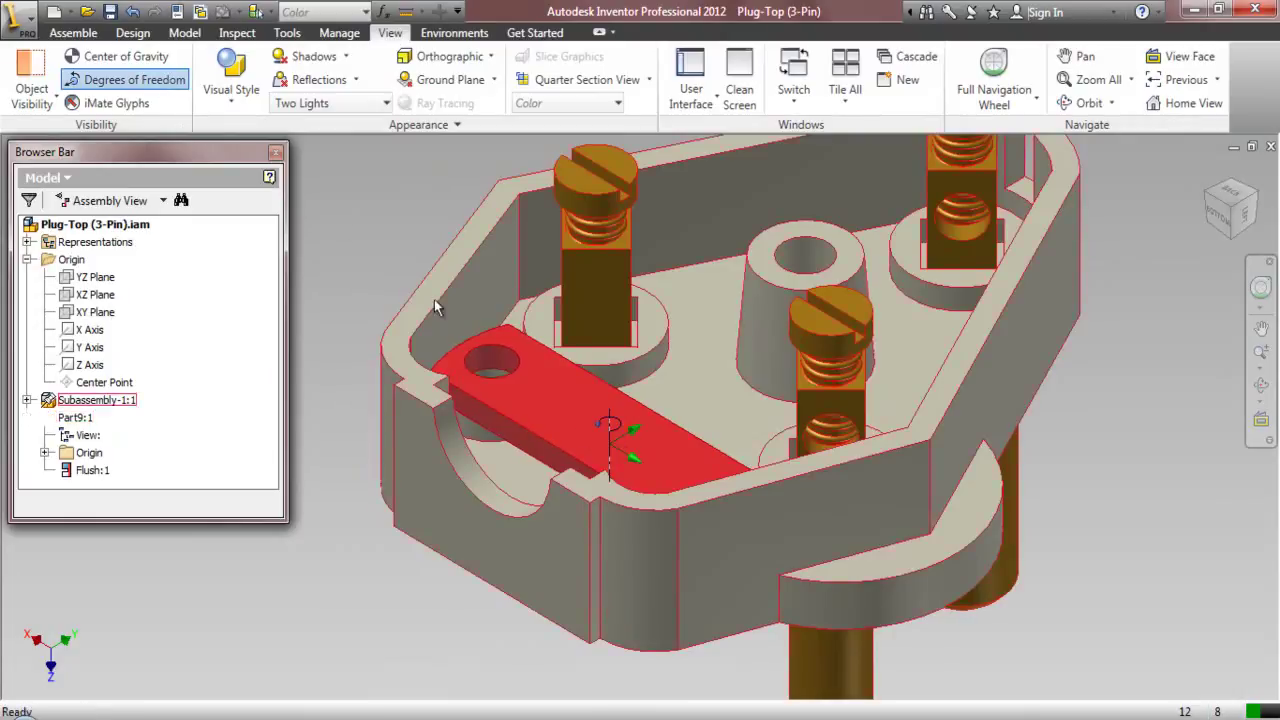
{"action": "left_click", "coordinate": [72, 33]}
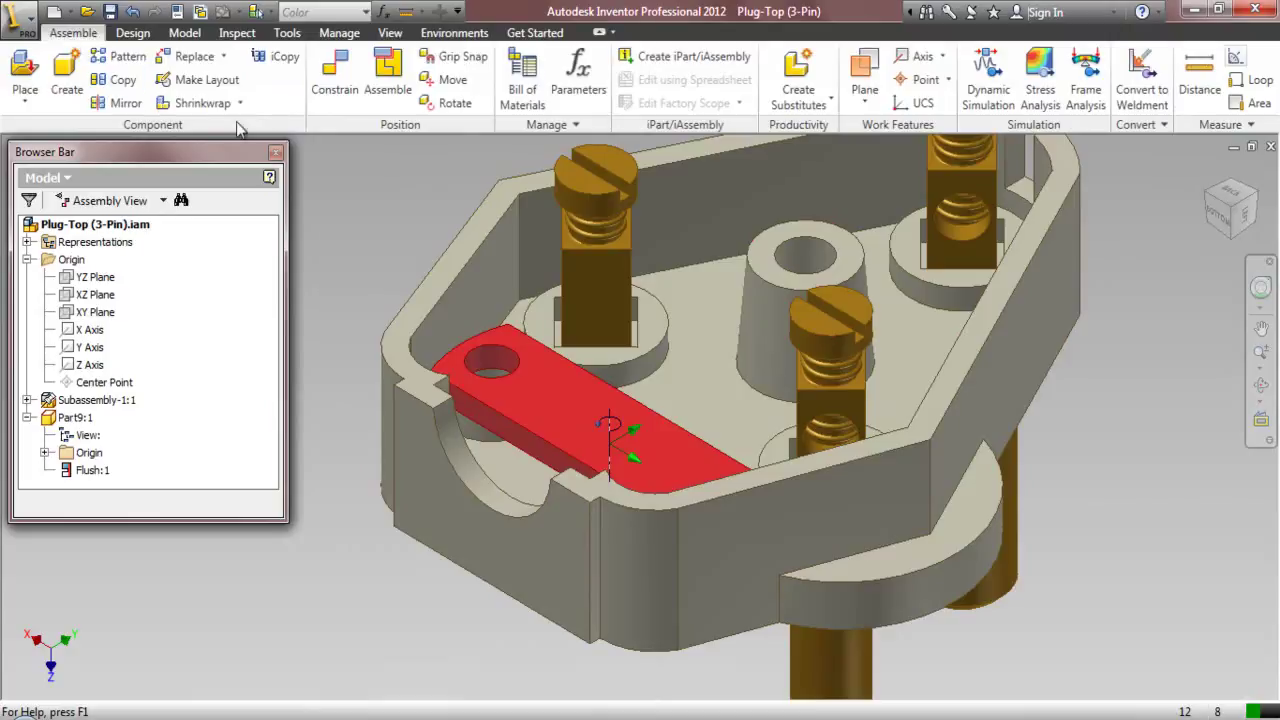
{"action": "left_click", "coordinate": [345, 80]}
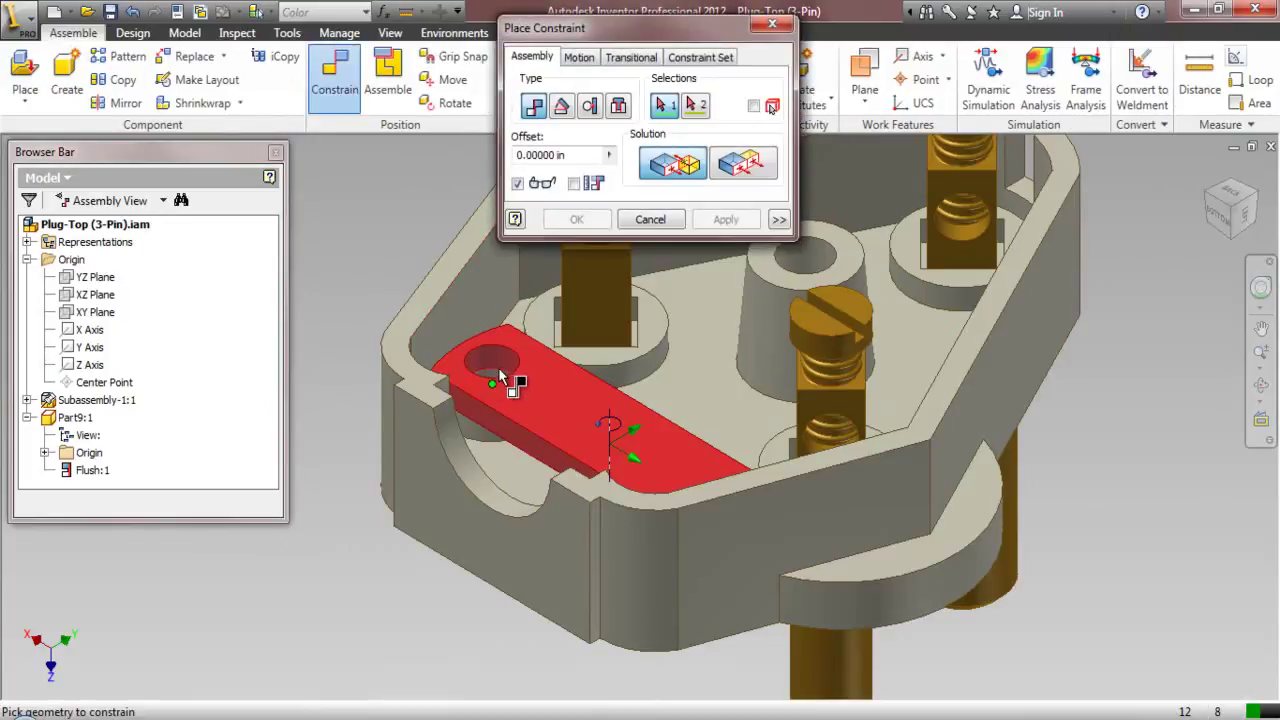
{"action": "scroll", "coordinate": [498, 367], "scroll_direction": "up", "scroll_amount": 5}
{"action": "left_click", "coordinate": [494, 372]}
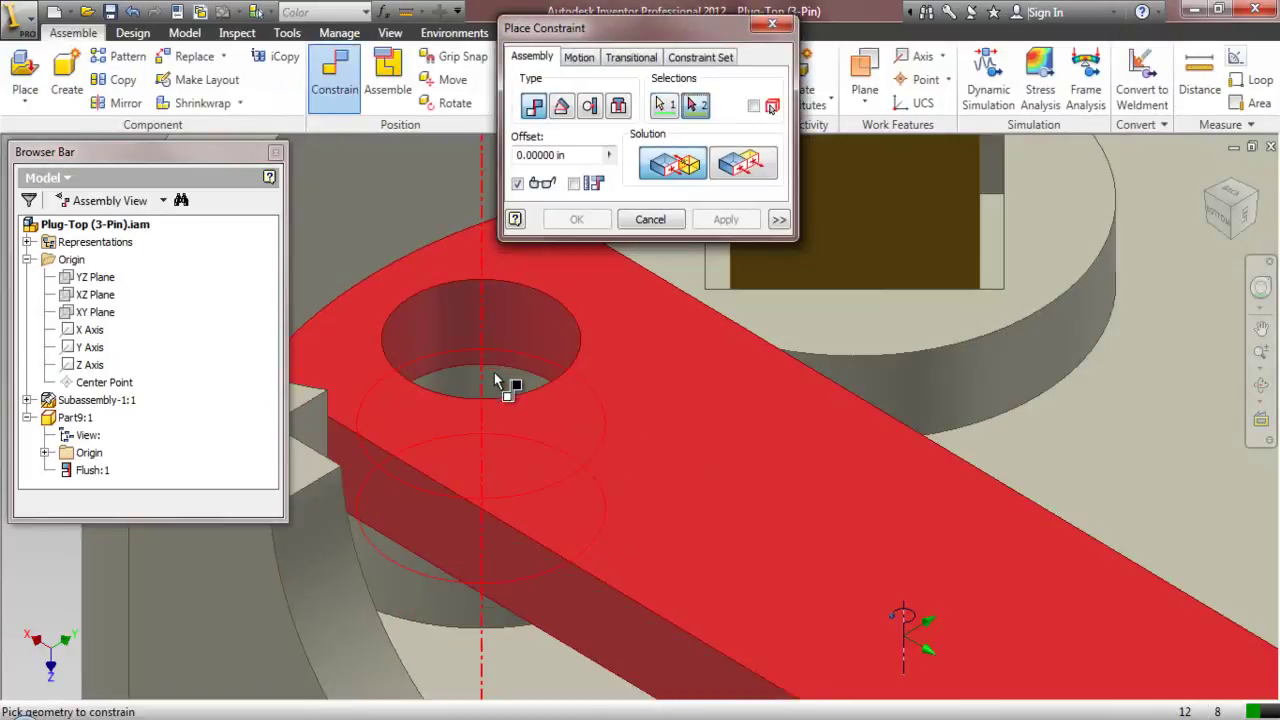
{"action": "left_click", "coordinate": [499, 327]}
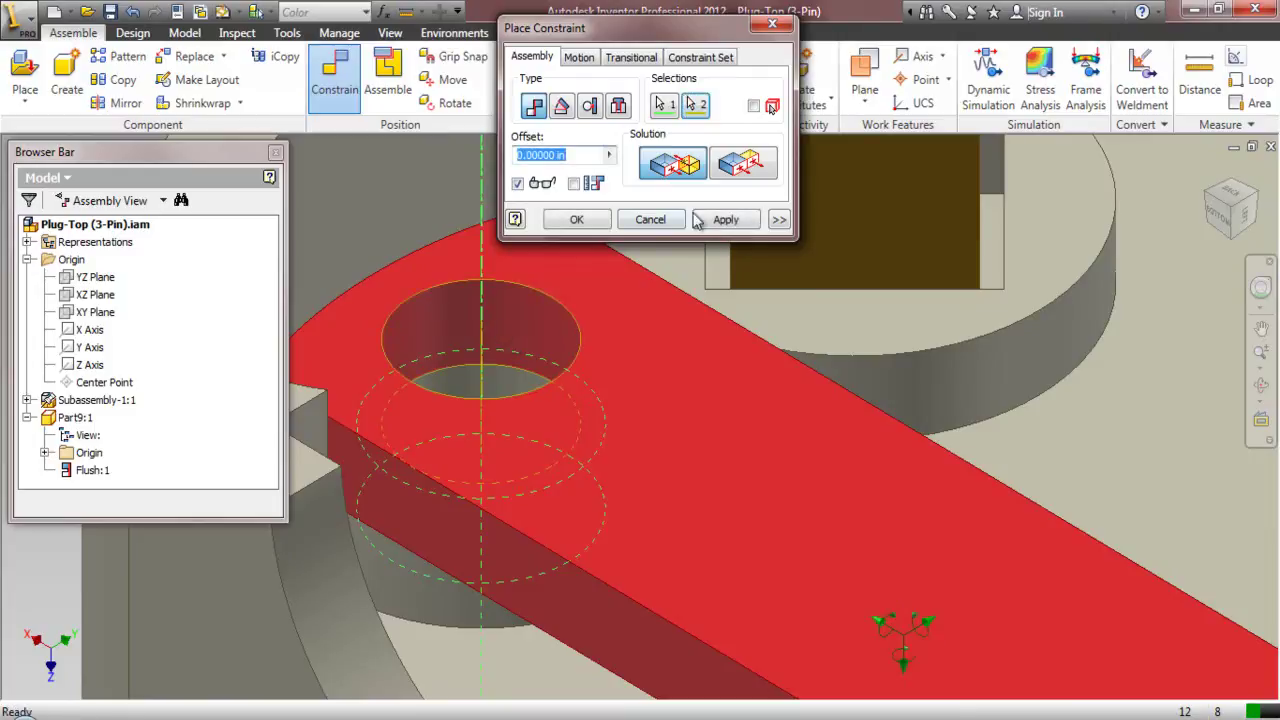
{"action": "left_click", "coordinate": [726, 220]}
- Mate the axis of the strip's opposite hole with the axis of its boss hole, and finish constraining
{"action": "scroll", "coordinate": [600, 292], "scroll_direction": "down", "scroll_amount": 4}
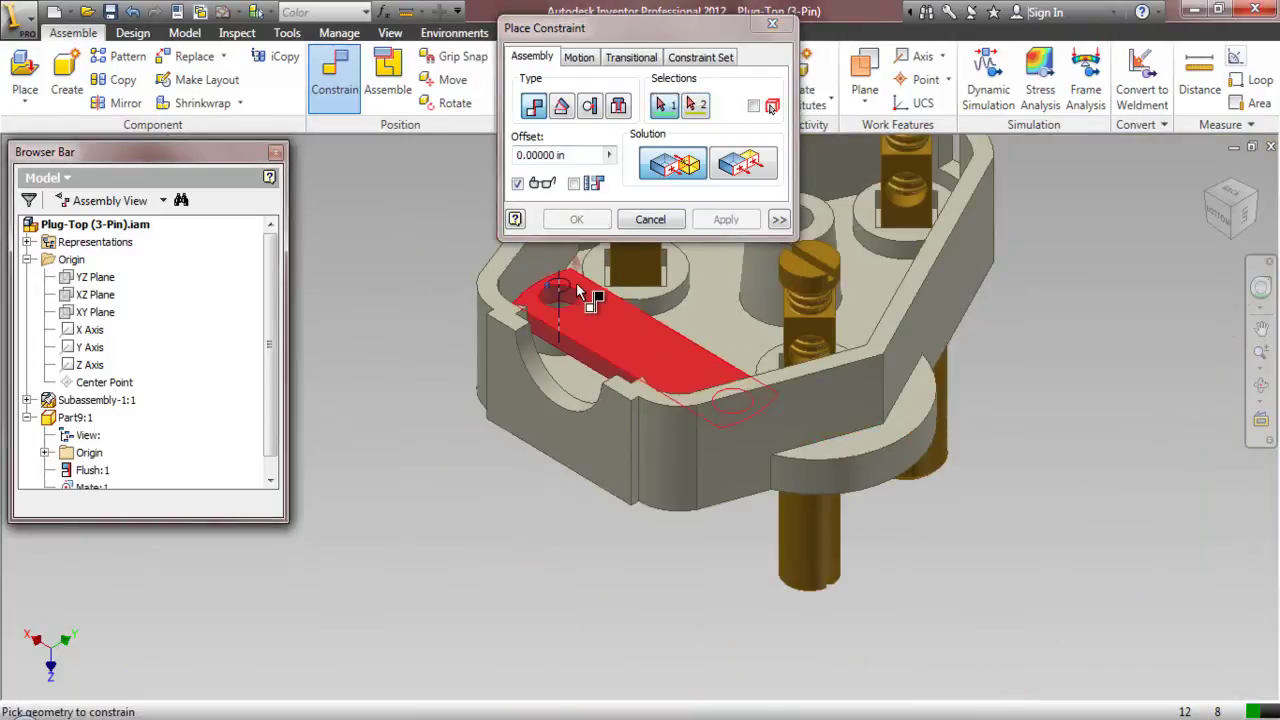
{"action": "scroll", "coordinate": [577, 298], "scroll_direction": "up", "scroll_amount": 3}
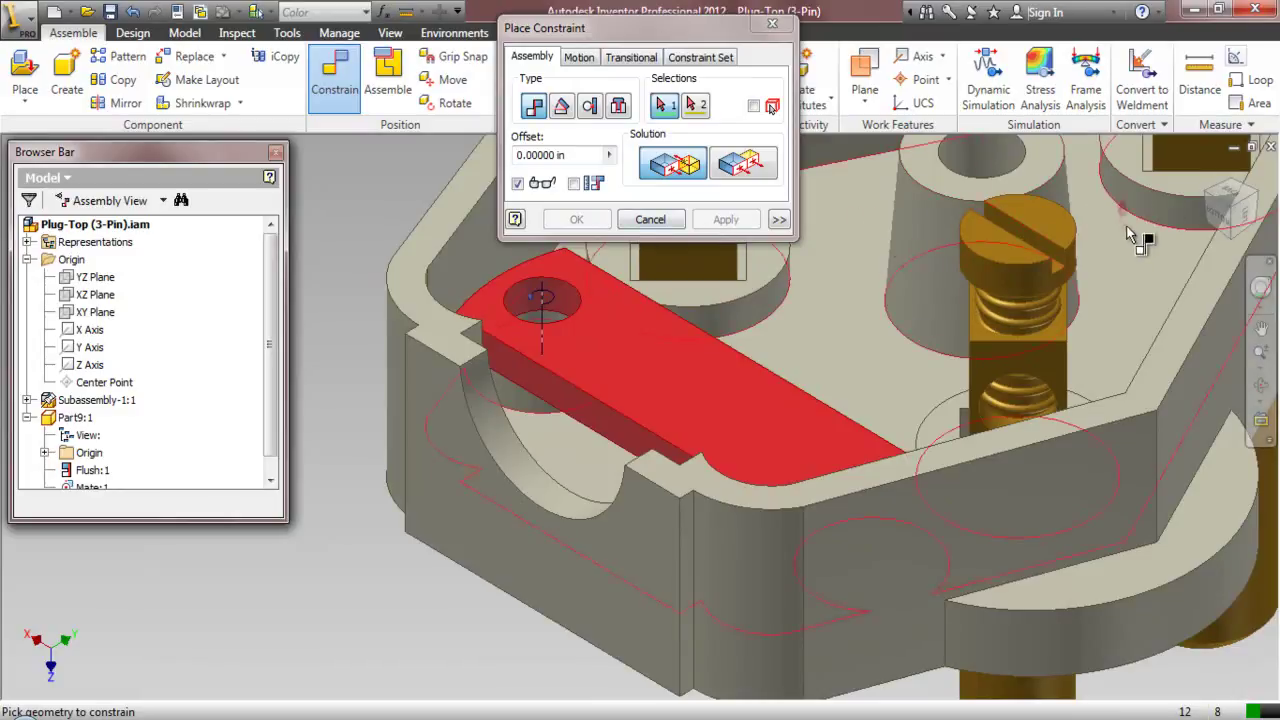
{"action": "left_click", "coordinate": [1206, 171]}
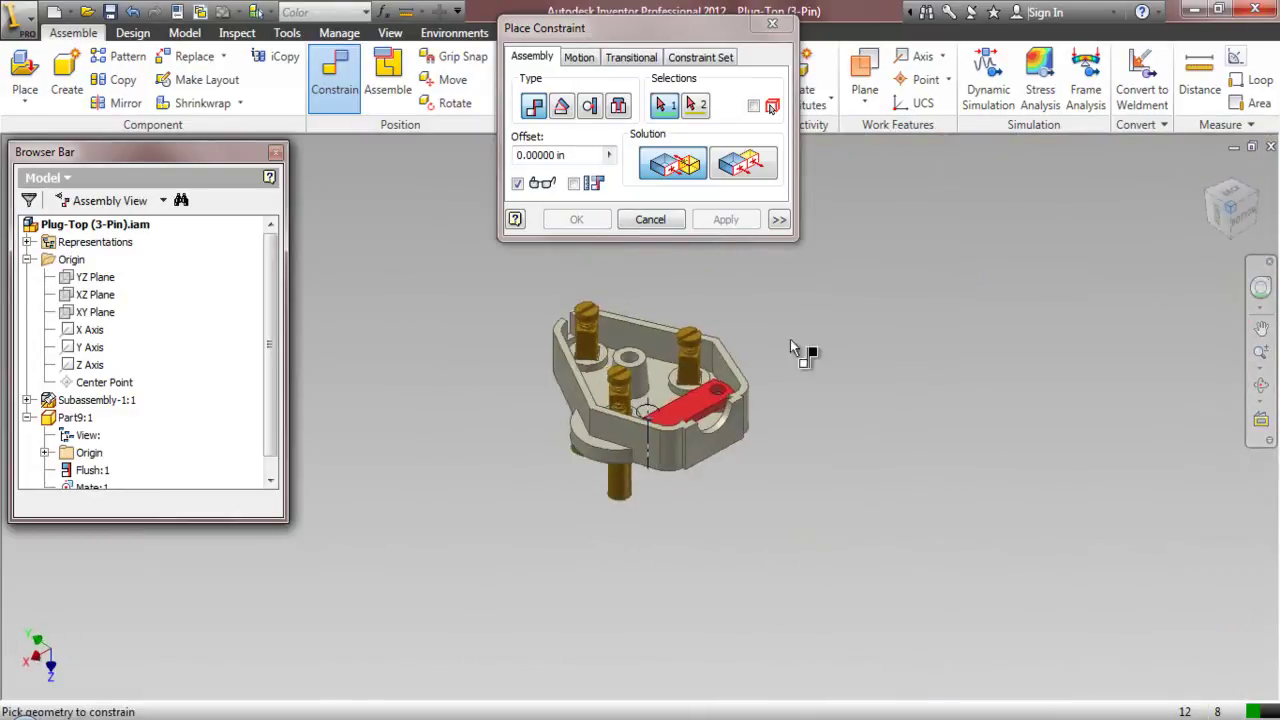
{"action": "scroll", "coordinate": [738, 386], "scroll_direction": "up", "scroll_amount": 5}
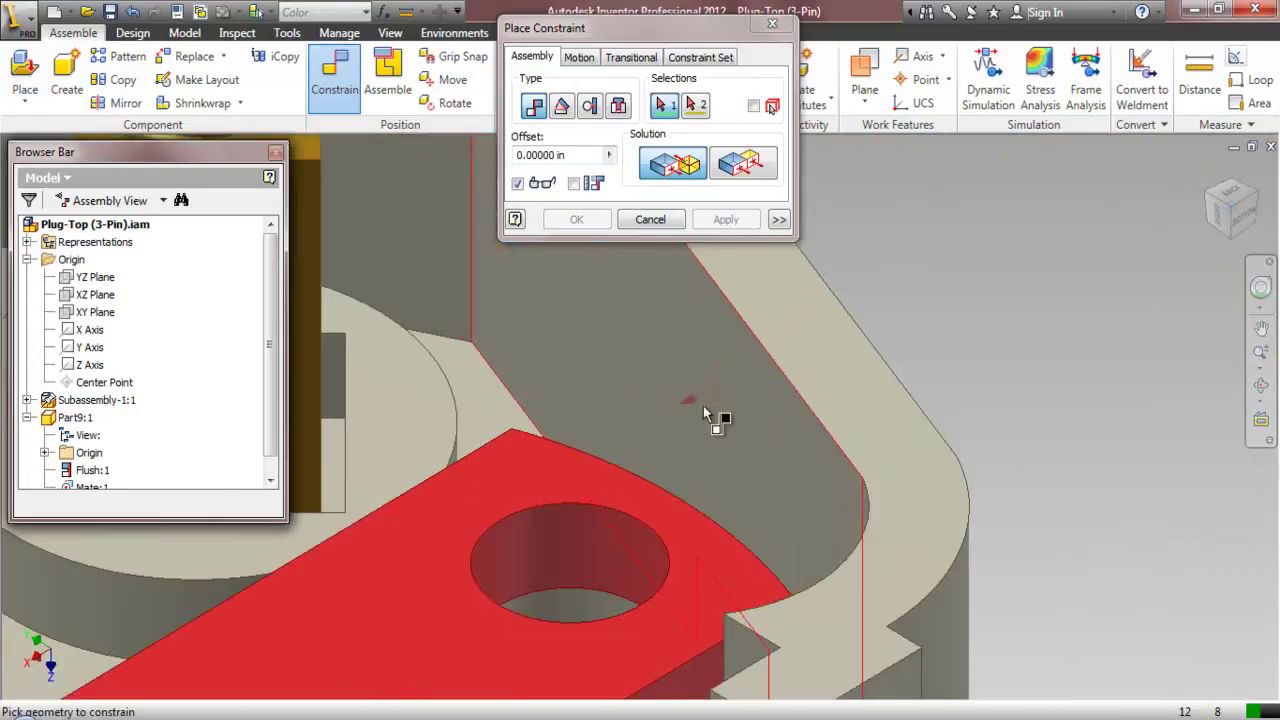
{"action": "left_click", "coordinate": [578, 614]}
{"action": "left_click", "coordinate": [579, 551]}
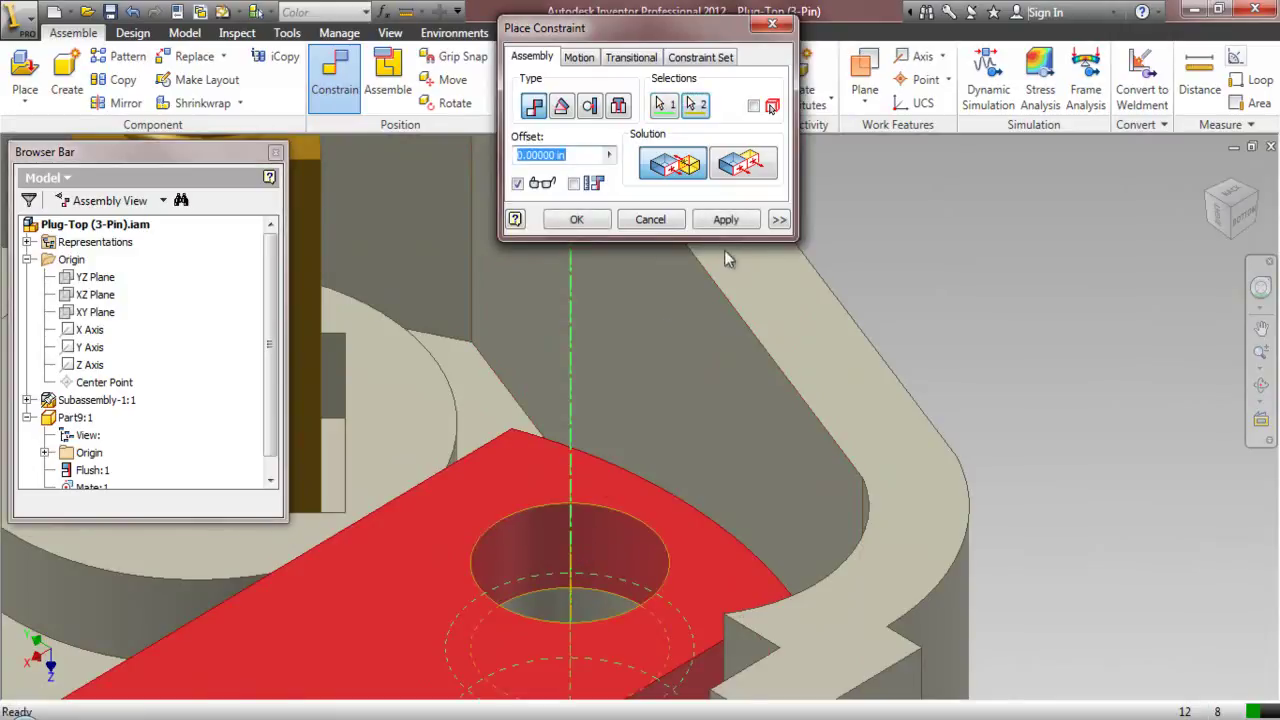
{"action": "left_click", "coordinate": [726, 220]}
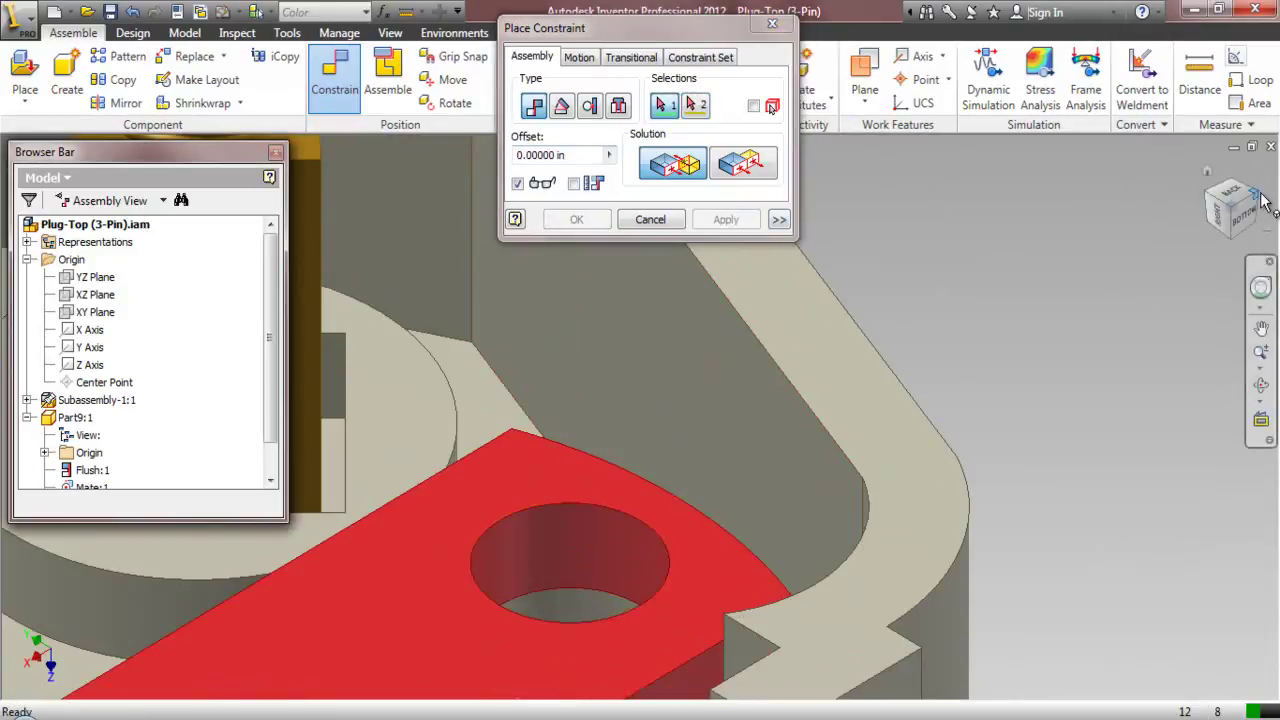
{"action": "key", "text": "F6"}
{"action": "scroll", "coordinate": [640, 410], "scroll_direction": "up", "scroll_amount": 5}
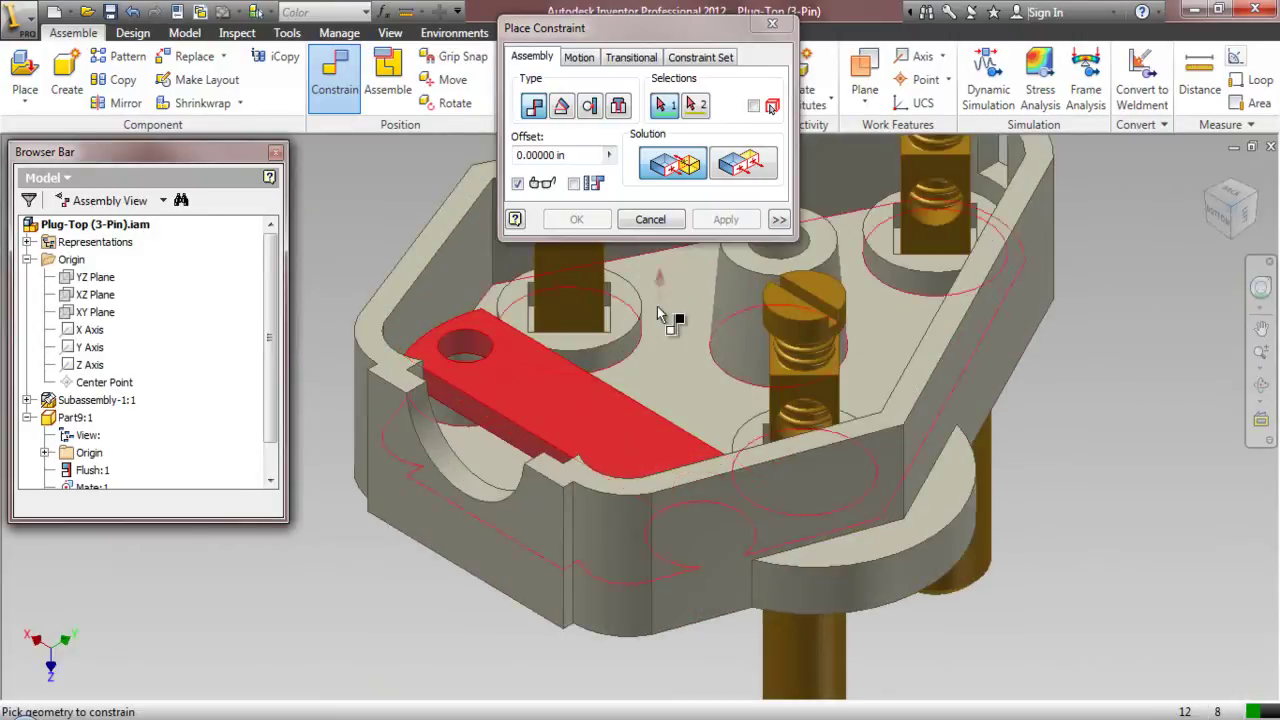
{"action": "left_click", "coordinate": [665, 222]}
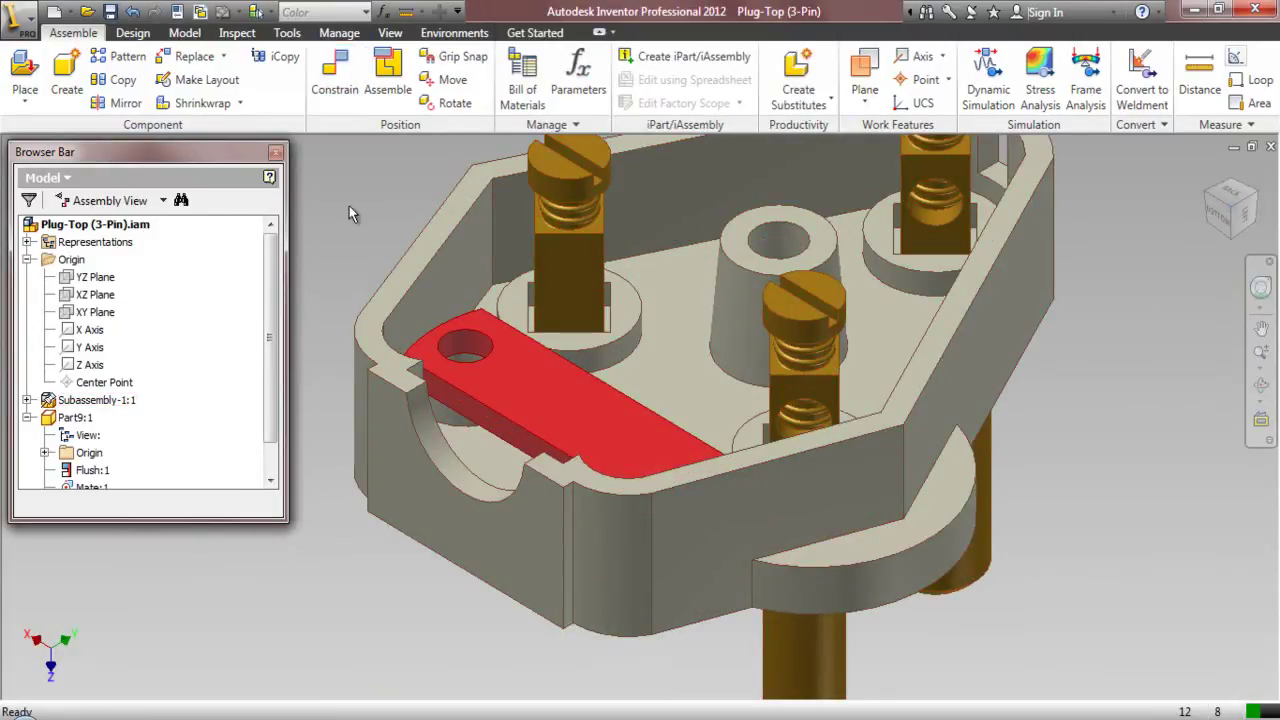
- Analyze interference between Subassembly-1 and the red Part9 strip
{"action": "left_click", "coordinate": [237, 32]}
{"action": "left_click", "coordinate": [58, 100]}
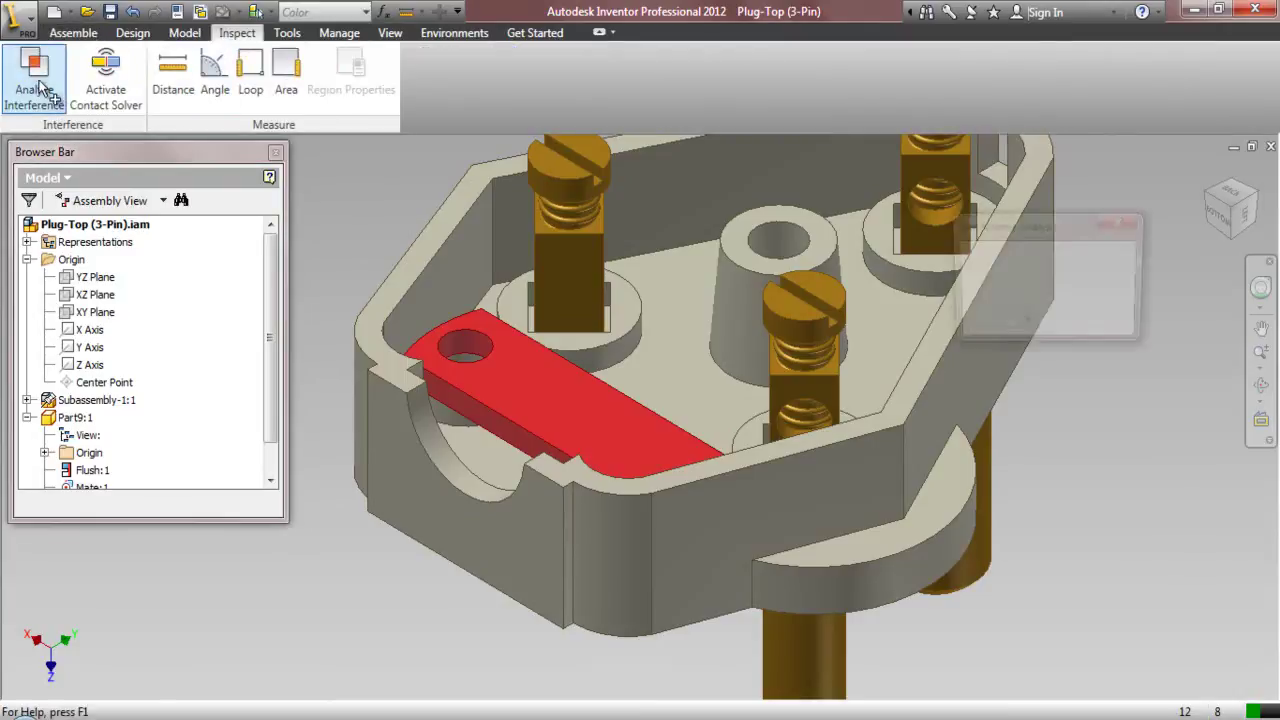
{"action": "left_click", "coordinate": [425, 308]}
{"action": "left_click", "coordinate": [972, 293]}
{"action": "left_click", "coordinate": [625, 403]}
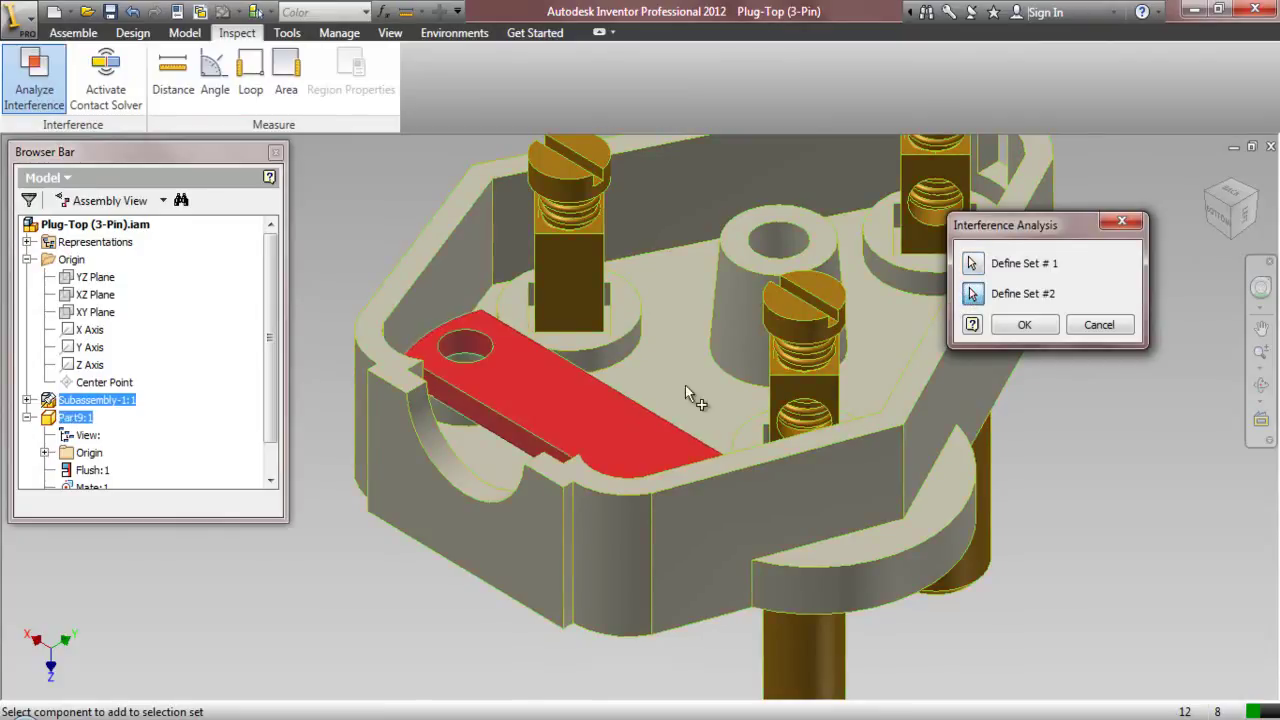
{"action": "left_click", "coordinate": [1005, 327]}
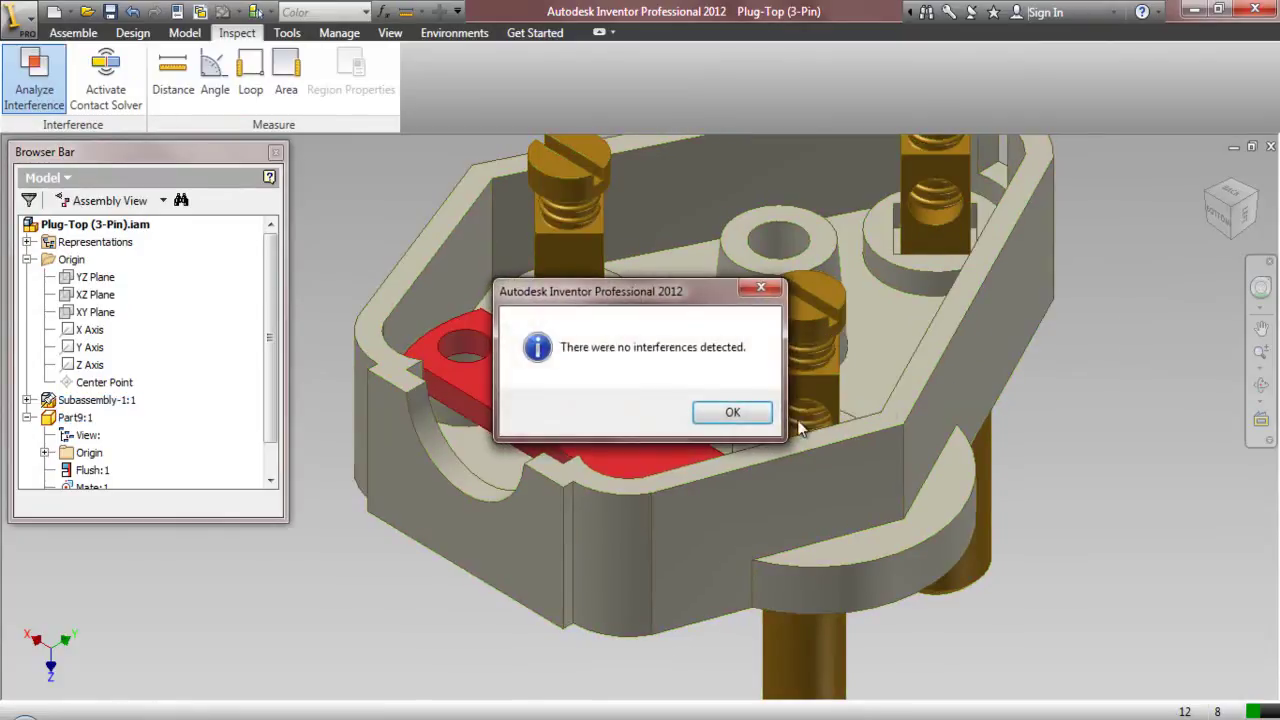
{"action": "left_click", "coordinate": [733, 413]}
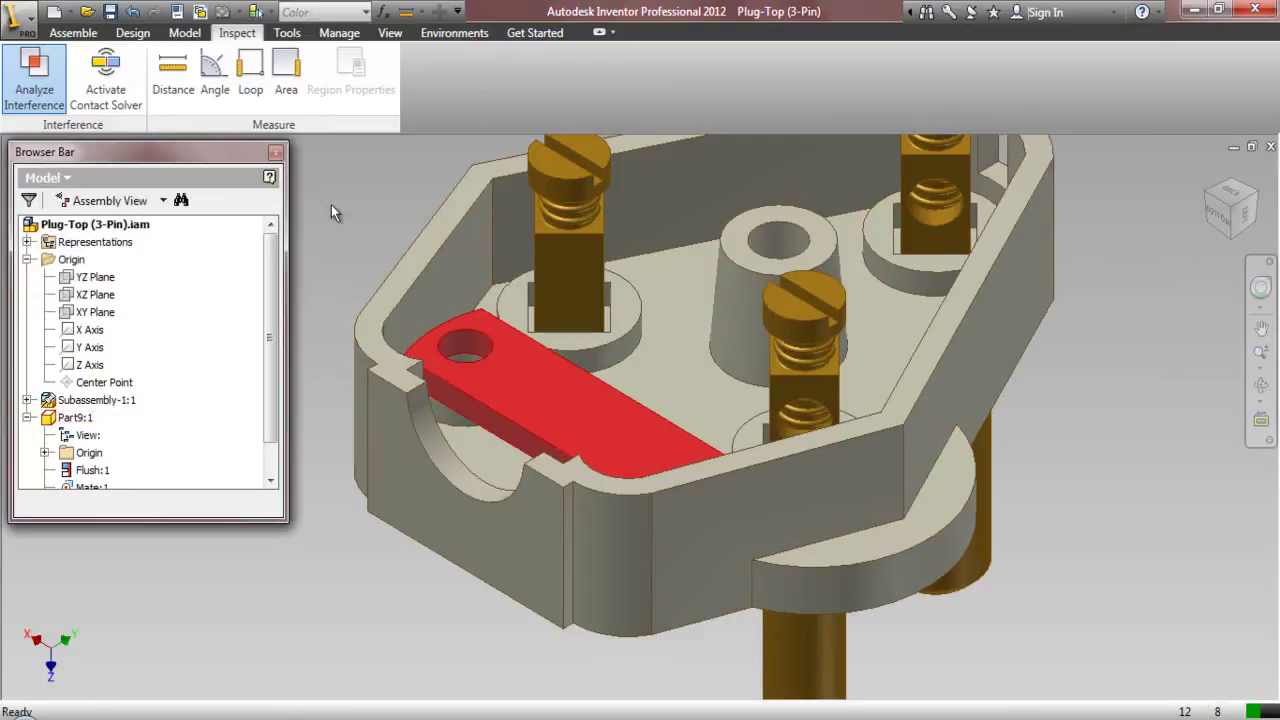
- Save the Plug-Top (3-Pin) assembly together with the new Part9.ipt, and collapse the entire model tree
{"action": "left_click", "coordinate": [390, 33]}
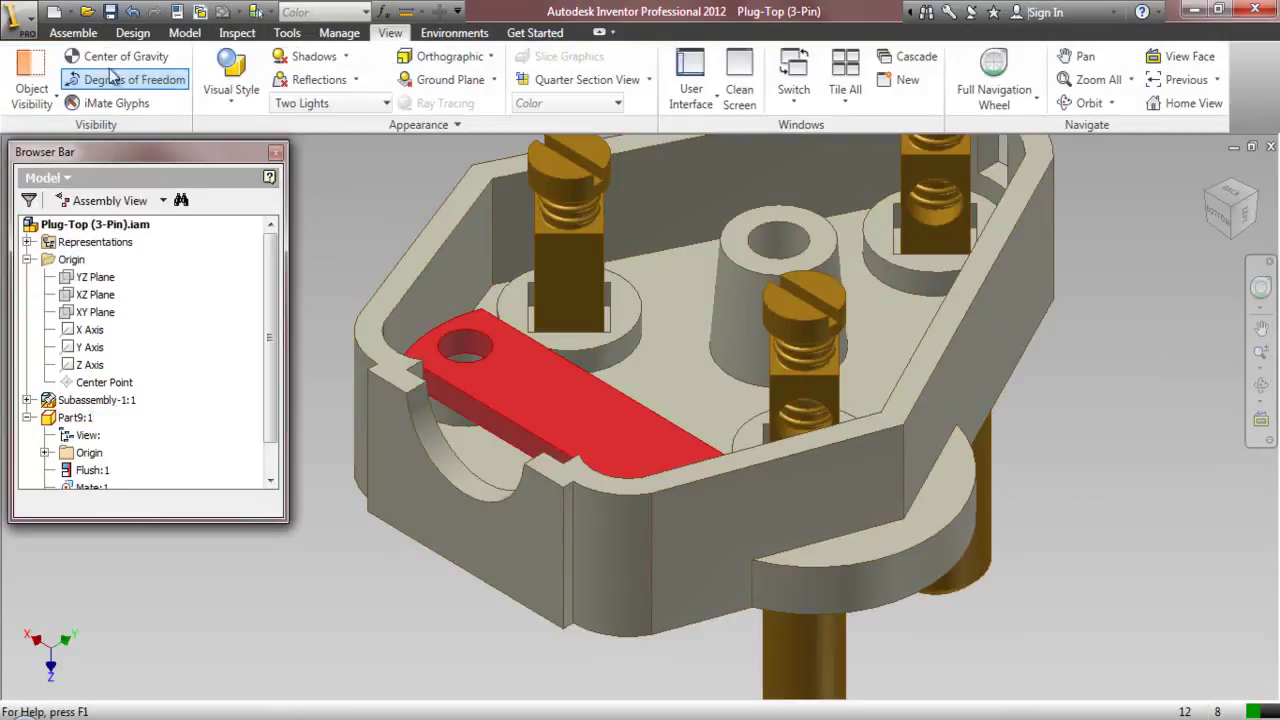
{"action": "left_click", "coordinate": [73, 32]}
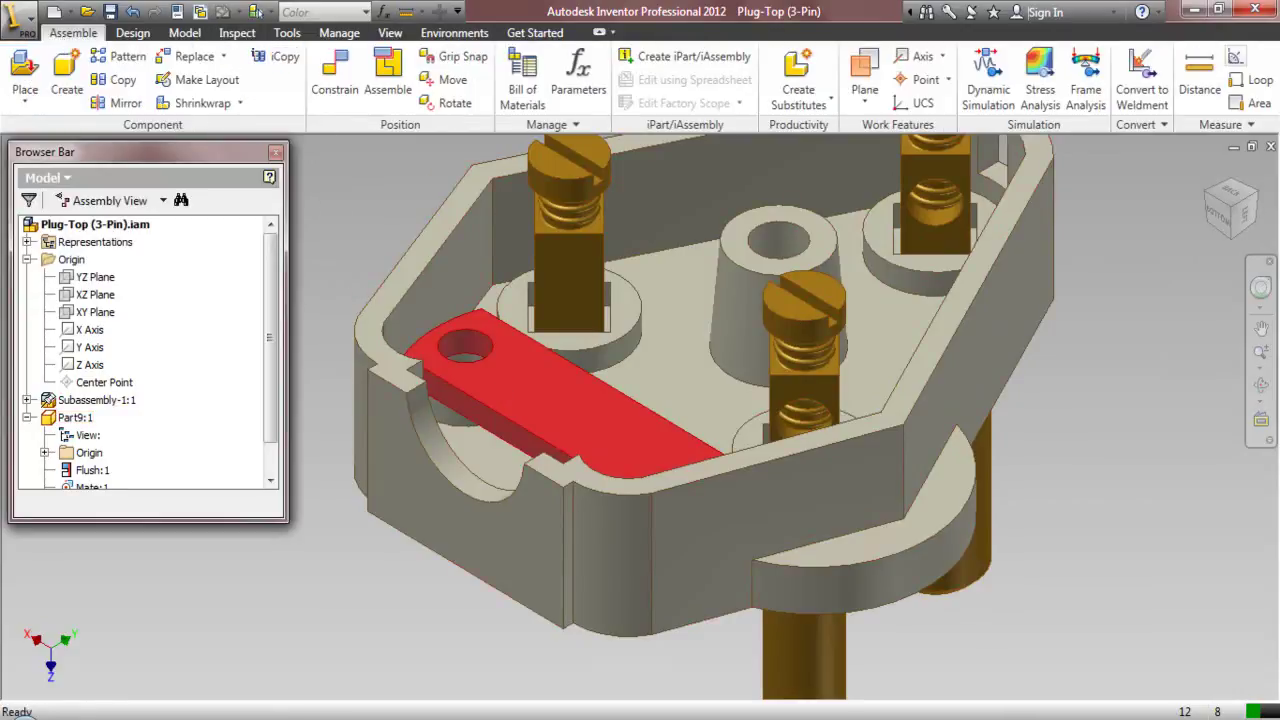
{"action": "left_click", "coordinate": [1262, 372]}
{"action": "left_click", "coordinate": [1190, 411]}
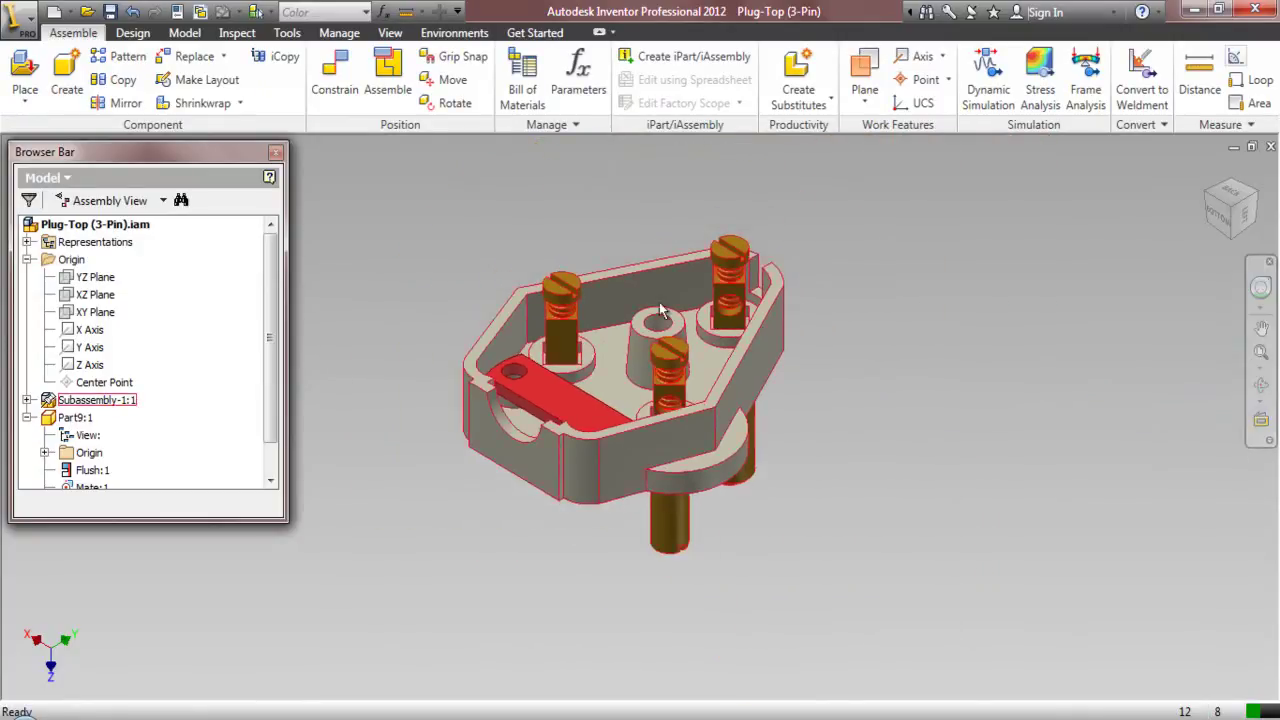
{"action": "left_click", "coordinate": [111, 16]}
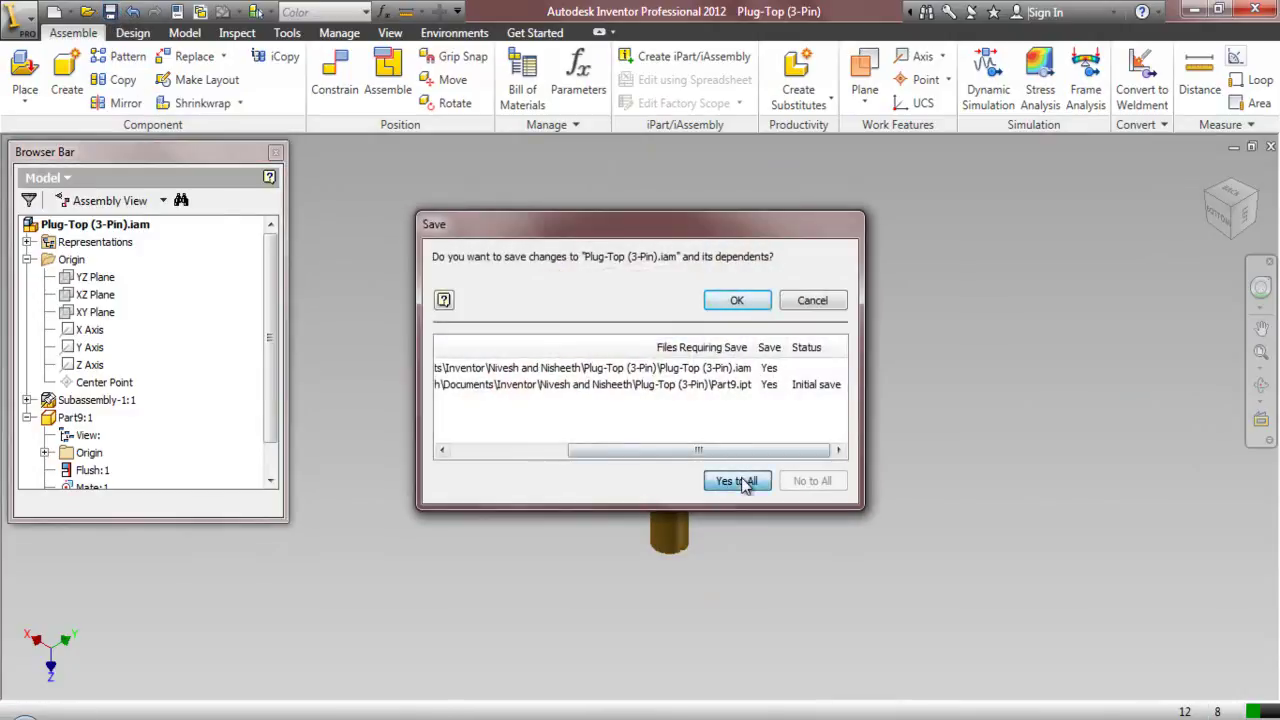
{"action": "left_click", "coordinate": [757, 302]}
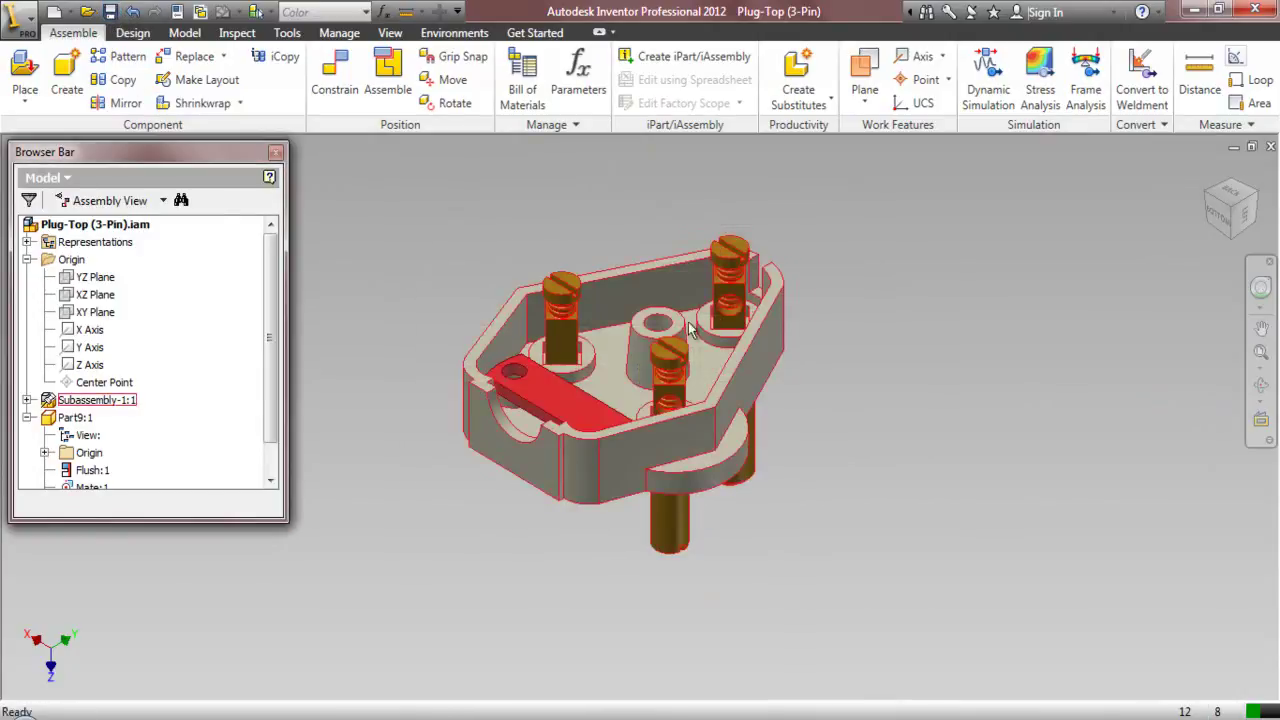
{"action": "right_click", "coordinate": [199, 470]}
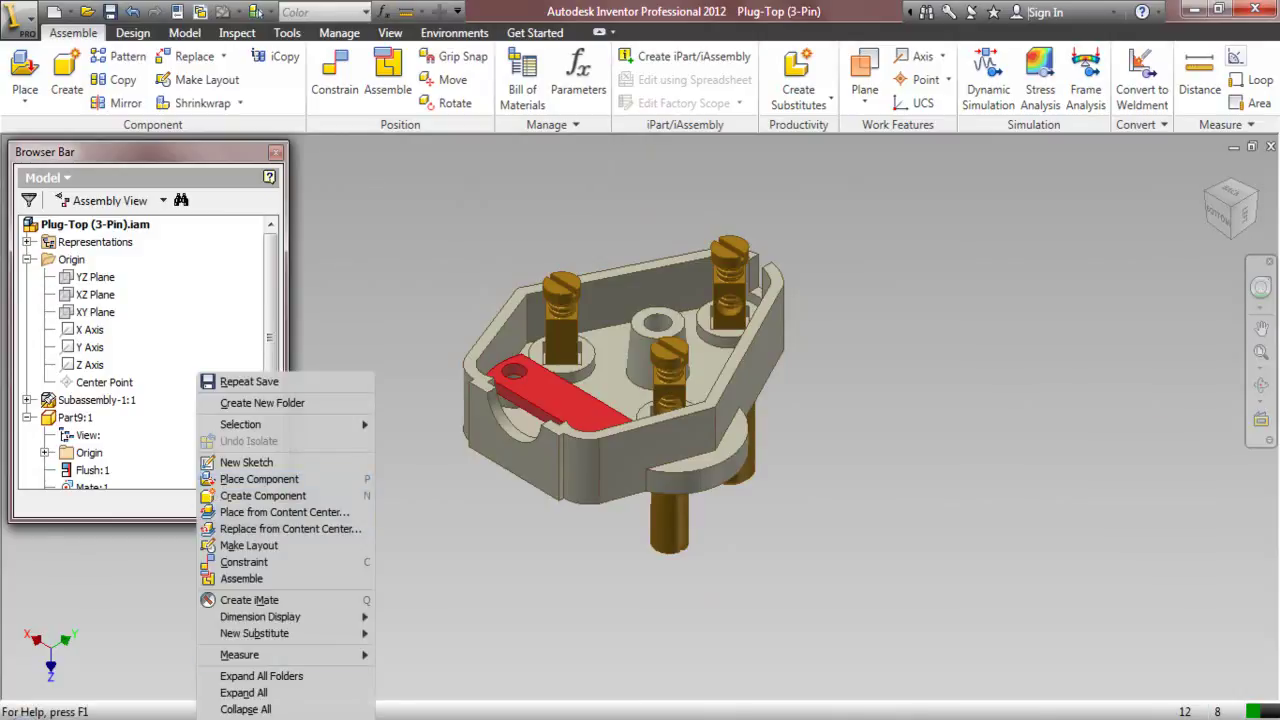
{"action": "left_click", "coordinate": [272, 709]}
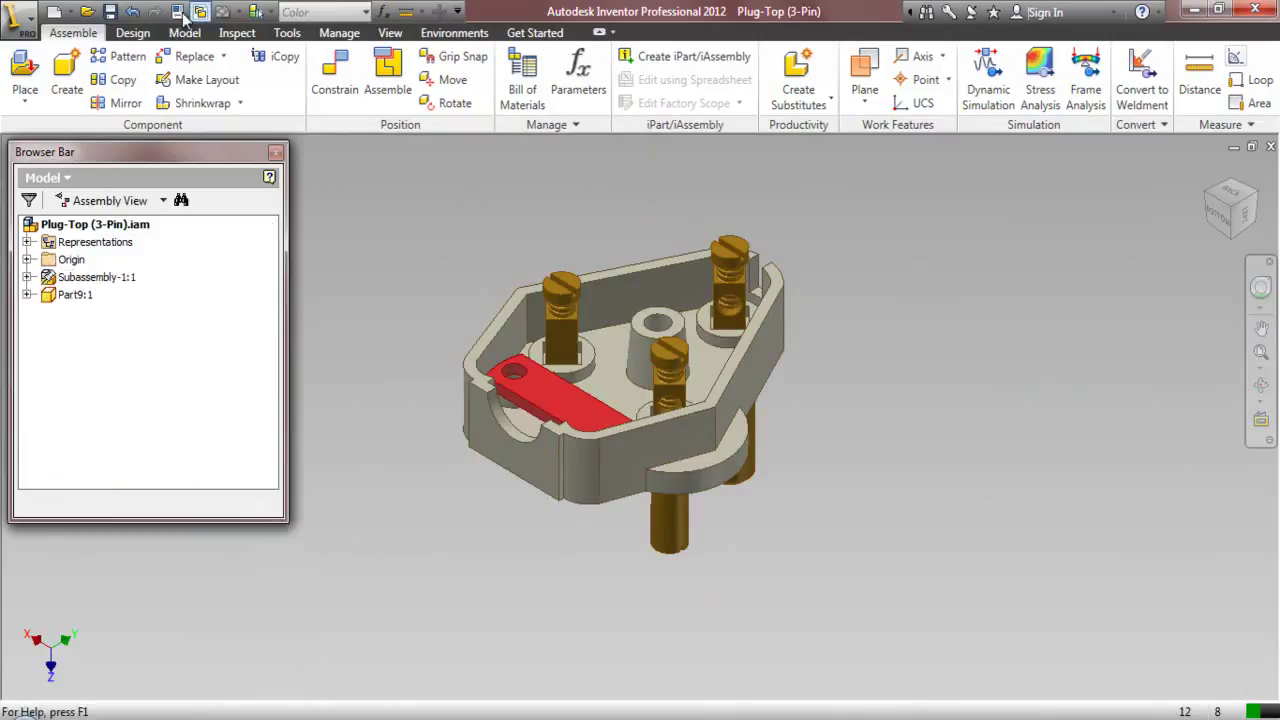
- Place one ANSI B18.6.3 - 5-40 UNC - 0.4375(6) countersunk screw from the Plug-Top (3-Pin) folder beside the housing
{"action": "left_click", "coordinate": [25, 72]}
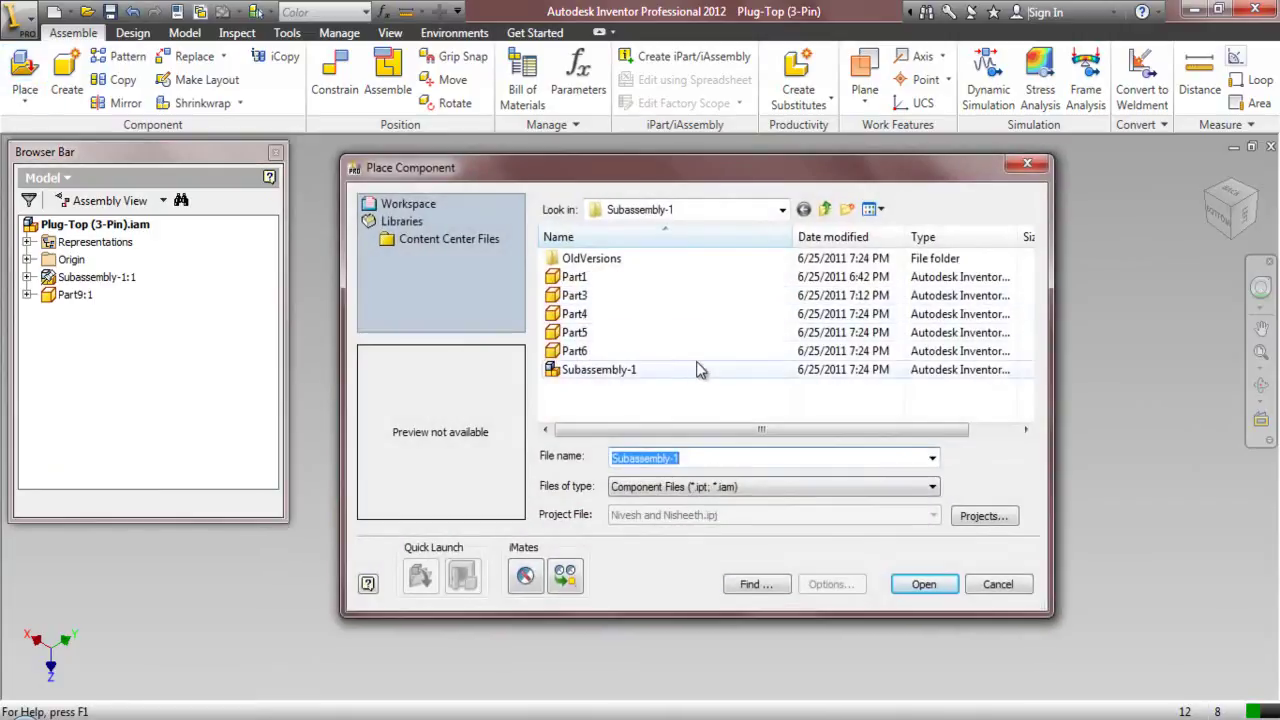
{"action": "left_click", "coordinate": [824, 209]}
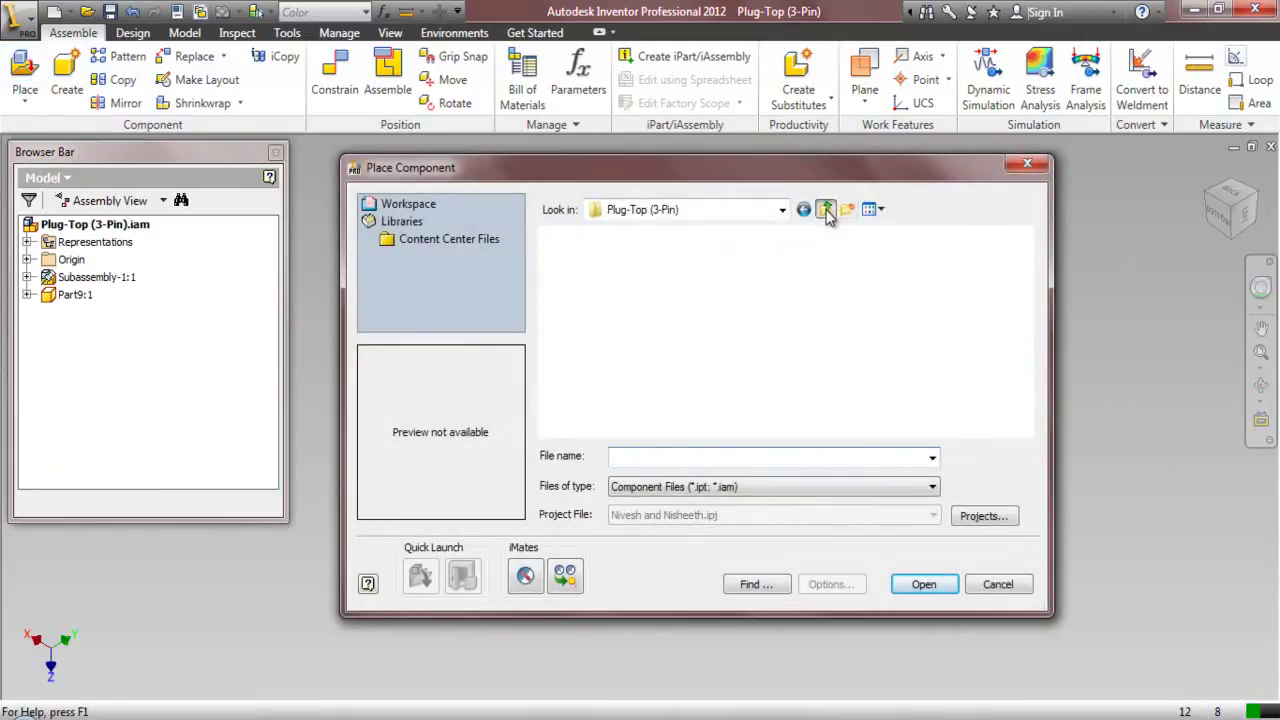
{"action": "left_click", "coordinate": [813, 310]}
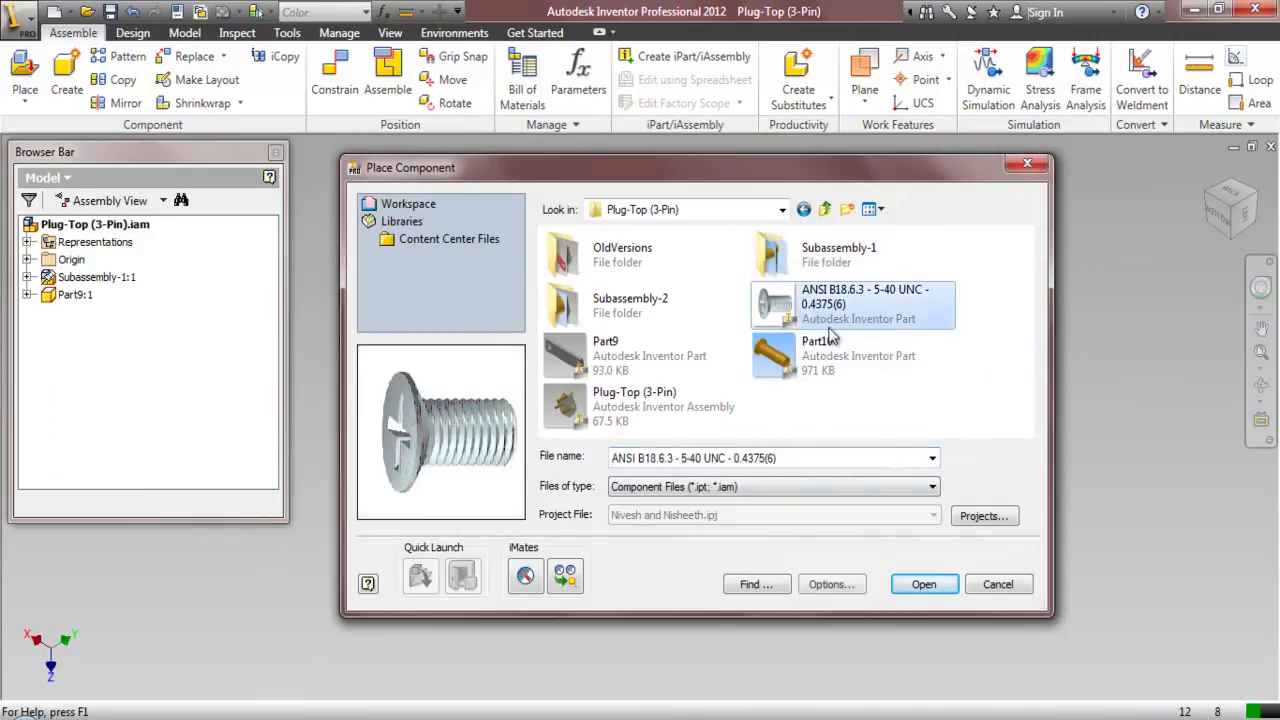
{"action": "left_click", "coordinate": [920, 586]}
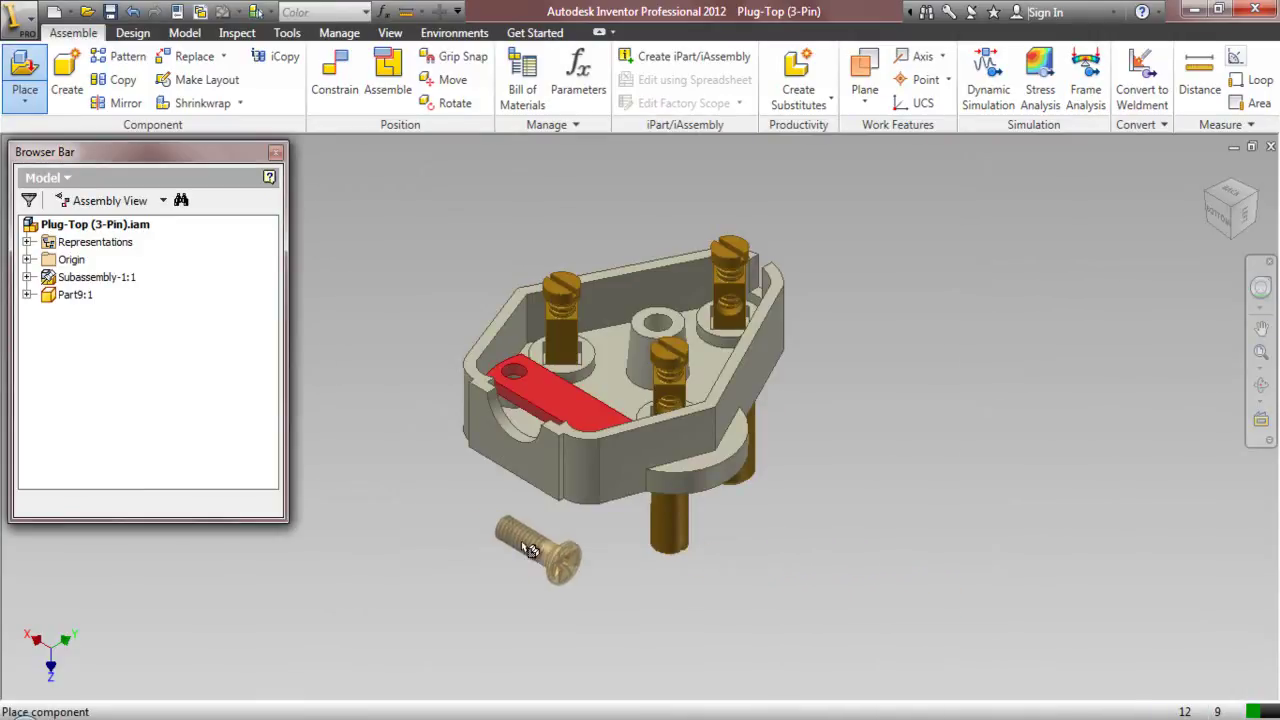
{"action": "left_click", "coordinate": [498, 522]}
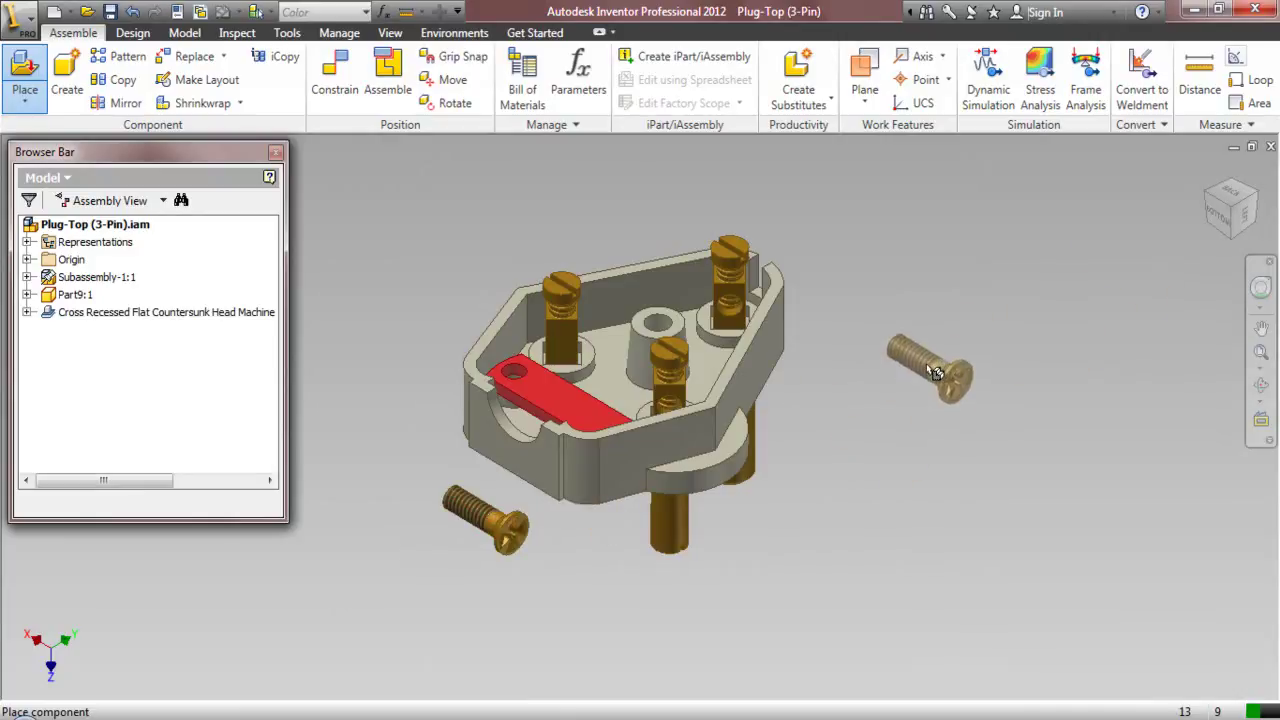
{"action": "right_click", "coordinate": [936, 374]}
{"action": "left_click", "coordinate": [940, 372]}
- Mate the screw's axis with the axis of one strip-fixing hole on the pin side of the housing
{"action": "left_click", "coordinate": [1238, 222]}
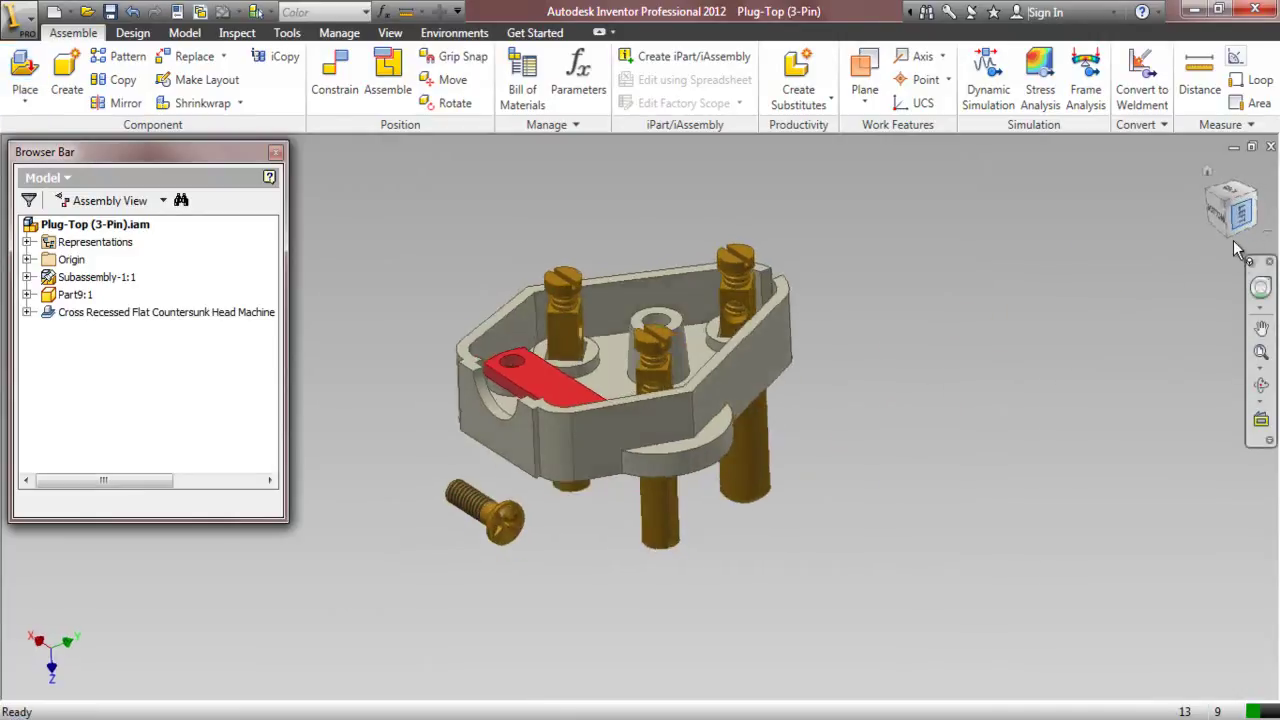
{"action": "left_click", "coordinate": [1227, 235]}
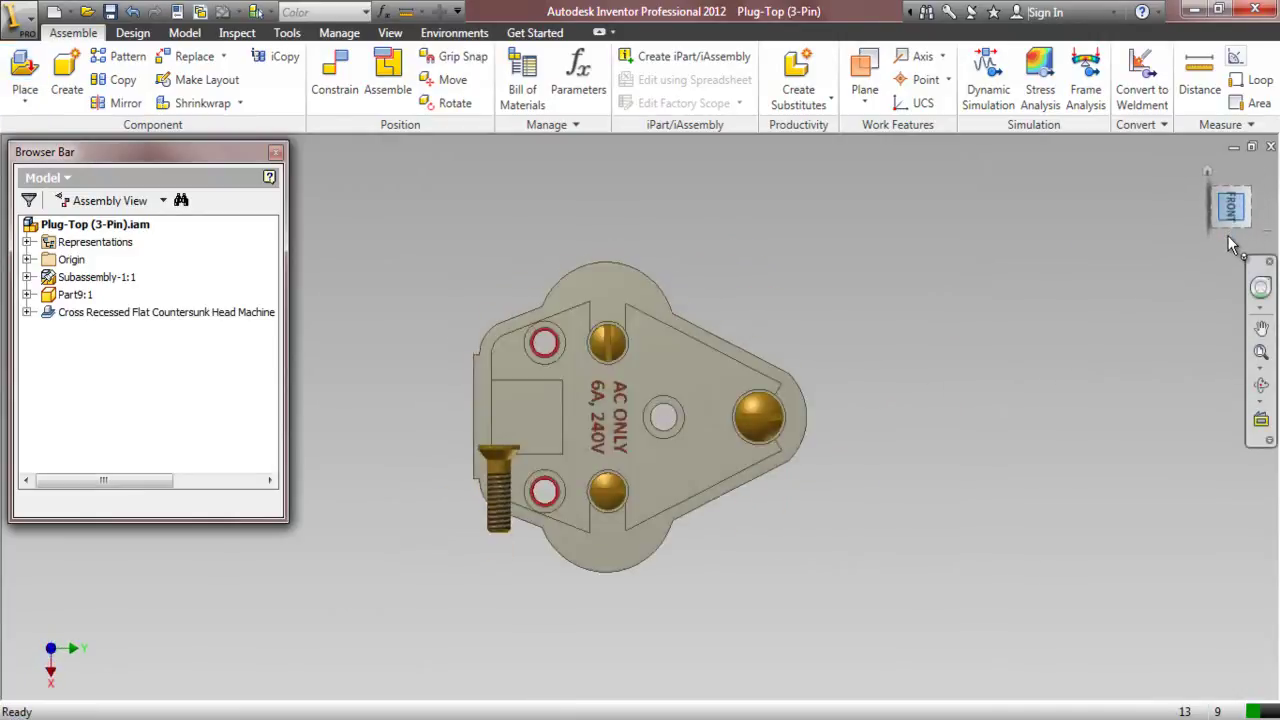
{"action": "left_click", "coordinate": [1231, 246]}
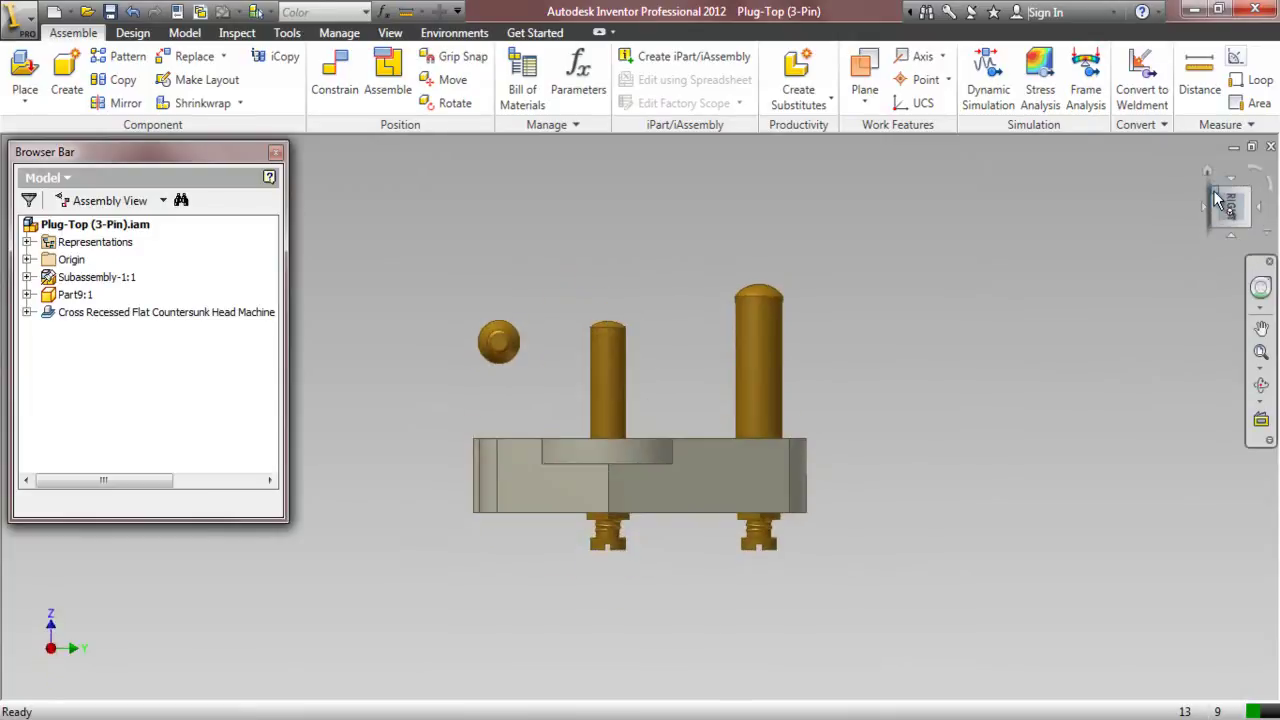
{"action": "left_click", "coordinate": [1207, 172]}
{"action": "scroll", "coordinate": [678, 530], "scroll_direction": "up", "scroll_amount": 3}
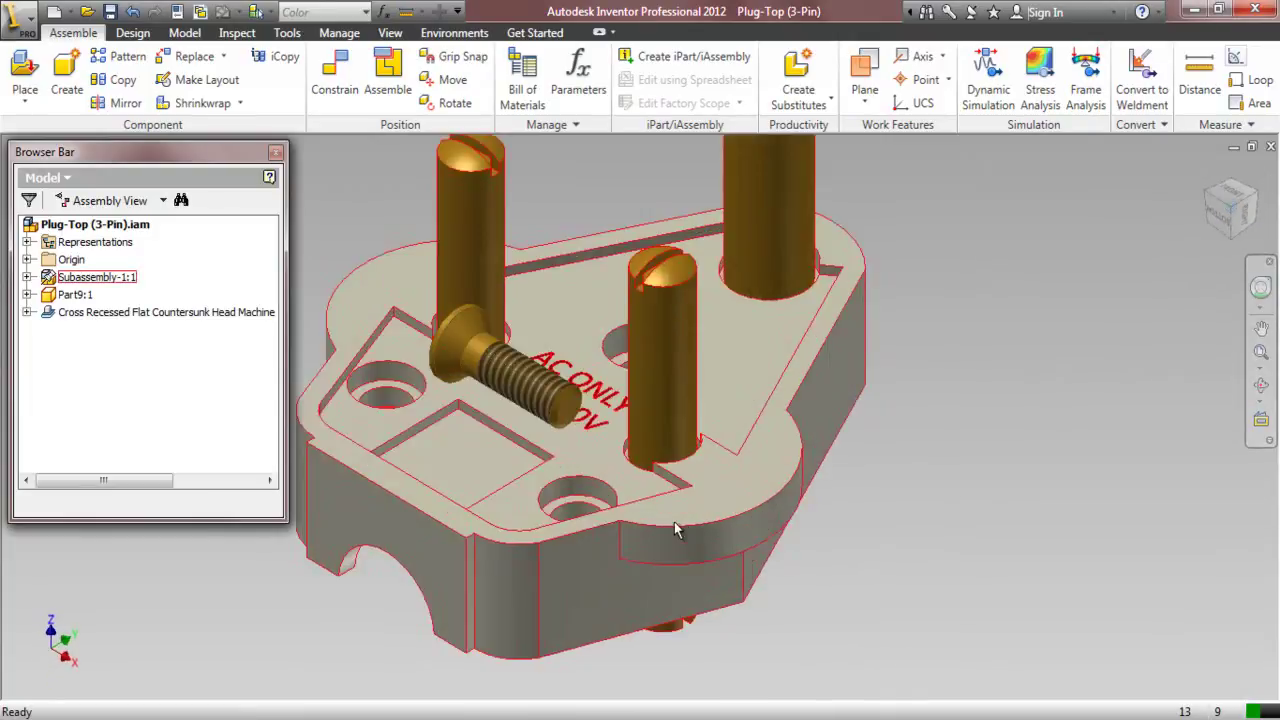
{"action": "left_click", "coordinate": [330, 80]}
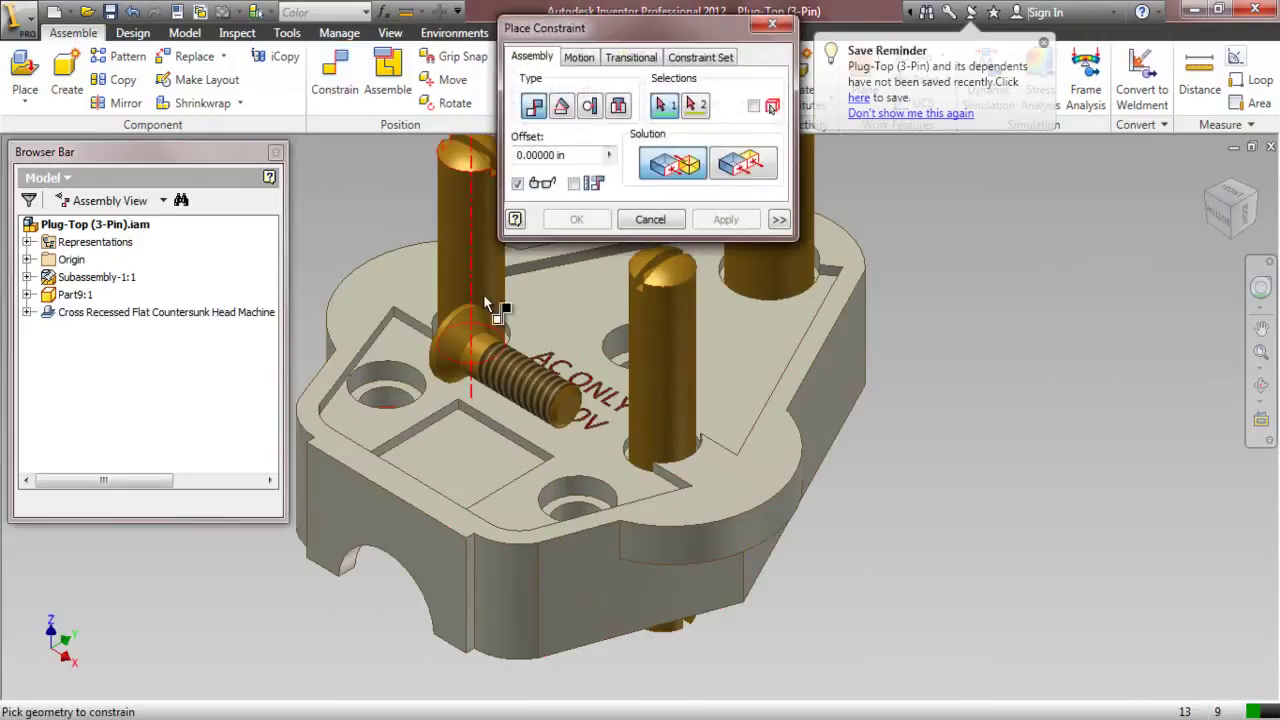
{"action": "left_click", "coordinate": [532, 373]}
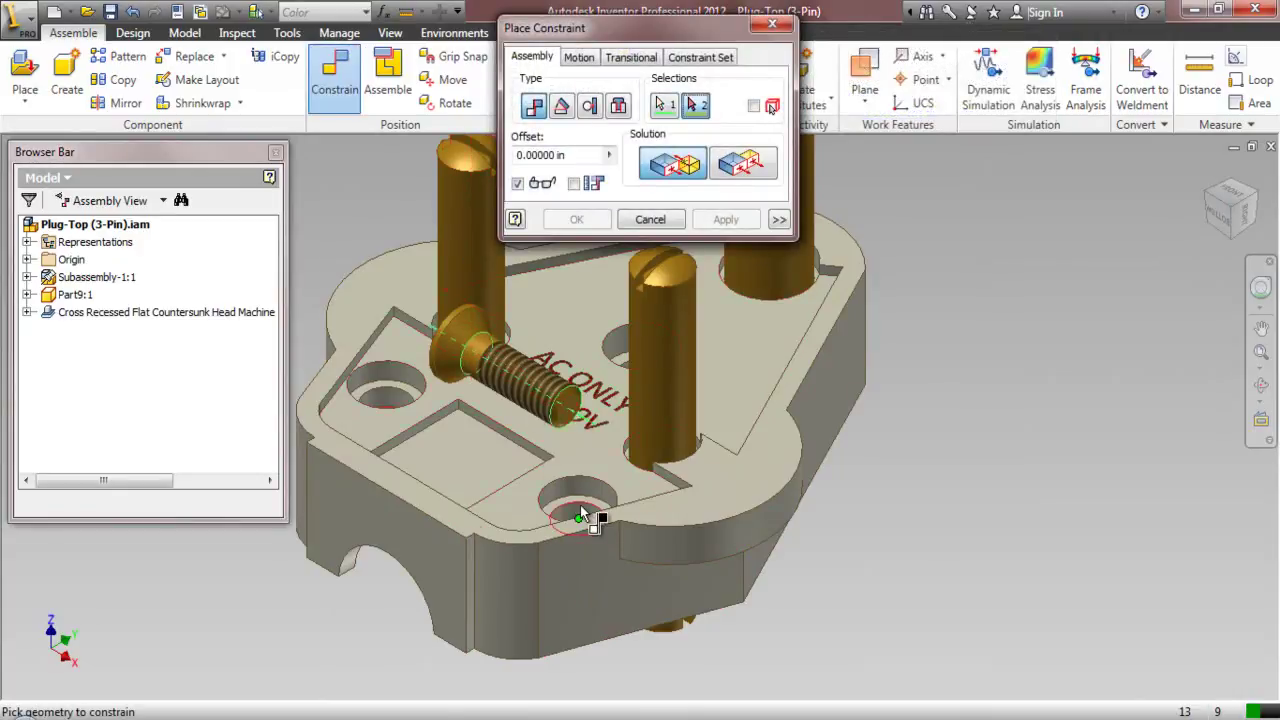
{"action": "scroll", "coordinate": [580, 513], "scroll_direction": "down", "scroll_amount": 5}
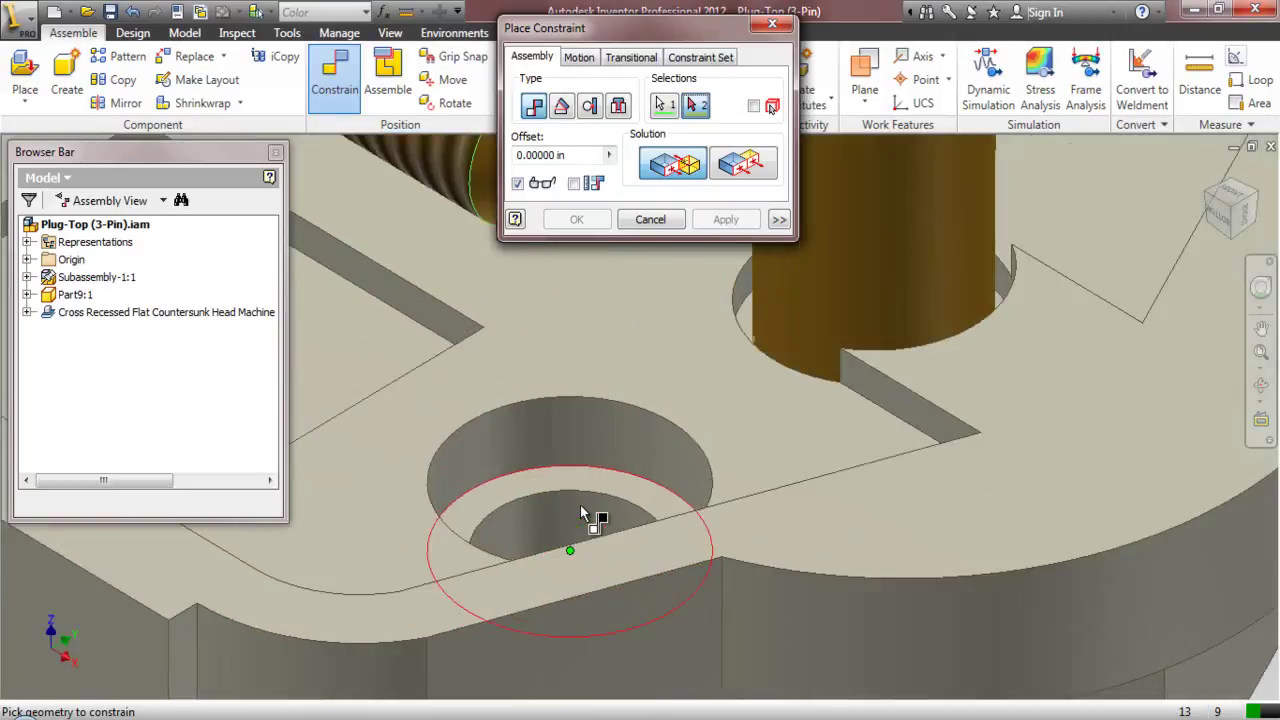
{"action": "left_click", "coordinate": [580, 514]}
{"action": "scroll", "coordinate": [581, 396], "scroll_direction": "up", "scroll_amount": 5}
{"action": "left_click", "coordinate": [724, 225]}
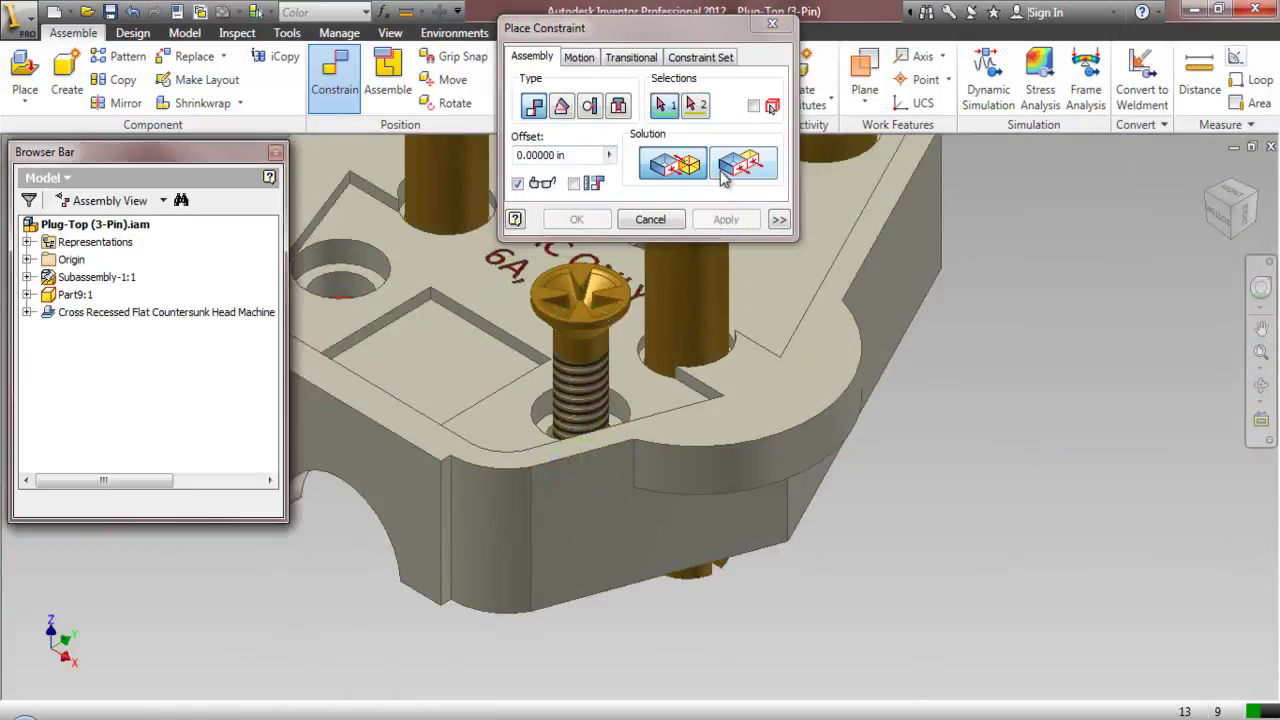
- Constrain the screw's head face flush with the recessed lettered face of the housing, and finish constraining
{"action": "scroll", "coordinate": [530, 298], "scroll_direction": "down", "scroll_amount": 3}
{"action": "left_click", "coordinate": [538, 300]}
{"action": "left_click", "coordinate": [515, 338]}
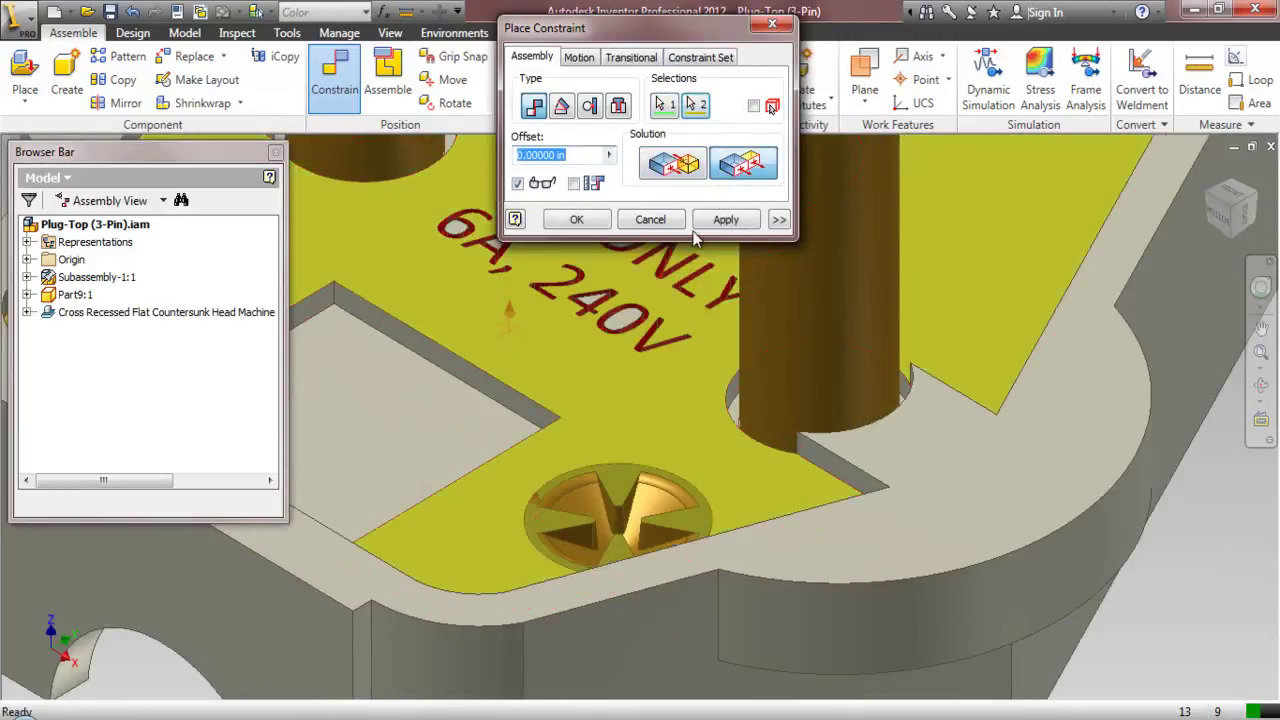
{"action": "left_click", "coordinate": [735, 222]}
{"action": "scroll", "coordinate": [920, 354], "scroll_direction": "up", "scroll_amount": 3}
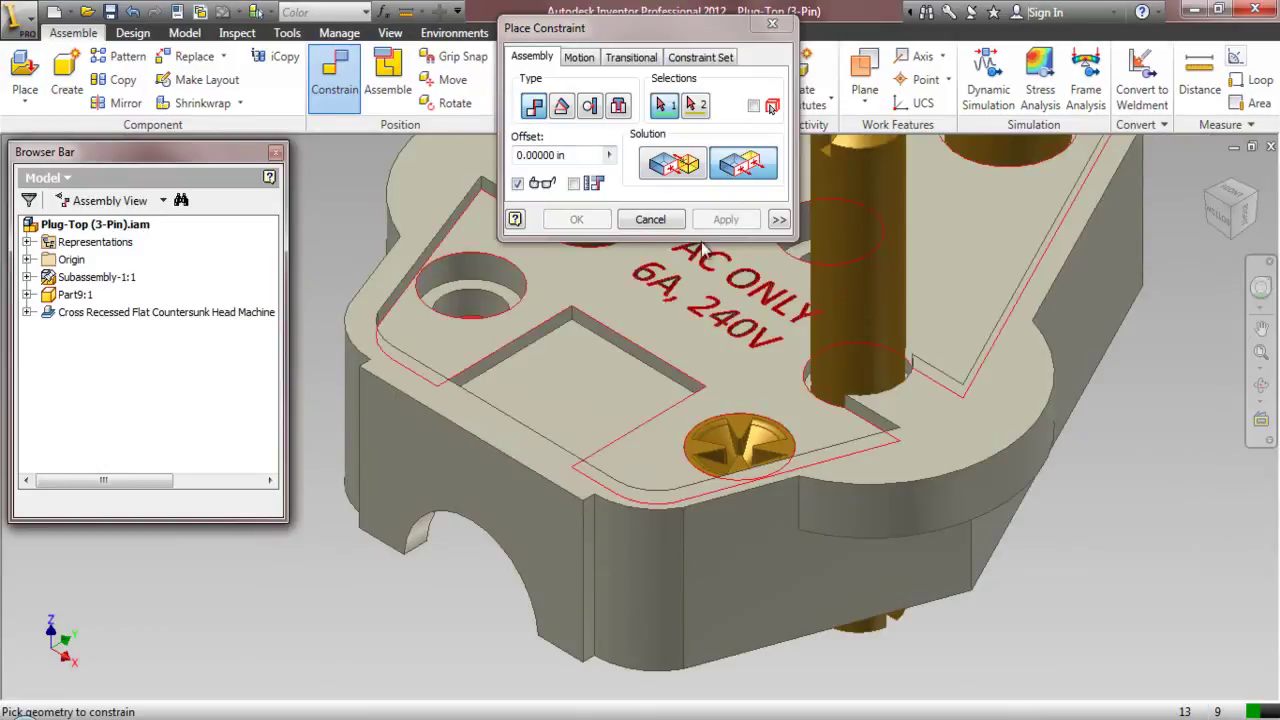
{"action": "left_click", "coordinate": [650, 219]}
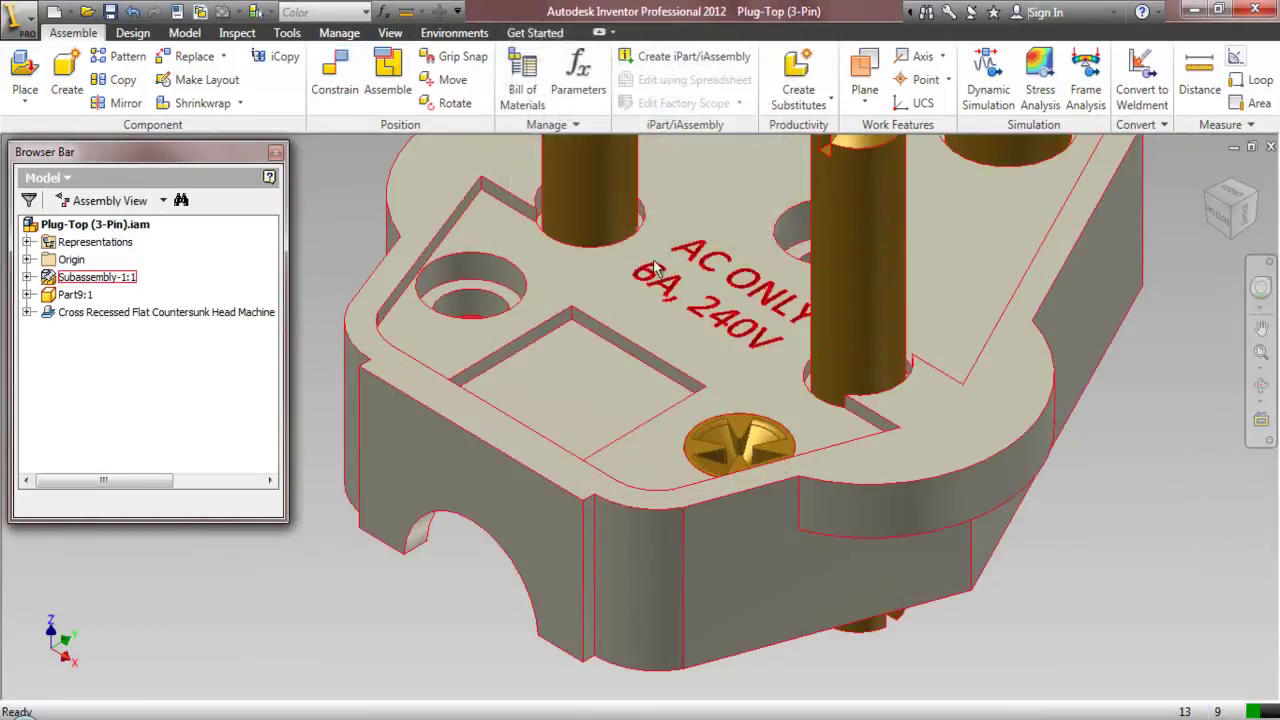
- Duplicate the countersunk screw and move the copy beside the empty strip-fixing hole
{"action": "left_click", "coordinate": [233, 313]}
{"action": "key", "text": "ctrl+c"}
{"action": "key", "text": "ctrl+v"}
{"action": "left_click", "coordinate": [495, 291]}
{"action": "left_click_drag", "start_coordinate": [497, 292], "coordinate": [349, 184]}
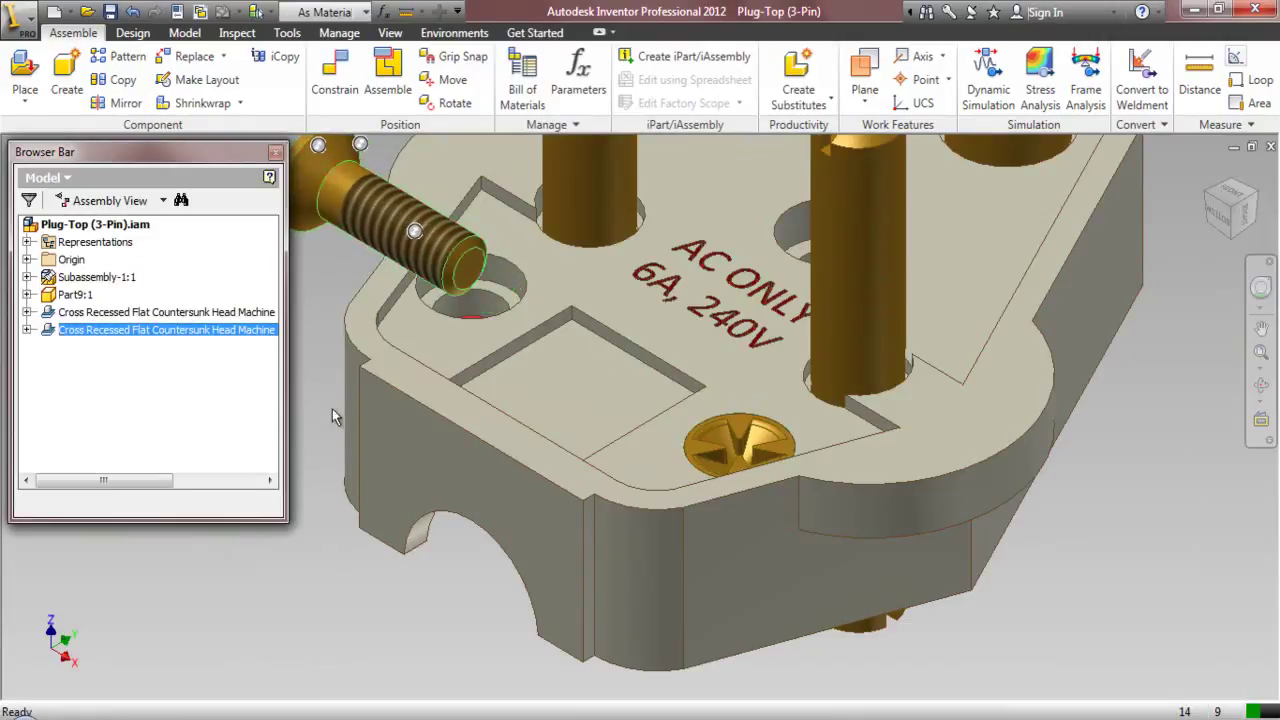
- Mate the copied screw's axis with the axis of the empty strip-fixing hole
{"action": "left_click", "coordinate": [334, 75]}
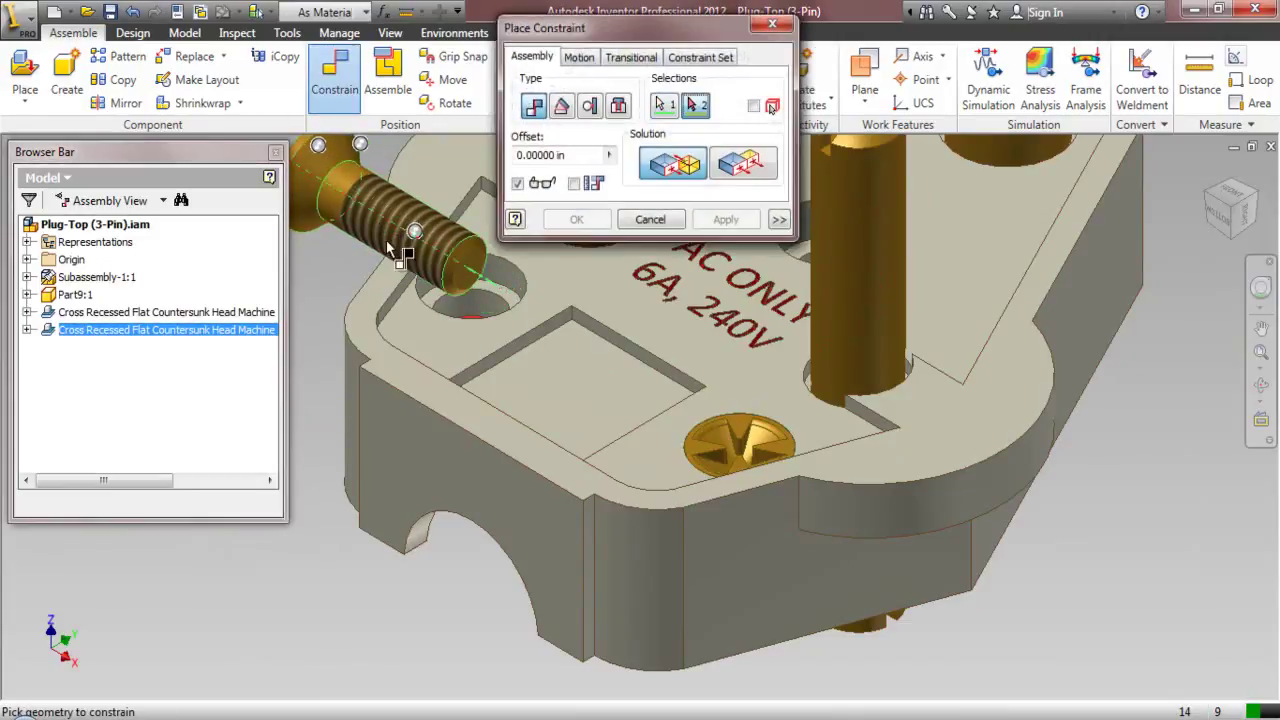
{"action": "left_click", "coordinate": [477, 309]}
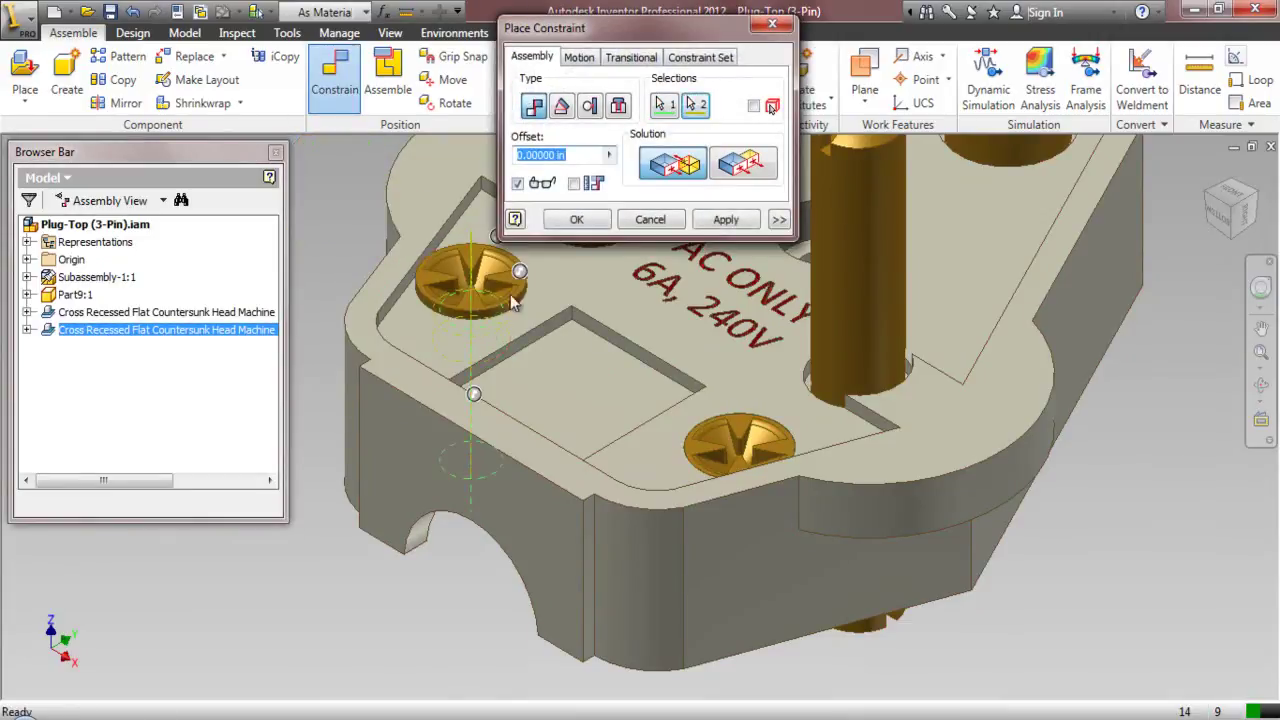
{"action": "left_click", "coordinate": [730, 224]}
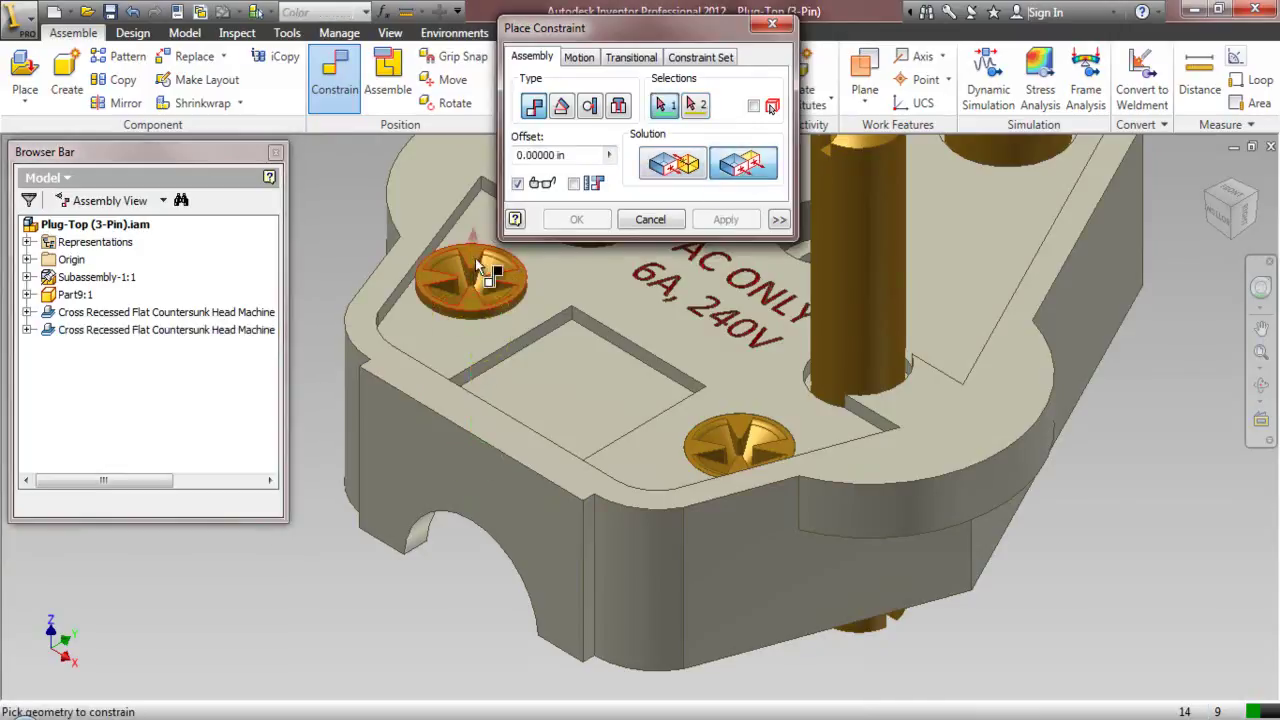
- Constrain the copied screw's head face flush with the lettered housing face, and finish constraining
{"action": "scroll", "coordinate": [428, 274], "scroll_direction": "up", "scroll_amount": 2}
{"action": "left_click", "coordinate": [432, 284]}
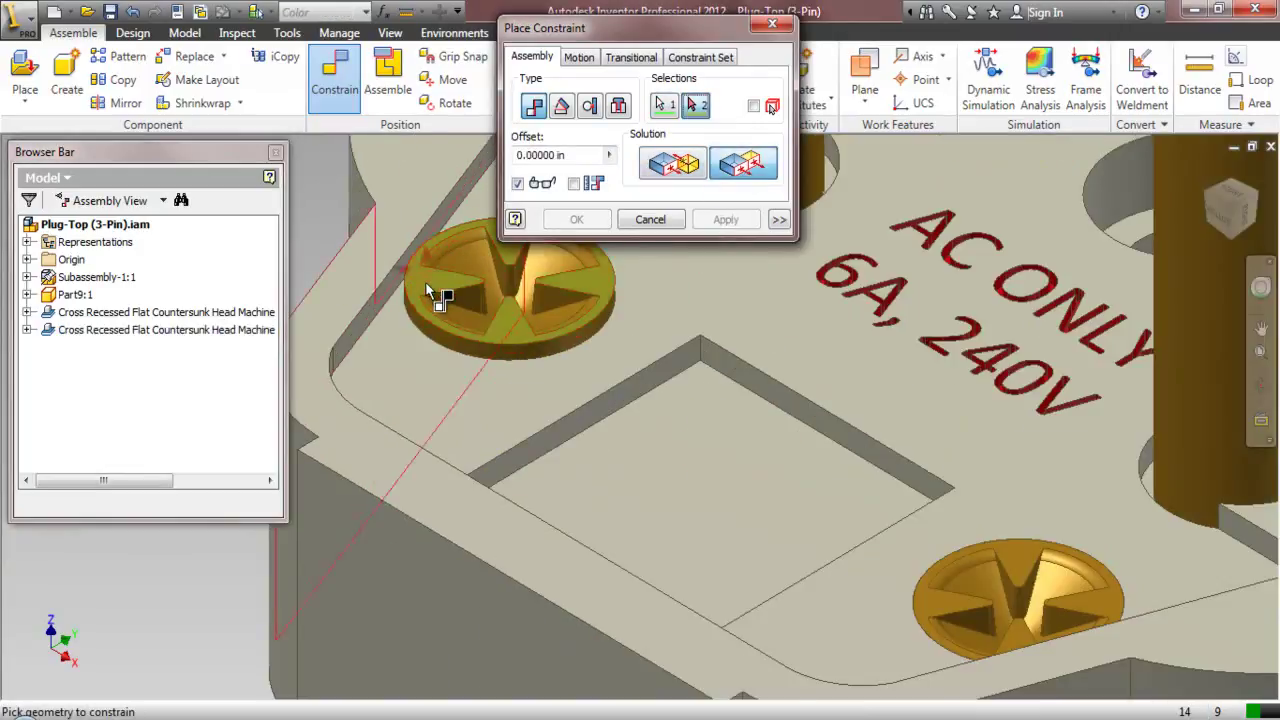
{"action": "left_click", "coordinate": [415, 374]}
{"action": "left_click", "coordinate": [706, 227]}
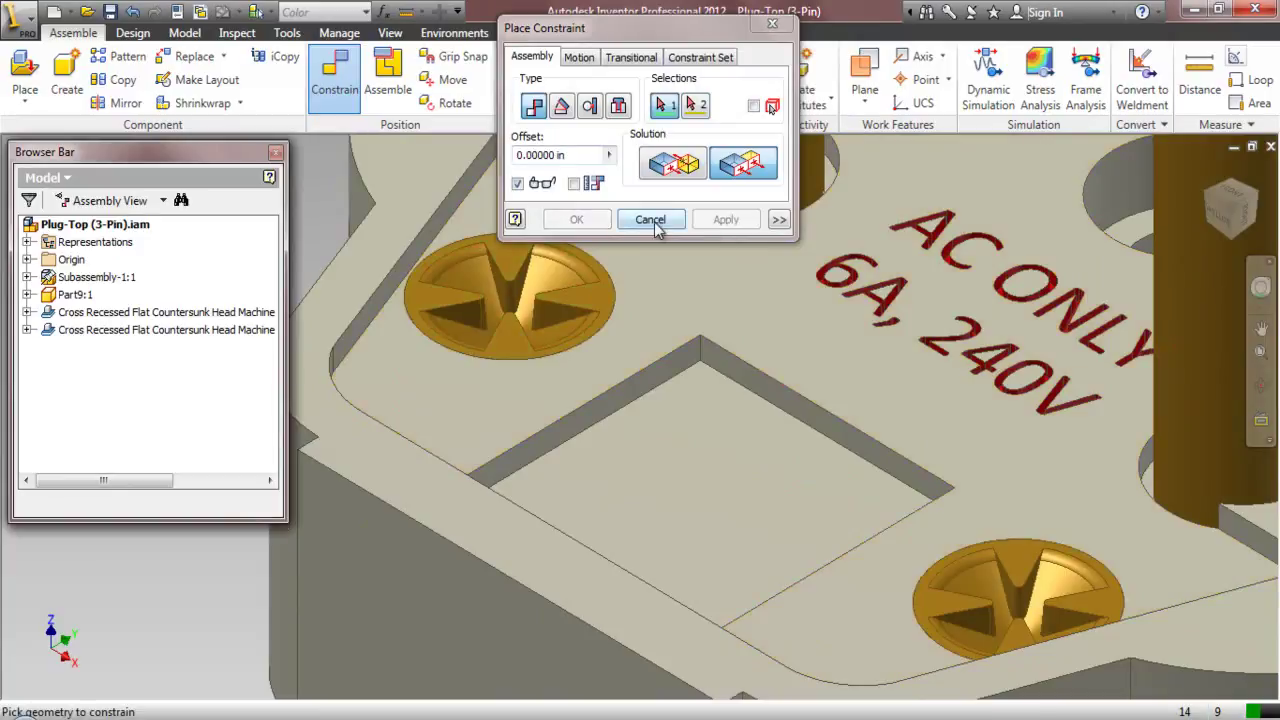
{"action": "left_click", "coordinate": [657, 221]}
- Save the Plug-Top (3-Pin) assembly together with the ANSI screw part, accepting its migration to the current release
{"action": "scroll", "coordinate": [576, 277], "scroll_direction": "down", "scroll_amount": 5}
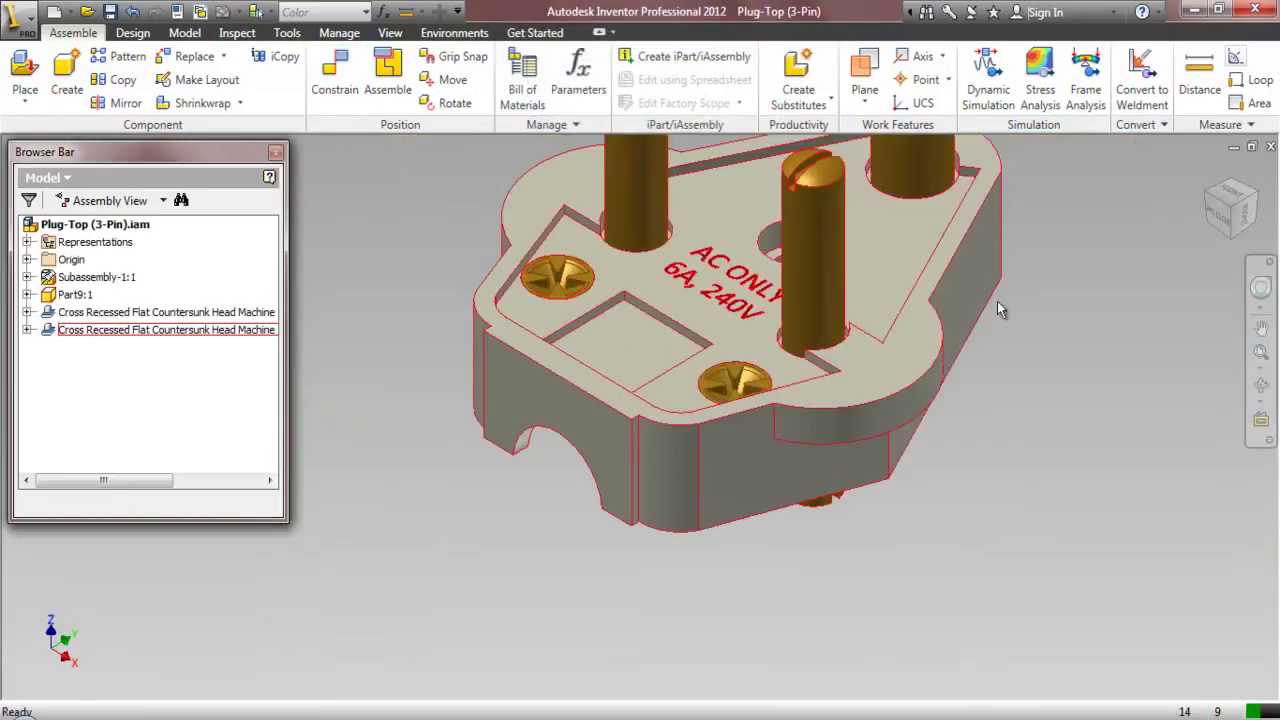
{"action": "left_click", "coordinate": [1245, 228]}
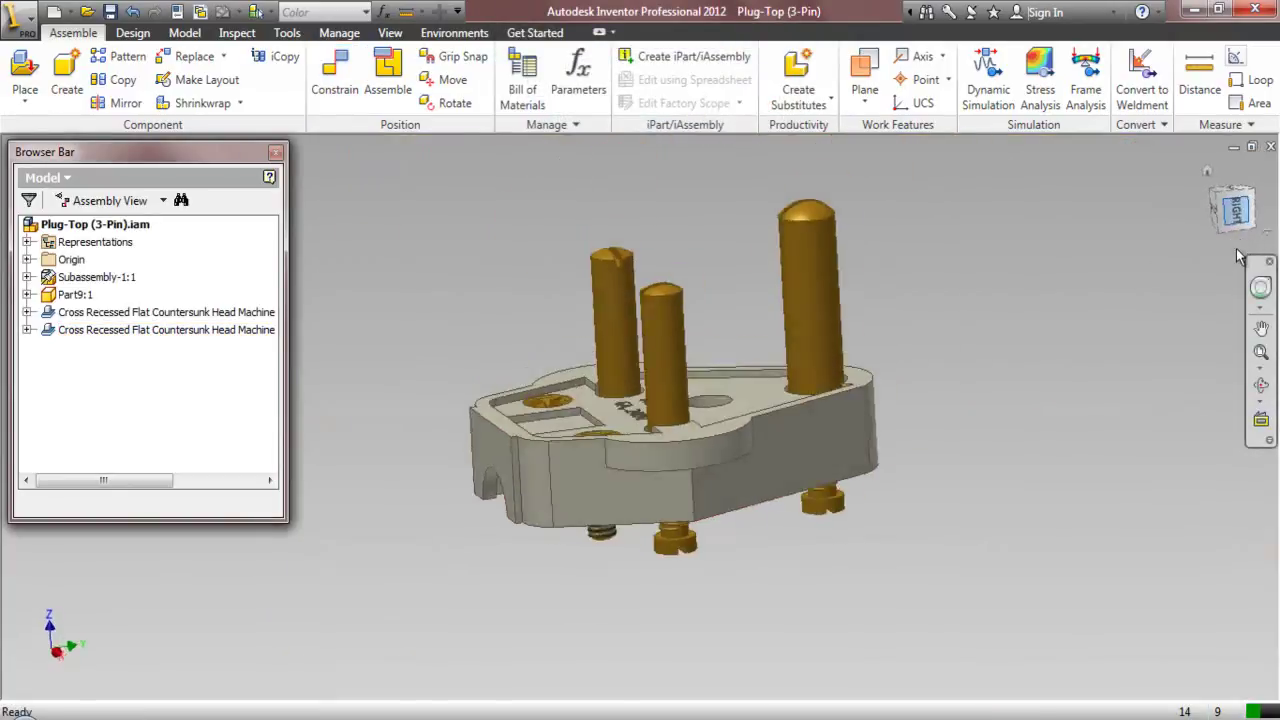
{"action": "left_click", "coordinate": [1235, 252]}
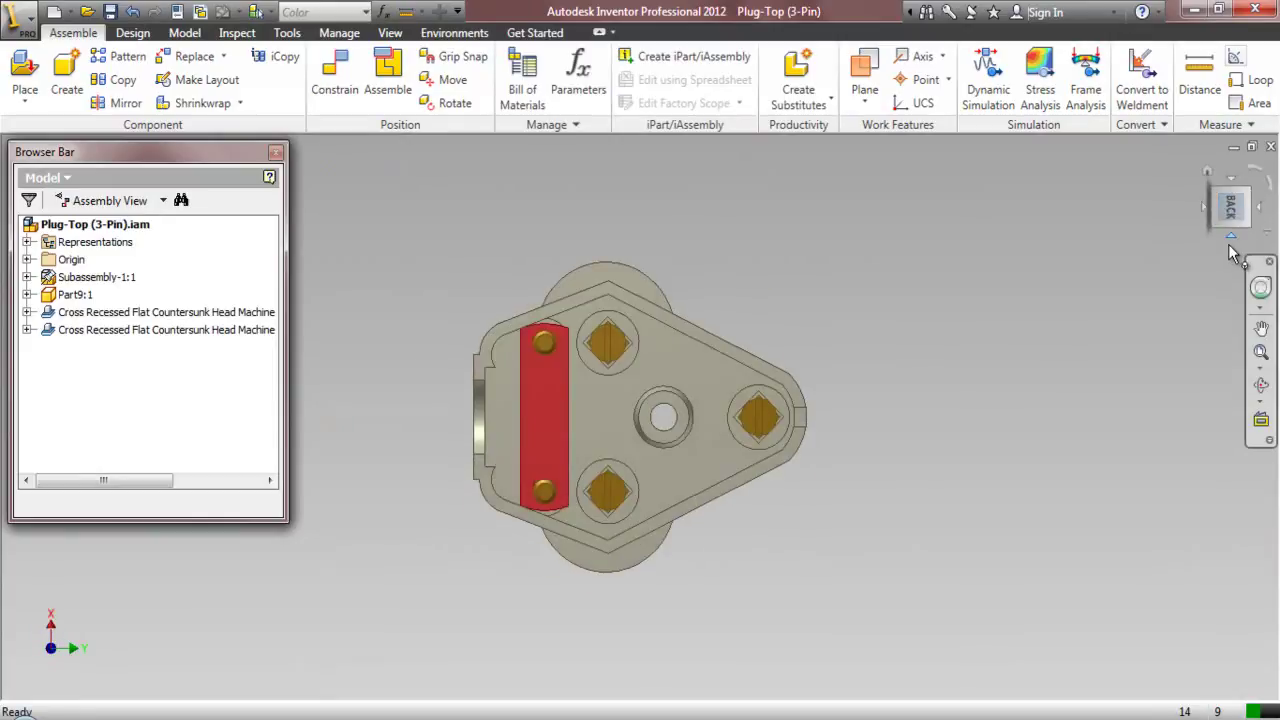
{"action": "left_click", "coordinate": [1230, 239]}
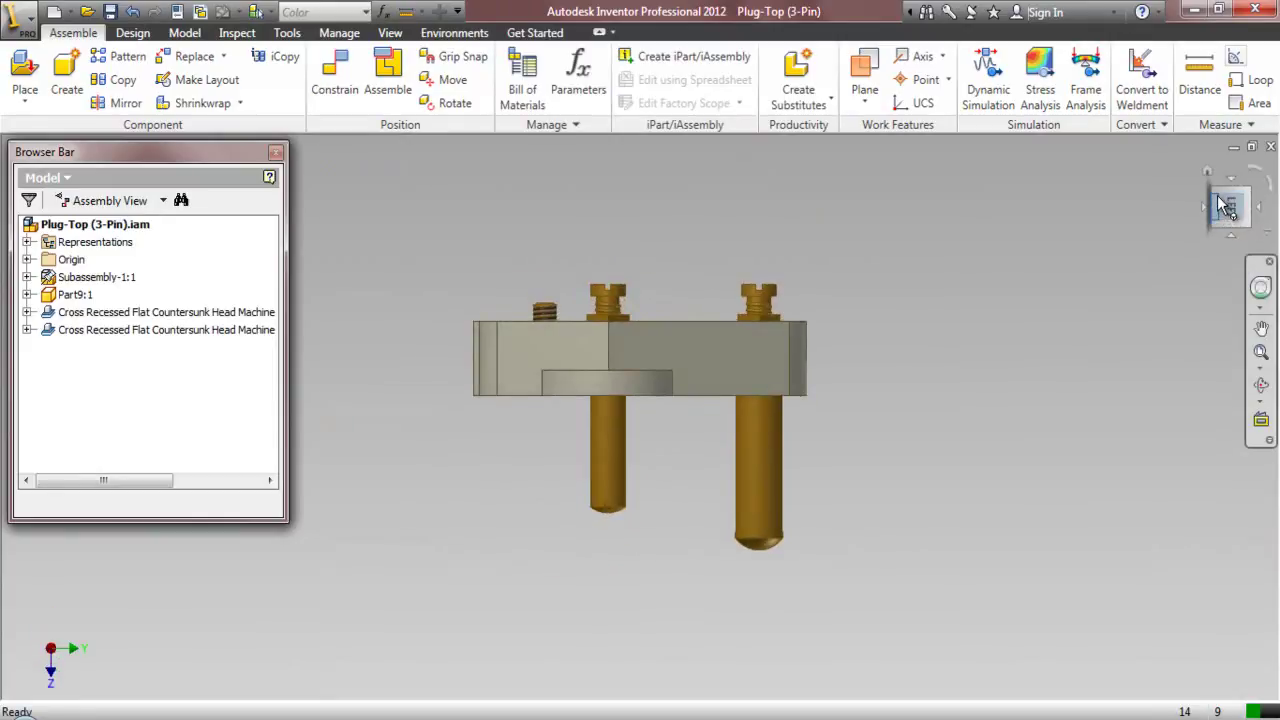
{"action": "left_click", "coordinate": [1218, 199]}
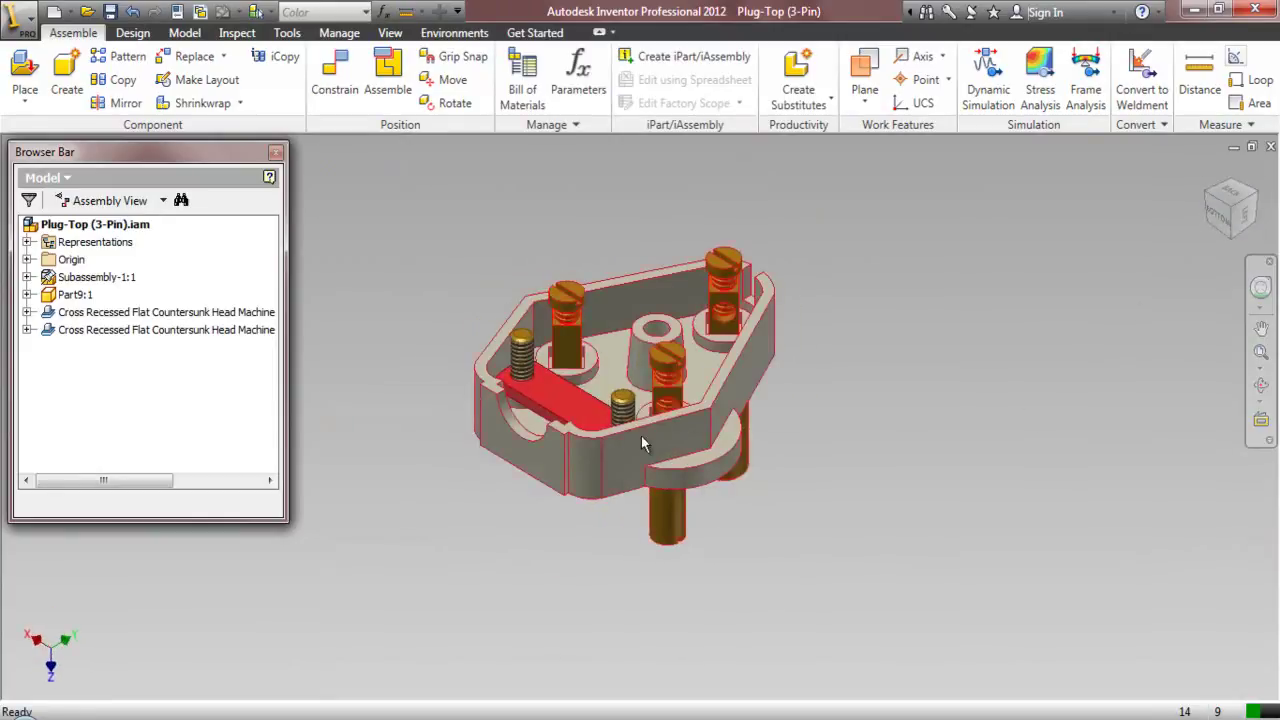
{"action": "scroll", "coordinate": [518, 412], "scroll_direction": "up", "scroll_amount": 3}
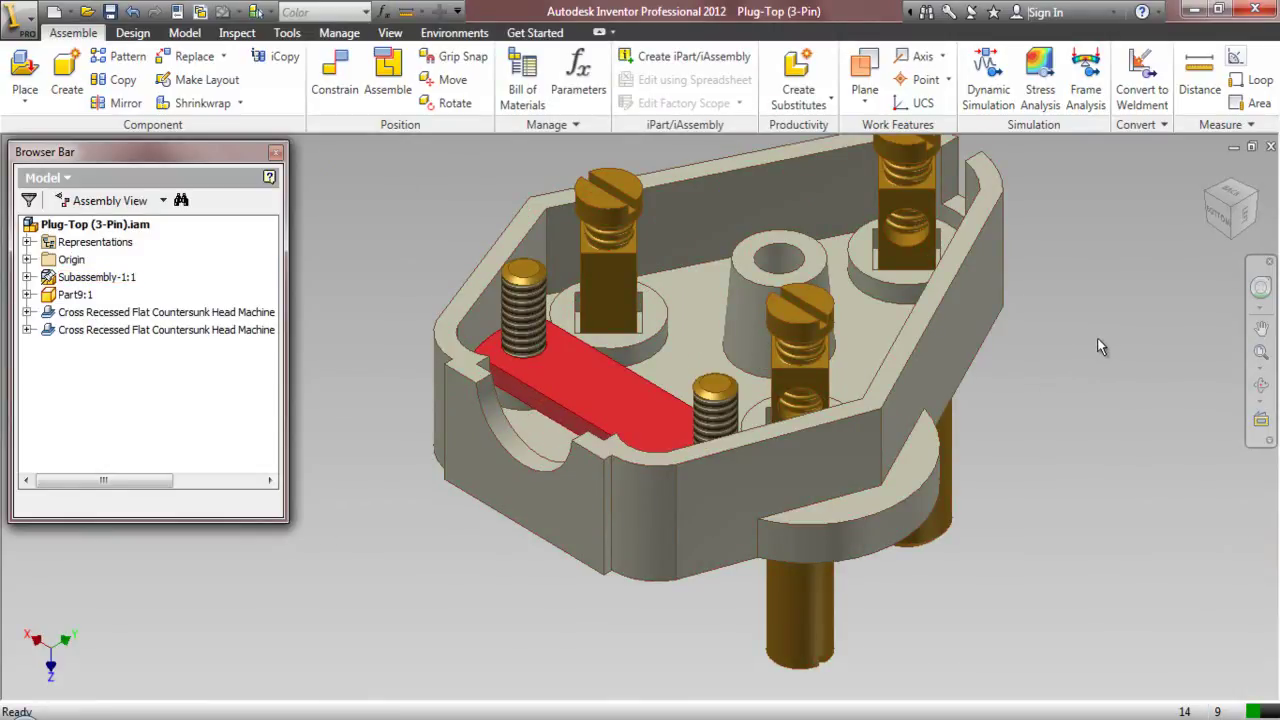
{"action": "key", "text": "ctrl+s"}
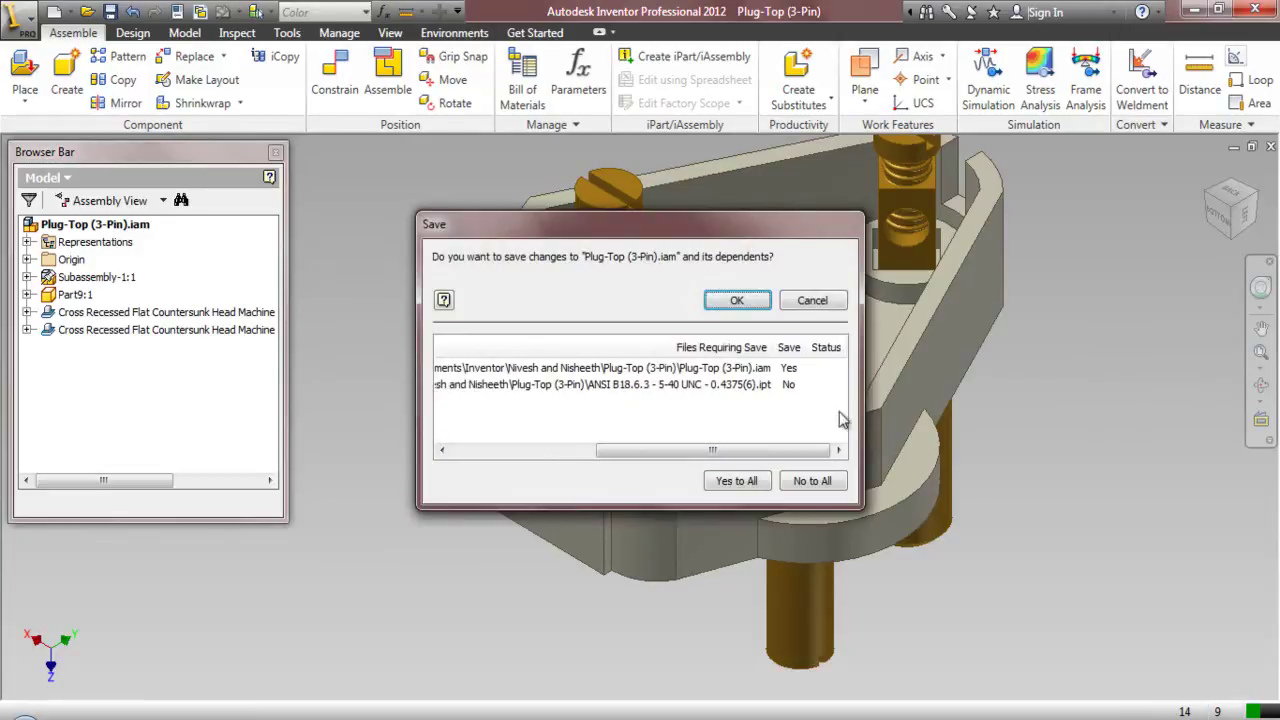
{"action": "left_click", "coordinate": [749, 487]}
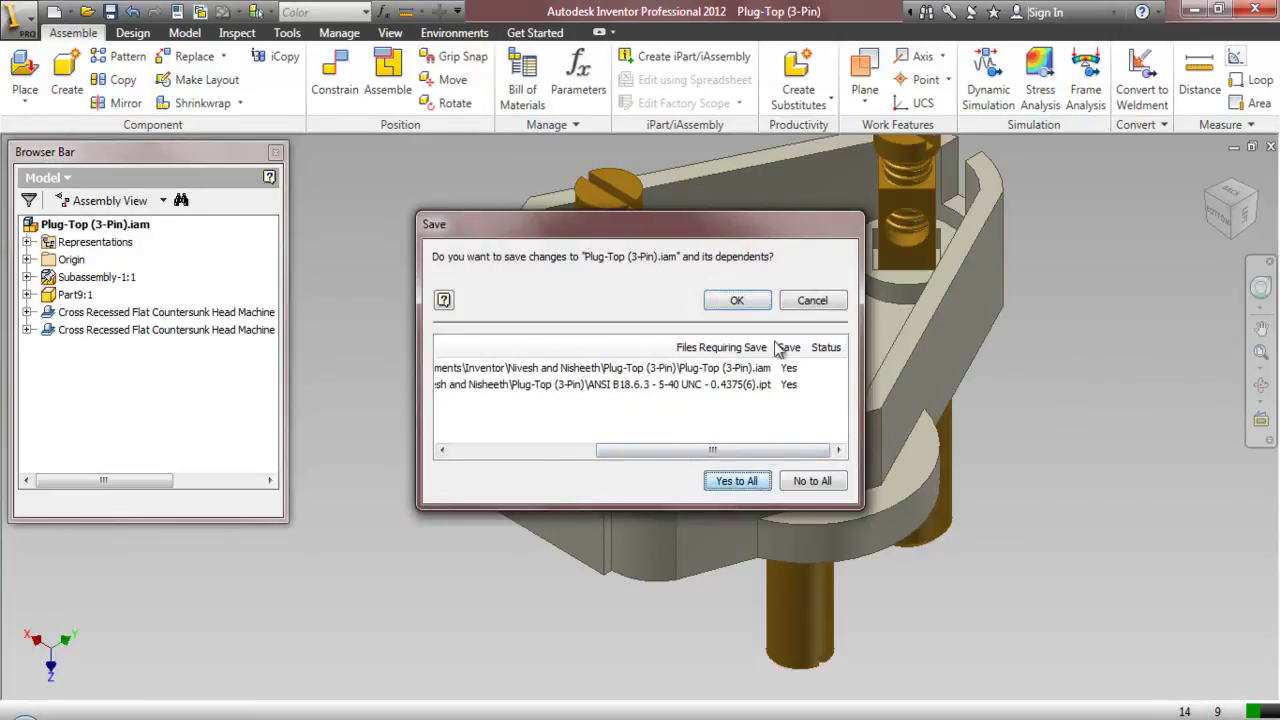
{"action": "left_click", "coordinate": [738, 308]}
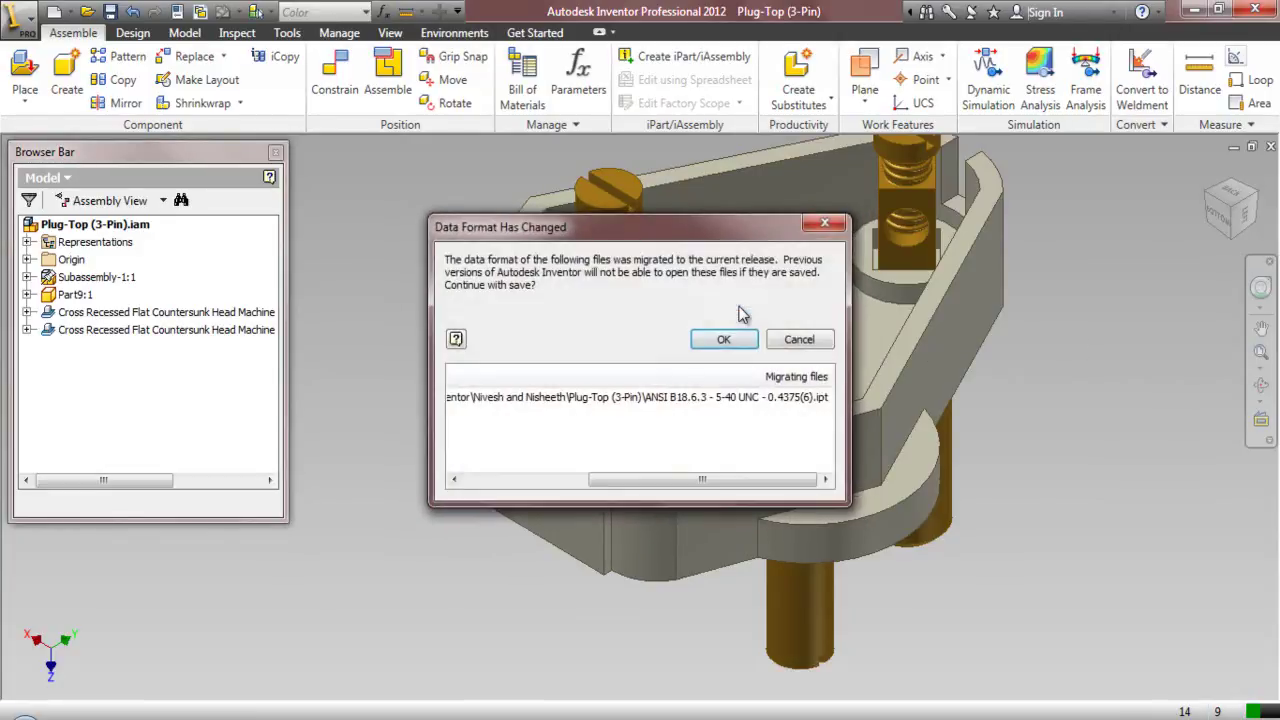
{"action": "left_click", "coordinate": [724, 340]}
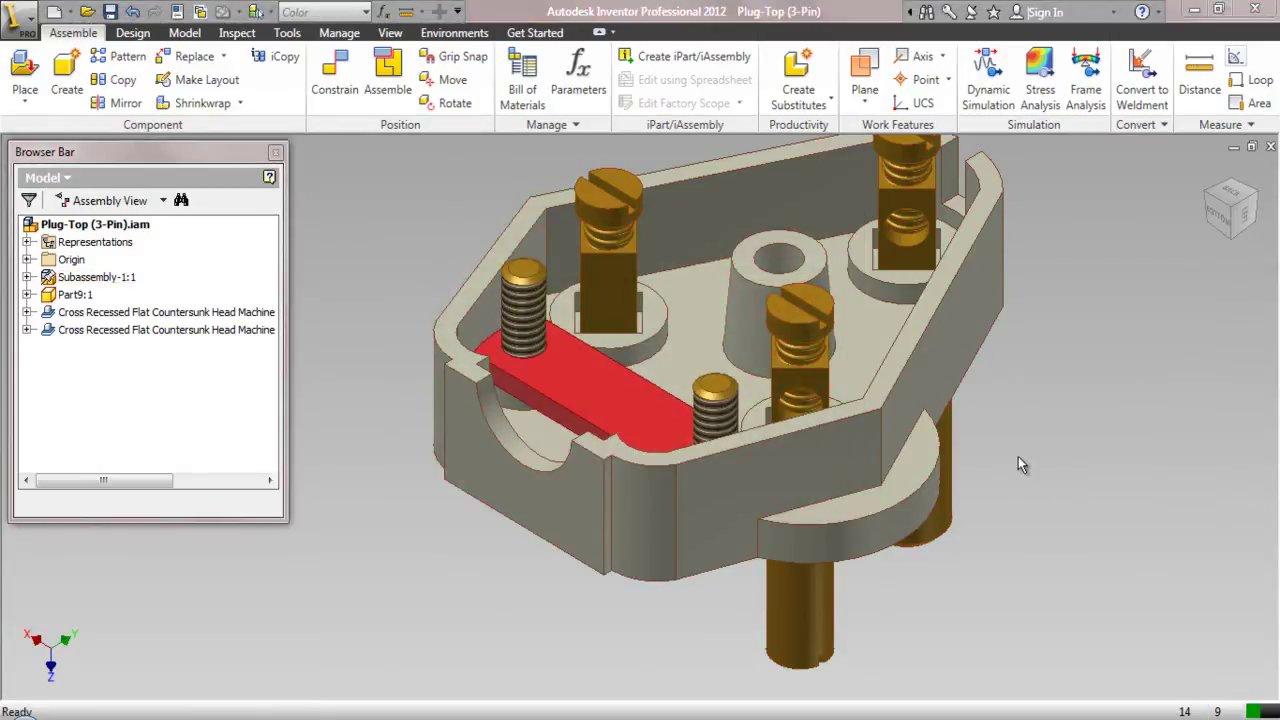
- Turn on the visibility of the assembly's origin YZ plane
{"action": "left_click", "coordinate": [27, 259]}
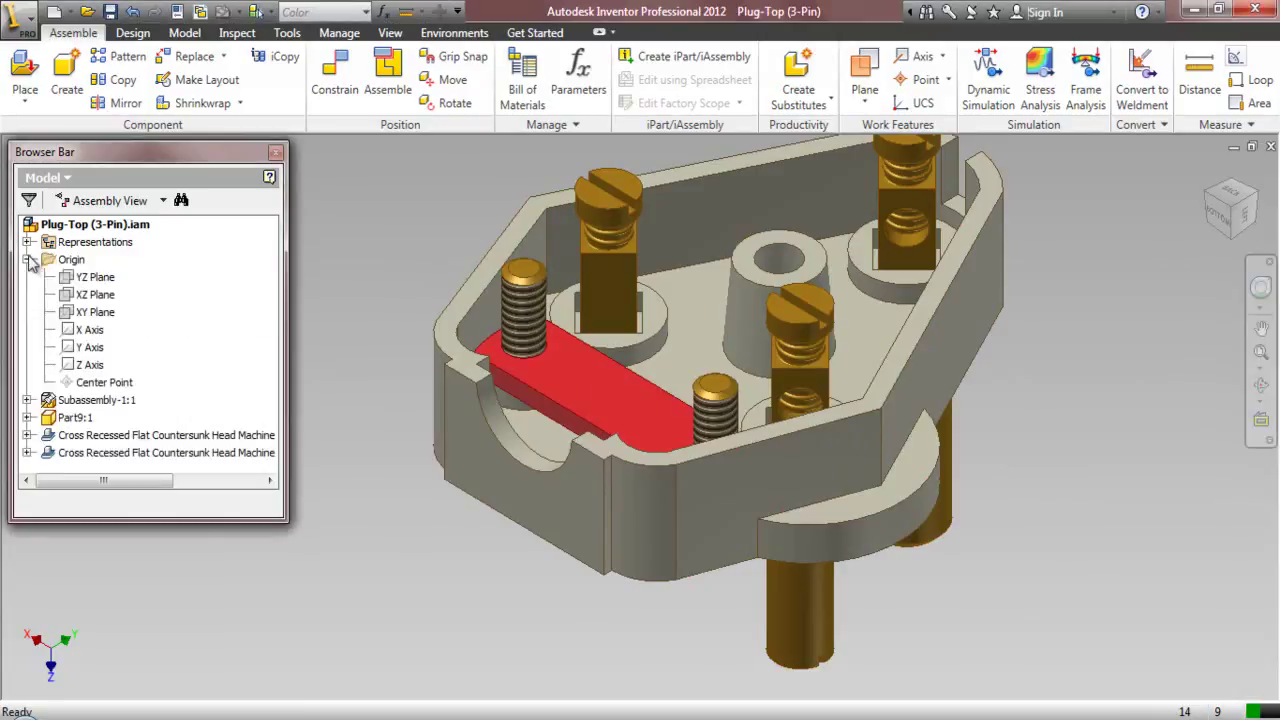
{"action": "left_click", "coordinate": [85, 277]}
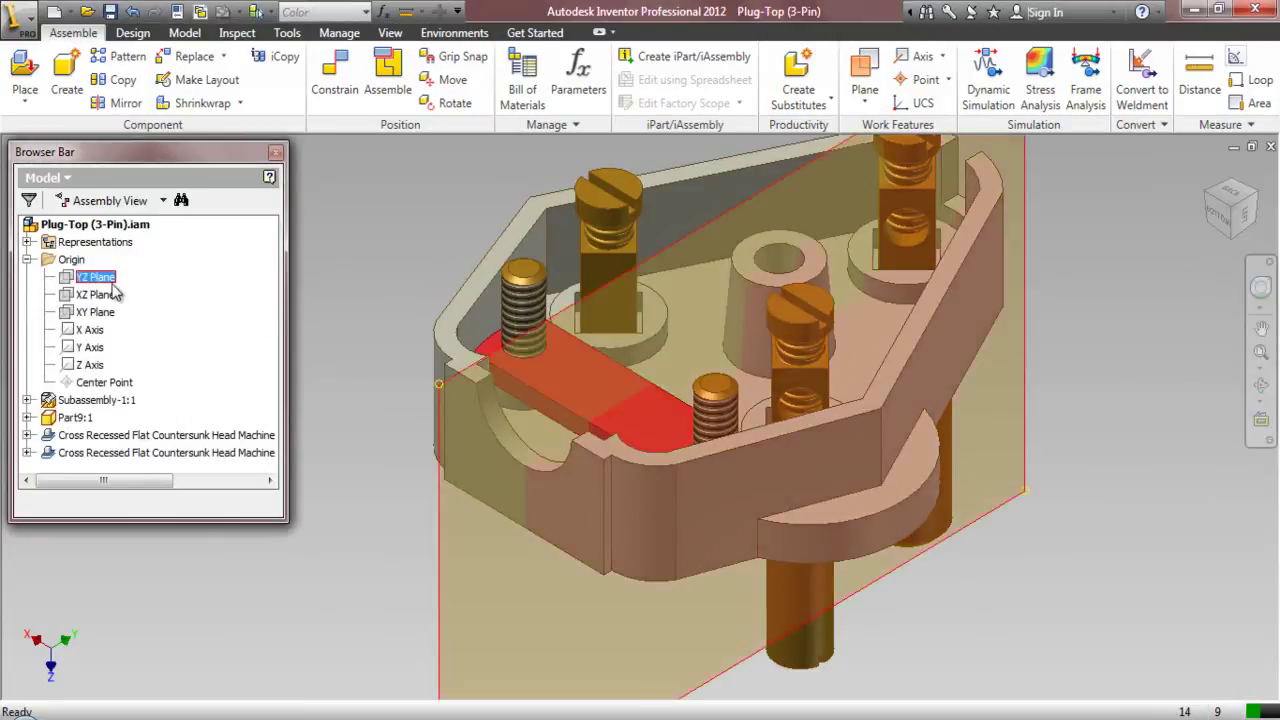
{"action": "right_click", "coordinate": [115, 292]}
{"action": "left_click", "coordinate": [156, 411]}
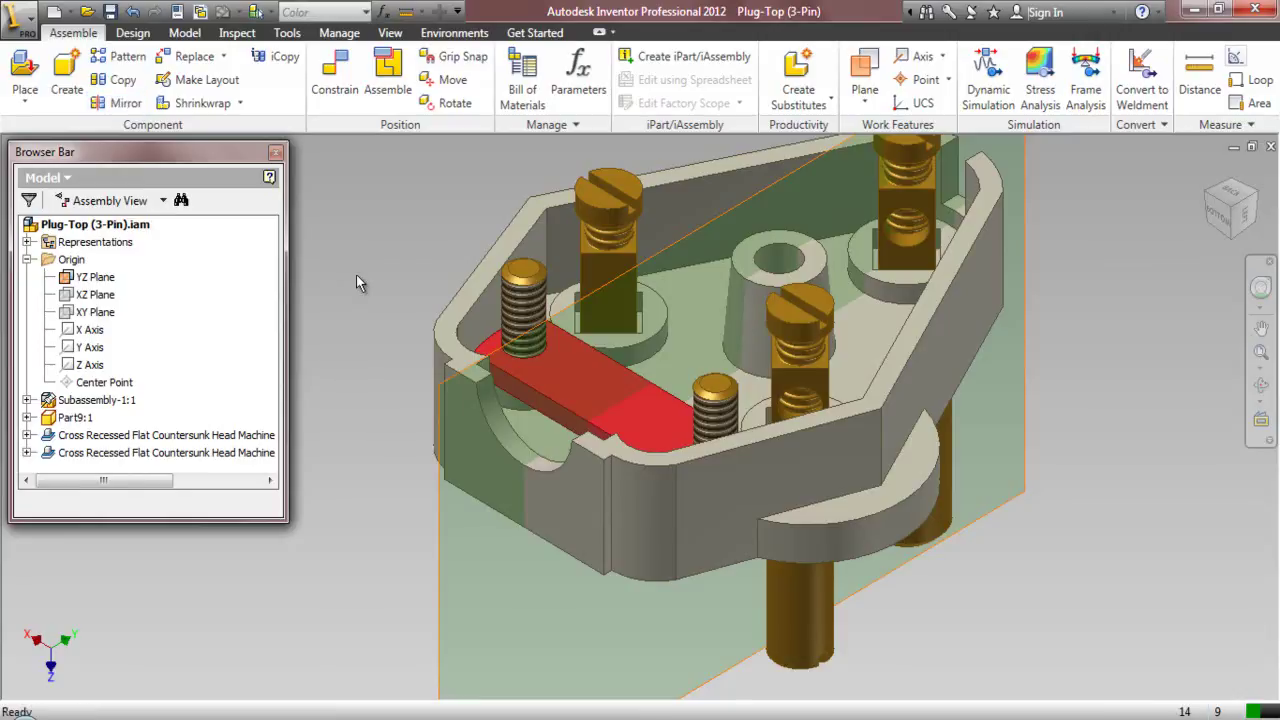
- Create an in-place part Part8.ipt from the My Preference.ipt template in the Plug-Top (3-Pin) folder, starting its sketch on the assembly's YZ plane
{"action": "left_click", "coordinate": [67, 72]}
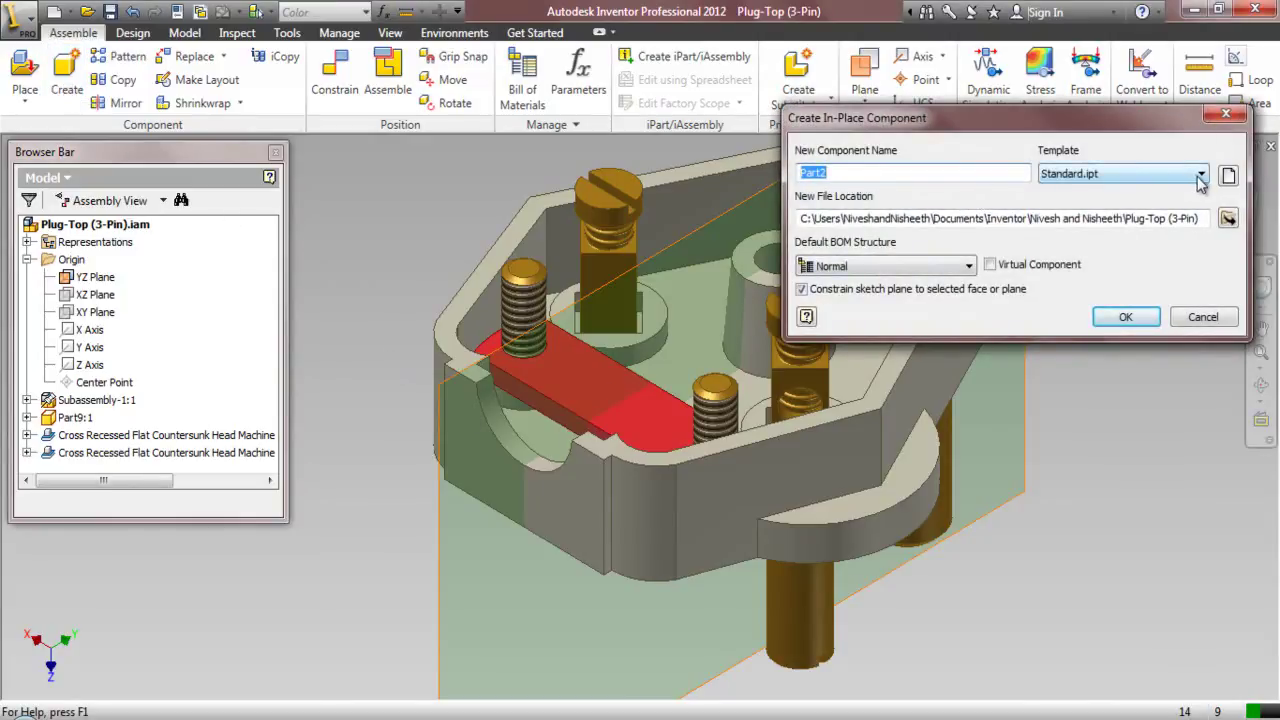
{"action": "left_click", "coordinate": [1200, 176]}
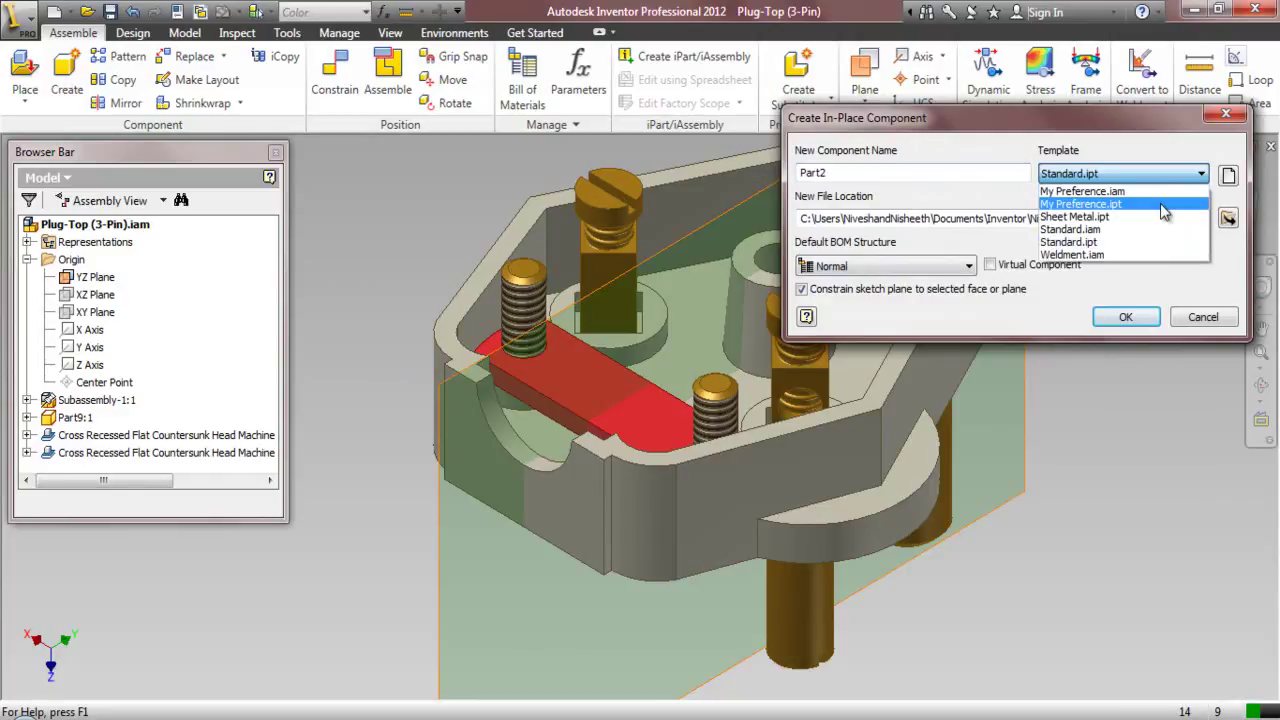
{"action": "left_click", "coordinate": [1160, 203]}
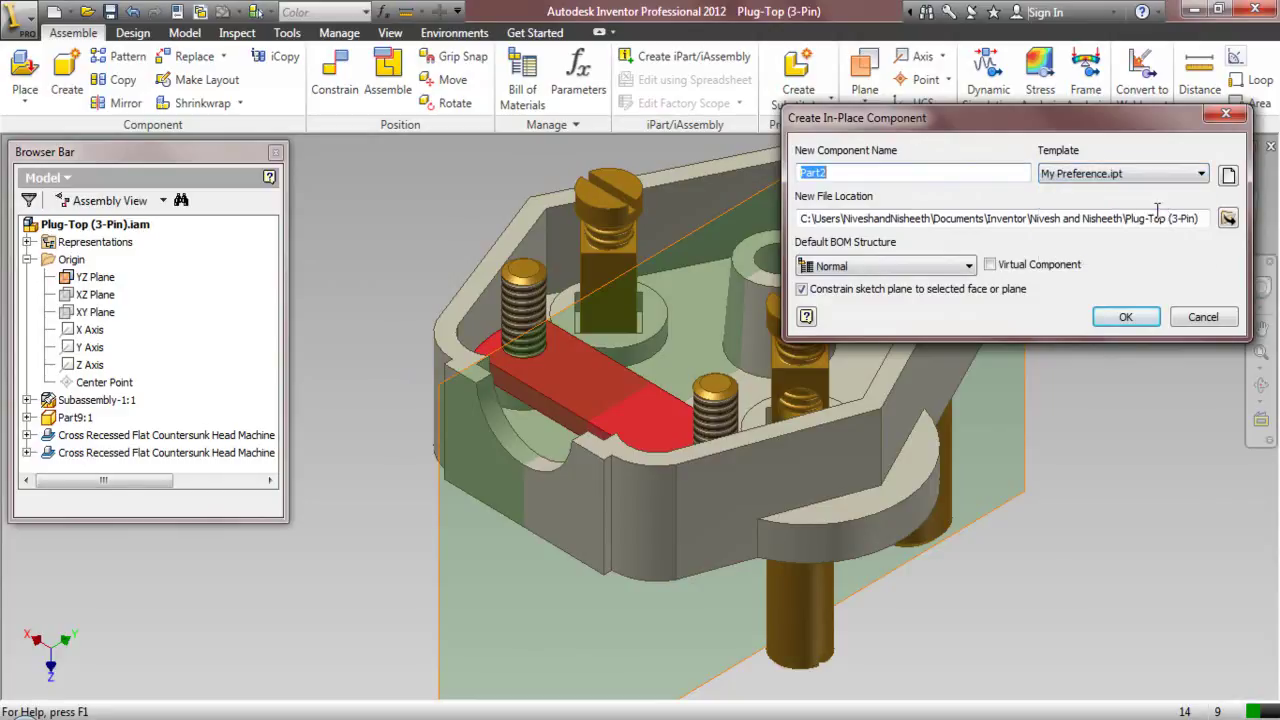
{"action": "left_click", "coordinate": [1228, 219]}
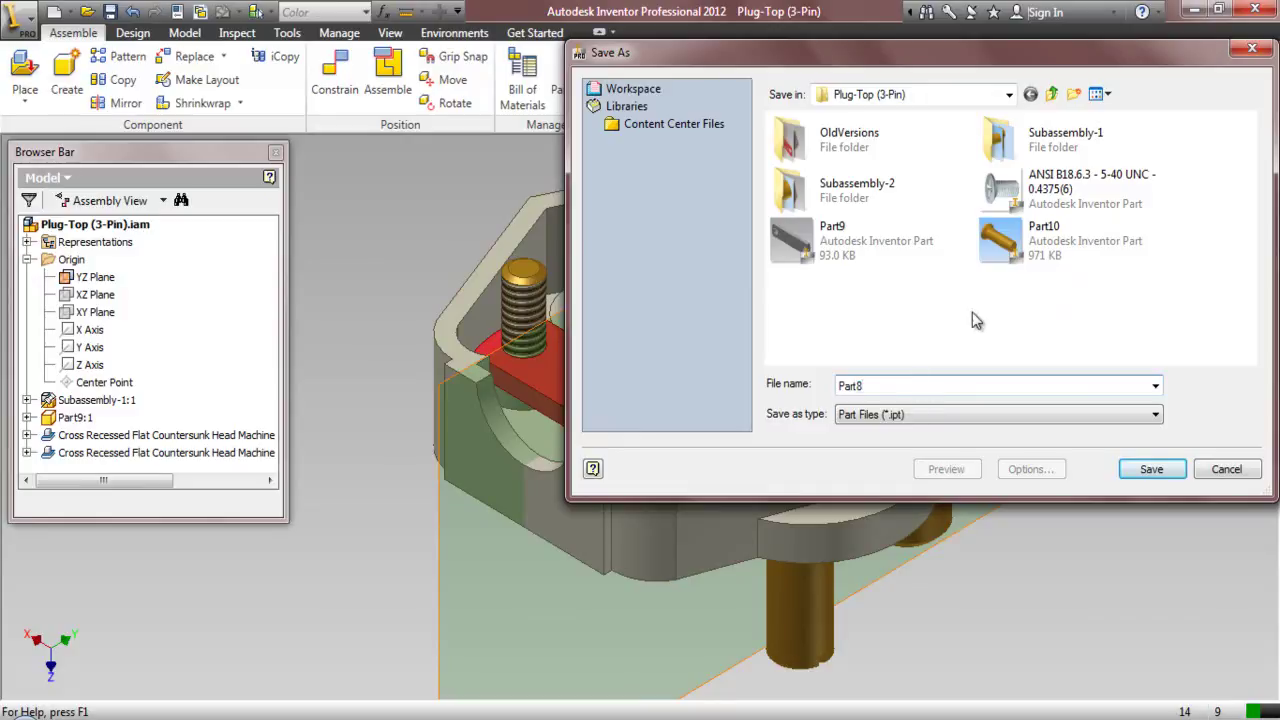
{"action": "left_click", "coordinate": [1152, 469]}
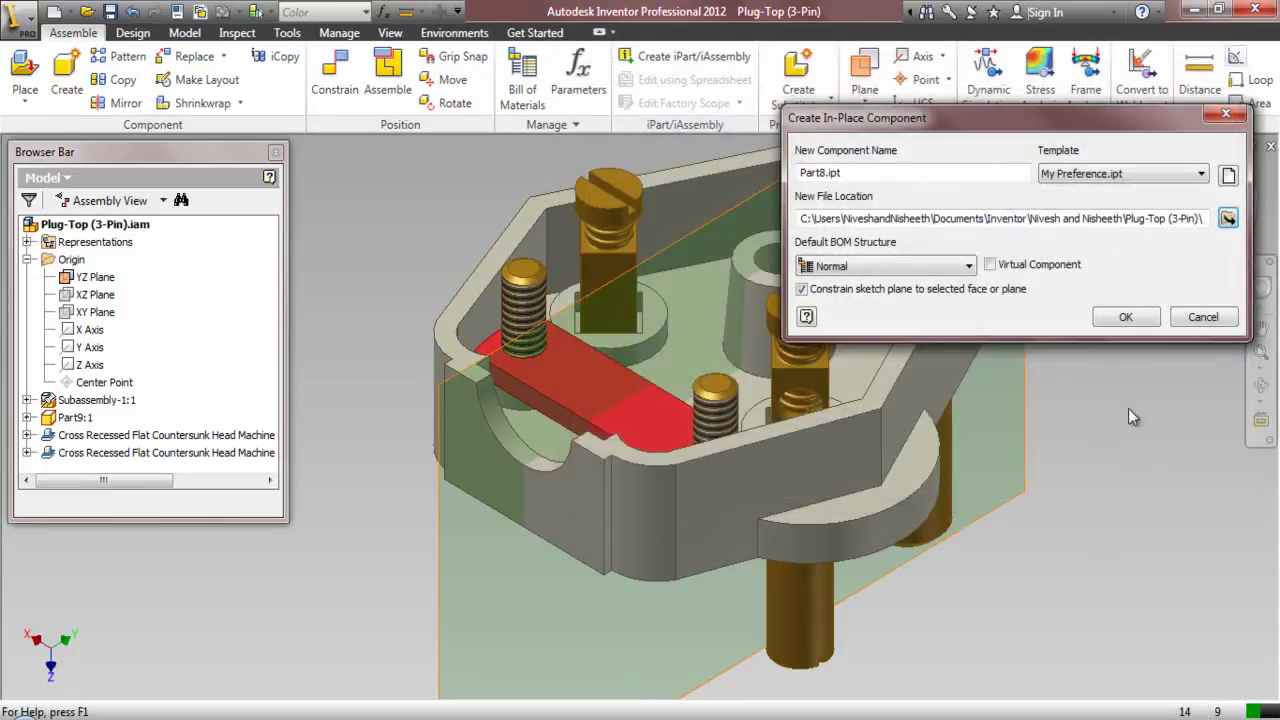
{"action": "left_click", "coordinate": [1126, 318]}
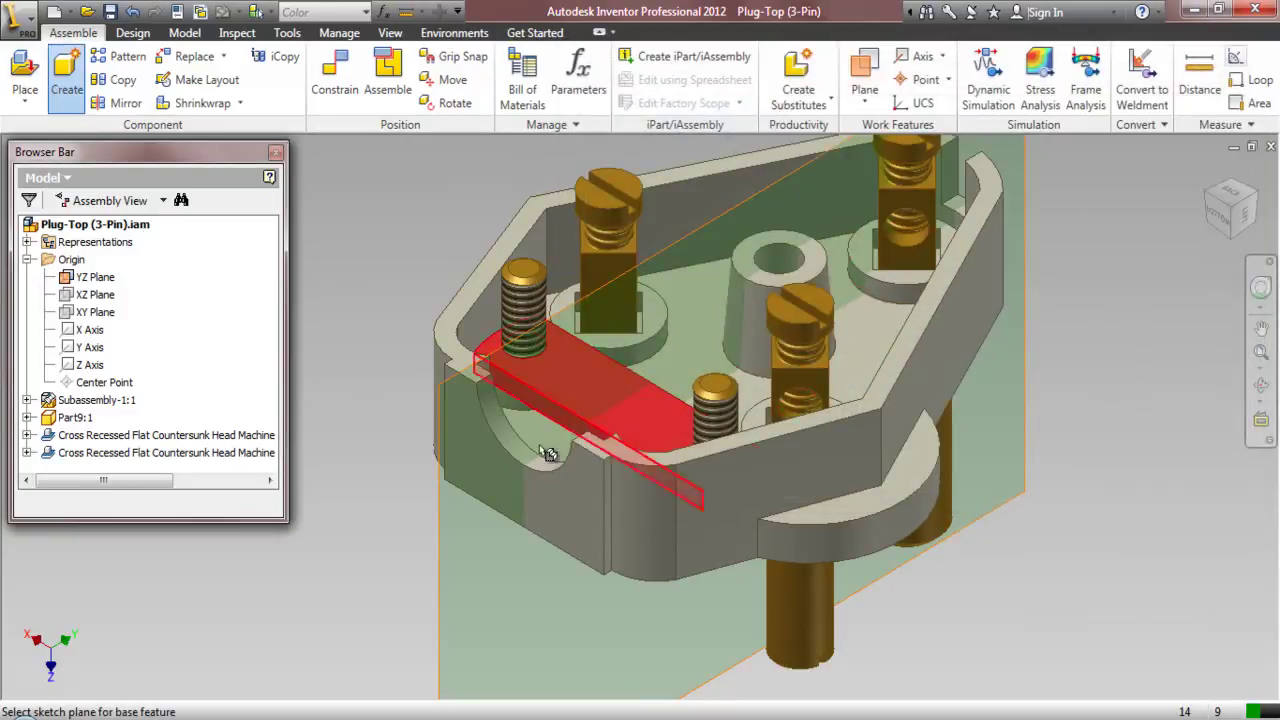
{"action": "left_click", "coordinate": [439, 578]}
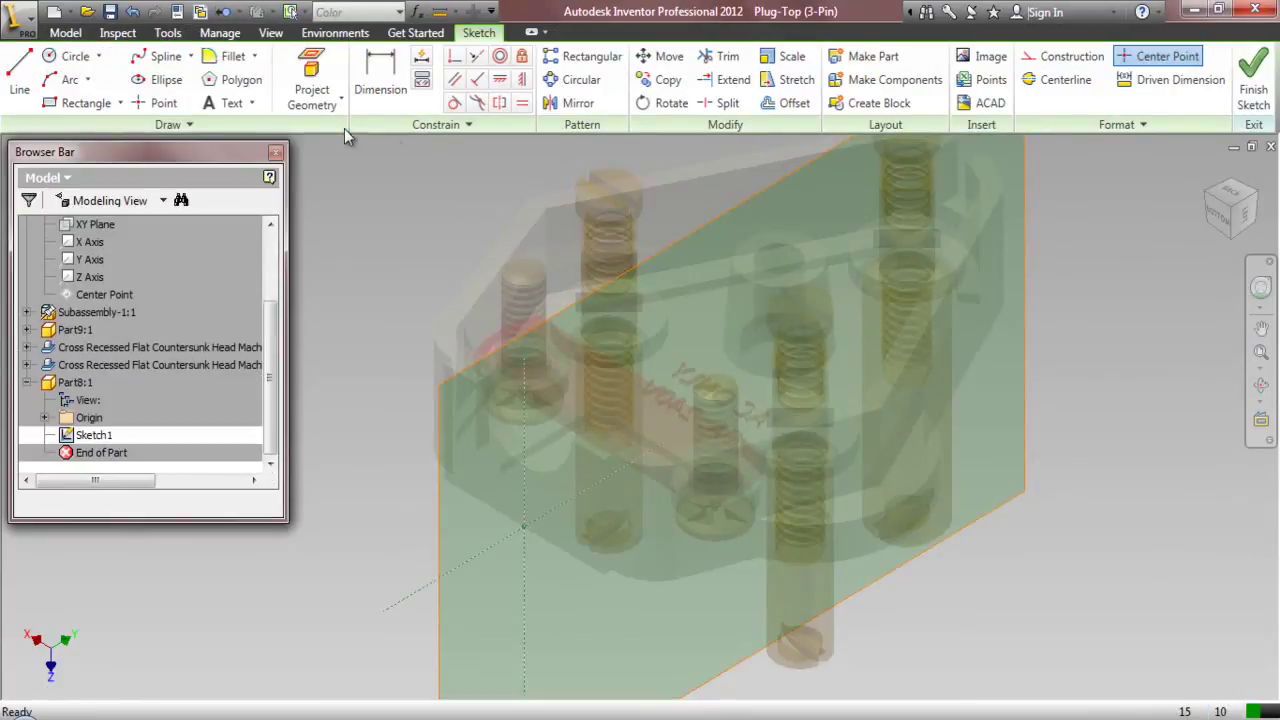
- Turn off component transparency so the surrounding assembly parts display opaque during in-place sketching
{"action": "left_click", "coordinate": [270, 32]}
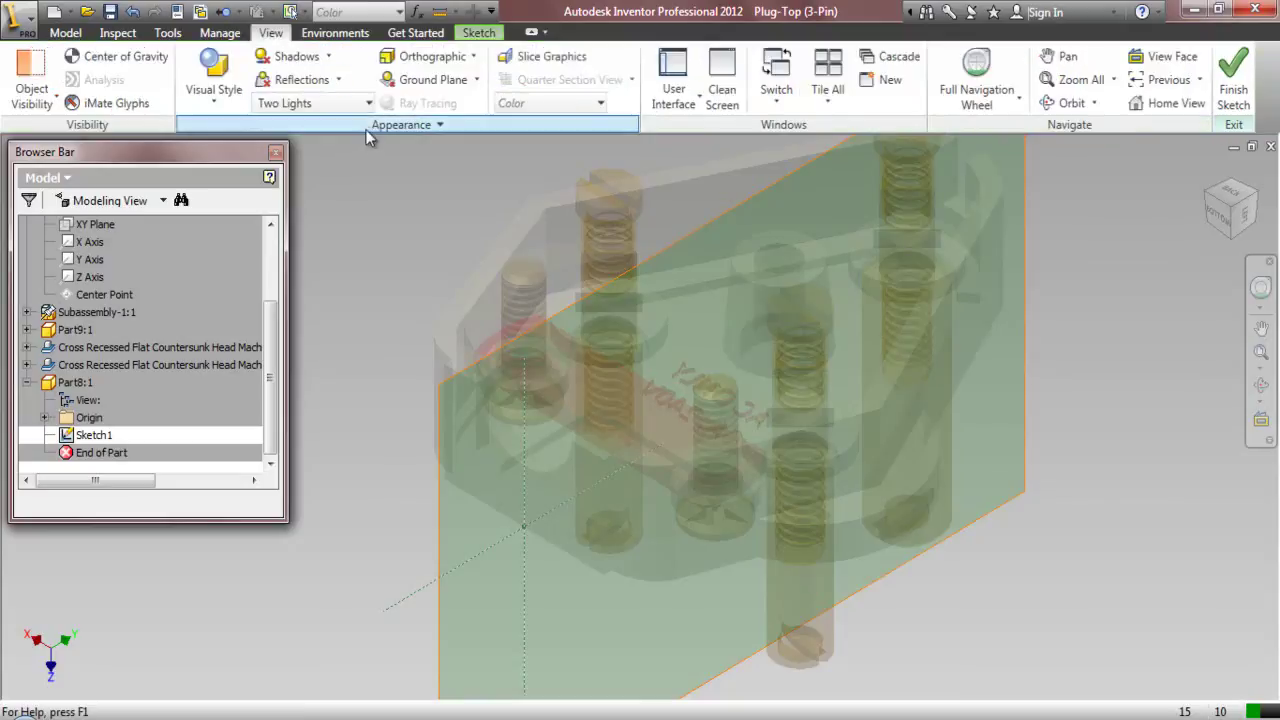
{"action": "left_click", "coordinate": [437, 125]}
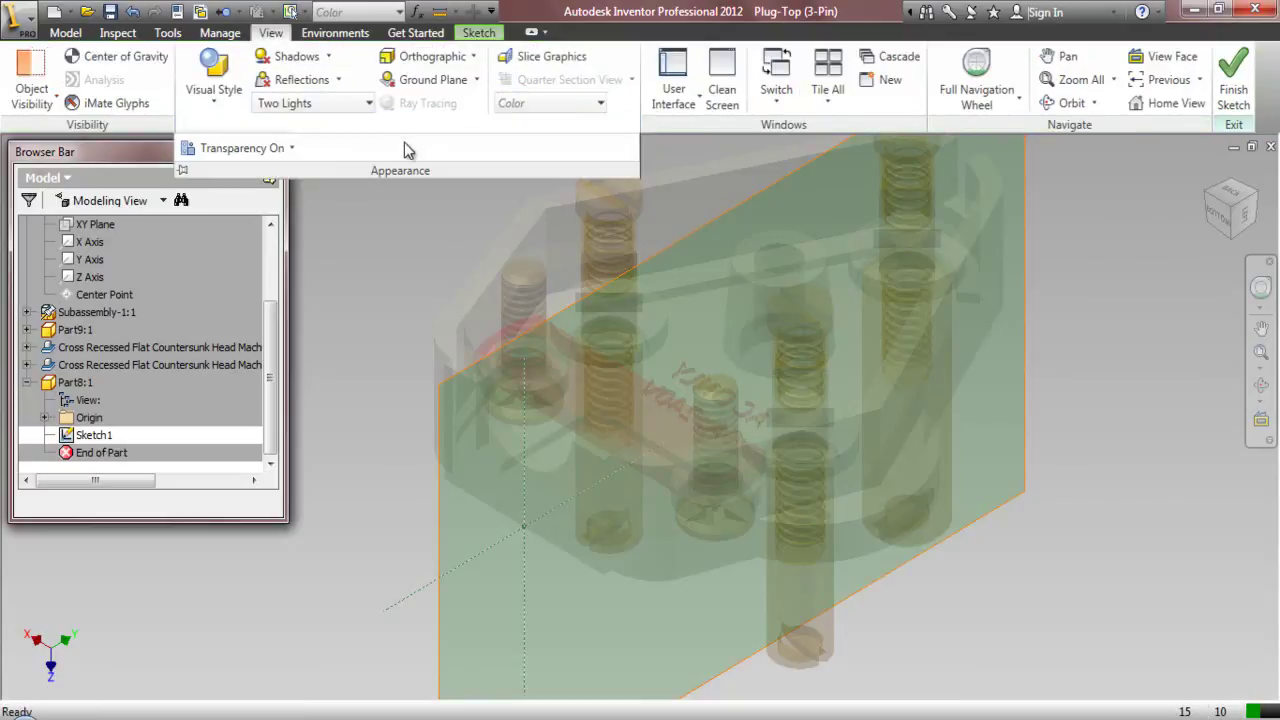
{"action": "left_click", "coordinate": [291, 149]}
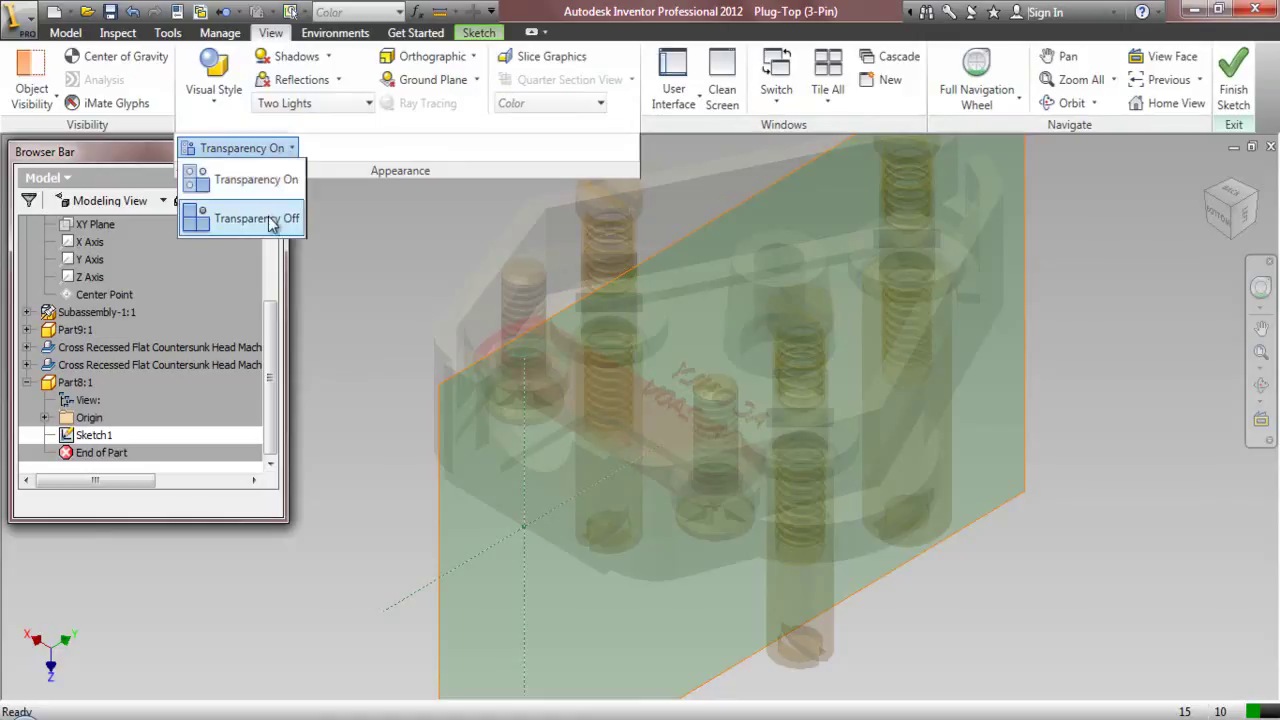
{"action": "left_click", "coordinate": [270, 220]}
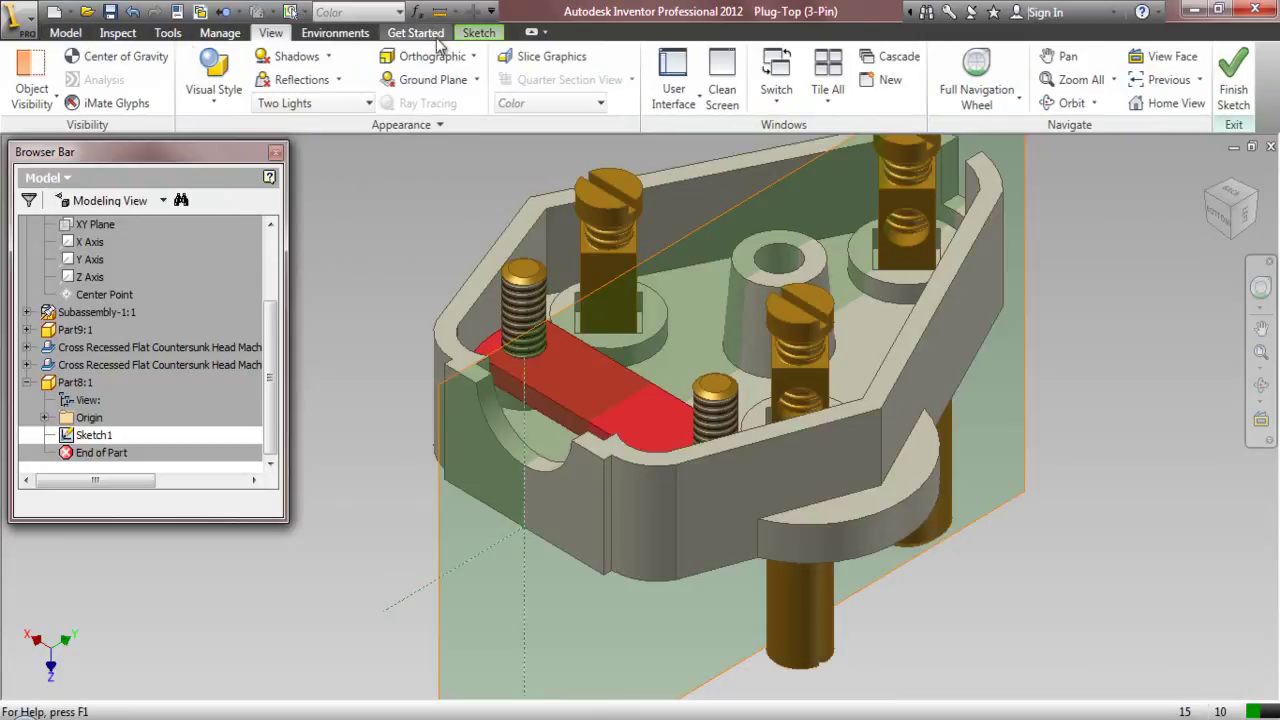
- Project the housing's cut edges onto the YZ-plane sketch of Part8
{"action": "left_click", "coordinate": [479, 33]}
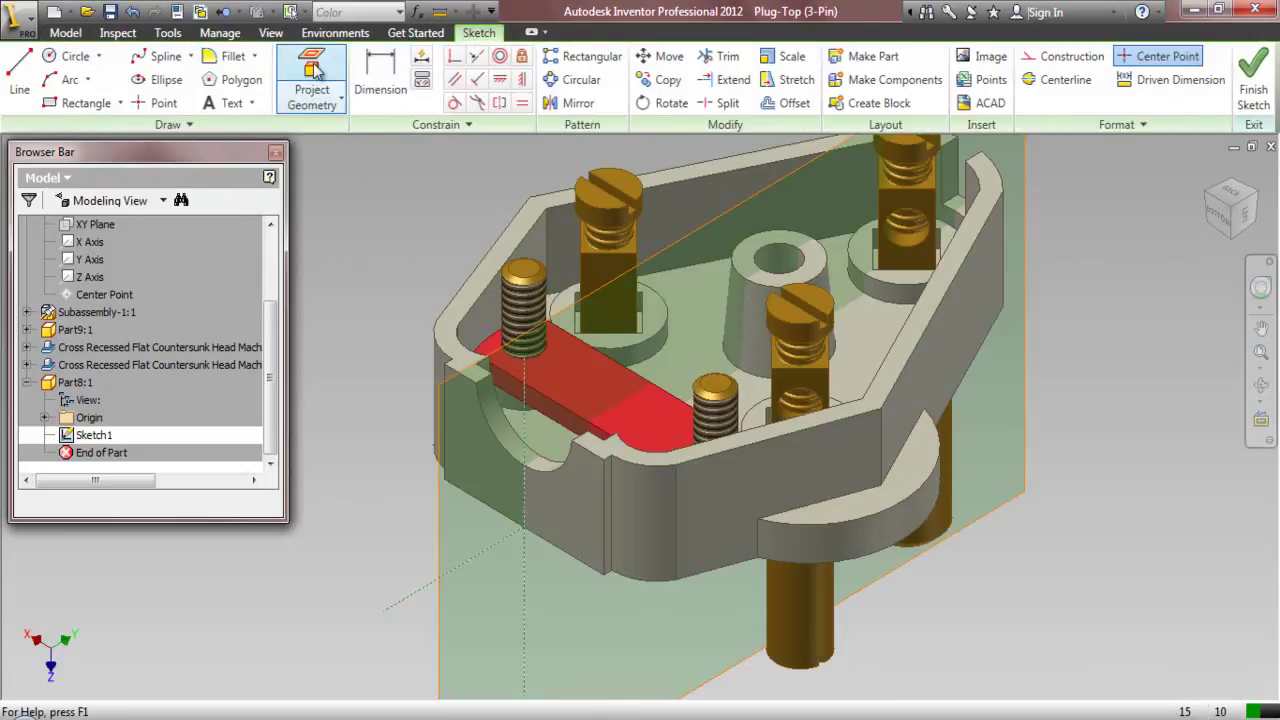
{"action": "left_click", "coordinate": [316, 96]}
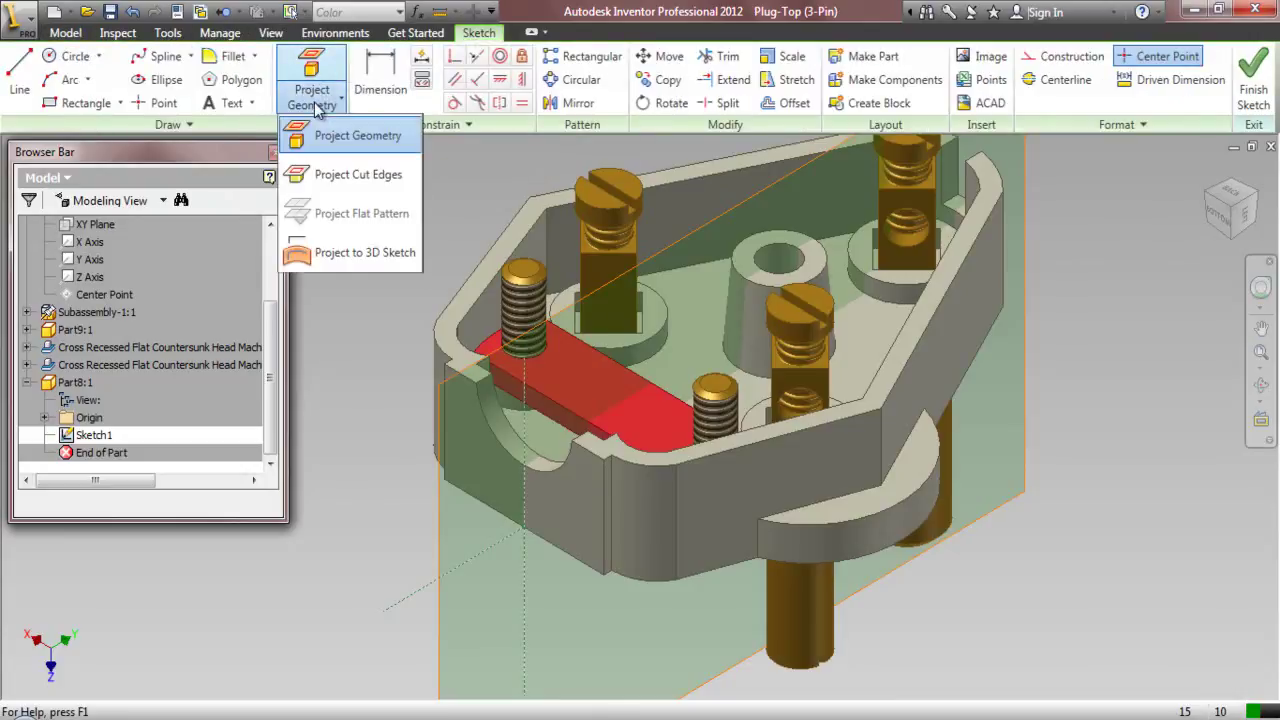
{"action": "left_click", "coordinate": [337, 176]}
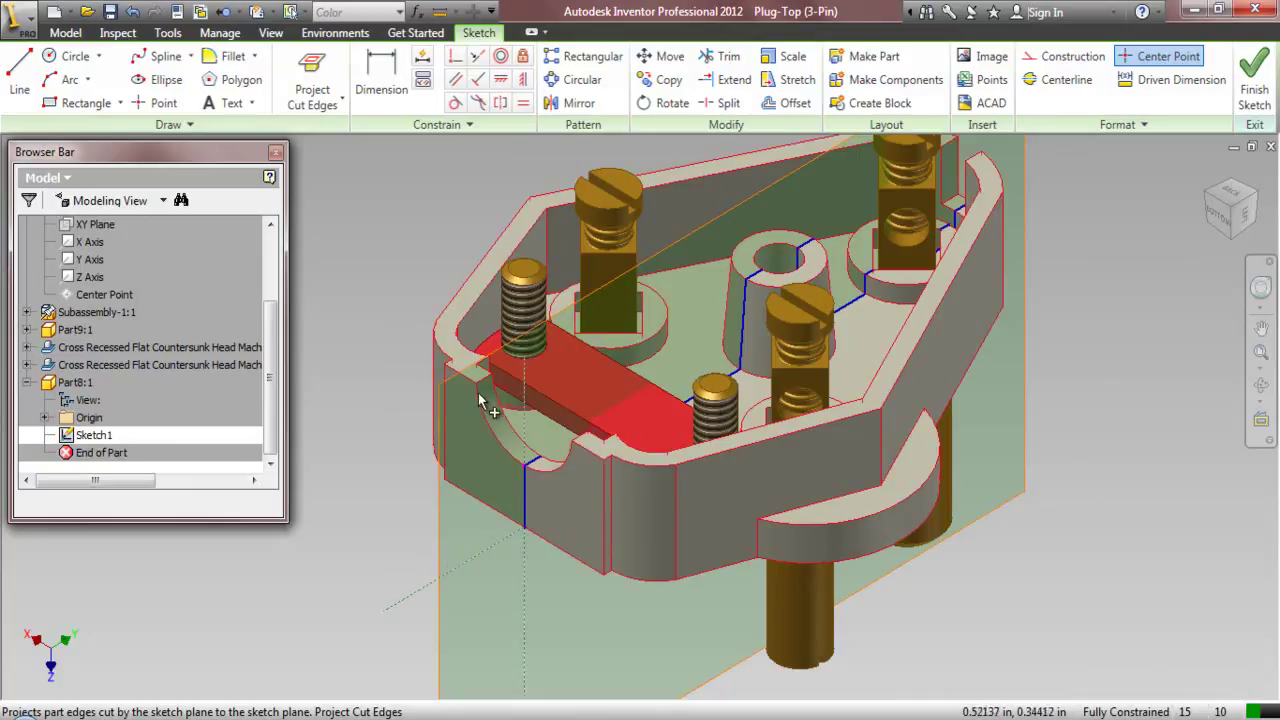
- Project the edge of the housing's semicircular cable notch into the sketch, then finish the sketch and return to the assembly
{"action": "left_click", "coordinate": [324, 112]}
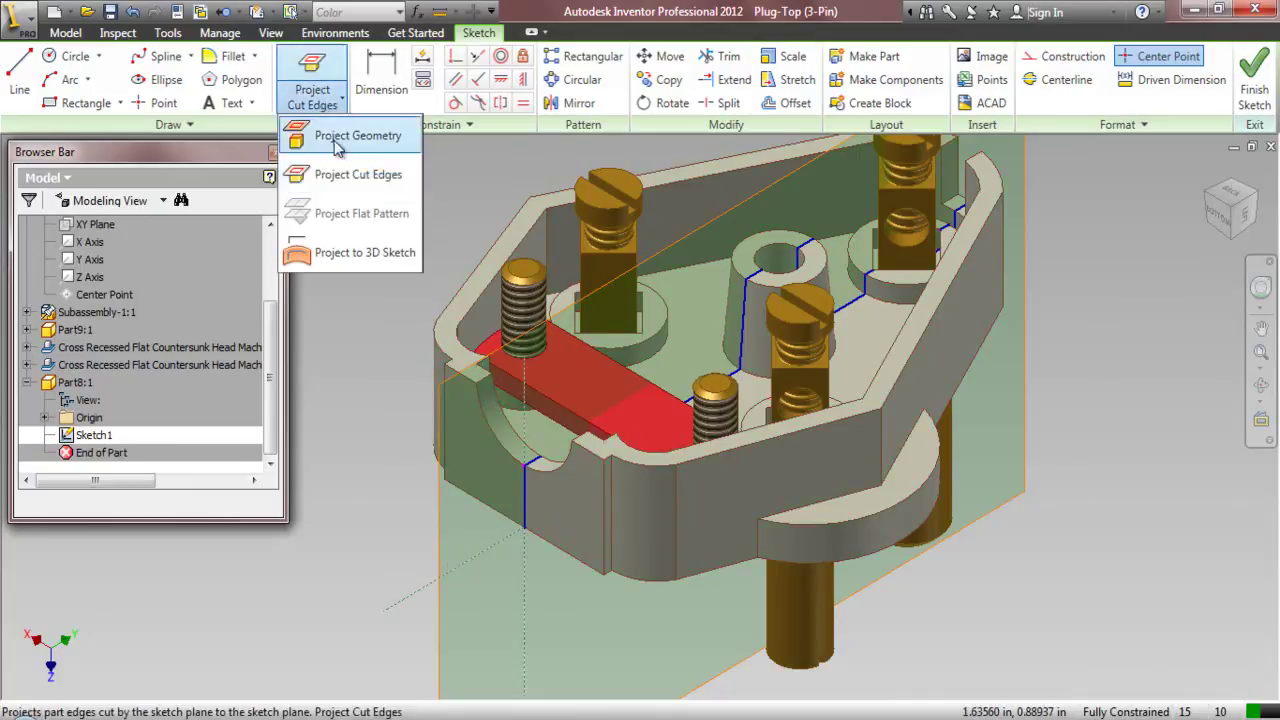
{"action": "left_click", "coordinate": [348, 133]}
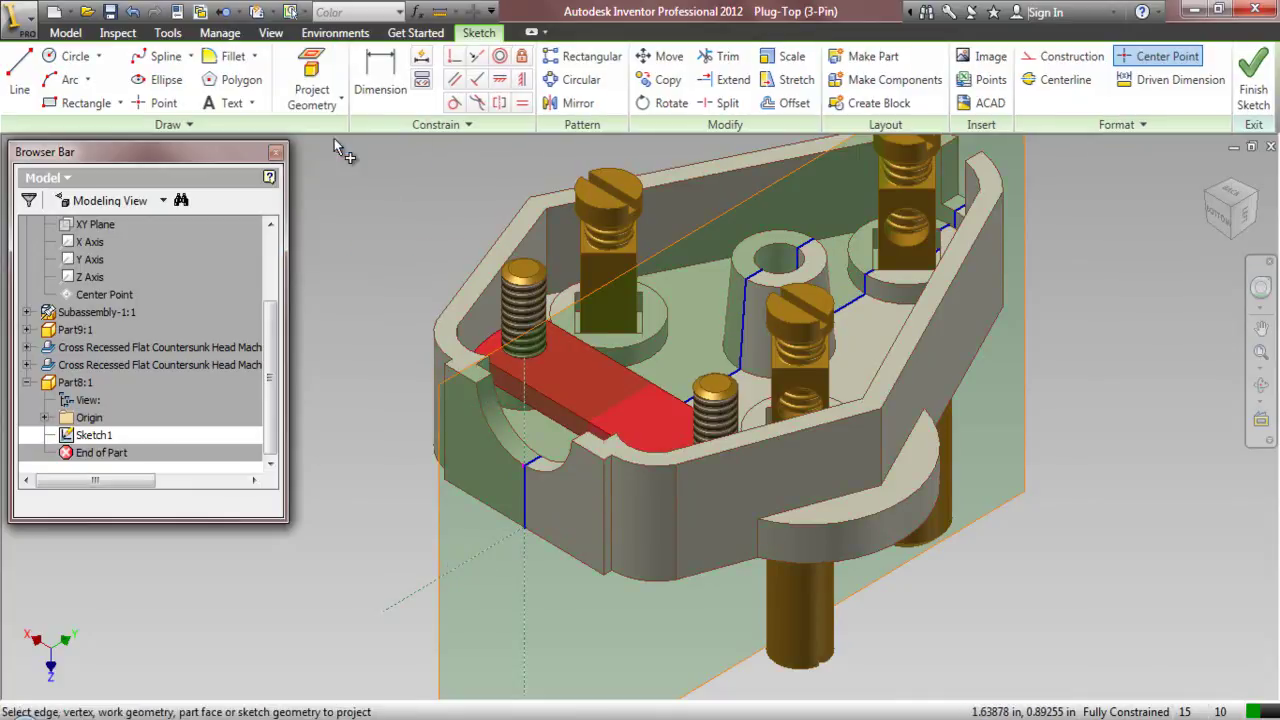
{"action": "left_click", "coordinate": [490, 390]}
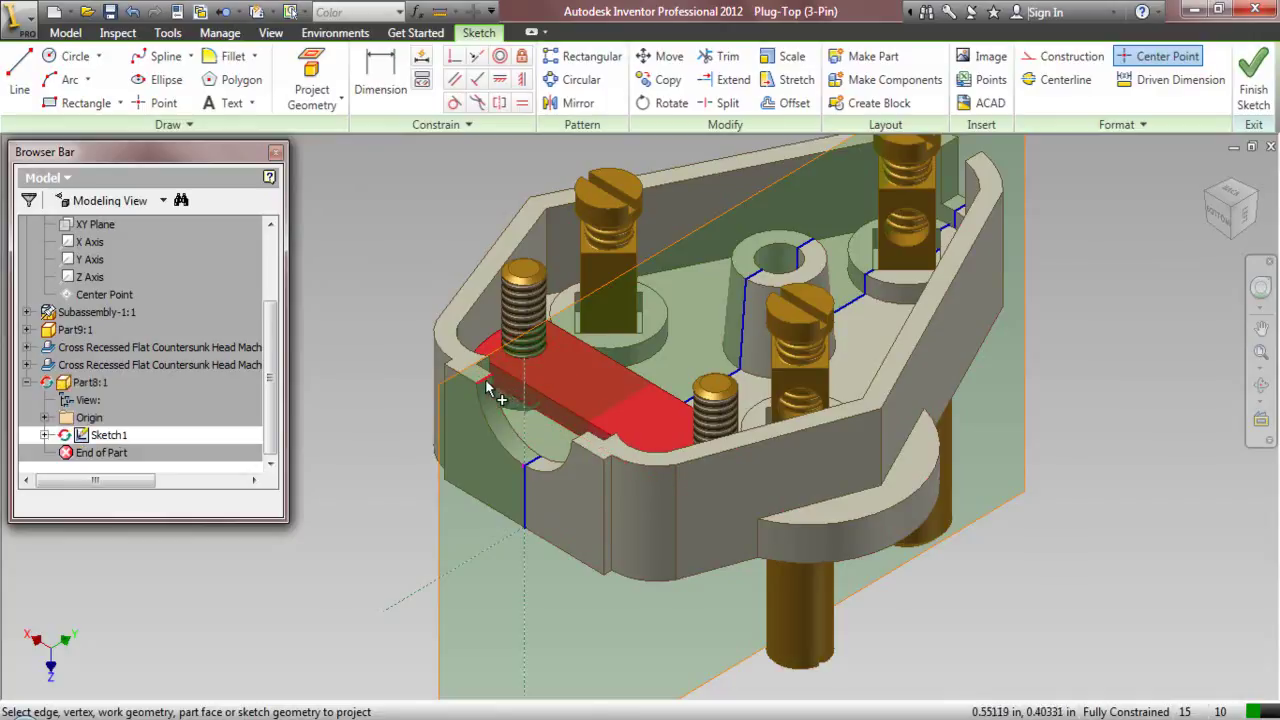
{"action": "scroll", "coordinate": [530, 415], "scroll_direction": "up", "scroll_amount": 3}
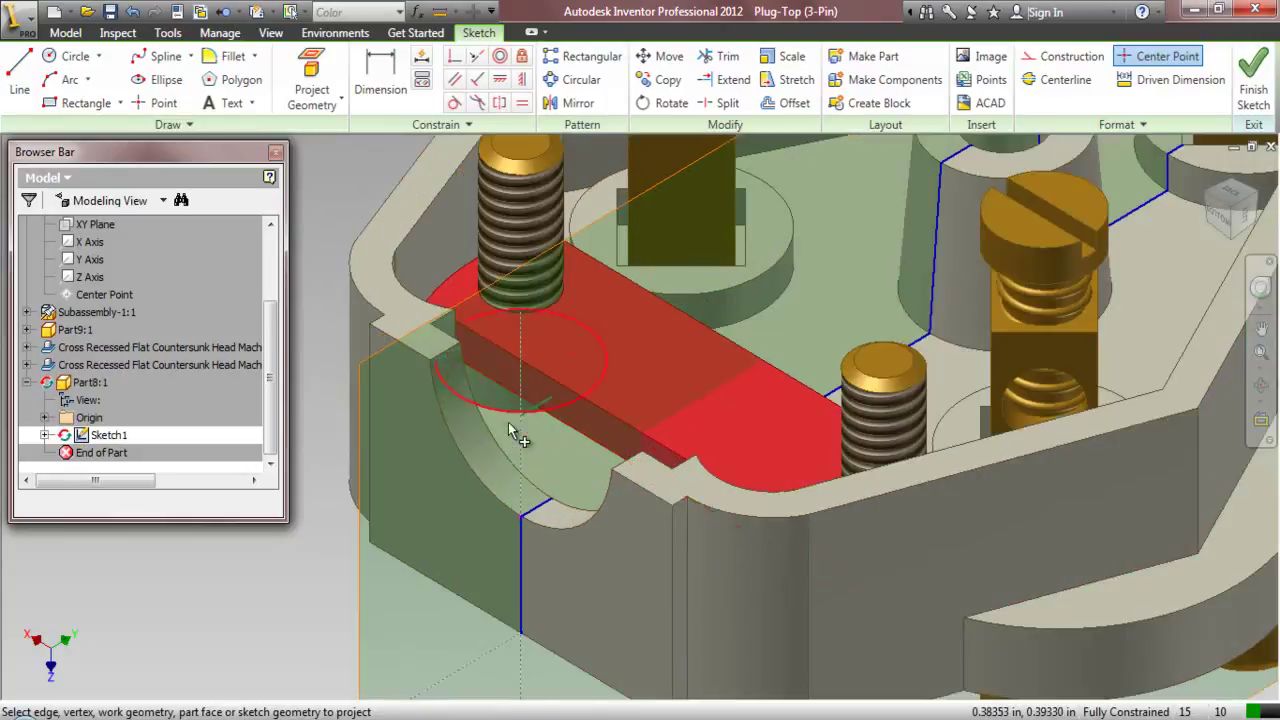
{"action": "scroll", "coordinate": [455, 462], "scroll_direction": "down", "scroll_amount": 2}
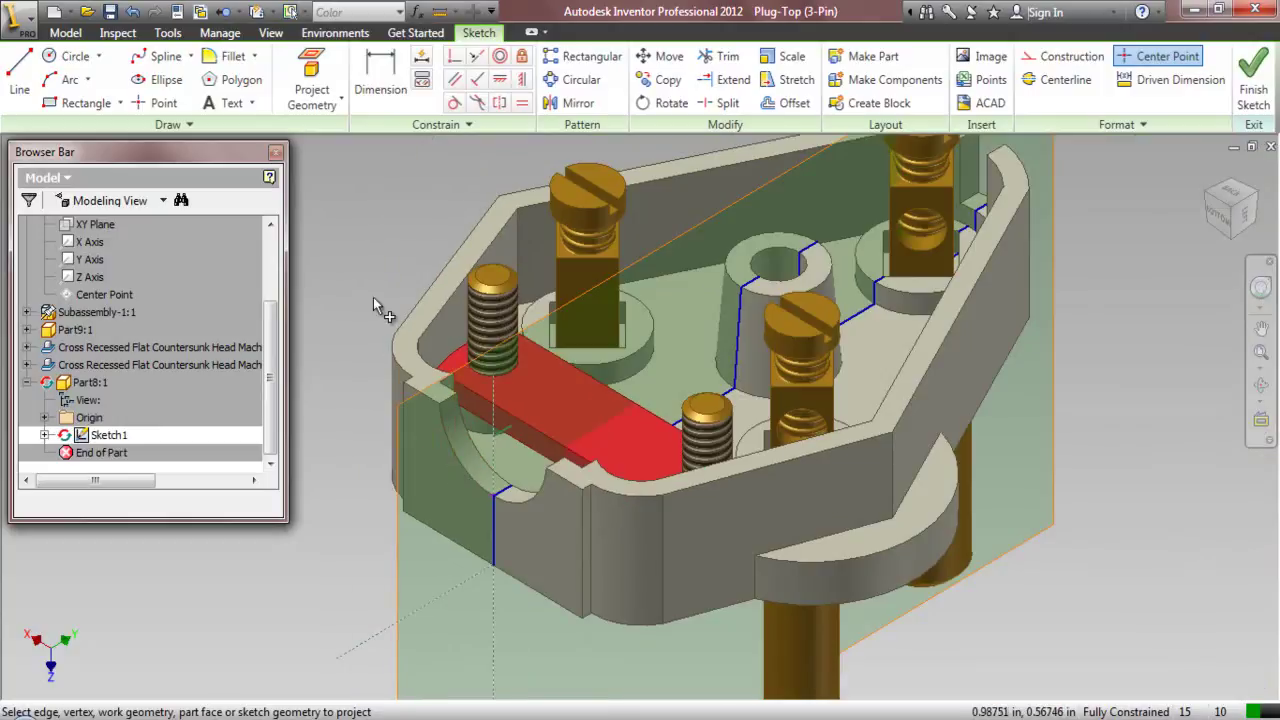
{"action": "right_click", "coordinate": [350, 280]}
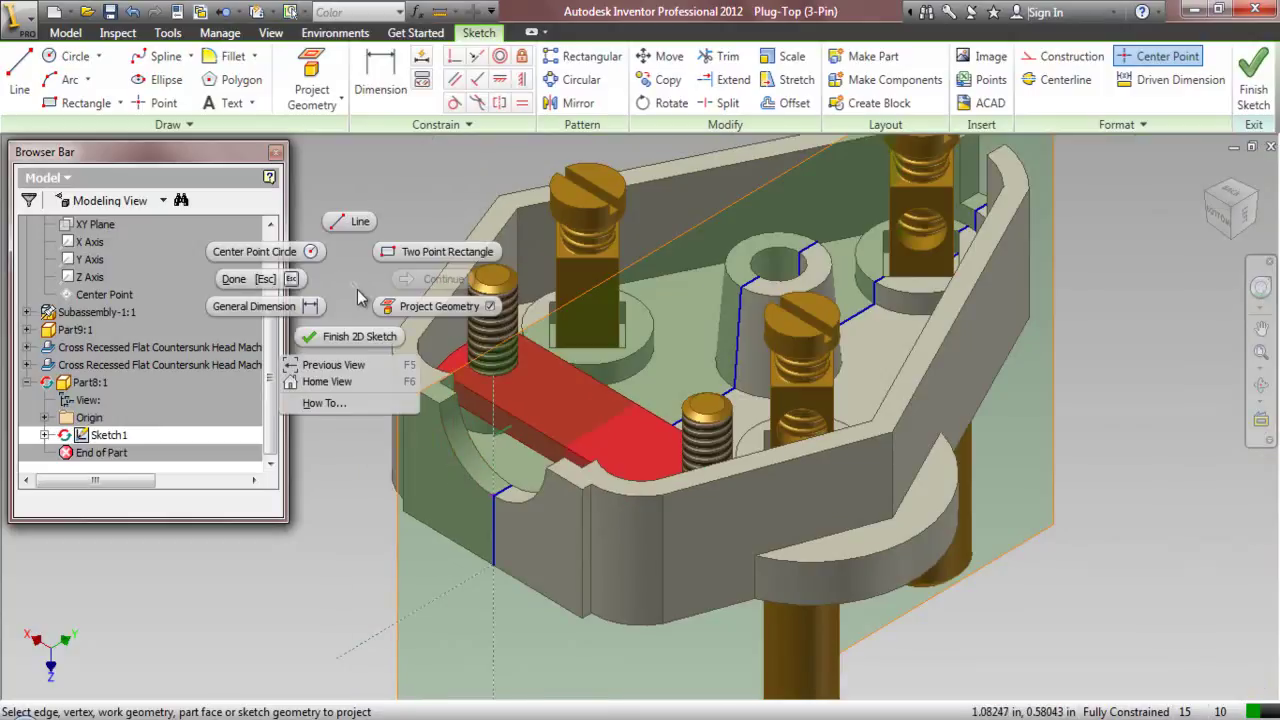
{"action": "left_click", "coordinate": [287, 286]}
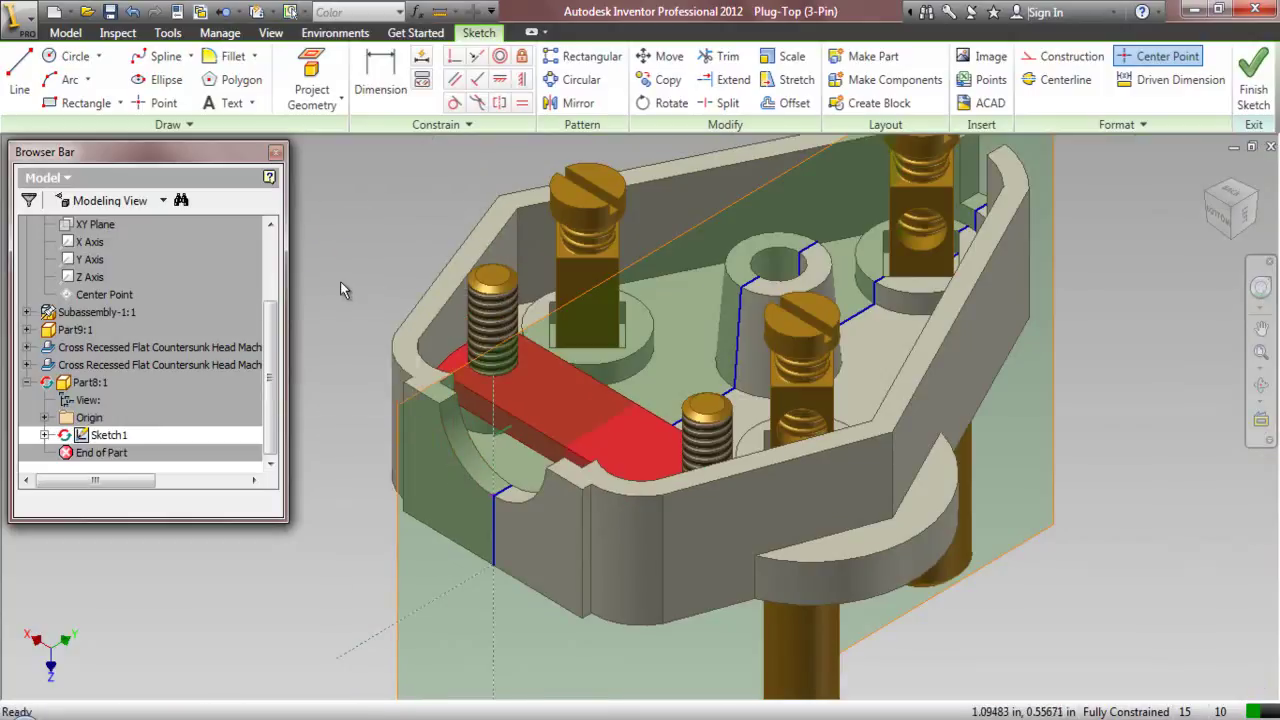
{"action": "left_click", "coordinate": [1253, 82]}
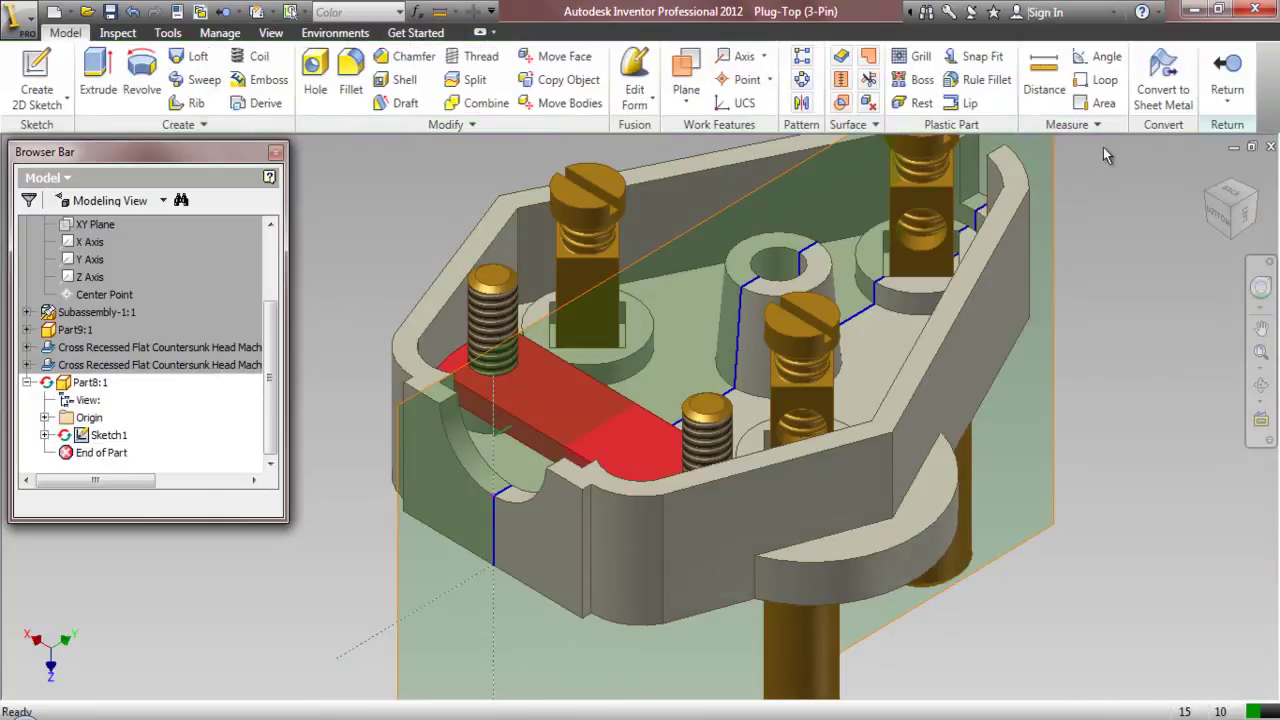
{"action": "left_click", "coordinate": [1230, 68]}
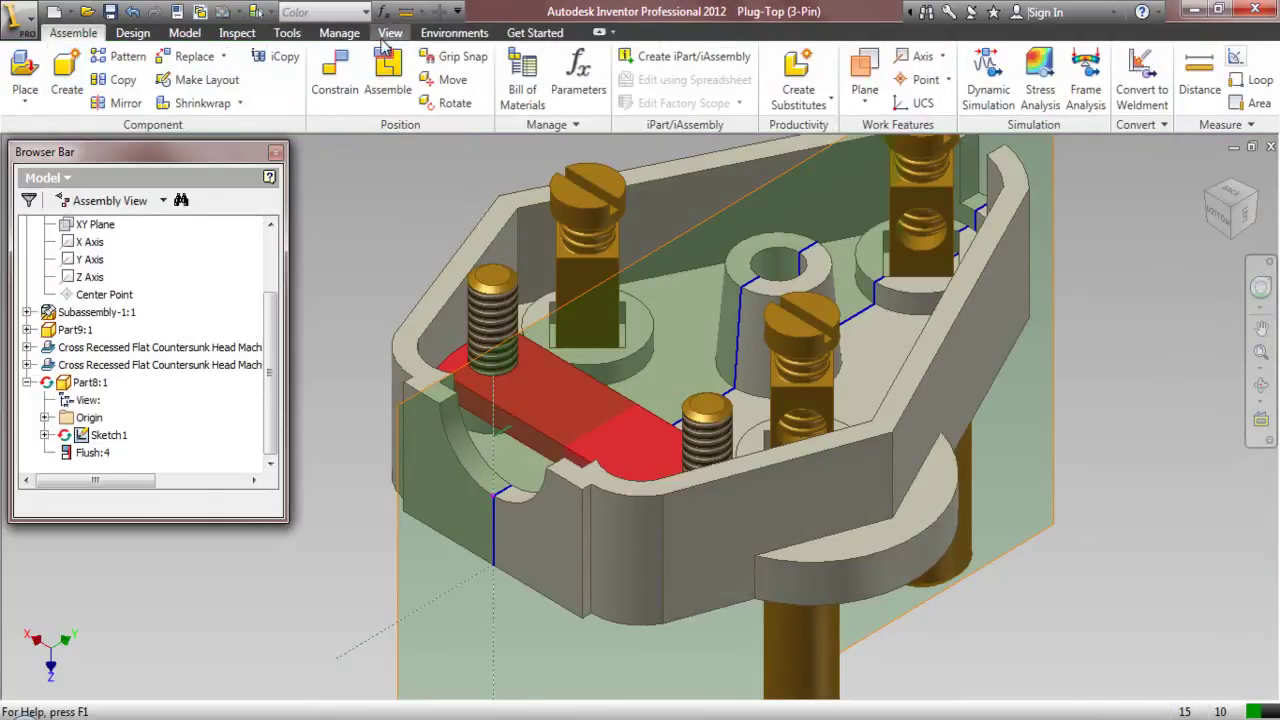
- Apply a half section view of the assembly through the YZ plane with an offset of 0
{"action": "left_click", "coordinate": [391, 33]}
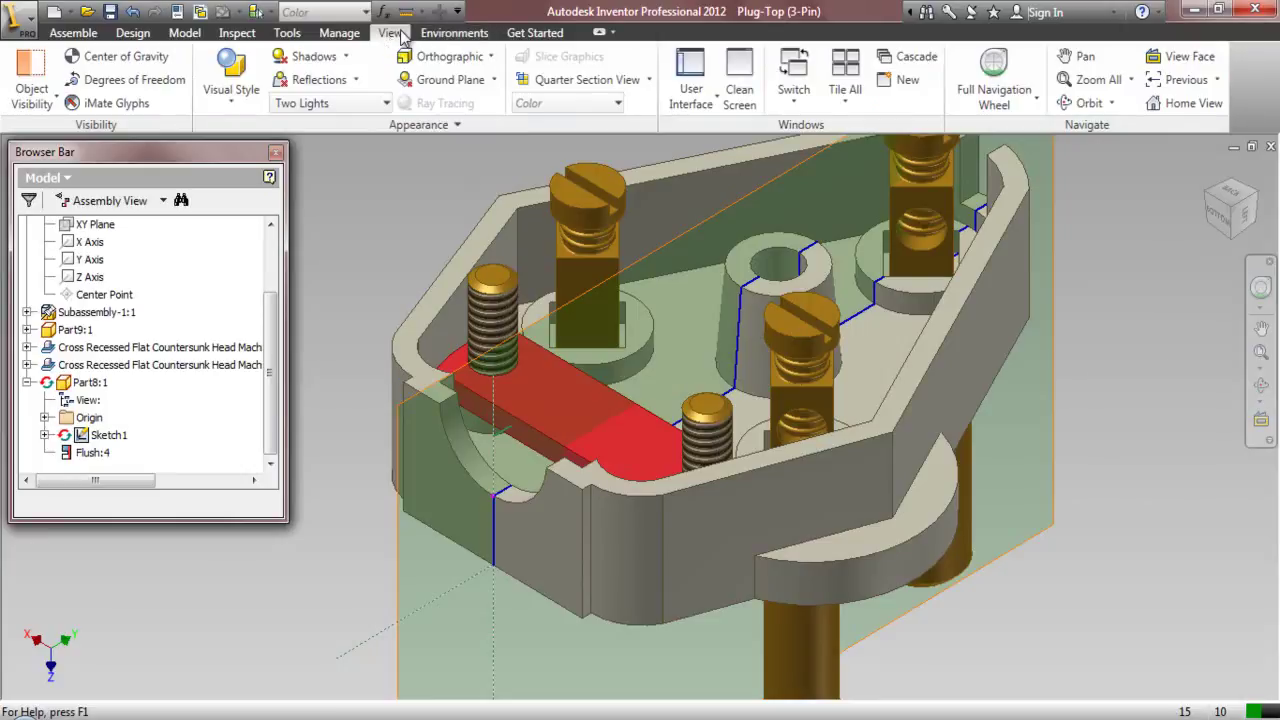
{"action": "left_click", "coordinate": [648, 82]}
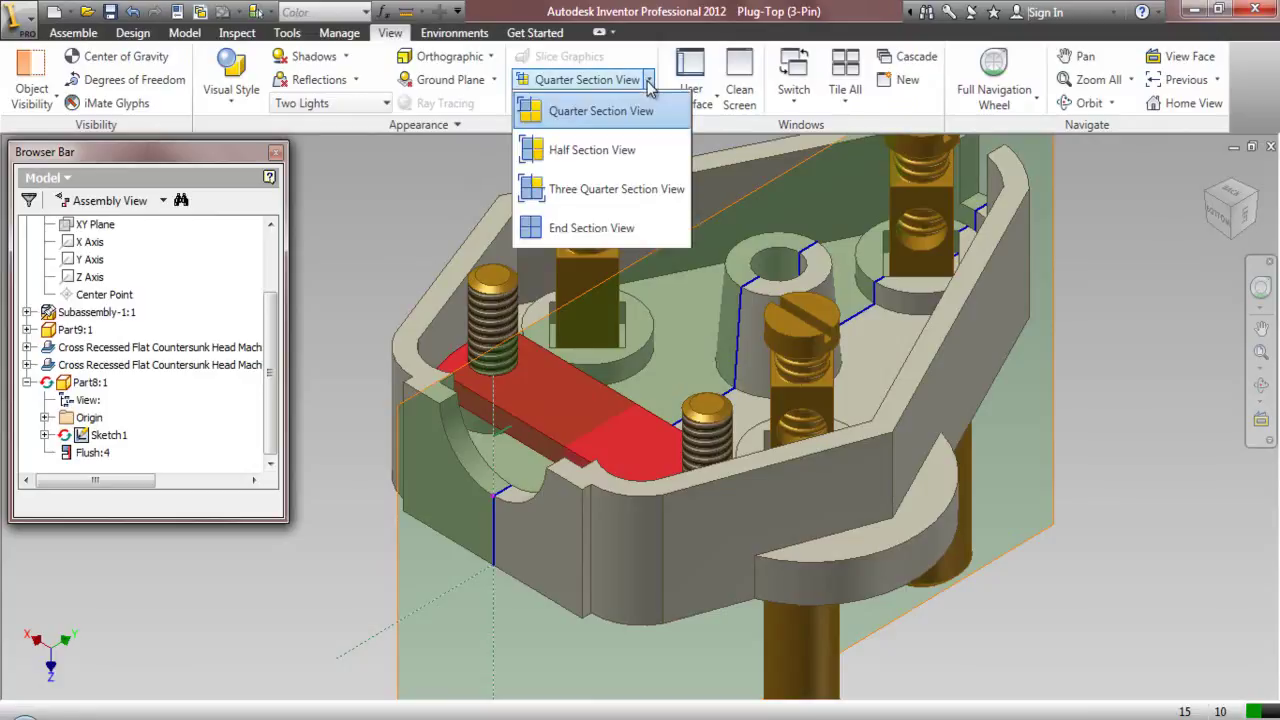
{"action": "left_click", "coordinate": [604, 148]}
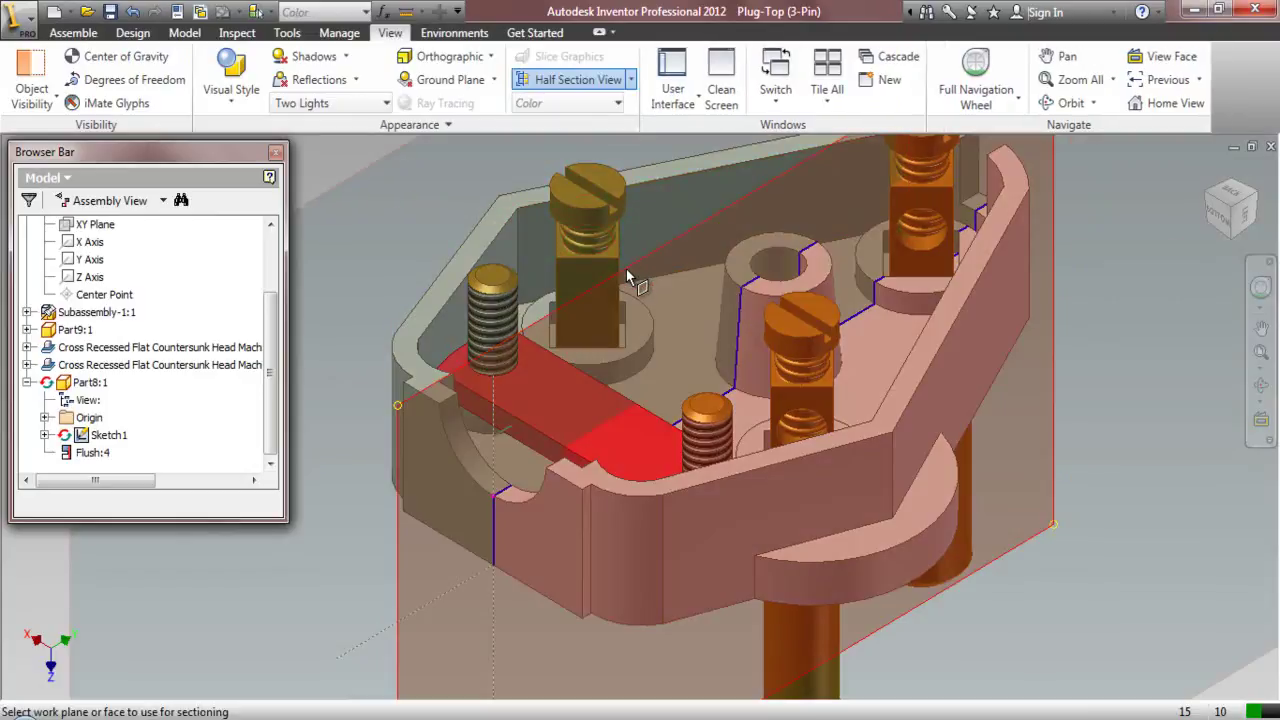
{"action": "left_click", "coordinate": [628, 277]}
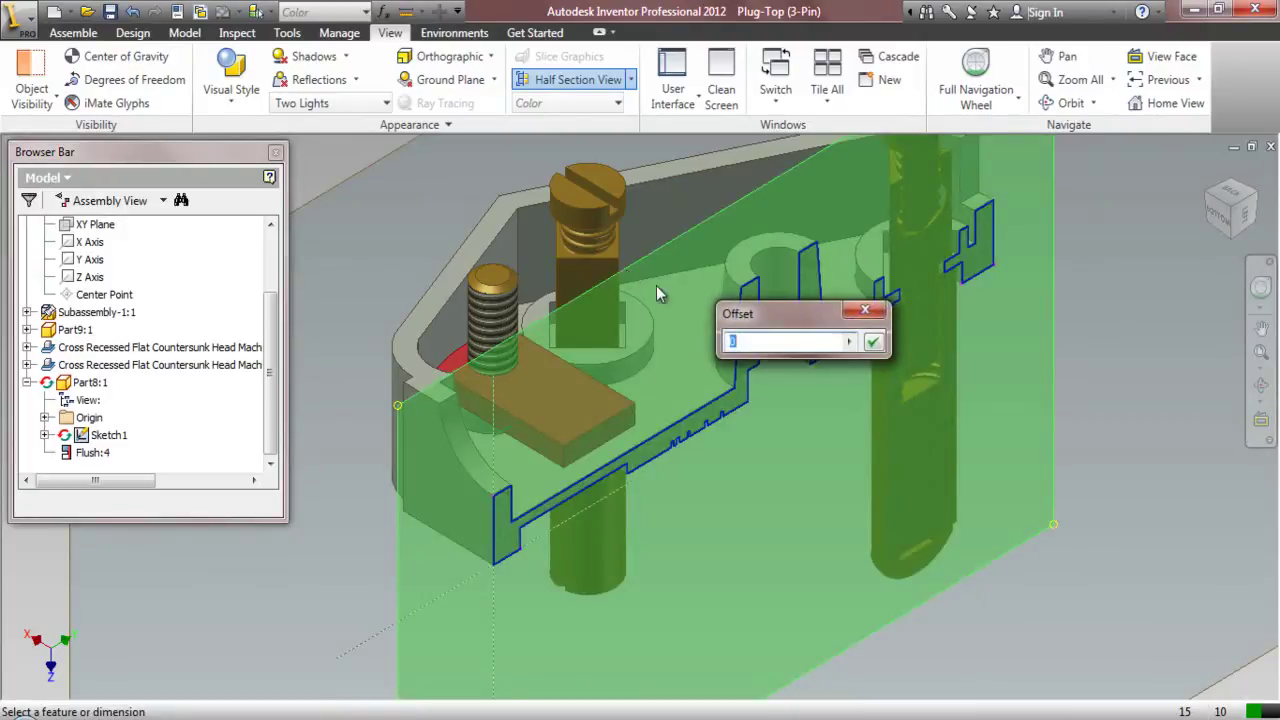
{"action": "left_click", "coordinate": [872, 342]}
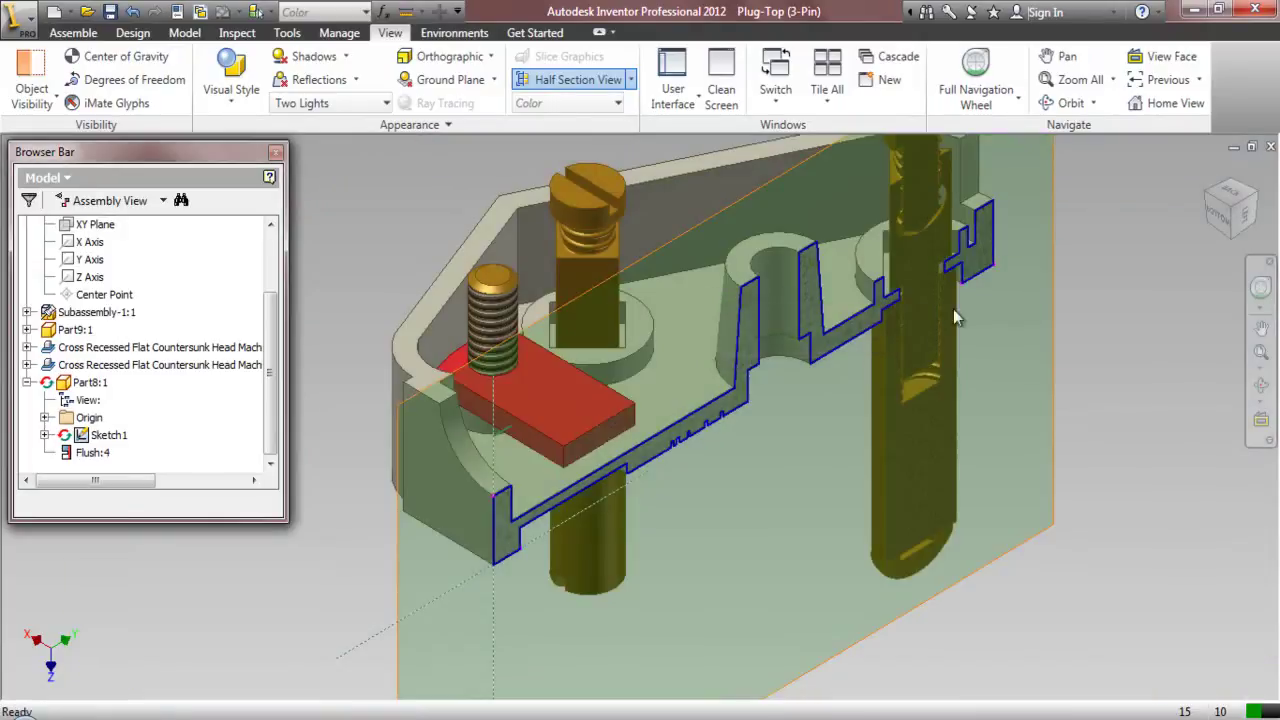
{"action": "right_click", "coordinate": [1077, 272]}
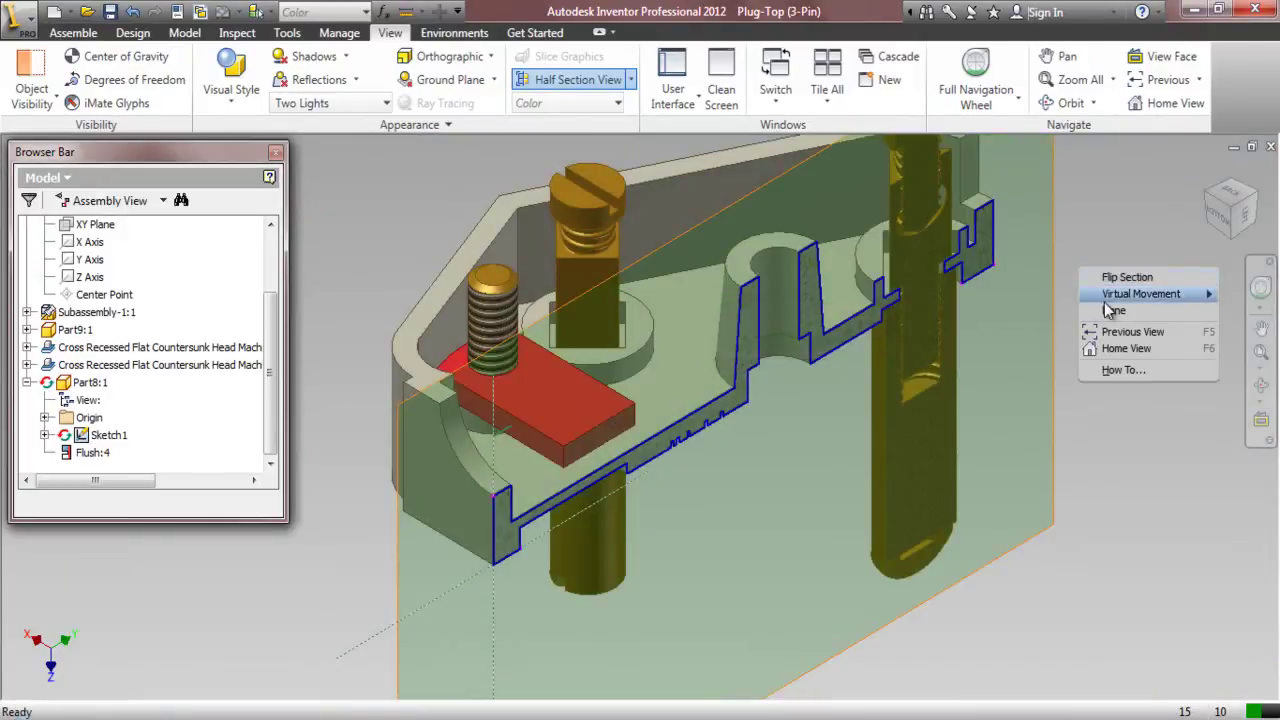
{"action": "left_click", "coordinate": [1105, 308]}
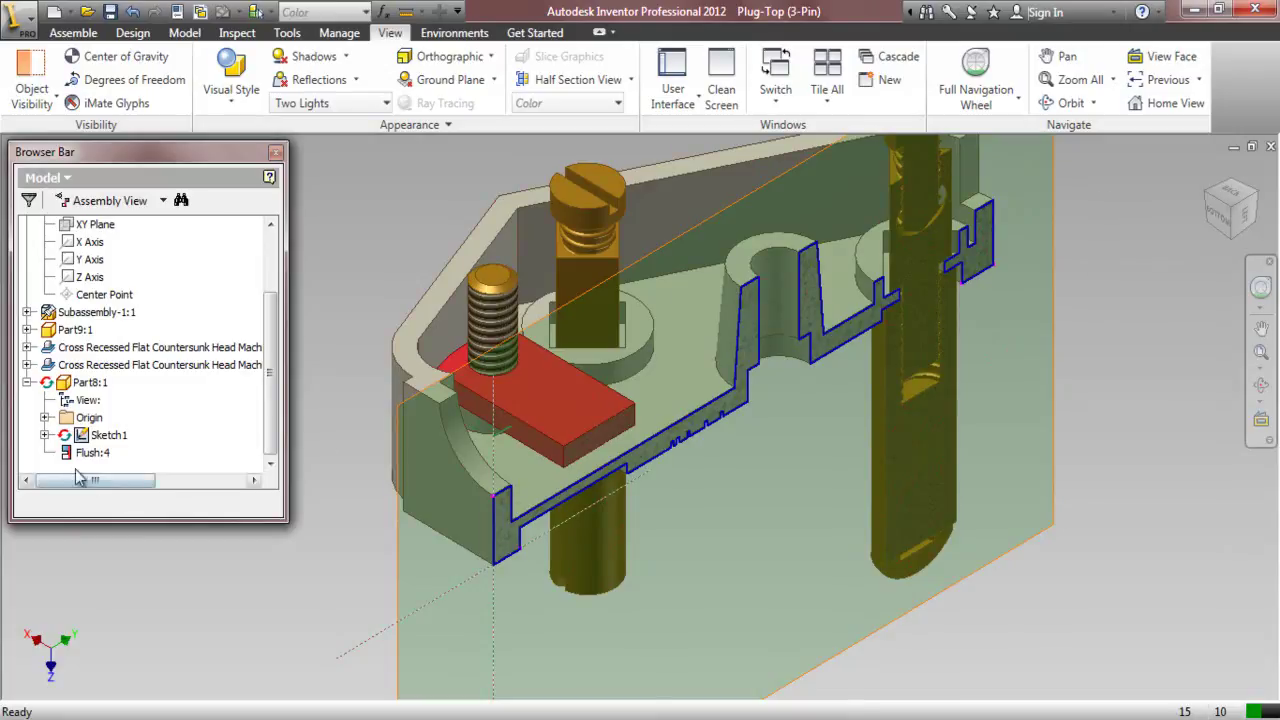
- Reopen Part8's Sketch1, convert all its projected geometry to construction lines, and view the sketch plane face-on
{"action": "double_click", "coordinate": [86, 382]}
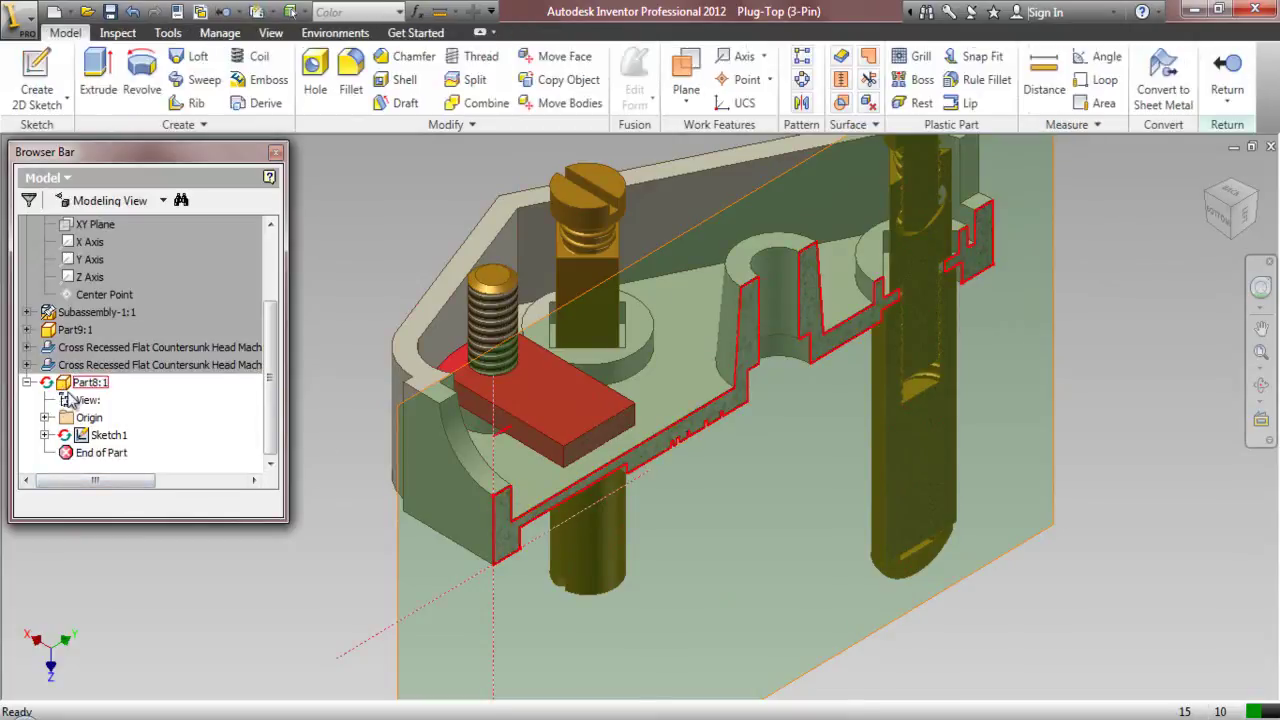
{"action": "double_click", "coordinate": [98, 437]}
{"action": "scroll", "coordinate": [357, 374], "scroll_direction": "down", "scroll_amount": 5}
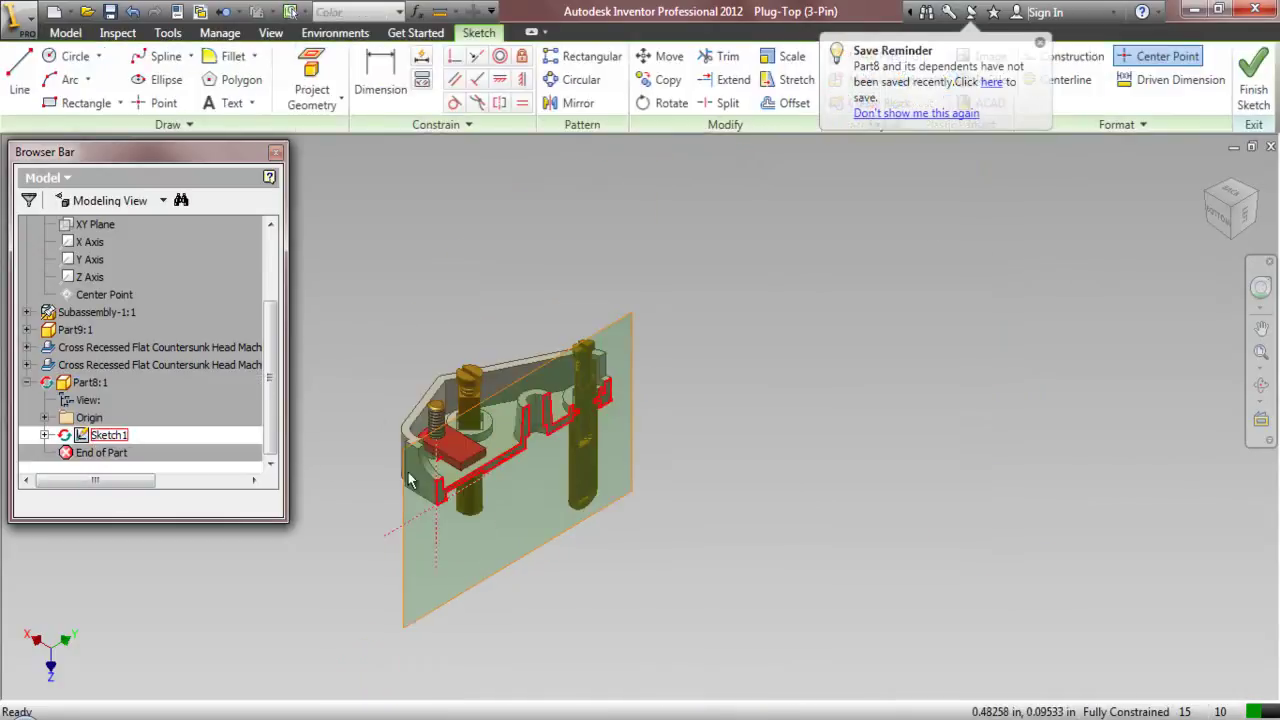
{"action": "left_click", "coordinate": [798, 588]}
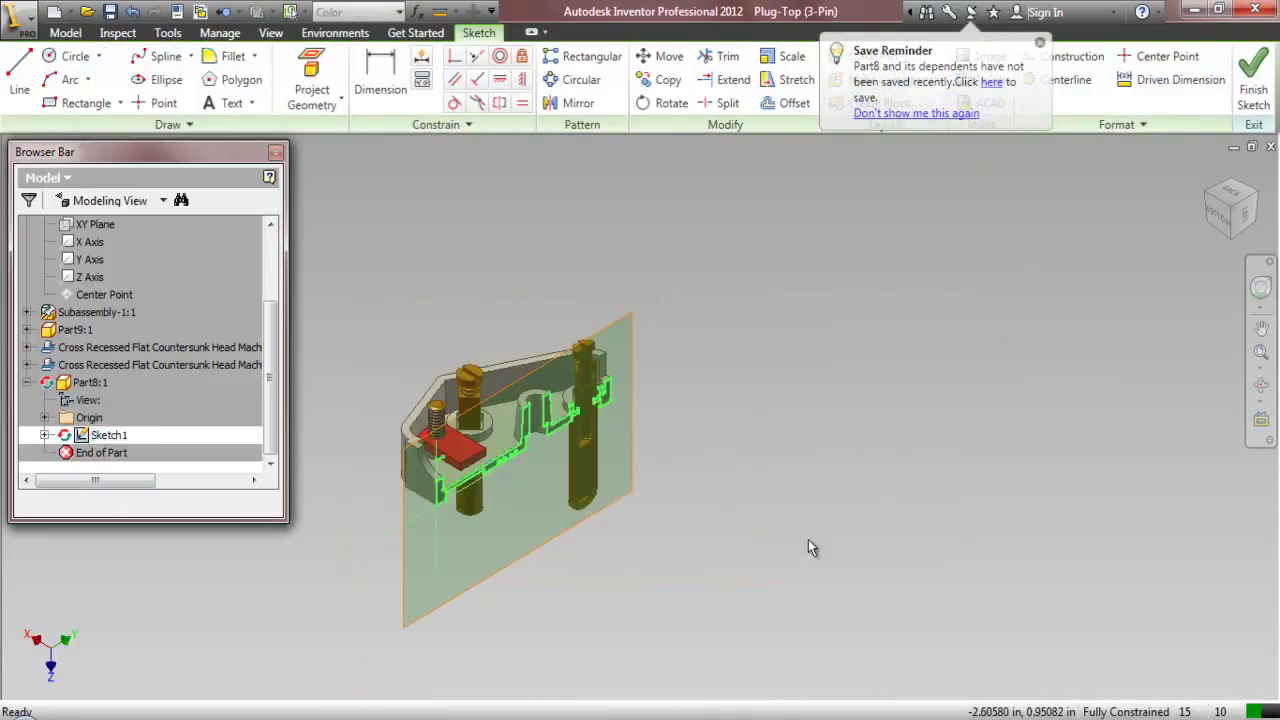
{"action": "left_click", "coordinate": [1070, 57]}
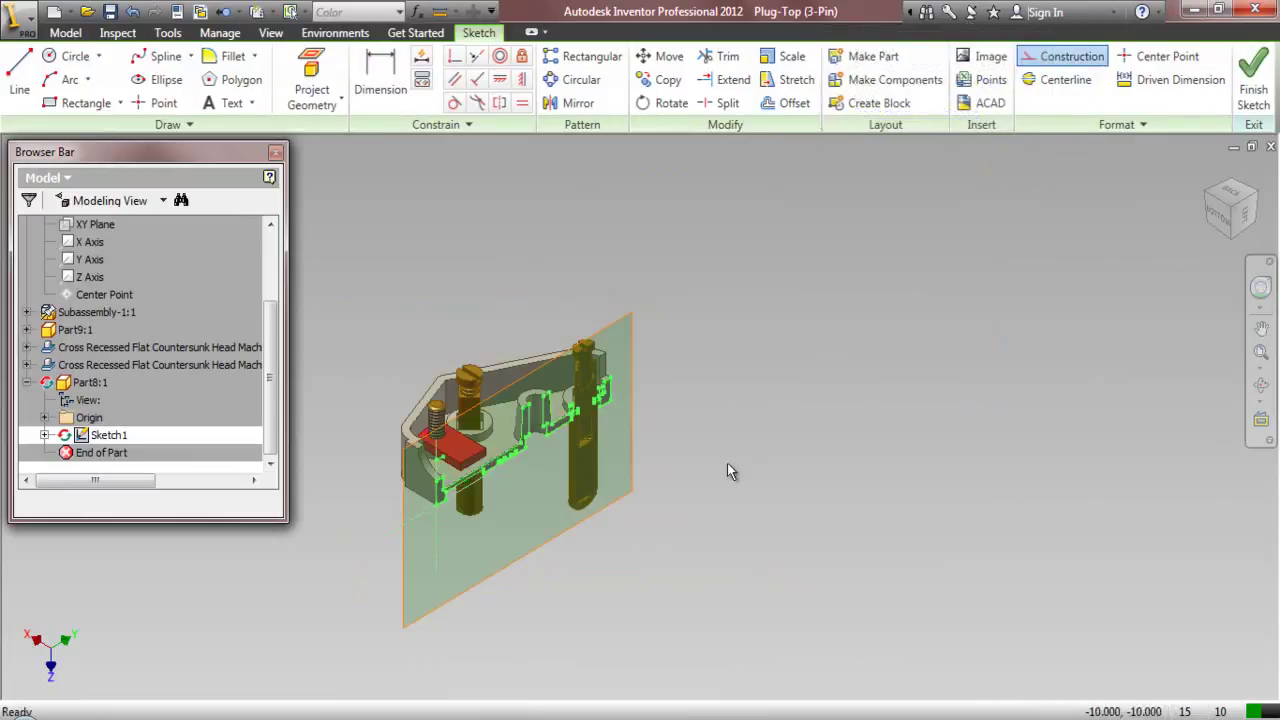
{"action": "left_click", "coordinate": [1166, 56]}
{"action": "key", "text": "Page_Up"}
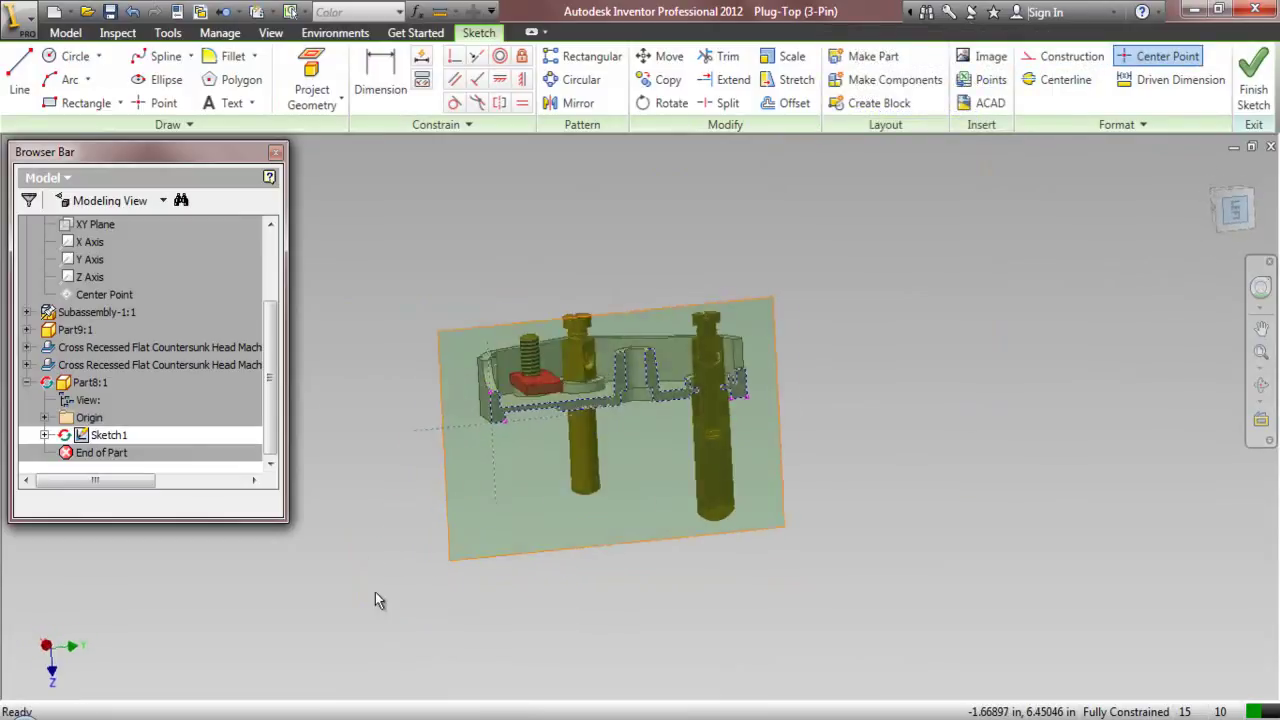
- Hide the assembly's YZ origin plane so the sectioned housing is unobstructed
{"action": "scroll", "coordinate": [537, 381], "scroll_direction": "down", "scroll_amount": 5}
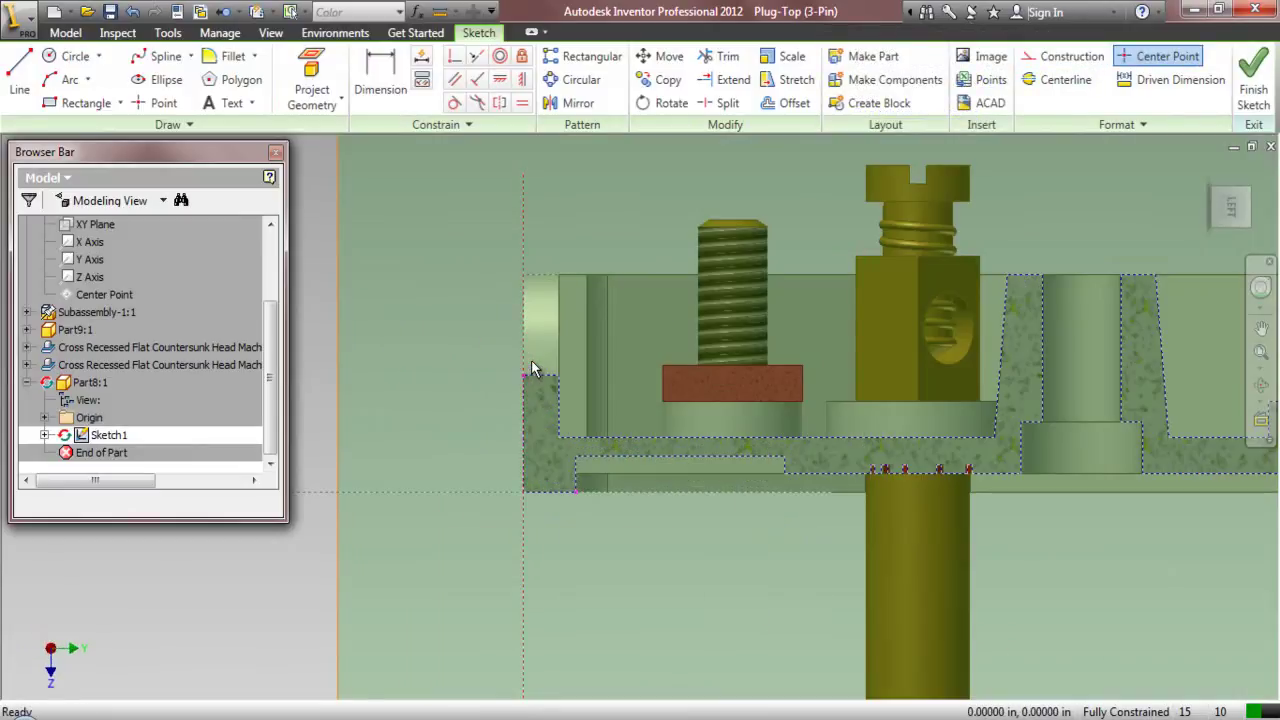
{"action": "scroll", "coordinate": [531, 362], "scroll_direction": "down", "scroll_amount": 3}
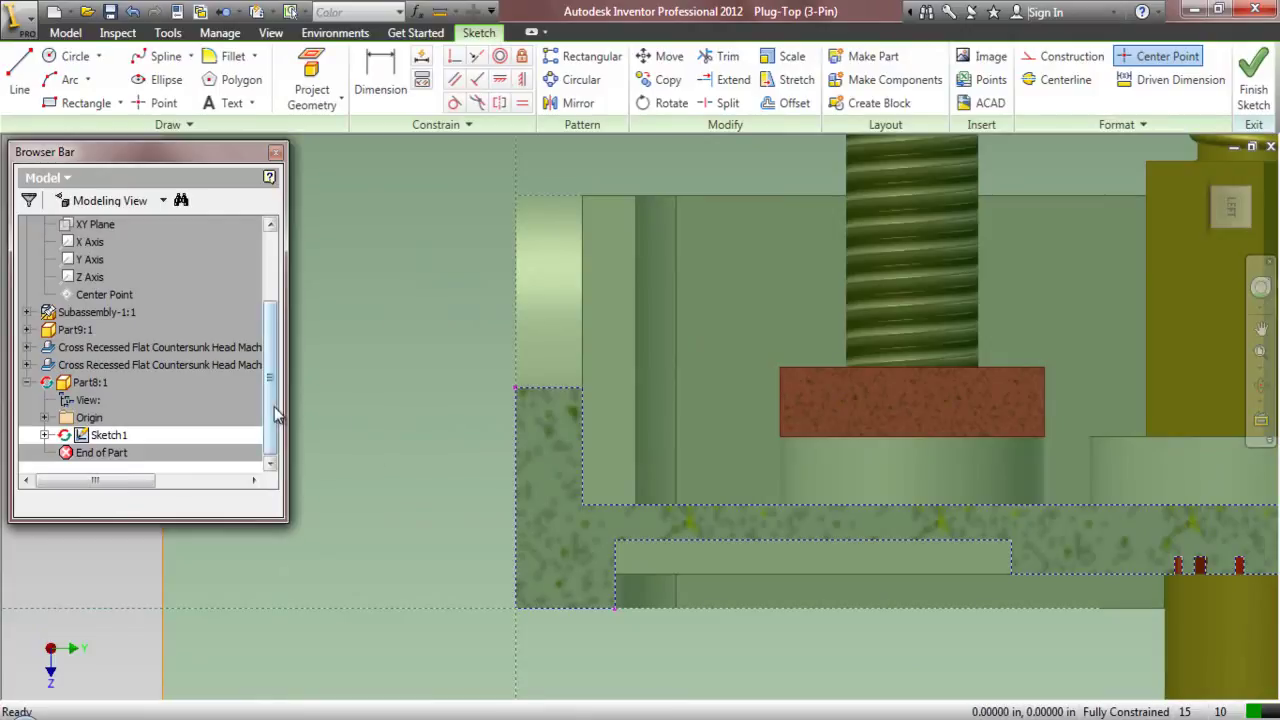
{"action": "scroll", "coordinate": [182, 371], "scroll_direction": "up", "scroll_amount": 2}
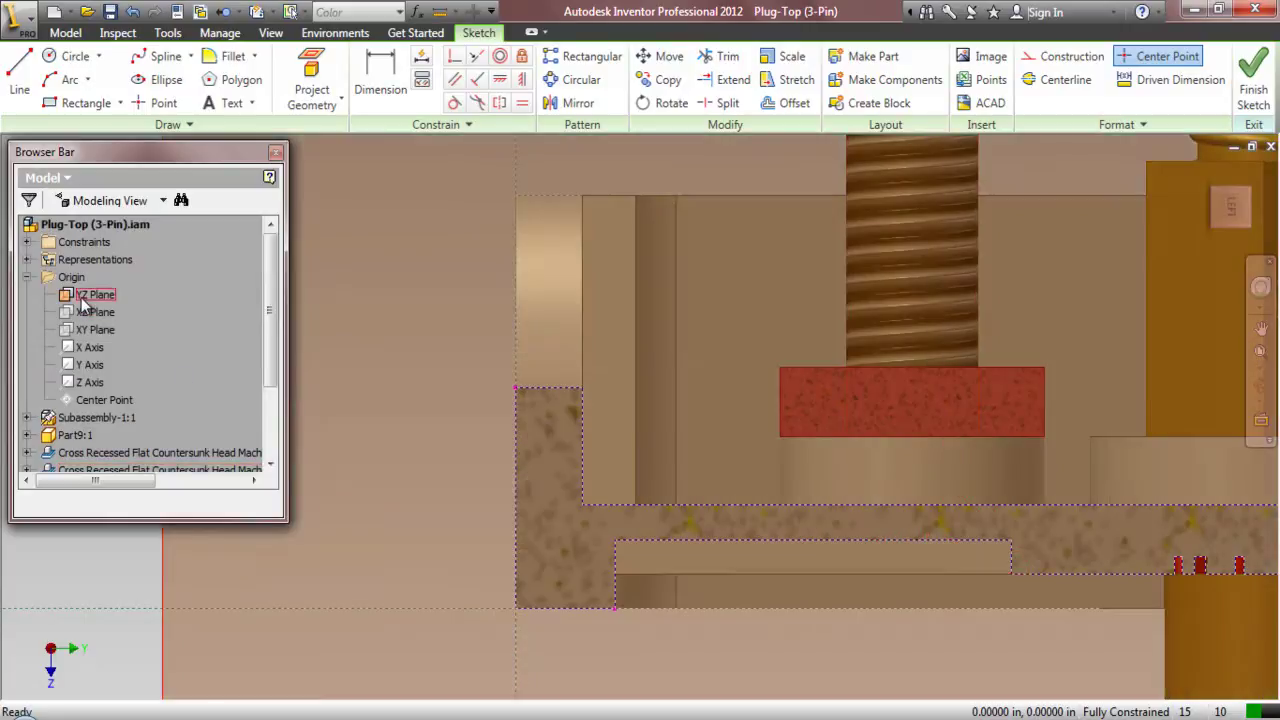
{"action": "right_click", "coordinate": [84, 295]}
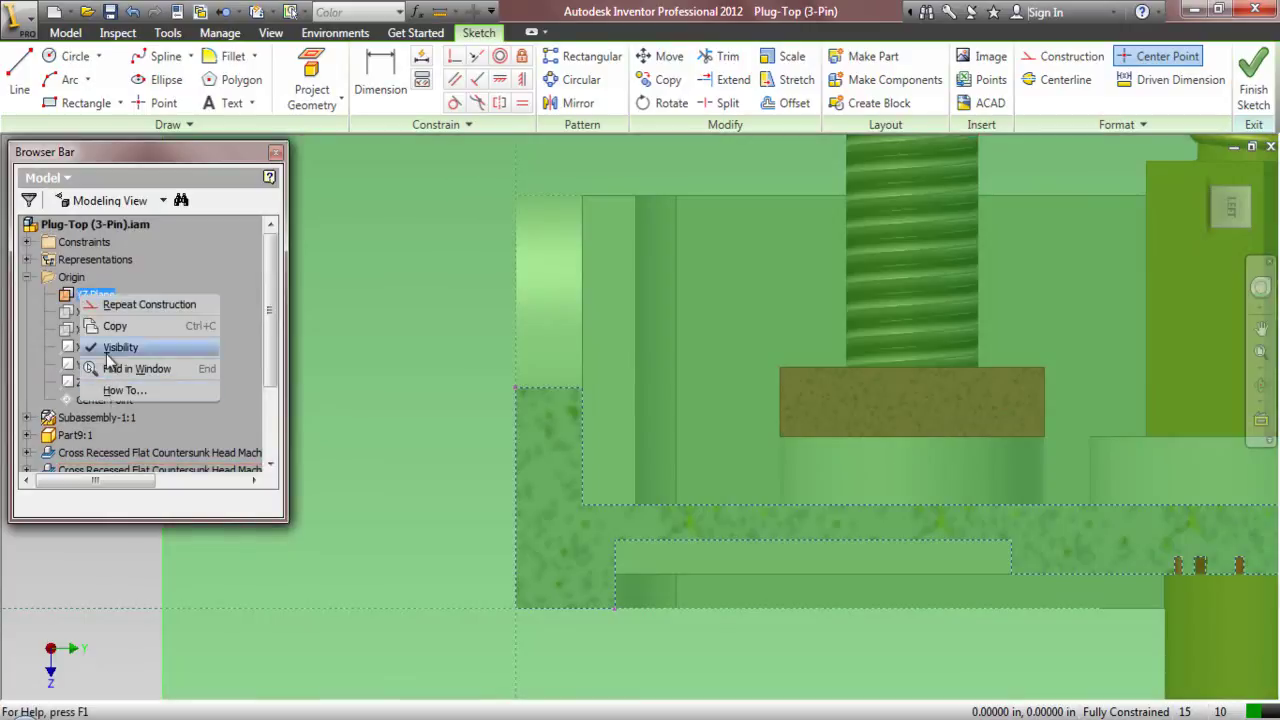
{"action": "left_click", "coordinate": [110, 348]}
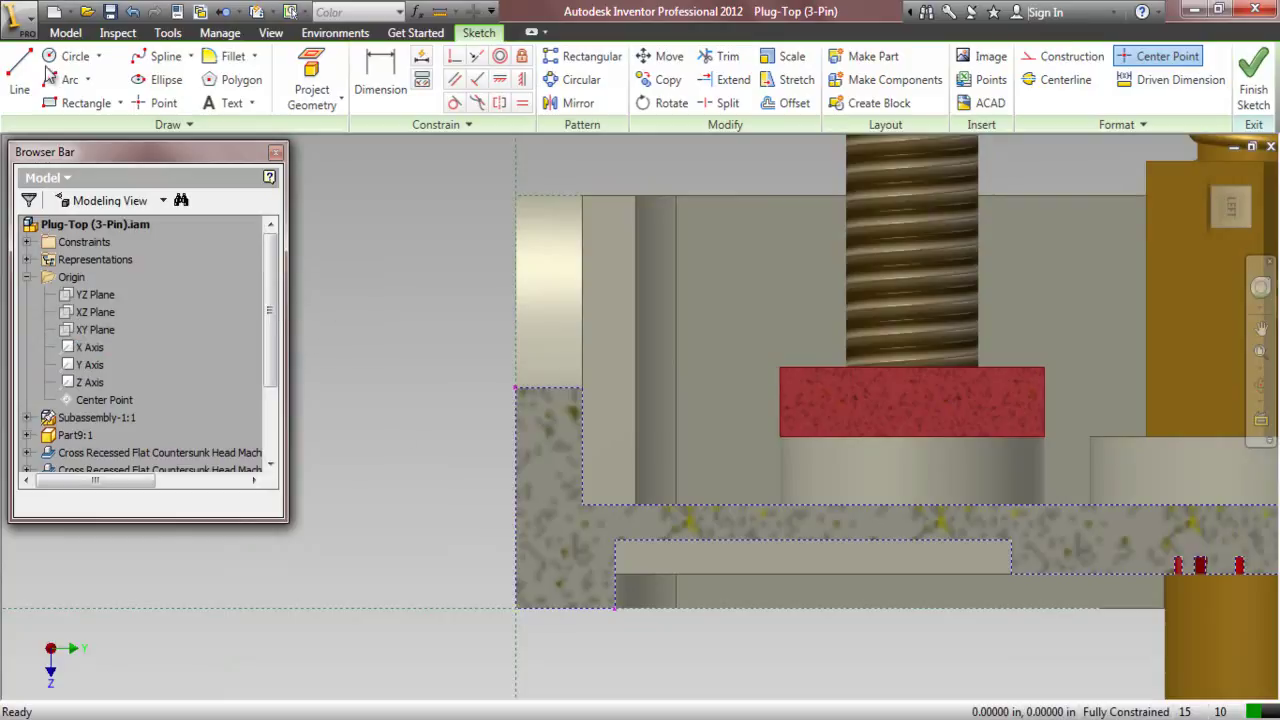
- Sketch a rectangle about 0.37 by 0.13 in across the housing's end wall at the cable notch, extending outside the housing
{"action": "left_click", "coordinate": [64, 104]}
{"action": "scroll", "coordinate": [466, 434], "scroll_direction": "down", "scroll_amount": 2}
{"action": "left_click", "coordinate": [321, 361]}
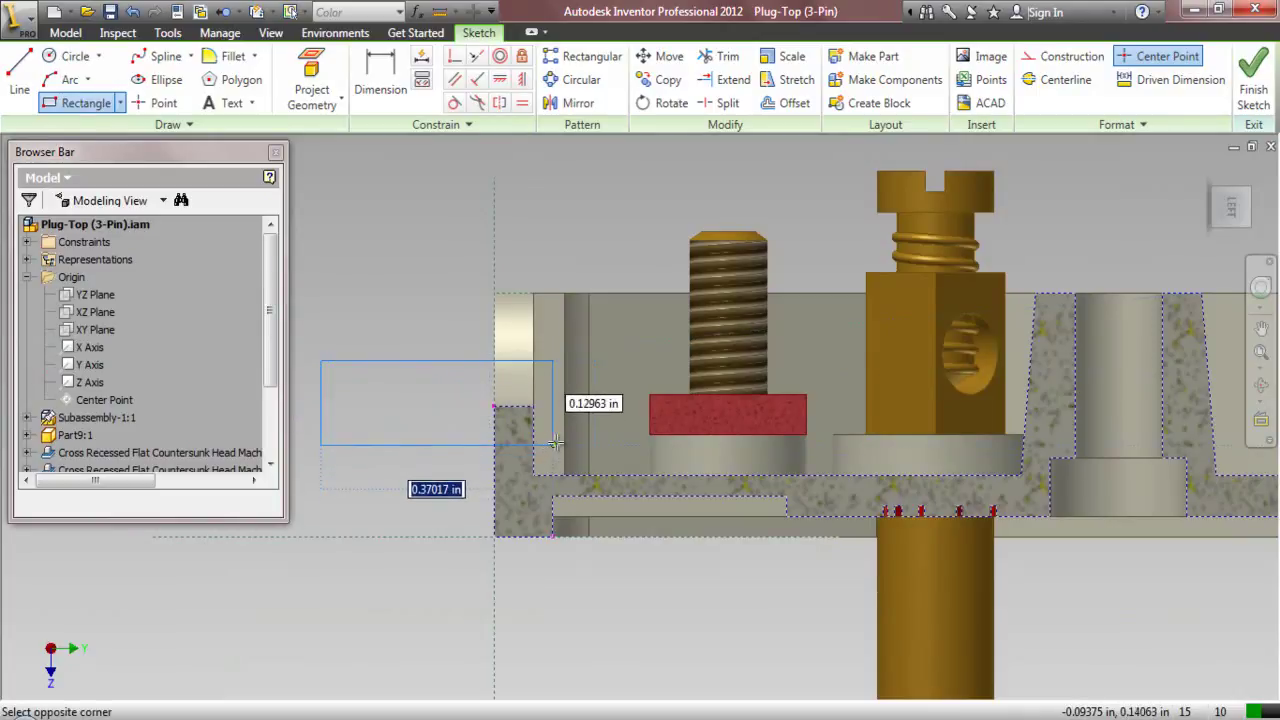
{"action": "left_click", "coordinate": [554, 444]}
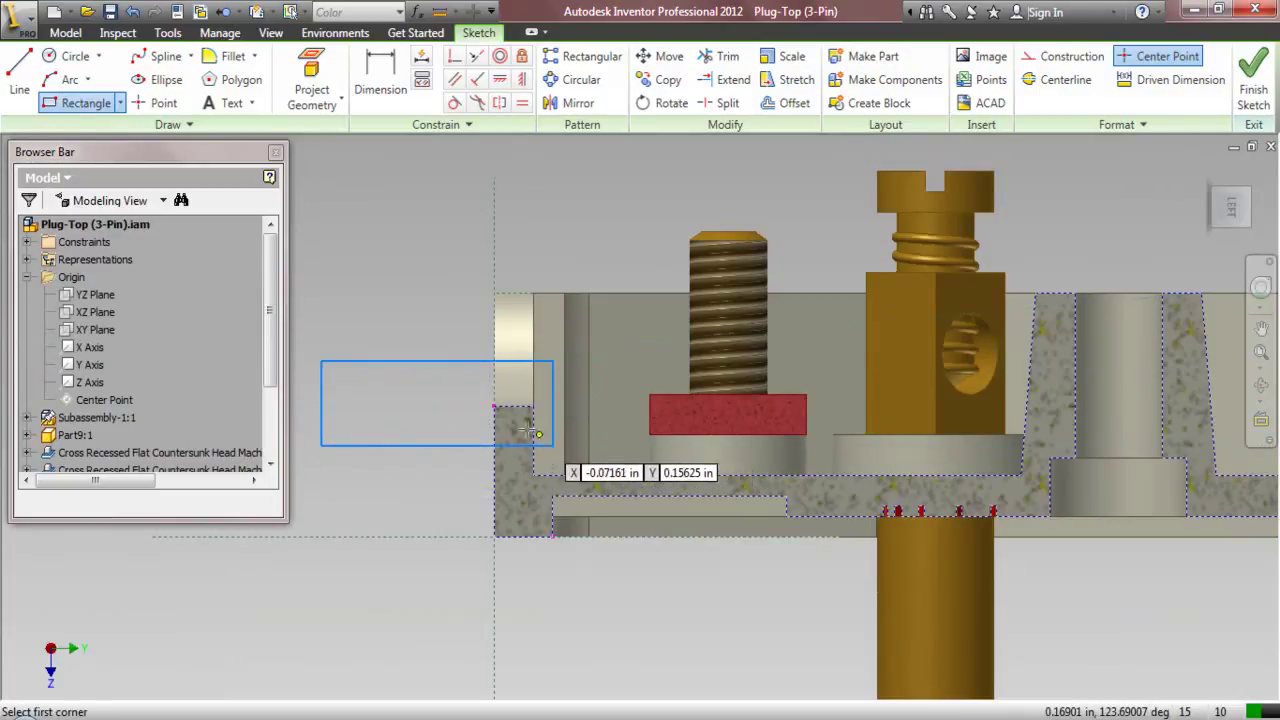
{"action": "right_click", "coordinate": [396, 313]}
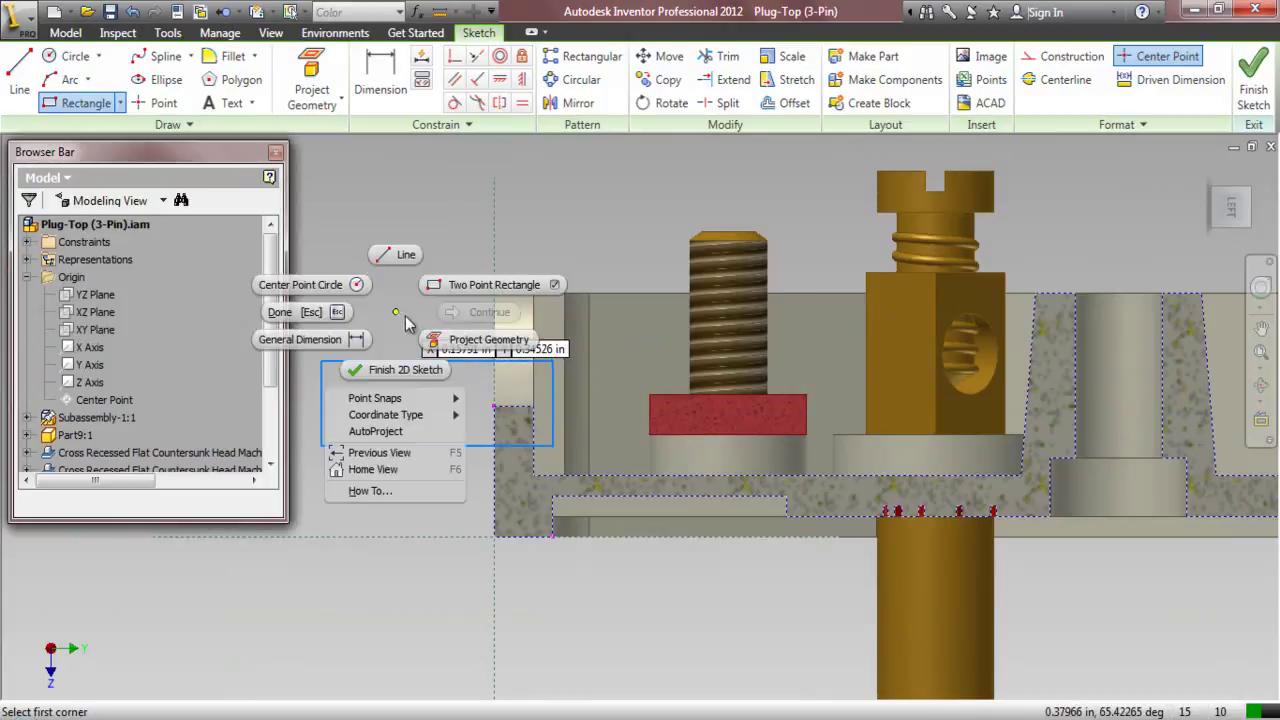
{"action": "left_click", "coordinate": [325, 318]}
- Dimension the rectangle's height to 0.0625 in
{"action": "scroll", "coordinate": [486, 363], "scroll_direction": "down", "scroll_amount": 3}
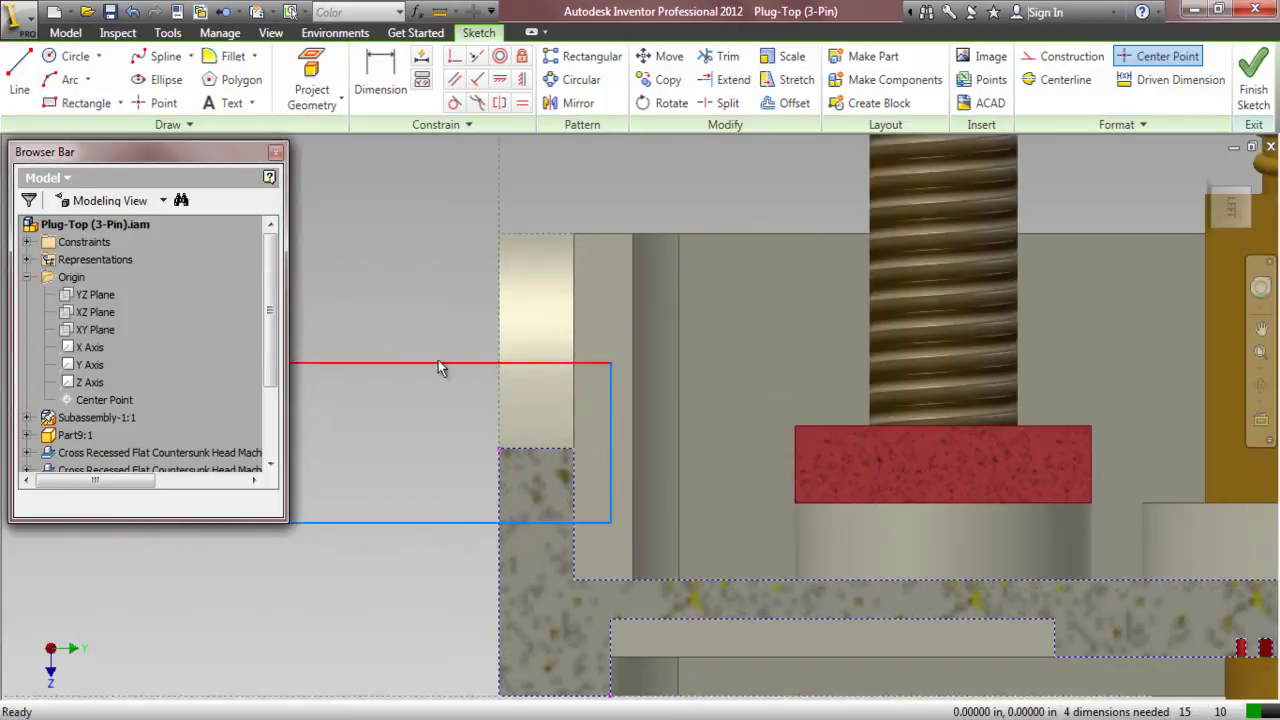
{"action": "left_click", "coordinate": [380, 80]}
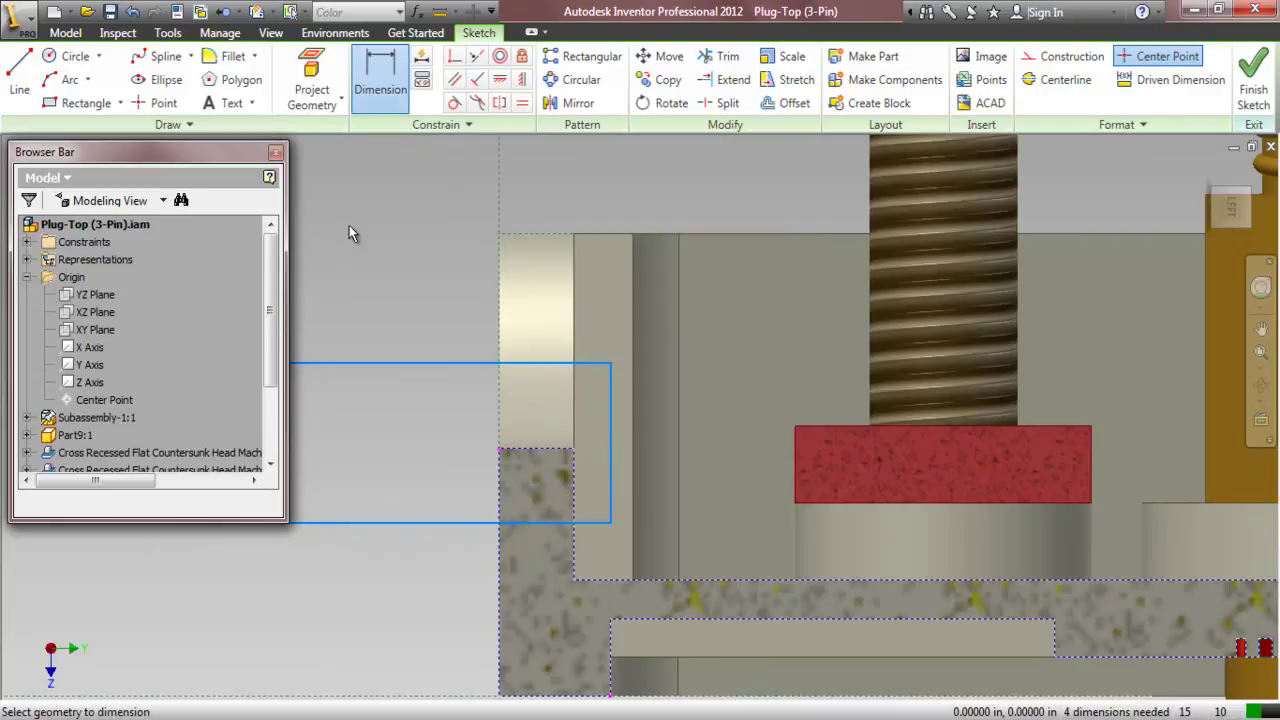
{"action": "left_click", "coordinate": [360, 364]}
{"action": "left_click", "coordinate": [368, 526]}
{"action": "left_click", "coordinate": [370, 484]}
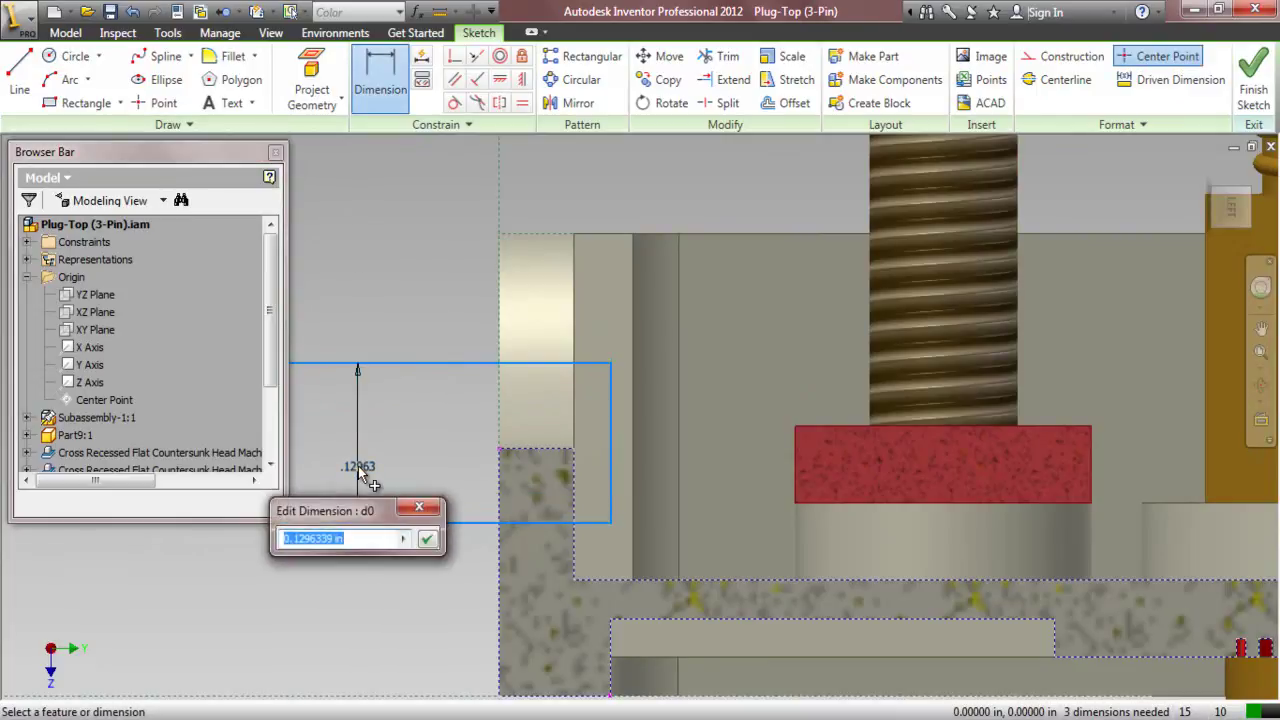
{"action": "type", "text": ".0625"}
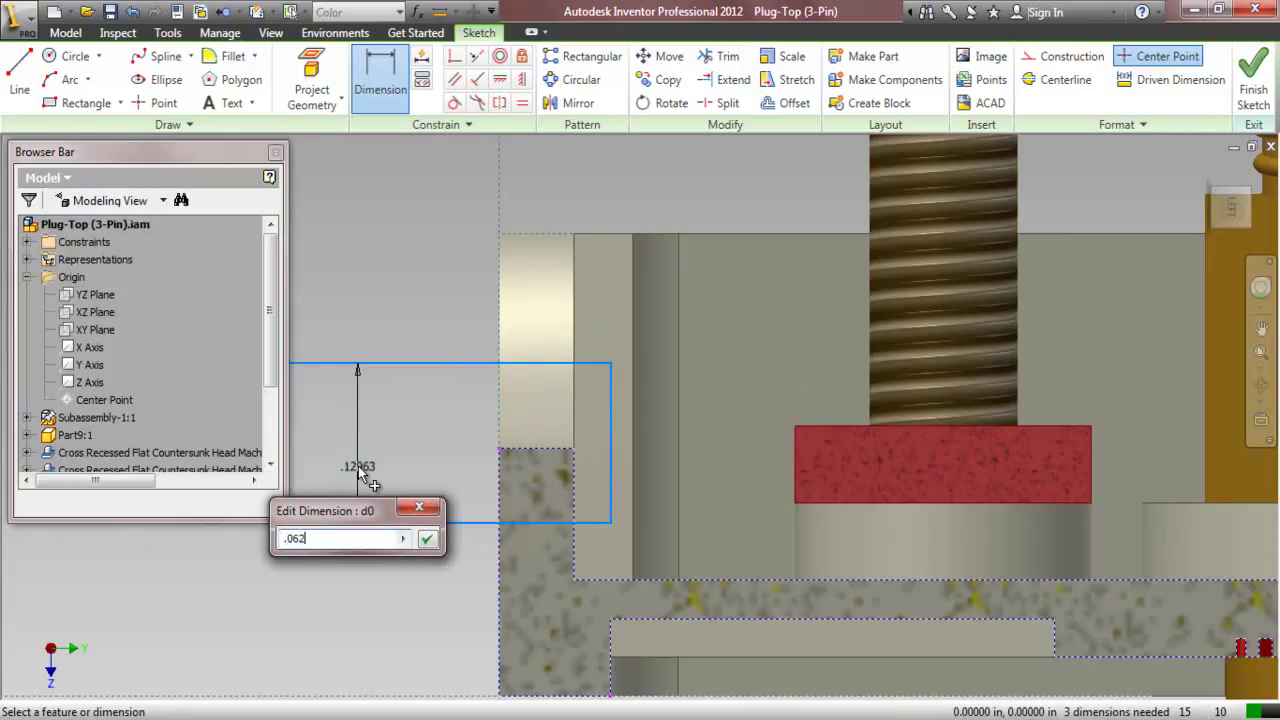
{"action": "left_click", "coordinate": [427, 539]}
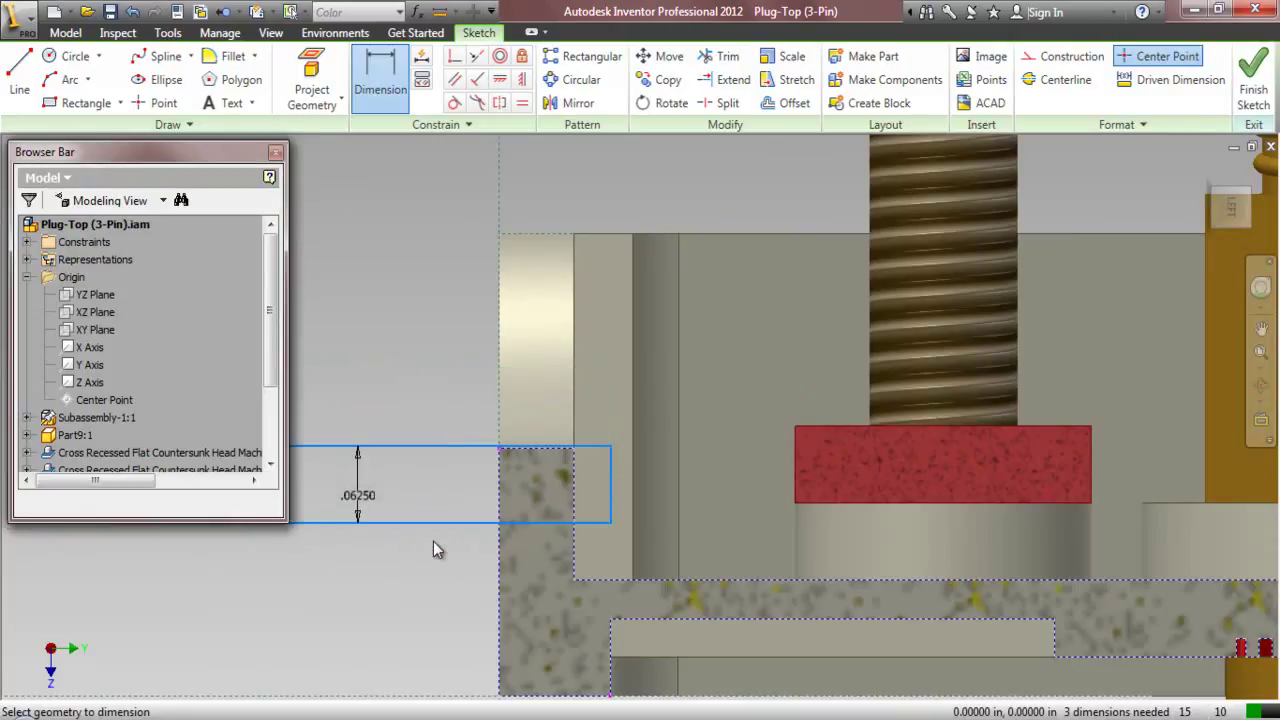
- Dimension the rectangle's overall length to 0.40625 in
{"action": "scroll", "coordinate": [535, 553], "scroll_direction": "down", "scroll_amount": 3}
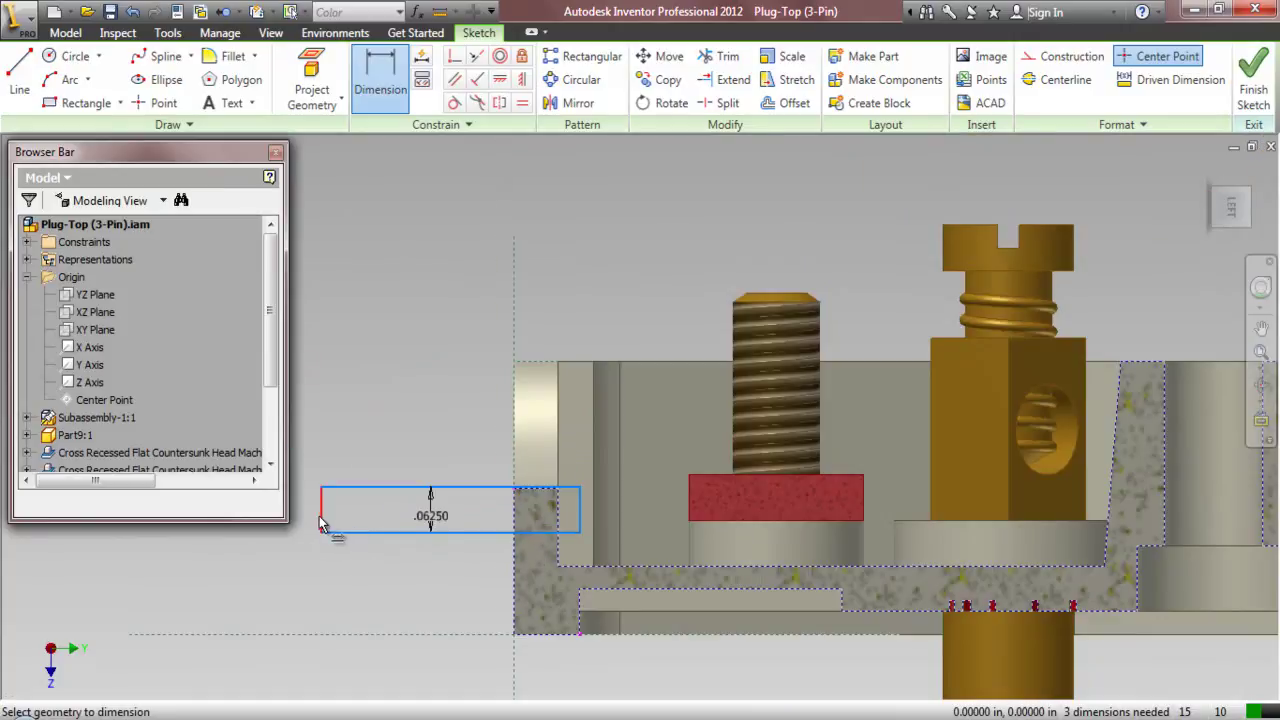
{"action": "left_click", "coordinate": [583, 521]}
{"action": "left_click", "coordinate": [381, 458]}
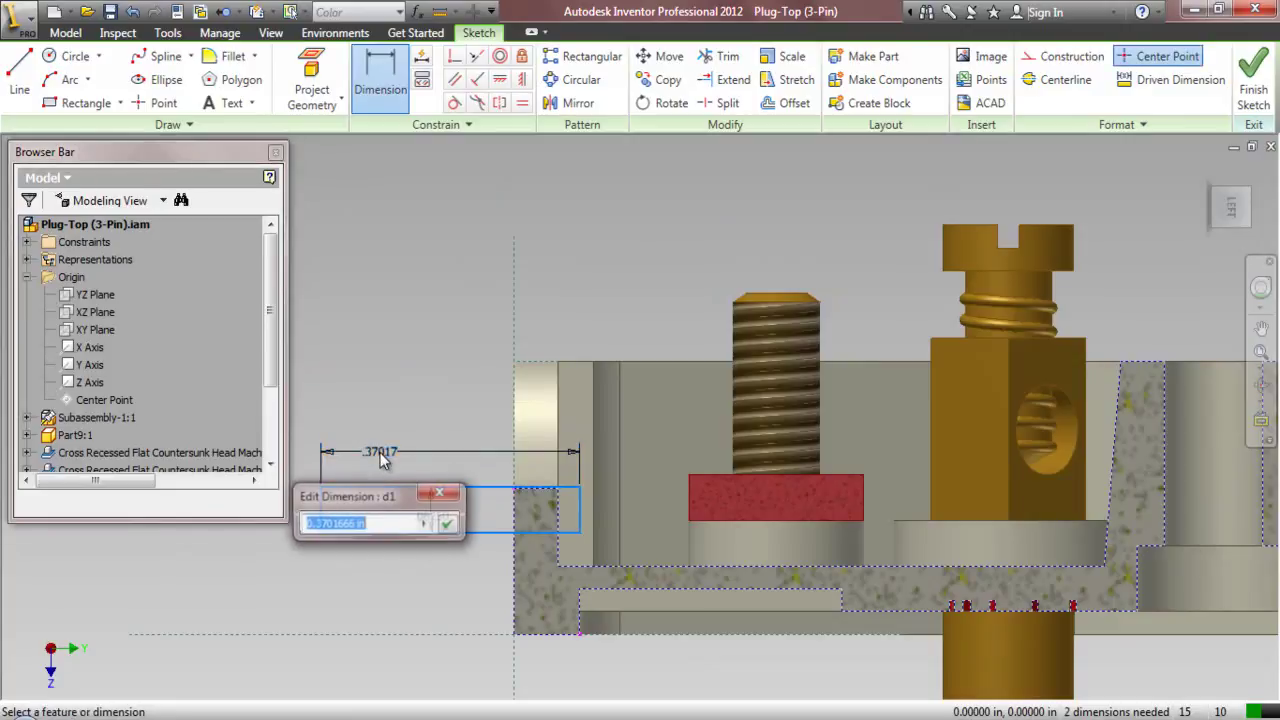
{"action": "type", "text": ".4062"}
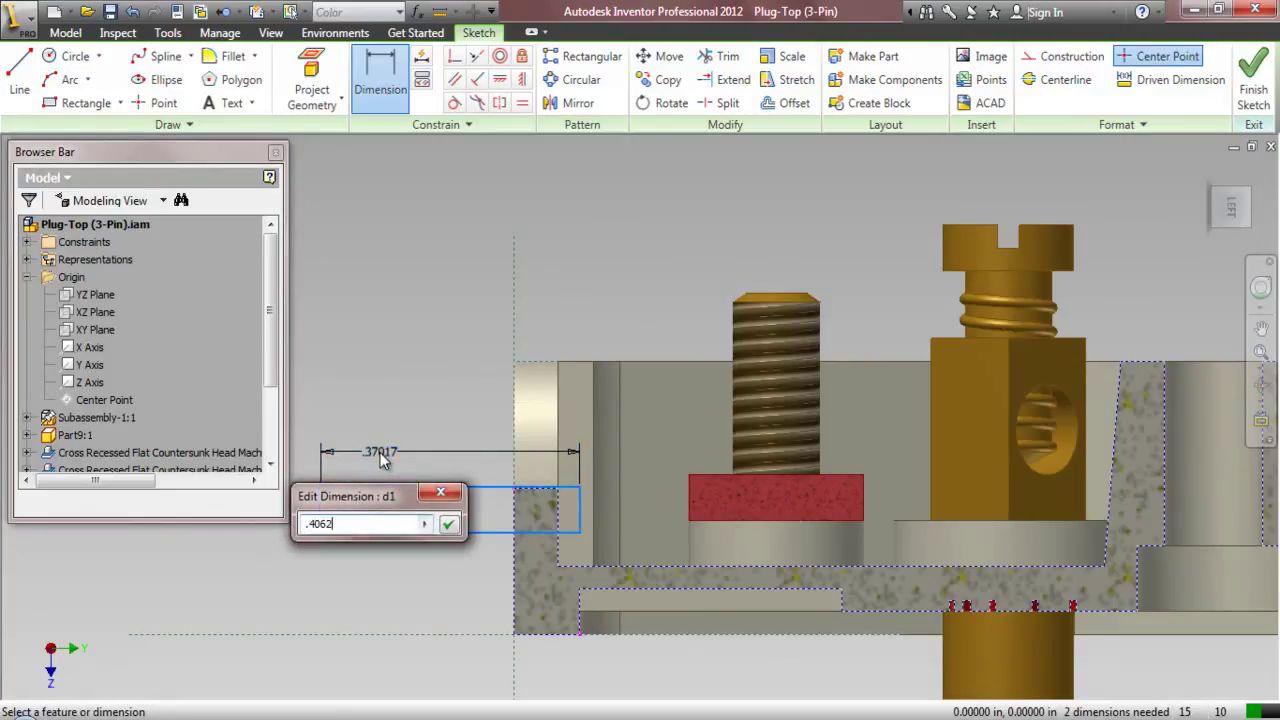
{"action": "key", "text": "Return"}
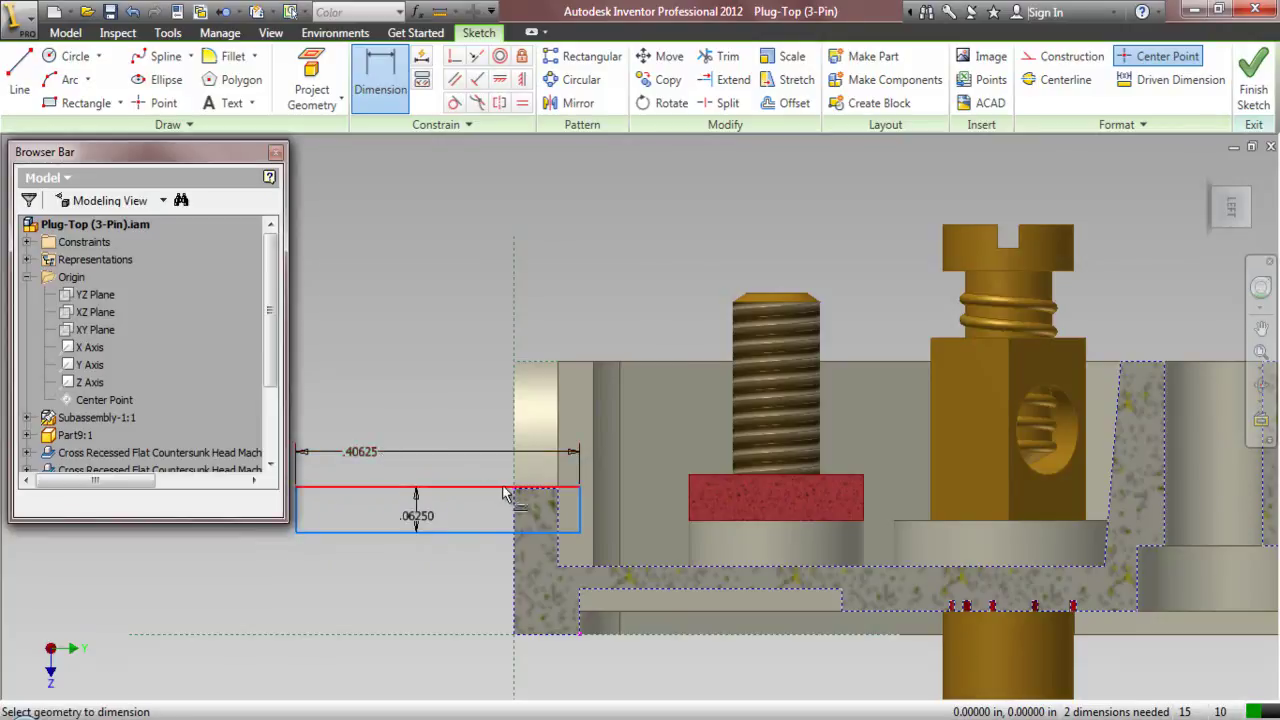
- Dimension the rectangle's upper edge 0.03125 in above the projected corner of the housing's cable notch
{"action": "scroll", "coordinate": [503, 491], "scroll_direction": "up", "scroll_amount": 5}
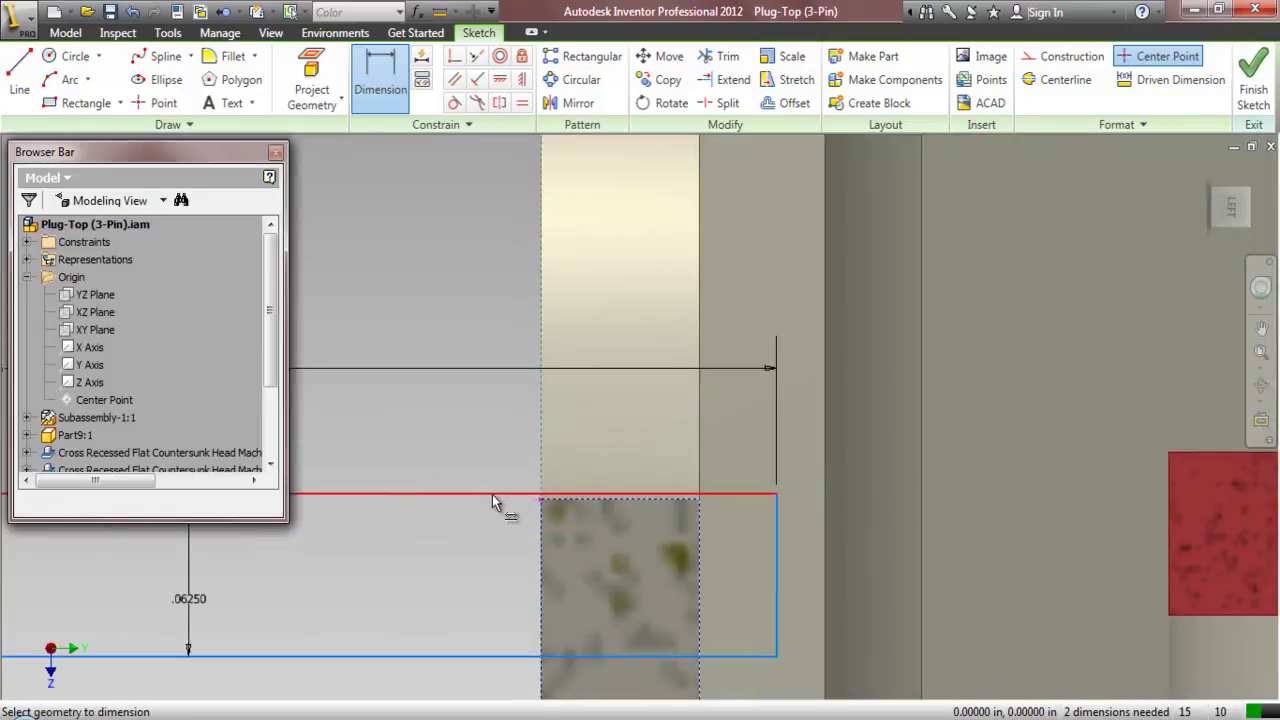
{"action": "left_click", "coordinate": [492, 494]}
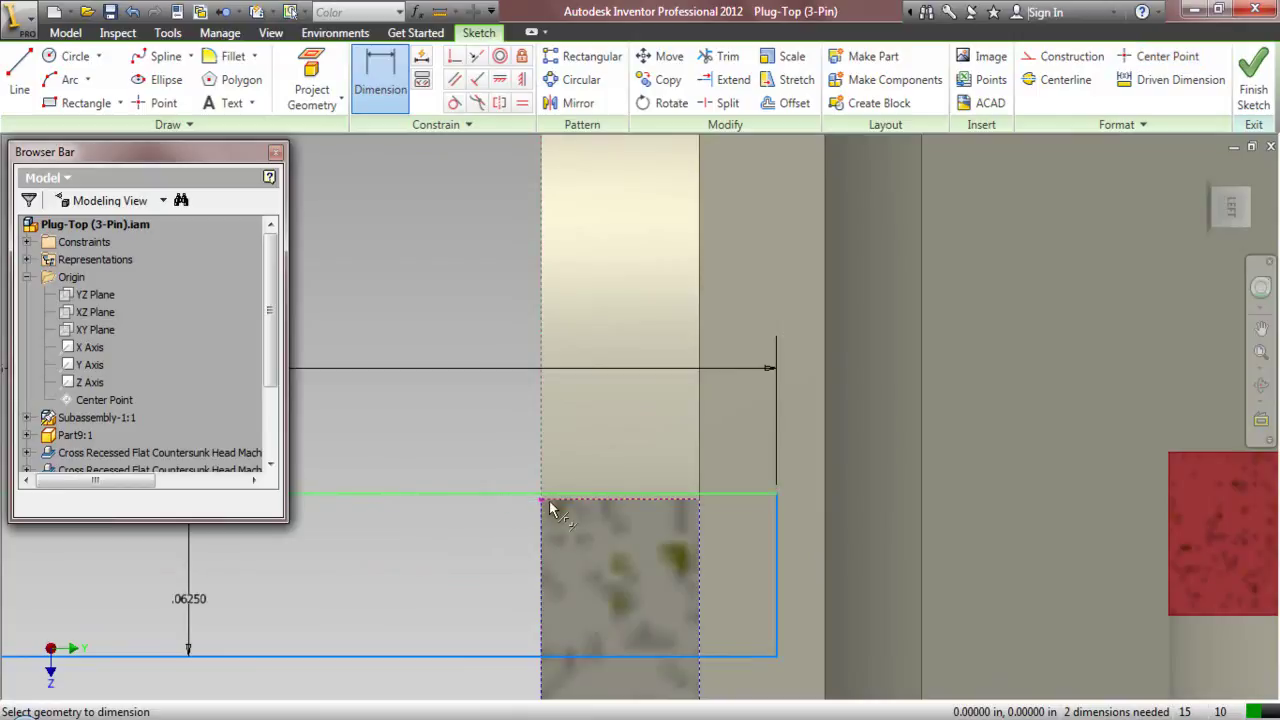
{"action": "scroll", "coordinate": [553, 505], "scroll_direction": "up", "scroll_amount": 4}
{"action": "left_click", "coordinate": [523, 499]}
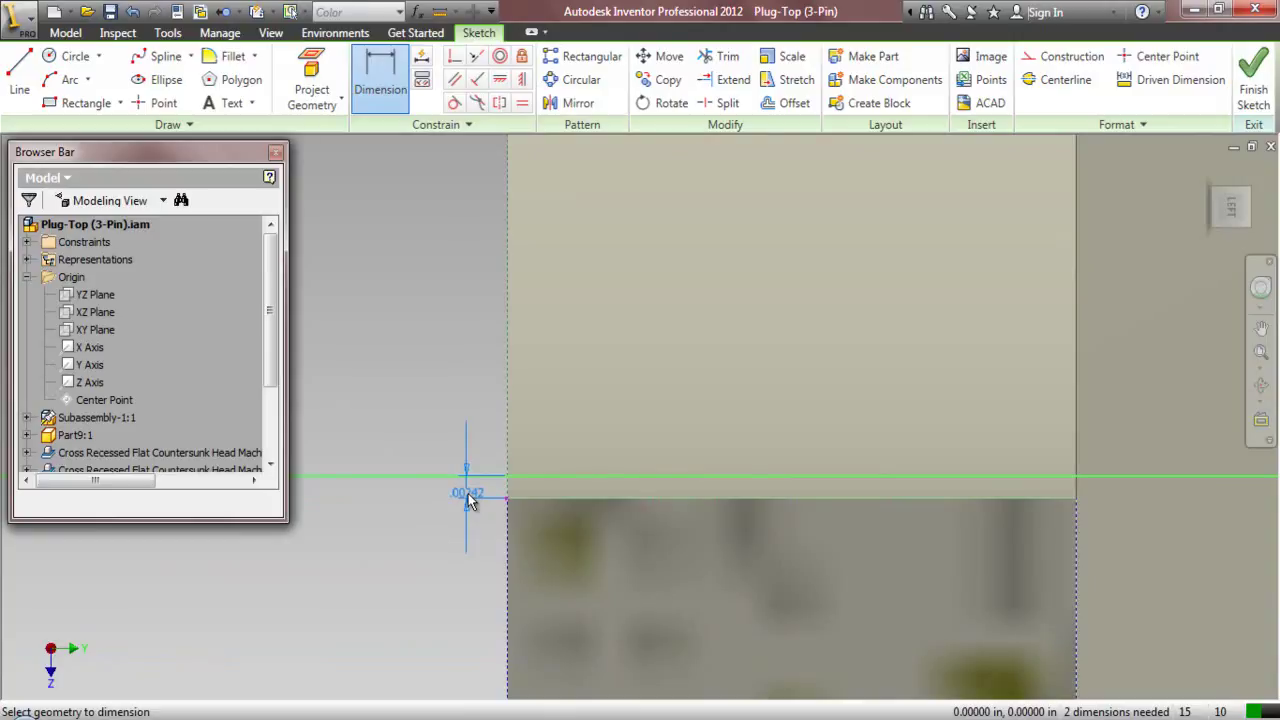
{"action": "left_click", "coordinate": [470, 502]}
{"action": "type", "text": ".03"}
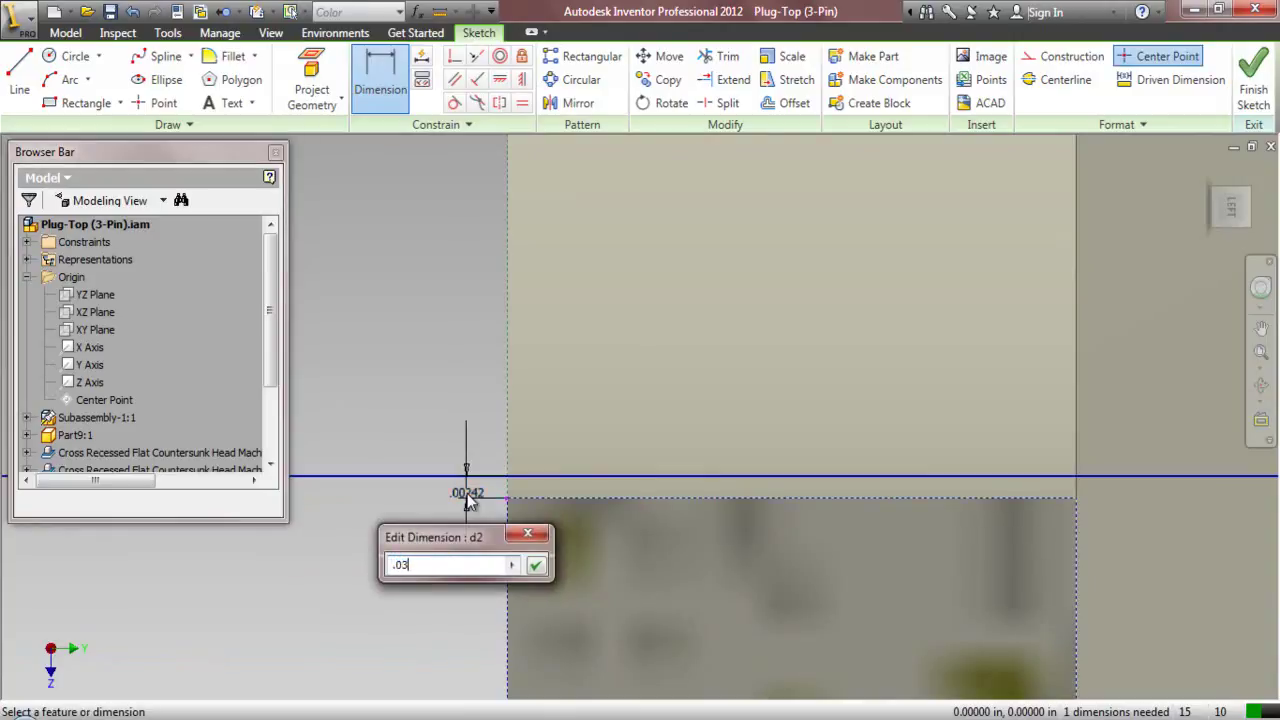
{"action": "type", "text": "125"}
{"action": "key", "text": "Return"}
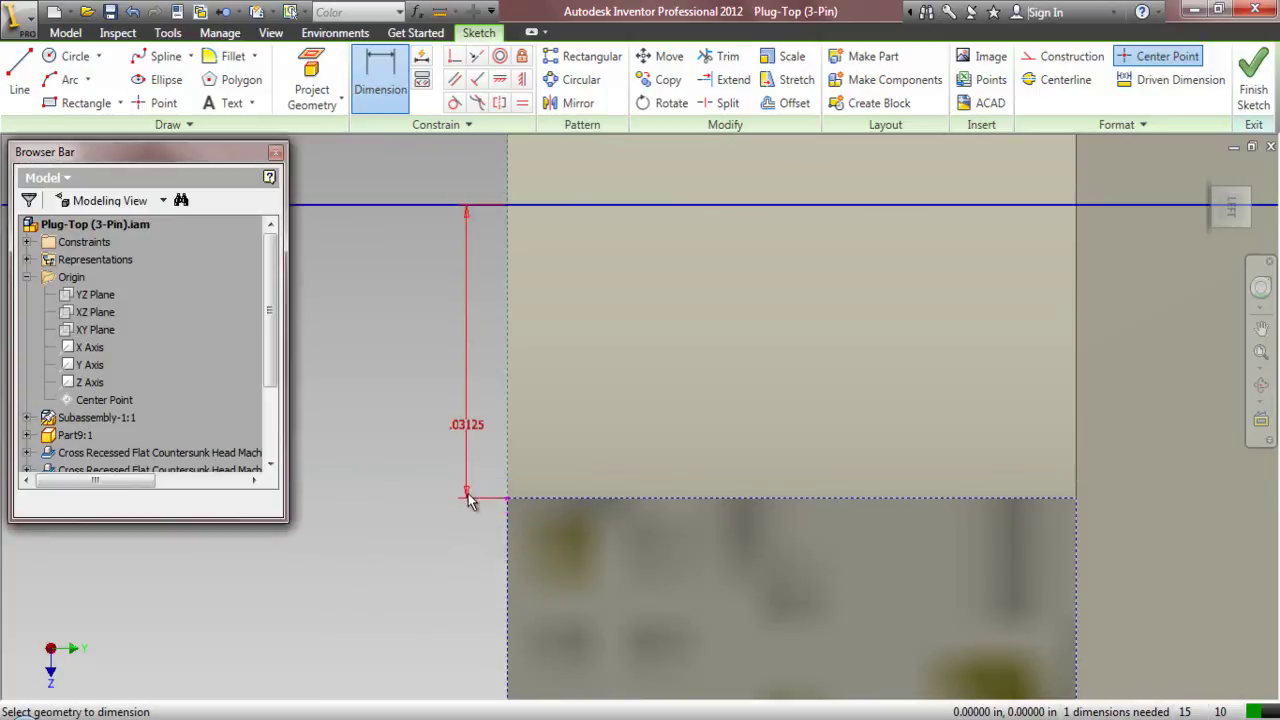
- Dimension the rectangle's inner end from the housing wall's inner face, linking the value to the notch offset dimension d2
{"action": "scroll", "coordinate": [400, 526], "scroll_direction": "down", "scroll_amount": 3}
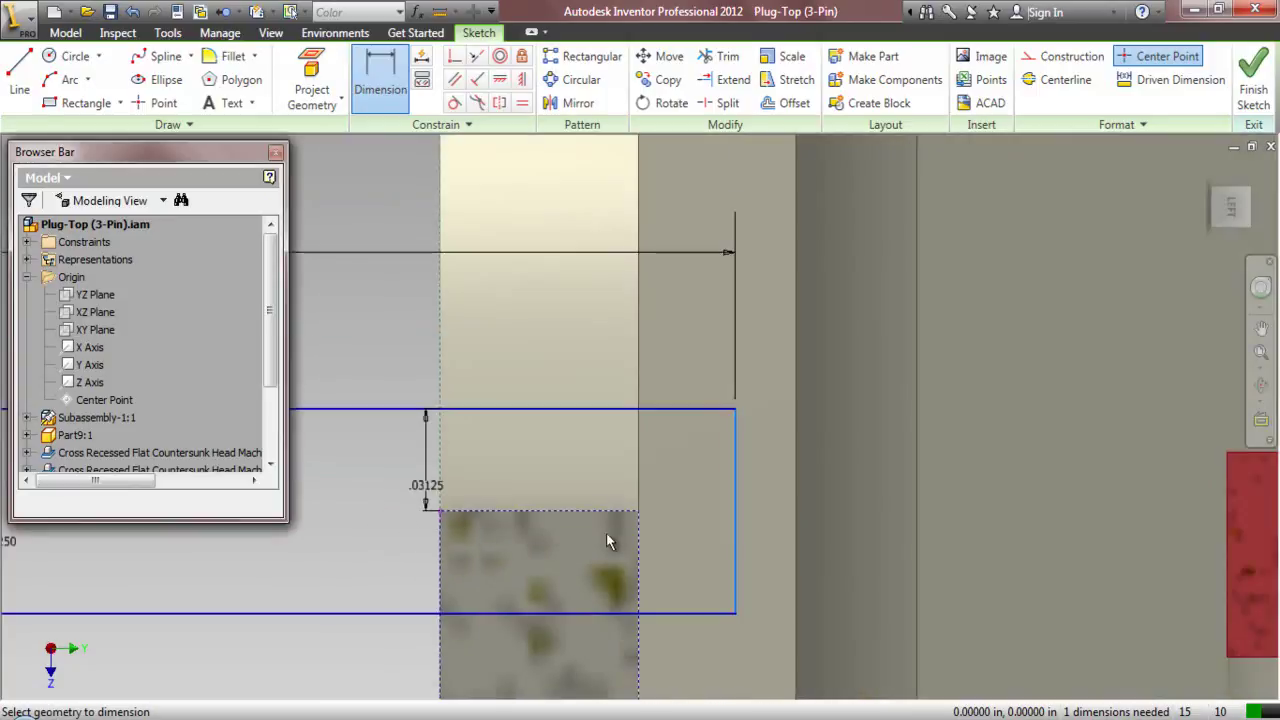
{"action": "left_click", "coordinate": [734, 527]}
{"action": "left_click", "coordinate": [640, 538]}
{"action": "left_click", "coordinate": [650, 543]}
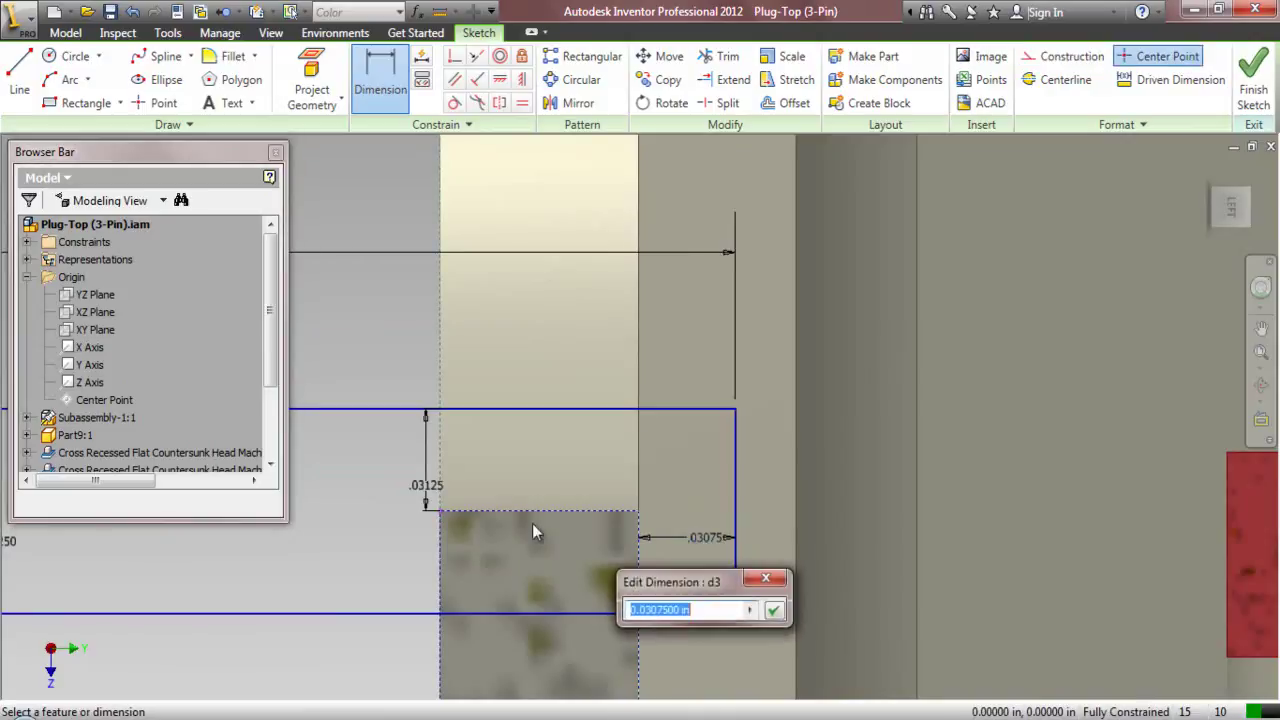
{"action": "left_click", "coordinate": [427, 486]}
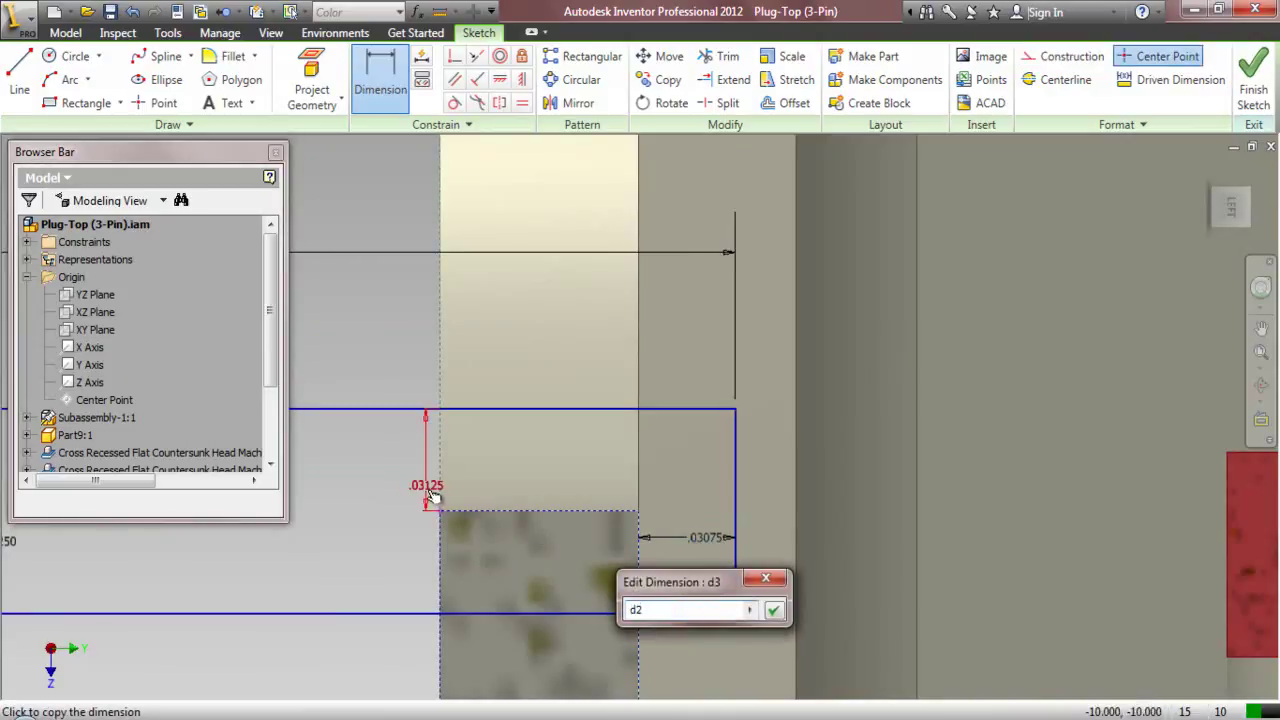
{"action": "left_click", "coordinate": [775, 611]}
{"action": "scroll", "coordinate": [757, 571], "scroll_direction": "down", "scroll_amount": 4}
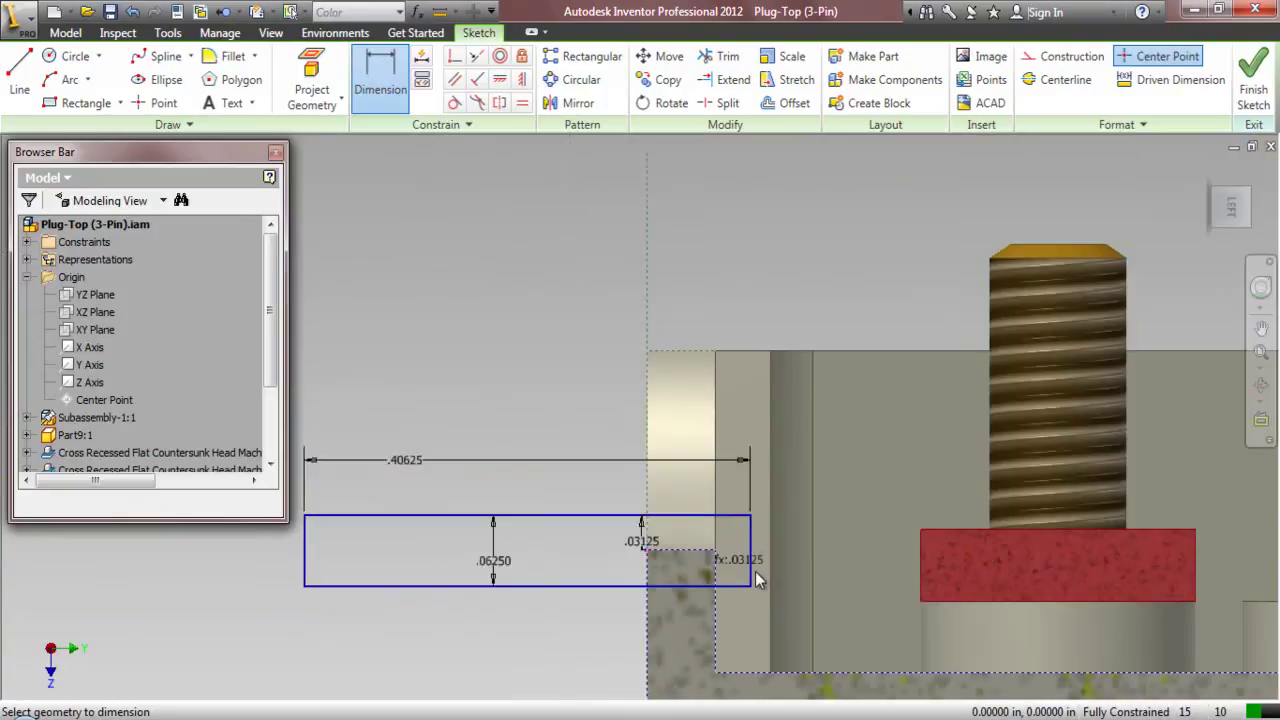
{"action": "right_click", "coordinate": [543, 552]}
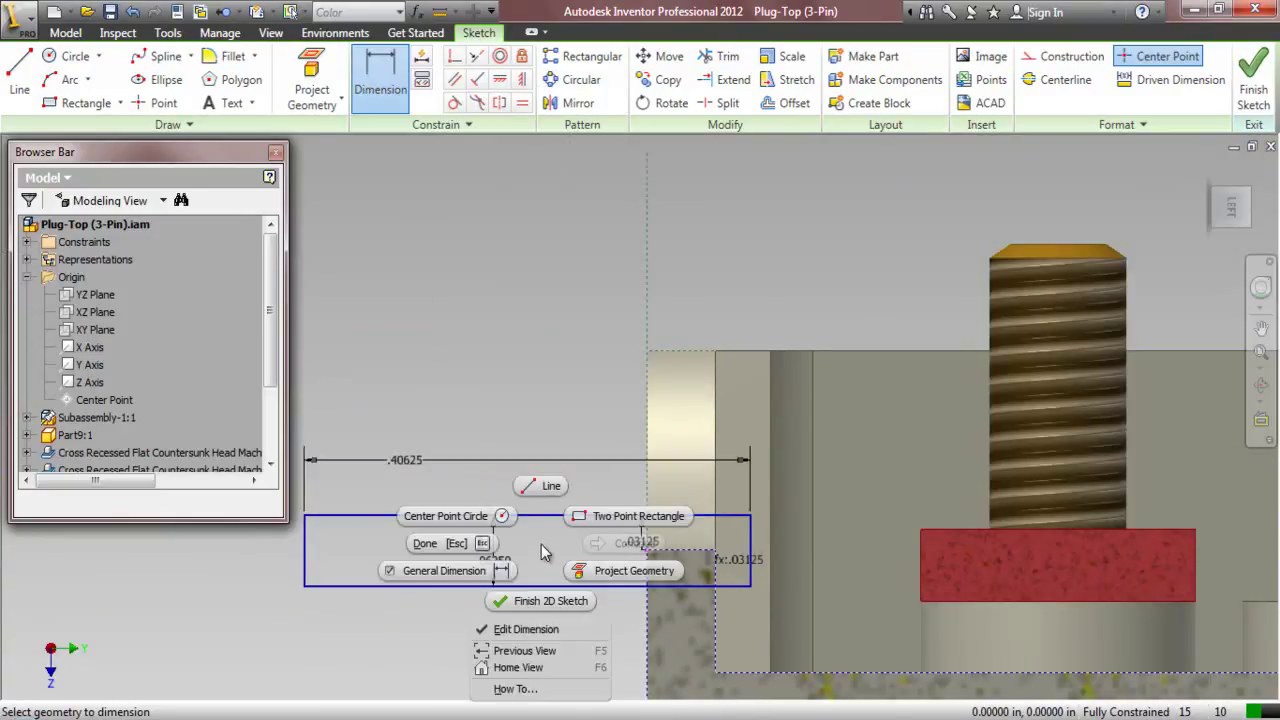
{"action": "left_click", "coordinate": [481, 545]}
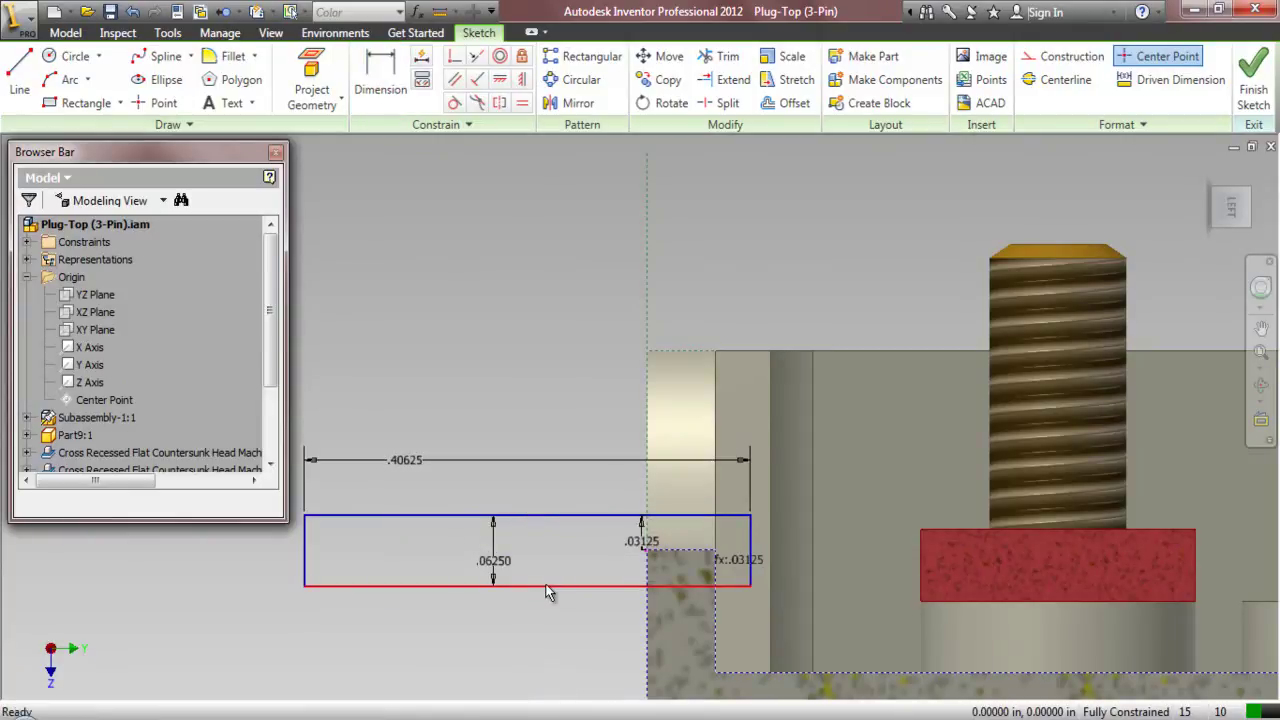
- Sketch a second rectangle over the housing wall section, from the notch's outer corner to the first rectangle's lower edge at the inner face
{"action": "scroll", "coordinate": [712, 583], "scroll_direction": "up", "scroll_amount": 3}
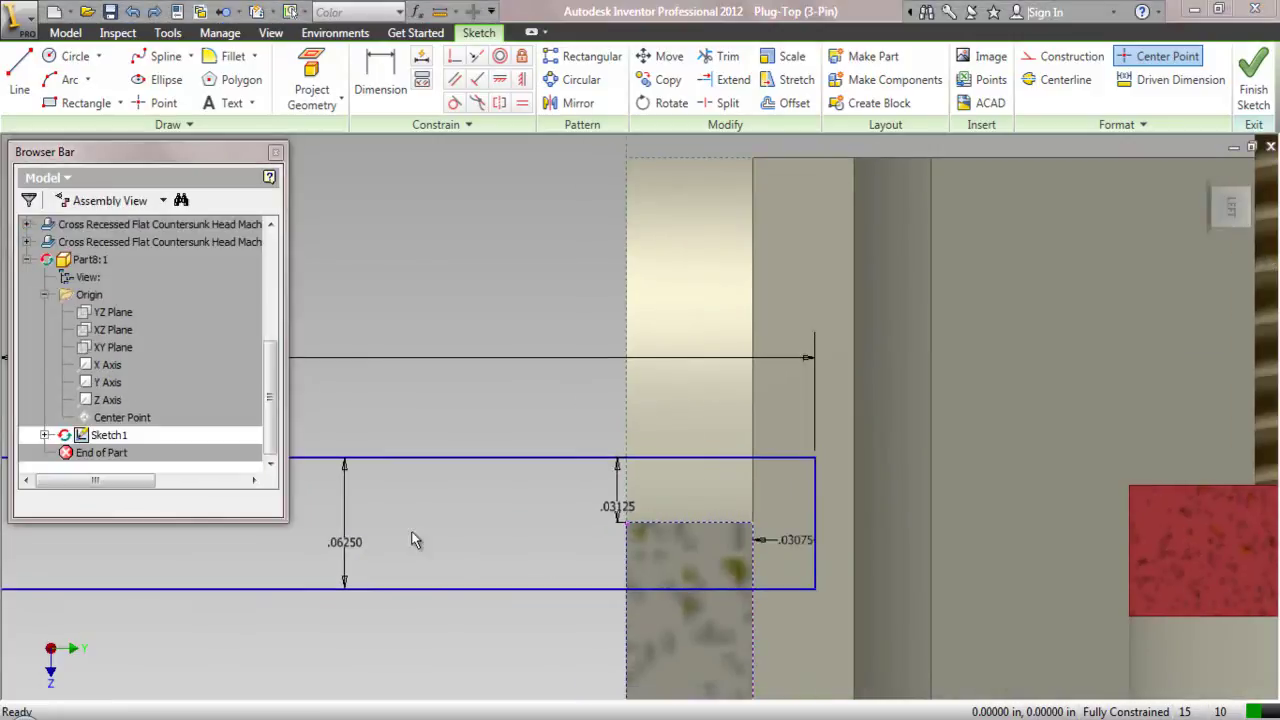
{"action": "left_click", "coordinate": [60, 105]}
{"action": "left_click", "coordinate": [627, 523]}
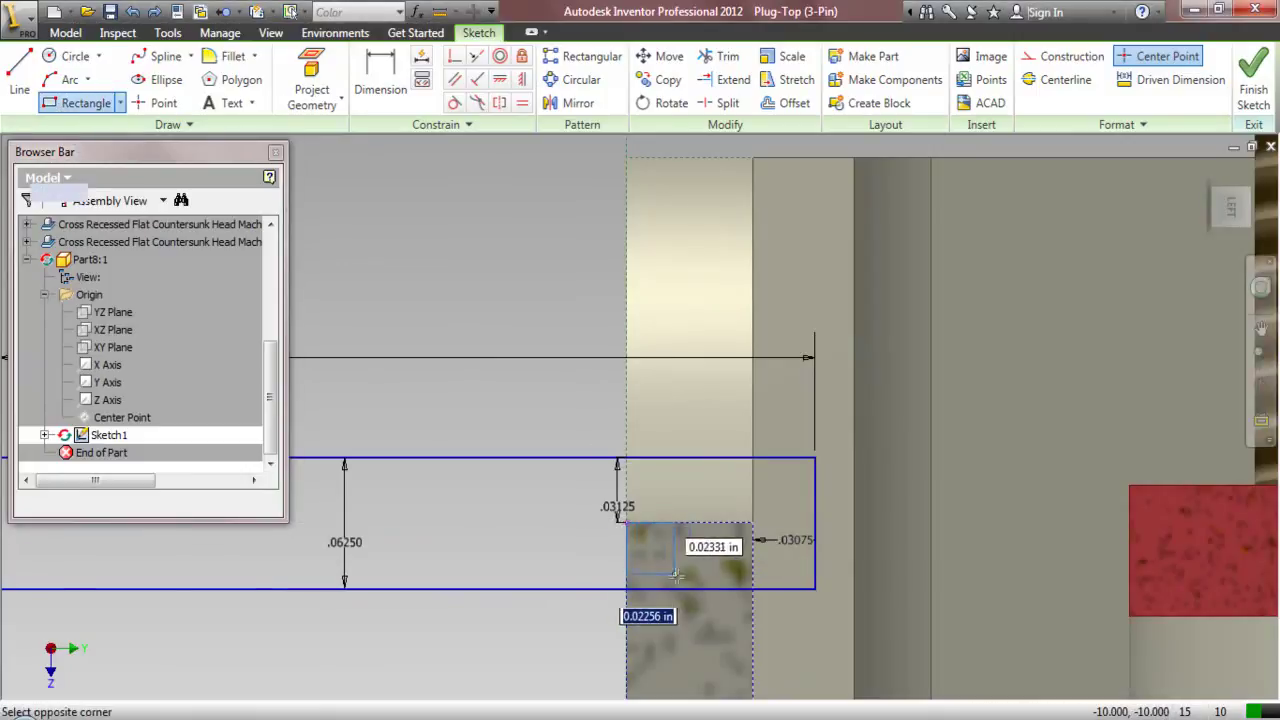
{"action": "left_click", "coordinate": [755, 593]}
{"action": "right_click", "coordinate": [505, 512]}
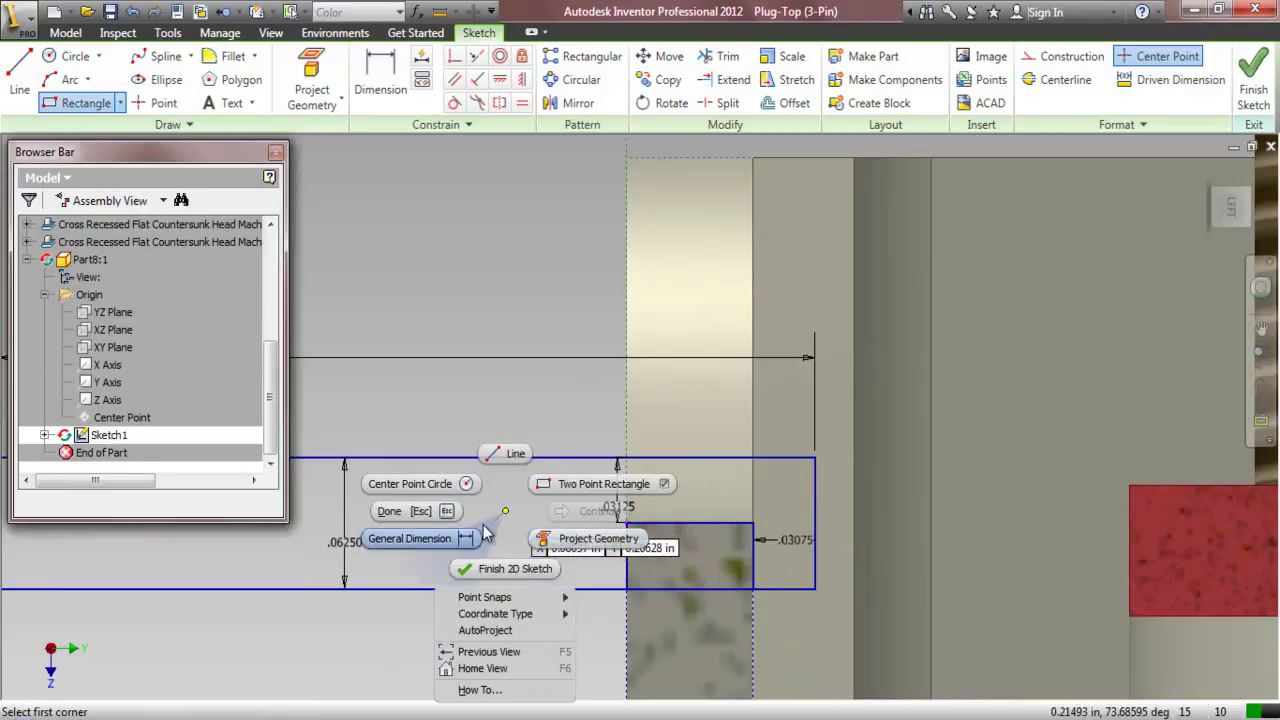
{"action": "left_click", "coordinate": [395, 511]}
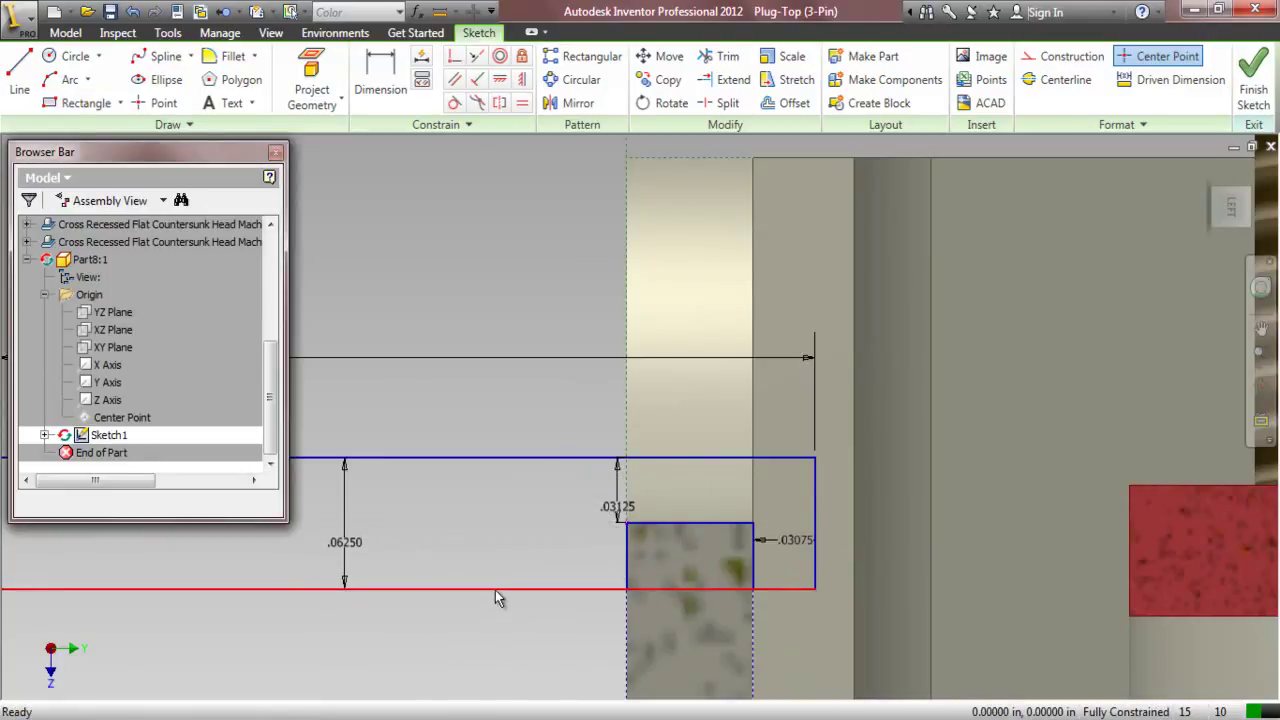
- Convert the lower edges of both rectangles to construction lines
{"action": "left_click", "coordinate": [495, 590]}
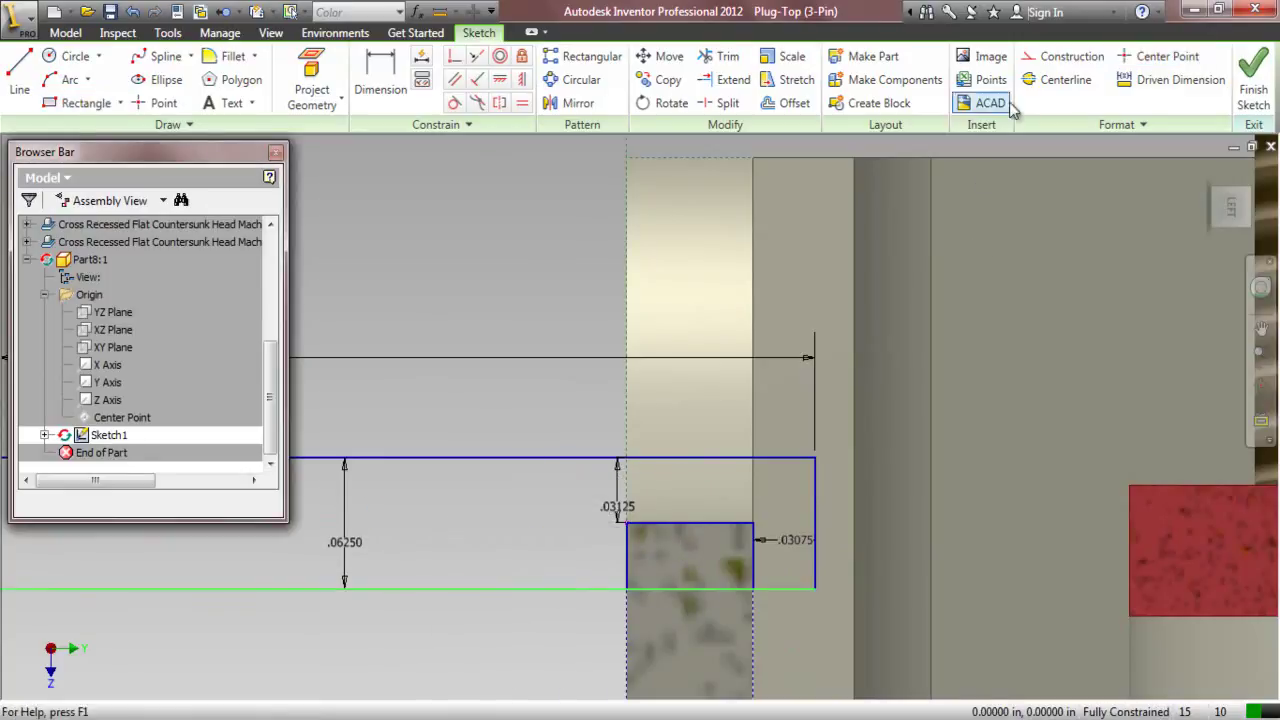
{"action": "left_click", "coordinate": [1045, 56]}
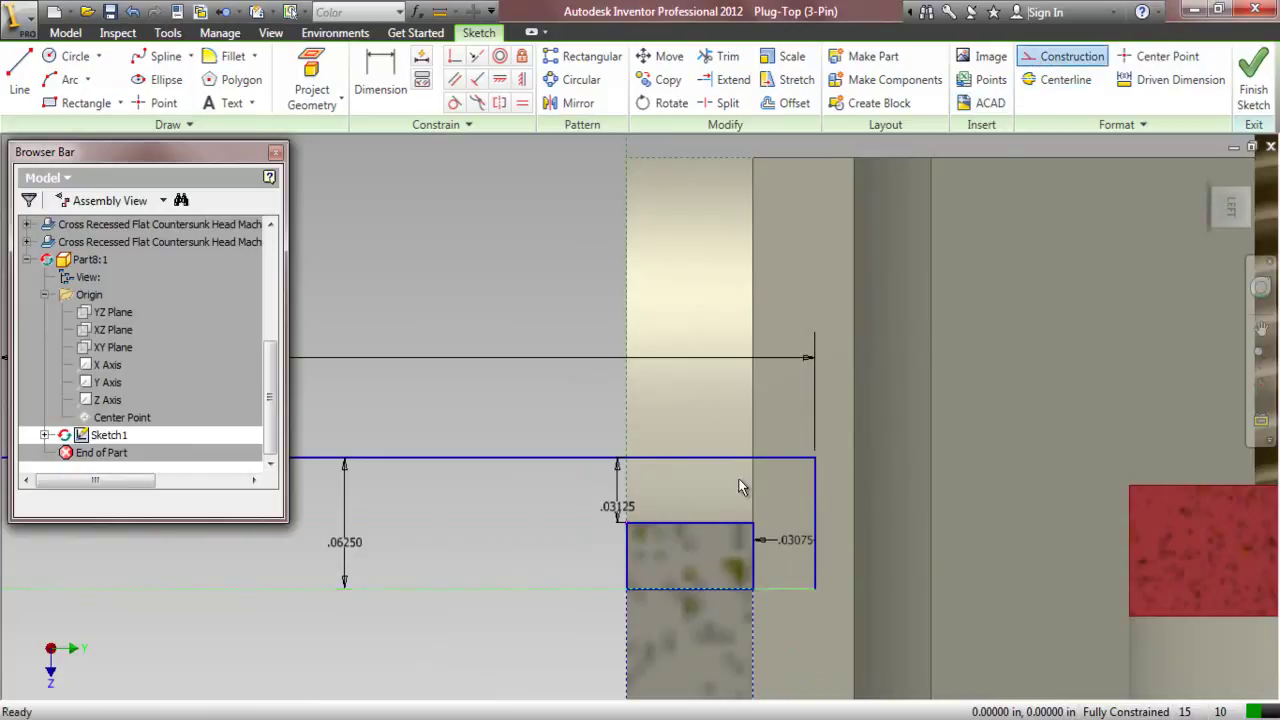
{"action": "left_click", "coordinate": [676, 590]}
{"action": "left_click", "coordinate": [1045, 56]}
{"action": "scroll", "coordinate": [676, 497], "scroll_direction": "up", "scroll_amount": 4}
{"action": "key", "text": "Escape"}
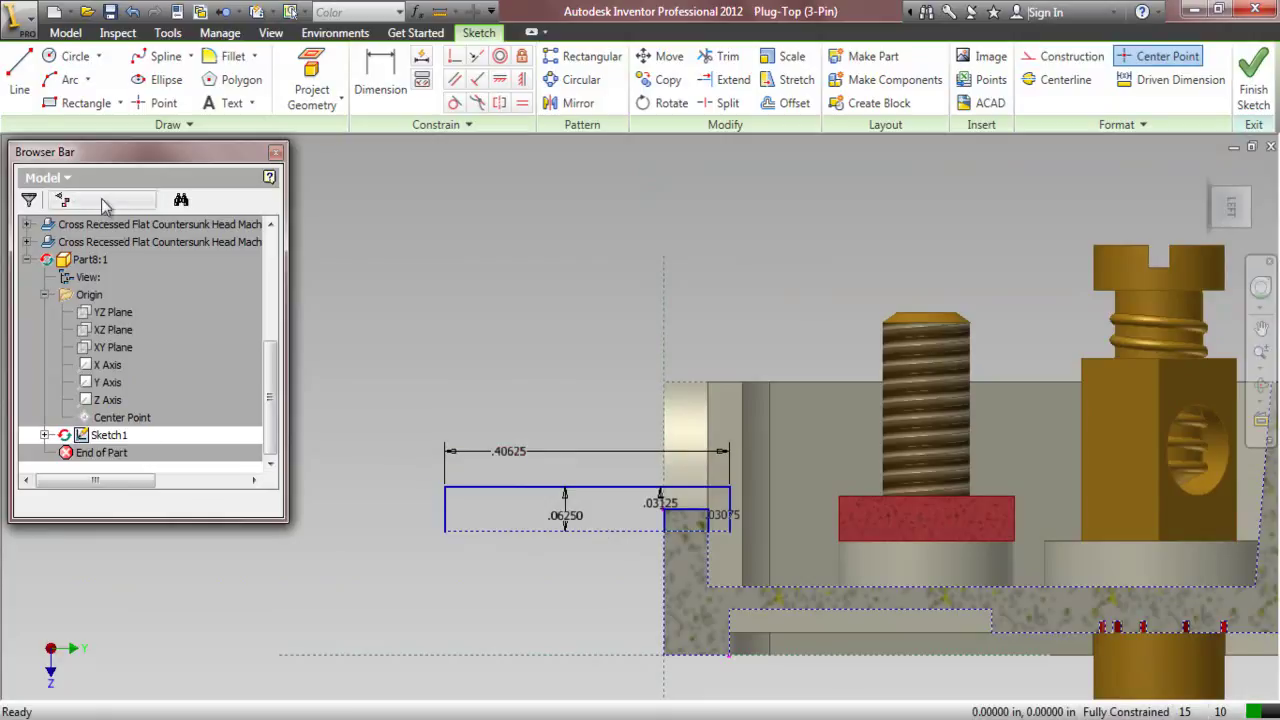
- Close the profile's lower edge with lines from the outer end to the housing wall and from the wall's inner face to the inner end
{"action": "left_click", "coordinate": [18, 82]}
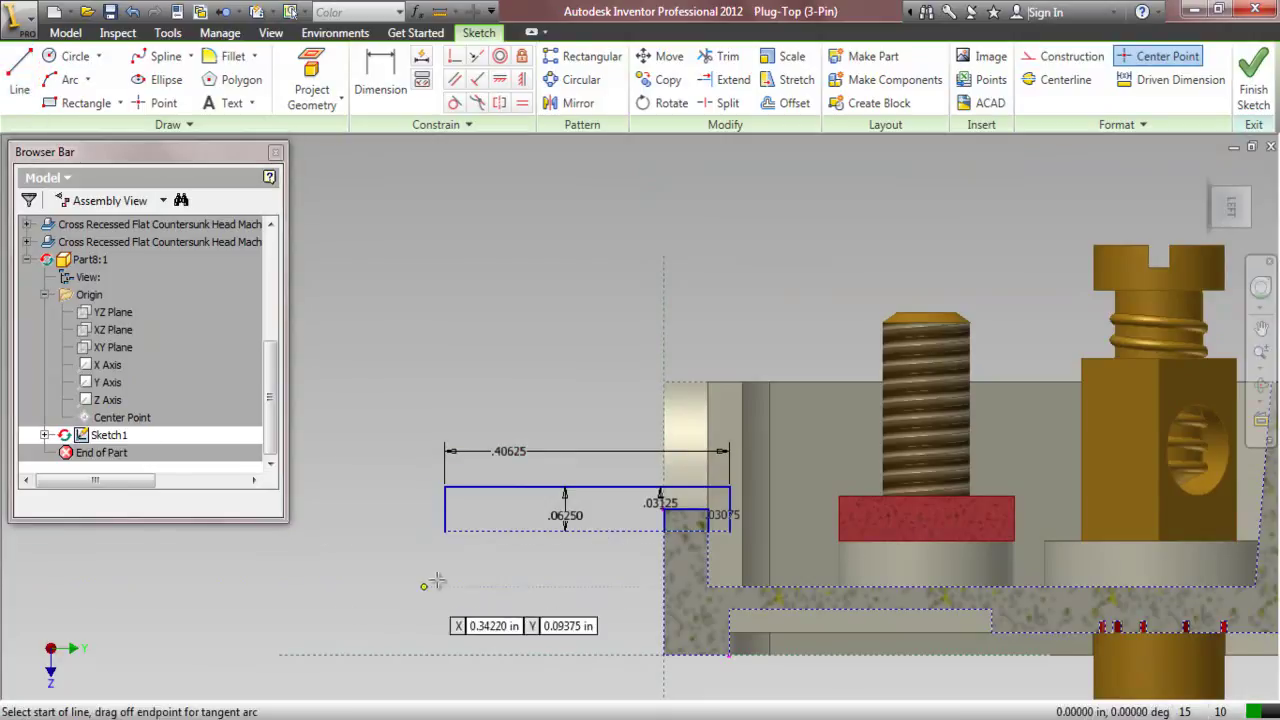
{"action": "left_click", "coordinate": [447, 531]}
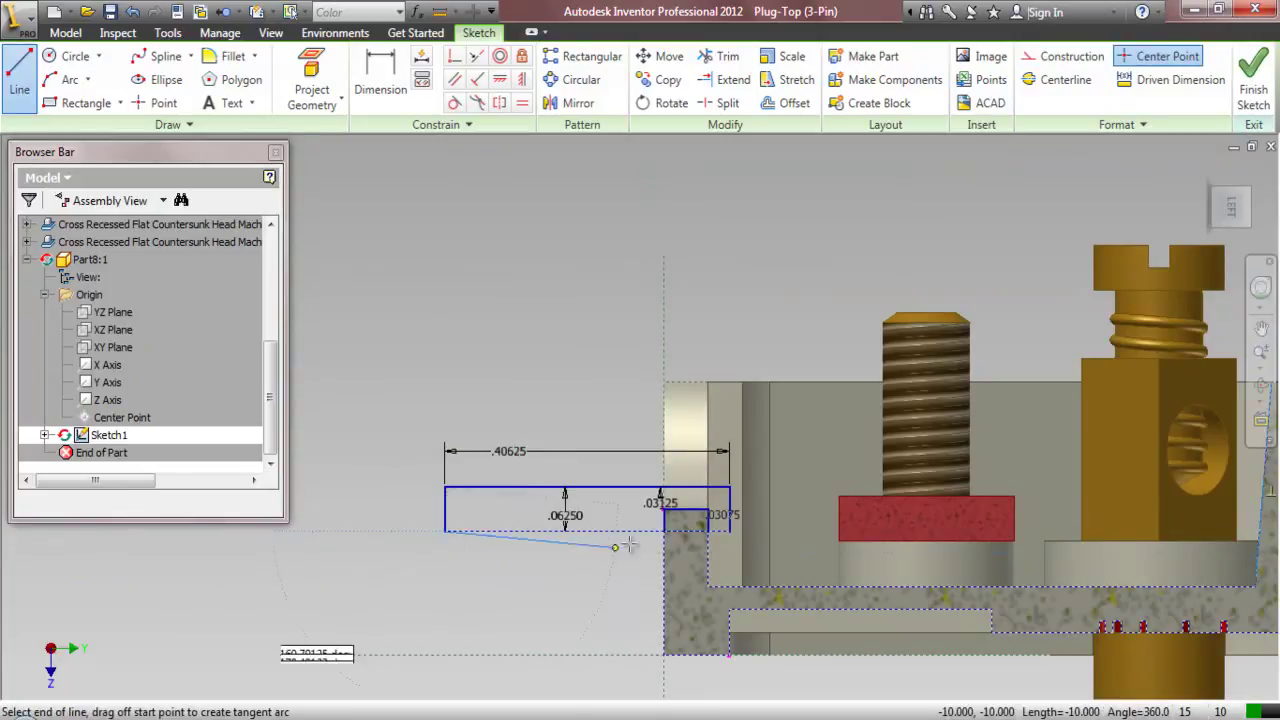
{"action": "left_click", "coordinate": [664, 531]}
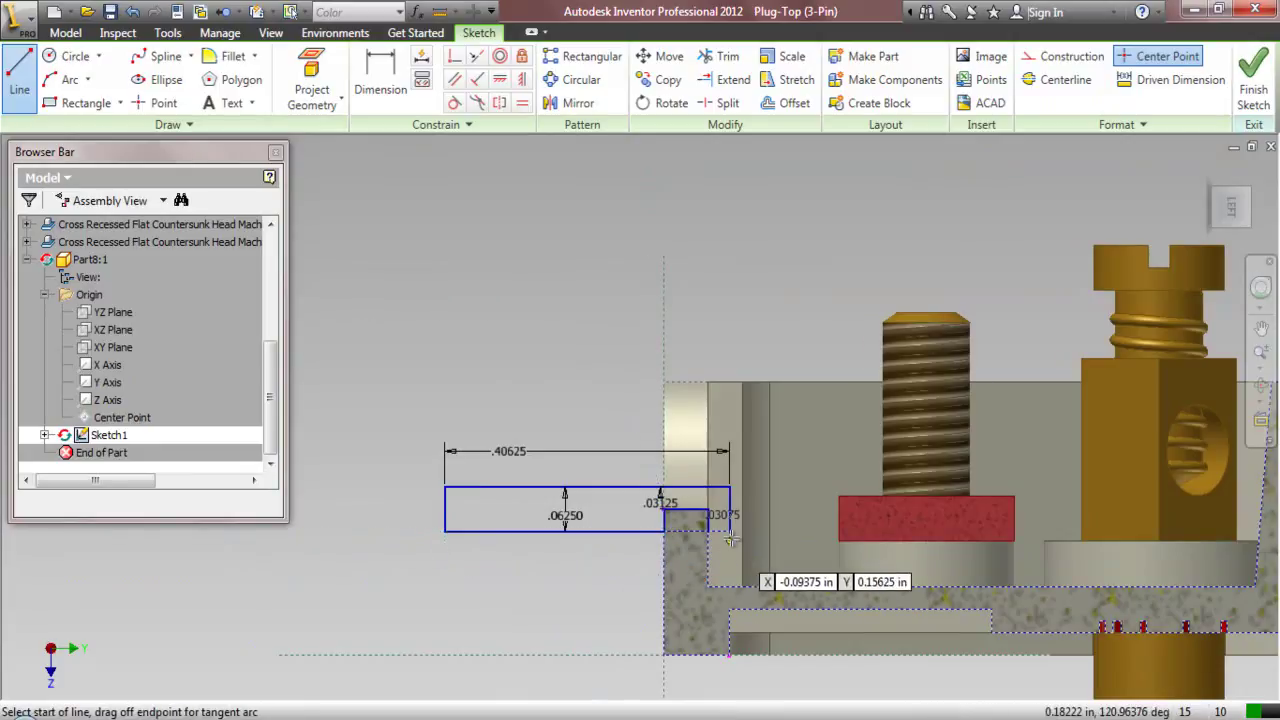
{"action": "scroll", "coordinate": [656, 522], "scroll_direction": "up", "scroll_amount": 5}
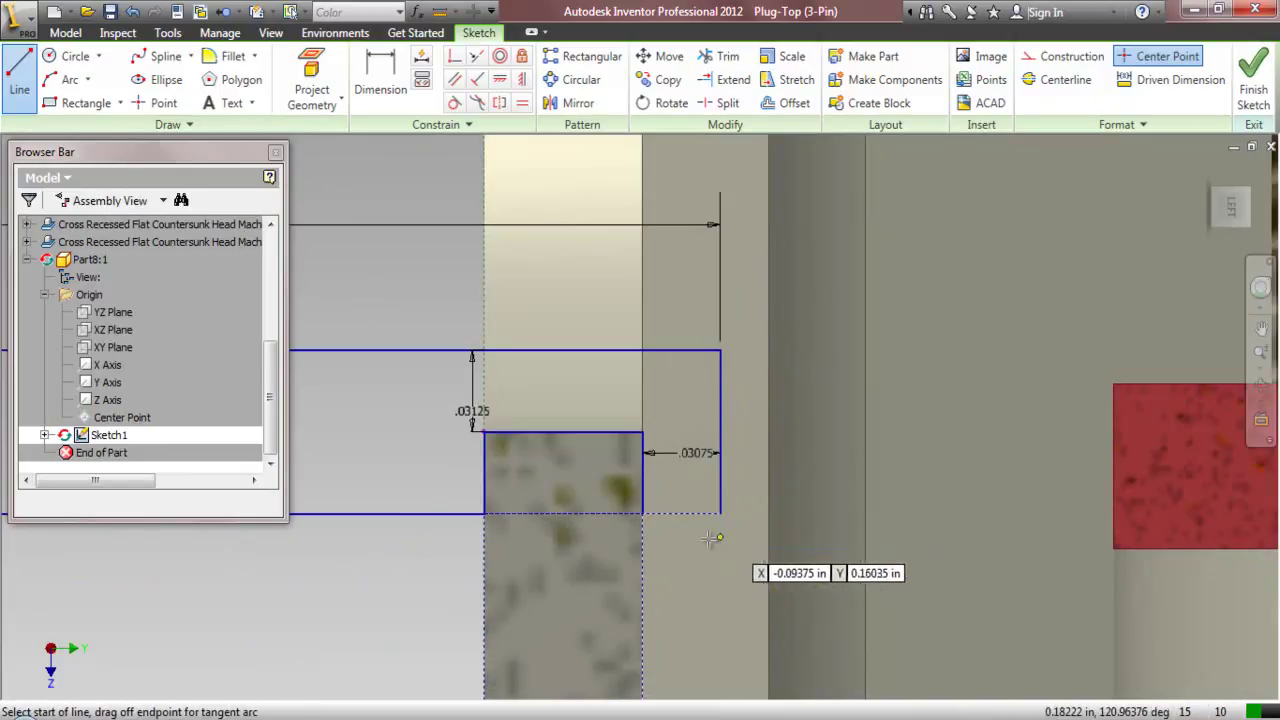
{"action": "left_click", "coordinate": [642, 514]}
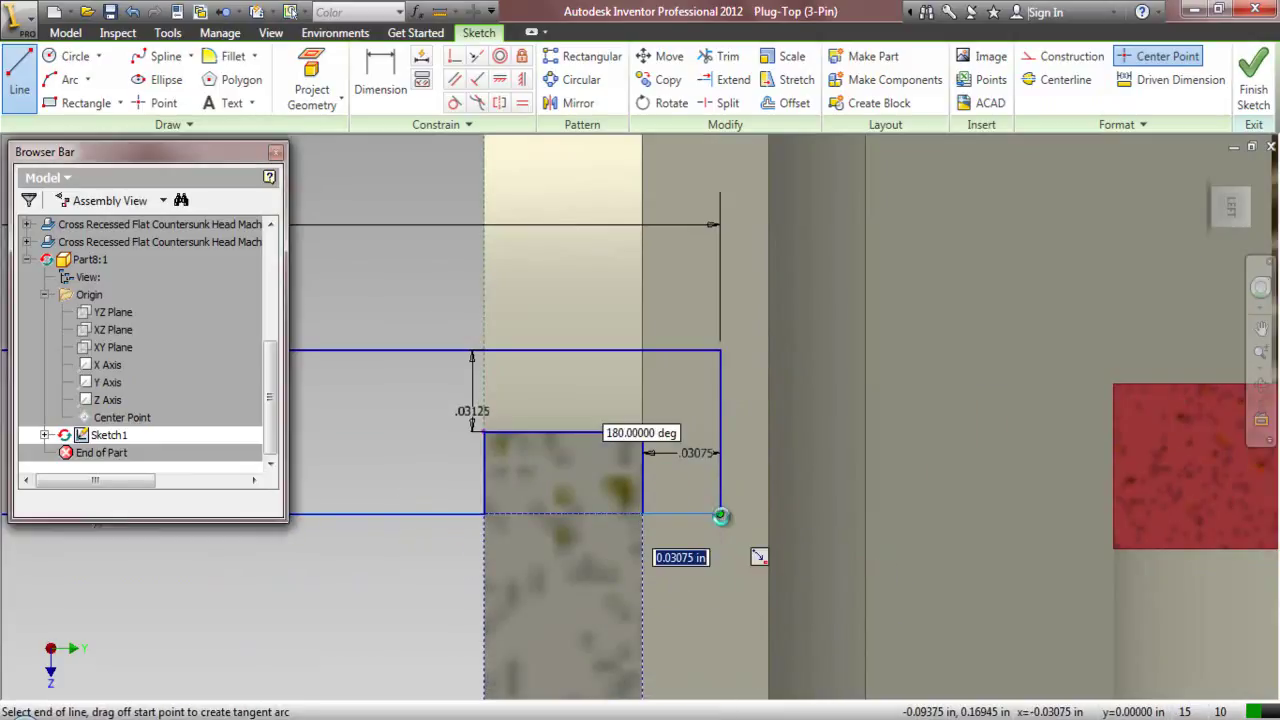
{"action": "left_click", "coordinate": [720, 514]}
{"action": "scroll", "coordinate": [705, 583], "scroll_direction": "down", "scroll_amount": 6}
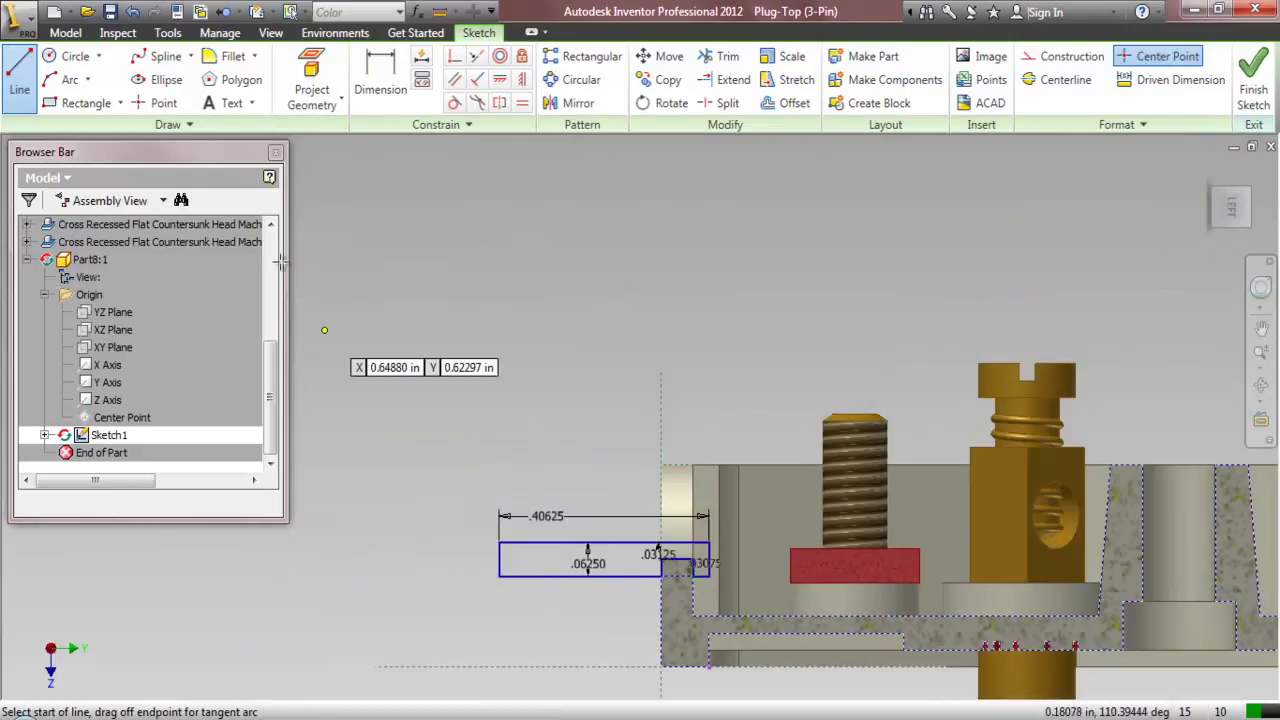
- Sketch a horizontal axis line from the inner corner of the housing rim outward past the profile's outer end, and finish the sketch
{"action": "left_click", "coordinate": [693, 465]}
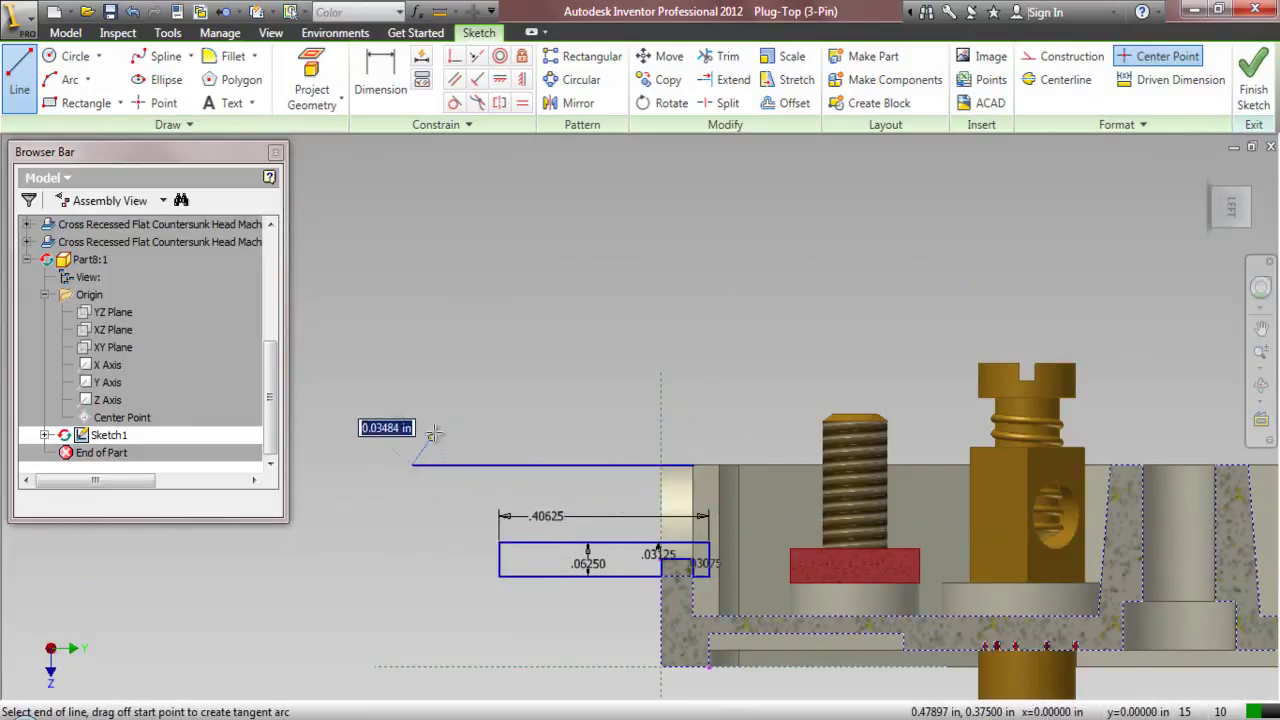
{"action": "right_click", "coordinate": [441, 398]}
{"action": "left_click", "coordinate": [374, 400]}
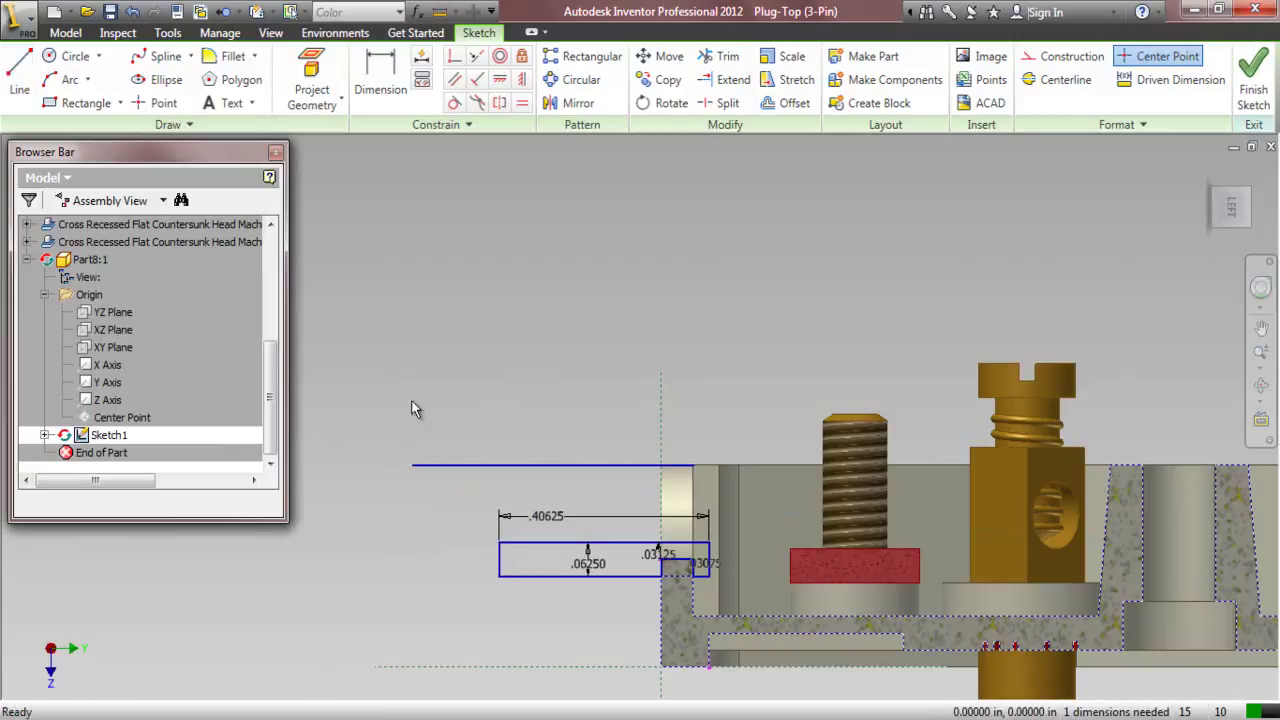
{"action": "left_click", "coordinate": [1253, 82]}
- Revolve the closed profile as a full solid about the separate axis line level with the housing rim
{"action": "left_click", "coordinate": [1240, 232]}
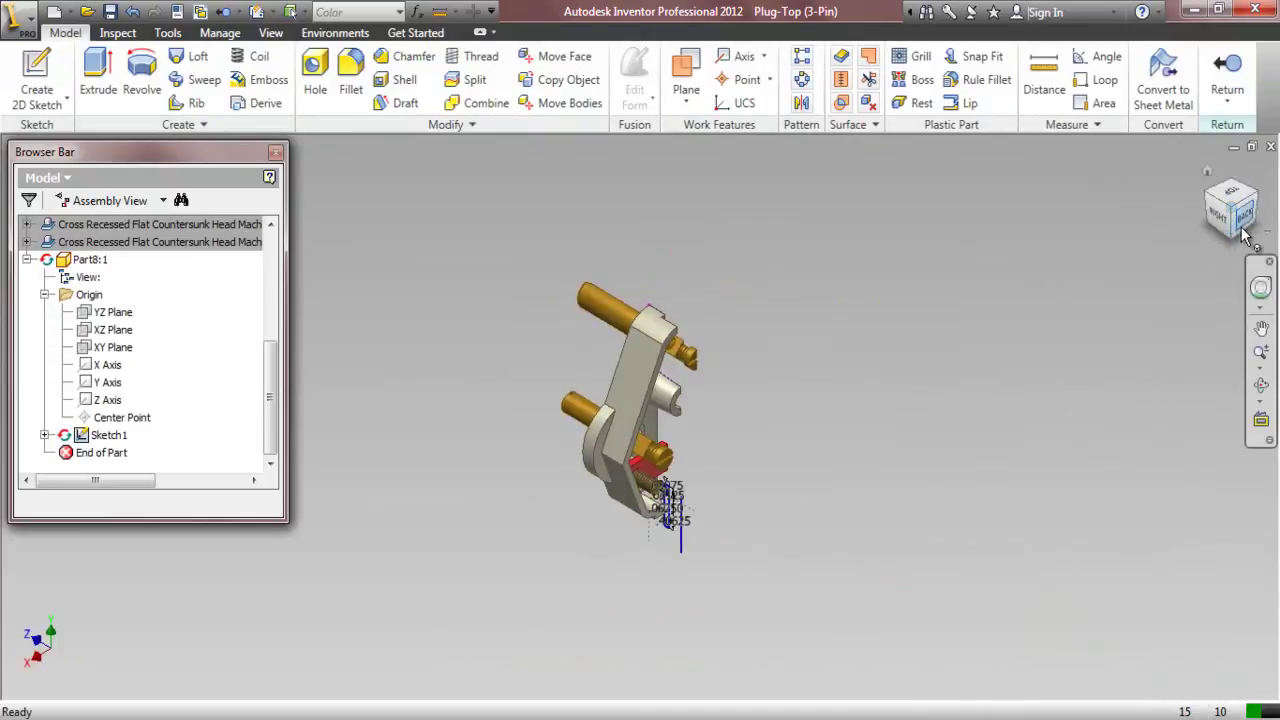
{"action": "left_click", "coordinate": [1245, 232]}
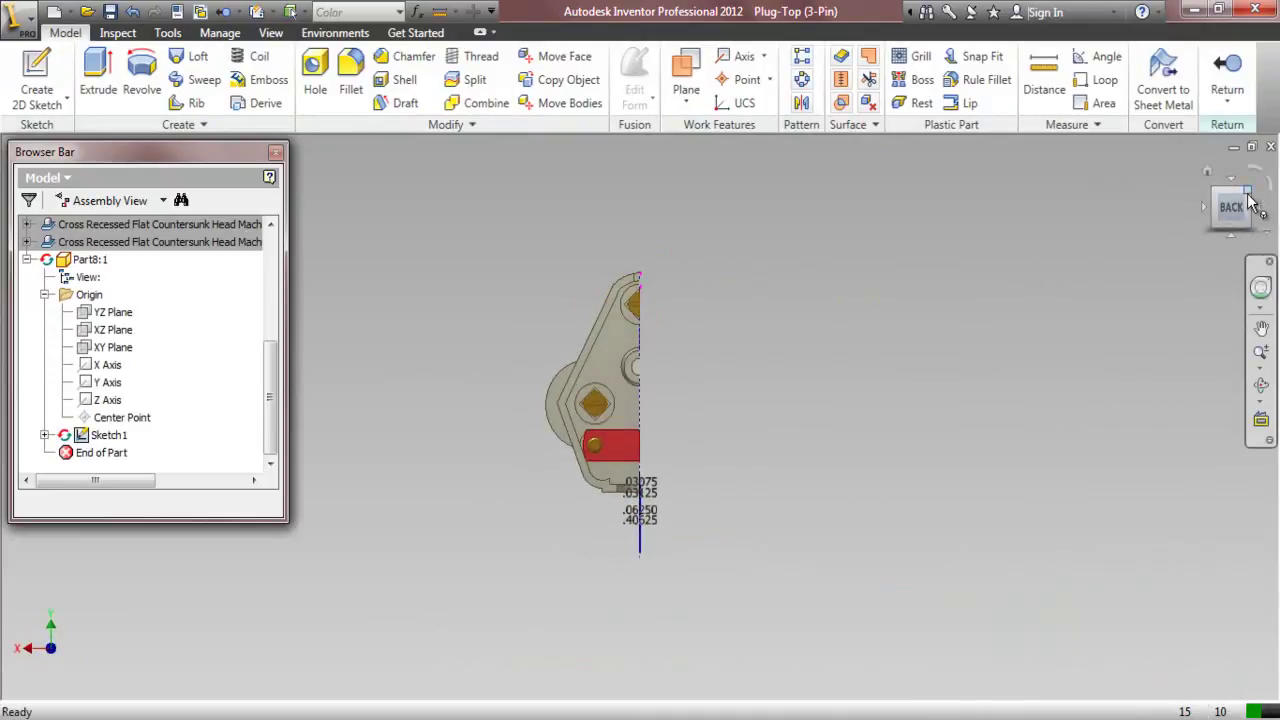
{"action": "left_click", "coordinate": [1247, 194]}
{"action": "scroll", "coordinate": [611, 513], "scroll_direction": "up", "scroll_amount": 5}
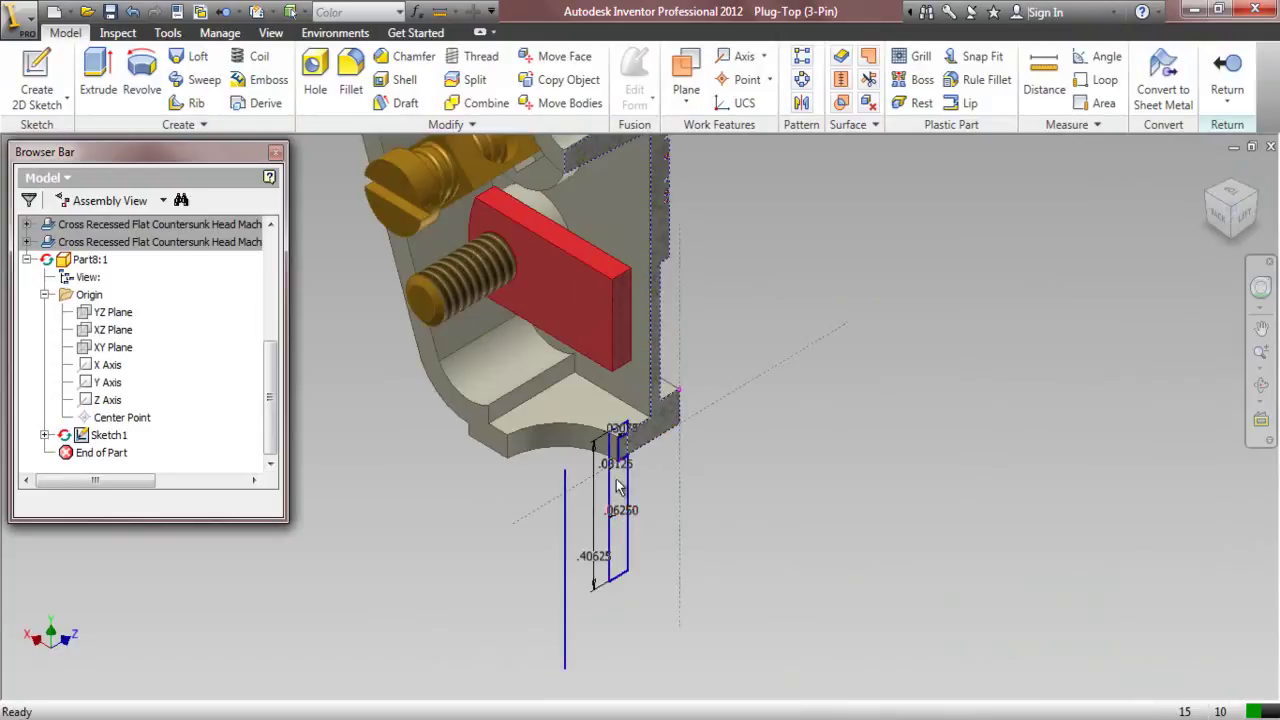
{"action": "left_click", "coordinate": [141, 72]}
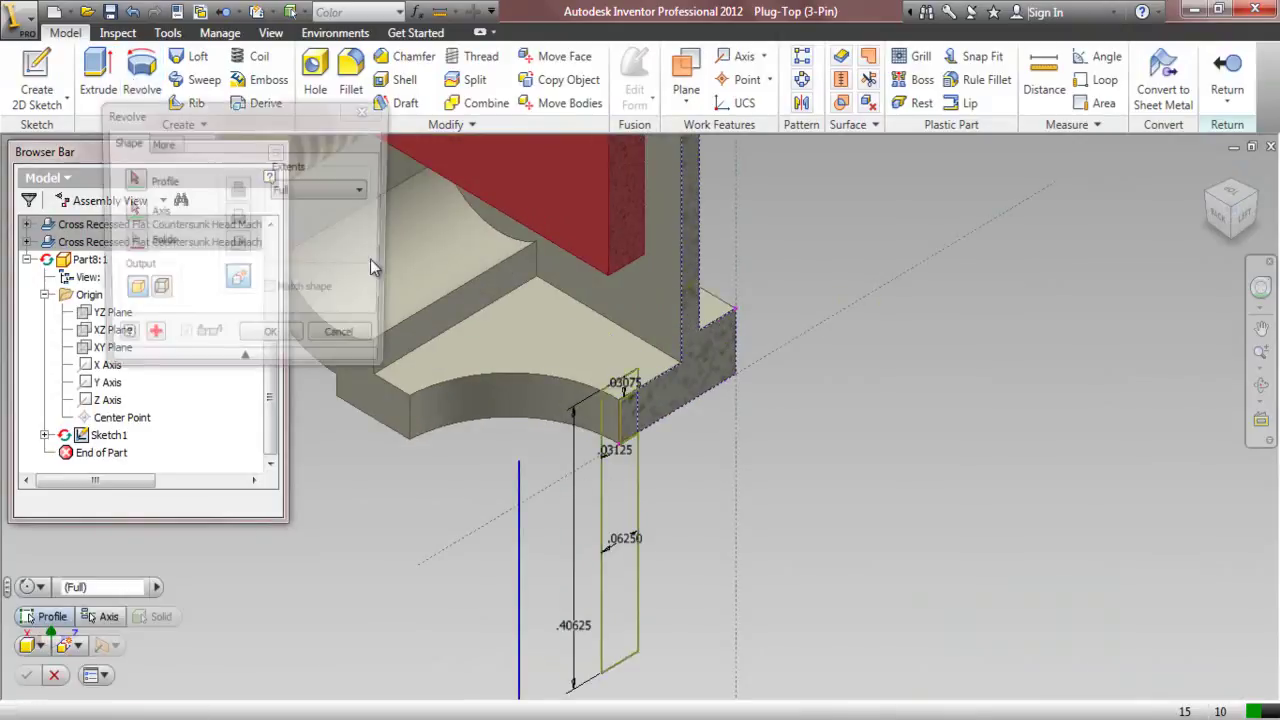
{"action": "left_click", "coordinate": [607, 523]}
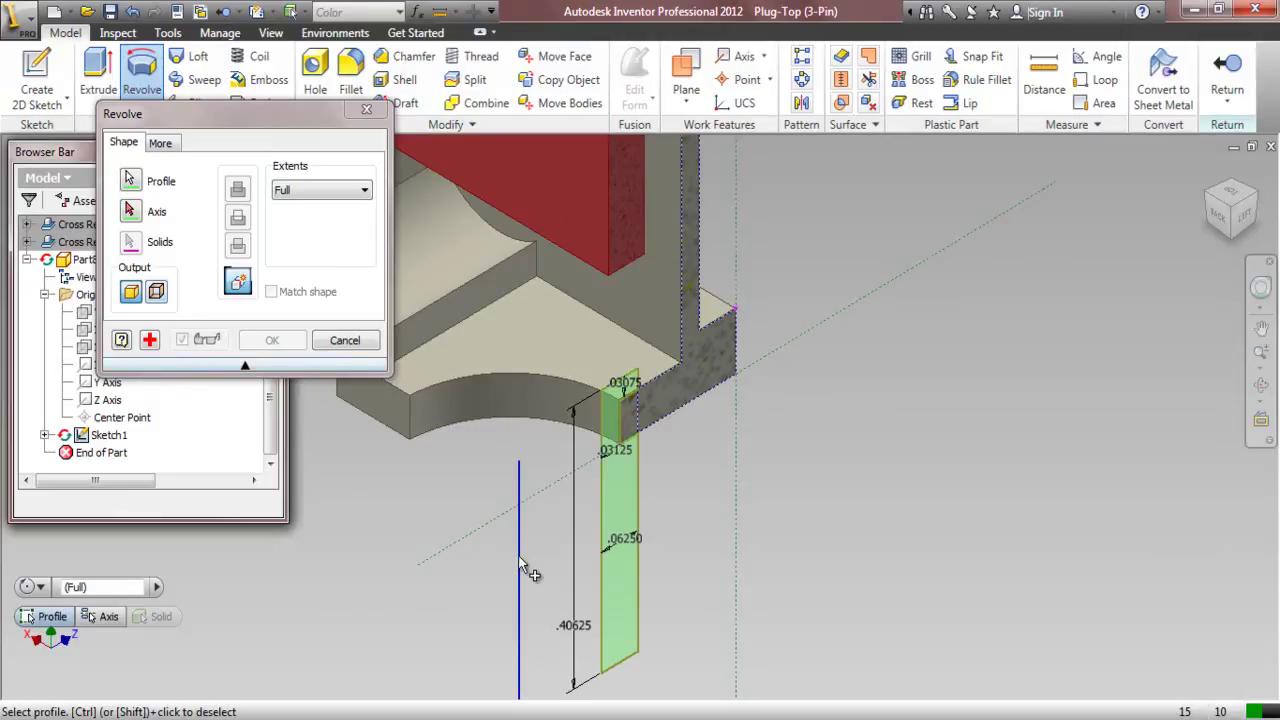
{"action": "left_click", "coordinate": [130, 211]}
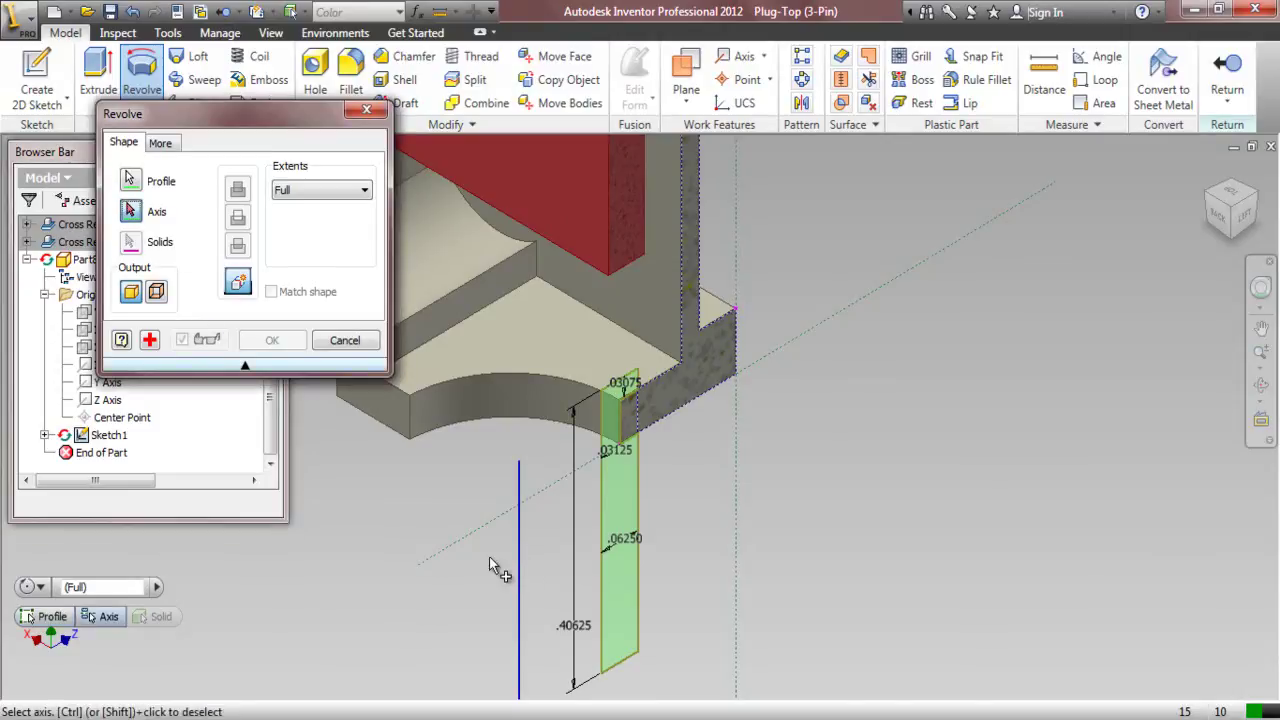
{"action": "left_click", "coordinate": [520, 547]}
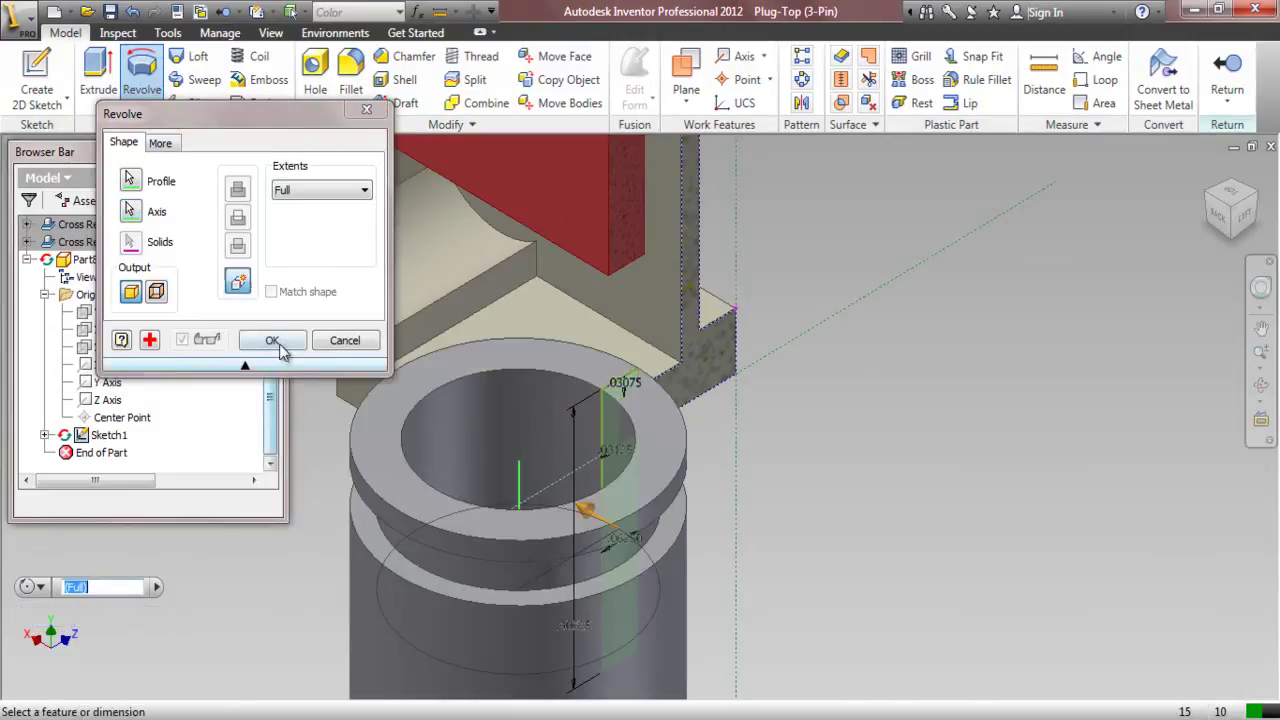
{"action": "left_click", "coordinate": [272, 341]}
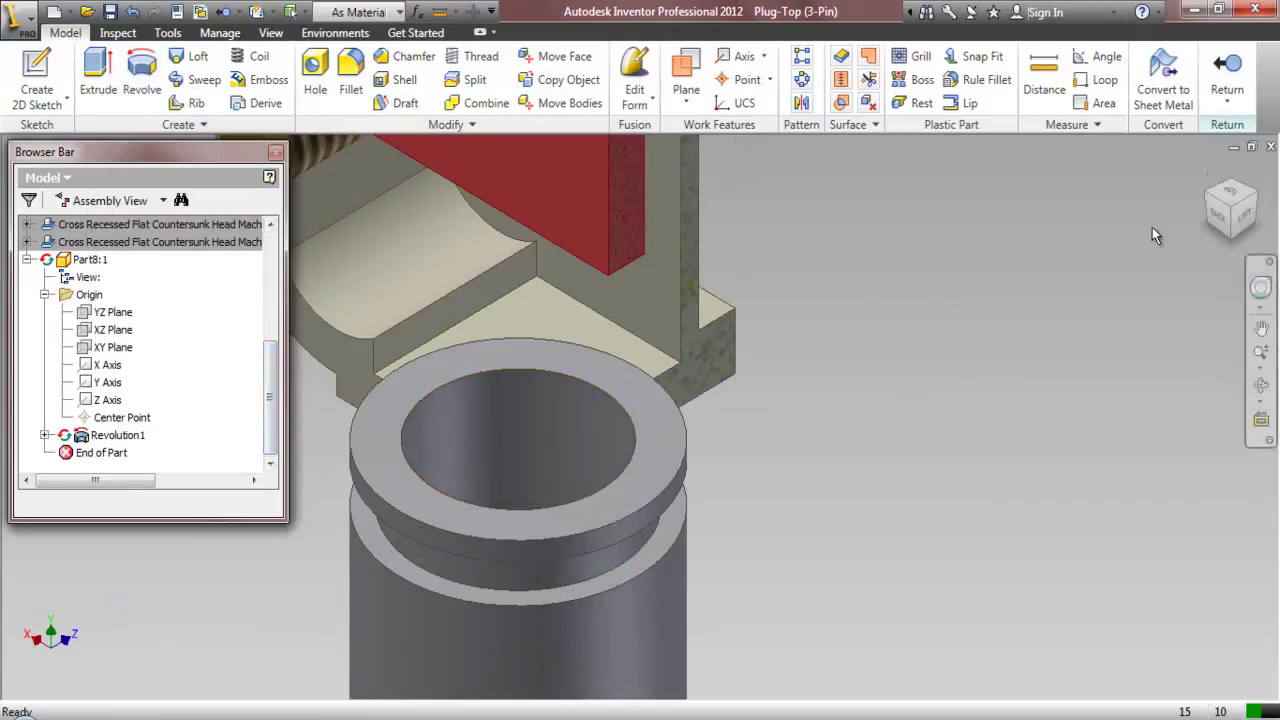
- Return from part editing to the assembly and end the half section view
{"action": "left_click", "coordinate": [1218, 224]}
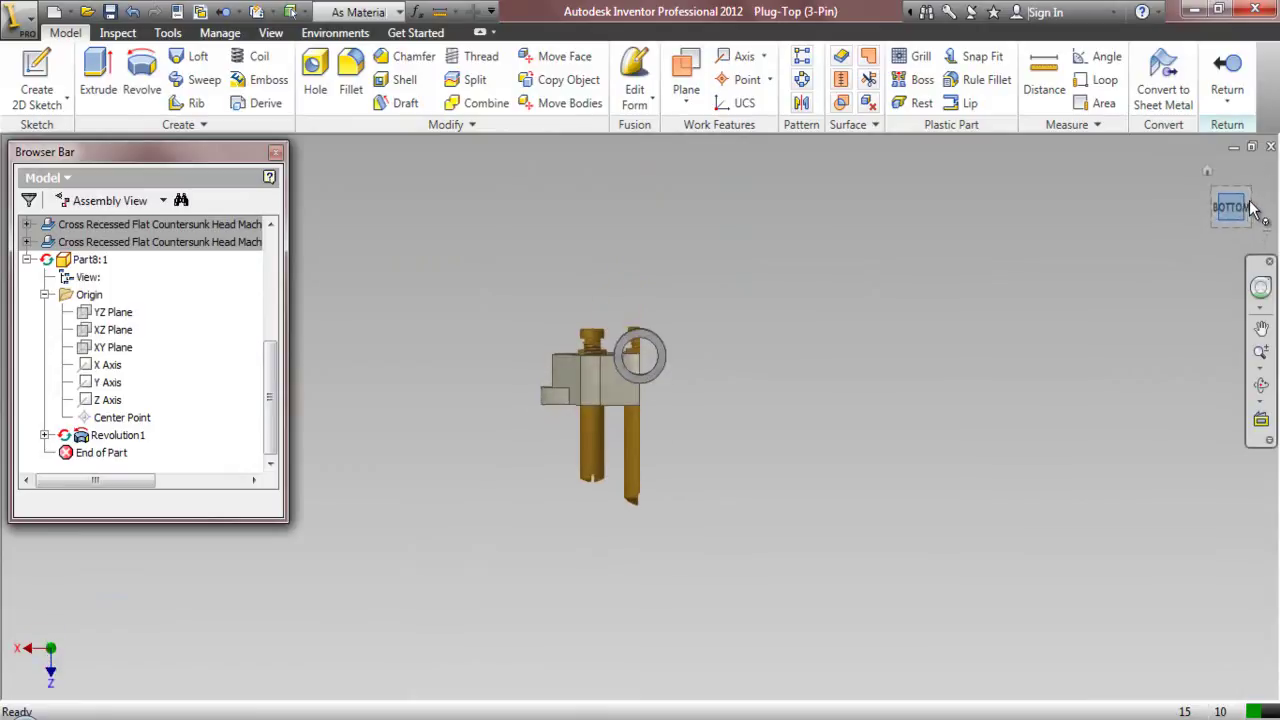
{"action": "left_click", "coordinate": [1248, 212]}
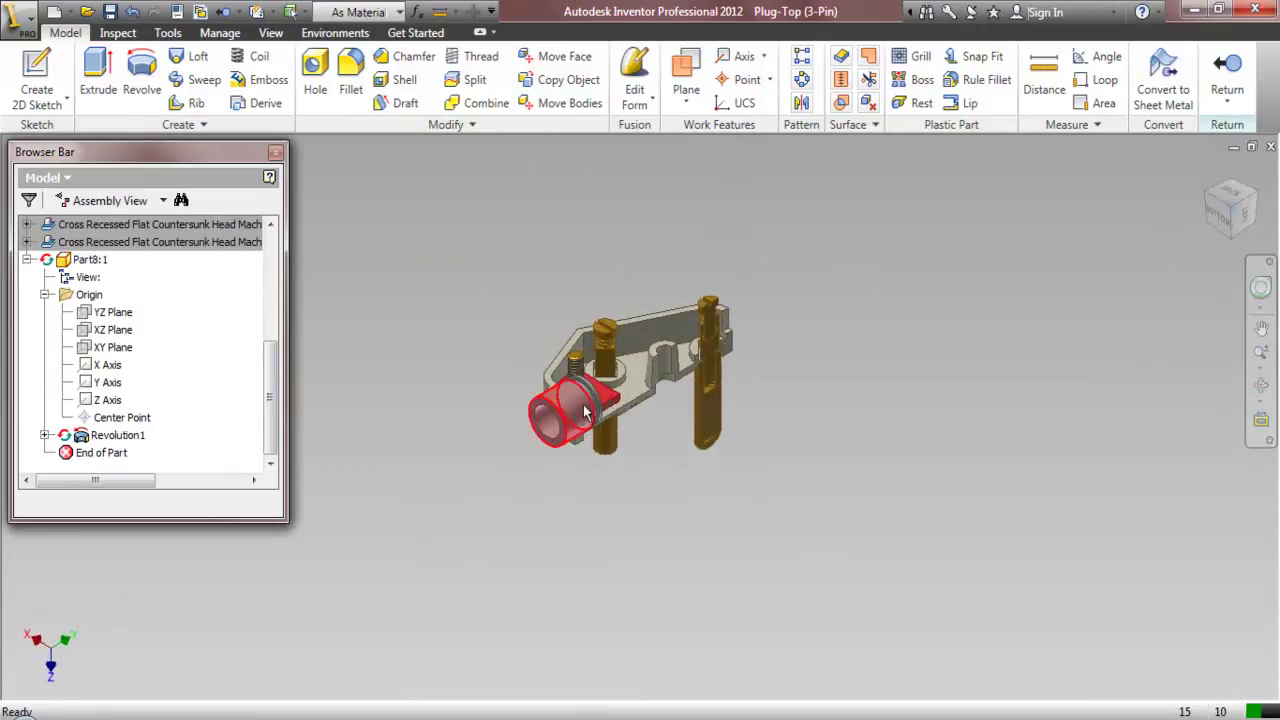
{"action": "scroll", "coordinate": [584, 415], "scroll_direction": "up", "scroll_amount": 3}
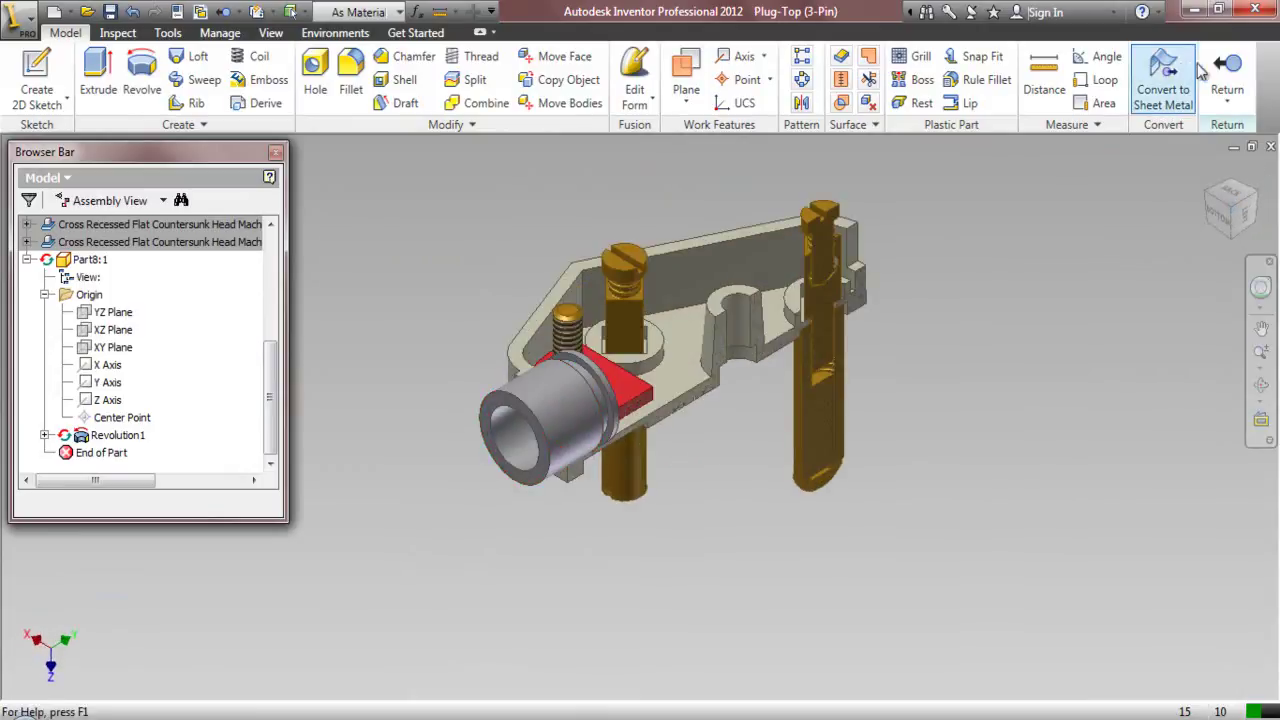
{"action": "left_click", "coordinate": [1228, 70]}
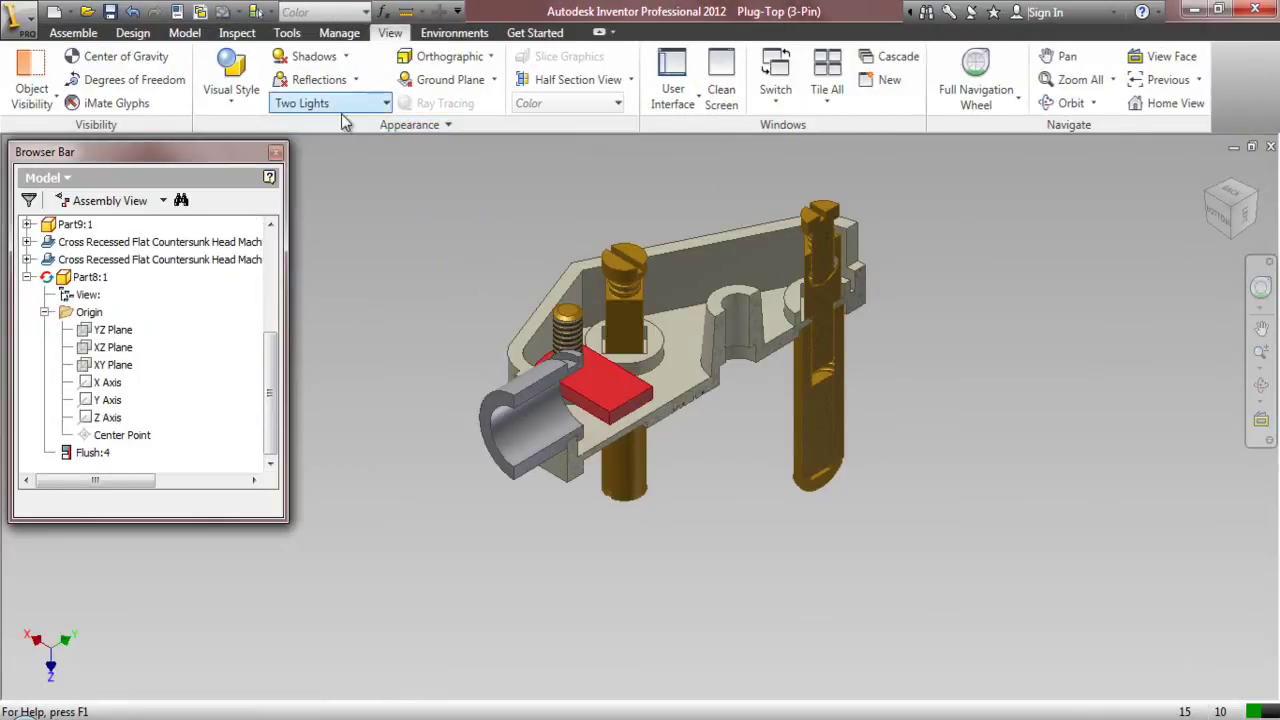
{"action": "left_click", "coordinate": [631, 80]}
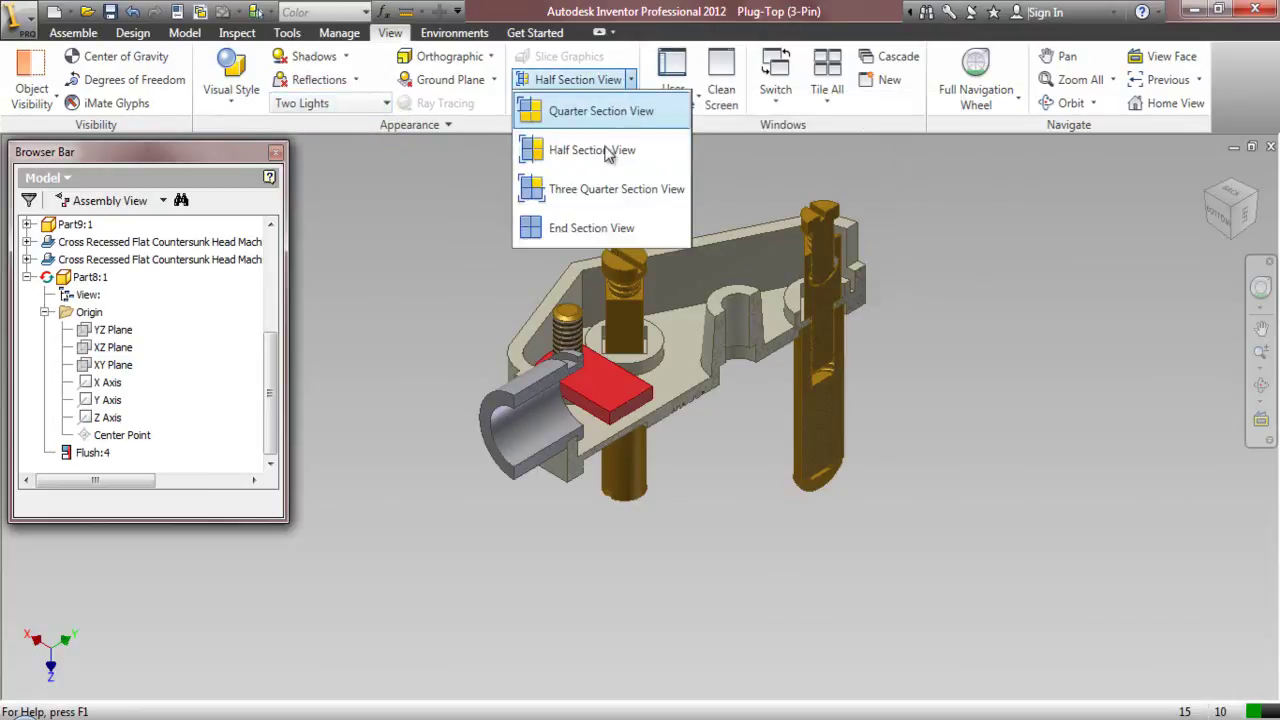
{"action": "left_click", "coordinate": [580, 229]}
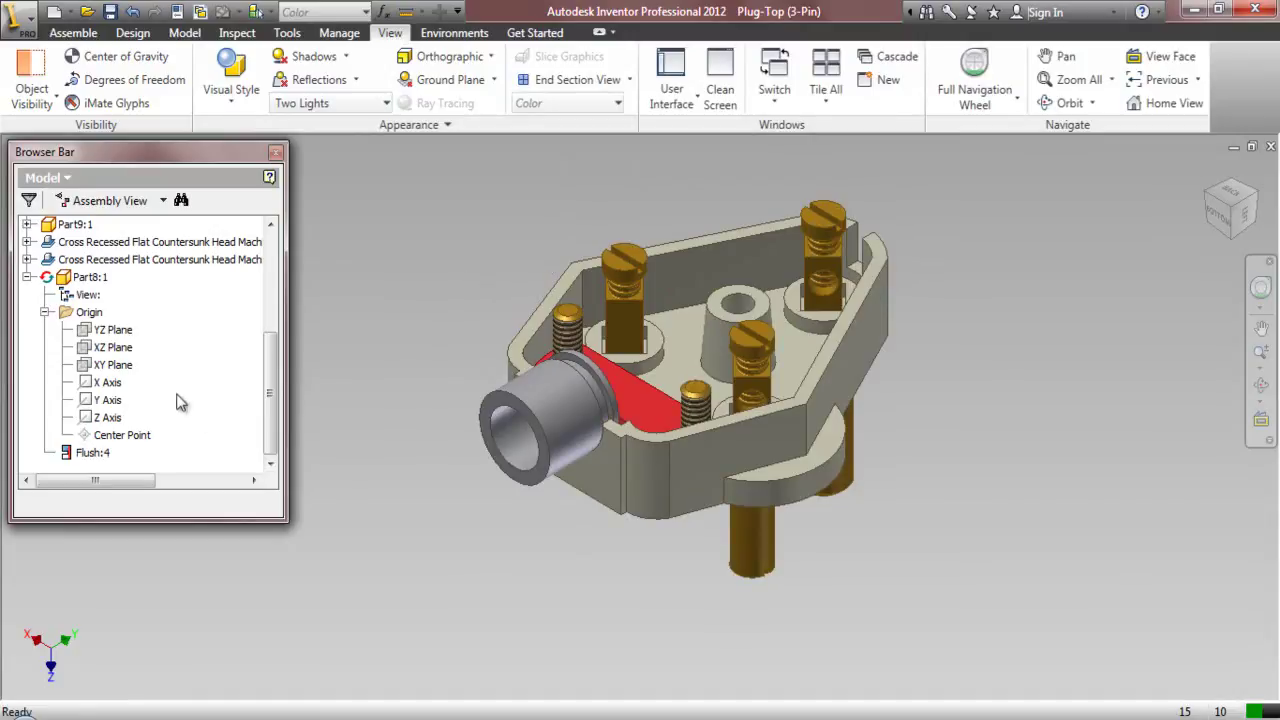
- Turn off adaptivity for Part8 and pull the sleeve outward, clear of the housing's cable notch
{"action": "left_click", "coordinate": [27, 277]}
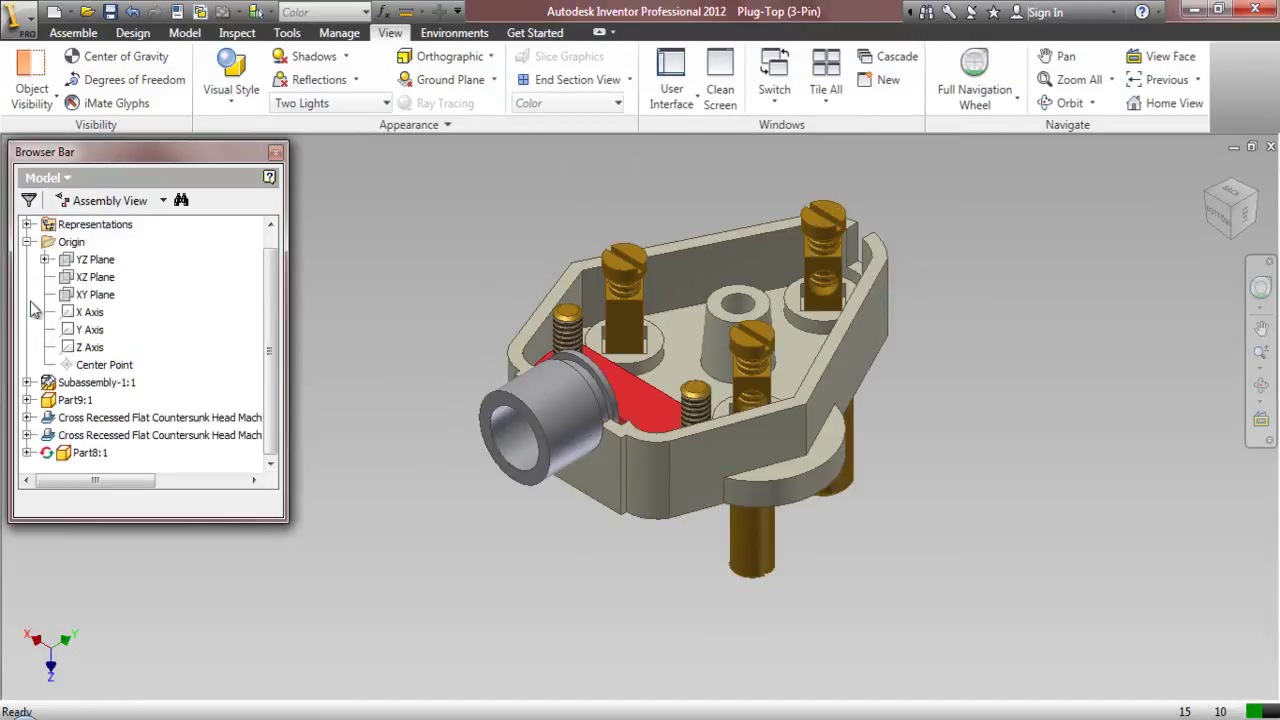
{"action": "right_click", "coordinate": [68, 458]}
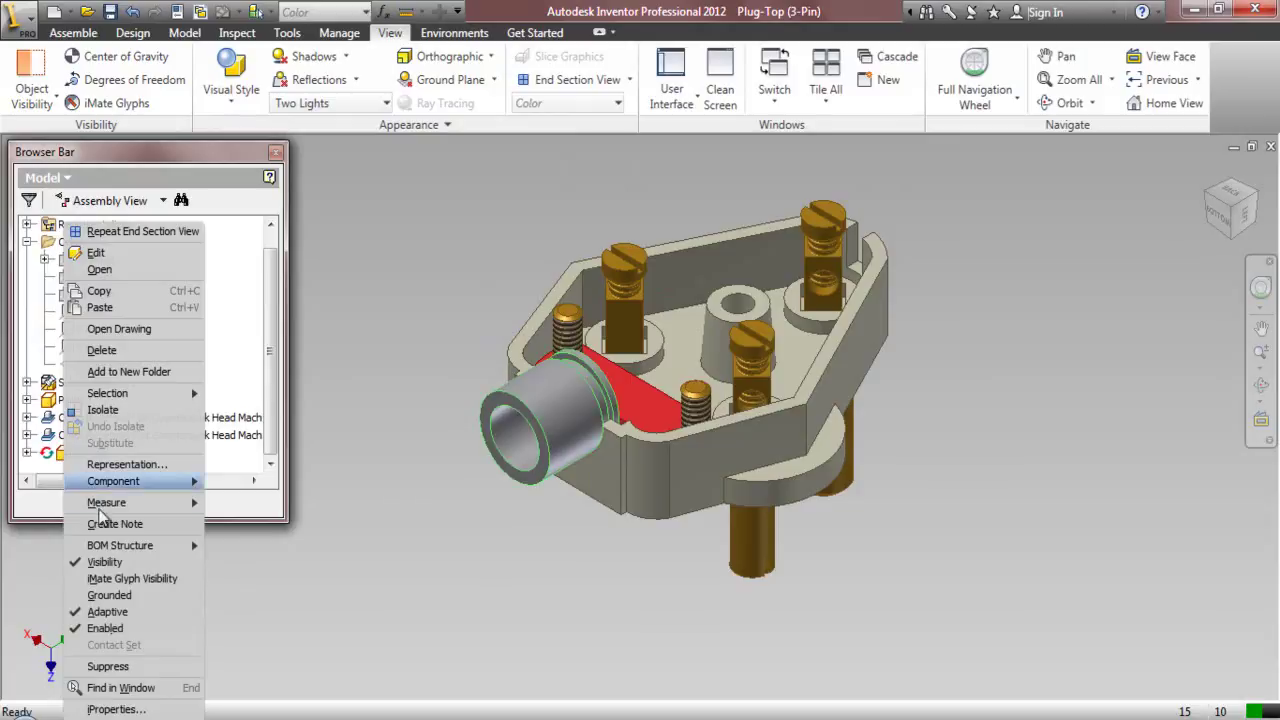
{"action": "left_click", "coordinate": [165, 630]}
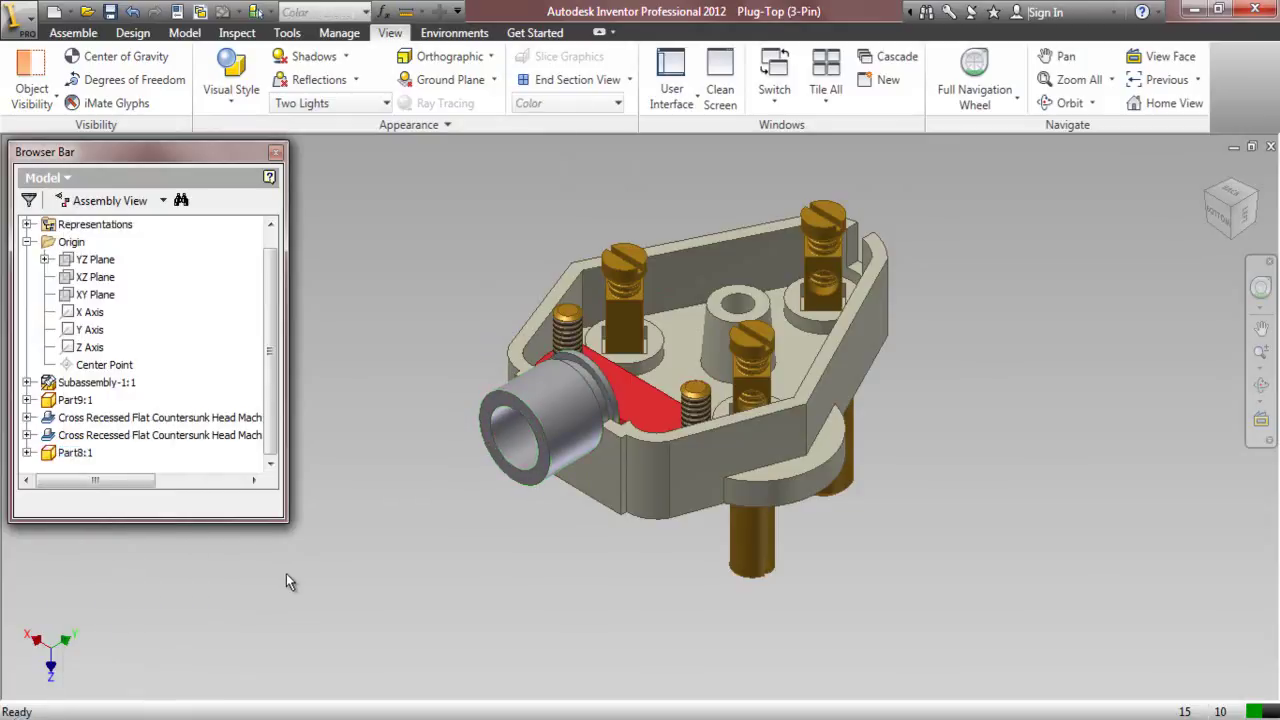
{"action": "left_click_drag", "start_coordinate": [527, 472], "coordinate": [474, 502]}
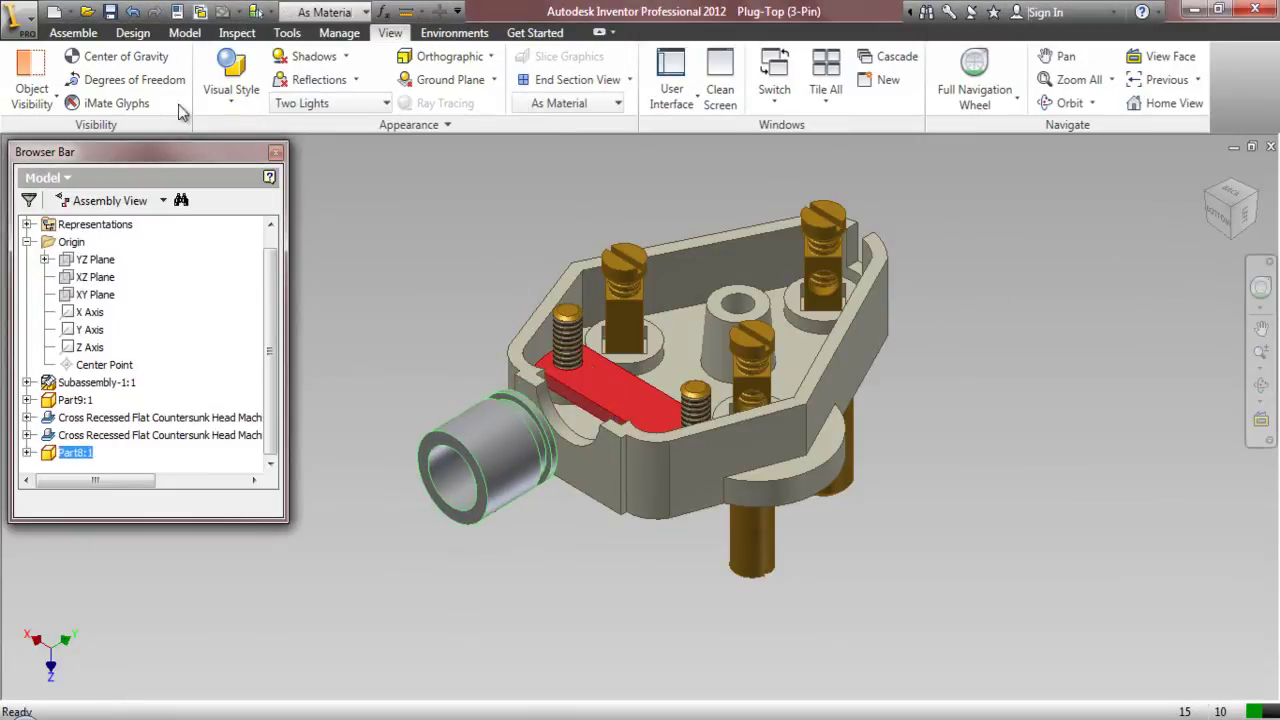
- Mate the housing's outer face around the cable notch with the sleeve's groove shoulder face at 0 in offset
{"action": "left_click", "coordinate": [73, 32]}
{"action": "left_click", "coordinate": [334, 72]}
{"action": "left_click", "coordinate": [607, 467]}
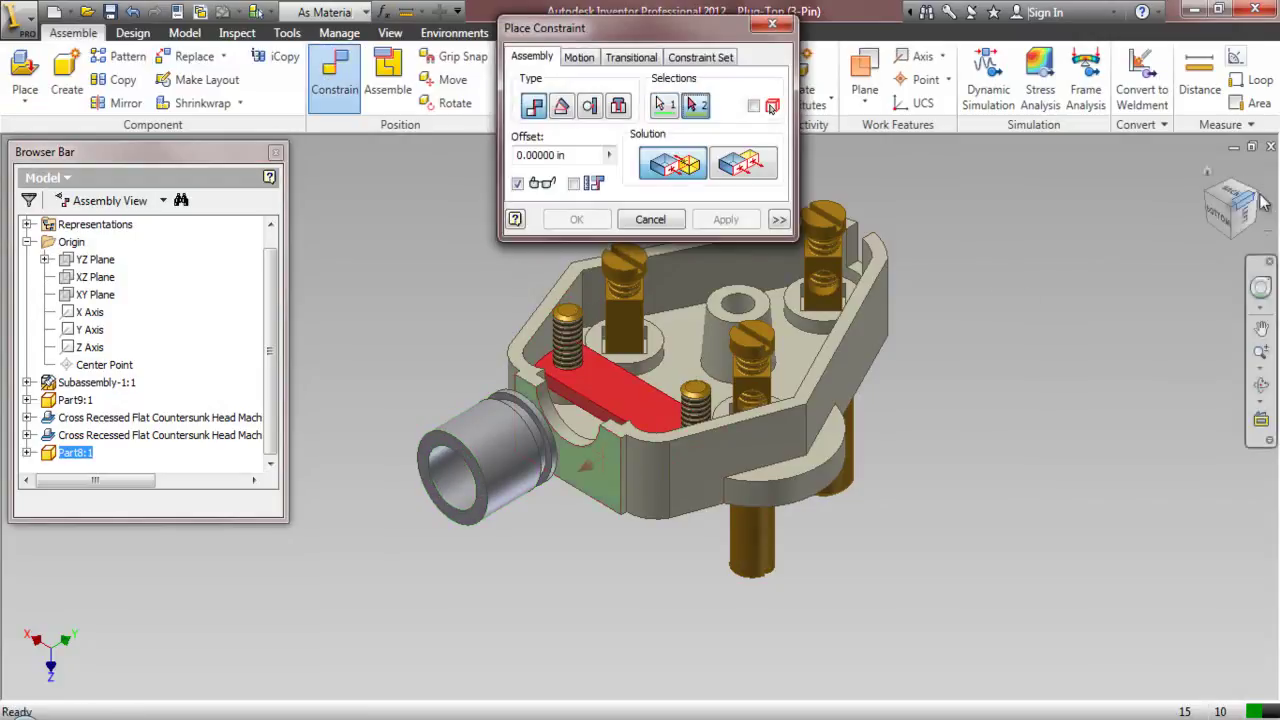
{"action": "mouse_move", "coordinate": [607, 467]}
{"action": "middle_mouse_down", "text": "shift"}
{"action": "mouse_move", "coordinate": [603, 409]}
{"action": "mouse_move", "coordinate": [617, 449]}
{"action": "middle_mouse_up", "text": "shift"}
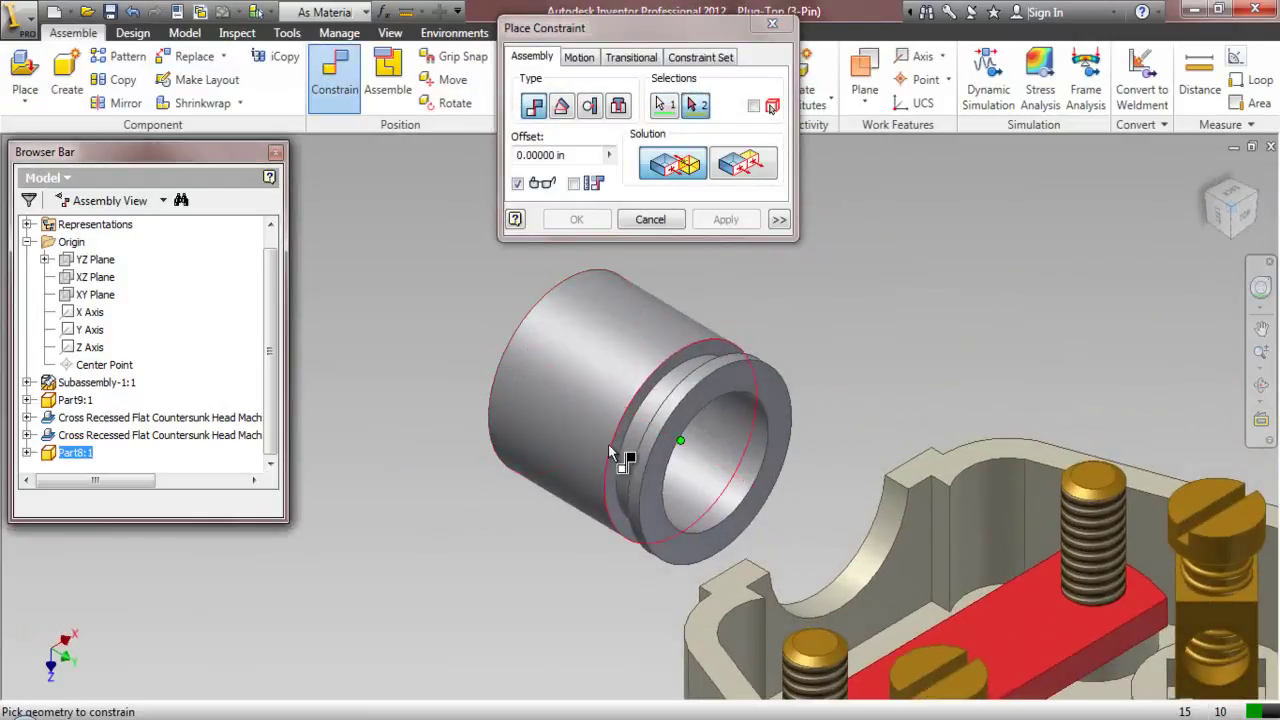
{"action": "left_click", "coordinate": [615, 463]}
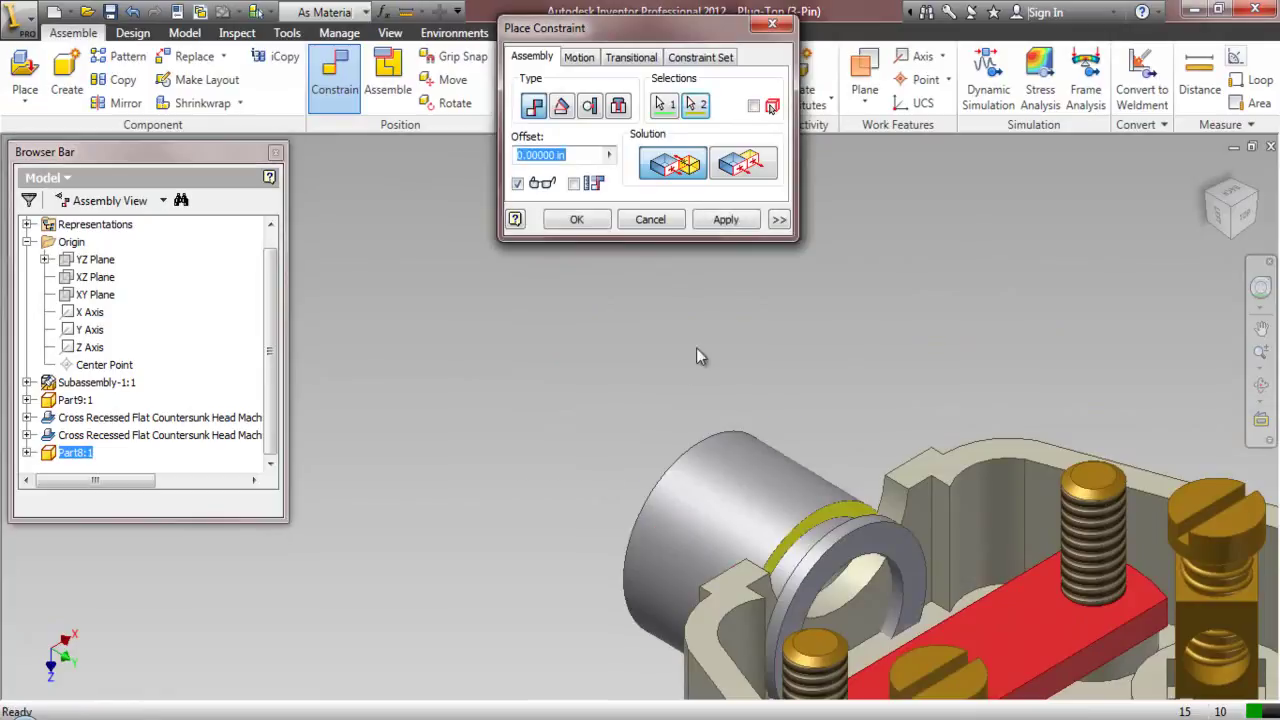
{"action": "left_click", "coordinate": [724, 224]}
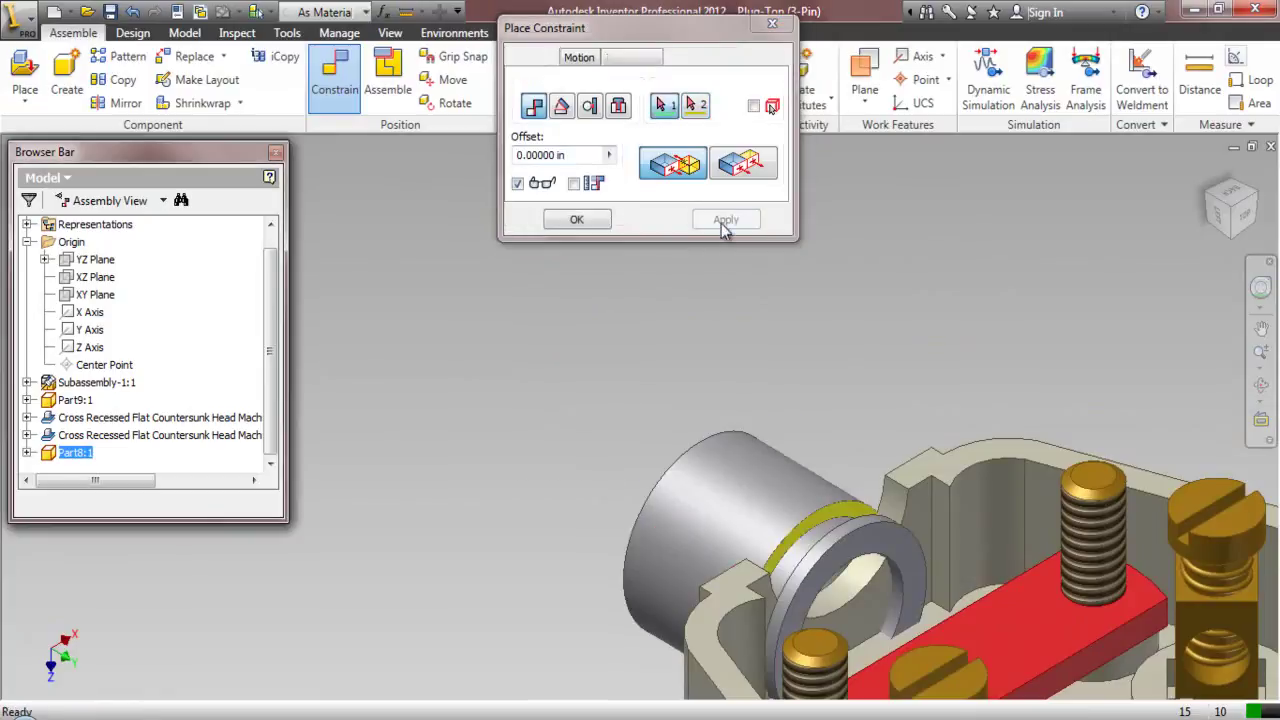
- Lower the sleeve to expose the cable notch, and mate its axis with the notch's curved surface axis at 0 in offset
{"action": "left_click", "coordinate": [1213, 200]}
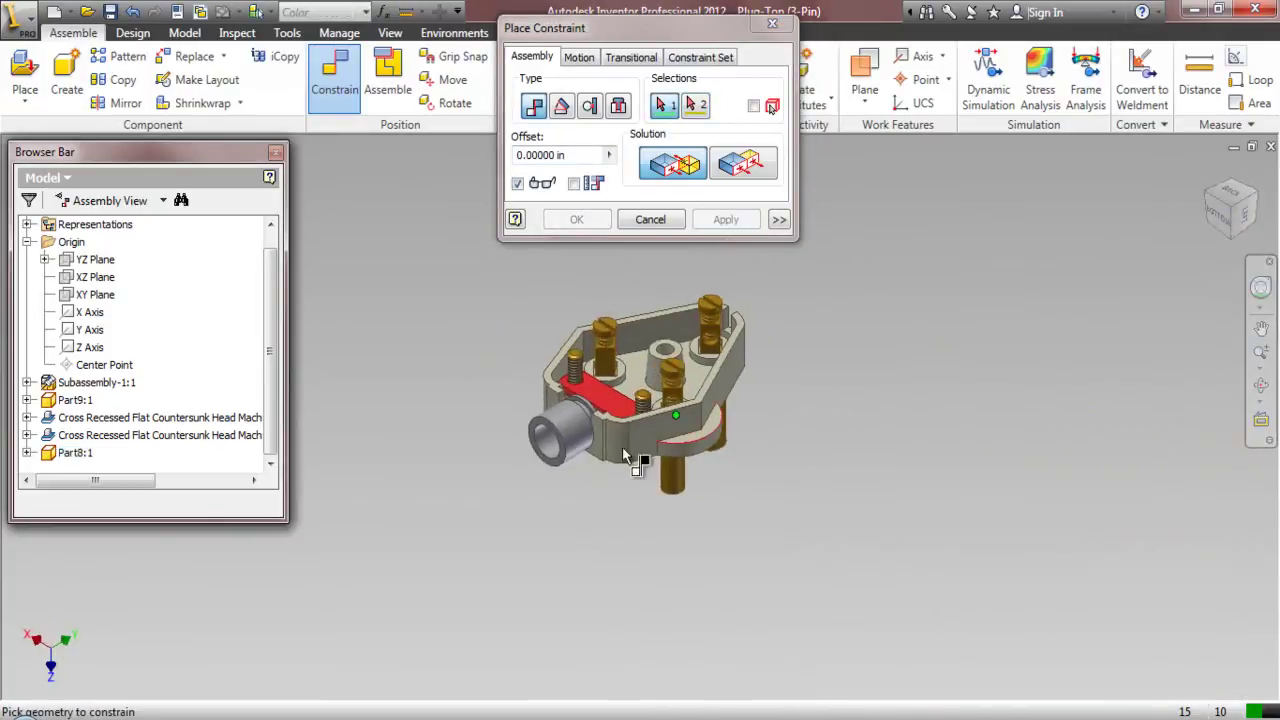
{"action": "scroll", "coordinate": [565, 428], "scroll_direction": "up", "scroll_amount": 4}
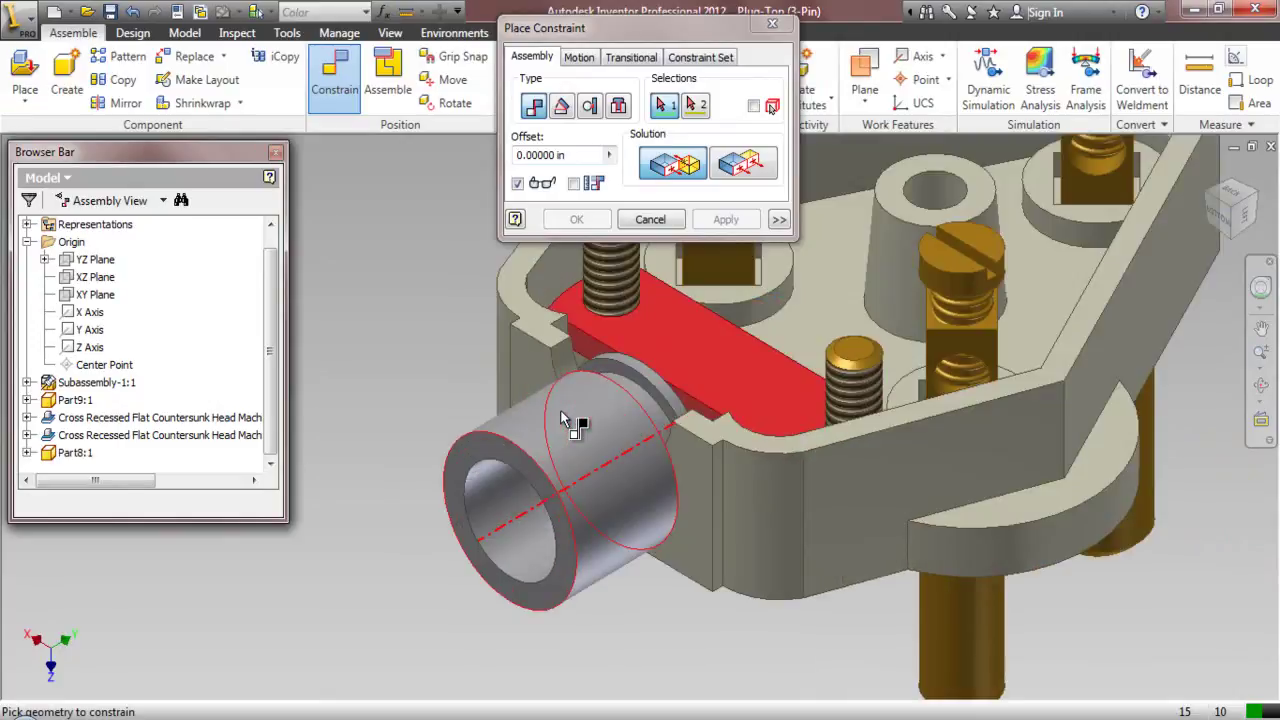
{"action": "left_click", "coordinate": [650, 220]}
{"action": "left_click_drag", "start_coordinate": [574, 437], "coordinate": [545, 530]}
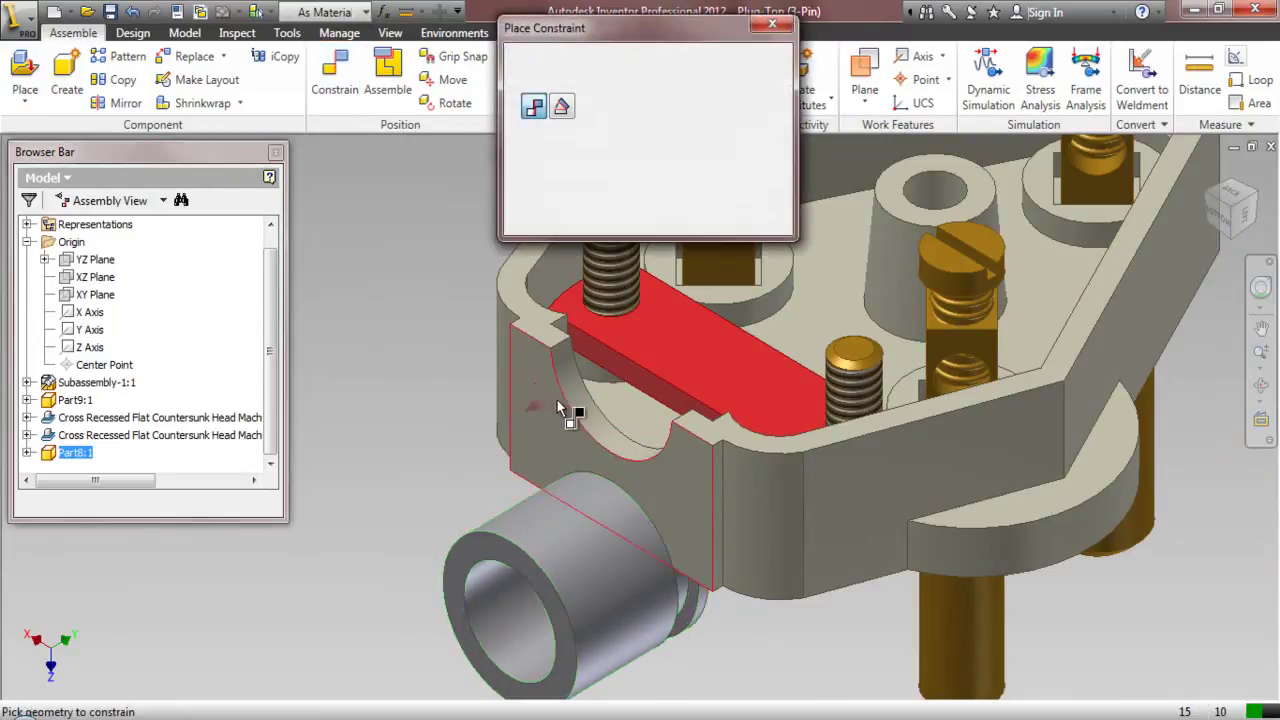
{"action": "left_click", "coordinate": [594, 429]}
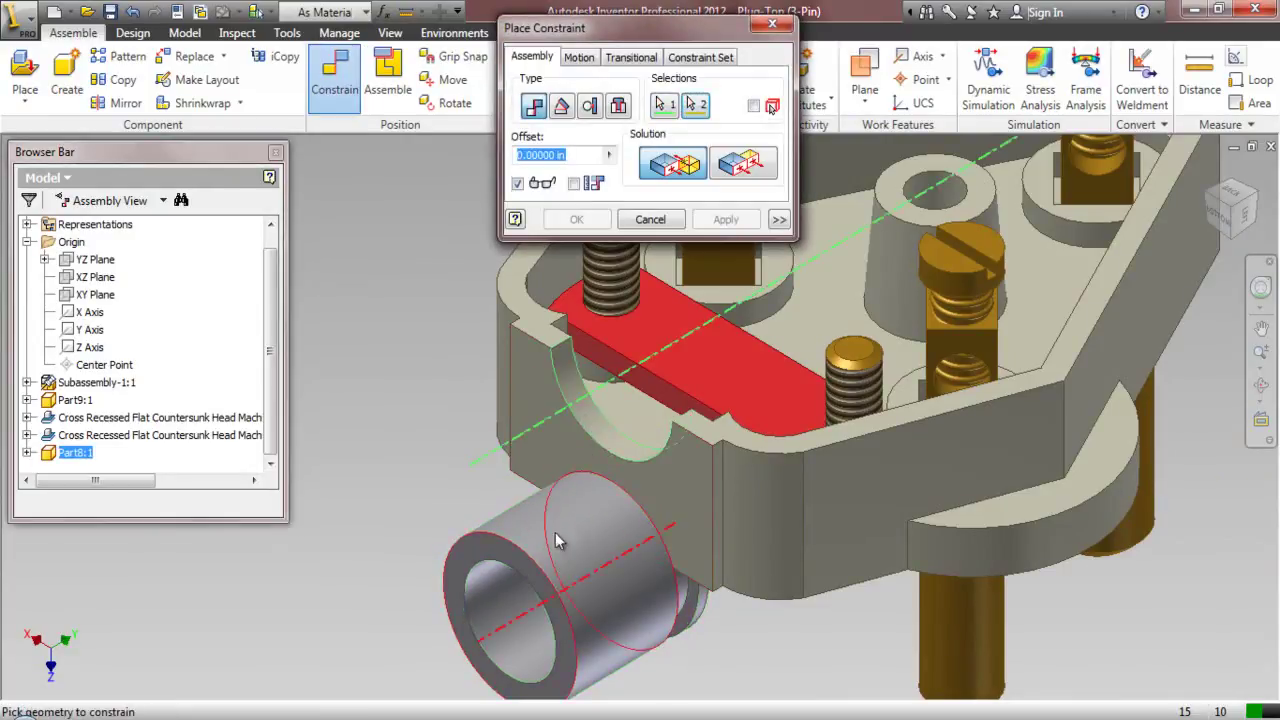
{"action": "left_click", "coordinate": [556, 536]}
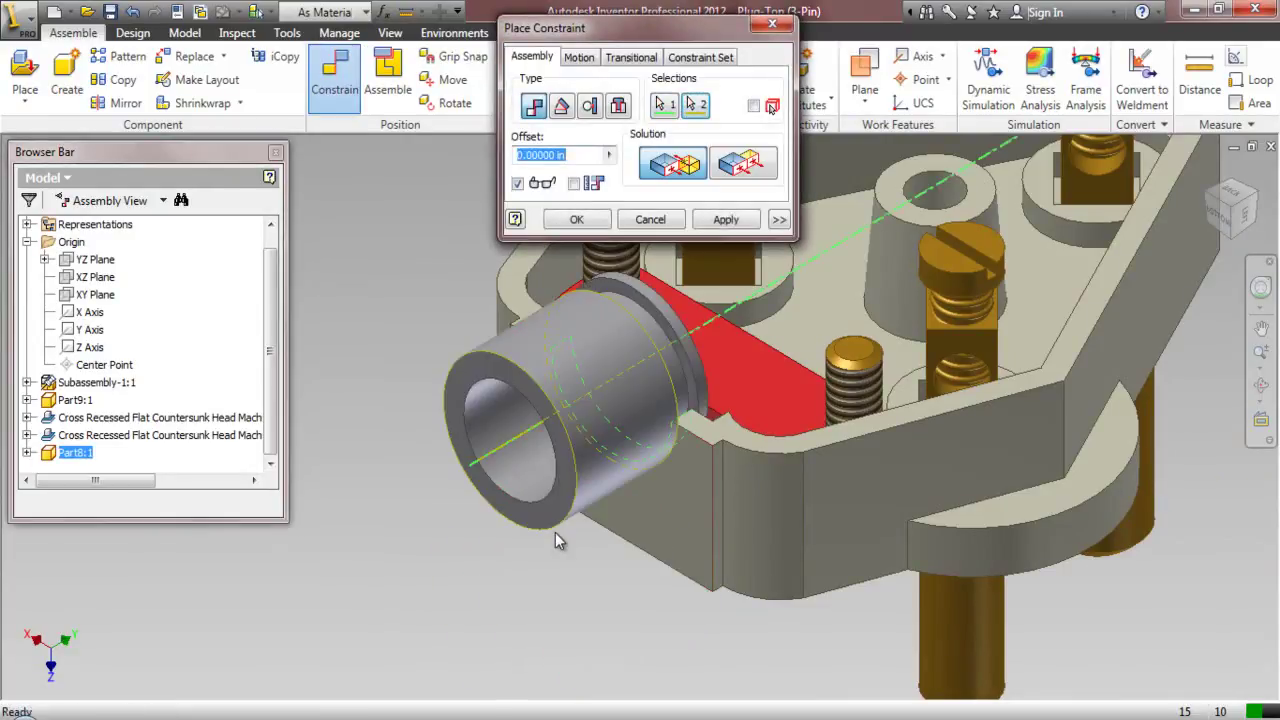
{"action": "left_click", "coordinate": [728, 222]}
{"action": "left_click", "coordinate": [650, 219]}
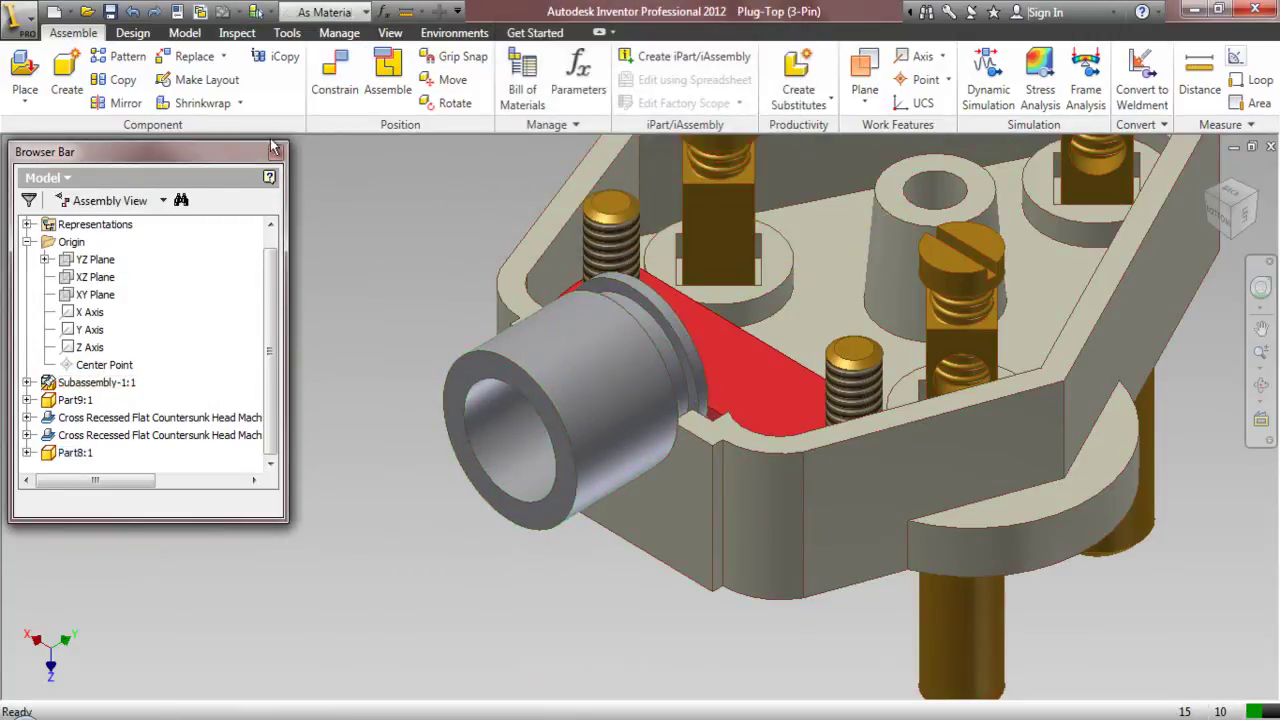
- Analyze interference between the Part8 sleeve as set 1 and Subassembly-1 as set 2
{"action": "left_click", "coordinate": [237, 32]}
{"action": "left_click", "coordinate": [38, 85]}
{"action": "left_click", "coordinate": [540, 394]}
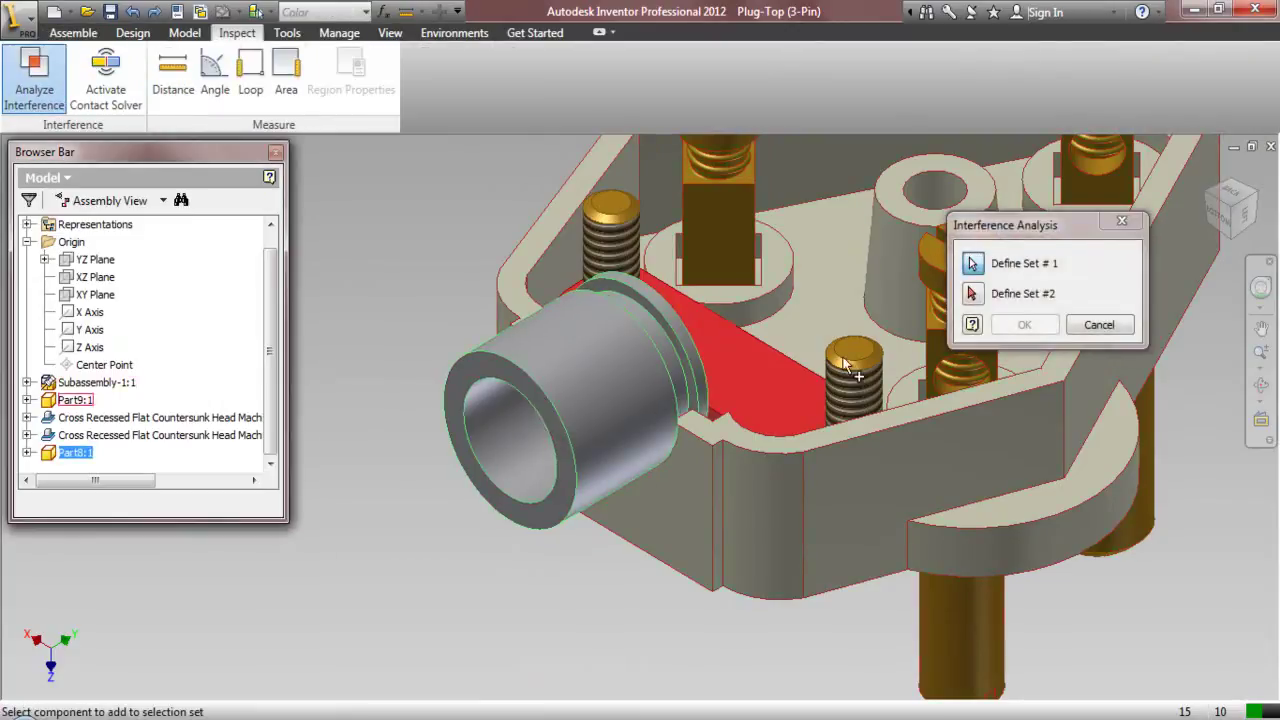
{"action": "left_click", "coordinate": [972, 293]}
{"action": "left_click", "coordinate": [927, 410]}
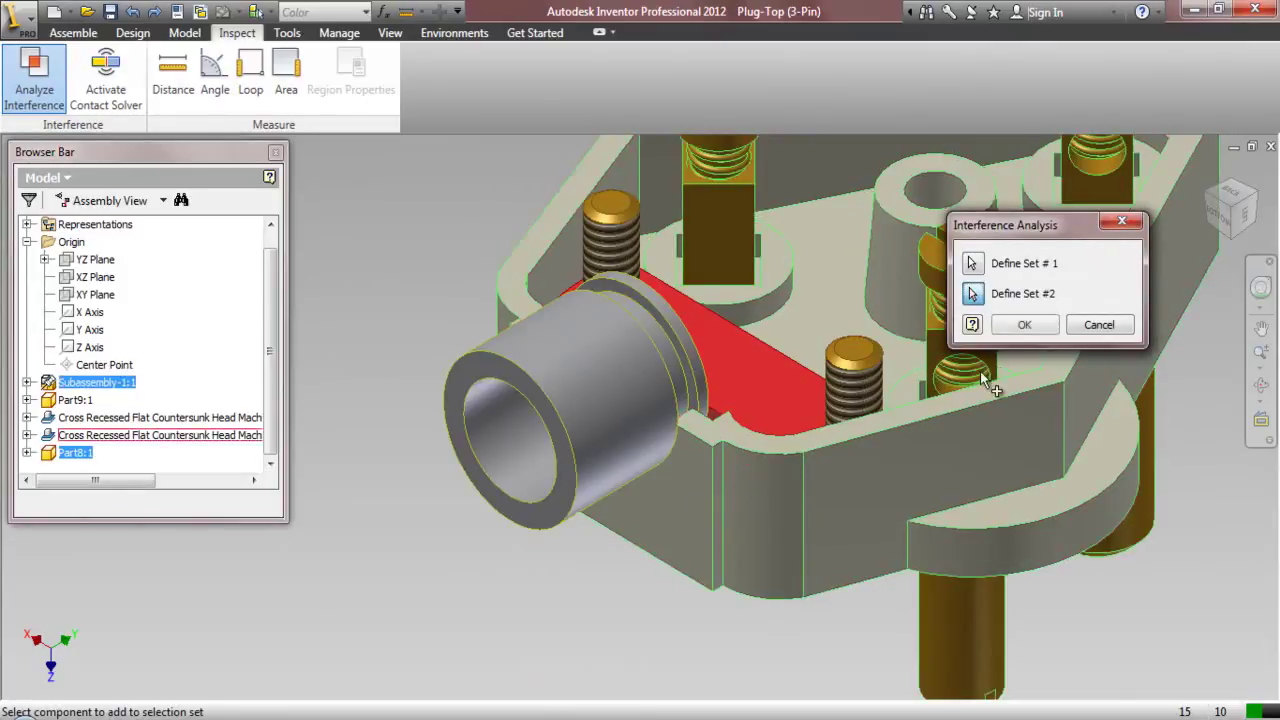
{"action": "left_click", "coordinate": [1024, 324]}
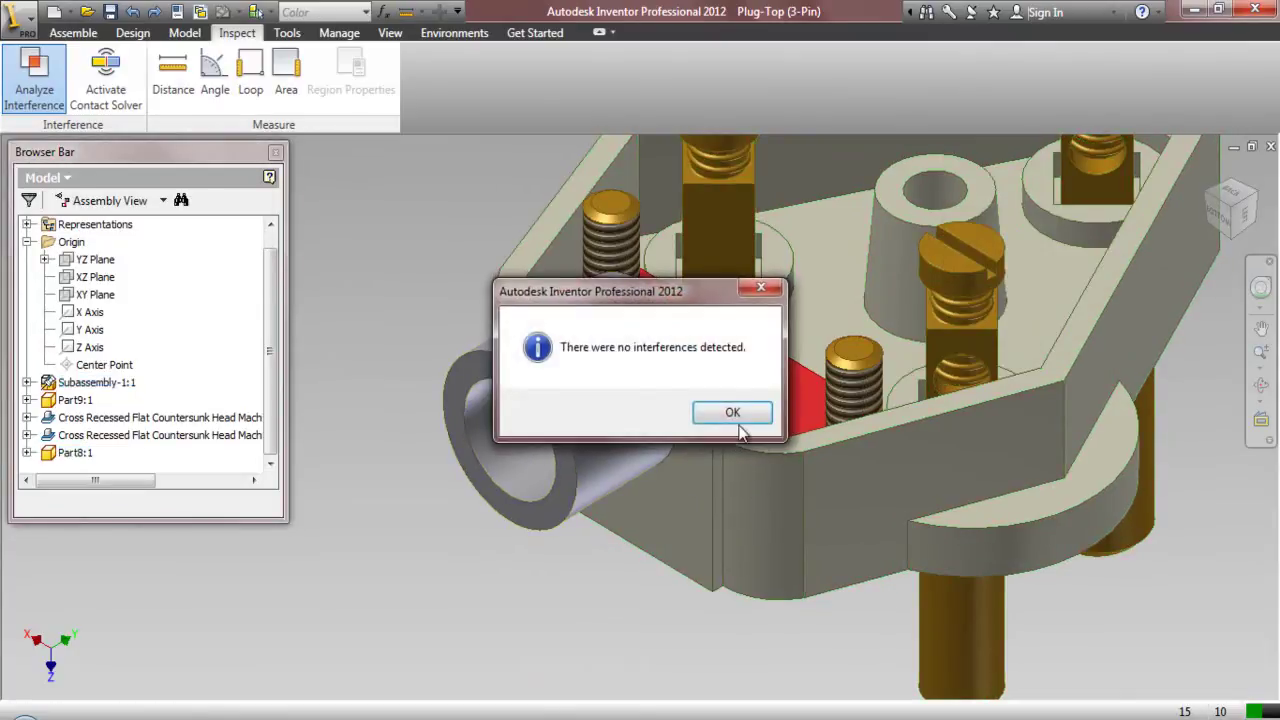
{"action": "left_click", "coordinate": [733, 416]}
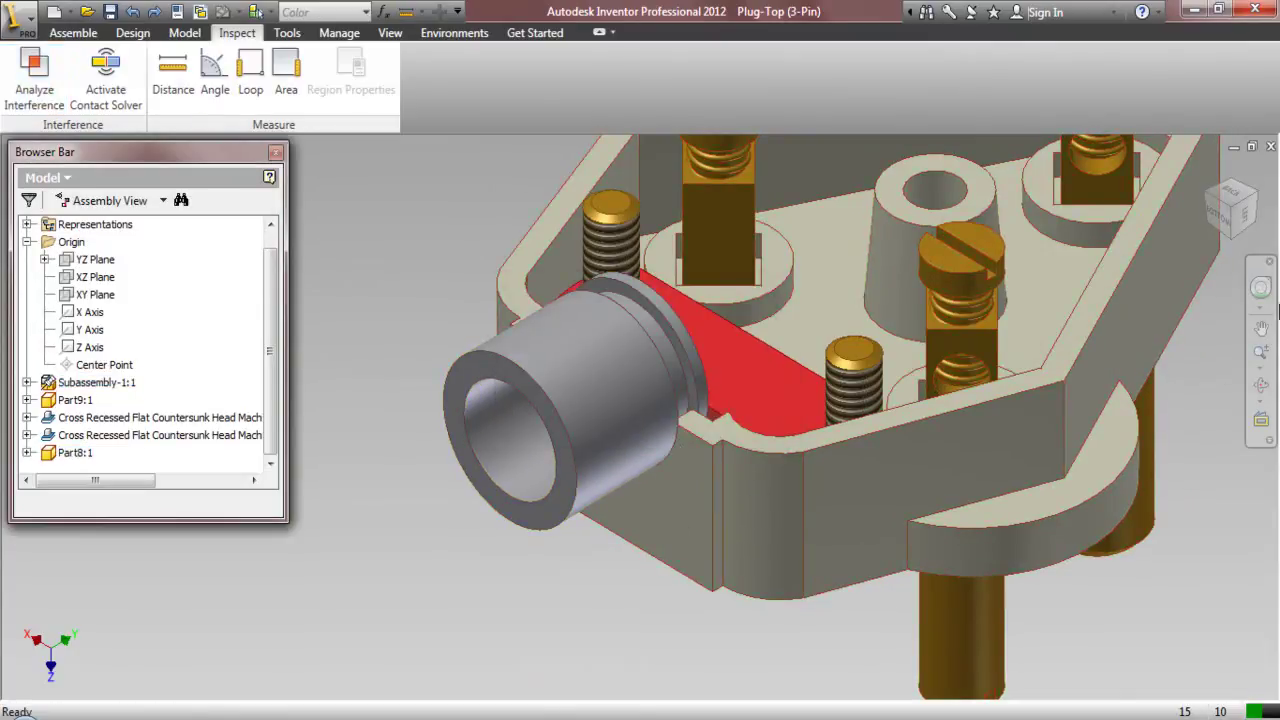
- Save the Plug-Top (3-Pin) assembly together with its new Part8 file
{"action": "left_click", "coordinate": [1260, 369]}
{"action": "left_click", "coordinate": [1198, 409]}
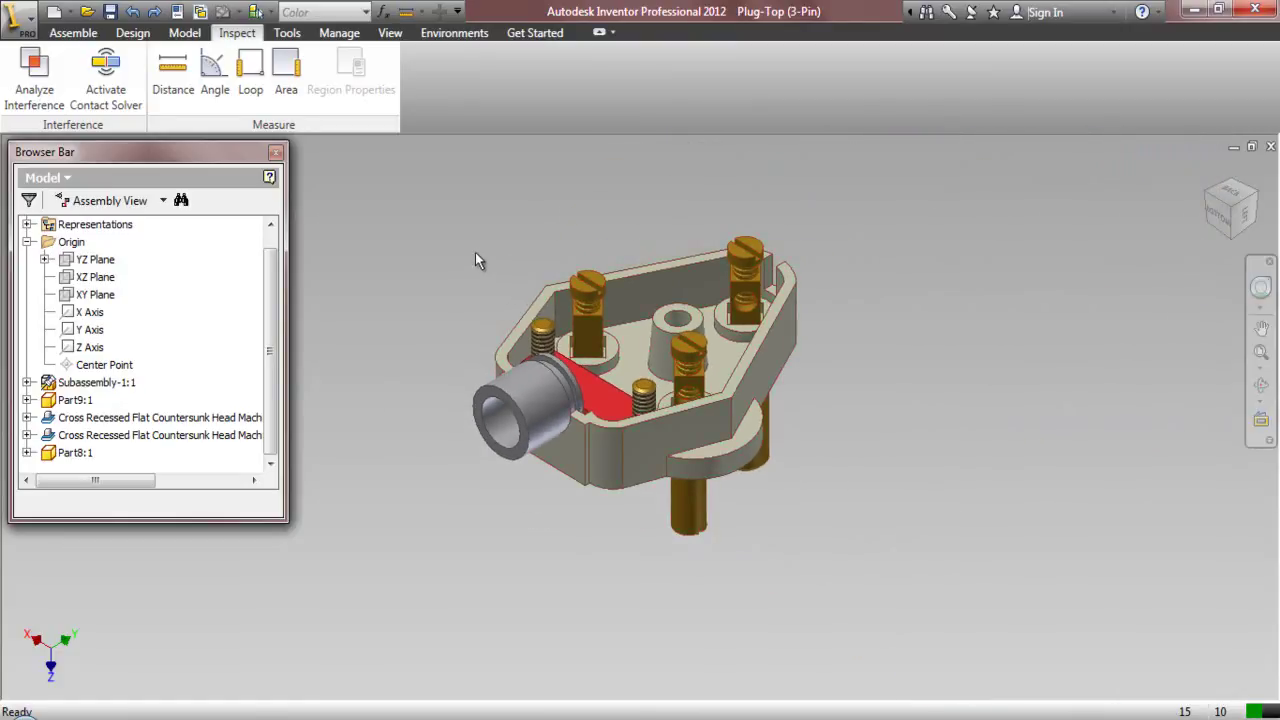
{"action": "left_click", "coordinate": [73, 32]}
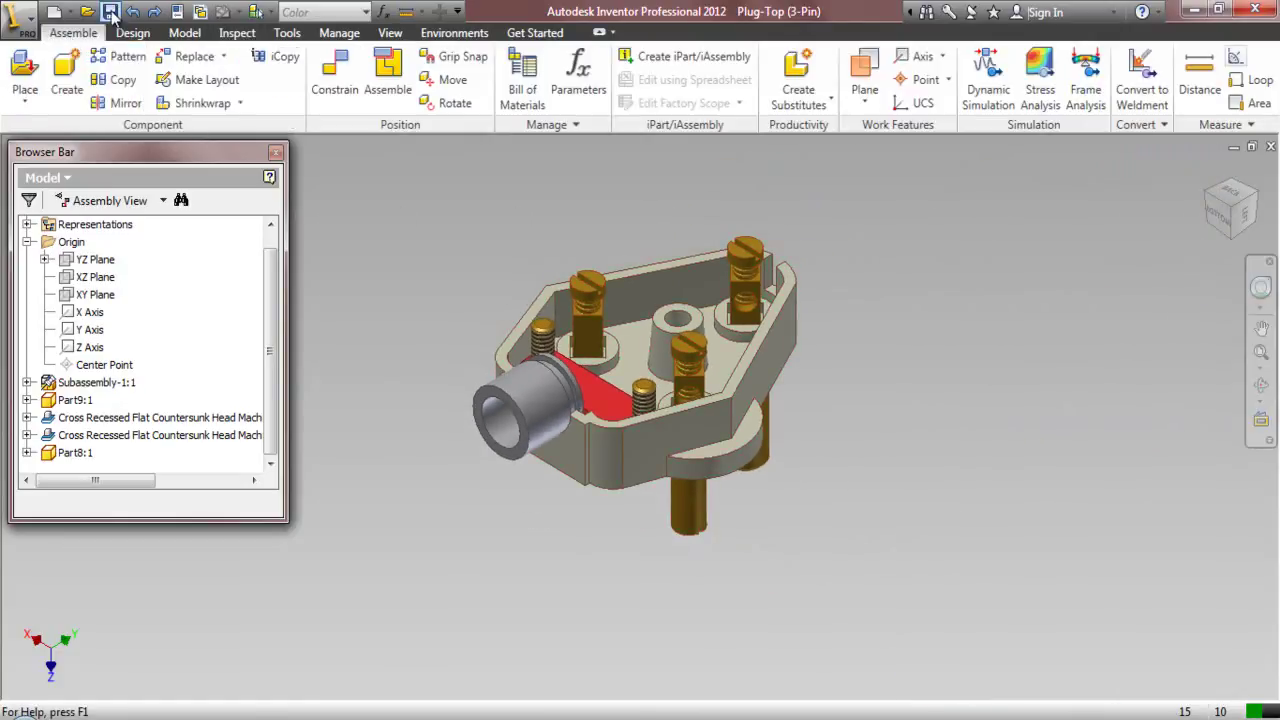
{"action": "left_click", "coordinate": [110, 11]}
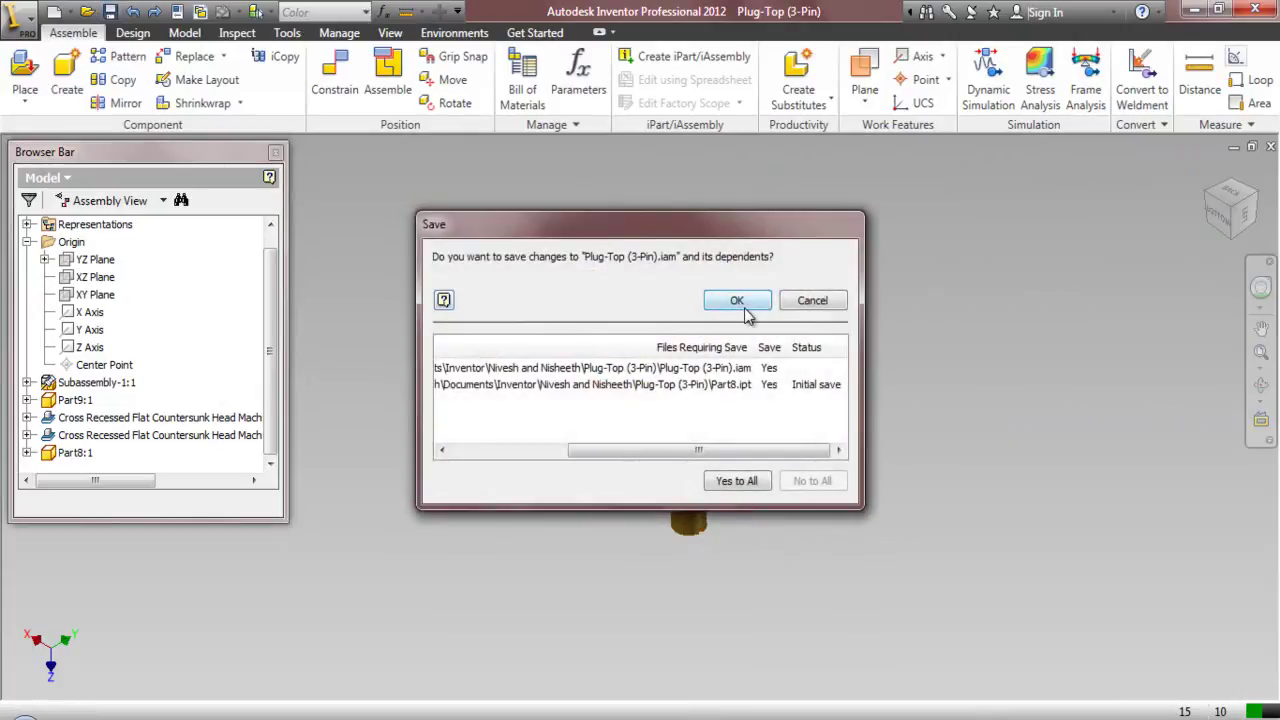
{"action": "left_click", "coordinate": [737, 301]}
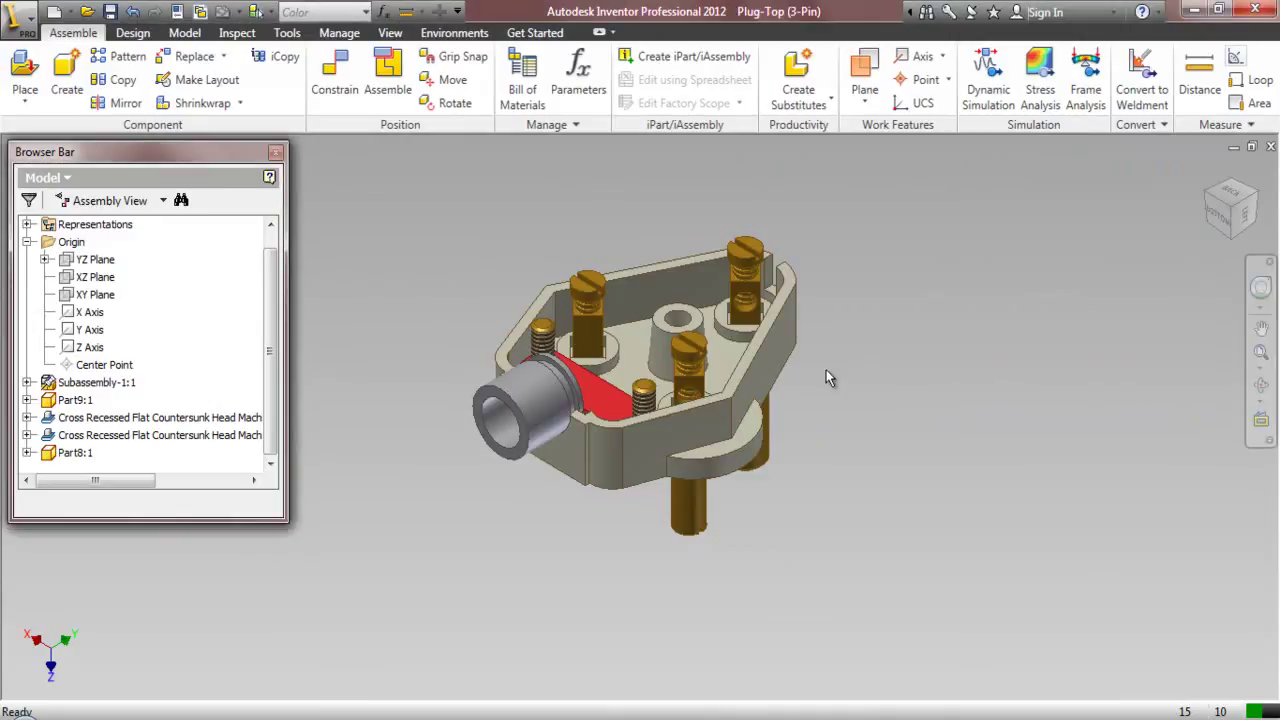
- Start placing an existing component from the Plug-Top (3-Pin) folder into the assembly
{"action": "left_click", "coordinate": [25, 88]}
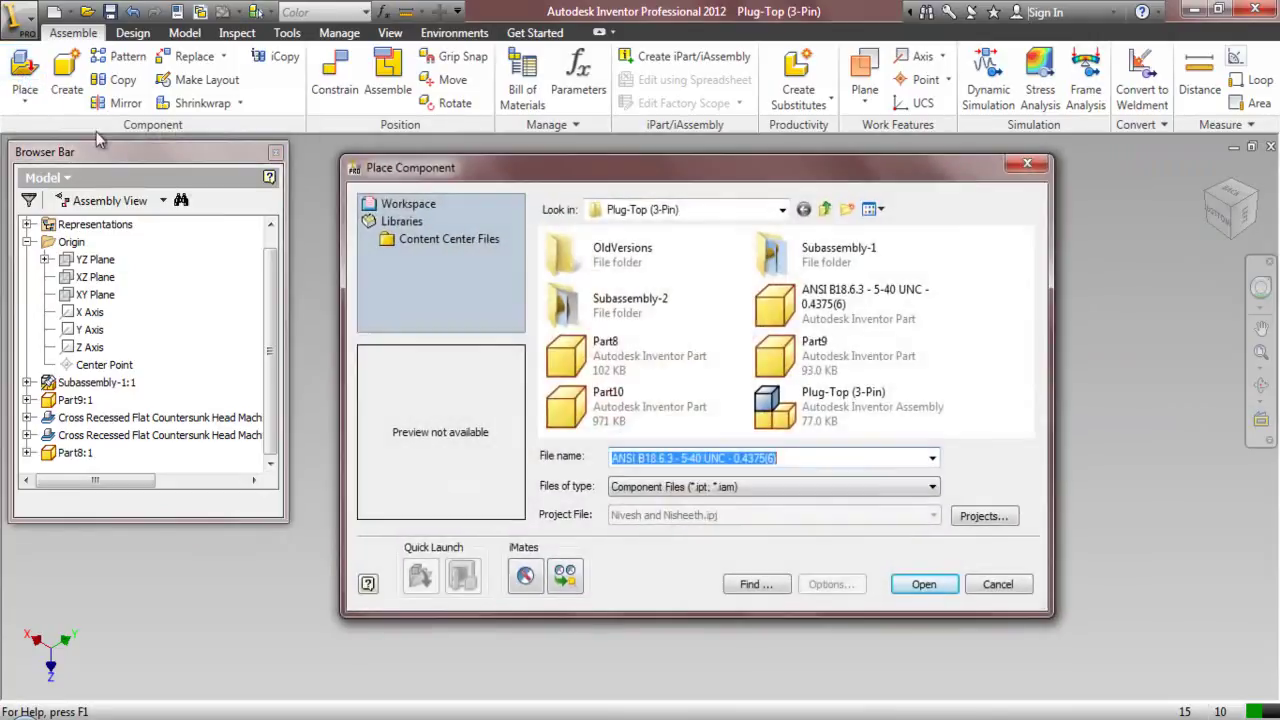